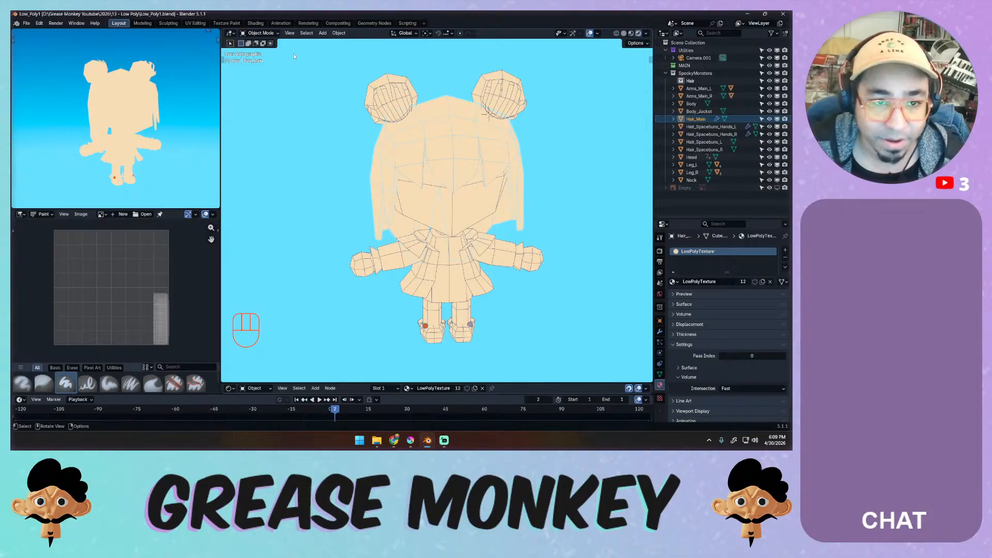
Select all of the character's objects and examine their combined UV layout and the available images in the image editor.
{"action": "left_click", "coordinate": [412, 120]}
{"action": "key", "text": "a"}
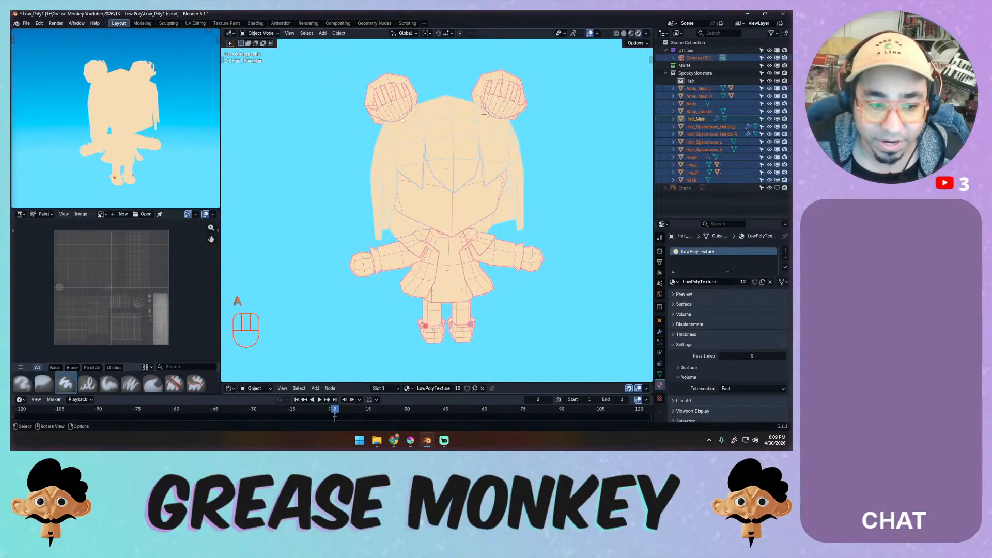
{"action": "scroll", "coordinate": [85, 300], "scroll_direction": "up", "scroll_amount": 1}
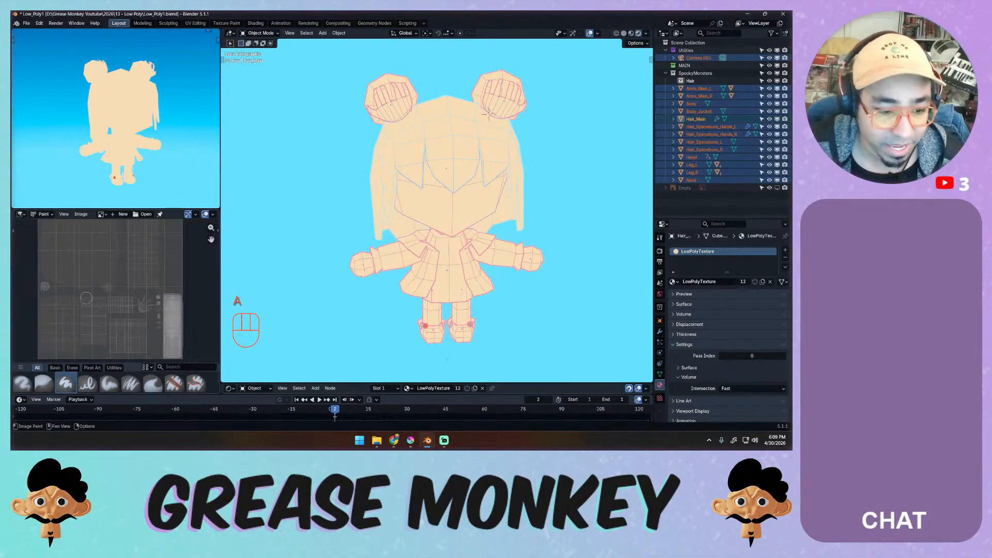
{"action": "scroll", "coordinate": [86, 299], "scroll_direction": "down", "scroll_amount": 1}
{"action": "scroll", "coordinate": [85, 298], "scroll_direction": "up", "scroll_amount": 2}
{"action": "scroll", "coordinate": [86, 295], "scroll_direction": "down", "scroll_amount": 3}
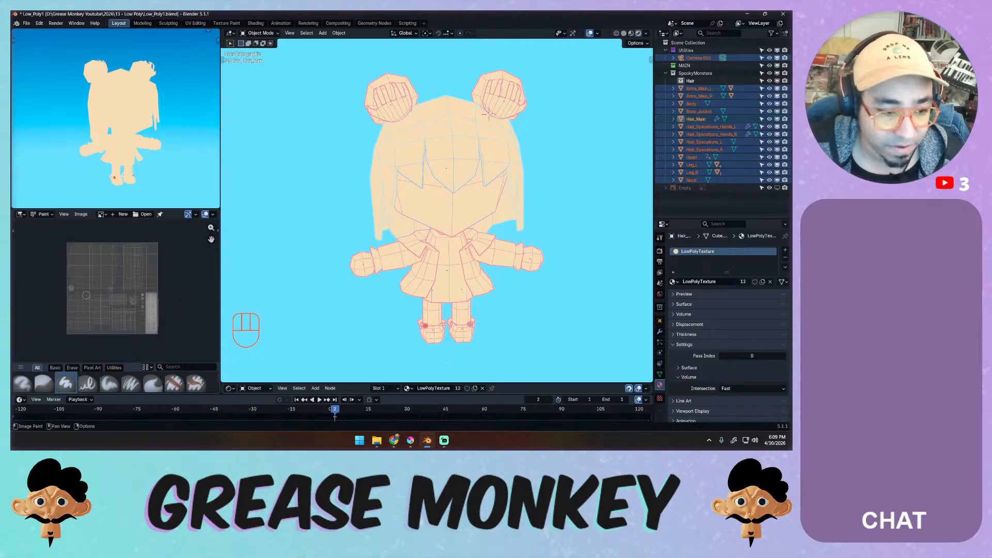
{"action": "scroll", "coordinate": [86, 295], "scroll_direction": "up", "scroll_amount": 2}
{"action": "scroll", "coordinate": [88, 294], "scroll_direction": "down", "scroll_amount": 2}
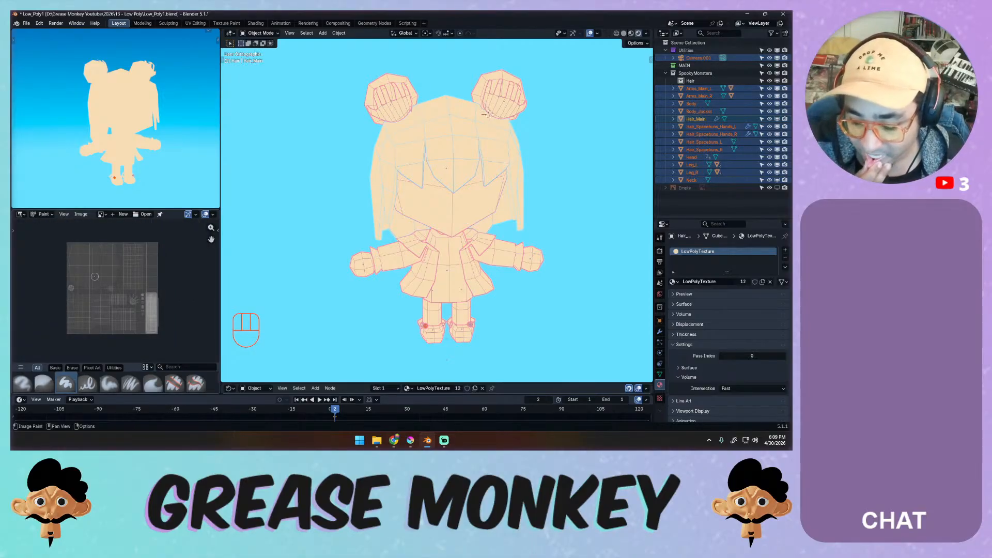
{"action": "left_click", "coordinate": [101, 214]}
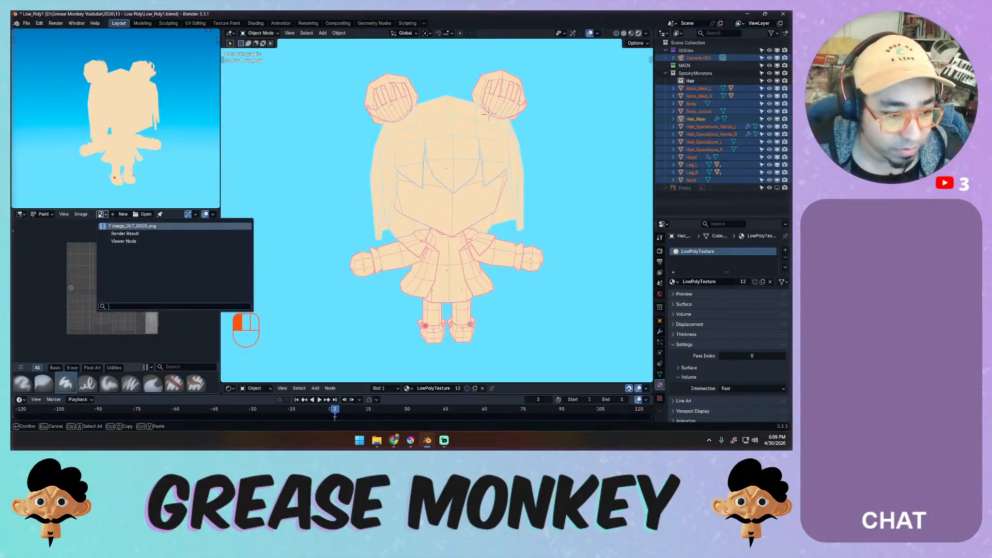
{"action": "left_click", "coordinate": [45, 250]}
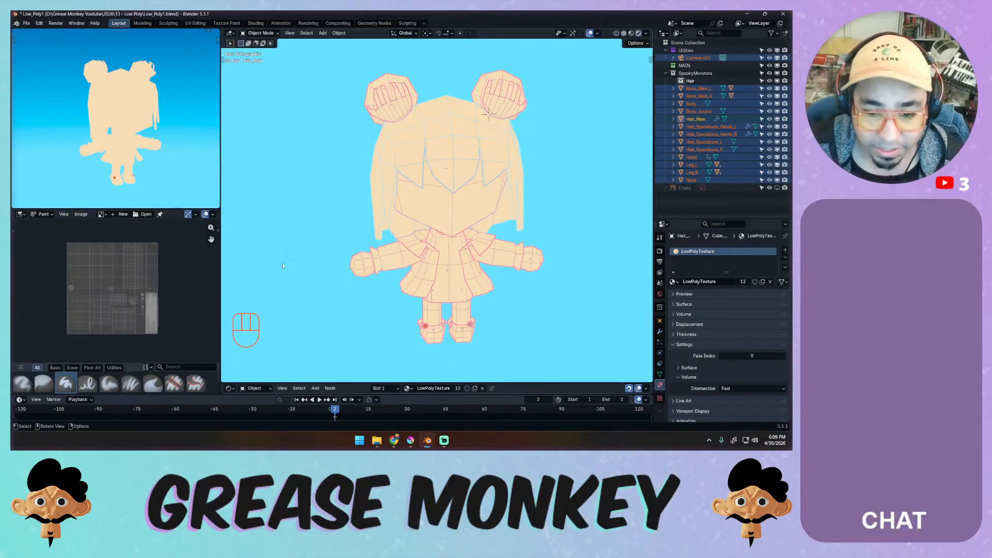
Split the 3D viewport into upper and lower areas, turn the lower one into a Shader Editor for LowPolyTexture and hide its sidebar.
{"action": "left_click_drag", "start_coordinate": [221, 379], "coordinate": [222, 228]}
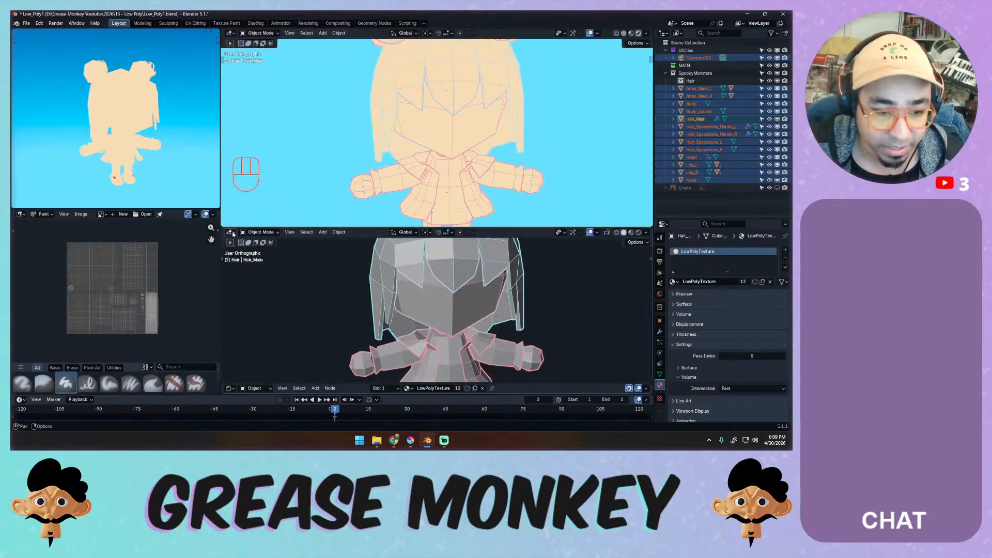
{"action": "left_click", "coordinate": [229, 232]}
{"action": "left_click", "coordinate": [253, 316]}
{"action": "scroll", "coordinate": [396, 307], "scroll_direction": "up", "scroll_amount": 5}
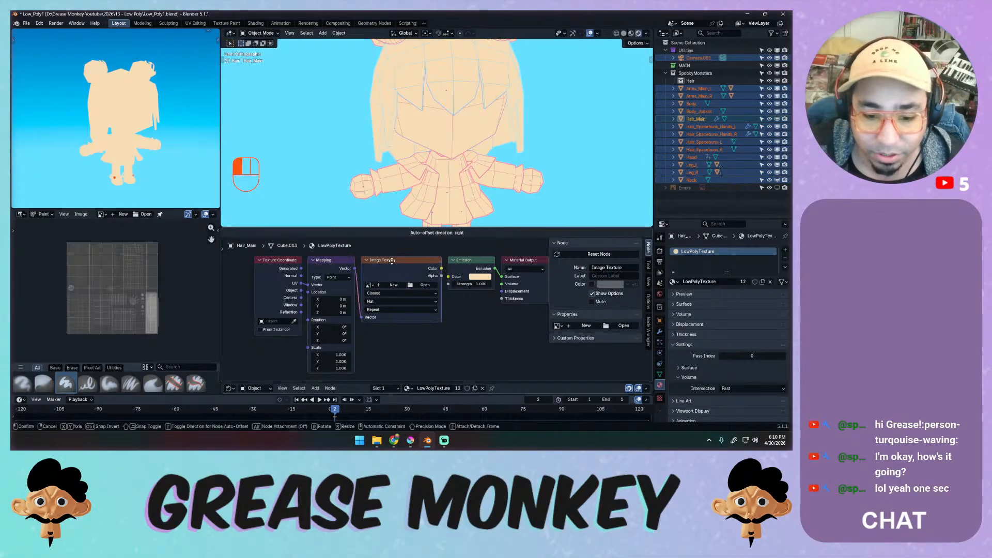
{"action": "scroll", "coordinate": [459, 264], "scroll_direction": "down", "scroll_amount": 2}
{"action": "scroll", "coordinate": [459, 263], "scroll_direction": "up", "scroll_amount": 2}
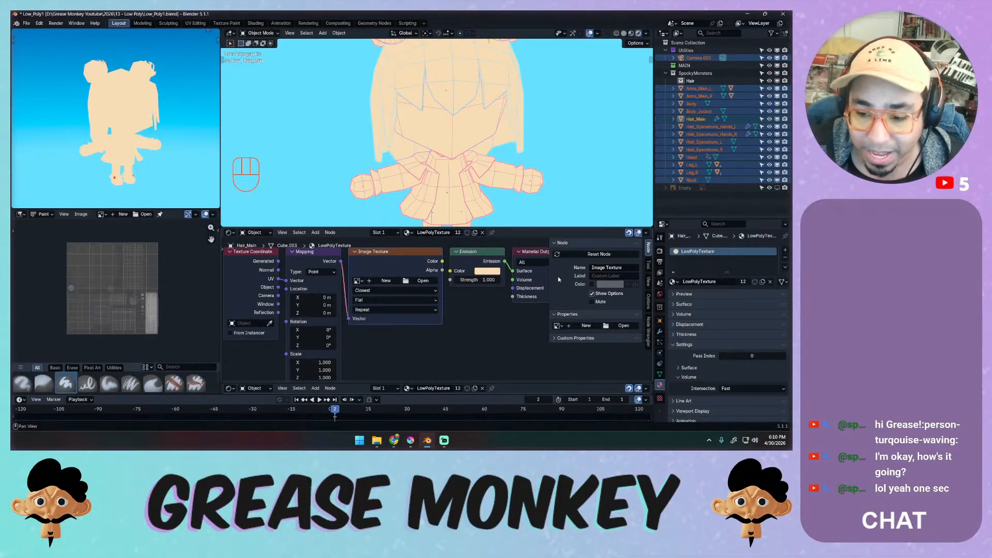
{"action": "key", "text": "n"}
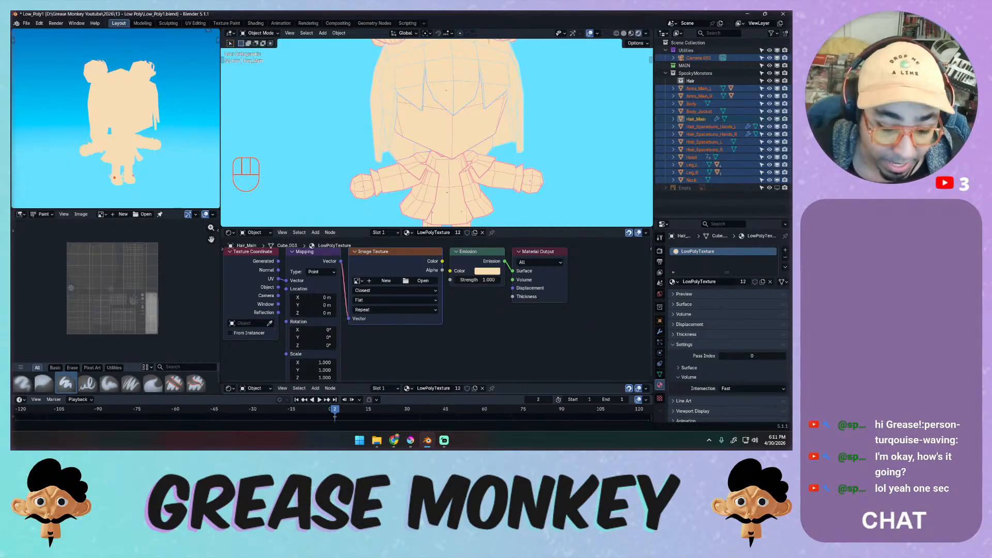
{"action": "right_click", "coordinate": [467, 304]}
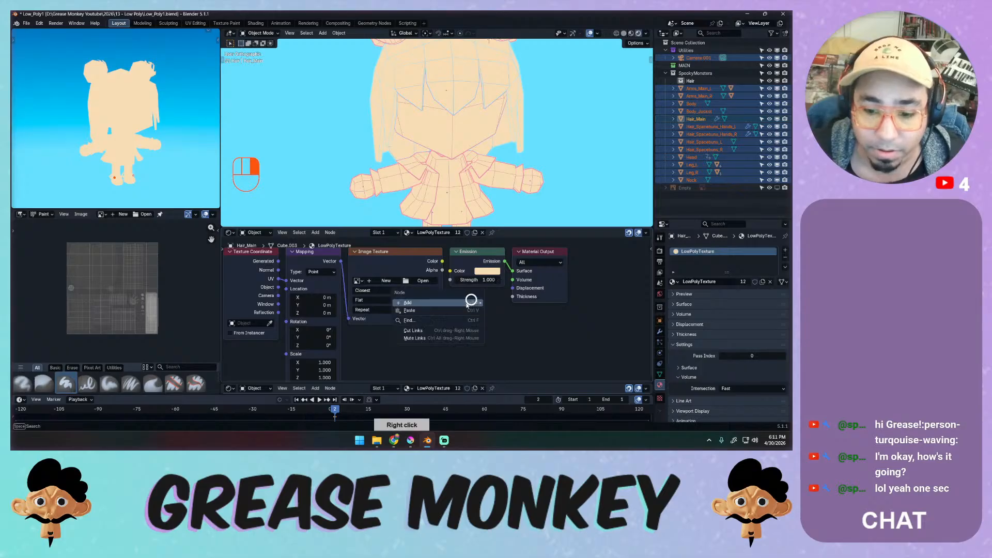
{"action": "middle_click_drag", "start_coordinate": [436, 337], "coordinate": [459, 330]}
{"action": "middle_click_drag", "start_coordinate": [431, 266], "coordinate": [434, 287]}
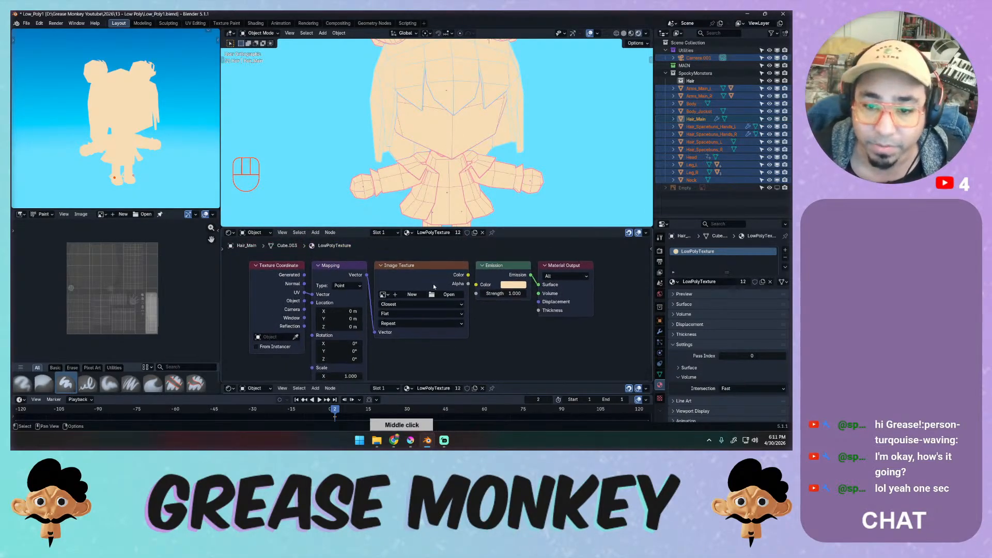
Orbit around the rendered character and compare its background in perspective and orthographic projection.
{"action": "middle_click_drag", "start_coordinate": [455, 120], "coordinate": [478, 158]}
{"action": "mouse_move", "coordinate": [480, 158]}
{"action": "middle_mouse_down", "text": "shift"}
{"action": "mouse_move", "coordinate": [473, 175]}
{"action": "mouse_move", "coordinate": [485, 151]}
{"action": "middle_mouse_up", "text": "shift"}
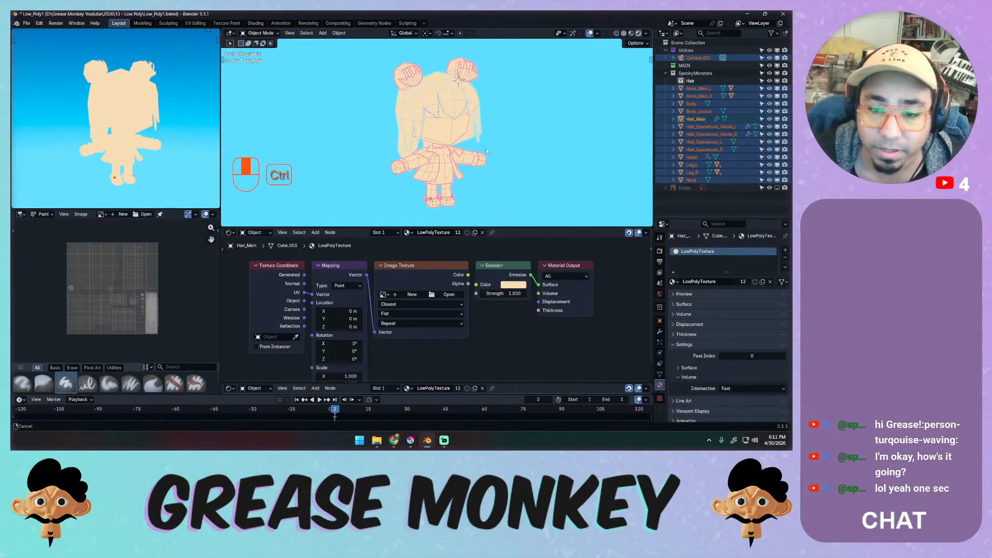
{"action": "key", "text": "KP_5"}
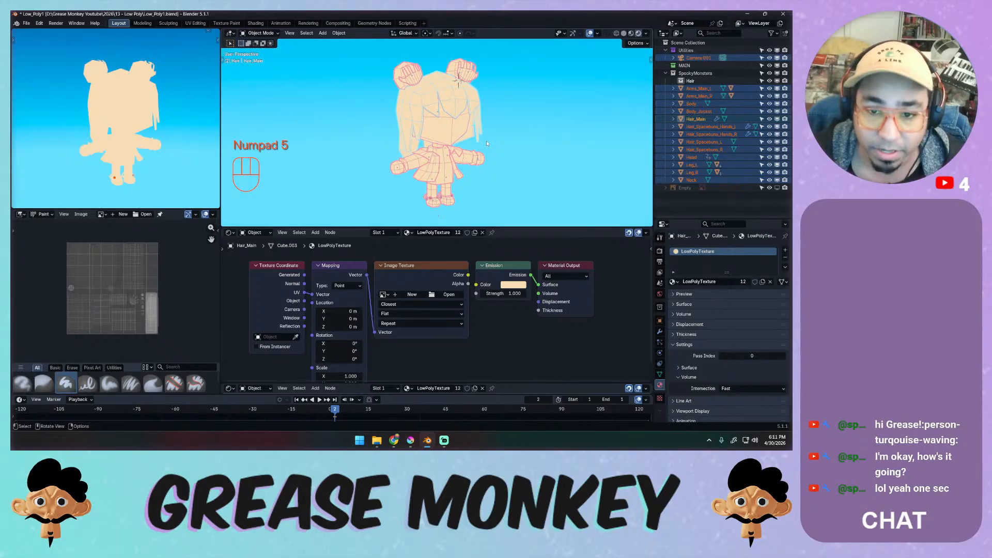
{"action": "key", "text": "KP_5"}
{"action": "key", "text": "KP_5"}
{"action": "key", "text": "KP_5"}
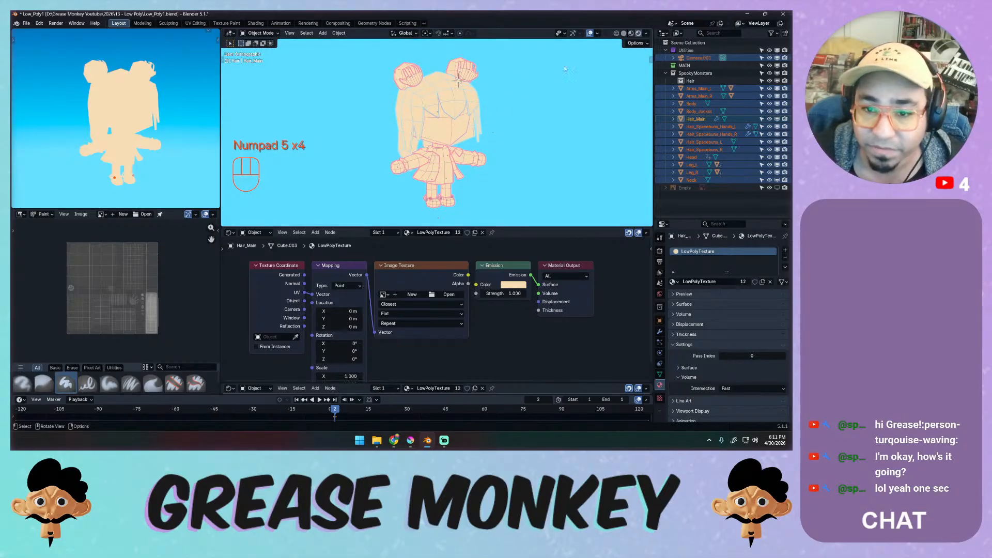
{"action": "key", "text": "KP_5"}
{"action": "key", "text": "KP_5"}
{"action": "key", "text": "KP_5"}
{"action": "key", "text": "KP_5"}
{"action": "key", "text": "KP_5"}
{"action": "key", "text": "KP_5"}
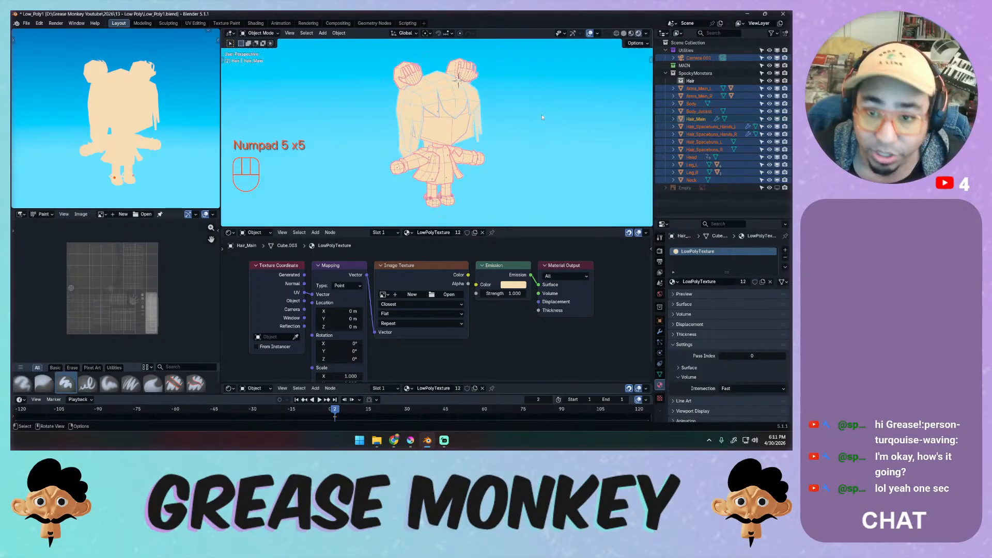
{"action": "key", "text": "KP_5"}
{"action": "key", "text": "KP_5"}
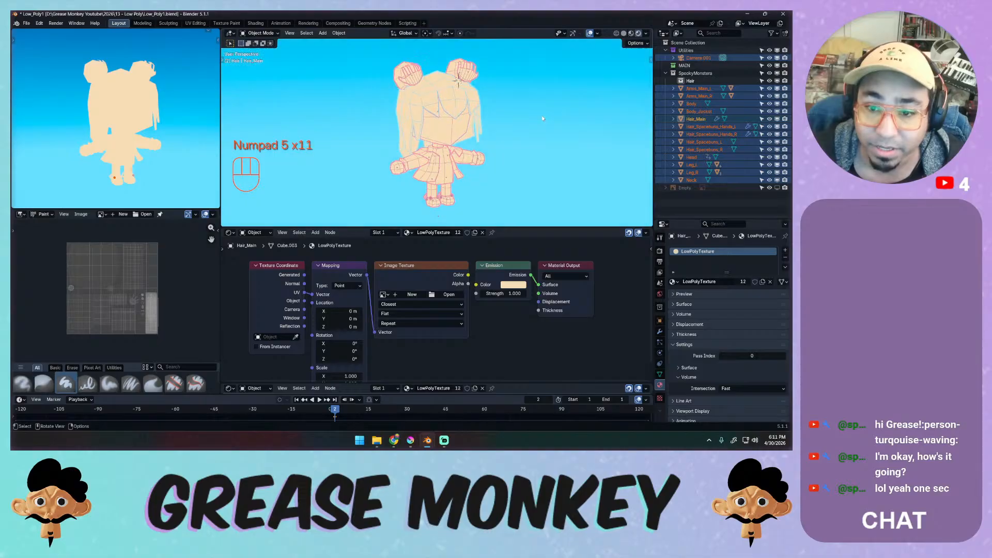
Show the viewport in solid shading, reset the 3D cursor to the world origin, and select and frame the Hair_Main object.
{"action": "left_click", "coordinate": [624, 33]}
{"action": "mouse_move", "coordinate": [483, 136]}
{"action": "middle_mouse_down"}
{"action": "mouse_move", "coordinate": [587, 116]}
{"action": "mouse_move", "coordinate": [525, 128]}
{"action": "mouse_move", "coordinate": [350, 126]}
{"action": "mouse_move", "coordinate": [542, 109]}
{"action": "mouse_move", "coordinate": [354, 156]}
{"action": "mouse_move", "coordinate": [481, 129]}
{"action": "mouse_move", "coordinate": [424, 135]}
{"action": "mouse_move", "coordinate": [494, 116]}
{"action": "mouse_move", "coordinate": [446, 127]}
{"action": "middle_mouse_up"}
{"action": "key", "text": "shift+c"}
{"action": "key", "text": "alt+a"}
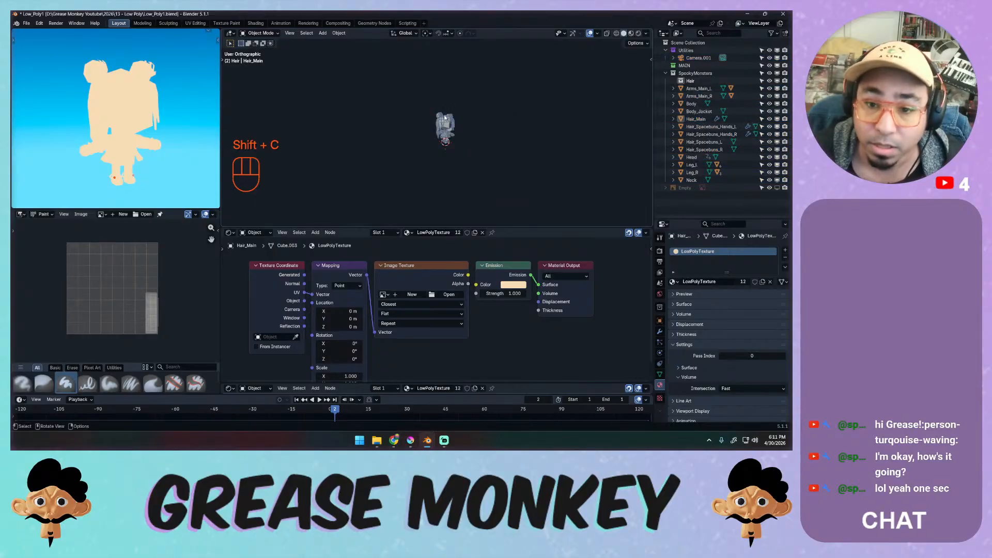
{"action": "left_click", "coordinate": [449, 120]}
{"action": "key", "text": "KP_Decimal"}
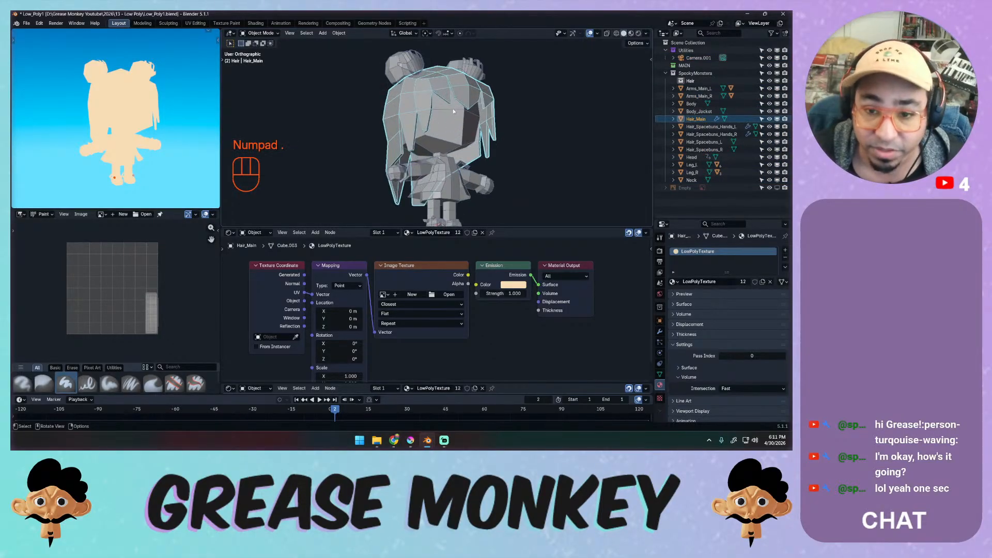
{"action": "middle_click_drag", "start_coordinate": [448, 121], "coordinate": [475, 119]}
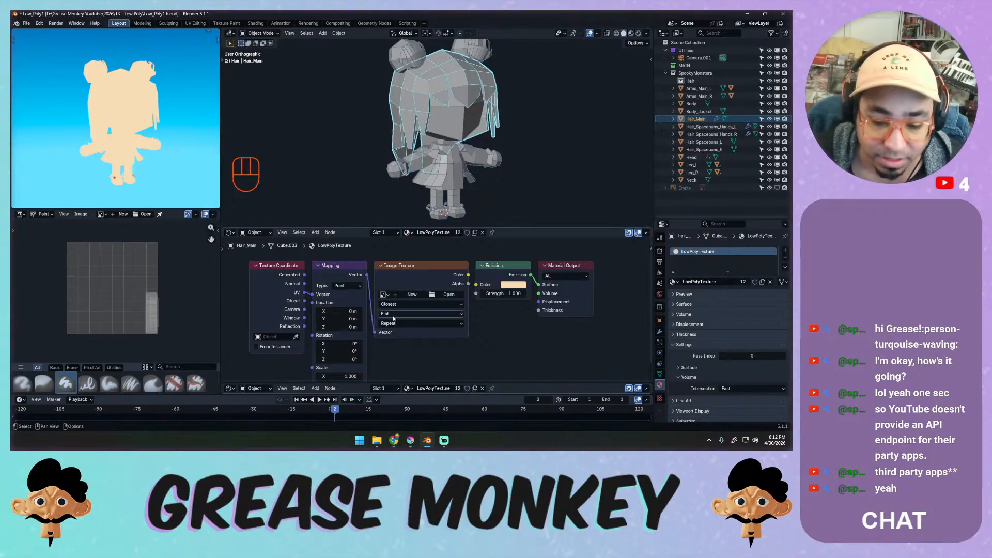
Switch to Krita, replace the open Tex.png with the layered Tex_001.kra document and enlarge the layer list.
{"action": "left_click", "coordinate": [410, 440]}
{"action": "key", "text": "slash"}
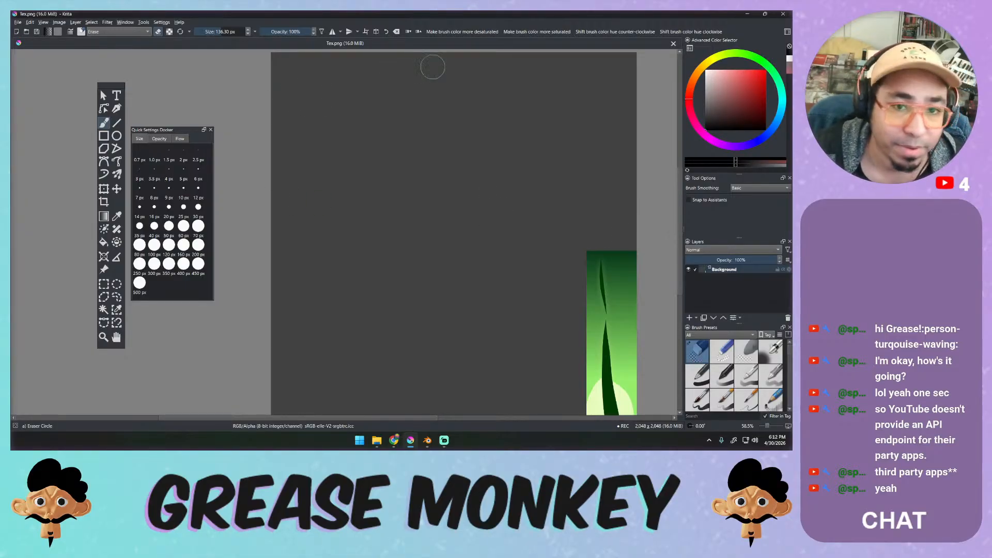
{"action": "left_click_drag", "start_coordinate": [528, 16], "coordinate": [380, 428]}
{"action": "mouse_move", "coordinate": [371, 448]}
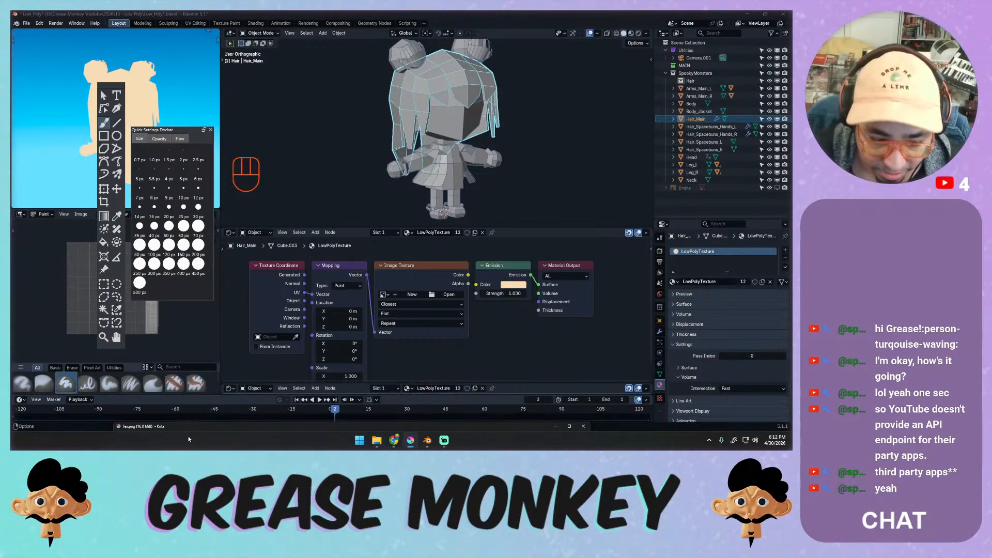
{"action": "left_click_drag", "start_coordinate": [191, 427], "coordinate": [191, 442]}
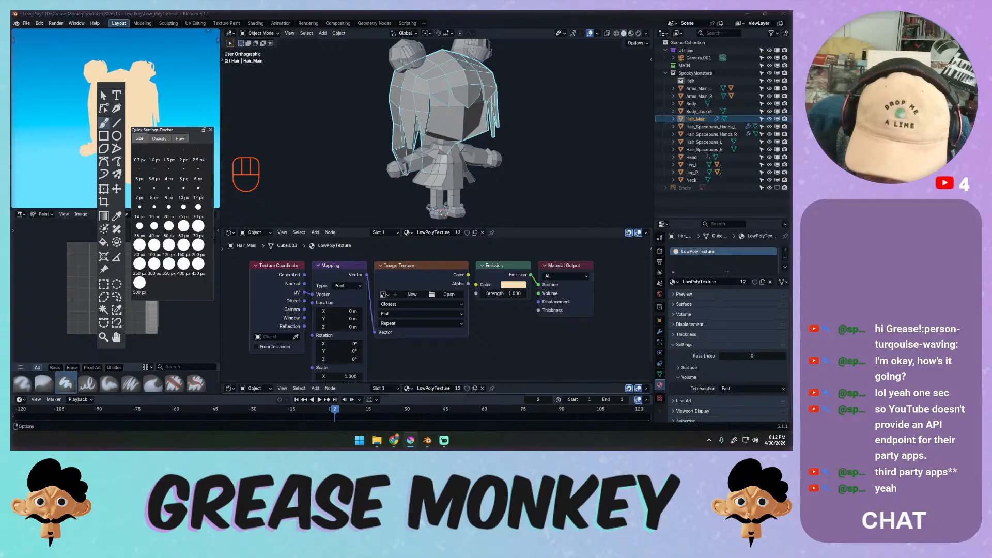
{"action": "left_click_drag", "start_coordinate": [344, 445], "coordinate": [331, 11]}
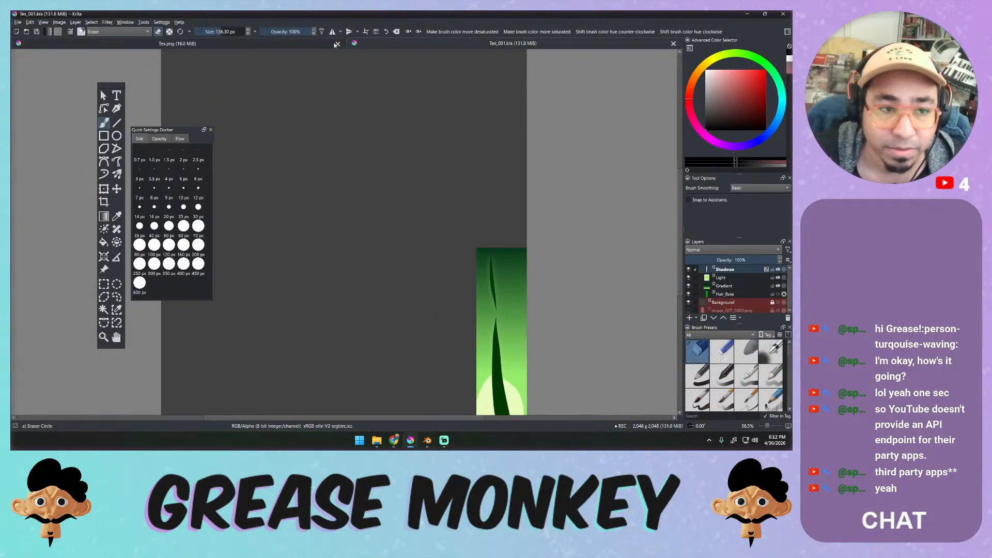
{"action": "left_click", "coordinate": [337, 44]}
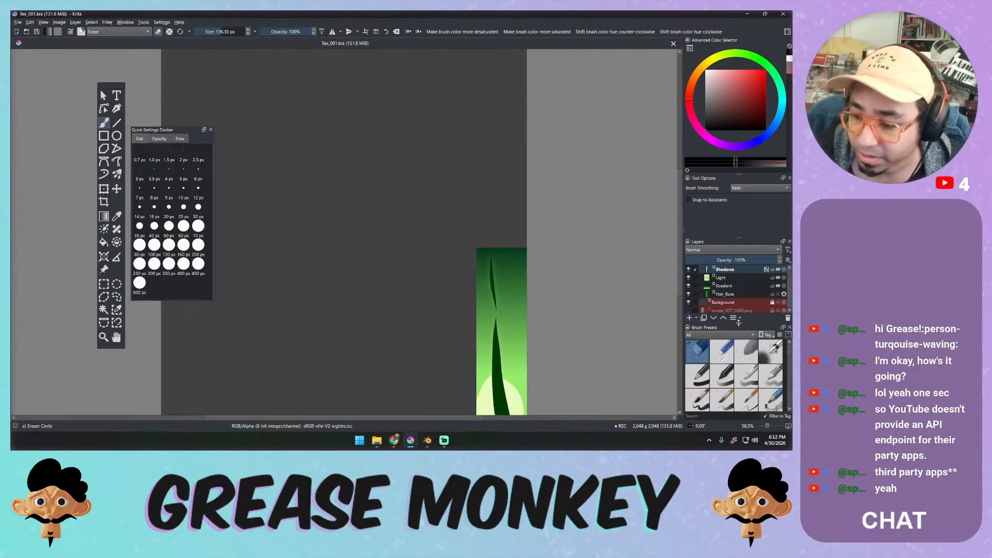
{"action": "left_click_drag", "start_coordinate": [738, 321], "coordinate": [739, 343]}
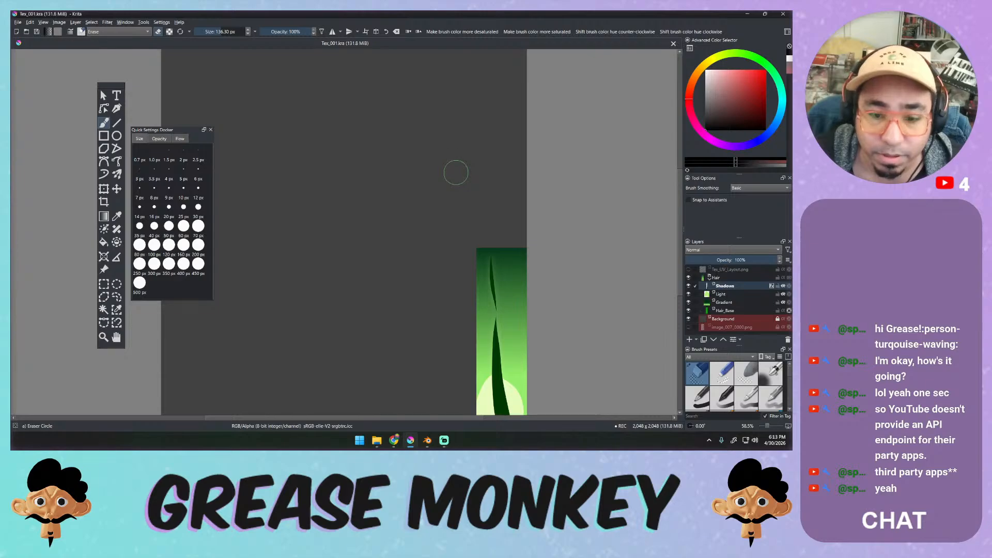
Switch to Blender and load Tex.png from the Textures folder into the Image Texture node.
{"action": "left_click", "coordinate": [427, 440]}
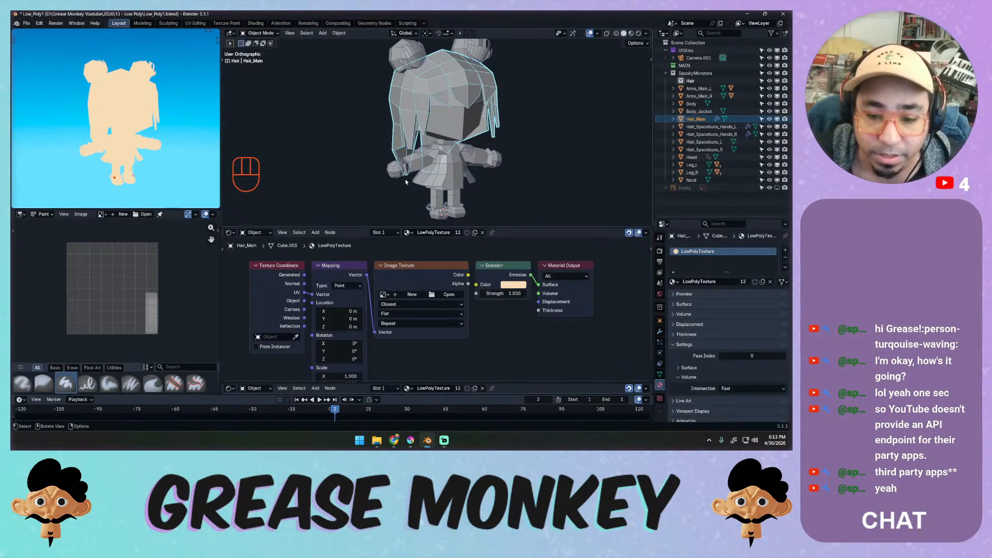
{"action": "left_click", "coordinate": [447, 294]}
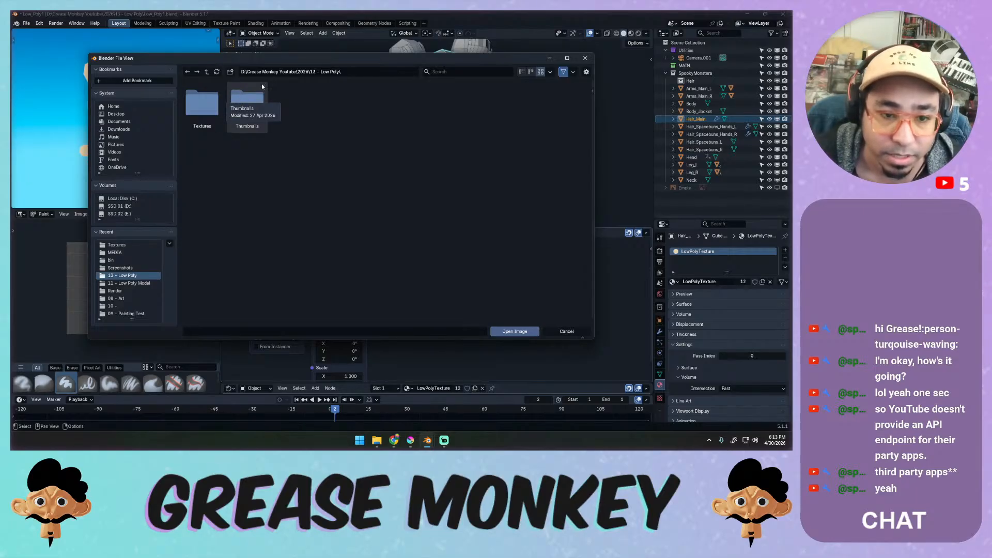
{"action": "double_click", "coordinate": [202, 104]}
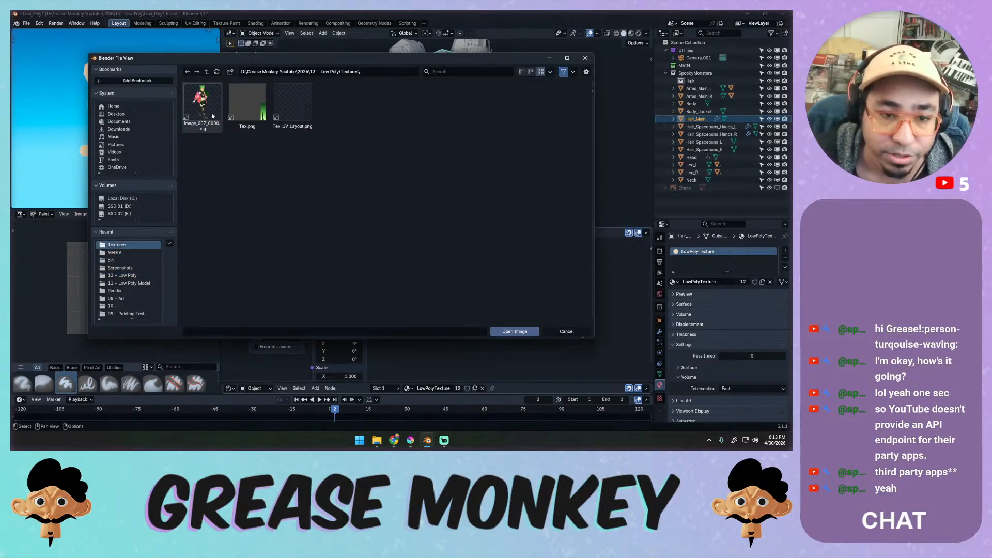
{"action": "double_click", "coordinate": [242, 105]}
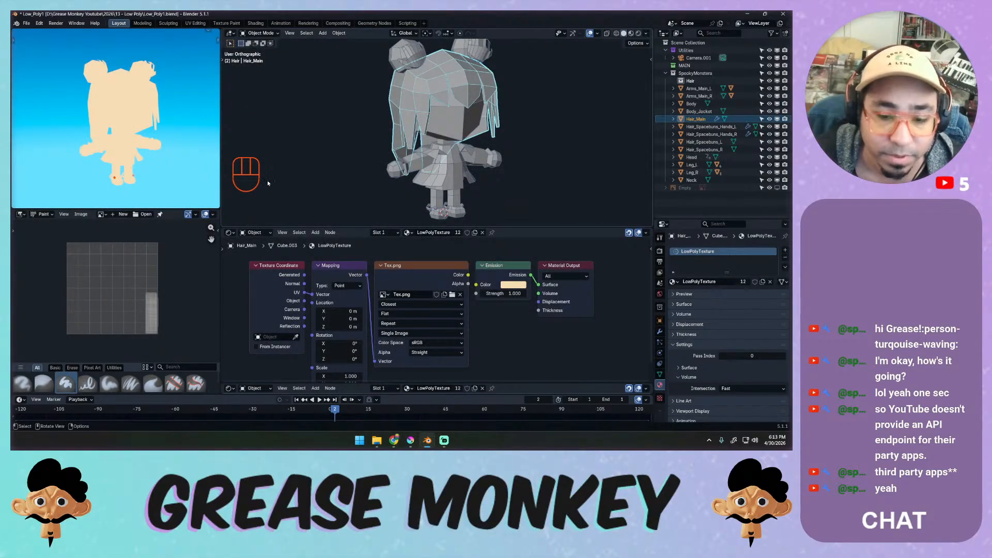
Show the viewport in rendered shading and connect the Tex.png node's Color output to the Emission node's Color input.
{"action": "left_click", "coordinate": [638, 33]}
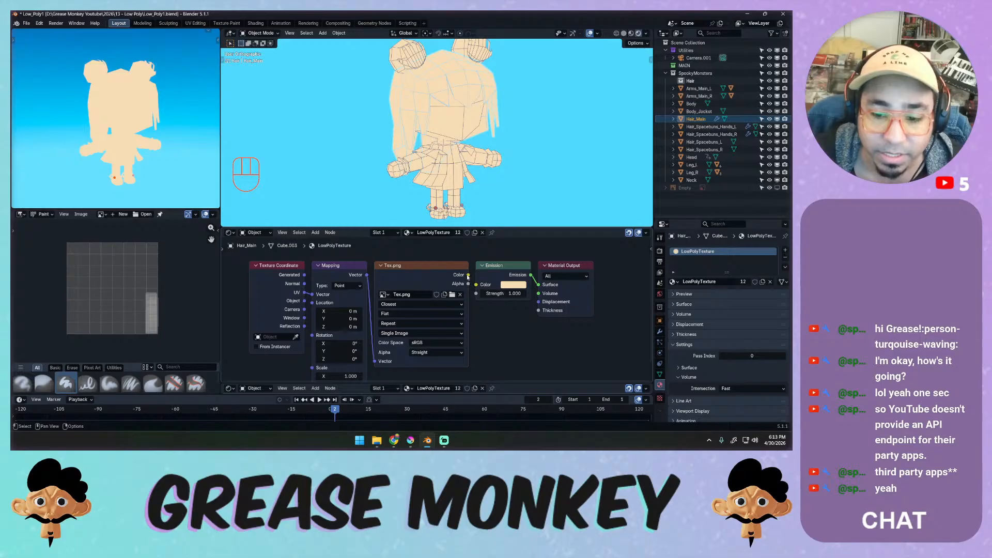
{"action": "left_click_drag", "start_coordinate": [467, 275], "coordinate": [476, 284]}
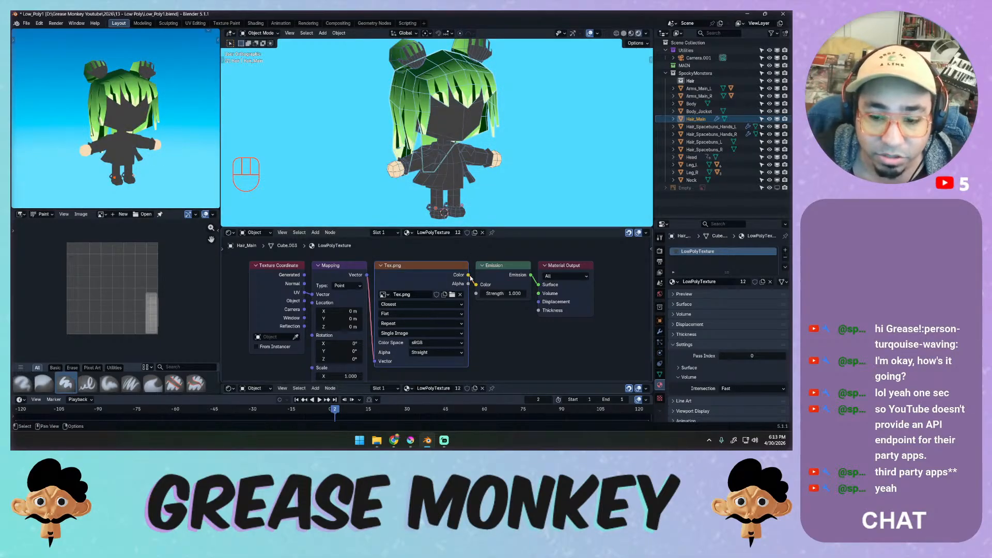
{"action": "left_click_drag", "start_coordinate": [468, 284], "coordinate": [476, 286]}
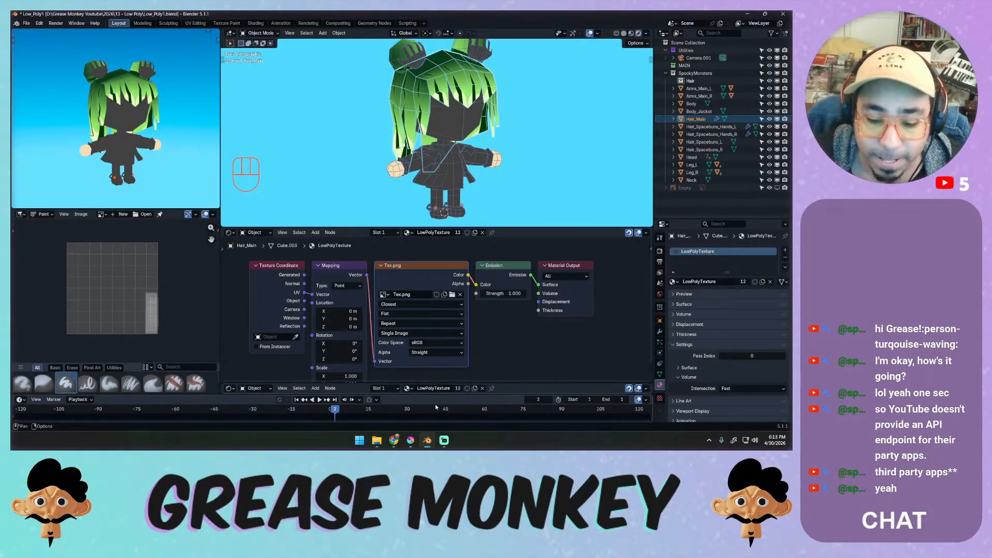
Switch to Krita and hide the Gradient layer in the Hair group of Tex_001.kra.
{"action": "mouse_move", "coordinate": [443, 434]}
{"action": "left_click", "coordinate": [410, 441]}
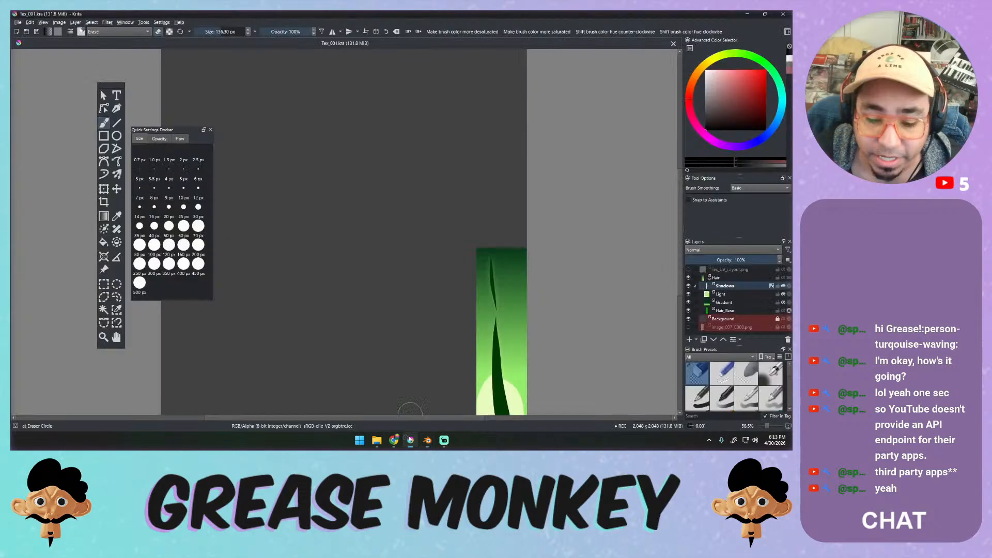
{"action": "left_click", "coordinate": [689, 303]}
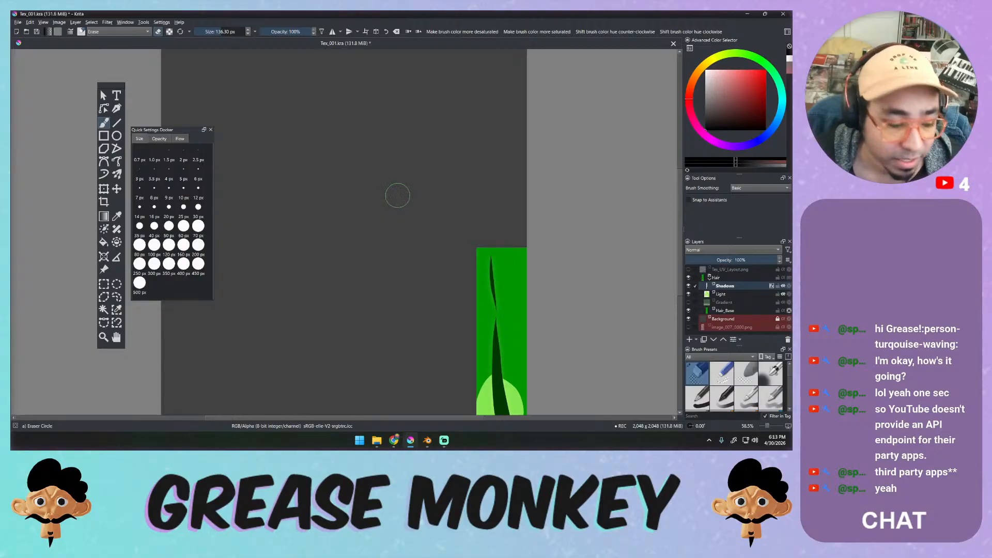
{"action": "left_click", "coordinate": [17, 23]}
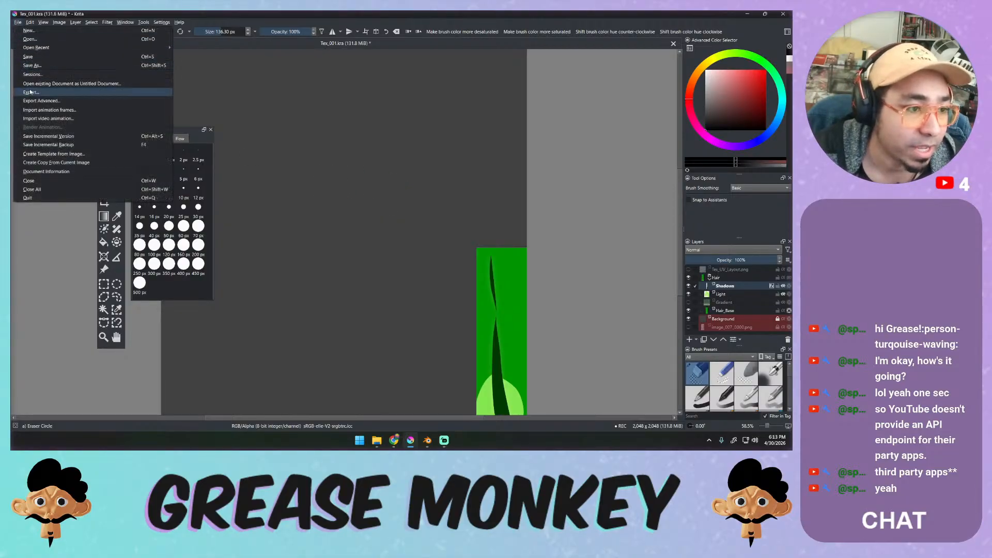
{"action": "left_click", "coordinate": [32, 94]}
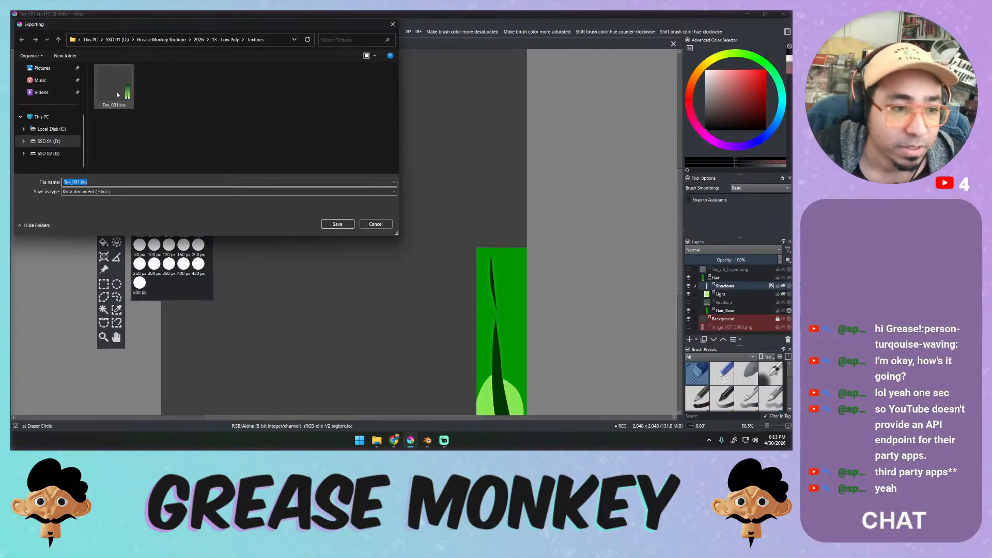
{"action": "left_click", "coordinate": [115, 191]}
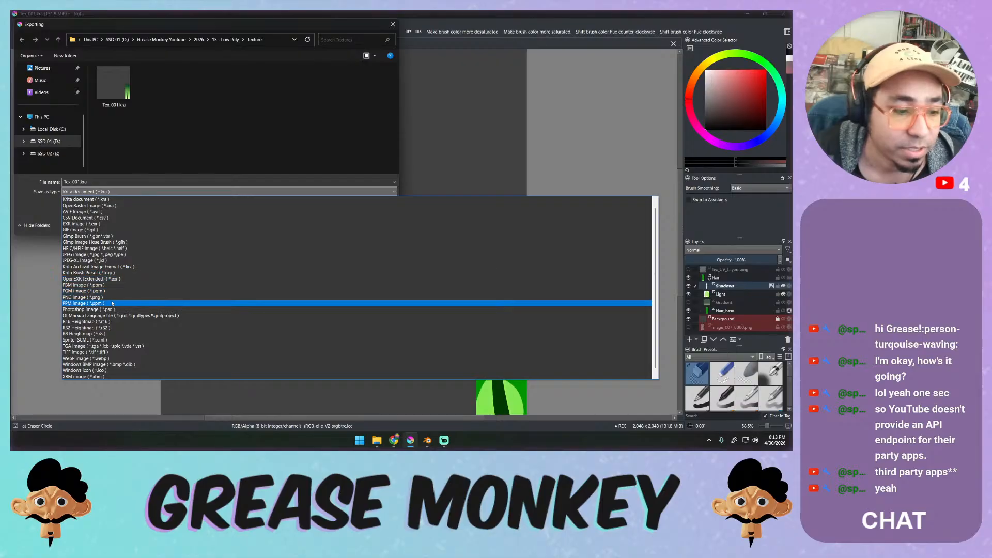
{"action": "left_click", "coordinate": [116, 291]}
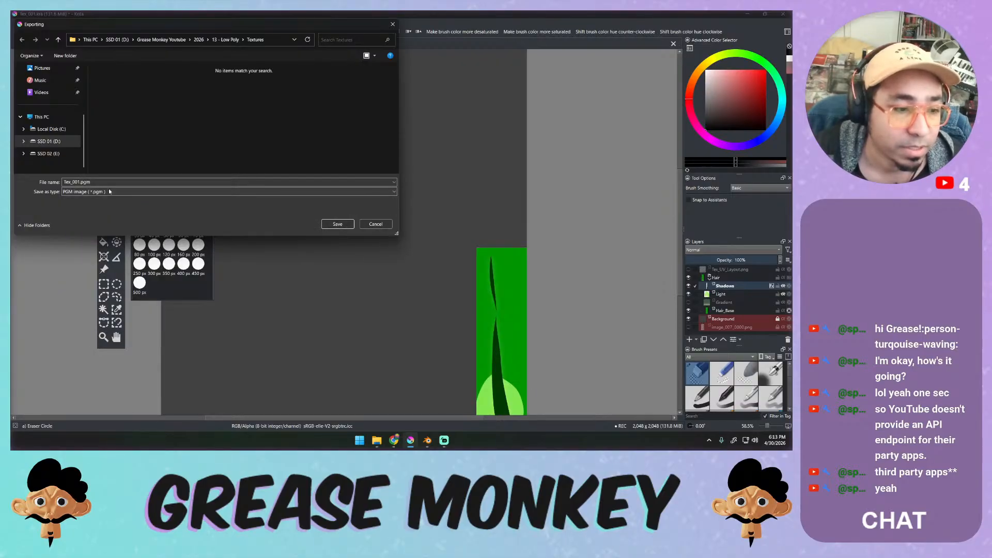
{"action": "left_click", "coordinate": [108, 192]}
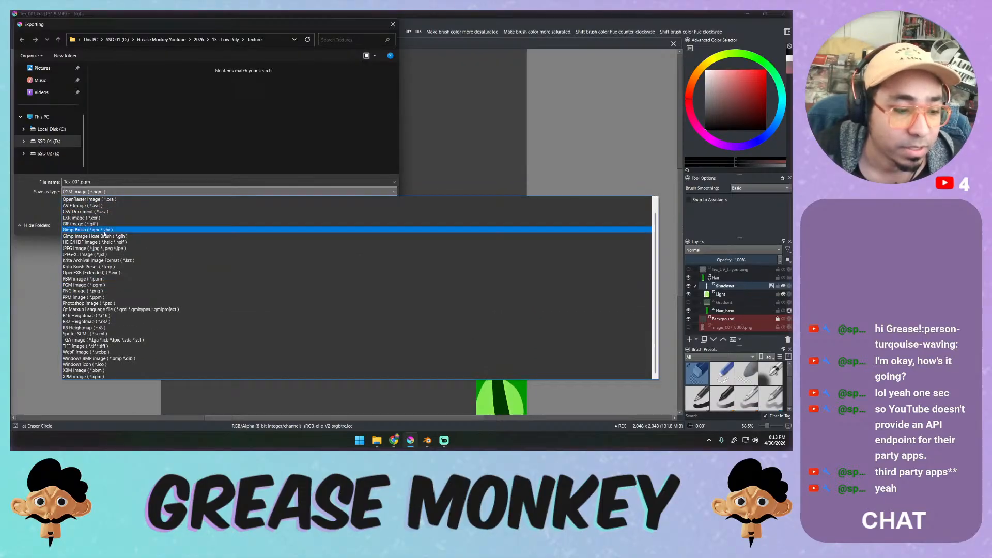
{"action": "left_click", "coordinate": [108, 291]}
{"action": "left_click", "coordinate": [157, 86]}
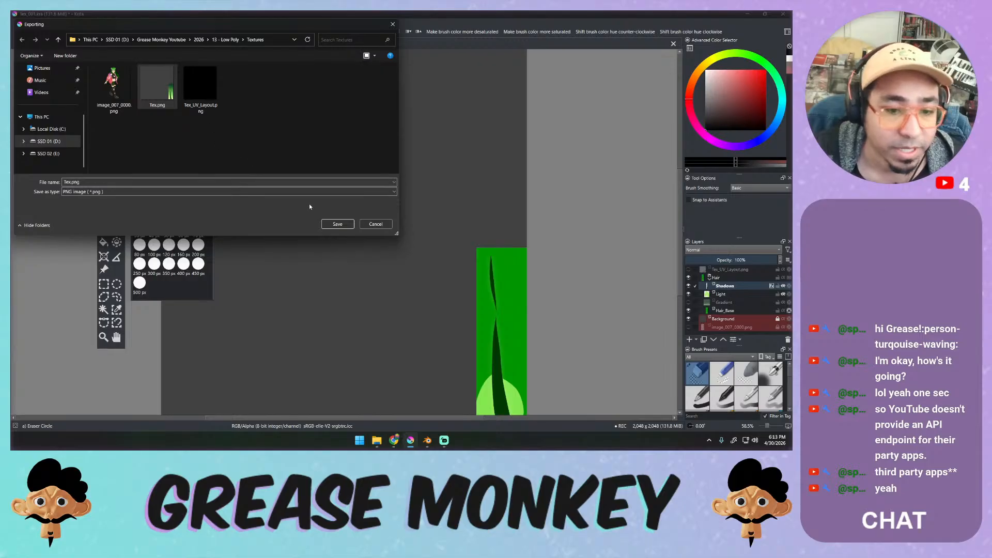
{"action": "left_click", "coordinate": [333, 224]}
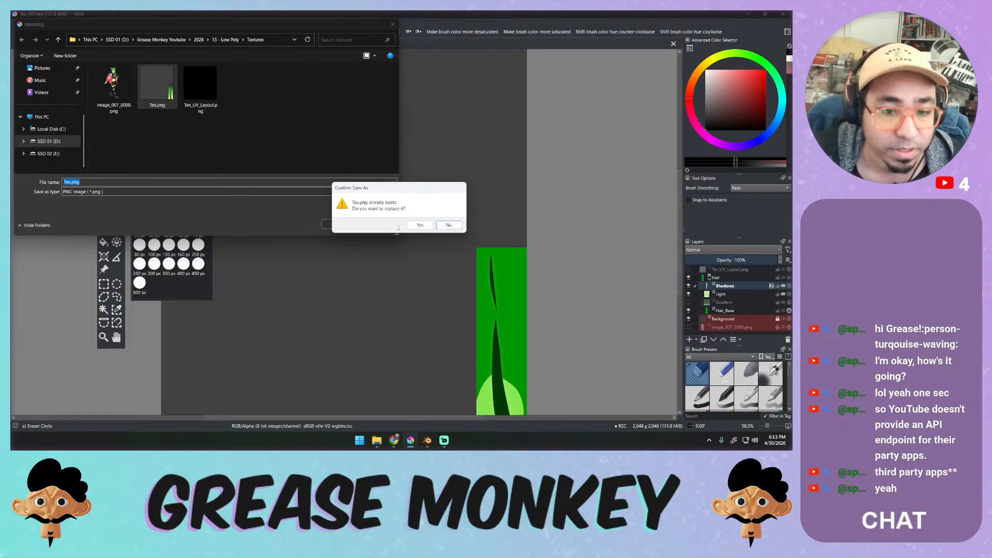
{"action": "left_click", "coordinate": [413, 226]}
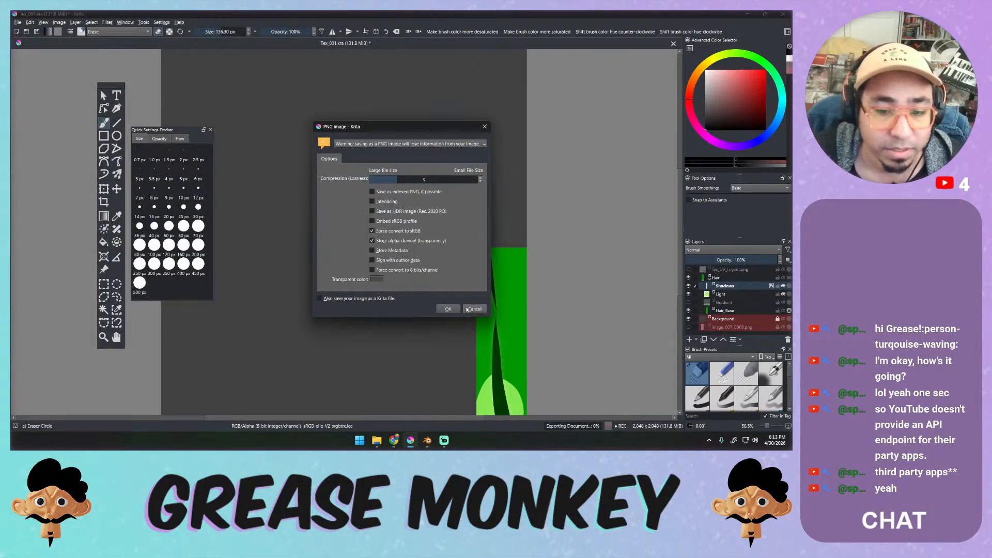
{"action": "left_click", "coordinate": [469, 309]}
{"action": "left_click", "coordinate": [454, 236]}
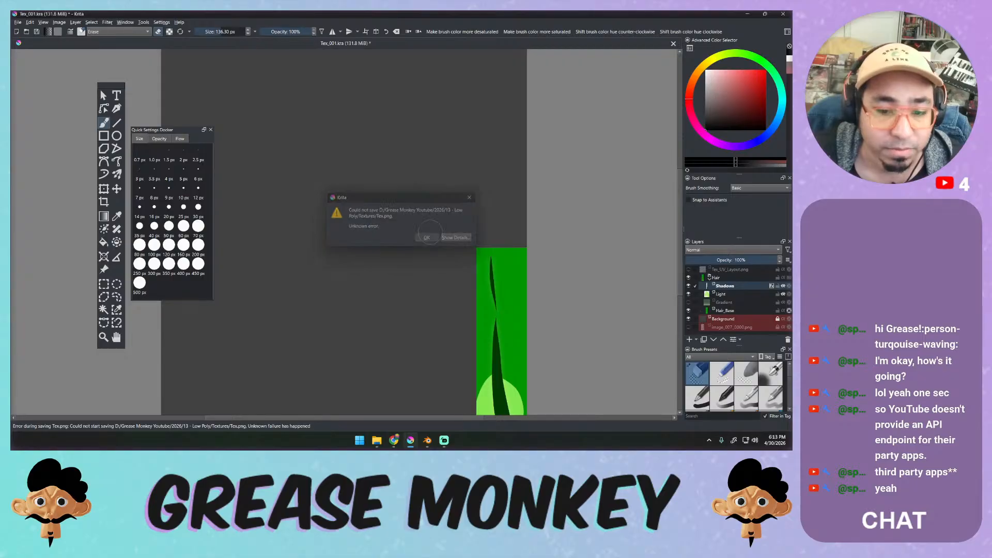
Export the Tex_001.kra document as a PNG image, replacing Tex.png in the Textures folder and keeping the offered PNG options.
{"action": "left_click", "coordinate": [17, 22]}
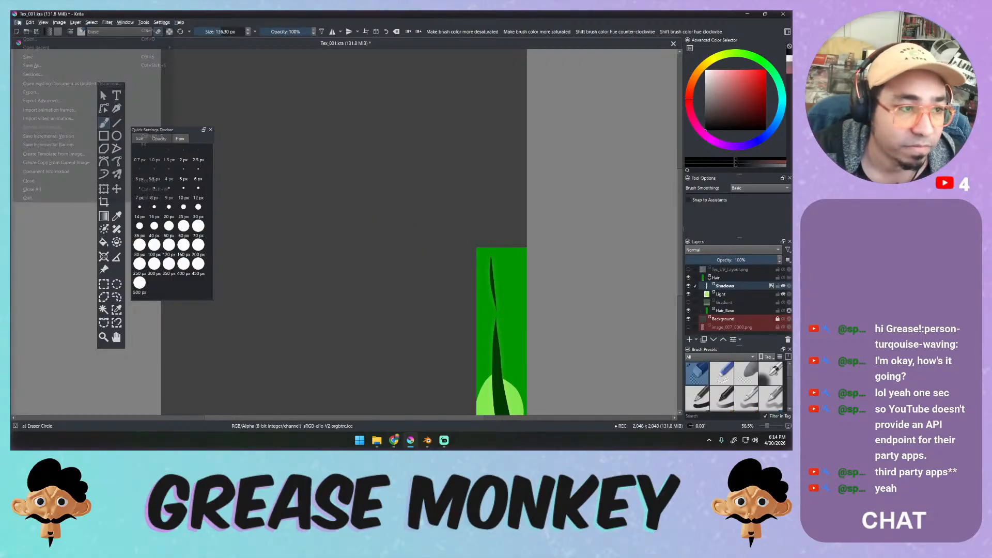
{"action": "left_click", "coordinate": [38, 97]}
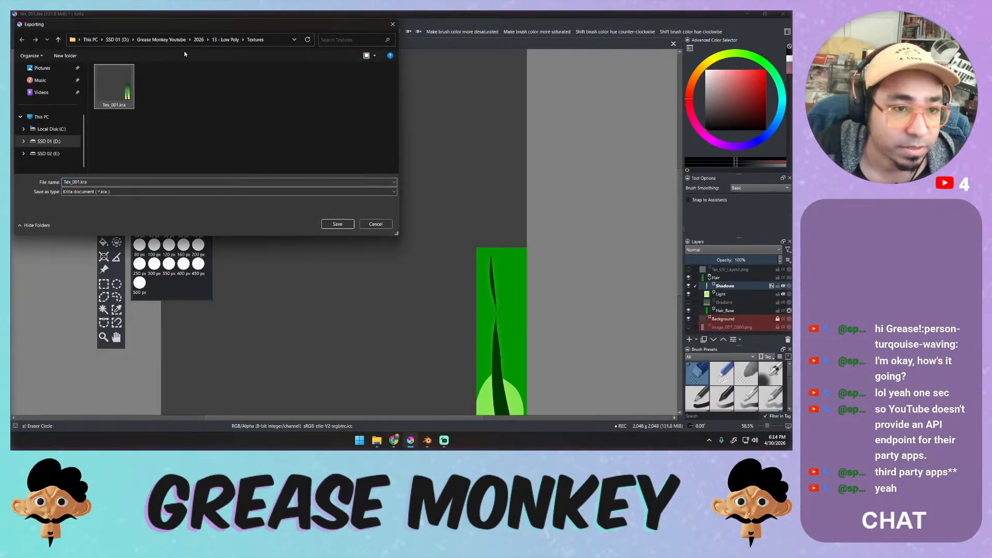
{"action": "left_click", "coordinate": [135, 192]}
{"action": "left_click", "coordinate": [135, 293]}
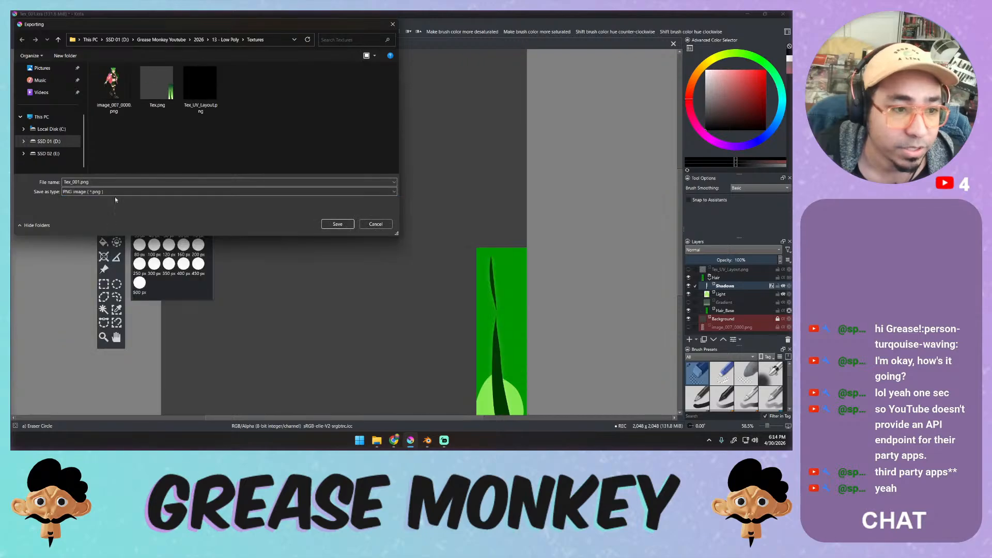
{"action": "left_click", "coordinate": [156, 94]}
{"action": "key", "text": "Return"}
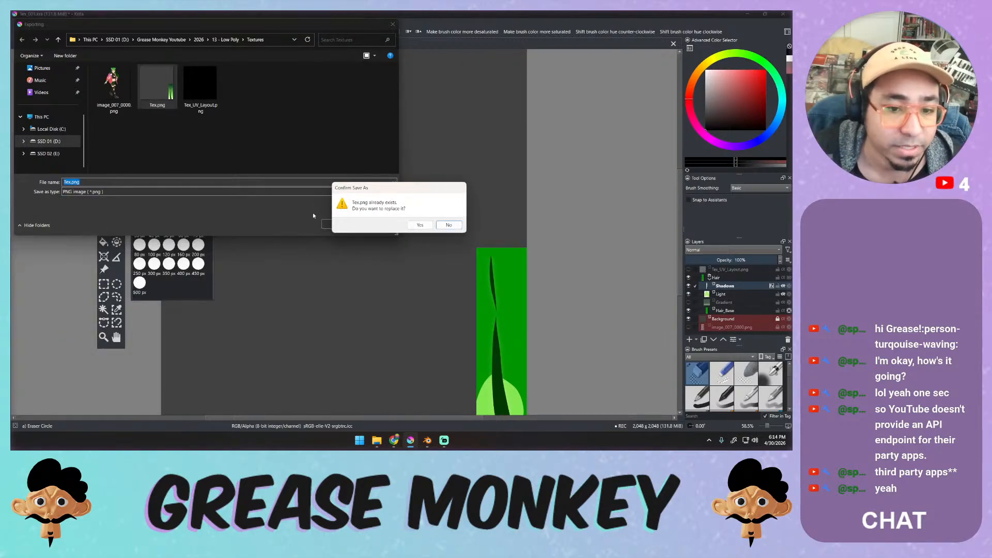
{"action": "left_click", "coordinate": [410, 225]}
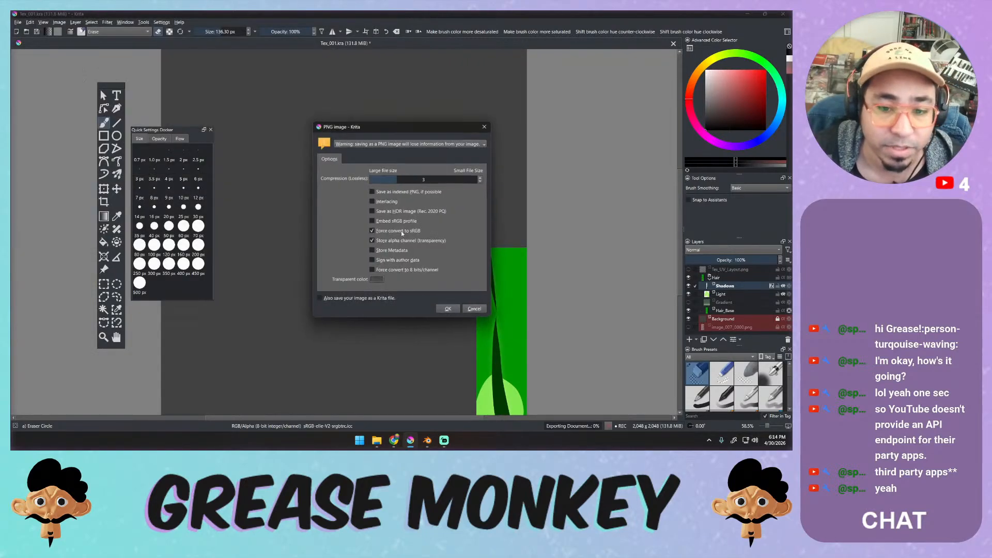
{"action": "left_click", "coordinate": [444, 308]}
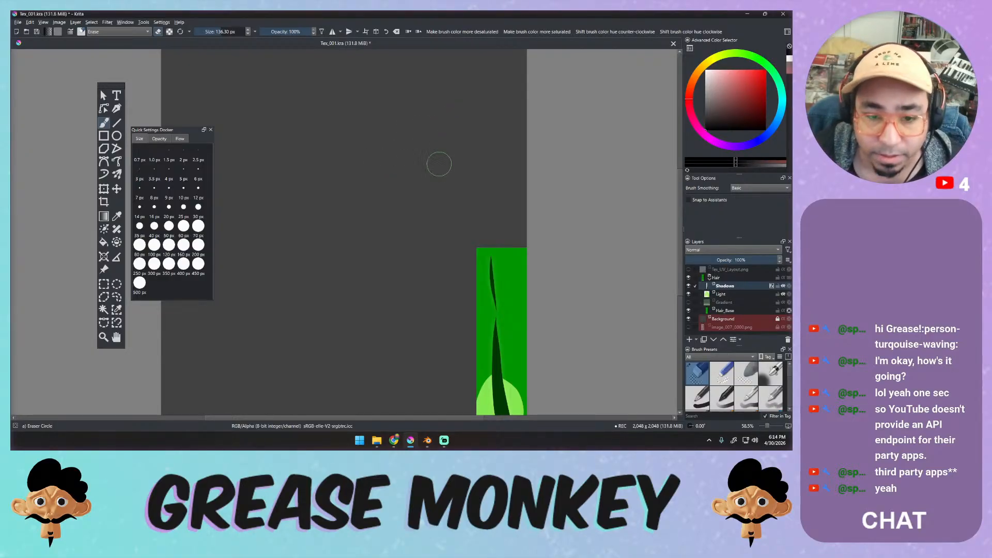
Switch to Blender, display Tex.png in the image editor and reload it from disk.
{"action": "left_click", "coordinate": [428, 441]}
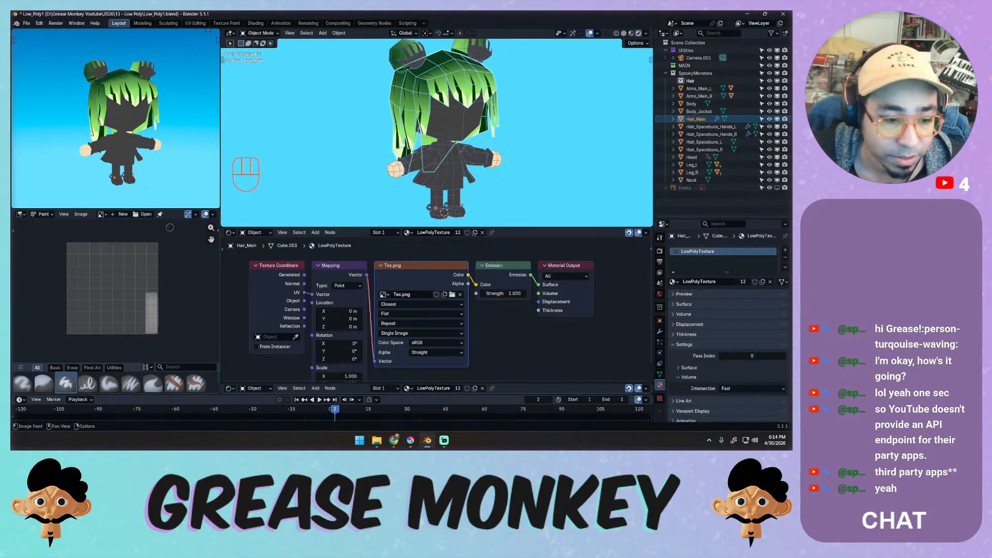
{"action": "left_click", "coordinate": [102, 214]}
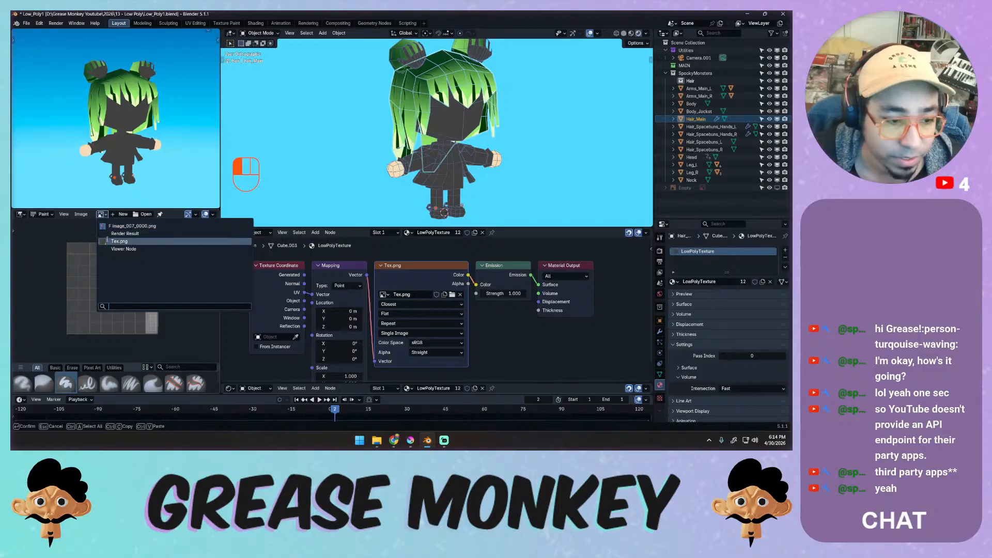
{"action": "left_click", "coordinate": [121, 240]}
{"action": "middle_click_drag", "start_coordinate": [141, 262], "coordinate": [59, 339]}
{"action": "middle_click_drag", "start_coordinate": [103, 305], "coordinate": [106, 295]}
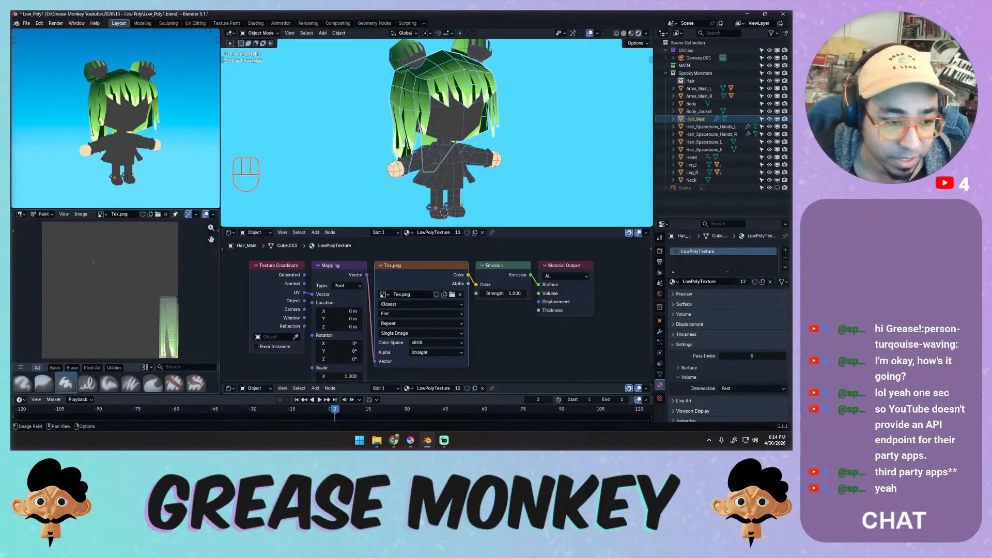
{"action": "left_click", "coordinate": [80, 214]}
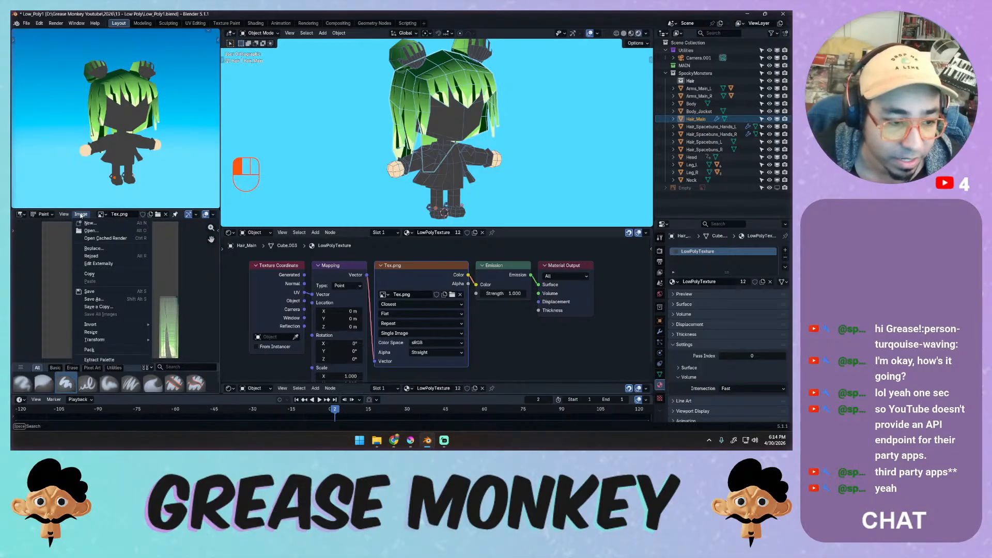
{"action": "left_click", "coordinate": [91, 256]}
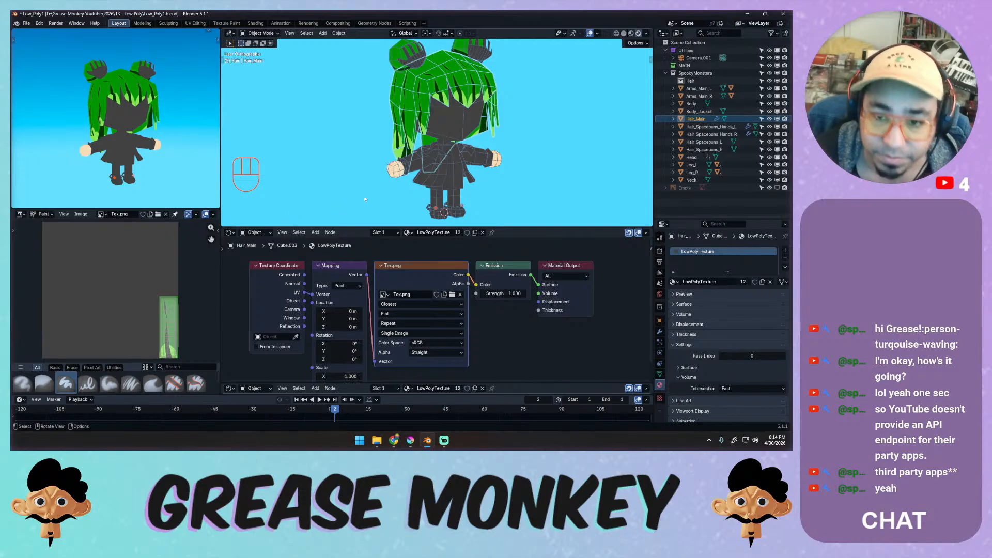
Set the timeline's current frame to 1, and switch to Krita and back to Blender.
{"action": "middle_click_drag", "start_coordinate": [433, 156], "coordinate": [432, 105]}
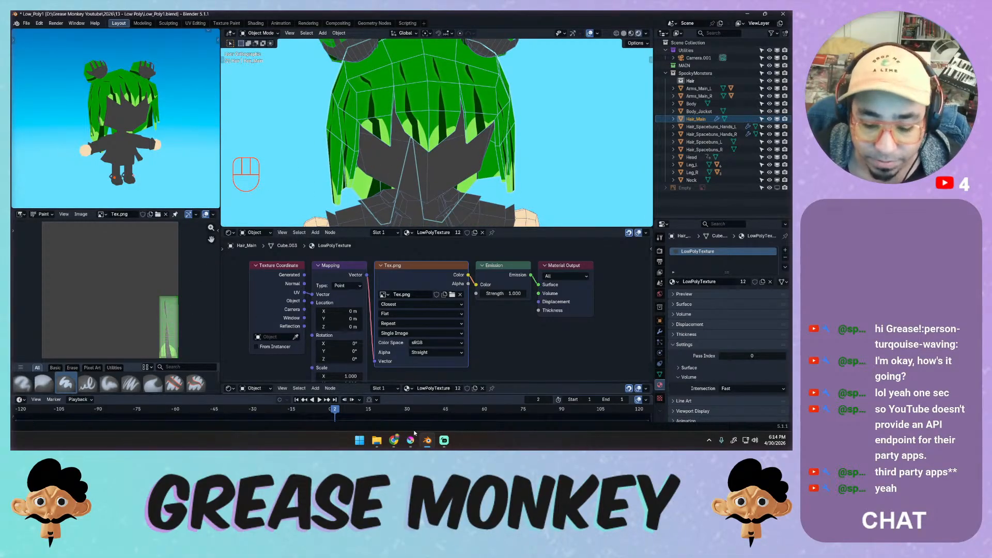
{"action": "mouse_move", "coordinate": [414, 436]}
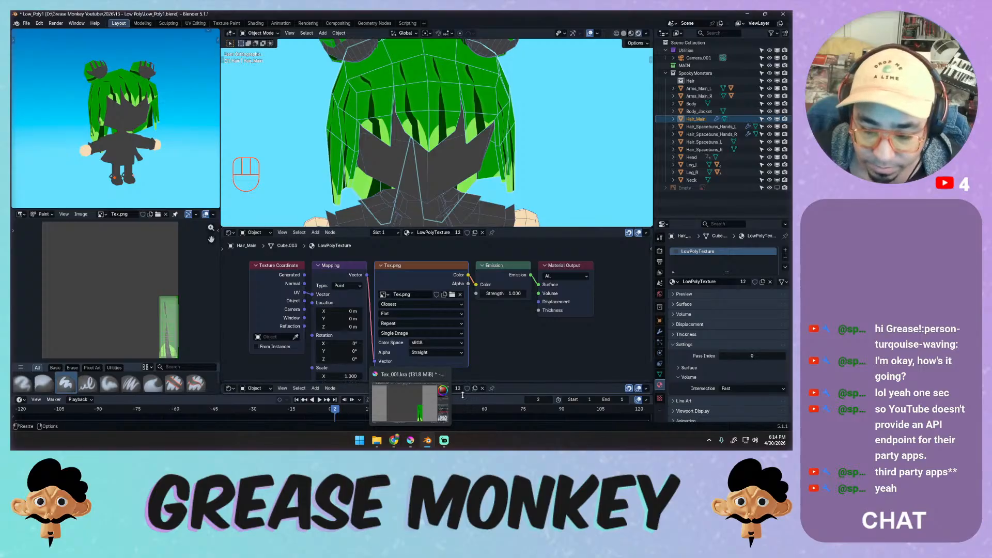
{"action": "left_click", "coordinate": [332, 409]}
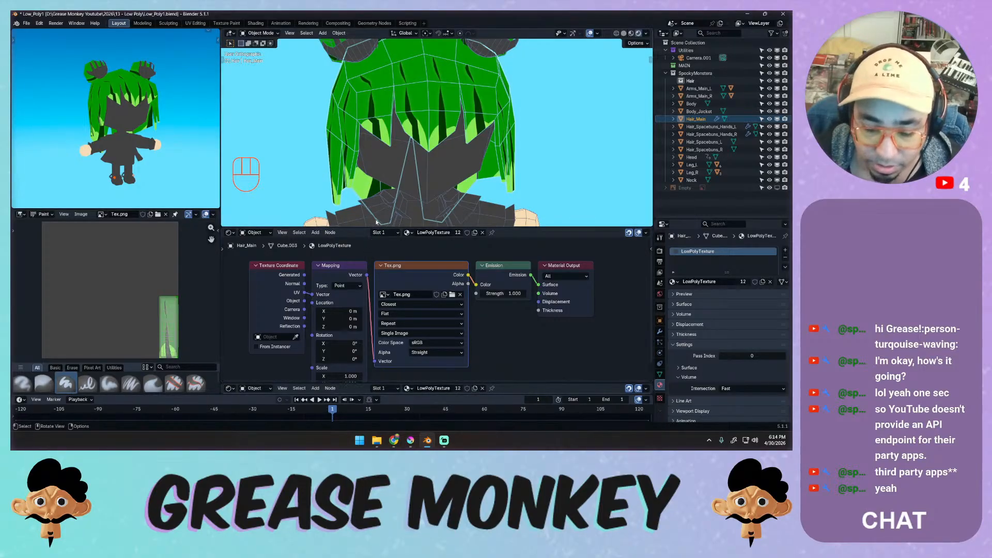
{"action": "left_click", "coordinate": [411, 441]}
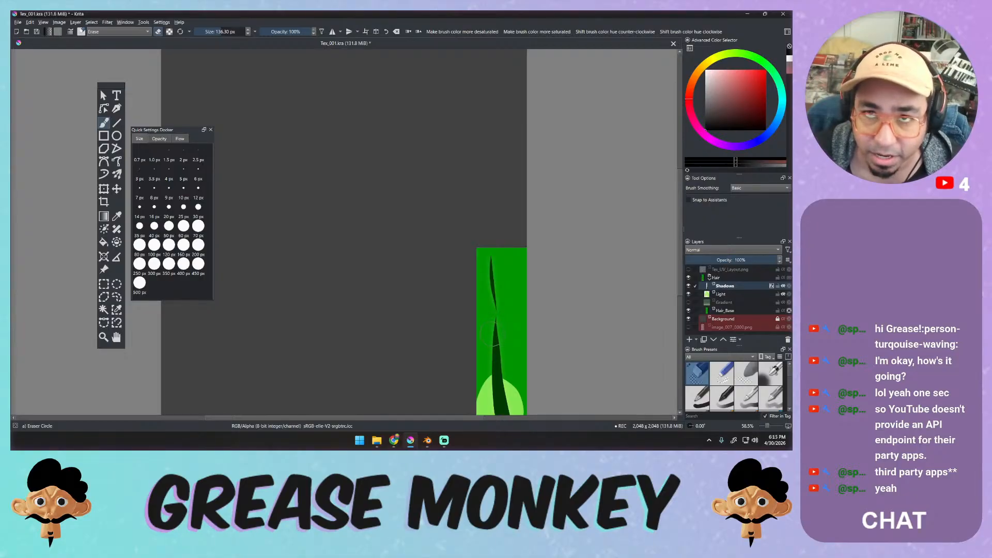
{"action": "left_click", "coordinate": [427, 440]}
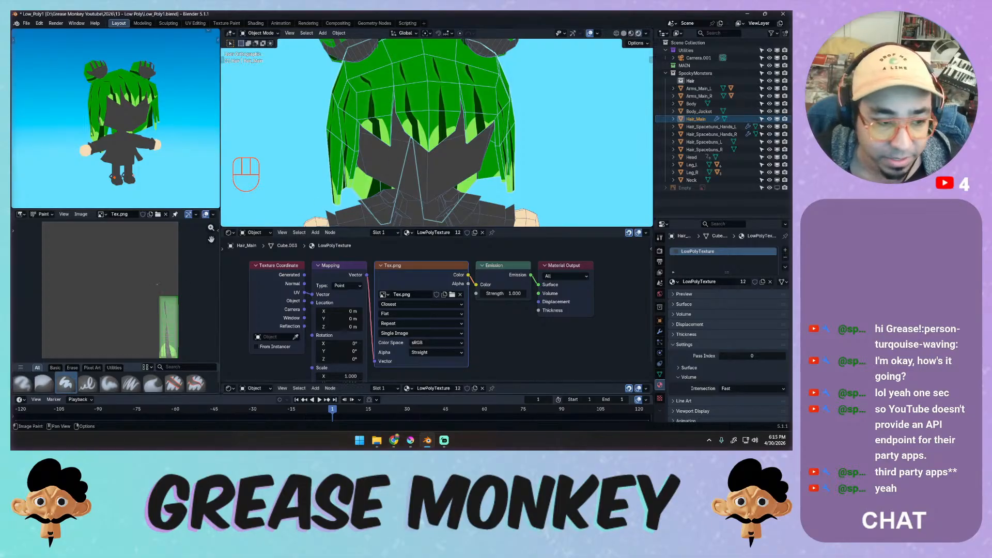
Change the image editor to a UV Editor and put the Hair_Main mesh into Edit Mode, leaving UV sync selection off.
{"action": "left_click", "coordinate": [41, 214]}
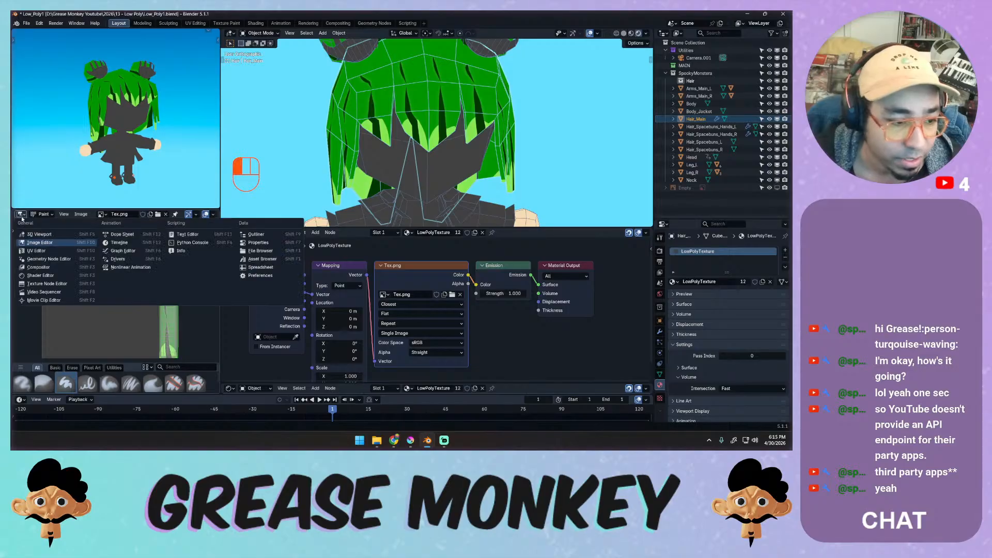
{"action": "left_click", "coordinate": [32, 252]}
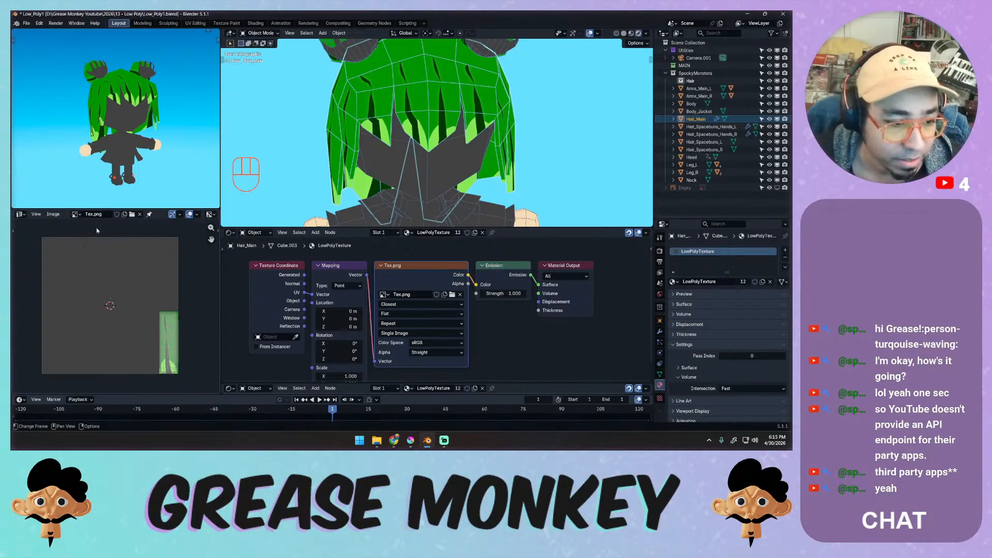
{"action": "middle_click_drag", "start_coordinate": [78, 216], "coordinate": [54, 217]}
{"action": "left_click", "coordinate": [36, 214]}
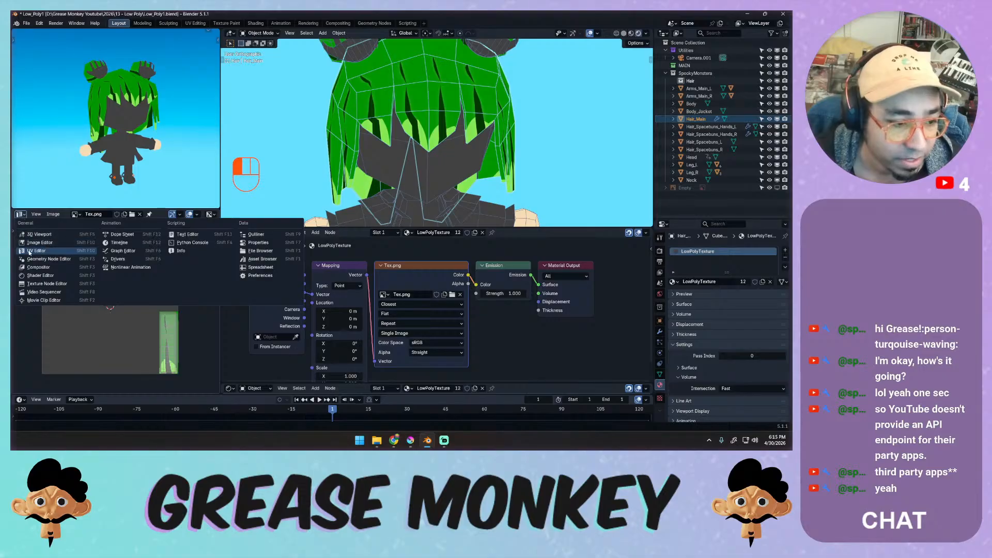
{"action": "key", "text": "Tab"}
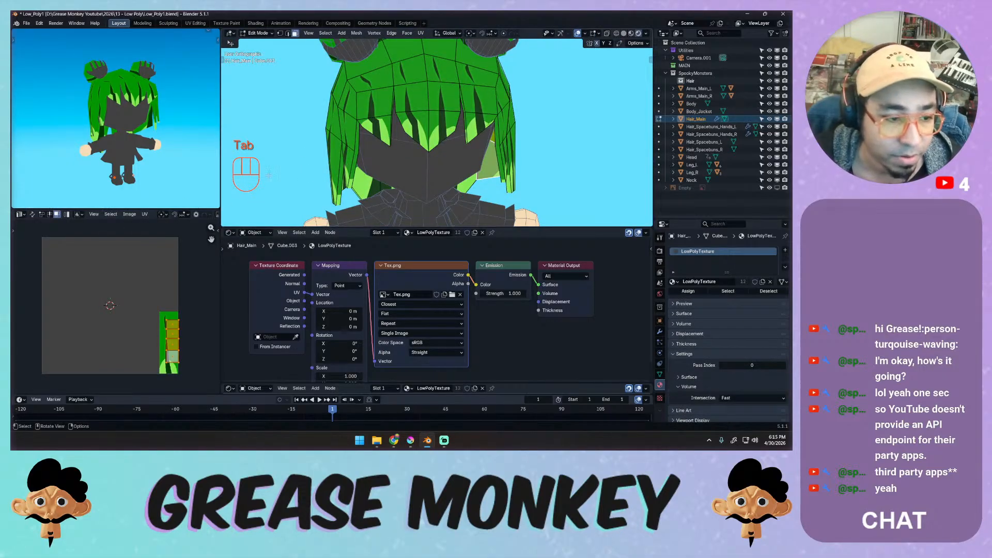
{"action": "left_click", "coordinate": [32, 214]}
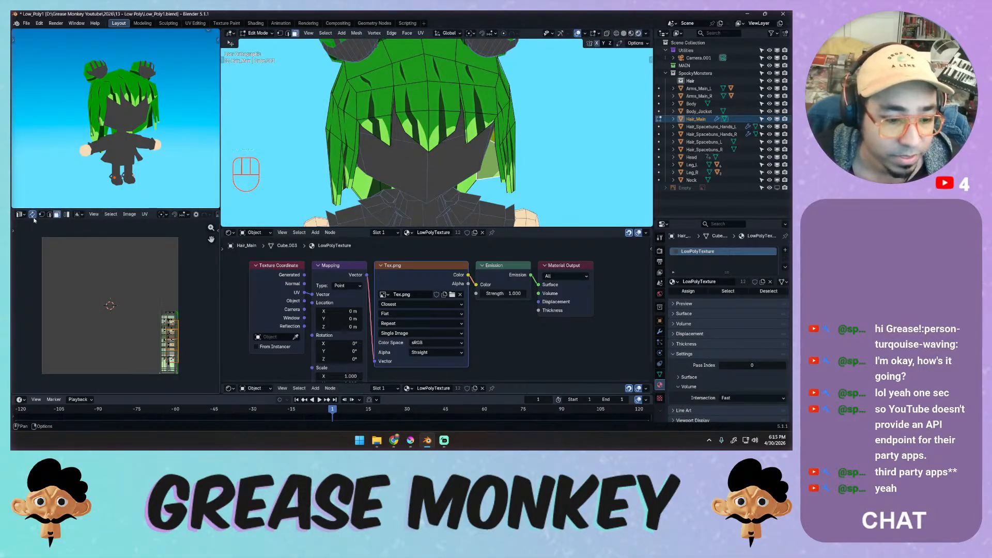
{"action": "left_click", "coordinate": [32, 214]}
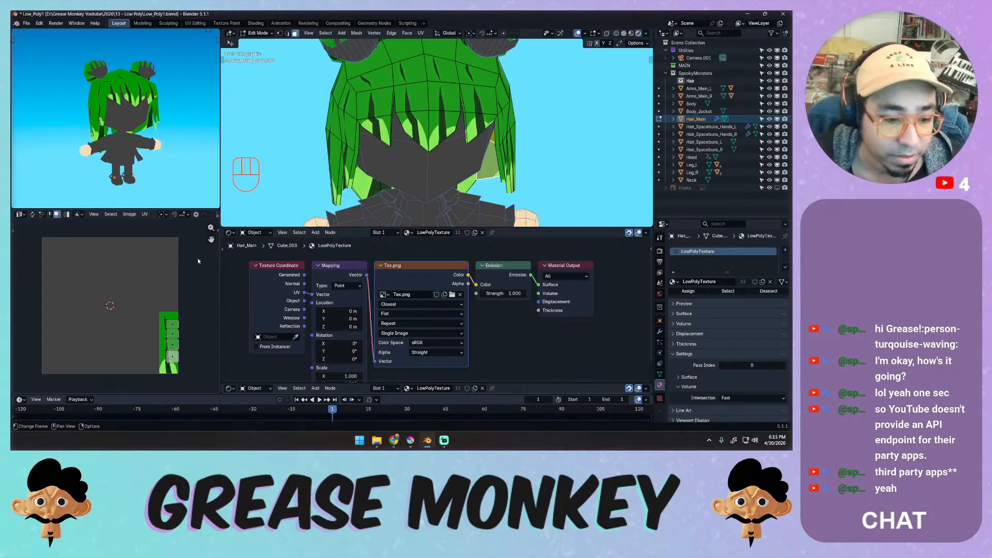
Select the two lowest stacked faces of a front fringe strand on Hair_Main and enlarge the 3D viewport over the node editor.
{"action": "left_click", "coordinate": [304, 184]}
{"action": "left_click", "coordinate": [383, 109], "text": "shift"}
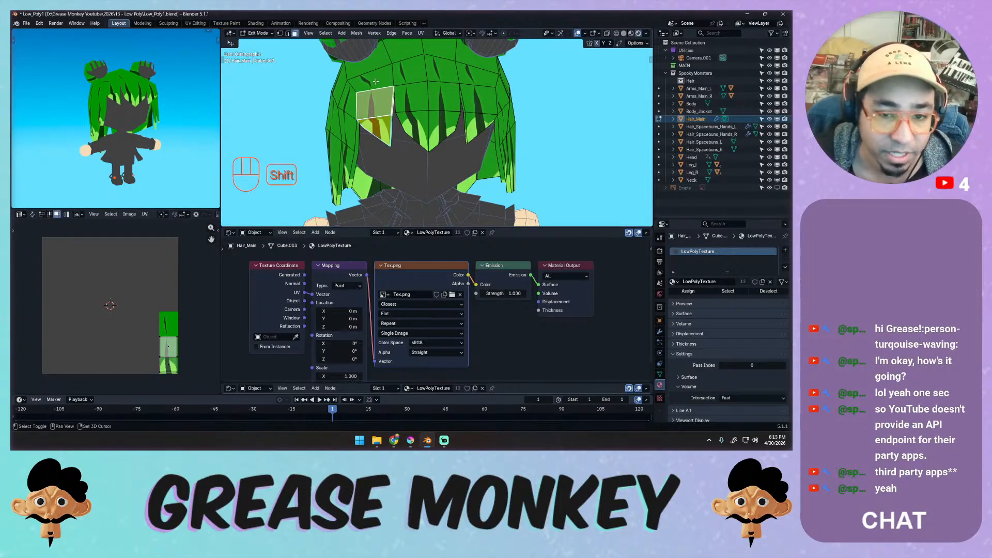
{"action": "mouse_move", "coordinate": [383, 109]}
{"action": "middle_mouse_down"}
{"action": "mouse_move", "coordinate": [551, 127]}
{"action": "mouse_move", "coordinate": [428, 126]}
{"action": "mouse_move", "coordinate": [397, 107]}
{"action": "middle_mouse_up"}
{"action": "left_click_drag", "start_coordinate": [253, 227], "coordinate": [235, 373]}
{"action": "middle_click_drag", "start_coordinate": [357, 202], "coordinate": [426, 163]}
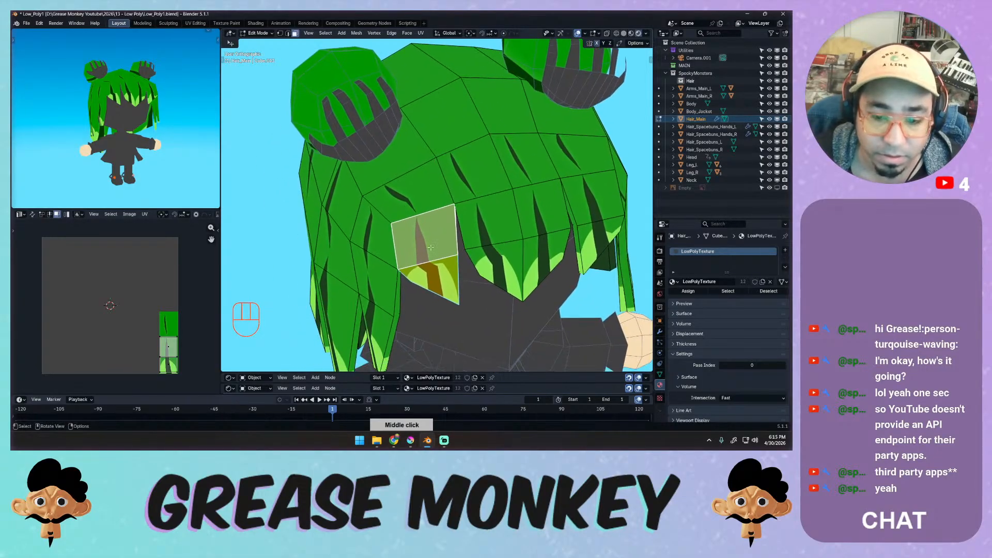
Switch to vertex selection and select the extra vertex along the lower edge of the front fringe strand.
{"action": "left_click", "coordinate": [430, 248]}
{"action": "left_click", "coordinate": [432, 274]}
{"action": "key", "text": "1"}
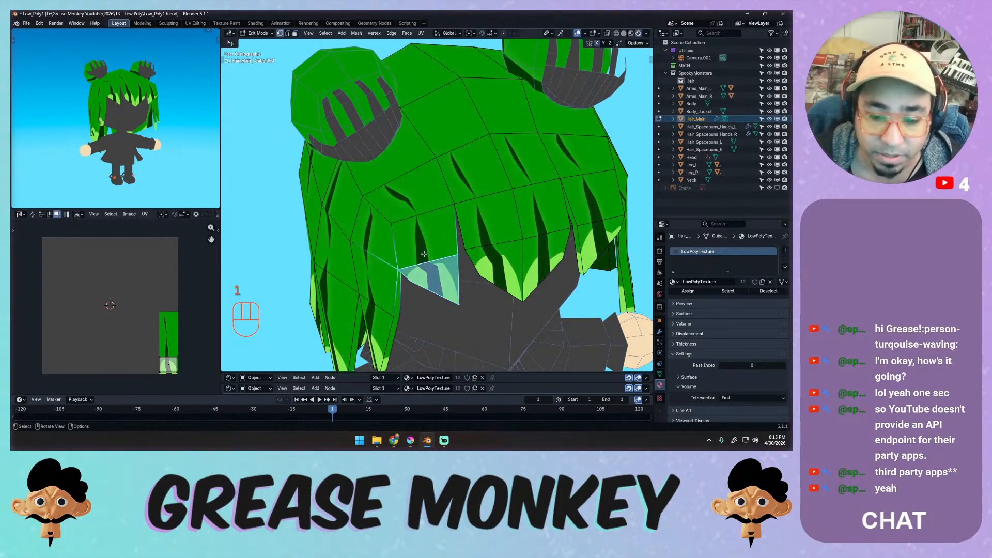
{"action": "left_click", "coordinate": [412, 284]}
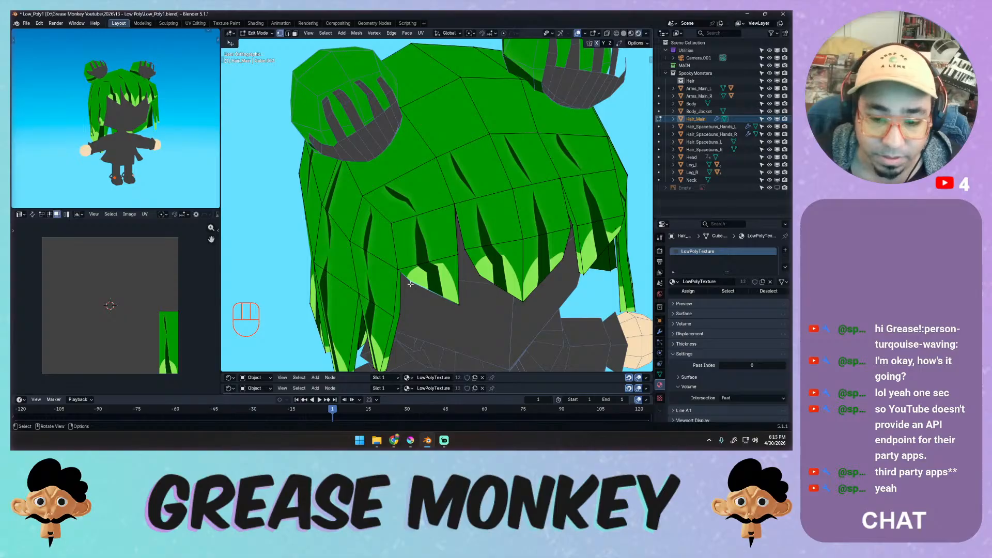
{"action": "left_click", "coordinate": [411, 284]}
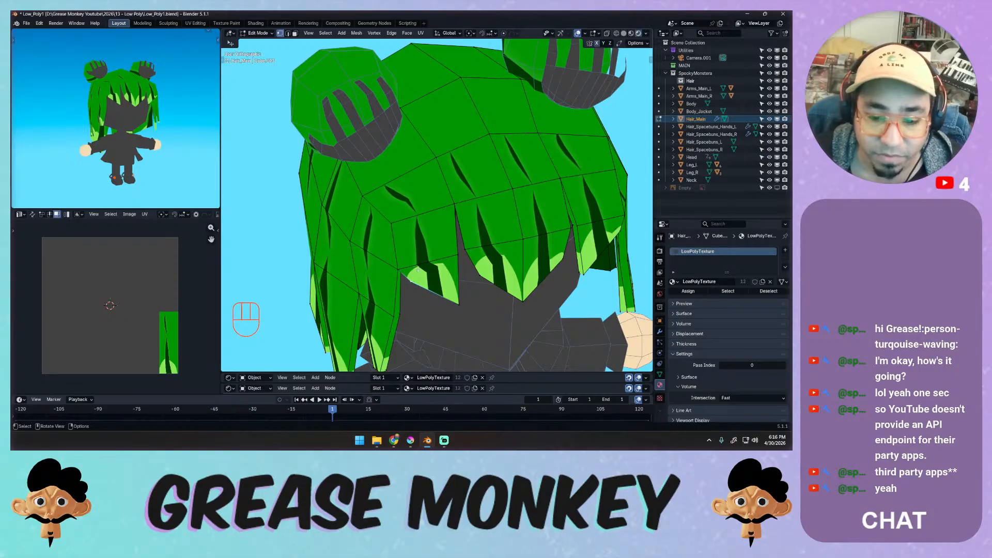
{"action": "middle_click_drag", "start_coordinate": [436, 139], "coordinate": [424, 214]}
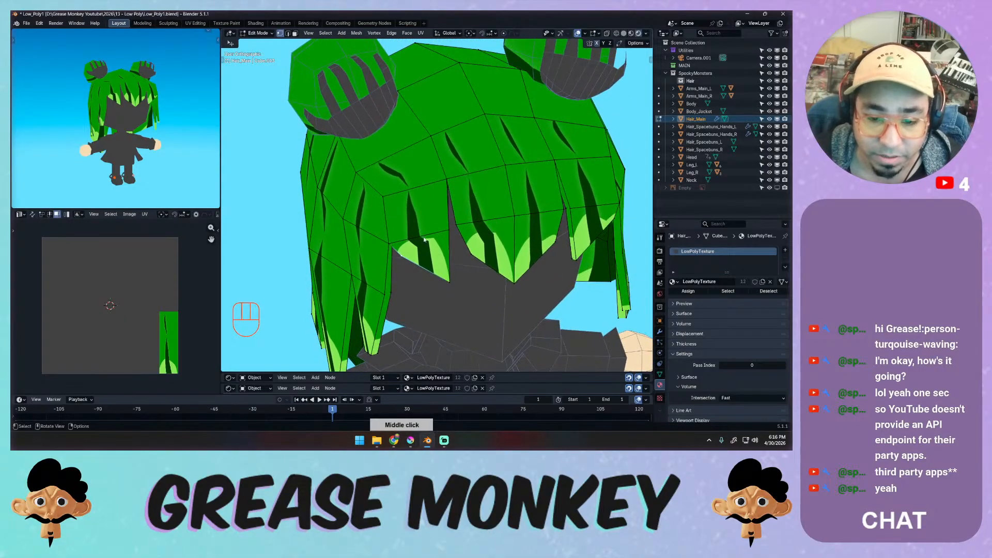
{"action": "key", "text": "x"}
{"action": "left_click", "coordinate": [422, 238]}
{"action": "key", "text": "ctrl+z"}
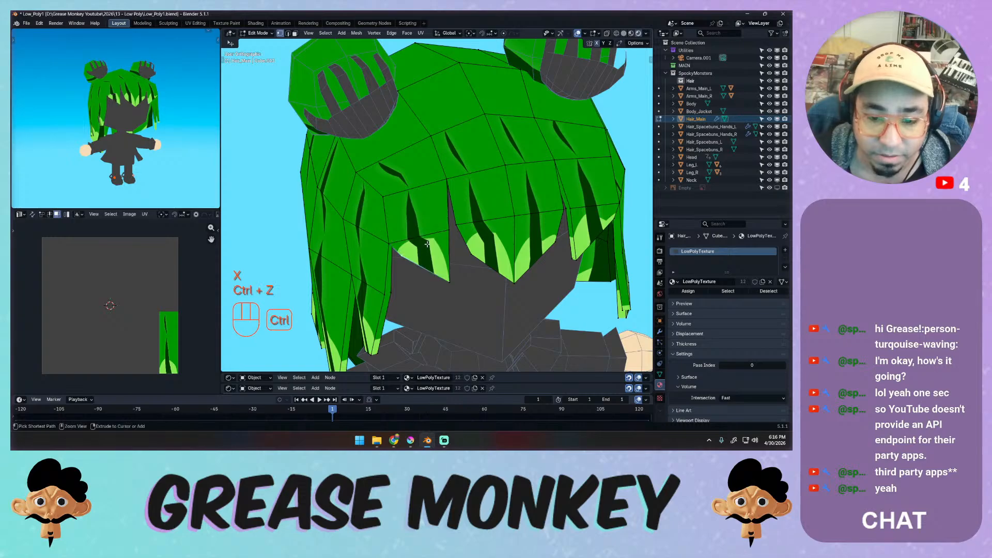
Turn off the viewport display of Hair_Main's Solidify modifier.
{"action": "middle_click_drag", "start_coordinate": [409, 253], "coordinate": [413, 225]}
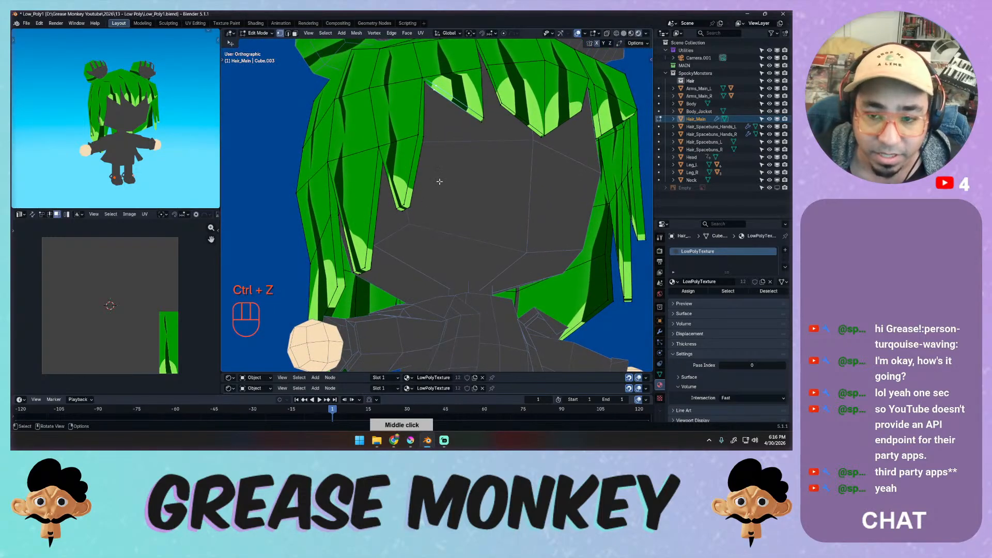
{"action": "left_click", "coordinate": [660, 332]}
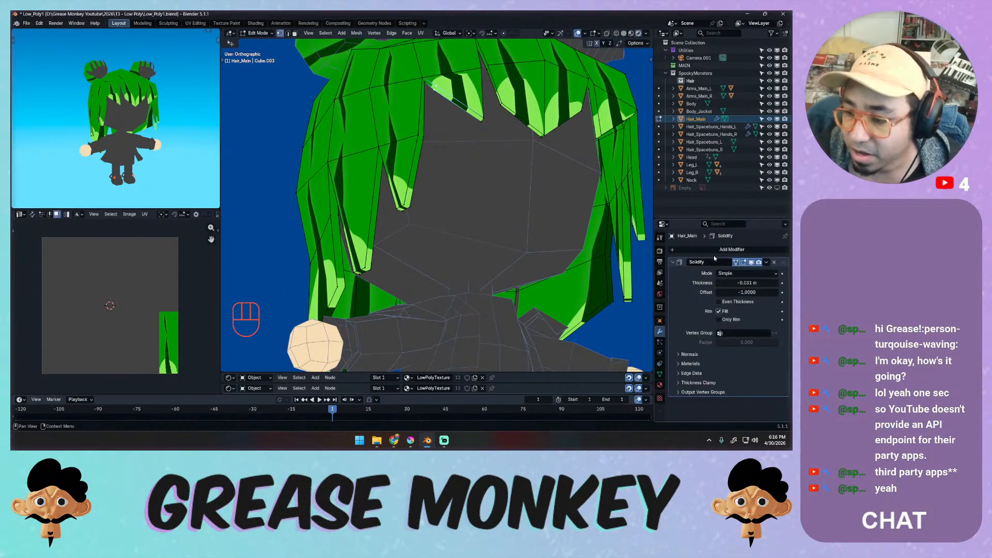
{"action": "left_click", "coordinate": [753, 263]}
Dissolve the selected vertex on the fringe strand's lower edge and move the strand's tip vertex inward to form a centred point.
{"action": "mouse_move", "coordinate": [420, 165]}
{"action": "middle_mouse_down"}
{"action": "mouse_move", "coordinate": [424, 186]}
{"action": "mouse_move", "coordinate": [409, 217]}
{"action": "middle_mouse_up"}
{"action": "key", "text": "x"}
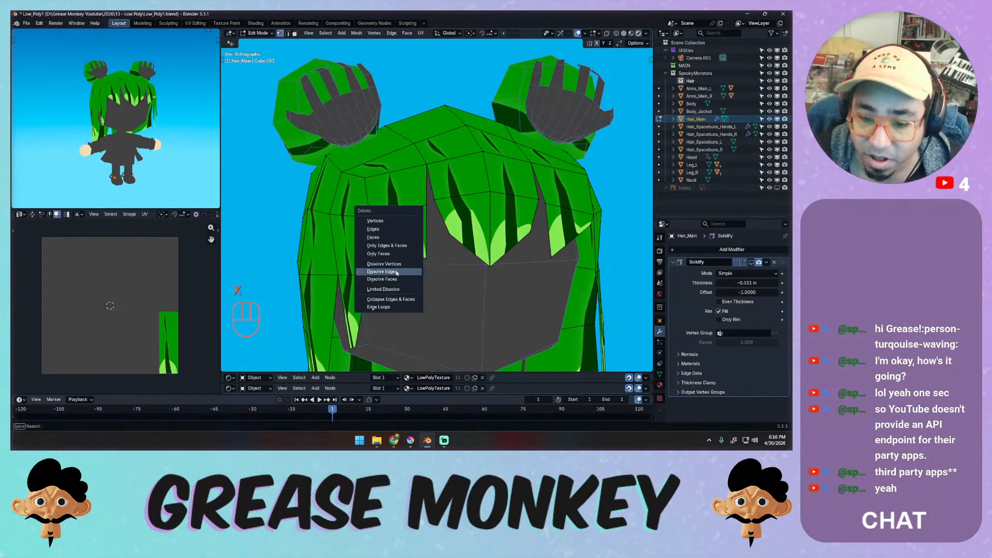
{"action": "left_click", "coordinate": [400, 264]}
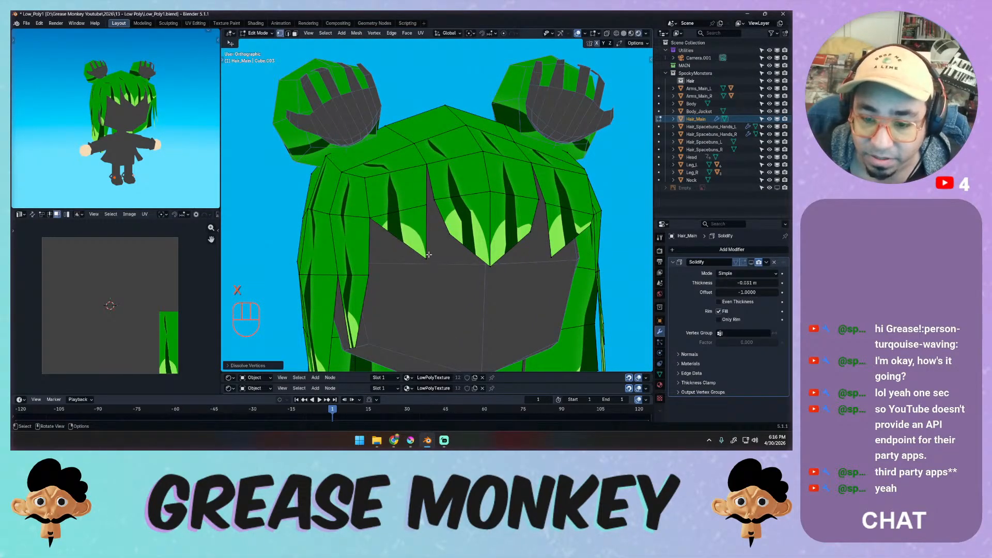
{"action": "left_click", "coordinate": [425, 260]}
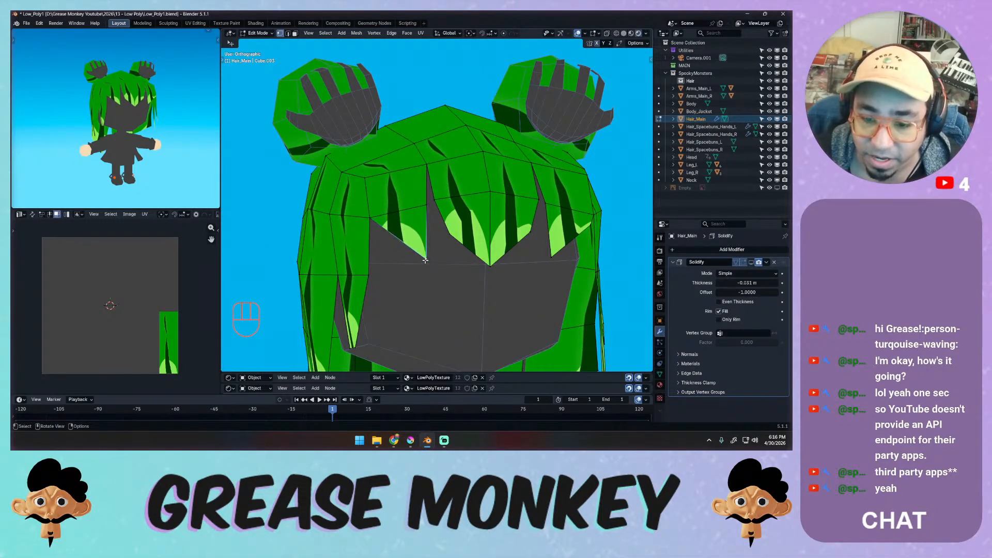
{"action": "key", "text": "g"}
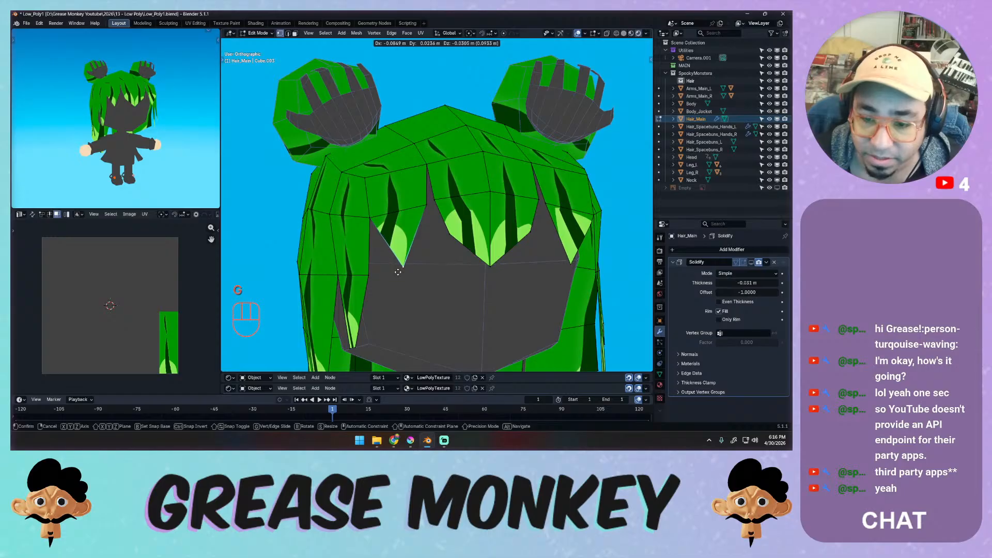
{"action": "left_click", "coordinate": [402, 270]}
Dissolve the extra vertices on both sloping sides of the central fringe point so its edges run straight.
{"action": "left_click", "coordinate": [450, 236]}
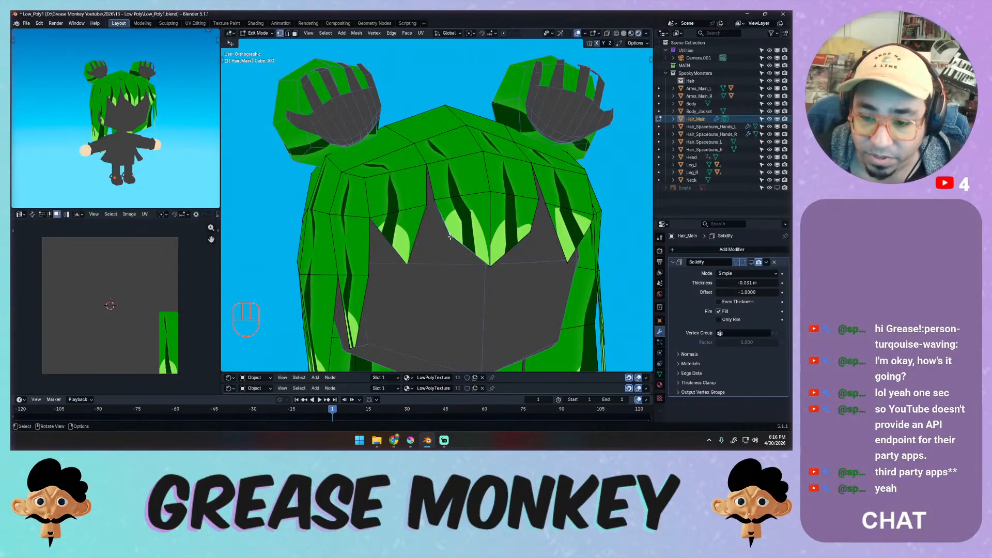
{"action": "key", "text": "x"}
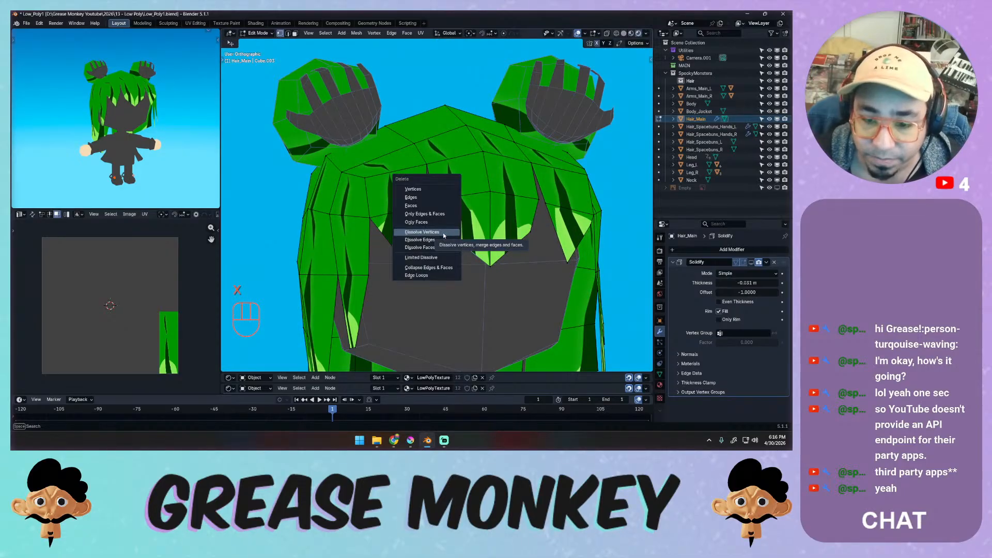
{"action": "left_click", "coordinate": [443, 236]}
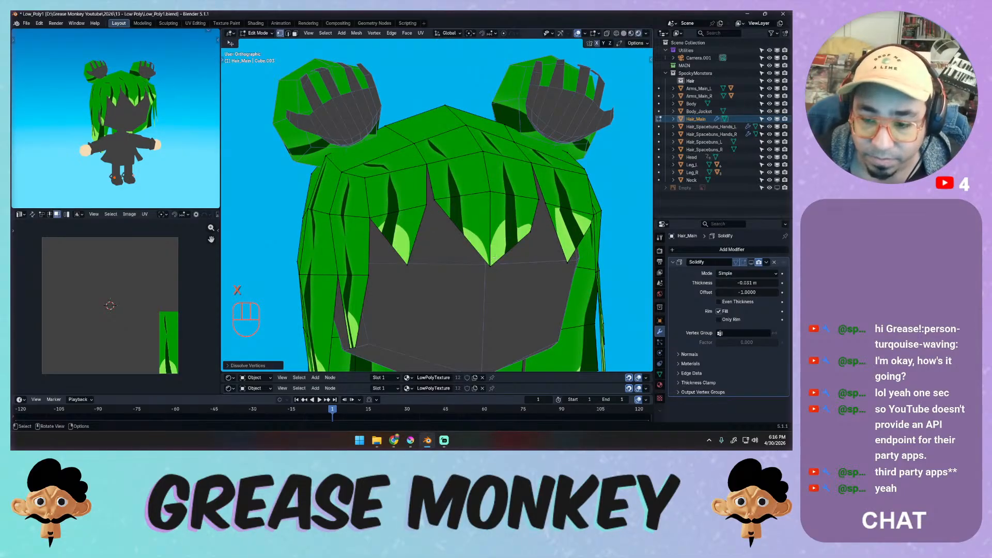
{"action": "left_click", "coordinate": [529, 229]}
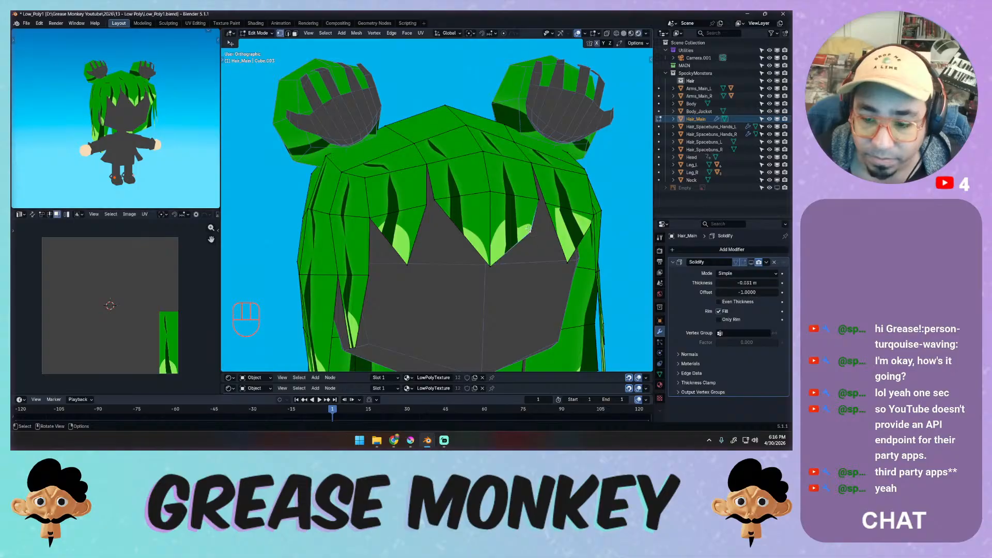
{"action": "key", "text": "x"}
{"action": "left_click", "coordinate": [530, 228]}
{"action": "mouse_move", "coordinate": [530, 214]}
{"action": "middle_mouse_down"}
{"action": "mouse_move", "coordinate": [519, 203]}
{"action": "mouse_move", "coordinate": [517, 214]}
{"action": "middle_mouse_up"}
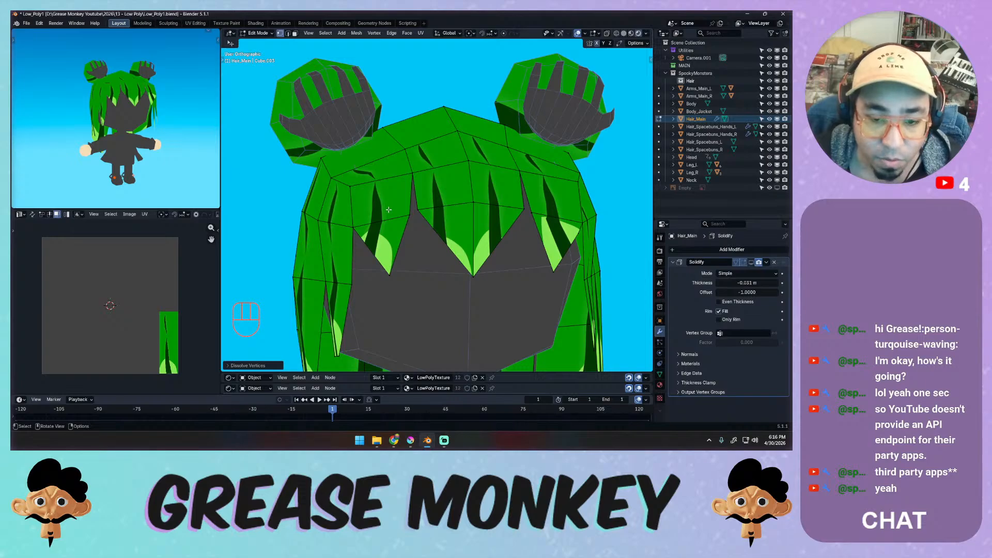
Select the three stacked faces of the reshaped side fringe strand and unwrap them with the Angle Based method.
{"action": "key", "text": "3"}
{"action": "left_click", "coordinate": [381, 245]}
{"action": "left_click", "coordinate": [383, 202], "text": "shift"}
{"action": "left_click", "coordinate": [388, 169], "text": "shift"}
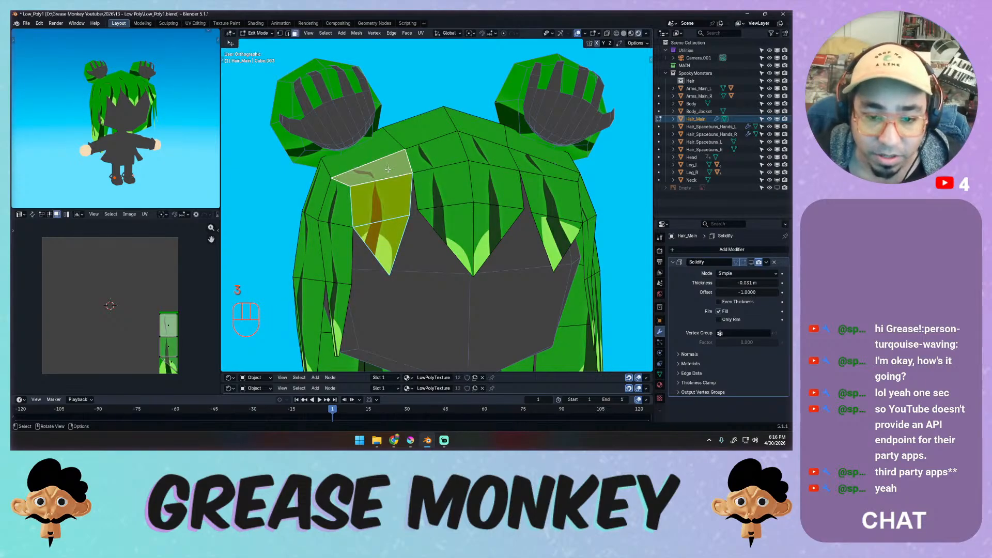
{"action": "middle_click_drag", "start_coordinate": [388, 169], "coordinate": [425, 215]}
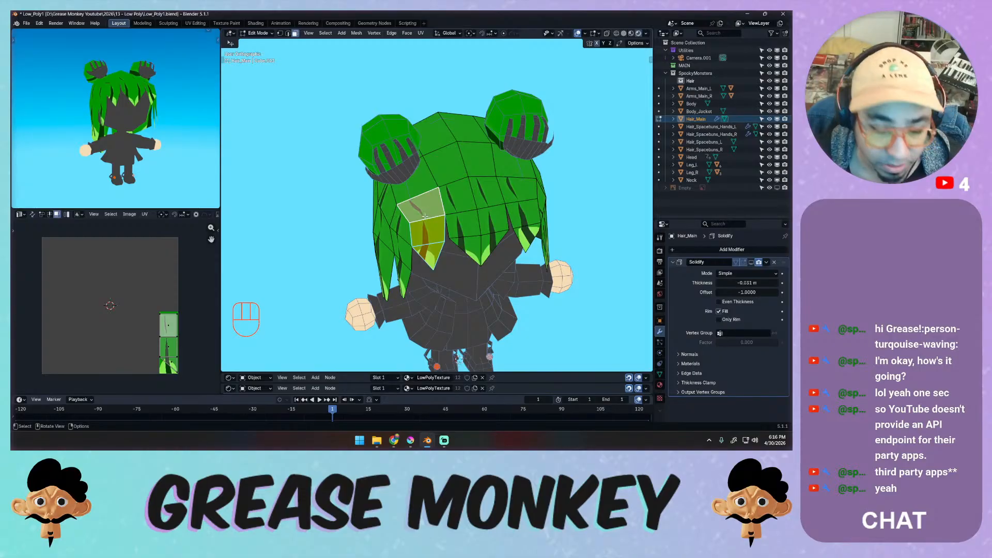
{"action": "key", "text": "u"}
{"action": "left_click", "coordinate": [423, 218]}
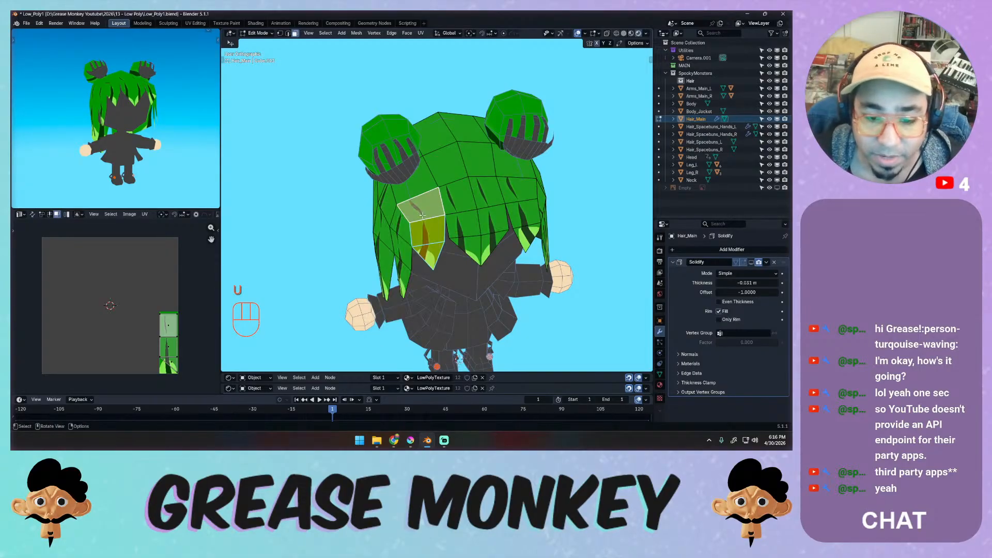
{"action": "key", "text": "q"}
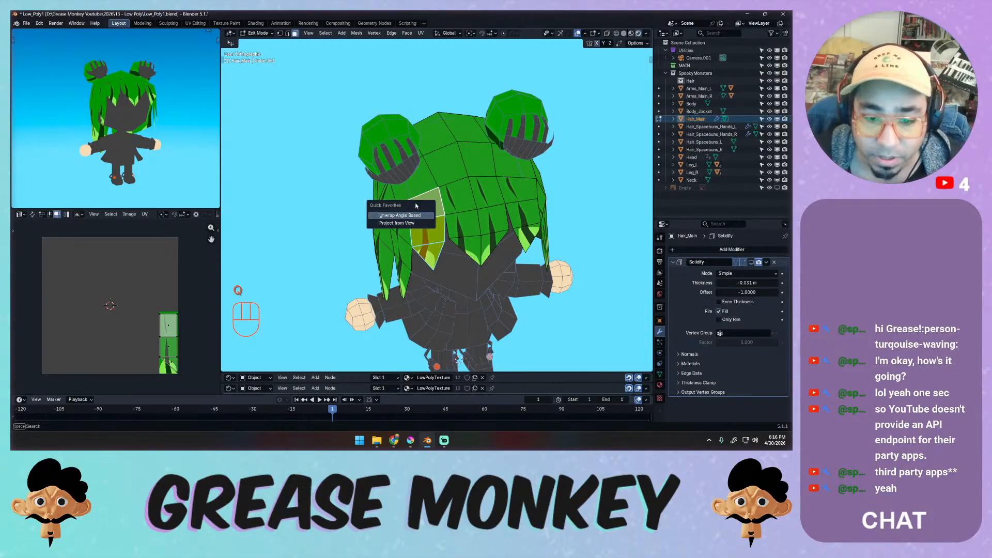
{"action": "left_click", "coordinate": [419, 215]}
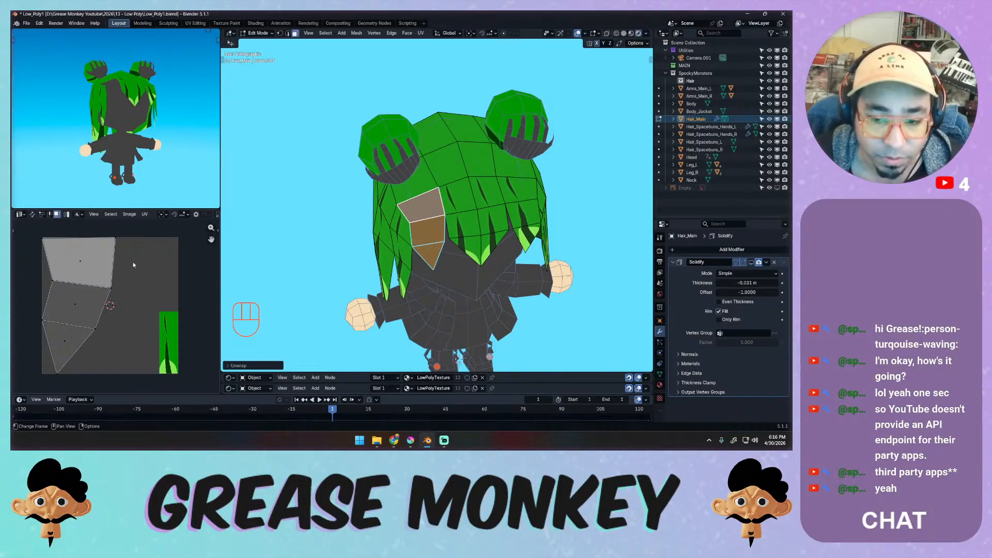
Scale the strand's whole UV island to about a third and move it onto the green hair texture strip.
{"action": "key", "text": "a"}
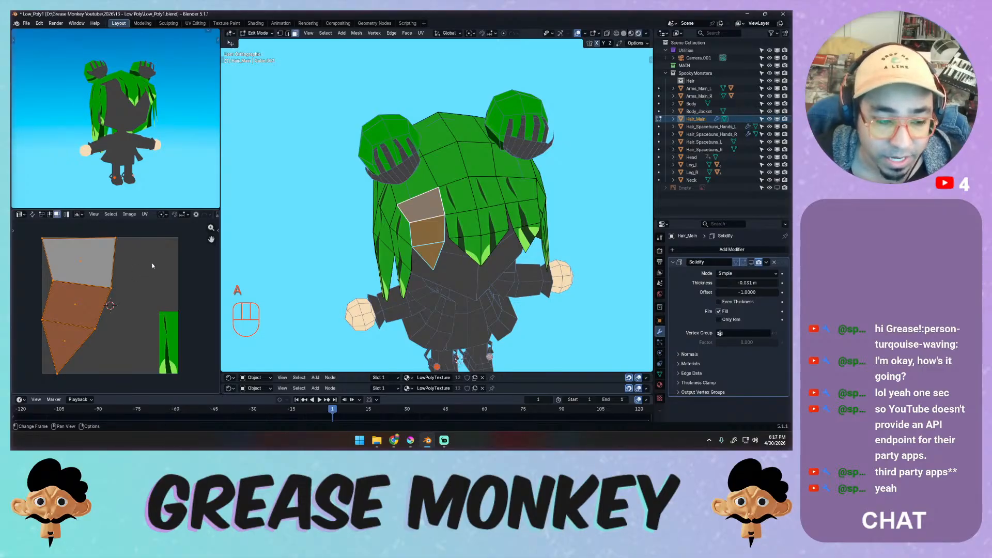
{"action": "key", "text": "s"}
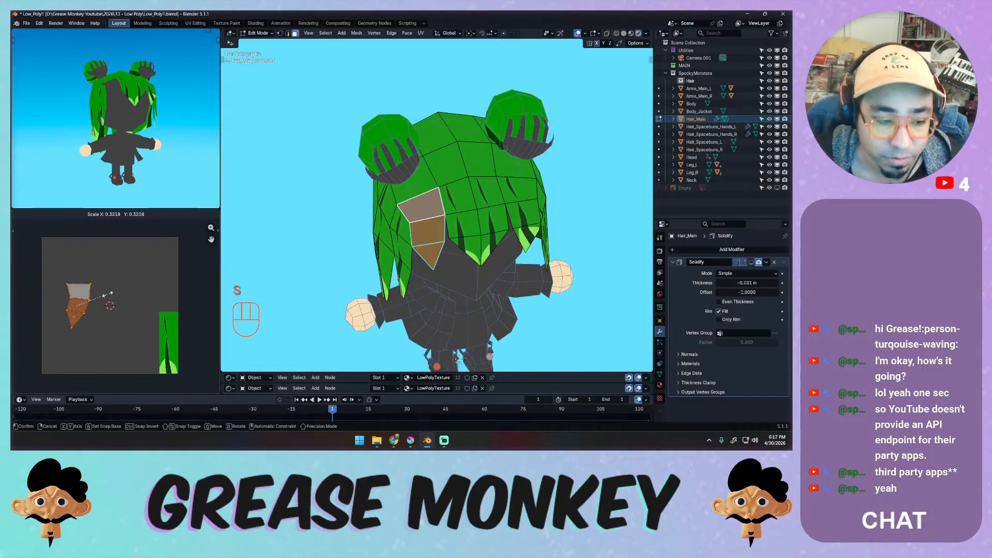
{"action": "left_click", "coordinate": [111, 296]}
{"action": "key", "text": "g"}
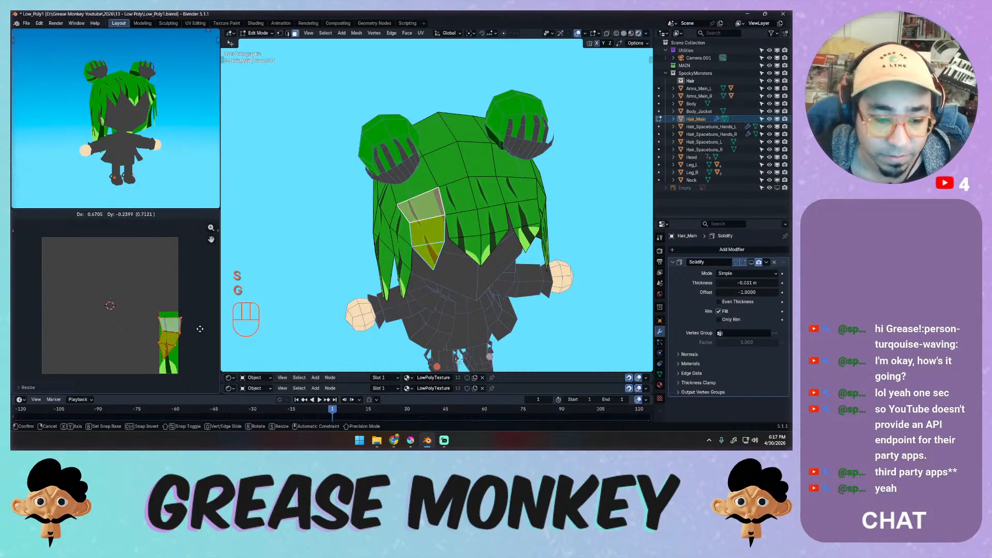
{"action": "left_click", "coordinate": [198, 333], "text": "ctrl"}
Scale the UV island down to about half and reposition it within the green hair strip.
{"action": "scroll", "coordinate": [198, 333], "scroll_direction": "up", "scroll_amount": 3}
{"action": "middle_click_drag", "start_coordinate": [204, 315], "coordinate": [180, 276]}
{"action": "key", "text": "s"}
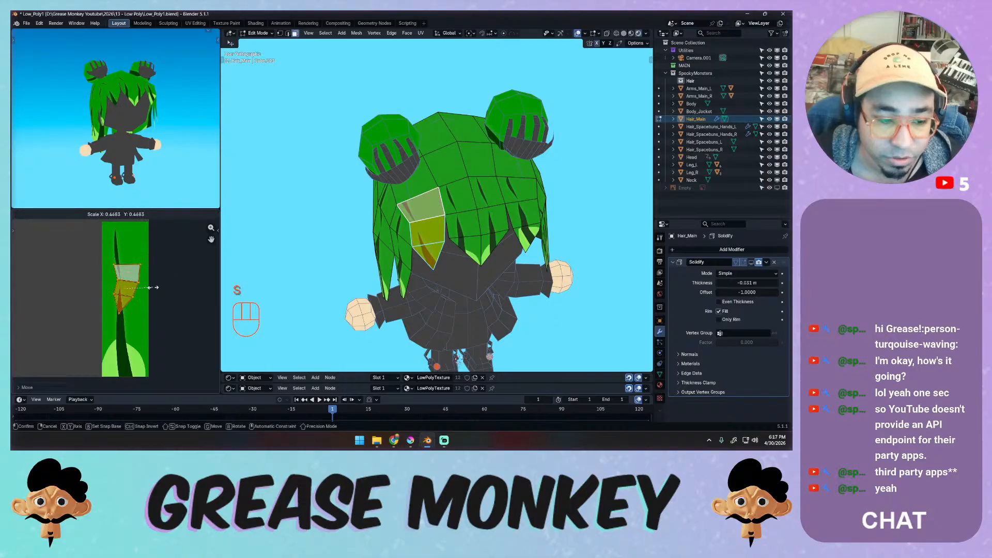
{"action": "left_click", "coordinate": [155, 266]}
{"action": "key", "text": "g"}
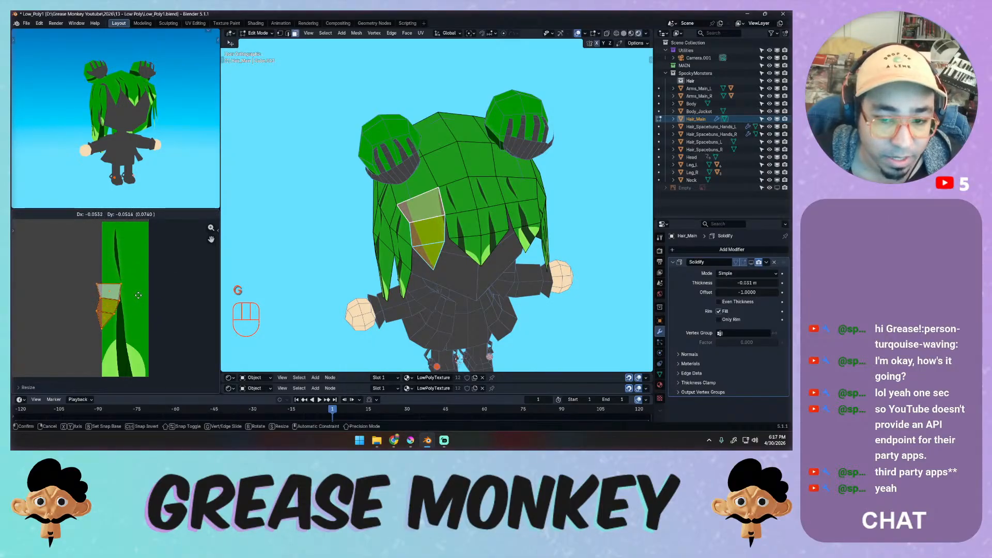
{"action": "left_click", "coordinate": [153, 292]}
Rotate and nudge the UV island so it sits upright with the strand's tip pointing down.
{"action": "key", "text": "r"}
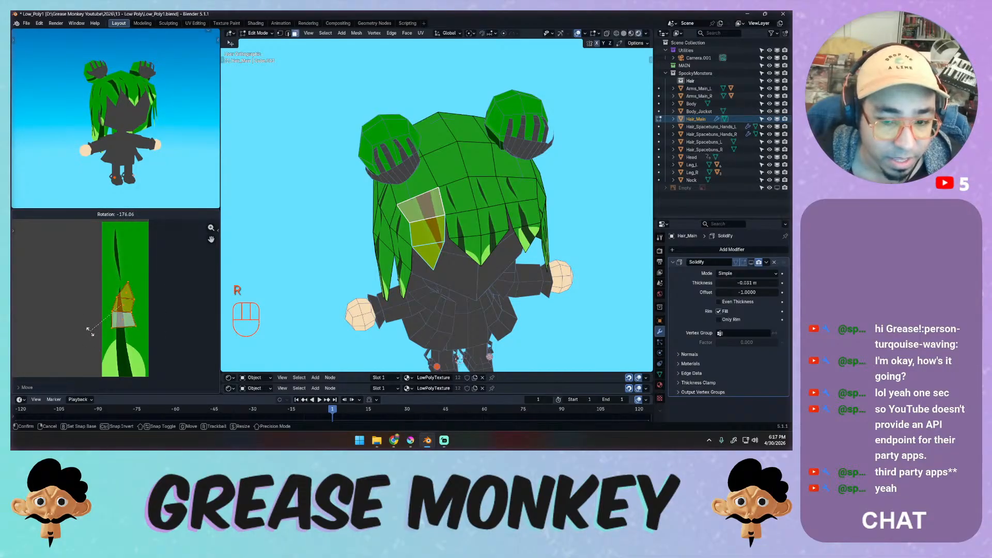
{"action": "left_click", "coordinate": [107, 316]}
{"action": "key", "text": "g"}
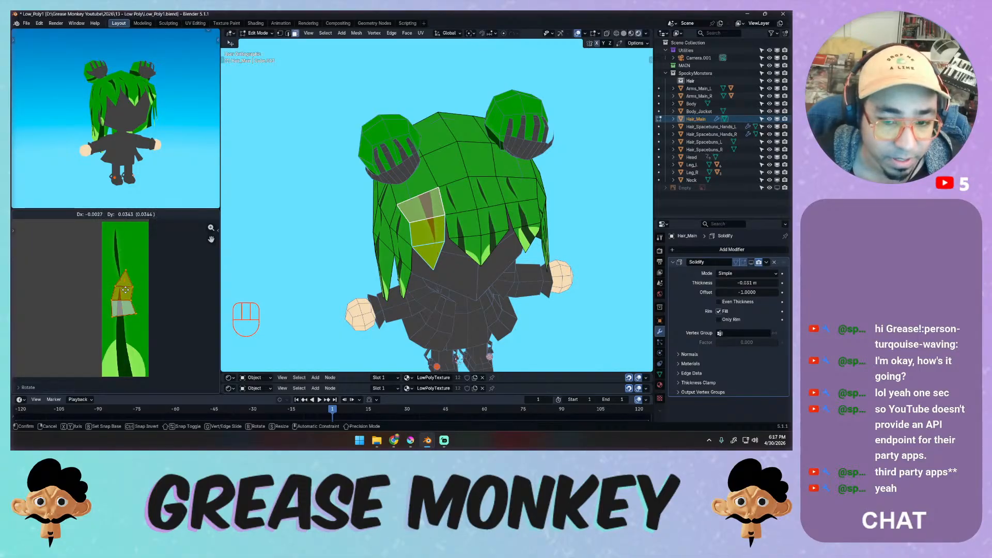
{"action": "left_click", "coordinate": [131, 292]}
{"action": "key", "text": "r"}
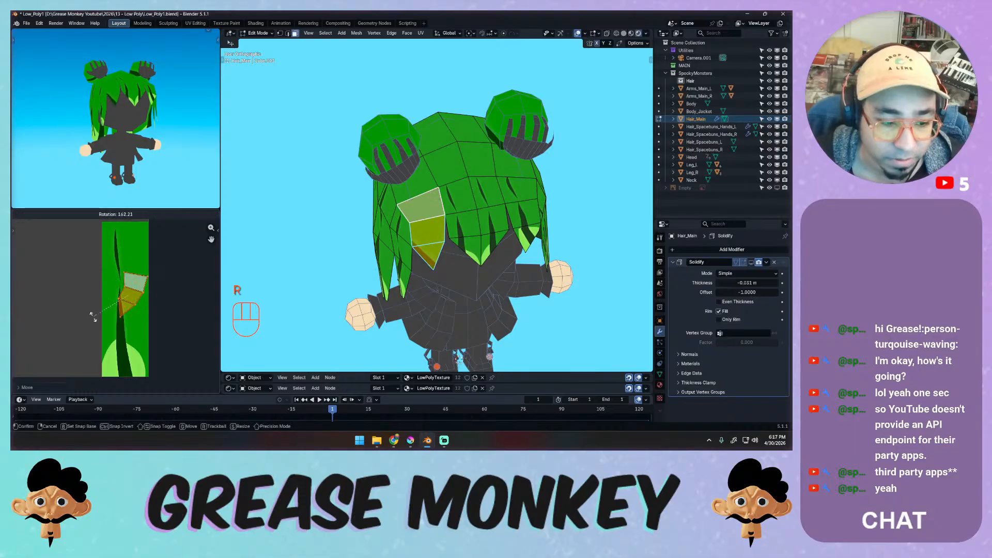
{"action": "left_click", "coordinate": [109, 324]}
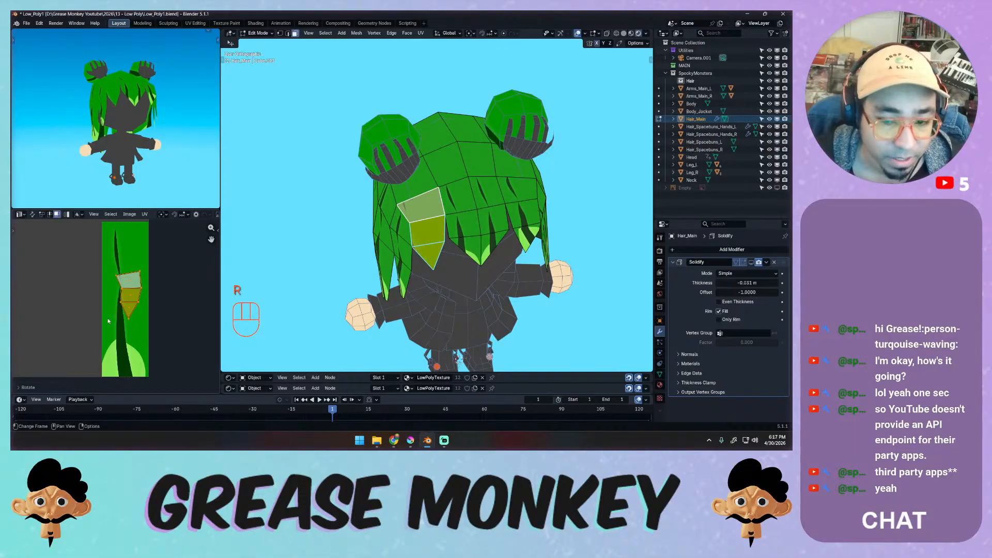
Move the UV island to the green strip's edge beside the dark streak and shrink it to fit the plain green area.
{"action": "key", "text": "g"}
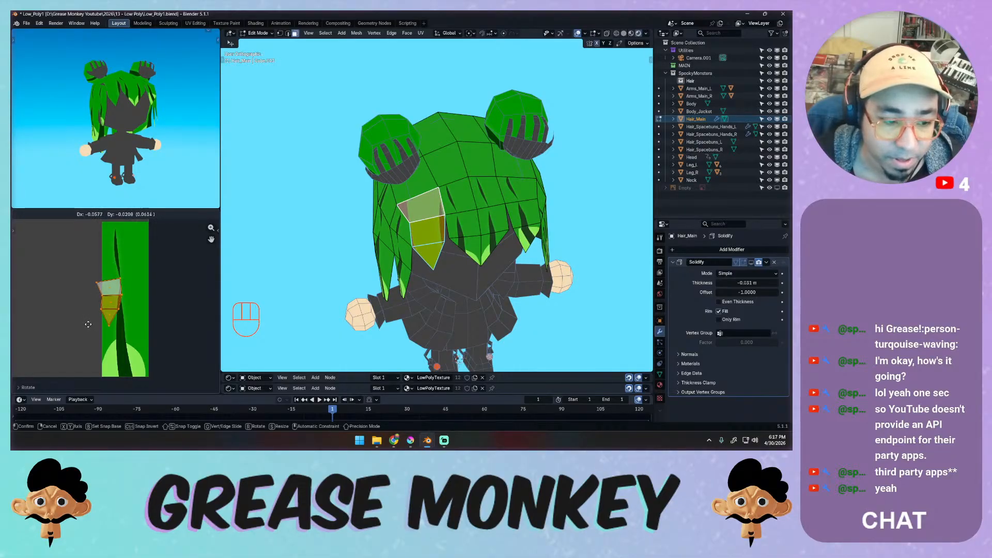
{"action": "left_click", "coordinate": [88, 324]}
{"action": "middle_click_drag", "start_coordinate": [89, 325], "coordinate": [164, 204], "text": "ctrl"}
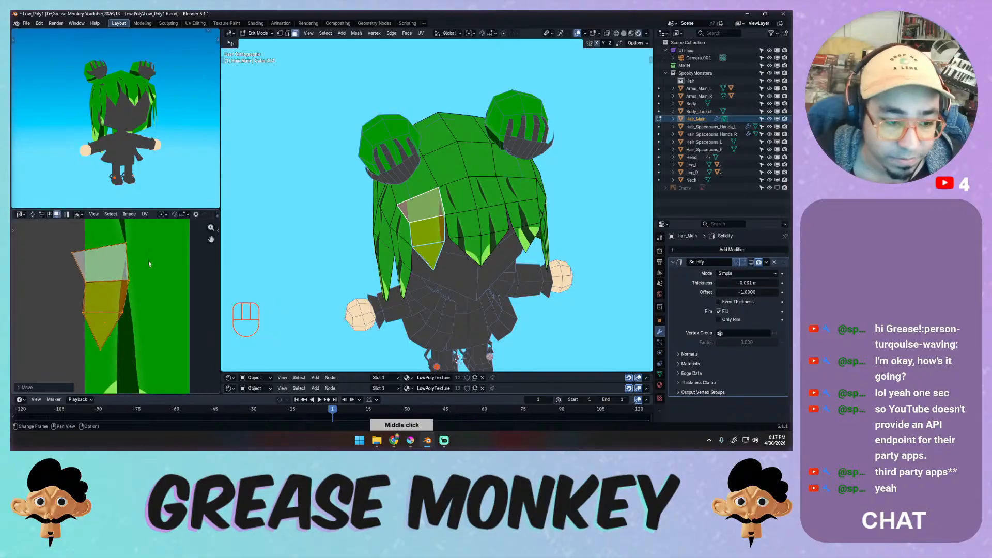
{"action": "key", "text": "s"}
{"action": "left_click", "coordinate": [141, 271]}
{"action": "key", "text": "g"}
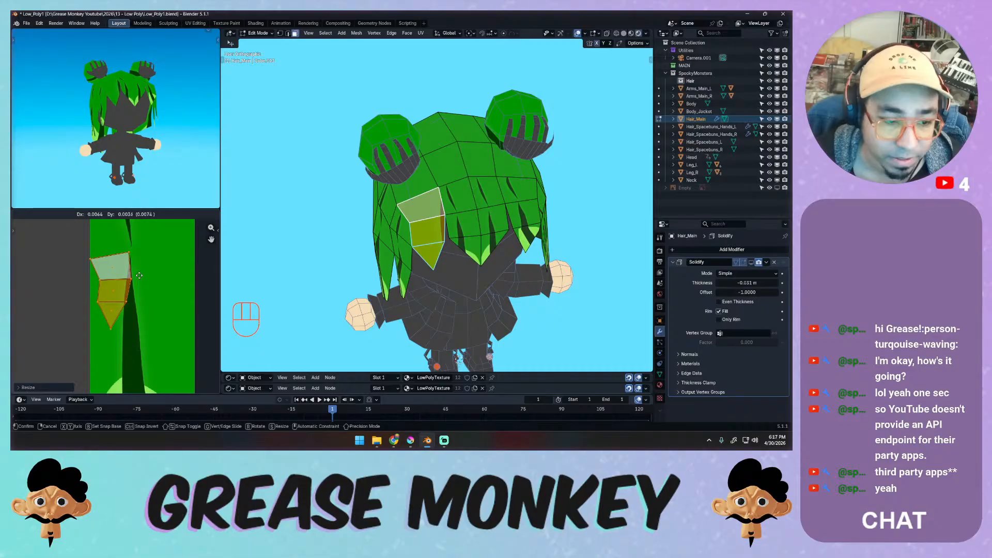
{"action": "left_click", "coordinate": [139, 276]}
Nudge the strand's middle UV face away from the dark streak, and shift the whole linked UV island back toward it.
{"action": "left_click", "coordinate": [132, 283]}
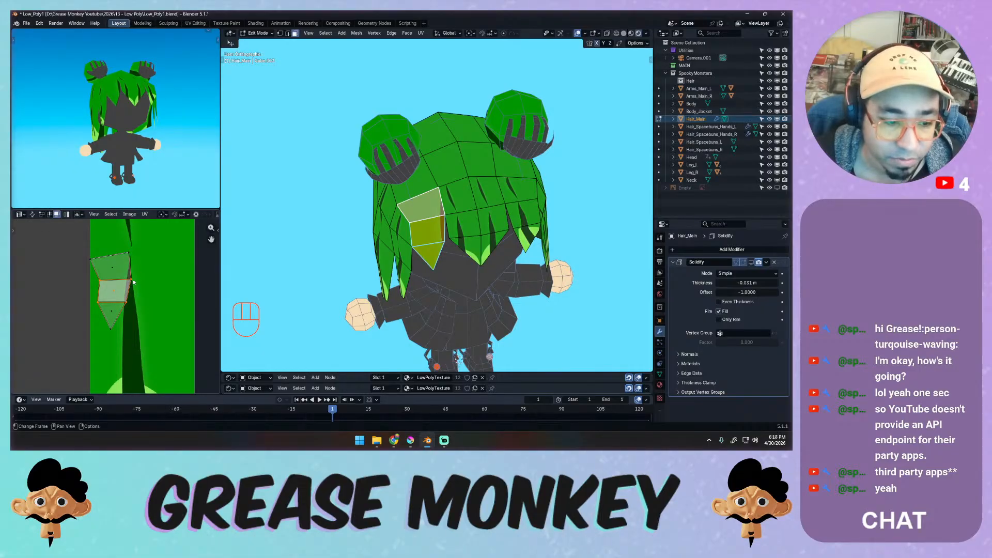
{"action": "key", "text": "g"}
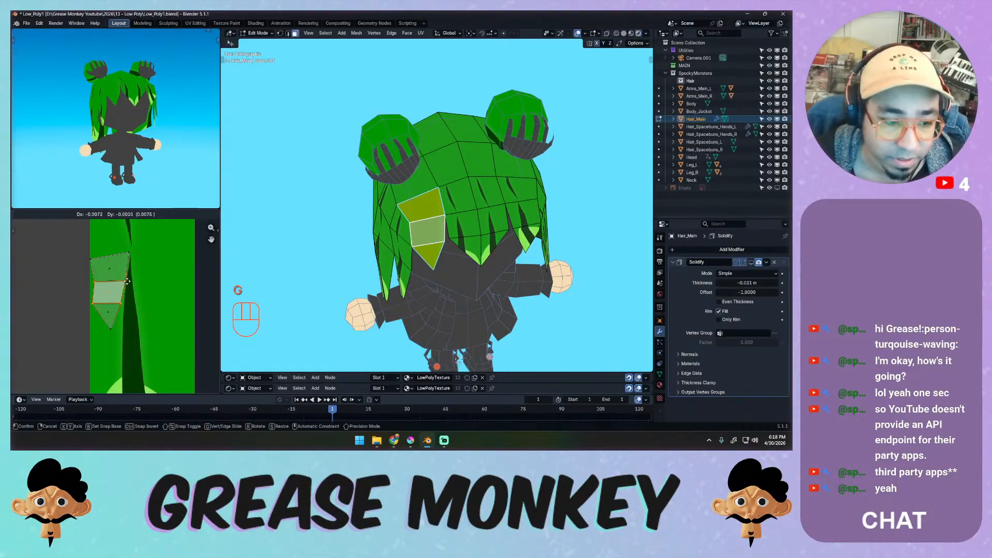
{"action": "left_click", "coordinate": [128, 283]}
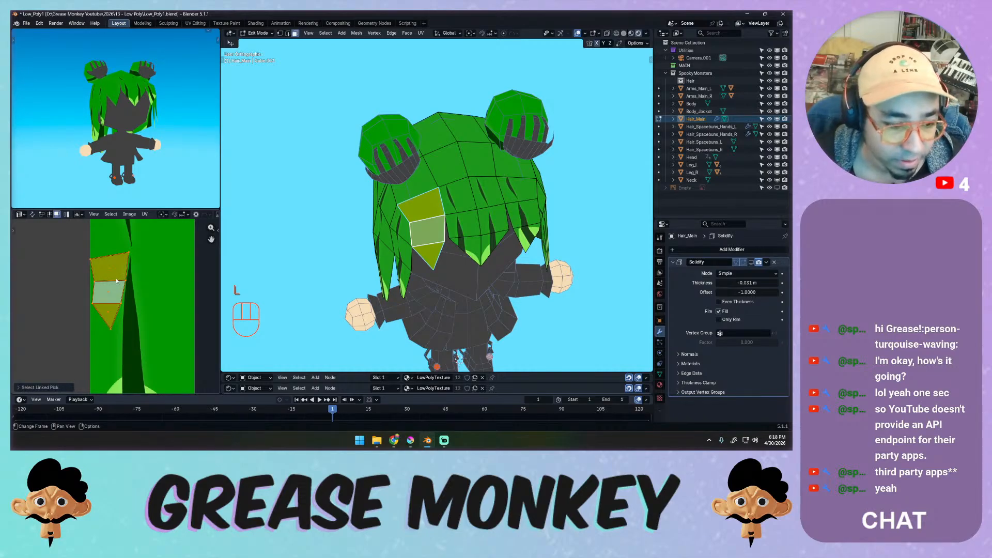
{"action": "key", "text": "l"}
{"action": "key", "text": "g"}
{"action": "left_click", "coordinate": [120, 279]}
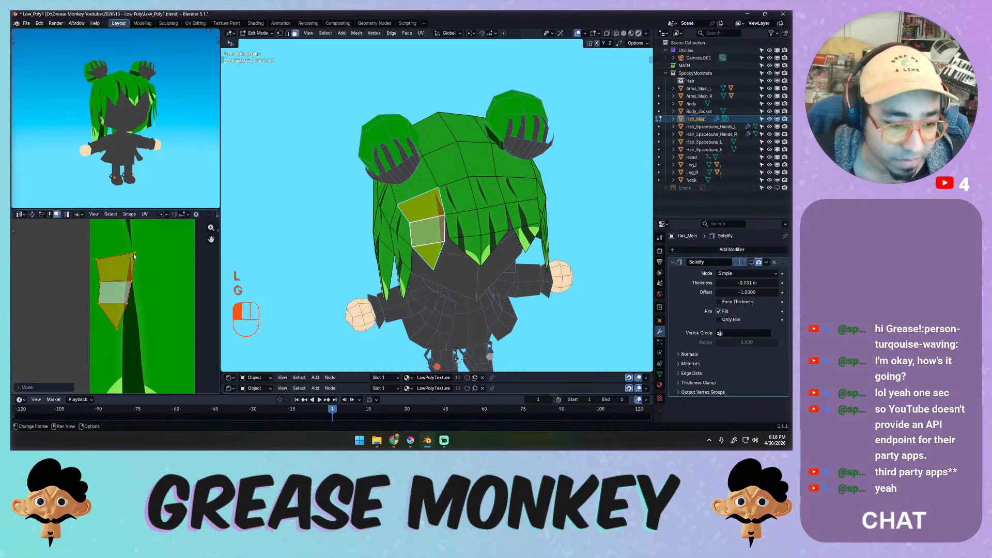
Select the island's top UV face and nudge it slightly along the dark streak.
{"action": "left_click", "coordinate": [130, 262]}
{"action": "key", "text": "g"}
{"action": "left_click", "coordinate": [134, 257]}
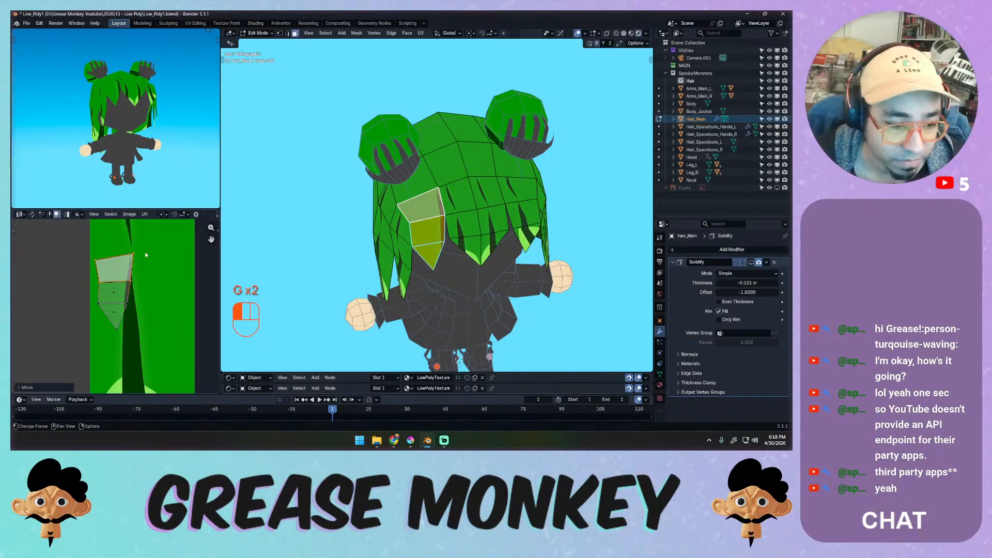
{"action": "left_click", "coordinate": [134, 254]}
{"action": "left_click", "coordinate": [135, 254]}
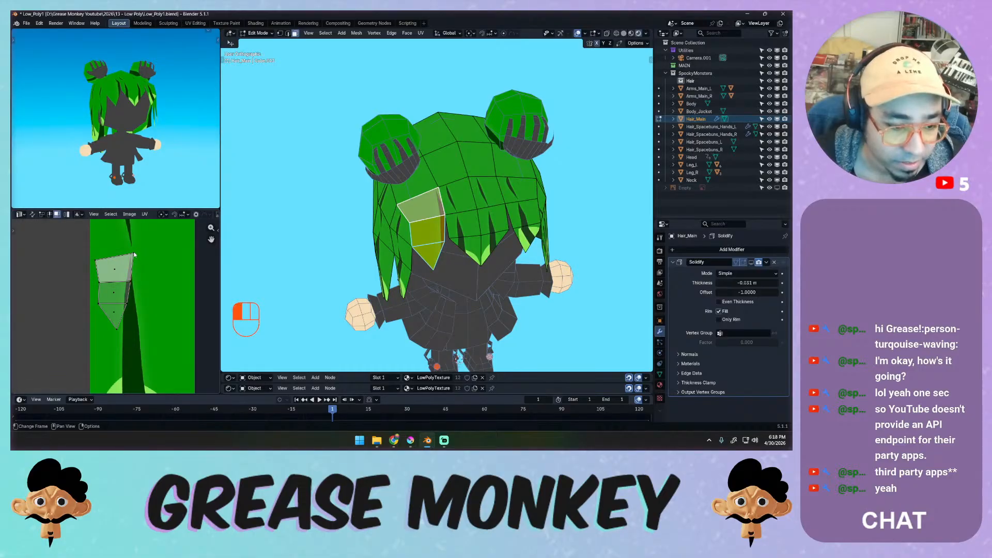
{"action": "left_click_drag", "start_coordinate": [136, 261], "coordinate": [139, 246]}
{"action": "left_click", "coordinate": [135, 277]}
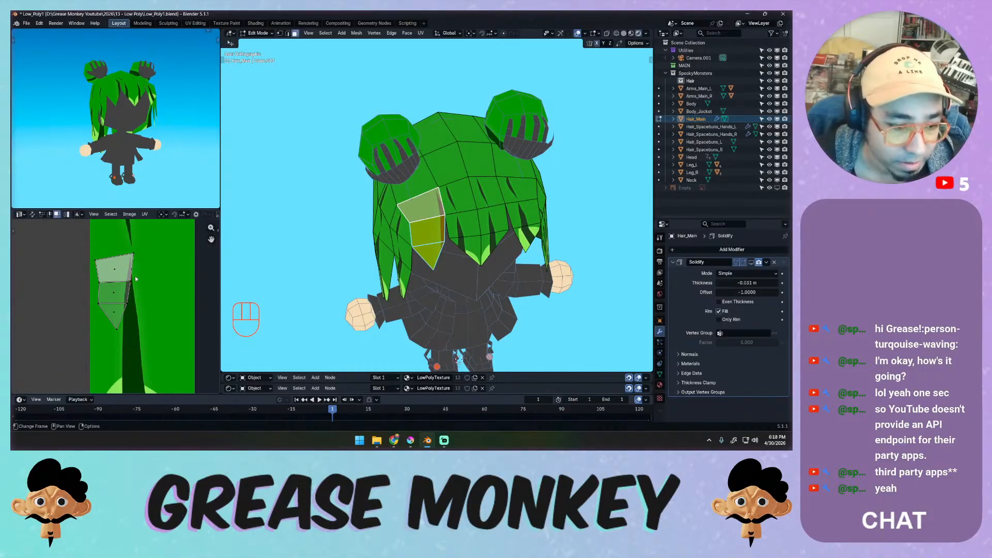
With vertex selection, move the island's streak-side UV vertices off the dark streak so its edge sits on plain green.
{"action": "key", "text": "1"}
{"action": "left_click", "coordinate": [135, 253]}
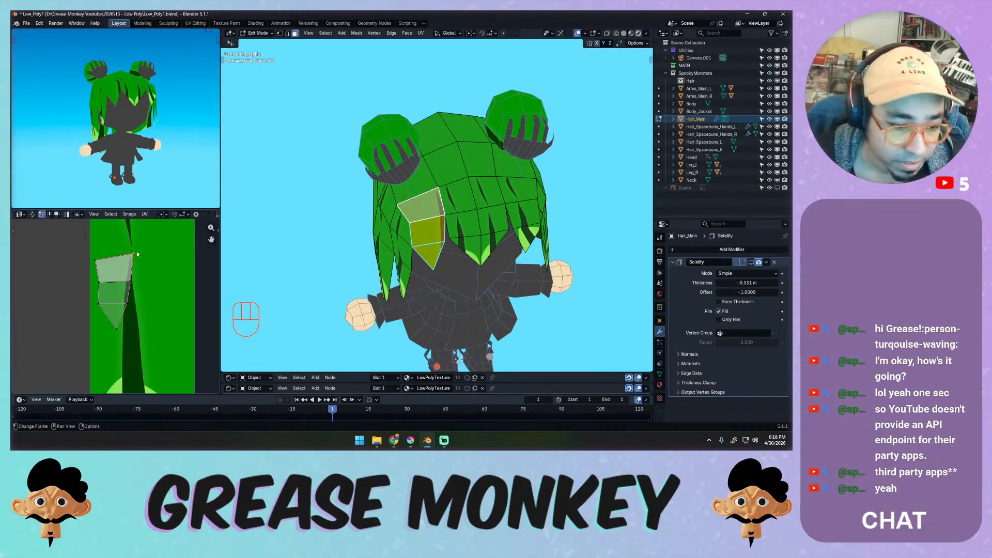
{"action": "key", "text": "g"}
{"action": "left_click", "coordinate": [135, 256]}
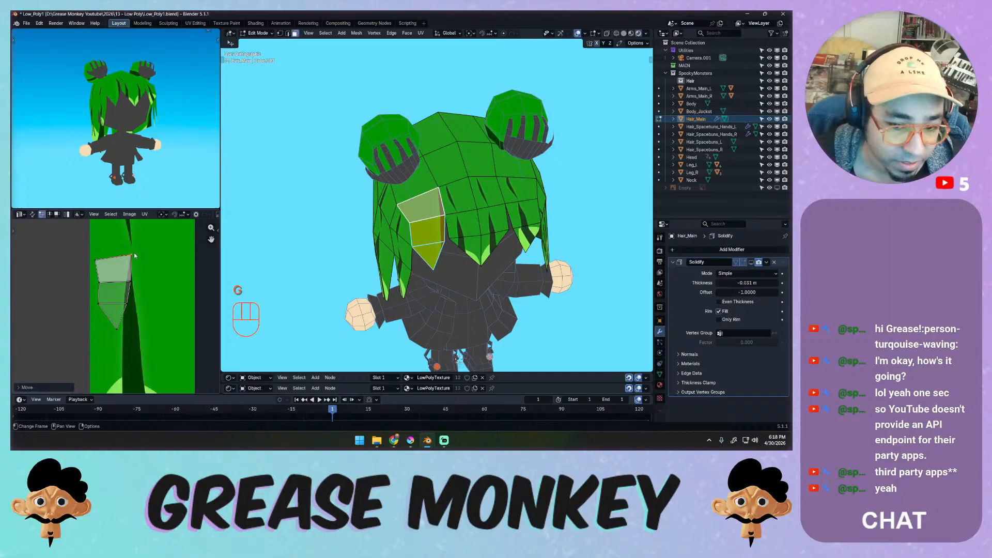
{"action": "key", "text": "g"}
{"action": "left_click", "coordinate": [130, 284]}
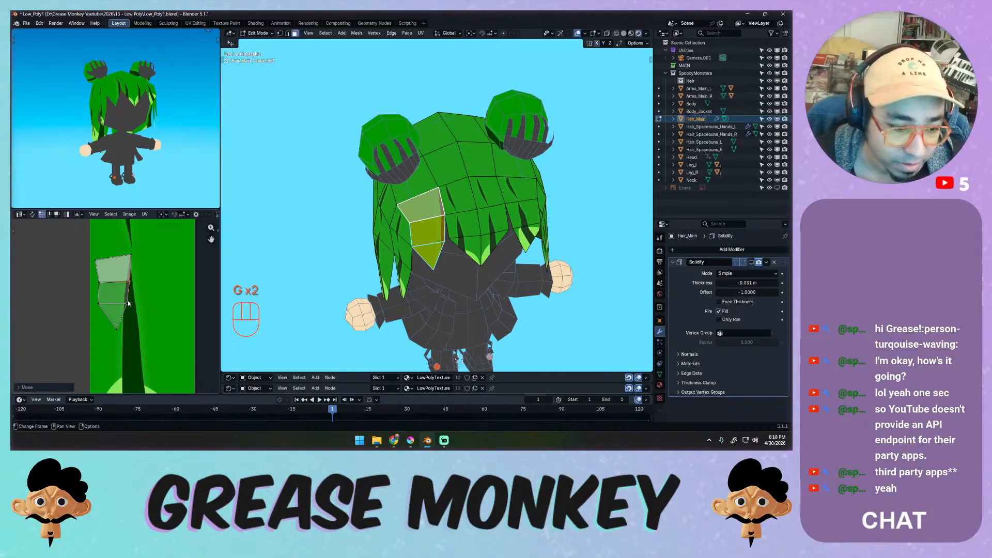
{"action": "key", "text": "g"}
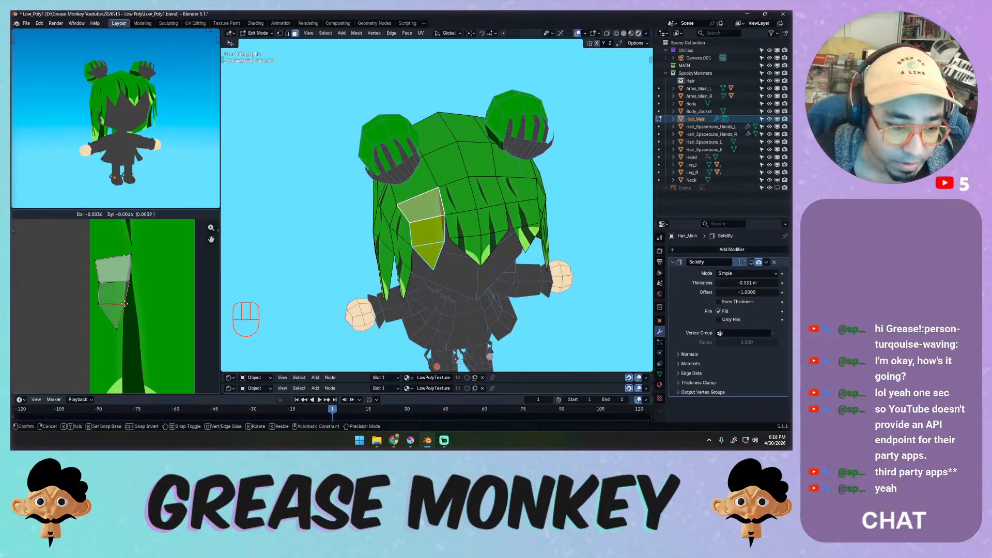
{"action": "left_click", "coordinate": [124, 303]}
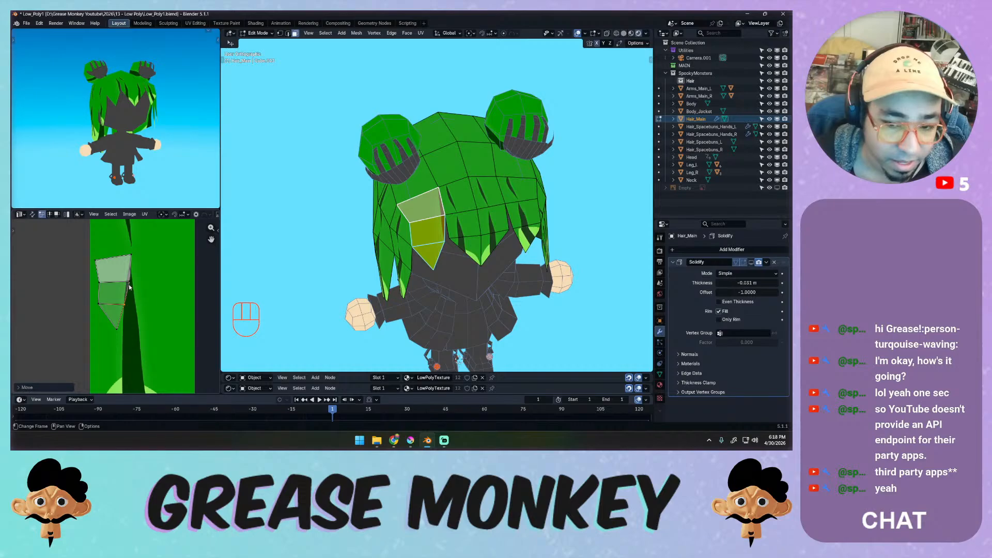
Select the three faces of the neighbouring fringe strand, down to its tip, and unwrap them.
{"action": "left_click", "coordinate": [461, 202]}
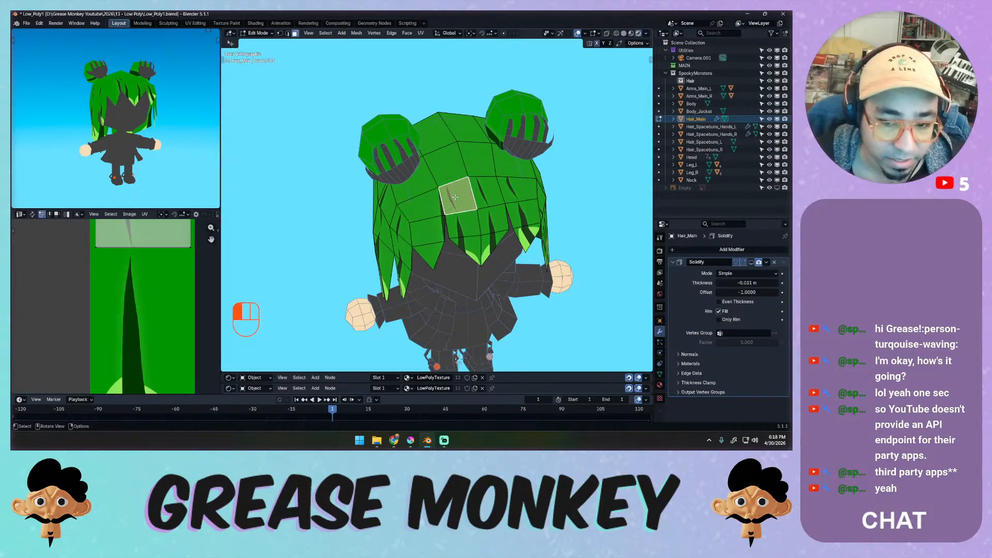
{"action": "left_click", "coordinate": [461, 224], "text": "shift"}
{"action": "left_click", "coordinate": [464, 244], "text": "shift"}
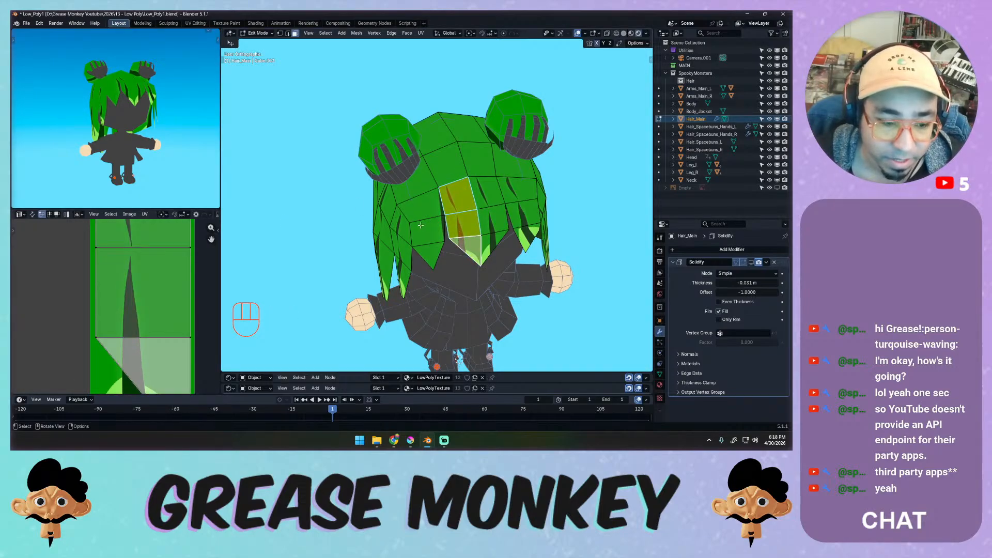
{"action": "middle_click_drag", "start_coordinate": [160, 282], "coordinate": [121, 366], "text": "shift"}
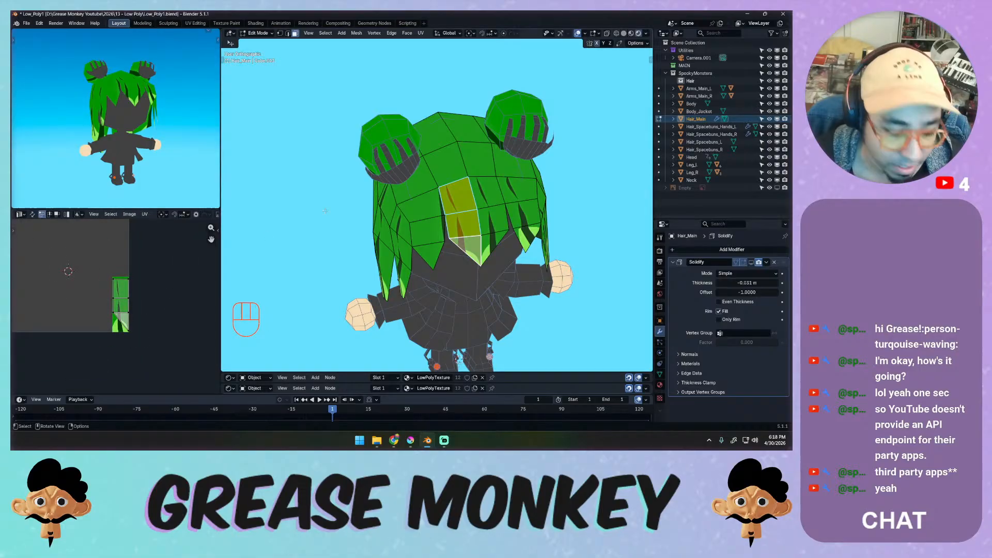
{"action": "key", "text": "u"}
{"action": "left_click", "coordinate": [364, 197]}
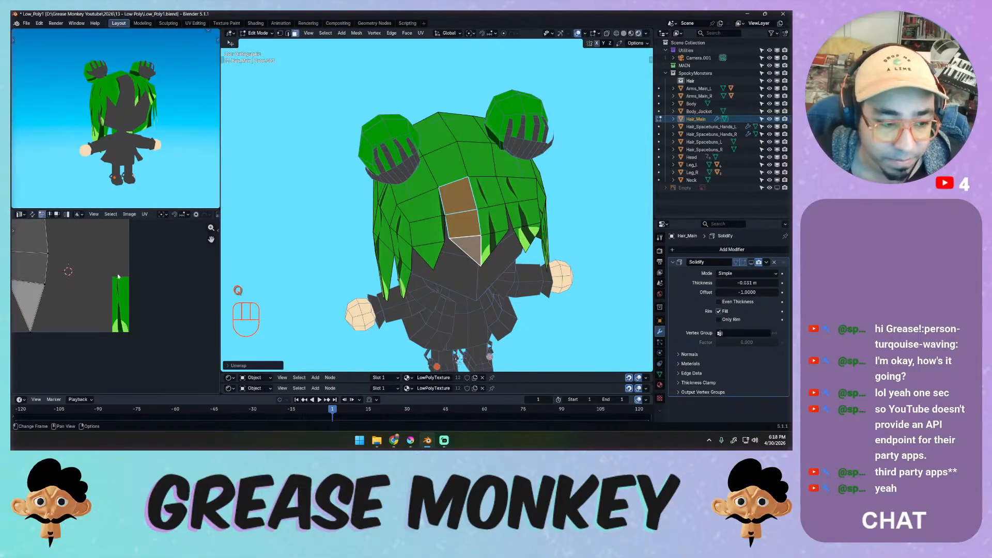
Move the new strand's whole UV island onto the green hair strip and scale it to about a fifth.
{"action": "middle_click_drag", "start_coordinate": [129, 274], "coordinate": [161, 278]}
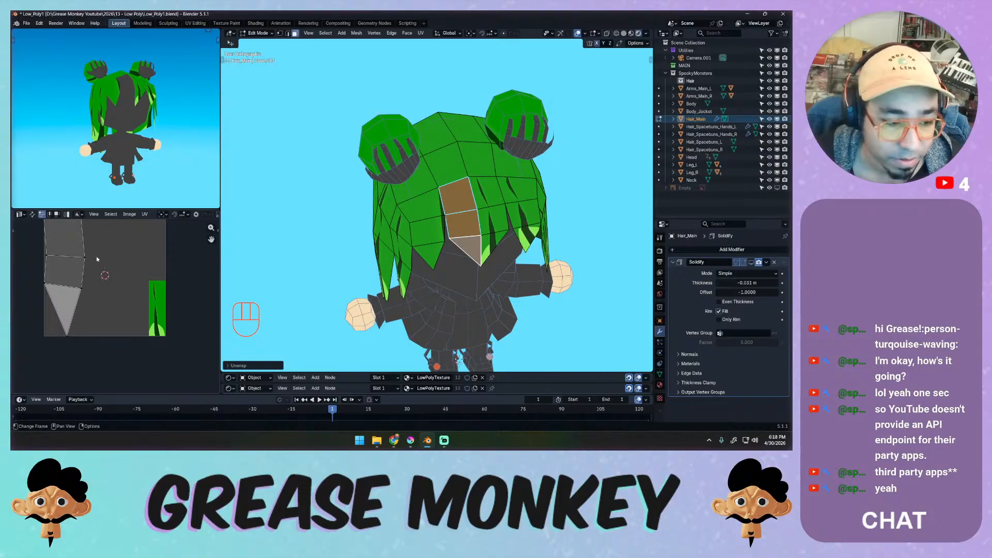
{"action": "key", "text": "a"}
{"action": "key", "text": "g"}
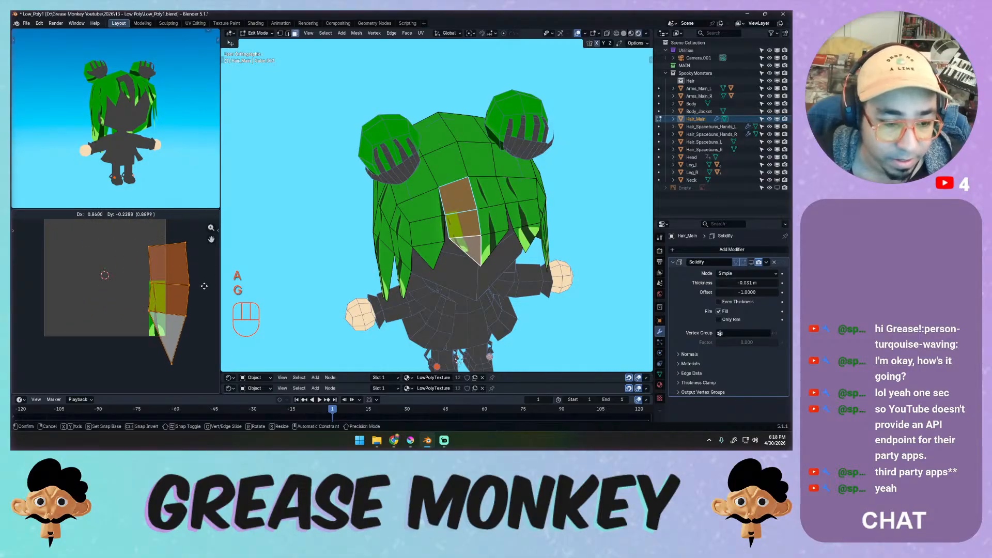
{"action": "left_click", "coordinate": [155, 290]}
{"action": "key", "text": "s"}
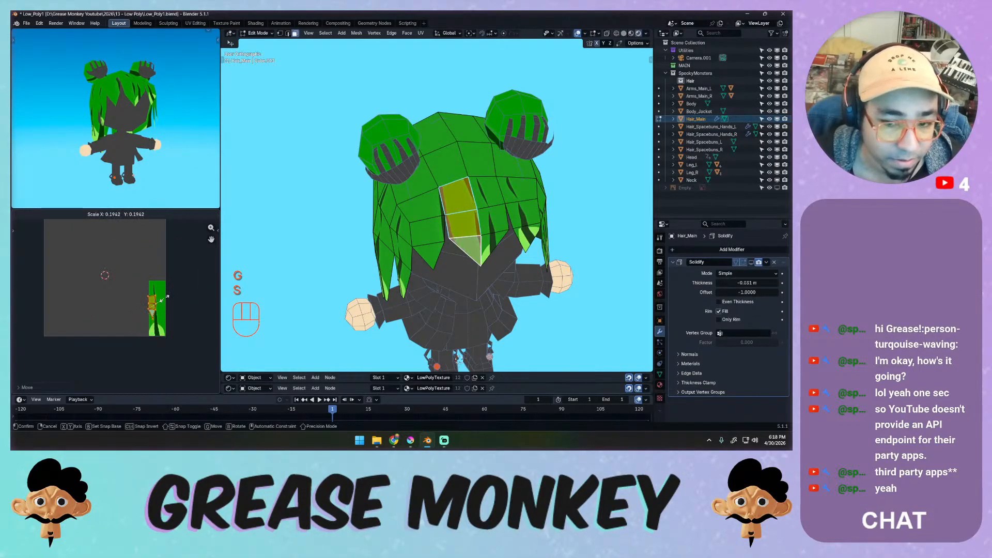
{"action": "left_click", "coordinate": [170, 282]}
Shrink the UV island further and move it onto the plain green area to the right of the dark streak.
{"action": "middle_click_drag", "start_coordinate": [171, 282], "coordinate": [190, 207], "text": "ctrl"}
{"action": "middle_click_drag", "start_coordinate": [184, 299], "coordinate": [198, 217], "text": "ctrl"}
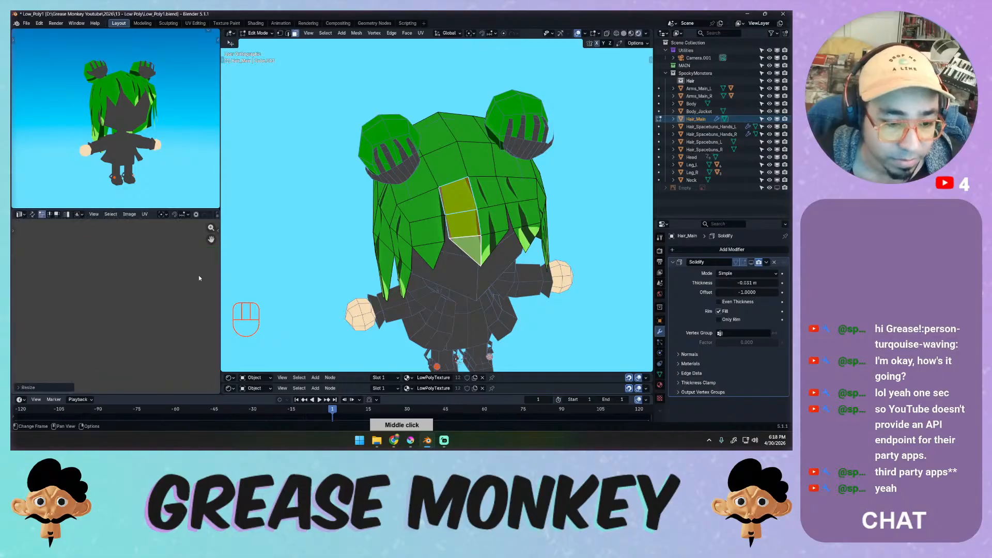
{"action": "middle_click_drag", "start_coordinate": [198, 275], "coordinate": [39, 284]}
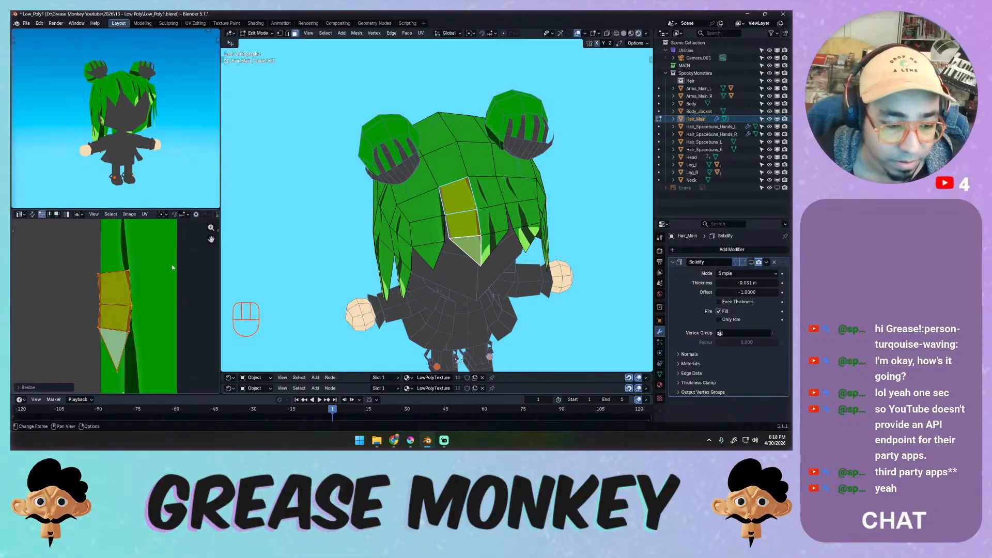
{"action": "key", "text": "s"}
{"action": "left_click", "coordinate": [153, 285]}
{"action": "key", "text": "g"}
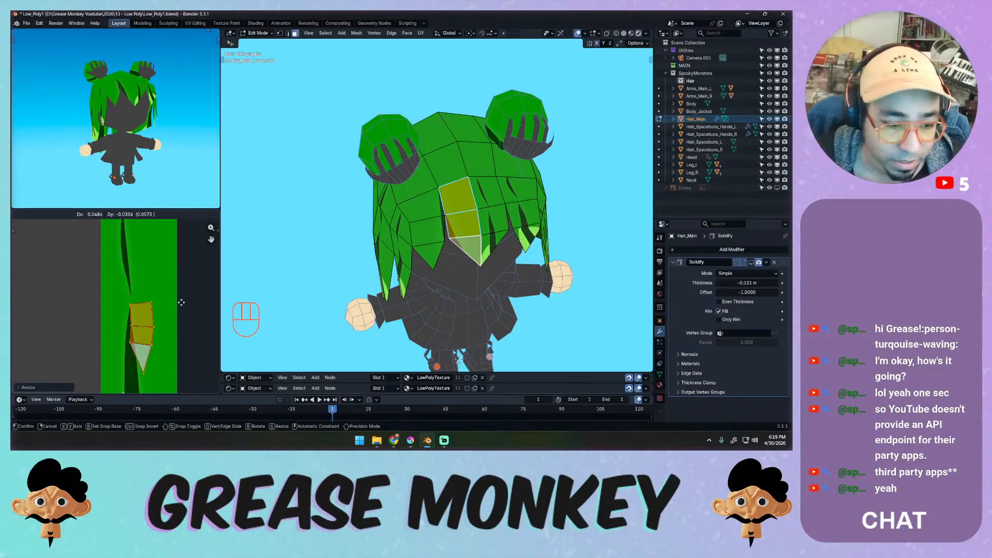
{"action": "left_click", "coordinate": [181, 303]}
Raise the island's tip UV vertex slightly and adjust the vertices along the streak side to clear the dark area.
{"action": "middle_click_drag", "start_coordinate": [159, 326], "coordinate": [155, 220], "text": "ctrl"}
{"action": "left_click", "coordinate": [131, 301]}
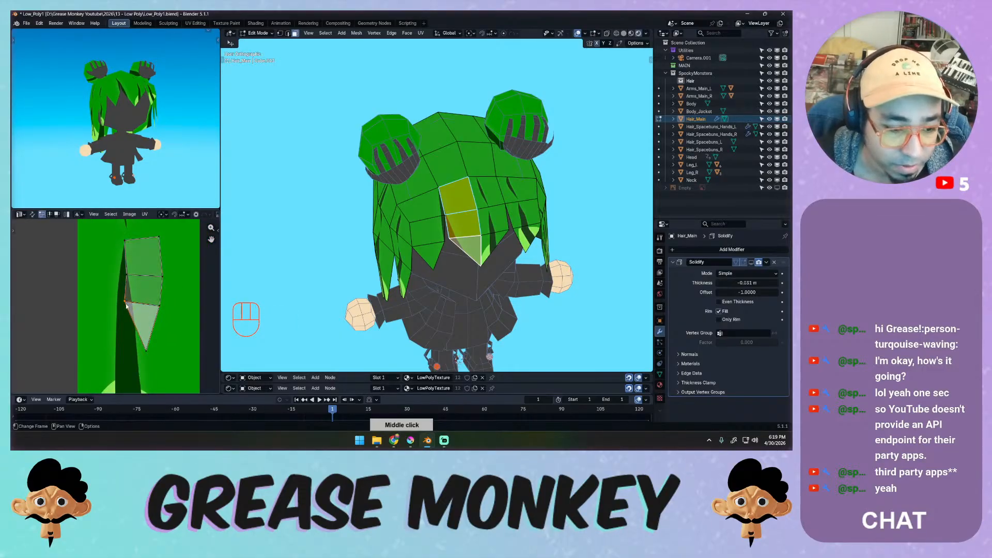
{"action": "key", "text": "g"}
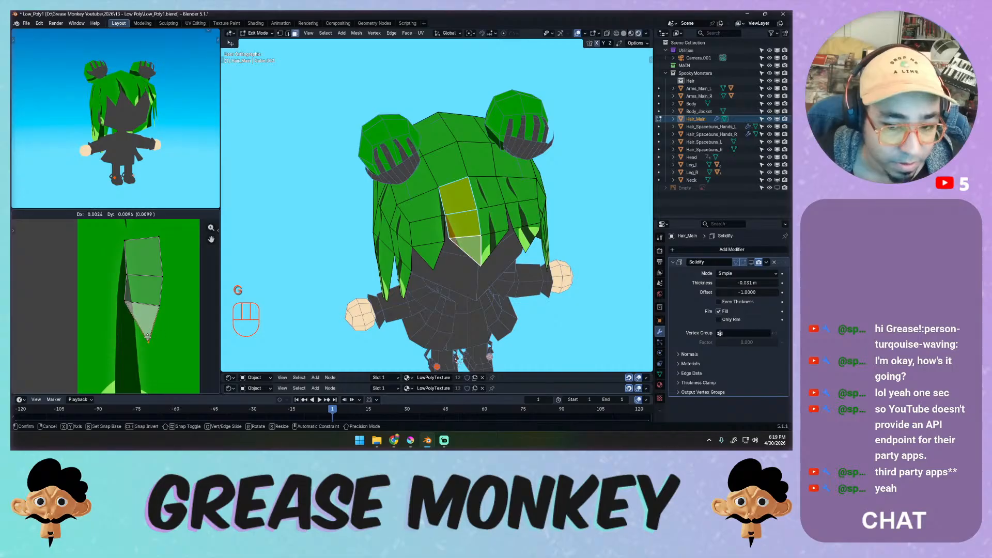
{"action": "left_click", "coordinate": [148, 341]}
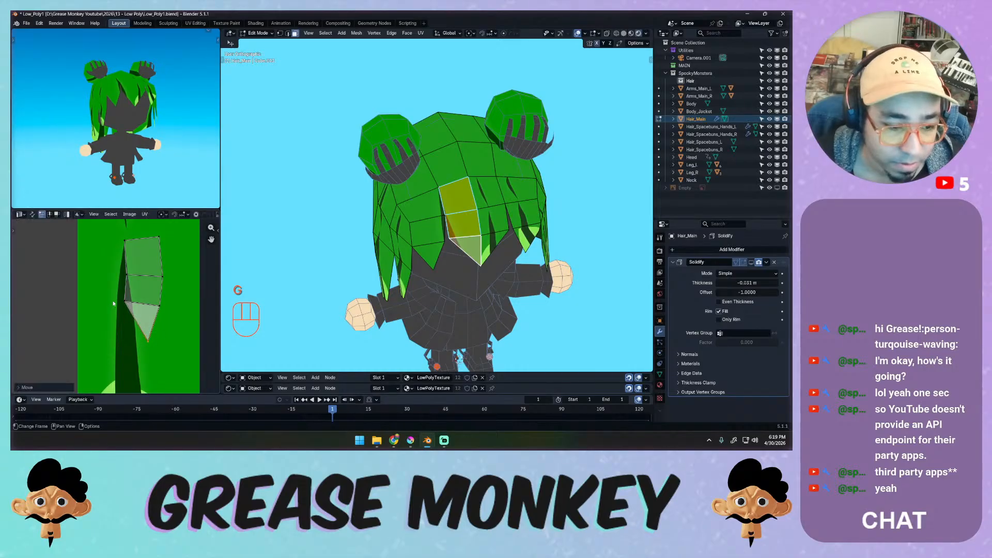
{"action": "key", "text": "g"}
{"action": "left_click", "coordinate": [126, 278]}
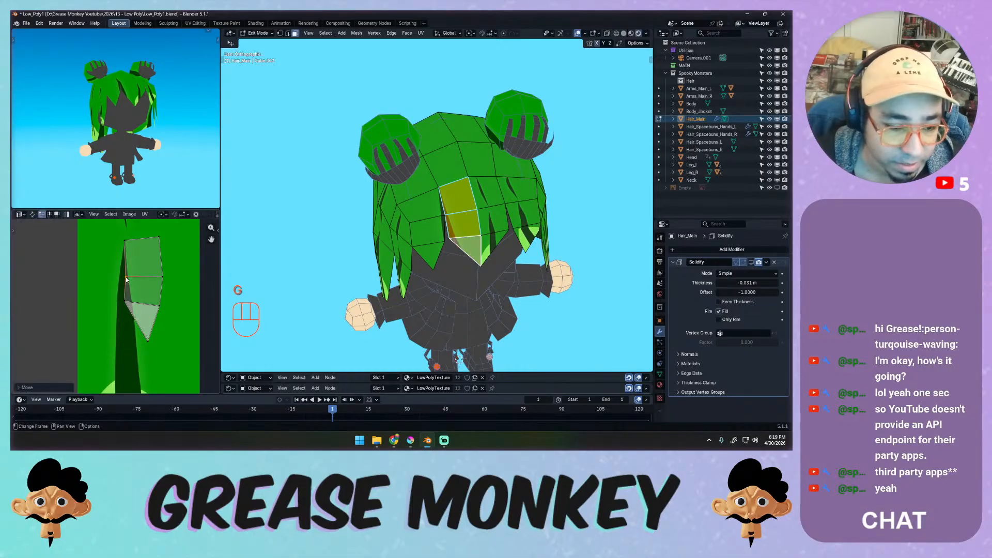
{"action": "left_click", "coordinate": [126, 301]}
{"action": "key", "text": "g"}
{"action": "left_click", "coordinate": [128, 304]}
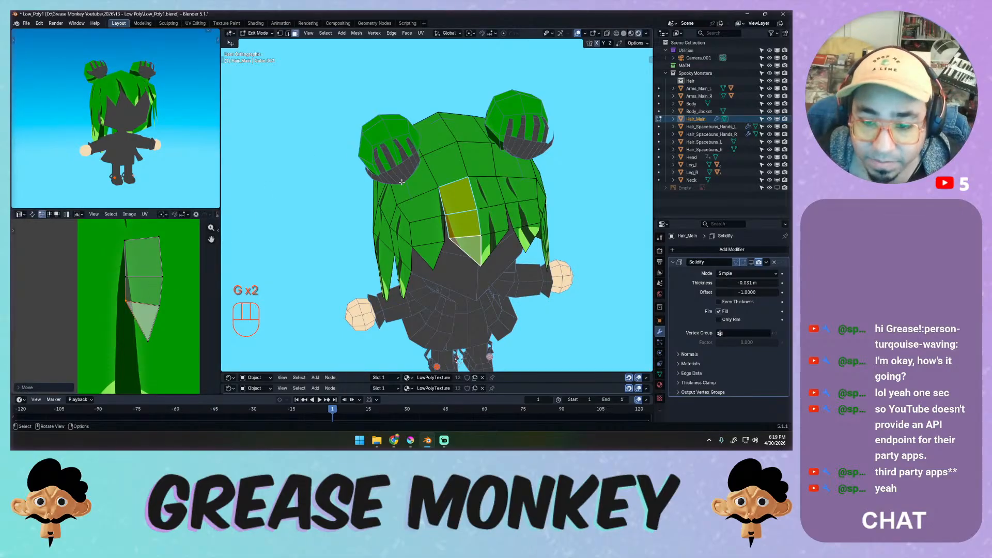
Try to unwrap the three faces of the fringe strand just beside the hair's centre line.
{"action": "key", "text": "Tab"}
{"action": "middle_click_drag", "start_coordinate": [400, 172], "coordinate": [437, 192]}
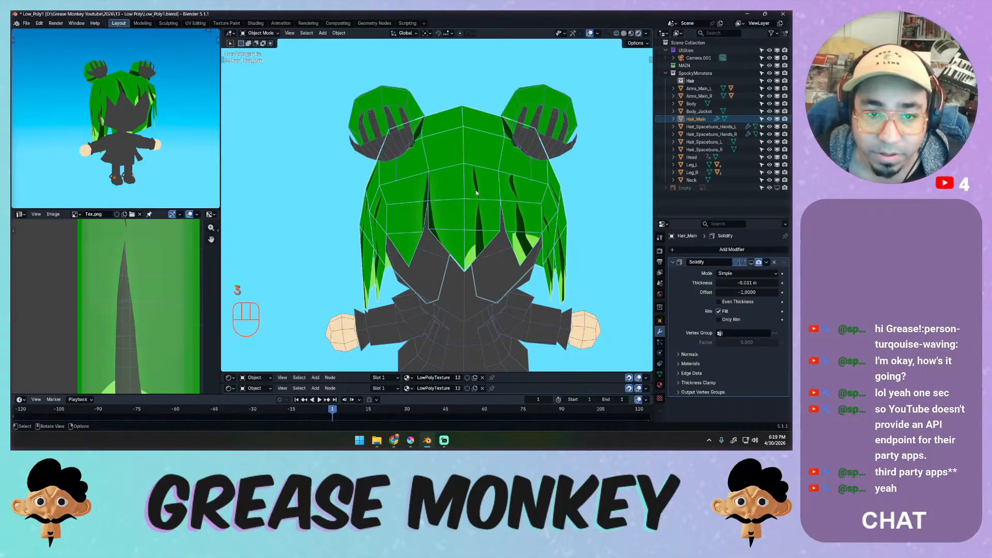
{"action": "key", "text": "Tab"}
{"action": "key", "text": "3"}
{"action": "left_click", "coordinate": [473, 210], "text": "shift"}
{"action": "left_click", "coordinate": [475, 247], "text": "shift"}
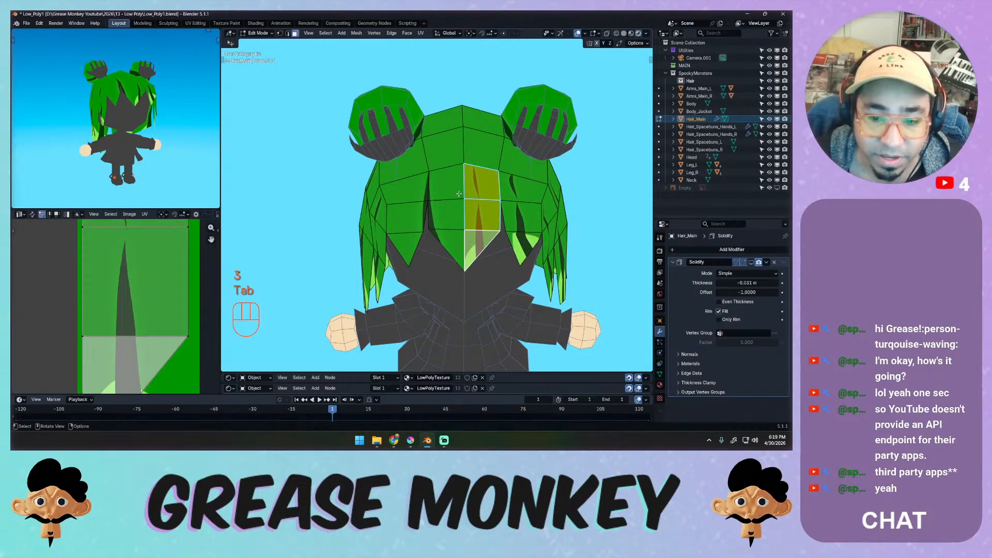
{"action": "middle_click_drag", "start_coordinate": [476, 247], "coordinate": [437, 224], "text": "ctrl"}
{"action": "key", "text": "u"}
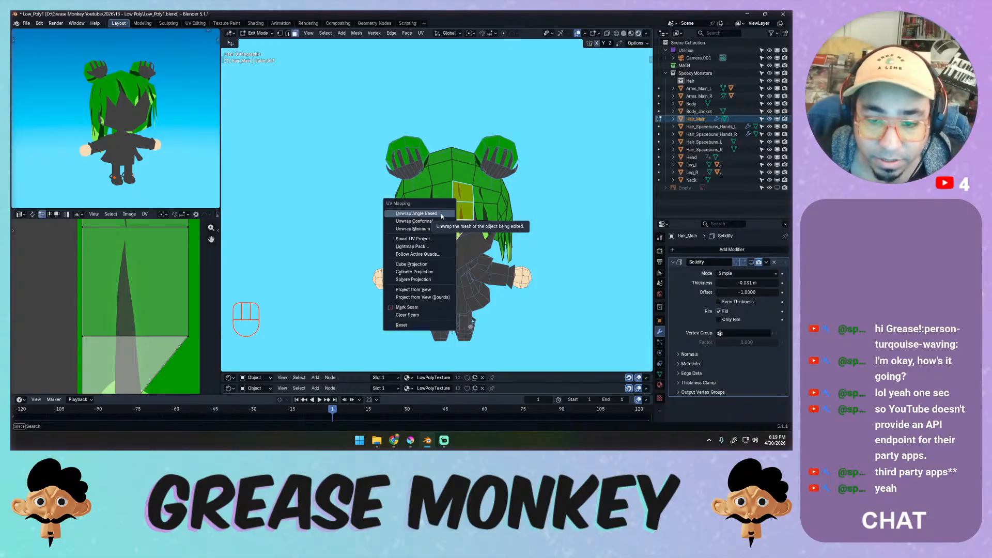
{"action": "left_click", "coordinate": [442, 215]}
{"action": "left_click", "coordinate": [453, 200]}
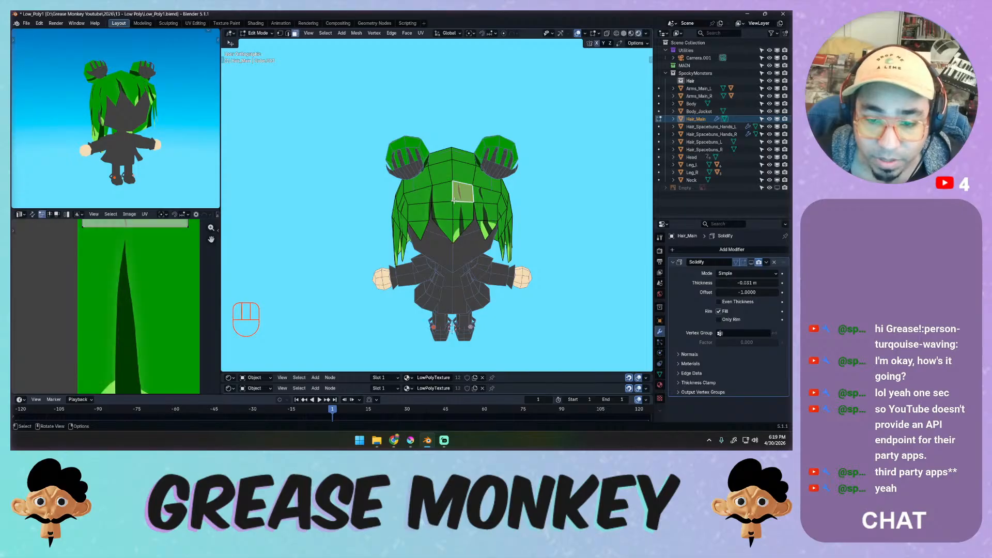
Delete the vertices of the hair half on the character's right side, selected through the mesh in the front wireframe view.
{"action": "key", "text": "KP_1"}
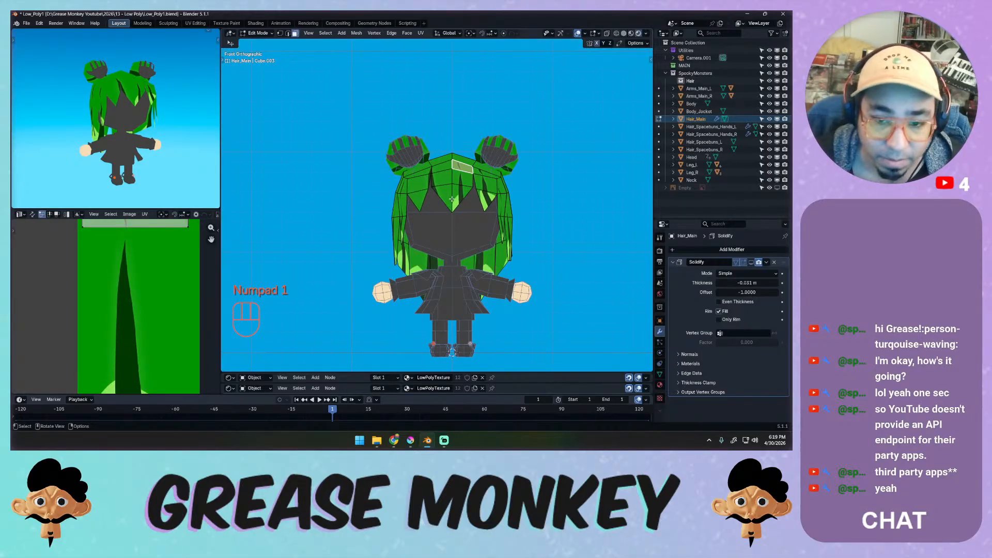
{"action": "key", "text": "1"}
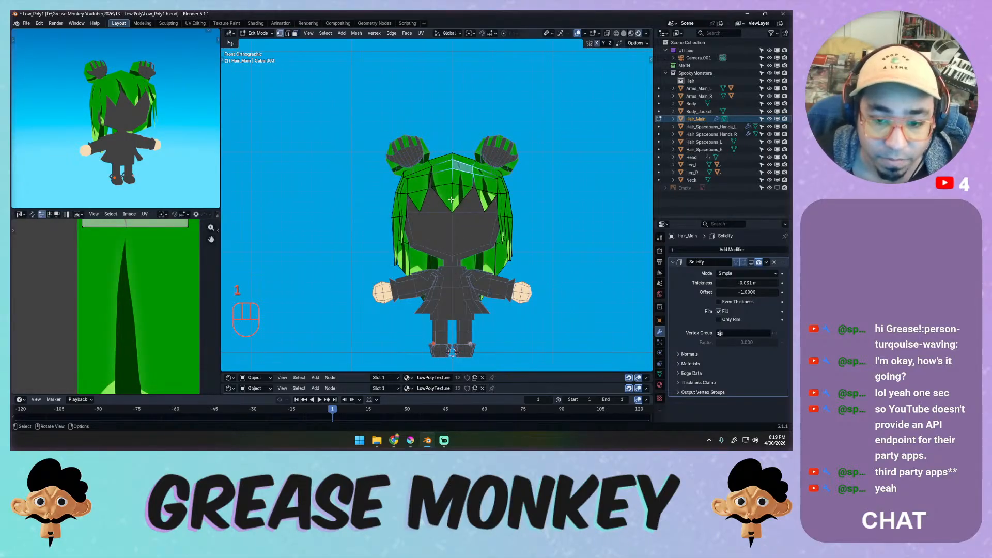
{"action": "key", "text": "z"}
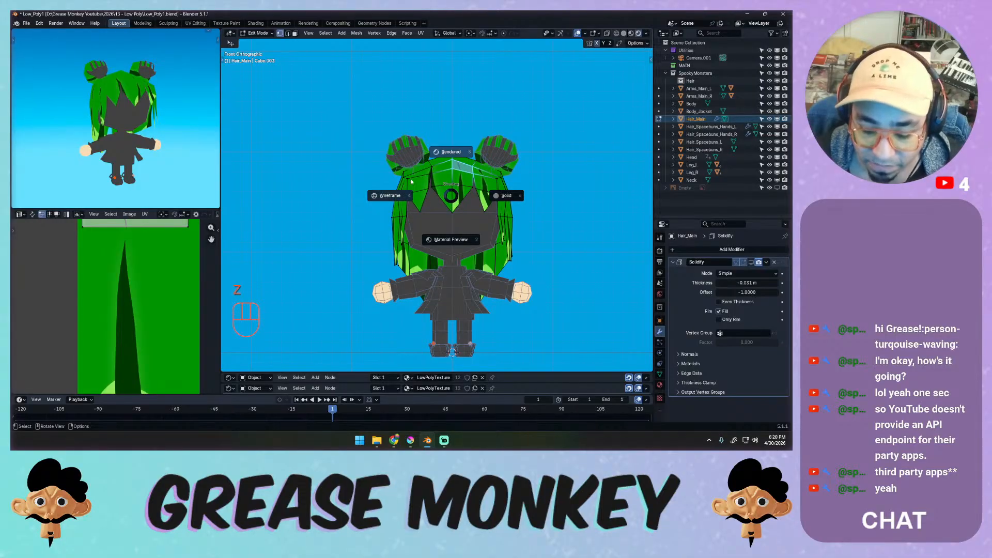
{"action": "left_click", "coordinate": [411, 199]}
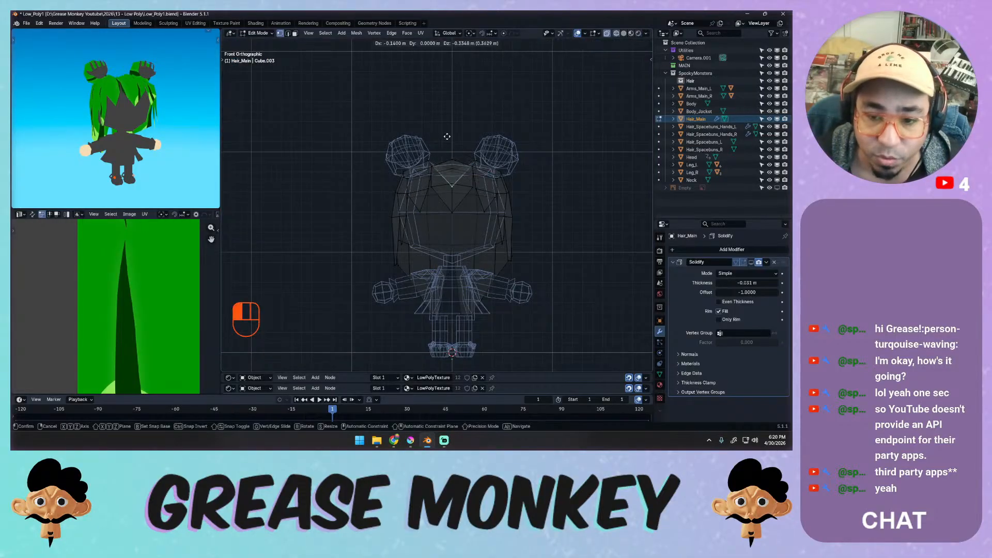
{"action": "key", "text": "ctrl+z"}
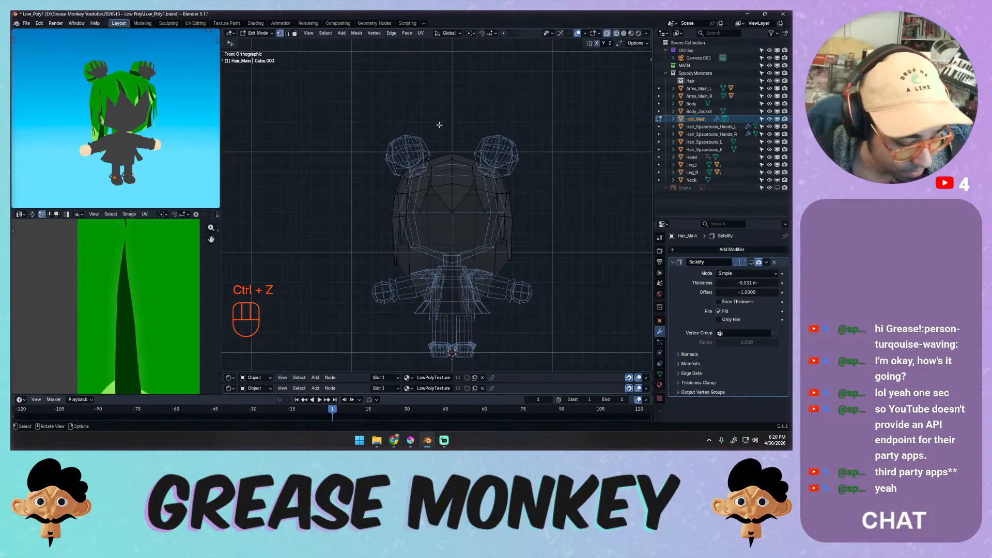
{"action": "key", "text": "b"}
{"action": "left_click_drag", "start_coordinate": [444, 127], "coordinate": [364, 329]}
{"action": "key", "text": "x"}
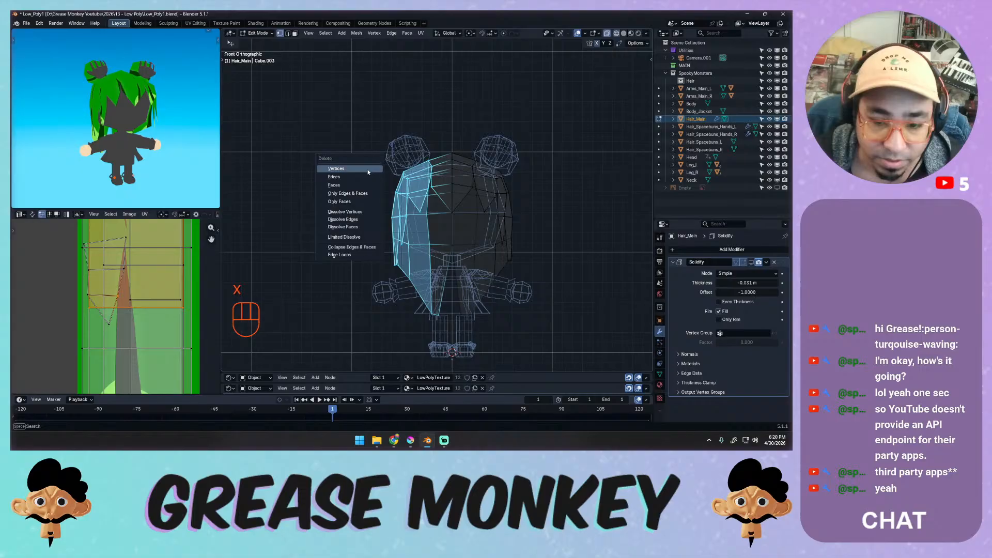
{"action": "left_click", "coordinate": [369, 170]}
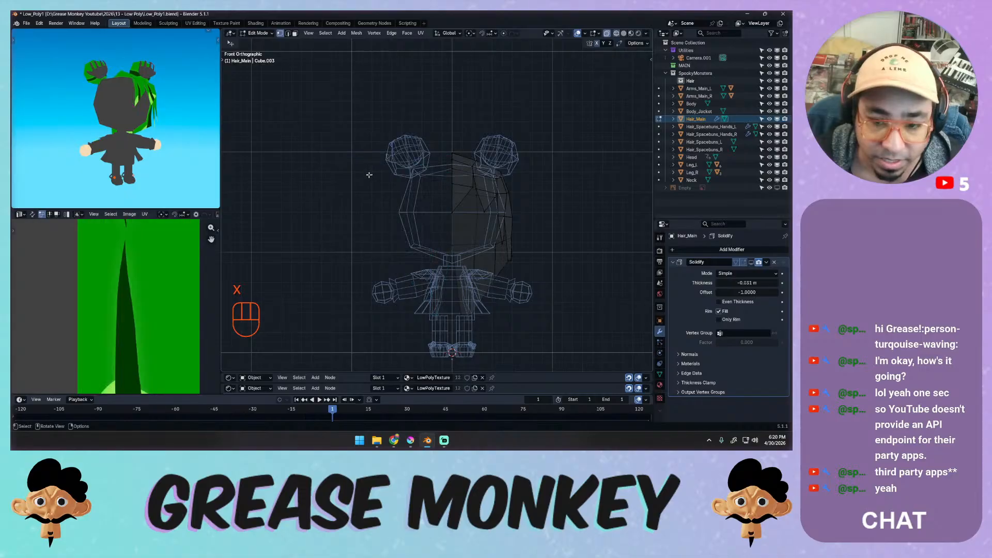
Add a Mirror modifier to Hair_Main and check the mirrored fringe in the rendered preview.
{"action": "middle_click_drag", "start_coordinate": [401, 173], "coordinate": [499, 193]}
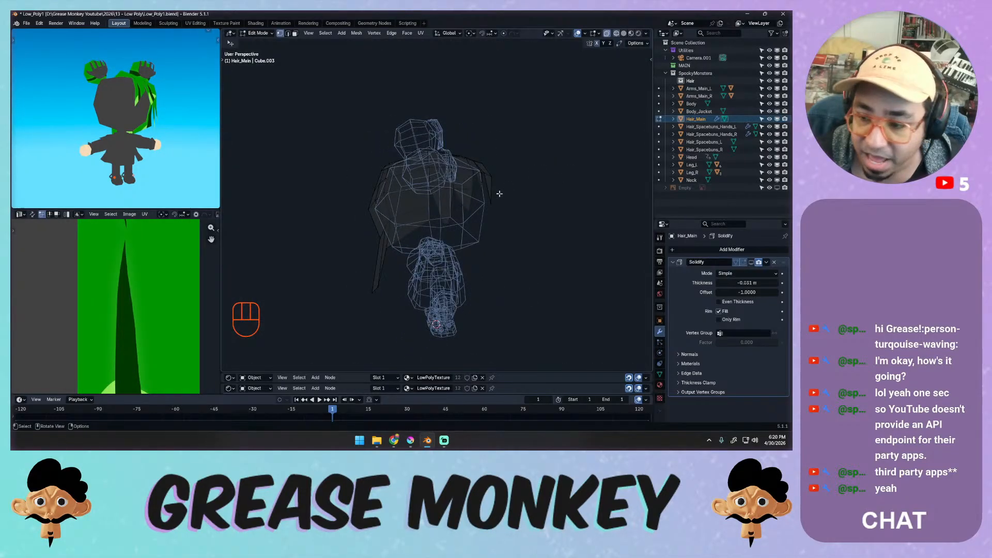
{"action": "left_click", "coordinate": [681, 249]}
{"action": "mouse_move", "coordinate": [668, 267]}
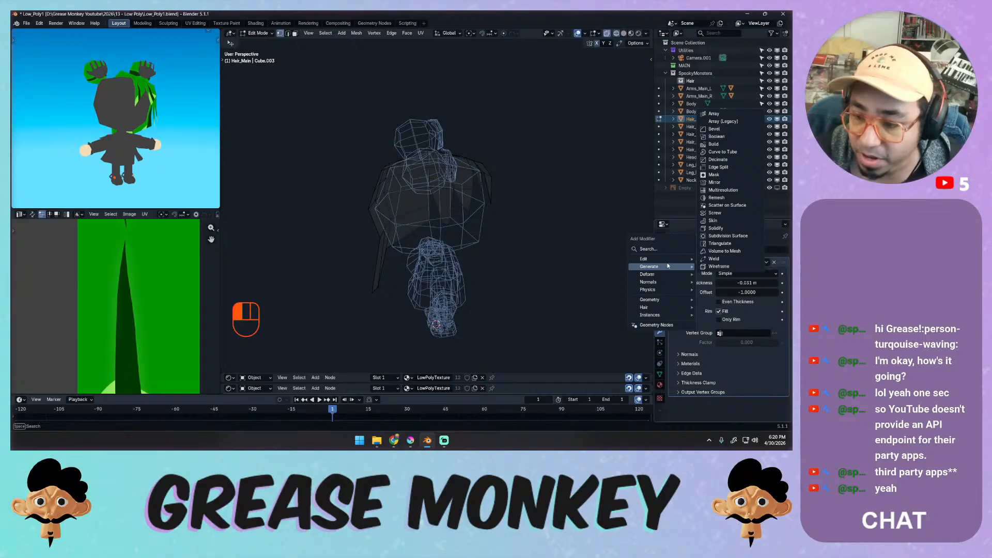
{"action": "left_click", "coordinate": [716, 183]}
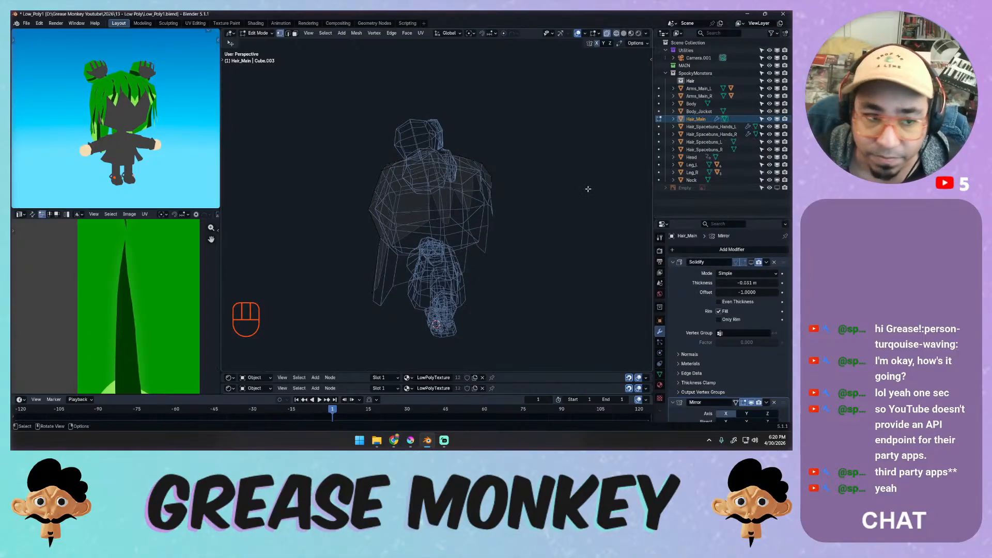
{"action": "middle_click_drag", "start_coordinate": [478, 180], "coordinate": [386, 194]}
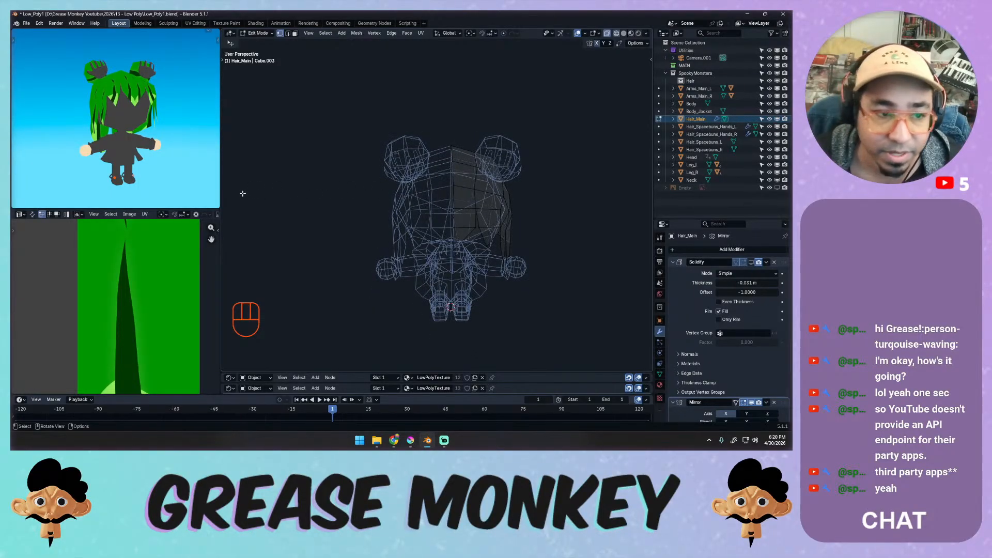
{"action": "mouse_move", "coordinate": [148, 78]}
{"action": "middle_mouse_down"}
{"action": "mouse_move", "coordinate": [126, 118]}
{"action": "mouse_move", "coordinate": [139, 93]}
{"action": "middle_mouse_up"}
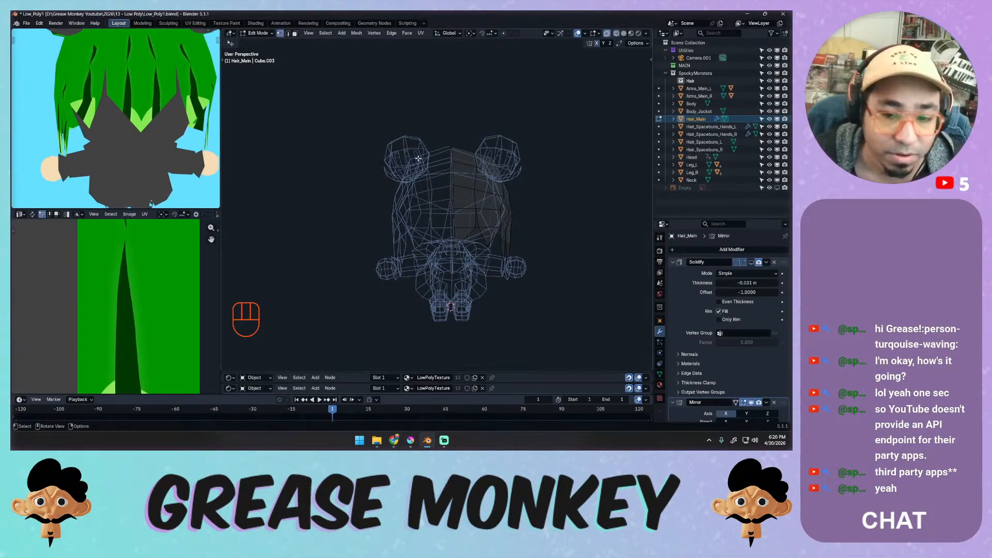
Undo the deletion of the hair half and remove the Mirror modifier from Hair_Main.
{"action": "key", "text": "ctrl+z"}
{"action": "key", "text": "ctrl+z"}
{"action": "key", "text": "ctrl+z"}
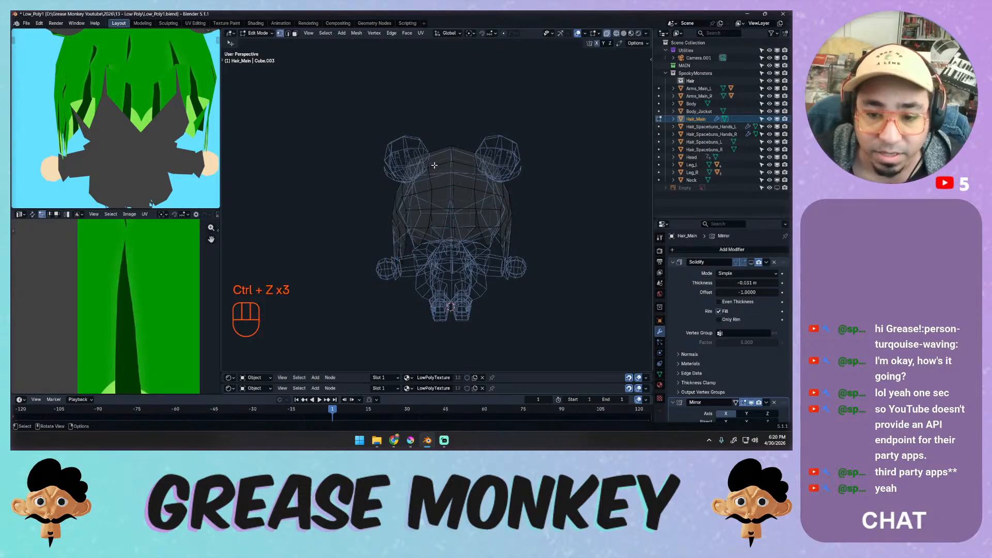
{"action": "key", "text": "ctrl+z"}
{"action": "key", "text": "ctrl+z"}
{"action": "key", "text": "ctrl+z"}
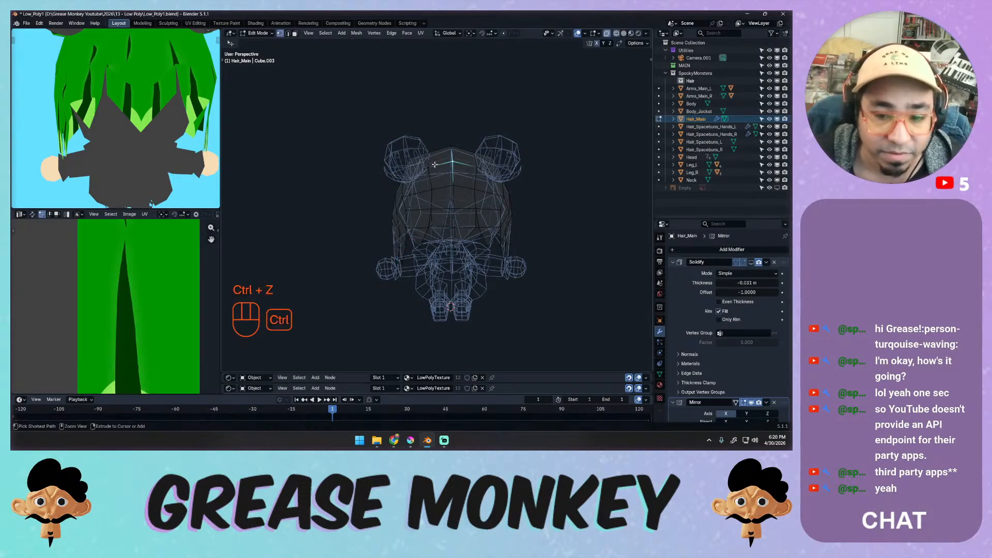
{"action": "left_click", "coordinate": [777, 403]}
Delete the vertices of the hair half on the character's left side, keeping the centre-line vertices.
{"action": "middle_click_drag", "start_coordinate": [455, 232], "coordinate": [457, 167]}
{"action": "key", "text": "1"}
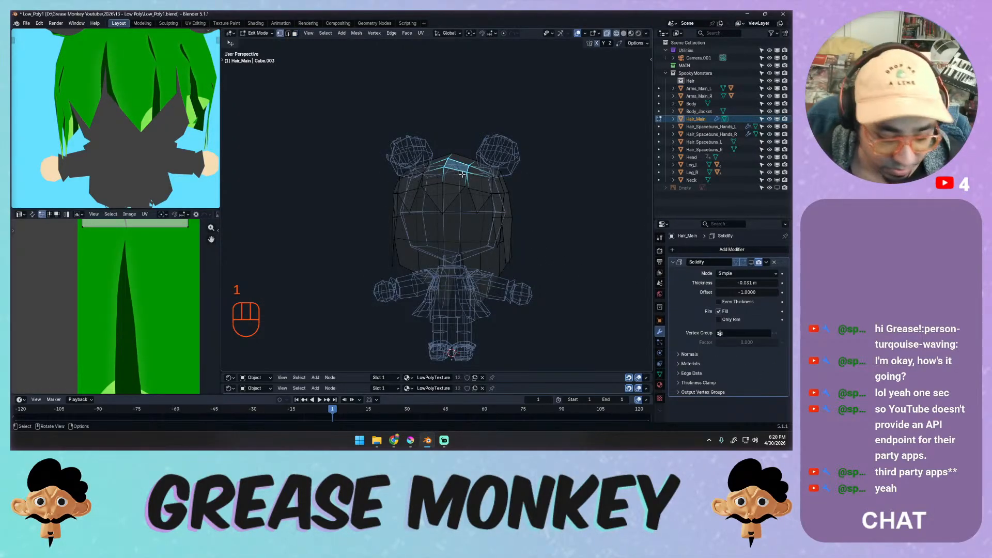
{"action": "key", "text": "KP_1"}
{"action": "left_click", "coordinate": [465, 136]}
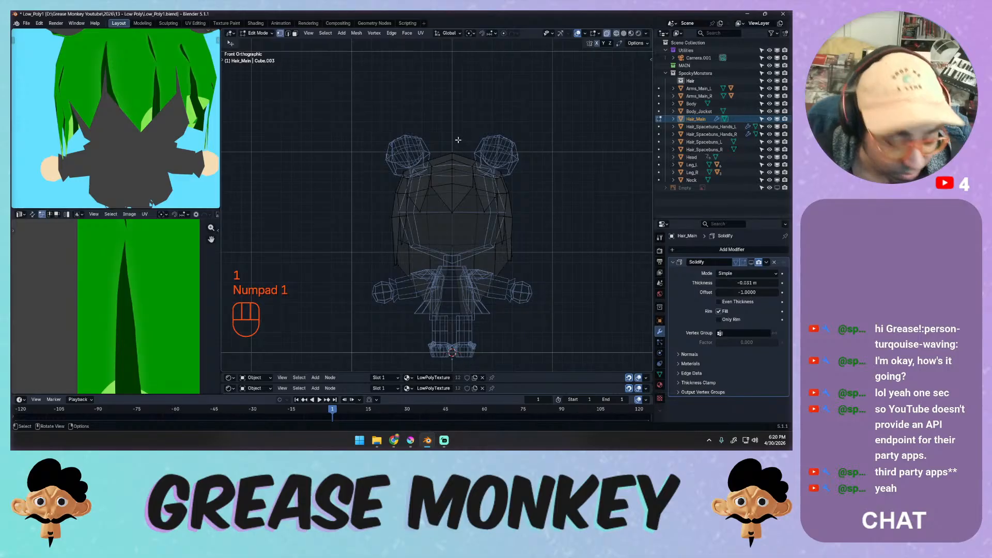
{"action": "key", "text": "v"}
{"action": "key", "text": "b"}
{"action": "left_click_drag", "start_coordinate": [463, 137], "coordinate": [547, 326]}
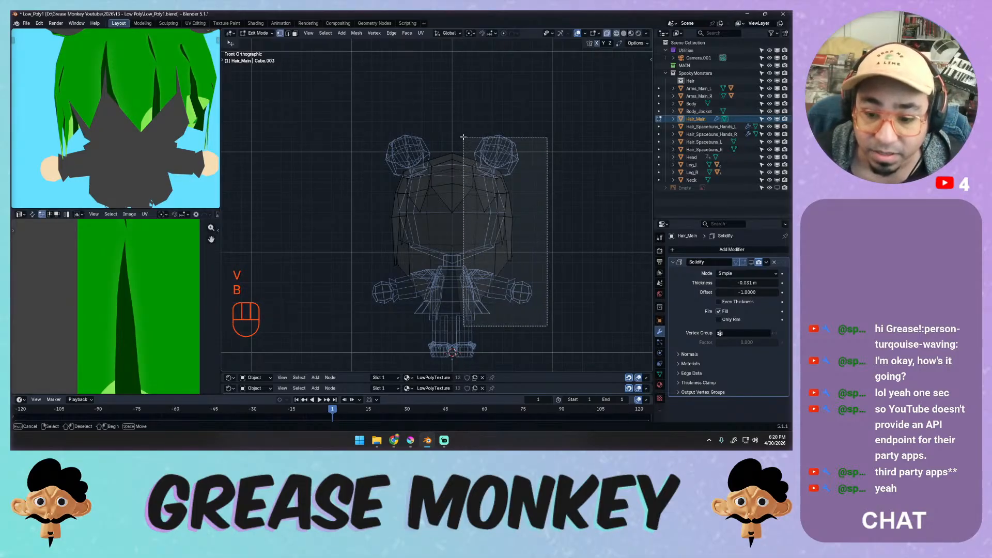
{"action": "key", "text": "x"}
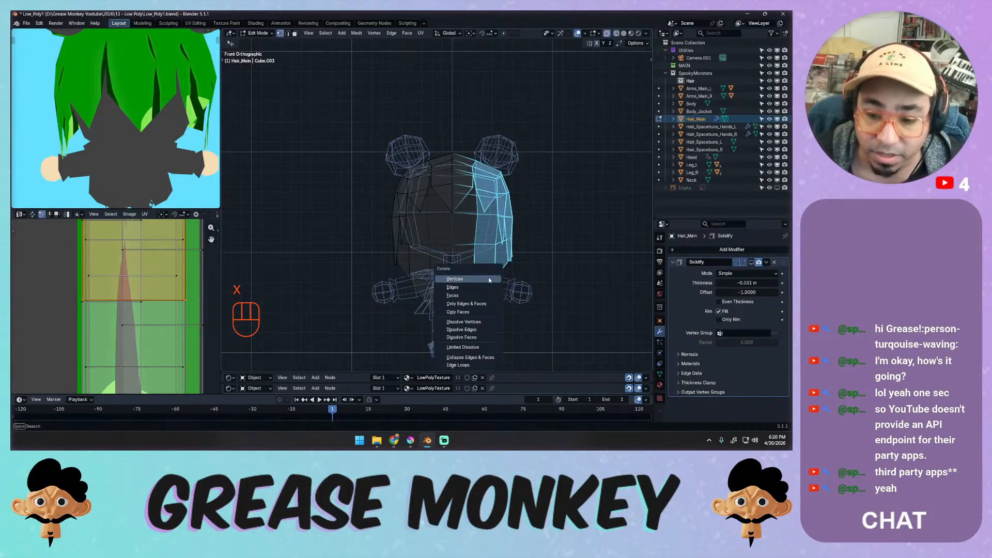
{"action": "left_click", "coordinate": [486, 280]}
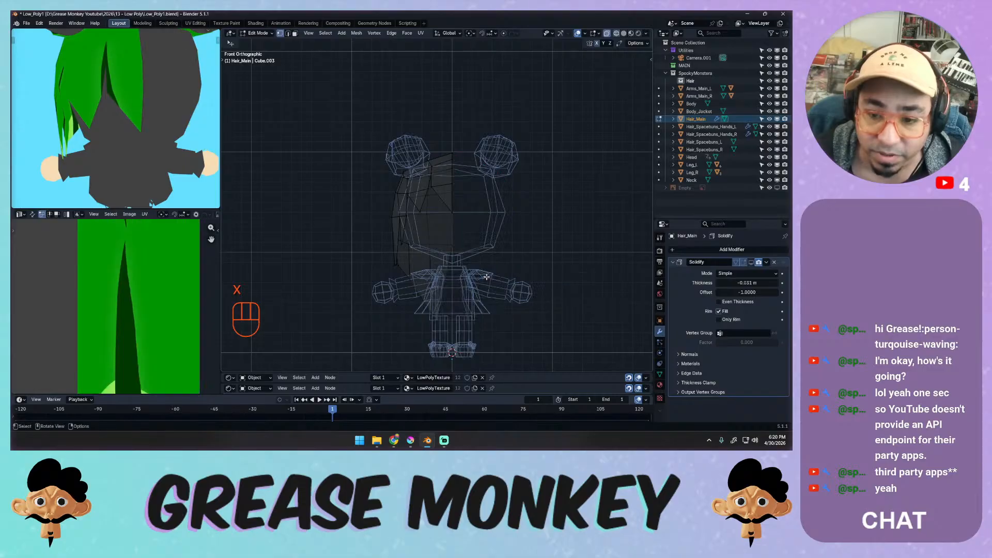
Add a Mirror modifier to Hair_Main to rebuild the deleted half from the remaining one.
{"action": "left_click", "coordinate": [694, 250]}
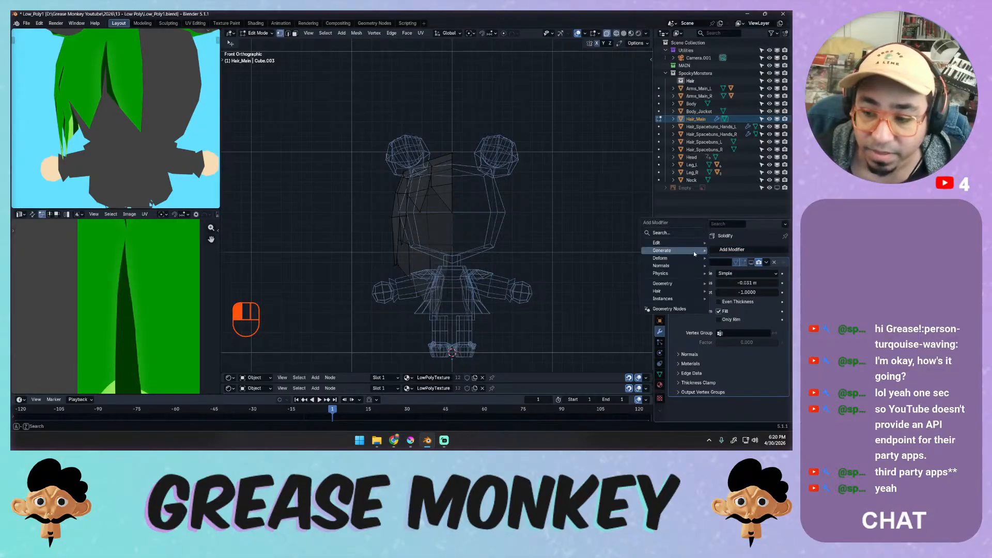
{"action": "mouse_move", "coordinate": [694, 251]}
{"action": "left_click", "coordinate": [728, 319]}
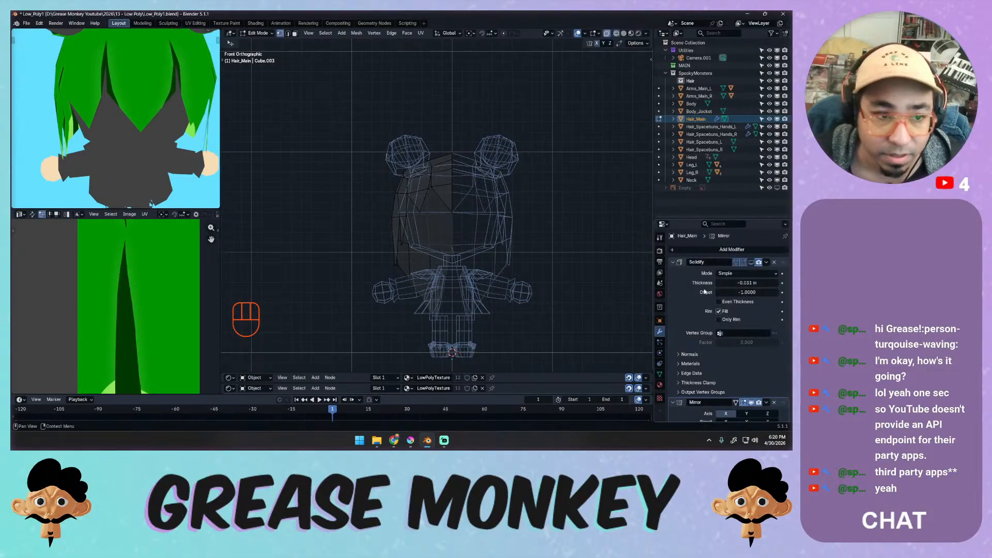
{"action": "middle_click_drag", "start_coordinate": [155, 165], "coordinate": [177, 156]}
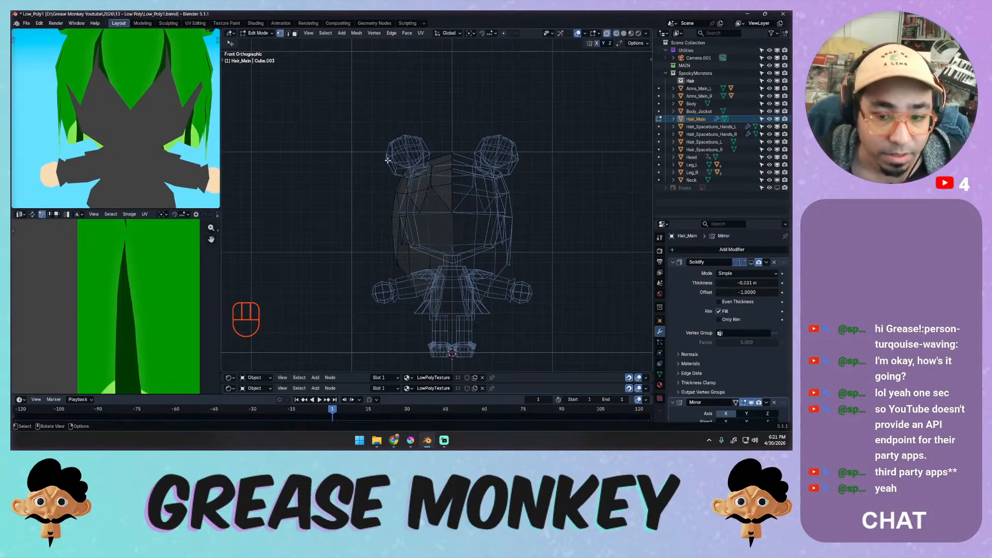
{"action": "middle_click_drag", "start_coordinate": [386, 158], "coordinate": [406, 157]}
Show the model in Material Preview shading with face selection active for the hair mesh.
{"action": "key", "text": "3"}
{"action": "key", "text": "z"}
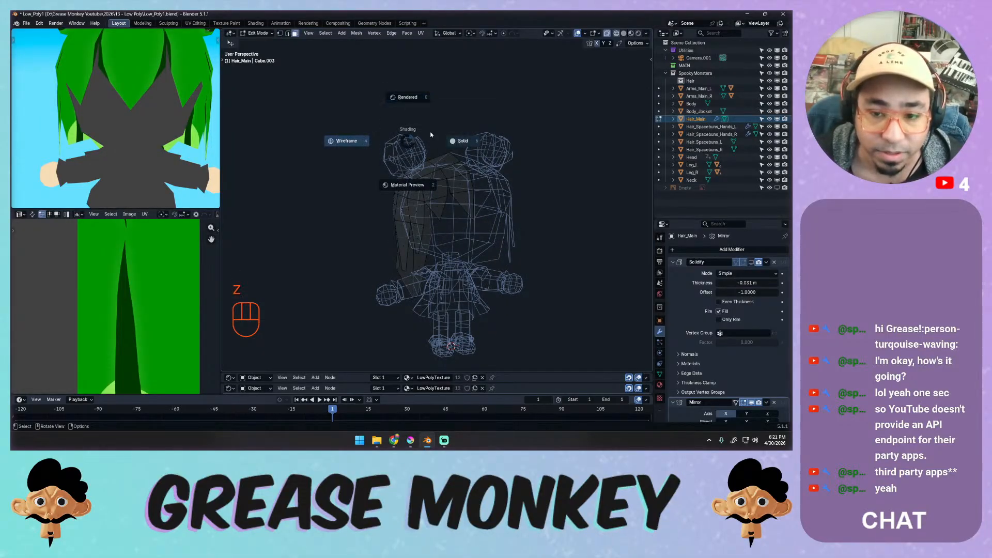
{"action": "left_click", "coordinate": [454, 140]}
{"action": "key", "text": "1"}
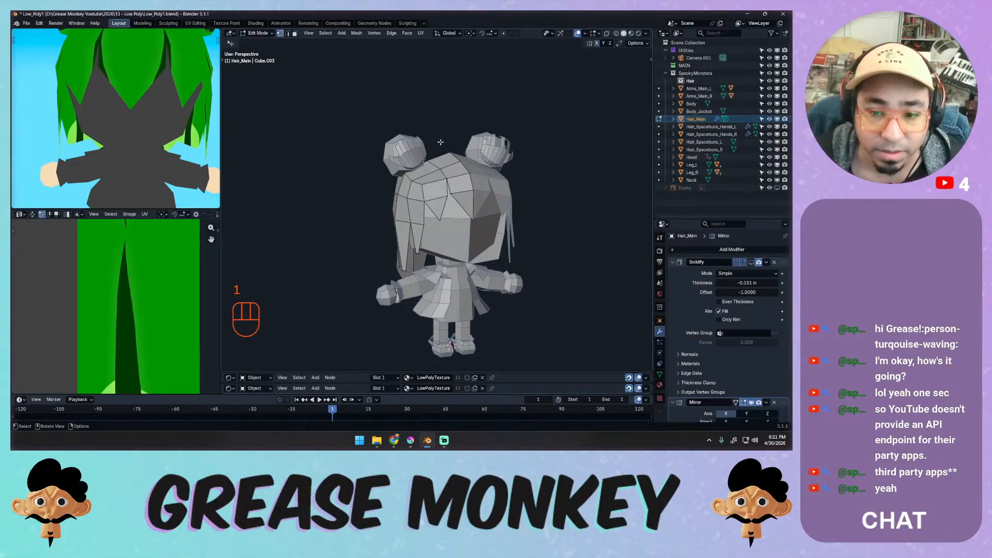
{"action": "key", "text": "3"}
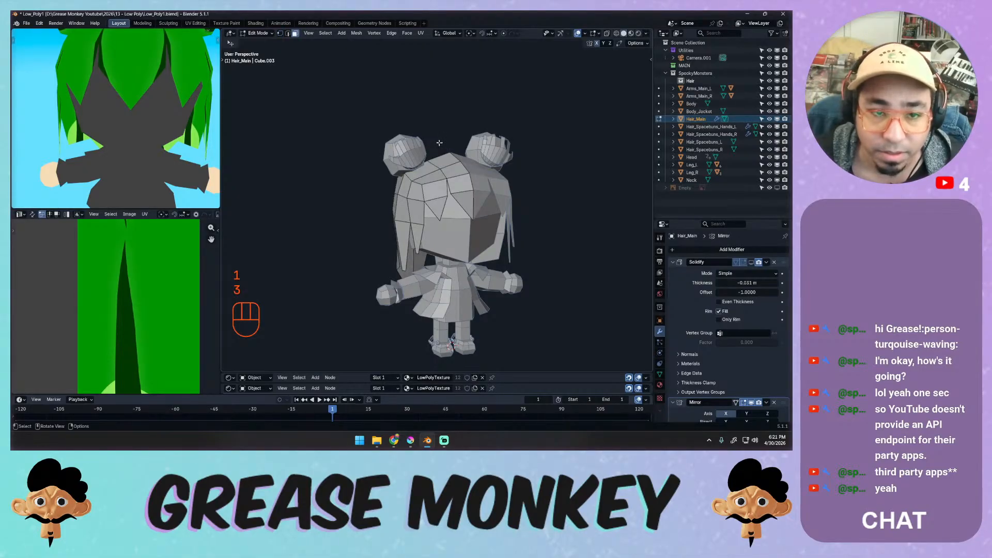
{"action": "left_click", "coordinate": [439, 187]}
{"action": "middle_click_drag", "start_coordinate": [439, 187], "coordinate": [444, 169]}
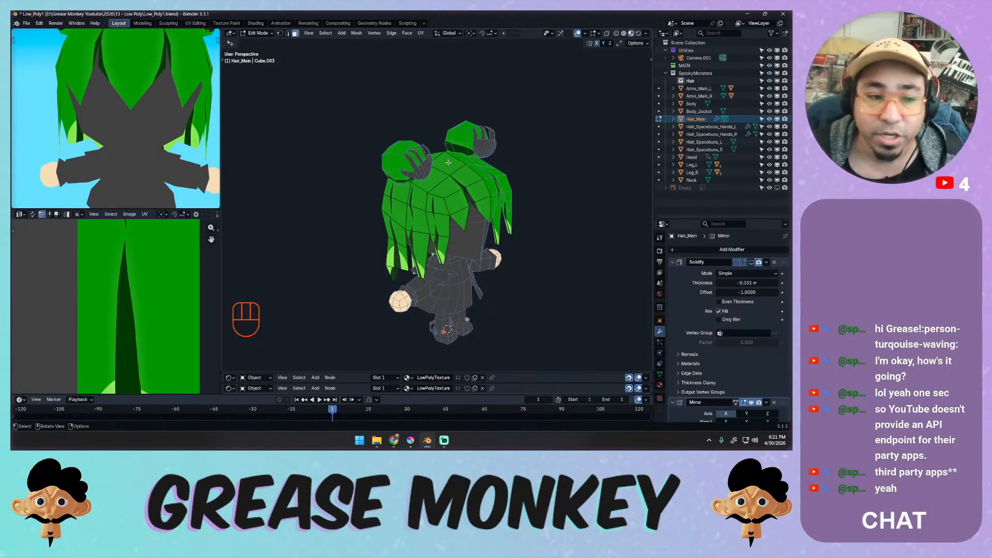
{"action": "middle_click_drag", "start_coordinate": [448, 162], "coordinate": [388, 166]}
{"action": "middle_click_drag", "start_coordinate": [448, 184], "coordinate": [476, 174], "text": "ctrl"}
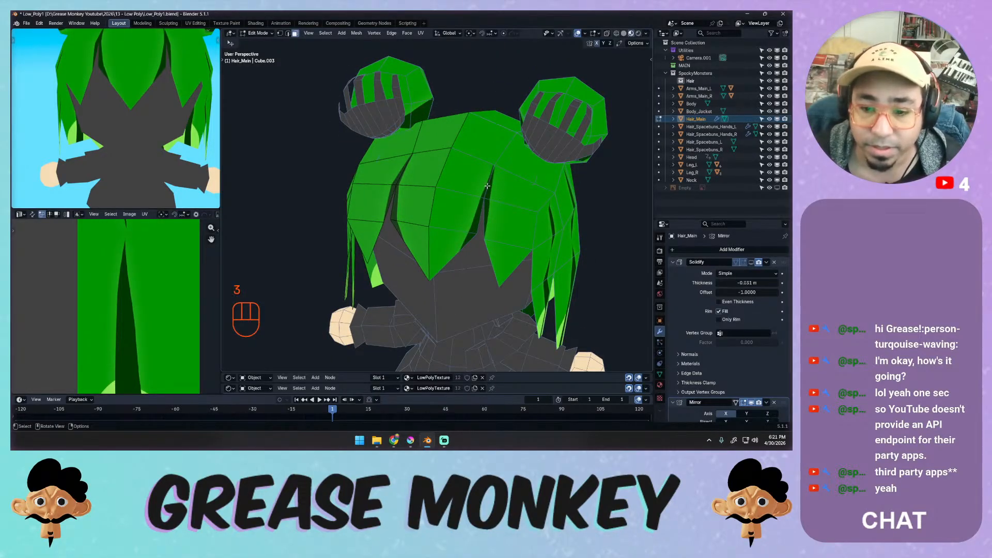
Examine where the faces of the front fringe strand and the neighbouring side strand lie on the texture.
{"action": "middle_click_drag", "start_coordinate": [454, 184], "coordinate": [489, 186]}
{"action": "left_click", "coordinate": [421, 182]}
{"action": "left_click", "coordinate": [417, 217]}
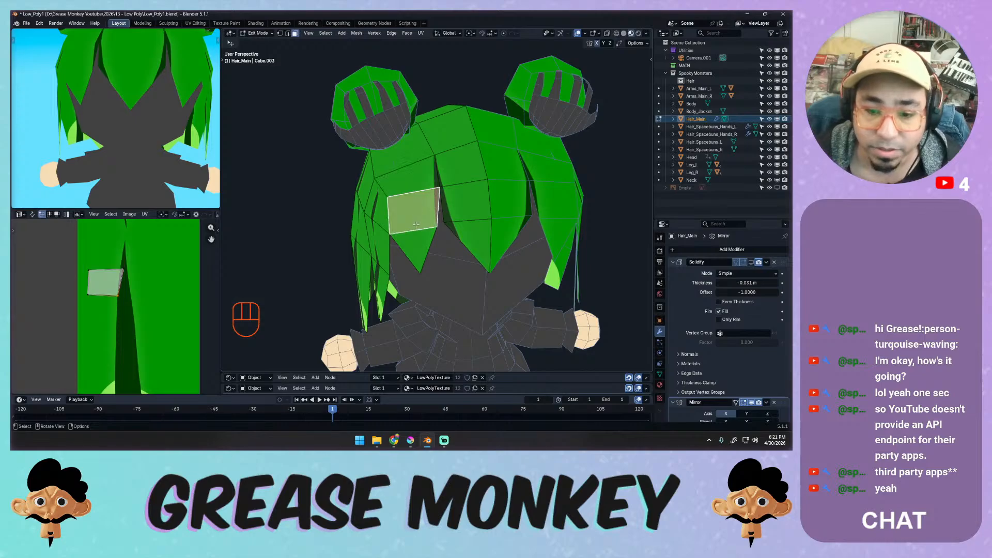
{"action": "left_click", "coordinate": [413, 240]}
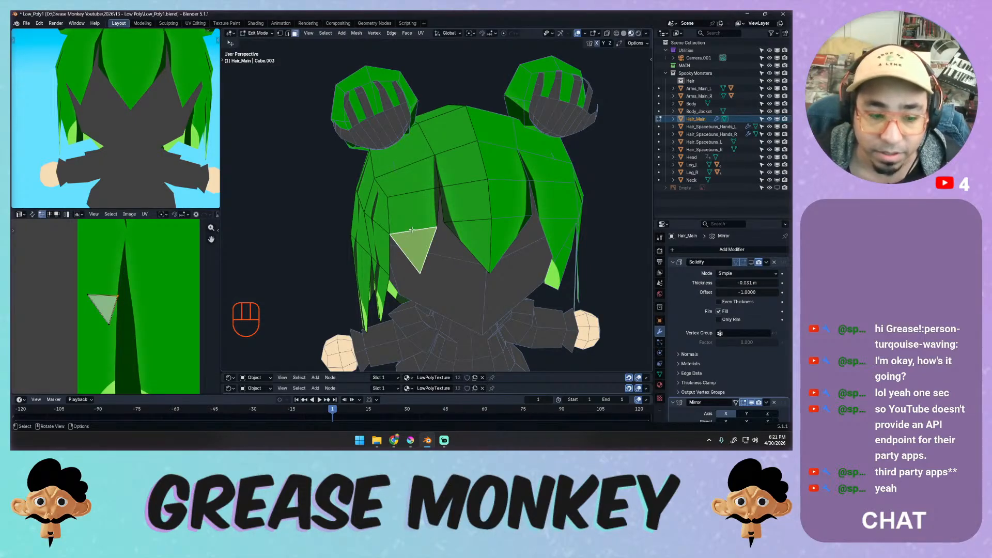
{"action": "left_click", "coordinate": [412, 182]}
{"action": "left_click", "coordinate": [413, 211], "text": "shift"}
{"action": "left_click", "coordinate": [411, 240], "text": "shift"}
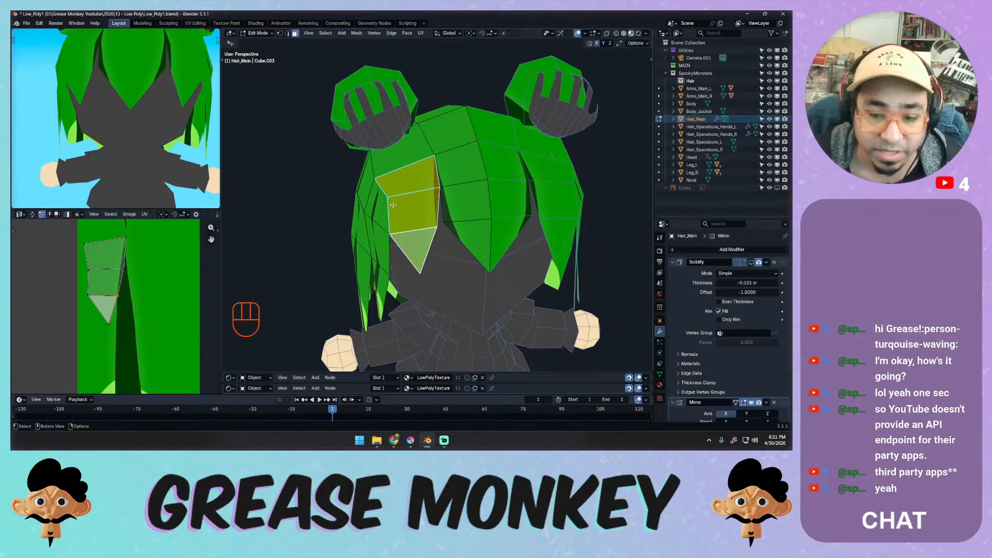
{"action": "middle_click_drag", "start_coordinate": [393, 232], "coordinate": [429, 210]}
{"action": "left_click", "coordinate": [429, 206]}
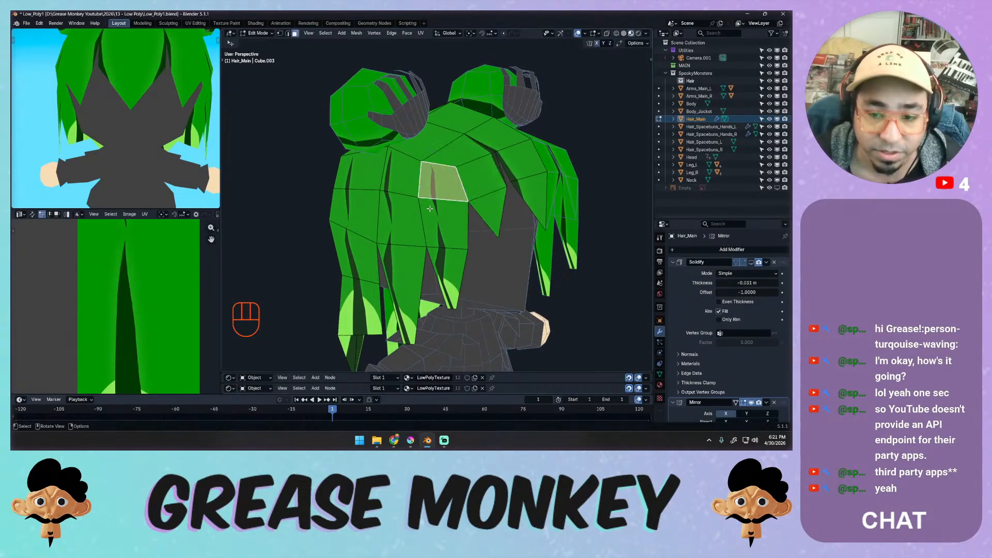
{"action": "left_click", "coordinate": [436, 217], "text": "shift"}
{"action": "left_click", "coordinate": [448, 287]}
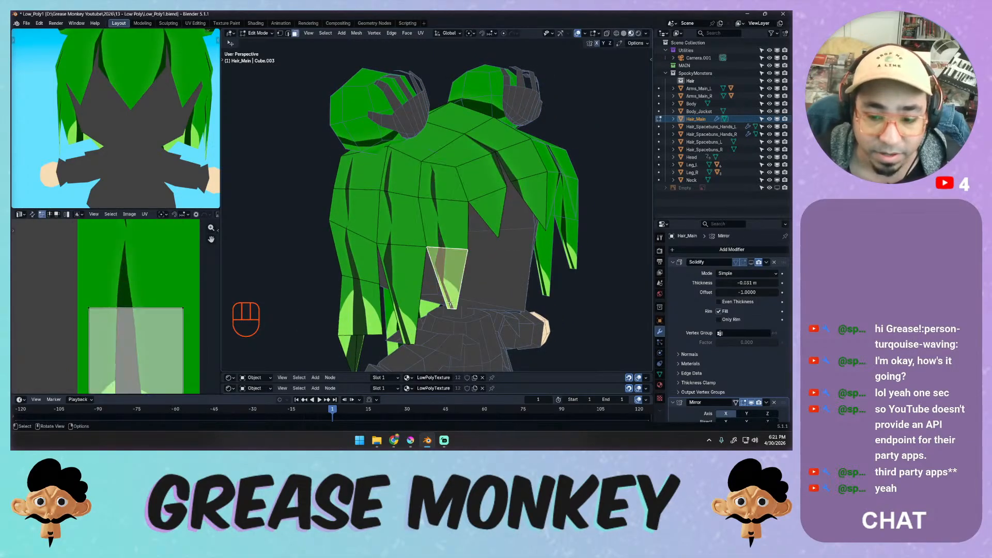
Dissolve the rear bottom-corner vertex of the side strand beside the face, giving the strand a single-point tip.
{"action": "key", "text": "1"}
{"action": "left_click", "coordinate": [454, 234]}
{"action": "key", "text": "x"}
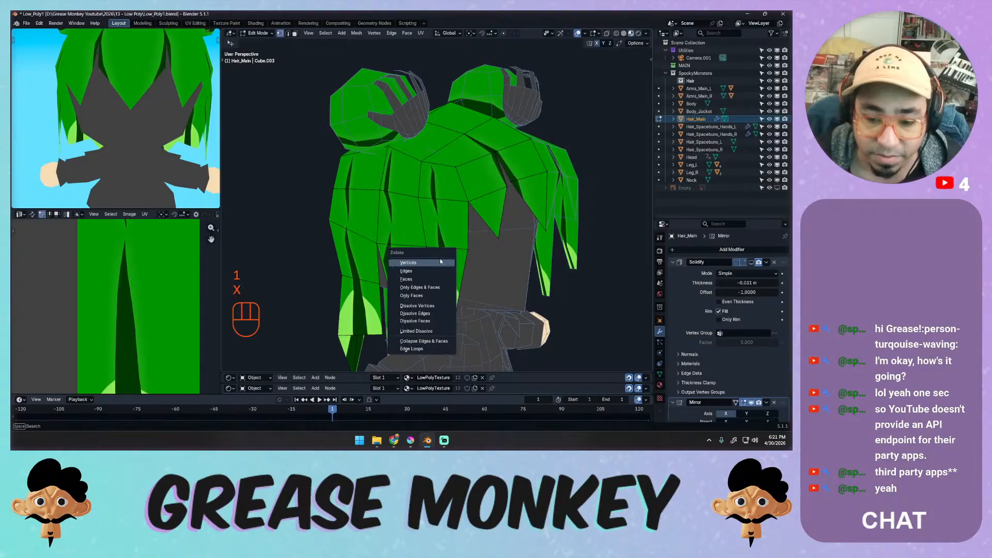
{"action": "left_click", "coordinate": [441, 264]}
{"action": "key", "text": "ctrl+z"}
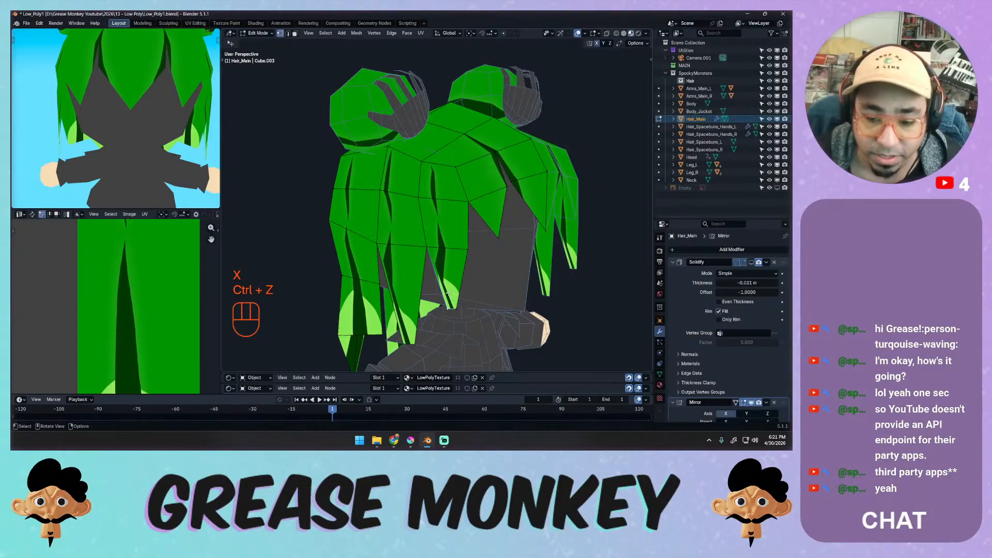
{"action": "key", "text": "x"}
{"action": "left_click", "coordinate": [443, 336]}
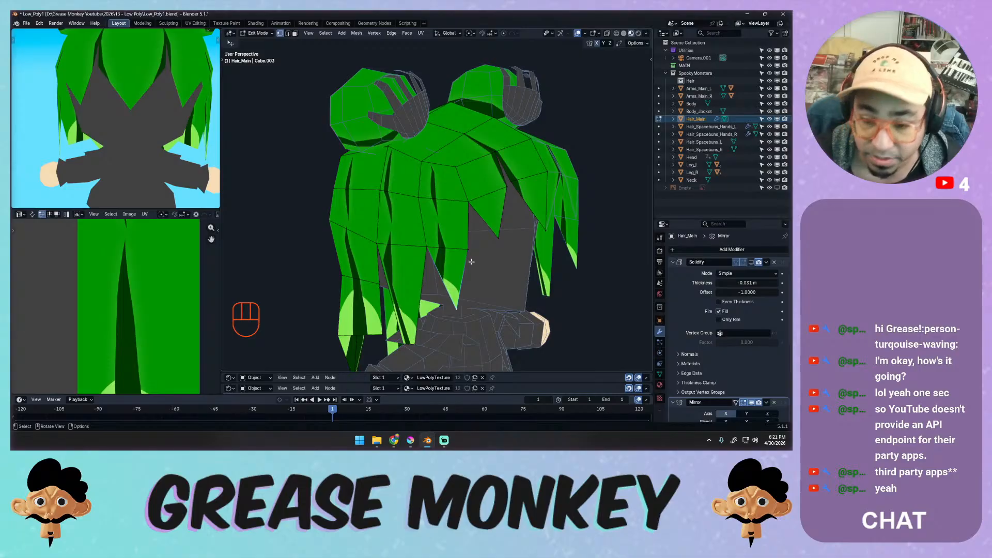
Move the side strand's tip vertex rearward so the point sits under the middle of the strand.
{"action": "key", "text": "g"}
{"action": "left_click", "coordinate": [453, 275]}
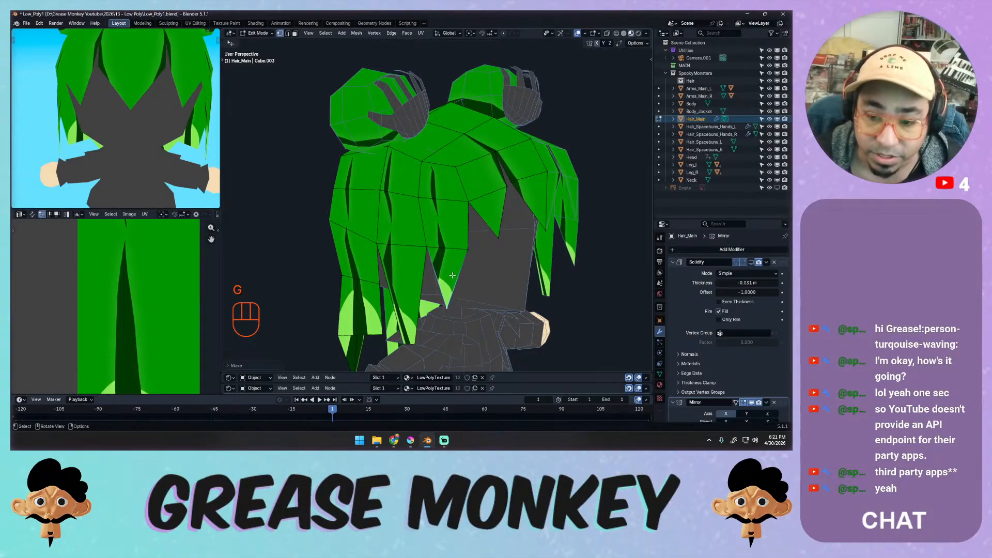
{"action": "middle_click_drag", "start_coordinate": [455, 264], "coordinate": [474, 214]}
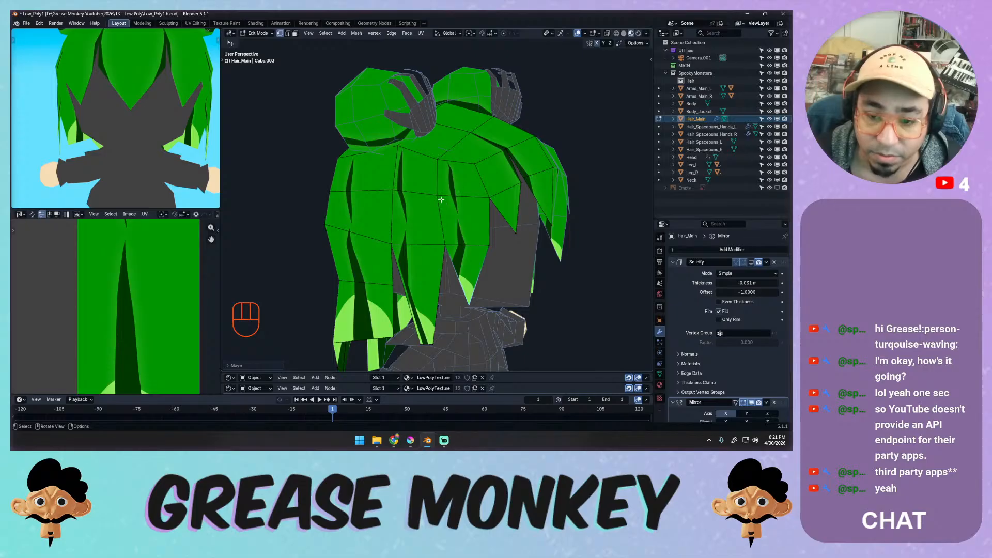
Select the three stacked faces of the pointed side strand and project their UVs from the current view.
{"action": "key", "text": "3"}
{"action": "left_click", "coordinate": [457, 184]}
{"action": "middle_click_drag", "start_coordinate": [459, 184], "coordinate": [490, 187]}
{"action": "left_click", "coordinate": [491, 217], "text": "shift"}
{"action": "left_click", "coordinate": [492, 246], "text": "shift"}
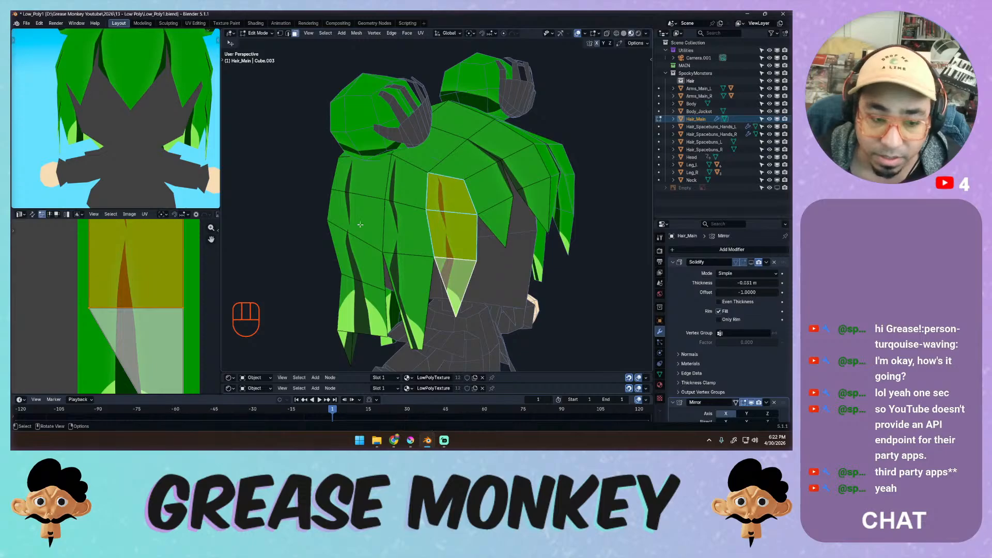
{"action": "middle_click_drag", "start_coordinate": [170, 275], "coordinate": [145, 313], "text": "ctrl"}
{"action": "key", "text": "q"}
{"action": "left_click", "coordinate": [388, 207]}
Scale down the side strand's UV island and place it on the solid green just right of the texture's dark streak.
{"action": "key", "text": "a"}
{"action": "key", "text": "s"}
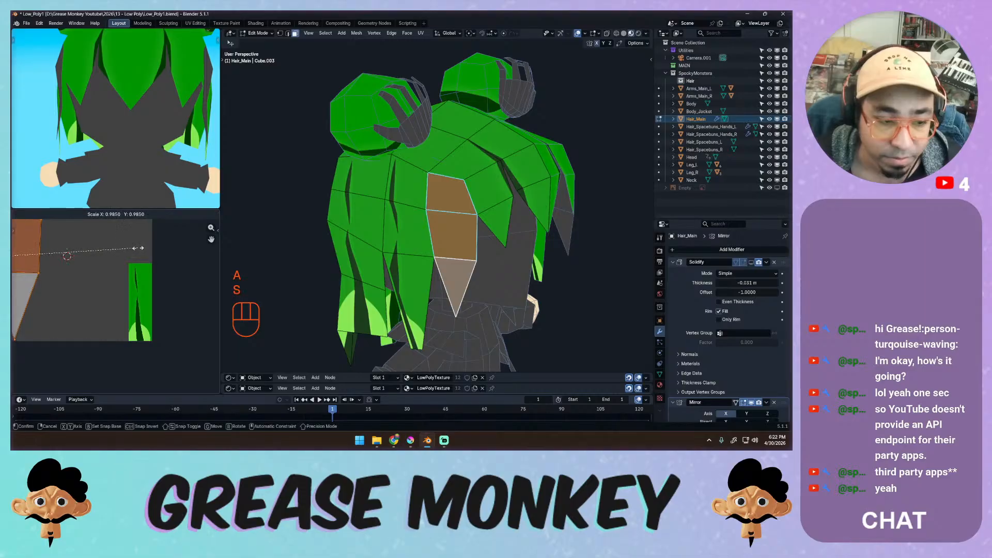
{"action": "left_click", "coordinate": [66, 251]}
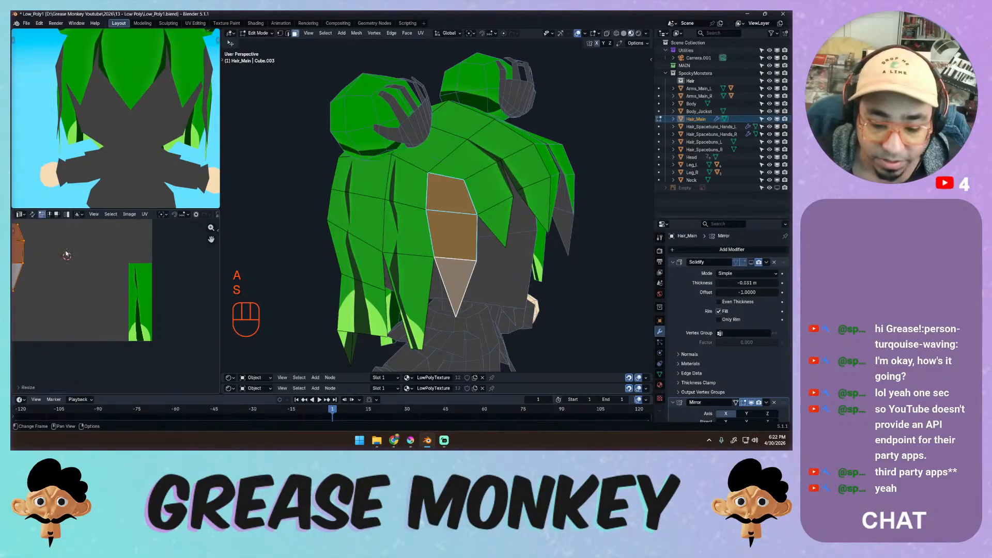
{"action": "key", "text": "g"}
{"action": "left_click", "coordinate": [195, 287]}
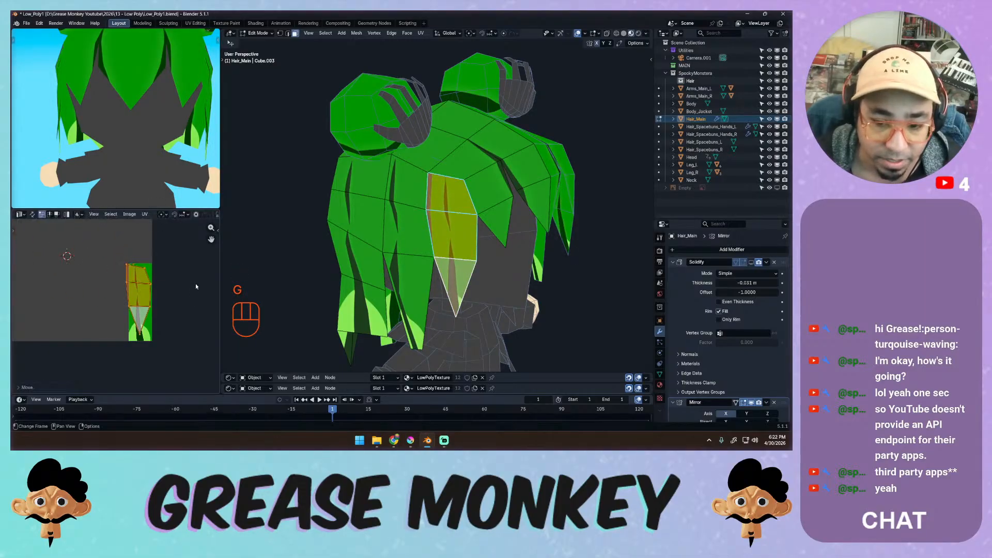
{"action": "key", "text": "s"}
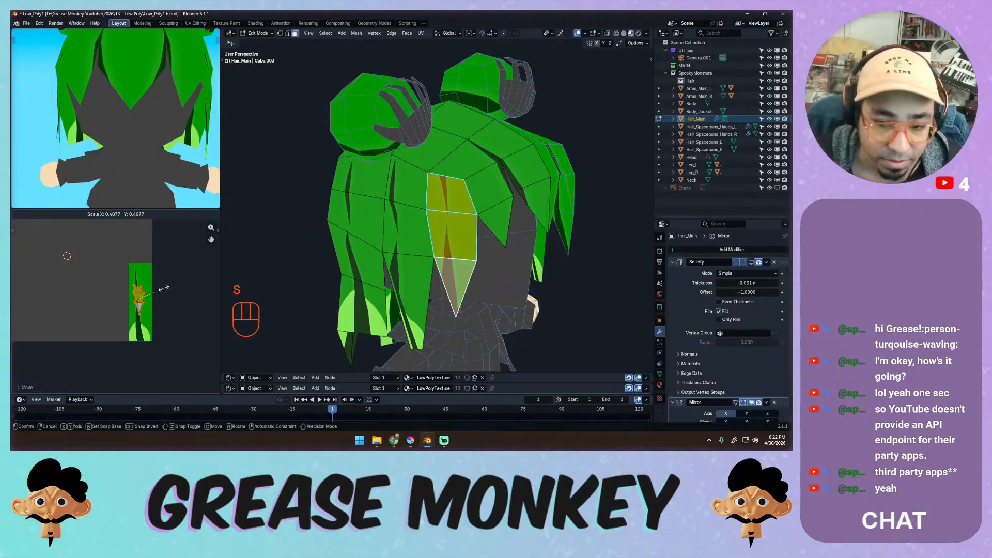
{"action": "left_click", "coordinate": [163, 289]}
{"action": "middle_click_drag", "start_coordinate": [163, 288], "coordinate": [230, 158], "text": "ctrl"}
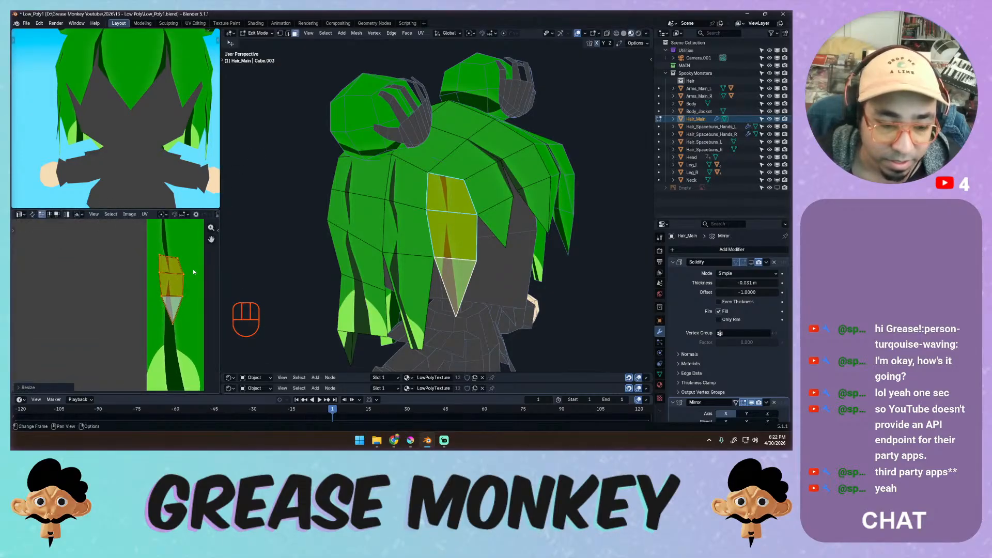
{"action": "middle_click_drag", "start_coordinate": [193, 270], "coordinate": [112, 279], "text": "ctrl"}
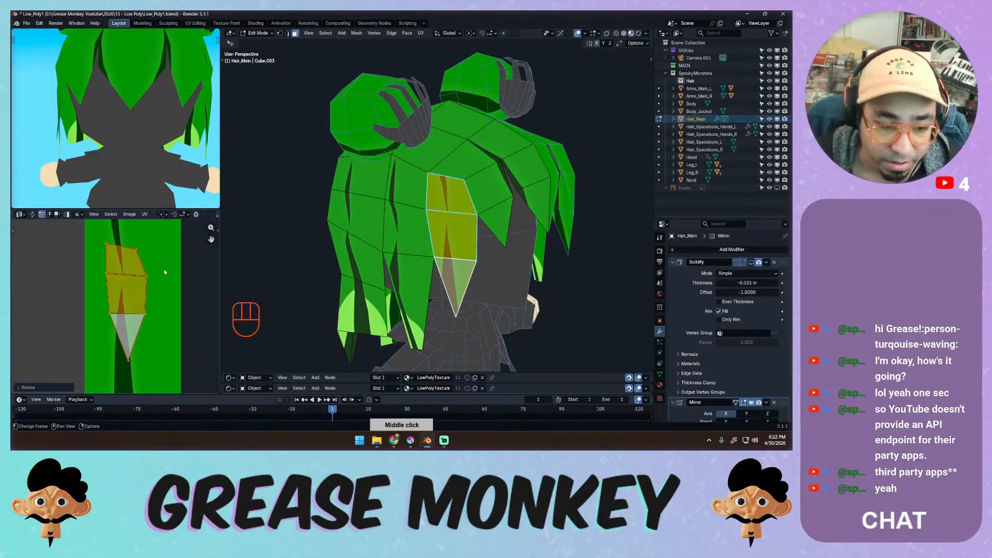
{"action": "key", "text": "g"}
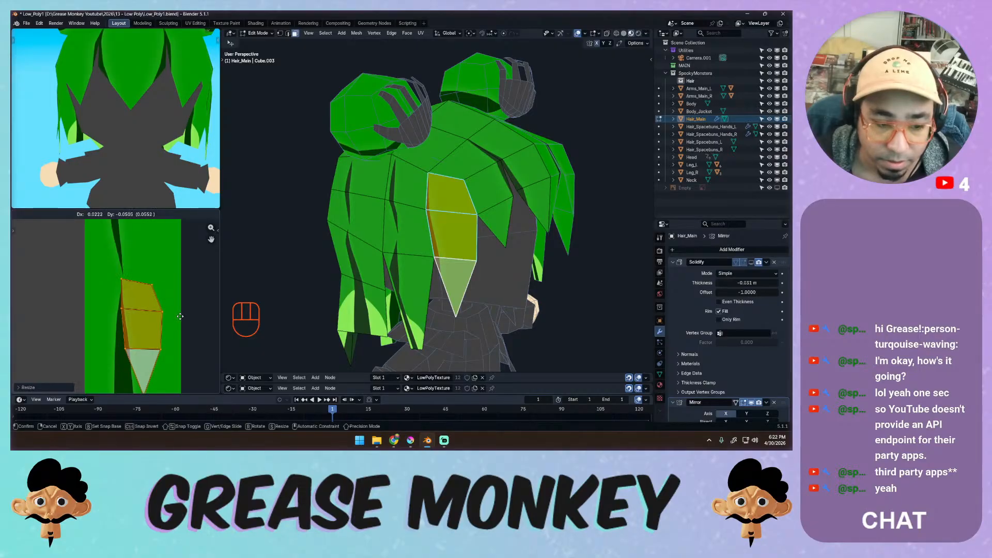
{"action": "left_click", "coordinate": [180, 317]}
Adjust the island's top, middle and lower right UV vertices to straighten its right edge.
{"action": "middle_click_drag", "start_coordinate": [177, 310], "coordinate": [176, 268], "text": "ctrl"}
{"action": "key", "text": "1"}
{"action": "left_click", "coordinate": [191, 226]}
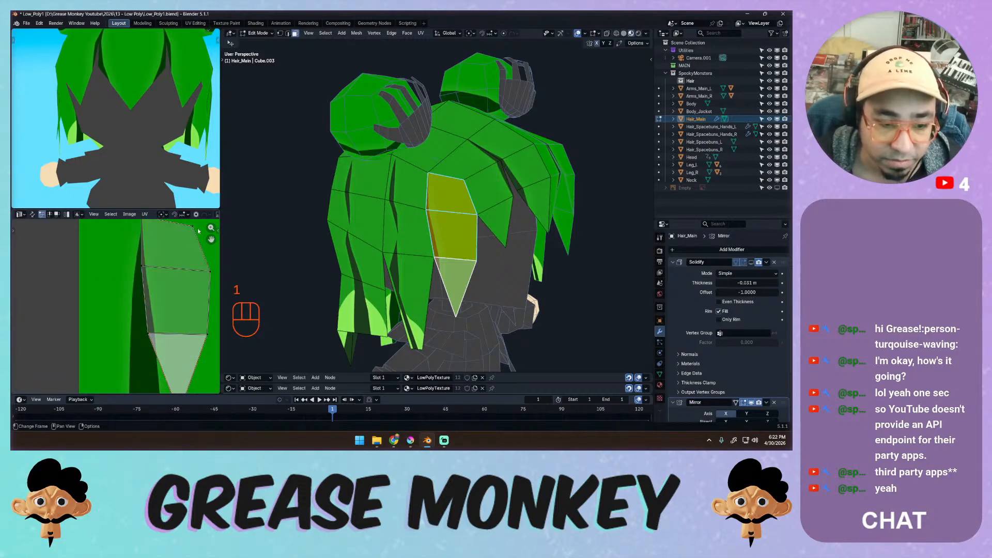
{"action": "middle_click_drag", "start_coordinate": [186, 248], "coordinate": [173, 262], "text": "ctrl"}
{"action": "key", "text": "g"}
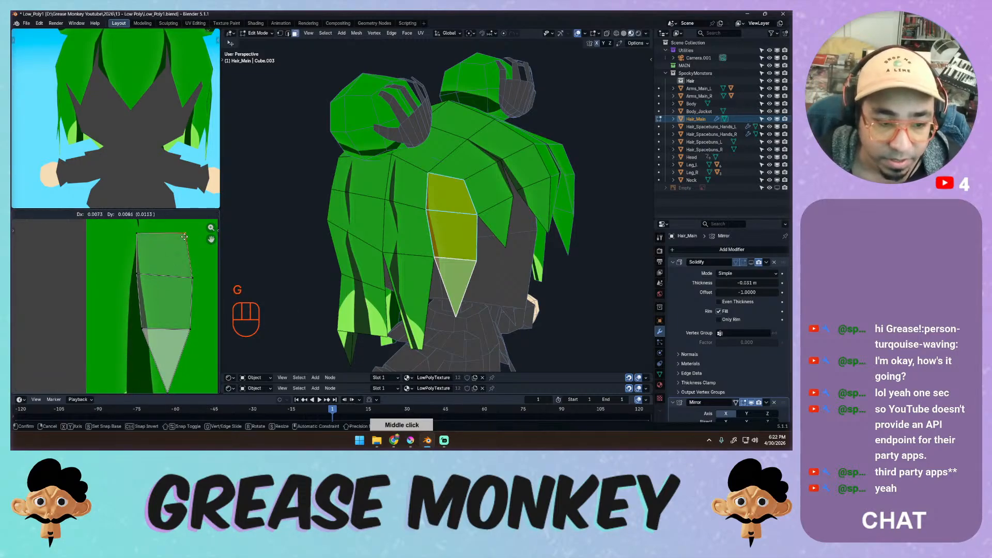
{"action": "left_click", "coordinate": [183, 236]}
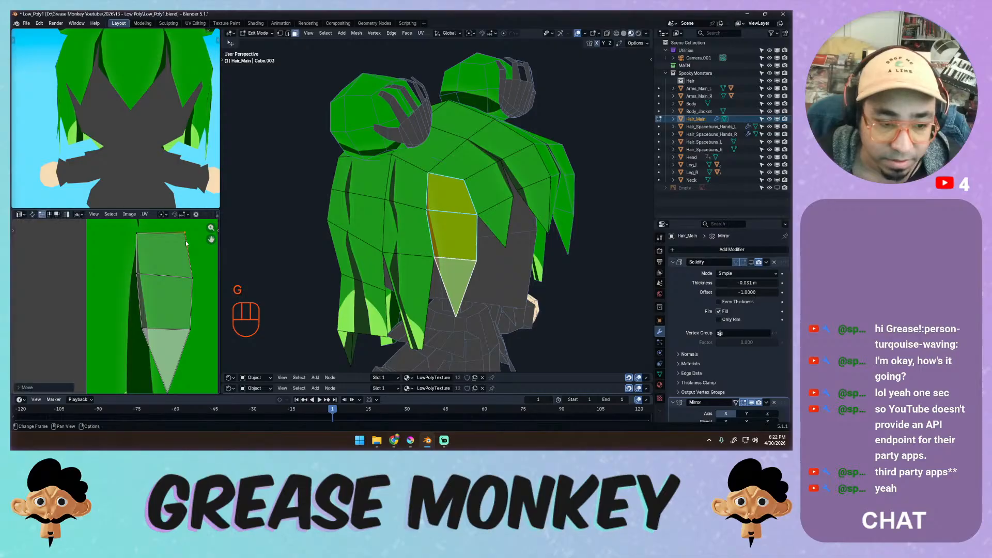
{"action": "key", "text": "g"}
{"action": "left_click", "coordinate": [192, 266]}
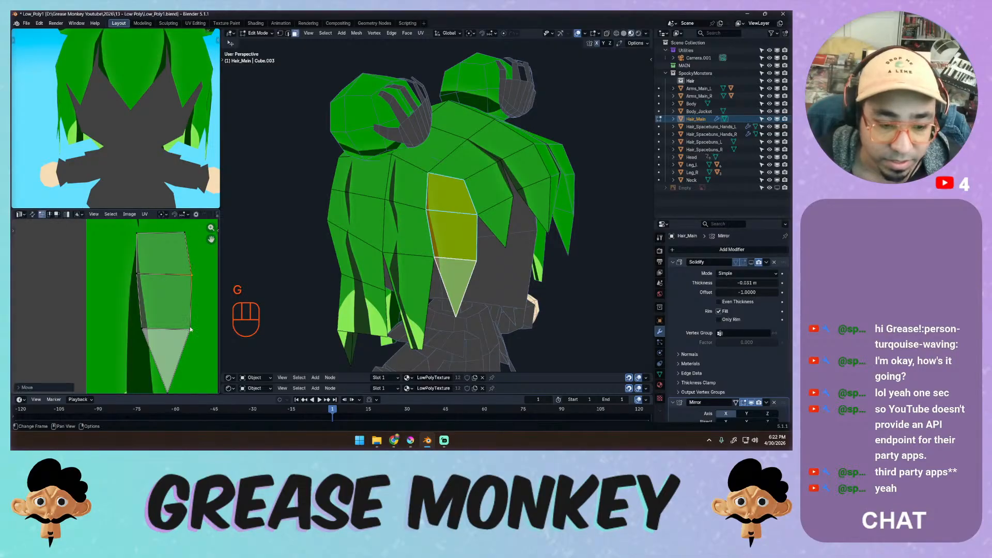
{"action": "key", "text": "g"}
{"action": "left_click", "coordinate": [190, 325]}
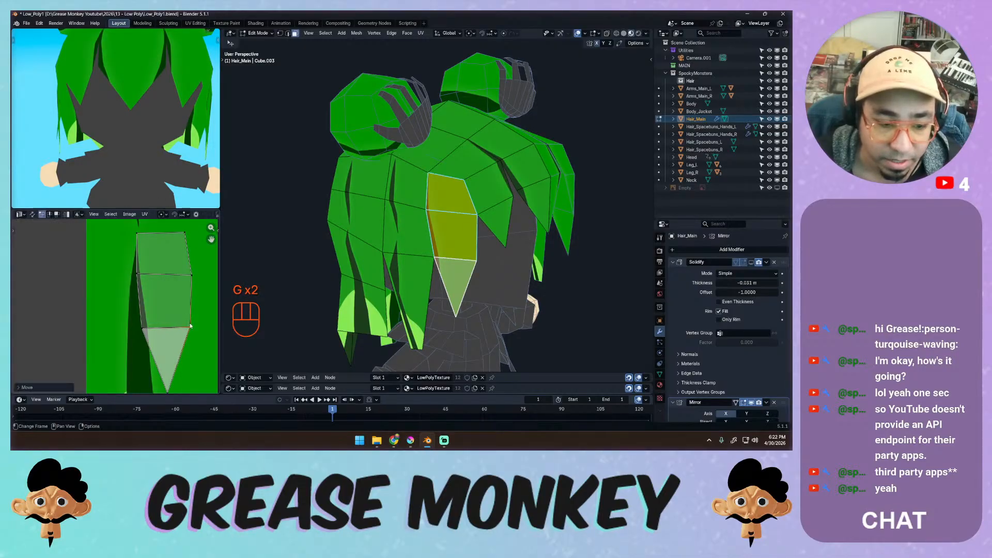
Move the island's three left-edge UV vertices clear of the dark streak and check the strand in Object Mode.
{"action": "key", "text": "g"}
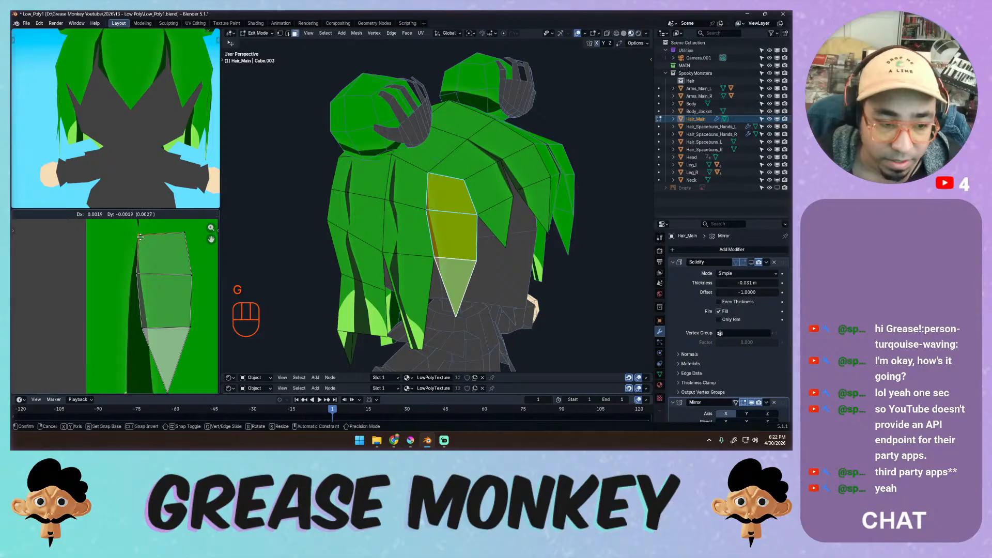
{"action": "left_click", "coordinate": [139, 237]}
{"action": "key", "text": "g"}
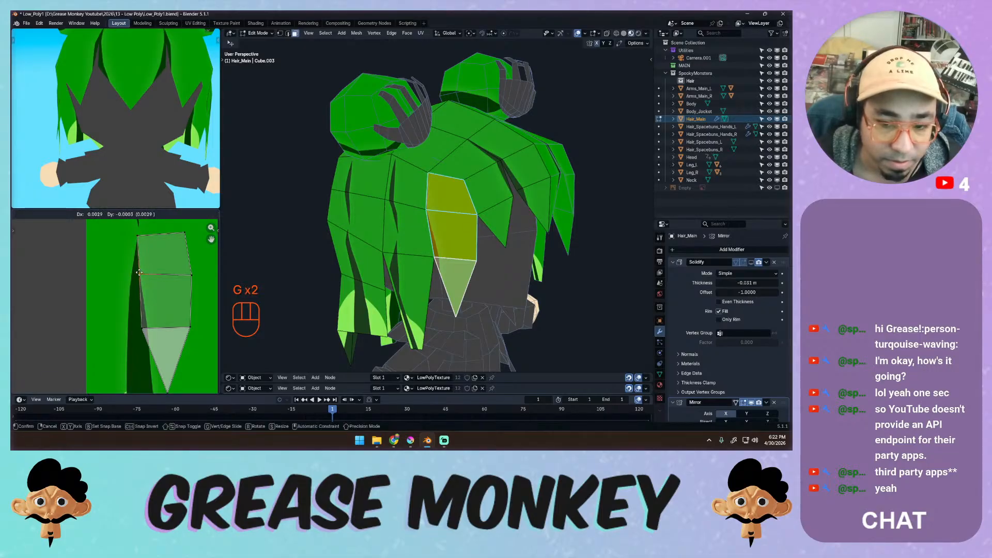
{"action": "left_click", "coordinate": [137, 278]}
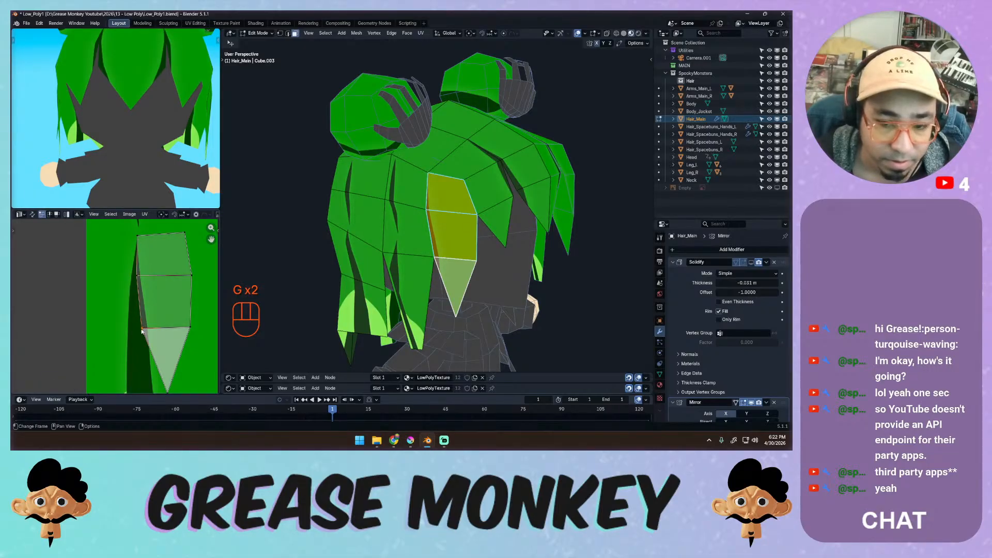
{"action": "key", "text": "g"}
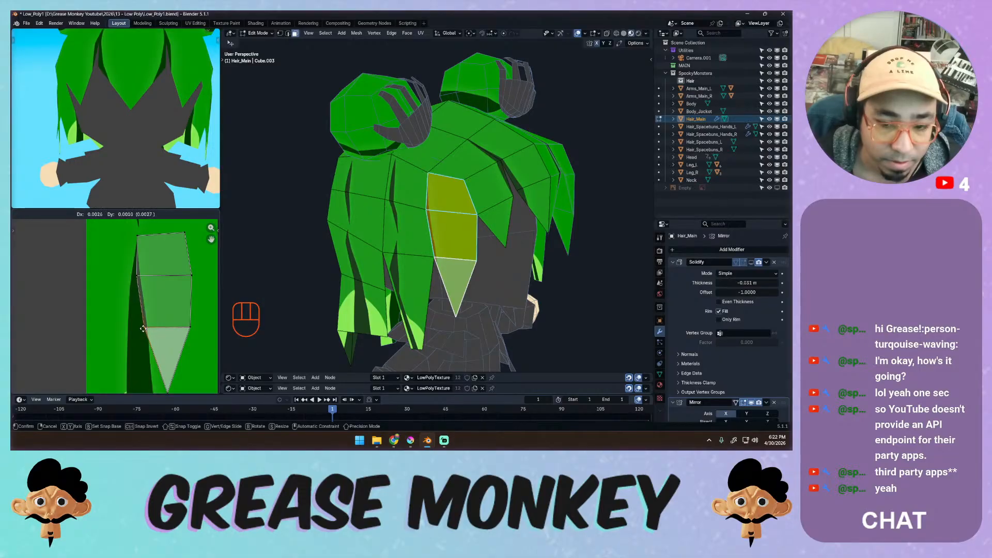
{"action": "left_click", "coordinate": [143, 329]}
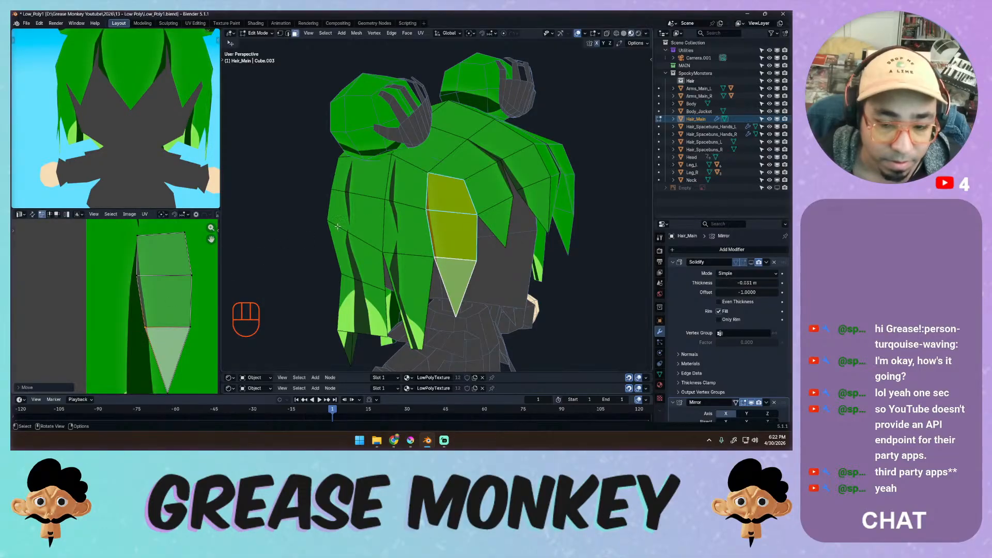
{"action": "key", "text": "Tab"}
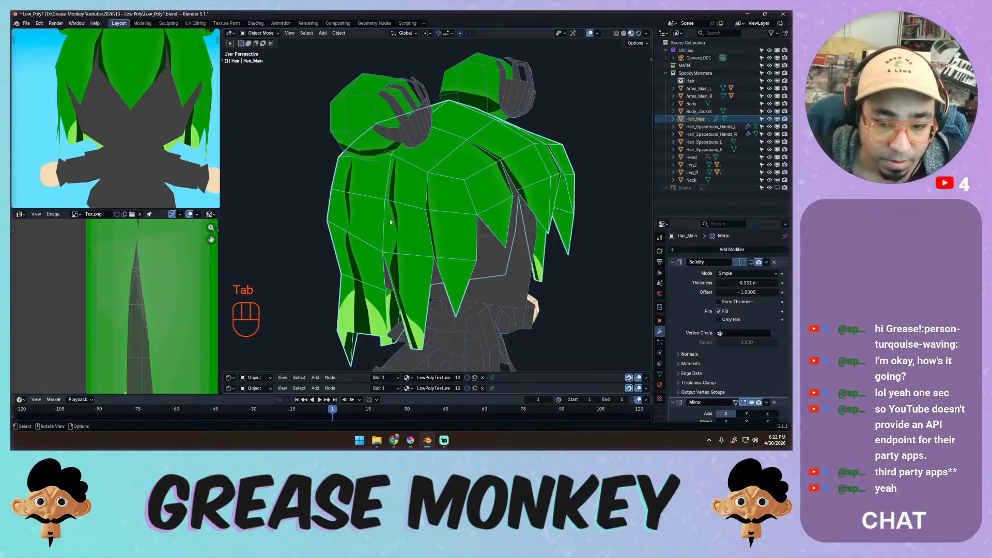
{"action": "key", "text": "Tab"}
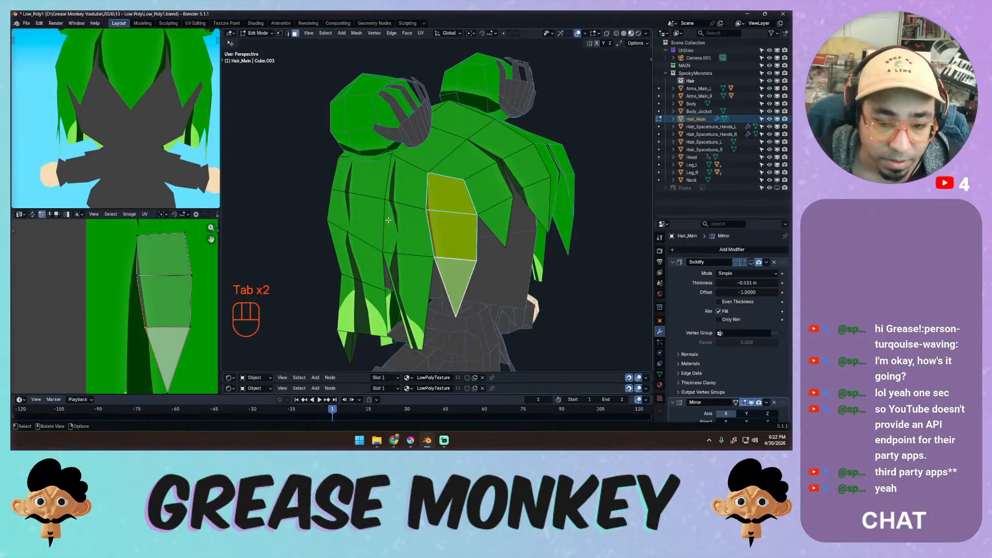
Dissolve the rear bottom-corner vertex of the adjacent strand behind it, giving that strand a single-point tip.
{"action": "left_click", "coordinate": [395, 194]}
{"action": "left_click", "coordinate": [408, 235], "text": "shift"}
{"action": "left_click", "coordinate": [414, 311], "text": "shift"}
{"action": "key", "text": "1"}
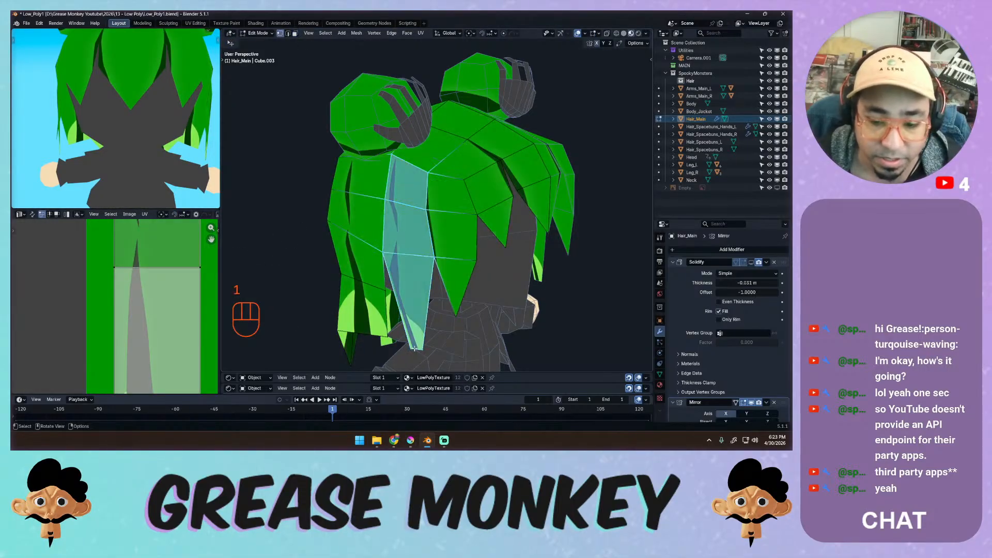
{"action": "key", "text": "x"}
{"action": "left_click", "coordinate": [419, 343]}
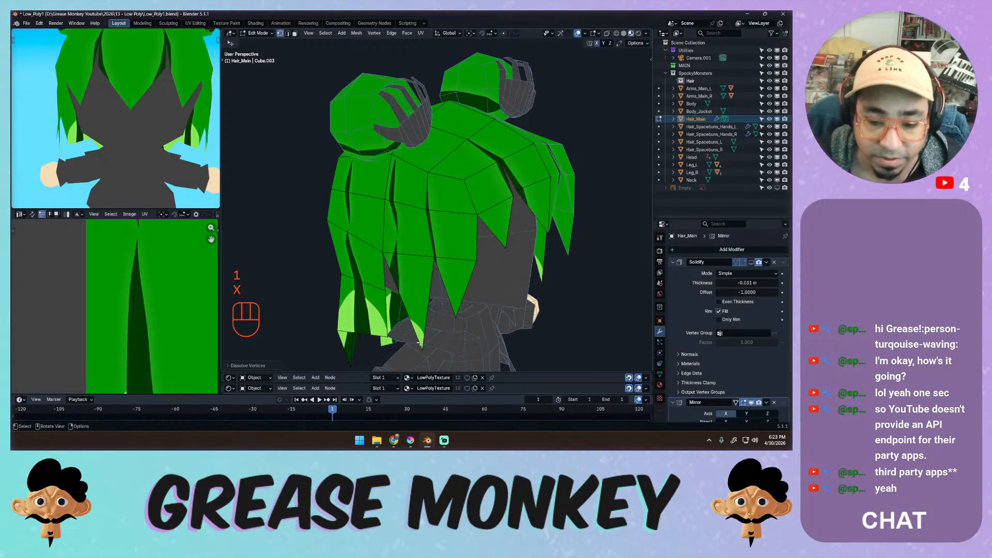
Move the adjacent strand's tip vertex rearward and slightly up to centre its point.
{"action": "middle_click_drag", "start_coordinate": [414, 321], "coordinate": [447, 293]}
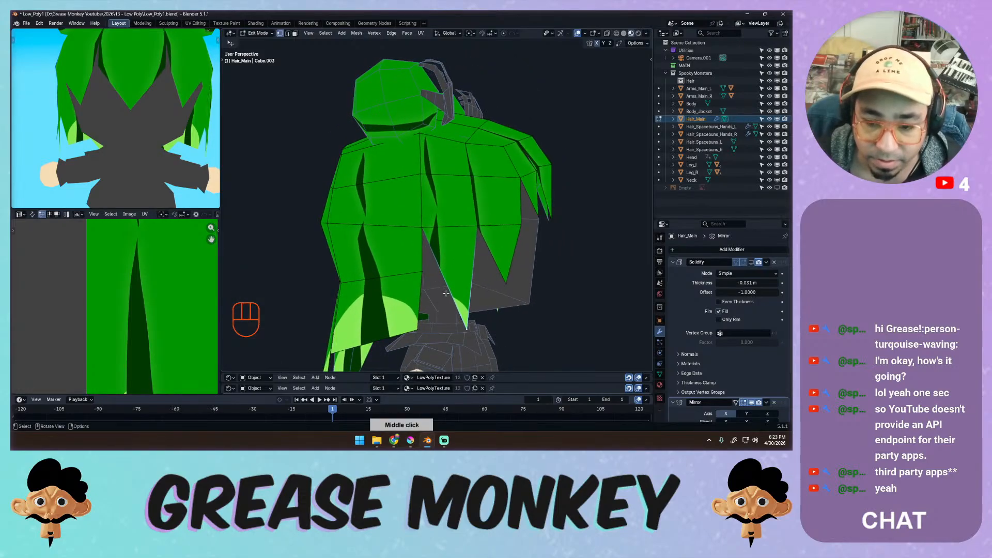
{"action": "key", "text": "g"}
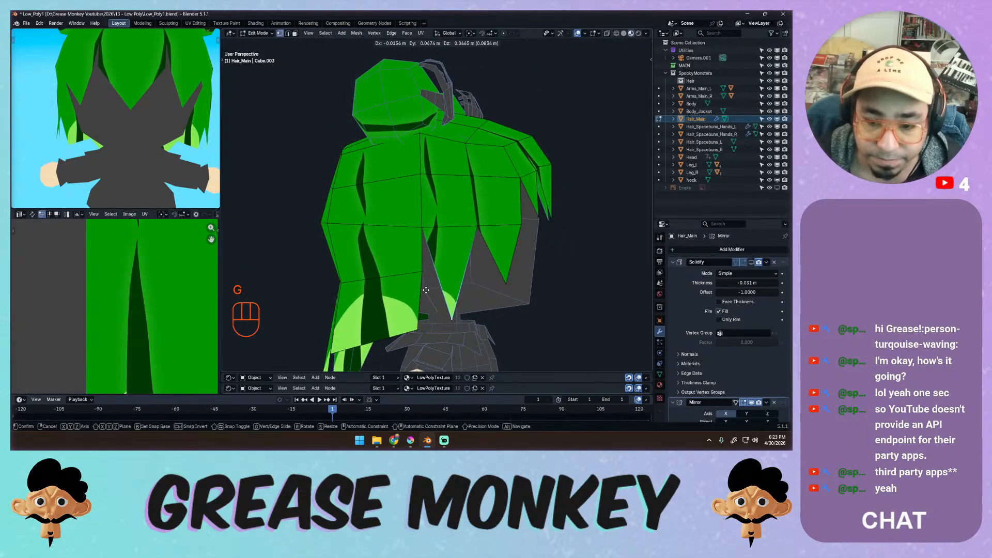
{"action": "left_click", "coordinate": [426, 290]}
Select the adjacent strand's three stacked faces and project their UVs from the current view.
{"action": "key", "text": "3"}
{"action": "left_click", "coordinate": [437, 159]}
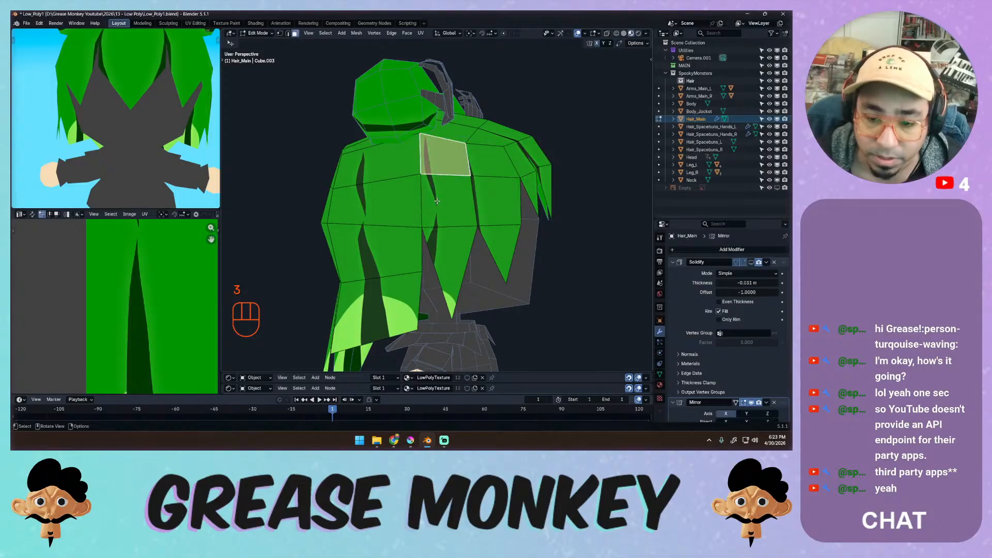
{"action": "left_click", "coordinate": [440, 210], "text": "shift"}
{"action": "left_click", "coordinate": [443, 249], "text": "shift"}
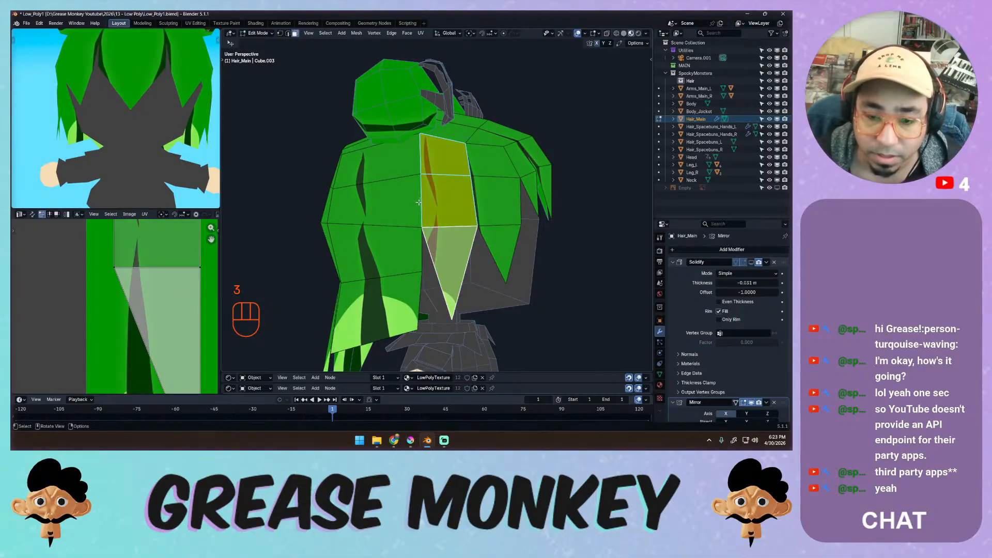
{"action": "key", "text": "q"}
{"action": "left_click", "coordinate": [418, 203]}
Scale down the adjacent strand's UV island and move it onto the green hair texture beside the dark streak.
{"action": "mouse_move", "coordinate": [162, 283]}
{"action": "middle_mouse_down"}
{"action": "mouse_move", "coordinate": [166, 304]}
{"action": "mouse_move", "coordinate": [142, 311]}
{"action": "mouse_move", "coordinate": [60, 282]}
{"action": "mouse_move", "coordinate": [66, 273]}
{"action": "mouse_move", "coordinate": [197, 293]}
{"action": "mouse_move", "coordinate": [150, 271]}
{"action": "middle_mouse_up"}
{"action": "key", "text": "a"}
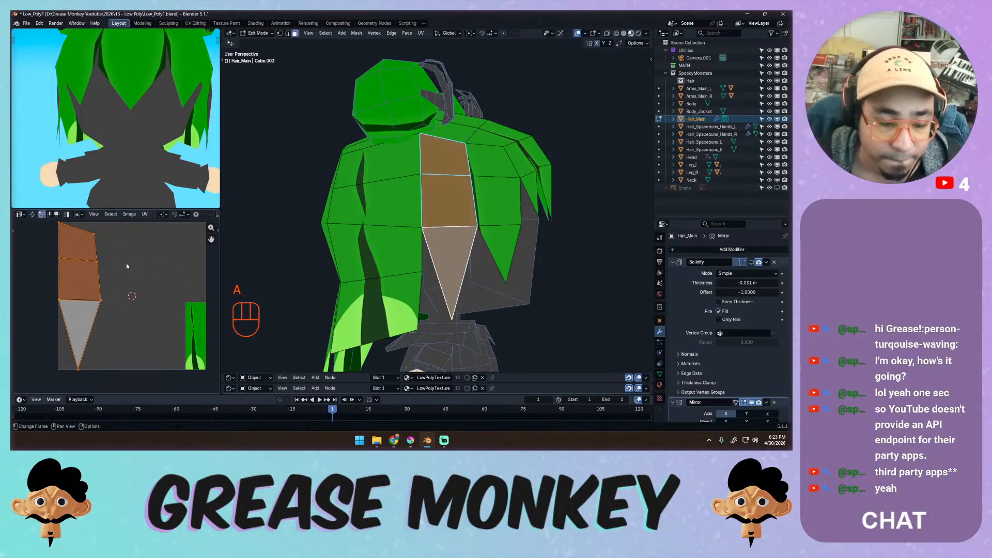
{"action": "key", "text": "g"}
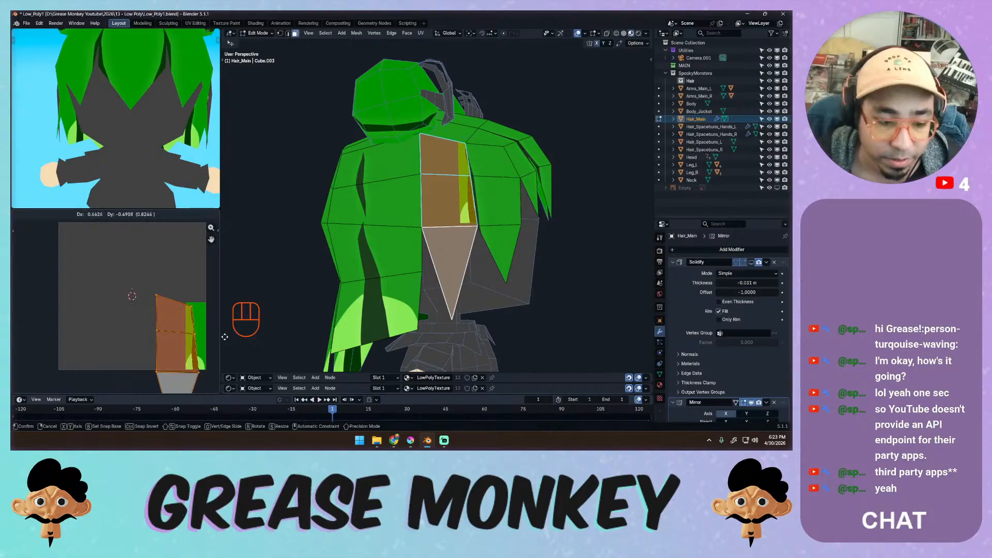
{"action": "left_click", "coordinate": [225, 336]}
{"action": "middle_click_drag", "start_coordinate": [185, 300], "coordinate": [162, 277]}
{"action": "middle_click_drag", "start_coordinate": [163, 277], "coordinate": [189, 255], "text": "ctrl"}
{"action": "key", "text": "s"}
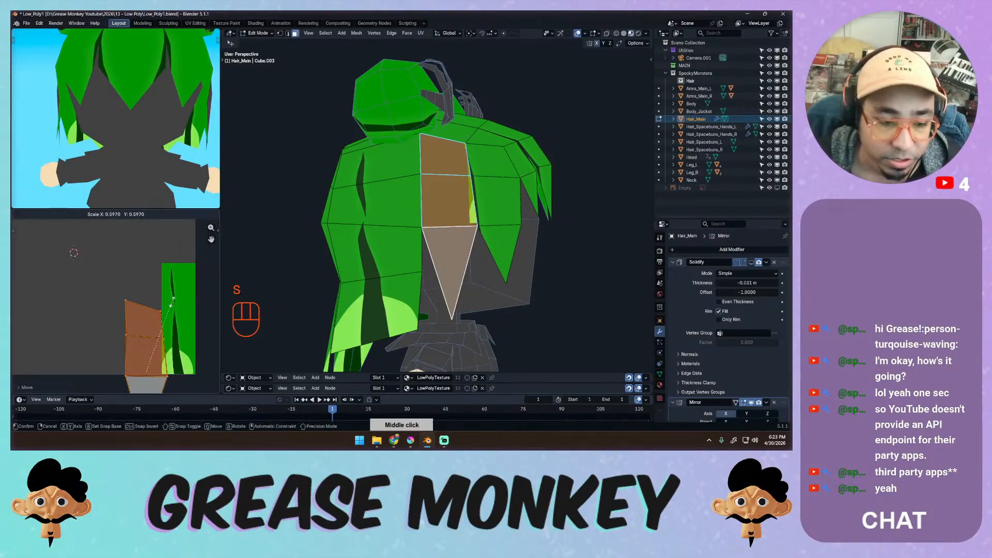
{"action": "left_click", "coordinate": [155, 352]}
{"action": "key", "text": "g"}
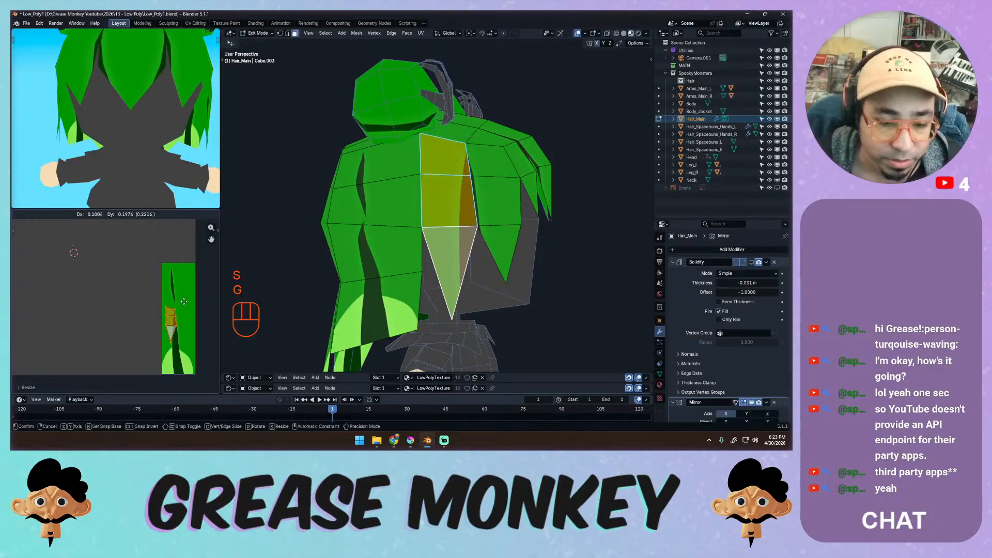
{"action": "left_click", "coordinate": [183, 301]}
{"action": "middle_click_drag", "start_coordinate": [184, 302], "coordinate": [214, 178], "text": "ctrl"}
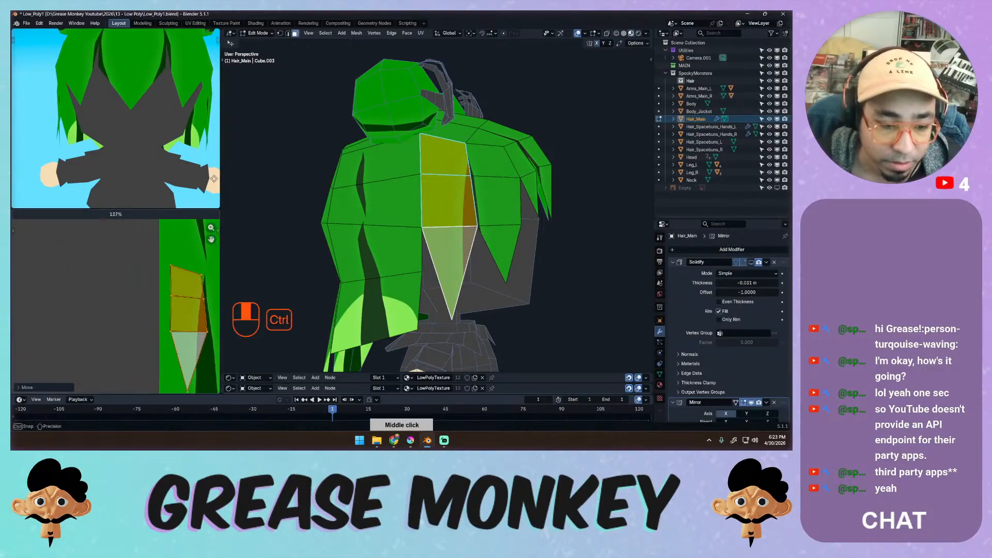
Rotate the adjacent strand's UV island slightly and move it onto the plain green area beside the dark streak.
{"action": "middle_click_drag", "start_coordinate": [212, 292], "coordinate": [137, 276]}
{"action": "key", "text": "r"}
{"action": "left_click", "coordinate": [168, 264]}
{"action": "key", "text": "g"}
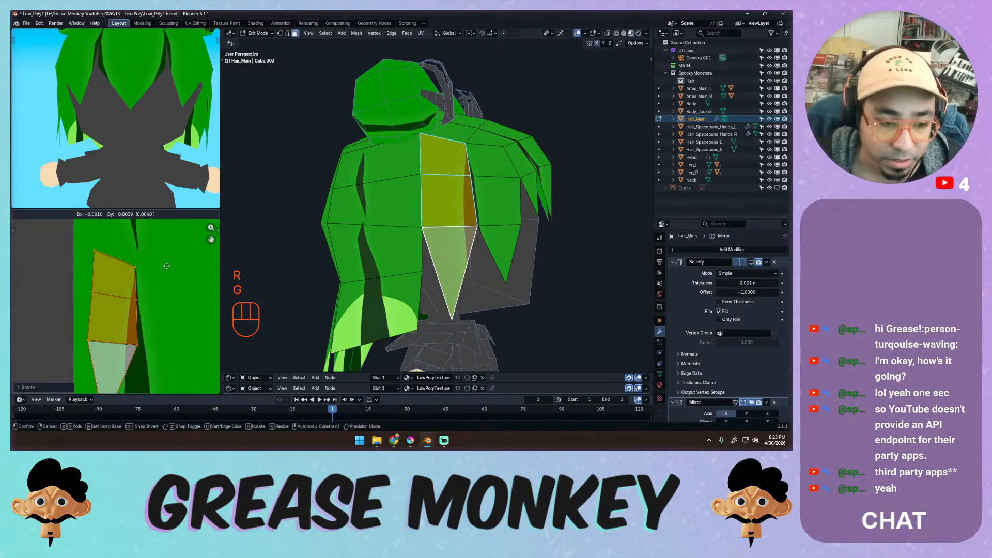
{"action": "left_click", "coordinate": [159, 277]}
Move the two lower vertices on the UV island's streak-side edge inward, off the dark streak.
{"action": "left_click", "coordinate": [137, 301]}
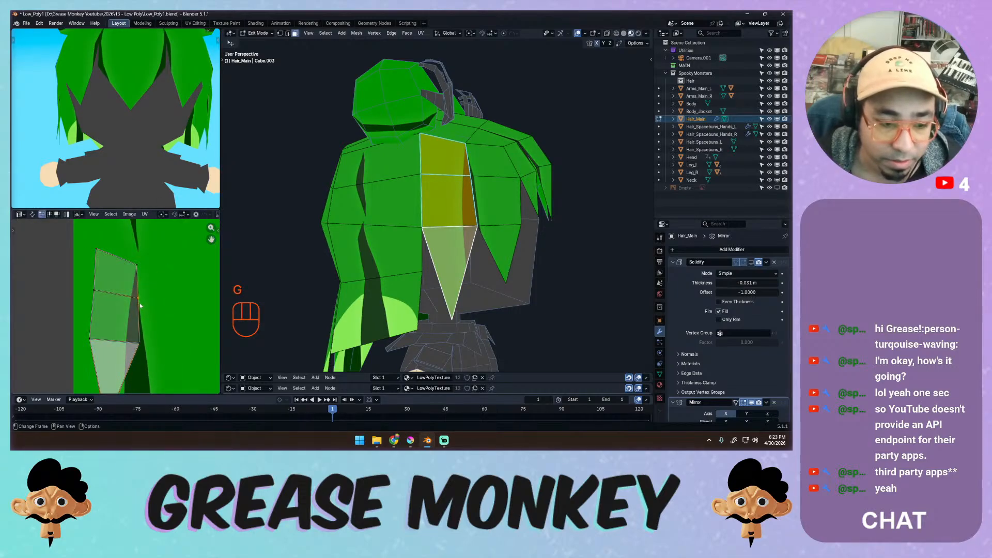
{"action": "key", "text": "g"}
{"action": "left_click", "coordinate": [135, 303]}
{"action": "left_click", "coordinate": [139, 344]}
{"action": "key", "text": "g"}
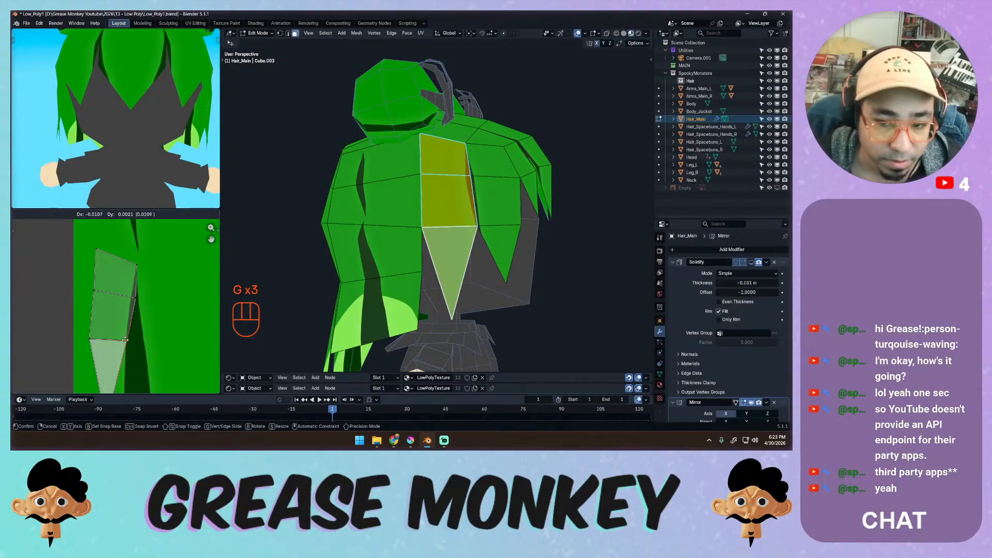
{"action": "left_click", "coordinate": [125, 340]}
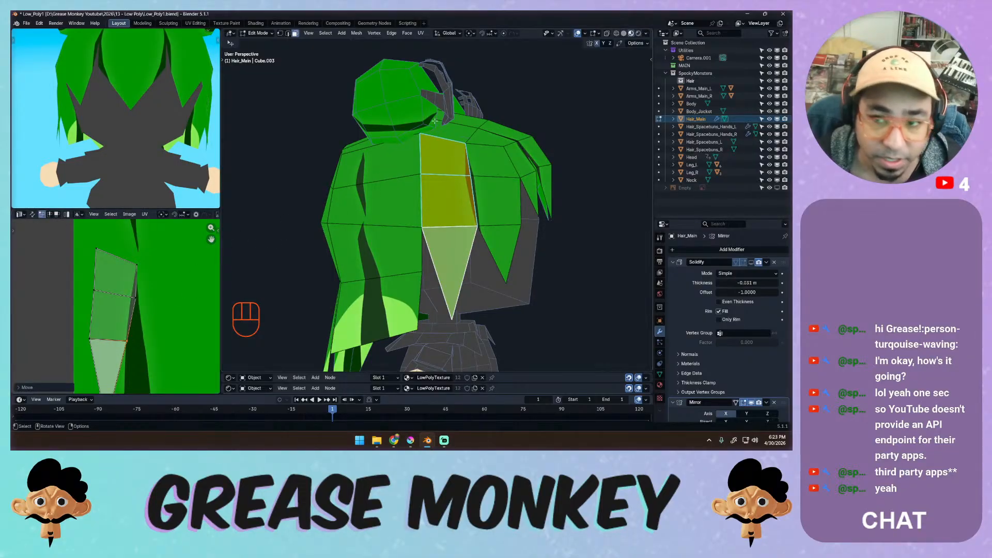
Hide the viewport overlays to inspect the textured hair from behind, and show them again.
{"action": "left_click", "coordinate": [578, 34]}
{"action": "mouse_move", "coordinate": [408, 175]}
{"action": "middle_mouse_down"}
{"action": "mouse_move", "coordinate": [323, 216]}
{"action": "mouse_move", "coordinate": [381, 189]}
{"action": "mouse_move", "coordinate": [373, 198]}
{"action": "mouse_move", "coordinate": [296, 185]}
{"action": "mouse_move", "coordinate": [389, 191]}
{"action": "mouse_move", "coordinate": [346, 155]}
{"action": "mouse_move", "coordinate": [400, 182]}
{"action": "middle_mouse_up"}
{"action": "key", "text": "Tab"}
{"action": "key", "text": "Tab"}
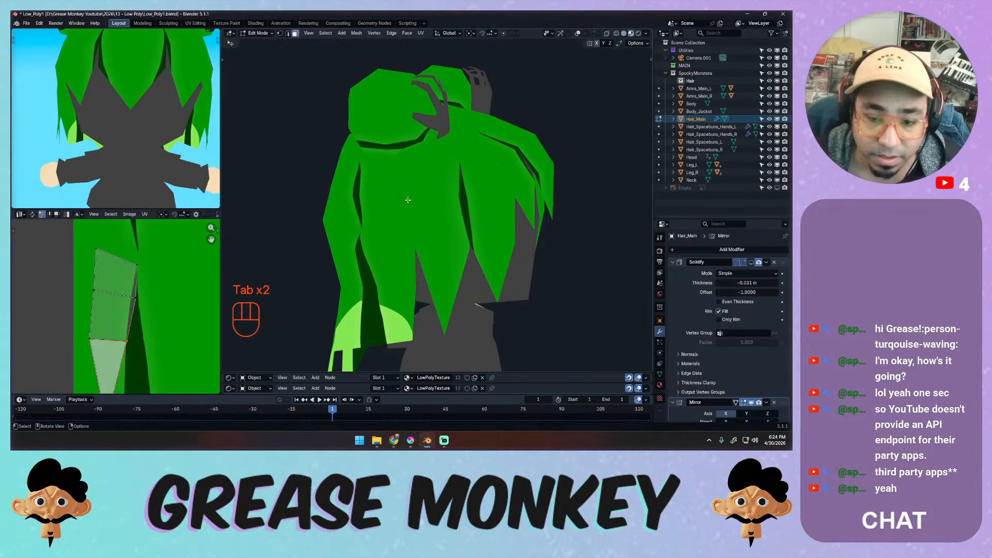
{"action": "left_click", "coordinate": [578, 33]}
{"action": "middle_click_drag", "start_coordinate": [411, 189], "coordinate": [440, 197]}
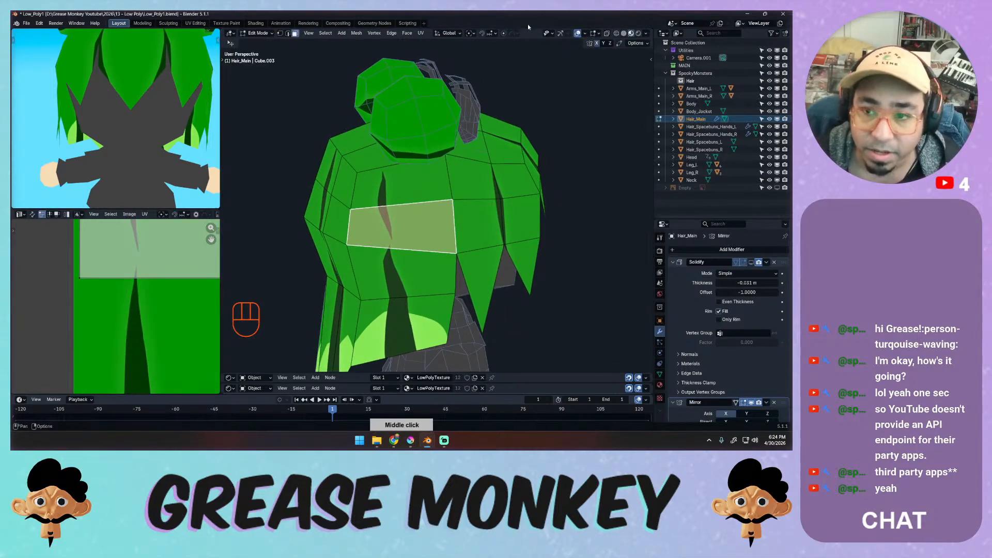
Add the Show Overlays toggle to Quick Favorites and bring up the favourites to check the entry.
{"action": "right_click", "coordinate": [577, 34]}
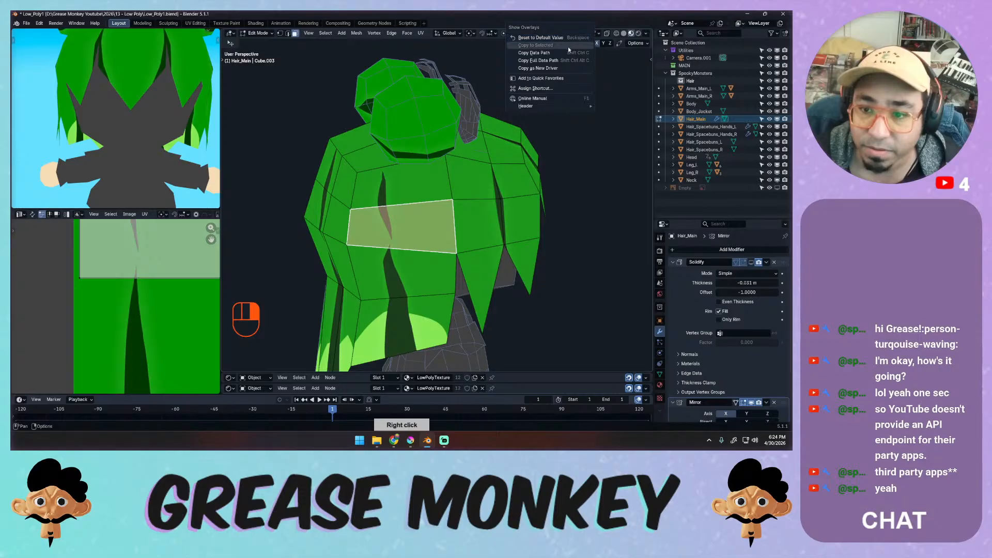
{"action": "left_click", "coordinate": [555, 78]}
{"action": "key", "text": "q"}
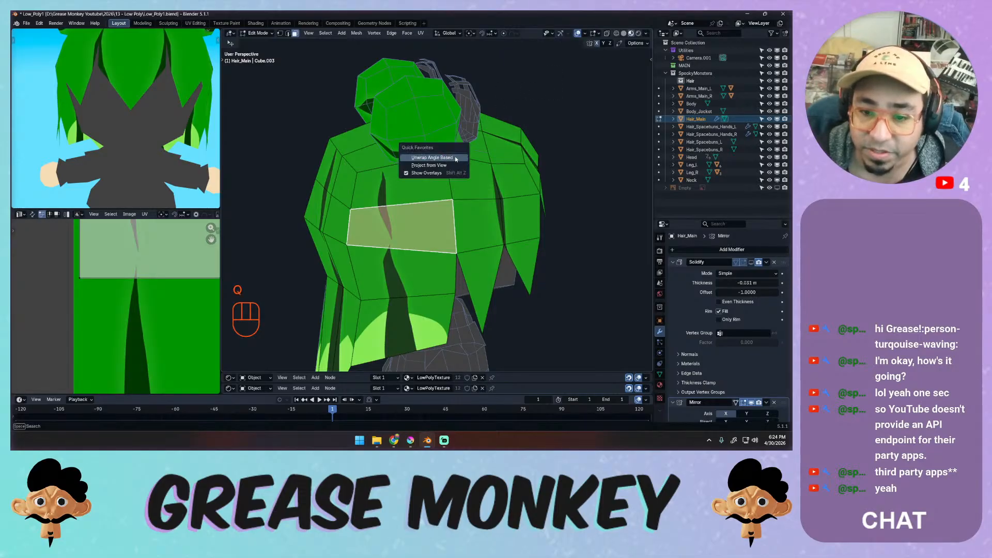
{"action": "key", "text": "q"}
{"action": "key", "text": "q"}
{"action": "key", "text": "q"}
{"action": "key", "text": "q"}
{"action": "key", "text": "q"}
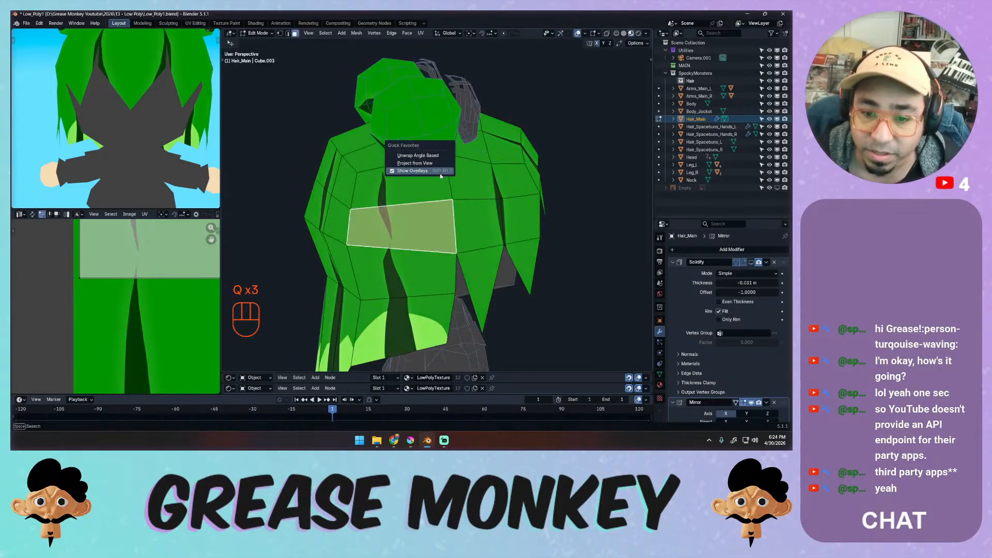
Try switching the overlays off and on through Quick Favorites, and save the file.
{"action": "left_click", "coordinate": [441, 176]}
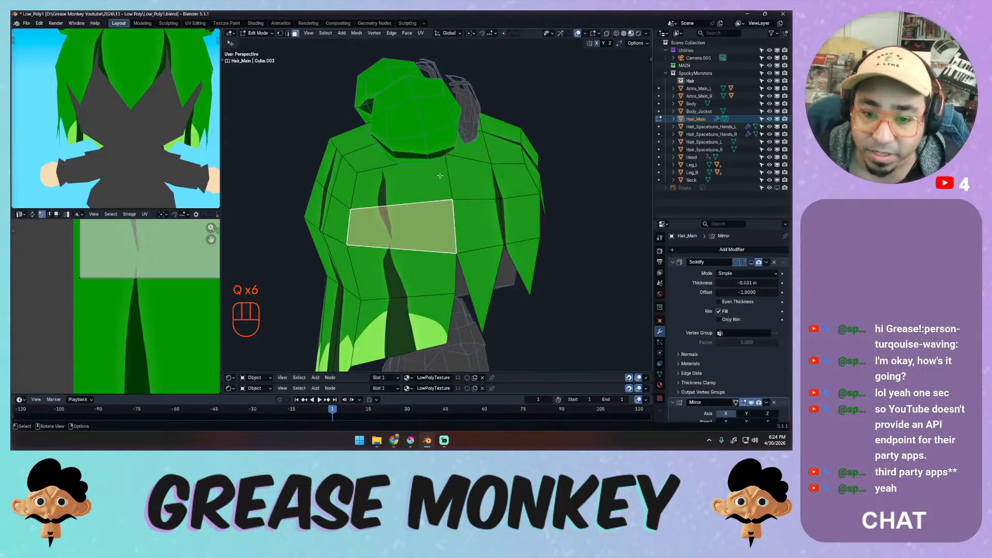
{"action": "key", "text": "q"}
{"action": "left_click", "coordinate": [441, 176]}
{"action": "key", "text": "q"}
{"action": "left_click", "coordinate": [441, 176]}
{"action": "key", "text": "ctrl+s"}
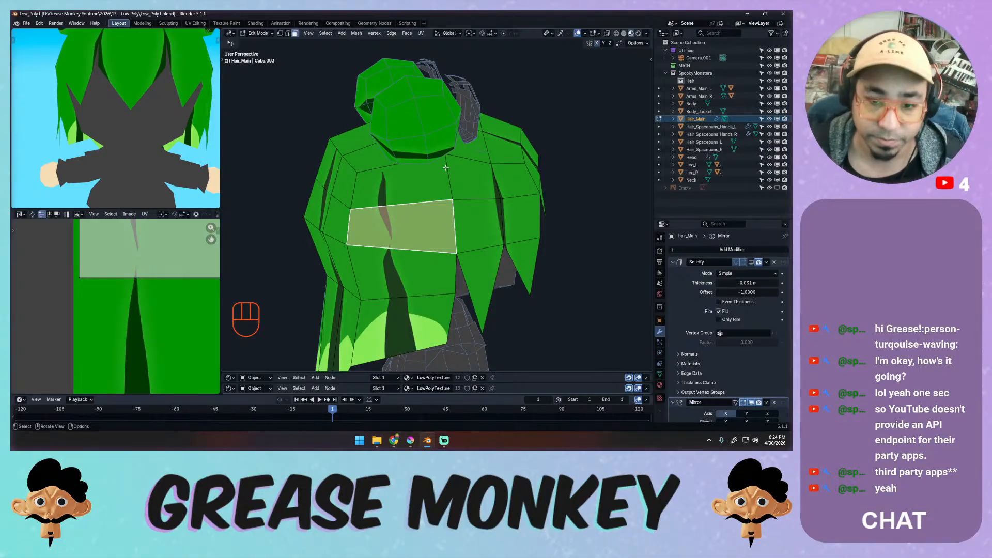
Select the four stacked faces of the wide hair strand with the light-green tip and frame its UVs.
{"action": "middle_click_drag", "start_coordinate": [396, 191], "coordinate": [409, 174]}
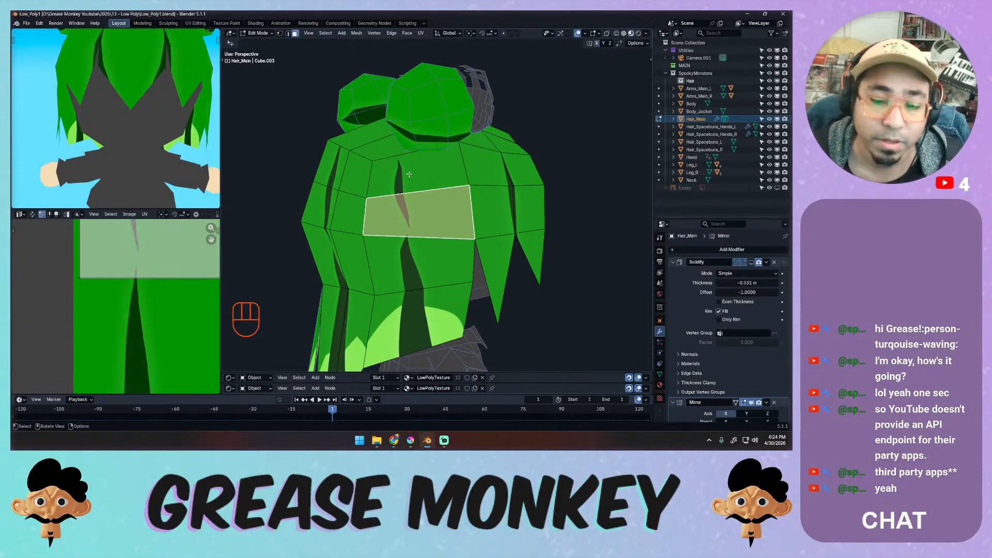
{"action": "left_click", "coordinate": [415, 173]}
{"action": "left_click", "coordinate": [411, 202], "text": "shift"}
{"action": "left_click", "coordinate": [405, 254], "text": "shift"}
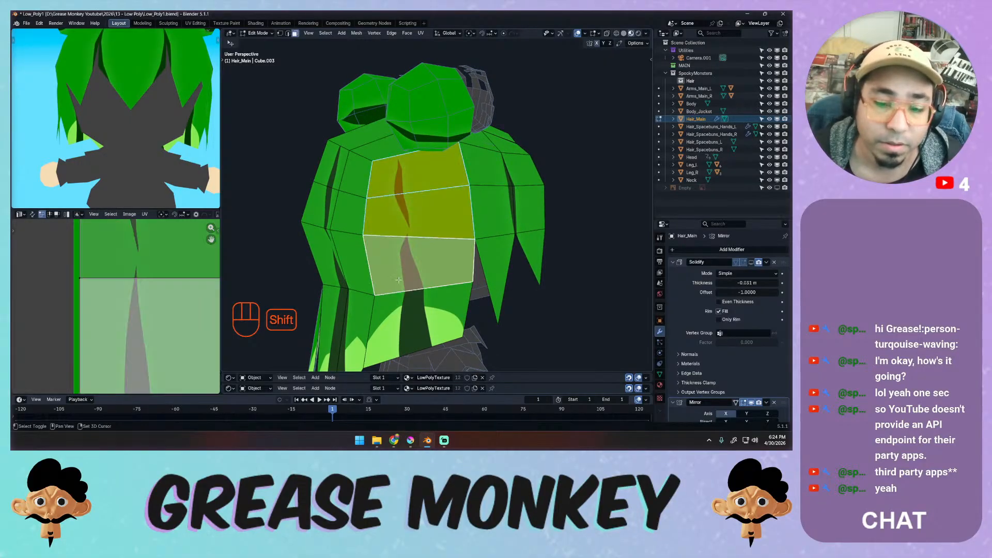
{"action": "left_click", "coordinate": [401, 305], "text": "shift"}
{"action": "middle_click_drag", "start_coordinate": [395, 206], "coordinate": [377, 242], "text": "ctrl"}
{"action": "middle_click_drag", "start_coordinate": [136, 289], "coordinate": [170, 320], "text": "ctrl"}
{"action": "key", "text": "i"}
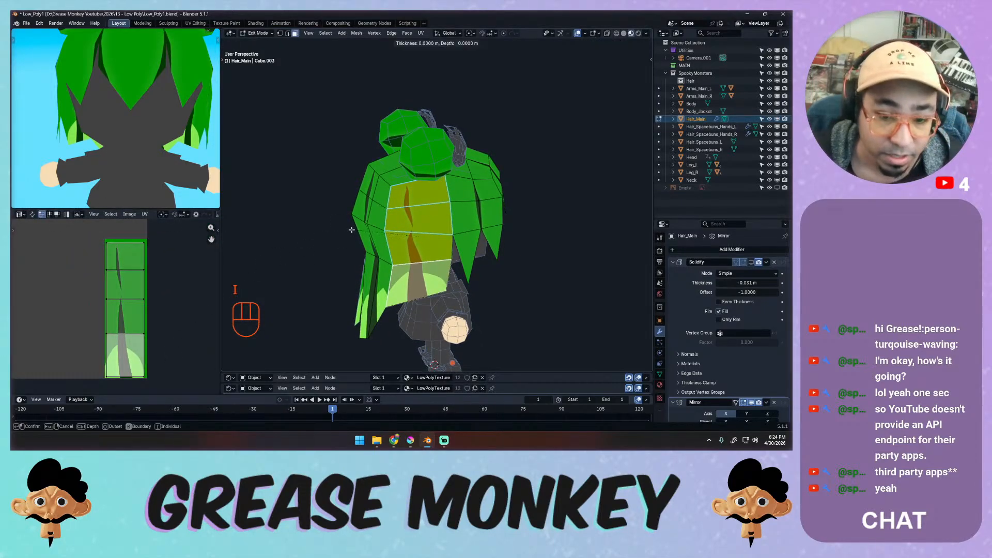
{"action": "left_click", "coordinate": [372, 239]}
{"action": "key", "text": "ctrl+z"}
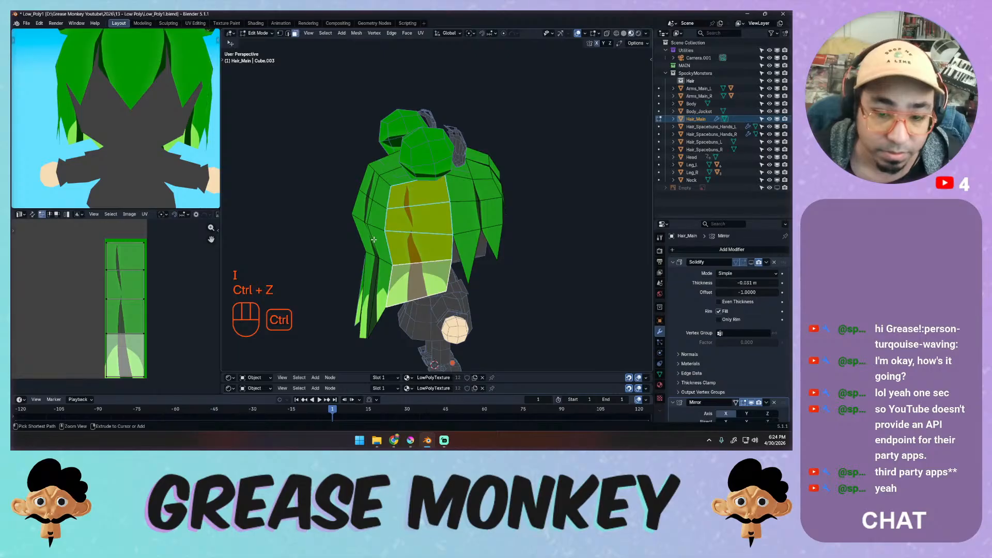
{"action": "key", "text": "ctrl+z"}
Unwrap the wide strand's four selected faces with the angle-based method.
{"action": "left_click", "coordinate": [399, 268], "text": "shift"}
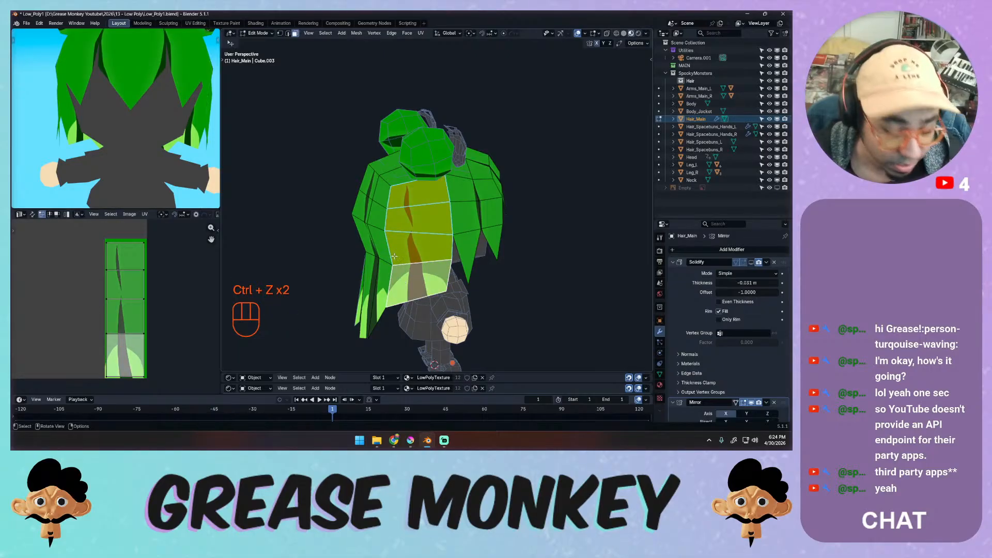
{"action": "key", "text": "u"}
{"action": "left_click", "coordinate": [394, 246]}
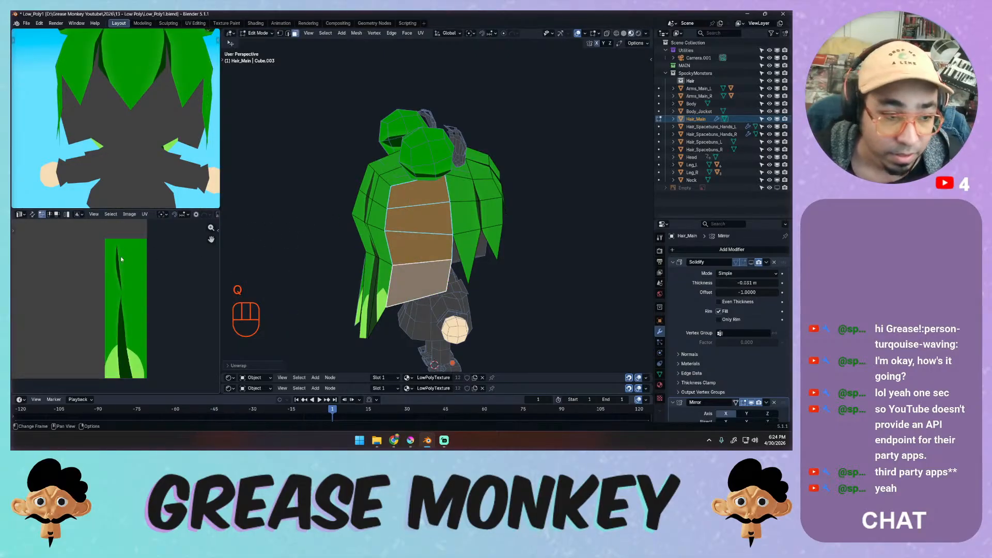
Move the wide strand's whole UV island to the green hair texture and scale it down to fit there.
{"action": "scroll", "coordinate": [121, 259], "scroll_direction": "down", "scroll_amount": 4}
{"action": "key", "text": "a"}
{"action": "key", "text": "g"}
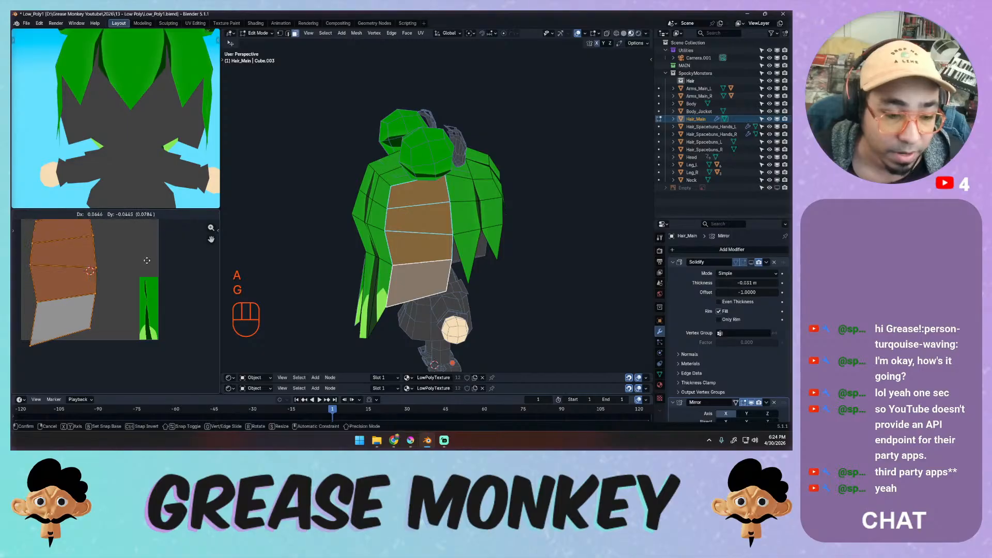
{"action": "left_click", "coordinate": [200, 271]}
{"action": "key", "text": "s"}
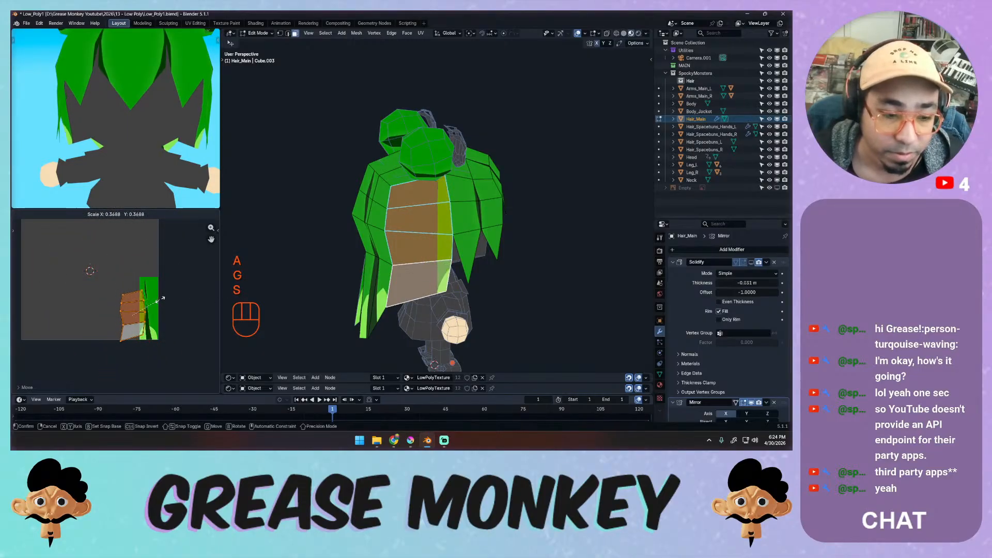
{"action": "left_click", "coordinate": [159, 304]}
{"action": "key", "text": "g"}
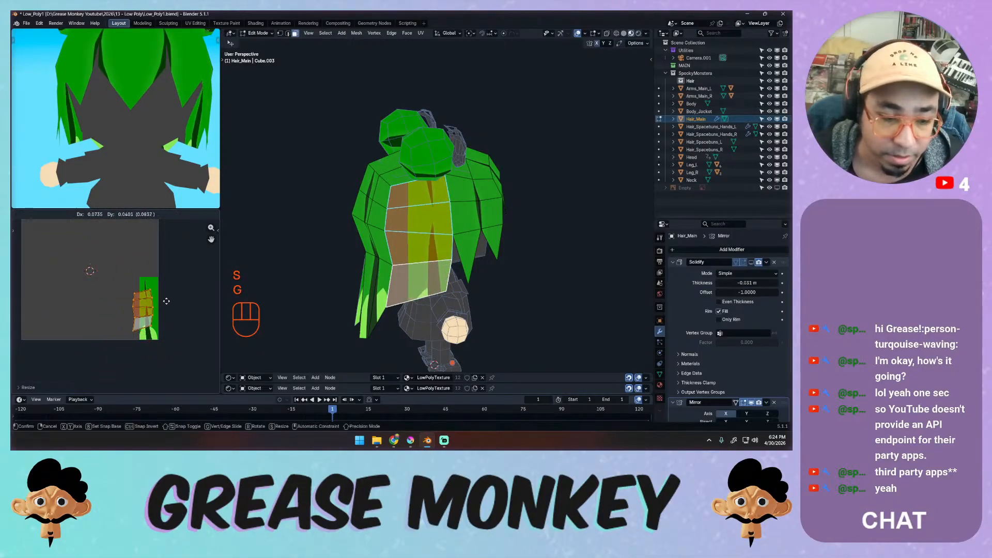
{"action": "left_click", "coordinate": [172, 308]}
{"action": "middle_click_drag", "start_coordinate": [172, 305], "coordinate": [190, 243], "text": "ctrl"}
{"action": "middle_click_drag", "start_coordinate": [197, 266], "coordinate": [125, 239], "text": "shift"}
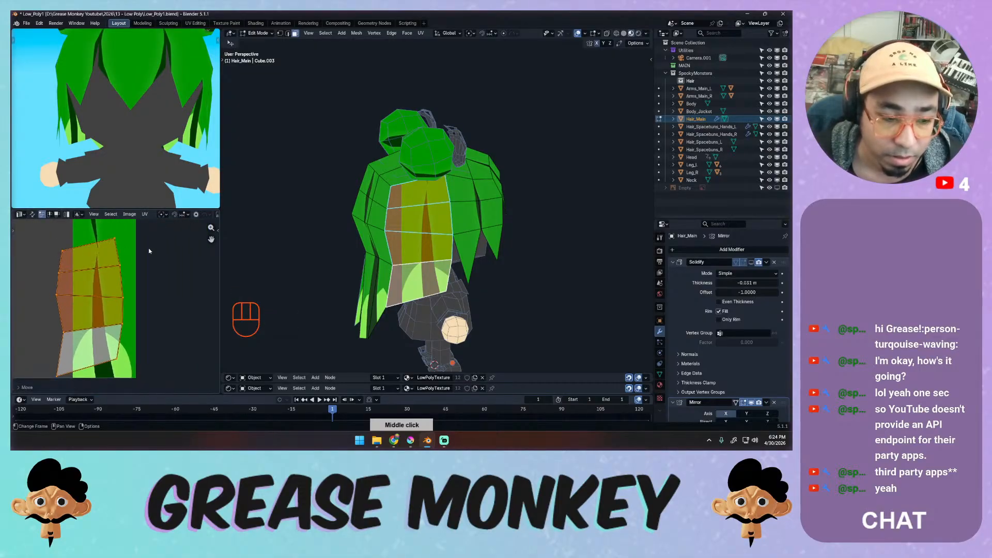
Scale the wide strand's UV island down to about a third and move it up along the dark streak.
{"action": "key", "text": "s"}
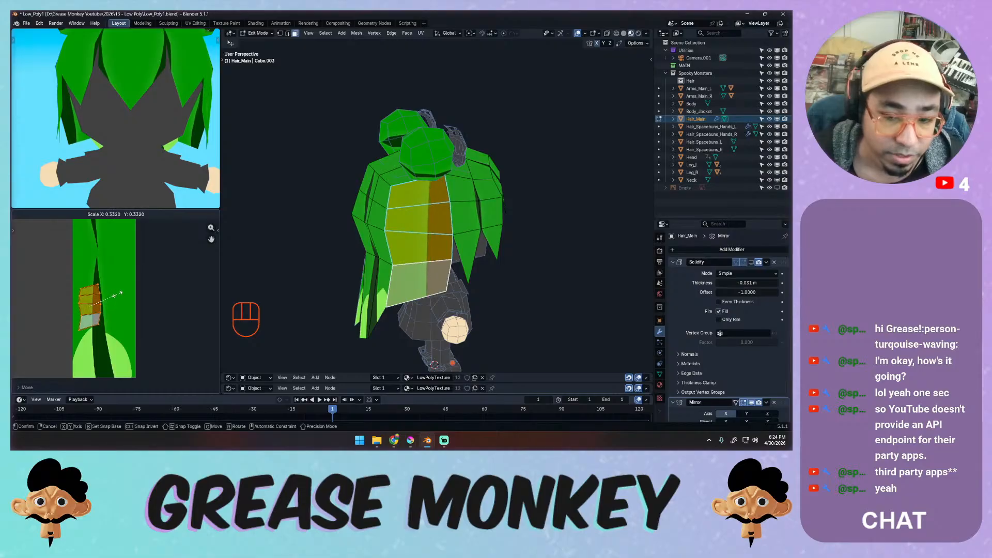
{"action": "left_click", "coordinate": [119, 293]}
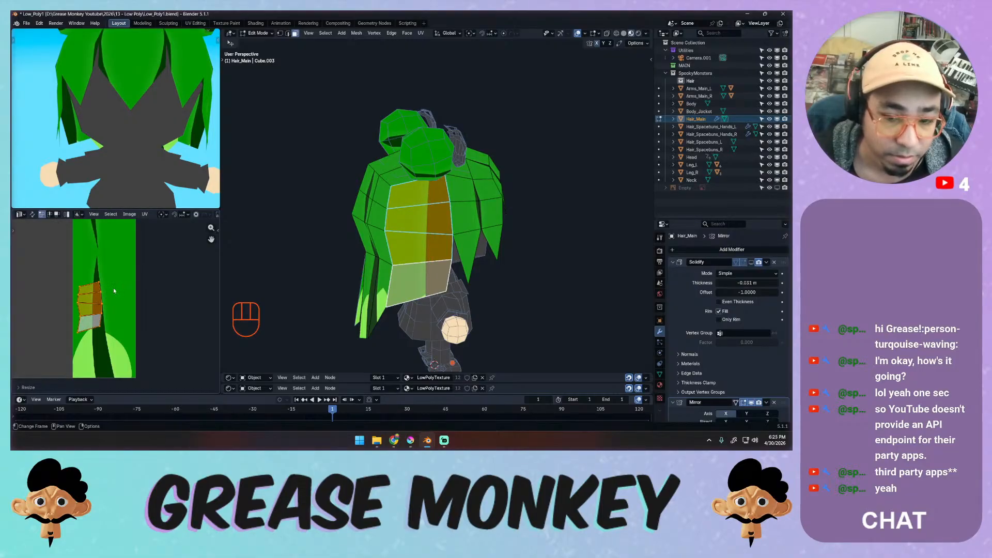
{"action": "key", "text": "g"}
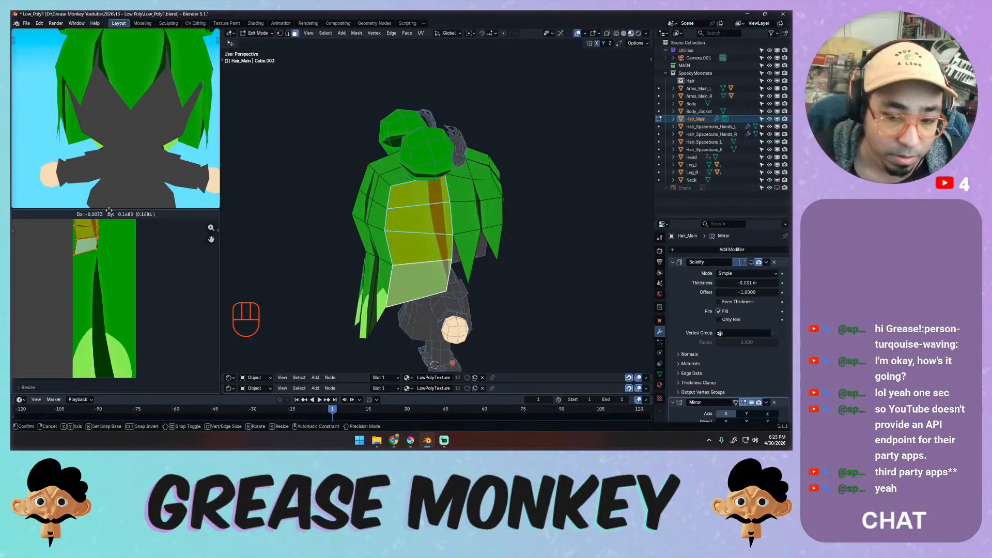
{"action": "left_click", "coordinate": [114, 232]}
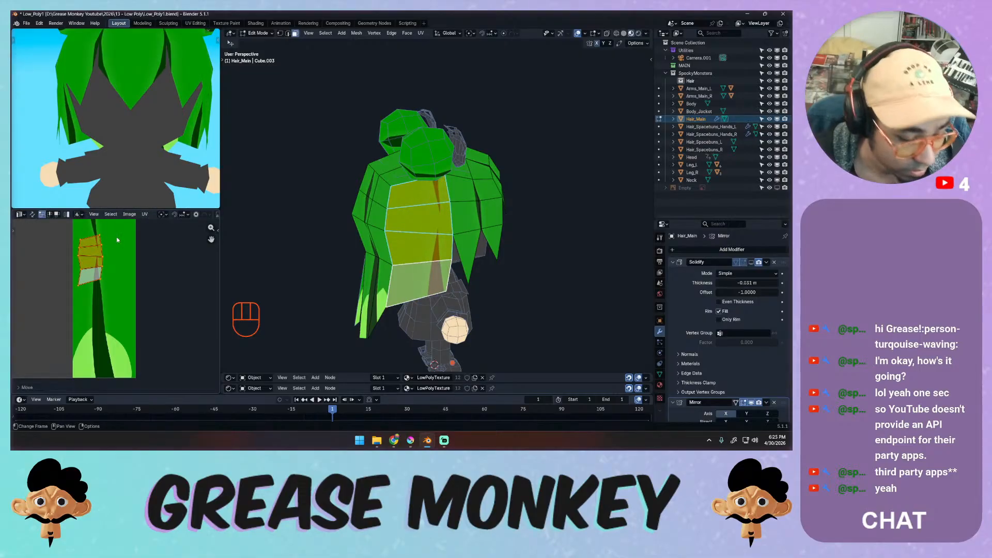
Rotate the wide strand's UV island about 180 degrees and move it onto plain green beside the dark streak.
{"action": "key", "text": "r"}
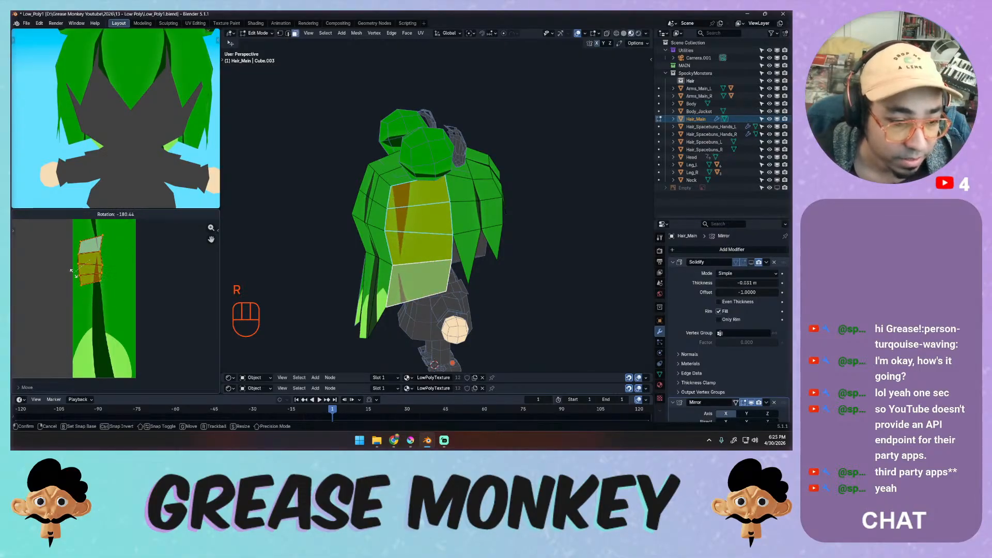
{"action": "left_click", "coordinate": [73, 274]}
{"action": "key", "text": "g"}
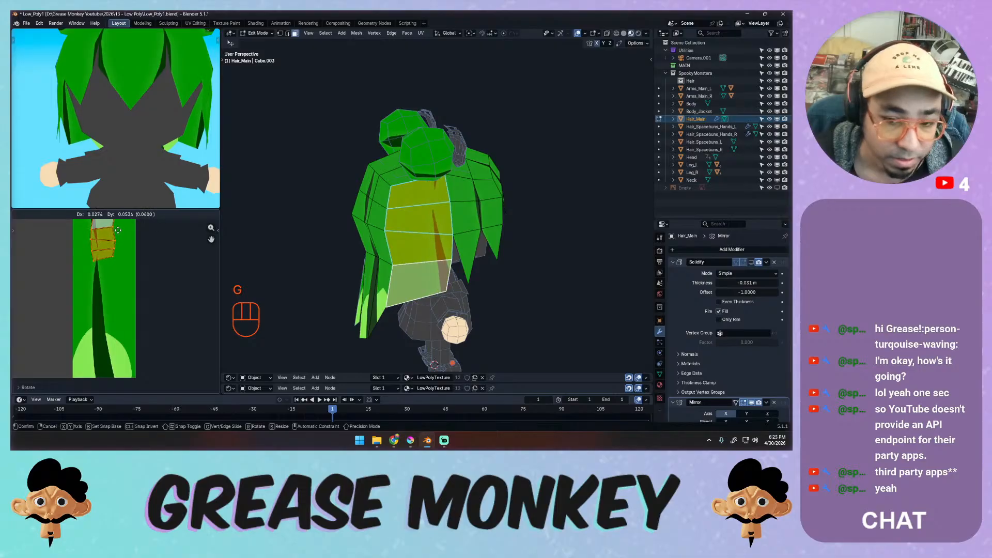
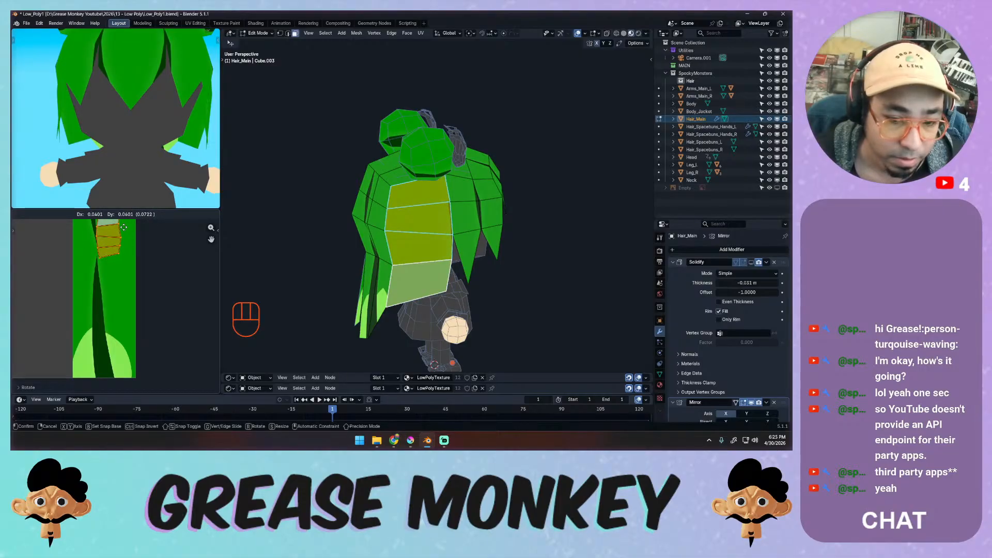
{"action": "left_click", "coordinate": [125, 227]}
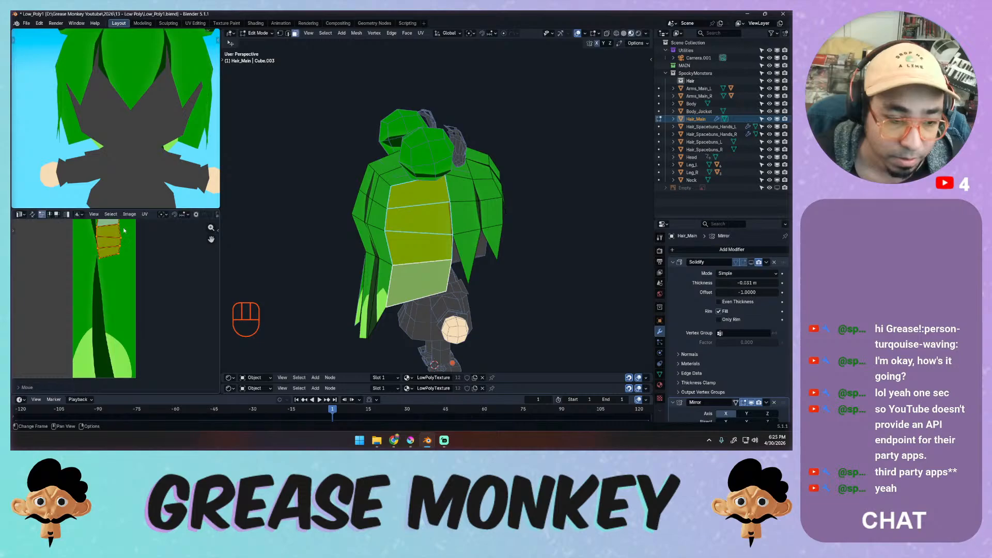
Adjust the vertices along the wide strand's streak-side UV edge, moving the upper ones outward over the green.
{"action": "middle_click_drag", "start_coordinate": [112, 258], "coordinate": [201, 202], "text": "shift"}
{"action": "middle_click_drag", "start_coordinate": [163, 262], "coordinate": [145, 299], "text": "shift"}
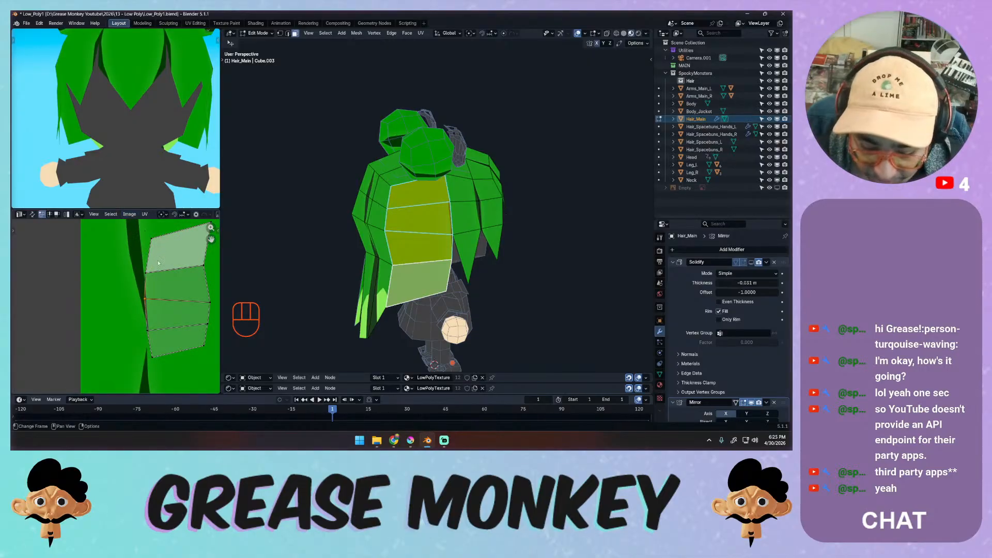
{"action": "key", "text": "g"}
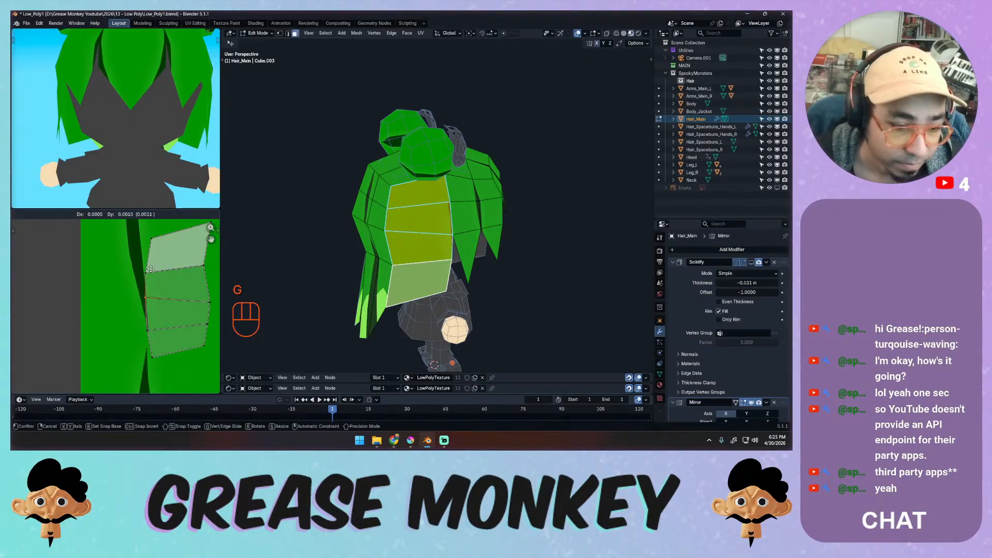
{"action": "left_click", "coordinate": [150, 268]}
{"action": "key", "text": "g"}
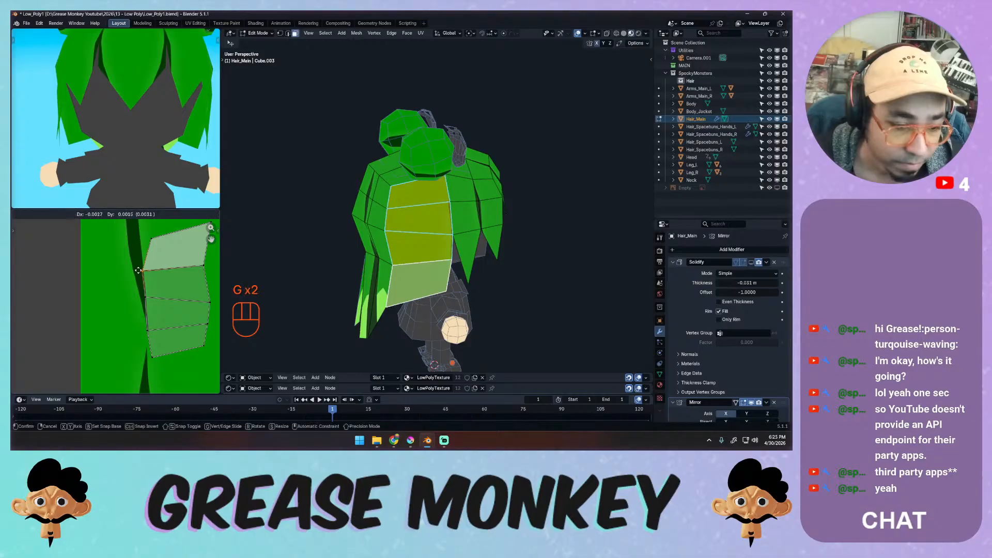
{"action": "left_click", "coordinate": [136, 272]}
{"action": "key", "text": "g"}
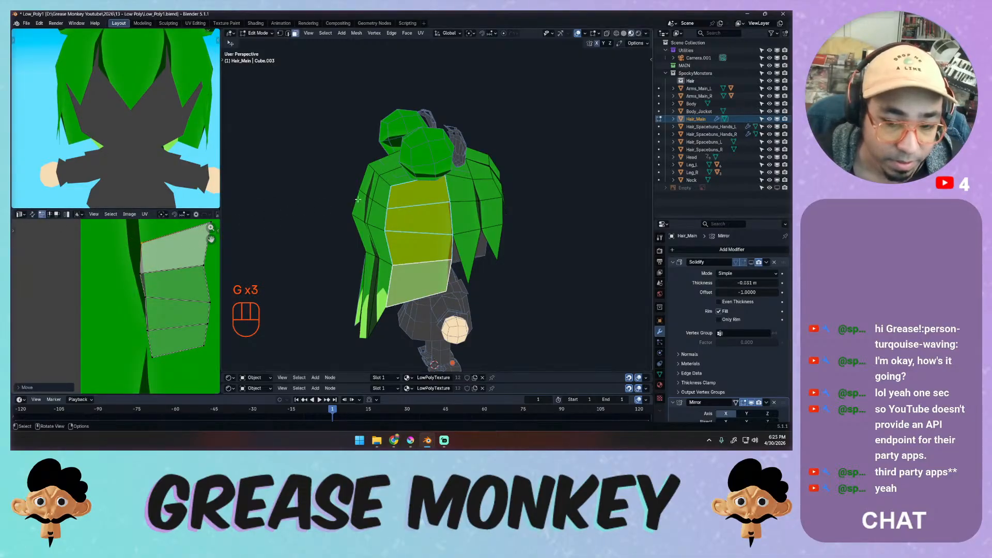
Hide the overlays to inspect the retextured strand from another angle, and show them again.
{"action": "key", "text": "q"}
{"action": "left_click", "coordinate": [428, 171]}
{"action": "middle_click_drag", "start_coordinate": [428, 171], "coordinate": [394, 177]}
{"action": "key", "text": "q"}
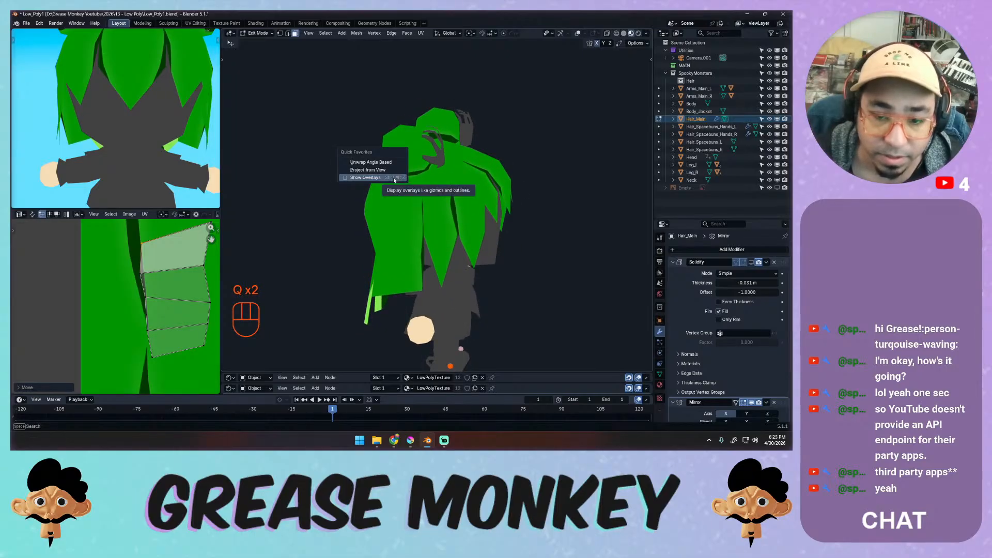
{"action": "left_click", "coordinate": [395, 177]}
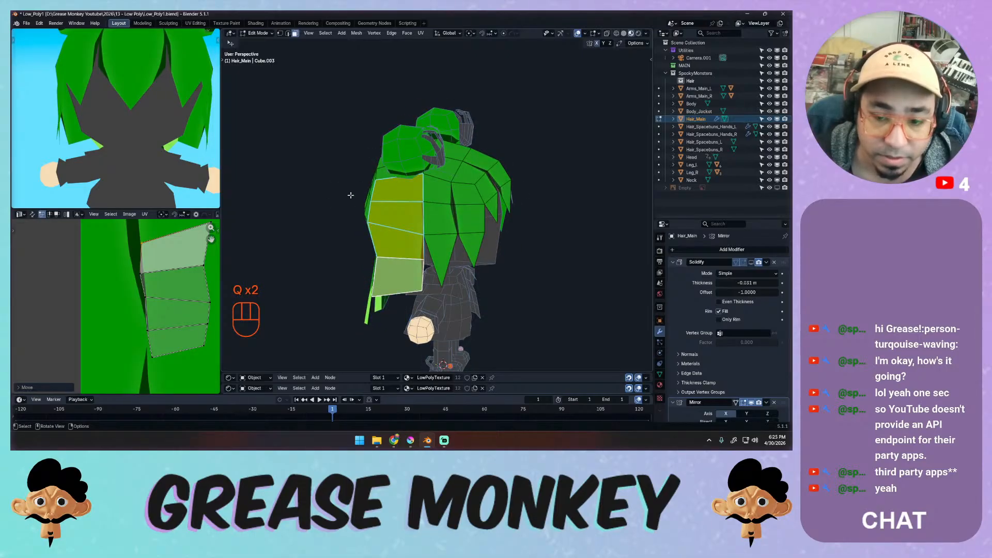
Nudge the middle and lower vertices of the wide strand's streak-side UV edge to follow the dark streak's outline.
{"action": "key", "text": "g"}
{"action": "left_click", "coordinate": [142, 299]}
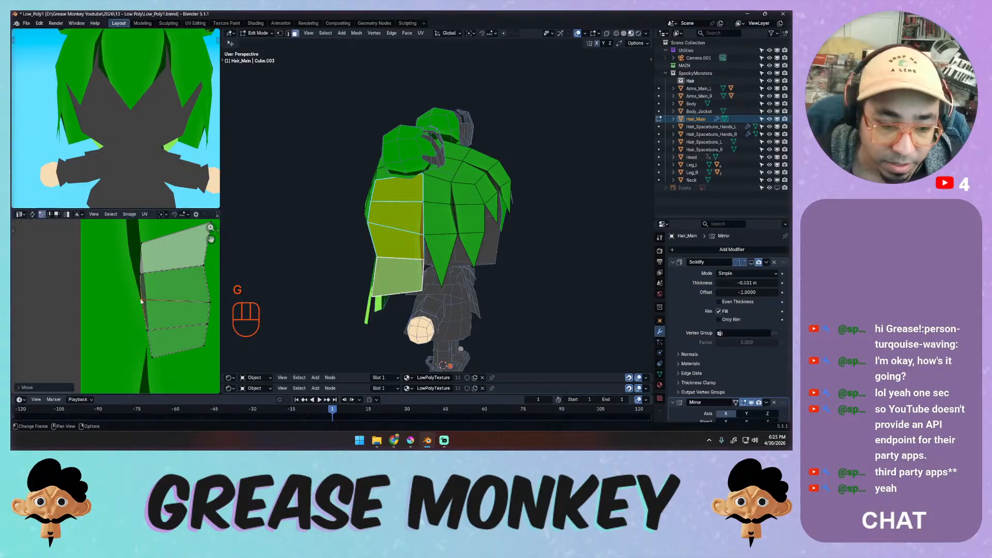
{"action": "key", "text": "g"}
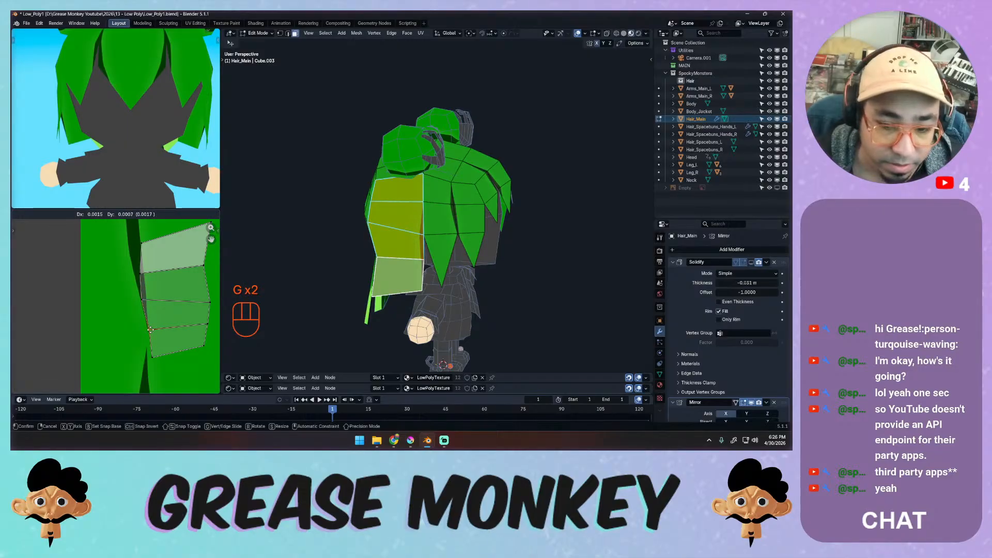
{"action": "left_click", "coordinate": [150, 329]}
{"action": "left_click", "coordinate": [143, 301]}
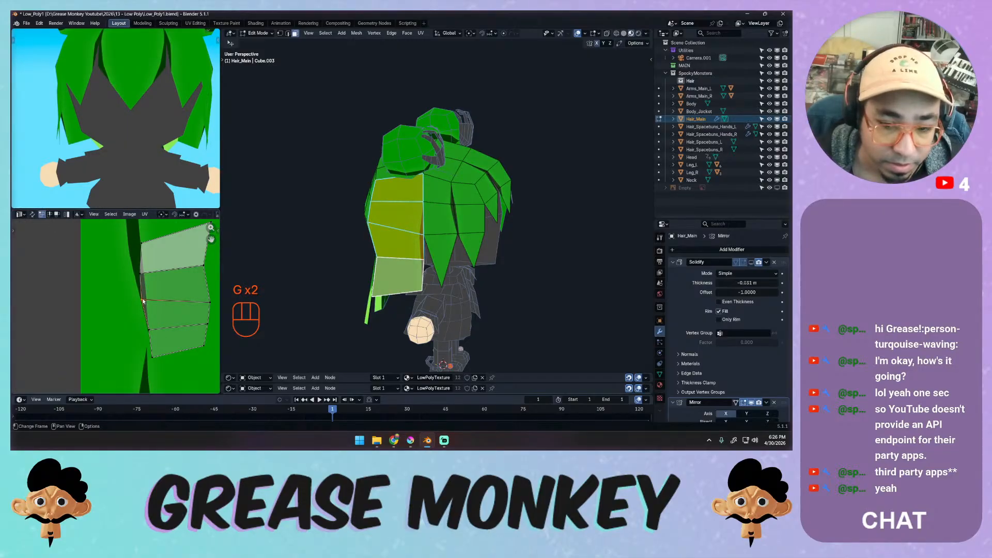
{"action": "key", "text": "g"}
{"action": "left_click", "coordinate": [145, 299]}
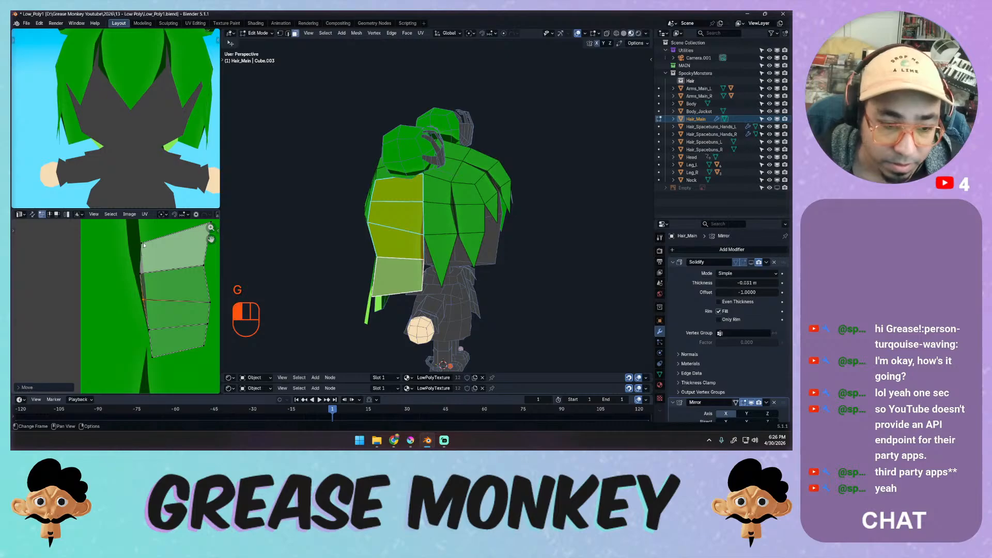
Lower the wide strand's top UV corner on the streak side slightly, bringing it closer to the dark streak.
{"action": "left_click", "coordinate": [144, 245]}
{"action": "key", "text": "g"}
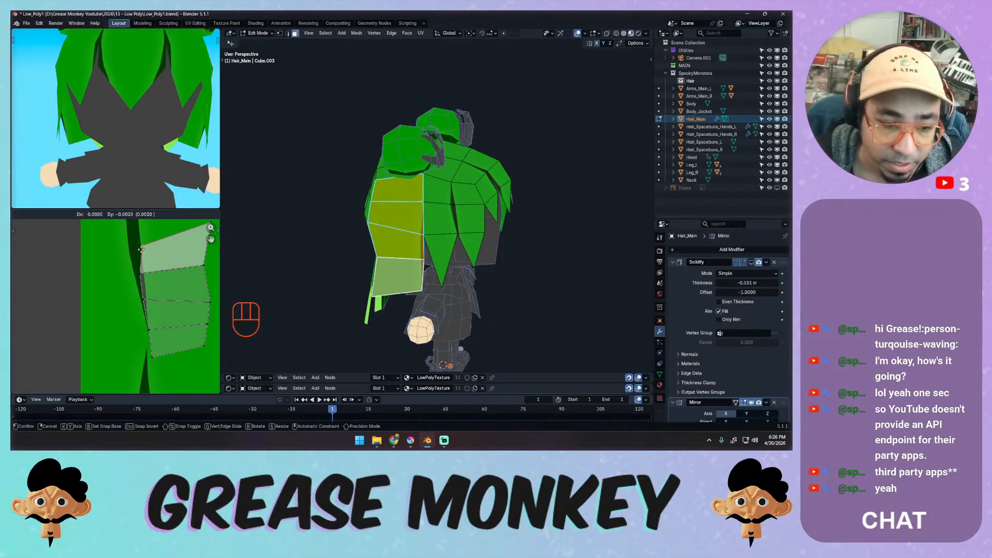
{"action": "left_click", "coordinate": [141, 250]}
{"action": "left_click", "coordinate": [144, 302]}
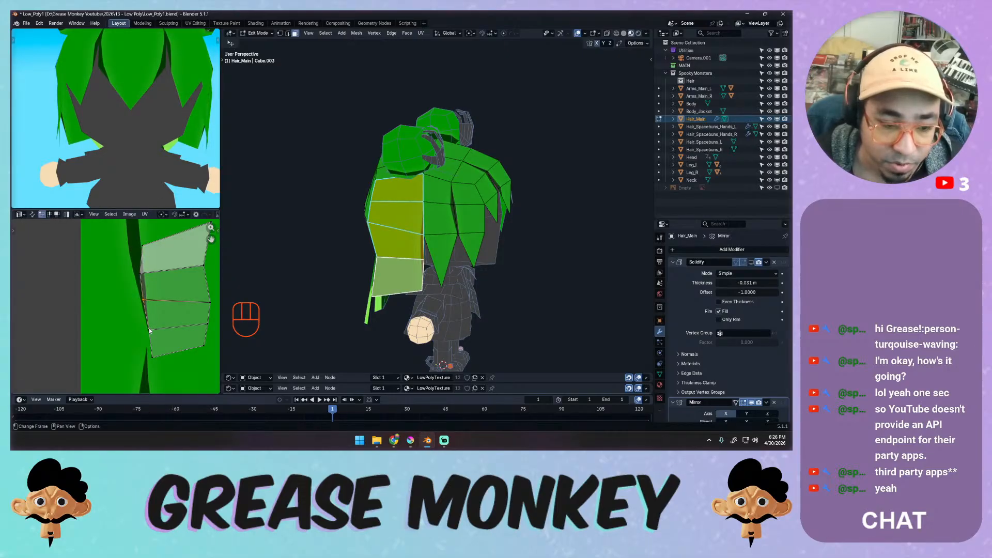
{"action": "key", "text": "g"}
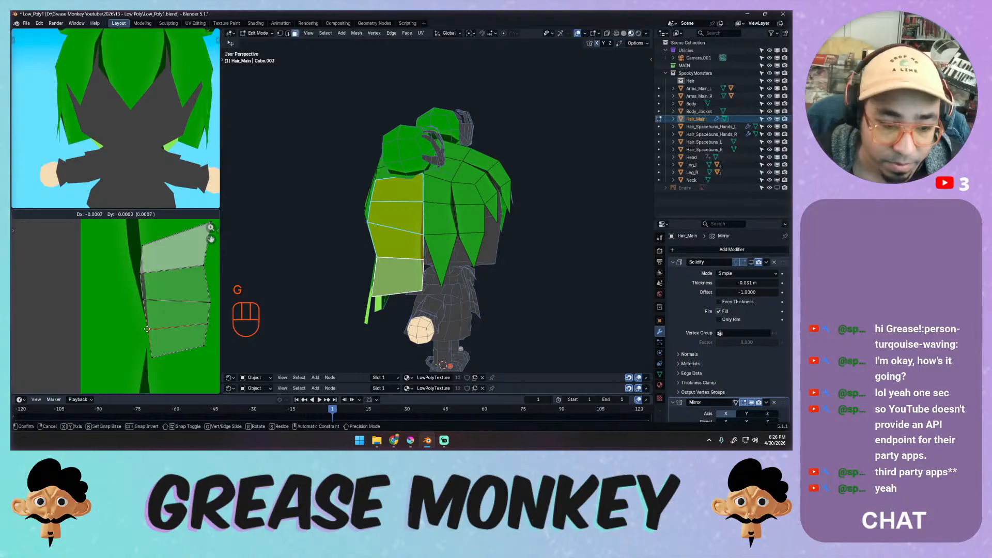
{"action": "key", "text": "Escape"}
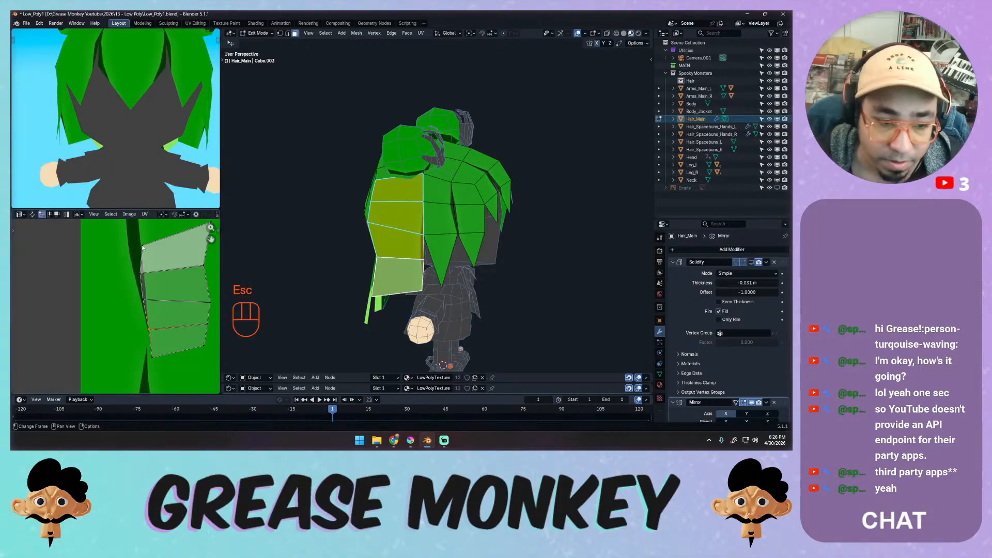
{"action": "key", "text": "g"}
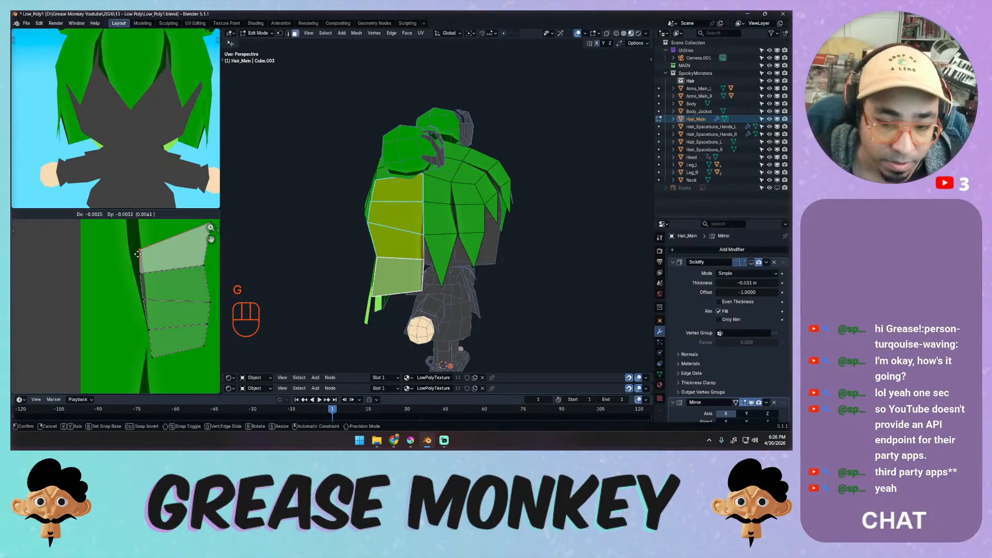
{"action": "left_click", "coordinate": [139, 255]}
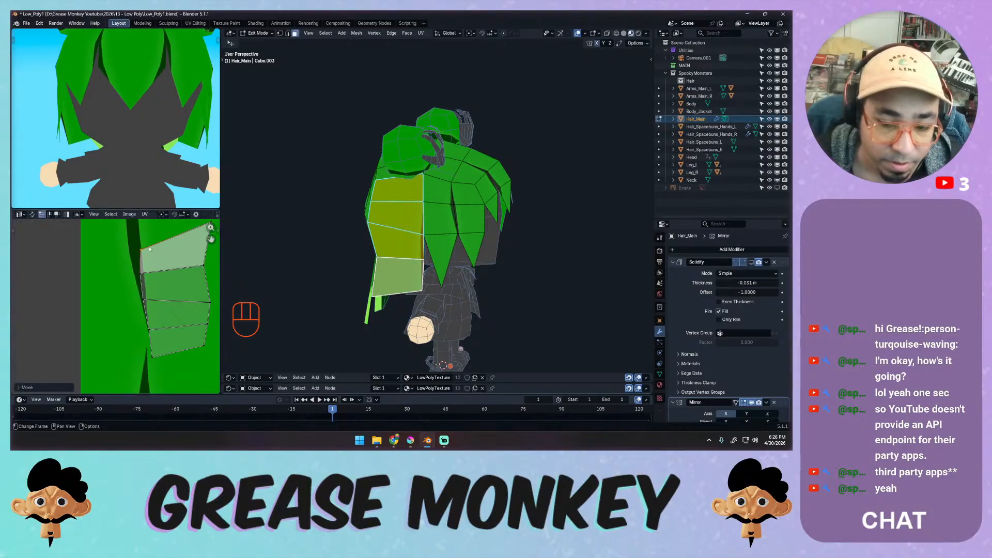
Fine-tune the upper and middle UV vertices of the wide strand along the dark streak.
{"action": "left_click", "coordinate": [141, 274]}
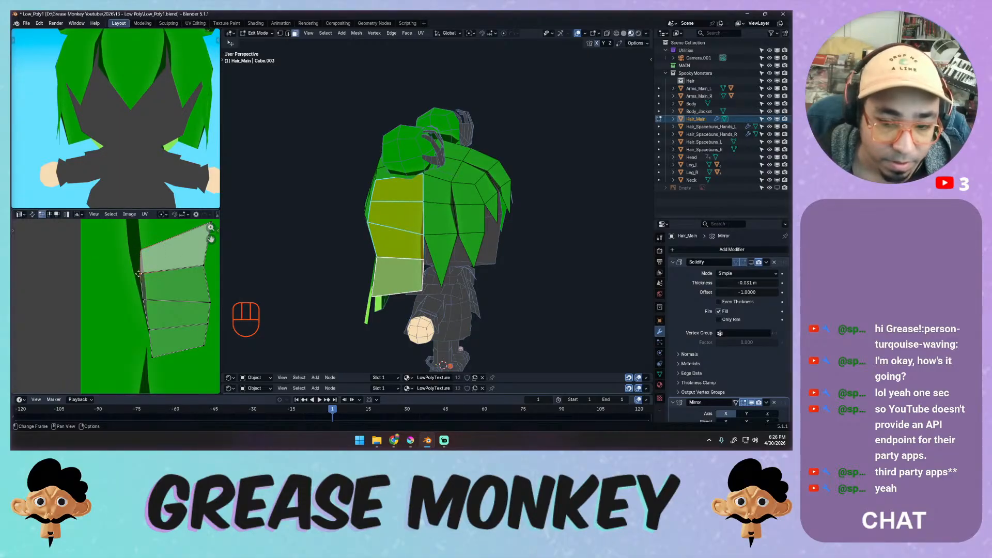
{"action": "key", "text": "g"}
{"action": "left_click", "coordinate": [140, 276]}
{"action": "left_click", "coordinate": [141, 299]}
{"action": "key", "text": "g"}
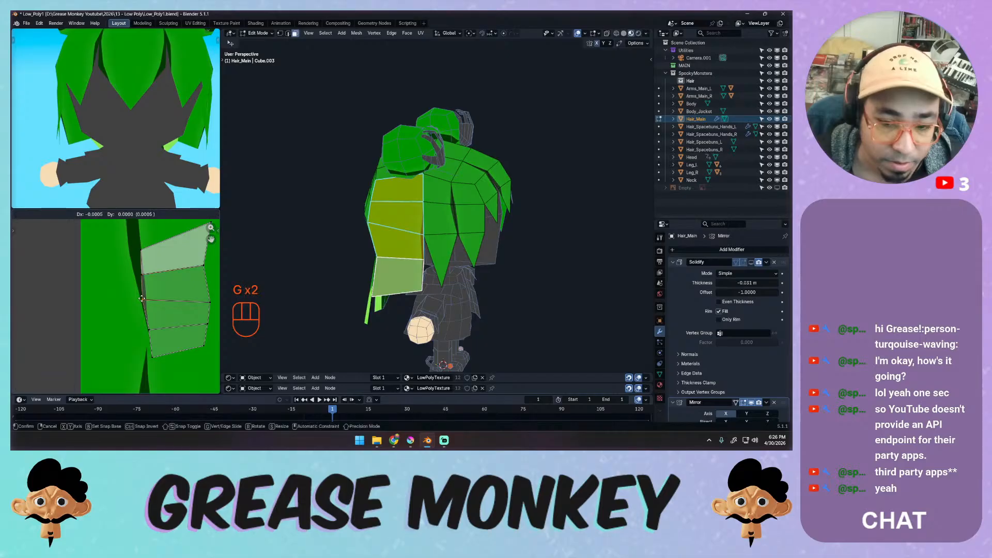
{"action": "left_click", "coordinate": [144, 302]}
{"action": "left_click", "coordinate": [149, 332]}
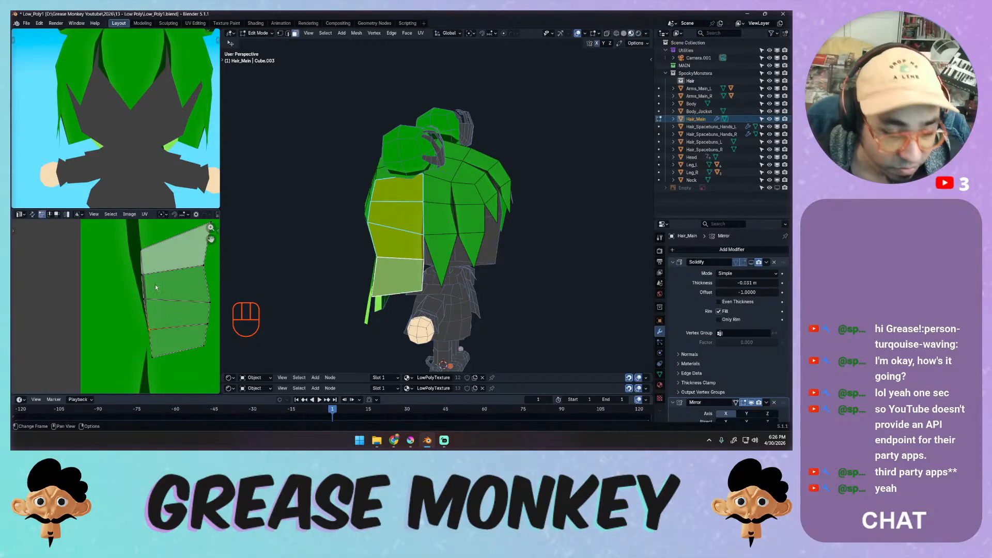
Move the wide strand's whole UV island up and slightly toward the dark streak.
{"action": "key", "text": "a"}
{"action": "key", "text": "g"}
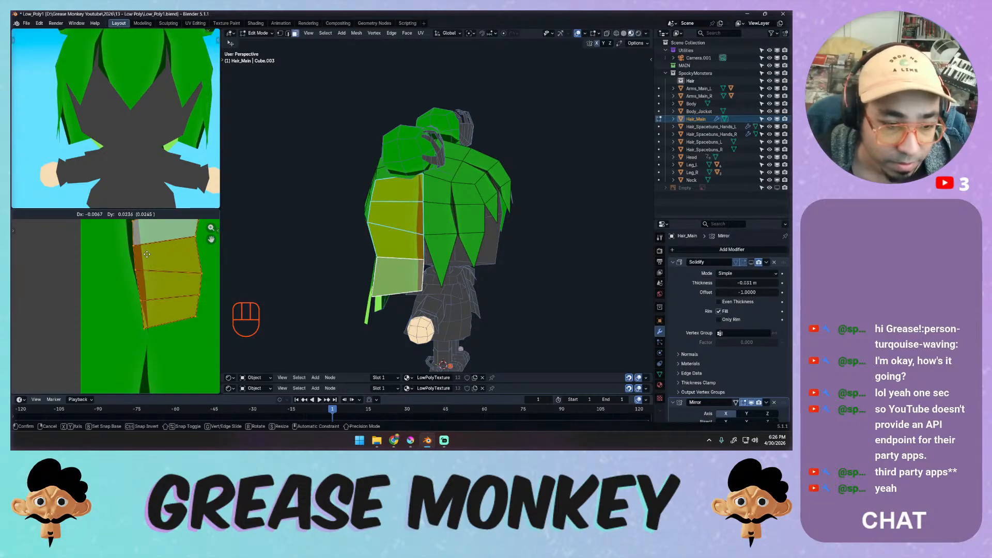
{"action": "left_click", "coordinate": [149, 257]}
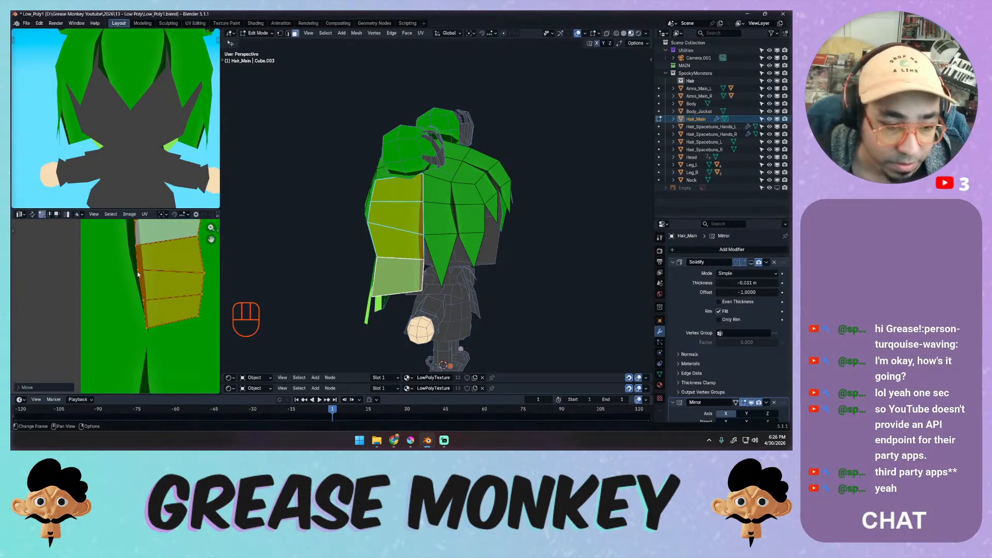
Shift the bottom corner and the lower vertex of the streak-side UV edge away from the streak onto plain green.
{"action": "left_click", "coordinate": [148, 259]}
{"action": "middle_click_drag", "start_coordinate": [149, 260], "coordinate": [149, 292]}
{"action": "key", "text": "g"}
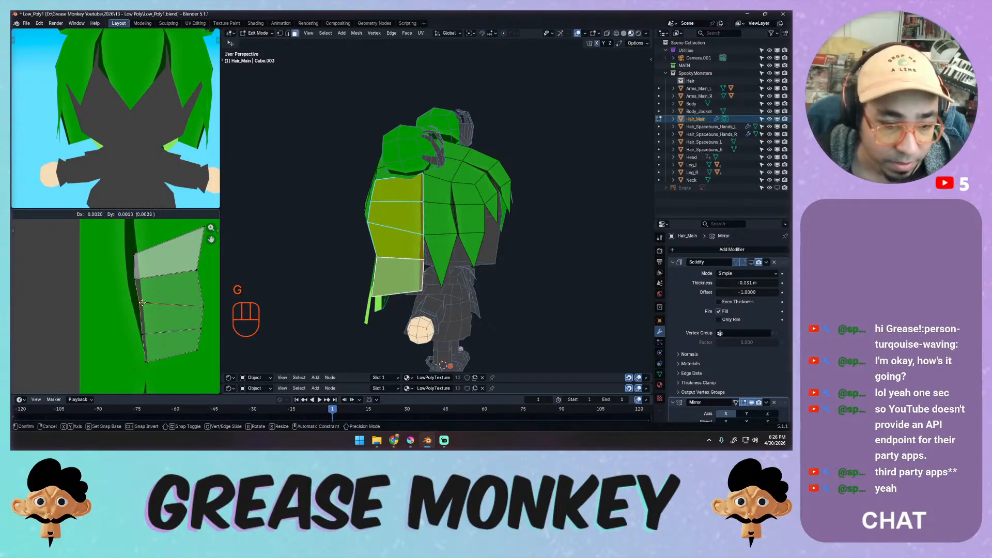
{"action": "key", "text": "Escape"}
{"action": "key", "text": "g"}
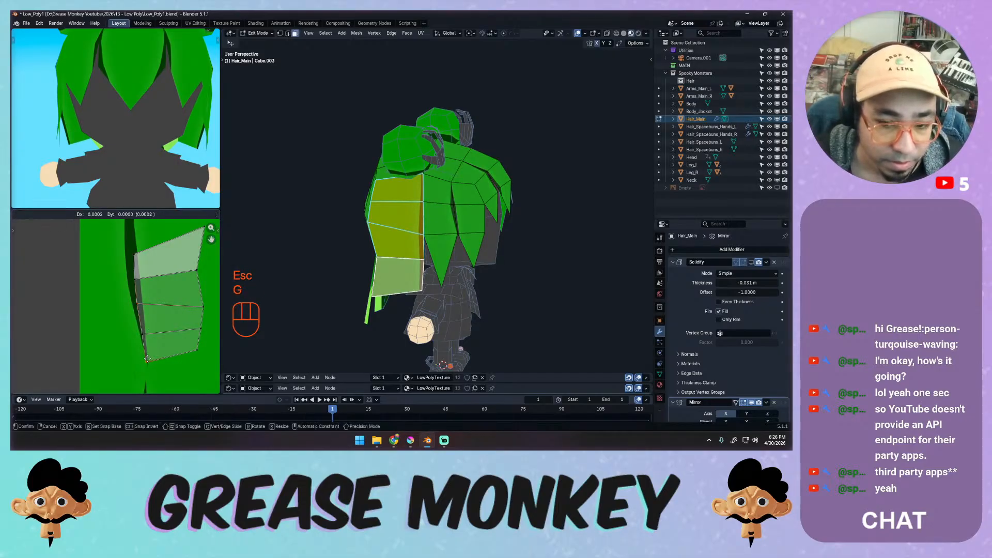
{"action": "left_click", "coordinate": [152, 361]}
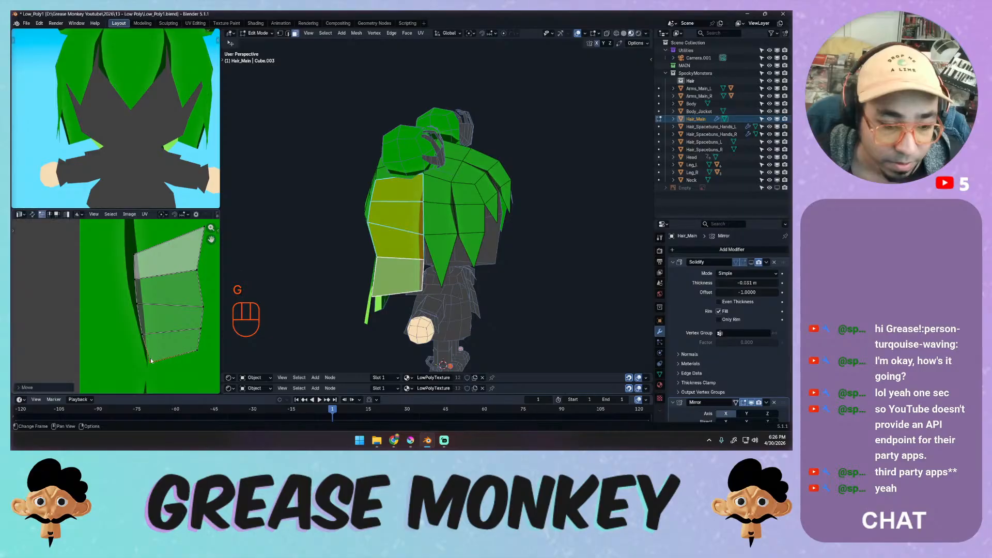
{"action": "key", "text": "g"}
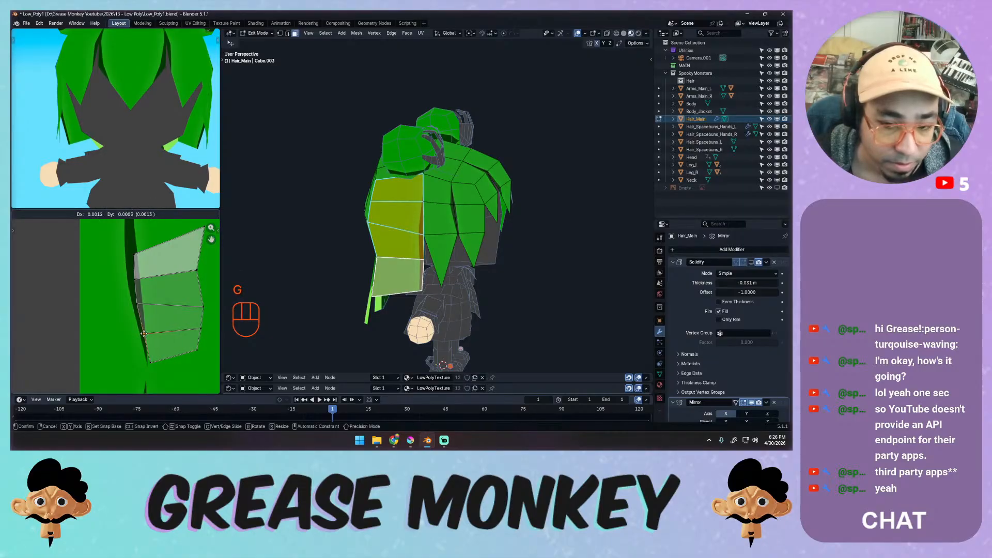
{"action": "left_click", "coordinate": [144, 335]}
Move the middle and upper vertices of the streak-side UV edge inward, away from the dark streak.
{"action": "left_click", "coordinate": [140, 306]}
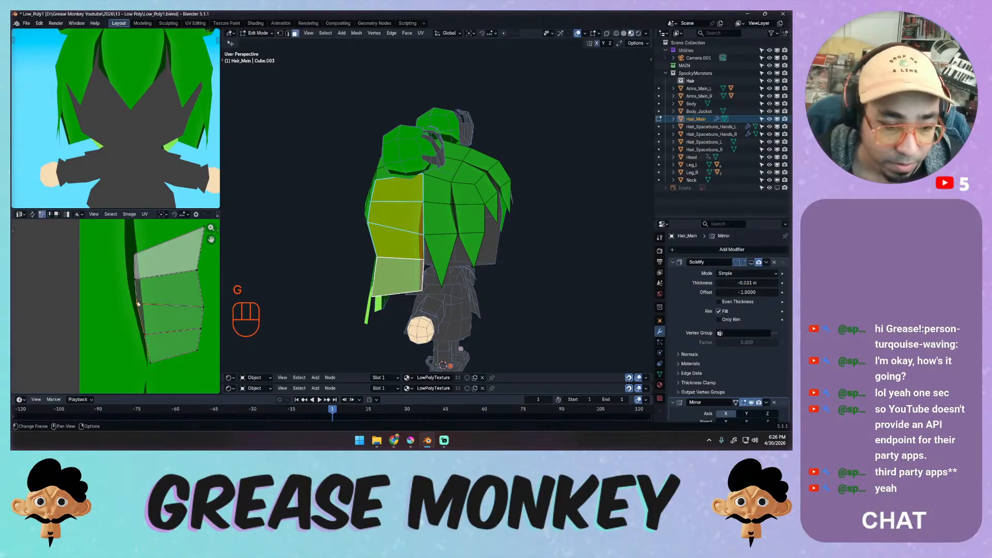
{"action": "key", "text": "g"}
{"action": "key", "text": "g"}
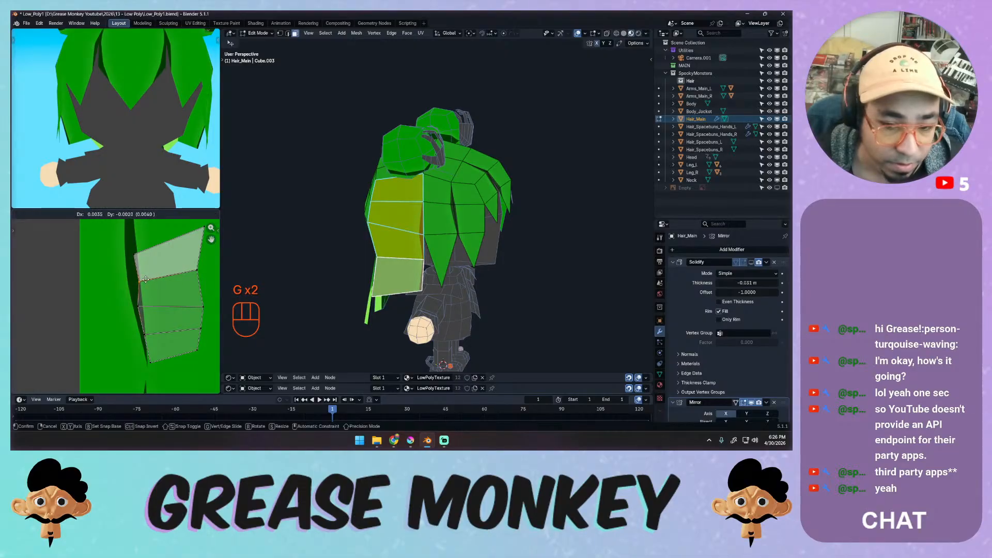
{"action": "left_click", "coordinate": [150, 282]}
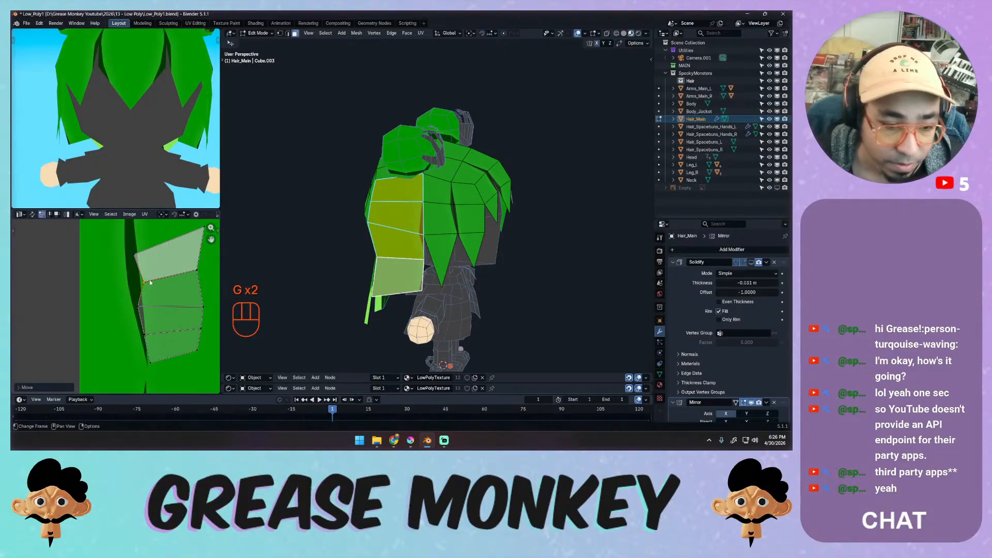
Pull the top UV corner inward onto plain green and readjust the upper and middle vertices beside the streak.
{"action": "left_click", "coordinate": [142, 254]}
{"action": "key", "text": "g"}
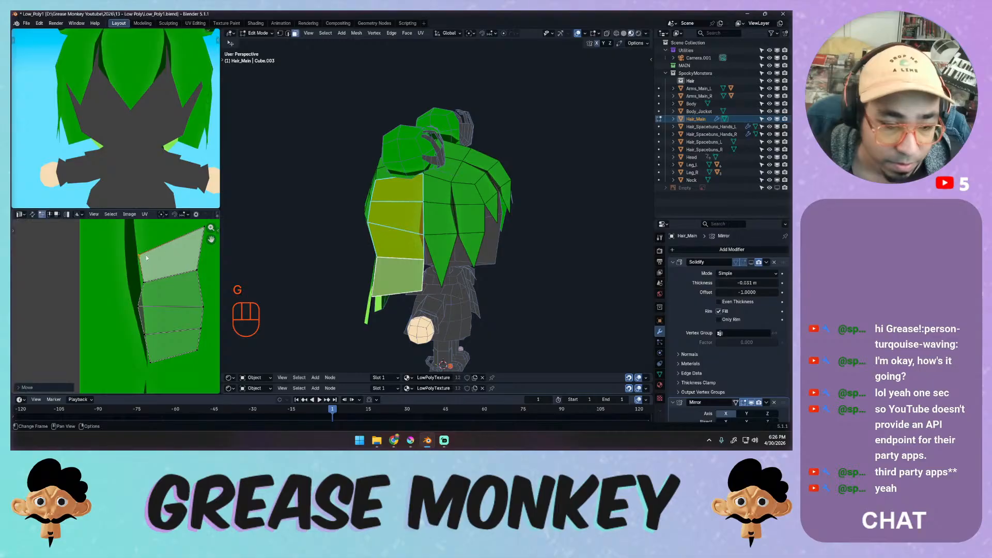
{"action": "key", "text": "g"}
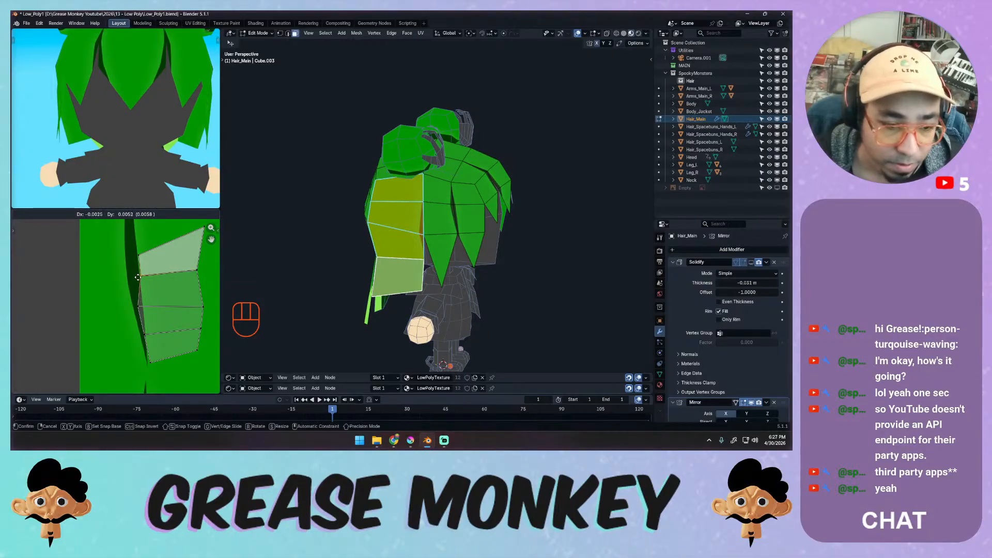
{"action": "left_click", "coordinate": [143, 282]}
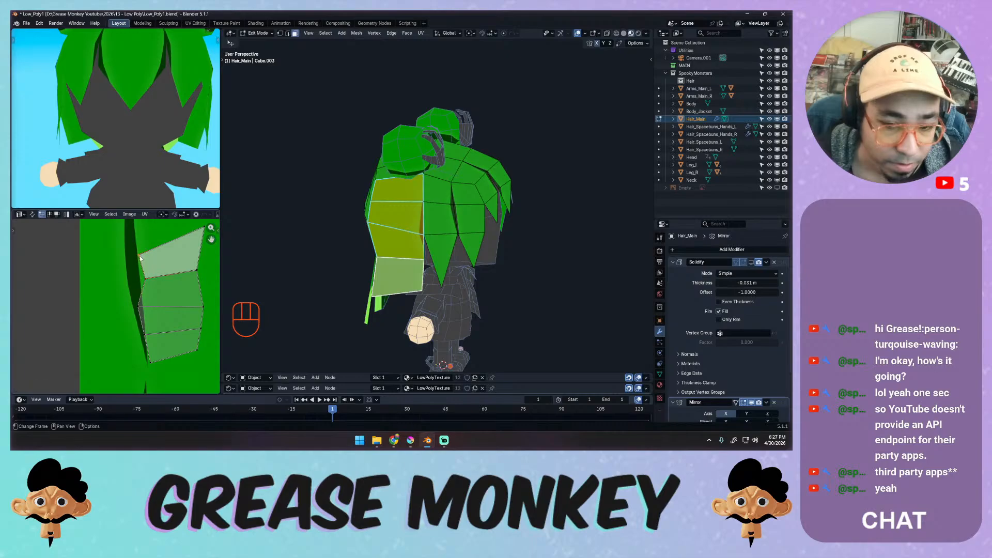
{"action": "key", "text": "g"}
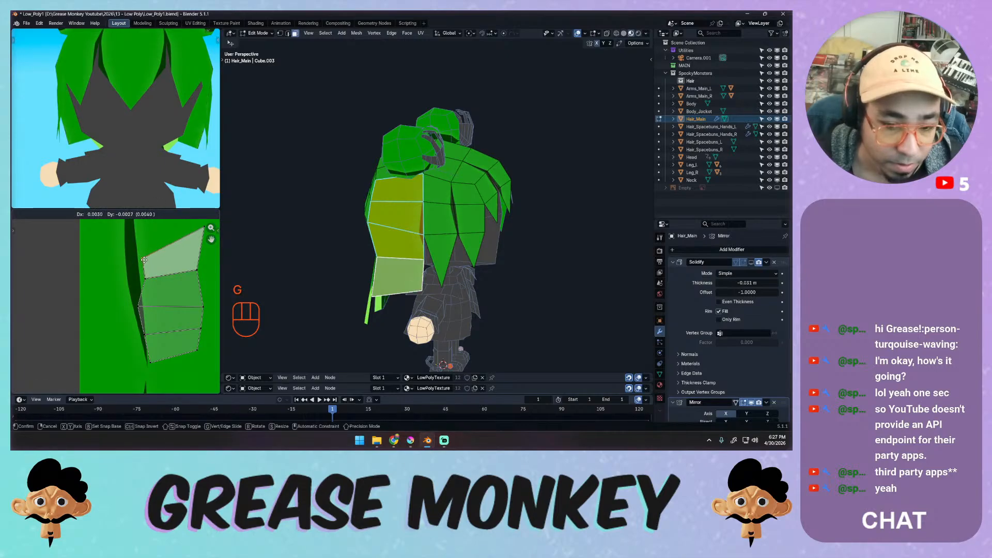
{"action": "left_click", "coordinate": [145, 261]}
{"action": "left_click", "coordinate": [138, 308]}
{"action": "key", "text": "g"}
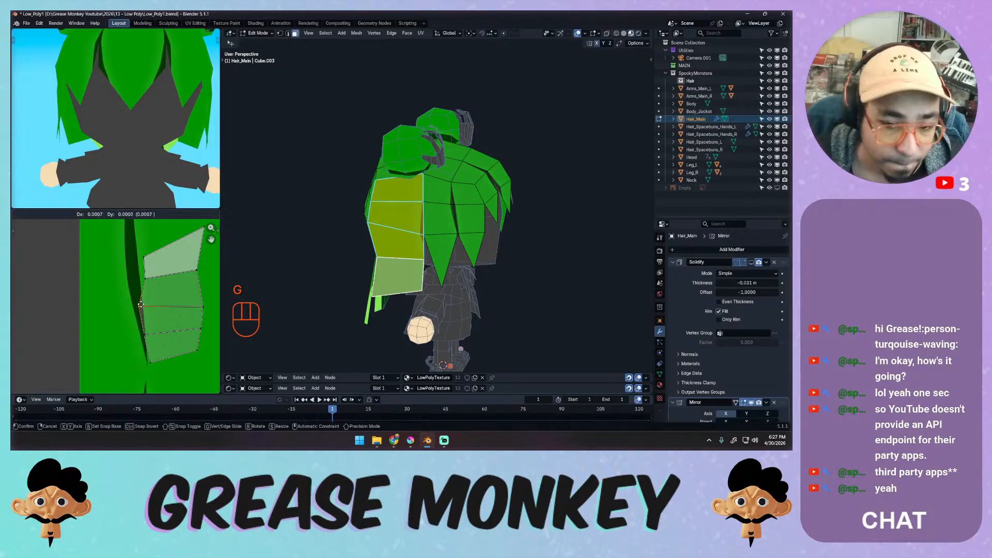
{"action": "left_click", "coordinate": [141, 305]}
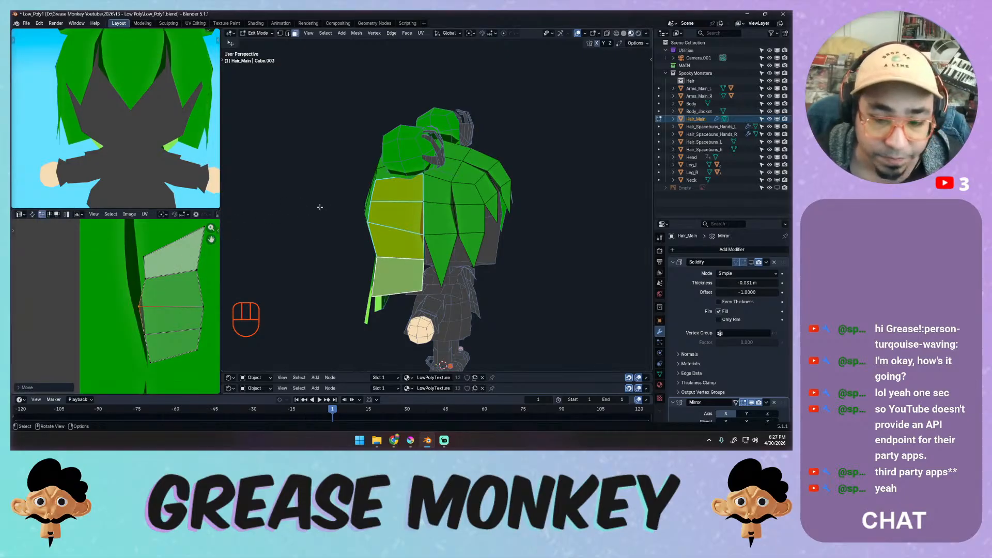
Inspect the retextured hair from behind in Object Mode, and return to face editing on the hair mesh.
{"action": "key", "text": "Tab"}
{"action": "middle_click_drag", "start_coordinate": [324, 199], "coordinate": [387, 199]}
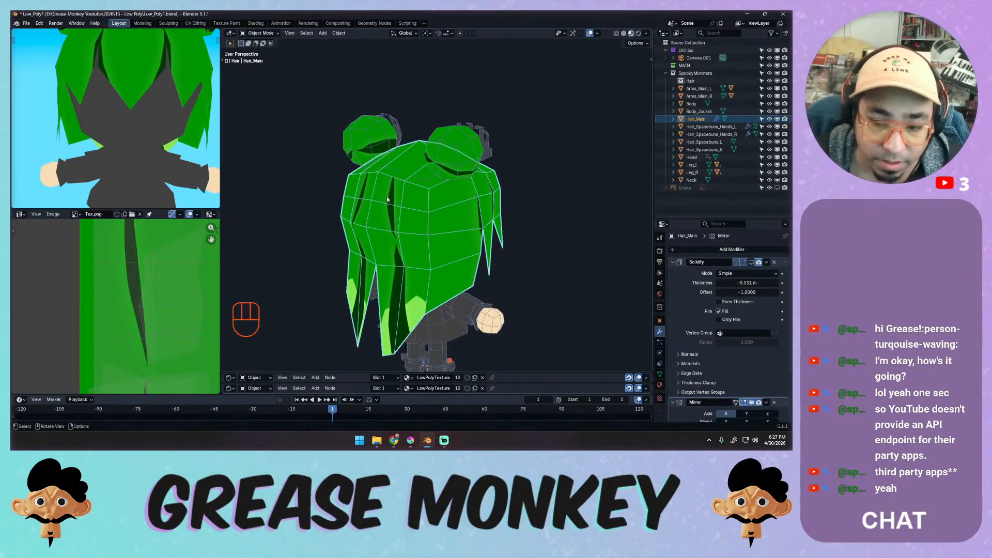
{"action": "key", "text": "Tab"}
{"action": "key", "text": "3"}
{"action": "left_click", "coordinate": [414, 203]}
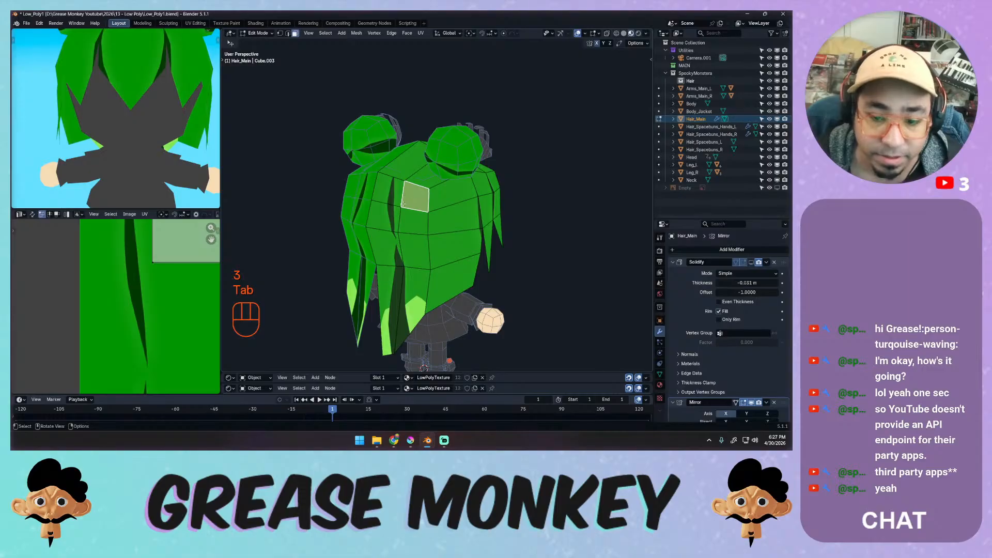
{"action": "middle_click_drag", "start_coordinate": [404, 204], "coordinate": [420, 185], "text": "shift"}
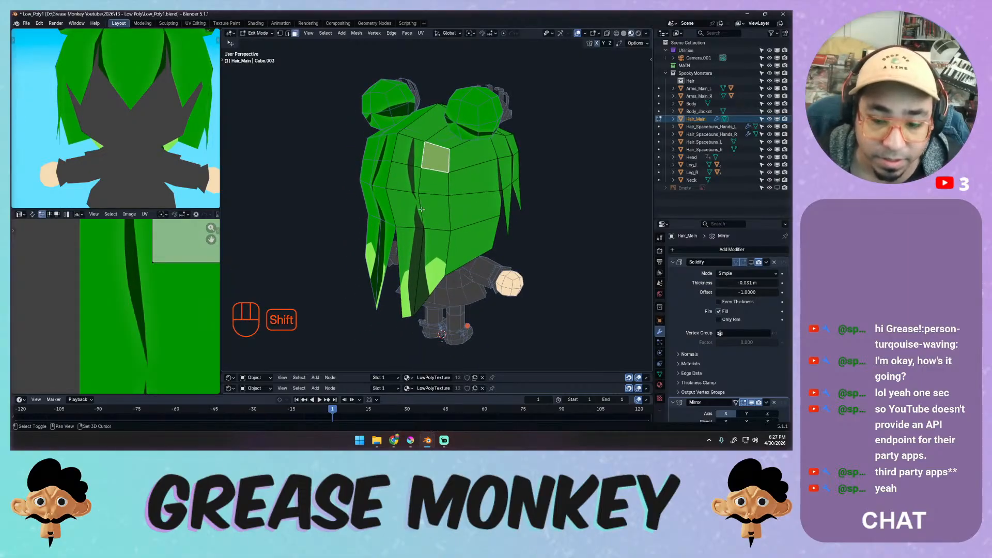
Dissolve vertices at the tip of the long back strand's lowest face.
{"action": "left_click", "coordinate": [403, 310]}
{"action": "middle_click_drag", "start_coordinate": [403, 309], "coordinate": [430, 300]}
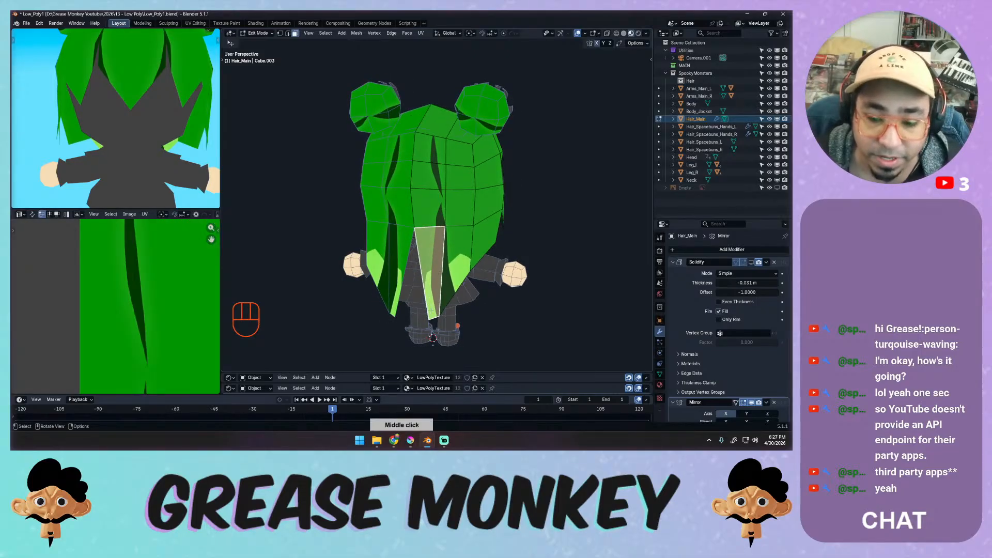
{"action": "key", "text": "Tab"}
{"action": "key", "text": "Tab"}
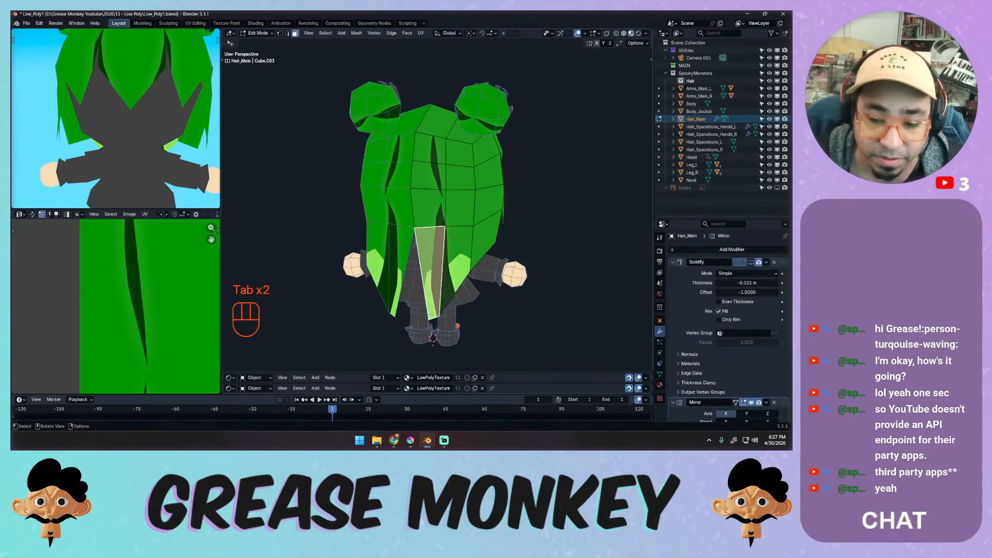
{"action": "key", "text": "1"}
{"action": "key", "text": "x"}
{"action": "left_click", "coordinate": [435, 308]}
Select the eight faces forming the two columns of the long back strand, from the upper back down to its tip.
{"action": "middle_click_drag", "start_coordinate": [450, 265], "coordinate": [391, 254]}
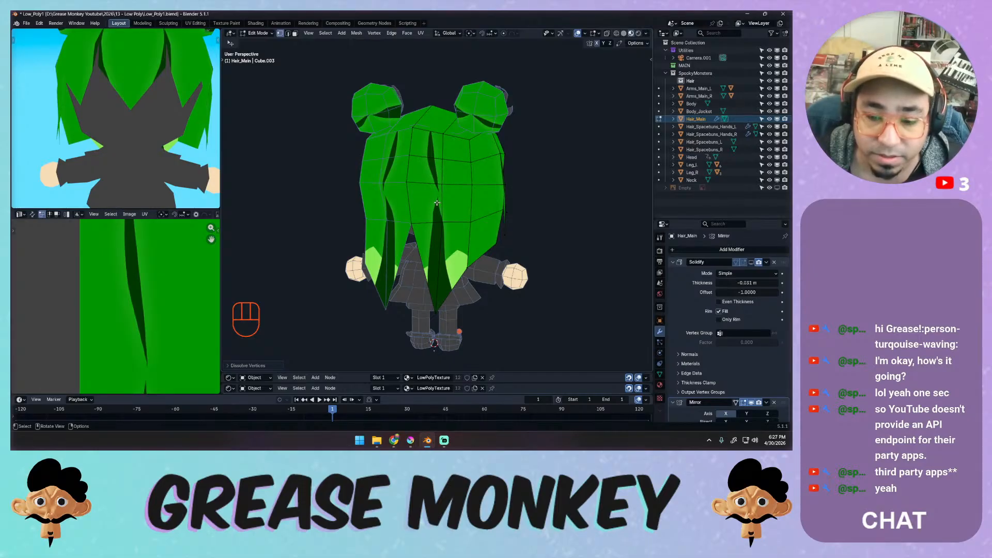
{"action": "left_click", "coordinate": [460, 157]}
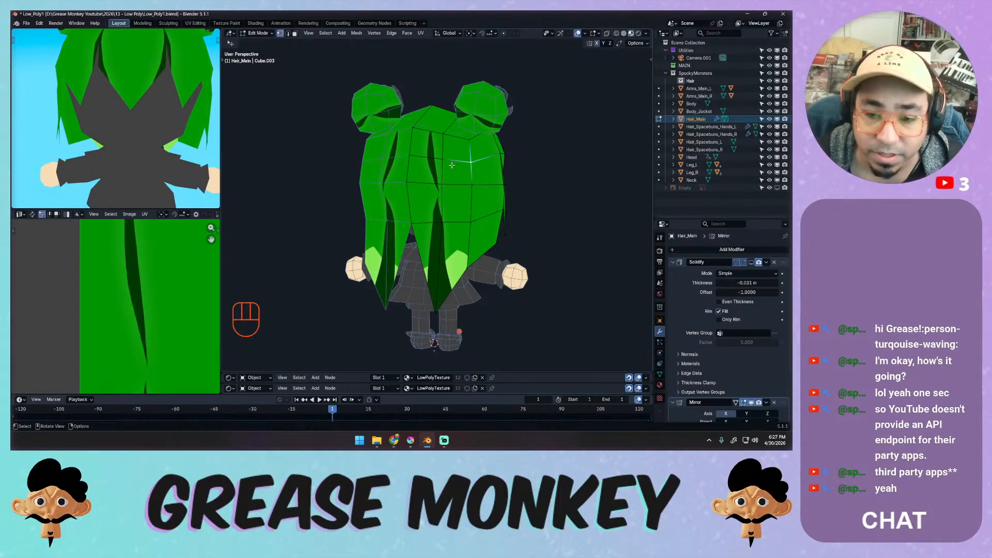
{"action": "key", "text": "3"}
{"action": "left_click", "coordinate": [454, 148], "text": "shift"}
{"action": "left_click", "coordinate": [425, 146], "text": "shift"}
{"action": "left_click", "coordinate": [424, 176], "text": "shift"}
{"action": "left_click", "coordinate": [456, 176], "text": "shift"}
{"action": "left_click", "coordinate": [457, 206], "text": "shift"}
{"action": "left_click", "coordinate": [423, 206], "text": "shift"}
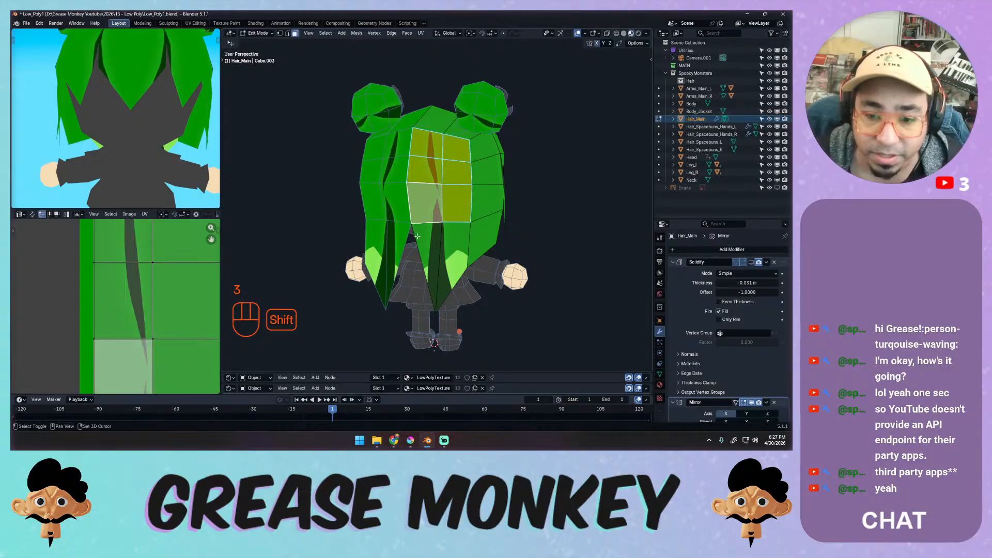
{"action": "left_click", "coordinate": [420, 243], "text": "shift"}
{"action": "left_click", "coordinate": [451, 243], "text": "shift"}
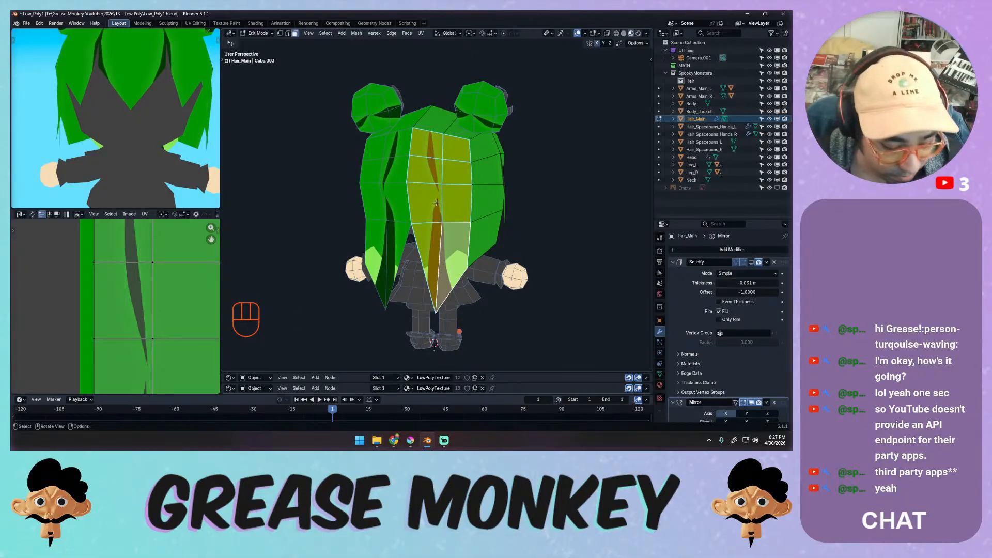
{"action": "key", "text": "i"}
{"action": "key", "text": "ctrl+z"}
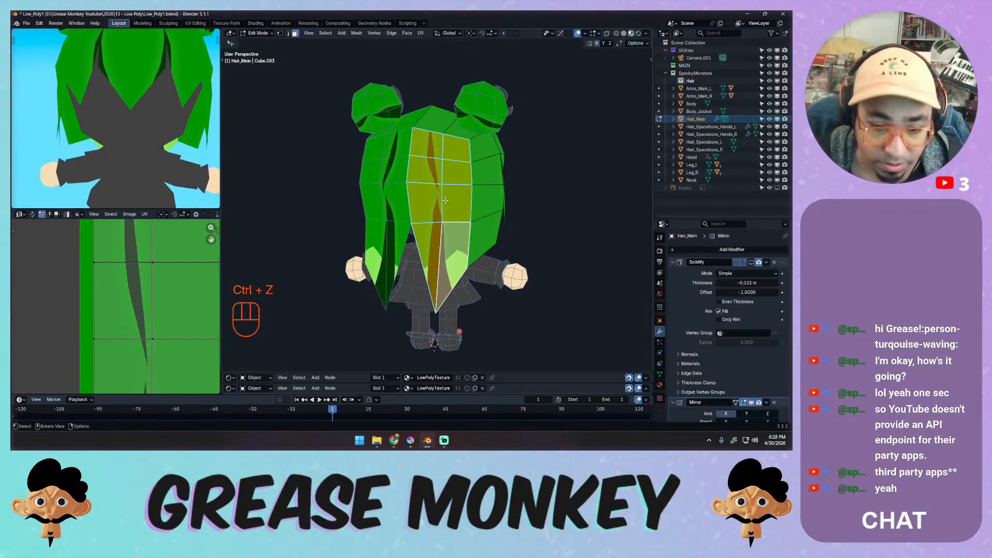
{"action": "key", "text": "y"}
{"action": "key", "text": "i"}
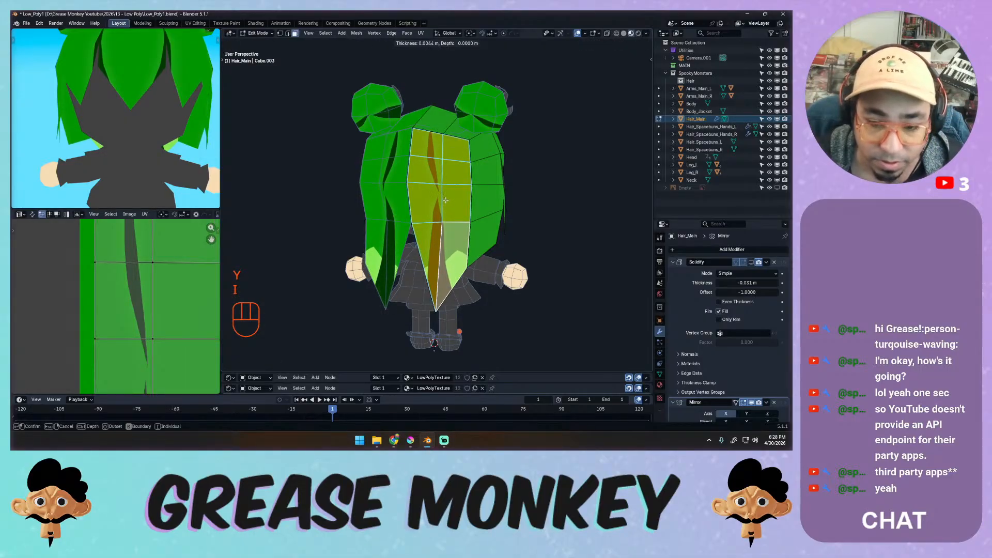
{"action": "key", "text": "ctrl+z"}
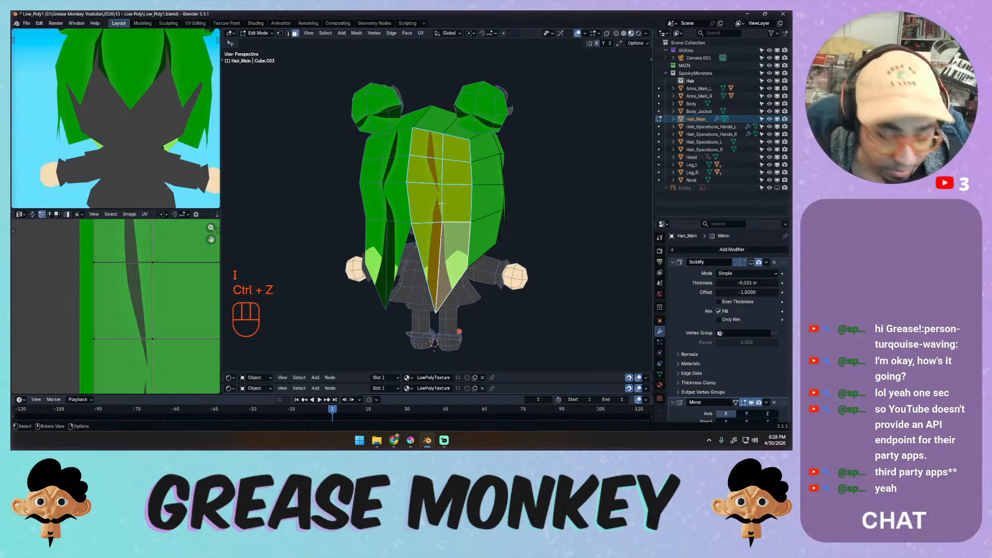
Unwrap the selected back strand faces, scale down their whole UV island and move it onto the green hair texture.
{"action": "key", "text": "u"}
{"action": "left_click", "coordinate": [442, 204]}
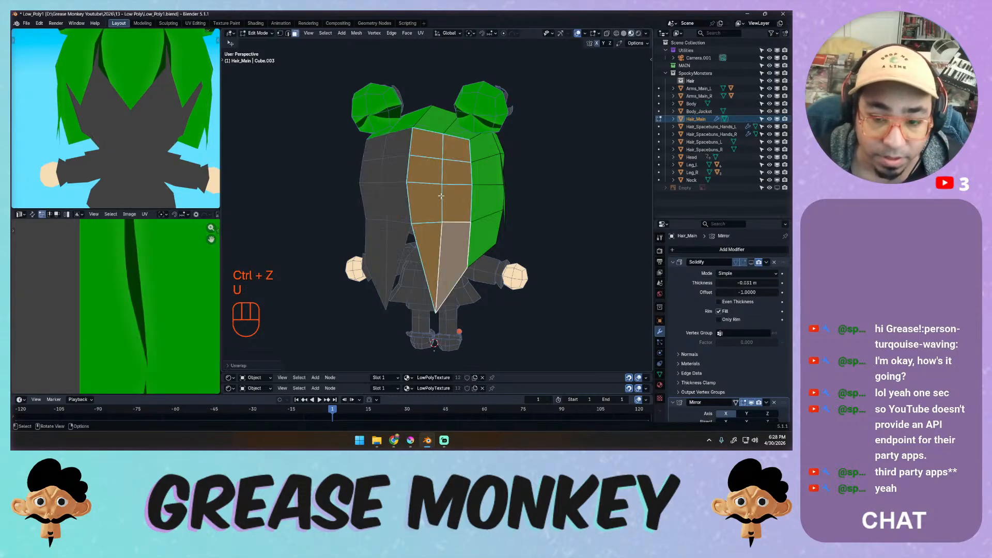
{"action": "middle_click_drag", "start_coordinate": [140, 321], "coordinate": [100, 365], "text": "ctrl"}
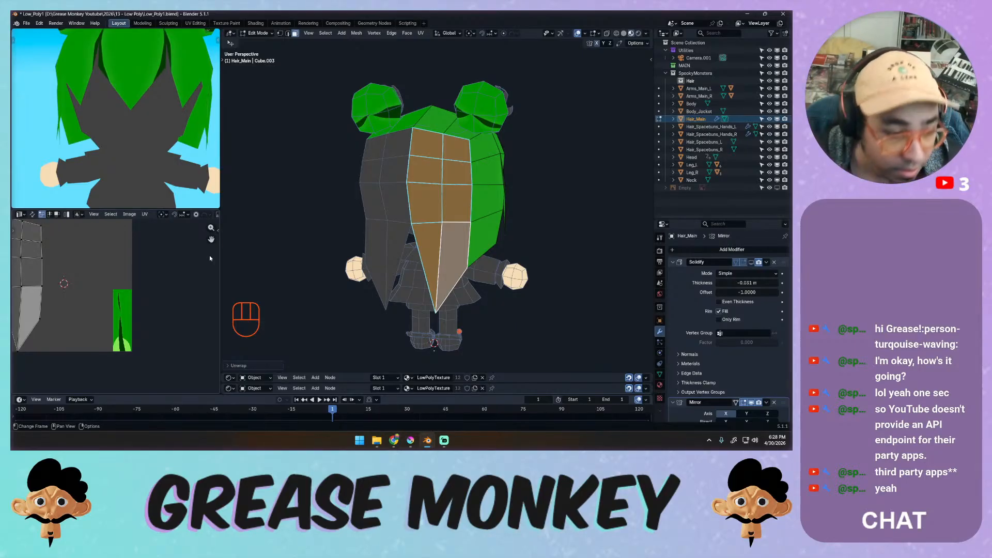
{"action": "key", "text": "a"}
{"action": "key", "text": "s"}
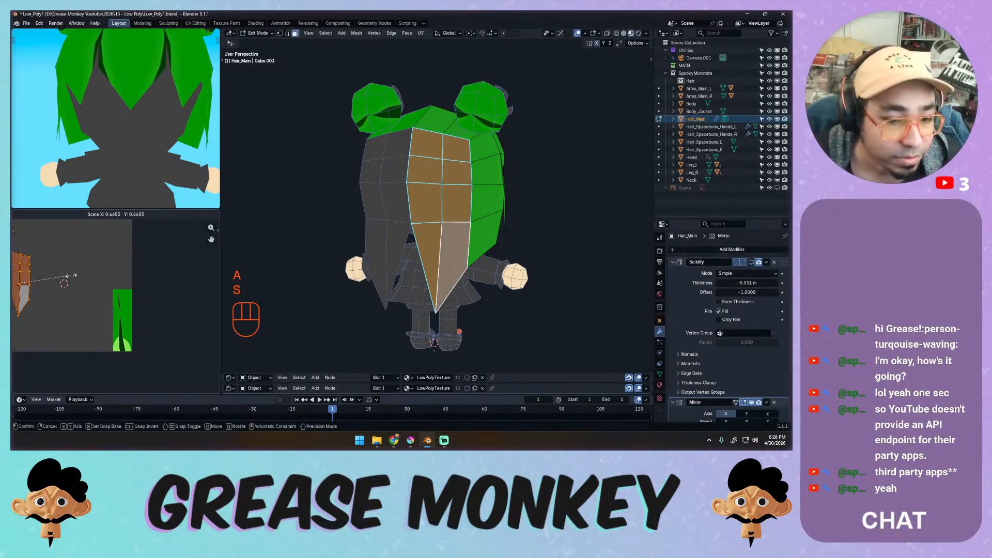
{"action": "left_click", "coordinate": [75, 273]}
{"action": "key", "text": "g"}
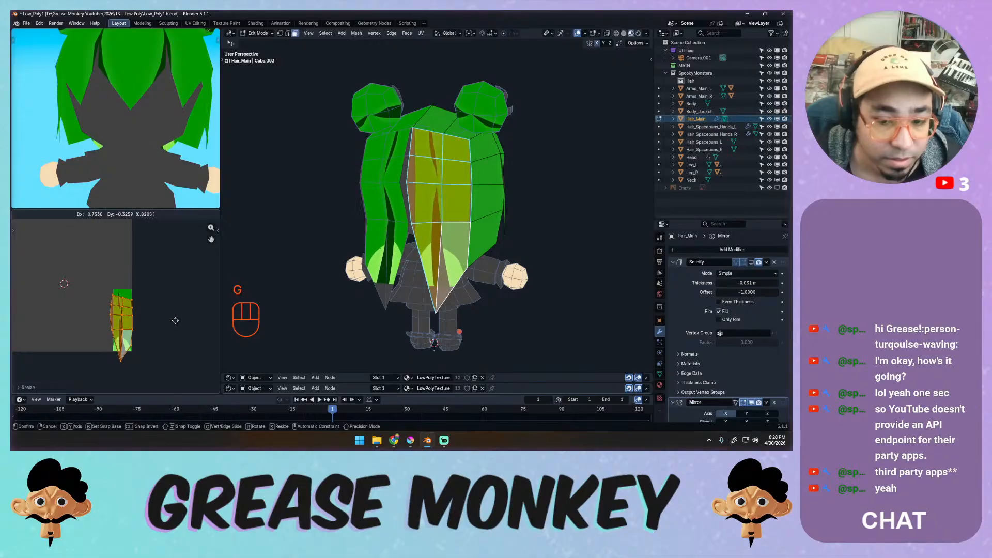
{"action": "left_click", "coordinate": [174, 320]}
Shrink the back strand's UV island further and place it near the green area's upper edge, beside the dark streak.
{"action": "key", "text": "s"}
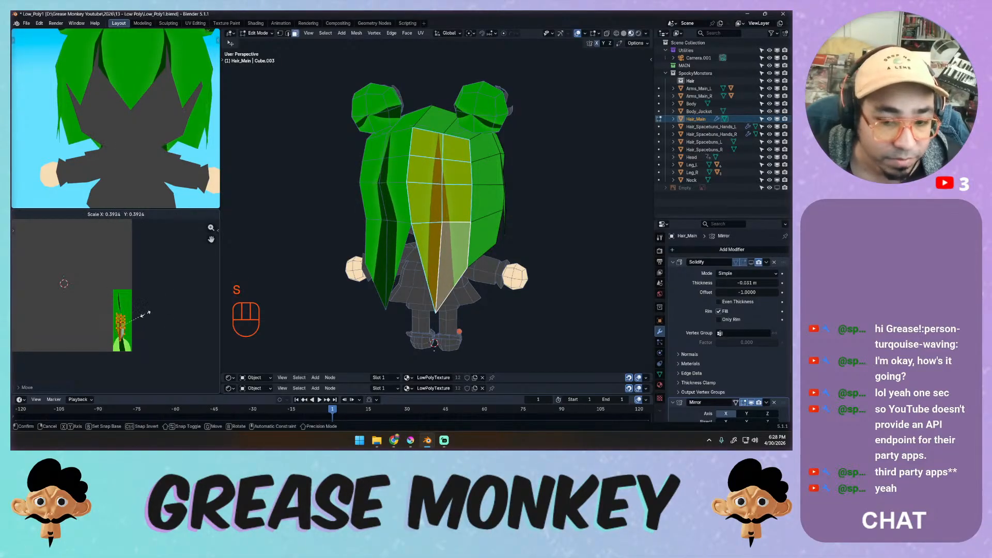
{"action": "left_click", "coordinate": [140, 318]}
{"action": "middle_click_drag", "start_coordinate": [143, 321], "coordinate": [168, 290], "text": "ctrl"}
{"action": "key", "text": "g"}
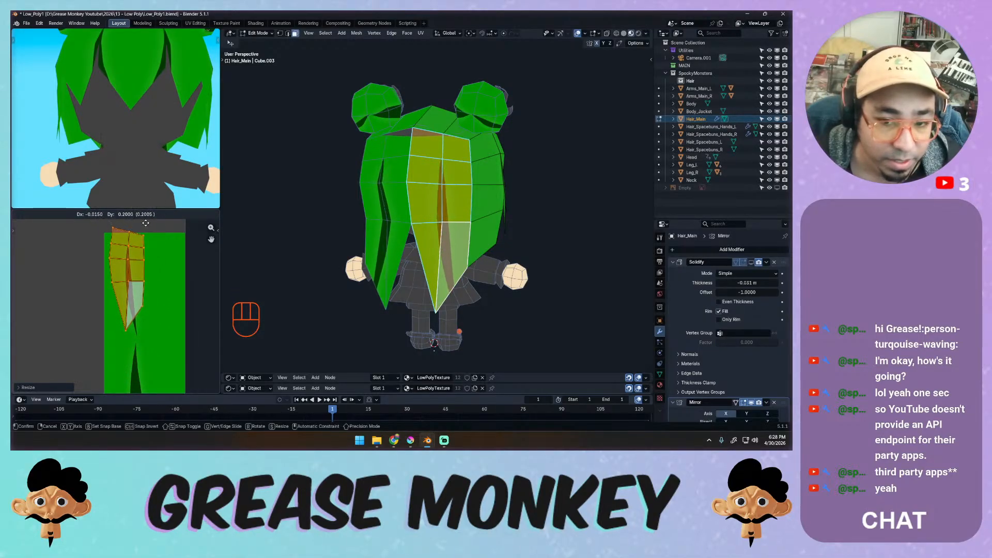
{"action": "left_click", "coordinate": [170, 234]}
{"action": "key", "text": "s"}
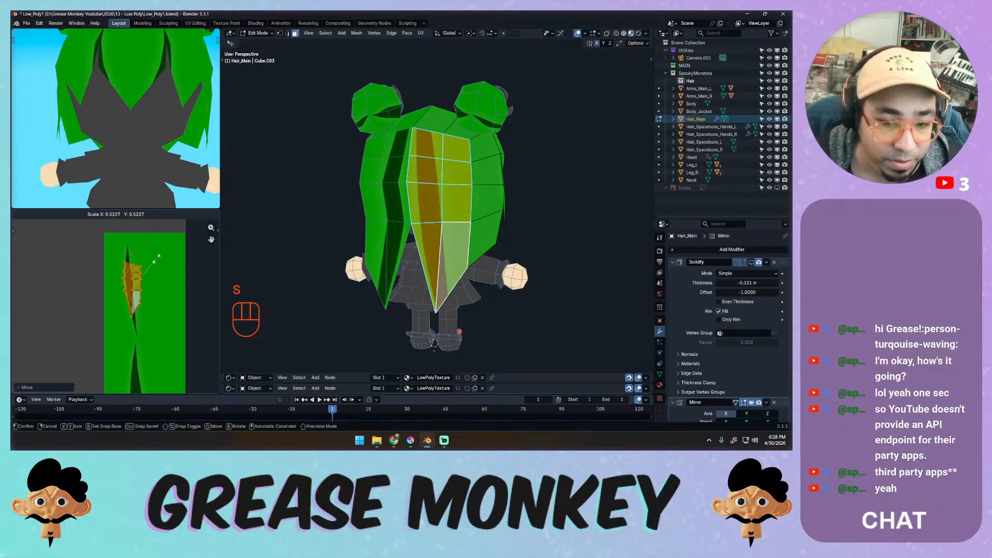
{"action": "left_click", "coordinate": [150, 240]}
{"action": "key", "text": "g"}
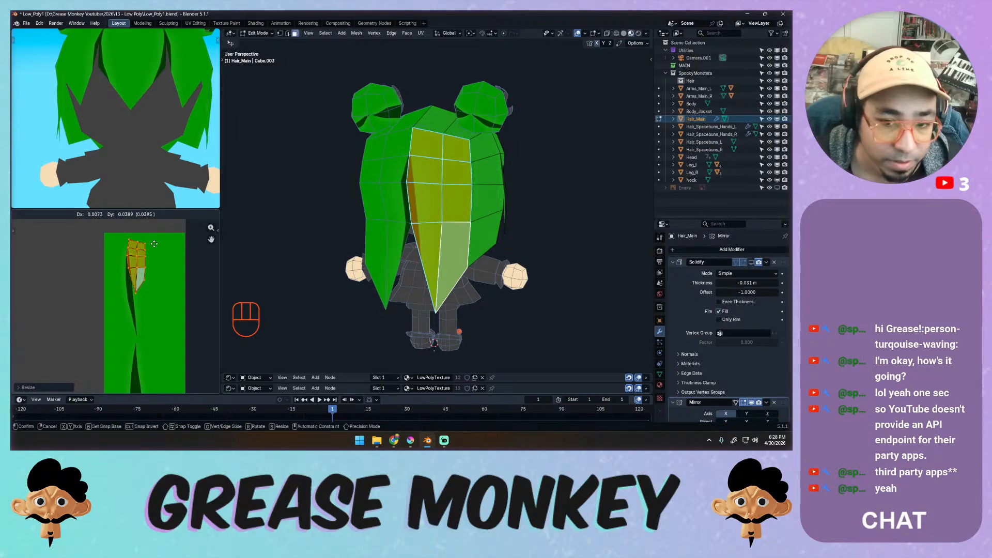
{"action": "left_click", "coordinate": [154, 243]}
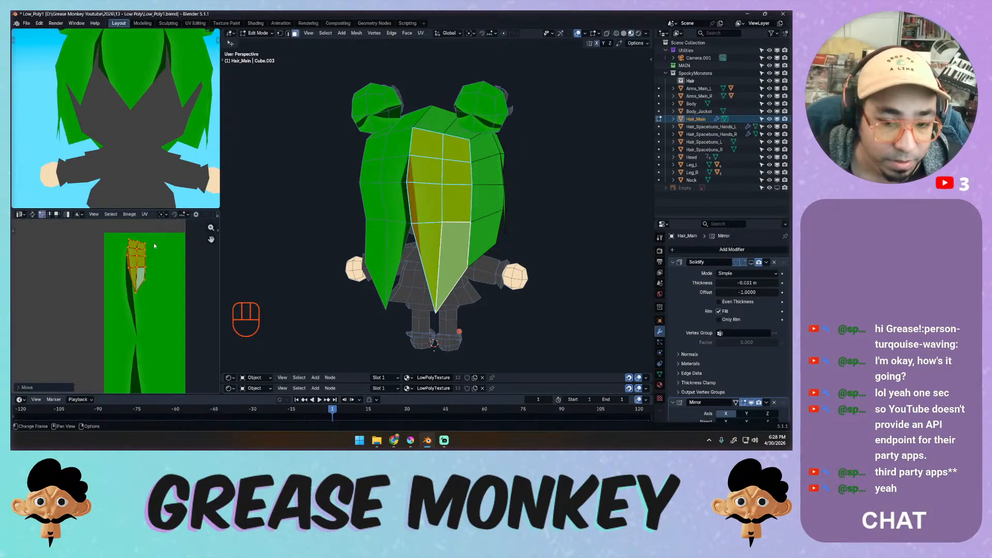
Check the strand in Object Mode and nudge its UV island slightly away from the dark streak.
{"action": "mouse_move", "coordinate": [305, 197]}
{"action": "middle_mouse_down"}
{"action": "mouse_move", "coordinate": [355, 194]}
{"action": "mouse_move", "coordinate": [312, 193]}
{"action": "mouse_move", "coordinate": [321, 200]}
{"action": "middle_mouse_up"}
{"action": "key", "text": "Tab"}
{"action": "key", "text": "Tab"}
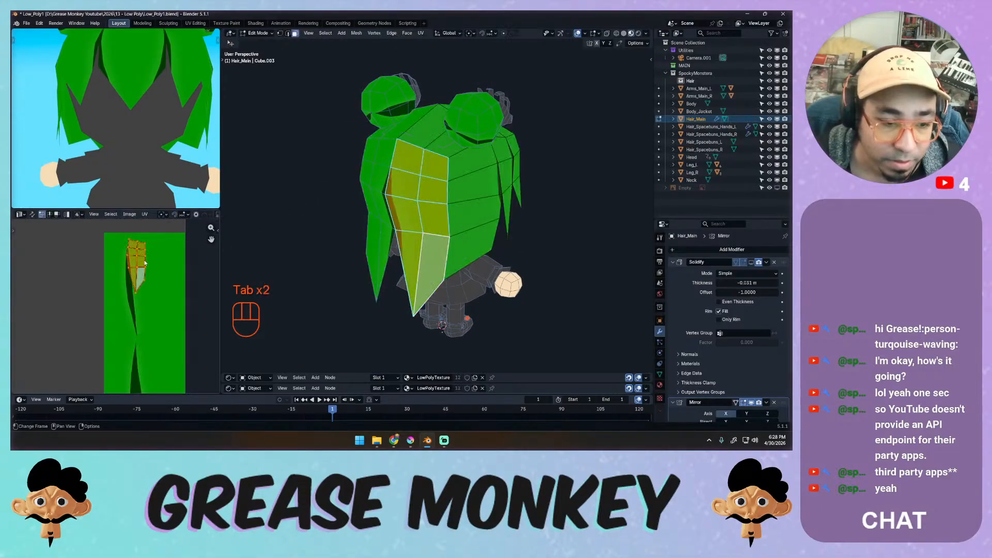
{"action": "mouse_move", "coordinate": [146, 264]}
{"action": "middle_mouse_down", "text": "ctrl"}
{"action": "mouse_move", "coordinate": [150, 238]}
{"action": "mouse_move", "coordinate": [147, 259]}
{"action": "middle_mouse_up", "text": "ctrl"}
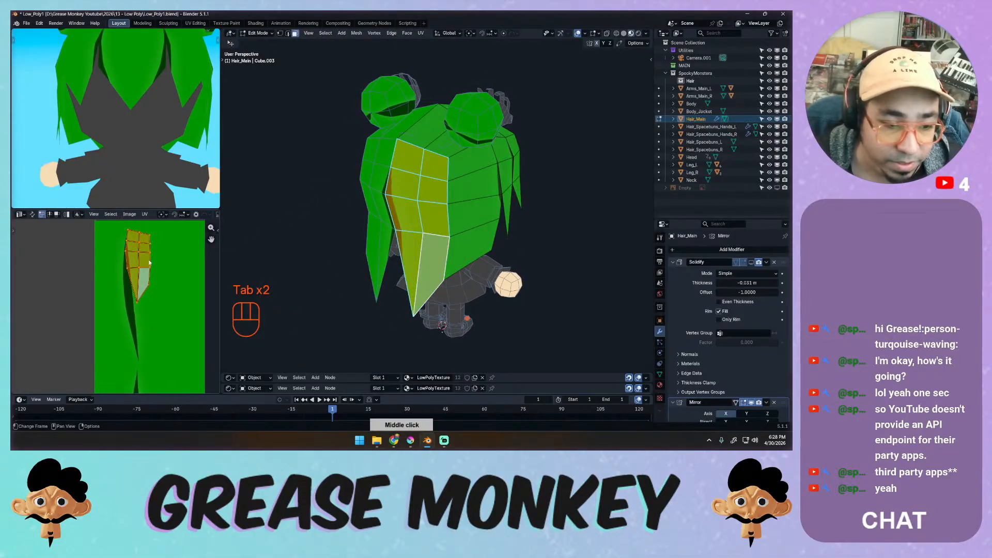
{"action": "key", "text": "g"}
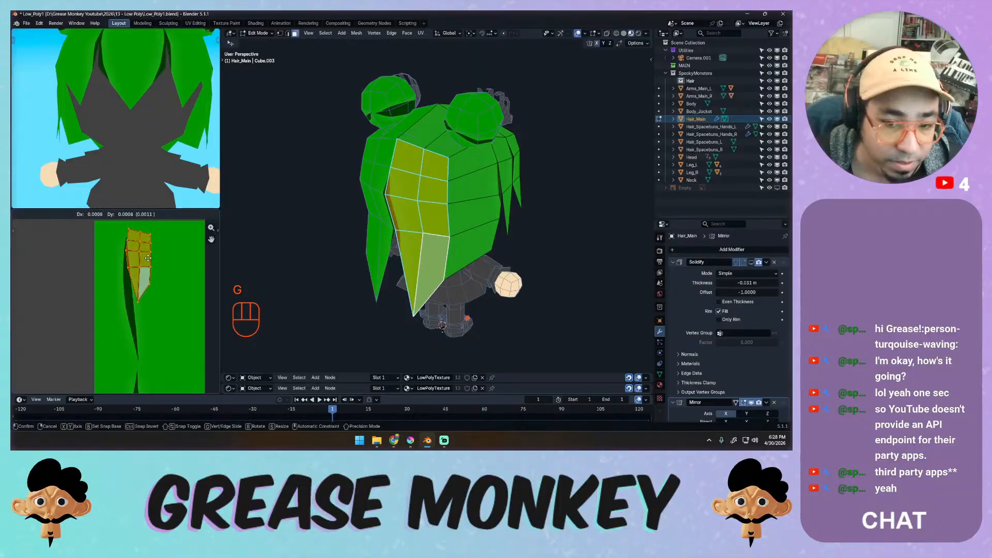
{"action": "left_click", "coordinate": [148, 258]}
Inspect the retextured hair from the back, front and side in Object Mode.
{"action": "key", "text": "Tab"}
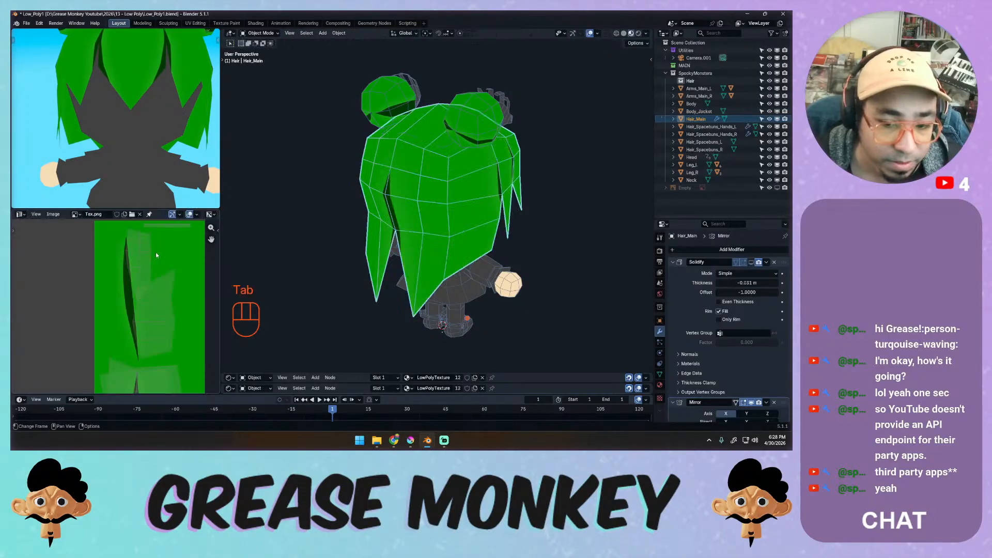
{"action": "middle_click_drag", "start_coordinate": [310, 197], "coordinate": [234, 191]}
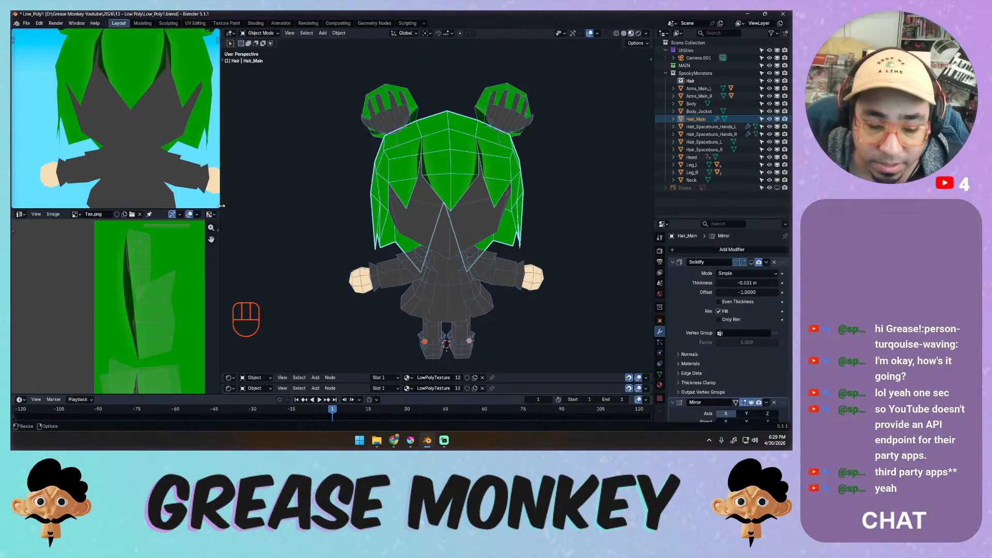
{"action": "middle_click_drag", "start_coordinate": [165, 261], "coordinate": [161, 286], "text": "ctrl"}
{"action": "middle_click_drag", "start_coordinate": [355, 164], "coordinate": [451, 167]}
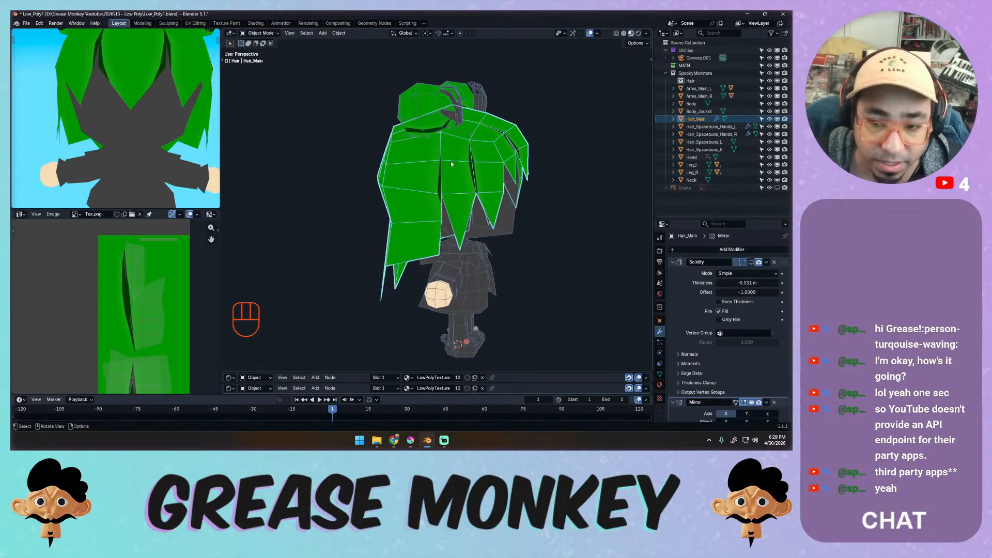
Select the narrow side strand and the wide strand behind it to check where their UVs lie on the hair texture.
{"action": "left_click", "coordinate": [453, 158]}
{"action": "left_click", "coordinate": [447, 155]}
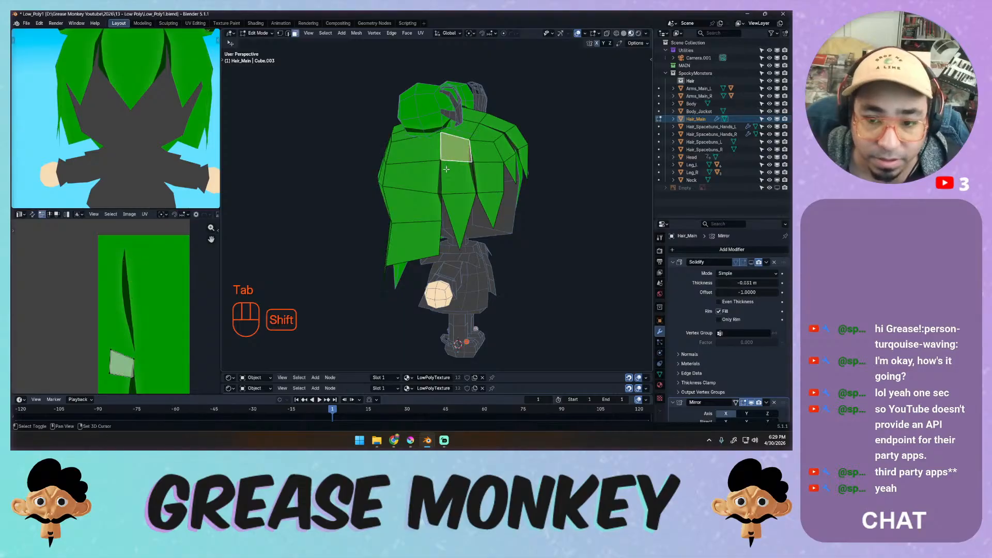
{"action": "left_click", "coordinate": [457, 178], "text": "shift"}
{"action": "left_click", "coordinate": [459, 212], "text": "shift"}
{"action": "middle_click_drag", "start_coordinate": [184, 318], "coordinate": [204, 219], "text": "shift"}
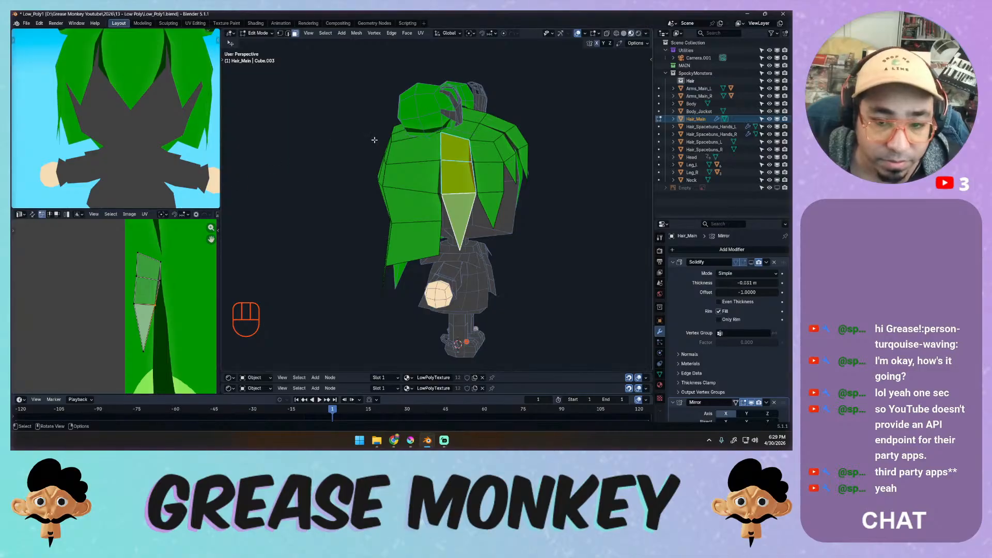
{"action": "left_click", "coordinate": [416, 149], "text": "shift"}
{"action": "left_click", "coordinate": [414, 178], "text": "shift"}
{"action": "left_click", "coordinate": [404, 212], "text": "shift"}
{"action": "left_click", "coordinate": [398, 246], "text": "shift"}
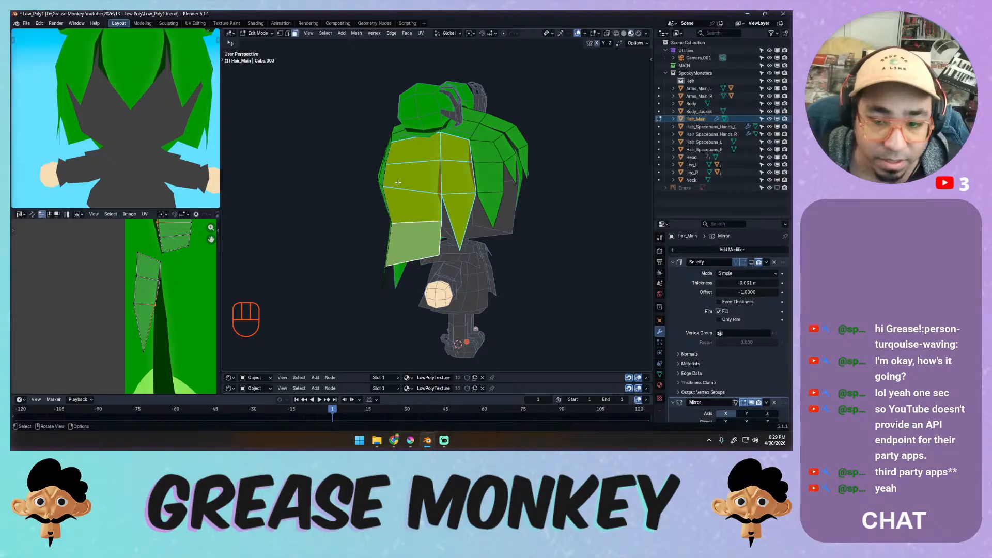
Recheck the narrow side strand's UVs, clear the selection and view the hair from behind in Object Mode.
{"action": "left_click", "coordinate": [455, 150]}
{"action": "left_click", "coordinate": [453, 173], "text": "shift"}
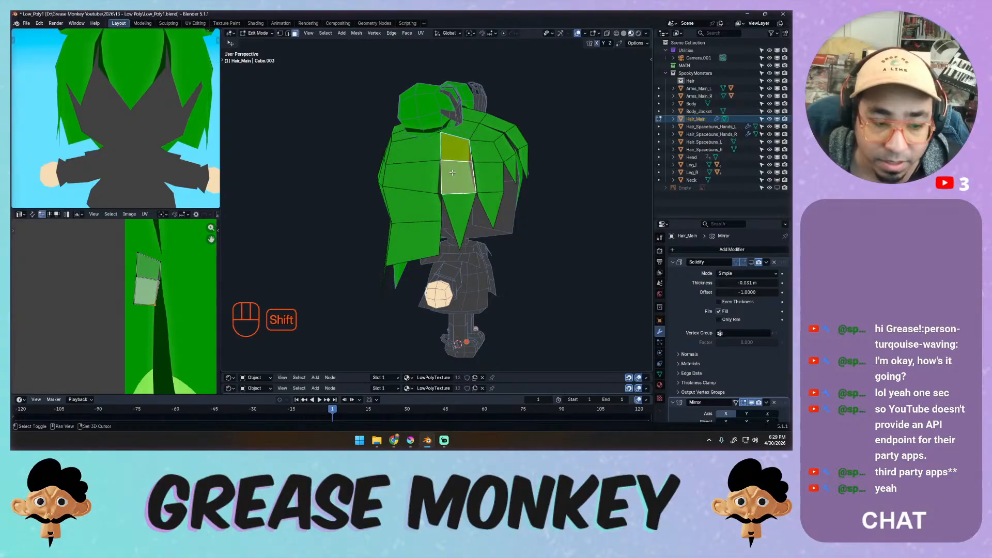
{"action": "left_click", "coordinate": [449, 209], "text": "shift"}
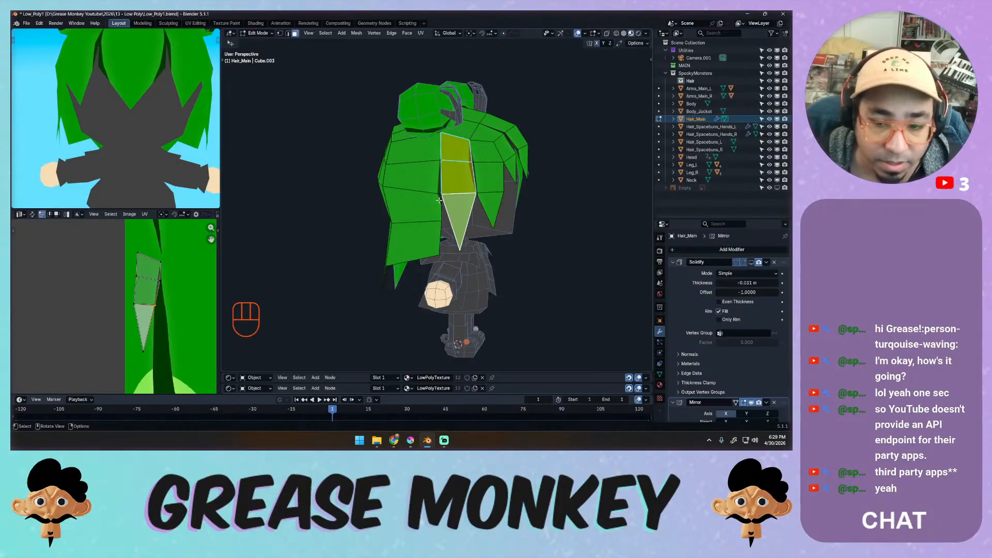
{"action": "left_click", "coordinate": [416, 150], "text": "shift"}
{"action": "middle_click_drag", "start_coordinate": [419, 150], "coordinate": [479, 107]}
{"action": "left_click", "coordinate": [489, 118]}
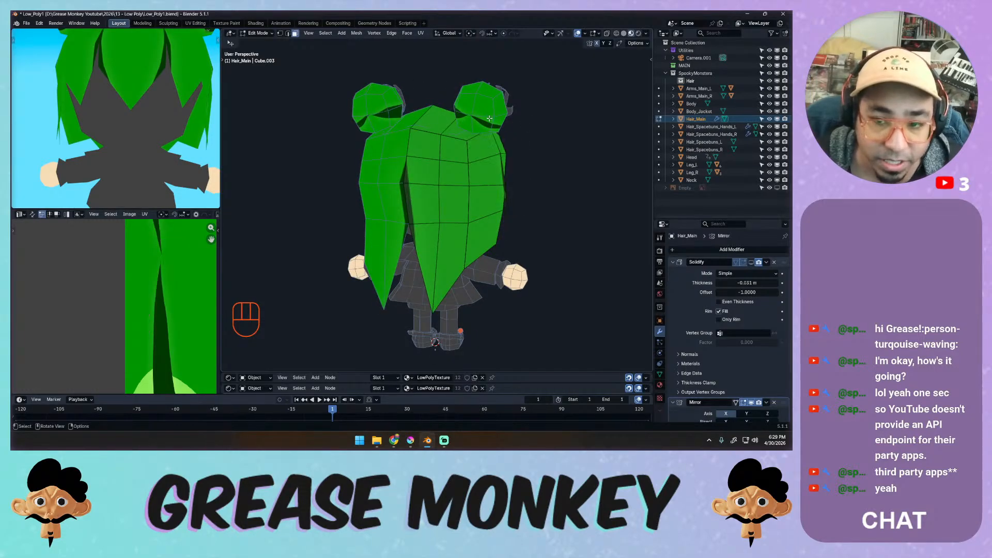
{"action": "key", "text": "Tab"}
{"action": "key", "text": "Tab"}
{"action": "key", "text": "Tab"}
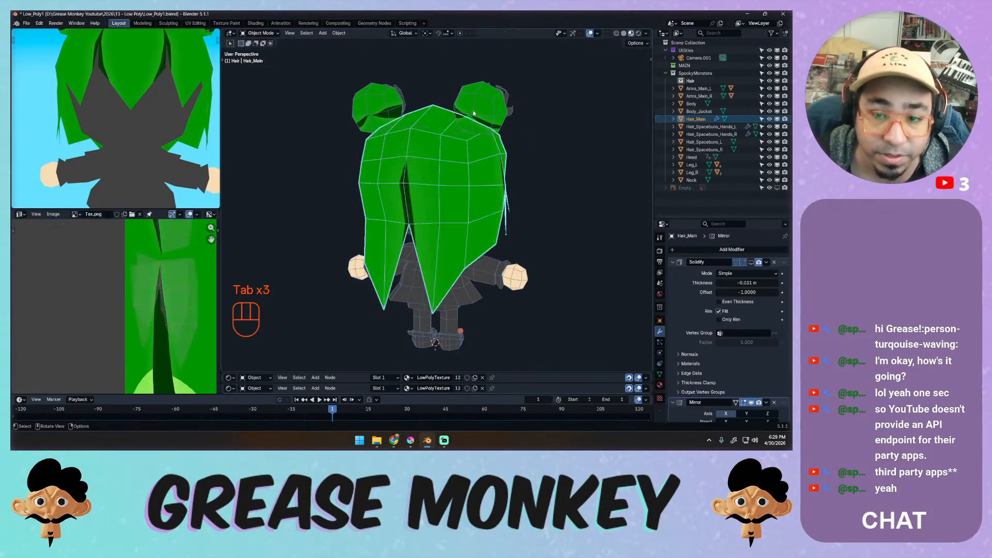
Shrink the whole UV island of the Hair_Spacebuns_R bun and move it onto plain green beside the dark streak.
{"action": "left_click", "coordinate": [480, 113]}
{"action": "key", "text": "Tab"}
{"action": "middle_click_drag", "start_coordinate": [478, 117], "coordinate": [318, 122]}
{"action": "middle_click_drag", "start_coordinate": [162, 262], "coordinate": [171, 237]}
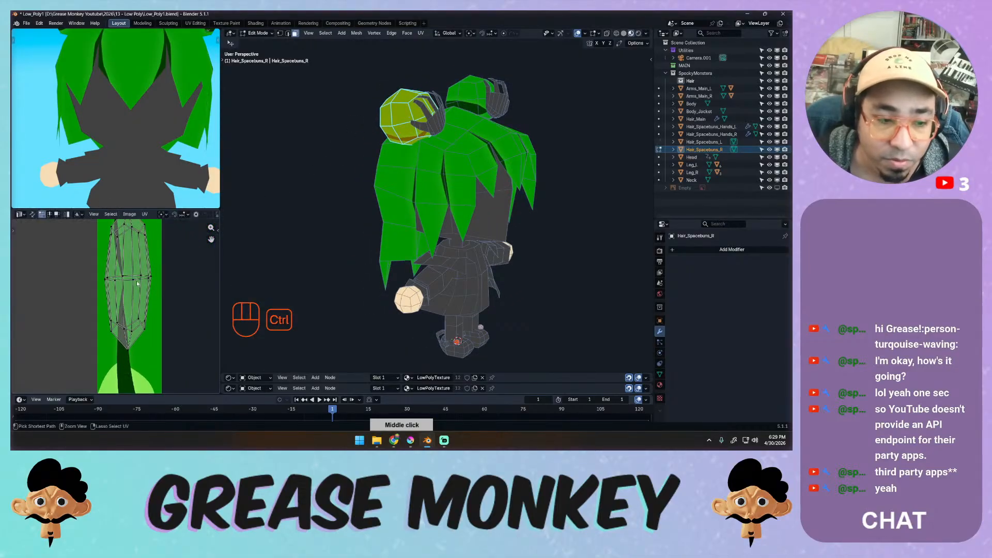
{"action": "key", "text": "a"}
{"action": "key", "text": "s"}
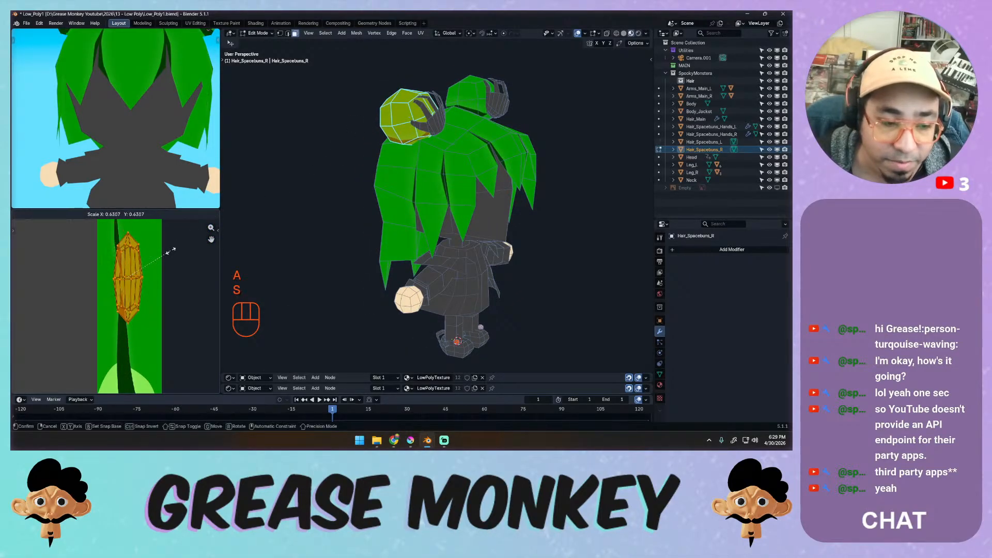
{"action": "left_click", "coordinate": [149, 266]}
{"action": "key", "text": "g"}
{"action": "left_click", "coordinate": [175, 234]}
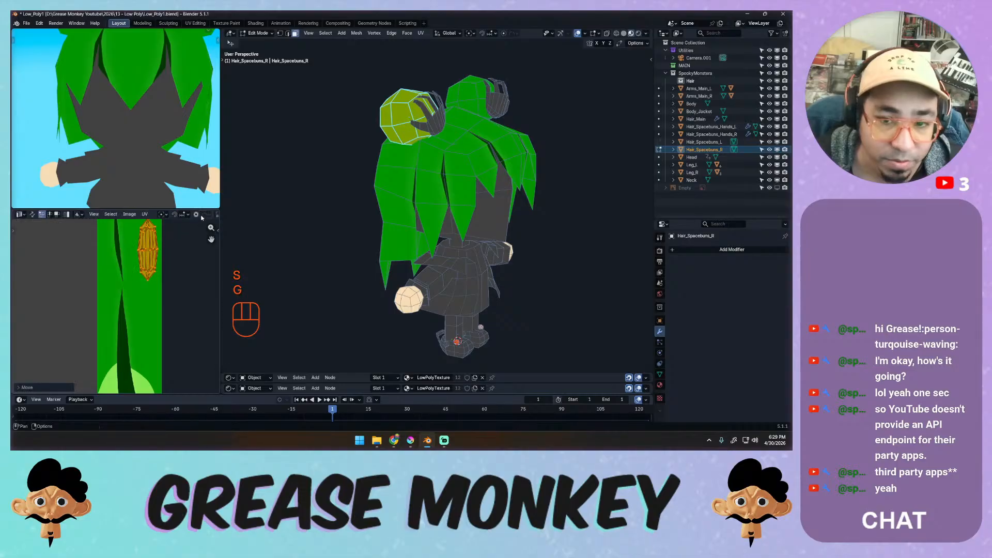
Inspect the retextured bun and the whole character in Object Mode and in the rendered preview.
{"action": "key", "text": "Tab"}
{"action": "mouse_move", "coordinate": [347, 173]}
{"action": "middle_mouse_down"}
{"action": "mouse_move", "coordinate": [480, 156]}
{"action": "mouse_move", "coordinate": [365, 169]}
{"action": "middle_mouse_up"}
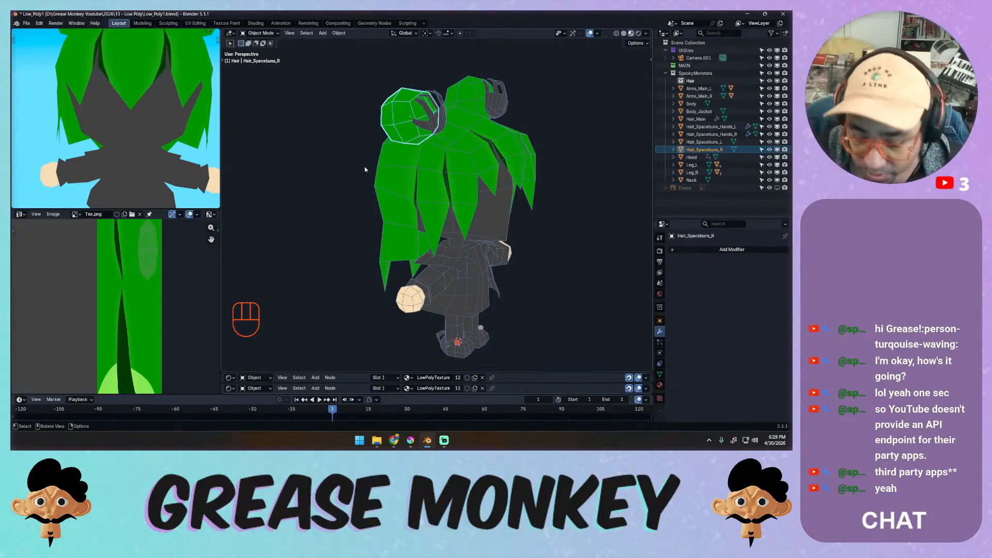
{"action": "middle_click_drag", "start_coordinate": [377, 160], "coordinate": [353, 158]}
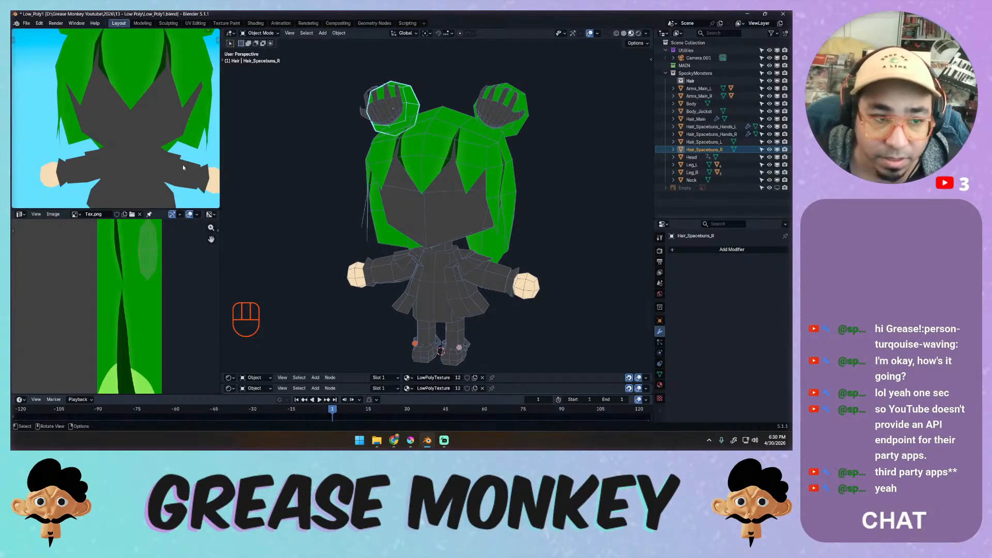
{"action": "middle_click_drag", "start_coordinate": [182, 164], "coordinate": [155, 106]}
{"action": "middle_click_drag", "start_coordinate": [155, 105], "coordinate": [179, 139], "text": "ctrl"}
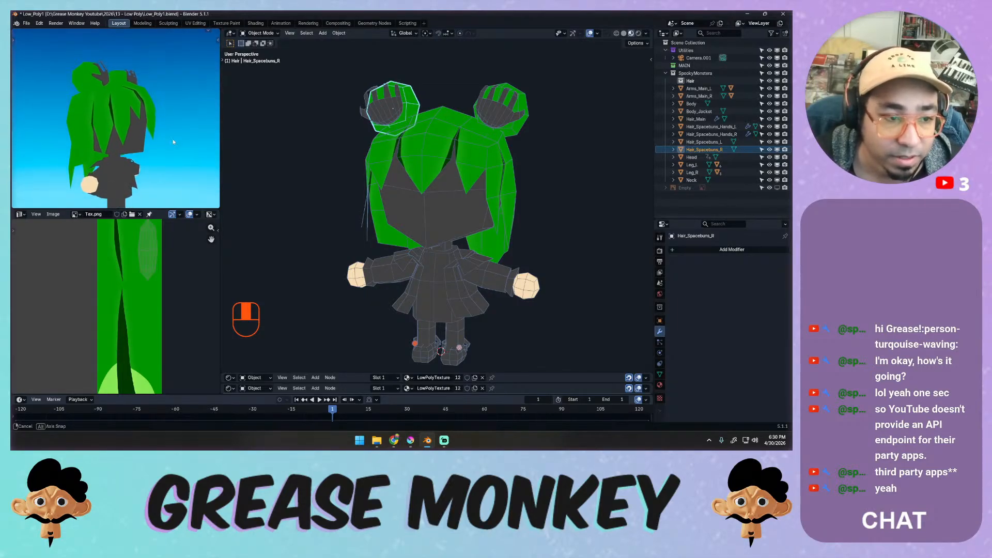
Add a centred lengthwise loop cut through the side strand of Hair_Main next to the face.
{"action": "middle_click_drag", "start_coordinate": [310, 169], "coordinate": [404, 190]}
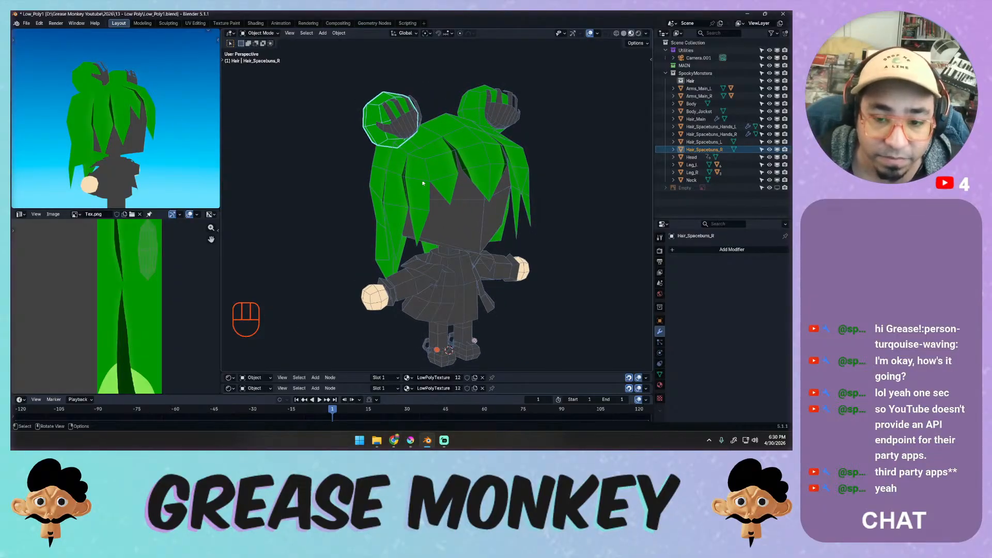
{"action": "left_click", "coordinate": [423, 180]}
{"action": "key", "text": "Tab"}
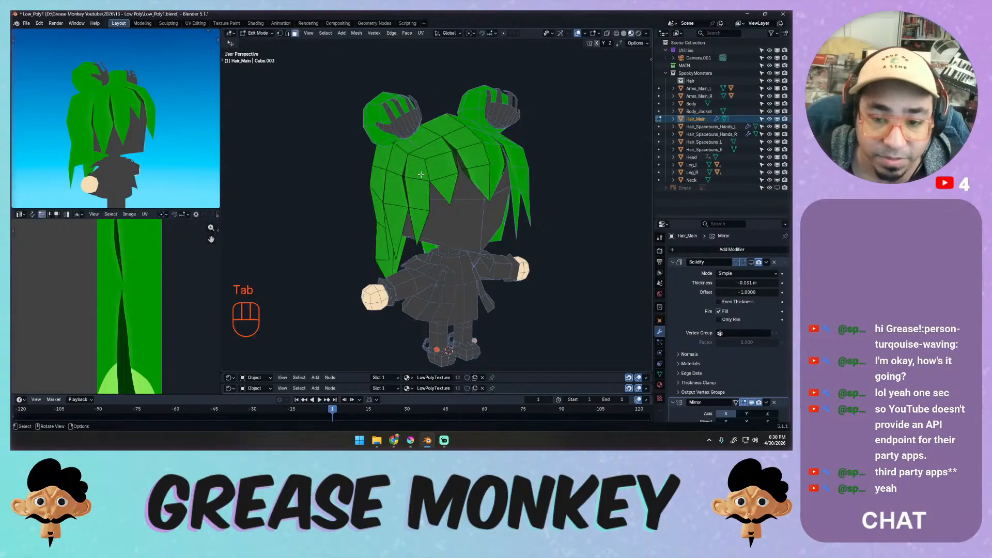
{"action": "left_click", "coordinate": [419, 180]}
{"action": "left_click", "coordinate": [419, 191]}
{"action": "left_click", "coordinate": [422, 173]}
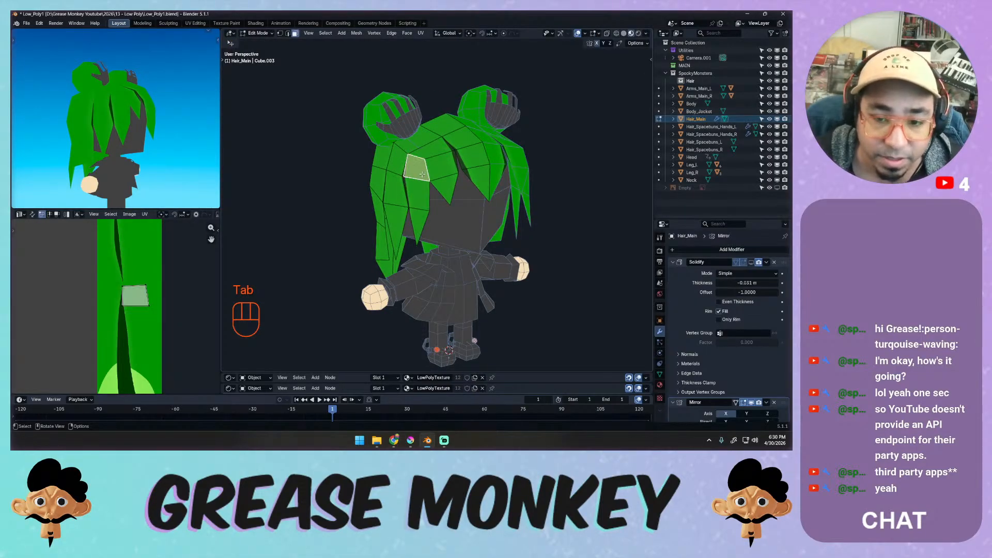
{"action": "key", "text": "ctrl+r"}
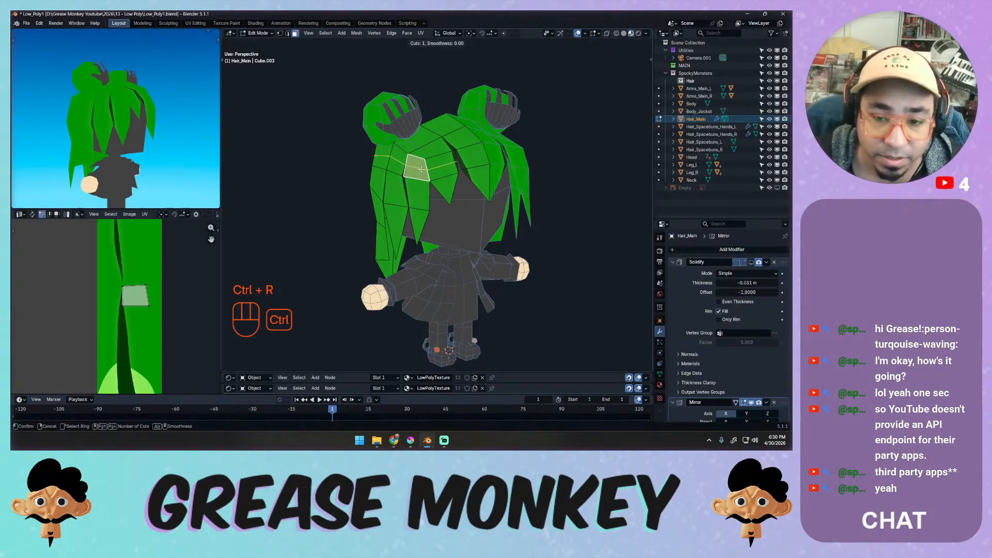
{"action": "left_click", "coordinate": [417, 207]}
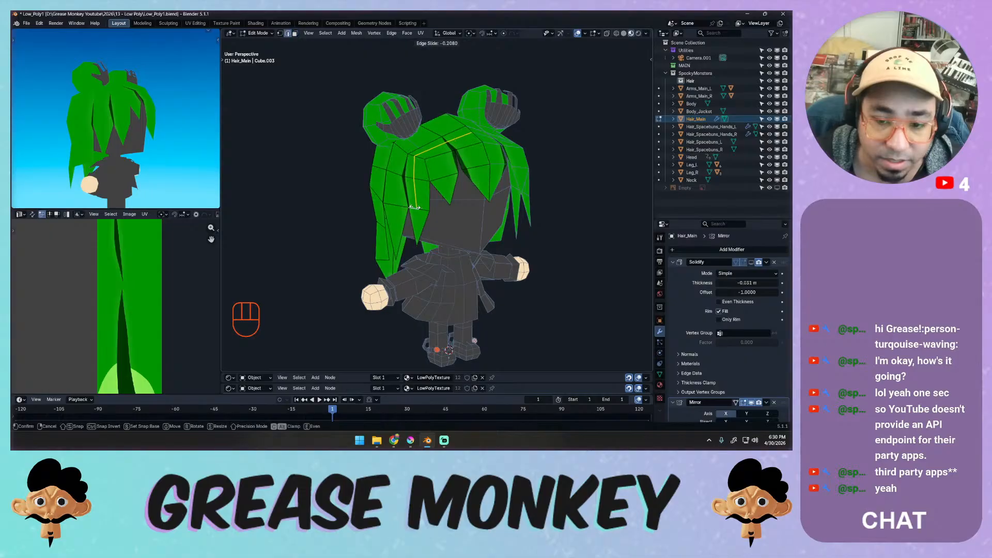
{"action": "key", "text": "Escape"}
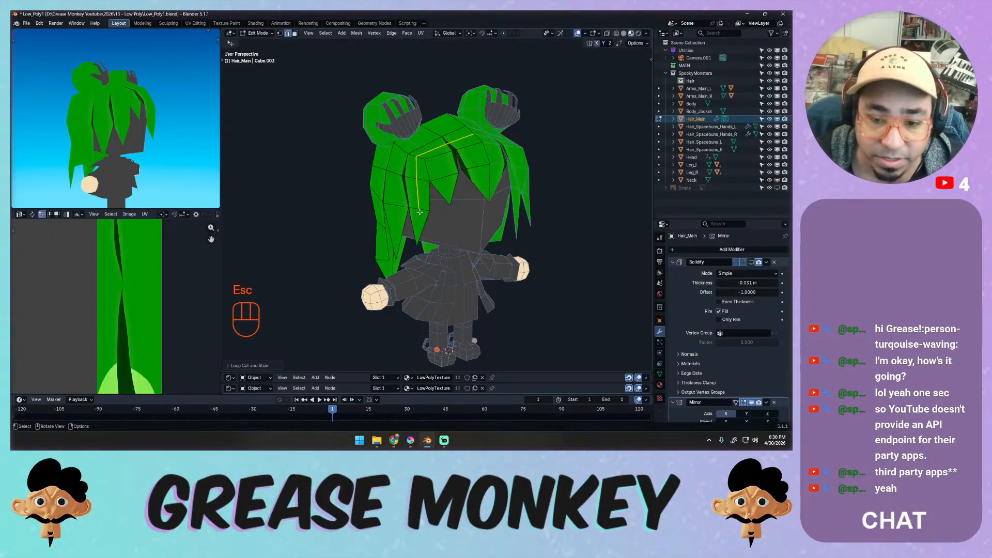
Extend the loop cut with the Knife from its lower end down to the strand's tip.
{"action": "key", "text": "1"}
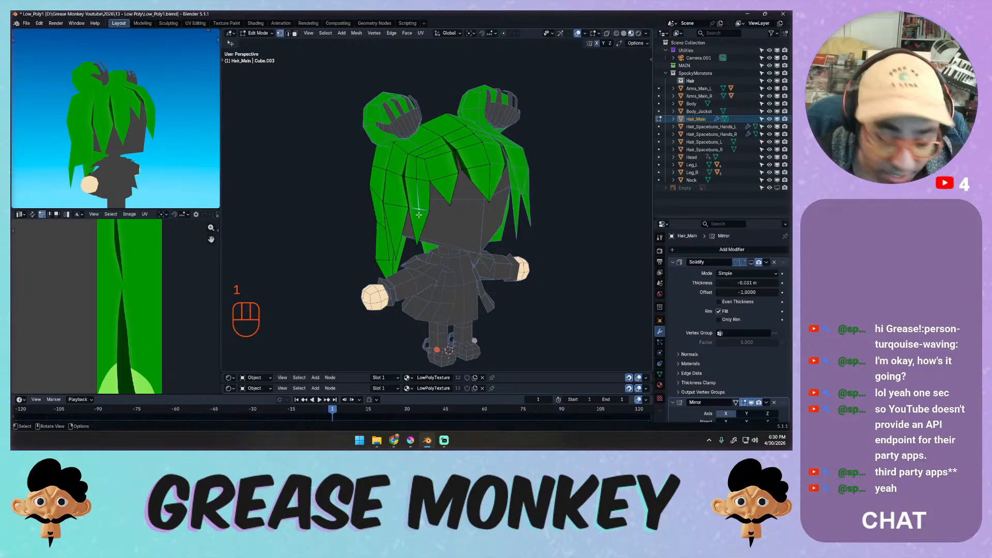
{"action": "key", "text": "k"}
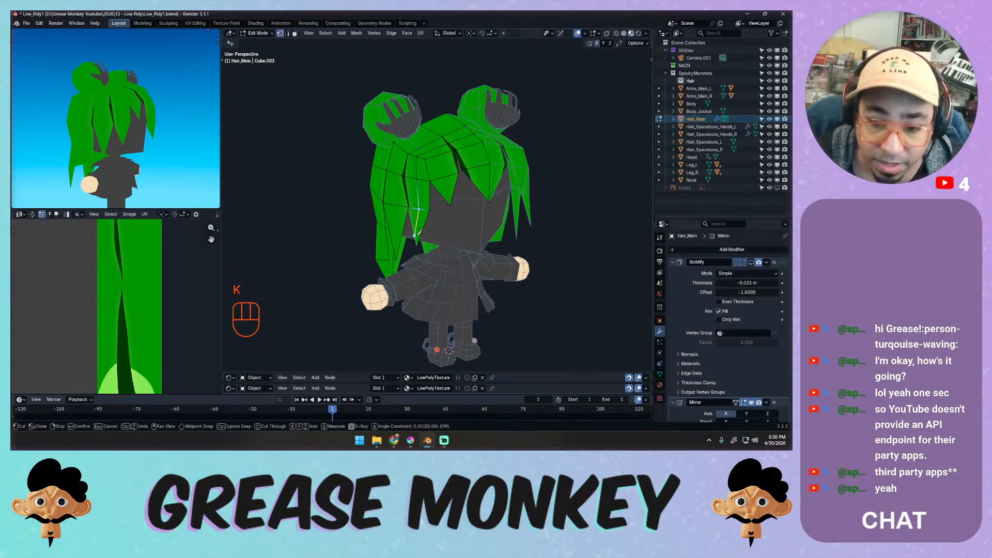
{"action": "key", "text": "space"}
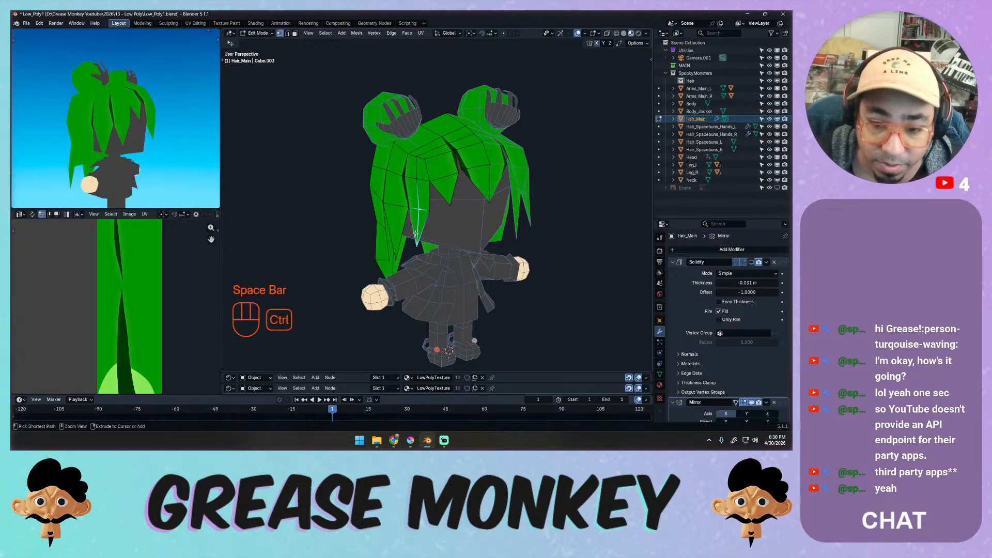
Select the three faces of the strand's front half, nearest the face, together with all their UVs.
{"action": "middle_click_drag", "start_coordinate": [429, 241], "coordinate": [424, 195], "text": "ctrl"}
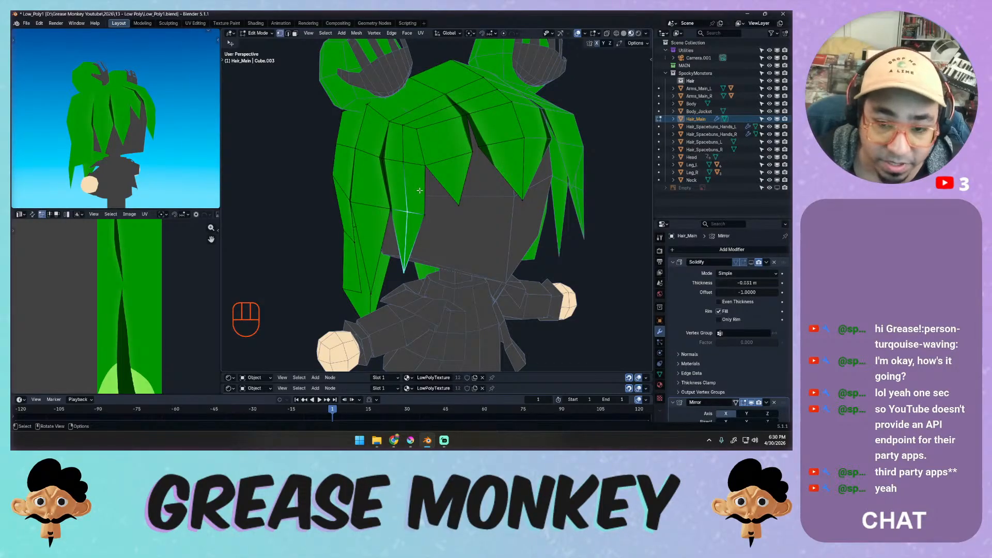
{"action": "key", "text": "3"}
{"action": "left_click", "coordinate": [413, 145]}
{"action": "left_click", "coordinate": [413, 189], "text": "shift"}
{"action": "left_click", "coordinate": [410, 231], "text": "shift"}
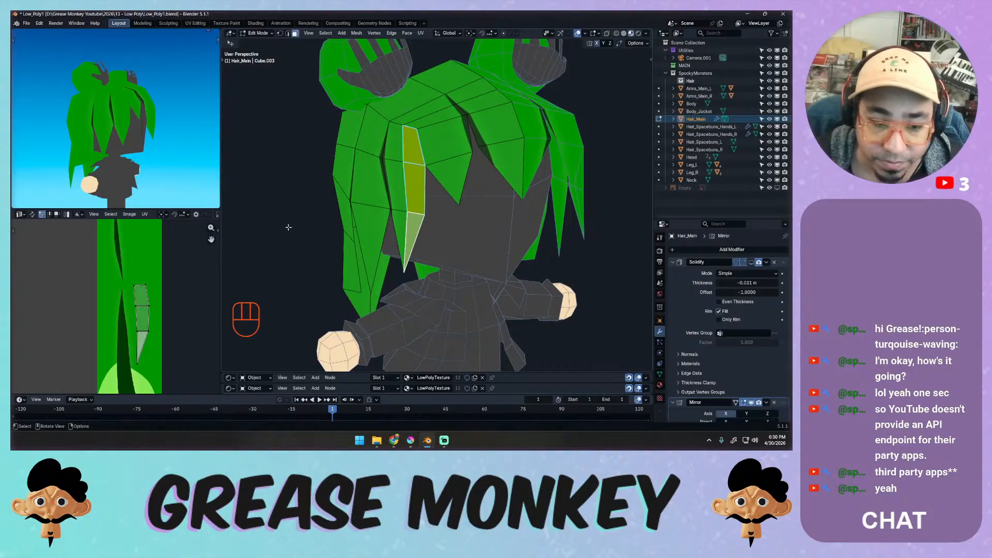
{"action": "key", "text": "a"}
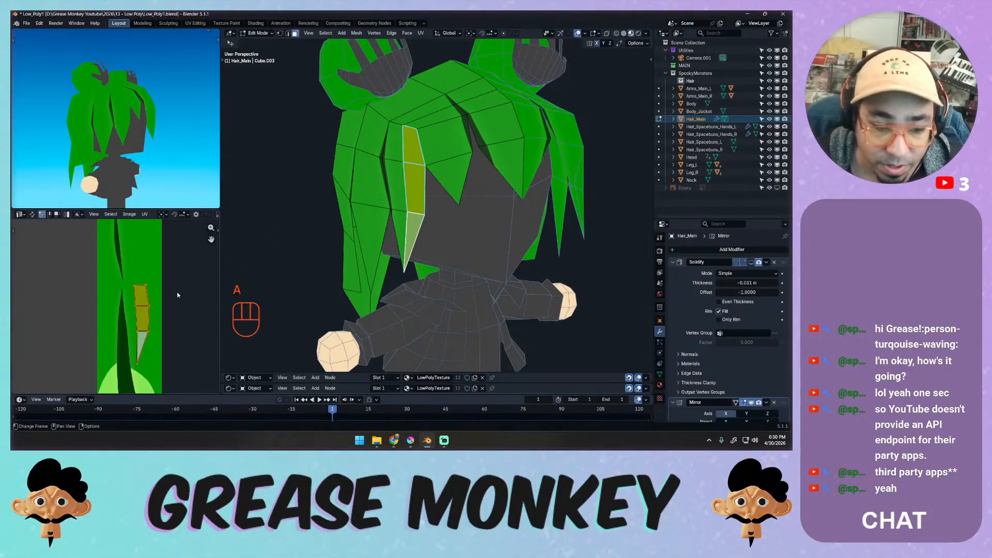
{"action": "key", "text": "g"}
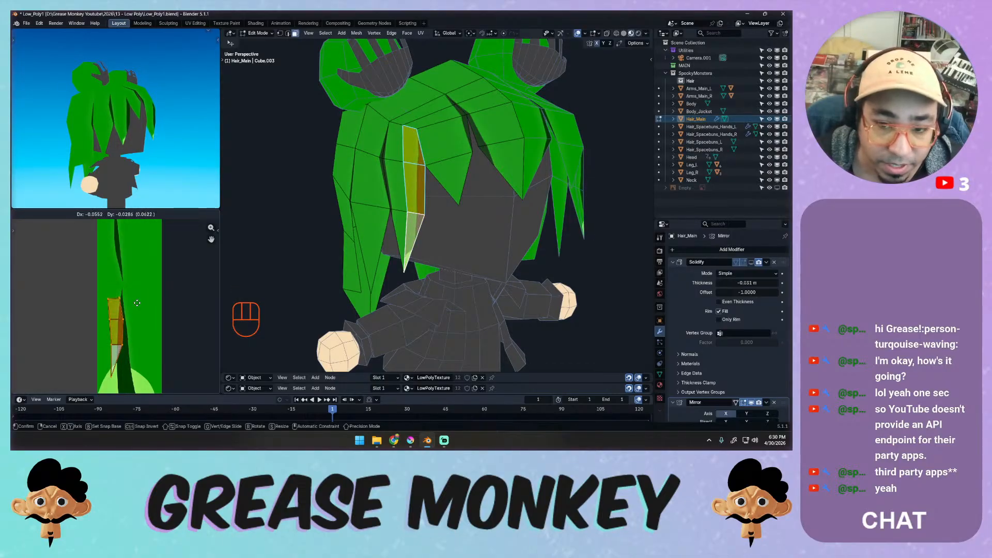
{"action": "key", "text": "Escape"}
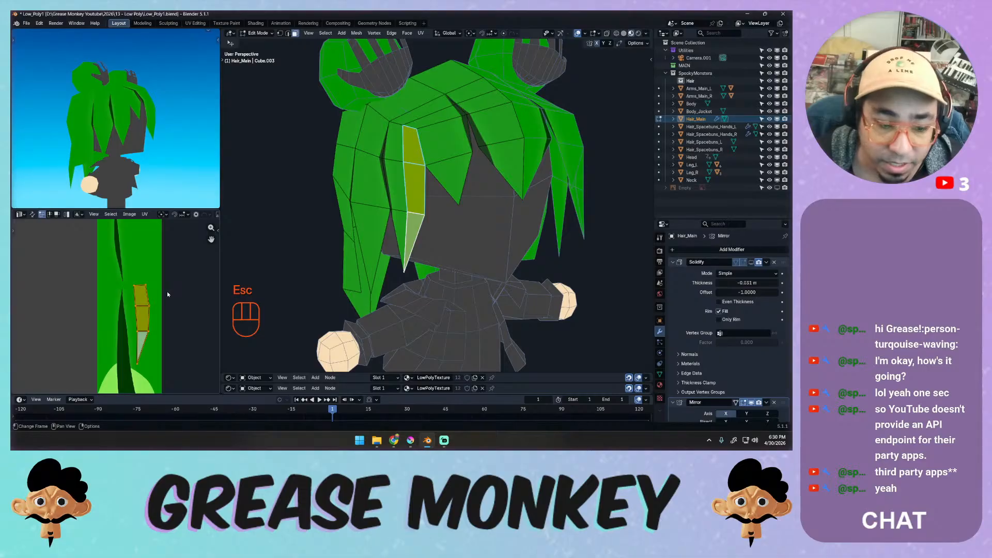
{"action": "key", "text": "d"}
{"action": "key", "text": "ctrl+z"}
Mirror the selected UVs on the X axis, then move and rotate them to lie along the dark streak's right edge.
{"action": "key", "text": "ctrl+m"}
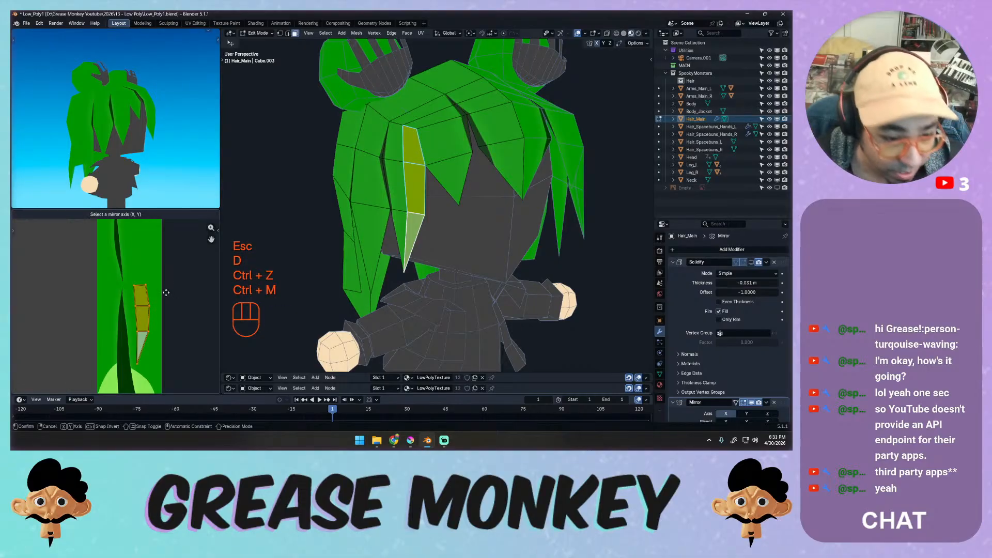
{"action": "key", "text": "x"}
{"action": "key", "text": "g"}
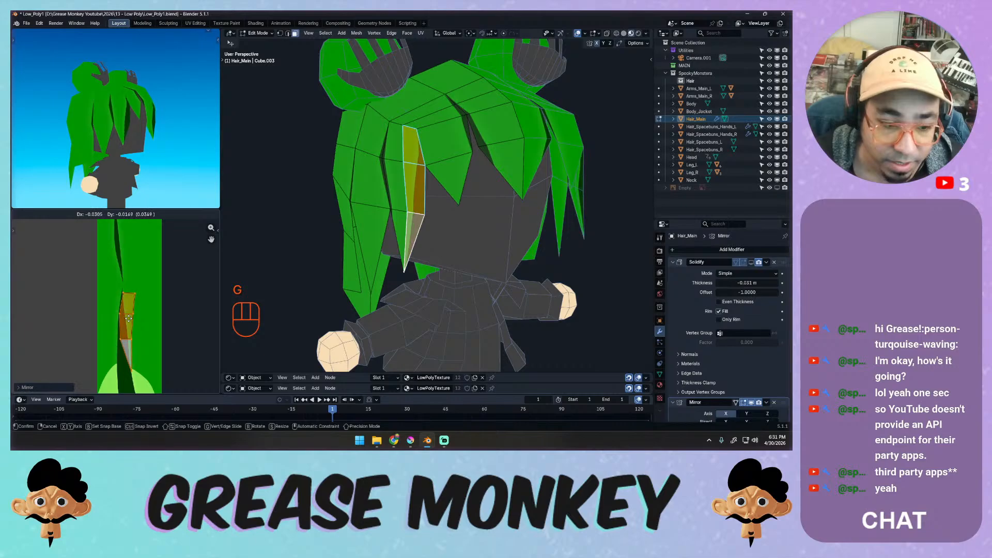
{"action": "left_click", "coordinate": [132, 322]}
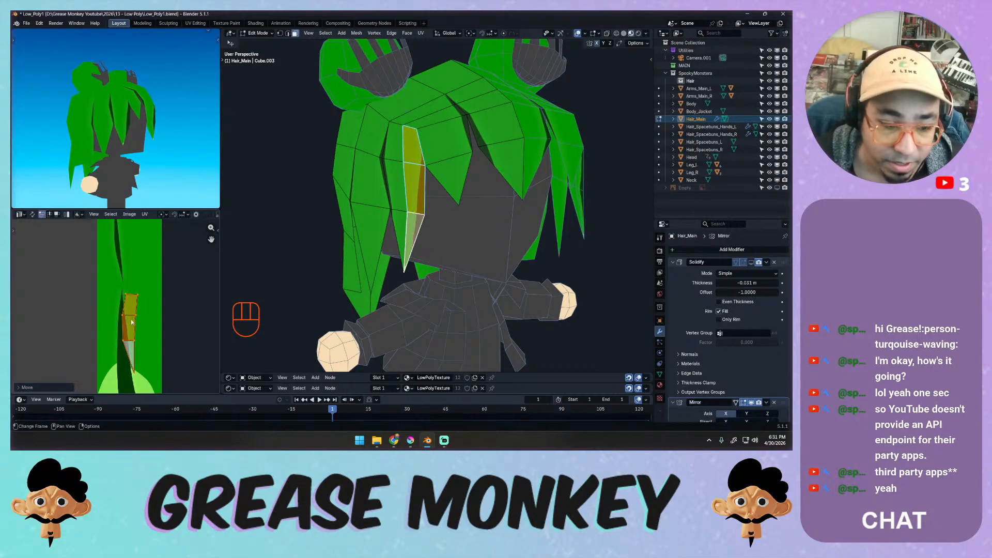
{"action": "key", "text": "r"}
{"action": "left_click", "coordinate": [145, 288]}
{"action": "key", "text": "g"}
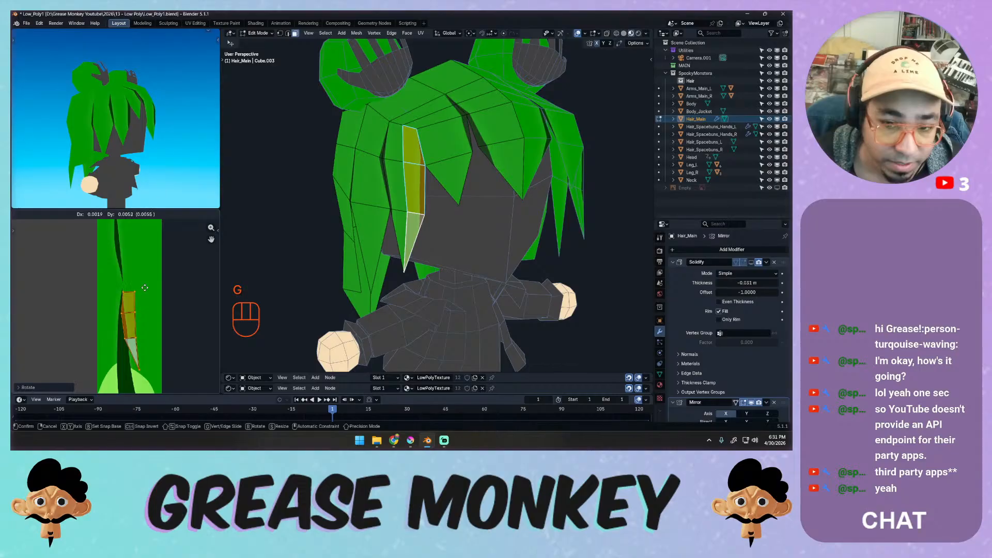
{"action": "left_click", "coordinate": [145, 290]}
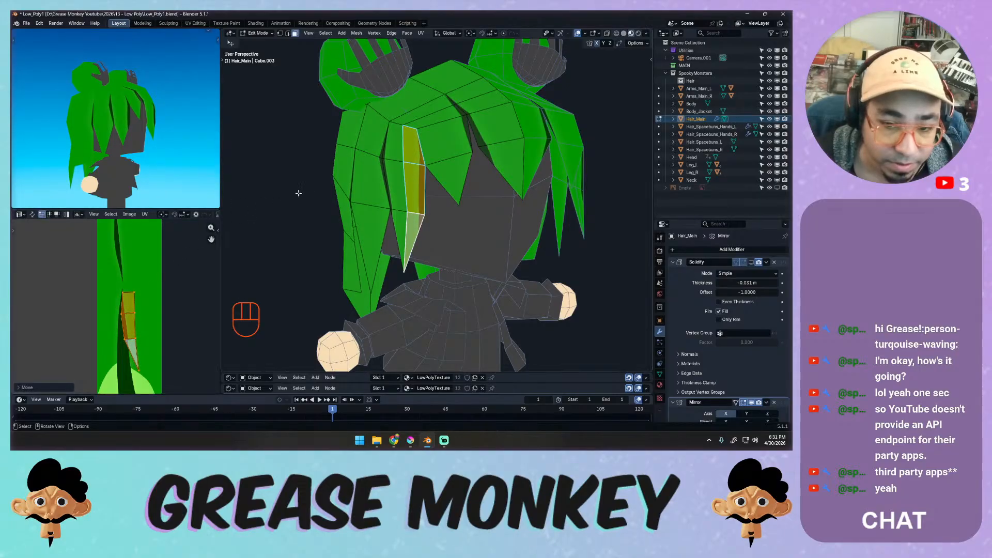
Check the strand's shading in Object Mode, then nudge the UV strip's lower left vertex right towards the streak's edge.
{"action": "key", "text": "Tab"}
{"action": "middle_click_drag", "start_coordinate": [298, 193], "coordinate": [295, 223]}
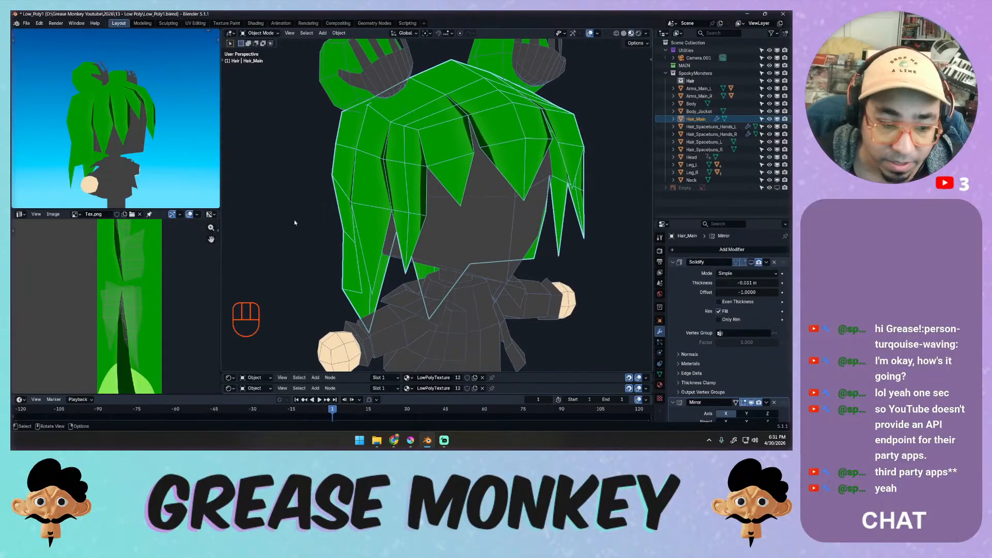
{"action": "key", "text": "Tab"}
{"action": "middle_click_drag", "start_coordinate": [190, 300], "coordinate": [162, 287], "text": "ctrl"}
{"action": "left_click", "coordinate": [130, 359]}
{"action": "key", "text": "g"}
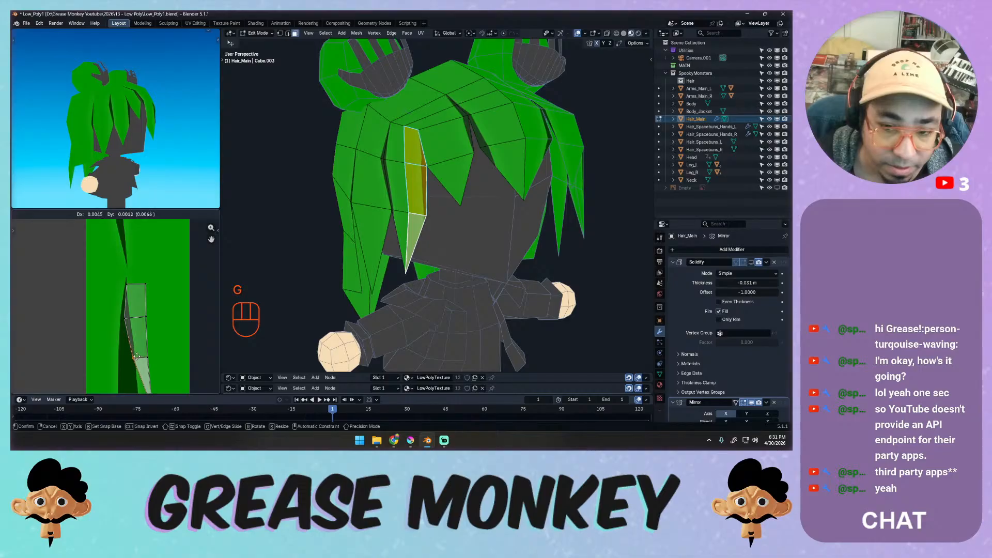
{"action": "left_click", "coordinate": [135, 356]}
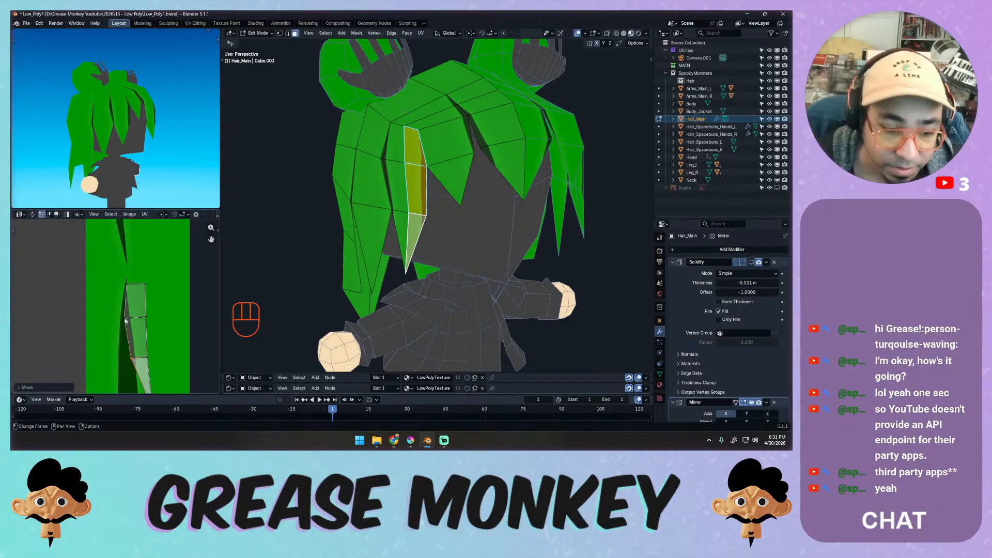
Shift the UV strip's middle left vertex slightly right and lower its top left vertex along the dark streak's edge.
{"action": "left_click", "coordinate": [129, 320]}
{"action": "key", "text": "g"}
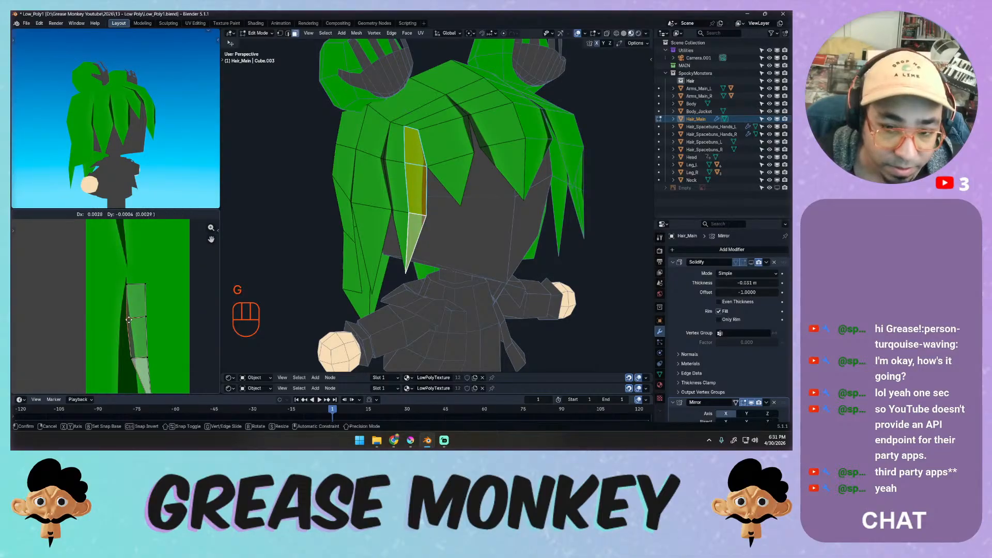
{"action": "left_click", "coordinate": [129, 321]}
{"action": "left_click", "coordinate": [128, 286]}
{"action": "key", "text": "g"}
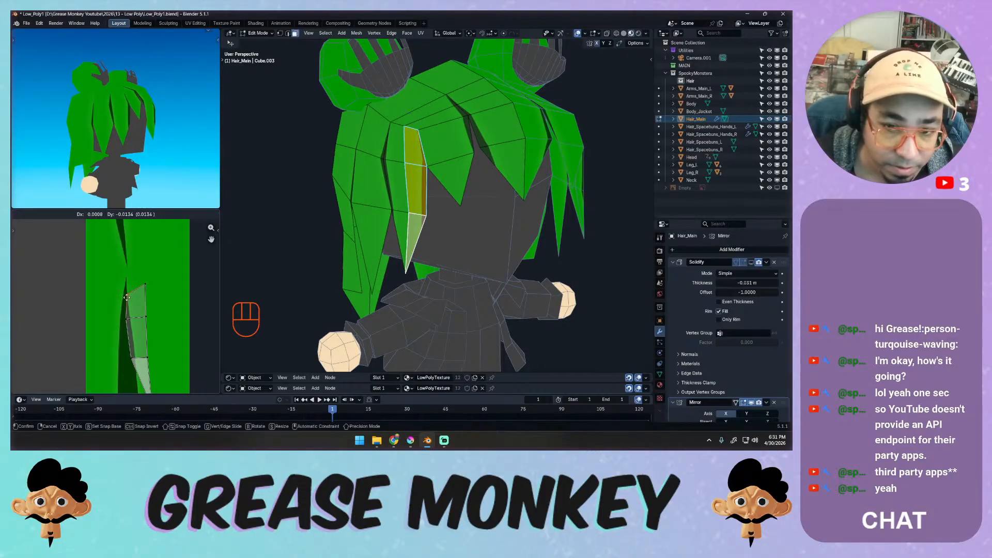
{"action": "left_click", "coordinate": [127, 298]}
Move the UV vertex of the front half's tip left, closer to the dark streak.
{"action": "key", "text": "Tab"}
{"action": "middle_click_drag", "start_coordinate": [403, 176], "coordinate": [372, 173]}
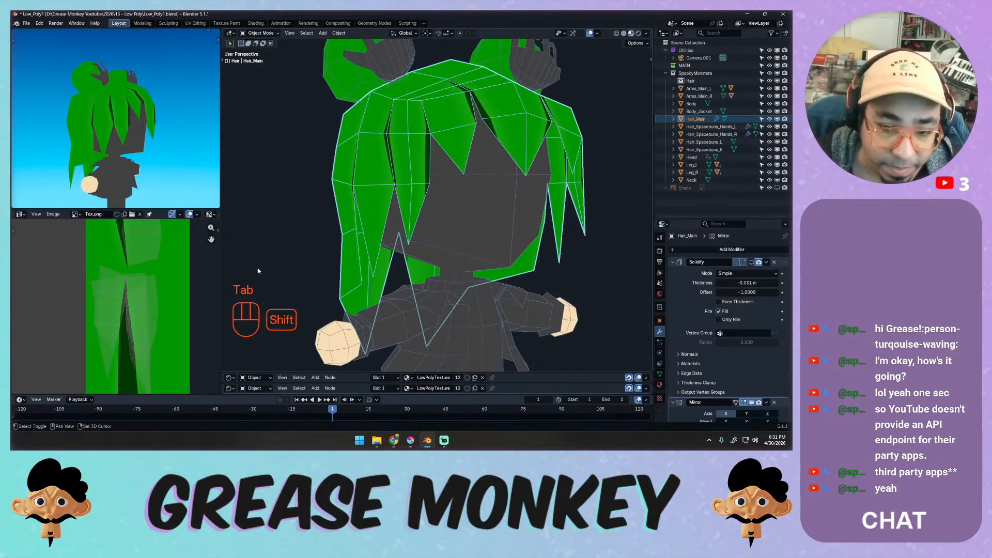
{"action": "middle_click_drag", "start_coordinate": [215, 284], "coordinate": [219, 250], "text": "shift"}
{"action": "key", "text": "Tab"}
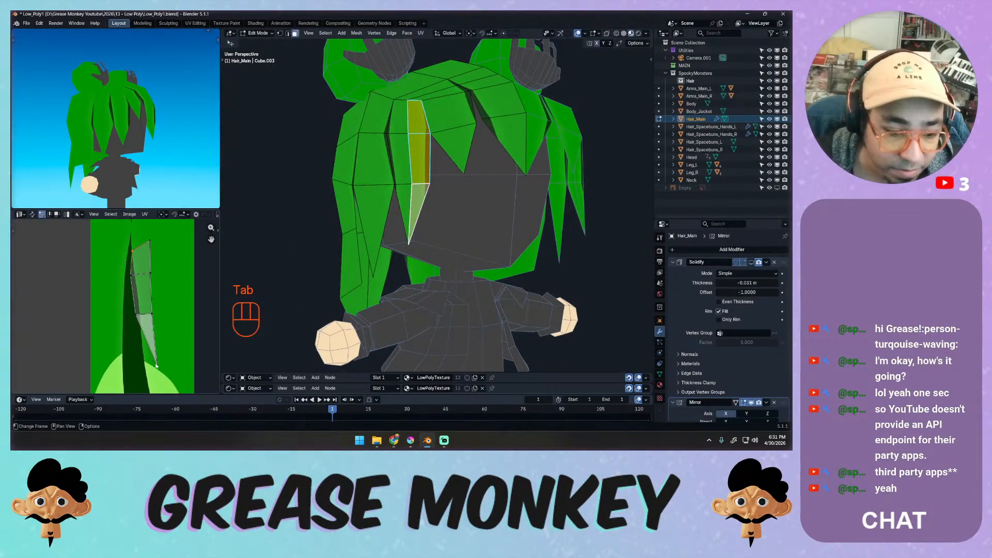
{"action": "key", "text": "g"}
{"action": "left_click", "coordinate": [140, 363]}
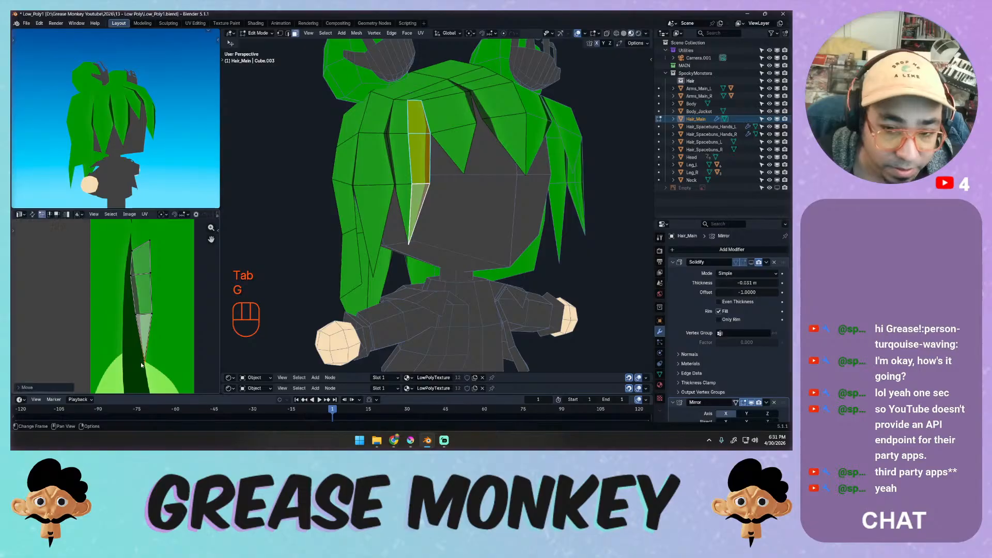
Select the rear half of the same strand, move its tip UV left to the dark streak and inspect the shading.
{"action": "key", "text": "Tab"}
{"action": "middle_click_drag", "start_coordinate": [398, 207], "coordinate": [438, 143]}
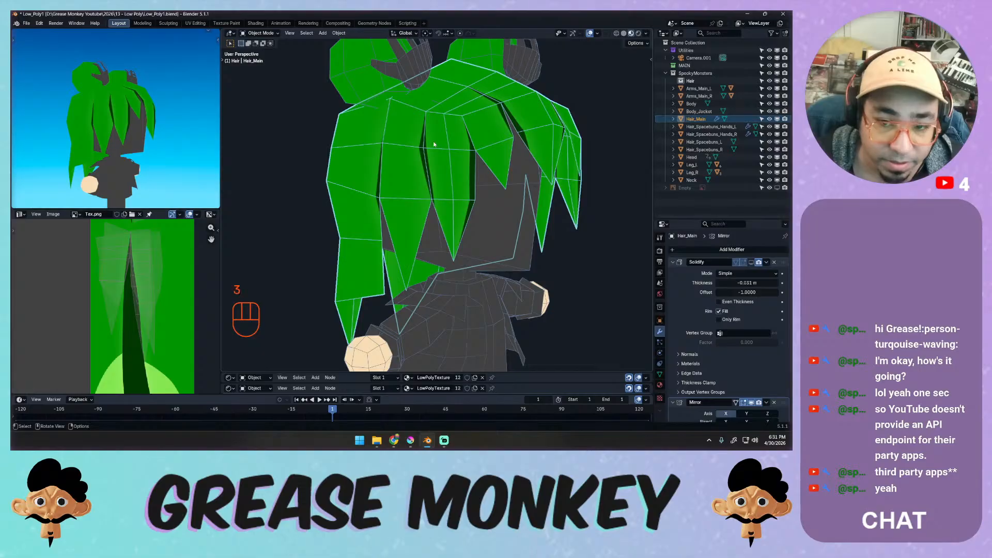
{"action": "key", "text": "Tab"}
{"action": "left_click", "coordinate": [429, 212], "text": "shift"}
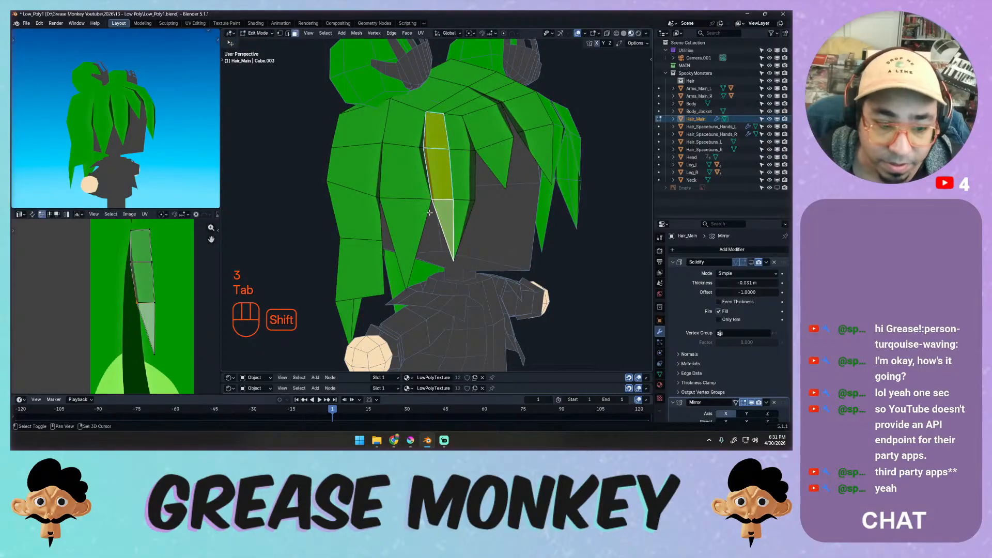
{"action": "key", "text": "g"}
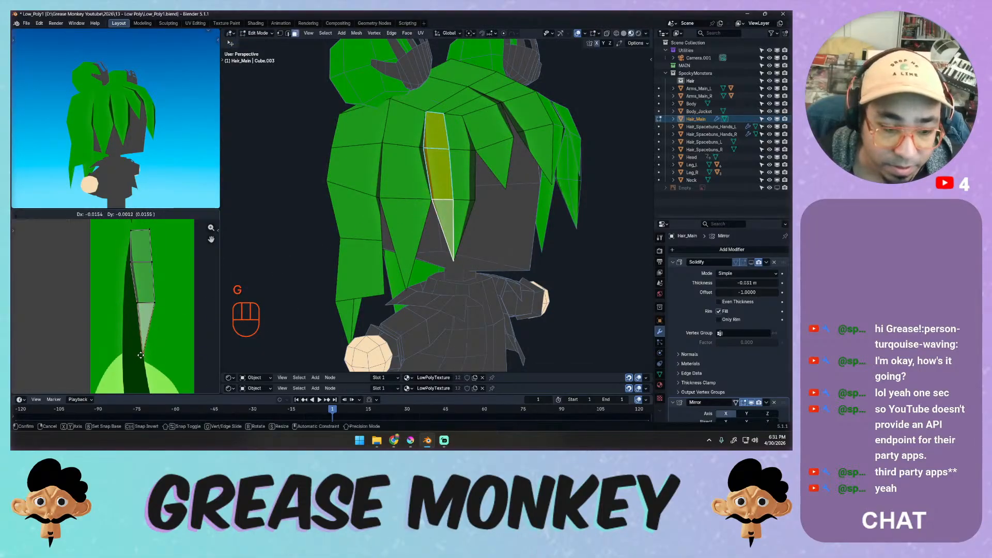
{"action": "left_click", "coordinate": [140, 352]}
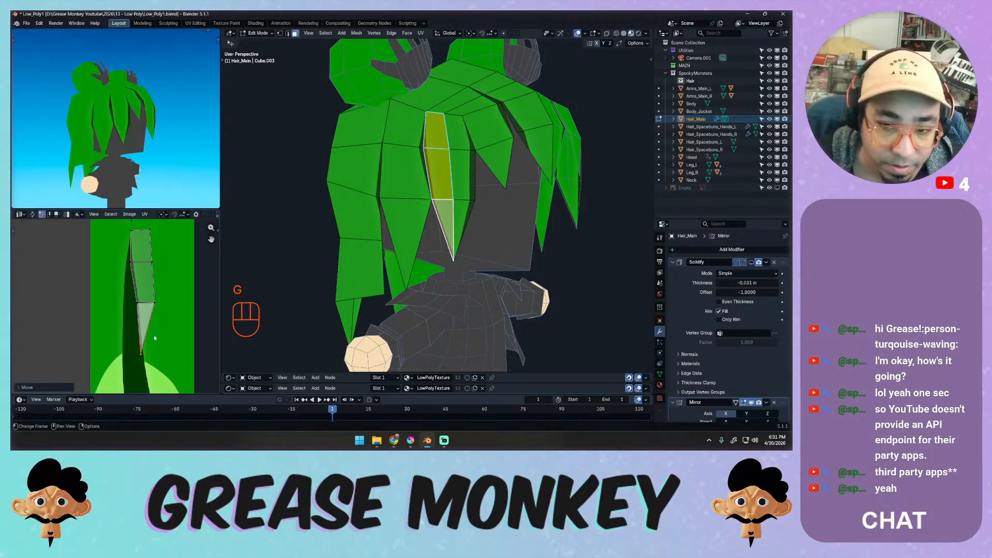
{"action": "key", "text": "Tab"}
{"action": "mouse_move", "coordinate": [401, 179]}
{"action": "middle_mouse_down"}
{"action": "mouse_move", "coordinate": [411, 189]}
{"action": "mouse_move", "coordinate": [433, 181]}
{"action": "mouse_move", "coordinate": [409, 185]}
{"action": "middle_mouse_up"}
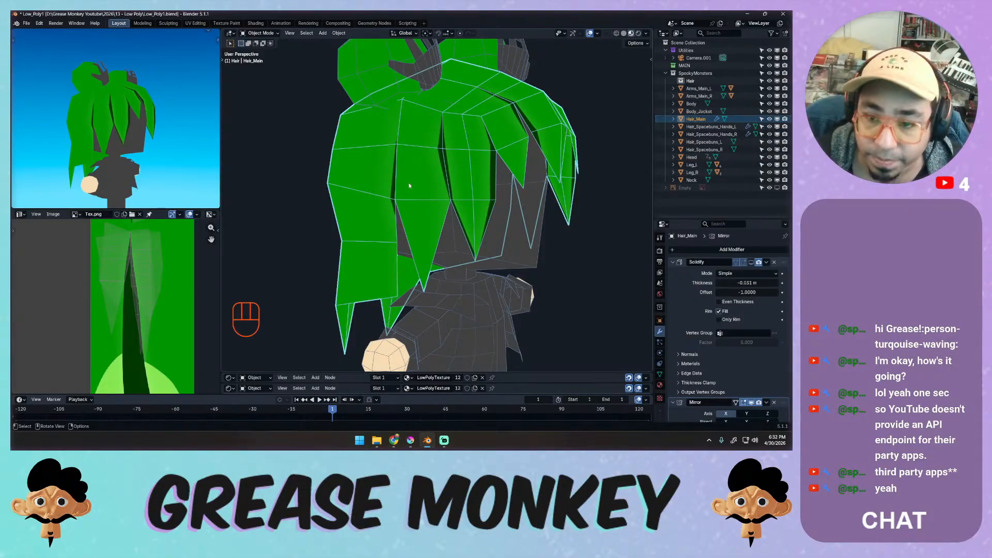
Add a centred lengthwise loop cut through the short front hair strand beside the face in Edit Mode.
{"action": "middle_click_drag", "start_coordinate": [408, 182], "coordinate": [427, 173]}
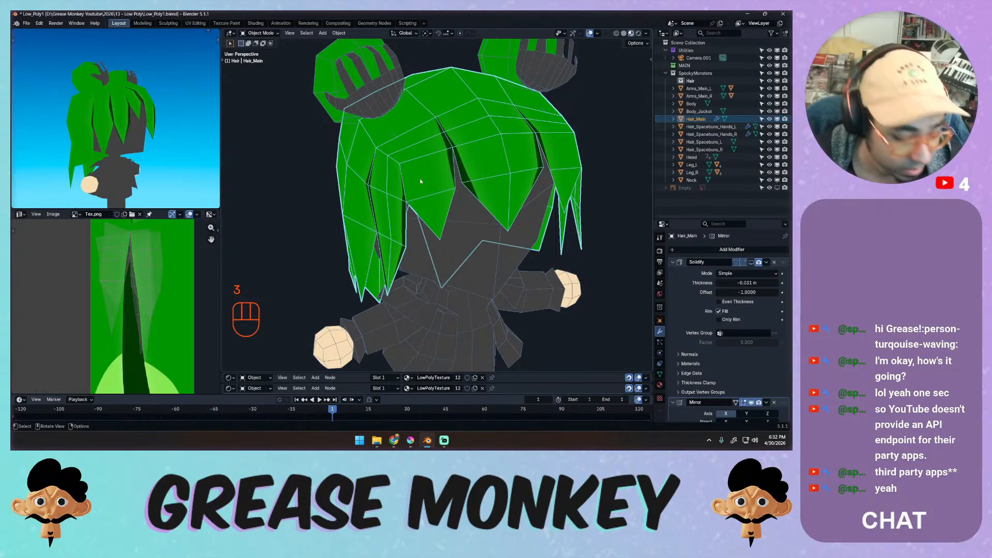
{"action": "key", "text": "Tab"}
{"action": "left_click", "coordinate": [422, 177]}
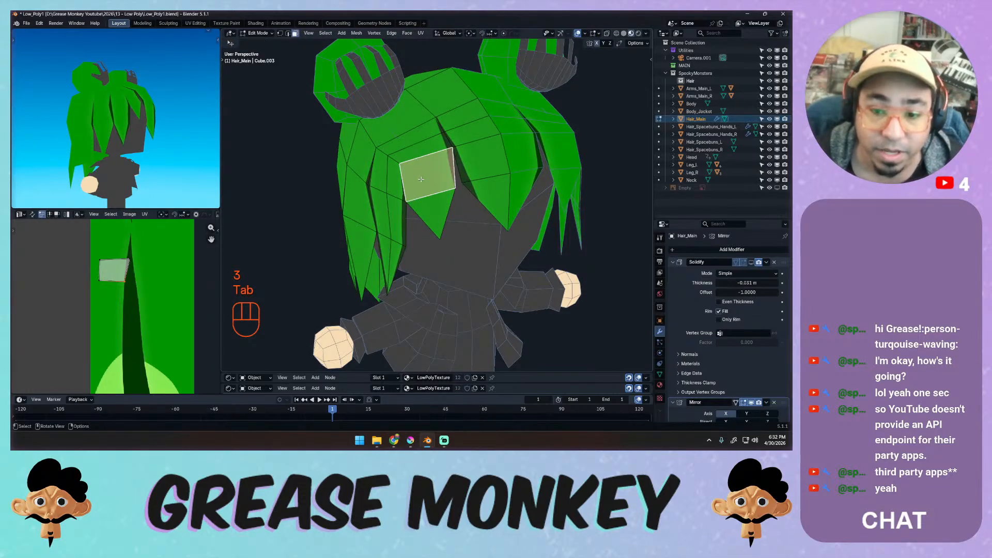
{"action": "left_click", "coordinate": [432, 209], "text": "shift"}
{"action": "left_click", "coordinate": [421, 154], "text": "shift"}
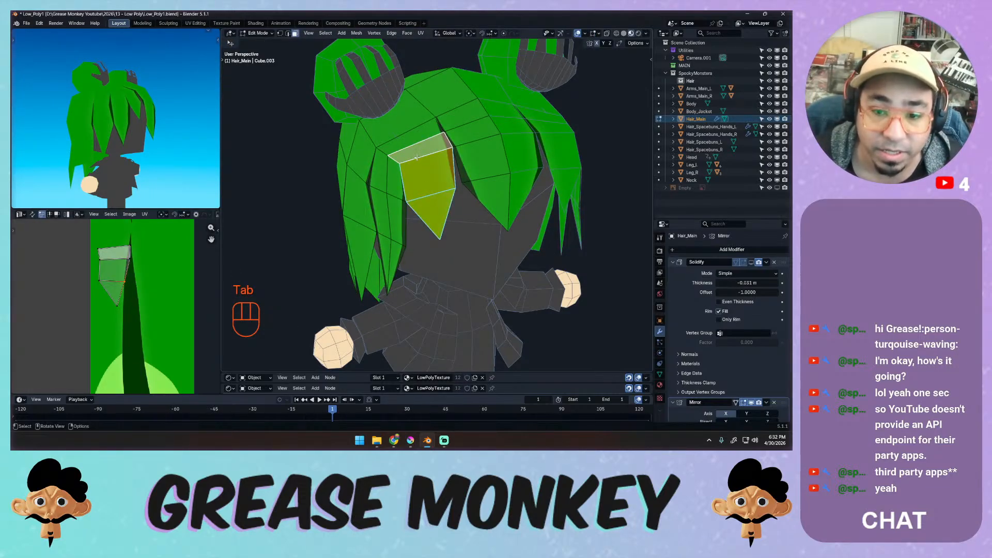
{"action": "middle_click_drag", "start_coordinate": [422, 155], "coordinate": [430, 158]}
{"action": "key", "text": "ctrl+r"}
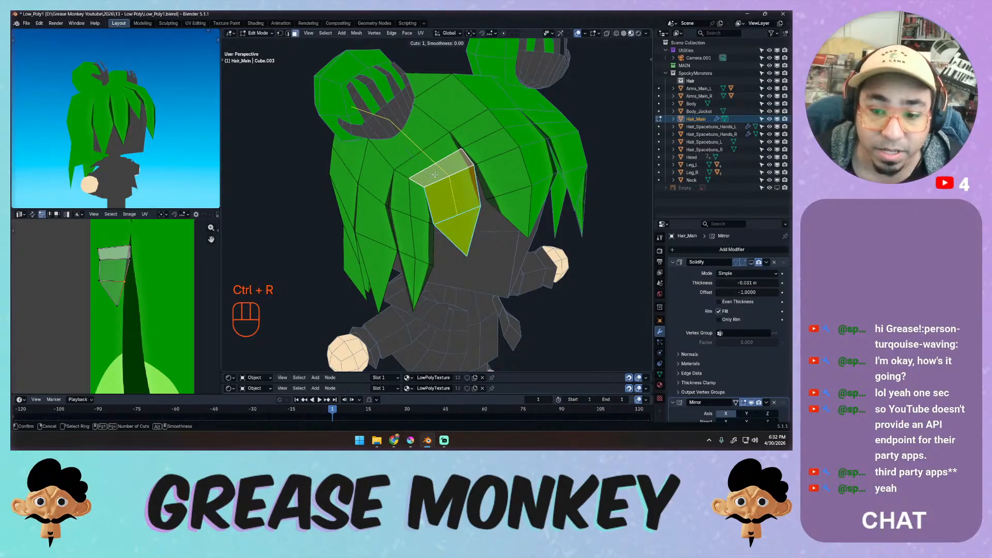
{"action": "left_click", "coordinate": [444, 172]}
{"action": "key", "text": "Escape"}
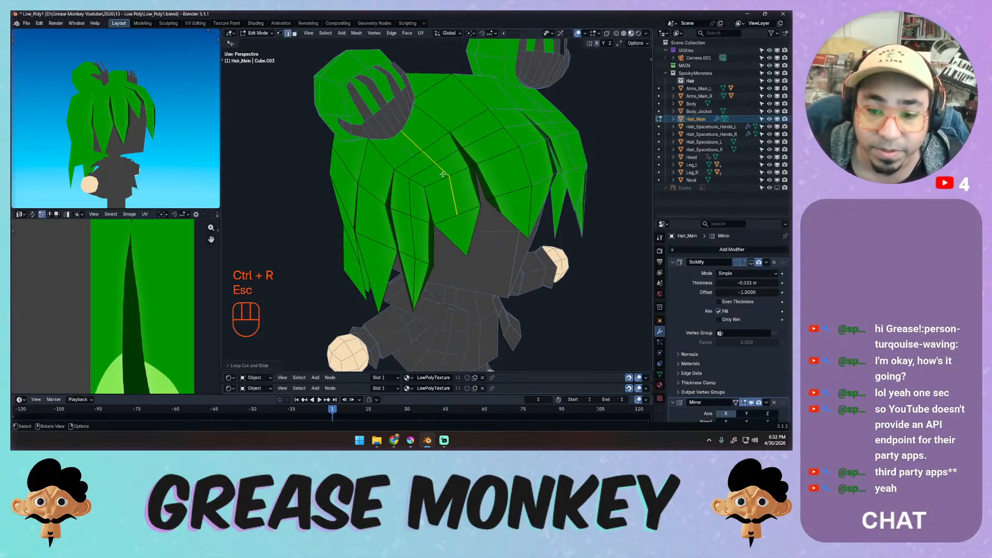
Knife-cut from the end of the new loop down to the short strand's tip.
{"action": "key", "text": "k"}
{"action": "left_click", "coordinate": [457, 215]}
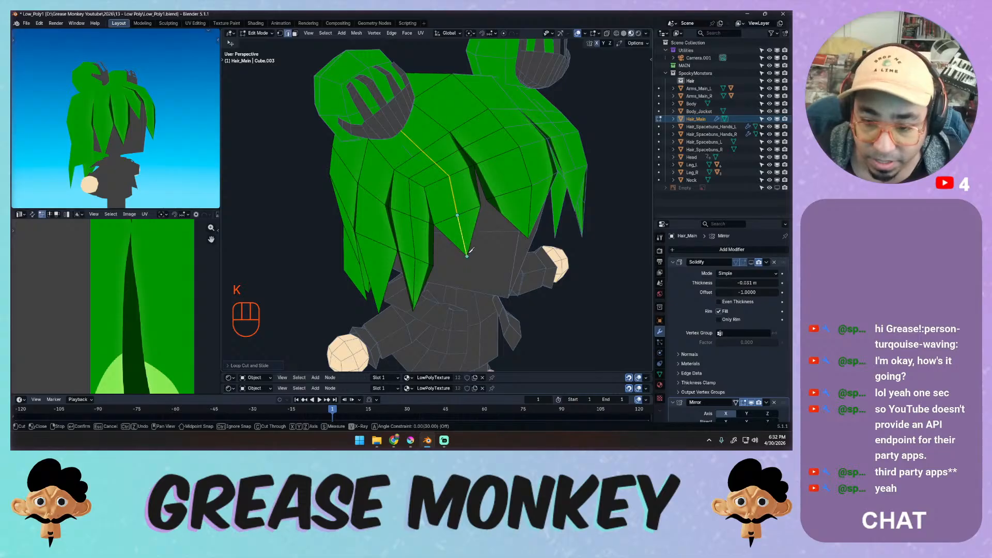
{"action": "key", "text": "space"}
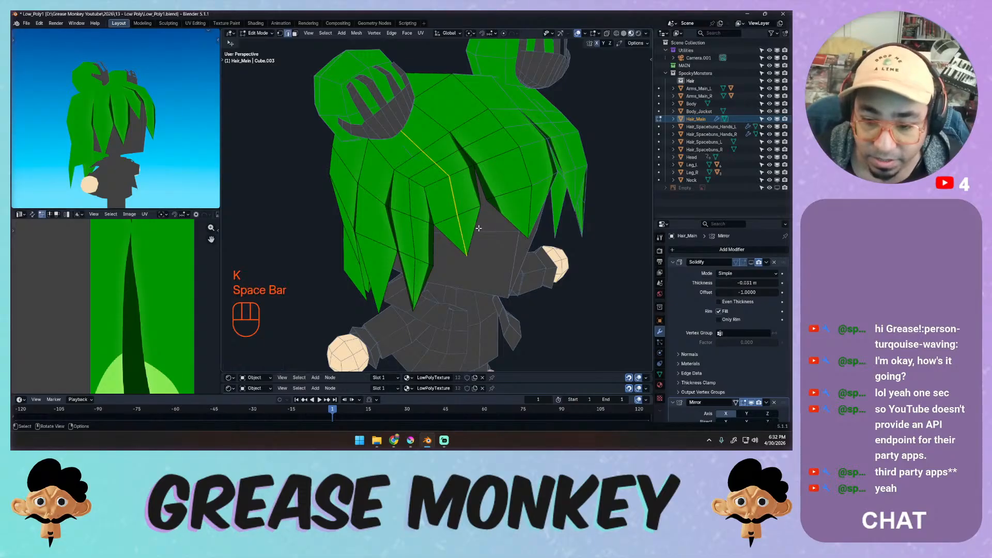
Select the three faces of the split strand's outer half and shift all their UVs slightly right.
{"action": "key", "text": "3"}
{"action": "left_click", "coordinate": [449, 227]}
{"action": "left_click", "coordinate": [440, 200], "text": "shift"}
{"action": "left_click", "coordinate": [429, 169], "text": "shift"}
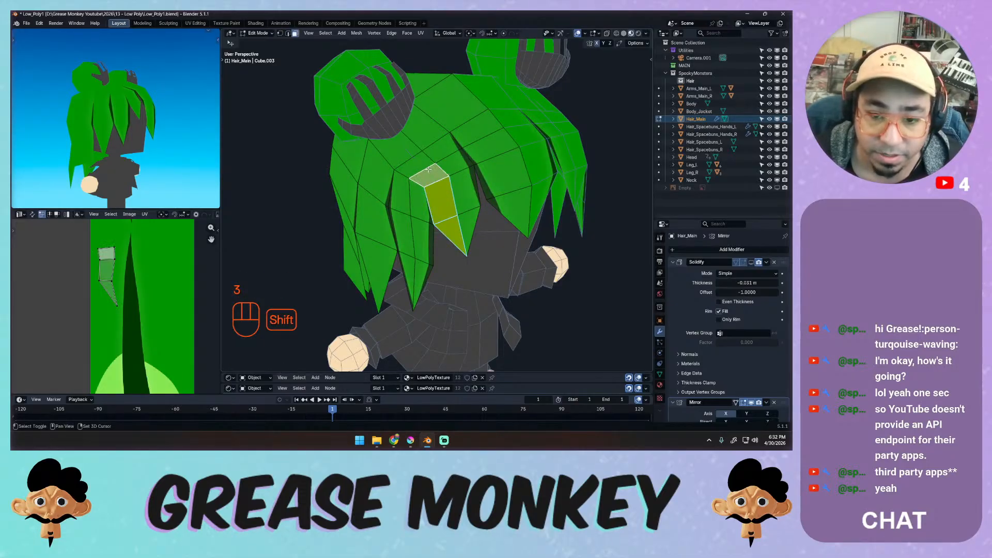
{"action": "middle_click_drag", "start_coordinate": [428, 169], "coordinate": [448, 154]}
{"action": "middle_click", "coordinate": [129, 261]}
{"action": "key", "text": "a"}
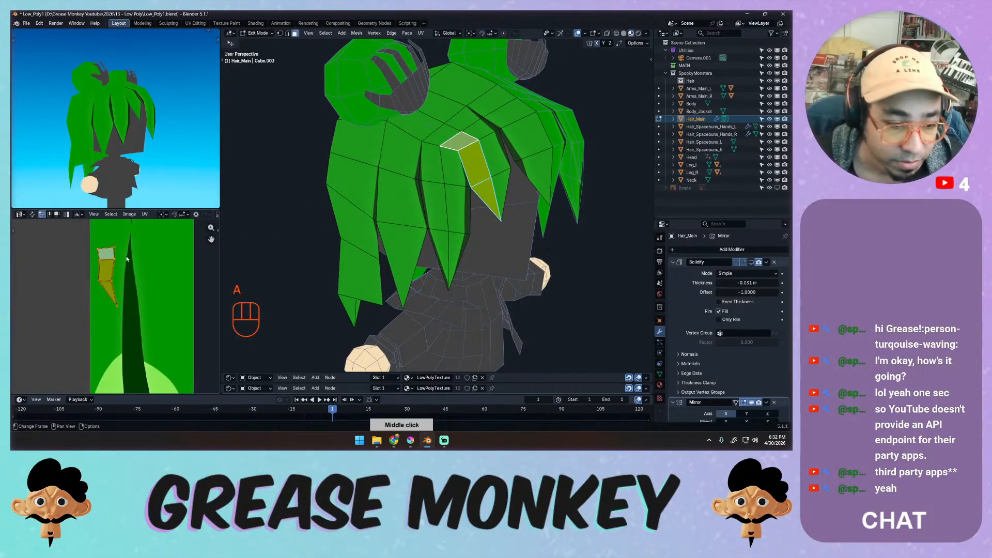
{"action": "middle_click_drag", "start_coordinate": [129, 261], "coordinate": [133, 289], "text": "ctrl"}
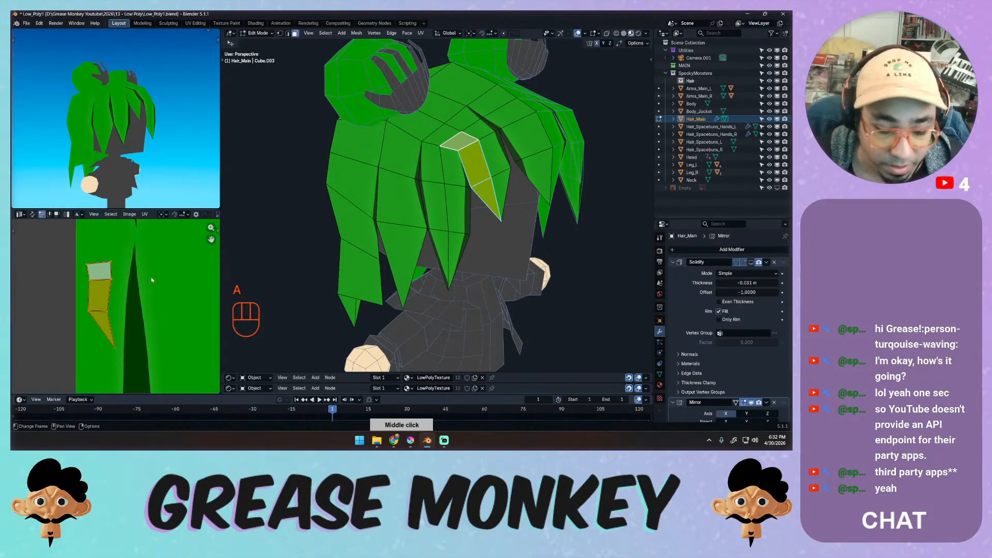
{"action": "key", "text": "g"}
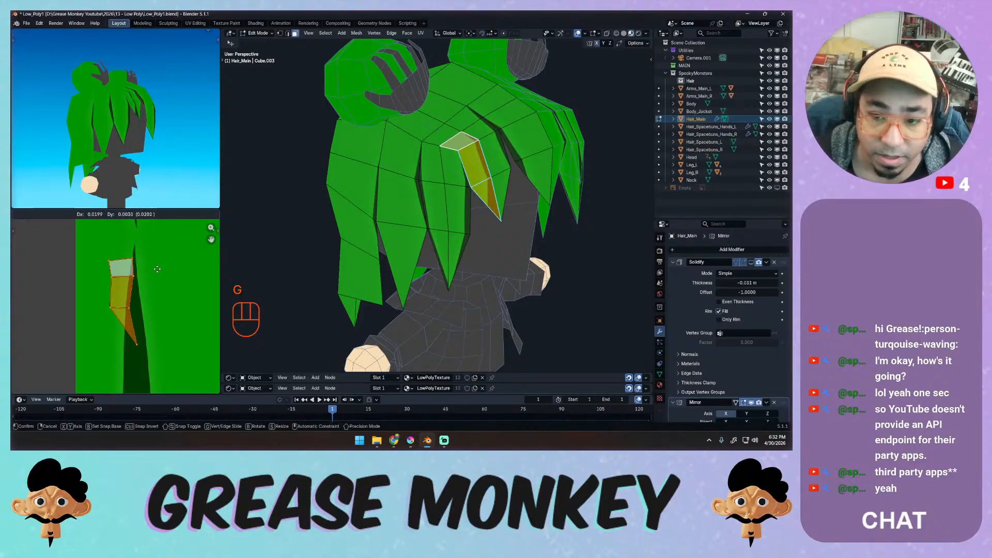
{"action": "left_click", "coordinate": [136, 274]}
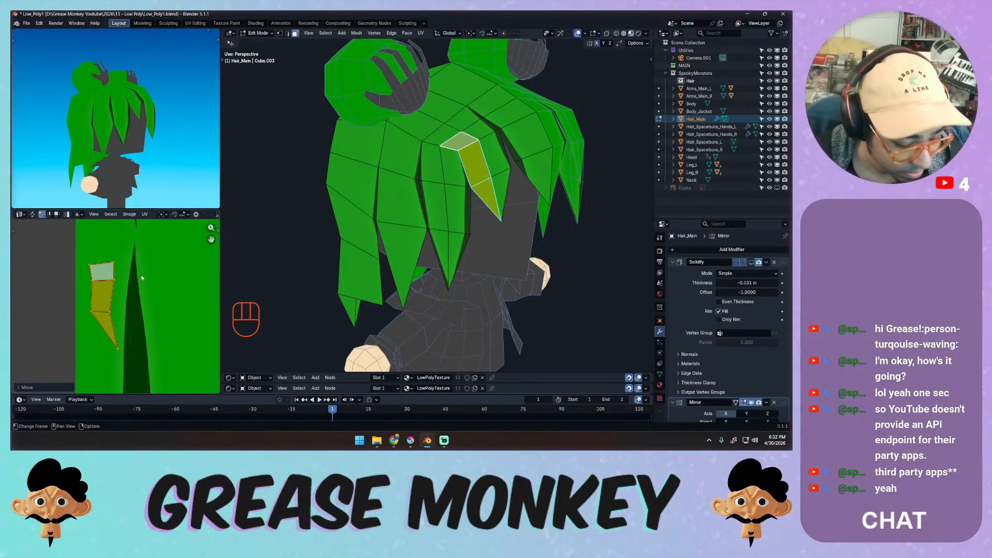
Mirror the outer half's UV strip along X and move it right and slightly up to the dark streak's edge.
{"action": "key", "text": "ctrl+m"}
{"action": "key", "text": "x"}
{"action": "key", "text": "g"}
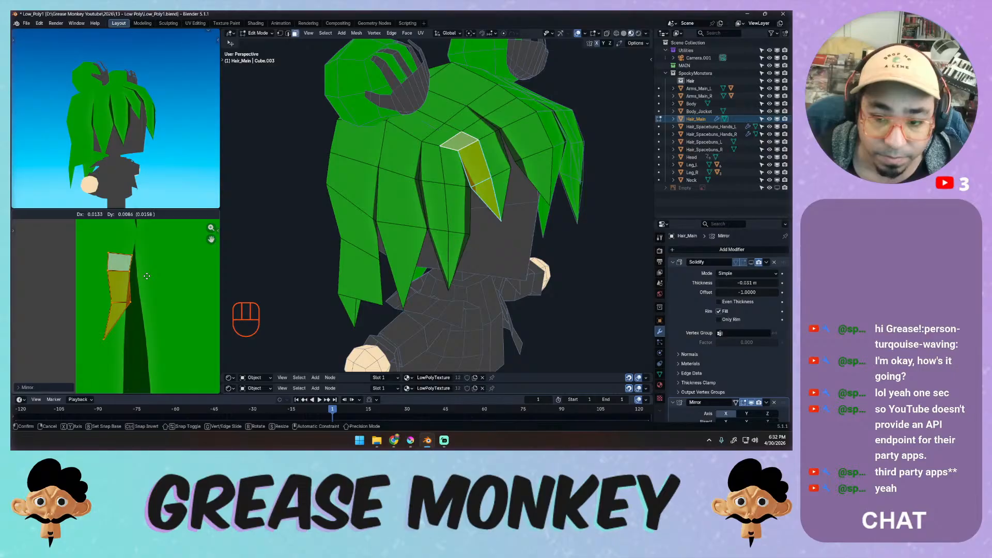
{"action": "left_click", "coordinate": [147, 277]}
Nudge the UV strip's upper right vertices right along the dark streak's edge.
{"action": "middle_click_drag", "start_coordinate": [142, 275], "coordinate": [138, 268], "text": "ctrl"}
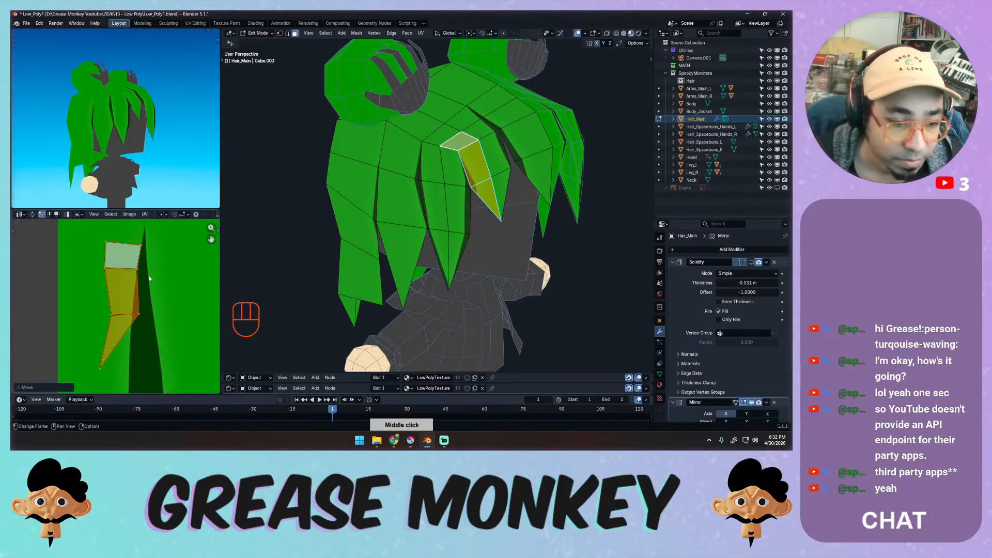
{"action": "key", "text": "g"}
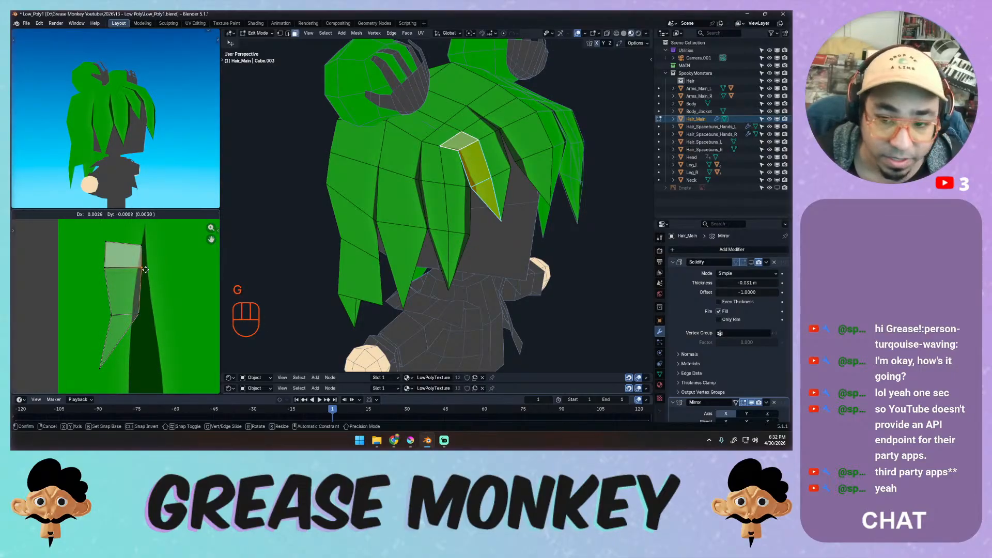
{"action": "key", "text": "g"}
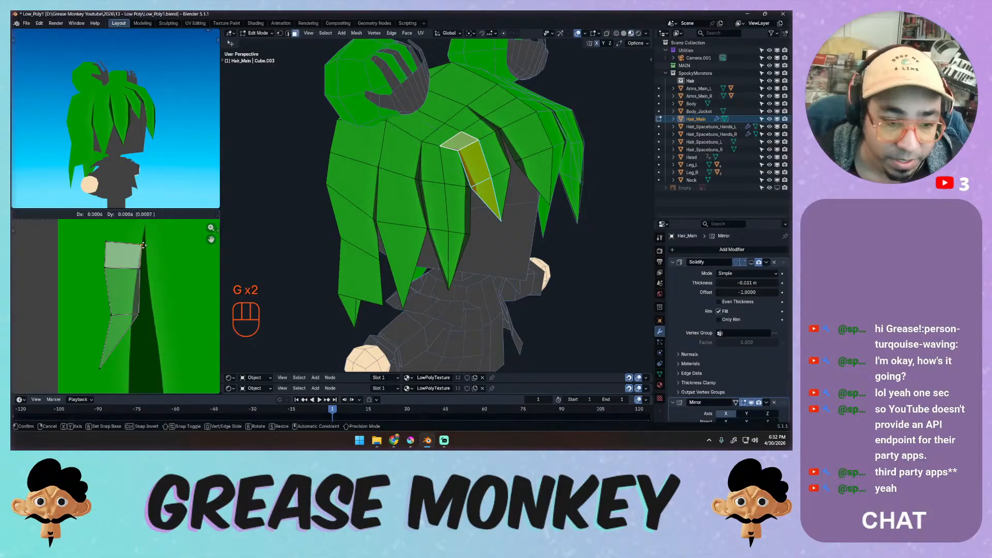
{"action": "left_click", "coordinate": [143, 245]}
Move the outer half's tip UV right onto the dark streak's edge and check the shading in Object Mode.
{"action": "left_click", "coordinate": [103, 367]}
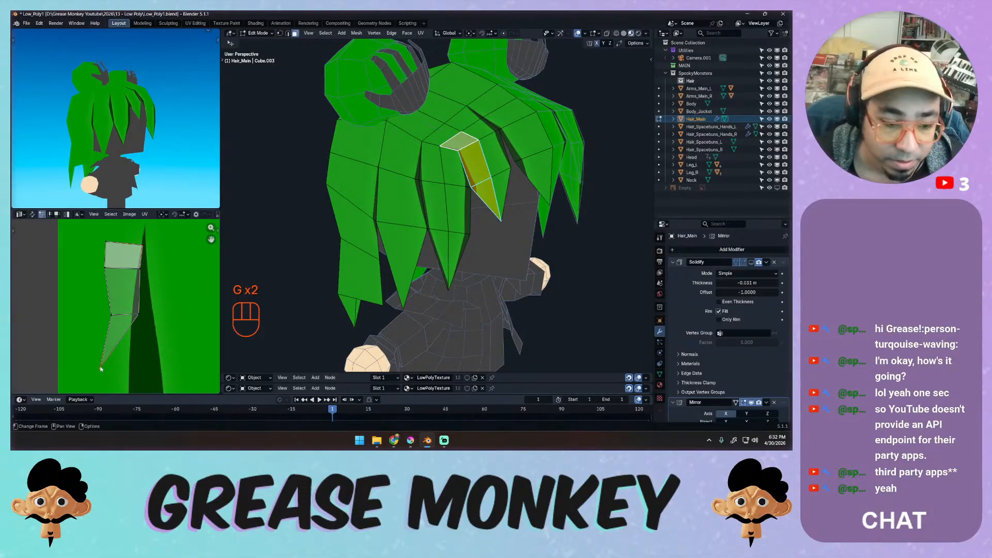
{"action": "key", "text": "g"}
{"action": "left_click", "coordinate": [141, 358]}
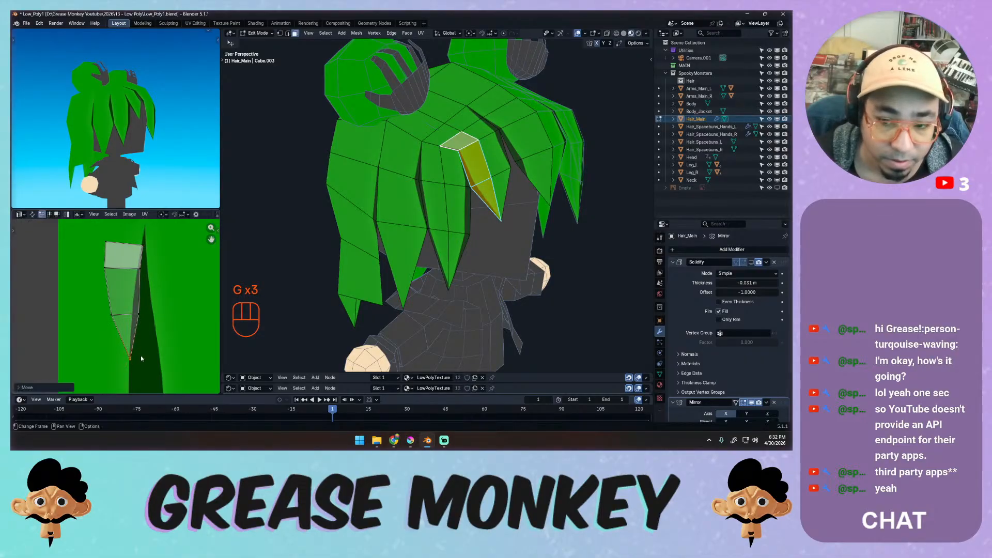
{"action": "key", "text": "g"}
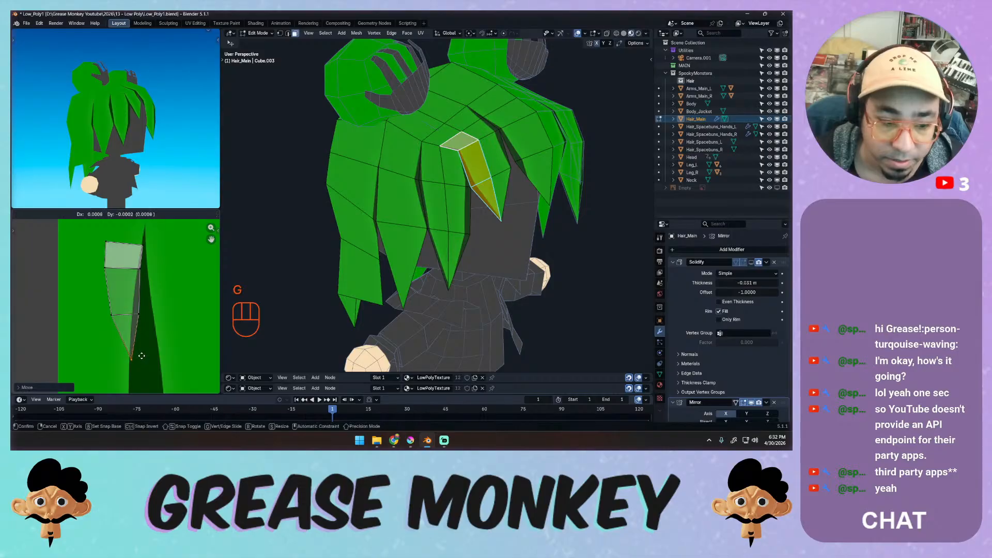
{"action": "left_click", "coordinate": [141, 356]}
{"action": "key", "text": "Tab"}
{"action": "key", "text": "Tab"}
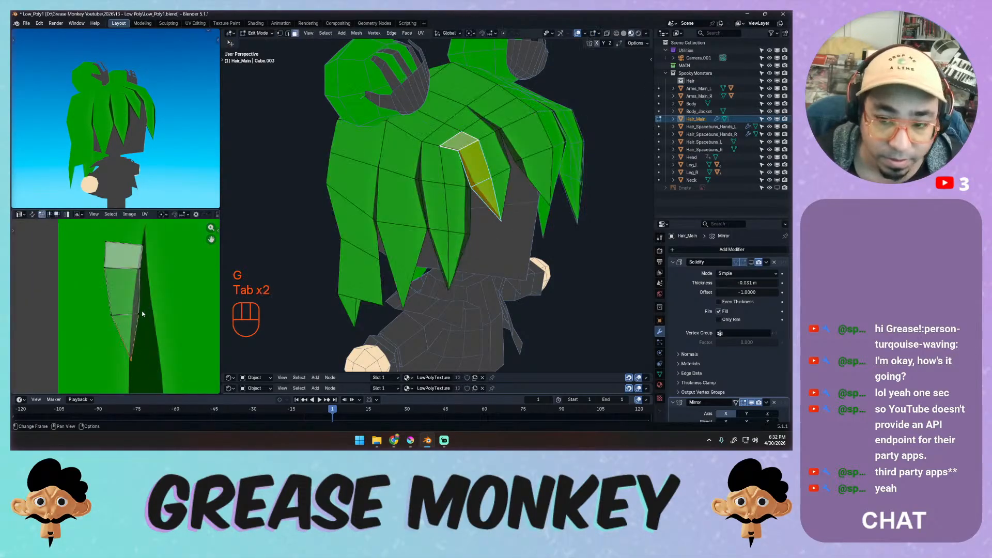
Select the four faces of the strand's inner half and move their tip UV right onto the dark streak.
{"action": "middle_click_drag", "start_coordinate": [355, 184], "coordinate": [410, 165]}
{"action": "left_click", "coordinate": [418, 165]}
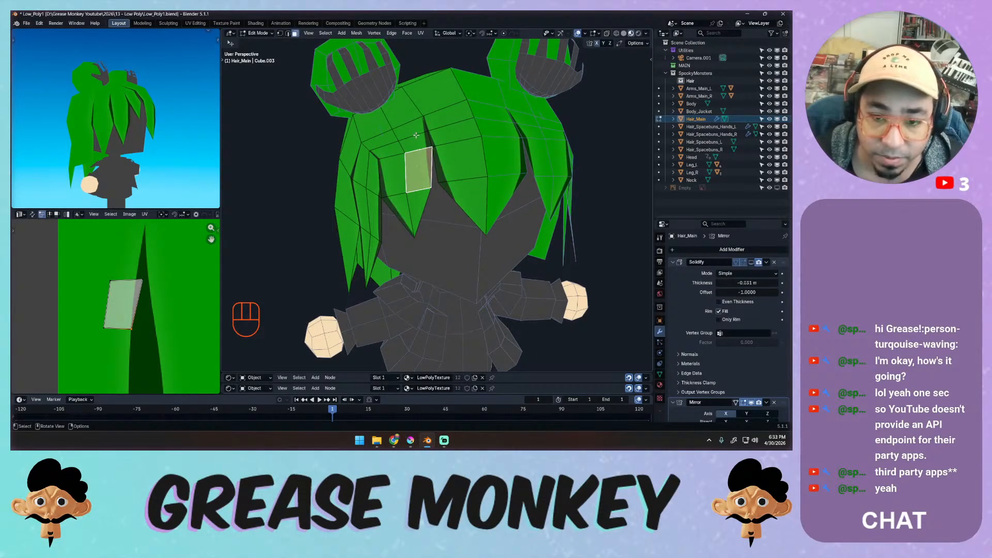
{"action": "left_click", "coordinate": [415, 133]}
{"action": "left_click", "coordinate": [414, 143], "text": "shift"}
{"action": "left_click", "coordinate": [414, 163], "text": "shift"}
{"action": "left_click", "coordinate": [414, 208], "text": "shift"}
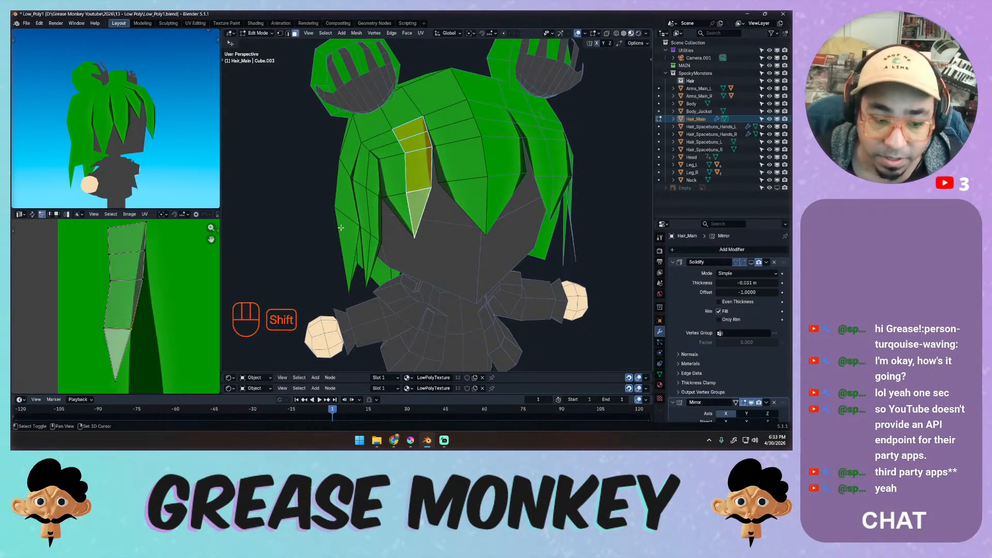
{"action": "key", "text": "g"}
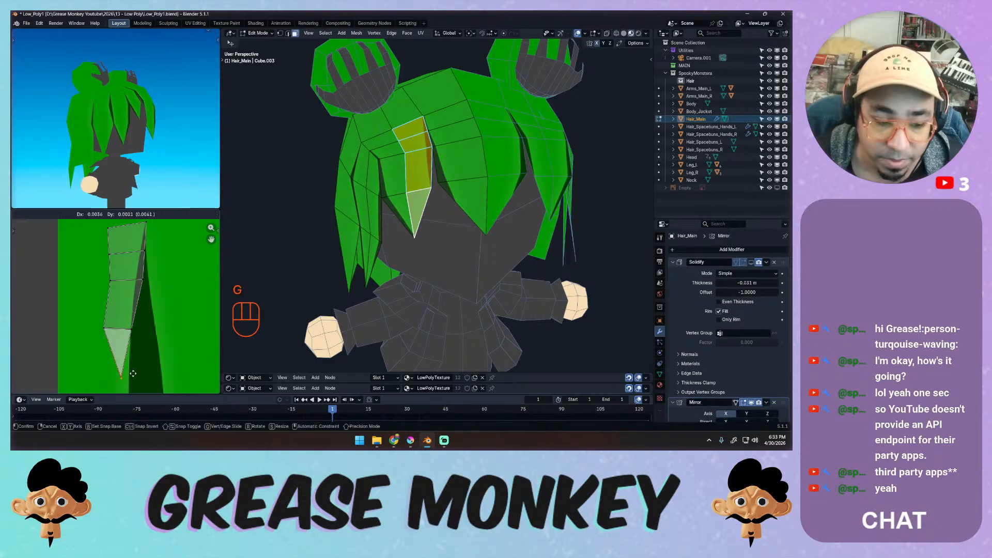
{"action": "left_click", "coordinate": [142, 373]}
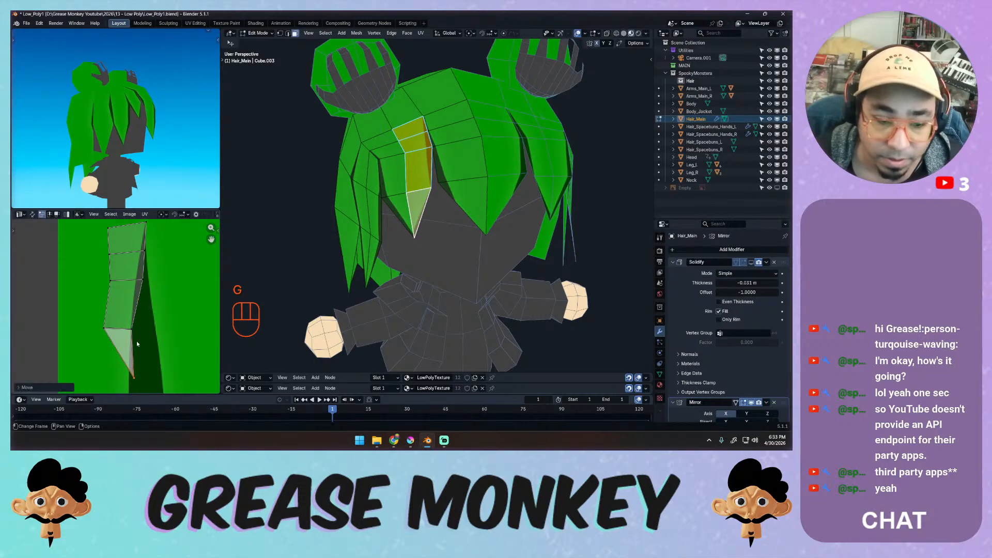
Nudge the inner half's lower right UV vertex slightly right and its tip UV left to the streak's edge.
{"action": "left_click", "coordinate": [133, 330]}
{"action": "key", "text": "g"}
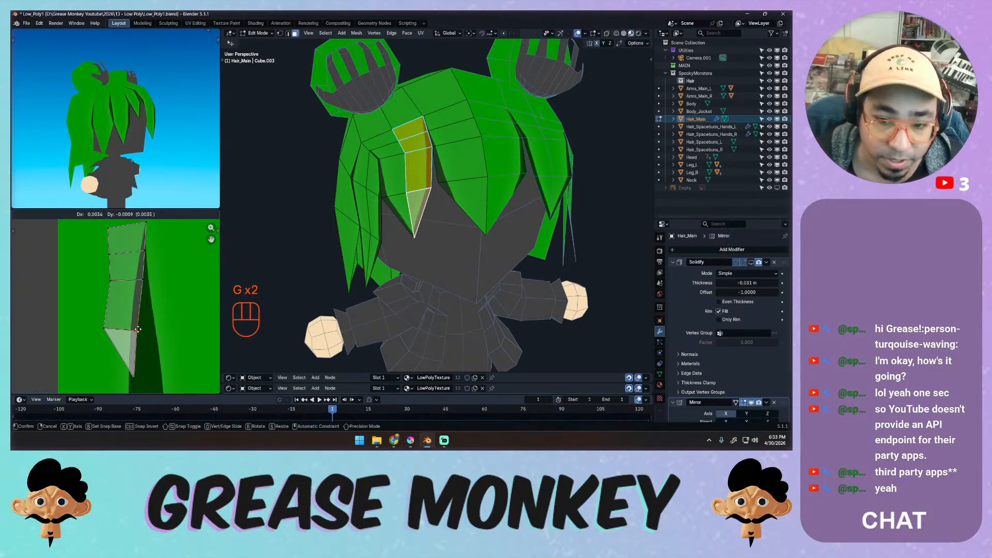
{"action": "left_click", "coordinate": [136, 334]}
{"action": "left_click", "coordinate": [133, 381]}
{"action": "key", "text": "g"}
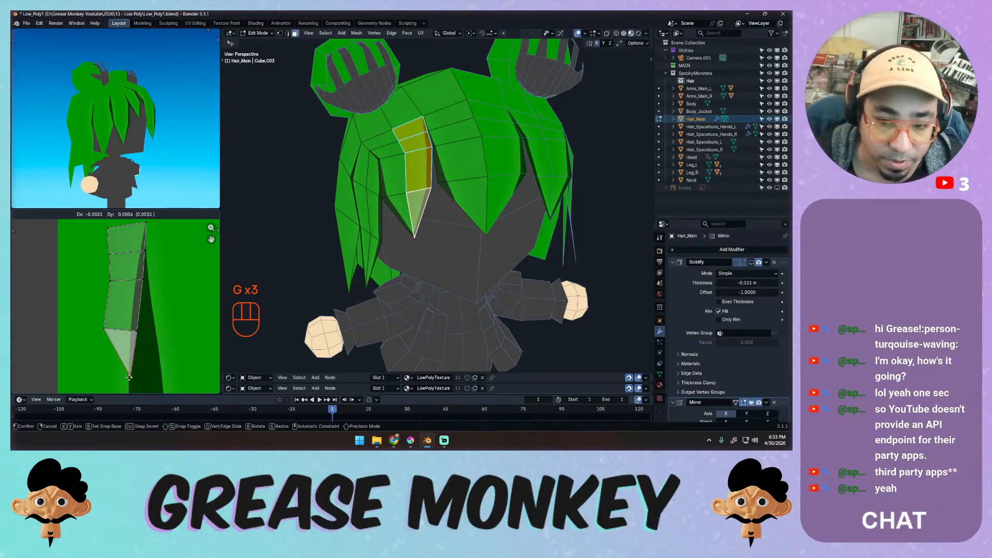
{"action": "left_click", "coordinate": [129, 378]}
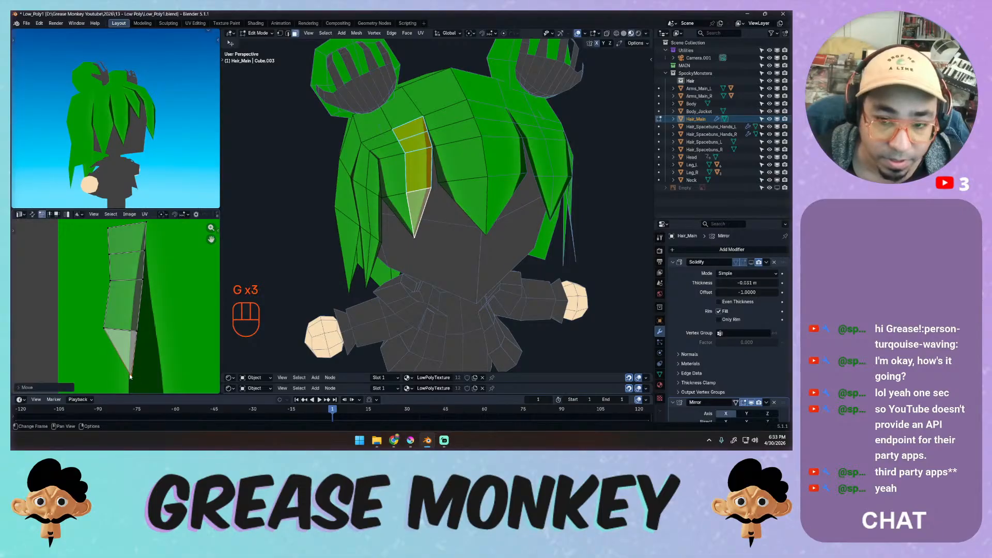
Nudge the mid-height right-edge UV vertex of the selected side bang strip to the edge of the dark gap.
{"action": "left_click", "coordinate": [142, 280]}
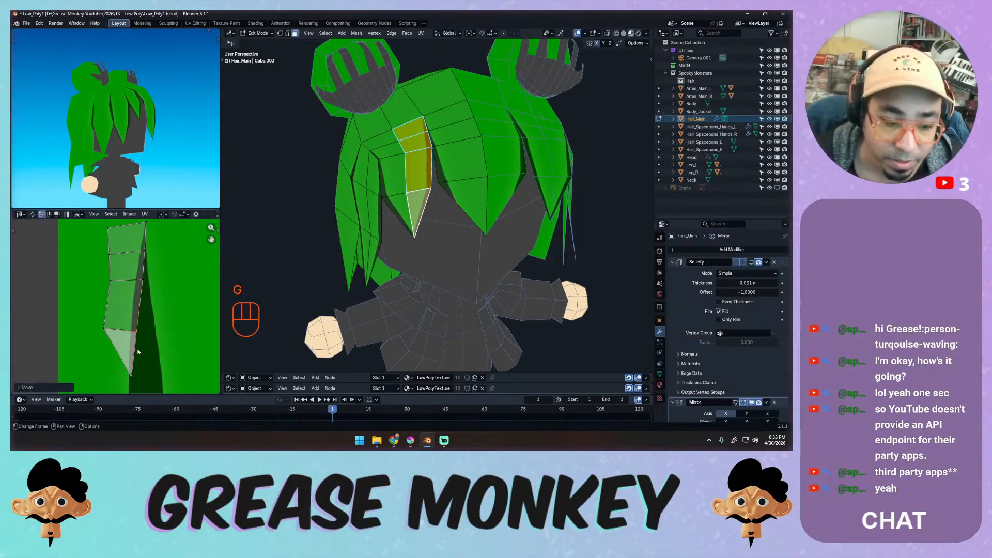
{"action": "key", "text": "g"}
{"action": "key", "text": "g"}
{"action": "left_click", "coordinate": [130, 380]}
{"action": "left_click", "coordinate": [143, 281]}
{"action": "key", "text": "g"}
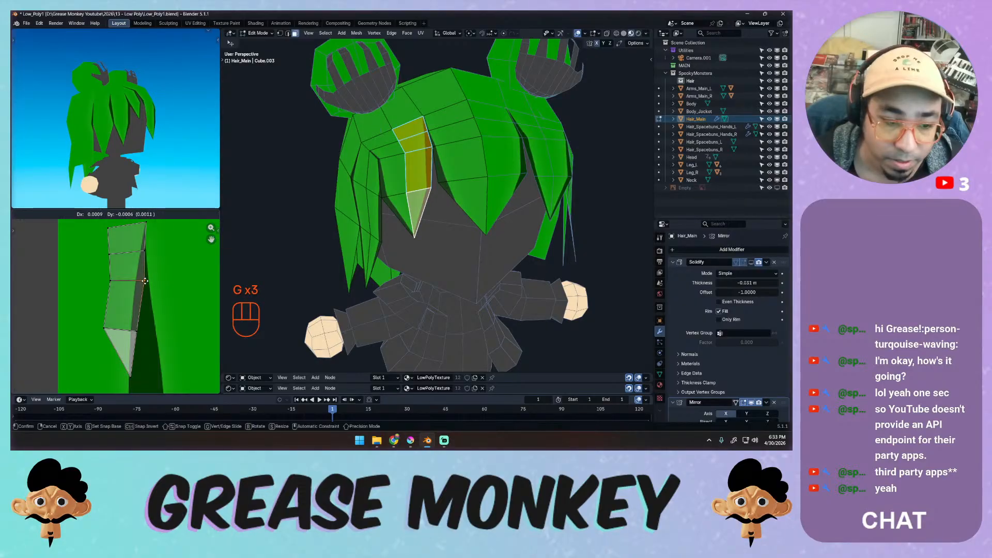
{"action": "left_click", "coordinate": [144, 281]}
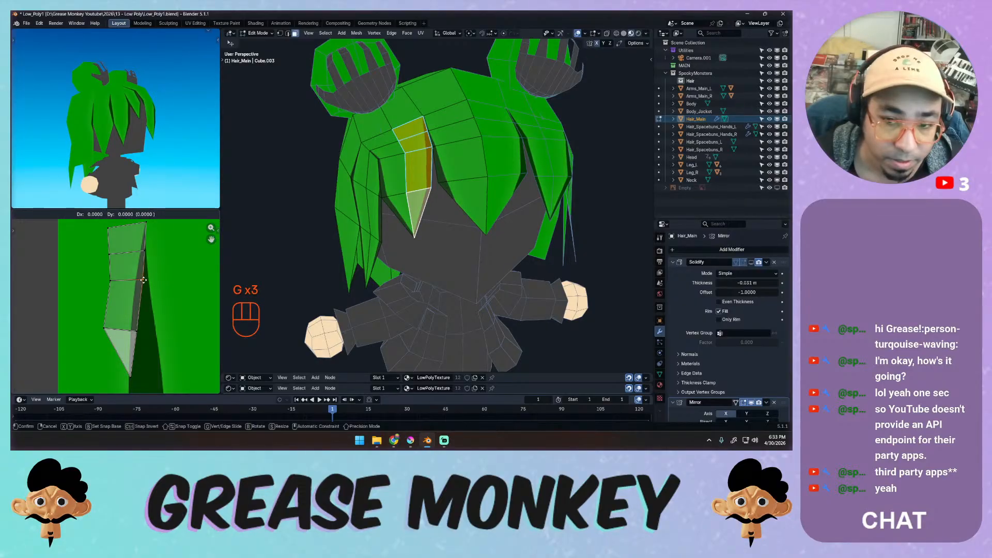
Move the two upper right-edge UV vertices of the side bang strip slightly inward along the dark gap.
{"action": "left_click", "coordinate": [145, 250]}
{"action": "key", "text": "g"}
{"action": "left_click", "coordinate": [143, 252]}
{"action": "left_click", "coordinate": [145, 227]}
{"action": "key", "text": "g"}
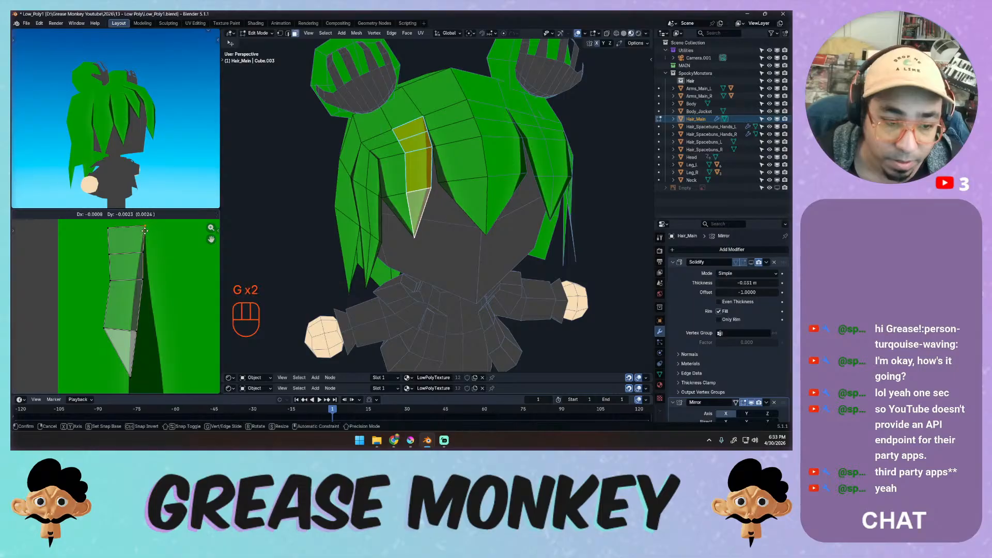
{"action": "left_click", "coordinate": [145, 234]}
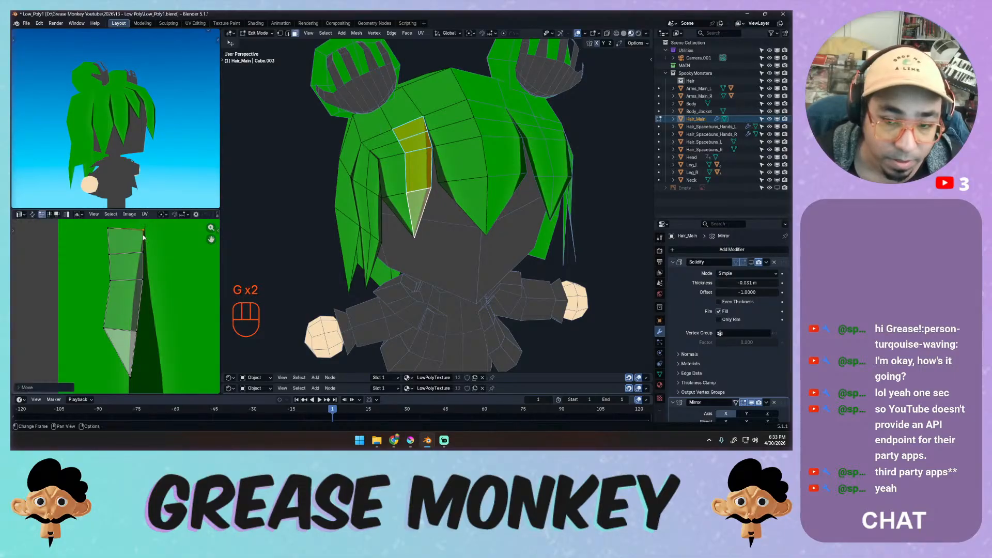
{"action": "key", "text": "Tab"}
{"action": "mouse_move", "coordinate": [393, 176]}
{"action": "middle_mouse_down"}
{"action": "mouse_move", "coordinate": [448, 145]}
{"action": "mouse_move", "coordinate": [400, 148]}
{"action": "mouse_move", "coordinate": [376, 167]}
{"action": "mouse_move", "coordinate": [392, 160]}
{"action": "middle_mouse_up"}
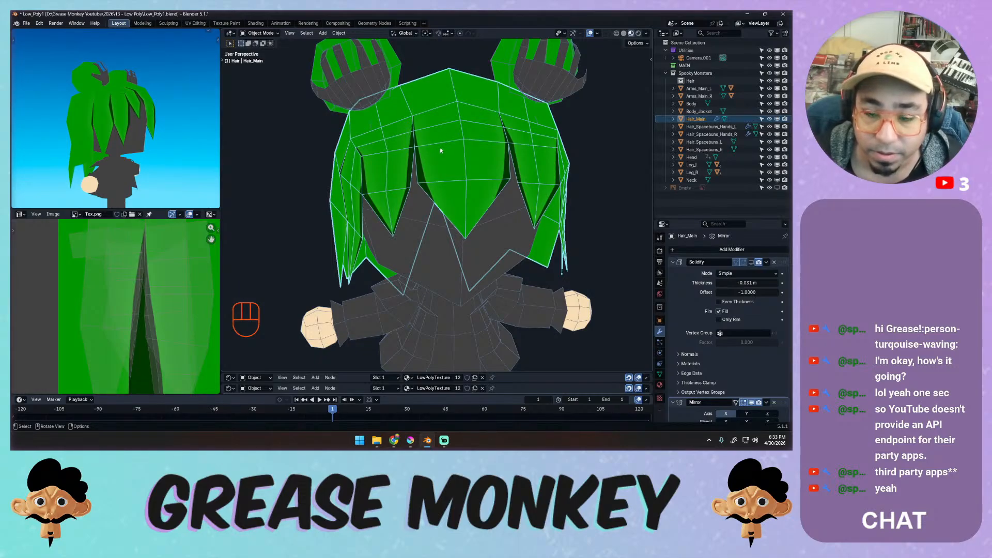
Add a centered lengthwise loop cut through the left half of Hair_Main's central bang.
{"action": "key", "text": "Tab"}
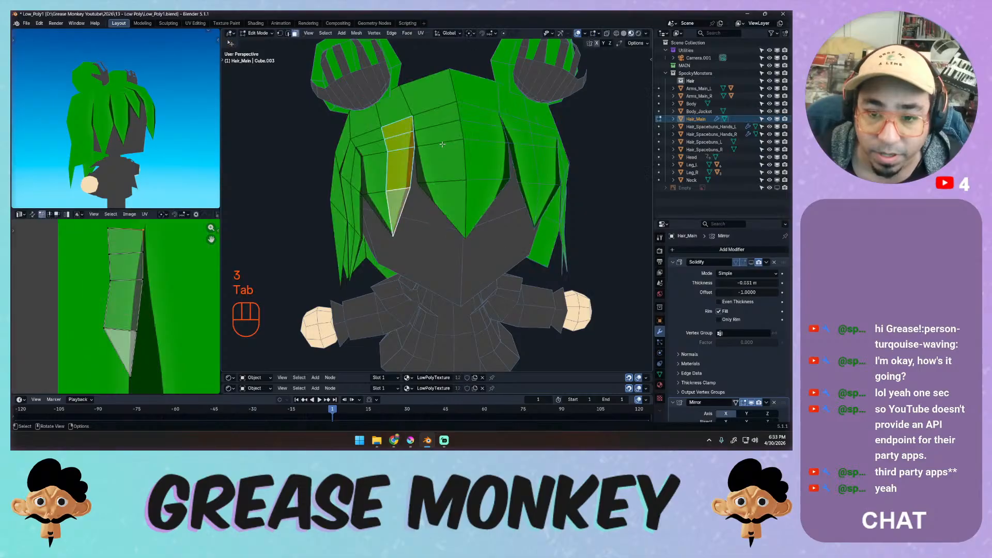
{"action": "left_click", "coordinate": [437, 113]}
{"action": "left_click", "coordinate": [438, 131], "text": "shift"}
{"action": "left_click", "coordinate": [441, 164], "text": "shift"}
{"action": "left_click", "coordinate": [447, 200], "text": "shift"}
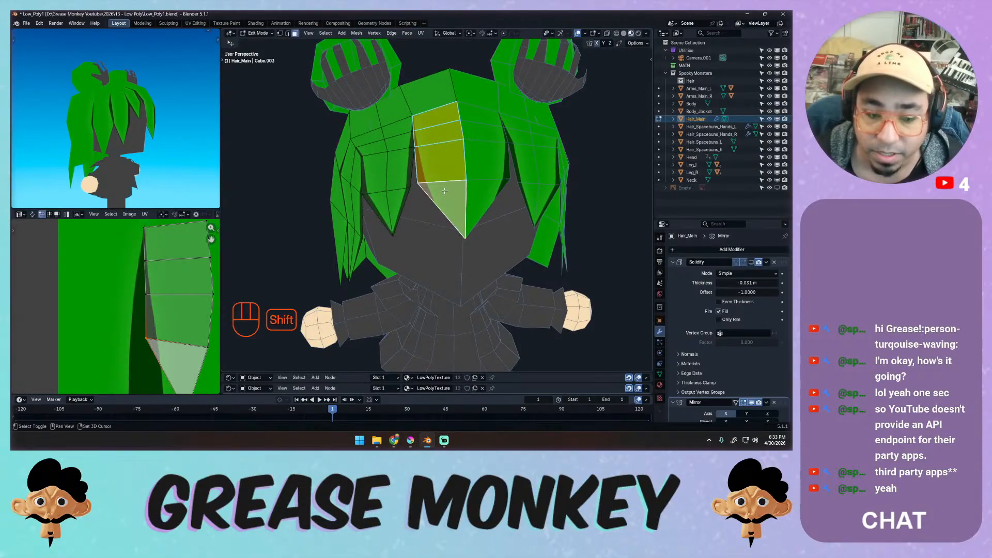
{"action": "key", "text": "ctrl+r"}
{"action": "left_click", "coordinate": [440, 178]}
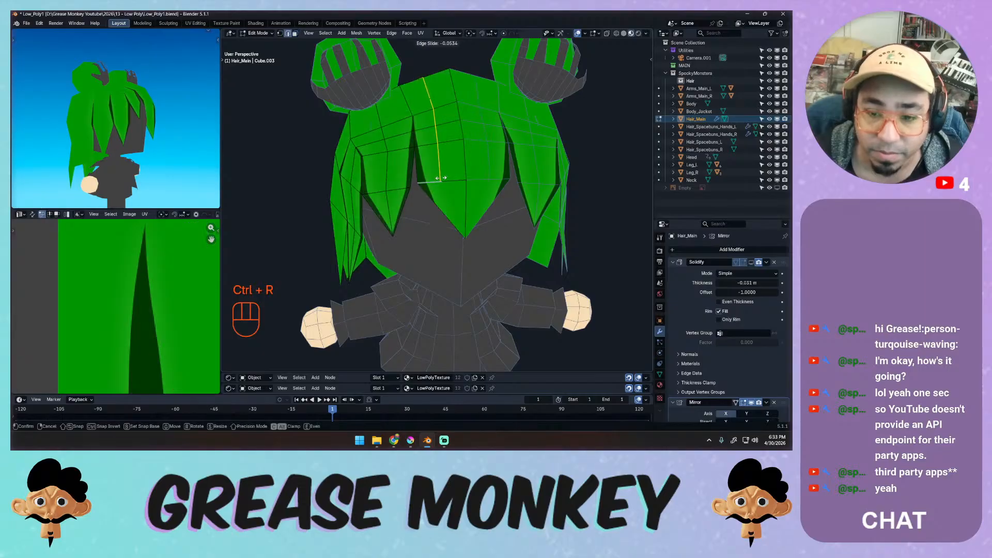
{"action": "key", "text": "Escape"}
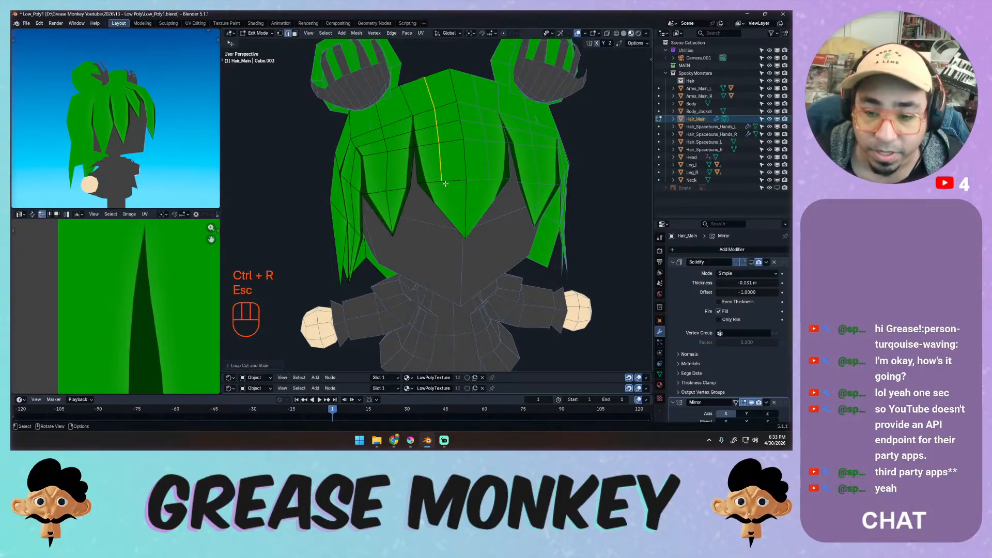
Use the Knife to extend the new edge loop from its lower end to the tip of the central bang.
{"action": "key", "text": "k"}
{"action": "left_click", "coordinate": [443, 180]}
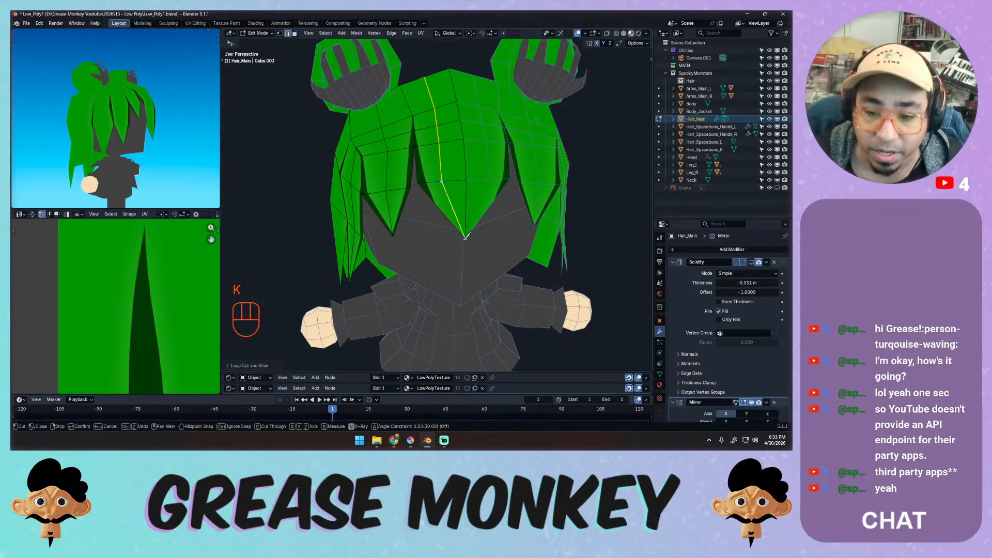
{"action": "left_click", "coordinate": [465, 238]}
{"action": "key", "text": "space"}
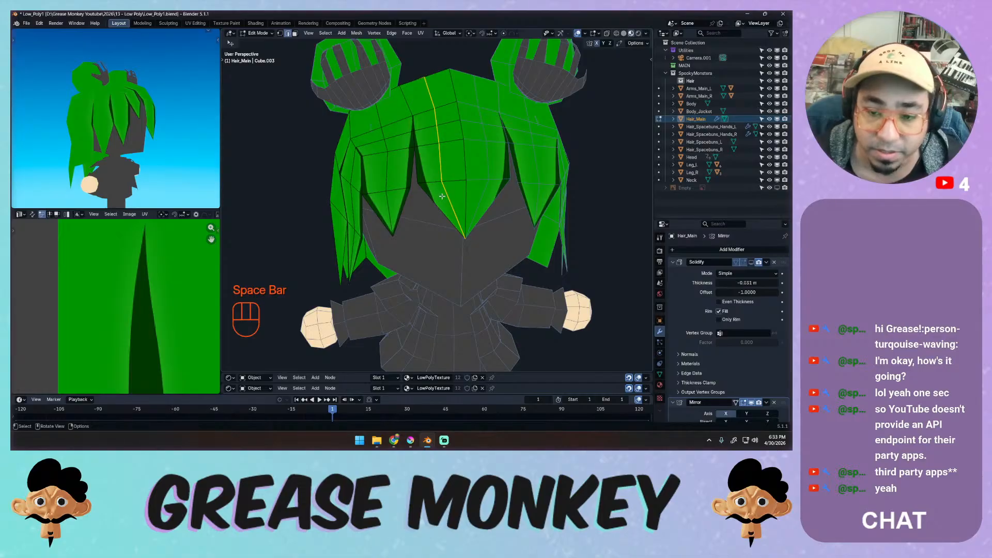
Select the four faces of the central bang's inner column and mirror their UVs along X.
{"action": "key", "text": "3"}
{"action": "left_click", "coordinate": [451, 200]}
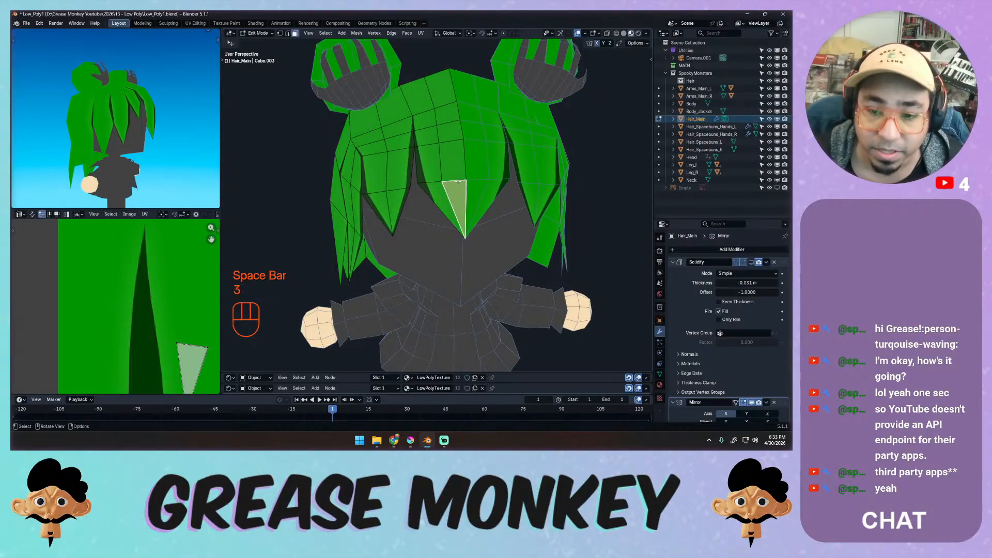
{"action": "left_click", "coordinate": [454, 154], "text": "shift"}
{"action": "left_click", "coordinate": [451, 133], "text": "shift"}
{"action": "left_click", "coordinate": [447, 114], "text": "shift"}
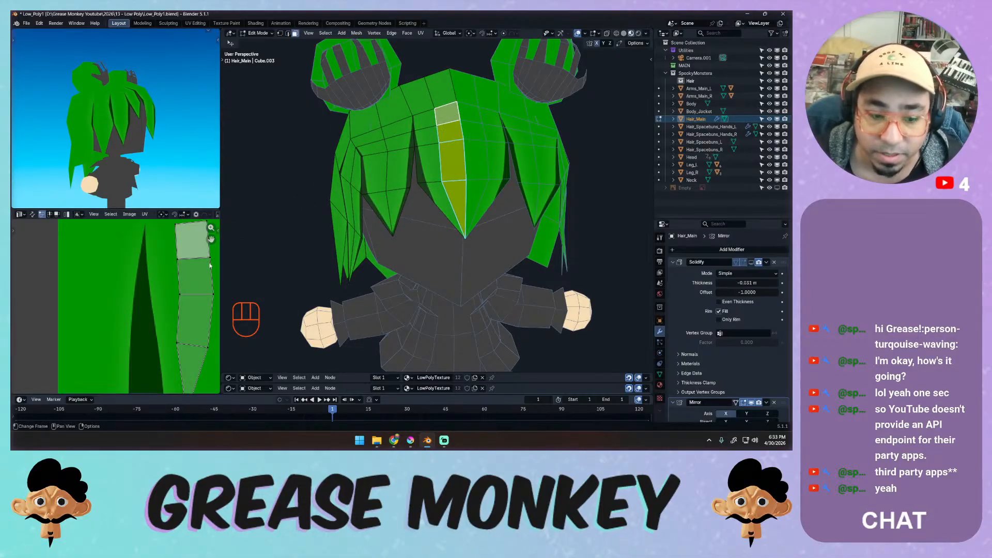
{"action": "key", "text": "a"}
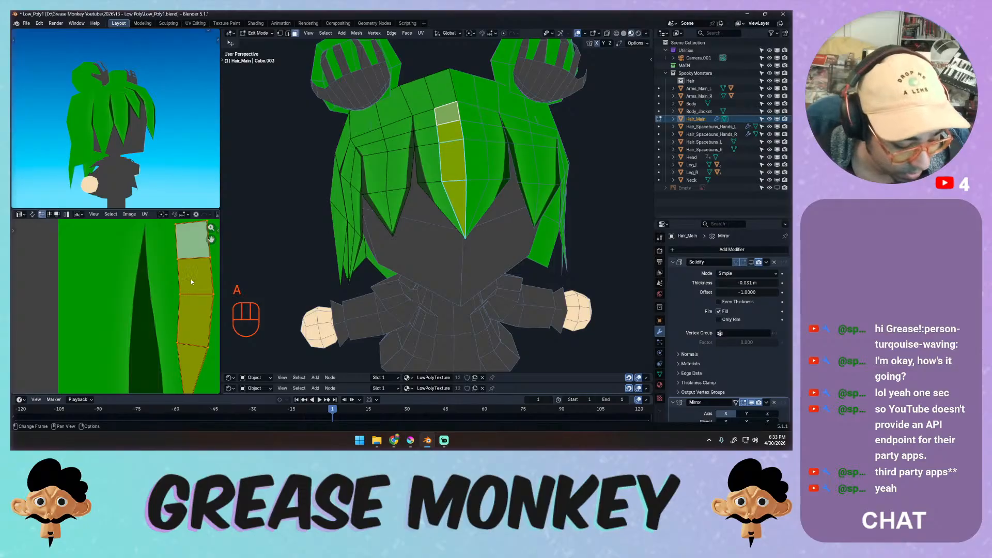
{"action": "key", "text": "ctrl+m"}
{"action": "key", "text": "x"}
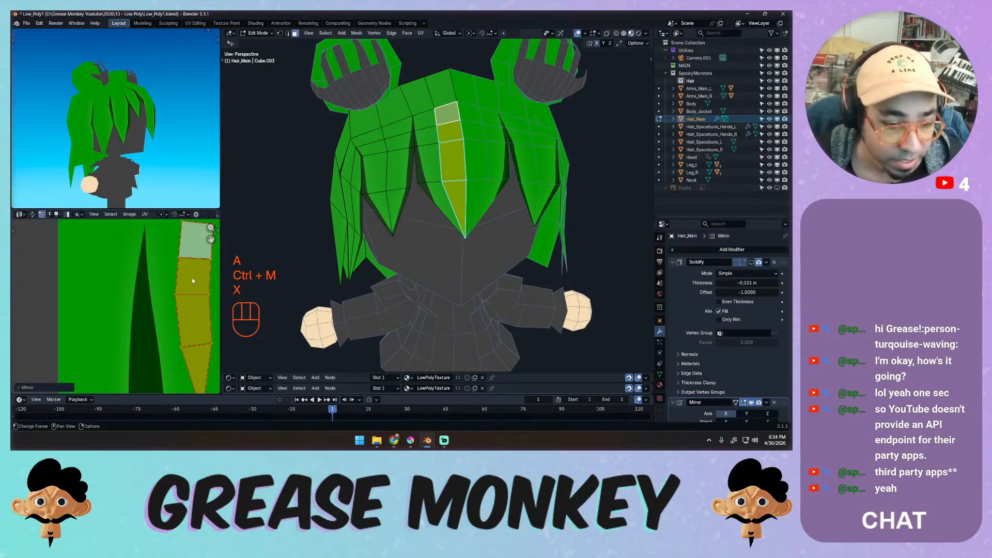
Move and slightly rotate the mirrored UV strip so it runs alongside the right edge of the dark gap.
{"action": "key", "text": "g"}
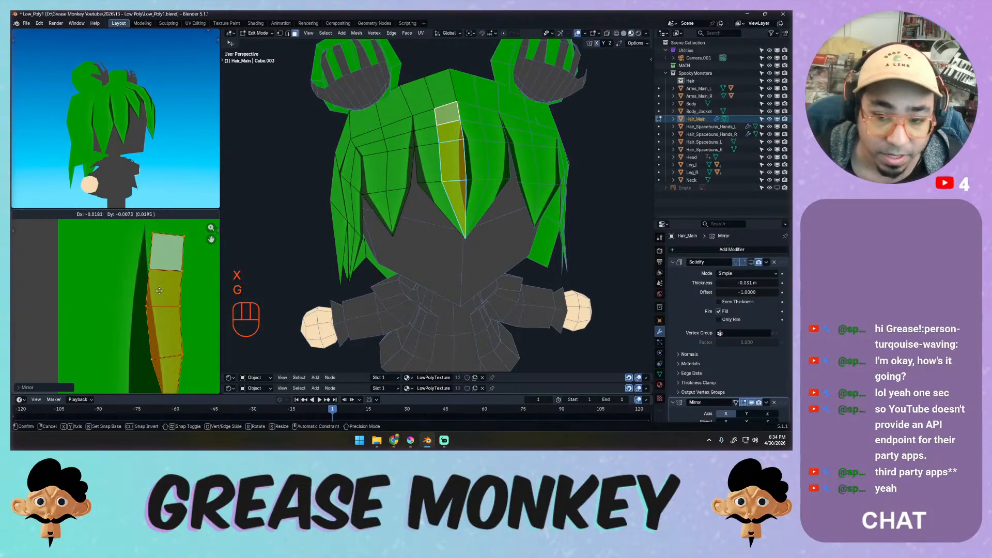
{"action": "left_click", "coordinate": [160, 290]}
{"action": "key", "text": "r"}
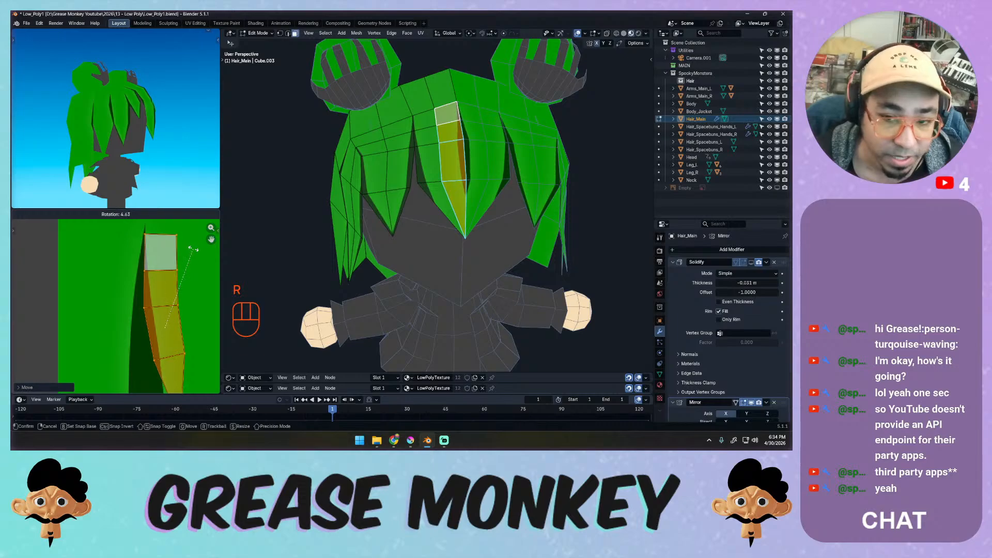
{"action": "left_click", "coordinate": [195, 254]}
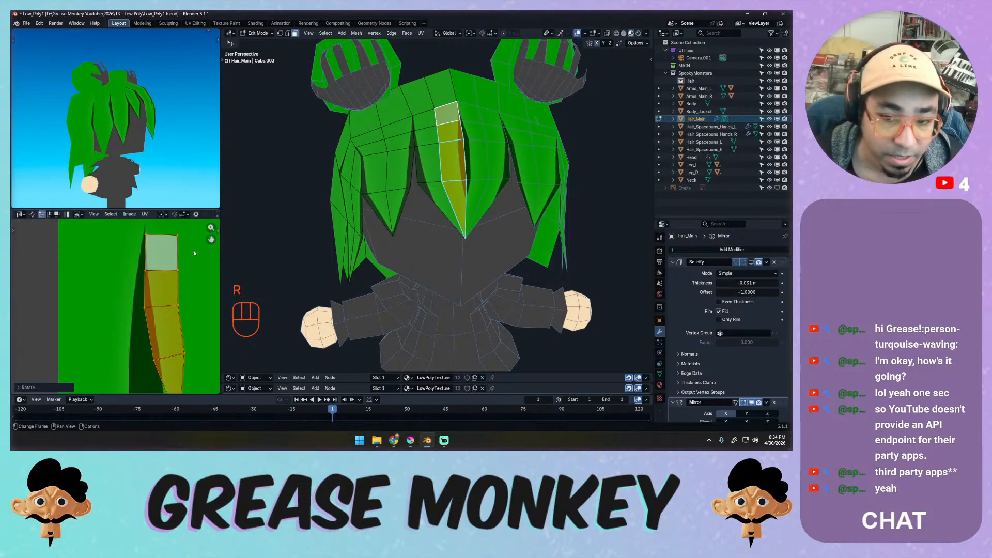
{"action": "key", "text": "g"}
{"action": "left_click", "coordinate": [196, 259]}
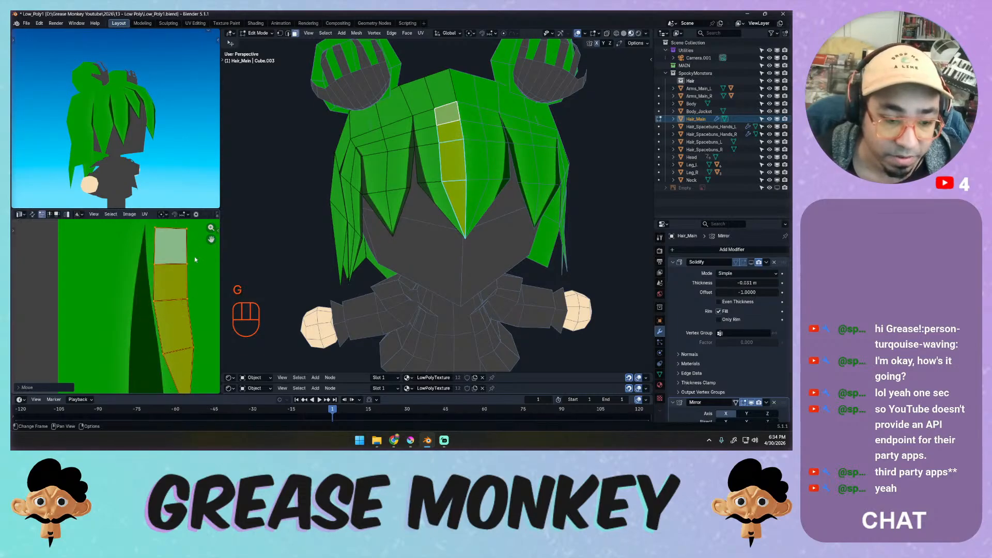
Move the UV strip's tip to the dark gap's edge and adjust the lower-left vertex beside it.
{"action": "middle_click_drag", "start_coordinate": [184, 309], "coordinate": [191, 252], "text": "shift"}
{"action": "left_click", "coordinate": [195, 360]}
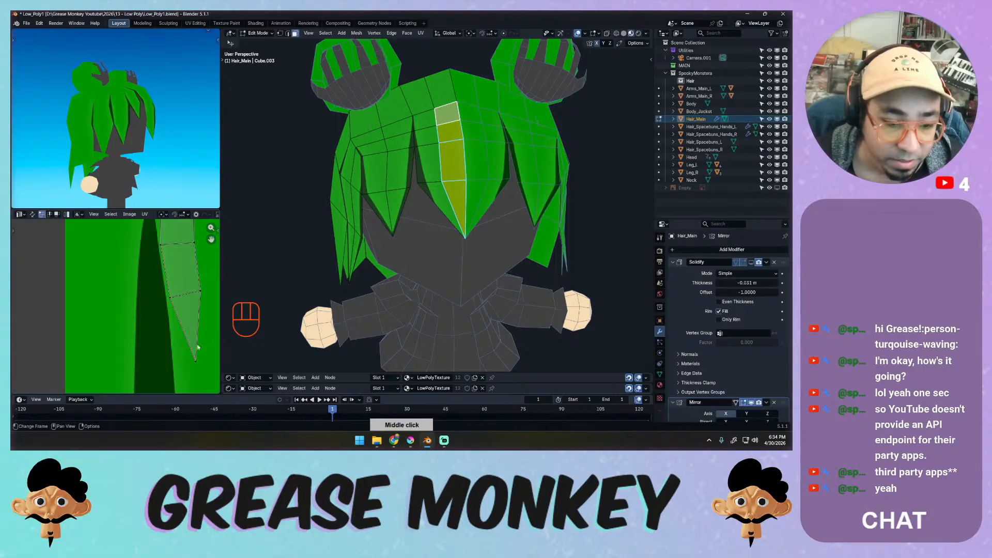
{"action": "key", "text": "g"}
{"action": "left_click", "coordinate": [171, 358]}
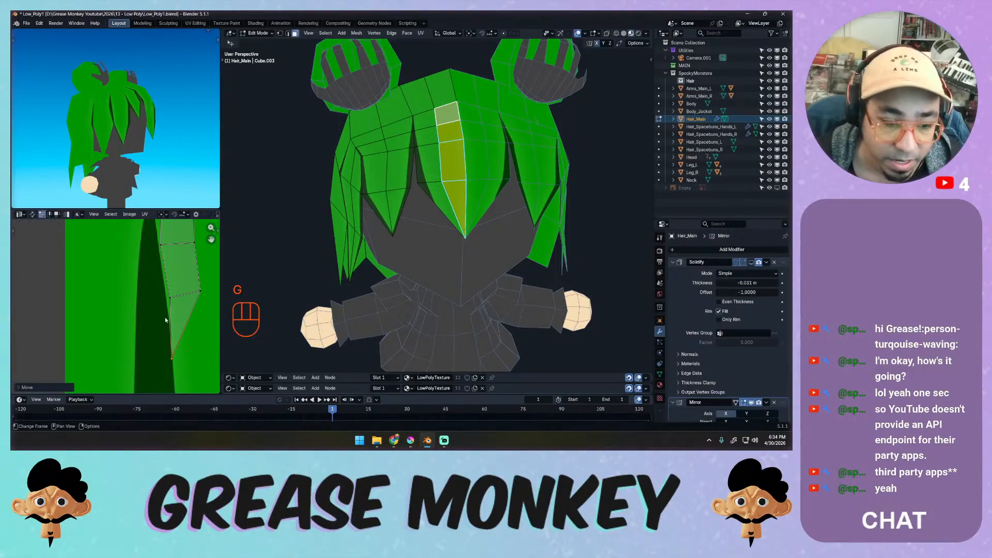
{"action": "left_click", "coordinate": [171, 299]}
{"action": "key", "text": "g"}
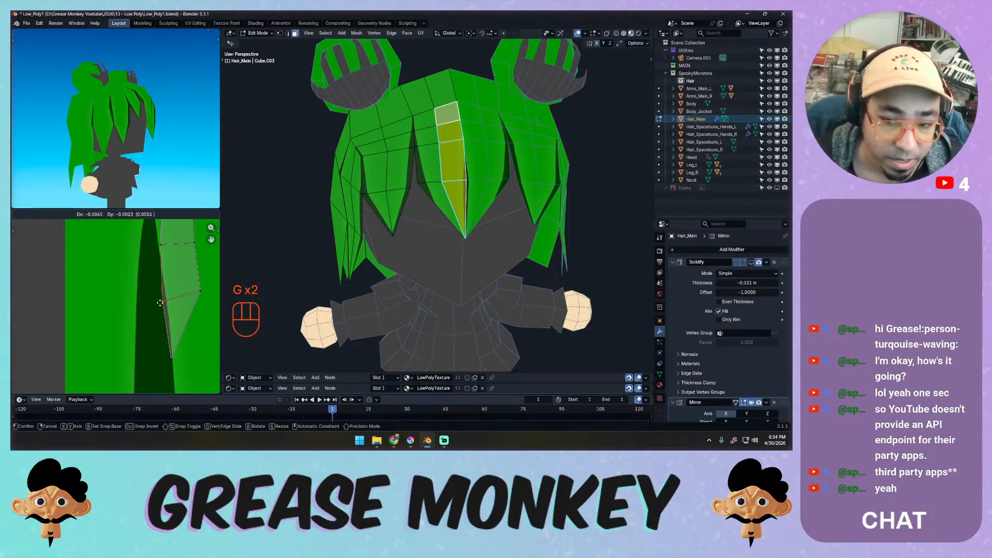
{"action": "left_click", "coordinate": [170, 299]}
Shift the whole inner-column UV strip slightly left over the dark gap and return to Object Mode.
{"action": "left_click", "coordinate": [171, 358]}
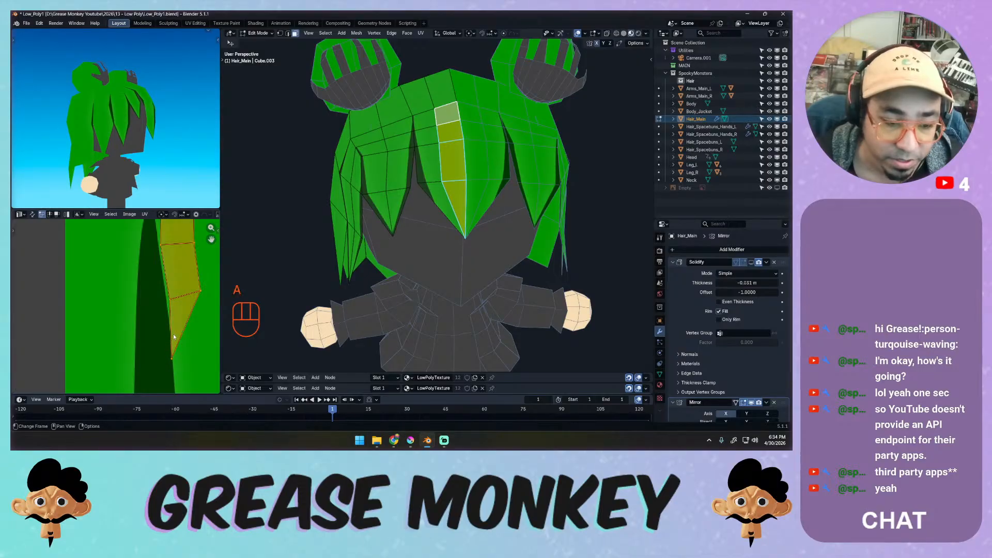
{"action": "key", "text": "g"}
{"action": "left_click", "coordinate": [169, 336]}
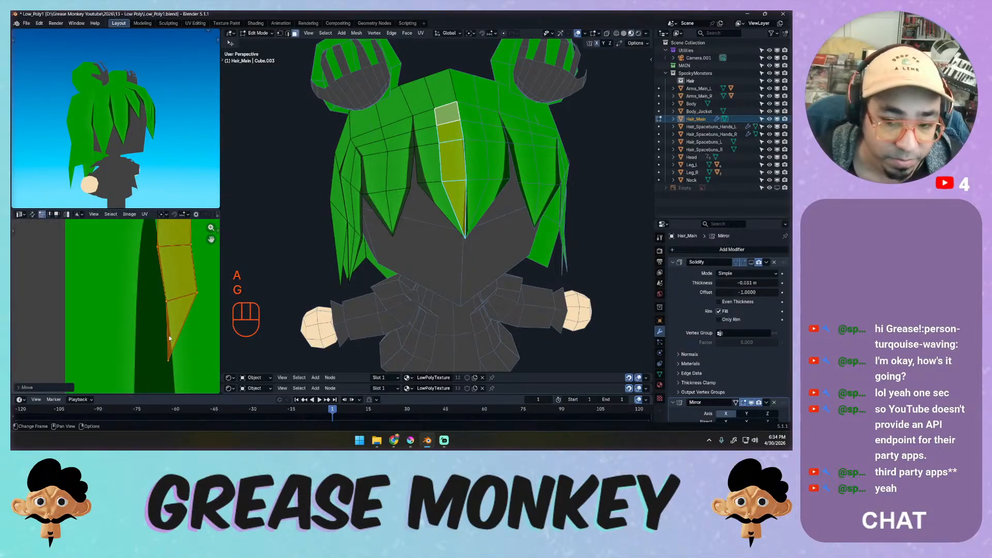
{"action": "key", "text": "Tab"}
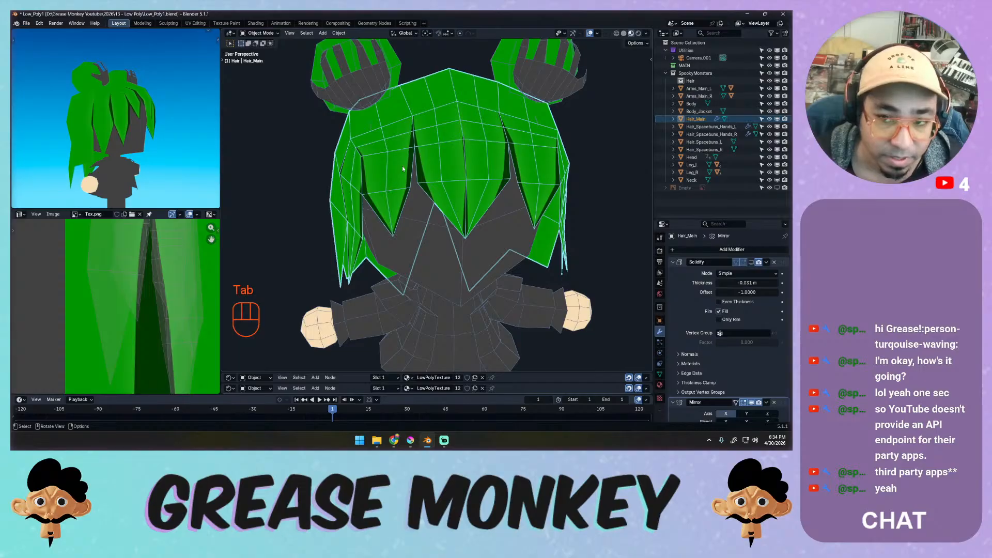
Check the fringe from the front in the preview and nudge the strip's mid-height left UV vertex slightly right.
{"action": "middle_click_drag", "start_coordinate": [189, 158], "coordinate": [143, 111]}
{"action": "middle_click_drag", "start_coordinate": [135, 287], "coordinate": [122, 334], "text": "ctrl"}
{"action": "key", "text": "Tab"}
{"action": "key", "text": "Tab"}
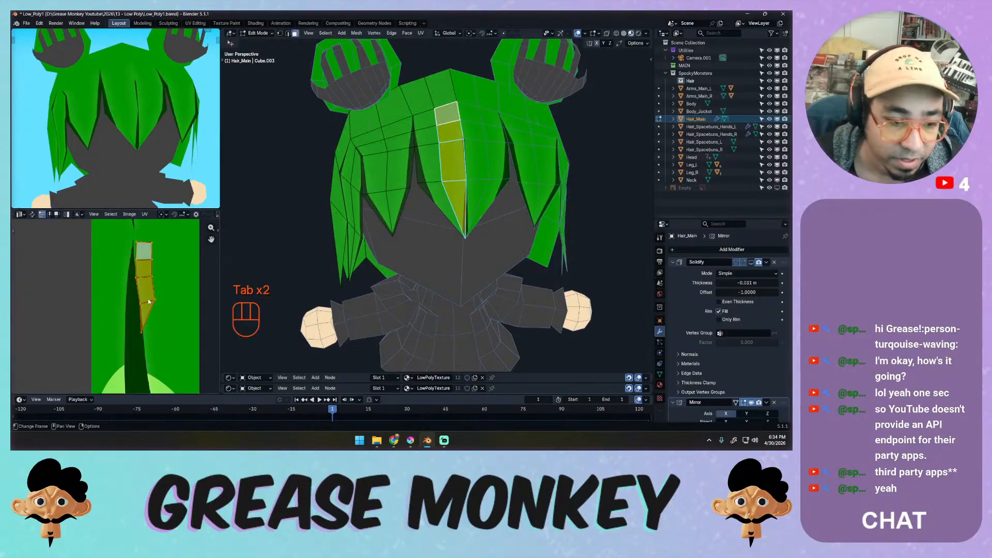
{"action": "middle_click_drag", "start_coordinate": [142, 268], "coordinate": [143, 301], "text": "ctrl"}
{"action": "left_click", "coordinate": [147, 293]}
{"action": "key", "text": "g"}
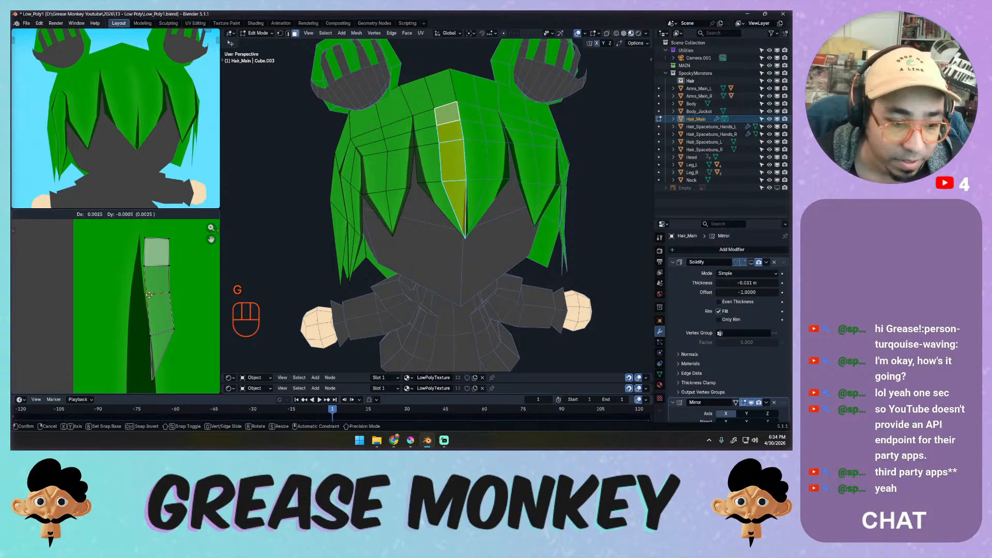
{"action": "left_click", "coordinate": [150, 294]}
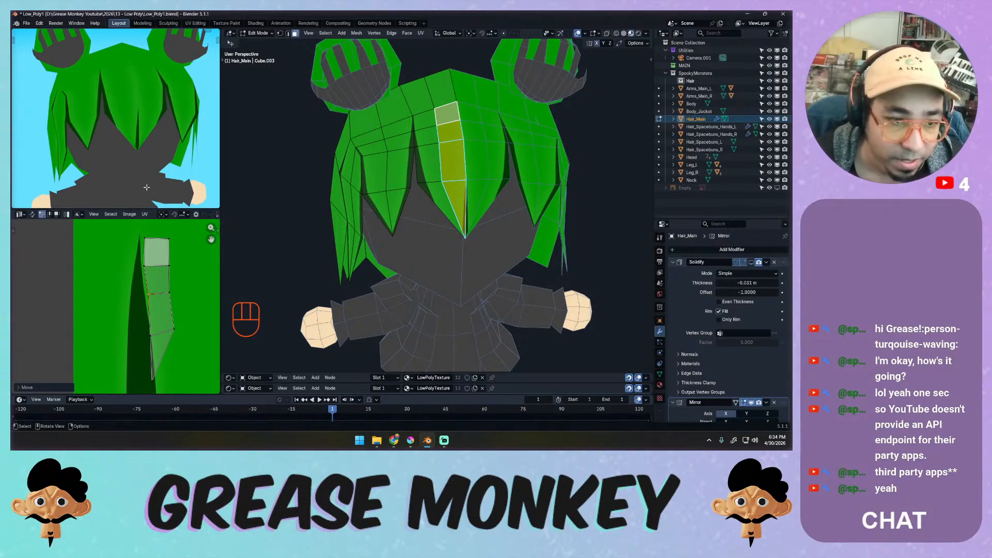
Select the four faces of the central bang's outer-left column and move their UV tip left to the dark gap's edge.
{"action": "left_click", "coordinate": [425, 124]}
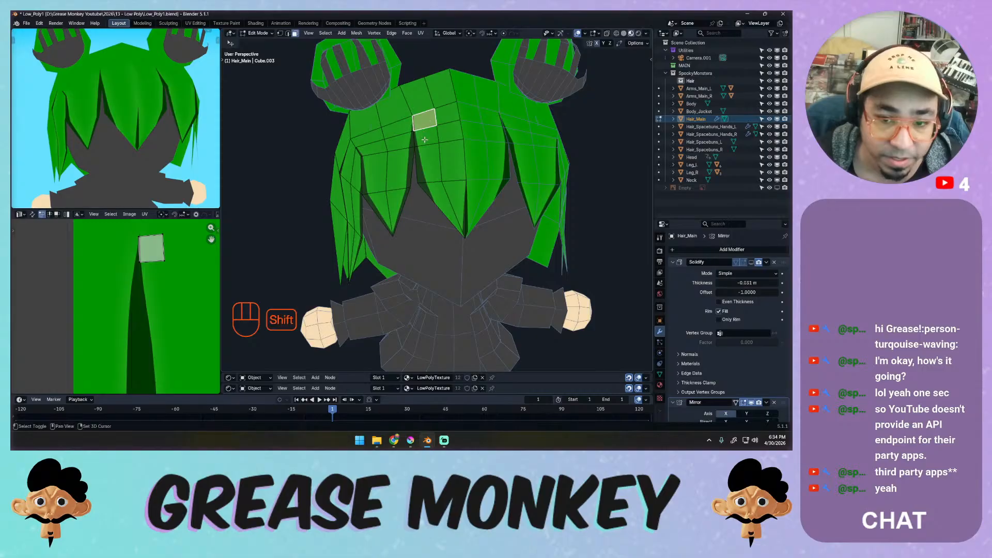
{"action": "left_click", "coordinate": [425, 136], "text": "shift"}
{"action": "left_click", "coordinate": [428, 161], "text": "shift"}
{"action": "left_click", "coordinate": [435, 196], "text": "shift"}
{"action": "middle_click_drag", "start_coordinate": [173, 370], "coordinate": [178, 345]}
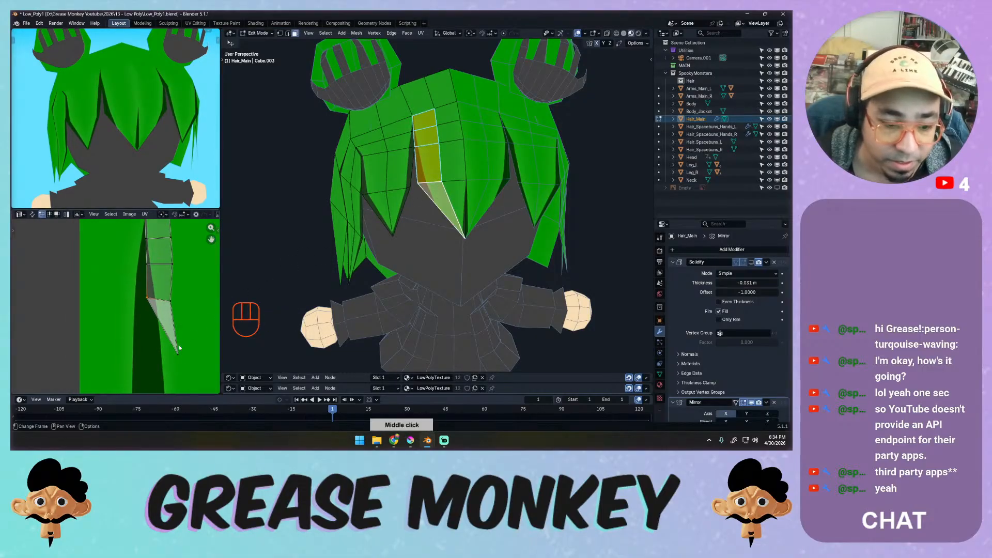
{"action": "key", "text": "g"}
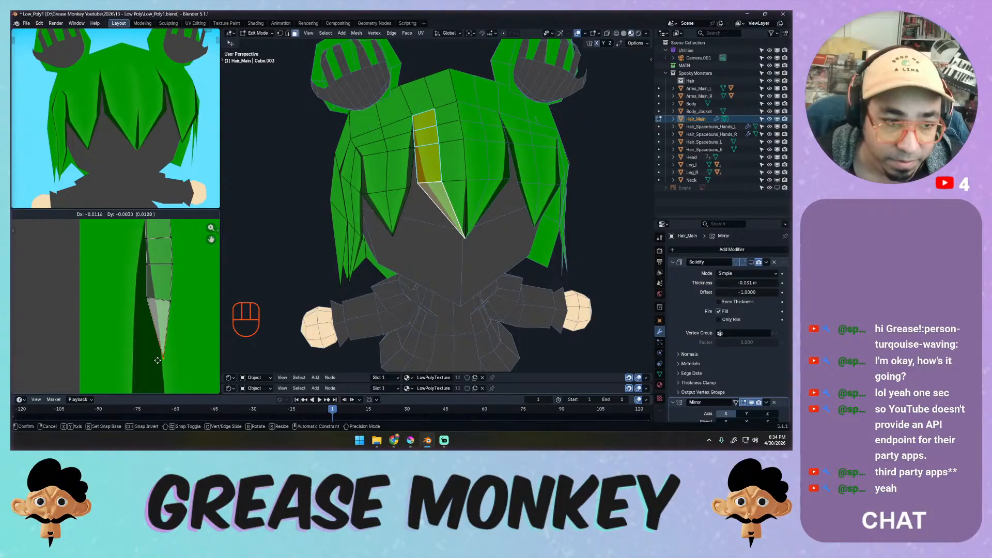
{"action": "left_click", "coordinate": [158, 360]}
Move the lower-left UV vertex of the outer column slightly right toward the dark gap's edge.
{"action": "left_click", "coordinate": [149, 300]}
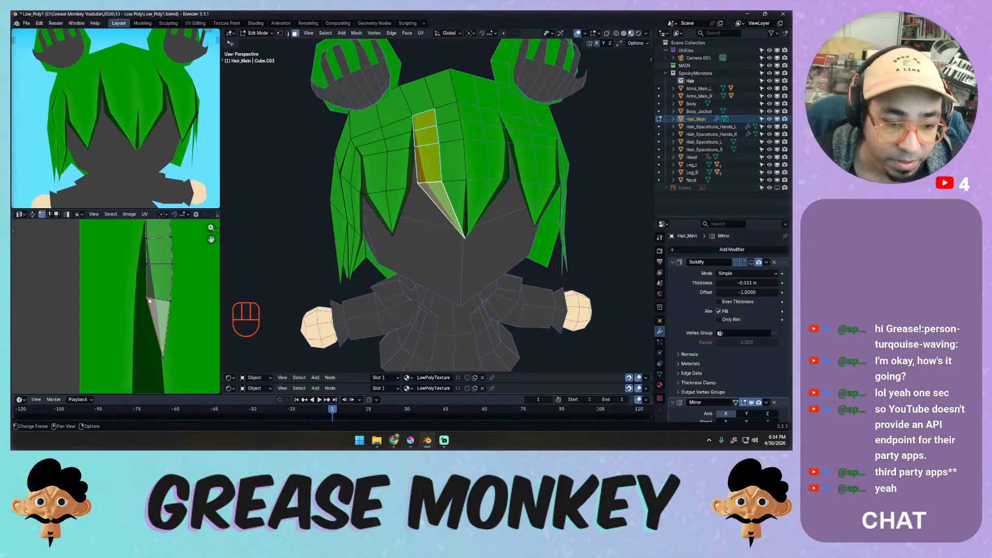
{"action": "key", "text": "g"}
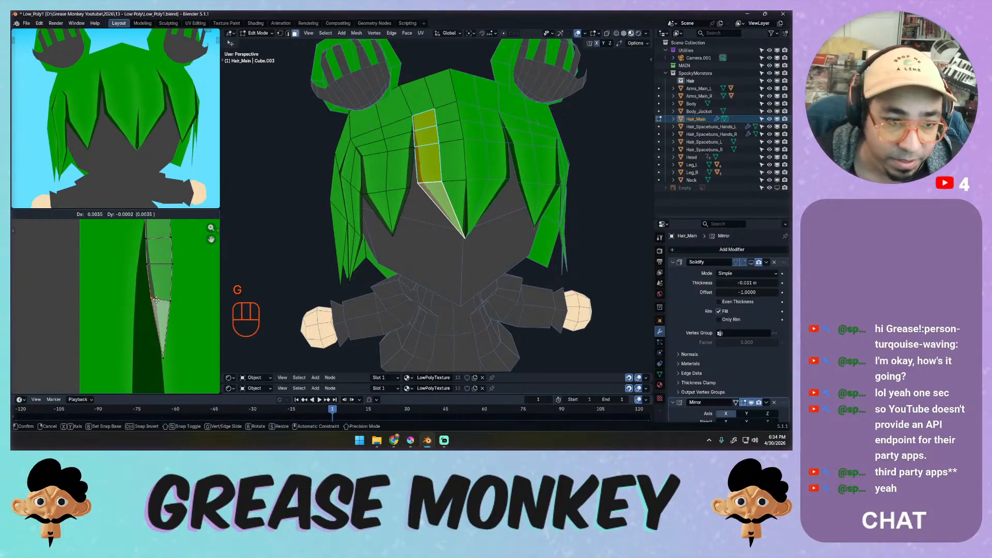
{"action": "left_click", "coordinate": [156, 301]}
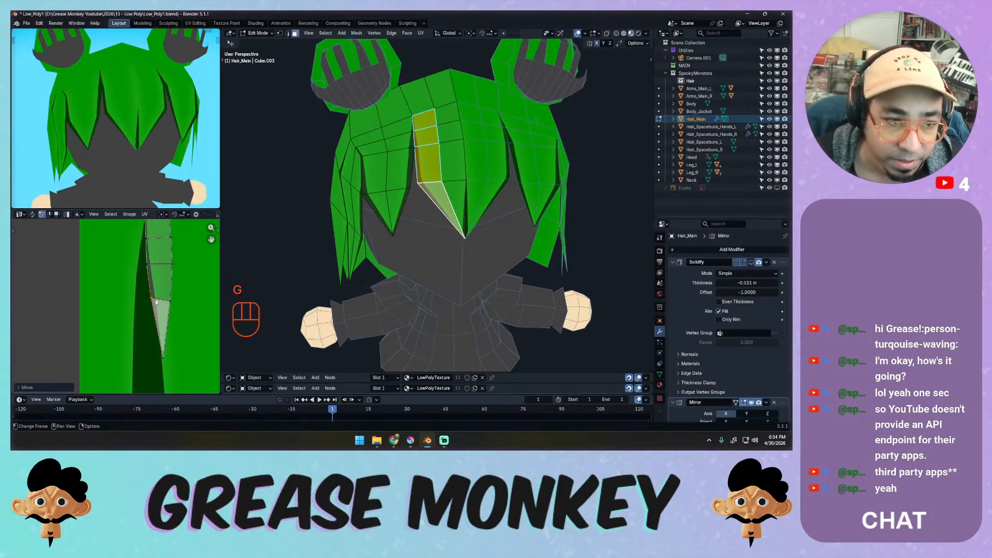
Adjust the mid-height left UV vertex of the central bang's outer column and check the fringe at an angle in the preview.
{"action": "left_click", "coordinate": [147, 266]}
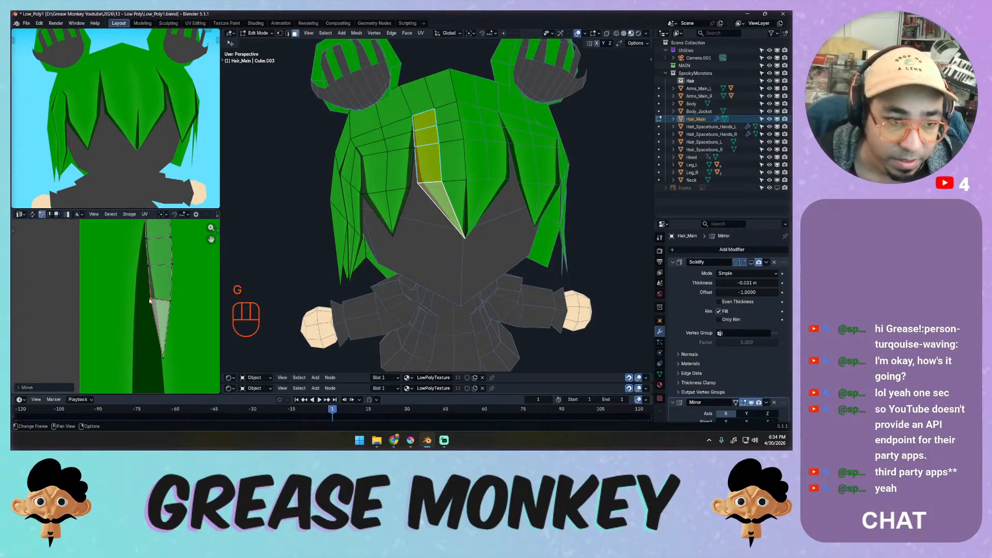
{"action": "mouse_move", "coordinate": [176, 150]}
{"action": "middle_mouse_down"}
{"action": "mouse_move", "coordinate": [225, 155]}
{"action": "mouse_move", "coordinate": [106, 155]}
{"action": "mouse_move", "coordinate": [202, 150]}
{"action": "mouse_move", "coordinate": [176, 160]}
{"action": "mouse_move", "coordinate": [187, 157]}
{"action": "middle_mouse_up"}
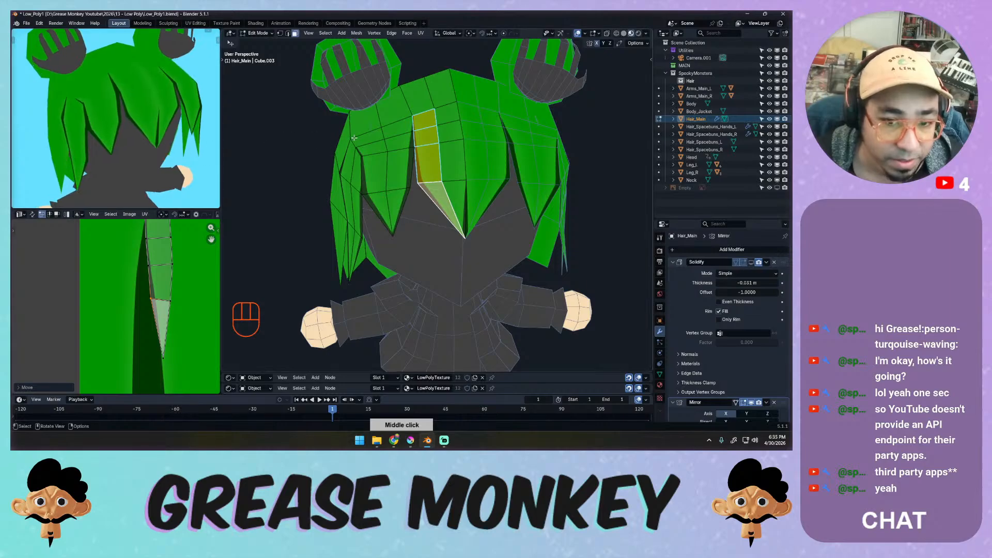
Select the three faces of the neighbouring bang's outer column and adjust their top-right UV vertex beside the dark gap.
{"action": "left_click", "coordinate": [371, 149]}
{"action": "left_click", "coordinate": [374, 174], "text": "shift"}
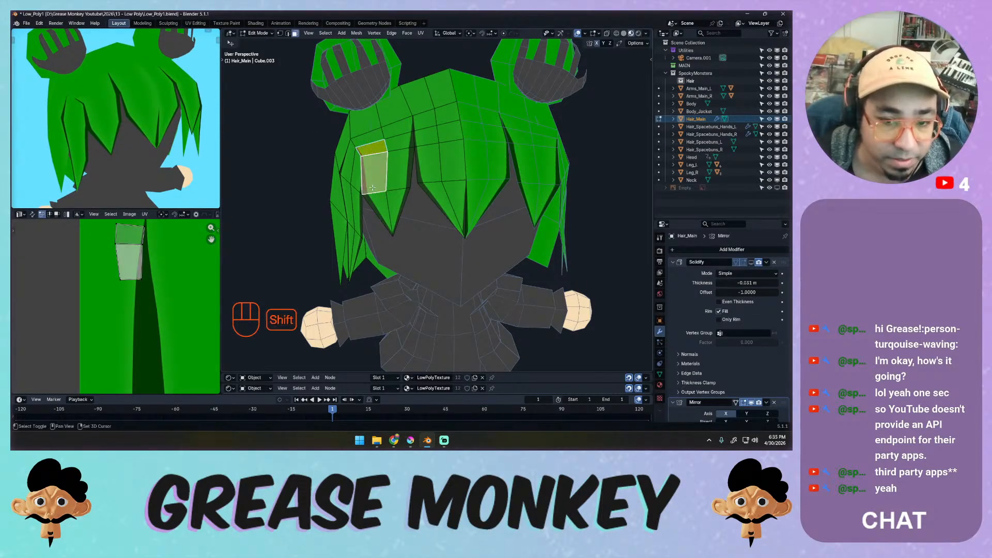
{"action": "left_click", "coordinate": [378, 206], "text": "shift"}
{"action": "middle_click_drag", "start_coordinate": [131, 259], "coordinate": [161, 246]}
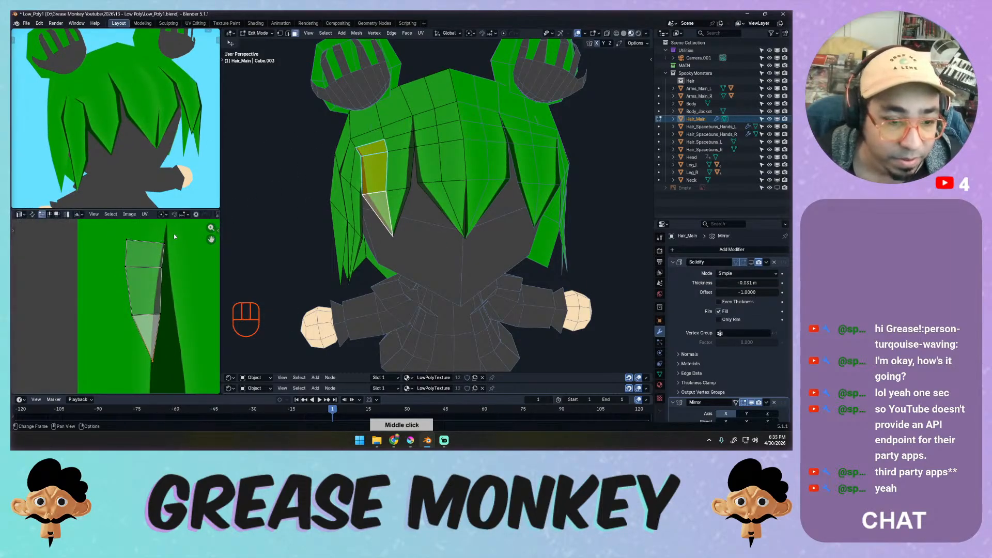
{"action": "key", "text": "g"}
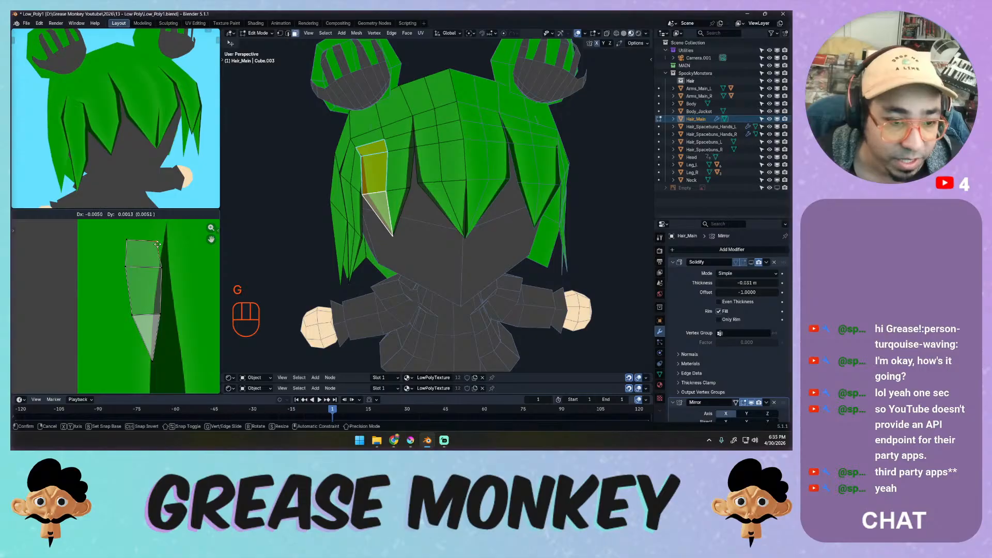
{"action": "left_click", "coordinate": [162, 245]}
Move the column's second right-hand UV vertex slightly left, leaving the lower right one in place.
{"action": "left_click", "coordinate": [162, 267]}
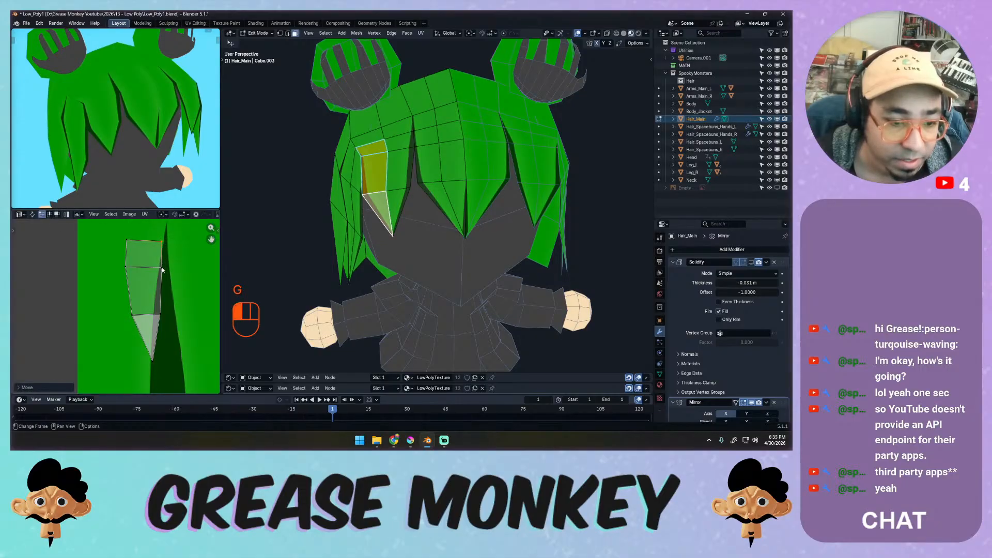
{"action": "key", "text": "g"}
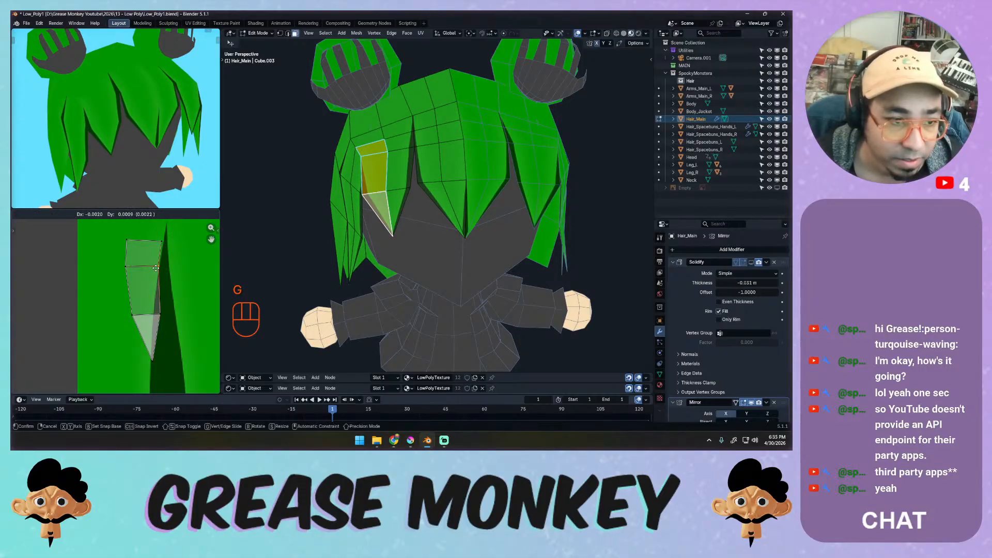
{"action": "left_click", "coordinate": [155, 270]}
{"action": "left_click", "coordinate": [159, 315]}
{"action": "key", "text": "g"}
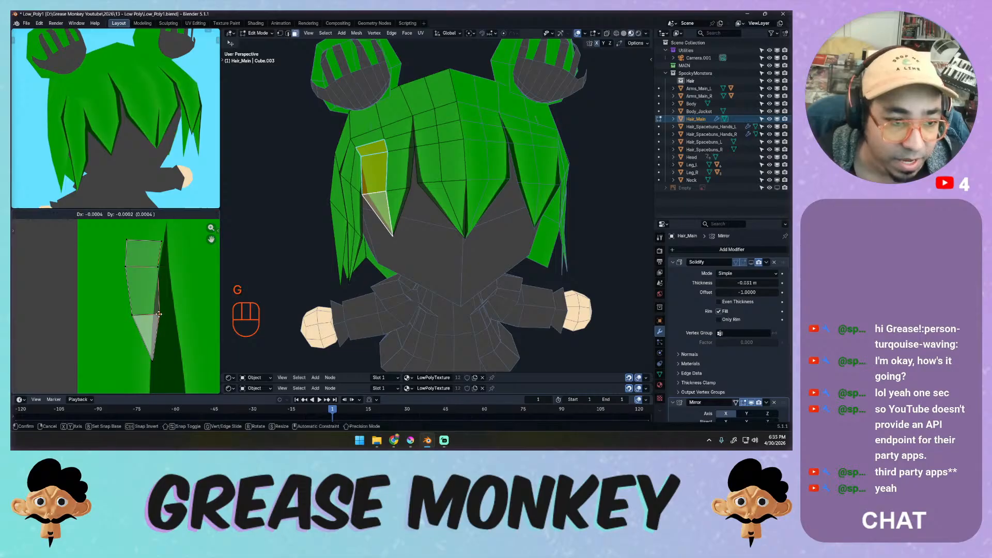
{"action": "key", "text": "Escape"}
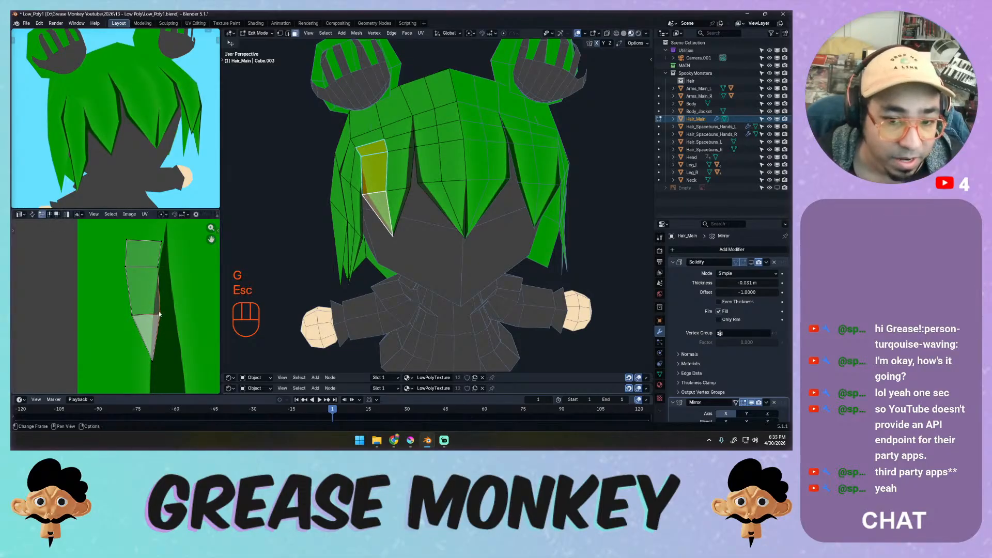
Select the three faces of the front column on the side strand next to the fringe and check it in the preview.
{"action": "middle_click_drag", "start_coordinate": [393, 196], "coordinate": [435, 168]}
{"action": "left_click", "coordinate": [435, 168]}
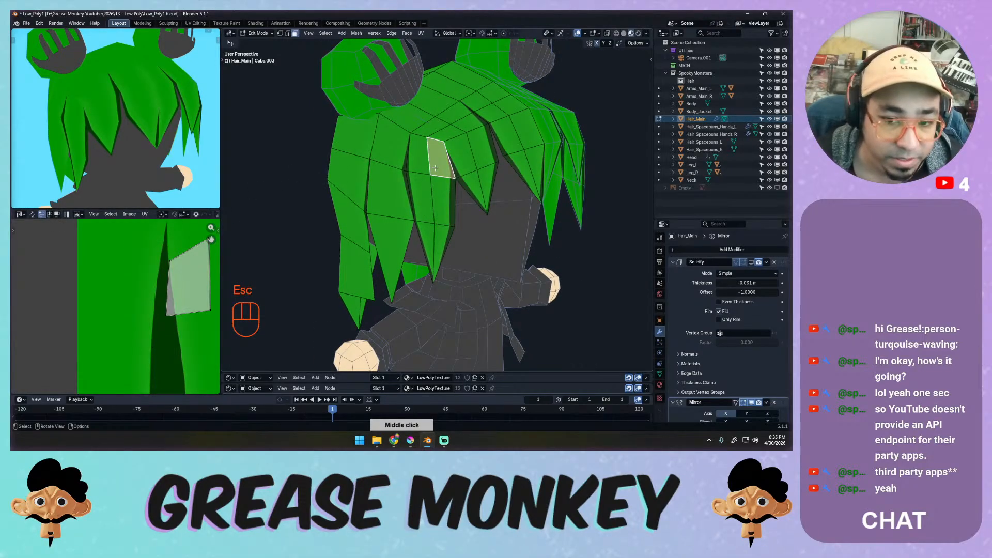
{"action": "left_click", "coordinate": [437, 196], "text": "shift"}
{"action": "left_click", "coordinate": [442, 250], "text": "shift"}
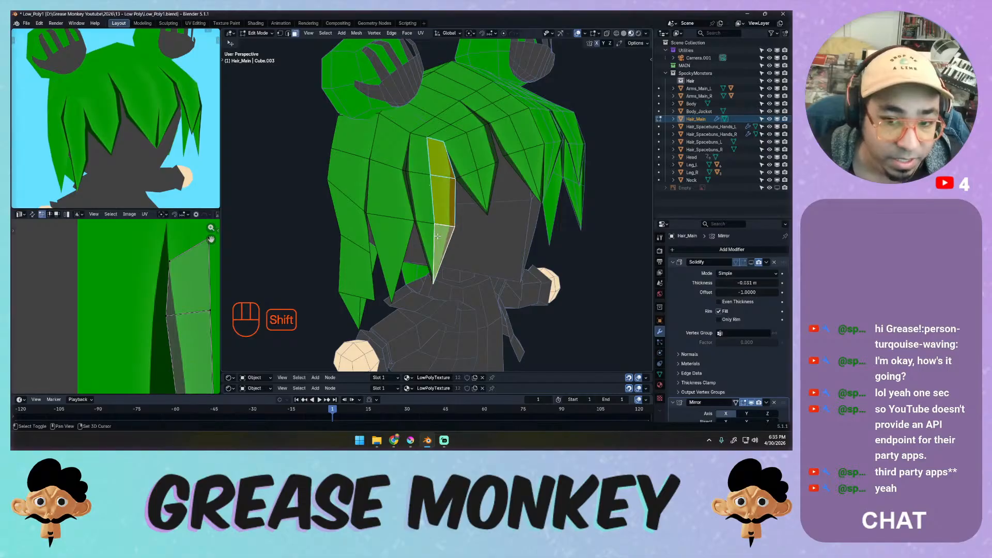
{"action": "middle_click_drag", "start_coordinate": [124, 173], "coordinate": [168, 175]}
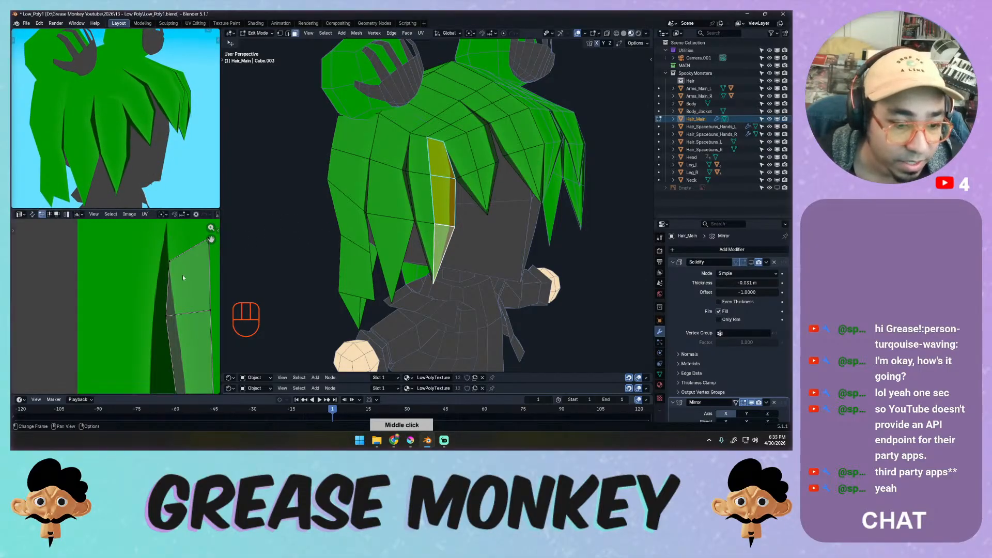
Move the column's mid-height left UV vertex slightly left and its lower-left one slightly right along the dark gap.
{"action": "middle_click_drag", "start_coordinate": [167, 295], "coordinate": [143, 235]}
{"action": "left_click", "coordinate": [153, 341]}
{"action": "key", "text": "g"}
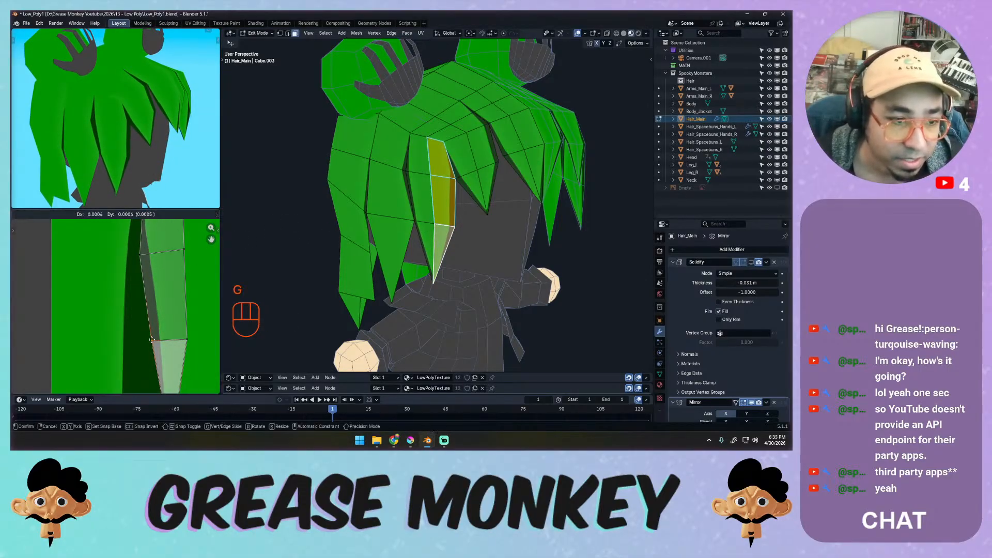
{"action": "key", "text": "Escape"}
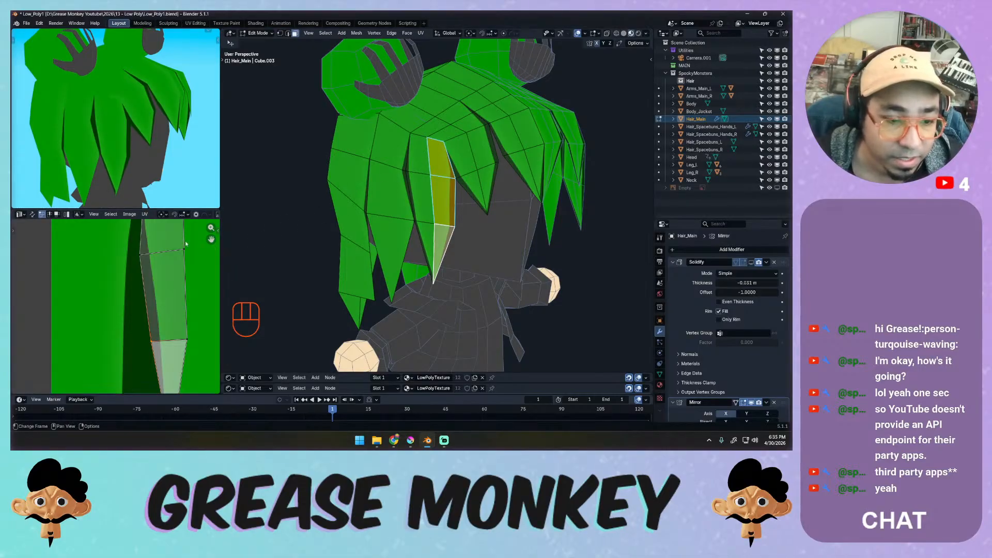
{"action": "left_click", "coordinate": [143, 256]}
{"action": "key", "text": "g"}
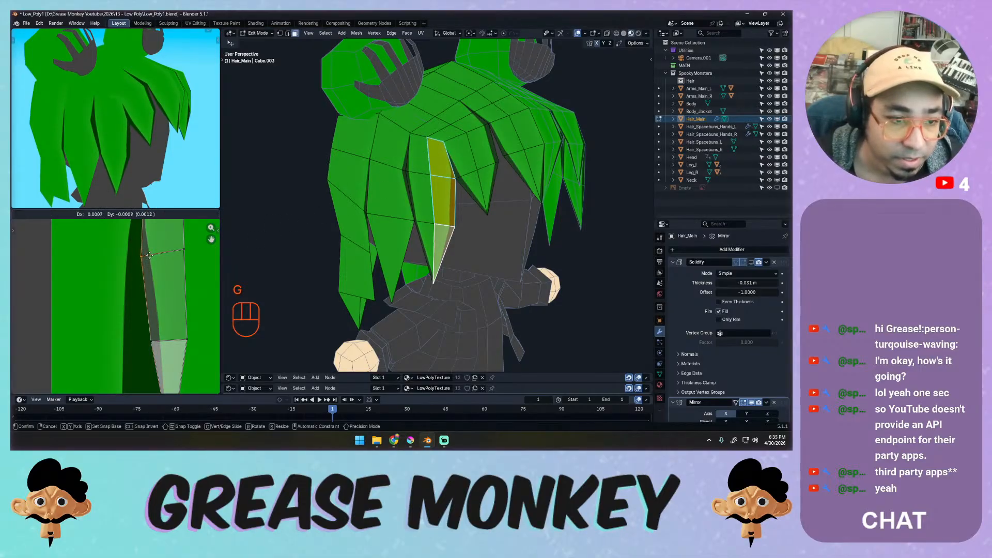
{"action": "left_click", "coordinate": [148, 259]}
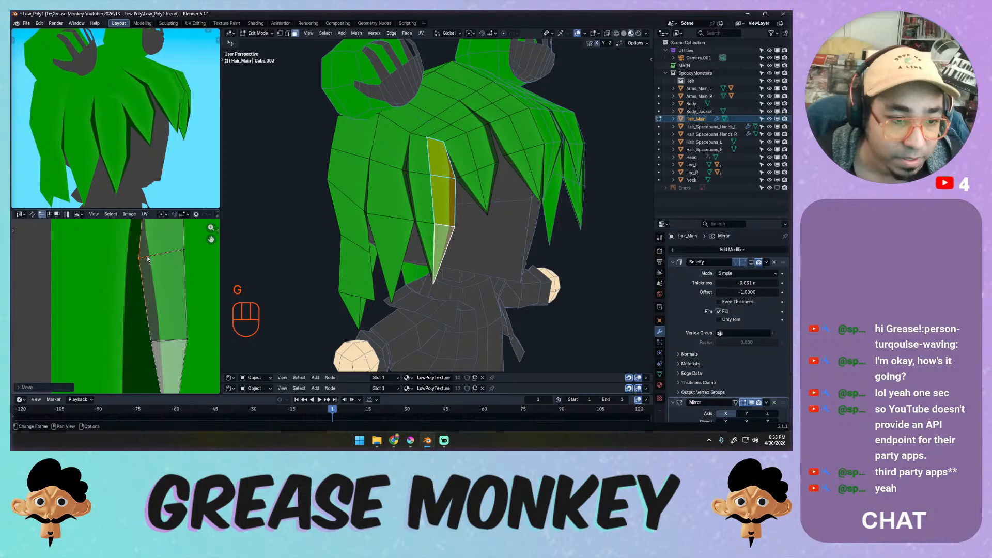
{"action": "left_click", "coordinate": [153, 340]}
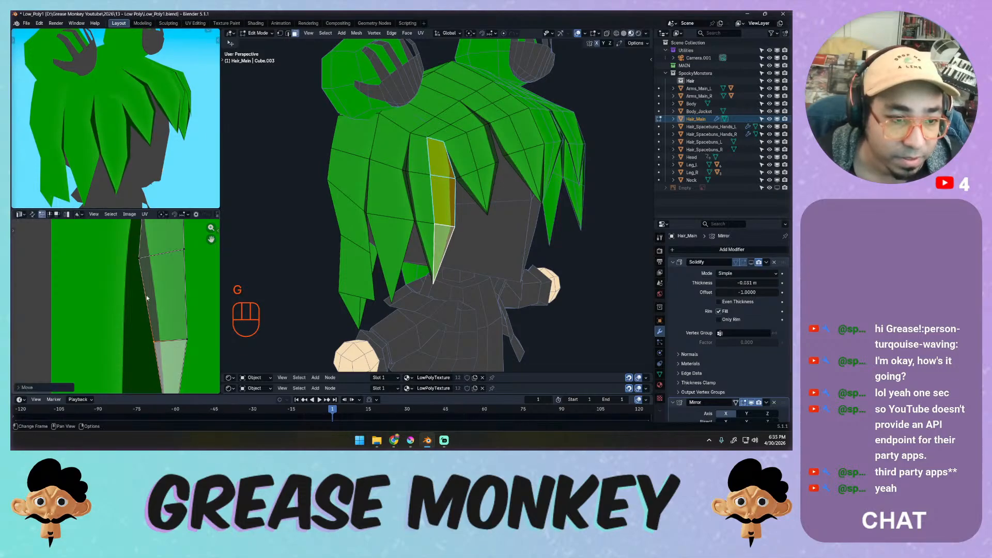
Add a centred vertical loop cut through the undivided three-face side strand and extend it to the strand's tip with the Knife.
{"action": "middle_click_drag", "start_coordinate": [119, 155], "coordinate": [173, 129]}
{"action": "middle_click_drag", "start_coordinate": [377, 171], "coordinate": [432, 155]}
{"action": "left_click", "coordinate": [437, 140]}
{"action": "left_click", "coordinate": [440, 189], "text": "shift"}
{"action": "left_click", "coordinate": [433, 253], "text": "shift"}
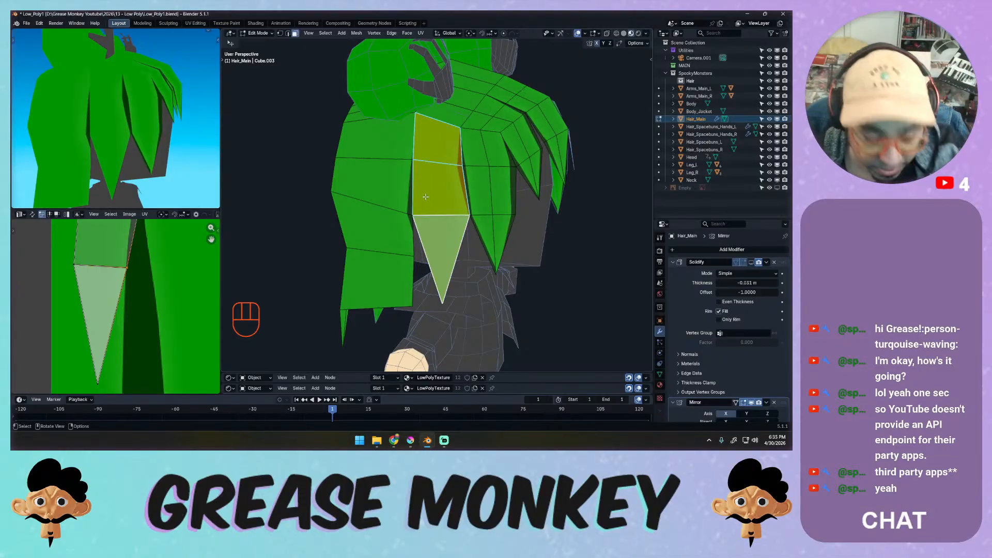
{"action": "key", "text": "ctrl+r"}
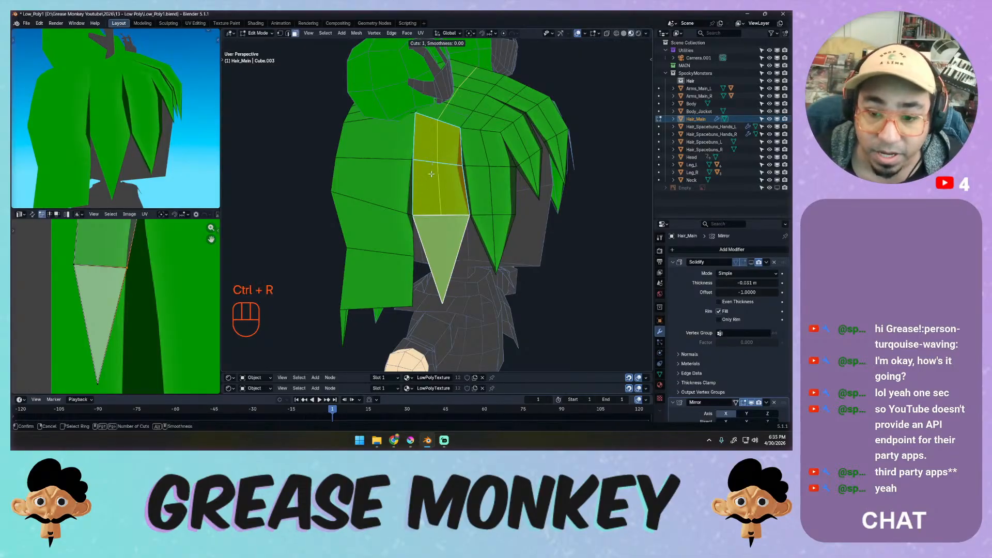
{"action": "left_click", "coordinate": [442, 213]}
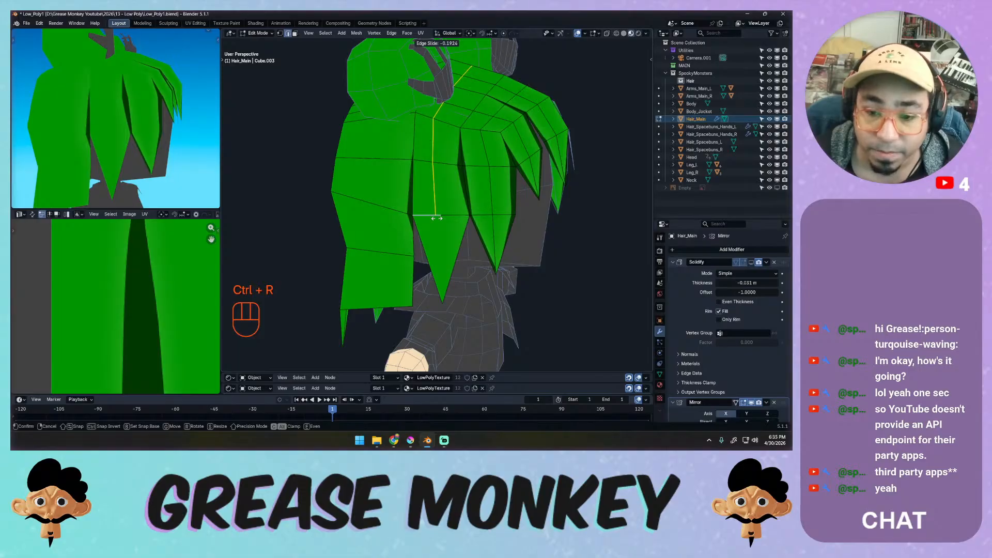
{"action": "key", "text": "Escape"}
{"action": "key", "text": "k"}
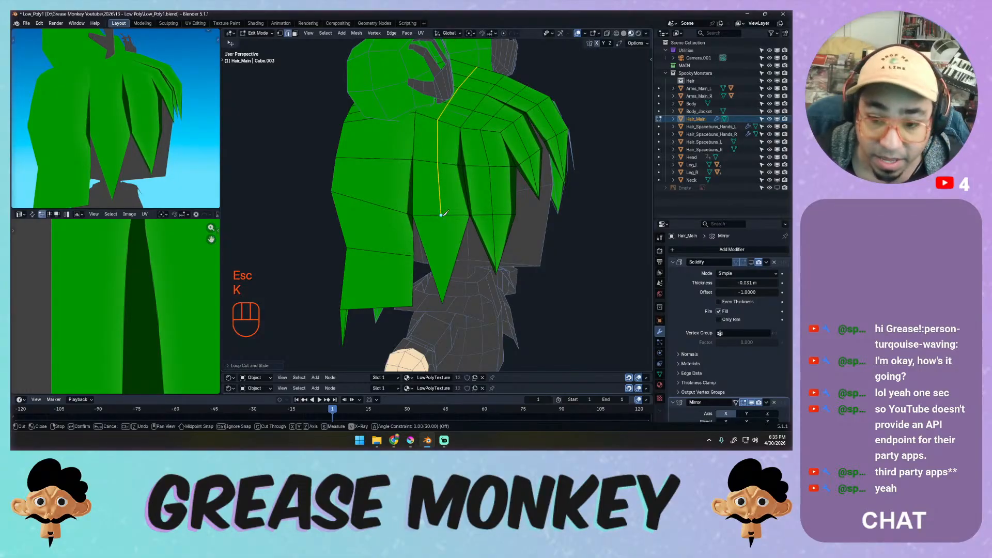
{"action": "key", "text": "space"}
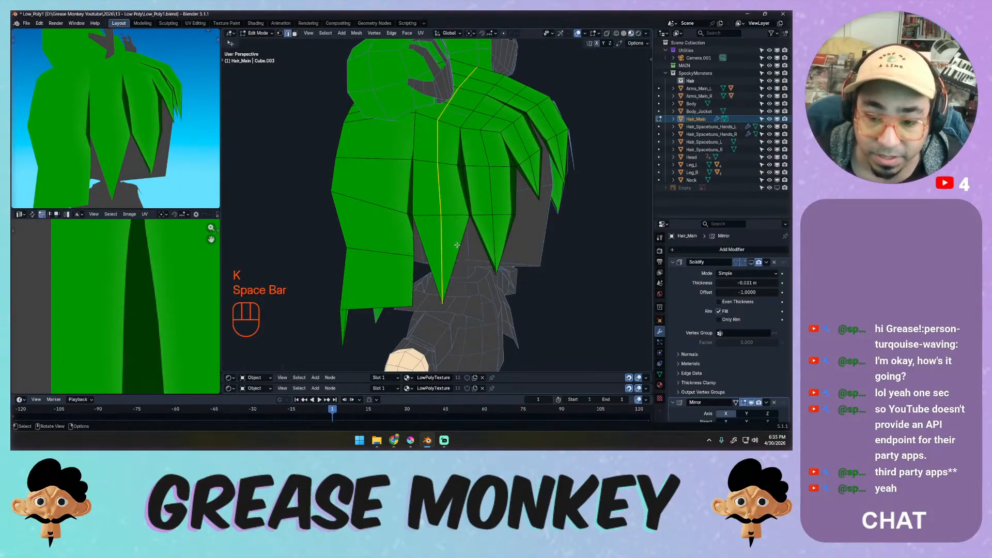
Select the three faces of the split strand's front half and move their UV tip right to the dark gap's edge.
{"action": "key", "text": "3"}
{"action": "left_click", "coordinate": [451, 235]}
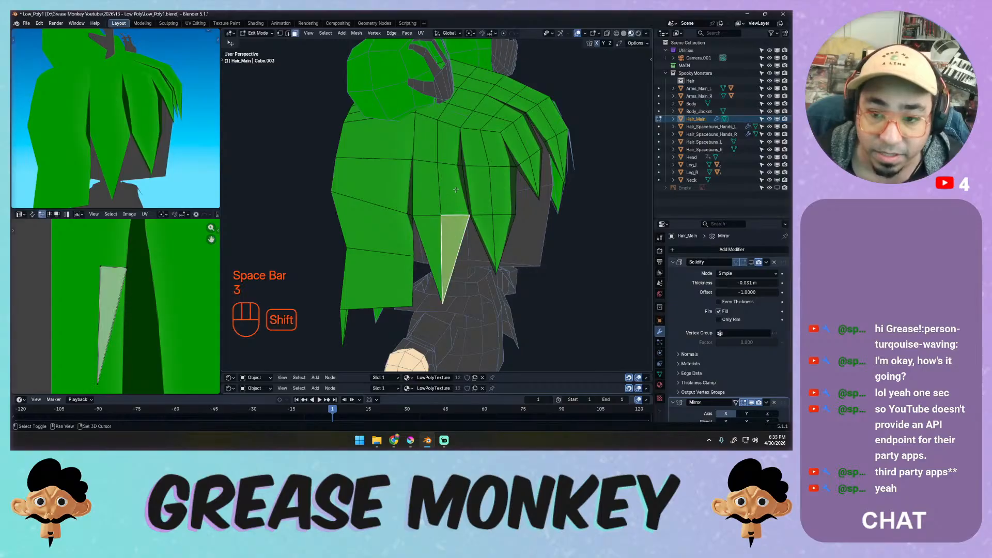
{"action": "left_click", "coordinate": [453, 189], "text": "shift"}
{"action": "left_click", "coordinate": [449, 142], "text": "shift"}
{"action": "middle_click_drag", "start_coordinate": [98, 389], "coordinate": [102, 385]}
{"action": "key", "text": "g"}
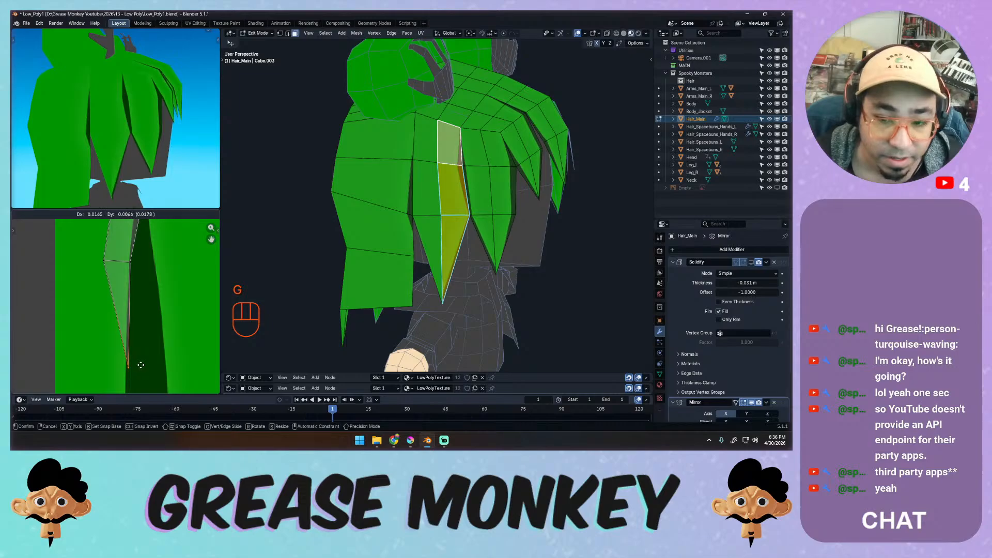
{"action": "left_click", "coordinate": [141, 365]}
Move the front half's lower-right UV vertex slightly right and its middle right vertex slightly left along the dark gap's edge.
{"action": "left_click", "coordinate": [130, 262]}
{"action": "key", "text": "g"}
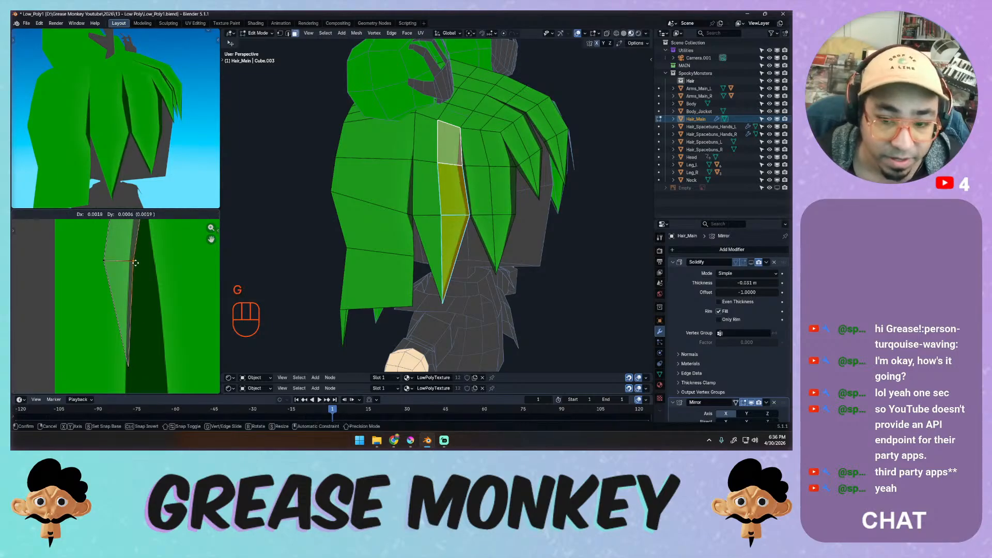
{"action": "left_click", "coordinate": [134, 265]}
{"action": "middle_click_drag", "start_coordinate": [136, 259], "coordinate": [140, 323], "text": "shift"}
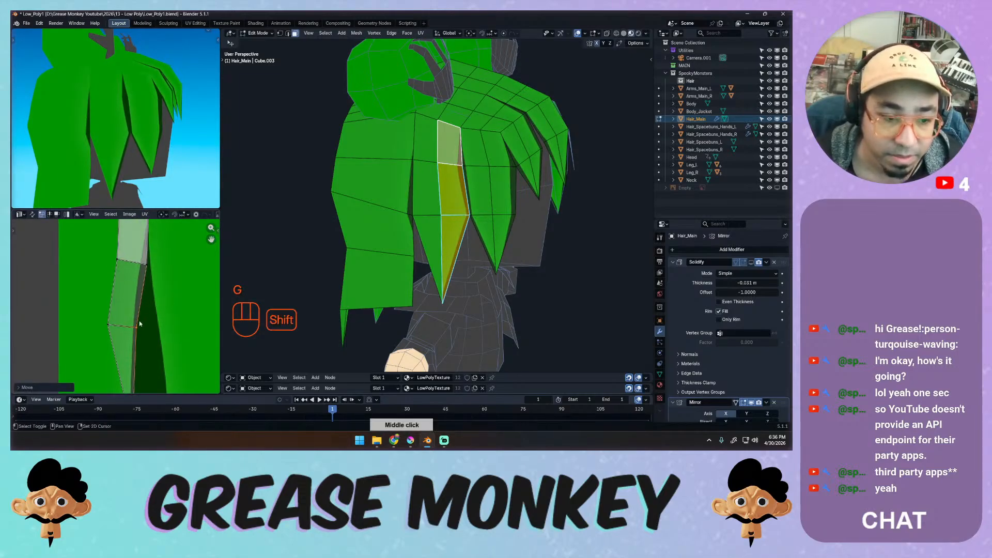
{"action": "left_click", "coordinate": [146, 263]}
{"action": "key", "text": "g"}
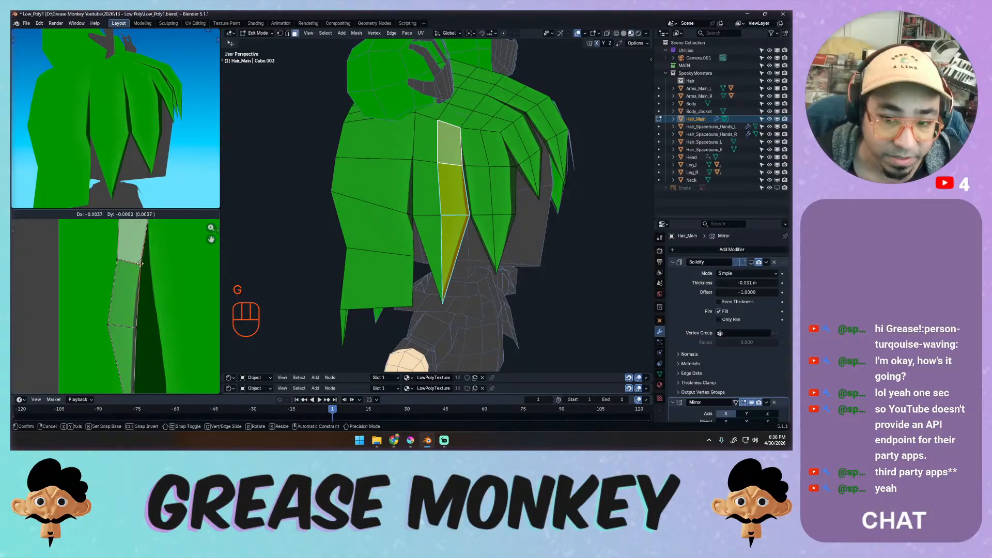
{"action": "left_click", "coordinate": [140, 263]}
Move the front half's top-right UV vertex slightly left and return to Object Mode to check the strand.
{"action": "middle_click_drag", "start_coordinate": [140, 263], "coordinate": [144, 294]}
{"action": "left_click", "coordinate": [150, 248]}
{"action": "key", "text": "g"}
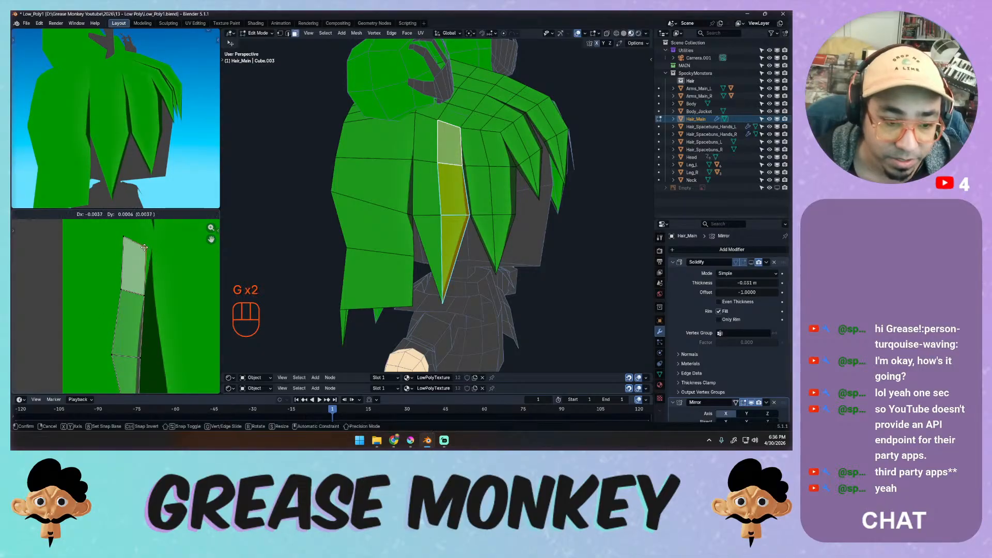
{"action": "left_click", "coordinate": [148, 246]}
{"action": "key", "text": "Tab"}
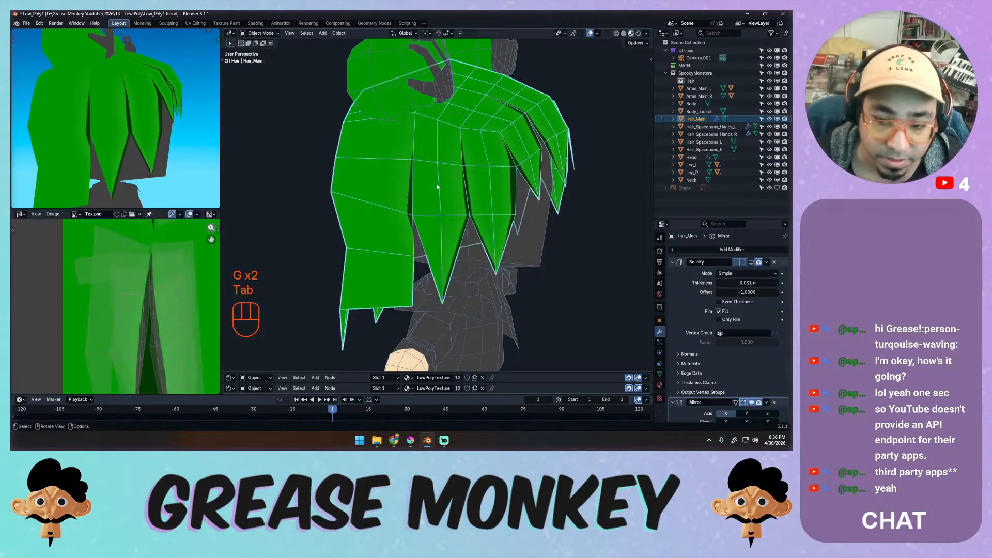
{"action": "middle_click_drag", "start_coordinate": [436, 184], "coordinate": [436, 181]}
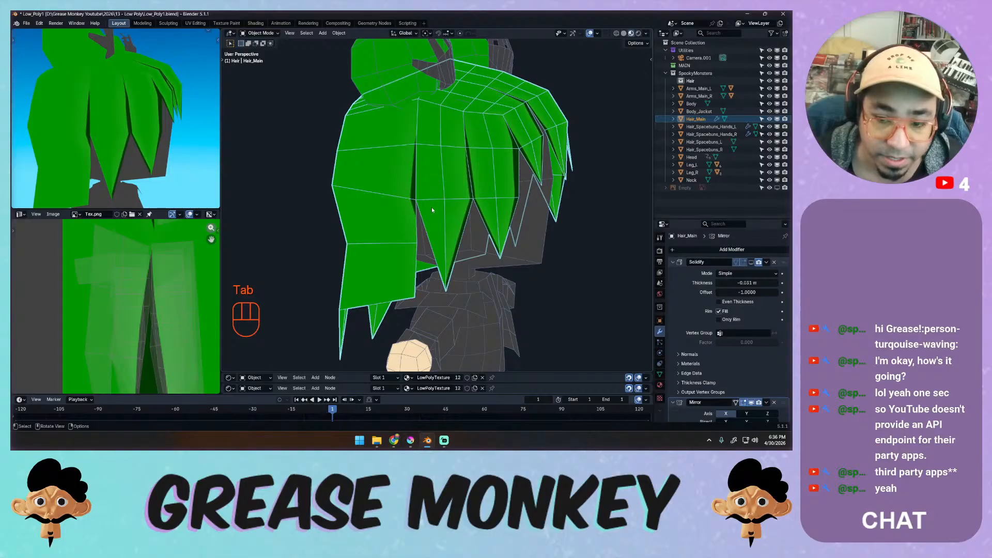
Return to Edit Mode and select the three faces of the split strand's rear half.
{"action": "key", "text": "Tab"}
{"action": "left_click", "coordinate": [431, 187]}
{"action": "left_click", "coordinate": [434, 212]}
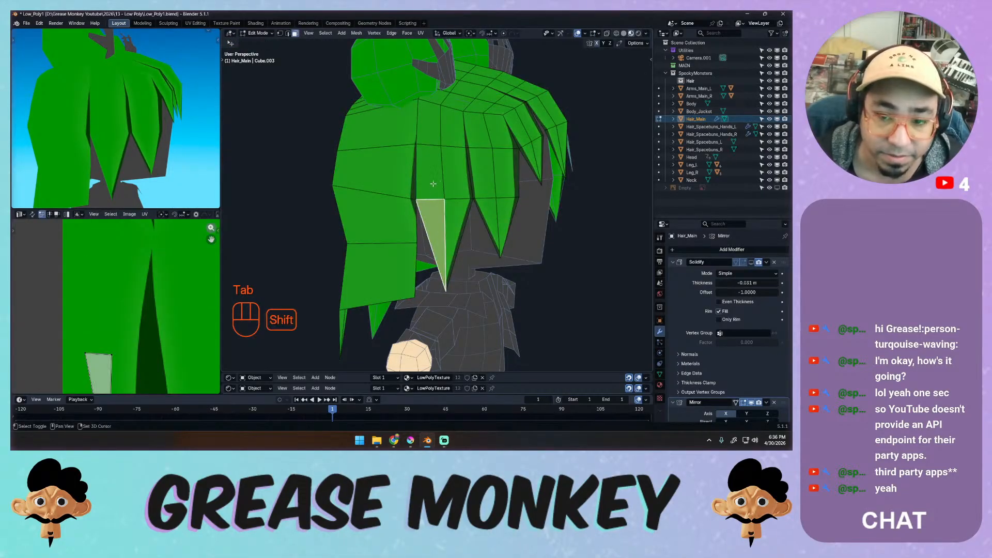
{"action": "left_click", "coordinate": [434, 184], "text": "shift"}
{"action": "left_click", "coordinate": [437, 135], "text": "shift"}
{"action": "middle_click_drag", "start_coordinate": [169, 292], "coordinate": [165, 286]}
{"action": "scroll", "coordinate": [165, 285], "scroll_direction": "down", "scroll_amount": 3}
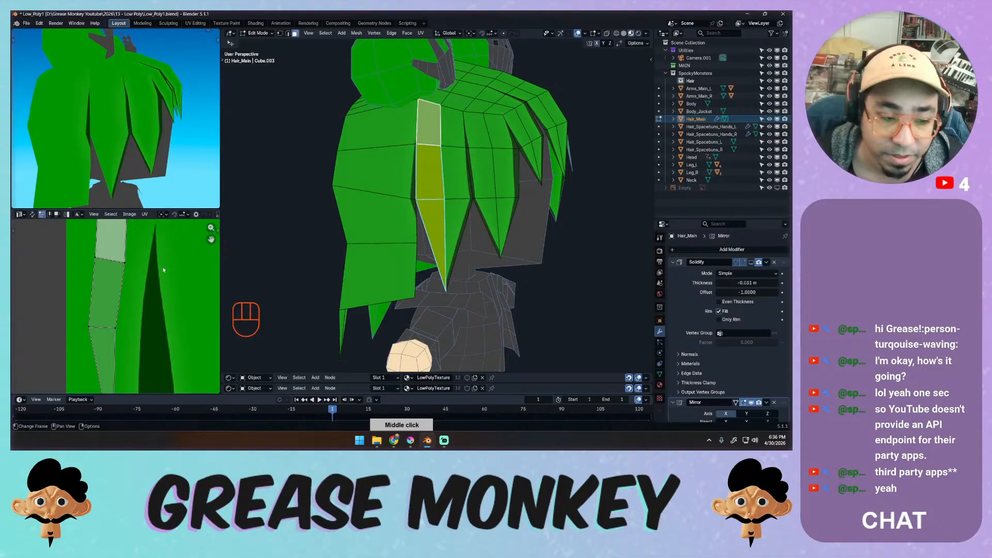
Mirror the rear half's whole UV island along X and move it slightly down beside the dark gap.
{"action": "key", "text": "ctrl+m"}
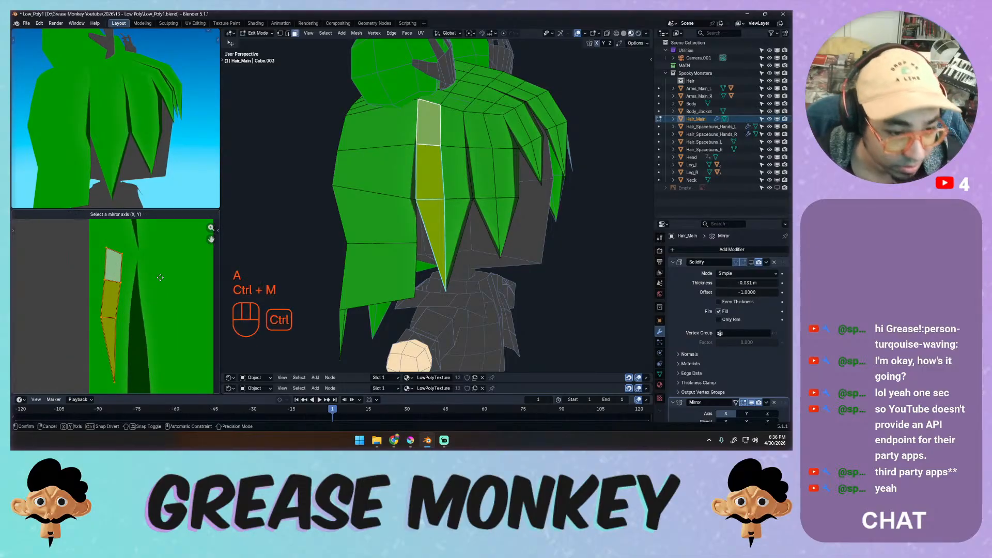
{"action": "key", "text": "x"}
{"action": "key", "text": "Return"}
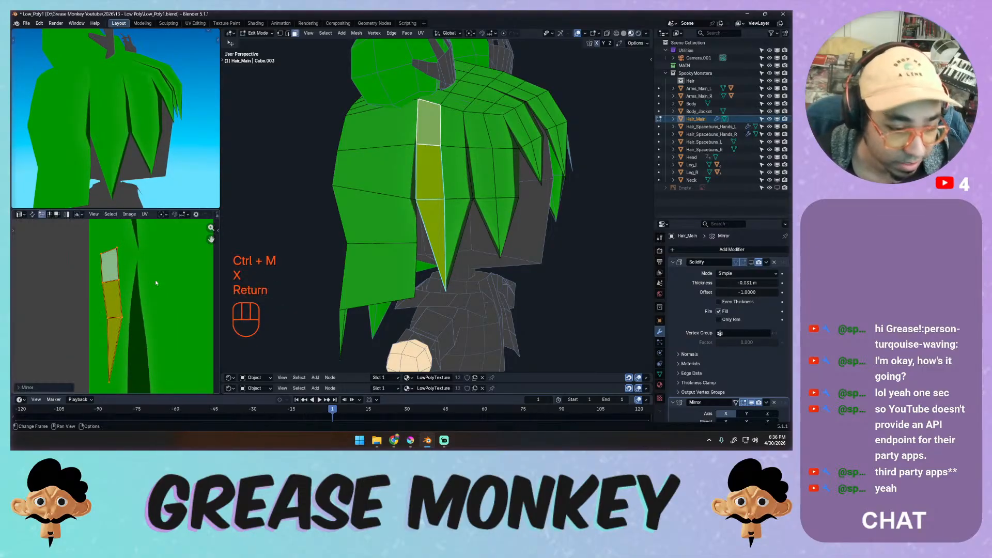
{"action": "key", "text": "g"}
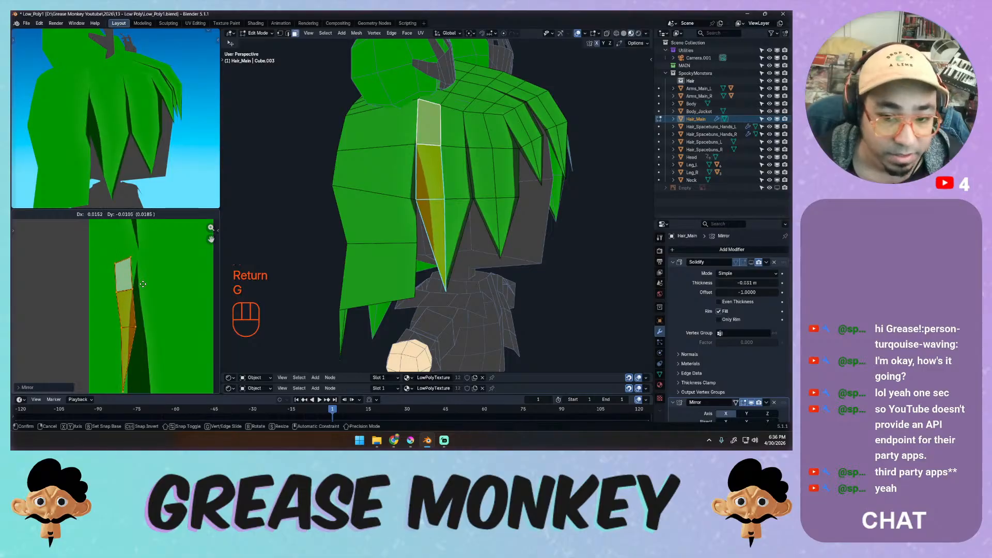
{"action": "left_click", "coordinate": [138, 286]}
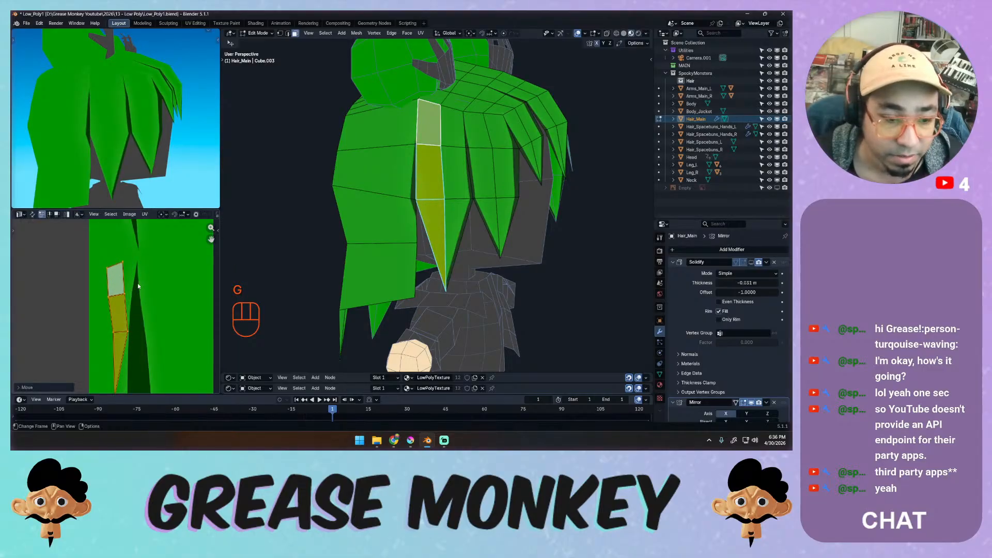
Rotate the rear half's UV island about -12.6 degrees so it leans along the dark gap's left edge.
{"action": "key", "text": "t"}
{"action": "key", "text": "t"}
{"action": "key", "text": "r"}
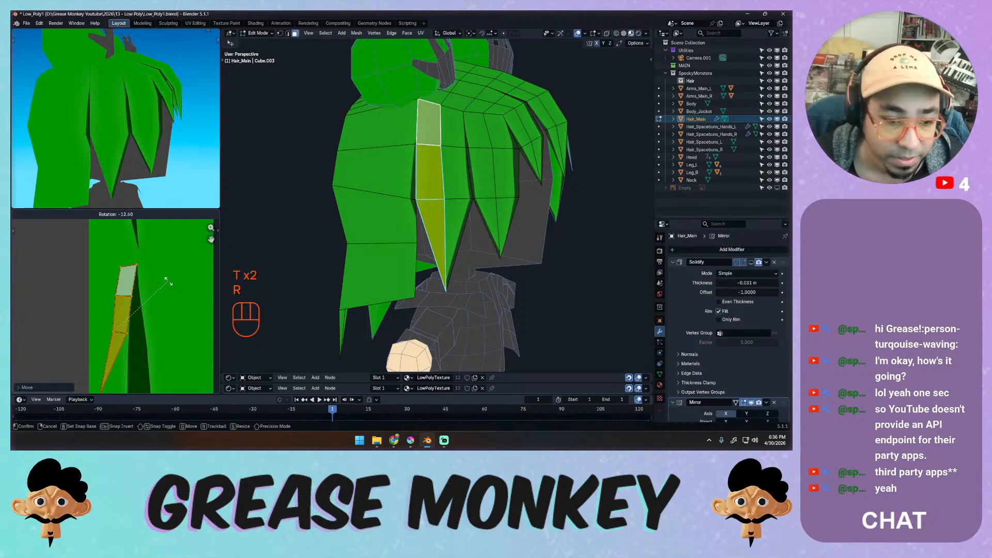
{"action": "left_click", "coordinate": [169, 283]}
Move the rear half's two middle right UV vertices and its tip rightward onto the dark gap's left edge.
{"action": "key", "text": "g"}
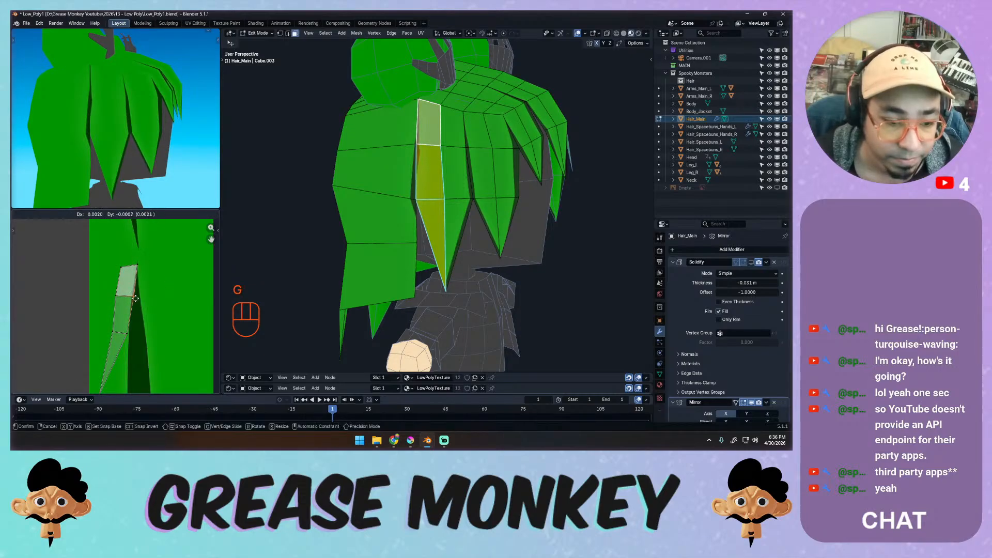
{"action": "left_click", "coordinate": [136, 298]}
{"action": "middle_click_drag", "start_coordinate": [143, 313], "coordinate": [147, 278]}
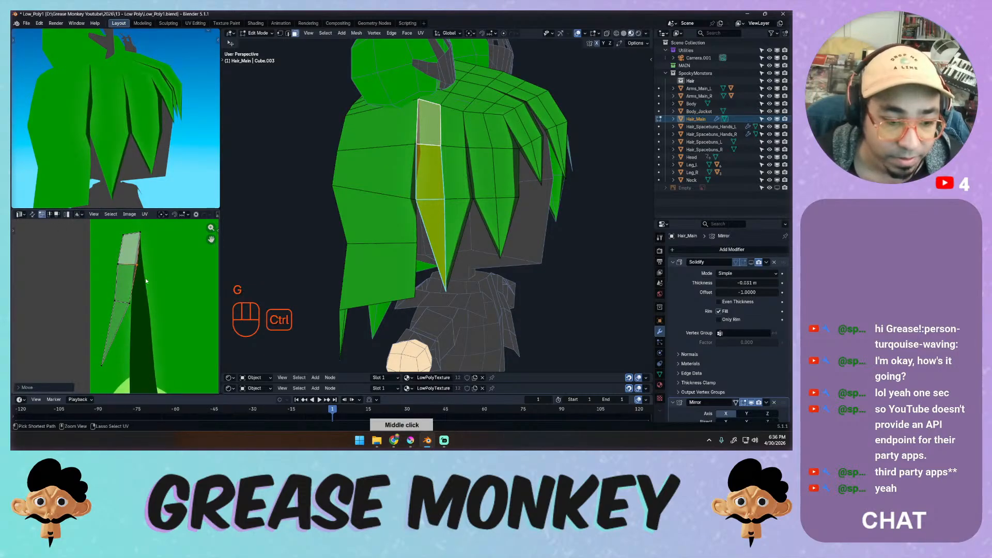
{"action": "key", "text": "g"}
{"action": "left_click", "coordinate": [134, 304]}
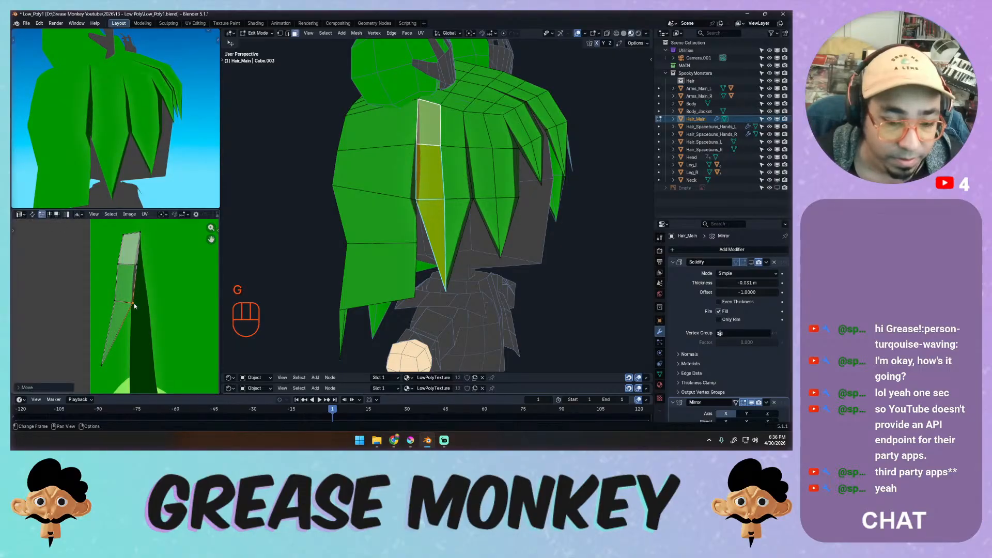
{"action": "key", "text": "g"}
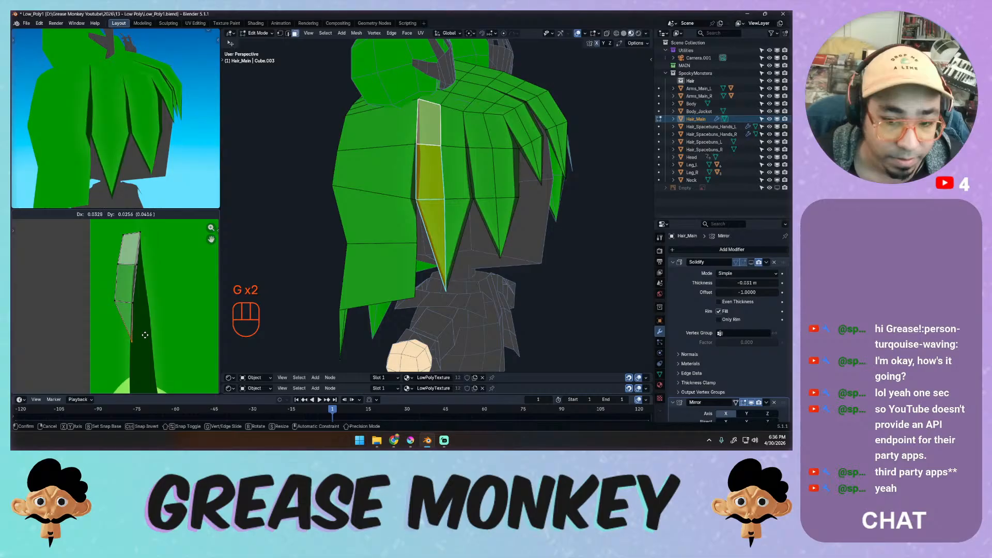
{"action": "left_click", "coordinate": [145, 335]}
Move the rear half's top-right UV vertex and the one below it slightly left along the gap's edge.
{"action": "middle_click_drag", "start_coordinate": [154, 262], "coordinate": [157, 226]}
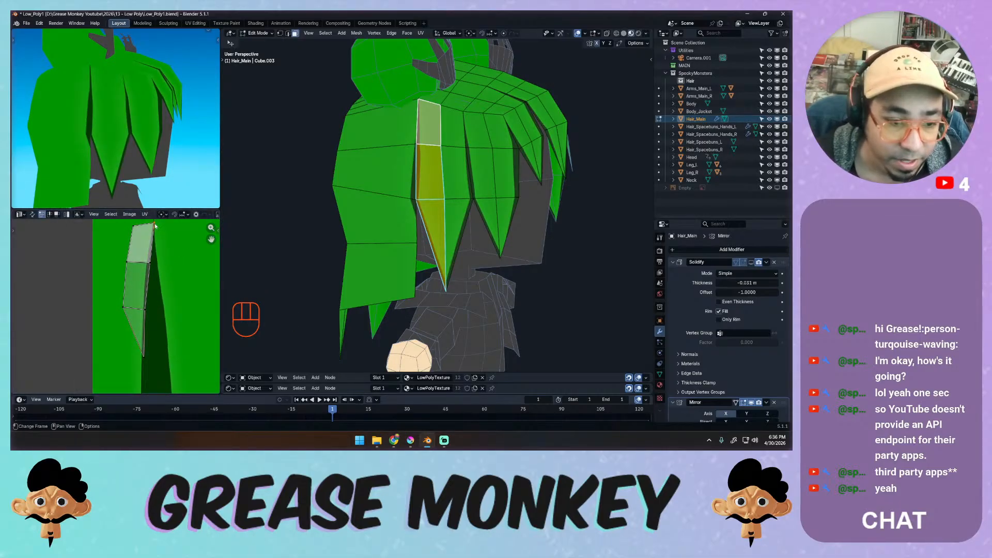
{"action": "key", "text": "g"}
{"action": "left_click", "coordinate": [149, 228]}
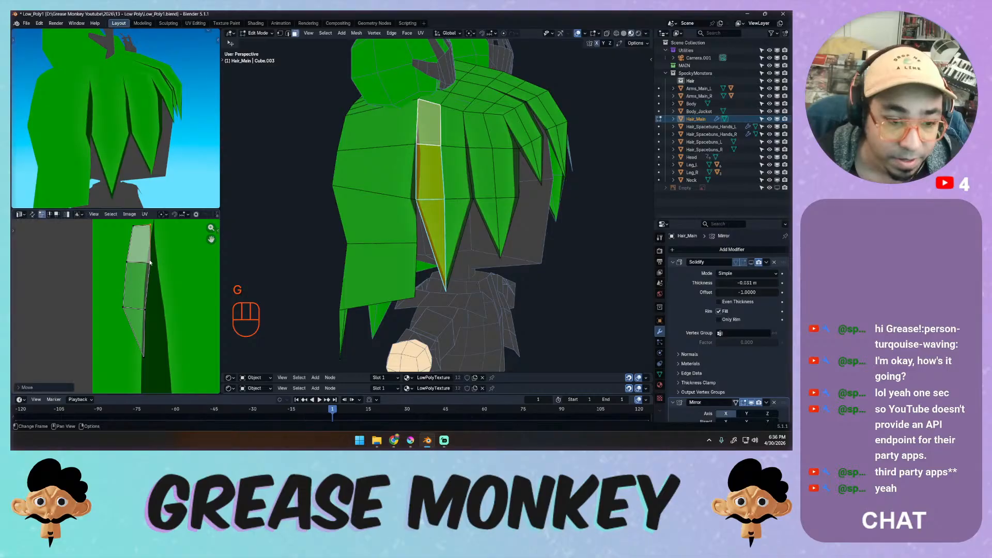
{"action": "key", "text": "g"}
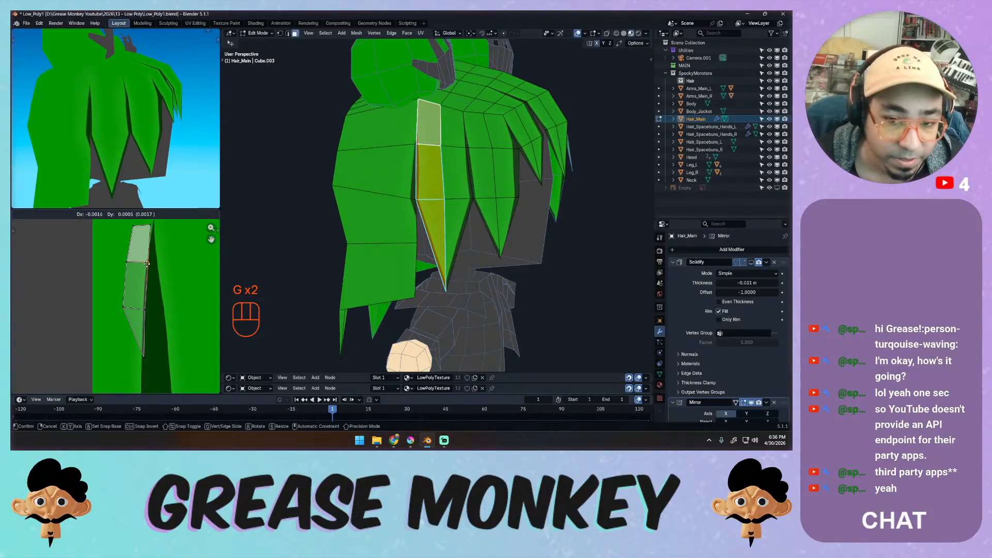
{"action": "left_click", "coordinate": [147, 265]}
{"action": "middle_click_drag", "start_coordinate": [145, 165], "coordinate": [160, 176]}
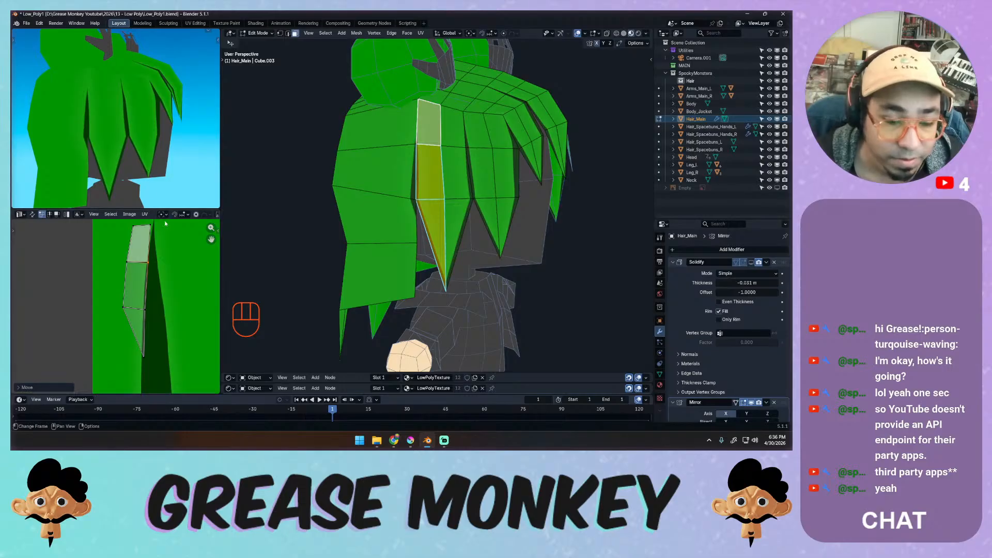
{"action": "middle_click_drag", "start_coordinate": [367, 174], "coordinate": [408, 155]}
{"action": "left_click", "coordinate": [411, 128]}
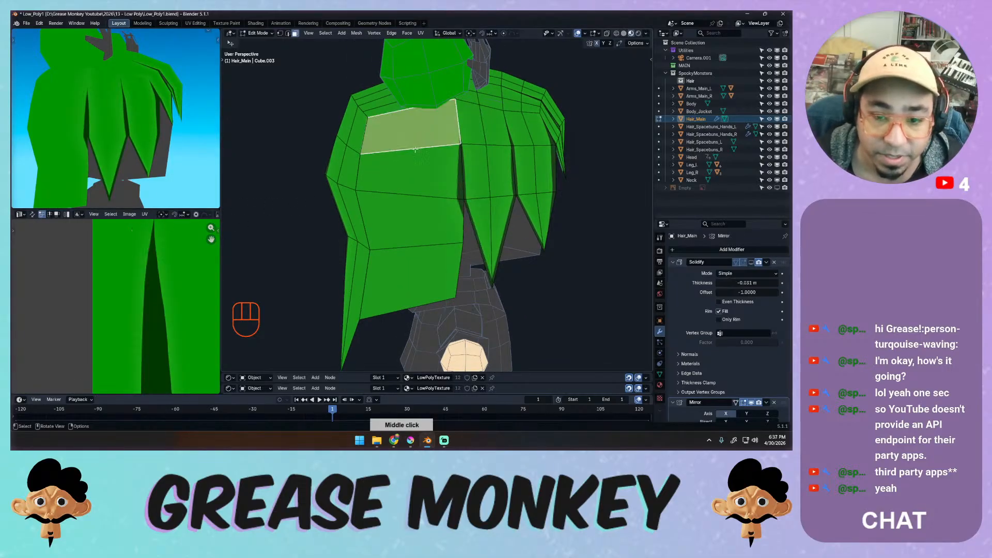
{"action": "left_click", "coordinate": [411, 178], "text": "shift"}
{"action": "left_click", "coordinate": [408, 220], "text": "shift"}
{"action": "left_click", "coordinate": [408, 279], "text": "shift"}
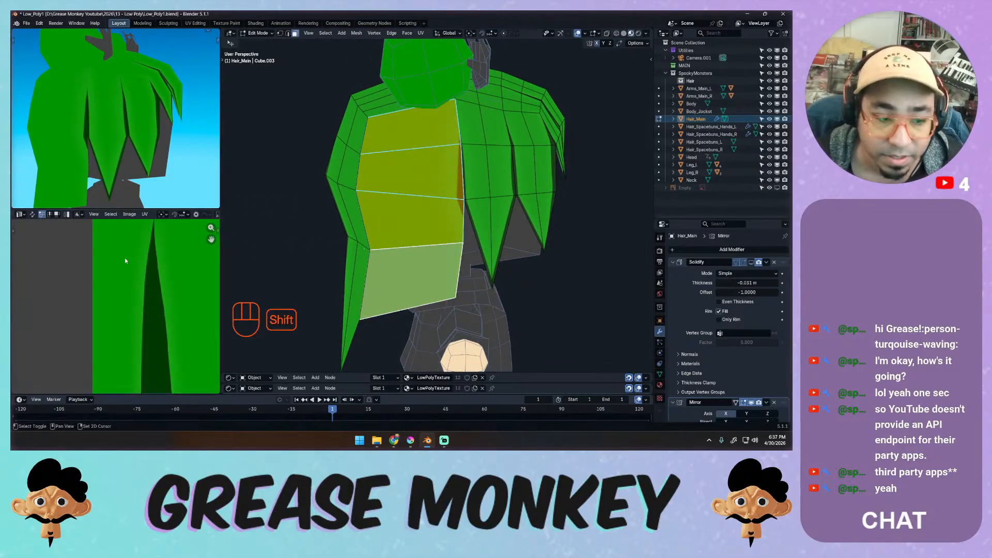
{"action": "middle_click_drag", "start_coordinate": [125, 257], "coordinate": [138, 349]}
{"action": "middle_click_drag", "start_coordinate": [148, 300], "coordinate": [147, 235], "text": "ctrl"}
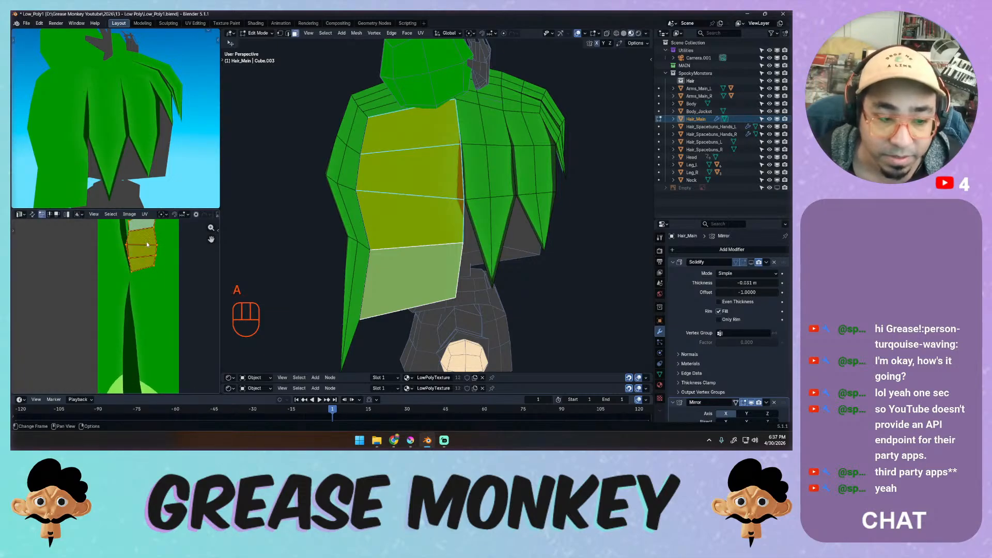
{"action": "key", "text": "g"}
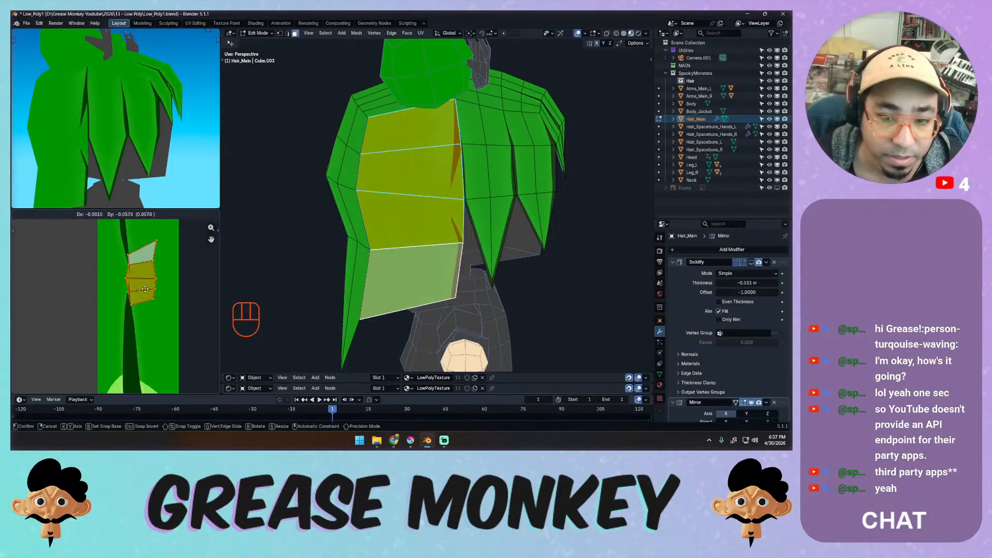
{"action": "key", "text": "Escape"}
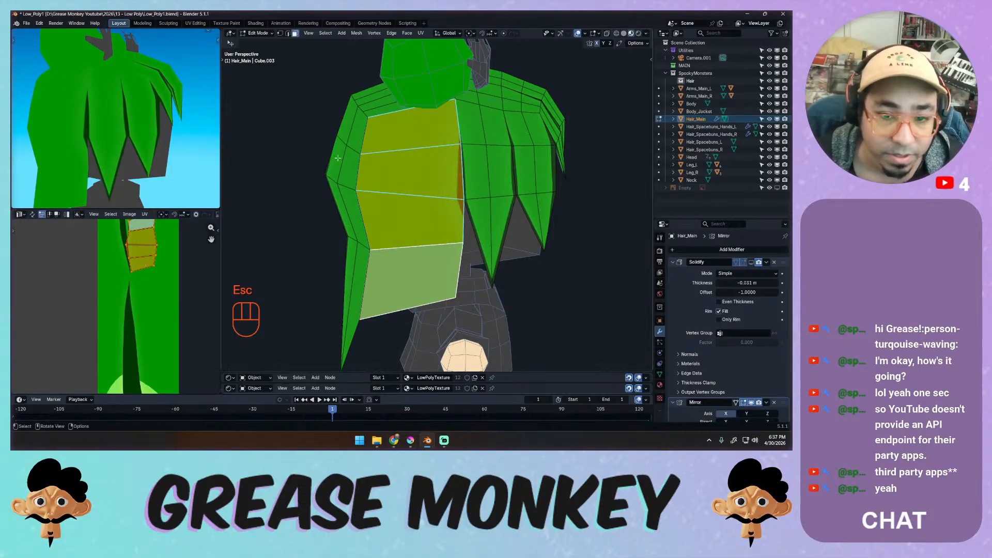
Select the four stacked faces of the wide hair panel beside the split strand and rotate their UVs by nearly half a turn.
{"action": "left_click", "coordinate": [382, 143]}
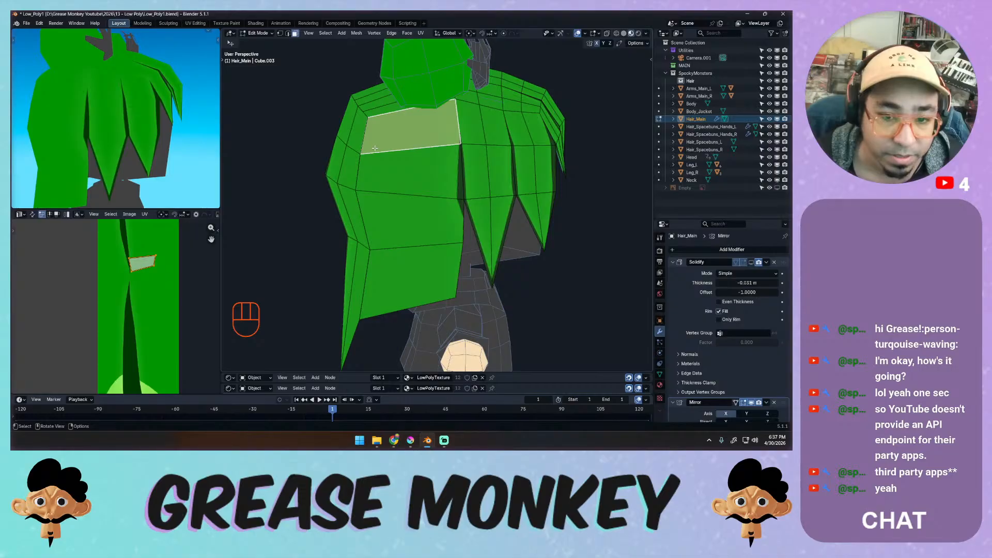
{"action": "left_click", "coordinate": [411, 170], "text": "shift"}
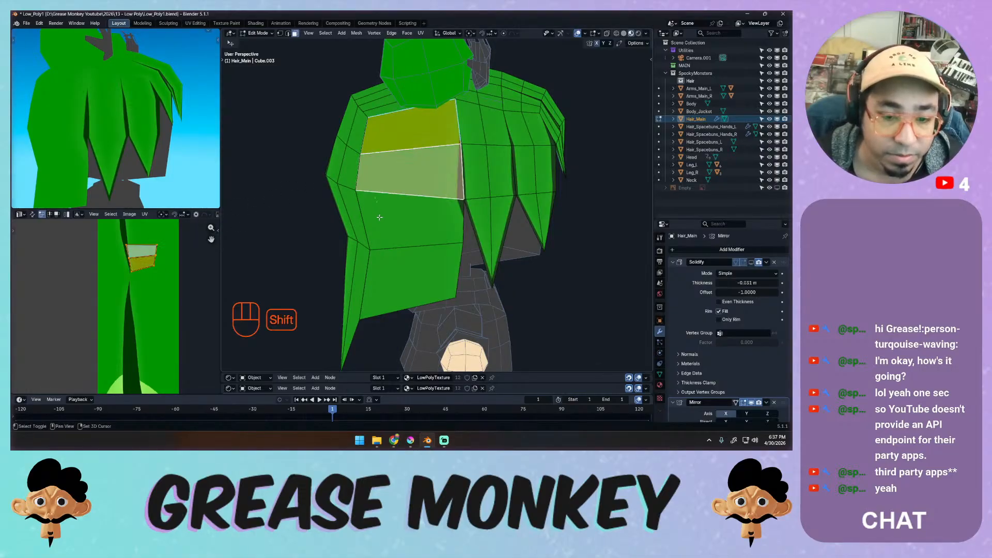
{"action": "left_click", "coordinate": [411, 220], "text": "shift"}
{"action": "left_click", "coordinate": [411, 276], "text": "shift"}
{"action": "key", "text": "r"}
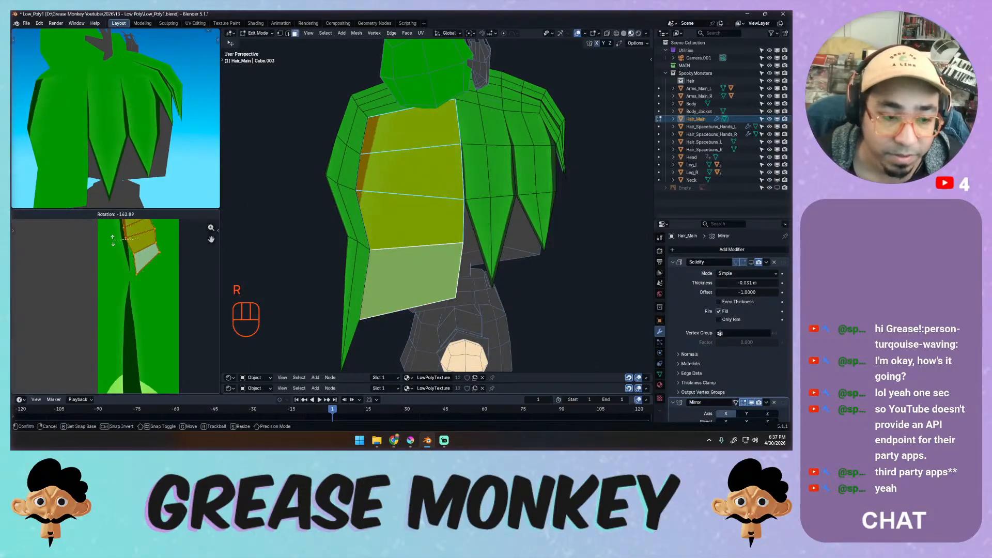
{"action": "left_click", "coordinate": [119, 242]}
Move the panel's UV island down to the left side of the dark gap and rotate it slightly along the gap's edge.
{"action": "key", "text": "g"}
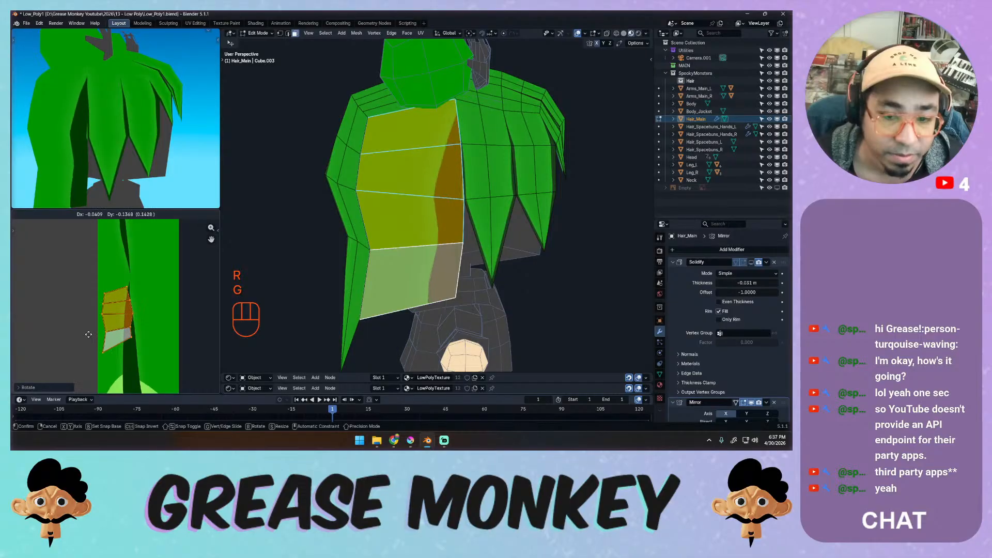
{"action": "left_click", "coordinate": [86, 328]}
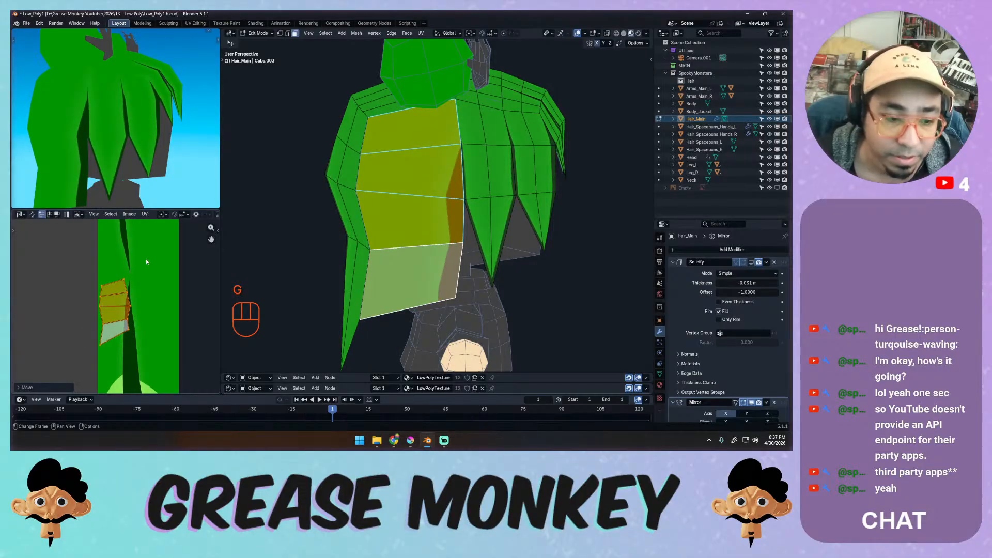
{"action": "key", "text": "r"}
{"action": "left_click", "coordinate": [148, 283]}
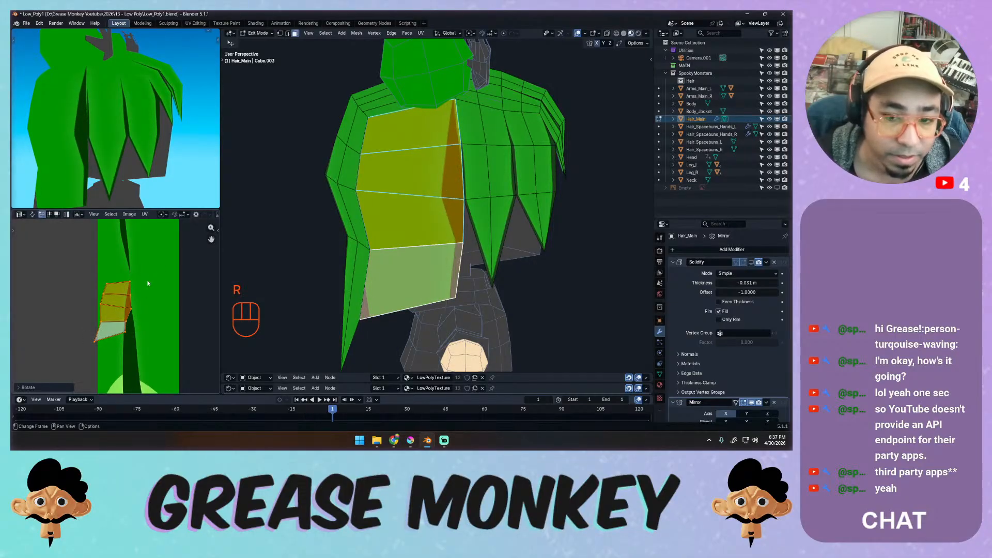
Scale the panel's UV island to about 0.8 and move it slightly up and right against the dark gap.
{"action": "middle_click_drag", "start_coordinate": [145, 284], "coordinate": [155, 250], "text": "ctrl"}
{"action": "key", "text": "s"}
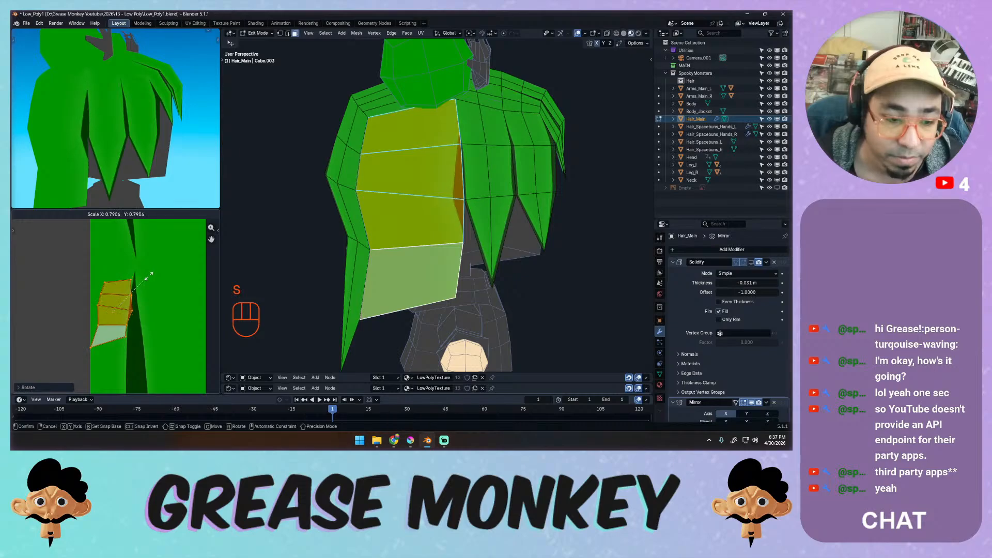
{"action": "left_click", "coordinate": [146, 282]}
{"action": "key", "text": "g"}
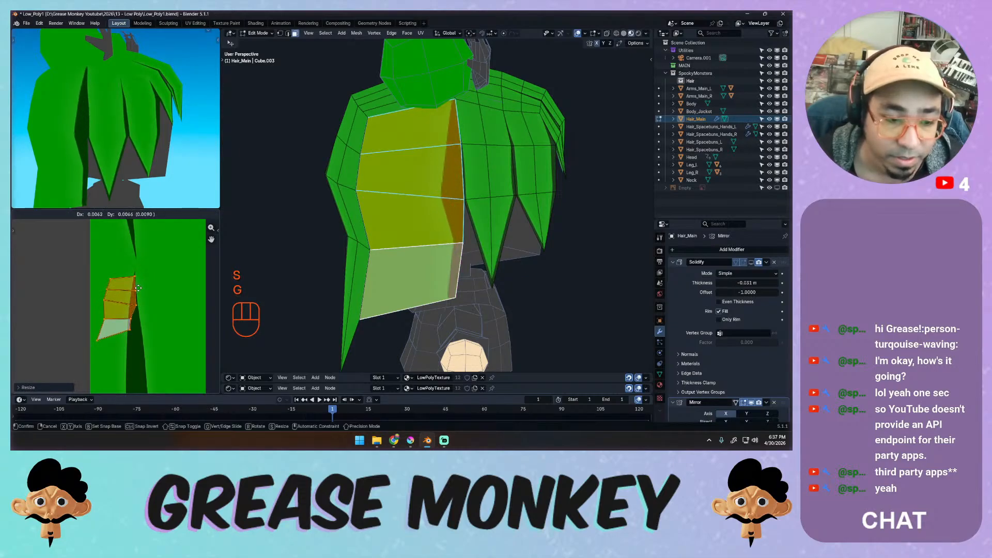
{"action": "left_click", "coordinate": [139, 288]}
Switch to UV vertex selection and adjust the panel's upper two right-edge vertices along the dark gap's left edge.
{"action": "middle_click_drag", "start_coordinate": [138, 288], "coordinate": [143, 261], "text": "ctrl"}
{"action": "key", "text": "1"}
{"action": "left_click", "coordinate": [141, 268]}
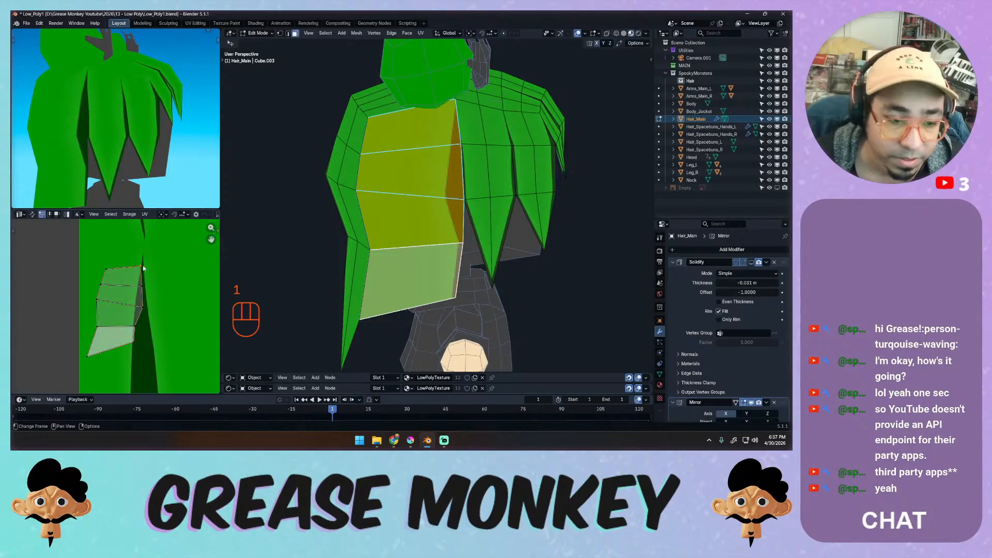
{"action": "key", "text": "g"}
{"action": "left_click", "coordinate": [145, 266]}
{"action": "left_click", "coordinate": [139, 287]}
{"action": "key", "text": "g"}
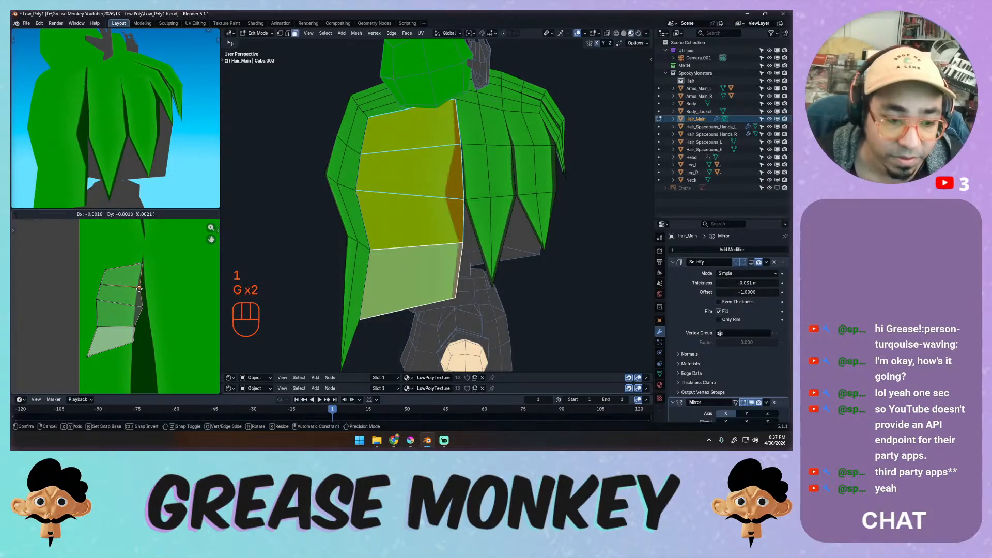
{"action": "left_click", "coordinate": [141, 293]}
Move the panel's third right-edge UV vertex slightly left and its bottom-right vertex down and left along the gap's edge.
{"action": "left_click", "coordinate": [138, 307]}
{"action": "key", "text": "g"}
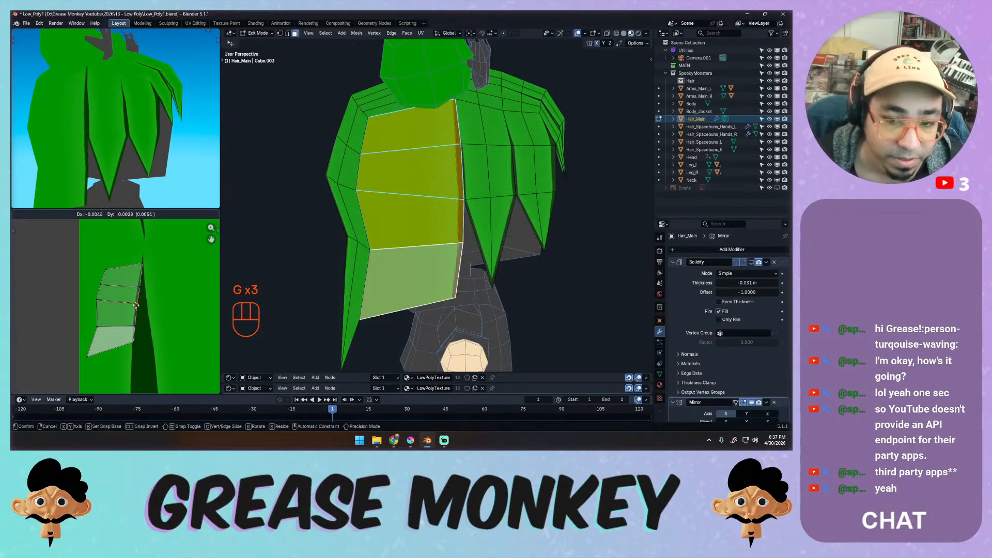
{"action": "left_click", "coordinate": [137, 305]}
{"action": "left_click", "coordinate": [133, 343]}
{"action": "key", "text": "g"}
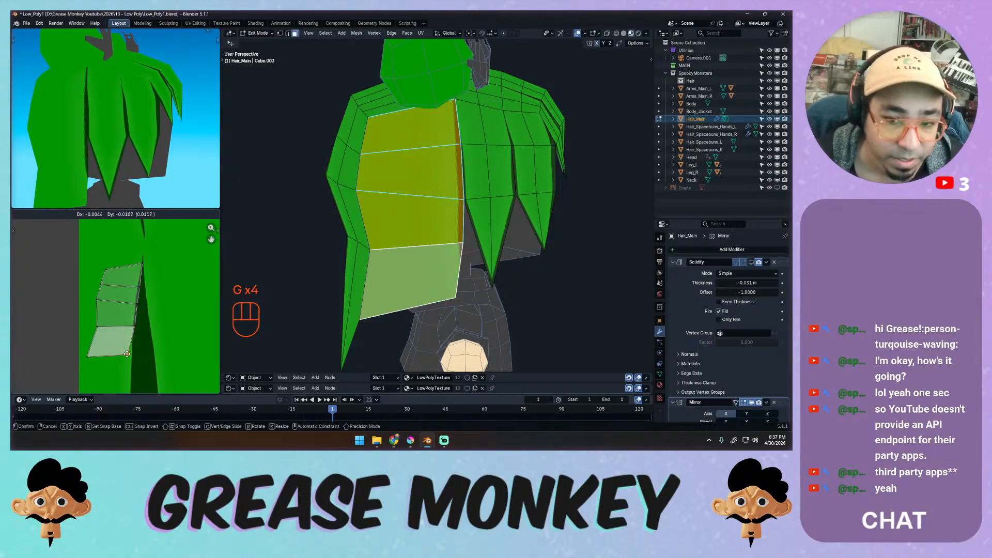
{"action": "left_click", "coordinate": [128, 355]}
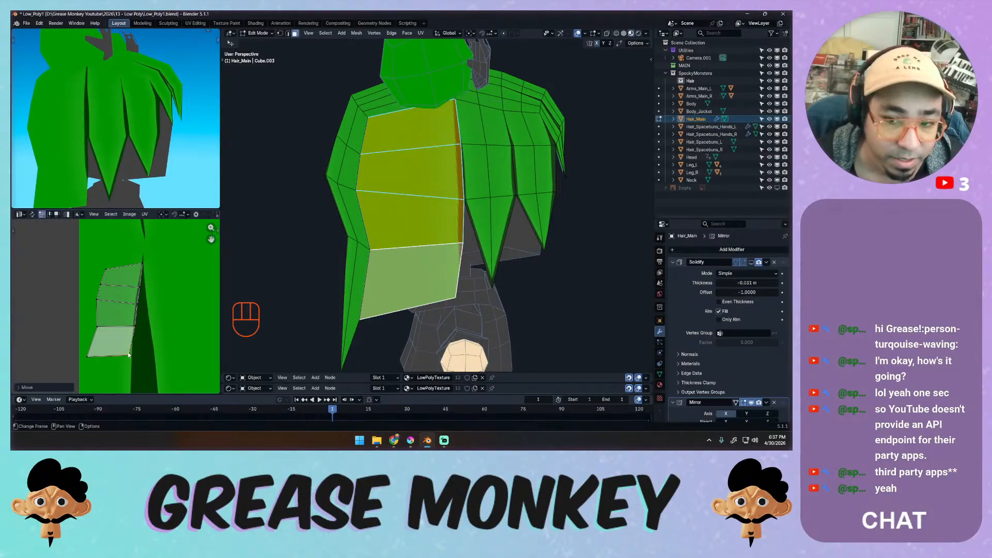
Move the panel's fourth right-edge UV vertex slightly left and down, and the third one down along the dark gap's left edge.
{"action": "left_click", "coordinate": [134, 327]}
{"action": "key", "text": "g"}
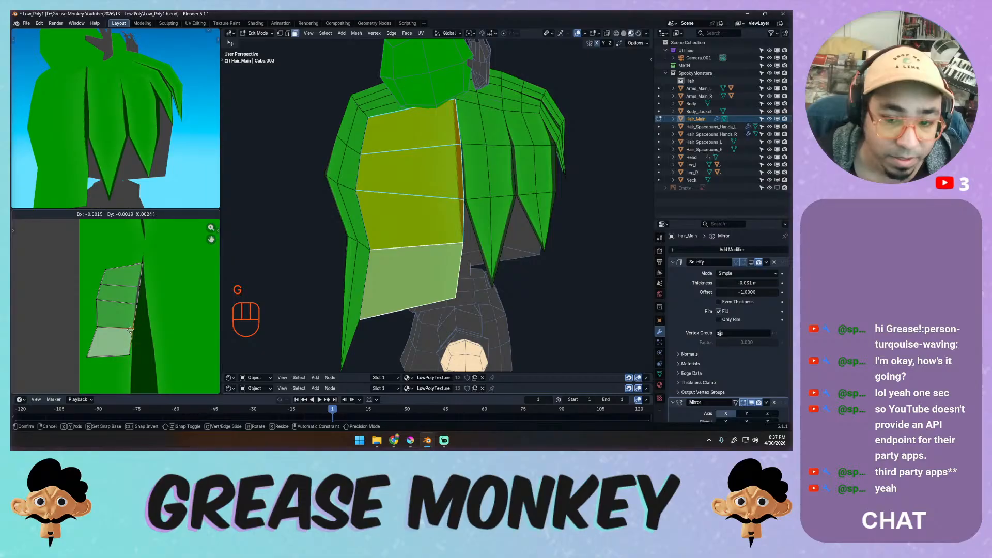
{"action": "left_click", "coordinate": [130, 333]}
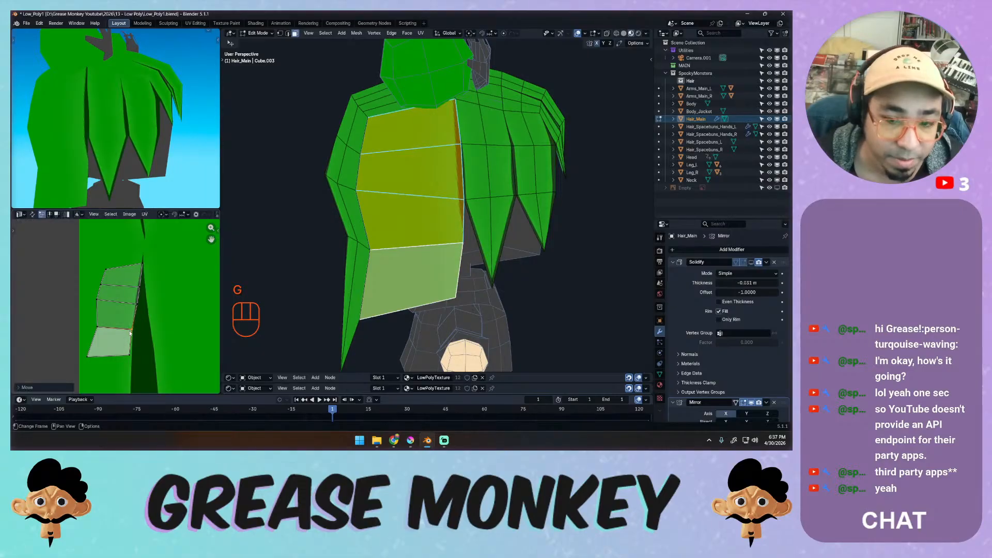
{"action": "left_click", "coordinate": [135, 304]}
{"action": "key", "text": "g"}
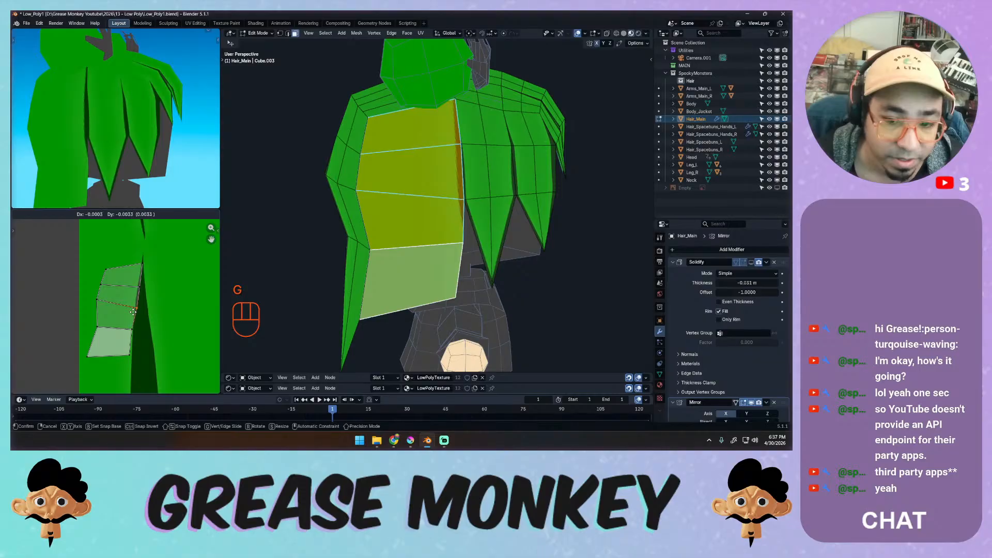
{"action": "left_click", "coordinate": [133, 312]}
Move the panel's lower two right-edge UV vertices slightly right into the dark gap, then check the hair in Object Mode.
{"action": "left_click", "coordinate": [132, 331]}
{"action": "key", "text": "g"}
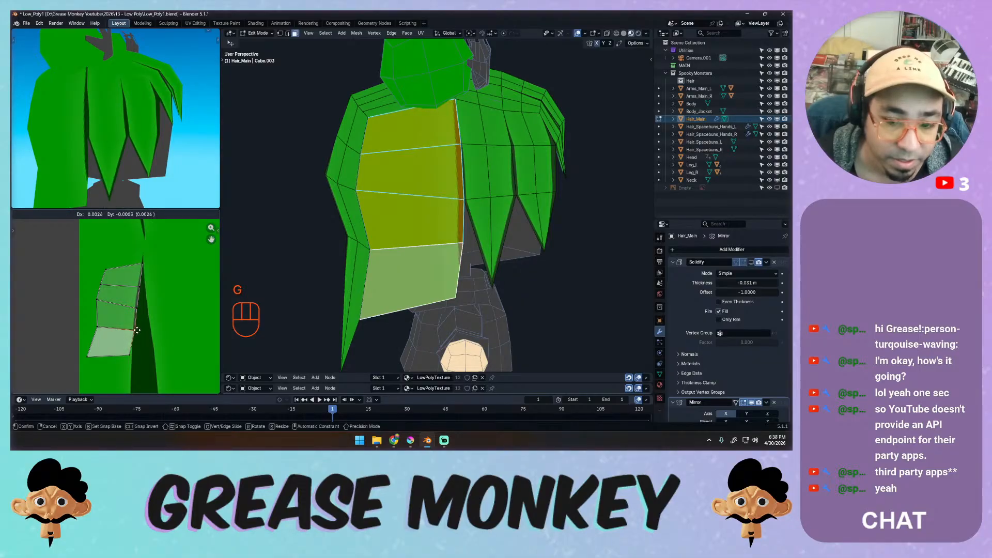
{"action": "left_click", "coordinate": [138, 331]}
{"action": "left_click", "coordinate": [130, 356]}
{"action": "key", "text": "g"}
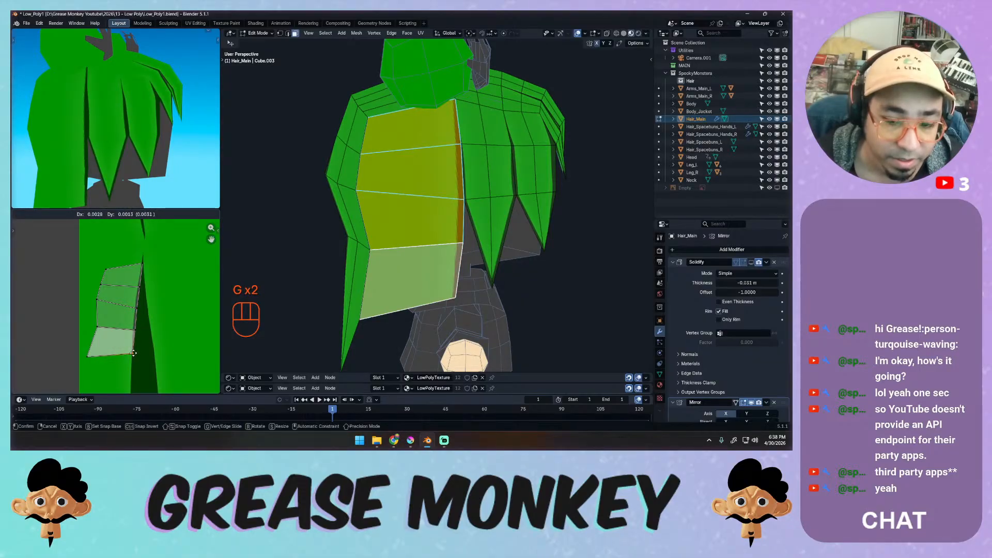
{"action": "left_click", "coordinate": [133, 354]}
{"action": "key", "text": "Tab"}
{"action": "middle_click_drag", "start_coordinate": [421, 187], "coordinate": [203, 263]}
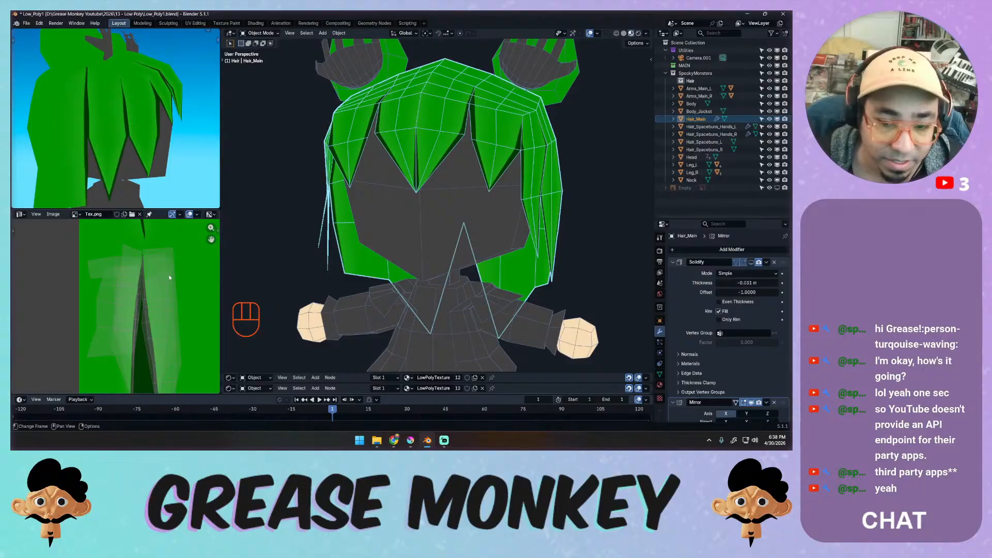
{"action": "middle_click_drag", "start_coordinate": [360, 195], "coordinate": [408, 197]}
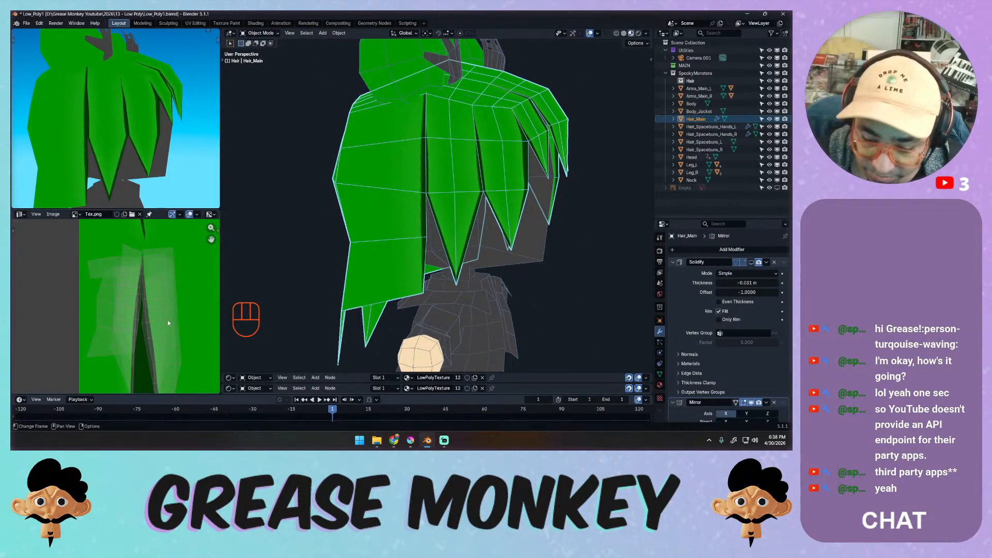
Return to Edit Mode, scale the panel's UV island to about 1.94 and mirror it along the X axis.
{"action": "key", "text": "Tab"}
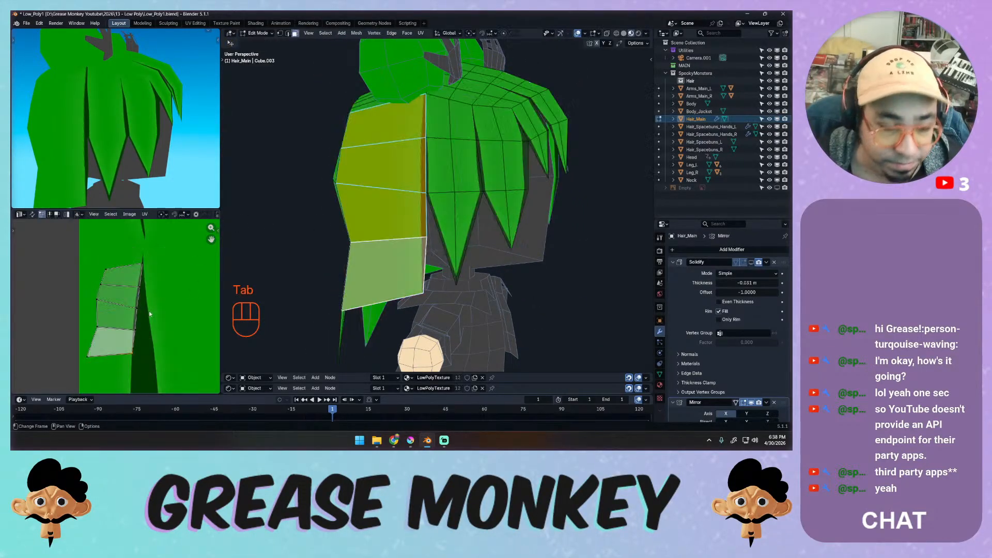
{"action": "key", "text": "s"}
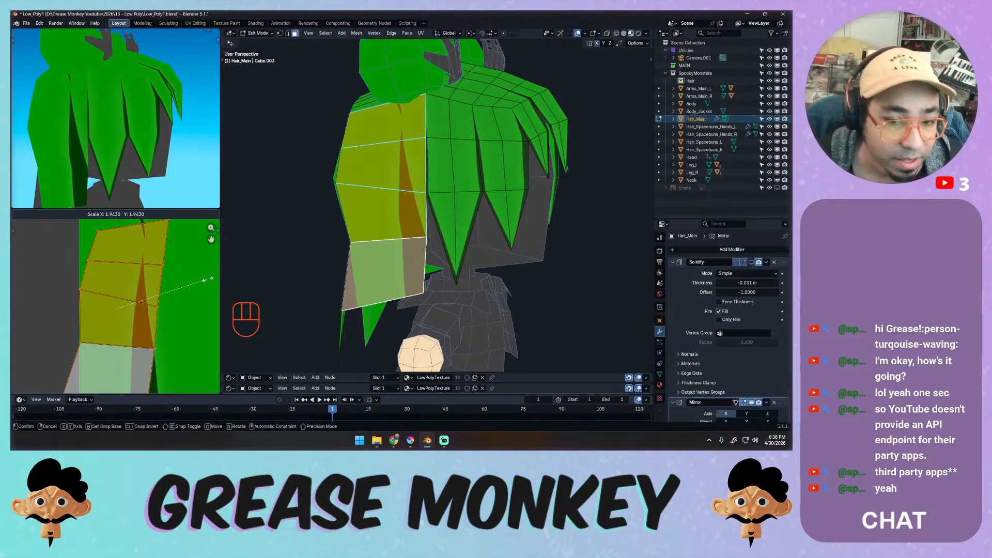
{"action": "left_click", "coordinate": [209, 280]}
{"action": "middle_click_drag", "start_coordinate": [202, 268], "coordinate": [154, 299], "text": "ctrl"}
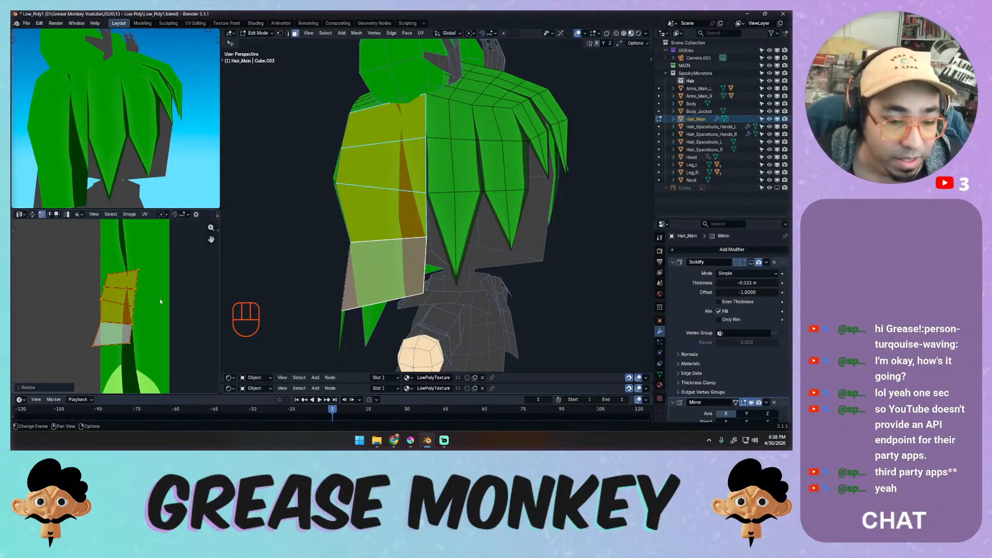
{"action": "middle_click_drag", "start_coordinate": [158, 301], "coordinate": [150, 299]}
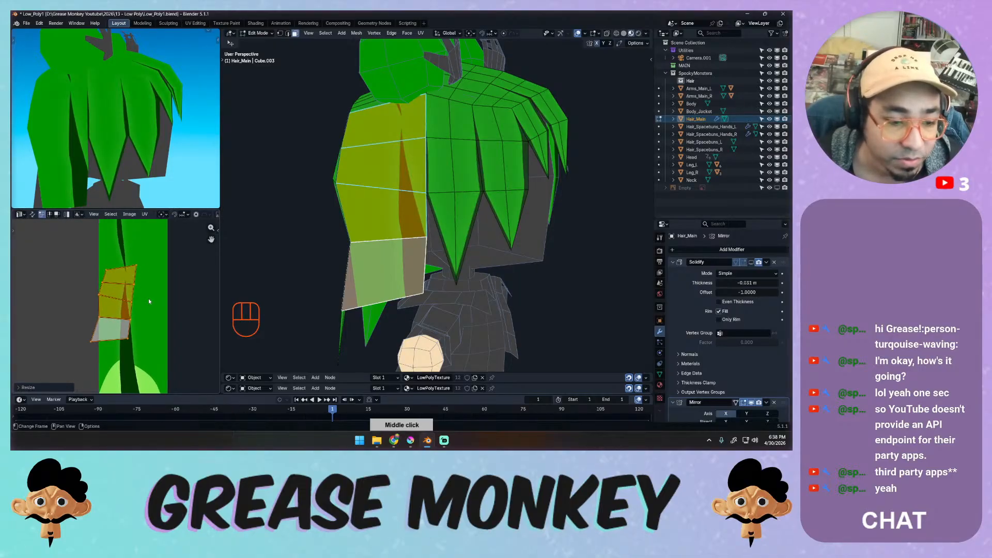
{"action": "key", "text": "ctrl+m"}
{"action": "key", "text": "x"}
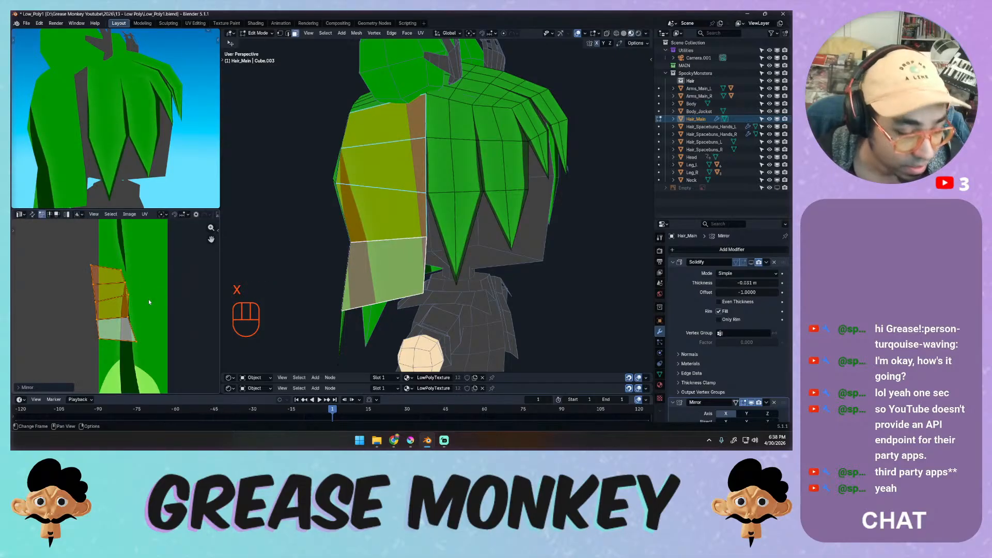
Move the mirrored UV island down to the right side of the dark gap and rotate it slightly to follow the gap.
{"action": "key", "text": "g"}
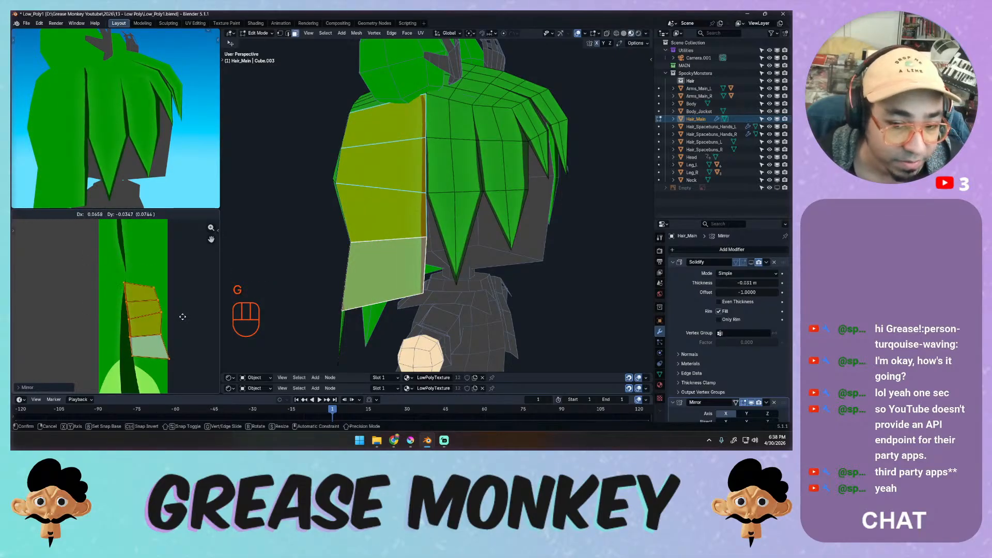
{"action": "left_click", "coordinate": [183, 318]}
{"action": "key", "text": "r"}
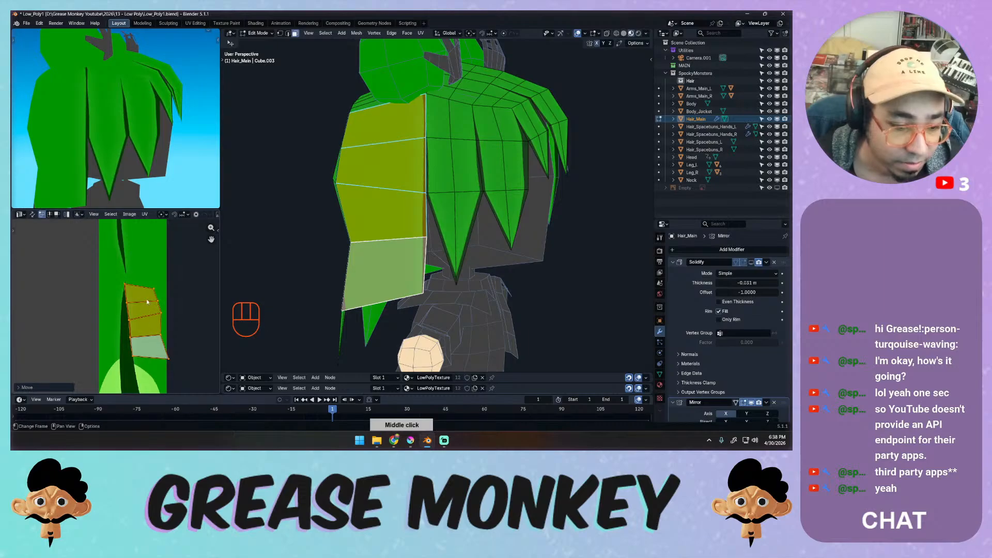
{"action": "left_click", "coordinate": [151, 291]}
{"action": "key", "text": "g"}
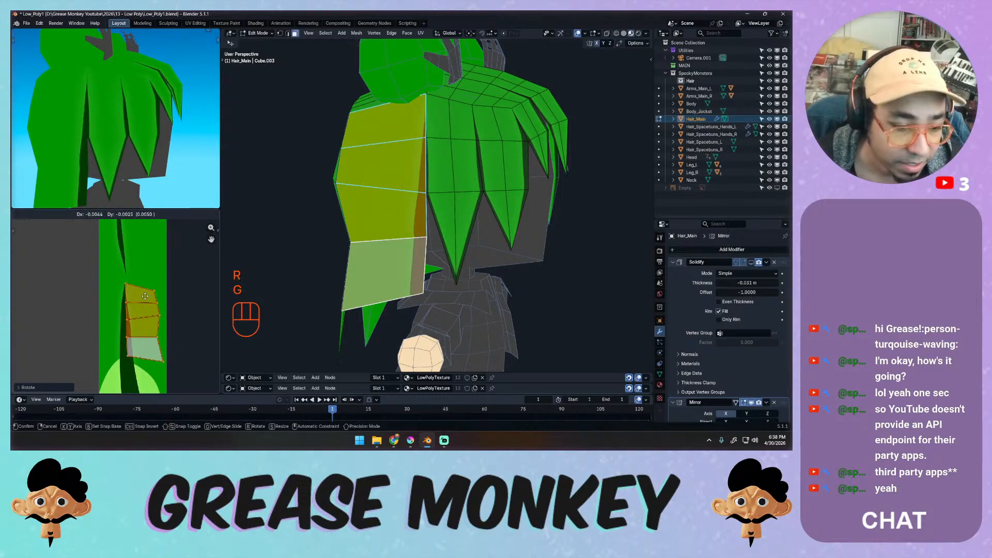
{"action": "left_click", "coordinate": [146, 296]}
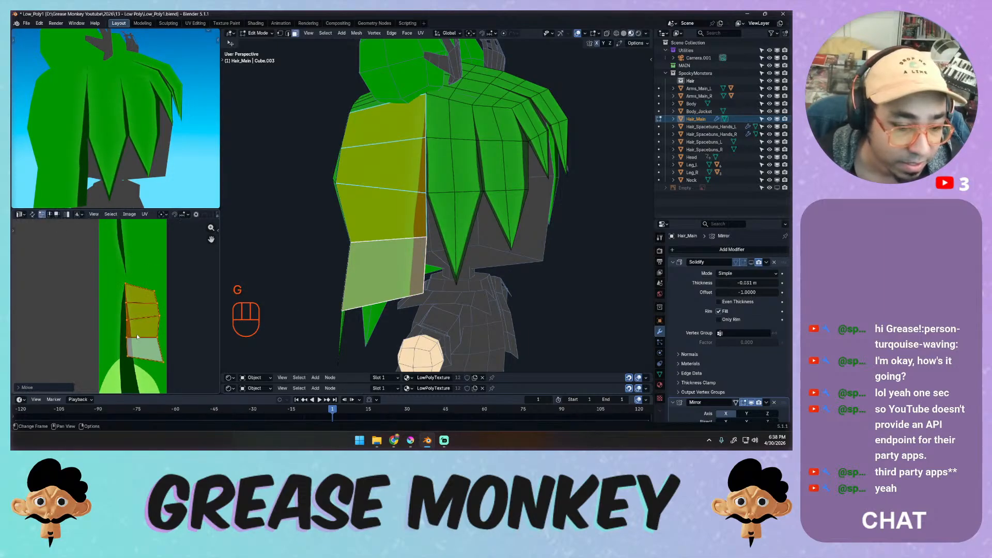
Move the island's bottom-left UV vertex and the one above it right onto the dark gap's right edge.
{"action": "middle_click_drag", "start_coordinate": [146, 372], "coordinate": [129, 305], "text": "ctrl"}
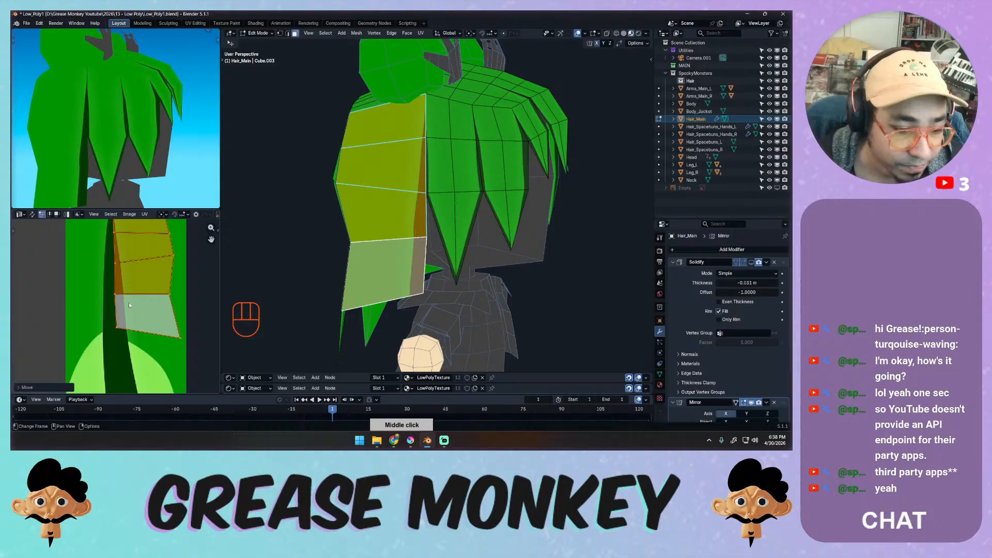
{"action": "left_click", "coordinate": [117, 329]}
{"action": "key", "text": "g"}
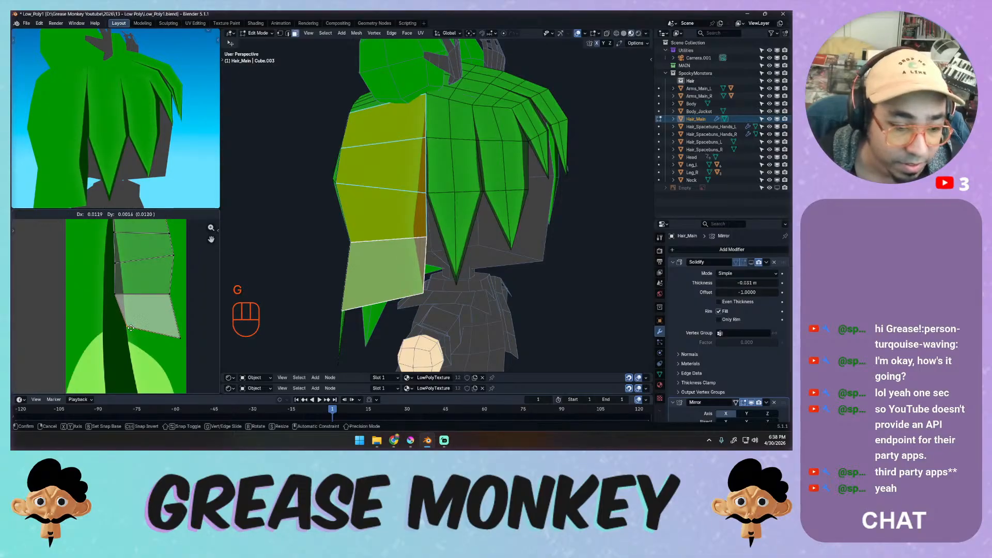
{"action": "key", "text": "g"}
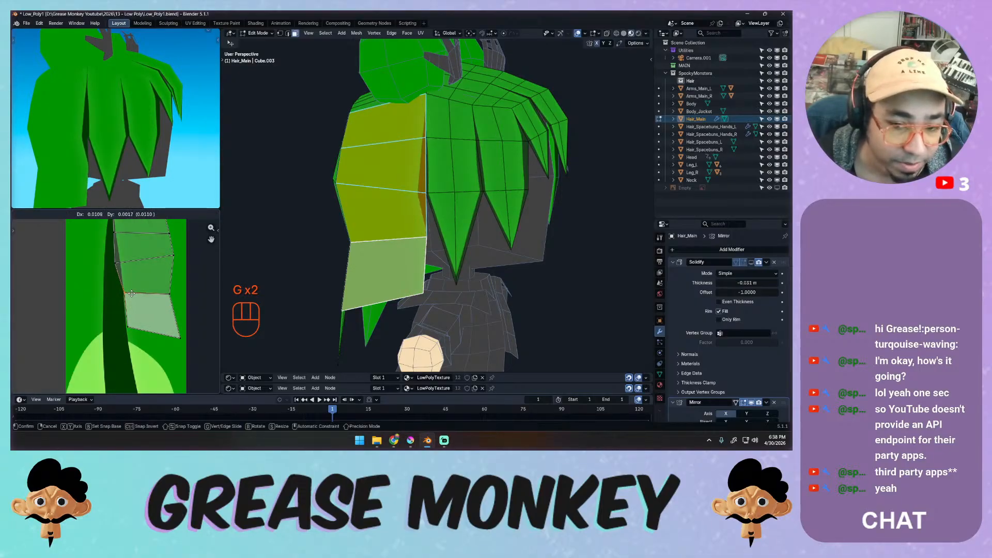
{"action": "left_click", "coordinate": [136, 330]}
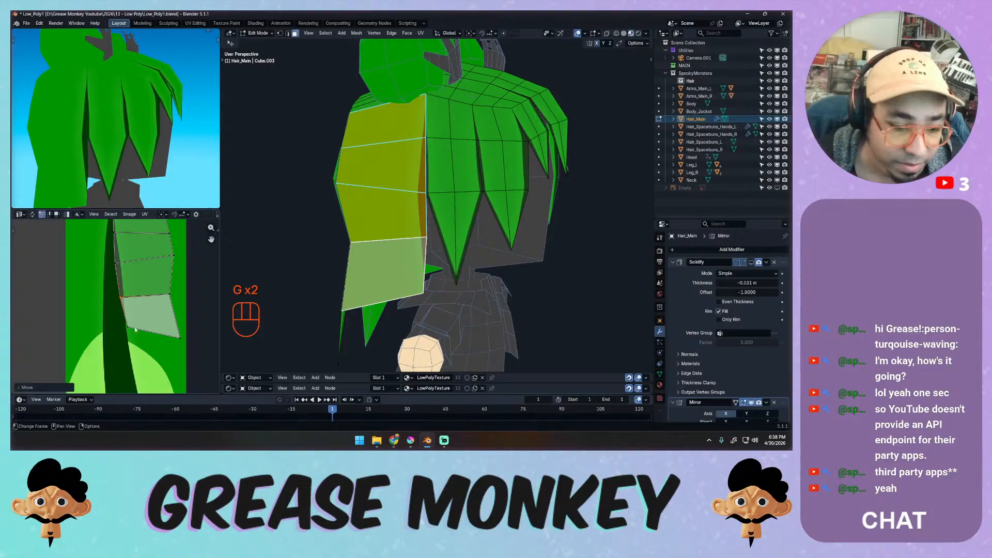
{"action": "left_click", "coordinate": [126, 327]}
{"action": "key", "text": "g"}
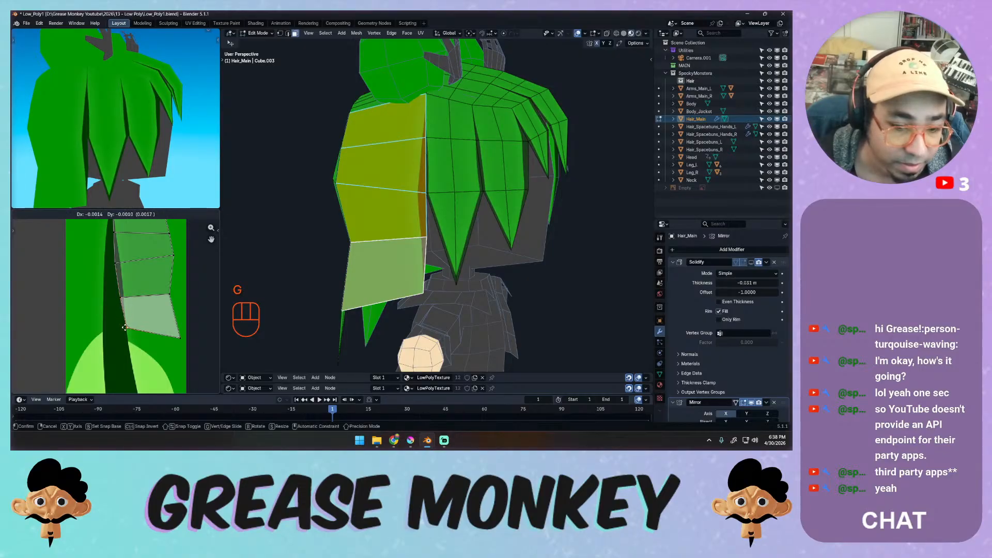
{"action": "left_click", "coordinate": [124, 327]}
Select the island's third and fourth left-edge UV vertices together and nudge them slightly right along the dark gap.
{"action": "left_click", "coordinate": [116, 264], "text": "shift"}
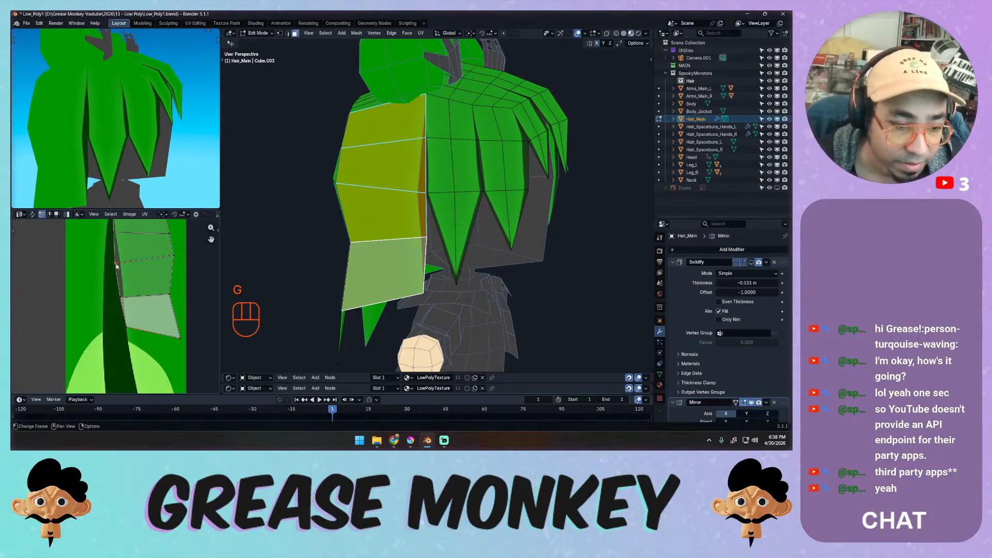
{"action": "left_click", "coordinate": [123, 298], "text": "shift"}
{"action": "key", "text": "g"}
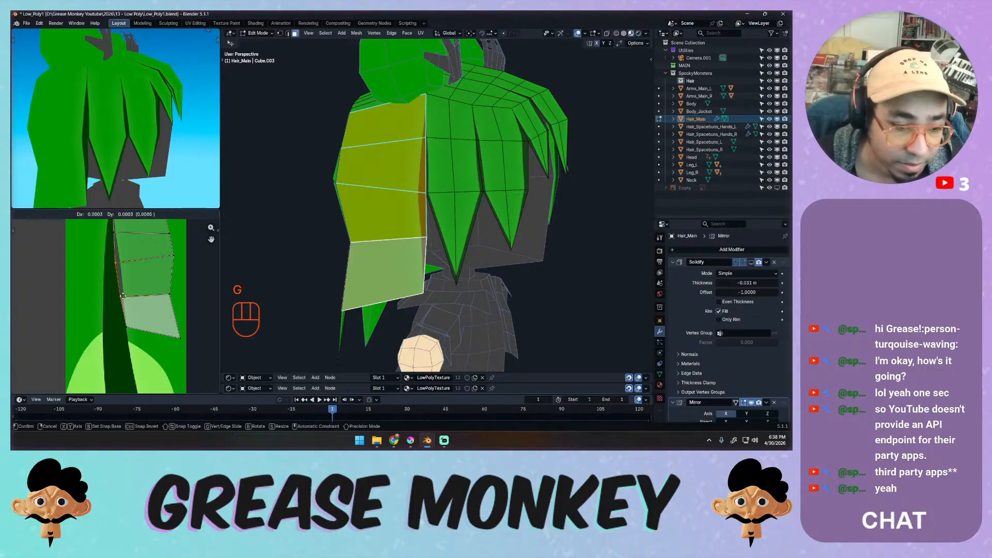
{"action": "left_click", "coordinate": [125, 298]}
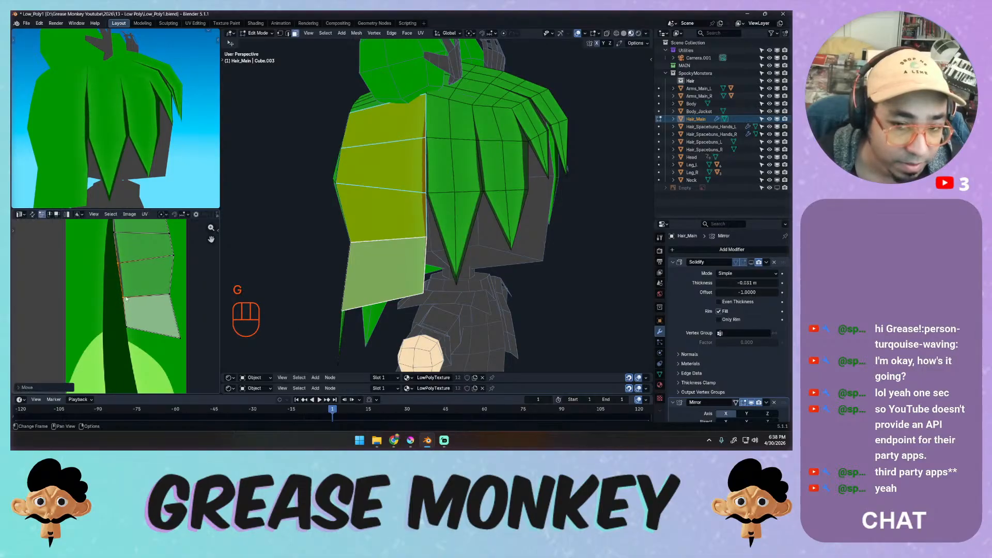
{"action": "middle_click_drag", "start_coordinate": [126, 257], "coordinate": [129, 275]}
Select the three faces of the back strand just right of the centre split and move their UVs down onto the dark gap.
{"action": "middle_click_drag", "start_coordinate": [140, 176], "coordinate": [203, 180]}
{"action": "middle_click_drag", "start_coordinate": [363, 178], "coordinate": [430, 171]}
{"action": "left_click", "coordinate": [434, 174], "text": "shift"}
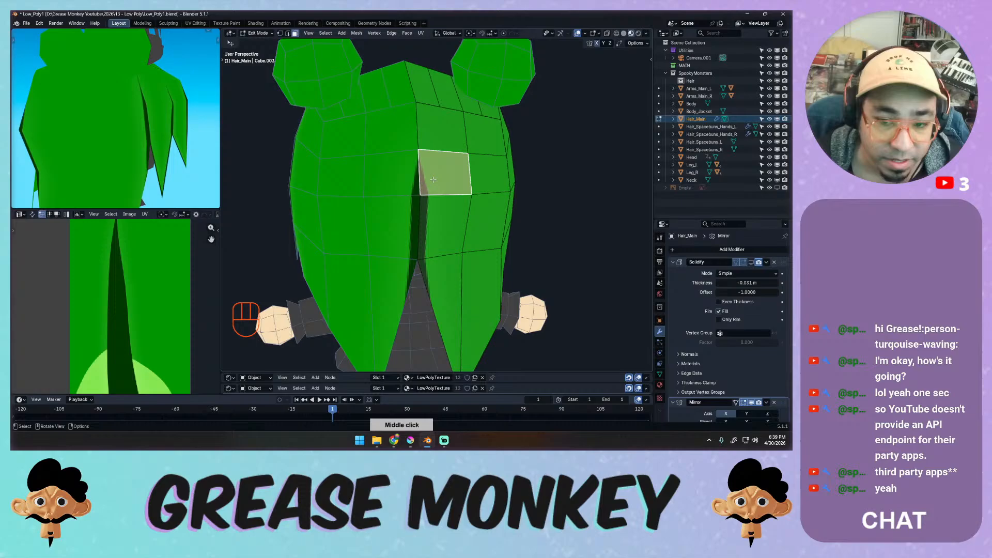
{"action": "left_click", "coordinate": [443, 222], "text": "shift"}
{"action": "left_click", "coordinate": [438, 276], "text": "shift"}
{"action": "middle_click_drag", "start_coordinate": [179, 262], "coordinate": [134, 250], "text": "ctrl"}
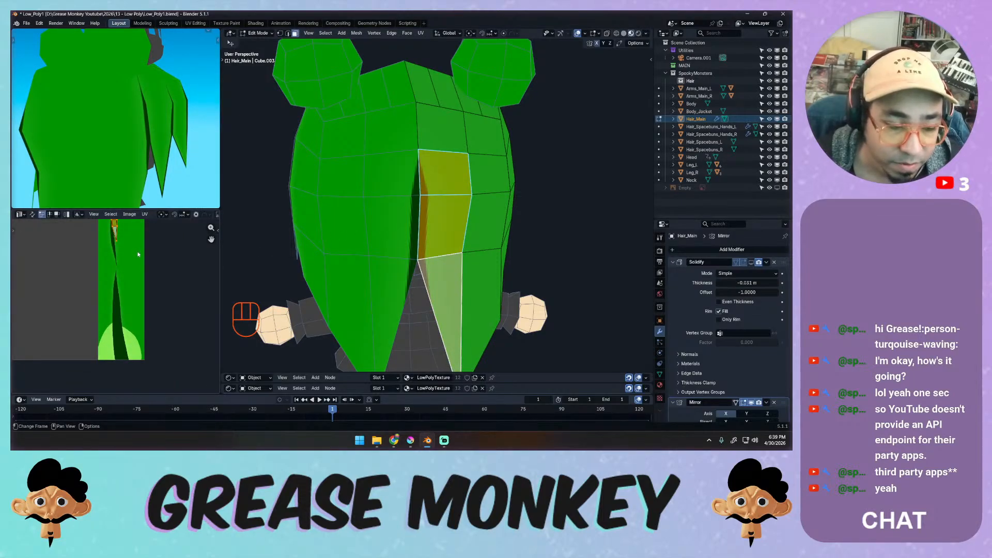
{"action": "key", "text": "g"}
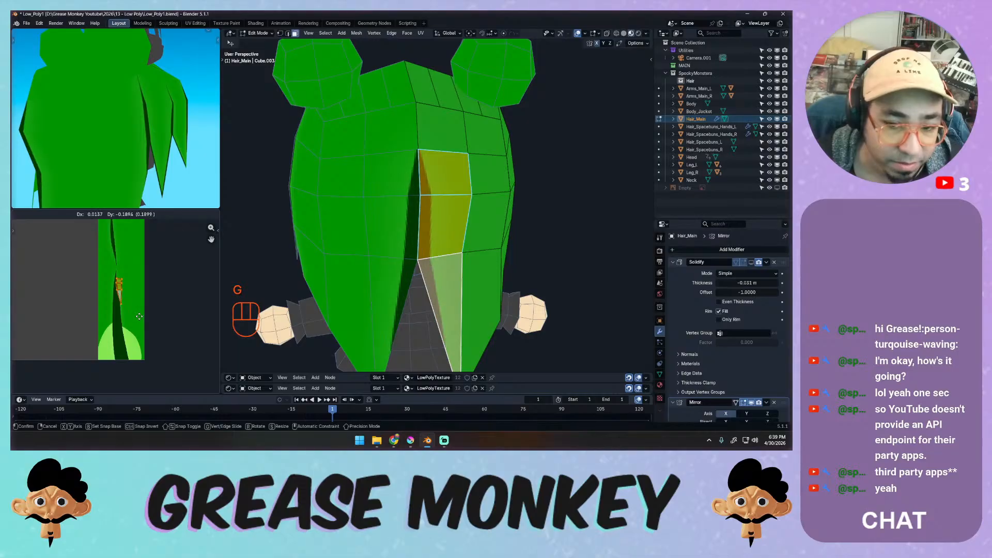
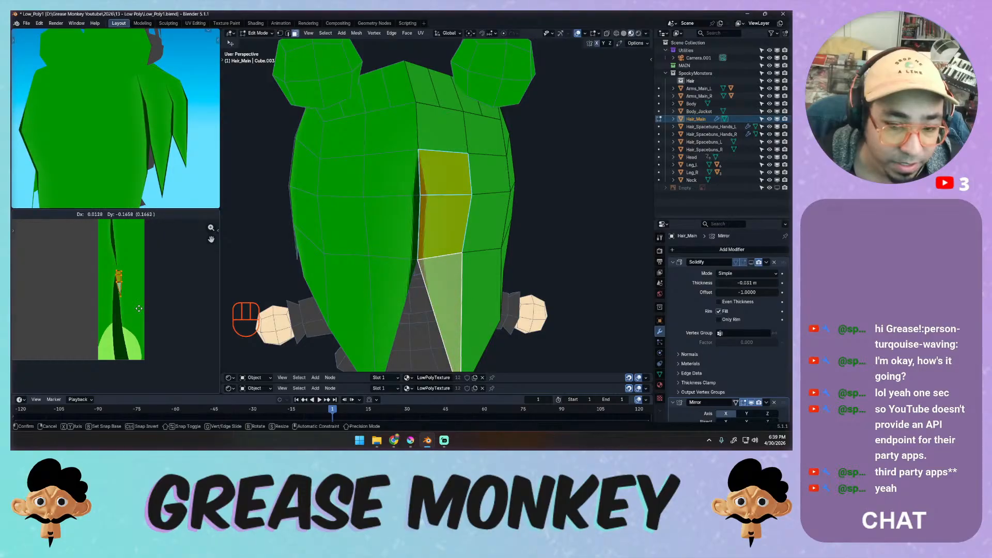
{"action": "left_click", "coordinate": [139, 307]}
Enlarge the back strand's UV island in two passes and position it along the dark gap's right edge.
{"action": "key", "text": "s"}
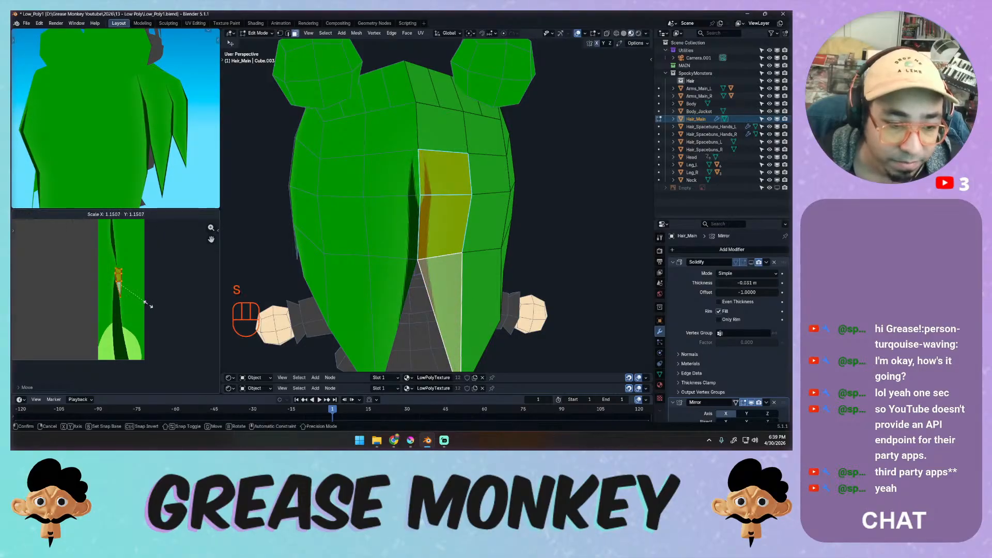
{"action": "left_click", "coordinate": [172, 310]}
{"action": "key", "text": "g"}
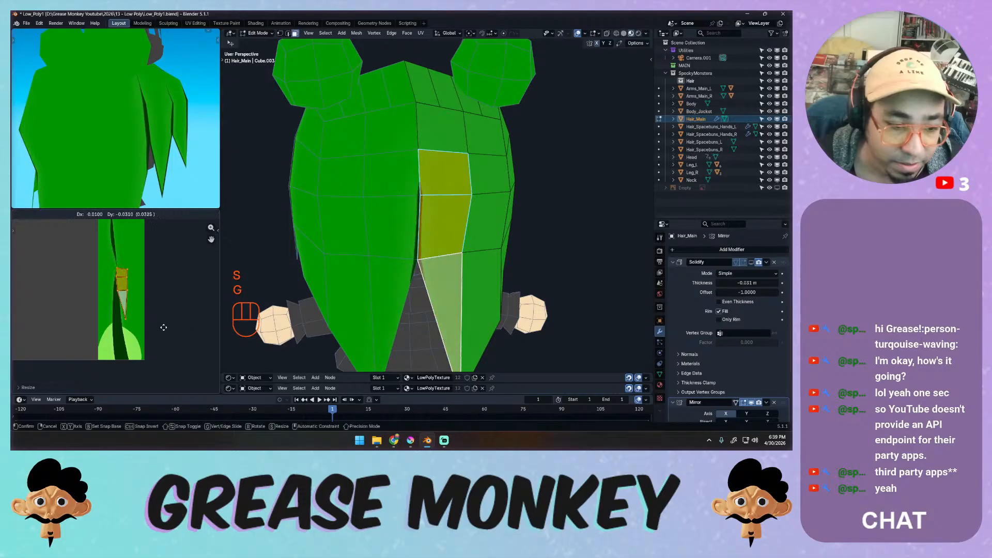
{"action": "left_click", "coordinate": [164, 330]}
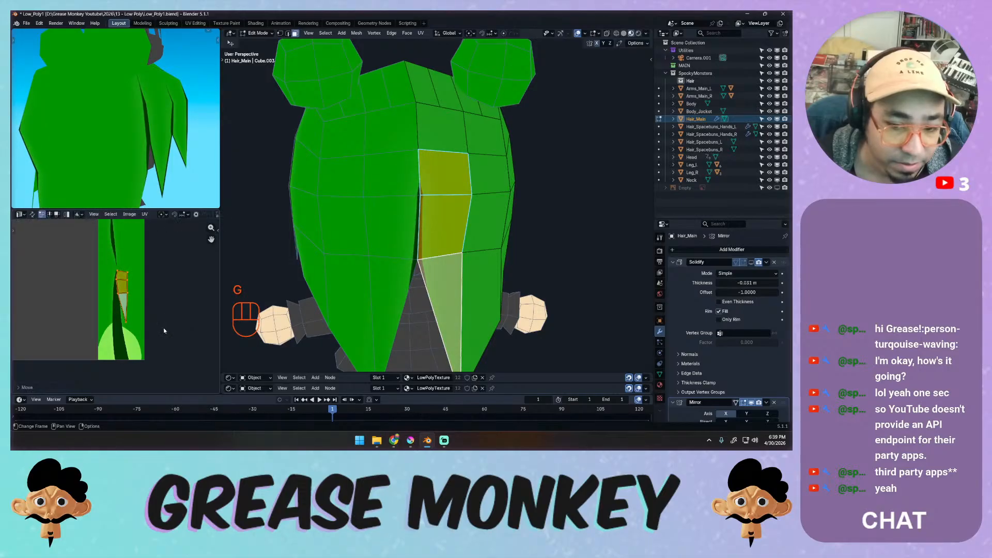
{"action": "key", "text": "s"}
{"action": "left_click", "coordinate": [174, 330]}
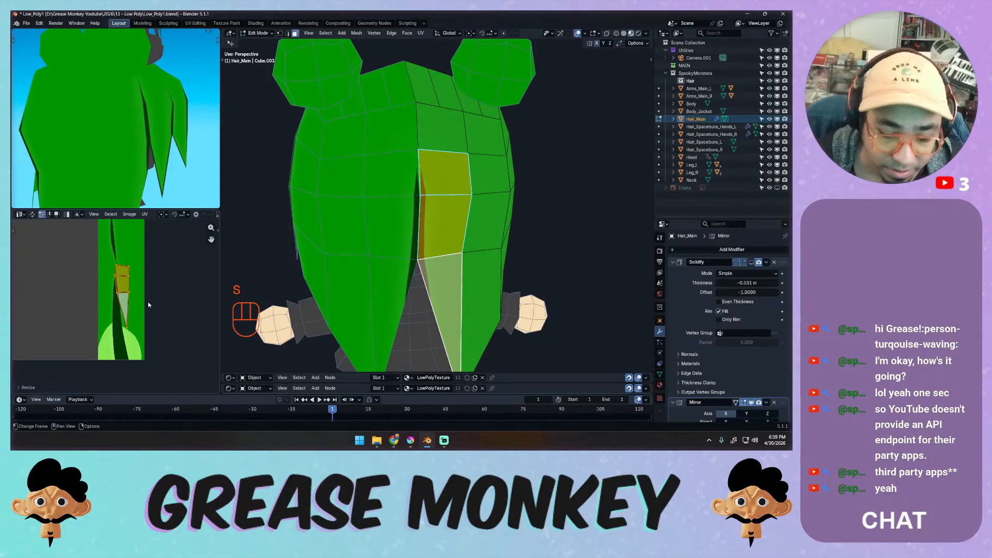
{"action": "key", "text": "g"}
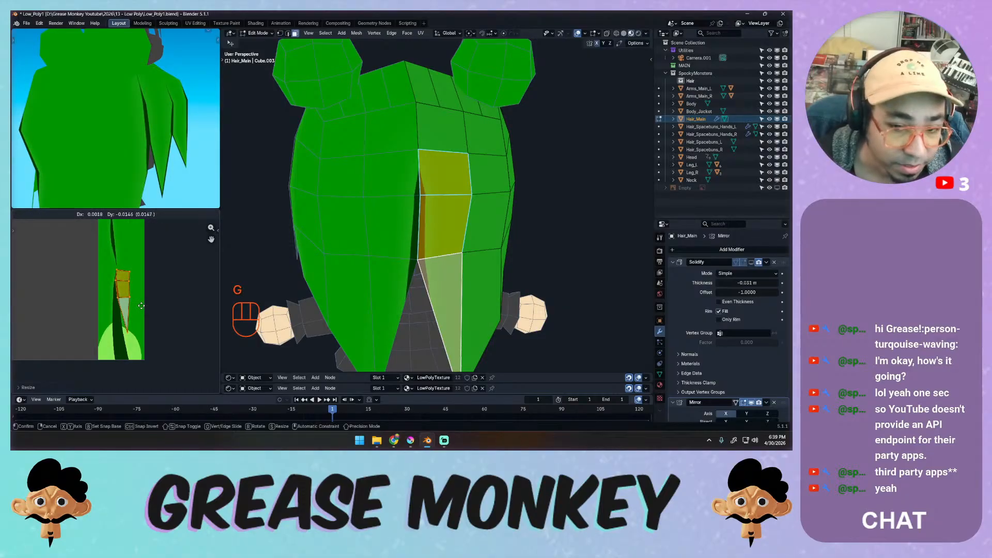
{"action": "left_click", "coordinate": [141, 306]}
Move the back strand's top-left UV vertex slightly left at the top of the dark gap.
{"action": "scroll", "coordinate": [137, 239], "scroll_direction": "up", "scroll_amount": 3}
{"action": "middle_click_drag", "start_coordinate": [137, 239], "coordinate": [132, 251]}
{"action": "left_click", "coordinate": [119, 243]}
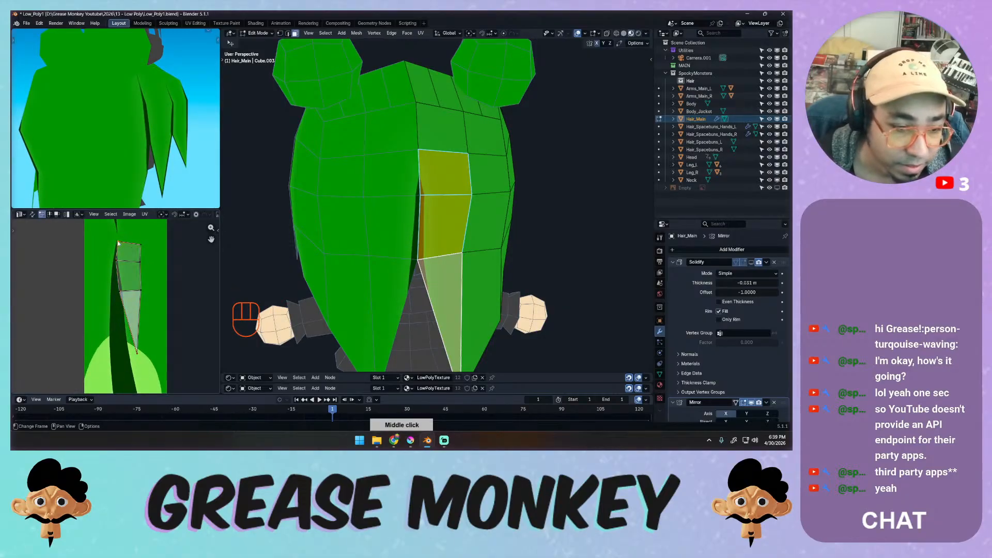
{"action": "key", "text": "g"}
{"action": "left_click", "coordinate": [117, 244]}
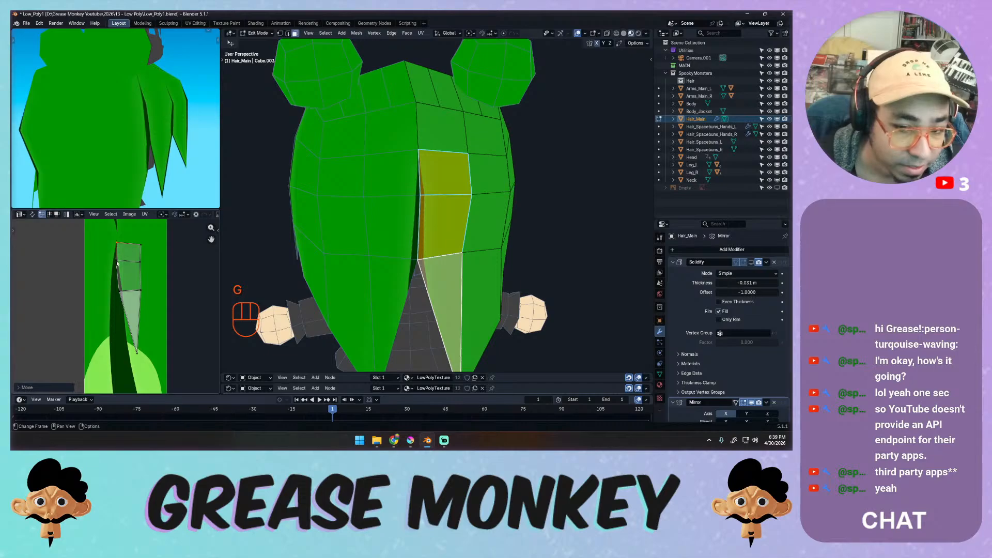
Adjust the second and third left-edge UV vertices of the back strand's island along the dark gap's right edge.
{"action": "key", "text": "g"}
{"action": "left_click", "coordinate": [120, 270]}
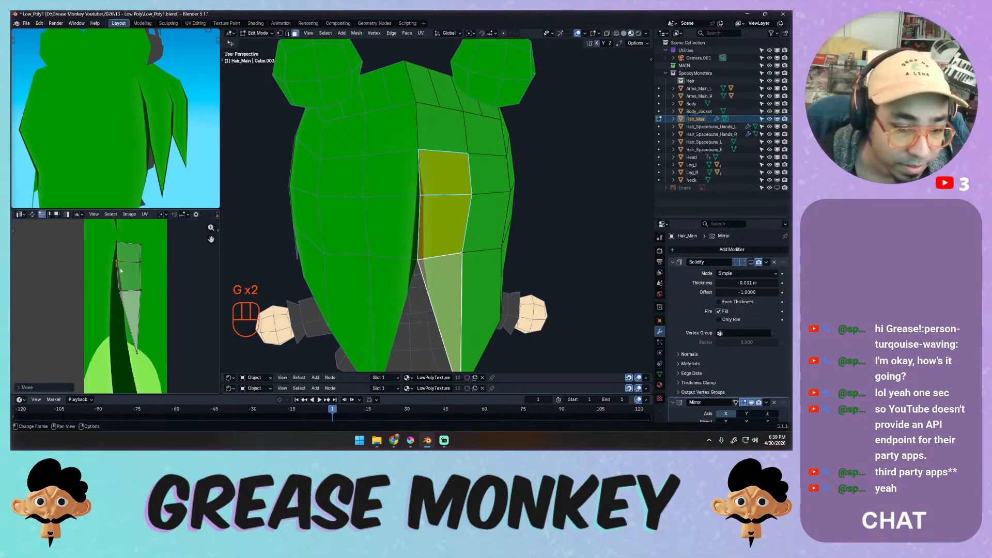
{"action": "key", "text": "g"}
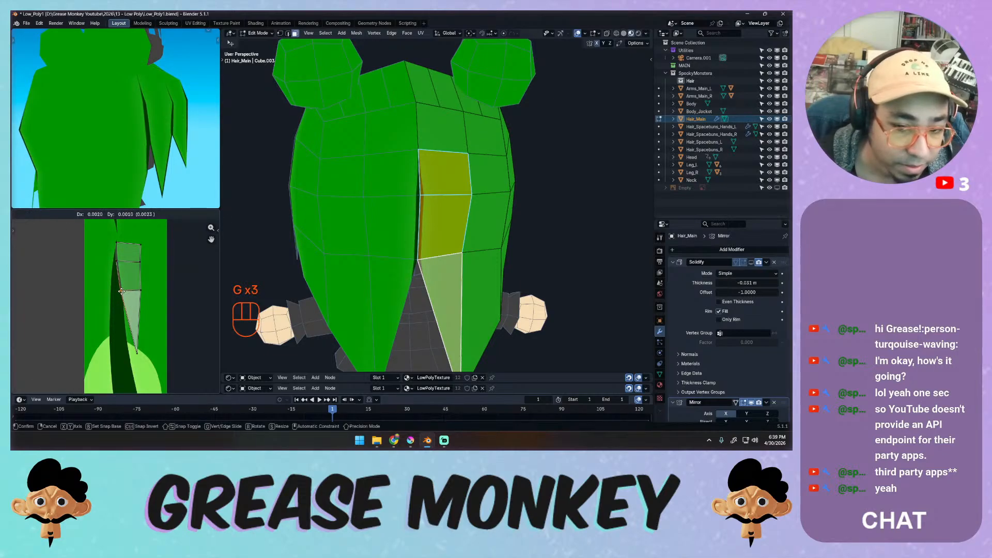
{"action": "left_click", "coordinate": [121, 292]}
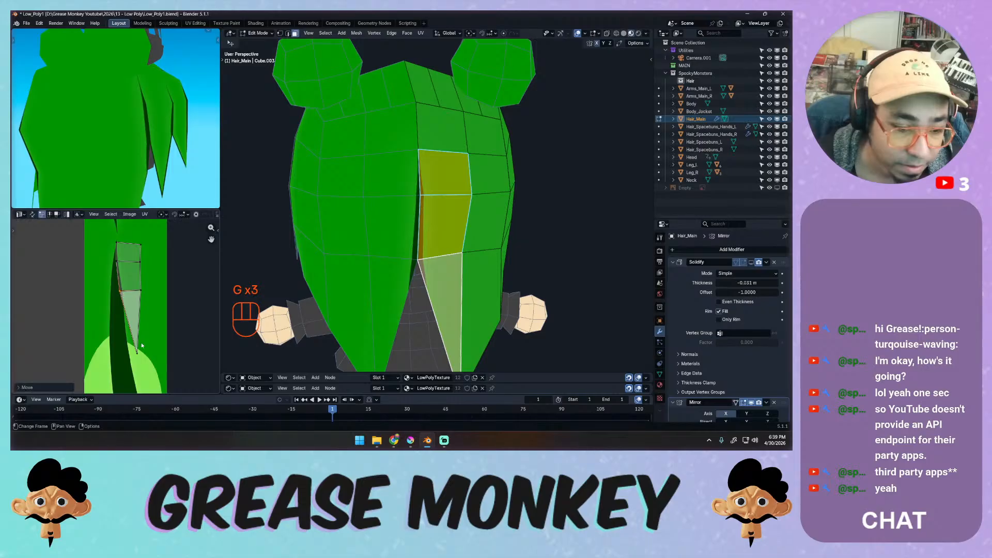
Move the back strand's bottom tip UV vertex left onto the dark gap and check the shading on the hair.
{"action": "key", "text": "g"}
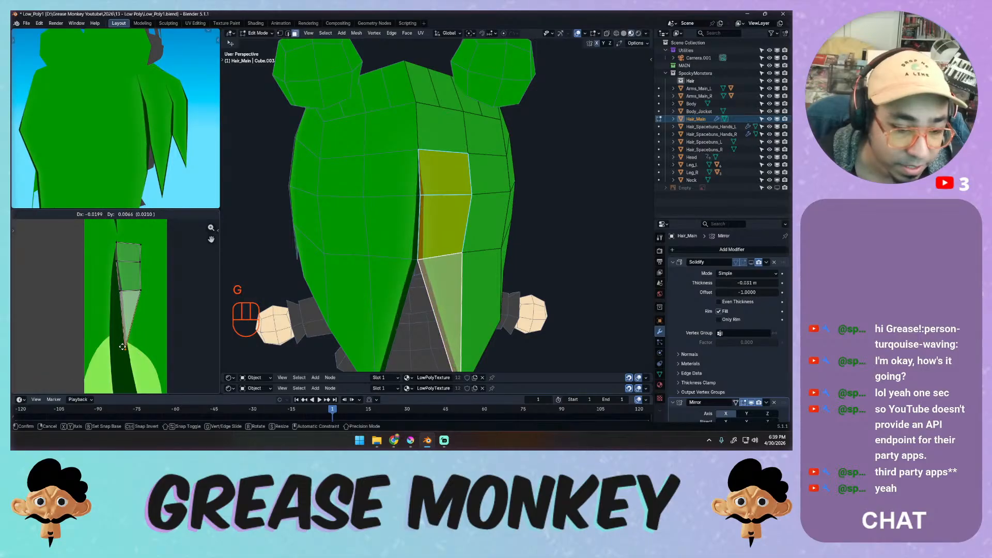
{"action": "left_click", "coordinate": [125, 346]}
{"action": "middle_click_drag", "start_coordinate": [408, 176], "coordinate": [373, 160]}
{"action": "key", "text": "Tab"}
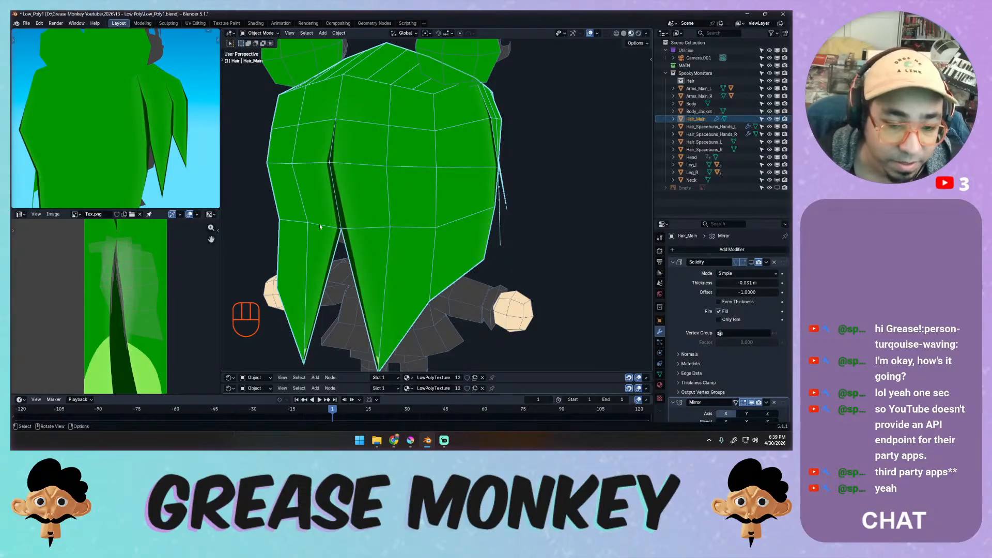
{"action": "middle_click_drag", "start_coordinate": [320, 226], "coordinate": [355, 171]}
{"action": "key", "text": "Tab"}
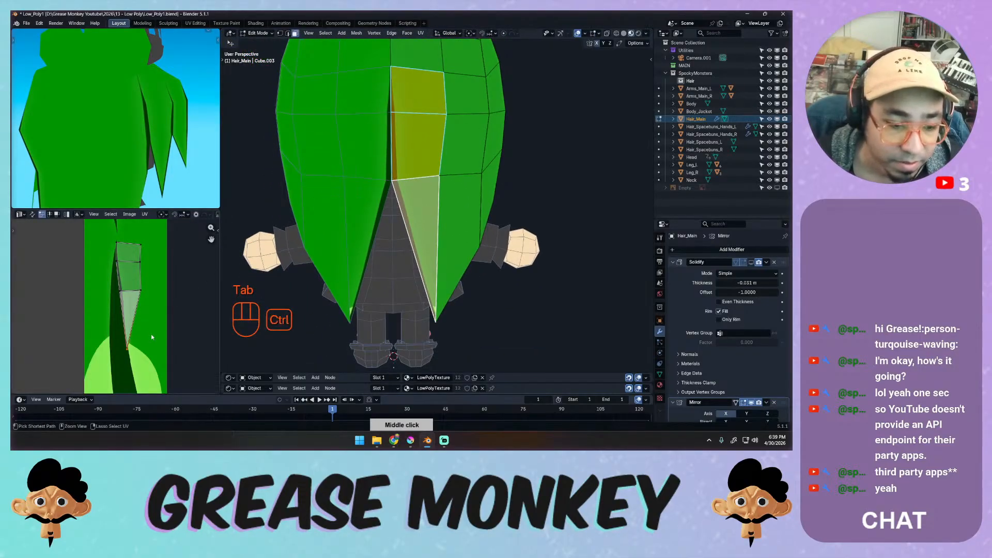
Fine-tune the bottom tip UV vertex along the dark gap just above the light-green area and inspect the hair all around.
{"action": "middle_click_drag", "start_coordinate": [151, 337], "coordinate": [135, 375], "text": "ctrl"}
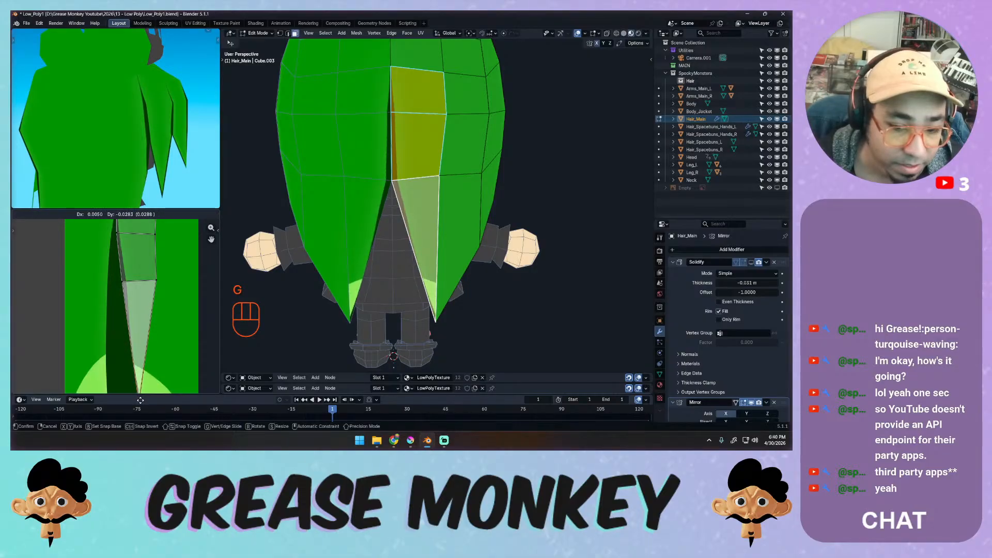
{"action": "key", "text": "g"}
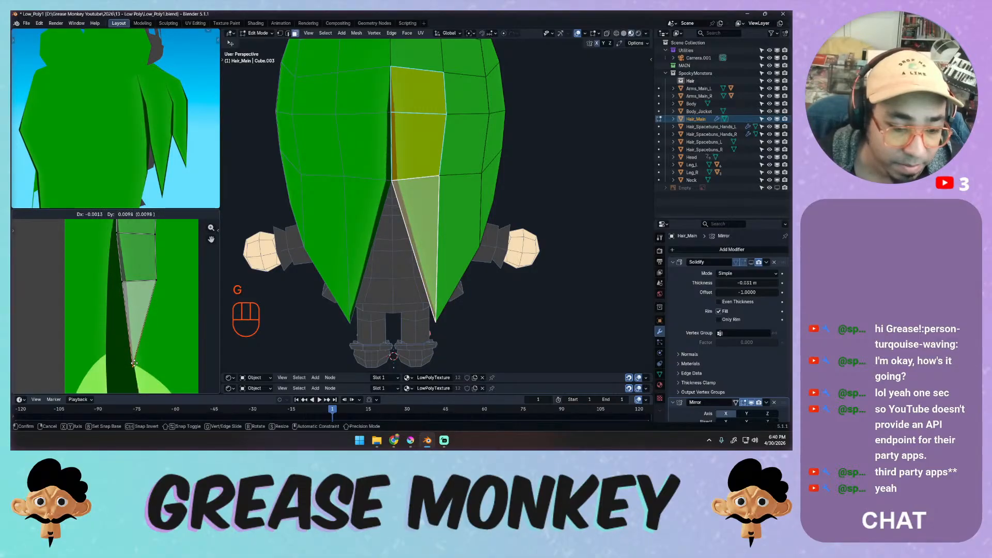
{"action": "left_click", "coordinate": [134, 364]}
{"action": "key", "text": "Tab"}
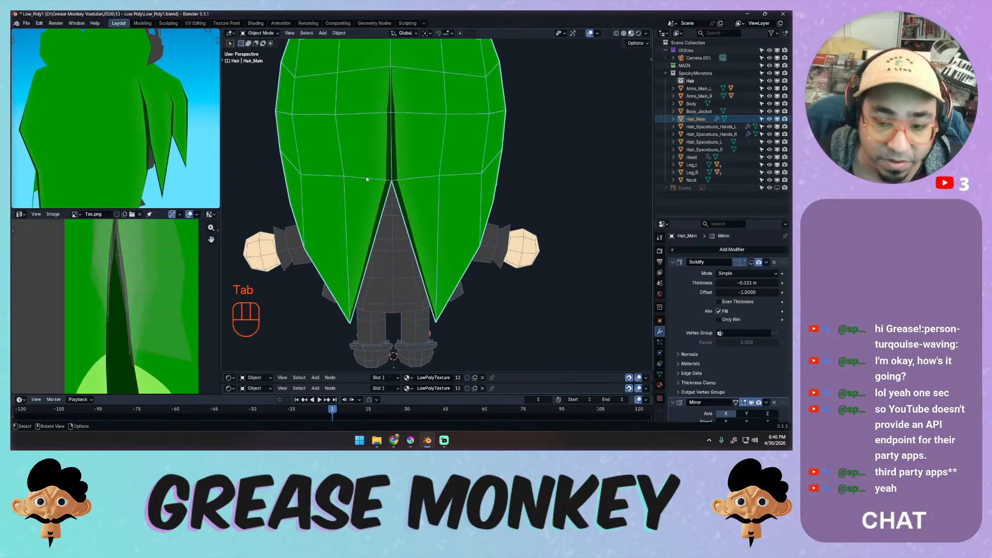
{"action": "middle_click_drag", "start_coordinate": [366, 175], "coordinate": [247, 188]}
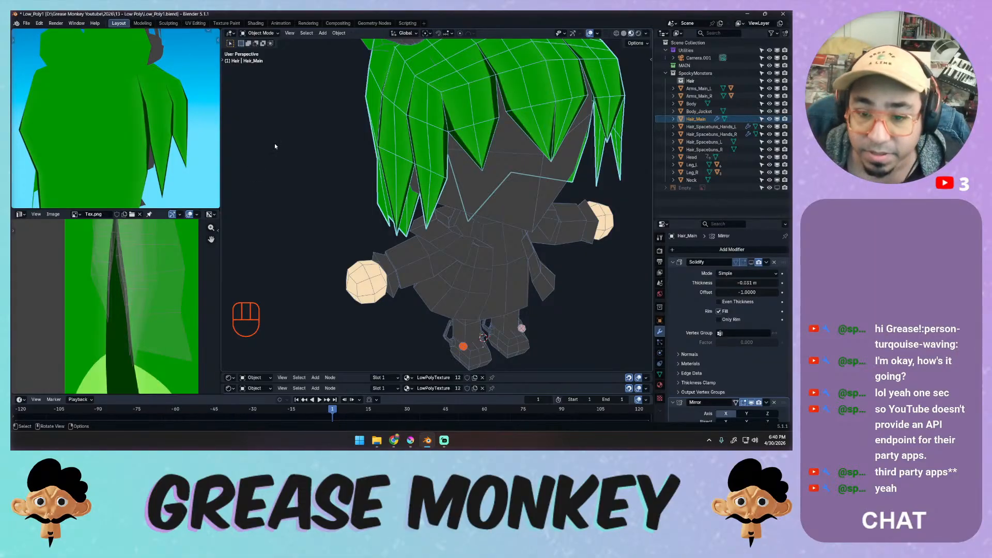
{"action": "middle_click_drag", "start_coordinate": [274, 144], "coordinate": [414, 193]}
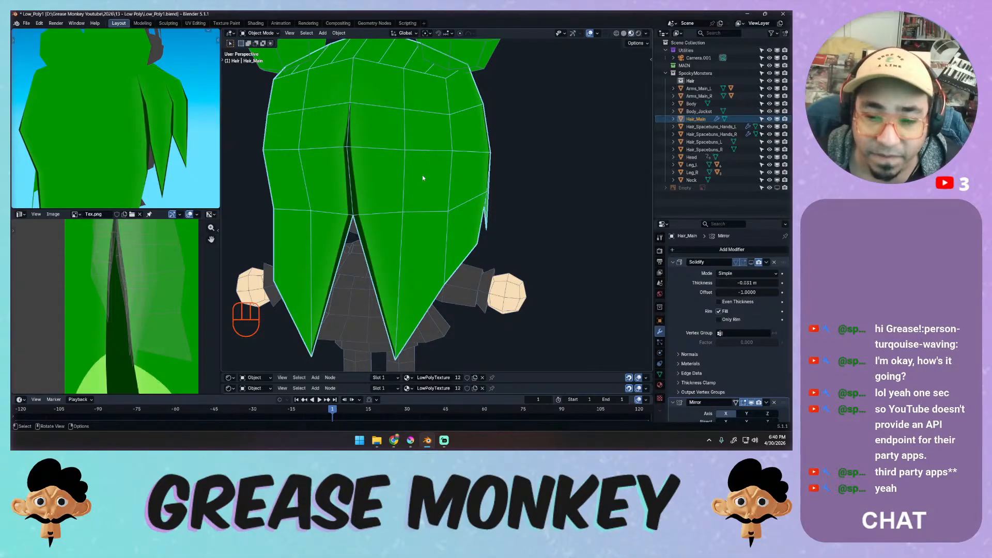
{"action": "middle_click_drag", "start_coordinate": [393, 181], "coordinate": [405, 181]}
{"action": "key", "text": "Tab"}
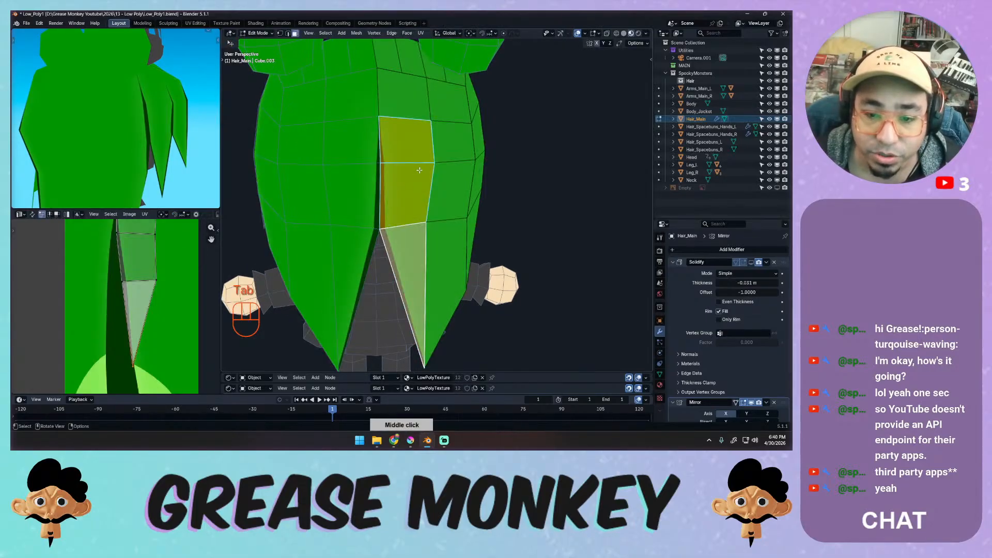
{"action": "left_click", "coordinate": [452, 151]}
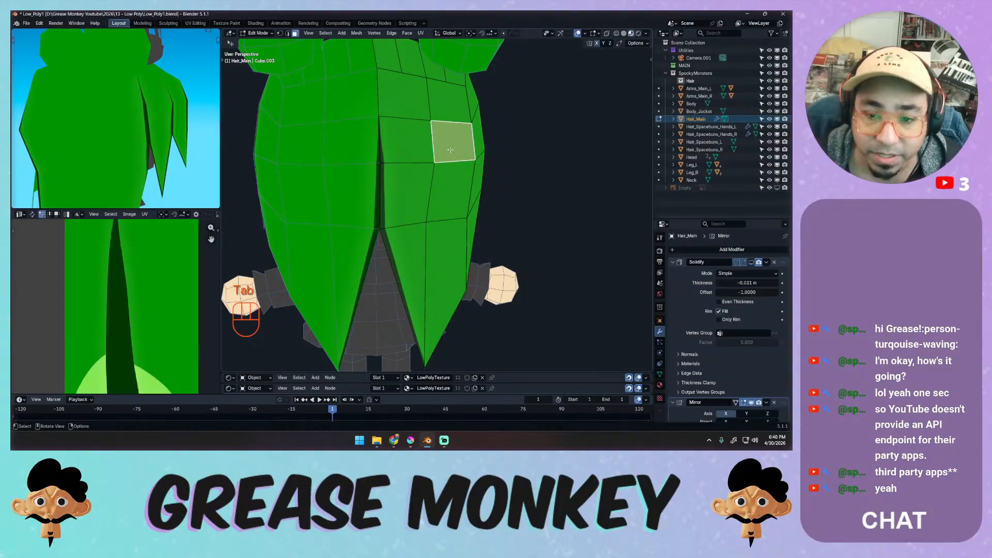
{"action": "left_click", "coordinate": [449, 190], "text": "shift"}
{"action": "left_click", "coordinate": [445, 261], "text": "shift"}
{"action": "middle_click_drag", "start_coordinate": [152, 282], "coordinate": [138, 329], "text": "ctrl"}
{"action": "left_click", "coordinate": [448, 102], "text": "shift"}
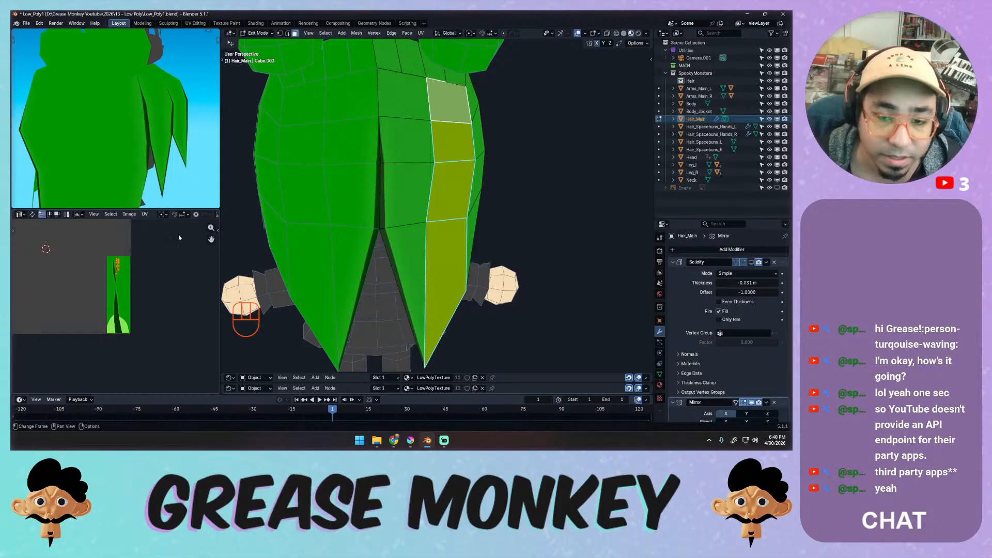
Select the four back strand faces just right of the centre split and move the top face's UVs down above the island.
{"action": "left_click", "coordinate": [404, 96]}
{"action": "left_click", "coordinate": [405, 138], "text": "shift"}
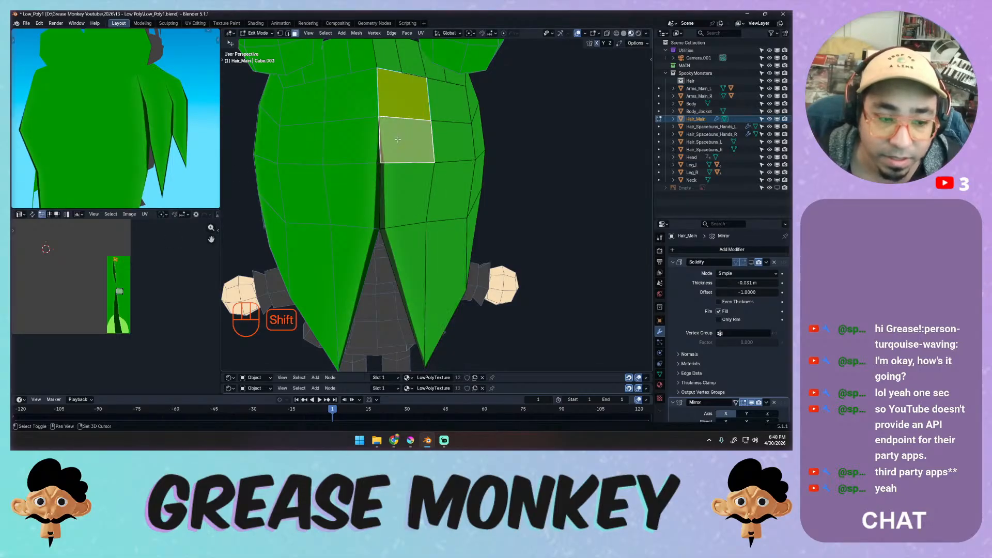
{"action": "left_click", "coordinate": [392, 215], "text": "shift"}
{"action": "left_click", "coordinate": [399, 250], "text": "shift"}
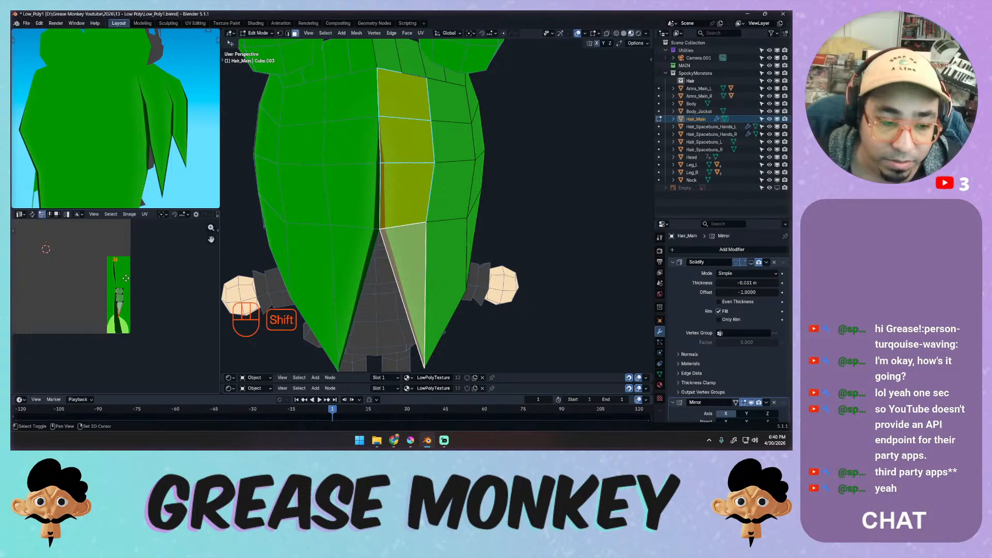
{"action": "middle_click_drag", "start_coordinate": [126, 276], "coordinate": [181, 174], "text": "shift"}
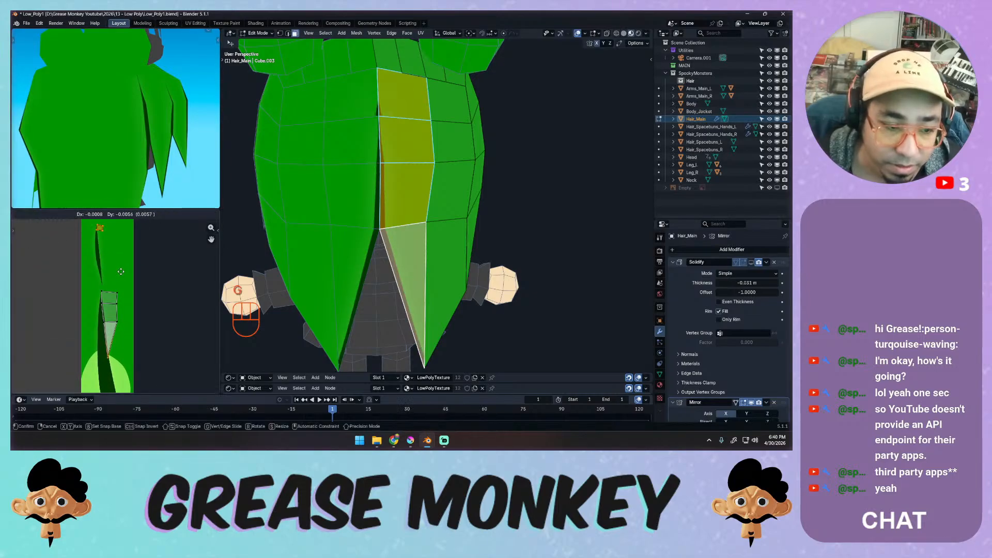
{"action": "key", "text": "g"}
{"action": "key", "text": "Escape"}
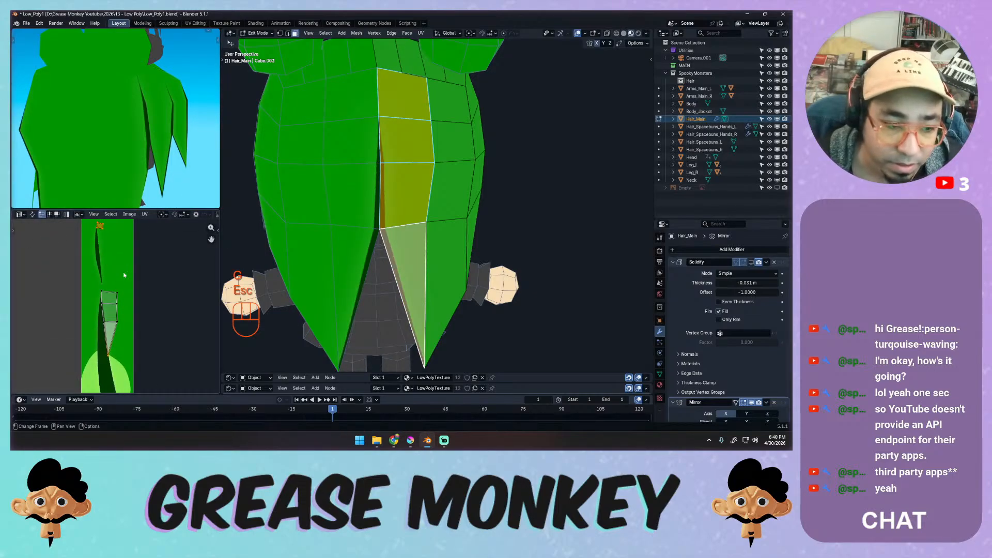
{"action": "left_click", "coordinate": [115, 228]}
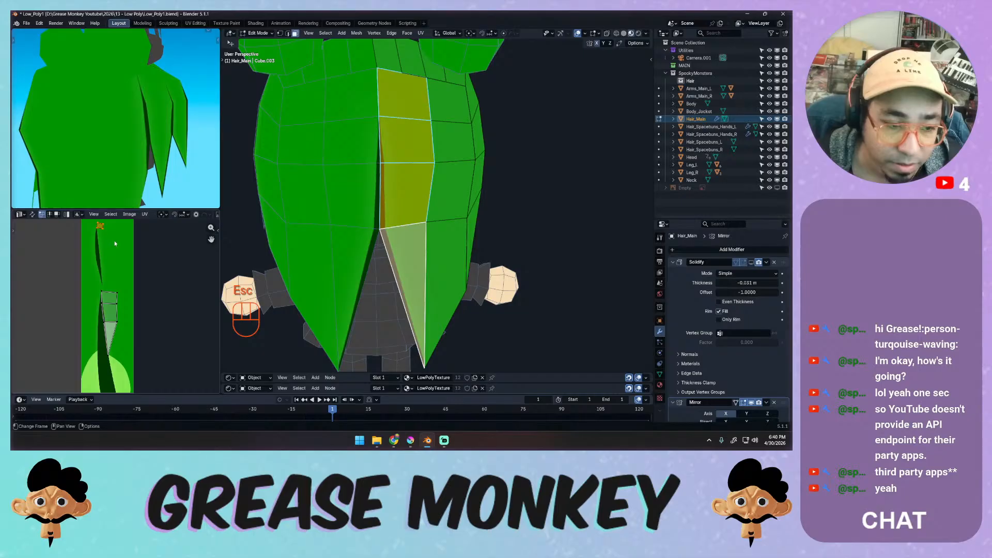
{"action": "key", "text": "g"}
{"action": "left_click", "coordinate": [122, 311]}
Enlarge and slightly rotate the top face's UVs, fitting them directly on top of the strand's island beside the dark gap.
{"action": "key", "text": "s"}
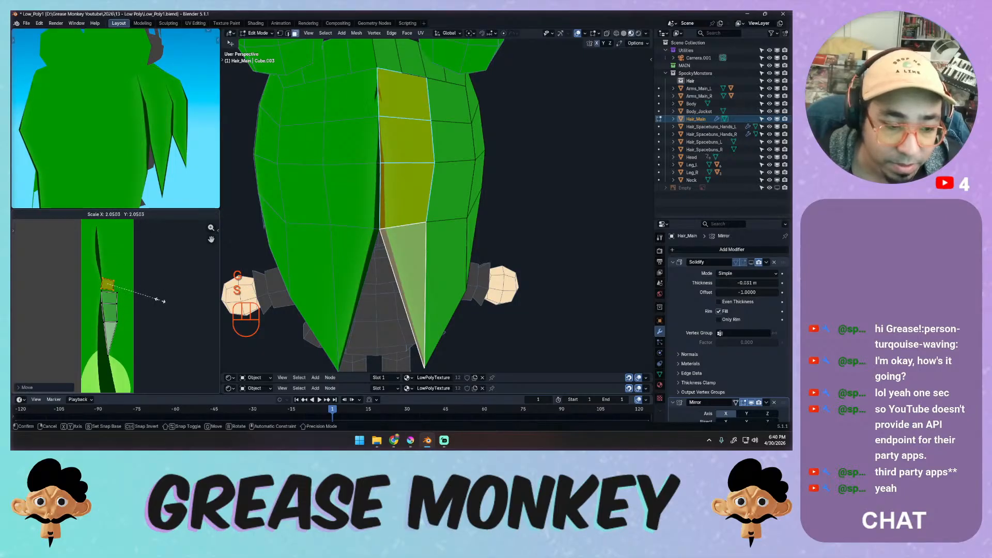
{"action": "left_click", "coordinate": [150, 309]}
{"action": "key", "text": "g"}
{"action": "left_click", "coordinate": [148, 304]}
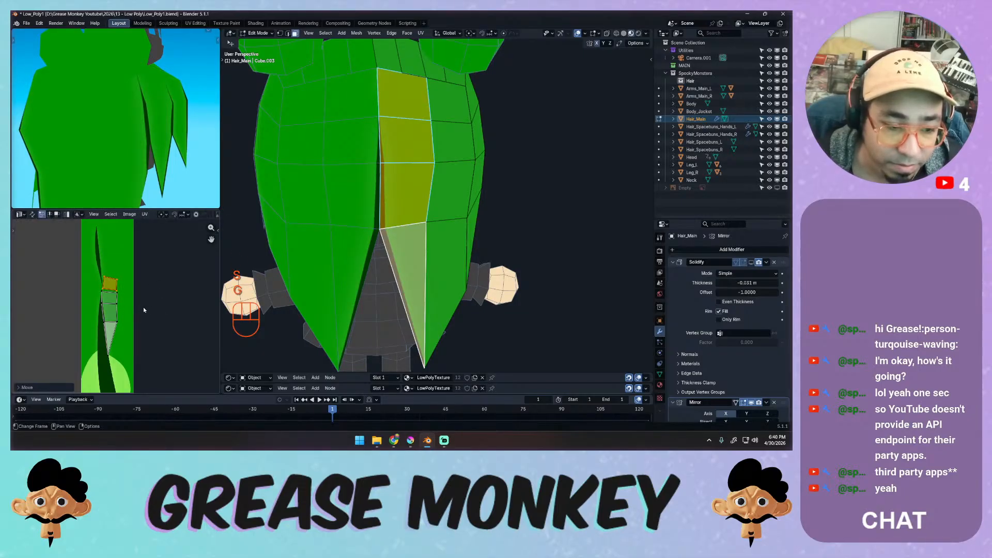
{"action": "key", "text": "r"}
{"action": "left_click", "coordinate": [145, 301]}
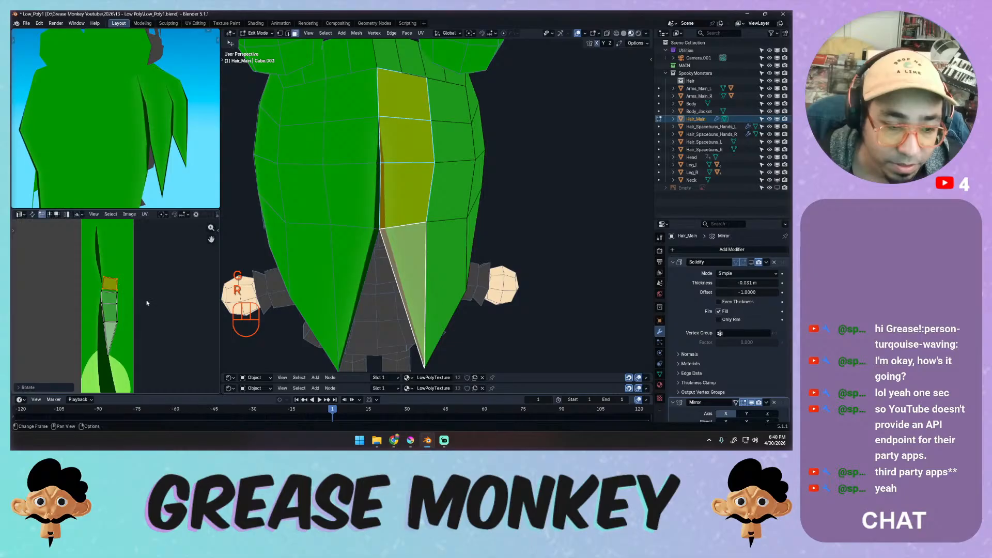
{"action": "key", "text": "g"}
{"action": "left_click", "coordinate": [138, 301]}
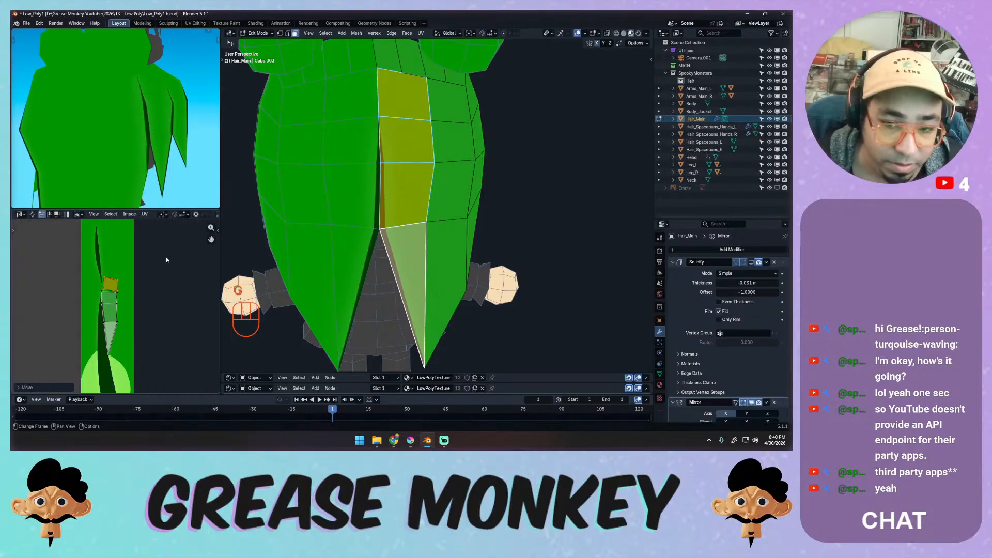
Select the four faces of the next strand column outward and move their UVs down onto the lower dark gap.
{"action": "left_click", "coordinate": [448, 99]}
{"action": "left_click", "coordinate": [443, 157], "text": "shift"}
{"action": "left_click", "coordinate": [450, 191], "text": "shift"}
{"action": "left_click", "coordinate": [445, 280], "text": "shift"}
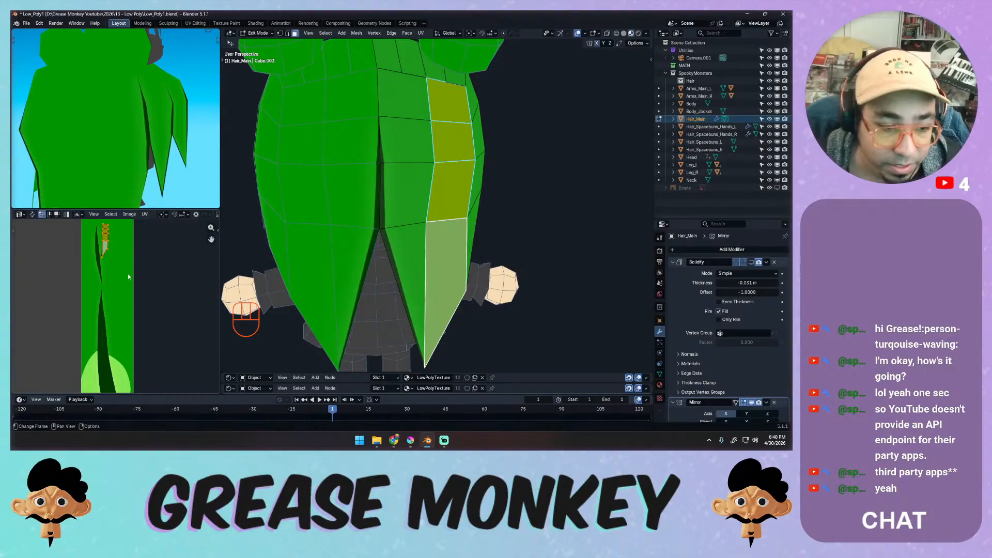
{"action": "key", "text": "g"}
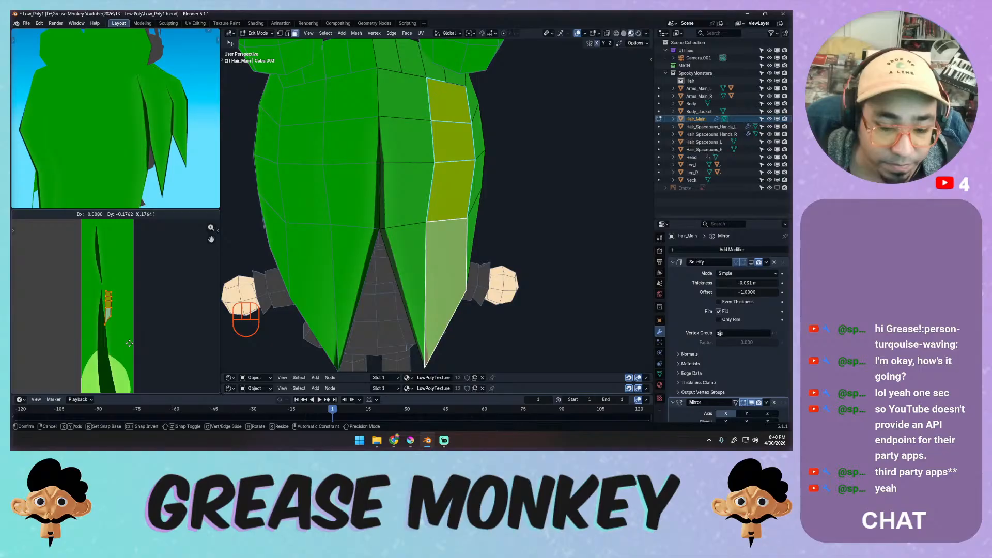
{"action": "left_click", "coordinate": [131, 342]}
Enlarge the outer strand's UV island and lower it so its tip sits on the dark gap.
{"action": "key", "text": "s"}
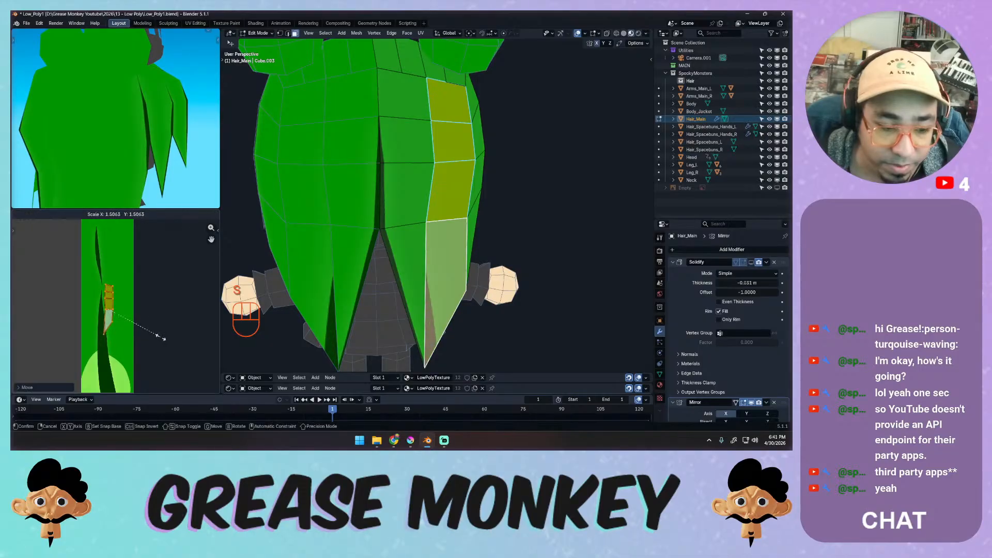
{"action": "left_click", "coordinate": [162, 341]}
{"action": "key", "text": "g"}
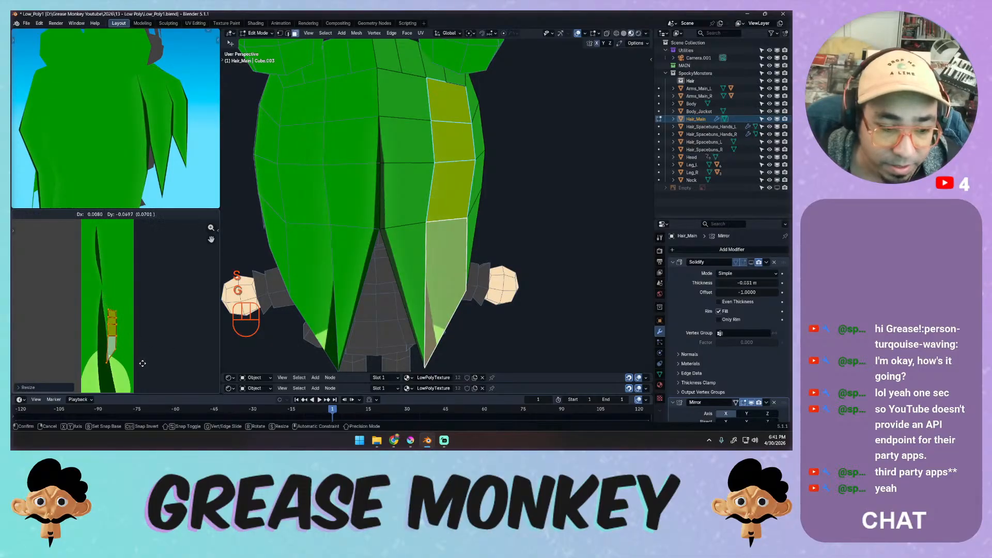
{"action": "left_click", "coordinate": [142, 360]}
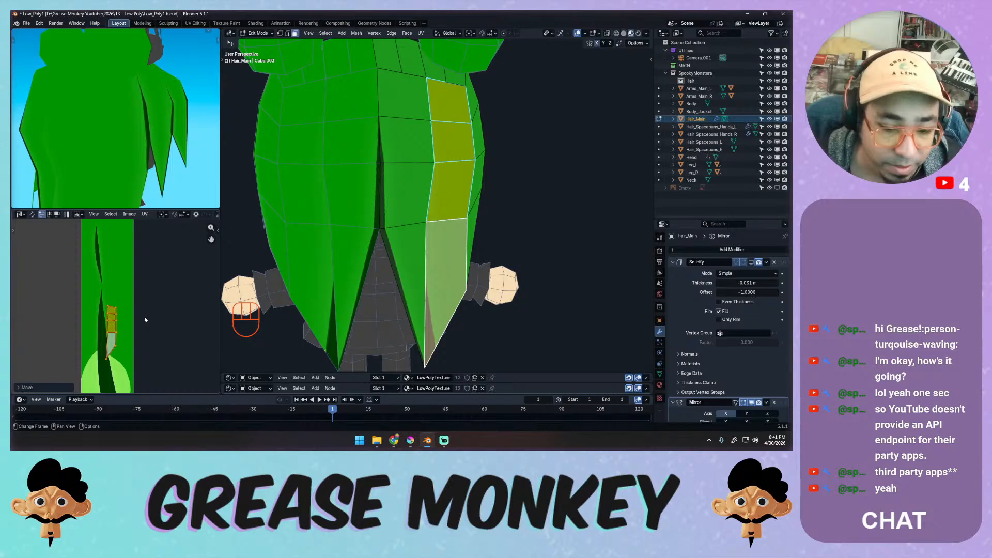
Rotate the outer strand's UV island slightly, nudge it along the dark gap's right edge and check the hair's shading.
{"action": "key", "text": "r"}
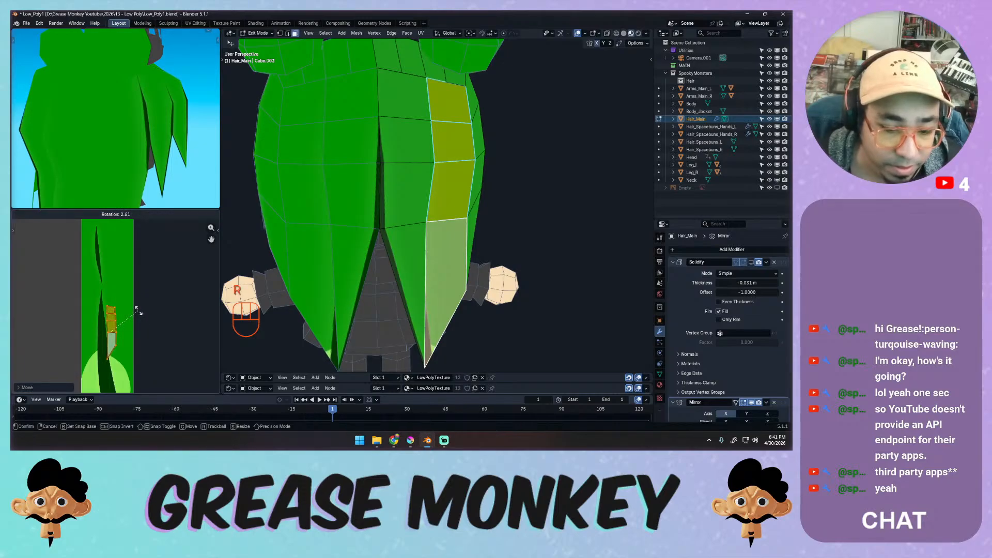
{"action": "left_click", "coordinate": [137, 312]}
{"action": "key", "text": "g"}
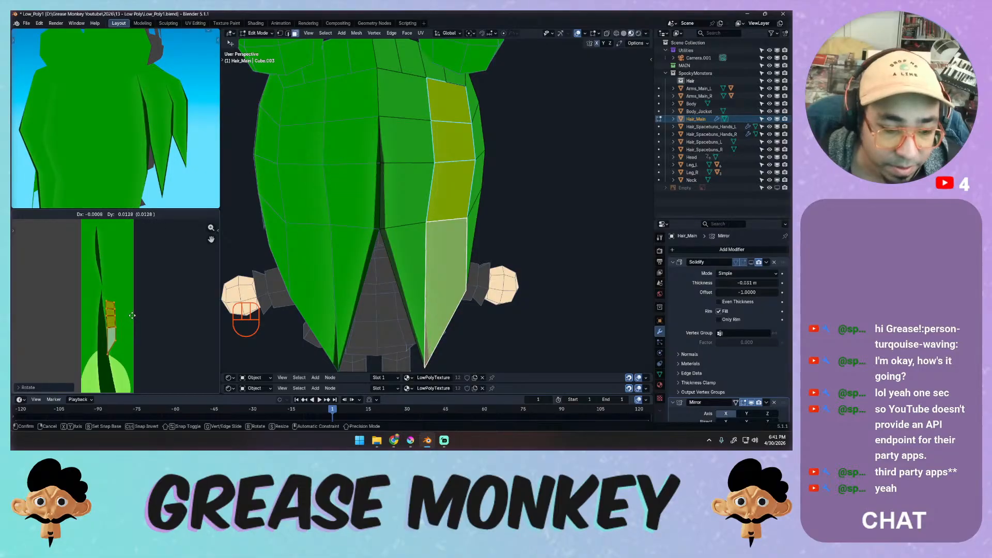
{"action": "left_click", "coordinate": [131, 316]}
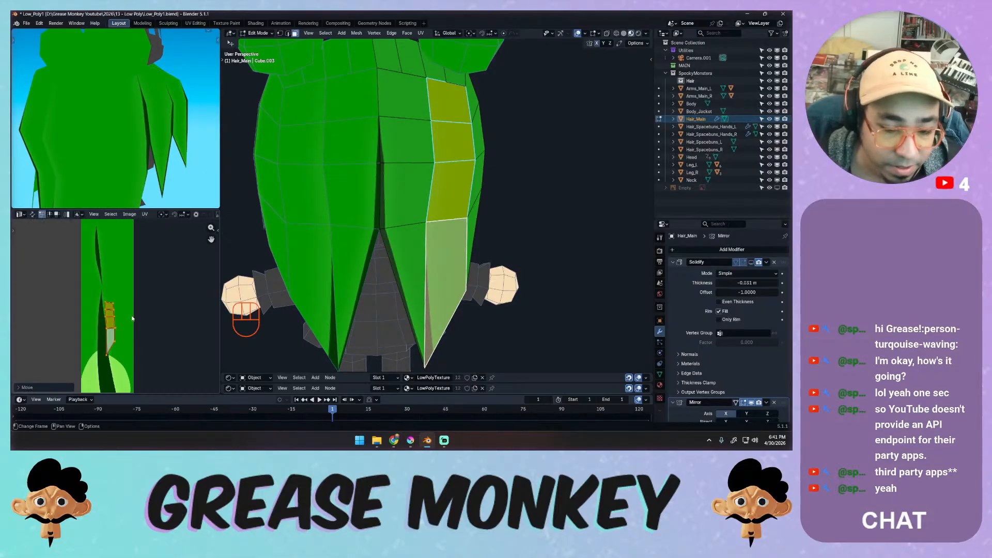
{"action": "key", "text": "Tab"}
{"action": "mouse_move", "coordinate": [321, 216]}
{"action": "middle_mouse_down"}
{"action": "mouse_move", "coordinate": [276, 212]}
{"action": "mouse_move", "coordinate": [353, 200]}
{"action": "mouse_move", "coordinate": [318, 216]}
{"action": "middle_mouse_up"}
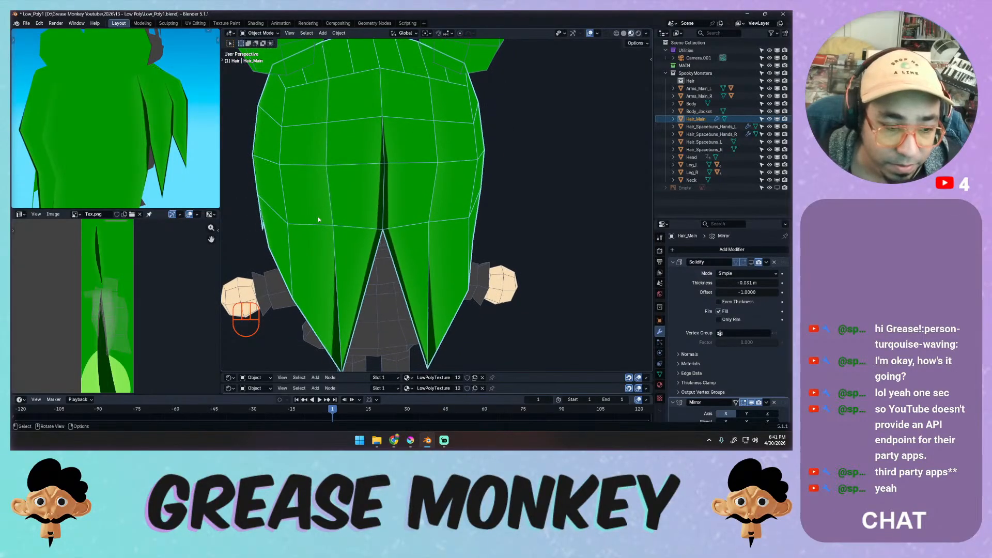
Move the outer back strand's UV island against the dark gap and rotate it slightly to follow the gap's right edge.
{"action": "key", "text": "Tab"}
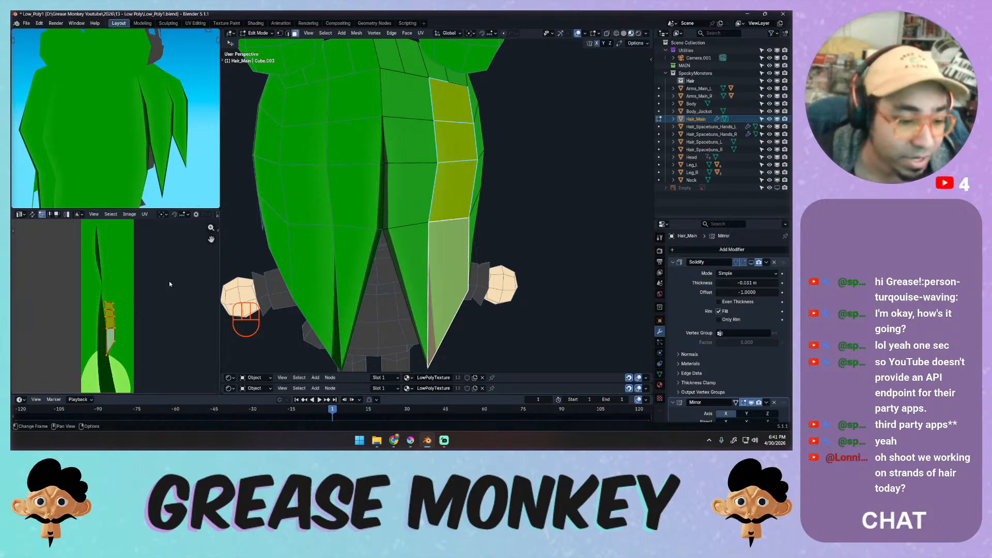
{"action": "middle_click_drag", "start_coordinate": [170, 284], "coordinate": [141, 284], "text": "ctrl"}
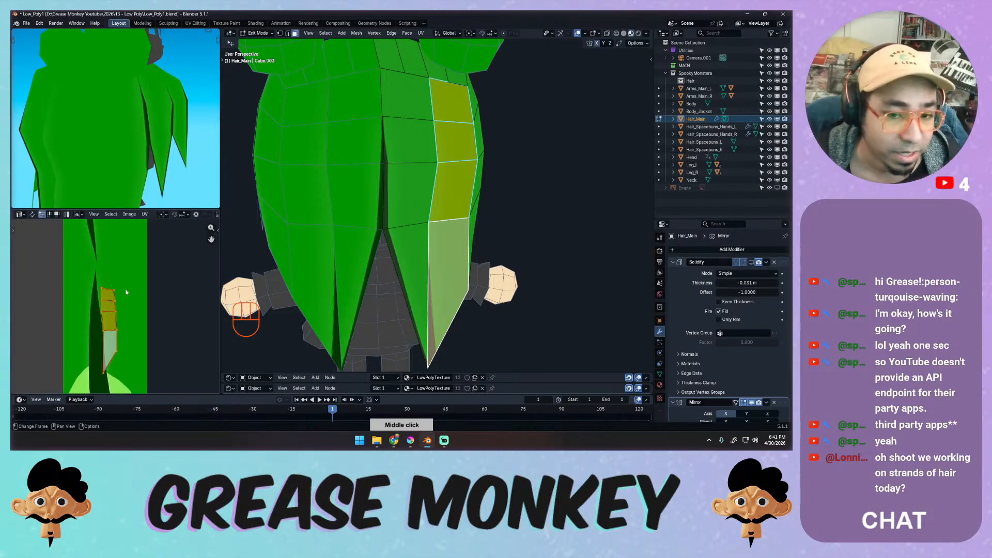
{"action": "key", "text": "g"}
{"action": "left_click", "coordinate": [119, 291]}
{"action": "key", "text": "r"}
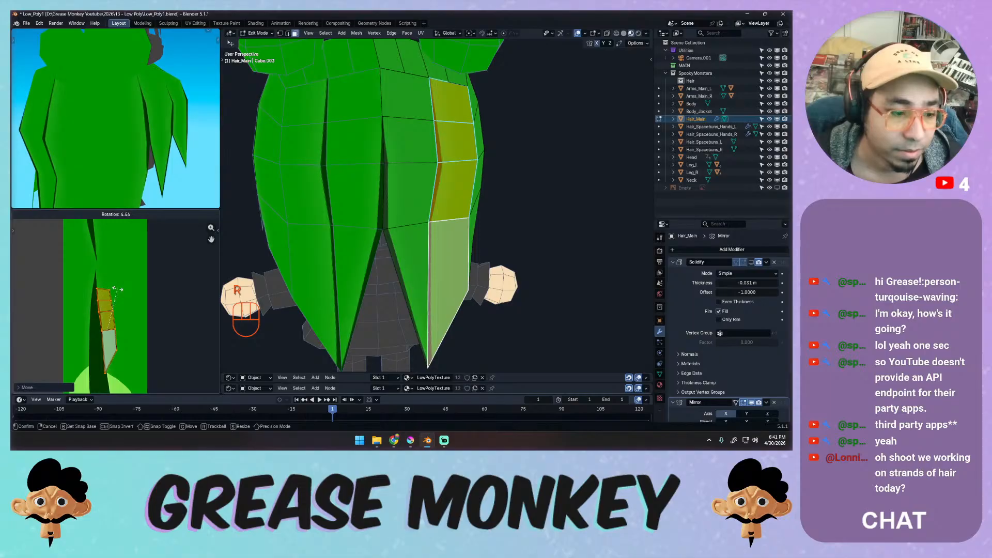
{"action": "left_click", "coordinate": [120, 290]}
{"action": "middle_click_drag", "start_coordinate": [120, 290], "coordinate": [146, 273], "text": "ctrl"}
Reposition the UV vertices along the island's left edge and its tip one by one to follow the dark gap's edge.
{"action": "key", "text": "g"}
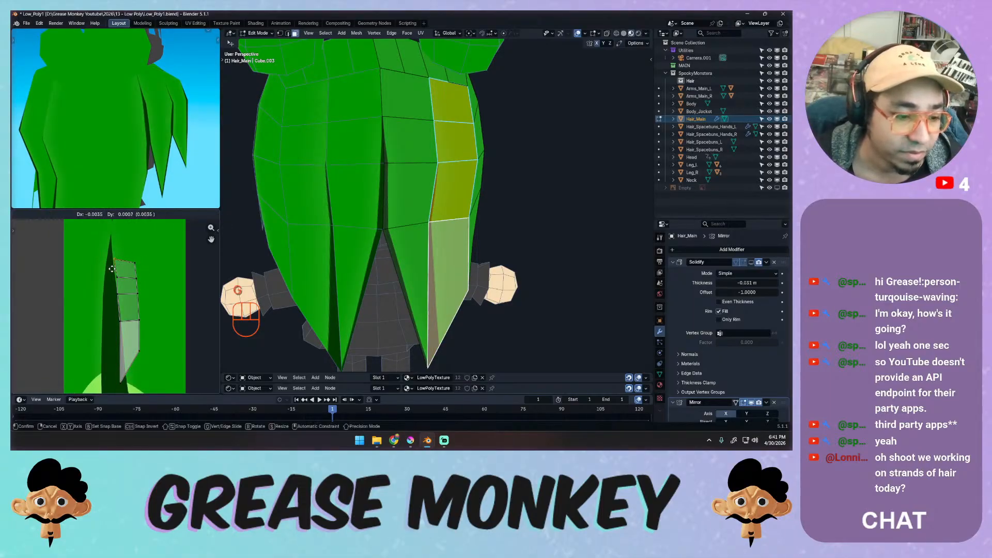
{"action": "key", "text": "g"}
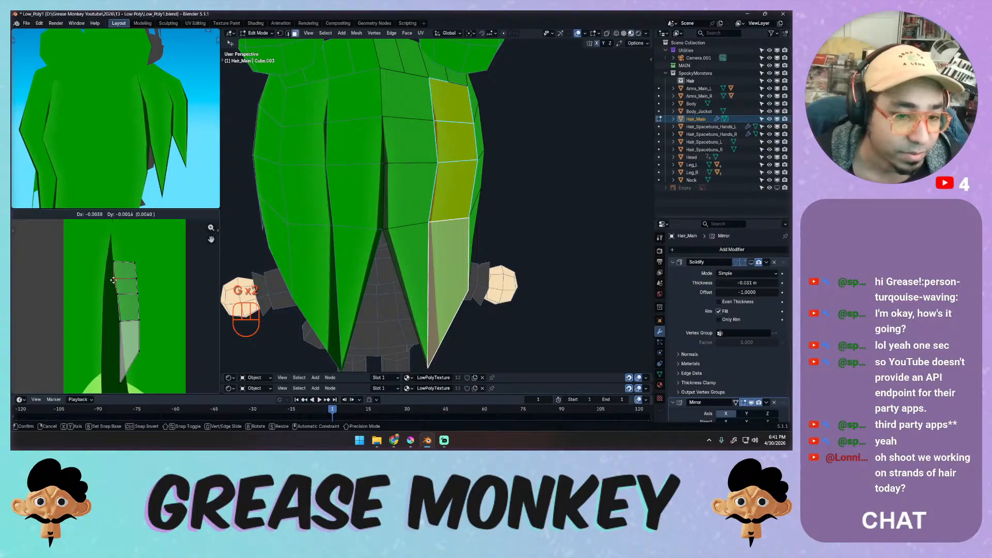
{"action": "left_click", "coordinate": [113, 282]}
{"action": "key", "text": "g"}
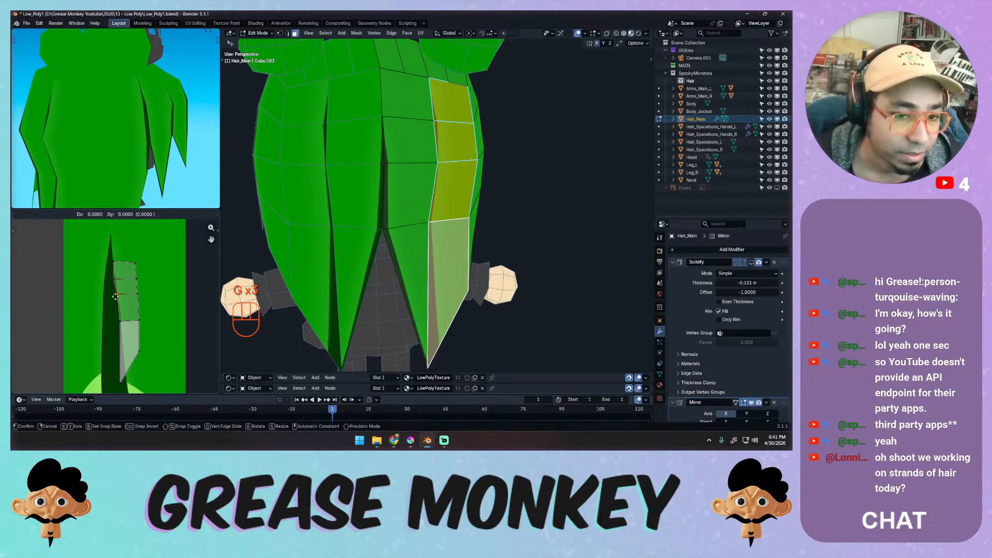
{"action": "left_click", "coordinate": [115, 300]}
{"action": "key", "text": "g"}
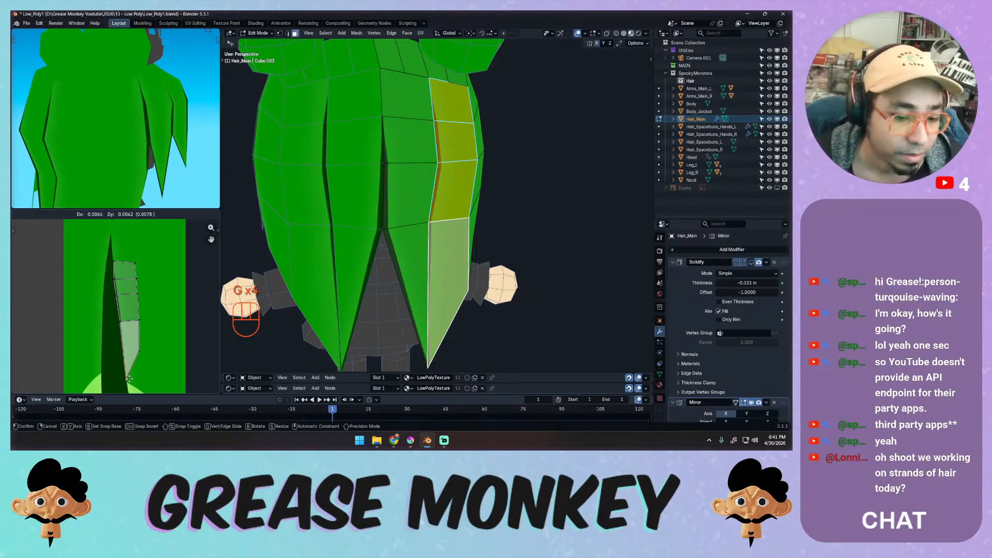
{"action": "left_click", "coordinate": [126, 381]}
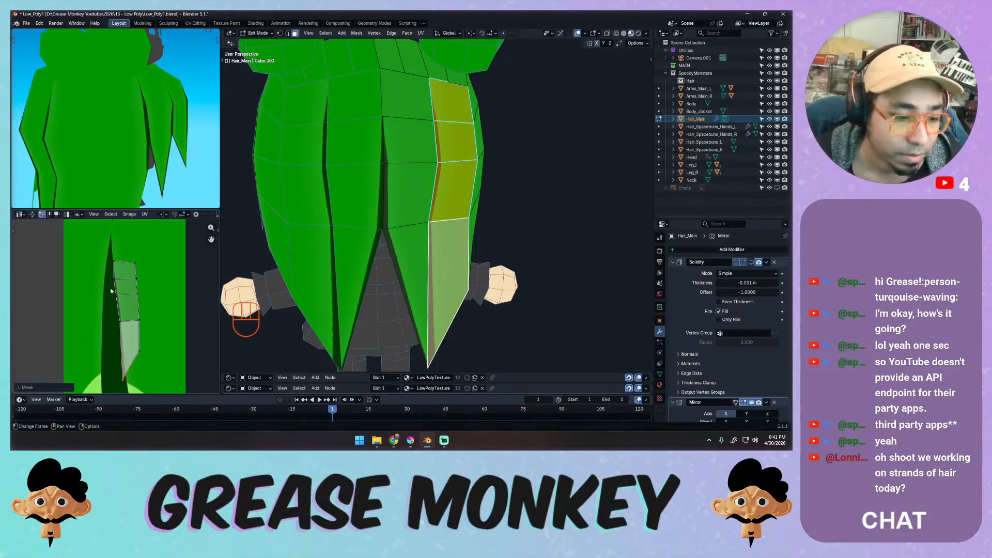
Shift the island's left-edge UV vertices slightly right to thin the dark shading, and check the strand in Object Mode.
{"action": "key", "text": "g"}
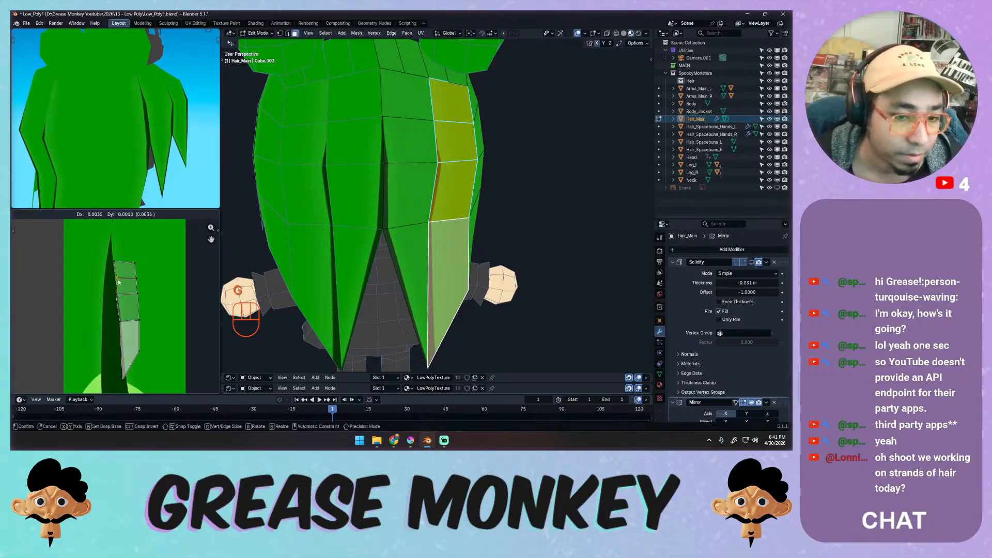
{"action": "left_click", "coordinate": [124, 296]}
{"action": "key", "text": "g"}
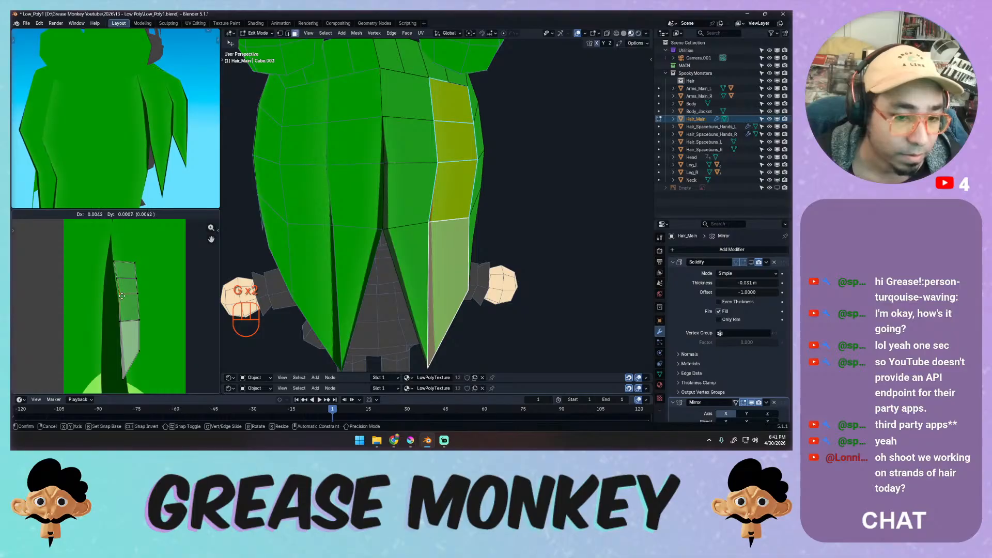
{"action": "left_click", "coordinate": [122, 297]}
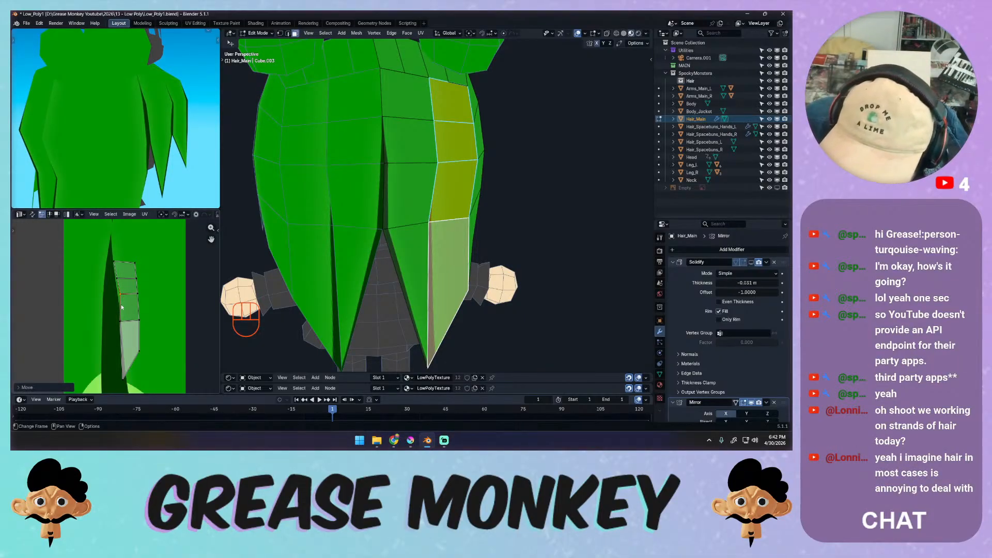
{"action": "left_click", "coordinate": [121, 321]}
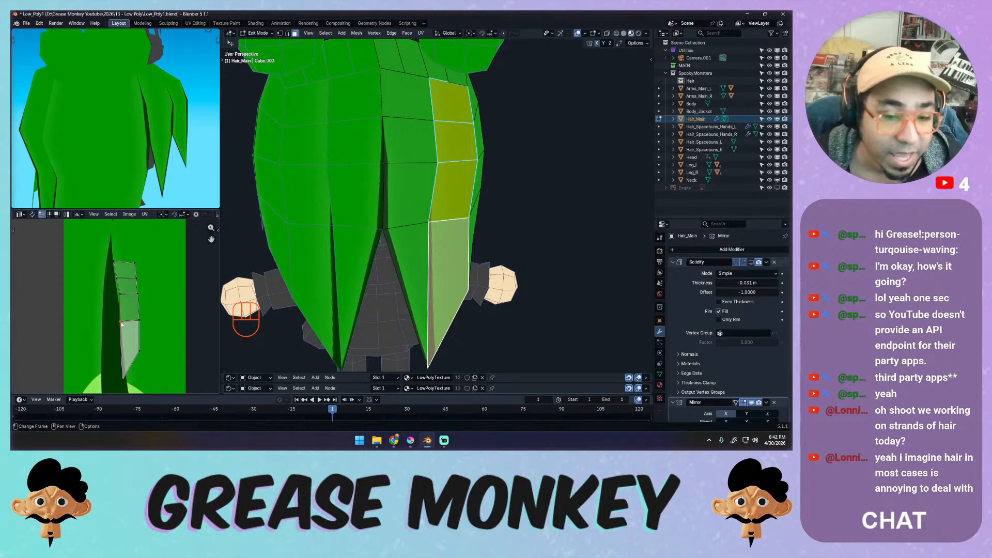
{"action": "key", "text": "g"}
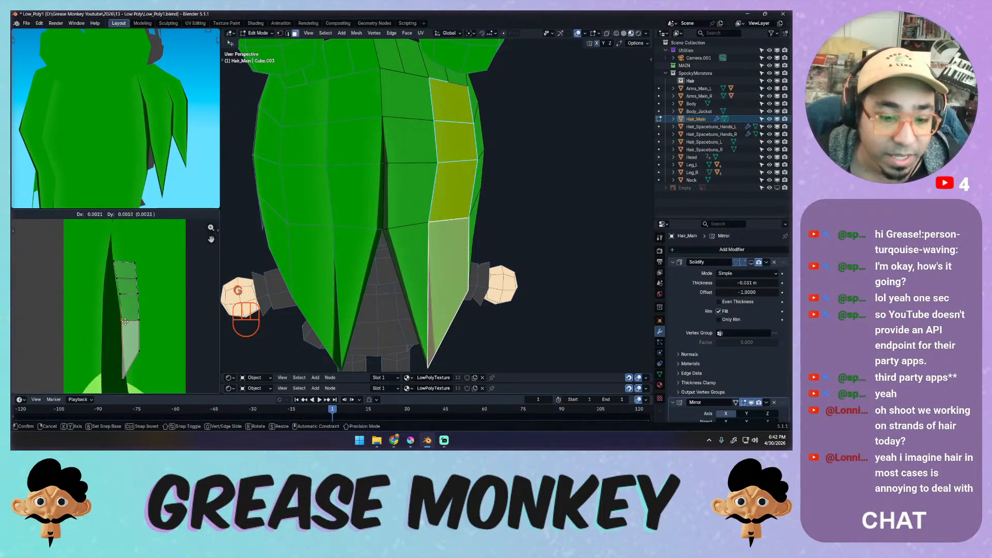
{"action": "left_click", "coordinate": [125, 321]}
{"action": "key", "text": "Tab"}
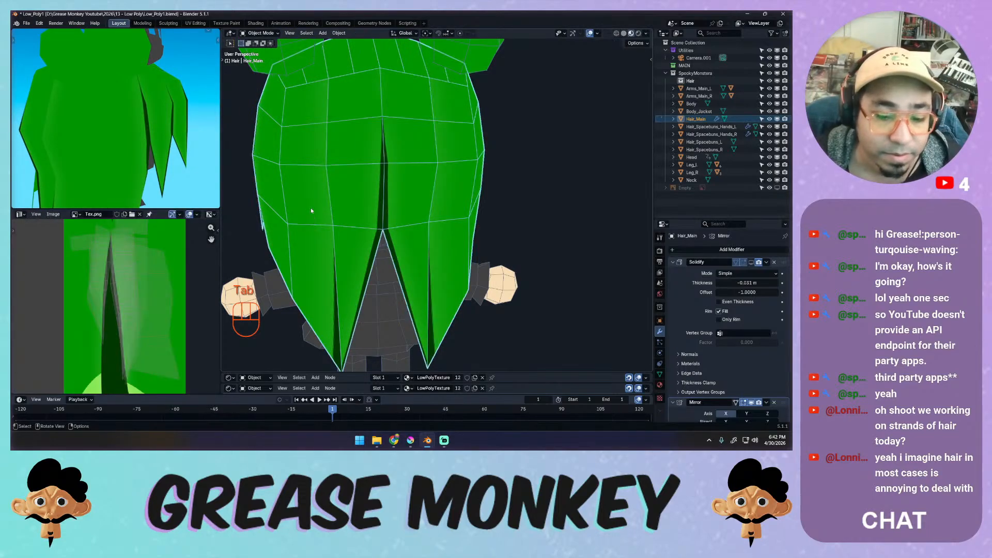
Enlarge the outer strand's whole UV island, rotate it slightly, nudge it up along the gap's right edge and check the shading.
{"action": "key", "text": "Tab"}
{"action": "key", "text": "a"}
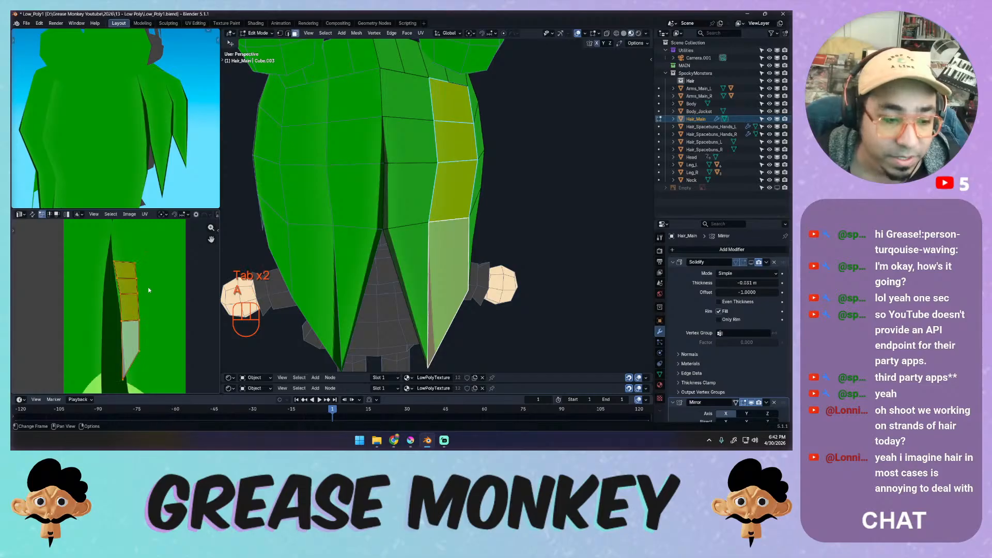
{"action": "key", "text": "s"}
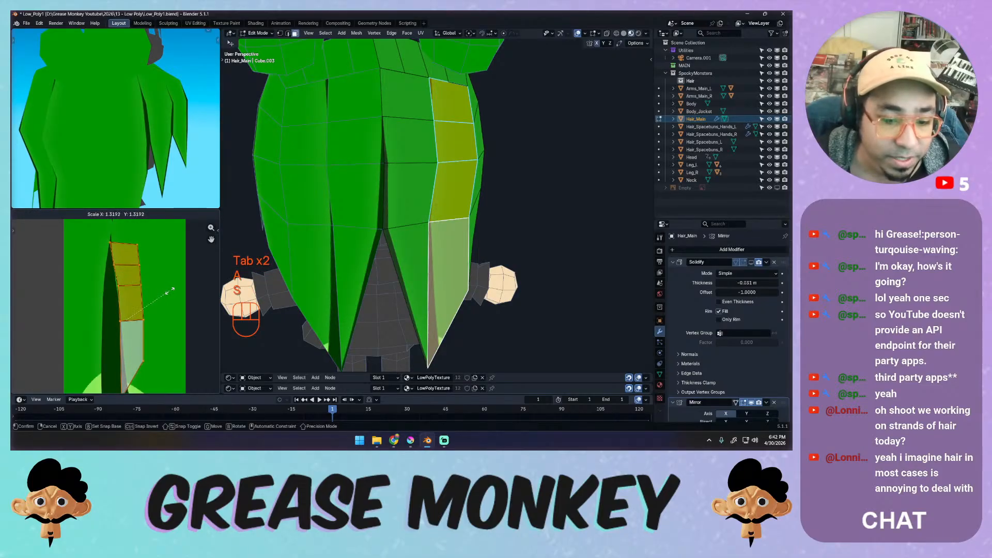
{"action": "left_click", "coordinate": [173, 292]}
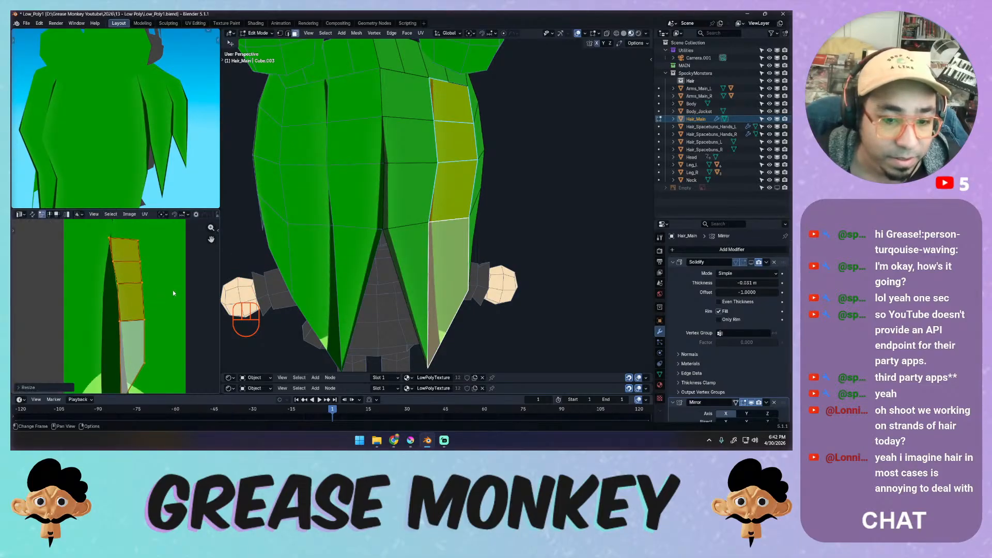
{"action": "key", "text": "r"}
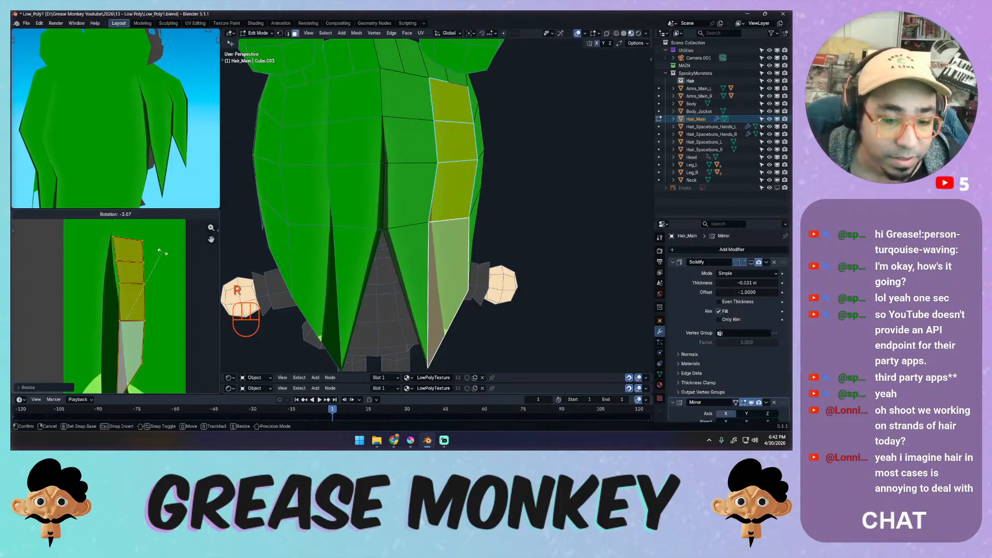
{"action": "left_click", "coordinate": [161, 255]}
{"action": "key", "text": "g"}
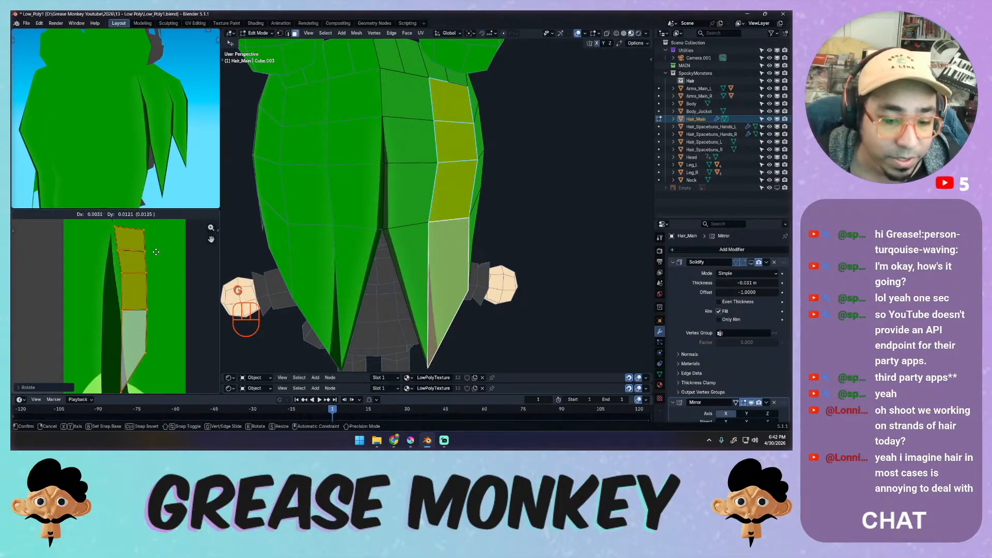
{"action": "left_click", "coordinate": [157, 255]}
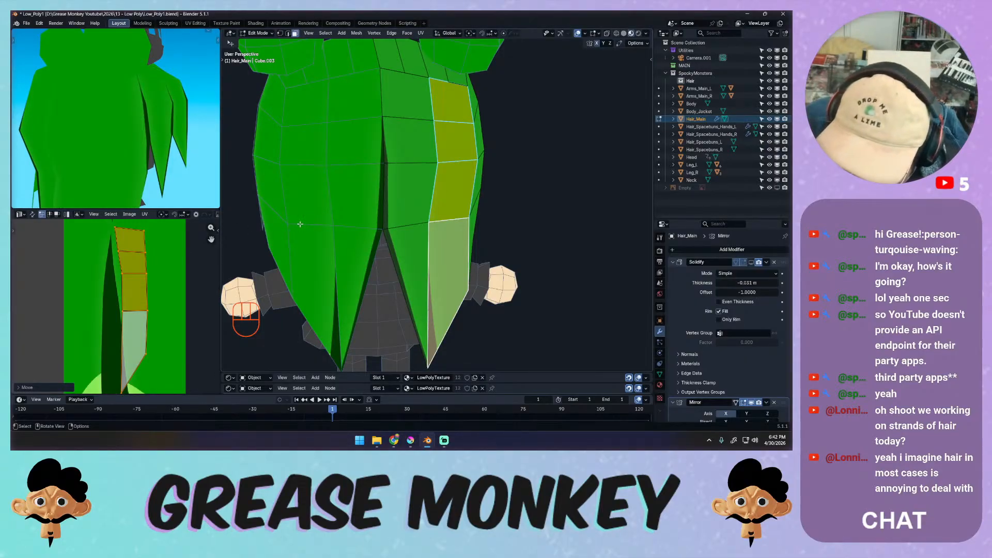
{"action": "key", "text": "Tab"}
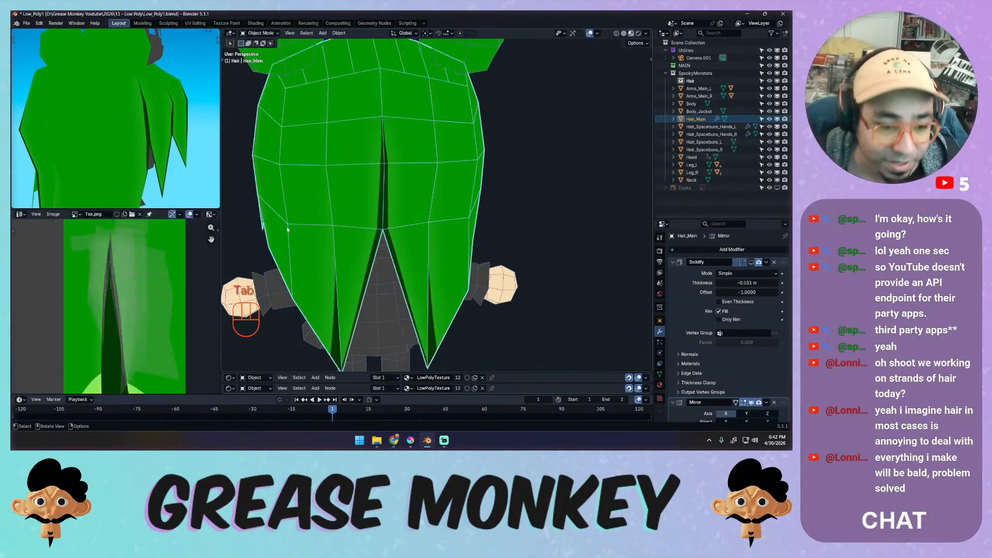
Add one centred vertical loop cut down the outer strand's face column on the back of the hair.
{"action": "middle_click_drag", "start_coordinate": [322, 186], "coordinate": [311, 206], "text": "ctrl"}
{"action": "middle_click_drag", "start_coordinate": [258, 203], "coordinate": [278, 212]}
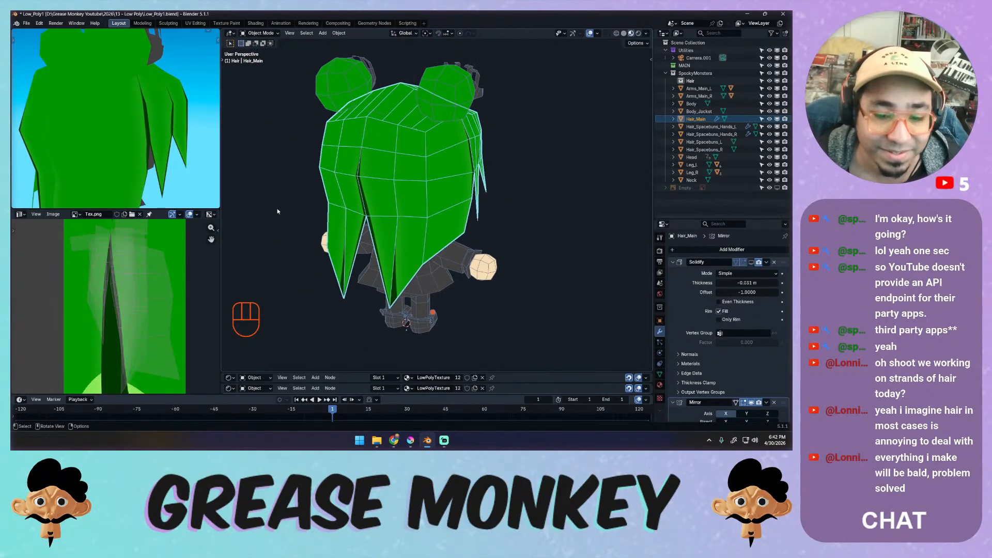
{"action": "key", "text": "Tab"}
{"action": "middle_click_drag", "start_coordinate": [399, 219], "coordinate": [440, 214]}
{"action": "left_click", "coordinate": [409, 250]}
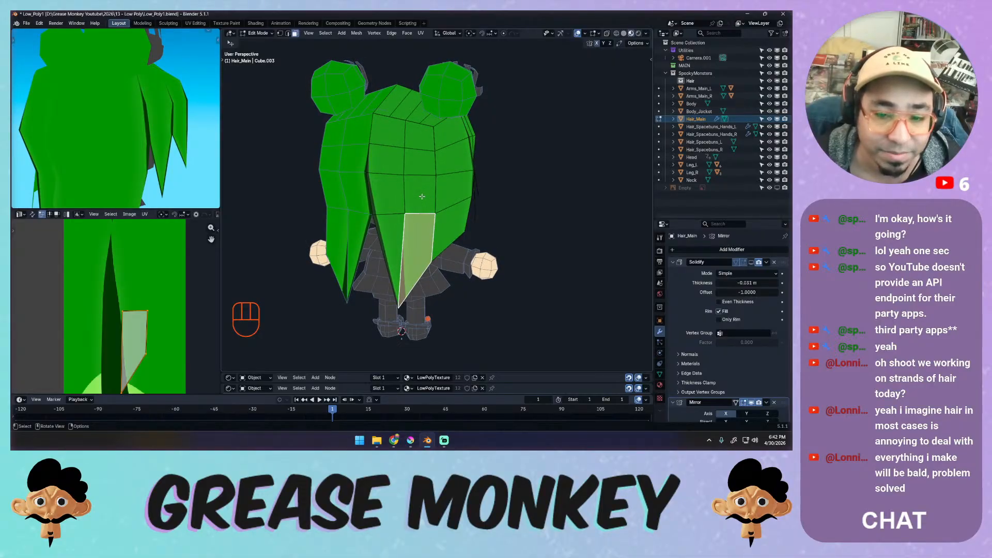
{"action": "key", "text": "ctrl+r"}
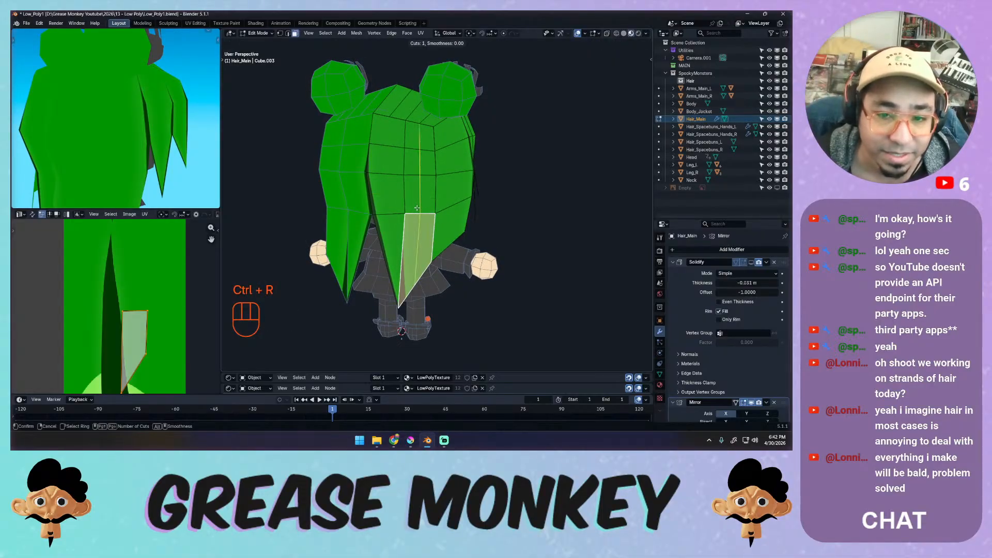
{"action": "left_click", "coordinate": [418, 208]}
{"action": "key", "text": "Escape"}
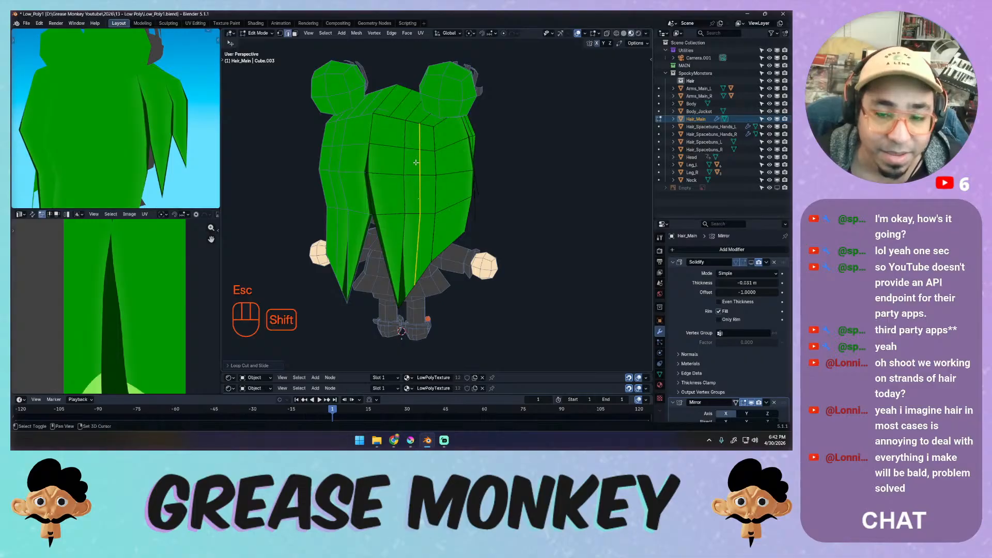
Merge all of the hair mesh's vertices by distance and inspect the back of the hair.
{"action": "middle_click_drag", "start_coordinate": [416, 163], "coordinate": [437, 183]}
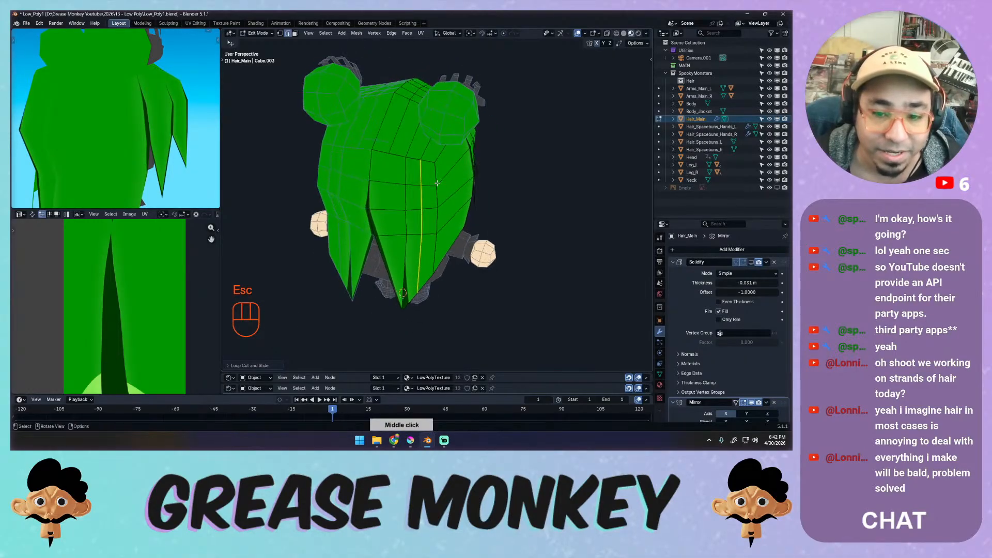
{"action": "key", "text": "a"}
{"action": "key", "text": "m"}
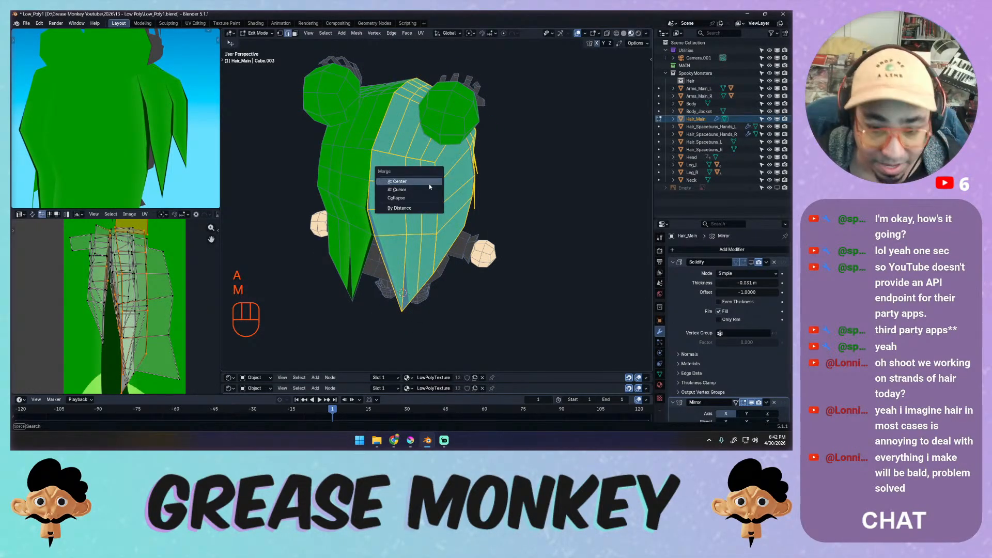
{"action": "left_click", "coordinate": [417, 208]}
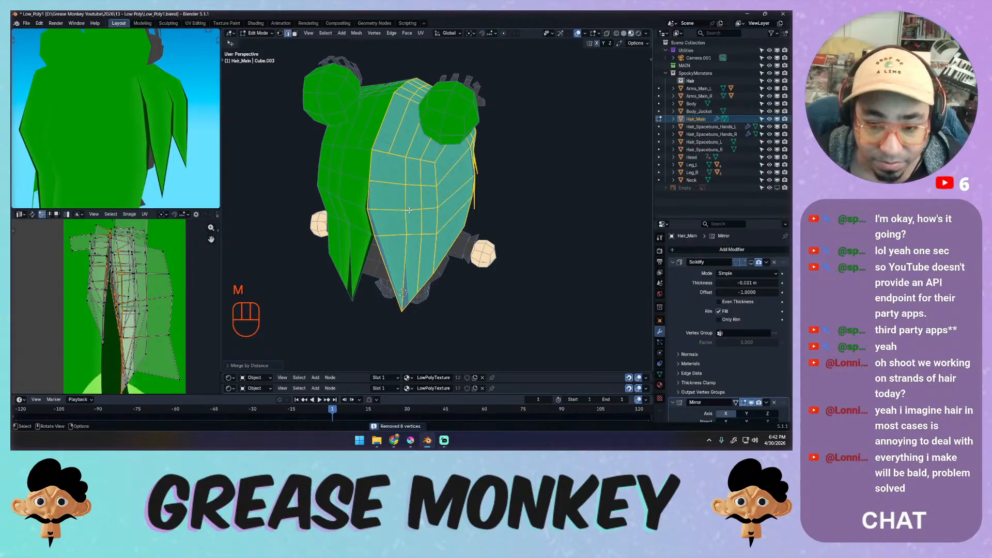
{"action": "key", "text": "Tab"}
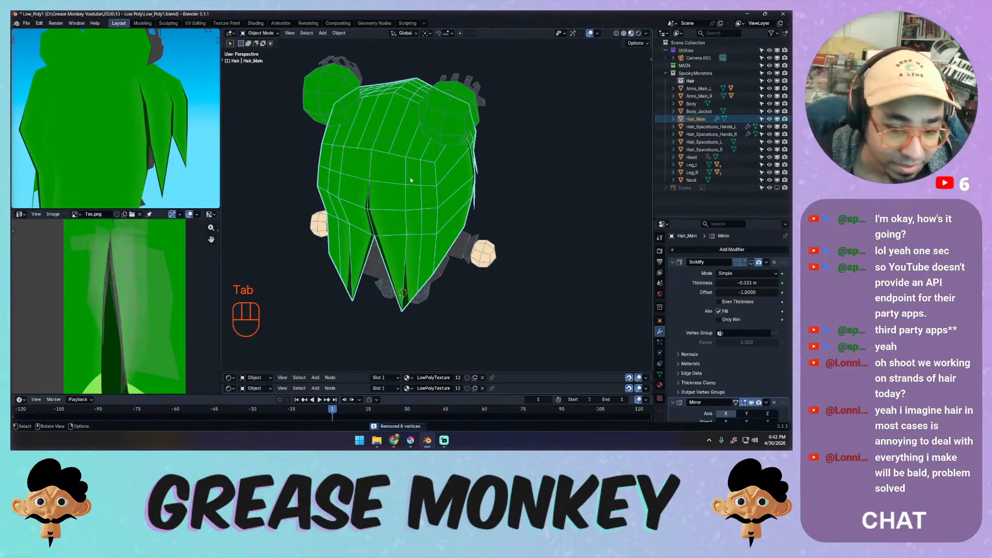
{"action": "middle_click_drag", "start_coordinate": [411, 180], "coordinate": [424, 154]}
{"action": "key", "text": "Tab"}
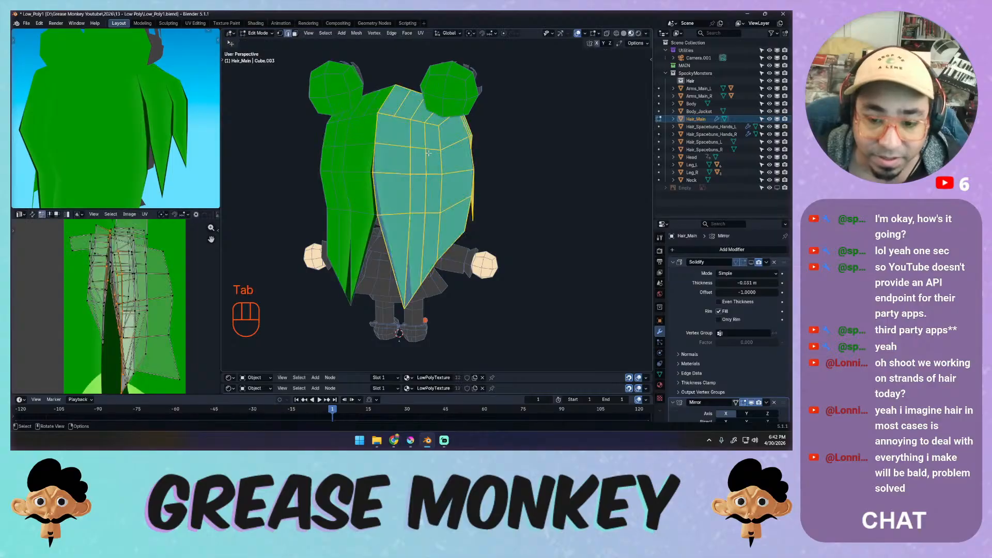
Select the four faces outward of the new loop cut, move their UVs beside the dark gap's right edge and check the shading.
{"action": "left_click", "coordinate": [424, 228]}
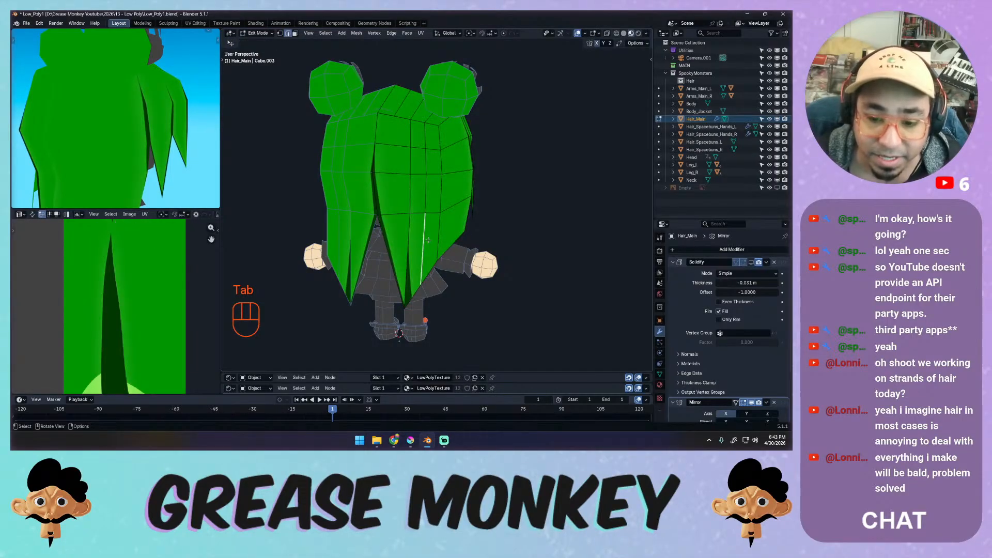
{"action": "key", "text": "3"}
{"action": "left_click", "coordinate": [428, 240]}
{"action": "left_click", "coordinate": [433, 192], "text": "shift"}
{"action": "left_click", "coordinate": [437, 158], "text": "shift"}
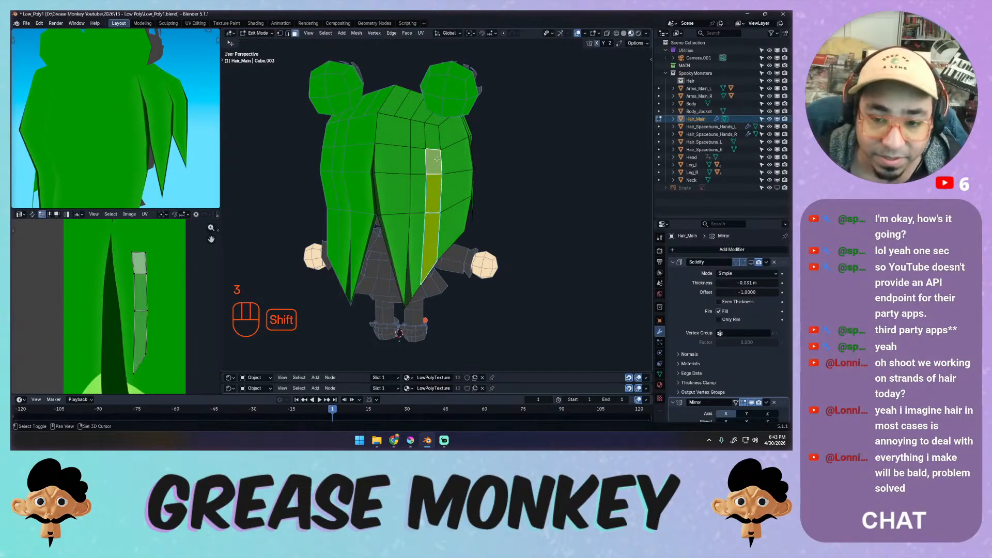
{"action": "left_click", "coordinate": [433, 136], "text": "shift"}
{"action": "key", "text": "g"}
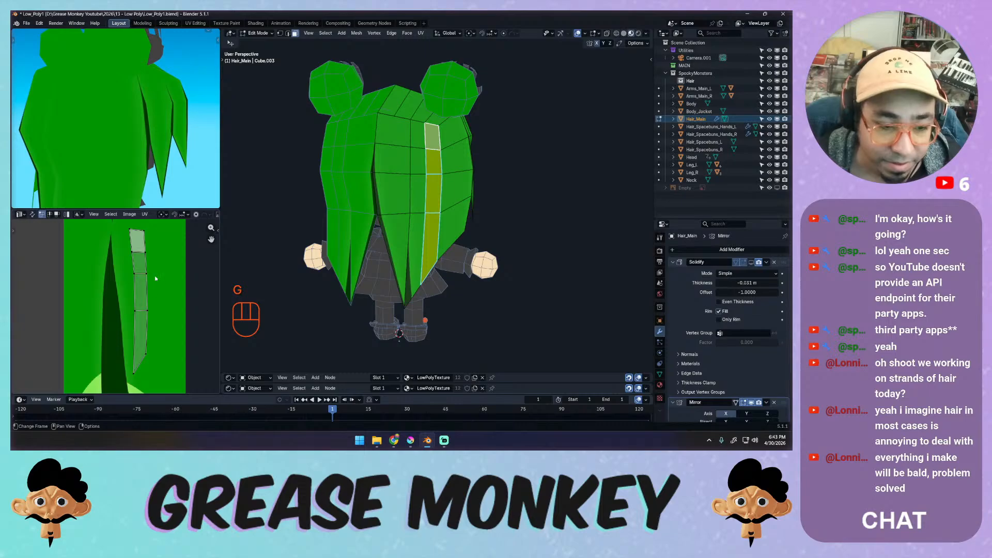
{"action": "key", "text": "a"}
{"action": "key", "text": "g"}
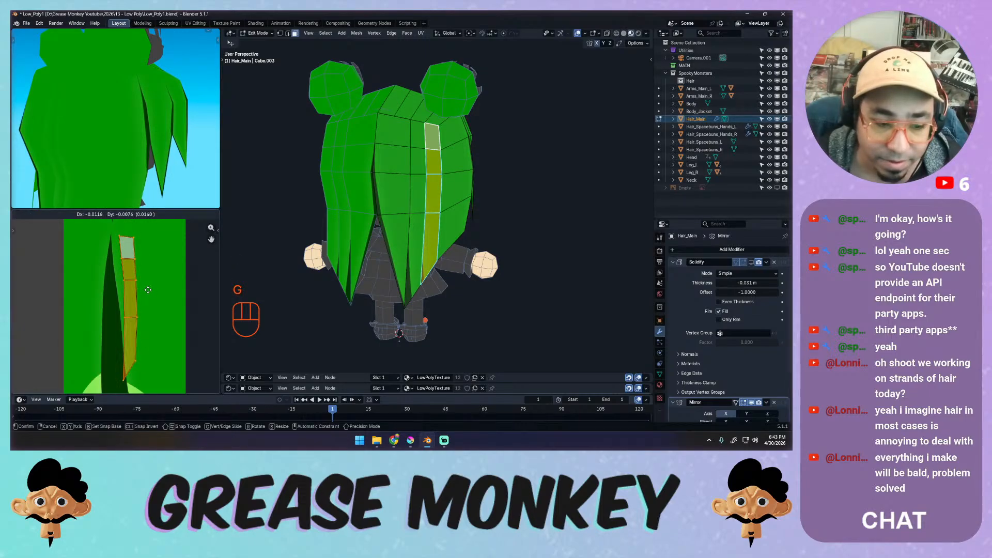
{"action": "left_click", "coordinate": [147, 289]}
{"action": "key", "text": "Tab"}
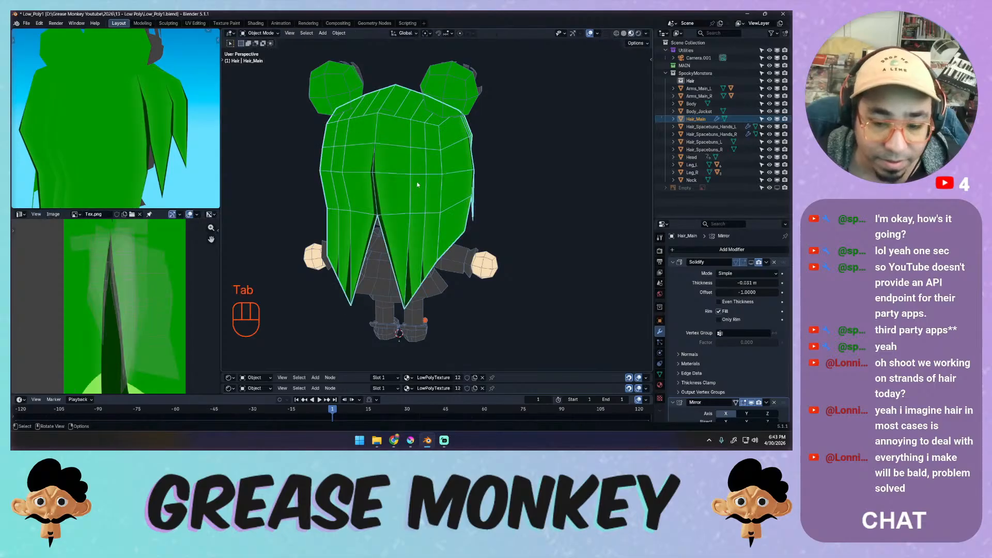
Add one centred vertical loop cut down the wide side panel of the hair mesh.
{"action": "middle_click_drag", "start_coordinate": [417, 185], "coordinate": [497, 177]}
{"action": "middle_click_drag", "start_coordinate": [414, 172], "coordinate": [425, 175]}
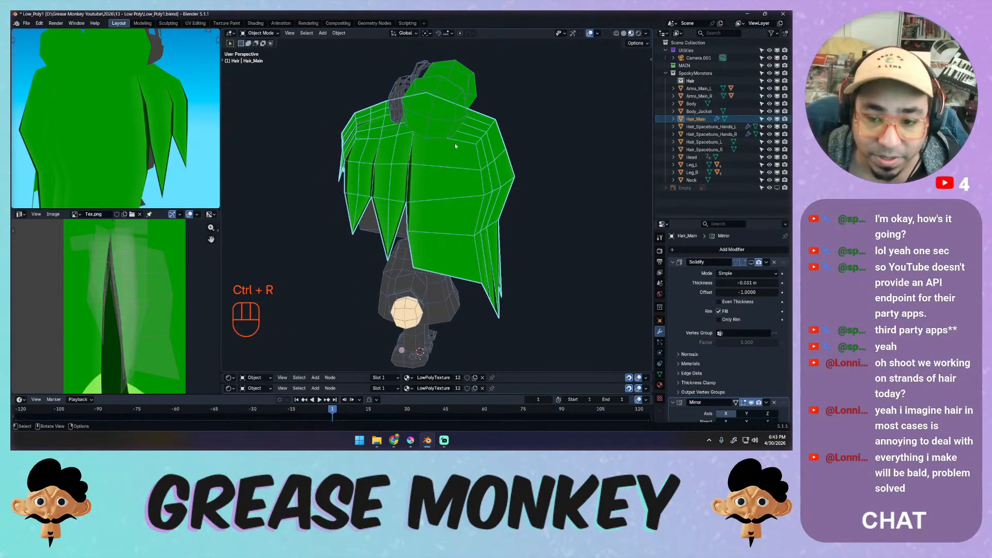
{"action": "middle_click_drag", "start_coordinate": [455, 143], "coordinate": [390, 199]}
{"action": "key", "text": "Tab"}
{"action": "middle_click_drag", "start_coordinate": [390, 200], "coordinate": [323, 168]}
{"action": "key", "text": "ctrl+r"}
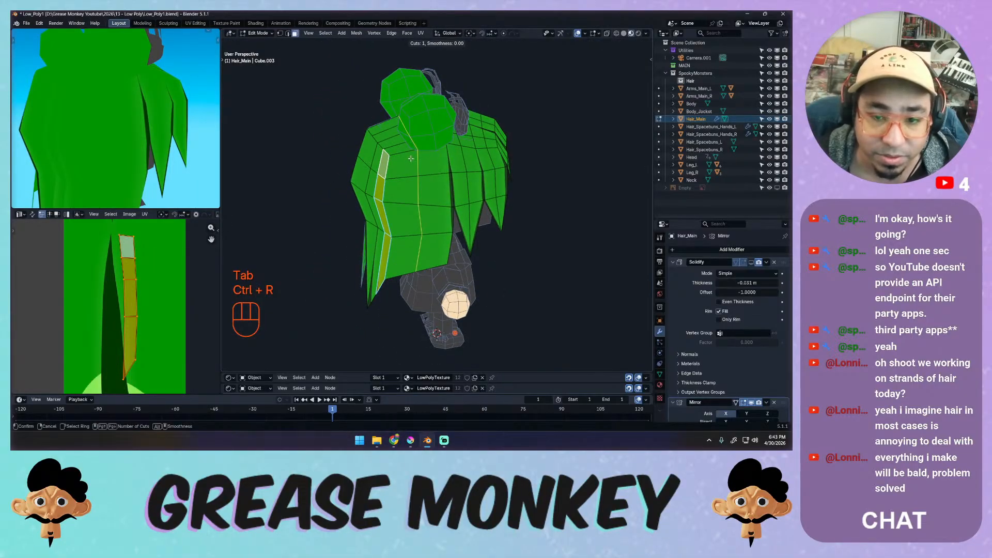
{"action": "left_click", "coordinate": [408, 162]}
{"action": "key", "text": "Escape"}
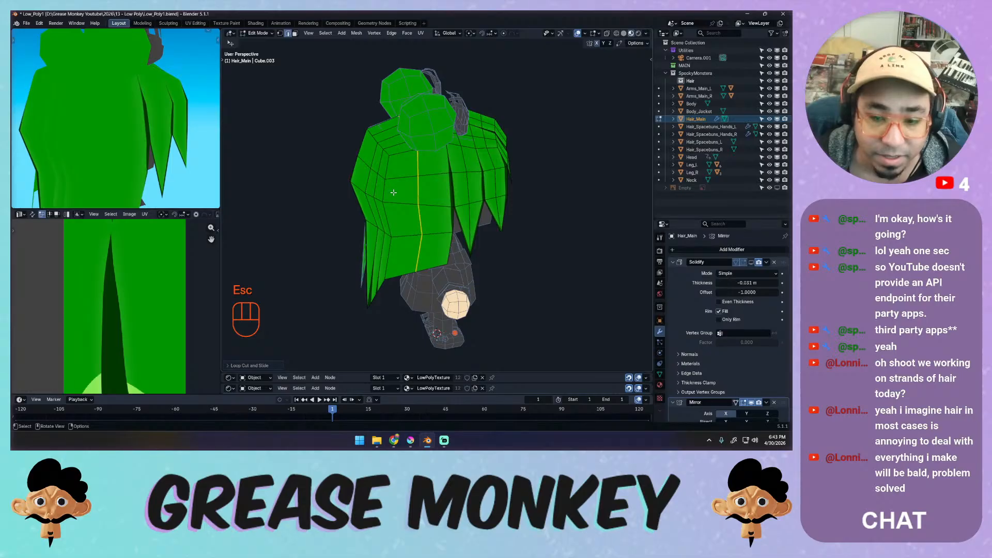
{"action": "middle_click_drag", "start_coordinate": [393, 193], "coordinate": [404, 242]}
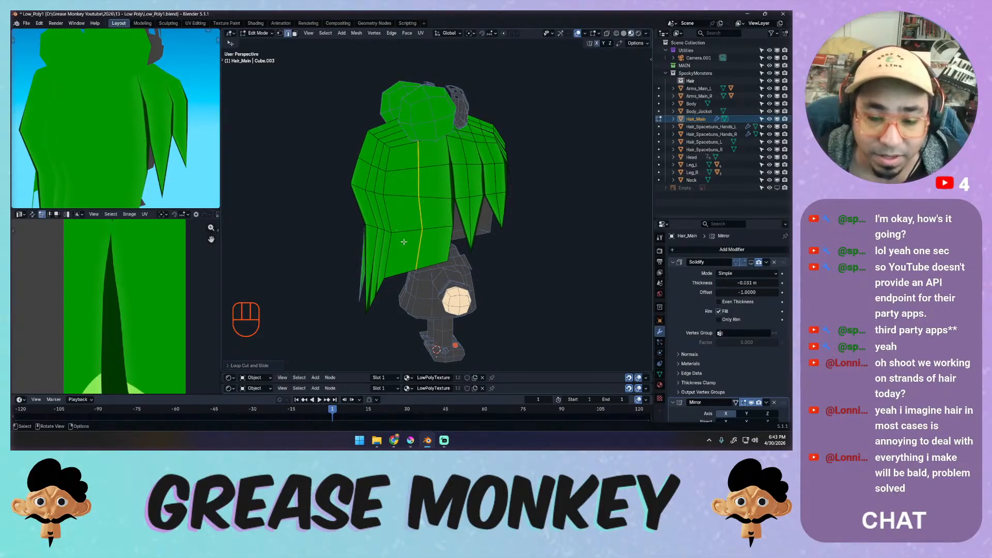
{"action": "key", "text": "3"}
{"action": "left_click", "coordinate": [405, 241]}
{"action": "left_click", "coordinate": [433, 241]}
{"action": "left_click", "coordinate": [436, 207], "text": "shift"}
{"action": "left_click", "coordinate": [436, 176], "text": "shift"}
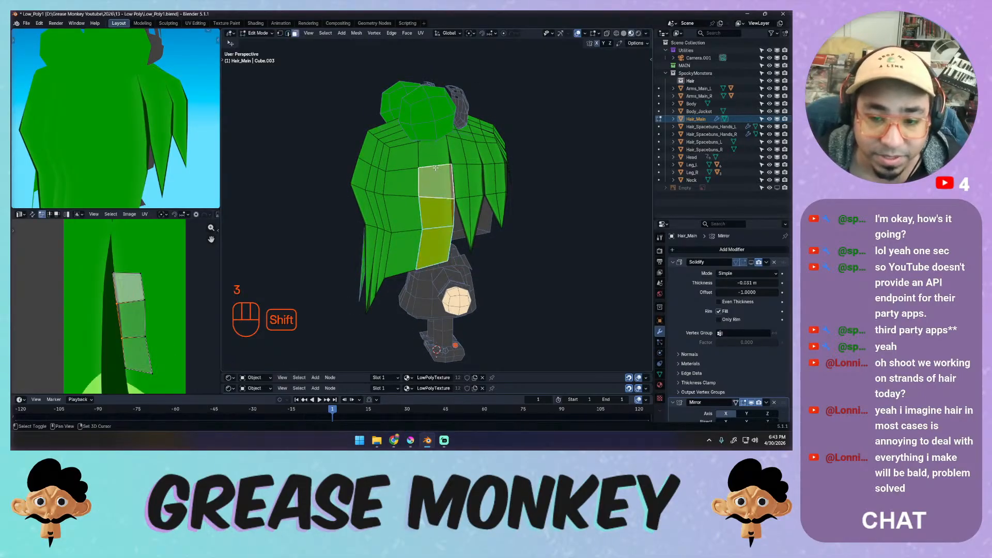
{"action": "left_click", "coordinate": [433, 164], "text": "shift"}
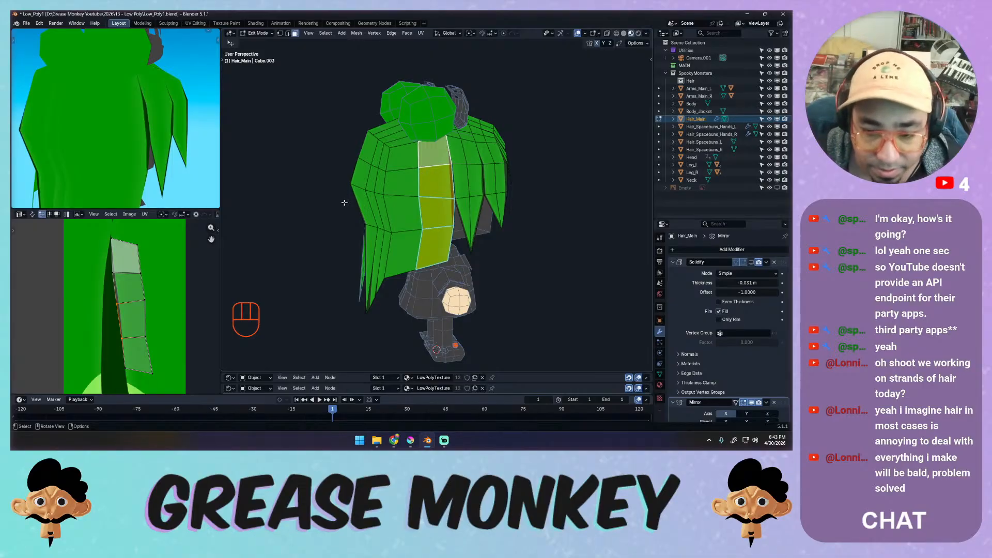
Add one centred vertical loop cut in each half of the side panel, in front of and behind its middle loop.
{"action": "key", "text": "ctrl+r"}
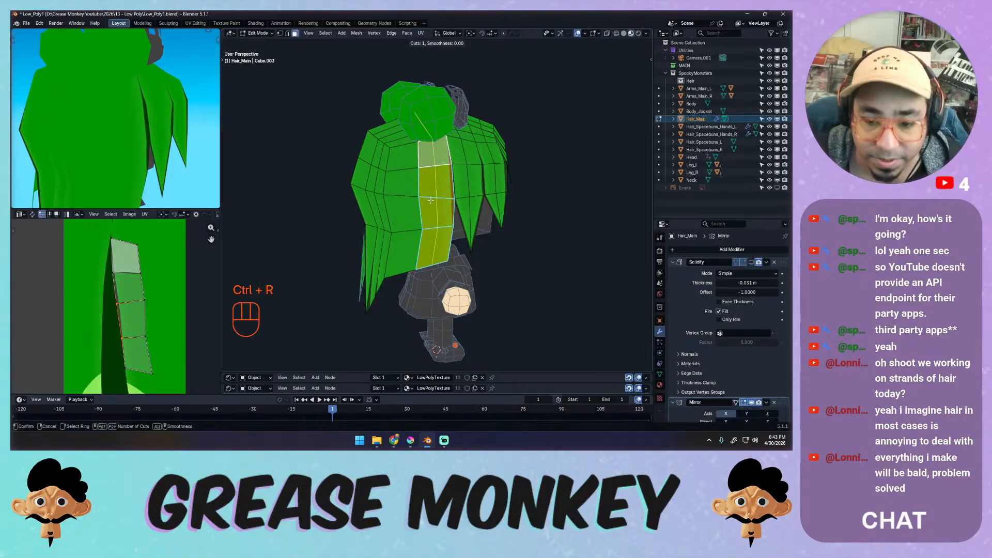
{"action": "left_click", "coordinate": [429, 203]}
{"action": "key", "text": "Escape"}
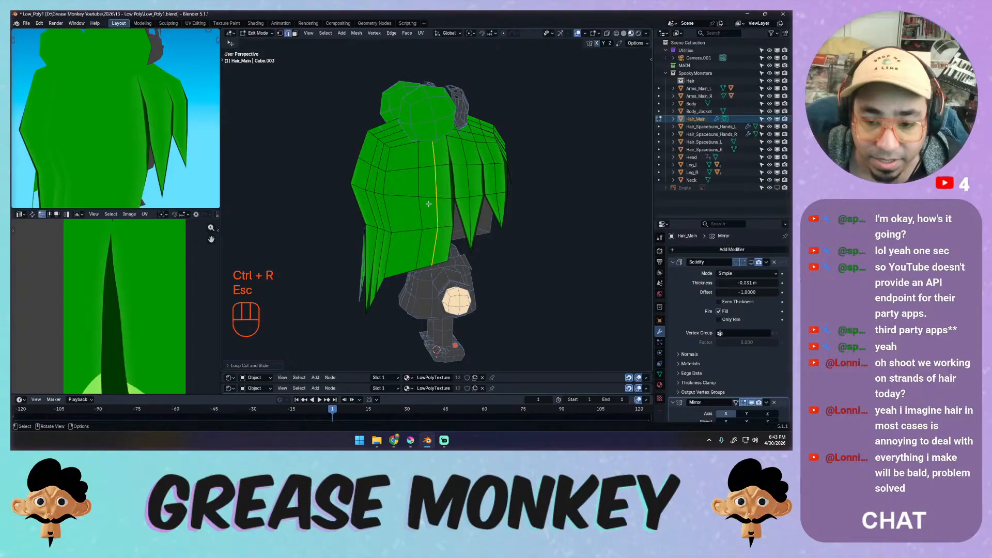
{"action": "key", "text": "ctrl+r"}
{"action": "left_click", "coordinate": [399, 201]}
{"action": "key", "text": "Escape"}
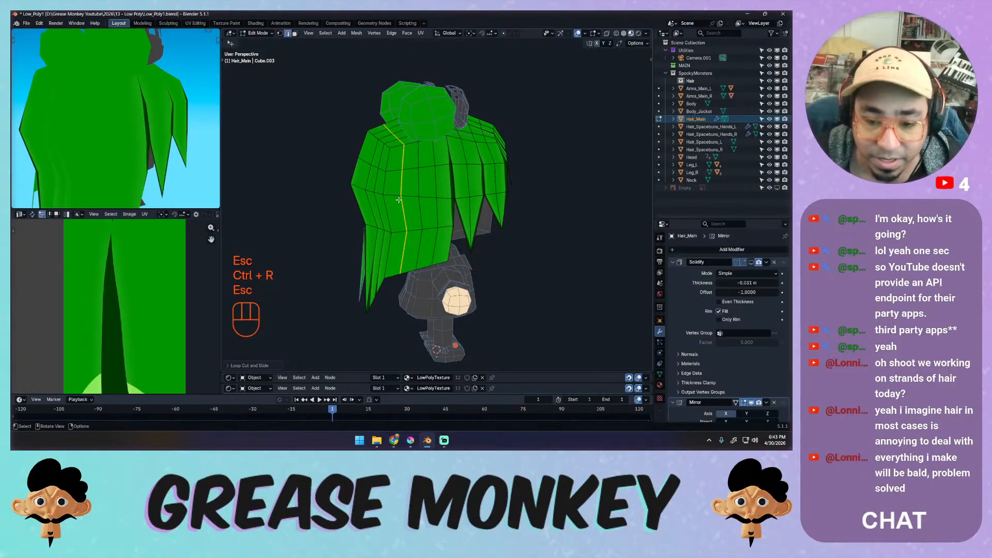
Select the four-face column just in front of the side panel's middle loop and move its UVs beside the dark gap's right edge.
{"action": "left_click", "coordinate": [424, 243]}
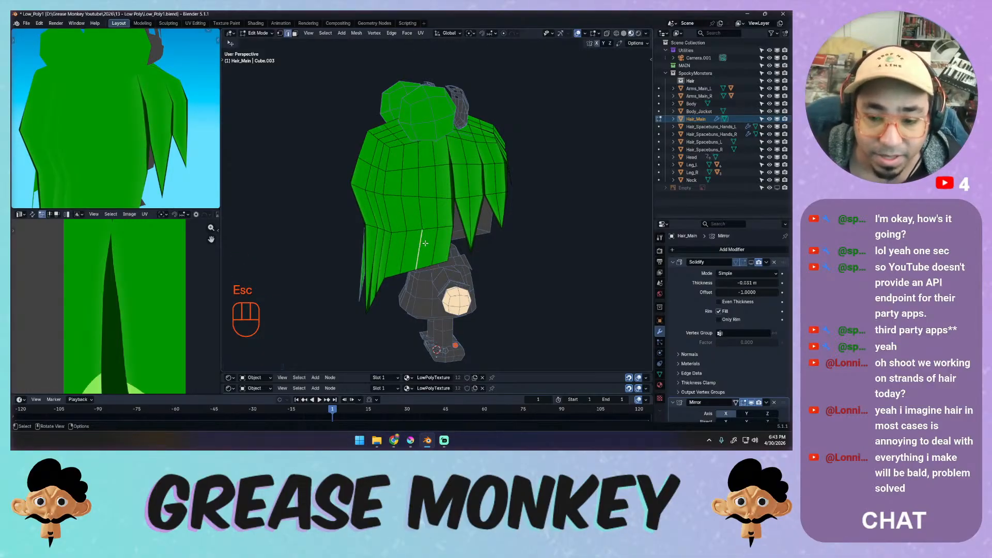
{"action": "key", "text": "3"}
{"action": "left_click", "coordinate": [425, 248]}
{"action": "left_click", "coordinate": [429, 213], "text": "shift"}
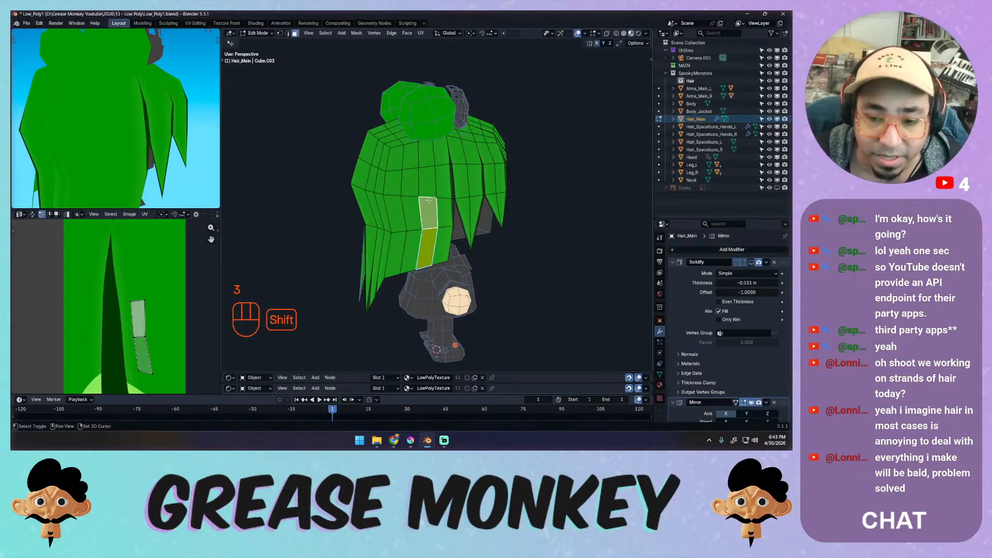
{"action": "left_click", "coordinate": [427, 181], "text": "shift"}
{"action": "left_click", "coordinate": [426, 158], "text": "shift"}
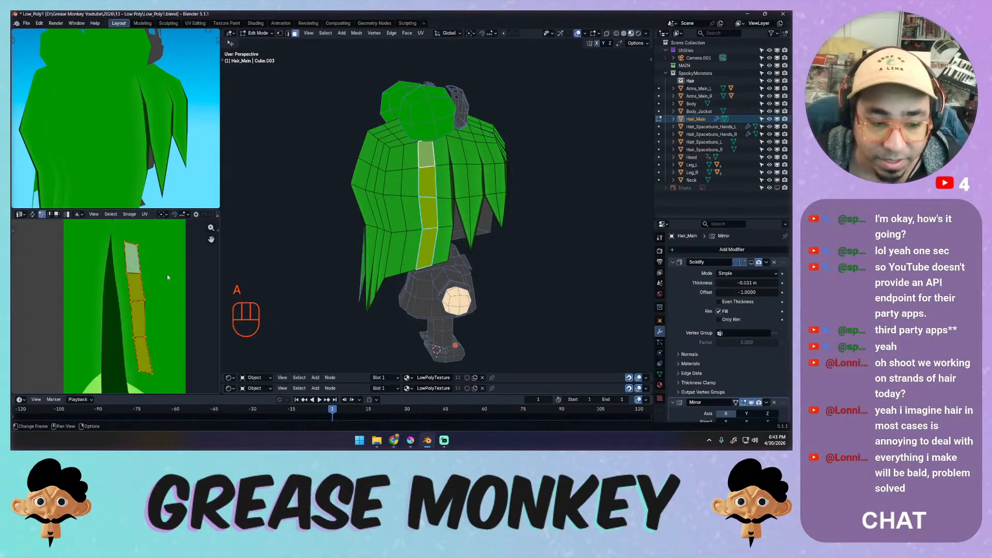
{"action": "key", "text": "g"}
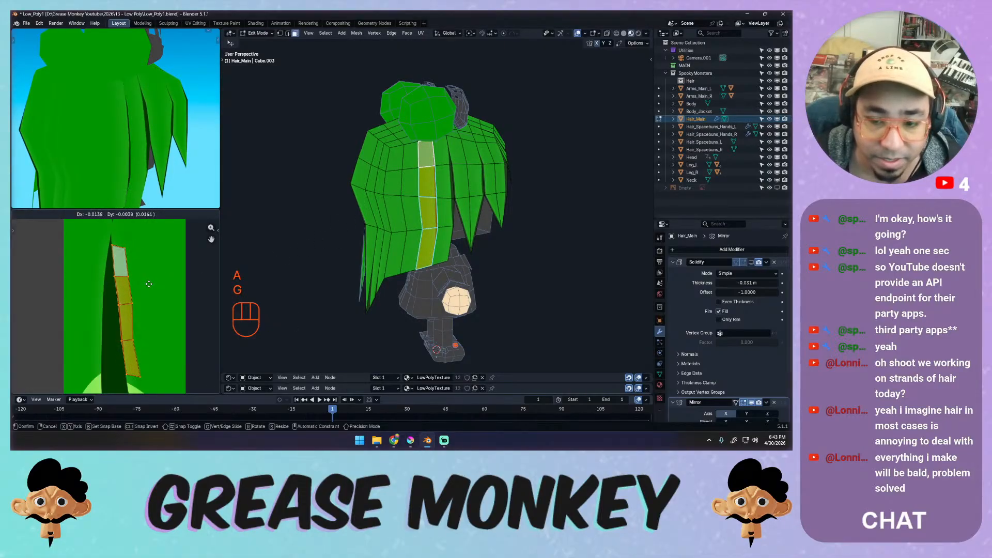
{"action": "left_click", "coordinate": [148, 284]}
Rotate the column's UV strip slightly and nudge it to line up with the dark gap's right edge.
{"action": "key", "text": "r"}
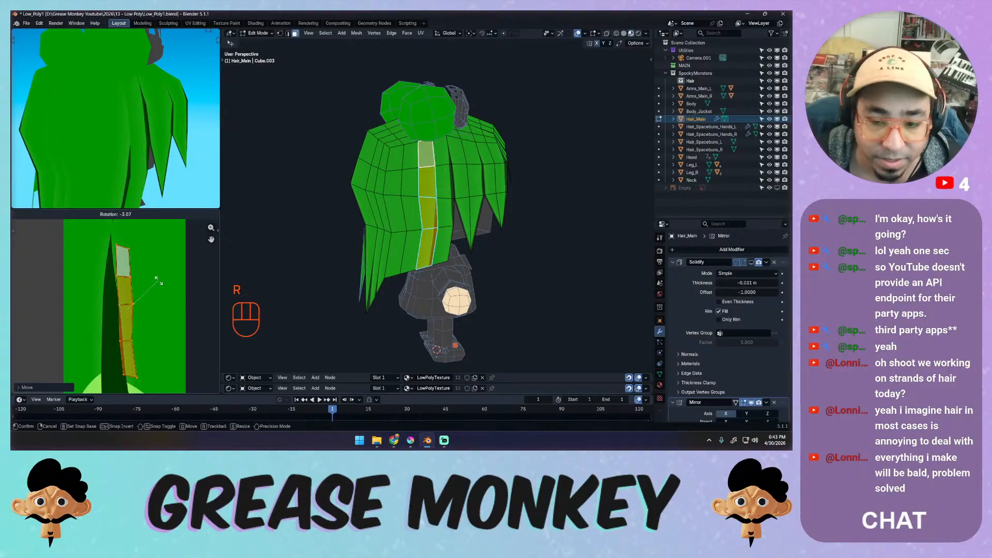
{"action": "left_click", "coordinate": [158, 281]}
{"action": "key", "text": "g"}
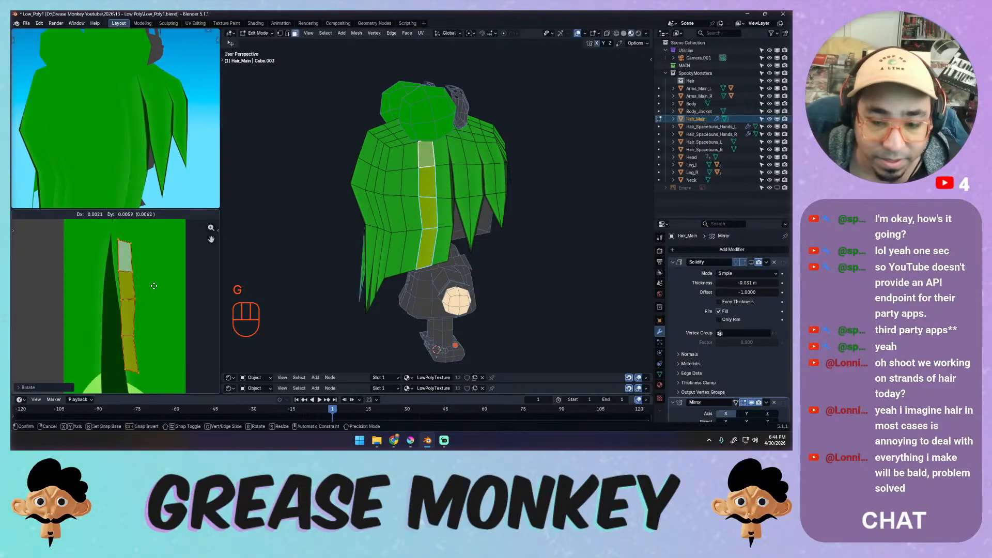
{"action": "left_click", "coordinate": [154, 286]}
{"action": "key", "text": "r"}
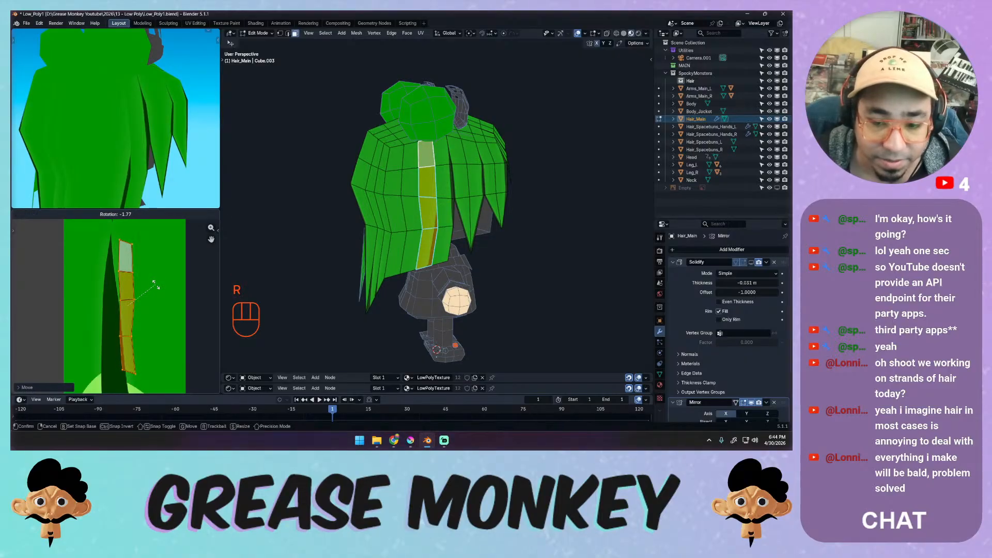
{"action": "left_click", "coordinate": [155, 287]}
{"action": "key", "text": "g"}
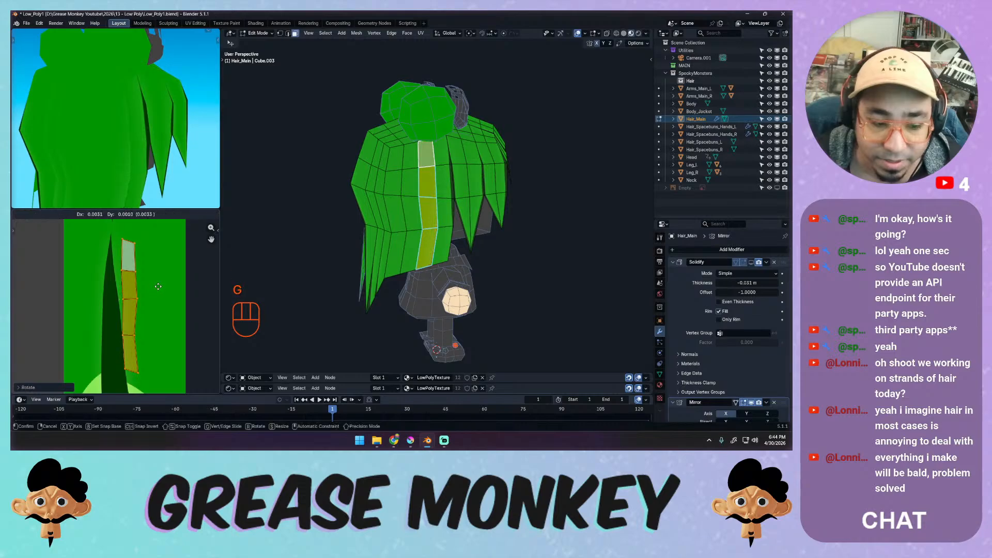
{"action": "left_click", "coordinate": [158, 286]}
Adjust the two lowest UV vertices on the strip's left side against the dark gap's edge and check the shading.
{"action": "left_click", "coordinate": [123, 337]}
{"action": "key", "text": "g"}
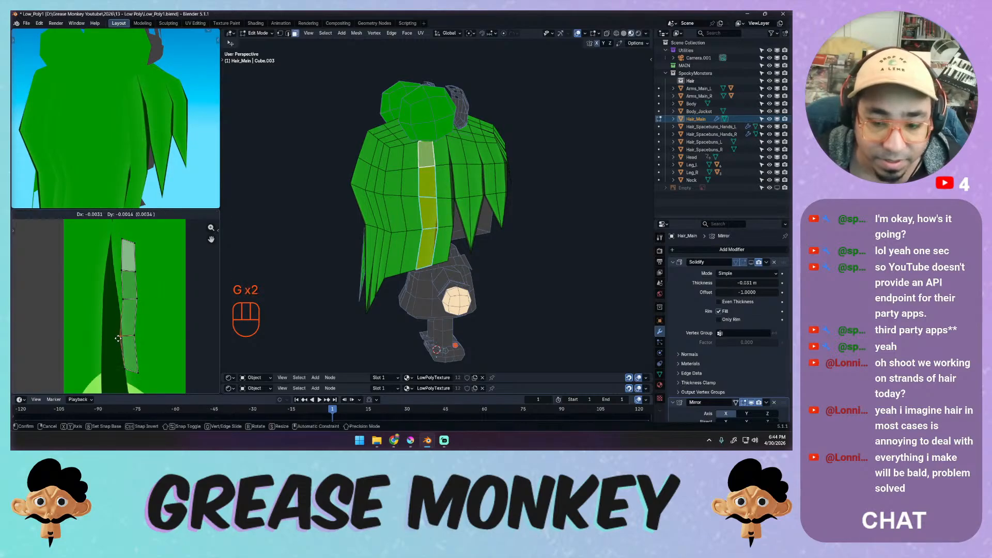
{"action": "left_click", "coordinate": [118, 337]}
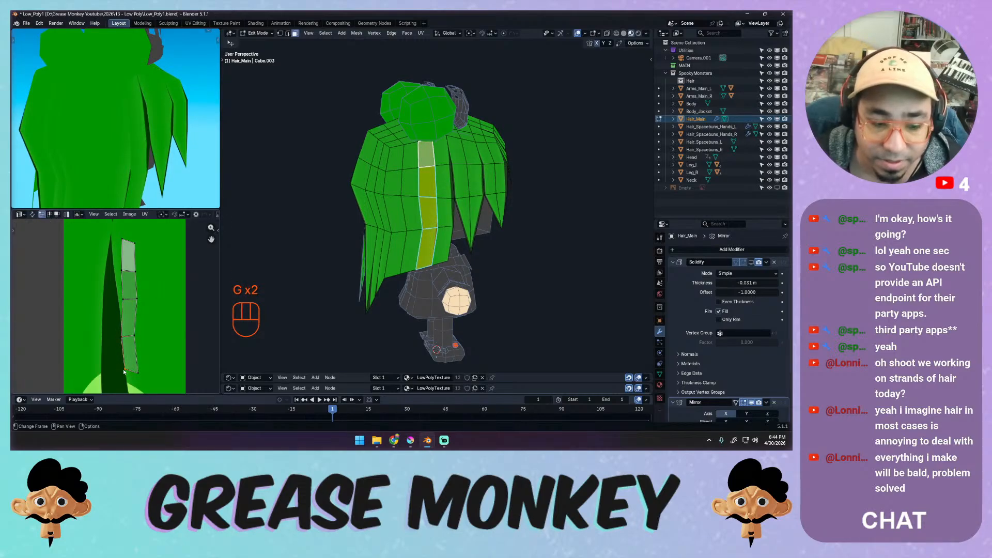
{"action": "key", "text": "g"}
{"action": "left_click", "coordinate": [119, 367]}
{"action": "key", "text": "g"}
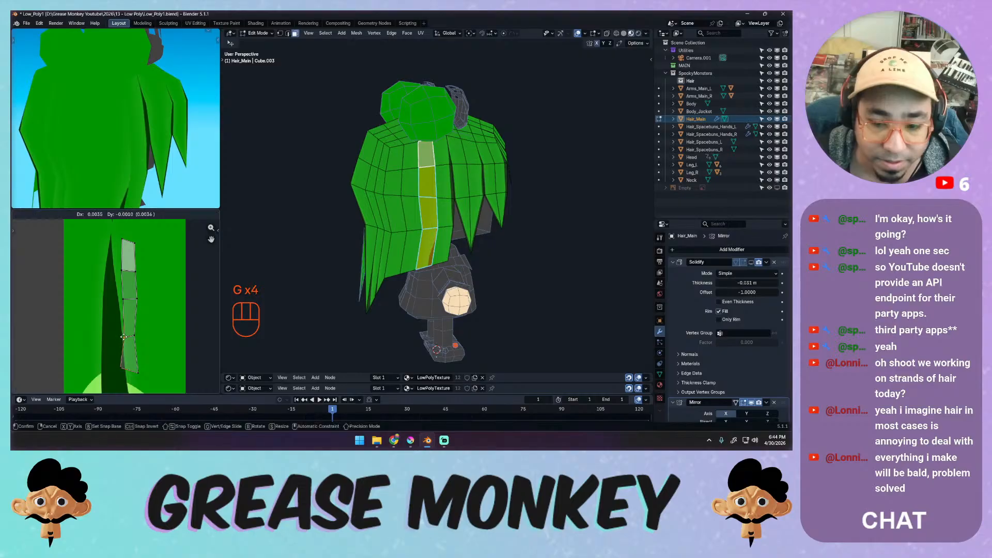
{"action": "left_click", "coordinate": [124, 340]}
{"action": "key", "text": "g"}
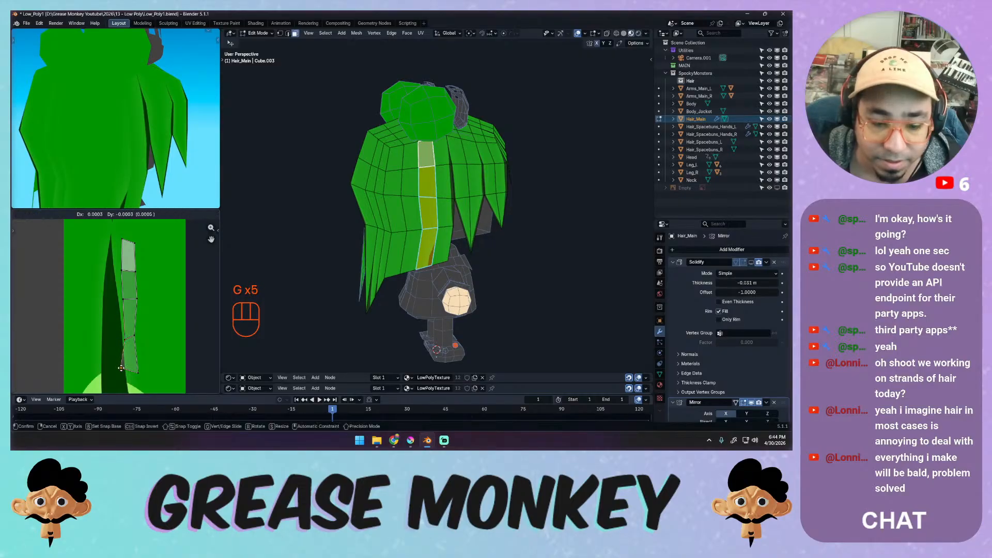
{"action": "left_click", "coordinate": [122, 367]}
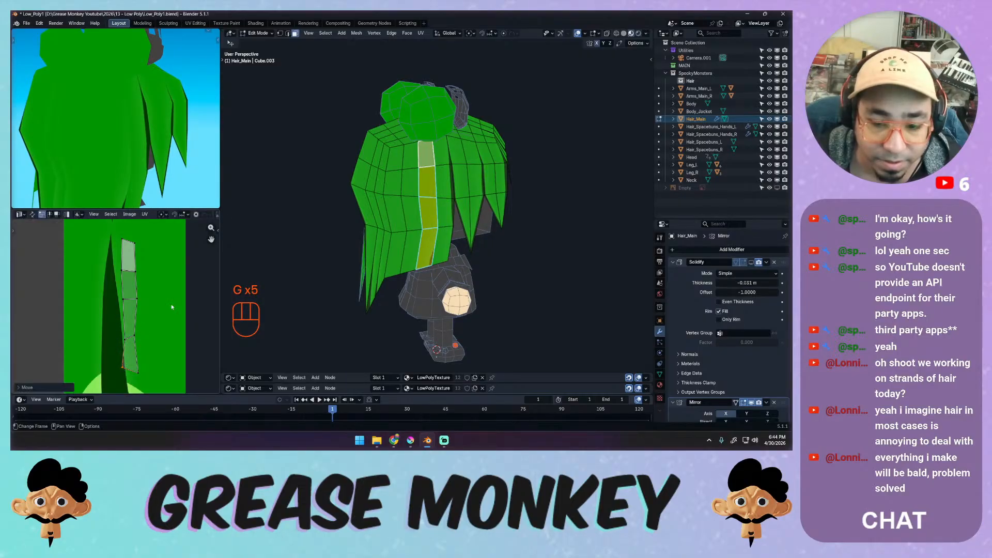
{"action": "key", "text": "Tab"}
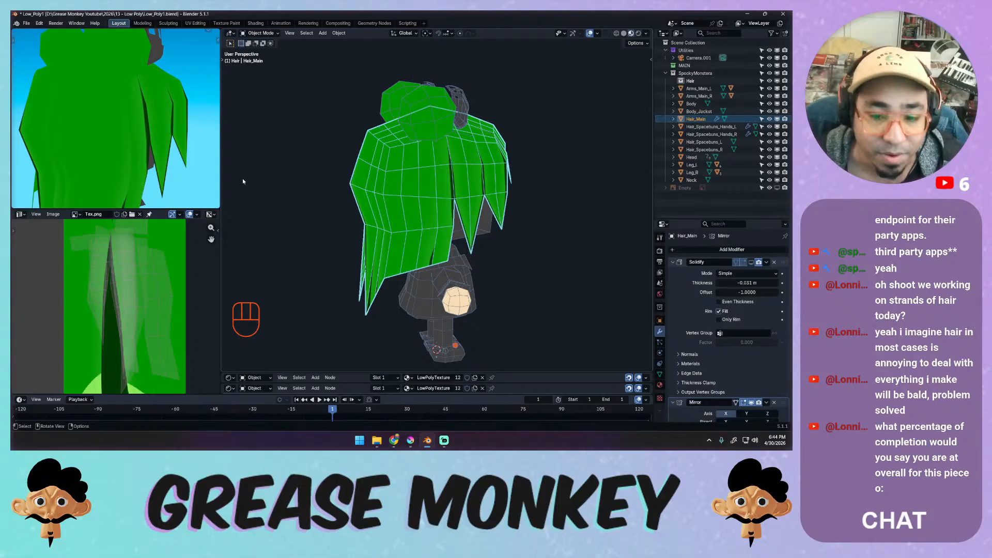
{"action": "key", "text": "Tab"}
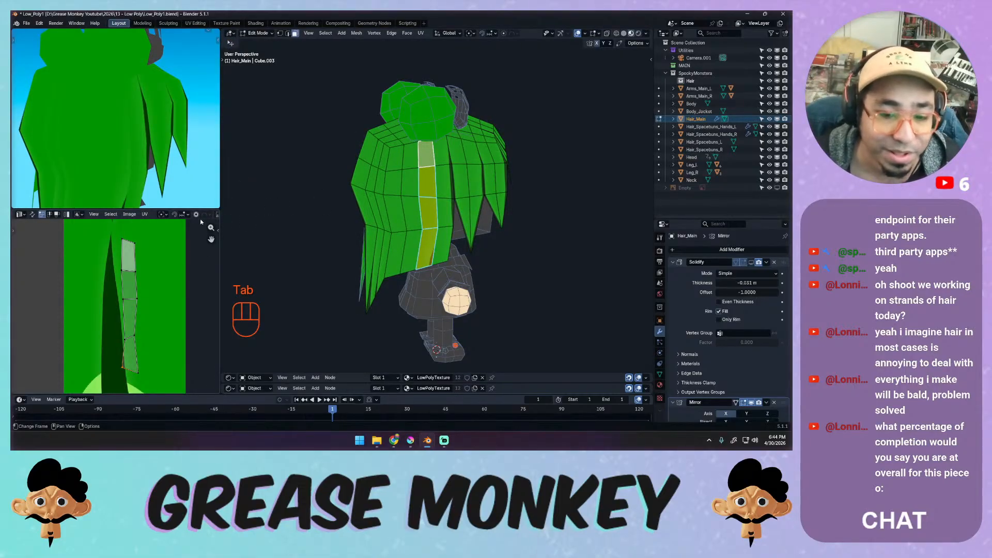
Select the four-face column just behind the side panel's middle loop and move its UVs beside the dark gap's right edge.
{"action": "left_click", "coordinate": [400, 244]}
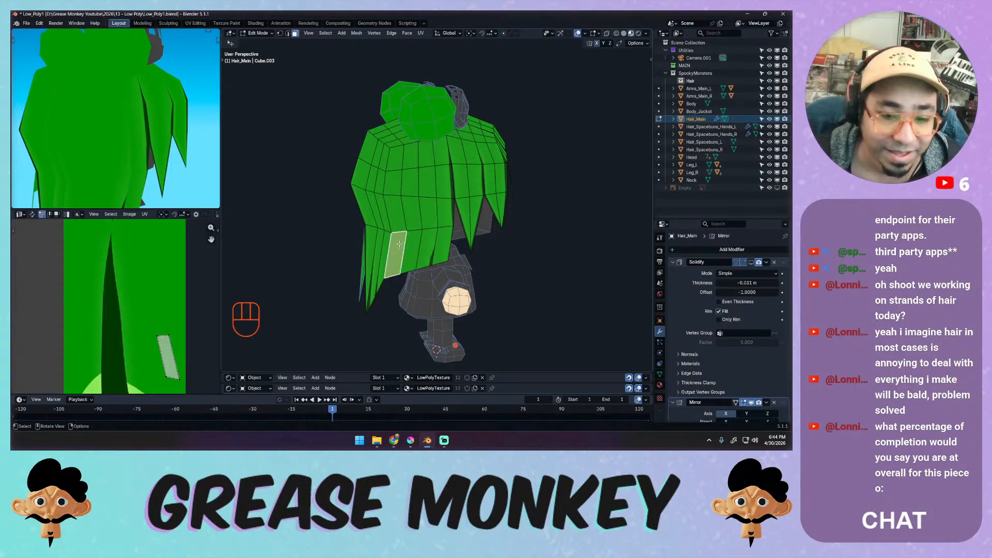
{"action": "middle_click_drag", "start_coordinate": [406, 239], "coordinate": [429, 253]}
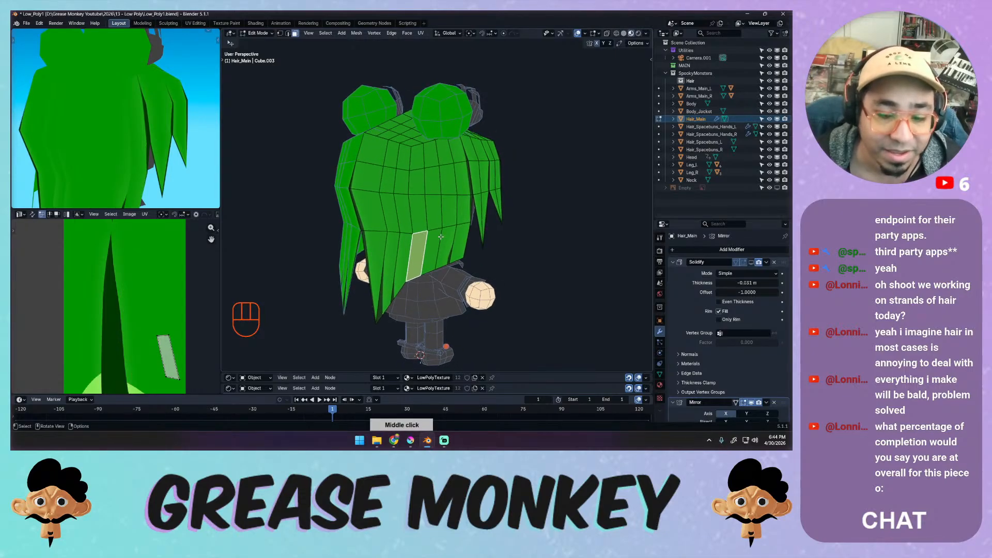
{"action": "left_click", "coordinate": [430, 253]}
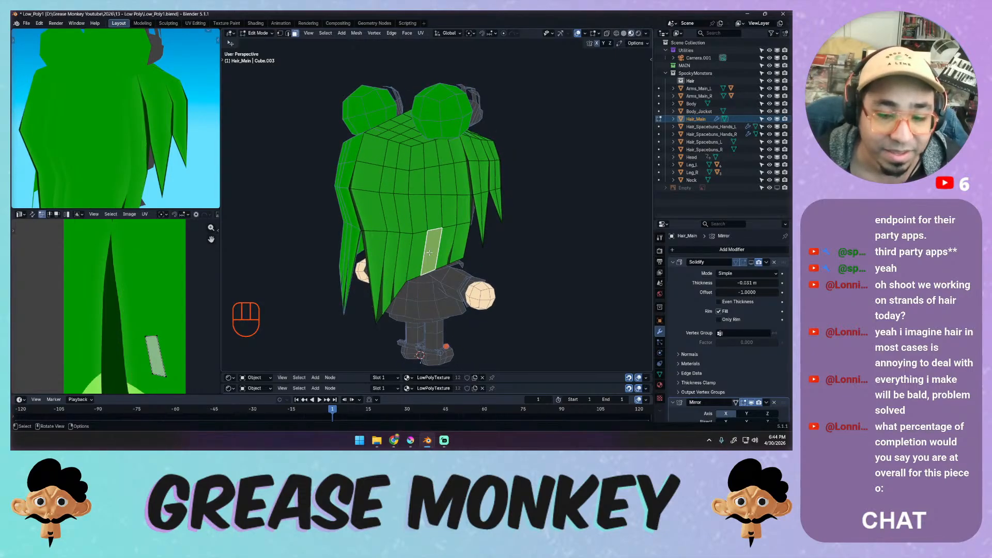
{"action": "left_click", "coordinate": [430, 219], "text": "shift"}
{"action": "left_click", "coordinate": [433, 182], "text": "shift"}
{"action": "left_click", "coordinate": [431, 157], "text": "shift"}
{"action": "key", "text": "a"}
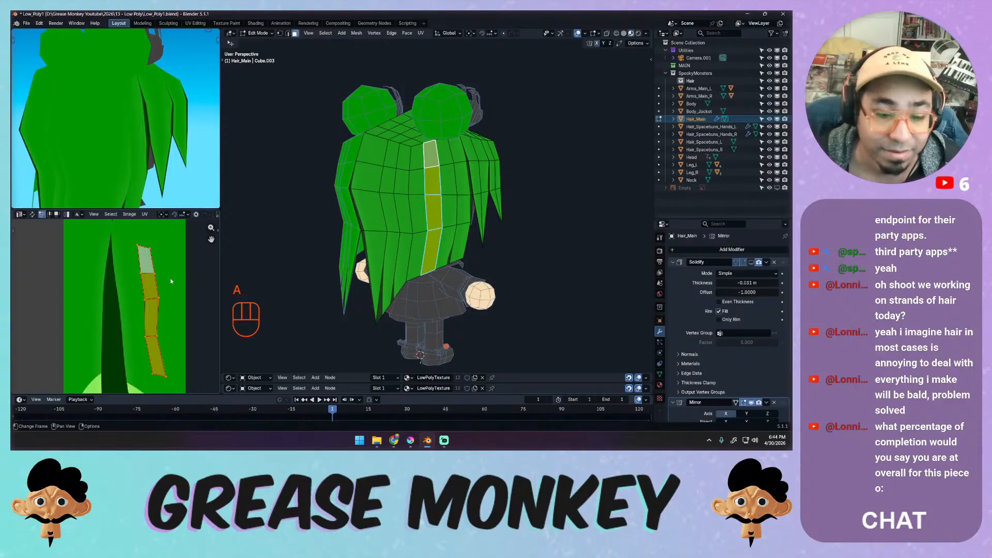
{"action": "key", "text": "g"}
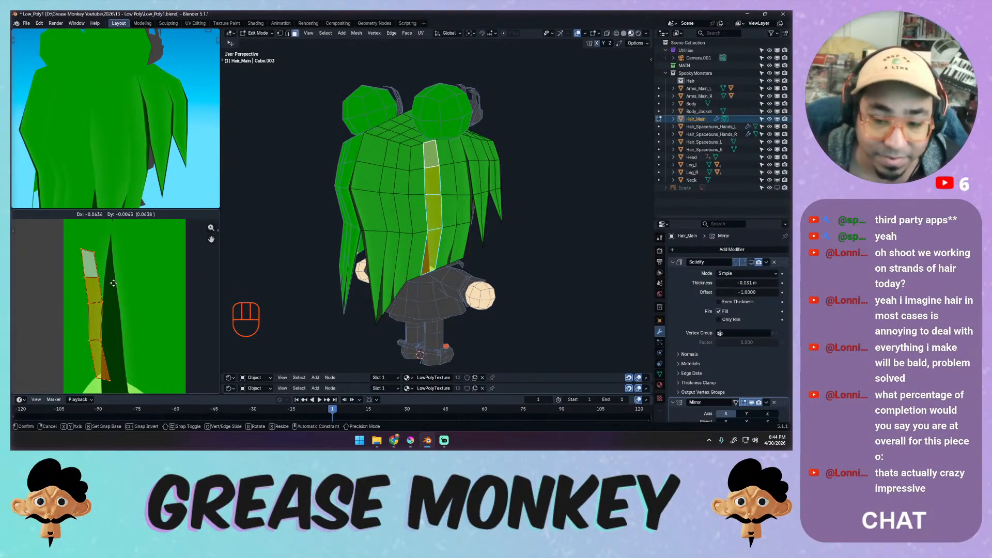
{"action": "left_click", "coordinate": [144, 283]}
Rotate and nudge this UV strip until its lower left side follows the dark gap's right edge, and inspect the back of the hair.
{"action": "key", "text": "r"}
{"action": "left_click", "coordinate": [148, 283]}
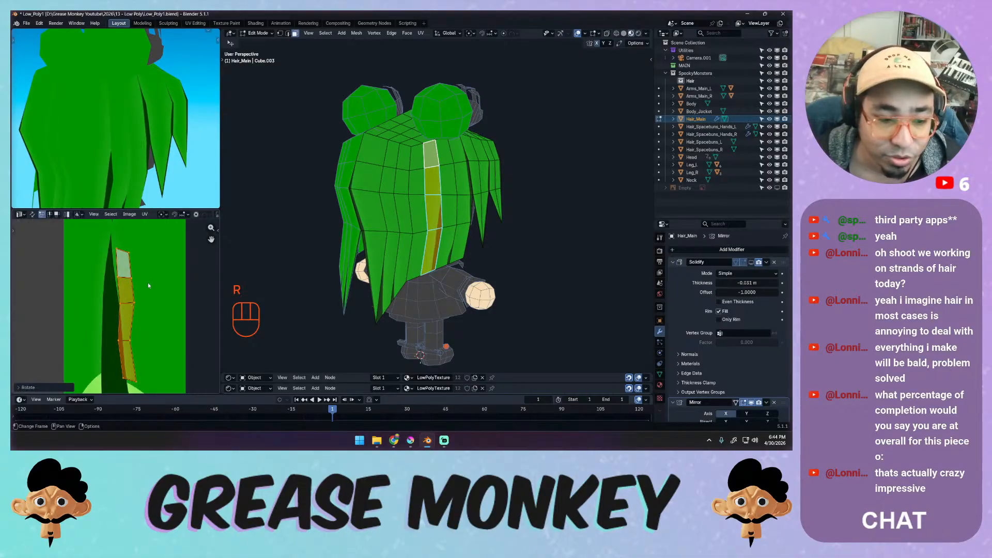
{"action": "key", "text": "g"}
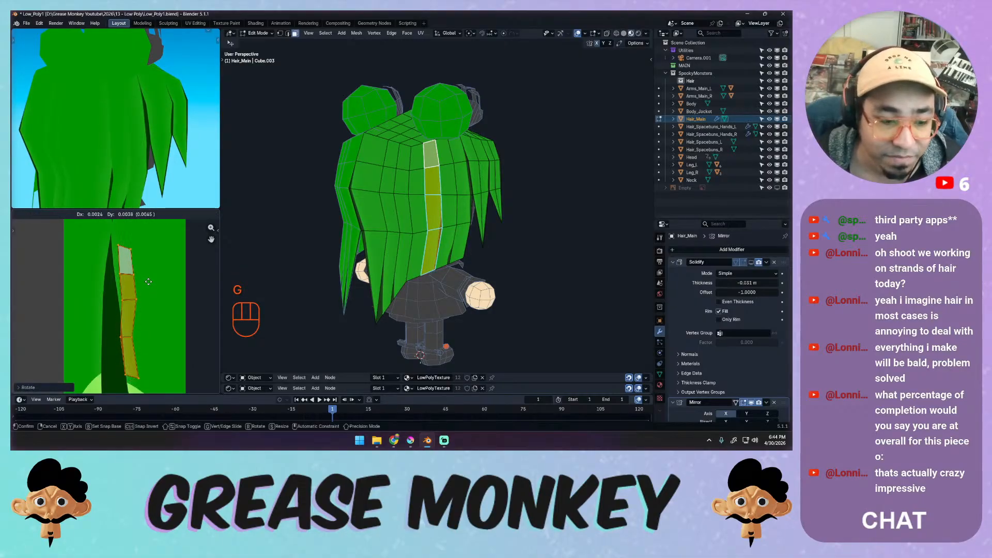
{"action": "left_click", "coordinate": [149, 282]}
{"action": "key", "text": "r"}
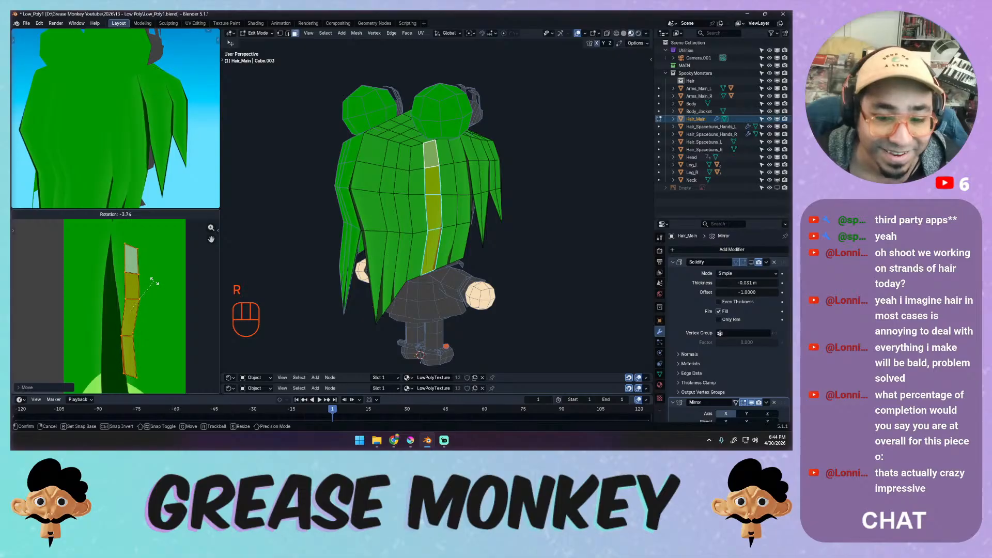
{"action": "left_click", "coordinate": [154, 283]}
{"action": "key", "text": "g"}
{"action": "left_click", "coordinate": [156, 285]}
{"action": "key", "text": "r"}
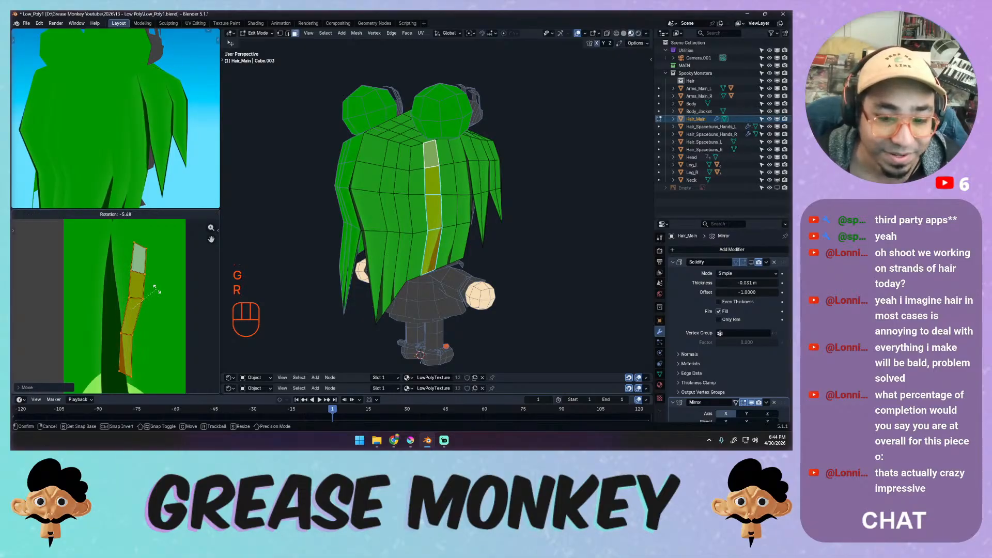
{"action": "left_click", "coordinate": [156, 287]}
{"action": "key", "text": "g"}
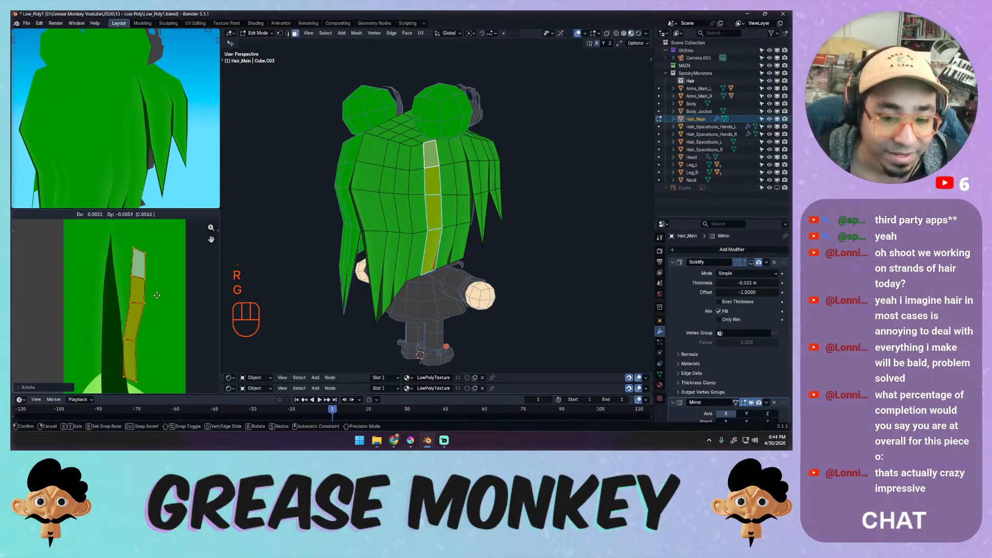
{"action": "left_click", "coordinate": [156, 295]}
{"action": "middle_click_drag", "start_coordinate": [132, 170], "coordinate": [228, 169]}
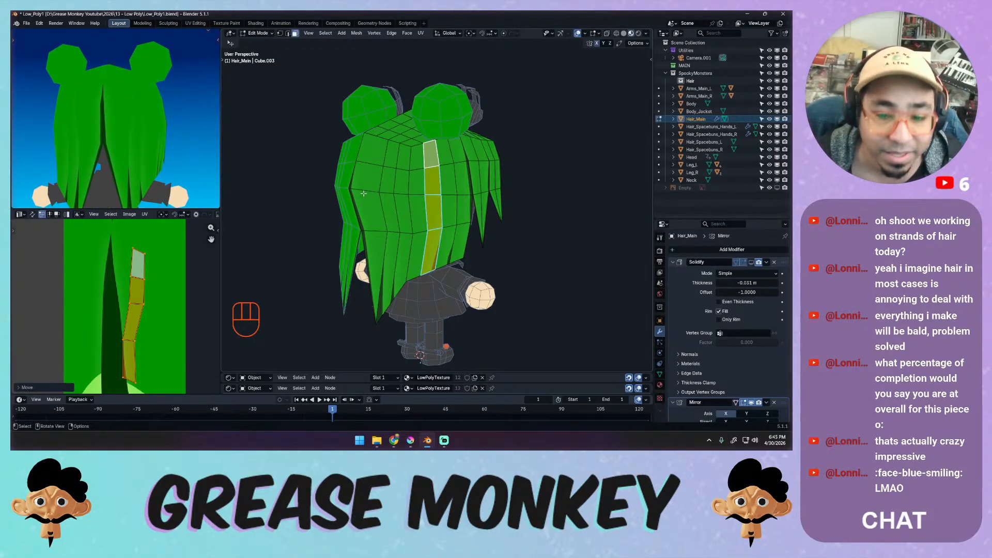
Select the next four-face column toward the middle of the back and move its UVs beside the dark gap's right edge.
{"action": "left_click", "coordinate": [412, 252]}
{"action": "left_click", "coordinate": [416, 217], "text": "shift"}
{"action": "left_click", "coordinate": [417, 186], "text": "shift"}
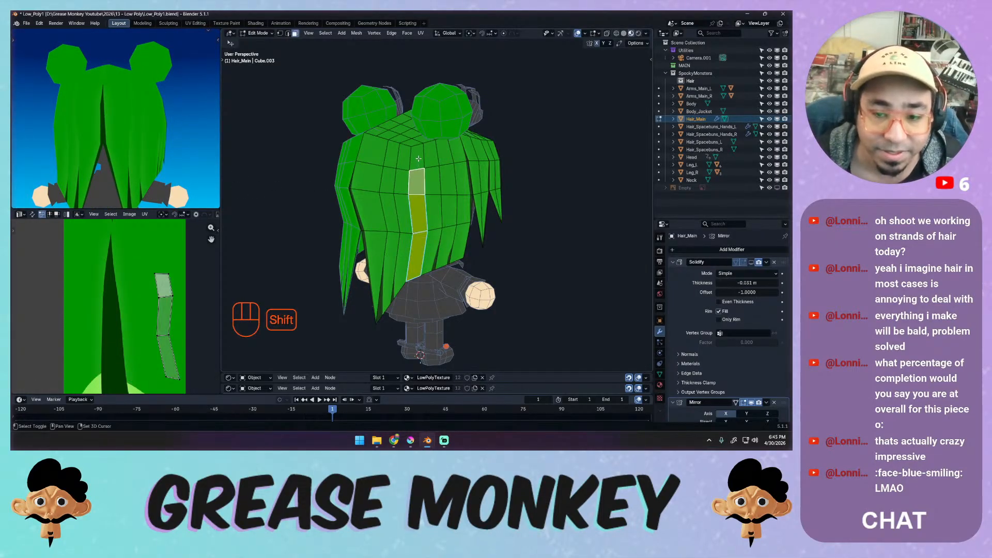
{"action": "left_click", "coordinate": [417, 160], "text": "shift"}
{"action": "key", "text": "g"}
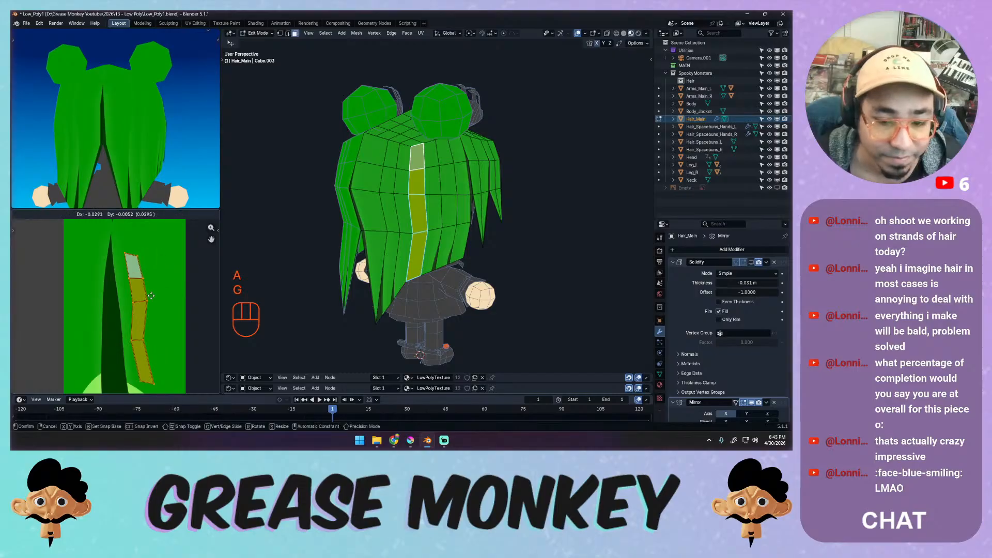
{"action": "left_click", "coordinate": [139, 286]}
Rotate this UV strip and nudge it until its lower left side follows the dark gap's right edge, then leave Edit Mode.
{"action": "key", "text": "r"}
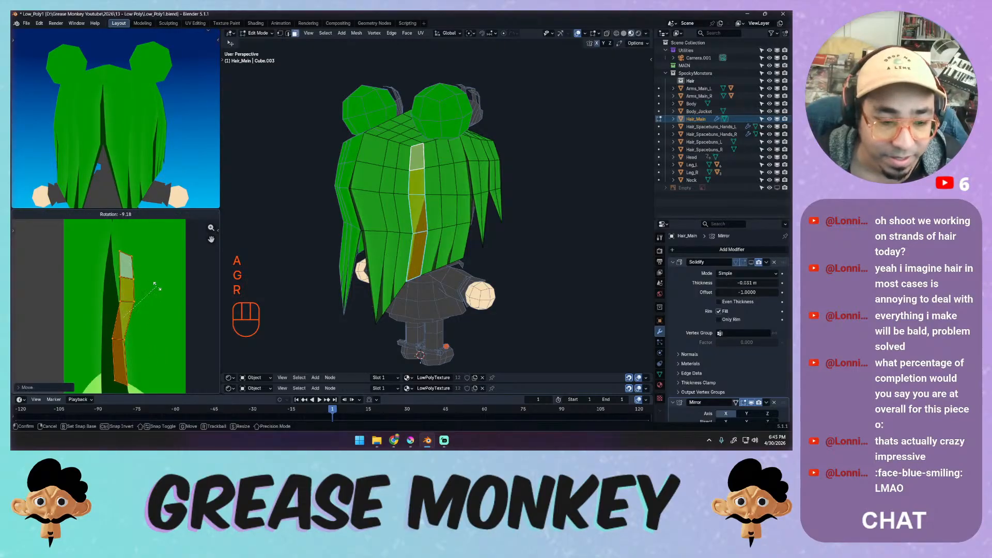
{"action": "left_click", "coordinate": [156, 286]}
{"action": "key", "text": "g"}
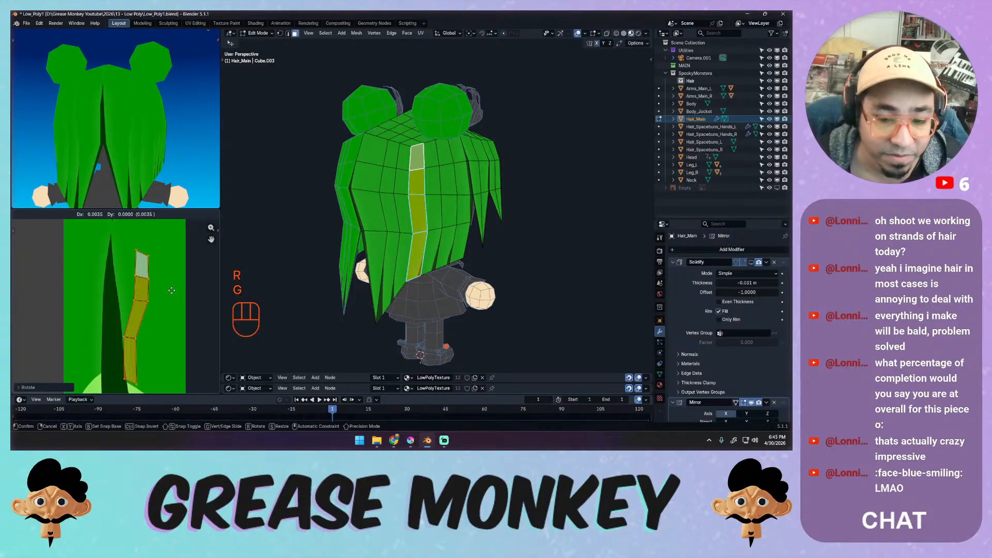
{"action": "left_click", "coordinate": [172, 290]}
{"action": "key", "text": "Tab"}
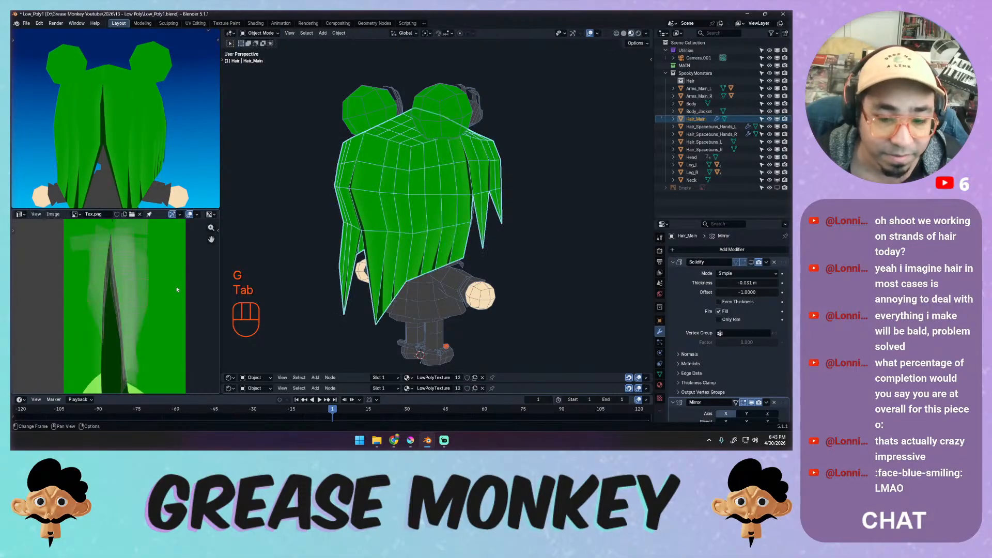
Inspect the hair from the side and back, then save the Blender file.
{"action": "middle_click_drag", "start_coordinate": [357, 199], "coordinate": [264, 187]}
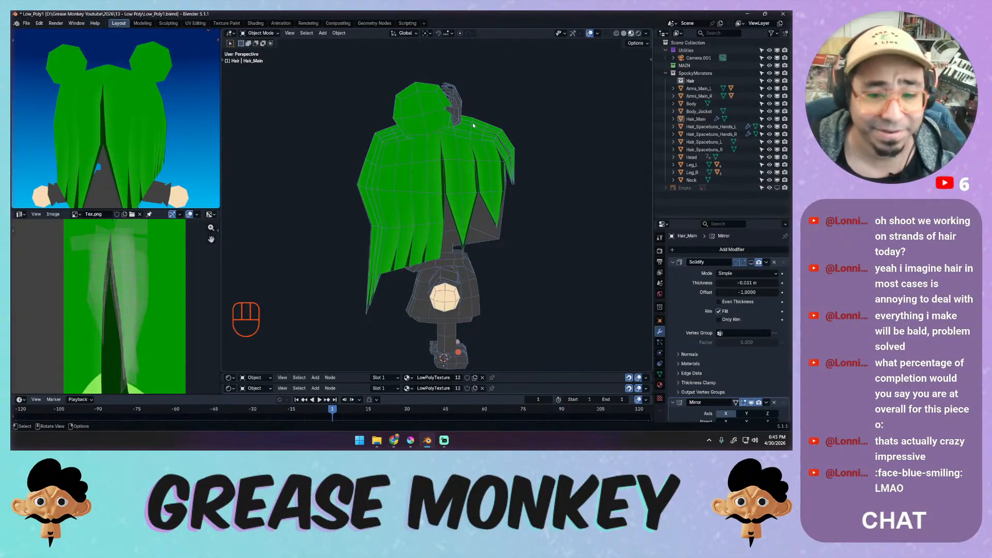
{"action": "middle_click_drag", "start_coordinate": [473, 125], "coordinate": [397, 161]}
{"action": "middle_click_drag", "start_coordinate": [178, 186], "coordinate": [124, 124]}
{"action": "middle_click_drag", "start_coordinate": [125, 124], "coordinate": [153, 156], "text": "ctrl"}
{"action": "key", "text": "ctrl+s"}
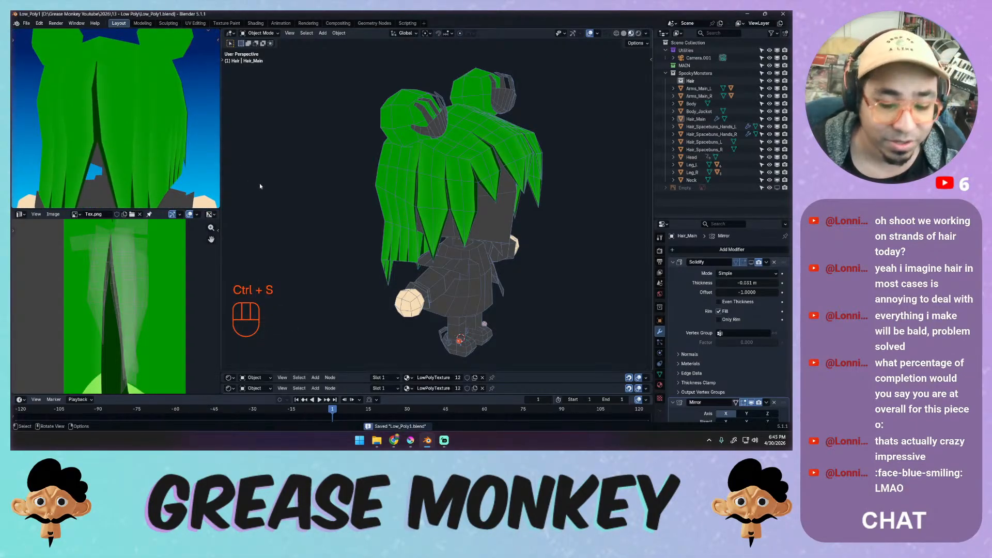
Switch to Krita and export the hair texture as Tex.png, replacing the existing file.
{"action": "left_click", "coordinate": [410, 440]}
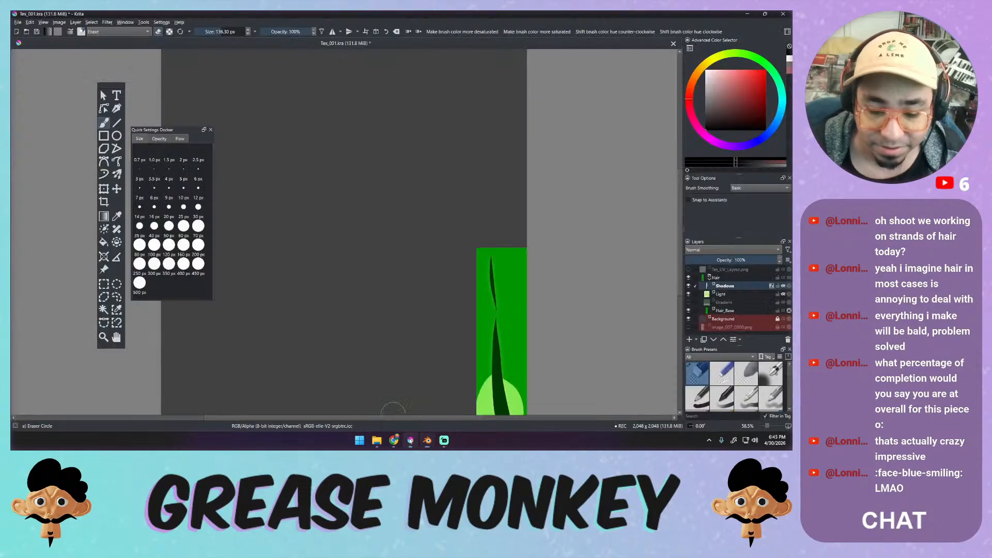
{"action": "key", "text": "e"}
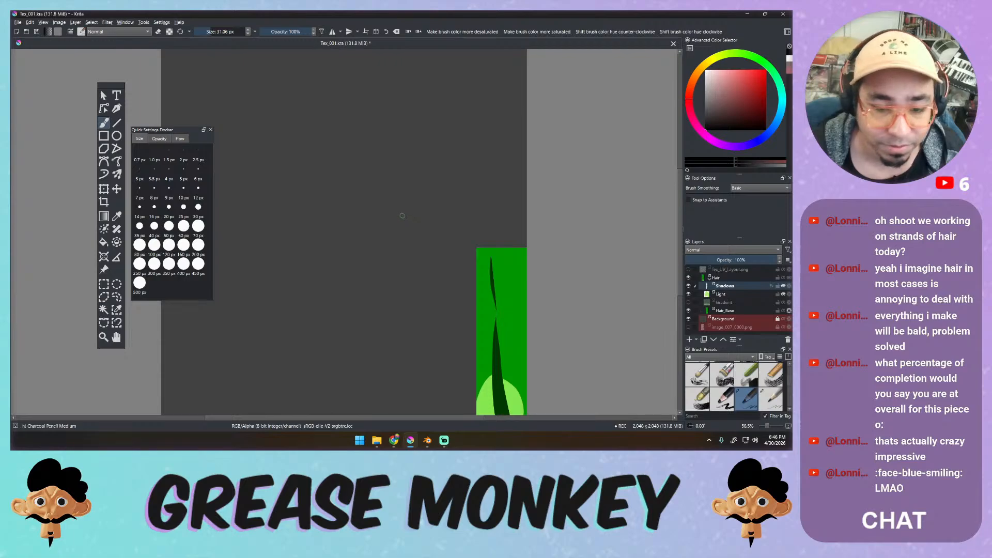
{"action": "left_click", "coordinate": [17, 22]}
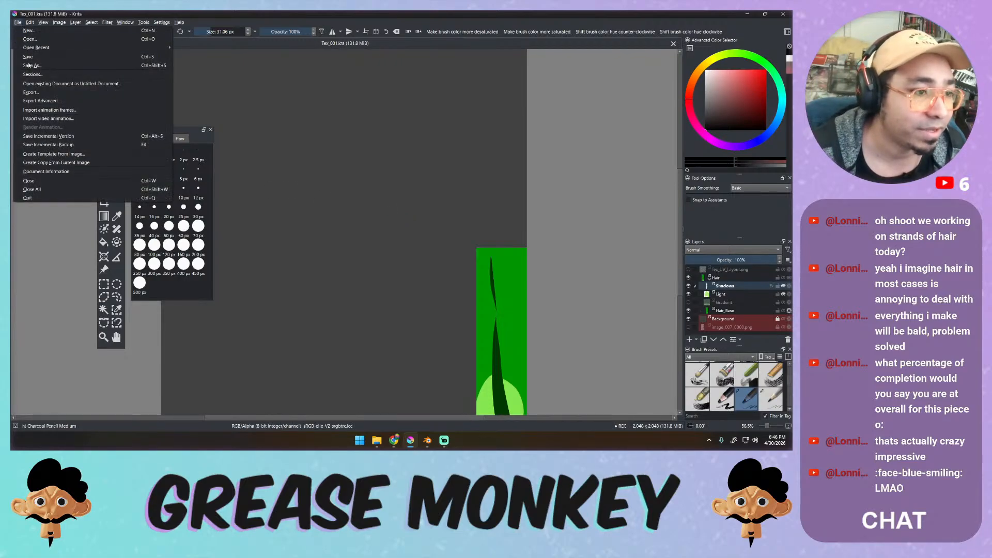
{"action": "left_click", "coordinate": [31, 92]}
{"action": "left_click", "coordinate": [158, 86]}
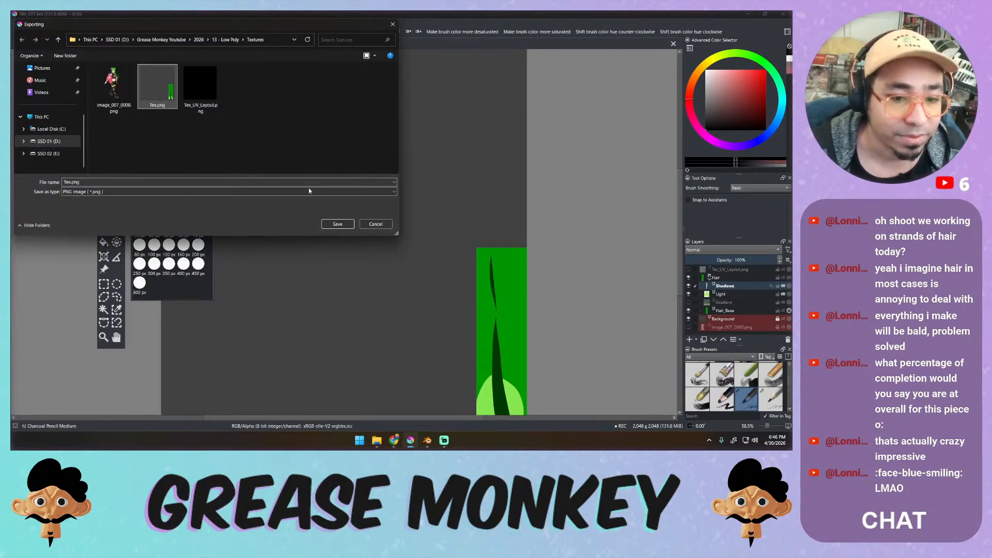
{"action": "left_click", "coordinate": [348, 226]}
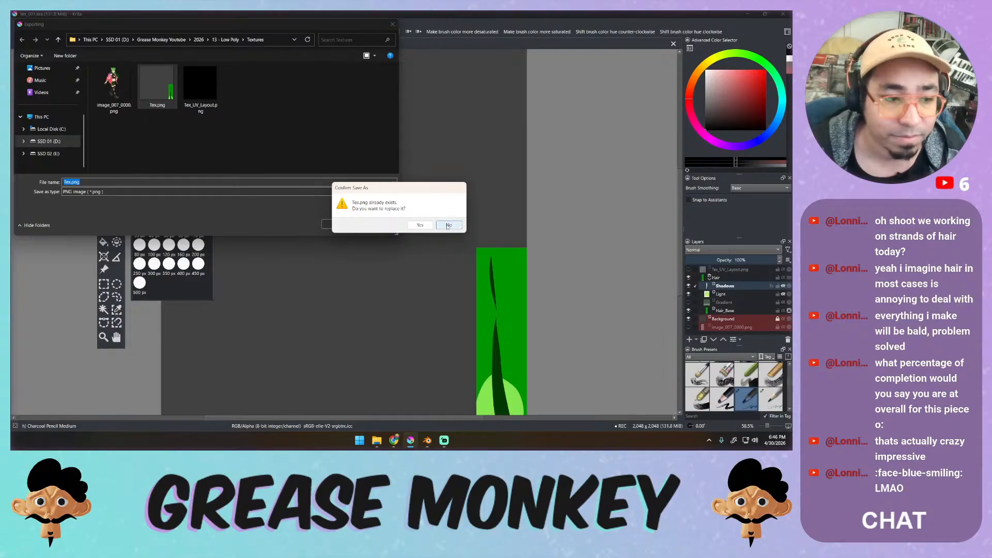
{"action": "left_click", "coordinate": [420, 224]}
{"action": "left_click", "coordinate": [443, 308]}
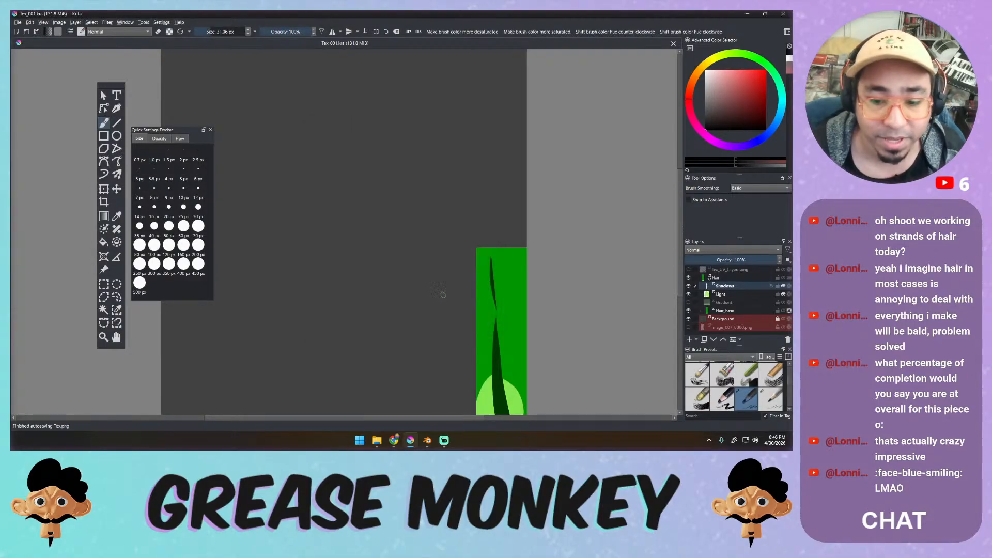
Switch back to Blender, reload the Tex.png image and inspect the hair from the back.
{"action": "left_click", "coordinate": [427, 441]}
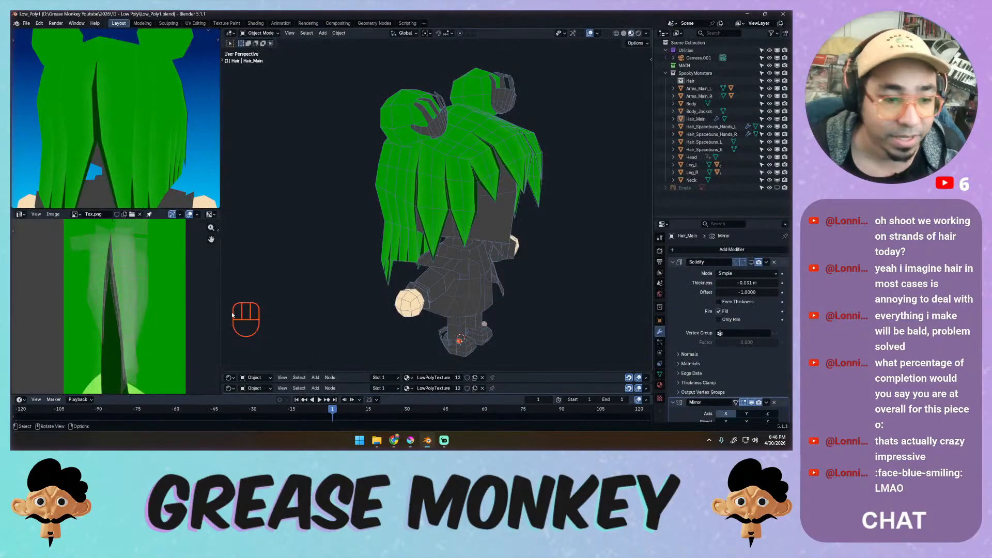
{"action": "left_click", "coordinate": [54, 214]}
{"action": "left_click", "coordinate": [71, 253]}
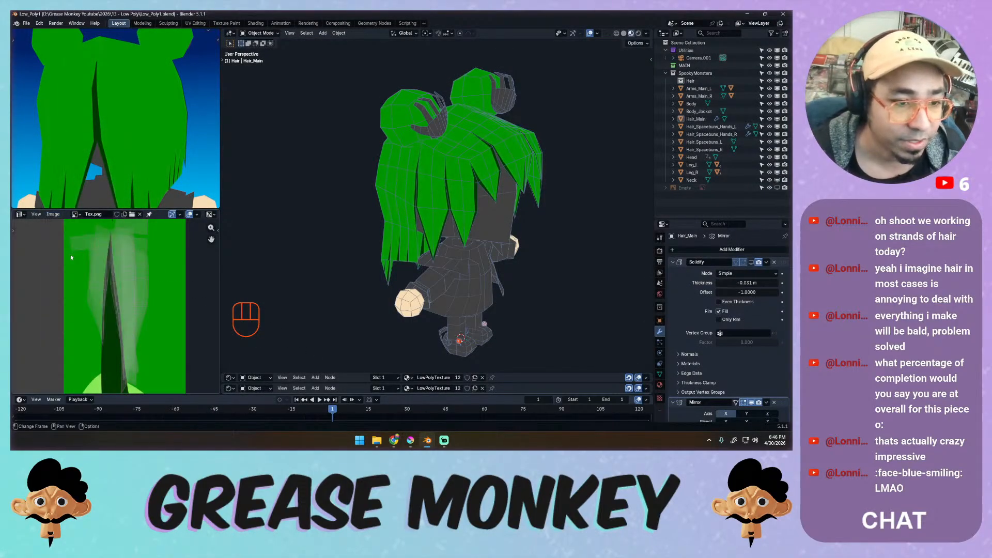
{"action": "mouse_move", "coordinate": [109, 200]}
{"action": "middle_mouse_down"}
{"action": "mouse_move", "coordinate": [178, 156]}
{"action": "mouse_move", "coordinate": [176, 147]}
{"action": "mouse_move", "coordinate": [117, 167]}
{"action": "mouse_move", "coordinate": [125, 206]}
{"action": "middle_mouse_up"}
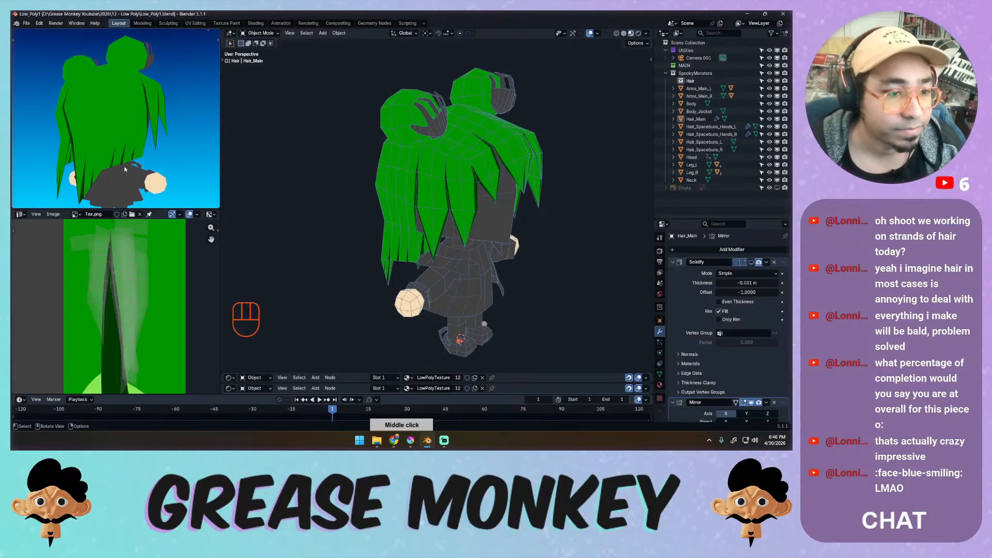
{"action": "middle_click_drag", "start_coordinate": [124, 166], "coordinate": [204, 175]}
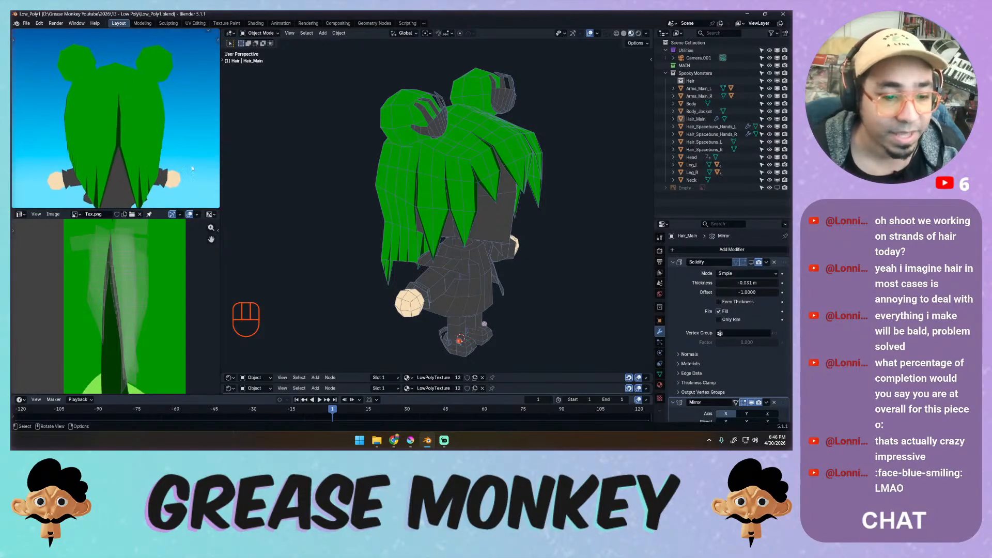
{"action": "middle_click_drag", "start_coordinate": [497, 143], "coordinate": [538, 120]}
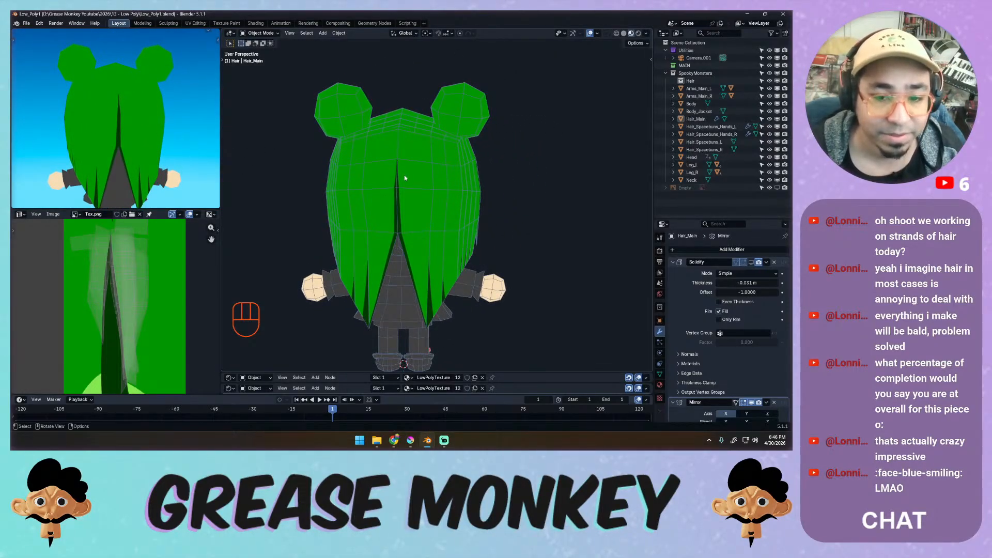
In Edit Mode, select the two hair faces directly beside the upper part of the back's center split.
{"action": "key", "text": "Tab"}
{"action": "key", "text": "3"}
{"action": "left_click", "coordinate": [403, 178]}
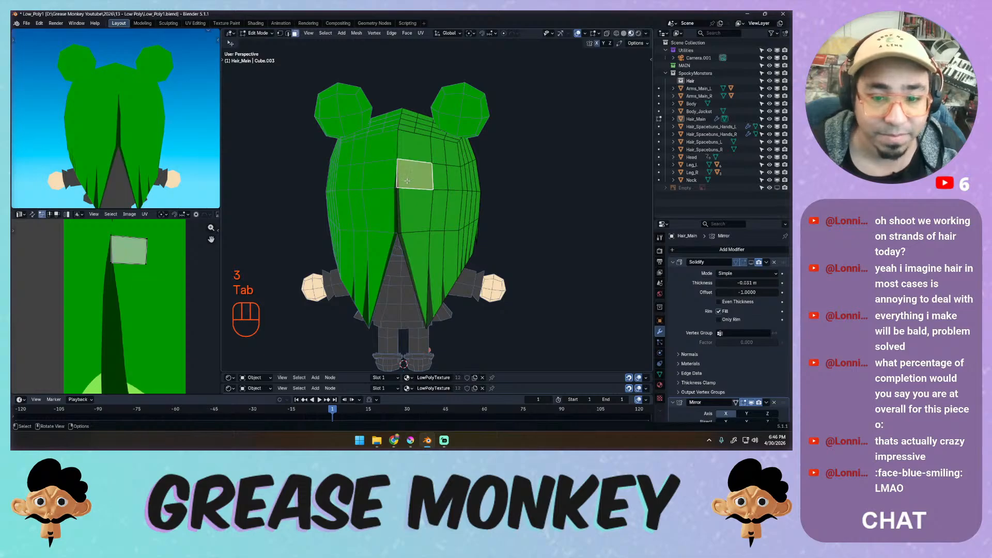
{"action": "left_click", "coordinate": [406, 206], "text": "shift"}
Try shifting the UVs of these two faces slightly away from the dark gap, then undo the move.
{"action": "key", "text": "a"}
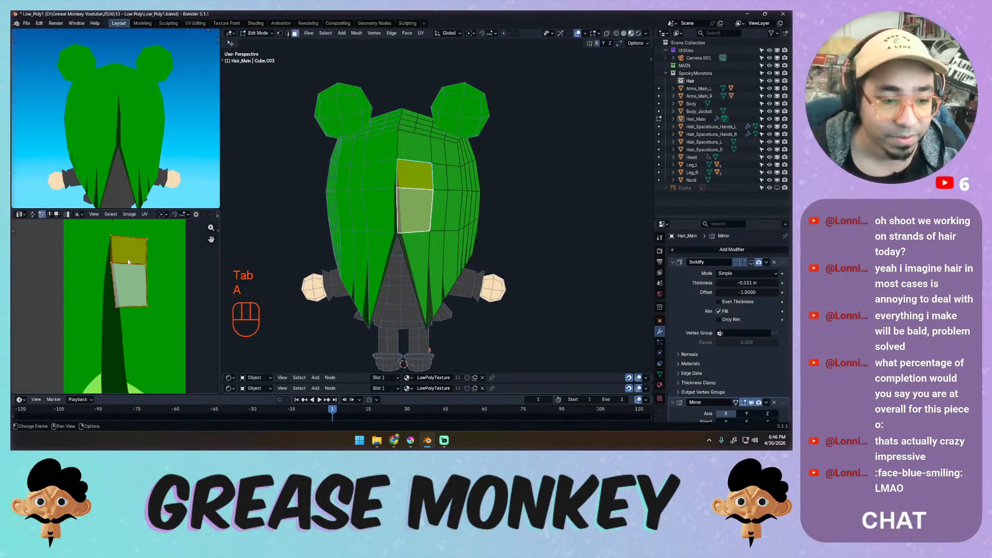
{"action": "key", "text": "g"}
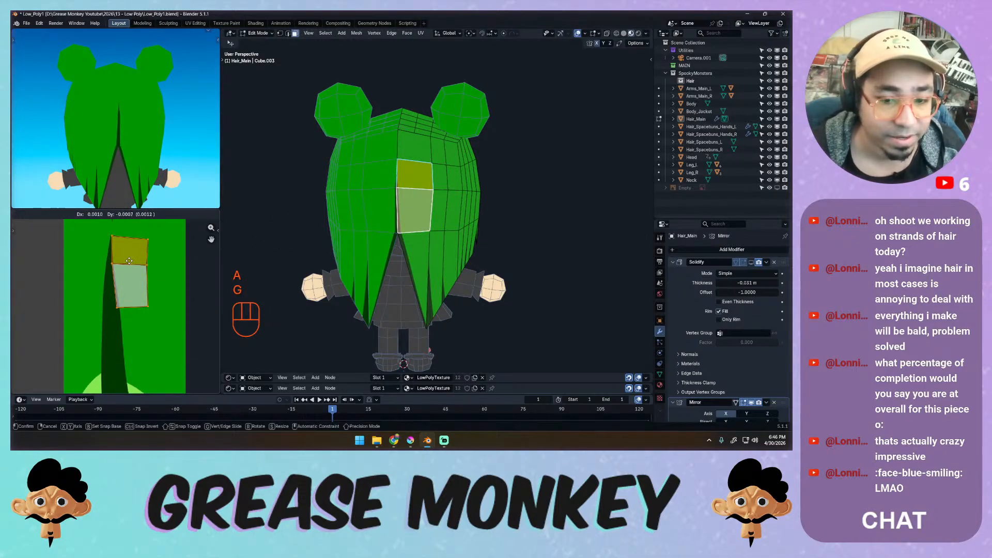
{"action": "left_click", "coordinate": [131, 261]}
{"action": "middle_click_drag", "start_coordinate": [403, 234], "coordinate": [373, 234], "text": "ctrl"}
{"action": "key", "text": "ctrl+z"}
{"action": "key", "text": "ctrl+z"}
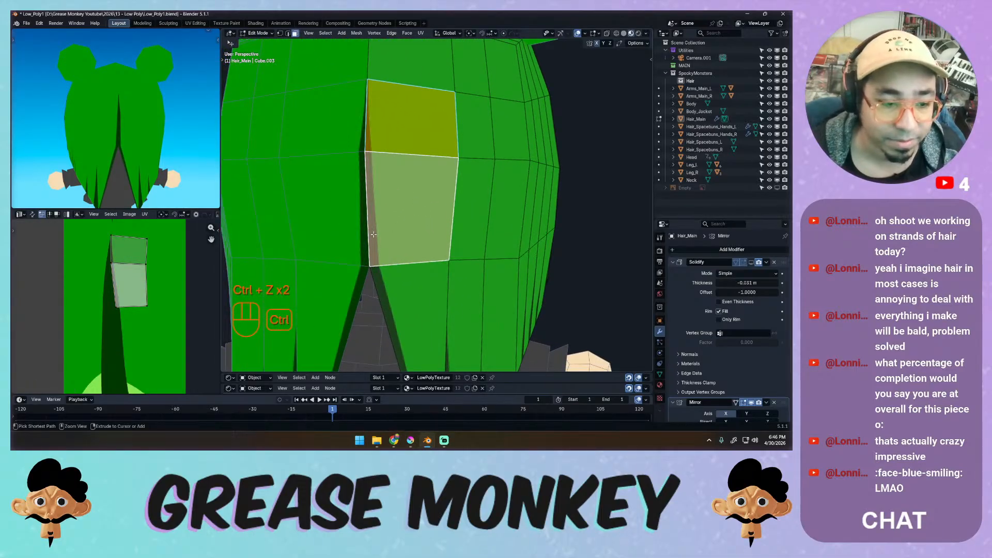
Add the tapered face below to the selection and move the three faces' UVs slightly right, away from the dark gap.
{"action": "left_click", "coordinate": [398, 272], "text": "shift"}
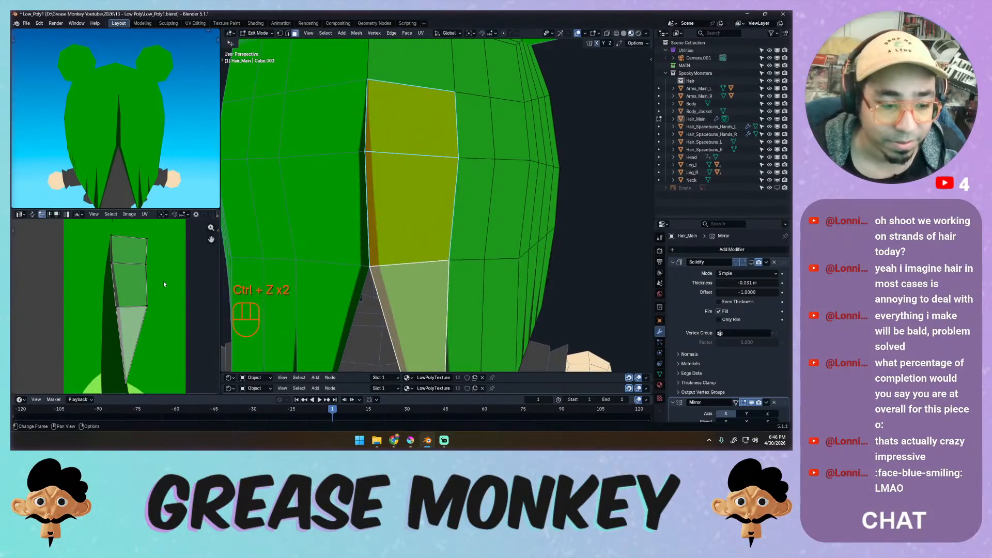
{"action": "key", "text": "a"}
{"action": "key", "text": "g"}
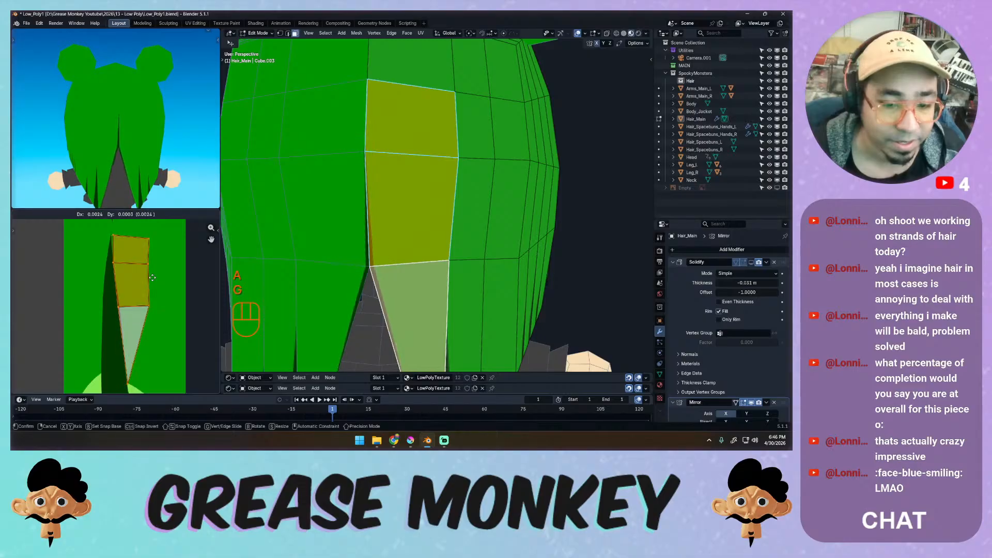
{"action": "left_click", "coordinate": [153, 282]}
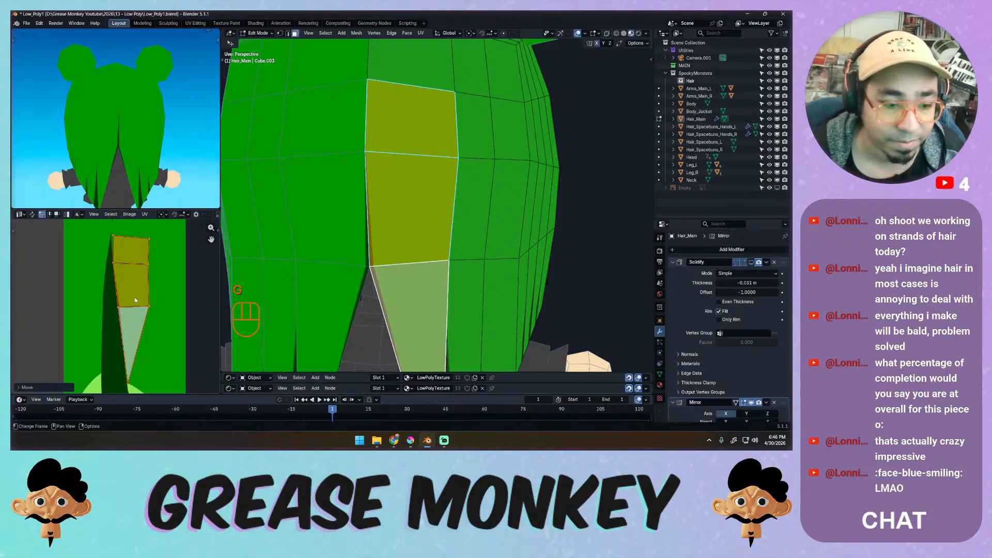
Fine-tune the strip's lower left UV vertex and bottom tip along the dark gap's right edge and check the center split.
{"action": "left_click", "coordinate": [119, 308]}
{"action": "key", "text": "g"}
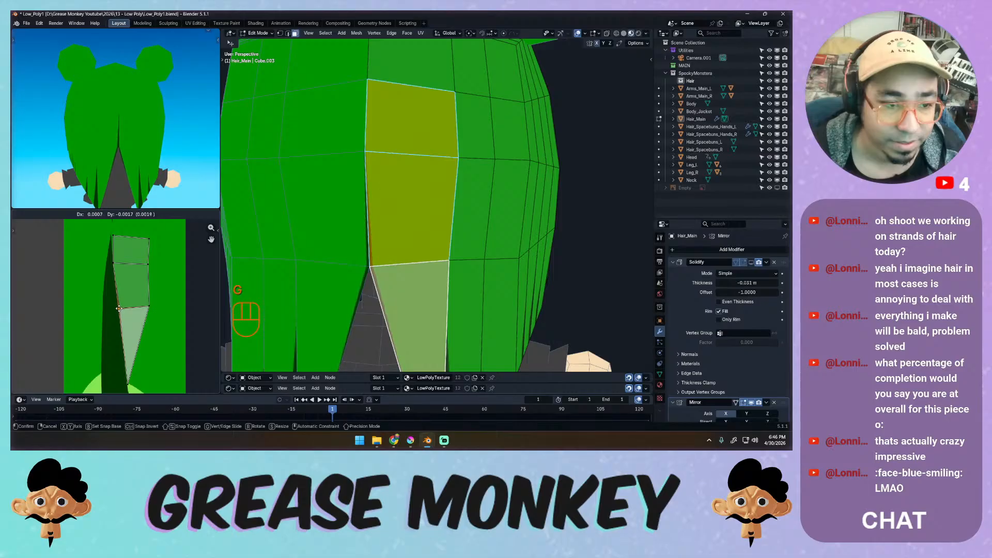
{"action": "left_click", "coordinate": [120, 310]}
{"action": "left_click", "coordinate": [126, 381]}
{"action": "key", "text": "g"}
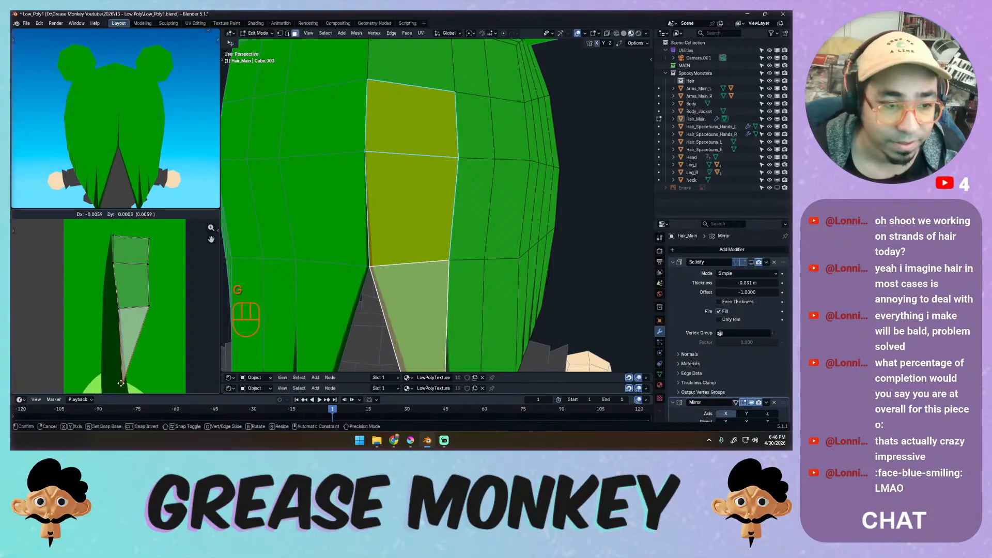
{"action": "left_click", "coordinate": [125, 381]}
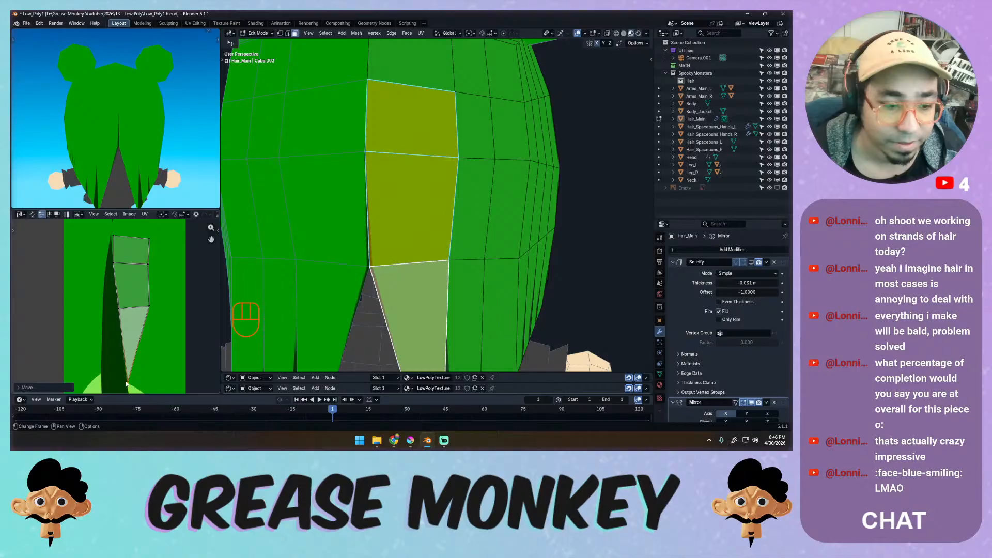
{"action": "left_click", "coordinate": [118, 310]}
{"action": "key", "text": "g"}
{"action": "left_click", "coordinate": [118, 311]}
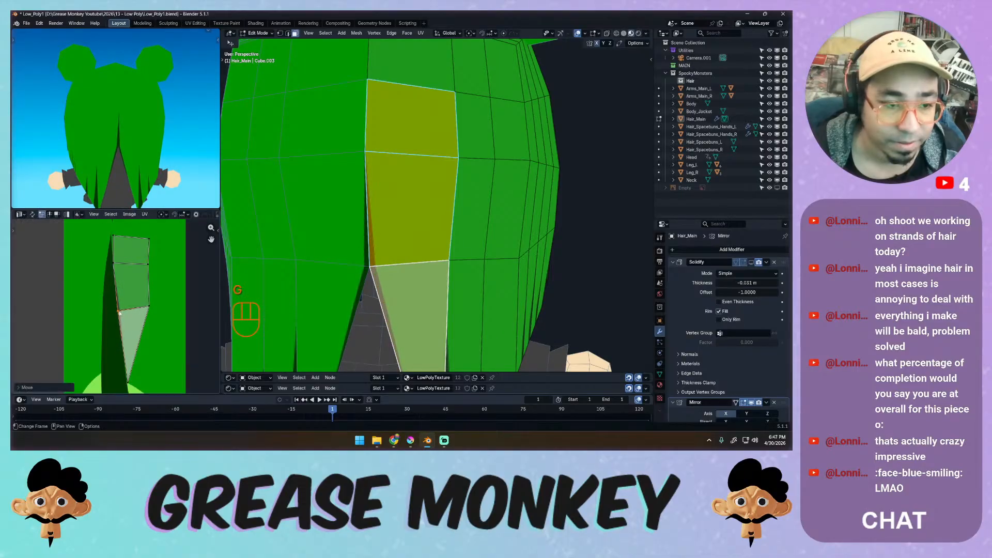
{"action": "middle_click_drag", "start_coordinate": [155, 166], "coordinate": [120, 155]}
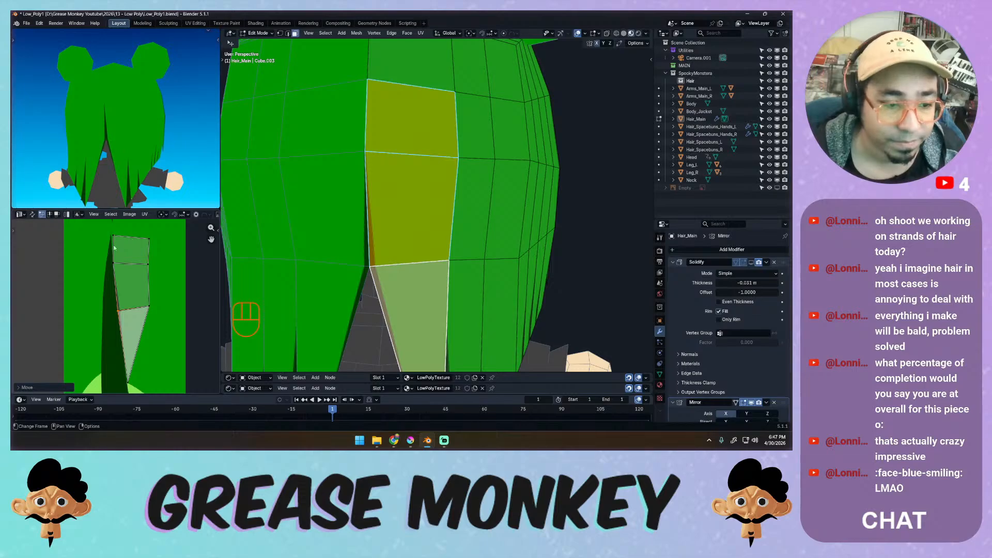
Move the strip's two upper left UV vertices right, clear of the dark gap, and inspect the hair from behind.
{"action": "left_click", "coordinate": [114, 264]}
{"action": "key", "text": "g"}
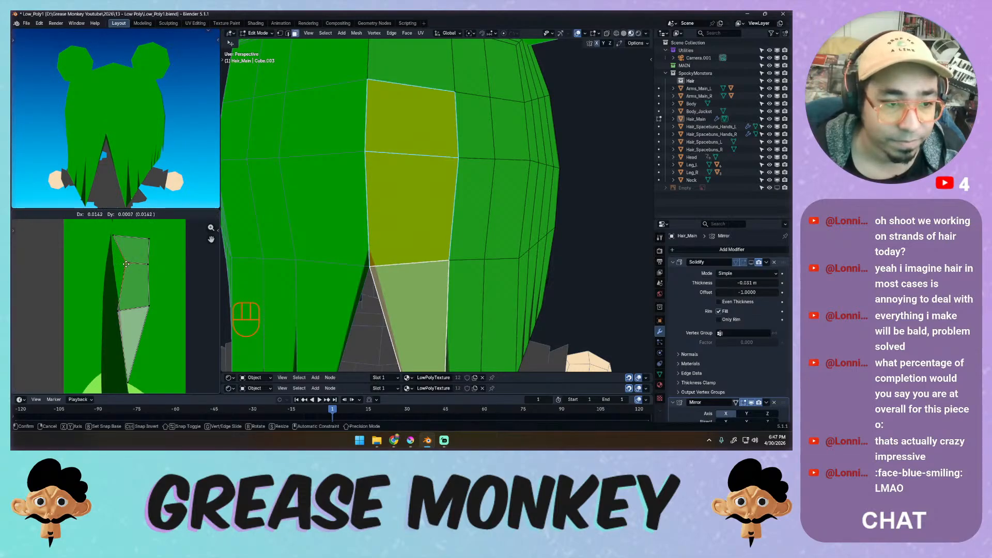
{"action": "left_click", "coordinate": [127, 264]}
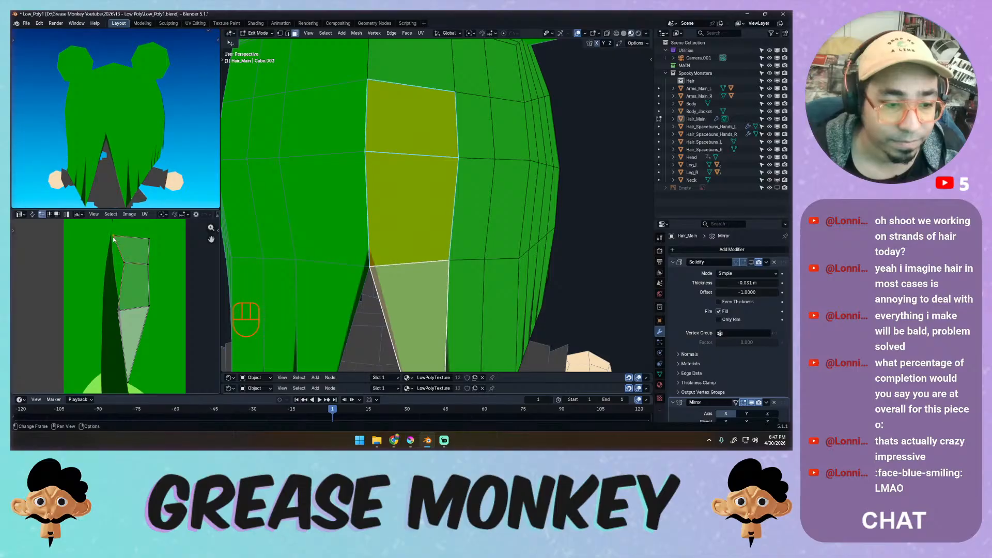
{"action": "key", "text": "g"}
{"action": "left_click", "coordinate": [133, 244]}
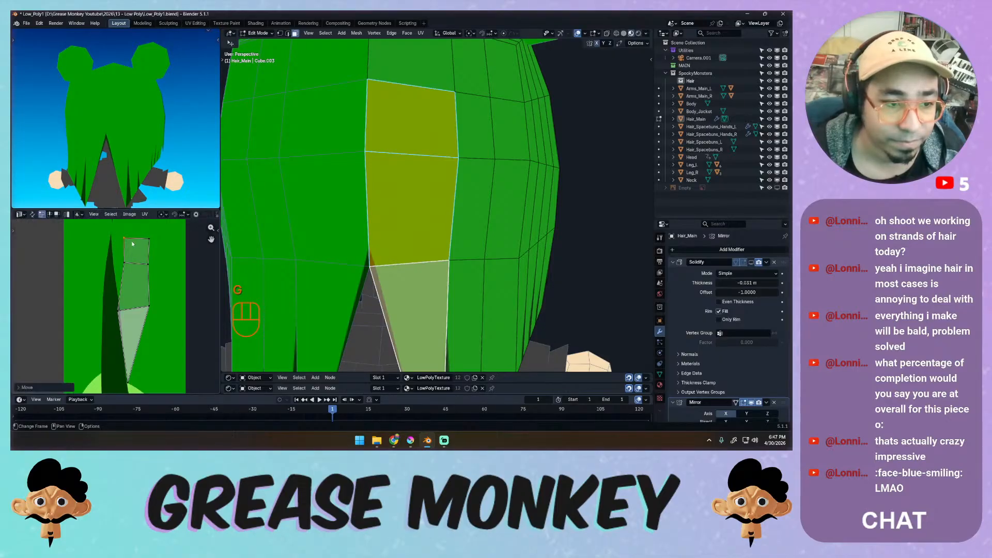
{"action": "middle_click_drag", "start_coordinate": [155, 187], "coordinate": [96, 185]}
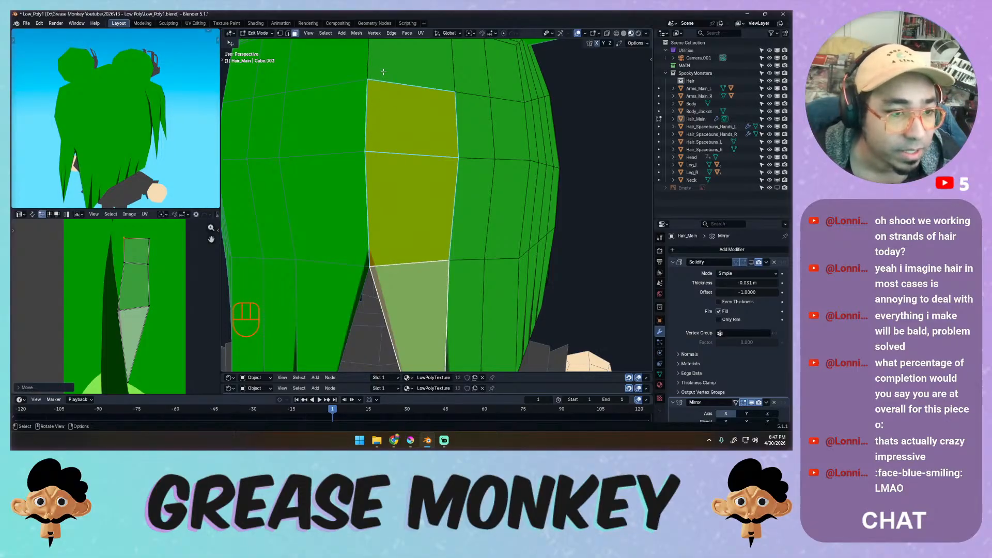
Leave Edit Mode on the main hair and select the right space bun, Hair_Spacebuns_R.
{"action": "middle_click_drag", "start_coordinate": [407, 118], "coordinate": [377, 167], "text": "ctrl"}
{"action": "middle_click_drag", "start_coordinate": [439, 147], "coordinate": [350, 124]}
{"action": "middle_click_drag", "start_coordinate": [418, 95], "coordinate": [392, 148], "text": "shift"}
{"action": "key", "text": "Tab"}
{"action": "left_click", "coordinate": [402, 162]}
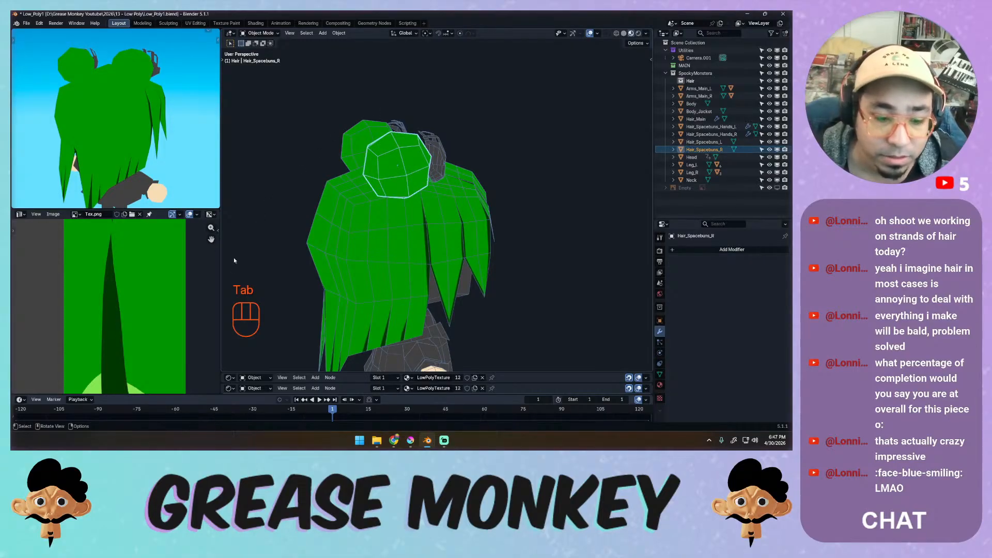
Enlarge the shader editor below the 3D view and show the right space bun's material properties.
{"action": "left_click_drag", "start_coordinate": [237, 371], "coordinate": [236, 203]}
{"action": "left_click", "coordinate": [255, 206]}
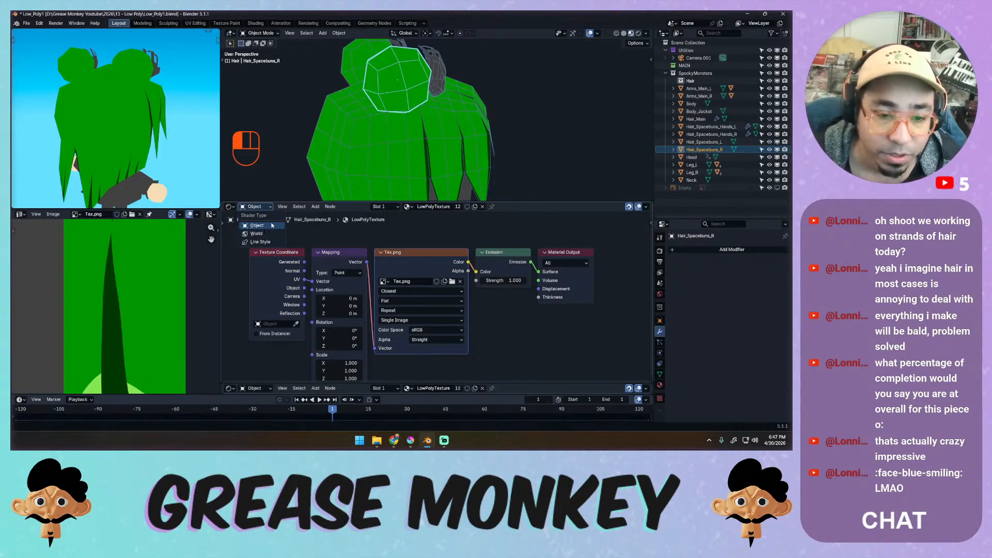
{"action": "left_click", "coordinate": [660, 386]}
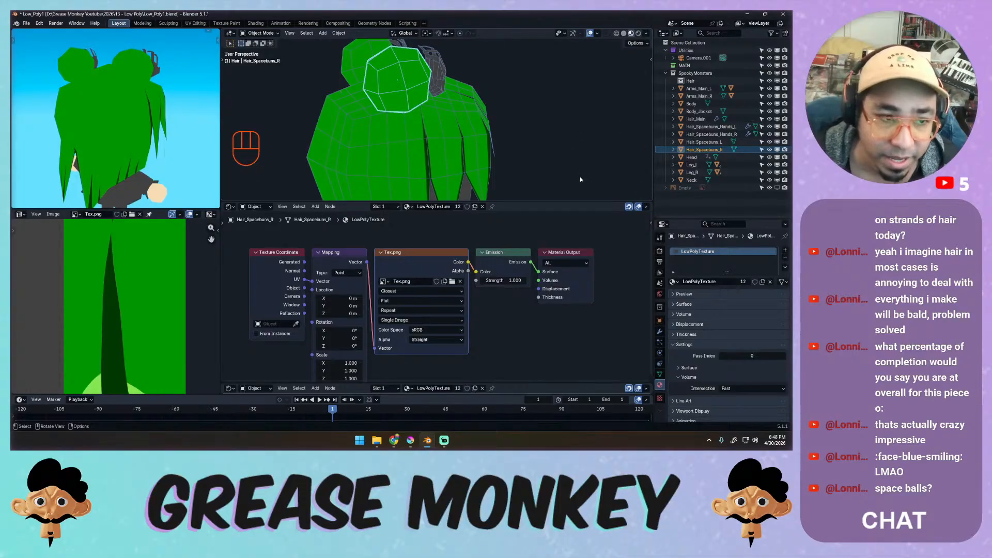
{"action": "middle_click_drag", "start_coordinate": [597, 133], "coordinate": [526, 144]}
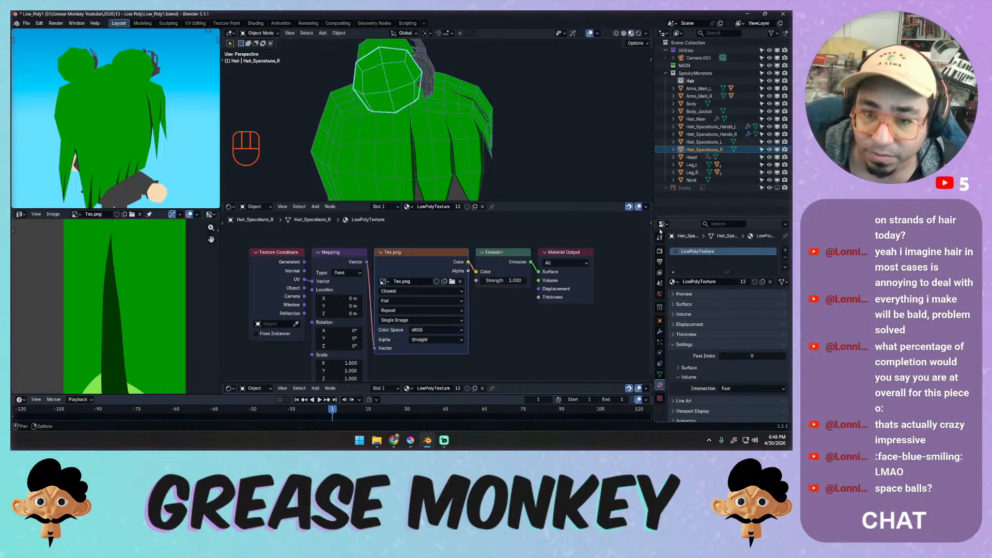
{"action": "key", "text": "Tab"}
{"action": "key", "text": "Tab"}
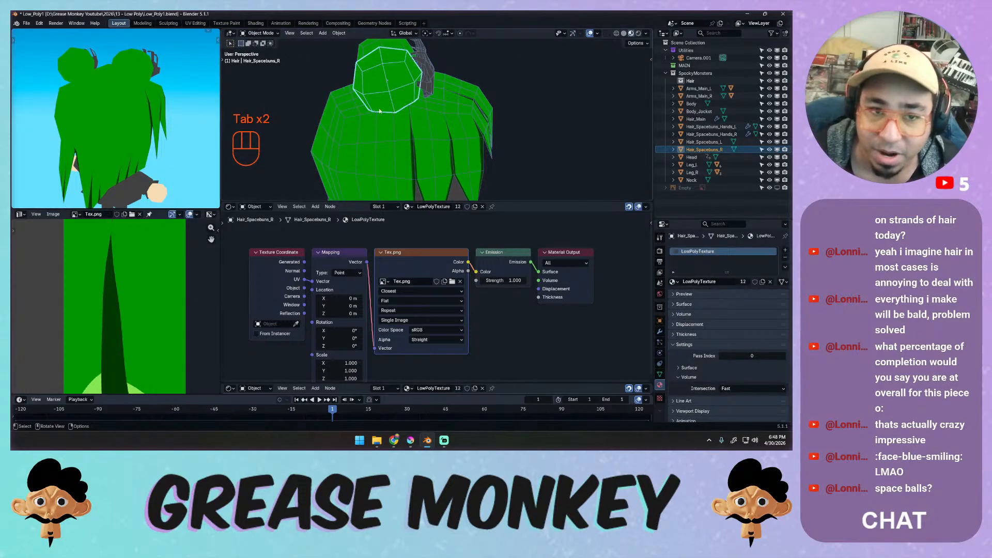
Select the main hair and rename its LowPolyTexture material to Hair_Base.
{"action": "left_click", "coordinate": [355, 128]}
{"action": "double_click", "coordinate": [698, 251]}
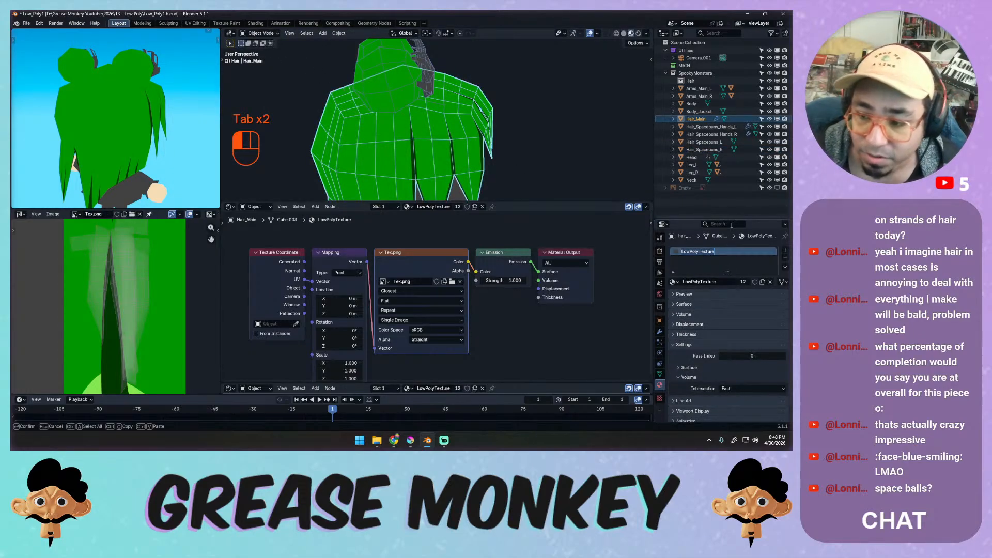
{"action": "type", "text": "hAI"}
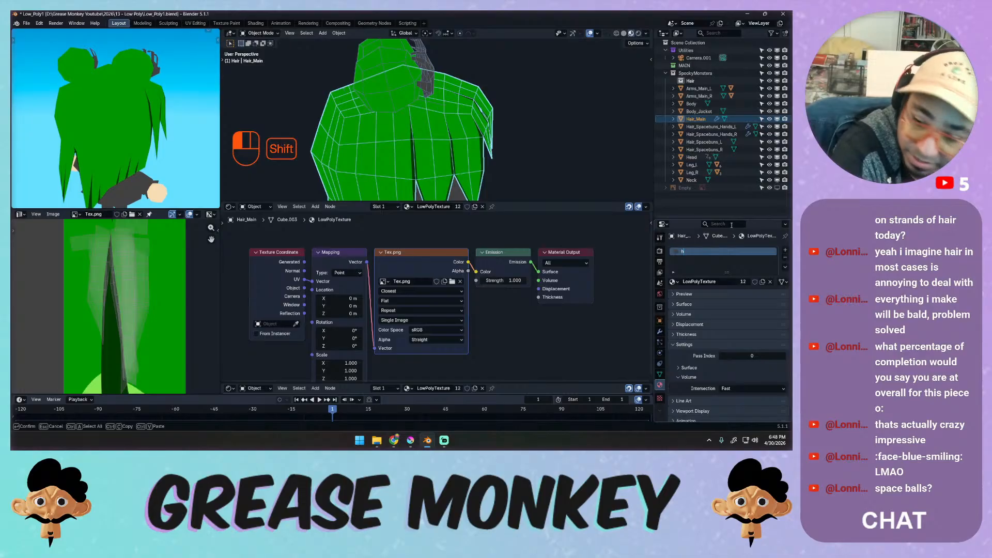
{"action": "key", "text": "BackSpace"}
{"action": "key", "text": "BackSpace"}
{"action": "key", "text": "BackSpace"}
{"action": "type", "text": "Hair"}
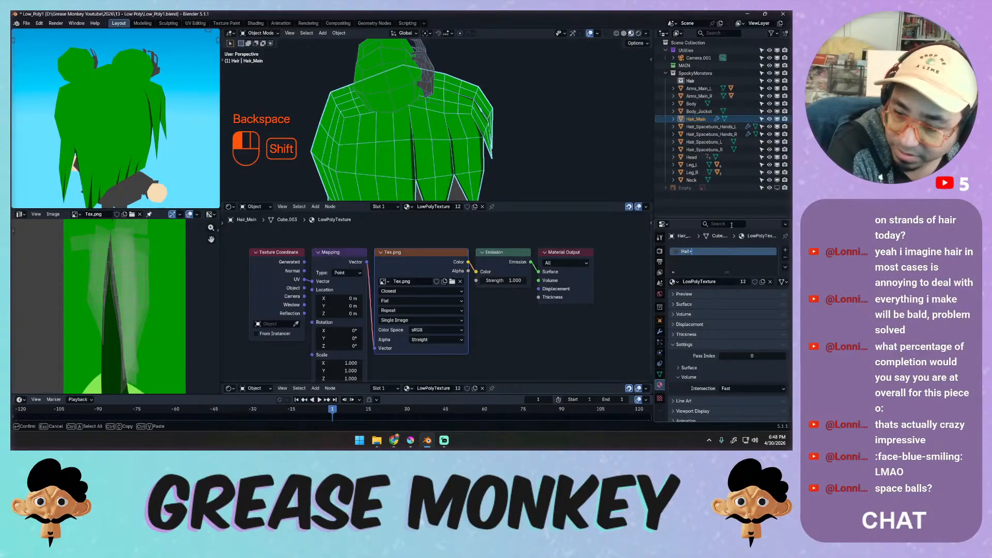
{"action": "key", "text": "BackSpace"}
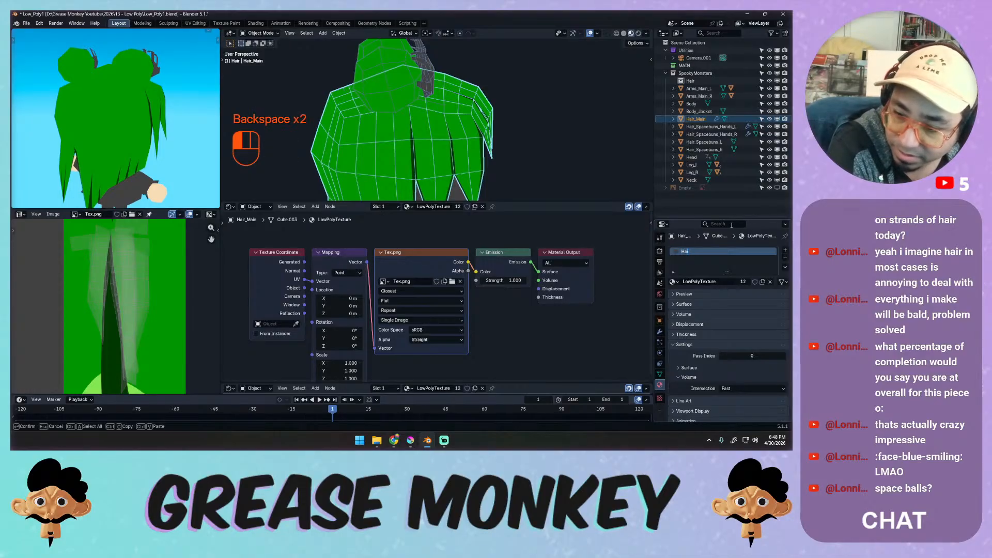
{"action": "type", "text": "r_Base"}
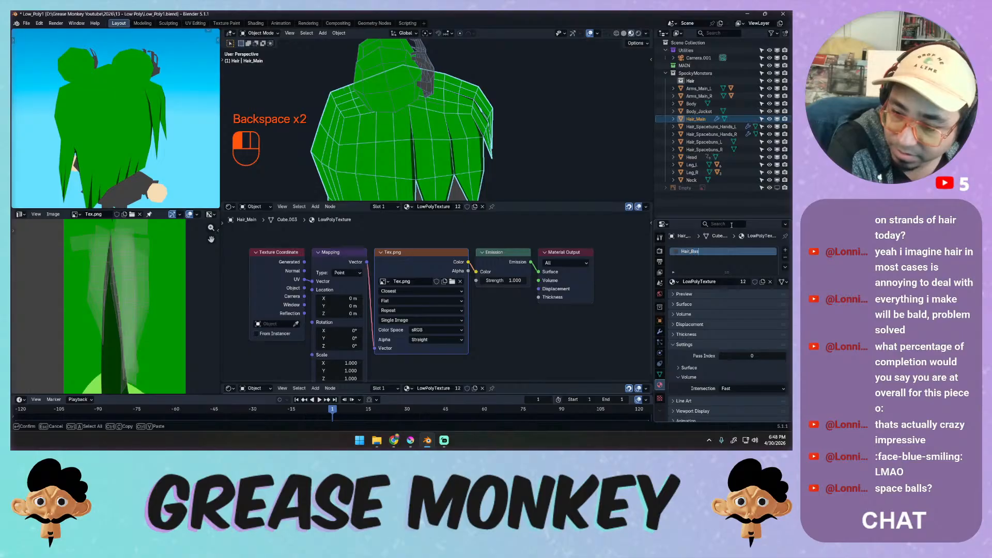
{"action": "key", "text": "Return"}
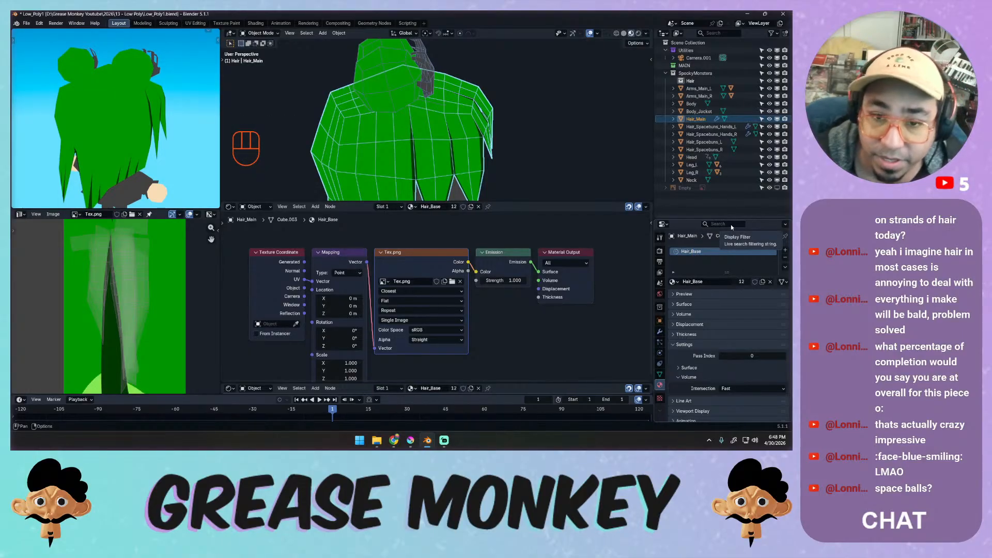
Give the right space bun its own copy of the Hair_Base material and name it Hair_SpaceBuns.
{"action": "left_click", "coordinate": [386, 86]}
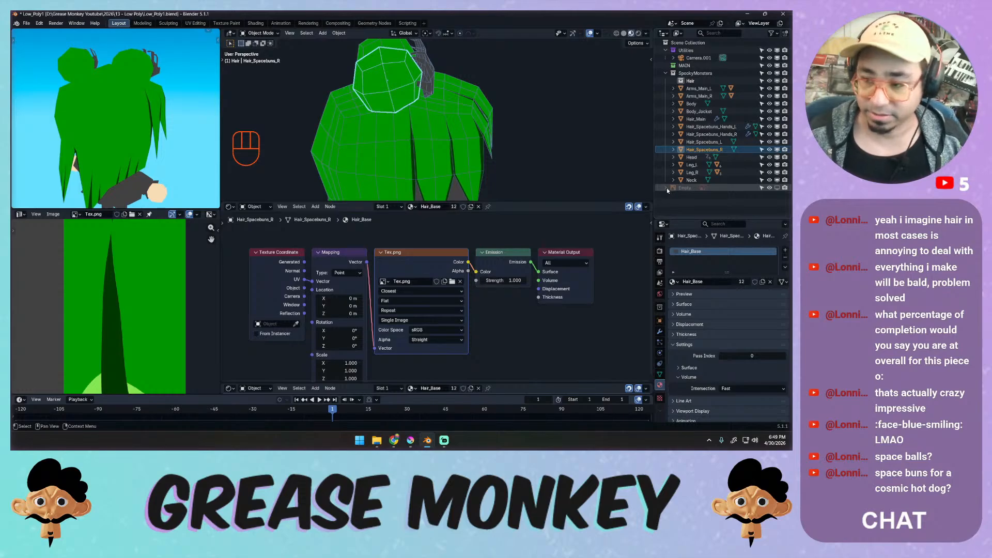
{"action": "left_click", "coordinate": [764, 283]}
{"action": "double_click", "coordinate": [699, 252]}
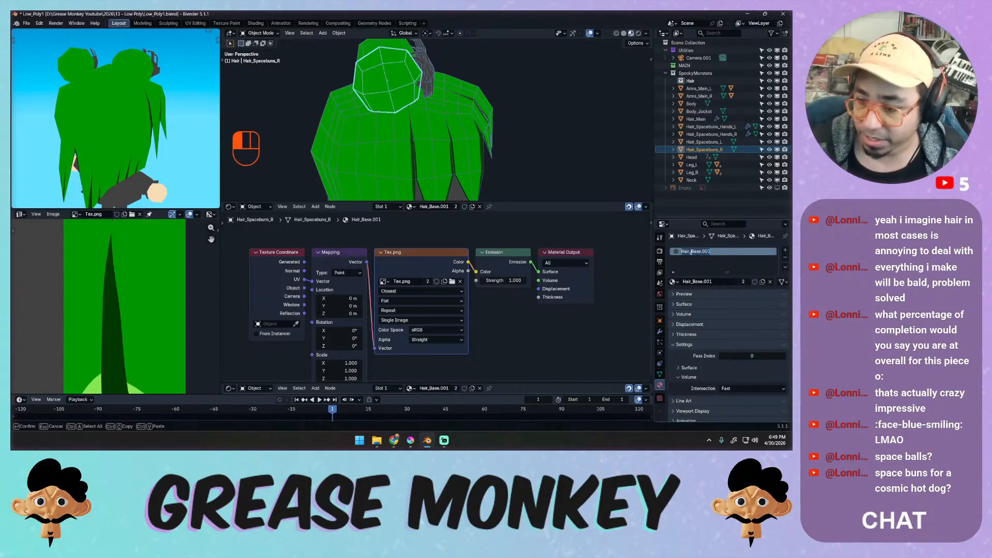
{"action": "left_click_drag", "start_coordinate": [692, 252], "coordinate": [713, 252]}
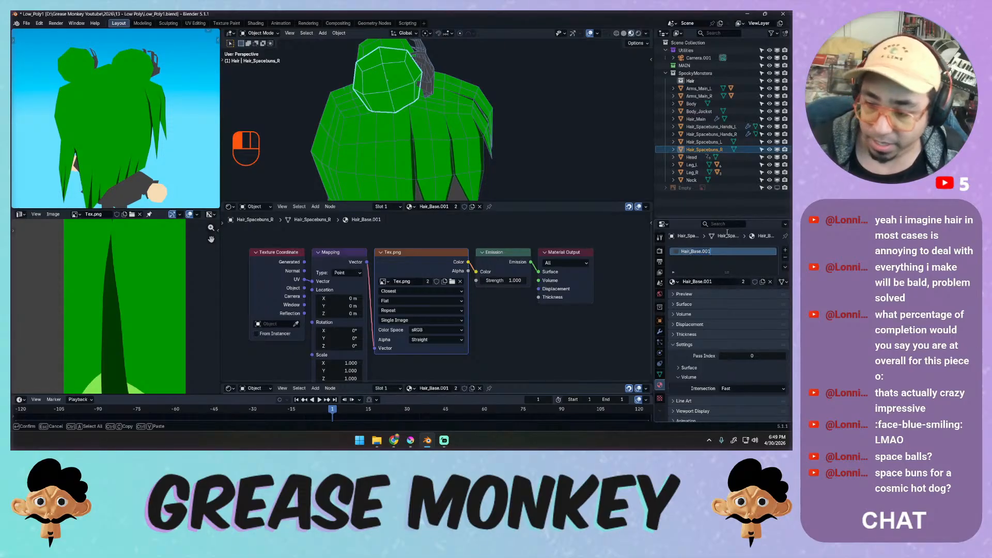
{"action": "type", "text": "SpaceBun"}
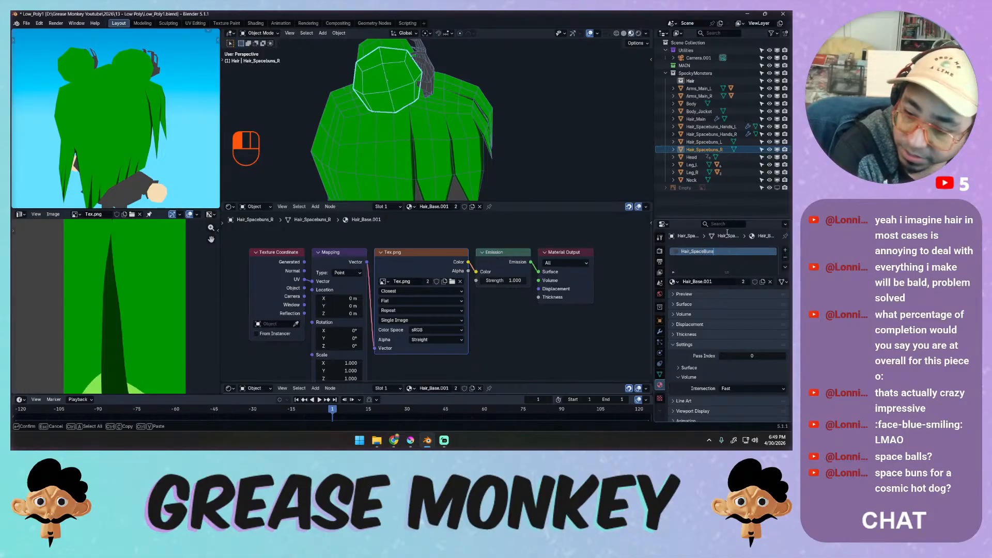
{"action": "type", "text": "s"}
{"action": "key", "text": "Return"}
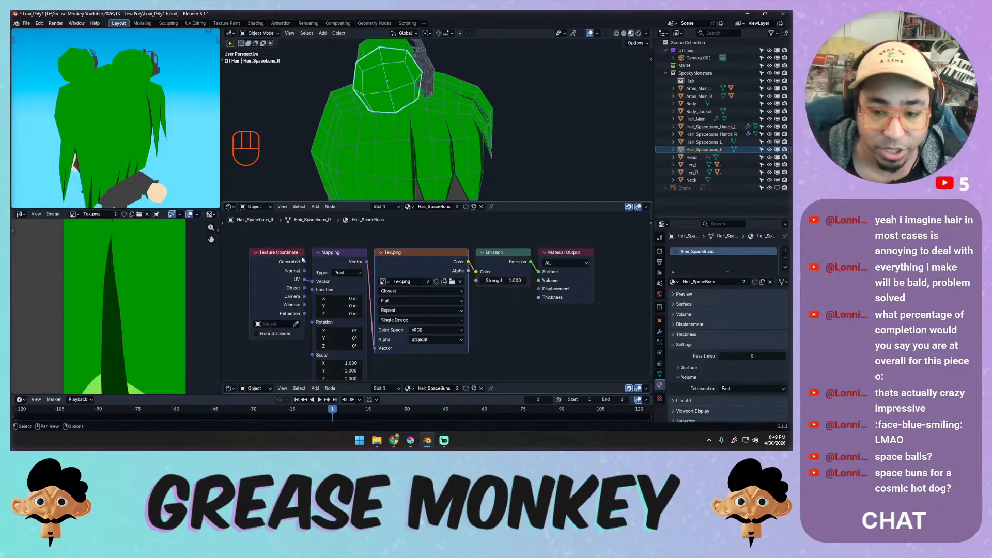
Move the Material Output and Emission nodes right to open a gap after the Tex.png texture node.
{"action": "middle_click_drag", "start_coordinate": [303, 260], "coordinate": [359, 279], "text": "ctrl"}
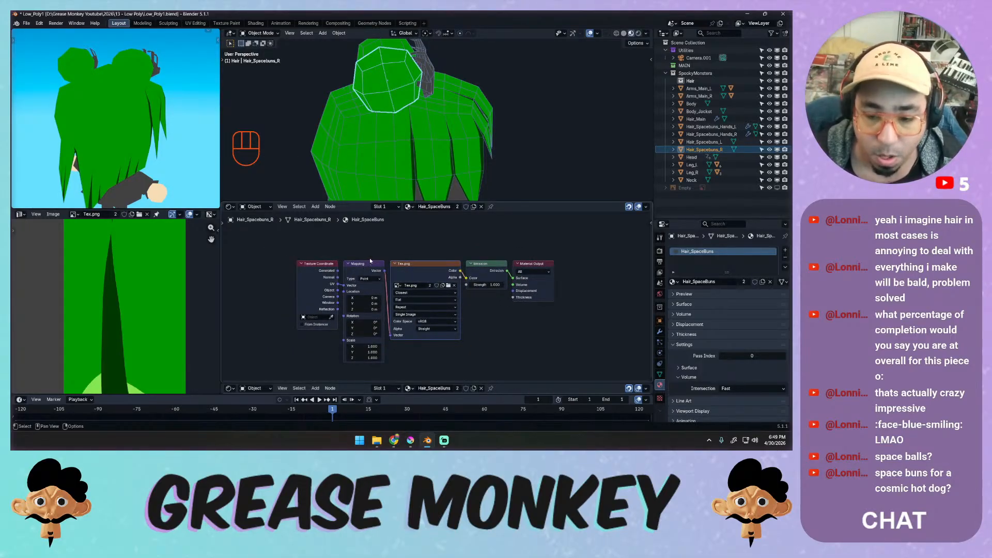
{"action": "middle_click_drag", "start_coordinate": [414, 253], "coordinate": [317, 259]}
{"action": "left_click_drag", "start_coordinate": [428, 269], "coordinate": [528, 264]}
{"action": "left_click_drag", "start_coordinate": [385, 270], "coordinate": [484, 265]}
{"action": "middle_click_drag", "start_coordinate": [437, 250], "coordinate": [461, 264]}
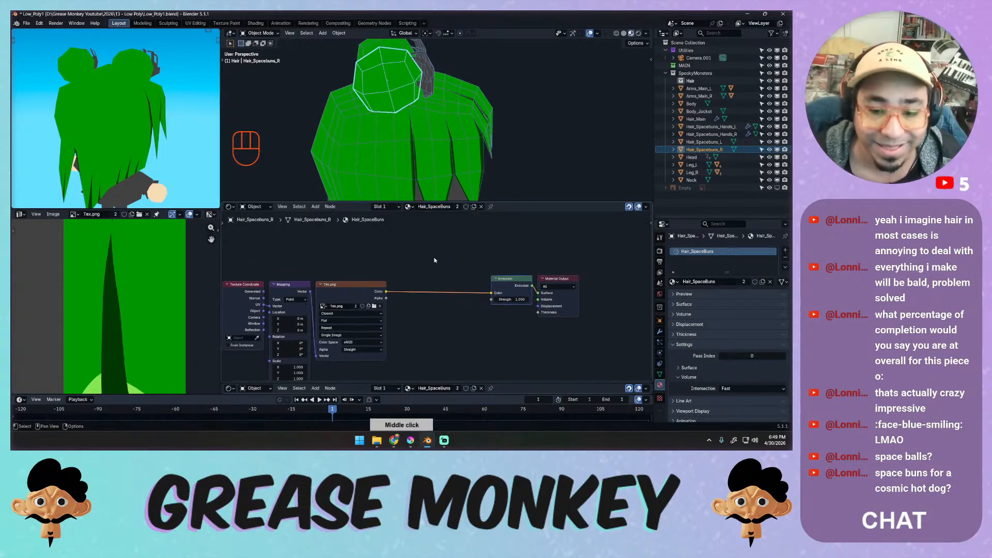
Add a Color Ramp node, link its color to the Emission color, and line it up beside the Emission and Material Output nodes.
{"action": "key", "text": "shift+a"}
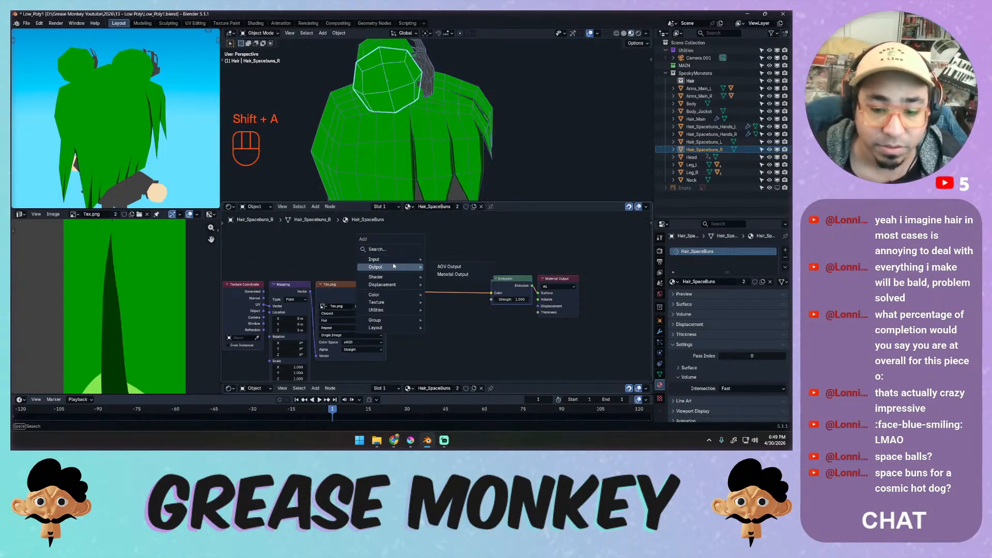
{"action": "mouse_move", "coordinate": [396, 296]}
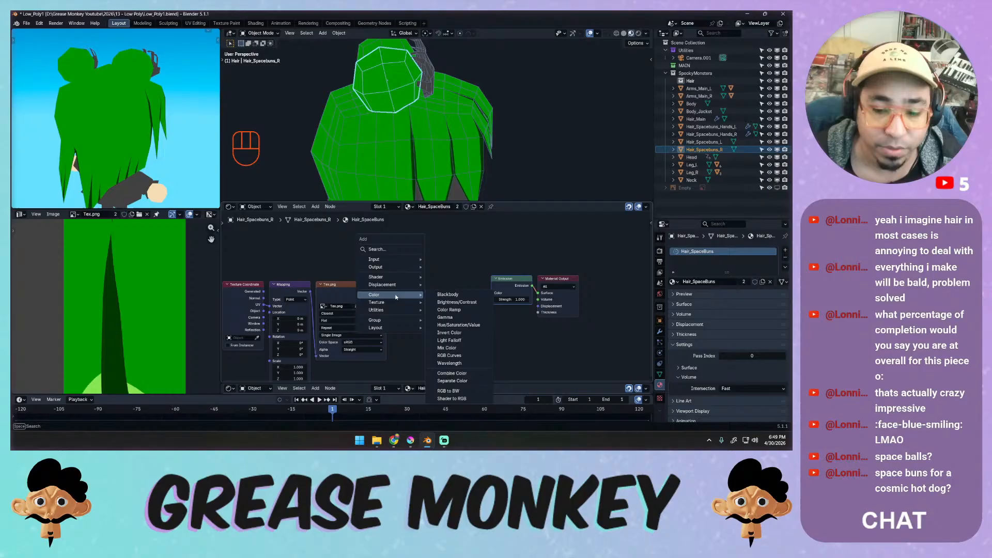
{"action": "left_click", "coordinate": [448, 309]}
{"action": "left_click", "coordinate": [438, 309]}
{"action": "left_click_drag", "start_coordinate": [486, 316], "coordinate": [492, 293]}
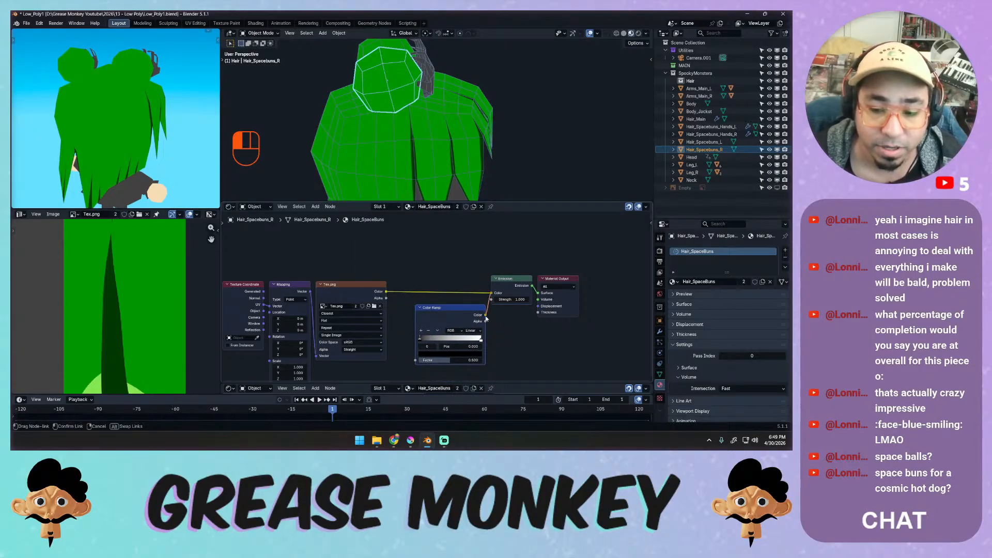
{"action": "left_click_drag", "start_coordinate": [564, 278], "coordinate": [617, 272]}
{"action": "left_click_drag", "start_coordinate": [509, 279], "coordinate": [548, 274]}
{"action": "left_click_drag", "start_coordinate": [462, 309], "coordinate": [502, 274]}
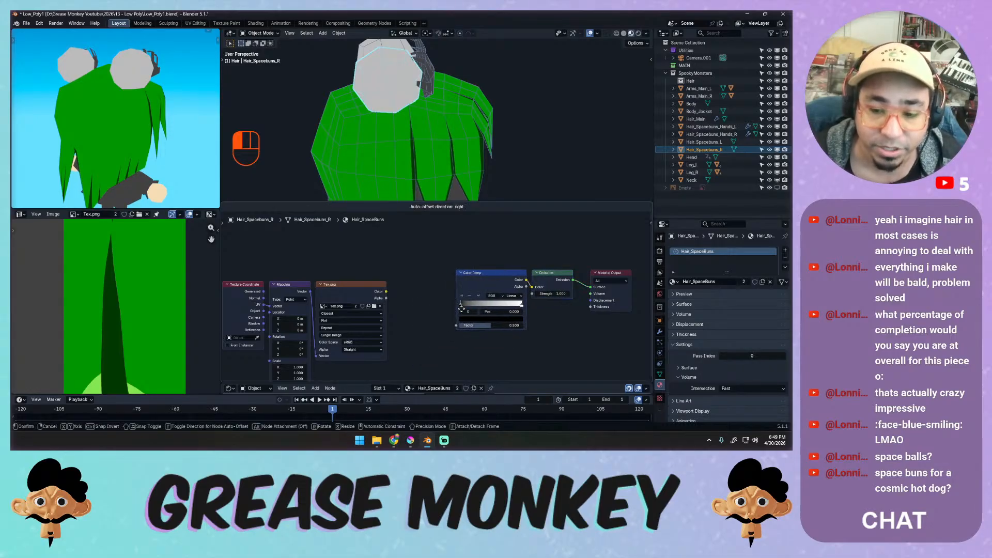
Select the old Texture Coordinate, Mapping and Tex.png nodes and move them away from the Color Ramp.
{"action": "middle_click_drag", "start_coordinate": [348, 264], "coordinate": [438, 274]}
{"action": "left_click_drag", "start_coordinate": [452, 264], "coordinate": [372, 341]}
{"action": "key", "text": "g"}
{"action": "left_click", "coordinate": [402, 294]}
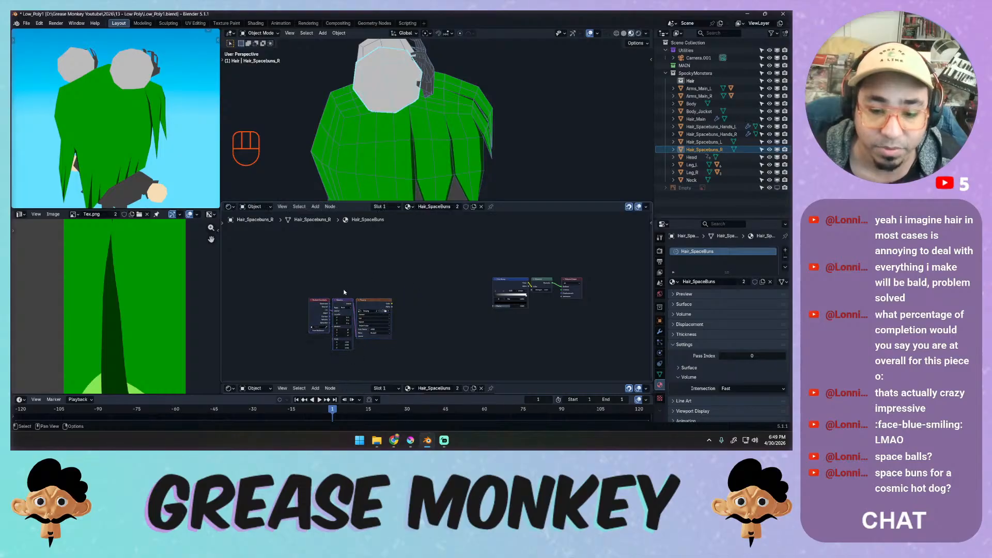
Duplicate the Texture Coordinate and Mapping nodes beside the Color Ramp and link the copied Mapping vector to the ramp's factor.
{"action": "key", "text": "shift+d"}
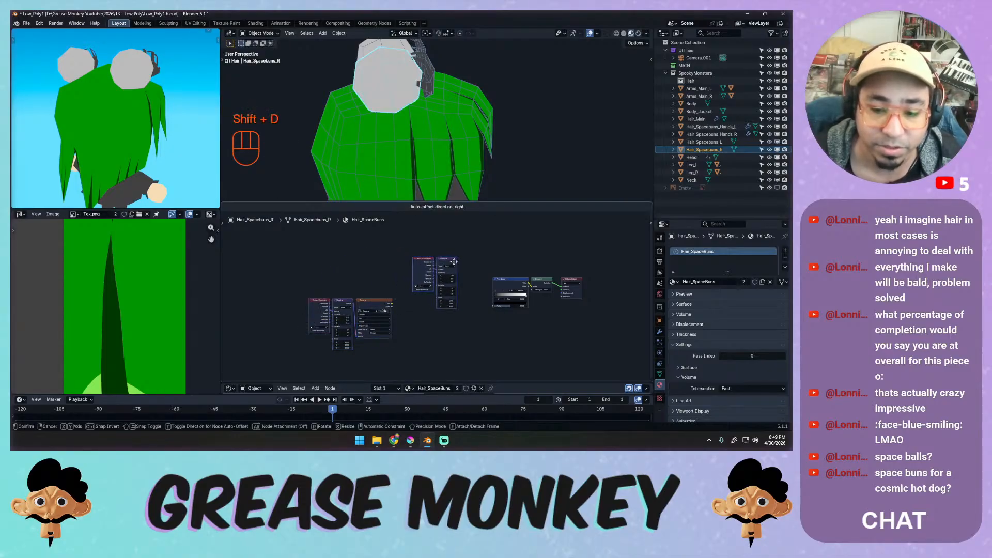
{"action": "left_click", "coordinate": [467, 291]}
{"action": "middle_click_drag", "start_coordinate": [467, 291], "coordinate": [480, 290], "text": "ctrl"}
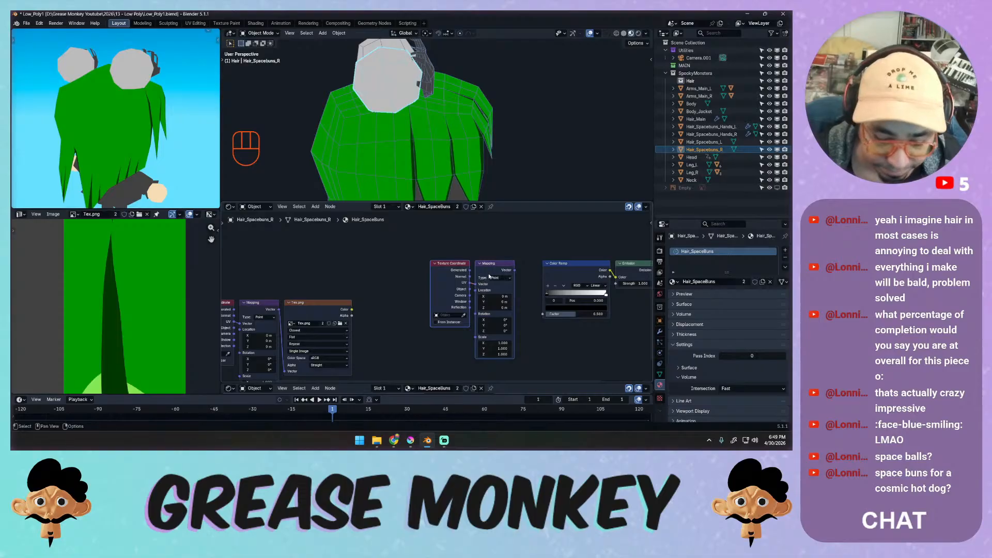
{"action": "middle_click_drag", "start_coordinate": [491, 276], "coordinate": [363, 278]}
{"action": "left_click_drag", "start_coordinate": [387, 272], "coordinate": [320, 266]}
Insert a Separate XYZ node after the Mapping node and link its Z output to the Color Ramp's factor.
{"action": "key", "text": "shift+a"}
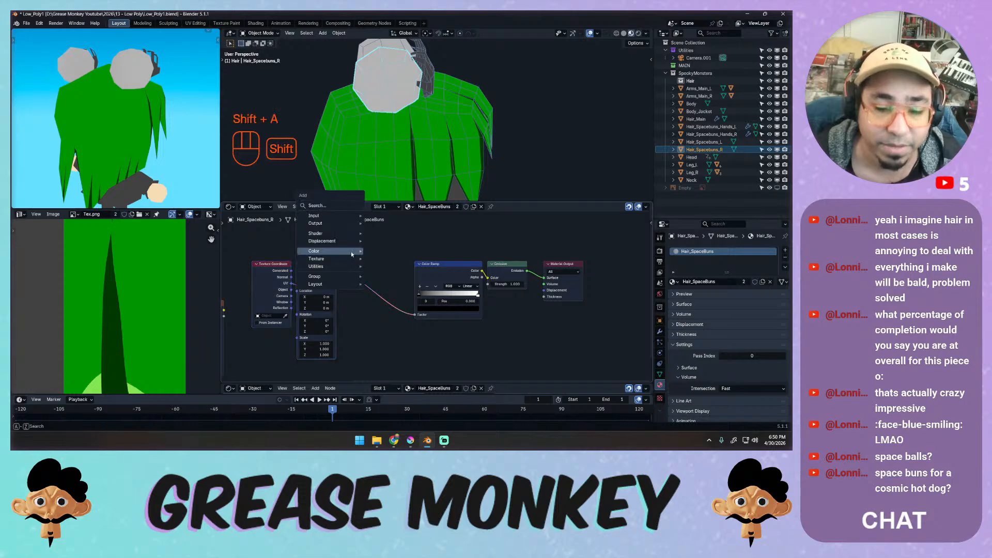
{"action": "mouse_move", "coordinate": [337, 268]}
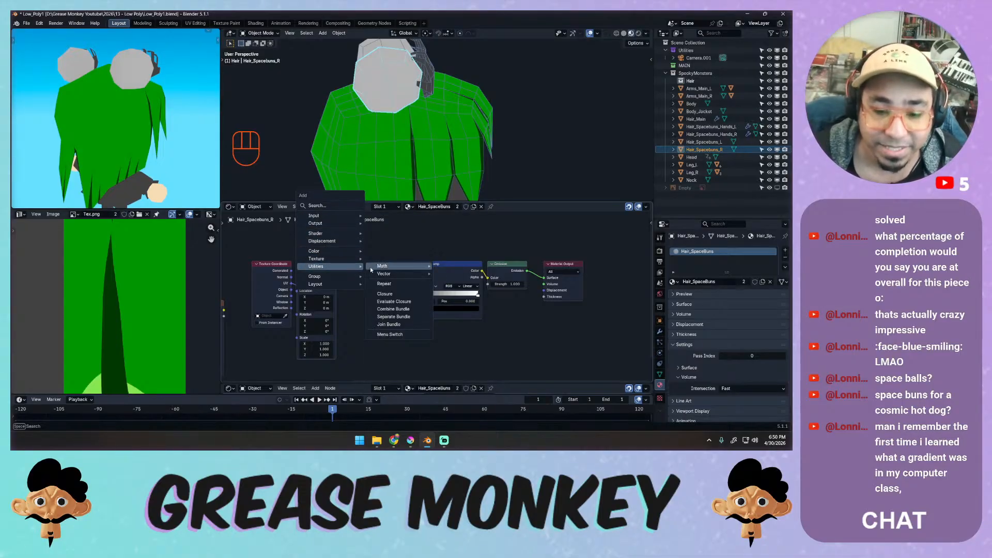
{"action": "mouse_move", "coordinate": [390, 276]}
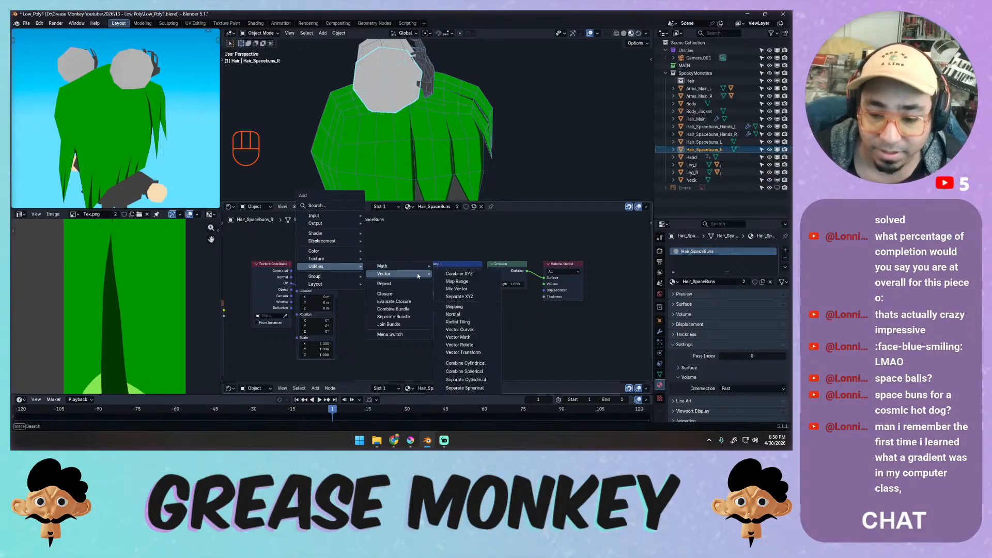
{"action": "left_click", "coordinate": [460, 296]}
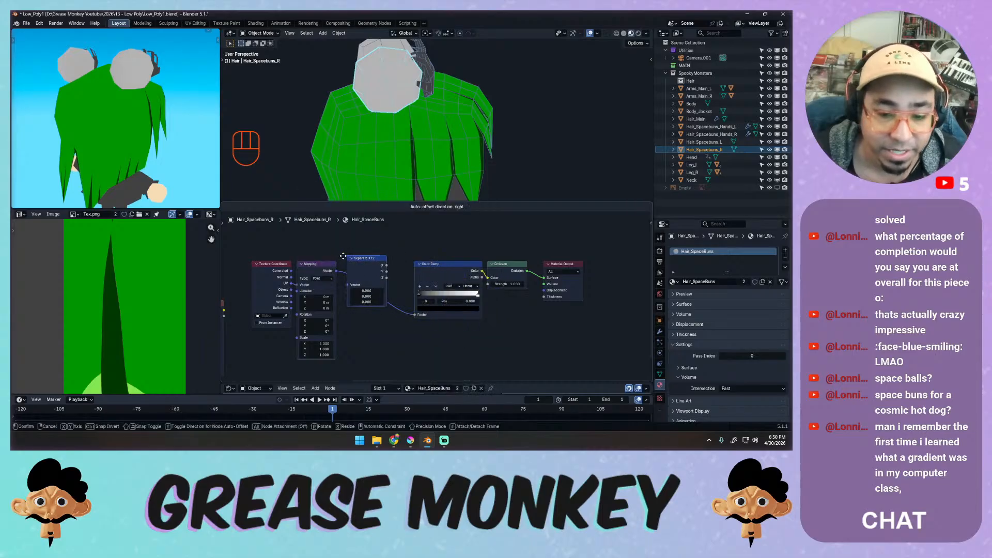
{"action": "left_click", "coordinate": [380, 278]}
{"action": "left_click_drag", "start_coordinate": [386, 278], "coordinate": [415, 314]}
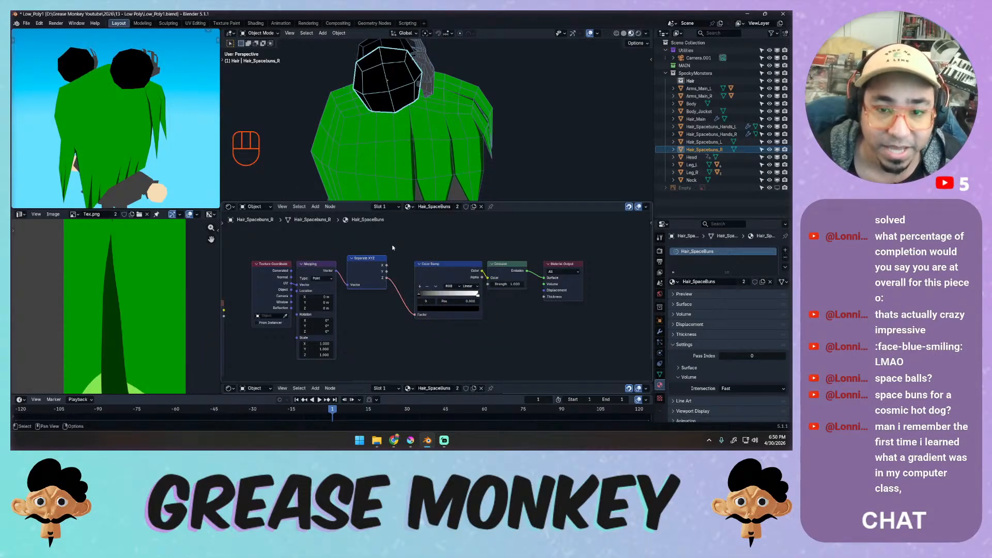
Feed the Mapping node with Generated coordinates and move the Color Ramp and Separate XYZ nodes closer to it.
{"action": "left_click_drag", "start_coordinate": [282, 267], "coordinate": [309, 285]}
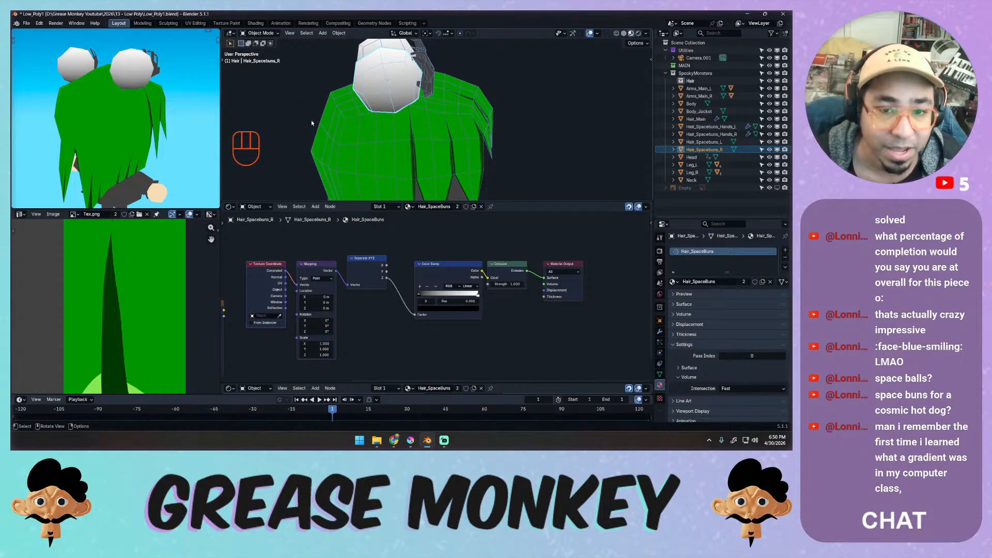
{"action": "middle_click_drag", "start_coordinate": [311, 120], "coordinate": [356, 126]}
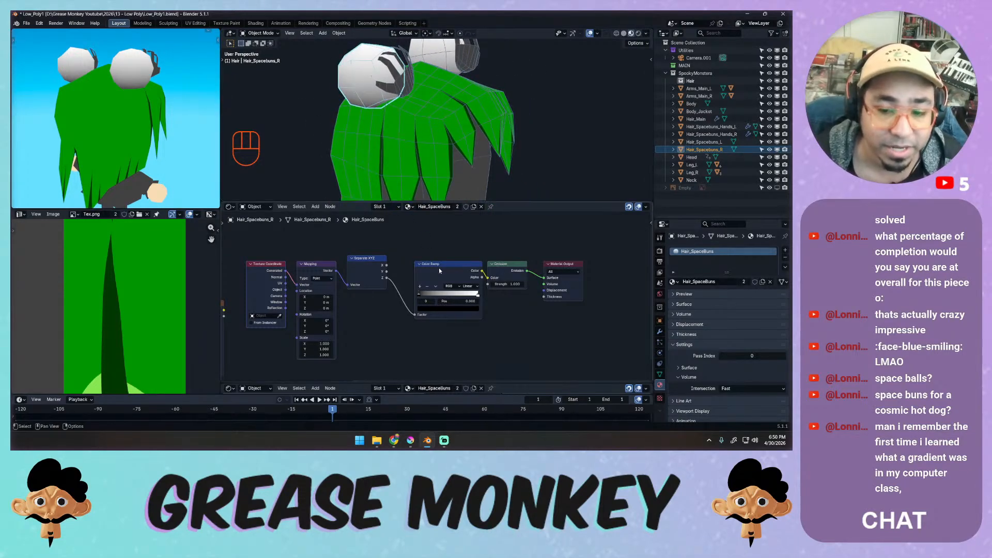
{"action": "left_click_drag", "start_coordinate": [461, 273], "coordinate": [440, 273]}
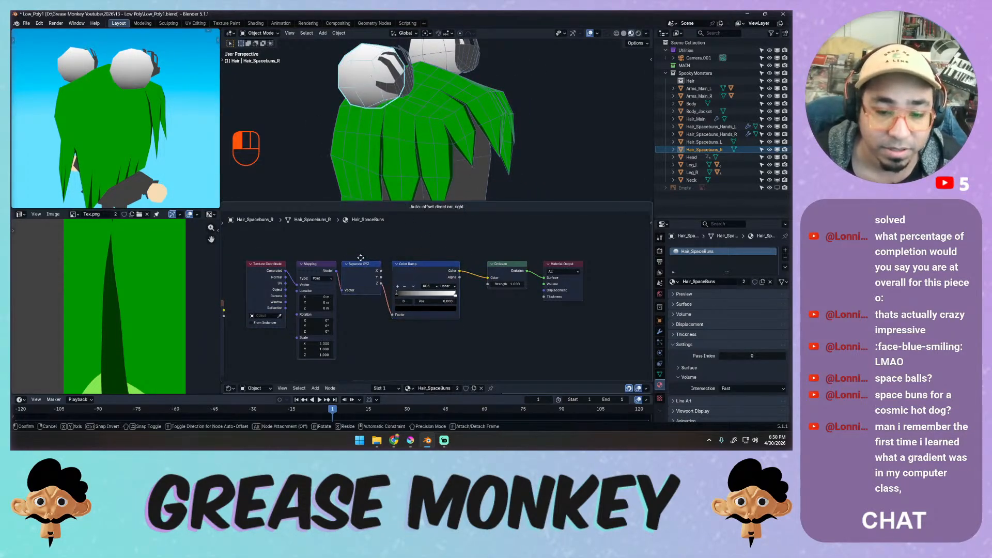
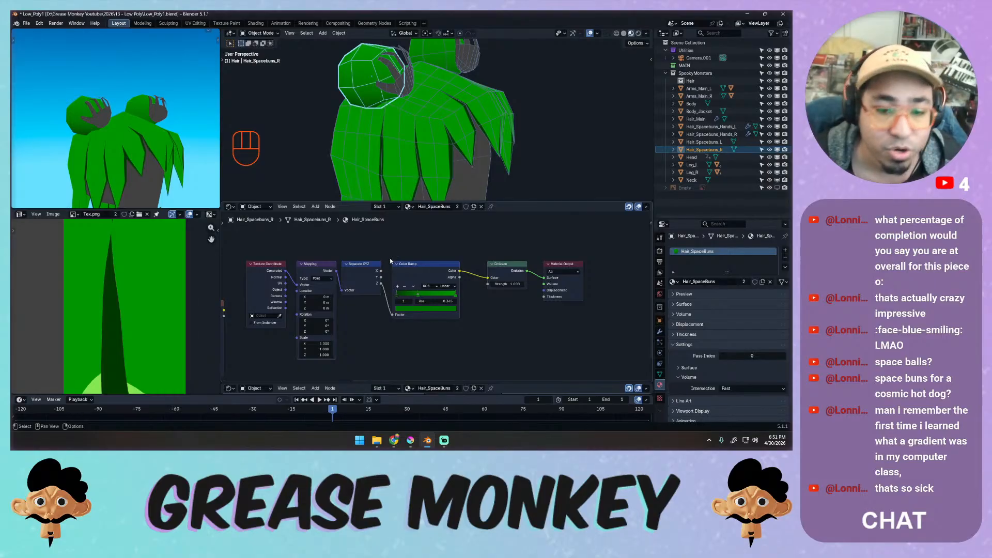
Select the main hair and review its strand-gap texture, the camera view and the Hair_Base nodes.
{"action": "left_click", "coordinate": [399, 156]}
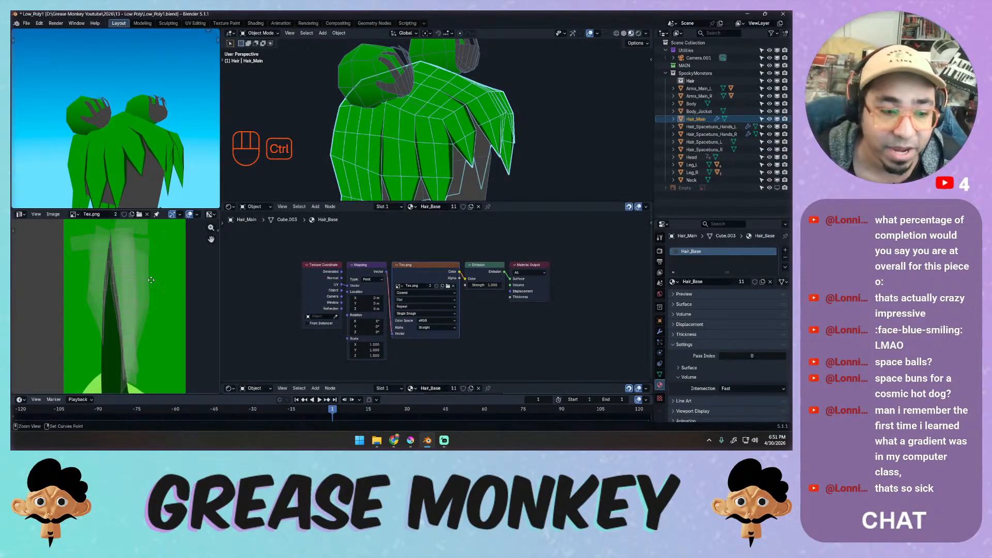
{"action": "middle_click_drag", "start_coordinate": [146, 318], "coordinate": [145, 311], "text": "ctrl"}
{"action": "middle_click_drag", "start_coordinate": [171, 165], "coordinate": [181, 179]}
{"action": "left_click", "coordinate": [549, 250]}
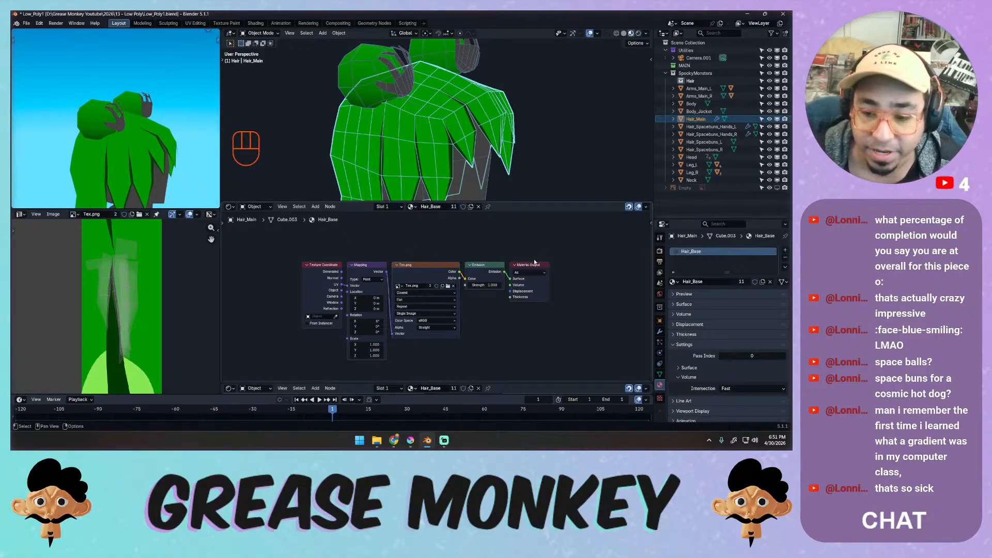
Detach the Material Output from the texture's Emission node and feed its surface with a duplicated Emission node set apart from the texture nodes.
{"action": "left_click_drag", "start_coordinate": [512, 264], "coordinate": [571, 264]}
{"action": "middle_click_drag", "start_coordinate": [539, 264], "coordinate": [401, 263]}
{"action": "left_click", "coordinate": [445, 264]}
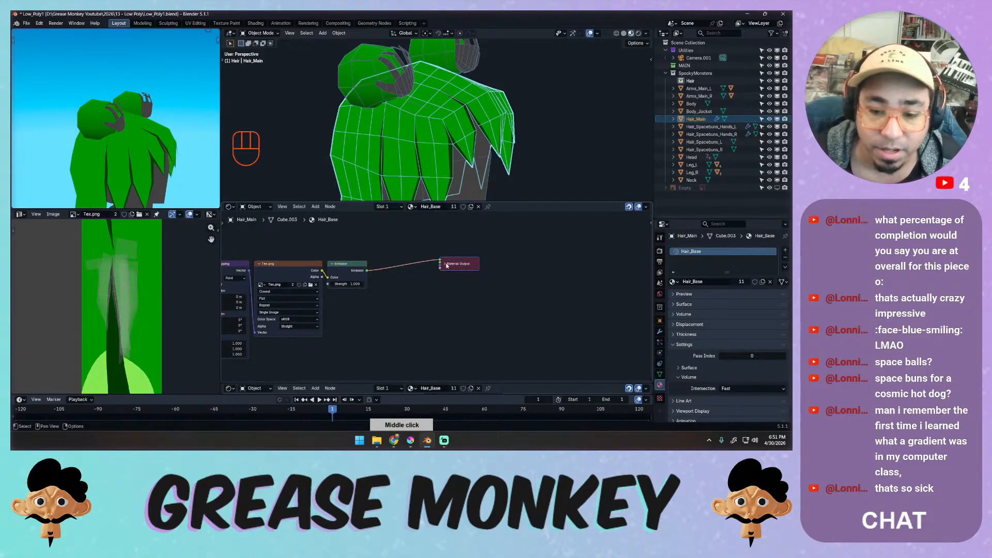
{"action": "left_click", "coordinate": [445, 263]}
{"action": "left_click_drag", "start_coordinate": [459, 265], "coordinate": [509, 264]}
{"action": "left_click_drag", "start_coordinate": [490, 278], "coordinate": [388, 315]}
{"action": "key", "text": "shift+a"}
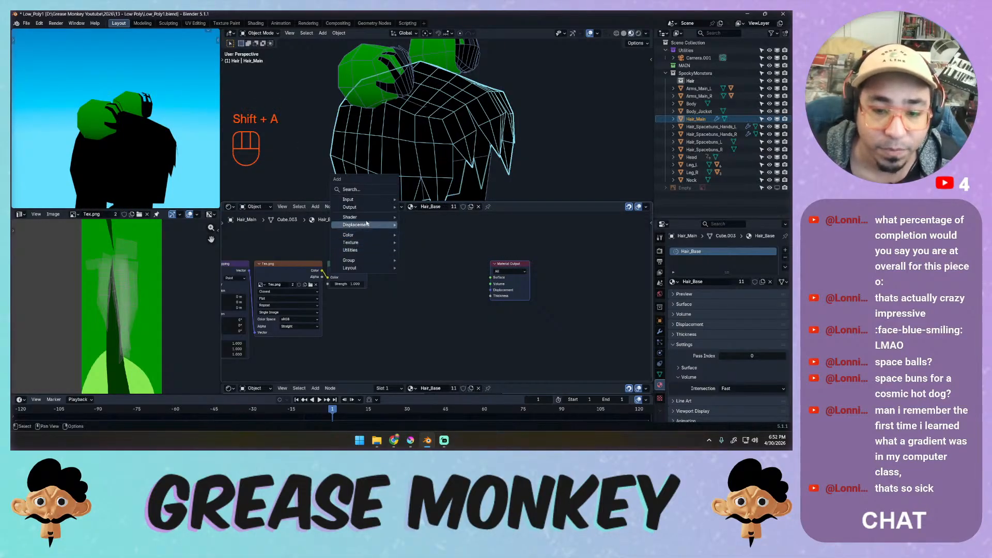
{"action": "key", "text": "shift+d"}
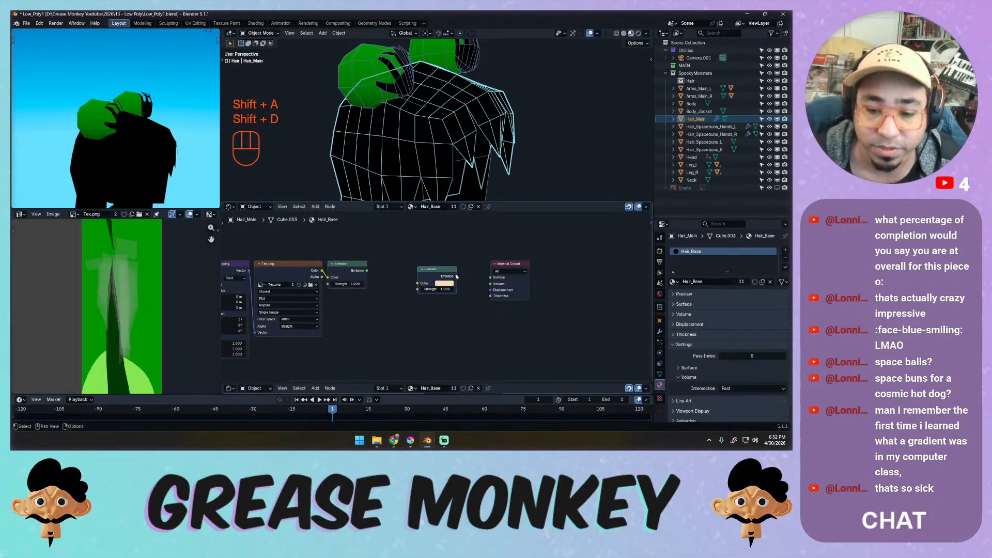
{"action": "left_click", "coordinate": [456, 280]}
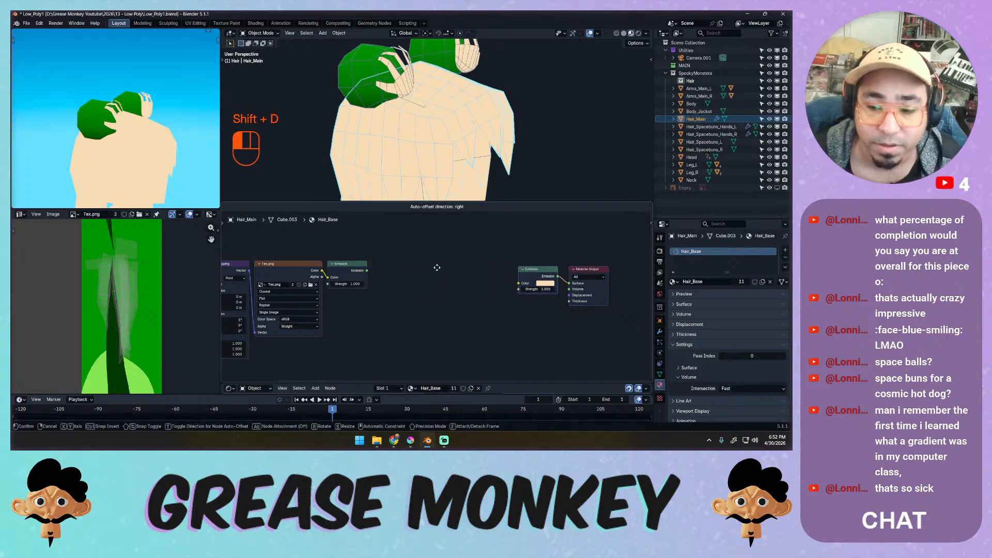
Add a Color Ramp node, link its Color output to the duplicated Emission's color and place it beside that Emission.
{"action": "middle_click_drag", "start_coordinate": [378, 267], "coordinate": [450, 252]}
{"action": "key", "text": "shift+a"}
{"action": "mouse_move", "coordinate": [429, 209]}
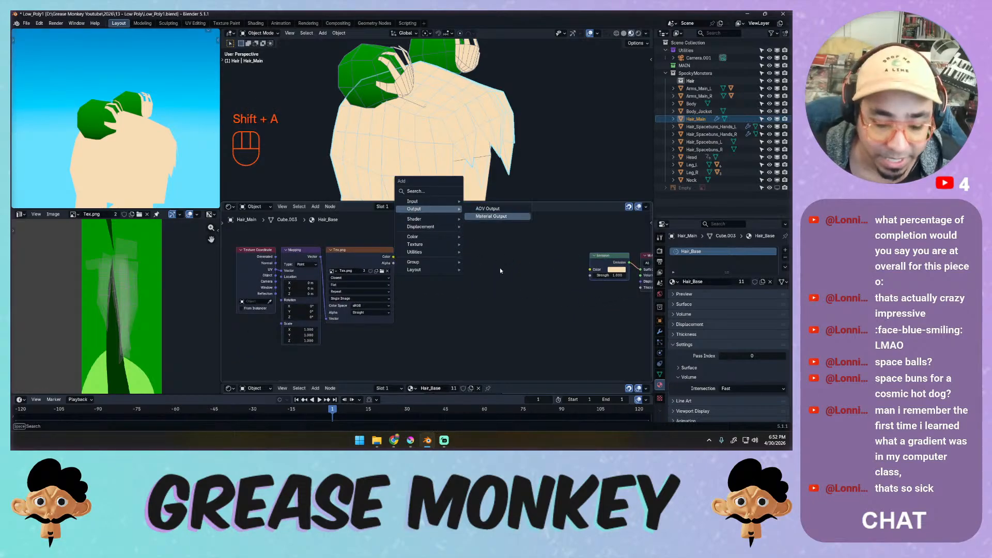
{"action": "key", "text": "Escape"}
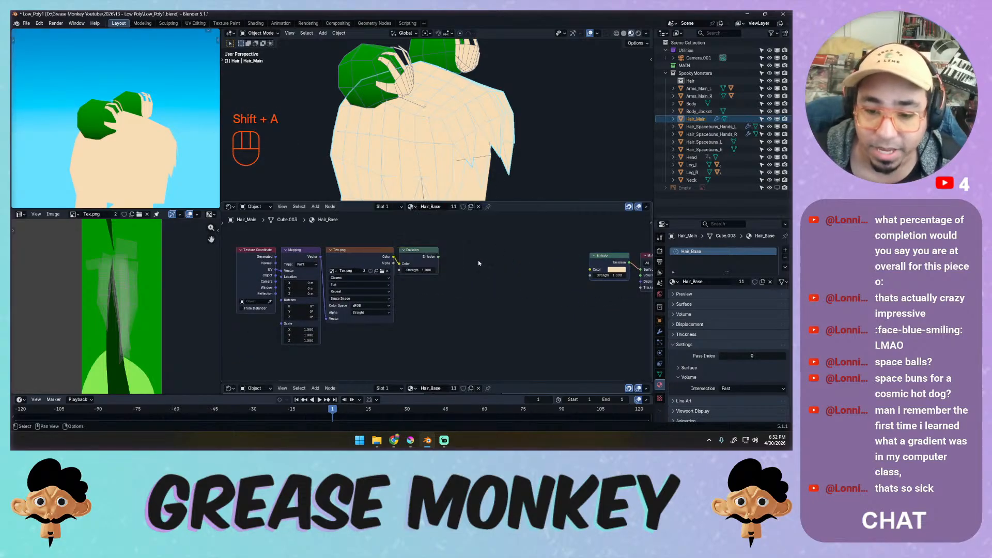
{"action": "key", "text": "shift+a"}
{"action": "mouse_move", "coordinate": [455, 247]}
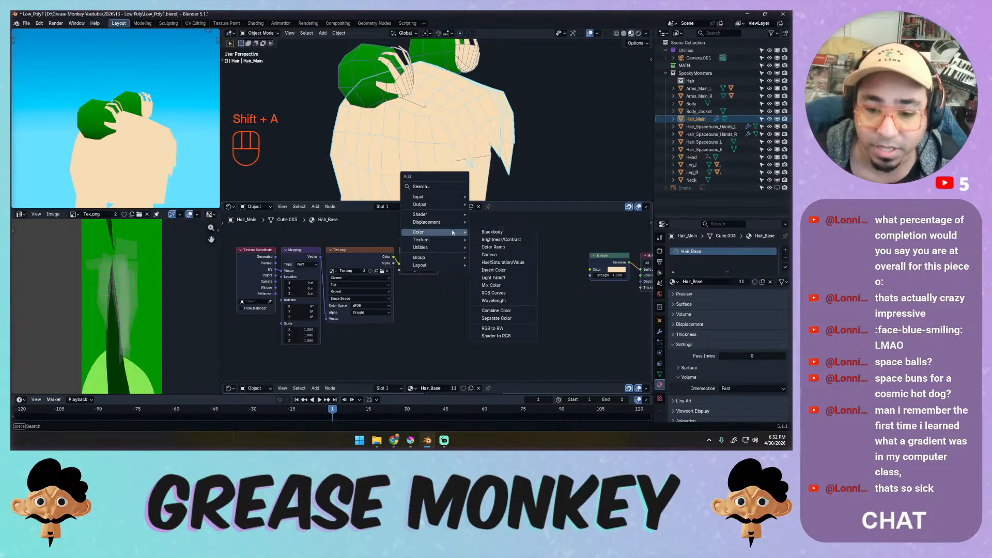
{"action": "left_click", "coordinate": [494, 247]}
{"action": "left_click", "coordinate": [491, 247]}
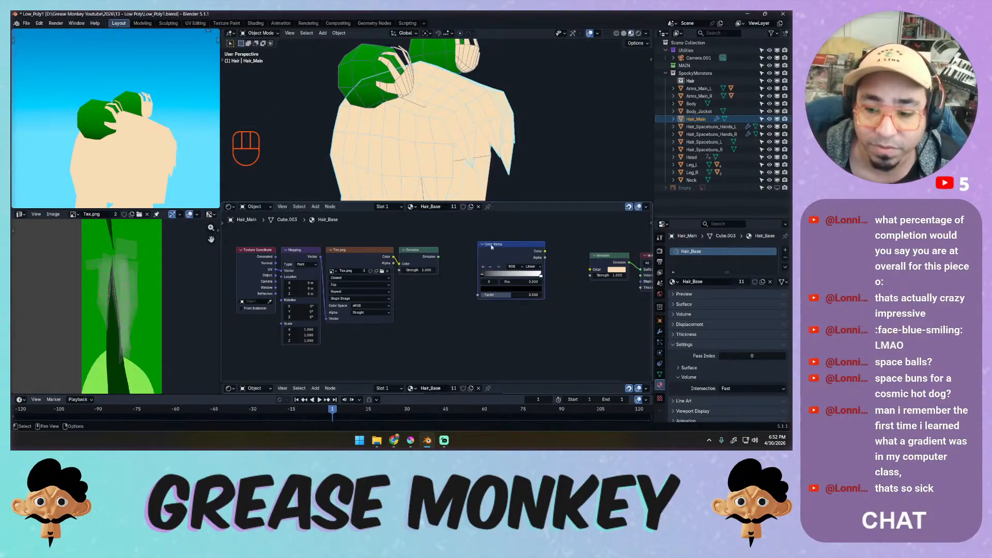
{"action": "left_click_drag", "start_coordinate": [545, 251], "coordinate": [590, 269]}
{"action": "mouse_move", "coordinate": [532, 259]}
{"action": "middle_mouse_down", "text": "ctrl"}
{"action": "mouse_move", "coordinate": [477, 261]}
{"action": "mouse_move", "coordinate": [525, 274]}
{"action": "middle_mouse_up", "text": "ctrl"}
{"action": "mouse_move", "coordinate": [530, 287]}
{"action": "left_mouse_down"}
{"action": "mouse_move", "coordinate": [558, 277]}
{"action": "mouse_move", "coordinate": [520, 281]}
{"action": "mouse_move", "coordinate": [535, 275]}
{"action": "left_mouse_up"}
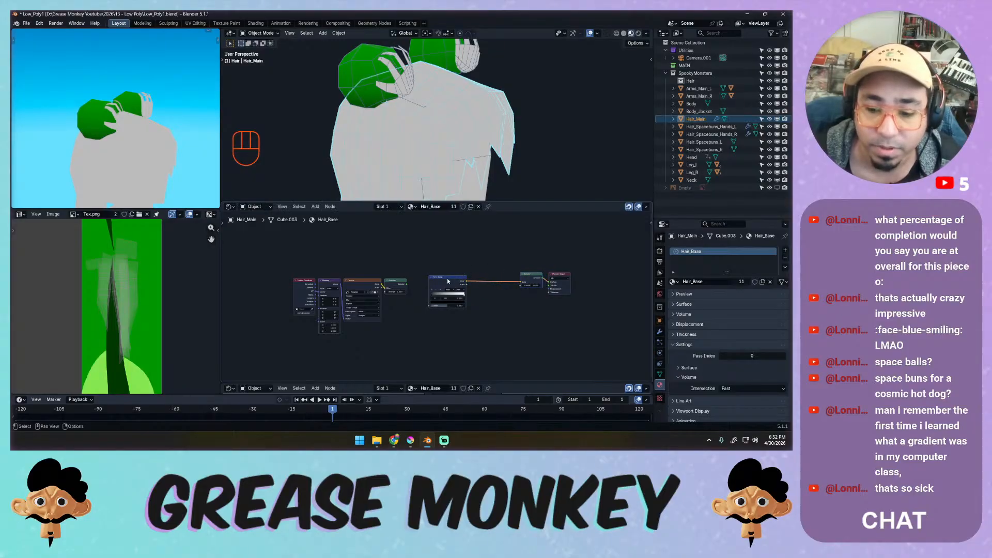
{"action": "left_click_drag", "start_coordinate": [447, 278], "coordinate": [498, 274]}
Duplicate the Texture Coordinate and Mapping nodes in front of the Color Ramp and move the original texture node group farther away.
{"action": "left_click_drag", "start_coordinate": [336, 268], "coordinate": [303, 290]}
{"action": "key", "text": "shift+d"}
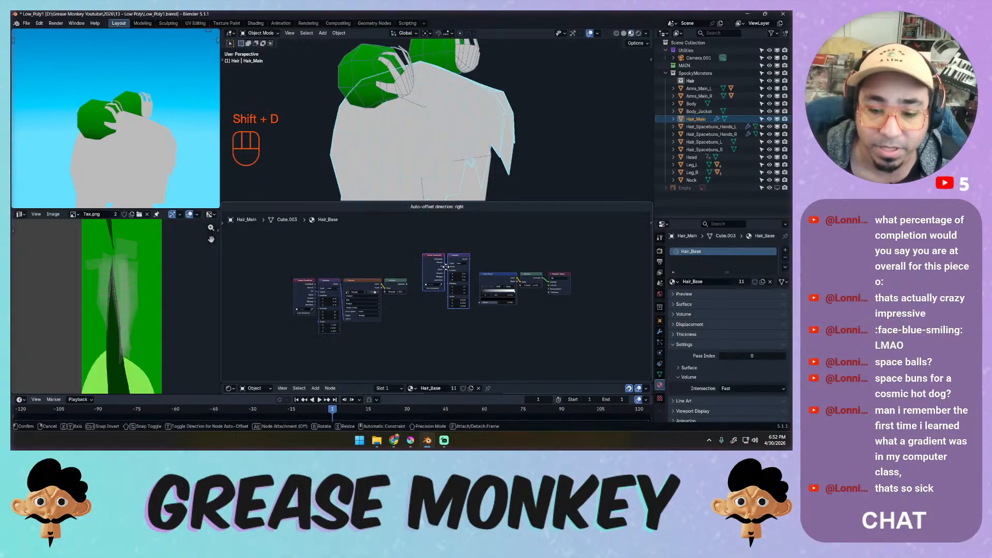
{"action": "left_click", "coordinate": [434, 281]}
{"action": "left_click_drag", "start_coordinate": [402, 261], "coordinate": [312, 305]}
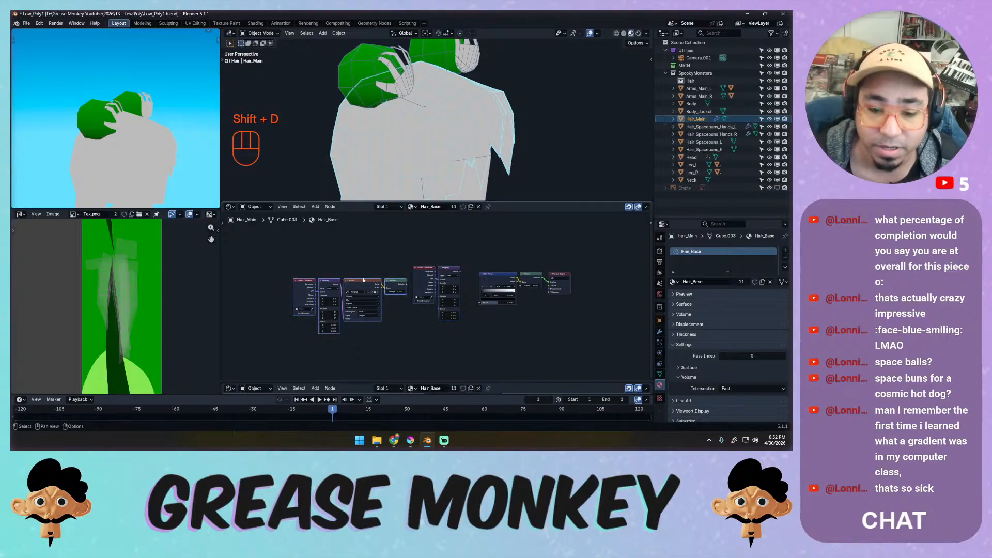
{"action": "left_click_drag", "start_coordinate": [363, 280], "coordinate": [303, 287]}
{"action": "left_click_drag", "start_coordinate": [471, 252], "coordinate": [423, 269]}
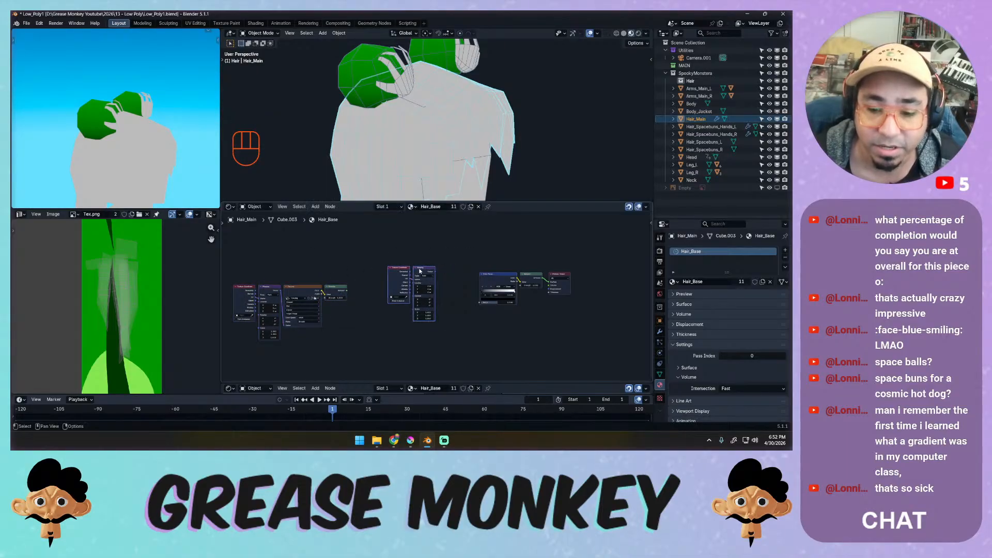
{"action": "middle_click_drag", "start_coordinate": [440, 267], "coordinate": [410, 272], "text": "ctrl"}
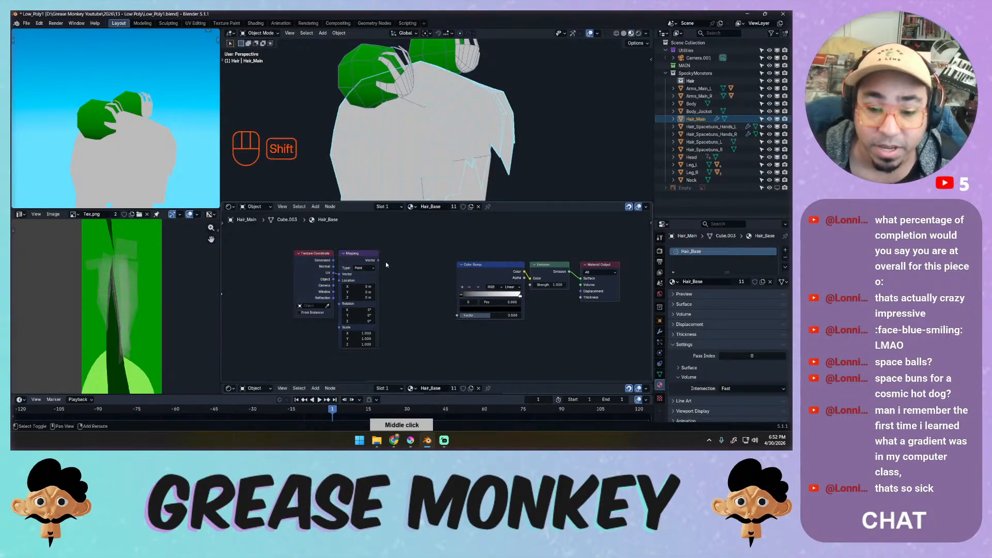
Route the copied Mapping vector through a new Separate XYZ node's Z output to the ramp's factor, and feed Mapping with Generated coordinates.
{"action": "key", "text": "shift+a"}
{"action": "mouse_move", "coordinate": [391, 260]}
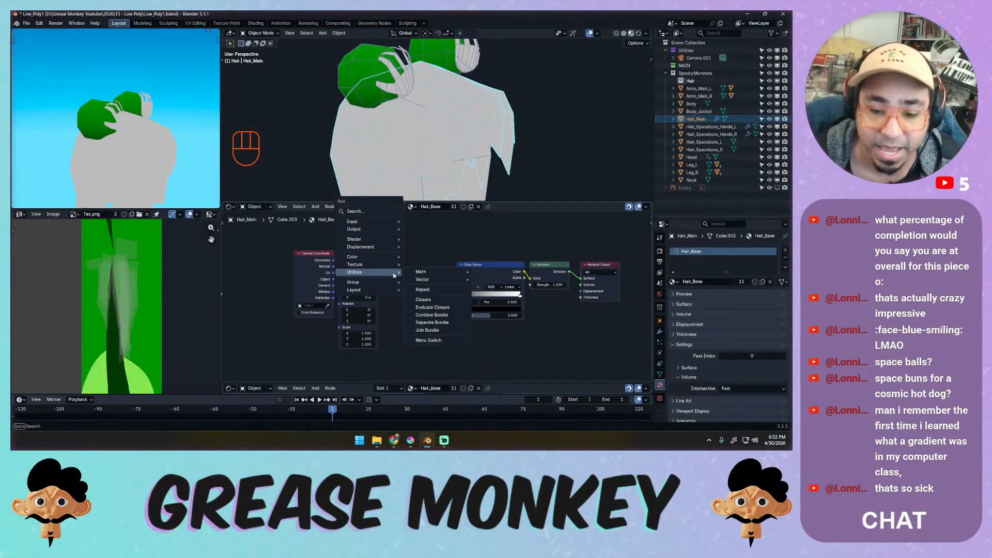
{"action": "mouse_move", "coordinate": [420, 273]}
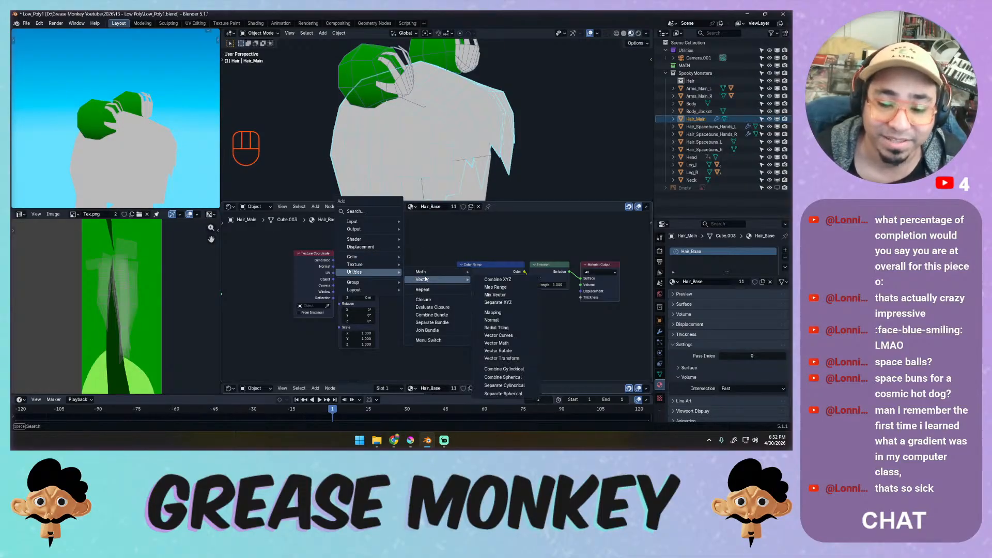
{"action": "left_click", "coordinate": [497, 302]}
{"action": "left_click", "coordinate": [410, 269]}
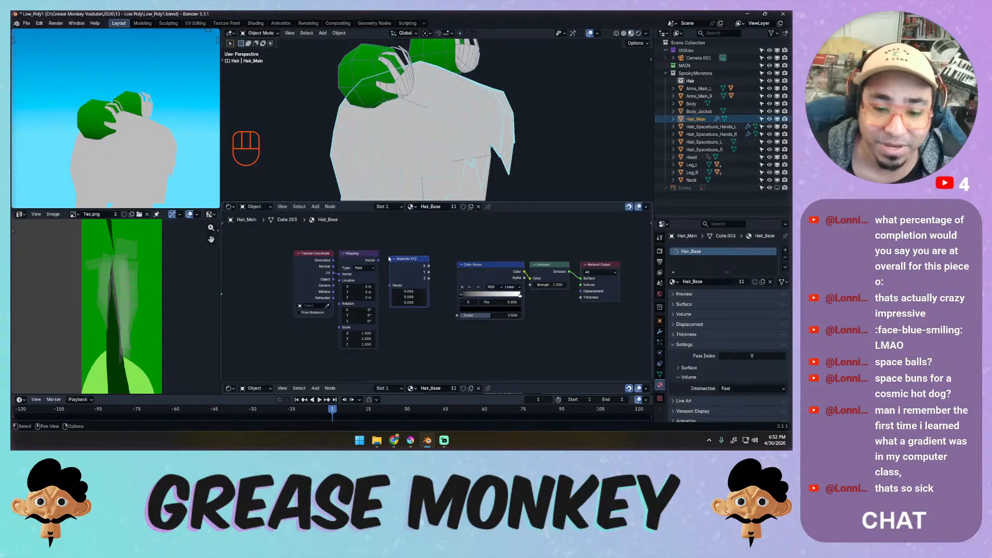
{"action": "left_click_drag", "start_coordinate": [378, 260], "coordinate": [450, 305]}
{"action": "left_click_drag", "start_coordinate": [322, 257], "coordinate": [339, 274]}
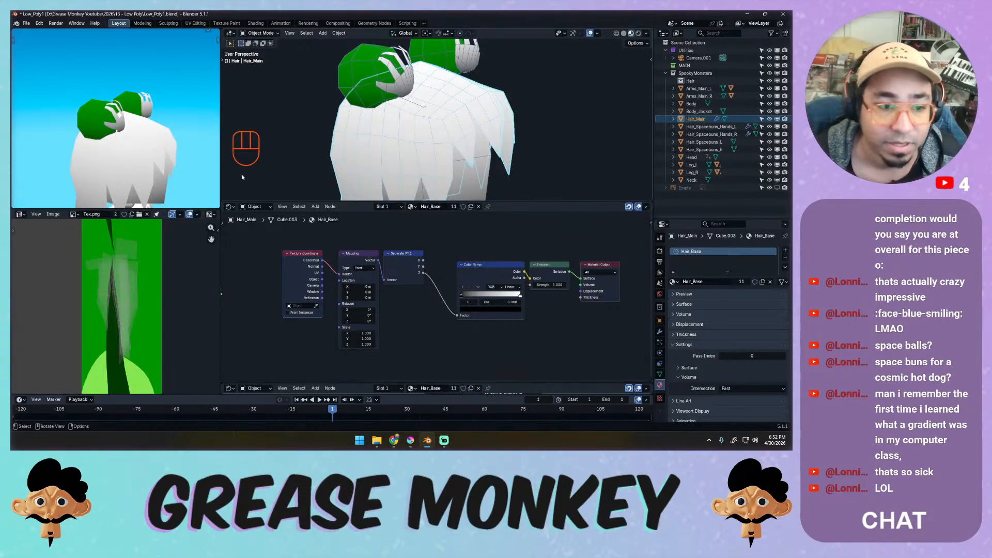
{"action": "middle_click_drag", "start_coordinate": [151, 153], "coordinate": [211, 171], "text": "ctrl"}
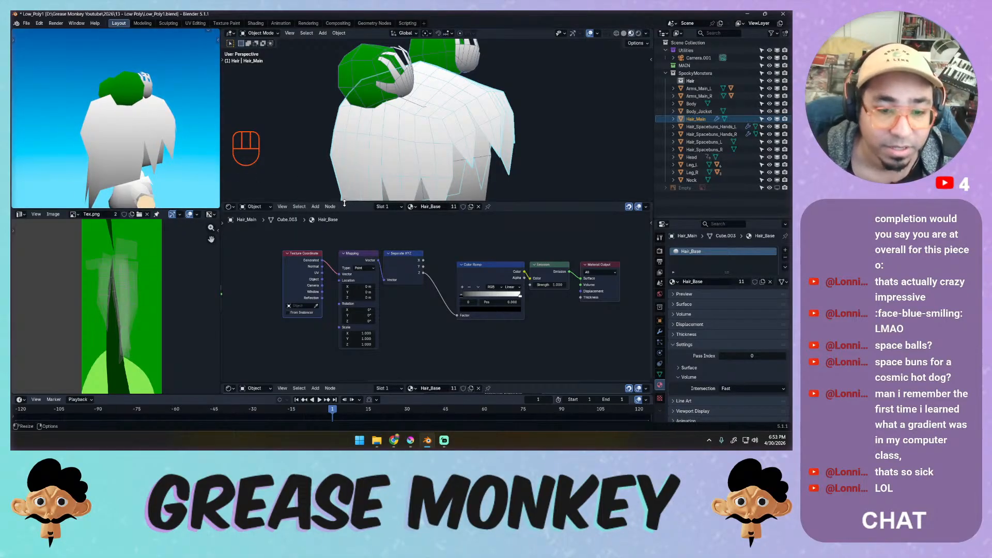
Copy the green Color Ramp from the Hair_SpaceBuns material and paste it into the main hair's Hair_Base material.
{"action": "left_click", "coordinate": [360, 95]}
{"action": "left_click", "coordinate": [417, 267]}
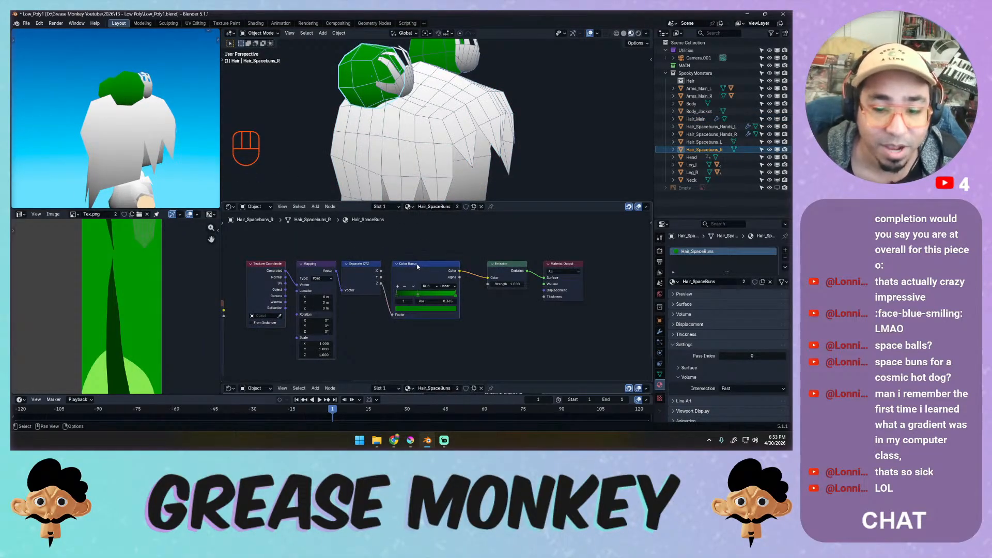
{"action": "key", "text": "ctrl+c"}
{"action": "left_click", "coordinate": [405, 146]}
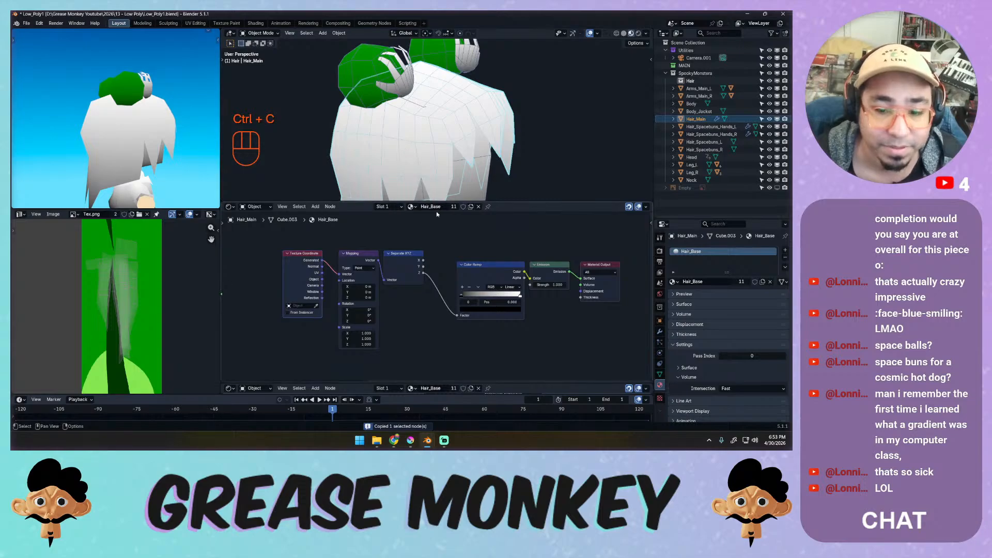
{"action": "key", "text": "ctrl+v"}
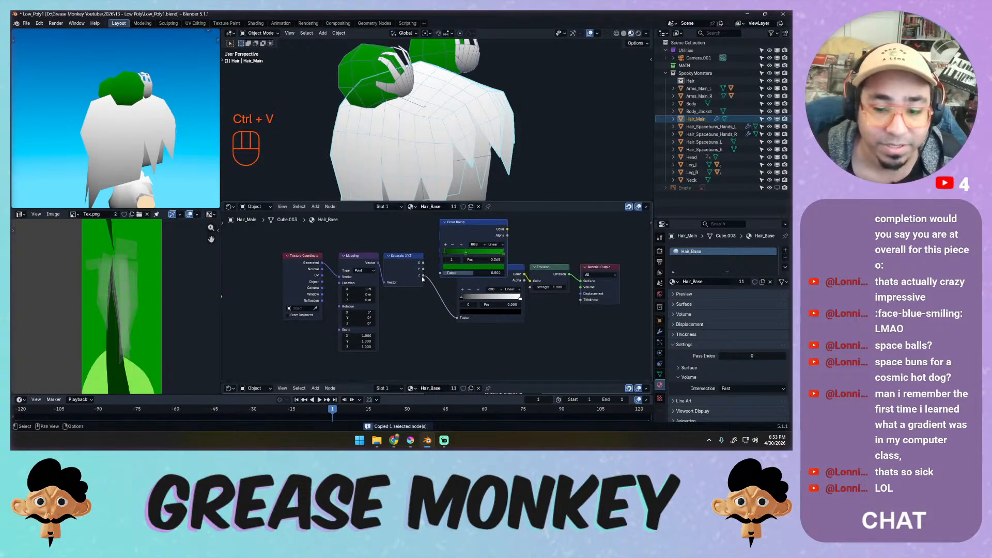
Replace the black-and-white ramp with the pasted green one, linked from Separate XYZ's Z to the Emission color, and line up the nodes.
{"action": "left_click_drag", "start_coordinate": [423, 275], "coordinate": [443, 272]}
{"action": "left_click_drag", "start_coordinate": [508, 229], "coordinate": [528, 281]}
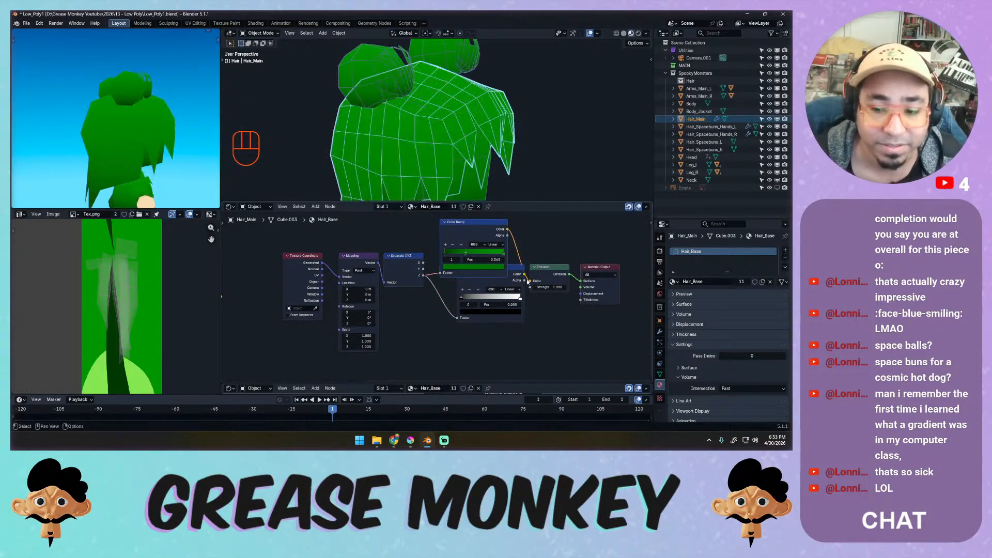
{"action": "left_click", "coordinate": [463, 288]}
{"action": "key", "text": "x"}
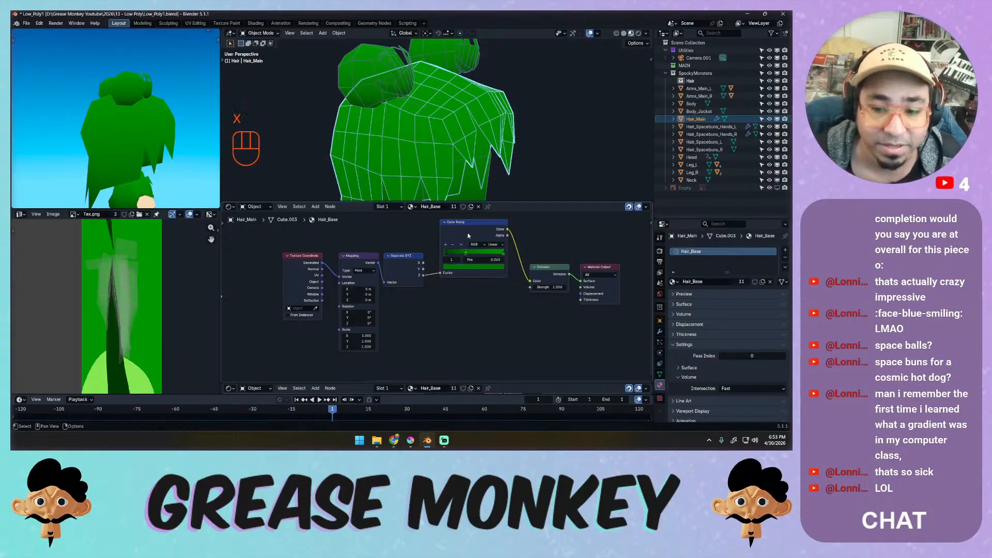
{"action": "left_click_drag", "start_coordinate": [468, 230], "coordinate": [466, 240]}
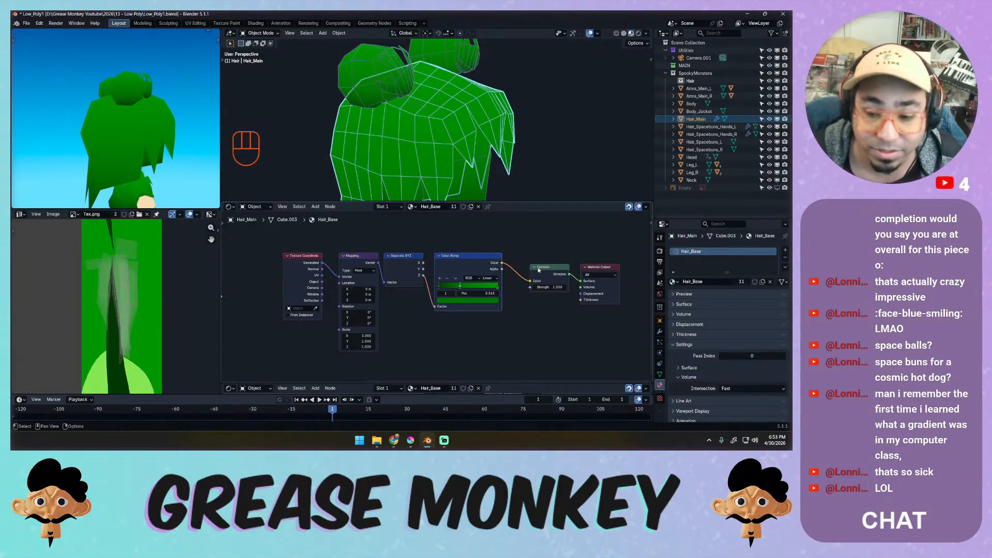
{"action": "left_click_drag", "start_coordinate": [539, 269], "coordinate": [566, 255]}
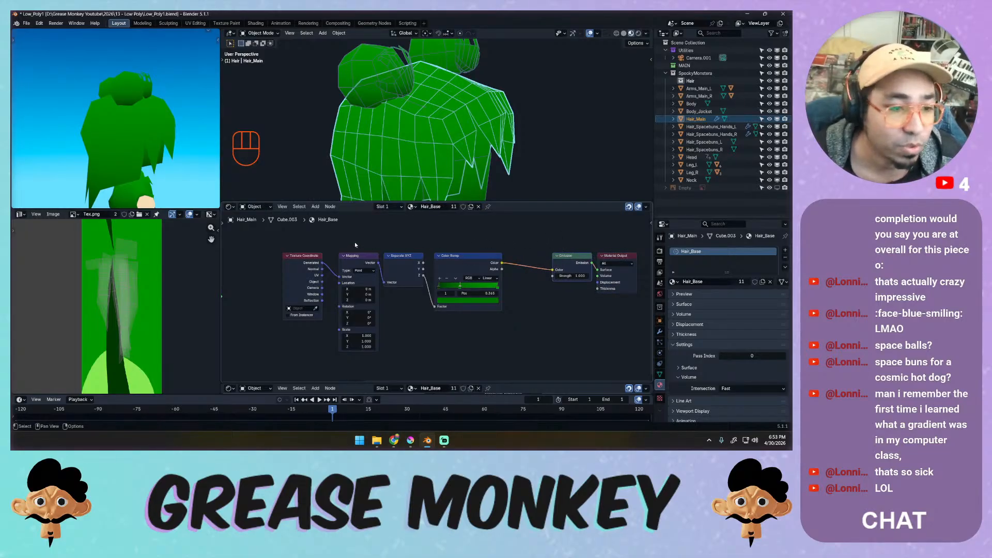
Give the head its own copy of the Hair_Base material named Skin, and disconnect the Color Ramp from its Emission color.
{"action": "mouse_move", "coordinate": [91, 157]}
{"action": "middle_mouse_down"}
{"action": "mouse_move", "coordinate": [109, 154]}
{"action": "mouse_move", "coordinate": [91, 157]}
{"action": "middle_mouse_up"}
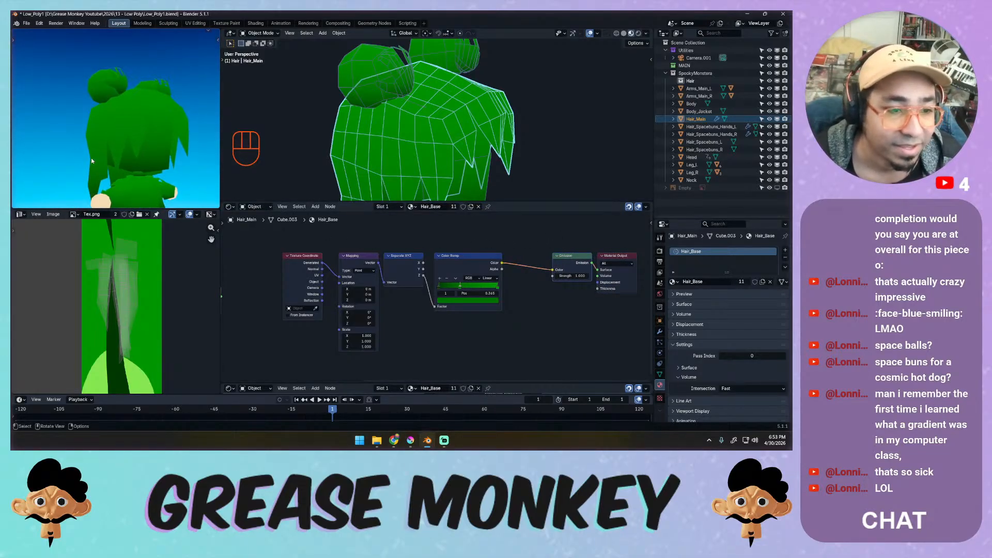
{"action": "left_click", "coordinate": [165, 178]}
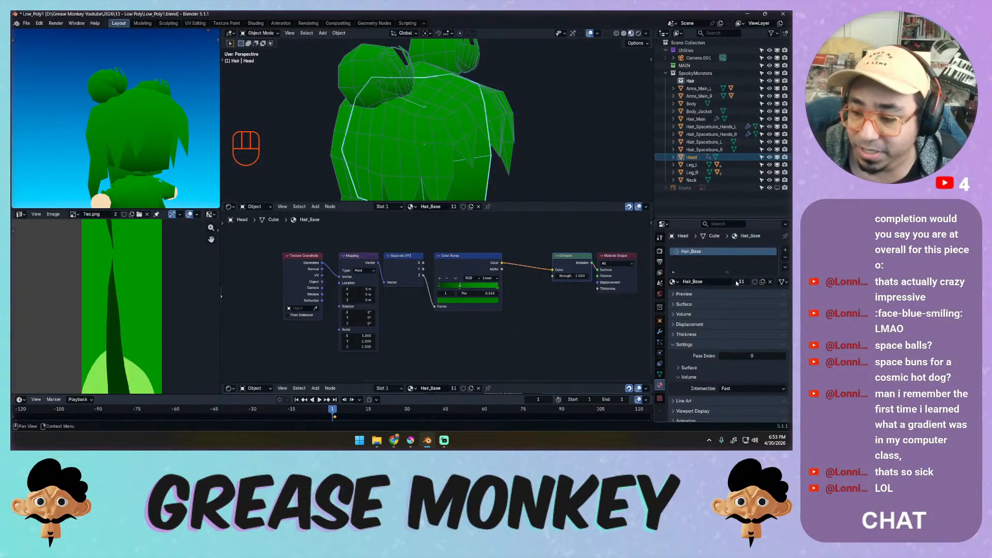
{"action": "left_click", "coordinate": [763, 283]}
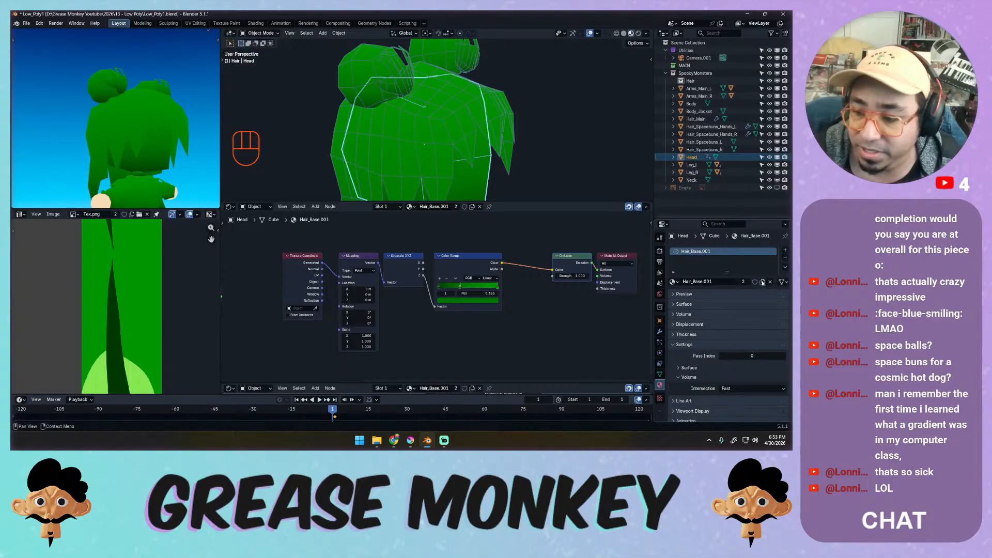
{"action": "double_click", "coordinate": [710, 252]}
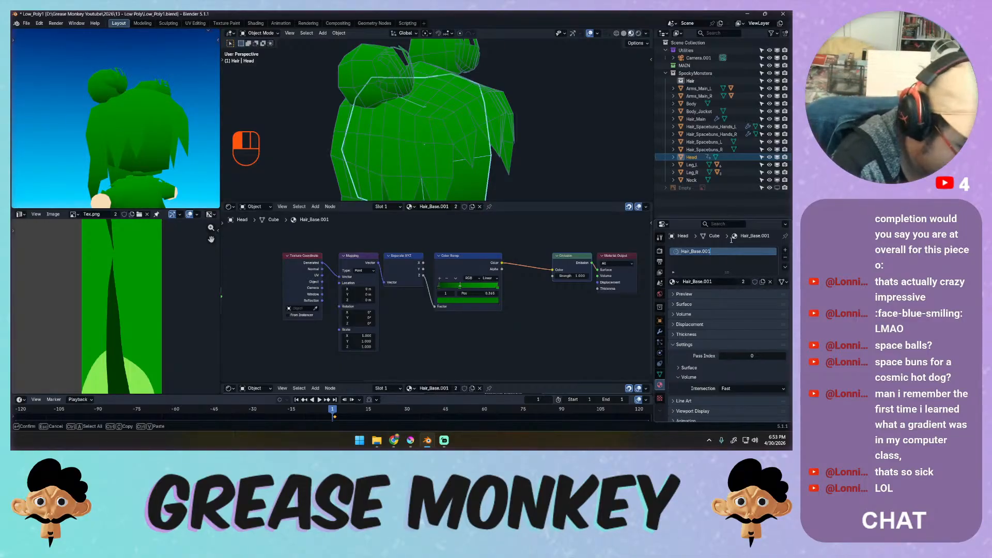
{"action": "key", "text": "shift"}
{"action": "type", "text": "Skin"}
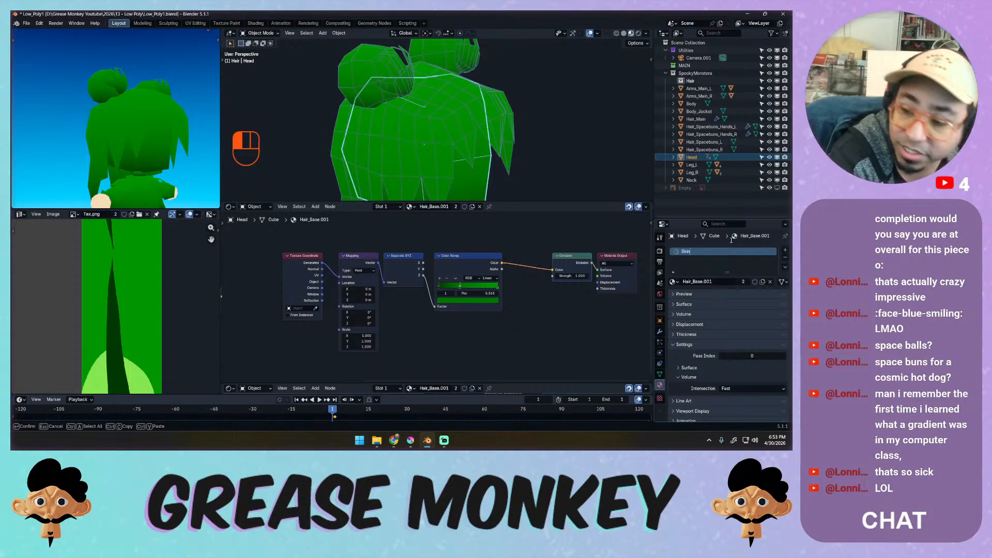
{"action": "key", "text": "Return"}
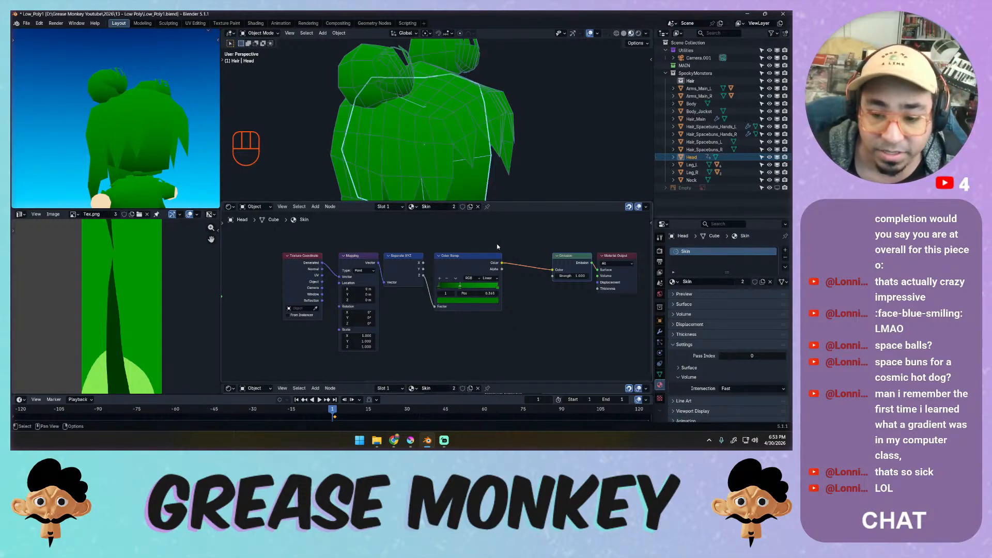
{"action": "left_click_drag", "start_coordinate": [552, 271], "coordinate": [484, 309]}
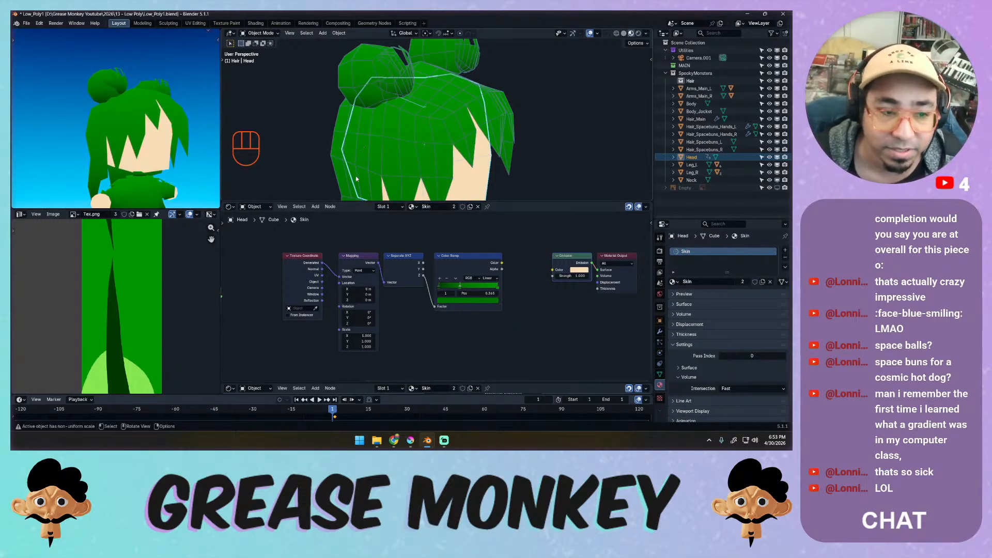
In the main hair's Hair_Base material, space the Emission and Material Output nodes further from the Color Ramp and flip the ramp.
{"action": "left_click", "coordinate": [439, 154]}
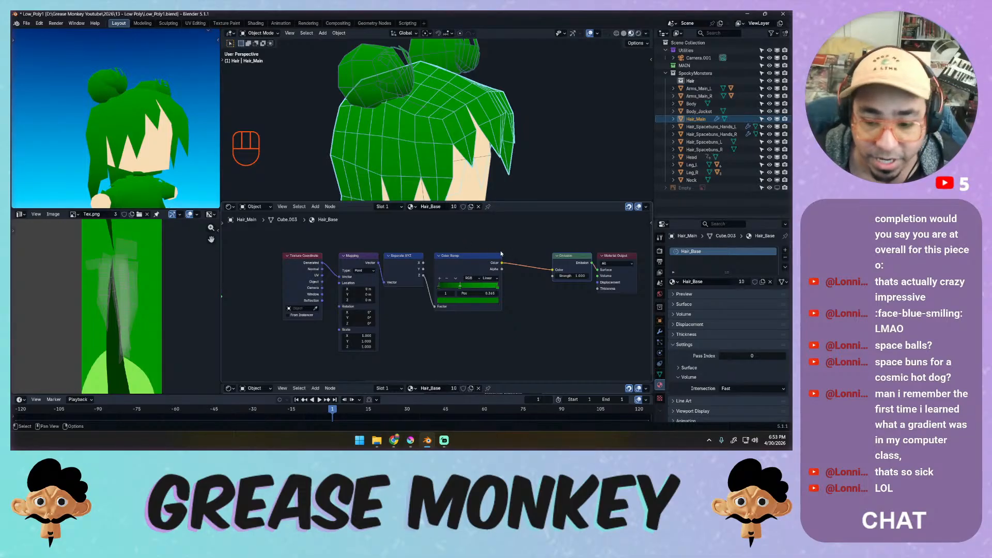
{"action": "middle_click_drag", "start_coordinate": [501, 254], "coordinate": [435, 246]}
{"action": "left_click_drag", "start_coordinate": [561, 260], "coordinate": [595, 260]}
{"action": "mouse_move", "coordinate": [524, 260]}
{"action": "left_mouse_down"}
{"action": "mouse_move", "coordinate": [552, 260]}
{"action": "mouse_move", "coordinate": [518, 261]}
{"action": "left_mouse_up"}
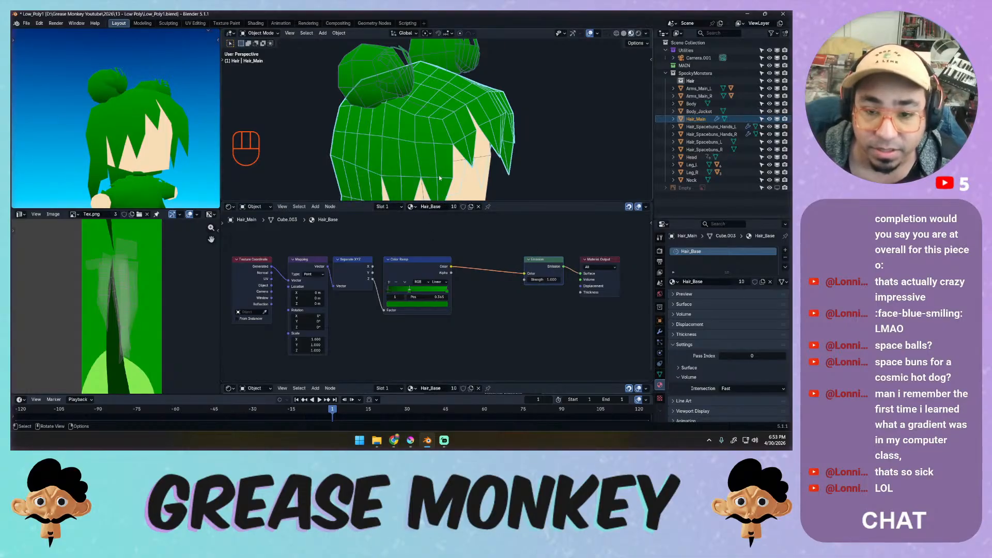
{"action": "middle_click_drag", "start_coordinate": [442, 155], "coordinate": [454, 176], "text": "shift"}
{"action": "left_click", "coordinate": [404, 281]}
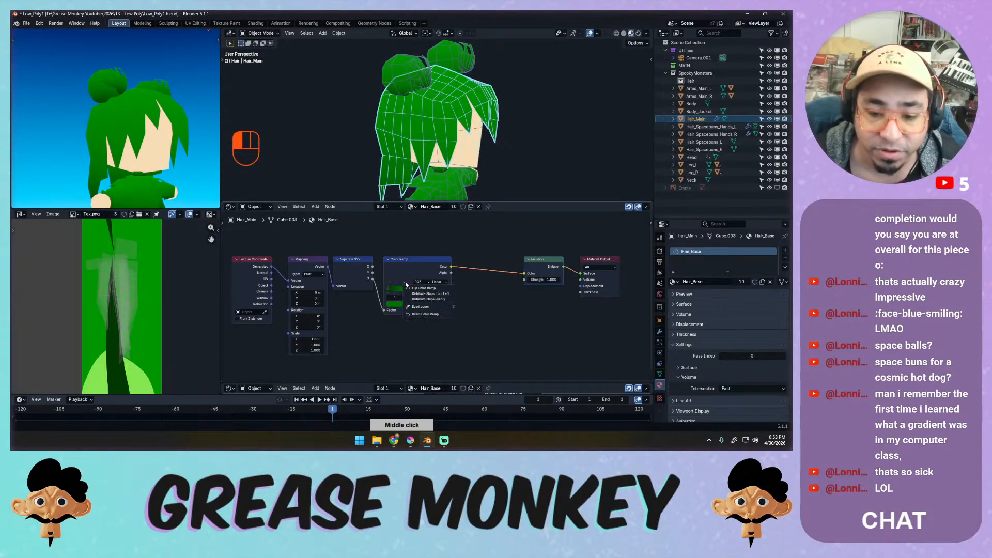
{"action": "left_click", "coordinate": [423, 289]}
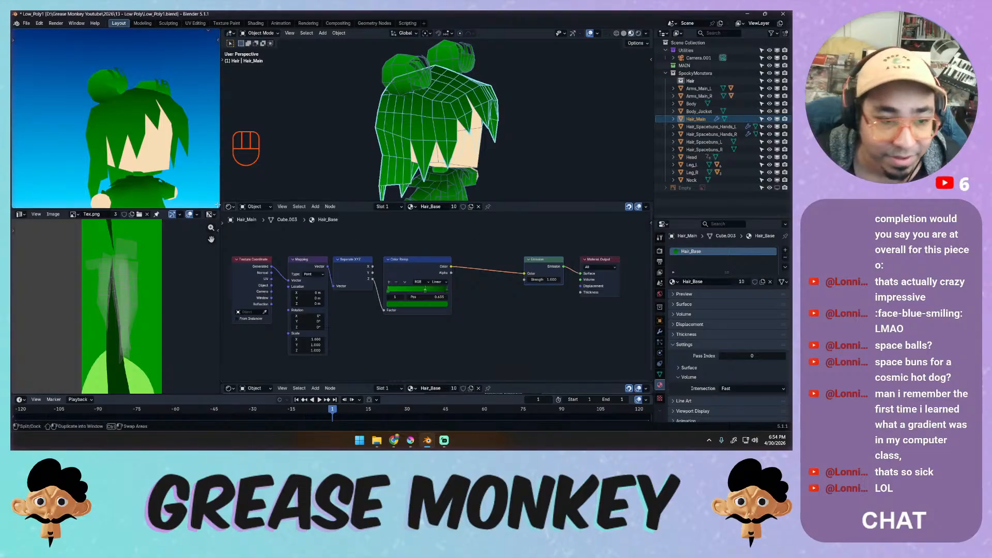
Flip the Hair_Base Color Ramp back and forth to compare both gradient directions on the hair.
{"action": "middle_click_drag", "start_coordinate": [155, 129], "coordinate": [184, 147]}
{"action": "left_click_drag", "start_coordinate": [425, 289], "coordinate": [408, 293]}
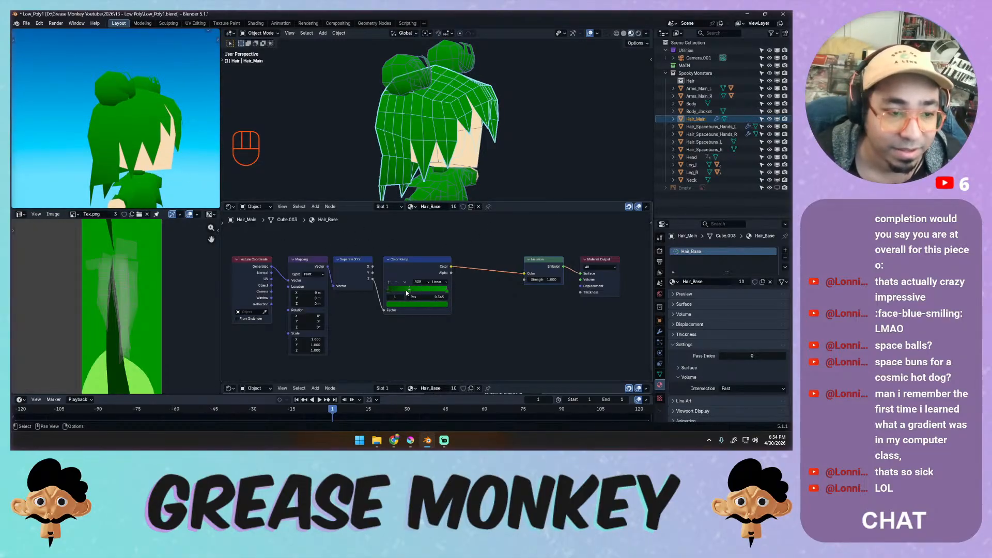
{"action": "key", "text": "ctrl+z"}
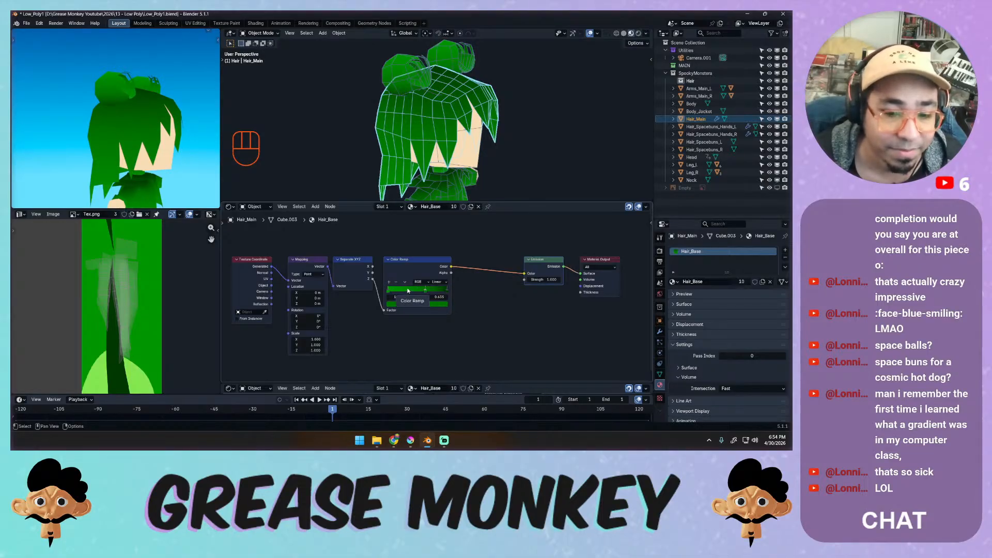
{"action": "left_click", "coordinate": [405, 282]}
{"action": "left_click", "coordinate": [420, 288]}
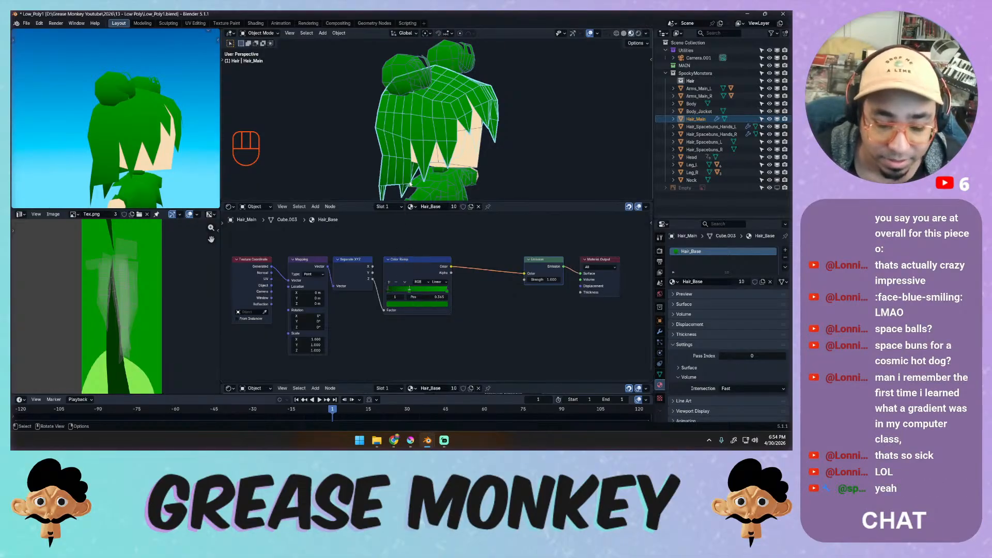
{"action": "left_click", "coordinate": [405, 283]}
{"action": "left_click", "coordinate": [413, 287]}
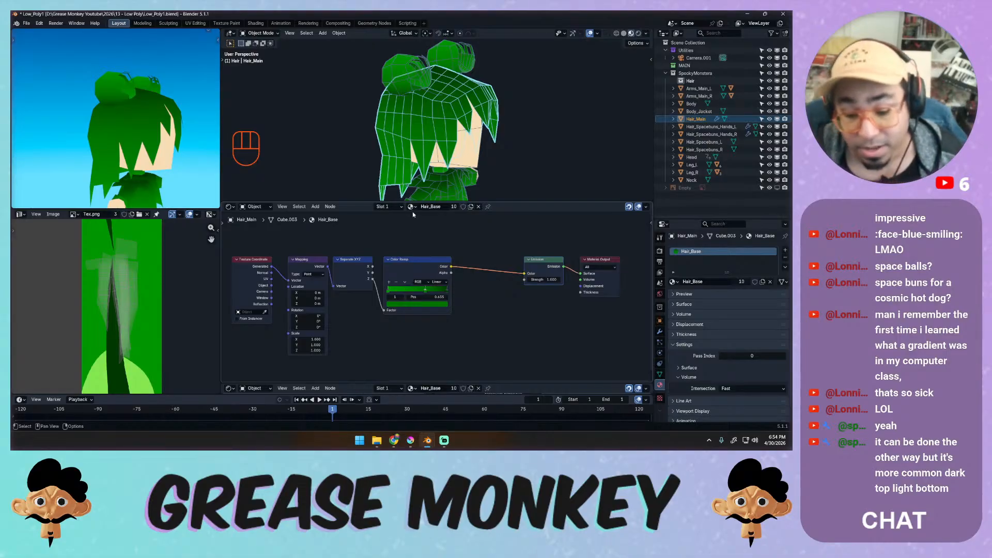
Give the skeletal hand on the right space bun its own copy of the Hair_Base material and name it WHITE.
{"action": "left_click", "coordinate": [421, 78]}
{"action": "key", "text": "Tab"}
{"action": "key", "text": "Tab"}
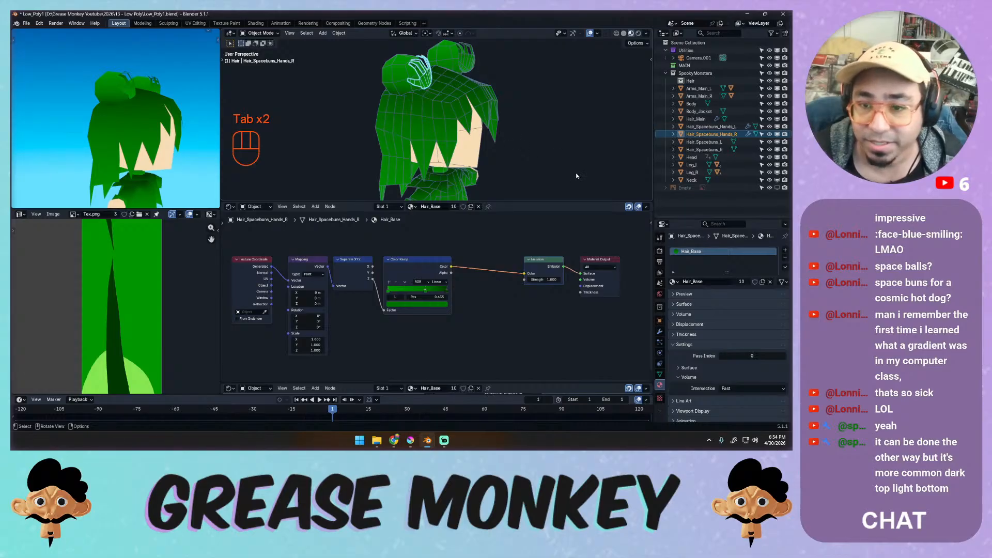
{"action": "left_click", "coordinate": [764, 283]}
{"action": "double_click", "coordinate": [696, 252]}
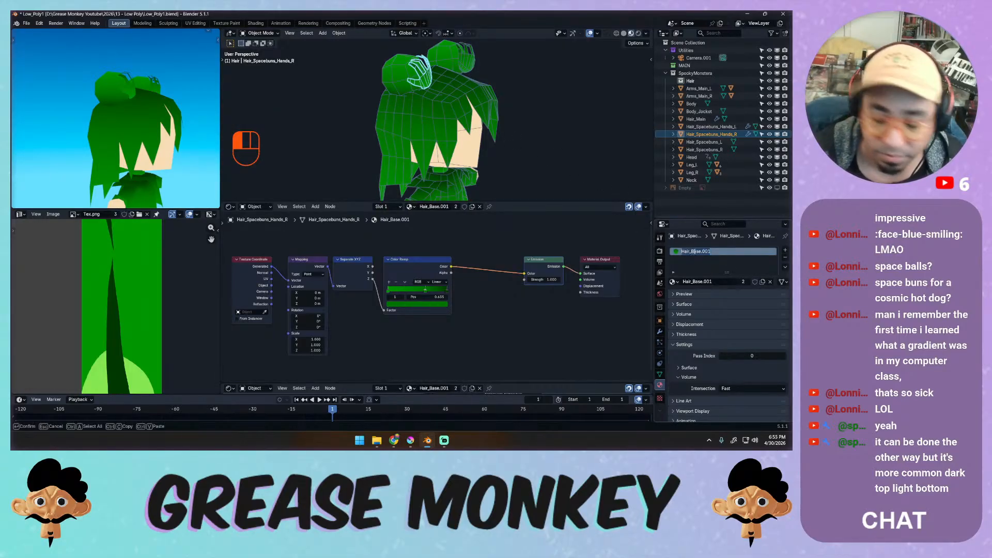
{"action": "type", "text": "Hair_"}
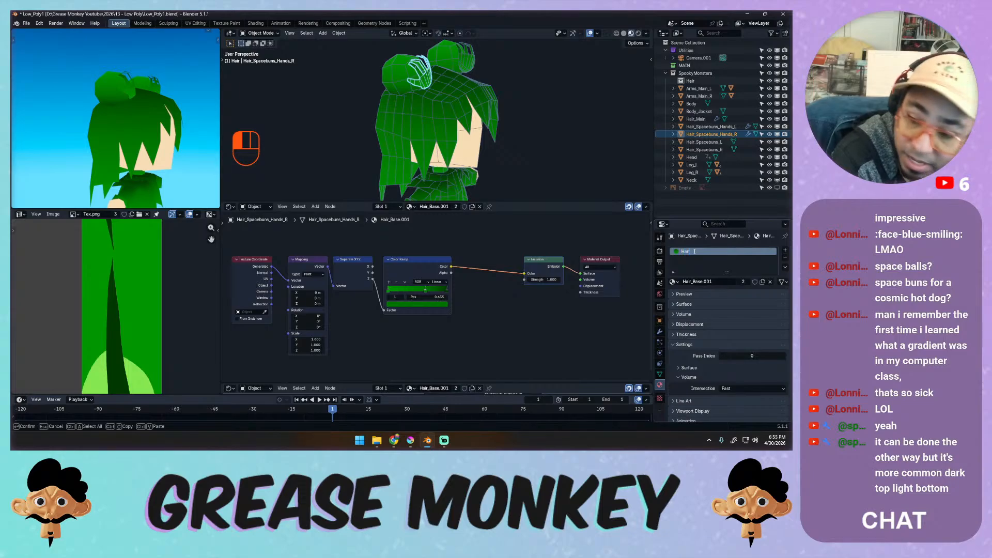
{"action": "key", "text": "BackSpace"}
{"action": "key", "text": "BackSpace"}
{"action": "key", "text": "BackSpace"}
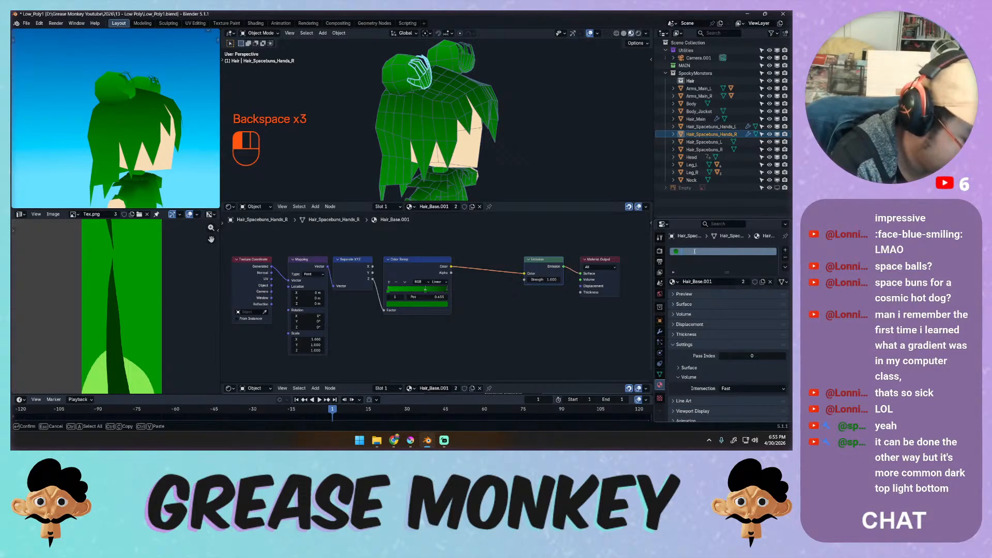
{"action": "type", "text": "W"}
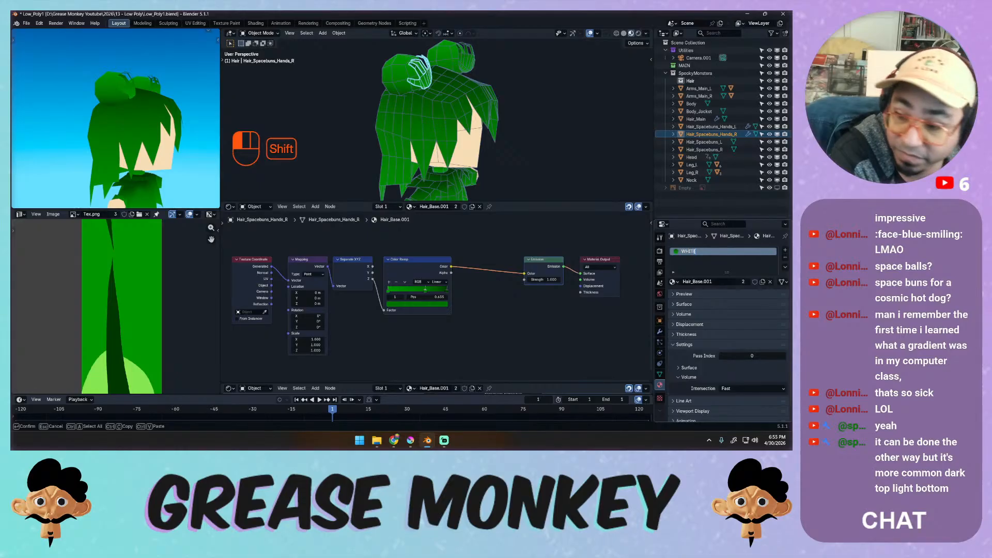
{"action": "type", "text": "HITE"}
{"action": "key", "text": "Return"}
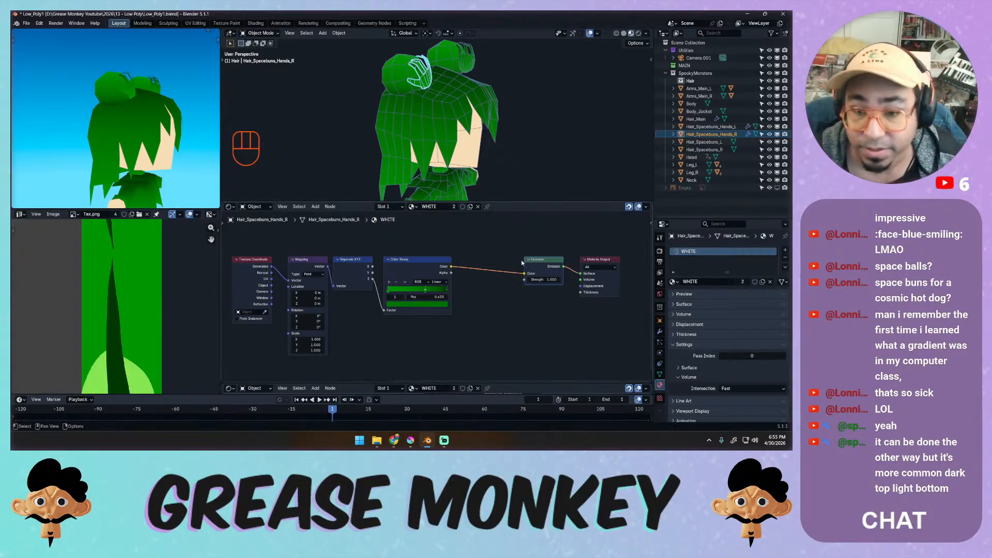
Disconnect the Color Ramp from the WHITE material's Emission color and set that color to white.
{"action": "left_click_drag", "start_coordinate": [526, 276], "coordinate": [509, 283]}
{"action": "left_click", "coordinate": [550, 273]}
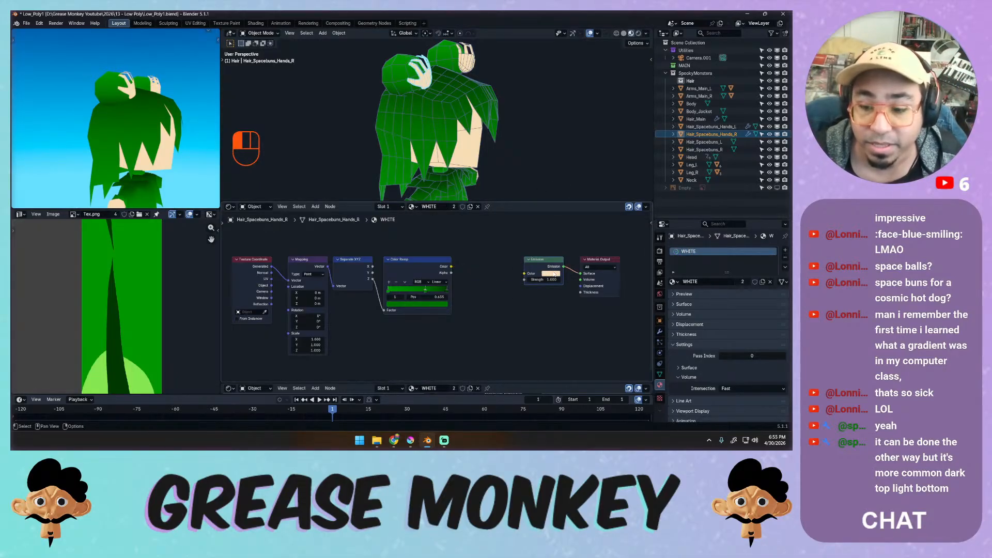
{"action": "left_click_drag", "start_coordinate": [565, 245], "coordinate": [551, 246]}
{"action": "left_click_drag", "start_coordinate": [565, 241], "coordinate": [585, 251]}
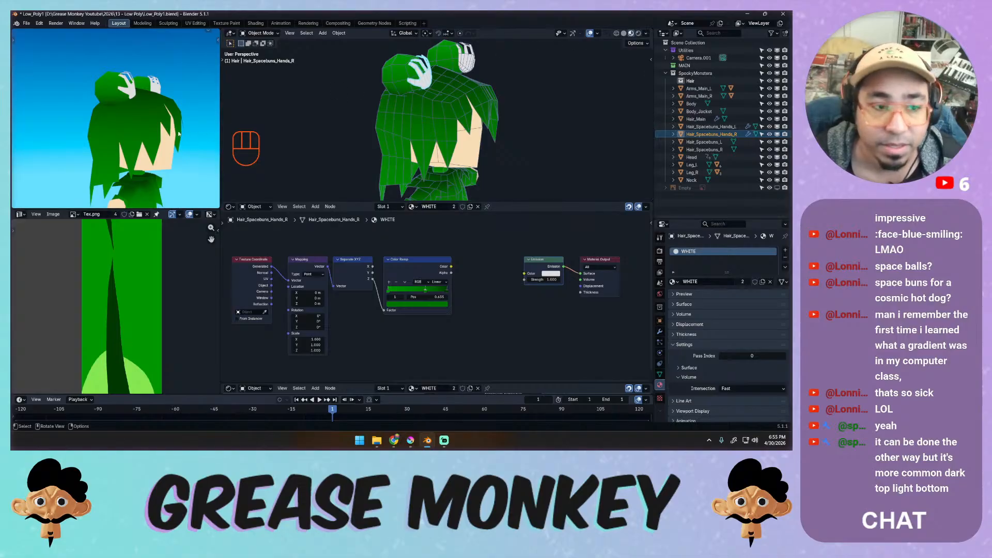
Enable the reference image Empty in viewports, and turn on overlays with Extras in the rendered preview viewport.
{"action": "middle_click_drag", "start_coordinate": [179, 133], "coordinate": [205, 206]}
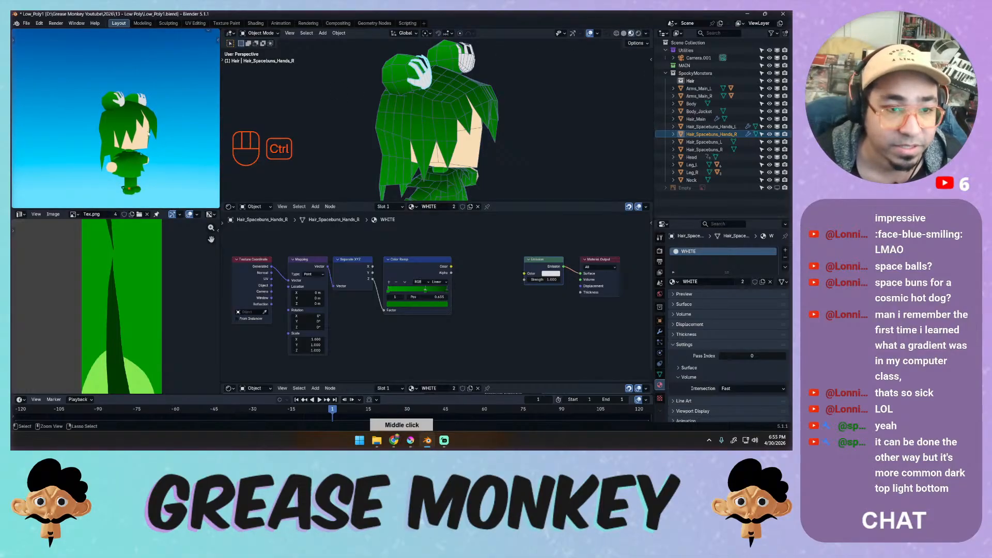
{"action": "left_click", "coordinate": [206, 30]}
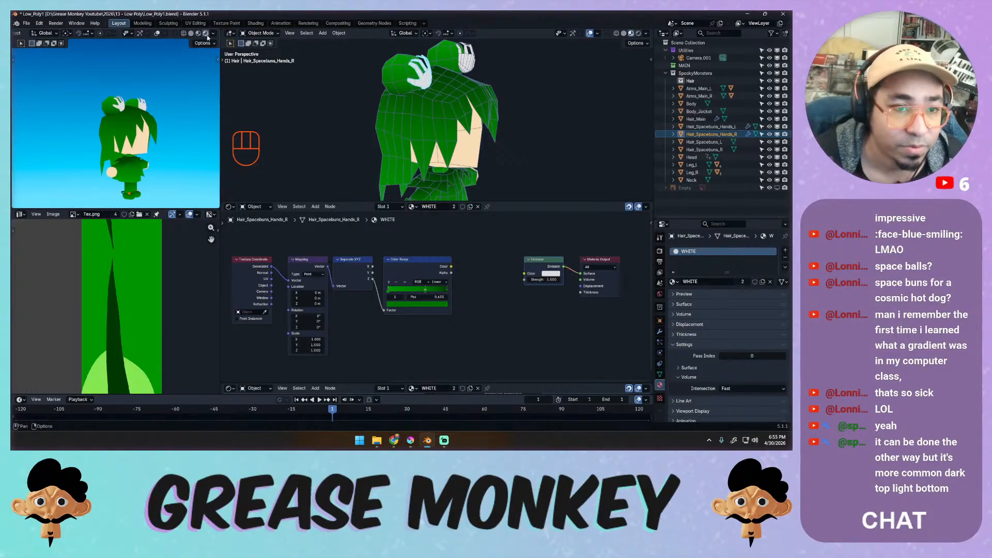
{"action": "left_click", "coordinate": [165, 34]}
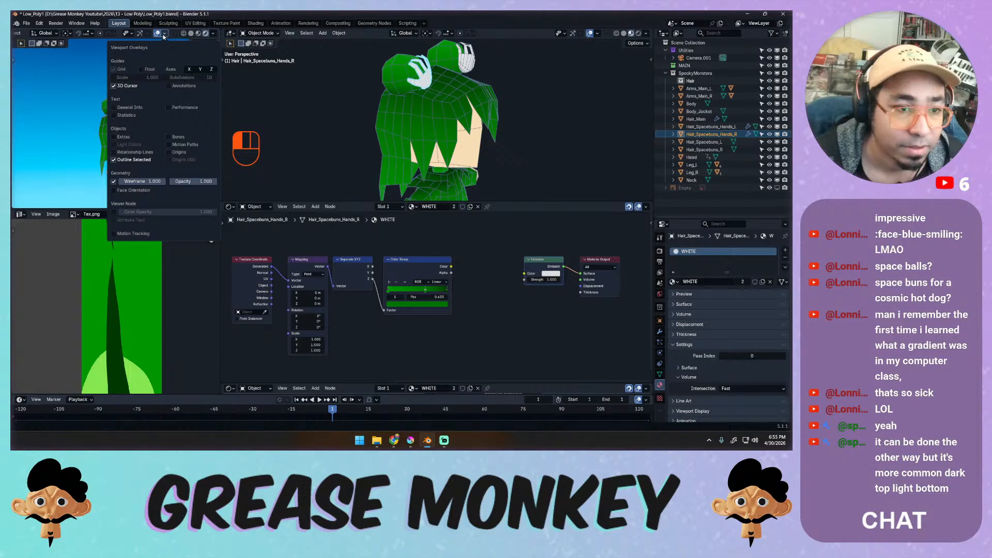
{"action": "left_click", "coordinate": [157, 33]}
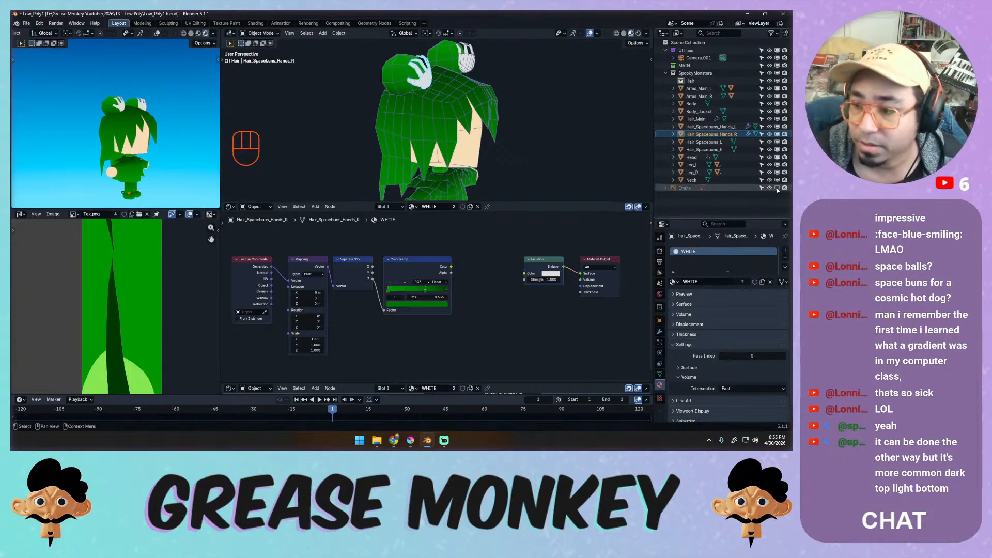
{"action": "left_click", "coordinate": [778, 187]}
{"action": "left_click", "coordinate": [157, 32]}
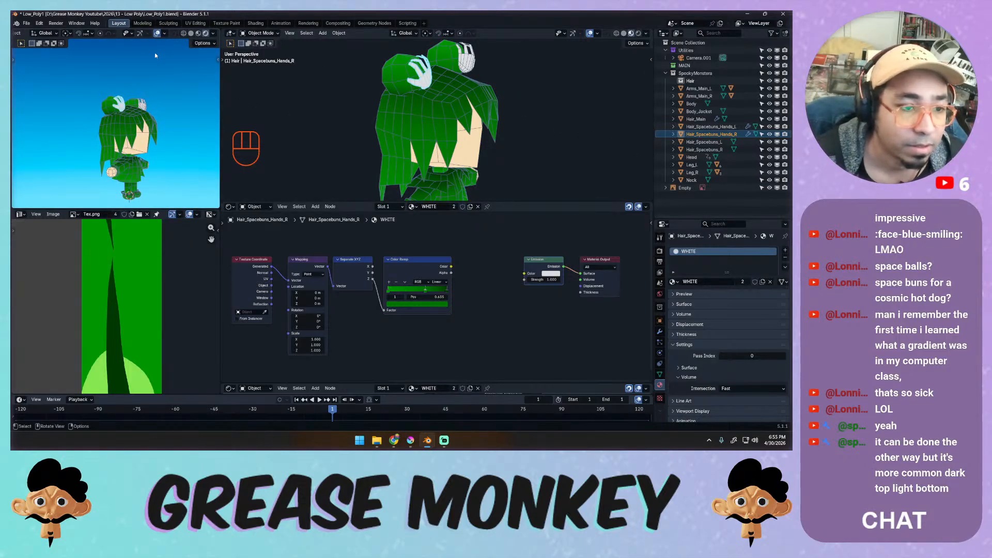
{"action": "mouse_move", "coordinate": [155, 54]}
{"action": "middle_mouse_down"}
{"action": "mouse_move", "coordinate": [129, 46]}
{"action": "mouse_move", "coordinate": [142, 65]}
{"action": "mouse_move", "coordinate": [148, 58]}
{"action": "middle_mouse_up"}
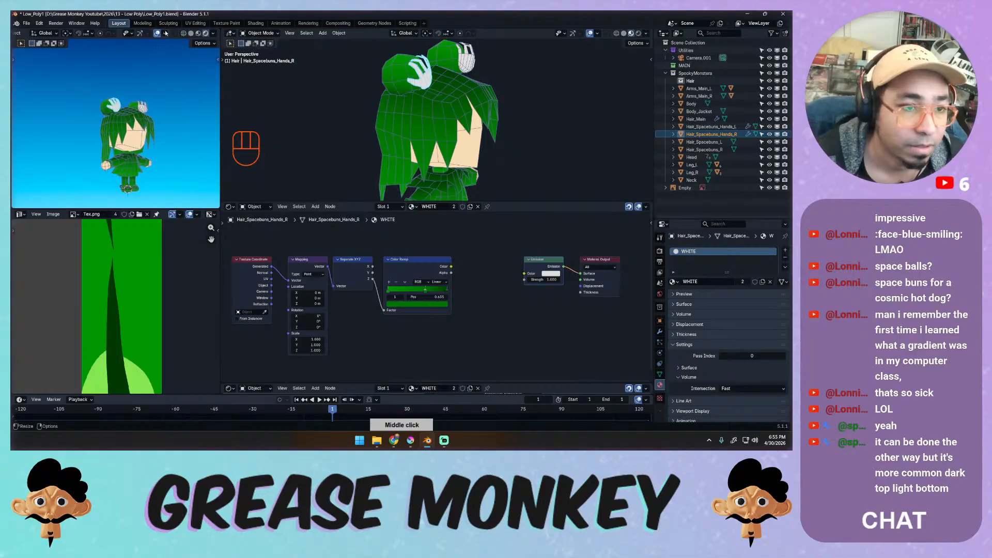
{"action": "left_click", "coordinate": [166, 33]}
{"action": "left_click", "coordinate": [115, 137]}
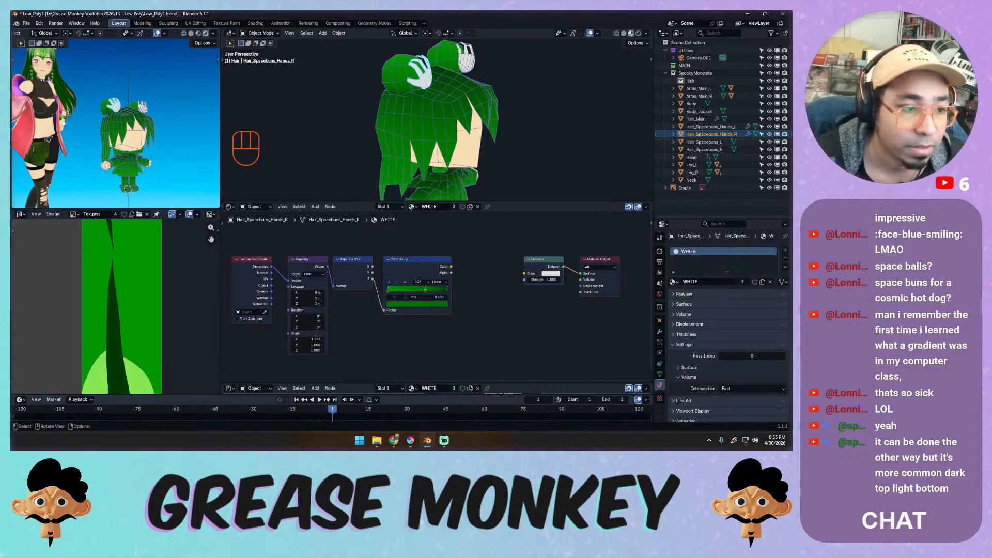
Scale the reference image down to roughly the character's height and move it right beside the model.
{"action": "left_click", "coordinate": [54, 125]}
{"action": "key", "text": "s"}
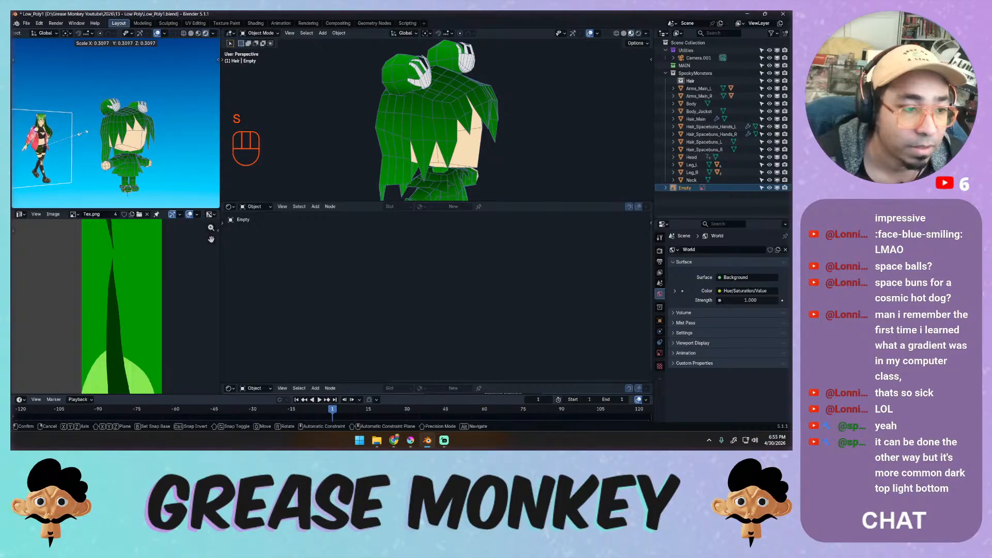
{"action": "left_click", "coordinate": [117, 137]}
{"action": "key", "text": "g"}
{"action": "left_click", "coordinate": [127, 134]}
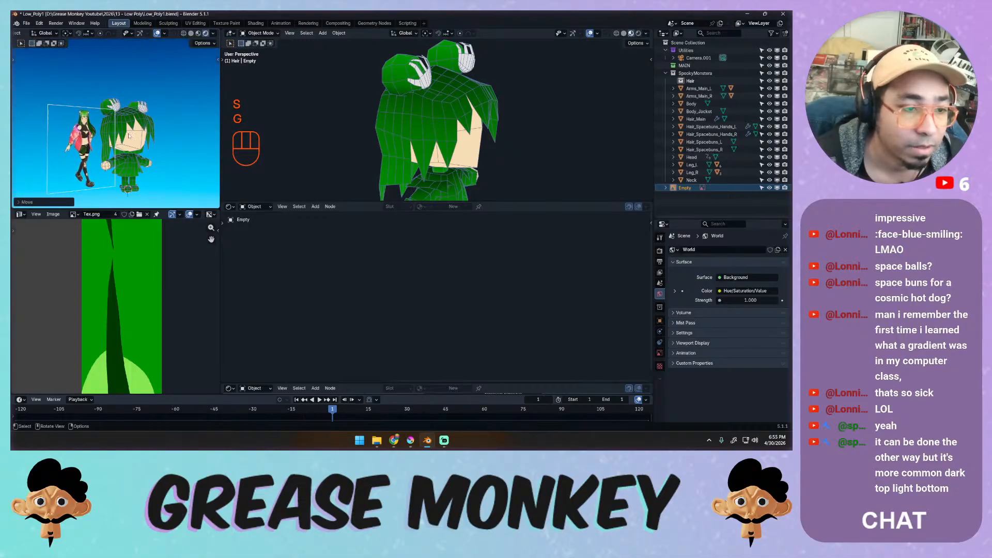
Duplicate the Color Ramp in the main hair's material and wire the copy between Separate XYZ's Z output and the Emission color.
{"action": "left_click", "coordinate": [161, 135]}
{"action": "middle_click_drag", "start_coordinate": [136, 142], "coordinate": [118, 119], "text": "ctrl"}
{"action": "scroll", "coordinate": [118, 120], "scroll_direction": "up", "scroll_amount": 1}
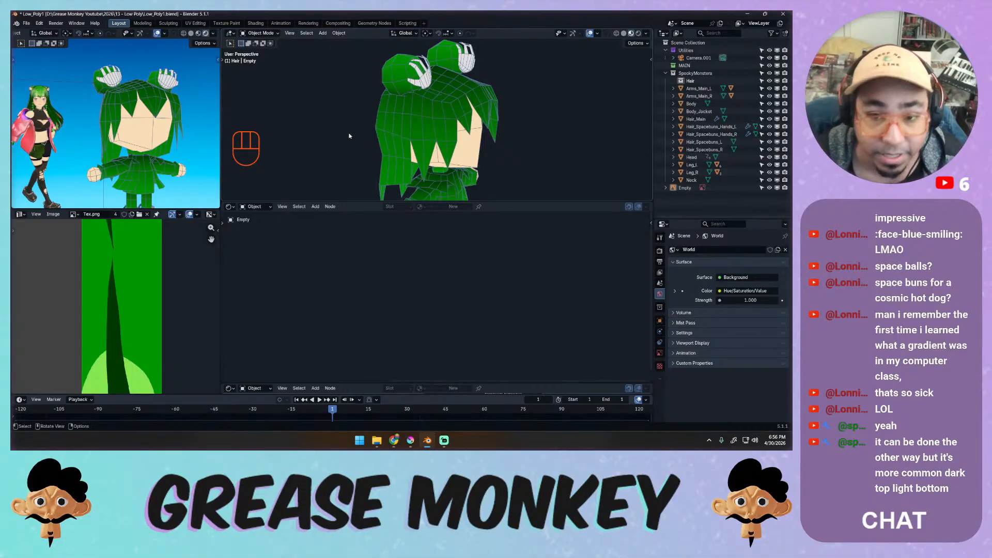
{"action": "left_click", "coordinate": [409, 136]}
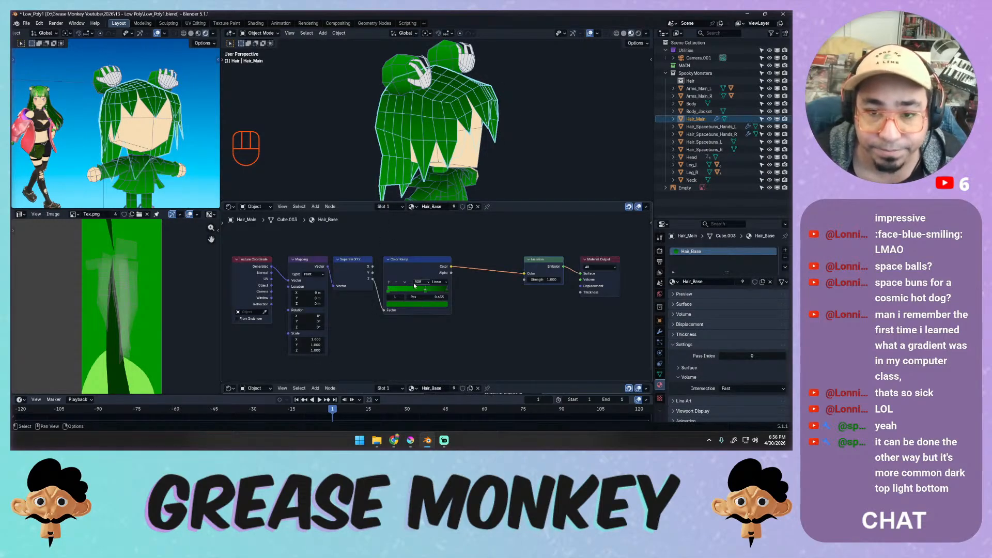
{"action": "left_click_drag", "start_coordinate": [424, 288], "coordinate": [423, 290]}
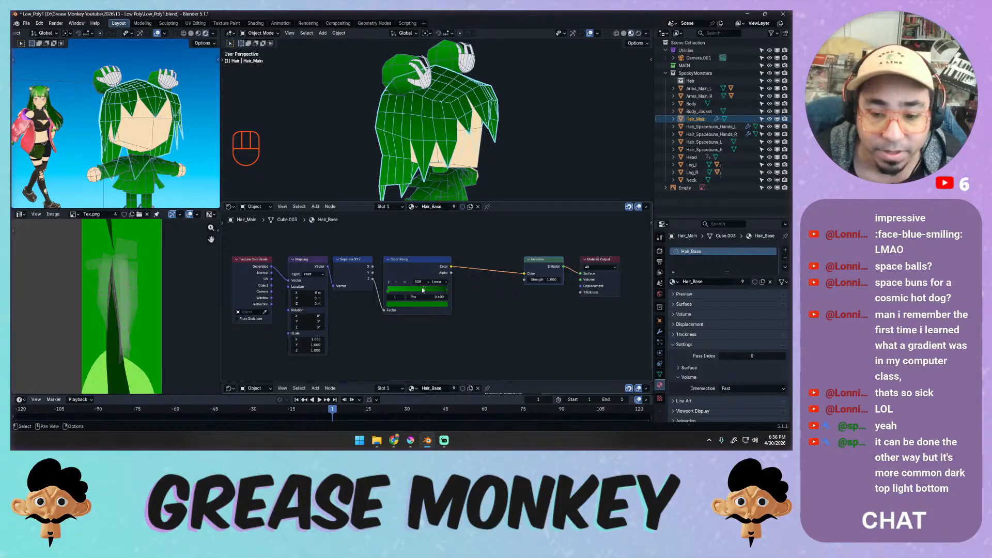
{"action": "left_click_drag", "start_coordinate": [413, 255], "coordinate": [408, 313]}
{"action": "key", "text": "shift+d"}
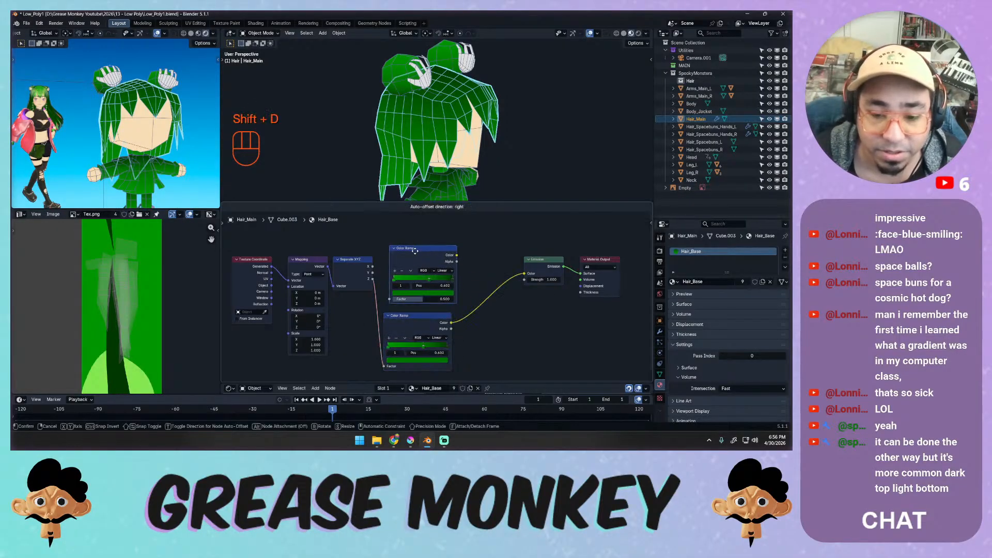
{"action": "left_click", "coordinate": [407, 253]}
{"action": "left_click_drag", "start_coordinate": [373, 279], "coordinate": [384, 299]}
{"action": "mouse_move", "coordinate": [451, 256]}
{"action": "left_mouse_down"}
{"action": "mouse_move", "coordinate": [523, 273]}
{"action": "mouse_move", "coordinate": [450, 255]}
{"action": "left_mouse_up"}
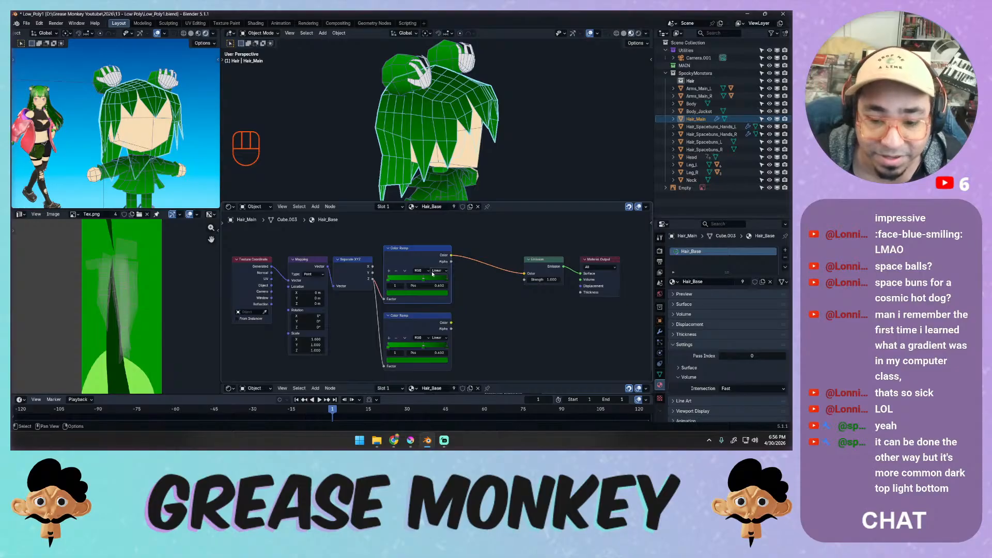
Set the duplicated Color Ramp's interpolation to Constant.
{"action": "middle_click_drag", "start_coordinate": [436, 297], "coordinate": [448, 254], "text": "ctrl"}
{"action": "left_click", "coordinate": [448, 255]}
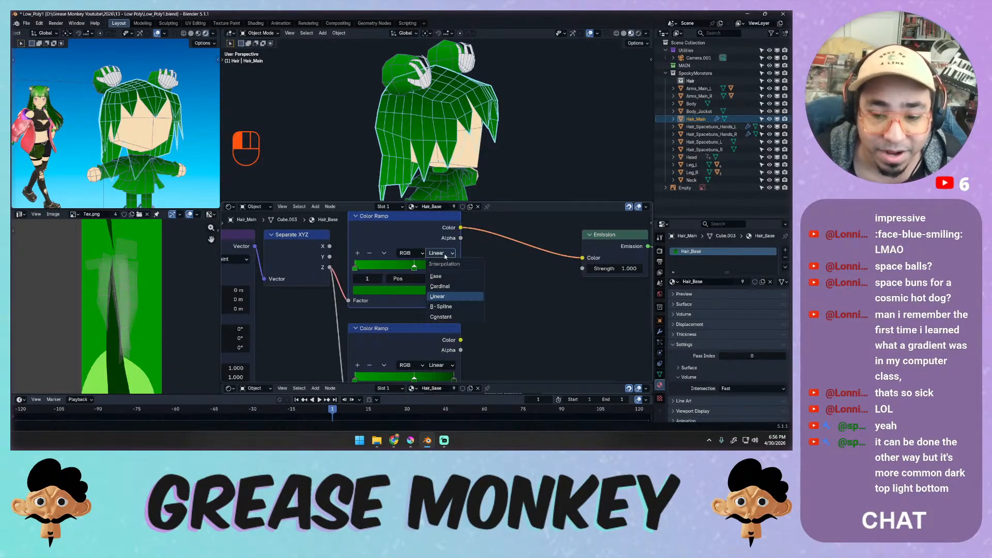
{"action": "left_click", "coordinate": [441, 321]}
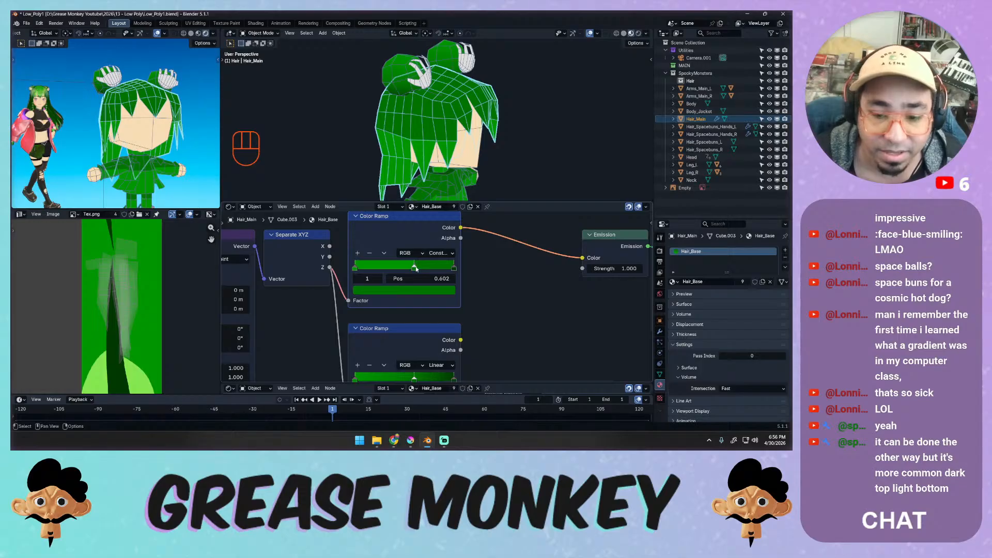
Add a stop to the duplicated Color Ramp and color the stop at about 0.157 pale green (#B6EBB6).
{"action": "mouse_move", "coordinate": [416, 268]}
{"action": "left_mouse_down"}
{"action": "mouse_move", "coordinate": [395, 269]}
{"action": "mouse_move", "coordinate": [416, 268]}
{"action": "mouse_move", "coordinate": [407, 269]}
{"action": "left_mouse_up"}
{"action": "left_click", "coordinate": [358, 253]}
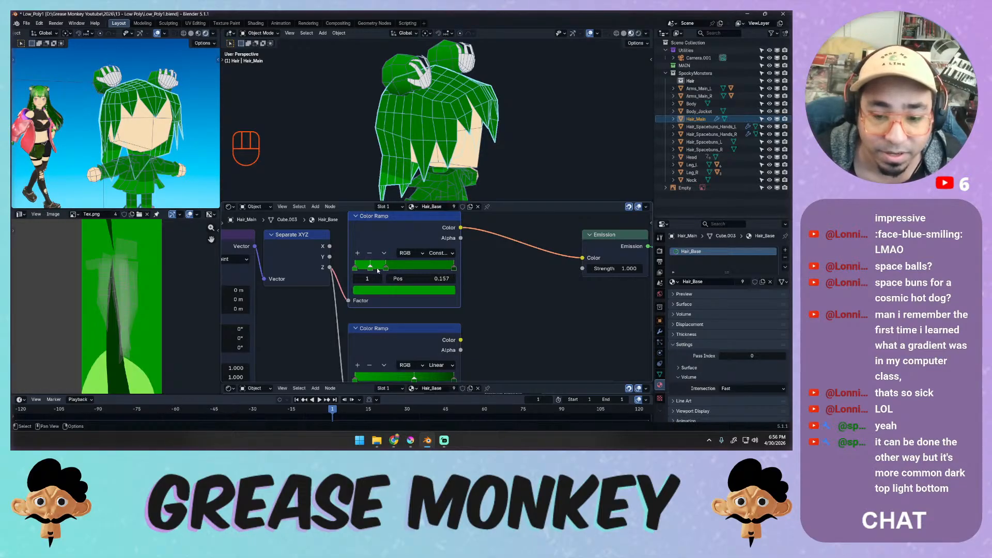
{"action": "left_click", "coordinate": [384, 290]}
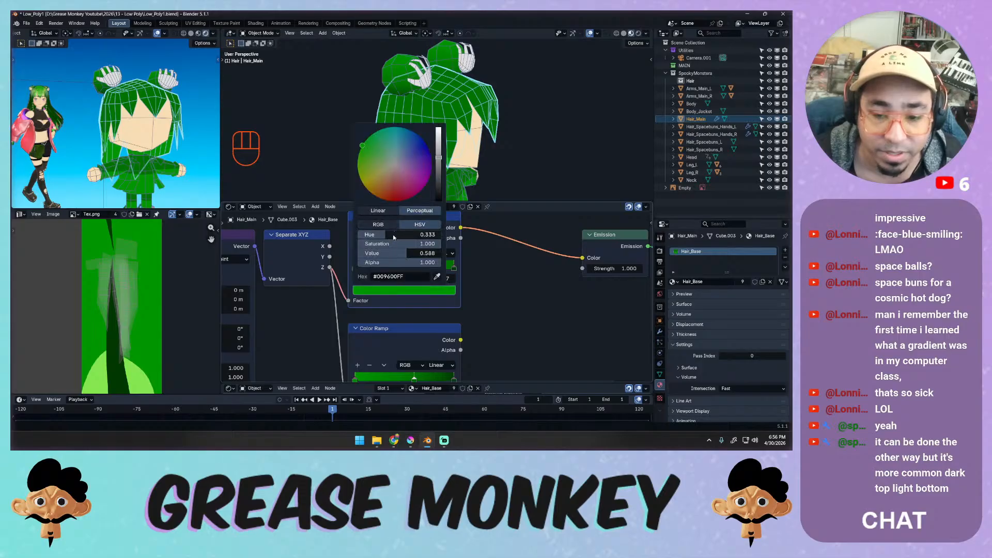
{"action": "mouse_move", "coordinate": [396, 253]}
{"action": "left_mouse_down"}
{"action": "mouse_move", "coordinate": [430, 257]}
{"action": "mouse_move", "coordinate": [410, 246]}
{"action": "left_mouse_up"}
{"action": "left_click", "coordinate": [378, 290]}
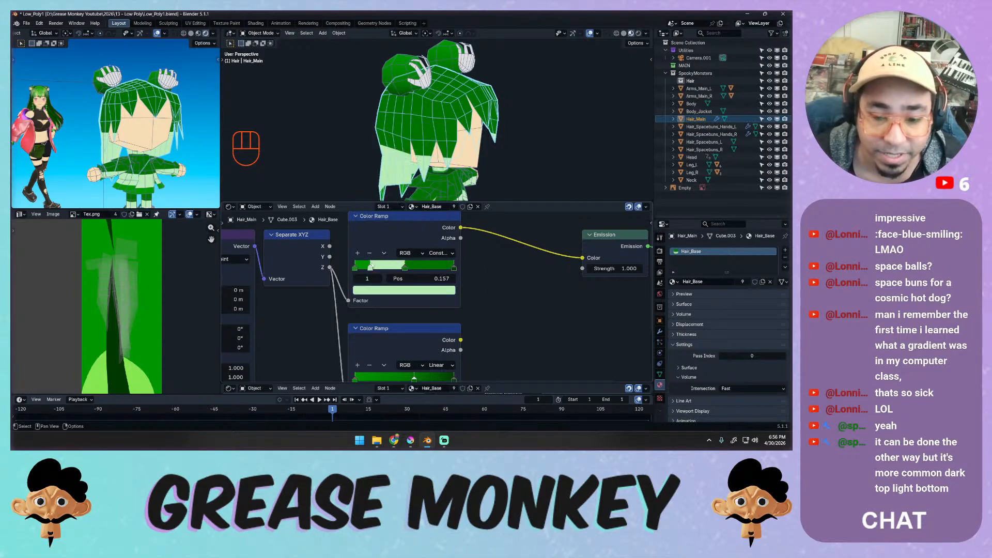
Move the ramp's stops to form a narrow pale band high on the hair, with the pale stop at about 0.728.
{"action": "mouse_move", "coordinate": [354, 266]}
{"action": "left_mouse_down"}
{"action": "mouse_move", "coordinate": [416, 269]}
{"action": "mouse_move", "coordinate": [405, 268]}
{"action": "left_mouse_up"}
{"action": "middle_click_drag", "start_coordinate": [398, 155], "coordinate": [391, 193]}
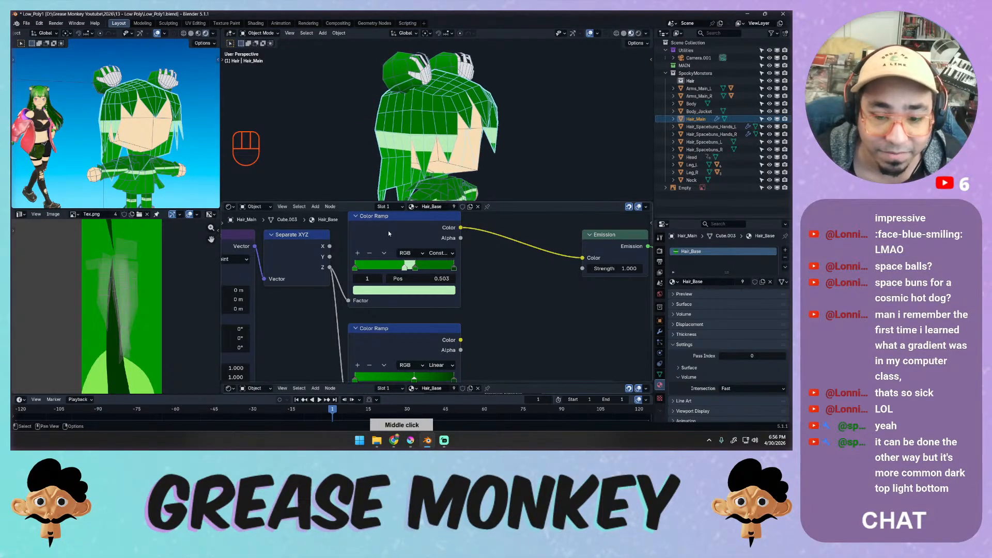
{"action": "mouse_move", "coordinate": [416, 272]}
{"action": "left_mouse_down"}
{"action": "mouse_move", "coordinate": [403, 269]}
{"action": "mouse_move", "coordinate": [427, 269]}
{"action": "left_mouse_up"}
{"action": "middle_click_drag", "start_coordinate": [336, 130], "coordinate": [307, 137]}
Try B-Spline interpolation on the duplicated Color Ramp.
{"action": "middle_click_drag", "start_coordinate": [440, 269], "coordinate": [425, 268]}
{"action": "left_click", "coordinate": [424, 252]}
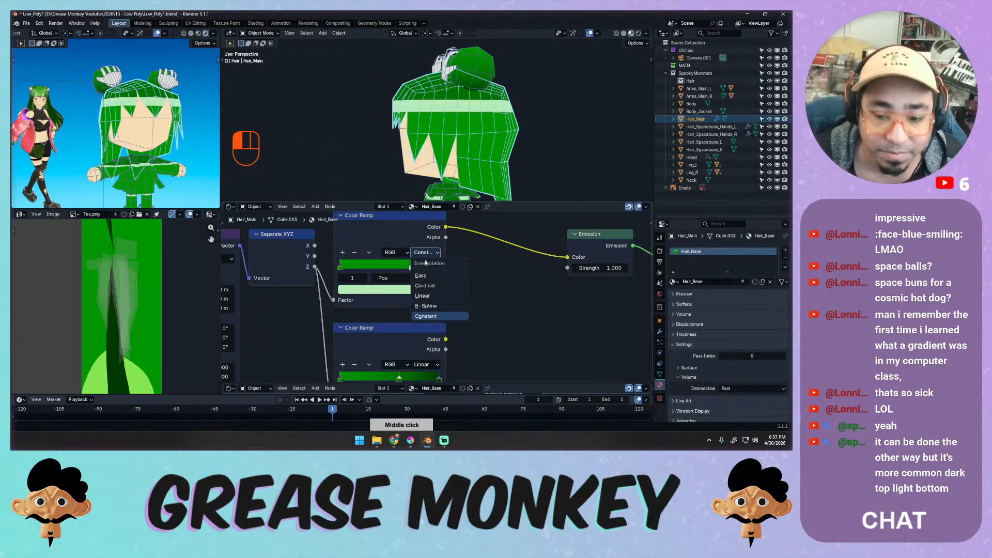
{"action": "left_click", "coordinate": [423, 305]}
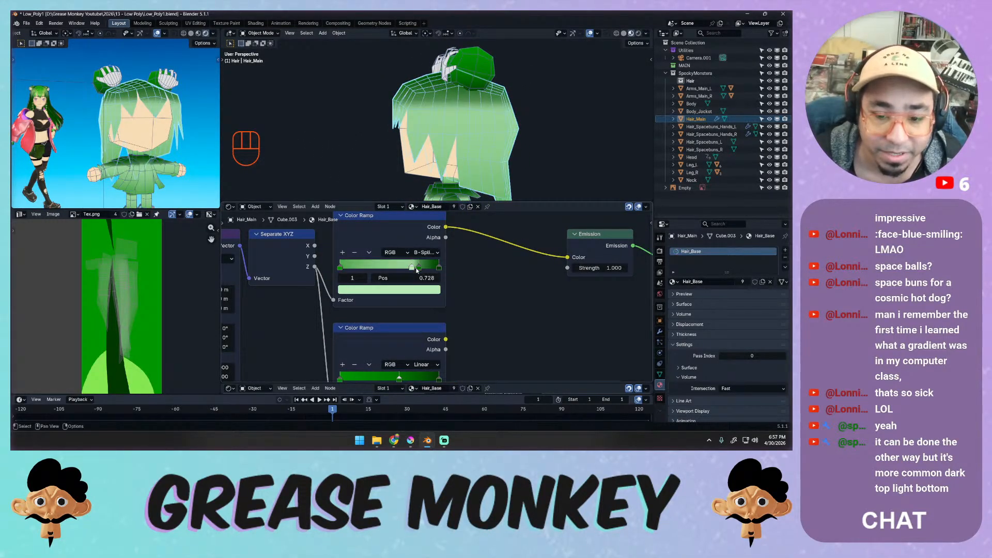
Add a stop below the pale band, give it the first stop's green, and move it to about 0.691.
{"action": "left_click", "coordinate": [341, 268]}
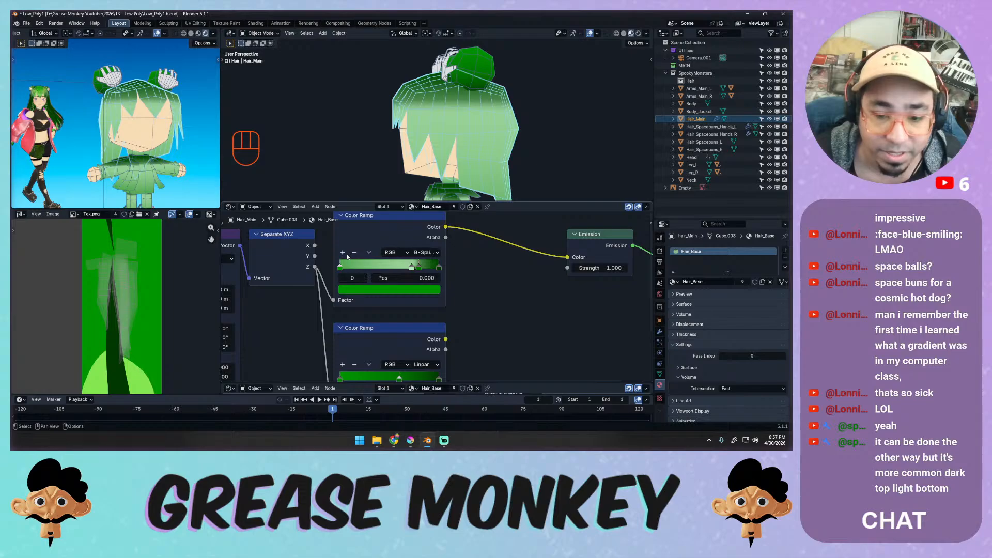
{"action": "left_click", "coordinate": [343, 252]}
{"action": "left_click", "coordinate": [340, 268]}
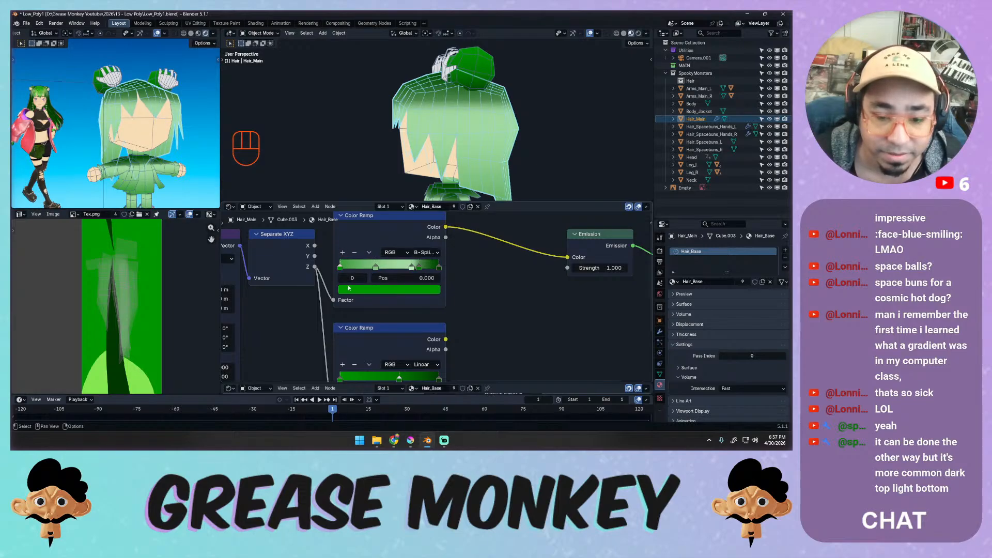
{"action": "key", "text": "ctrl+c"}
{"action": "left_click", "coordinate": [376, 268]}
{"action": "key", "text": "ctrl+v"}
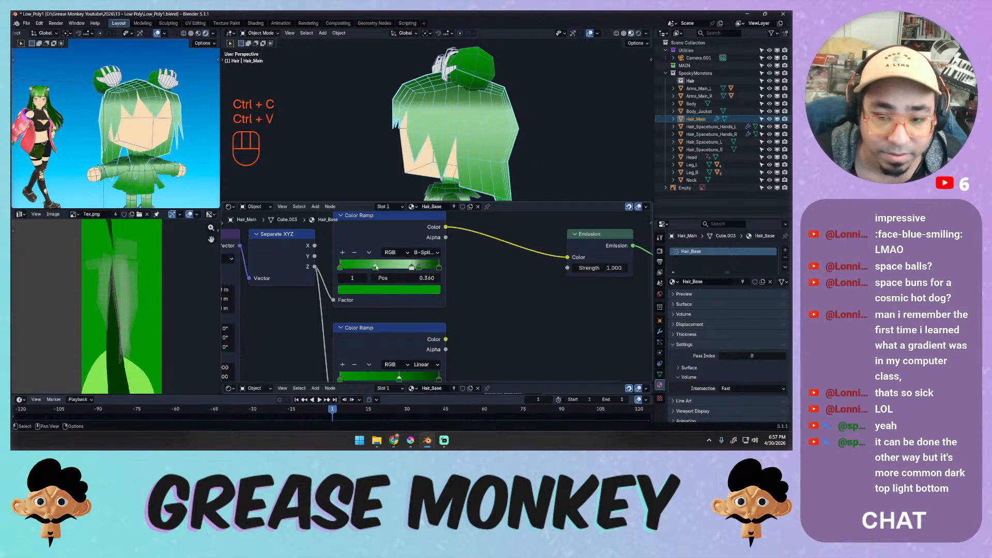
{"action": "left_click_drag", "start_coordinate": [398, 267], "coordinate": [408, 267]}
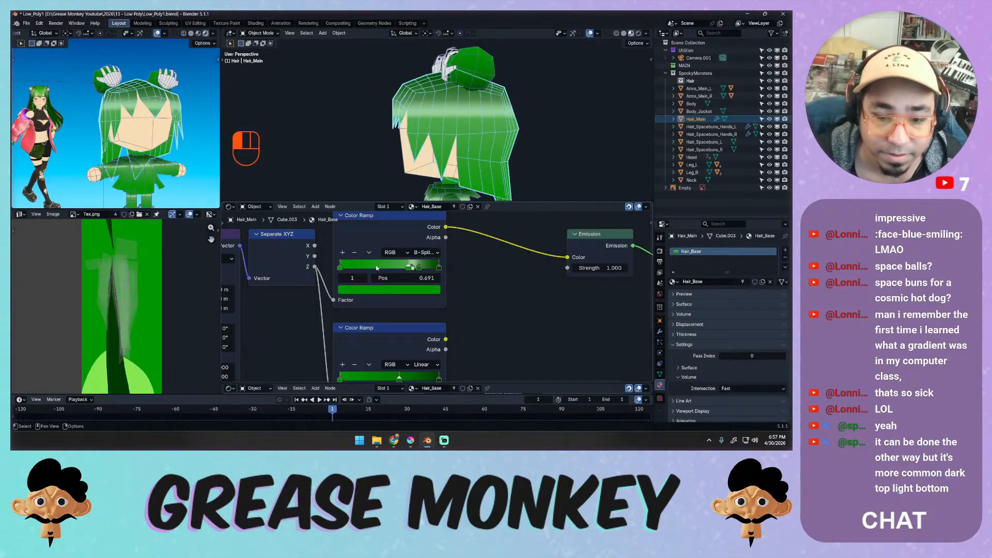
Add another stop near the dark end of the duplicated Color Ramp.
{"action": "left_click", "coordinate": [440, 269]}
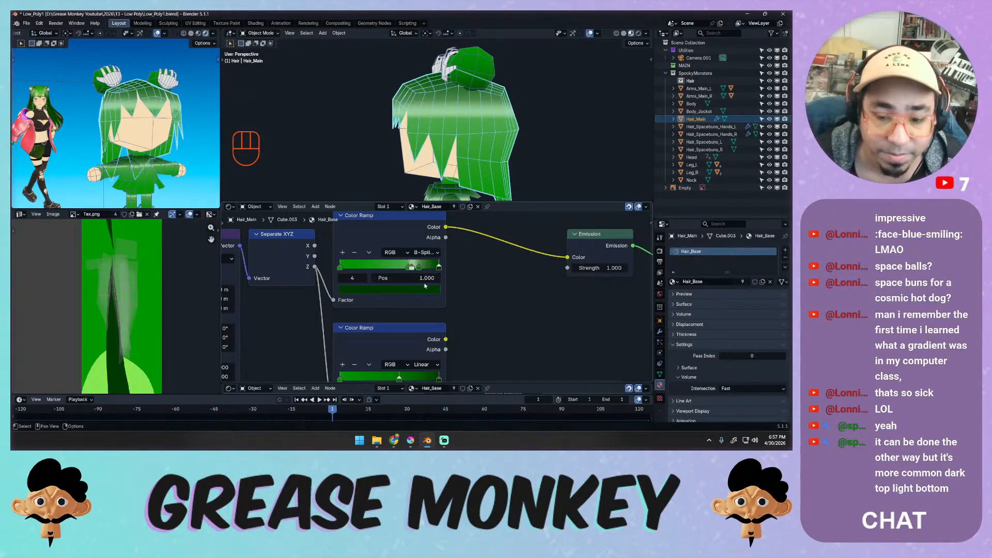
{"action": "left_click", "coordinate": [343, 252]}
{"action": "left_click", "coordinate": [439, 267]}
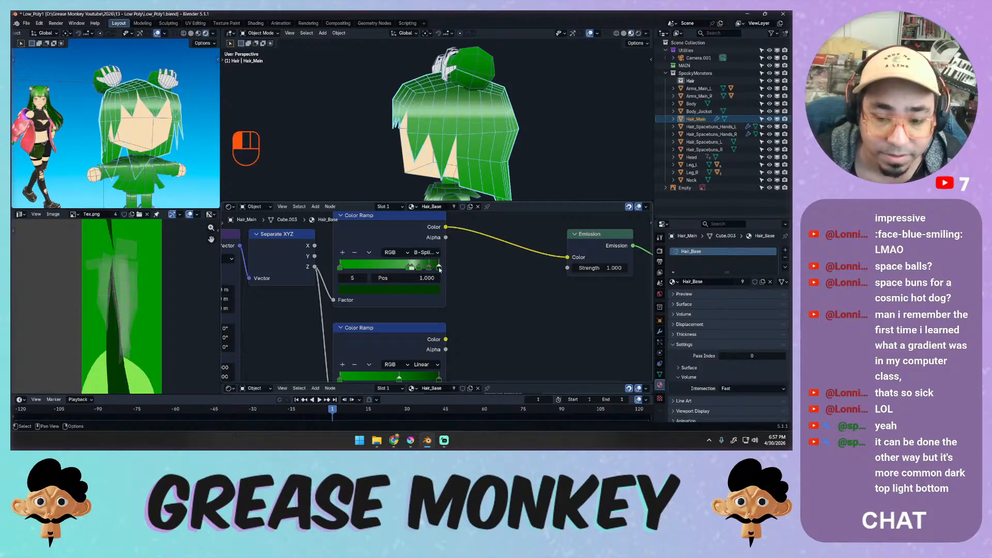
Try copying the end stop's dark green onto the stops above the pale band and repositioning them, and undo those edits.
{"action": "key", "text": "ctrl+c"}
{"action": "key", "text": "ctrl+v"}
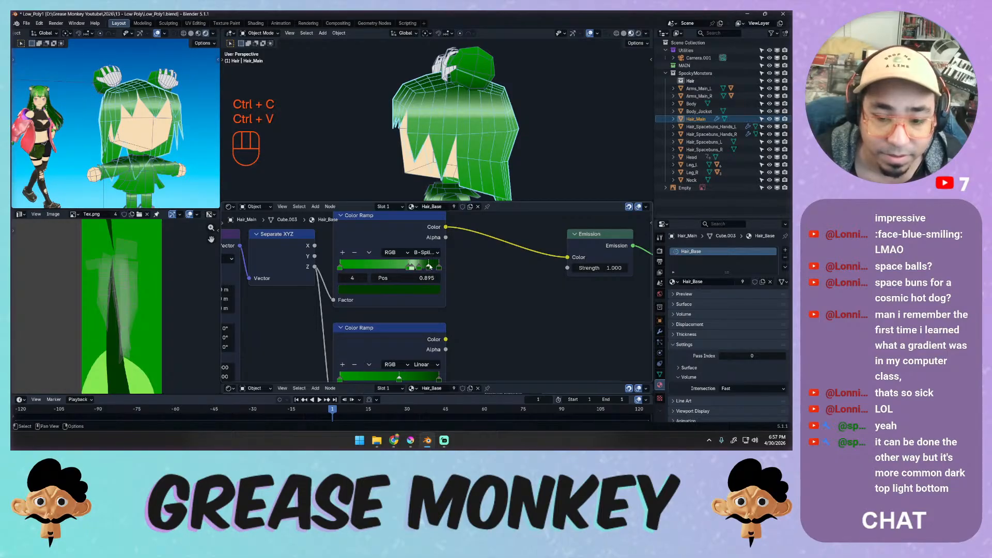
{"action": "left_click", "coordinate": [425, 268]}
{"action": "left_click_drag", "start_coordinate": [430, 265], "coordinate": [427, 269]}
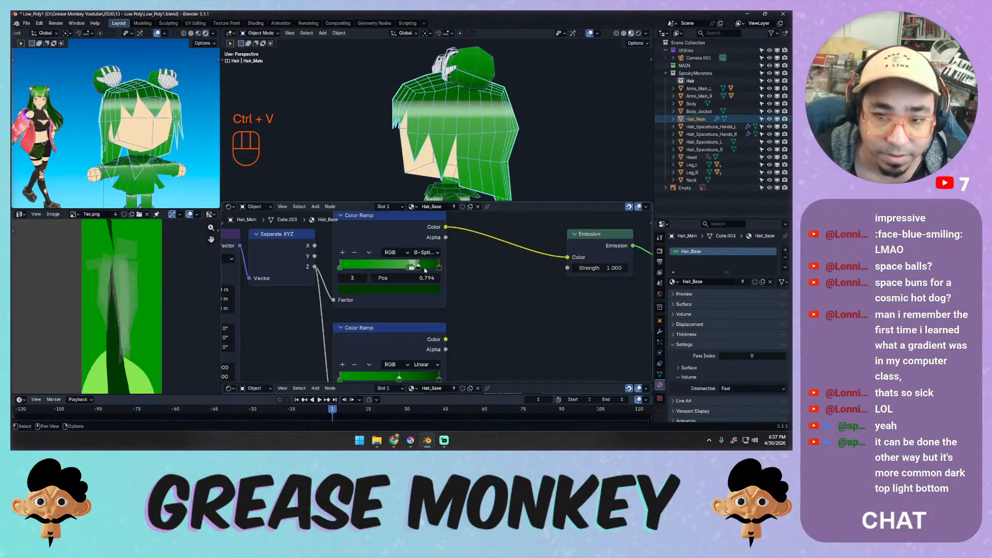
{"action": "key", "text": "ctrl+z"}
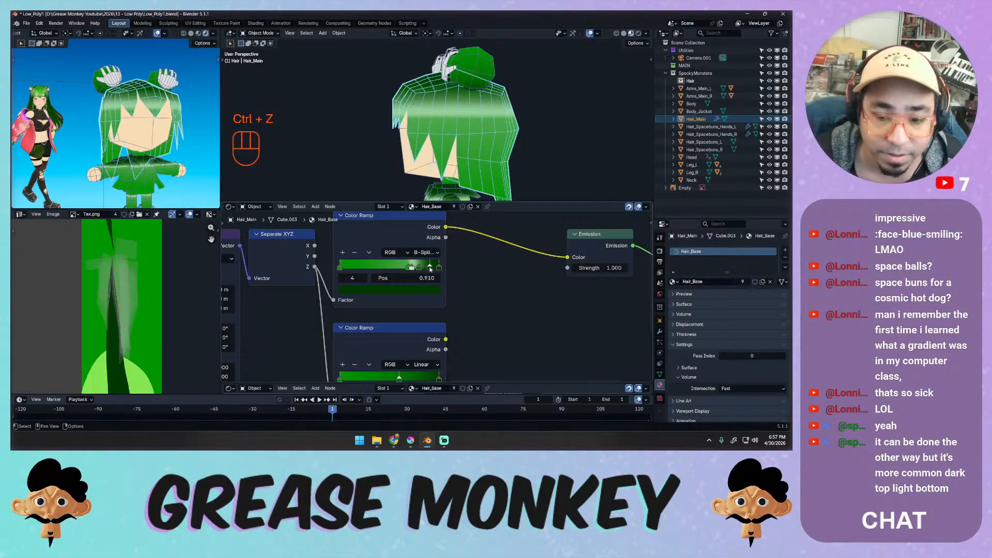
{"action": "key", "text": "ctrl+z"}
{"action": "key", "text": "ctrl+z"}
{"action": "key", "text": "ctrl+z"}
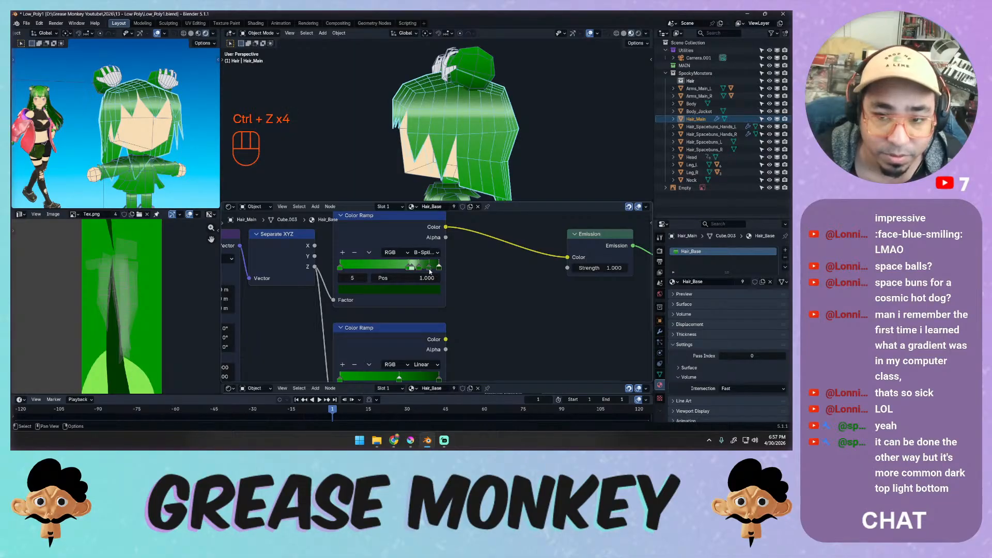
Set the ramp's interpolation to Linear, with the pale stop at 0.750 and the green stop before it at 0.688.
{"action": "left_click", "coordinate": [412, 268]}
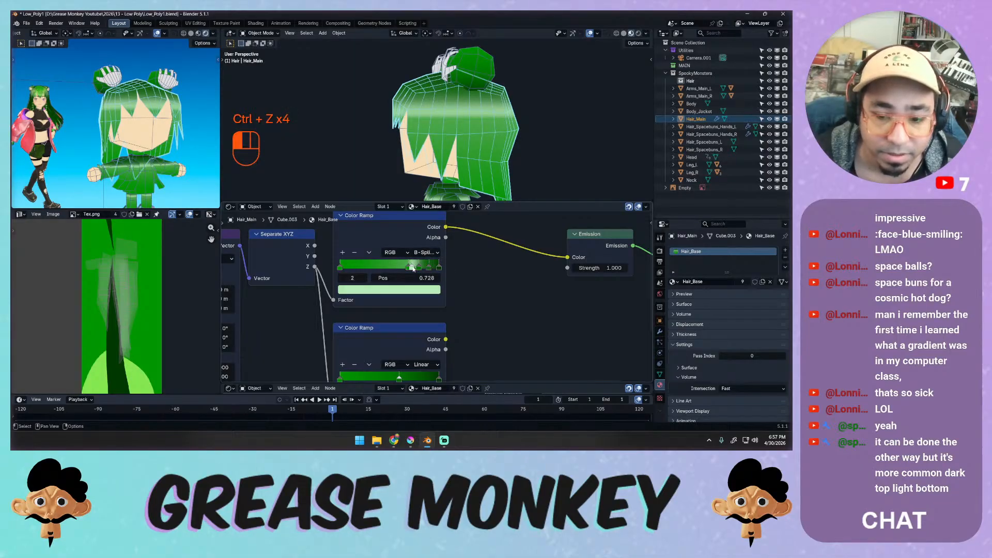
{"action": "left_click", "coordinate": [427, 252]}
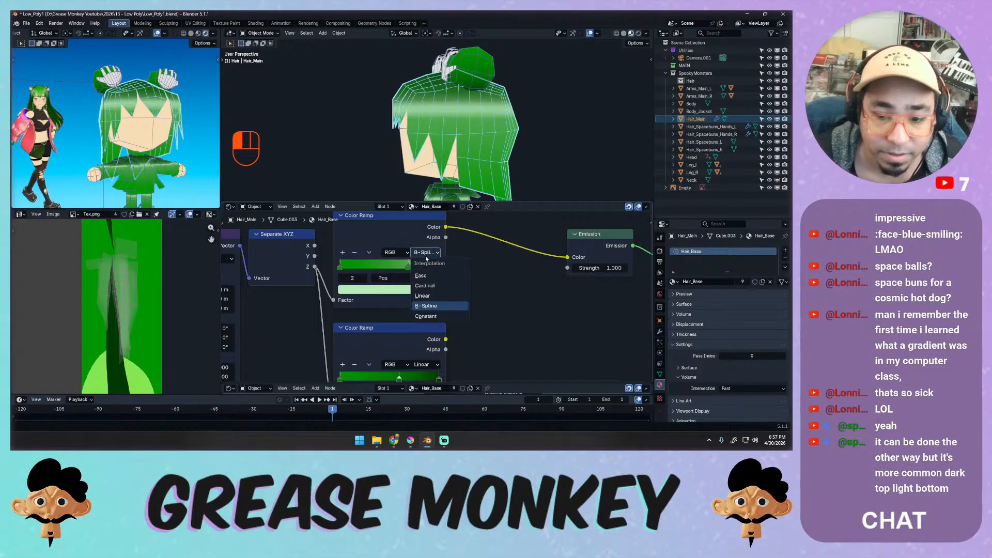
{"action": "left_click", "coordinate": [422, 295]}
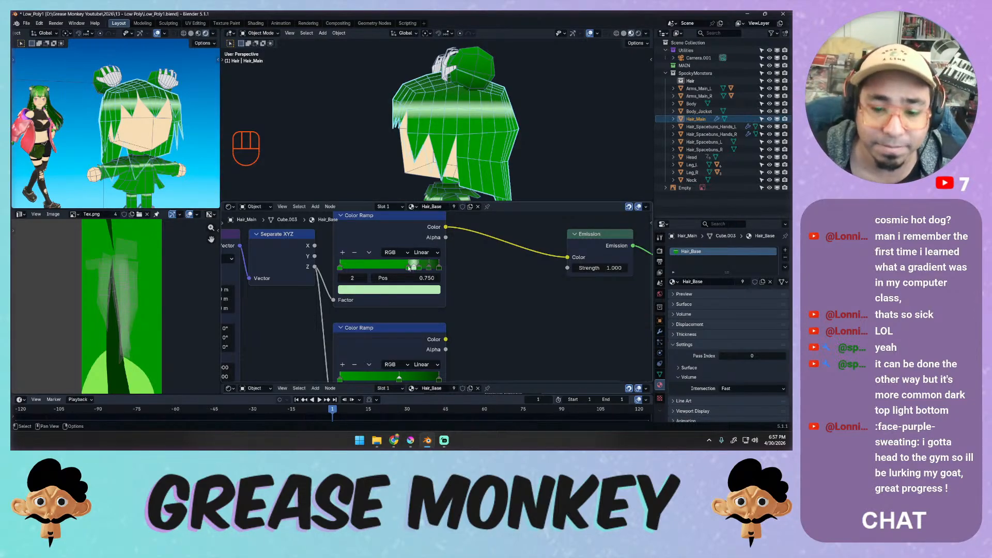
{"action": "left_click_drag", "start_coordinate": [409, 267], "coordinate": [409, 267]}
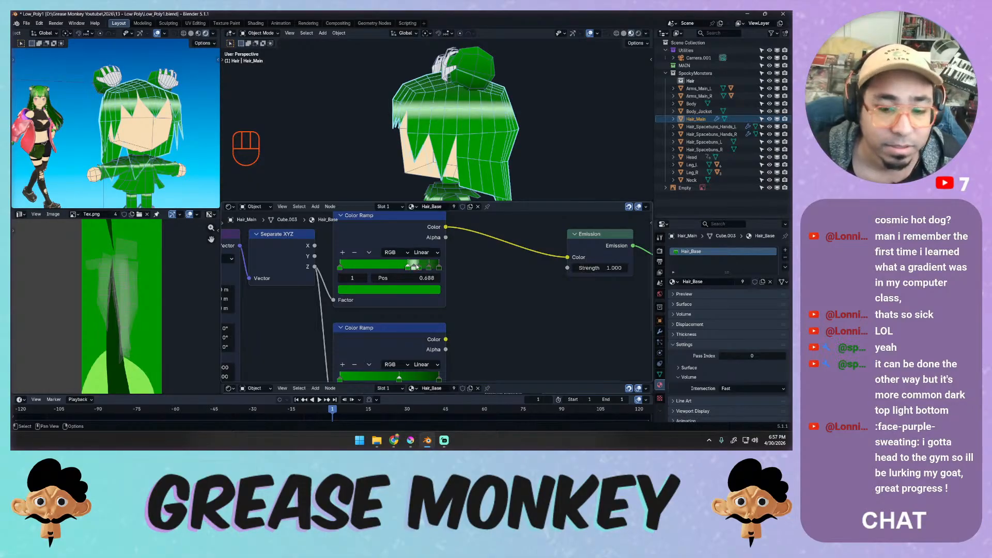
Desaturate the pale highlight stop's color to a near white.
{"action": "left_click", "coordinate": [414, 267]}
{"action": "left_click", "coordinate": [406, 289]}
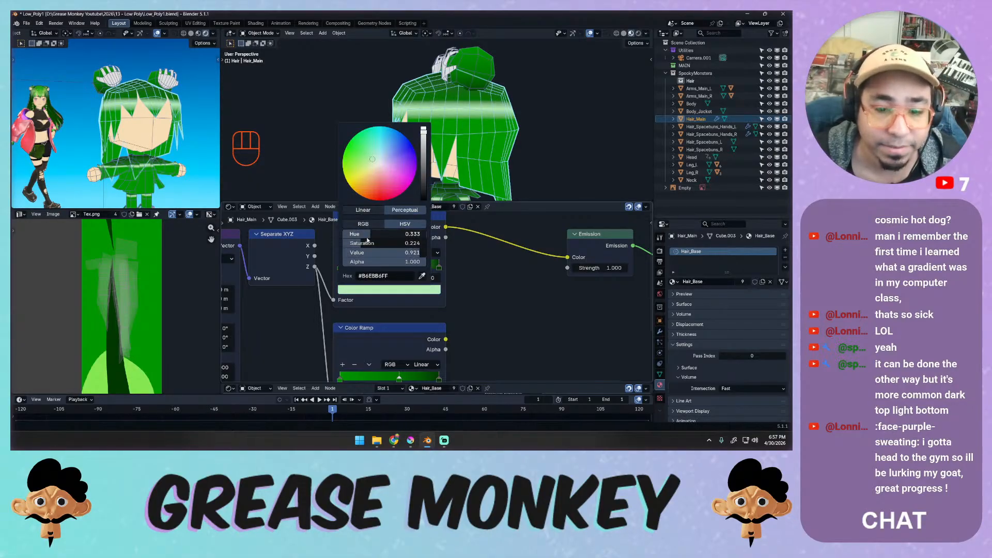
{"action": "left_click_drag", "start_coordinate": [364, 243], "coordinate": [327, 244]}
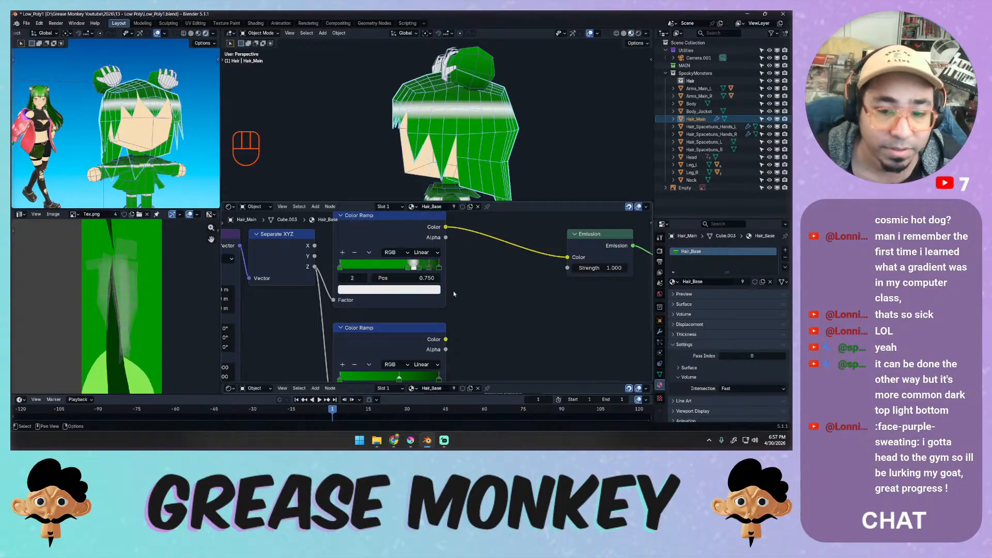
Turn off the Wireframe, Outline Selected, 3D Cursor and Grid overlays in the sky-background preview viewport.
{"action": "middle_click_drag", "start_coordinate": [155, 93], "coordinate": [158, 91]}
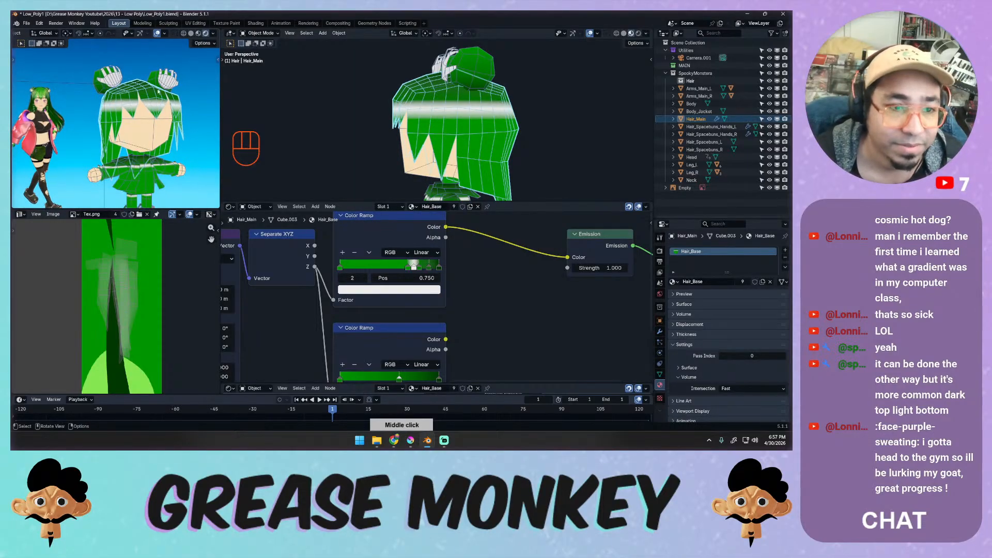
{"action": "left_click", "coordinate": [164, 33]}
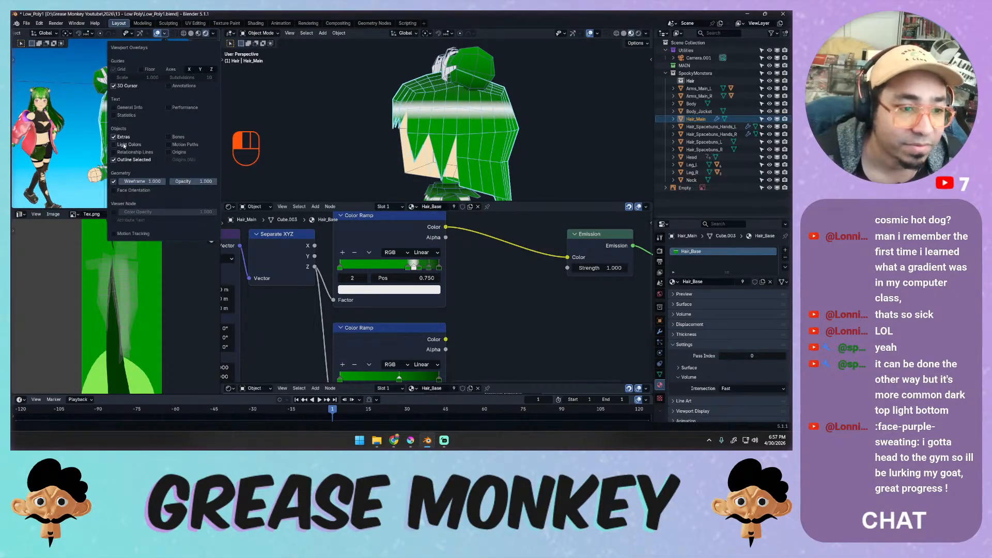
{"action": "left_click", "coordinate": [114, 182]}
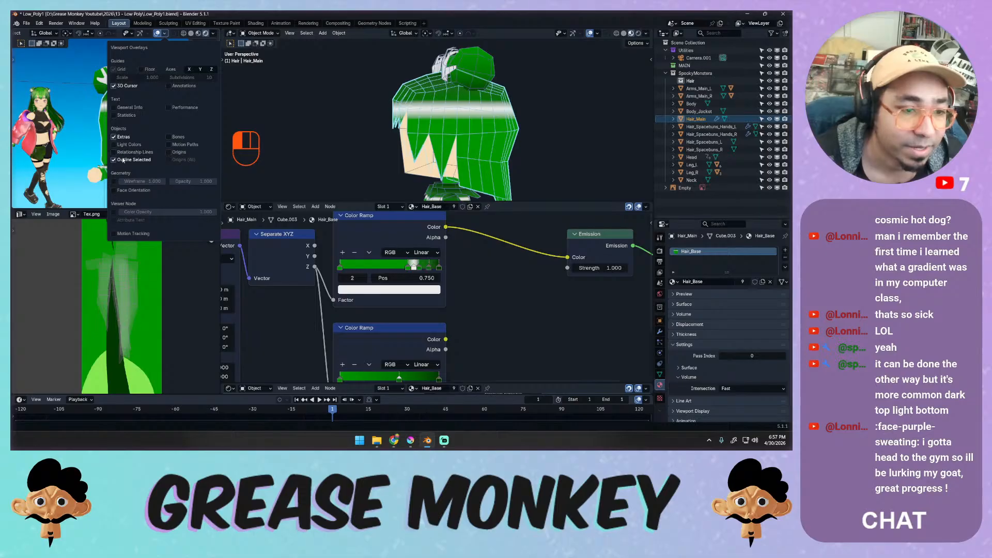
{"action": "left_click", "coordinate": [123, 161]}
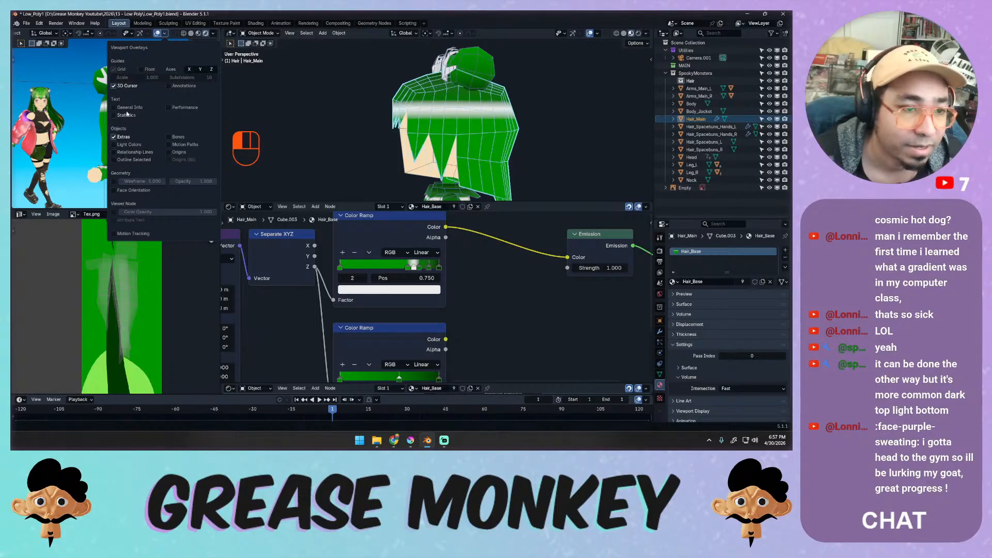
{"action": "left_click", "coordinate": [128, 86]}
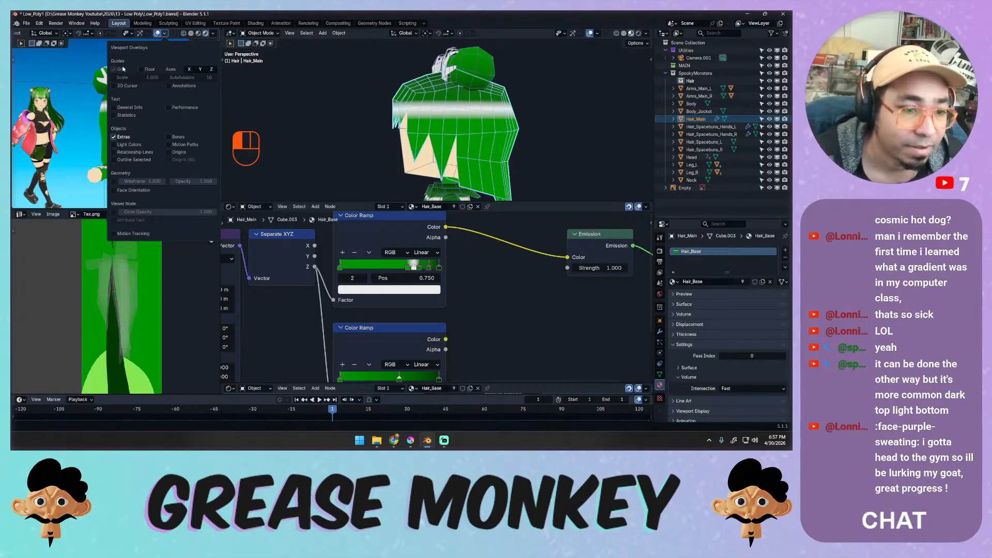
{"action": "left_click", "coordinate": [123, 68]}
{"action": "middle_click_drag", "start_coordinate": [186, 143], "coordinate": [116, 153]}
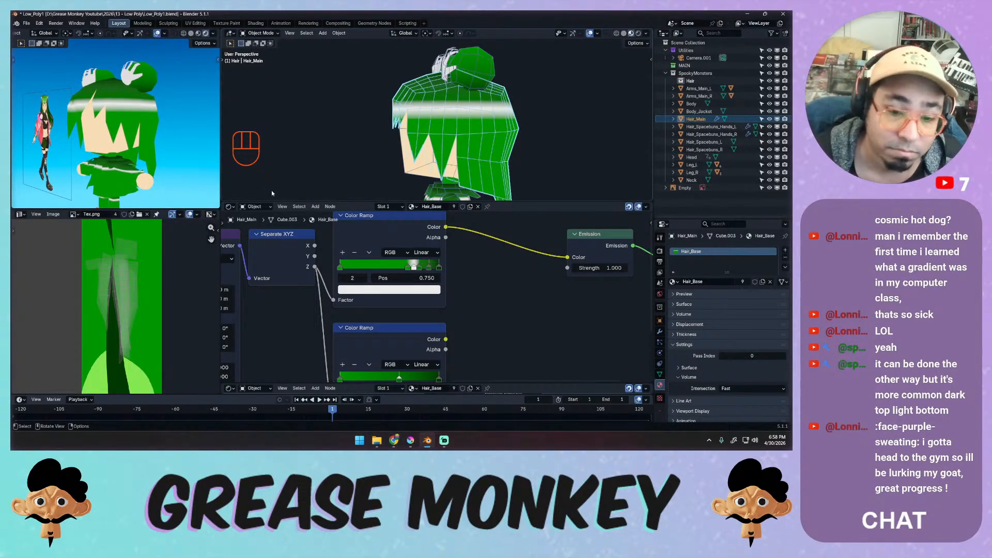
Move the Texture Coordinate node farther away from the Mapping node in the hair material.
{"action": "middle_click_drag", "start_coordinate": [390, 272], "coordinate": [397, 296], "text": "ctrl"}
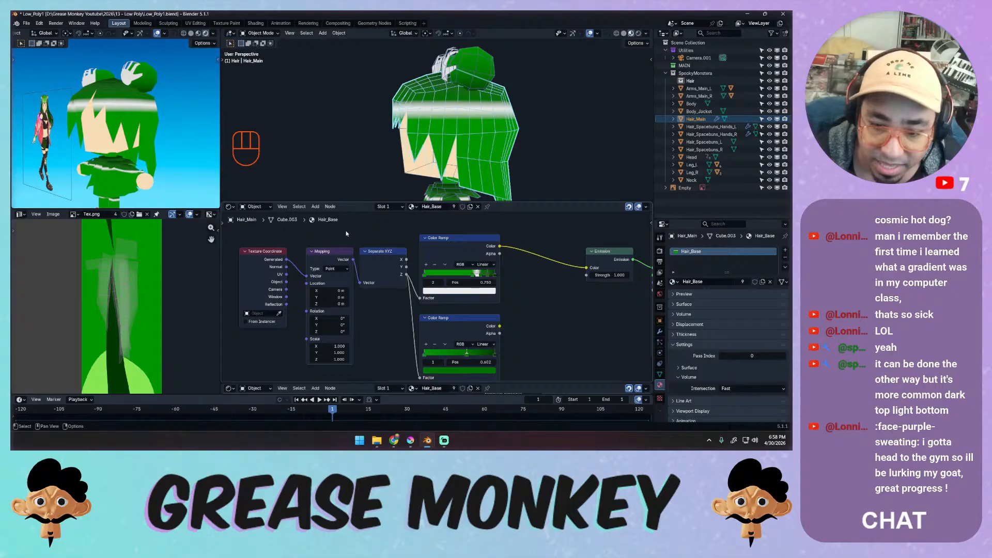
{"action": "middle_click_drag", "start_coordinate": [333, 253], "coordinate": [410, 249]}
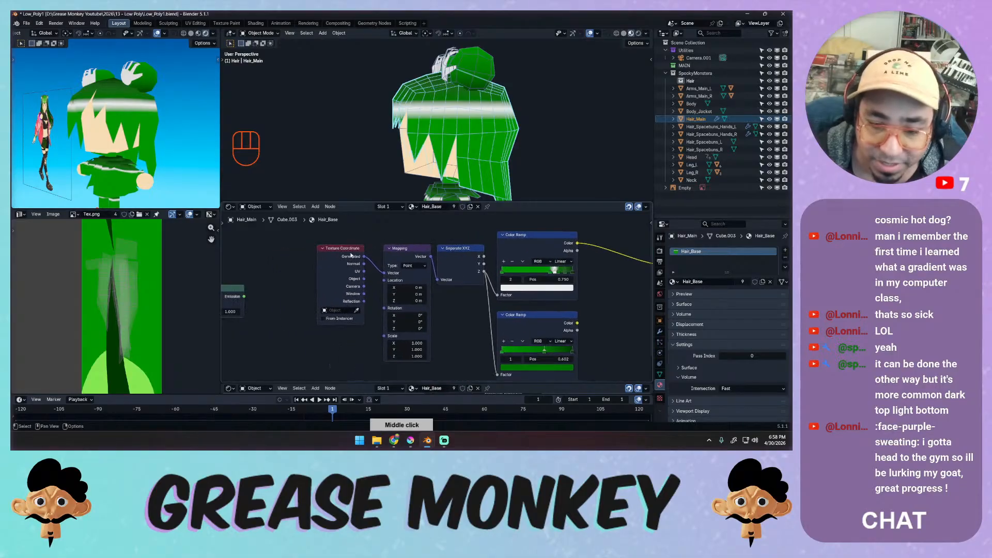
{"action": "left_click_drag", "start_coordinate": [341, 250], "coordinate": [294, 251]}
Try deleting the stray Emission node beside Texture Coordinate and shifting the Texture Coordinate node again, and undo these edits.
{"action": "left_click", "coordinate": [232, 291]}
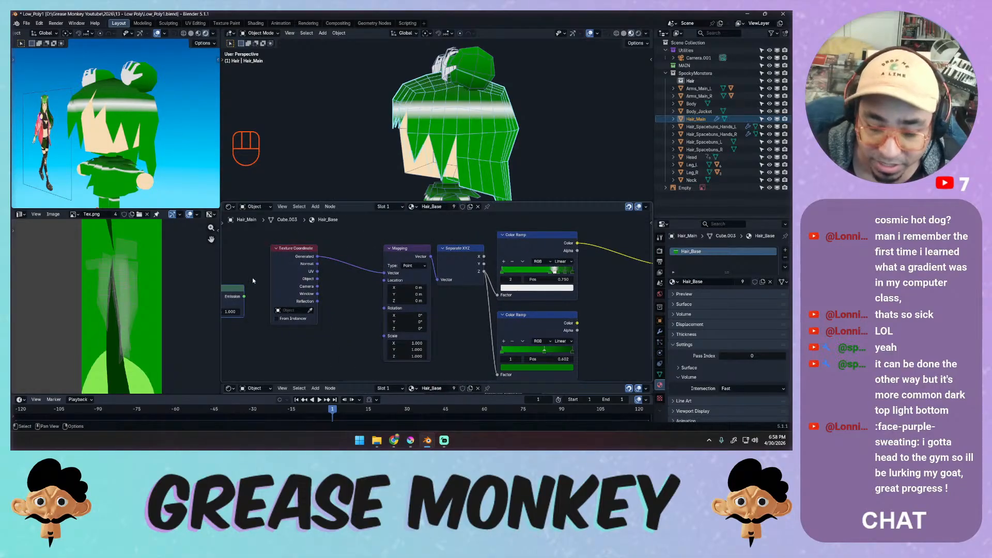
{"action": "key", "text": "x"}
{"action": "middle_click_drag", "start_coordinate": [261, 271], "coordinate": [324, 277]}
{"action": "left_click_drag", "start_coordinate": [345, 278], "coordinate": [287, 266]}
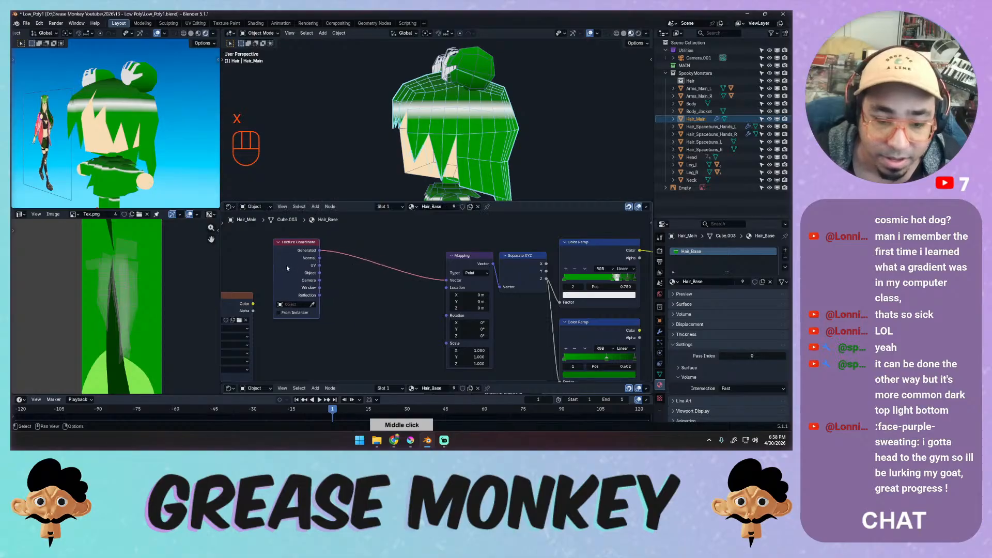
{"action": "key", "text": "ctrl+z"}
{"action": "key", "text": "ctrl+z"}
{"action": "key", "text": "ctrl+z"}
Move the unused image texture node group aside and shift Texture Coordinate to leave a wide gap before the Mapping node.
{"action": "middle_click_drag", "start_coordinate": [296, 259], "coordinate": [321, 260]}
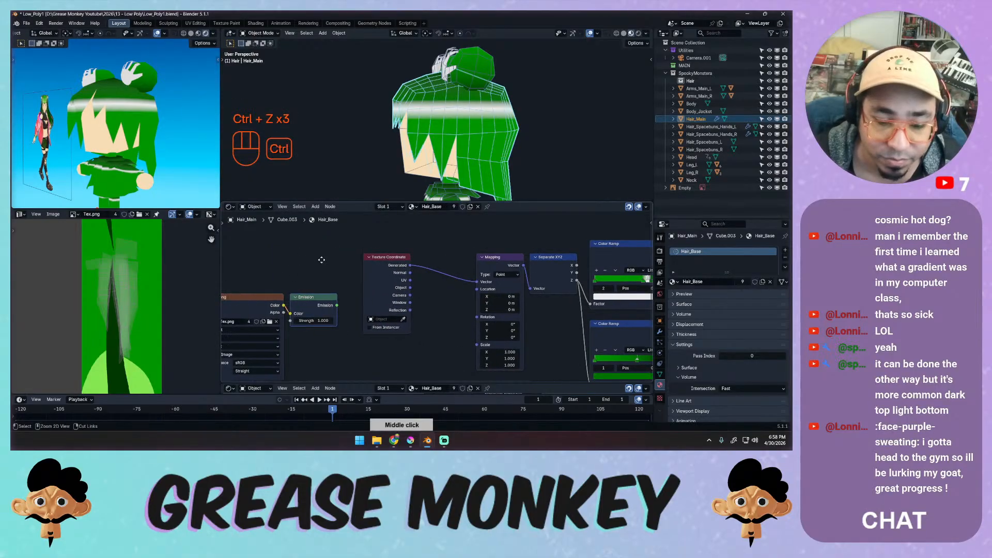
{"action": "scroll", "coordinate": [321, 260], "scroll_direction": "down", "scroll_amount": 4}
{"action": "left_click_drag", "start_coordinate": [331, 310], "coordinate": [390, 284]}
{"action": "left_click_drag", "start_coordinate": [388, 298], "coordinate": [322, 296]}
{"action": "left_click_drag", "start_coordinate": [418, 284], "coordinate": [383, 282]}
Insert a Vector Math node set to Add on the link between Texture Coordinate and Mapping.
{"action": "key", "text": "shift+a"}
{"action": "mouse_move", "coordinate": [406, 271]}
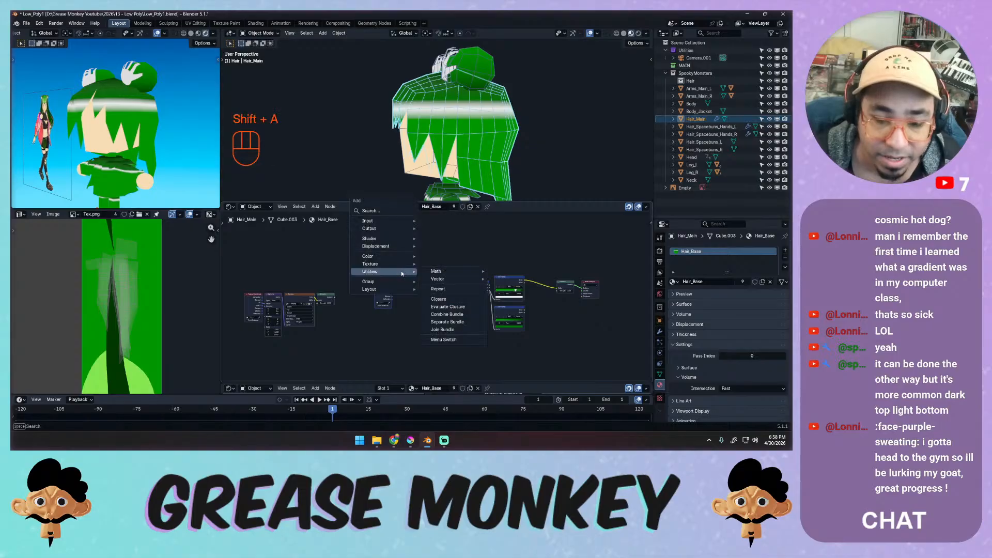
{"action": "mouse_move", "coordinate": [452, 279]}
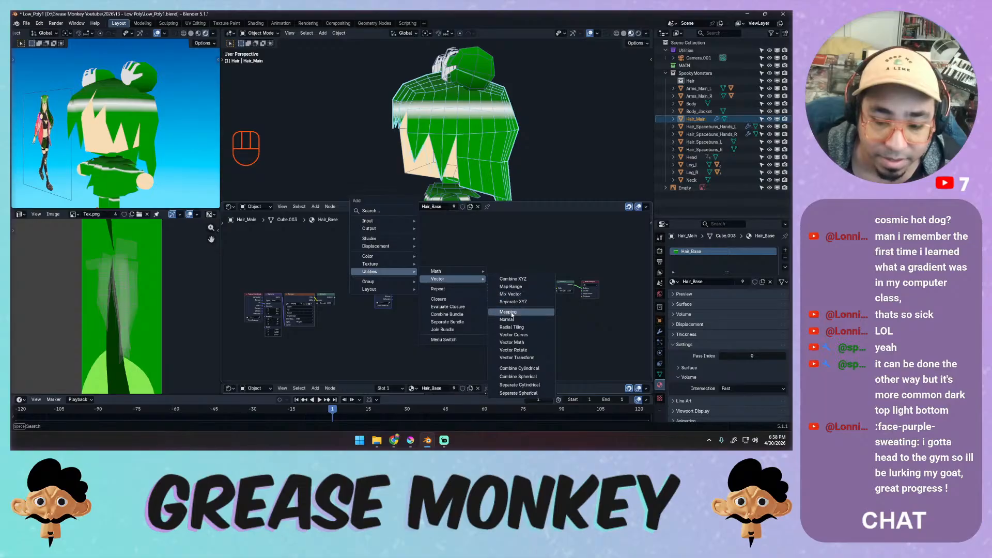
{"action": "left_click", "coordinate": [527, 342]}
{"action": "left_click", "coordinate": [426, 279]}
{"action": "middle_click_drag", "start_coordinate": [404, 284], "coordinate": [443, 248], "text": "ctrl"}
Add a Noise Texture node and connect its Factor output to the Add node's second vector input.
{"action": "key", "text": "shift+a"}
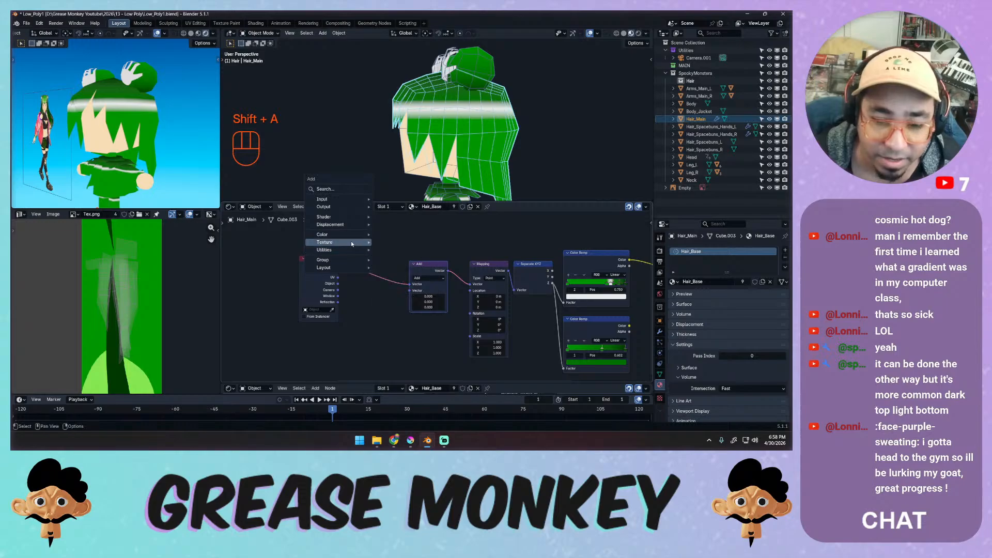
{"action": "mouse_move", "coordinate": [351, 243]}
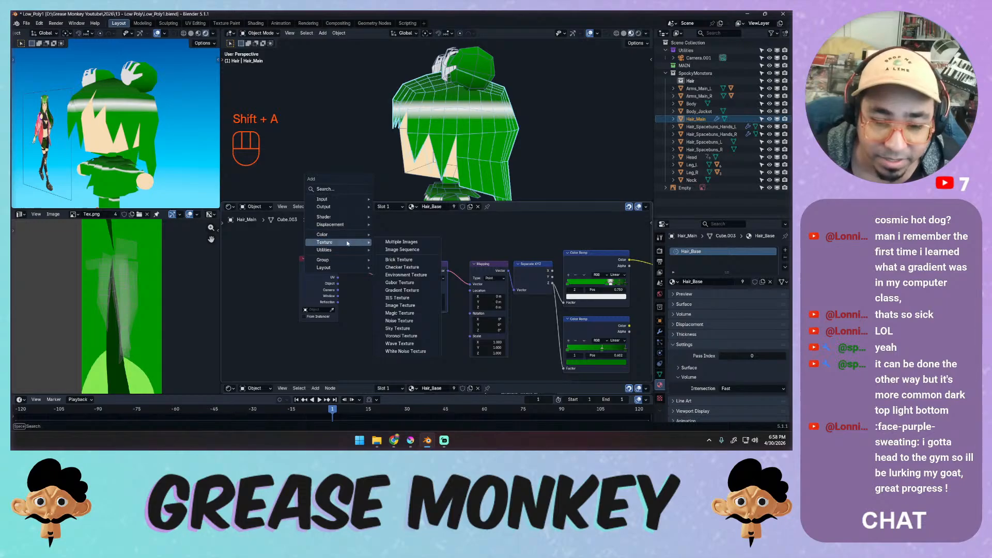
{"action": "left_click", "coordinate": [397, 323]}
{"action": "left_click", "coordinate": [385, 330]}
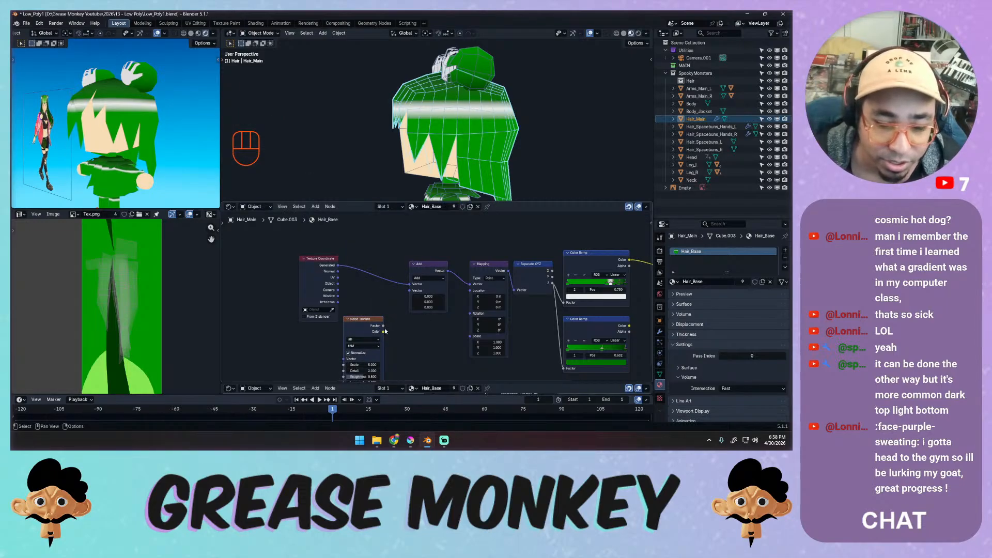
{"action": "left_click_drag", "start_coordinate": [385, 331], "coordinate": [406, 299]}
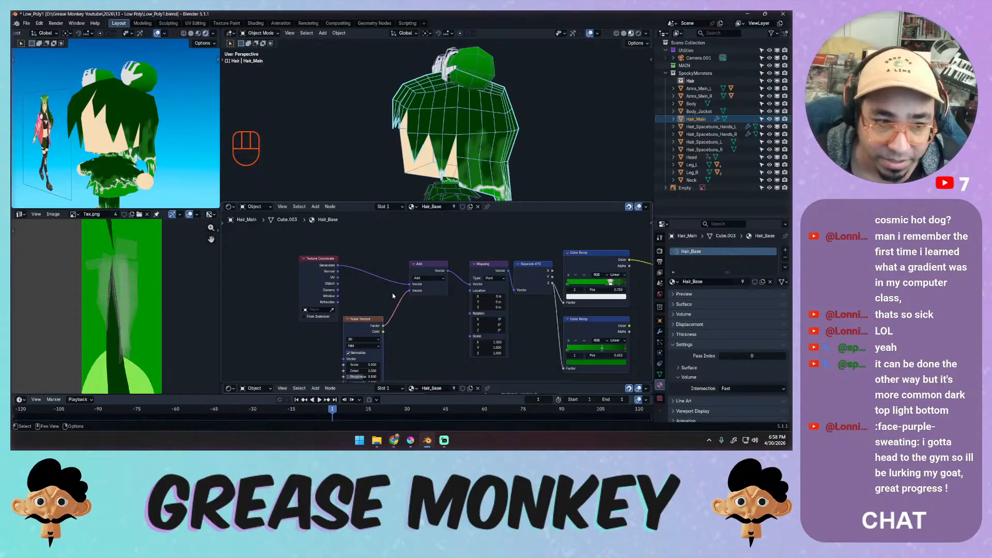
Set the Mapping node's Z location to -0.4 m and move the Texture Coordinate and Noise Texture nodes away from Add.
{"action": "middle_click_drag", "start_coordinate": [393, 296], "coordinate": [392, 268]}
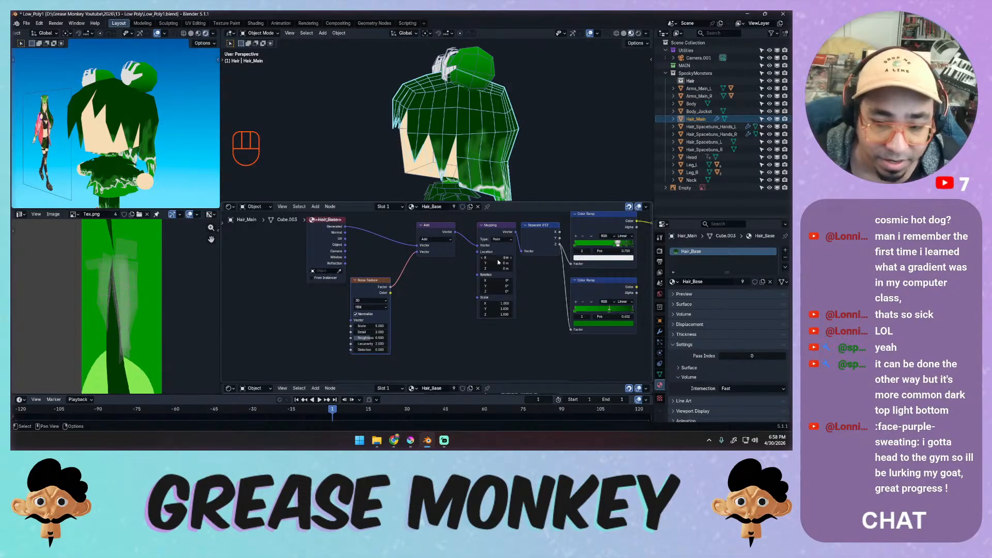
{"action": "left_click_drag", "start_coordinate": [494, 270], "coordinate": [492, 269]}
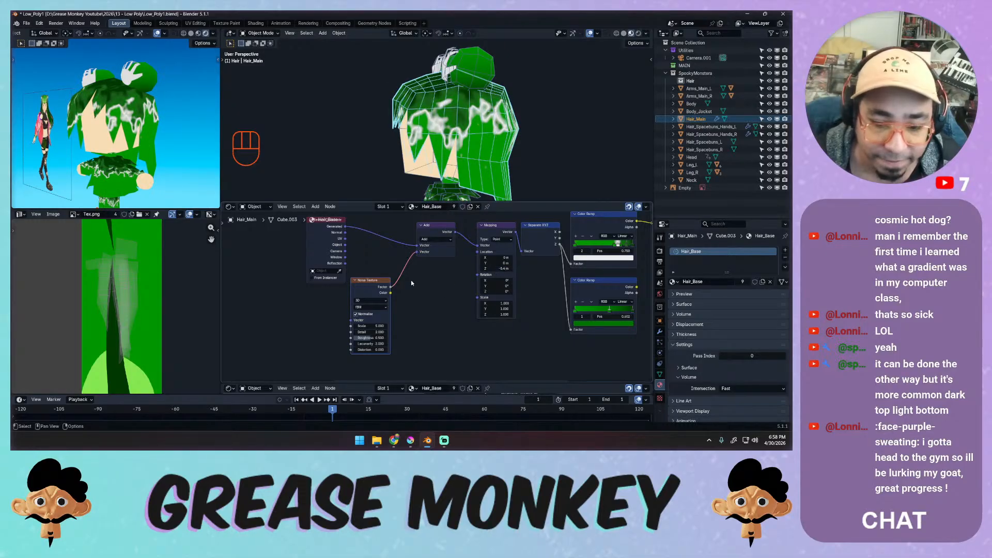
{"action": "left_click_drag", "start_coordinate": [321, 226], "coordinate": [358, 282]}
Give the Body_Jacket object its own copy of the Hair_Base material and name it Jacket.
{"action": "middle_click_drag", "start_coordinate": [455, 160], "coordinate": [442, 124], "text": "shift"}
{"action": "middle_click_drag", "start_coordinate": [442, 124], "coordinate": [472, 159]}
{"action": "left_click", "coordinate": [472, 158]}
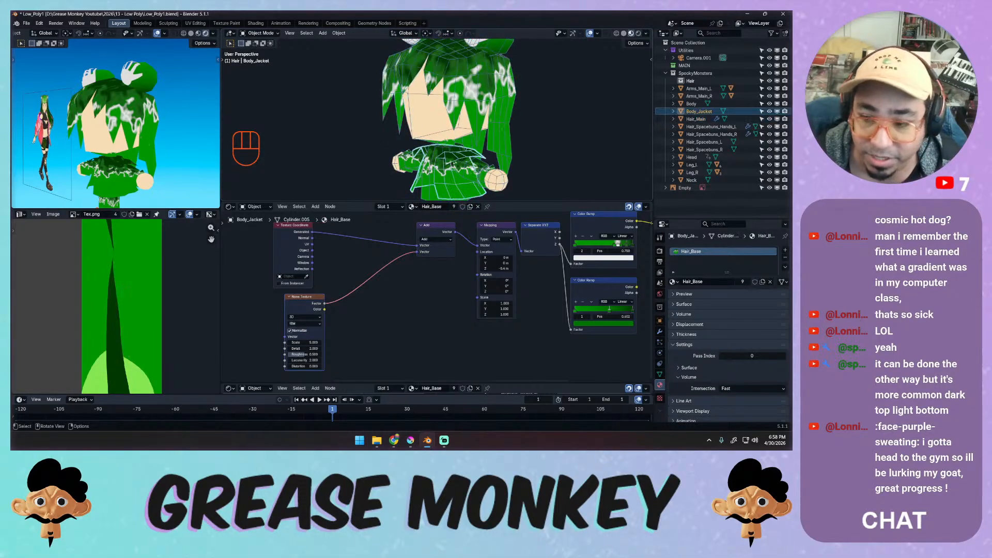
{"action": "left_click", "coordinate": [763, 283]}
{"action": "double_click", "coordinate": [704, 251]}
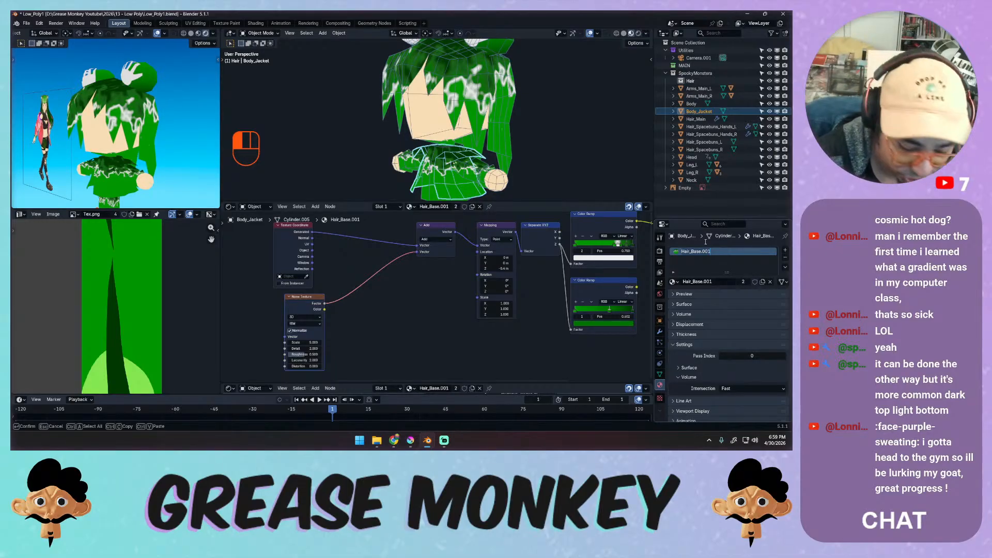
{"action": "type", "text": "Jacke"}
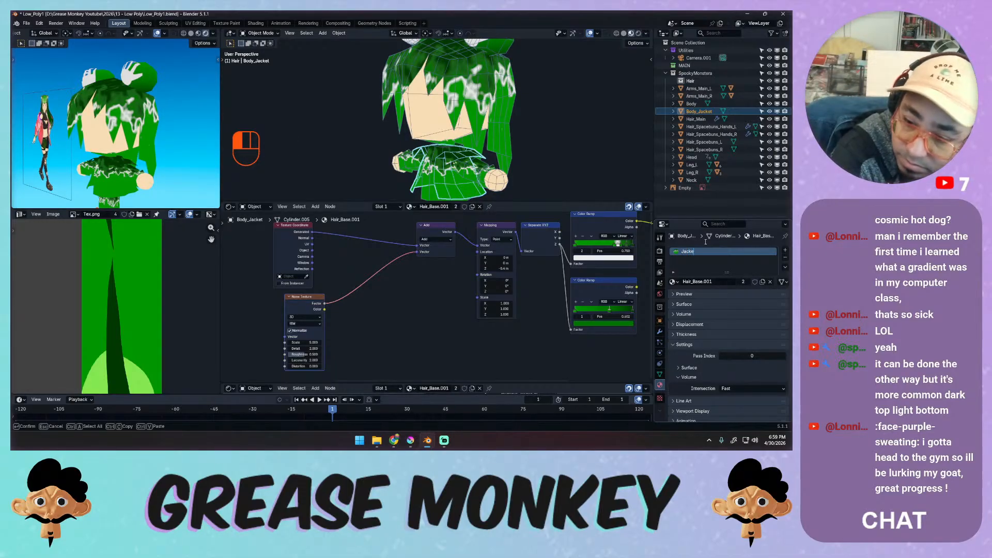
{"action": "type", "text": "y"}
{"action": "key", "text": "Return"}
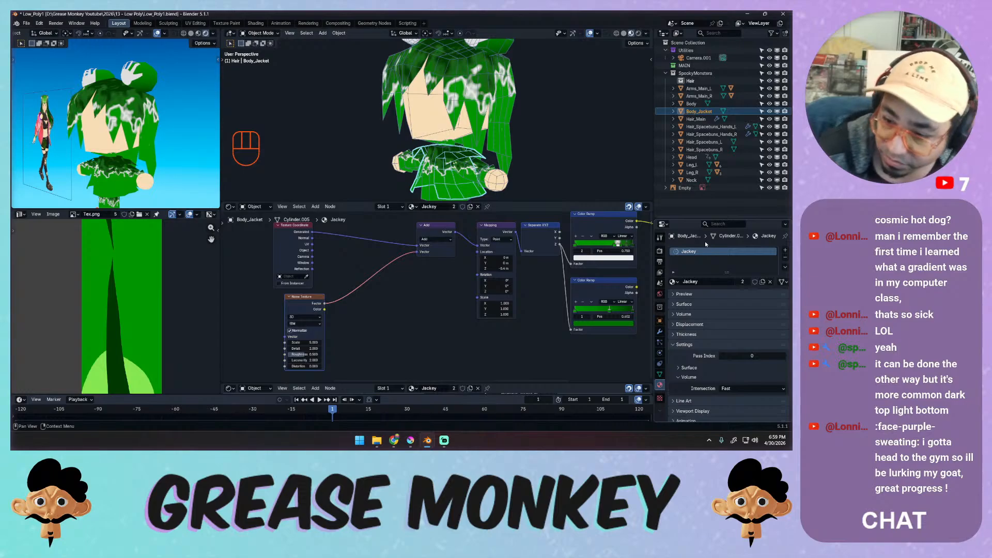
{"action": "double_click", "coordinate": [687, 250]}
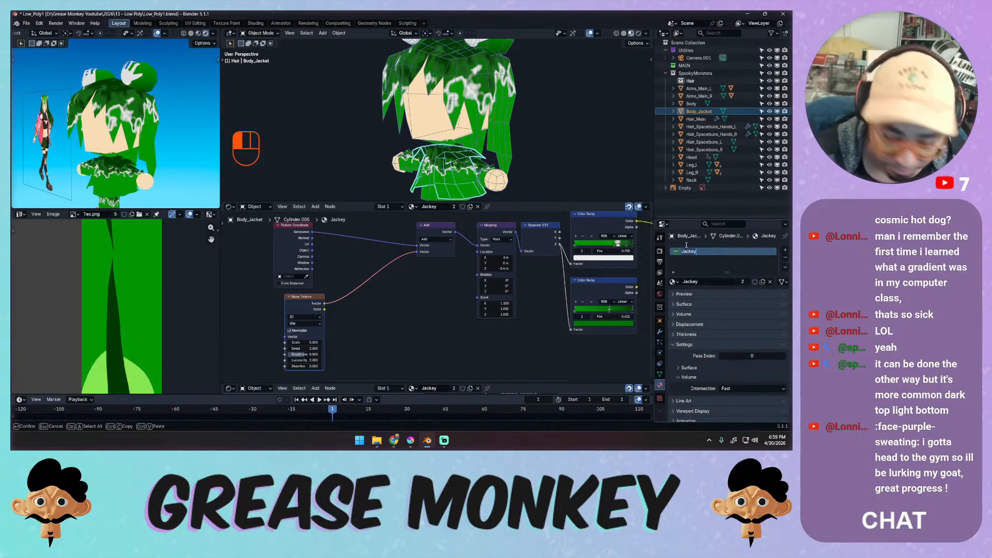
{"action": "key", "text": "Return"}
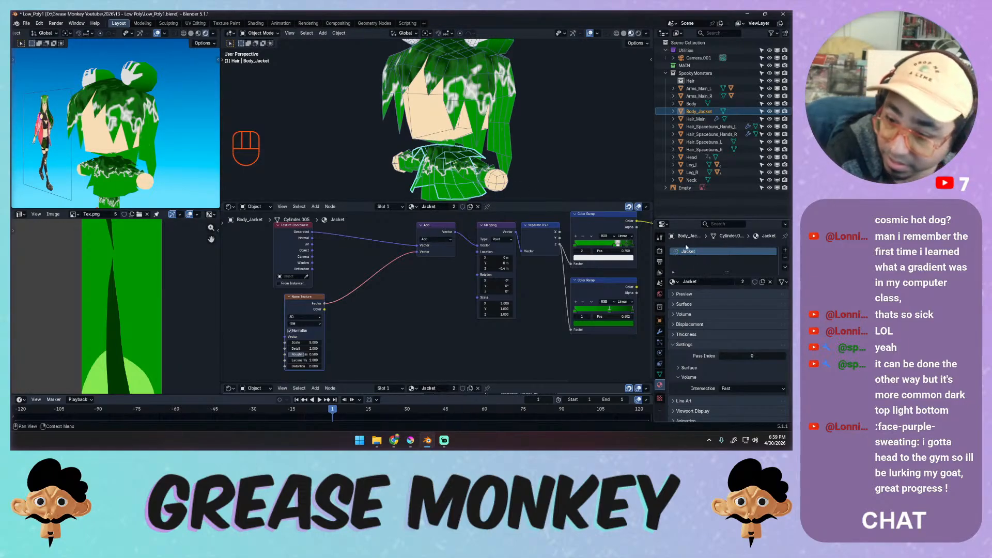
Disconnect the Color Ramp from the Jacket material's Emission node and set the emission color to magenta pink.
{"action": "middle_click_drag", "start_coordinate": [527, 229], "coordinate": [500, 254]}
{"action": "left_click_drag", "start_coordinate": [506, 263], "coordinate": [486, 271]}
{"action": "left_click", "coordinate": [531, 263]}
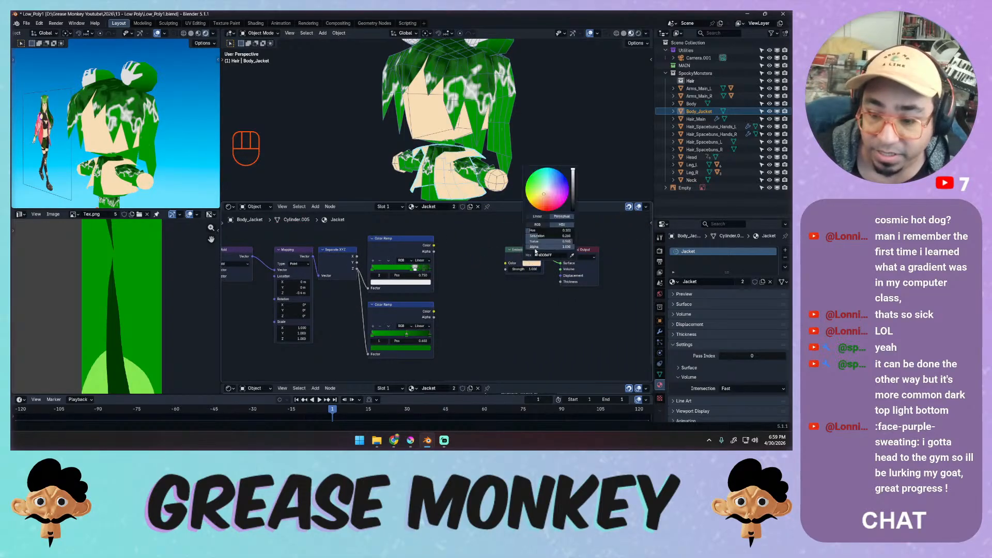
{"action": "left_click_drag", "start_coordinate": [548, 192], "coordinate": [573, 178]}
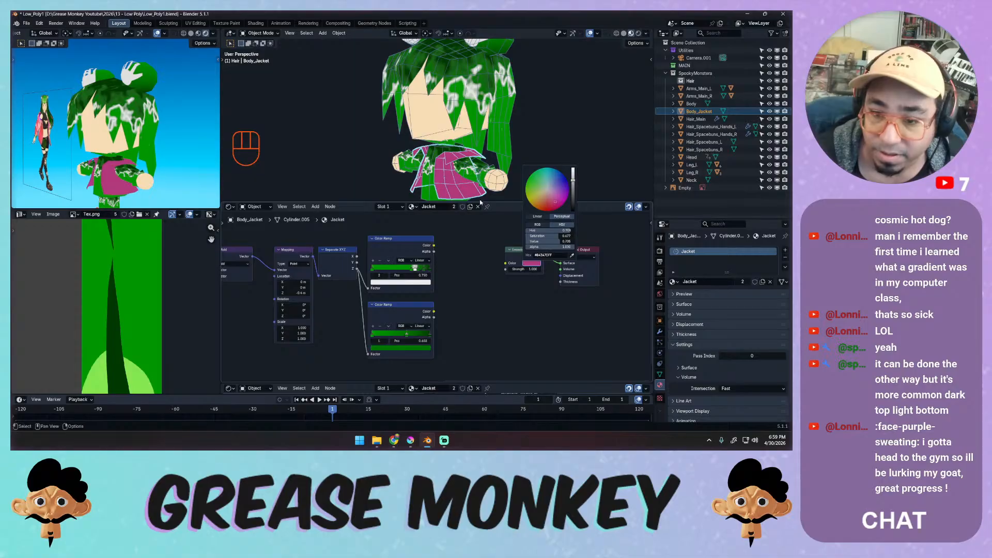
Assign the existing Jacket material to the Arms_Main_L sleeve in place of Hair_Base.
{"action": "left_click", "coordinate": [473, 170]}
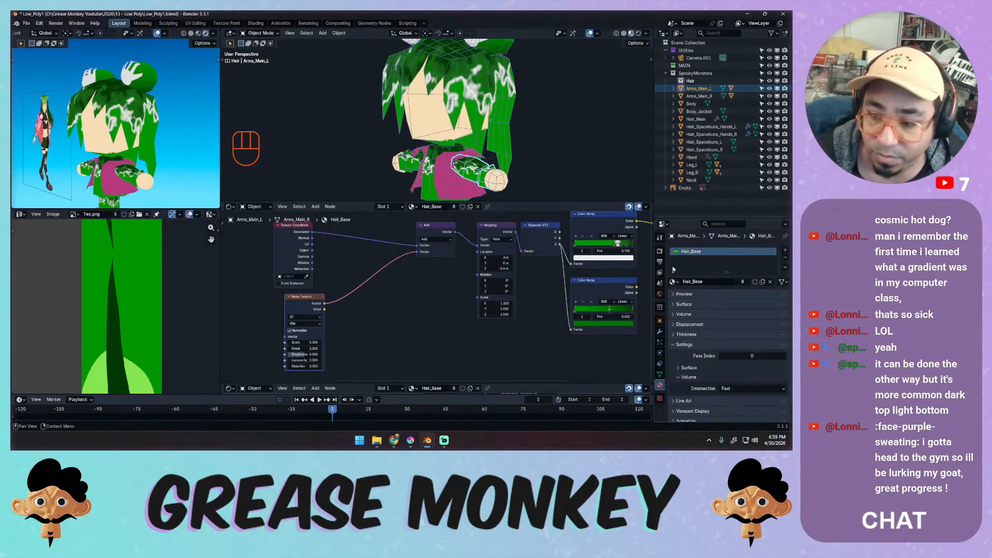
{"action": "left_click", "coordinate": [673, 282]}
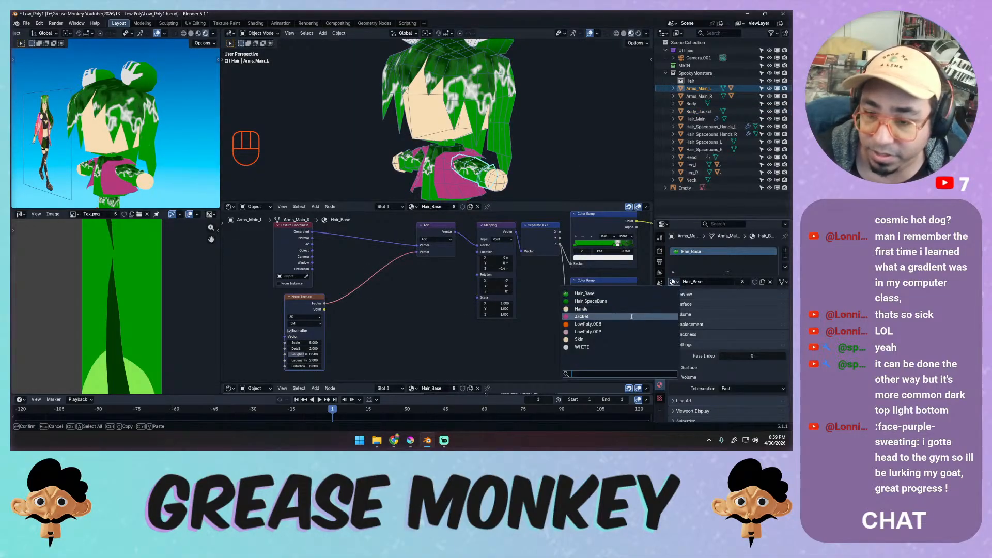
{"action": "left_click", "coordinate": [599, 317]}
Give the Body object its own copy of the Hair_Base material and name it Body.
{"action": "middle_click_drag", "start_coordinate": [414, 189], "coordinate": [474, 152]}
{"action": "left_click", "coordinate": [470, 153]}
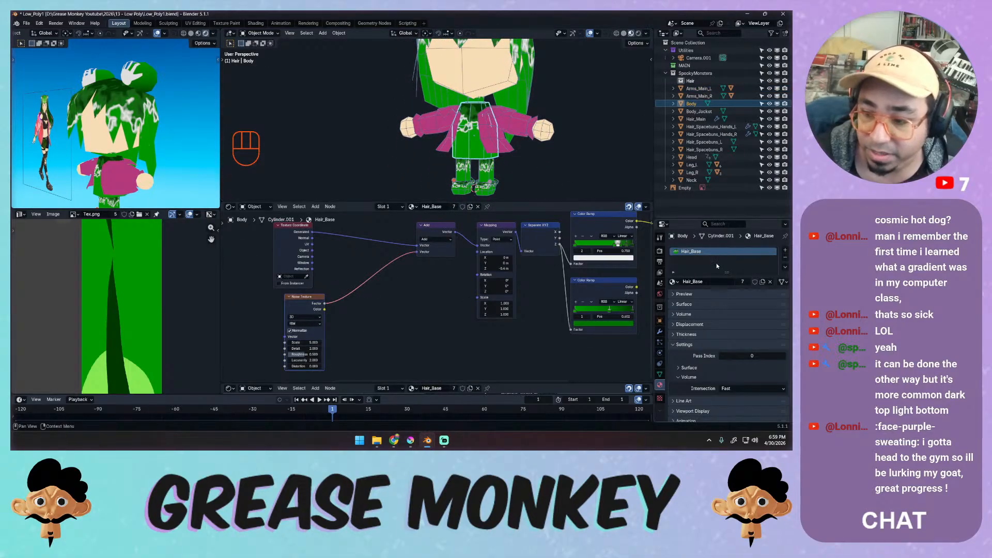
{"action": "left_click", "coordinate": [763, 282]}
{"action": "double_click", "coordinate": [691, 251]}
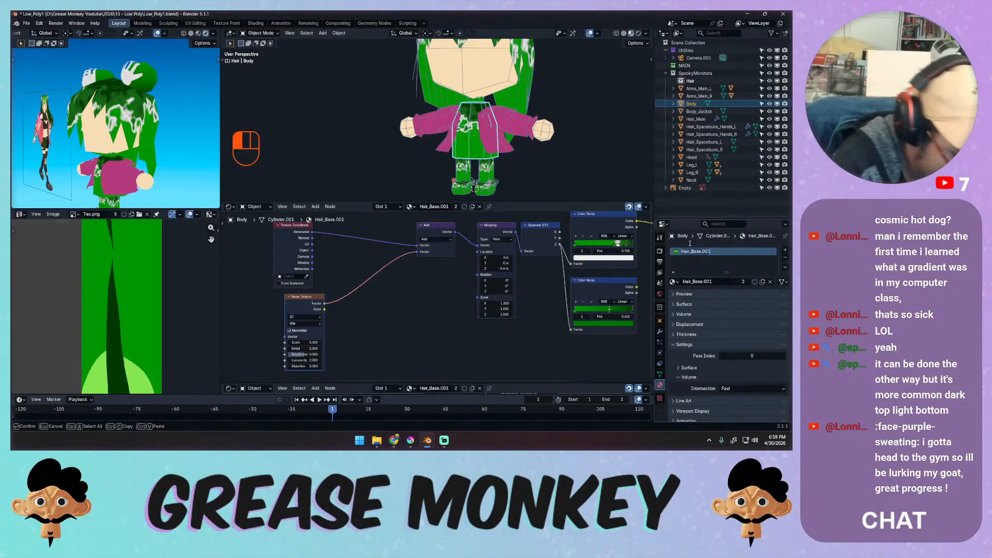
{"action": "type", "text": "Body"}
{"action": "key", "text": "Return"}
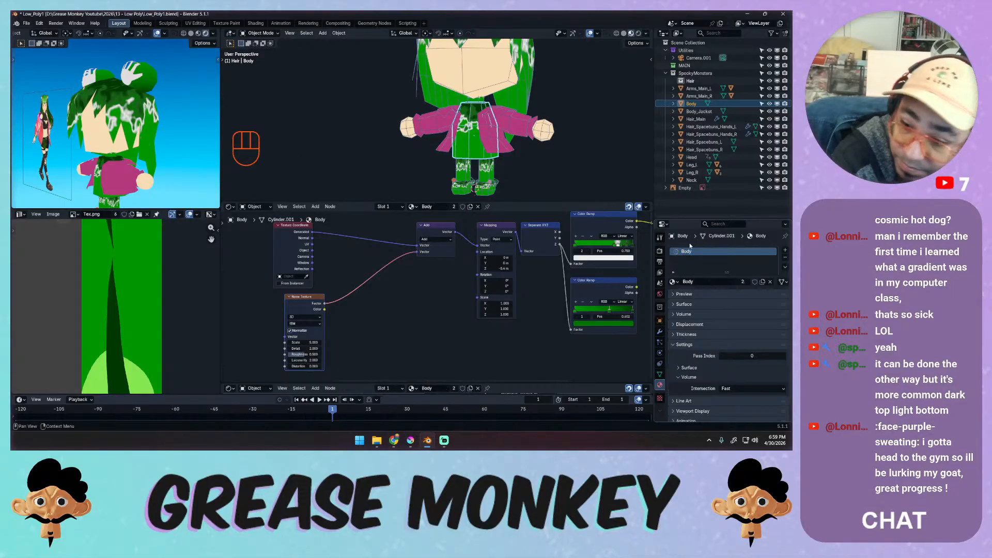
Disconnect the Color Ramp from the Body material's Emission node and set the emission color to a dark, slightly greenish gray.
{"action": "middle_click_drag", "start_coordinate": [561, 254], "coordinate": [415, 283]}
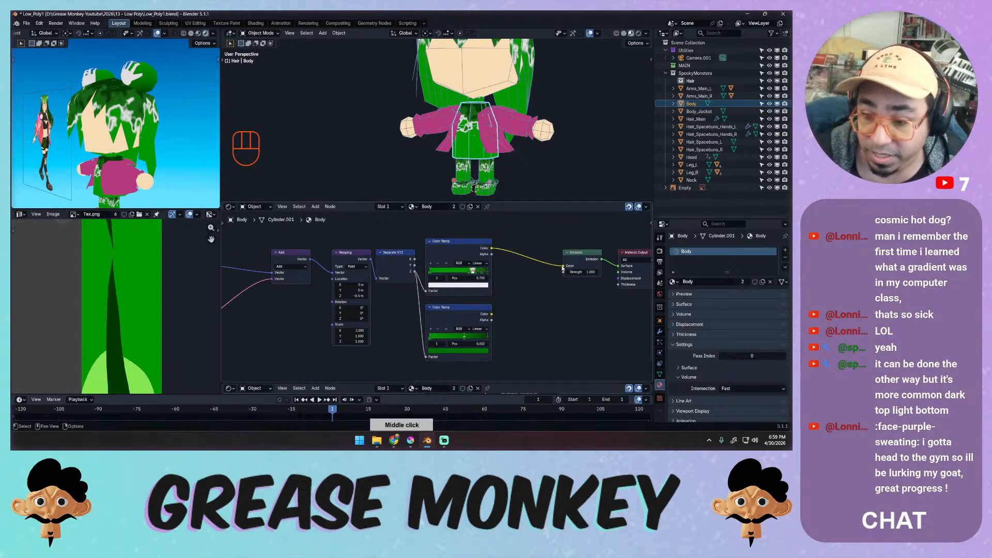
{"action": "left_click_drag", "start_coordinate": [563, 267], "coordinate": [546, 274]}
{"action": "left_click", "coordinate": [588, 266]}
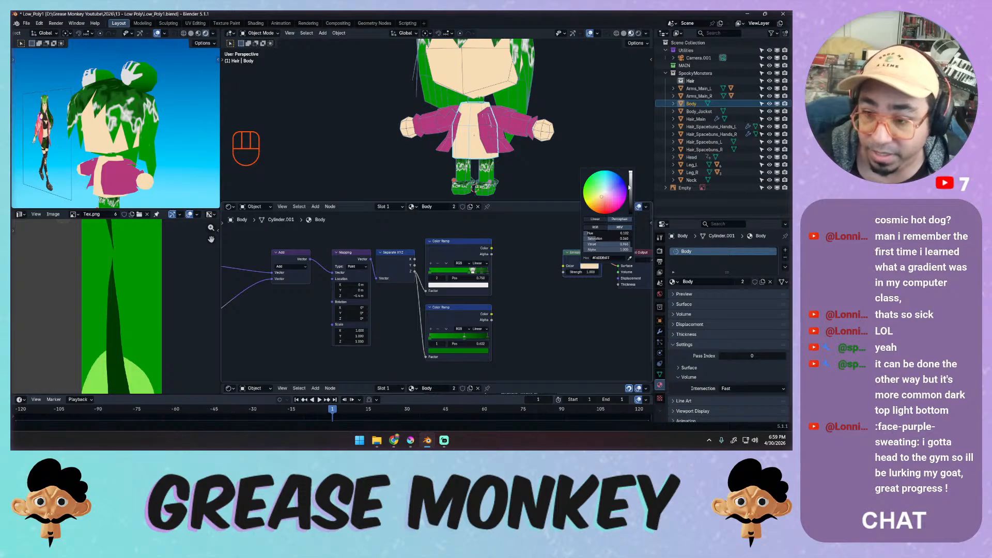
{"action": "mouse_move", "coordinate": [629, 187]}
{"action": "left_mouse_down"}
{"action": "mouse_move", "coordinate": [630, 212]}
{"action": "mouse_move", "coordinate": [630, 203]}
{"action": "left_mouse_up"}
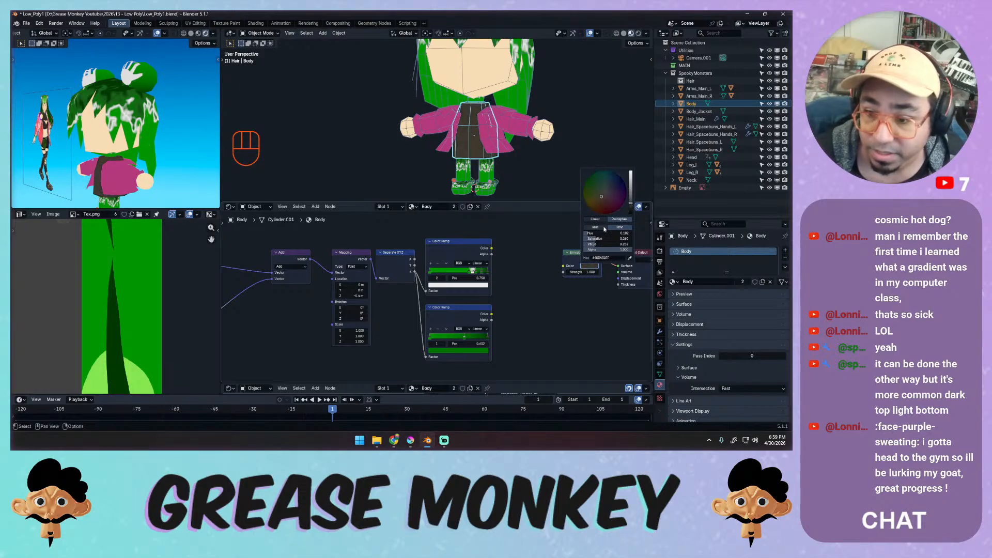
{"action": "left_click_drag", "start_coordinate": [603, 238], "coordinate": [599, 241]}
{"action": "left_click_drag", "start_coordinate": [612, 192], "coordinate": [606, 185]}
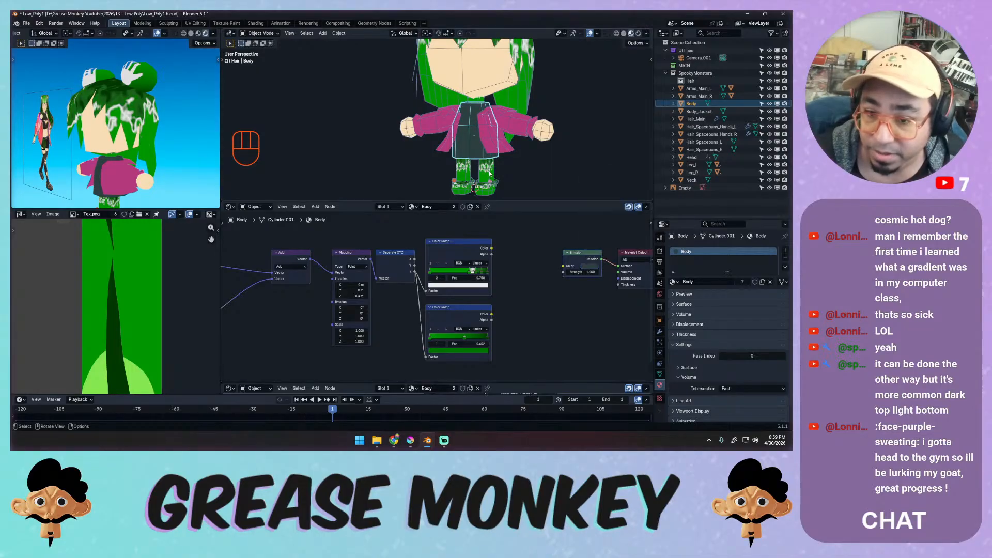
Assign the existing Skin material to the Leg_L object in place of Hair_Base.
{"action": "left_click", "coordinate": [491, 176]}
{"action": "left_click", "coordinate": [673, 281]}
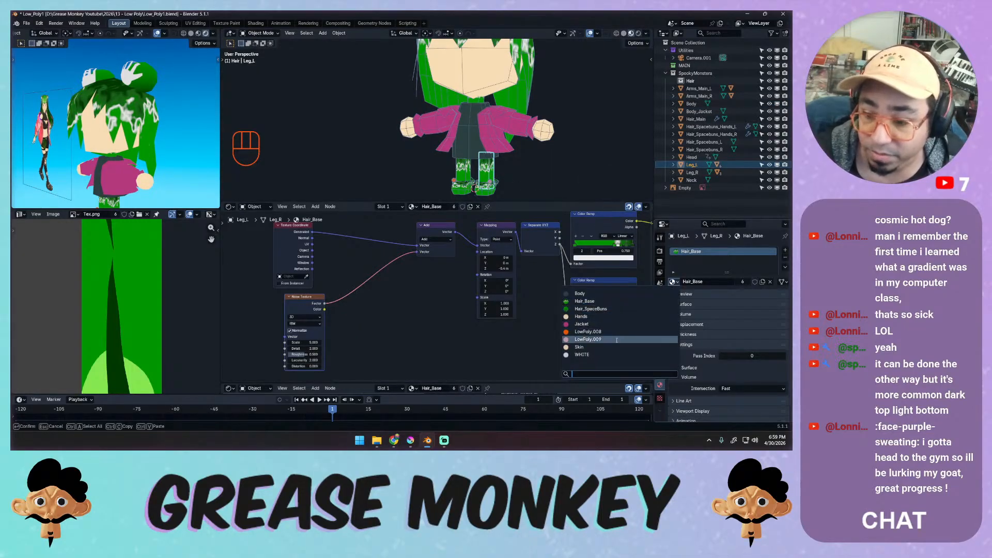
{"action": "left_click", "coordinate": [580, 347]}
Assign the dark Body material to the Leg_Shoe_L object in place of Hair_Base.
{"action": "left_click", "coordinate": [486, 195]}
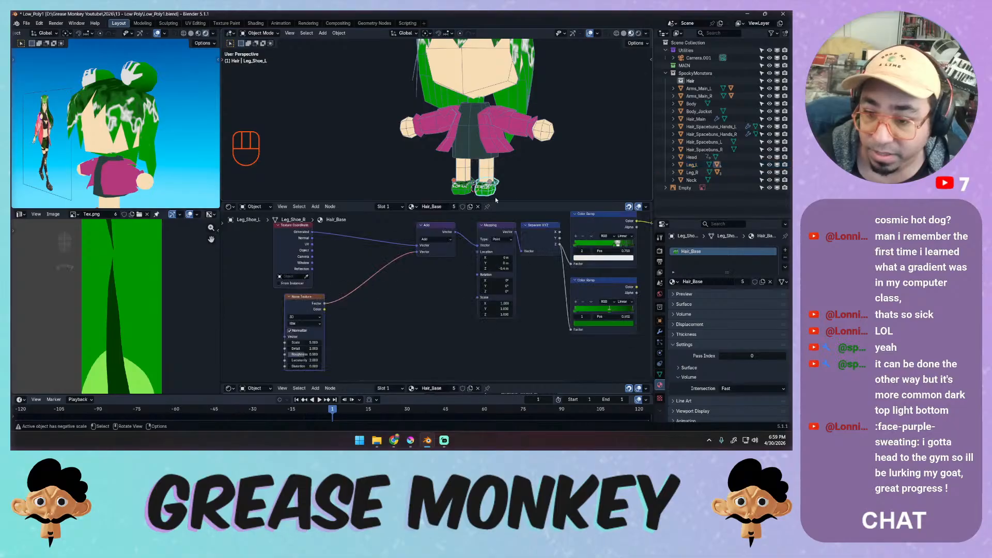
{"action": "left_click", "coordinate": [673, 282]}
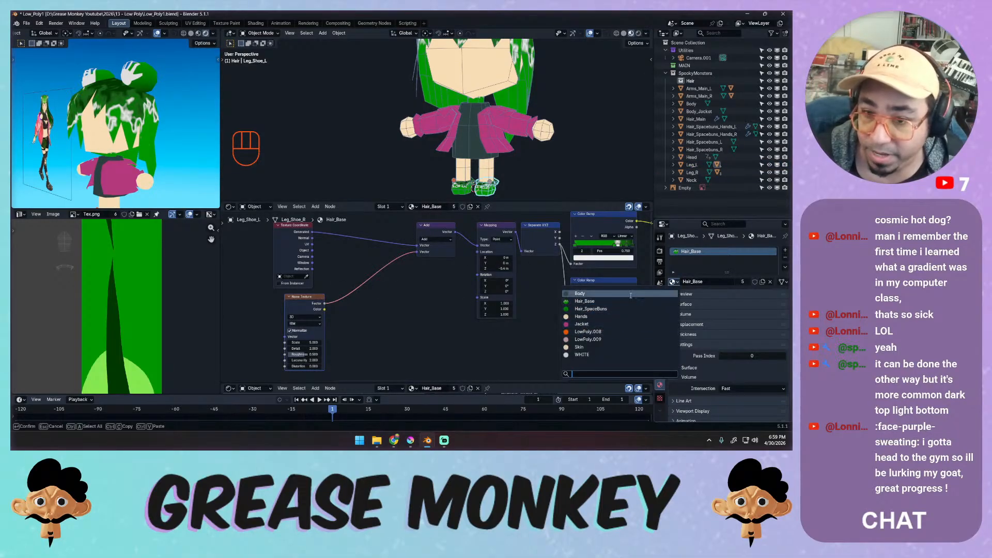
{"action": "left_click", "coordinate": [580, 293]}
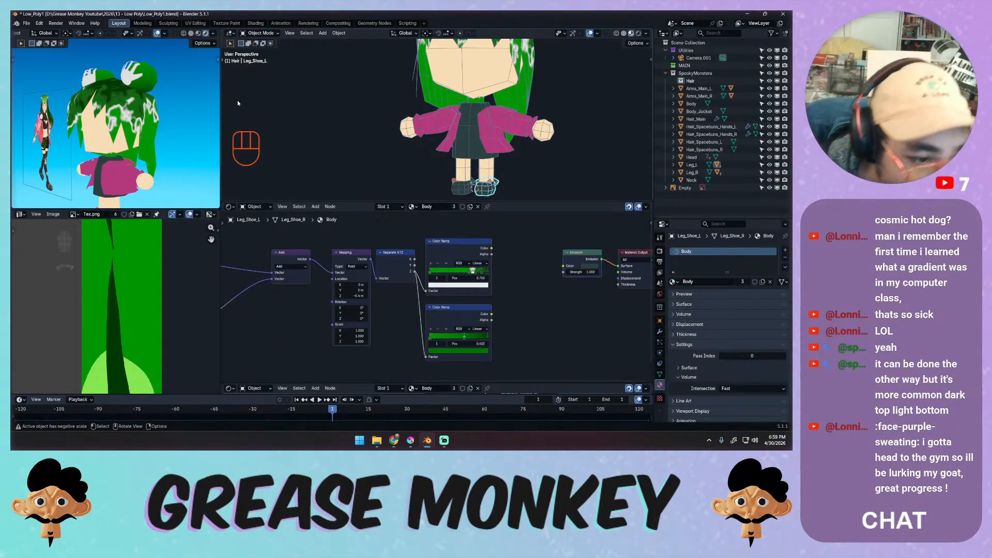
Assign the existing Skin material to the Neck object in place of Hair_Base and save the file.
{"action": "left_click", "coordinate": [481, 106]}
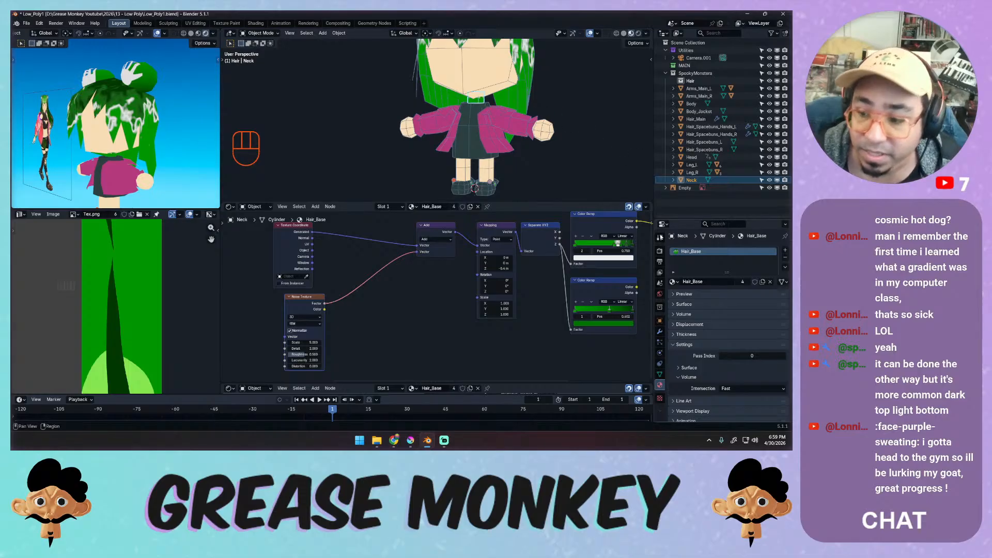
{"action": "left_click", "coordinate": [673, 282]}
{"action": "left_click", "coordinate": [640, 347]}
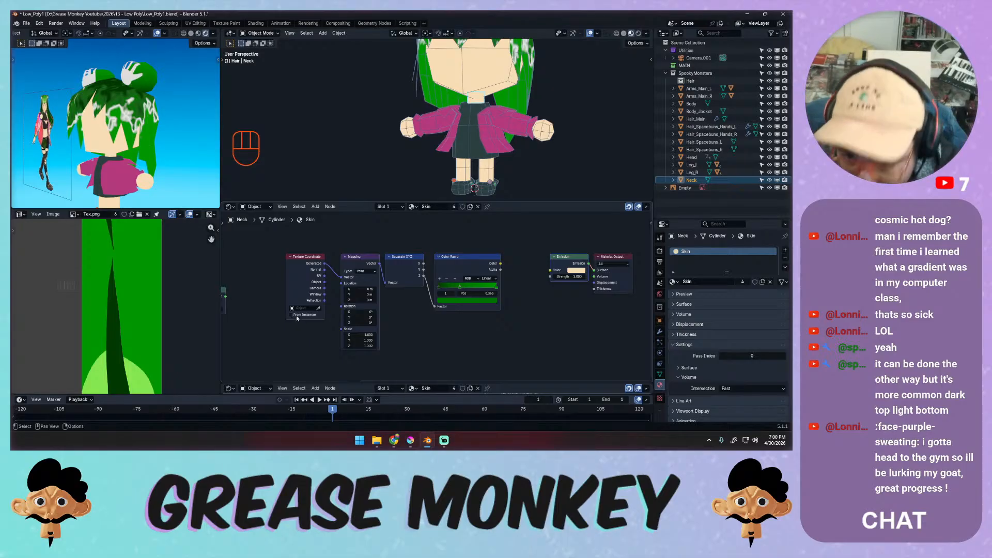
{"action": "key", "text": "ctrl+s"}
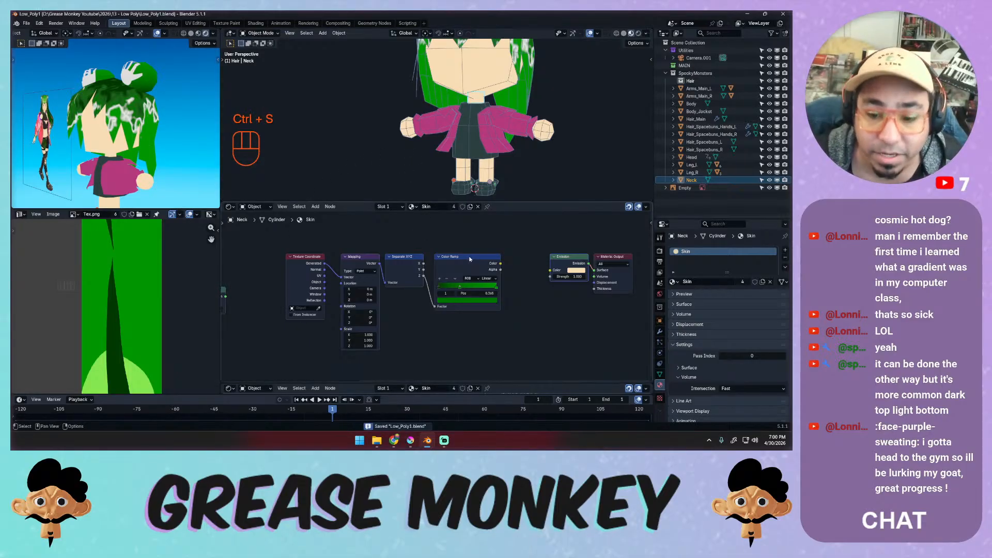
Lower the noise scale in Hair_Main's material and insert a Separate XYZ node after Add, feeding its Z output into Mapping.
{"action": "left_click", "coordinate": [521, 85]}
{"action": "middle_click_drag", "start_coordinate": [541, 85], "coordinate": [455, 111]}
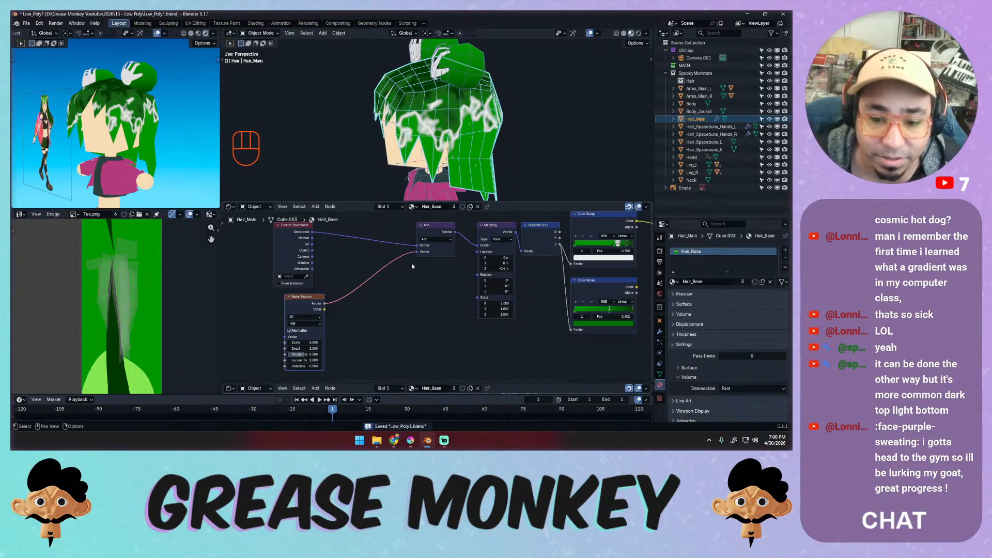
{"action": "left_click_drag", "start_coordinate": [303, 343], "coordinate": [306, 345]}
{"action": "left_click_drag", "start_coordinate": [431, 223], "coordinate": [381, 229]}
{"action": "key", "text": "shift+a"}
{"action": "mouse_move", "coordinate": [408, 237]}
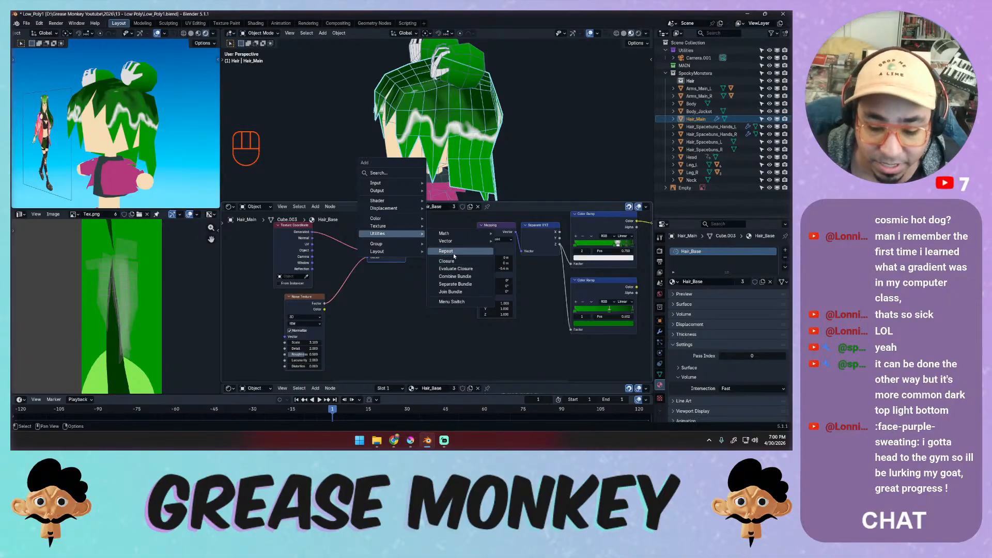
{"action": "mouse_move", "coordinate": [463, 234]}
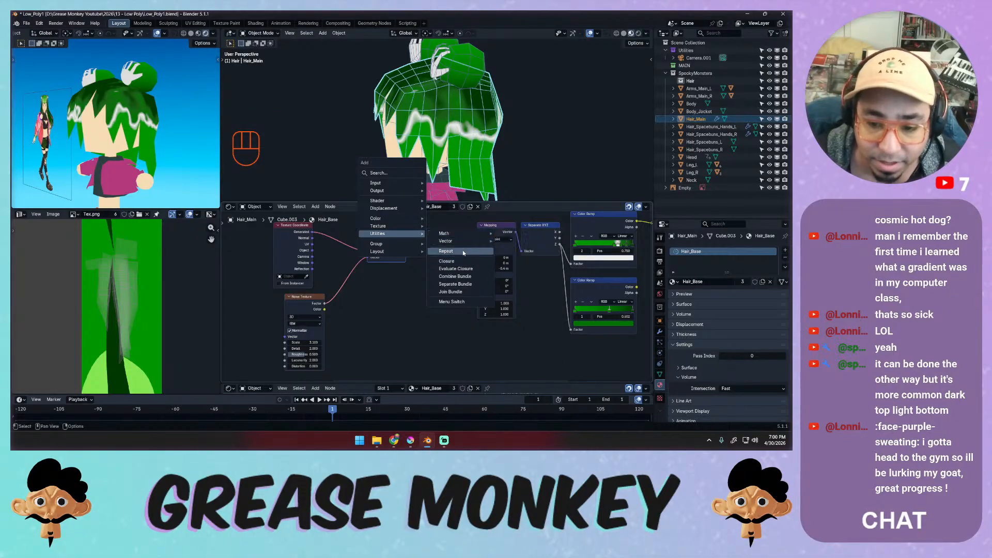
{"action": "left_click", "coordinate": [525, 264]}
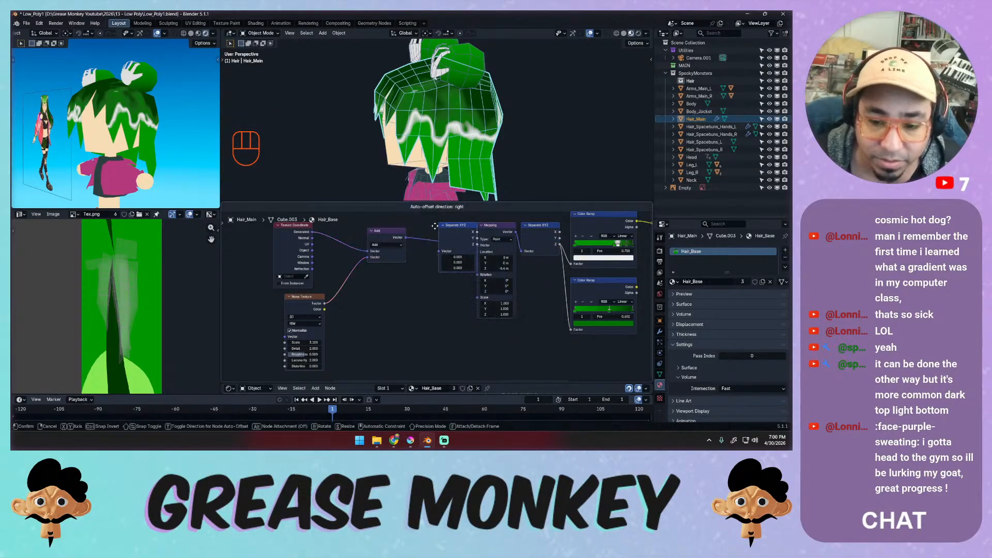
{"action": "left_click", "coordinate": [468, 247]}
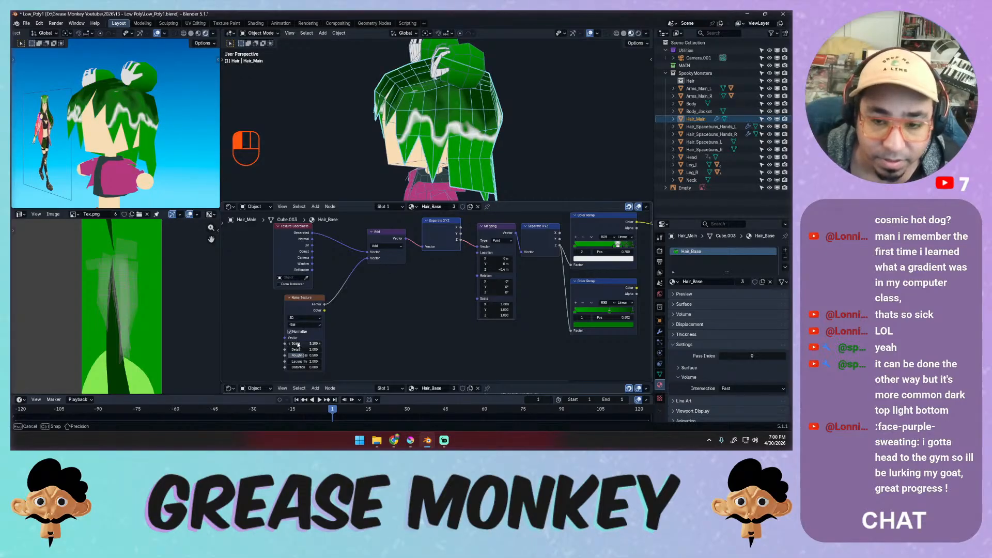
Fine-tune the Noise Texture's scale and feed its vector from the Generated output of a duplicated Texture Coordinate node.
{"action": "left_click_drag", "start_coordinate": [298, 345], "coordinate": [298, 345]}
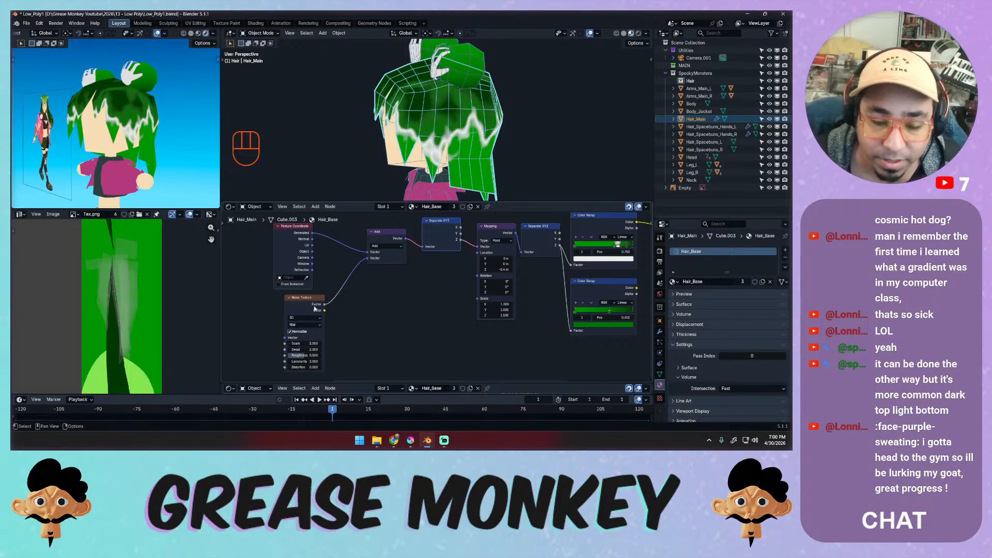
{"action": "middle_click_drag", "start_coordinate": [314, 309], "coordinate": [380, 306]}
{"action": "left_click_drag", "start_coordinate": [381, 242], "coordinate": [353, 242]}
{"action": "left_click_drag", "start_coordinate": [365, 297], "coordinate": [317, 336]}
{"action": "left_click", "coordinate": [328, 240]}
{"action": "key", "text": "shift+d"}
{"action": "left_click", "coordinate": [273, 328]}
{"action": "middle_click_drag", "start_coordinate": [288, 305], "coordinate": [368, 296]}
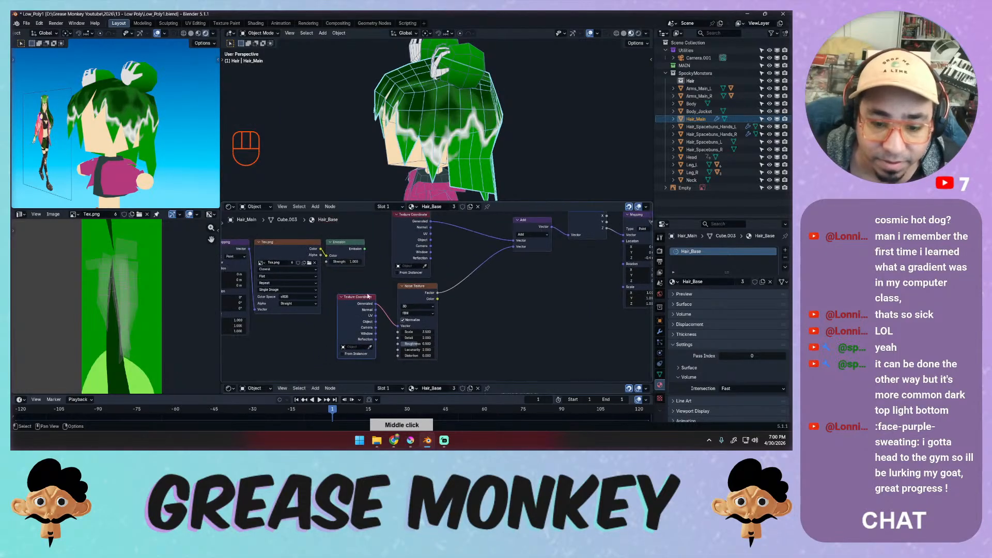
Insert a duplicate Separate XYZ node between the new Texture Coordinate and the Noise Texture, using its Y output.
{"action": "left_click_drag", "start_coordinate": [368, 295], "coordinate": [410, 322]}
{"action": "left_click", "coordinate": [582, 221]}
{"action": "key", "text": "shift+d"}
{"action": "left_click", "coordinate": [346, 319]}
{"action": "middle_click_drag", "start_coordinate": [400, 288], "coordinate": [391, 299]}
{"action": "scroll", "coordinate": [397, 311], "scroll_direction": "down", "scroll_amount": 2}
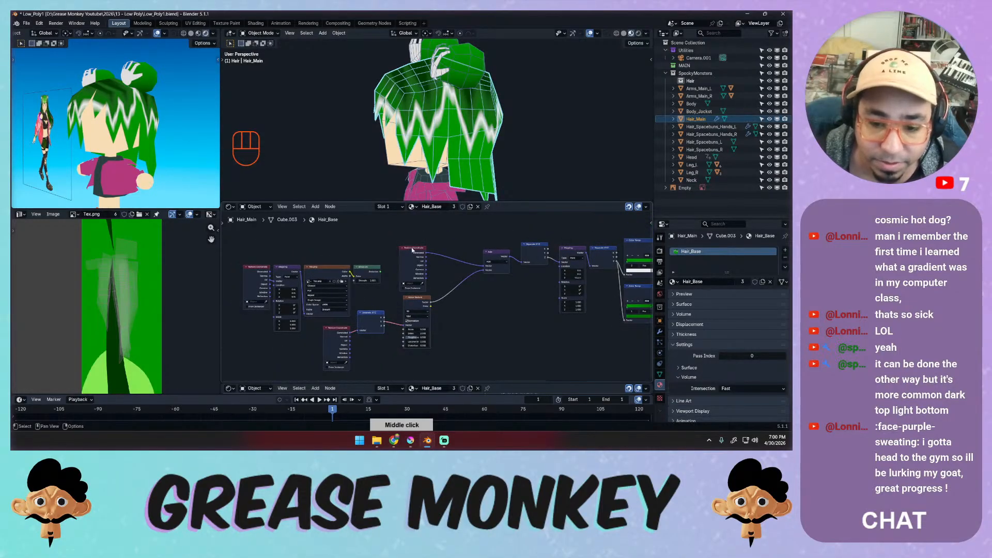
Insert a duplicate Mapping node between Separate XYZ and the Noise Texture, and spread the surrounding nodes apart.
{"action": "left_click_drag", "start_coordinate": [412, 250], "coordinate": [447, 239]}
{"action": "left_click_drag", "start_coordinate": [417, 298], "coordinate": [447, 294]}
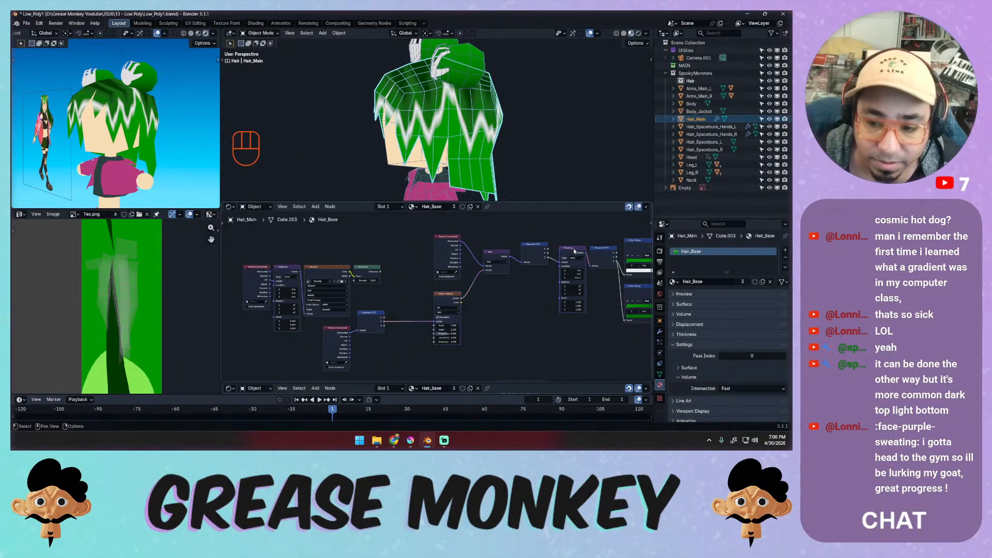
{"action": "key", "text": "shift+d"}
{"action": "left_click", "coordinate": [382, 317]}
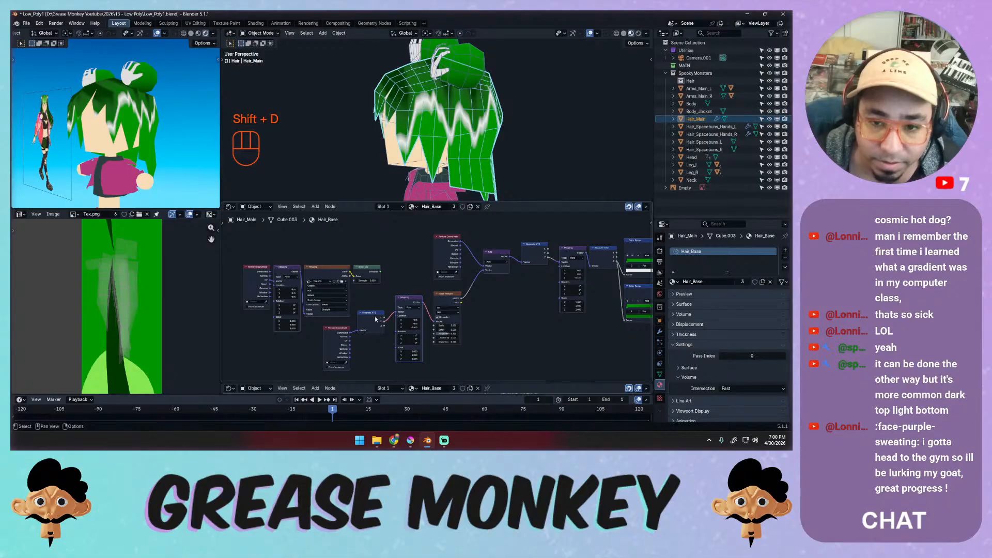
{"action": "middle_click_drag", "start_coordinate": [376, 319], "coordinate": [365, 255], "text": "ctrl"}
{"action": "left_click_drag", "start_coordinate": [365, 256], "coordinate": [289, 295]}
{"action": "key", "text": "g"}
{"action": "left_click", "coordinate": [228, 311]}
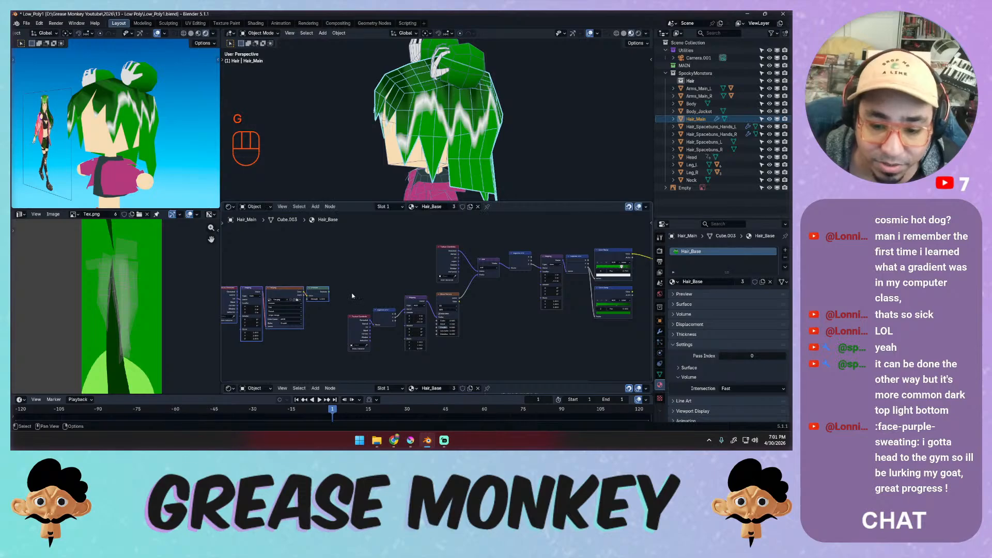
{"action": "mouse_move", "coordinate": [358, 320]}
{"action": "left_mouse_down"}
{"action": "mouse_move", "coordinate": [359, 310]}
{"action": "mouse_move", "coordinate": [415, 309]}
{"action": "mouse_move", "coordinate": [359, 308]}
{"action": "left_mouse_up"}
{"action": "left_click_drag", "start_coordinate": [448, 297], "coordinate": [444, 311]}
{"action": "middle_click_drag", "start_coordinate": [434, 308], "coordinate": [447, 224], "text": "ctrl"}
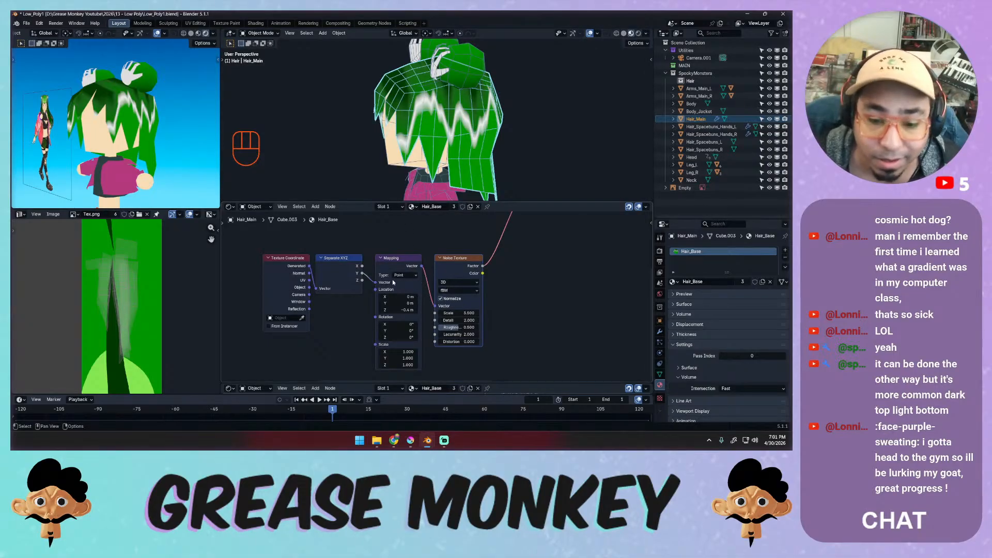
Try shifting and rotating the noise branch's Mapping node, undo those changes, and set its X scale to 4.700.
{"action": "mouse_move", "coordinate": [398, 311]}
{"action": "left_mouse_down"}
{"action": "mouse_move", "coordinate": [417, 310]}
{"action": "mouse_move", "coordinate": [406, 311]}
{"action": "left_mouse_up"}
{"action": "key", "text": "ctrl+z"}
{"action": "key", "text": "ctrl+z"}
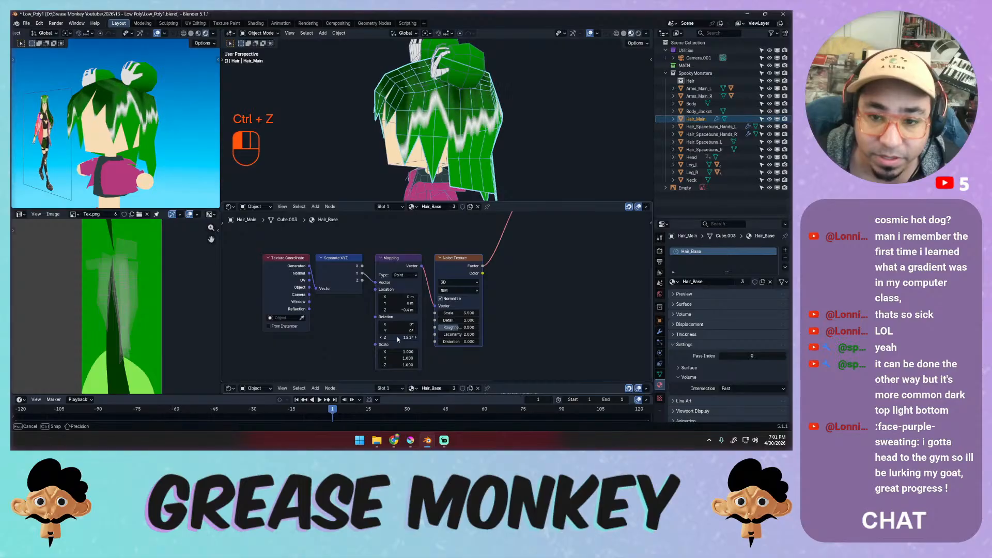
{"action": "key", "text": "ctrl+z"}
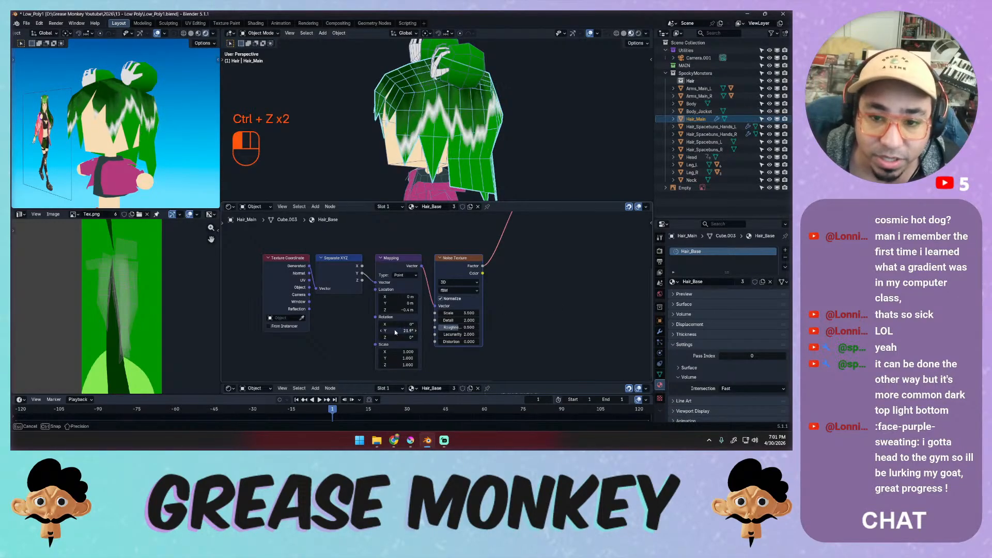
{"action": "mouse_move", "coordinate": [394, 324]}
{"action": "left_mouse_down"}
{"action": "mouse_move", "coordinate": [409, 343]}
{"action": "mouse_move", "coordinate": [399, 368]}
{"action": "mouse_move", "coordinate": [403, 353]}
{"action": "left_mouse_up"}
{"action": "key", "text": "ctrl+z"}
{"action": "key", "text": "ctrl+z"}
{"action": "key", "text": "ctrl+z"}
{"action": "key", "text": "ctrl+z"}
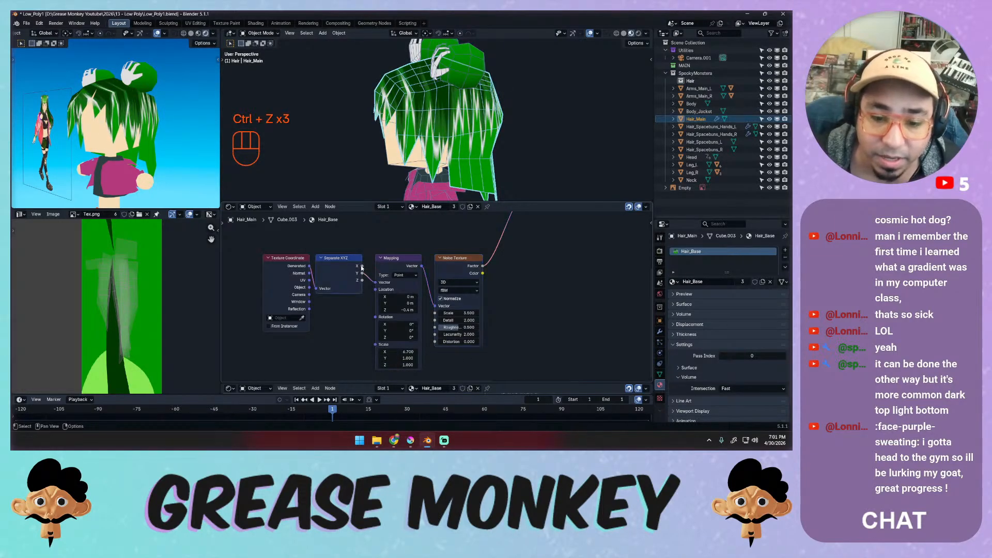
Try the other Separate XYZ outputs as the noise Mapping's input, return to Y, and set the X scale to -5.500.
{"action": "left_click_drag", "start_coordinate": [362, 266], "coordinate": [374, 284]}
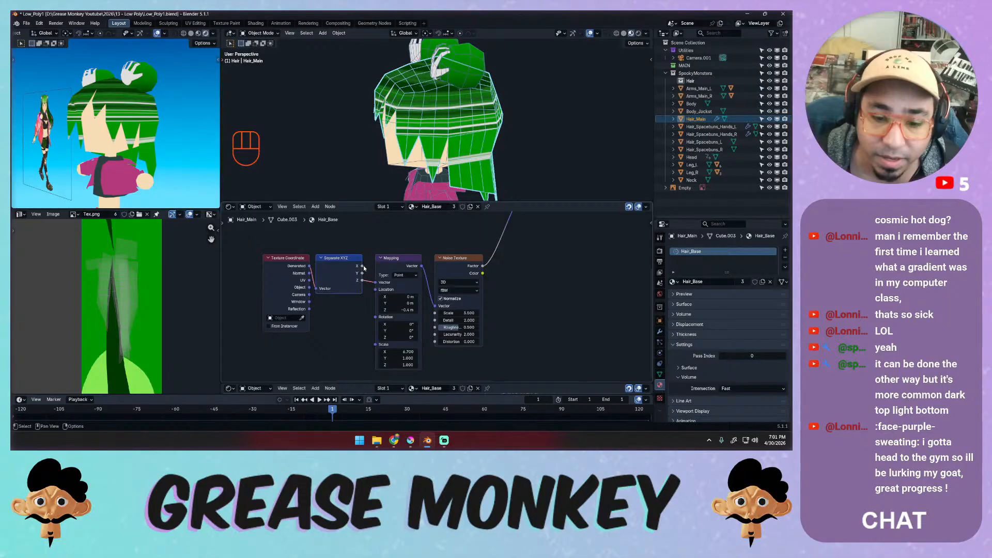
{"action": "left_click_drag", "start_coordinate": [363, 266], "coordinate": [376, 282]}
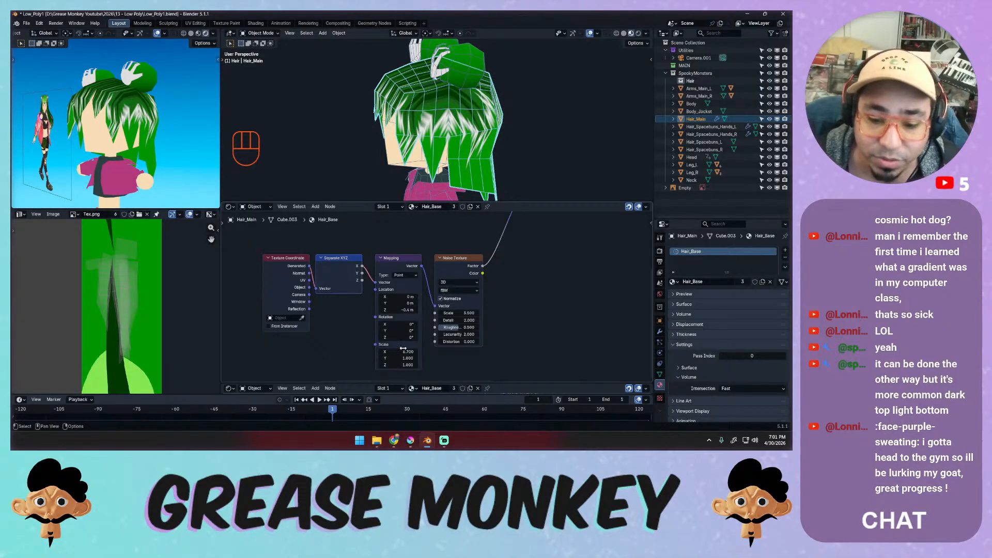
{"action": "left_click_drag", "start_coordinate": [403, 353], "coordinate": [373, 353]}
{"action": "left_click_drag", "start_coordinate": [362, 273], "coordinate": [375, 282]}
{"action": "mouse_move", "coordinate": [402, 352]}
{"action": "left_mouse_down"}
{"action": "mouse_move", "coordinate": [391, 353]}
{"action": "mouse_move", "coordinate": [403, 354]}
{"action": "left_mouse_up"}
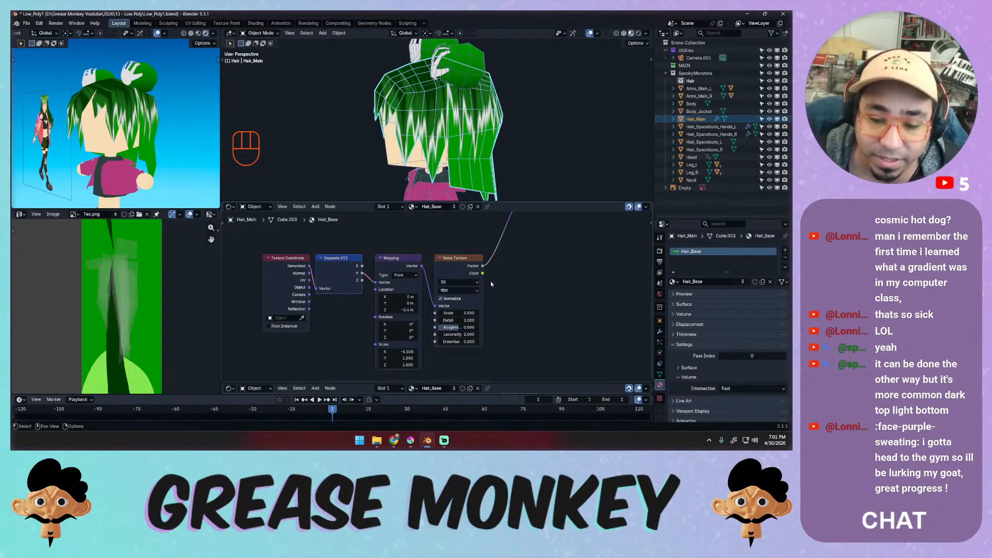
Add a color stop at position 0.417 to the upper Color Ramp, using the dark green of its last stop.
{"action": "middle_click_drag", "start_coordinate": [491, 282], "coordinate": [392, 293], "text": "ctrl"}
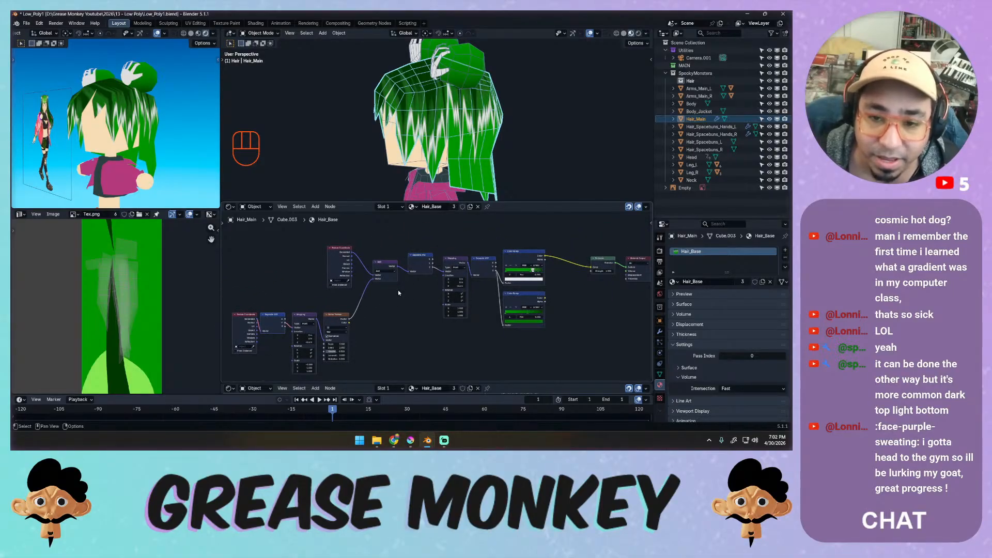
{"action": "middle_click_drag", "start_coordinate": [401, 150], "coordinate": [504, 170]}
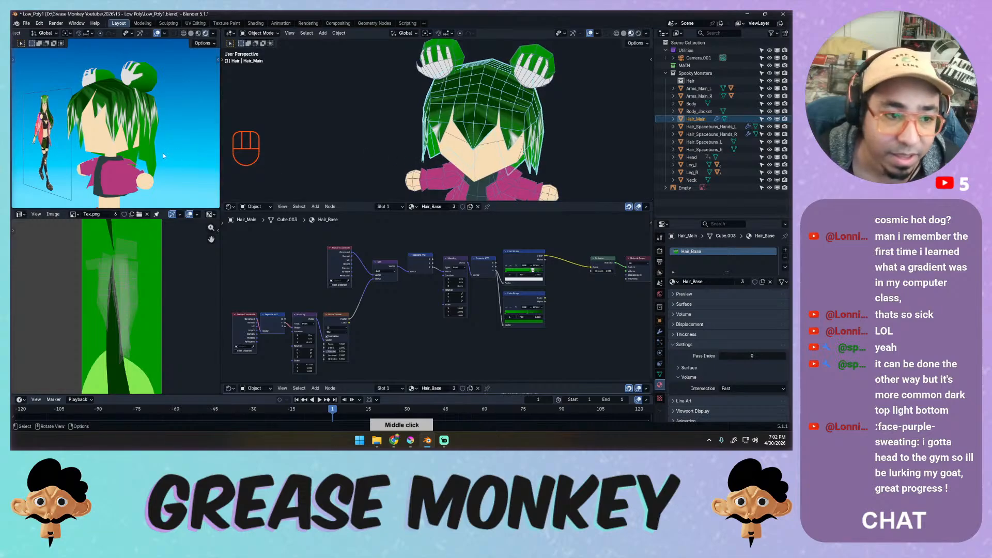
{"action": "middle_click_drag", "start_coordinate": [163, 156], "coordinate": [274, 154]}
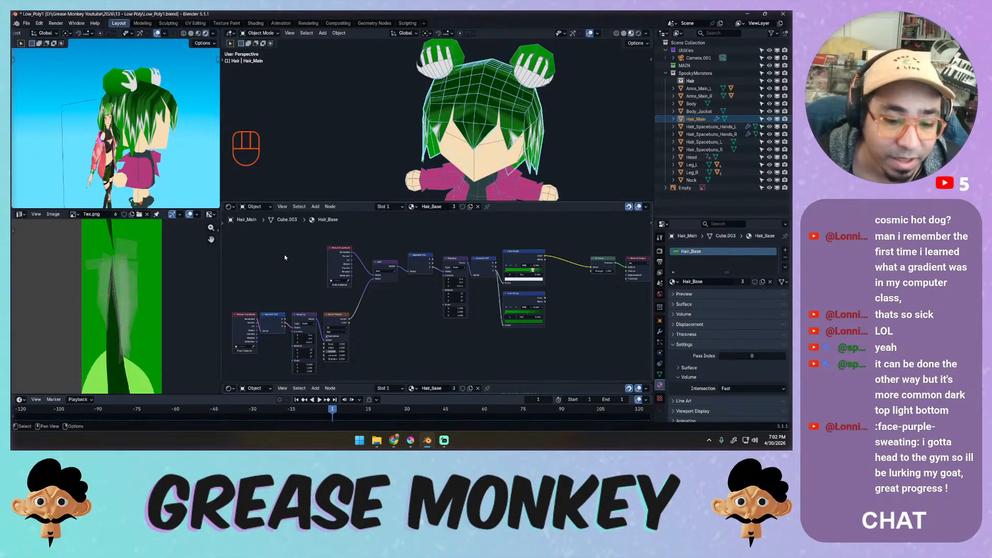
{"action": "middle_click_drag", "start_coordinate": [406, 300], "coordinate": [588, 260], "text": "shift"}
{"action": "left_click", "coordinate": [588, 259]}
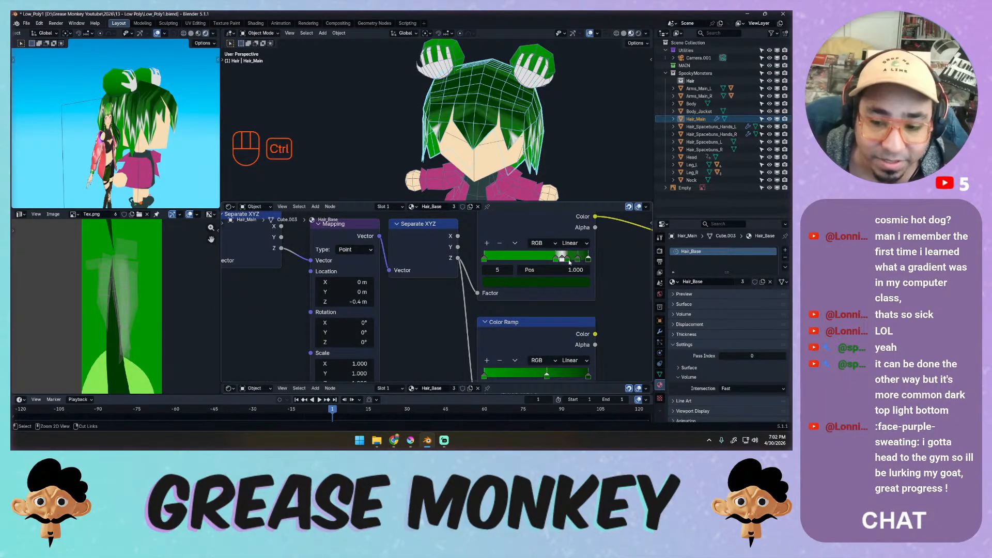
{"action": "key", "text": "ctrl+c"}
{"action": "left_click", "coordinate": [484, 258]}
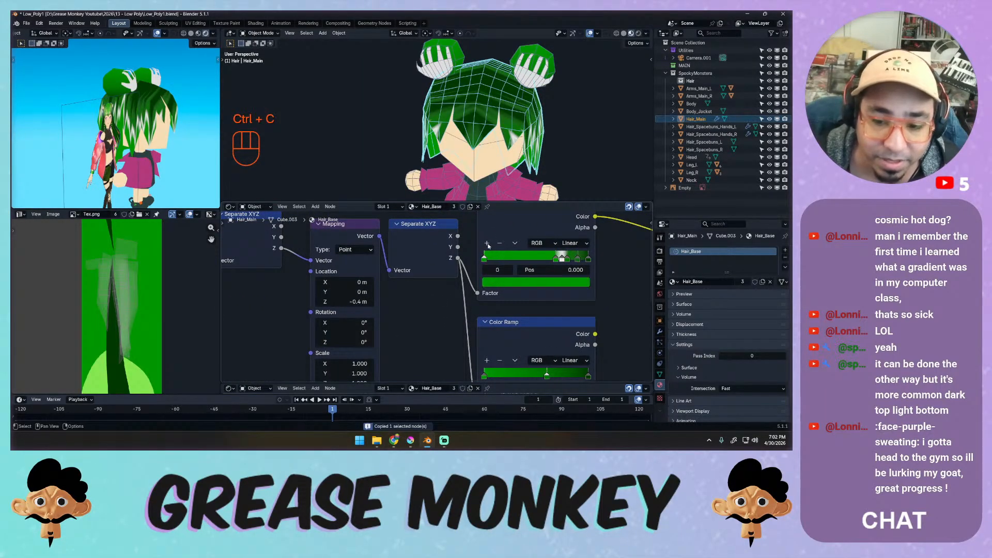
{"action": "left_click", "coordinate": [502, 284]}
{"action": "key", "text": "ctrl+v"}
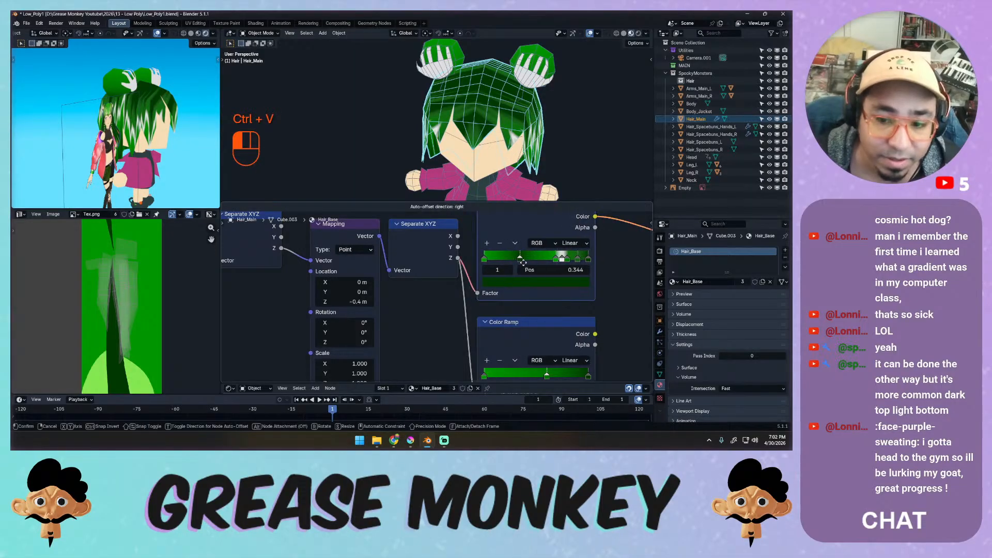
{"action": "mouse_move", "coordinate": [524, 262]}
{"action": "left_mouse_down"}
{"action": "mouse_move", "coordinate": [514, 261]}
{"action": "mouse_move", "coordinate": [531, 260]}
{"action": "left_mouse_up"}
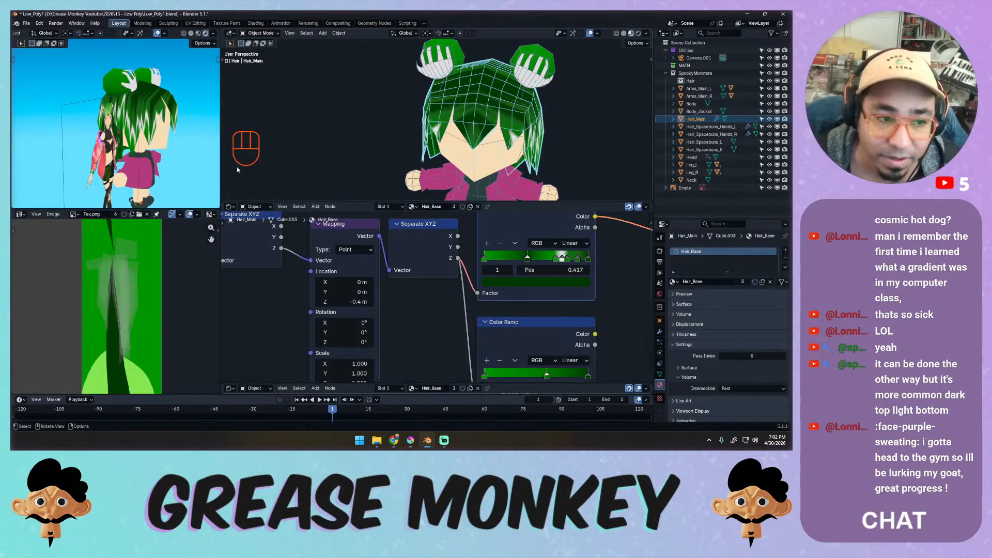
{"action": "middle_click_drag", "start_coordinate": [183, 155], "coordinate": [118, 146]}
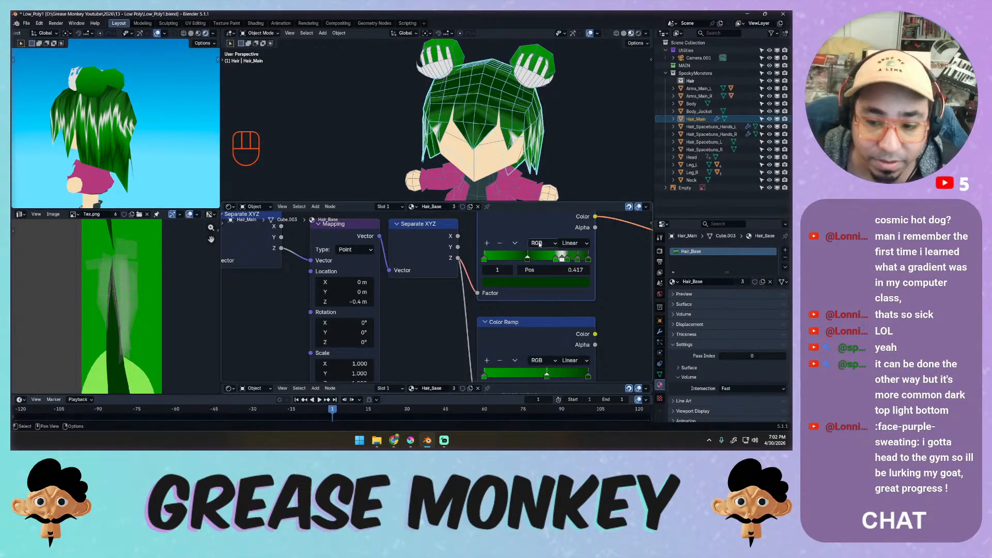
Try Constant interpolation on the upper Color Ramp and undo it.
{"action": "left_click", "coordinate": [573, 243]}
{"action": "left_click", "coordinate": [568, 311]}
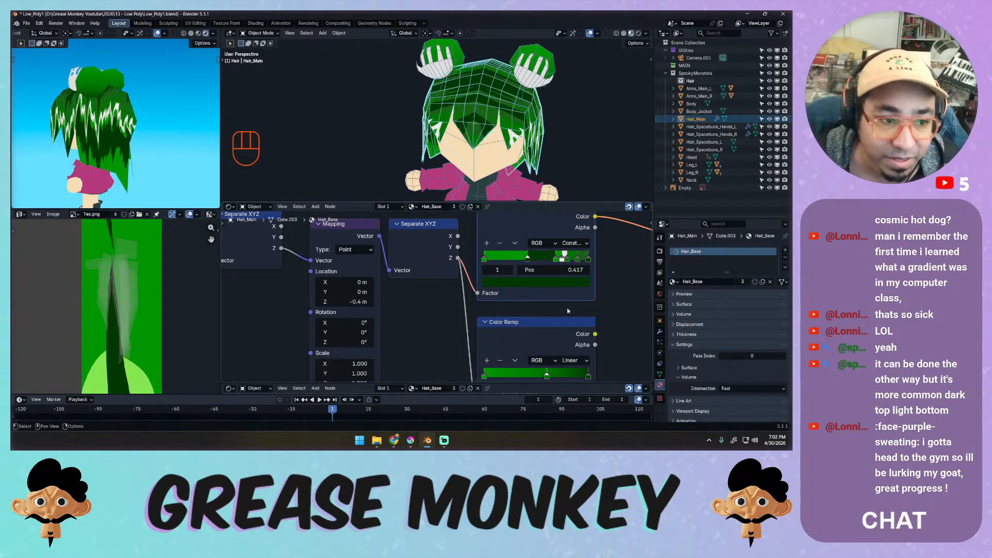
{"action": "mouse_move", "coordinate": [165, 155]}
{"action": "middle_mouse_down", "text": "ctrl"}
{"action": "mouse_move", "coordinate": [168, 167]}
{"action": "mouse_move", "coordinate": [165, 144]}
{"action": "mouse_move", "coordinate": [224, 156]}
{"action": "mouse_move", "coordinate": [152, 139]}
{"action": "mouse_move", "coordinate": [171, 158]}
{"action": "middle_mouse_up", "text": "ctrl"}
{"action": "key", "text": "ctrl+z"}
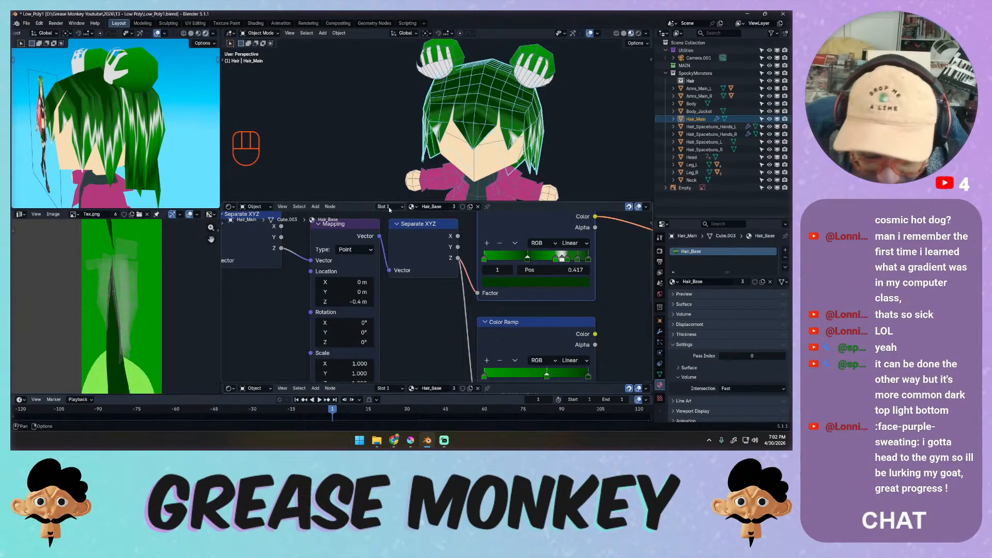
Delete the whole Noise Texture branch and dissolve the Add node so Texture Coordinate feeds Separate XYZ directly.
{"action": "middle_click_drag", "start_coordinate": [542, 270], "coordinate": [491, 268], "text": "ctrl"}
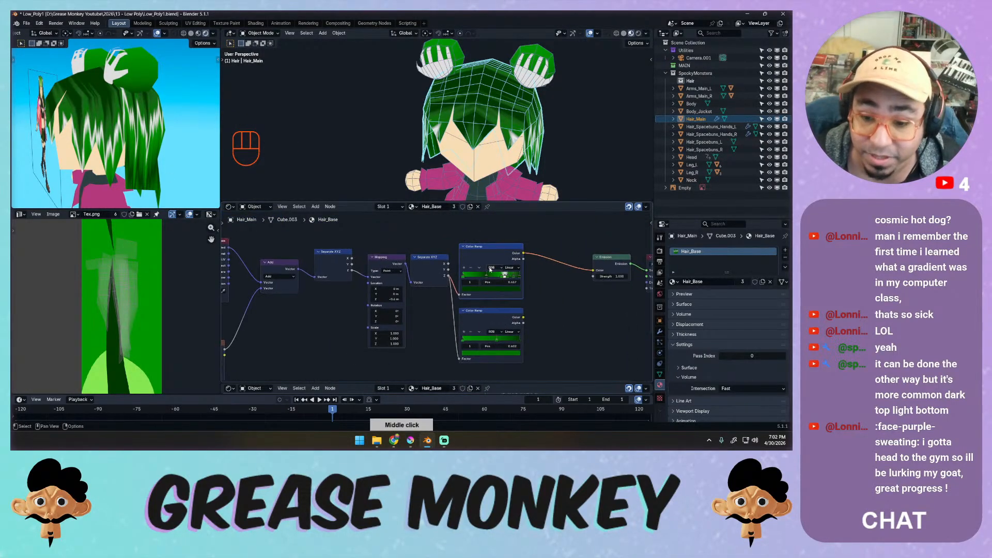
{"action": "middle_click_drag", "start_coordinate": [336, 257], "coordinate": [317, 266], "text": "ctrl"}
{"action": "left_click_drag", "start_coordinate": [328, 253], "coordinate": [431, 327]}
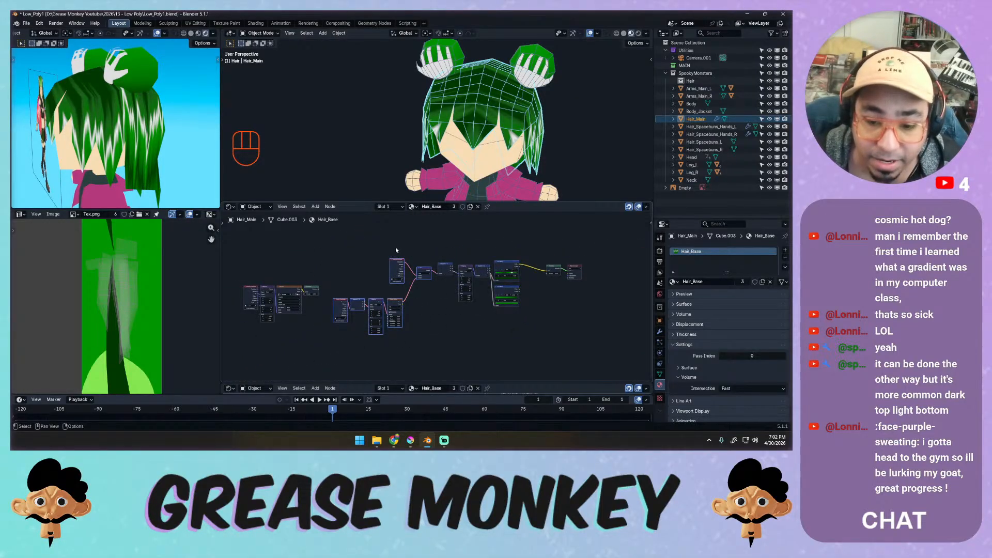
{"action": "key", "text": "x"}
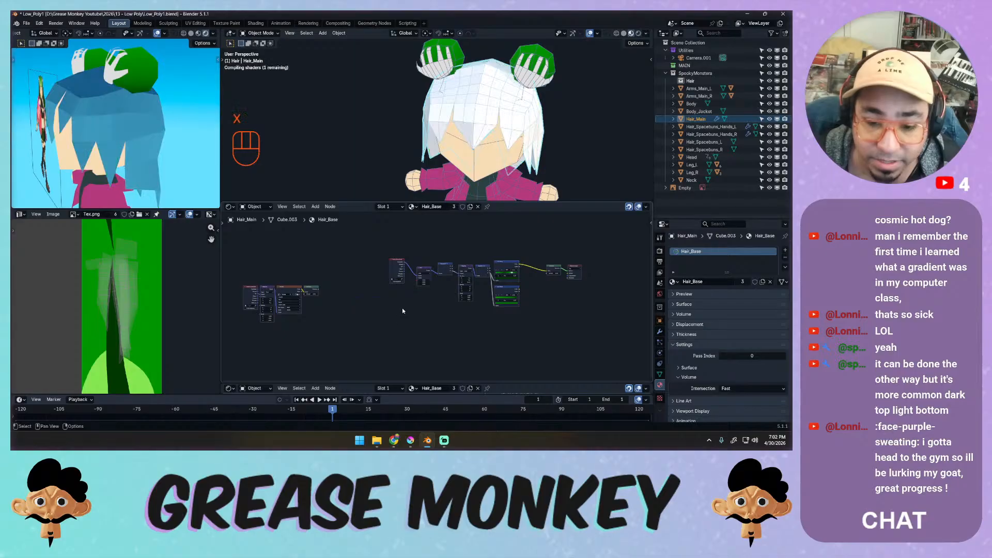
{"action": "key", "text": "ctrl+x"}
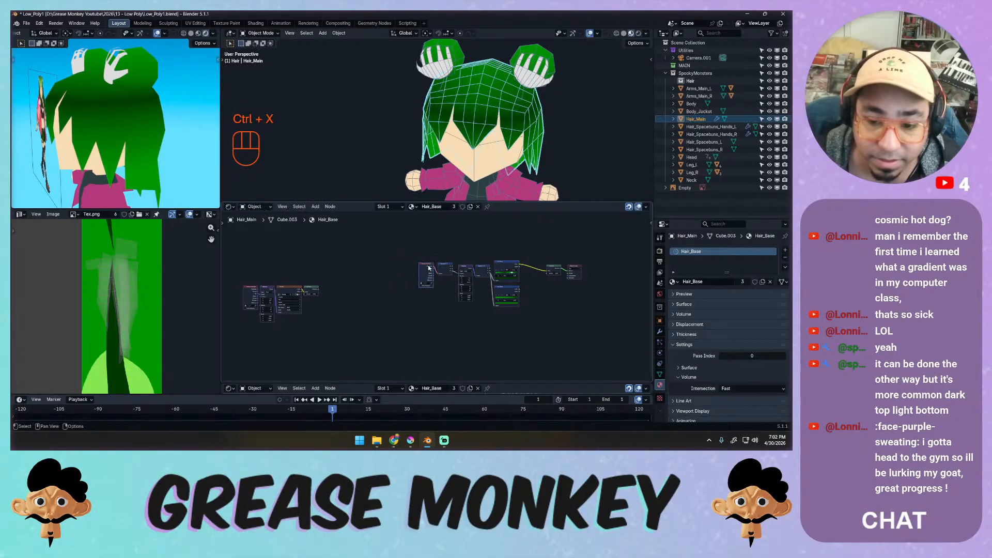
Connect the lower Color Ramp's color output to the Emission color and delete the upper Color Ramp.
{"action": "middle_click_drag", "start_coordinate": [414, 264], "coordinate": [486, 307], "text": "ctrl"}
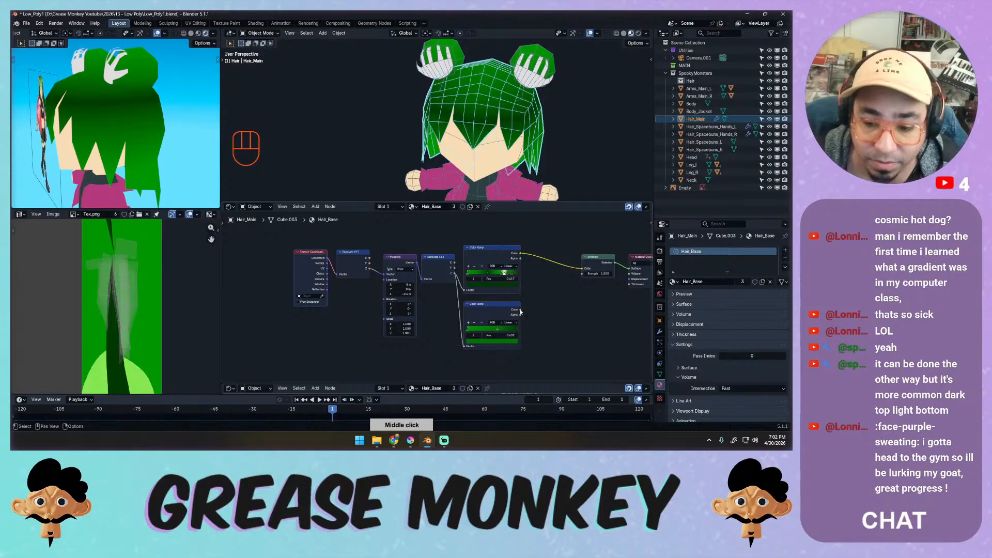
{"action": "left_click_drag", "start_coordinate": [520, 310], "coordinate": [582, 268]}
{"action": "key", "text": "x"}
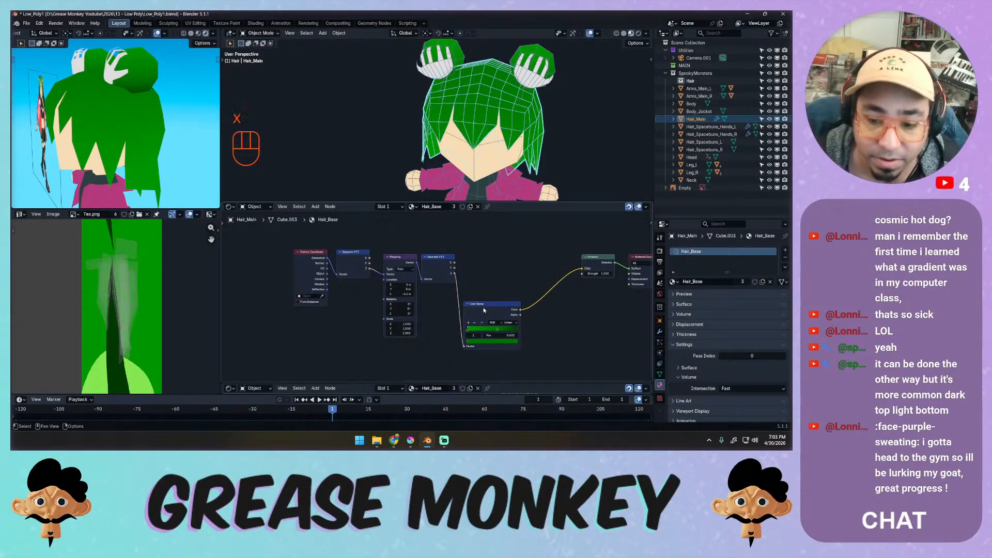
Line up the Color Ramp, Mapping, Emission and Material Output nodes in one compact row with the rest of the chain.
{"action": "left_click_drag", "start_coordinate": [488, 304], "coordinate": [489, 257]}
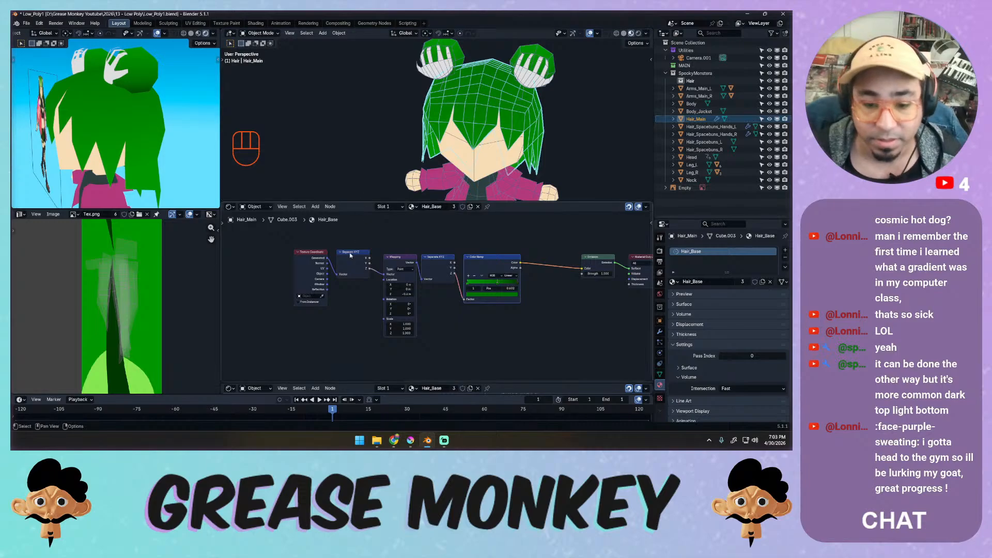
{"action": "left_click_drag", "start_coordinate": [399, 262], "coordinate": [394, 256]}
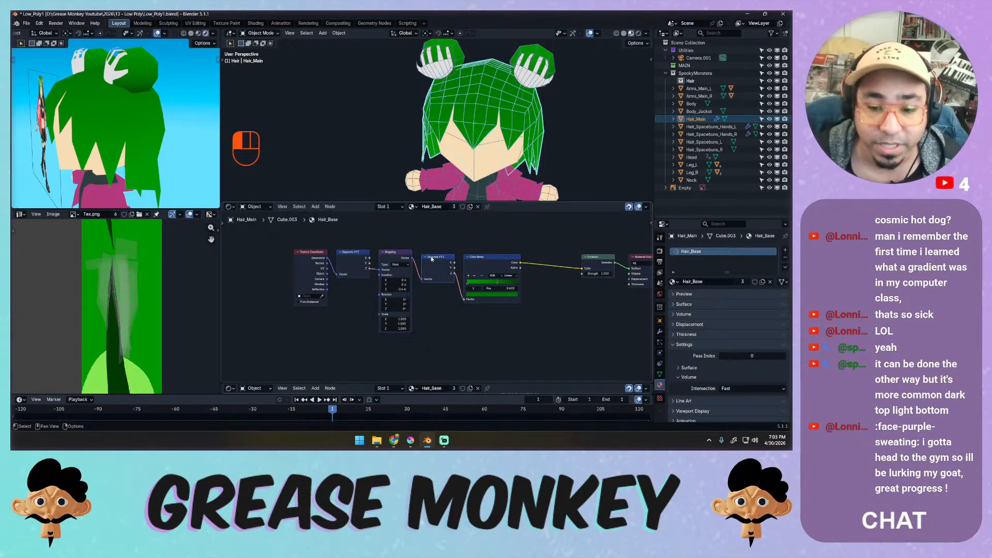
{"action": "left_click_drag", "start_coordinate": [594, 257], "coordinate": [538, 257]}
{"action": "left_click_drag", "start_coordinate": [641, 256], "coordinate": [569, 261]}
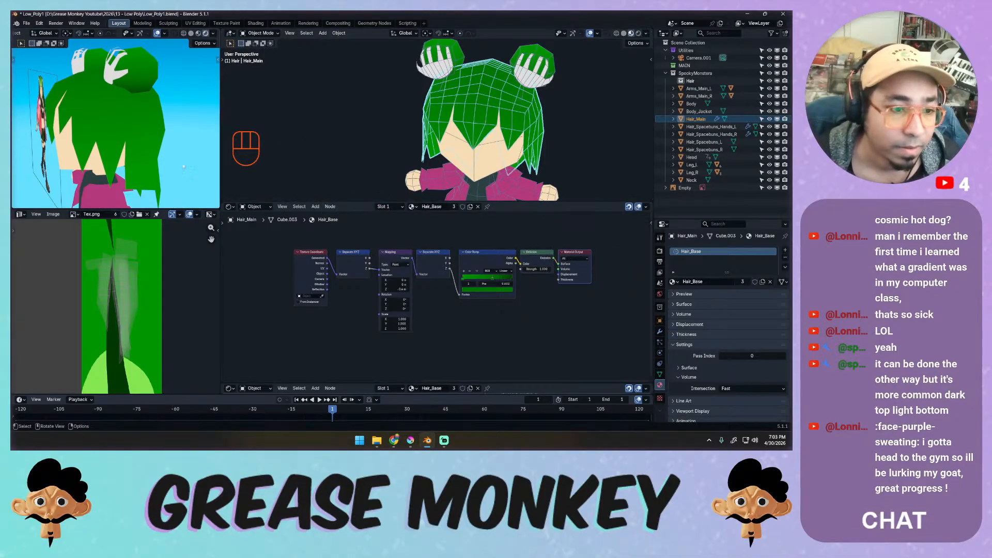
Set the Mapping node's Z location to 0 m and save the file.
{"action": "middle_click_drag", "start_coordinate": [194, 175], "coordinate": [382, 171]}
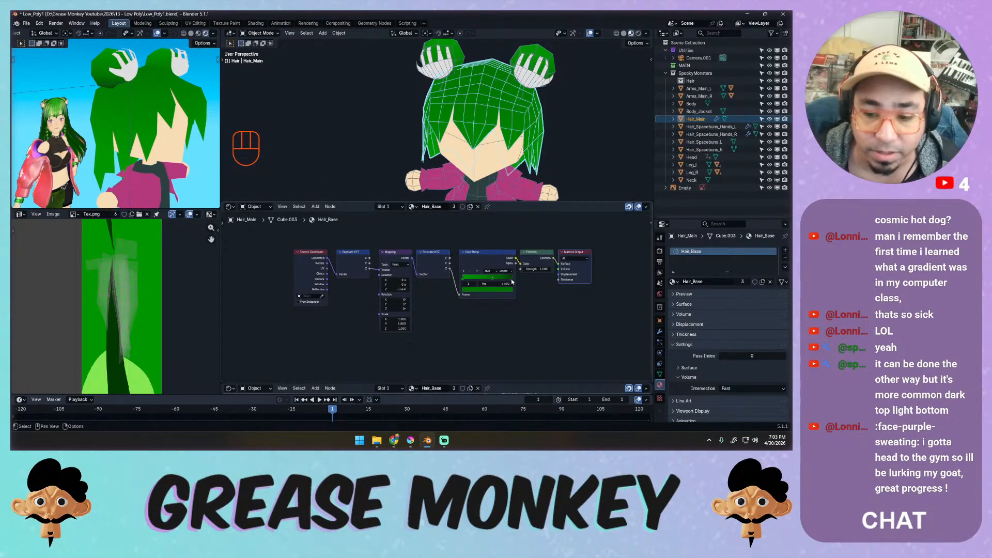
{"action": "left_click_drag", "start_coordinate": [511, 280], "coordinate": [503, 279]}
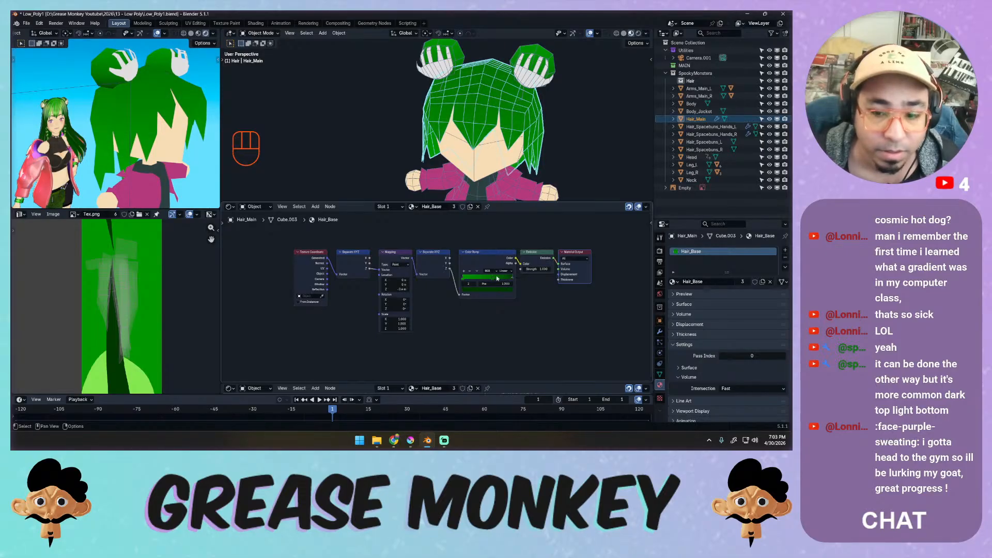
{"action": "middle_click_drag", "start_coordinate": [416, 300], "coordinate": [436, 249], "text": "ctrl"}
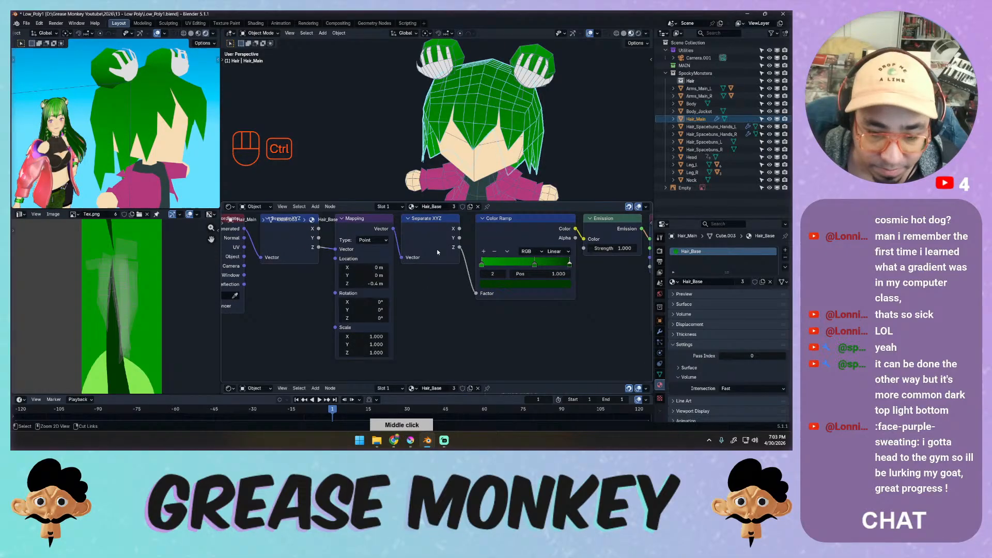
{"action": "left_click", "coordinate": [375, 282]}
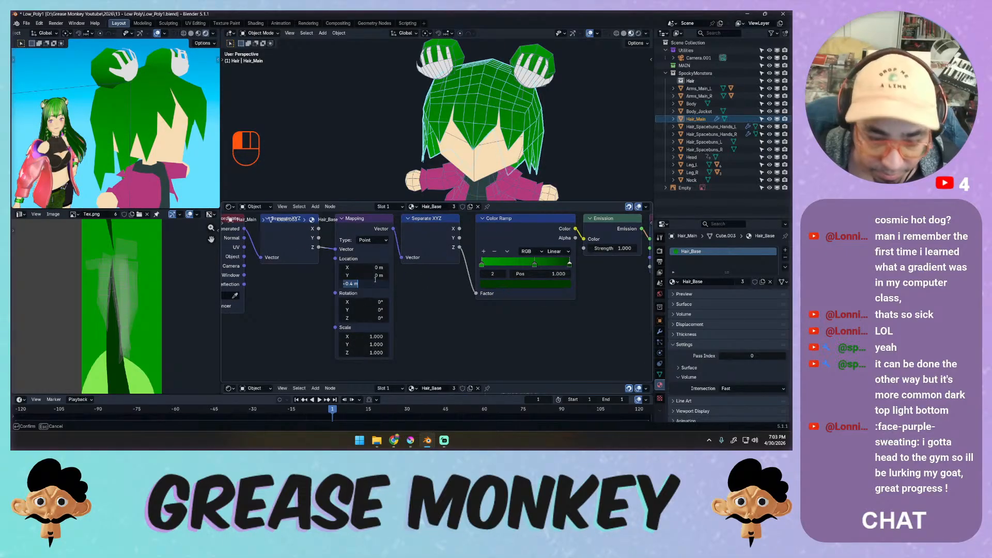
{"action": "type", "text": "0."}
{"action": "left_click", "coordinate": [402, 294]}
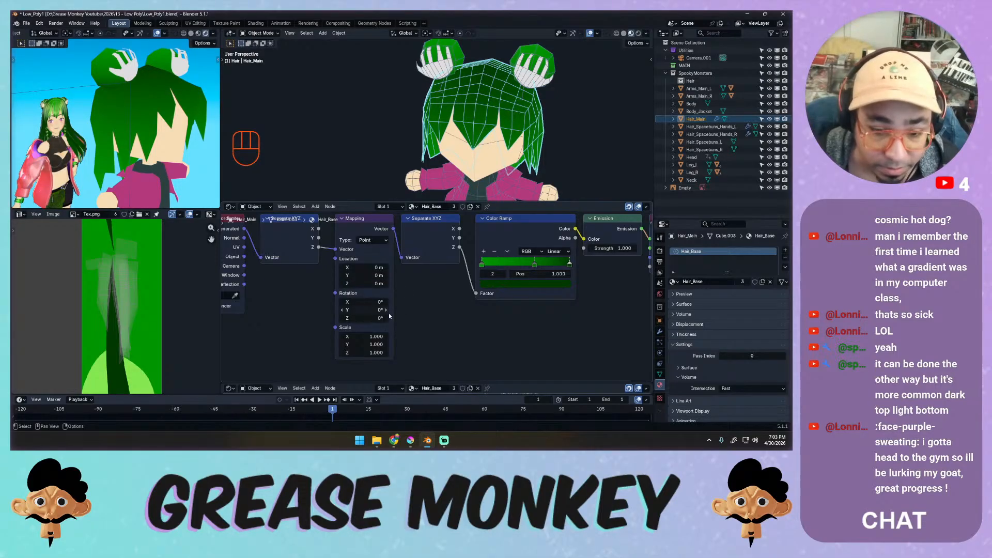
{"action": "key", "text": "ctrl+s"}
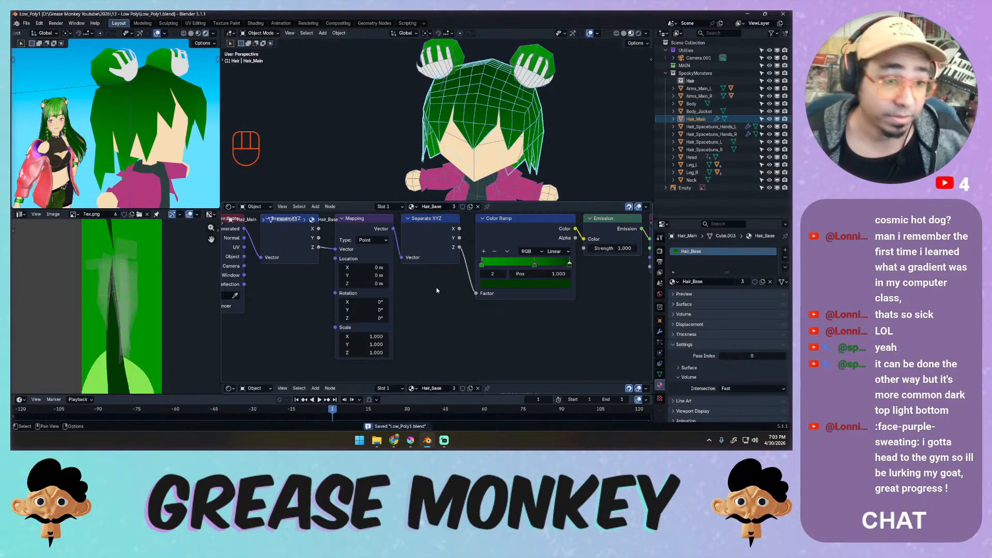
Add a color stop at about position 0.3 on the Color Ramp and try copying the existing green onto it.
{"action": "middle_click_drag", "start_coordinate": [155, 124], "coordinate": [176, 166]}
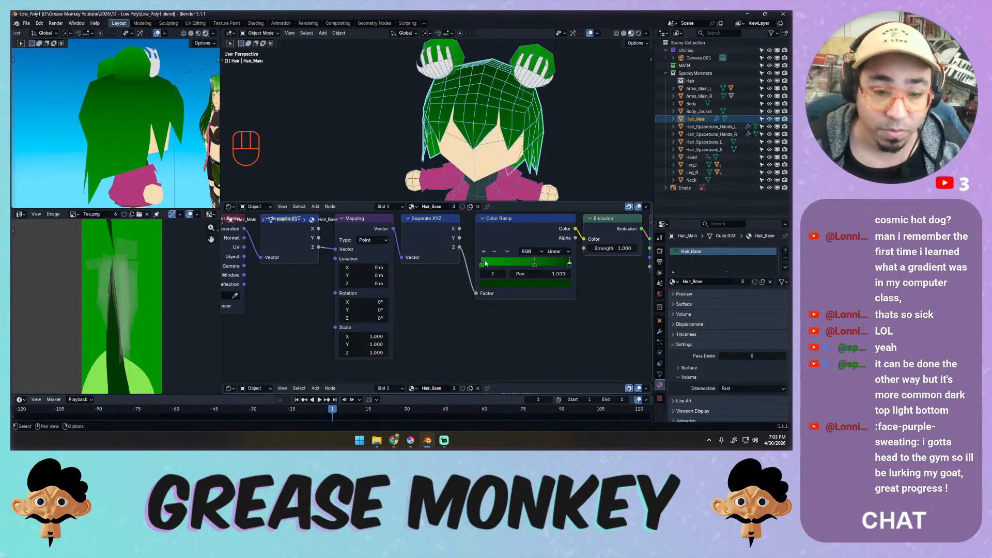
{"action": "left_click_drag", "start_coordinate": [485, 264], "coordinate": [486, 264]}
{"action": "left_click", "coordinate": [485, 251]}
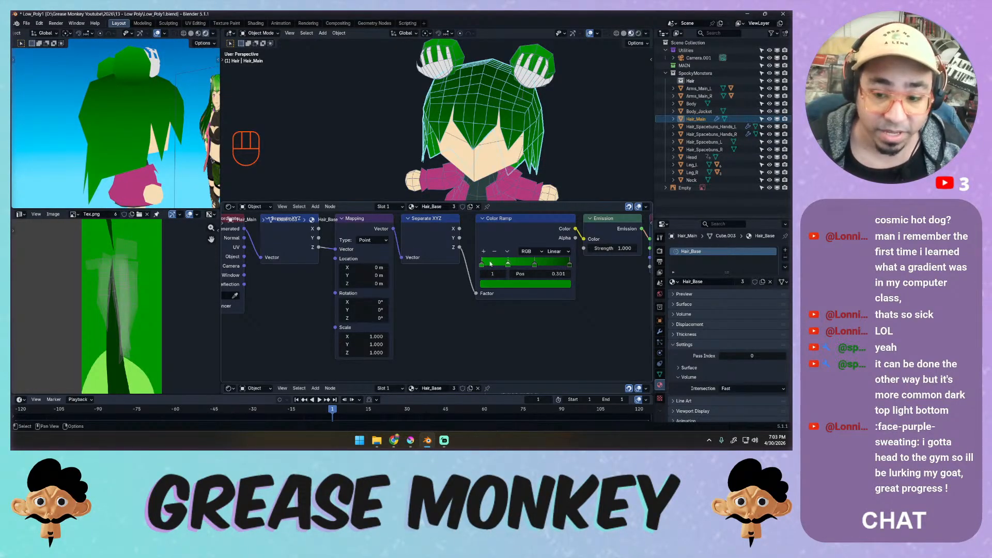
{"action": "key", "text": "ctrl+c"}
{"action": "left_click", "coordinate": [503, 274]}
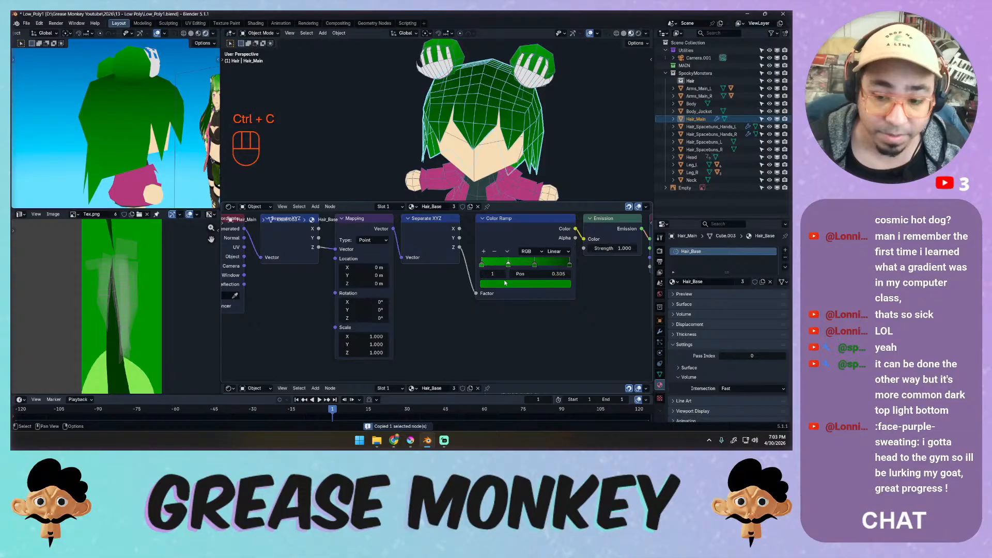
{"action": "key", "text": "ctrl+v"}
{"action": "key", "text": "ctrl+z"}
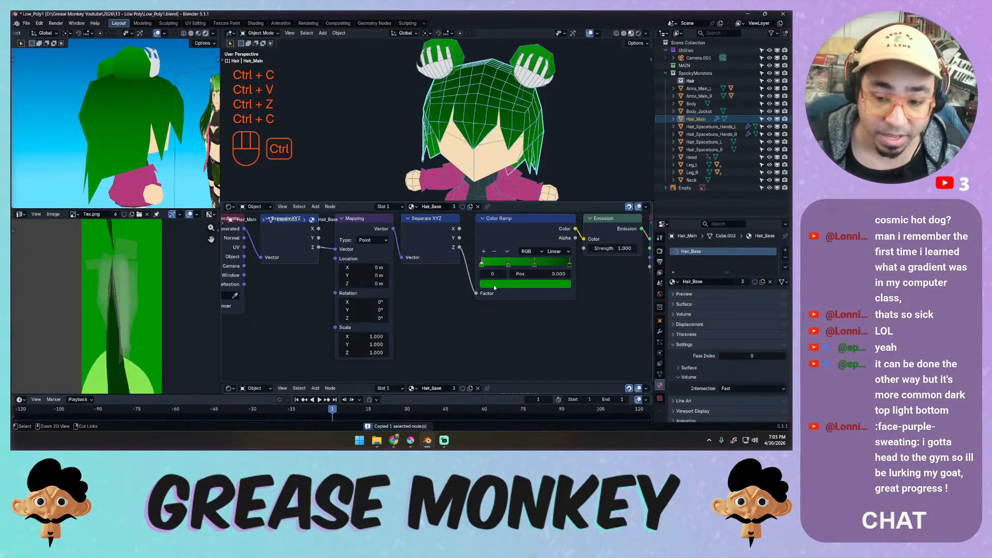
{"action": "key", "text": "ctrl+c"}
{"action": "key", "text": "ctrl+v"}
{"action": "left_click", "coordinate": [508, 263]}
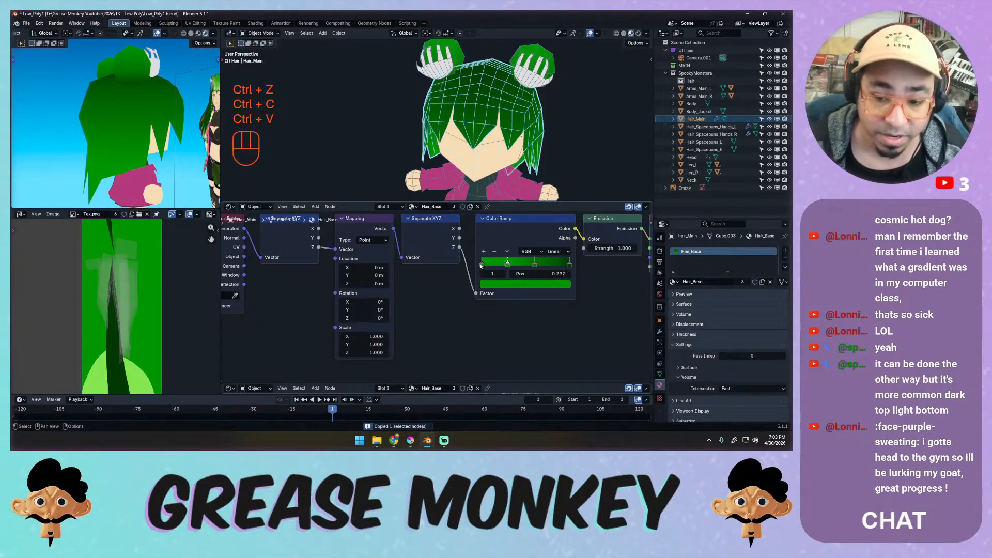
Color the Color Ramp's first stop a pale light green and move the second stop to position 0.355.
{"action": "left_click", "coordinate": [490, 284]}
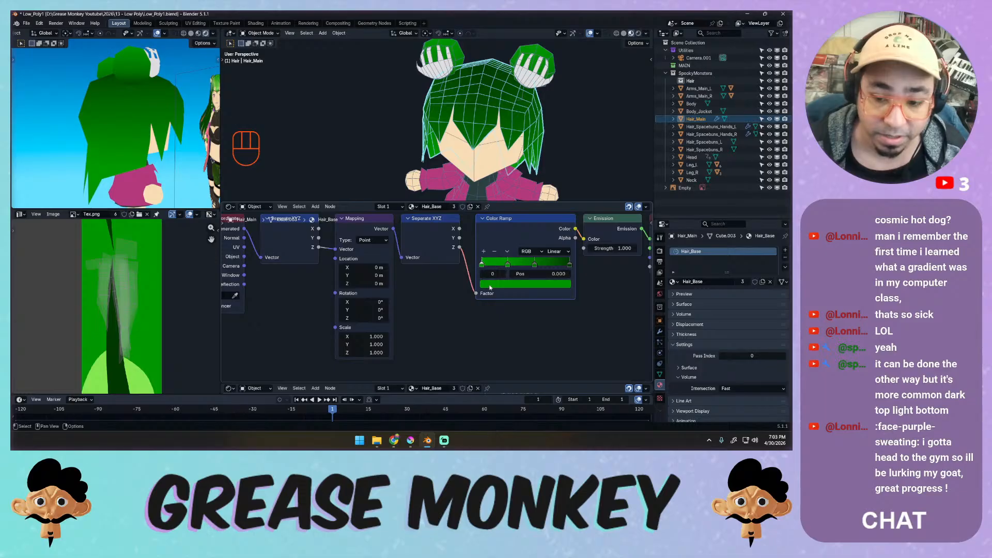
{"action": "left_click", "coordinate": [489, 286]}
{"action": "left_click_drag", "start_coordinate": [535, 243], "coordinate": [507, 264]}
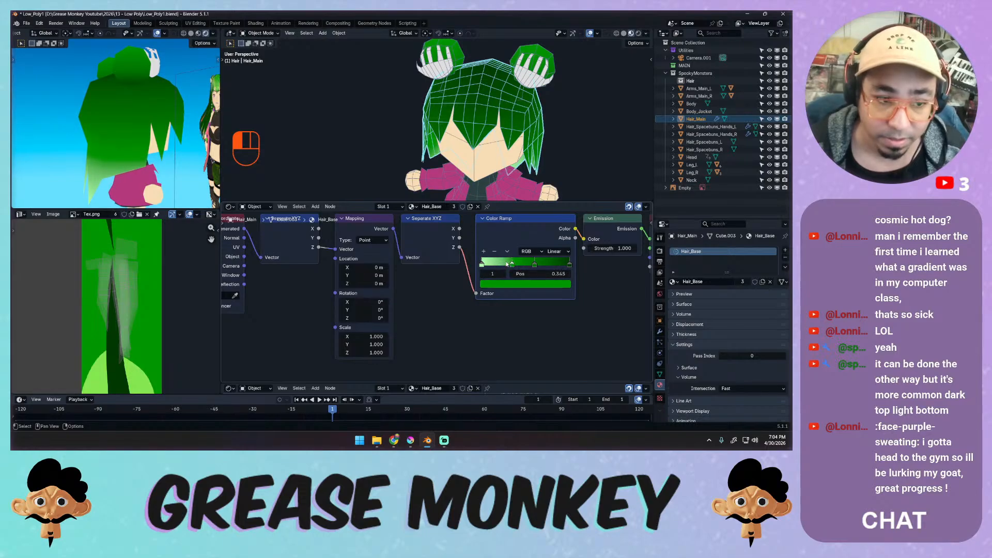
{"action": "middle_click_drag", "start_coordinate": [199, 155], "coordinate": [37, 176]}
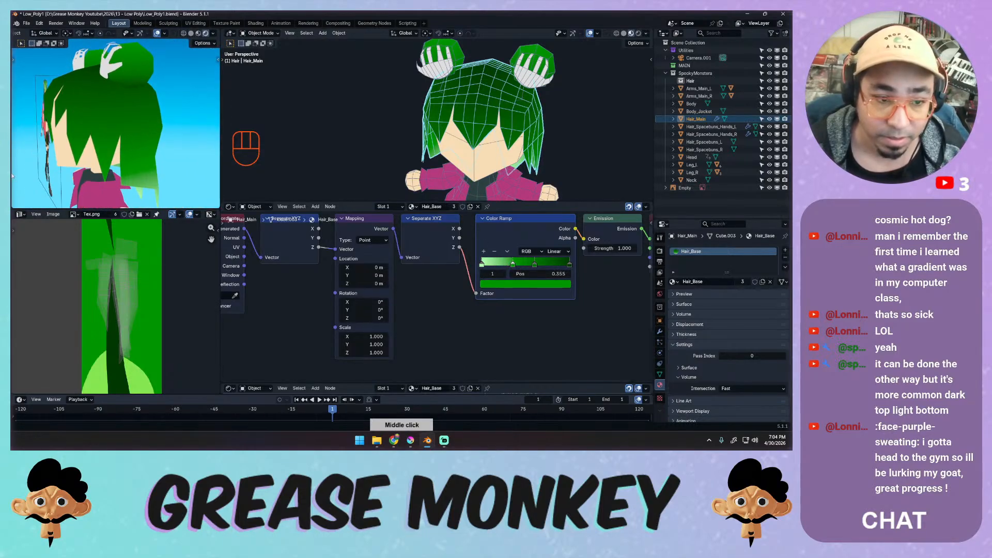
{"action": "middle_click_drag", "start_coordinate": [439, 145], "coordinate": [348, 150]}
{"action": "mouse_move", "coordinate": [165, 149]}
{"action": "middle_mouse_down"}
{"action": "mouse_move", "coordinate": [139, 144]}
{"action": "mouse_move", "coordinate": [171, 146]}
{"action": "middle_mouse_up"}
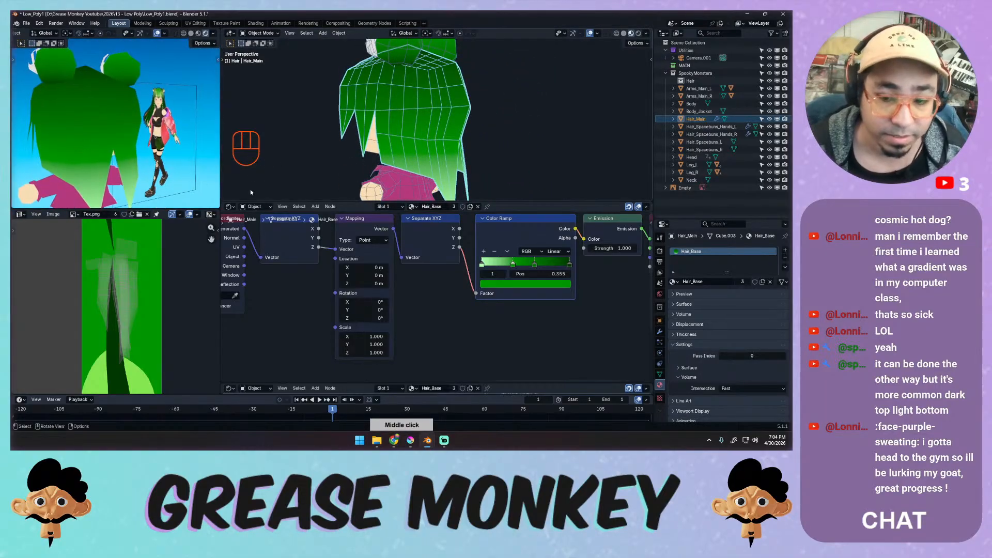
Delete the second color stop at 0.355 from the Color Ramp and undo the trial shift of the middle stop.
{"action": "left_click", "coordinate": [494, 252]}
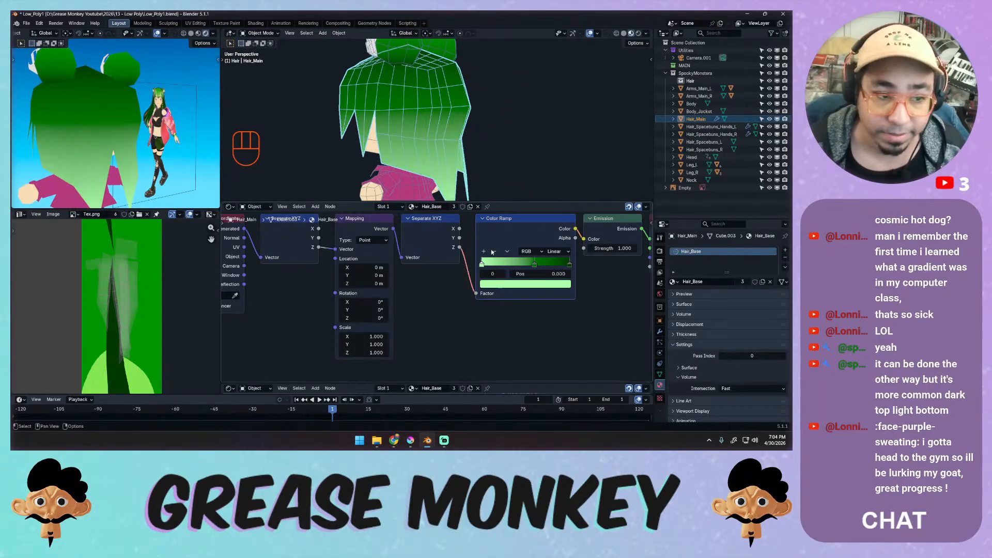
{"action": "key", "text": "ctrl+z"}
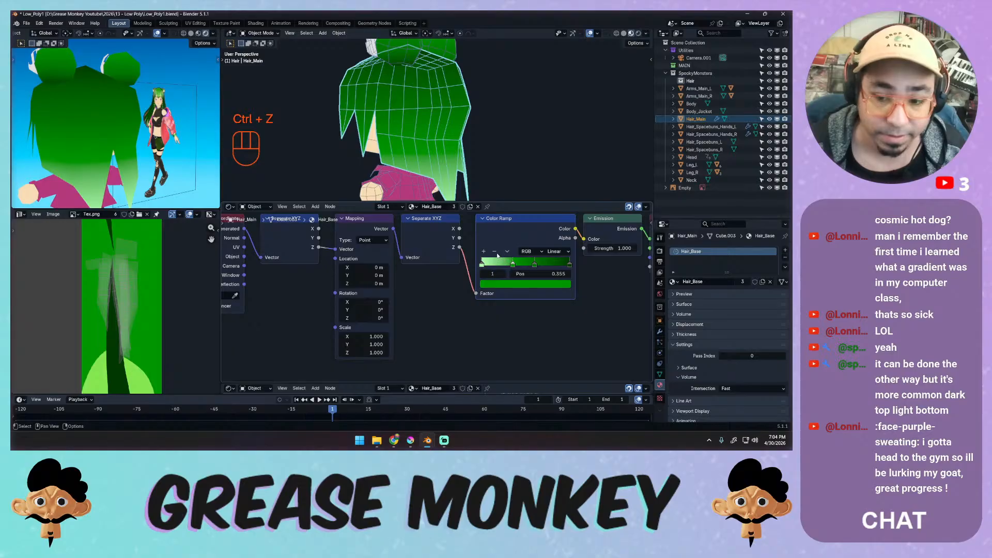
{"action": "left_click", "coordinate": [496, 252]}
{"action": "left_click_drag", "start_coordinate": [522, 263], "coordinate": [537, 264]}
{"action": "key", "text": "ctrl+z"}
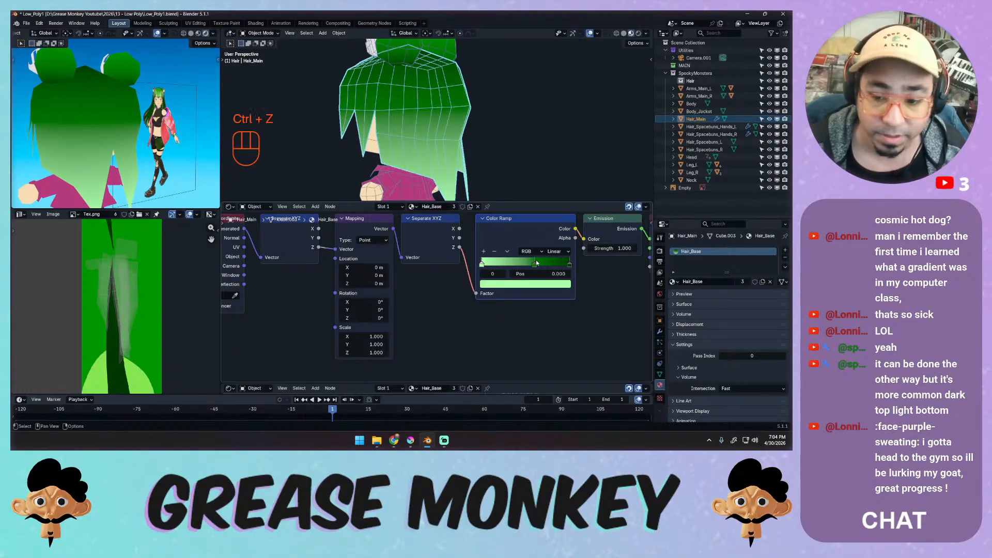
Insert a Math node set to Divide between the first Separate XYZ and Mapping, raise its divisor, and set Mapping's Z location to 0.5 m.
{"action": "middle_click_drag", "start_coordinate": [457, 292], "coordinate": [400, 288], "text": "ctrl"}
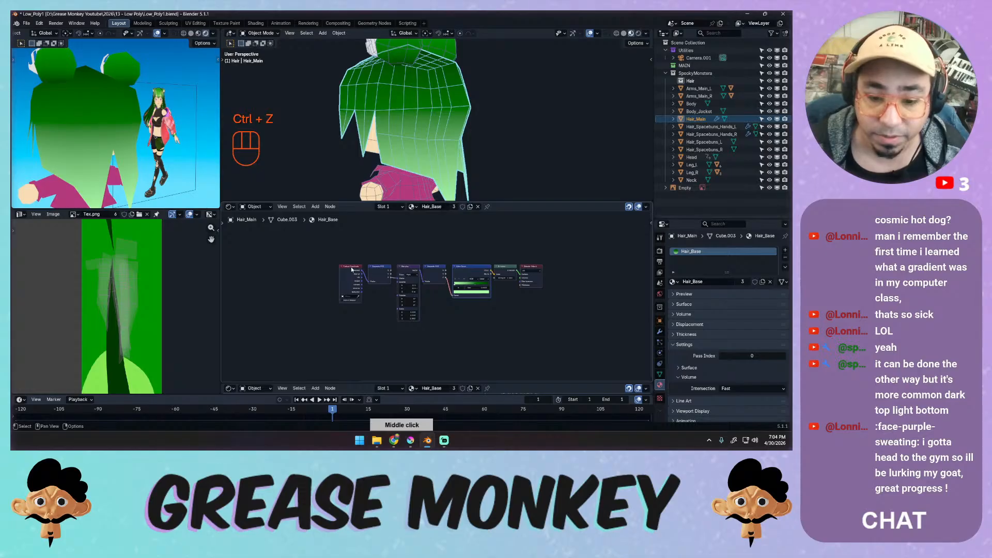
{"action": "left_click_drag", "start_coordinate": [351, 269], "coordinate": [372, 268]}
{"action": "middle_click_drag", "start_coordinate": [351, 262], "coordinate": [397, 259], "text": "ctrl"}
{"action": "key", "text": "shift+a"}
{"action": "mouse_move", "coordinate": [353, 248]}
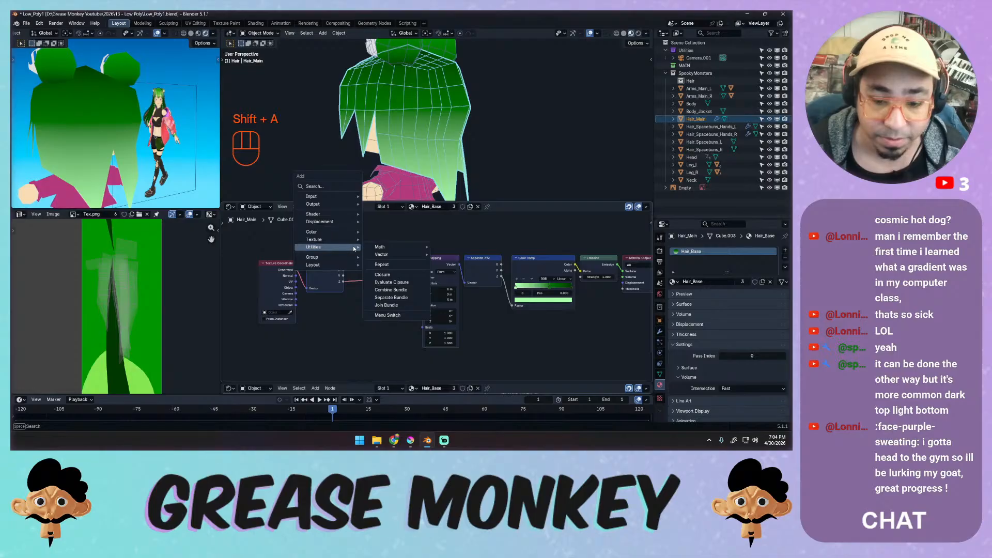
{"action": "mouse_move", "coordinate": [386, 250]}
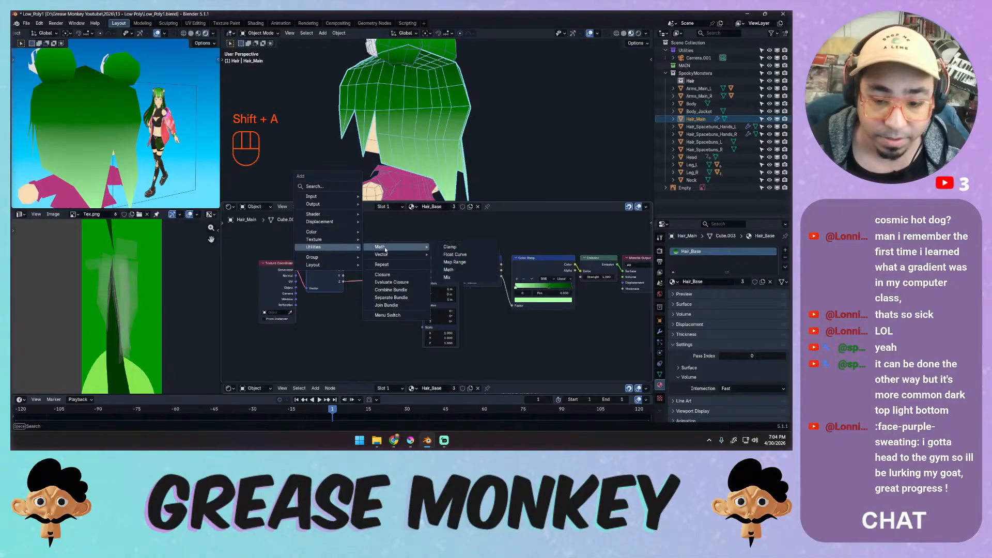
{"action": "left_click", "coordinate": [449, 269]}
{"action": "left_click", "coordinate": [383, 274]}
{"action": "left_click", "coordinate": [381, 282]}
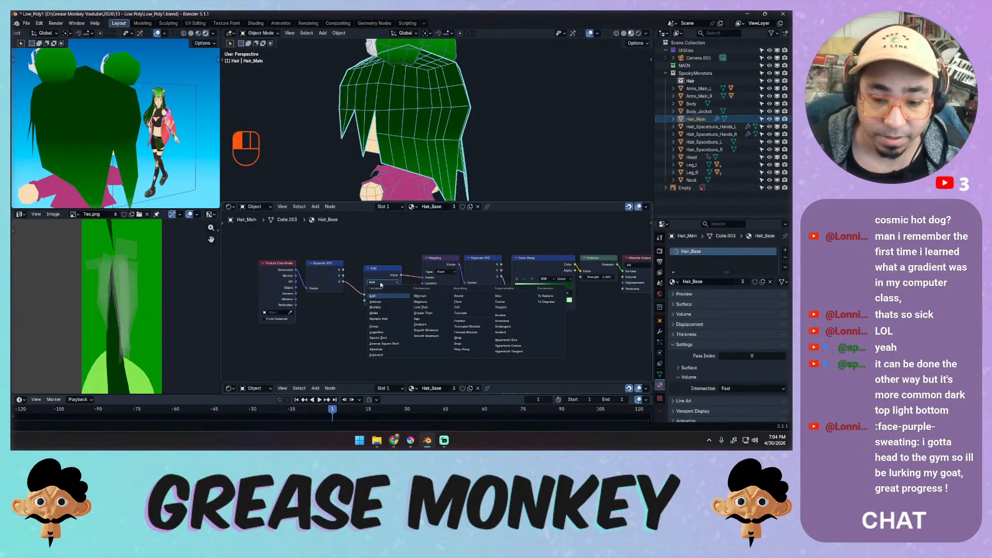
{"action": "left_click", "coordinate": [378, 314]}
{"action": "left_click_drag", "start_coordinate": [381, 295], "coordinate": [443, 301]}
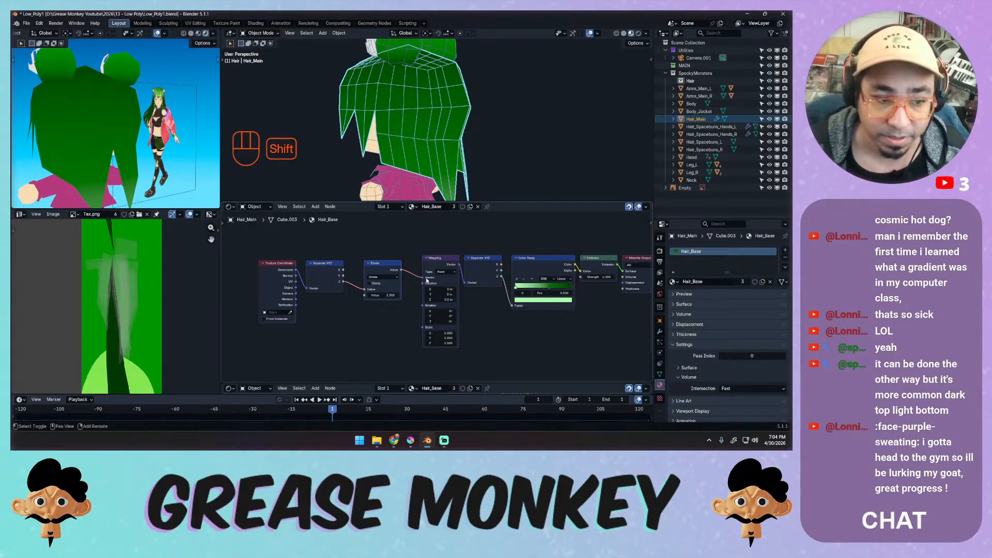
{"action": "middle_click_drag", "start_coordinate": [36, 155], "coordinate": [170, 155]}
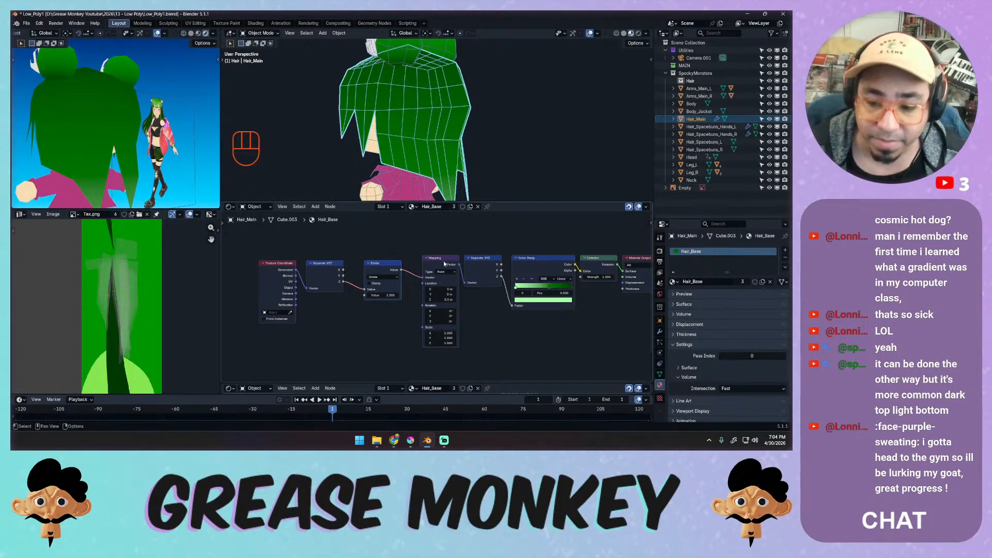
Switch the Color Ramp's interpolation to B-Spline and check the hair gradient from several sides.
{"action": "left_click", "coordinate": [564, 279]}
{"action": "left_click", "coordinate": [563, 309]}
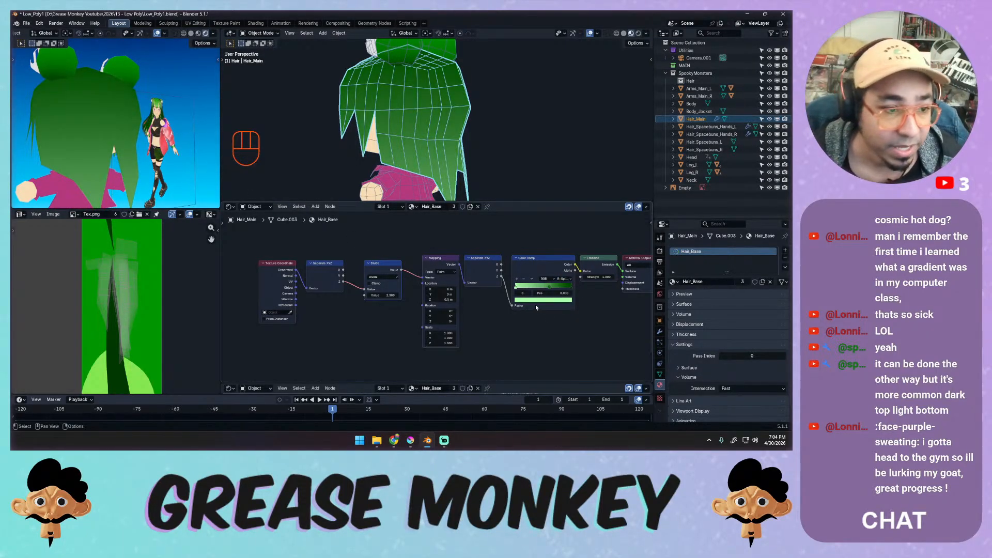
{"action": "middle_click_drag", "start_coordinate": [144, 160], "coordinate": [12, 163]}
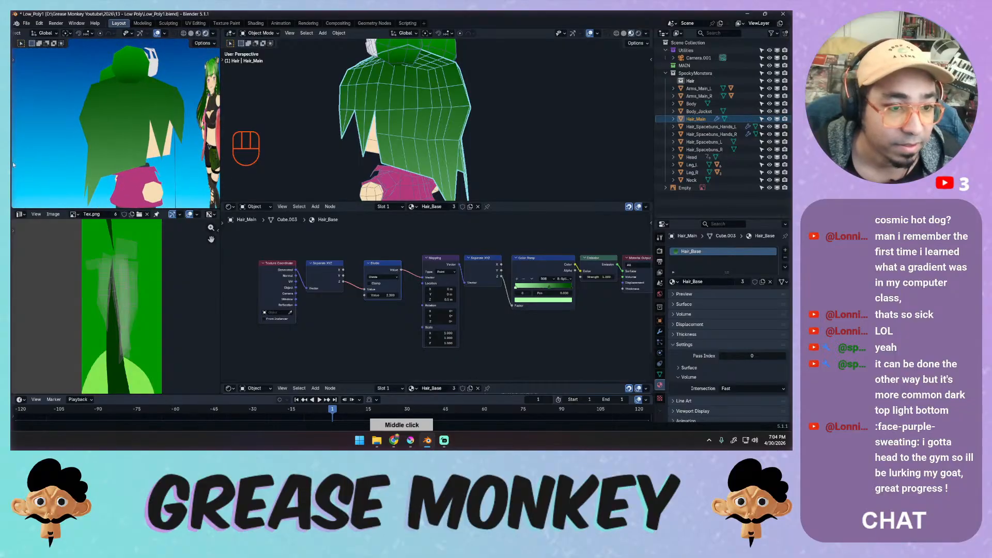
{"action": "middle_click_drag", "start_coordinate": [158, 157], "coordinate": [134, 150]}
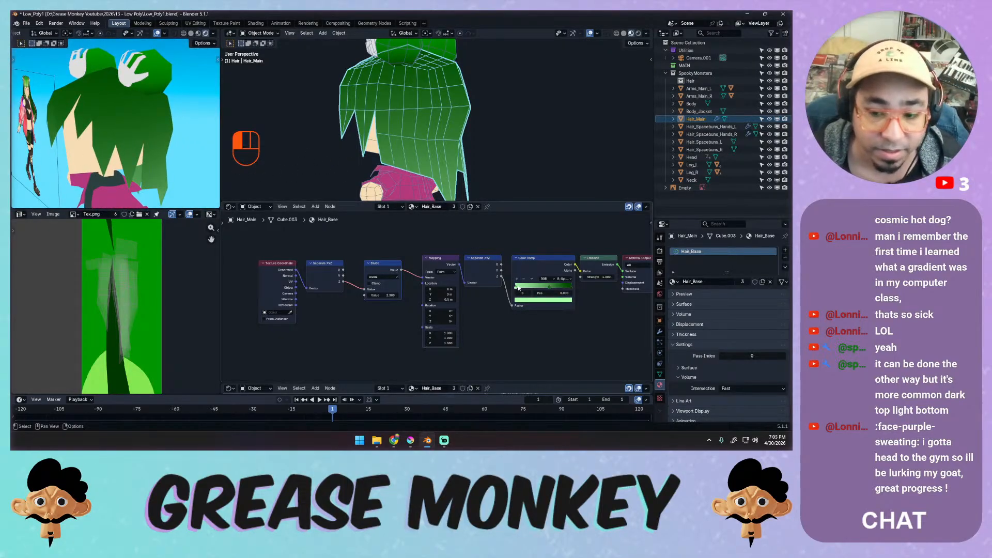
Move the Color Ramp's first stop to about 0.03, then try shifting the middle stop and undo that shift.
{"action": "left_click_drag", "start_coordinate": [531, 288], "coordinate": [525, 288]}
{"action": "left_click", "coordinate": [551, 287]}
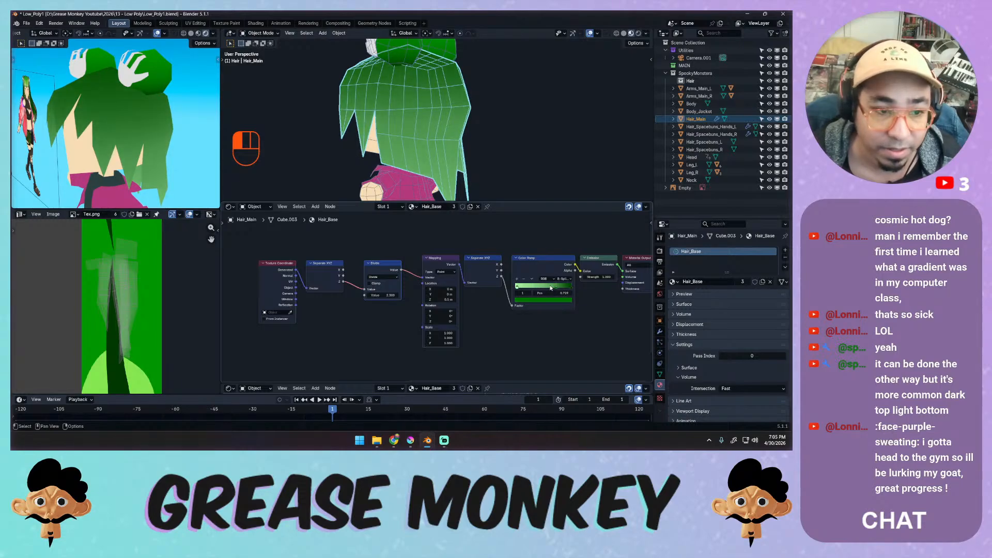
{"action": "key", "text": "ctrl+z"}
Set the Mapping node's Z location to 0 m and lower the Divide node's divisor.
{"action": "left_click", "coordinate": [447, 299]}
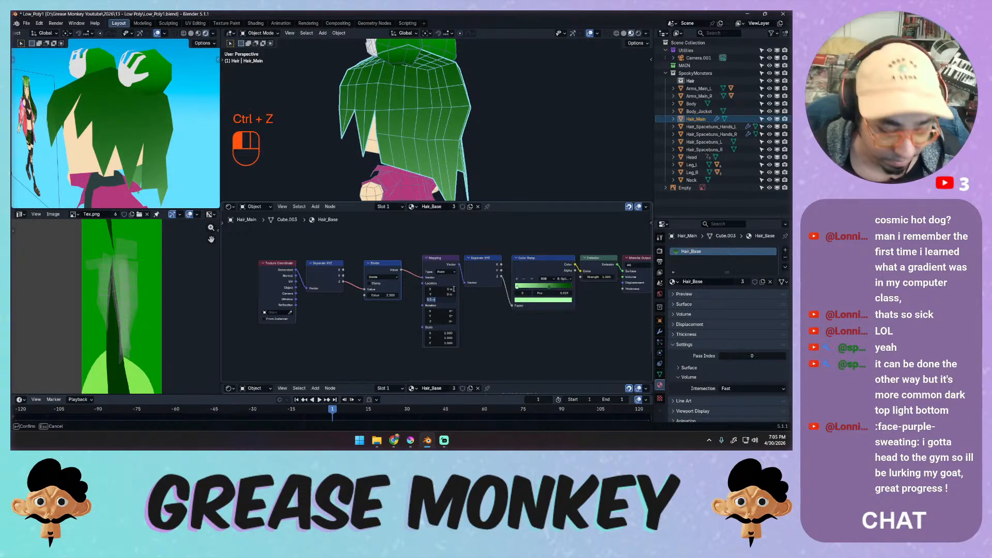
{"action": "left_click", "coordinate": [485, 299]}
{"action": "left_click_drag", "start_coordinate": [444, 300], "coordinate": [390, 297], "text": "shift"}
{"action": "left_click_drag", "start_coordinate": [382, 296], "coordinate": [386, 297]}
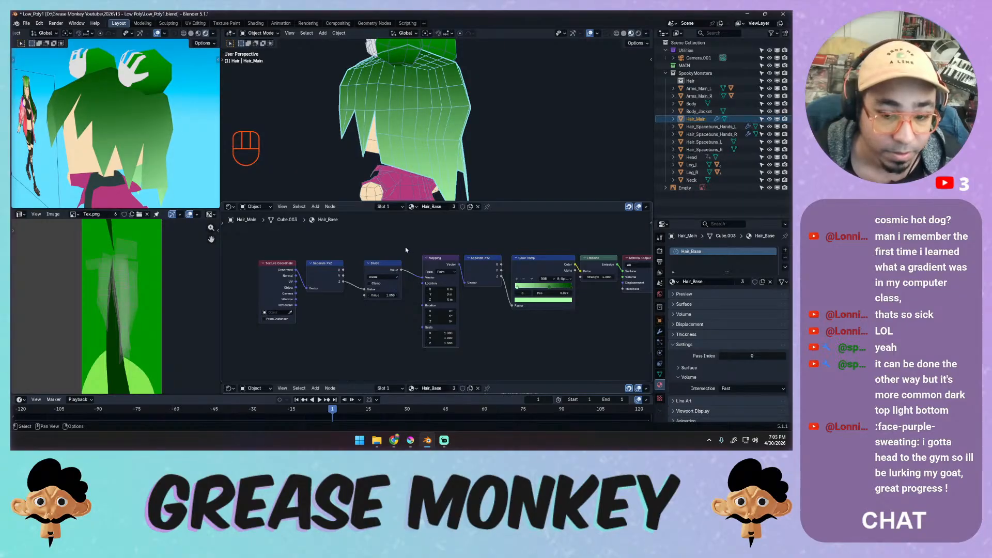
Move the Color Ramp's middle stop to about 0.5 and check the hair gradient from behind and in front.
{"action": "middle_click_drag", "start_coordinate": [114, 150], "coordinate": [36, 155]}
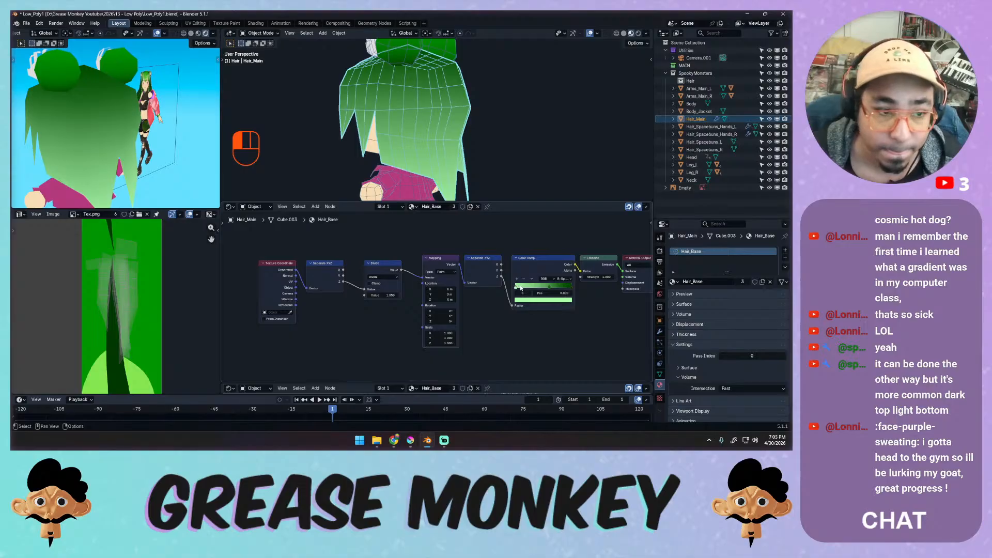
{"action": "left_click_drag", "start_coordinate": [549, 288], "coordinate": [542, 287]}
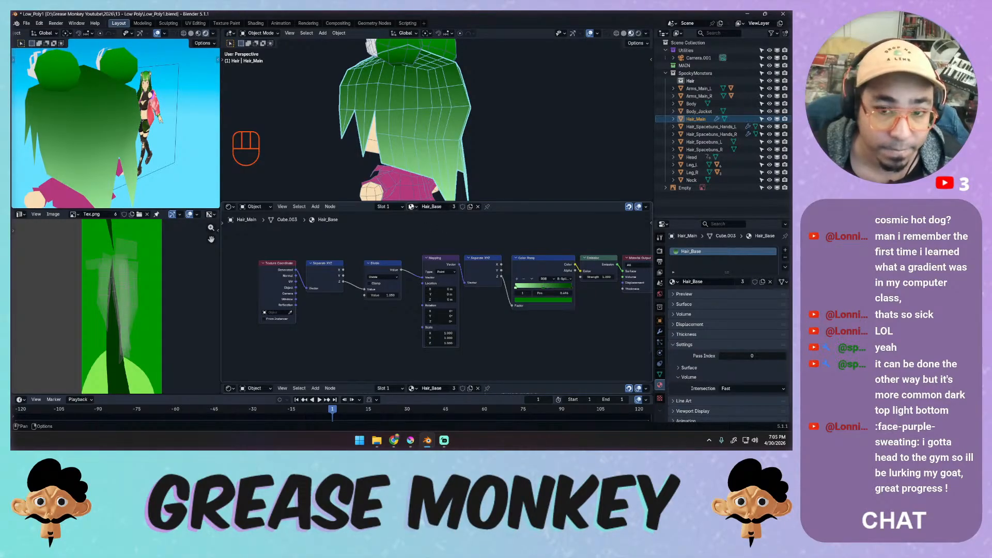
{"action": "middle_click_drag", "start_coordinate": [111, 154], "coordinate": [244, 145]}
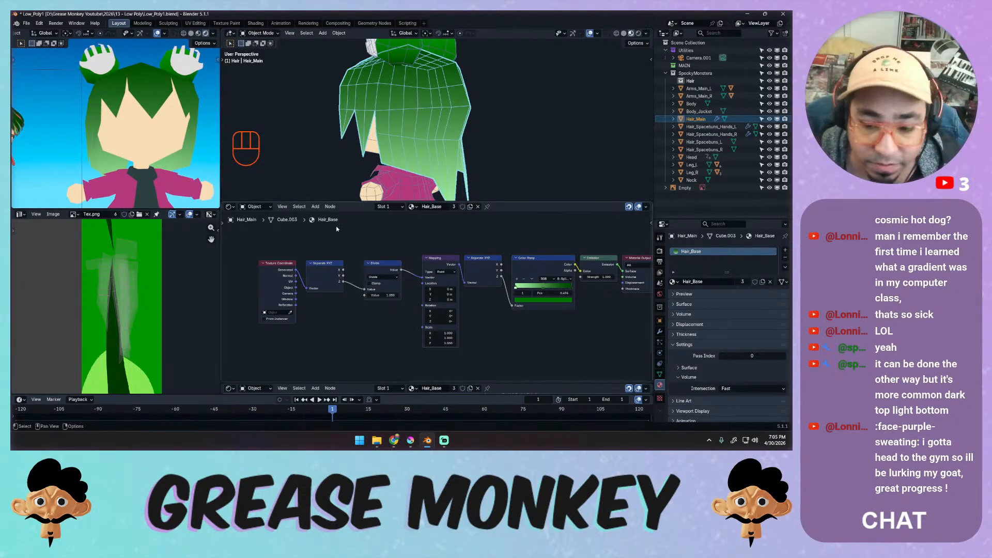
Tighten the spacing of the gradient node chain, from Texture Coordinate through Color Ramp to Emission and Material Output.
{"action": "left_click_drag", "start_coordinate": [285, 272], "coordinate": [290, 273]}
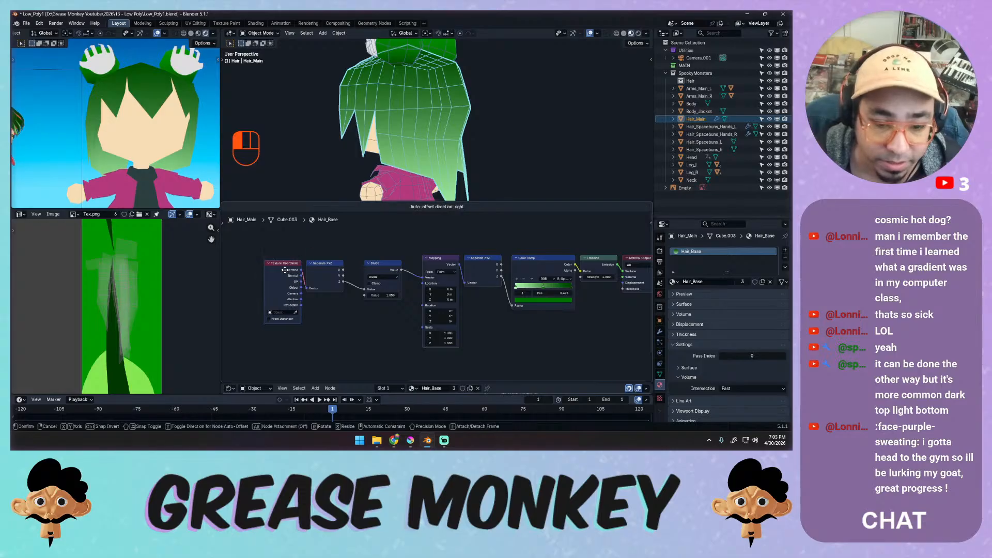
{"action": "left_click_drag", "start_coordinate": [380, 263], "coordinate": [365, 263]}
{"action": "left_click_drag", "start_coordinate": [429, 257], "coordinate": [396, 258]}
{"action": "left_click_drag", "start_coordinate": [493, 260], "coordinate": [460, 260]}
{"action": "left_click_drag", "start_coordinate": [531, 265], "coordinate": [494, 266]}
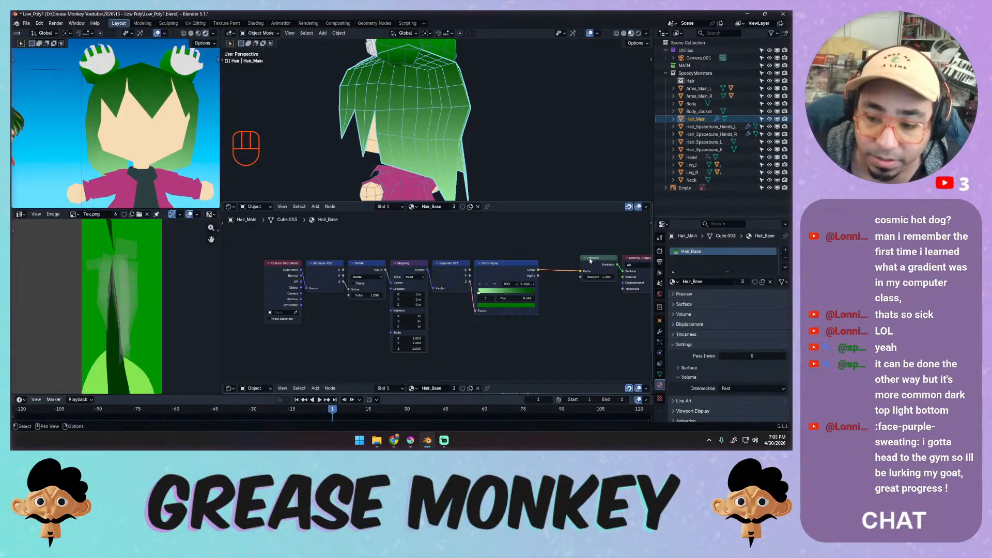
{"action": "left_click_drag", "start_coordinate": [590, 261], "coordinate": [554, 261]}
{"action": "left_click_drag", "start_coordinate": [648, 258], "coordinate": [606, 260]}
Place the Tex.png node group below the Color Ramp chain and shift both Emission nodes and Material Output away to leave room between.
{"action": "middle_click_drag", "start_coordinate": [585, 237], "coordinate": [321, 310], "text": "ctrl"}
{"action": "left_click_drag", "start_coordinate": [320, 274], "coordinate": [222, 373]}
{"action": "left_click_drag", "start_coordinate": [238, 308], "coordinate": [490, 305]}
{"action": "middle_click_drag", "start_coordinate": [490, 305], "coordinate": [565, 233], "text": "ctrl"}
{"action": "middle_click_drag", "start_coordinate": [533, 285], "coordinate": [355, 260]}
{"action": "left_click_drag", "start_coordinate": [442, 226], "coordinate": [401, 270]}
{"action": "left_click_drag", "start_coordinate": [396, 232], "coordinate": [602, 223]}
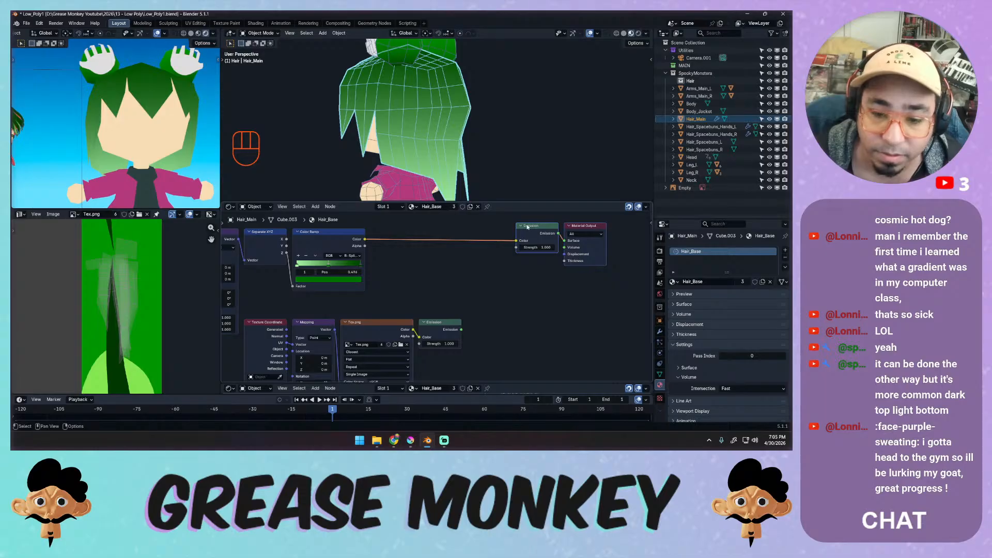
{"action": "left_click_drag", "start_coordinate": [528, 226], "coordinate": [580, 228]}
{"action": "middle_click_drag", "start_coordinate": [441, 283], "coordinate": [450, 283]}
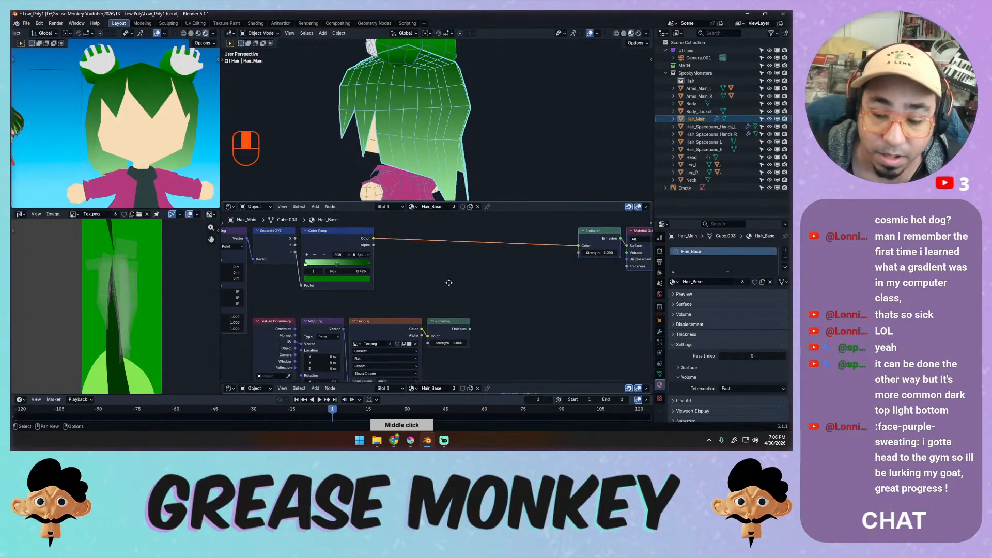
{"action": "left_click_drag", "start_coordinate": [443, 323], "coordinate": [598, 327]}
Add a Mix Color node with the Color Ramp in A and Tex.png's color in B, and feed its result into the upper Emission.
{"action": "key", "text": "shift+a"}
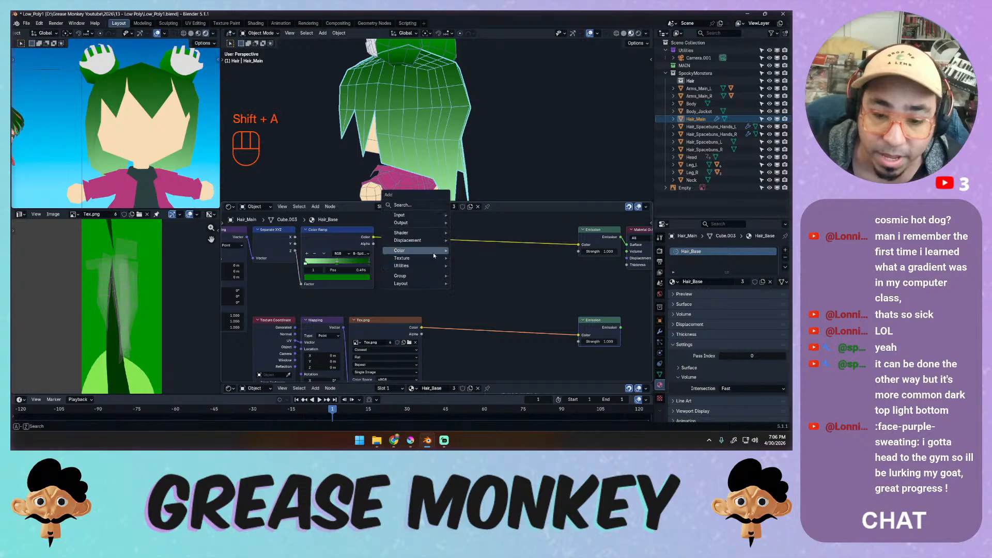
{"action": "mouse_move", "coordinate": [428, 255]}
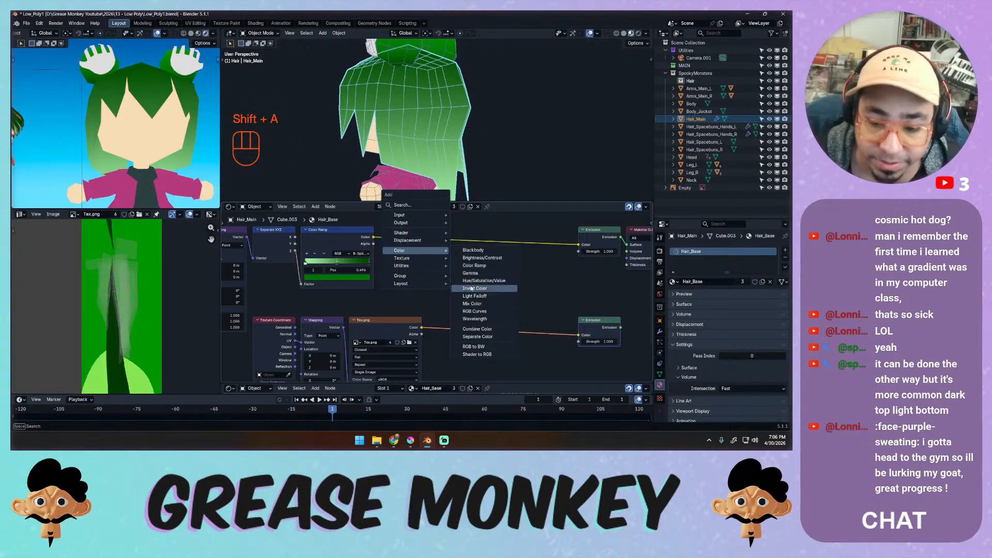
{"action": "left_click", "coordinate": [475, 304]}
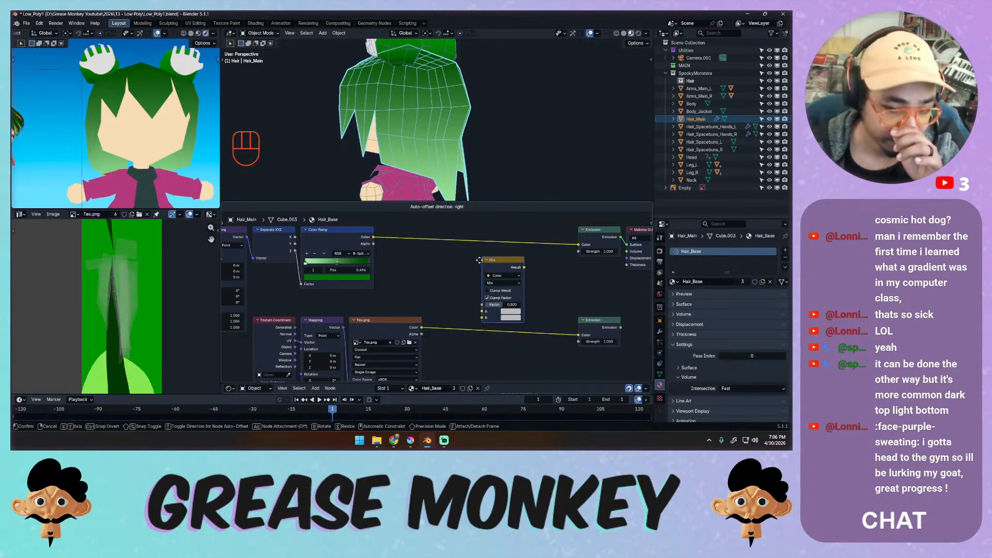
{"action": "left_click", "coordinate": [482, 255]}
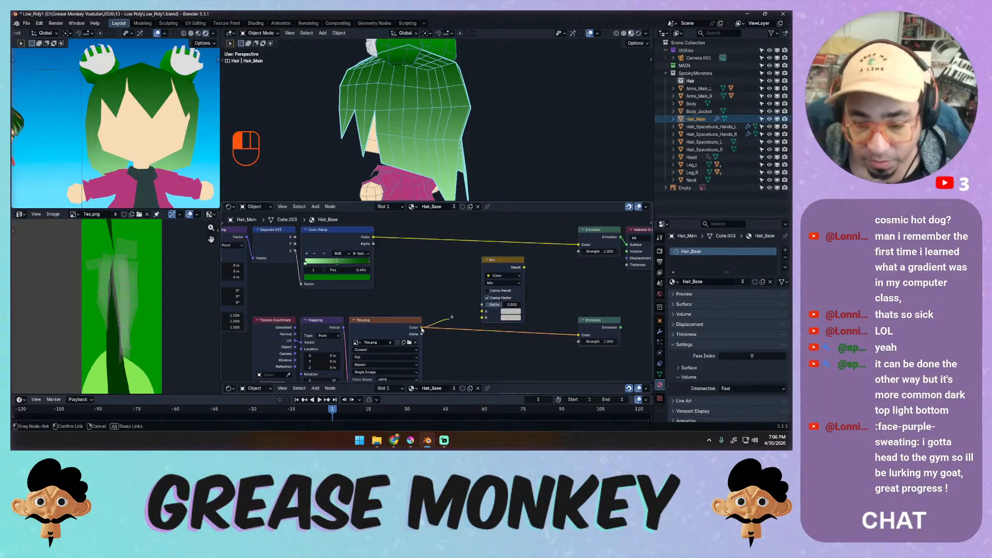
{"action": "left_click_drag", "start_coordinate": [422, 327], "coordinate": [482, 317]}
{"action": "left_click_drag", "start_coordinate": [373, 237], "coordinate": [481, 311]}
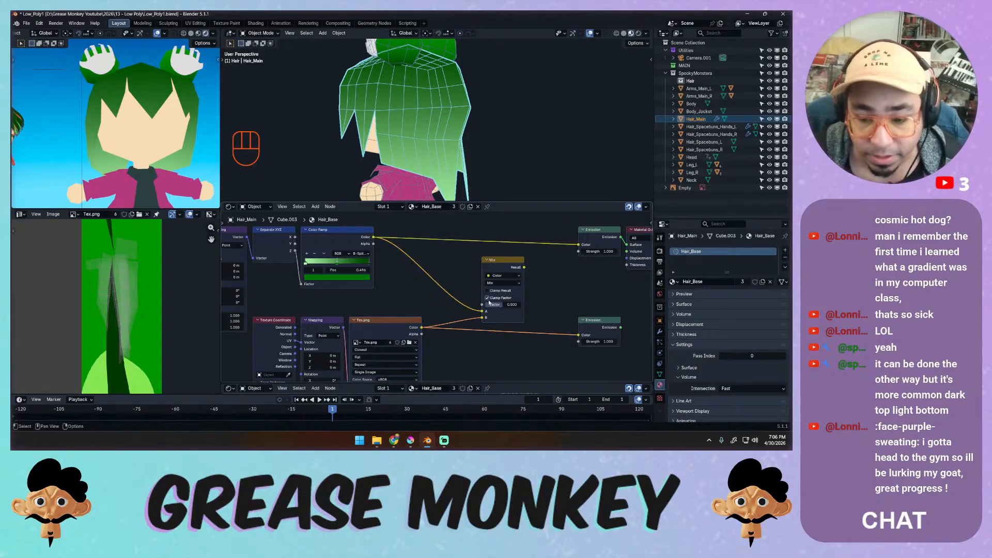
{"action": "left_click_drag", "start_coordinate": [525, 267], "coordinate": [578, 244]}
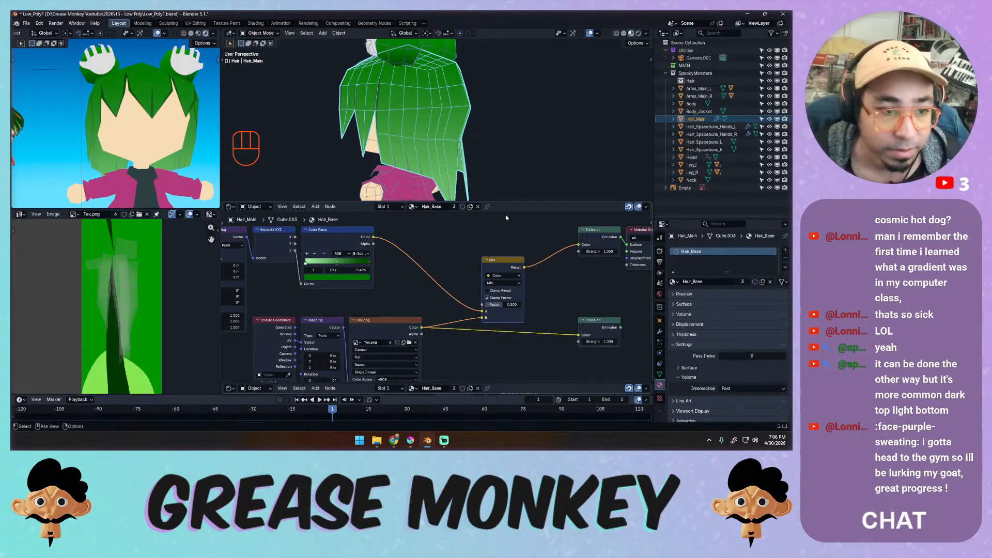
{"action": "middle_click_drag", "start_coordinate": [465, 115], "coordinate": [520, 107]}
{"action": "left_click", "coordinate": [474, 112]}
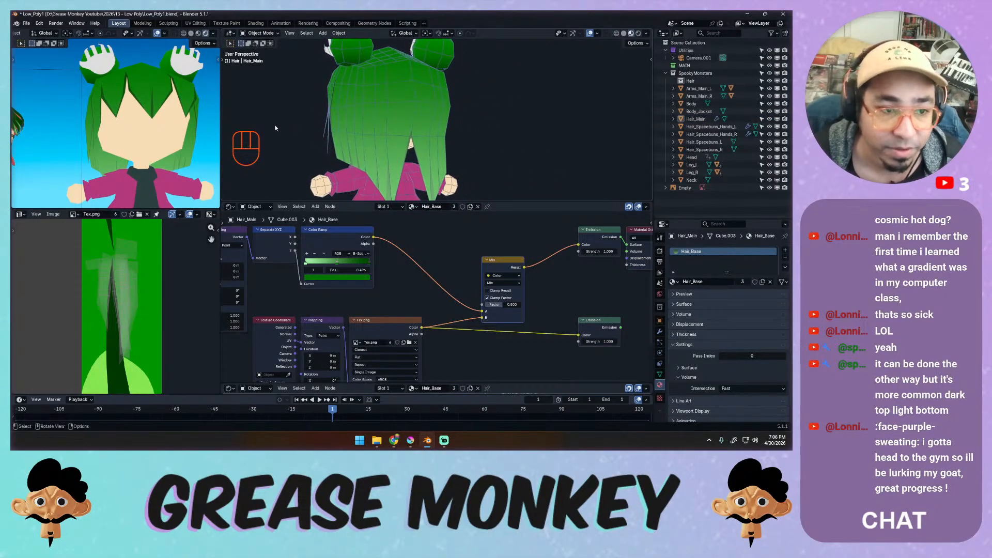
{"action": "middle_click_drag", "start_coordinate": [149, 122], "coordinate": [370, 122]}
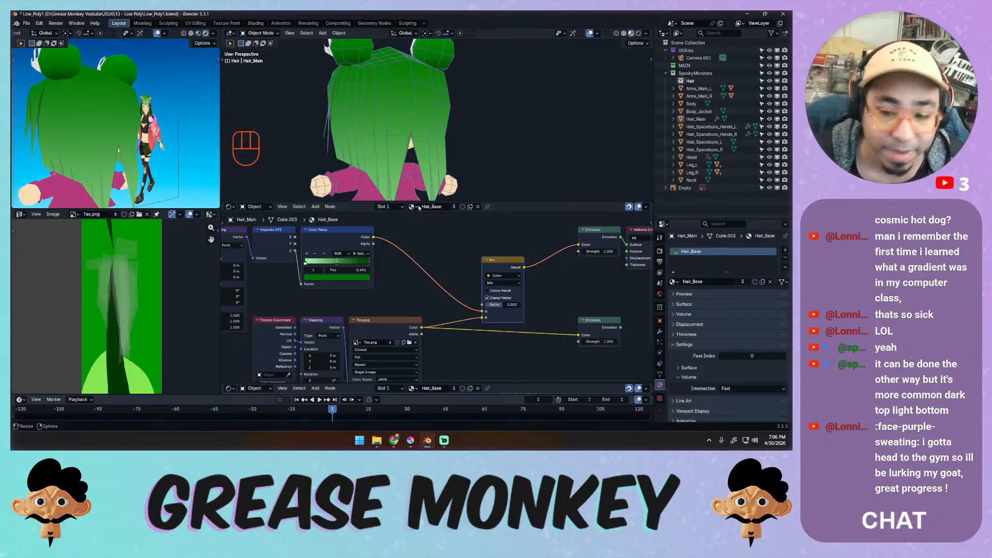
Try the Screen, Multiply, Overlay and Divide blending modes on the Mix node and compare them on the hair.
{"action": "left_click", "coordinate": [492, 283]}
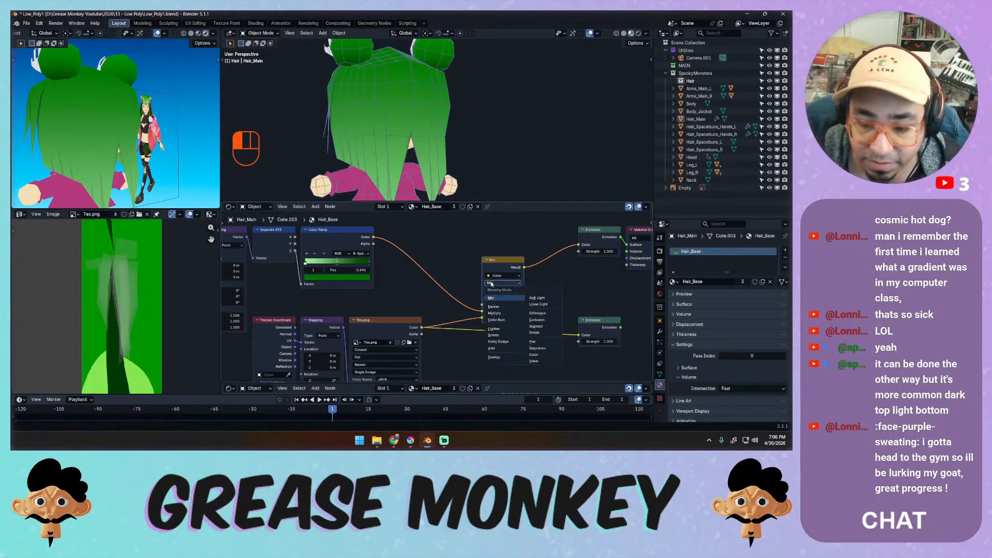
{"action": "left_click", "coordinate": [494, 334]}
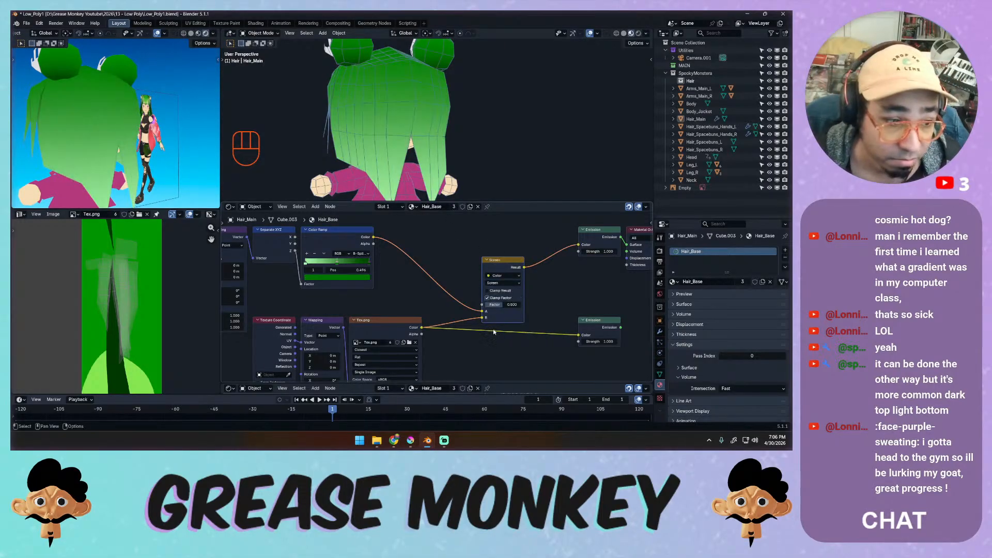
{"action": "left_click", "coordinate": [502, 283]}
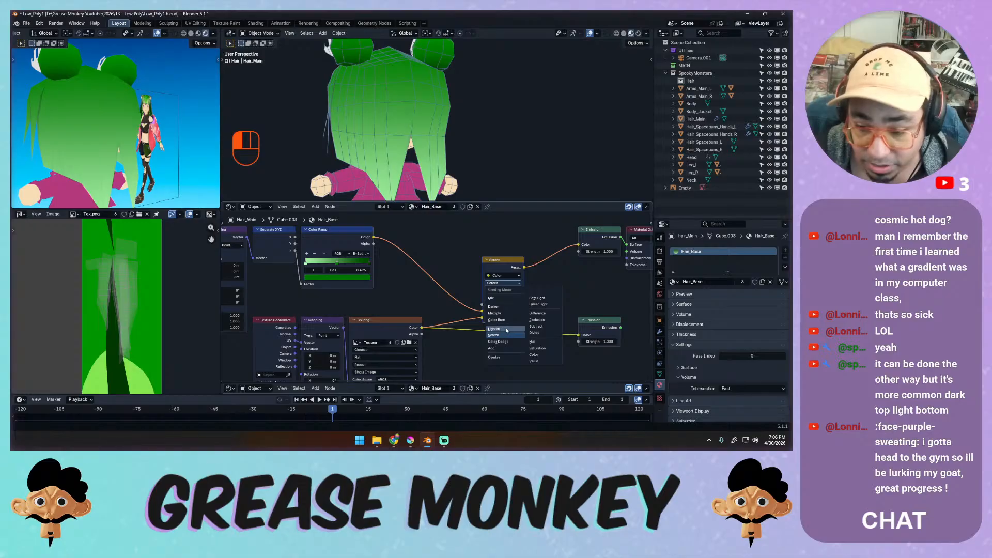
{"action": "left_click", "coordinate": [503, 313]}
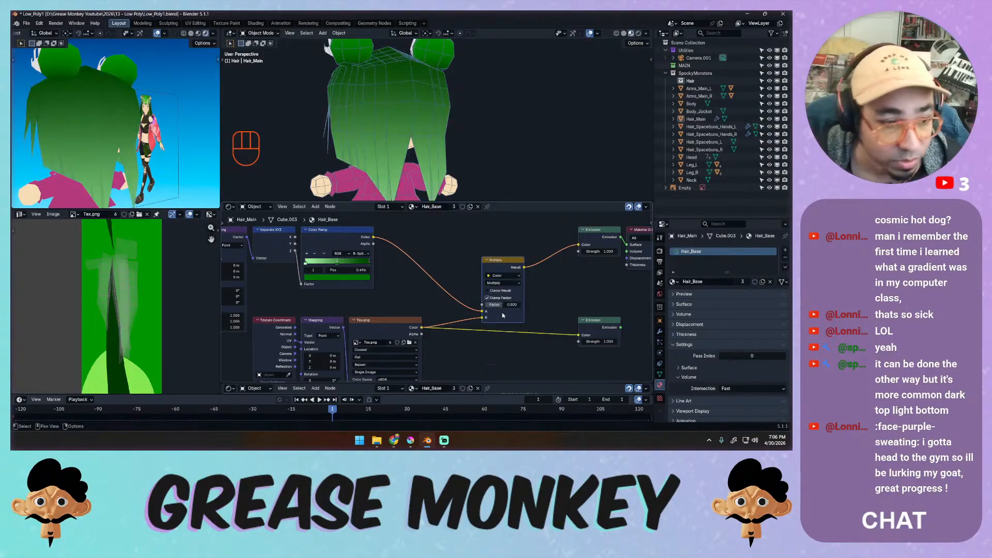
{"action": "left_click", "coordinate": [504, 284]}
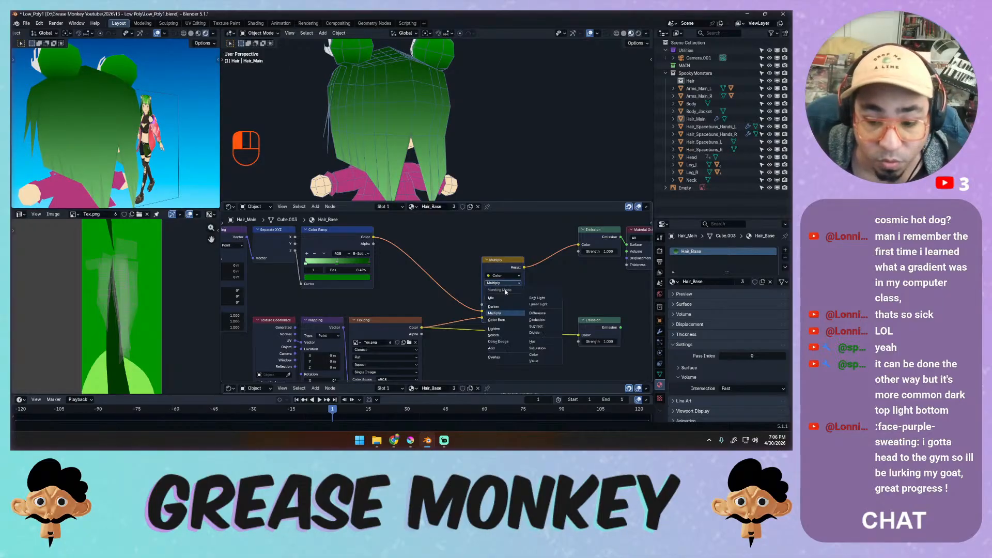
{"action": "left_click", "coordinate": [498, 356]}
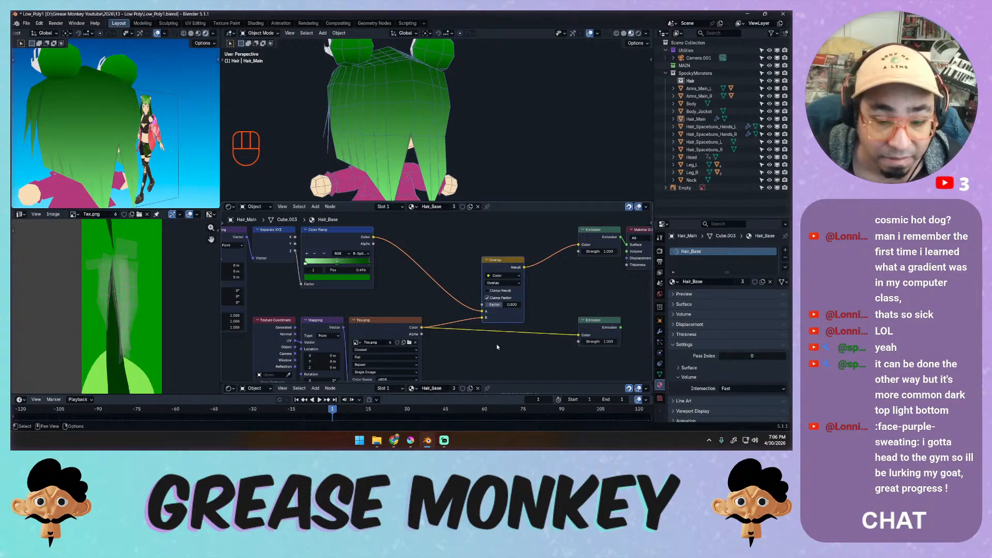
{"action": "left_click", "coordinate": [501, 283]}
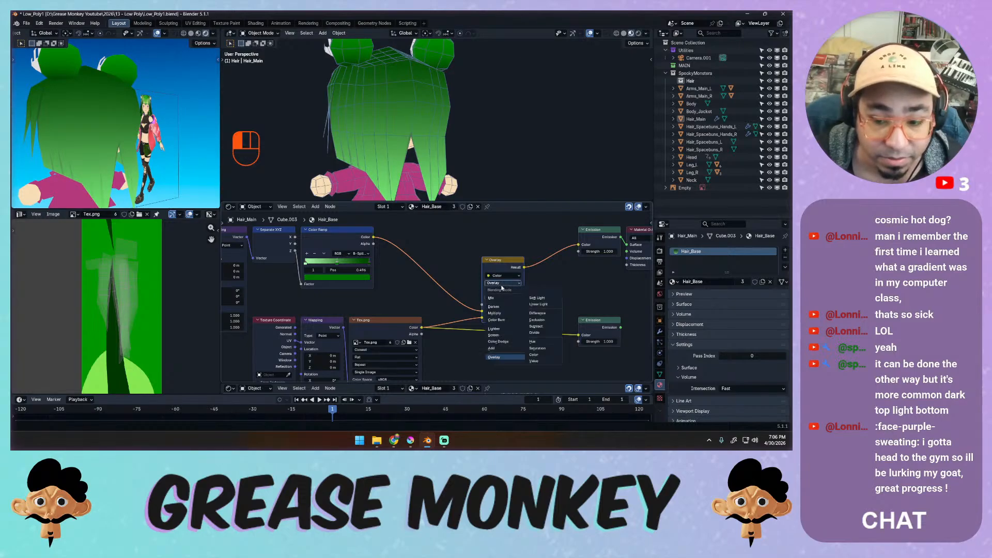
{"action": "left_click", "coordinate": [534, 329]}
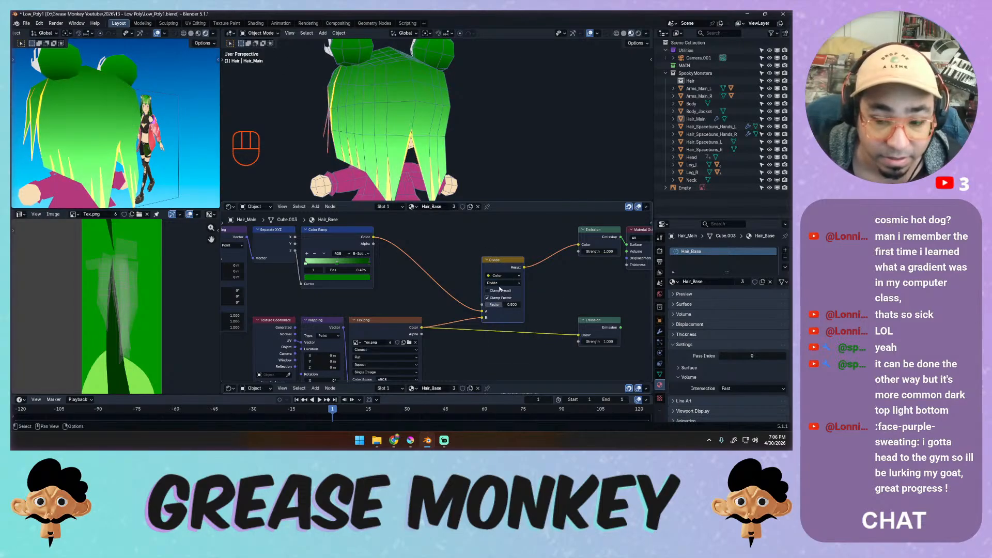
{"action": "middle_click_drag", "start_coordinate": [95, 164], "coordinate": [237, 168]}
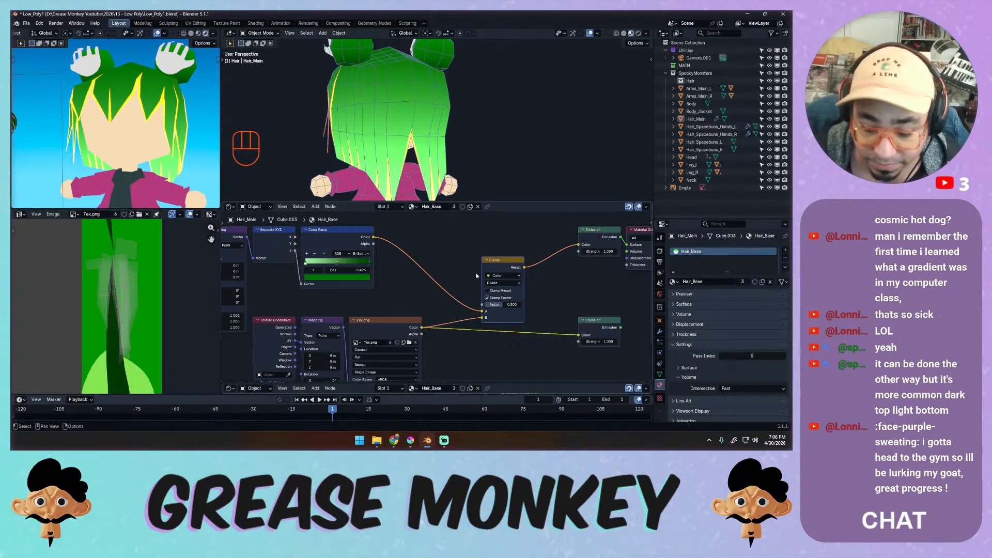
Try Darken and Color Burn on the Mix node, raise its factor to 1.000, and set the blending mode to Multiply.
{"action": "left_click", "coordinate": [498, 284]}
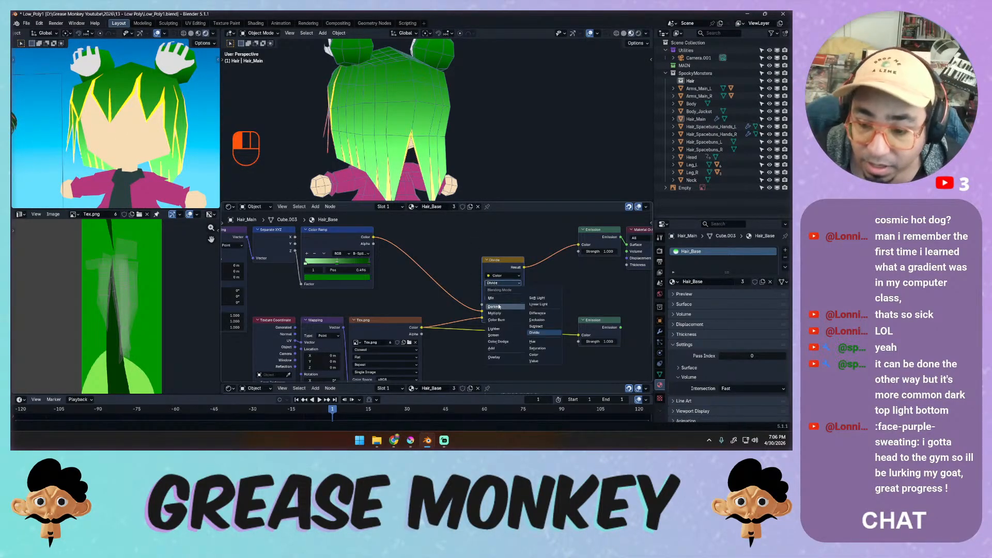
{"action": "left_click", "coordinate": [499, 307]}
{"action": "left_click", "coordinate": [500, 283]}
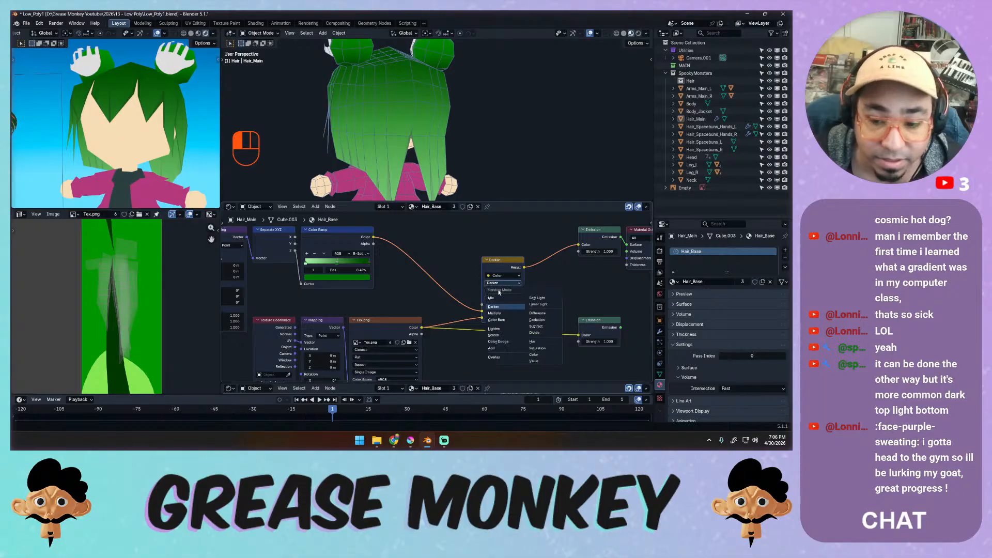
{"action": "left_click", "coordinate": [496, 320]}
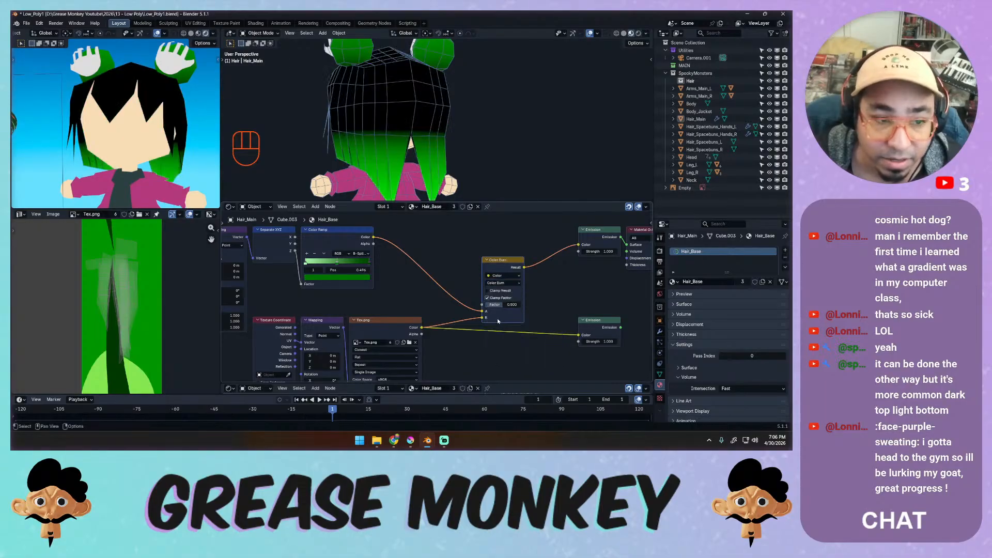
{"action": "left_click_drag", "start_coordinate": [500, 305], "coordinate": [528, 304]}
{"action": "left_click", "coordinate": [504, 283]}
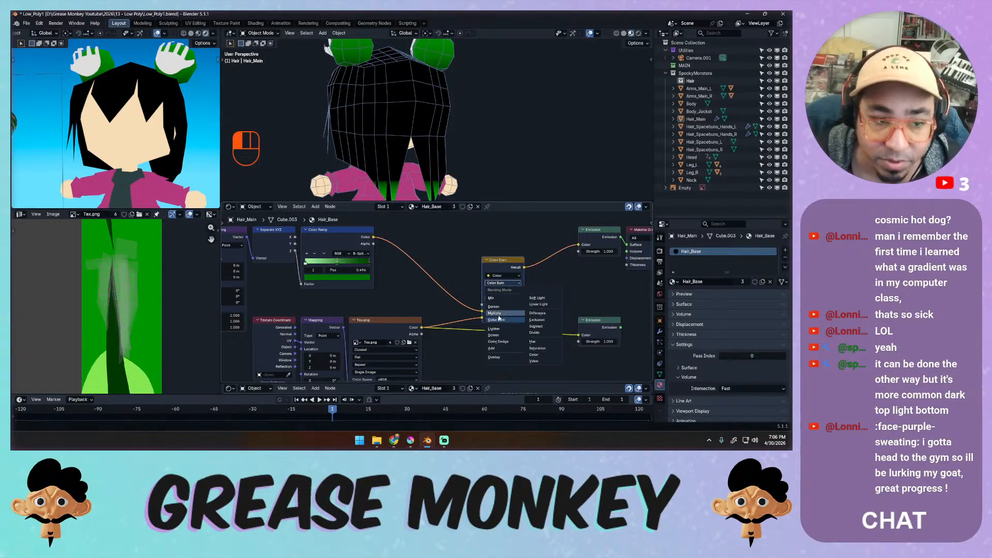
{"action": "left_click", "coordinate": [505, 313]}
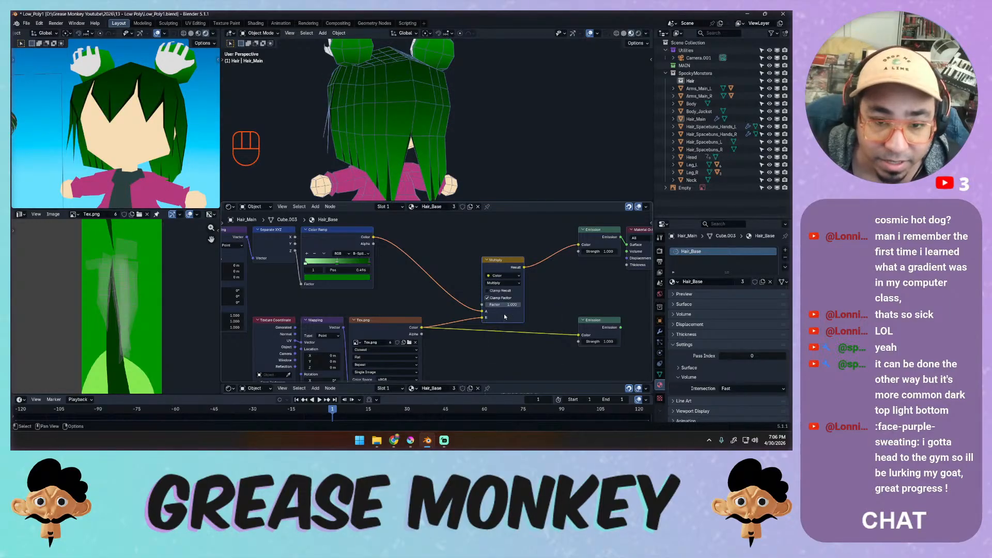
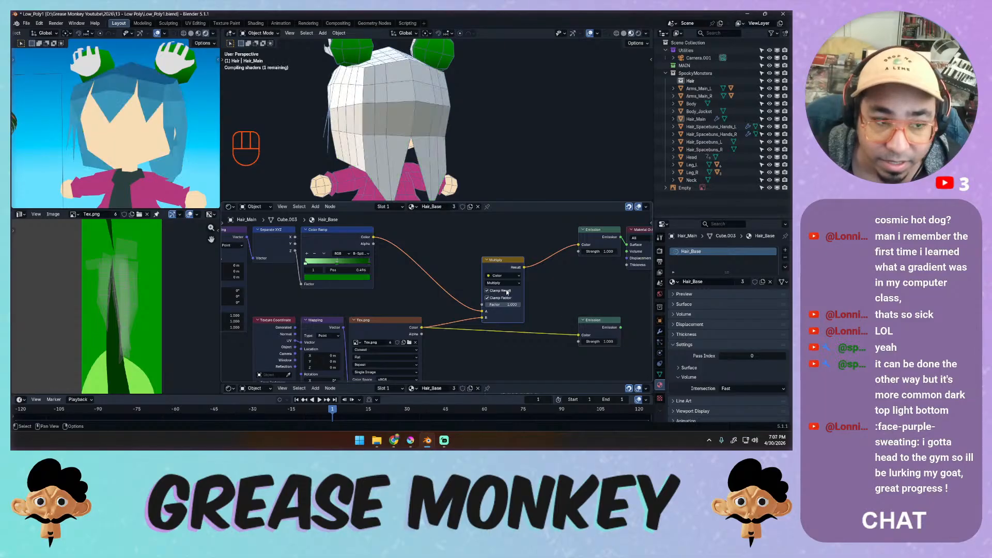
Try the Linear Light and Soft Light blending modes on the Mix node and inspect the hair from several sides.
{"action": "left_click", "coordinate": [509, 283]}
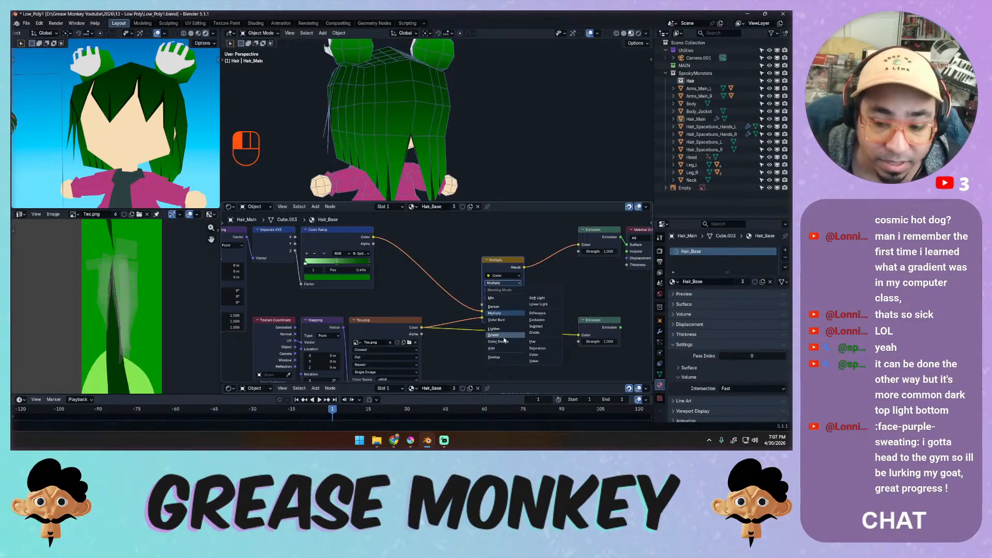
{"action": "left_click", "coordinate": [539, 304]}
{"action": "left_click", "coordinate": [510, 283]}
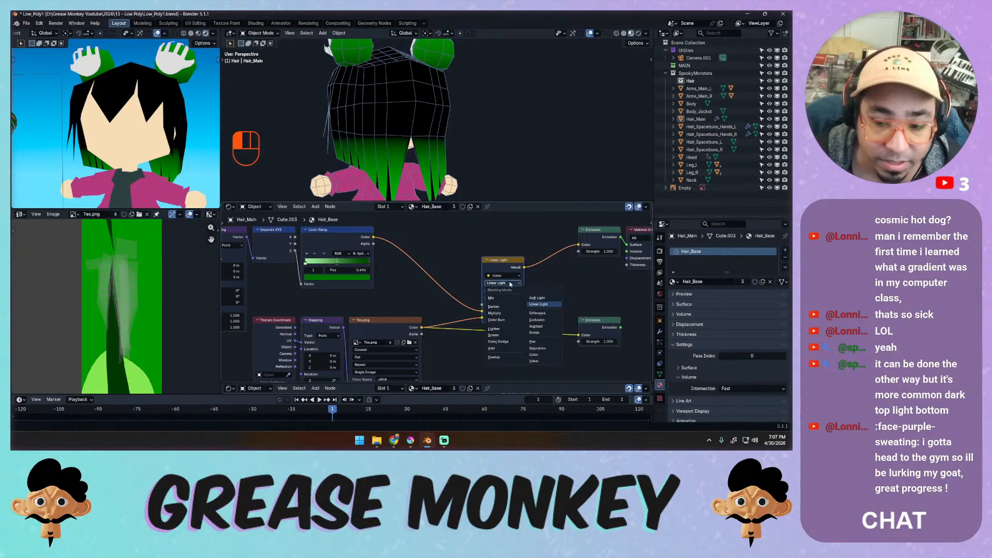
{"action": "left_click", "coordinate": [536, 299]}
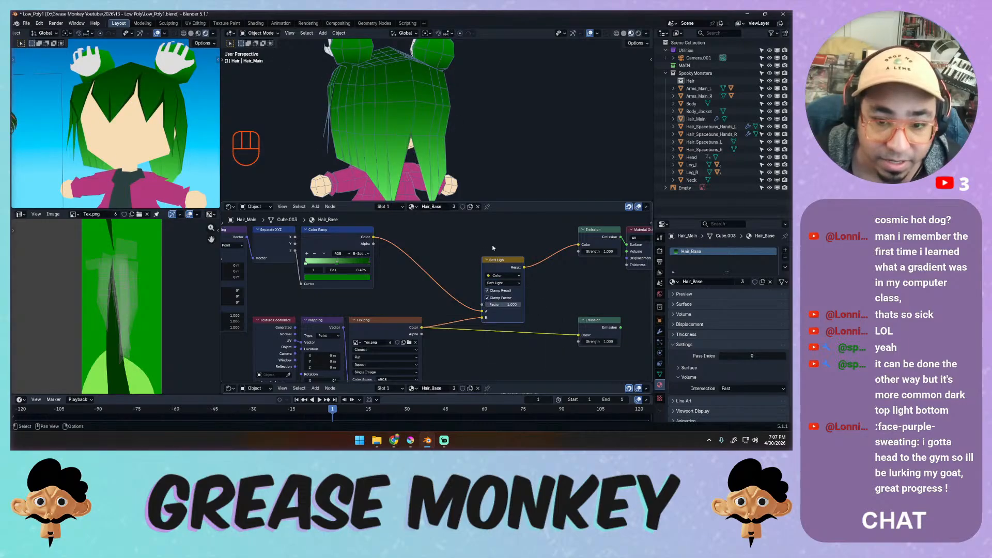
{"action": "middle_click_drag", "start_coordinate": [466, 192], "coordinate": [510, 168]}
{"action": "middle_click_drag", "start_coordinate": [170, 150], "coordinate": [506, 141]}
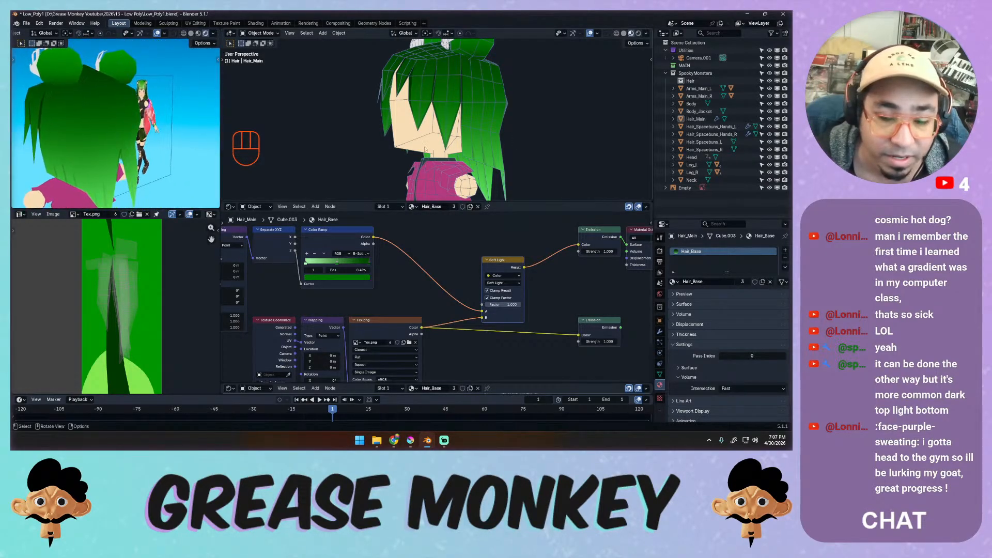
Try the Value blending mode on the Mix node and turn off Clamp Result.
{"action": "left_click", "coordinate": [501, 284]}
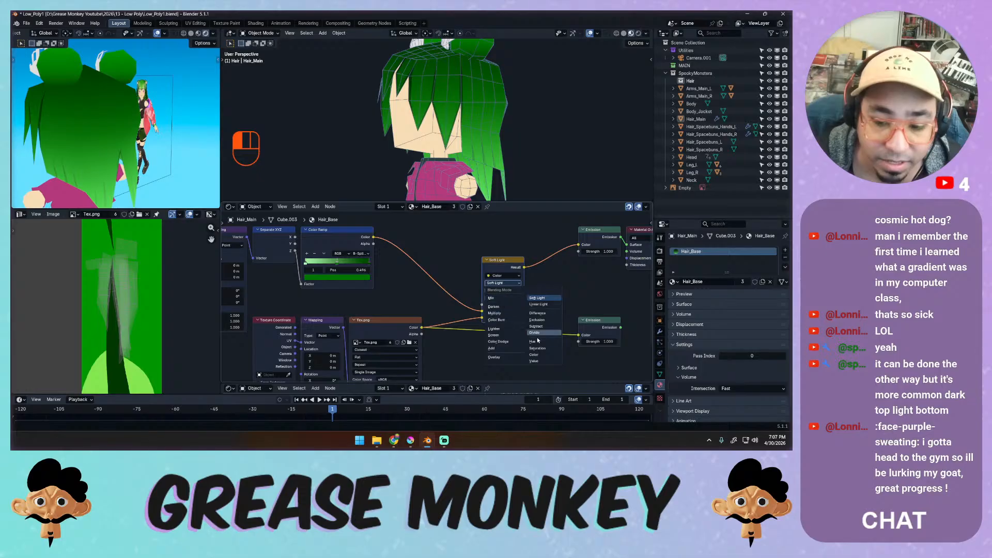
{"action": "left_click", "coordinate": [538, 361]}
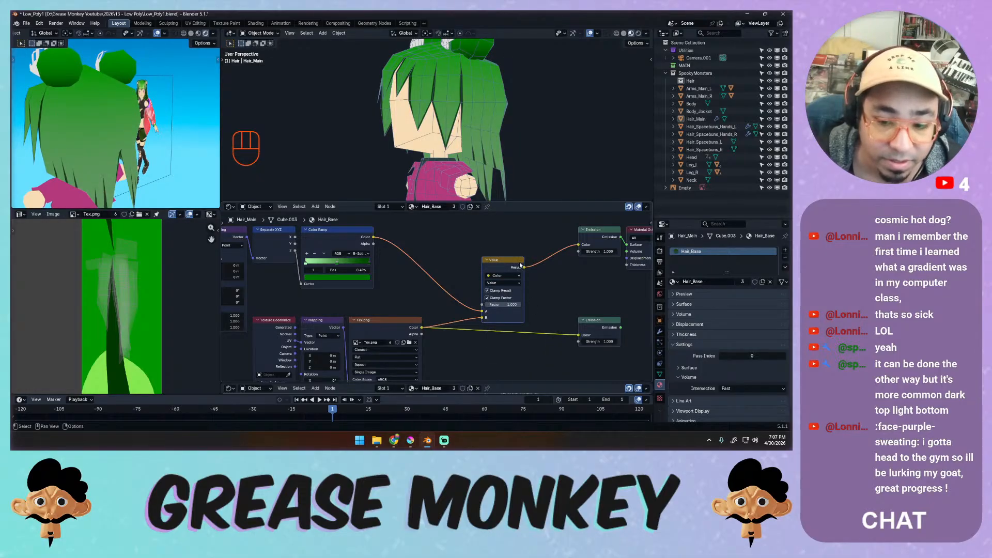
{"action": "mouse_move", "coordinate": [511, 305]}
{"action": "left_mouse_down"}
{"action": "mouse_move", "coordinate": [491, 305]}
{"action": "mouse_move", "coordinate": [520, 305]}
{"action": "left_mouse_up"}
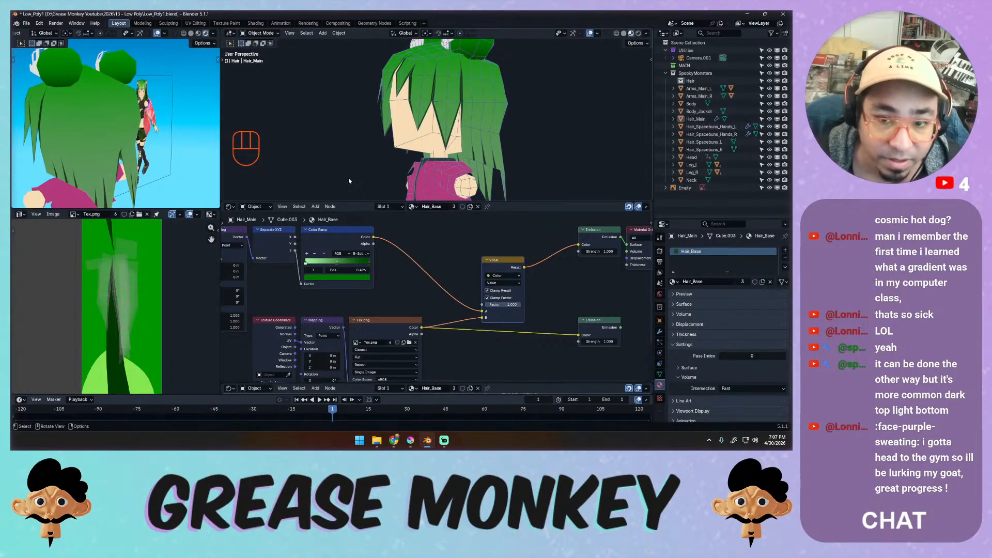
{"action": "mouse_move", "coordinate": [171, 155]}
{"action": "middle_mouse_down"}
{"action": "mouse_move", "coordinate": [305, 163]}
{"action": "mouse_move", "coordinate": [164, 171]}
{"action": "mouse_move", "coordinate": [174, 172]}
{"action": "middle_mouse_up"}
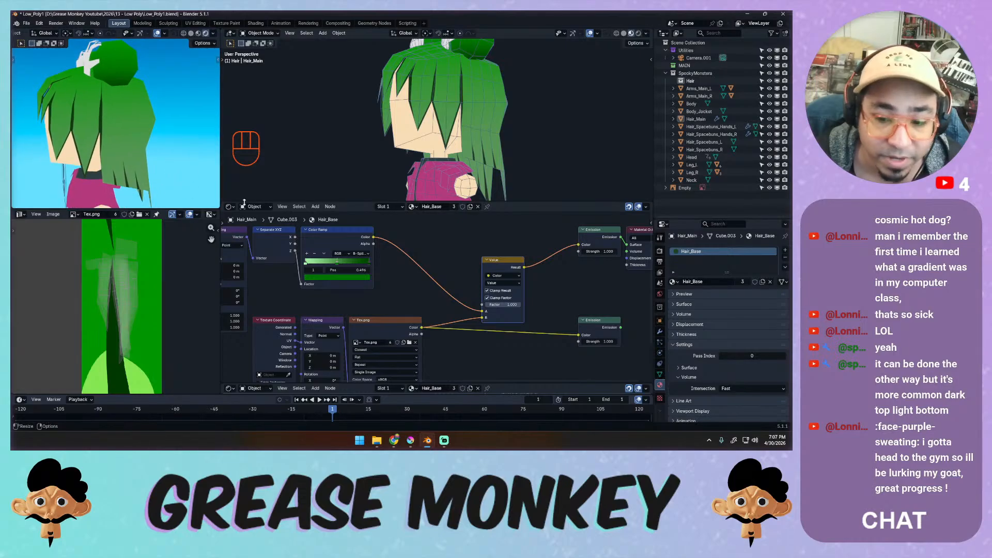
{"action": "left_click", "coordinate": [501, 298]}
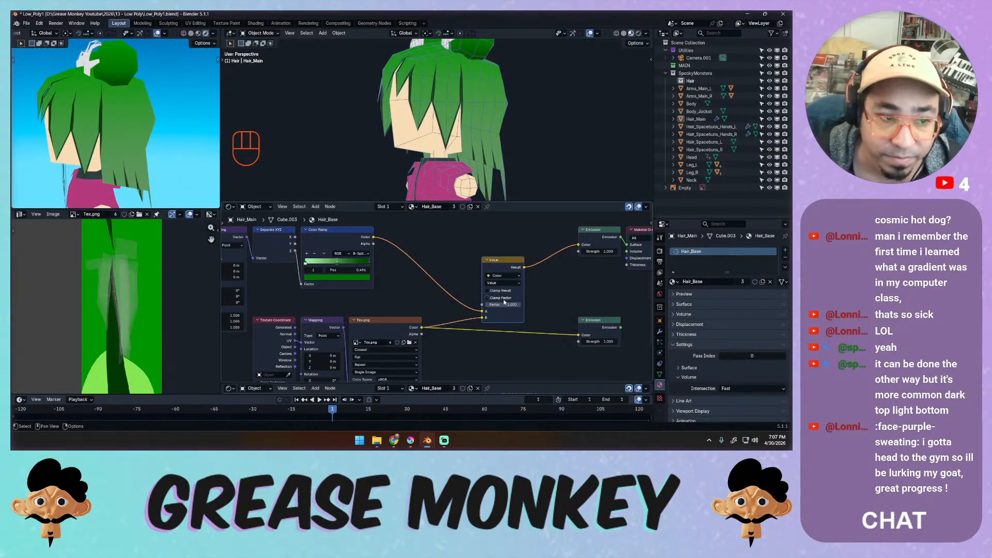
Try the Color, Saturation and Hue blending modes on the Mix node.
{"action": "left_click", "coordinate": [506, 284]}
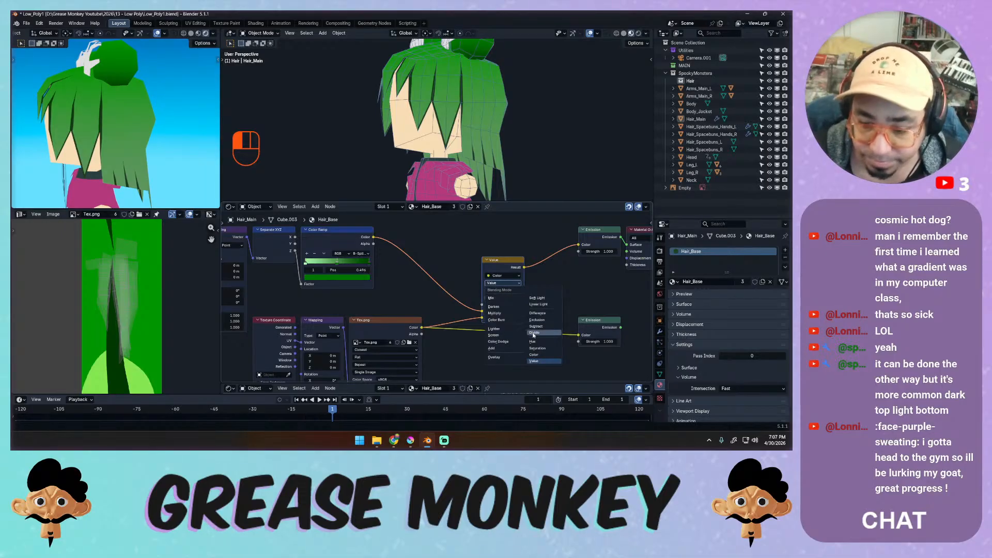
{"action": "left_click", "coordinate": [530, 354]}
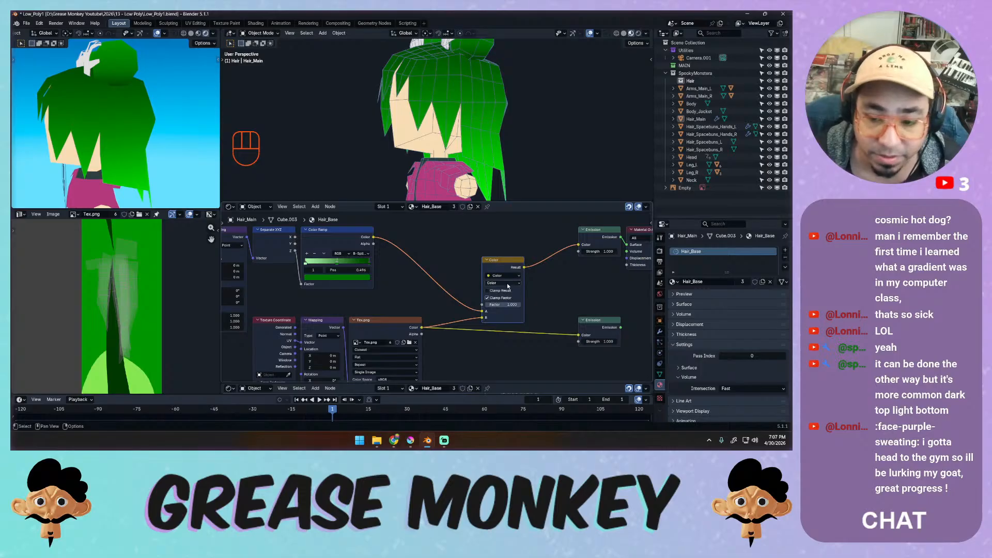
{"action": "left_click", "coordinate": [509, 284]}
{"action": "left_click", "coordinate": [540, 348]}
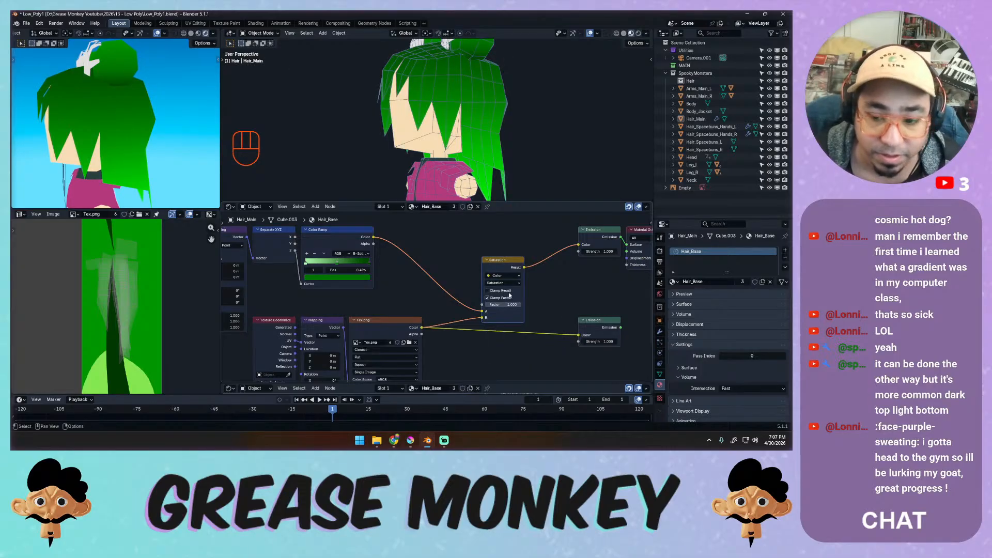
{"action": "left_click", "coordinate": [505, 283]}
{"action": "left_click", "coordinate": [540, 342]}
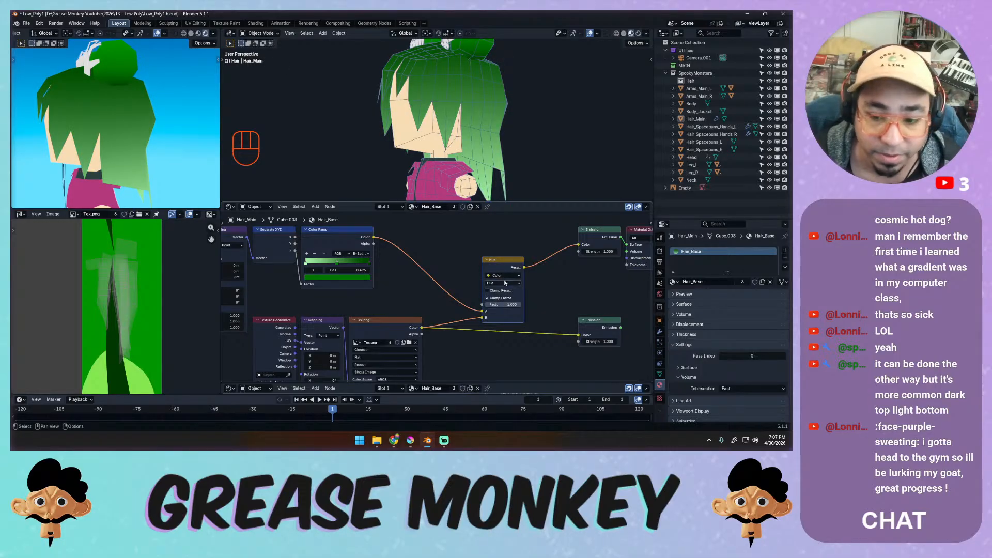
Try the Difference, Exclusion and Divide blending modes on the Mix node.
{"action": "left_click", "coordinate": [505, 283]}
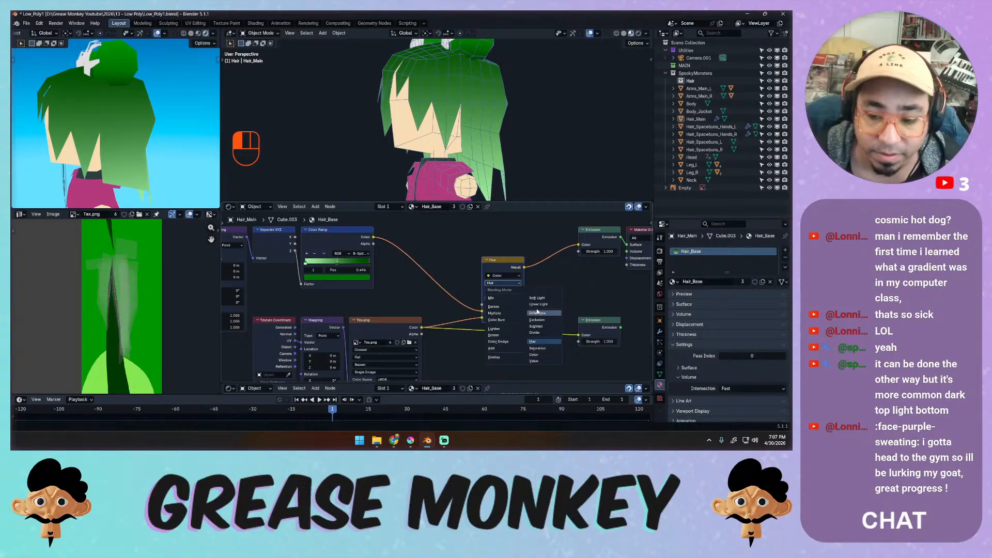
{"action": "left_click", "coordinate": [535, 313]}
{"action": "left_click", "coordinate": [513, 286]}
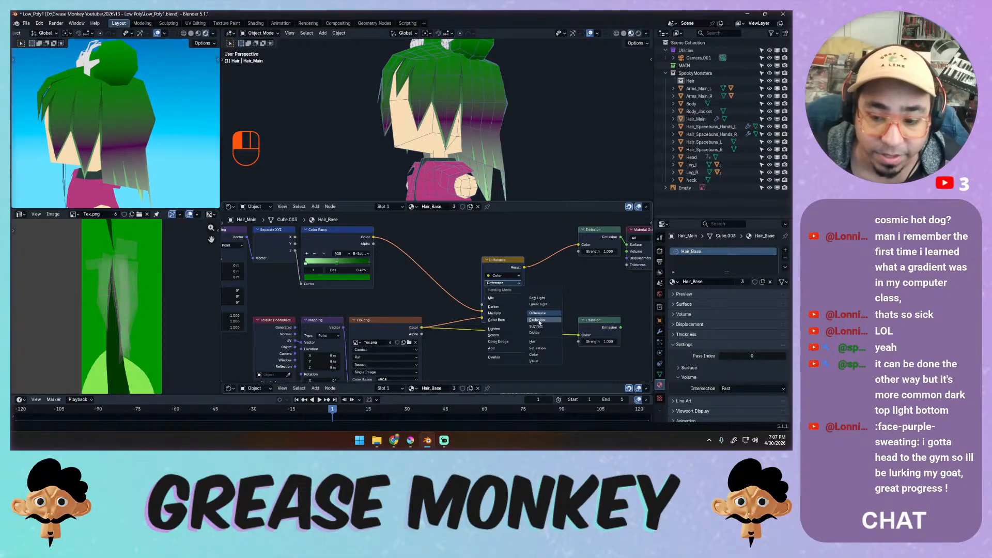
{"action": "left_click", "coordinate": [521, 298]}
{"action": "left_click", "coordinate": [506, 282]}
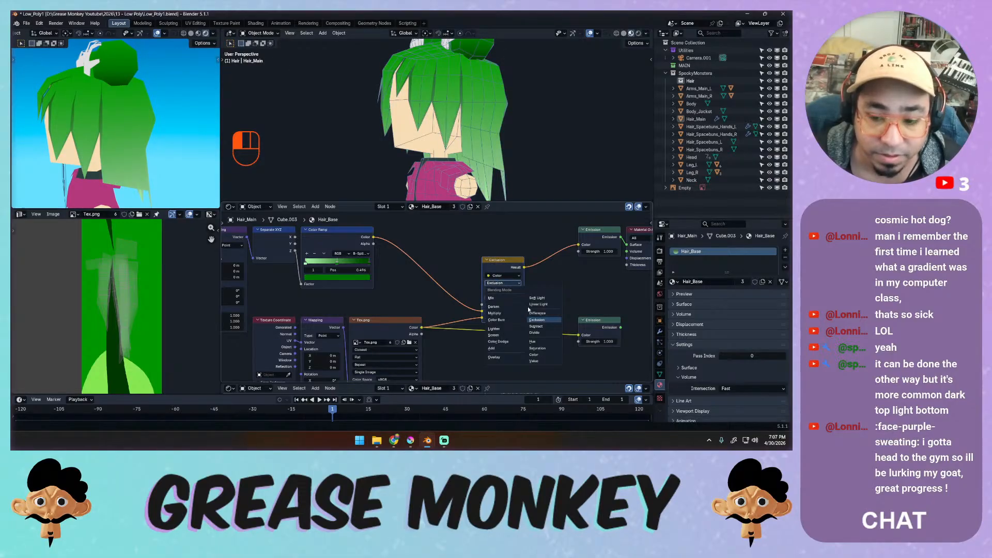
{"action": "left_click", "coordinate": [535, 334]}
Try the Color Dodge and Lighten blending modes on the Mix node.
{"action": "left_click", "coordinate": [514, 285]}
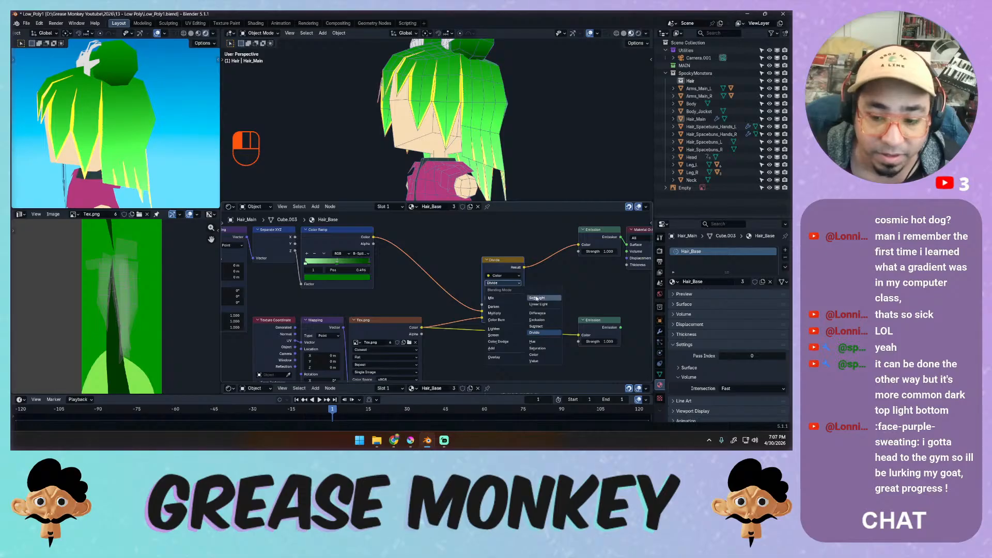
{"action": "left_click", "coordinate": [502, 341]}
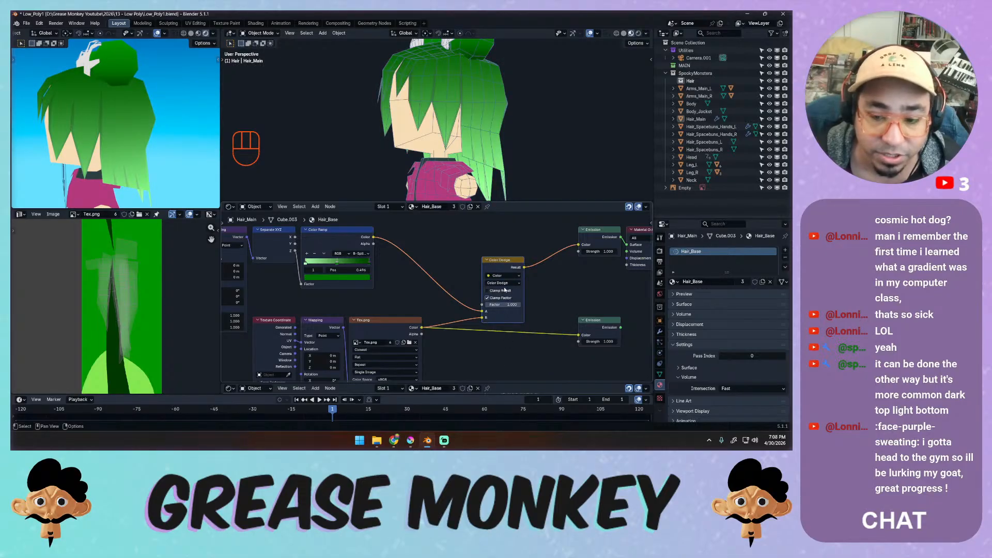
{"action": "left_click", "coordinate": [504, 283]}
{"action": "left_click", "coordinate": [505, 326]}
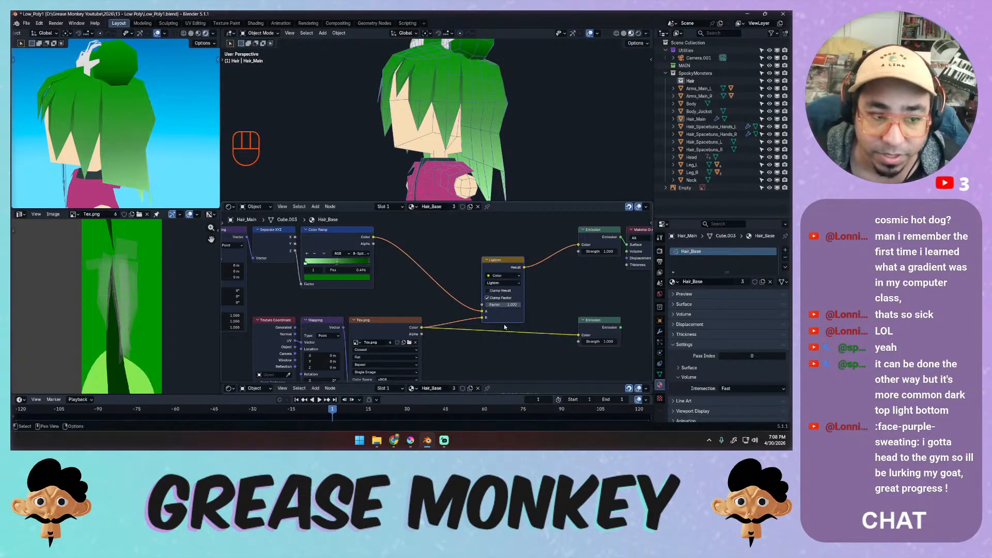
{"action": "key", "text": "alt+d"}
{"action": "key", "text": "alt+d"}
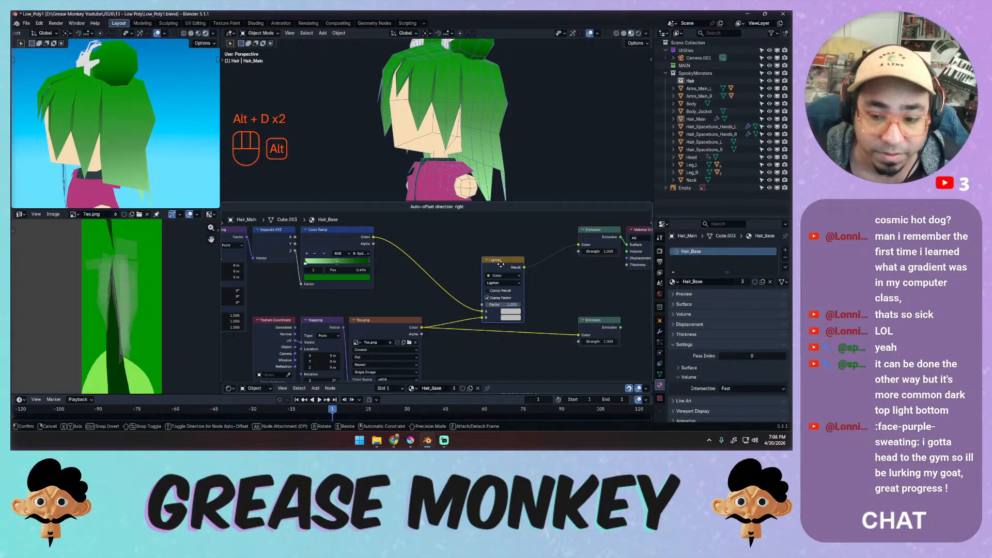
{"action": "left_click", "coordinate": [501, 265]}
{"action": "key", "text": "ctrl+z"}
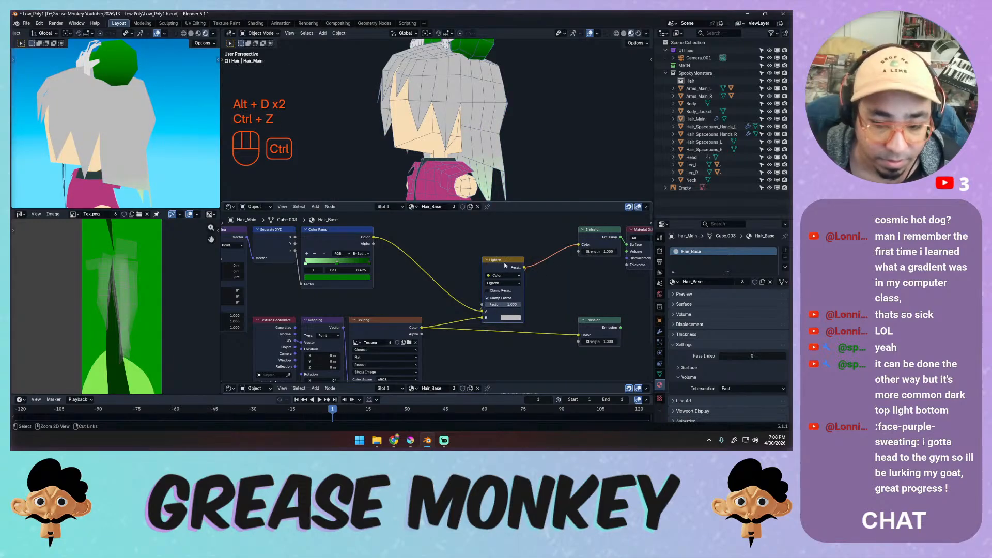
{"action": "left_click_drag", "start_coordinate": [504, 262], "coordinate": [520, 252]}
{"action": "key", "text": "x"}
{"action": "key", "text": "ctrl+z"}
{"action": "key", "text": "ctrl+z"}
{"action": "key", "text": "ctrl+z"}
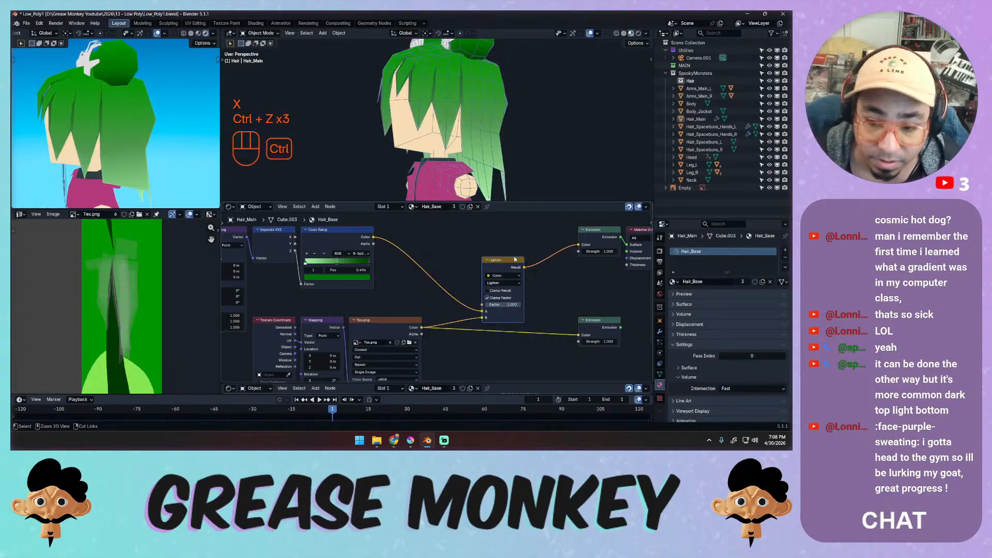
Swap the Mix node's A and B inputs back and forth, first in Lighten and again in Multiply mode, to compare the hair.
{"action": "key", "text": "alt+s"}
{"action": "key", "text": "alt+s"}
{"action": "key", "text": "alt+s"}
{"action": "key", "text": "alt+s"}
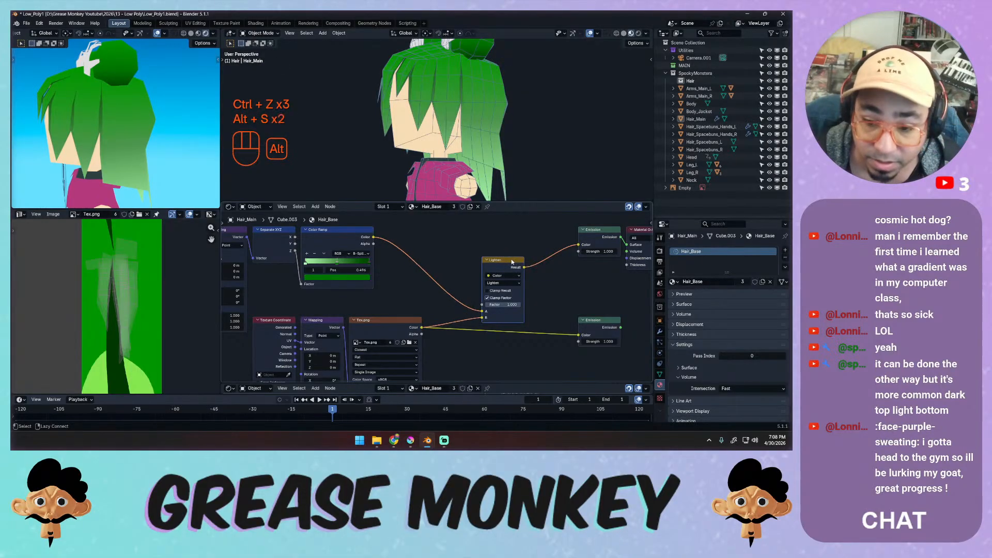
{"action": "left_click", "coordinate": [502, 284]}
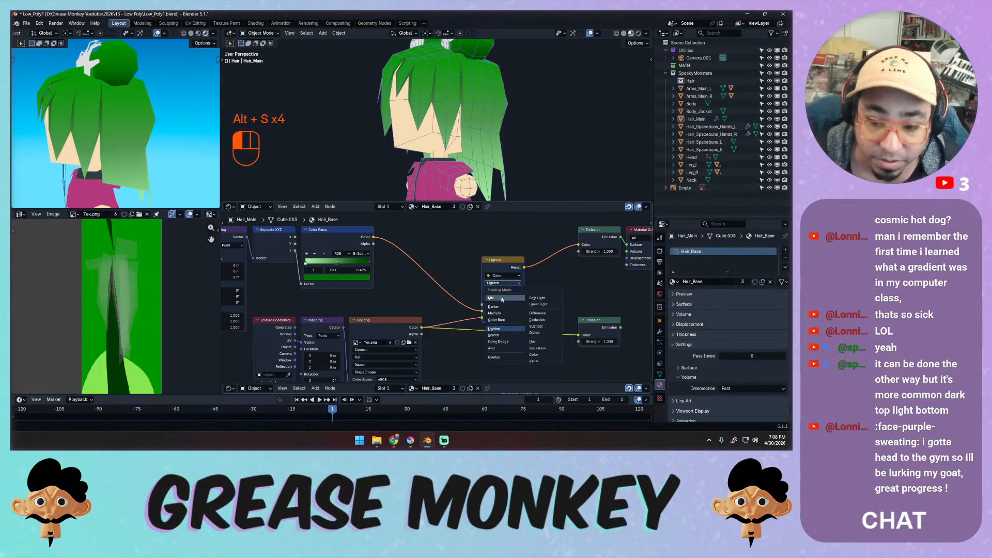
{"action": "left_click", "coordinate": [499, 313]}
{"action": "key", "text": "alt+s"}
{"action": "key", "text": "alt+s"}
{"action": "key", "text": "alt+s"}
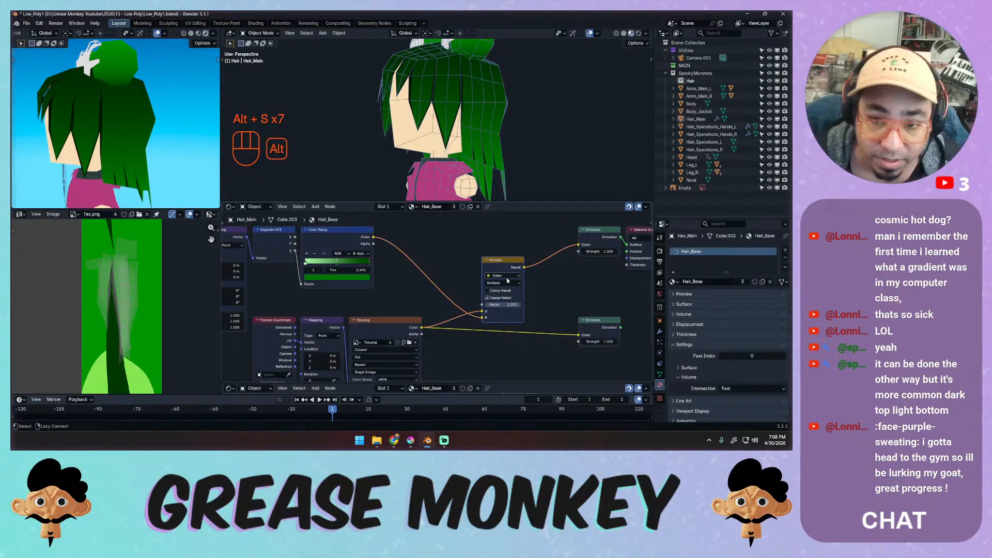
{"action": "key", "text": "alt+s"}
{"action": "key", "text": "alt+s"}
{"action": "key", "text": "alt+s"}
Save the blend file, set the Mix node's blending mode to Overlay, and check the hair from the front.
{"action": "key", "text": "ctrl+s"}
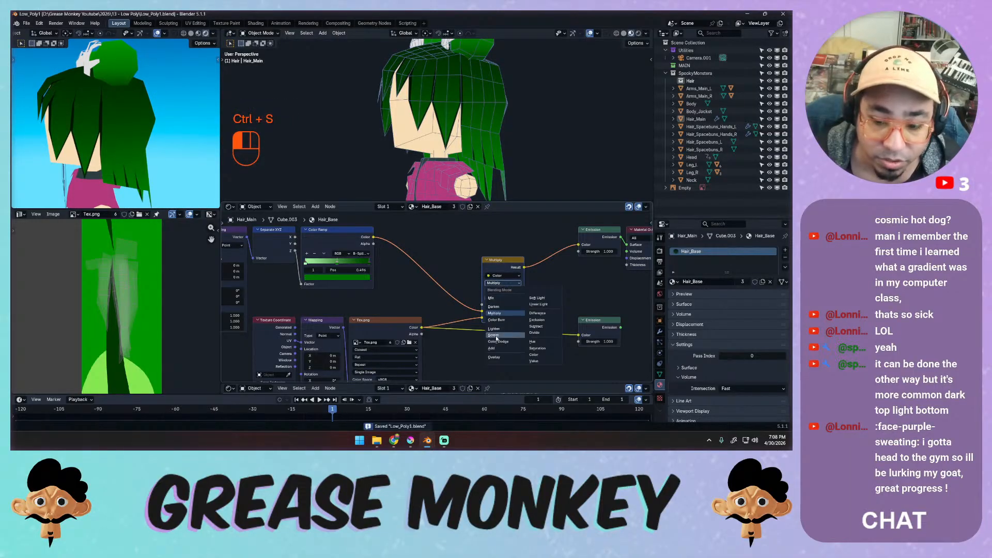
{"action": "left_click", "coordinate": [501, 357]}
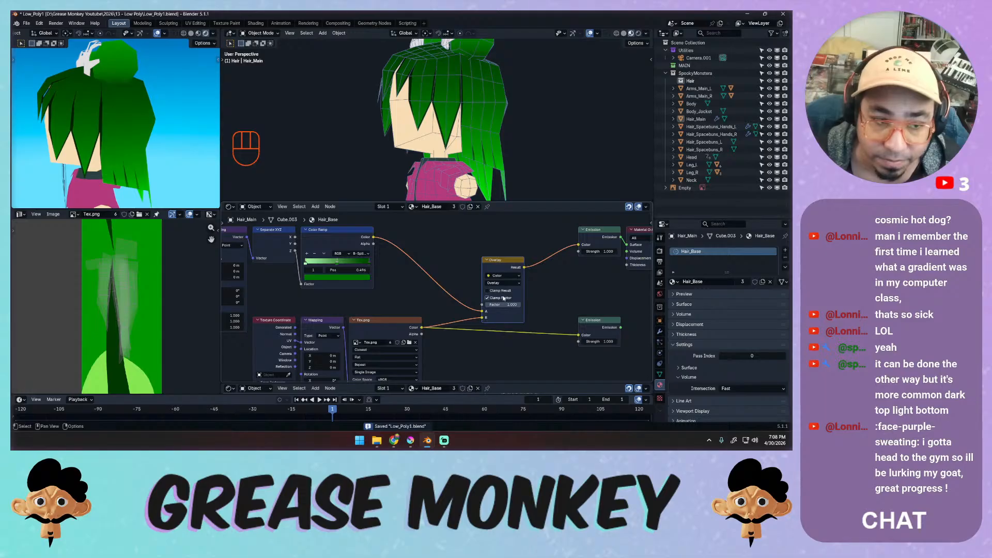
{"action": "middle_click_drag", "start_coordinate": [93, 129], "coordinate": [189, 137]}
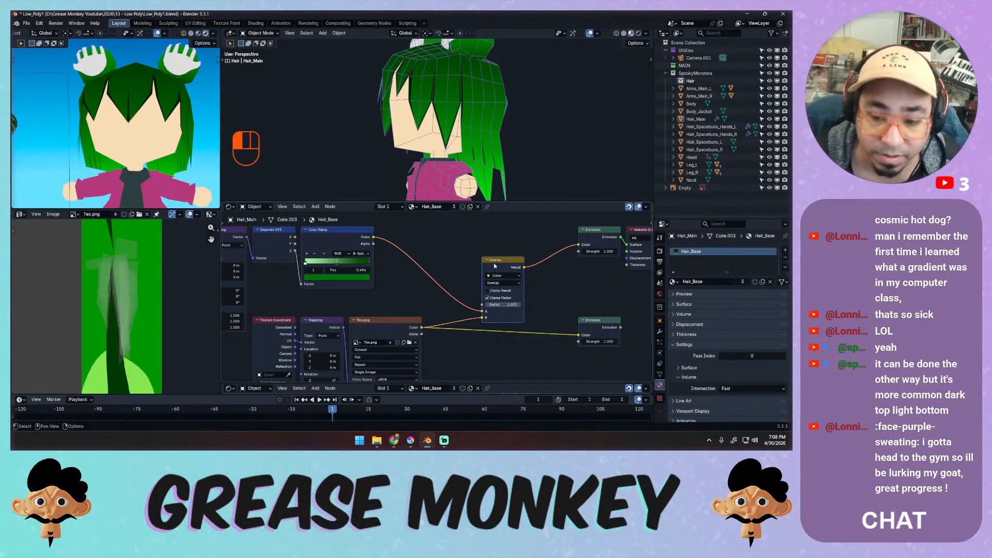
Shift the upper Emission and Material Output nodes away and insert an RGB Curves node between the Mix node and Emission.
{"action": "mouse_move", "coordinate": [494, 266]}
{"action": "left_mouse_down"}
{"action": "mouse_move", "coordinate": [462, 250]}
{"action": "mouse_move", "coordinate": [476, 260]}
{"action": "left_mouse_up"}
{"action": "middle_click_drag", "start_coordinate": [476, 260], "coordinate": [360, 281]}
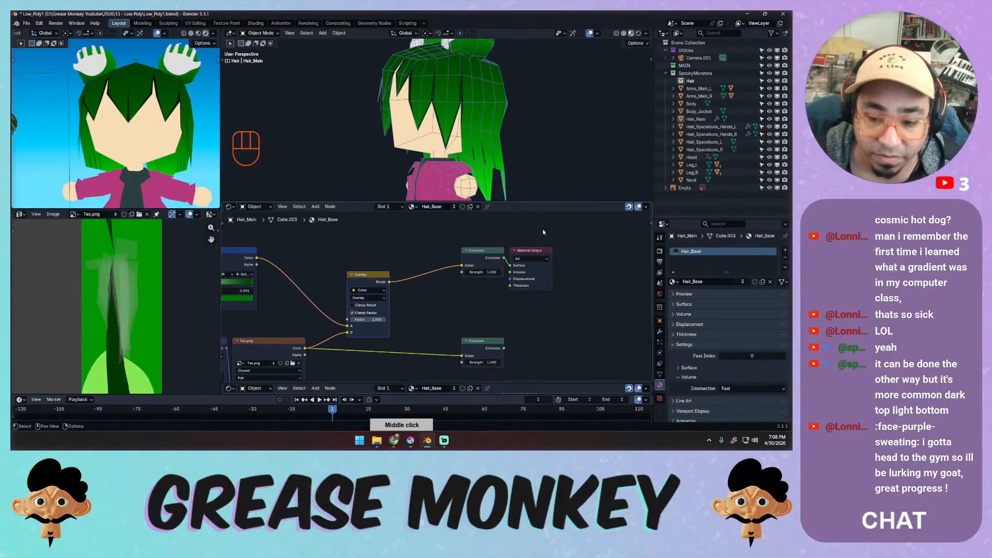
{"action": "left_click_drag", "start_coordinate": [560, 234], "coordinate": [458, 295]}
{"action": "left_click_drag", "start_coordinate": [483, 251], "coordinate": [543, 257]}
{"action": "key", "text": "shift+a"}
{"action": "mouse_move", "coordinate": [413, 253]}
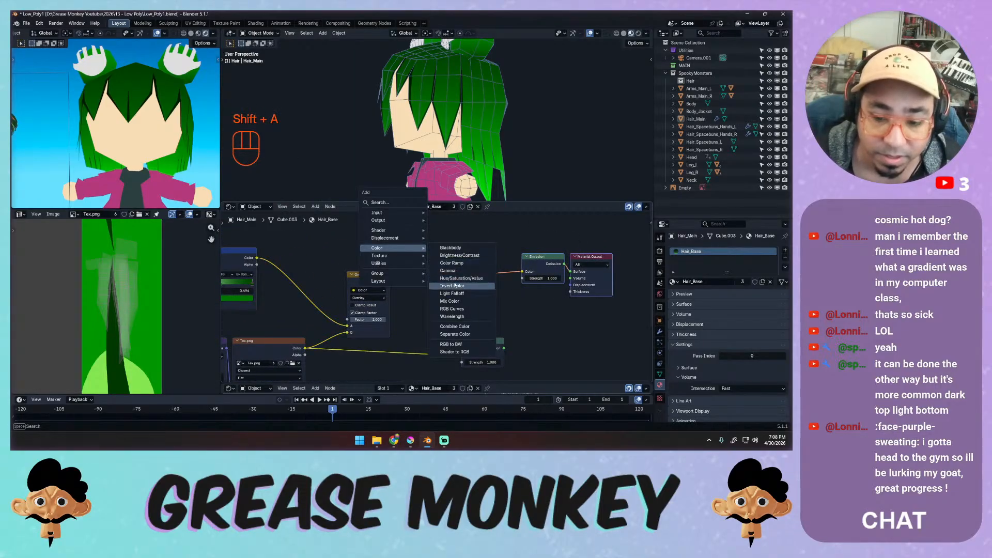
{"action": "left_click", "coordinate": [452, 308]}
{"action": "left_click", "coordinate": [432, 263]}
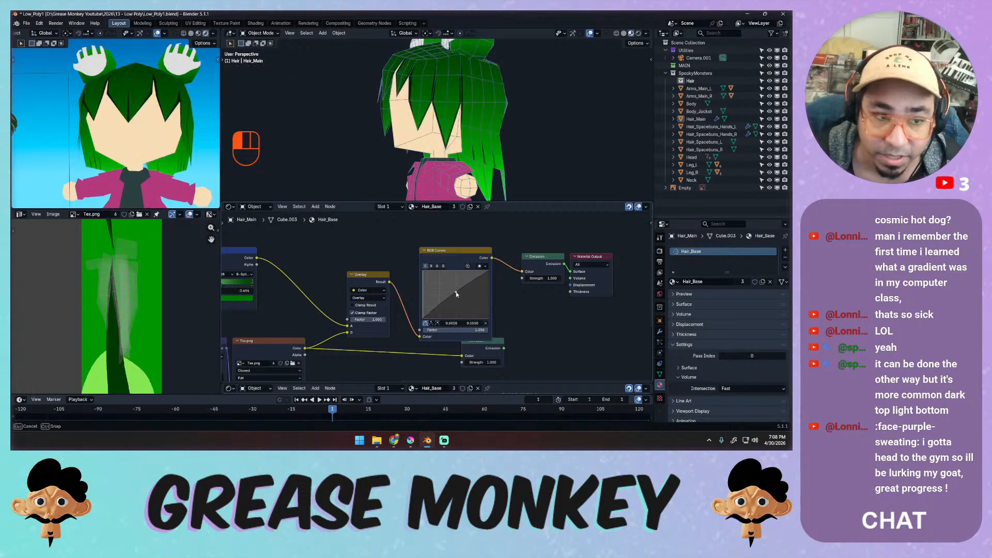
Brighten the hair by raising a middle point on the RGB Curves curve to about 0.30, 0.67, and adjust the dark end point.
{"action": "mouse_move", "coordinate": [456, 292]}
{"action": "left_mouse_down"}
{"action": "mouse_move", "coordinate": [488, 271]}
{"action": "mouse_move", "coordinate": [465, 270]}
{"action": "mouse_move", "coordinate": [442, 293]}
{"action": "mouse_move", "coordinate": [440, 283]}
{"action": "left_mouse_up"}
{"action": "key", "text": "ctrl+z"}
{"action": "key", "text": "ctrl+z"}
{"action": "key", "text": "ctrl+z"}
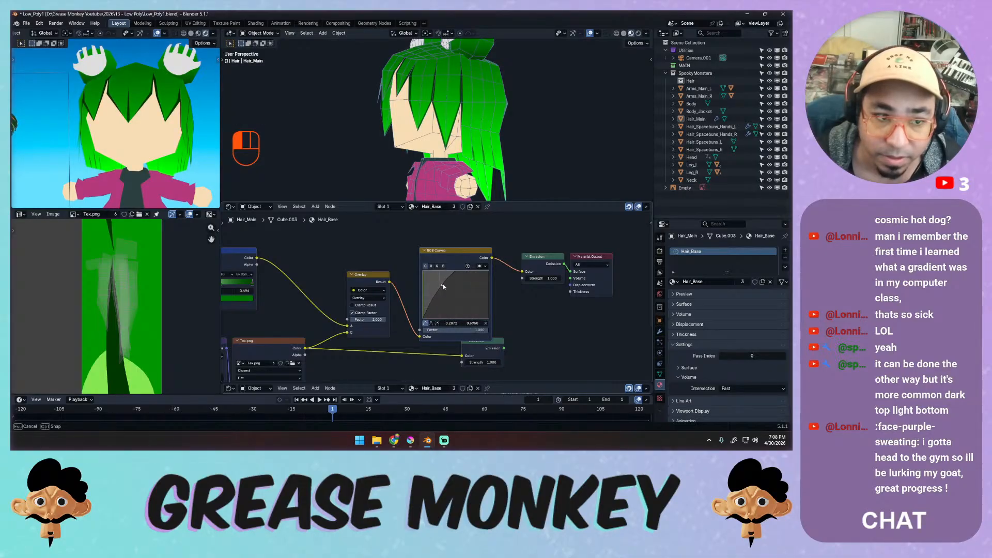
{"action": "middle_click_drag", "start_coordinate": [197, 160], "coordinate": [278, 153]}
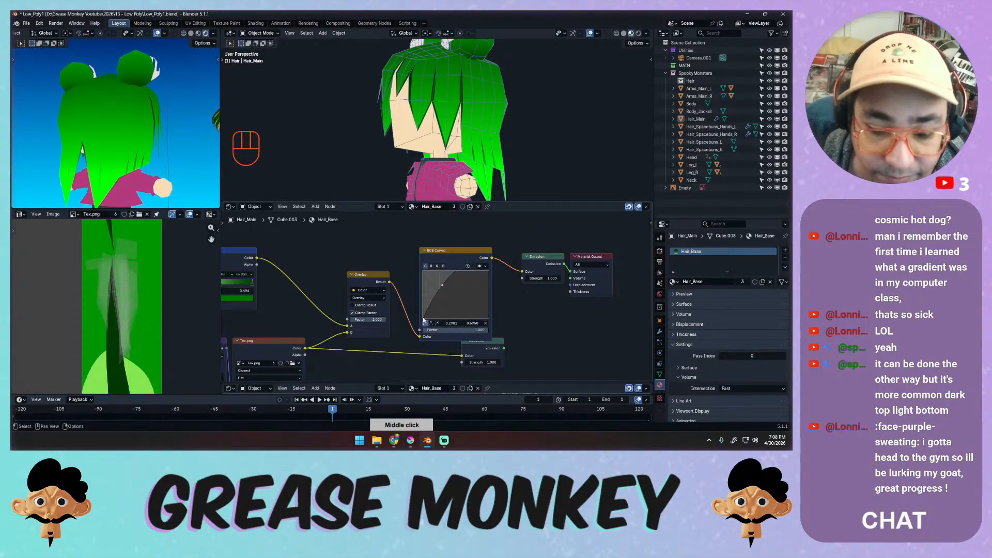
{"action": "mouse_move", "coordinate": [424, 319]}
{"action": "left_mouse_down"}
{"action": "mouse_move", "coordinate": [424, 311]}
{"action": "mouse_move", "coordinate": [435, 326]}
{"action": "mouse_move", "coordinate": [422, 316]}
{"action": "left_mouse_up"}
Try the Mix node's Multiply and Value blending modes on the hair, moving the middle RGB Curves point to brighten it in between.
{"action": "left_click", "coordinate": [368, 298]}
{"action": "left_click", "coordinate": [368, 329]}
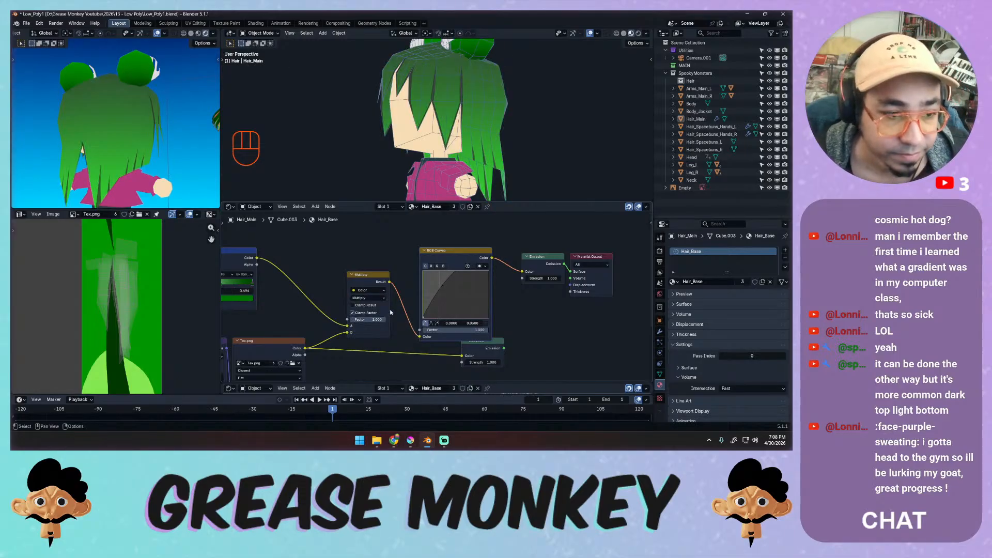
{"action": "mouse_move", "coordinate": [450, 284]}
{"action": "left_mouse_down"}
{"action": "mouse_move", "coordinate": [439, 278]}
{"action": "mouse_move", "coordinate": [458, 273]}
{"action": "mouse_move", "coordinate": [463, 281]}
{"action": "left_mouse_up"}
{"action": "left_click", "coordinate": [376, 298]}
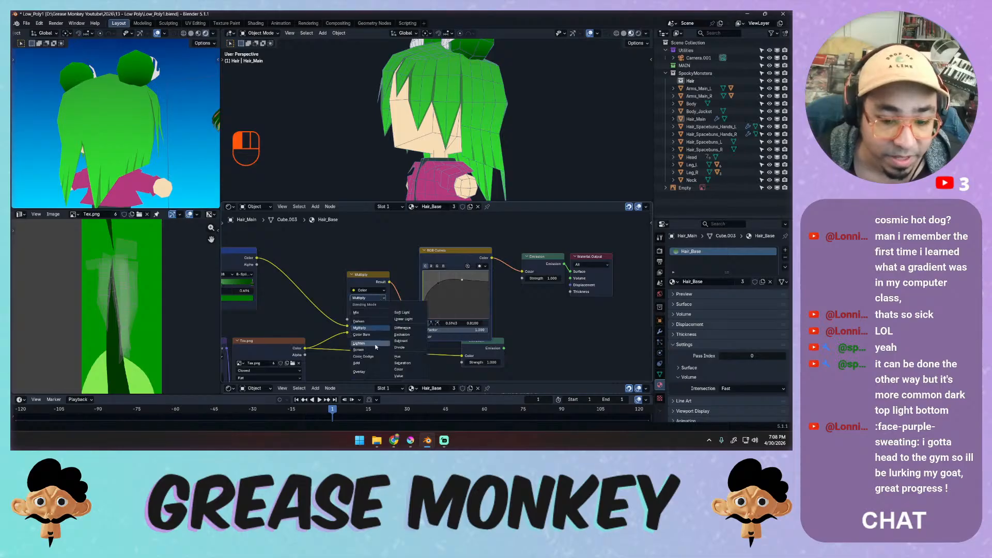
{"action": "left_click", "coordinate": [404, 376]}
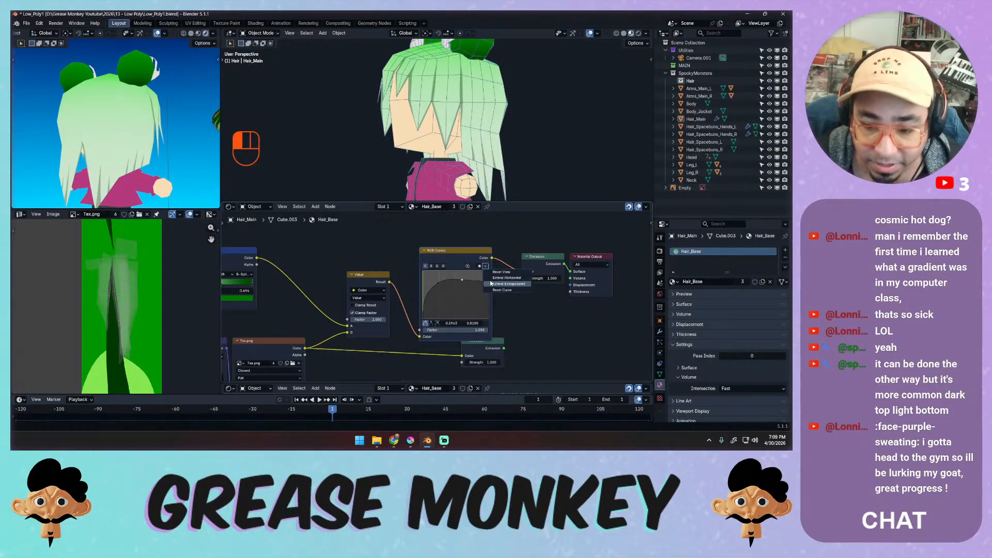
Reset the RGB Curves curve and try an S-shaped contrast curve on the hair.
{"action": "left_click", "coordinate": [485, 267]}
{"action": "left_click", "coordinate": [486, 287]}
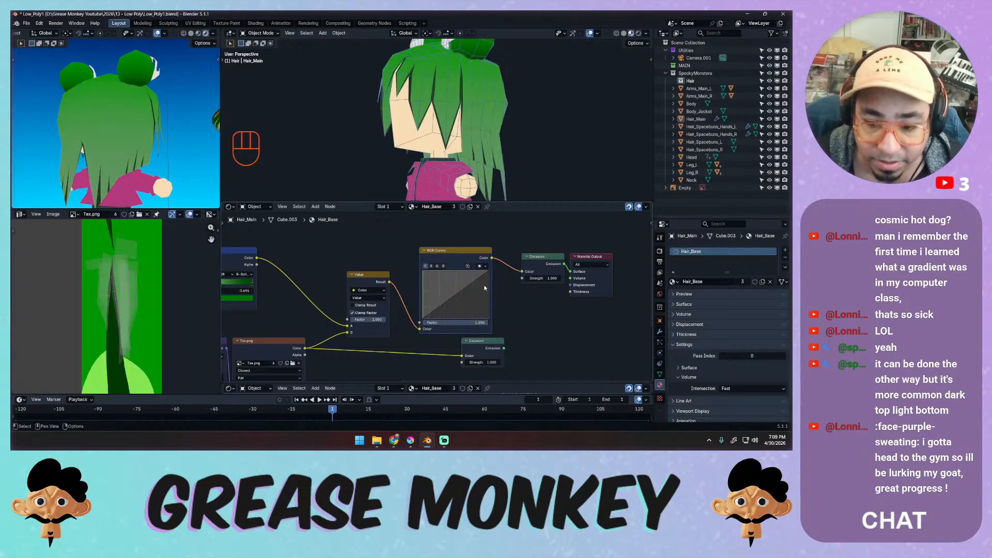
{"action": "left_click_drag", "start_coordinate": [468, 287], "coordinate": [449, 304]}
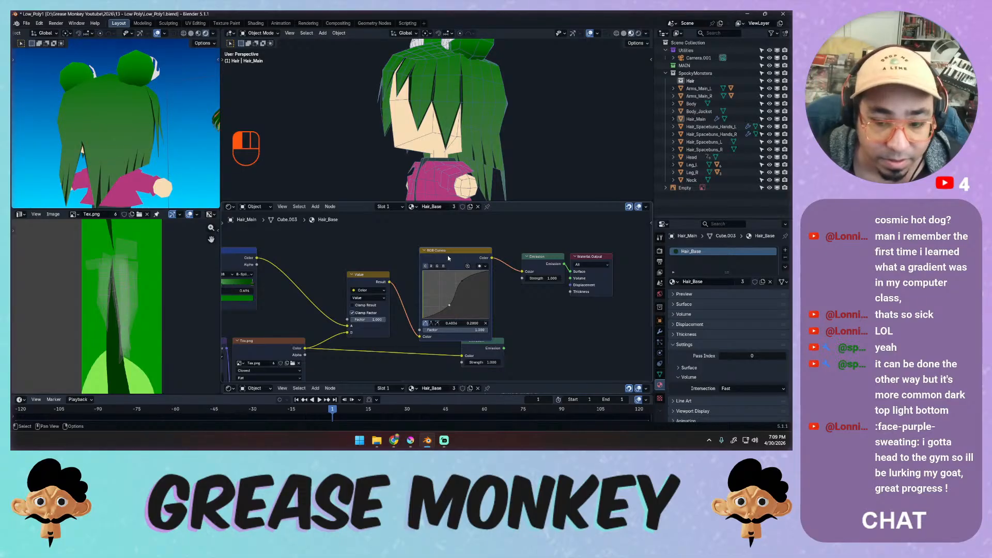
Remove the RGB Curves node while keeping the Mix node linked to Emission, and set the blending mode to Mix.
{"action": "key", "text": "ctrl+x"}
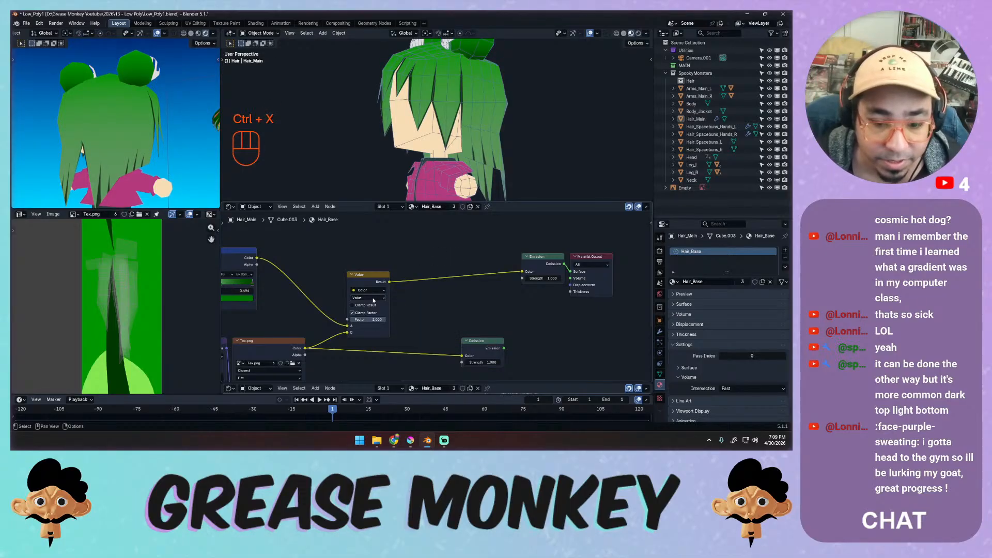
{"action": "left_click", "coordinate": [373, 300]}
{"action": "left_click", "coordinate": [372, 300]}
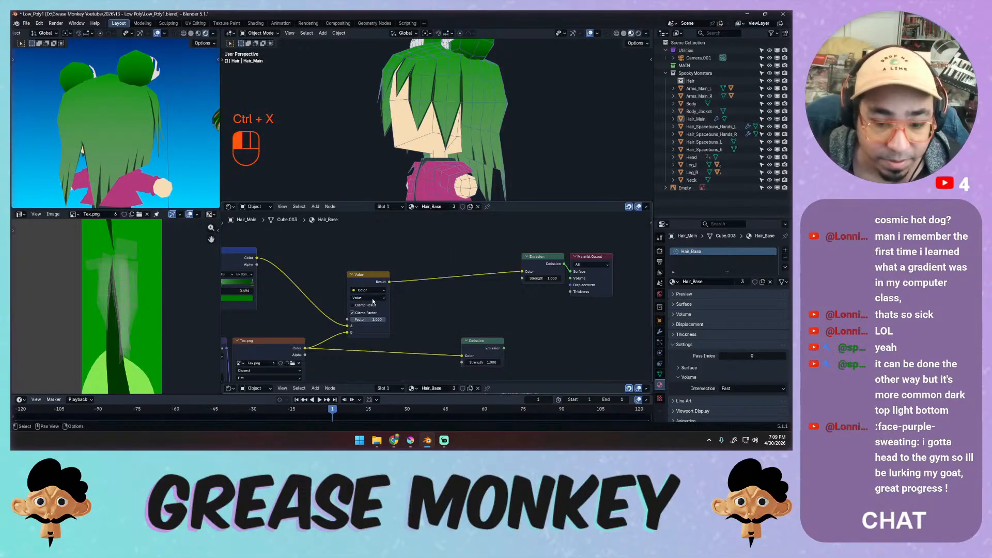
{"action": "left_click", "coordinate": [373, 300]}
{"action": "left_click", "coordinate": [372, 314]}
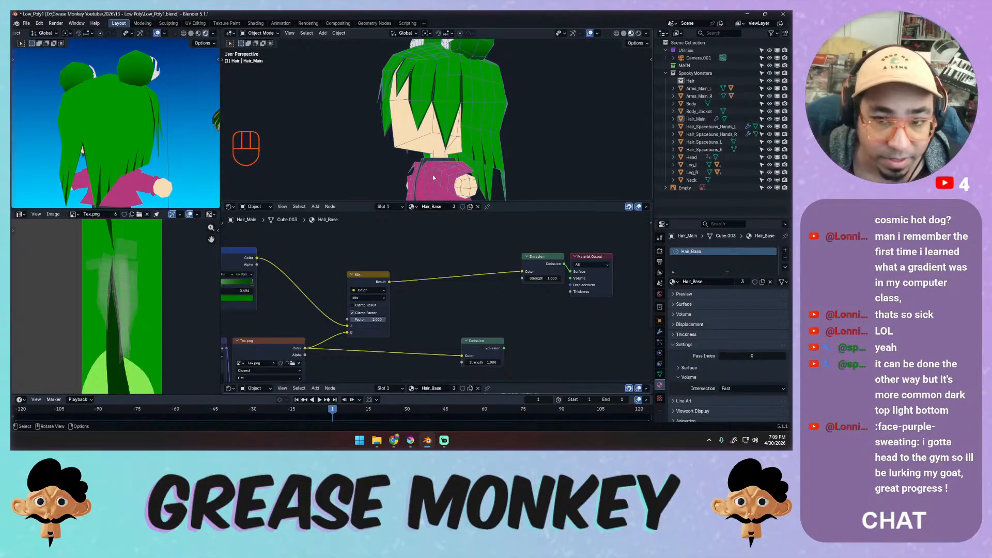
{"action": "middle_click_drag", "start_coordinate": [373, 186], "coordinate": [329, 190]}
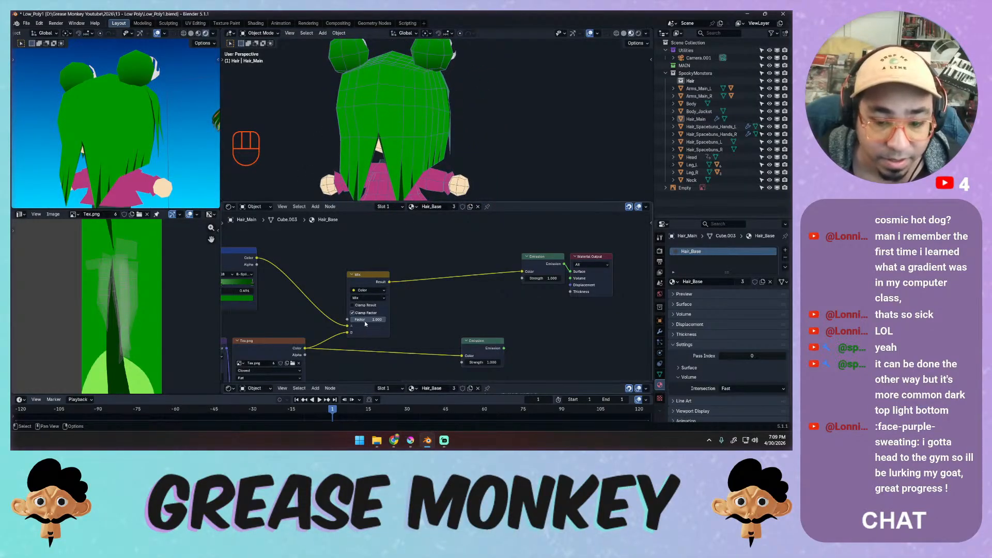
{"action": "mouse_move", "coordinate": [370, 320]}
{"action": "left_mouse_down"}
{"action": "mouse_move", "coordinate": [357, 321]}
{"action": "mouse_move", "coordinate": [370, 321]}
{"action": "left_mouse_up"}
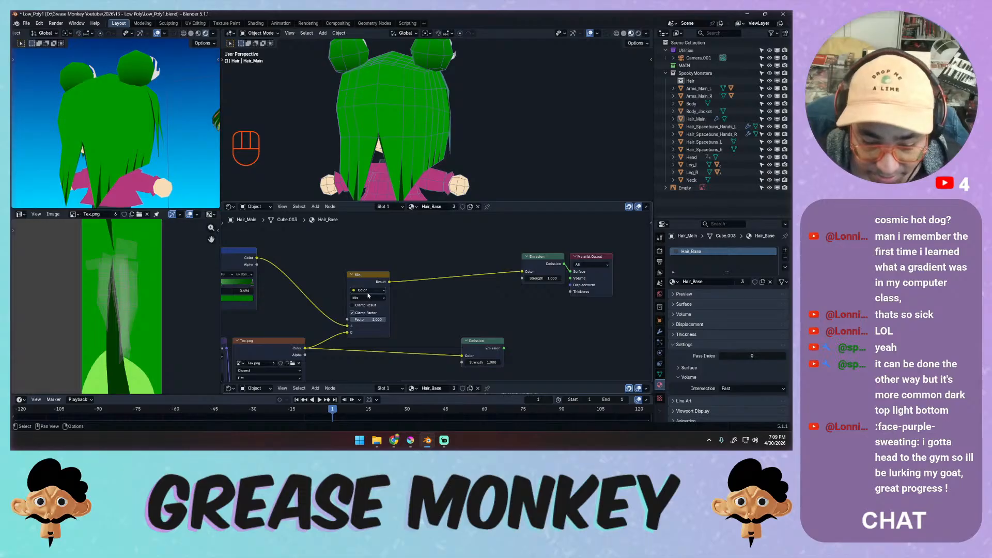
{"action": "left_click", "coordinate": [376, 290]}
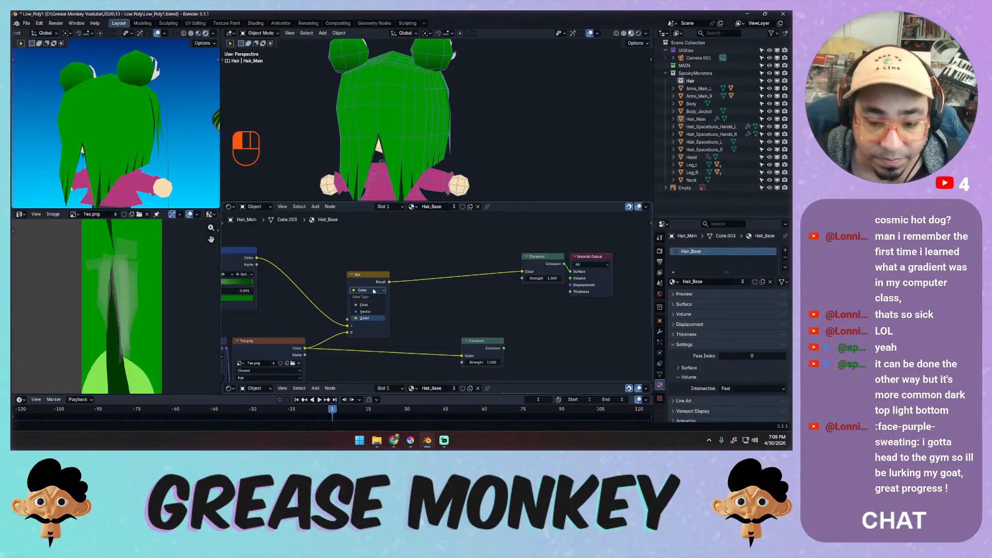
{"action": "key", "text": "shift+a"}
{"action": "mouse_move", "coordinate": [409, 257]}
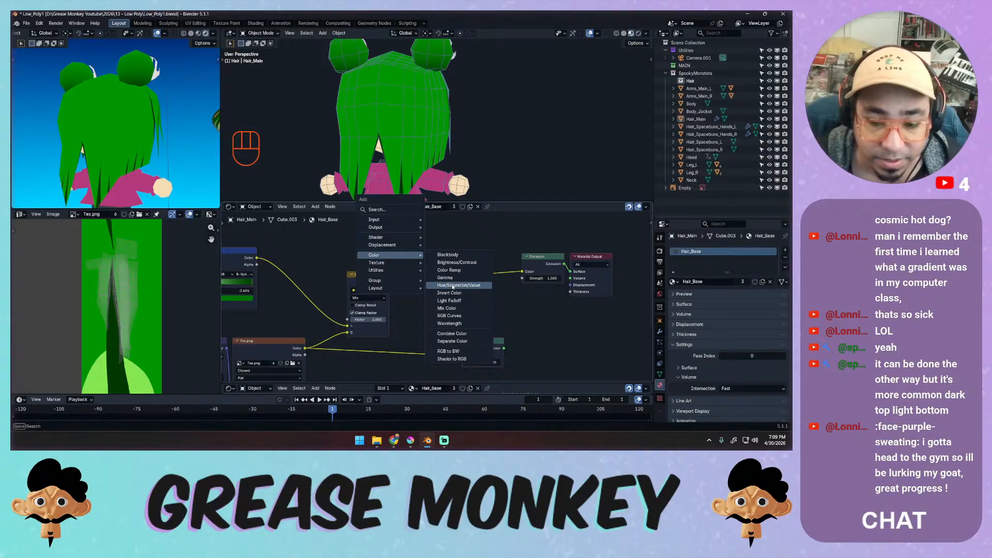
Set the Mix node's blending mode to Multiply.
{"action": "left_click", "coordinate": [374, 298]}
{"action": "left_click", "coordinate": [373, 299]}
{"action": "left_click_drag", "start_coordinate": [382, 320], "coordinate": [387, 321]}
{"action": "left_click", "coordinate": [374, 297]}
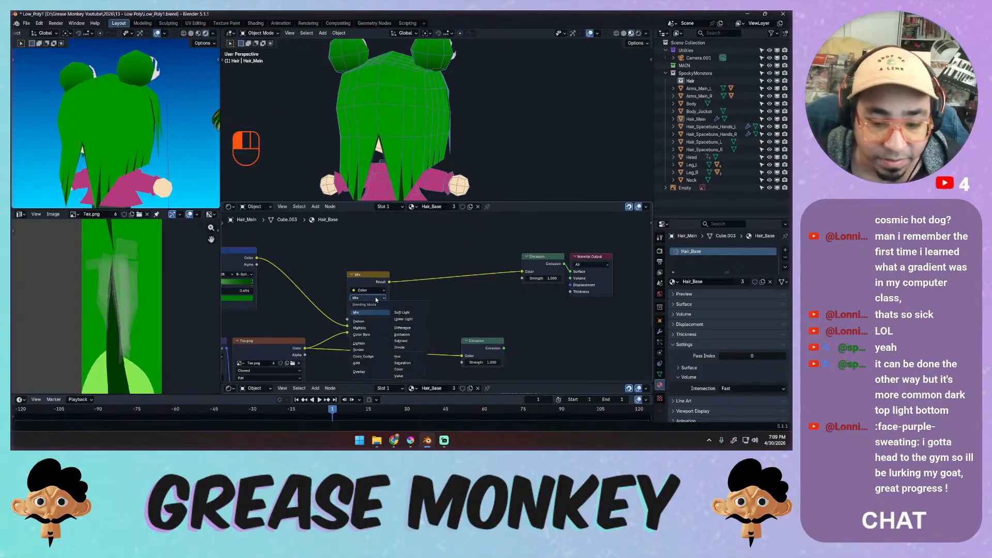
{"action": "left_click", "coordinate": [370, 328]}
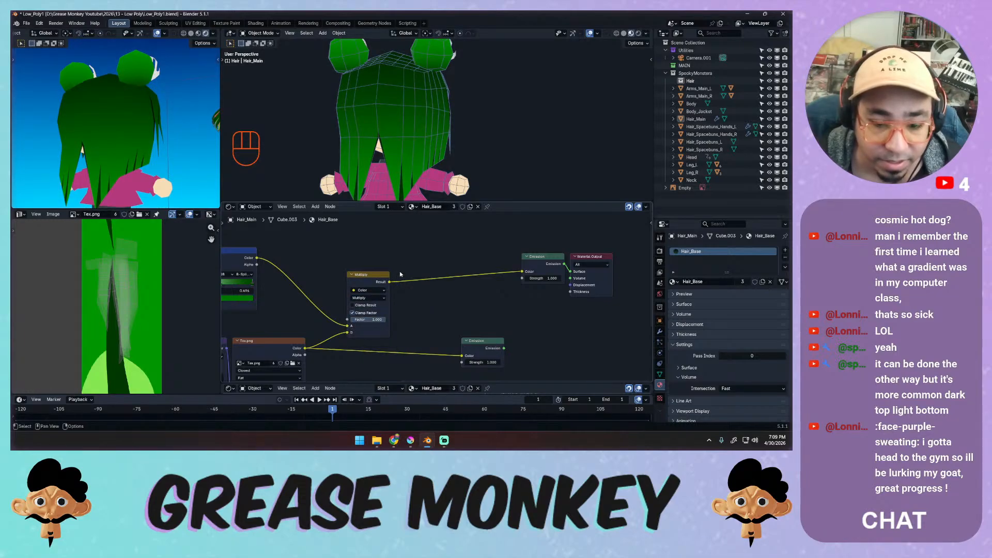
Desaturate all three Color Ramp stops to turn the green gradient into greyscale, and shift the node slightly away from Separate XYZ.
{"action": "middle_click_drag", "start_coordinate": [400, 274], "coordinate": [495, 267]}
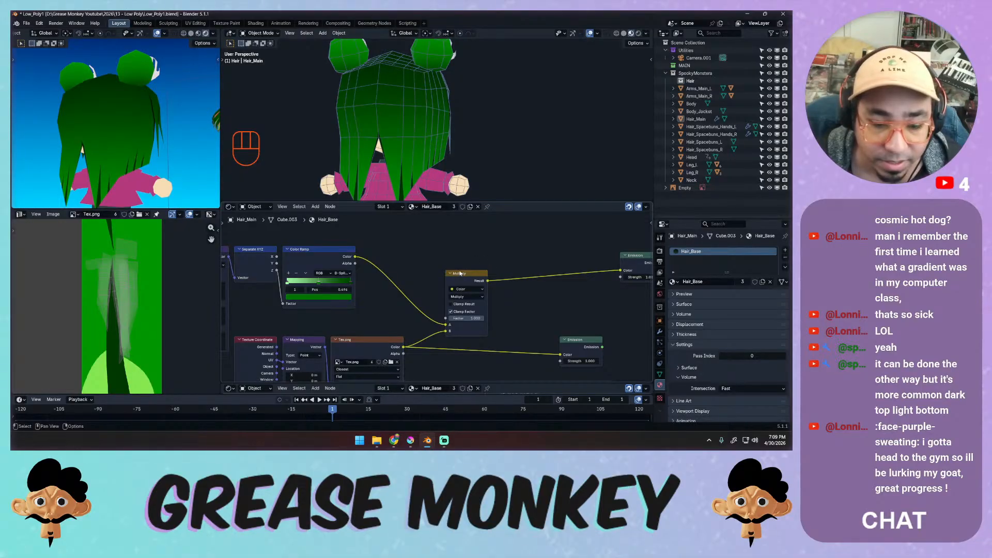
{"action": "middle_click_drag", "start_coordinate": [460, 273], "coordinate": [512, 247]}
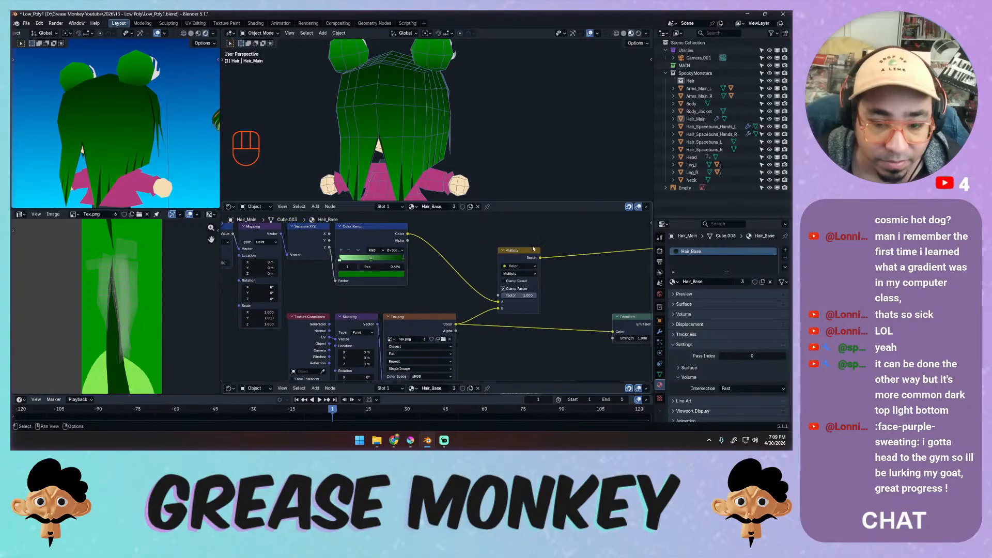
{"action": "left_click", "coordinate": [340, 260]}
{"action": "left_click", "coordinate": [356, 273]}
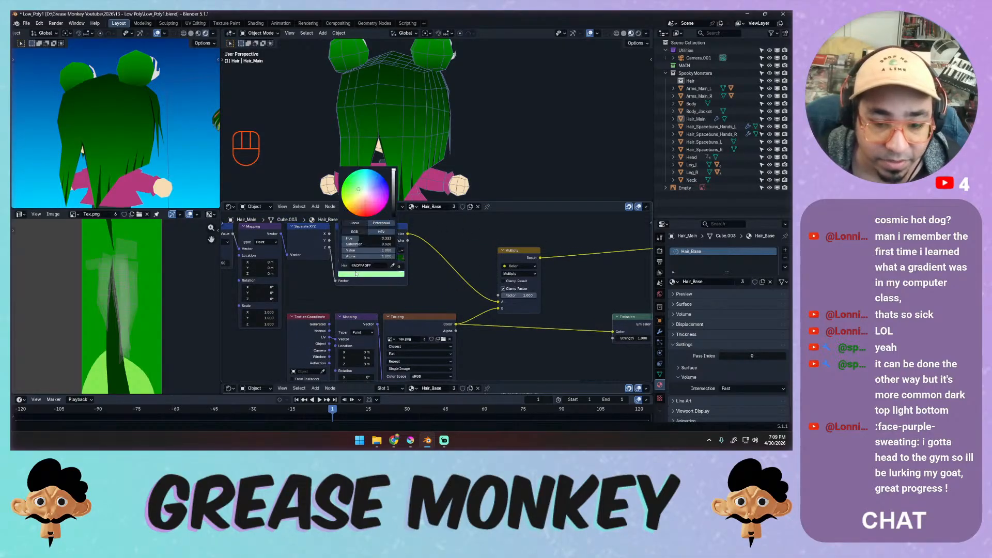
{"action": "left_click", "coordinate": [370, 258]}
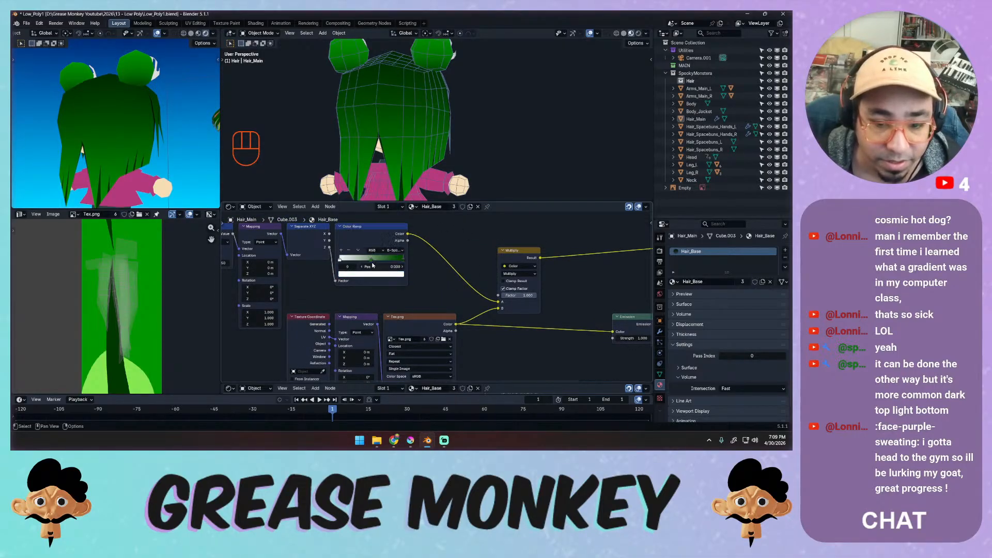
{"action": "left_click", "coordinate": [372, 273]}
{"action": "left_click_drag", "start_coordinate": [369, 246], "coordinate": [298, 284]}
{"action": "left_click", "coordinate": [402, 259]}
{"action": "left_click", "coordinate": [390, 273]}
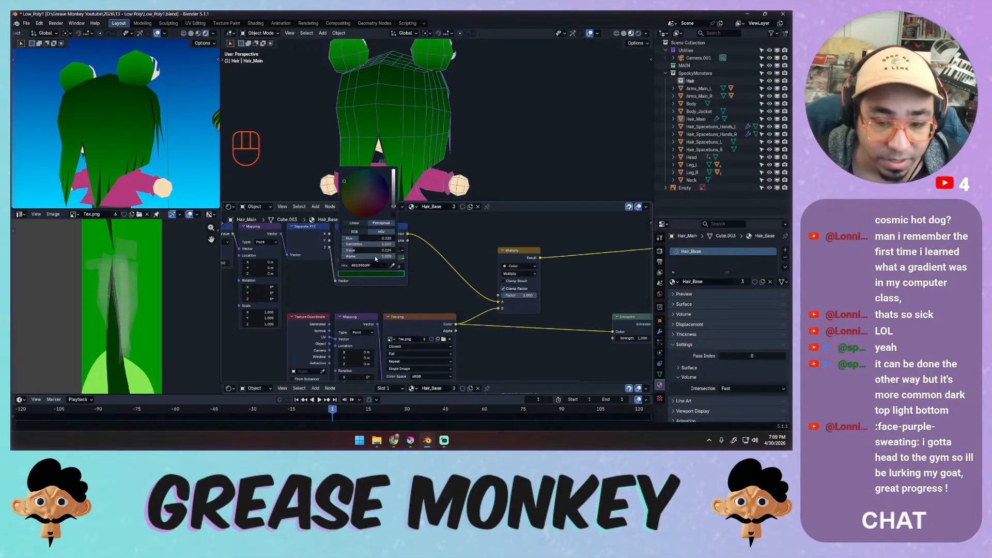
{"action": "left_click_drag", "start_coordinate": [367, 246], "coordinate": [395, 238]}
{"action": "left_click", "coordinate": [248, 274]}
{"action": "left_click", "coordinate": [388, 271]}
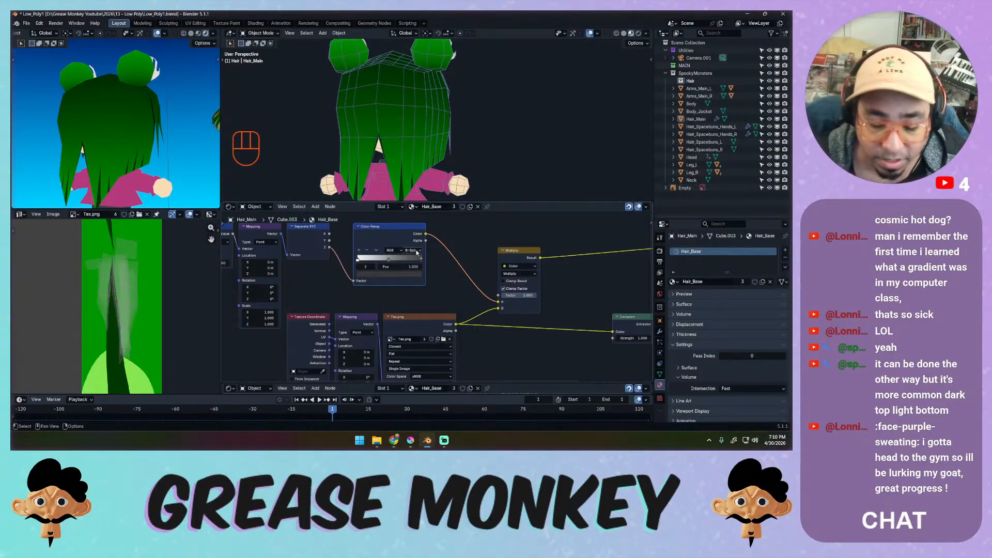
Lighten the Color Ramp's end stop to a value of about 0.4 and its middle stop to about 0.75.
{"action": "left_click", "coordinate": [413, 274]}
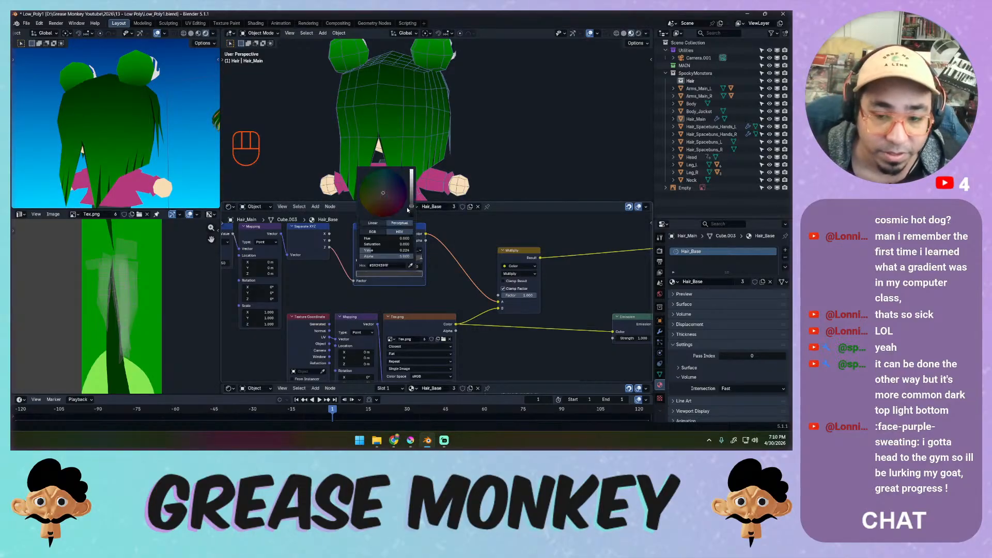
{"action": "mouse_move", "coordinate": [411, 199]}
{"action": "left_mouse_down"}
{"action": "mouse_move", "coordinate": [412, 187]}
{"action": "mouse_move", "coordinate": [413, 205]}
{"action": "left_mouse_up"}
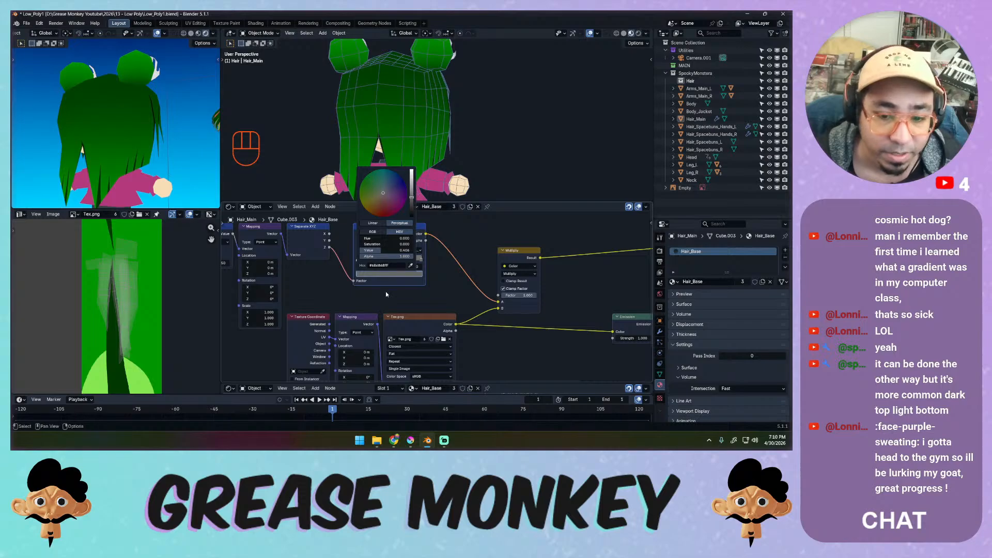
{"action": "left_click_drag", "start_coordinate": [421, 259], "coordinate": [419, 259]}
{"action": "left_click", "coordinate": [391, 275]}
{"action": "left_click_drag", "start_coordinate": [413, 214], "coordinate": [412, 199]}
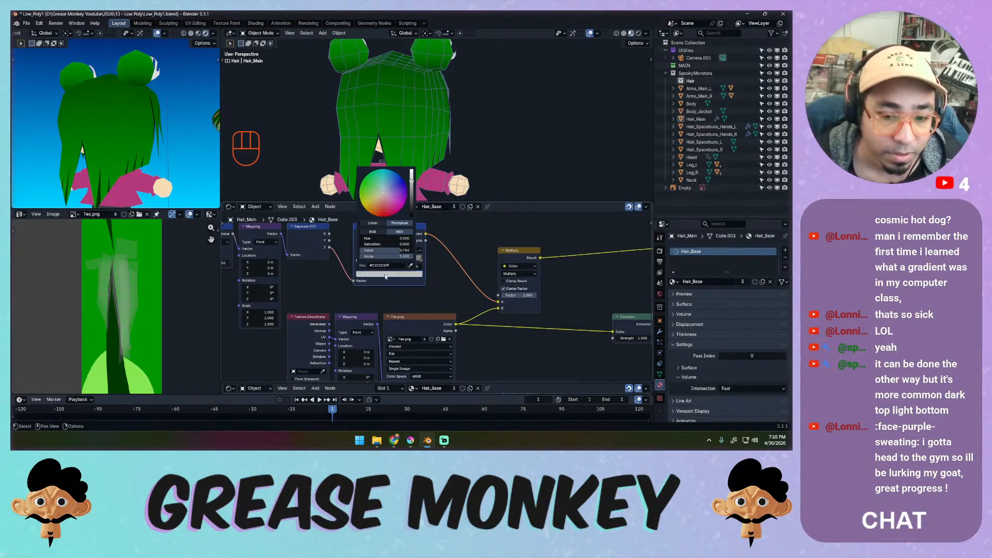
Delete the Color Ramp's middle stop and set the end stop's color to black.
{"action": "left_click", "coordinate": [367, 250]}
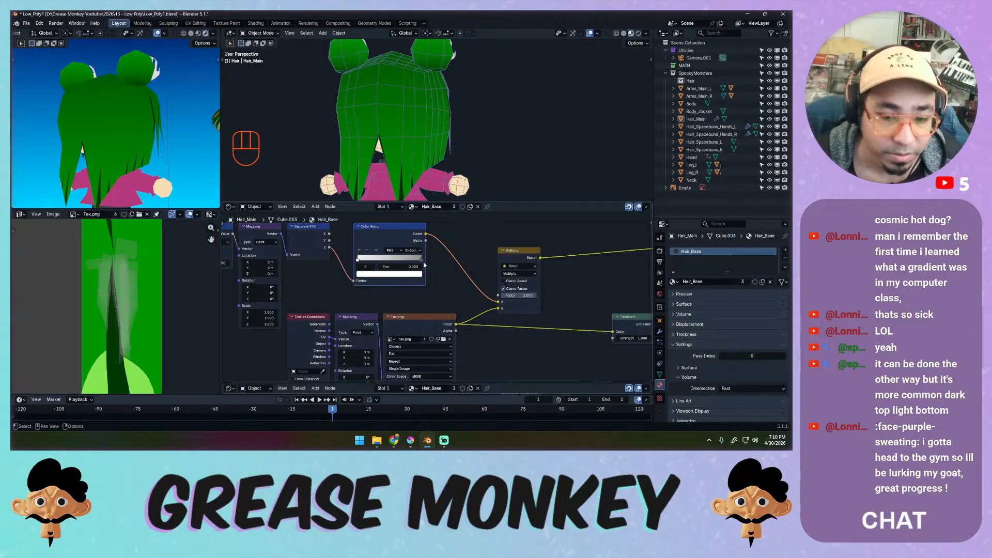
{"action": "left_click", "coordinate": [421, 259]}
{"action": "left_click", "coordinate": [414, 274]}
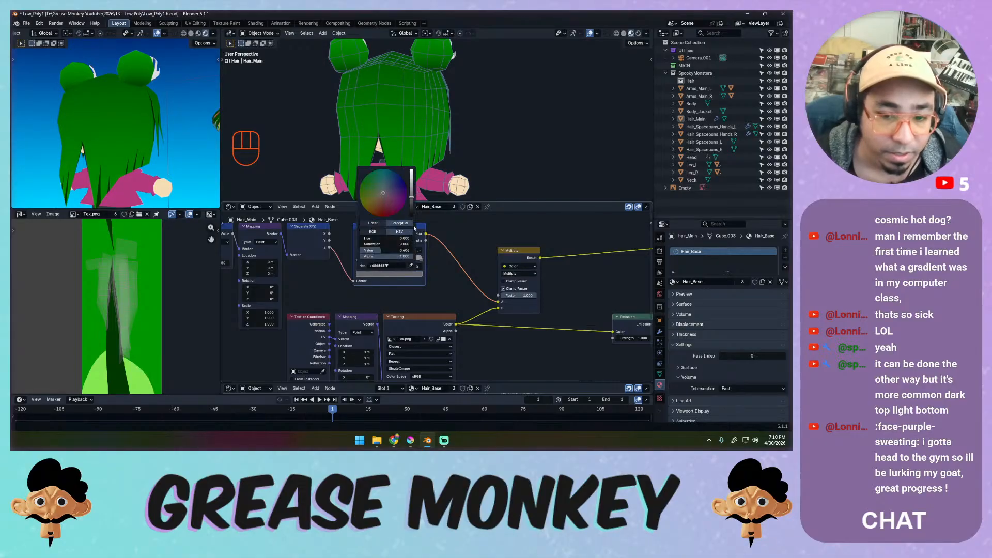
{"action": "left_click_drag", "start_coordinate": [412, 197], "coordinate": [413, 201]}
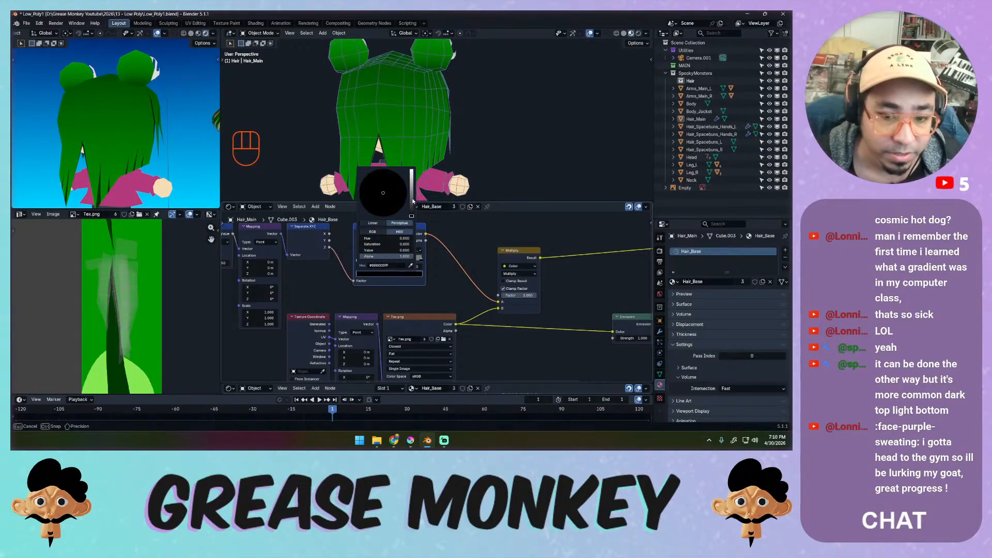
{"action": "mouse_move", "coordinate": [422, 259]}
{"action": "left_mouse_down"}
{"action": "mouse_move", "coordinate": [405, 260]}
{"action": "mouse_move", "coordinate": [421, 259]}
{"action": "left_mouse_up"}
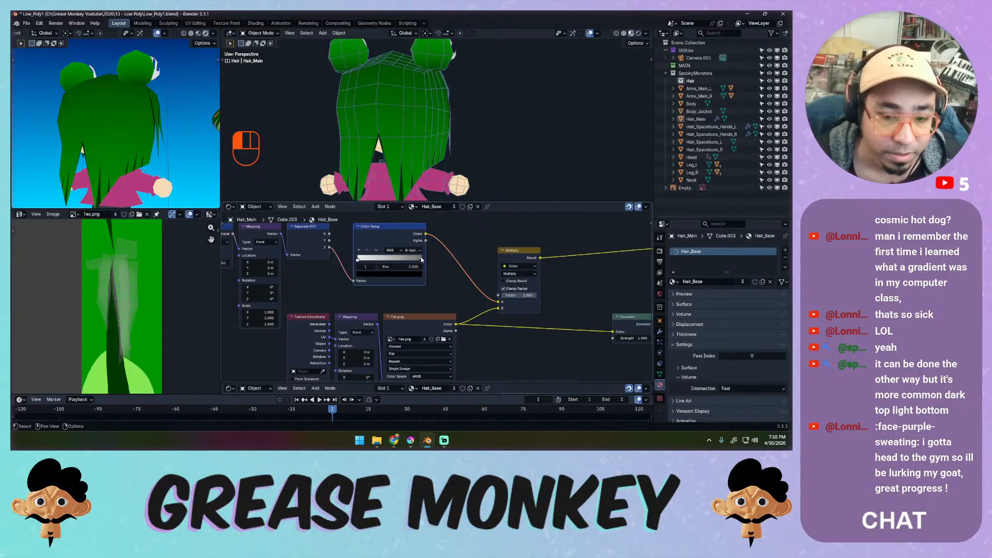
Set the Color Ramp's interpolation to Linear and slide the black stop to compare the hair from front and back, ending at position 1.000.
{"action": "left_click", "coordinate": [413, 250]}
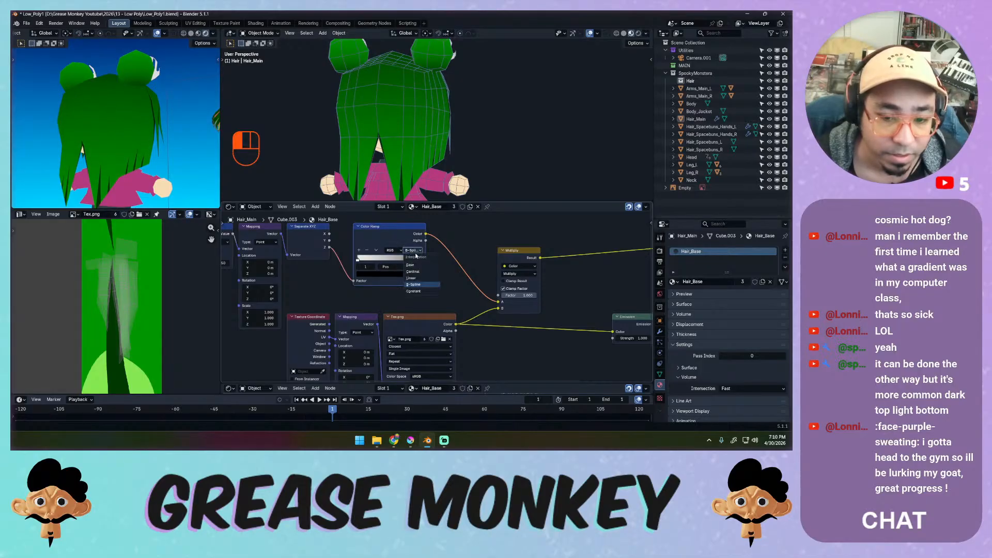
{"action": "left_click", "coordinate": [416, 278]}
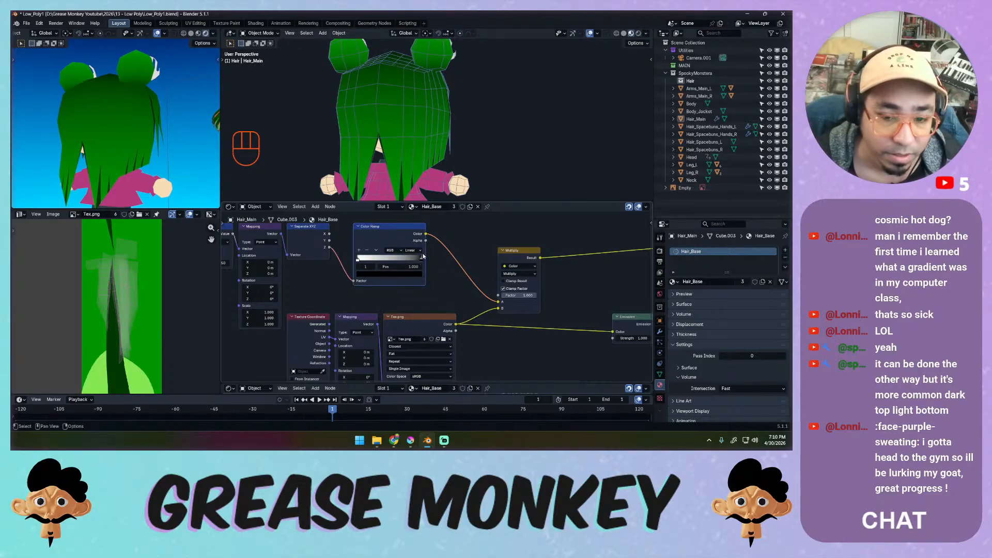
{"action": "mouse_move", "coordinate": [422, 259]}
{"action": "left_mouse_down"}
{"action": "mouse_move", "coordinate": [411, 259]}
{"action": "mouse_move", "coordinate": [421, 260]}
{"action": "left_mouse_up"}
{"action": "middle_click_drag", "start_coordinate": [392, 124], "coordinate": [427, 140]}
{"action": "middle_click_drag", "start_coordinate": [171, 124], "coordinate": [42, 124]}
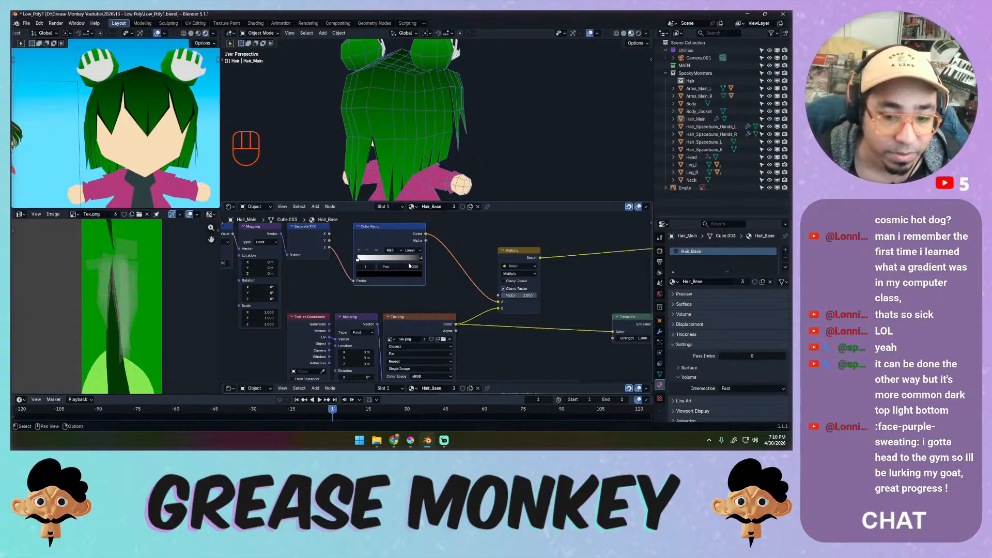
{"action": "left_click_drag", "start_coordinate": [420, 259], "coordinate": [422, 258]}
{"action": "mouse_move", "coordinate": [201, 162]}
{"action": "middle_mouse_down"}
{"action": "mouse_move", "coordinate": [221, 163]}
{"action": "mouse_move", "coordinate": [190, 167]}
{"action": "mouse_move", "coordinate": [207, 165]}
{"action": "middle_mouse_up"}
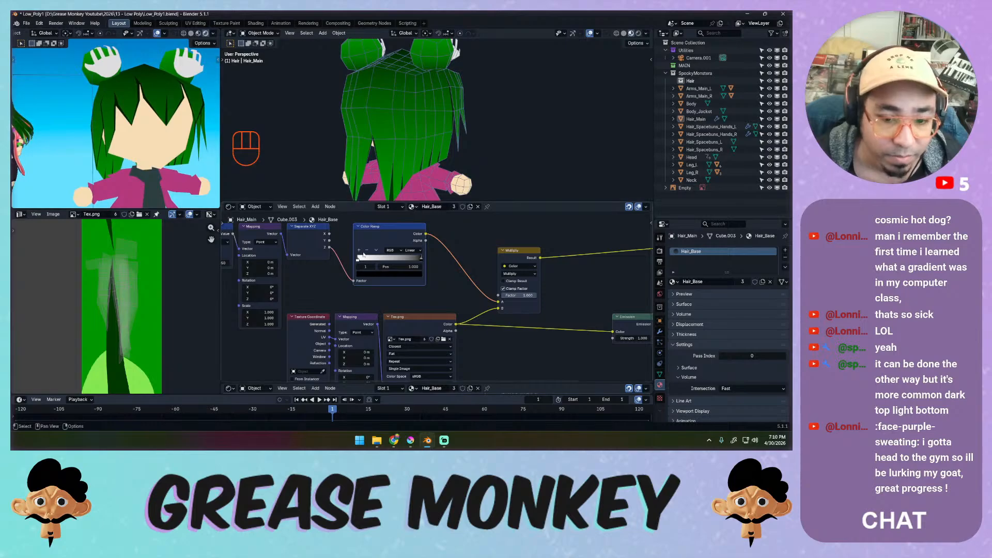
Move the Color Ramp's white stop to about 0.56 and then back to about 0.3, checking the hair's shading from the front.
{"action": "left_click_drag", "start_coordinate": [359, 258], "coordinate": [361, 261]}
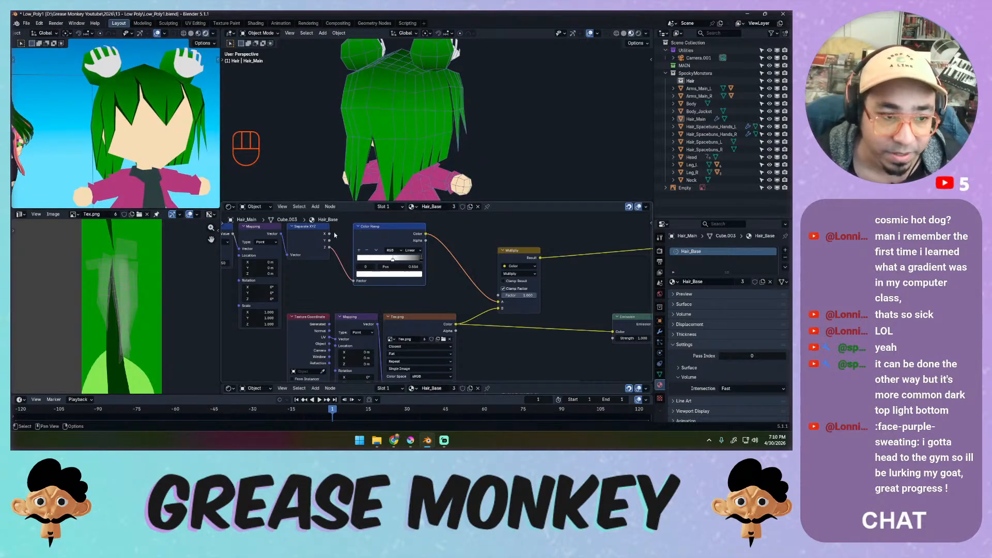
{"action": "middle_click_drag", "start_coordinate": [207, 166], "coordinate": [261, 155]}
{"action": "left_click_drag", "start_coordinate": [394, 262], "coordinate": [392, 262]}
{"action": "middle_click_drag", "start_coordinate": [211, 178], "coordinate": [146, 187]}
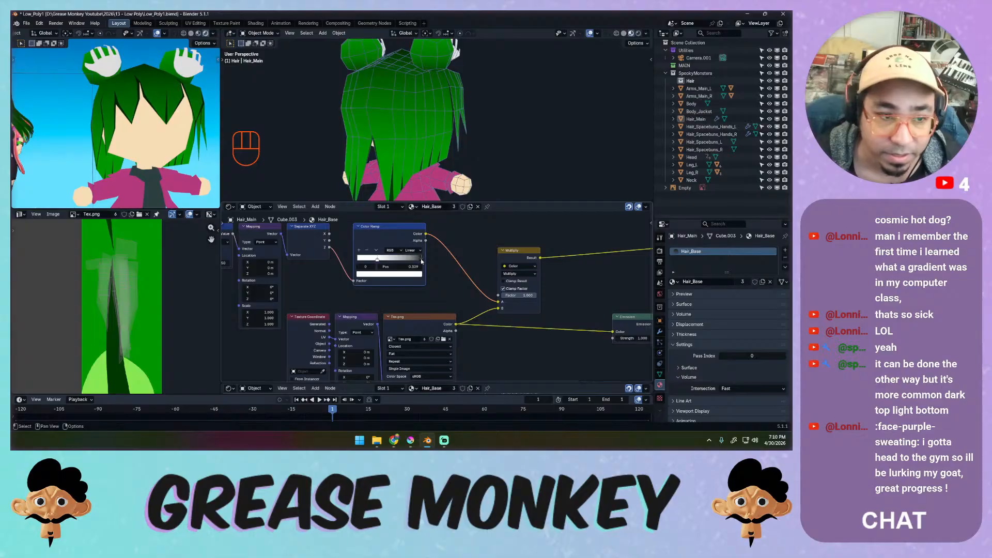
Test the black stop's position, and add a white stop to the Color Ramp at position 0.755.
{"action": "mouse_move", "coordinate": [421, 261]}
{"action": "left_mouse_down"}
{"action": "mouse_move", "coordinate": [401, 262]}
{"action": "mouse_move", "coordinate": [421, 263]}
{"action": "left_mouse_up"}
{"action": "left_click", "coordinate": [359, 250]}
{"action": "left_click", "coordinate": [406, 273]}
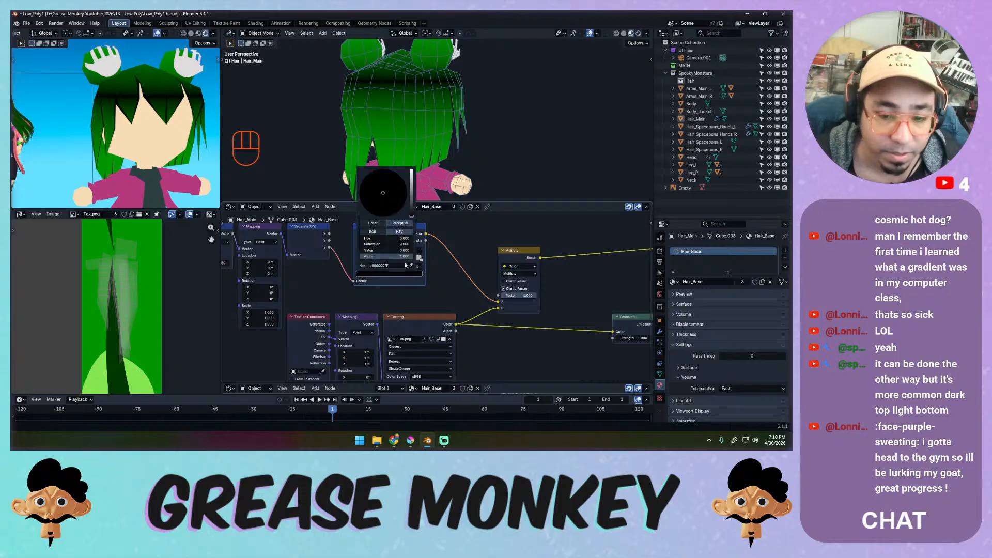
{"action": "left_click_drag", "start_coordinate": [412, 202], "coordinate": [412, 171]}
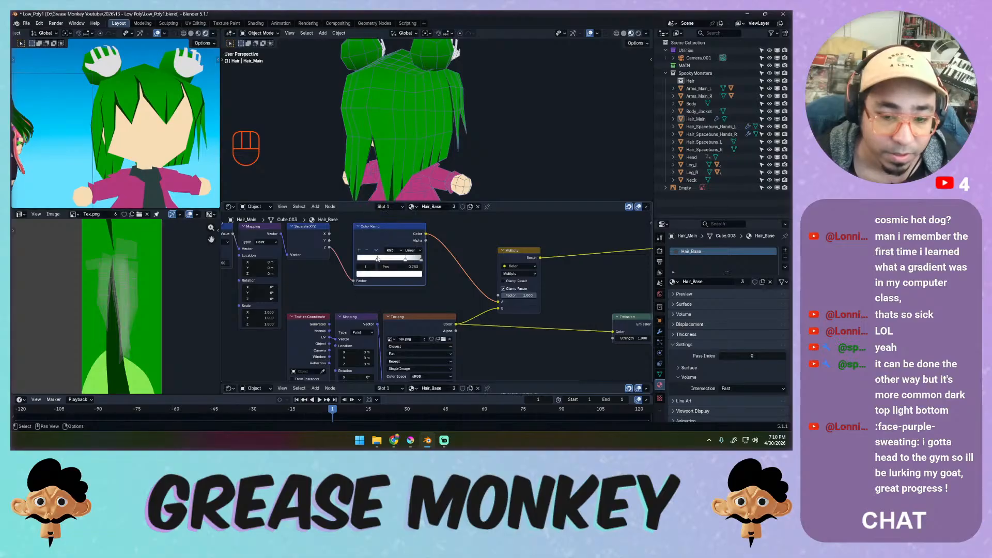
Set the Color Ramp's first and last stops to black and slide the stops inward to tighten the hair gradient.
{"action": "left_click", "coordinate": [384, 275]}
{"action": "left_click_drag", "start_coordinate": [412, 204], "coordinate": [412, 227]}
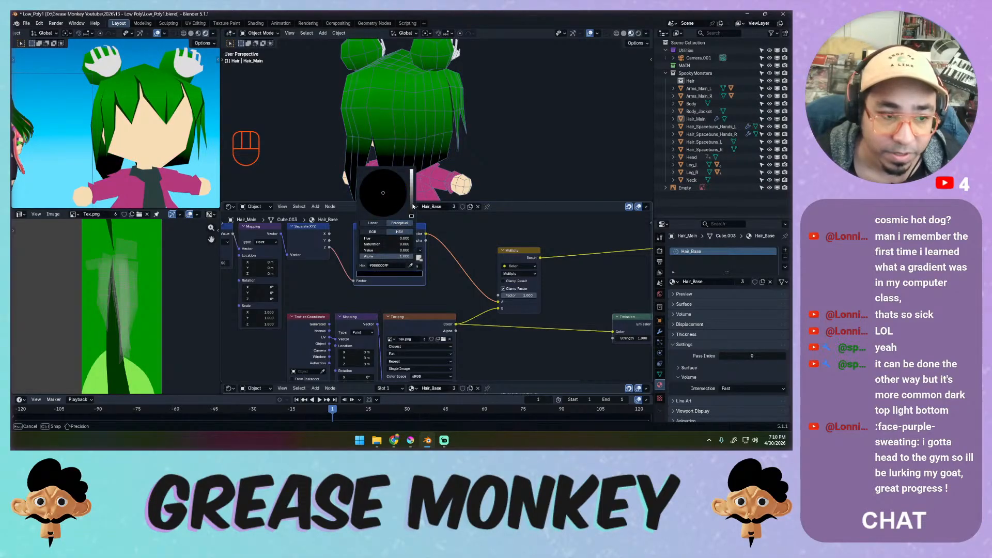
{"action": "left_click", "coordinate": [421, 260]}
{"action": "left_click", "coordinate": [400, 274]}
{"action": "left_click_drag", "start_coordinate": [413, 193], "coordinate": [413, 225]}
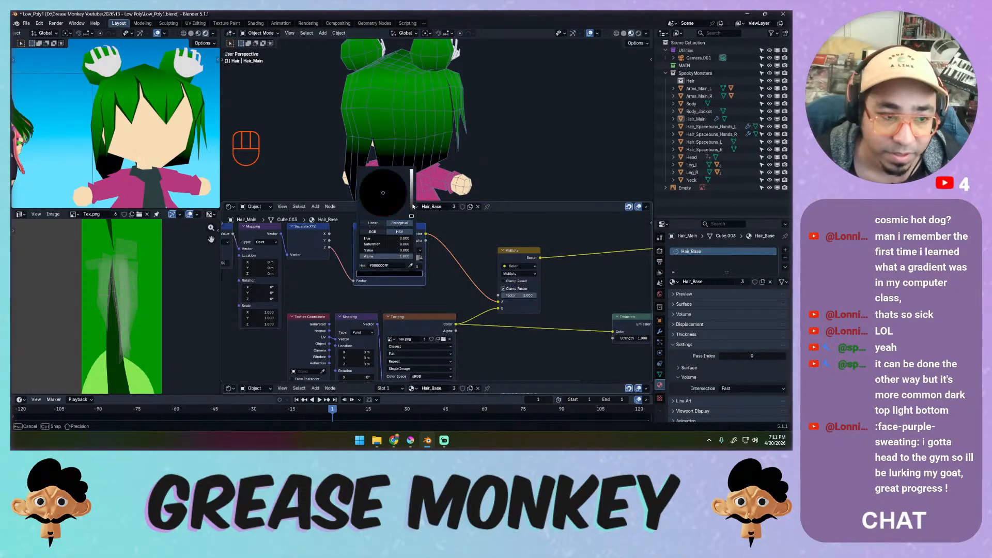
{"action": "left_click_drag", "start_coordinate": [421, 260], "coordinate": [384, 260]}
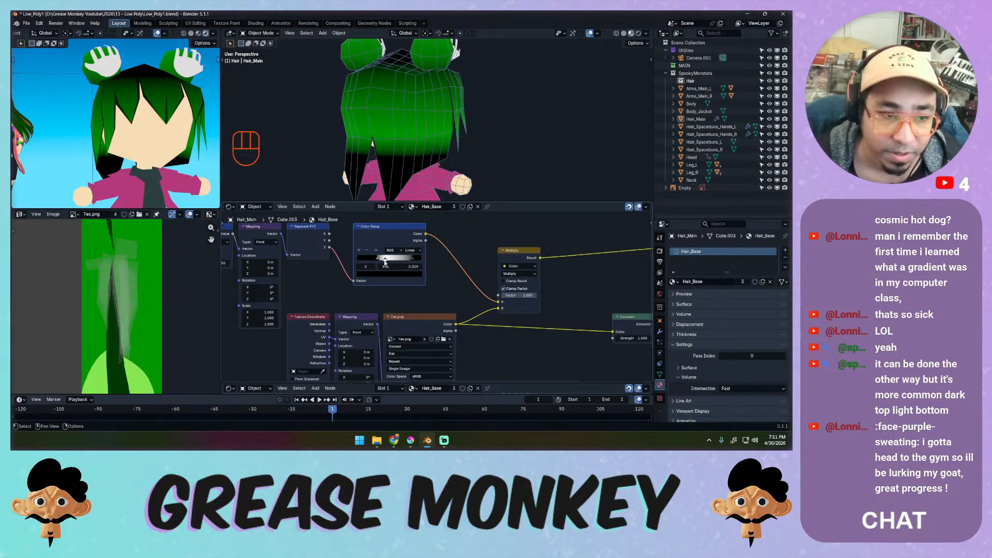
Lighten the Color Ramp's first and last stops from black to grey, leaving a white stop between them.
{"action": "left_click", "coordinate": [391, 274]}
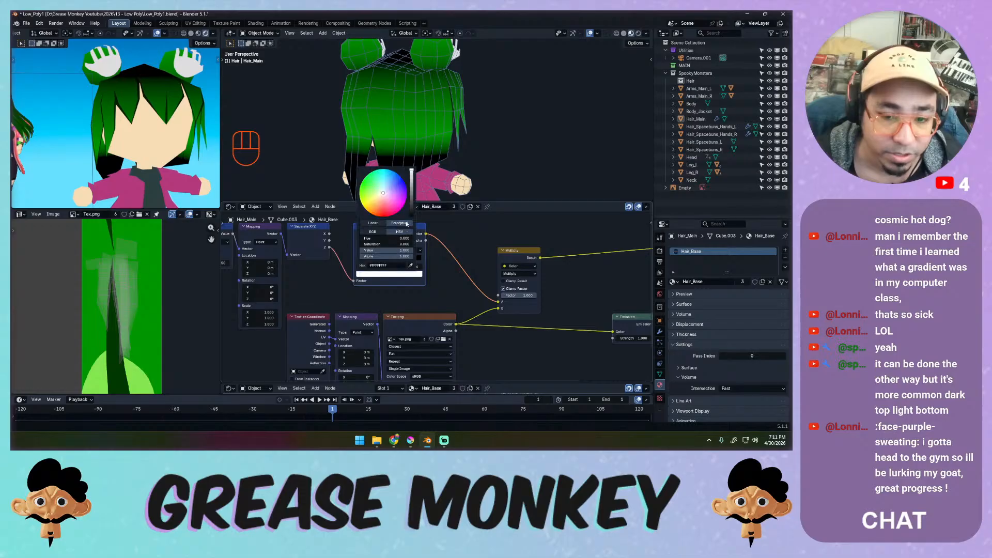
{"action": "left_click_drag", "start_coordinate": [412, 199], "coordinate": [412, 216]}
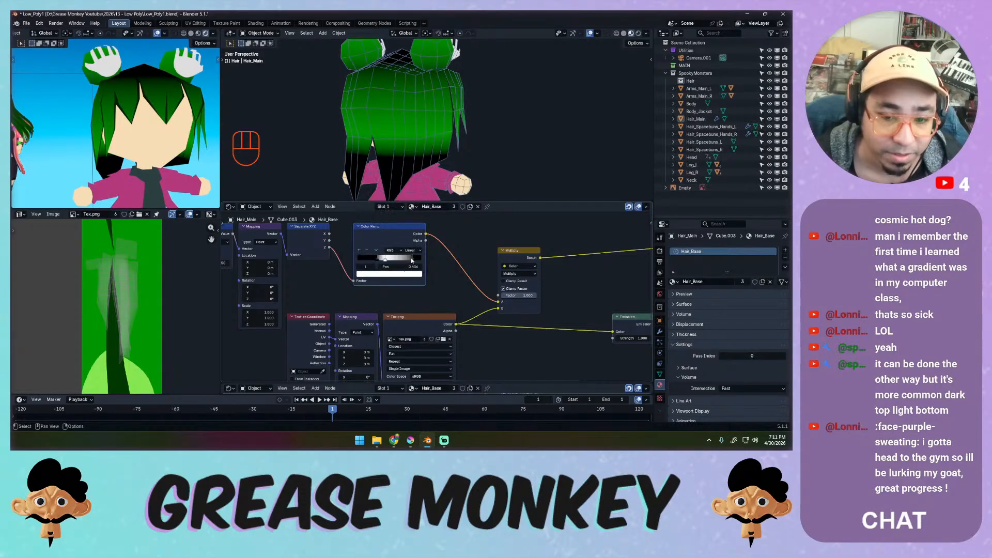
{"action": "left_click_drag", "start_coordinate": [409, 259], "coordinate": [411, 184]}
{"action": "left_click", "coordinate": [380, 274]}
Reposition the Color Ramp's stops: the first at about 0.09, the white one at about 0.66 and the last at 0.924.
{"action": "middle_click_drag", "start_coordinate": [163, 157], "coordinate": [217, 157]}
{"action": "left_click_drag", "start_coordinate": [377, 261], "coordinate": [377, 259]}
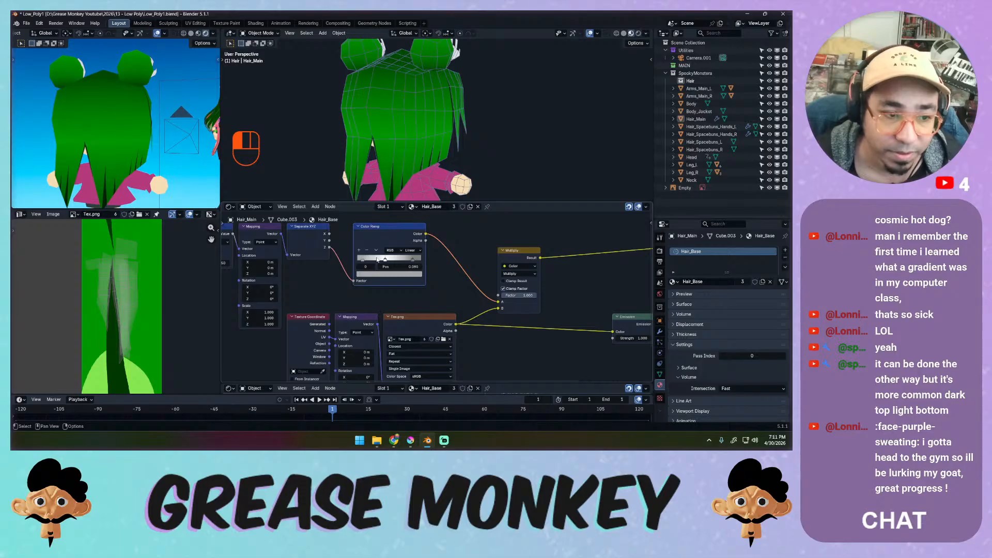
{"action": "middle_click_drag", "start_coordinate": [155, 171], "coordinate": [207, 171]}
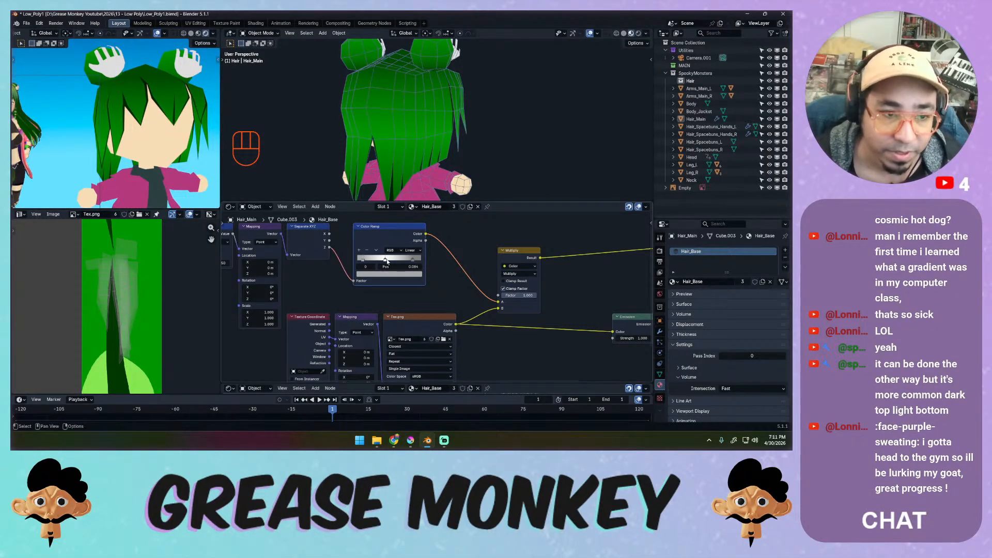
{"action": "mouse_move", "coordinate": [387, 261]}
{"action": "left_mouse_down"}
{"action": "mouse_move", "coordinate": [402, 261]}
{"action": "mouse_move", "coordinate": [389, 261]}
{"action": "left_mouse_up"}
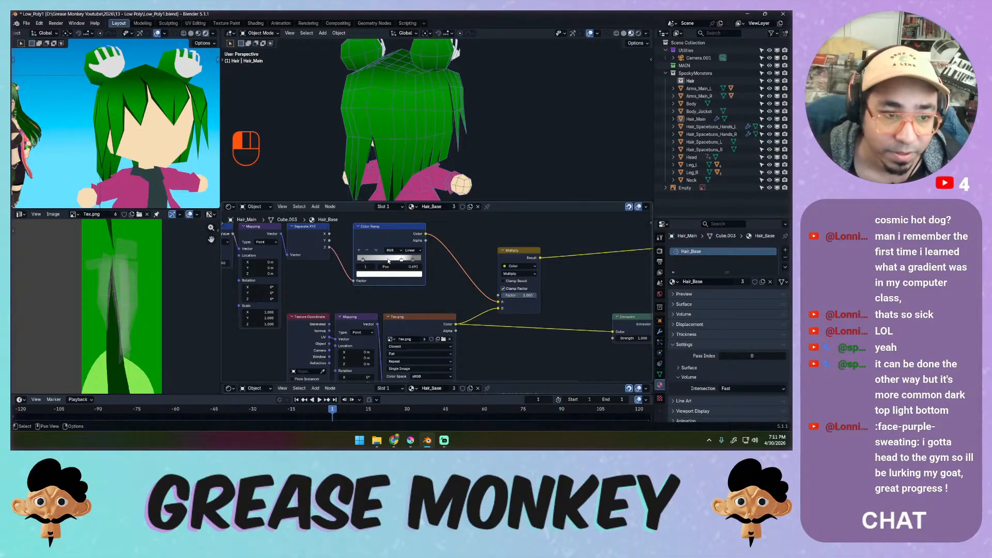
{"action": "left_click_drag", "start_coordinate": [414, 261], "coordinate": [415, 260]}
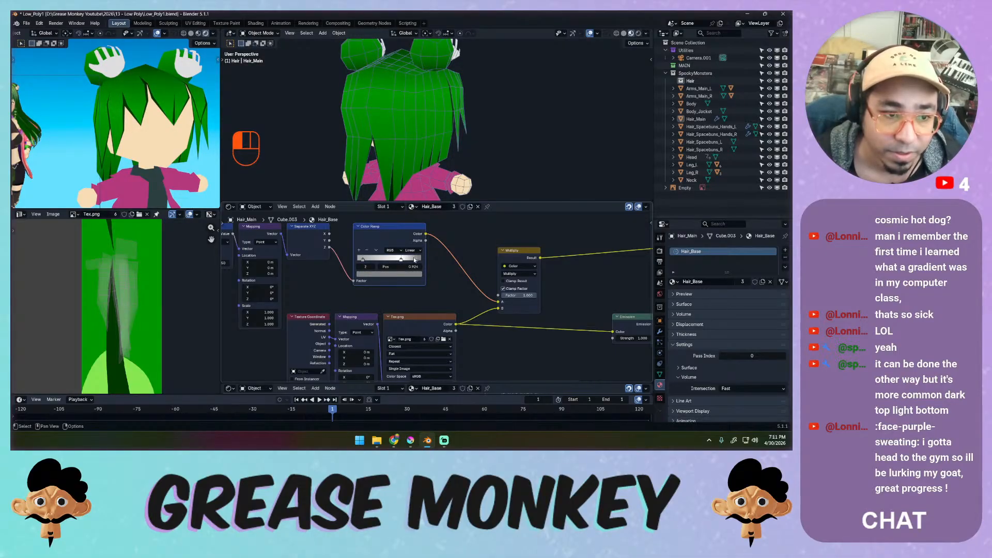
{"action": "middle_click_drag", "start_coordinate": [137, 136], "coordinate": [323, 181]}
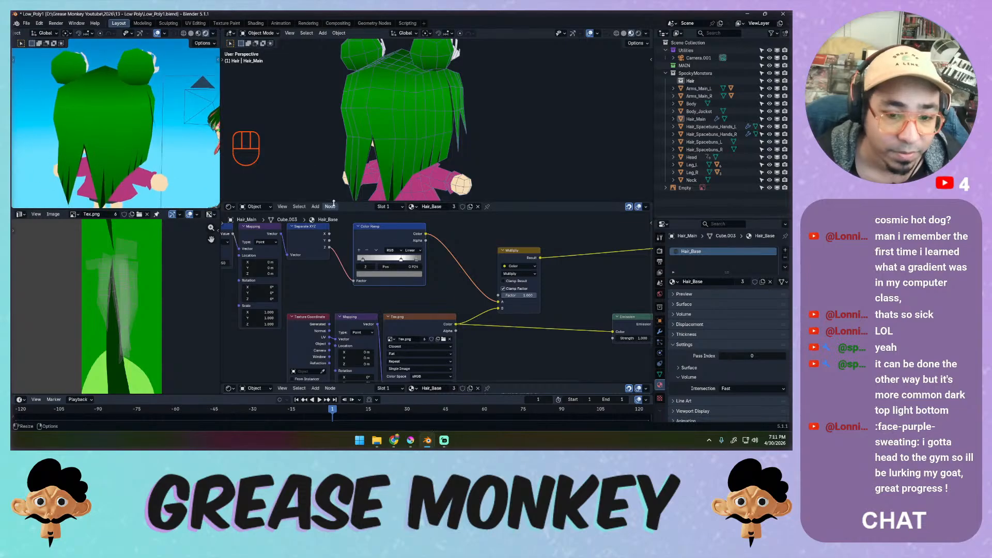
{"action": "left_click", "coordinate": [401, 260]}
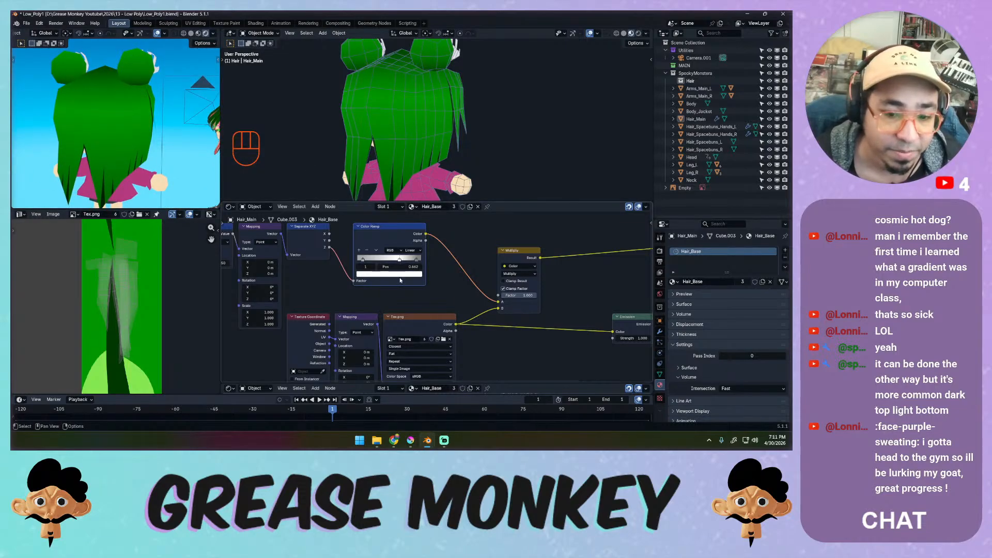
Set the color of the Color Ramp's first stop to the light grey #A5A5A5.
{"action": "left_click", "coordinate": [368, 260]}
{"action": "left_click", "coordinate": [393, 275]}
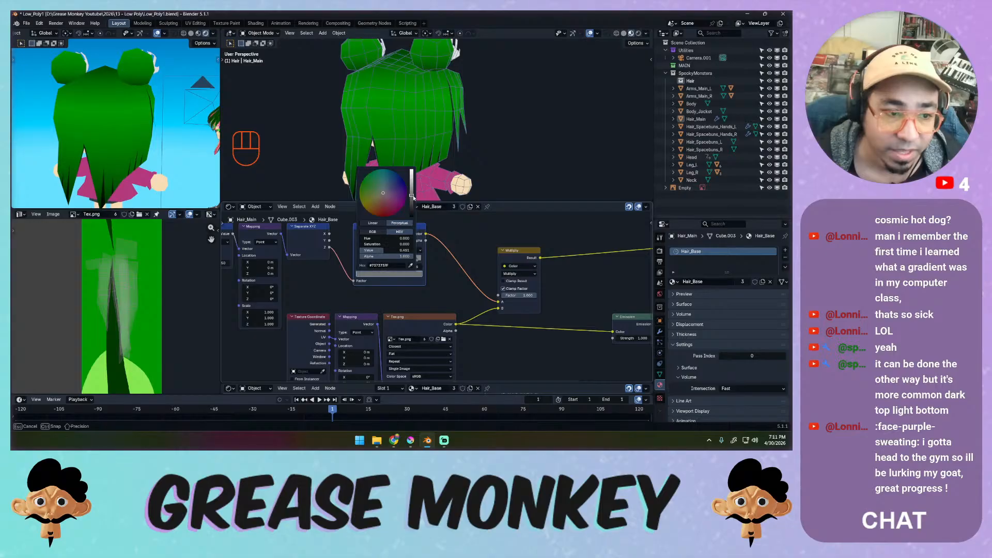
{"action": "mouse_move", "coordinate": [413, 197]}
{"action": "left_mouse_down"}
{"action": "mouse_move", "coordinate": [414, 174]}
{"action": "mouse_move", "coordinate": [414, 196]}
{"action": "left_mouse_up"}
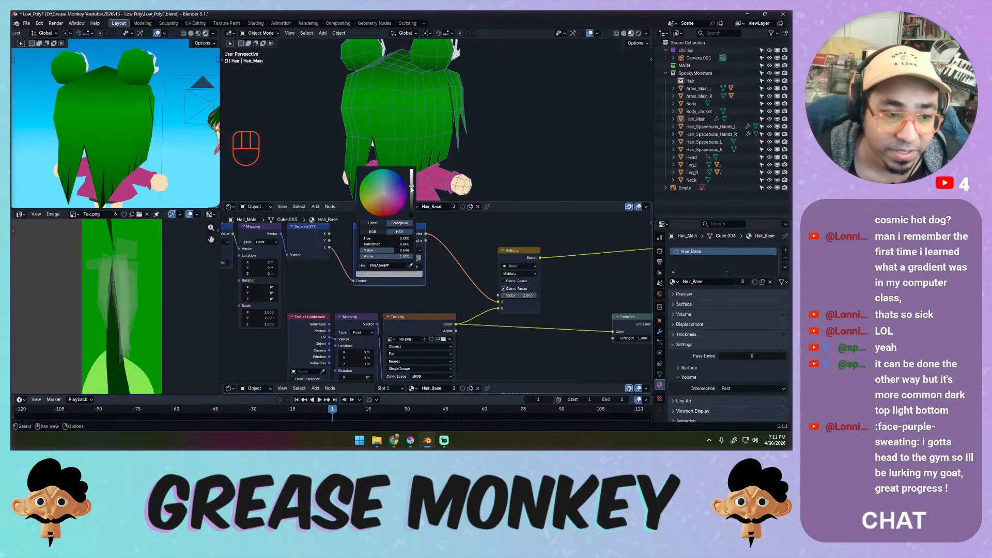
Change the Color Ramp's interpolation to B-Spline and move the white stop to about 0.70, checking the hair from several sides.
{"action": "left_click", "coordinate": [420, 251]}
{"action": "left_click", "coordinate": [415, 284]}
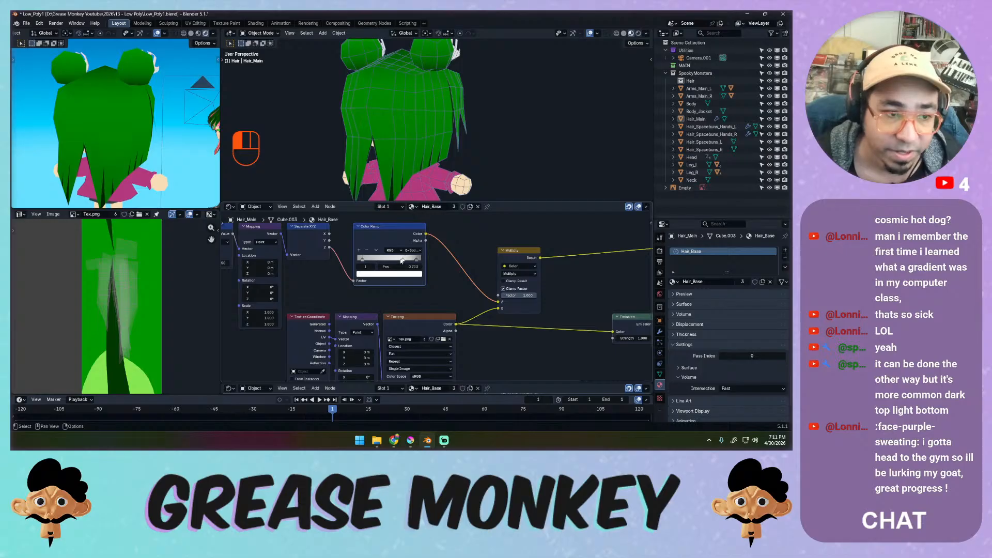
{"action": "left_click_drag", "start_coordinate": [402, 261], "coordinate": [401, 261]}
{"action": "middle_click_drag", "start_coordinate": [186, 134], "coordinate": [31, 134]}
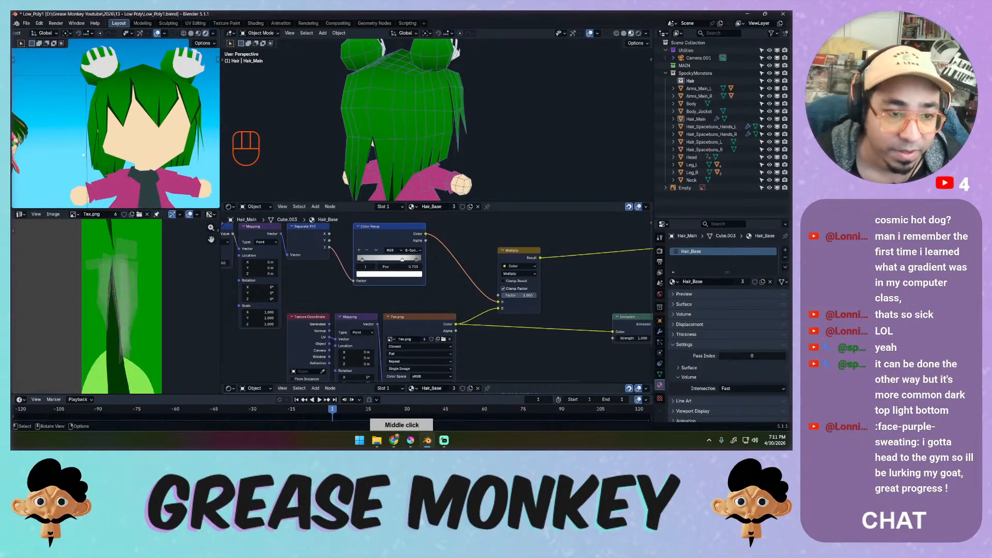
{"action": "middle_click_drag", "start_coordinate": [83, 156], "coordinate": [26, 154]}
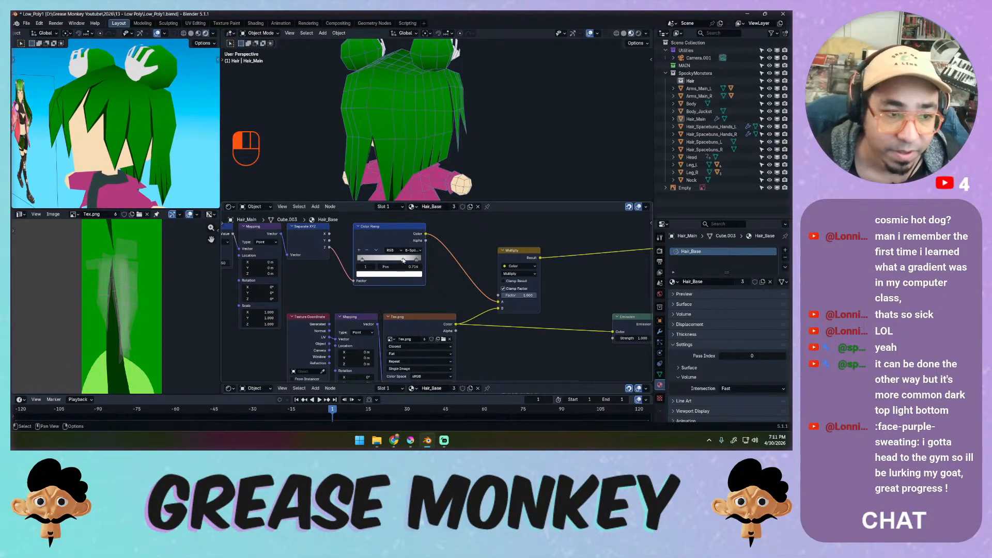
{"action": "middle_click_drag", "start_coordinate": [404, 260], "coordinate": [385, 294]}
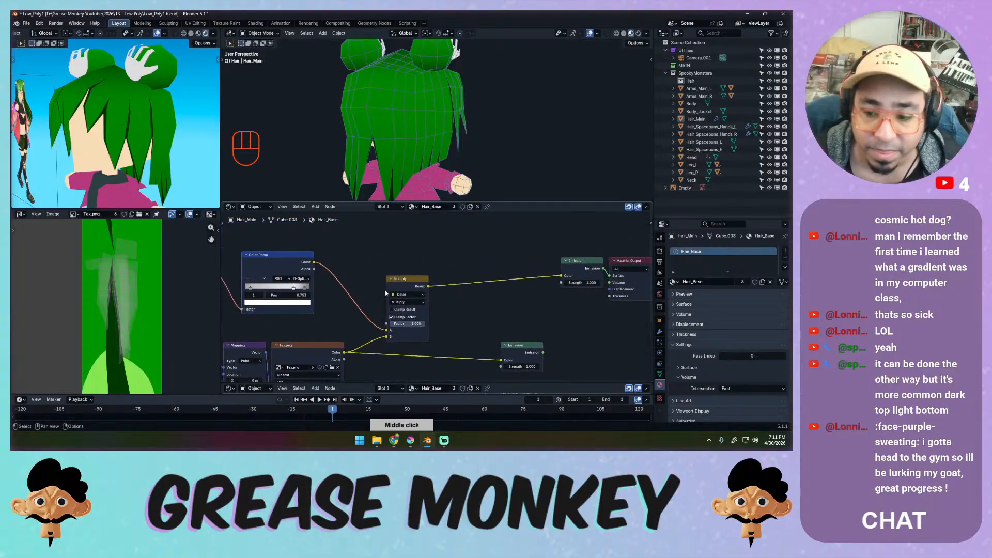
Insert a Hue/Saturation/Value node between the Multiply and Emission nodes and set its Value to 1.700.
{"action": "key", "text": "shift+a"}
{"action": "mouse_move", "coordinate": [442, 269]}
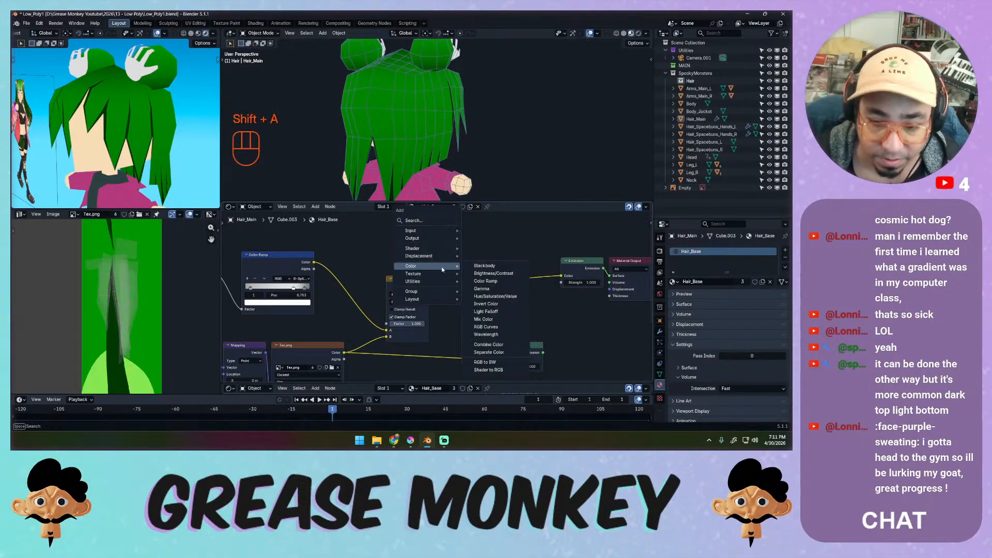
{"action": "left_click", "coordinate": [496, 296]}
{"action": "left_click", "coordinate": [484, 290]}
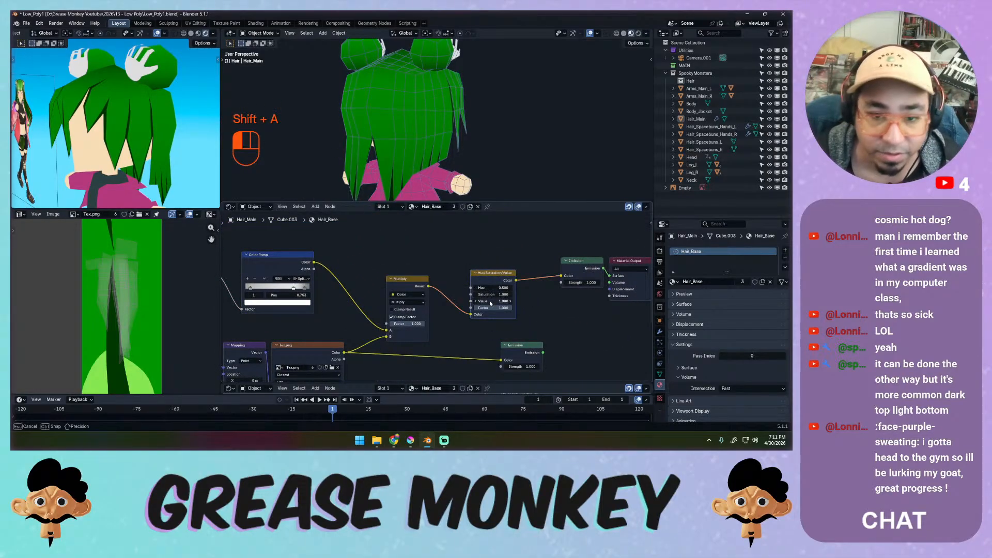
{"action": "left_click_drag", "start_coordinate": [491, 304], "coordinate": [509, 303]}
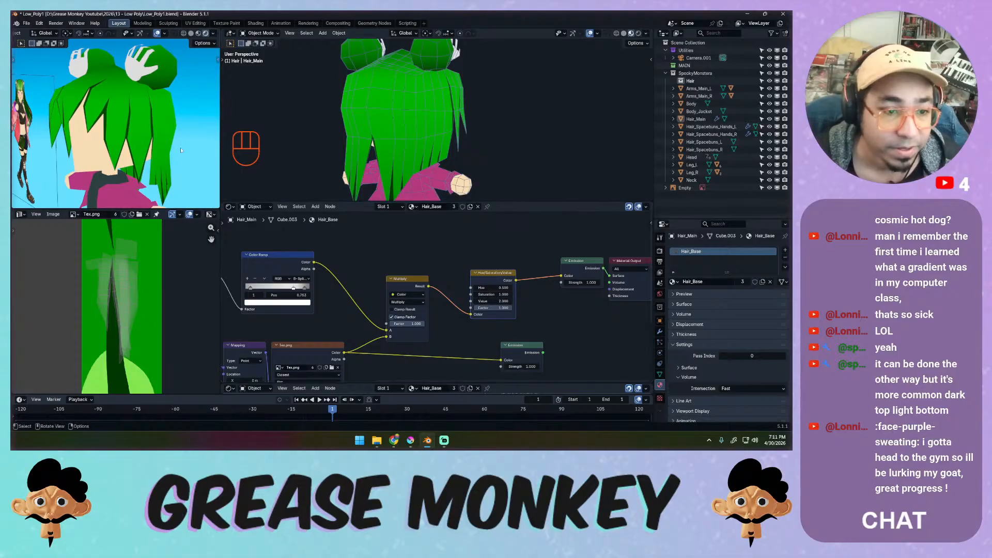
{"action": "middle_click_drag", "start_coordinate": [181, 150], "coordinate": [248, 151]}
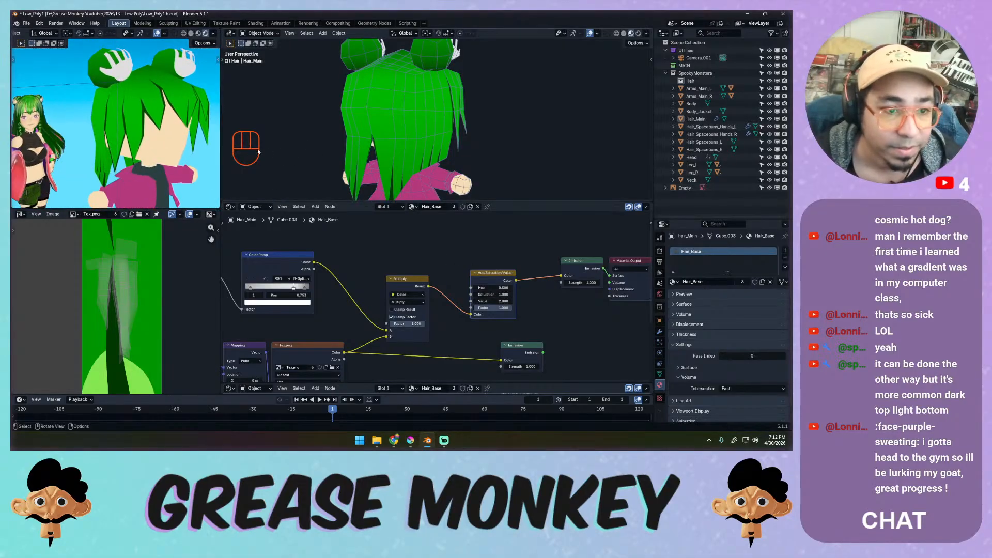
{"action": "left_click_drag", "start_coordinate": [501, 304], "coordinate": [487, 295]}
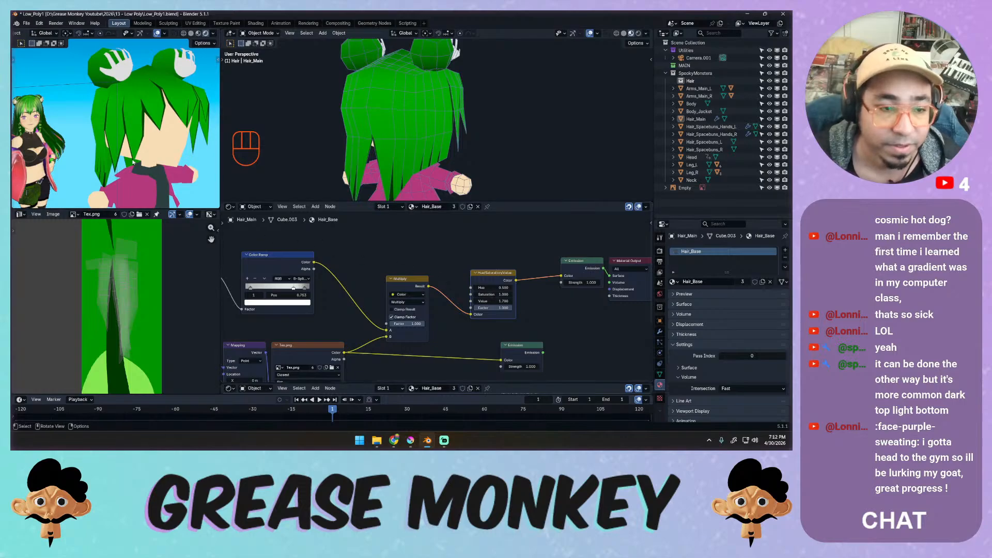
{"action": "middle_click_drag", "start_coordinate": [155, 140], "coordinate": [563, 140]}
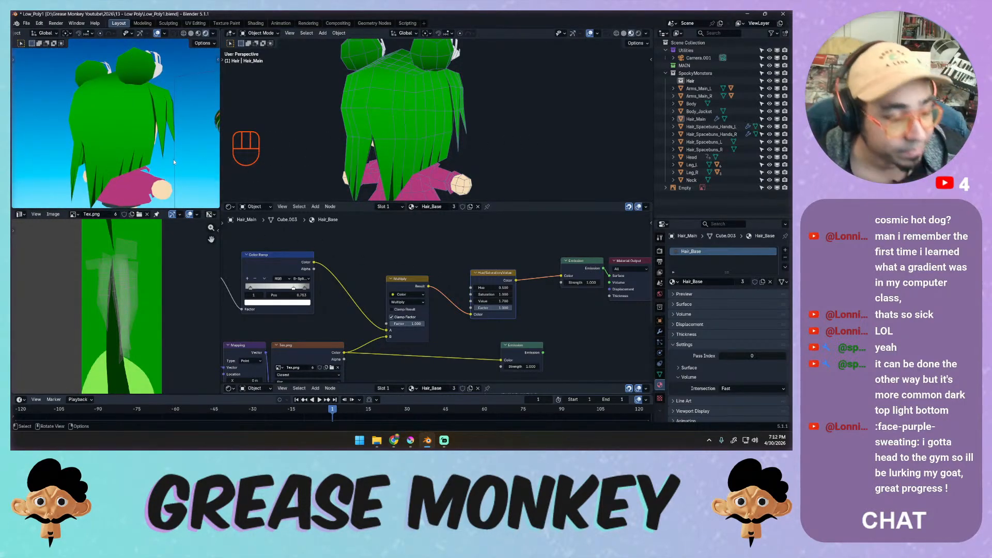
Try the Texture Coordinate's Object output as the Separate XYZ input for the gradient, and reconnect the Generated output.
{"action": "middle_click_drag", "start_coordinate": [204, 158], "coordinate": [103, 160]}
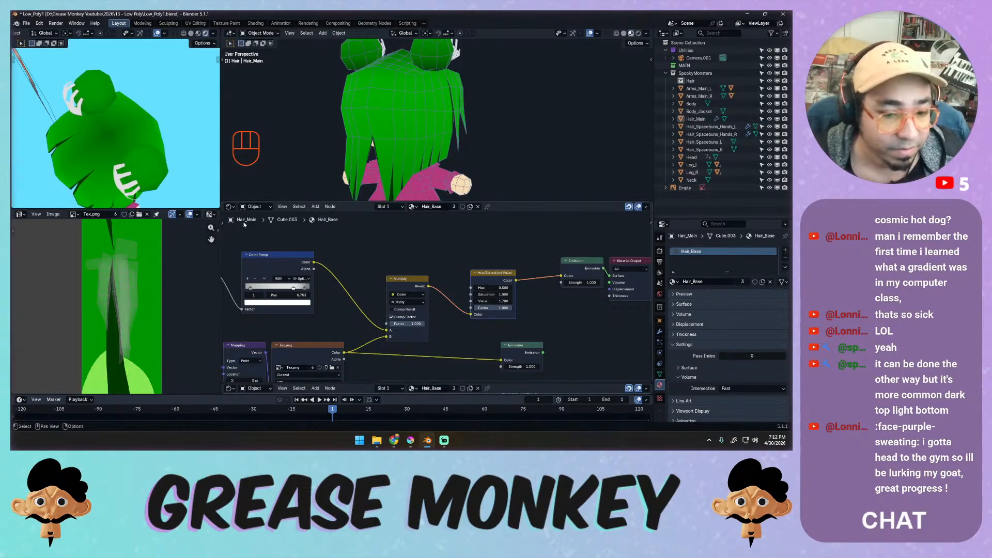
{"action": "middle_click_drag", "start_coordinate": [300, 257], "coordinate": [575, 234]}
{"action": "left_click_drag", "start_coordinate": [294, 264], "coordinate": [308, 266]}
{"action": "middle_click_drag", "start_coordinate": [104, 145], "coordinate": [175, 83]}
{"action": "middle_click_drag", "start_coordinate": [300, 244], "coordinate": [300, 251]}
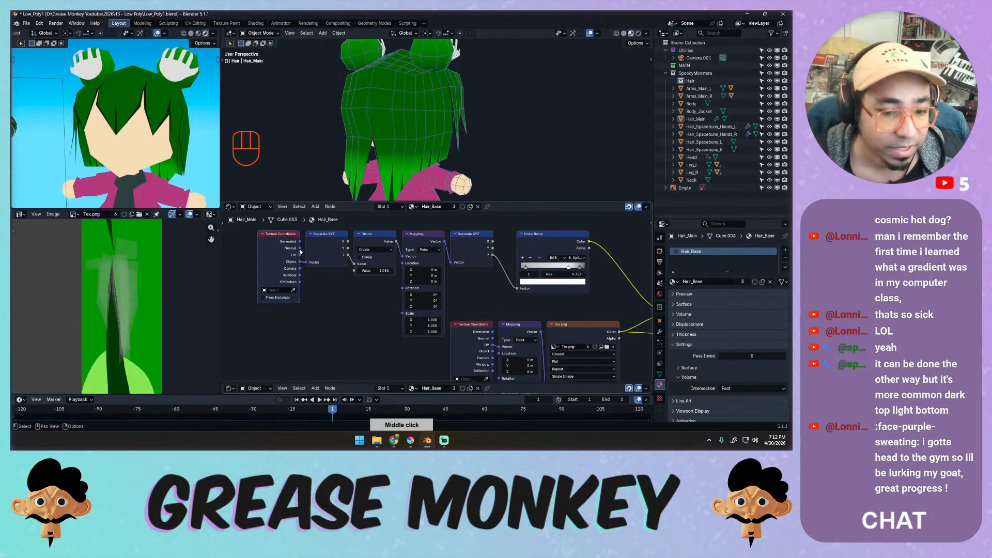
{"action": "left_click_drag", "start_coordinate": [299, 244], "coordinate": [304, 261]}
{"action": "middle_click_drag", "start_coordinate": [388, 251], "coordinate": [287, 266]}
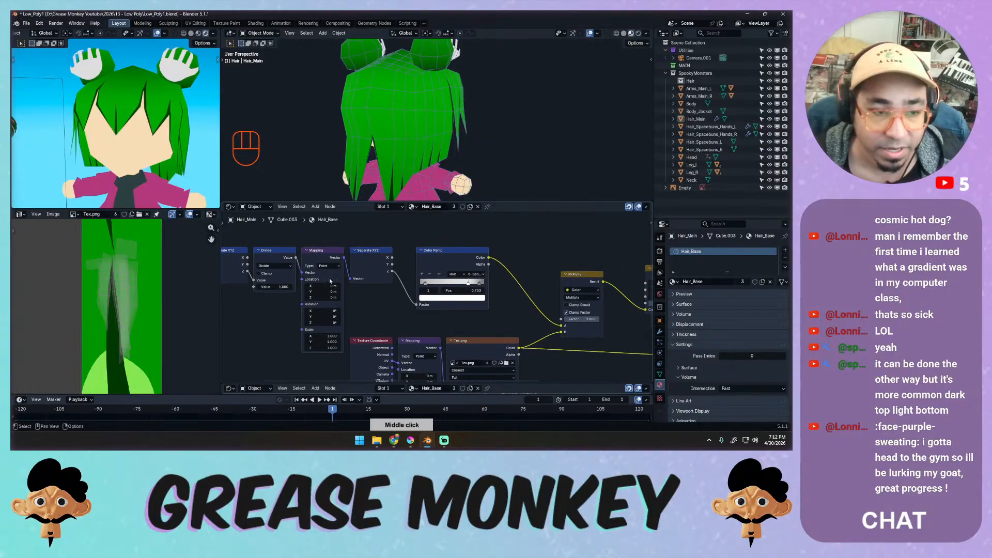
Move the Color Ramp's last grey stop to about 0.89, checking the hair from the top and front, and save the file.
{"action": "middle_click_drag", "start_coordinate": [517, 277], "coordinate": [418, 281]}
{"action": "left_click", "coordinate": [365, 269]}
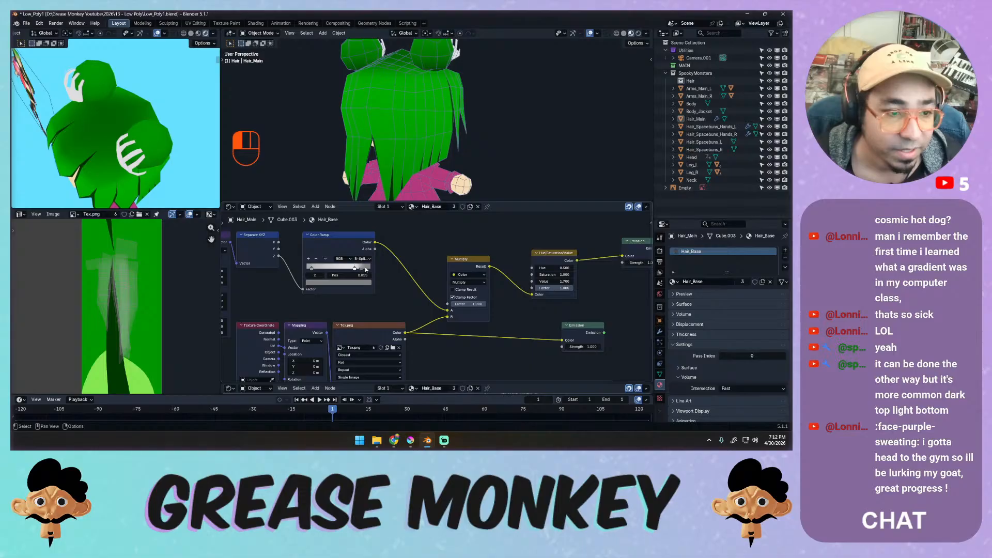
{"action": "middle_click_drag", "start_coordinate": [120, 173], "coordinate": [237, 132]}
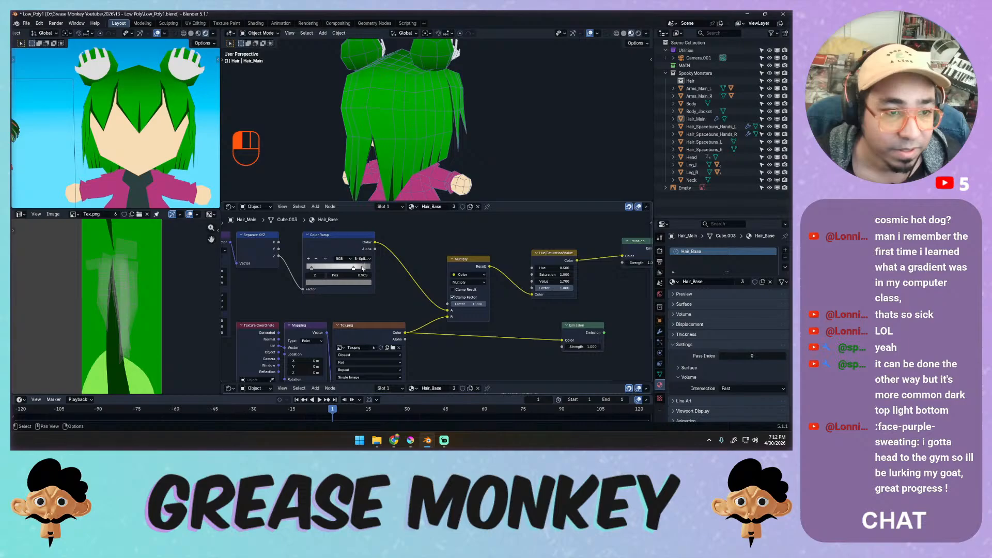
{"action": "middle_click_drag", "start_coordinate": [201, 111], "coordinate": [197, 155]}
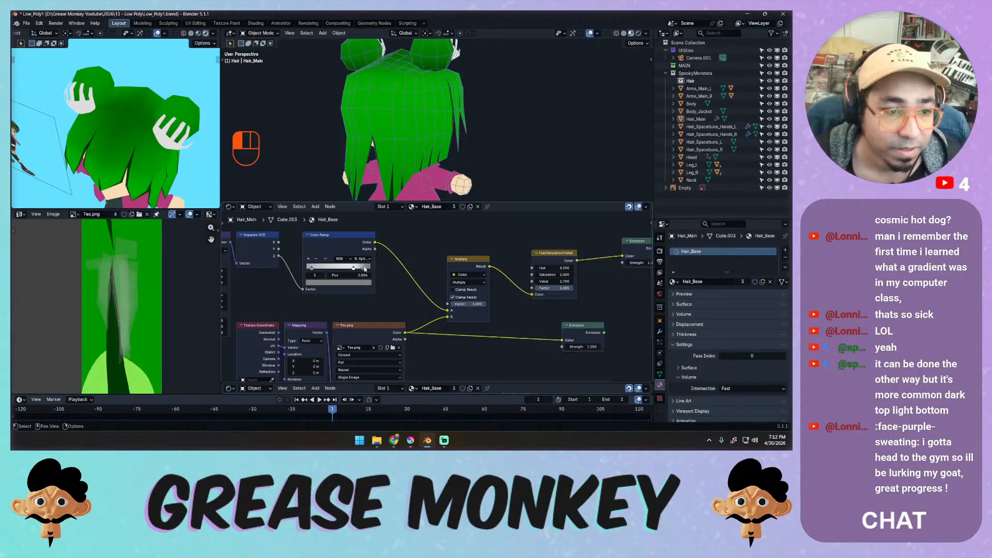
{"action": "middle_click_drag", "start_coordinate": [197, 134], "coordinate": [413, 170]}
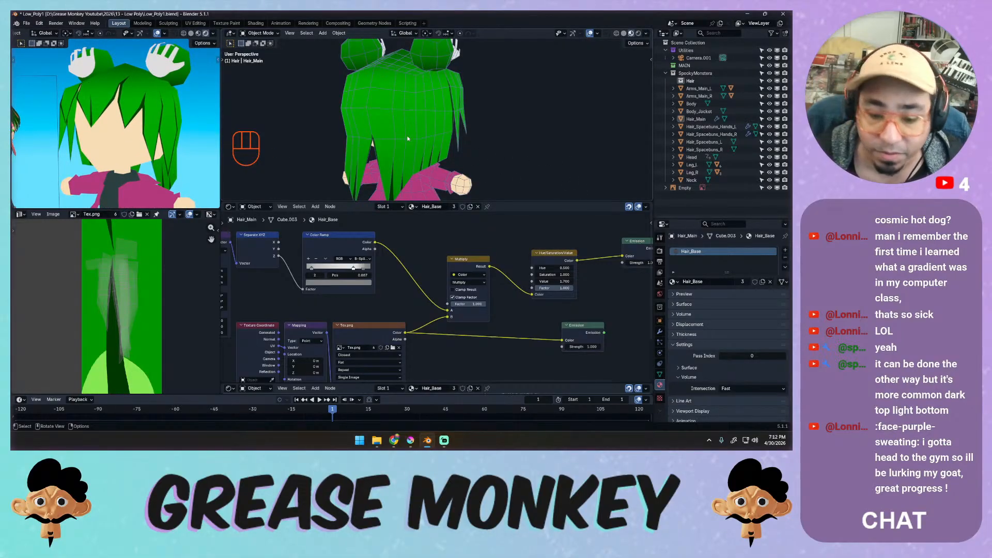
{"action": "key", "text": "ctrl+s"}
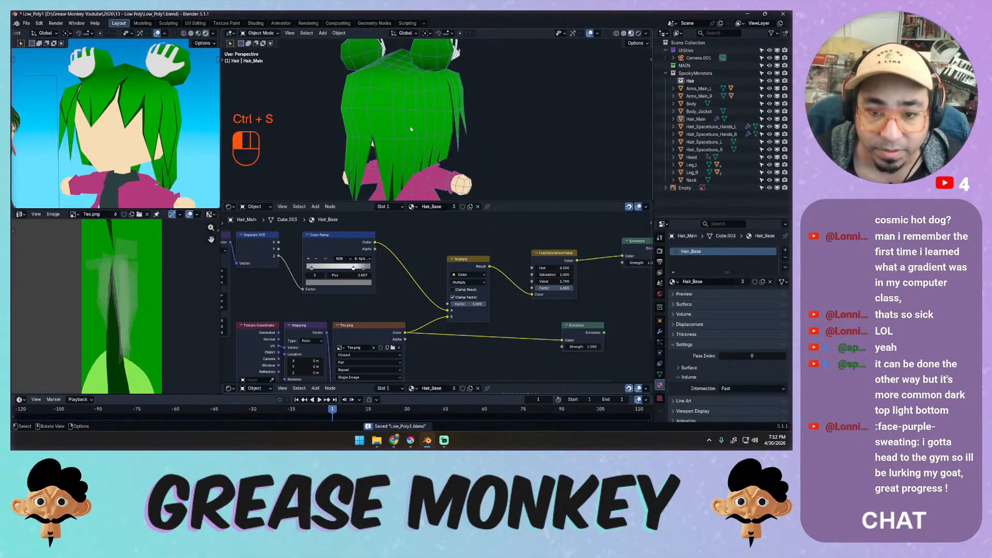
Turn on the viewport display of the main hair's Solidify modifier and inspect the thickened hair from the front.
{"action": "left_click", "coordinate": [411, 129]}
{"action": "left_click", "coordinate": [660, 332]}
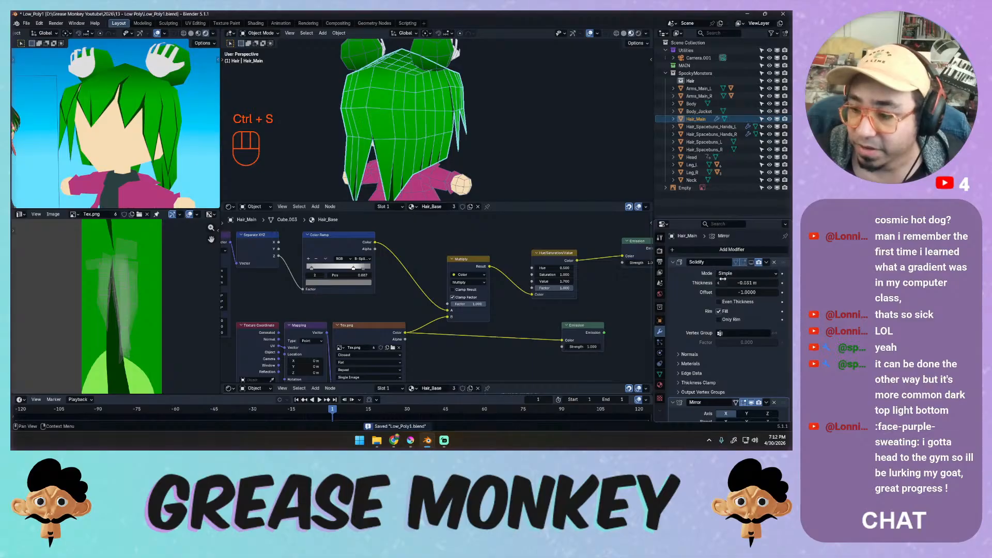
{"action": "left_click", "coordinate": [673, 263]}
{"action": "left_click", "coordinate": [751, 262]}
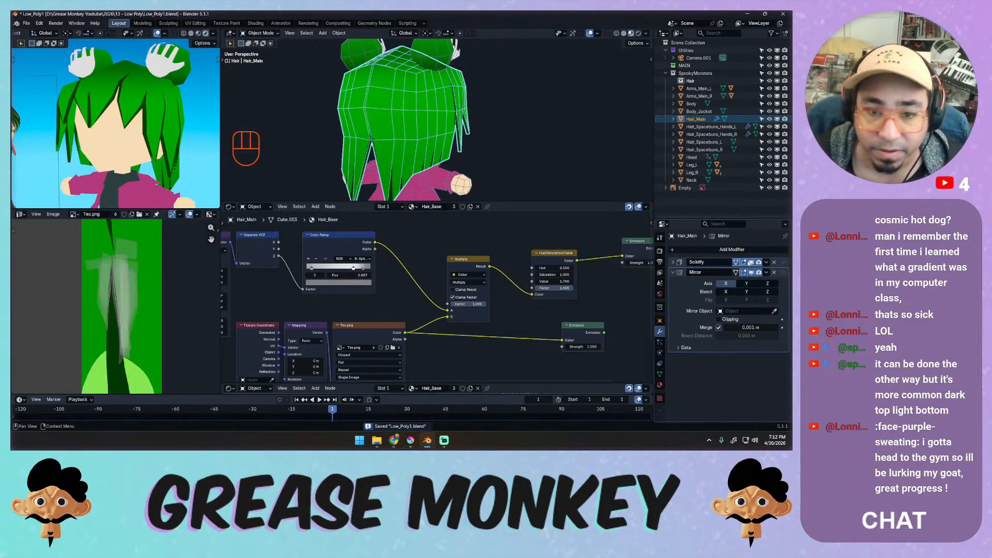
{"action": "mouse_move", "coordinate": [171, 155]}
{"action": "middle_mouse_down"}
{"action": "mouse_move", "coordinate": [201, 155]}
{"action": "mouse_move", "coordinate": [171, 153]}
{"action": "mouse_move", "coordinate": [175, 173]}
{"action": "middle_mouse_up"}
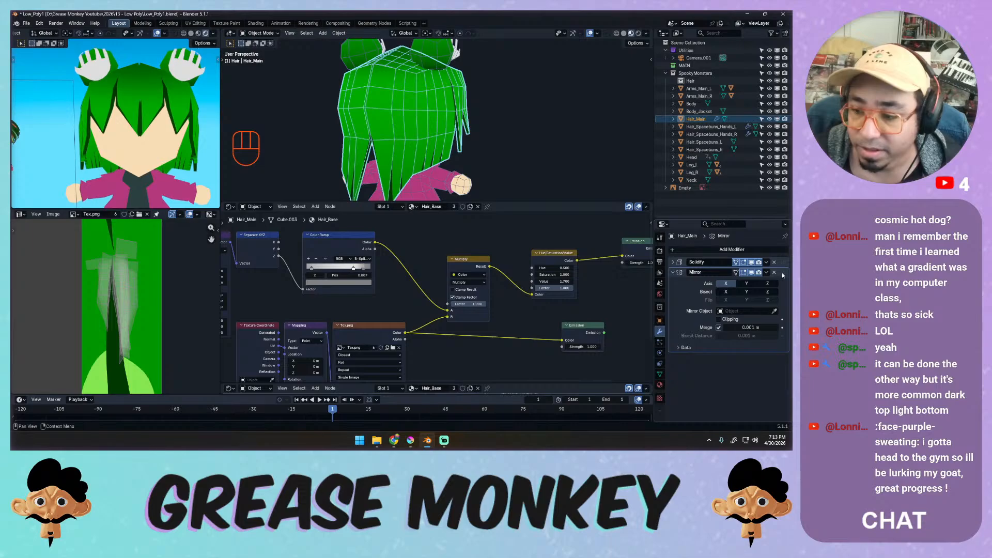
{"action": "left_click_drag", "start_coordinate": [782, 276], "coordinate": [775, 347]}
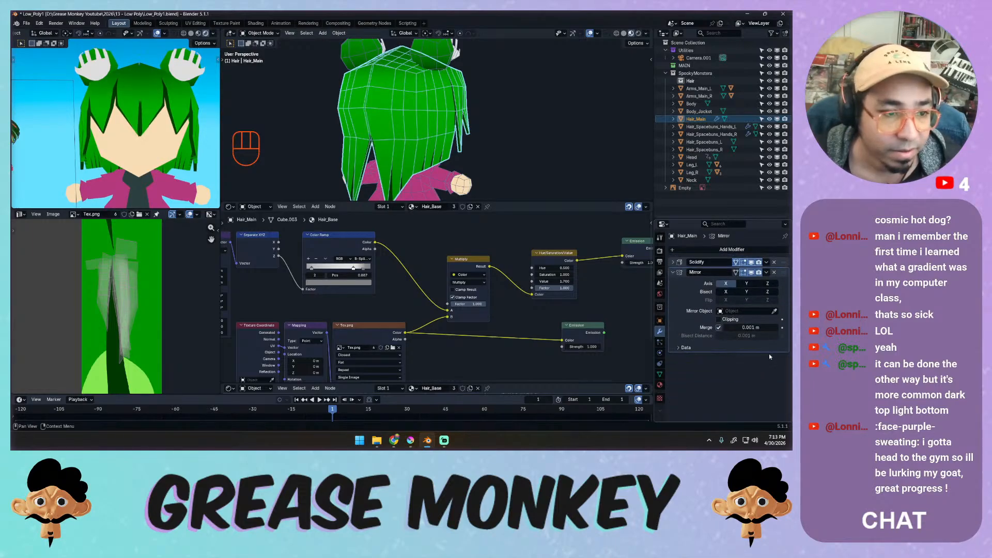
Reorder the main hair's modifiers so Mirror comes before Solidify, and enable Clipping on the Mirror modifier.
{"action": "left_click_drag", "start_coordinate": [784, 278], "coordinate": [783, 253]}
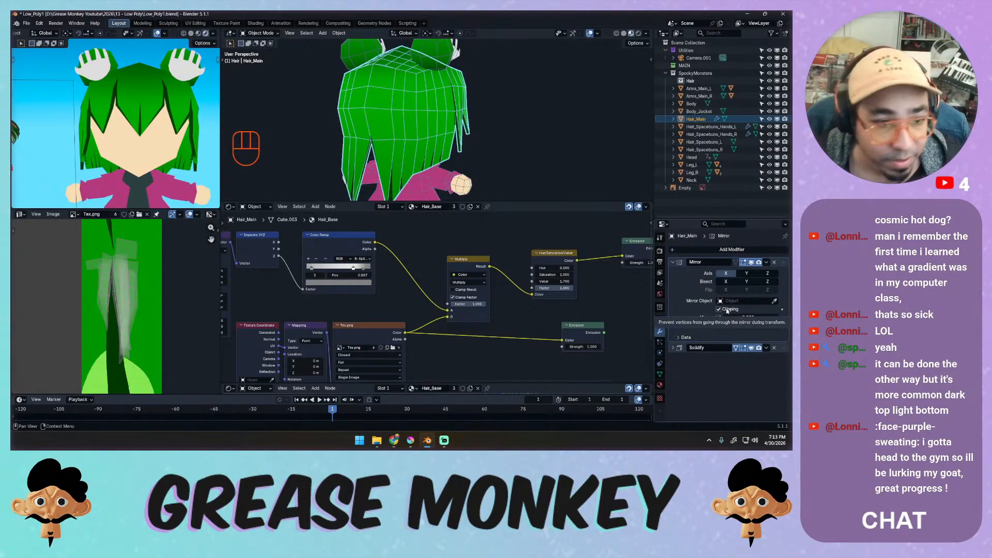
{"action": "middle_click_drag", "start_coordinate": [179, 161], "coordinate": [155, 158]}
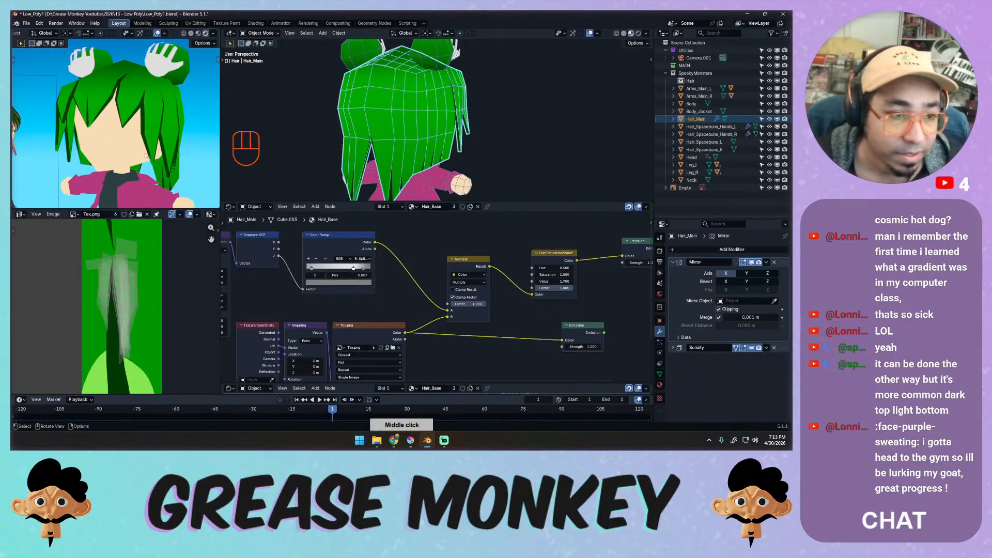
Set the main hair's Solidify thickness to 0.019 m and check the hair from the side.
{"action": "left_click", "coordinate": [674, 349]}
{"action": "mouse_move", "coordinate": [680, 294]}
{"action": "middle_mouse_down"}
{"action": "mouse_move", "coordinate": [689, 252]}
{"action": "mouse_move", "coordinate": [674, 290]}
{"action": "middle_mouse_up"}
{"action": "left_click", "coordinate": [673, 264]}
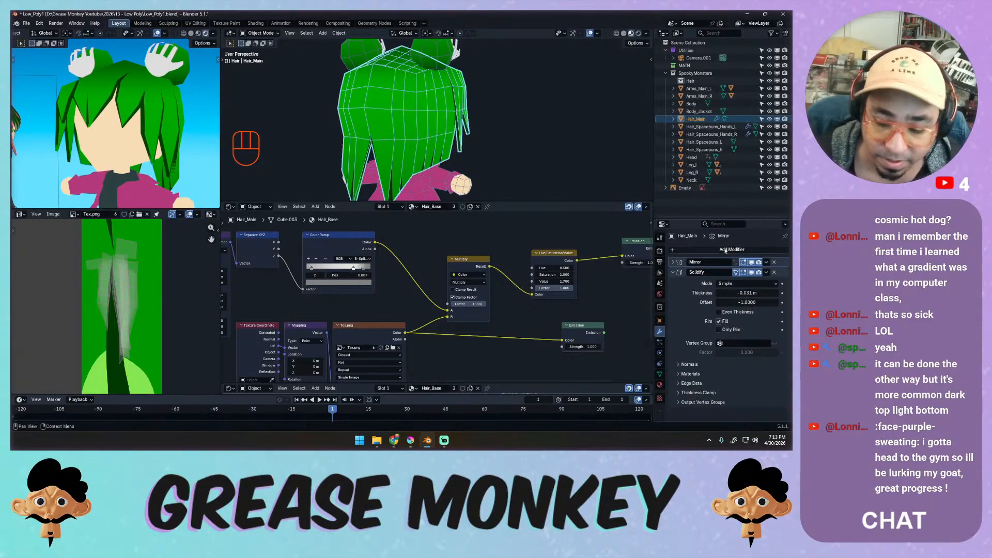
{"action": "left_click_drag", "start_coordinate": [742, 292], "coordinate": [740, 292]}
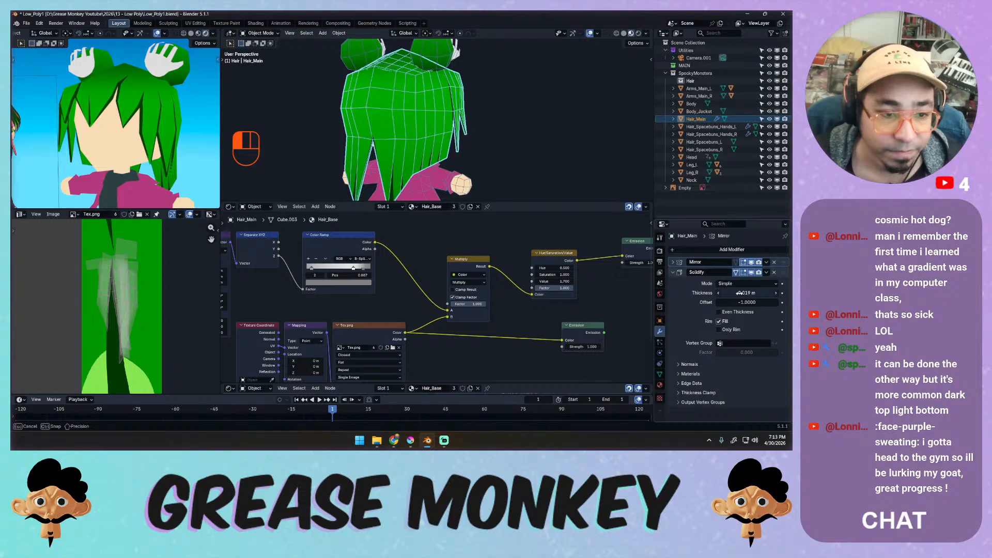
{"action": "middle_click_drag", "start_coordinate": [150, 147], "coordinate": [287, 166]}
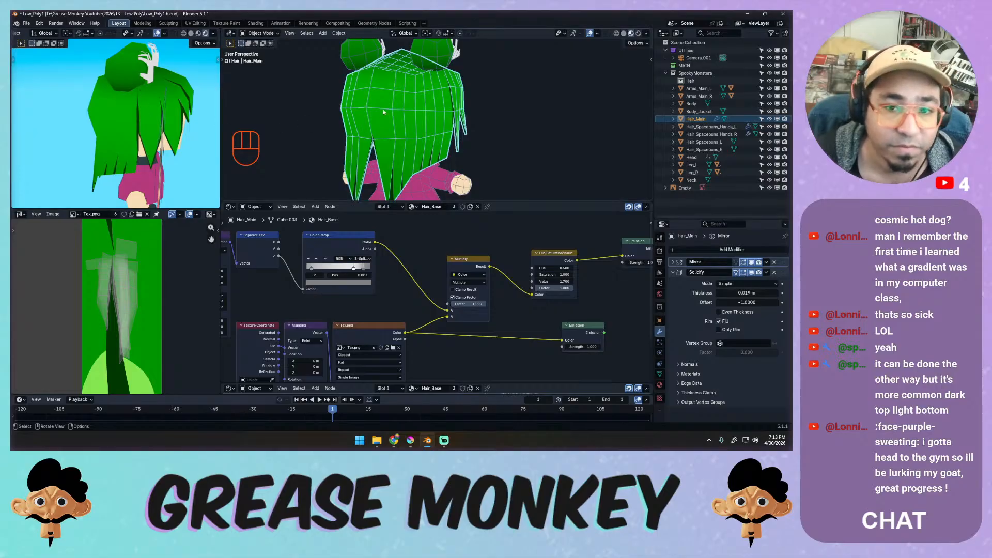
Select the right space bun, frame the whole Tex.png image in the UV editor, and enter Edit Mode.
{"action": "left_click", "coordinate": [443, 61]}
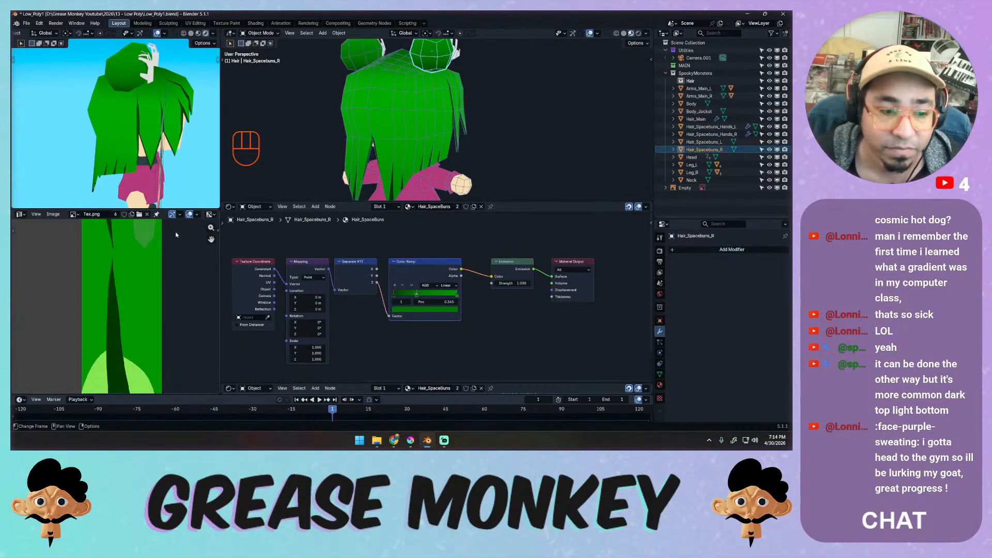
{"action": "middle_click_drag", "start_coordinate": [130, 262], "coordinate": [193, 355]}
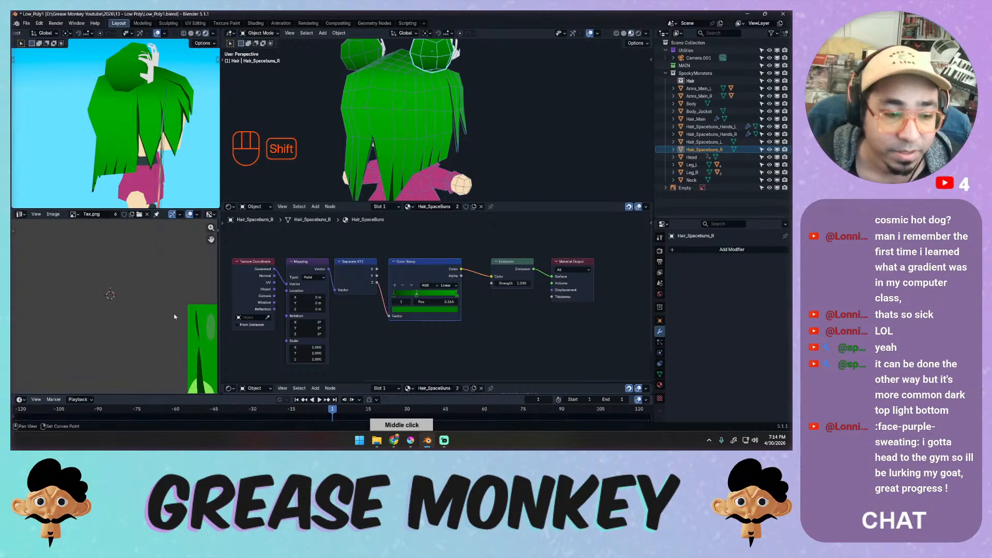
{"action": "middle_click_drag", "start_coordinate": [155, 305], "coordinate": [138, 316], "text": "ctrl"}
{"action": "middle_click_drag", "start_coordinate": [147, 283], "coordinate": [145, 305], "text": "shift"}
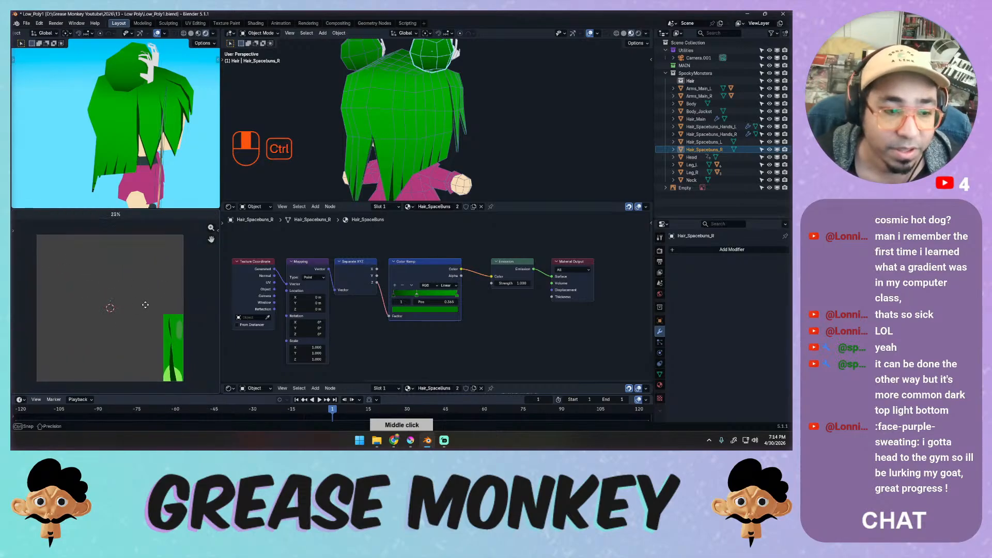
{"action": "key", "text": "Tab"}
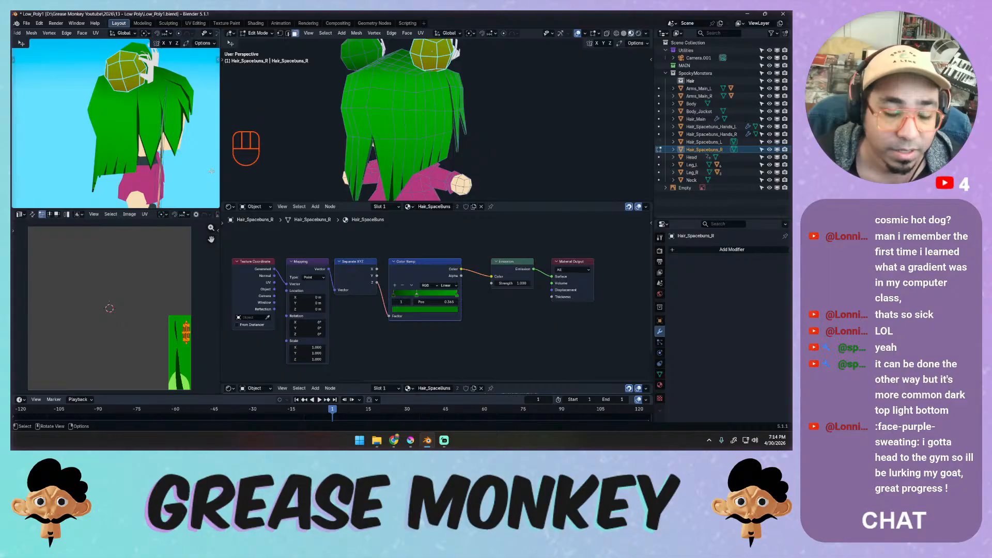
Rearrange the Hair_SpaceBuns nodes, placing the Tex.png nodes below the gradient nodes and widening the gap before the Emission node.
{"action": "middle_click_drag", "start_coordinate": [273, 258], "coordinate": [385, 229], "text": "ctrl"}
{"action": "left_click_drag", "start_coordinate": [384, 238], "coordinate": [290, 282]}
{"action": "left_click_drag", "start_coordinate": [351, 260], "coordinate": [548, 291]}
{"action": "middle_click_drag", "start_coordinate": [548, 294], "coordinate": [548, 242], "text": "ctrl"}
{"action": "middle_click_drag", "start_coordinate": [548, 243], "coordinate": [358, 291]}
{"action": "left_click_drag", "start_coordinate": [548, 232], "coordinate": [568, 259]}
{"action": "left_click", "coordinate": [463, 321]}
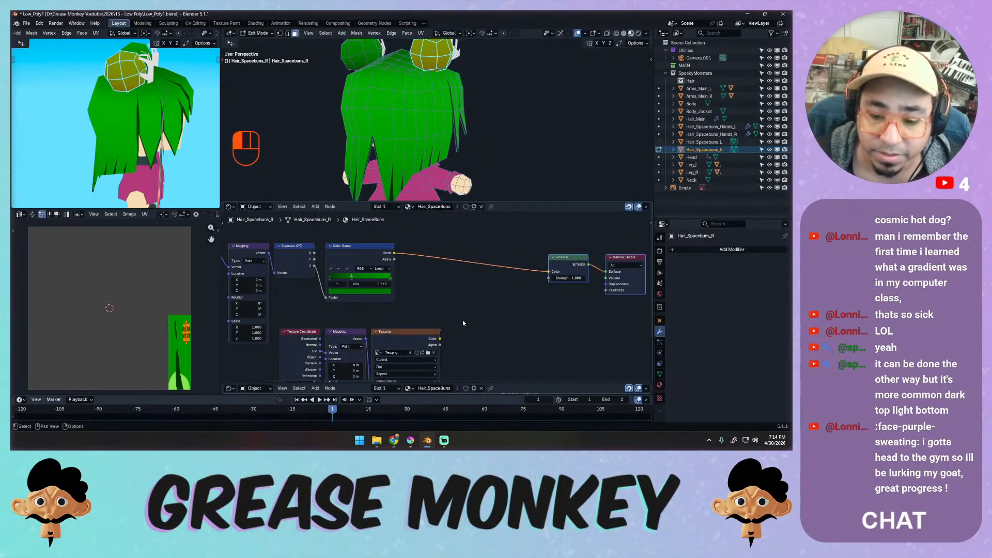
Insert a Mix Color node between the Color Ramp and Emission nodes and connect the Tex.png color to its B input.
{"action": "key", "text": "shift+a"}
{"action": "mouse_move", "coordinate": [421, 273]}
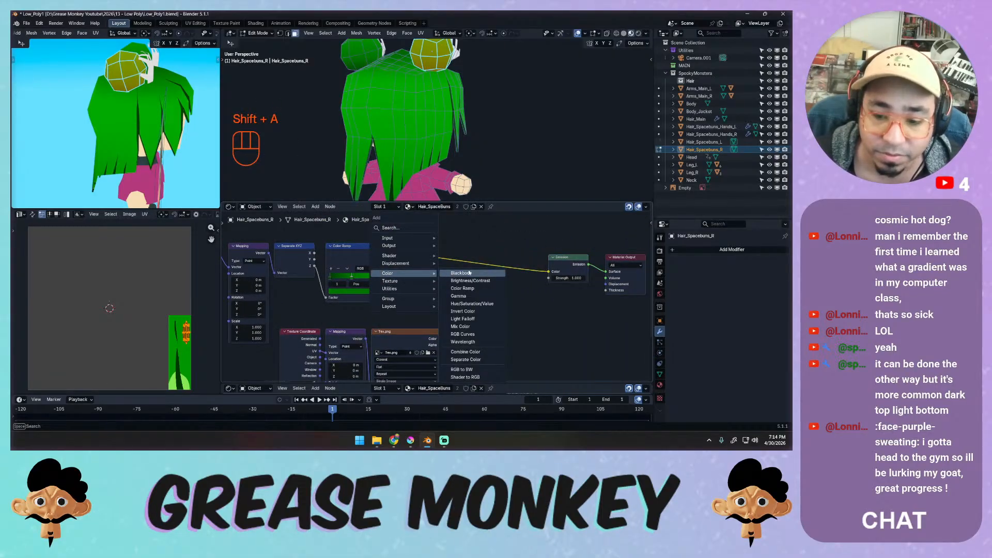
{"action": "left_click", "coordinate": [465, 326]}
{"action": "left_click", "coordinate": [470, 257]}
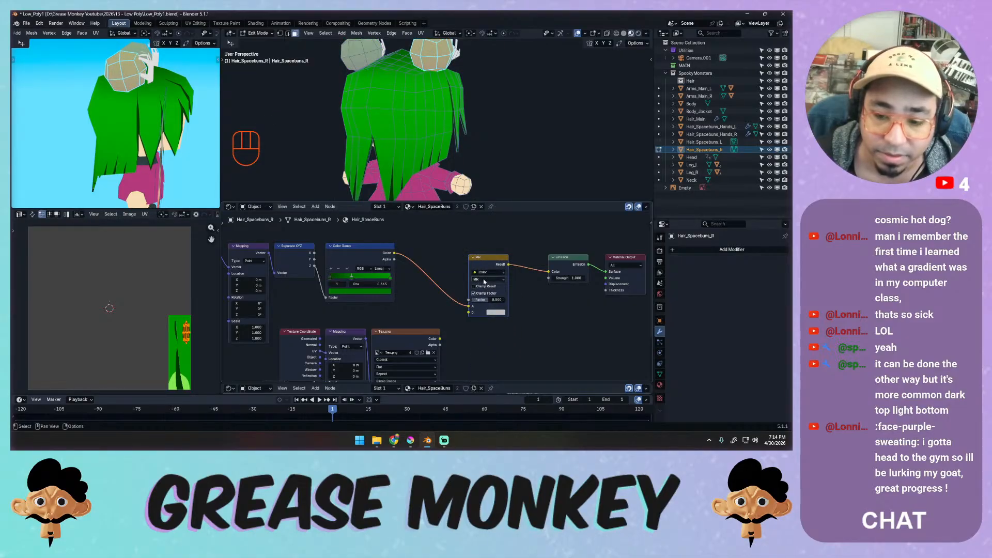
{"action": "left_click_drag", "start_coordinate": [440, 339], "coordinate": [468, 312]}
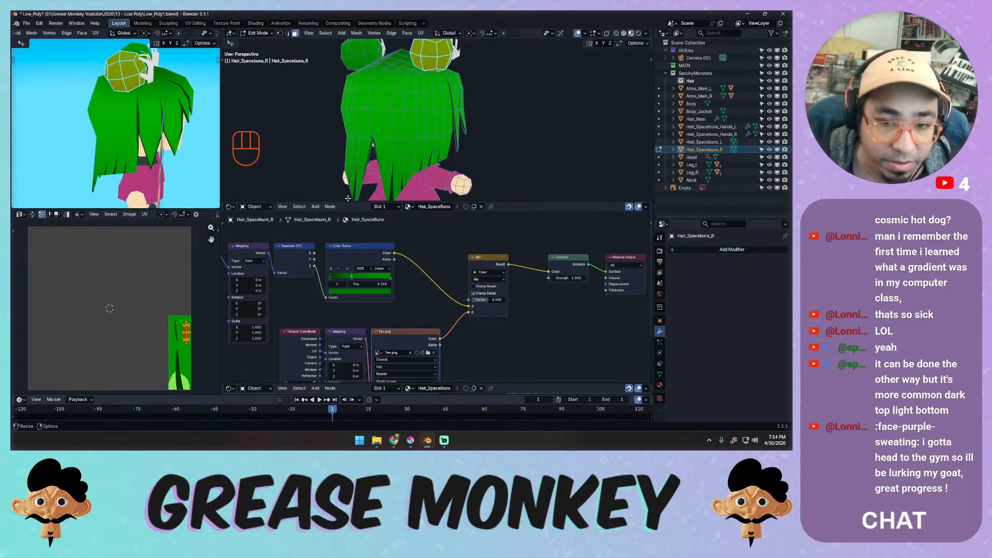
Copy the main hair's grey Color Ramp node and paste it into the right space bun's Hair_SpaceBuns material.
{"action": "key", "text": "Tab"}
{"action": "left_click", "coordinate": [390, 137]}
{"action": "left_click", "coordinate": [372, 245]}
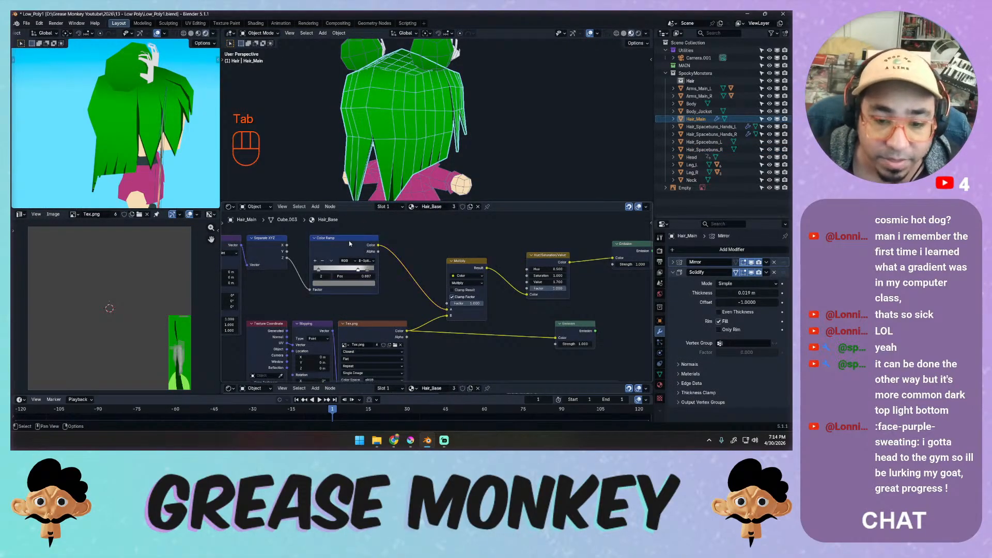
{"action": "key", "text": "ctrl+c"}
{"action": "left_click", "coordinate": [435, 57]}
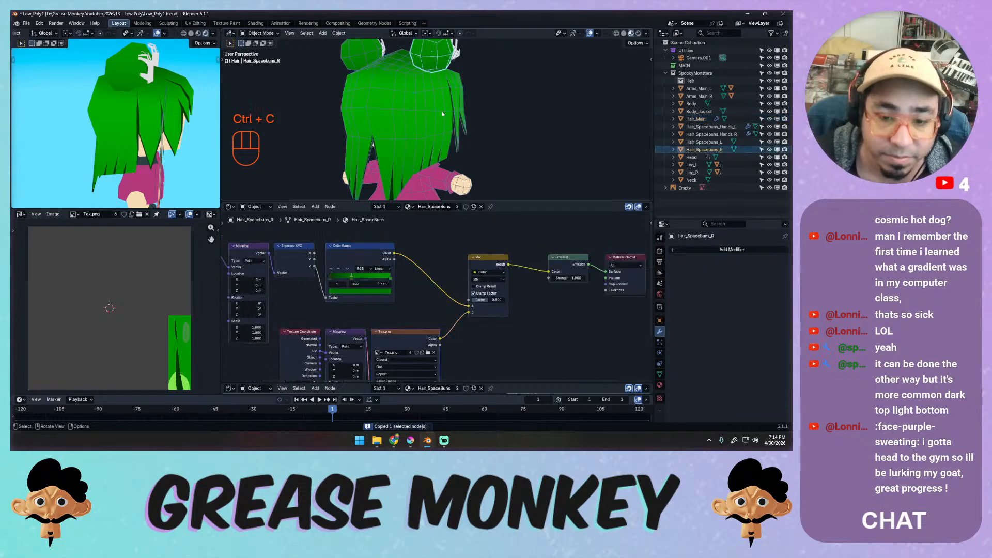
{"action": "key", "text": "ctrl+v"}
Set the Mix node to Multiply and replace the old green Color Ramp with the pasted one, wired from Separate XYZ to input A.
{"action": "left_click", "coordinate": [486, 279]}
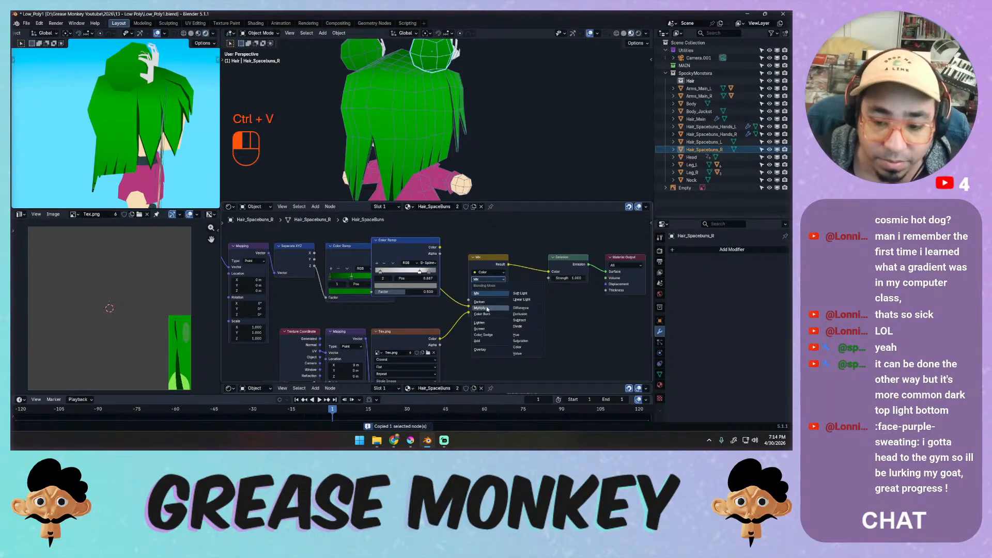
{"action": "left_click", "coordinate": [487, 309]}
{"action": "left_click_drag", "start_coordinate": [314, 267], "coordinate": [372, 292]}
{"action": "key", "text": "x"}
{"action": "mouse_move", "coordinate": [440, 248]}
{"action": "left_mouse_down"}
{"action": "mouse_move", "coordinate": [458, 297]}
{"action": "mouse_move", "coordinate": [500, 288]}
{"action": "mouse_move", "coordinate": [510, 267]}
{"action": "left_mouse_up"}
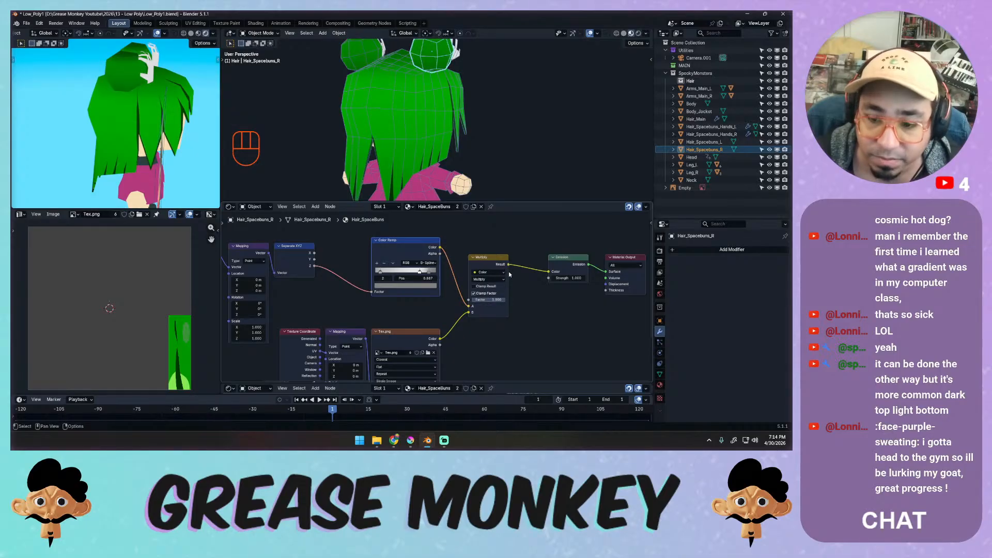
{"action": "key", "text": "g"}
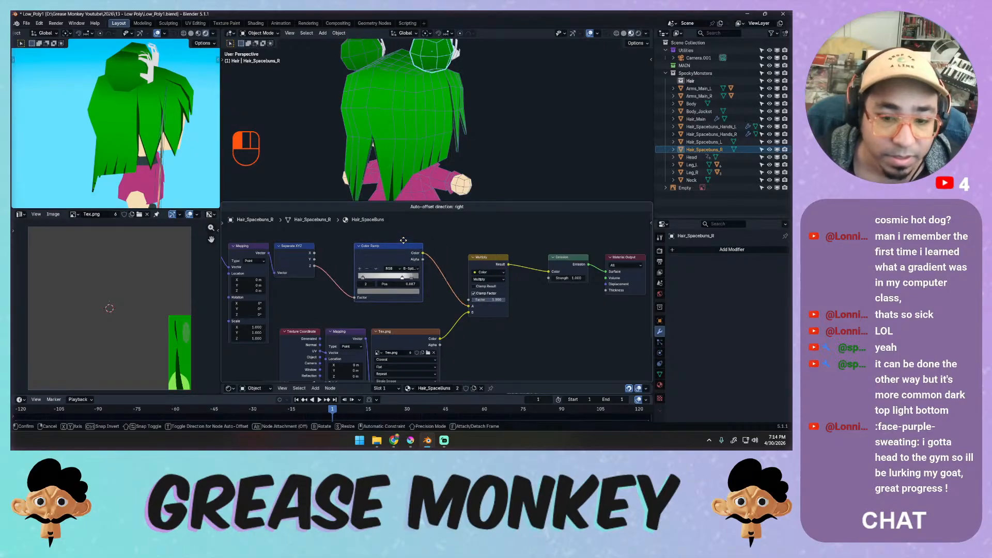
{"action": "left_click", "coordinate": [403, 241]}
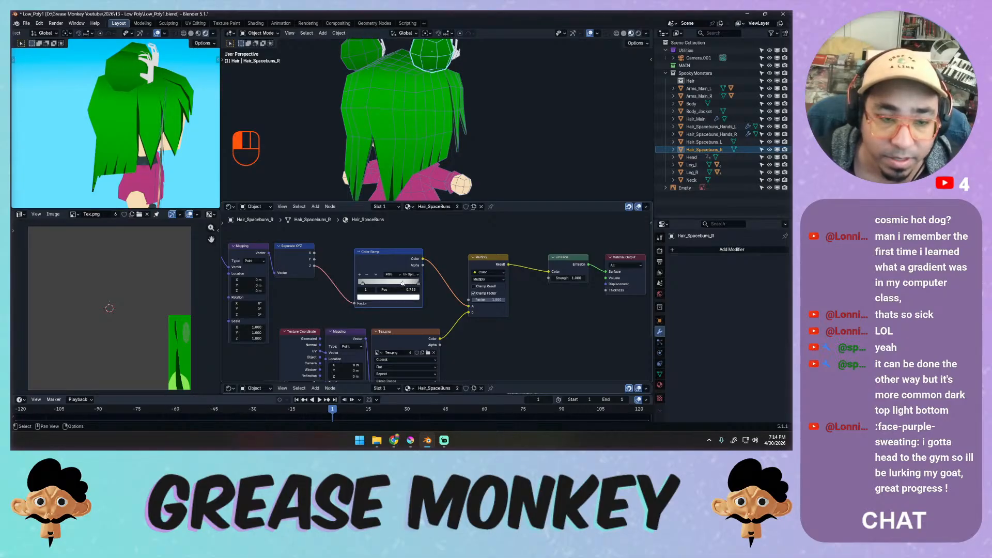
Move the white stop of the space buns' Color Ramp to 1.000, check the buns, and save the file.
{"action": "left_click", "coordinate": [409, 284]}
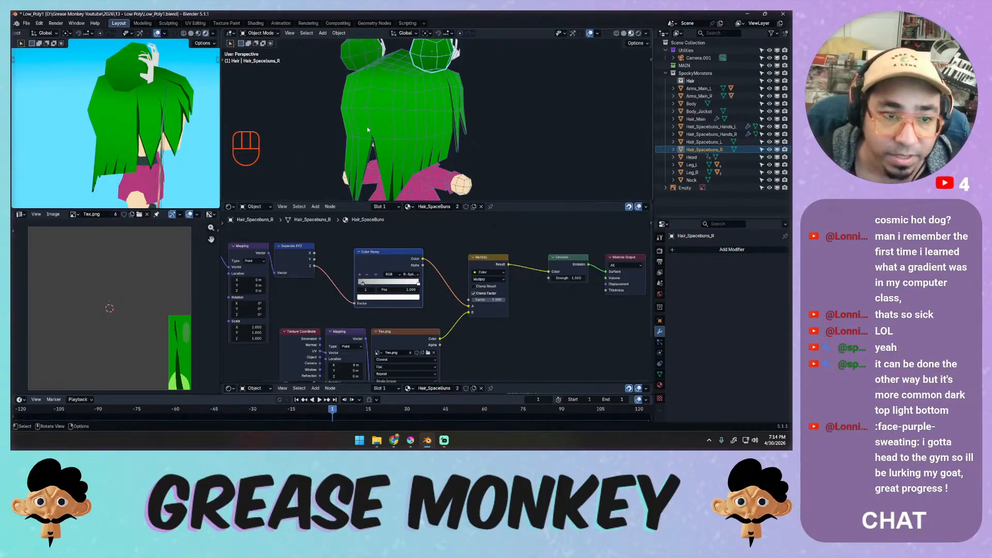
{"action": "middle_click_drag", "start_coordinate": [367, 127], "coordinate": [455, 196]}
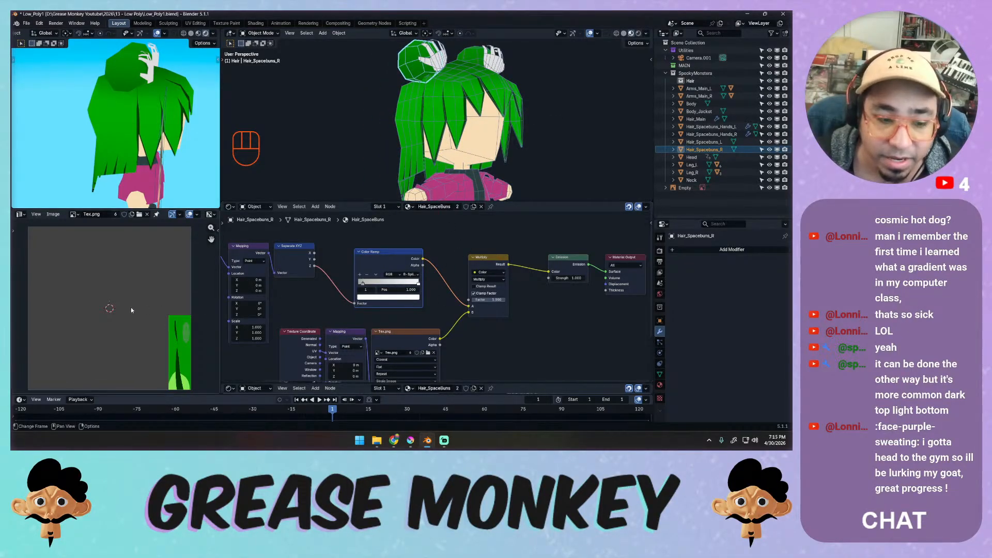
{"action": "middle_click_drag", "start_coordinate": [131, 308], "coordinate": [80, 279], "text": "shift"}
{"action": "middle_click_drag", "start_coordinate": [80, 278], "coordinate": [179, 258], "text": "ctrl"}
{"action": "middle_click_drag", "start_coordinate": [170, 314], "coordinate": [156, 267], "text": "shift"}
{"action": "key", "text": "ctrl+s"}
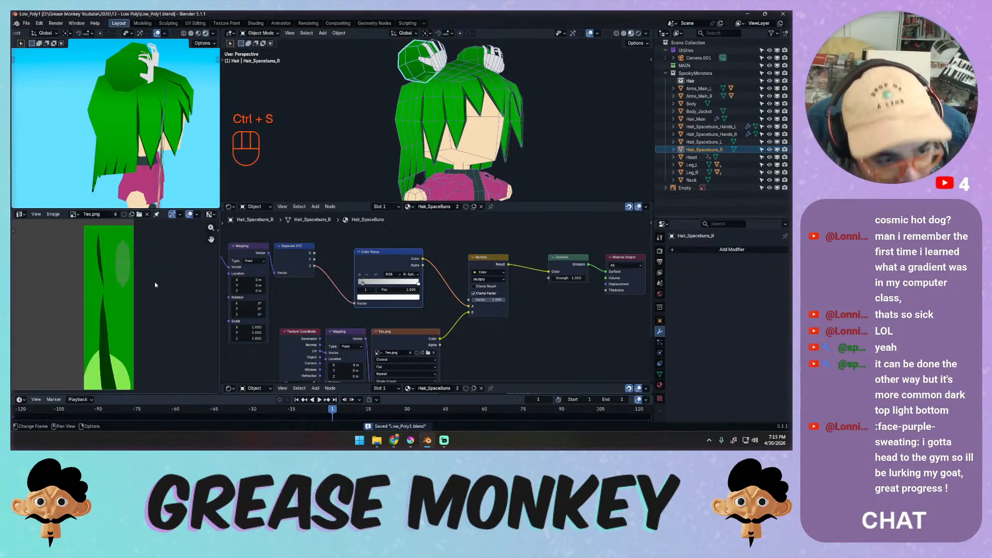
Enter Edit Mode on the right space bun and select all of its faces.
{"action": "key", "text": "Tab"}
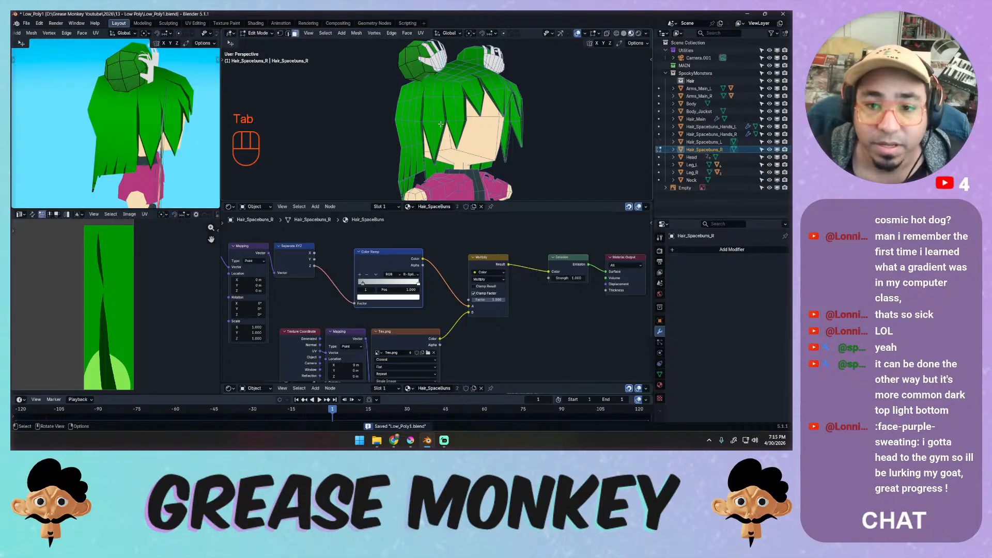
{"action": "key", "text": "a"}
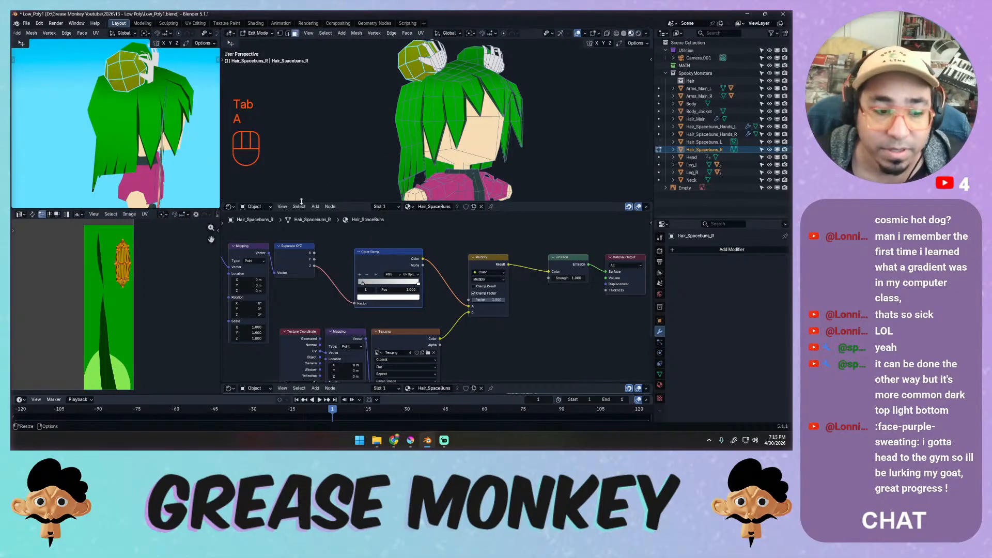
Try moving the bun's UV island onto the dark streak of Tex.png, tilting it slightly and enlarging it about 1.5 times.
{"action": "key", "text": "g"}
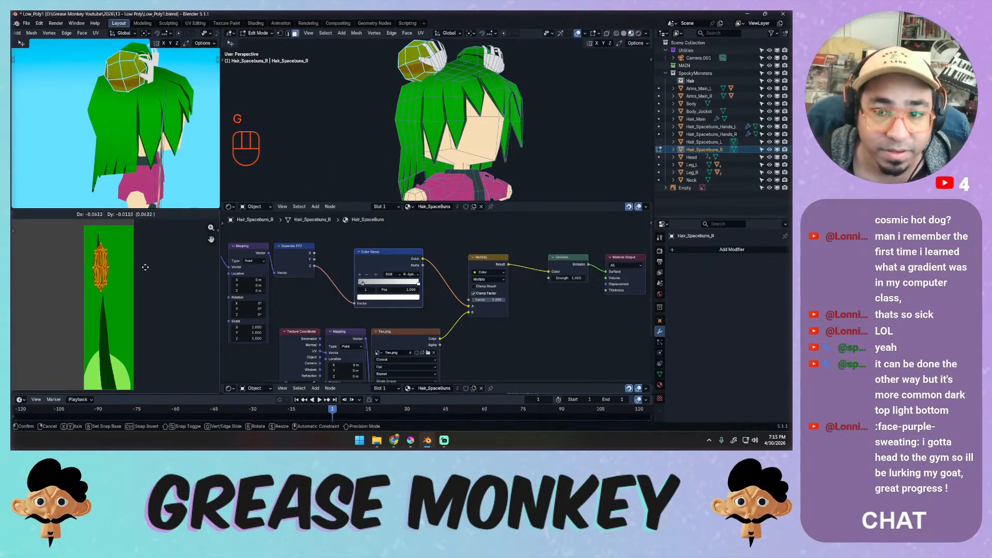
{"action": "left_click", "coordinate": [141, 259]}
{"action": "key", "text": "r"}
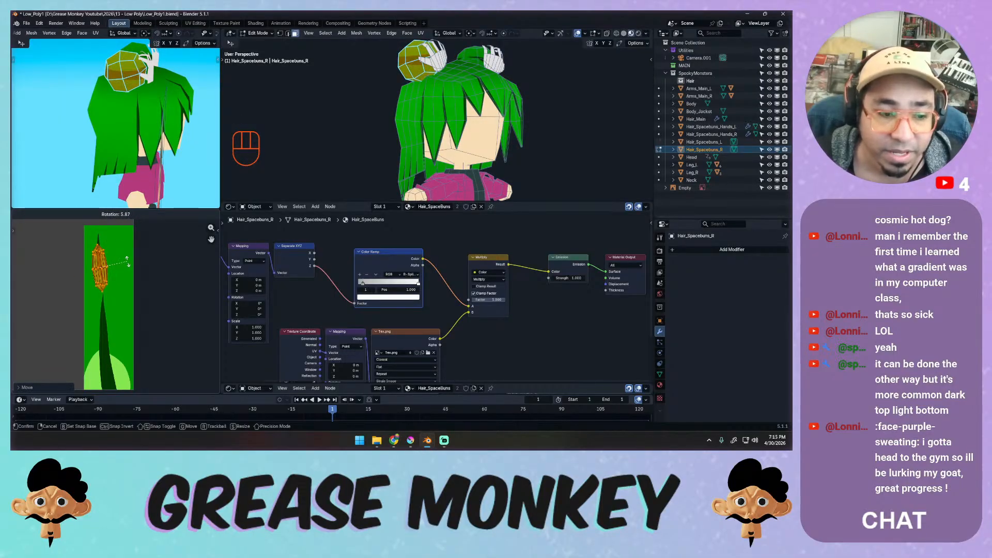
{"action": "left_click", "coordinate": [126, 265]}
{"action": "key", "text": "g"}
{"action": "left_click", "coordinate": [126, 307]}
{"action": "key", "text": "s"}
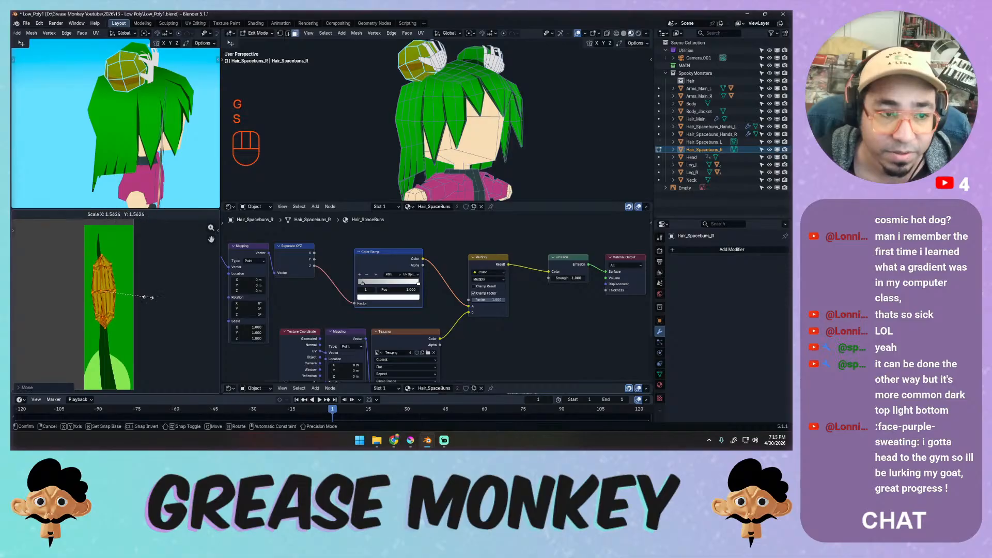
{"action": "left_click", "coordinate": [153, 301]}
Try rotating the bun's UV island across the dark streak, enlarging it, and squeezing it narrower along X.
{"action": "key", "text": "r"}
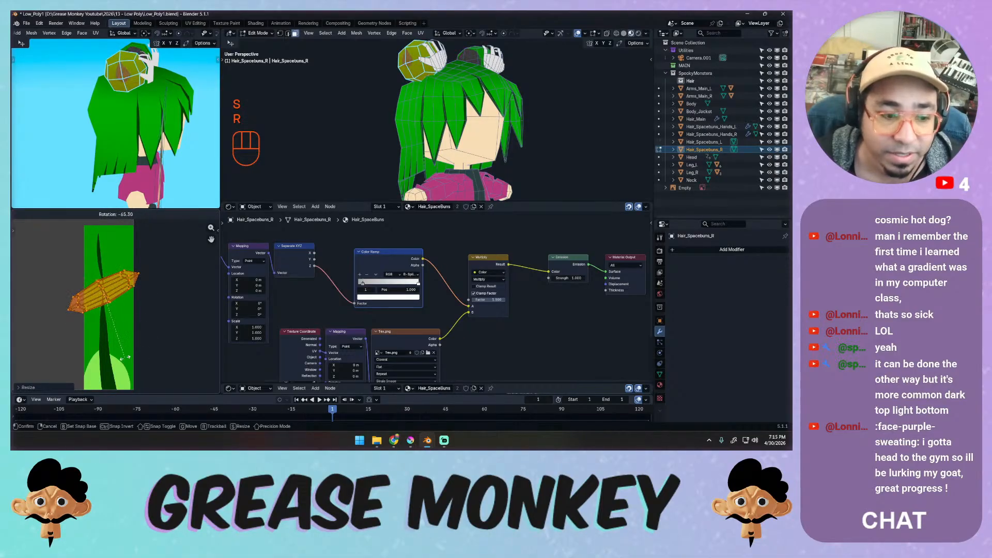
{"action": "left_click", "coordinate": [124, 341]}
{"action": "key", "text": "s"}
{"action": "left_click", "coordinate": [165, 306]}
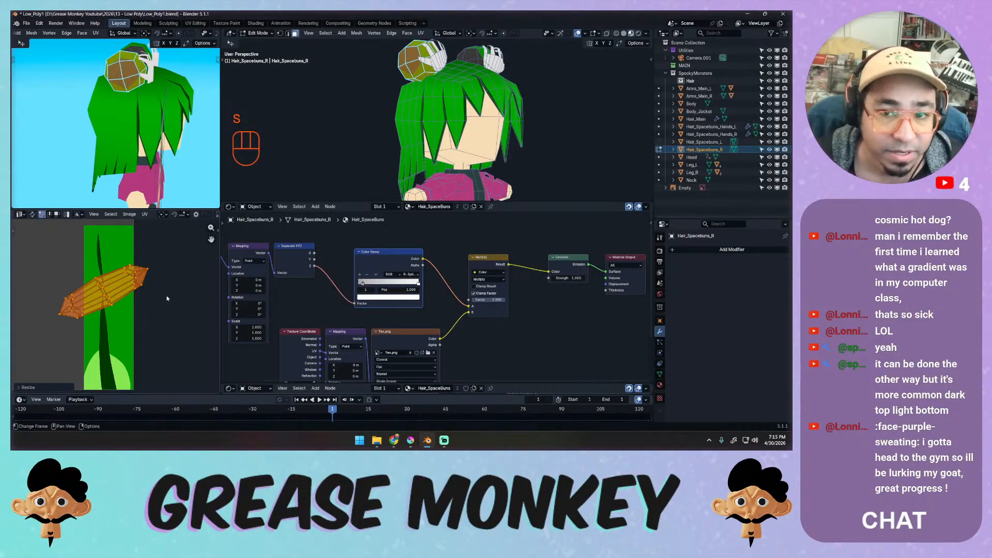
{"action": "key", "text": "r"}
{"action": "left_click", "coordinate": [166, 318]}
{"action": "key", "text": "s"}
{"action": "key", "text": "z"}
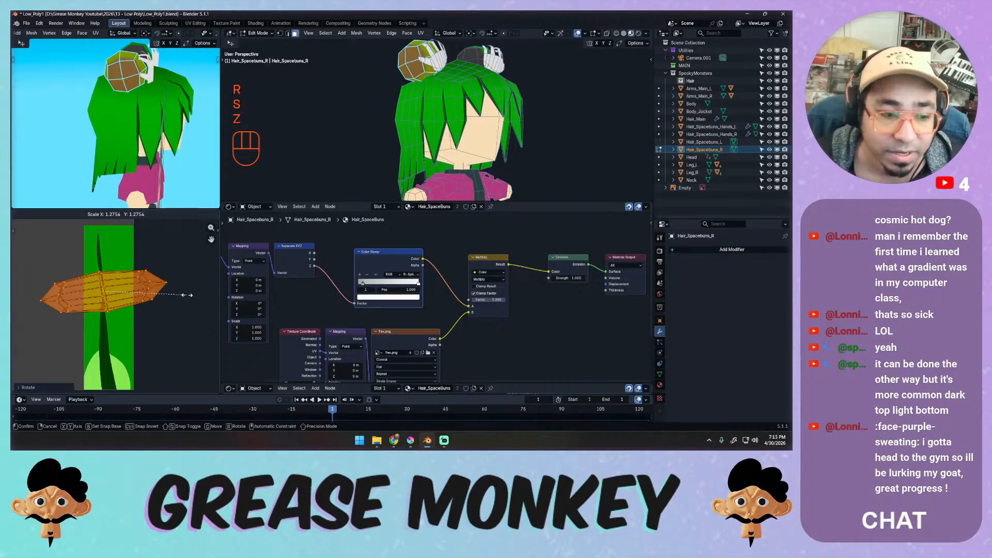
{"action": "key", "text": "x"}
{"action": "key", "text": "r"}
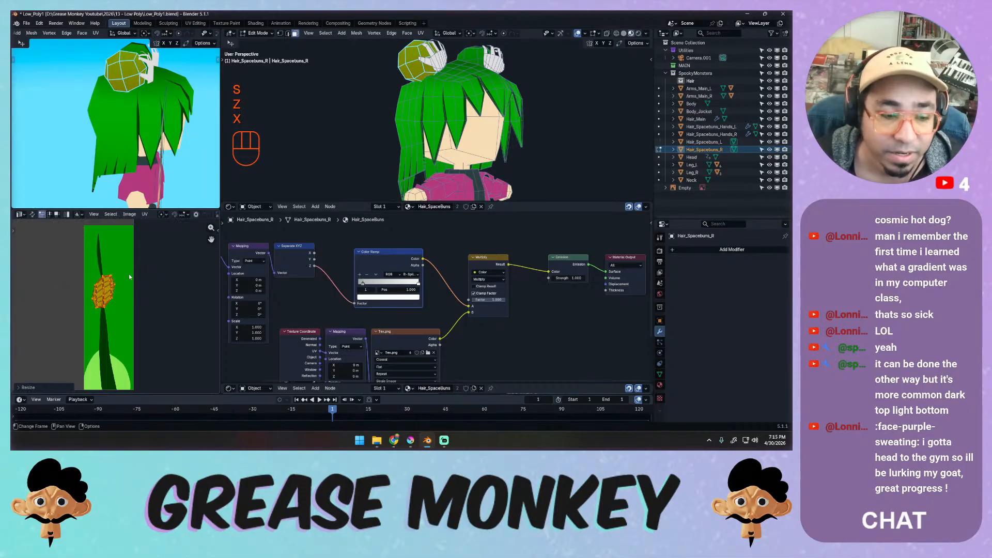
{"action": "left_click", "coordinate": [135, 288]}
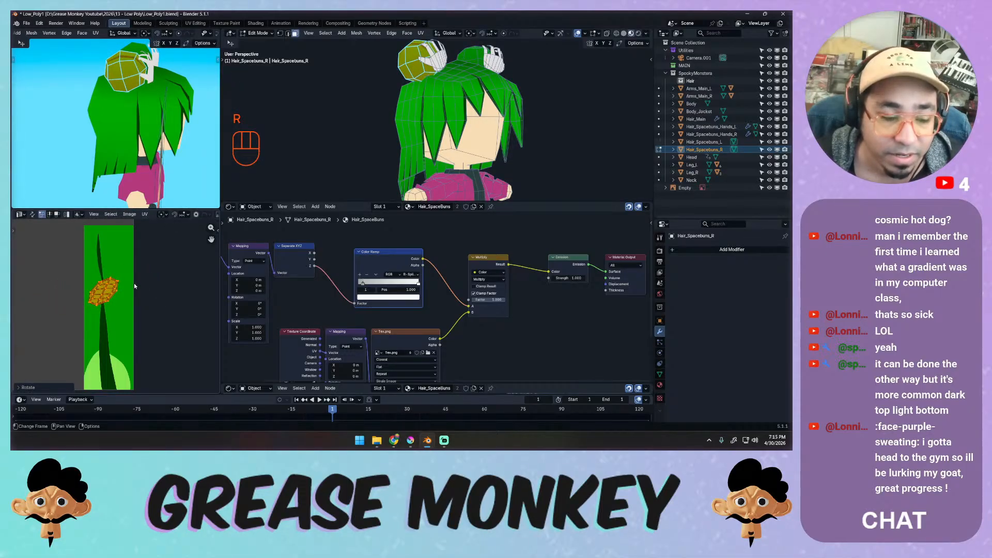
Unwrap the right space bun with Project from View using the front view.
{"action": "key", "text": "KP_1"}
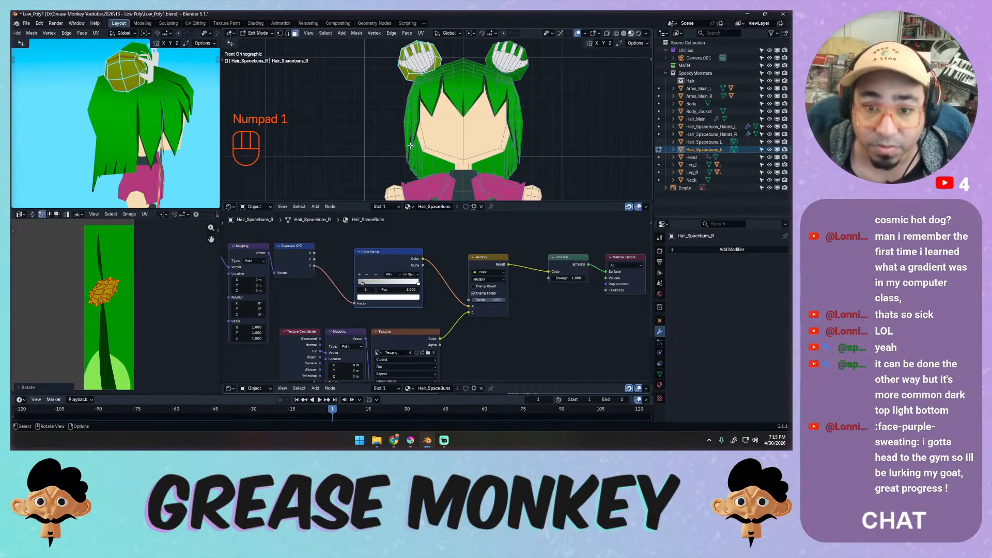
{"action": "key", "text": "q"}
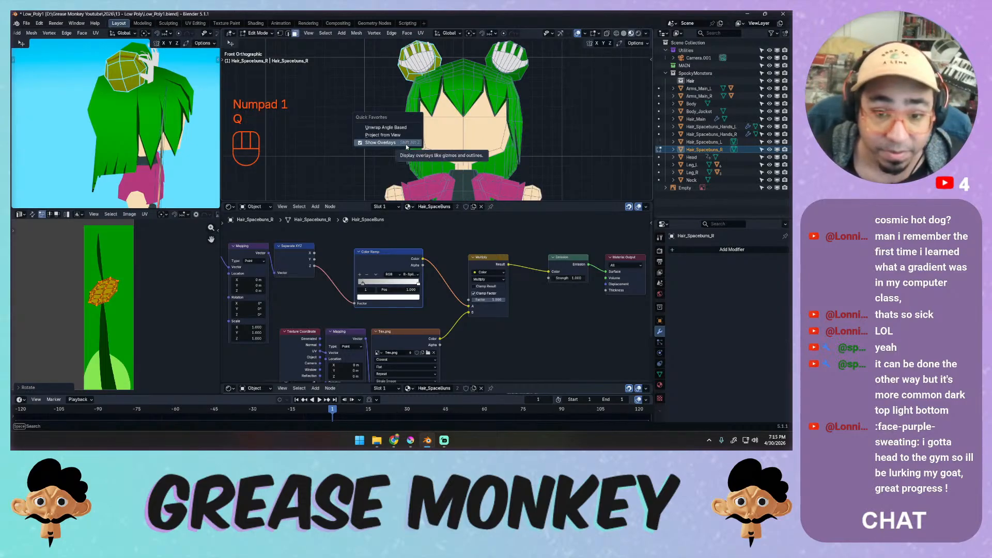
{"action": "left_click", "coordinate": [404, 135]}
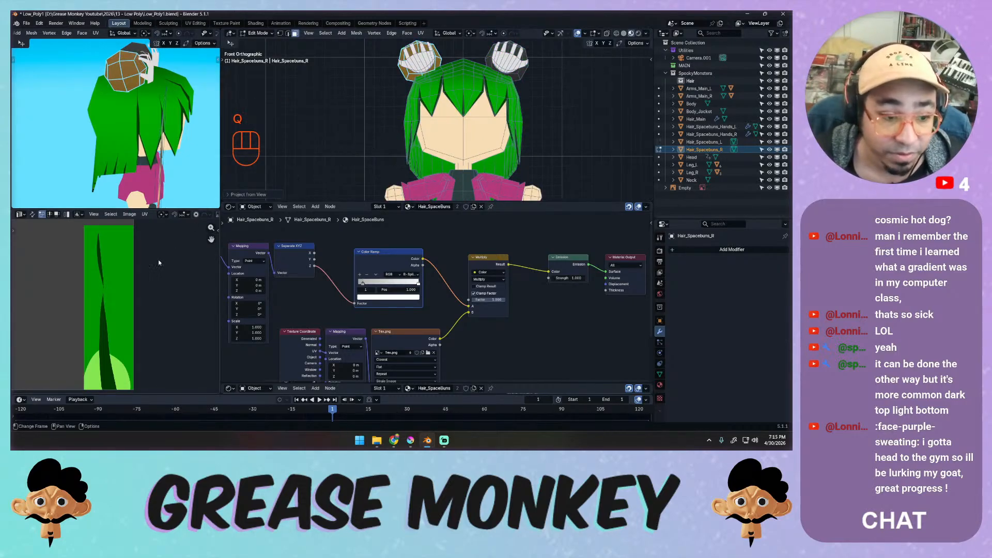
Move the right bun's UV island onto the dark streak of Tex.png and rotate it about 80 degrees.
{"action": "middle_click_drag", "start_coordinate": [105, 271], "coordinate": [82, 291], "text": "ctrl"}
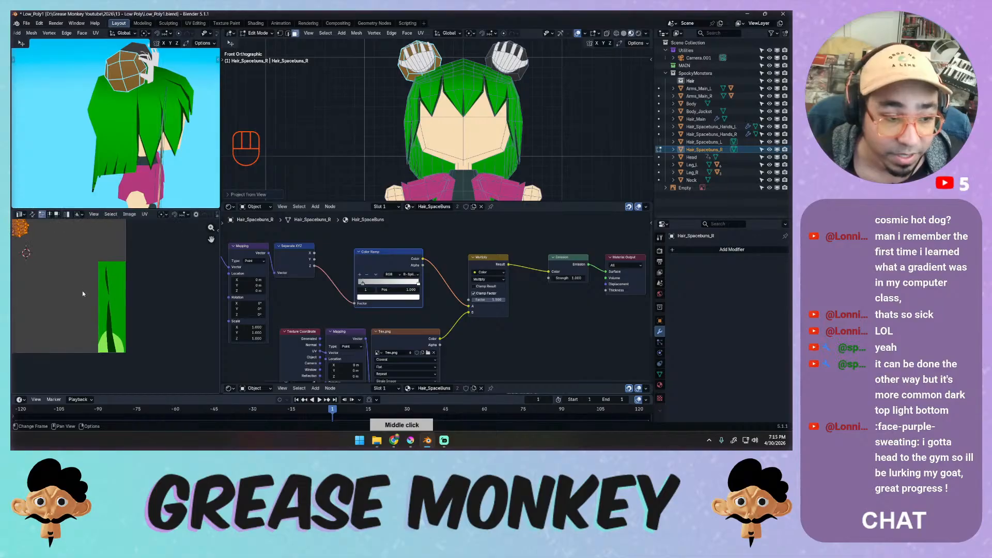
{"action": "key", "text": "g"}
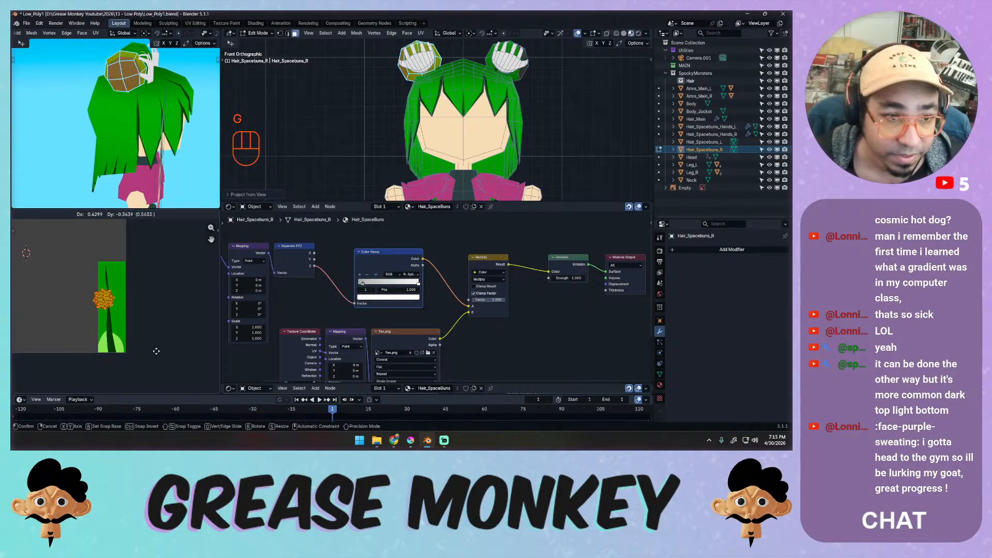
{"action": "key", "text": "r"}
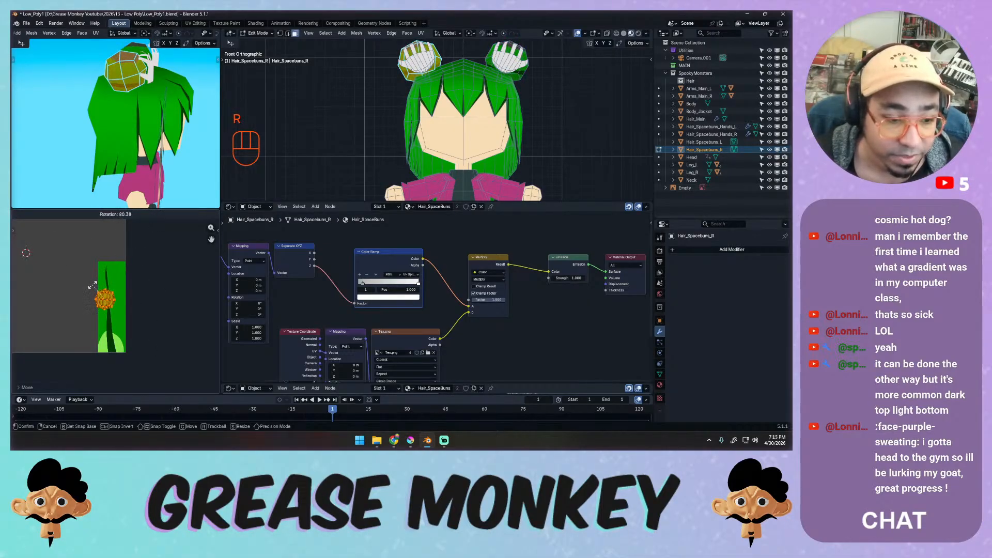
{"action": "left_click", "coordinate": [96, 293]}
{"action": "key", "text": "g"}
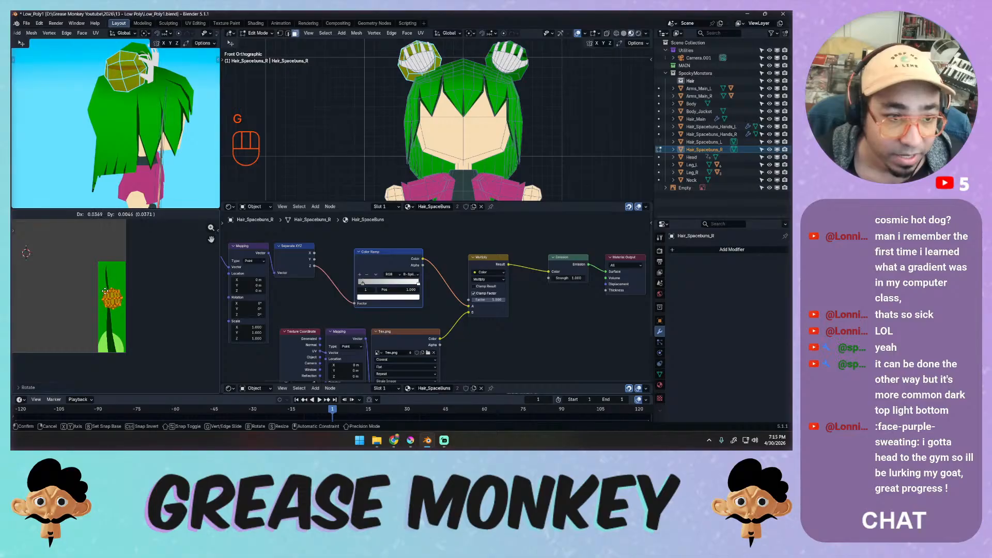
{"action": "left_click", "coordinate": [103, 293]}
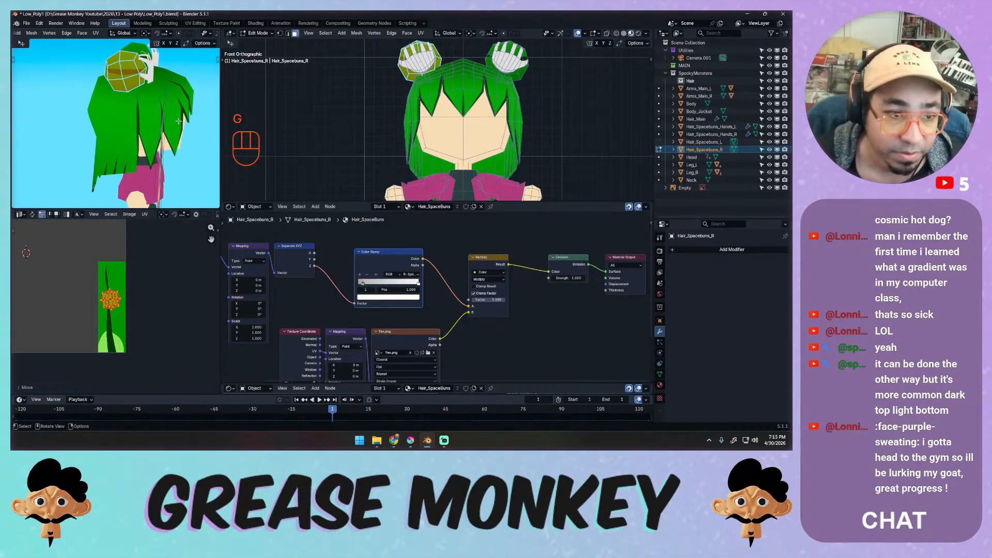
Turn off the overlays in the rendered preview viewport and view the space buns from the side.
{"action": "middle_click_drag", "start_coordinate": [155, 108], "coordinate": [133, 109]}
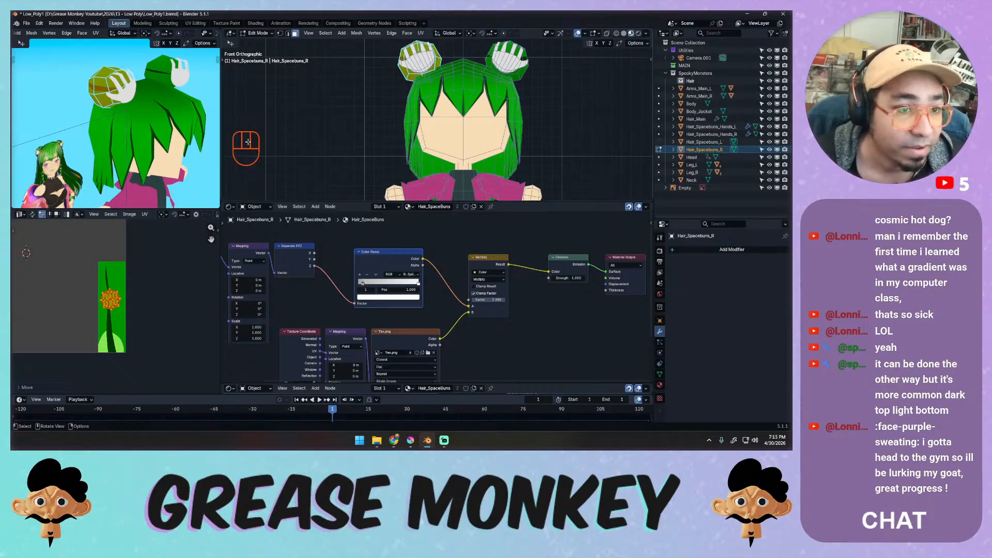
{"action": "middle_click_drag", "start_coordinate": [202, 45], "coordinate": [119, 46]}
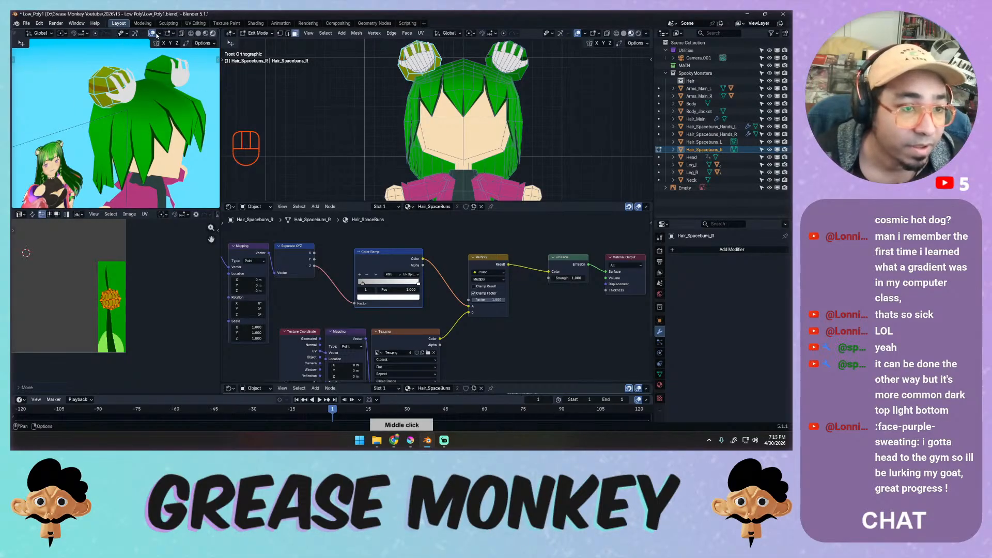
{"action": "left_click", "coordinate": [161, 34]}
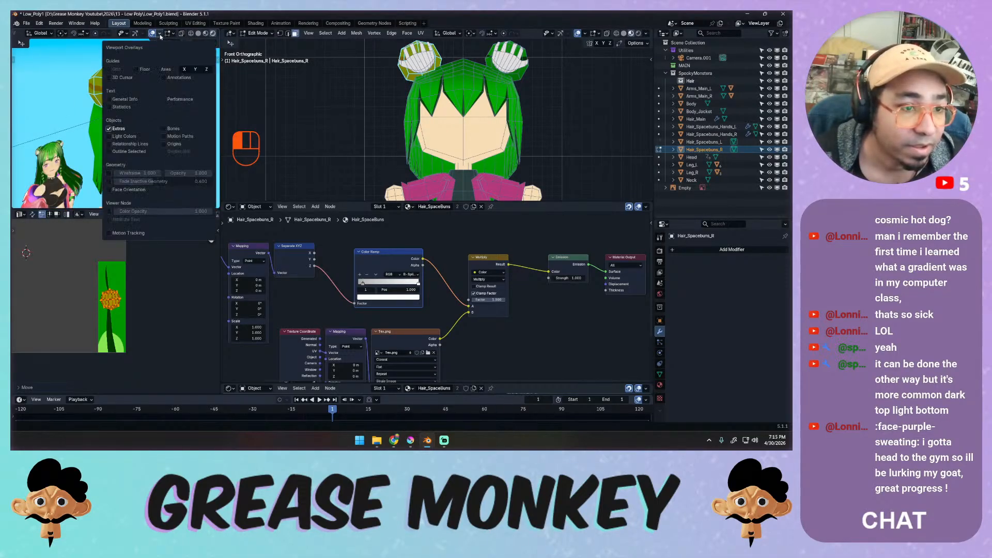
{"action": "left_click", "coordinate": [153, 34]}
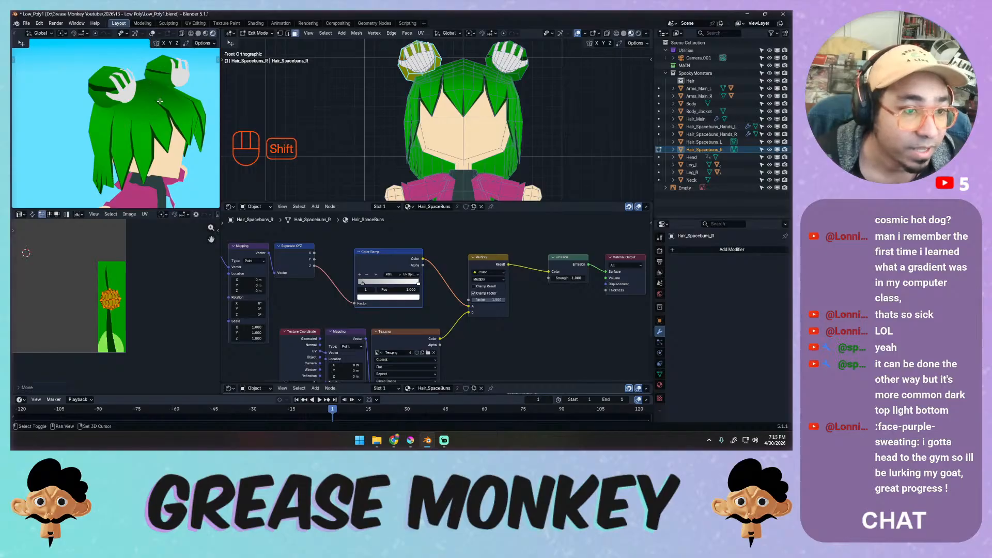
{"action": "middle_click_drag", "start_coordinate": [155, 111], "coordinate": [171, 114]}
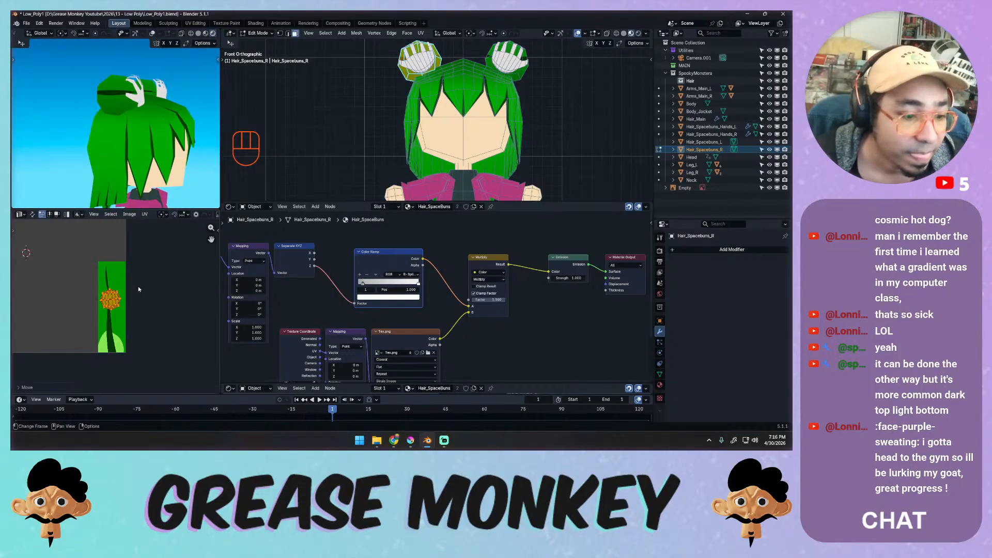
Try stretching the bun's UV island along X and Y, and rotating it in place over the dark streak.
{"action": "key", "text": "s"}
{"action": "key", "text": "z"}
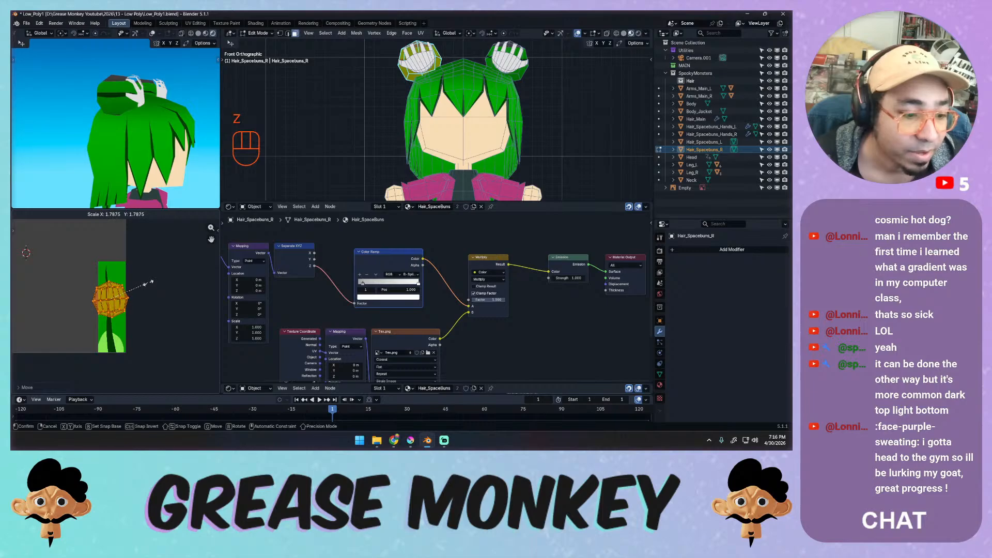
{"action": "key", "text": "x"}
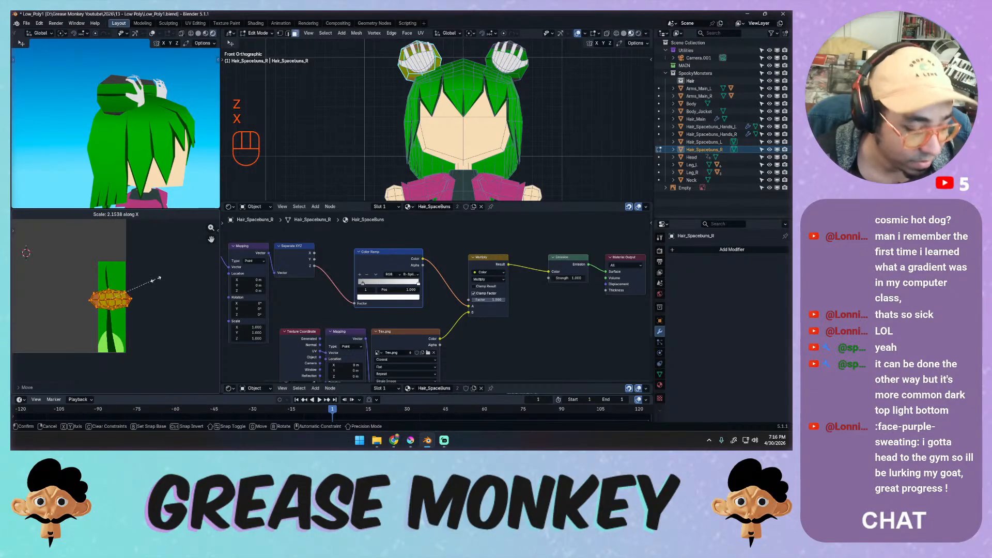
{"action": "key", "text": "y"}
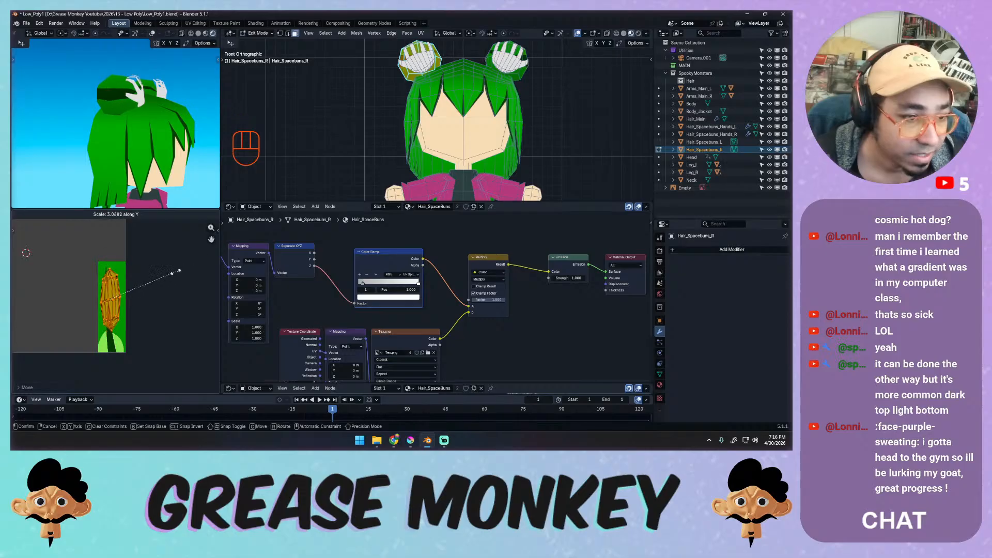
{"action": "key", "text": "Escape"}
{"action": "key", "text": "r"}
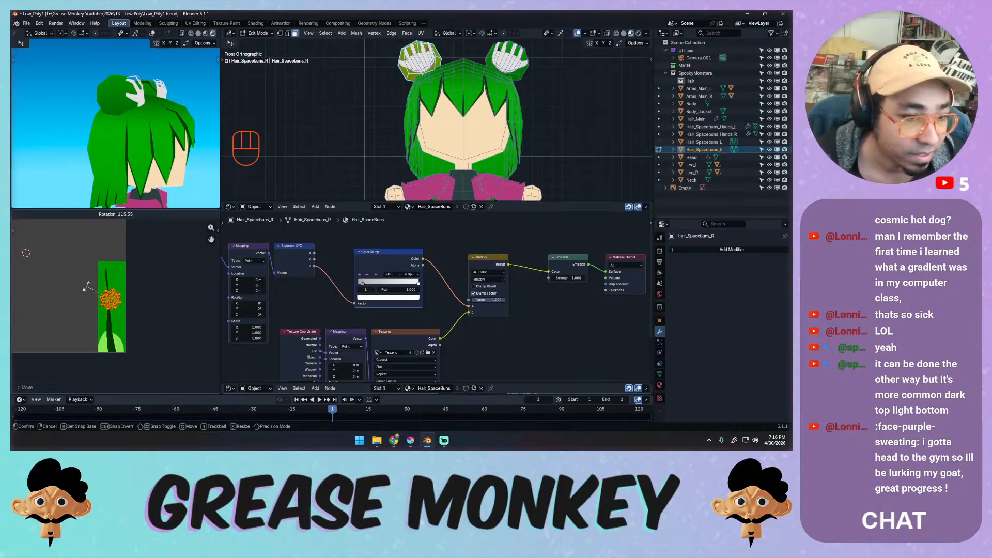
{"action": "left_click", "coordinate": [126, 283]}
{"action": "key", "text": "g"}
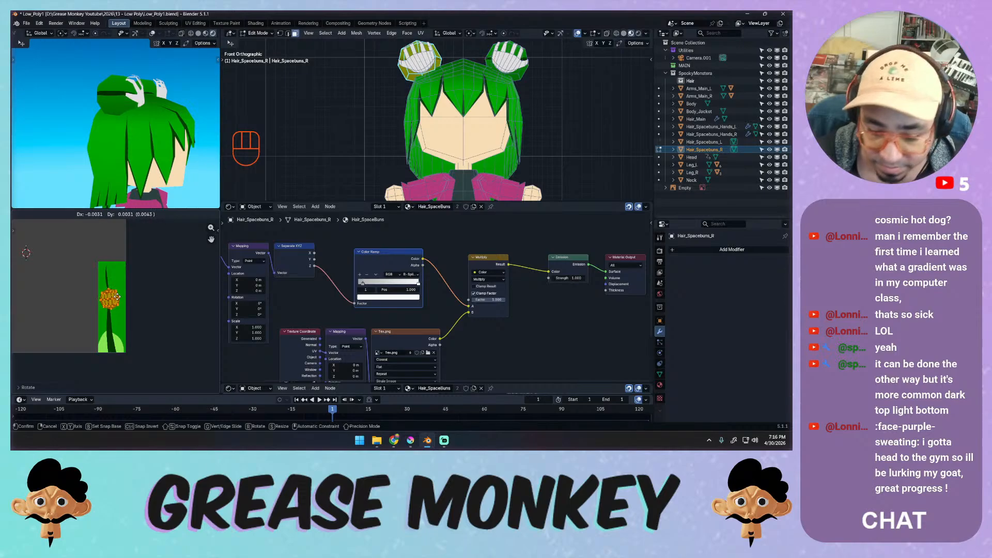
{"action": "key", "text": "Escape"}
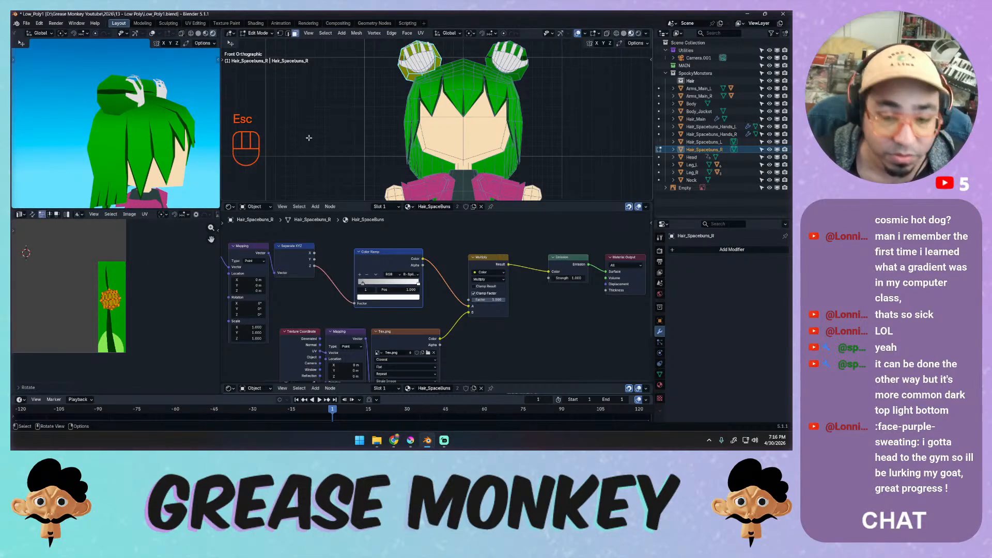
Unwrap the right space bun again with the standard Unwrap, discarding a trial reduction of its UV island.
{"action": "key", "text": "q"}
{"action": "left_click", "coordinate": [289, 138]}
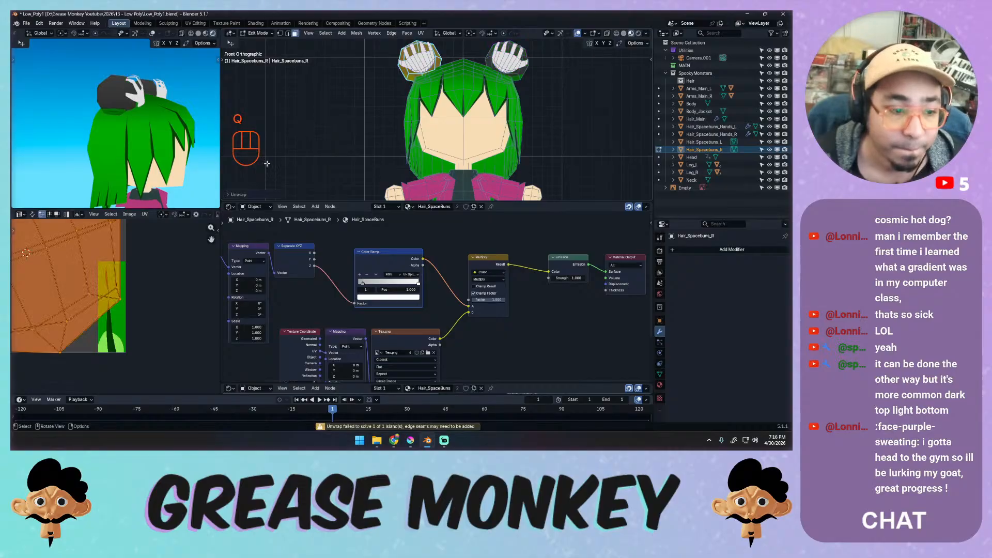
{"action": "key", "text": "s"}
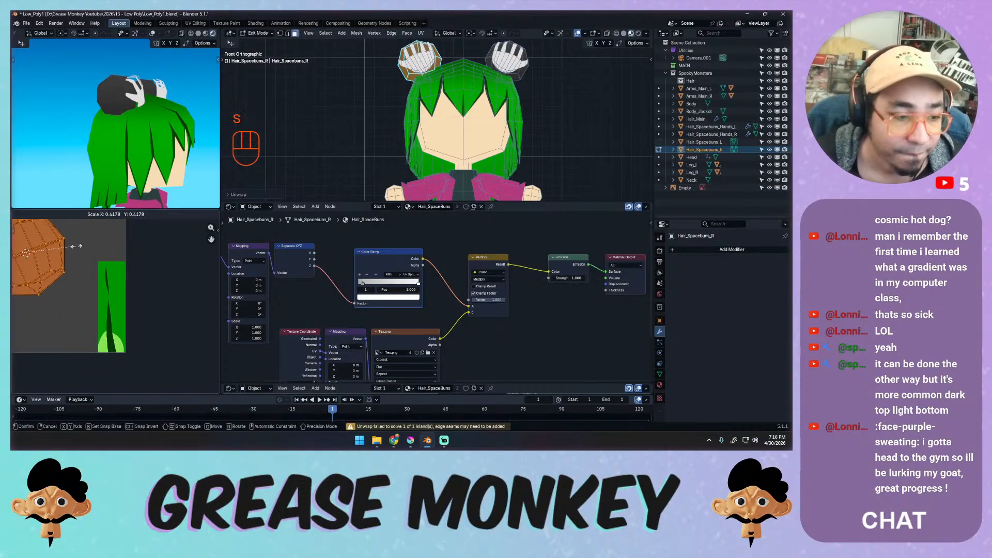
{"action": "left_click", "coordinate": [77, 255]}
{"action": "key", "text": "q"}
{"action": "left_click", "coordinate": [331, 128]}
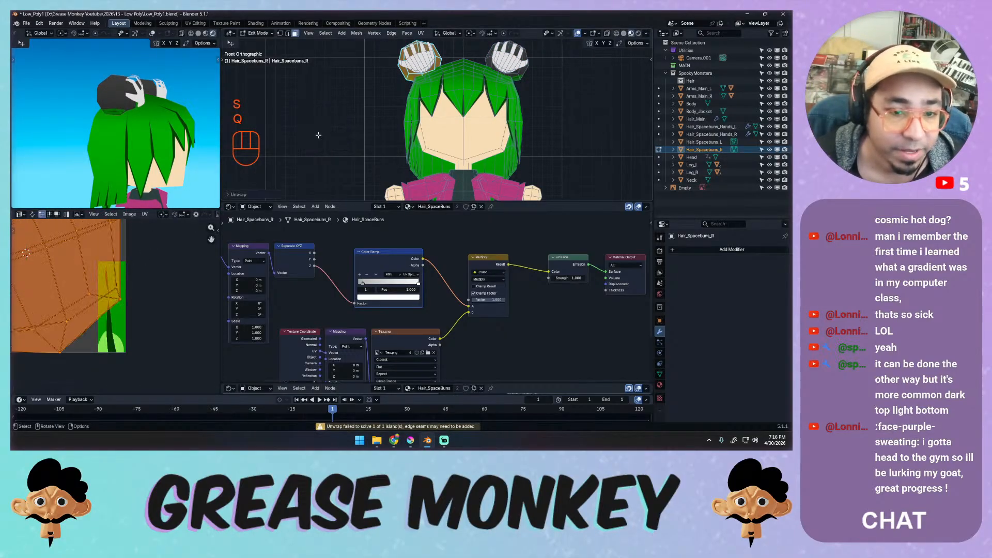
Scale the unwrapped bun island down to about 0.2 and position it, slightly rotated, on the dark streak.
{"action": "middle_click_drag", "start_coordinate": [133, 250], "coordinate": [182, 249]}
{"action": "key", "text": "s"}
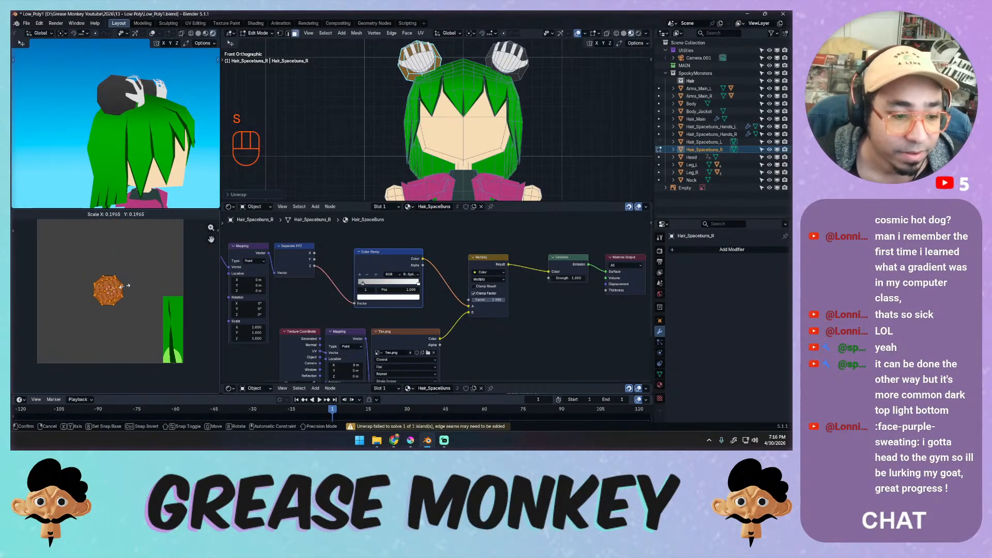
{"action": "left_click", "coordinate": [126, 290]}
{"action": "key", "text": "g"}
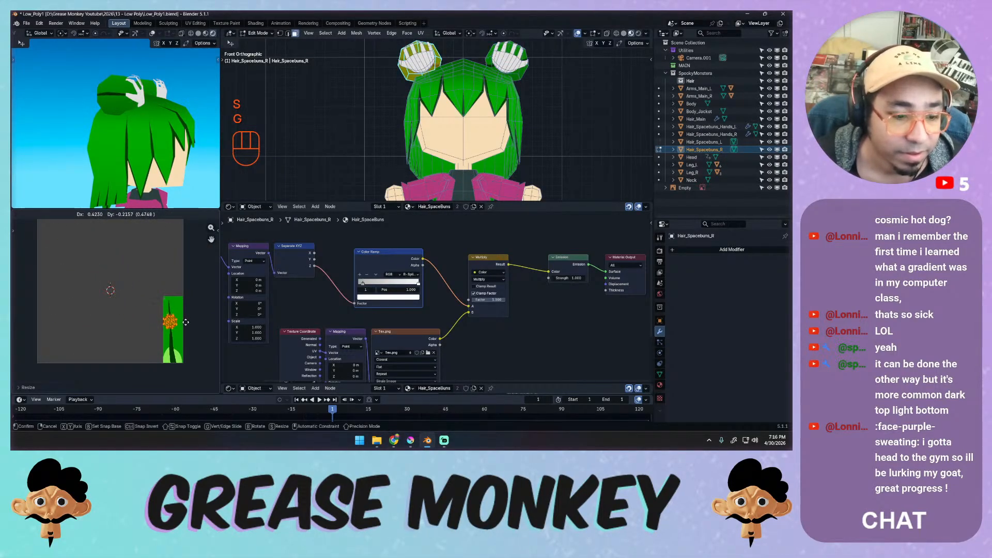
{"action": "left_click", "coordinate": [185, 322]}
{"action": "key", "text": "r"}
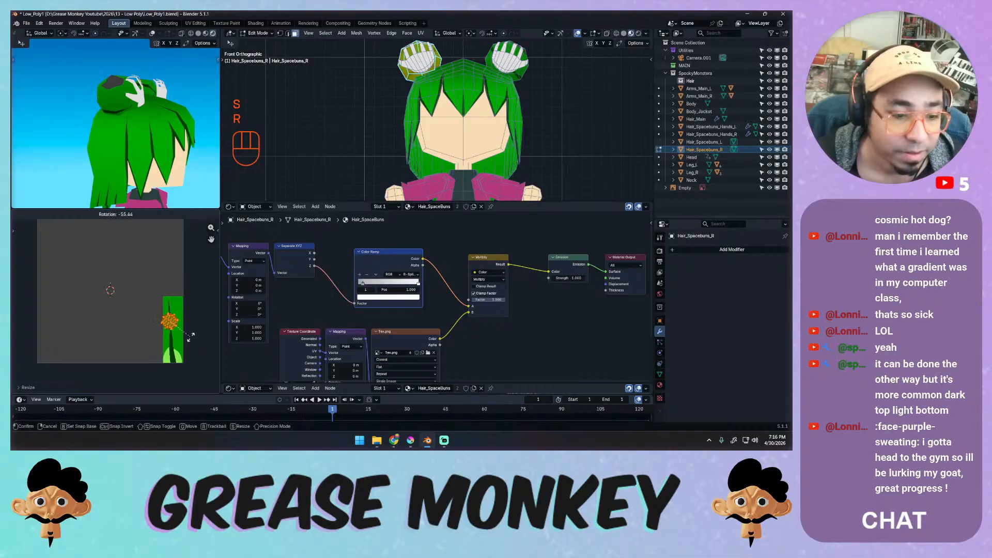
{"action": "key", "text": "g"}
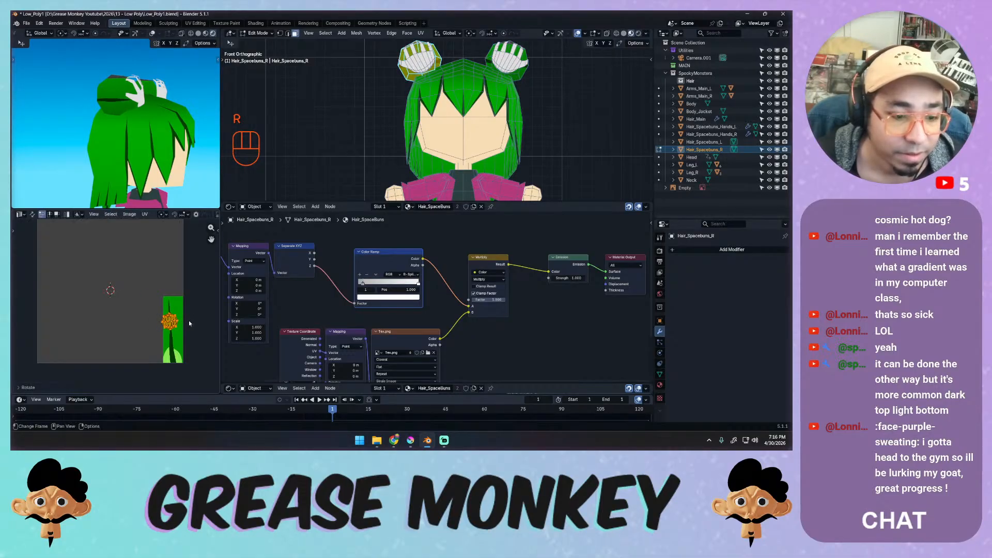
Try widening the bun's UV island about 2.5 times along X and turning it upright, and undo the changes.
{"action": "key", "text": "s"}
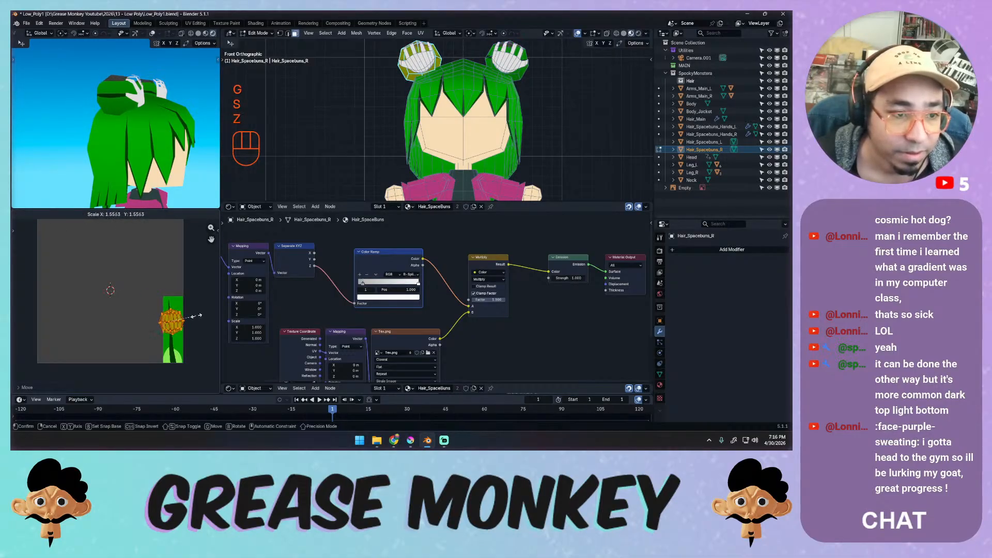
{"action": "key", "text": "z"}
{"action": "key", "text": "x"}
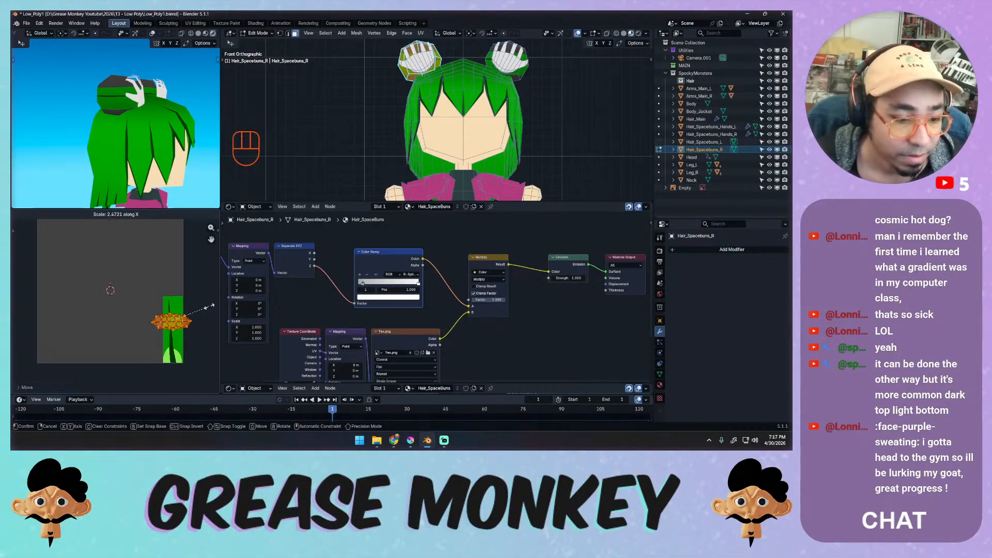
{"action": "left_click", "coordinate": [210, 307]}
{"action": "key", "text": "r"}
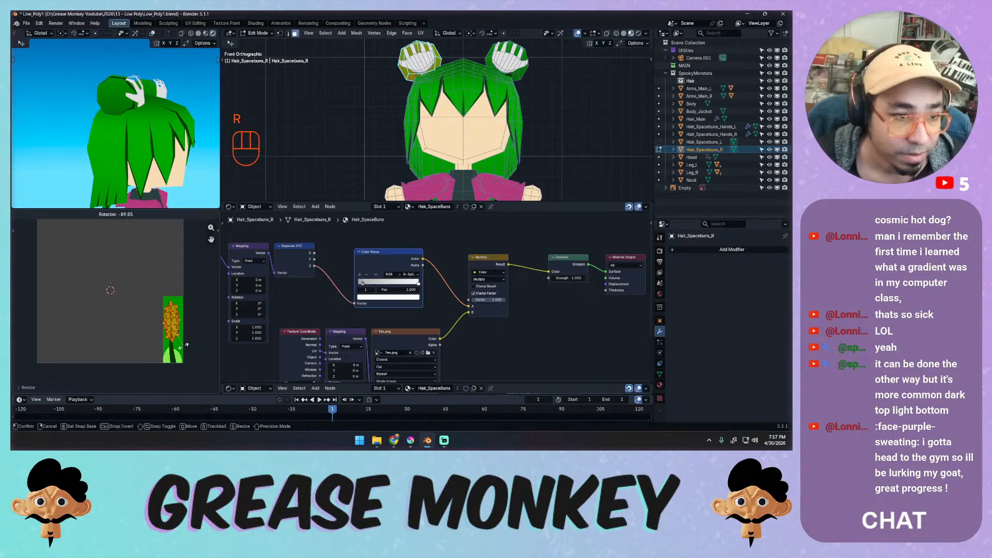
{"action": "key", "text": "Escape"}
{"action": "key", "text": "ctrl+z"}
{"action": "key", "text": "ctrl+z"}
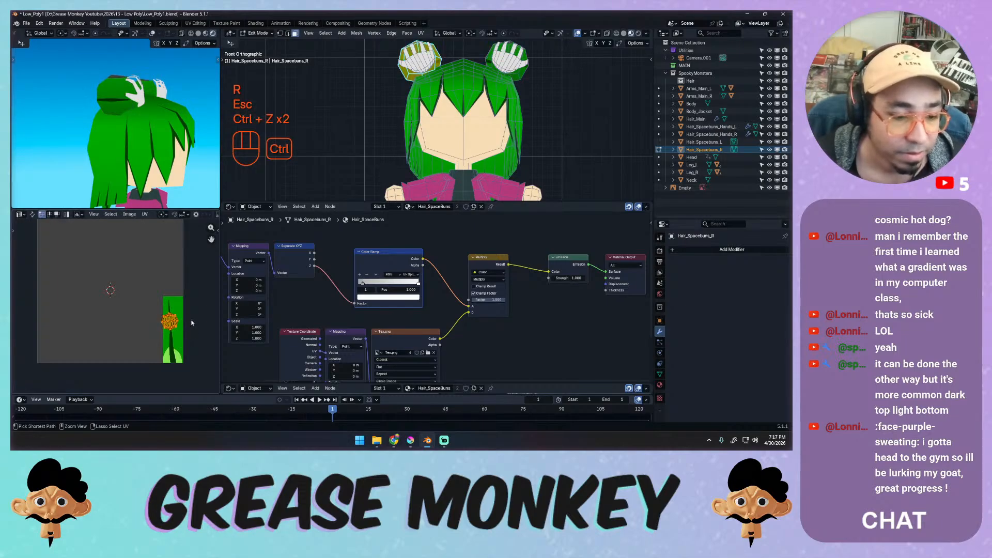
Try rotating the bun's UV island about -90 degrees and stretching it along Y, and undo the stretch.
{"action": "key", "text": "ctrl+shift+z"}
{"action": "key", "text": "r"}
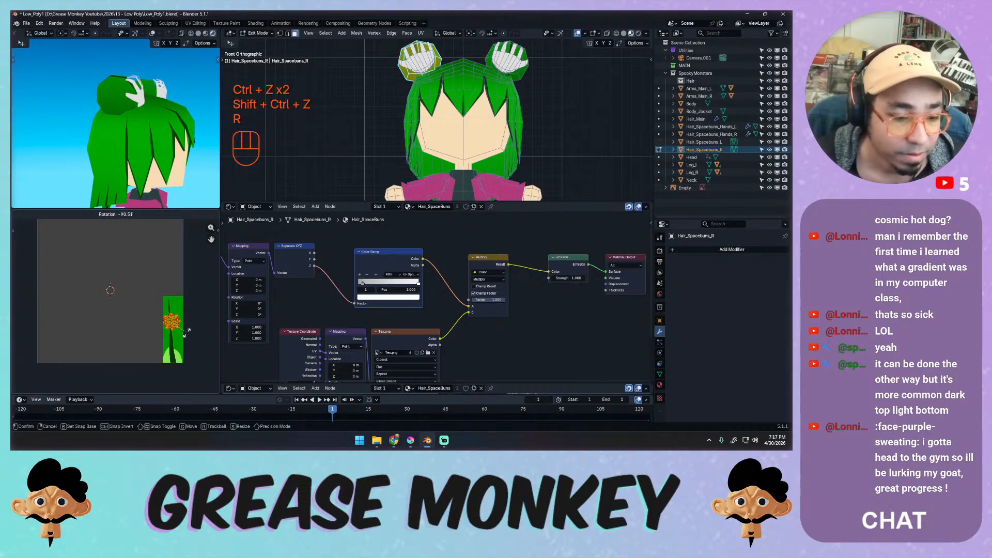
{"action": "left_click", "coordinate": [187, 331]}
{"action": "key", "text": "s"}
{"action": "key", "text": "z"}
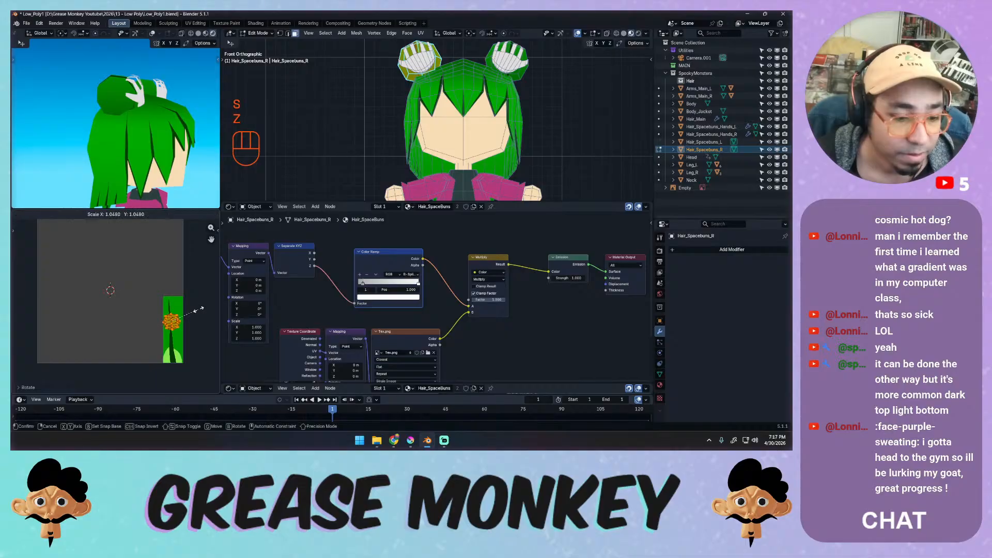
{"action": "key", "text": "x"}
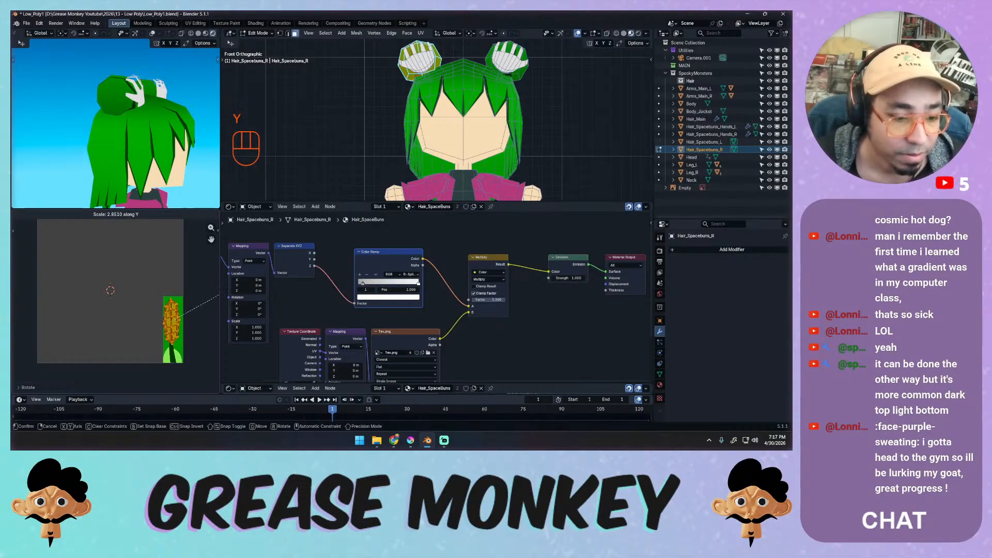
{"action": "left_click", "coordinate": [331, 243]}
{"action": "middle_click_drag", "start_coordinate": [434, 124], "coordinate": [392, 146]}
{"action": "key", "text": "ctrl+z"}
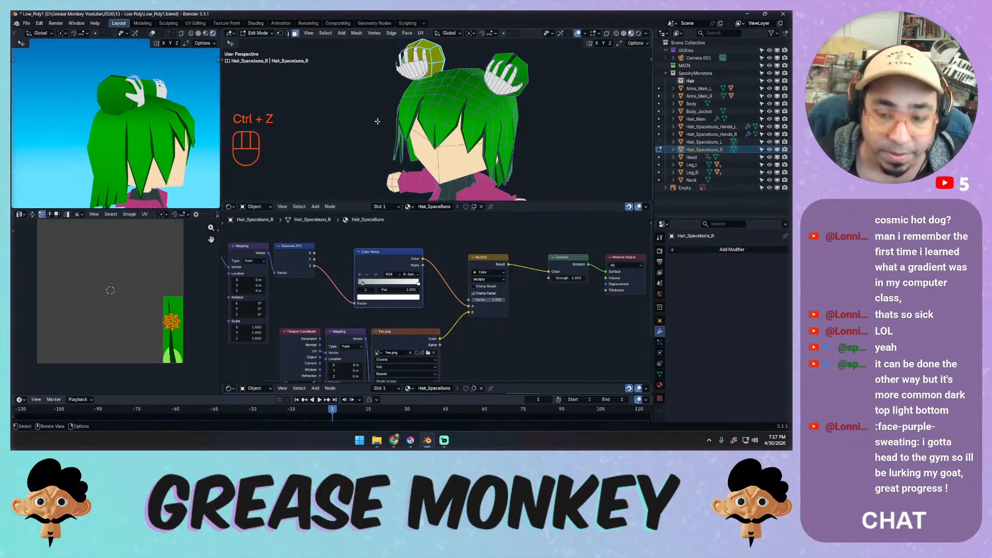
Unwrap the right space bun with Smart UV Project, keeping the default settings.
{"action": "key", "text": "u"}
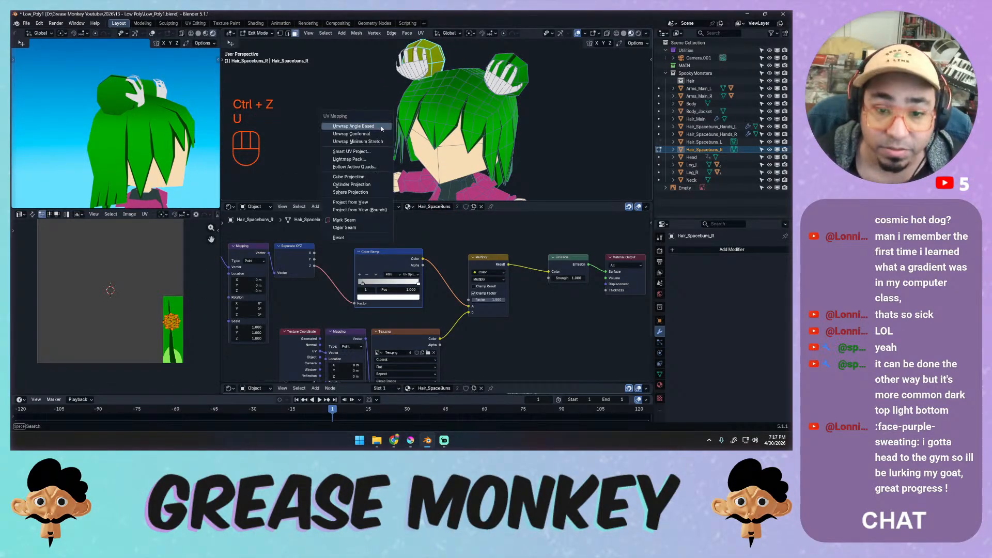
{"action": "left_click", "coordinate": [369, 151]}
{"action": "left_click", "coordinate": [349, 221]}
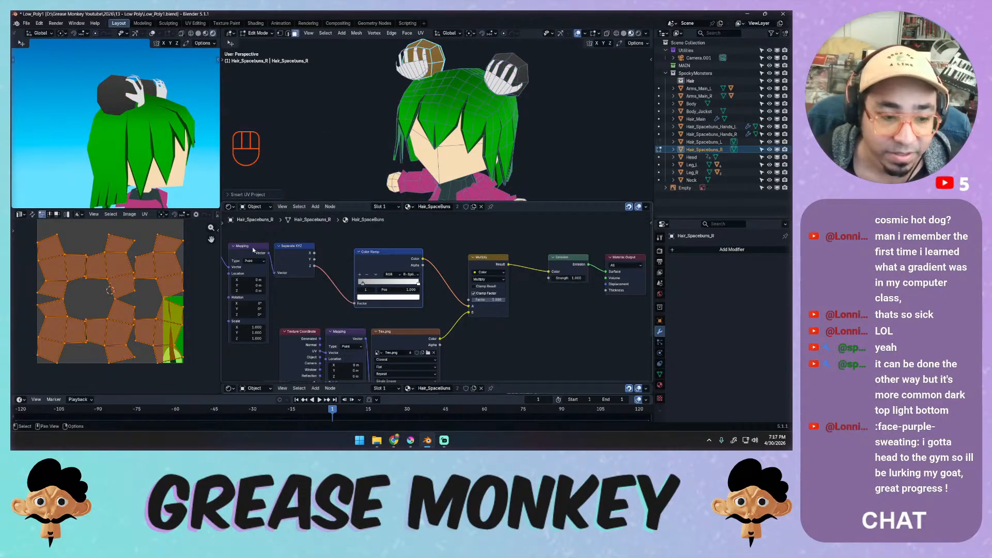
Try moving a single UV island of the right bun onto the green strip, scaling it to about 0.37 and rotating it about -95 degrees.
{"action": "left_click", "coordinate": [173, 270]}
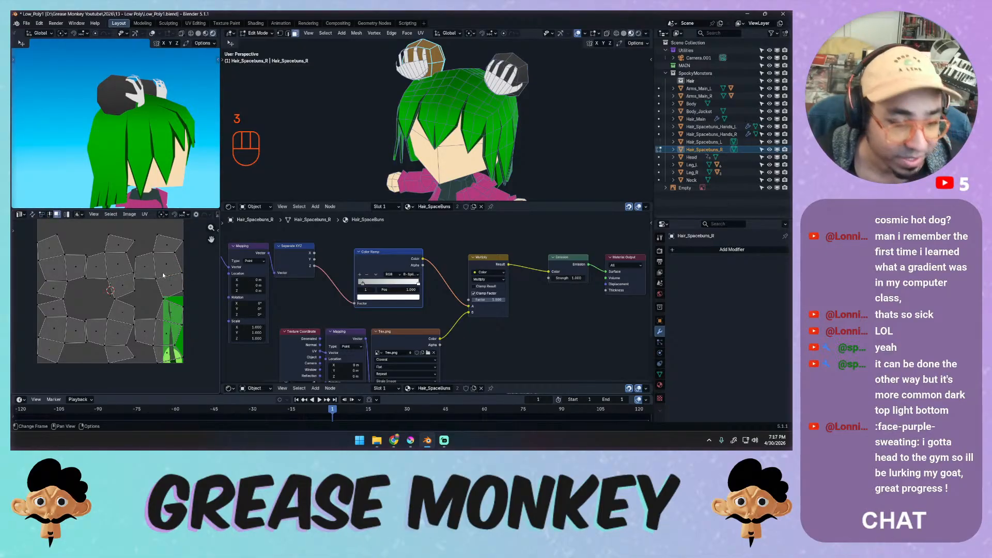
{"action": "key", "text": "l"}
{"action": "key", "text": "g"}
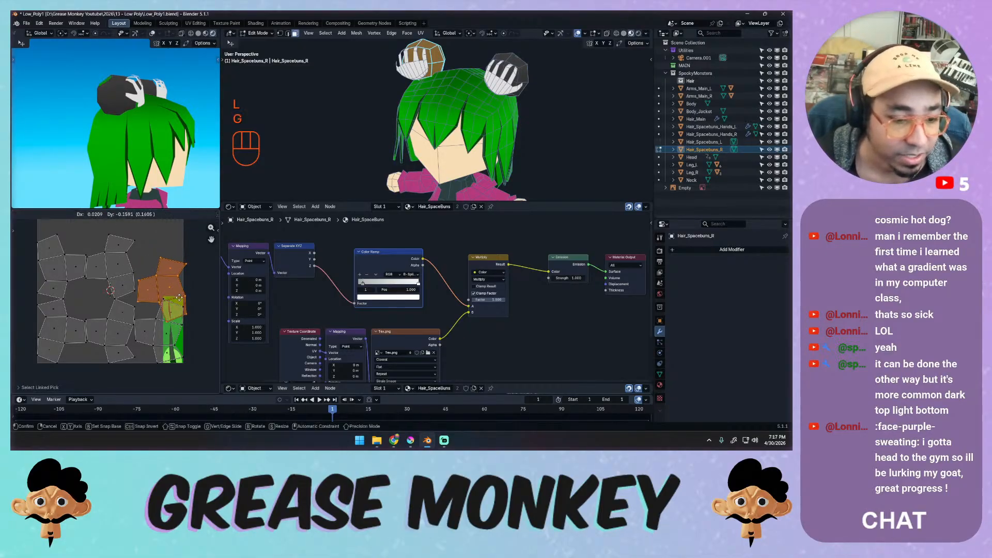
{"action": "left_click", "coordinate": [178, 310]}
{"action": "key", "text": "s"}
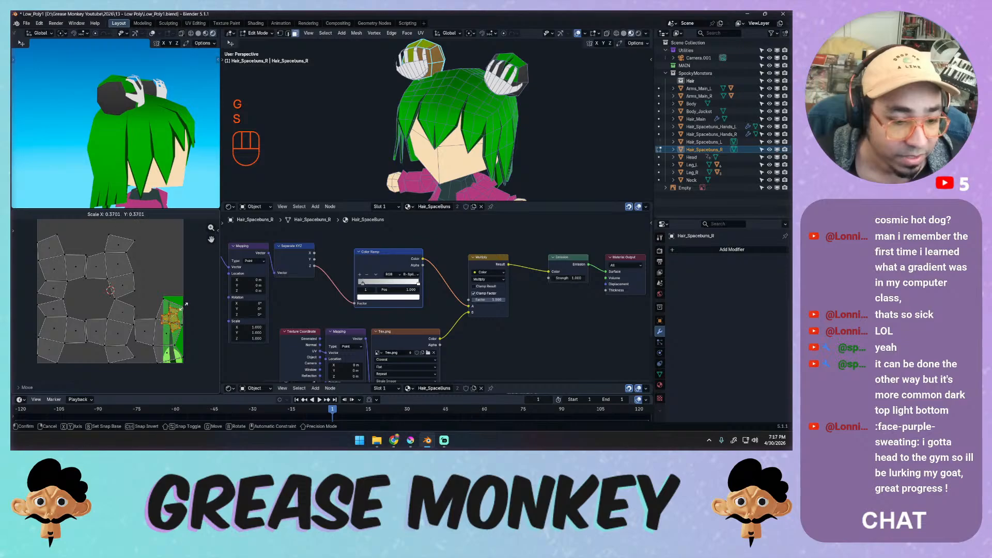
{"action": "left_click", "coordinate": [189, 304]}
{"action": "key", "text": "r"}
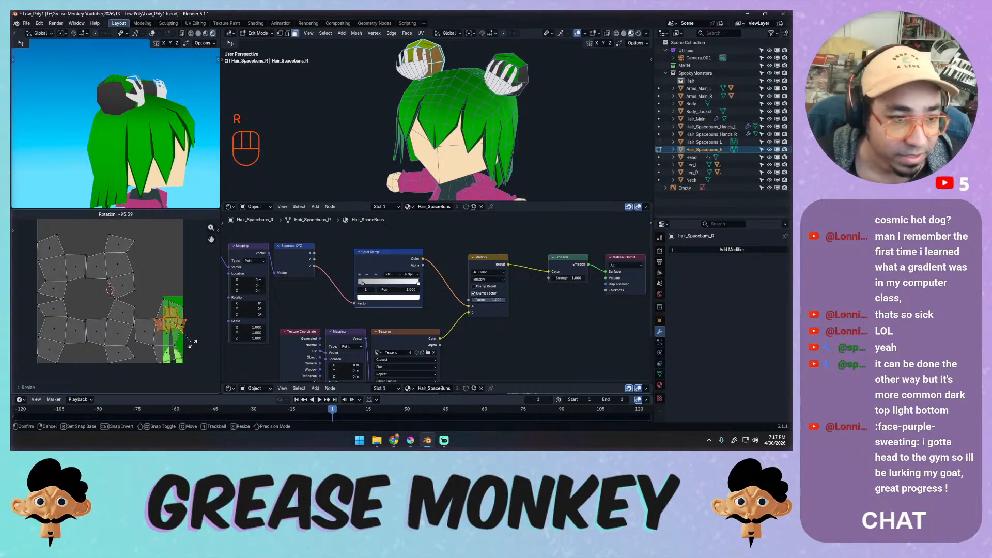
{"action": "left_click", "coordinate": [190, 339]}
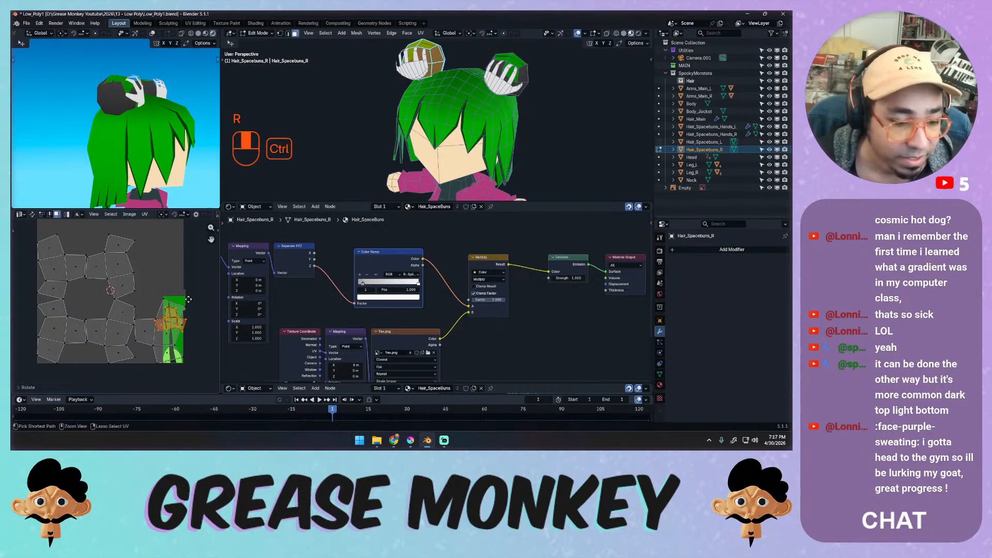
Undo the single island's move, scaling and rotation.
{"action": "middle_click_drag", "start_coordinate": [190, 339], "coordinate": [128, 258], "text": "ctrl"}
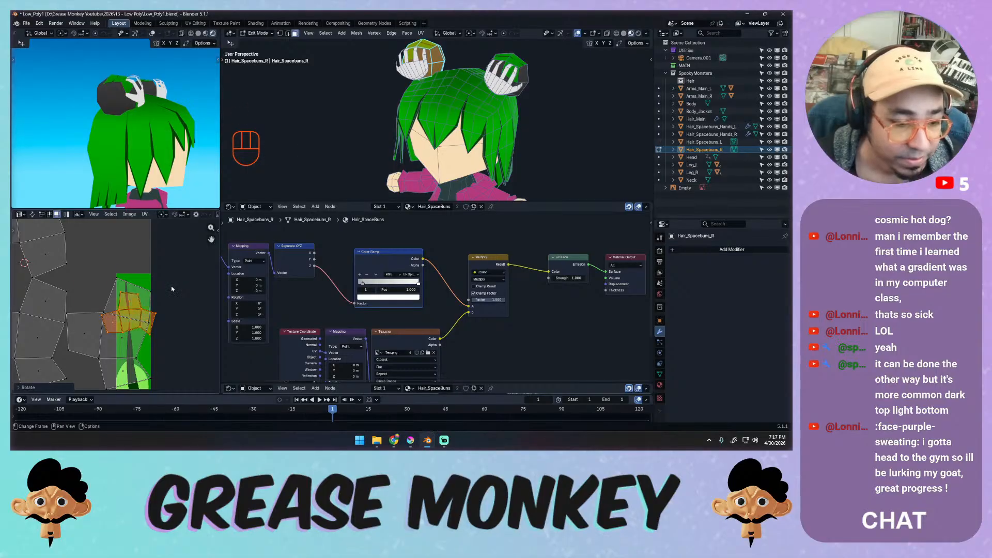
{"action": "key", "text": "a"}
{"action": "key", "text": "a"}
{"action": "key", "text": "ctrl+z"}
{"action": "key", "text": "ctrl+z"}
{"action": "key", "text": "ctrl+z"}
{"action": "key", "text": "ctrl+z"}
{"action": "key", "text": "ctrl+z"}
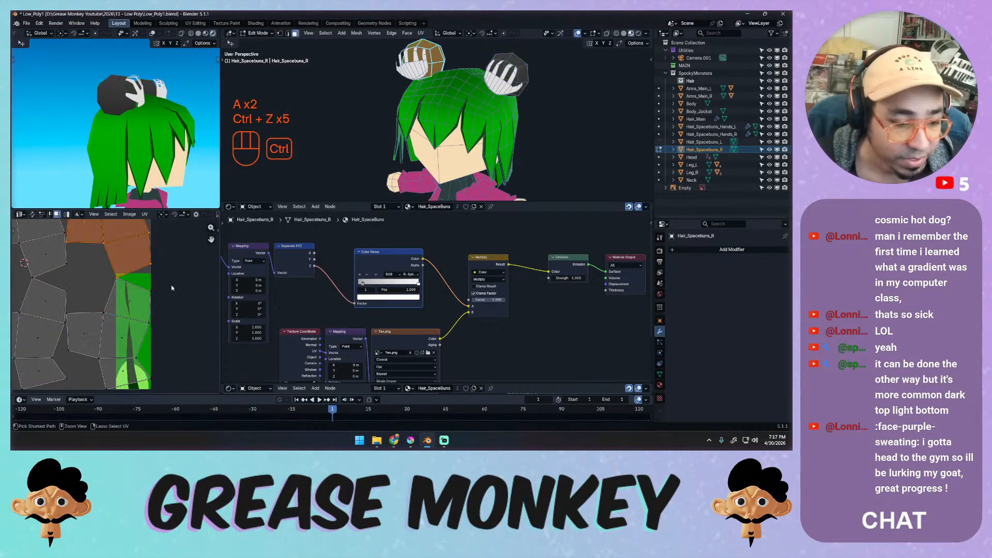
Scale all of the right bun's UV islands down together and move them onto the green strip of the texture.
{"action": "middle_click_drag", "start_coordinate": [171, 284], "coordinate": [174, 255], "text": "ctrl"}
{"action": "key", "text": "a"}
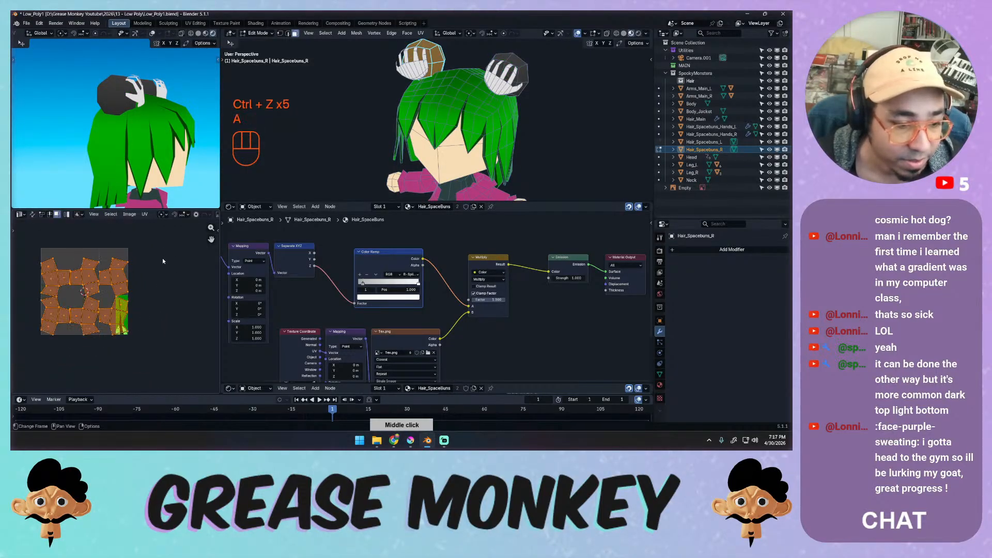
{"action": "key", "text": "s"}
{"action": "left_click", "coordinate": [96, 291]}
{"action": "key", "text": "g"}
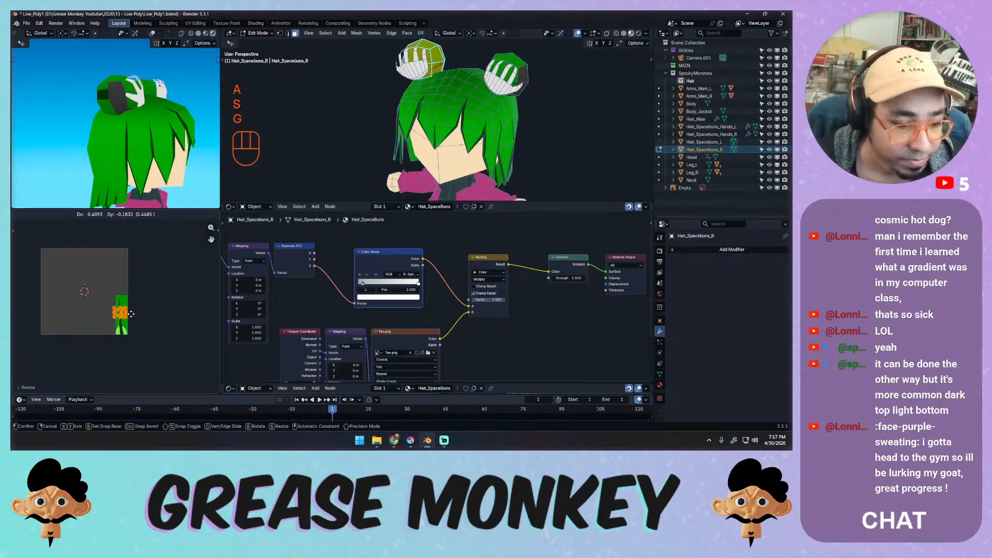
{"action": "left_click", "coordinate": [135, 309]}
{"action": "middle_click_drag", "start_coordinate": [135, 309], "coordinate": [101, 287], "text": "ctrl"}
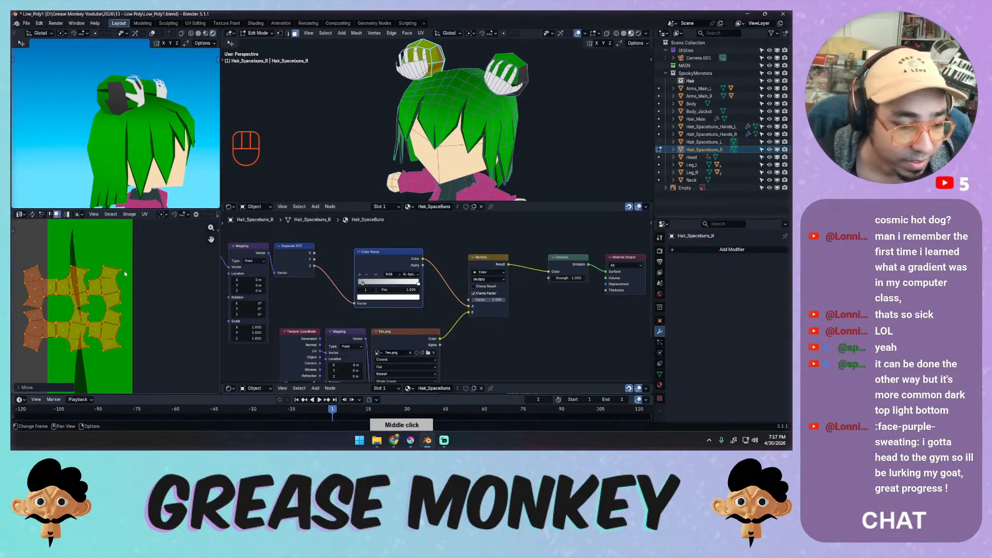
Rotate all the bun's islands about a quarter turn, shrink them slightly and position them entirely within the green strip.
{"action": "key", "text": "r"}
{"action": "left_click", "coordinate": [116, 360]}
{"action": "key", "text": "g"}
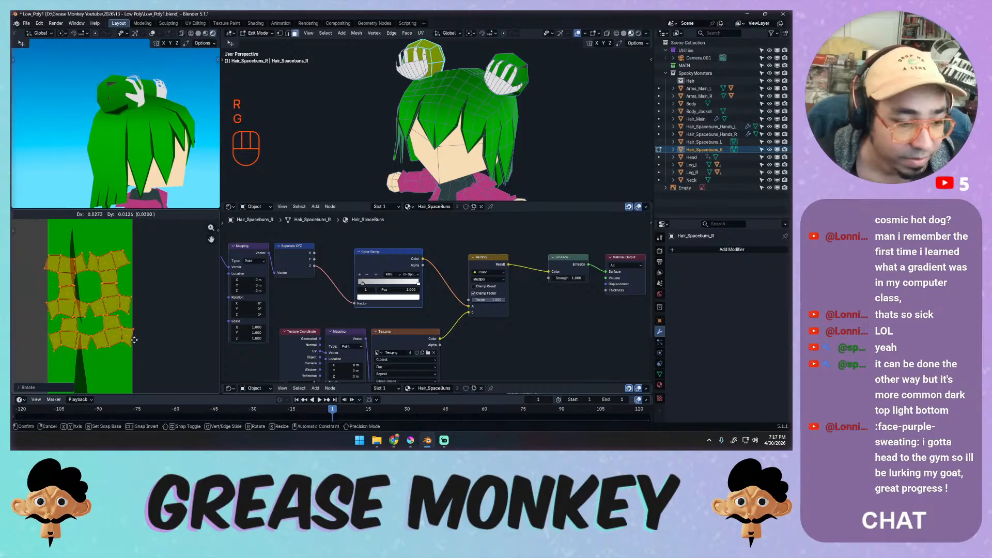
{"action": "left_click", "coordinate": [152, 322]}
{"action": "key", "text": "s"}
{"action": "left_click", "coordinate": [143, 322]}
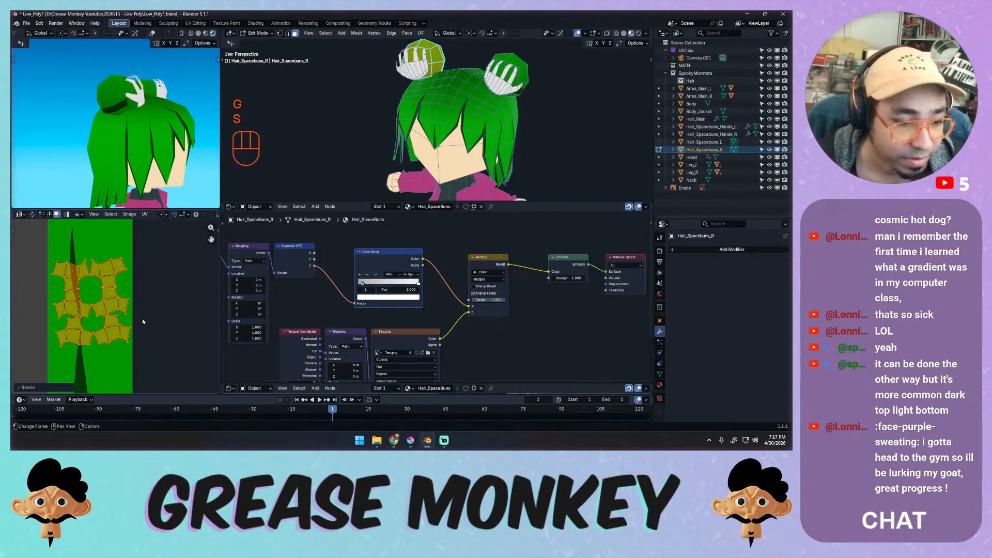
{"action": "key", "text": "g"}
{"action": "left_click", "coordinate": [126, 323]}
Select the upper-right linked UV island alone and move it onto the dark streak.
{"action": "middle_click_drag", "start_coordinate": [125, 323], "coordinate": [126, 292], "text": "ctrl"}
{"action": "middle_click_drag", "start_coordinate": [125, 292], "coordinate": [161, 290]}
{"action": "left_click", "coordinate": [159, 254]}
{"action": "left_click", "coordinate": [133, 264]}
{"action": "key", "text": "l"}
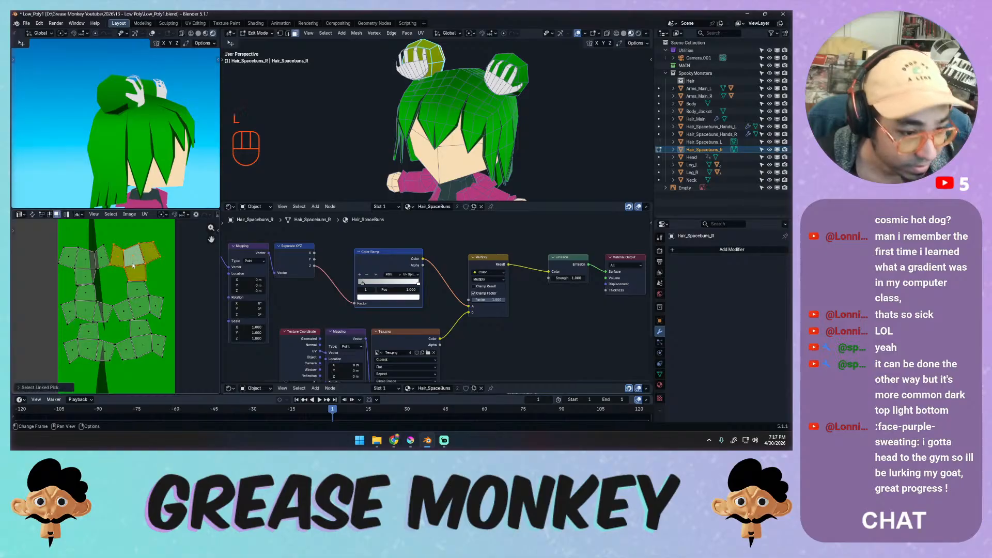
{"action": "key", "text": "g"}
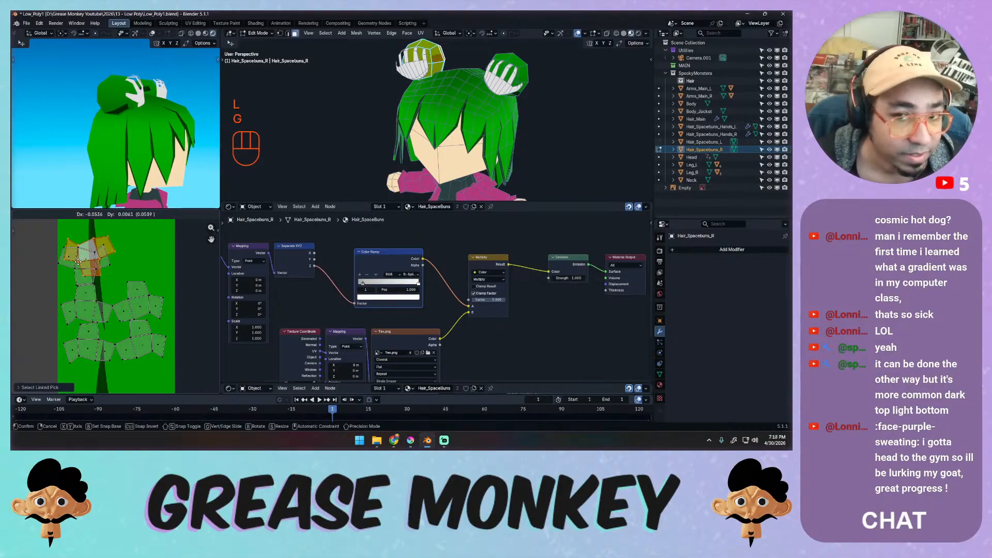
{"action": "left_click", "coordinate": [83, 262]}
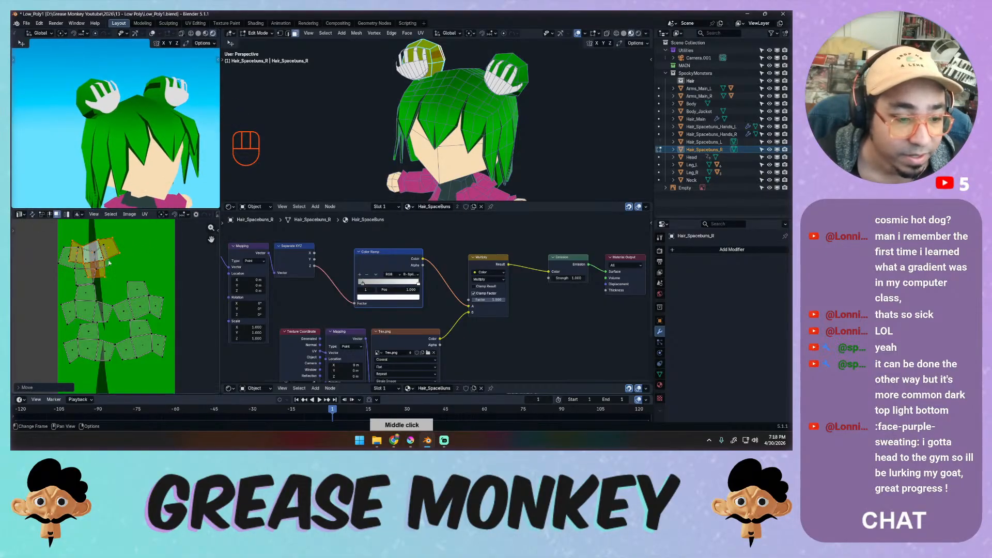
Move the middle-right linked UV island onto the dark streak and rotate it about -95 degrees.
{"action": "left_click", "coordinate": [140, 306]}
{"action": "key", "text": "l"}
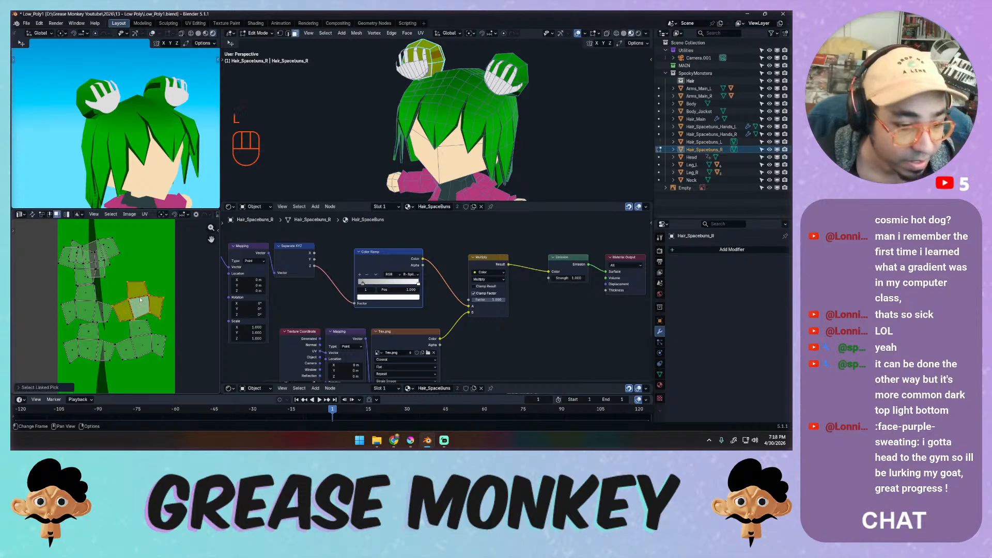
{"action": "key", "text": "g"}
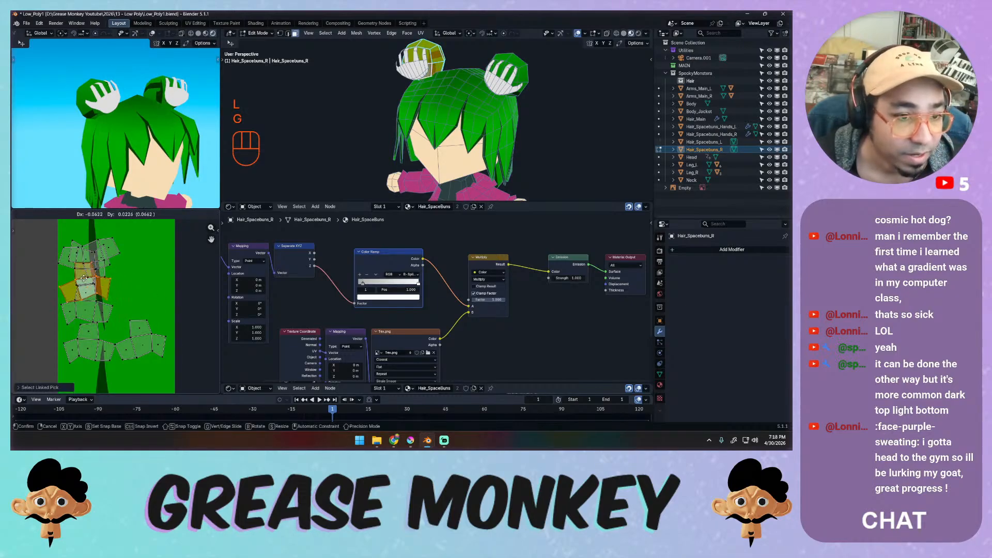
{"action": "left_click", "coordinate": [91, 282]}
{"action": "key", "text": "r"}
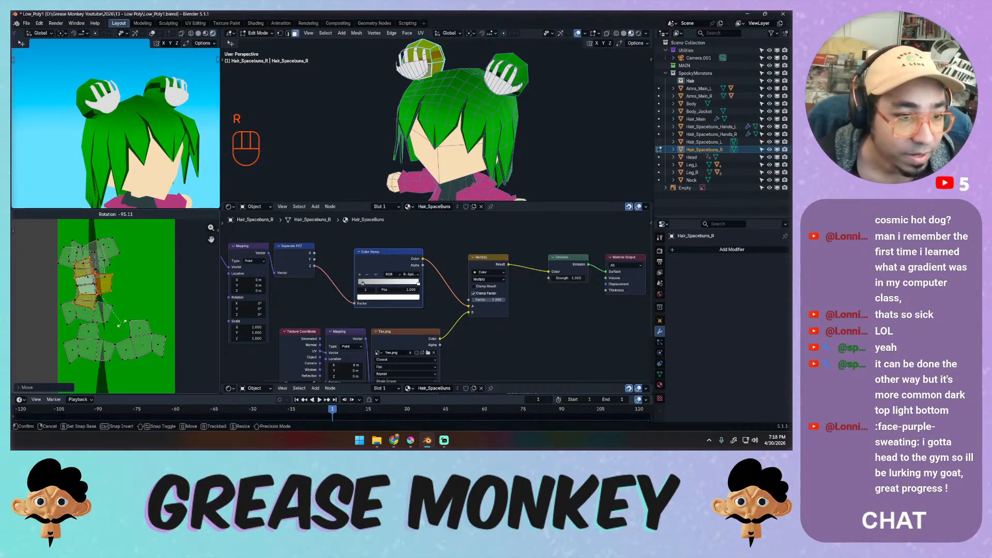
{"action": "left_click", "coordinate": [121, 324]}
{"action": "key", "text": "g"}
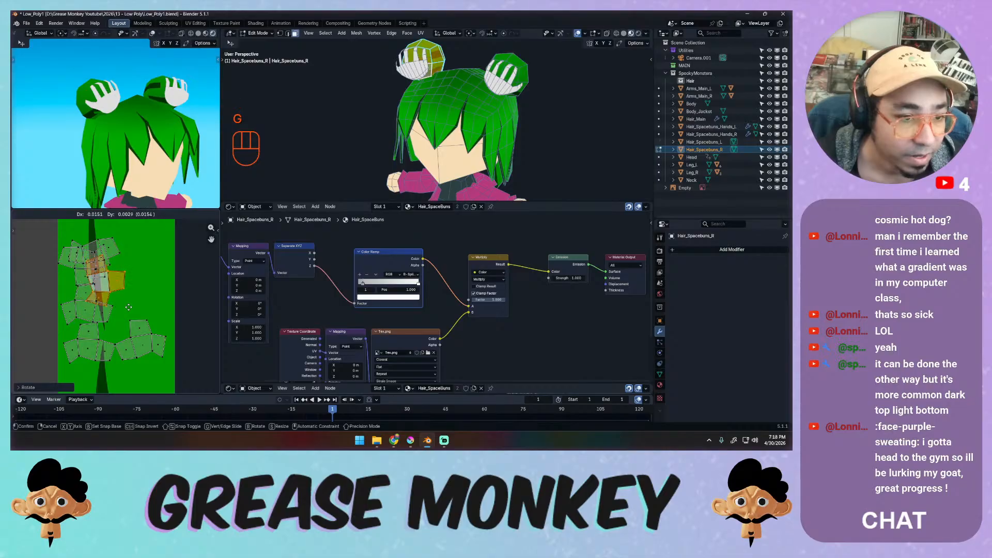
{"action": "left_click", "coordinate": [112, 313]}
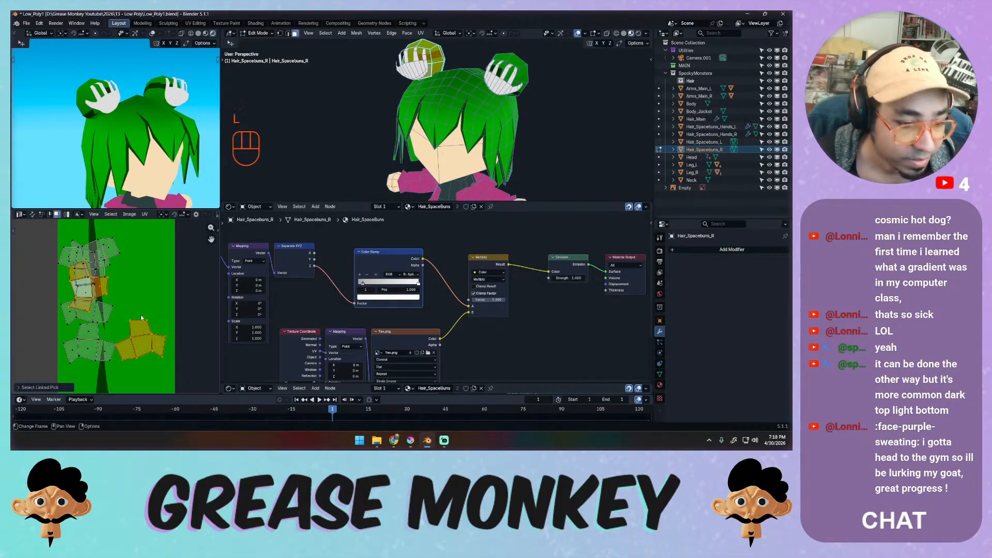
{"action": "key", "text": "g"}
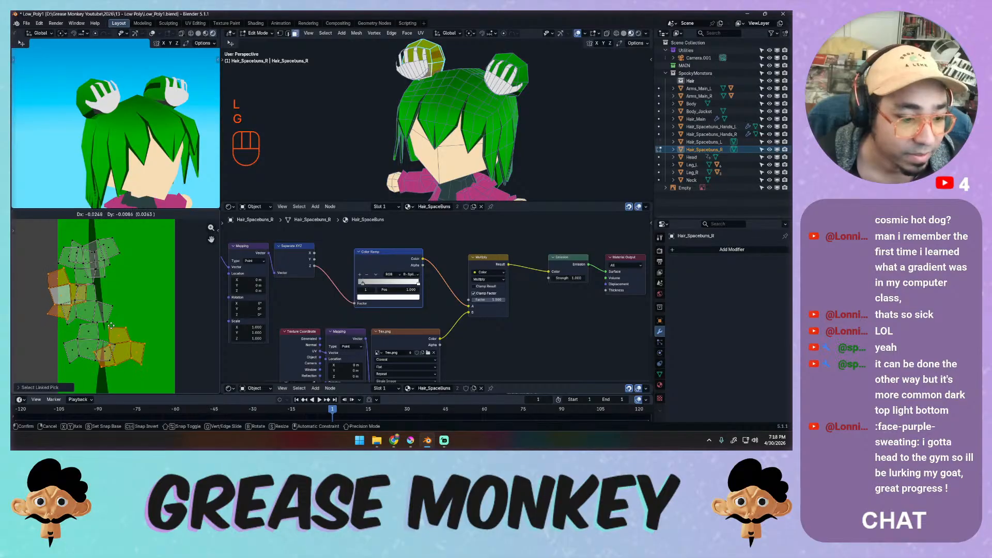
{"action": "key", "text": "Escape"}
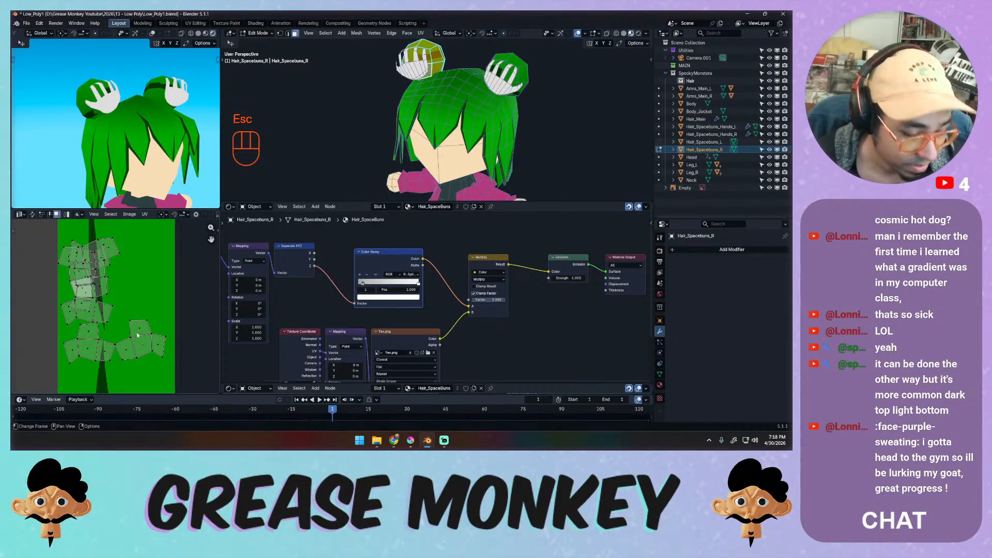
Select the linked UV island at the lower end beside the bottom island, rotate it, and stack it over the middle islands.
{"action": "key", "text": "l"}
{"action": "key", "text": "g"}
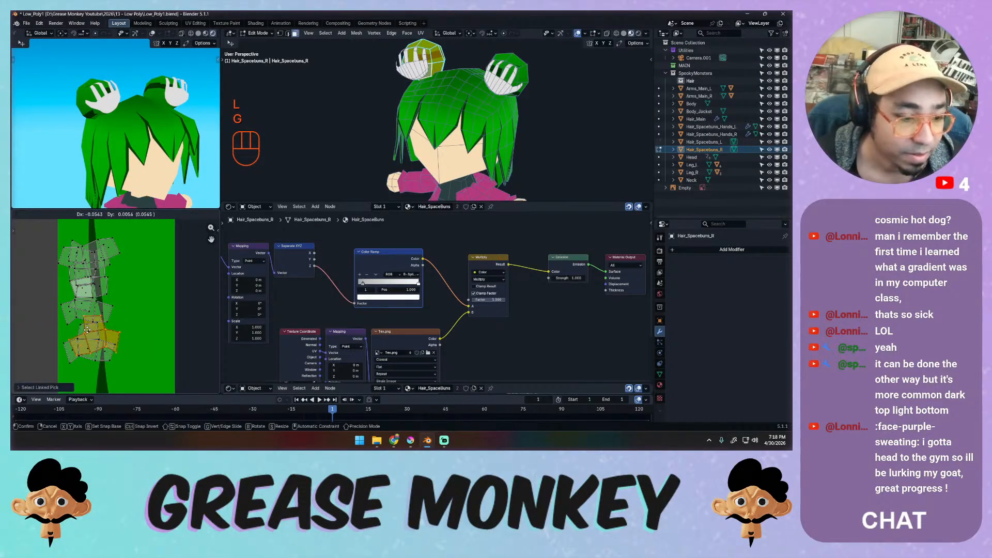
{"action": "key", "text": "r"}
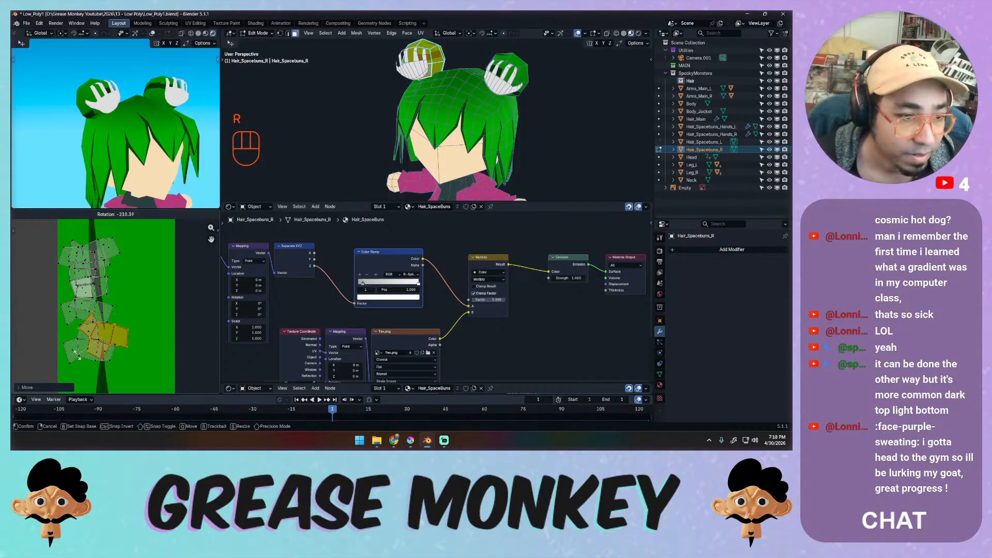
{"action": "left_click", "coordinate": [107, 310]}
{"action": "key", "text": "g"}
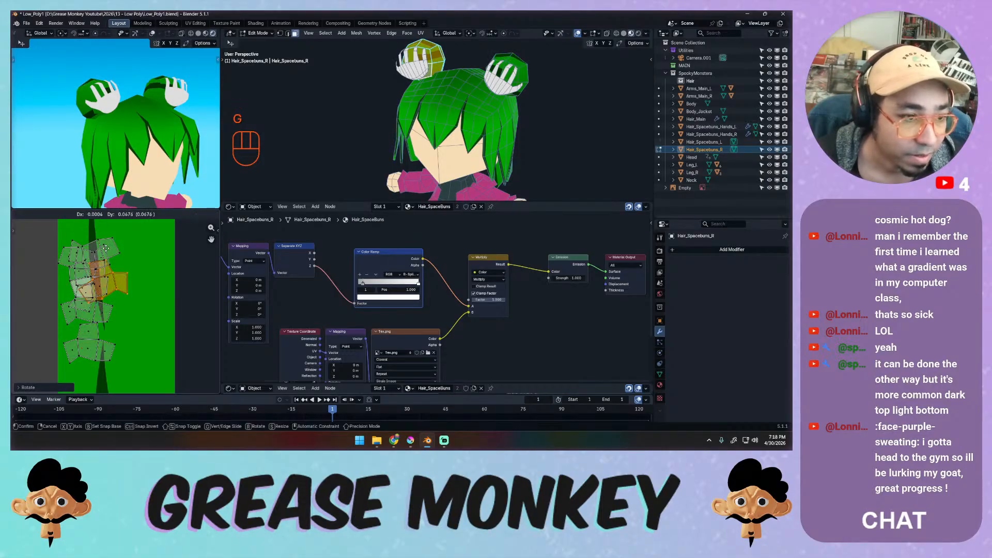
{"action": "left_click", "coordinate": [100, 256]}
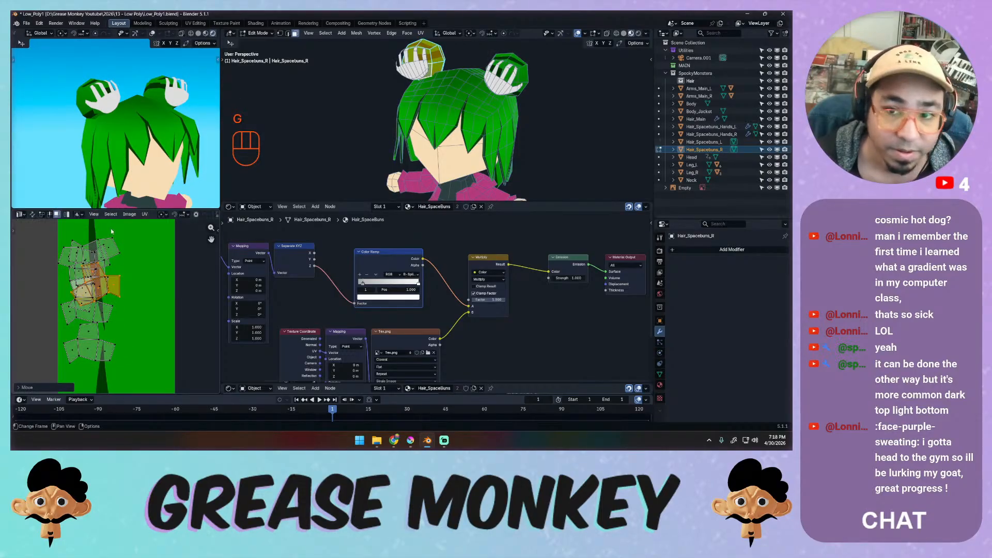
Move the linked UV island just below the stack up onto it and rotate it about -101° to overlap the others.
{"action": "left_click", "coordinate": [107, 318]}
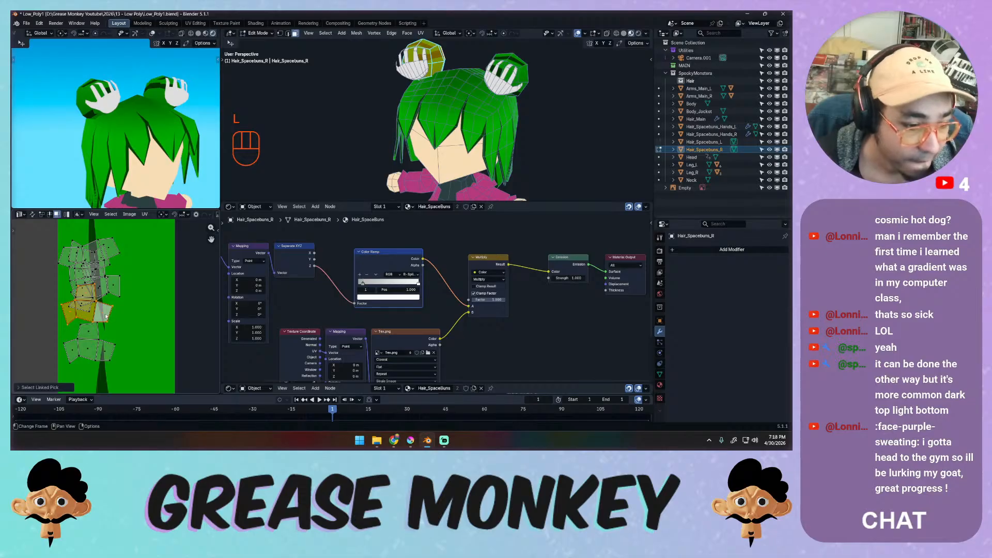
{"action": "key", "text": "g"}
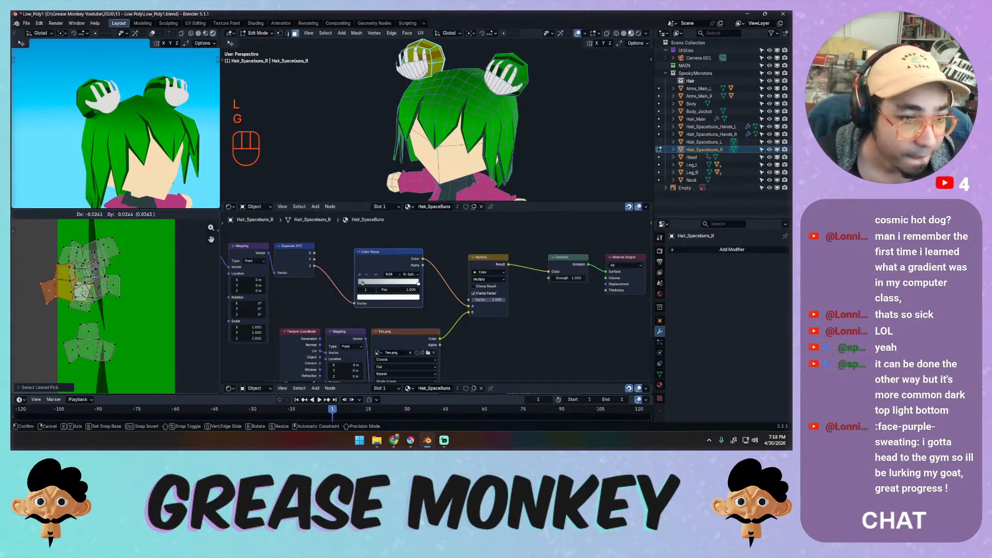
{"action": "left_click", "coordinate": [129, 255]}
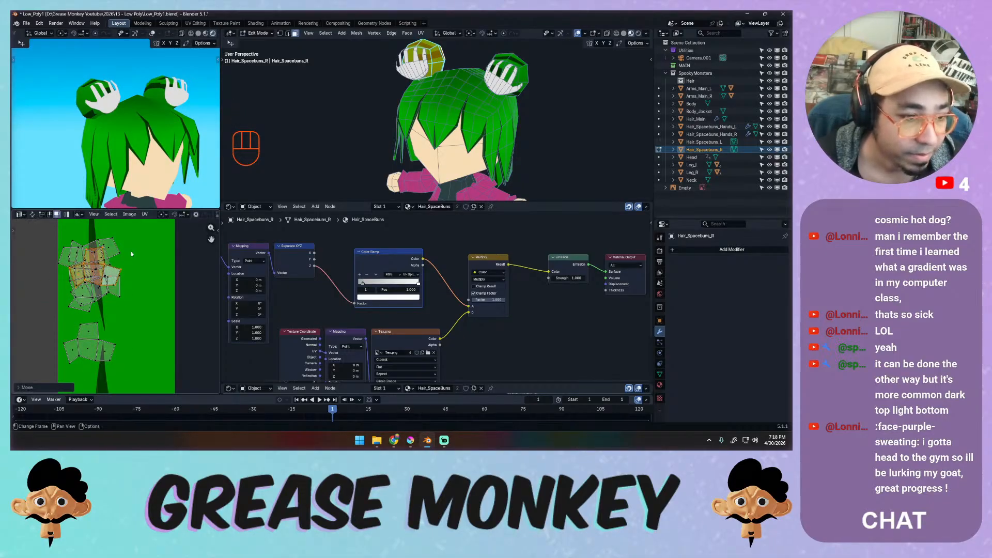
{"action": "key", "text": "t"}
{"action": "key", "text": "t"}
{"action": "key", "text": "r"}
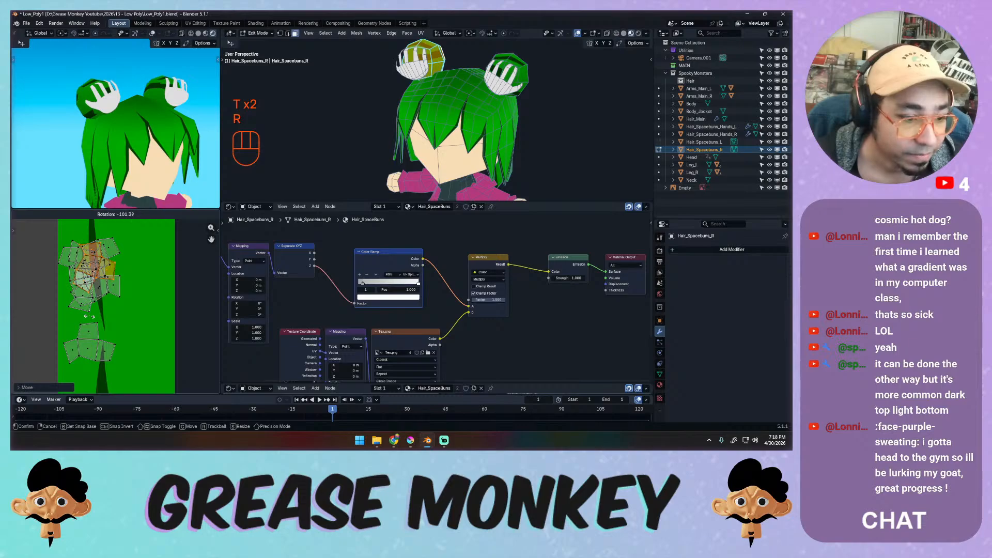
{"action": "left_click", "coordinate": [88, 317]}
Move the remaining bottom UV island onto the stacked islands, rotate it, and check the bun's shading in the preview.
{"action": "left_click", "coordinate": [93, 343]}
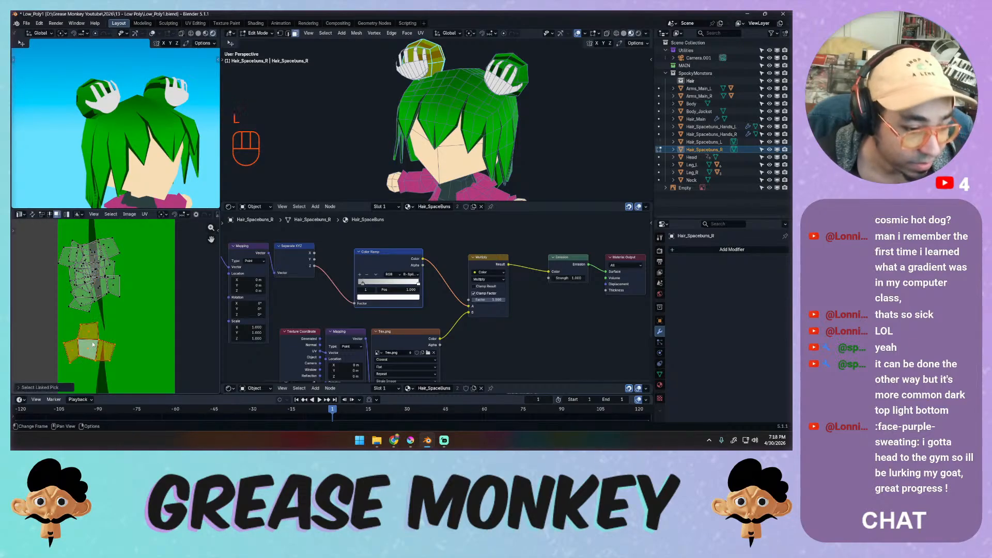
{"action": "key", "text": "g"}
{"action": "key", "text": "r"}
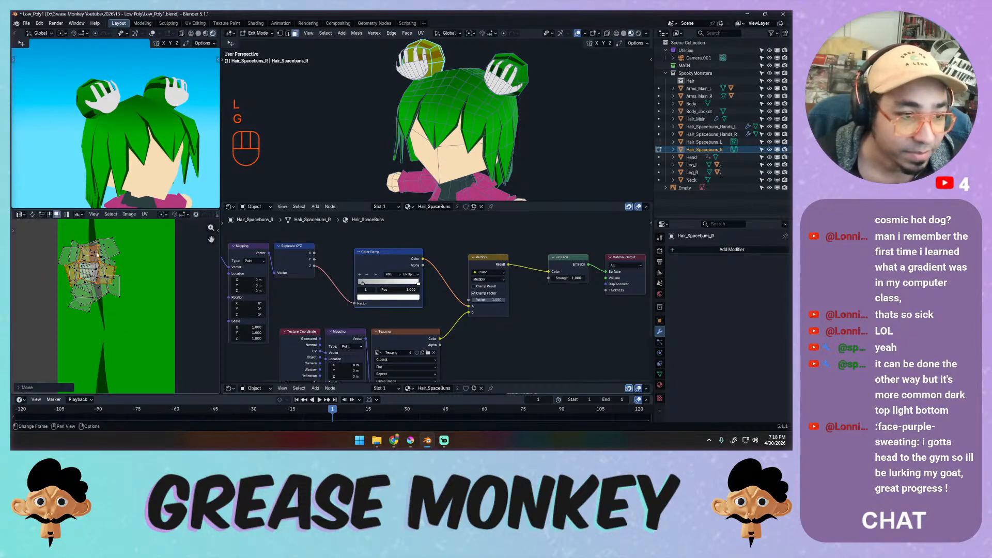
{"action": "left_click", "coordinate": [87, 305]}
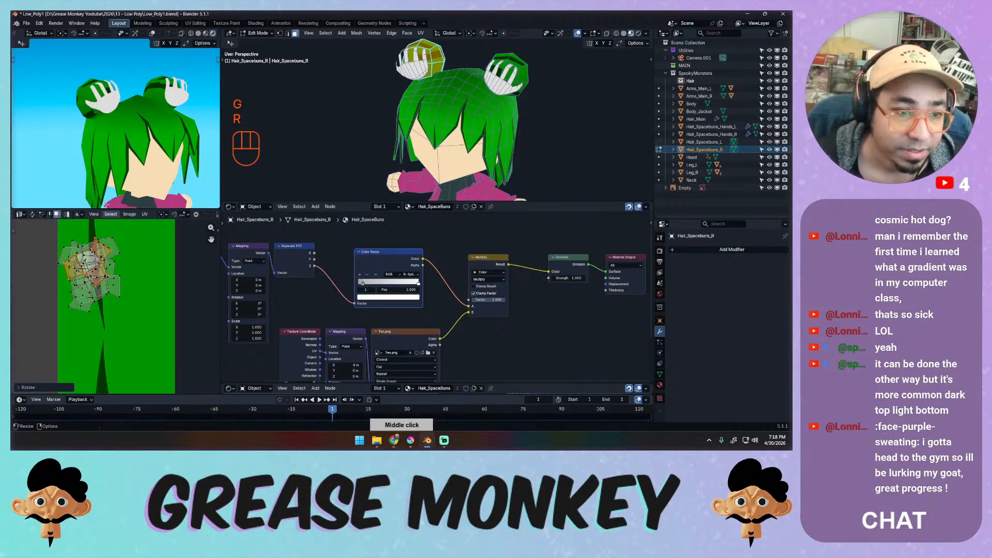
{"action": "mouse_move", "coordinate": [207, 150]}
{"action": "middle_mouse_down"}
{"action": "mouse_move", "coordinate": [211, 178]}
{"action": "mouse_move", "coordinate": [214, 131]}
{"action": "middle_mouse_up"}
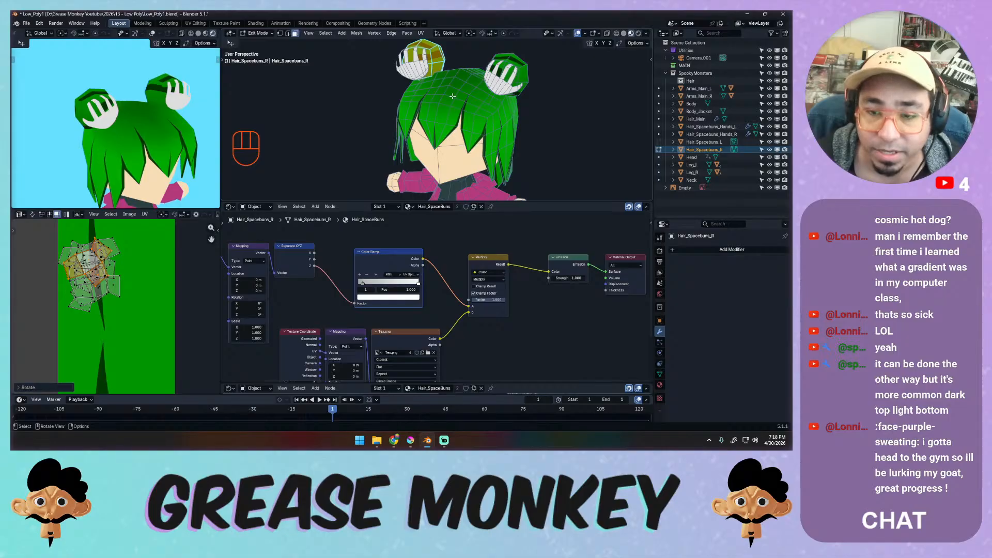
{"action": "key", "text": "i"}
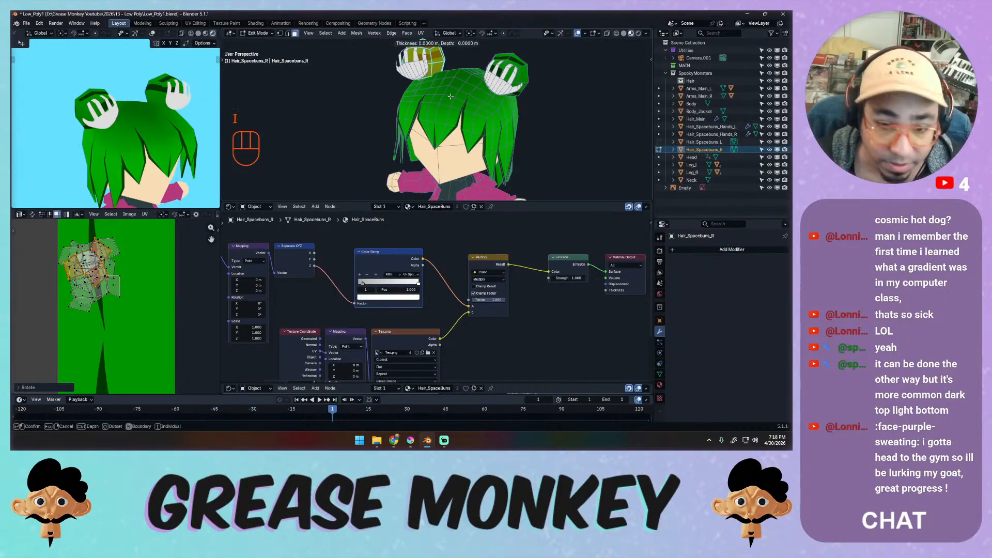
{"action": "key", "text": "ctrl+z"}
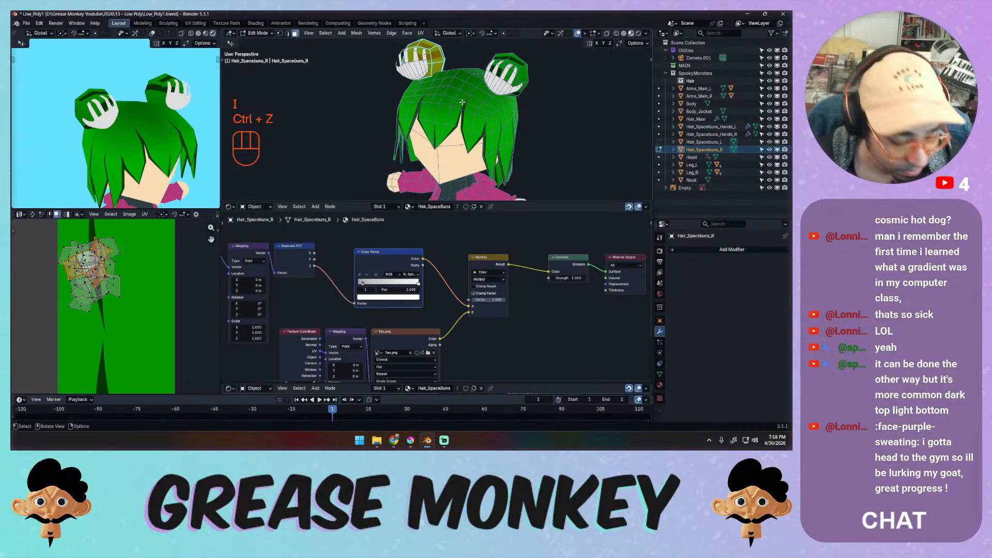
Unwrap the right space bun with Cylinder Projection, then shrink all its UVs, rotate them upright and place them on the green texture strip.
{"action": "key", "text": "u"}
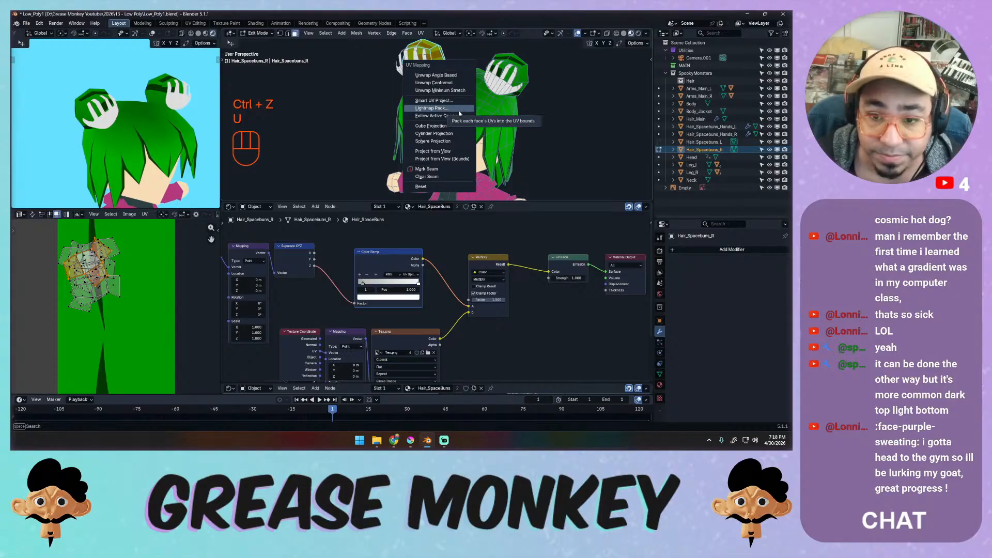
{"action": "left_click", "coordinate": [449, 136]}
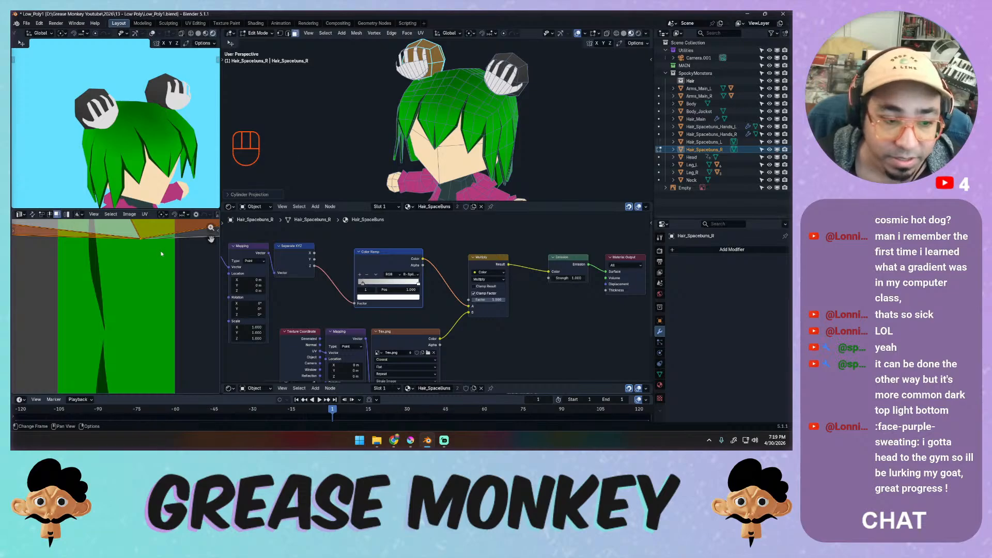
{"action": "middle_click_drag", "start_coordinate": [161, 254], "coordinate": [95, 319], "text": "ctrl"}
{"action": "key", "text": "s"}
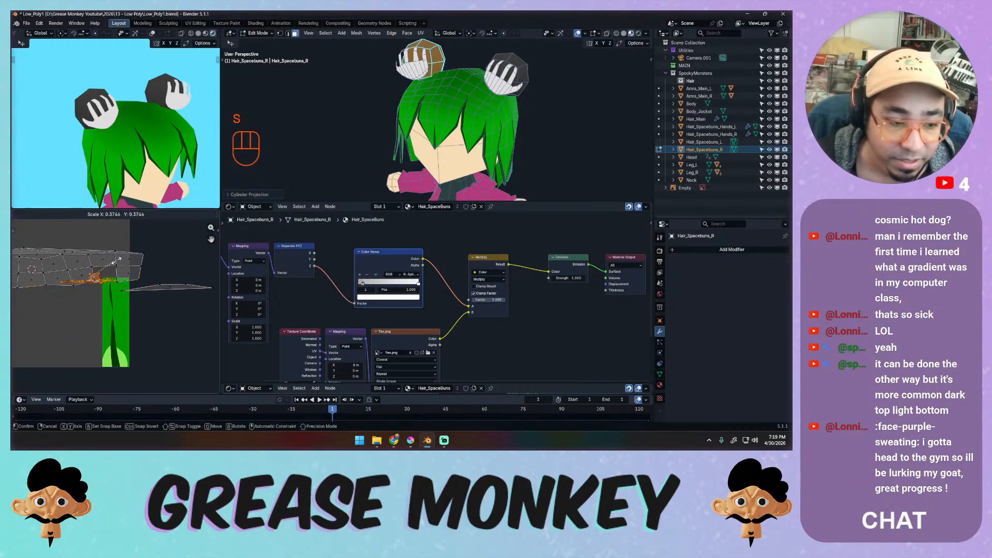
{"action": "key", "text": "Escape"}
{"action": "key", "text": "a"}
{"action": "key", "text": "s"}
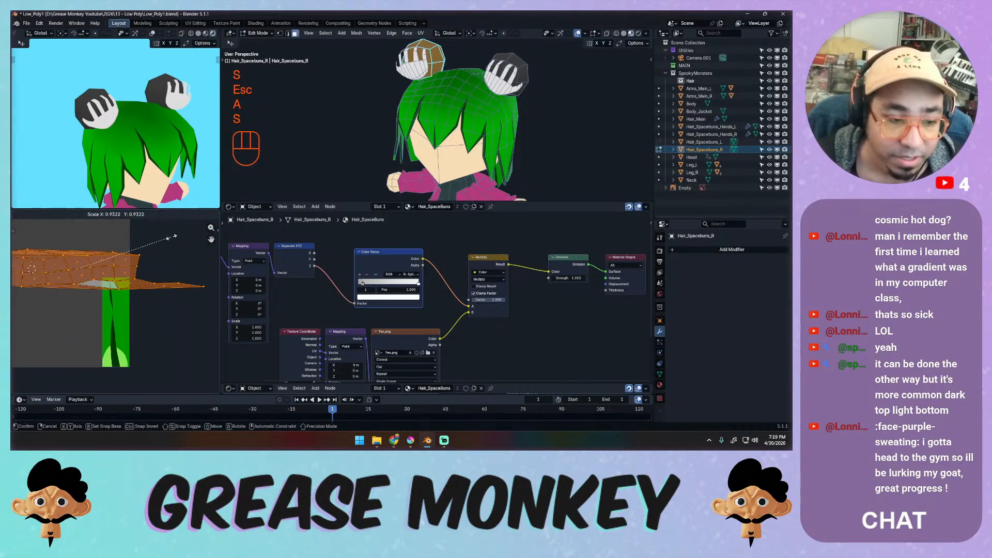
{"action": "key", "text": "r"}
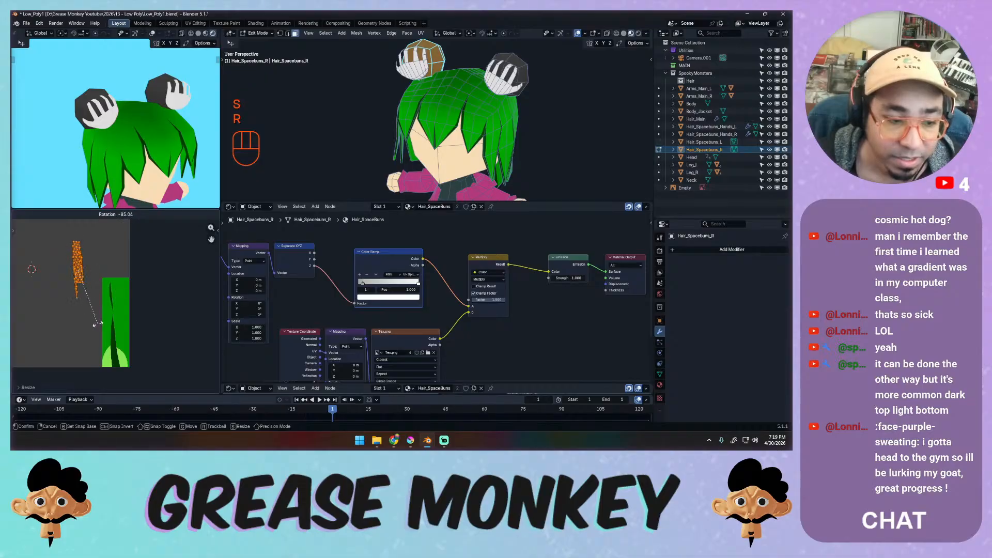
{"action": "key", "text": "g"}
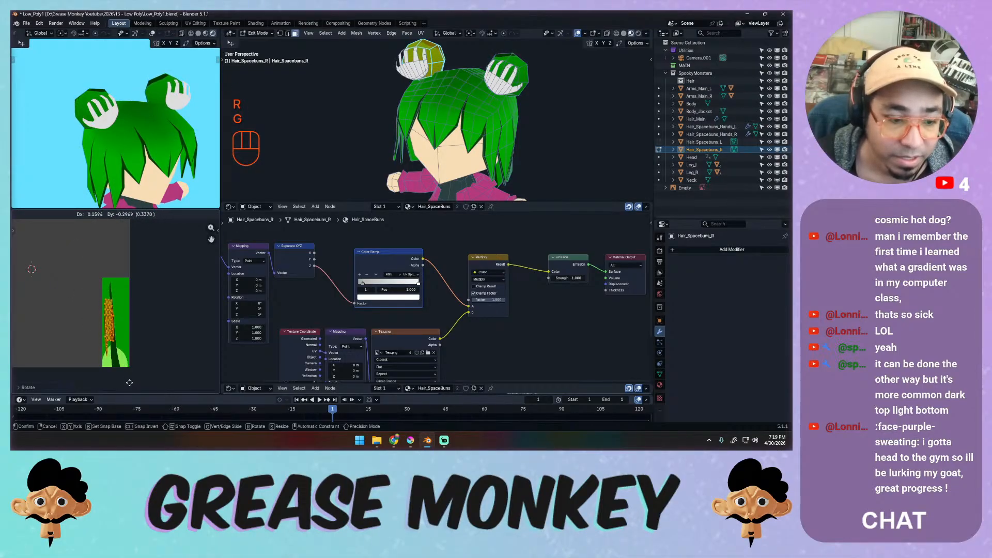
{"action": "left_click", "coordinate": [132, 380]}
Straighten the cylinder-projected UVs with a slight rotation and nudge them sideways along the dark streak of the green texture.
{"action": "key", "text": "t"}
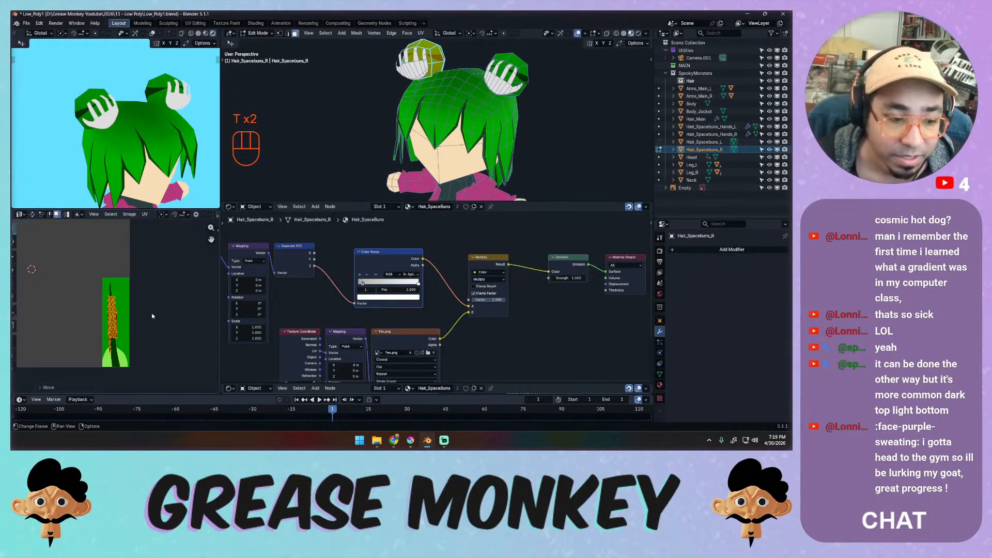
{"action": "key", "text": "r"}
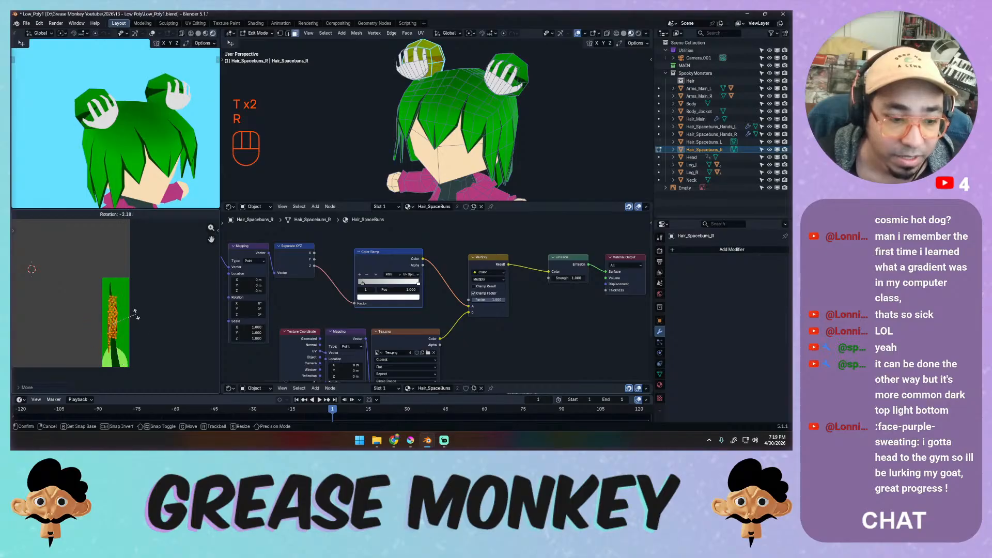
{"action": "left_click", "coordinate": [134, 311]}
{"action": "middle_click_drag", "start_coordinate": [132, 310], "coordinate": [121, 309], "text": "ctrl"}
{"action": "key", "text": "g"}
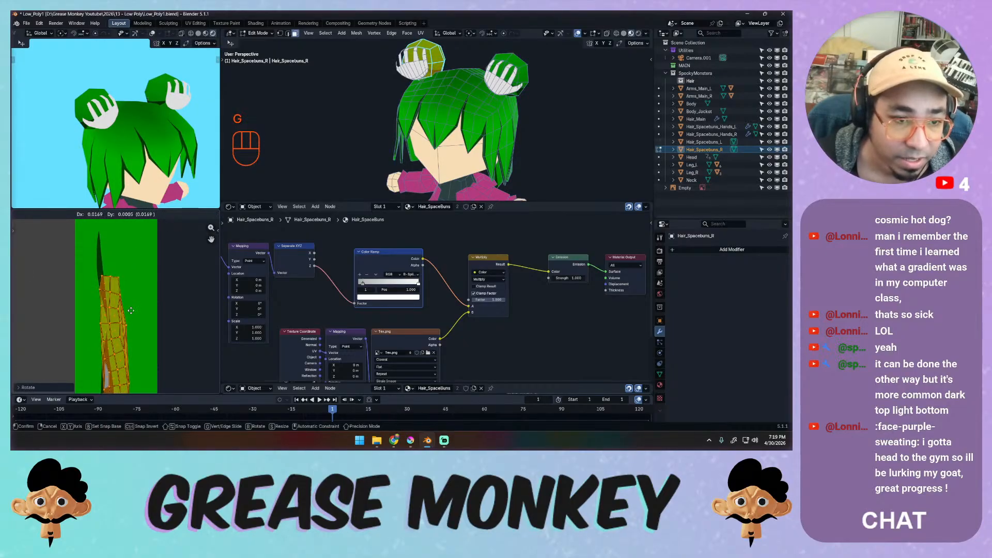
{"action": "left_click", "coordinate": [129, 311]}
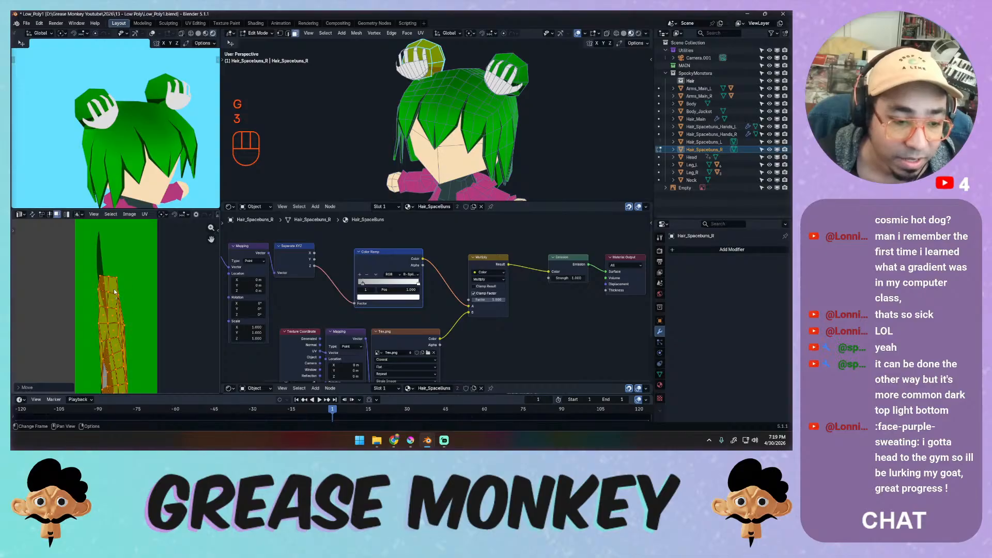
{"action": "left_click", "coordinate": [115, 293]}
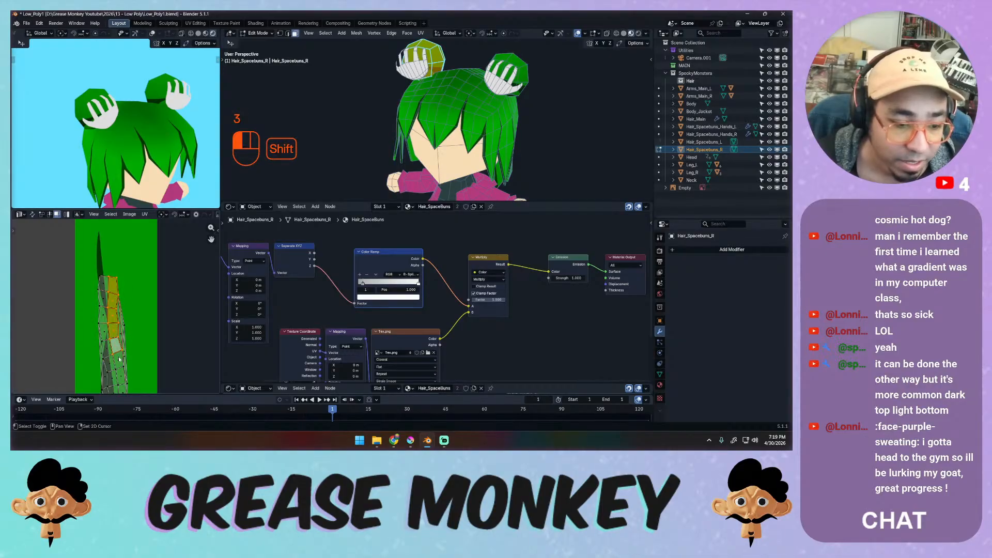
{"action": "key", "text": "f"}
{"action": "key", "text": "g"}
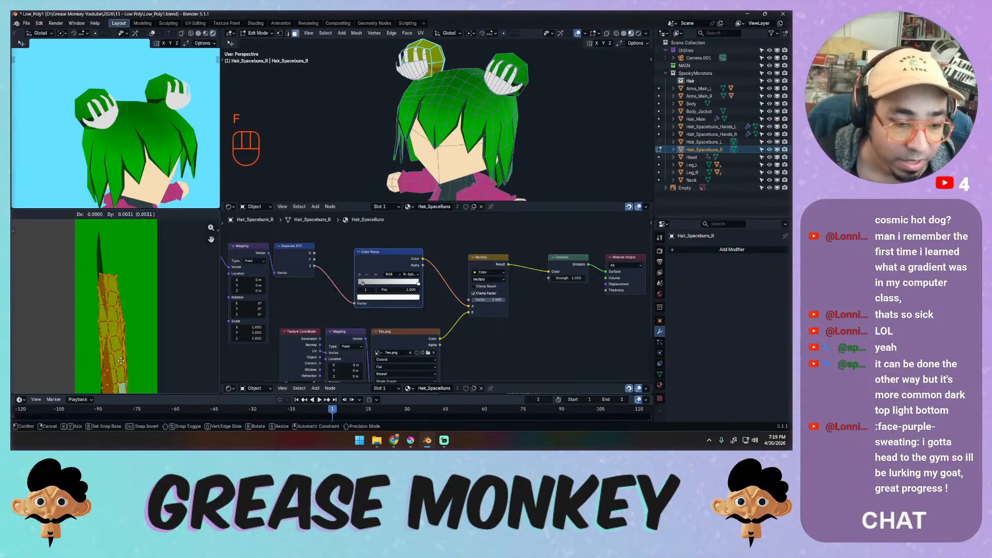
{"action": "key", "text": "Escape"}
{"action": "key", "text": "g"}
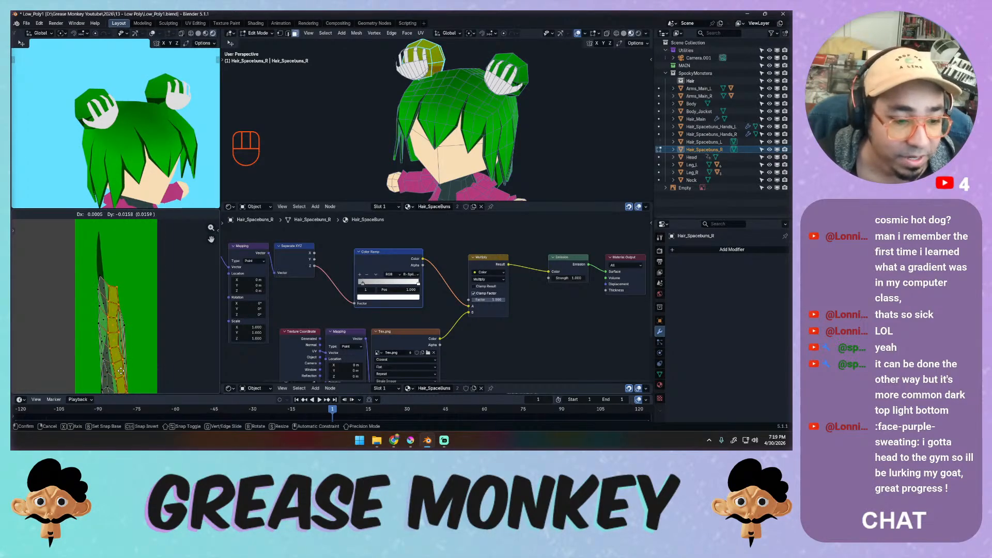
{"action": "key", "text": "Escape"}
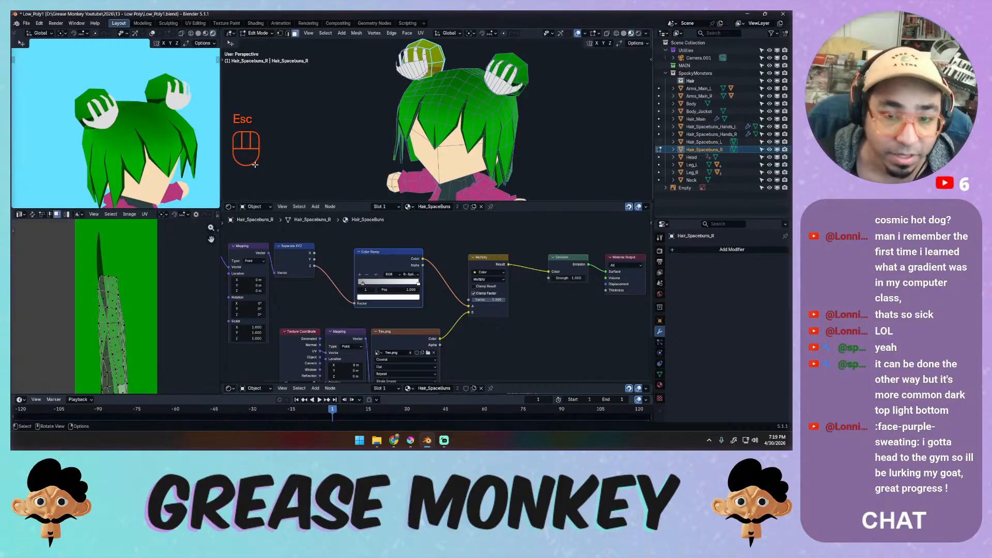
Unwrap the right space bun with Sphere Projection and scale all the resulting UVs down to a small cluster.
{"action": "key", "text": "u"}
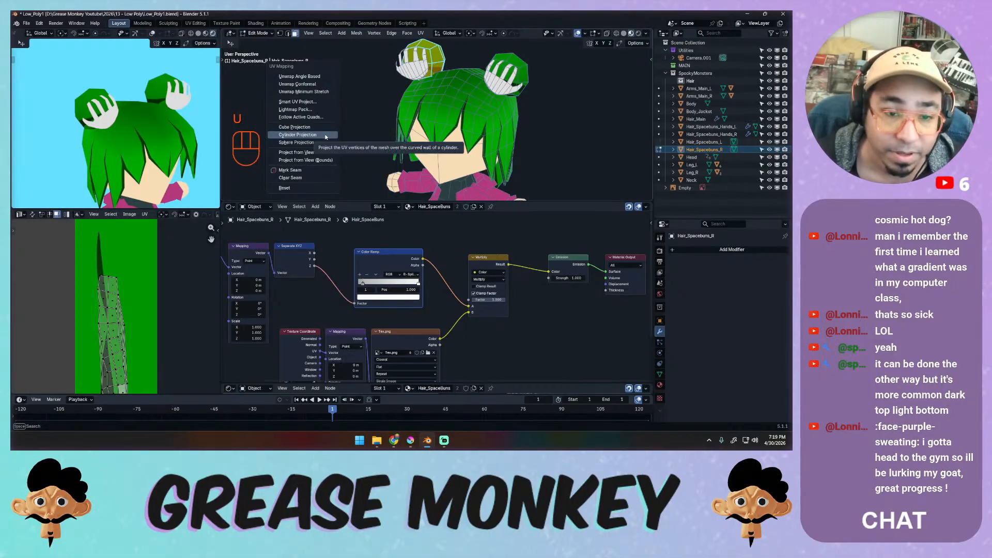
{"action": "left_click", "coordinate": [296, 142]}
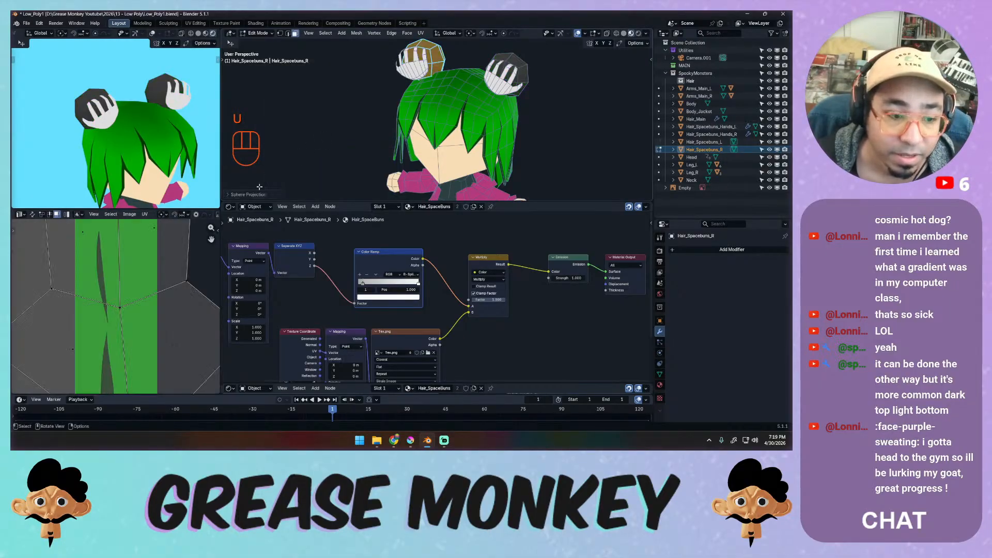
{"action": "middle_click_drag", "start_coordinate": [155, 269], "coordinate": [177, 231], "text": "ctrl"}
{"action": "key", "text": "a"}
{"action": "key", "text": "s"}
{"action": "left_click", "coordinate": [88, 263]}
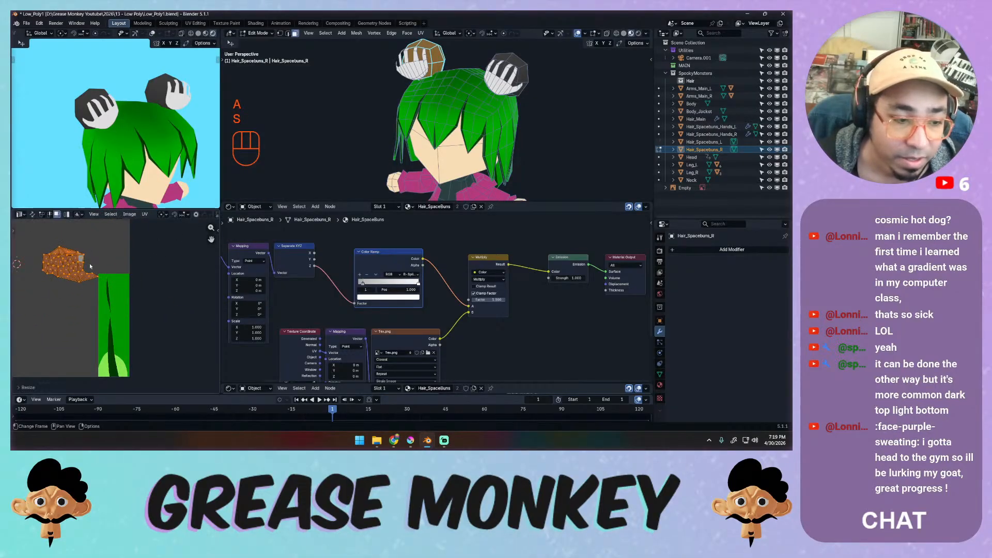
Move, rotate and slightly shrink the sphere-projected UVs so they sit upright over the middle of the green texture strip.
{"action": "key", "text": "g"}
{"action": "key", "text": "r"}
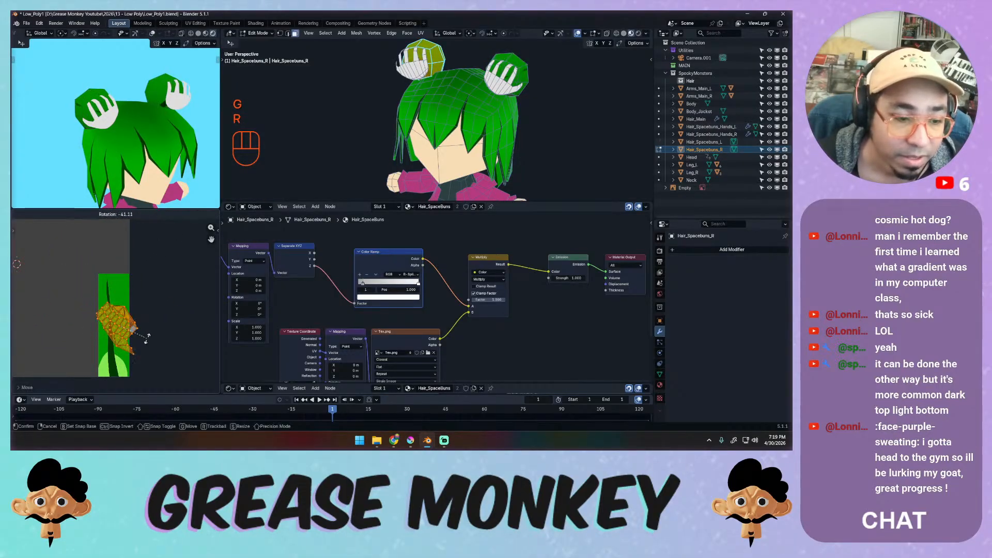
{"action": "left_click", "coordinate": [132, 356]}
{"action": "key", "text": "g"}
{"action": "left_click", "coordinate": [136, 321]}
{"action": "key", "text": "r"}
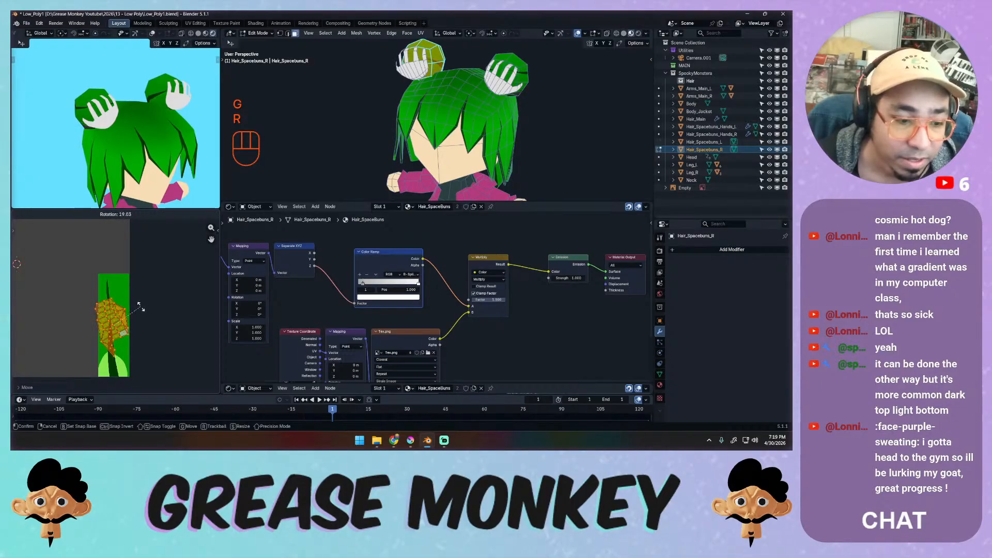
{"action": "left_click", "coordinate": [140, 304]}
{"action": "key", "text": "s"}
{"action": "left_click", "coordinate": [137, 304]}
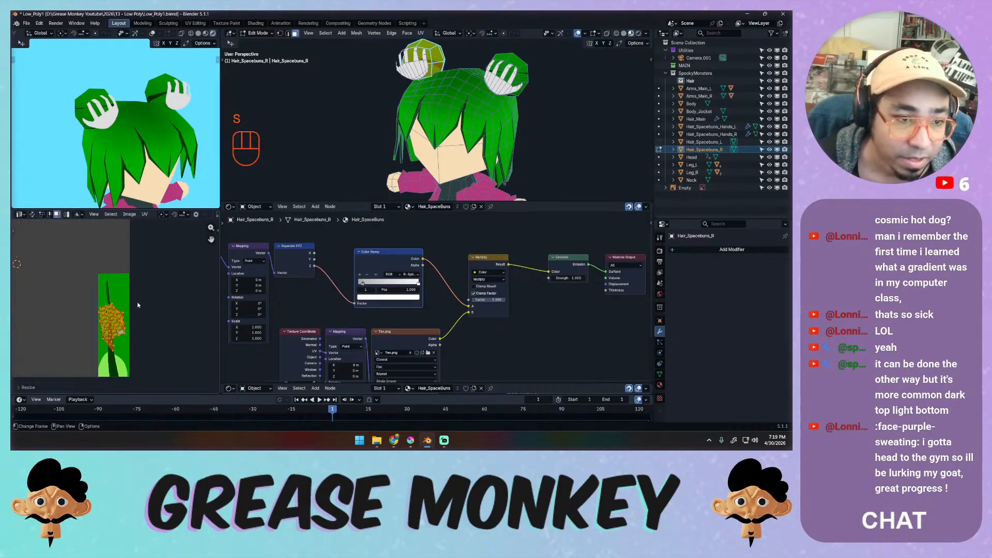
{"action": "key", "text": "r"}
{"action": "left_click", "coordinate": [132, 294]}
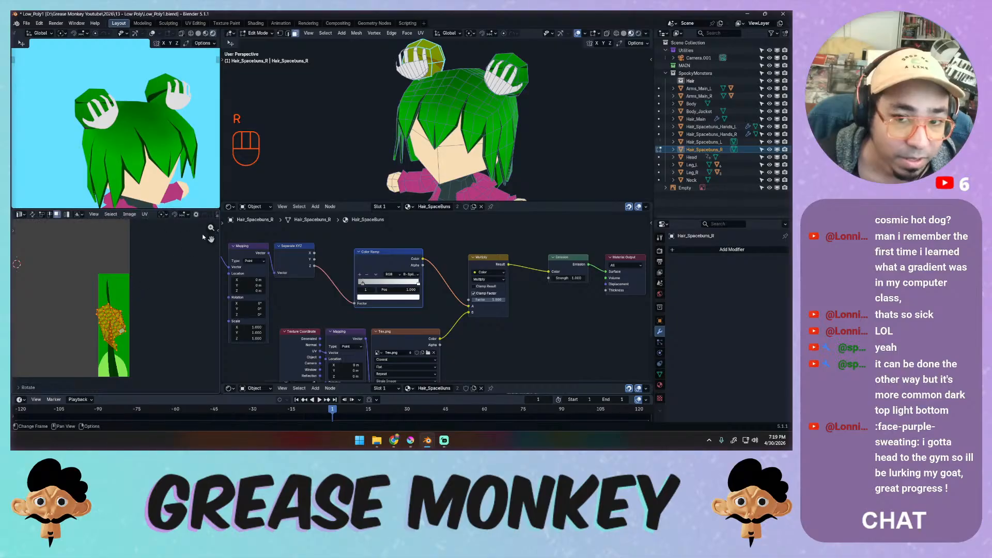
Rotate the right space bun's UVs slightly and move them higher over the dark streak of the green texture strip.
{"action": "middle_click_drag", "start_coordinate": [527, 124], "coordinate": [326, 93]}
{"action": "key", "text": "Tab"}
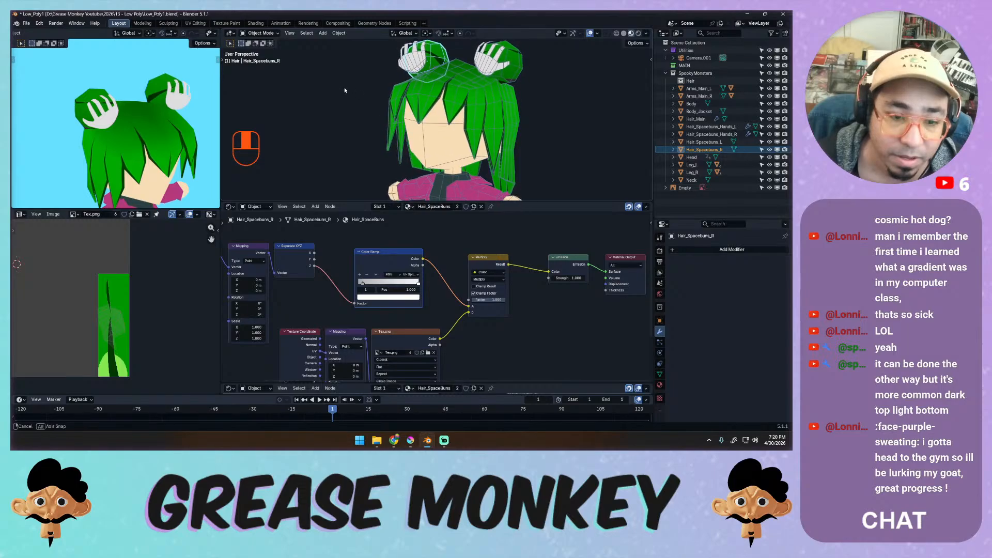
{"action": "key", "text": "Tab"}
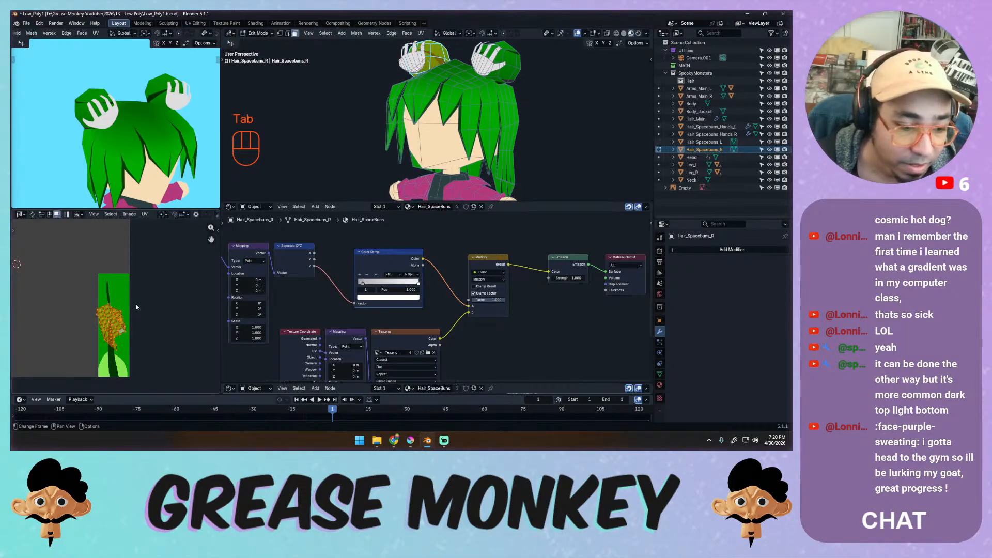
{"action": "middle_click_drag", "start_coordinate": [135, 306], "coordinate": [163, 236], "text": "ctrl"}
{"action": "key", "text": "g"}
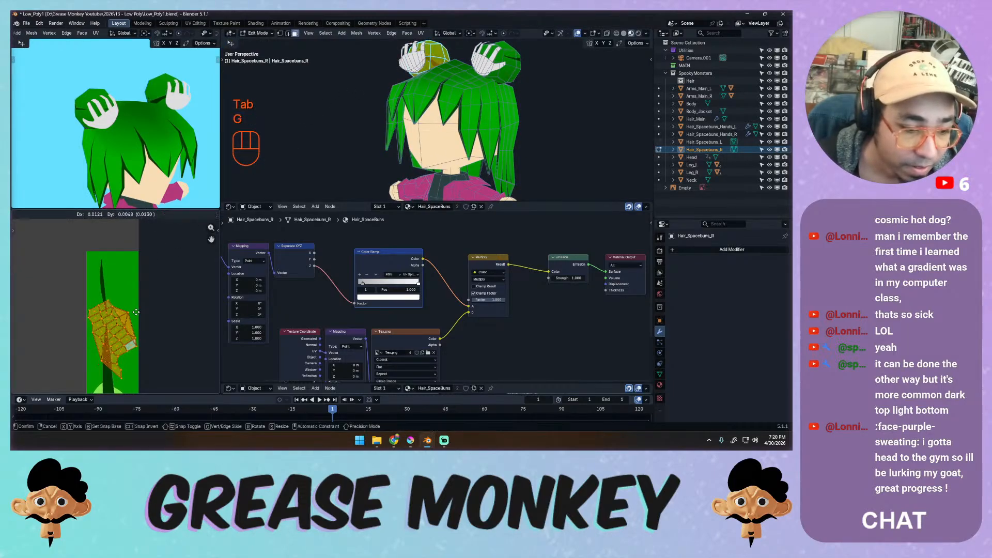
{"action": "left_click", "coordinate": [139, 315]}
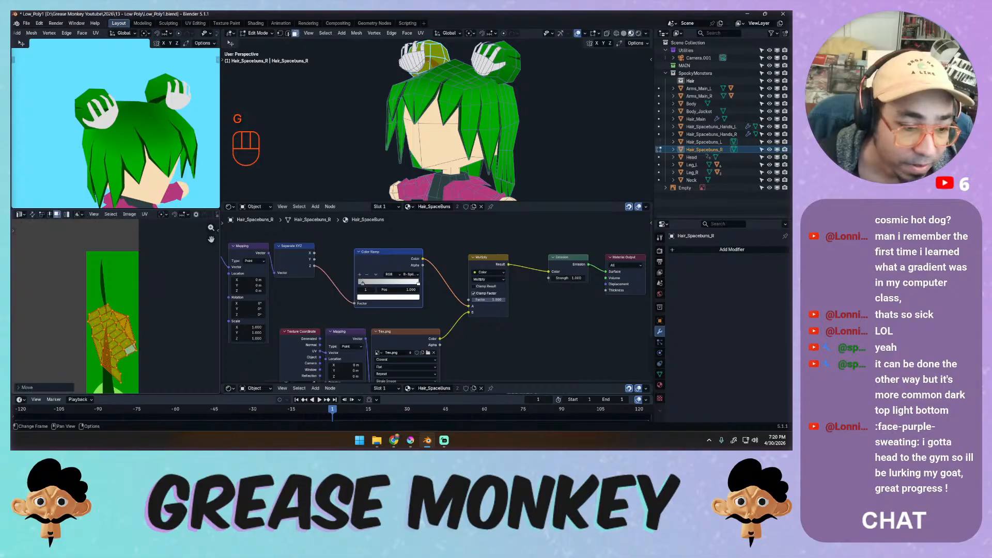
{"action": "key", "text": "r"}
{"action": "left_click", "coordinate": [139, 320]}
{"action": "key", "text": "g"}
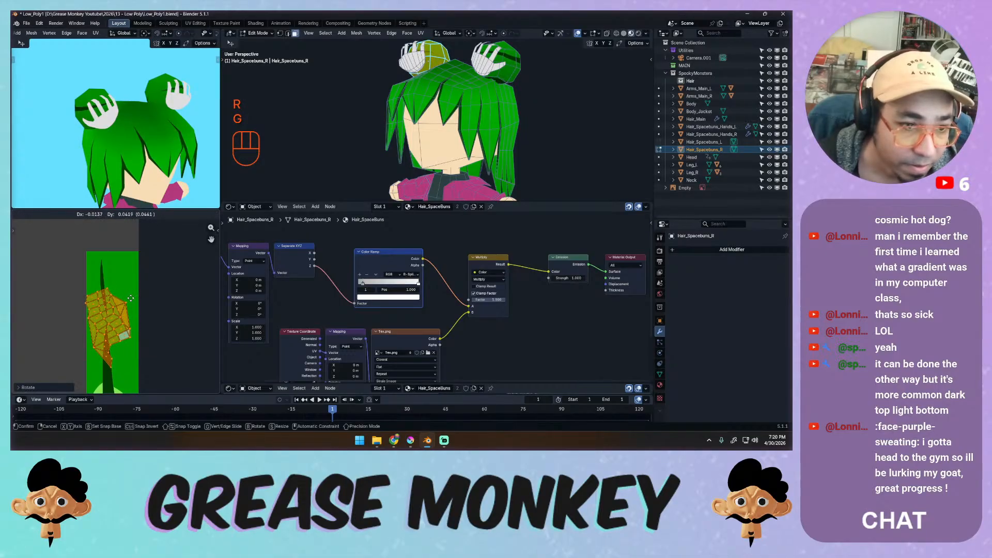
{"action": "left_click", "coordinate": [137, 296]}
Turn the right space bun's UVs upside down with a rotation of about 180°, recentre them over the dark streak and adjust their scale slightly.
{"action": "key", "text": "r"}
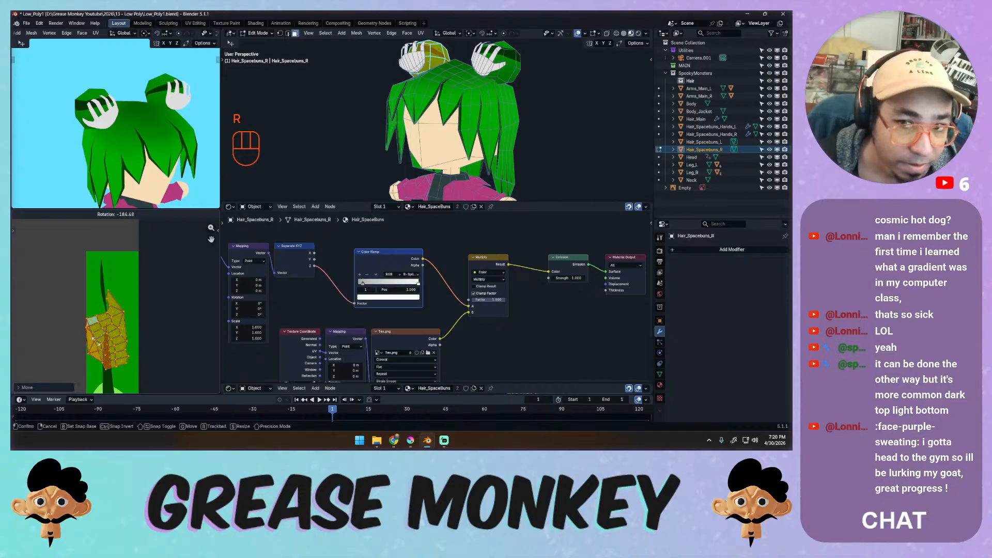
{"action": "left_click", "coordinate": [97, 346]}
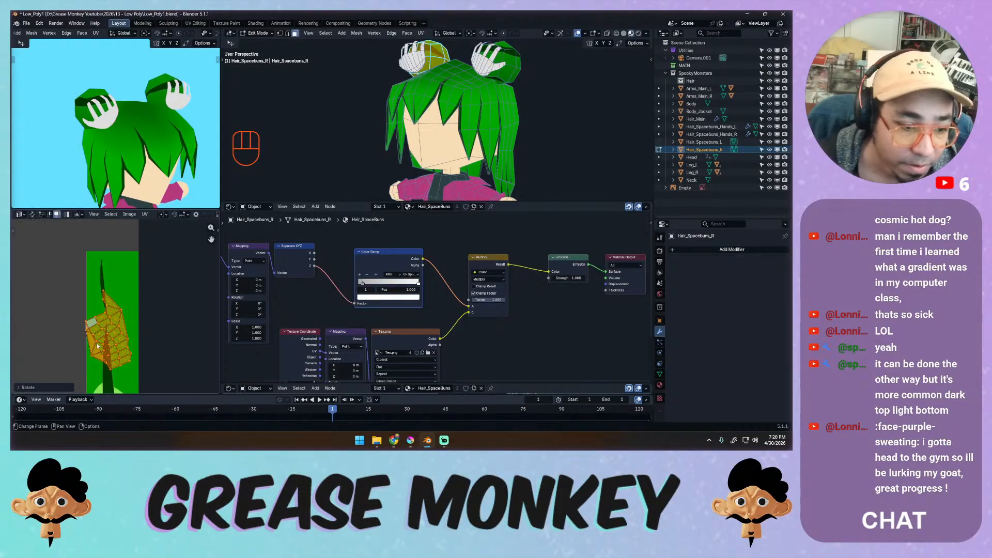
{"action": "key", "text": "g"}
{"action": "left_click", "coordinate": [120, 323]}
{"action": "key", "text": "s"}
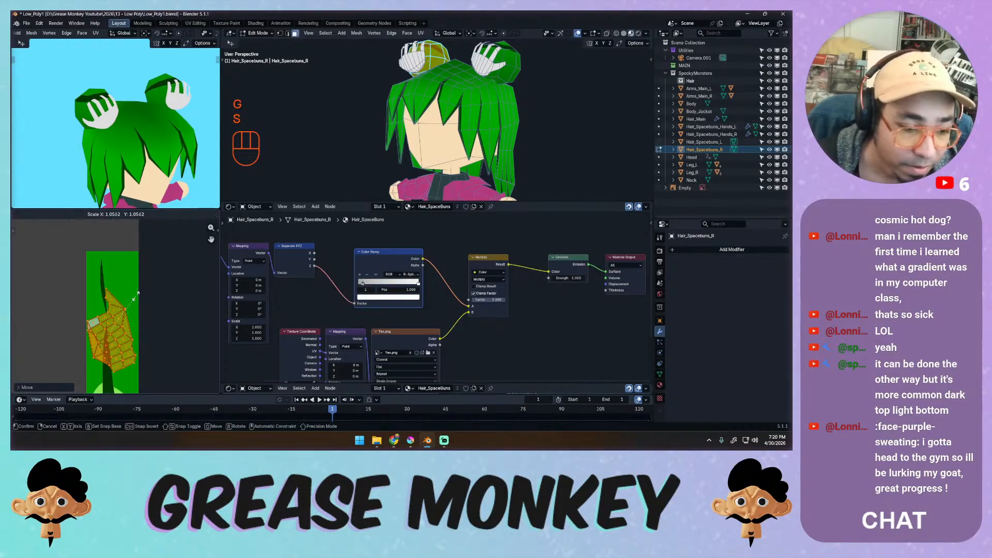
{"action": "left_click", "coordinate": [136, 308]}
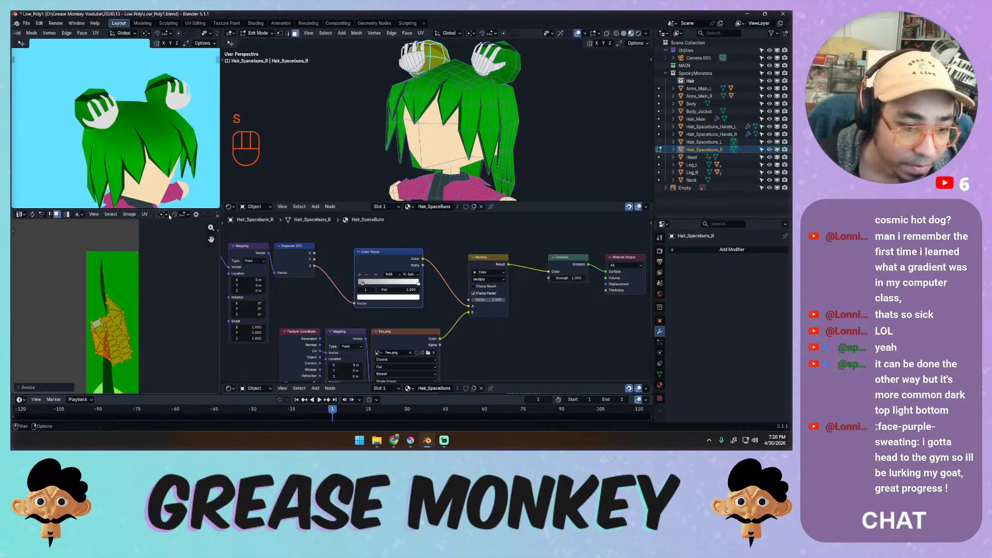
Reshape the bun's UV layout by pulling individual faces with proportional editing, gathering it into a narrow upright shape along the dark streak.
{"action": "key", "text": "g"}
{"action": "left_click", "coordinate": [115, 305]}
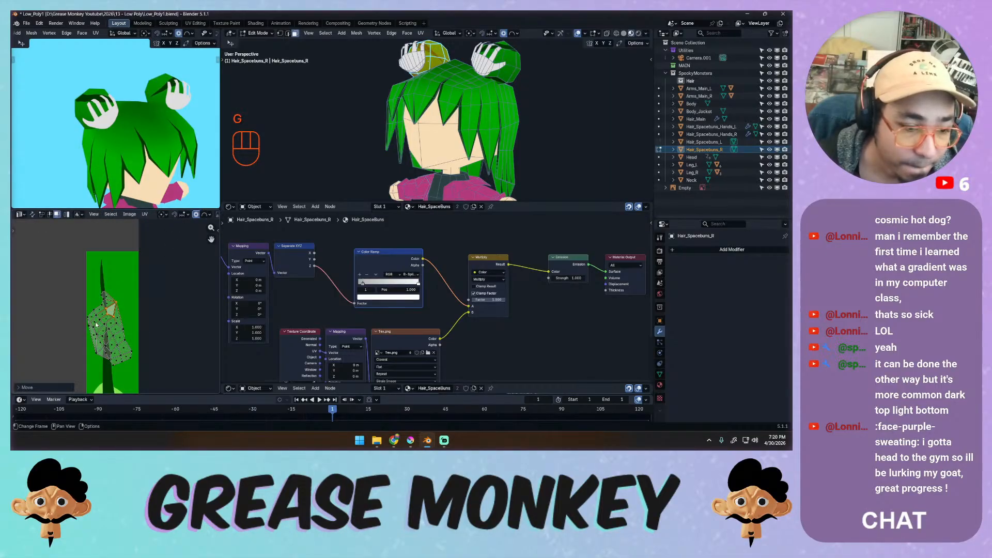
{"action": "key", "text": "g"}
{"action": "left_click", "coordinate": [98, 319]}
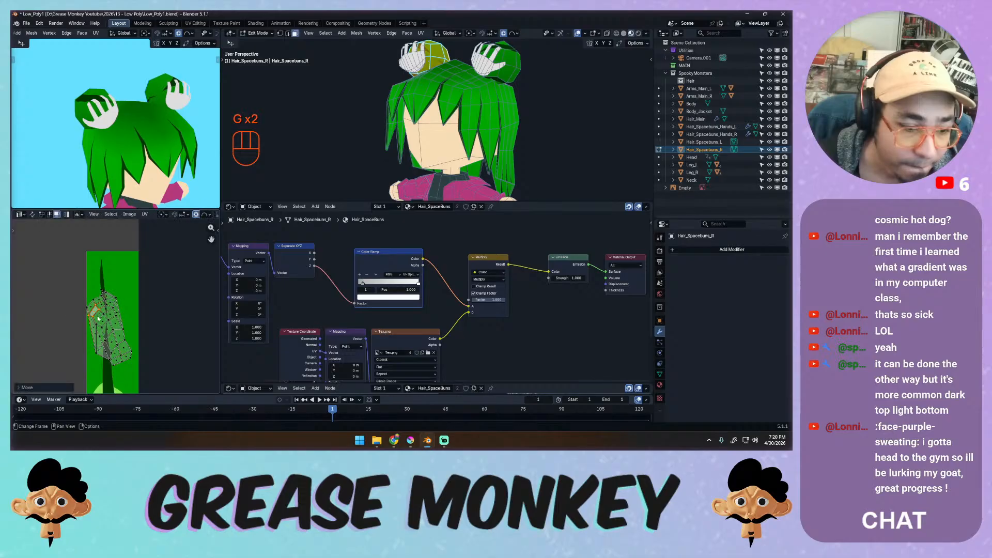
{"action": "key", "text": "g"}
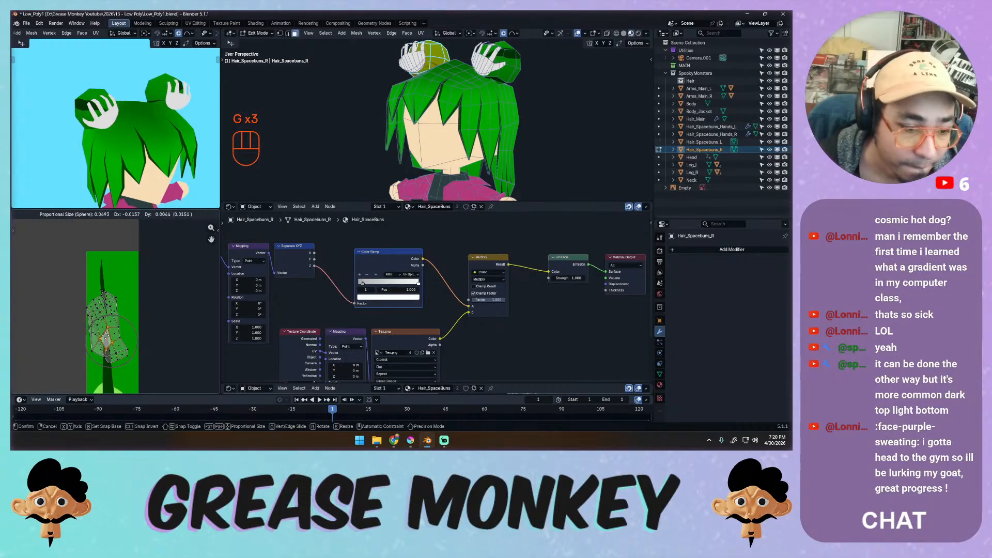
{"action": "left_click", "coordinate": [106, 337]}
{"action": "key", "text": "g"}
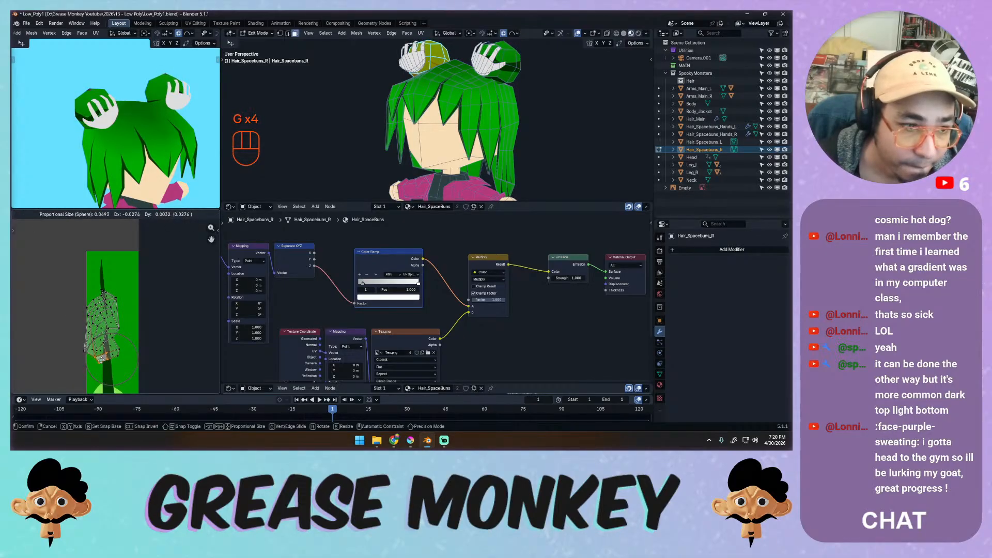
{"action": "left_click", "coordinate": [105, 363]}
{"action": "left_click", "coordinate": [91, 345]}
{"action": "key", "text": "g"}
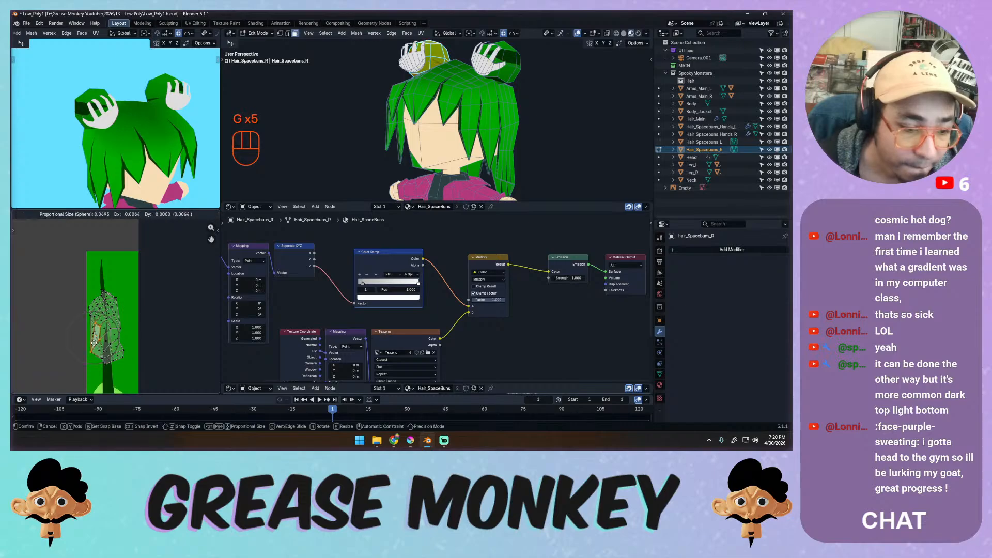
{"action": "left_click", "coordinate": [96, 345]}
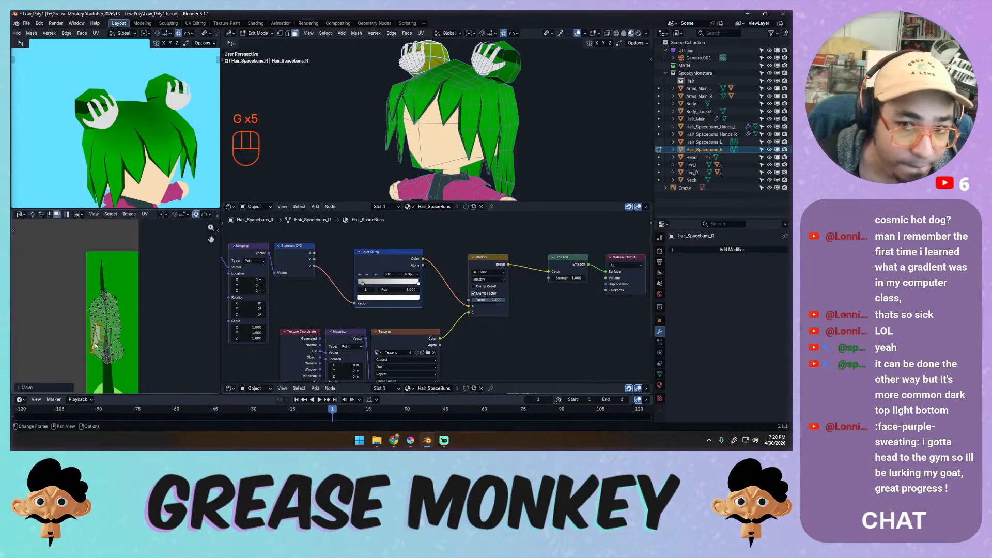
Select a few faces on the back of the right space bun, then move and rotate their UVs onto the upper dark streak.
{"action": "mouse_move", "coordinate": [289, 120]}
{"action": "middle_mouse_down"}
{"action": "mouse_move", "coordinate": [316, 119]}
{"action": "mouse_move", "coordinate": [275, 119]}
{"action": "middle_mouse_up"}
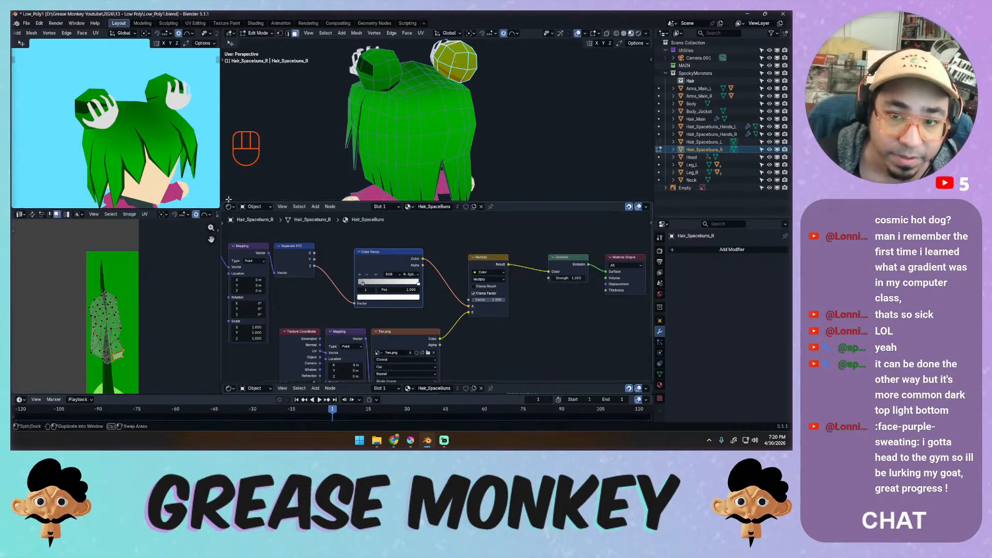
{"action": "left_click", "coordinate": [466, 64]}
{"action": "left_click", "coordinate": [459, 64], "text": "shift"}
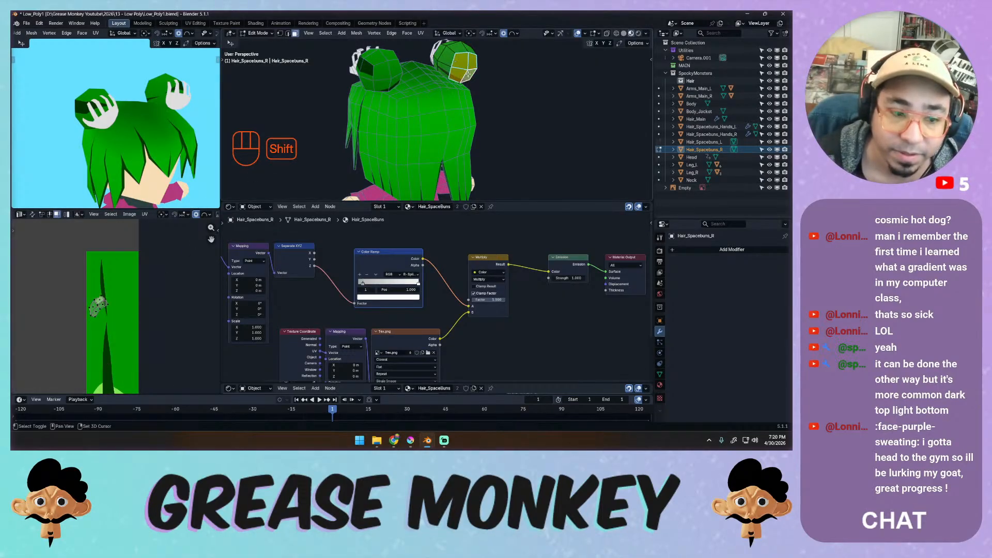
{"action": "key", "text": "g"}
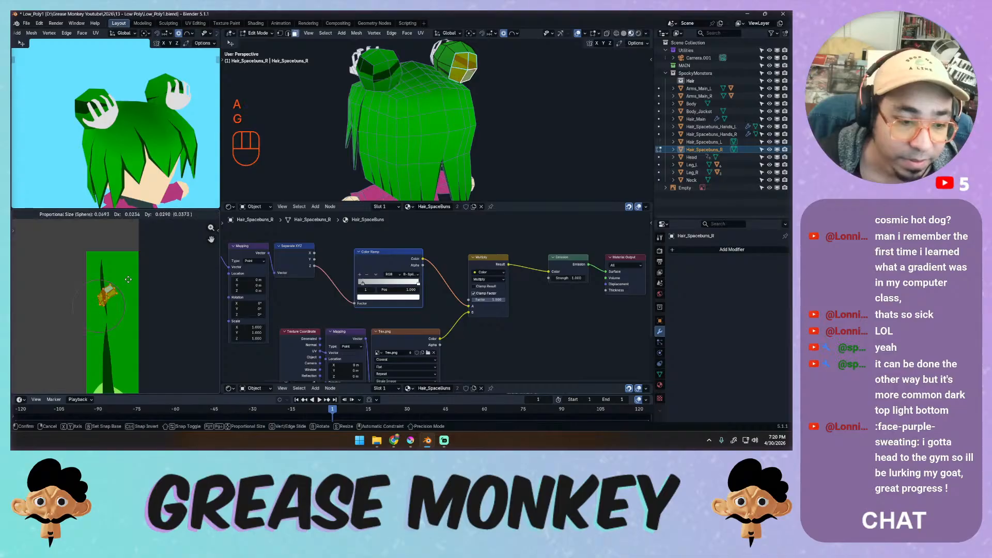
{"action": "left_click", "coordinate": [132, 283]}
{"action": "key", "text": "r"}
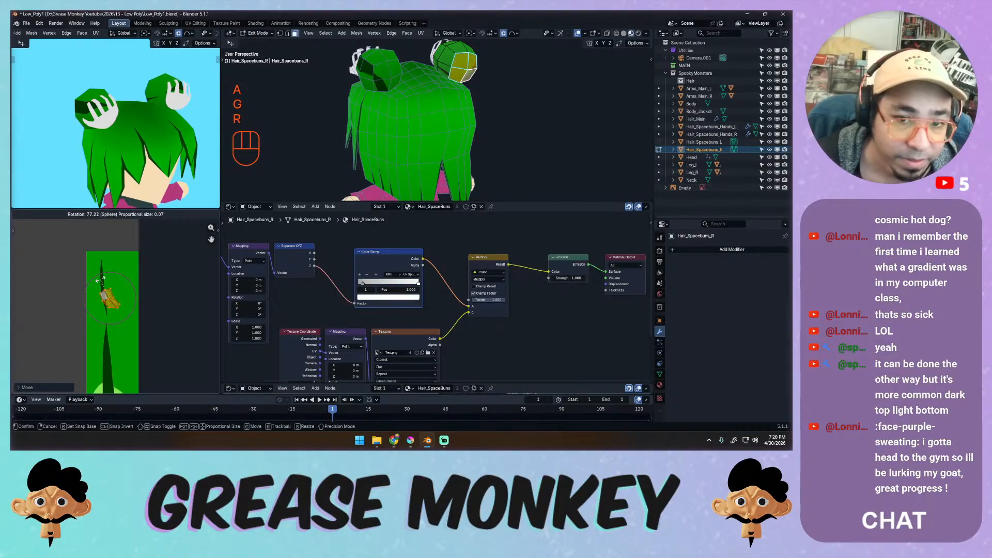
{"action": "left_click", "coordinate": [110, 291]}
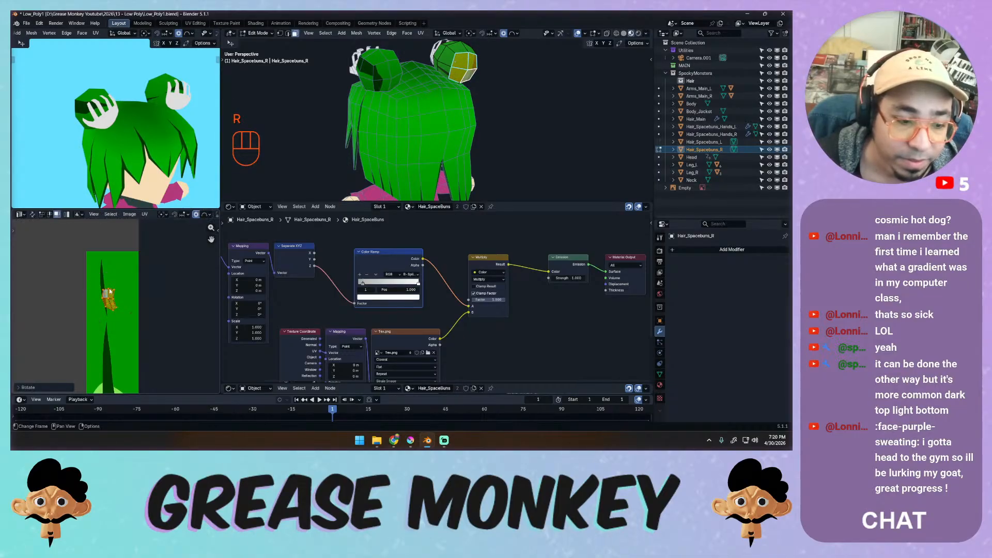
Move the selected back faces' UVs lower along the dark streak and rotate them to lie sideways across it.
{"action": "key", "text": "g"}
{"action": "left_click", "coordinate": [109, 343]}
{"action": "key", "text": "r"}
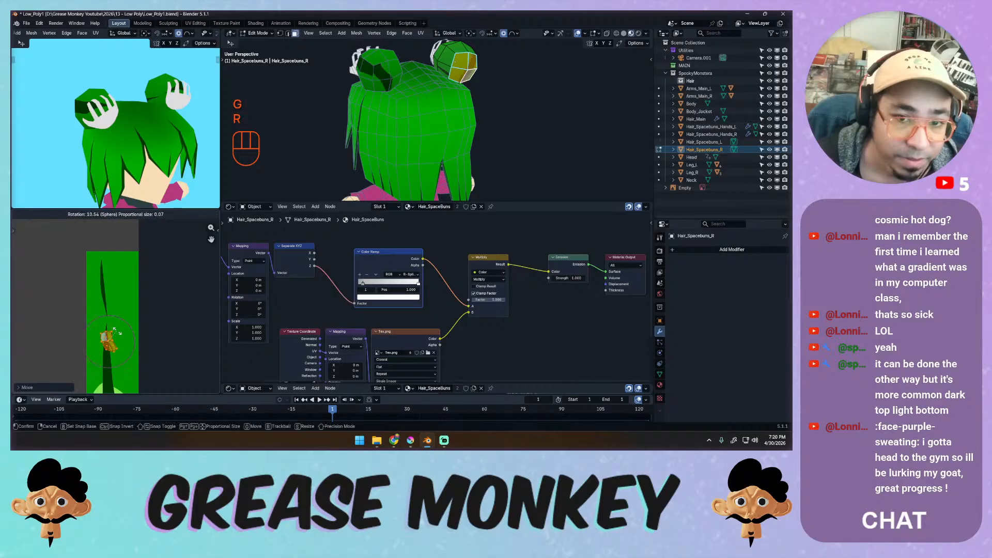
{"action": "left_click", "coordinate": [109, 326]}
{"action": "key", "text": "g"}
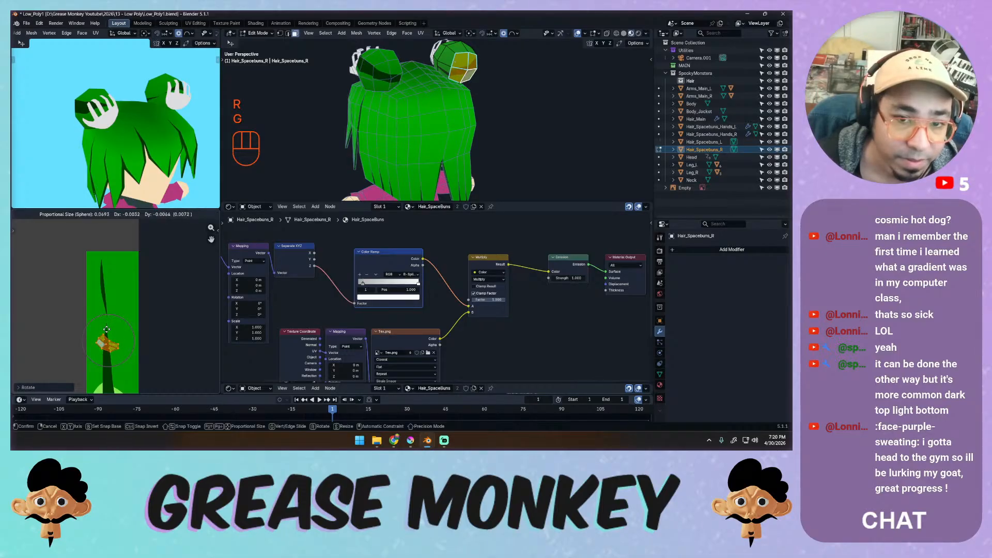
{"action": "left_click", "coordinate": [107, 332]}
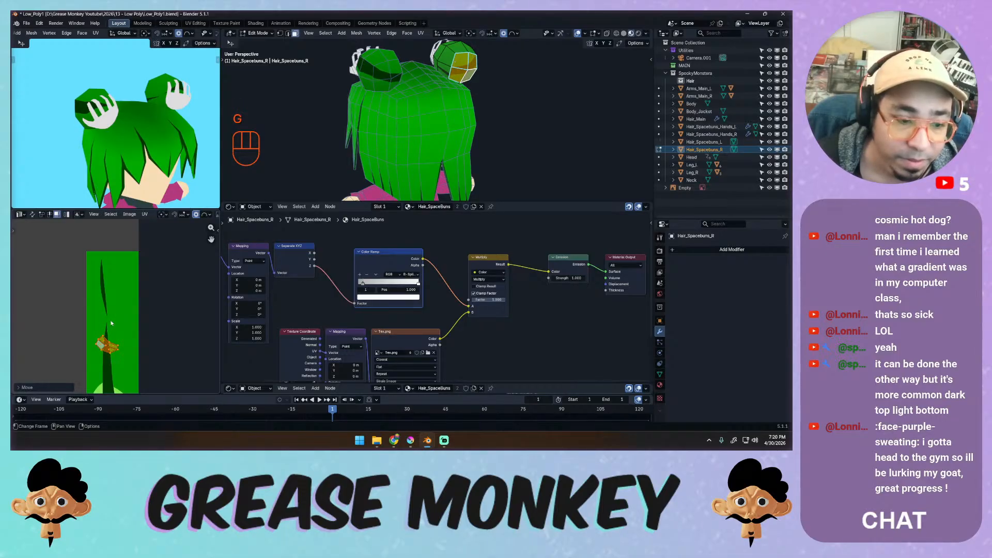
Try scaling down the selected back faces' UVs, and undo the scaling.
{"action": "middle_click_drag", "start_coordinate": [408, 126], "coordinate": [601, 100]}
{"action": "key", "text": "s"}
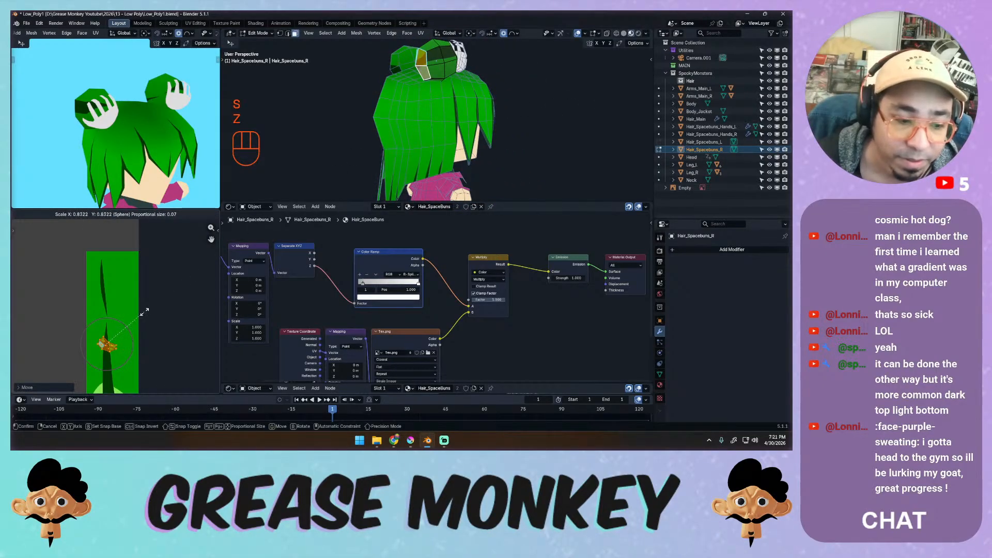
{"action": "left_click", "coordinate": [147, 309]}
{"action": "middle_click_drag", "start_coordinate": [352, 114], "coordinate": [434, 109]}
{"action": "key", "text": "ctrl+z"}
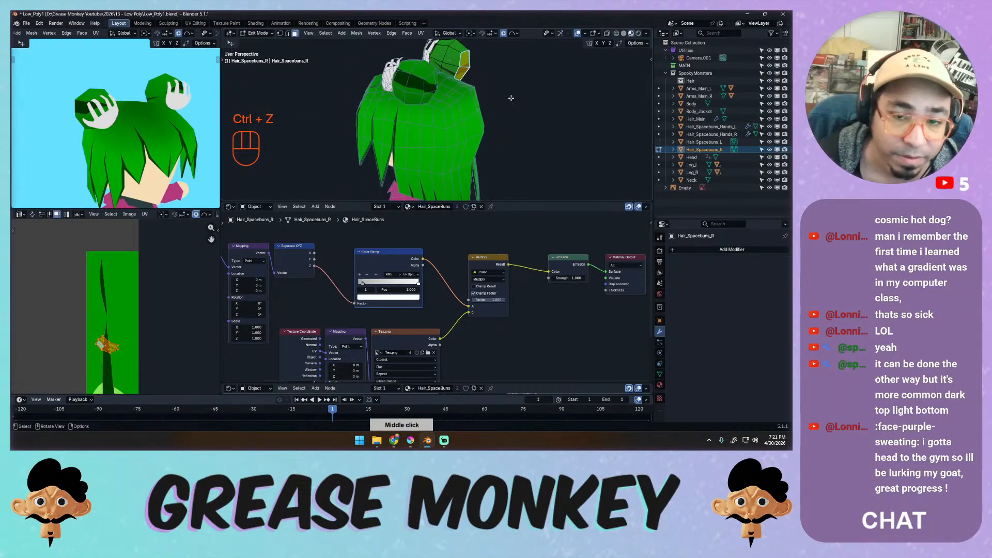
Return the right space bun to object mode, check the character from the front and save the file.
{"action": "key", "text": "Tab"}
{"action": "middle_click_drag", "start_coordinate": [147, 116], "coordinate": [156, 161]}
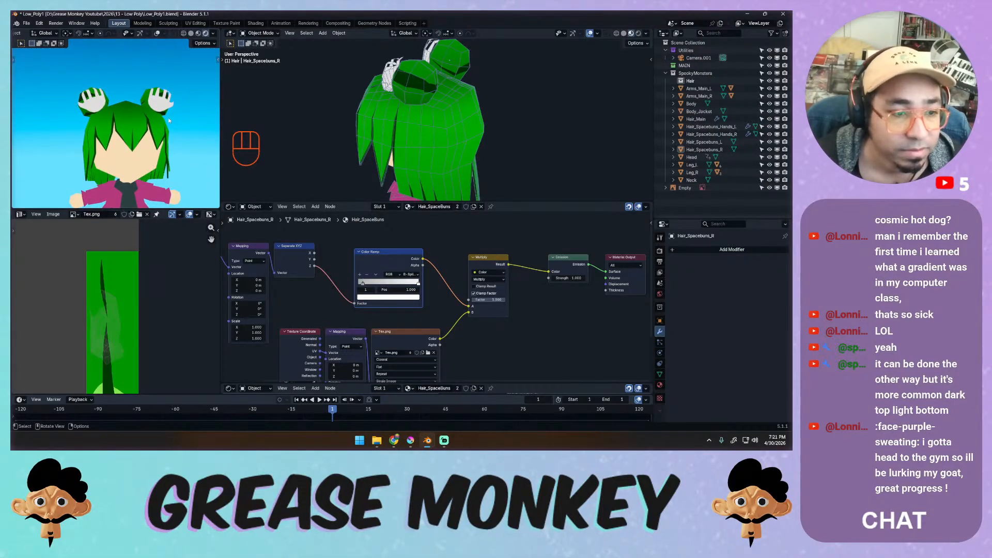
{"action": "key", "text": "ctrl+s"}
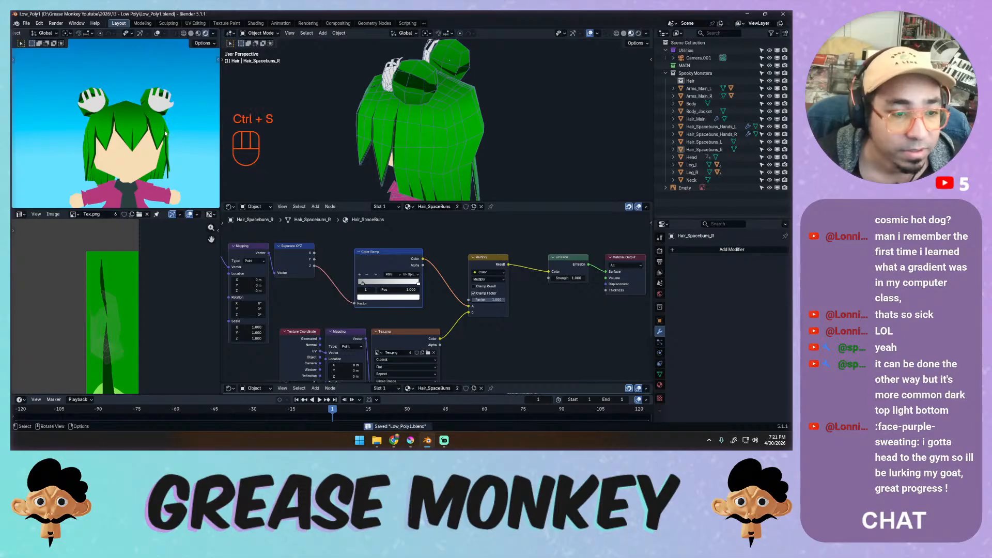
Select the main hair object, Hair_Main, instead of the right space bun.
{"action": "middle_click_drag", "start_coordinate": [165, 134], "coordinate": [435, 118]}
{"action": "key", "text": "Tab"}
{"action": "key", "text": "Tab"}
{"action": "left_click", "coordinate": [384, 121]}
{"action": "middle_click_drag", "start_coordinate": [434, 118], "coordinate": [413, 118], "text": "shift"}
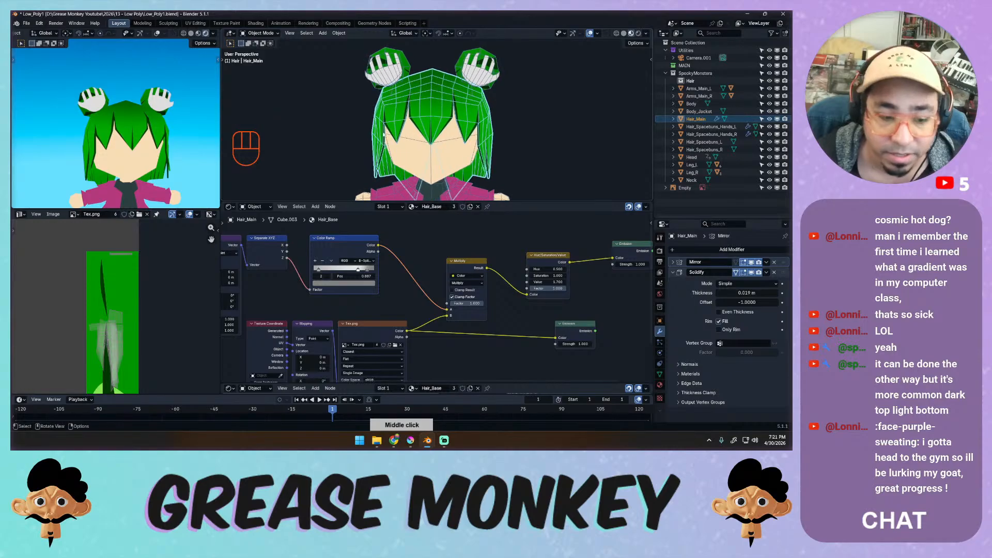
{"action": "middle_click_drag", "start_coordinate": [109, 321], "coordinate": [146, 229], "text": "shift"}
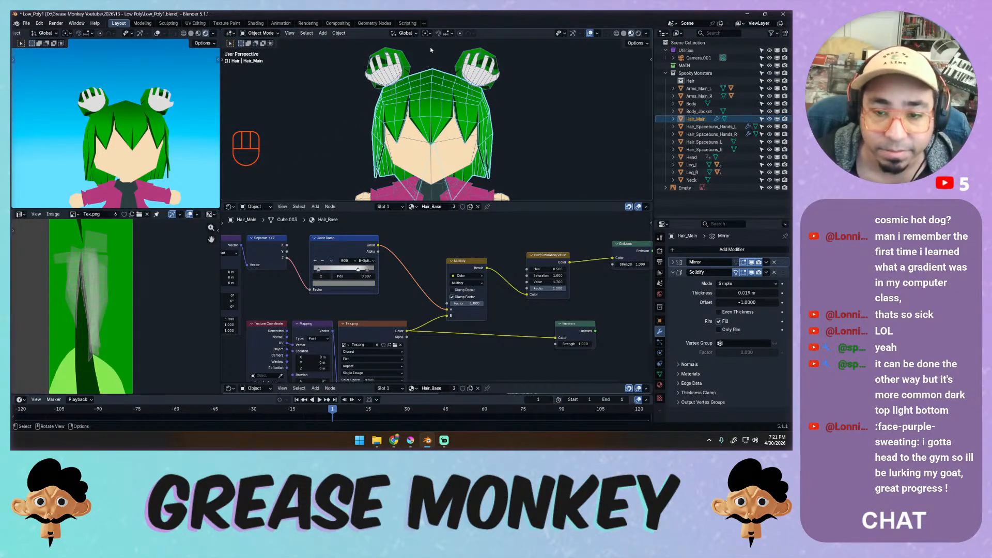
{"action": "middle_click_drag", "start_coordinate": [407, 106], "coordinate": [403, 113]}
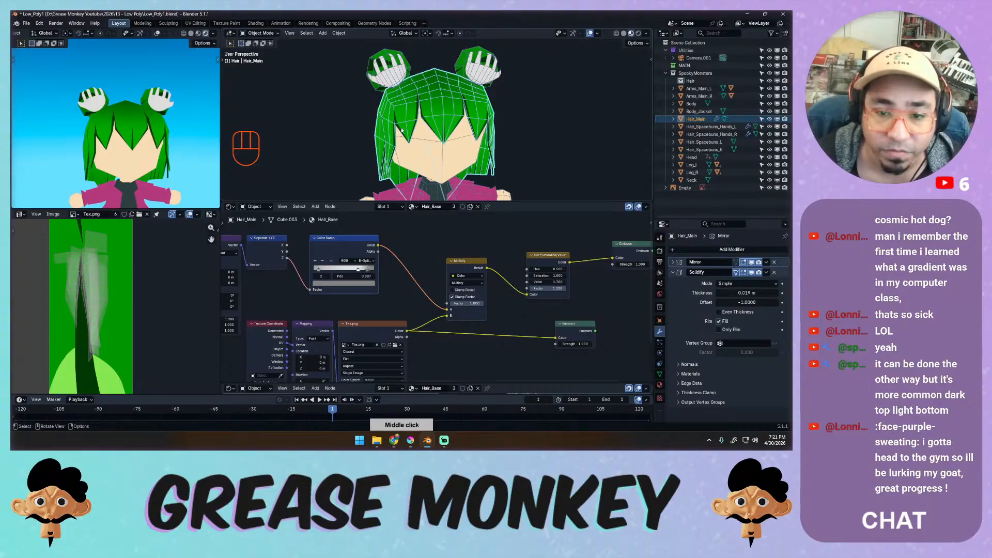
Select all faces of the pointed bang beside the central fringe in edit mode, and turn off the Solidify modifier's viewport display.
{"action": "key", "text": "Tab"}
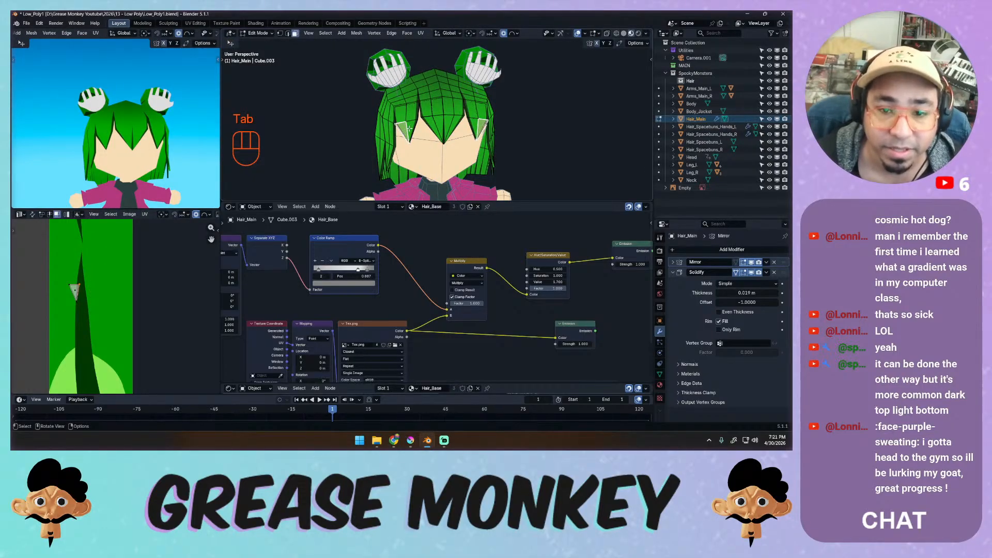
{"action": "left_click", "coordinate": [410, 129], "text": "shift"}
{"action": "left_click", "coordinate": [414, 114], "text": "shift"}
{"action": "left_click", "coordinate": [403, 113], "text": "shift"}
{"action": "middle_click_drag", "start_coordinate": [403, 113], "coordinate": [466, 129]}
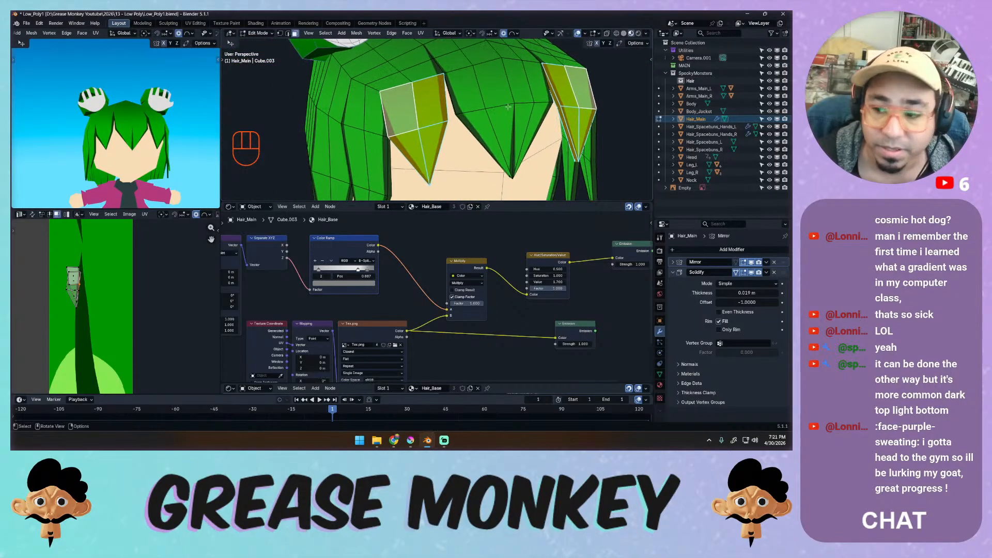
{"action": "left_click", "coordinate": [752, 274]}
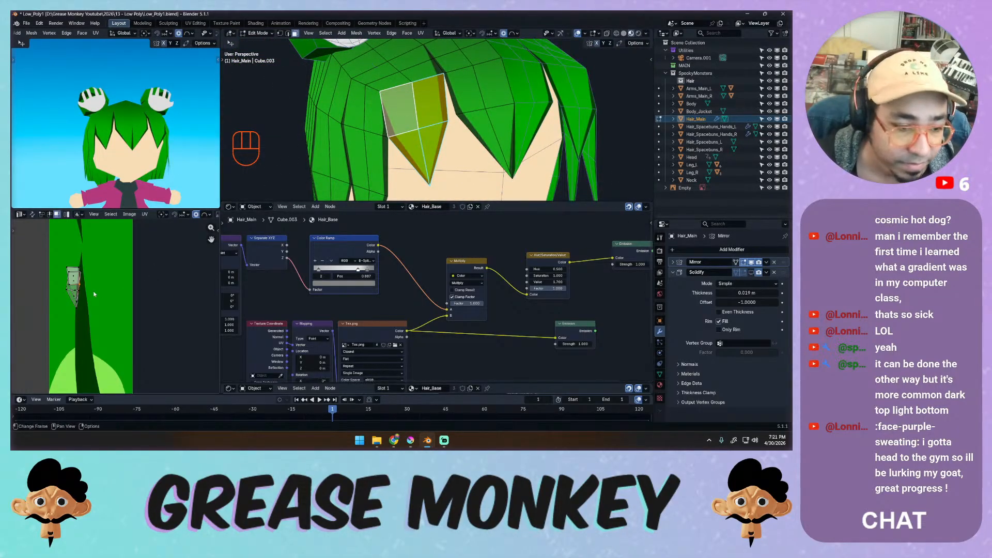
Move all UVs of the selected pointed bang down about 0.09 so the tip overlaps the light green area.
{"action": "key", "text": "a"}
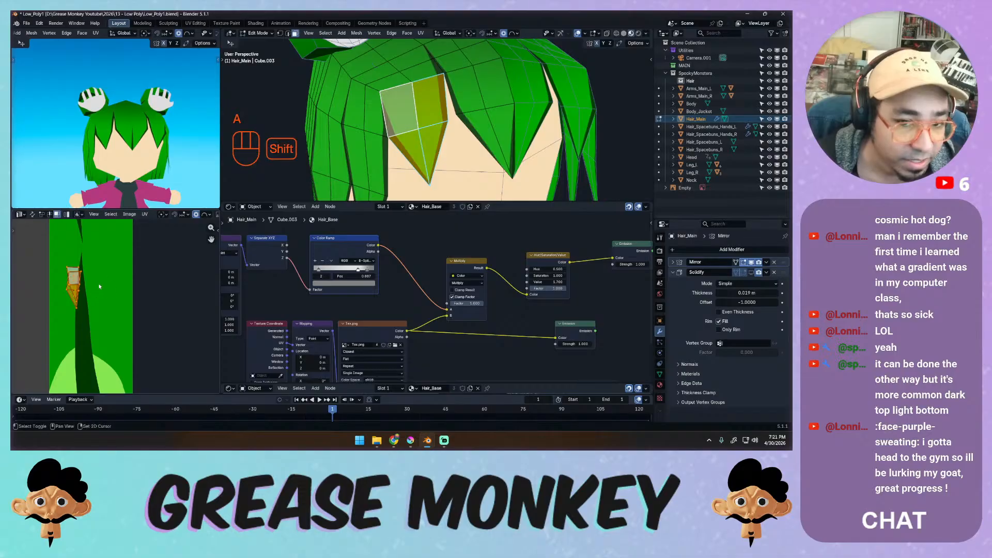
{"action": "middle_click_drag", "start_coordinate": [99, 283], "coordinate": [108, 260], "text": "shift"}
{"action": "key", "text": "g"}
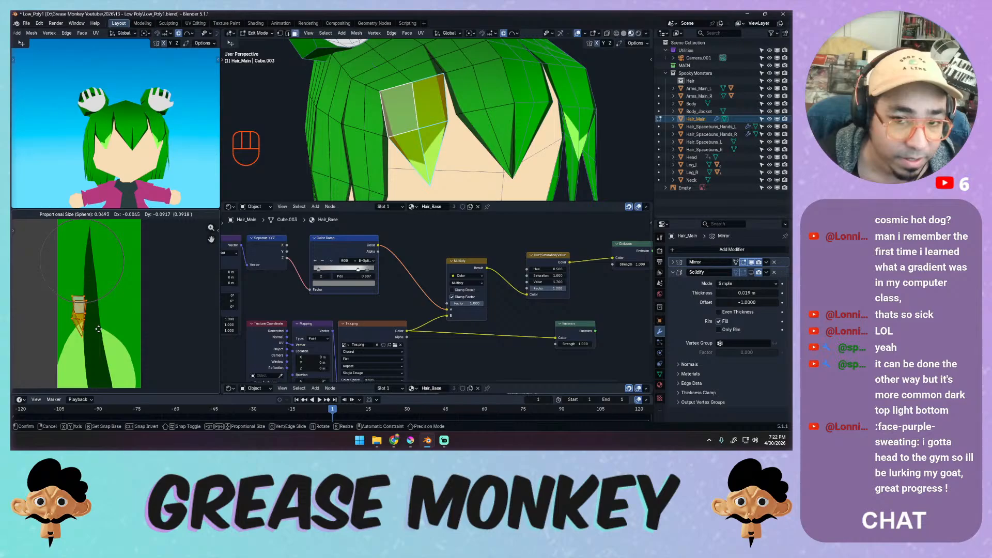
{"action": "left_click", "coordinate": [99, 330]}
Turn off proportional editing in the UV editor and pull one tip vertex of the bang's UVs further down into the light green.
{"action": "middle_click_drag", "start_coordinate": [99, 330], "coordinate": [190, 290], "text": "ctrl"}
{"action": "key", "text": "1"}
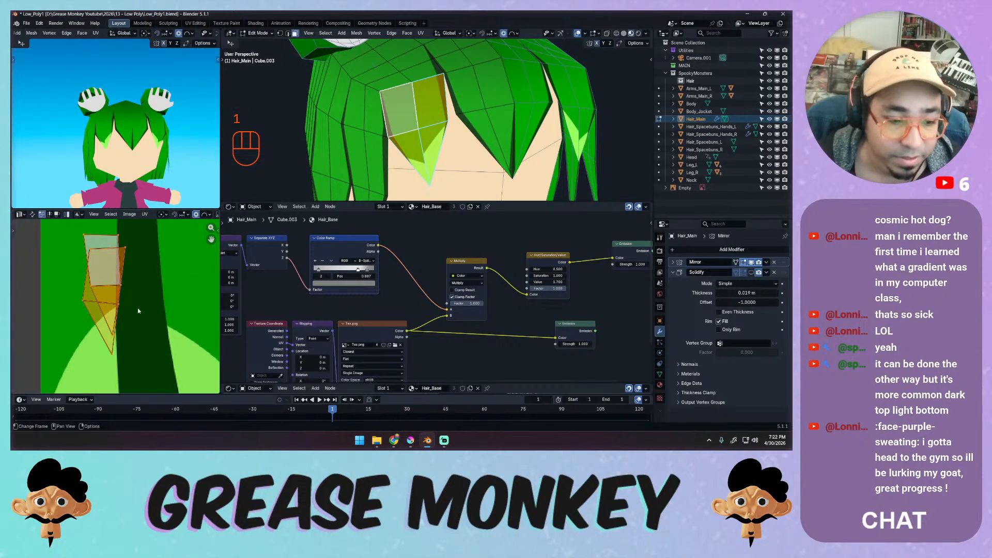
{"action": "left_click", "coordinate": [112, 339]}
{"action": "key", "text": "g"}
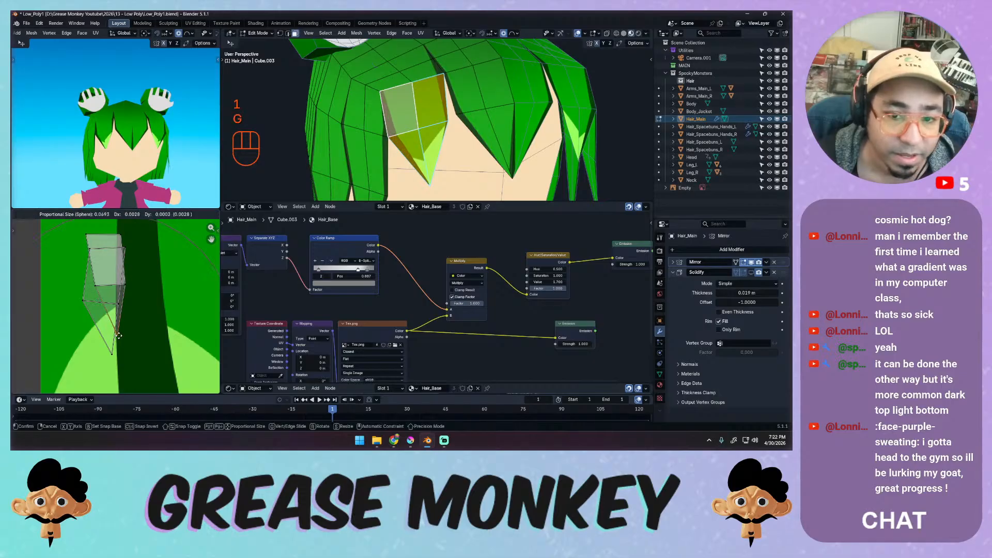
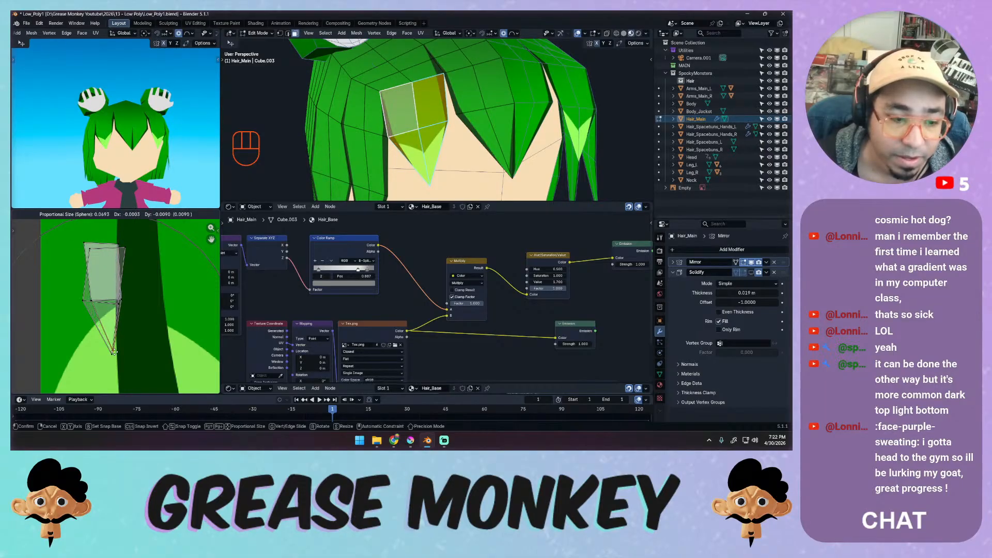
{"action": "key", "text": "Escape"}
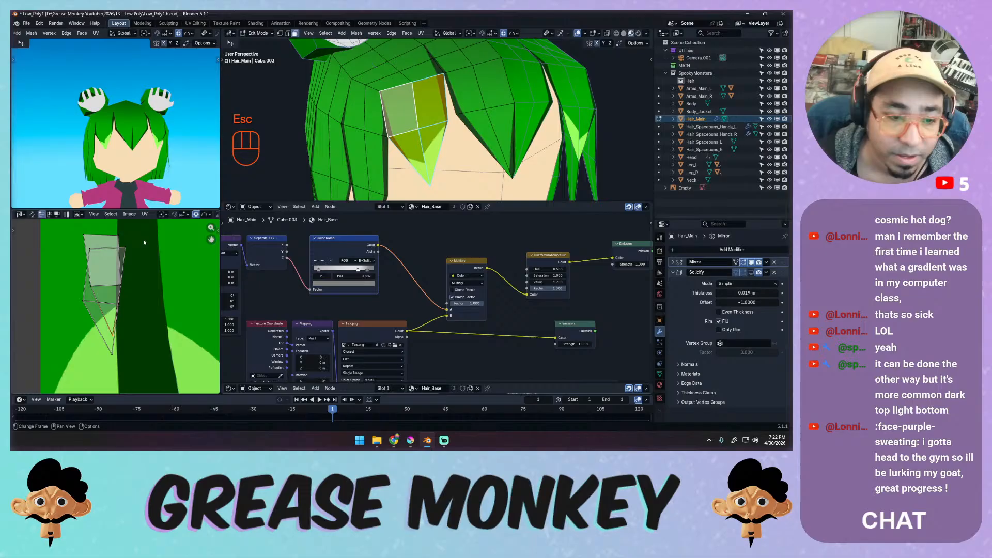
{"action": "left_click", "coordinate": [195, 215]}
{"action": "key", "text": "g"}
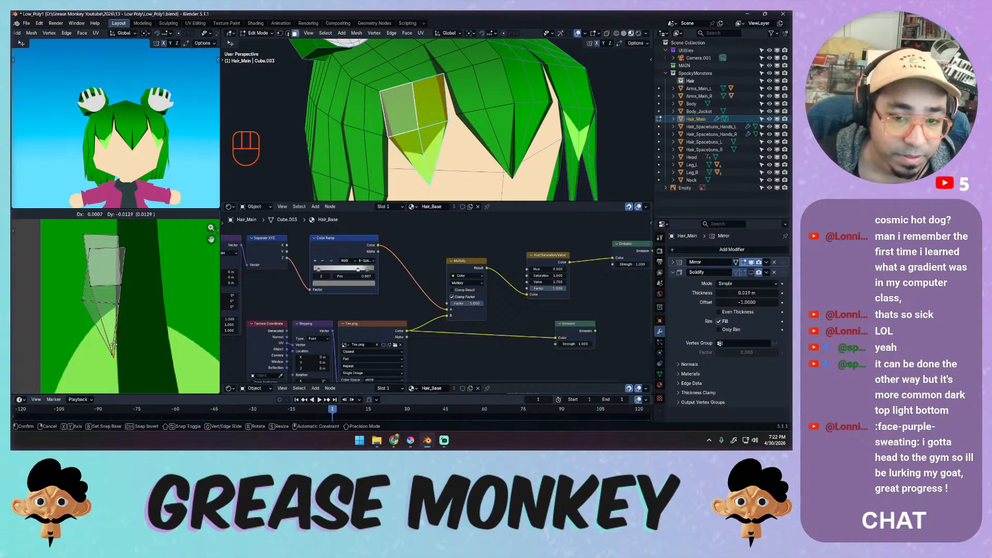
{"action": "left_click", "coordinate": [112, 343]}
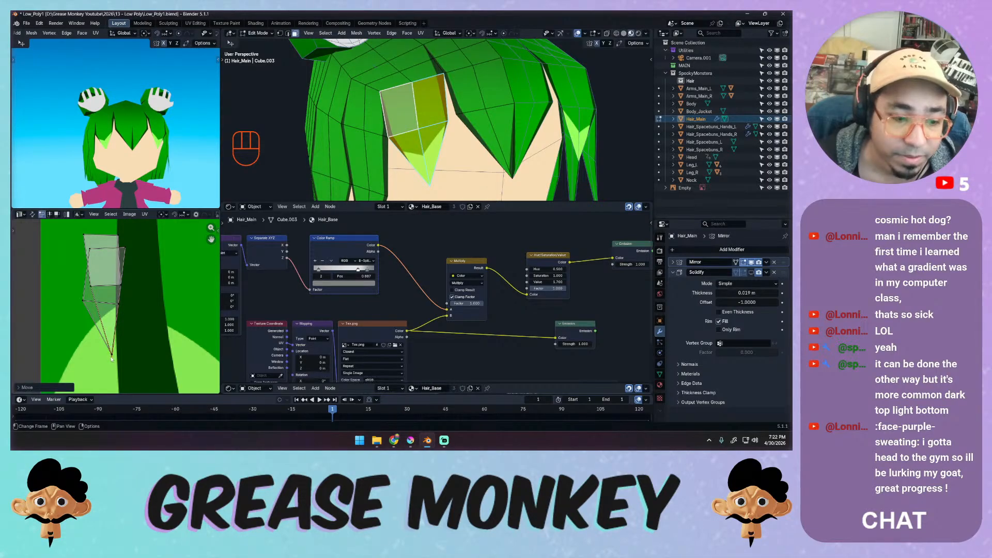
Shift a tip vertex of the bang's UVs slightly sideways within the light green area and save the file.
{"action": "left_click", "coordinate": [112, 356]}
{"action": "key", "text": "g"}
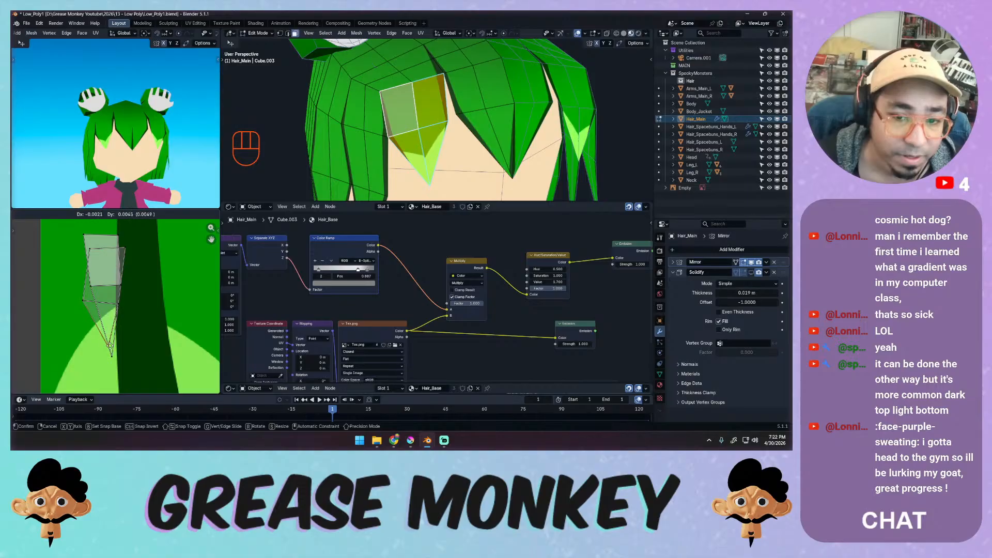
{"action": "left_click", "coordinate": [109, 355]}
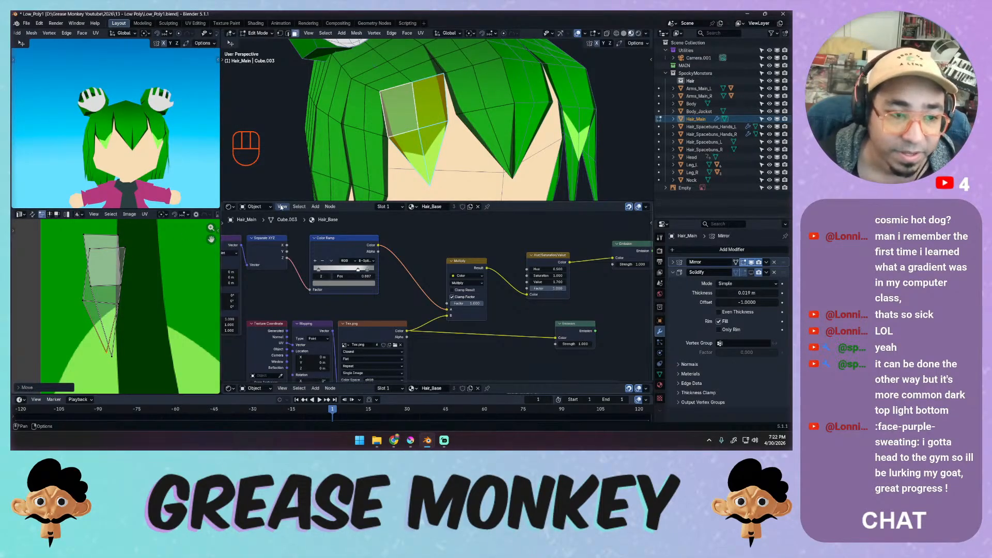
{"action": "key", "text": "ctrl+s"}
Select the faces of the large central fringe bang, from its pointed tip up to the second row above.
{"action": "left_click", "coordinate": [486, 98]}
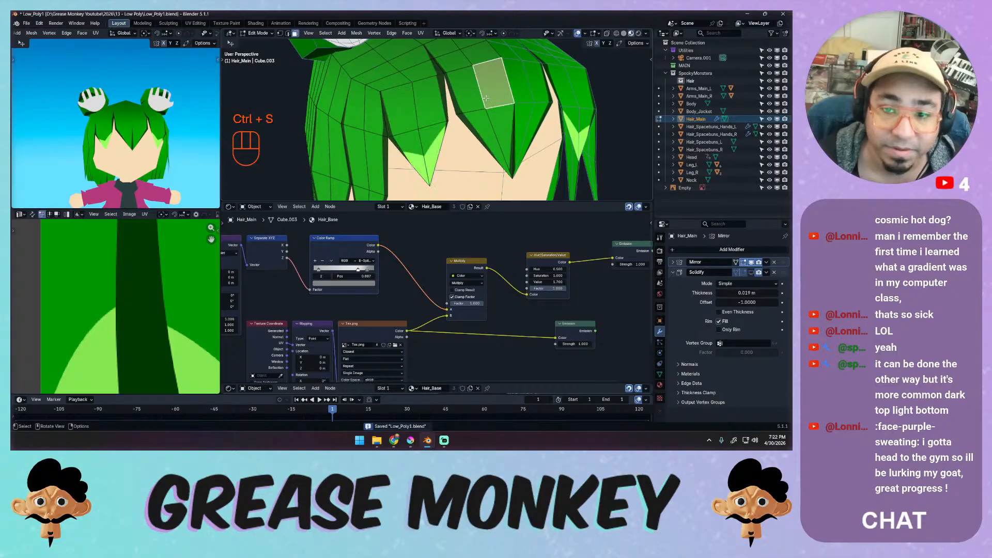
{"action": "left_click", "coordinate": [497, 127], "text": "shift"}
{"action": "left_click", "coordinate": [481, 126], "text": "shift"}
{"action": "left_click", "coordinate": [466, 91], "text": "shift"}
{"action": "left_click", "coordinate": [460, 63], "text": "shift"}
{"action": "left_click", "coordinate": [479, 61], "text": "shift"}
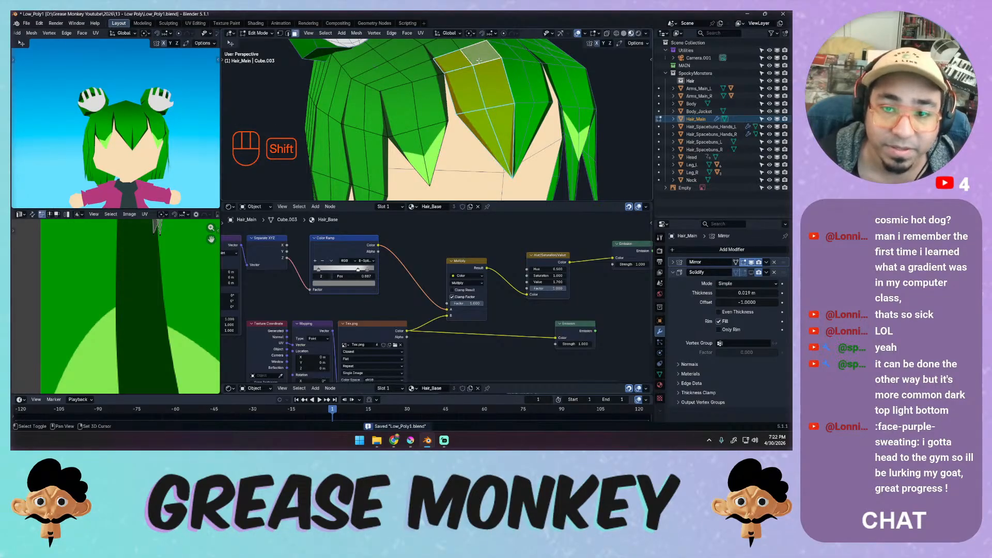
Move all UVs of the central fringe bang down about 0.07 so the tip reaches the light green area.
{"action": "middle_click_drag", "start_coordinate": [181, 227], "coordinate": [160, 265], "text": "ctrl"}
{"action": "key", "text": "a"}
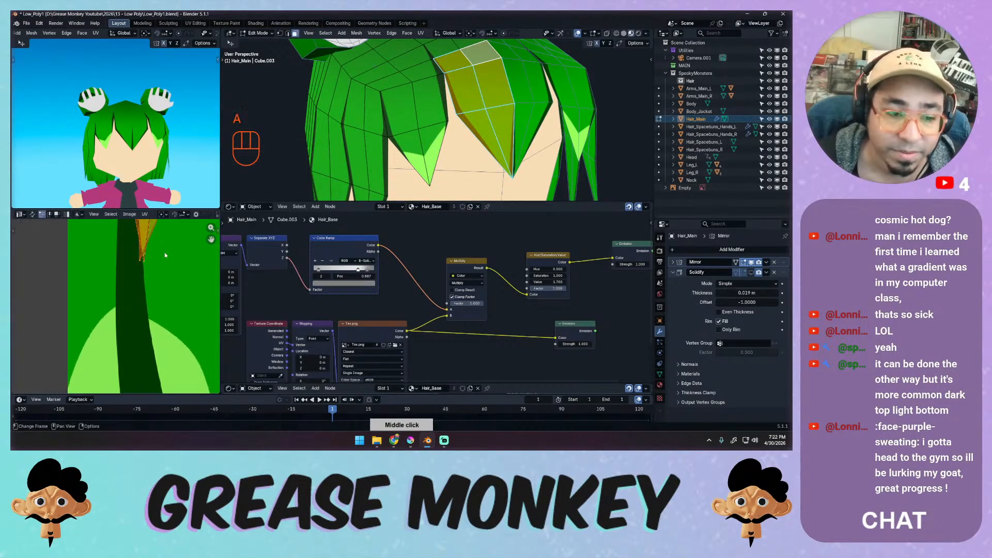
{"action": "key", "text": "g"}
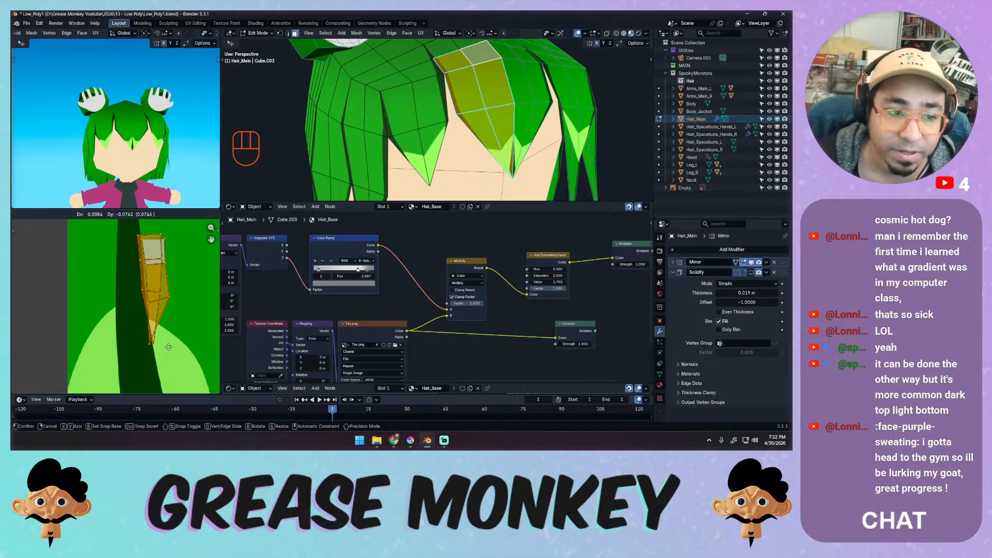
{"action": "left_click", "coordinate": [168, 347]}
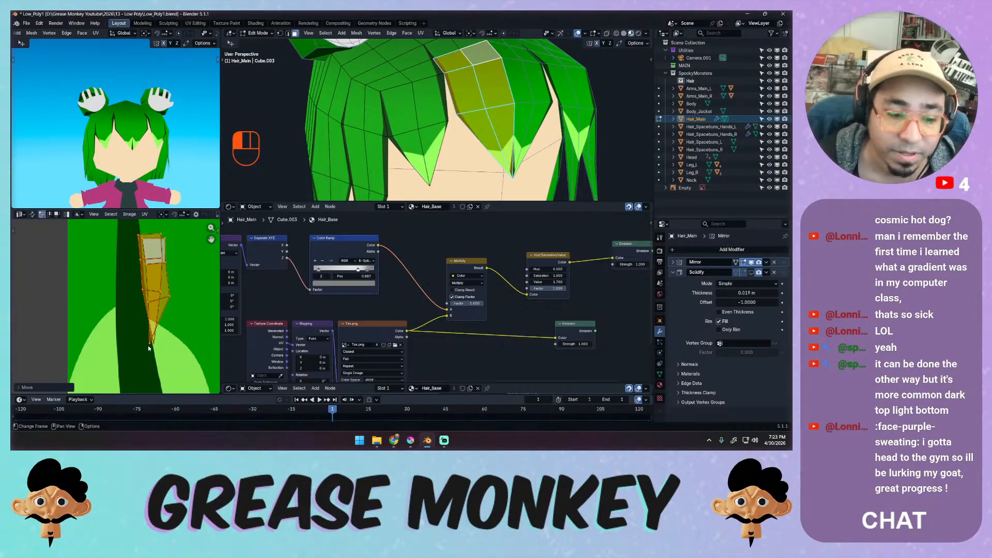
Pull a tip vertex of the central bang's UVs down and outward, deep into the light green area.
{"action": "left_click", "coordinate": [153, 345]}
{"action": "key", "text": "g"}
{"action": "left_click", "coordinate": [158, 345]}
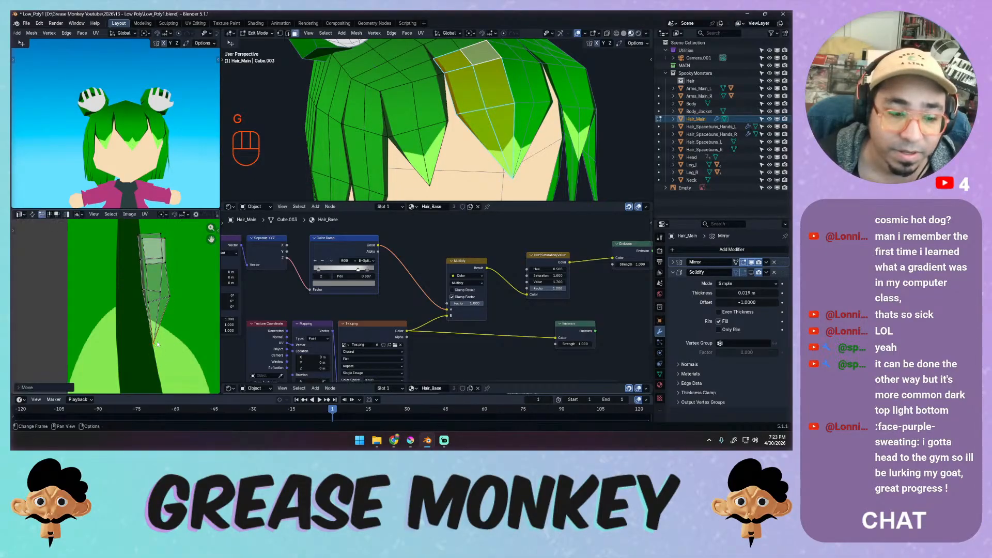
{"action": "key", "text": "g"}
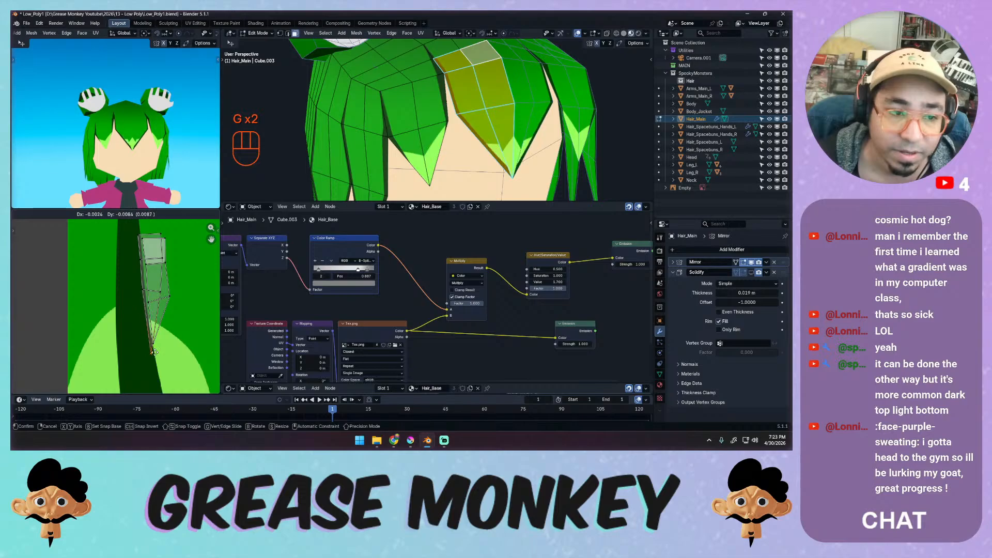
{"action": "left_click", "coordinate": [174, 372]}
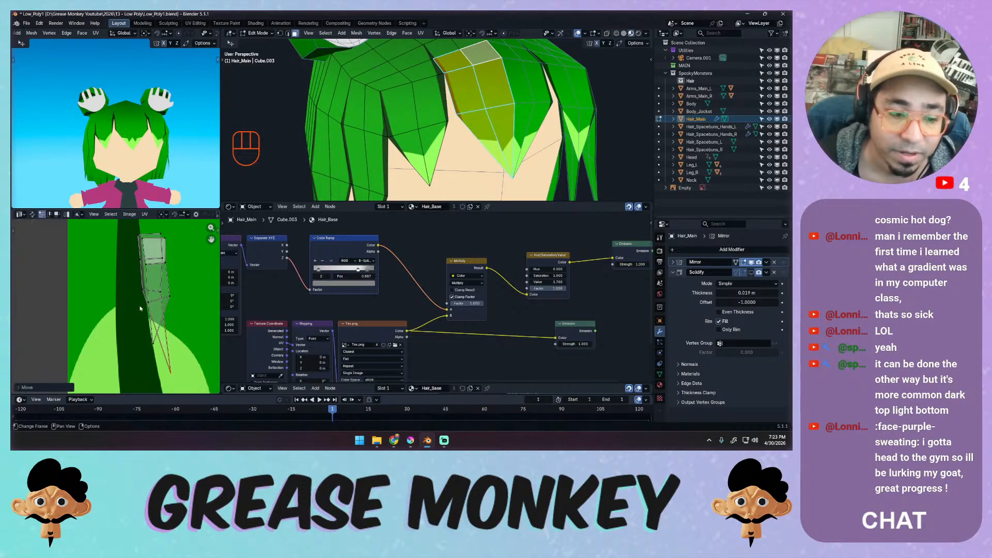
{"action": "key", "text": "g"}
{"action": "key", "text": "Escape"}
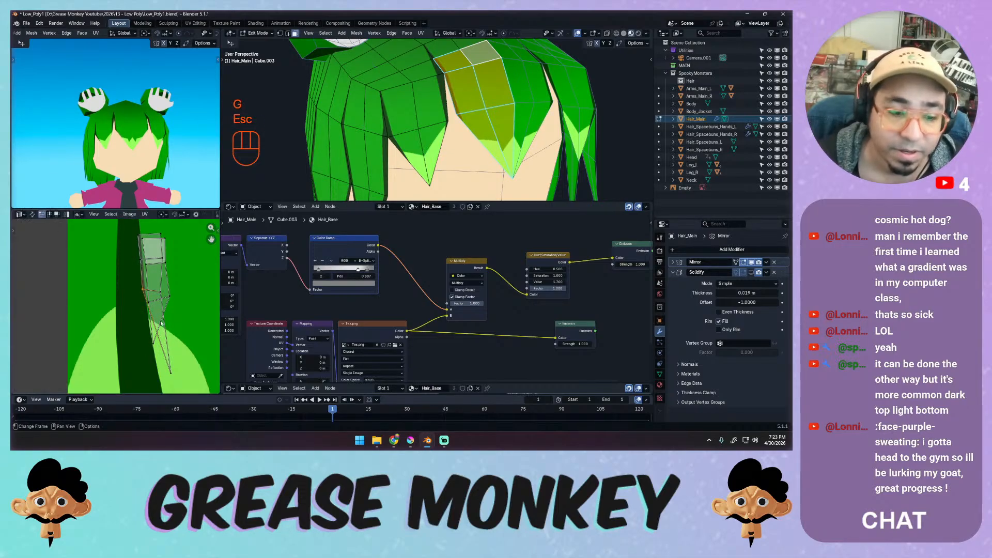
{"action": "key", "text": "g"}
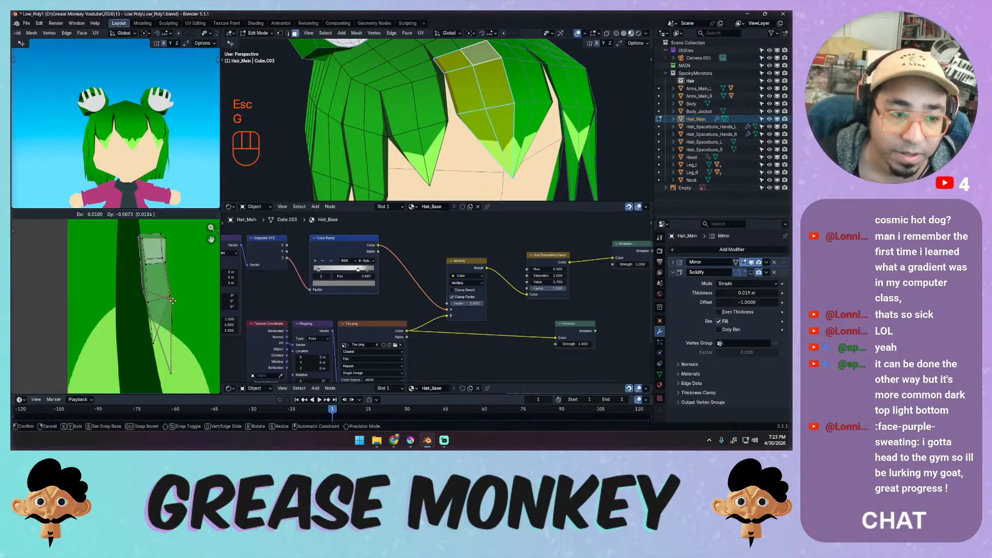
{"action": "key", "text": "Escape"}
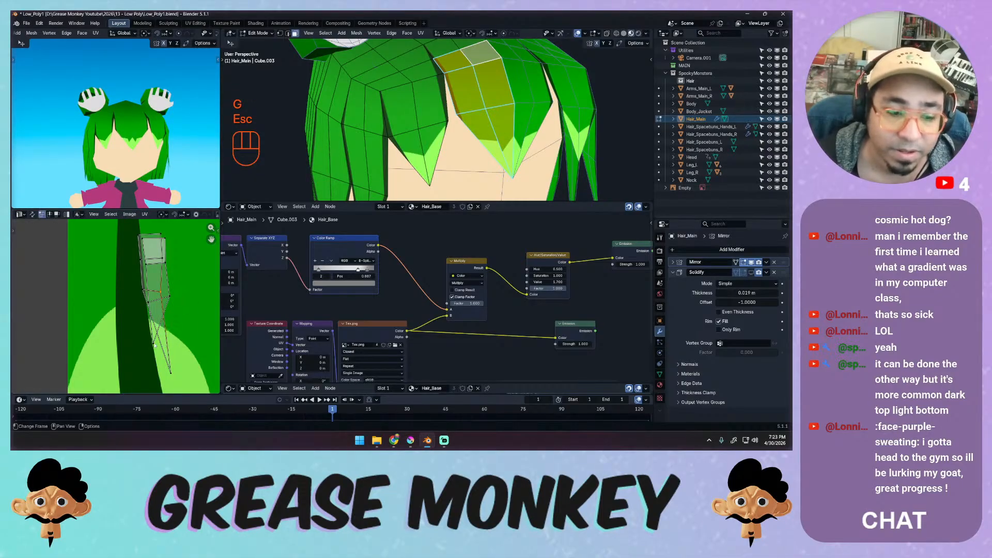
{"action": "key", "text": "g"}
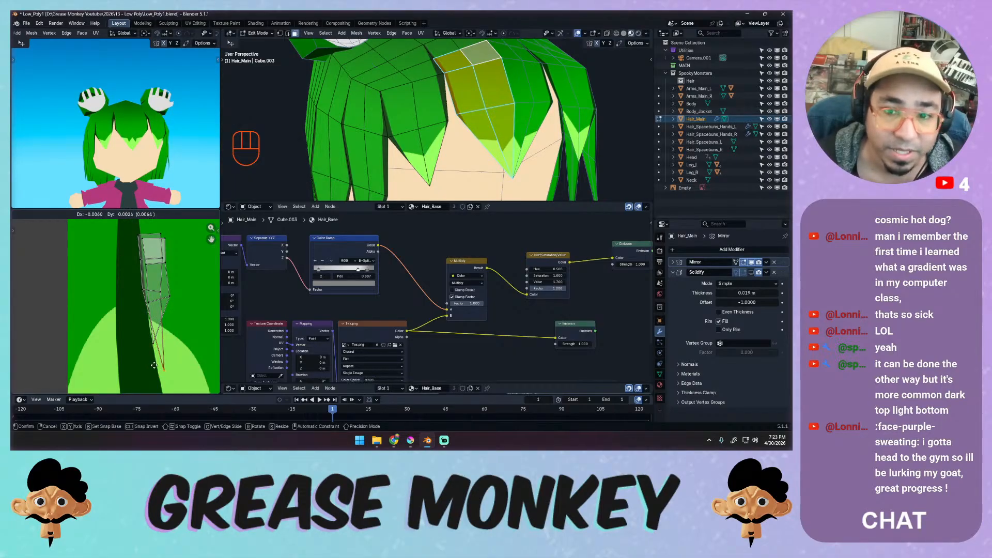
{"action": "key", "text": "Escape"}
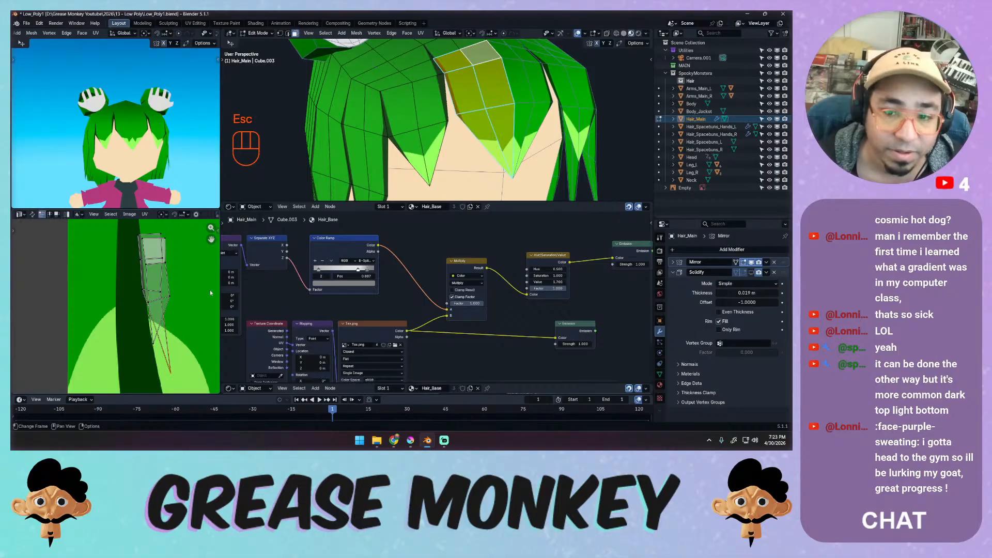
Select only the triangular tip face of the central bang and nudge its lowest UV vertex slightly toward the dark stripe.
{"action": "left_click", "coordinate": [504, 136]}
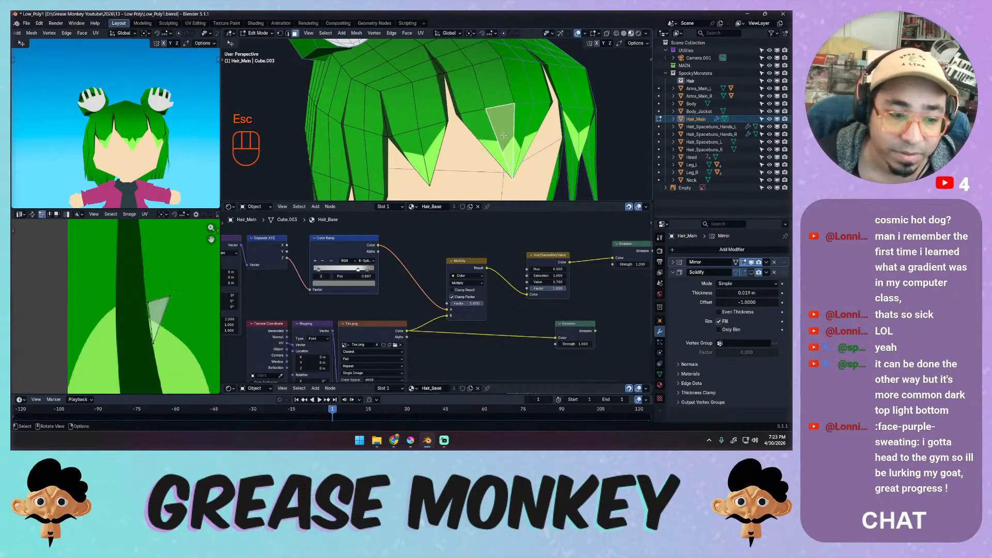
{"action": "left_click", "coordinate": [153, 343]}
{"action": "key", "text": "g"}
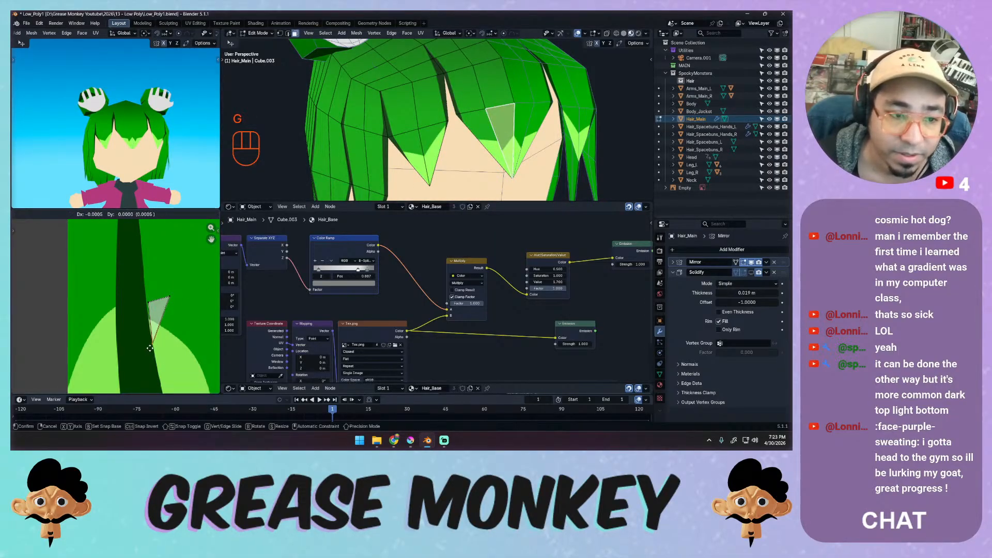
{"action": "key", "text": "g"}
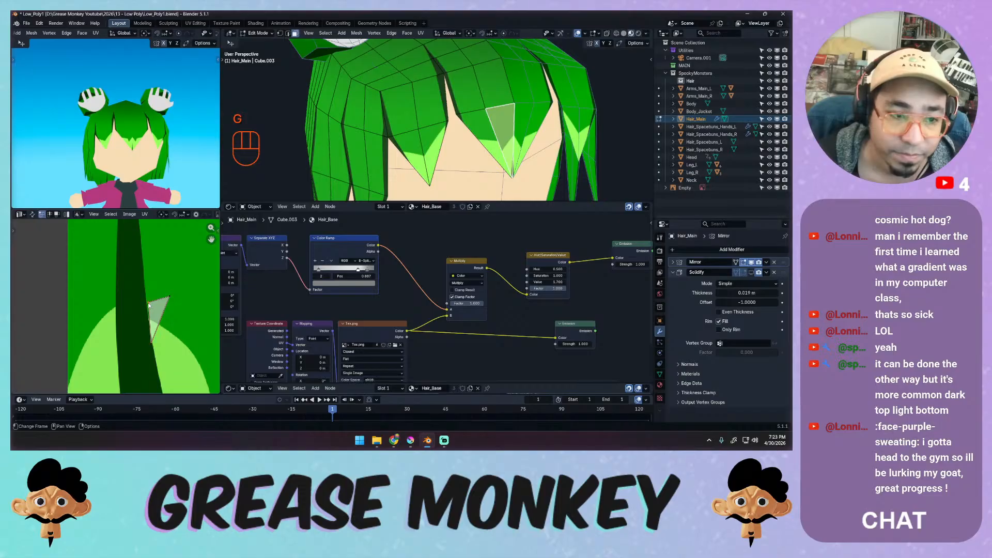
{"action": "key", "text": "Escape"}
Try moving the outer upper UV vertex of the tip face inward, and undo the move.
{"action": "left_click", "coordinate": [172, 298]}
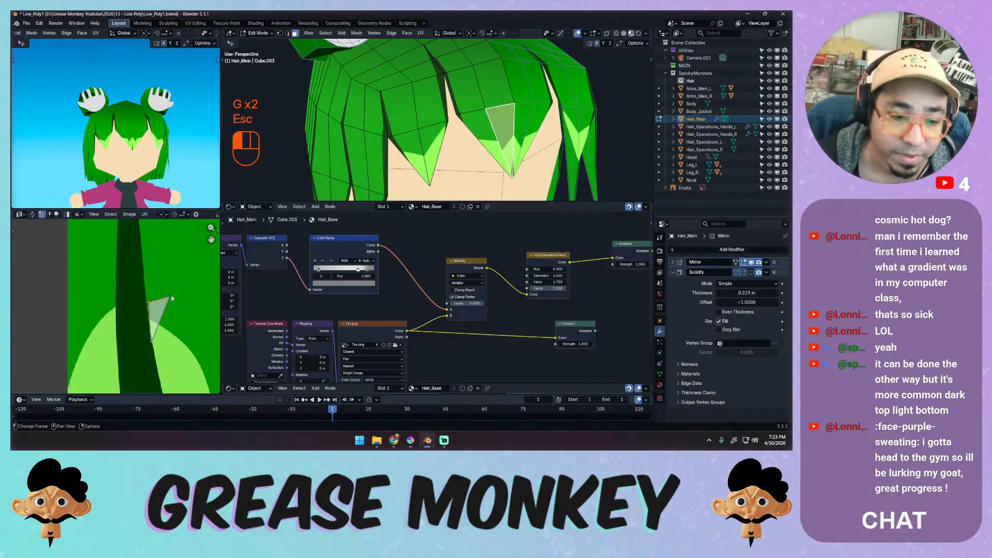
{"action": "key", "text": "g"}
{"action": "left_click", "coordinate": [158, 307]}
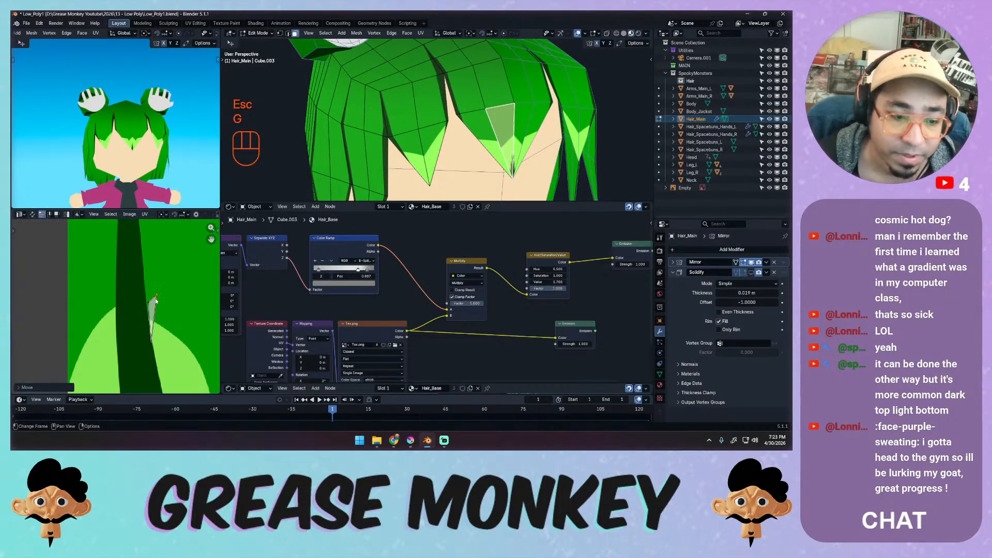
{"action": "key", "text": "ctrl+z"}
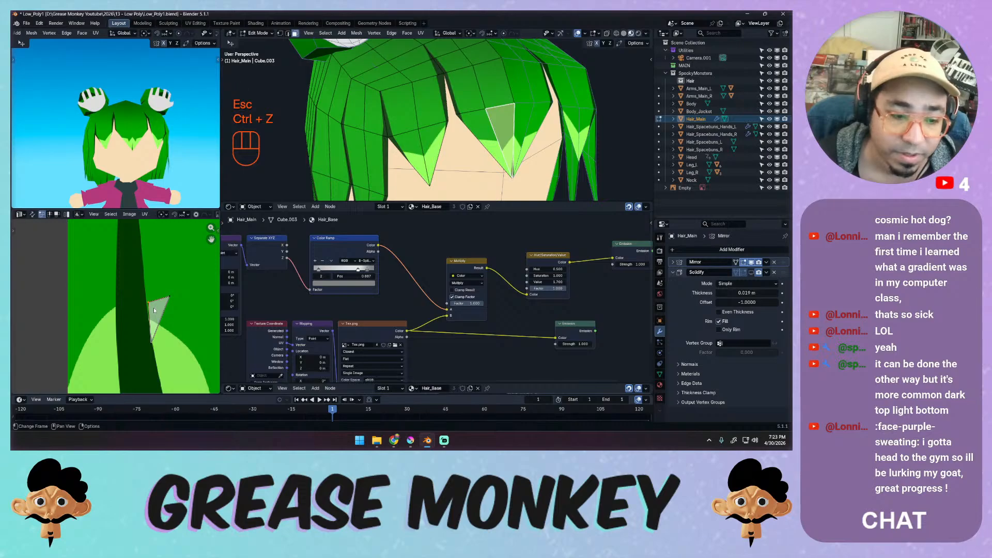
Try moving the whole tip face's UVs up, out of the light green area, using UV face selection.
{"action": "key", "text": "3"}
{"action": "key", "text": "g"}
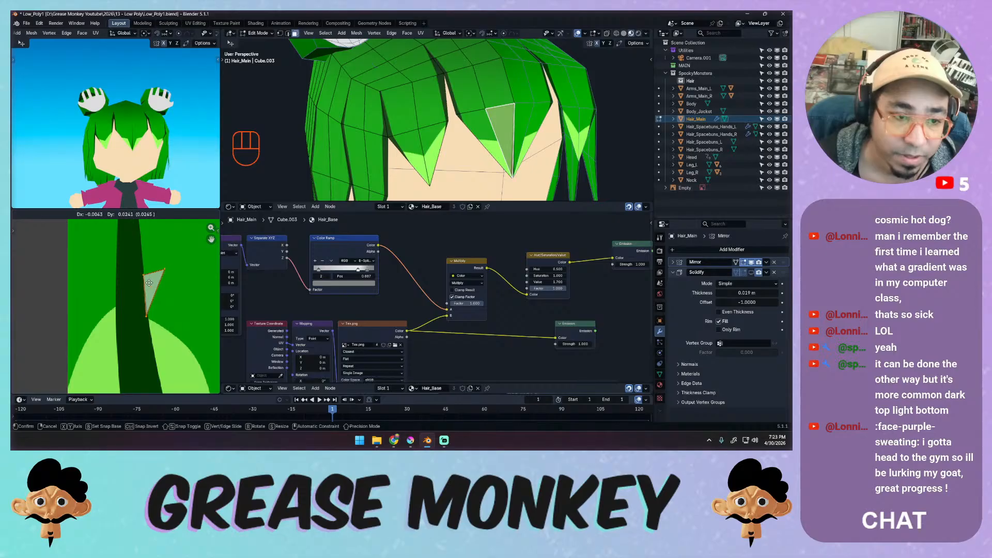
{"action": "left_click", "coordinate": [149, 285]}
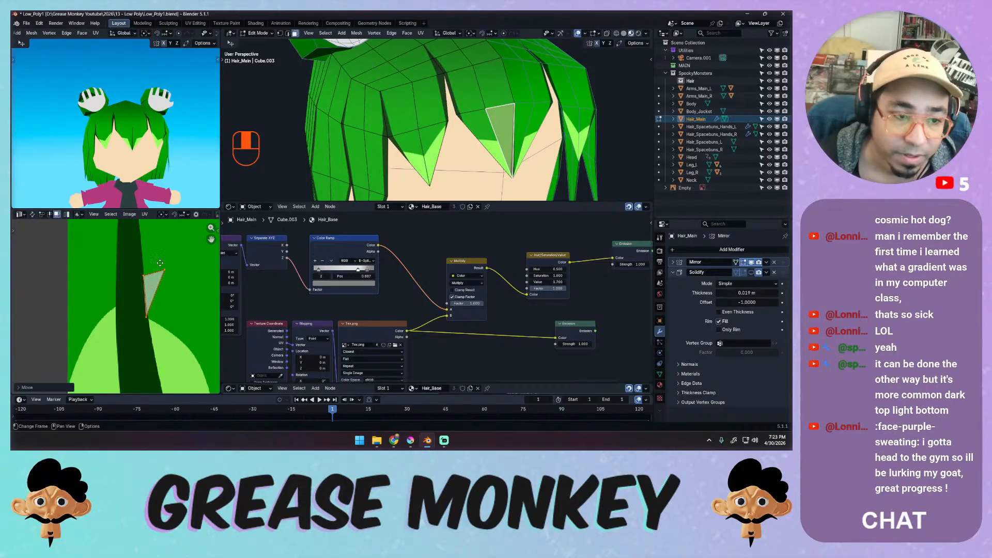
{"action": "middle_click_drag", "start_coordinate": [160, 263], "coordinate": [173, 266]}
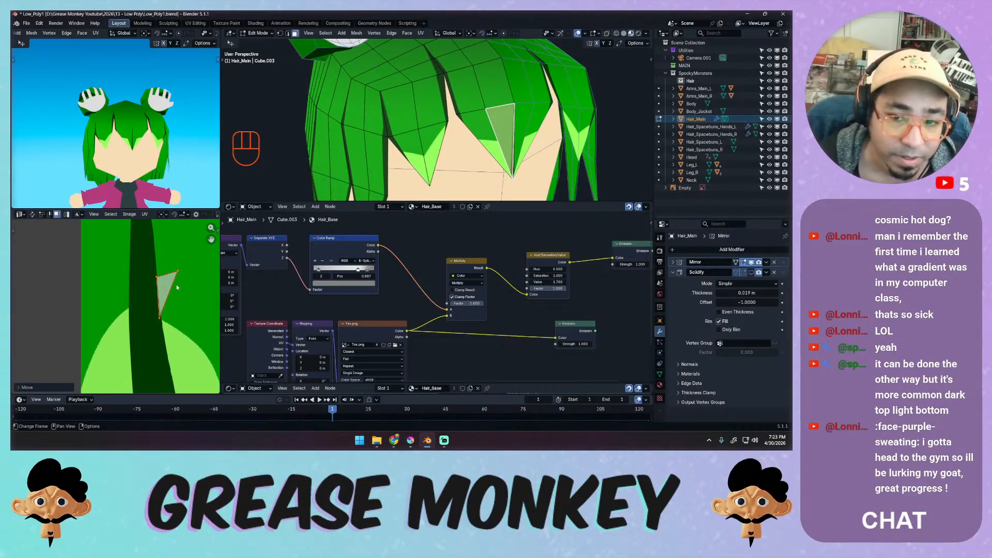
Move the tip face's UVs back down so the lower point overlaps the light green area beside the dark stripe.
{"action": "left_click", "coordinate": [161, 325]}
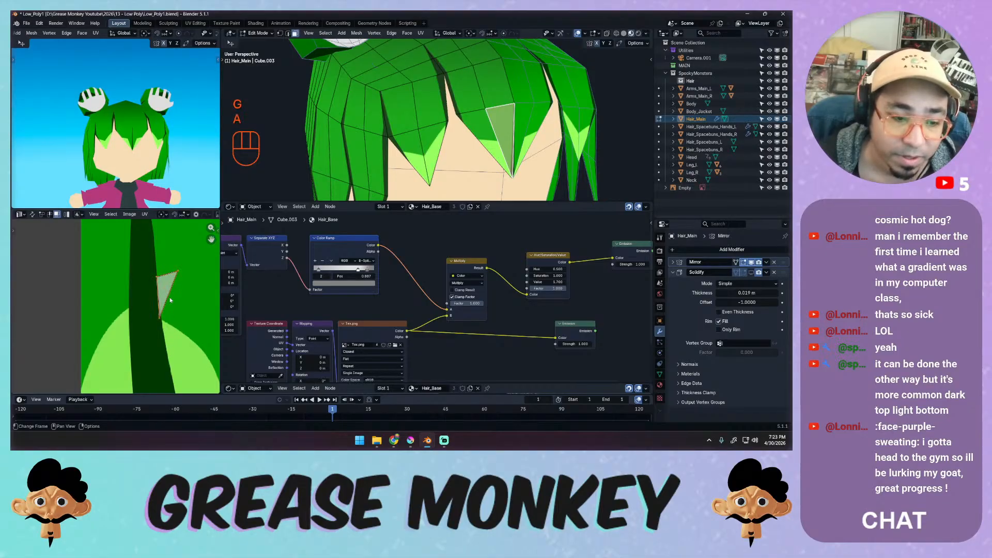
{"action": "key", "text": "g"}
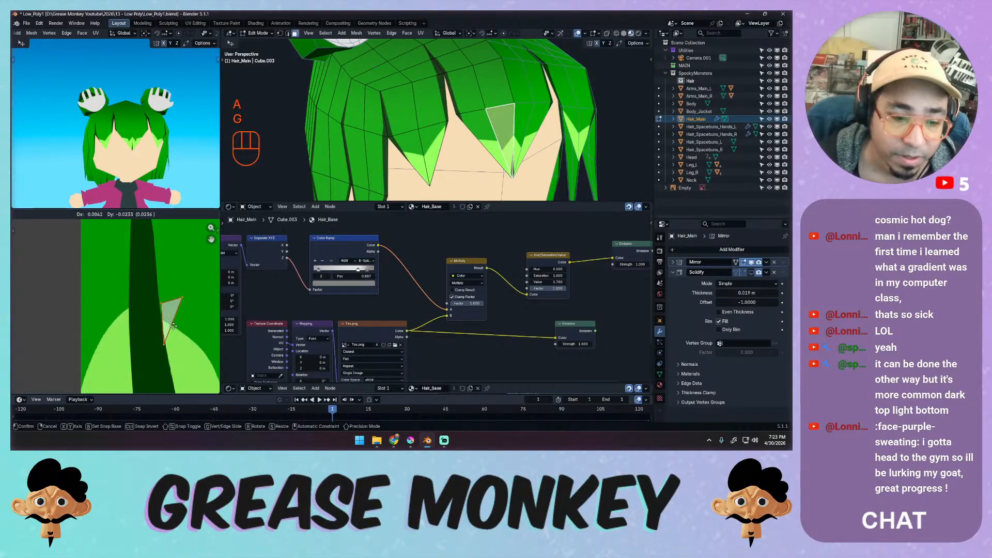
{"action": "left_click", "coordinate": [172, 331]}
{"action": "left_click", "coordinate": [165, 344]}
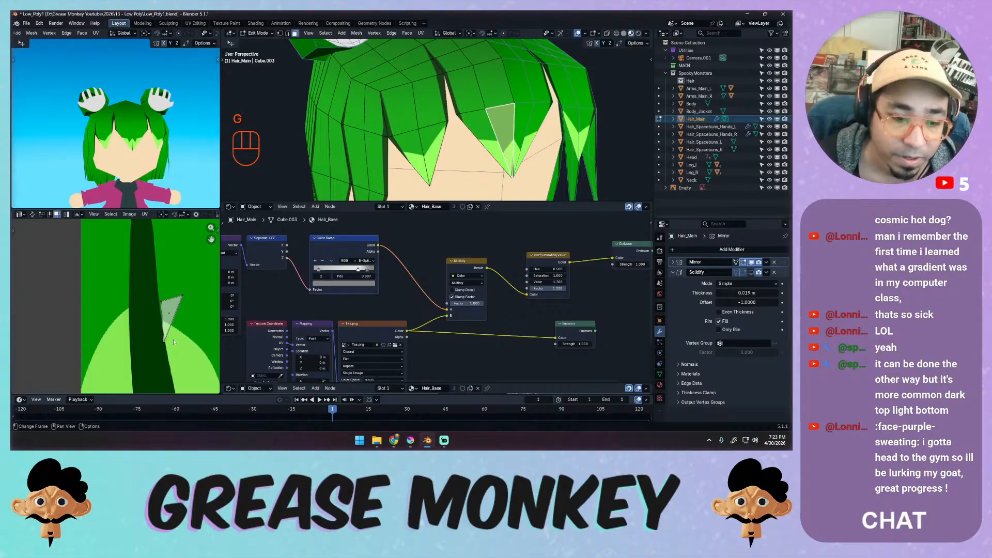
{"action": "left_click", "coordinate": [165, 343]}
{"action": "key", "text": "g"}
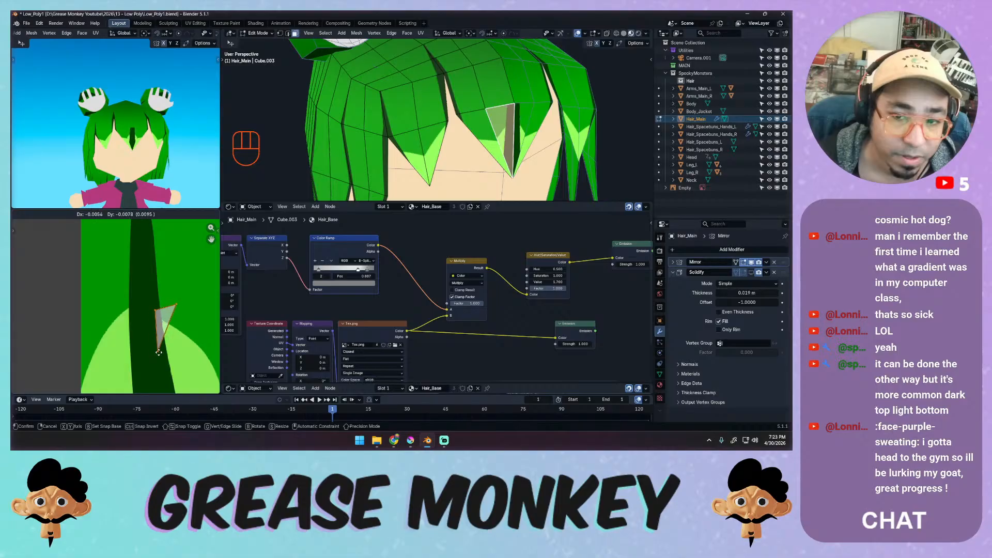
{"action": "key", "text": "Escape"}
{"action": "key", "text": "t"}
{"action": "key", "text": "t"}
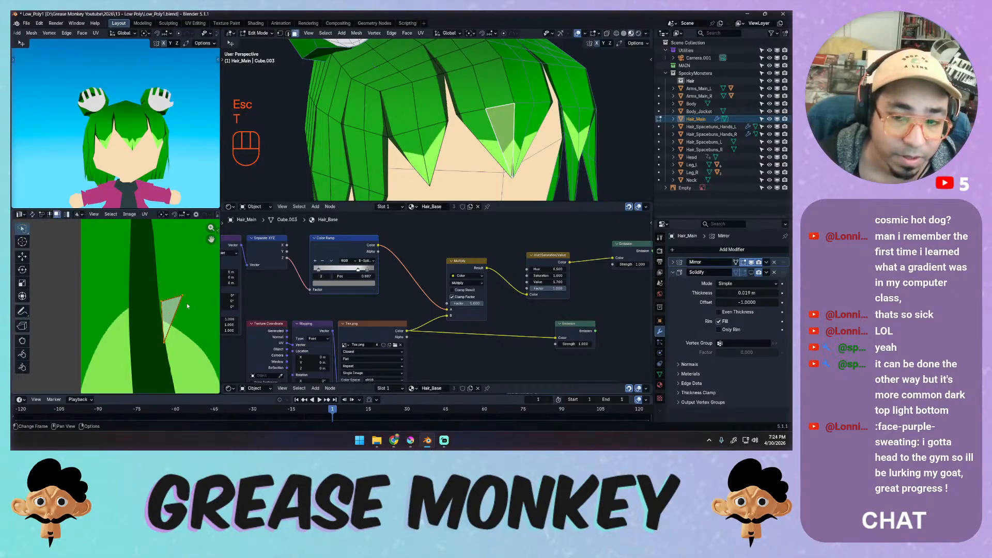
Rotate the central bang tip face's UVs clockwise and move them away from the dark stripe onto the outer edge of the light green area.
{"action": "key", "text": "r"}
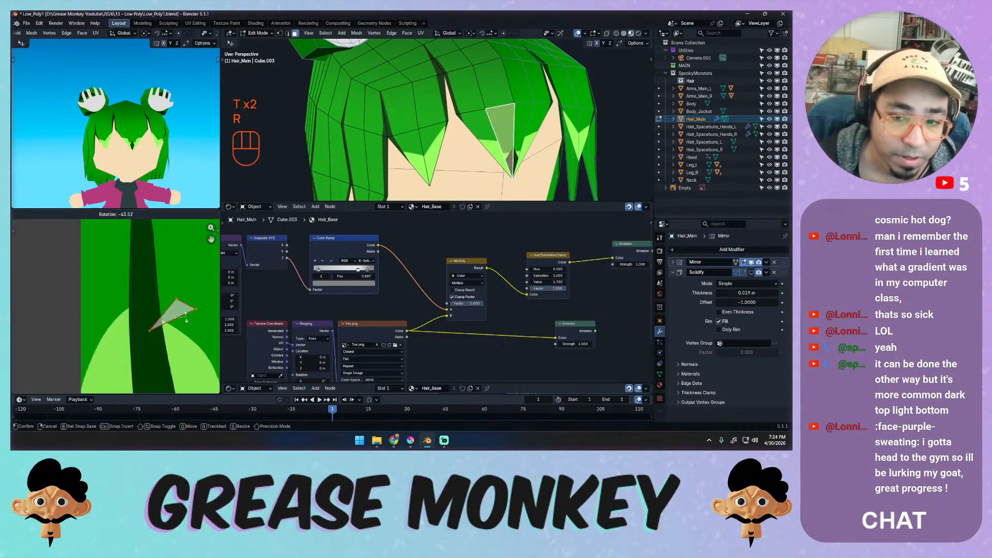
{"action": "left_click", "coordinate": [188, 320]}
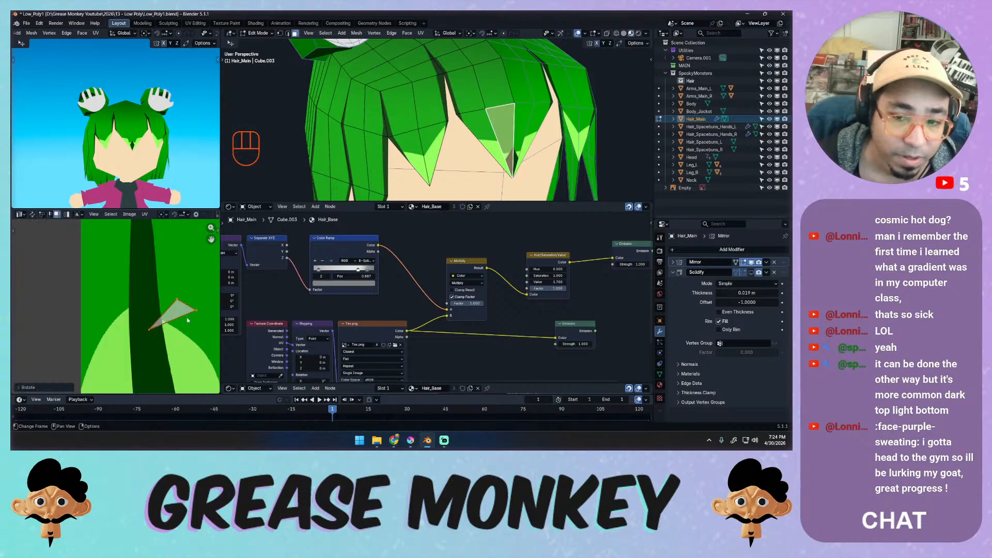
{"action": "key", "text": "g"}
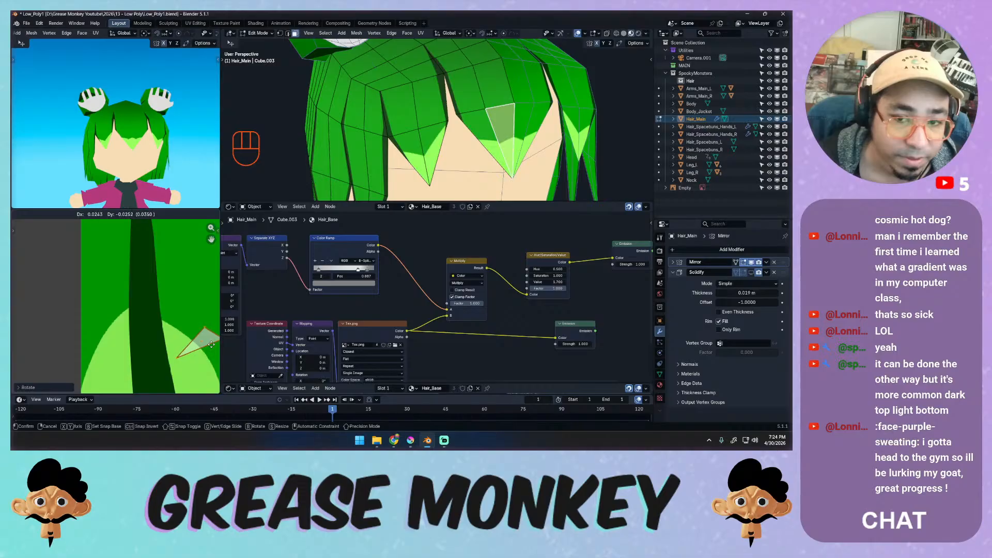
{"action": "left_click", "coordinate": [210, 345]}
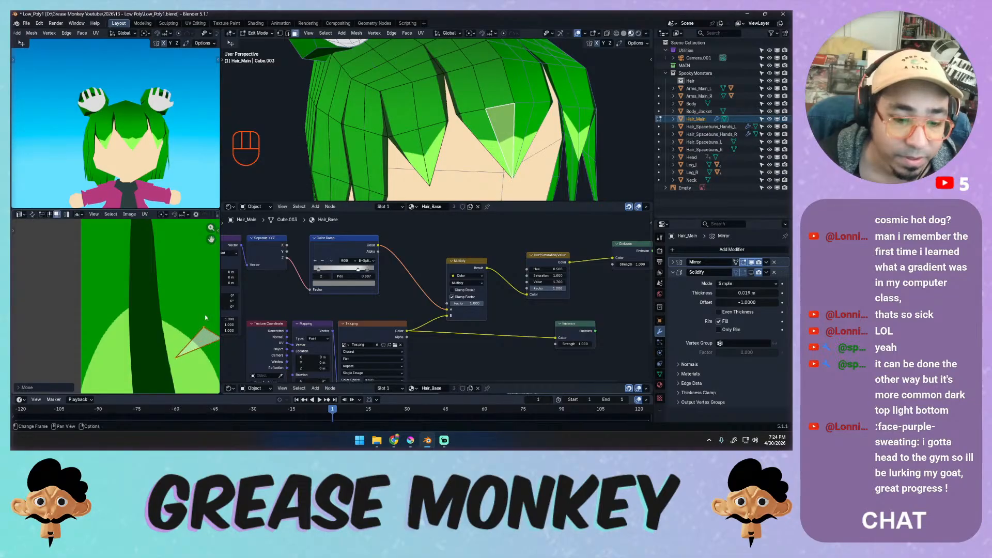
Fine-tune the tip face's UVs with slight clockwise rotations and a small move to align its light green border with the adjoining face.
{"action": "key", "text": "r"}
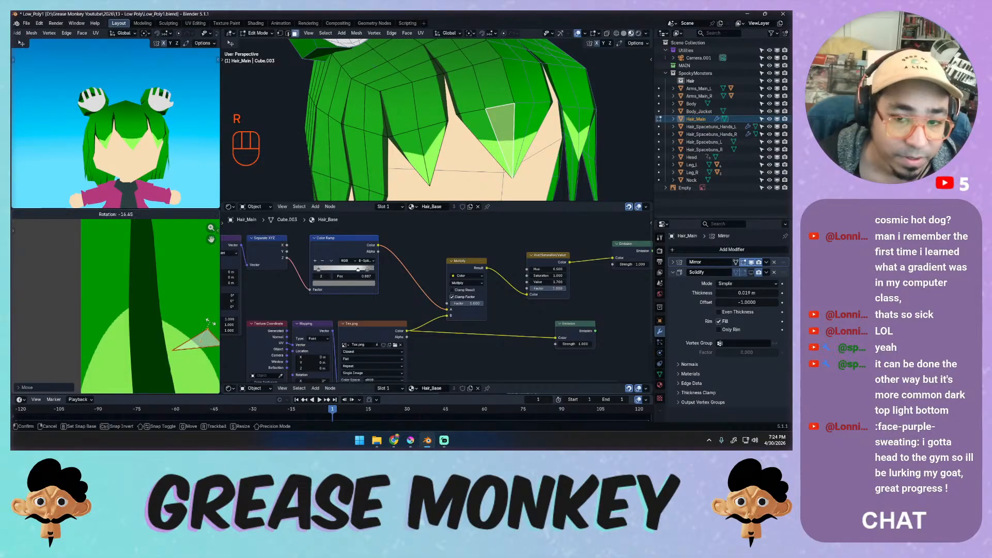
{"action": "left_click", "coordinate": [210, 323]}
{"action": "key", "text": "g"}
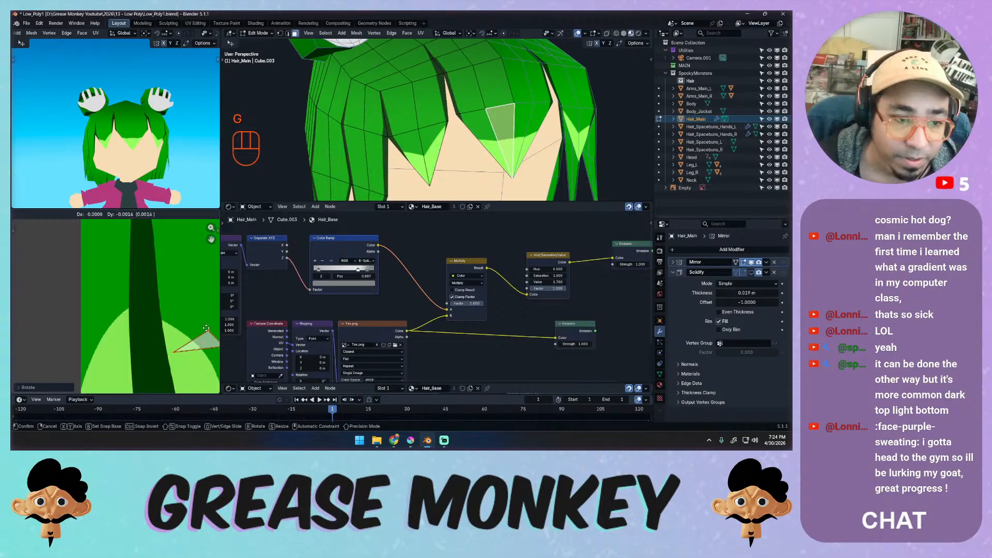
{"action": "left_click", "coordinate": [207, 327]}
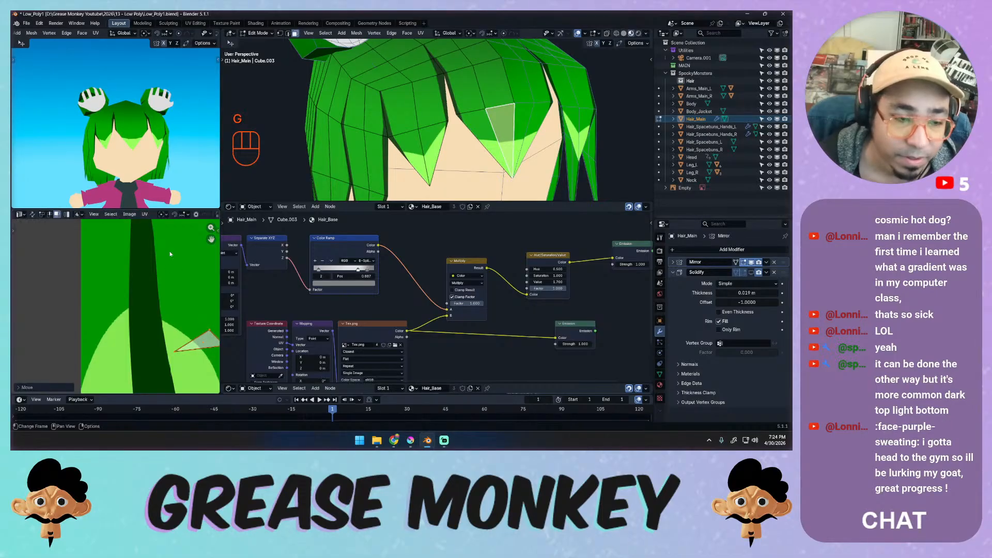
{"action": "middle_click_drag", "start_coordinate": [173, 129], "coordinate": [174, 104], "text": "ctrl"}
{"action": "key", "text": "r"}
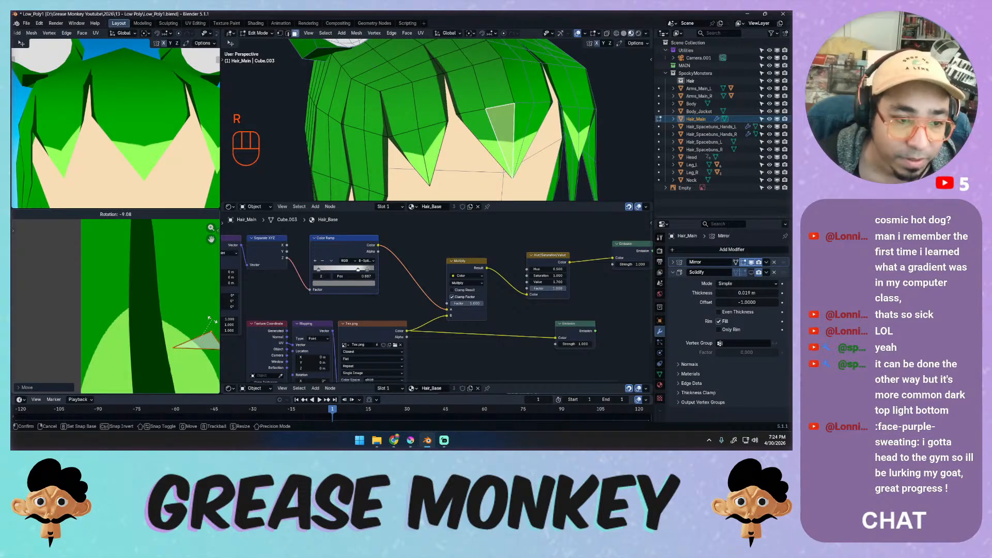
{"action": "left_click", "coordinate": [212, 319]}
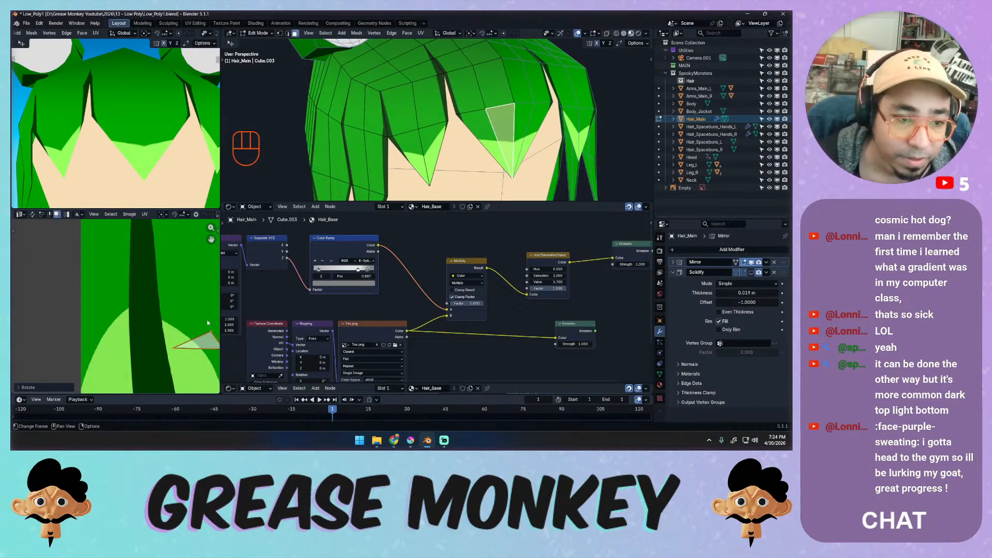
{"action": "middle_click_drag", "start_coordinate": [179, 134], "coordinate": [190, 170], "text": "ctrl"}
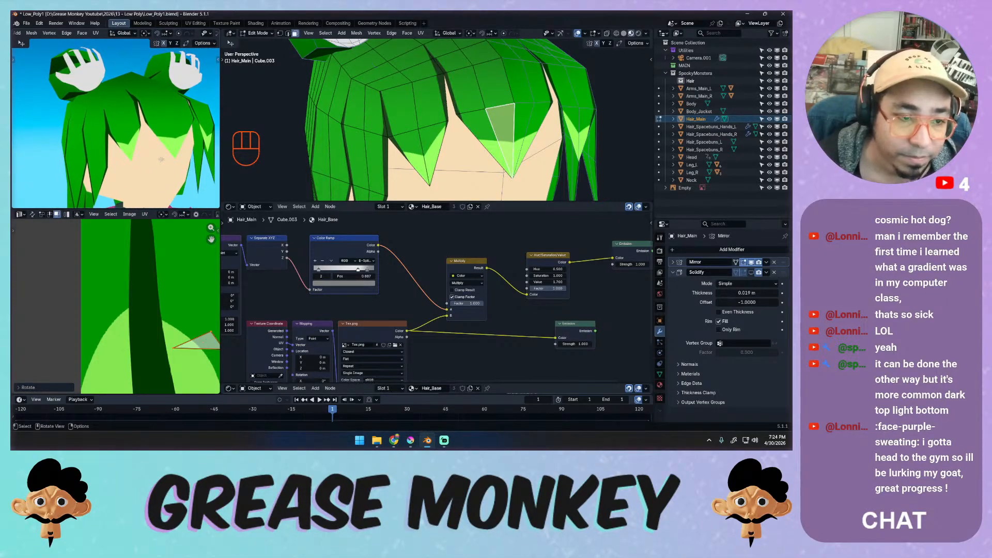
Select the two tip faces of the neighbouring front bang and nudge one face's UVs slightly at the light green area's edge.
{"action": "left_click", "coordinate": [435, 144]}
{"action": "left_click", "coordinate": [408, 150], "text": "shift"}
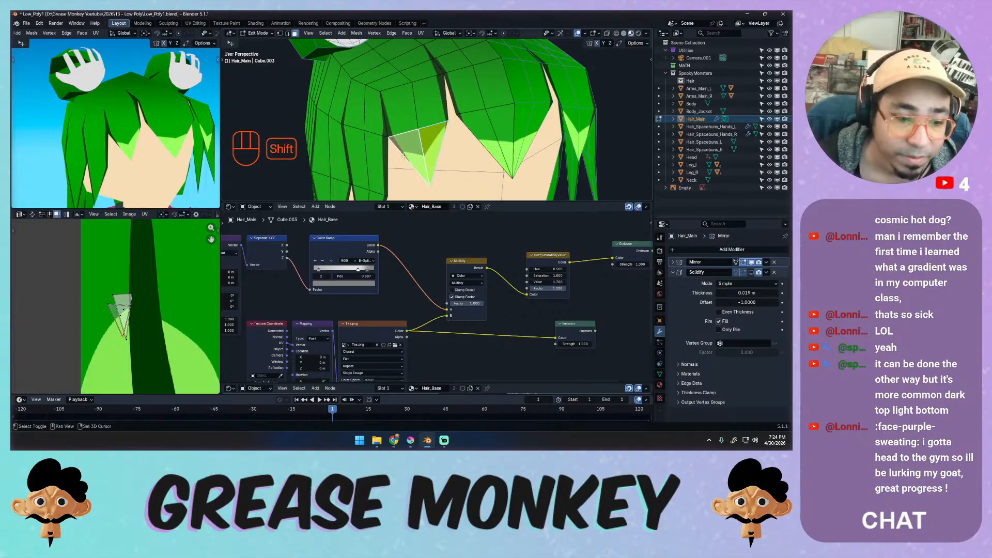
{"action": "key", "text": "g"}
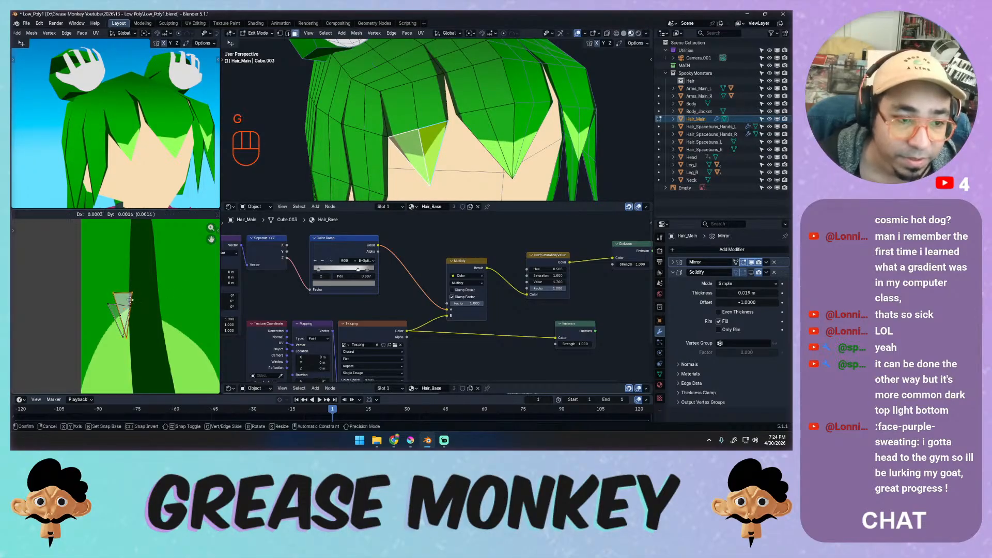
{"action": "left_click", "coordinate": [129, 303]}
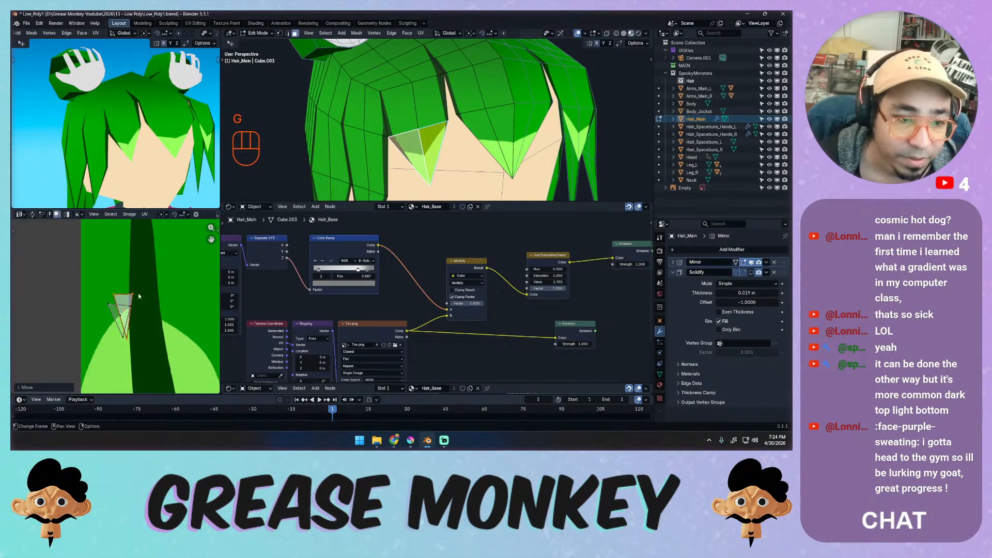
{"action": "key", "text": "r"}
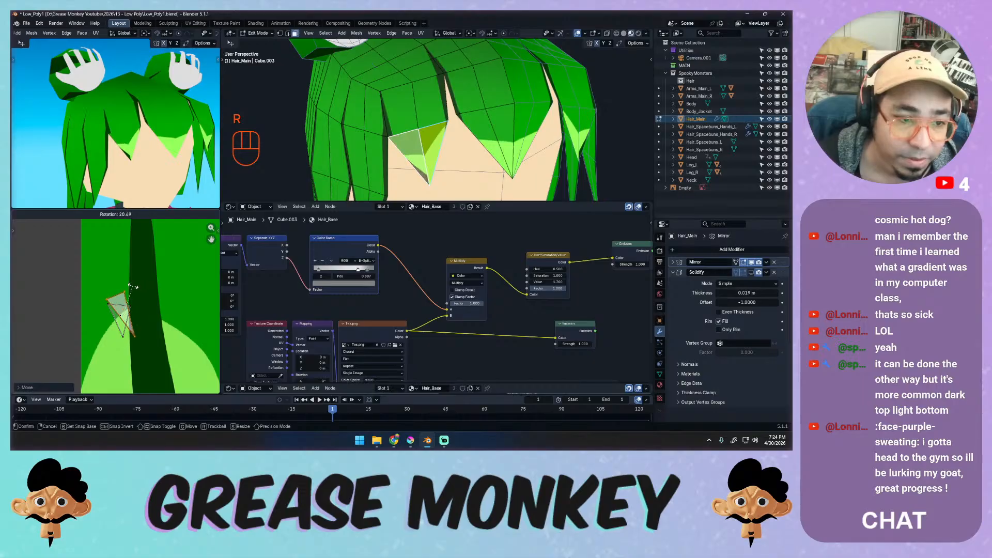
{"action": "key", "text": "Escape"}
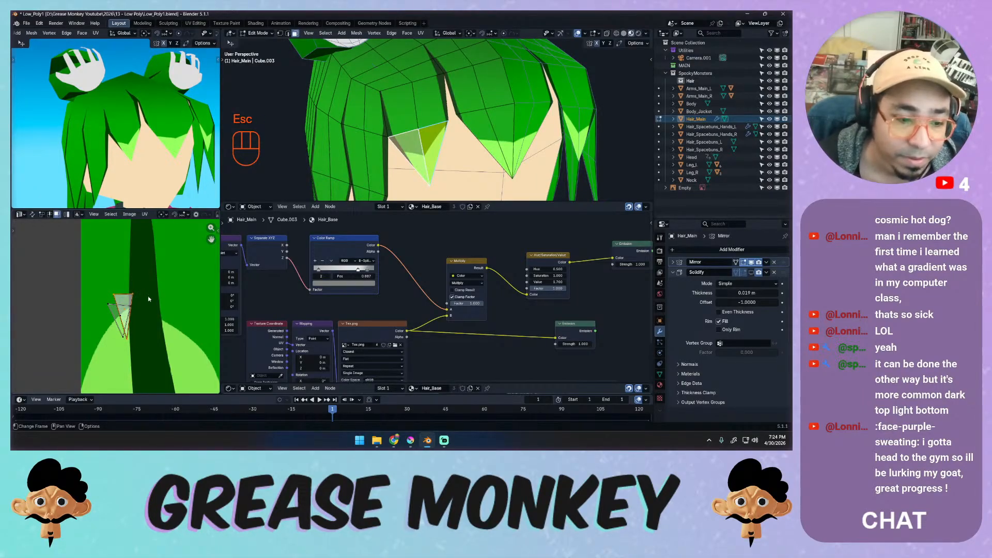
{"action": "key", "text": "g"}
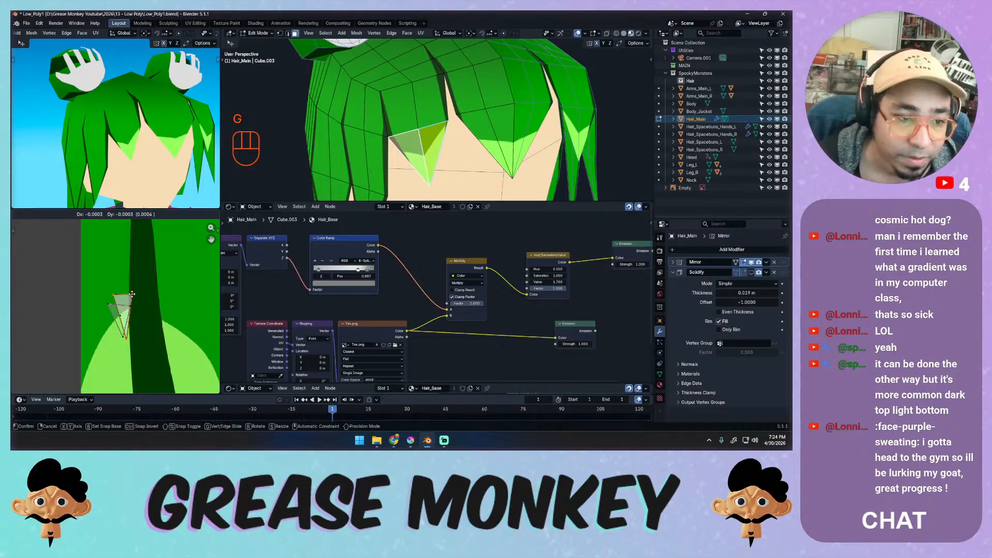
{"action": "left_click", "coordinate": [132, 295]}
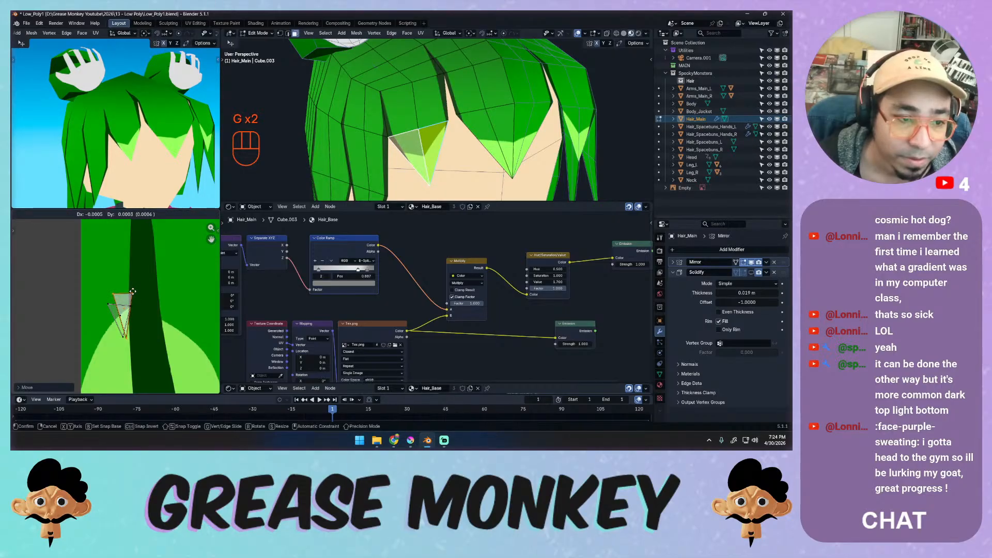
{"action": "left_click", "coordinate": [133, 291]}
Select both tip faces of the long side lock beside the face and move one face's UVs down so its point overlaps the light green area.
{"action": "middle_click_drag", "start_coordinate": [122, 166], "coordinate": [85, 155]}
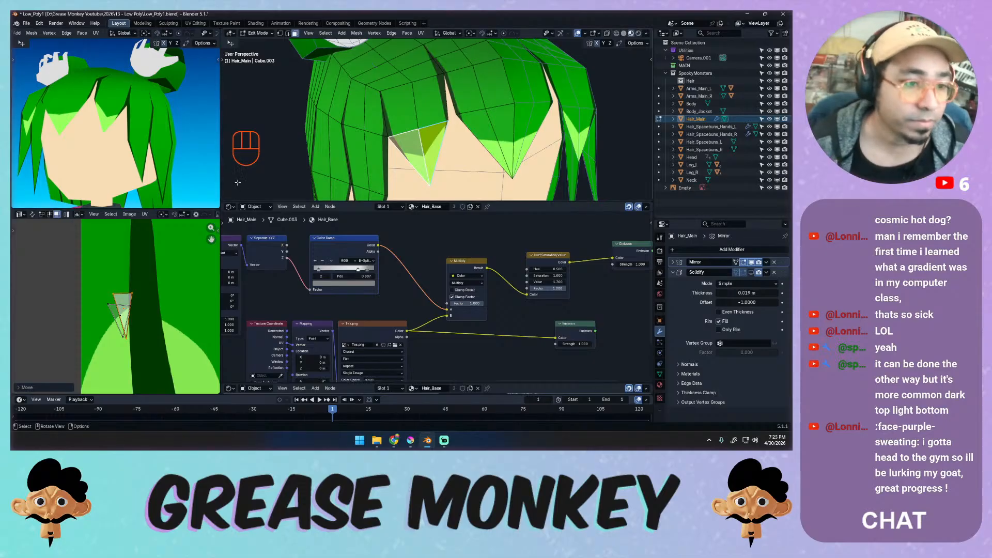
{"action": "middle_click_drag", "start_coordinate": [179, 158], "coordinate": [153, 175]}
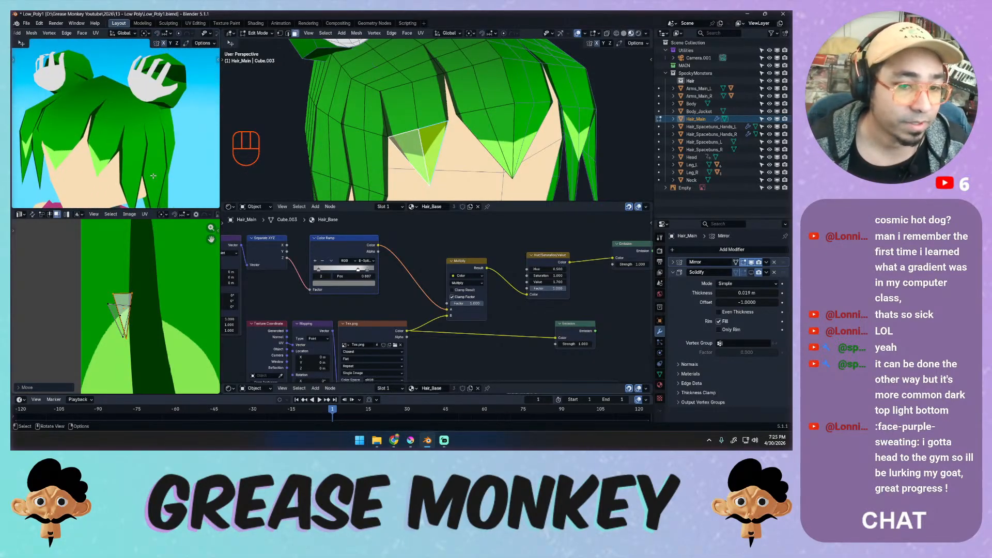
{"action": "middle_click_drag", "start_coordinate": [357, 136], "coordinate": [432, 135]}
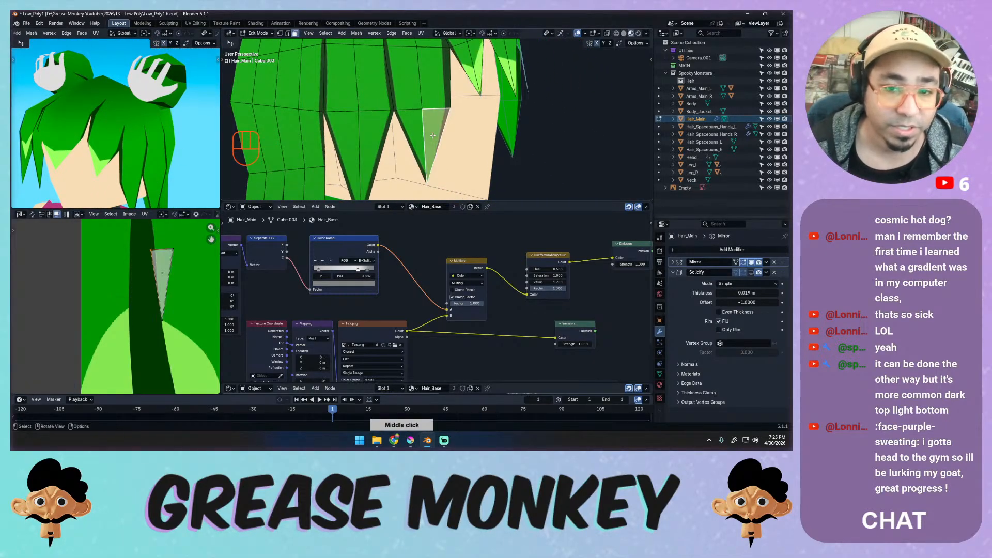
{"action": "left_click", "coordinate": [403, 126], "text": "shift"}
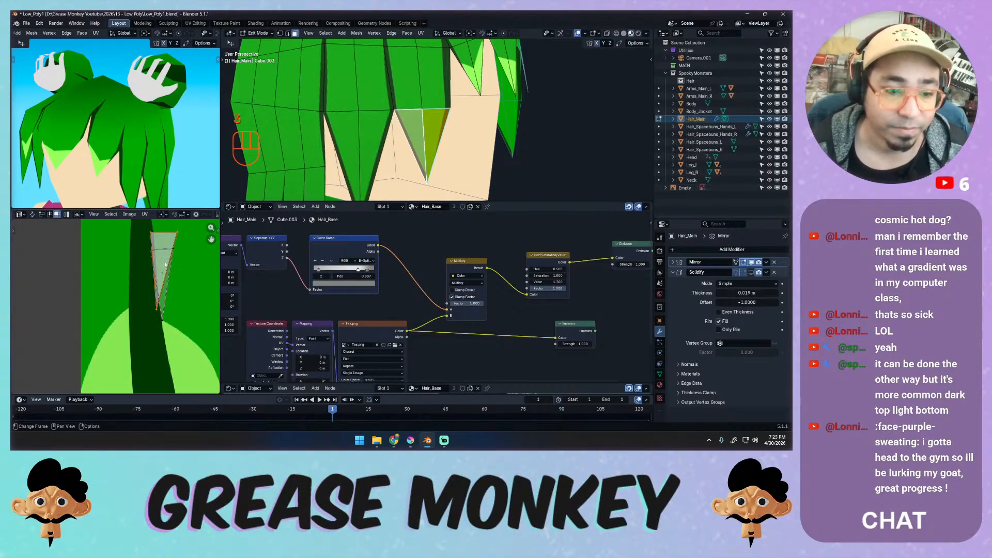
{"action": "key", "text": "g"}
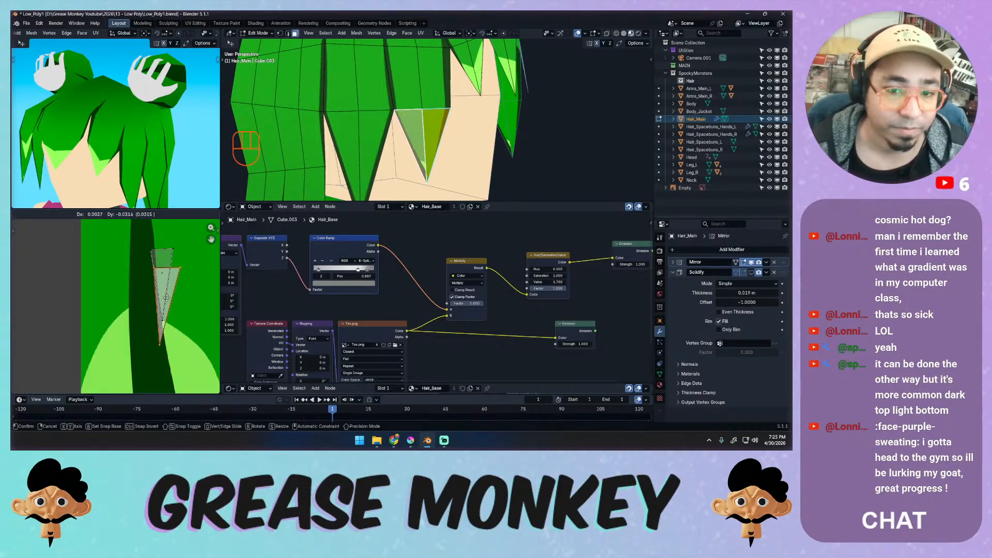
{"action": "left_click", "coordinate": [176, 302]}
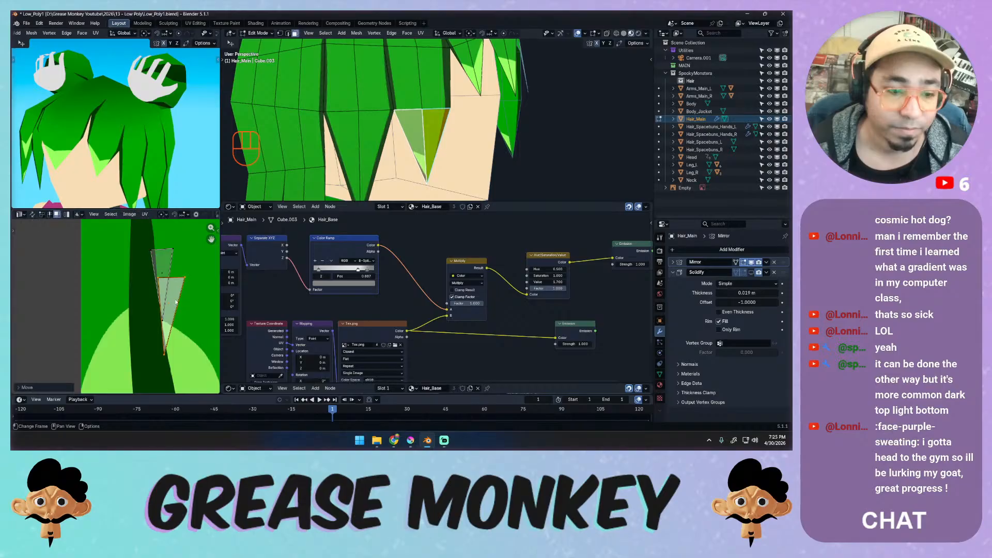
Rotate the side lock tip face's UVs slightly and nudge them into place along the dark stripe's edge.
{"action": "key", "text": "r"}
{"action": "left_click", "coordinate": [182, 285]}
{"action": "key", "text": "g"}
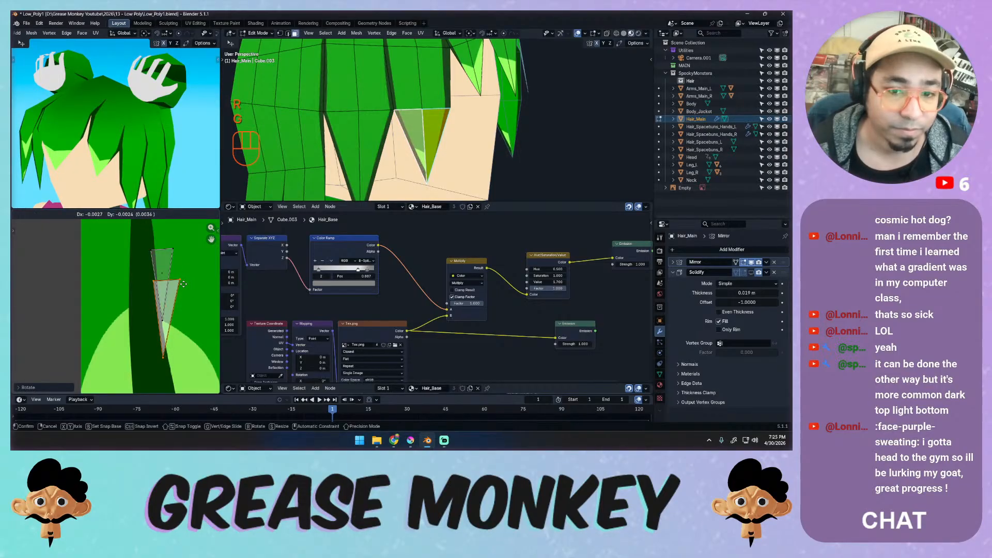
{"action": "left_click", "coordinate": [183, 285]}
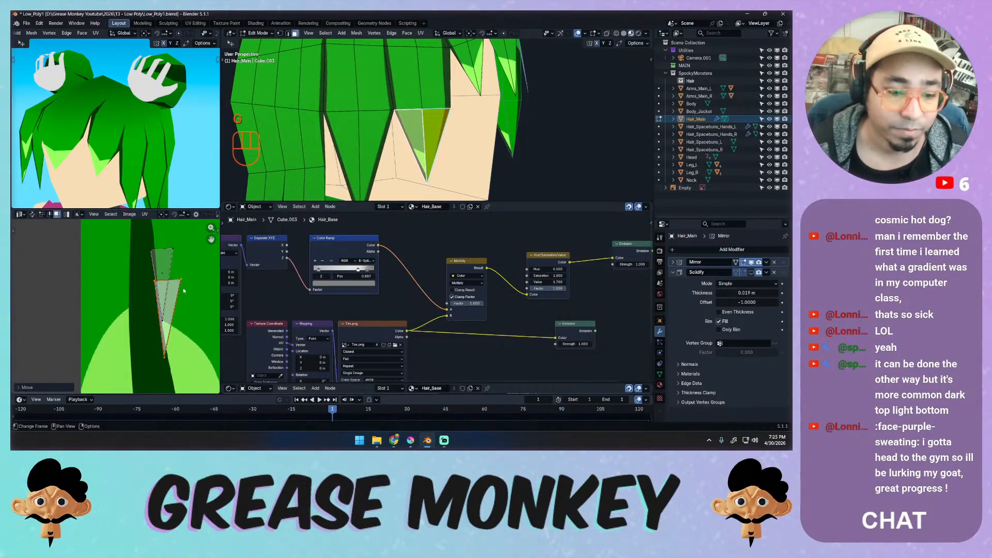
Move the face's lowest UV vertex outward from the dark stripe toward the light green area, using UV vertex selection.
{"action": "left_click", "coordinate": [163, 358]}
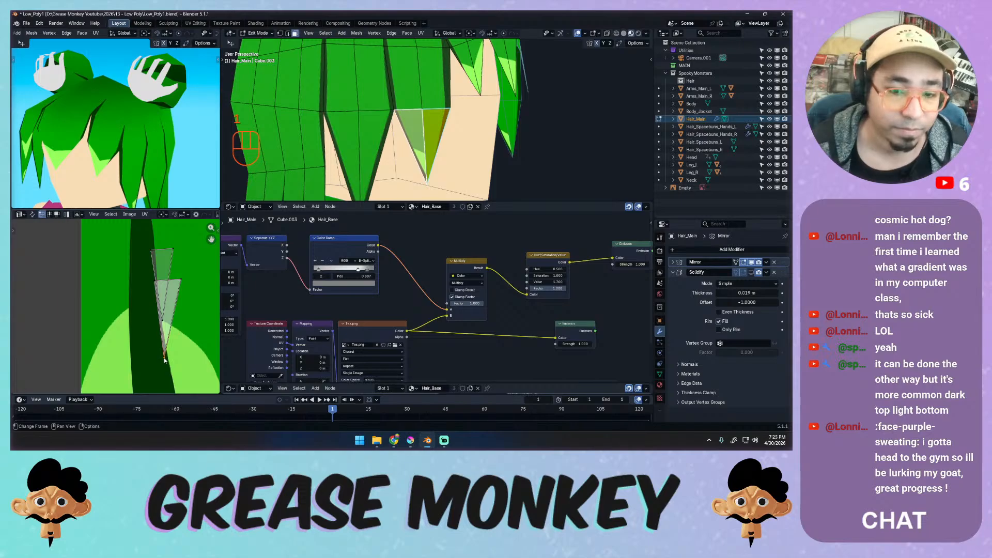
{"action": "left_click", "coordinate": [165, 359]}
{"action": "key", "text": "g"}
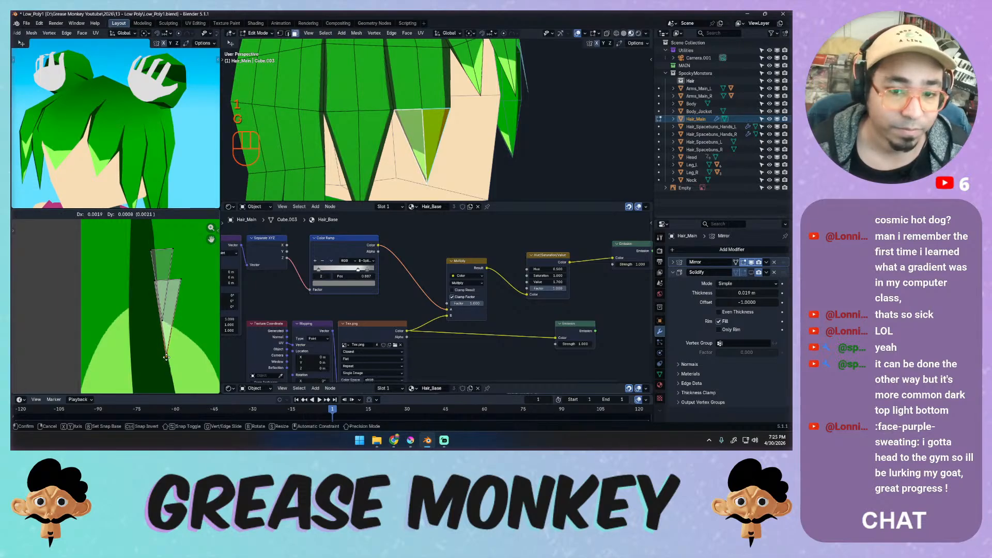
{"action": "left_click", "coordinate": [169, 359]}
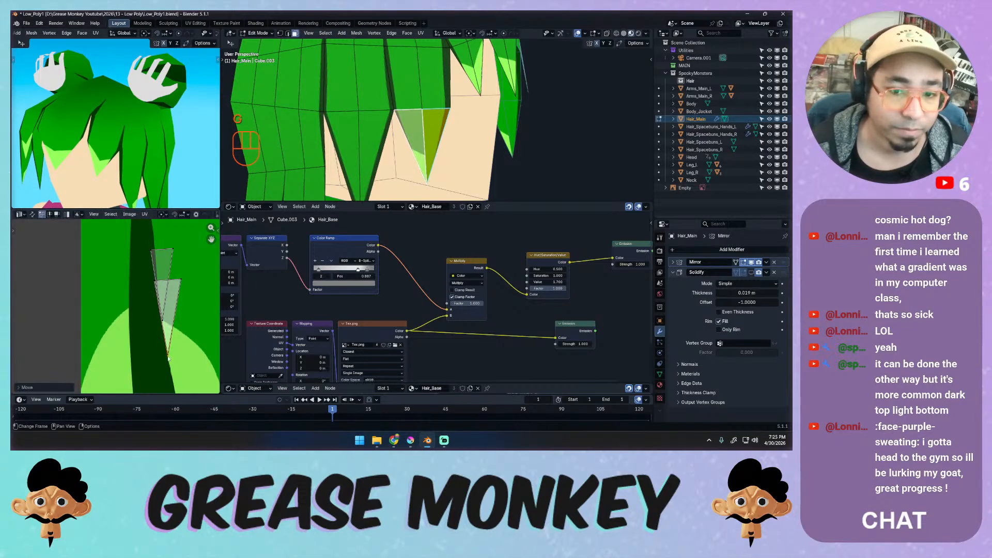
Move the side lock's other tip face UVs down over the first face's UVs, using UV face selection.
{"action": "left_click", "coordinate": [166, 267]}
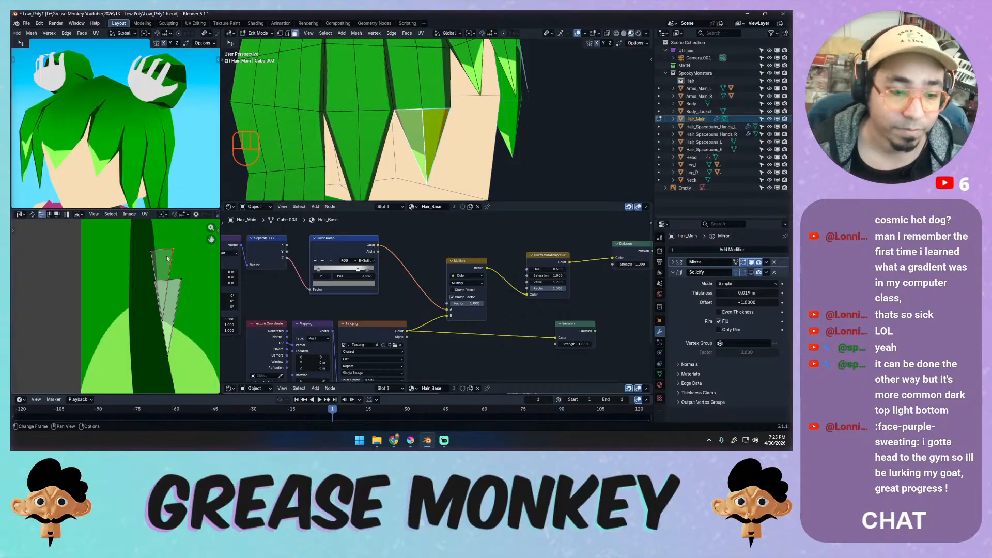
{"action": "key", "text": "3"}
{"action": "key", "text": "g"}
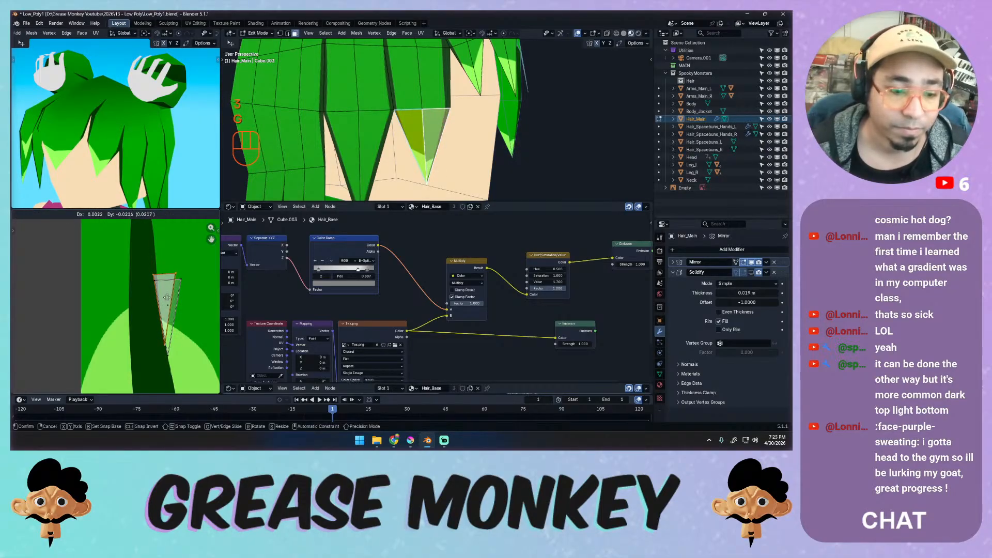
{"action": "left_click", "coordinate": [170, 305]}
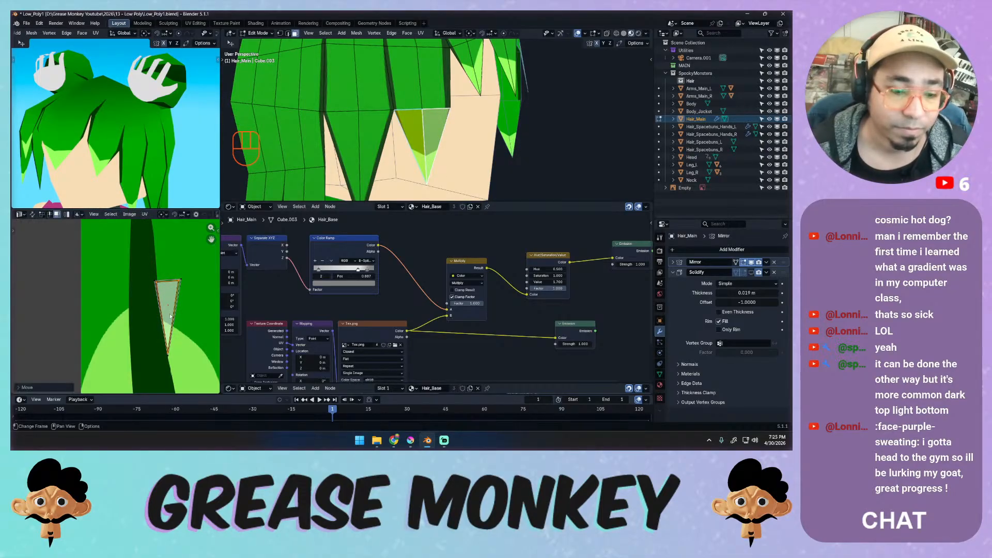
Move the upper UV vertex of the side lock's tip face slightly outward to the dark stripe's edge, using UV vertex selection.
{"action": "left_click", "coordinate": [157, 287]}
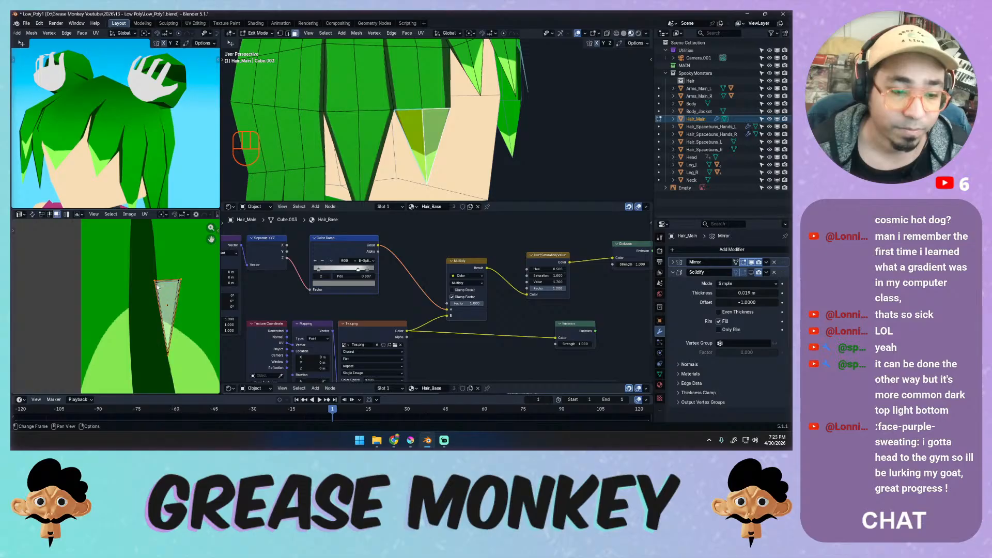
{"action": "key", "text": "1"}
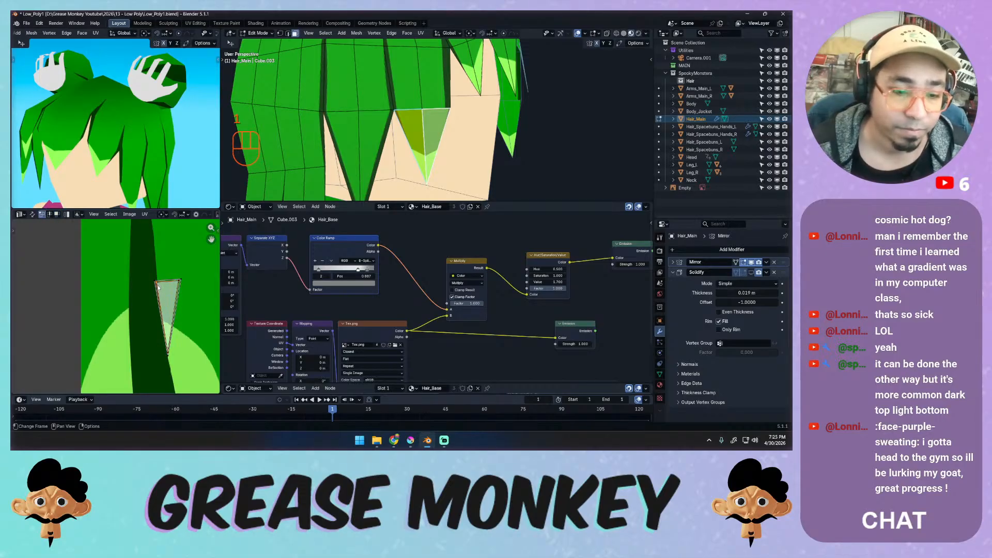
{"action": "key", "text": "g"}
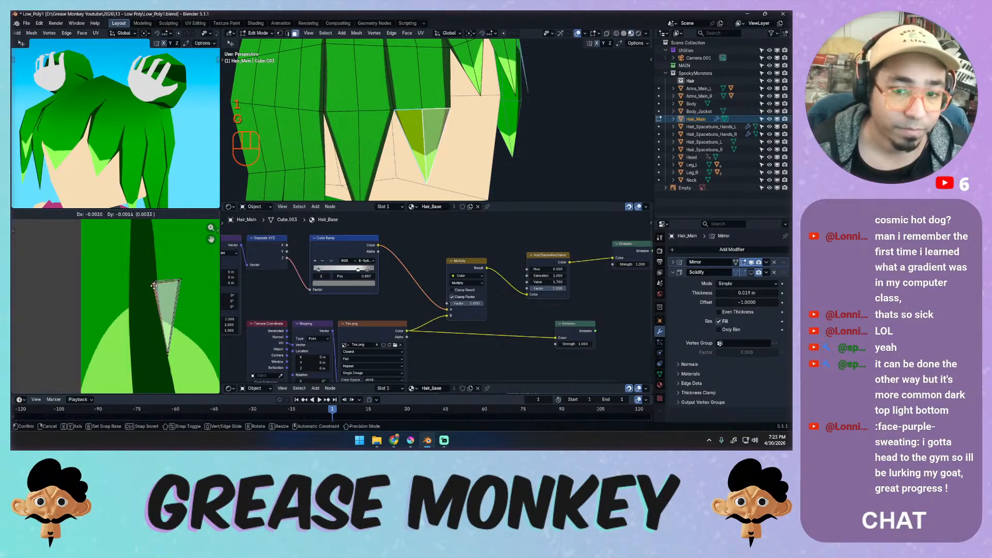
{"action": "left_click", "coordinate": [154, 286]}
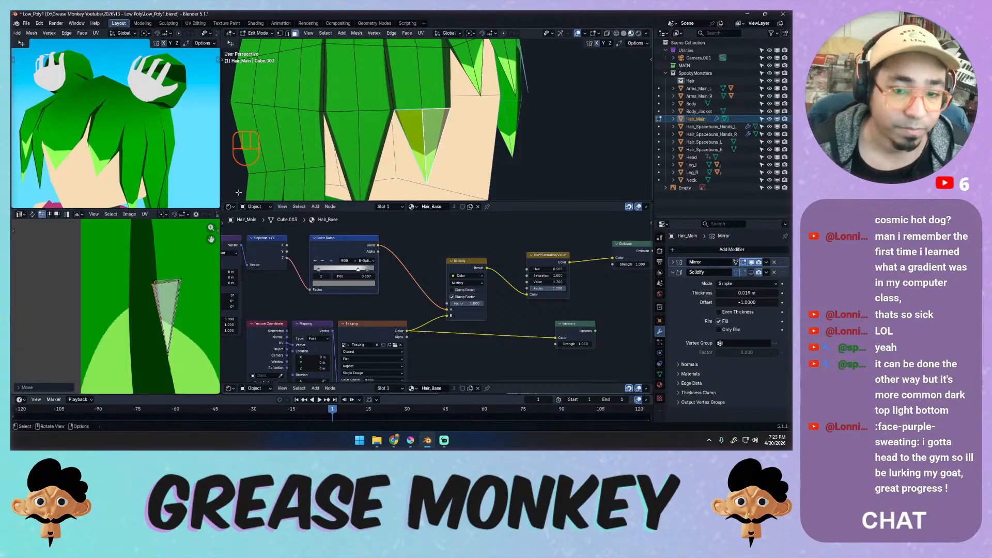
{"action": "key", "text": "Tab"}
Select both tip faces of the neighbouring long side lock and move their UVs down so the point overlaps the light green area.
{"action": "middle_click_drag", "start_coordinate": [293, 145], "coordinate": [314, 154]}
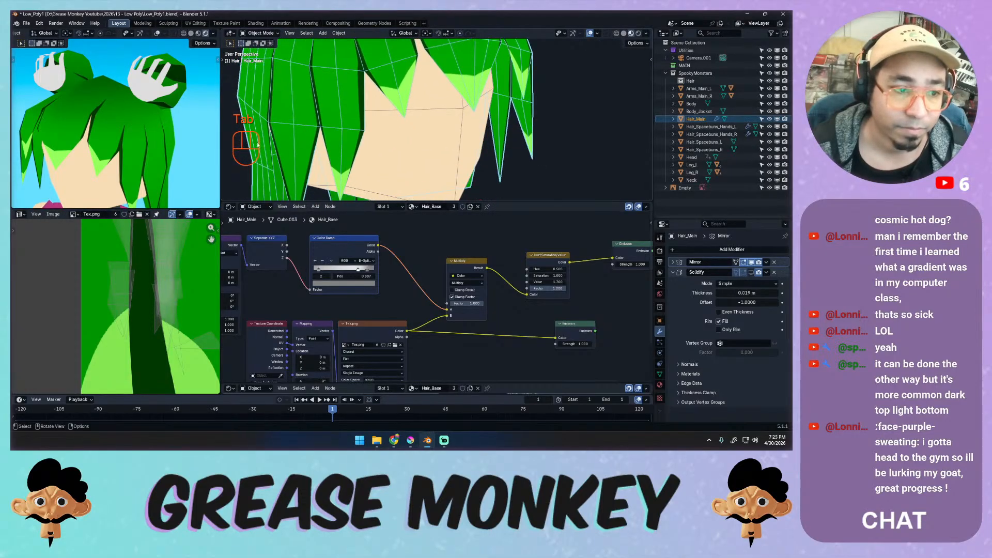
{"action": "middle_click_drag", "start_coordinate": [120, 158], "coordinate": [197, 134]}
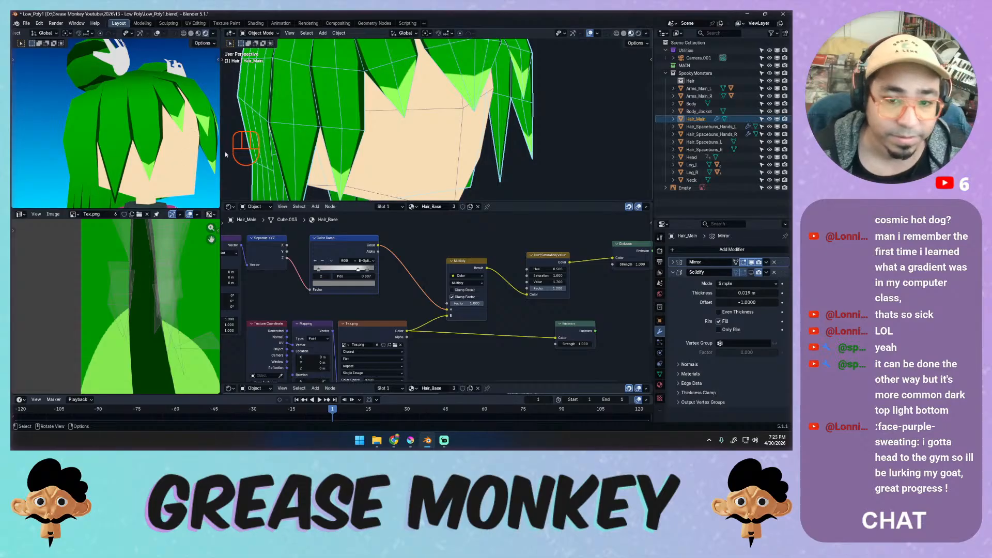
{"action": "middle_click_drag", "start_coordinate": [345, 144], "coordinate": [432, 108]}
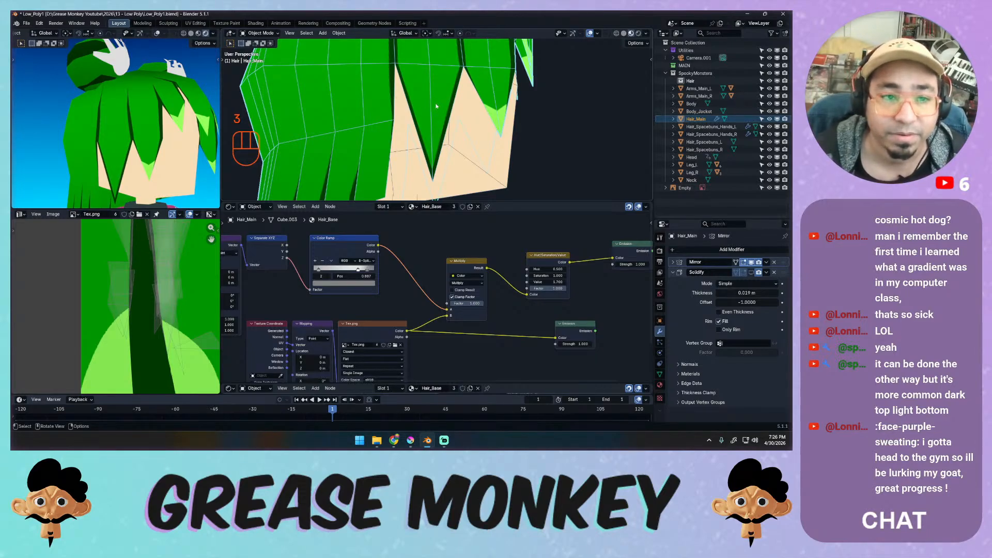
{"action": "key", "text": "Tab"}
{"action": "key", "text": "a"}
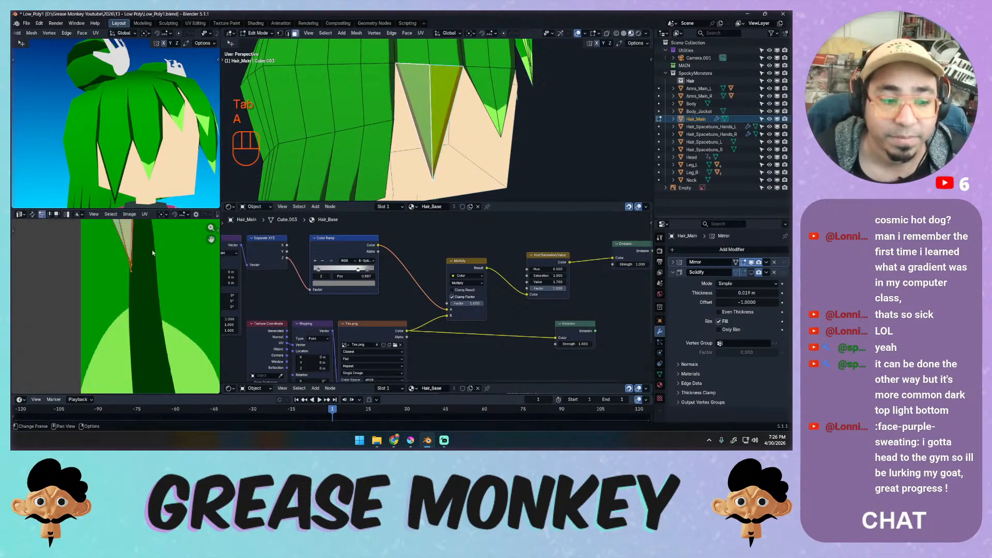
{"action": "key", "text": "g"}
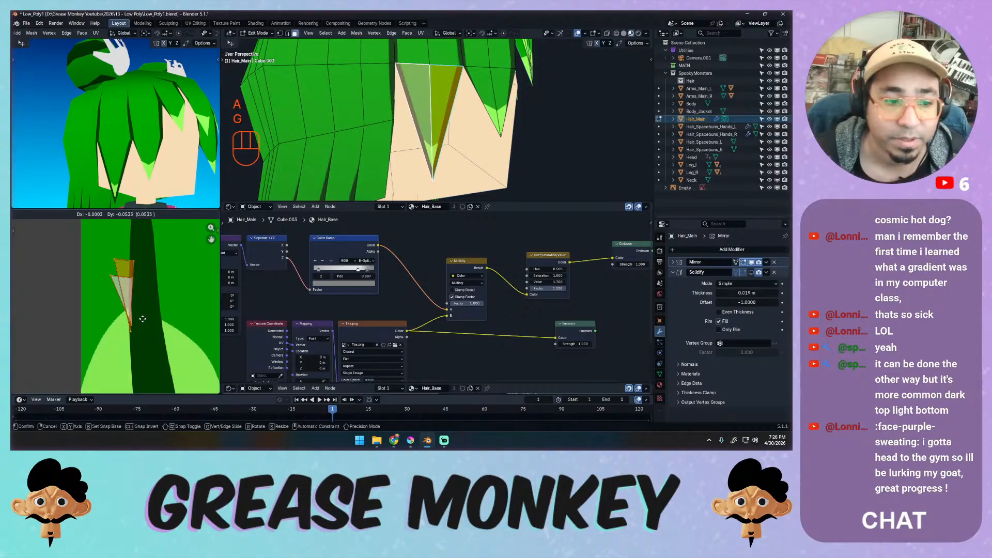
{"action": "left_click", "coordinate": [142, 313]}
Nudge one tip face's UVs down beside the dark stripe's edge, using UV face selection.
{"action": "key", "text": "Tab"}
{"action": "key", "text": "Tab"}
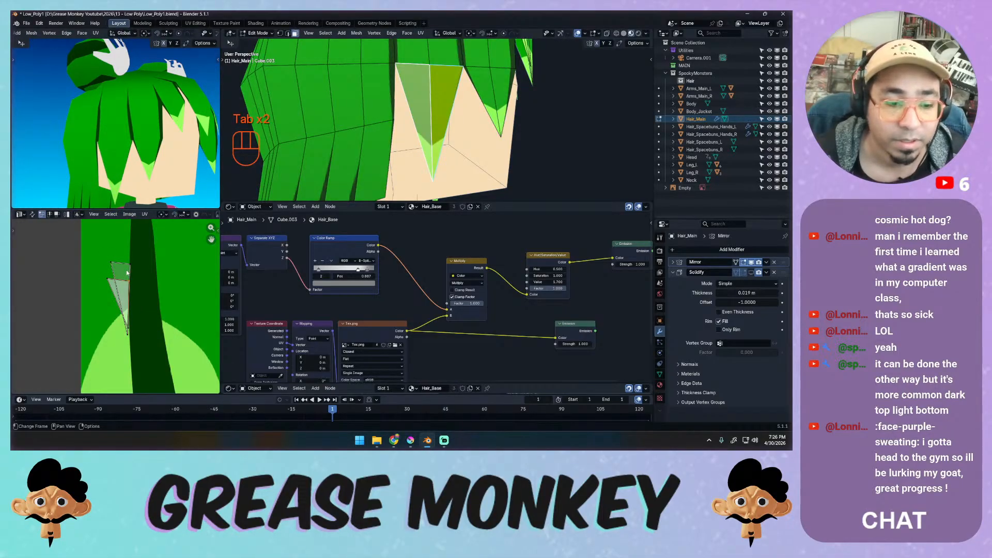
{"action": "key", "text": "3"}
{"action": "key", "text": "g"}
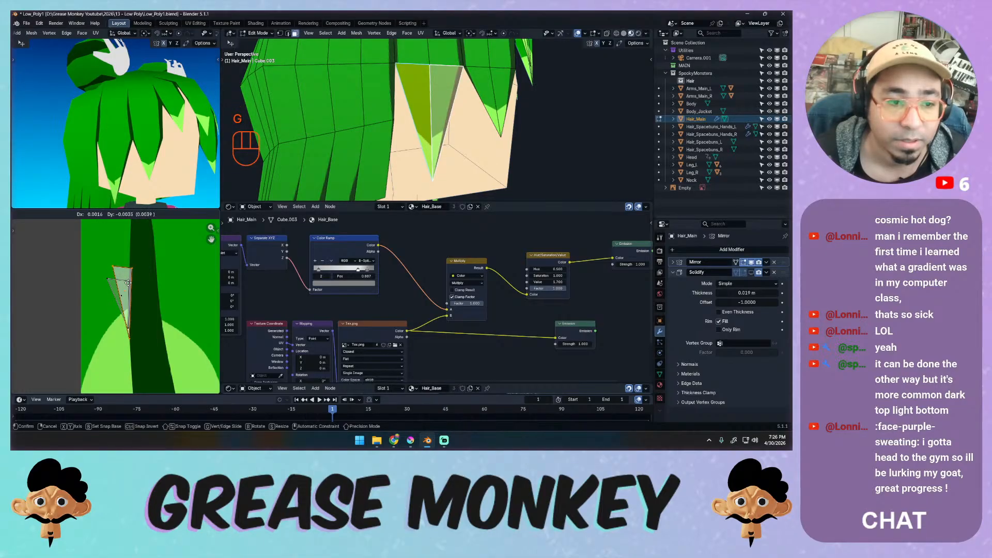
{"action": "left_click", "coordinate": [129, 283]}
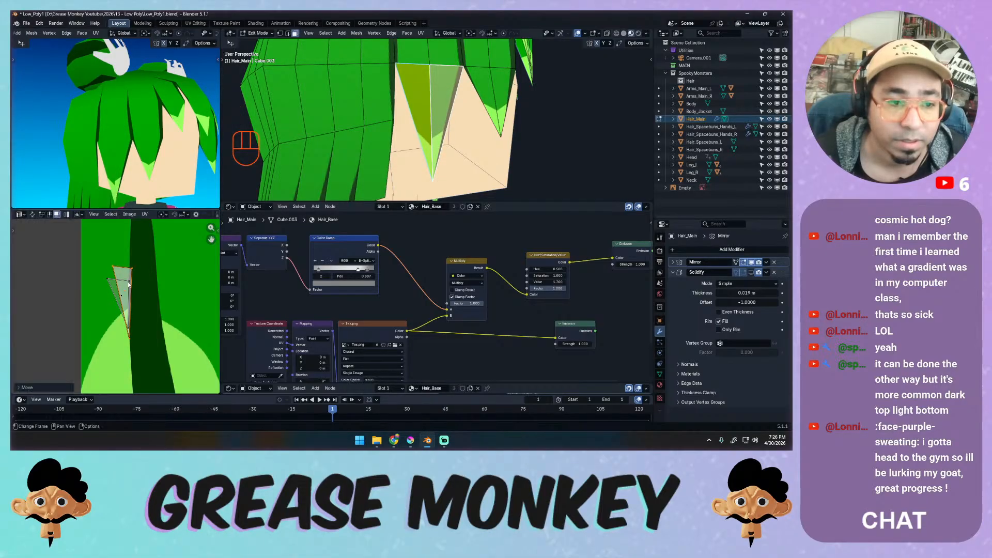
Adjust that tip face's lowest UV vertex slightly away from the dark stripe, using UV vertex selection.
{"action": "left_click", "coordinate": [129, 341]}
{"action": "key", "text": "1"}
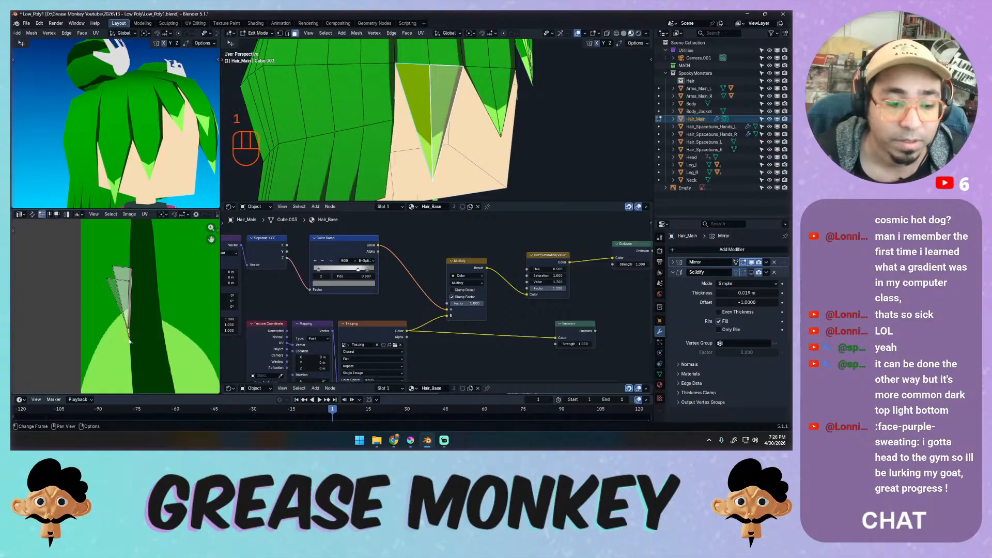
{"action": "key", "text": "g"}
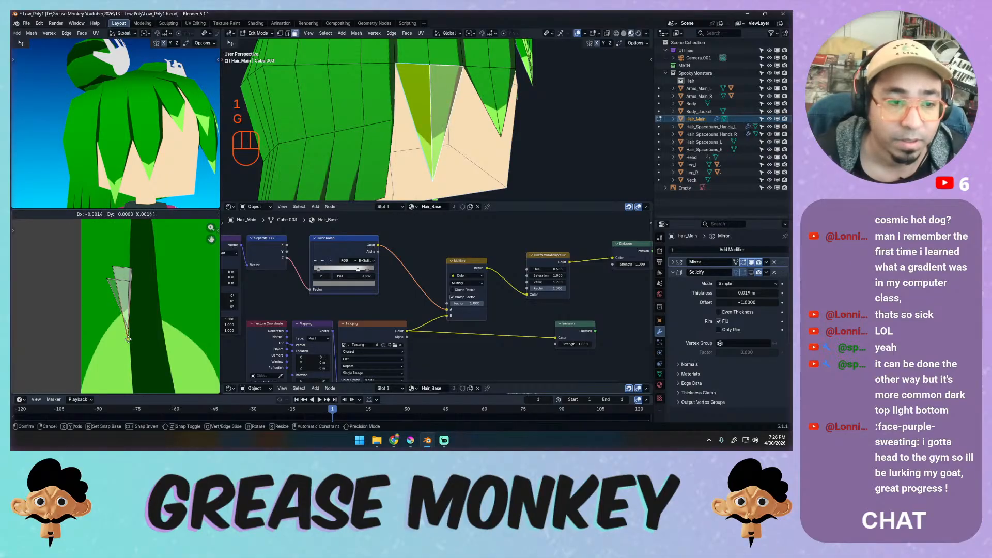
{"action": "left_click", "coordinate": [129, 340]}
Move the lock's other tip face UVs slightly down to line up with the first face's point, using UV face selection.
{"action": "key", "text": "3"}
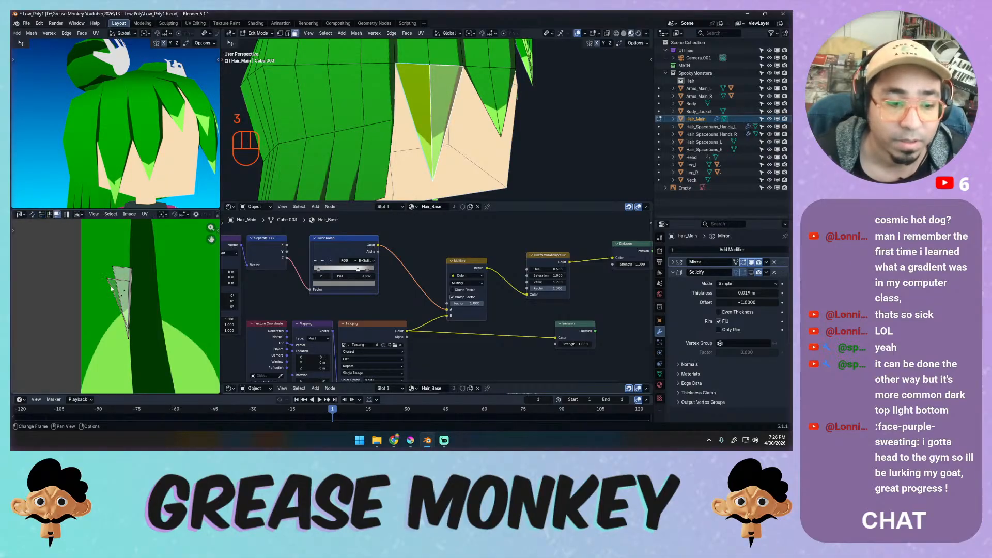
{"action": "key", "text": "g"}
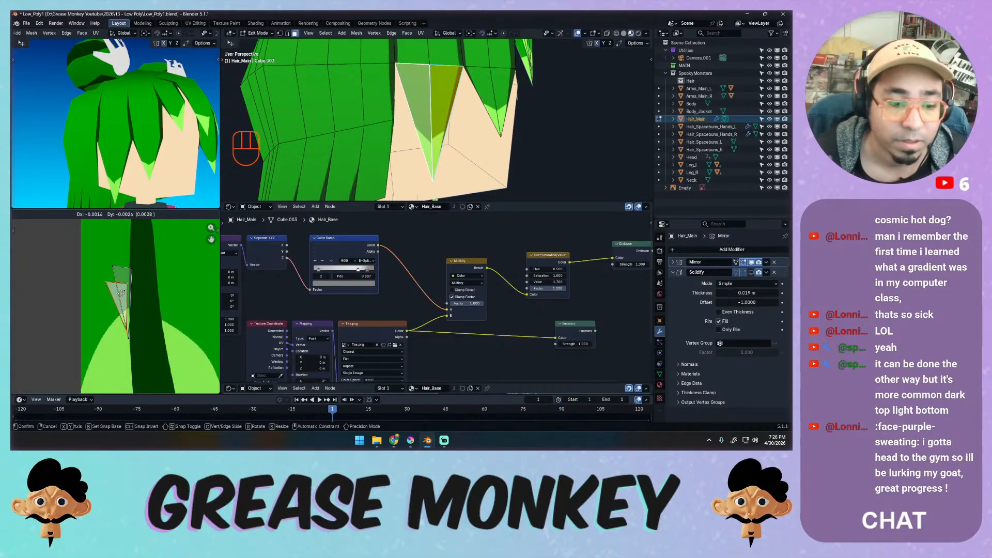
{"action": "left_click", "coordinate": [128, 331]}
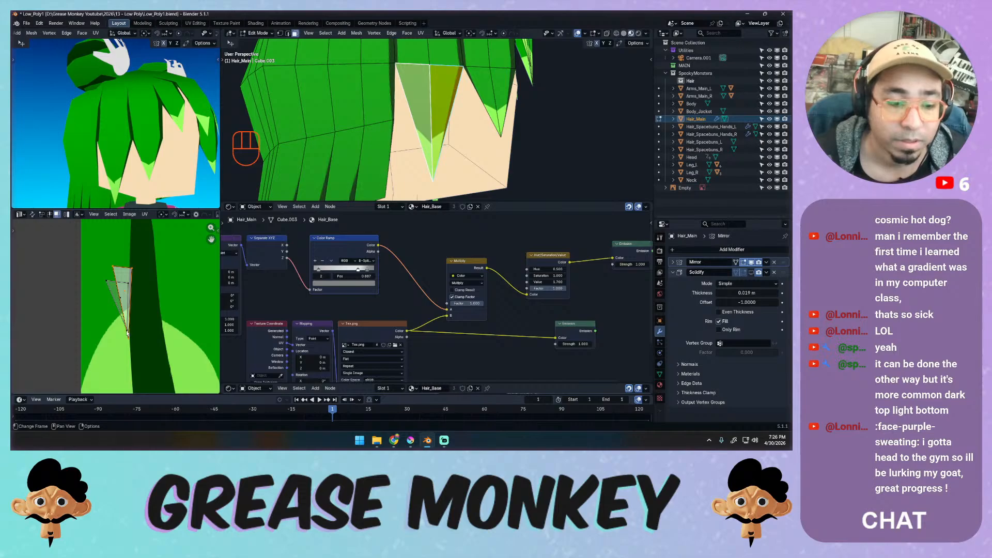
{"action": "key", "text": "g"}
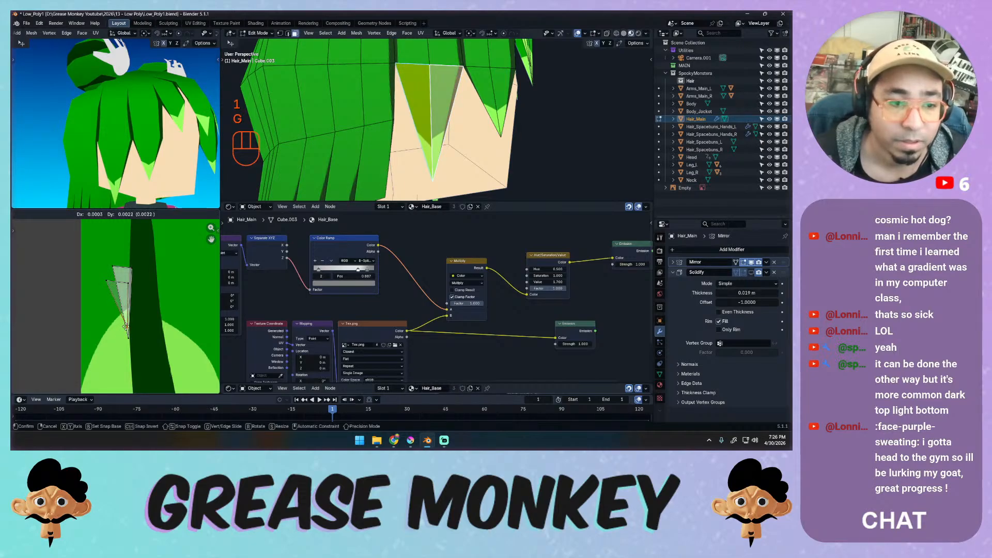
{"action": "key", "text": "Escape"}
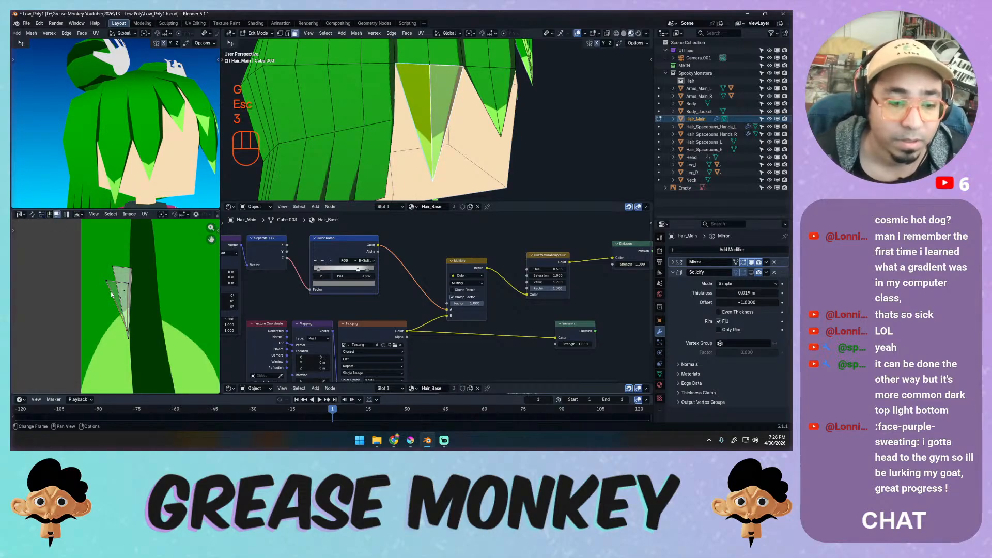
{"action": "key", "text": "3"}
{"action": "key", "text": "r"}
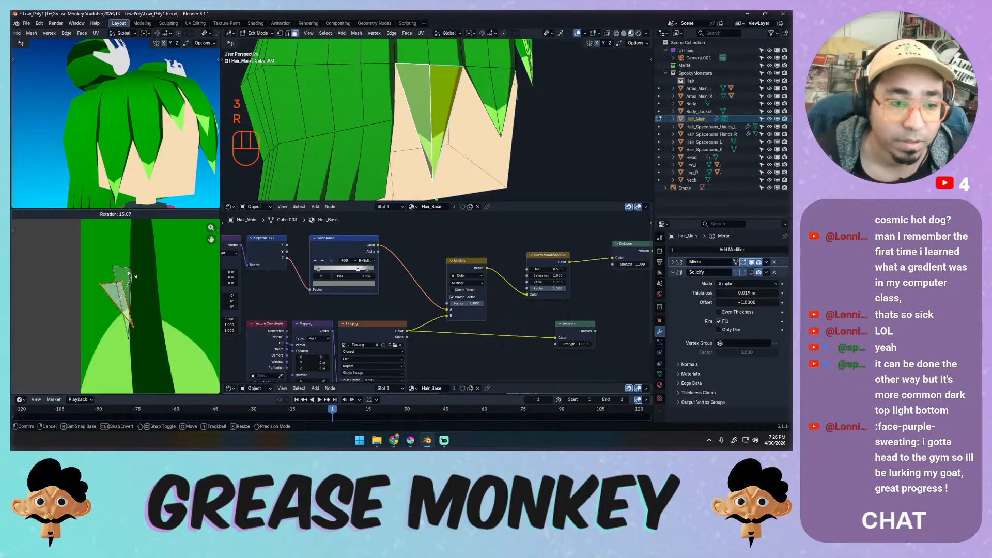
{"action": "key", "text": "Escape"}
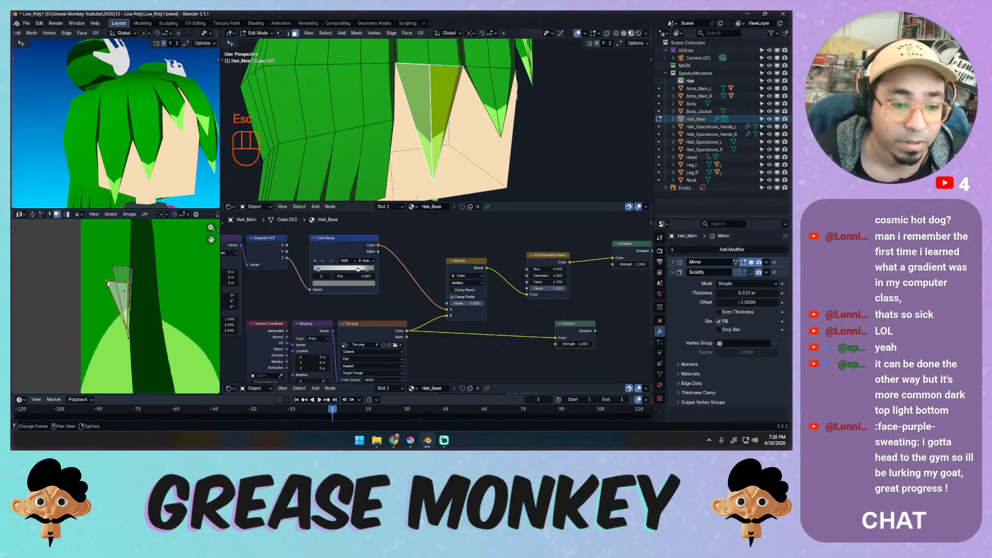
Move the second tip face's upper inner UV vertex to the dark stripe's edge and its lowest UV vertex further down into the light green.
{"action": "left_click", "coordinate": [128, 285]}
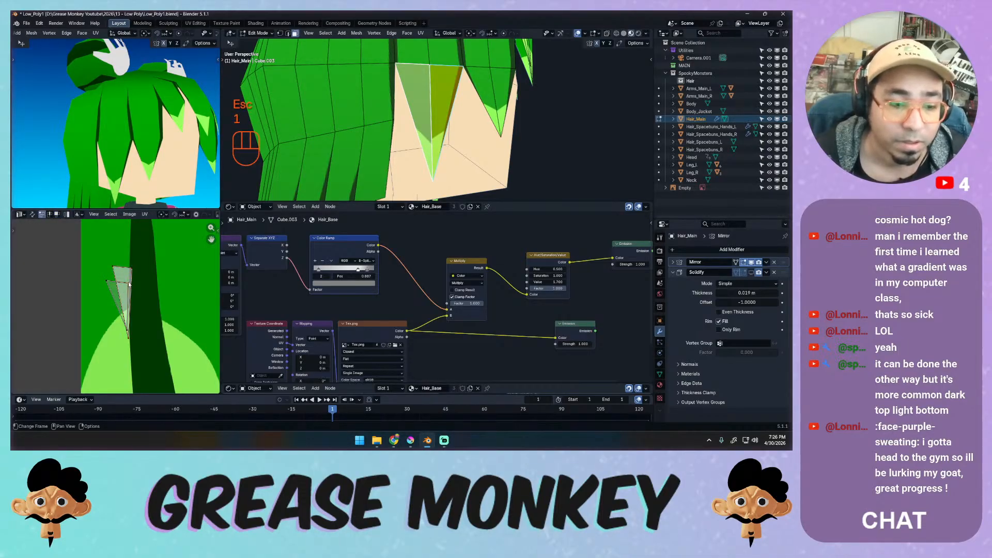
{"action": "key", "text": "1"}
{"action": "key", "text": "g"}
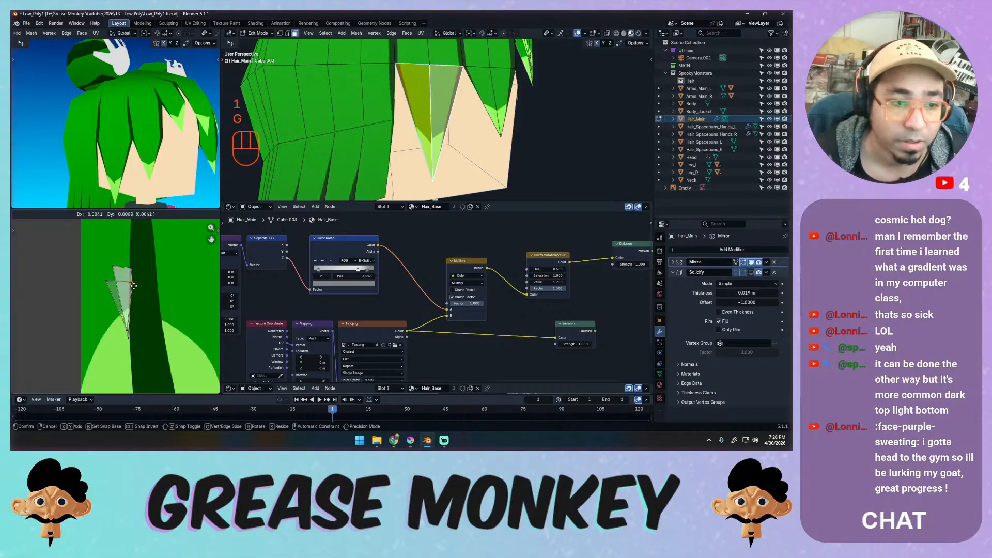
{"action": "left_click", "coordinate": [133, 286]}
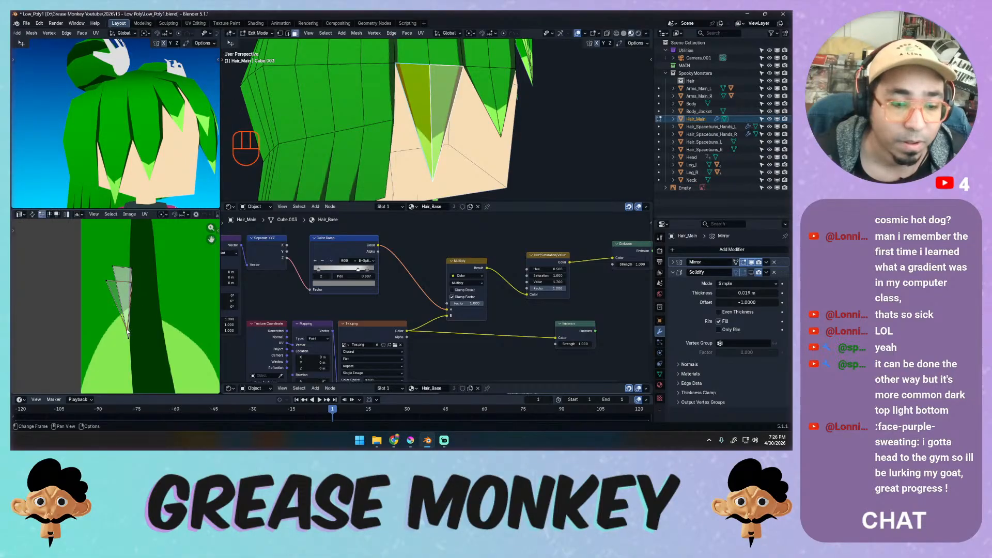
{"action": "key", "text": "g"}
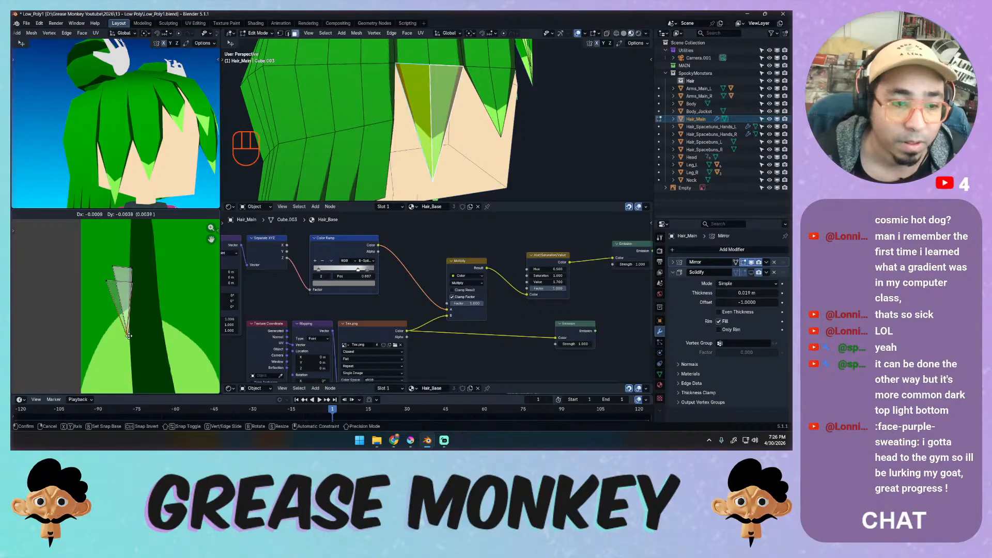
{"action": "left_click", "coordinate": [129, 337]}
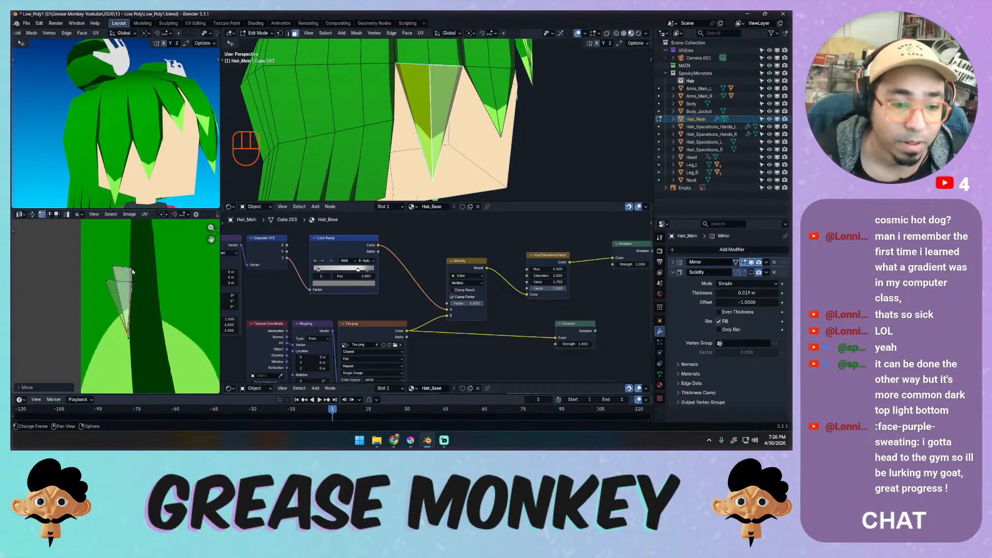
Nudge the face's upper inner UV vertex slightly back from the dark stripe.
{"action": "key", "text": "g"}
{"action": "key", "text": "Escape"}
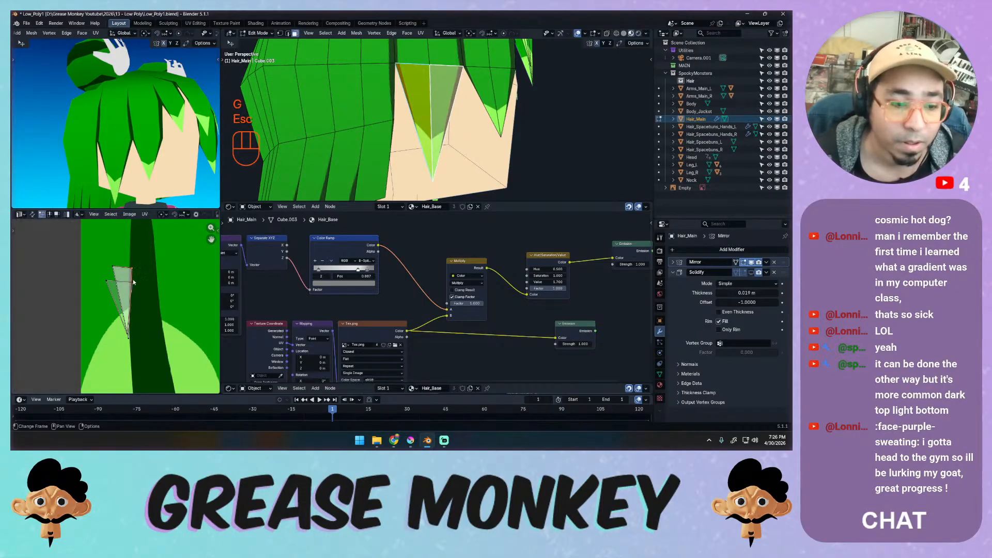
{"action": "key", "text": "g"}
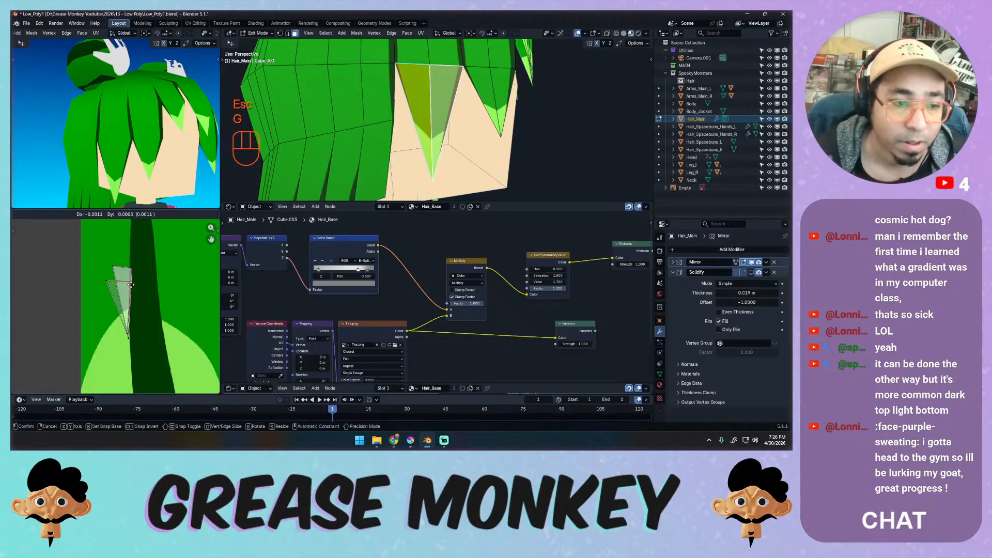
{"action": "left_click", "coordinate": [131, 285]}
Look at the character through the scene camera and show the object transform values in Object Mode.
{"action": "middle_click_drag", "start_coordinate": [125, 155], "coordinate": [149, 155]}
{"action": "mouse_move", "coordinate": [149, 155]}
{"action": "middle_mouse_down"}
{"action": "mouse_move", "coordinate": [52, 157]}
{"action": "mouse_move", "coordinate": [141, 137]}
{"action": "mouse_move", "coordinate": [196, 147]}
{"action": "mouse_move", "coordinate": [103, 149]}
{"action": "mouse_move", "coordinate": [148, 154]}
{"action": "mouse_move", "coordinate": [132, 151]}
{"action": "middle_mouse_up"}
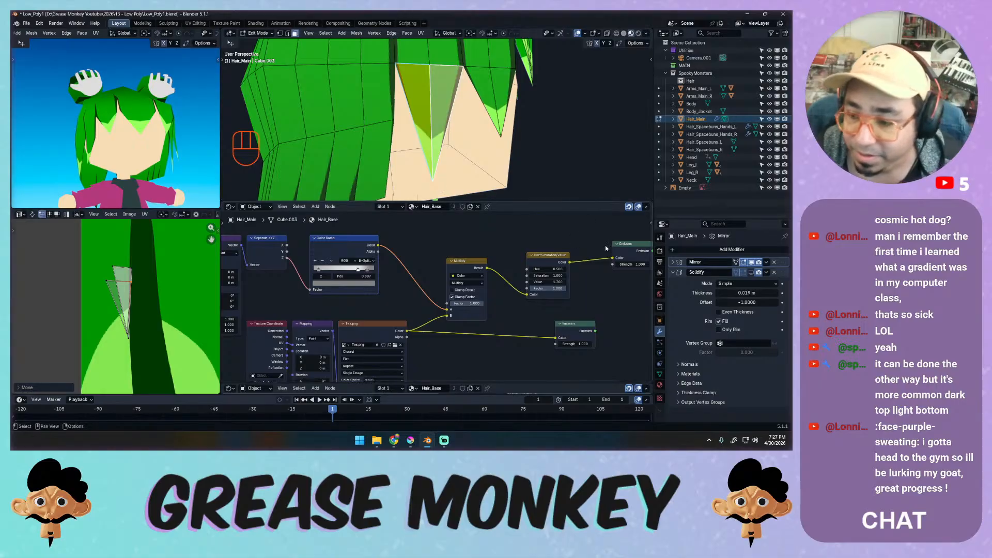
{"action": "key", "text": "KP_0"}
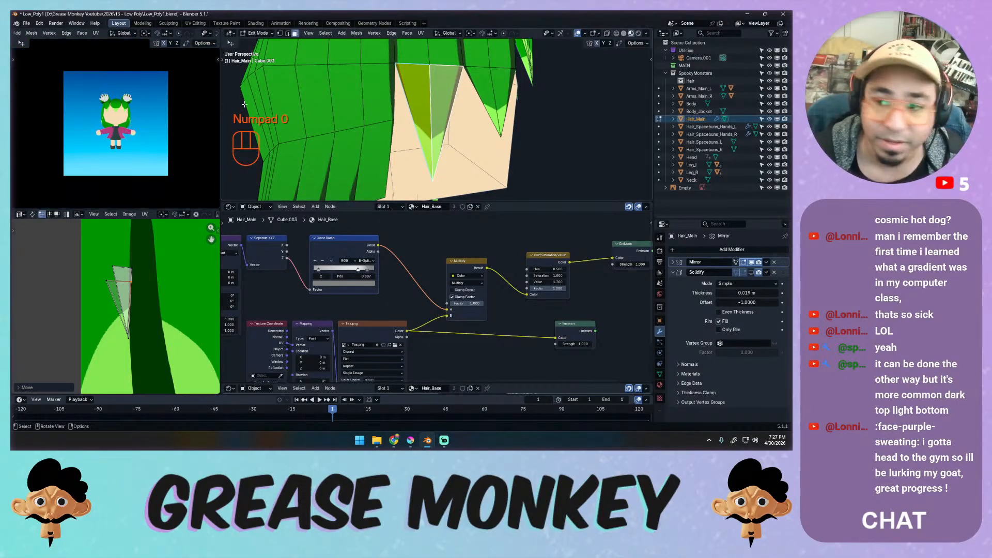
{"action": "left_click", "coordinate": [697, 58]}
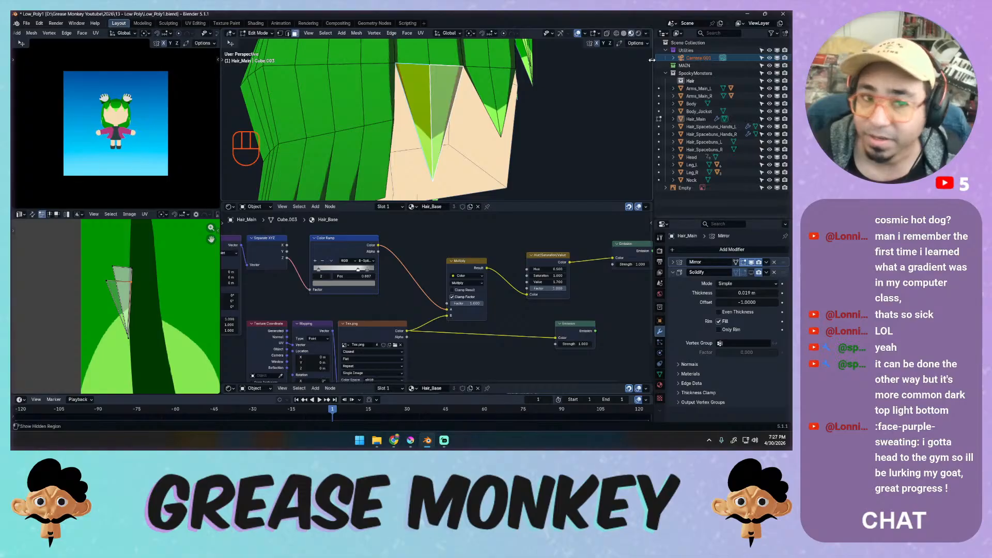
{"action": "left_click", "coordinate": [647, 61]}
{"action": "key", "text": "Tab"}
{"action": "left_click", "coordinate": [646, 61]}
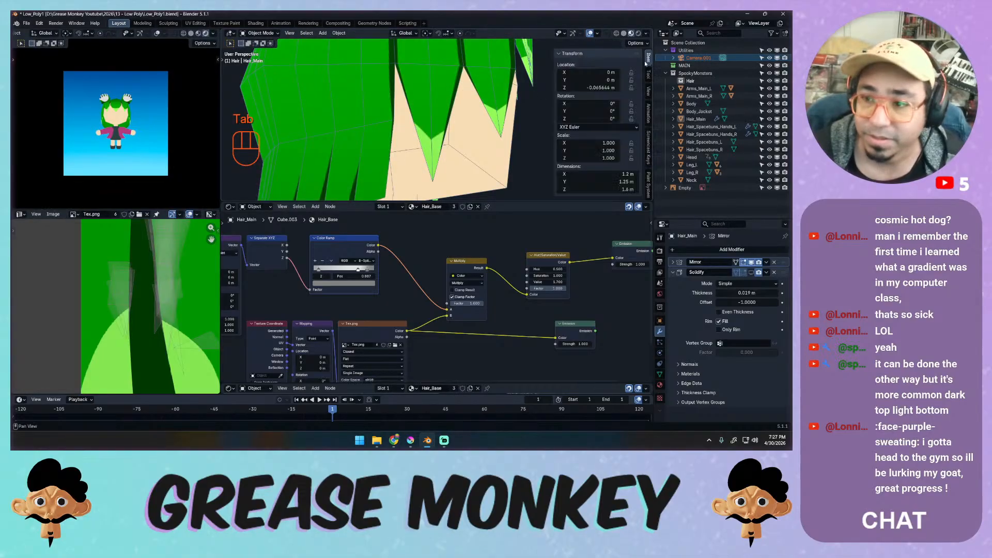
Undo the accidental hair transform, select Camera.001 and move it closer to the character, to Y -5.2343 m and Z 0.97821 m.
{"action": "mouse_move", "coordinate": [605, 88]}
{"action": "left_mouse_down"}
{"action": "mouse_move", "coordinate": [628, 88]}
{"action": "mouse_move", "coordinate": [598, 88]}
{"action": "mouse_move", "coordinate": [620, 80]}
{"action": "left_mouse_up"}
{"action": "key", "text": "ctrl+z"}
{"action": "left_click", "coordinate": [695, 58]}
{"action": "key", "text": "ctrl+z"}
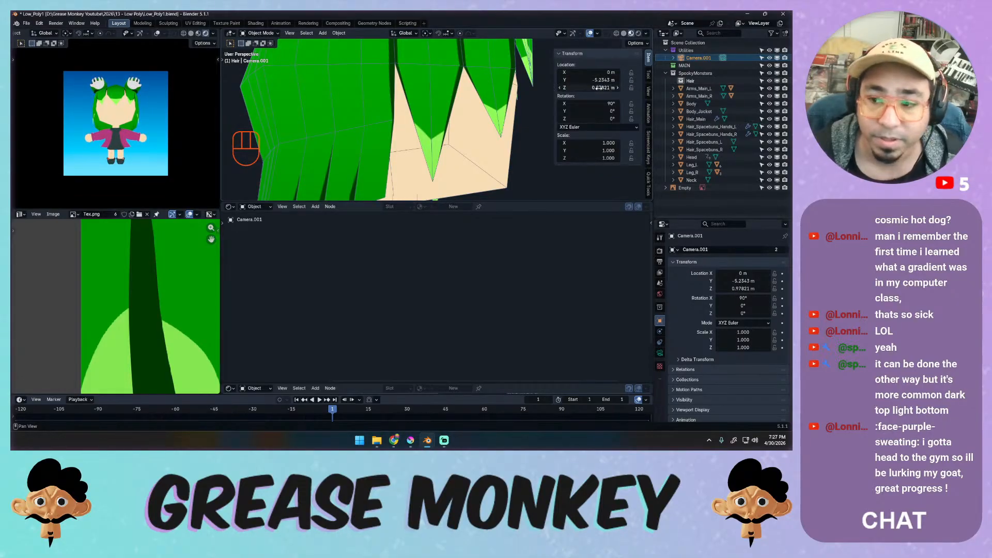
{"action": "left_click", "coordinate": [599, 88]}
Set Camera.001 to an orthographic lens with an orthographic scale of 2.400 and raise the camera slightly to center the character.
{"action": "left_click", "coordinate": [660, 353]}
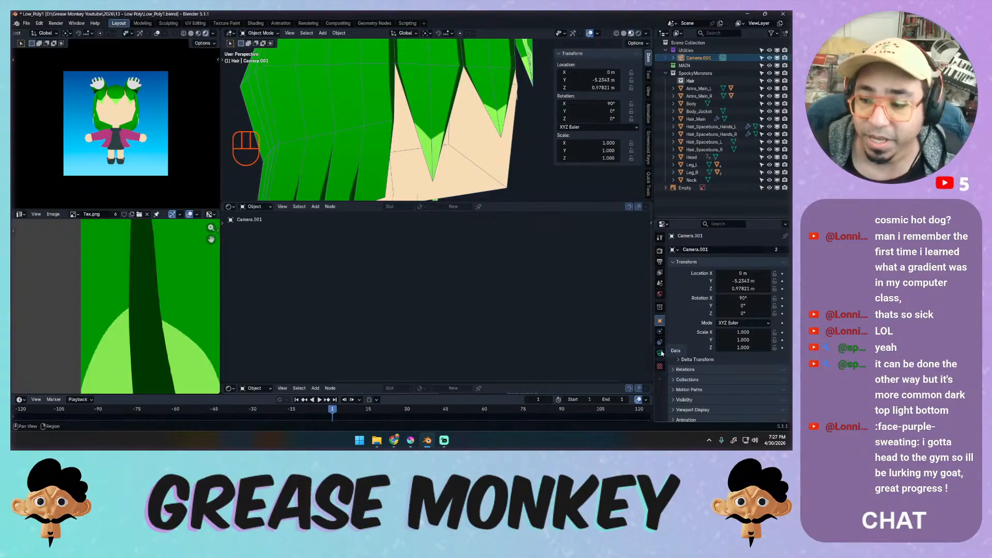
{"action": "left_click", "coordinate": [659, 353]}
{"action": "left_click", "coordinate": [729, 273]}
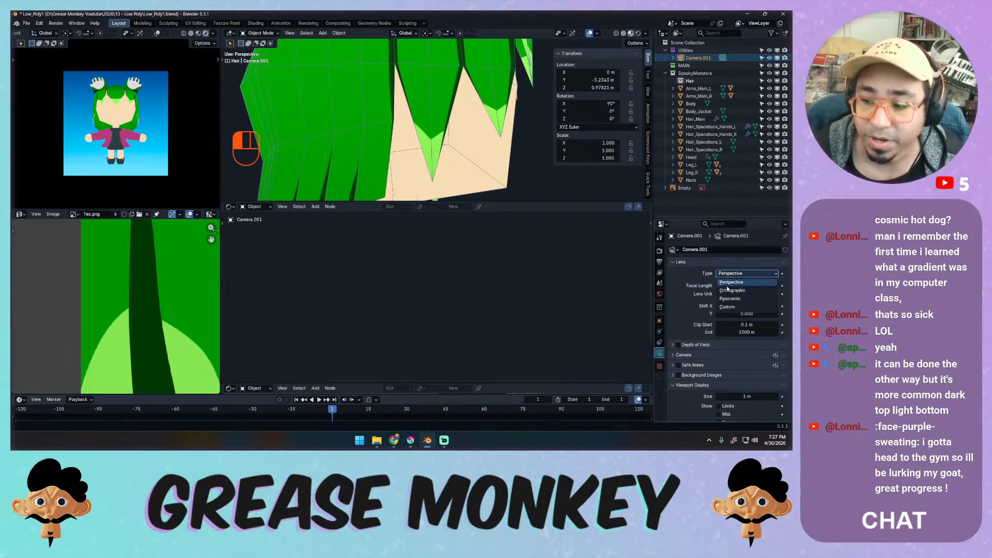
{"action": "left_click", "coordinate": [729, 290]}
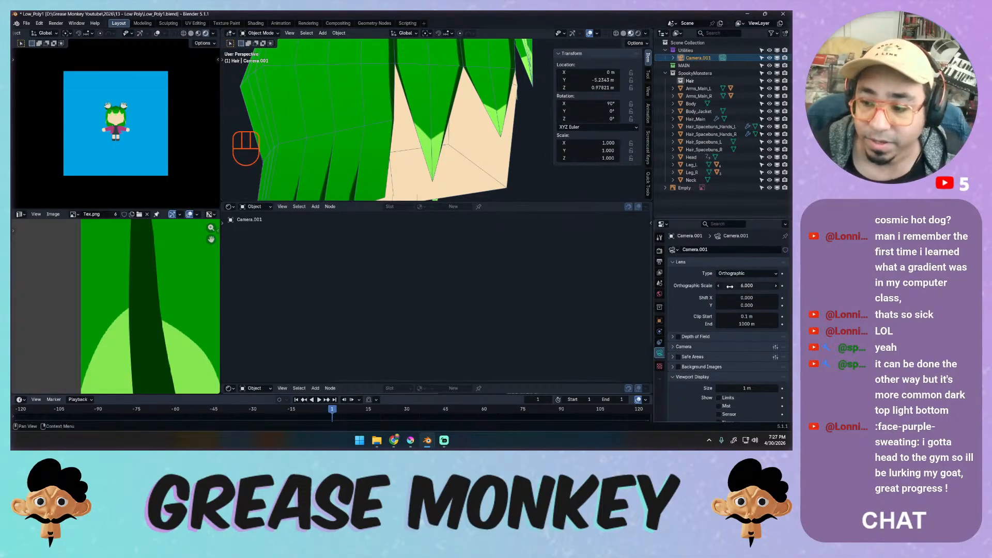
{"action": "left_click_drag", "start_coordinate": [730, 287], "coordinate": [735, 286]}
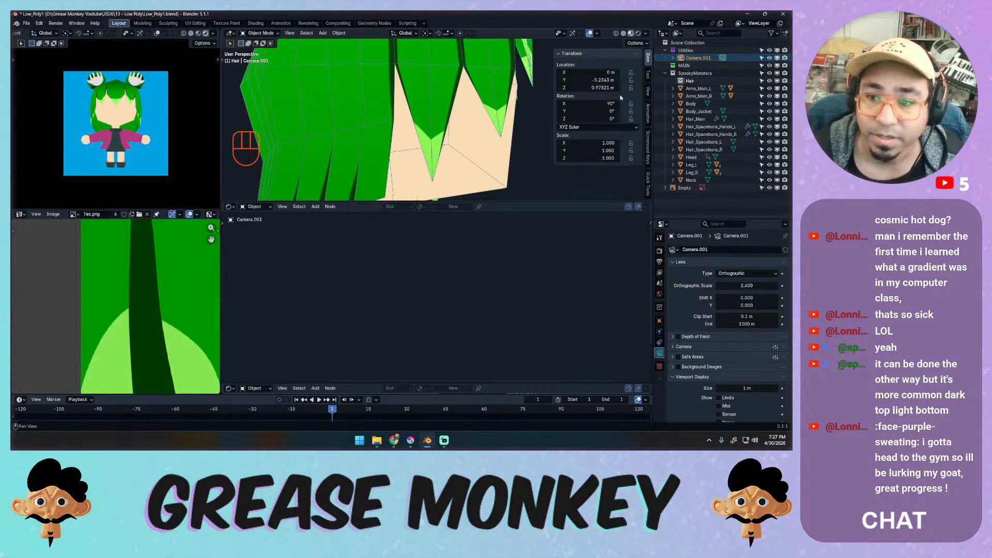
{"action": "left_click_drag", "start_coordinate": [605, 82], "coordinate": [593, 88]}
{"action": "key", "text": "ctrl+z"}
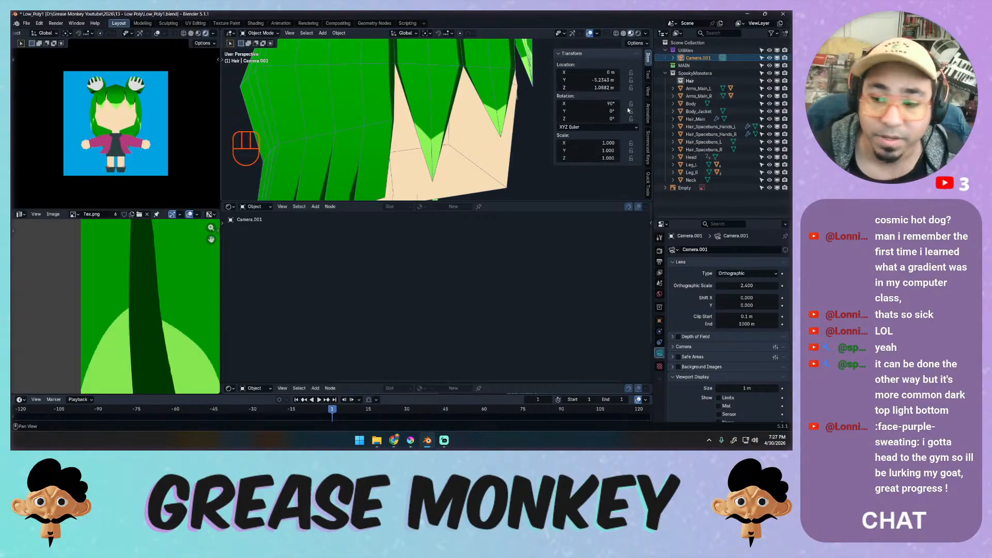
Set the output resolution percentage to 15% and render the frame.
{"action": "left_click", "coordinate": [660, 250]}
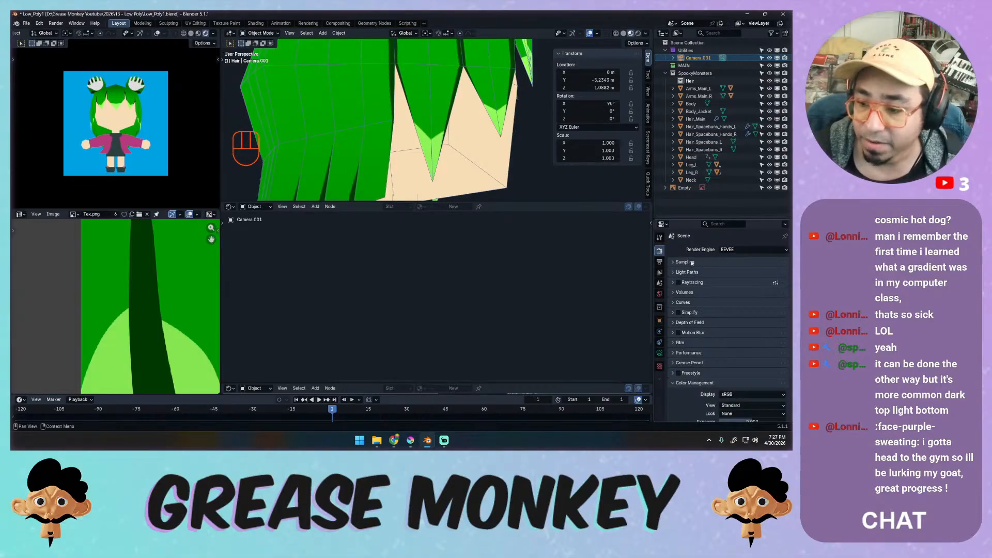
{"action": "left_click", "coordinate": [660, 263]}
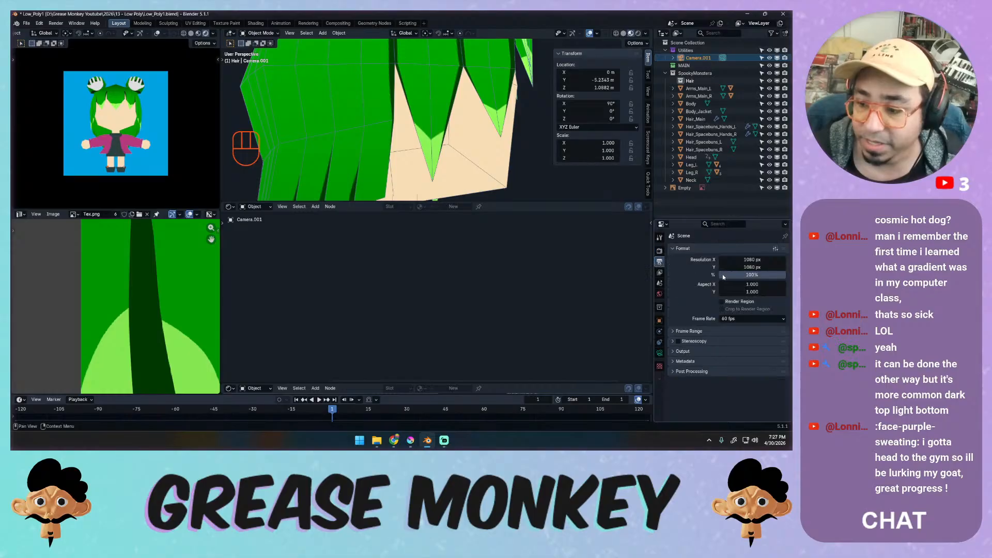
{"action": "left_click", "coordinate": [740, 274]}
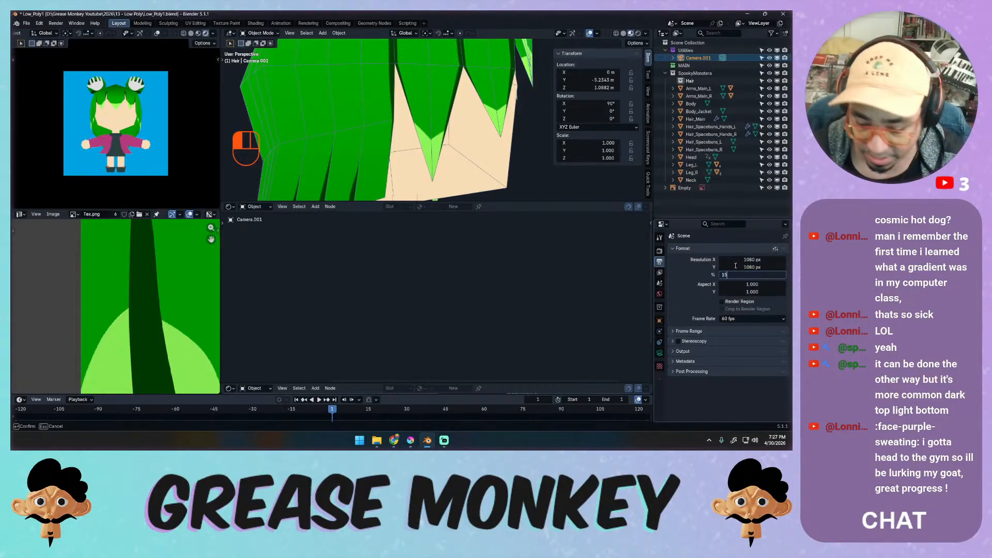
{"action": "type", "text": "15"}
{"action": "key", "text": "Return"}
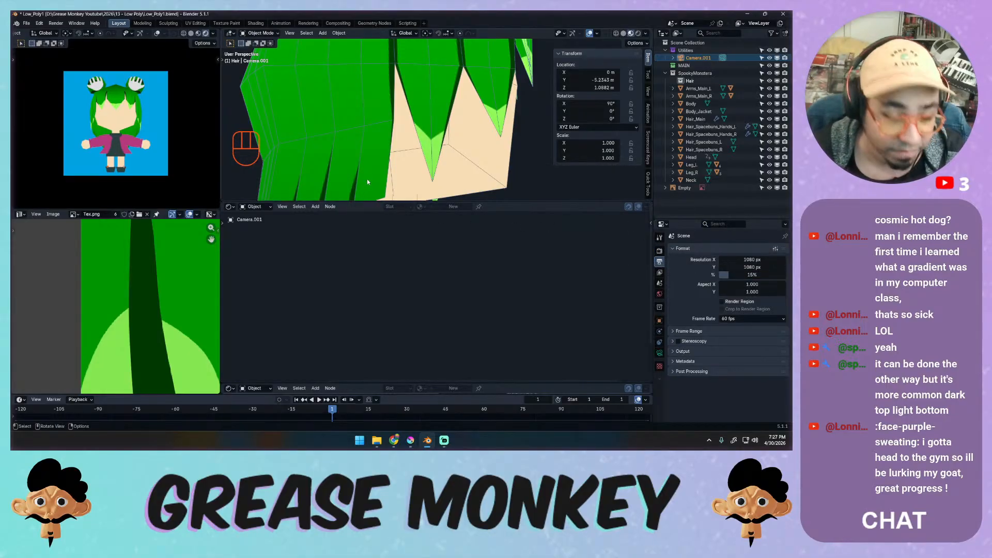
{"action": "key", "text": "F12"}
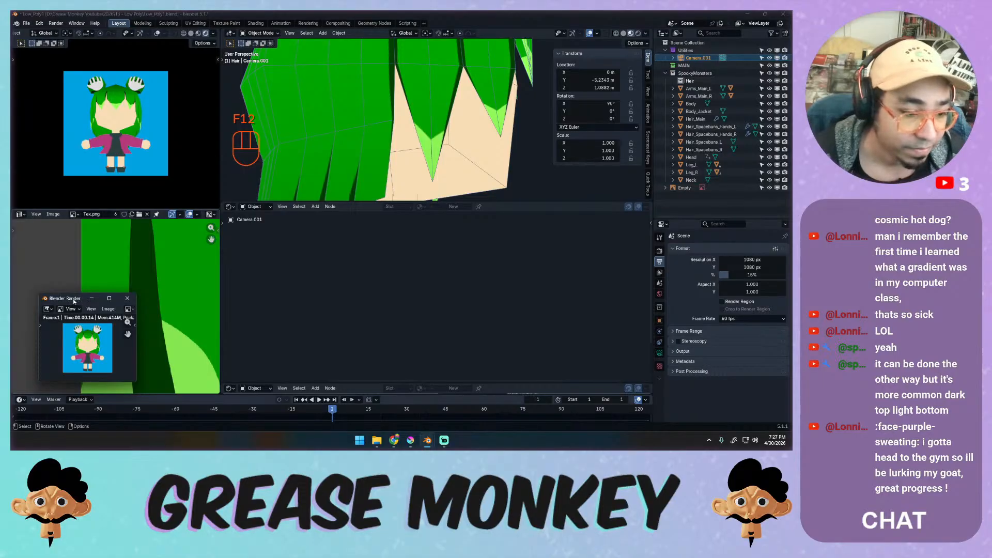
Enlarge the render window, re-render the frame, and examine the low-resolution character up close.
{"action": "left_click_drag", "start_coordinate": [74, 301], "coordinate": [314, 140]}
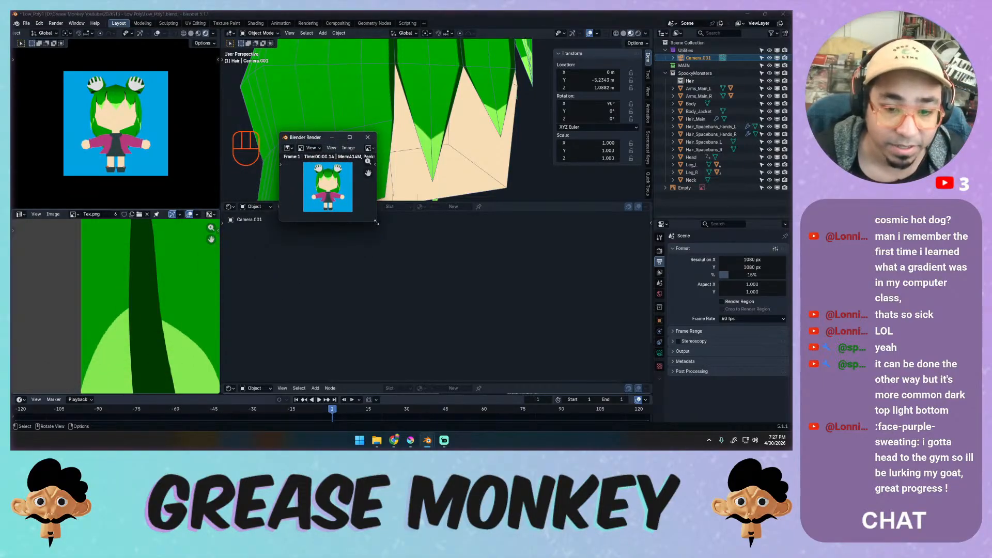
{"action": "left_click_drag", "start_coordinate": [376, 221], "coordinate": [519, 319]}
{"action": "middle_click_drag", "start_coordinate": [513, 226], "coordinate": [513, 138], "text": "ctrl"}
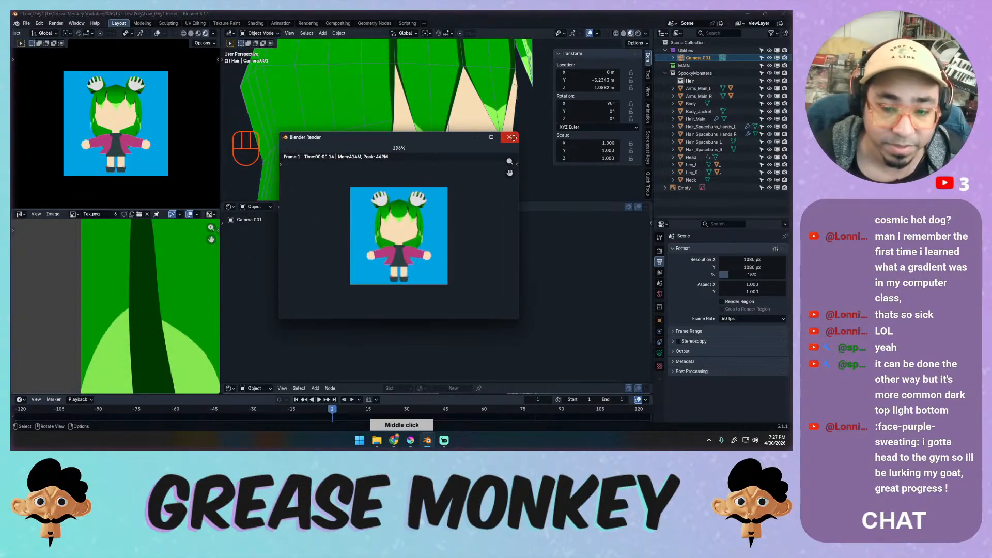
{"action": "middle_click_drag", "start_coordinate": [480, 215], "coordinate": [463, 186], "text": "ctrl"}
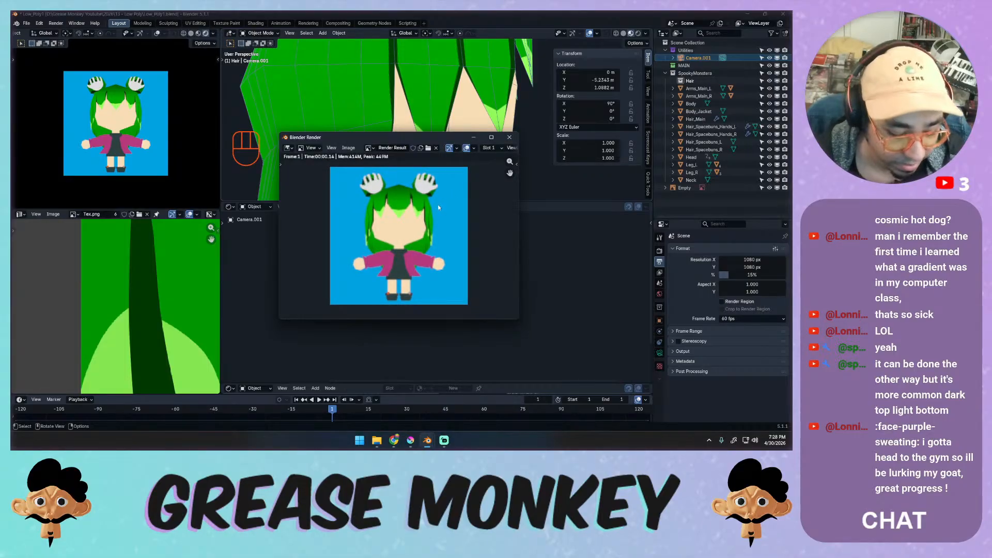
{"action": "key", "text": "F12"}
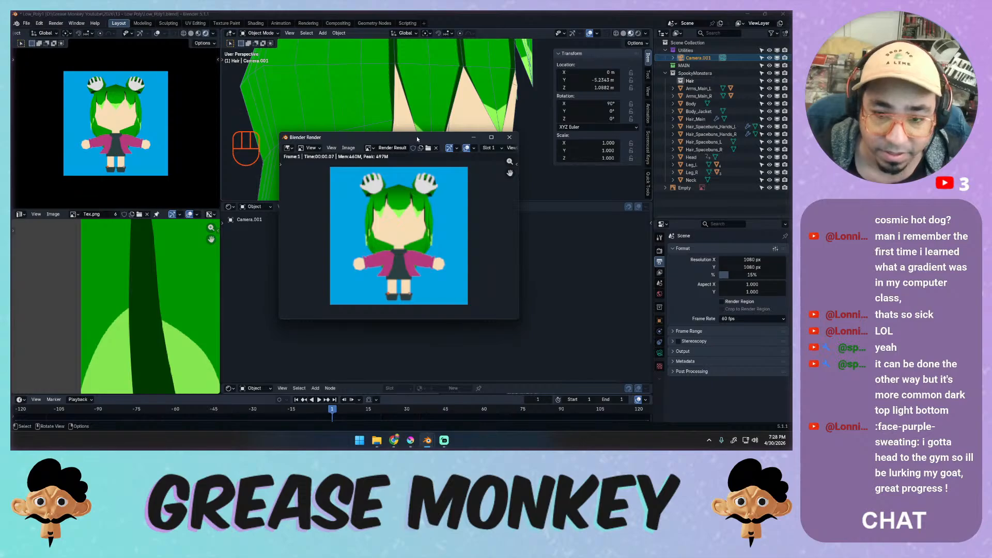
{"action": "left_click_drag", "start_coordinate": [417, 138], "coordinate": [395, 98]}
{"action": "left_click_drag", "start_coordinate": [496, 278], "coordinate": [589, 358]}
{"action": "middle_click_drag", "start_coordinate": [425, 238], "coordinate": [459, 180], "text": "ctrl"}
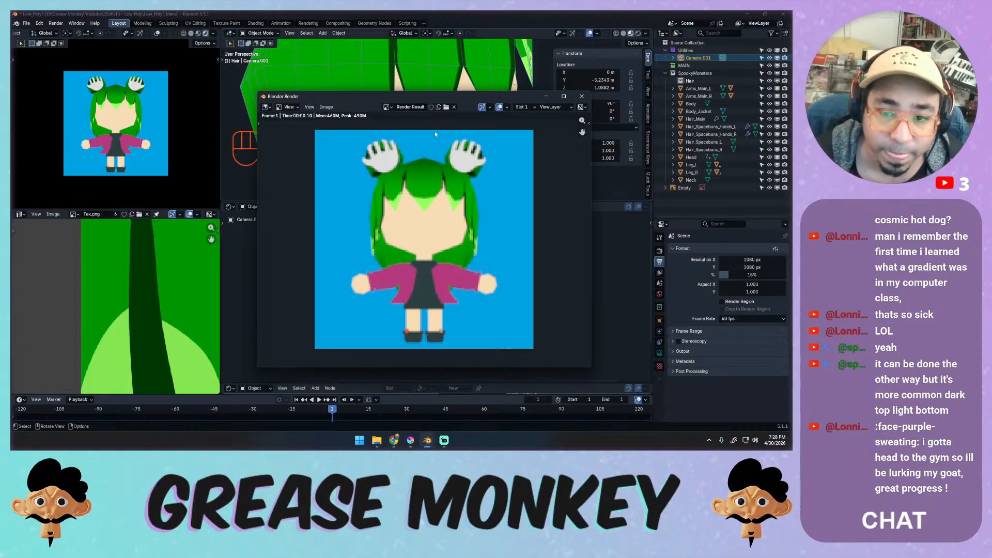
{"action": "left_click_drag", "start_coordinate": [445, 97], "coordinate": [221, 70]}
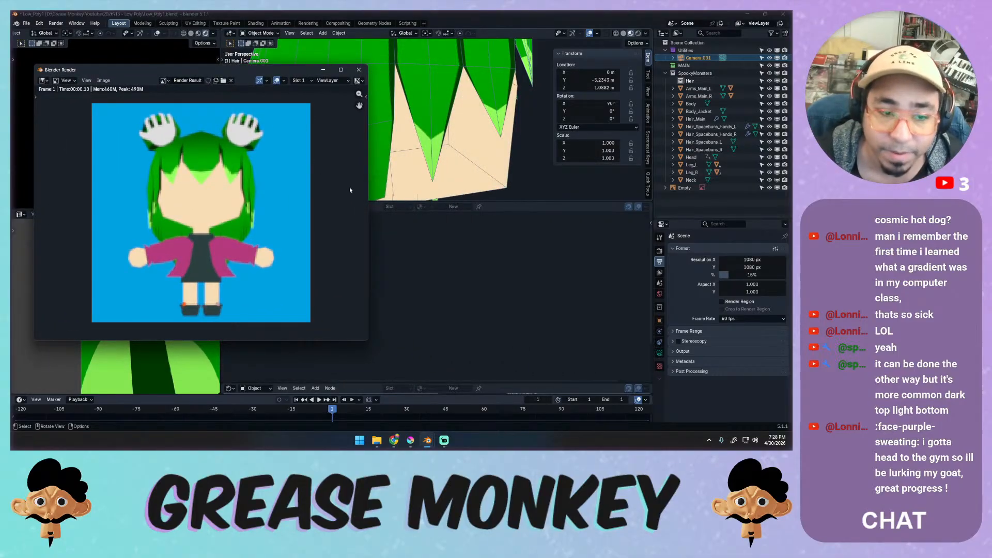
Switch the empty shader node area to the Compositor and create a new compositing node tree for the scene.
{"action": "left_click", "coordinate": [420, 233]}
{"action": "left_click", "coordinate": [229, 206]}
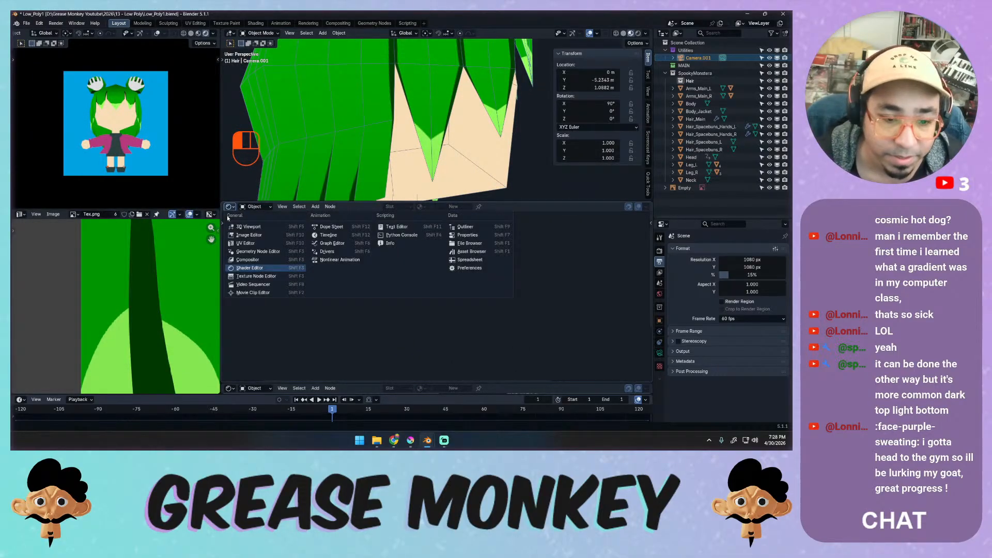
{"action": "left_click", "coordinate": [255, 260]}
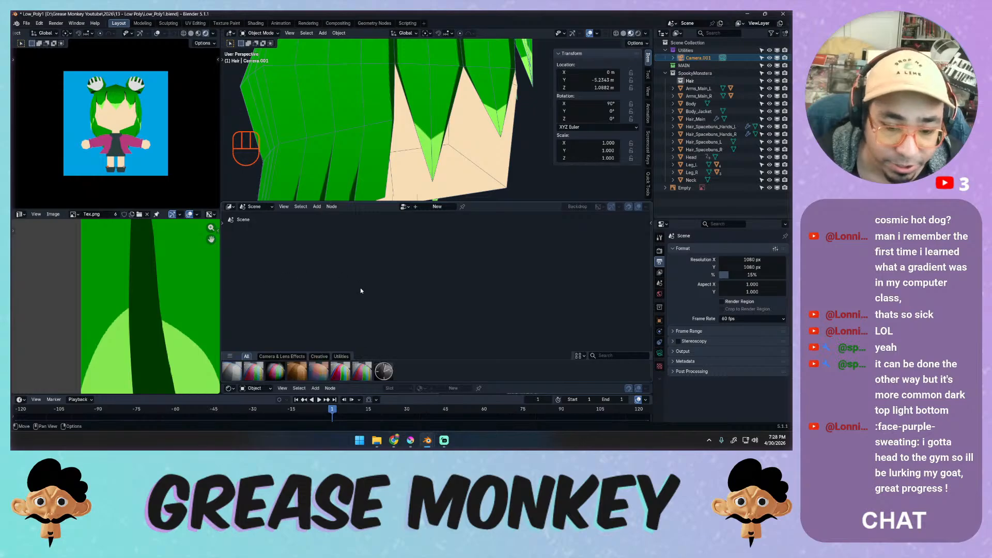
{"action": "left_click", "coordinate": [405, 207]}
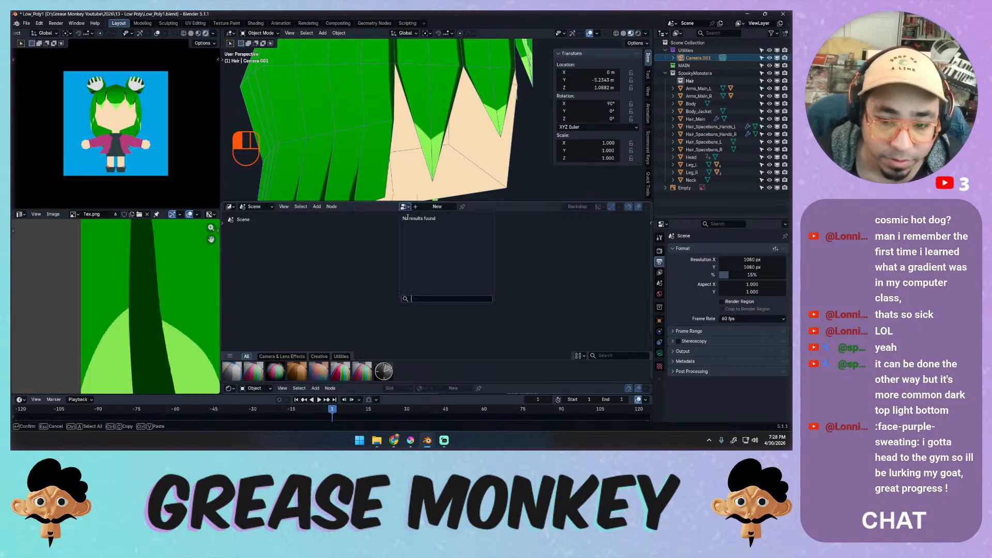
{"action": "left_click", "coordinate": [438, 206]}
Add a Pixelate node between Render Layers and the output link, and render the frame with it.
{"action": "key", "text": "shift+a"}
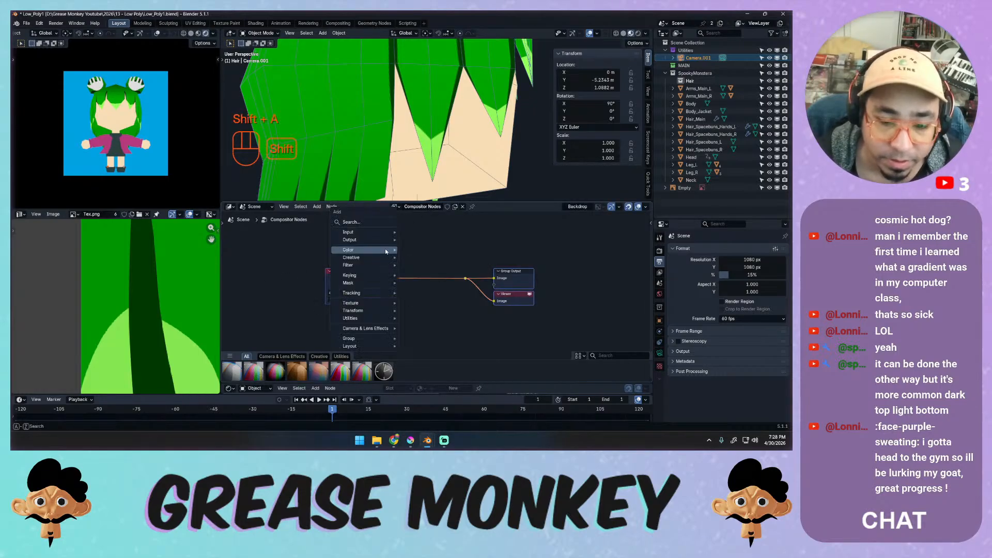
{"action": "left_click", "coordinate": [374, 232]}
{"action": "type", "text": "pix"}
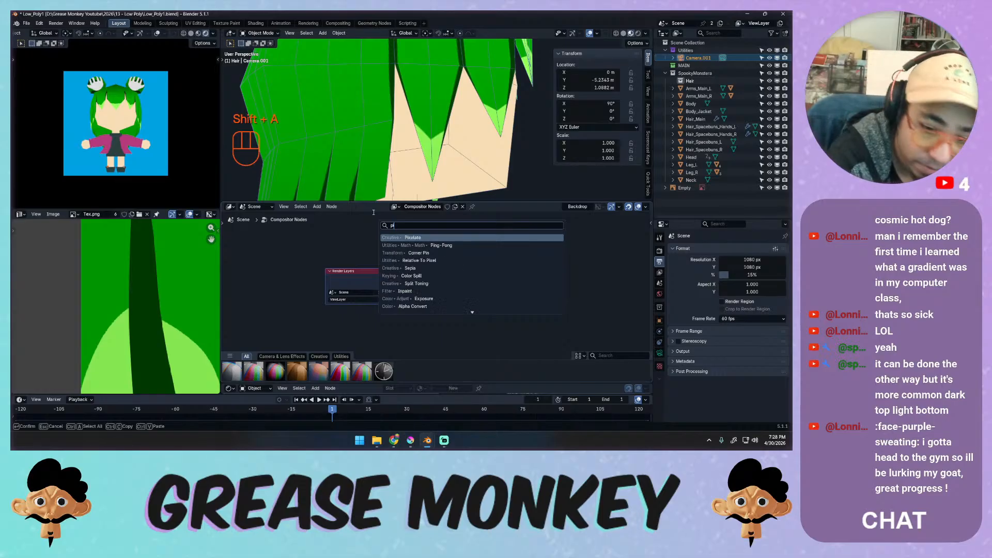
{"action": "left_click", "coordinate": [402, 238]}
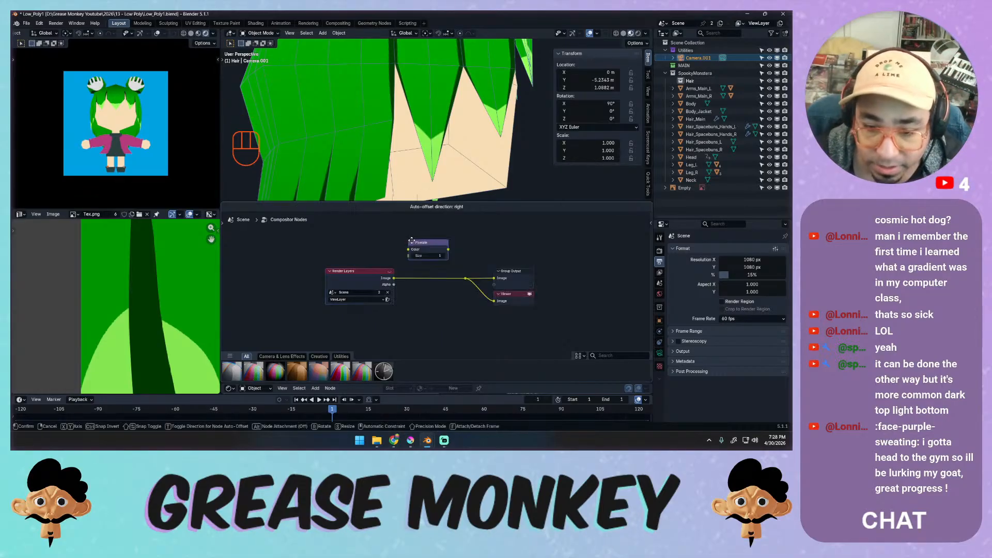
{"action": "left_click", "coordinate": [402, 238]}
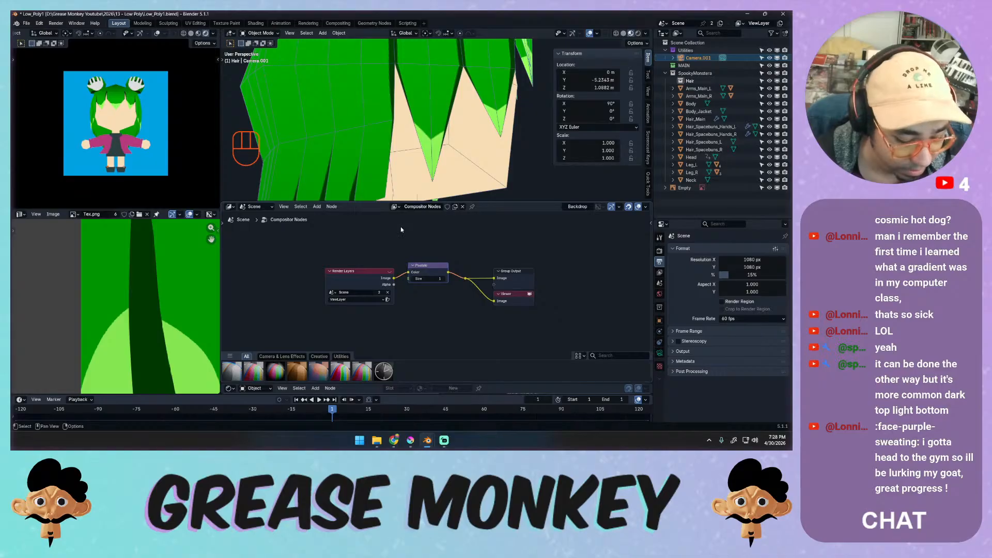
{"action": "key", "text": "F12"}
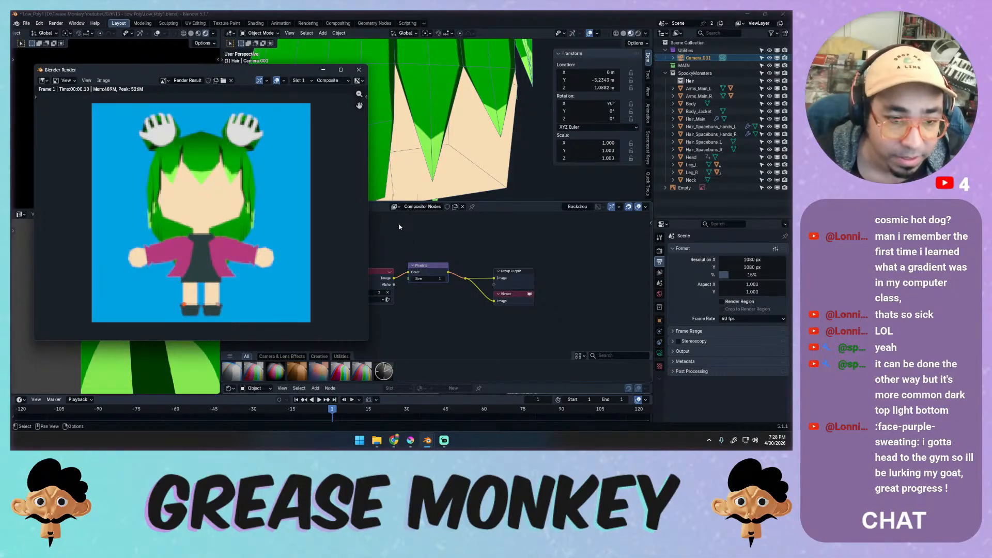
Set the Pixelate node's size to 2, re-render the frame to check the effect, and close the render window.
{"action": "mouse_move", "coordinate": [428, 279]}
{"action": "left_mouse_down"}
{"action": "mouse_move", "coordinate": [466, 279]}
{"action": "mouse_move", "coordinate": [414, 280]}
{"action": "left_mouse_up"}
{"action": "key", "text": "F12"}
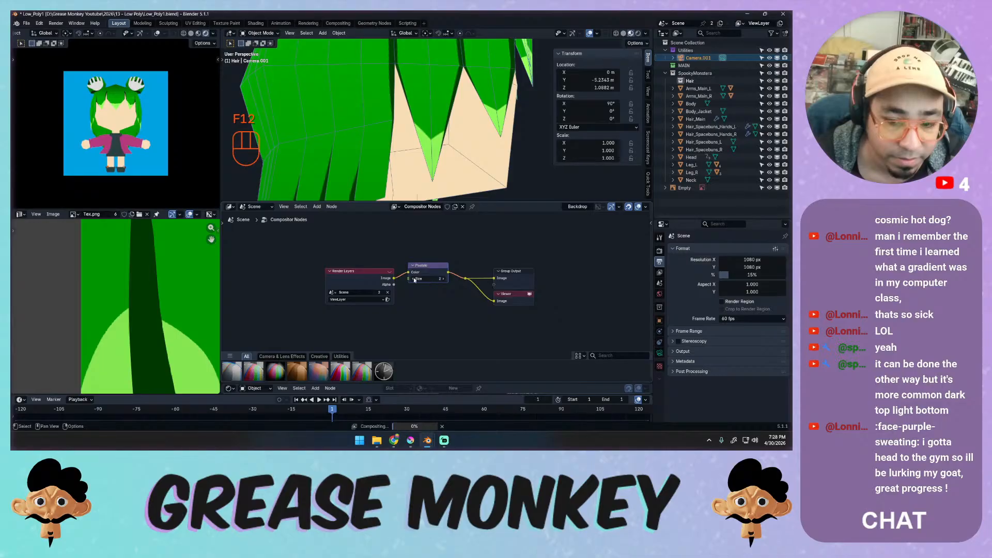
{"action": "key", "text": "F12"}
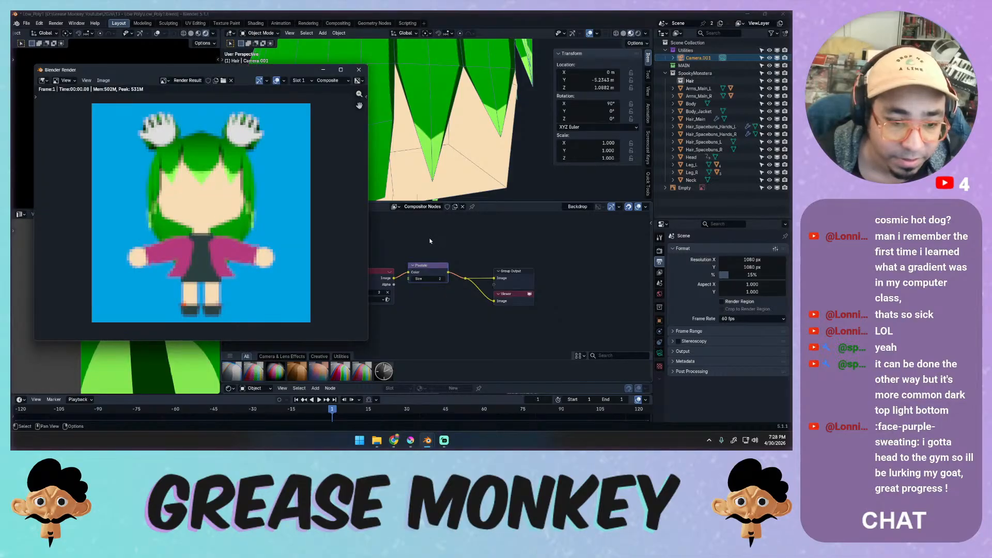
{"action": "left_click_drag", "start_coordinate": [425, 280], "coordinate": [428, 279]}
{"action": "key", "text": "F12"}
{"action": "key", "text": "F12"}
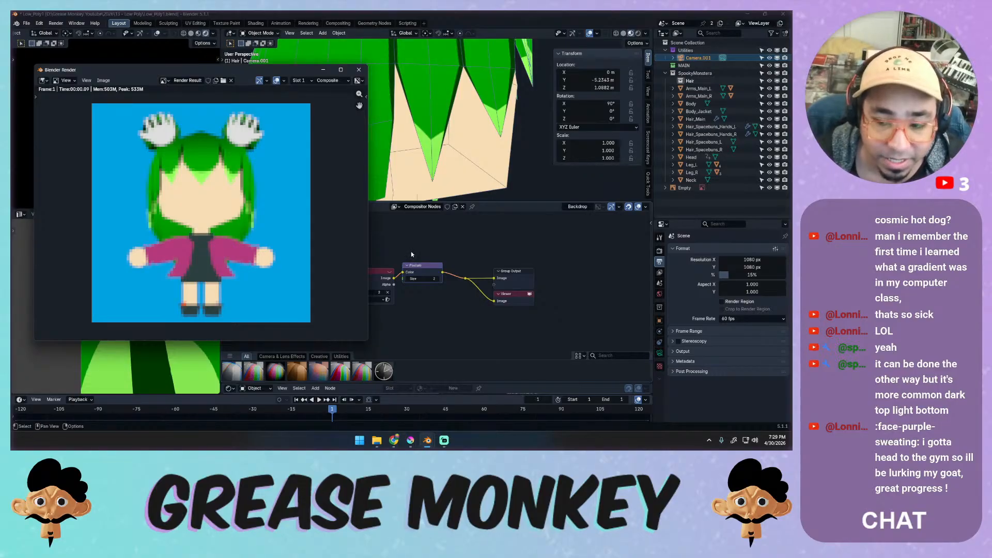
{"action": "left_click", "coordinate": [359, 69]}
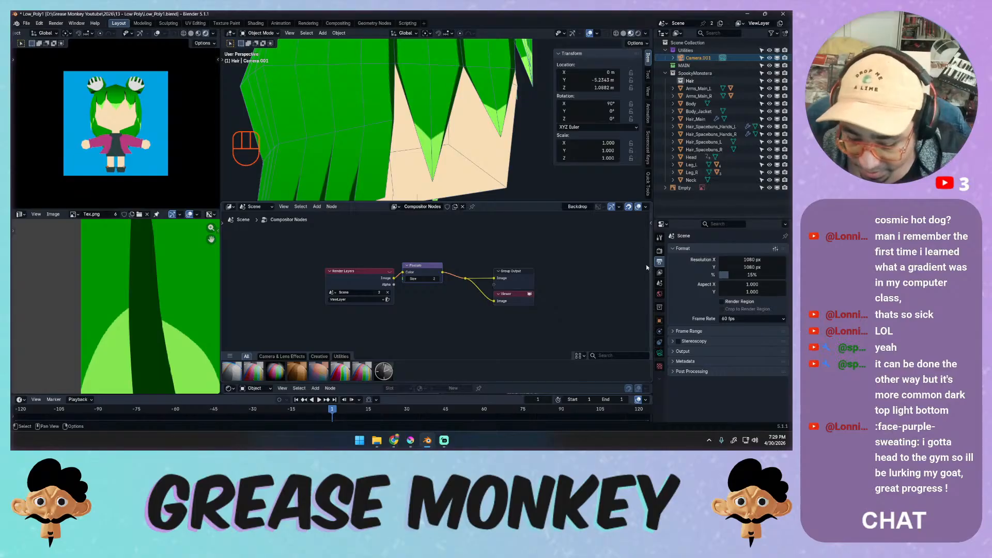
Search the render properties for "anti" to look for anti-aliasing options, and return to the output settings.
{"action": "left_click", "coordinate": [659, 252]}
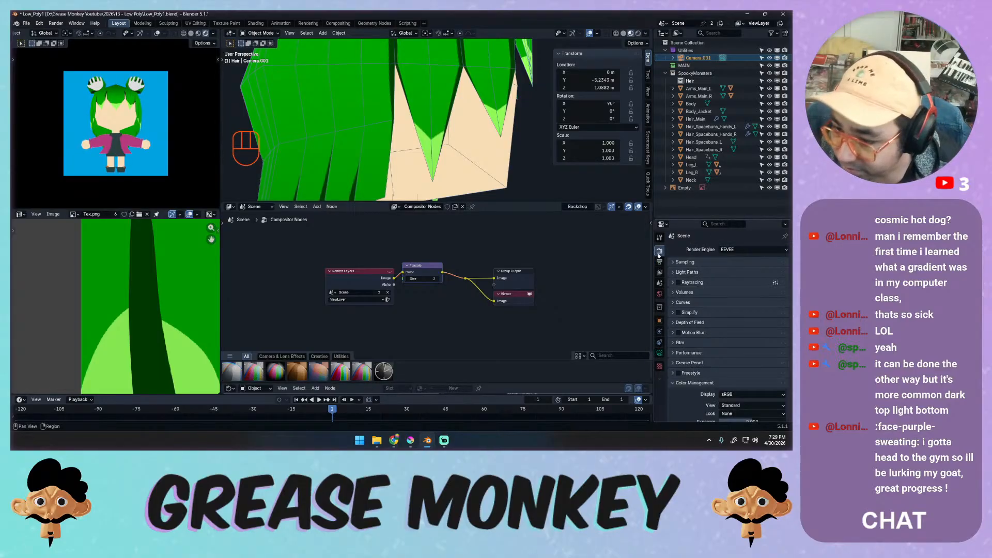
{"action": "left_click", "coordinate": [722, 222]}
{"action": "type", "text": "anti"}
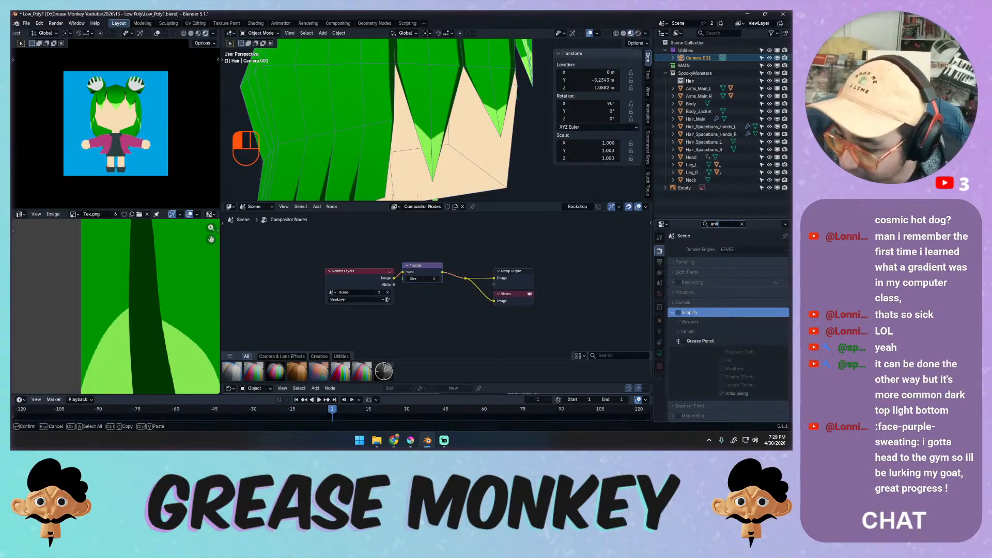
{"action": "middle_click", "coordinate": [697, 298]}
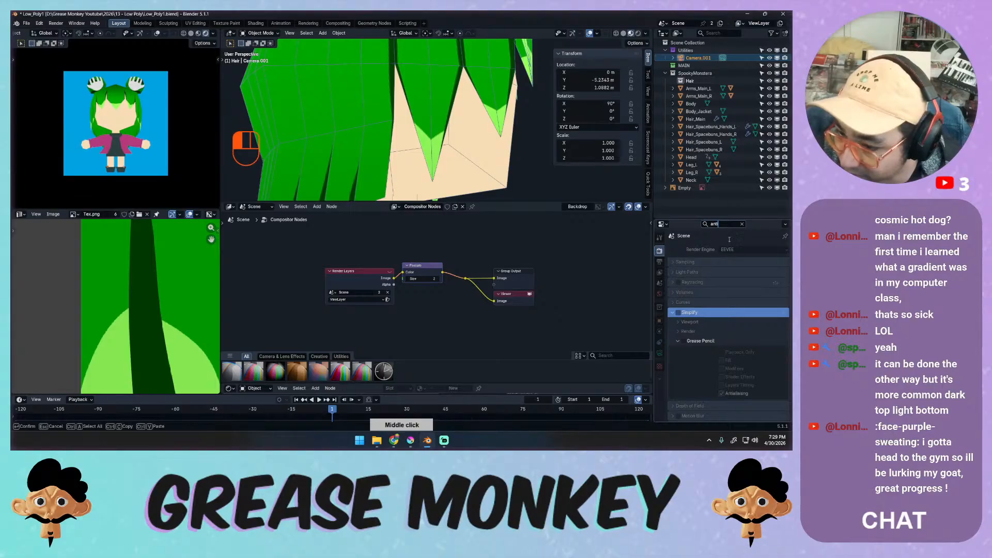
{"action": "key", "text": "Escape"}
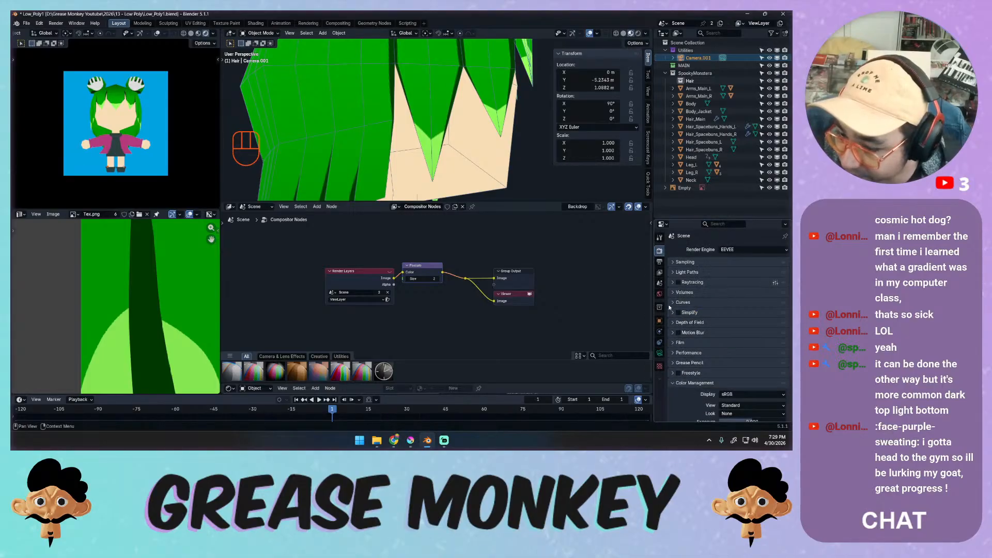
{"action": "left_click", "coordinate": [660, 262]}
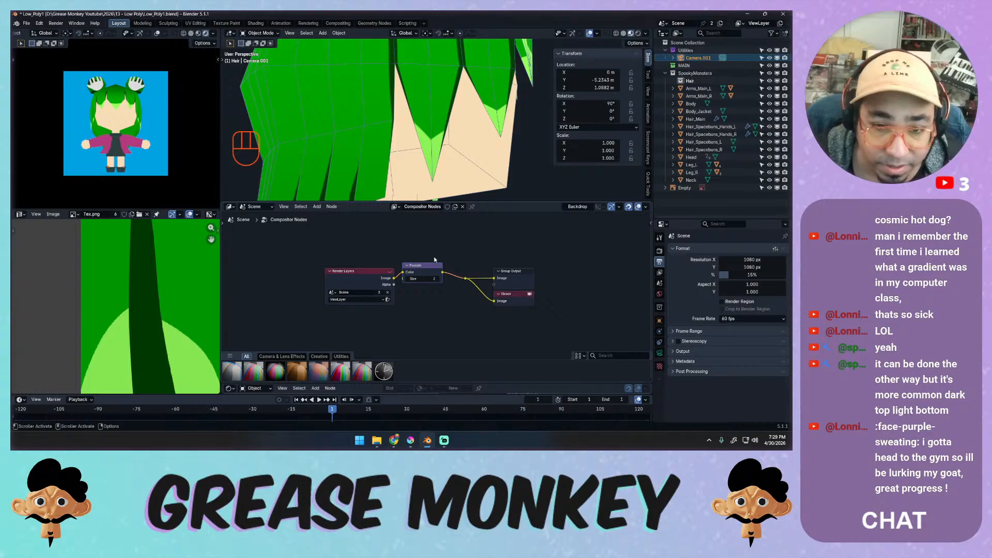
Select the main hair object and show its material nodes in the Shader Editor, around the Tex.png image texture.
{"action": "left_click", "coordinate": [362, 185]}
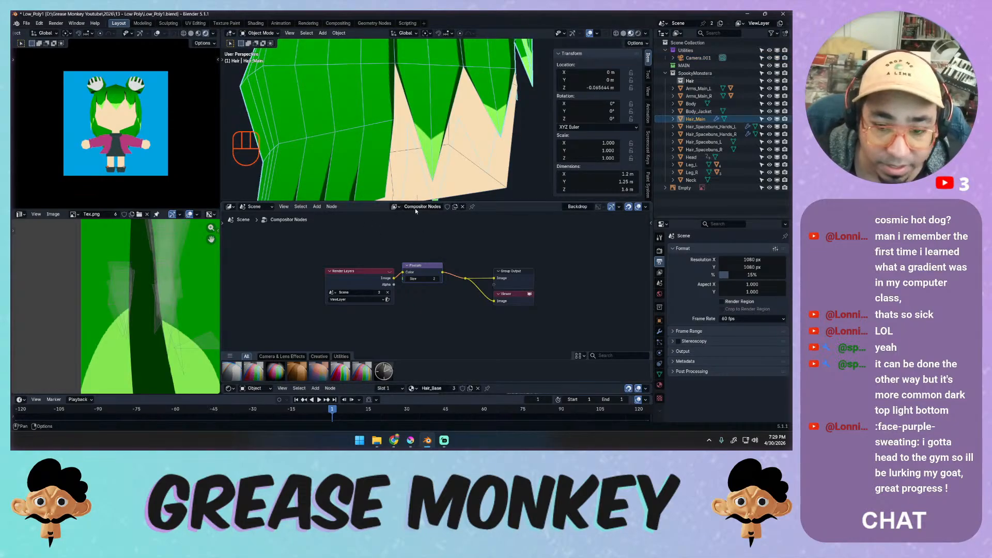
{"action": "left_click", "coordinate": [231, 206]}
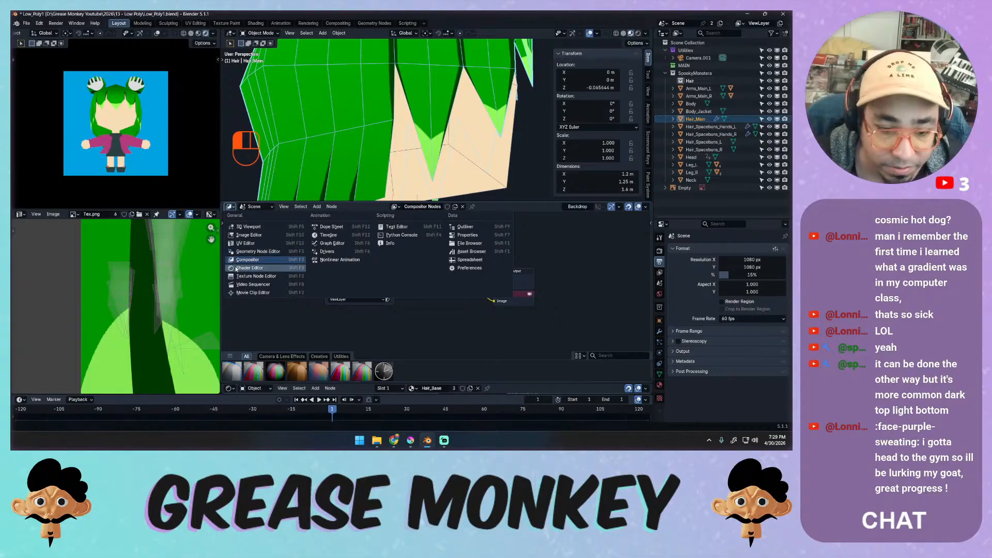
{"action": "left_click", "coordinate": [264, 267]}
{"action": "middle_click_drag", "start_coordinate": [335, 288], "coordinate": [354, 254]}
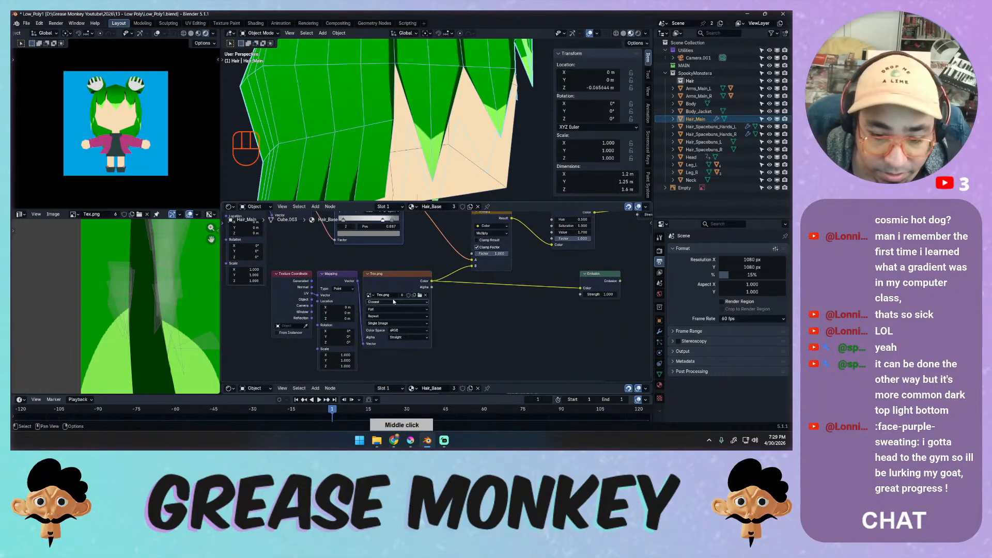
{"action": "middle_click_drag", "start_coordinate": [413, 278], "coordinate": [442, 274]}
Try the Cubic, Smart and Linear interpolation modes on the Tex.png image texture node.
{"action": "left_click", "coordinate": [404, 316]}
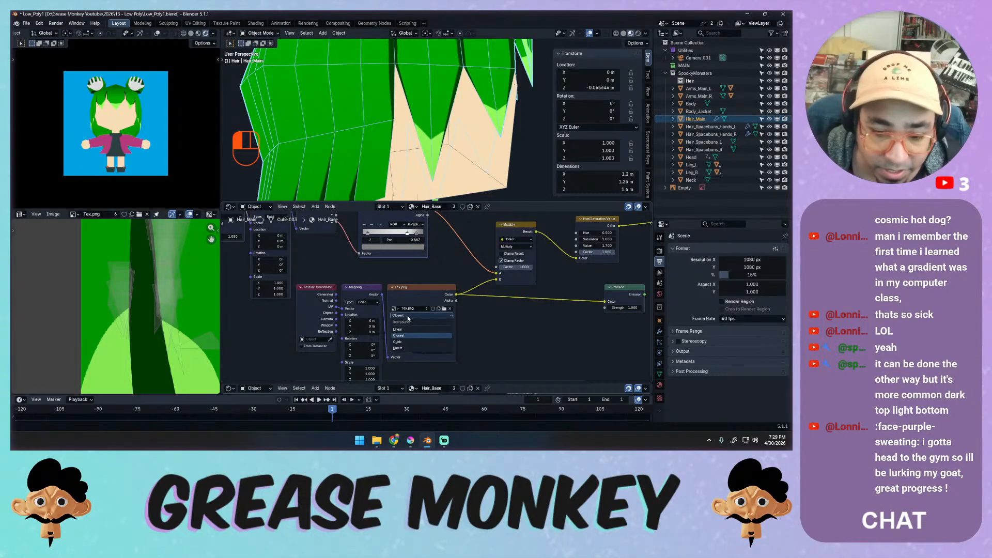
{"action": "left_click", "coordinate": [404, 344]}
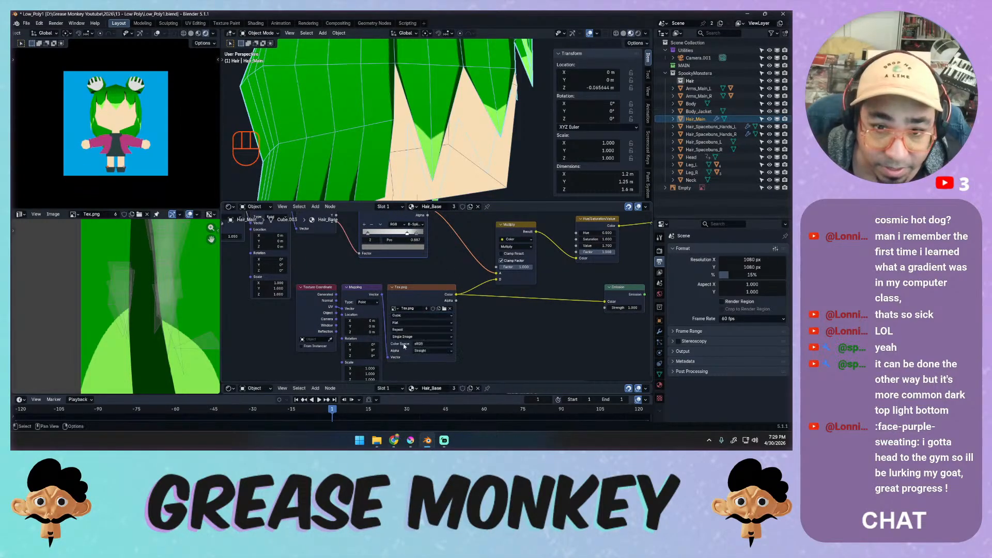
{"action": "left_click", "coordinate": [413, 316]}
{"action": "left_click", "coordinate": [407, 348]}
{"action": "left_click", "coordinate": [413, 315]}
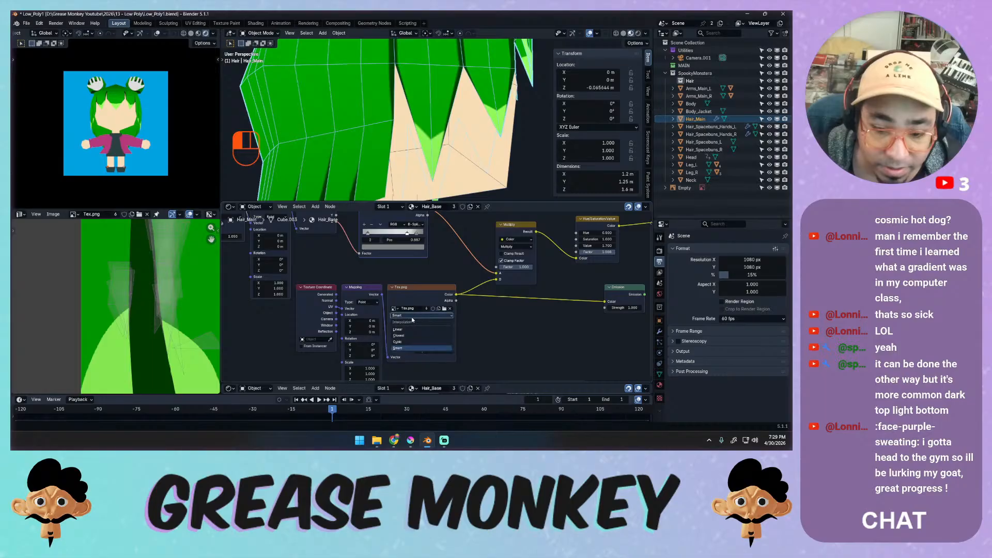
{"action": "left_click", "coordinate": [410, 331]}
Set the Tex.png image texture's interpolation to Closest and save the file.
{"action": "left_click", "coordinate": [414, 315]}
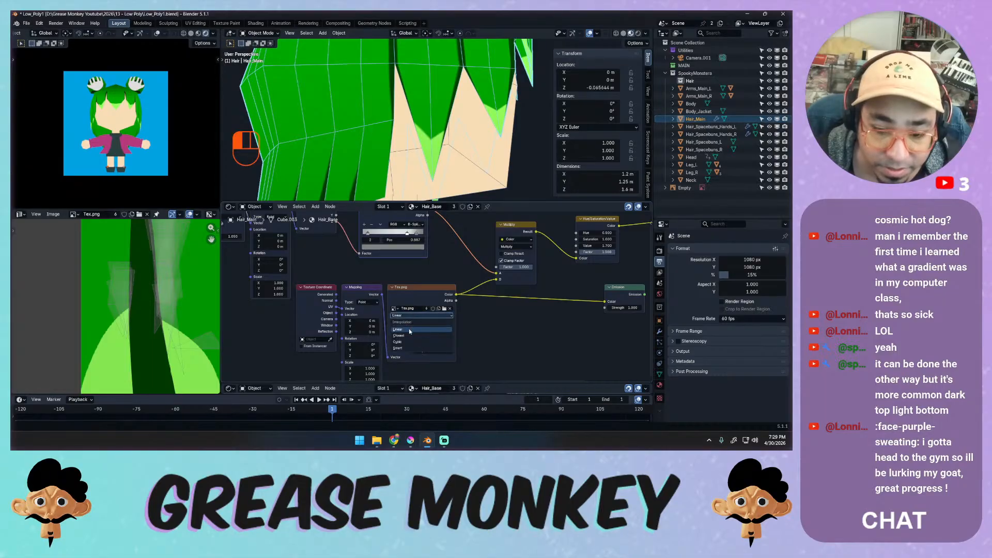
{"action": "left_click", "coordinate": [409, 336]}
{"action": "key", "text": "ctrl+s"}
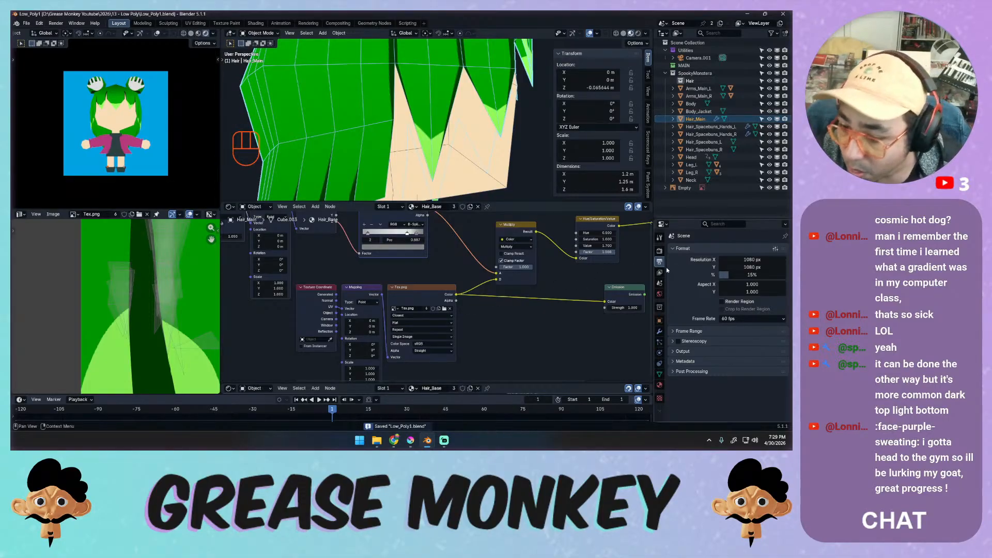
Examine the Light Paths and Sampling settings in the render properties.
{"action": "left_click", "coordinate": [660, 251]}
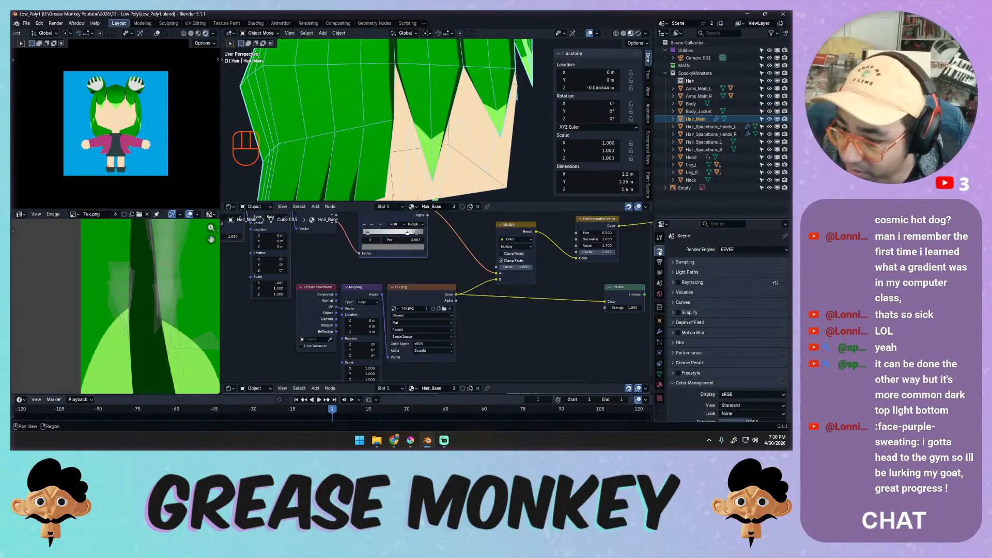
{"action": "left_click", "coordinate": [696, 273]}
{"action": "left_click", "coordinate": [696, 273]}
{"action": "left_click", "coordinate": [688, 262]}
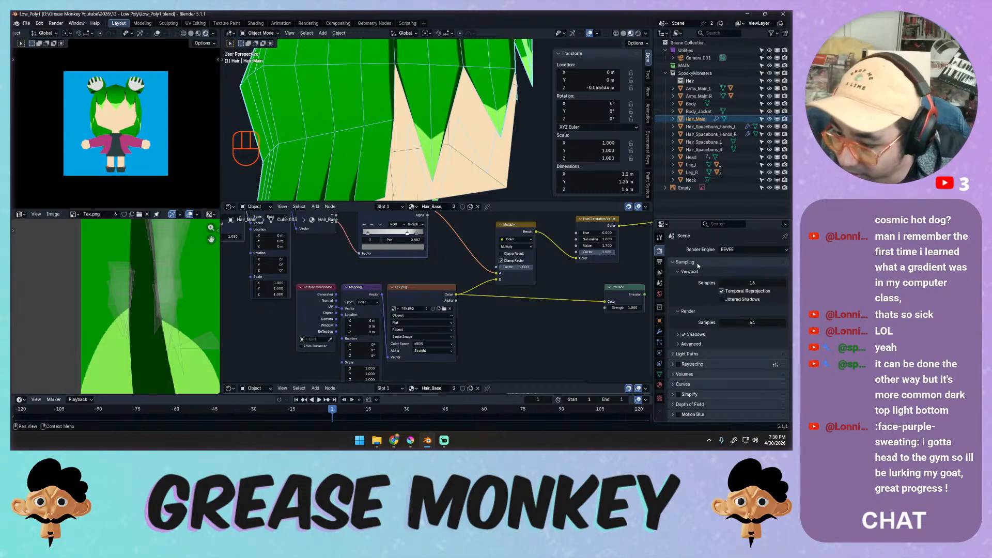
{"action": "left_click", "coordinate": [690, 262]}
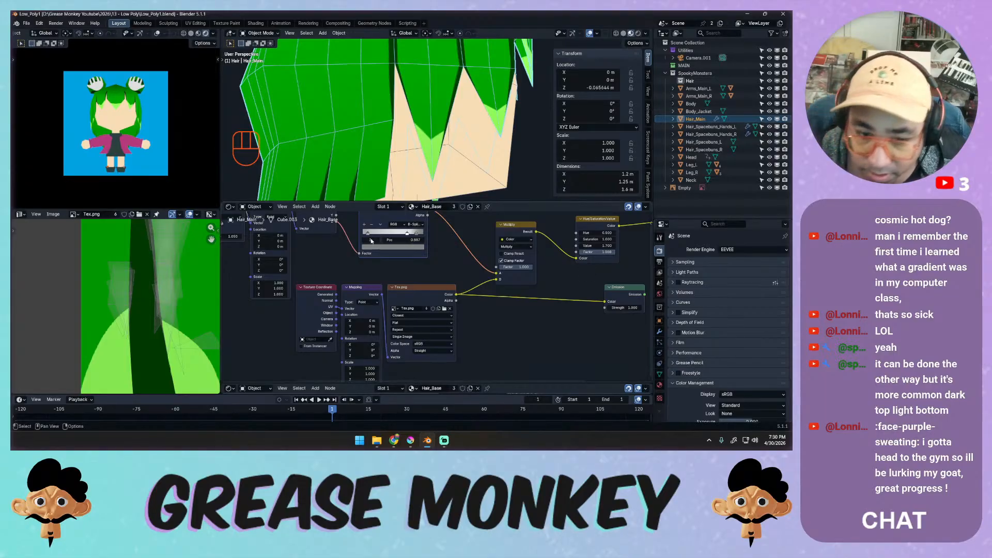
Switch the node area back to the Compositor, render the frame to check it, and close the render window.
{"action": "left_click", "coordinate": [229, 207]}
{"action": "left_click", "coordinate": [243, 261]}
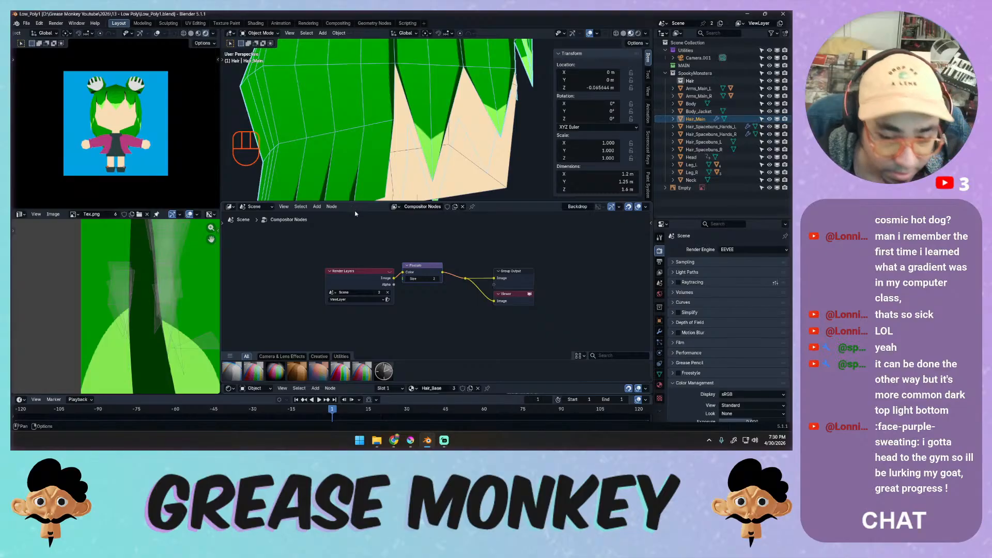
{"action": "key", "text": "F12"}
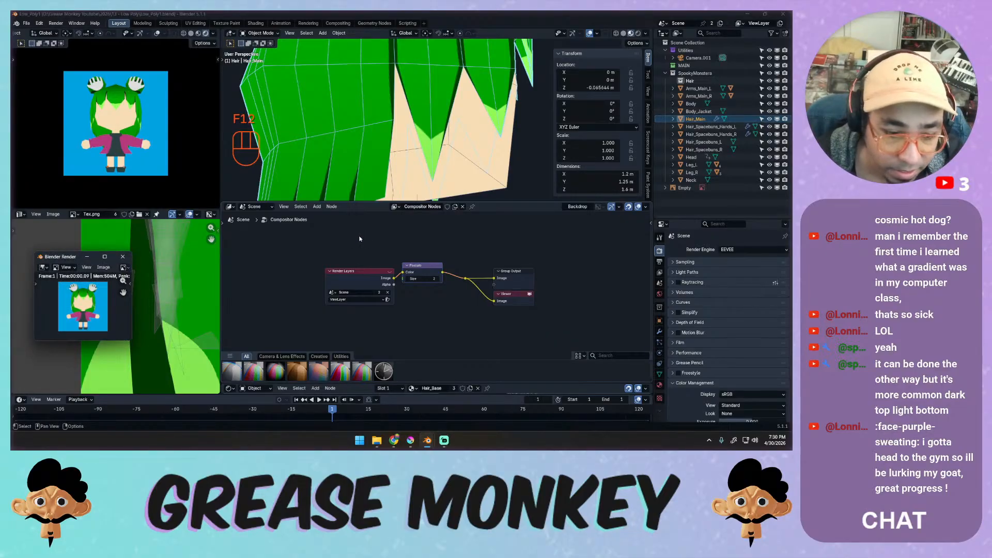
{"action": "left_click", "coordinate": [122, 257]}
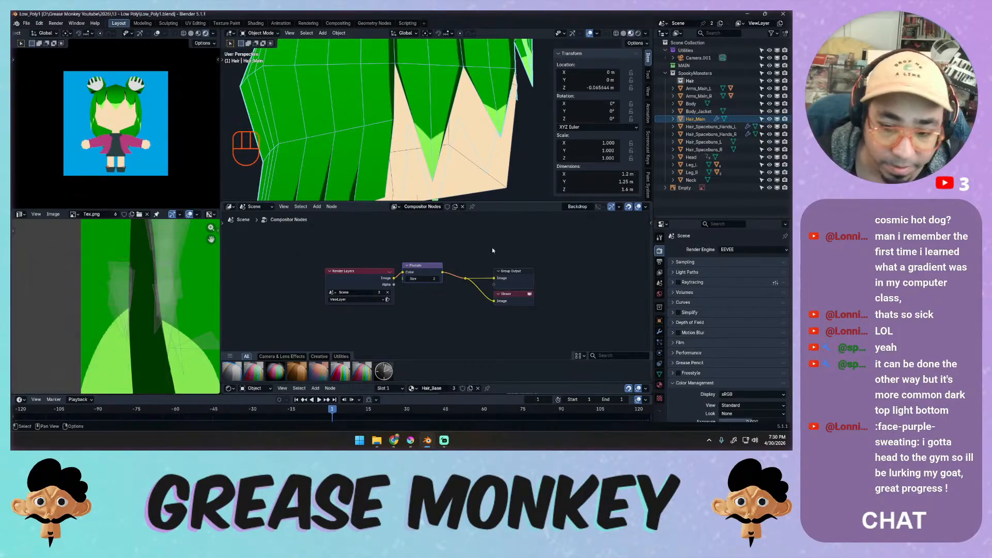
Spread the compositor nodes apart to leave a wide gap between Pixelate and the reroute before the outputs.
{"action": "left_click_drag", "start_coordinate": [492, 250], "coordinate": [523, 304]}
{"action": "left_click_drag", "start_coordinate": [508, 271], "coordinate": [554, 263]}
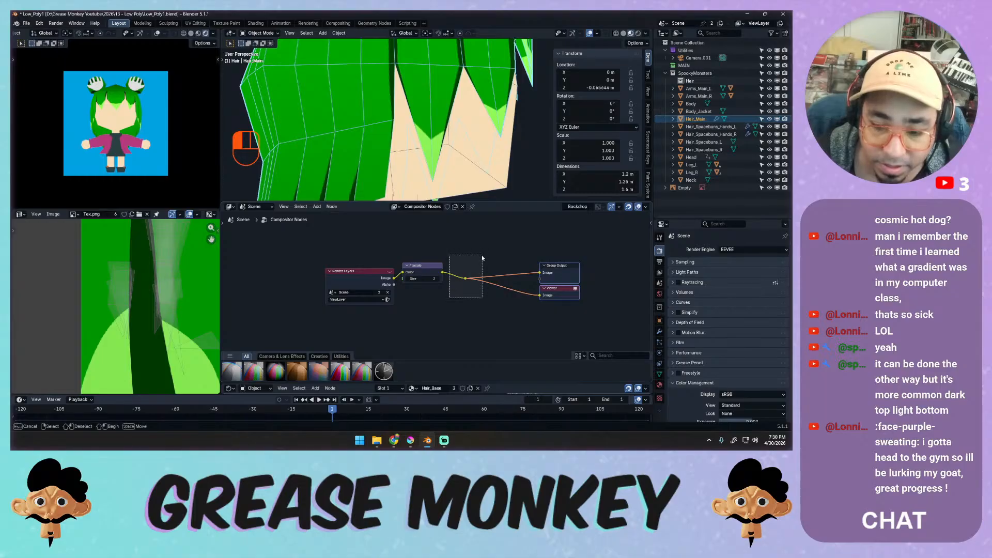
{"action": "key", "text": "g"}
{"action": "left_click", "coordinate": [505, 277]}
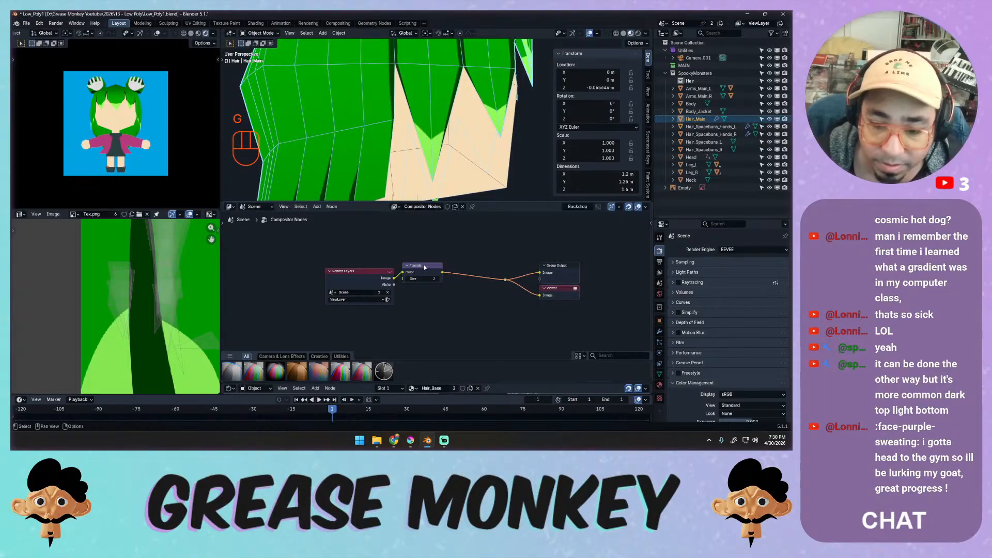
{"action": "left_click_drag", "start_coordinate": [424, 265], "coordinate": [364, 271]}
Insert a Scale transform node on the link between Pixelate and the output reroute.
{"action": "key", "text": "shift+a"}
{"action": "mouse_move", "coordinate": [363, 259]}
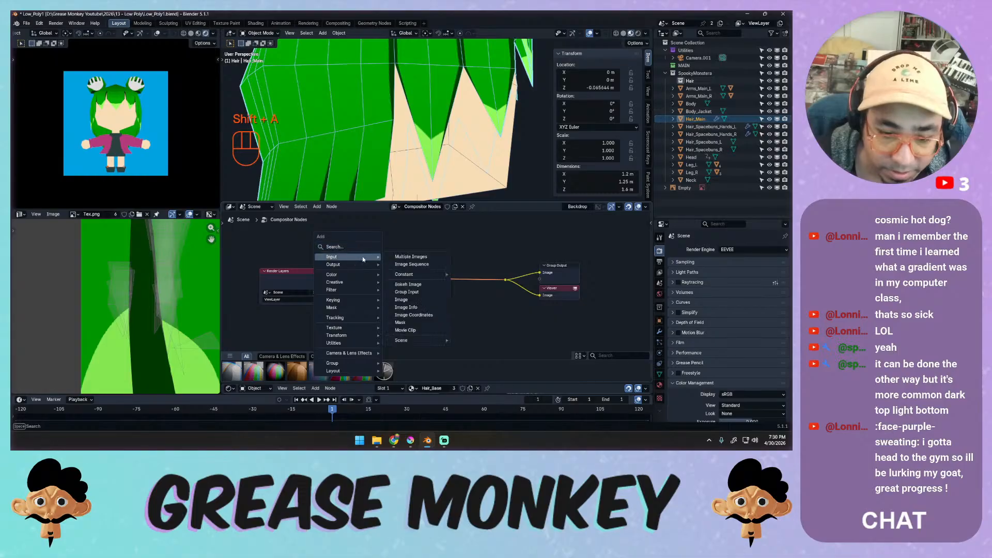
{"action": "mouse_move", "coordinate": [357, 335]}
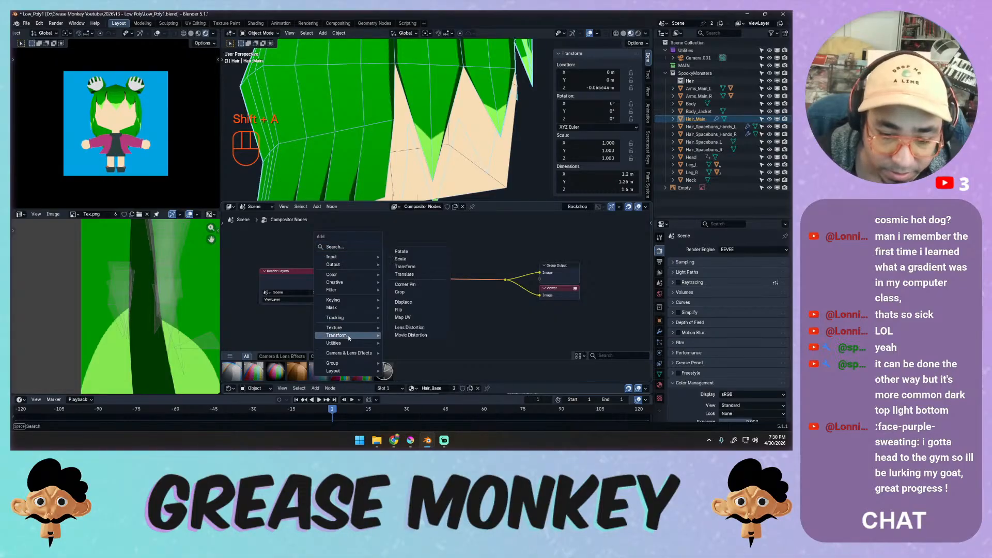
{"action": "left_click", "coordinate": [401, 259]}
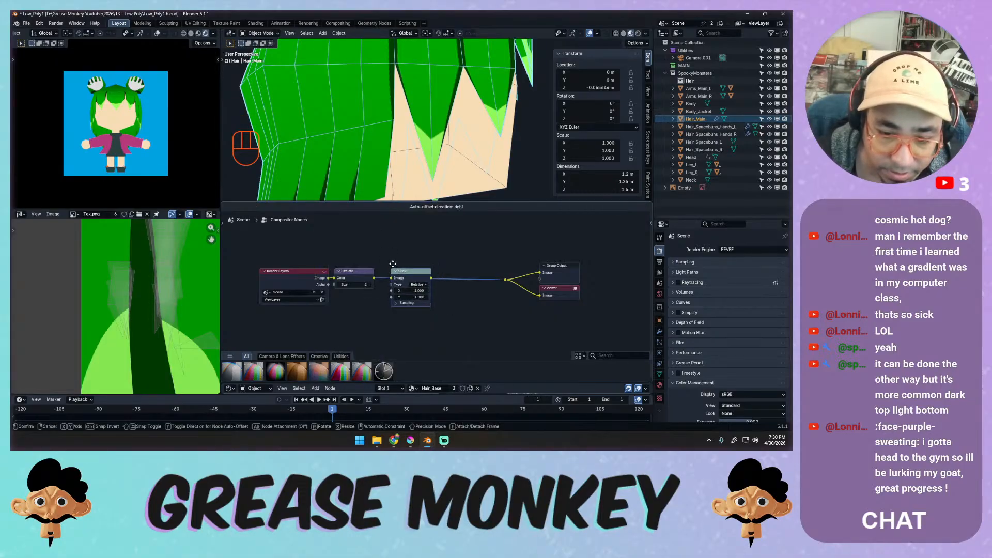
{"action": "left_click", "coordinate": [402, 267]}
Set the Scale node's X and Y to 5 and its sampling interpolation to Nearest, keeping the extension on Clip.
{"action": "left_click_drag", "start_coordinate": [408, 284], "coordinate": [408, 297]}
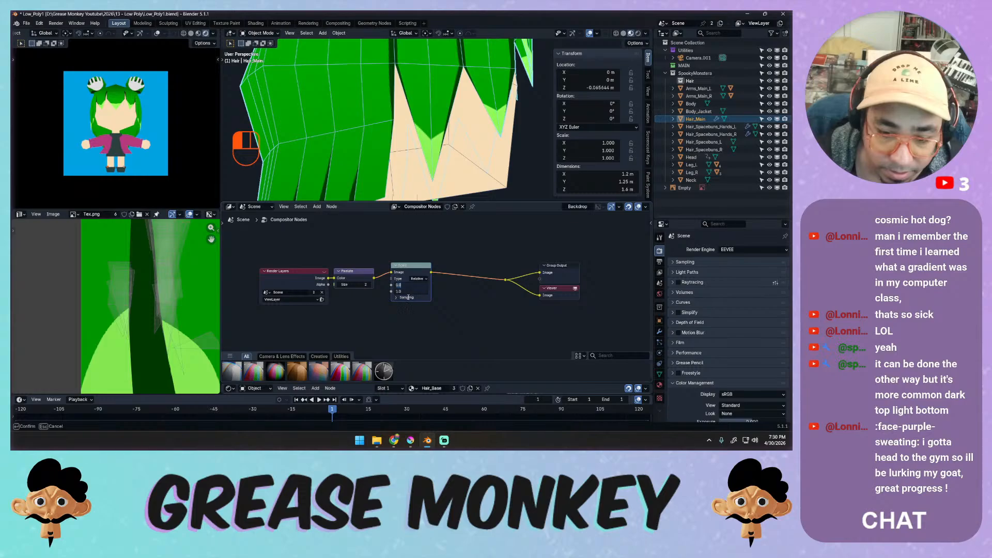
{"action": "type", "text": "5"}
{"action": "key", "text": "Return"}
{"action": "left_click", "coordinate": [396, 297]}
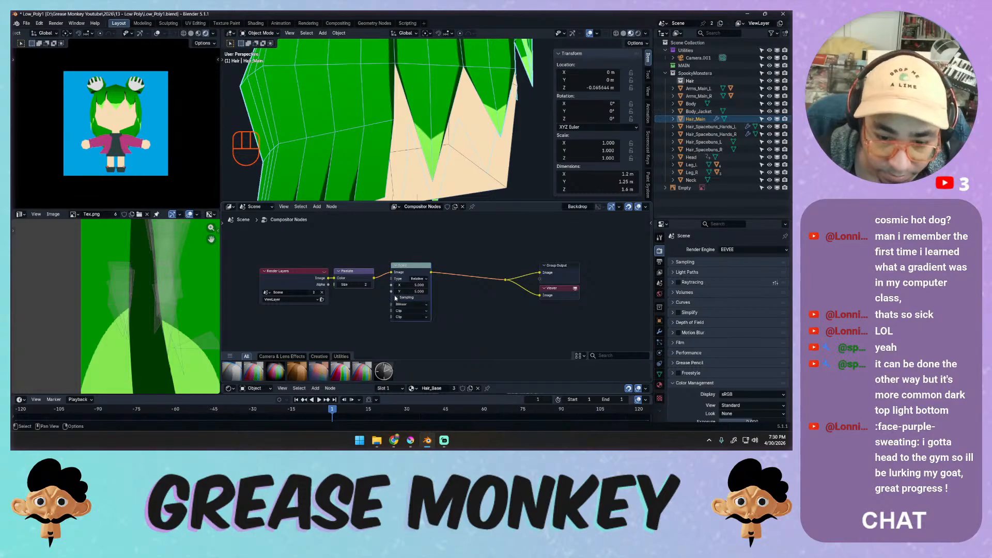
{"action": "left_click", "coordinate": [411, 304]}
{"action": "left_click", "coordinate": [412, 319]}
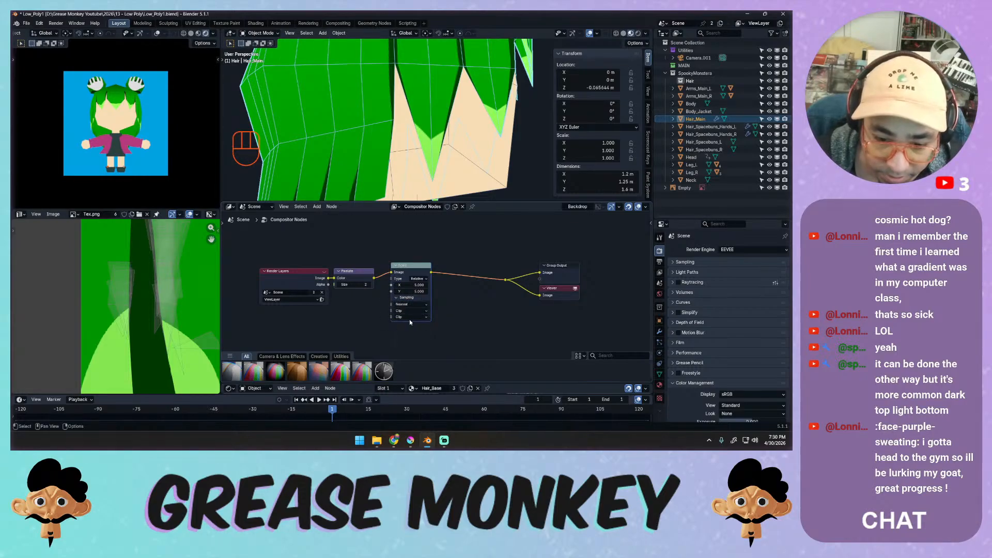
{"action": "left_click", "coordinate": [411, 312]}
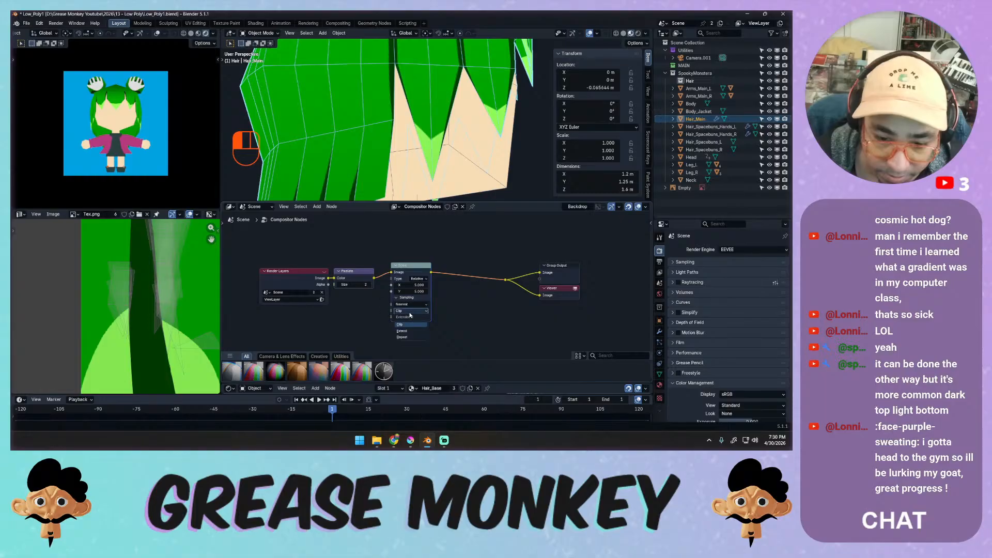
{"action": "left_click", "coordinate": [411, 314]}
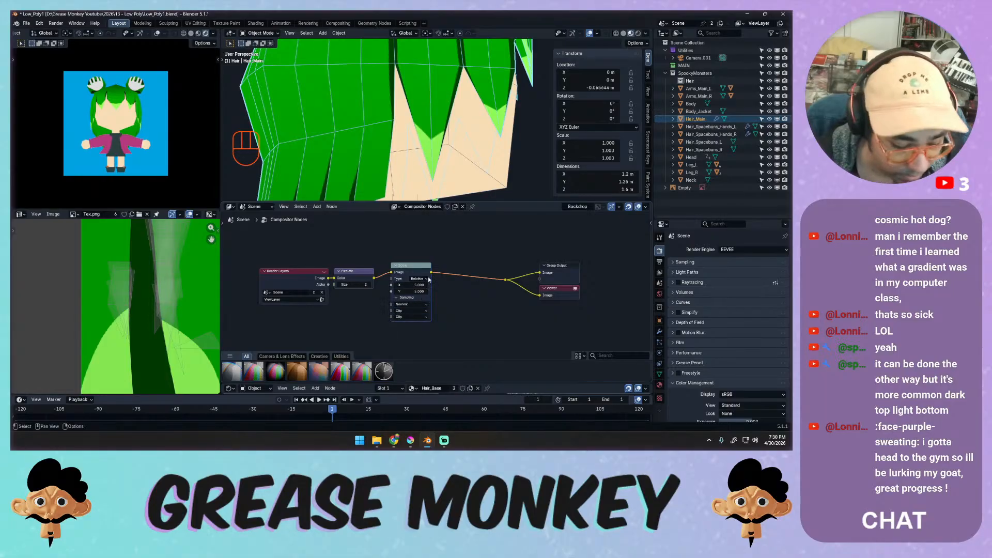
Render the scaled frame, then move the render window over the viewport and widen it to inspect the result.
{"action": "key", "text": "F12"}
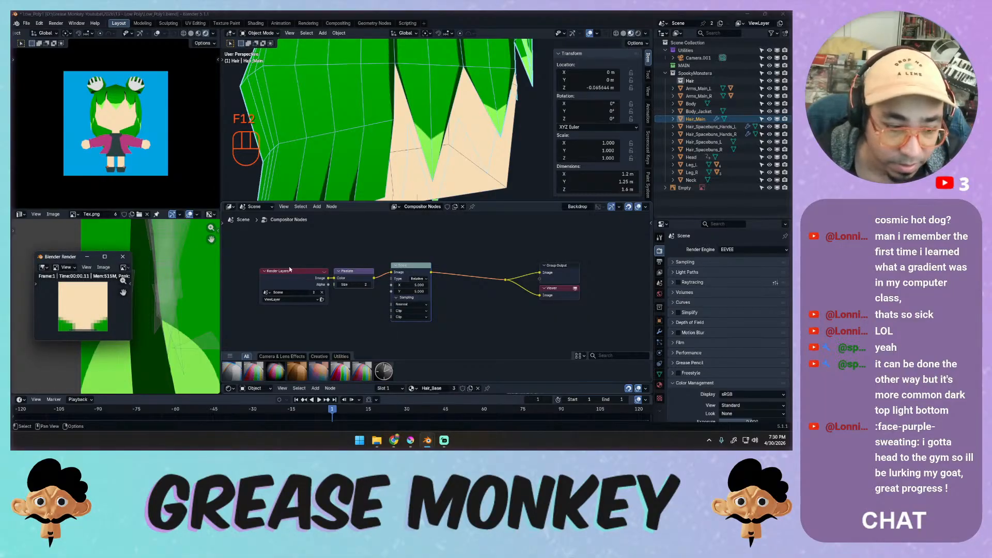
{"action": "left_click_drag", "start_coordinate": [68, 258], "coordinate": [390, 165]}
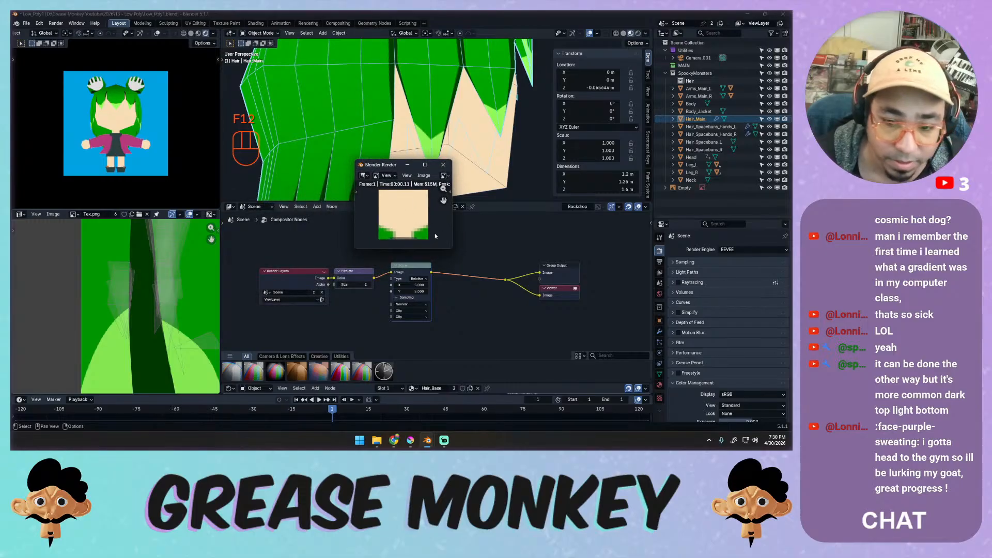
{"action": "left_click_drag", "start_coordinate": [453, 249], "coordinate": [492, 251]}
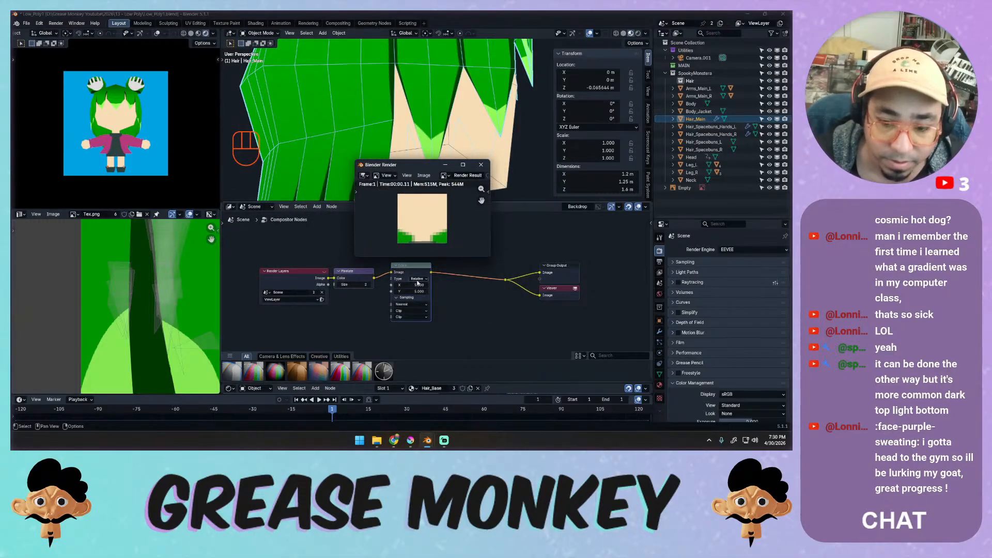
Set the Scale node's X and Y to 2 and re-render the frame.
{"action": "left_click_drag", "start_coordinate": [415, 285], "coordinate": [413, 294]}
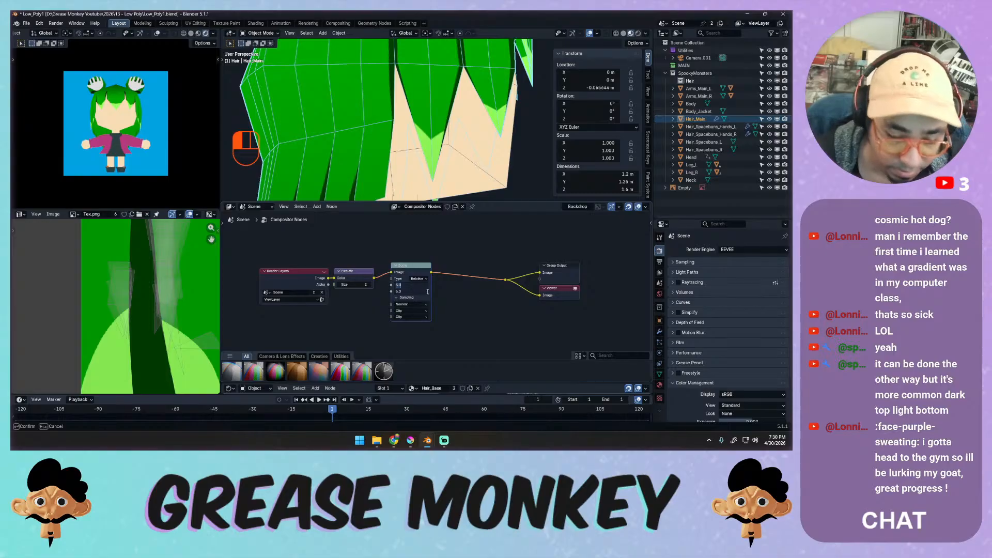
{"action": "type", "text": "2"}
{"action": "key", "text": "Return"}
{"action": "key", "text": "F12"}
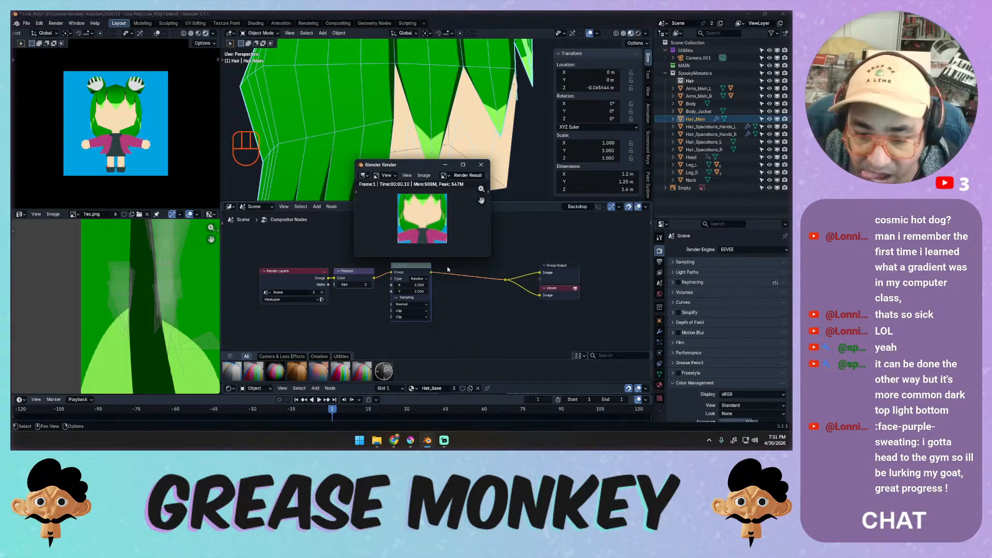
Try Extend for both the X and Y extension modes of the Scale node and re-render.
{"action": "left_click", "coordinate": [416, 312]}
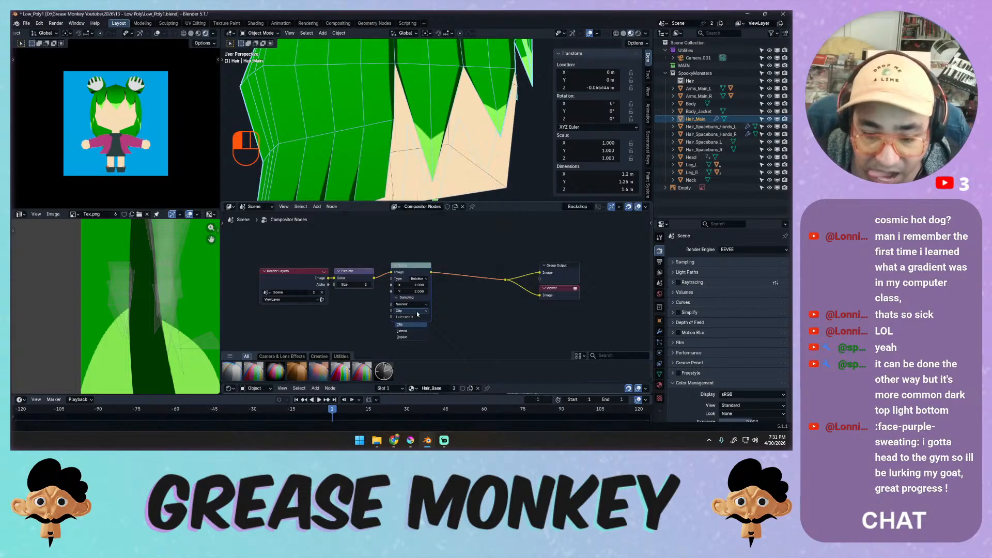
{"action": "left_click", "coordinate": [412, 331]}
{"action": "left_click", "coordinate": [415, 318]}
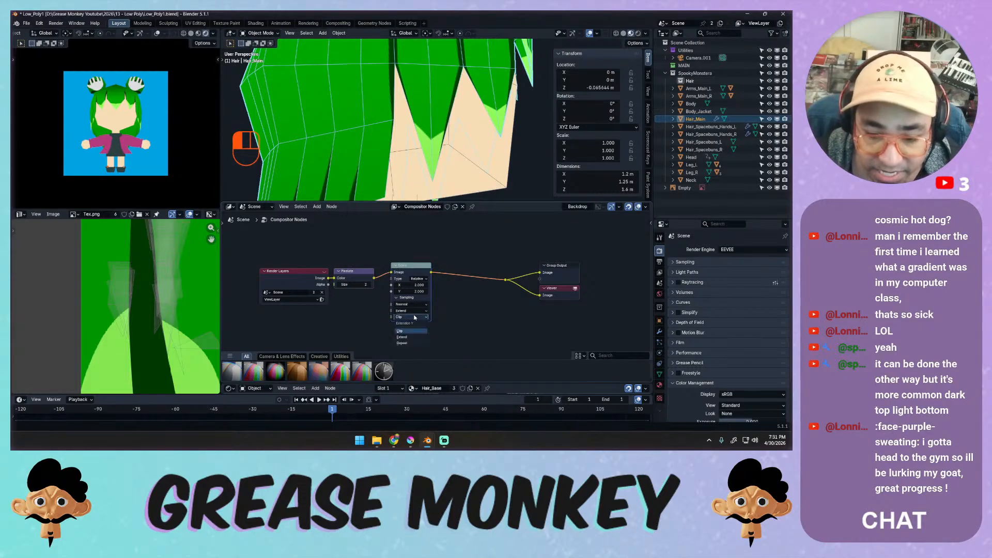
{"action": "left_click", "coordinate": [412, 337]}
{"action": "key", "text": "F12"}
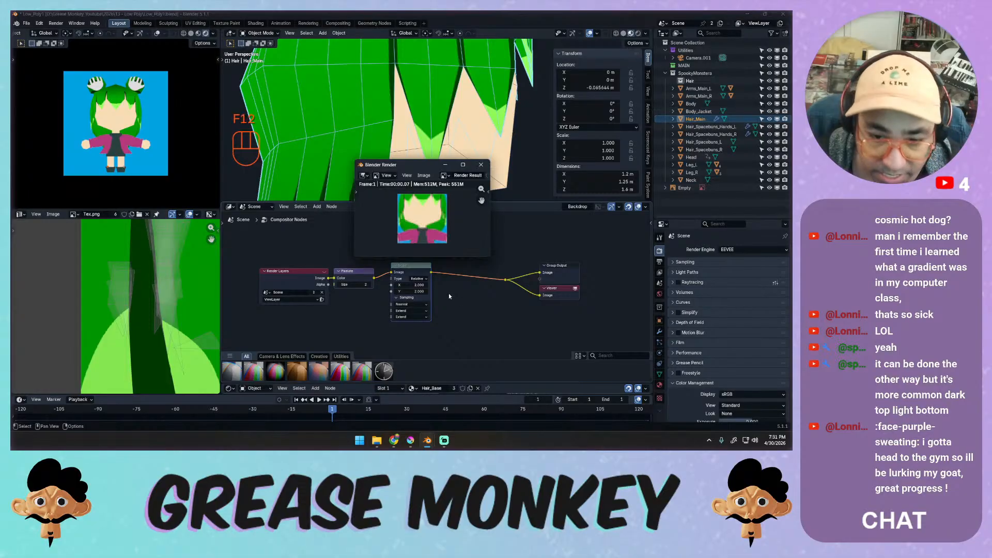
Set both the X and Y extension modes of the Scale node to Repeat and re-render.
{"action": "left_click", "coordinate": [412, 317]}
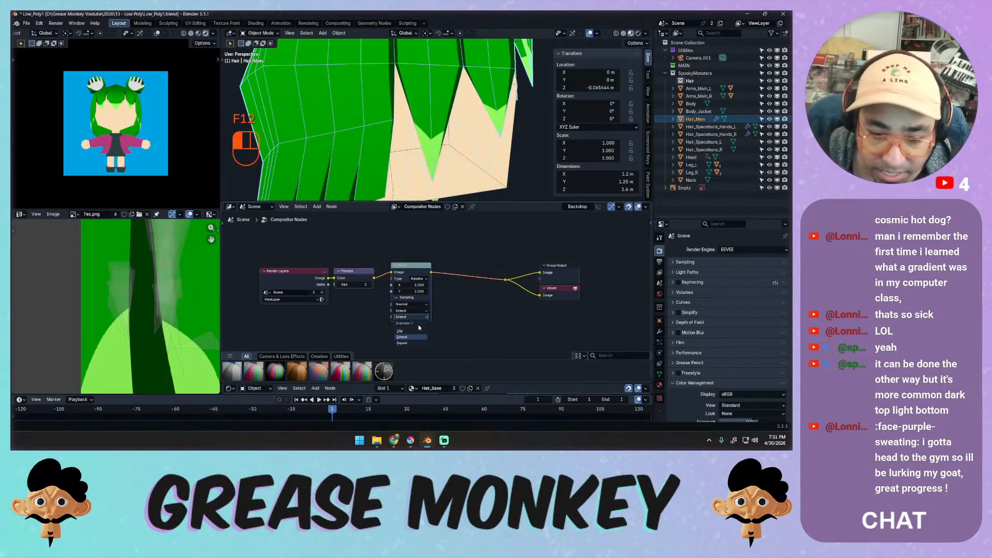
{"action": "left_click", "coordinate": [412, 343]}
{"action": "left_click", "coordinate": [412, 310]}
{"action": "left_click", "coordinate": [412, 337]}
{"action": "key", "text": "F12"}
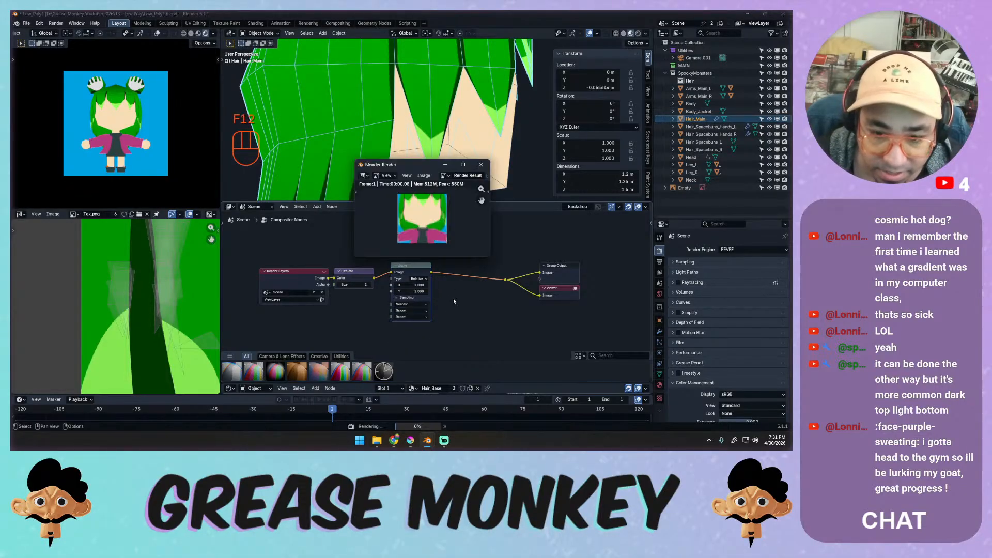
Try the Render Size type on the Scale node and re-render the frame.
{"action": "left_click", "coordinate": [421, 280]}
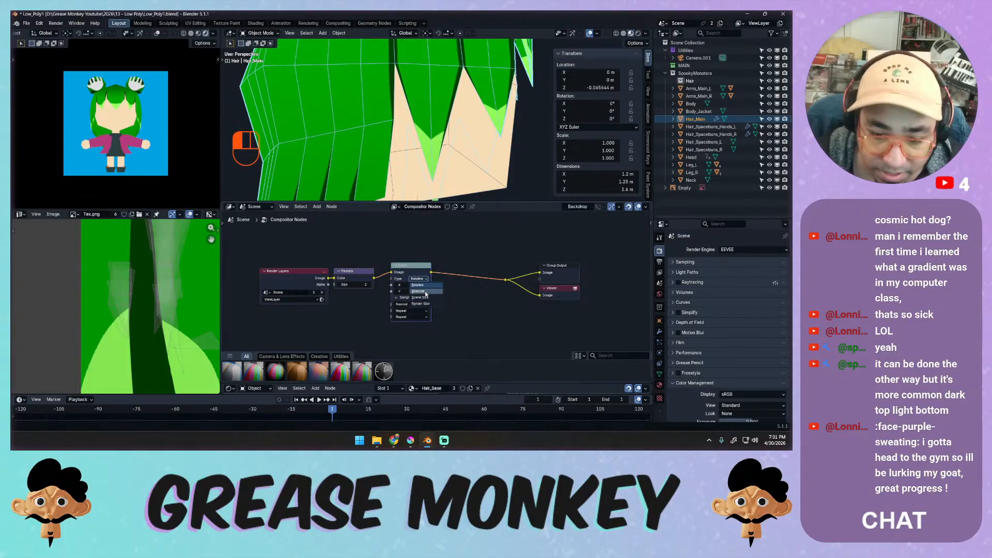
{"action": "left_click", "coordinate": [425, 304]}
{"action": "key", "text": "F12"}
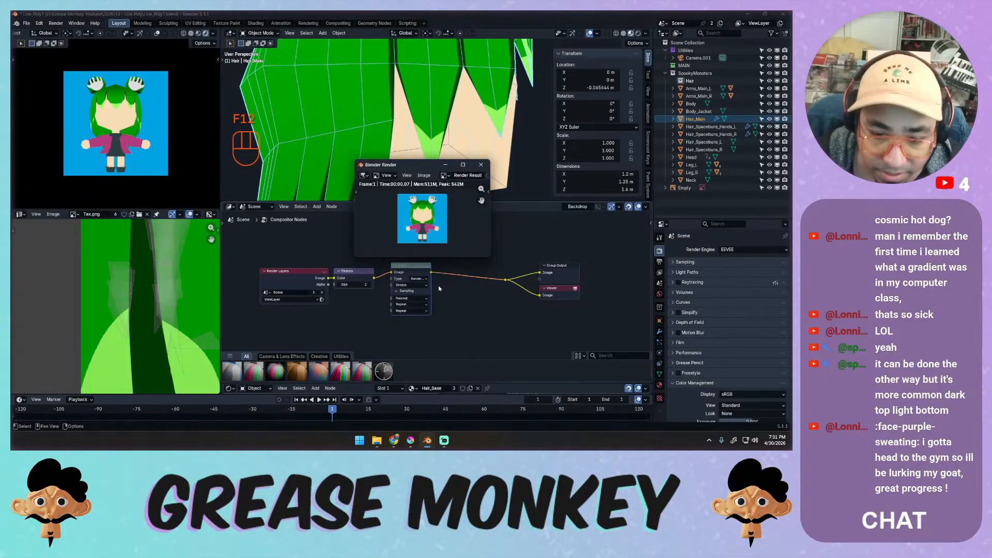
Try the Scene Size type on the Scale node, re-render, and take a closer look at the resulting image.
{"action": "left_click", "coordinate": [421, 285]}
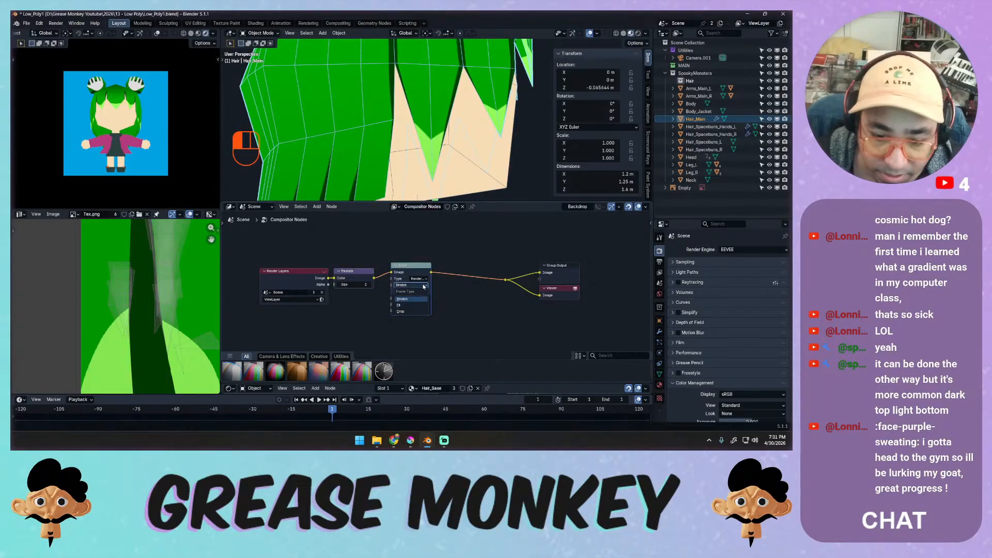
{"action": "left_click", "coordinate": [422, 280]}
{"action": "left_click", "coordinate": [423, 279]}
{"action": "left_click", "coordinate": [423, 297]}
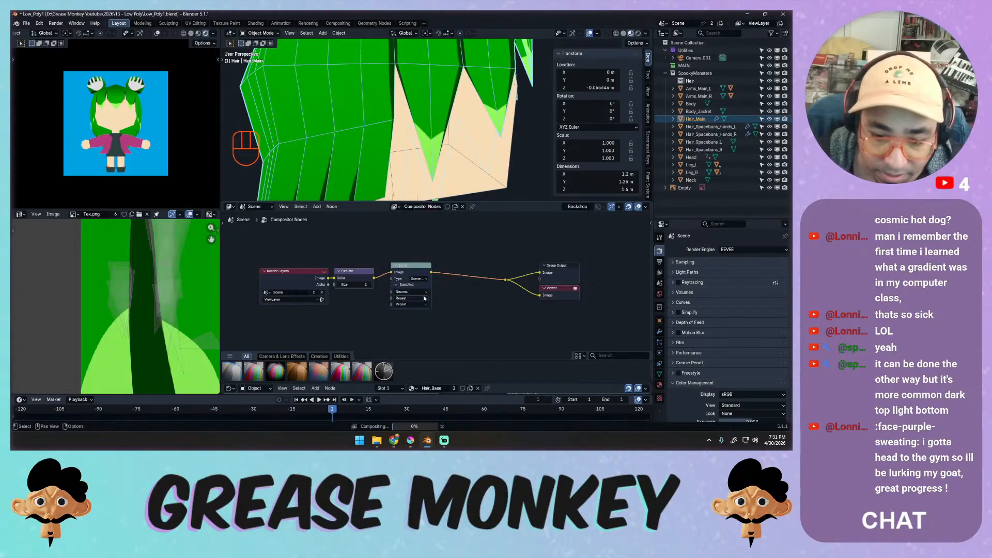
{"action": "key", "text": "F12"}
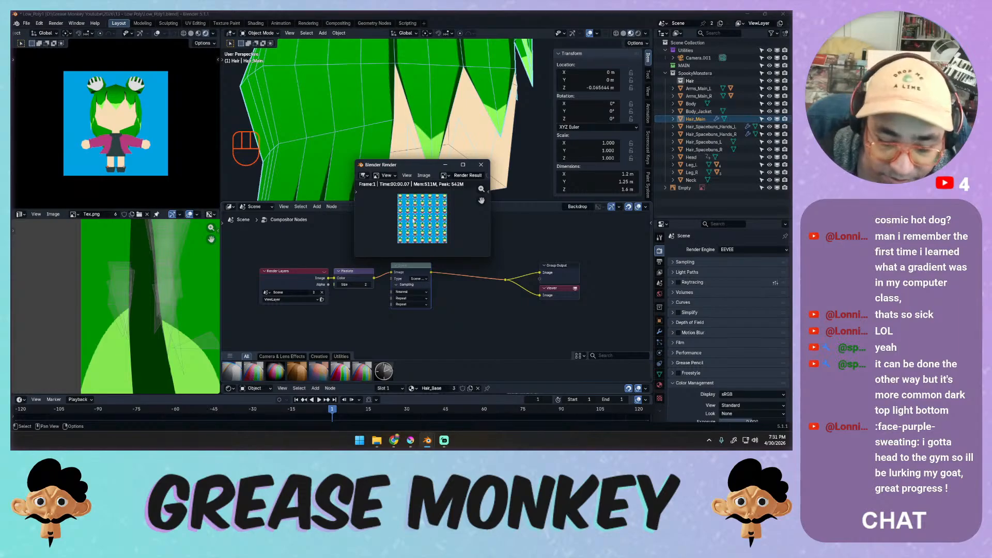
{"action": "middle_click_drag", "start_coordinate": [434, 226], "coordinate": [499, 150], "text": "ctrl"}
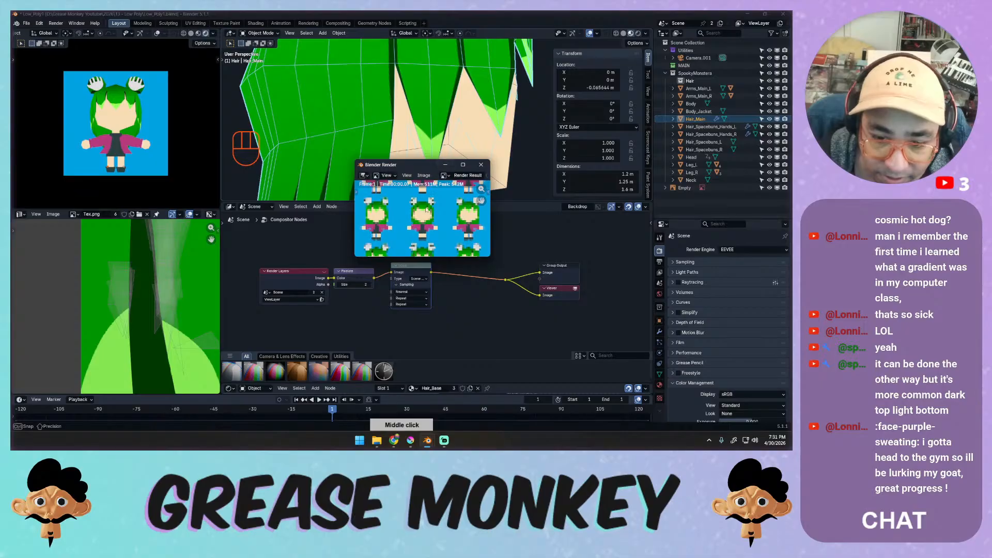
Set the Scale node's type to Absolute and re-render the frame.
{"action": "left_click", "coordinate": [419, 278]}
{"action": "left_click", "coordinate": [419, 293]}
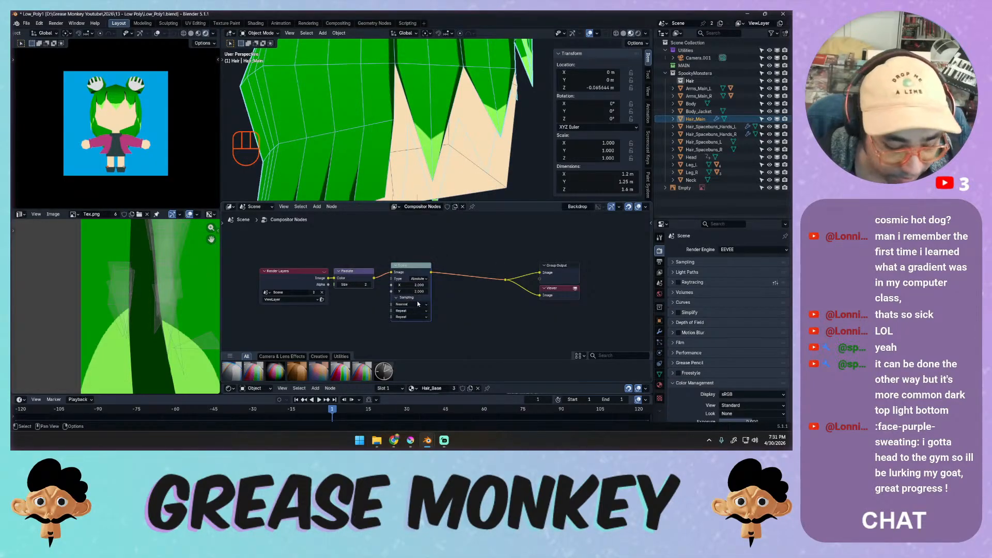
{"action": "key", "text": "F12"}
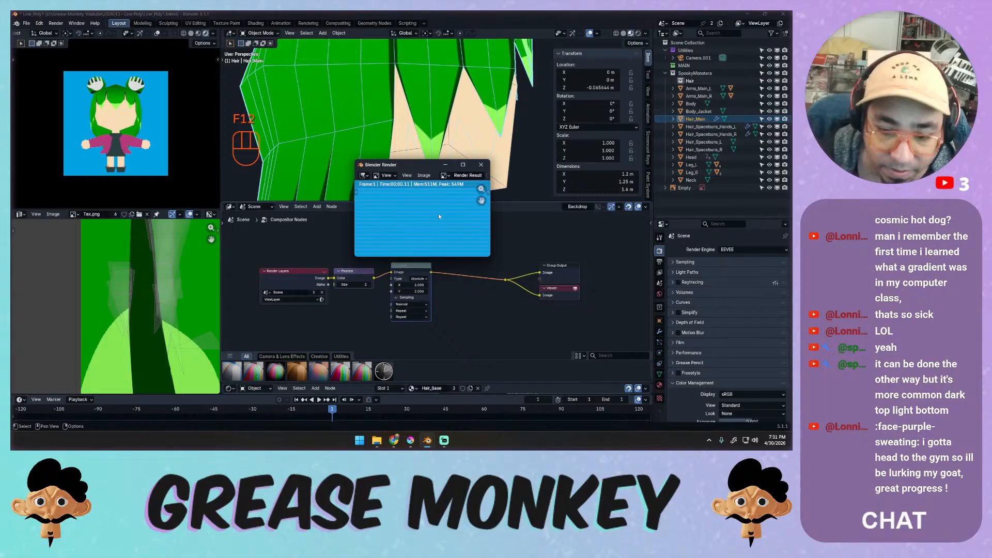
{"action": "middle_click_drag", "start_coordinate": [439, 213], "coordinate": [393, 274], "text": "ctrl"}
{"action": "middle_click_drag", "start_coordinate": [377, 280], "coordinate": [377, 278], "text": "ctrl"}
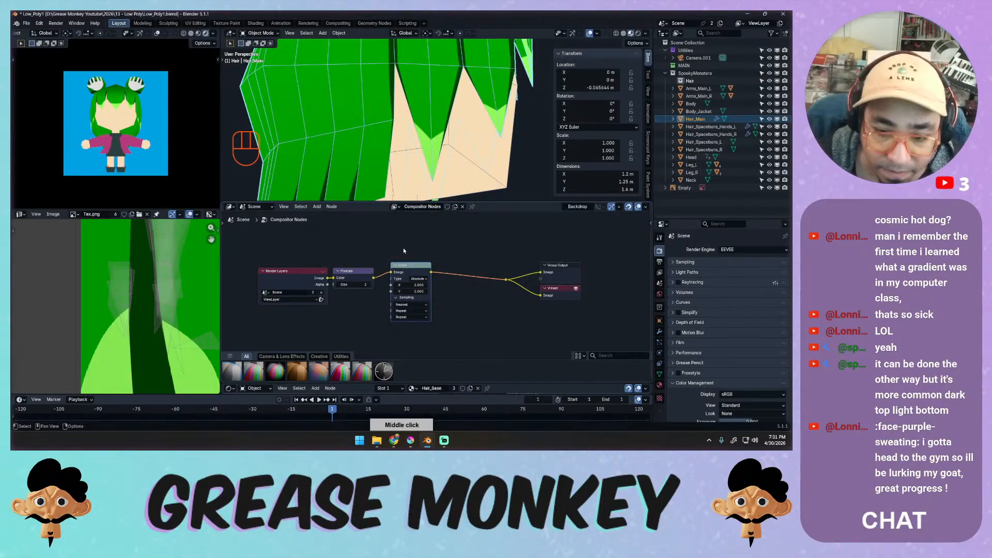
{"action": "key", "text": "F12"}
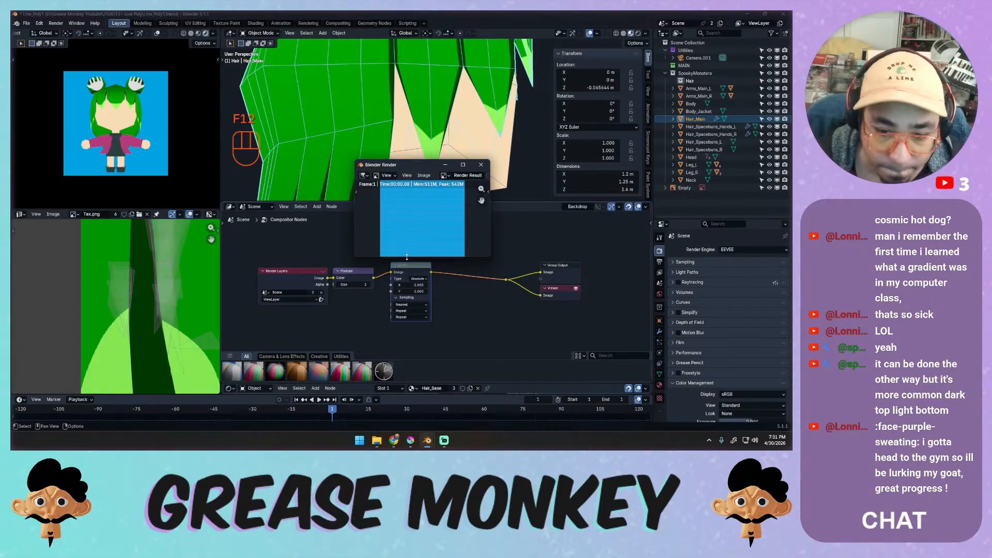
Set both the X and Y extension modes of the Scale node to Clip and re-render.
{"action": "left_click", "coordinate": [405, 310]}
{"action": "left_click", "coordinate": [406, 325]}
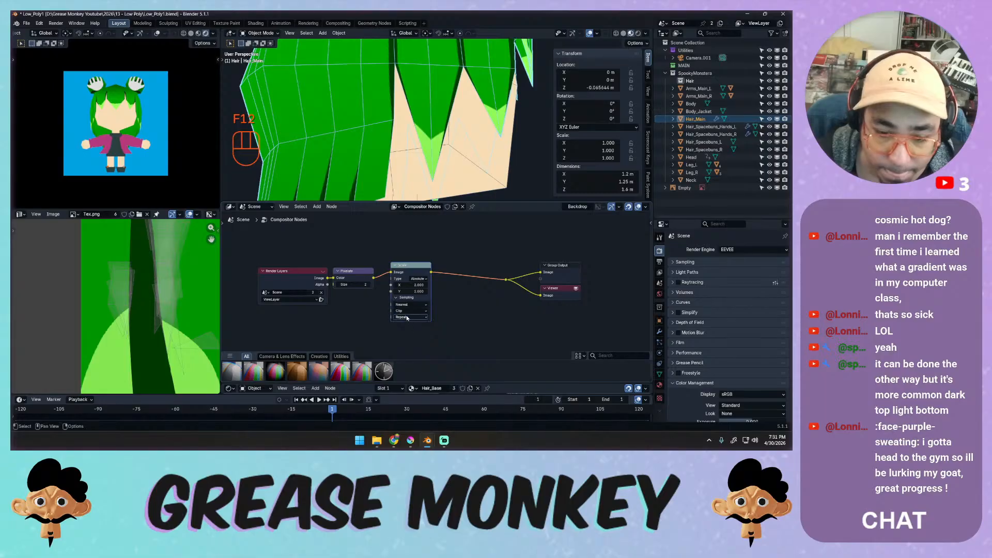
{"action": "left_click", "coordinate": [407, 317]}
{"action": "left_click", "coordinate": [407, 332]}
{"action": "key", "text": "F12"}
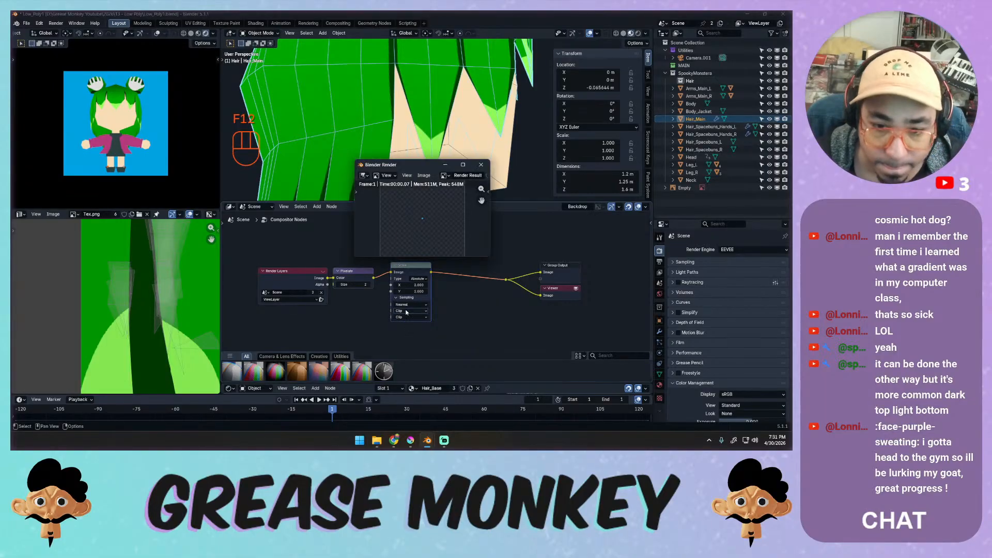
{"action": "middle_click_drag", "start_coordinate": [424, 217], "coordinate": [483, 191], "text": "ctrl"}
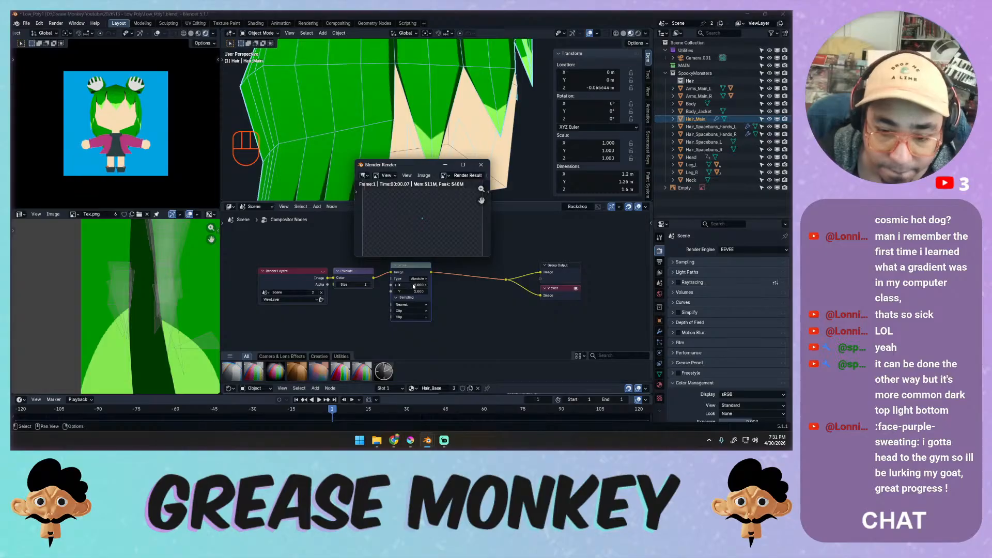
Raise the Scale node's absolute X and Y together in stages to about 150, re-rendering to compare.
{"action": "left_click_drag", "start_coordinate": [415, 285], "coordinate": [460, 264]}
{"action": "key", "text": "F12"}
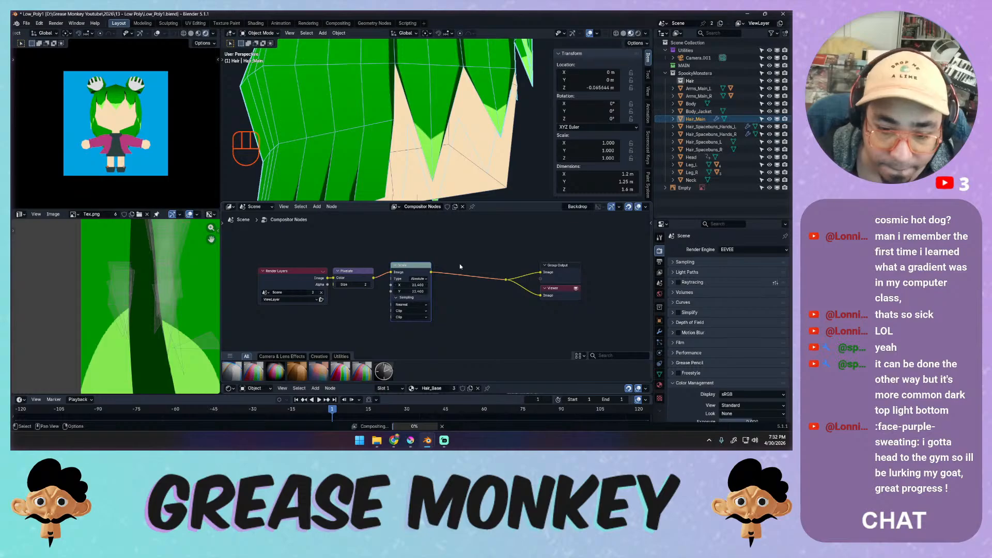
{"action": "key", "text": "F12"}
{"action": "left_click", "coordinate": [408, 285]}
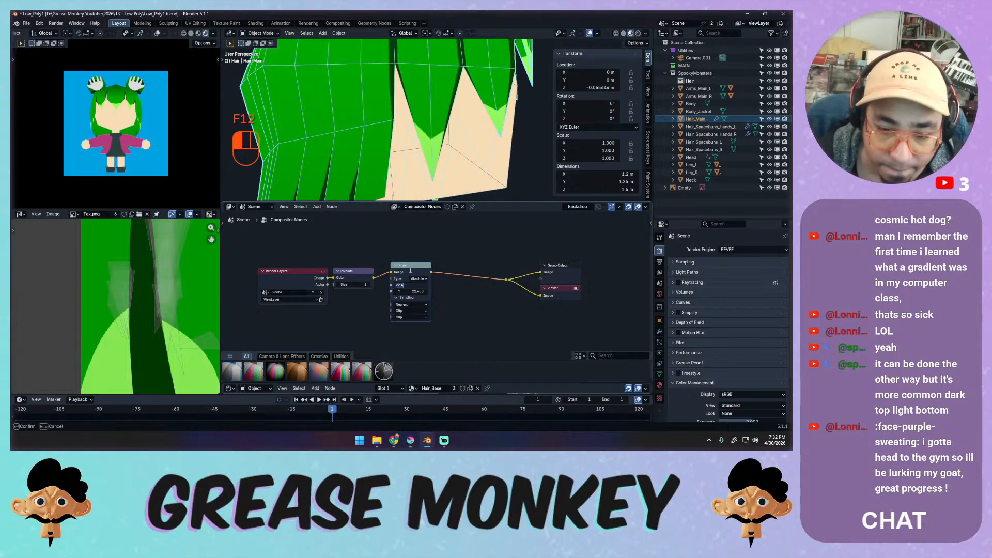
{"action": "left_click", "coordinate": [410, 271]}
{"action": "left_click_drag", "start_coordinate": [406, 287], "coordinate": [412, 287]}
{"action": "key", "text": "F12"}
{"action": "key", "text": "F12"}
{"action": "key", "text": "F12"}
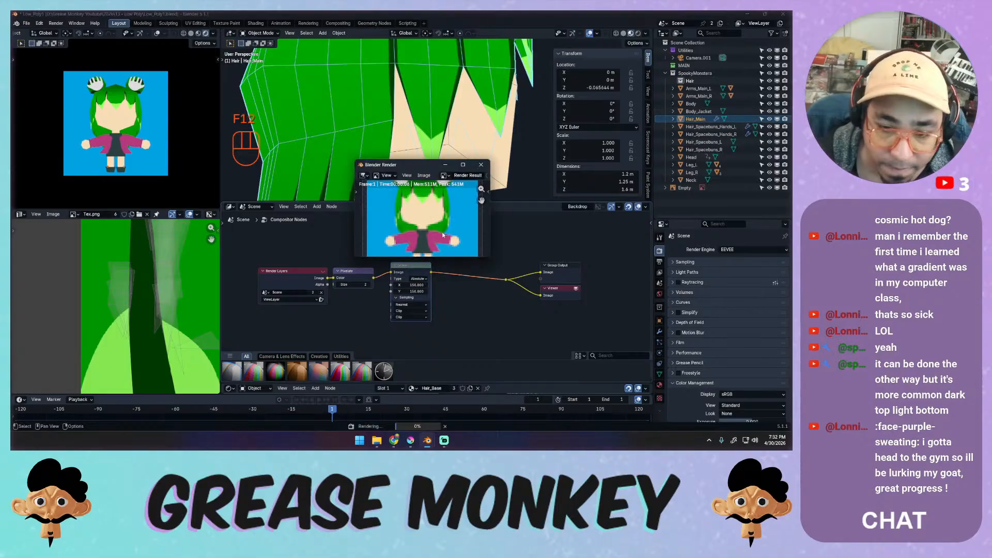
{"action": "middle_click_drag", "start_coordinate": [439, 243], "coordinate": [444, 230]}
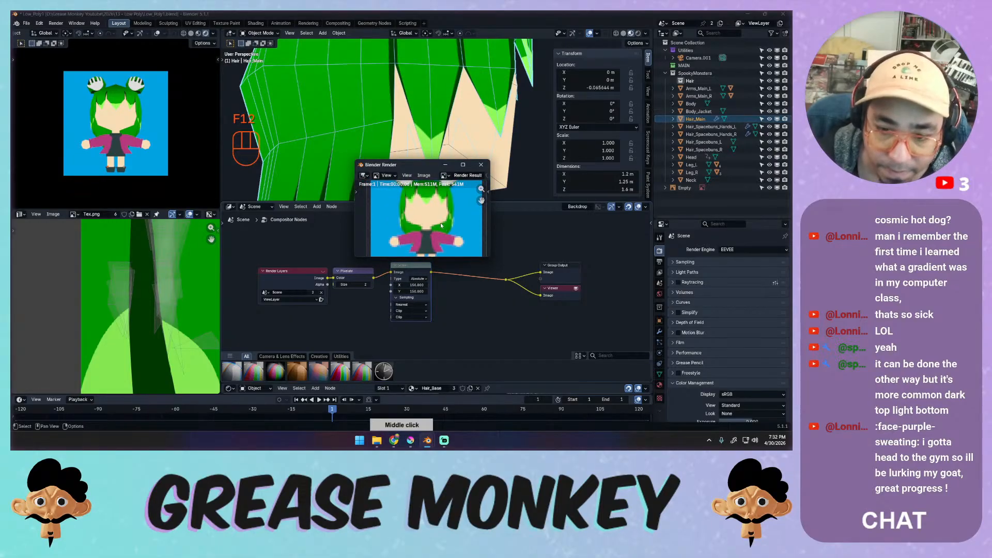
Set the Scale node's absolute X and Y to about 147.5 and re-render the frame.
{"action": "left_click_drag", "start_coordinate": [411, 286], "coordinate": [418, 288]}
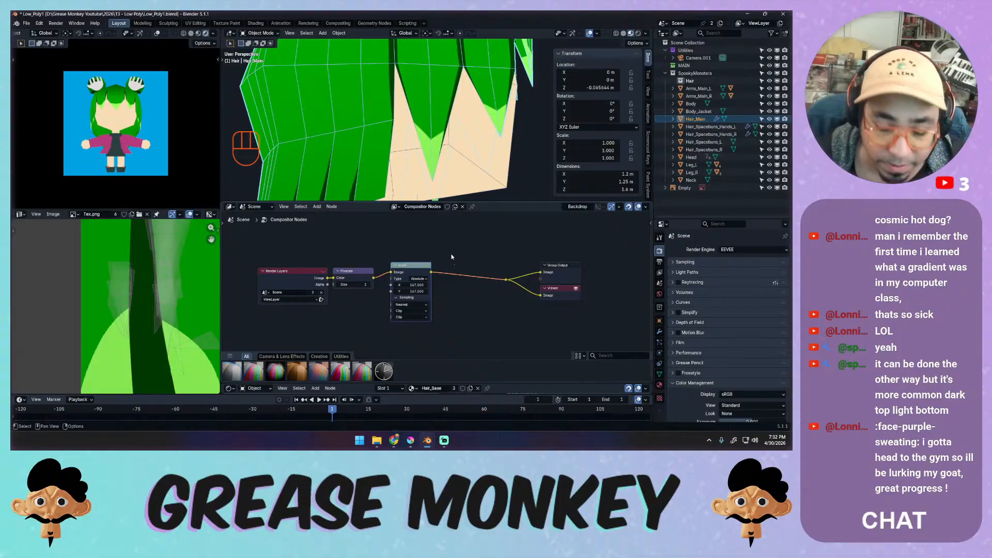
{"action": "key", "text": "F12"}
{"action": "middle_click_drag", "start_coordinate": [453, 224], "coordinate": [434, 237]}
{"action": "scroll", "coordinate": [443, 230], "scroll_direction": "down", "scroll_amount": 1}
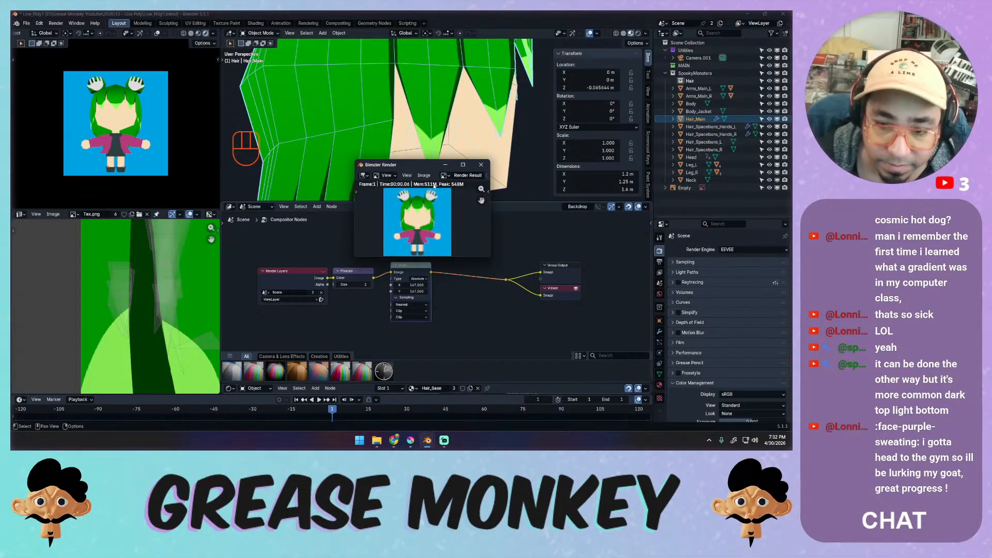
Reposition and enlarge the render window, and magnify the rendered character for inspection.
{"action": "left_click_drag", "start_coordinate": [429, 164], "coordinate": [387, 133]}
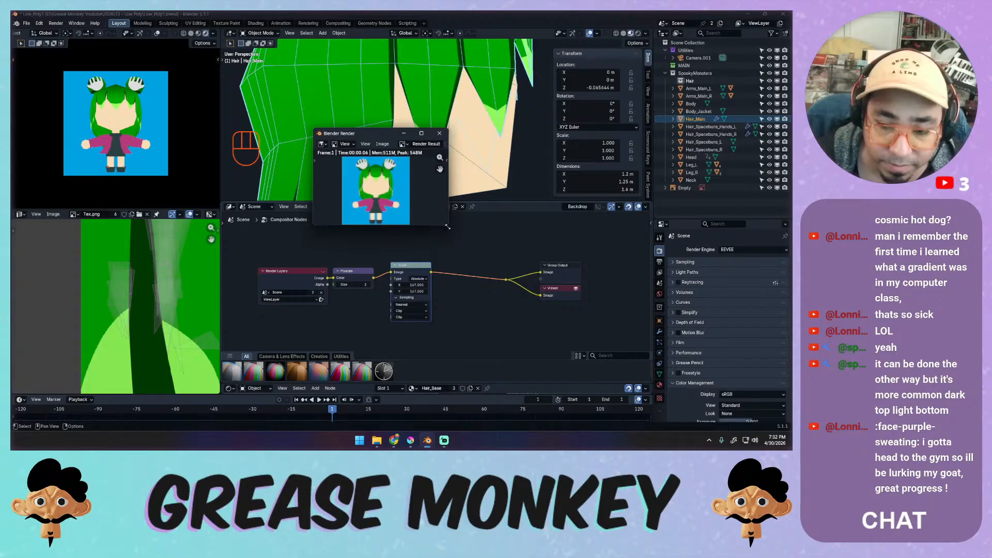
{"action": "left_click_drag", "start_coordinate": [447, 227], "coordinate": [497, 270]}
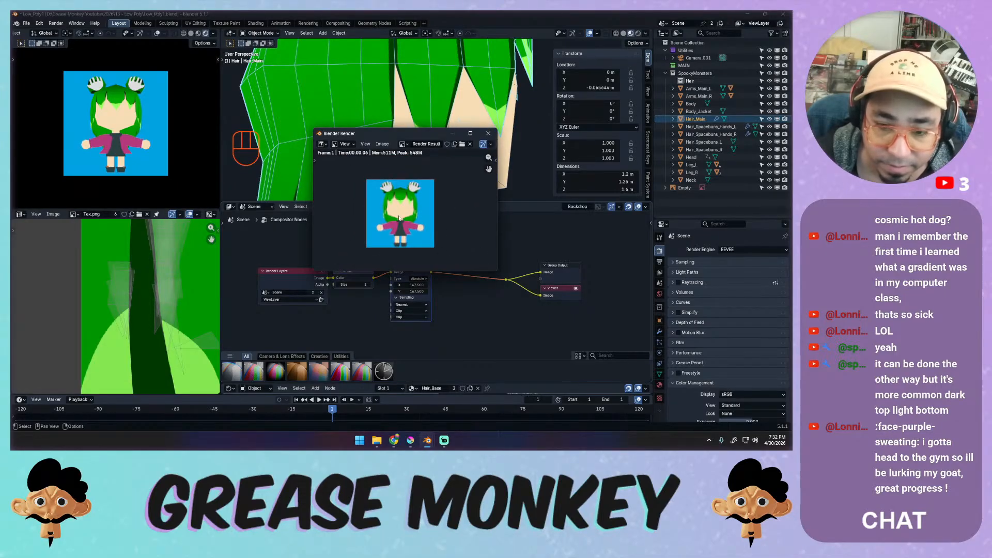
{"action": "middle_click_drag", "start_coordinate": [399, 218], "coordinate": [419, 146], "text": "ctrl"}
Try a larger Size on the Pixelate node, then bring it back down, re-rendering after each change.
{"action": "left_click_drag", "start_coordinate": [357, 285], "coordinate": [368, 284]}
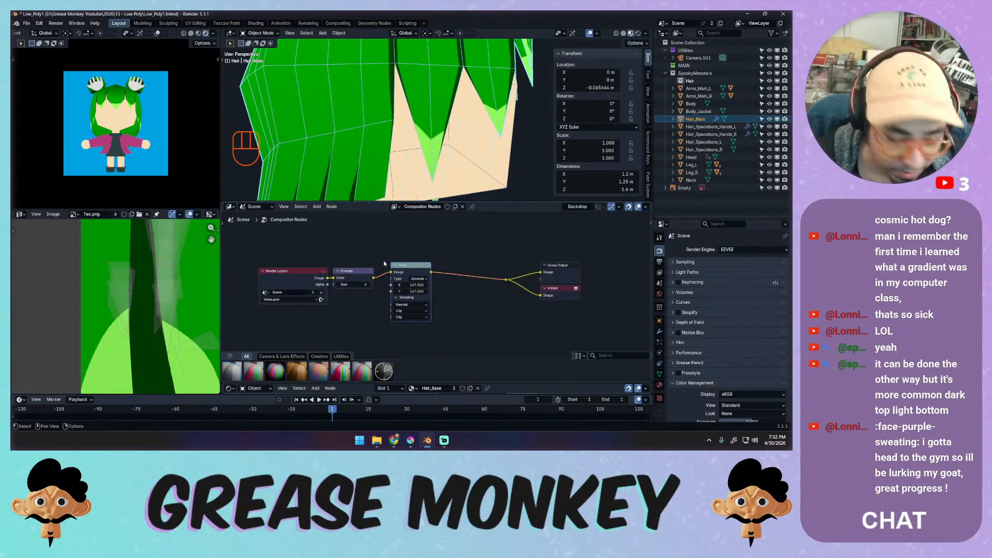
{"action": "key", "text": "F12"}
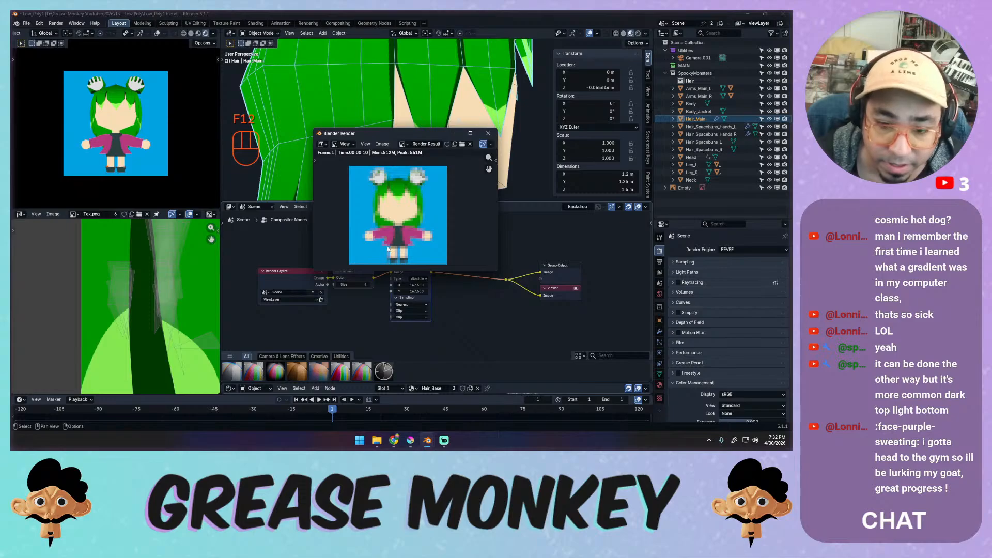
{"action": "left_click", "coordinate": [339, 284]}
{"action": "left_click", "coordinate": [339, 284]}
{"action": "key", "text": "F12"}
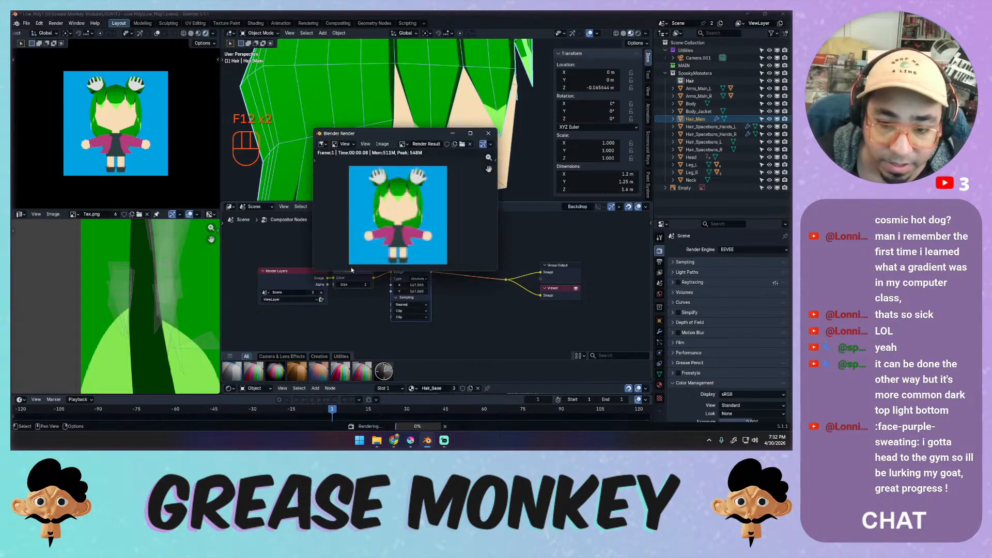
Set the render output's resolution percentage to 100% and re-render the frame.
{"action": "left_click", "coordinate": [687, 263]}
{"action": "left_click", "coordinate": [687, 263]}
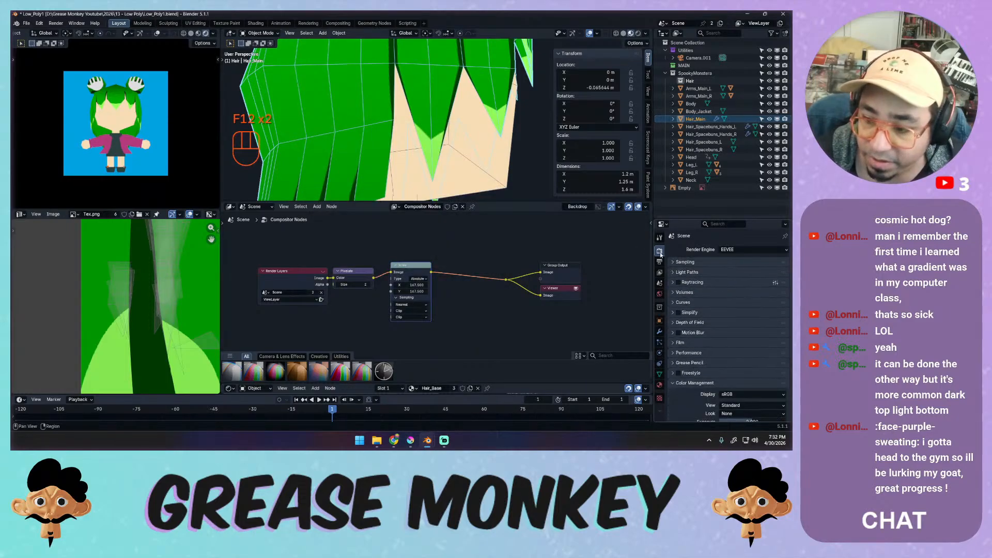
{"action": "left_click", "coordinate": [660, 262]}
{"action": "left_click_drag", "start_coordinate": [724, 275], "coordinate": [782, 276]}
{"action": "key", "text": "F12"}
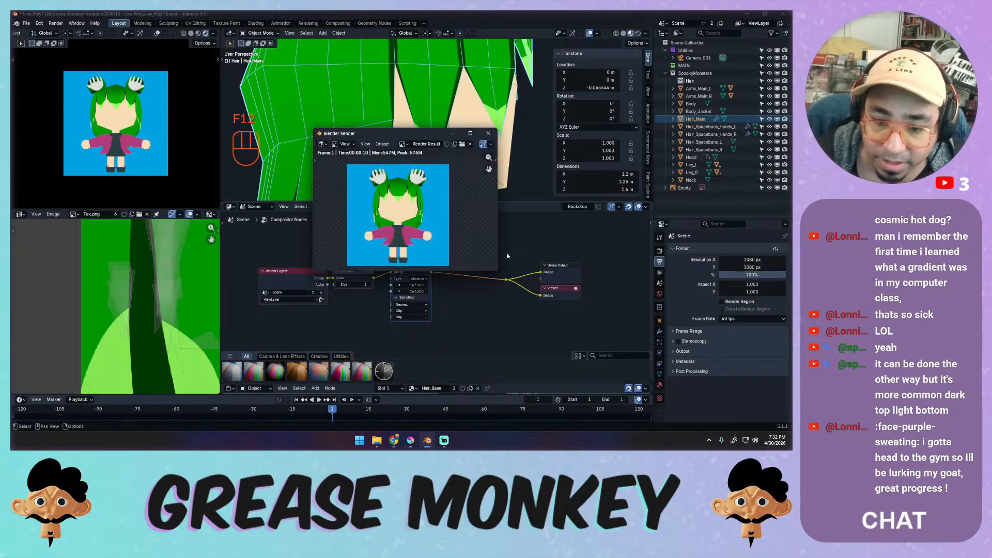
Raise the Pixelate node's Size by a few increments and re-render the full-resolution frame.
{"action": "left_click", "coordinate": [369, 286]}
{"action": "left_click", "coordinate": [369, 285]}
{"action": "left_click", "coordinate": [369, 285]}
{"action": "left_click", "coordinate": [368, 285]}
{"action": "key", "text": "F12"}
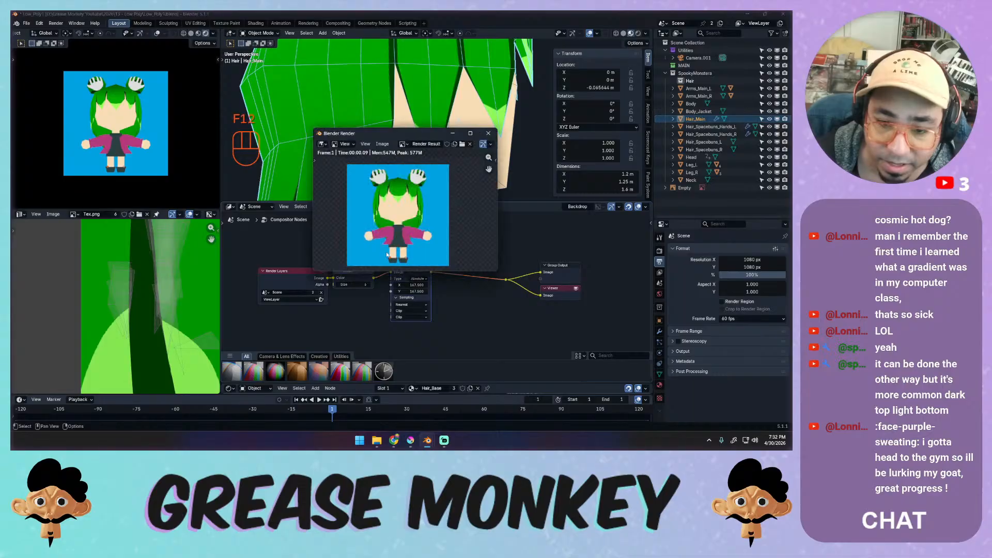
Try a much coarser Pixelate Size, then reduce it partway, re-rendering to compare the block sizes.
{"action": "mouse_move", "coordinate": [355, 287]}
{"action": "left_mouse_down"}
{"action": "mouse_move", "coordinate": [406, 286]}
{"action": "mouse_move", "coordinate": [358, 284]}
{"action": "left_mouse_up"}
{"action": "key", "text": "F12"}
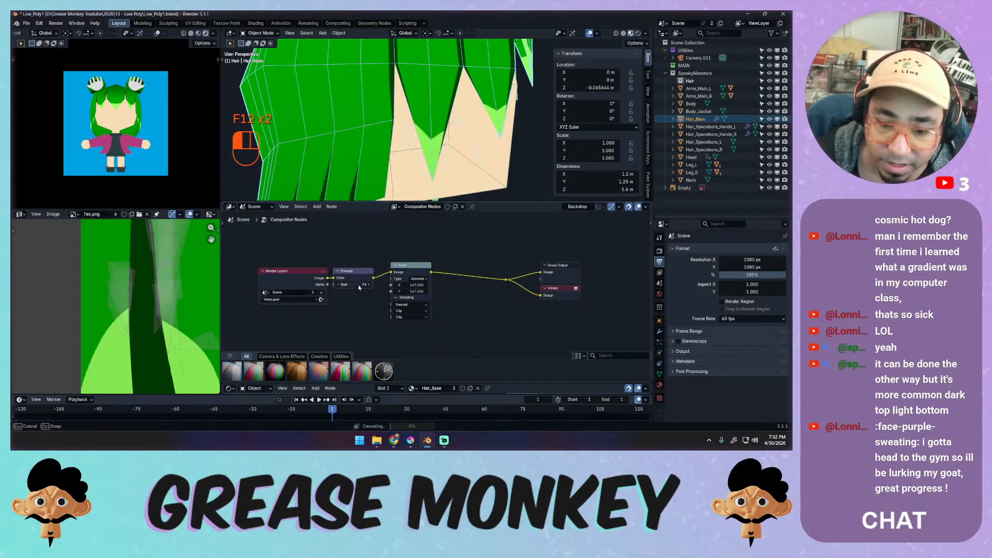
{"action": "key", "text": "F12"}
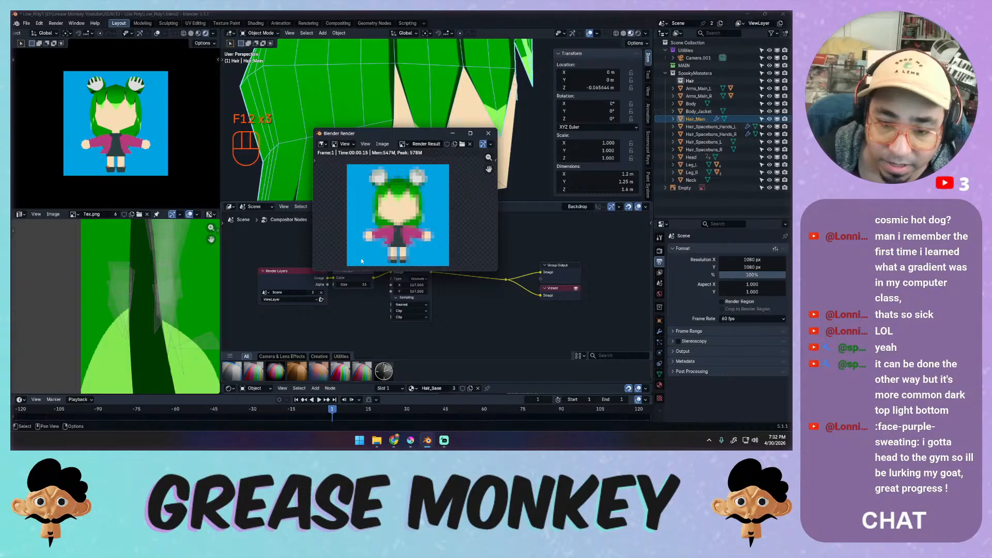
{"action": "mouse_move", "coordinate": [360, 286]}
{"action": "left_mouse_down"}
{"action": "mouse_move", "coordinate": [352, 285]}
{"action": "mouse_move", "coordinate": [360, 286]}
{"action": "left_mouse_up"}
{"action": "key", "text": "F12"}
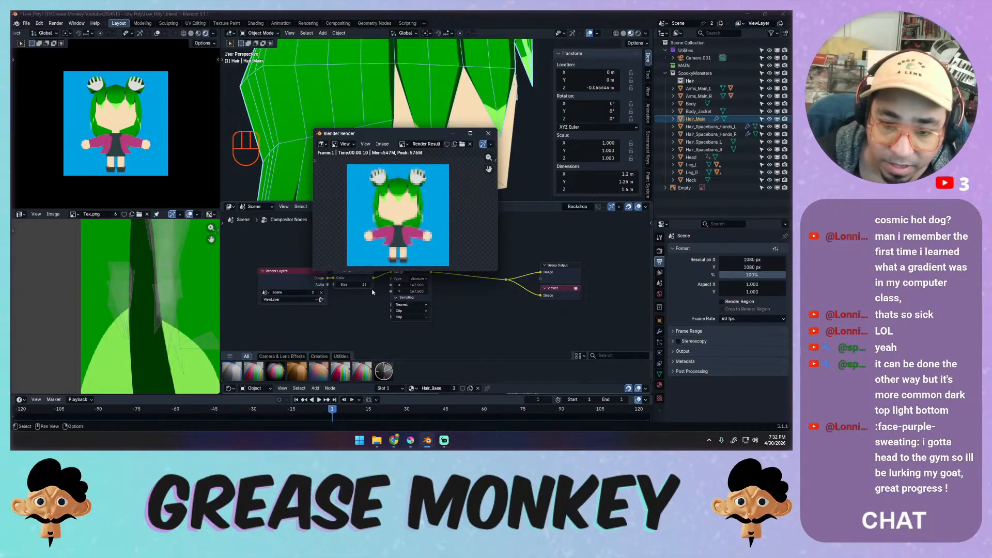
Lower the Pixelate node's Size to 7 and re-render the frame.
{"action": "left_click_drag", "start_coordinate": [358, 284], "coordinate": [354, 285]}
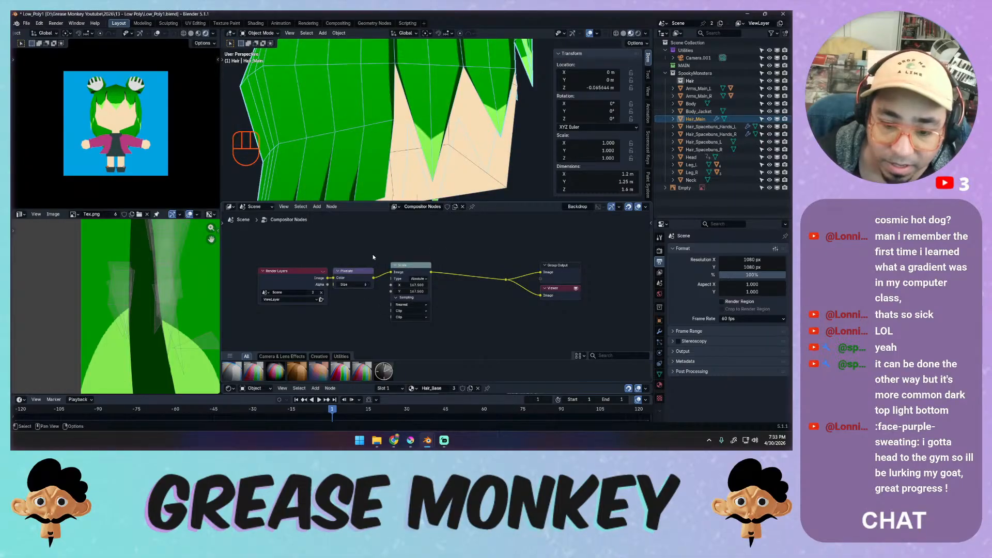
{"action": "key", "text": "F12"}
{"action": "left_click", "coordinate": [369, 284]}
{"action": "key", "text": "F12"}
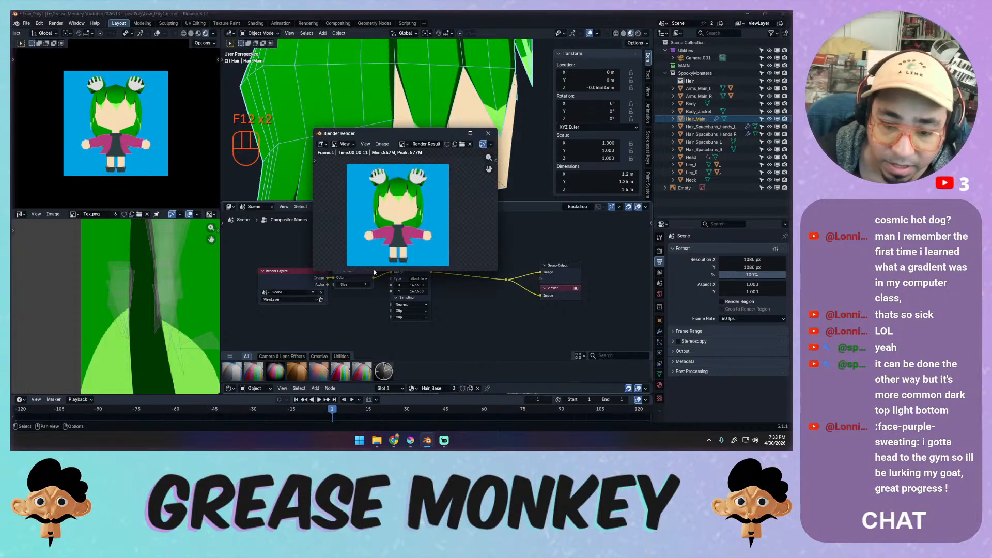
Raise the Pixelate node's Size one increment at a time to 10, re-rendering the frame after each change.
{"action": "left_click", "coordinate": [370, 285]}
{"action": "key", "text": "F12"}
{"action": "left_click", "coordinate": [369, 285]}
{"action": "key", "text": "F12"}
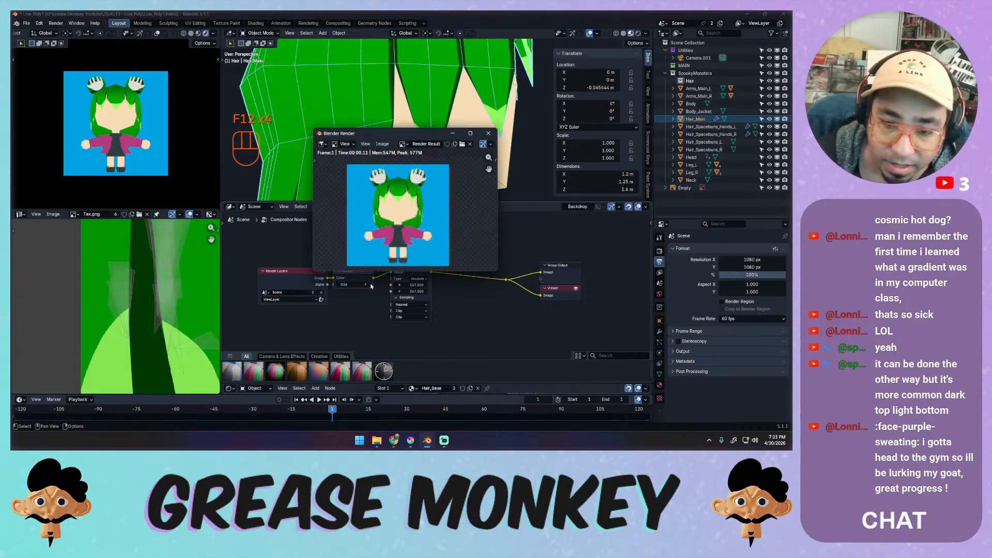
{"action": "left_click", "coordinate": [370, 286]}
{"action": "key", "text": "F12"}
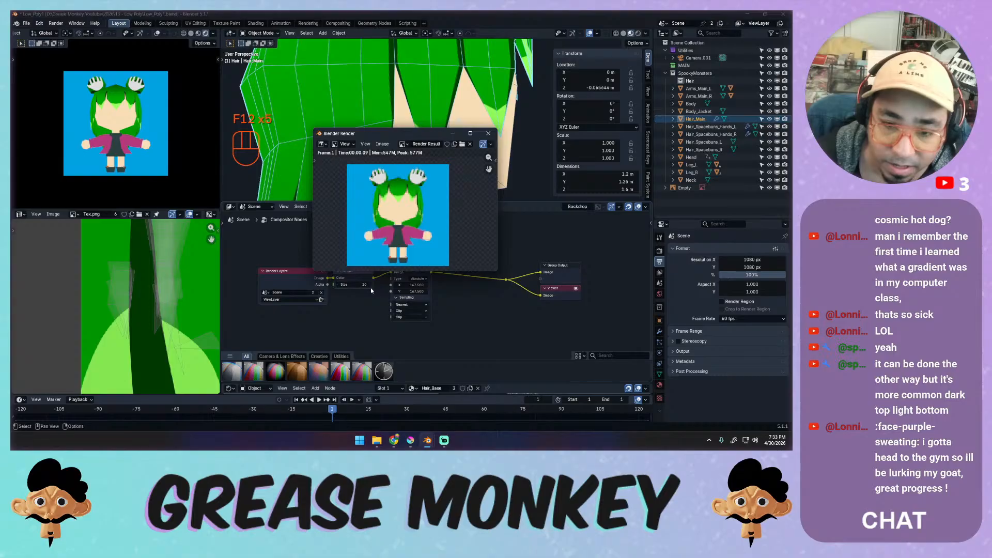
Keep raising the Pixelate node's Size in small increments to 16, re-rendering to compare the block sizes.
{"action": "middle_click_drag", "start_coordinate": [383, 243], "coordinate": [385, 247]}
{"action": "left_click", "coordinate": [371, 285]}
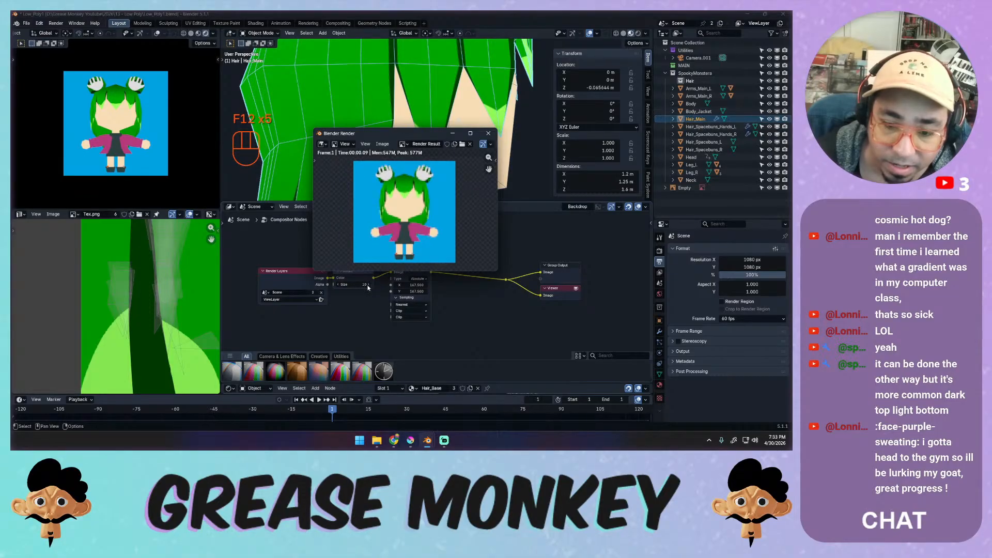
{"action": "key", "text": "F12"}
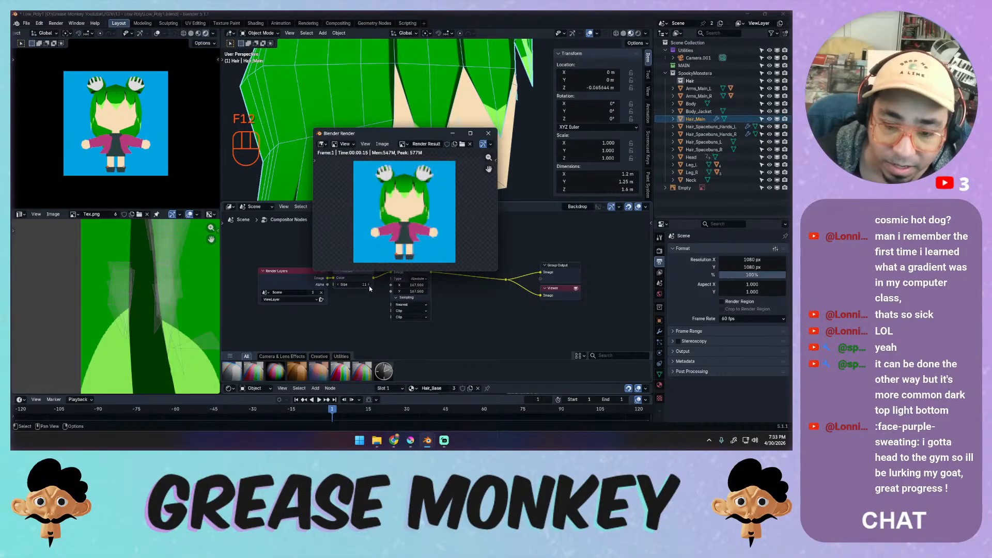
{"action": "left_click", "coordinate": [370, 286]}
{"action": "key", "text": "F12"}
{"action": "left_click", "coordinate": [370, 286]}
{"action": "left_click", "coordinate": [370, 285]}
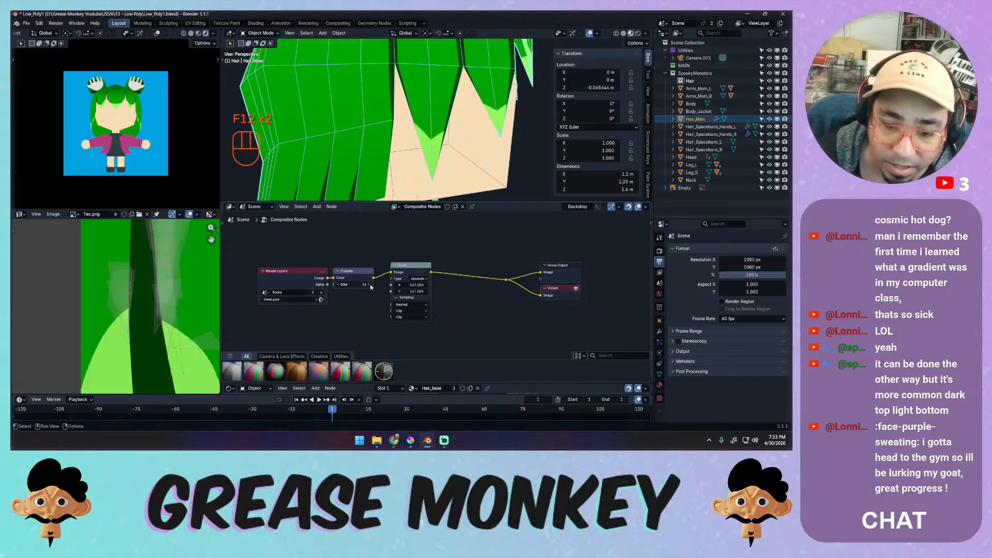
{"action": "key", "text": "F12"}
{"action": "left_click", "coordinate": [371, 285]}
{"action": "left_click", "coordinate": [371, 285]}
{"action": "key", "text": "F12"}
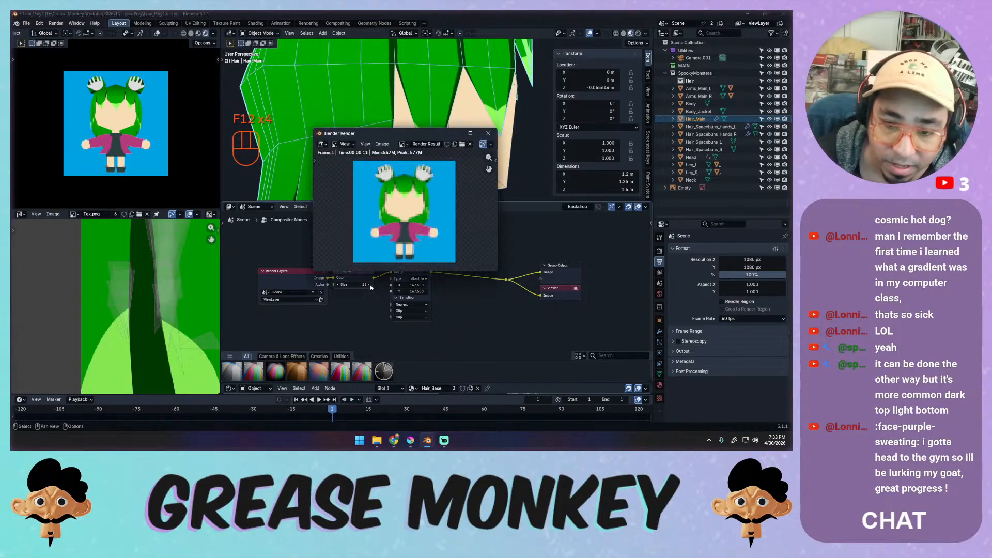
Set the Pixelate node's Size to 2, then raise it to 3, re-rendering after each change.
{"action": "left_click", "coordinate": [358, 285]}
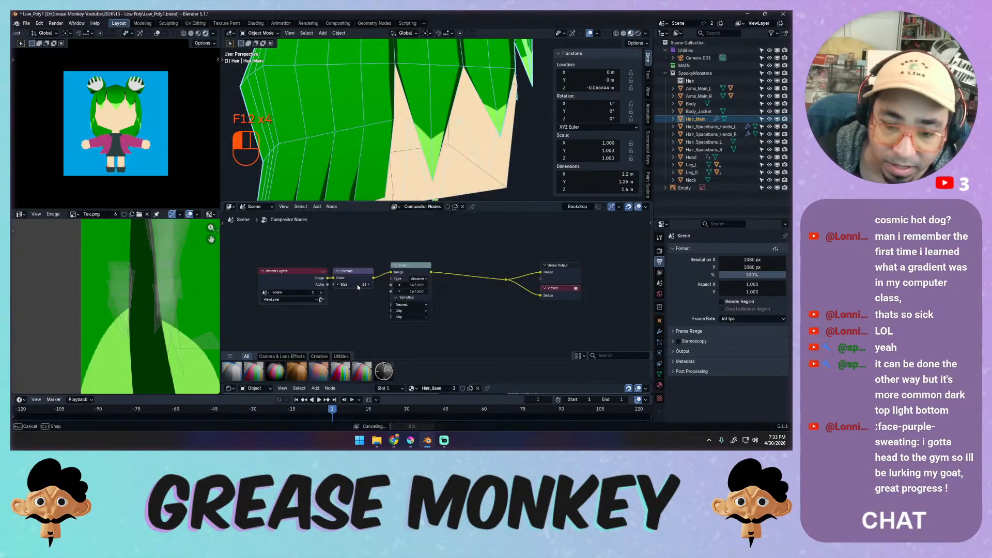
{"action": "type", "text": "2"}
{"action": "key", "text": "Return"}
{"action": "key", "text": "F12"}
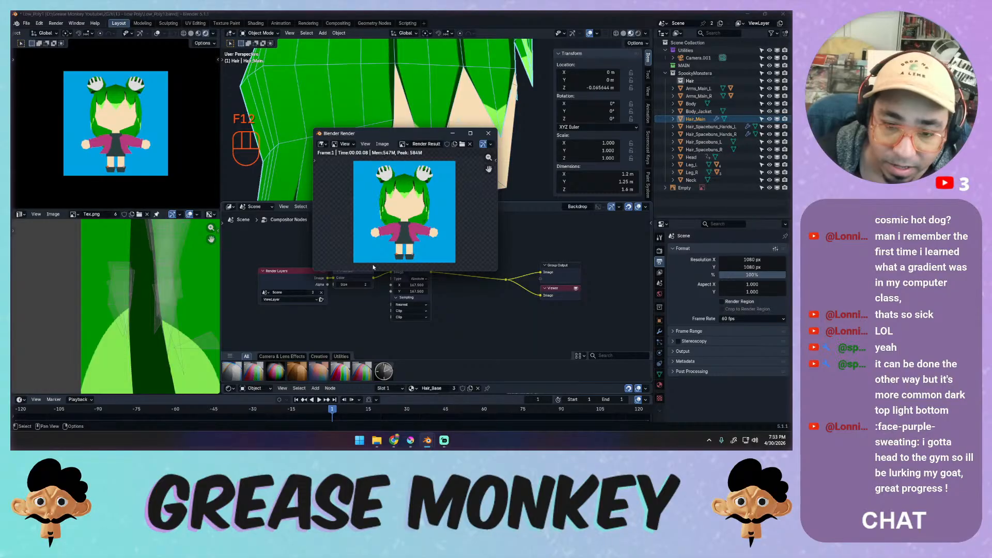
{"action": "left_click", "coordinate": [369, 285]}
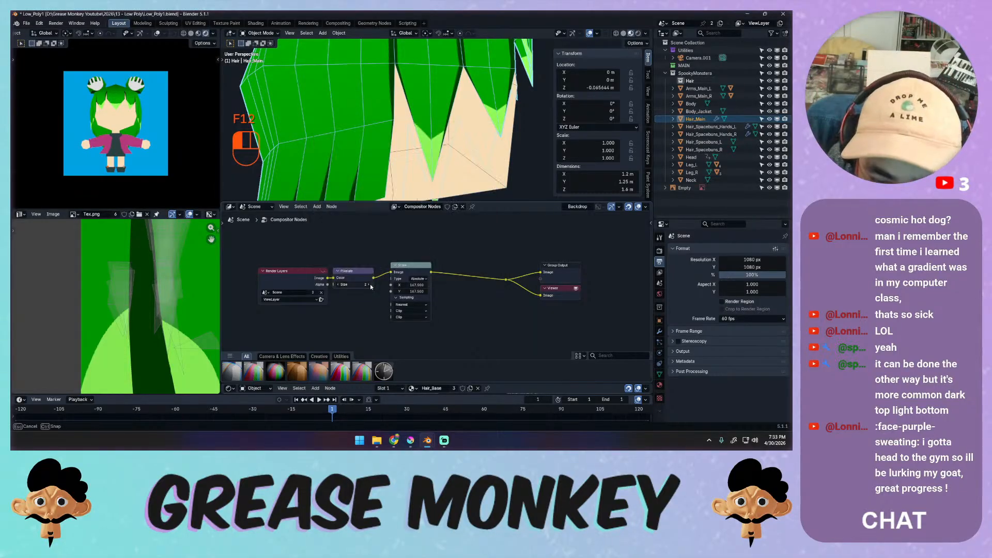
{"action": "key", "text": "F12"}
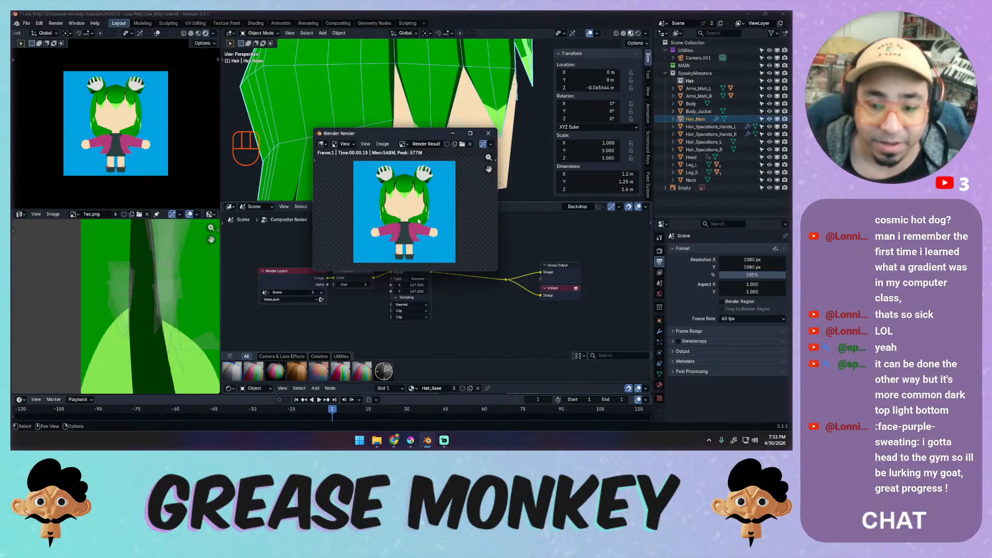
Increase the Scale node's absolute X and Y values together and re-render the frame.
{"action": "middle_click_drag", "start_coordinate": [422, 198], "coordinate": [313, 297], "text": "ctrl"}
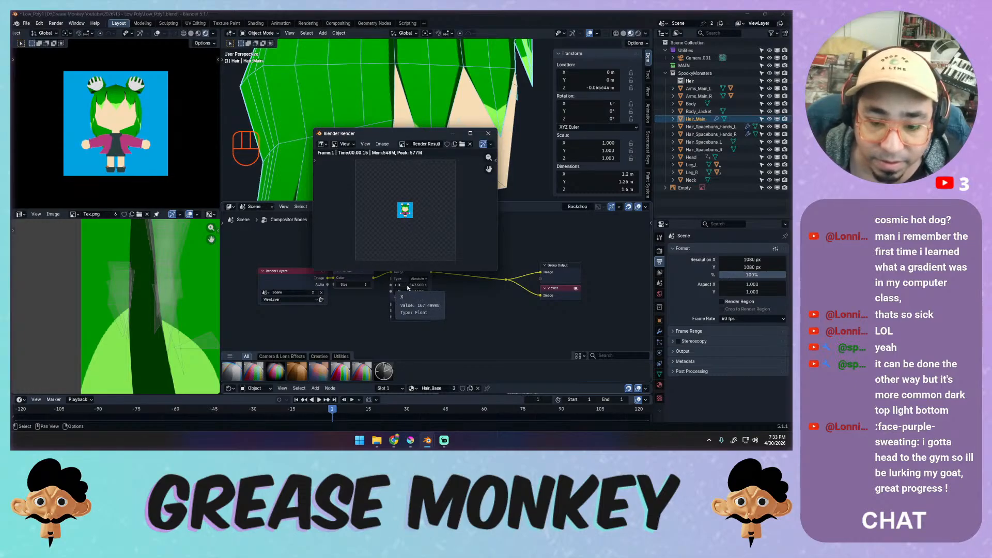
{"action": "left_click_drag", "start_coordinate": [407, 288], "coordinate": [421, 288]}
{"action": "key", "text": "F12"}
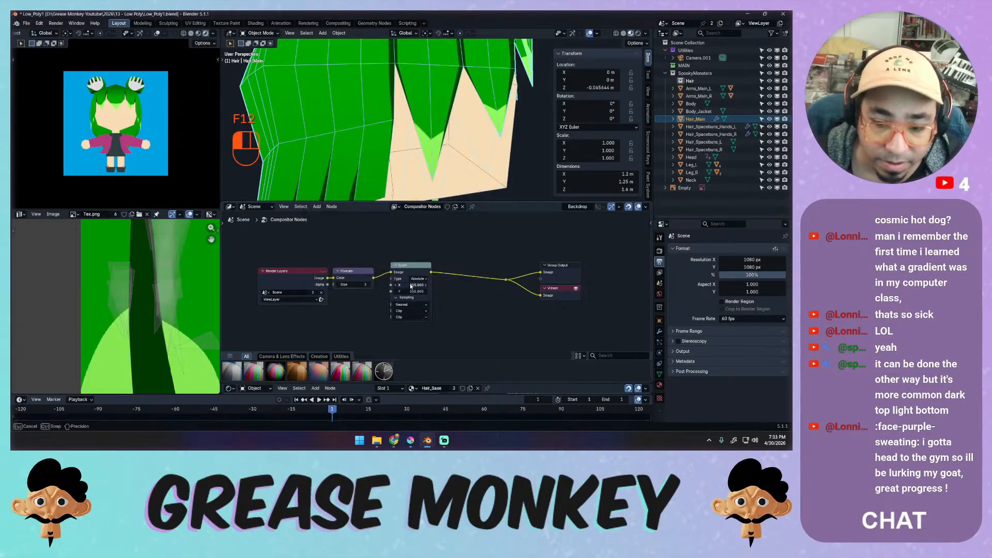
{"action": "key", "text": "F12"}
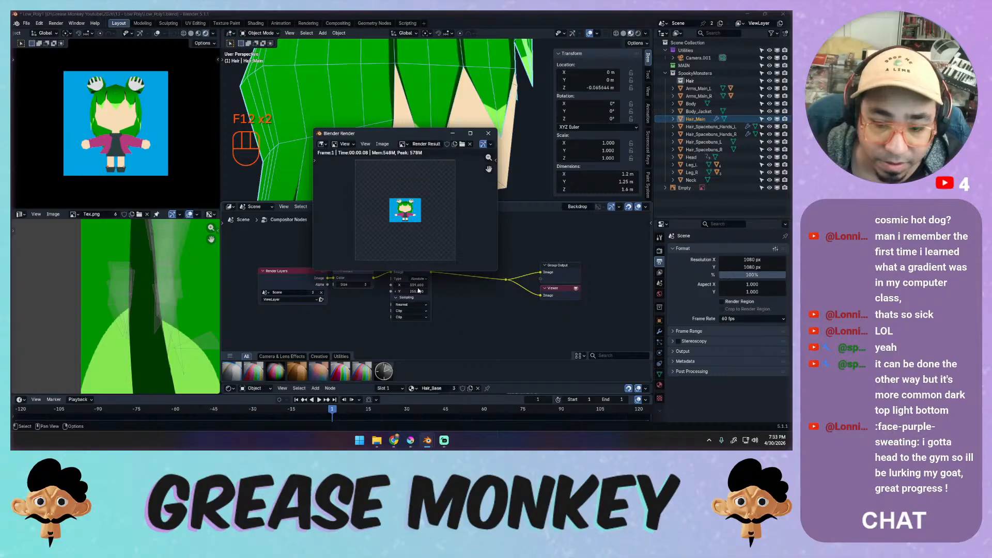
Set the Scale node's X and Y to 1000 and re-render the frame.
{"action": "left_click", "coordinate": [416, 285]}
{"action": "type", "text": "1000"}
{"action": "key", "text": "Tab"}
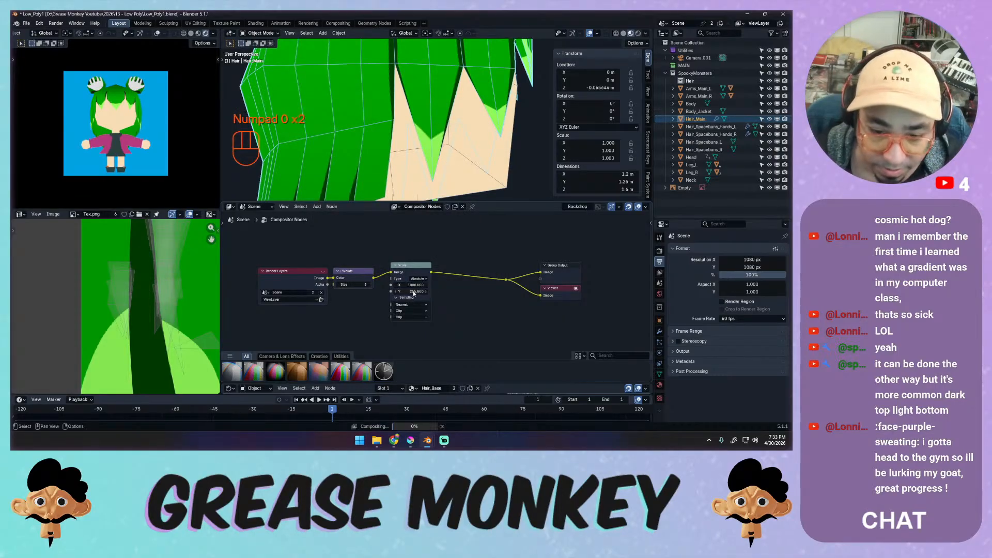
{"action": "type", "text": "1000"}
{"action": "key", "text": "Return"}
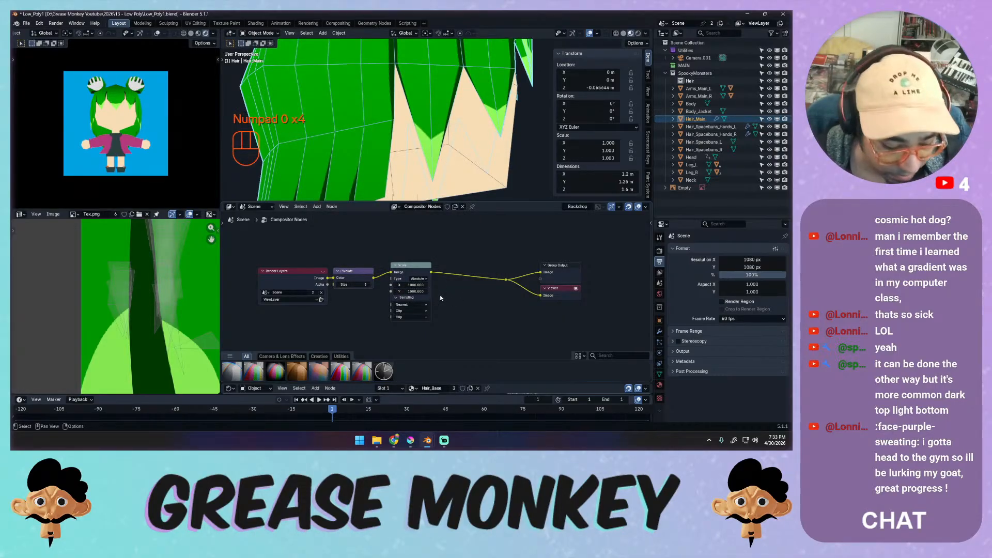
{"action": "key", "text": "F12"}
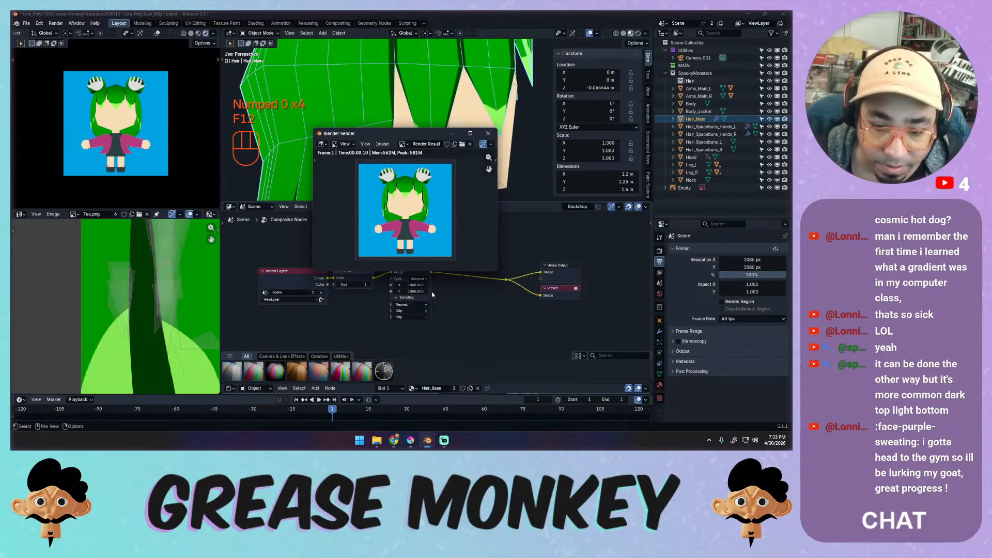
Raise the Pixelate node's Size for the enlarged output, then lower it partway, re-rendering to compare.
{"action": "mouse_move", "coordinate": [358, 284]}
{"action": "left_mouse_down"}
{"action": "mouse_move", "coordinate": [380, 285]}
{"action": "mouse_move", "coordinate": [343, 286]}
{"action": "left_mouse_up"}
{"action": "key", "text": "F12"}
{"action": "key", "text": "F12"}
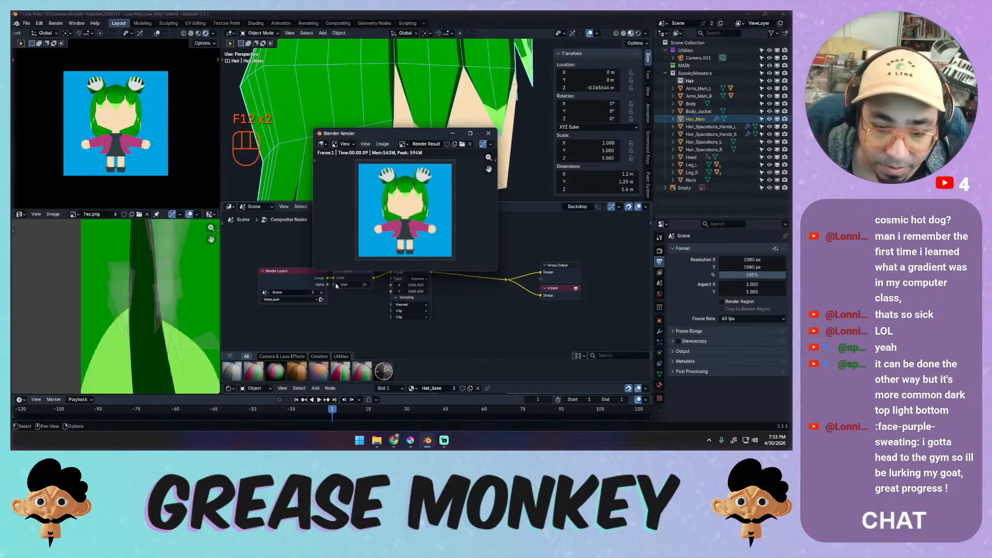
{"action": "left_click_drag", "start_coordinate": [337, 286], "coordinate": [331, 286]}
{"action": "key", "text": "F12"}
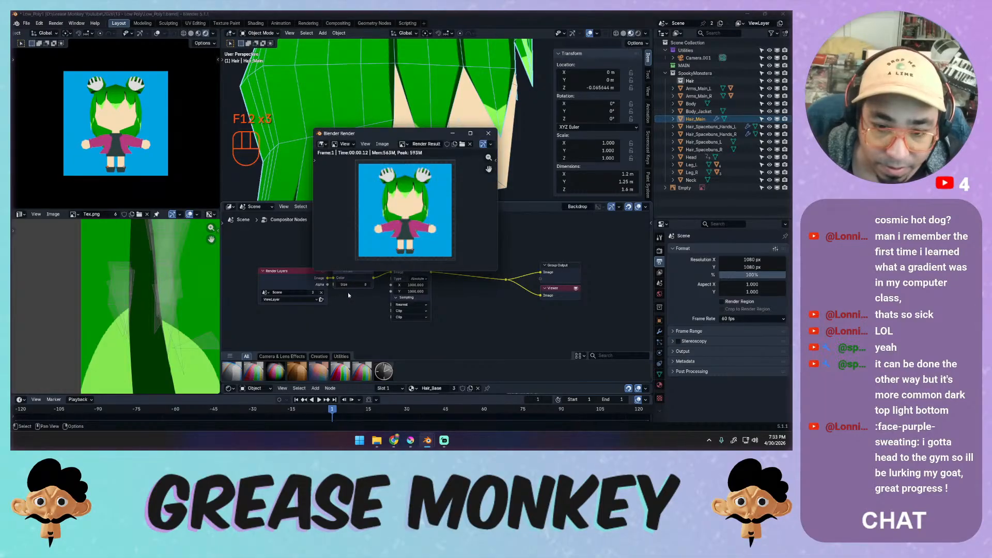
Set the Scale node's X and Y to 1080 and re-render the frame.
{"action": "left_click_drag", "start_coordinate": [408, 285], "coordinate": [409, 286]}
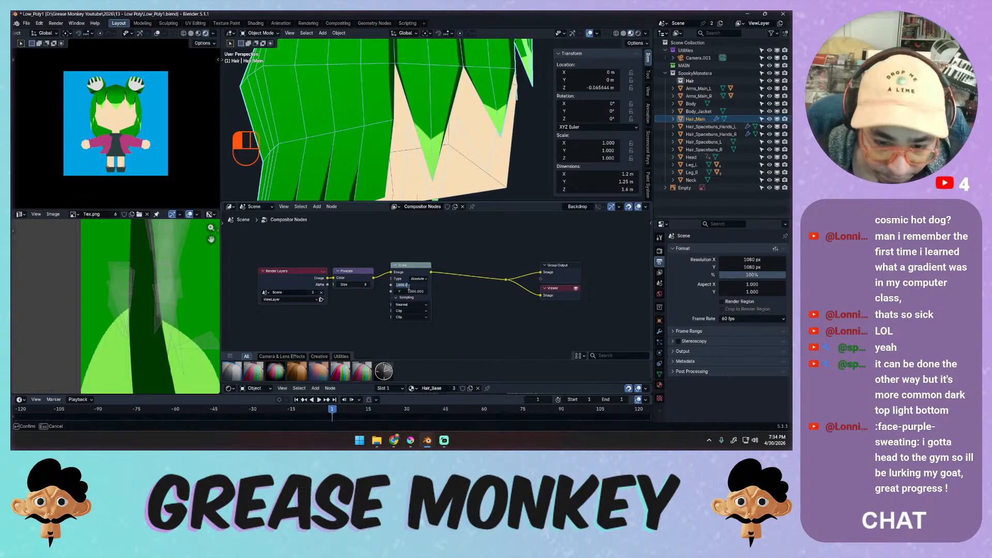
{"action": "type", "text": "10"}
{"action": "key", "text": "Return"}
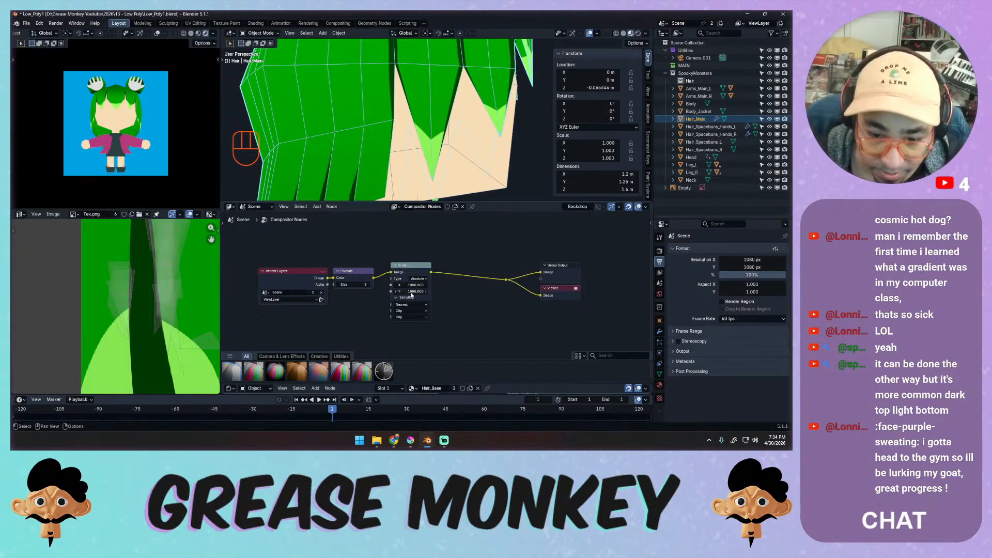
{"action": "left_click", "coordinate": [411, 292]}
{"action": "type", "text": "1080"}
{"action": "key", "text": "Return"}
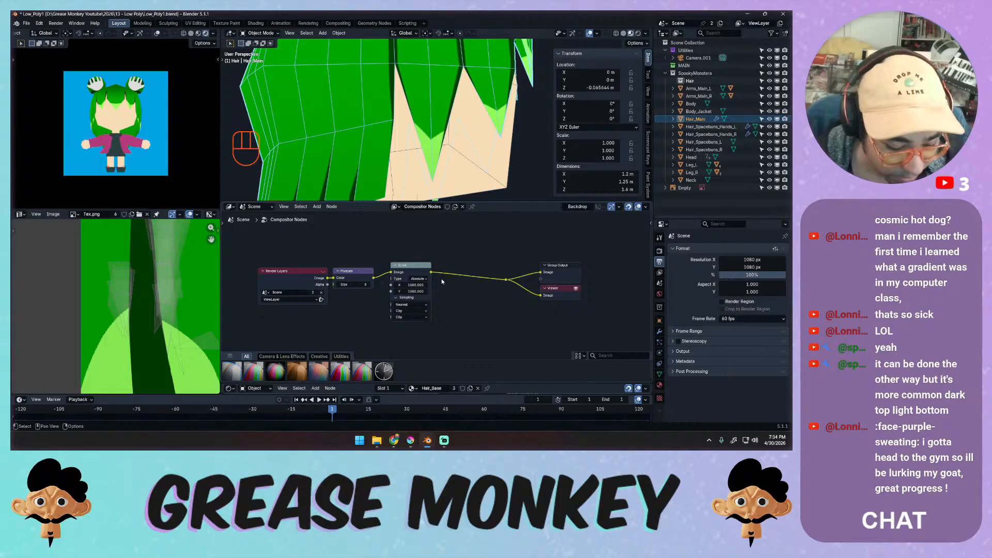
{"action": "key", "text": "F12"}
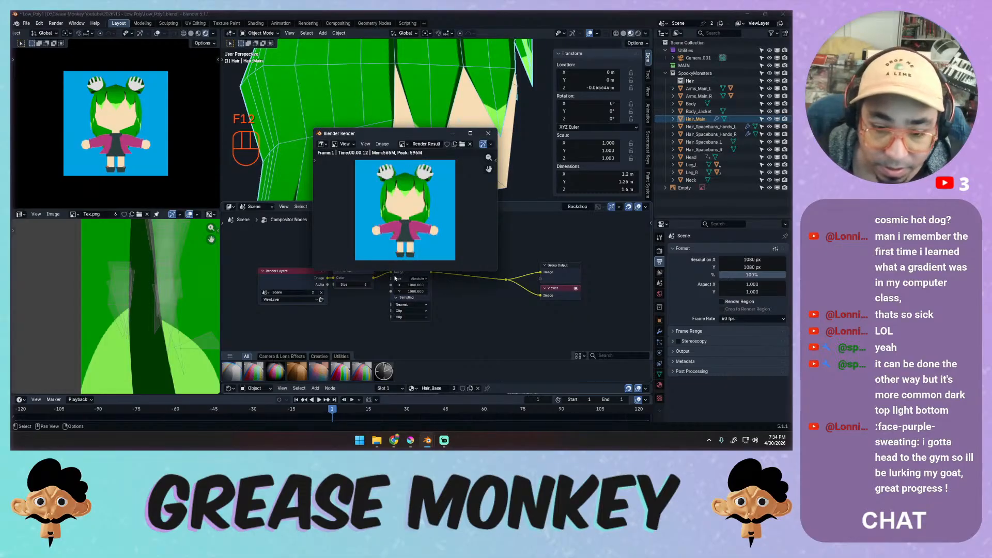
Try bypassing the Scale node by linking Pixelate straight to the reroute, then reconnect Scale, rendering each setup to compare.
{"action": "key", "text": "Escape"}
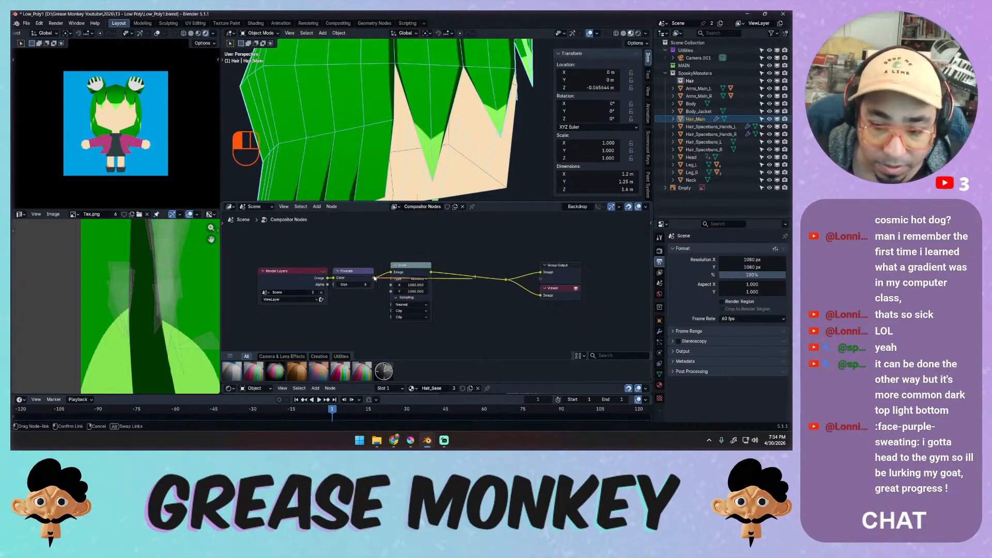
{"action": "key", "text": "F12"}
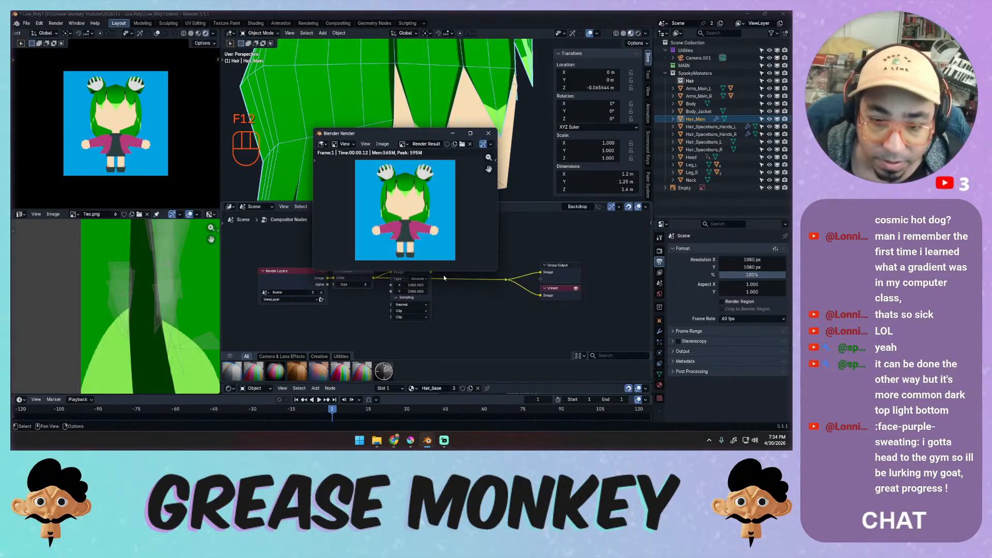
{"action": "left_click", "coordinate": [369, 299]}
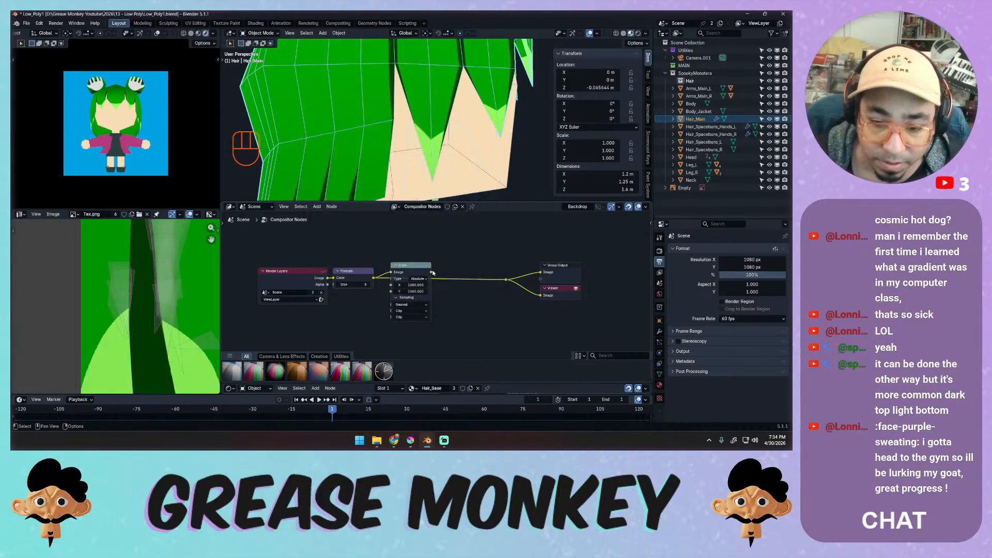
{"action": "left_click_drag", "start_coordinate": [431, 273], "coordinate": [505, 279]}
{"action": "key", "text": "F12"}
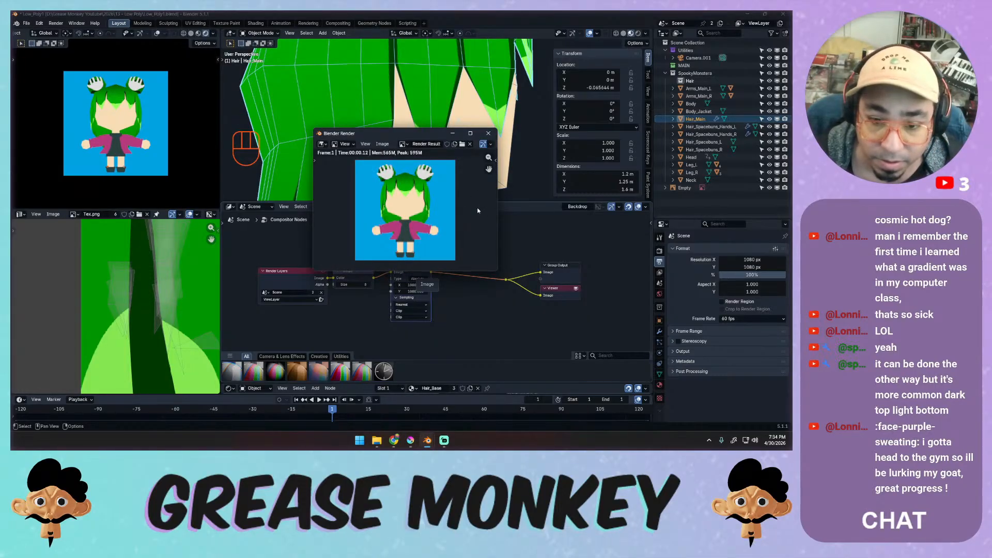
{"action": "key", "text": "Escape"}
Delete the Scale node, link the Pixelate output directly to the reroute, and re-render the frame.
{"action": "left_click", "coordinate": [410, 280]}
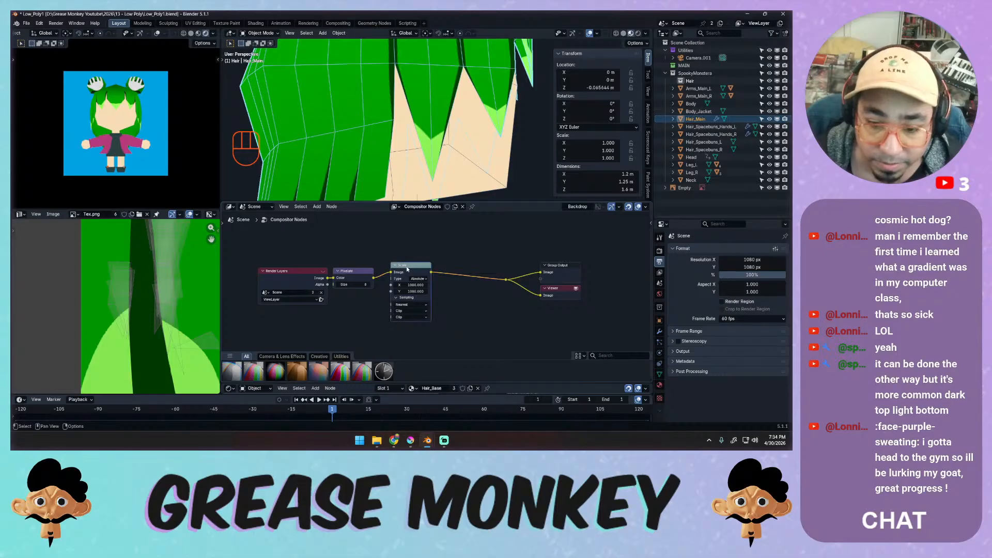
{"action": "key", "text": "x"}
{"action": "left_click_drag", "start_coordinate": [373, 278], "coordinate": [506, 280]}
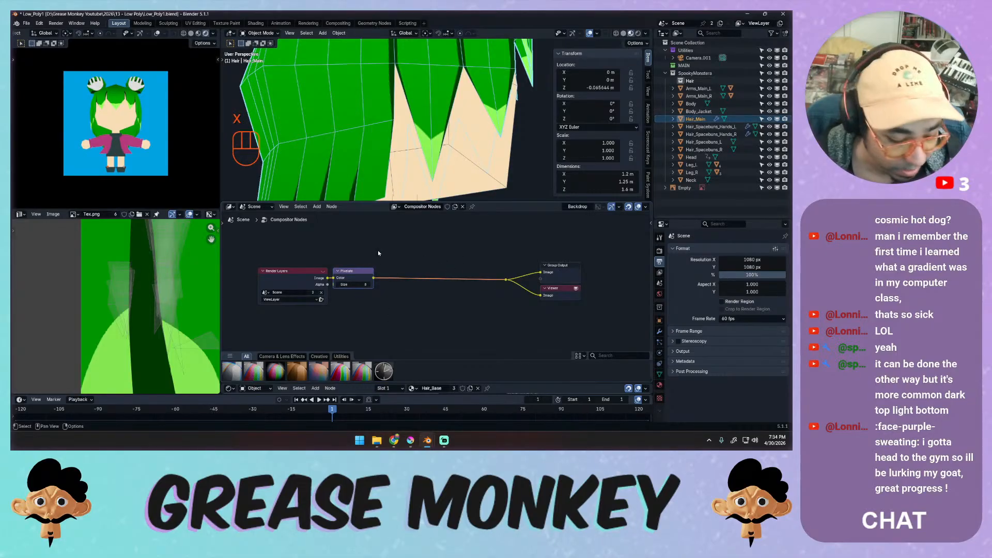
{"action": "key", "text": "F12"}
Try a coarser Pixelate Size, reduce it again with a re-render after each change, and save the file.
{"action": "left_click", "coordinate": [370, 285]}
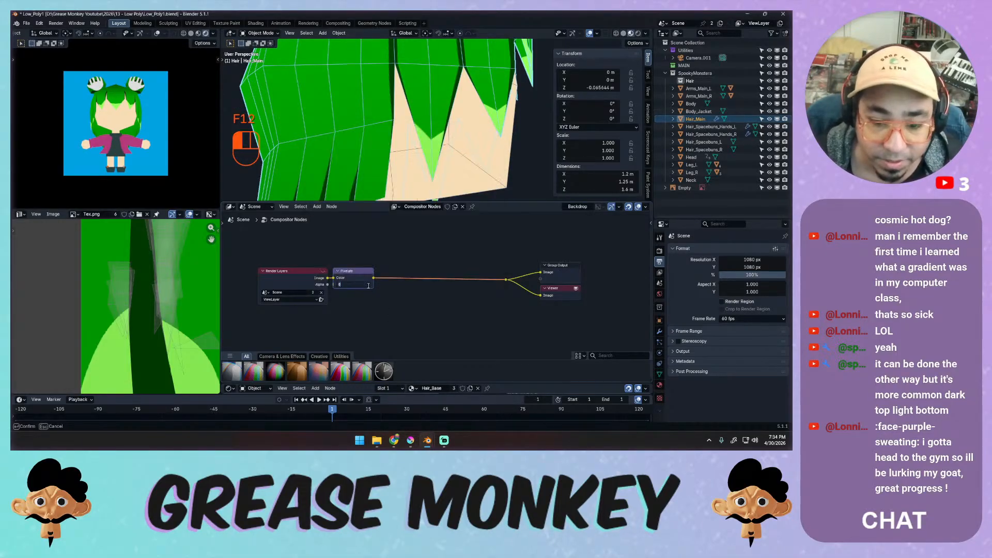
{"action": "left_click", "coordinate": [369, 285]}
{"action": "key", "text": "F12"}
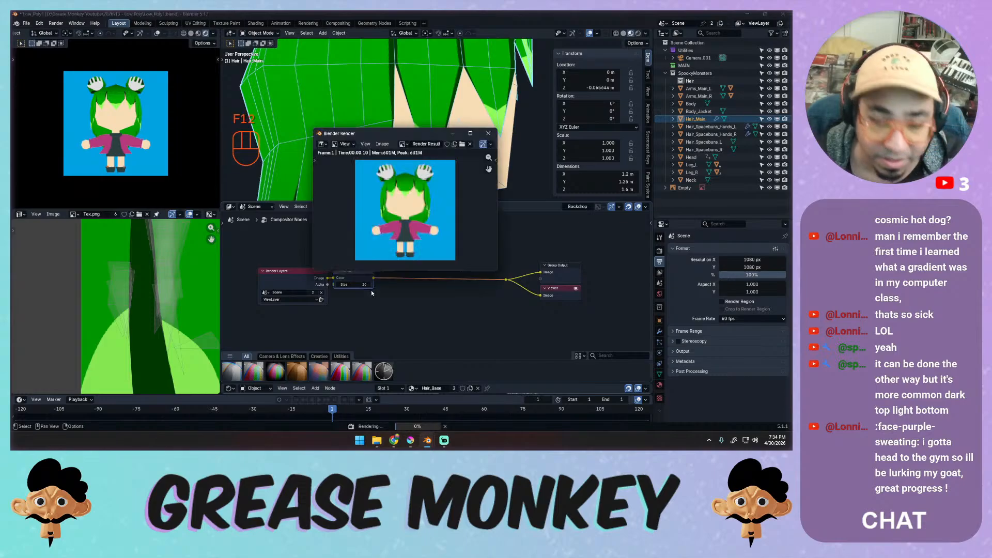
{"action": "left_click", "coordinate": [338, 285]}
{"action": "key", "text": "F12"}
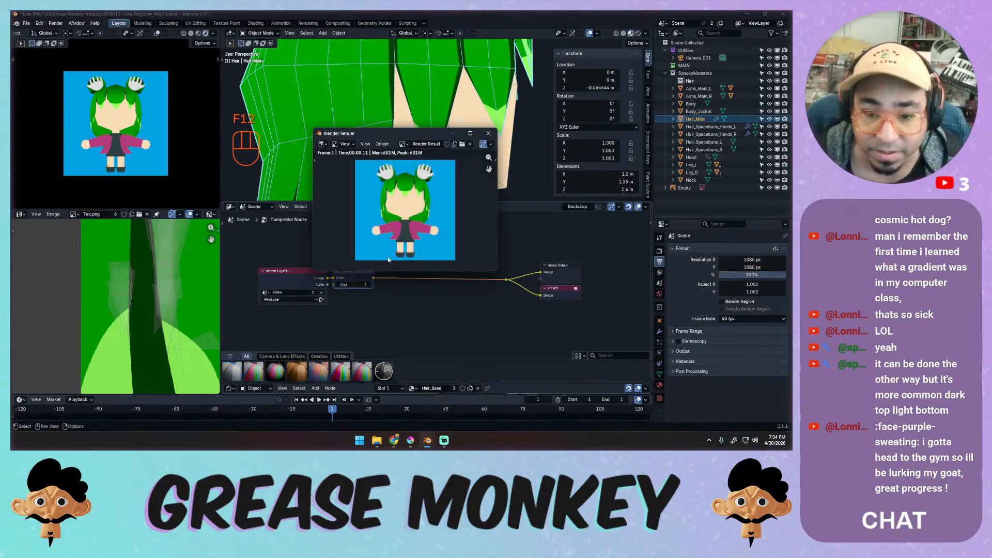
{"action": "key", "text": "ctrl+s"}
Try inserting a Double Edge Mask node between Pixelate and the reroute, and undo the insertion.
{"action": "left_click", "coordinate": [383, 290]}
{"action": "key", "text": "shift+a"}
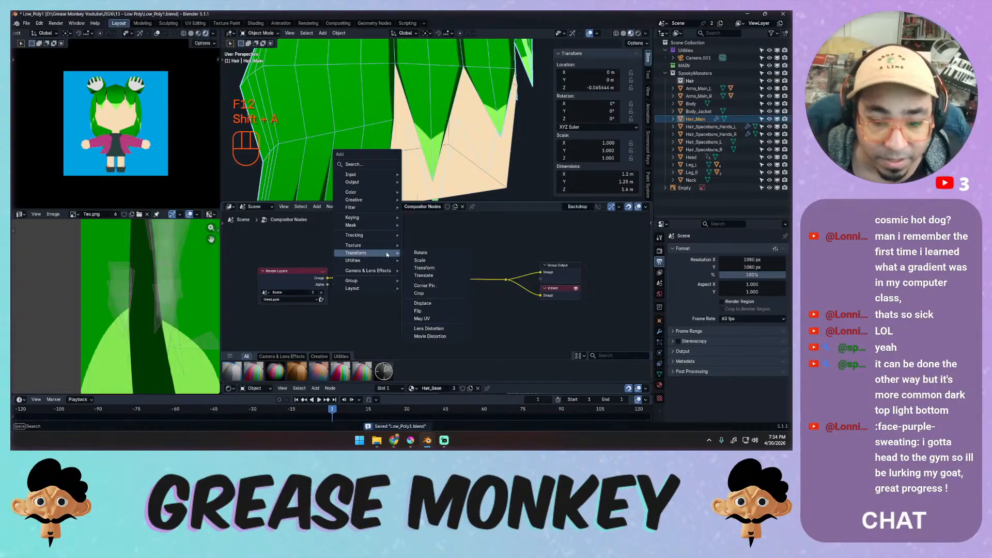
{"action": "left_click", "coordinate": [378, 165]}
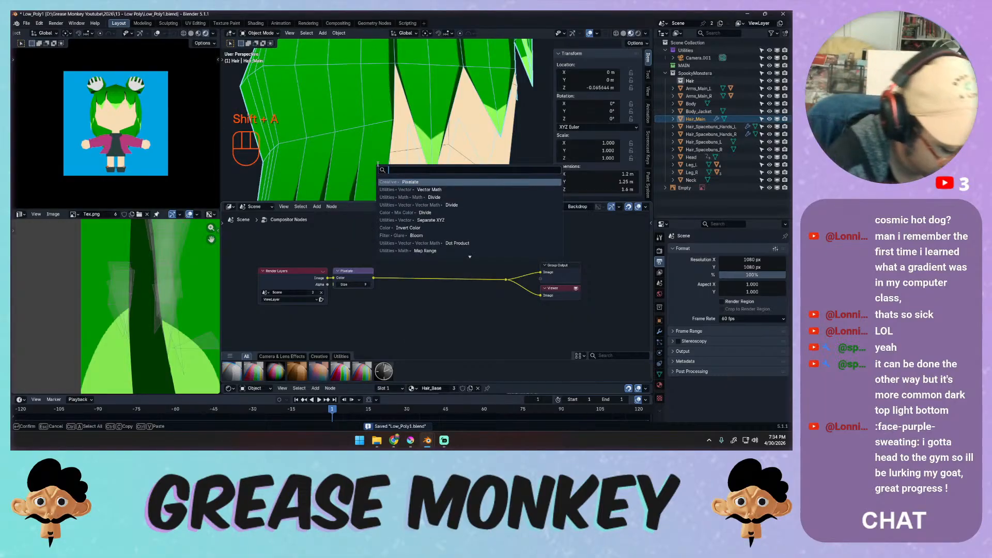
{"action": "type", "text": "fac"}
{"action": "key", "text": "BackSpace"}
{"action": "key", "text": "BackSpace"}
{"action": "type", "text": "ec"}
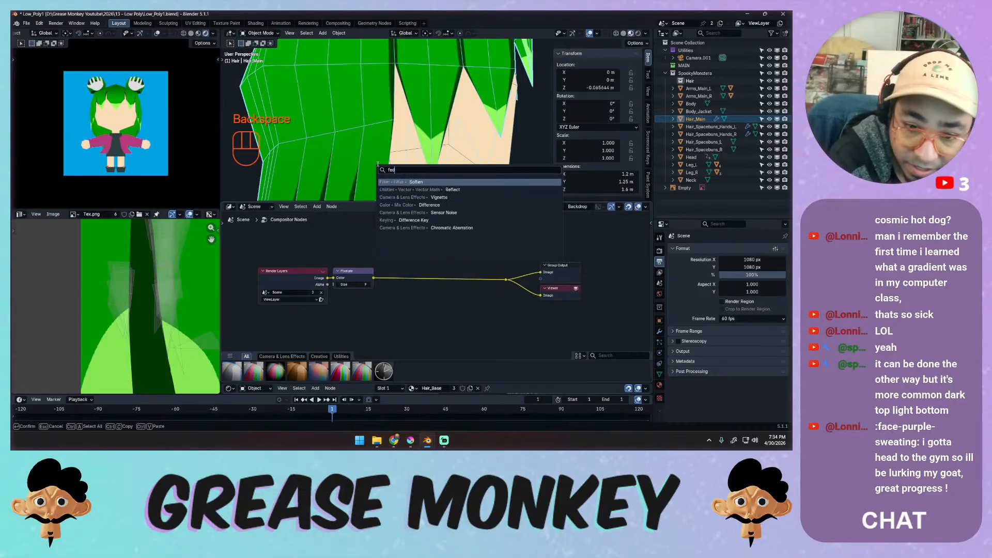
{"action": "key", "text": "BackSpace"}
{"action": "key", "text": "BackSpace"}
{"action": "key", "text": "BackSpace"}
{"action": "type", "text": "ed"}
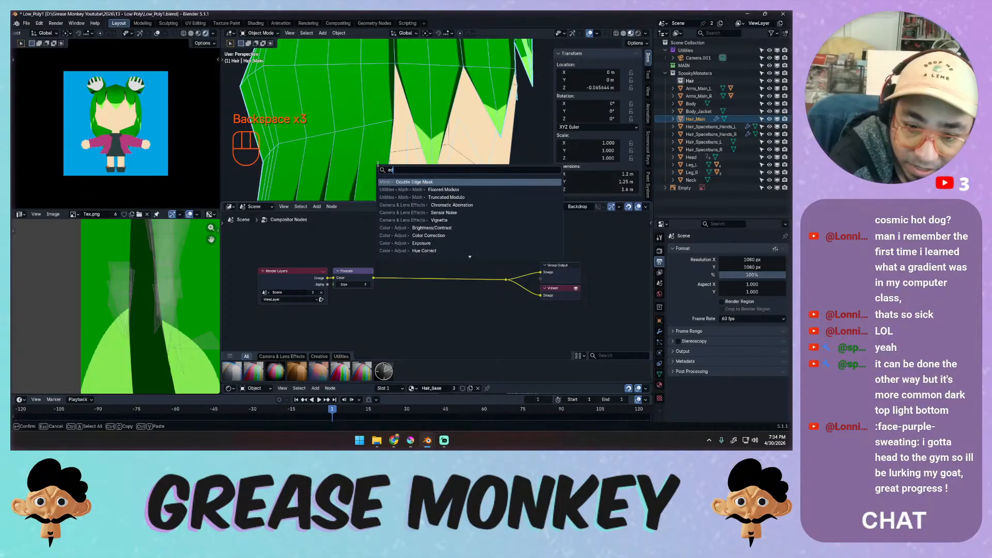
{"action": "type", "text": "g"}
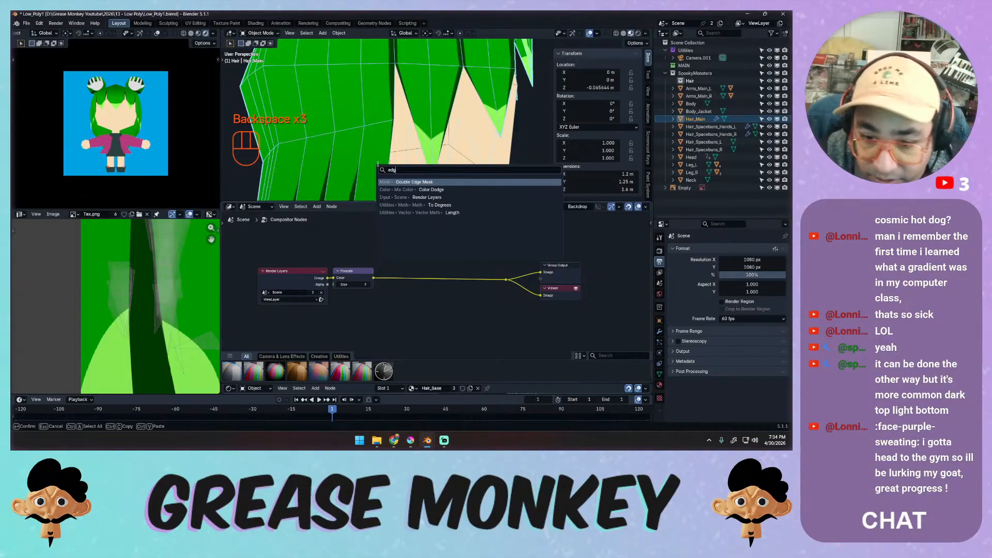
{"action": "left_click", "coordinate": [431, 183]}
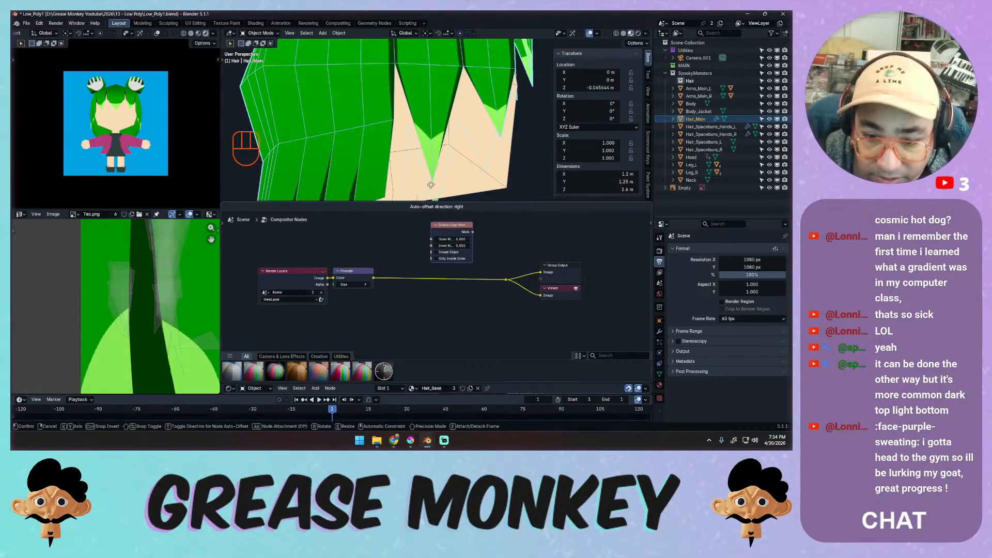
{"action": "left_click", "coordinate": [403, 224]}
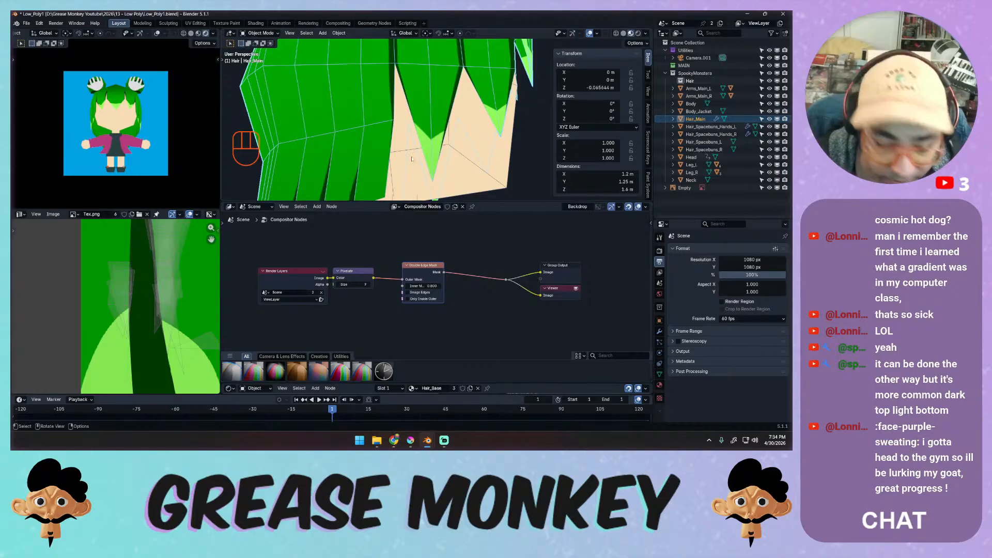
{"action": "key", "text": "ctrl+z"}
{"action": "key", "text": "ctrl+z"}
Try an Anti-Aliasing node between Pixelate and the reroute, render the frame, and delete the node.
{"action": "key", "text": "shift+a"}
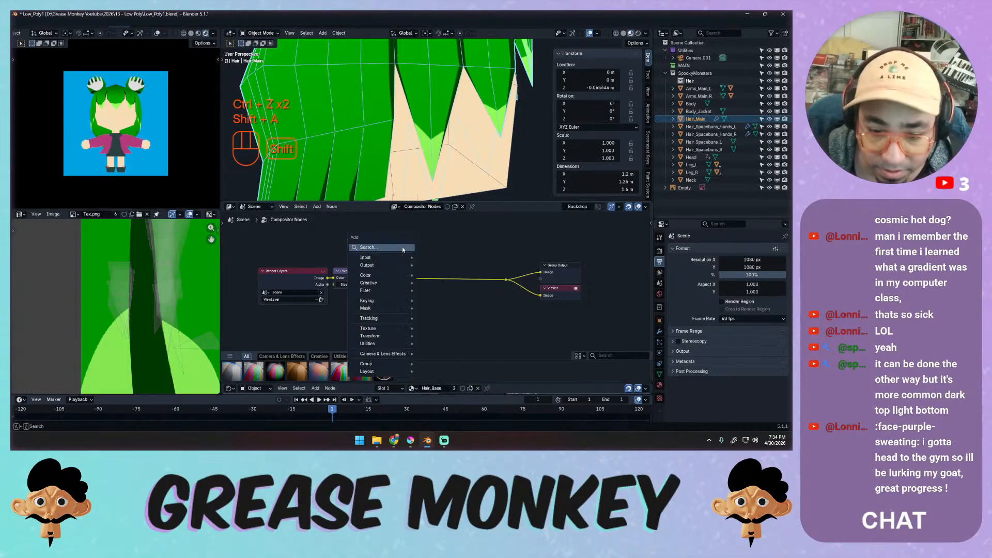
{"action": "mouse_move", "coordinate": [391, 292]}
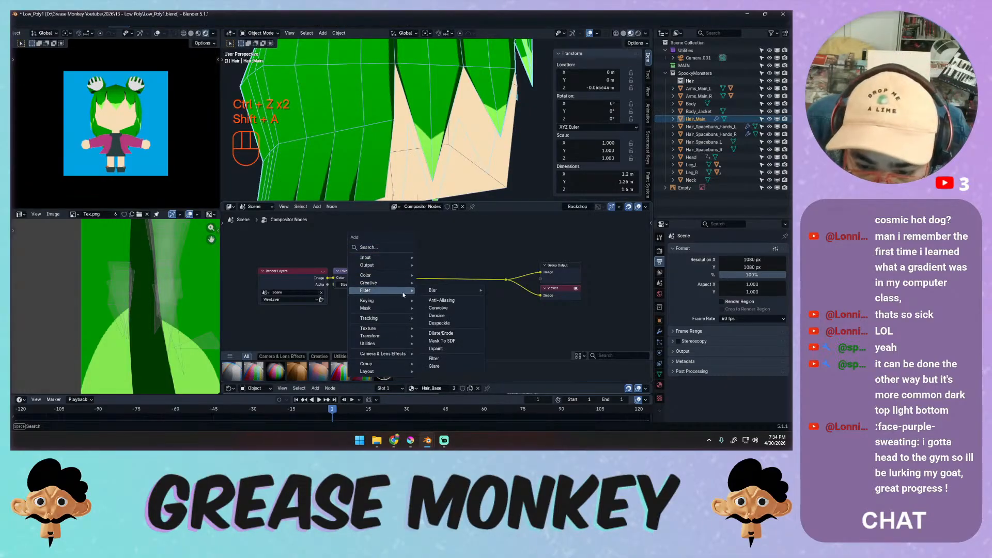
{"action": "left_click", "coordinate": [442, 300]}
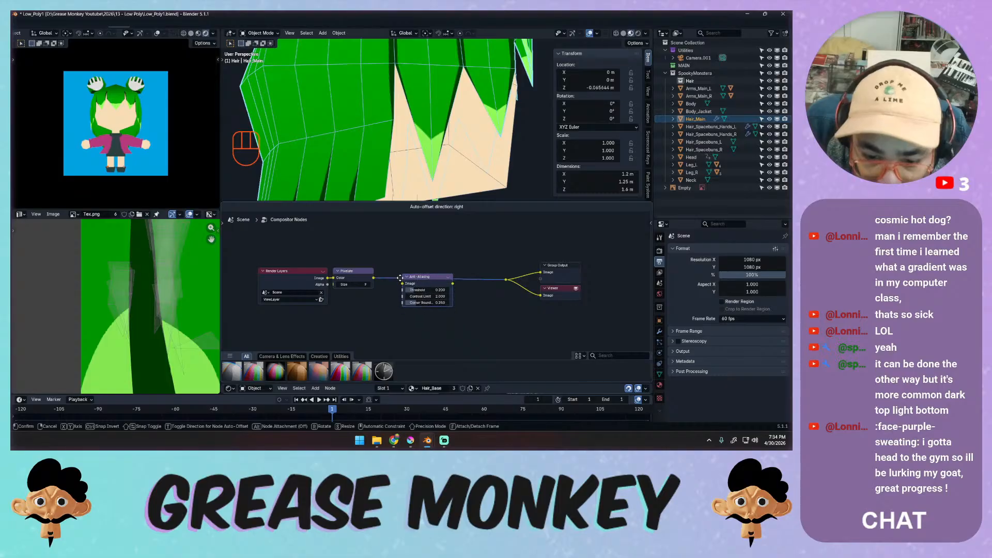
{"action": "left_click", "coordinate": [400, 278]}
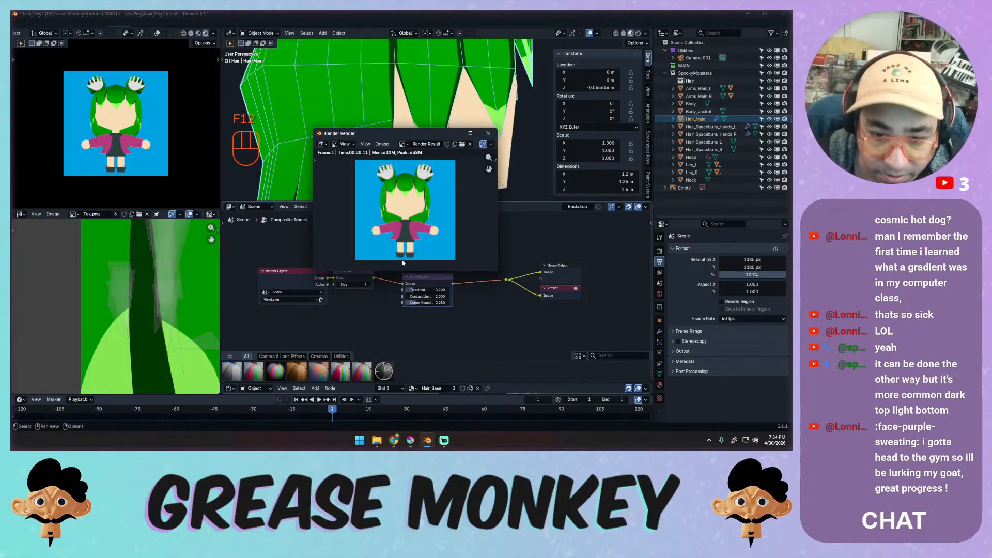
{"action": "left_click", "coordinate": [416, 283]}
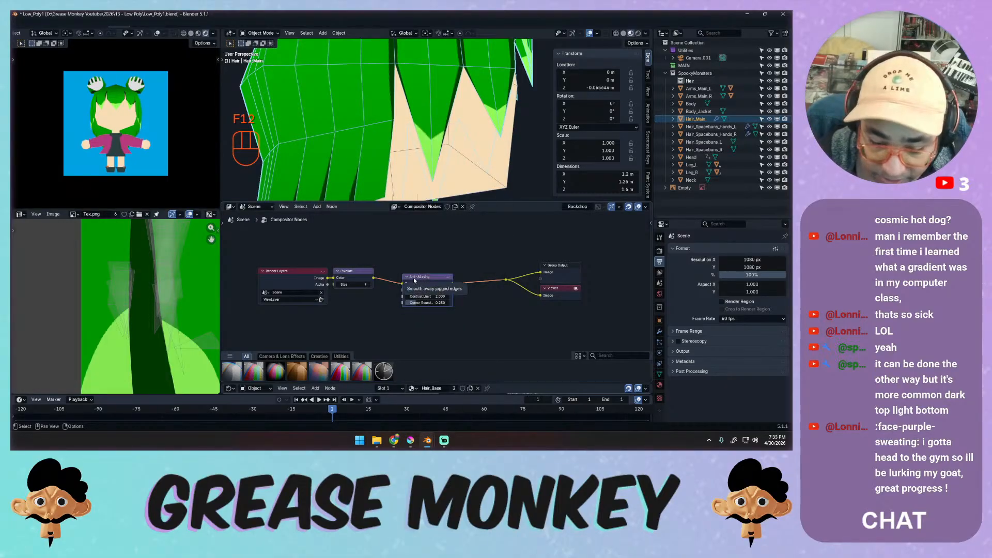
{"action": "key", "text": "x"}
Add a Filter node beside Pixelate and link the Pixelate output to its Factor input.
{"action": "key", "text": "shift+a"}
{"action": "mouse_move", "coordinate": [412, 279]}
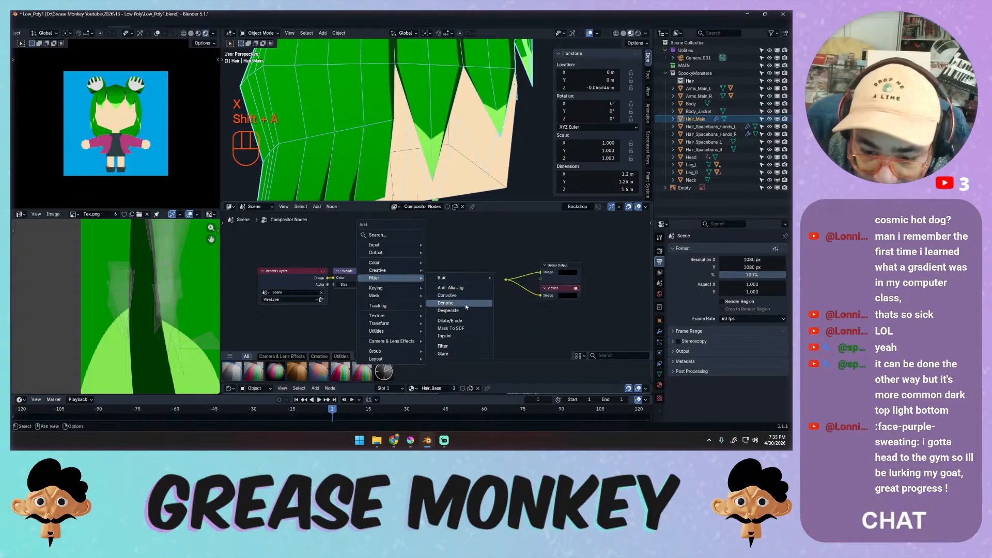
{"action": "left_click", "coordinate": [463, 346]}
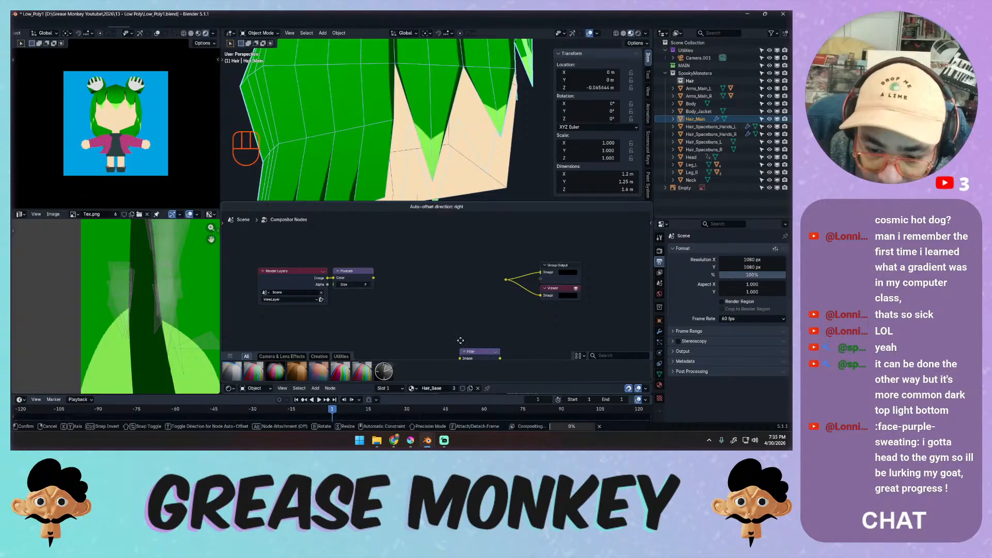
{"action": "left_click", "coordinate": [422, 281]}
{"action": "left_click_drag", "start_coordinate": [374, 278], "coordinate": [402, 284]}
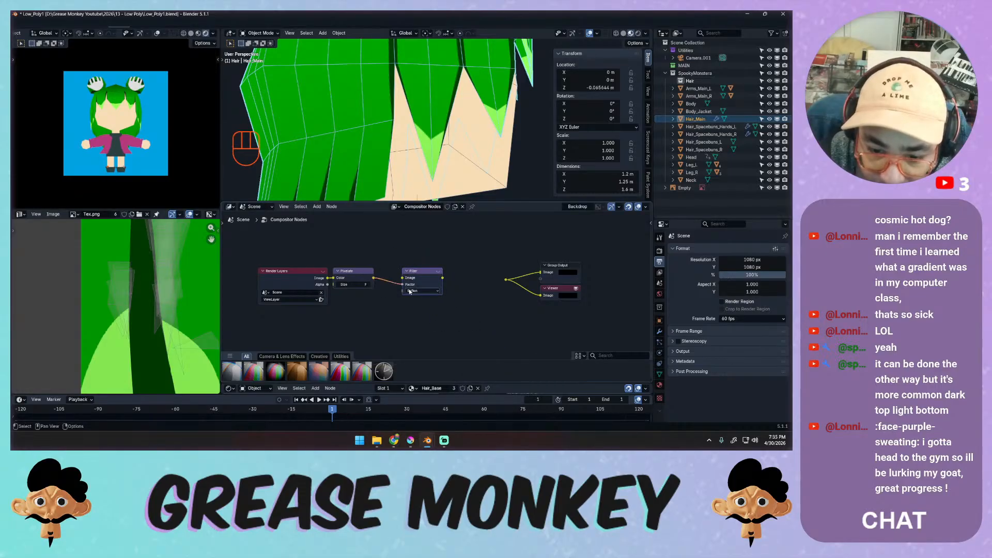
Set the Filter type to Sobel, link its Image output to the reroute, and render the frame.
{"action": "left_click", "coordinate": [419, 291]}
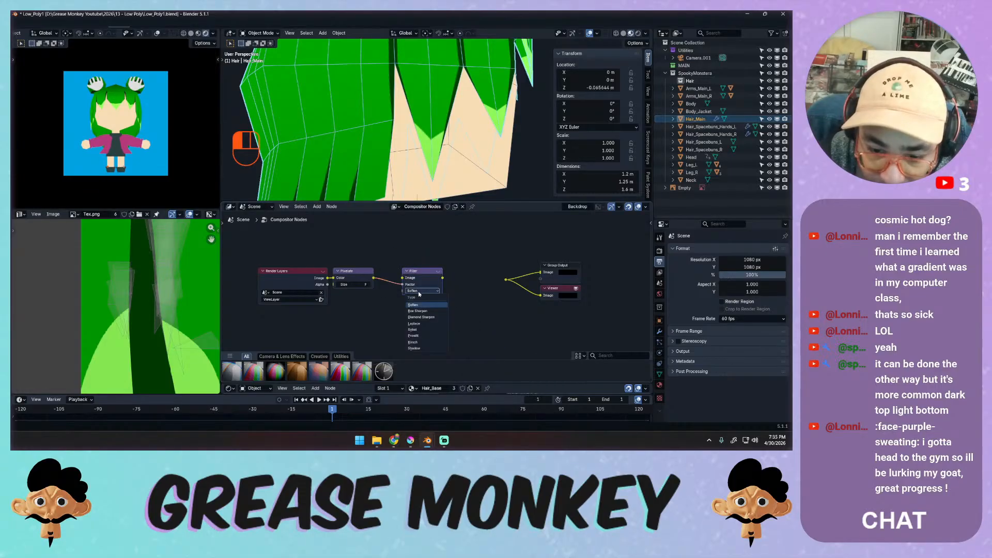
{"action": "left_click", "coordinate": [424, 329]}
{"action": "left_click_drag", "start_coordinate": [443, 278], "coordinate": [506, 280]}
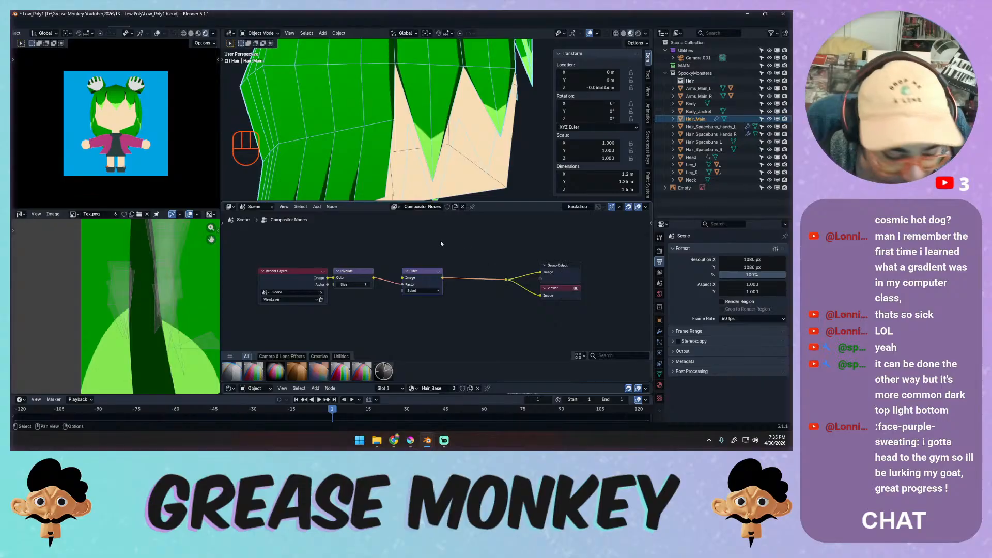
{"action": "key", "text": "F12"}
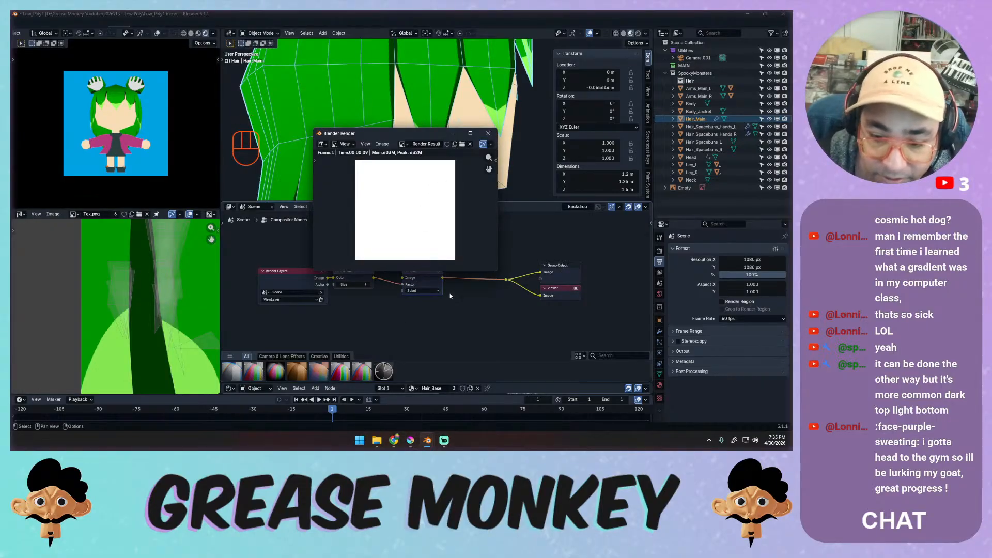
{"action": "key", "text": "Escape"}
Try a Normalize node between Filter and the reroute, render the frame, and delete the node.
{"action": "key", "text": "shift+a"}
{"action": "type", "text": "norma"}
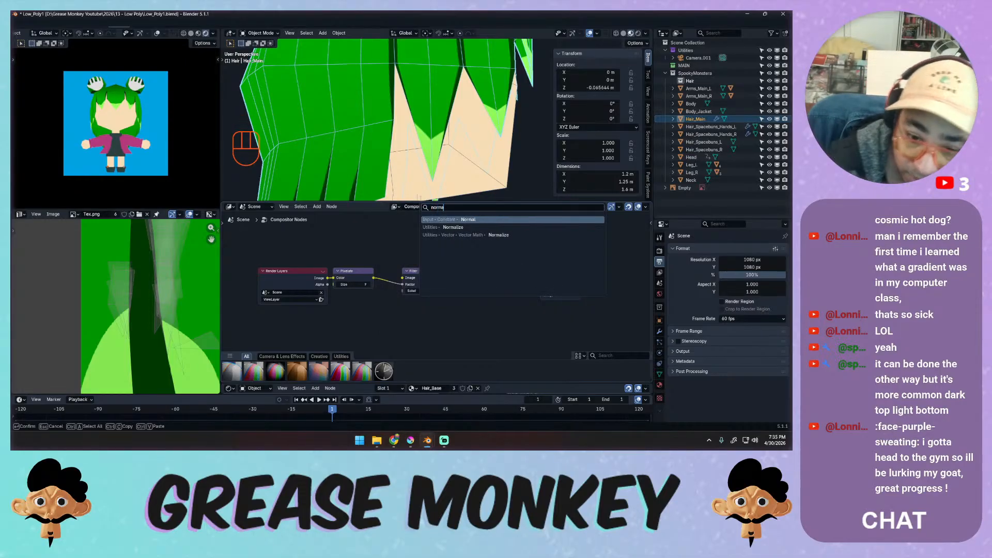
{"action": "left_click", "coordinate": [453, 228]}
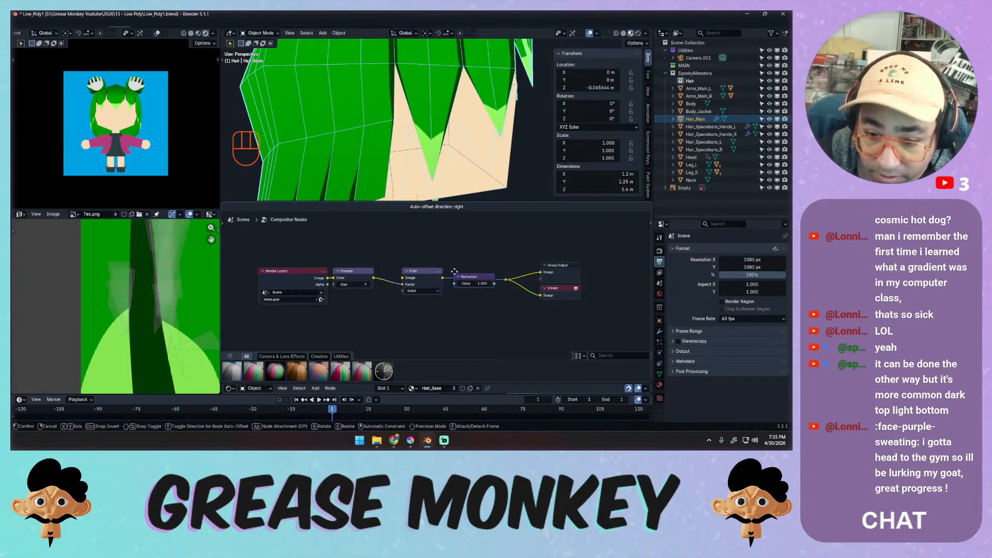
{"action": "left_click", "coordinate": [455, 276]}
{"action": "key", "text": "F12"}
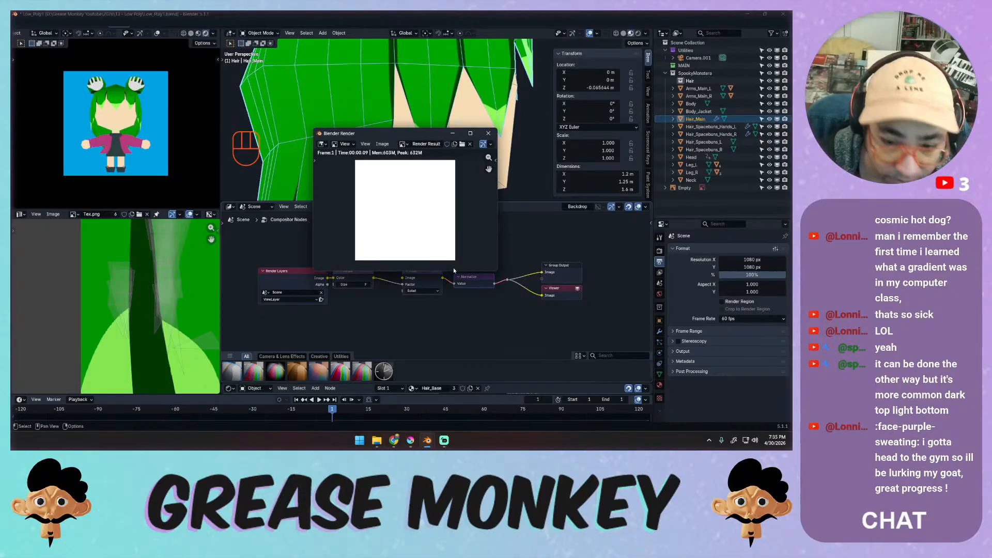
{"action": "key", "text": "Escape"}
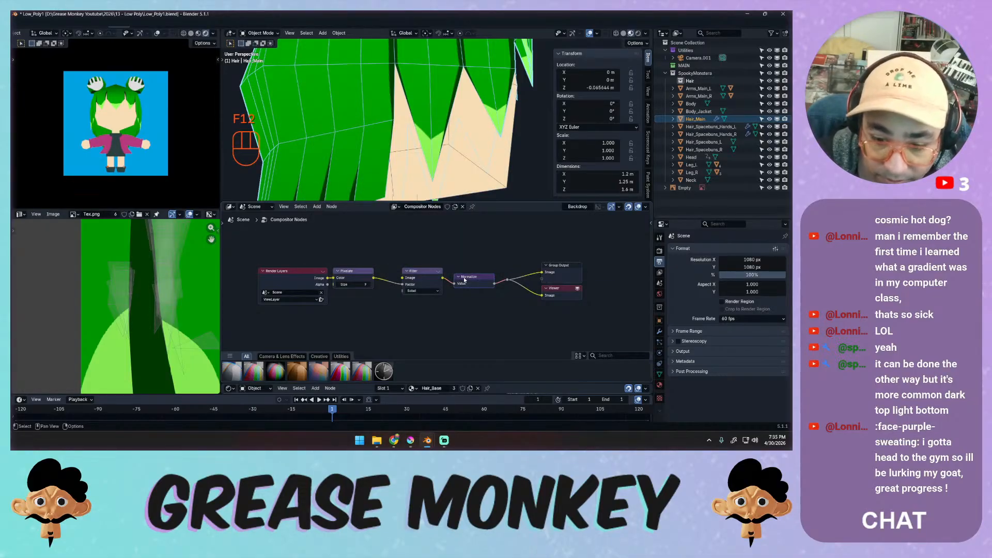
{"action": "key", "text": "x"}
Insert a Map Range node between the Filter output and the reroute, and render the frame.
{"action": "key", "text": "shift+a"}
{"action": "mouse_move", "coordinate": [450, 277]}
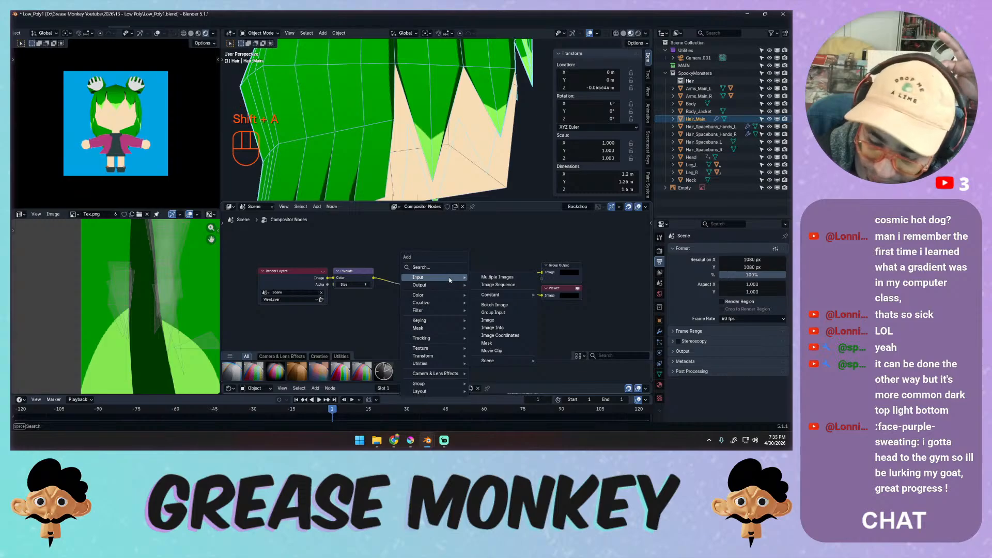
{"action": "left_click", "coordinate": [448, 267]}
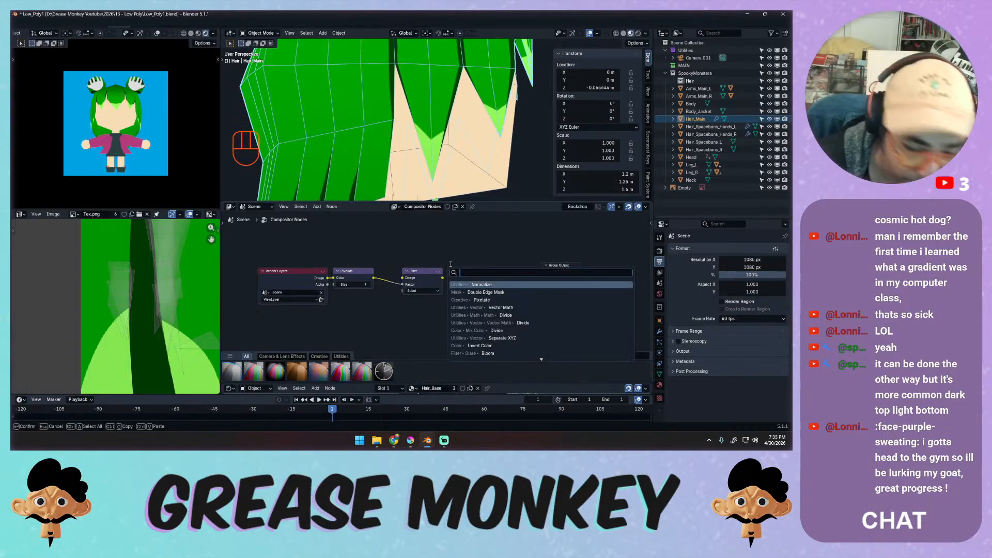
{"action": "type", "text": "map ran"}
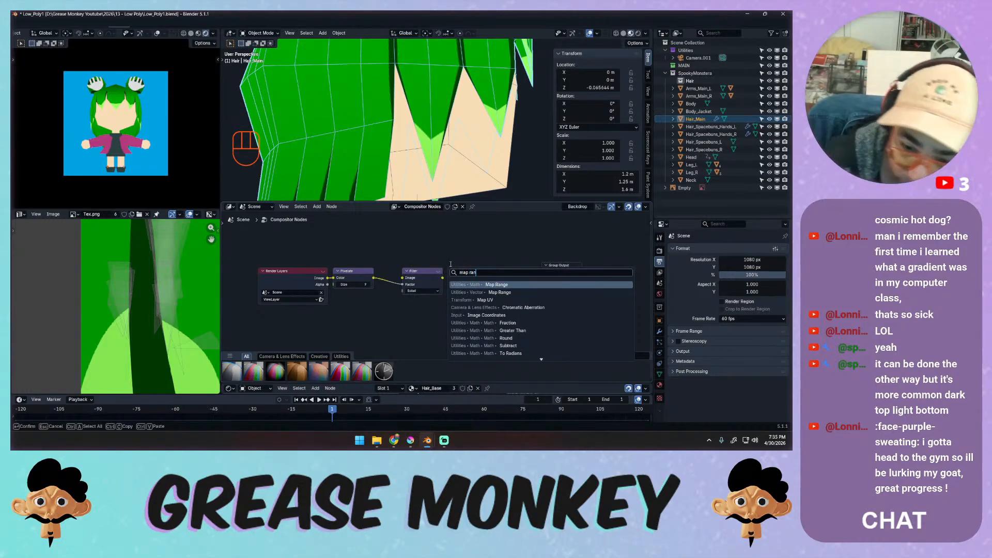
{"action": "key", "text": "Return"}
{"action": "left_click", "coordinate": [446, 276]}
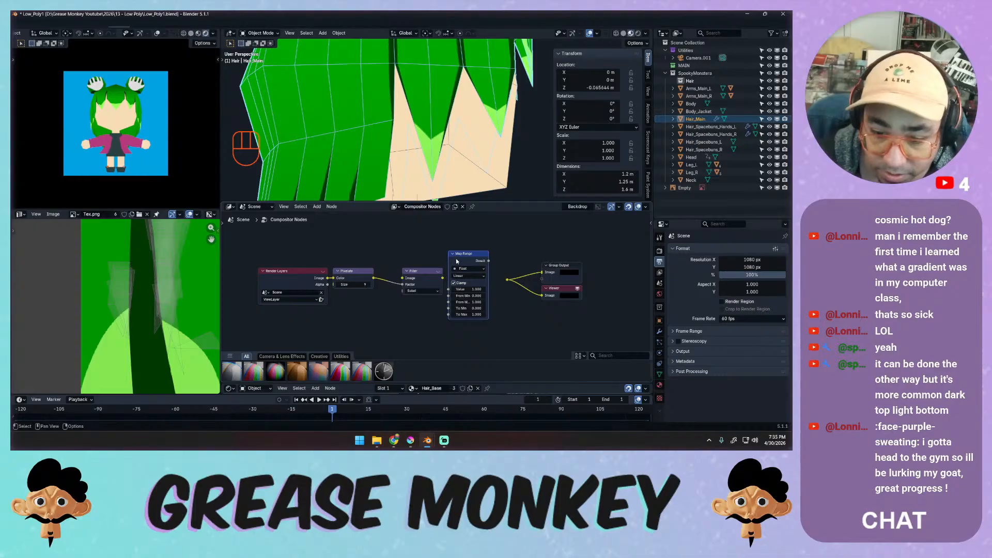
{"action": "left_click_drag", "start_coordinate": [463, 258], "coordinate": [454, 301]}
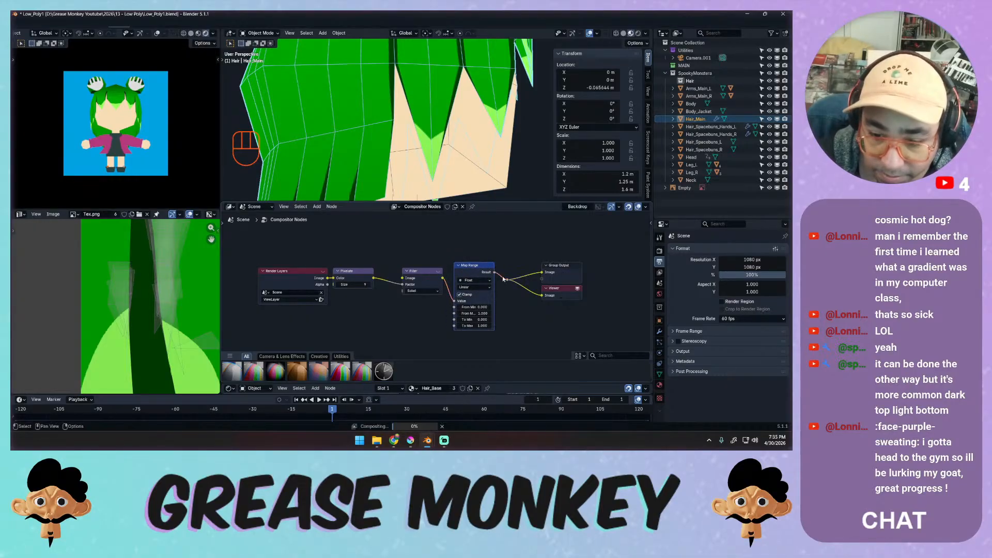
{"action": "key", "text": "F12"}
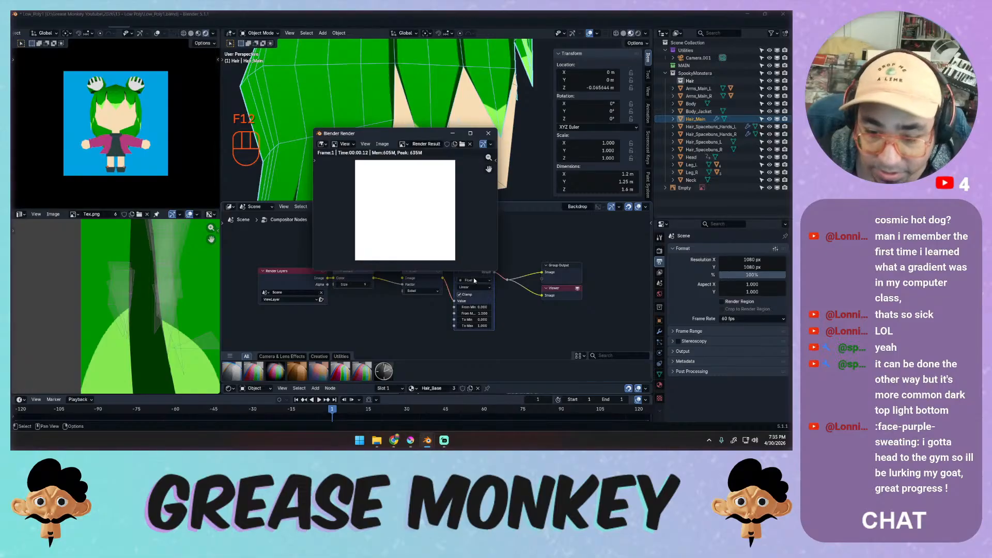
{"action": "key", "text": "Escape"}
Switch Map Range to Vector, relink it between the Filter output and the reroute, and re-render the frame.
{"action": "left_click", "coordinate": [474, 280]}
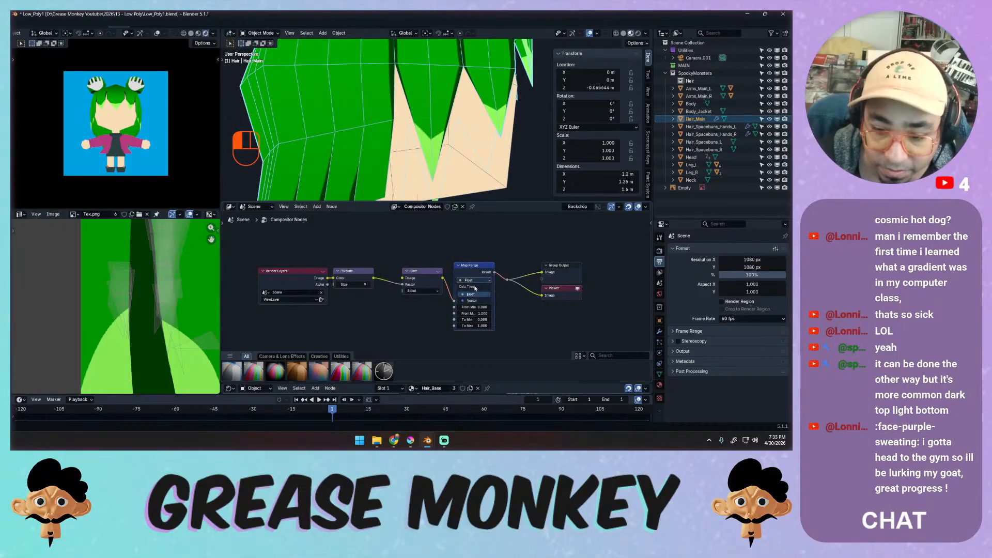
{"action": "left_click", "coordinate": [471, 300]}
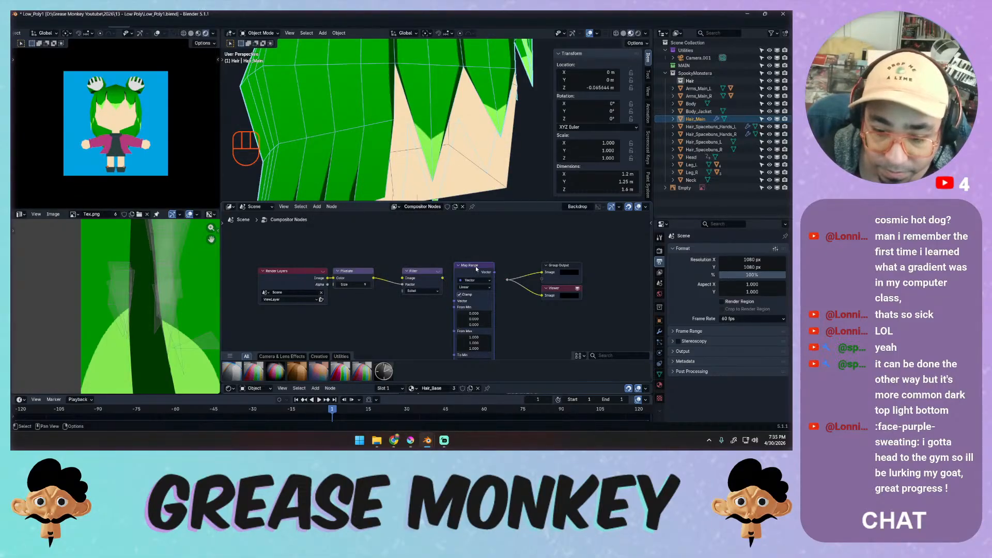
{"action": "left_click_drag", "start_coordinate": [476, 266], "coordinate": [476, 249]}
{"action": "left_click", "coordinate": [474, 282]}
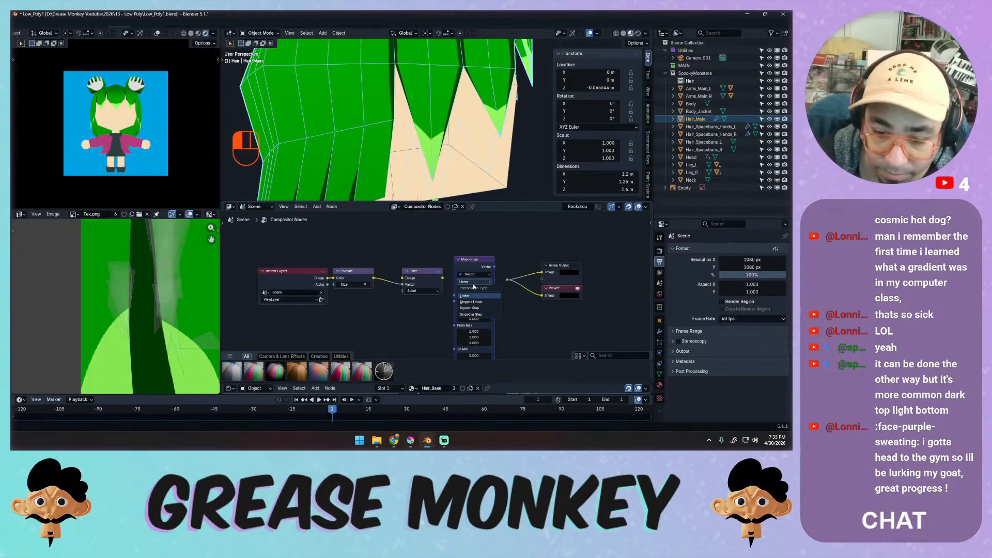
{"action": "left_click_drag", "start_coordinate": [443, 278], "coordinate": [443, 279]}
{"action": "left_click_drag", "start_coordinate": [507, 279], "coordinate": [494, 267]}
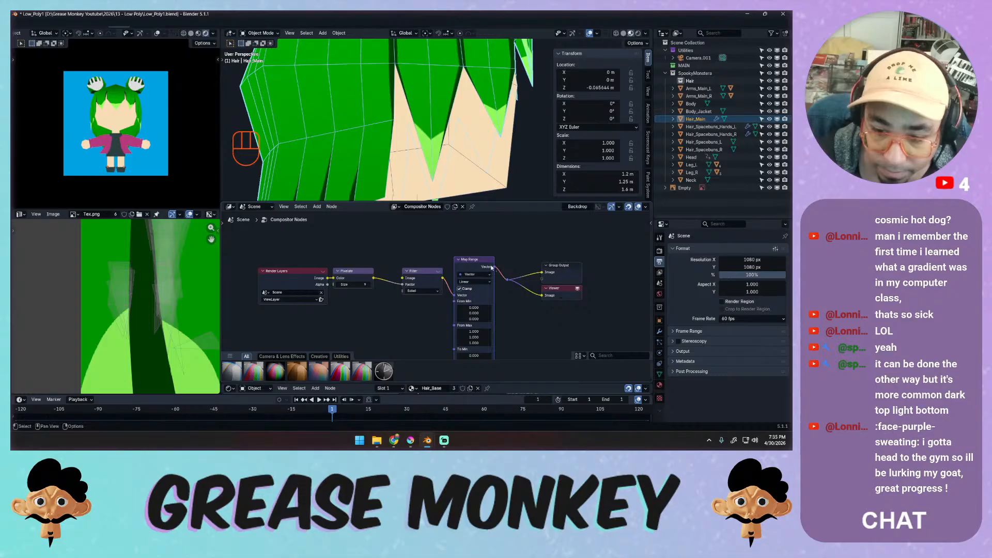
{"action": "key", "text": "F12"}
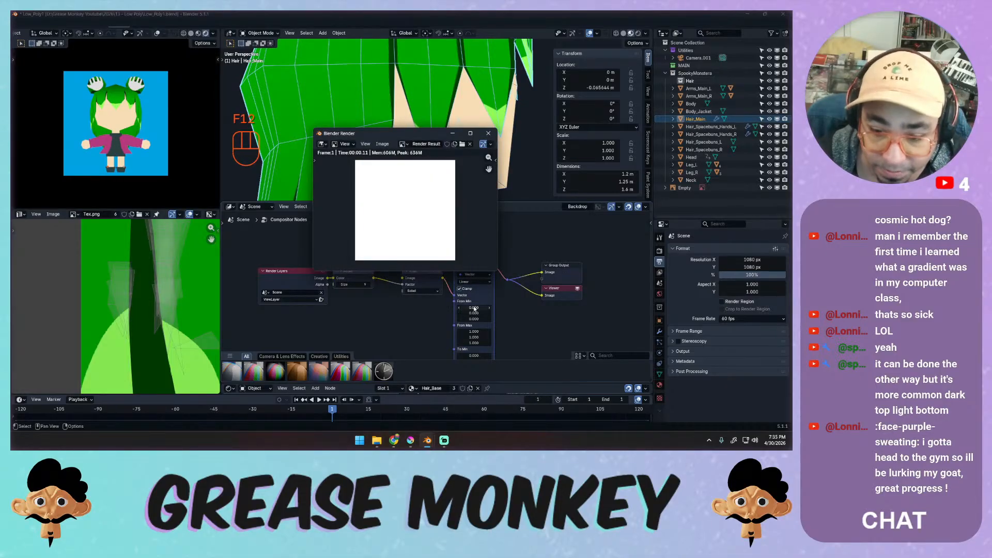
Try different From Min and From Max vector values on the Map Range node, re-rendering after the changes.
{"action": "left_click_drag", "start_coordinate": [473, 308], "coordinate": [505, 338]}
{"action": "key", "text": "F12"}
{"action": "key", "text": "F12"}
{"action": "key", "text": "F12"}
{"action": "key", "text": "F12"}
{"action": "key", "text": "F12"}
{"action": "key", "text": "F12"}
{"action": "key", "text": "F12"}
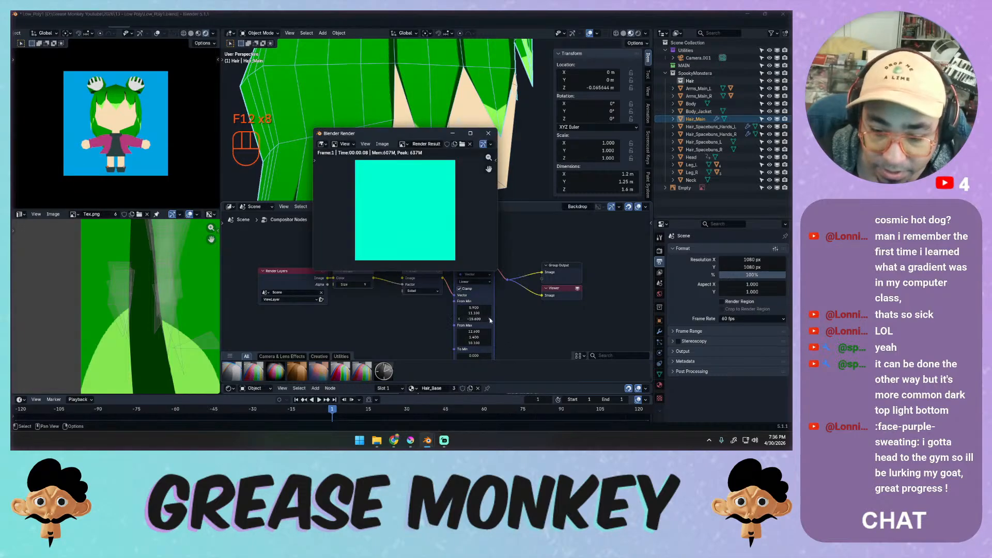
Reset the Map Range vector's From Min to 0 and From Max to 1 on all three axes.
{"action": "left_click", "coordinate": [499, 312]}
{"action": "left_click_drag", "start_coordinate": [474, 308], "coordinate": [481, 341]}
{"action": "type", "text": "0"}
{"action": "key", "text": "Return"}
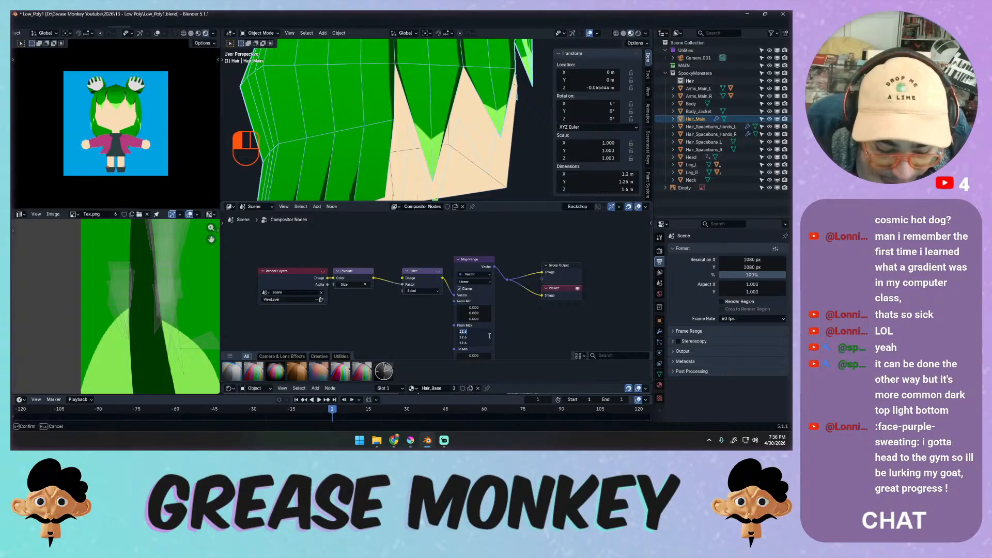
{"action": "type", "text": "1"}
{"action": "key", "text": "Return"}
{"action": "left_click_drag", "start_coordinate": [476, 262], "coordinate": [476, 240]}
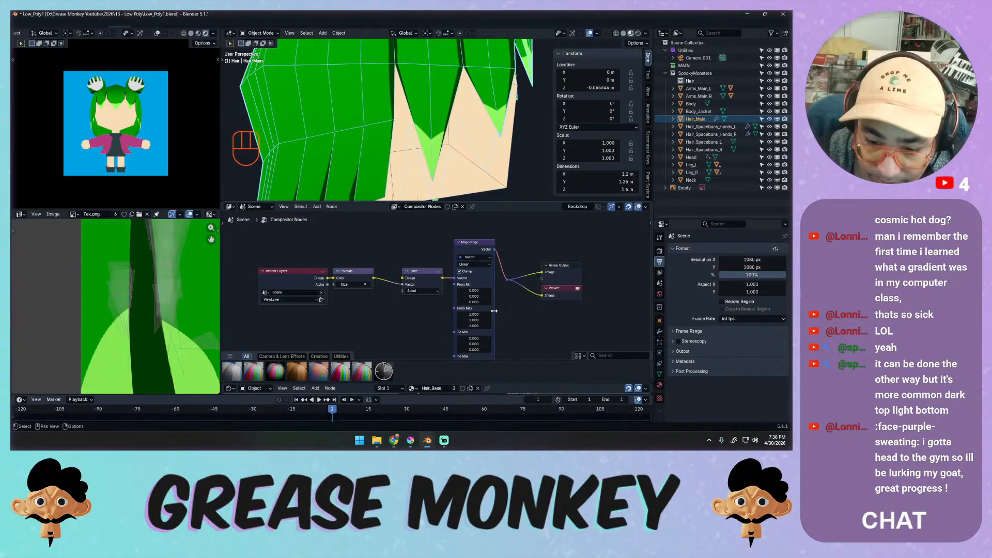
Try a To Max of 3 on all Map Range axes, render, then set it to 1 and re-render.
{"action": "middle_click_drag", "start_coordinate": [501, 311], "coordinate": [497, 283]}
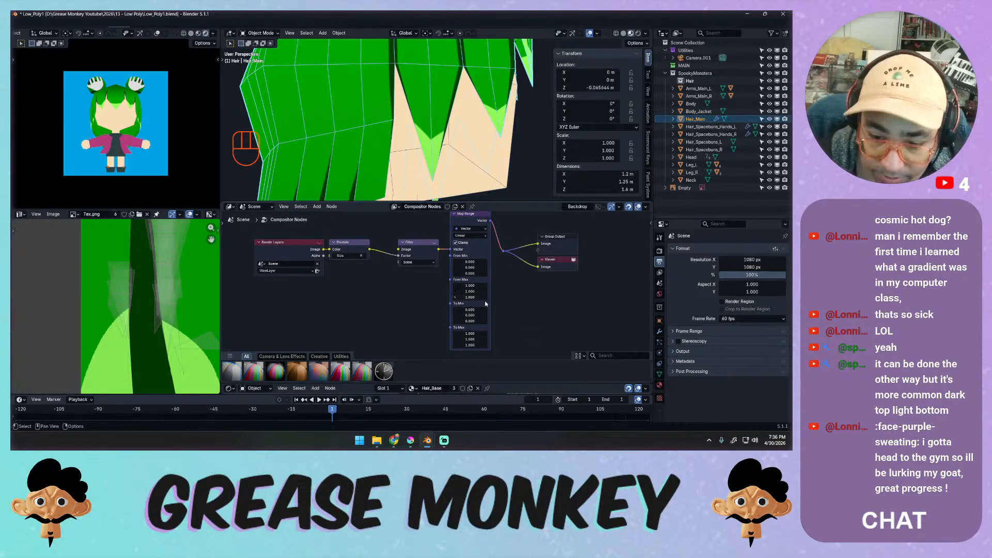
{"action": "left_click_drag", "start_coordinate": [470, 333], "coordinate": [472, 346]}
{"action": "type", "text": "3"}
{"action": "key", "text": "Return"}
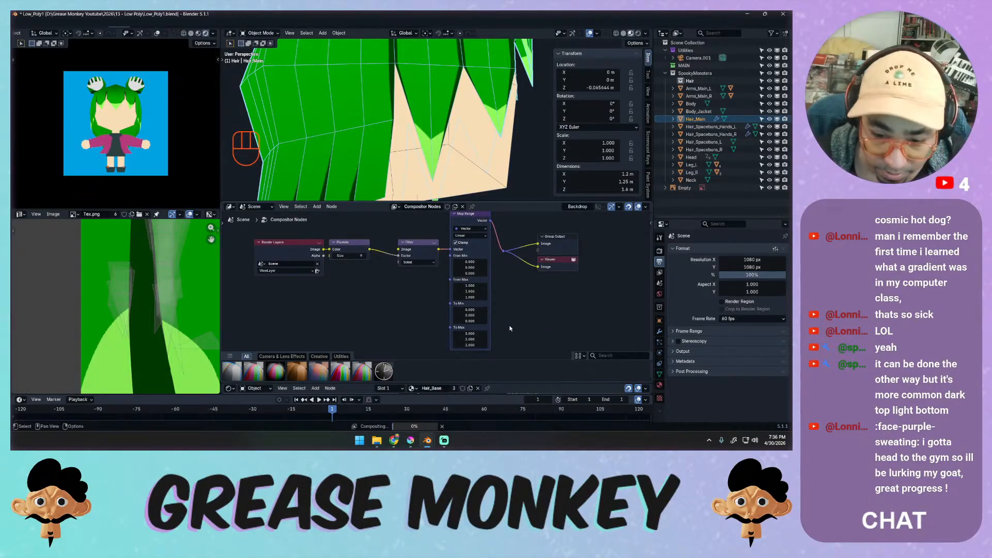
{"action": "key", "text": "F12"}
{"action": "left_click_drag", "start_coordinate": [477, 333], "coordinate": [474, 345]}
{"action": "type", "text": "1"}
{"action": "key", "text": "Return"}
{"action": "key", "text": "F12"}
{"action": "left_click", "coordinate": [496, 305]}
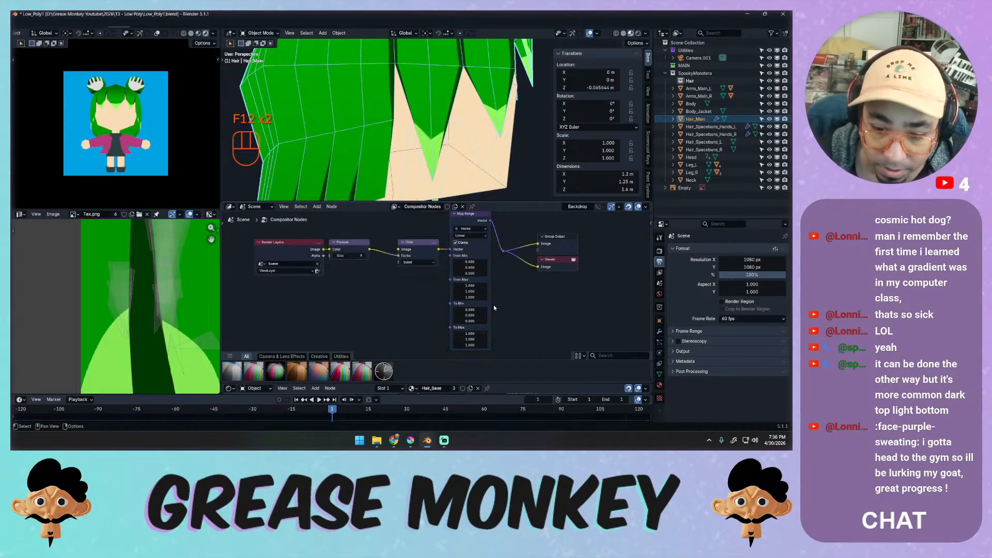
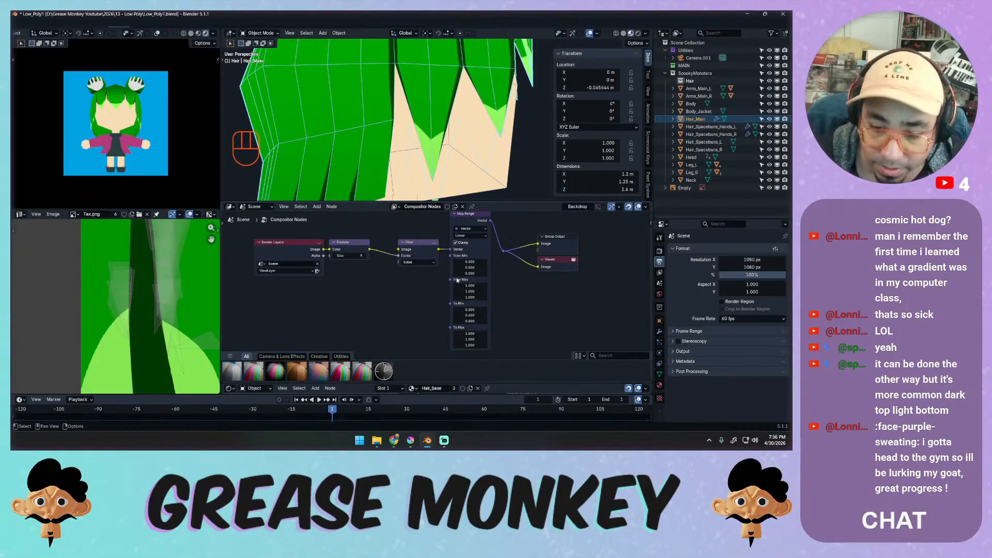
{"action": "left_click", "coordinate": [471, 311]}
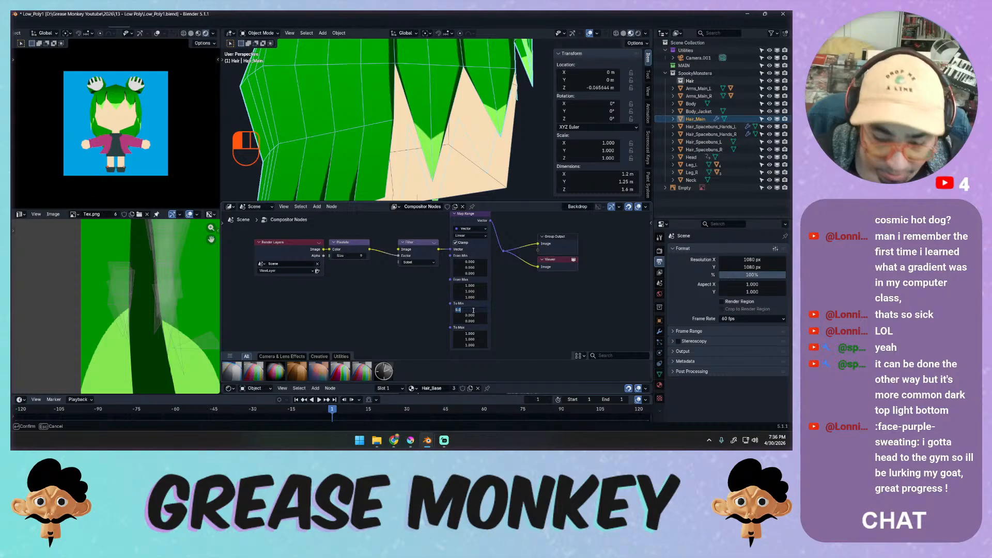
{"action": "type", "text": "100"}
{"action": "left_click", "coordinate": [475, 316]}
{"action": "left_click", "coordinate": [473, 316]}
{"action": "type", "text": "100"}
{"action": "left_click", "coordinate": [472, 323]}
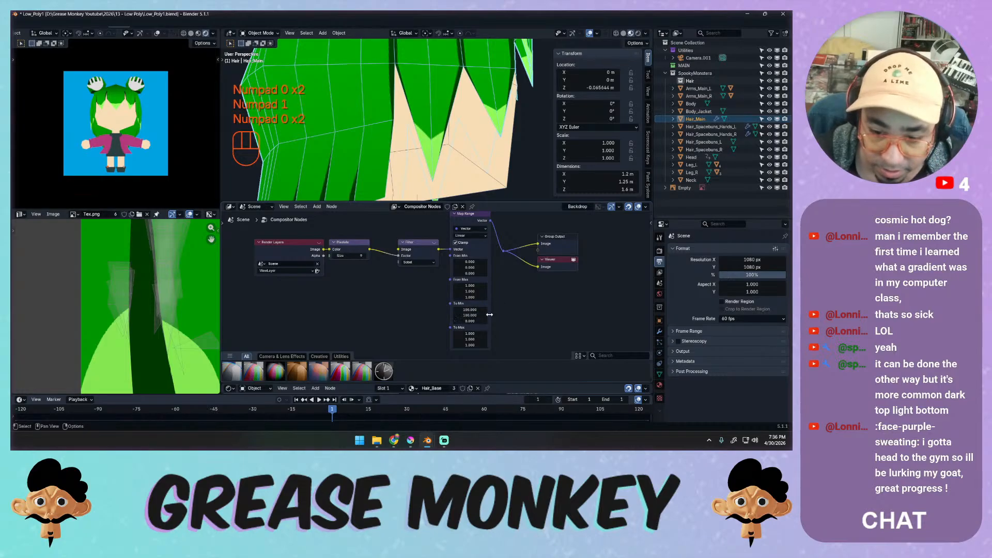
{"action": "key", "text": "ctrl+z"}
{"action": "key", "text": "ctrl+z"}
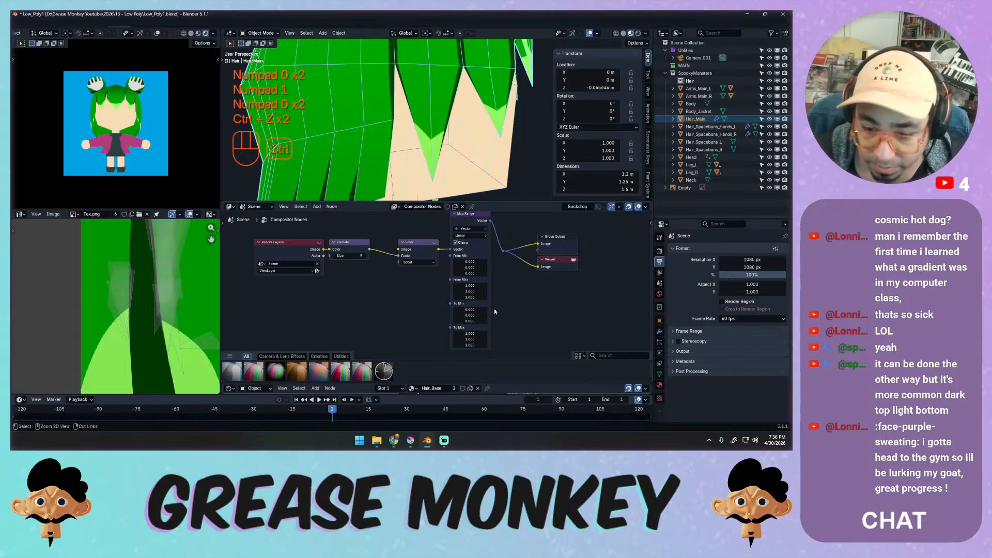
Set Map Range's To Max to 100 on all three axes and render the frame.
{"action": "left_click", "coordinate": [471, 334]}
{"action": "type", "text": "00"}
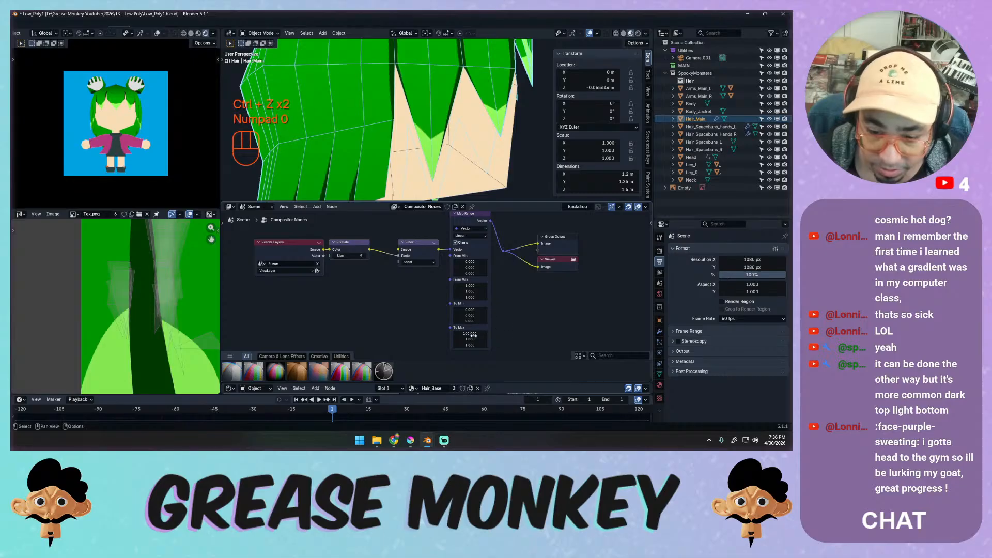
{"action": "left_click", "coordinate": [472, 339]}
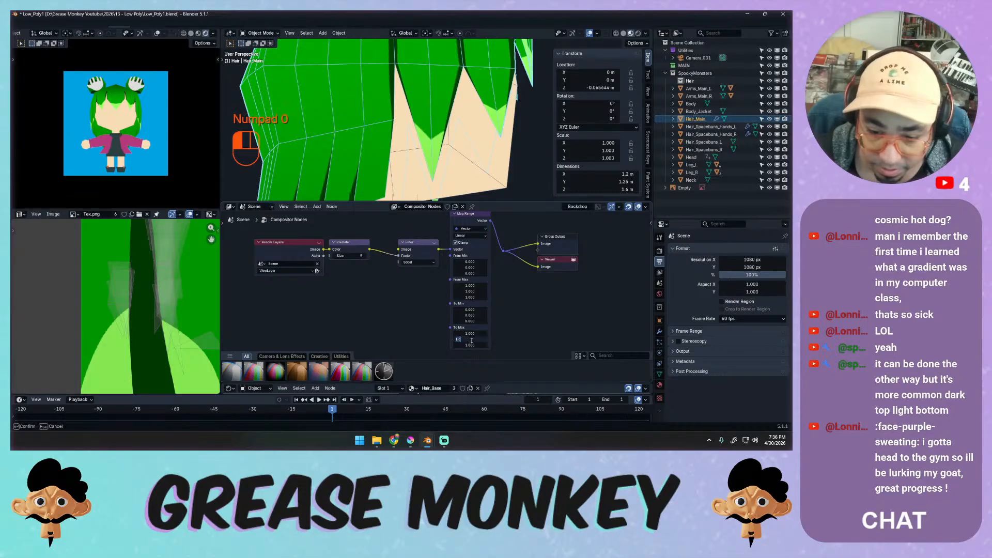
{"action": "left_click", "coordinate": [498, 333]}
{"action": "left_click", "coordinate": [472, 345]}
{"action": "type", "text": "100"}
{"action": "left_click", "coordinate": [492, 336]}
{"action": "left_click", "coordinate": [478, 334]}
{"action": "type", "text": "1"}
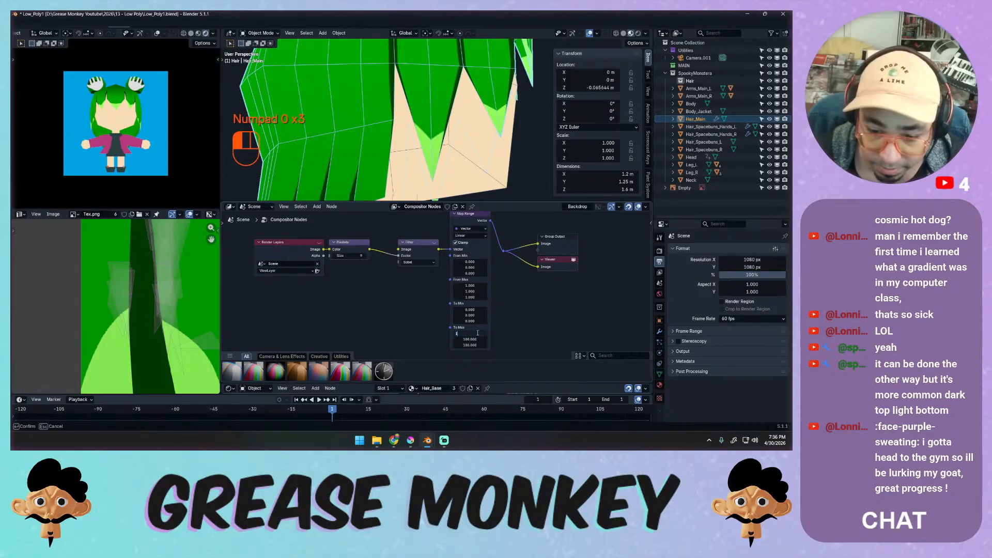
{"action": "type", "text": "00.000"}
{"action": "key", "text": "F12"}
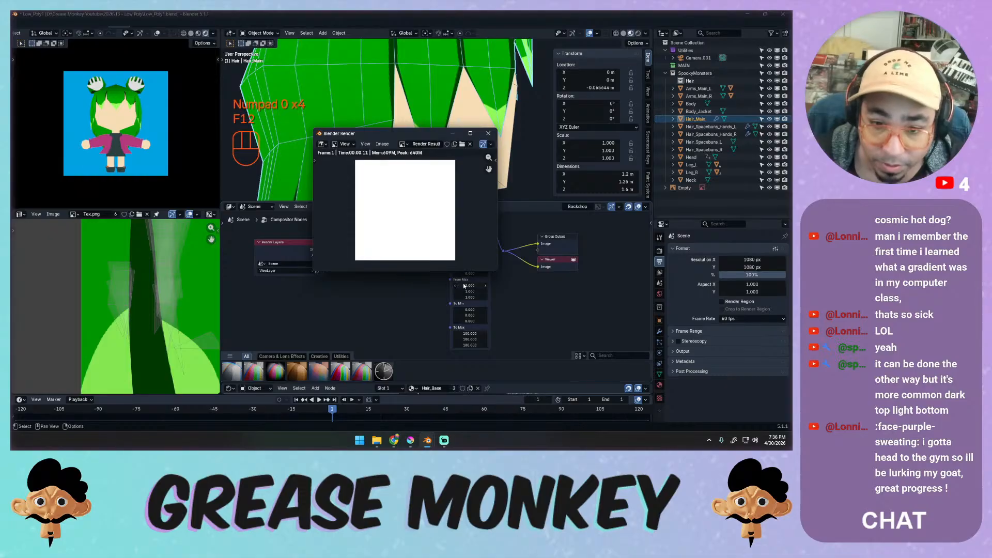
Bypass Pixelate by moving it out of the chain and feeding the Render Layers image directly into Filter.
{"action": "left_click", "coordinate": [414, 316]}
{"action": "left_click_drag", "start_coordinate": [434, 246], "coordinate": [418, 245]}
{"action": "mouse_move", "coordinate": [324, 250]}
{"action": "left_mouse_down"}
{"action": "mouse_move", "coordinate": [382, 250]}
{"action": "mouse_move", "coordinate": [372, 267]}
{"action": "left_mouse_up"}
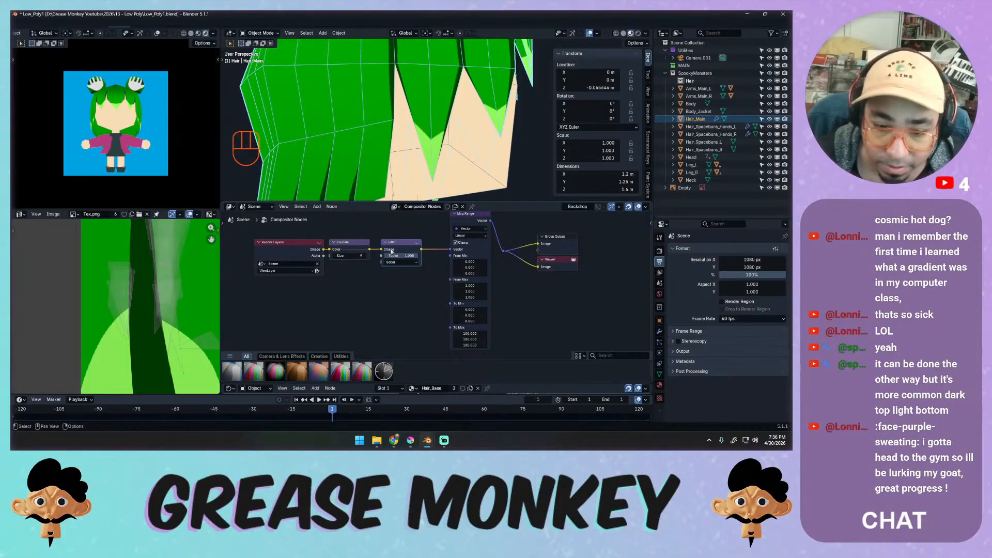
{"action": "mouse_move", "coordinate": [351, 249]}
{"action": "left_mouse_down"}
{"action": "mouse_move", "coordinate": [351, 236]}
{"action": "mouse_move", "coordinate": [360, 244]}
{"action": "left_mouse_up"}
Link the Filter output directly to the reroute, delete the Map Range node, and render the frame.
{"action": "left_click_drag", "start_coordinate": [421, 275], "coordinate": [504, 276]}
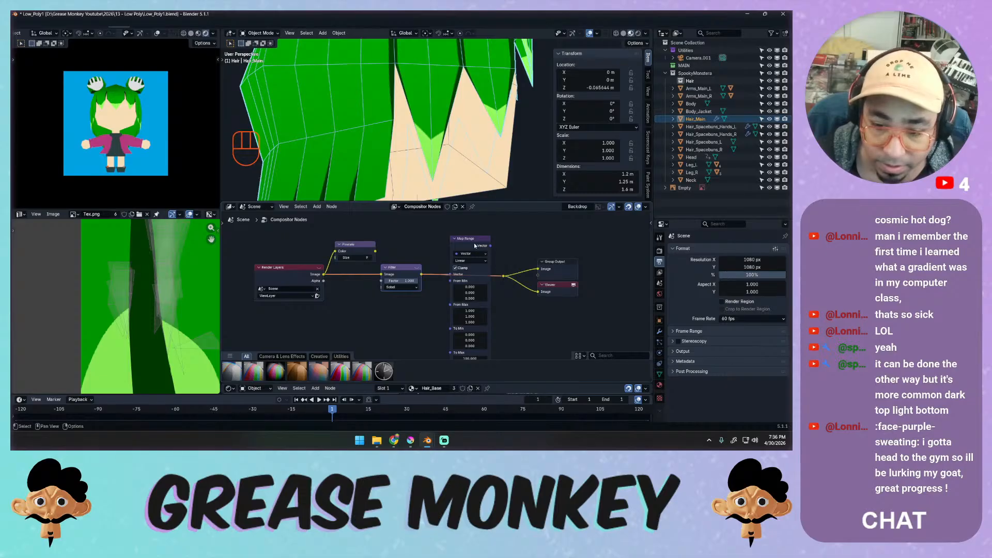
{"action": "left_click", "coordinate": [468, 239]}
{"action": "key", "text": "x"}
{"action": "key", "text": "F12"}
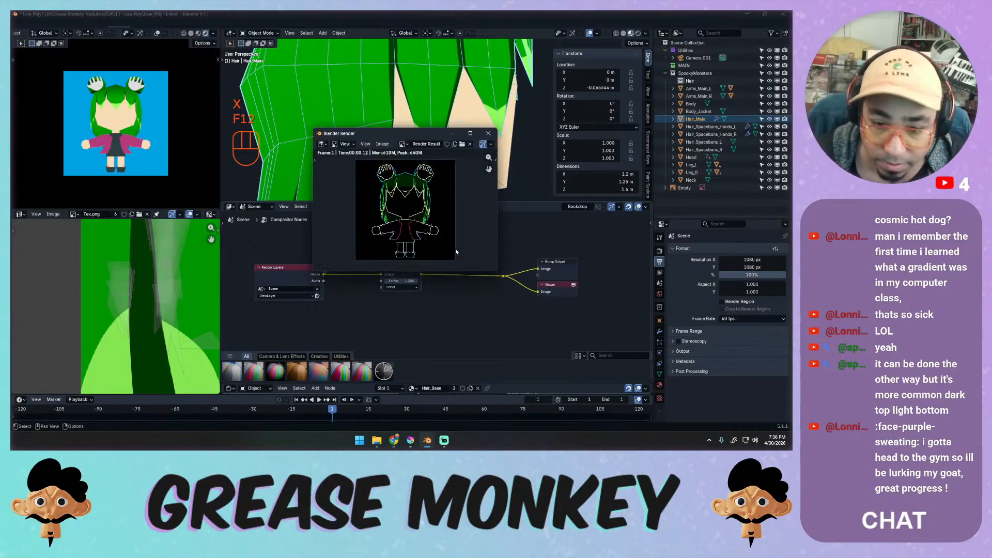
Reinsert Pixelate between Render Layers and Filter, render the frame, and close the render window.
{"action": "left_click", "coordinate": [488, 135]}
{"action": "left_click_drag", "start_coordinate": [375, 252], "coordinate": [382, 269]}
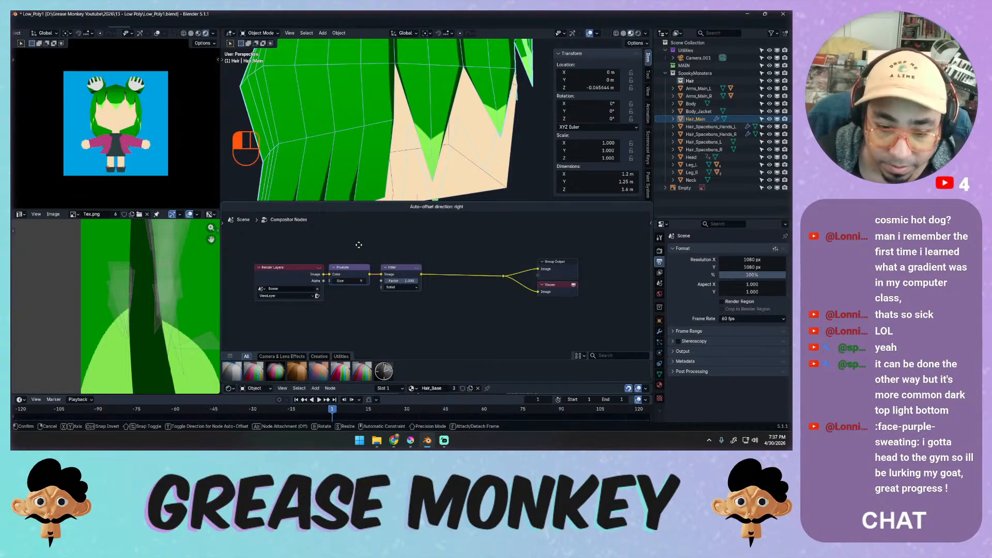
{"action": "key", "text": "F12"}
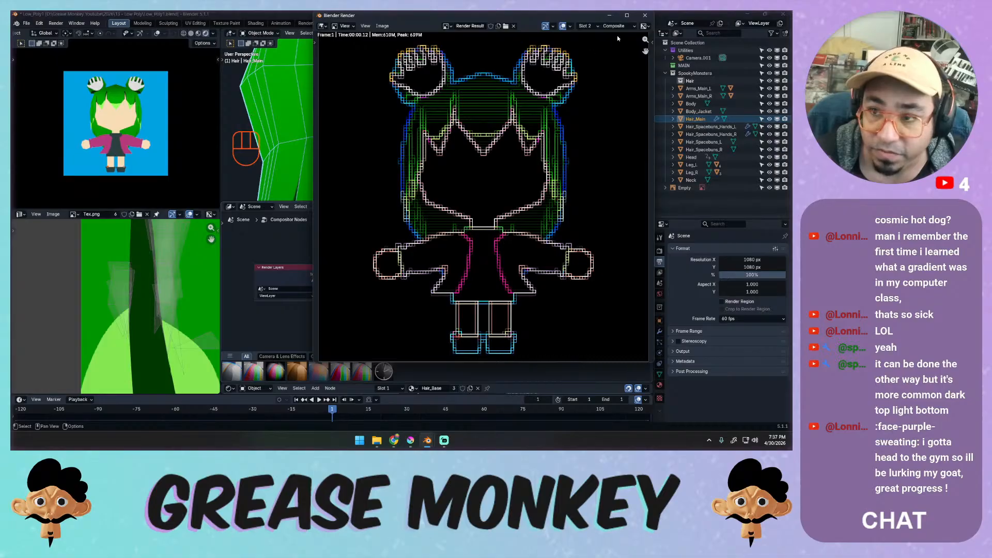
{"action": "left_click", "coordinate": [645, 15]}
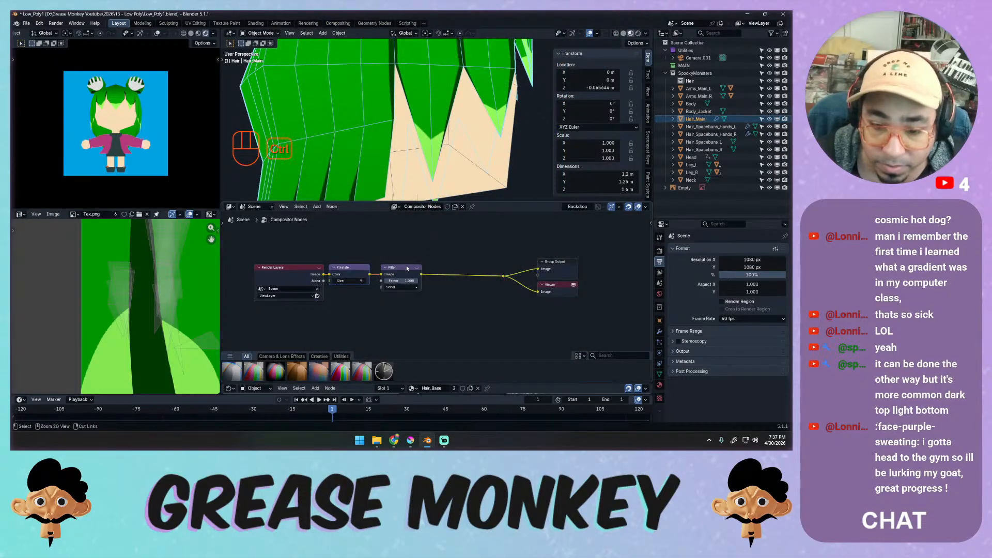
Switch the Filter node's type to Prewitt and render the frame to preview the edges.
{"action": "scroll", "coordinate": [429, 233], "scroll_direction": "up", "scroll_amount": 2}
{"action": "left_click", "coordinate": [392, 285]}
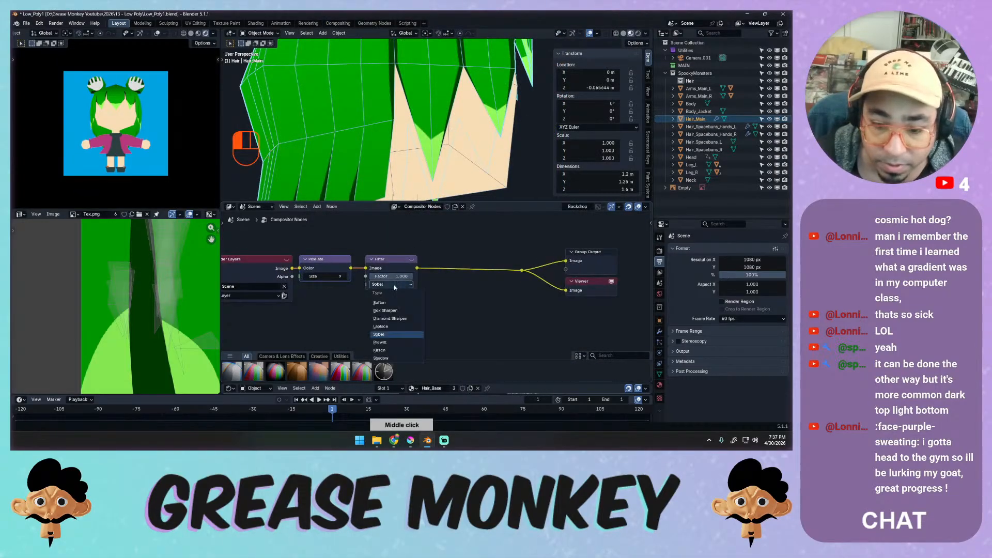
{"action": "left_click", "coordinate": [388, 342]}
{"action": "key", "text": "F12"}
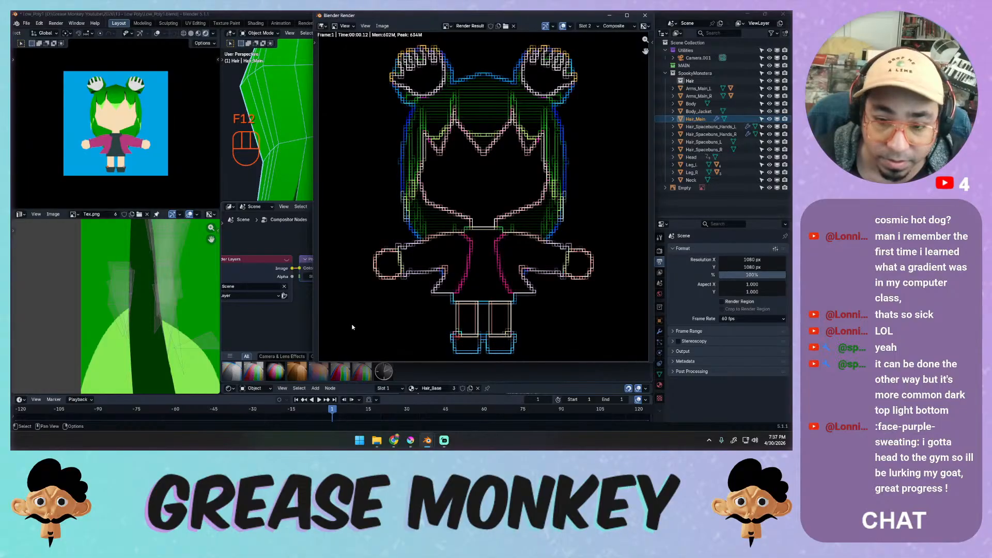
{"action": "key", "text": "Escape"}
Switch the Filter node's type to Kirsch and render the frame.
{"action": "left_click", "coordinate": [391, 285]}
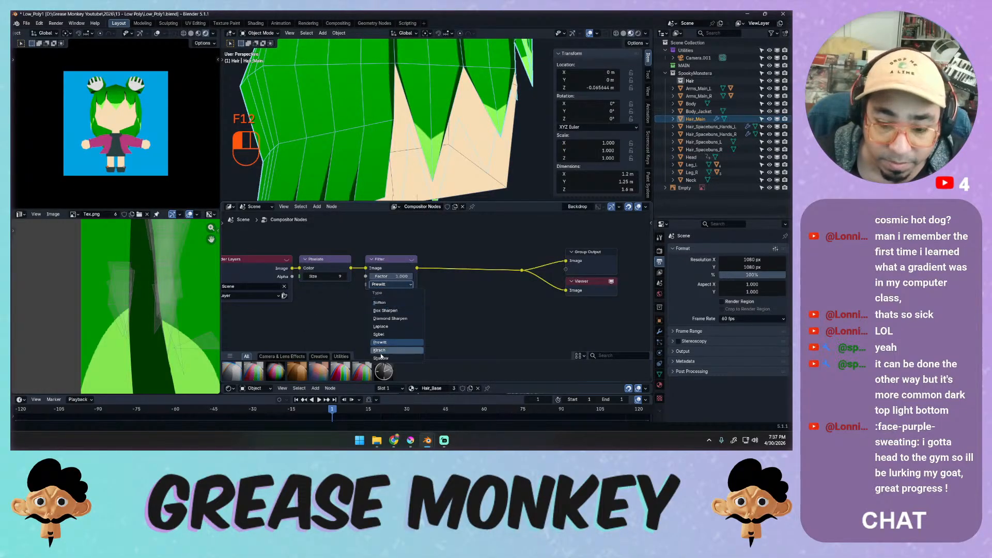
{"action": "left_click", "coordinate": [383, 308]}
{"action": "key", "text": "F12"}
{"action": "key", "text": "F12"}
{"action": "key", "text": "Escape"}
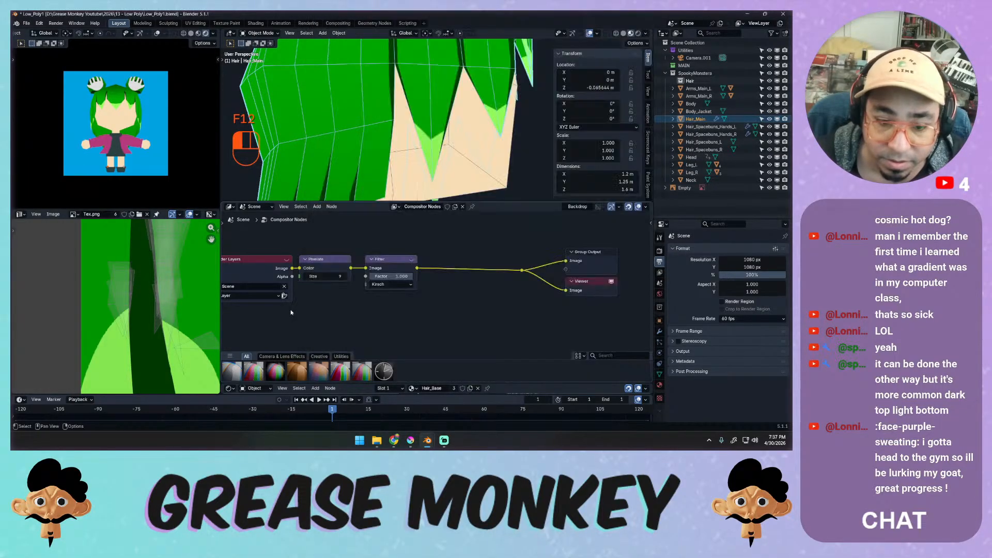
{"action": "left_click", "coordinate": [380, 284]}
{"action": "left_click_drag", "start_coordinate": [388, 277], "coordinate": [413, 277]}
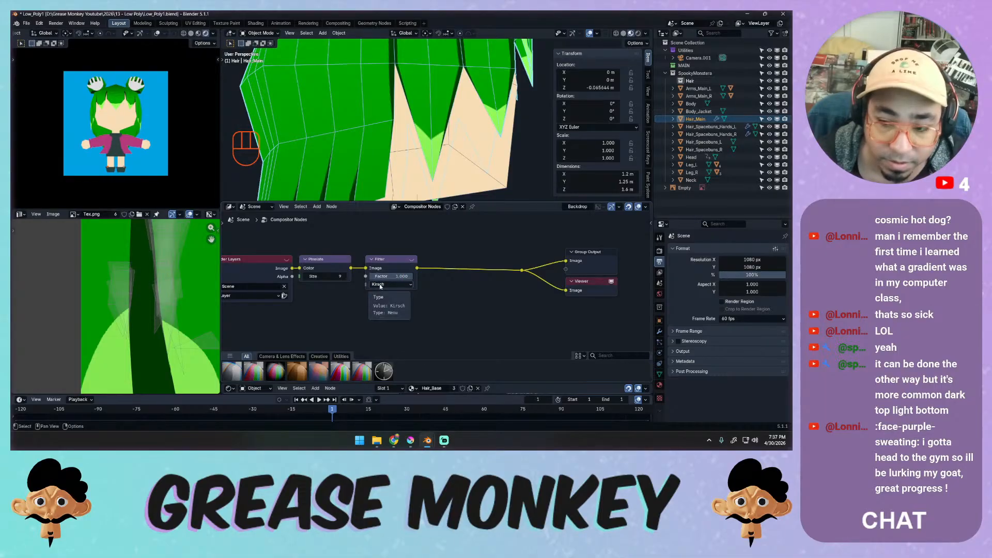
Try the Shadow type on the Filter node and render the frame.
{"action": "left_click", "coordinate": [383, 285]}
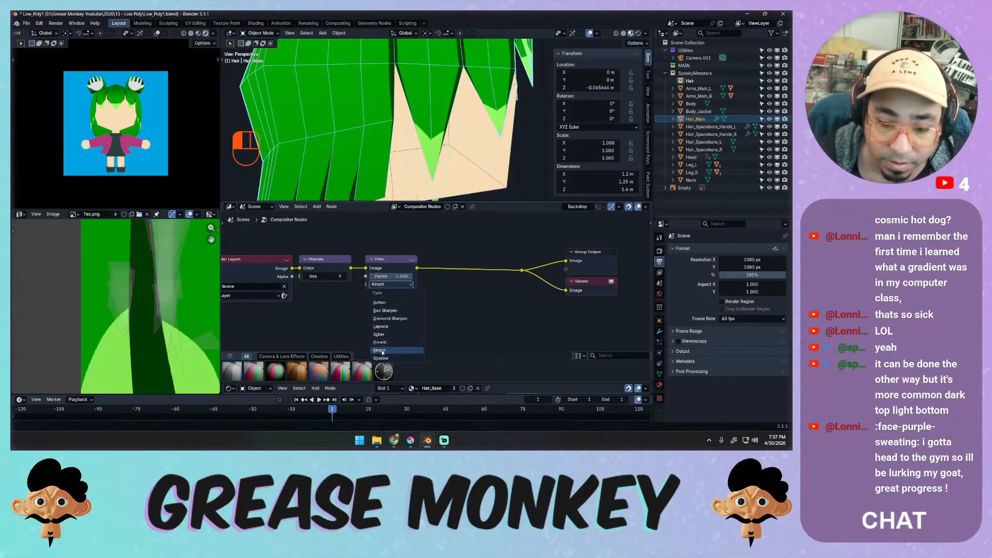
{"action": "key", "text": "F12"}
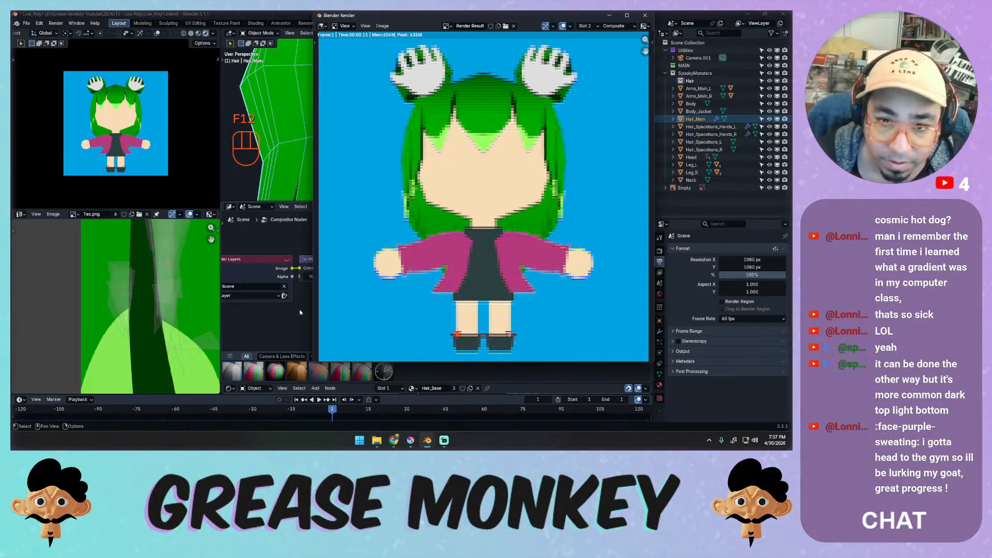
{"action": "key", "text": "Escape"}
Try the Soften type on the Filter node and render the frame.
{"action": "left_click", "coordinate": [386, 285]}
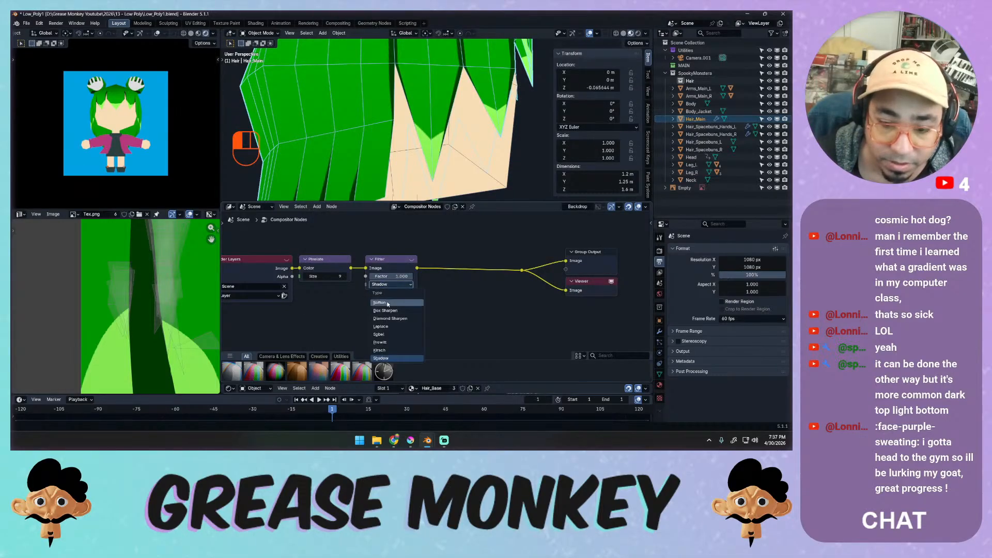
{"action": "left_click", "coordinate": [388, 303]}
{"action": "key", "text": "F12"}
{"action": "key", "text": "Escape"}
Set the Filter node's type to Box Sharpen and render the frame.
{"action": "left_click", "coordinate": [381, 285]}
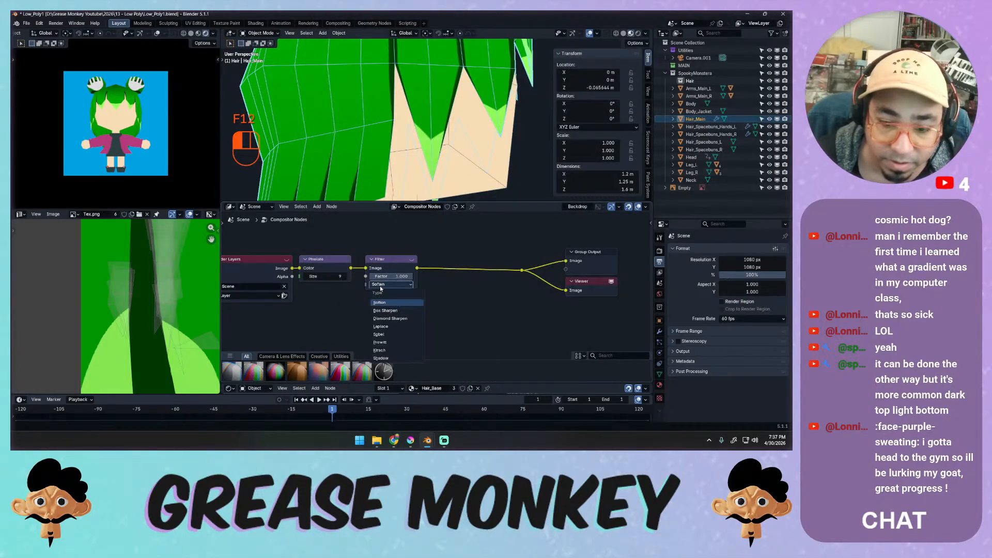
{"action": "left_click", "coordinate": [372, 309]}
{"action": "key", "text": "F12"}
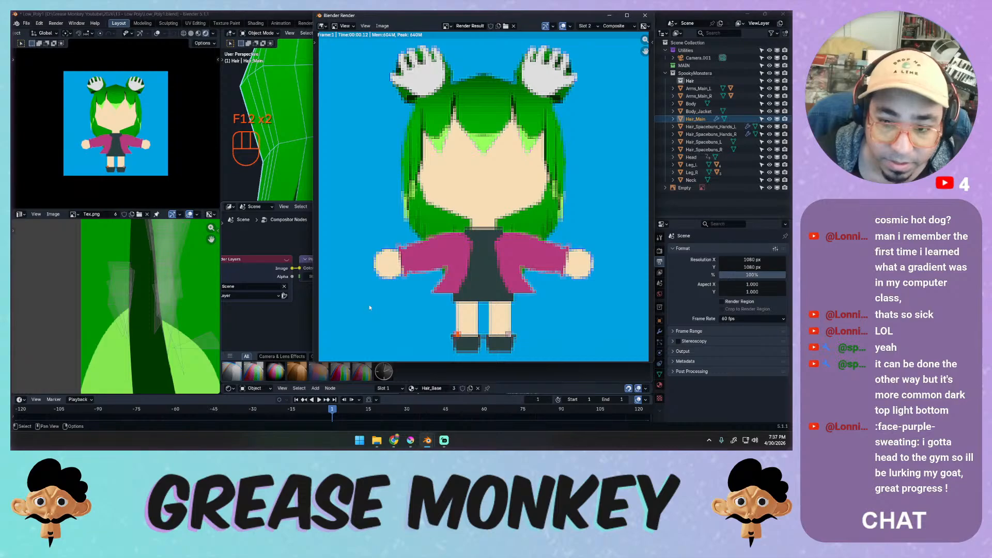
Change the compositor Filter node's type to Diamond Sharpen and render the frame to judge the effect.
{"action": "key", "text": "Escape"}
{"action": "left_click", "coordinate": [383, 286]}
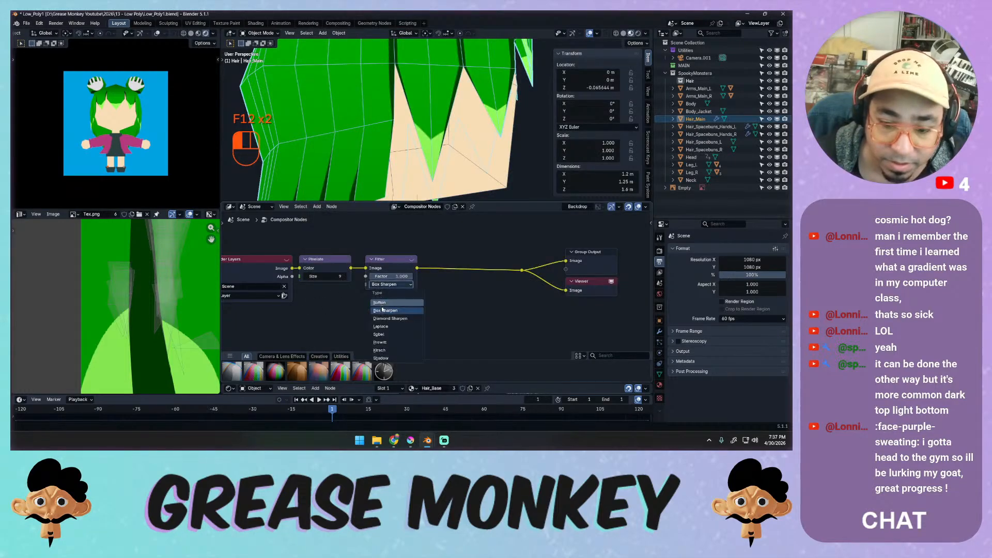
{"action": "left_click", "coordinate": [381, 321]}
{"action": "key", "text": "F12"}
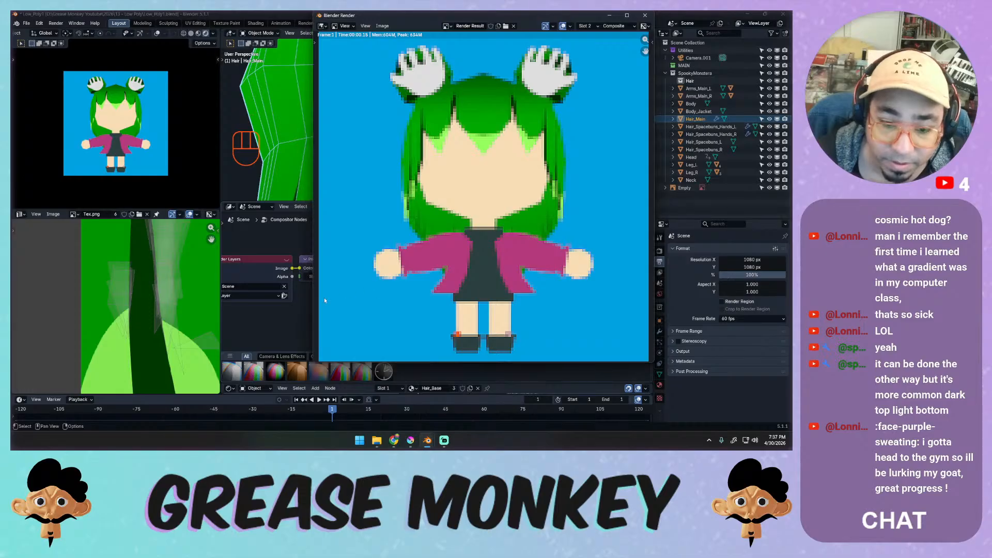
{"action": "key", "text": "Escape"}
Change the Filter node's type to Laplace and render the frame.
{"action": "left_click", "coordinate": [388, 285]}
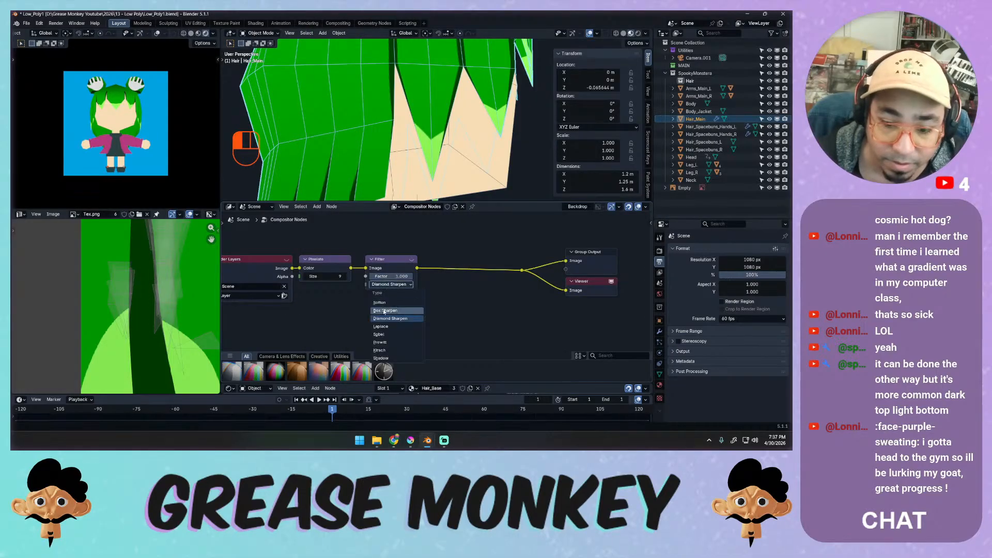
{"action": "left_click", "coordinate": [383, 327]}
{"action": "key", "text": "F12"}
{"action": "key", "text": "F12"}
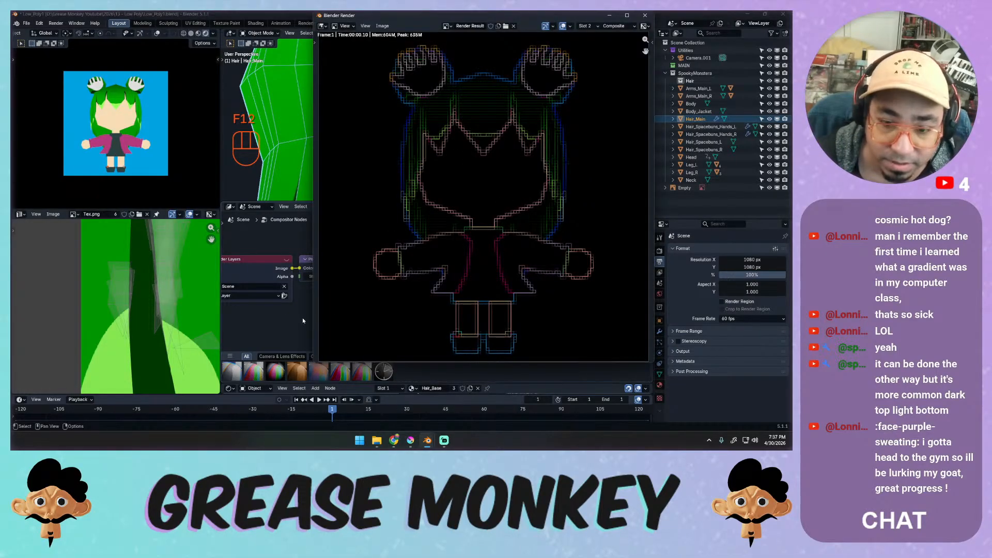
{"action": "key", "text": "Escape"}
Change the Filter node's type to Sobel and render the frame.
{"action": "left_click", "coordinate": [387, 284]}
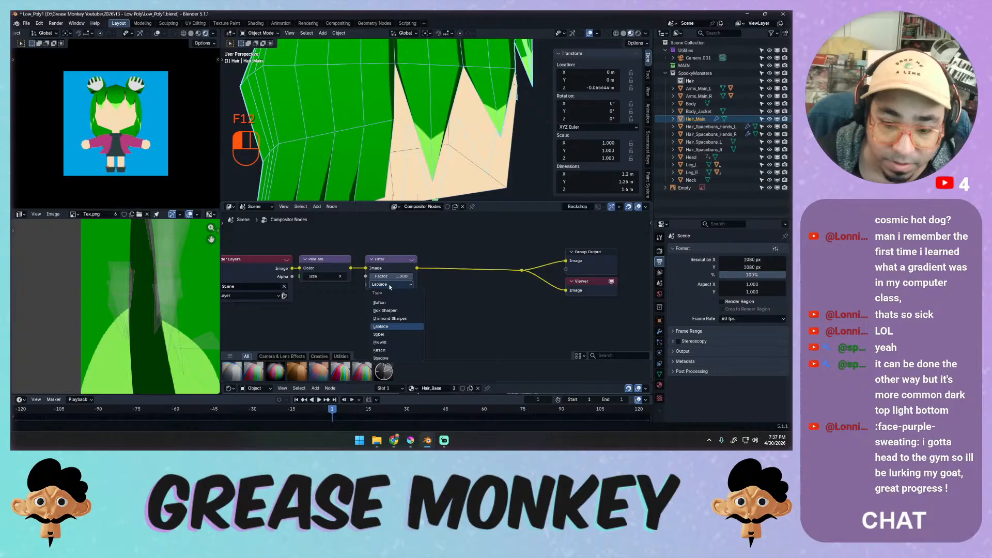
{"action": "left_click", "coordinate": [395, 332]}
{"action": "key", "text": "F12"}
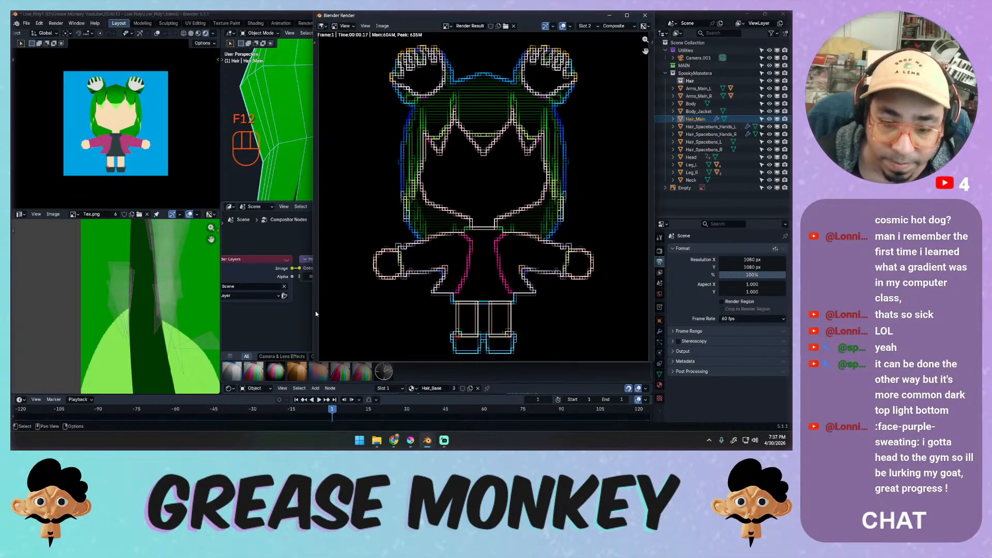
{"action": "key", "text": "Escape"}
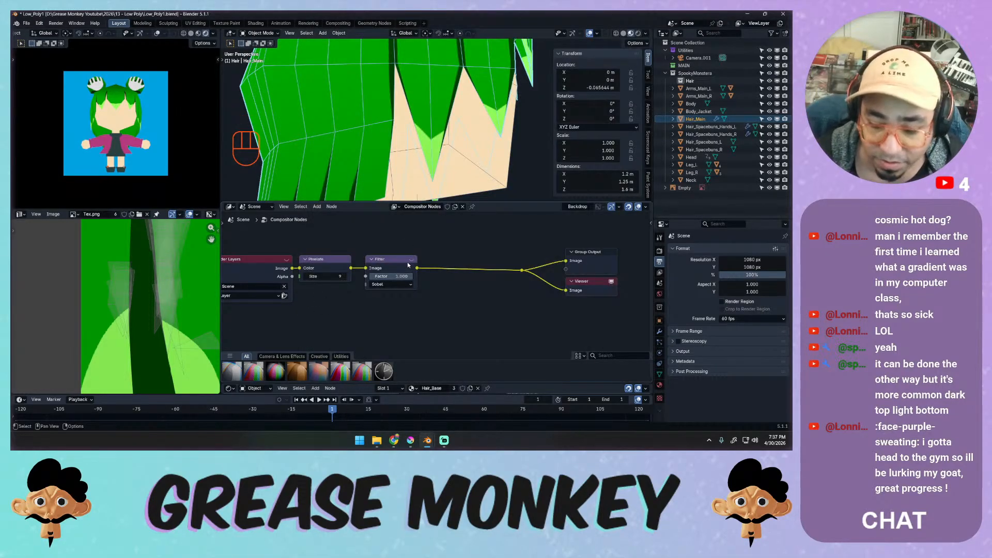
Insert a Mix Color node after the Filter node and feed the Pixelate output into its B input.
{"action": "middle_click_drag", "start_coordinate": [407, 262], "coordinate": [430, 250], "text": "shift"}
{"action": "key", "text": "shift+a"}
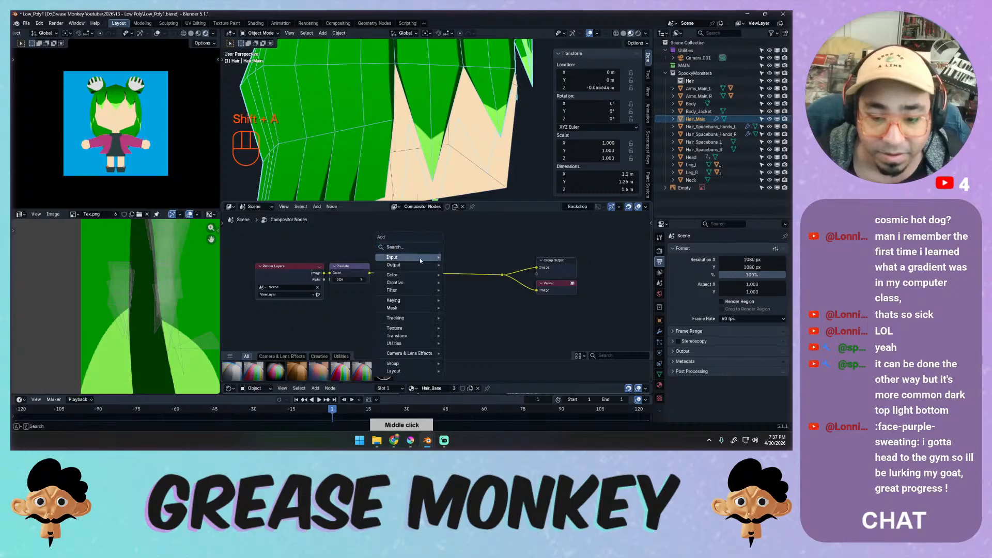
{"action": "mouse_move", "coordinate": [413, 276]}
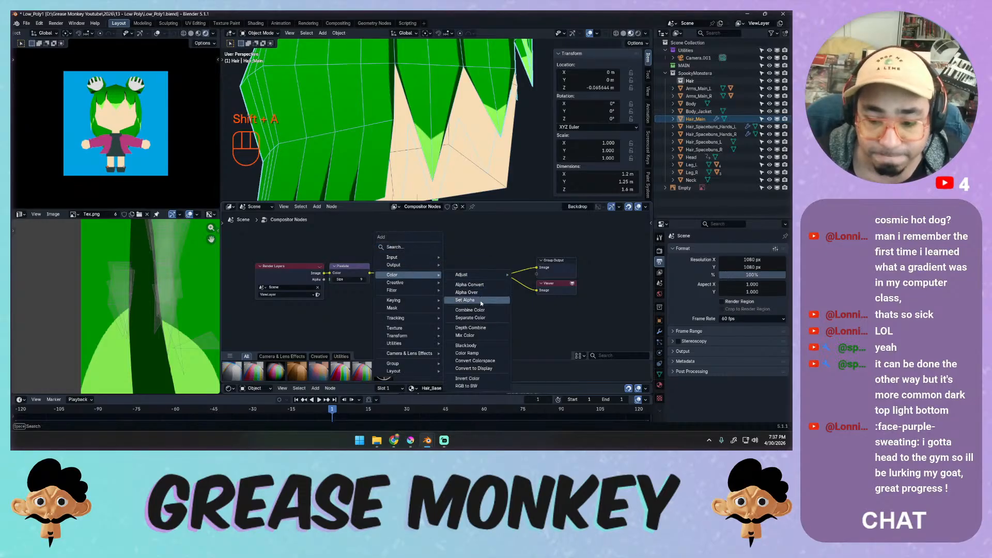
{"action": "left_click", "coordinate": [465, 336]}
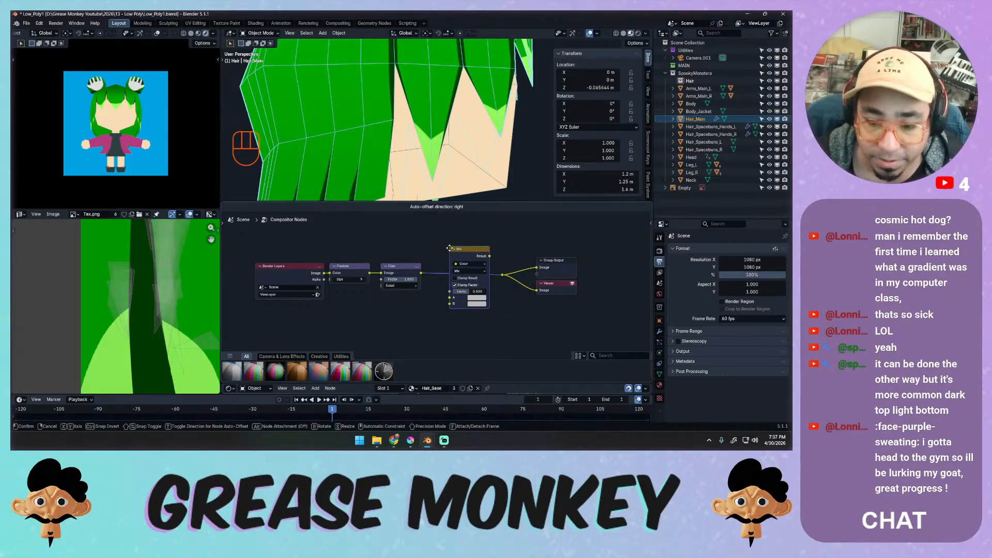
{"action": "left_click", "coordinate": [443, 242]}
{"action": "left_click_drag", "start_coordinate": [389, 272], "coordinate": [444, 298]}
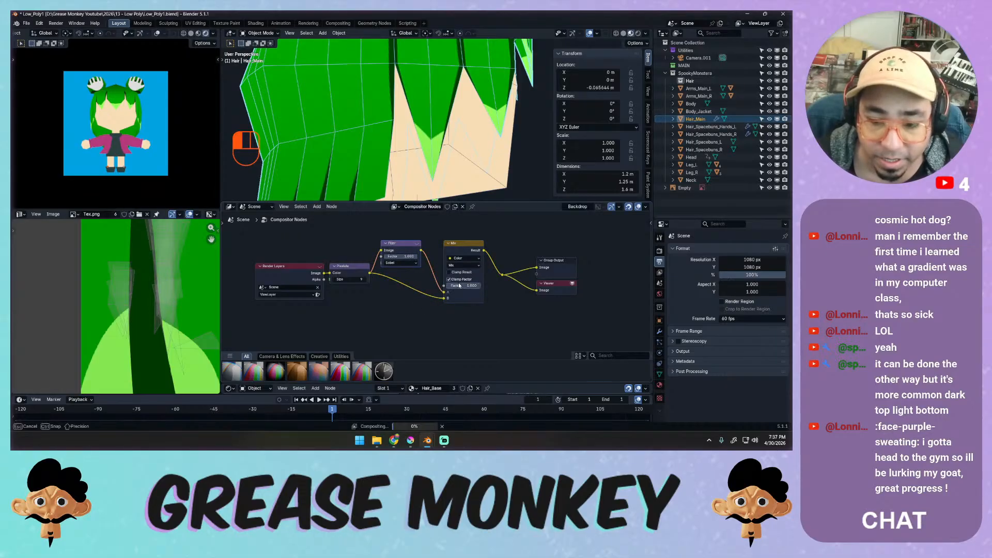
Set the Mix node's factor to 1.000 and its blending mode to Multiply, and render the frame.
{"action": "left_click", "coordinate": [466, 265]}
{"action": "left_click", "coordinate": [465, 294]}
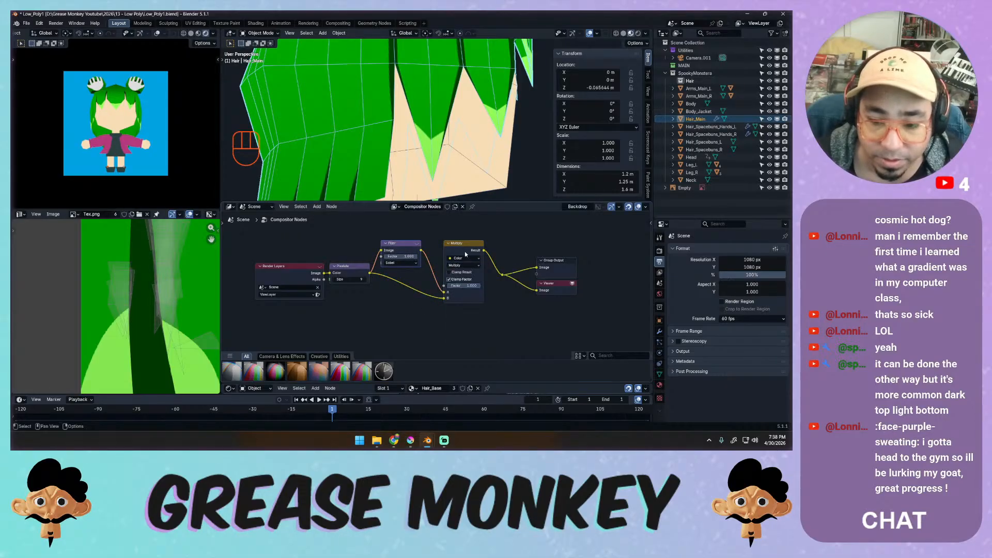
{"action": "left_click_drag", "start_coordinate": [458, 247], "coordinate": [453, 247]}
{"action": "key", "text": "F12"}
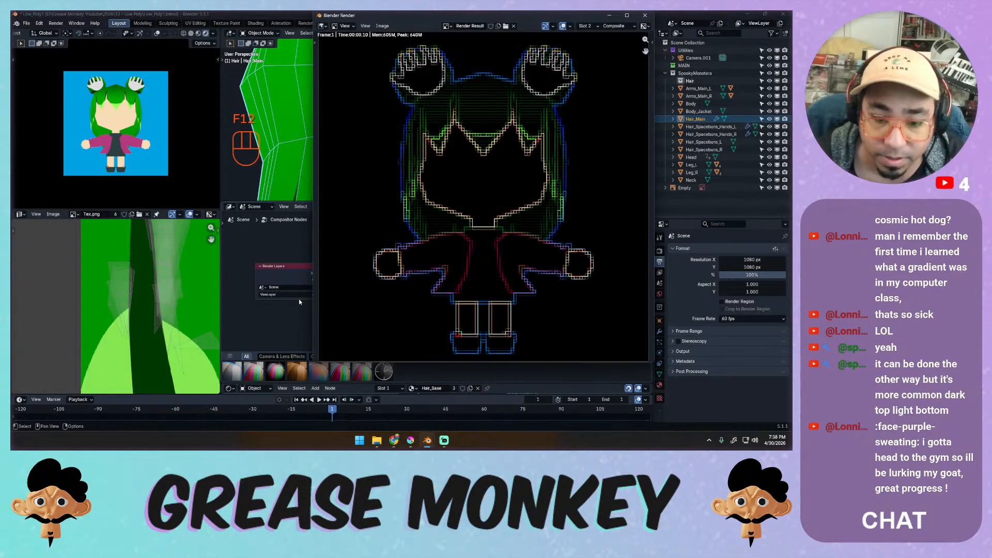
{"action": "key", "text": "Escape"}
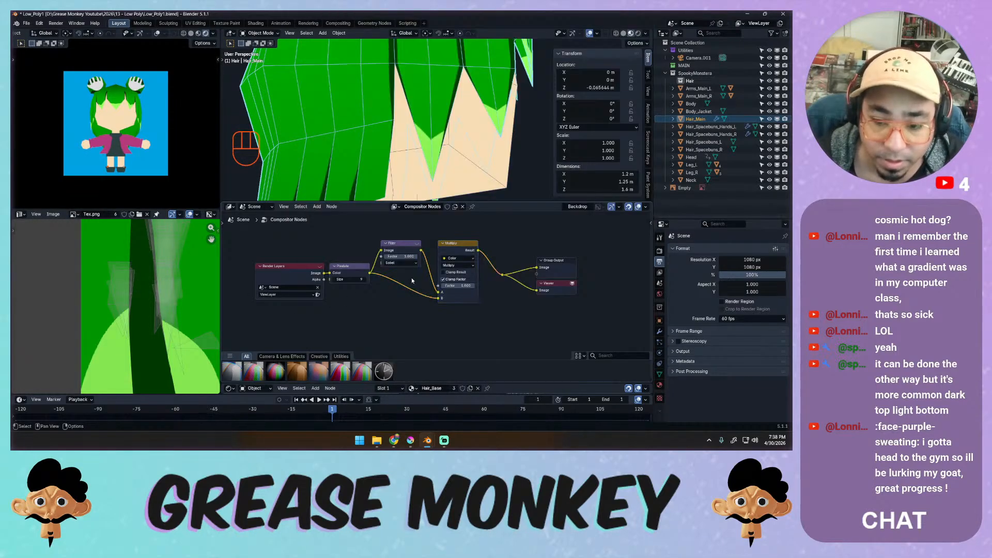
Switch the Mix node's blending mode to Screen and lower its factor, rendering the frame after each change.
{"action": "left_click", "coordinate": [458, 267]}
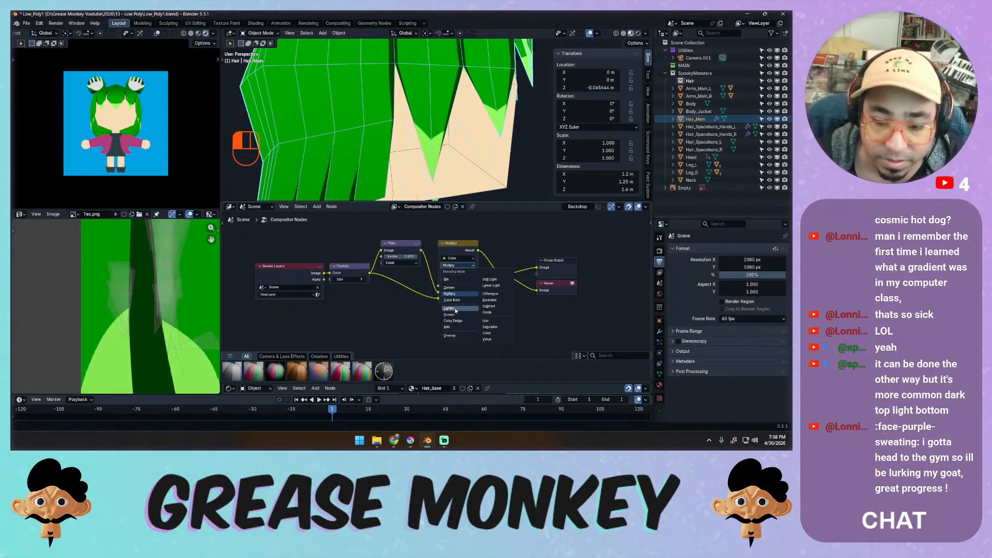
{"action": "key", "text": "F12"}
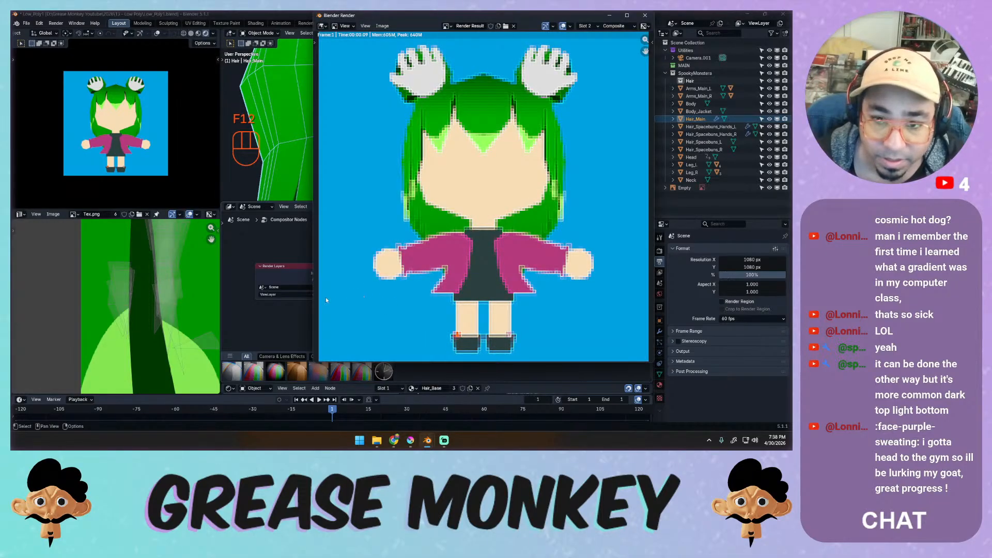
{"action": "key", "text": "Escape"}
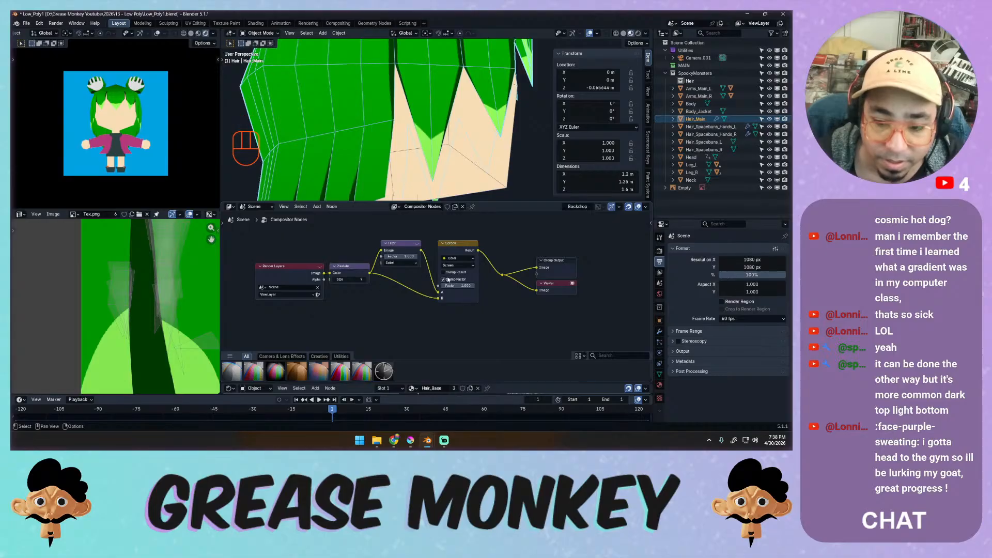
{"action": "key", "text": "F12"}
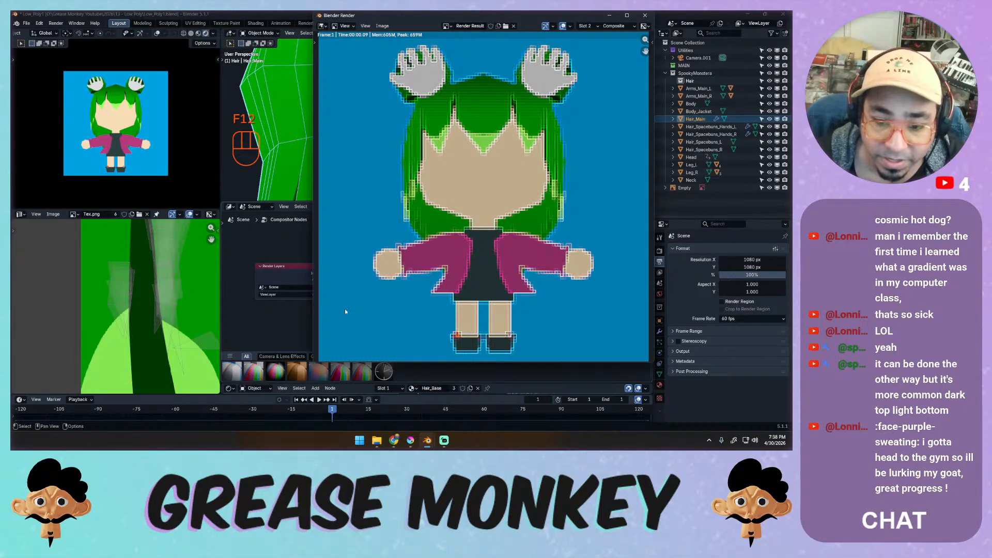
{"action": "key", "text": "Escape"}
Switch the Mix node's blending mode to Add and lower the Filter node's factor, rendering after each change.
{"action": "left_click", "coordinate": [468, 266]}
{"action": "left_click", "coordinate": [447, 327]}
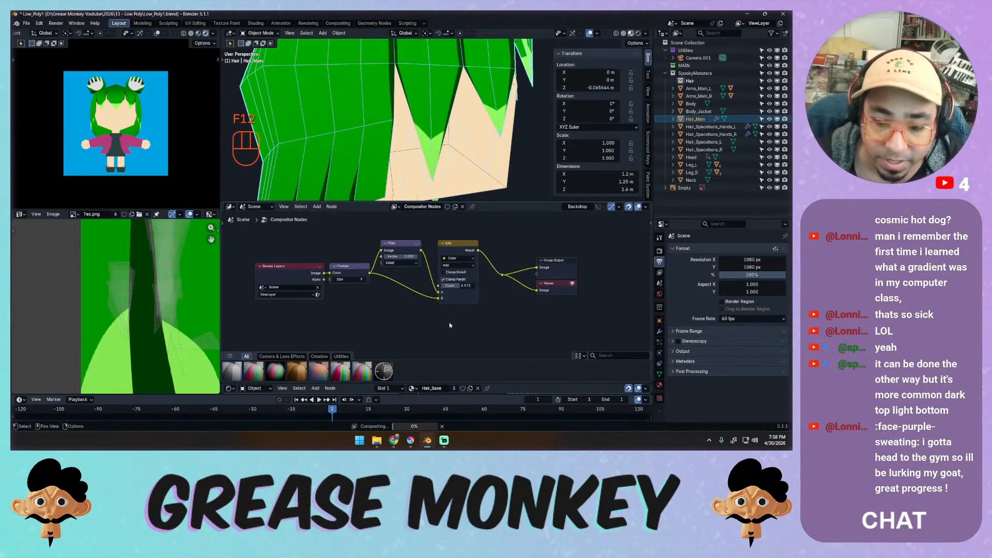
{"action": "key", "text": "F12"}
{"action": "key", "text": "Escape"}
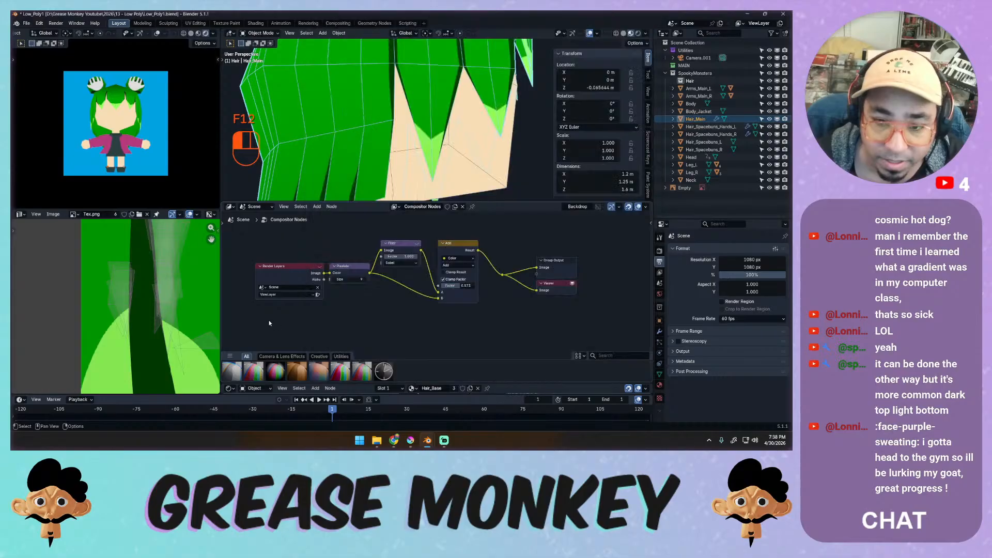
{"action": "key", "text": "F12"}
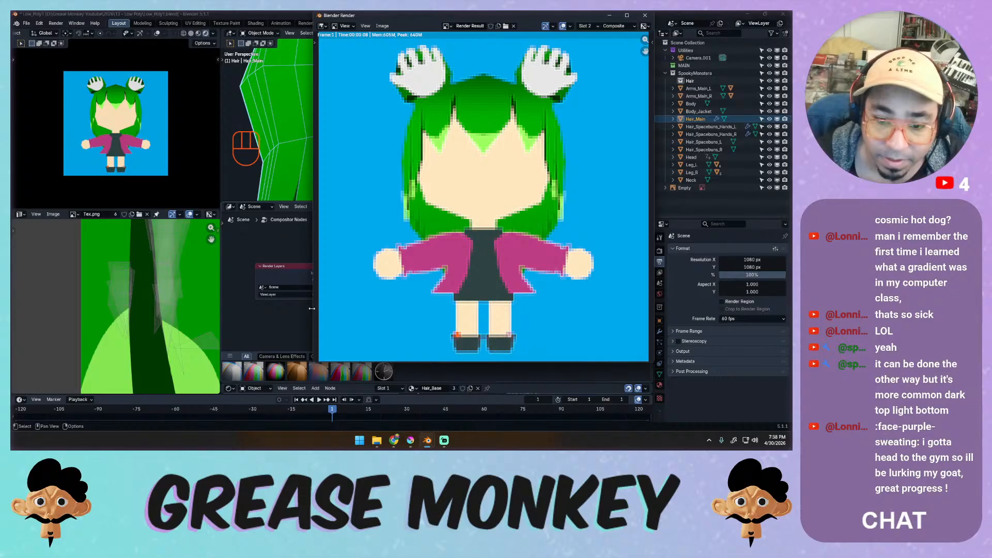
{"action": "key", "text": "Escape"}
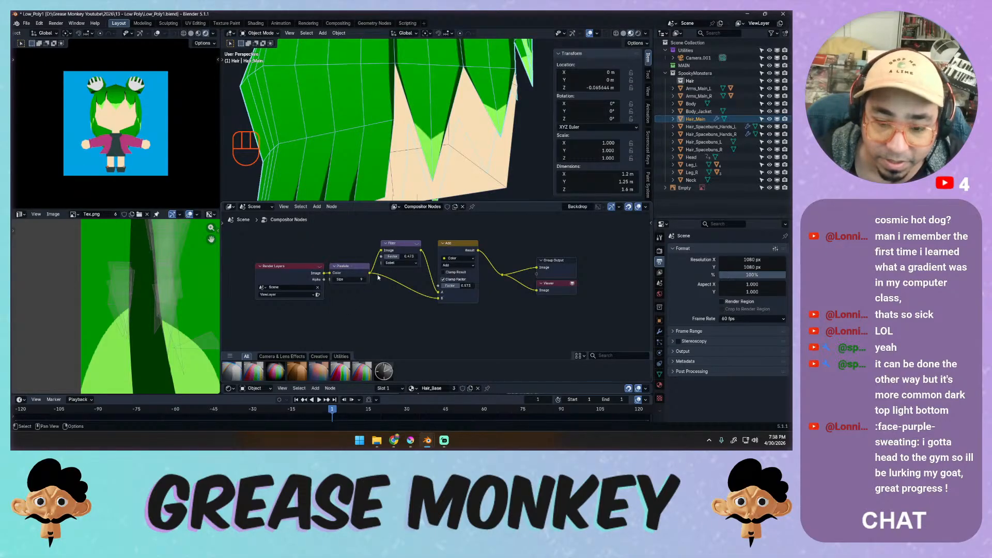
Try the Shadow filter type and set the Filter node to Box Sharpen, rendering the frame with each type.
{"action": "key", "text": "F12"}
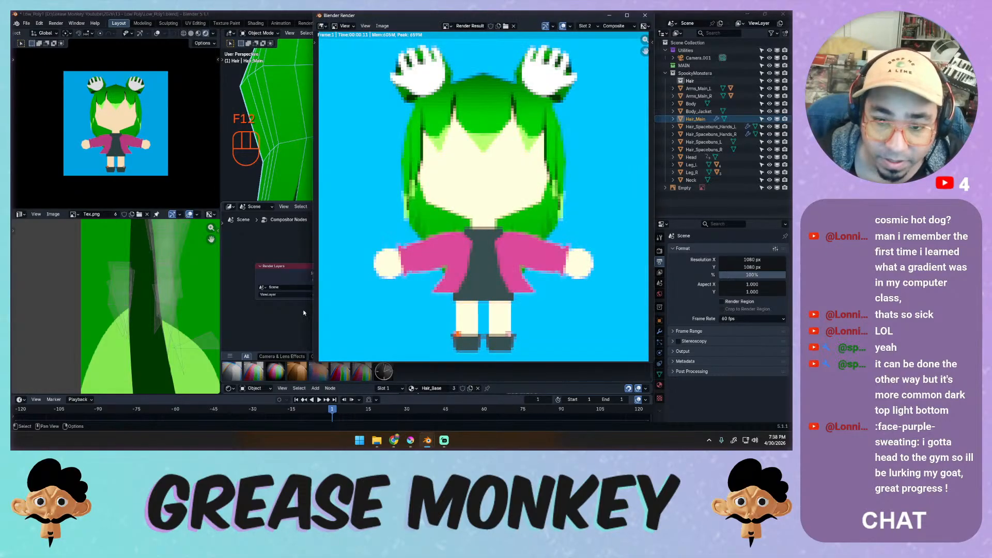
{"action": "key", "text": "Escape"}
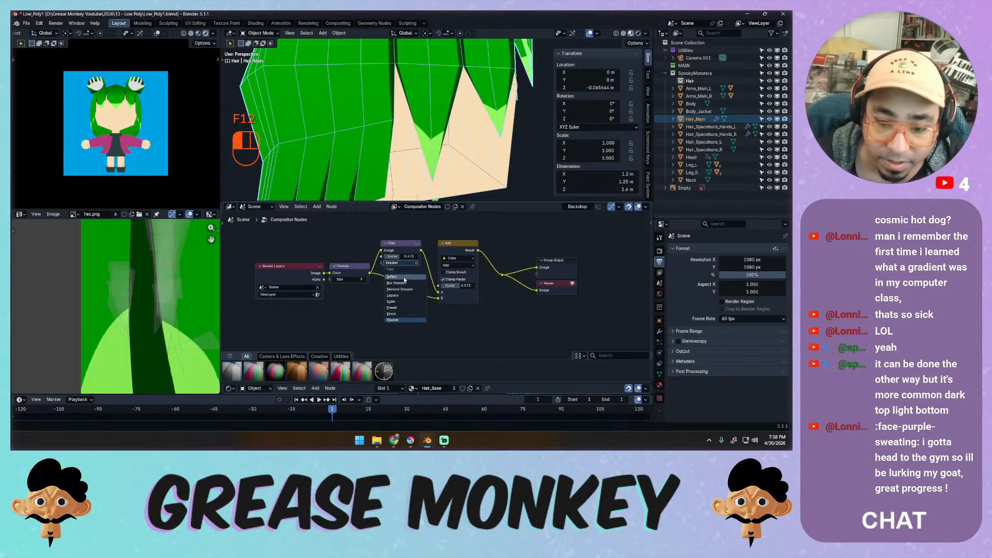
{"action": "key", "text": "F12"}
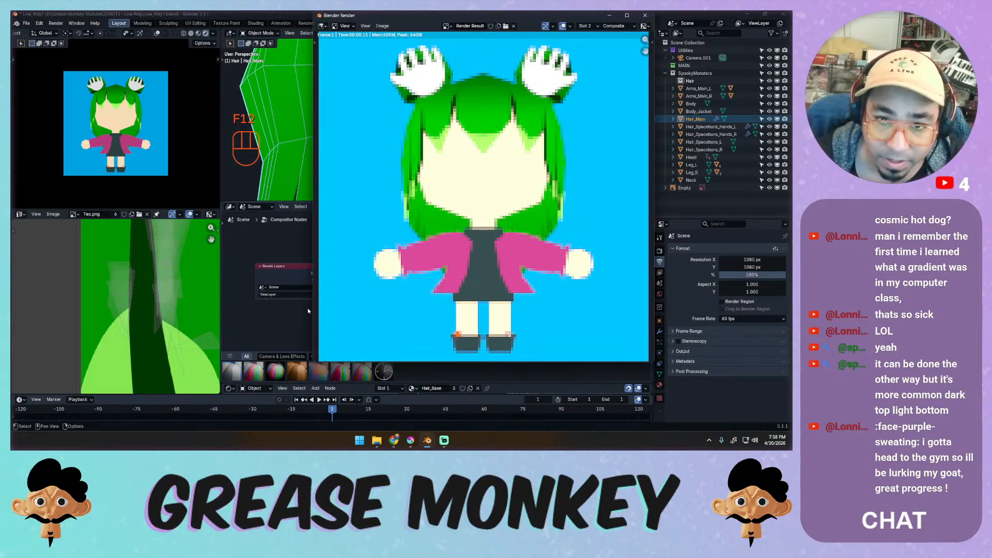
{"action": "key", "text": "Escape"}
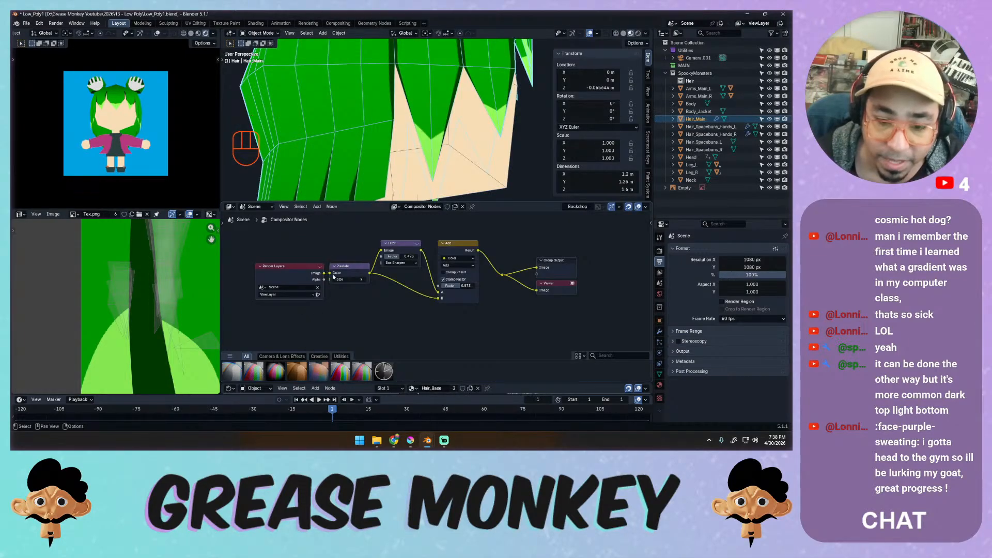
Link the Render Layers image directly to the reroute feeding the outputs, bypassing the effect nodes, and render the frame.
{"action": "left_click_drag", "start_coordinate": [324, 274], "coordinate": [502, 274]}
{"action": "key", "text": "F12"}
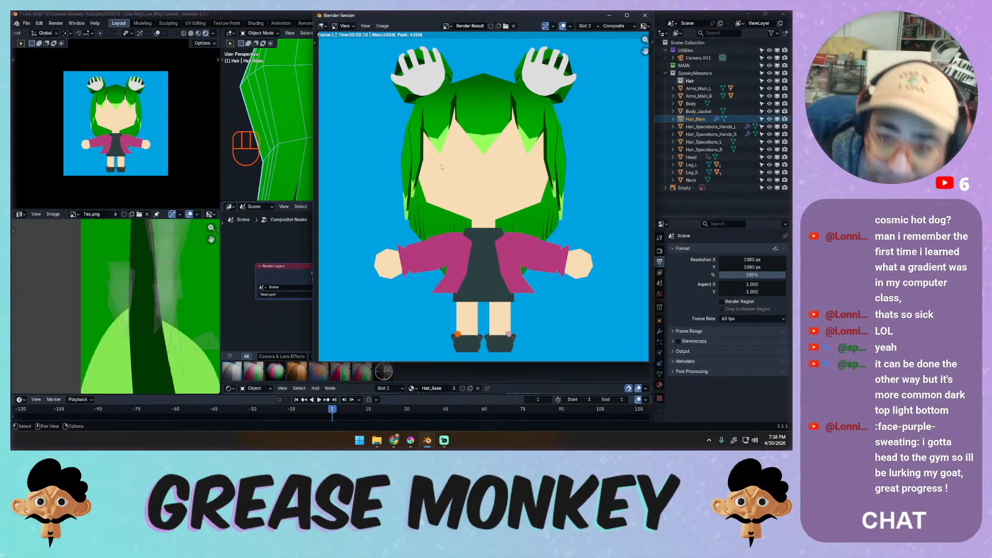
{"action": "left_click", "coordinate": [645, 15]}
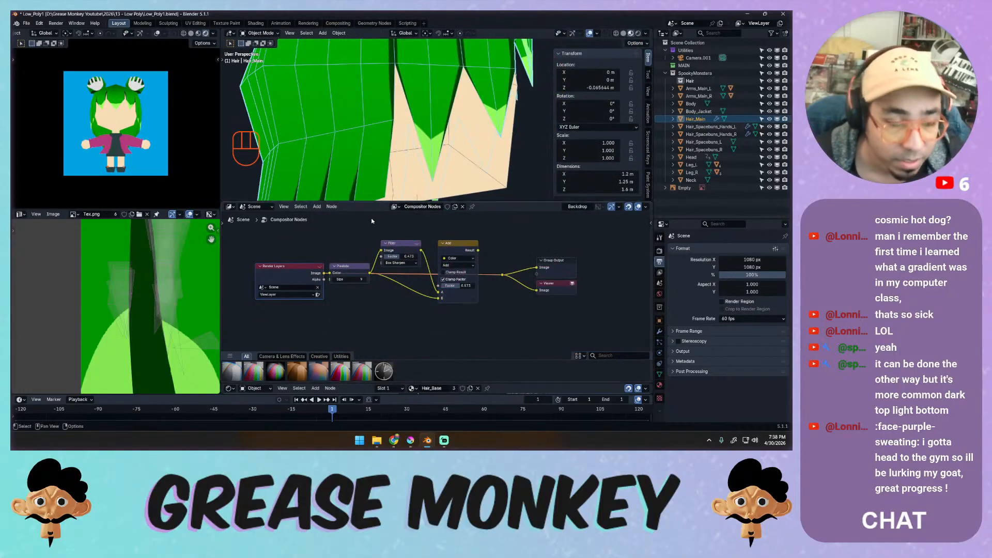
Switch the compositor area to the Shader Editor to show the hair material's nodes.
{"action": "left_click", "coordinate": [229, 207]}
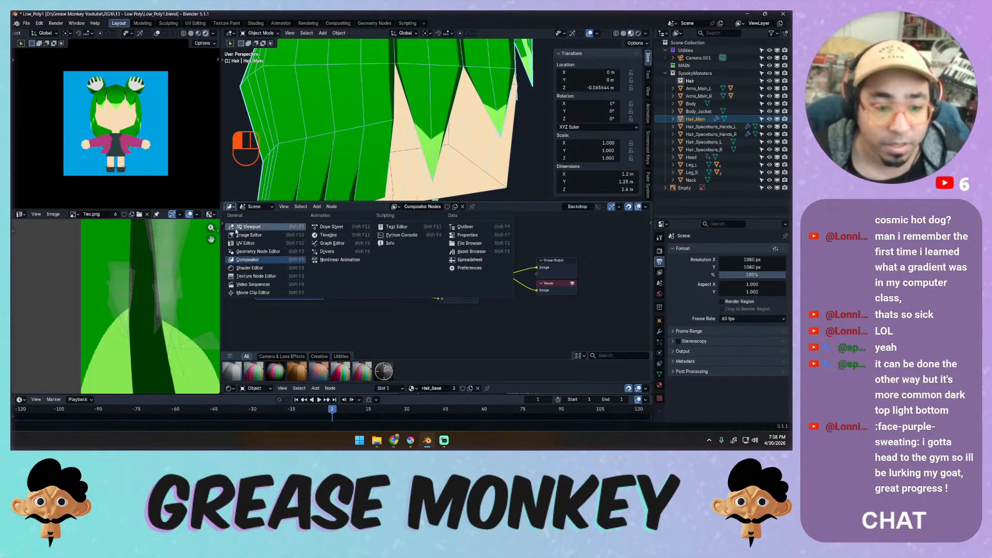
{"action": "left_click", "coordinate": [251, 290]}
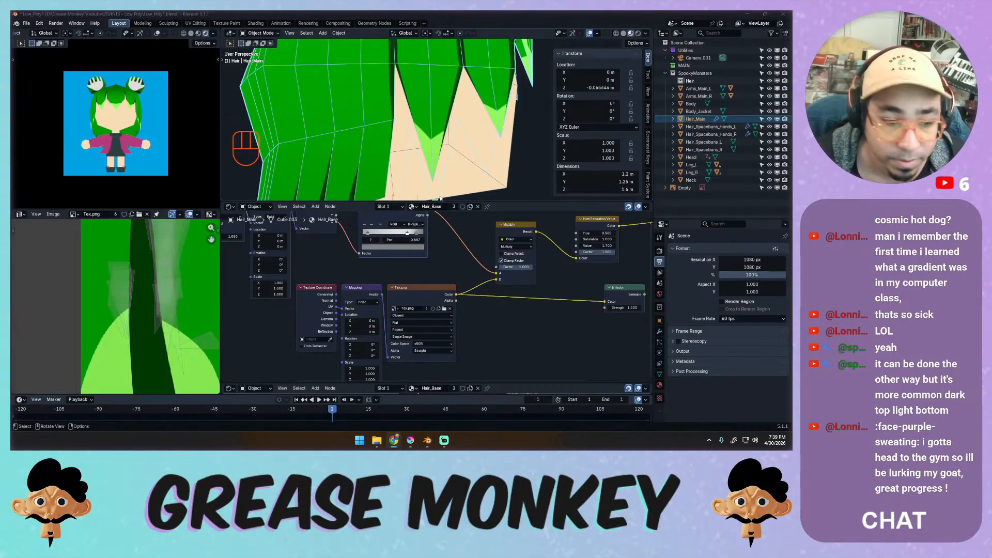
Select the Hair_Spacebuns_Hands_R object, the hand on the hair bun, in the 3D view.
{"action": "right_click", "coordinate": [441, 143]}
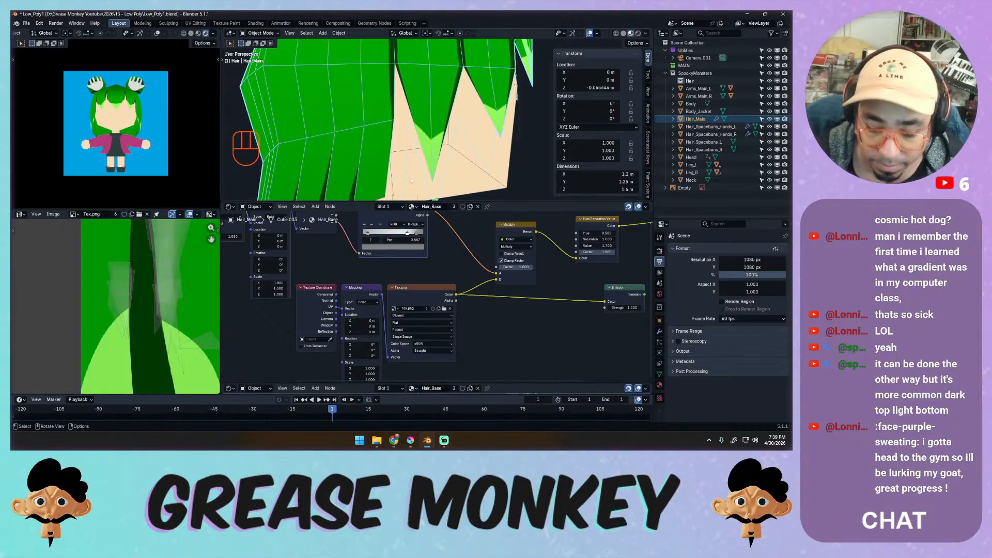
{"action": "middle_click_drag", "start_coordinate": [412, 180], "coordinate": [383, 261], "text": "ctrl"}
{"action": "middle_click_drag", "start_coordinate": [424, 155], "coordinate": [232, 144]}
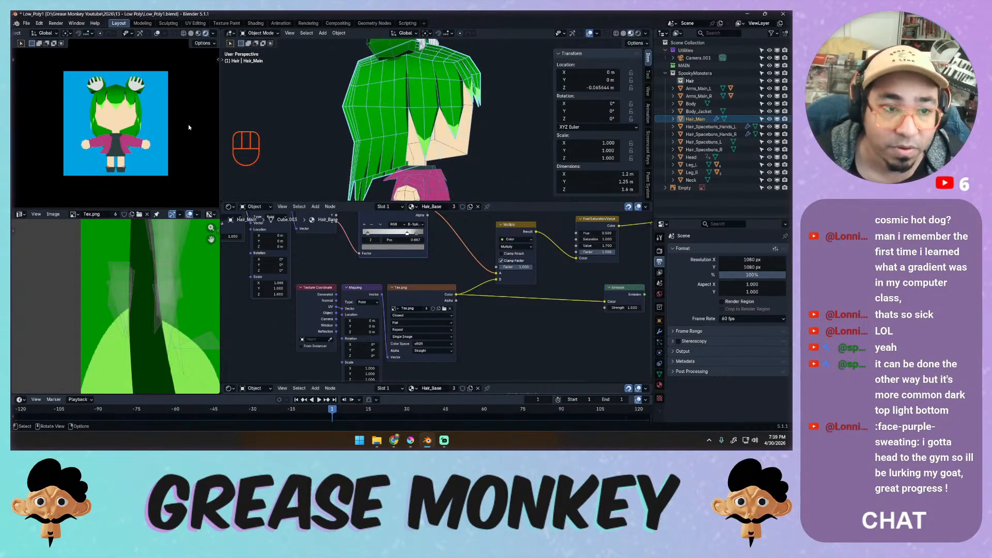
{"action": "mouse_move", "coordinate": [64, 87]}
{"action": "middle_mouse_down"}
{"action": "mouse_move", "coordinate": [220, 77]}
{"action": "mouse_move", "coordinate": [31, 72]}
{"action": "mouse_move", "coordinate": [67, 69]}
{"action": "mouse_move", "coordinate": [162, 107]}
{"action": "mouse_move", "coordinate": [206, 99]}
{"action": "mouse_move", "coordinate": [69, 89]}
{"action": "mouse_move", "coordinate": [187, 84]}
{"action": "mouse_move", "coordinate": [207, 86]}
{"action": "mouse_move", "coordinate": [31, 87]}
{"action": "mouse_move", "coordinate": [70, 92]}
{"action": "middle_mouse_up"}
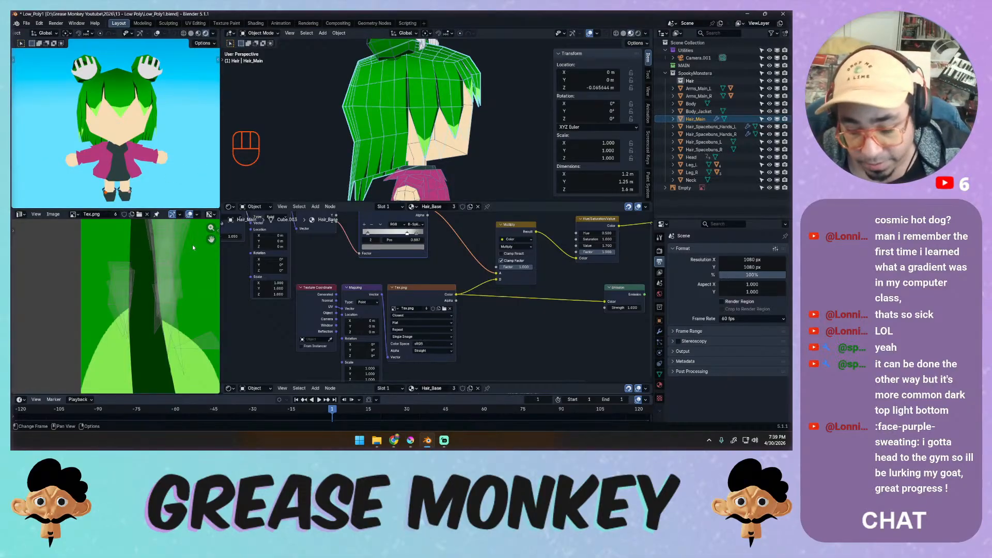
{"action": "middle_click_drag", "start_coordinate": [168, 265], "coordinate": [135, 336], "text": "ctrl"}
{"action": "middle_click_drag", "start_coordinate": [468, 86], "coordinate": [374, 118]}
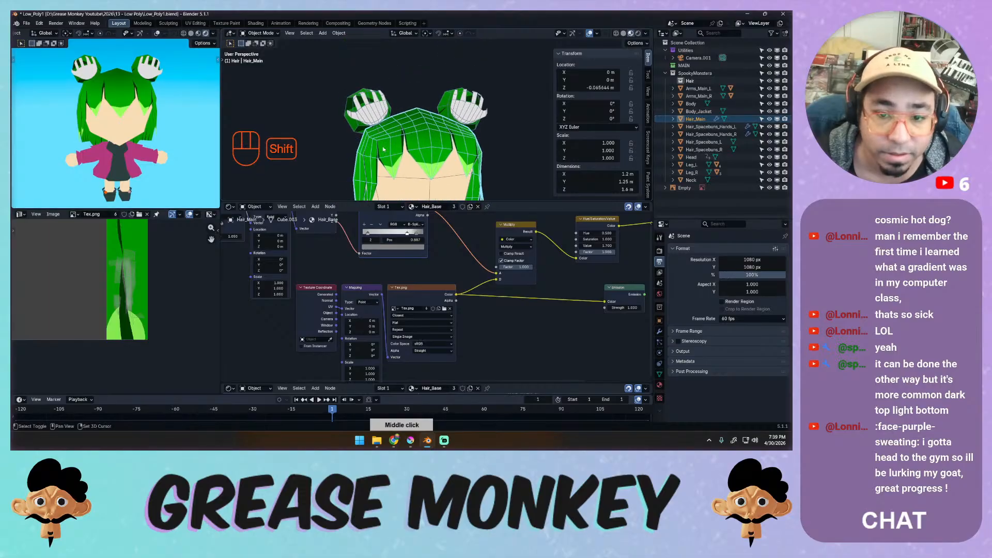
{"action": "left_click", "coordinate": [374, 119]}
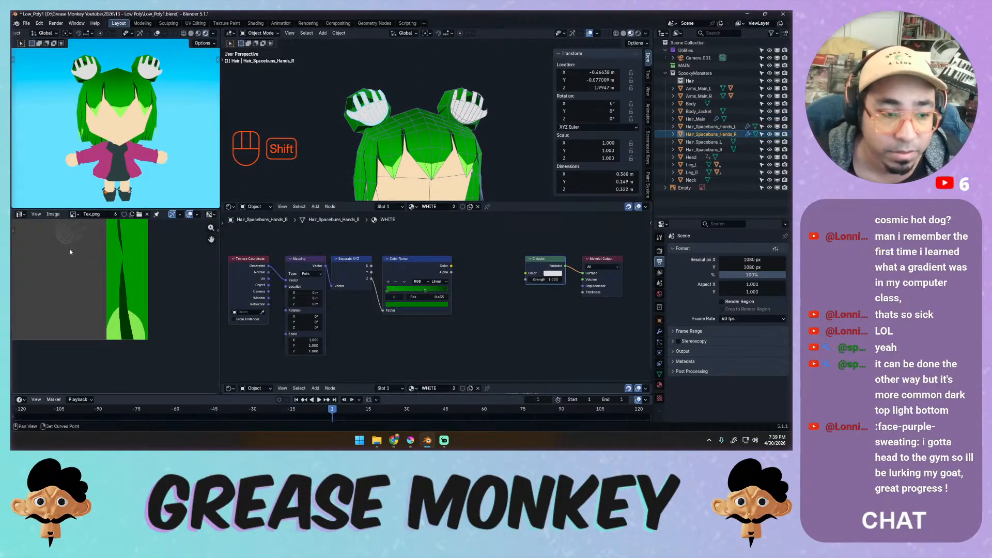
Select the whole Hair_Spacebuns_Hands_R mesh in Edit Mode and switch its UV Editor area to the Image Editor for painting Tex.png.
{"action": "middle_click_drag", "start_coordinate": [70, 250], "coordinate": [124, 279], "text": "shift"}
{"action": "middle_click_drag", "start_coordinate": [124, 279], "coordinate": [129, 284], "text": "ctrl"}
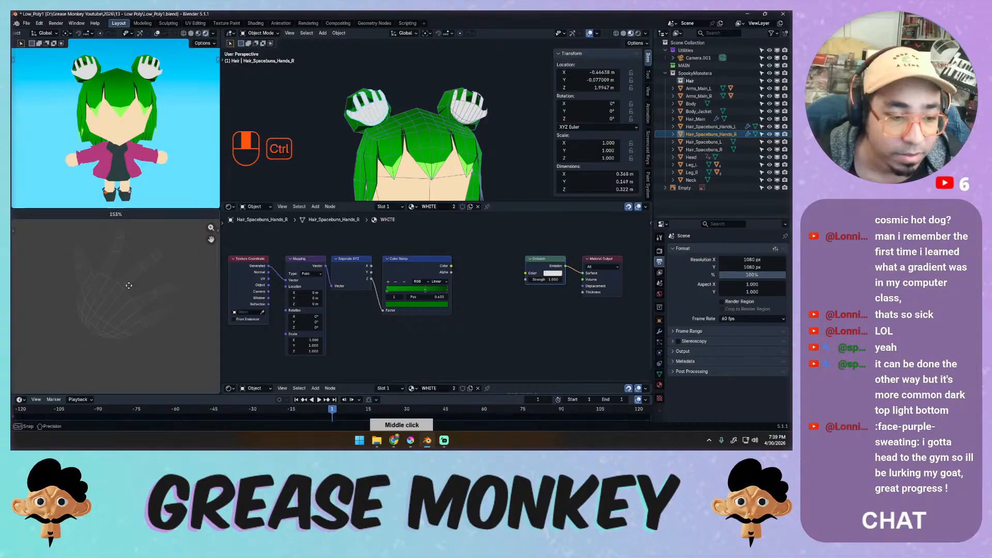
{"action": "key", "text": "Tab"}
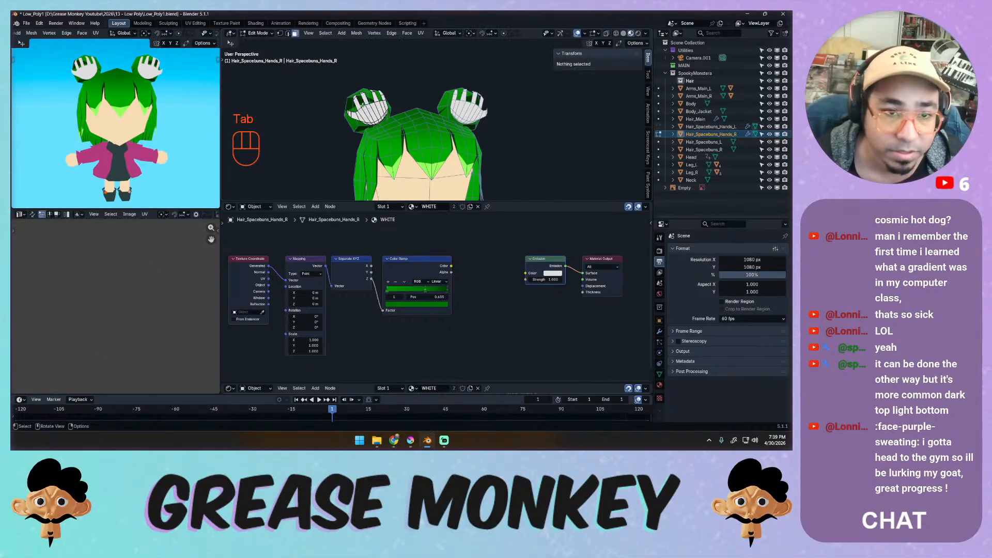
{"action": "key", "text": "a"}
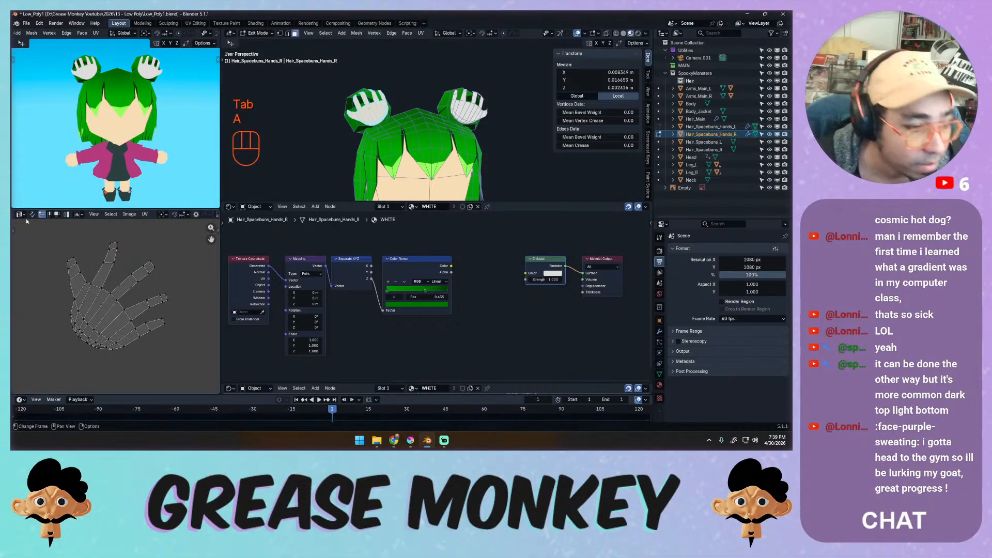
{"action": "left_click", "coordinate": [21, 215]}
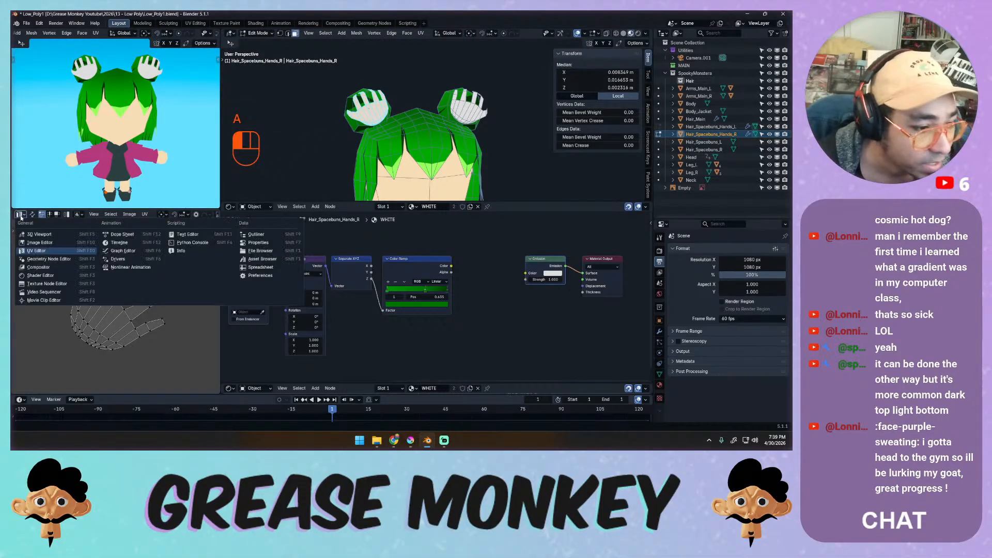
{"action": "left_click", "coordinate": [40, 243]}
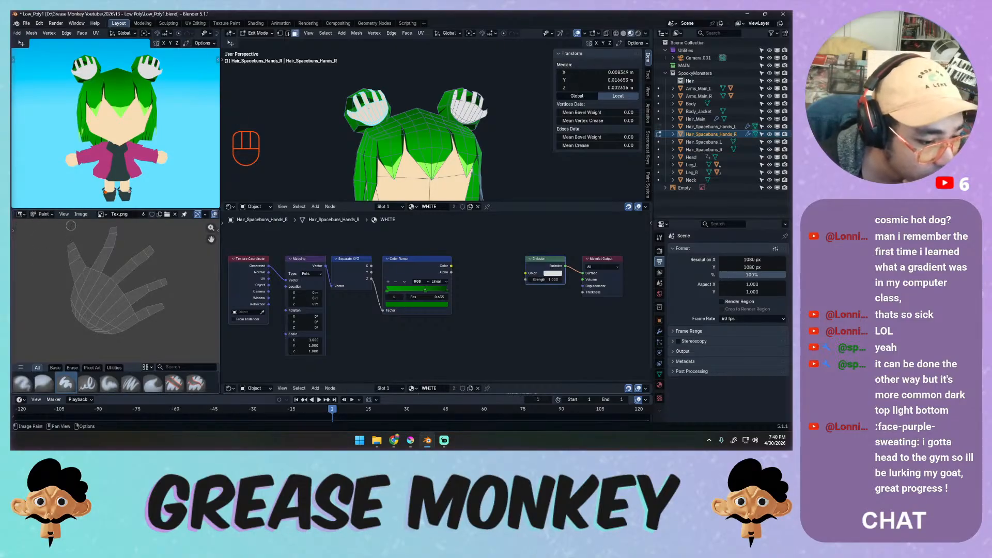
Set the paint brush colour to white at full brightness.
{"action": "right_click", "coordinate": [154, 239]}
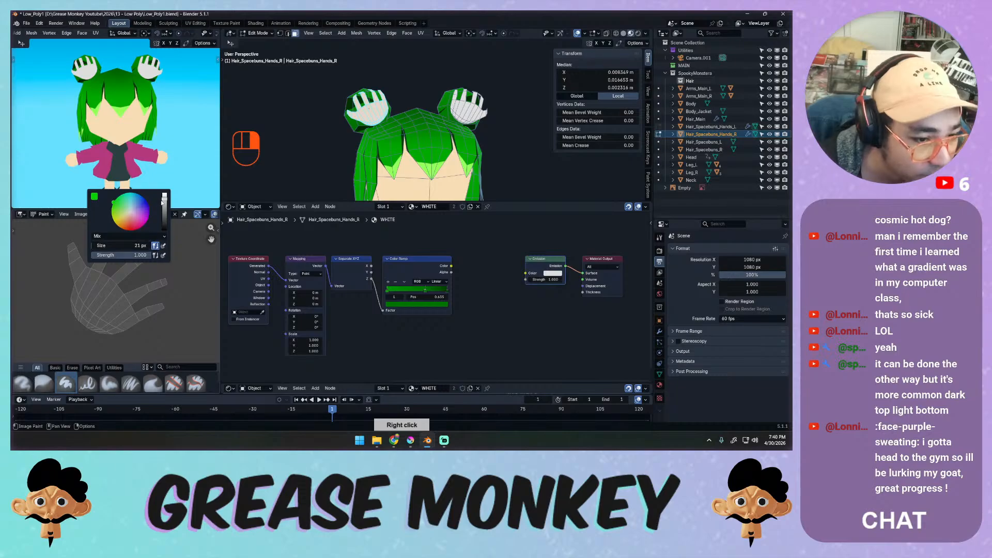
{"action": "left_click_drag", "start_coordinate": [163, 203], "coordinate": [165, 200]}
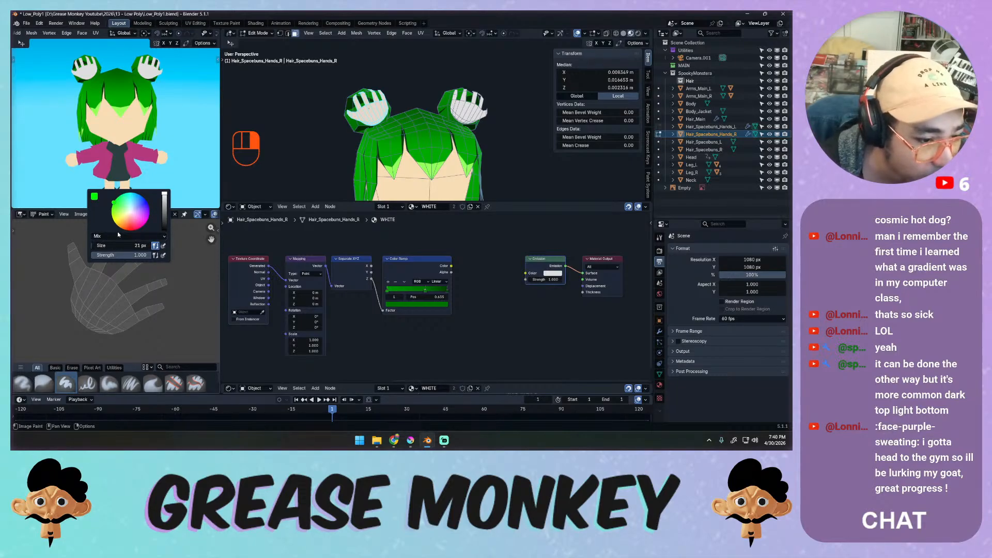
{"action": "left_click_drag", "start_coordinate": [125, 221], "coordinate": [130, 211]}
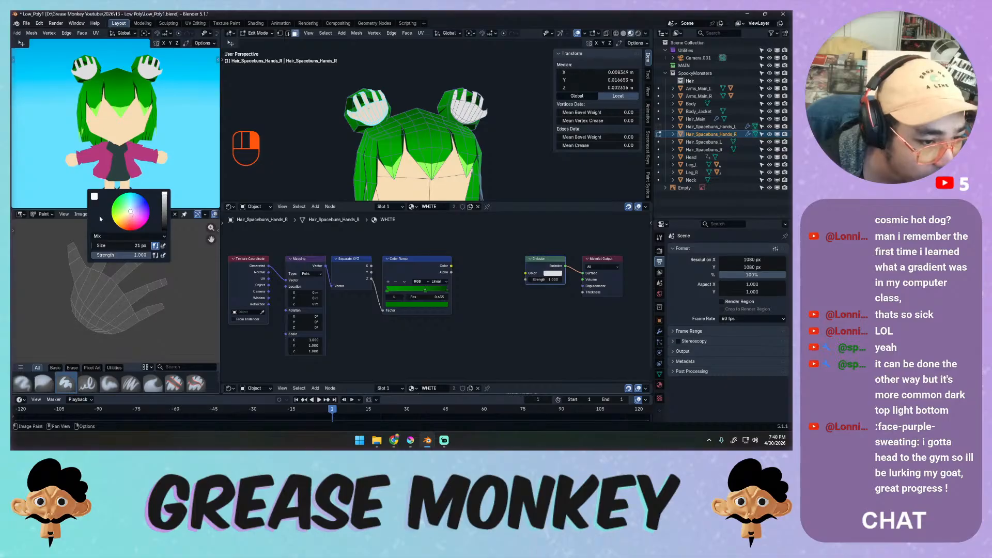
Try a white brush stroke along the thumb of the hand's UV layout and undo it.
{"action": "mouse_move", "coordinate": [77, 283]}
{"action": "left_mouse_down"}
{"action": "mouse_move", "coordinate": [72, 252]}
{"action": "mouse_move", "coordinate": [83, 288]}
{"action": "left_mouse_up"}
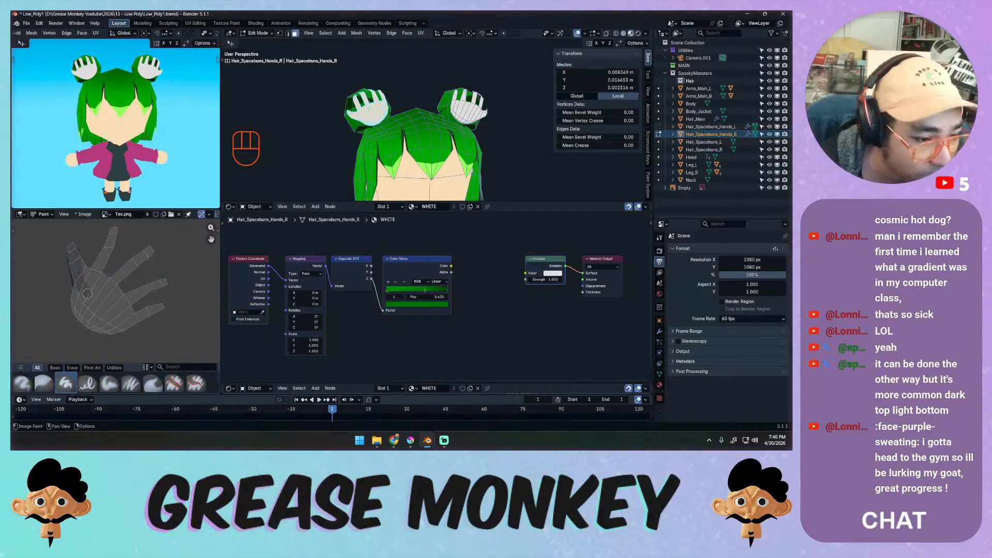
{"action": "key", "text": "ctrl+z"}
{"action": "middle_click", "coordinate": [88, 266]}
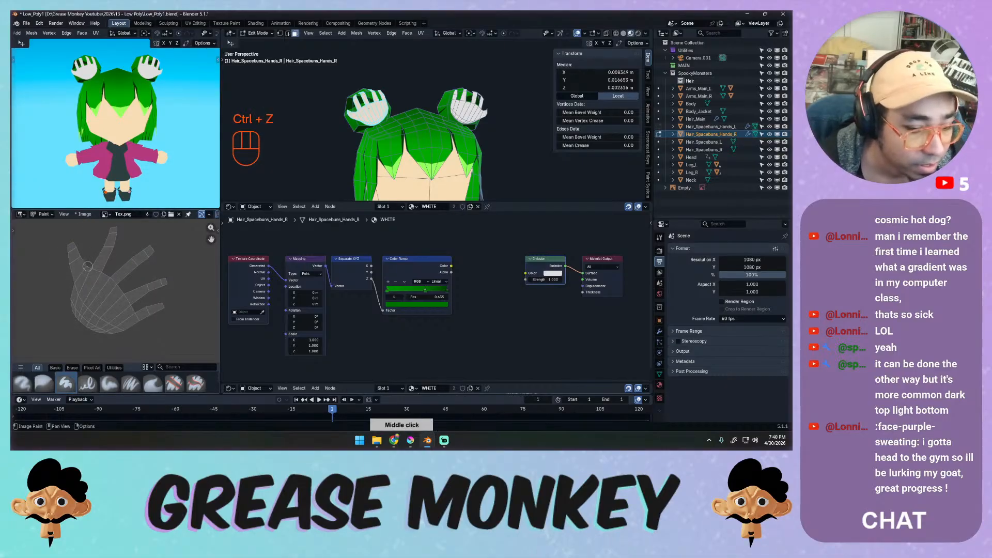
{"action": "middle_click_drag", "start_coordinate": [87, 266], "coordinate": [90, 268]}
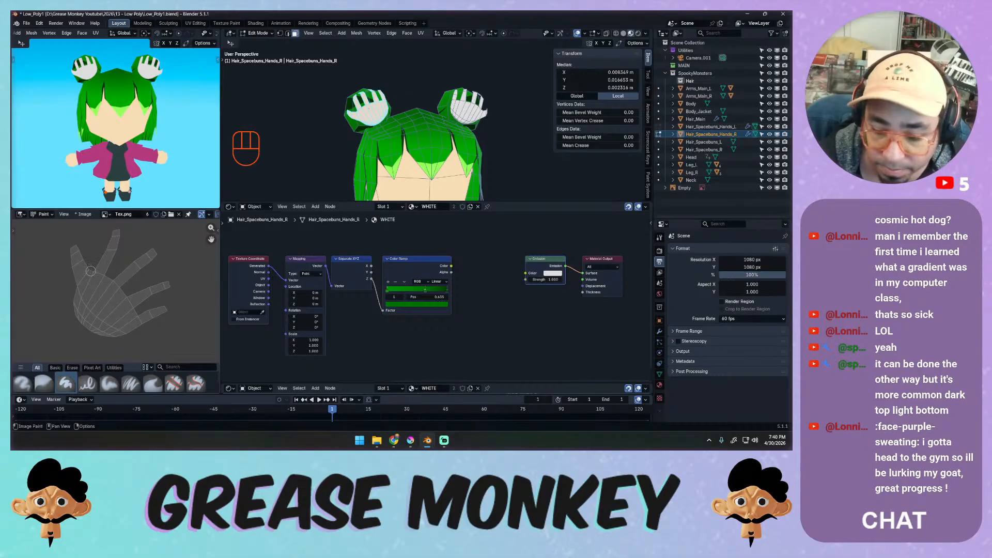
Switch to the XP-Pen driver and assign Pen/Eraser to the upper pen button in the Deco Pro Medium's Blender profile.
{"action": "left_click", "coordinate": [707, 433]}
{"action": "left_click", "coordinate": [724, 402]}
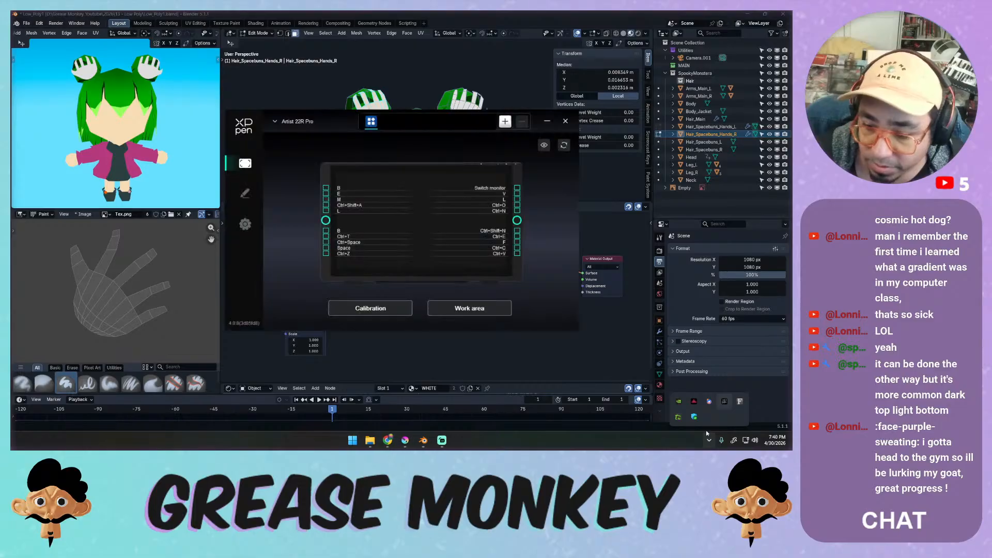
{"action": "left_click", "coordinate": [275, 123]}
{"action": "left_click", "coordinate": [285, 148]}
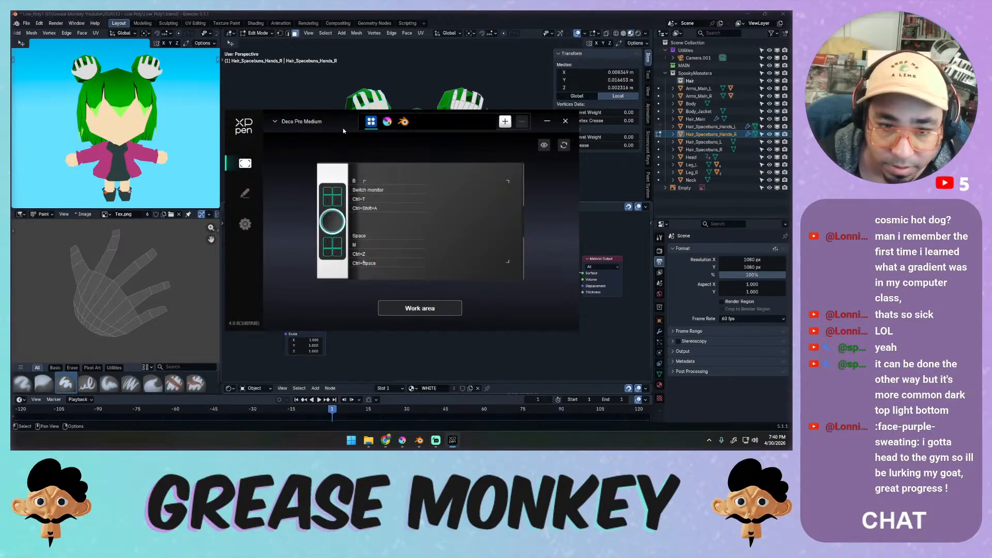
{"action": "left_click", "coordinate": [404, 124]}
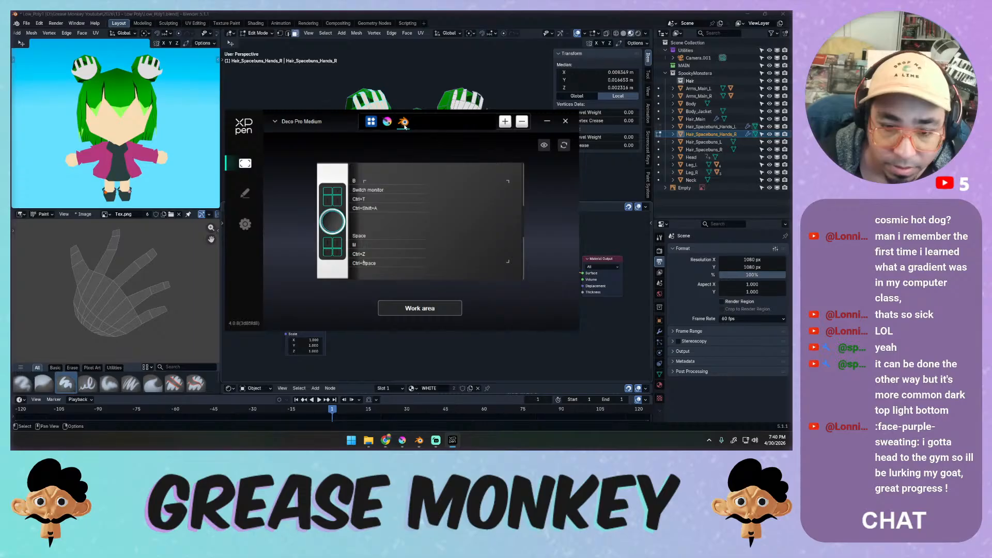
{"action": "left_click", "coordinate": [246, 194]}
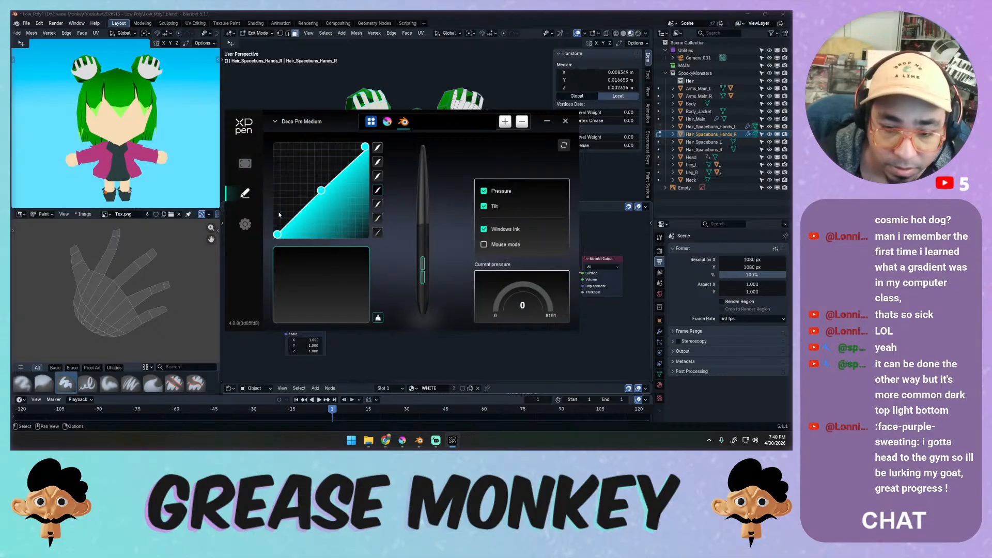
{"action": "left_click", "coordinate": [423, 265]}
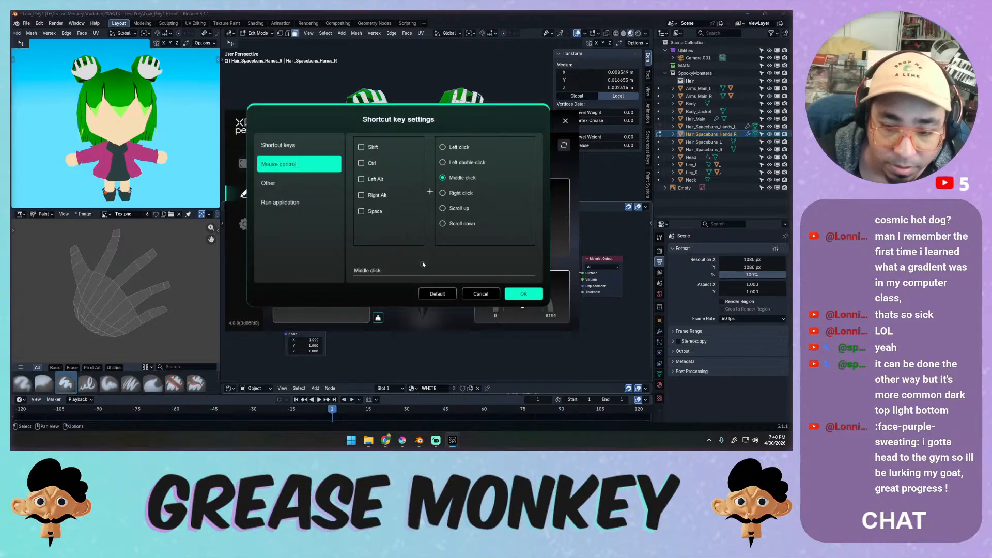
{"action": "left_click", "coordinate": [299, 147]}
{"action": "left_click", "coordinate": [298, 163]}
{"action": "left_click", "coordinate": [290, 185]}
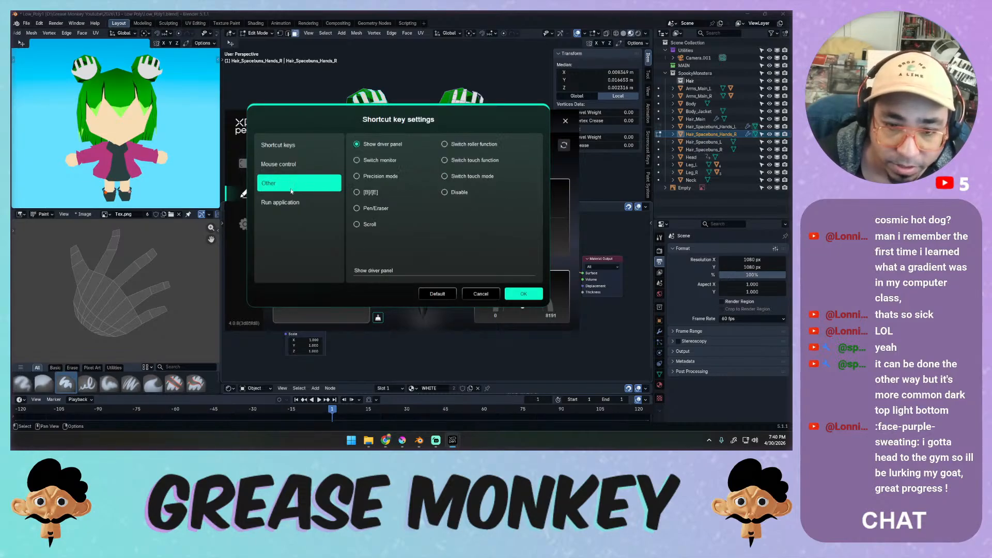
{"action": "left_click", "coordinate": [374, 207]}
{"action": "left_click", "coordinate": [524, 293]}
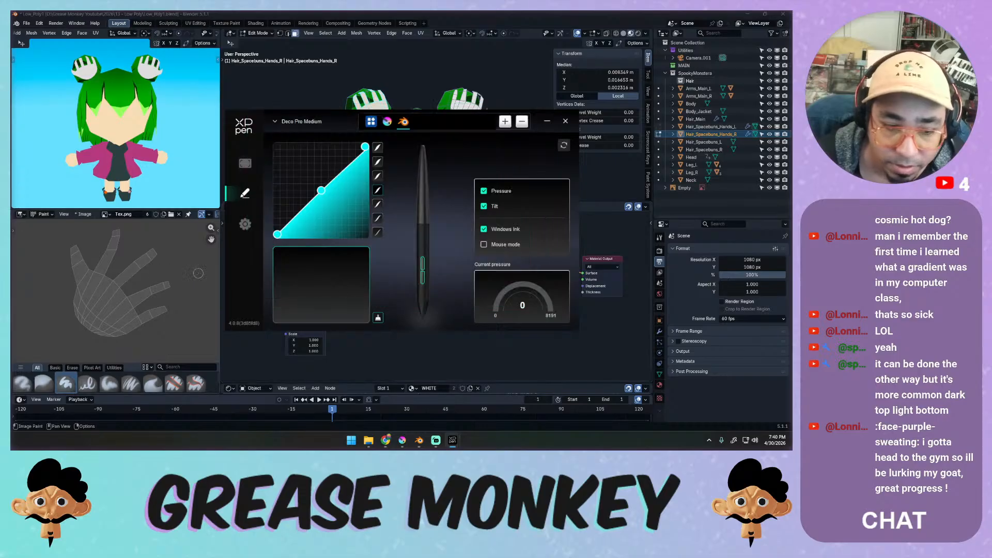
{"action": "key", "text": "ctrl+z"}
{"action": "mouse_move", "coordinate": [148, 257]}
{"action": "left_mouse_down"}
{"action": "mouse_move", "coordinate": [129, 285]}
{"action": "mouse_move", "coordinate": [168, 265]}
{"action": "left_mouse_up"}
{"action": "key", "text": "ctrl+z"}
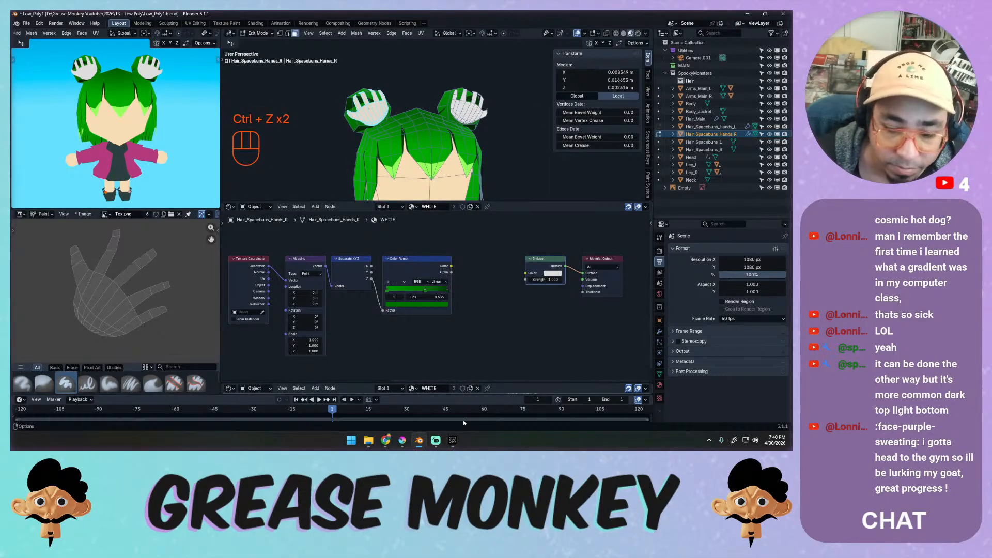
Reassign the upper pen button to Middle click in the XP-Pen driver and close the driver window.
{"action": "left_click", "coordinate": [452, 438]}
{"action": "left_click", "coordinate": [423, 263]}
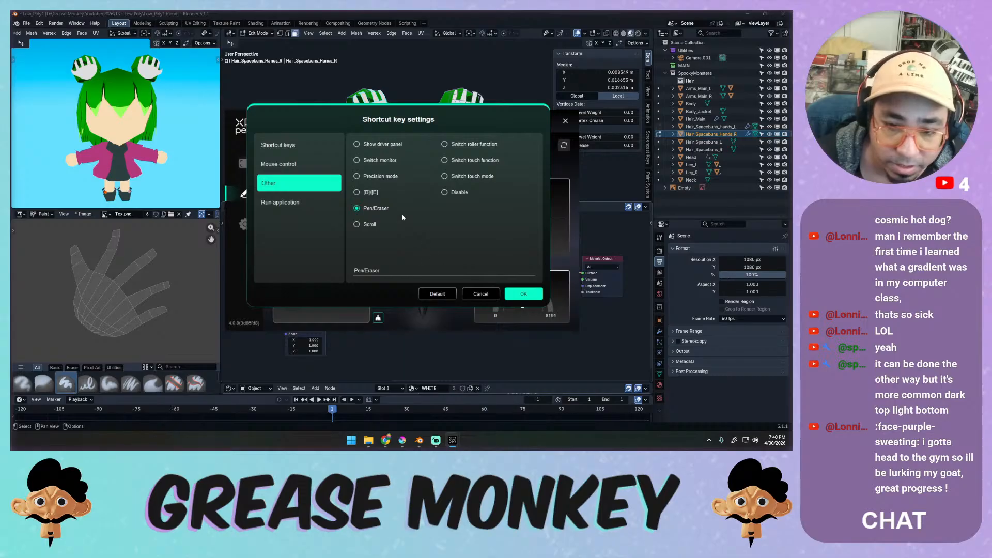
{"action": "left_click", "coordinate": [305, 163]}
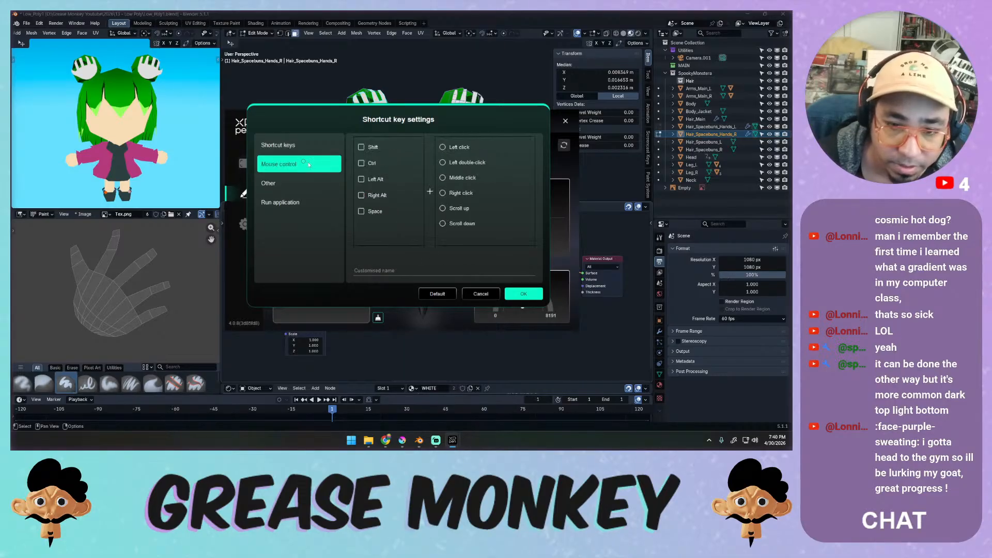
{"action": "left_click", "coordinate": [443, 178]}
{"action": "left_click", "coordinate": [523, 293]}
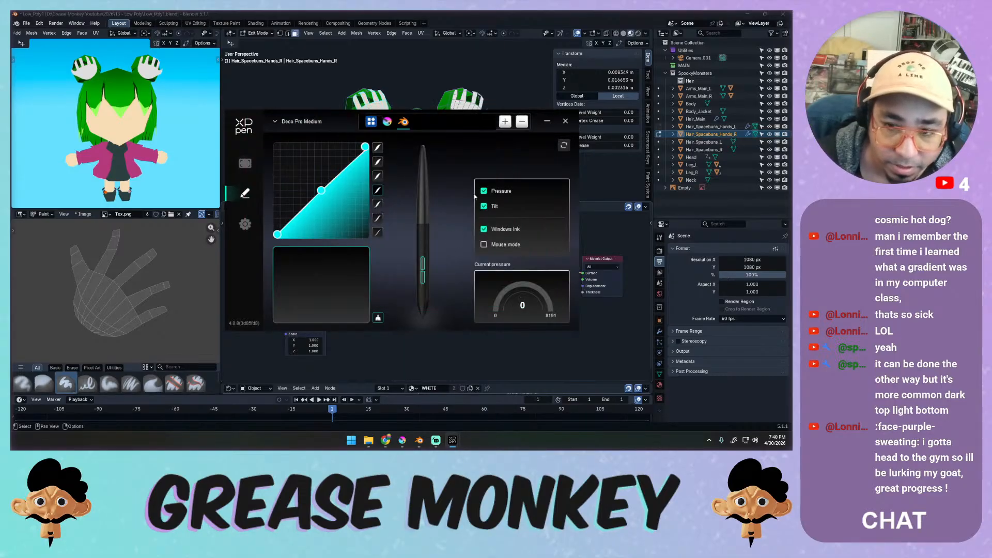
{"action": "left_click", "coordinate": [565, 120]}
{"action": "left_click_drag", "start_coordinate": [136, 251], "coordinate": [108, 292]}
{"action": "key", "text": "ctrl+z"}
{"action": "right_click", "coordinate": [118, 242]}
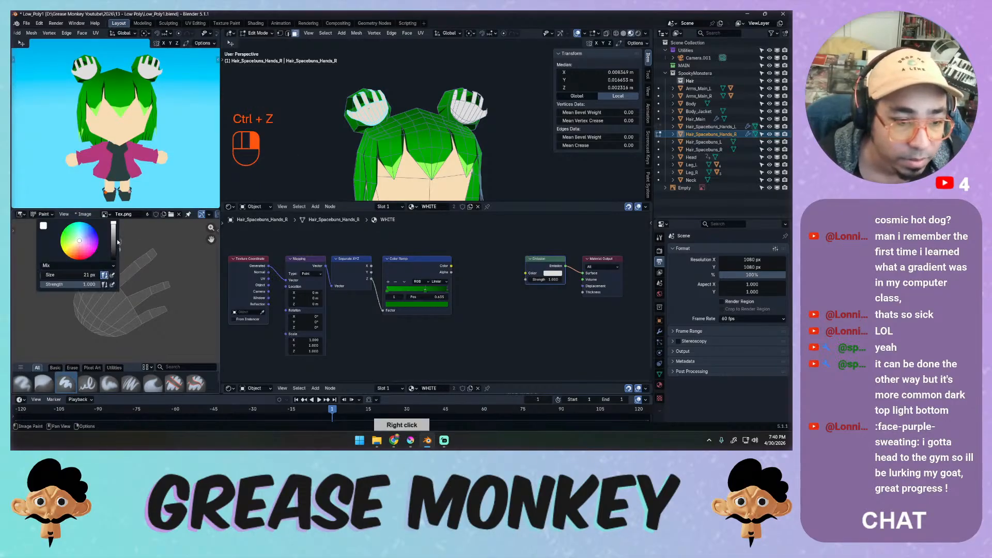
{"action": "key", "text": "ctrl+z"}
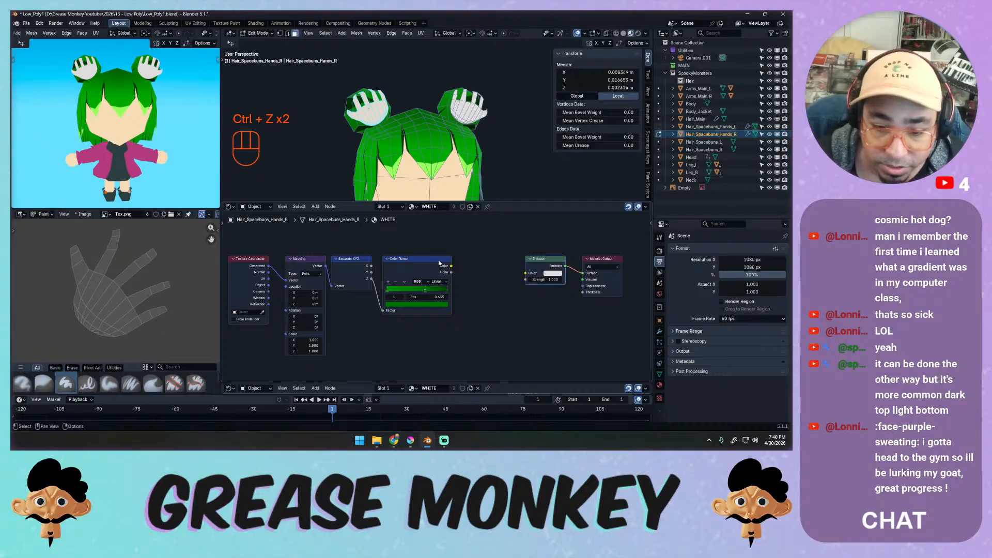
Delete the unused Texture Coordinate, Mapping, Separate XYZ and Color Ramp nodes beside the Emission node in the WHITE material.
{"action": "middle_click_drag", "start_coordinate": [363, 265], "coordinate": [408, 288], "text": "ctrl"}
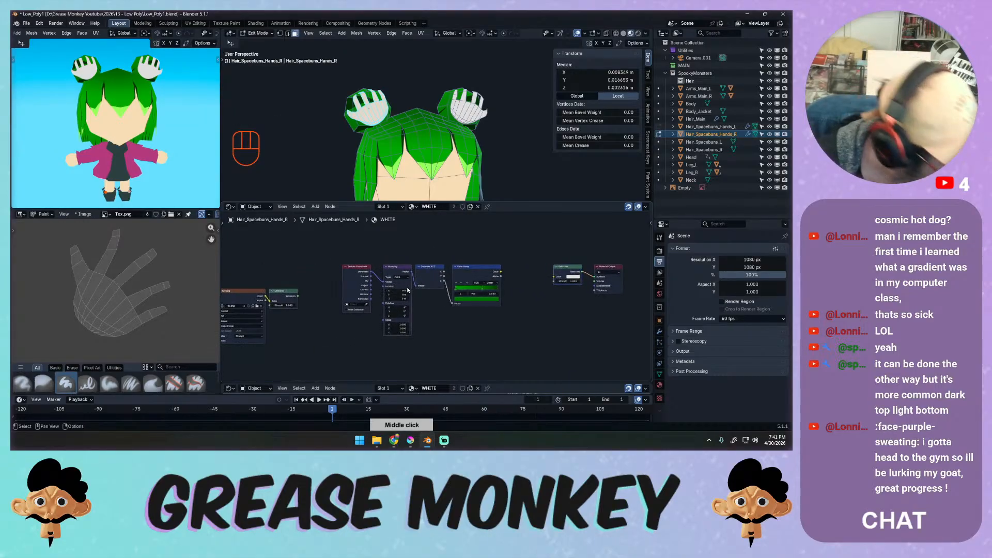
{"action": "left_click_drag", "start_coordinate": [362, 249], "coordinate": [456, 315]}
{"action": "key", "text": "x"}
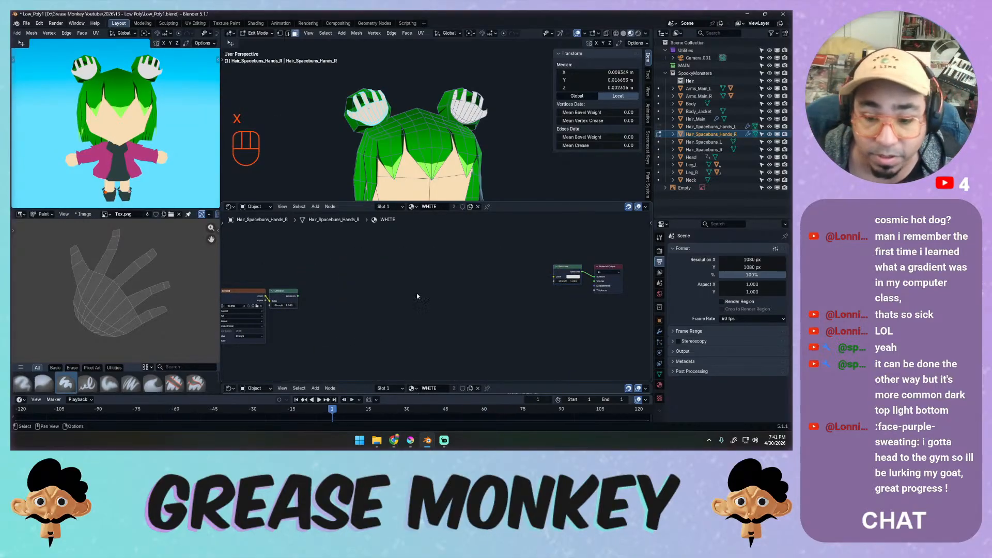
Delete the plain white Emission node and link the image texture's Emission node to the Material Output's Surface.
{"action": "middle_click_drag", "start_coordinate": [343, 282], "coordinate": [438, 275]}
{"action": "left_click_drag", "start_coordinate": [392, 264], "coordinate": [427, 259]}
{"action": "middle_click_drag", "start_coordinate": [373, 261], "coordinate": [451, 259]}
{"action": "left_click", "coordinate": [509, 263]}
{"action": "key", "text": "x"}
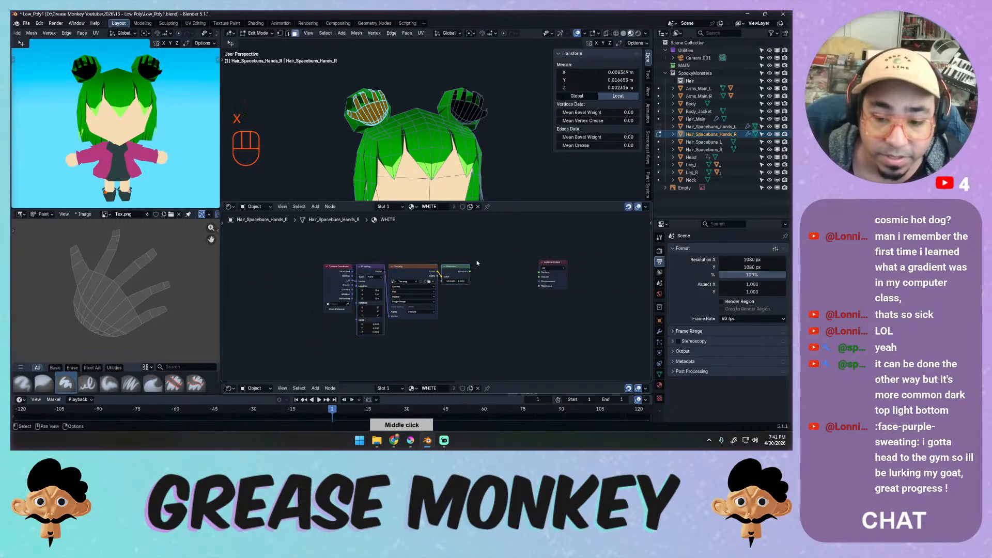
{"action": "left_click_drag", "start_coordinate": [470, 271], "coordinate": [531, 268]}
{"action": "key", "text": "Escape"}
{"action": "left_click_drag", "start_coordinate": [470, 271], "coordinate": [539, 273]}
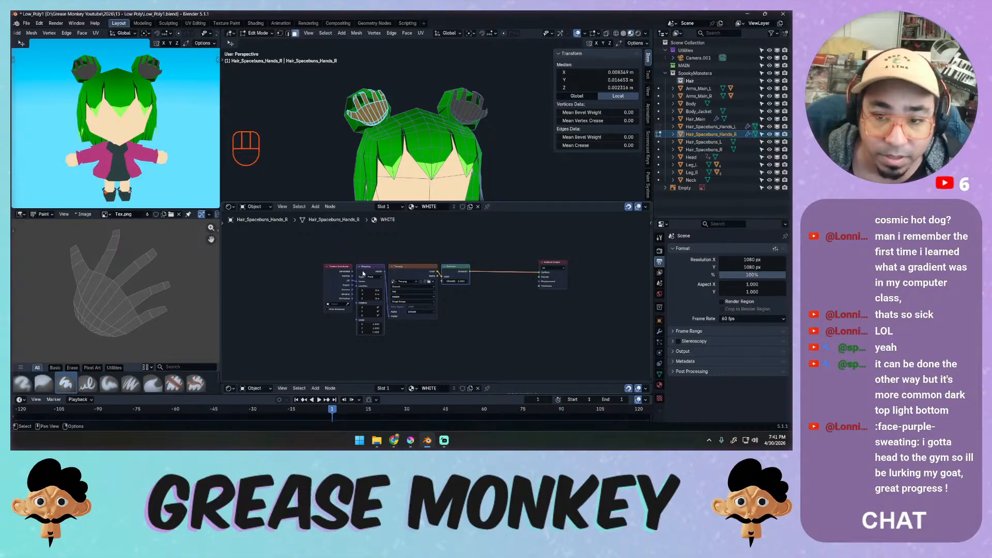
Paint a white band around the outer contour of the hand's UV layout in Tex.png.
{"action": "mouse_move", "coordinate": [73, 238]}
{"action": "left_mouse_down"}
{"action": "mouse_move", "coordinate": [74, 256]}
{"action": "mouse_move", "coordinate": [91, 270]}
{"action": "left_mouse_up"}
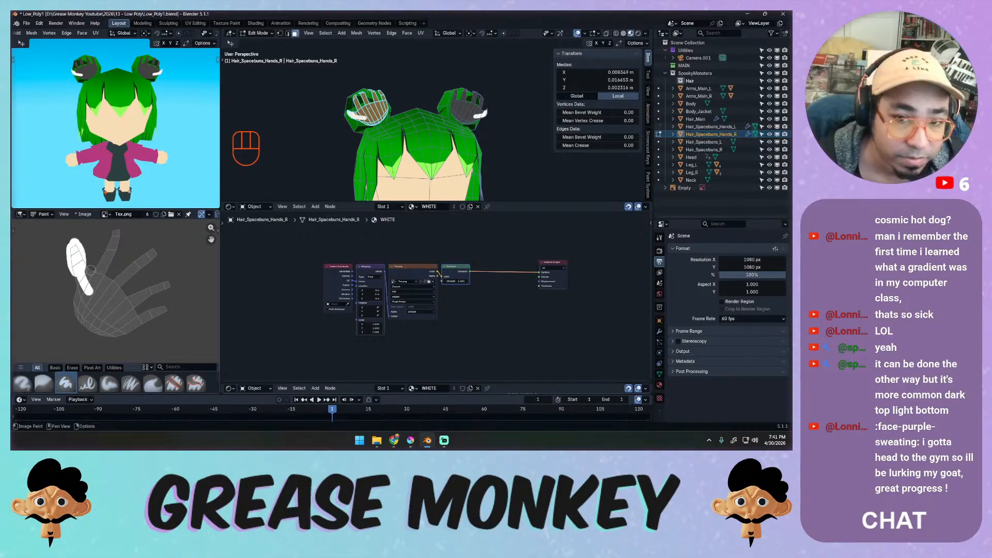
{"action": "key", "text": "ctrl+z"}
{"action": "mouse_move", "coordinate": [115, 283]}
{"action": "middle_mouse_down"}
{"action": "mouse_move", "coordinate": [153, 273]}
{"action": "mouse_move", "coordinate": [148, 260]}
{"action": "middle_mouse_up"}
{"action": "mouse_move", "coordinate": [112, 236]}
{"action": "left_mouse_down"}
{"action": "mouse_move", "coordinate": [116, 316]}
{"action": "mouse_move", "coordinate": [128, 328]}
{"action": "mouse_move", "coordinate": [152, 340]}
{"action": "mouse_move", "coordinate": [206, 317]}
{"action": "left_mouse_up"}
{"action": "middle_click_drag", "start_coordinate": [188, 299], "coordinate": [122, 298]}
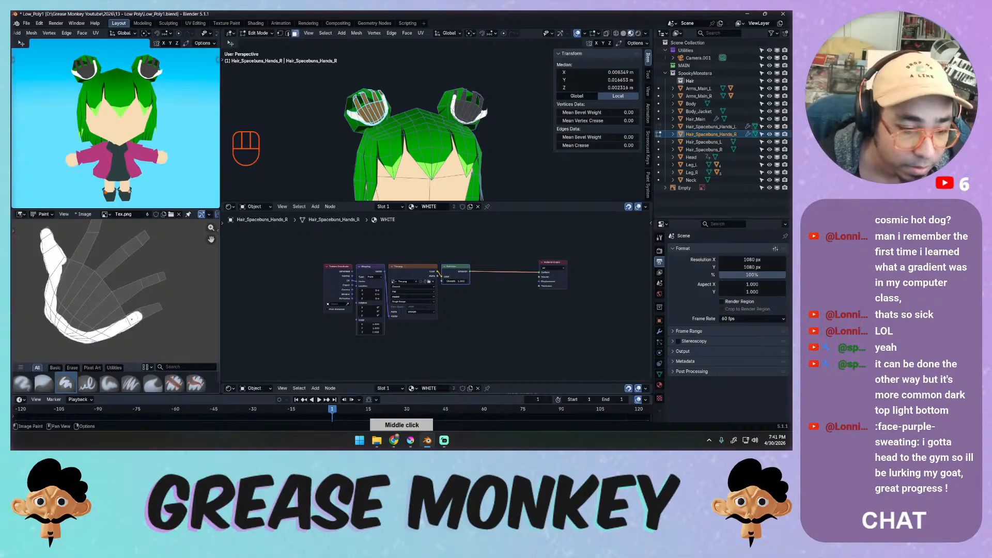
{"action": "mouse_move", "coordinate": [132, 319]}
{"action": "left_mouse_down"}
{"action": "mouse_move", "coordinate": [165, 292]}
{"action": "mouse_move", "coordinate": [161, 249]}
{"action": "mouse_move", "coordinate": [127, 222]}
{"action": "mouse_move", "coordinate": [44, 229]}
{"action": "left_mouse_up"}
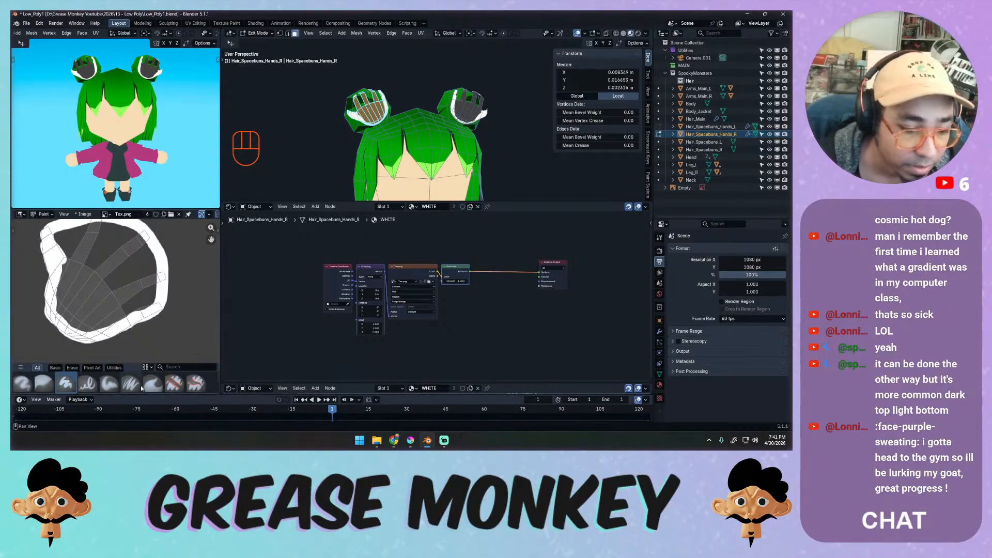
Paint the remaining dark area inside the hand's contour white, covering the palm and fingers.
{"action": "middle_click", "coordinate": [109, 382]}
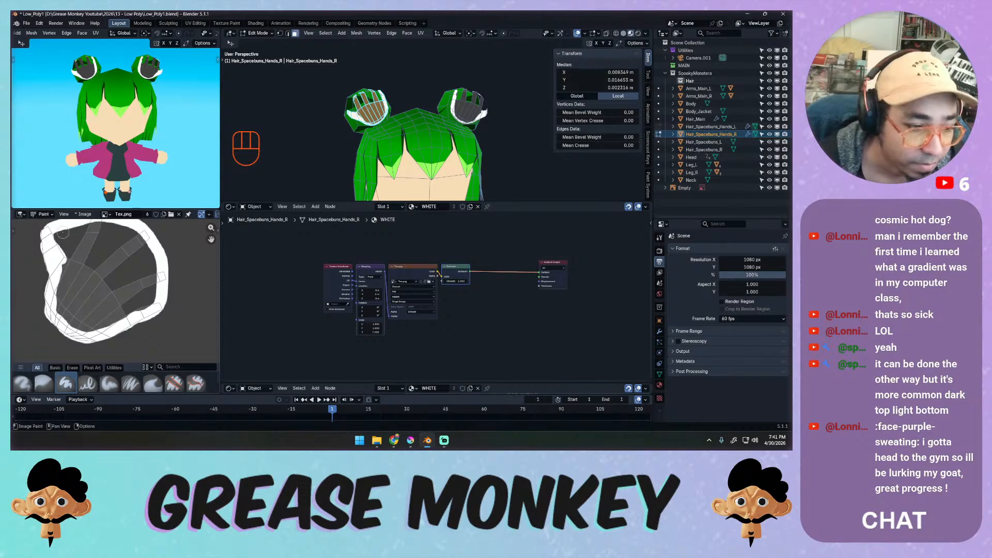
{"action": "mouse_move", "coordinate": [62, 235]}
{"action": "left_mouse_down"}
{"action": "mouse_move", "coordinate": [138, 246]}
{"action": "mouse_move", "coordinate": [154, 283]}
{"action": "mouse_move", "coordinate": [142, 308]}
{"action": "left_mouse_up"}
{"action": "mouse_move", "coordinate": [125, 298]}
{"action": "left_mouse_down"}
{"action": "mouse_move", "coordinate": [107, 318]}
{"action": "mouse_move", "coordinate": [78, 318]}
{"action": "mouse_move", "coordinate": [60, 299]}
{"action": "mouse_move", "coordinate": [83, 258]}
{"action": "mouse_move", "coordinate": [96, 259]}
{"action": "mouse_move", "coordinate": [104, 300]}
{"action": "mouse_move", "coordinate": [110, 253]}
{"action": "mouse_move", "coordinate": [121, 289]}
{"action": "mouse_move", "coordinate": [138, 263]}
{"action": "mouse_move", "coordinate": [103, 301]}
{"action": "mouse_move", "coordinate": [120, 285]}
{"action": "left_mouse_up"}
{"action": "left_click", "coordinate": [133, 255]}
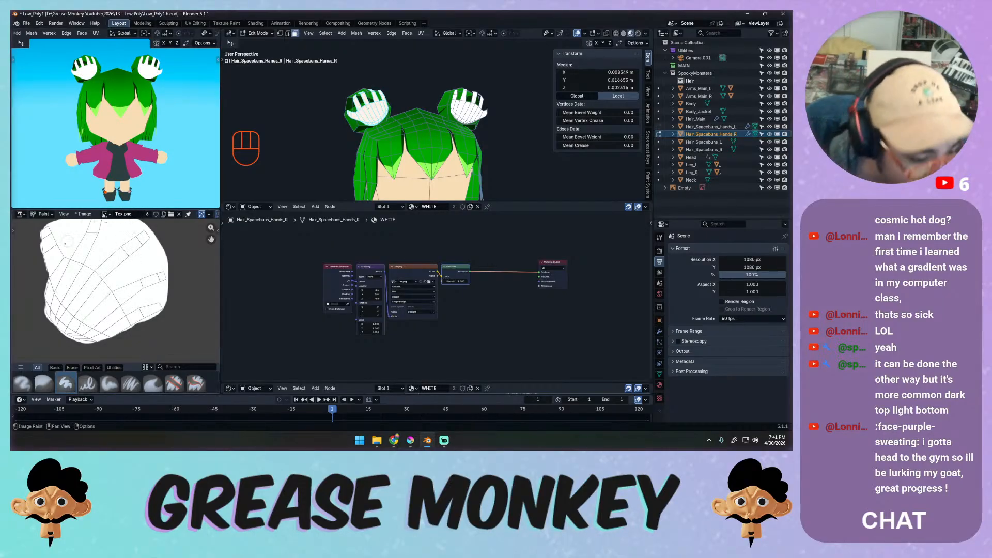
Switch to the Paint Hard Pressure brush with a near-black paint colour for detailing the hand texture.
{"action": "left_click", "coordinate": [88, 383]}
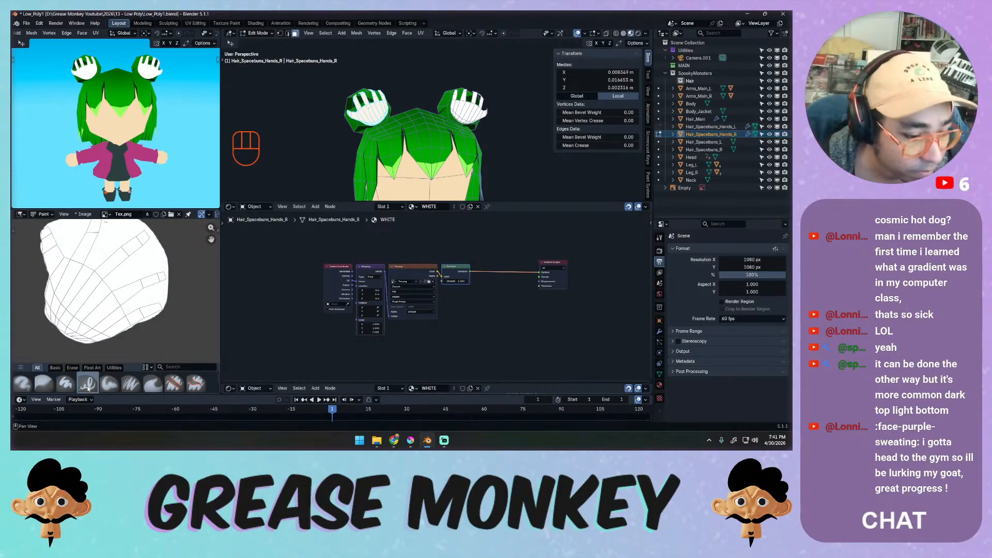
{"action": "right_click", "coordinate": [96, 252]}
Try thick dark strokes along the palm and short dark marks across the finger joints in Tex.png.
{"action": "mouse_move", "coordinate": [100, 210]}
{"action": "left_mouse_down"}
{"action": "mouse_move", "coordinate": [101, 234]}
{"action": "mouse_move", "coordinate": [65, 299]}
{"action": "mouse_move", "coordinate": [91, 319]}
{"action": "left_mouse_up"}
{"action": "key", "text": "ctrl+z"}
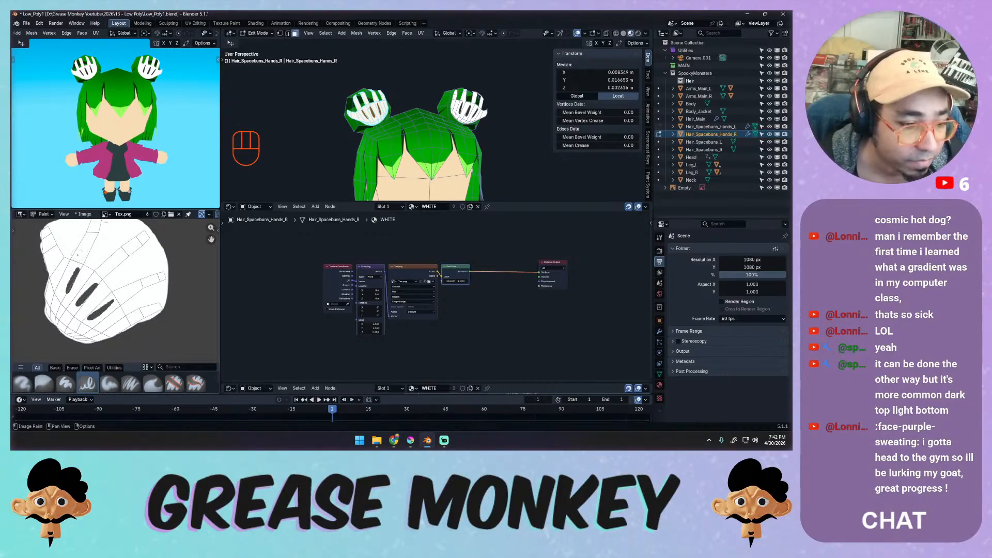
{"action": "left_click_drag", "start_coordinate": [88, 231], "coordinate": [121, 249]}
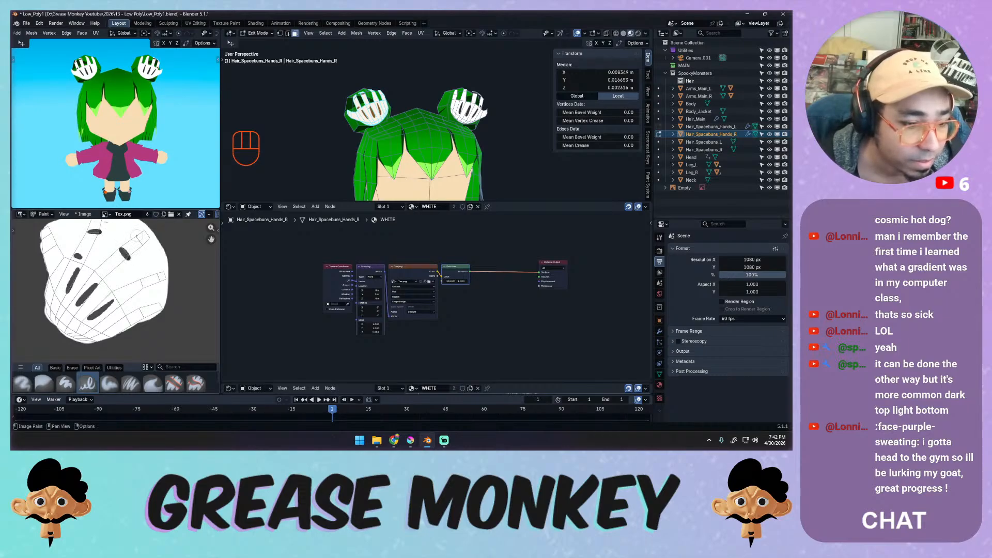
{"action": "left_click_drag", "start_coordinate": [140, 283], "coordinate": [143, 317]}
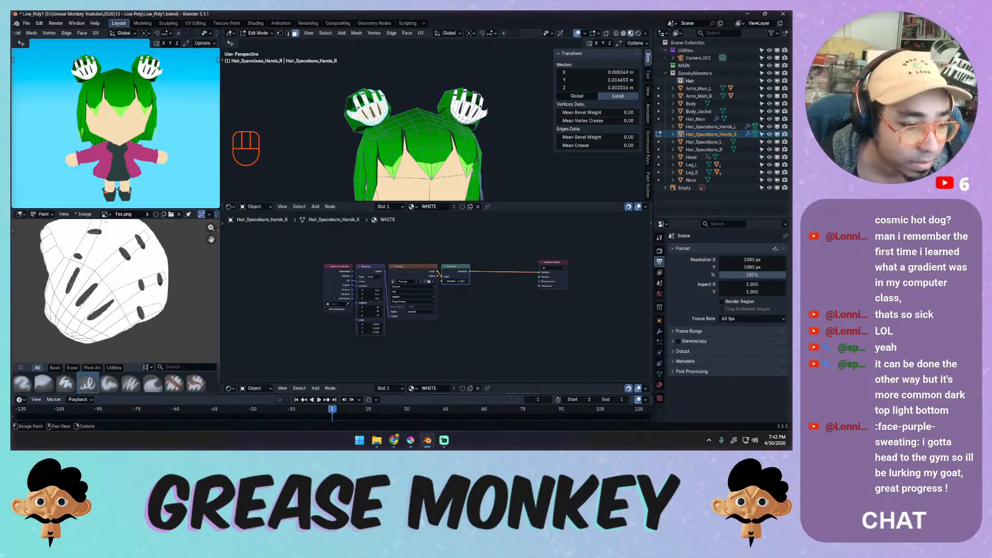
{"action": "left_click_drag", "start_coordinate": [43, 254], "coordinate": [55, 246]}
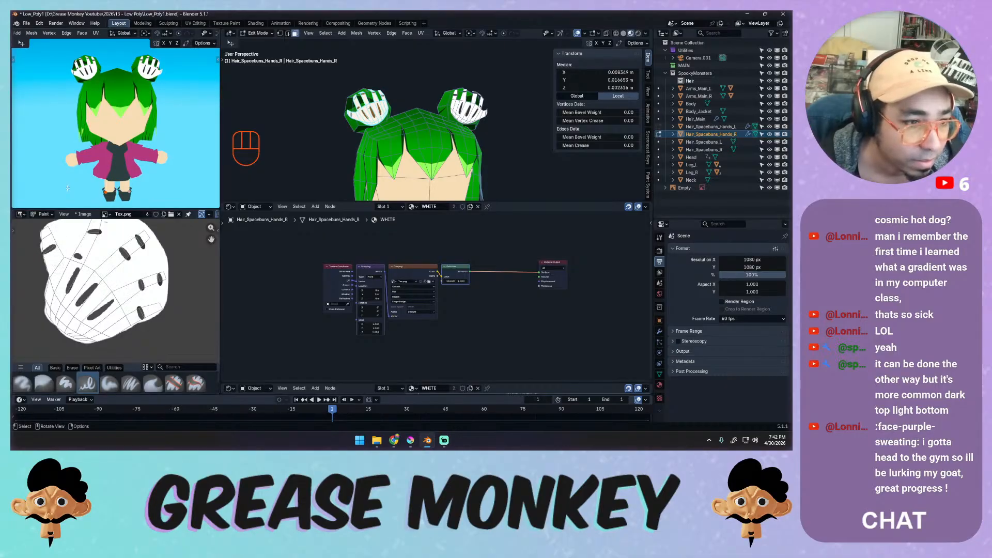
{"action": "mouse_move", "coordinate": [95, 131]}
{"action": "middle_mouse_down"}
{"action": "mouse_move", "coordinate": [101, 139]}
{"action": "mouse_move", "coordinate": [128, 89]}
{"action": "mouse_move", "coordinate": [110, 120]}
{"action": "mouse_move", "coordinate": [114, 98]}
{"action": "mouse_move", "coordinate": [111, 143]}
{"action": "middle_mouse_up"}
{"action": "left_click_drag", "start_coordinate": [58, 271], "coordinate": [61, 260]}
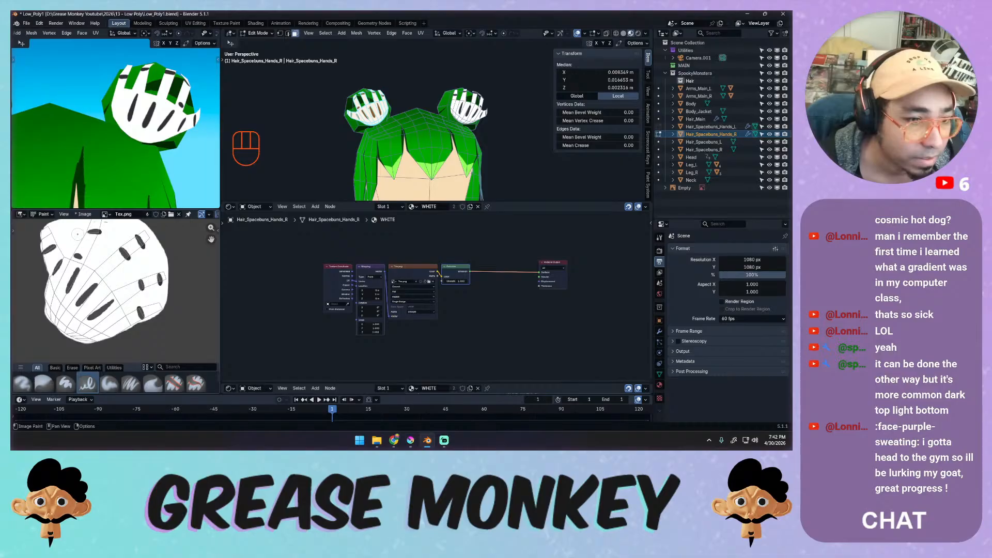
Undo all the thick dark marks on the hand, leaving the texture plain white.
{"action": "key", "text": "ctrl+z"}
{"action": "key", "text": "ctrl+z"}
{"action": "key", "text": "ctrl+z"}
{"action": "key", "text": "ctrl+z"}
{"action": "key", "text": "ctrl+z"}
{"action": "key", "text": "ctrl+z"}
{"action": "key", "text": "ctrl+z"}
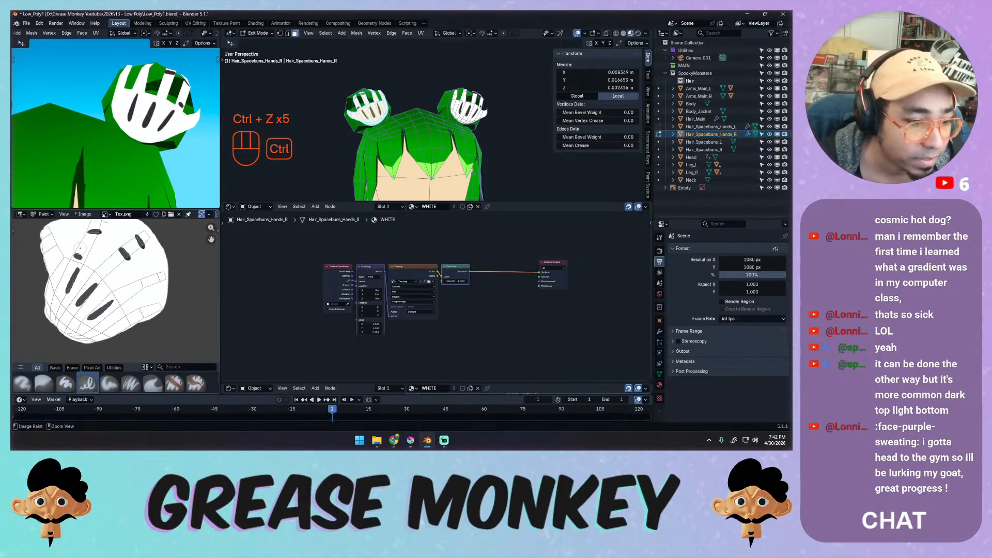
{"action": "middle_click_drag", "start_coordinate": [103, 285], "coordinate": [119, 299]}
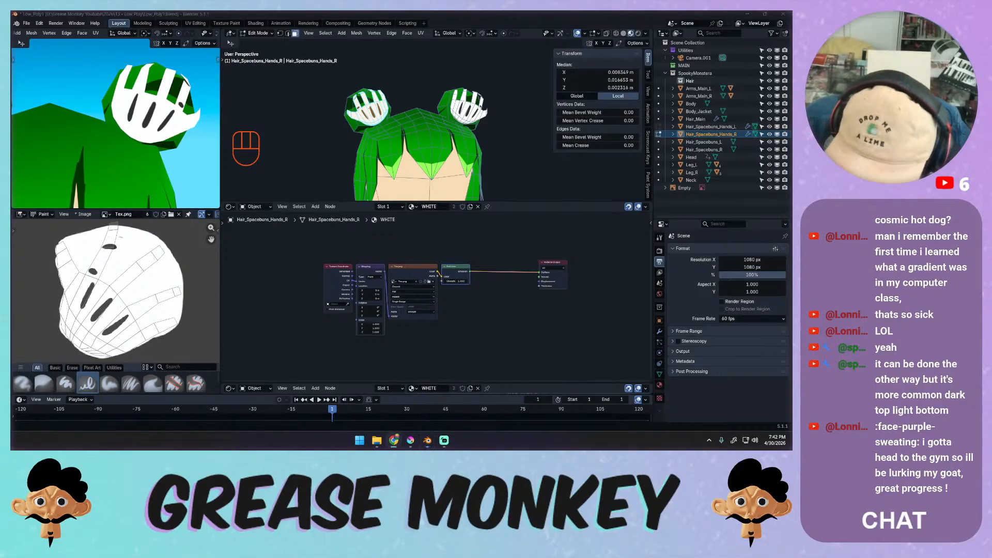
{"action": "left_click", "coordinate": [146, 278]}
{"action": "key", "text": "ctrl+z"}
{"action": "key", "text": "ctrl+z"}
{"action": "key", "text": "ctrl+z"}
{"action": "key", "text": "ctrl+z"}
{"action": "key", "text": "ctrl+z"}
{"action": "key", "text": "ctrl+z"}
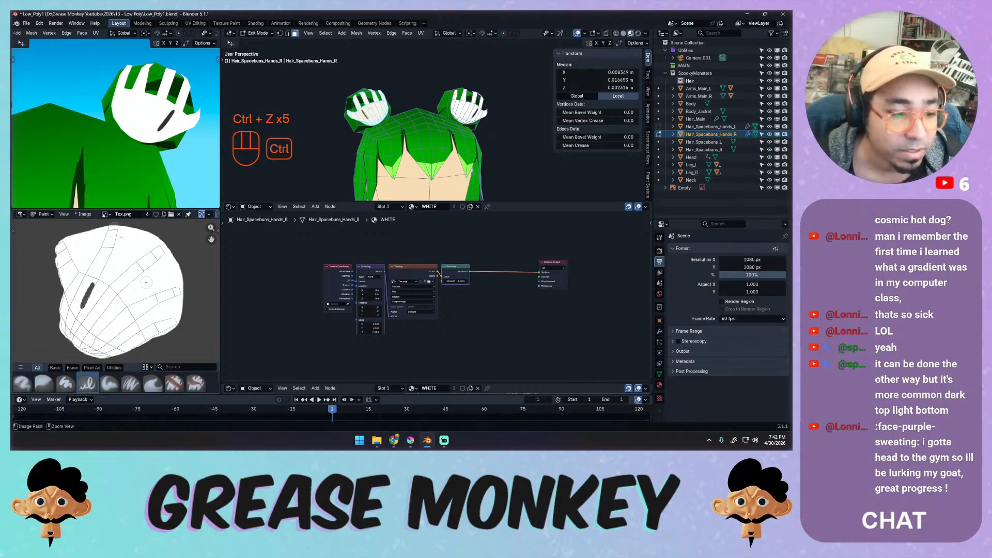
Reduce the brush size to 6 px and paint thin dark lengthwise lines on the white palm area between the finger bases.
{"action": "key", "text": "f"}
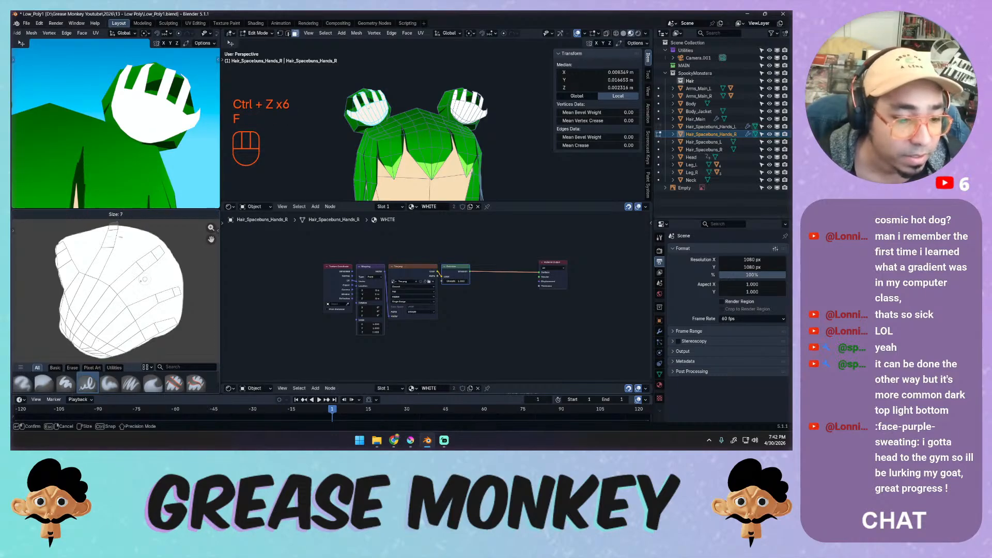
{"action": "left_click", "coordinate": [140, 282]}
{"action": "mouse_move", "coordinate": [69, 316]}
{"action": "left_mouse_down"}
{"action": "mouse_move", "coordinate": [76, 305]}
{"action": "mouse_move", "coordinate": [72, 320]}
{"action": "left_mouse_up"}
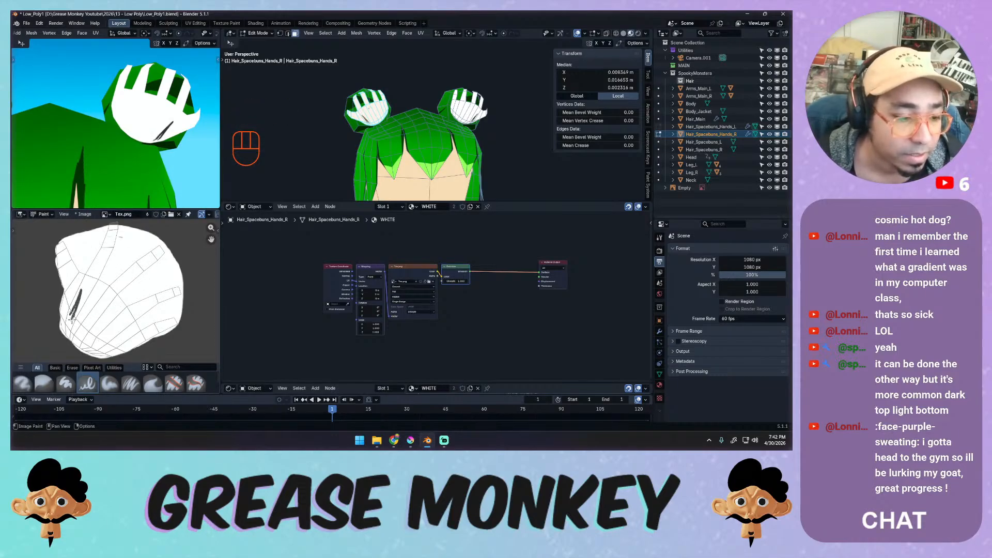
{"action": "key", "text": "ctrl+z"}
{"action": "mouse_move", "coordinate": [95, 285]}
{"action": "left_mouse_down"}
{"action": "mouse_move", "coordinate": [80, 315]}
{"action": "mouse_move", "coordinate": [116, 303]}
{"action": "mouse_move", "coordinate": [97, 330]}
{"action": "mouse_move", "coordinate": [127, 332]}
{"action": "mouse_move", "coordinate": [113, 342]}
{"action": "left_mouse_up"}
{"action": "key", "text": "ctrl+z"}
{"action": "key", "text": "ctrl+z"}
{"action": "key", "text": "ctrl+z"}
{"action": "mouse_move", "coordinate": [119, 309]}
{"action": "left_mouse_down"}
{"action": "mouse_move", "coordinate": [99, 330]}
{"action": "mouse_move", "coordinate": [88, 296]}
{"action": "left_mouse_up"}
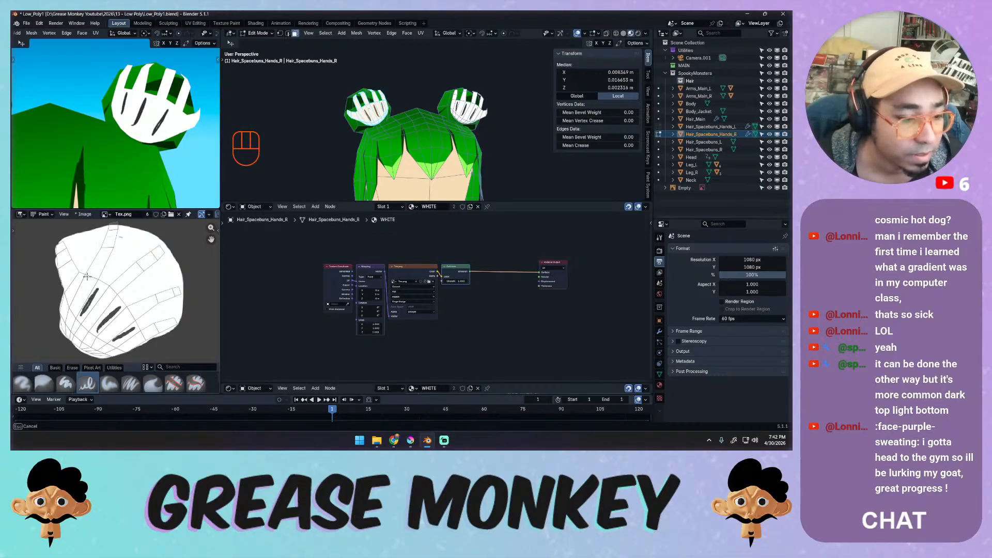
Try a row of dark arcs across the finger bases above the lengthwise palm lines, then undo them.
{"action": "key", "text": "ctrl+z"}
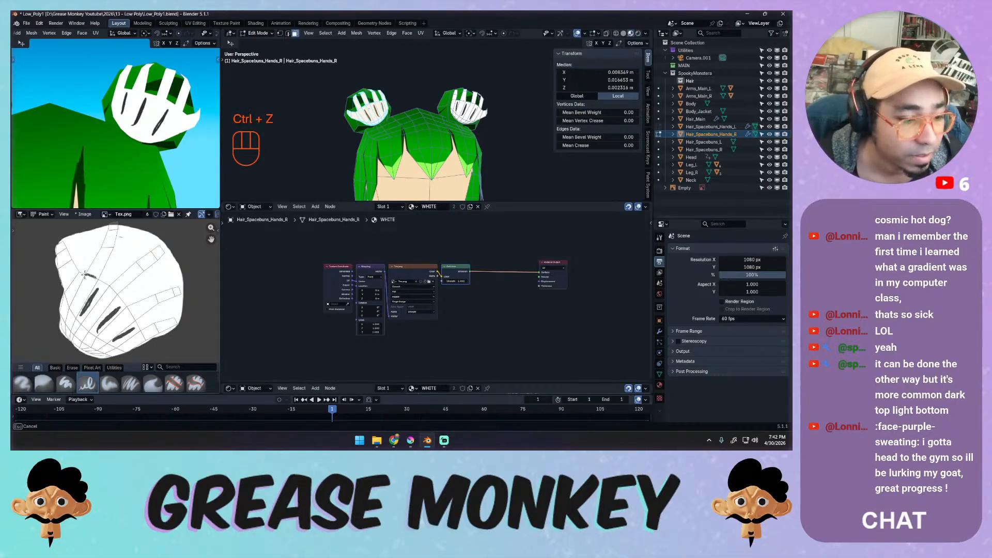
{"action": "mouse_move", "coordinate": [85, 274]}
{"action": "left_mouse_down"}
{"action": "mouse_move", "coordinate": [110, 286]}
{"action": "mouse_move", "coordinate": [146, 340]}
{"action": "left_mouse_up"}
{"action": "key", "text": "ctrl+z"}
{"action": "key", "text": "ctrl+z"}
{"action": "key", "text": "ctrl+z"}
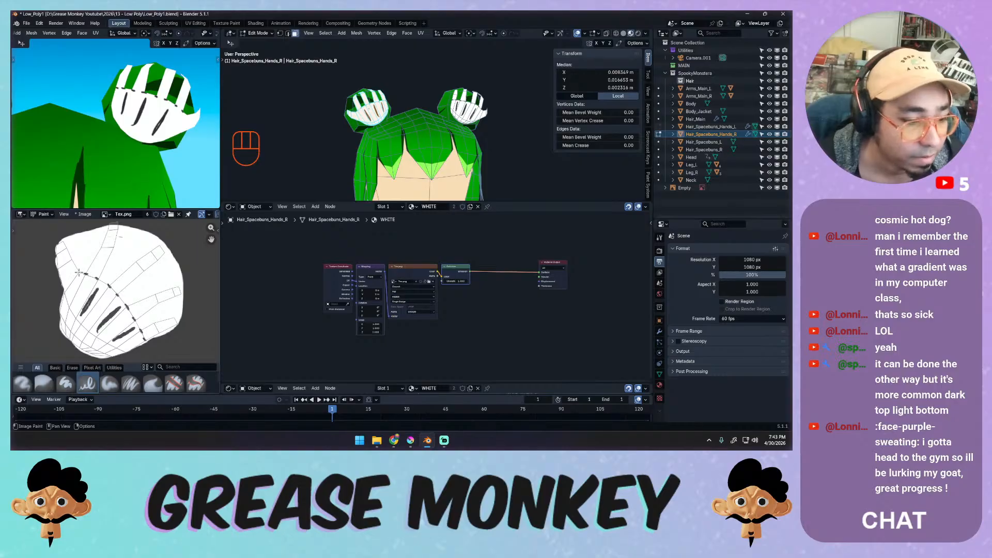
{"action": "mouse_move", "coordinate": [80, 272]}
{"action": "left_mouse_down"}
{"action": "mouse_move", "coordinate": [66, 288]}
{"action": "mouse_move", "coordinate": [78, 273]}
{"action": "left_mouse_up"}
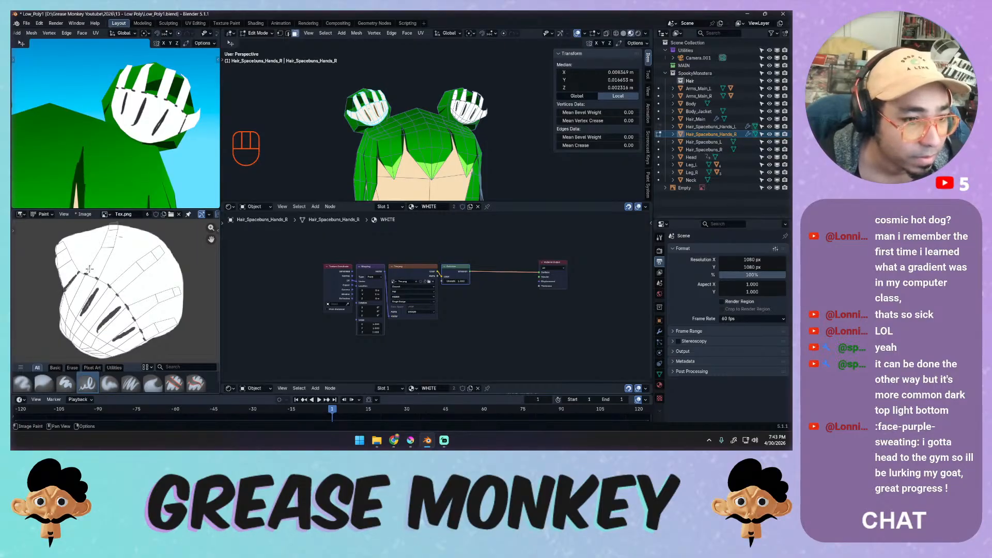
{"action": "key", "text": "ctrl+z"}
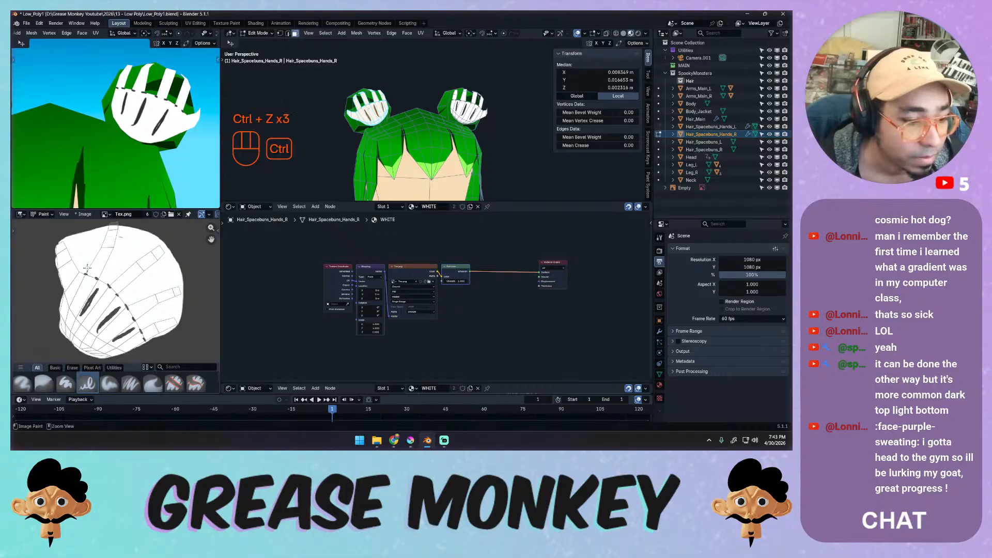
{"action": "key", "text": "ctrl+z"}
{"action": "key", "text": "ctrl+z"}
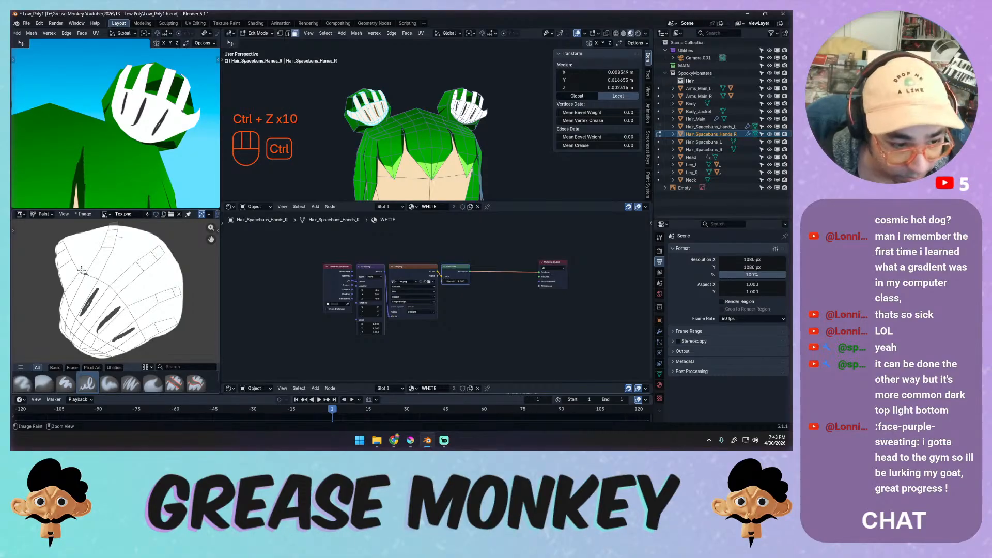
{"action": "right_click", "coordinate": [91, 258]}
{"action": "mouse_move", "coordinate": [61, 332]}
{"action": "left_mouse_down"}
{"action": "mouse_move", "coordinate": [90, 285]}
{"action": "mouse_move", "coordinate": [80, 273]}
{"action": "mouse_move", "coordinate": [61, 334]}
{"action": "left_mouse_up"}
{"action": "key", "text": "ctrl+z"}
{"action": "key", "text": "ctrl+z"}
{"action": "key", "text": "ctrl+z"}
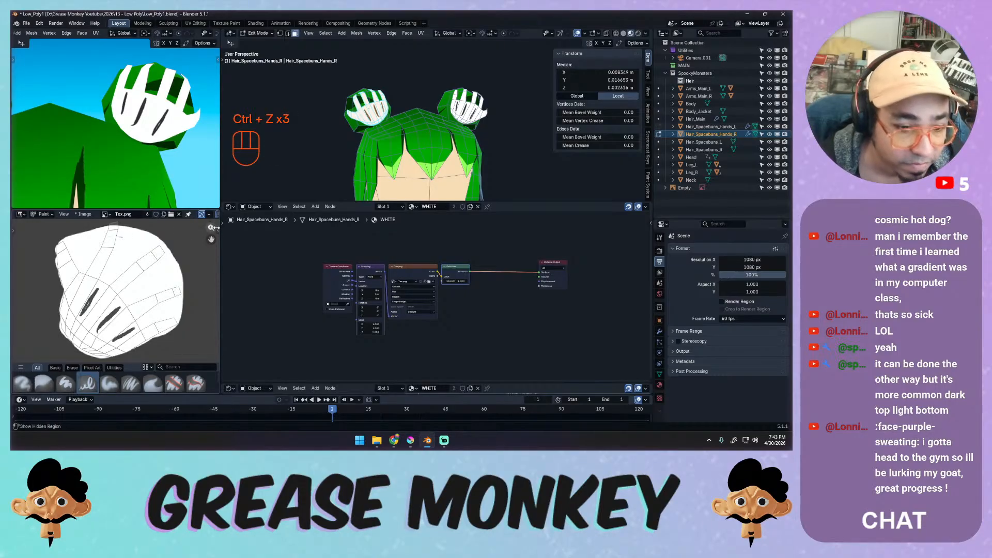
Change the brush's size pressure curve to a preset that rises slowly at first, and test it with a scribble that is undone.
{"action": "key", "text": "n"}
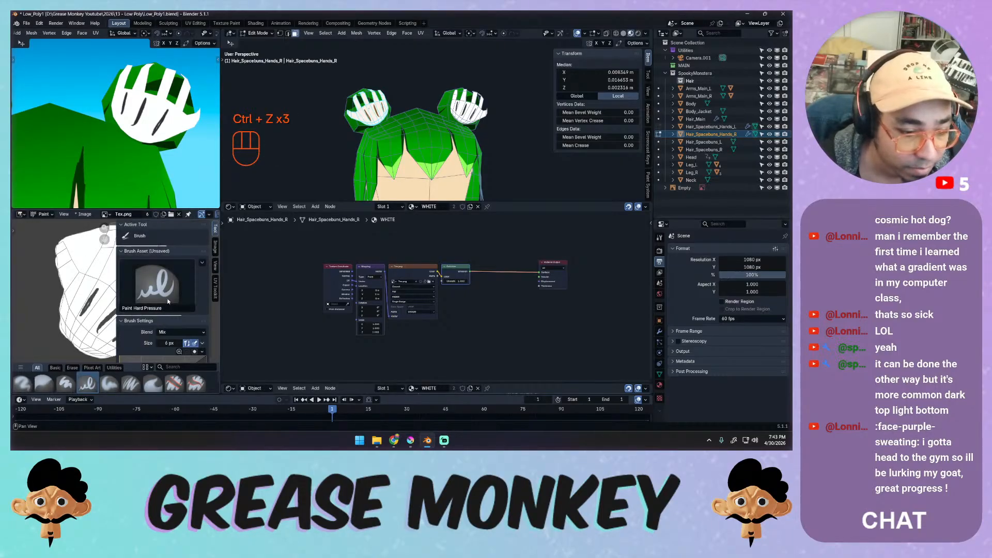
{"action": "left_click", "coordinate": [199, 279]}
{"action": "right_click", "coordinate": [200, 279]}
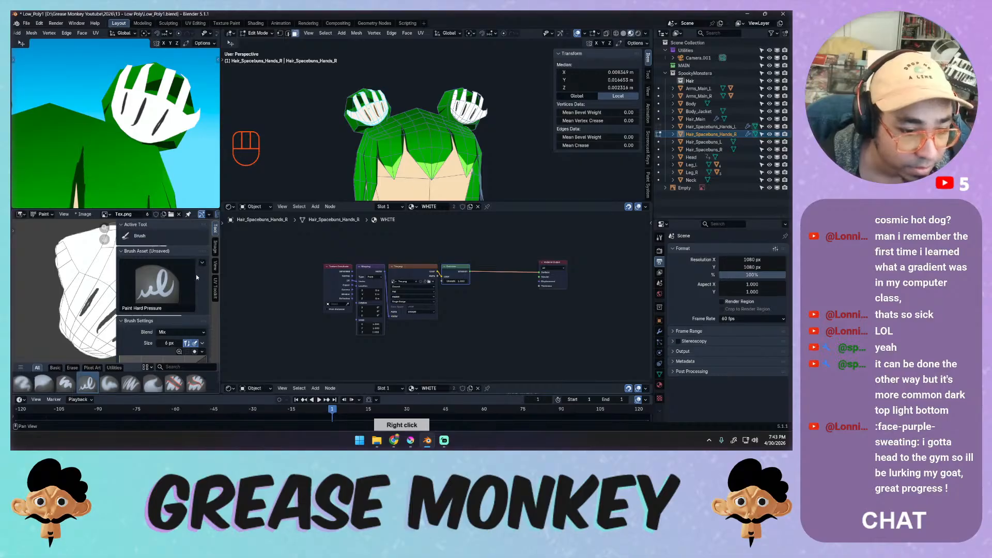
{"action": "scroll", "coordinate": [197, 274], "scroll_direction": "down", "scroll_amount": 5}
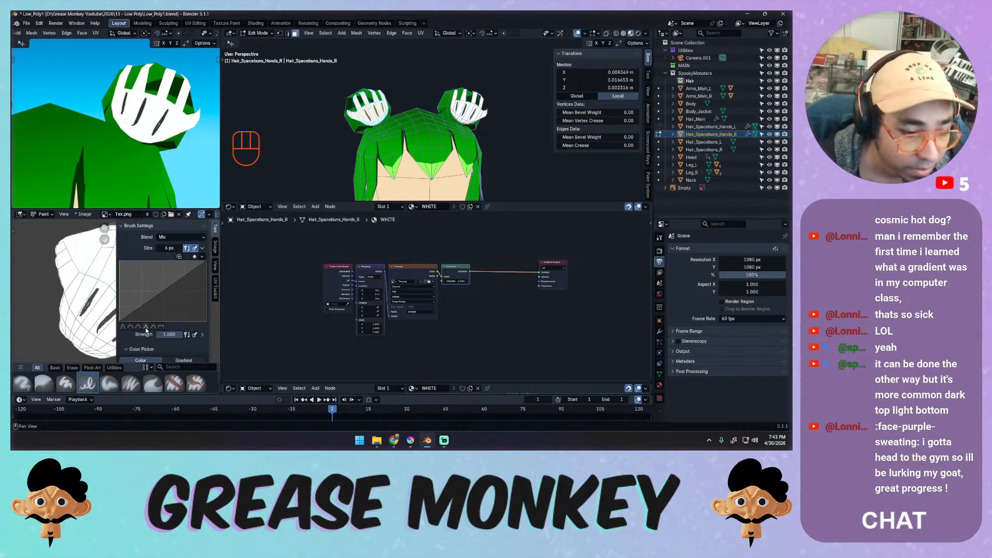
{"action": "left_click", "coordinate": [146, 327]}
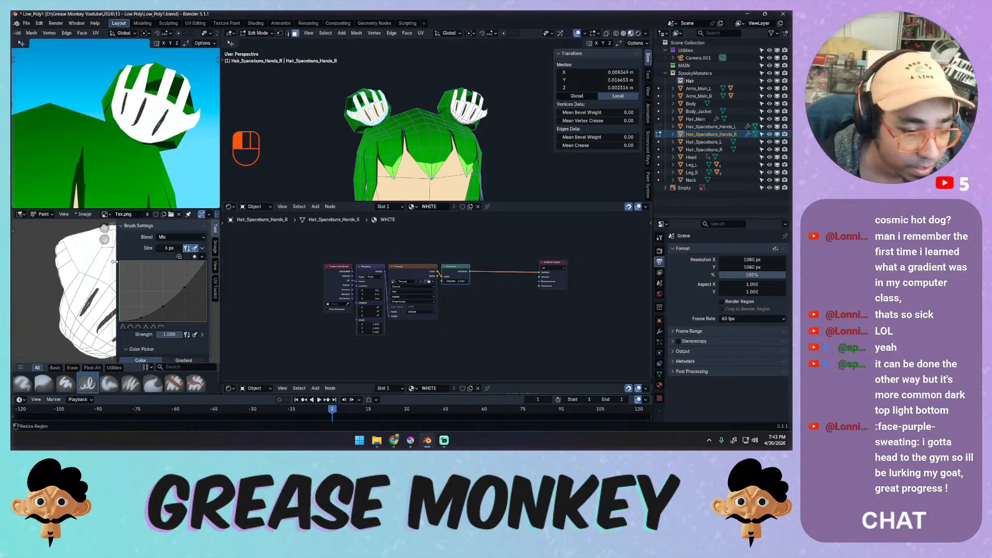
{"action": "mouse_move", "coordinate": [114, 262]}
{"action": "left_mouse_down"}
{"action": "mouse_move", "coordinate": [211, 262]}
{"action": "mouse_move", "coordinate": [92, 301]}
{"action": "mouse_move", "coordinate": [125, 333]}
{"action": "left_mouse_up"}
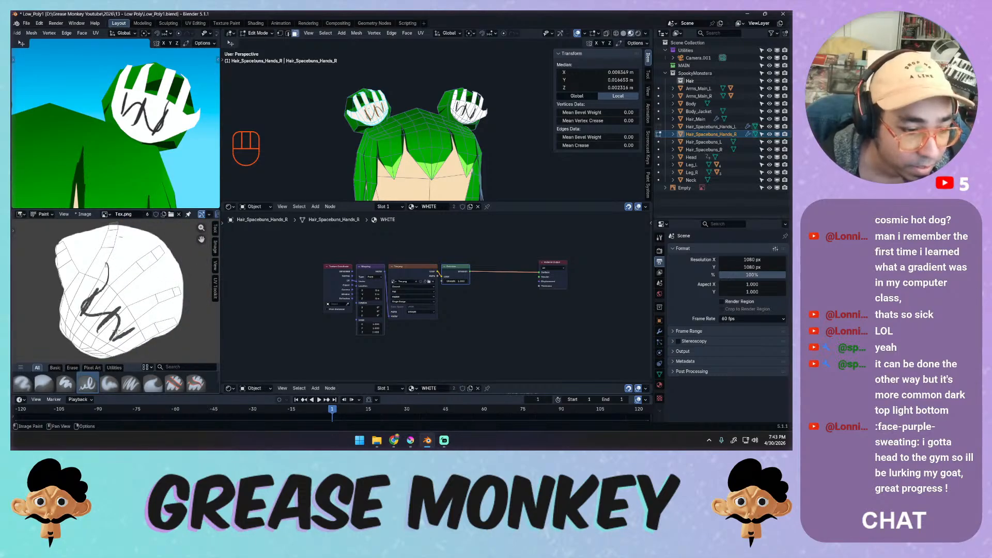
{"action": "key", "text": "ctrl+z"}
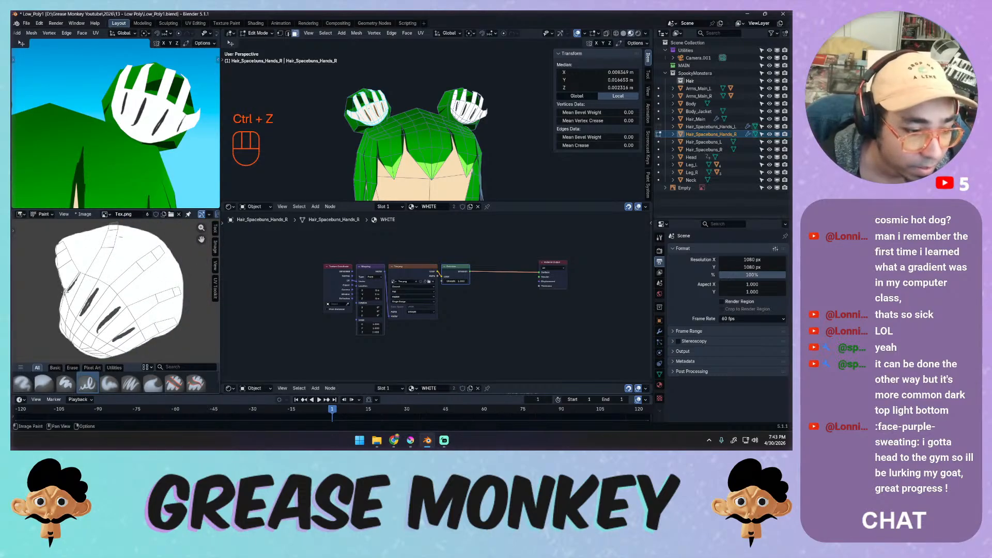
{"action": "key", "text": "ctrl+z"}
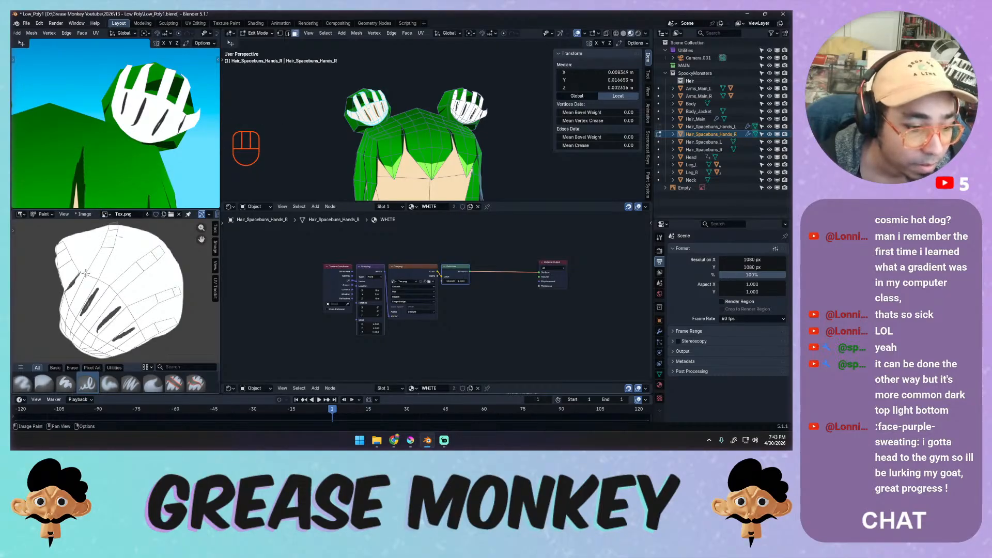
Paint short curved dark knuckle marks across the base of each finger, undoing and redrawing uneven strokes.
{"action": "mouse_move", "coordinate": [84, 274]}
{"action": "left_mouse_down"}
{"action": "mouse_move", "coordinate": [110, 285]}
{"action": "mouse_move", "coordinate": [135, 321]}
{"action": "left_mouse_up"}
{"action": "key", "text": "ctrl+z"}
{"action": "key", "text": "ctrl+z"}
{"action": "key", "text": "ctrl+z"}
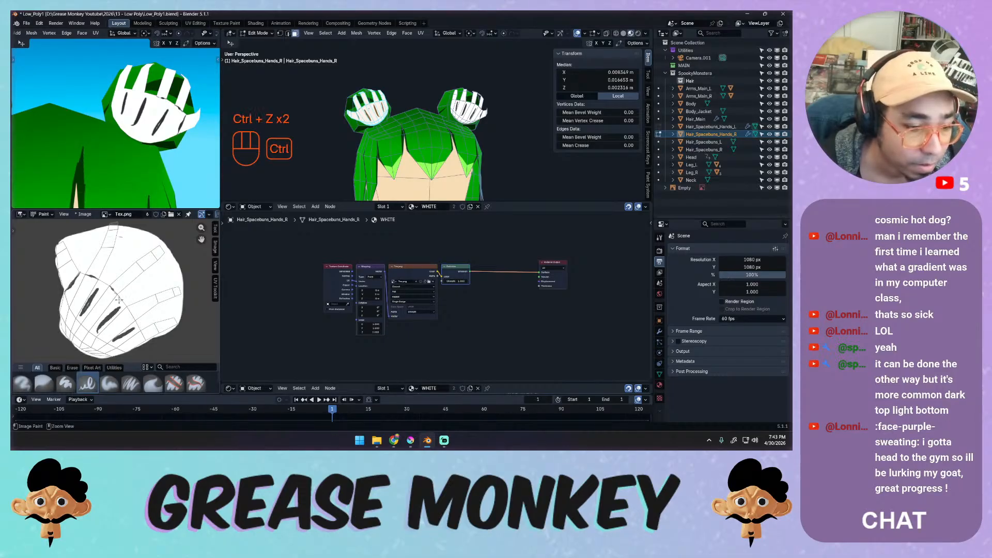
{"action": "key", "text": "ctrl+z"}
{"action": "key", "text": "ctrl+z"}
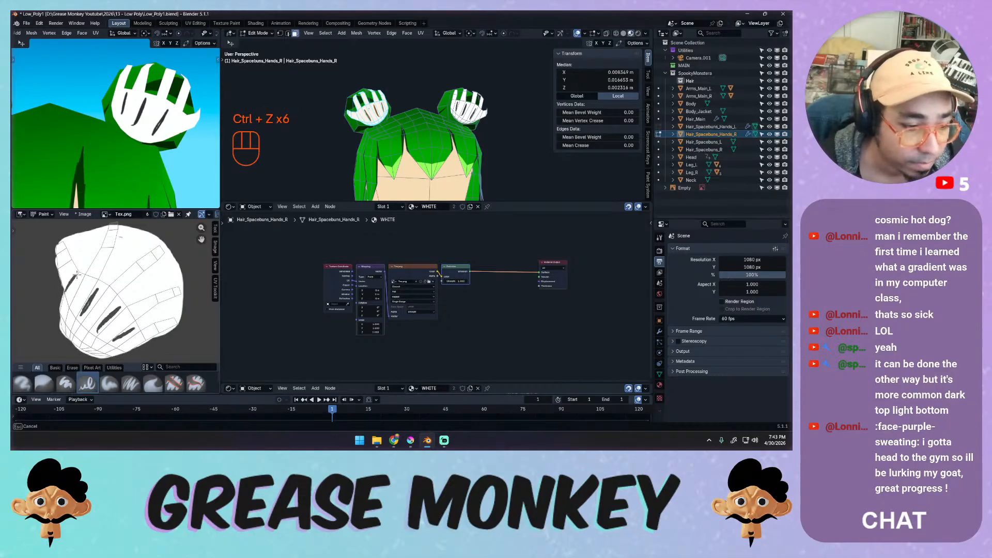
{"action": "key", "text": "ctrl+z"}
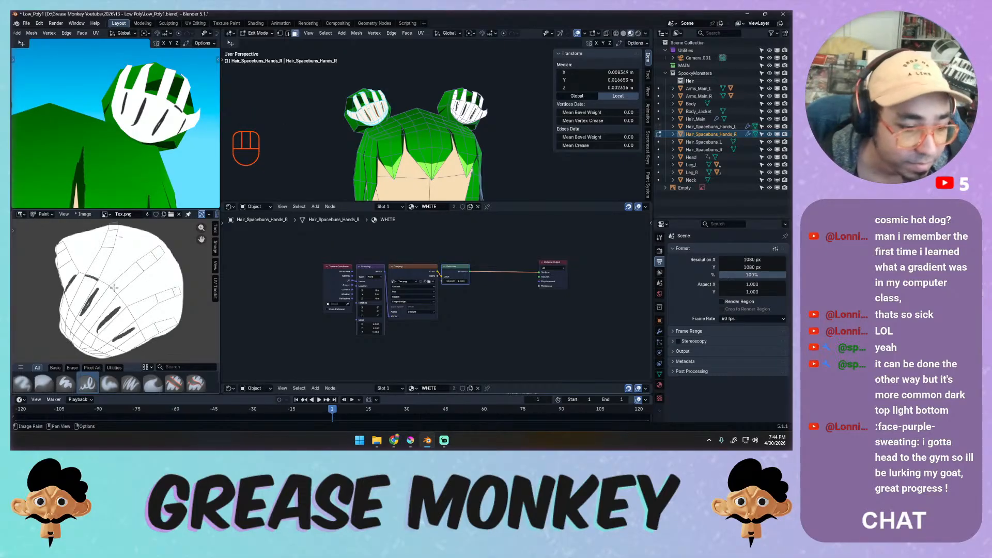
{"action": "left_click_drag", "start_coordinate": [115, 288], "coordinate": [145, 337]}
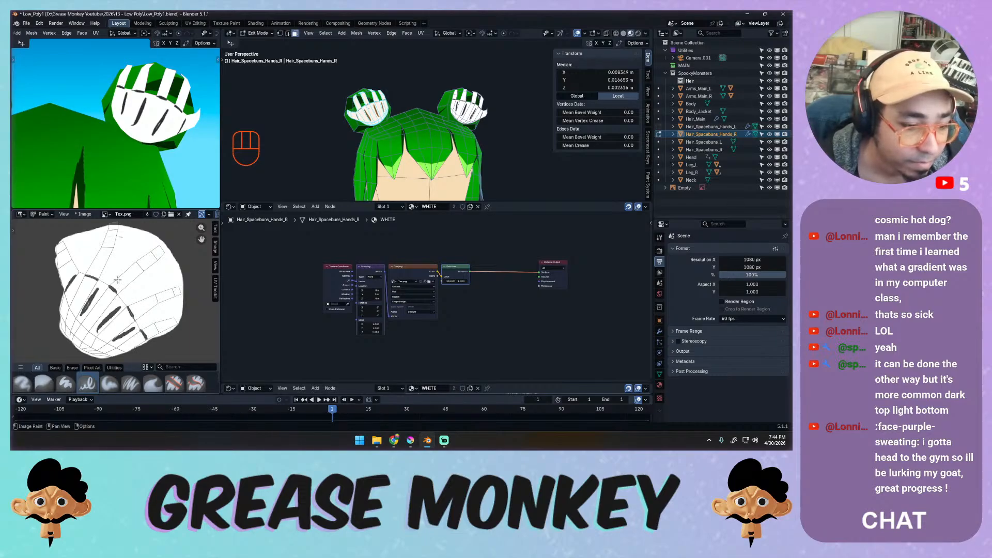
Paint short dark lines across the joints of all fingers and a curved dark line along the base of the palm.
{"action": "left_click_drag", "start_coordinate": [101, 249], "coordinate": [114, 248]}
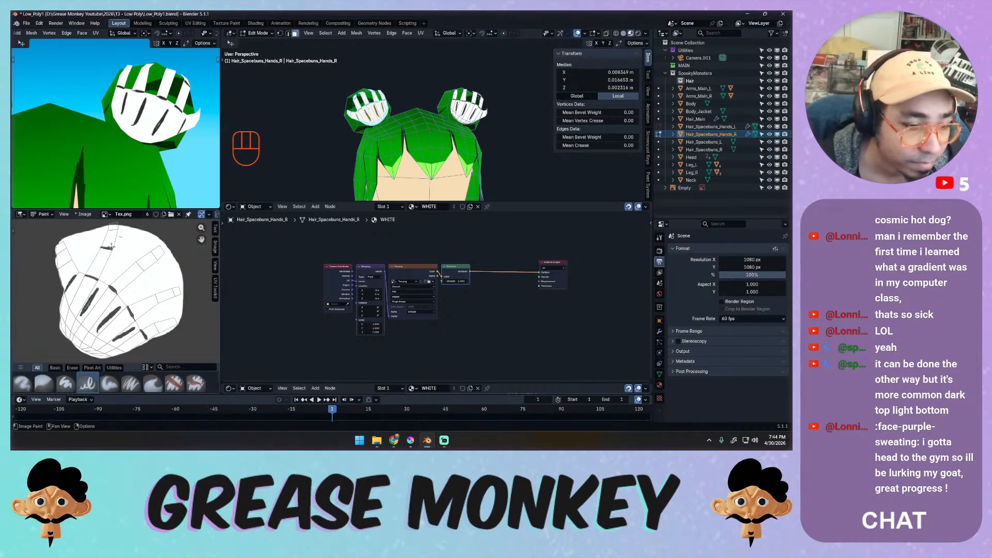
{"action": "key", "text": "ctrl+z"}
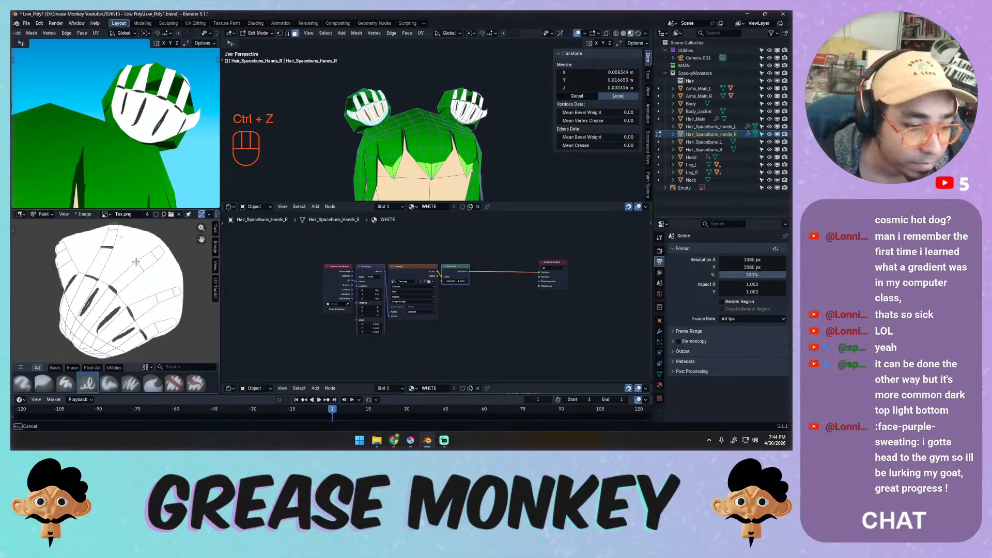
{"action": "mouse_move", "coordinate": [136, 261]}
{"action": "left_mouse_down"}
{"action": "mouse_move", "coordinate": [144, 270]}
{"action": "mouse_move", "coordinate": [158, 260]}
{"action": "mouse_move", "coordinate": [179, 295]}
{"action": "mouse_move", "coordinate": [159, 332]}
{"action": "left_mouse_up"}
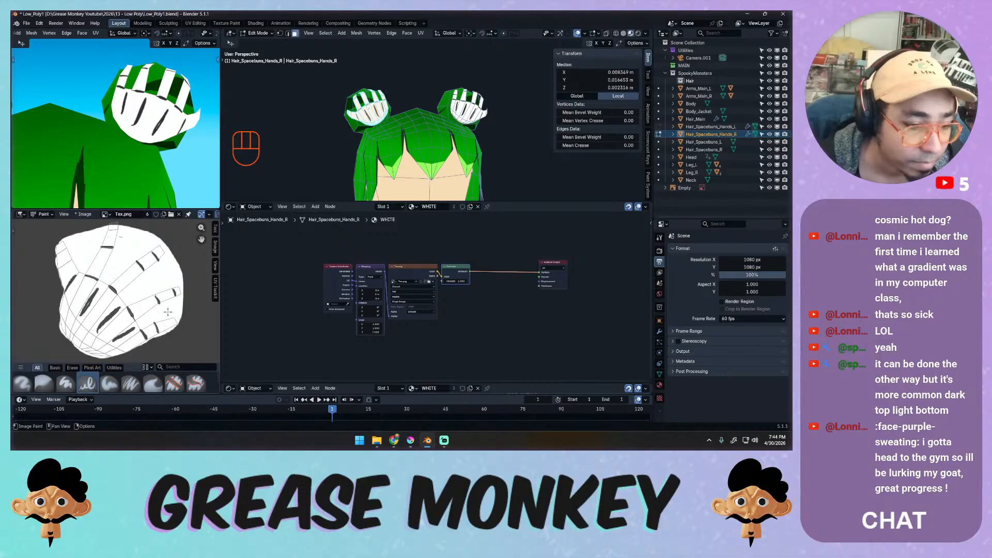
{"action": "left_click_drag", "start_coordinate": [106, 230], "coordinate": [118, 228]}
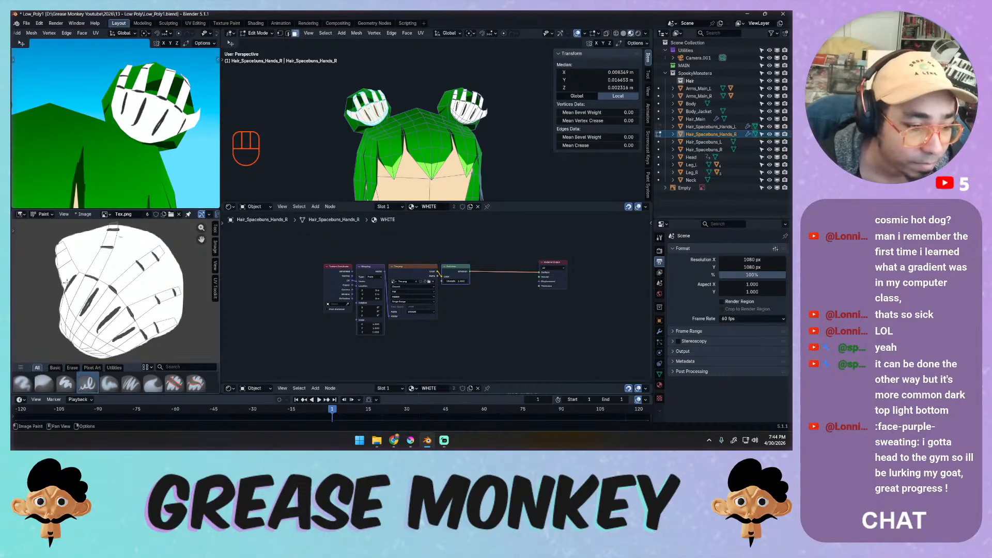
{"action": "left_click_drag", "start_coordinate": [61, 267], "coordinate": [68, 248]}
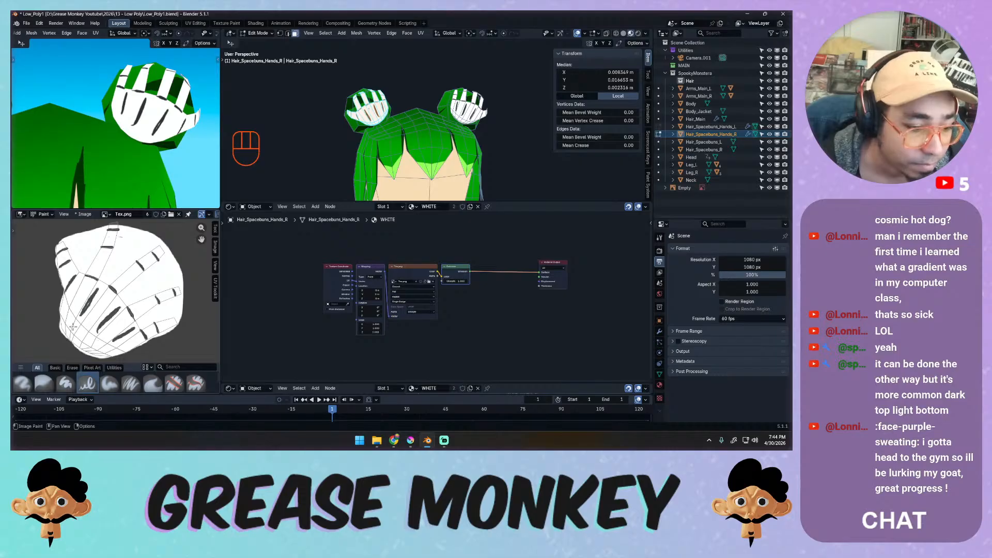
{"action": "left_click_drag", "start_coordinate": [64, 325], "coordinate": [96, 353]}
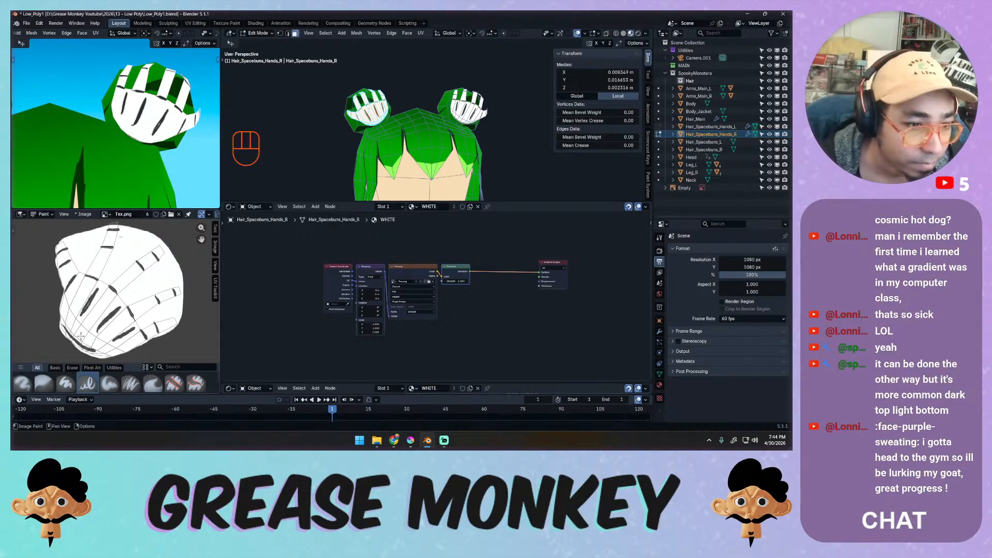
Undo the curved dark line at the base of the palm and enlarge the brush.
{"action": "key", "text": "ctrl+z"}
{"action": "key", "text": "f"}
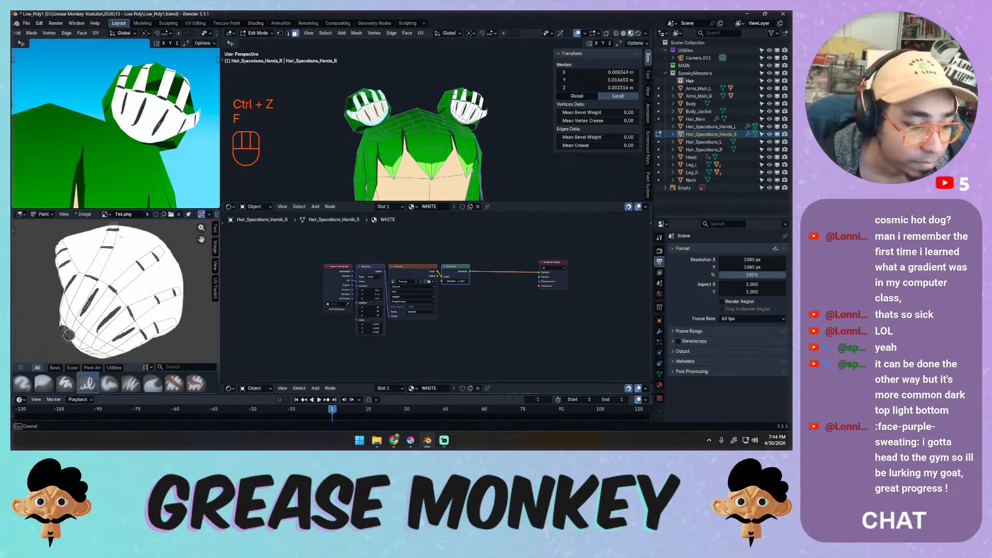
{"action": "key", "text": "ctrl+z"}
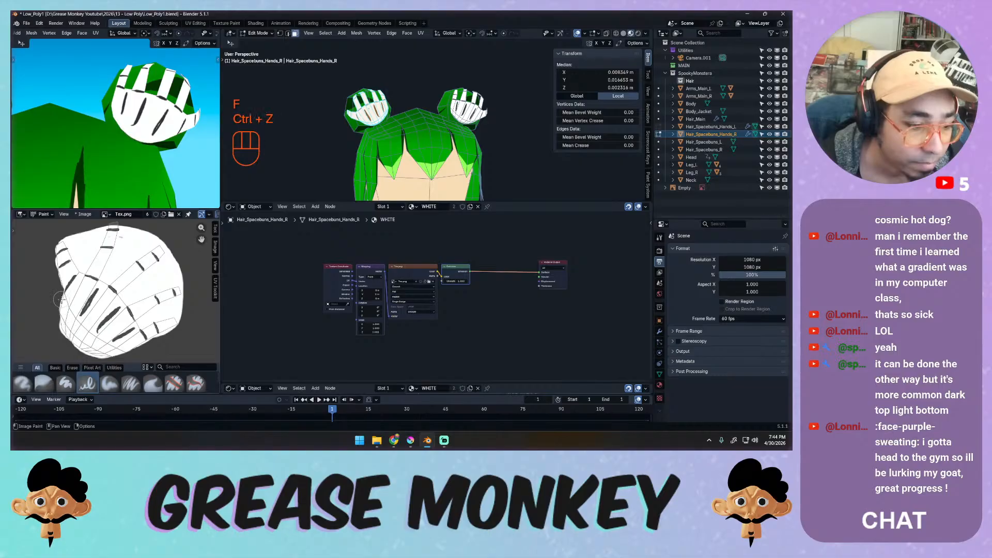
Try wide dark bands along the palm's outer base edge, one reaching up to the little-finger side, undoing each attempt.
{"action": "mouse_move", "coordinate": [61, 294]}
{"action": "left_mouse_down"}
{"action": "mouse_move", "coordinate": [65, 331]}
{"action": "mouse_move", "coordinate": [94, 354]}
{"action": "mouse_move", "coordinate": [141, 337]}
{"action": "left_mouse_up"}
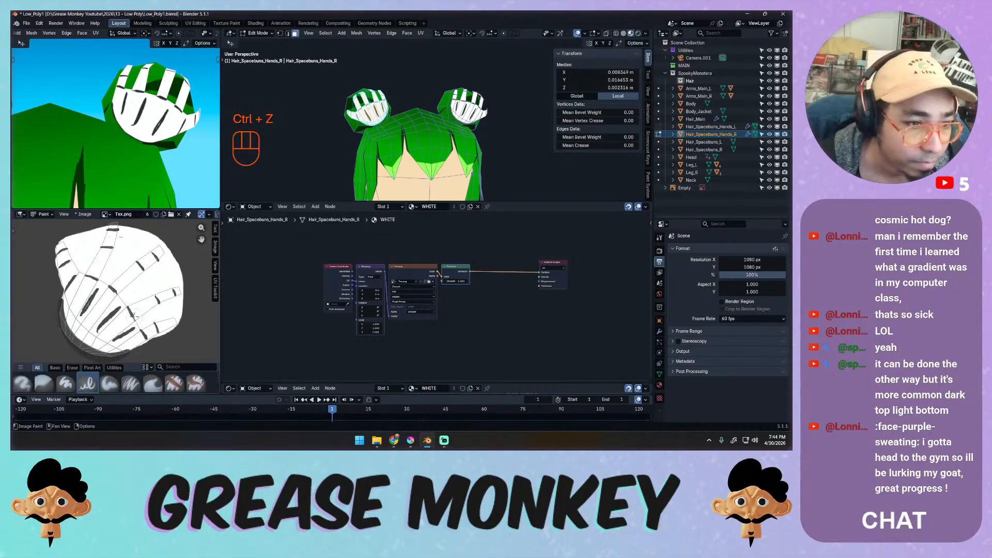
{"action": "middle_click_drag", "start_coordinate": [147, 161], "coordinate": [176, 196]}
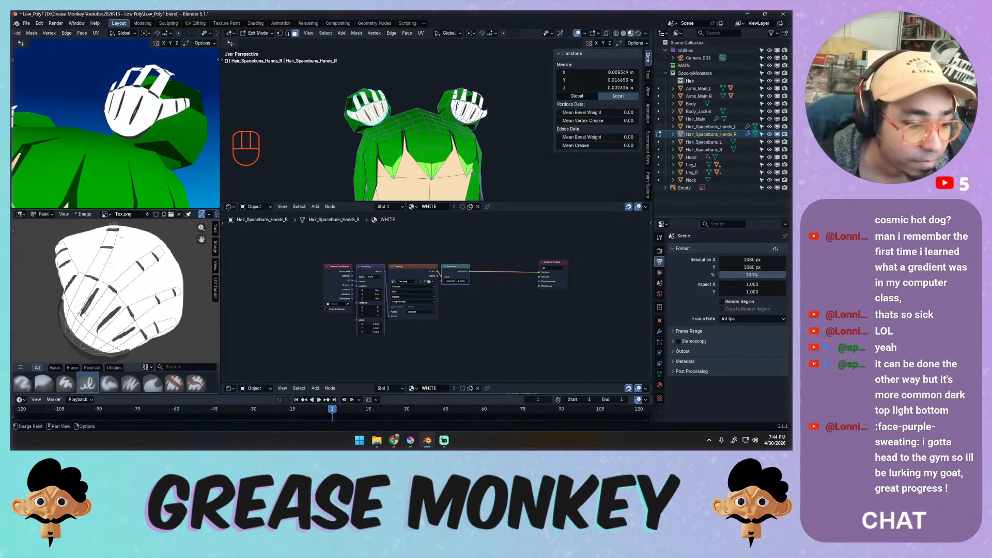
{"action": "key", "text": "ctrl+z"}
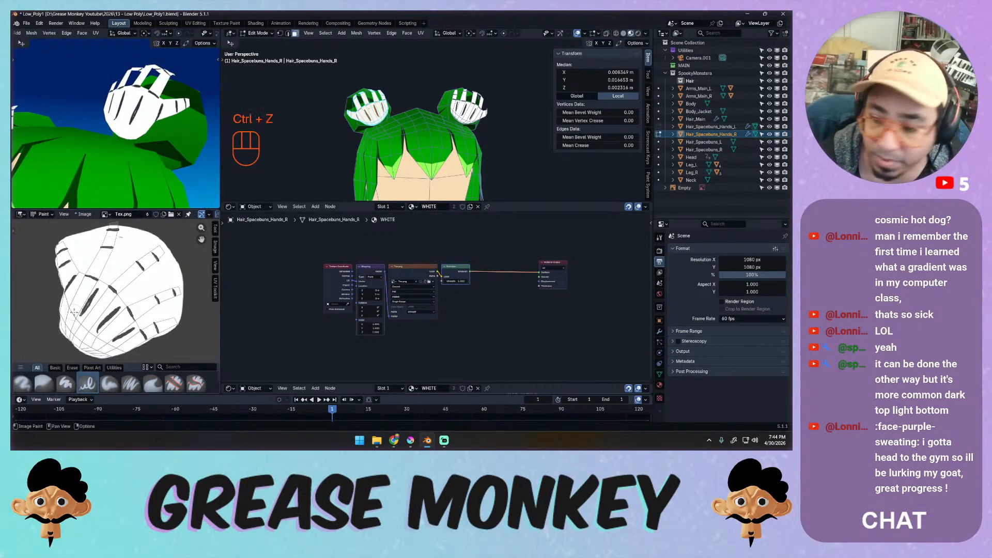
{"action": "left_click", "coordinate": [660, 331]}
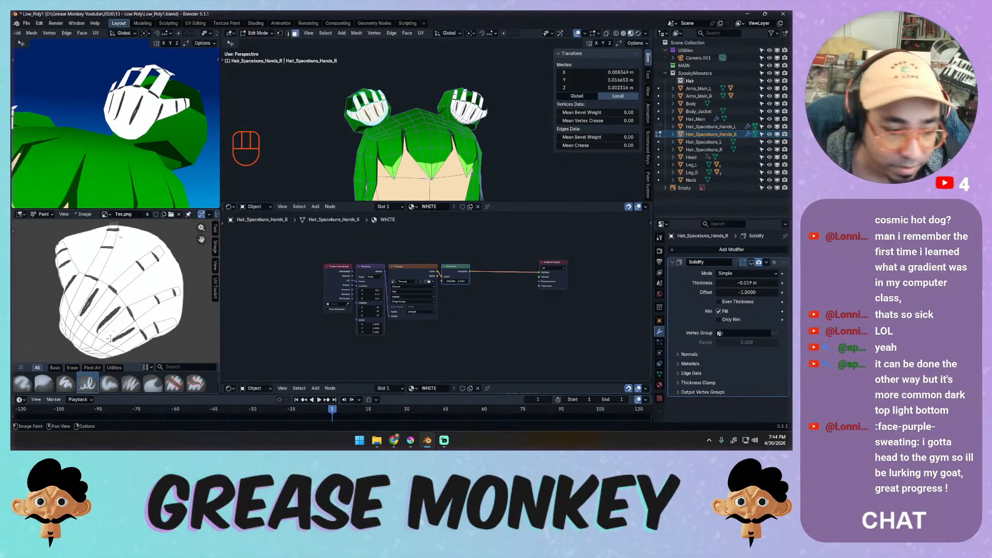
{"action": "mouse_move", "coordinate": [61, 296]}
{"action": "left_mouse_down"}
{"action": "mouse_move", "coordinate": [80, 353]}
{"action": "mouse_move", "coordinate": [127, 360]}
{"action": "mouse_move", "coordinate": [171, 328]}
{"action": "mouse_move", "coordinate": [182, 304]}
{"action": "left_mouse_up"}
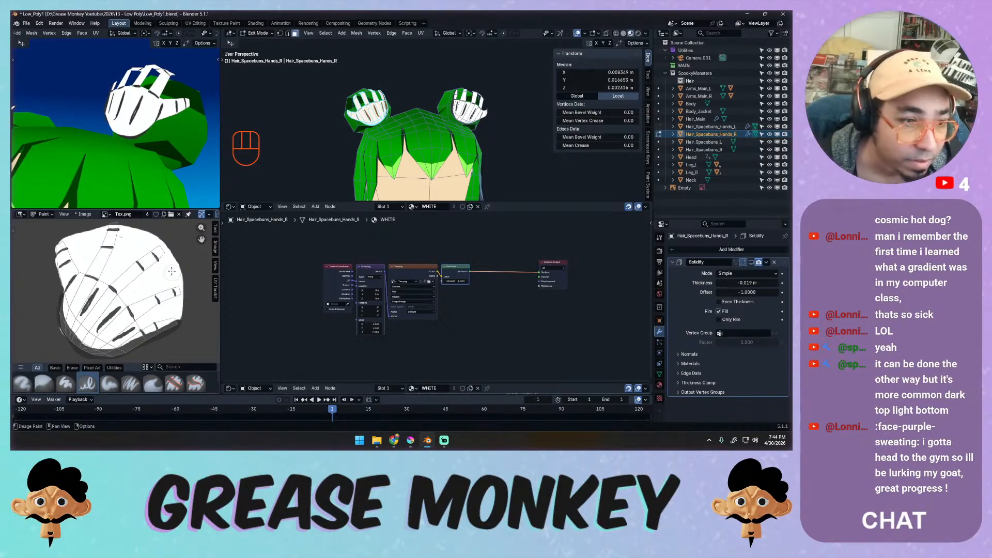
{"action": "mouse_move", "coordinate": [153, 173]}
{"action": "middle_mouse_down"}
{"action": "mouse_move", "coordinate": [148, 187]}
{"action": "mouse_move", "coordinate": [142, 181]}
{"action": "middle_mouse_up"}
{"action": "key", "text": "ctrl+z"}
Paint a dark band along the curved base edge of the palm, undoing and redrawing the first stroke.
{"action": "middle_click_drag", "start_coordinate": [120, 244], "coordinate": [124, 229]}
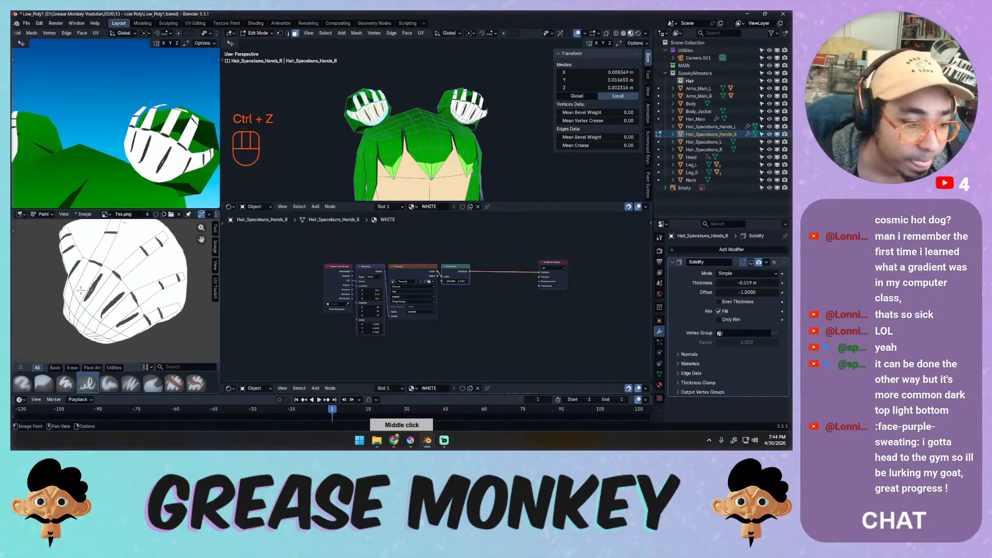
{"action": "mouse_move", "coordinate": [64, 312]}
{"action": "left_mouse_down"}
{"action": "mouse_move", "coordinate": [94, 342]}
{"action": "mouse_move", "coordinate": [117, 344]}
{"action": "left_mouse_up"}
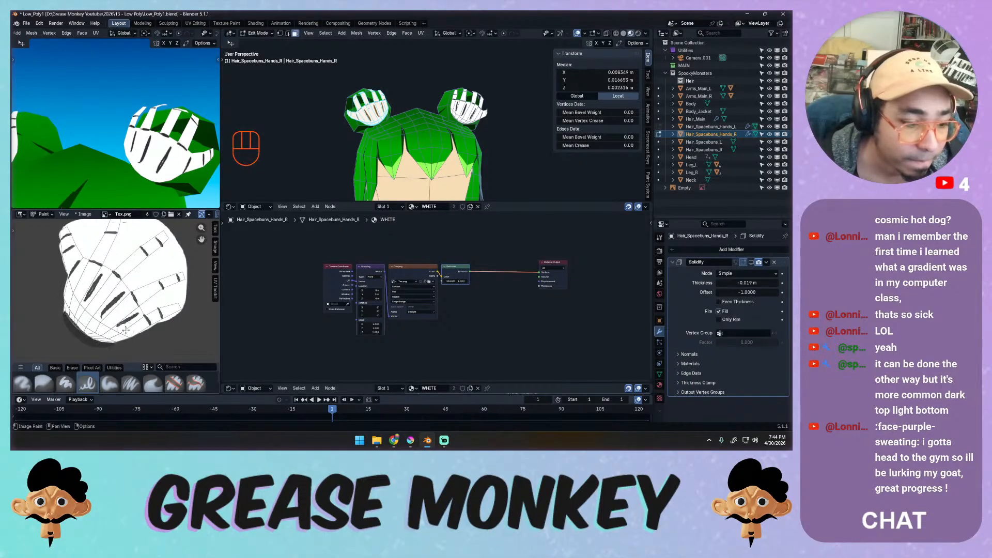
{"action": "key", "text": "ctrl+z"}
{"action": "mouse_move", "coordinate": [58, 294]}
{"action": "left_mouse_down"}
{"action": "mouse_move", "coordinate": [78, 331]}
{"action": "mouse_move", "coordinate": [117, 344]}
{"action": "left_mouse_up"}
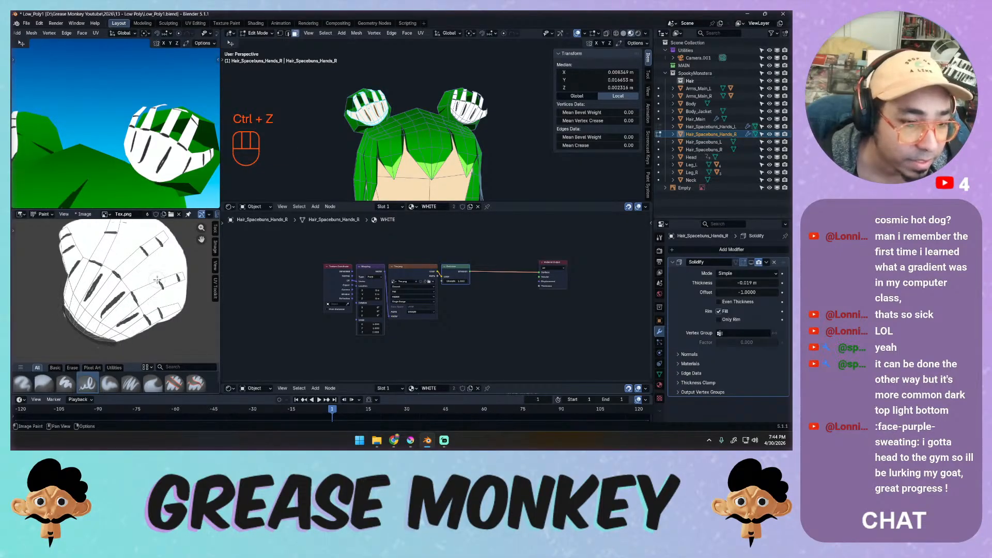
Turn on viewport display for the Solidify modifier of Hair_Spacebuns_Hands_R and view the hand from the side.
{"action": "middle_click_drag", "start_coordinate": [150, 145], "coordinate": [149, 179]}
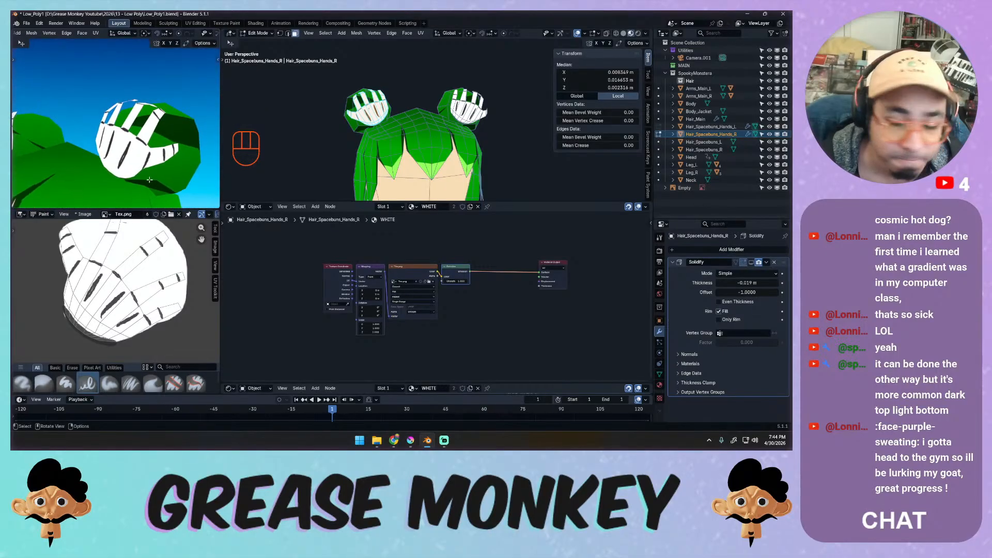
{"action": "left_click", "coordinate": [751, 263]}
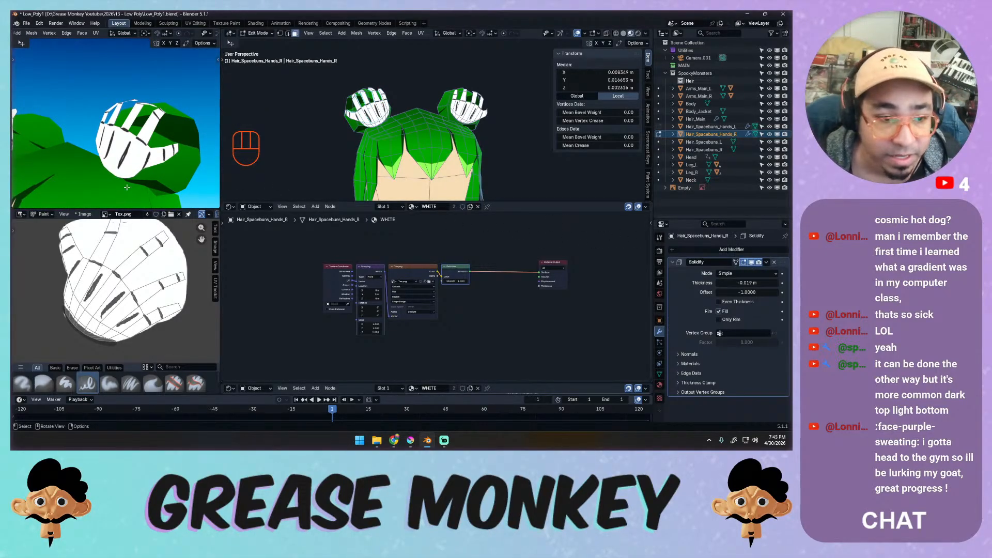
{"action": "middle_click_drag", "start_coordinate": [110, 156], "coordinate": [104, 166]}
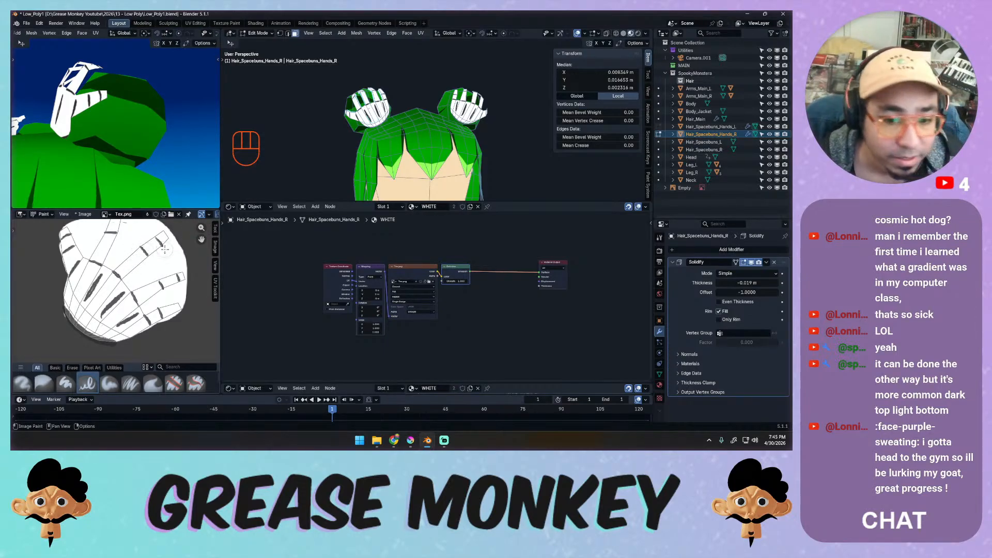
Add a second material slot to Hair_Spacebuns_Hands_R in Object Mode and create a new material in it.
{"action": "left_click", "coordinate": [660, 385]}
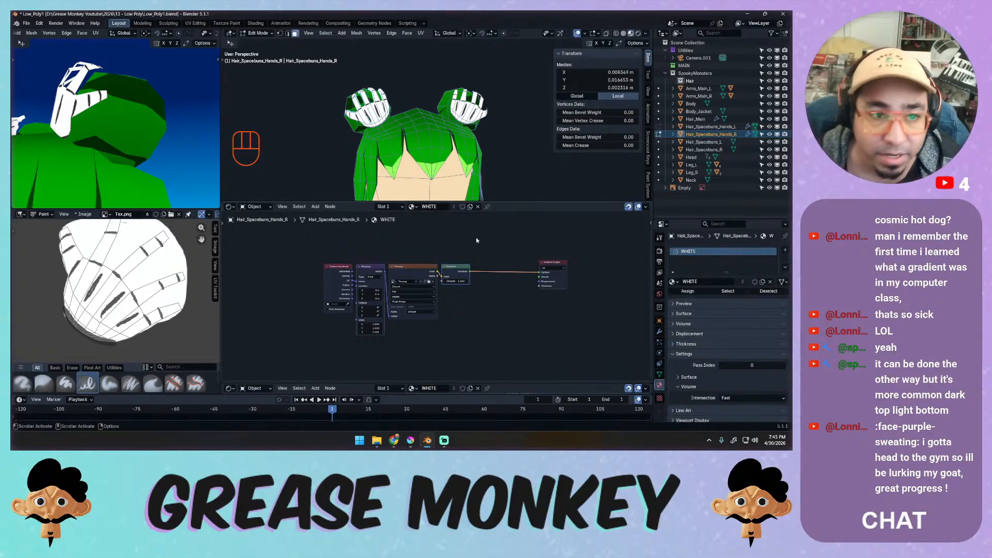
{"action": "key", "text": "Tab"}
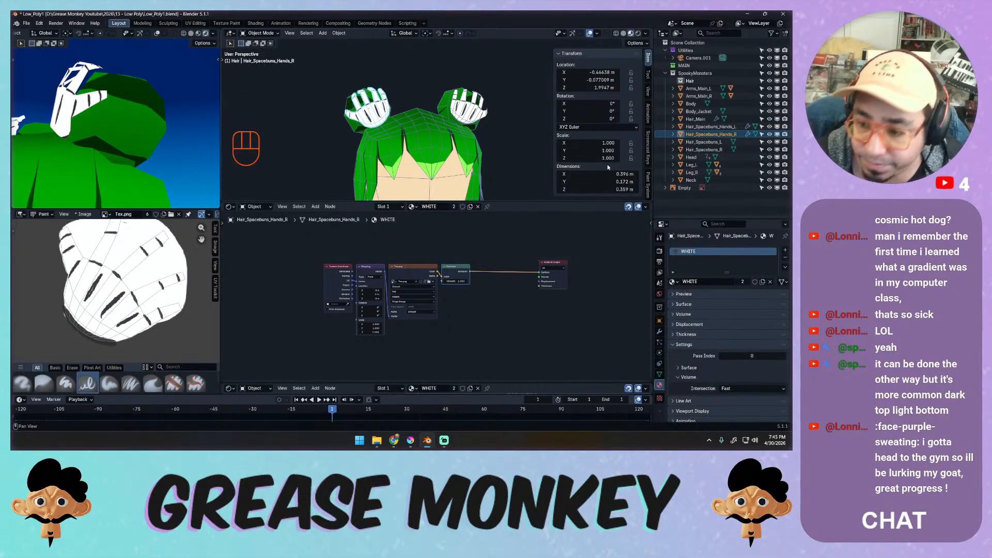
{"action": "left_click", "coordinate": [785, 251]}
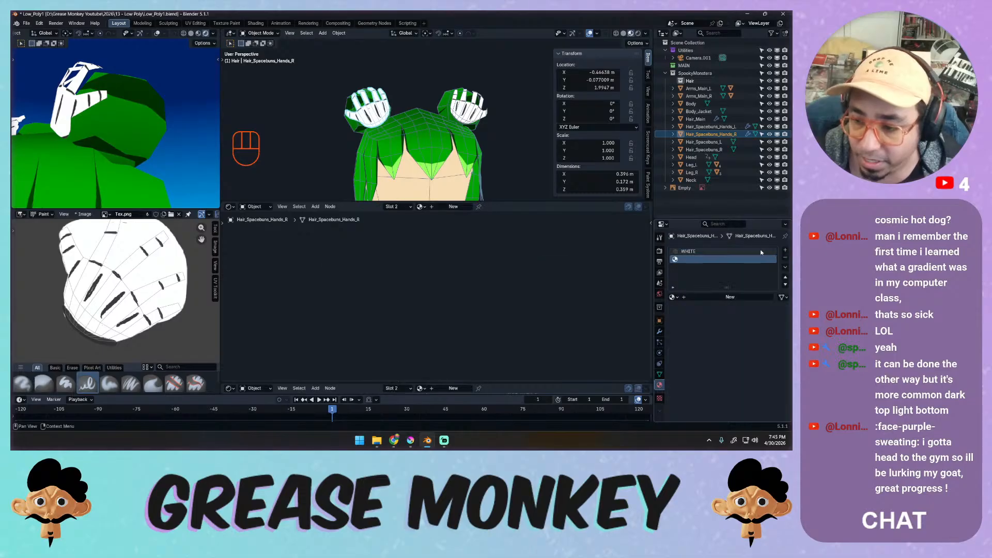
{"action": "left_click", "coordinate": [731, 297]}
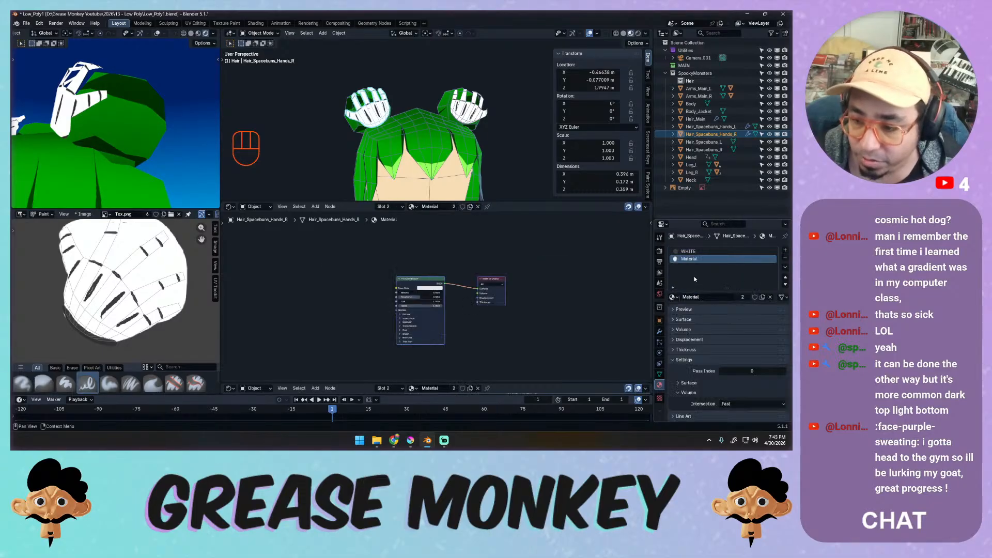
Replace the new material's Principled BSDF with an Emission shader connected to the material output's surface.
{"action": "key", "text": "x"}
{"action": "key", "text": "shift+a"}
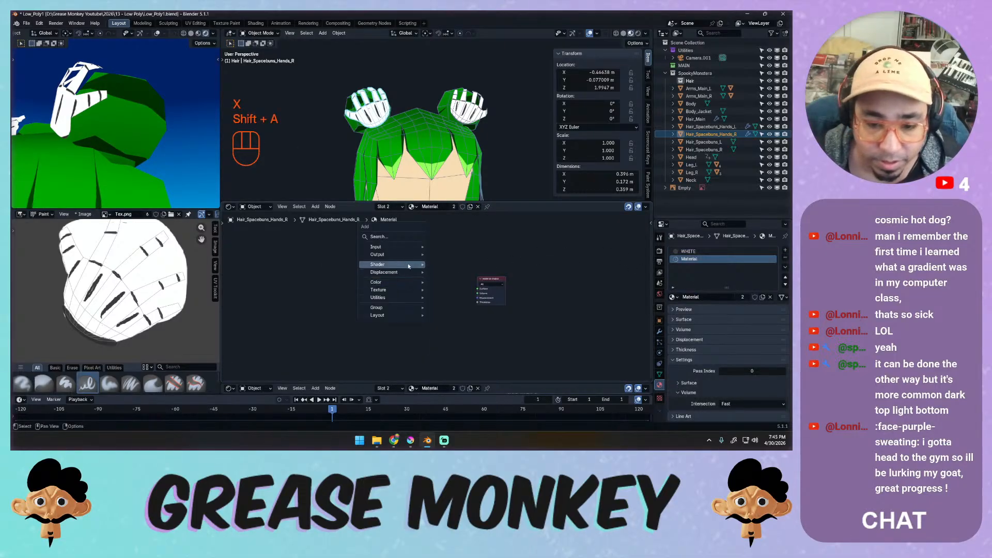
{"action": "mouse_move", "coordinate": [403, 264]}
{"action": "left_click", "coordinate": [448, 290]}
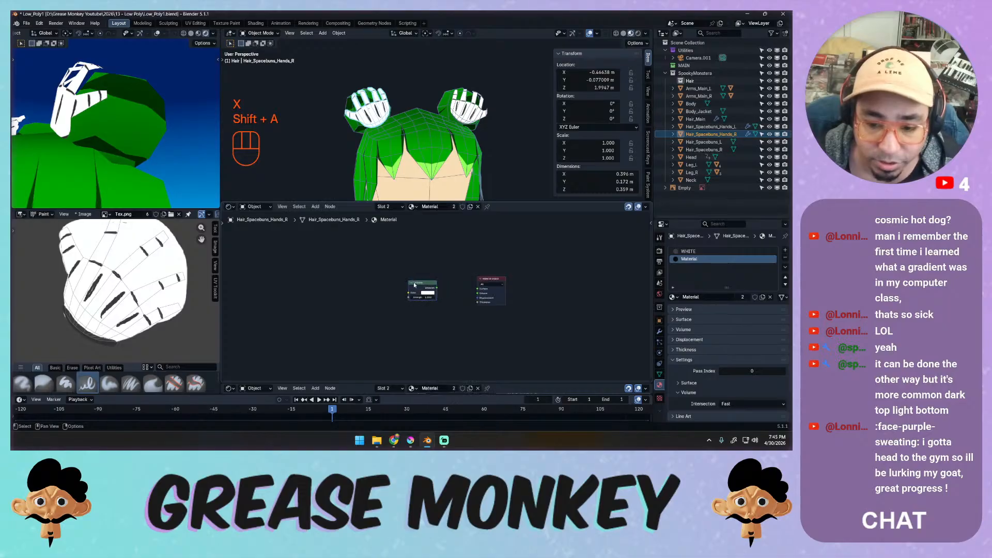
{"action": "left_click", "coordinate": [447, 291]}
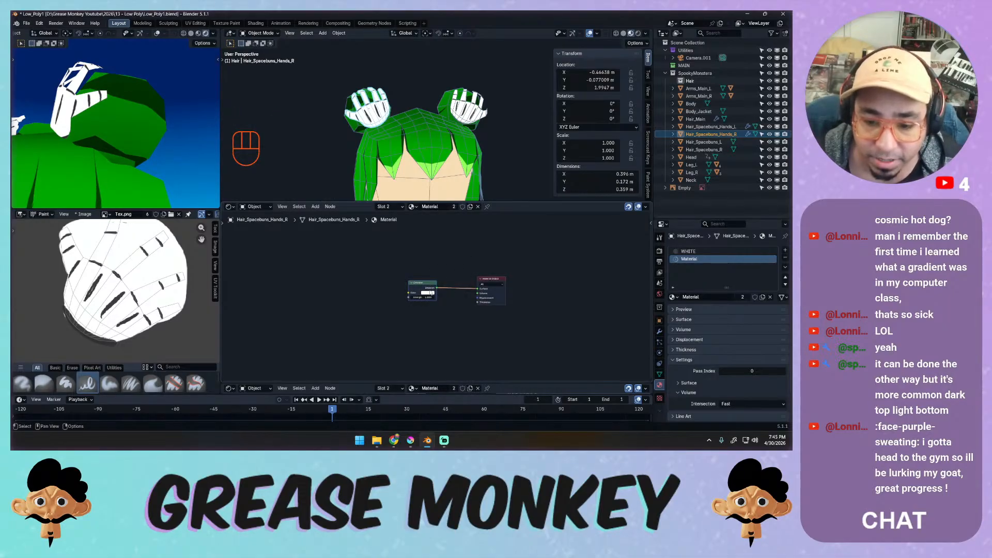
Set the Emission colour to black and rename the material Black.
{"action": "left_click", "coordinate": [430, 293]}
{"action": "left_click_drag", "start_coordinate": [458, 228], "coordinate": [459, 274]}
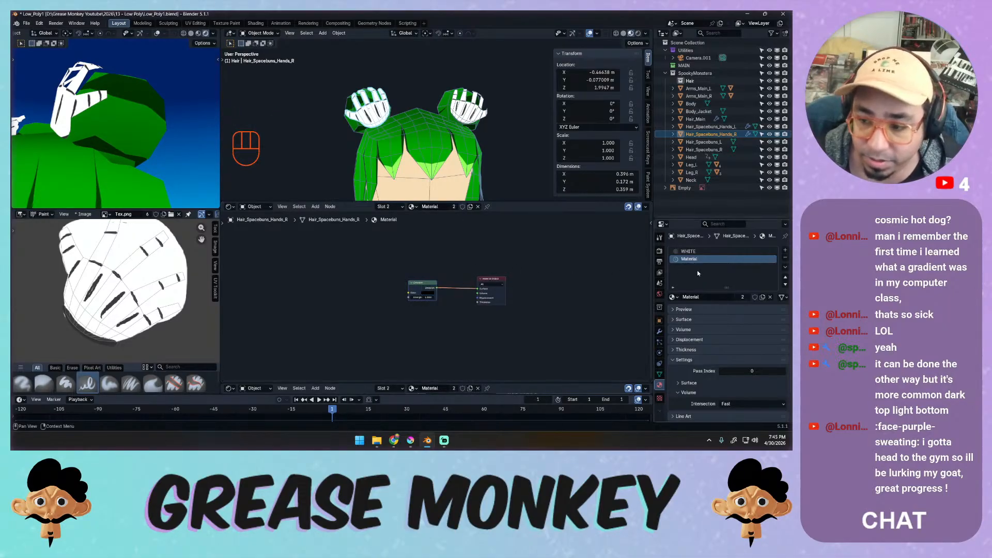
{"action": "double_click", "coordinate": [691, 259]}
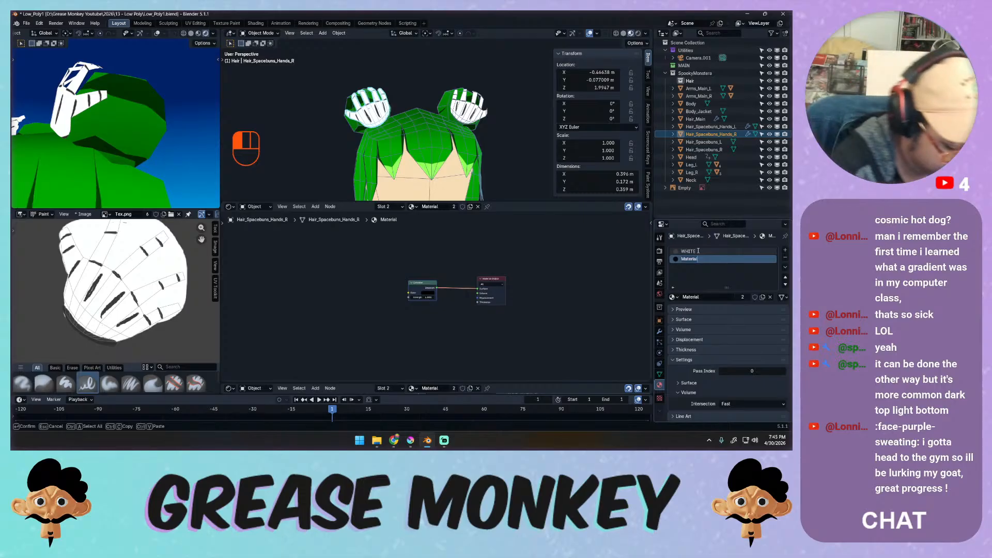
{"action": "type", "text": "Black"}
{"action": "key", "text": "Return"}
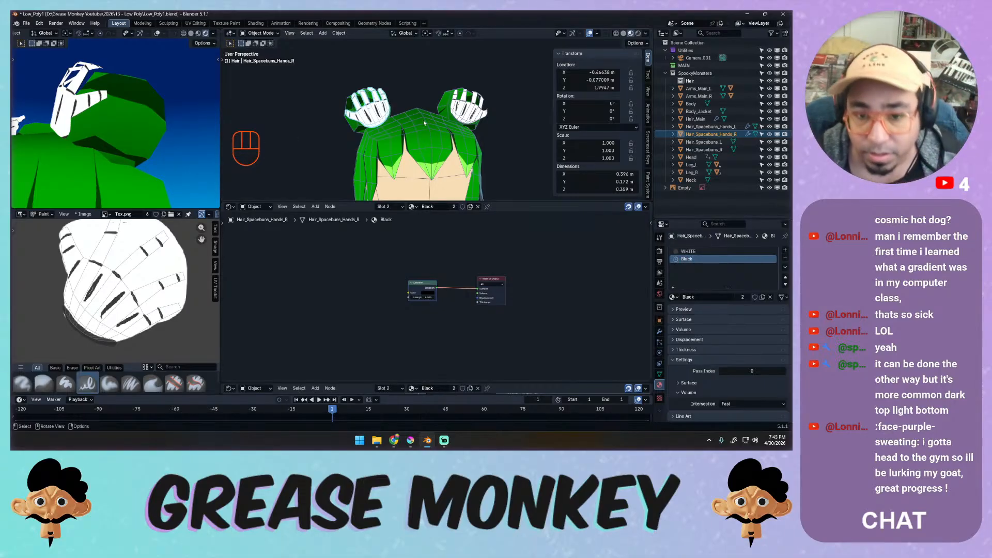
Select Hair_Spacebuns_Hands_L and set its Solidify modifier's material offset to 1.
{"action": "left_click", "coordinate": [468, 109]}
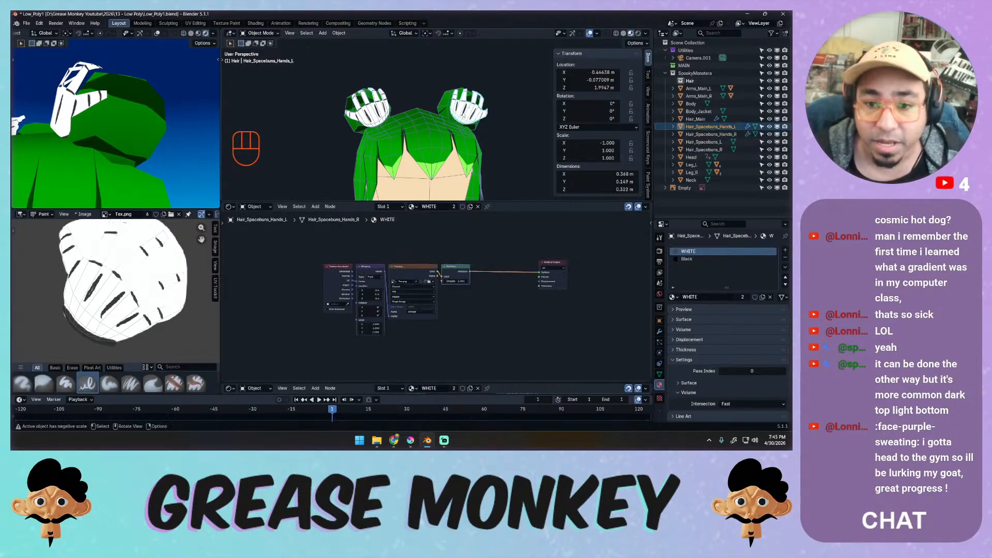
{"action": "left_click", "coordinate": [660, 332]}
{"action": "left_click", "coordinate": [672, 263]}
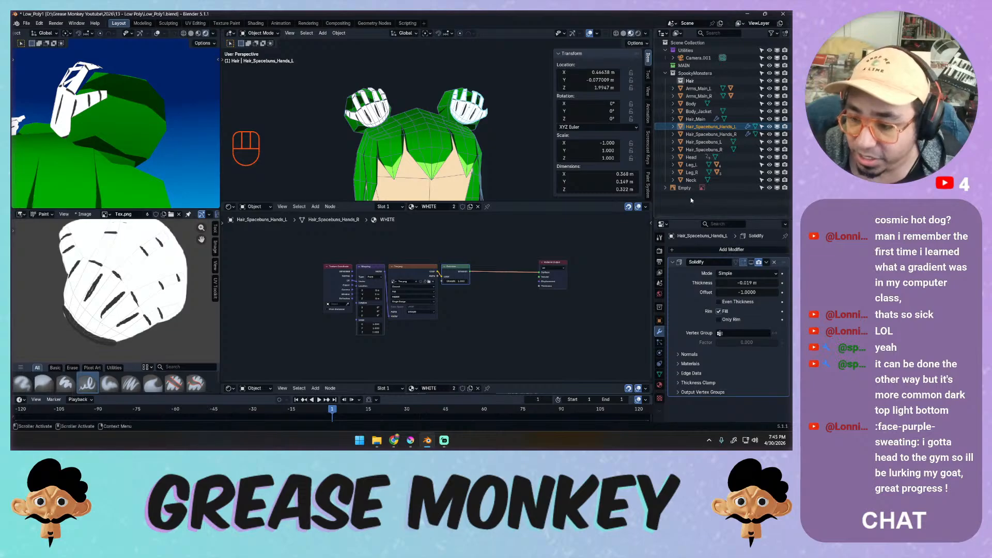
{"action": "left_click", "coordinate": [708, 364]}
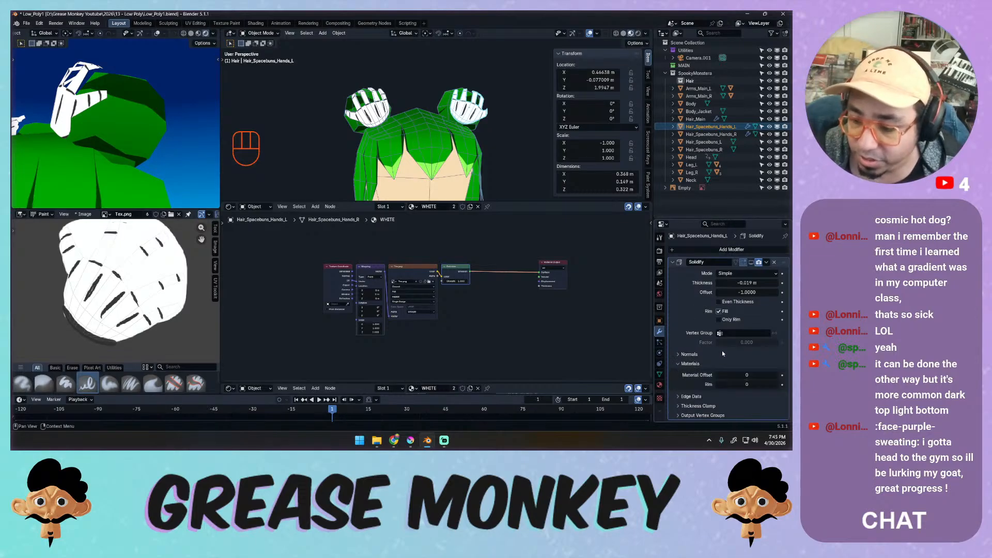
{"action": "left_click", "coordinate": [773, 375]}
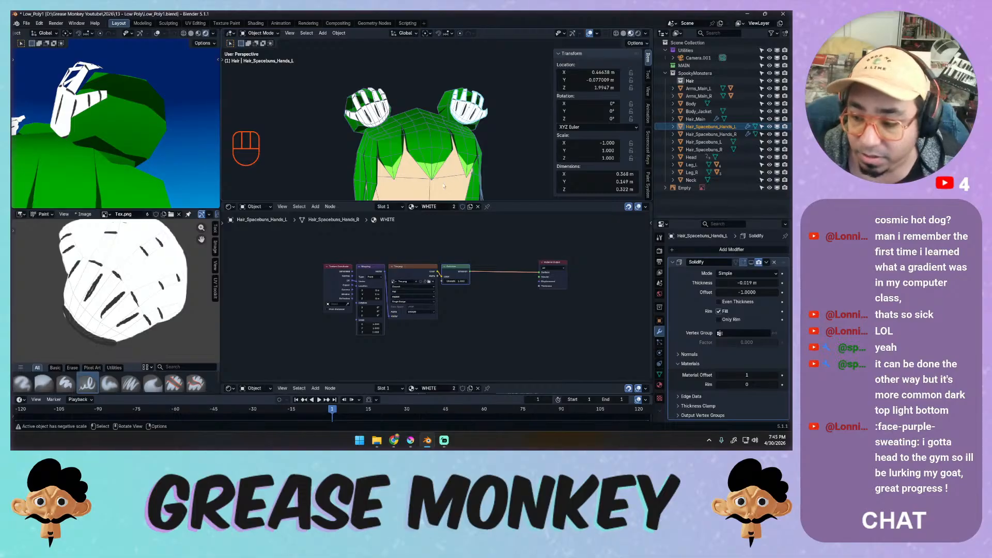
Display the left hand's Solidify modifier in the viewport and set its thickness to -0.089 m.
{"action": "middle_click_drag", "start_coordinate": [387, 132], "coordinate": [465, 139]}
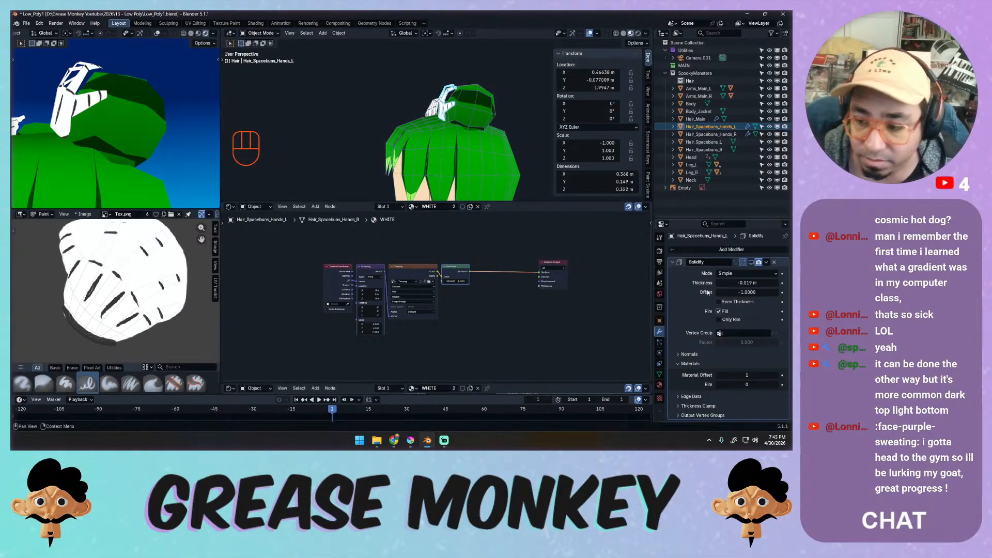
{"action": "left_click_drag", "start_coordinate": [741, 282], "coordinate": [737, 283]}
{"action": "key", "text": "ctrl+z"}
Set the left hand's Solidify material offset to 0, rim material offset to 1 and thickness to 0.016 m.
{"action": "left_click", "coordinate": [776, 376]}
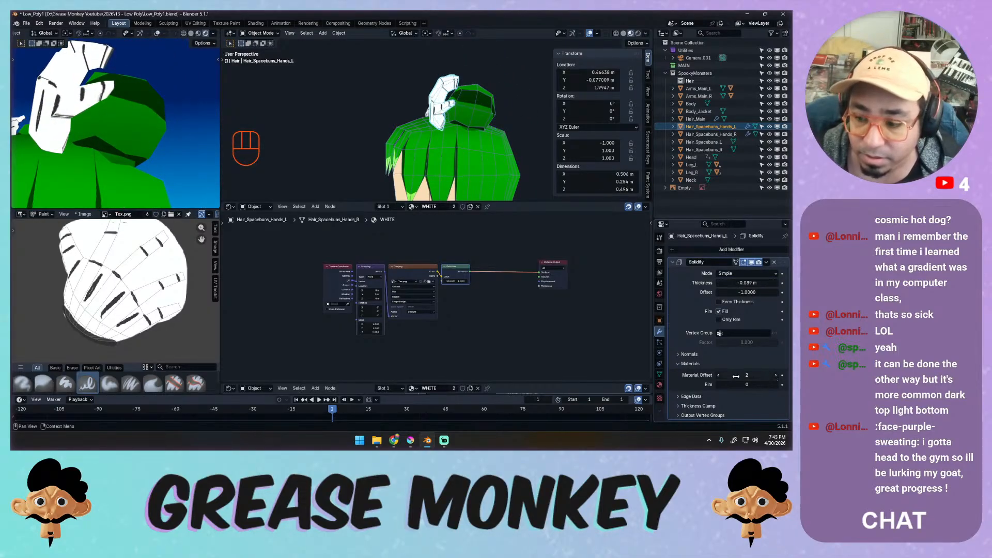
{"action": "left_click", "coordinate": [718, 376]}
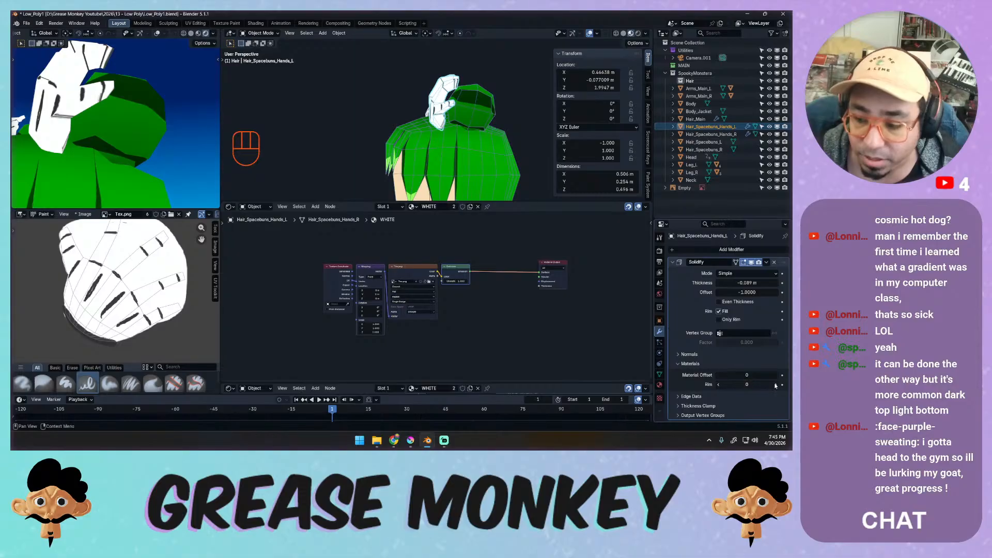
{"action": "left_click", "coordinate": [776, 385]}
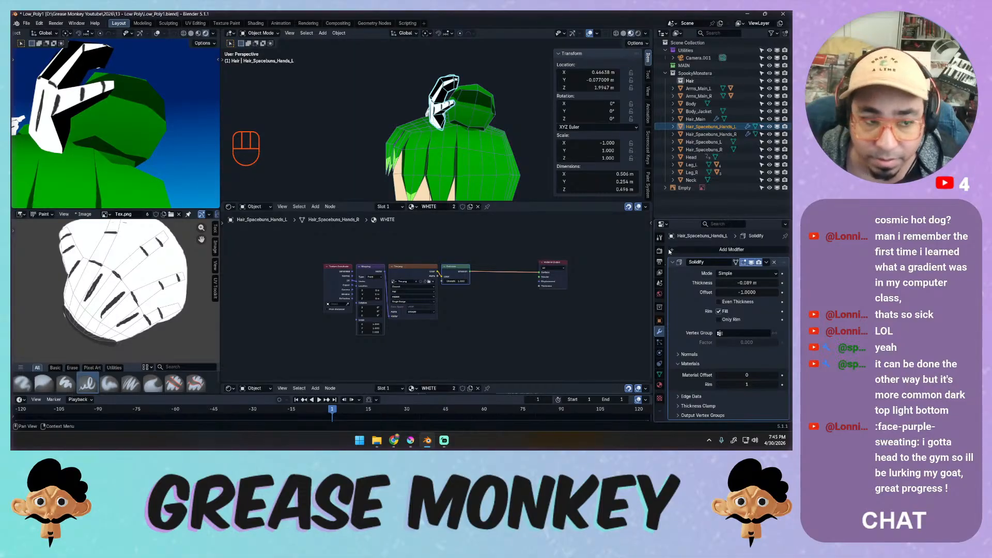
{"action": "left_click_drag", "start_coordinate": [746, 283], "coordinate": [748, 283]}
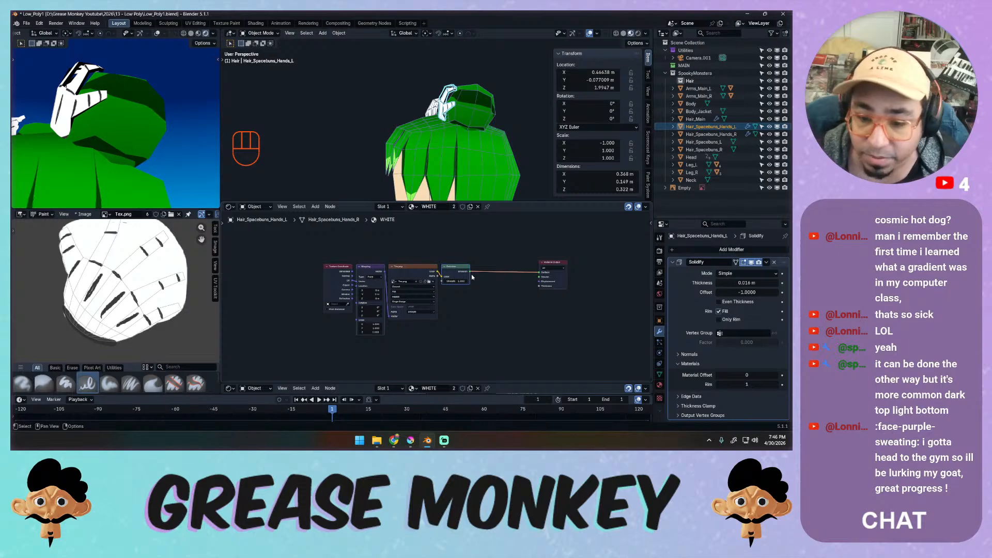
Lighten the Emission colour of the Black material to a grey.
{"action": "left_click", "coordinate": [661, 386]}
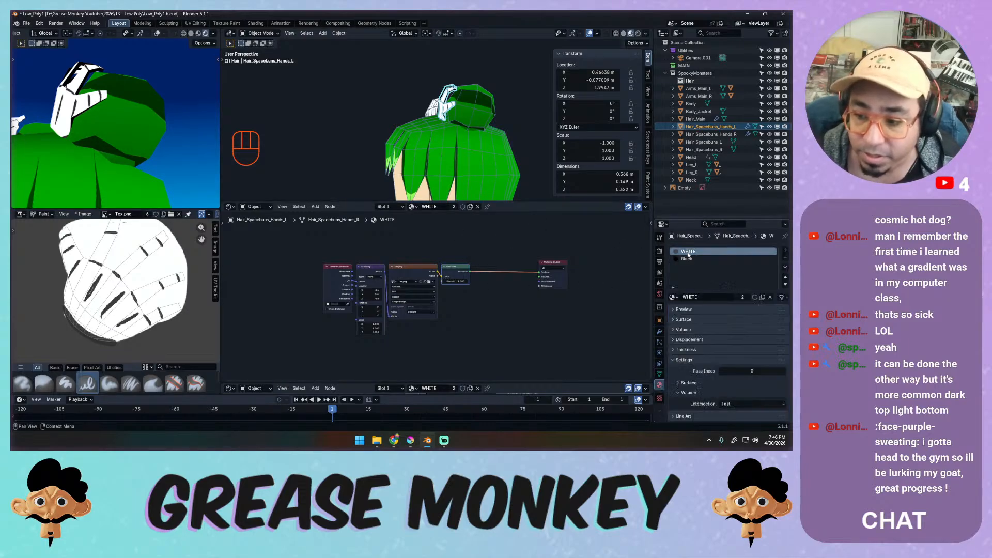
{"action": "left_click", "coordinate": [693, 259]}
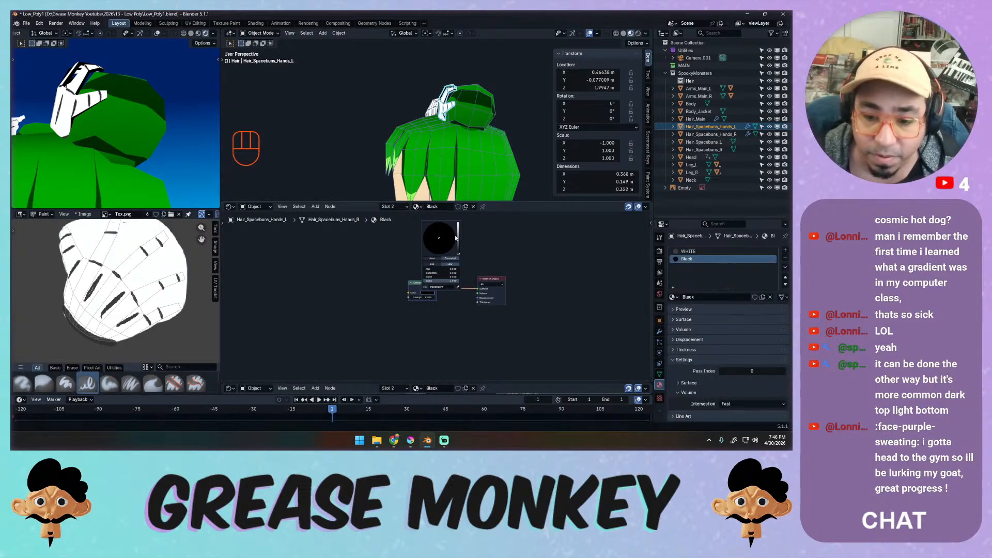
{"action": "left_click_drag", "start_coordinate": [456, 238], "coordinate": [458, 240]}
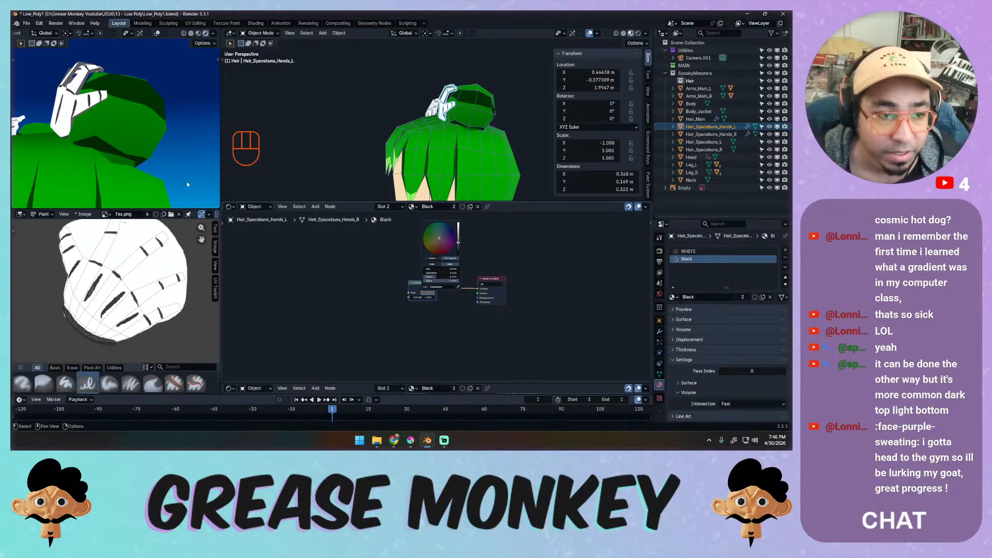
Set the rim material offset to 1 in the Solidify modifier of Hair_Spacebuns_Hands_R.
{"action": "mouse_move", "coordinate": [155, 163]}
{"action": "middle_mouse_down"}
{"action": "mouse_move", "coordinate": [254, 165]}
{"action": "mouse_move", "coordinate": [198, 147]}
{"action": "mouse_move", "coordinate": [171, 153]}
{"action": "mouse_move", "coordinate": [154, 180]}
{"action": "mouse_move", "coordinate": [203, 166]}
{"action": "mouse_move", "coordinate": [169, 157]}
{"action": "middle_mouse_up"}
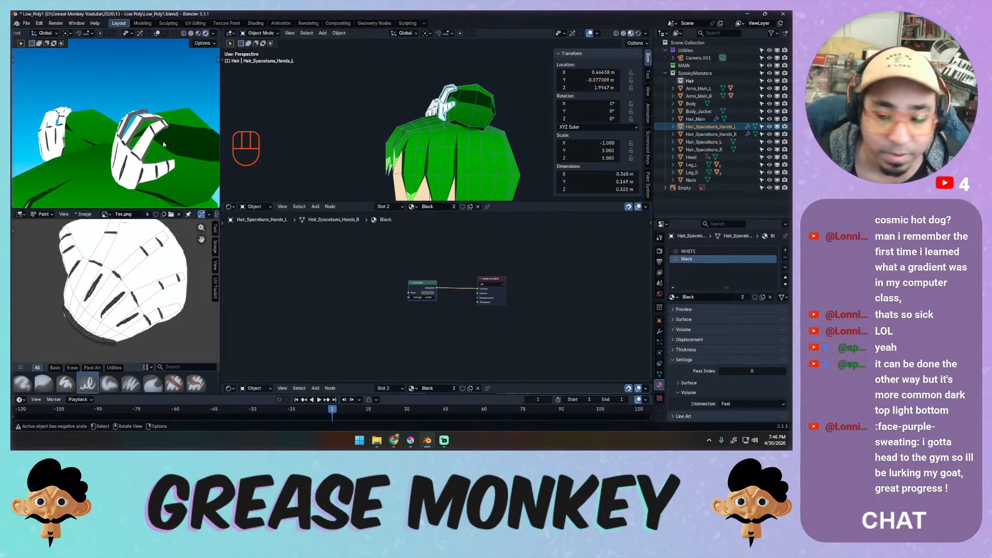
{"action": "left_click", "coordinate": [41, 147]}
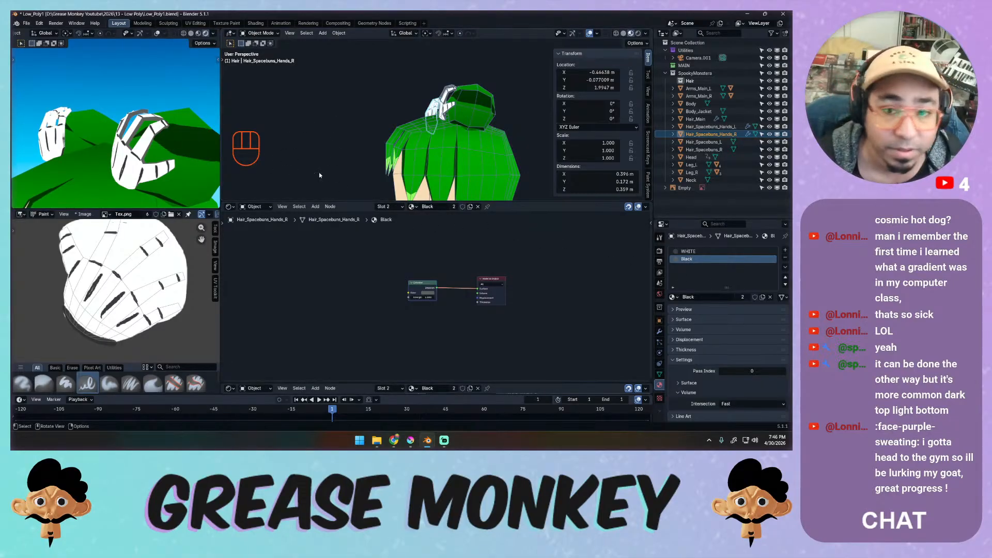
{"action": "left_click", "coordinate": [660, 332]}
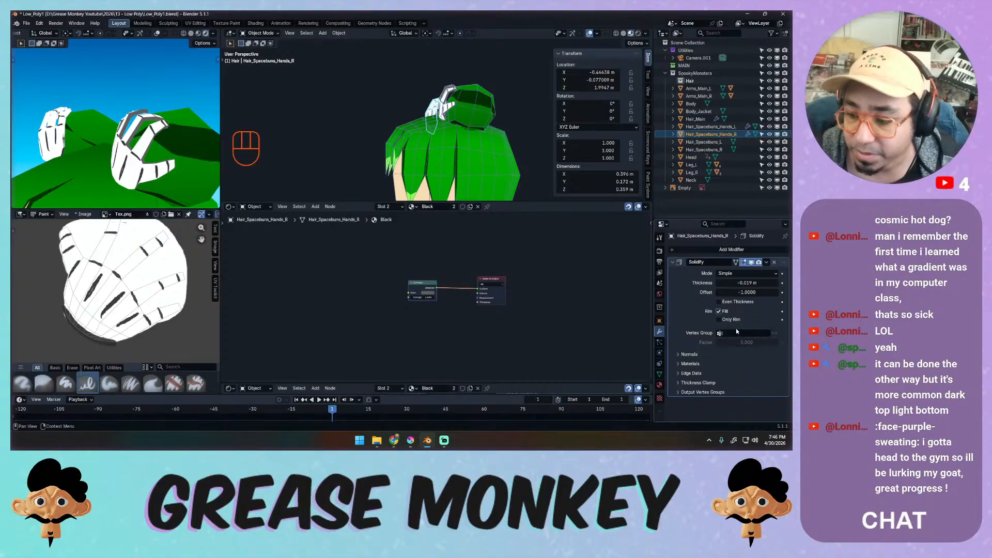
{"action": "left_click", "coordinate": [691, 364]}
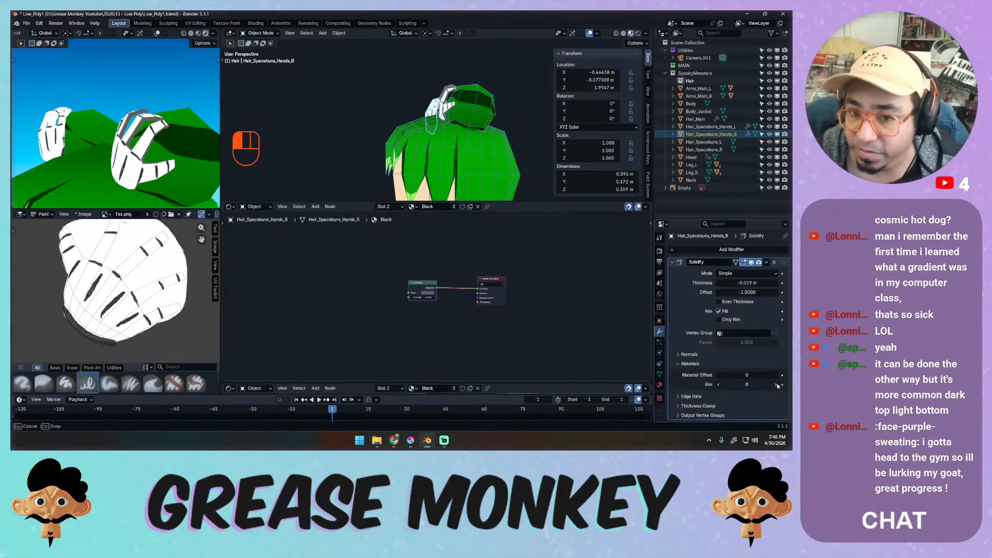
{"action": "middle_click_drag", "start_coordinate": [217, 204], "coordinate": [189, 150]}
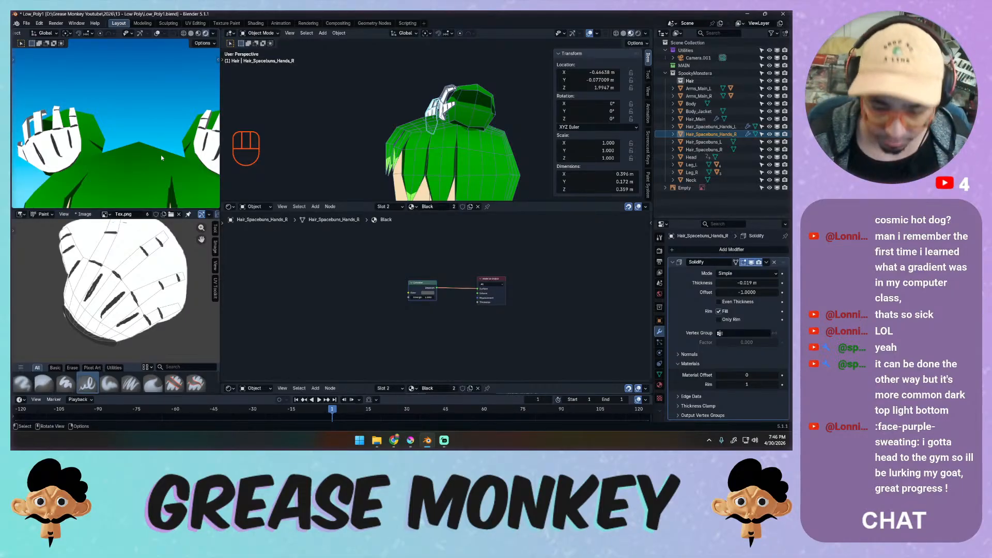
Open Hair_Main in Edit Mode and select all its faces so their UVs overlay the hair texture.
{"action": "middle_click_drag", "start_coordinate": [159, 179], "coordinate": [142, 152], "text": "ctrl"}
{"action": "middle_click_drag", "start_coordinate": [122, 248], "coordinate": [90, 228], "text": "ctrl"}
{"action": "middle_click_drag", "start_coordinate": [149, 257], "coordinate": [103, 282], "text": "ctrl"}
{"action": "middle_click_drag", "start_coordinate": [155, 192], "coordinate": [103, 172]}
{"action": "key", "text": "Tab"}
{"action": "key", "text": "Tab"}
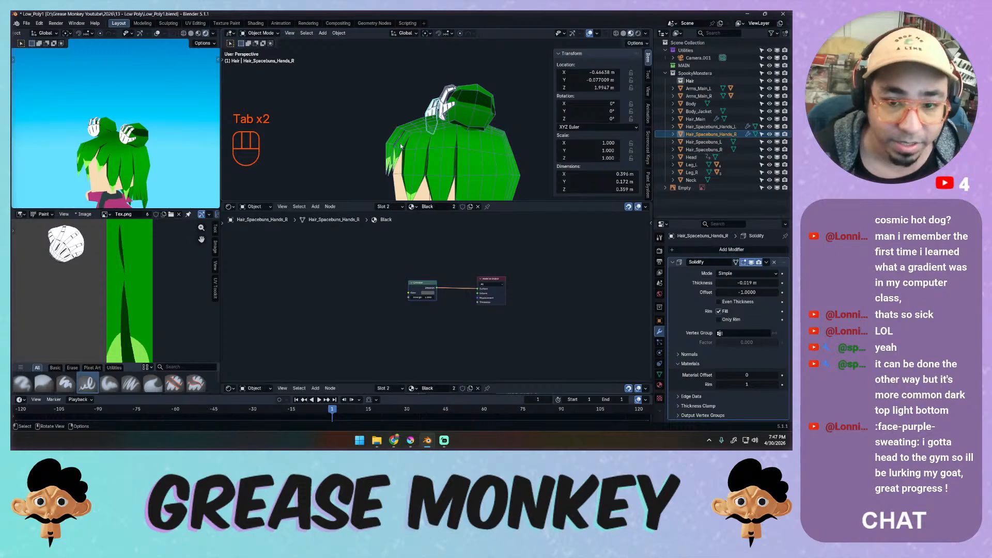
{"action": "left_click", "coordinate": [401, 146]}
{"action": "key", "text": "Tab"}
{"action": "key", "text": "Tab"}
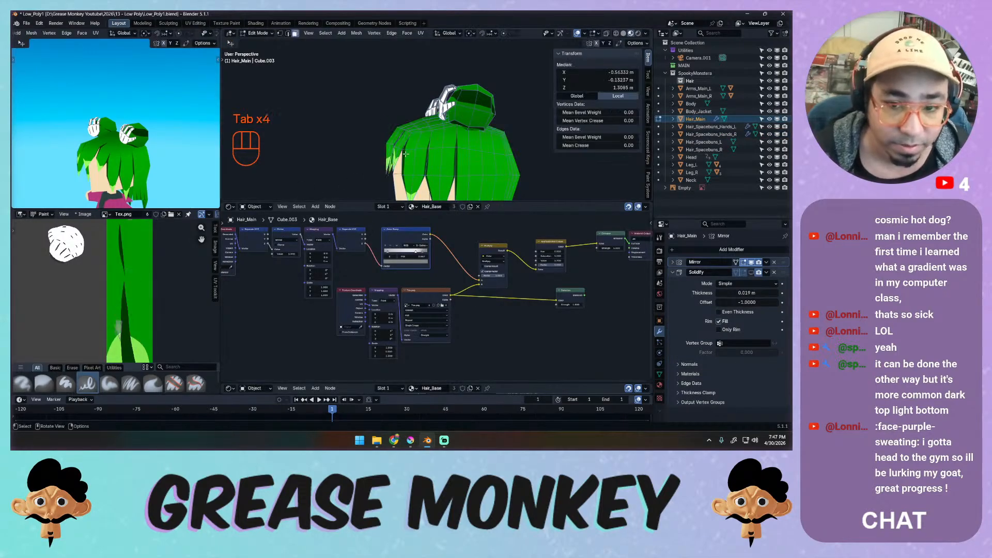
{"action": "key", "text": "a"}
{"action": "middle_click_drag", "start_coordinate": [122, 305], "coordinate": [129, 258], "text": "ctrl"}
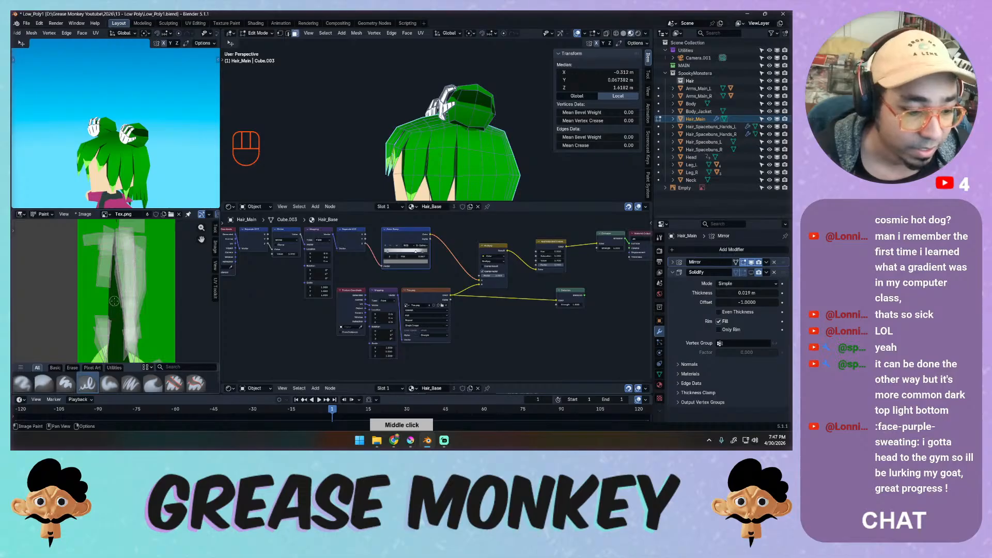
Try a dark stroke down the hair strip of Tex.png and undo it.
{"action": "mouse_move", "coordinate": [115, 301]}
{"action": "left_mouse_down"}
{"action": "mouse_move", "coordinate": [127, 243]}
{"action": "mouse_move", "coordinate": [122, 309]}
{"action": "left_mouse_up"}
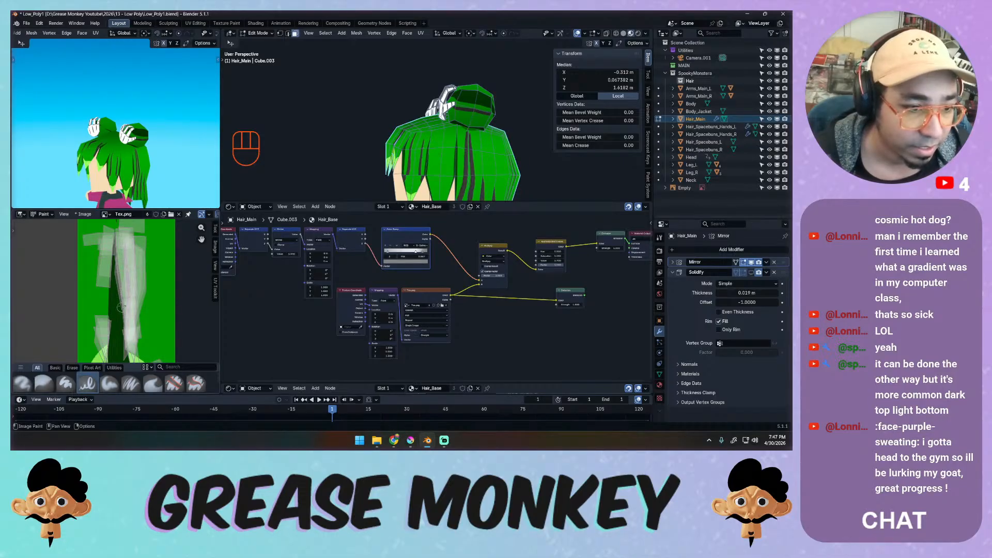
{"action": "key", "text": "ctrl+z"}
{"action": "right_click", "coordinate": [127, 254]}
{"action": "left_click_drag", "start_coordinate": [157, 223], "coordinate": [156, 257]}
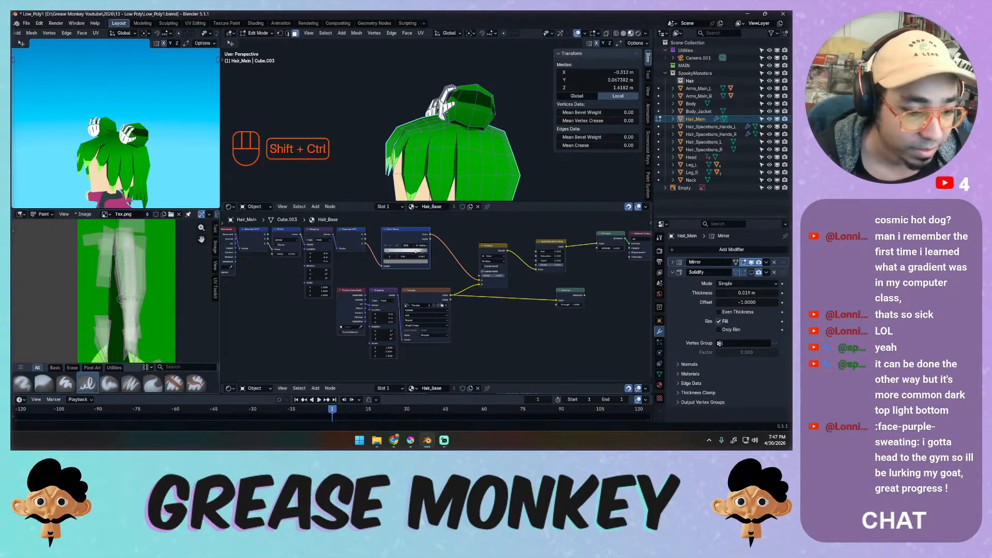
Sample a green from the hair texture and try wavy strokes across the hair strip, undoing each one.
{"action": "key", "text": "shift+ctrl+x"}
{"action": "key", "text": "shift+ctrl+x"}
{"action": "key", "text": "shift+ctrl+x"}
{"action": "key", "text": "shift+ctrl+x"}
{"action": "key", "text": "shift+ctrl+x"}
{"action": "key", "text": "shift+ctrl+x"}
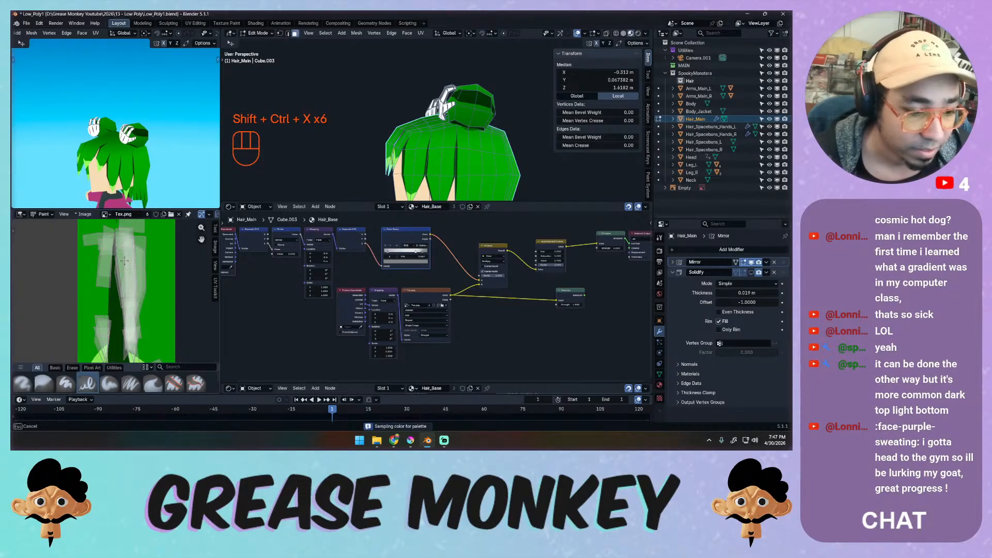
{"action": "key", "text": "ctrl+z"}
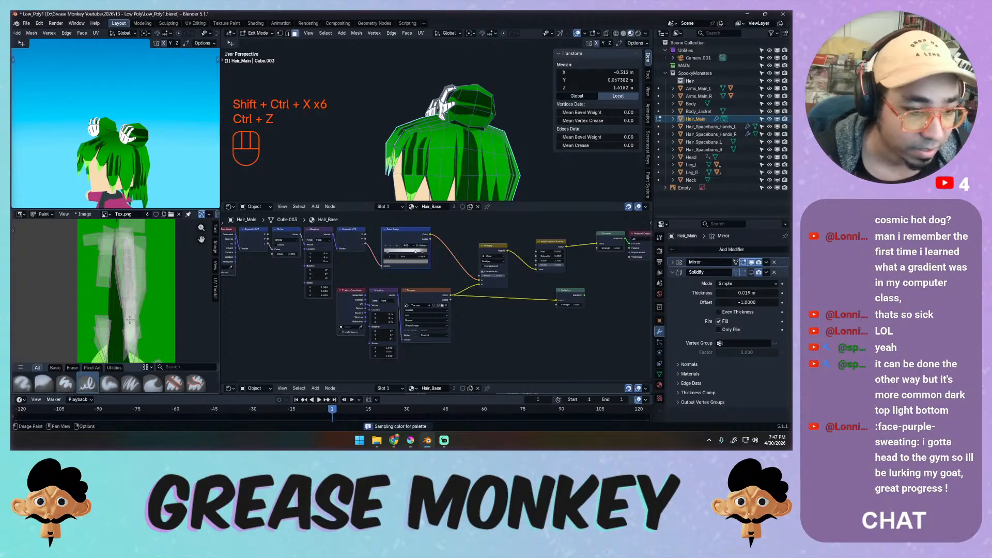
{"action": "key", "text": "ctrl+z"}
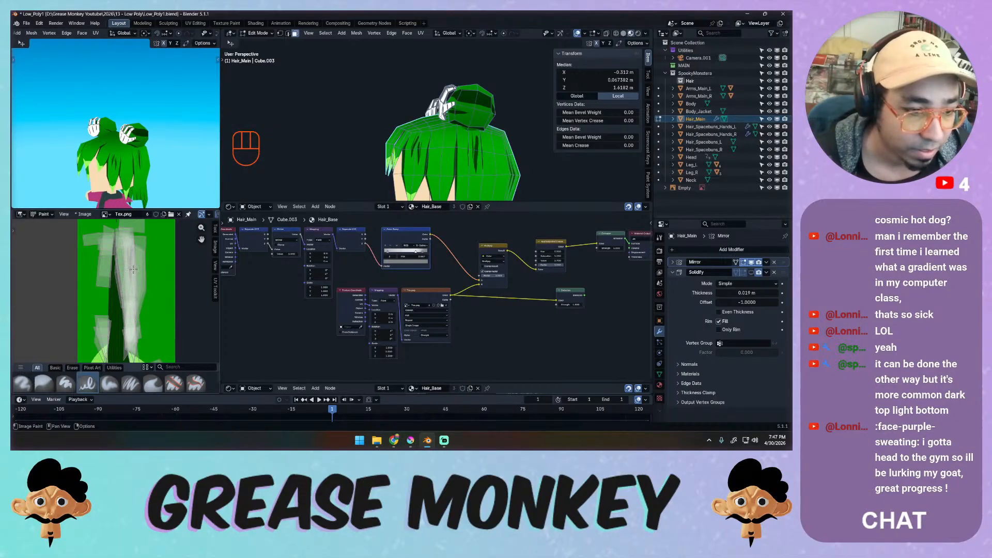
{"action": "key", "text": "ctrl+z"}
{"action": "key", "text": "ctrl+z"}
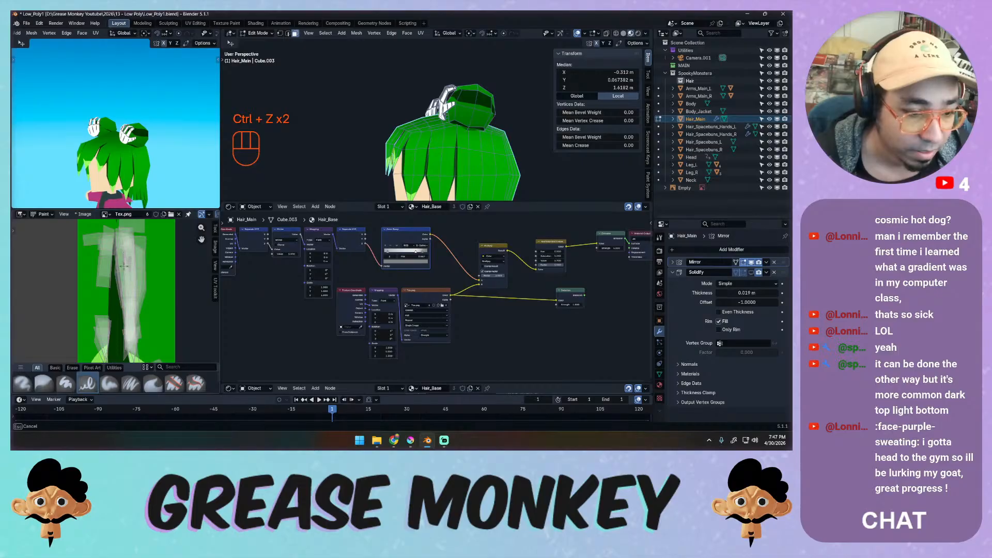
{"action": "left_click_drag", "start_coordinate": [123, 267], "coordinate": [137, 270]}
{"action": "key", "text": "ctrl+z"}
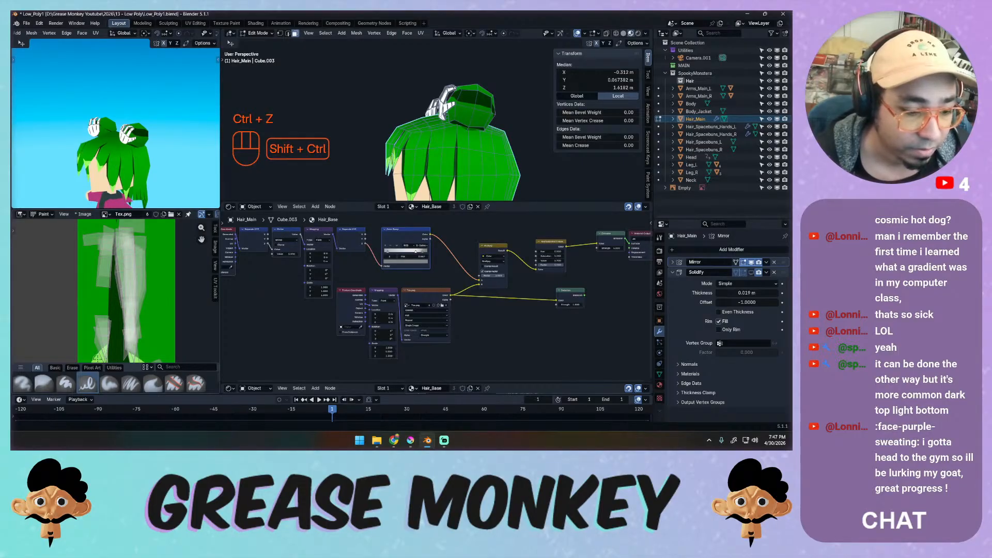
Sample the light green from the hair texture and try a thin zigzag highlight across the strip, then undo the zigzag.
{"action": "key", "text": "ctrl+shift+x"}
{"action": "mouse_move", "coordinate": [121, 260]}
{"action": "left_mouse_down"}
{"action": "mouse_move", "coordinate": [122, 281]}
{"action": "mouse_move", "coordinate": [147, 268]}
{"action": "left_mouse_up"}
{"action": "key", "text": "ctrl+z"}
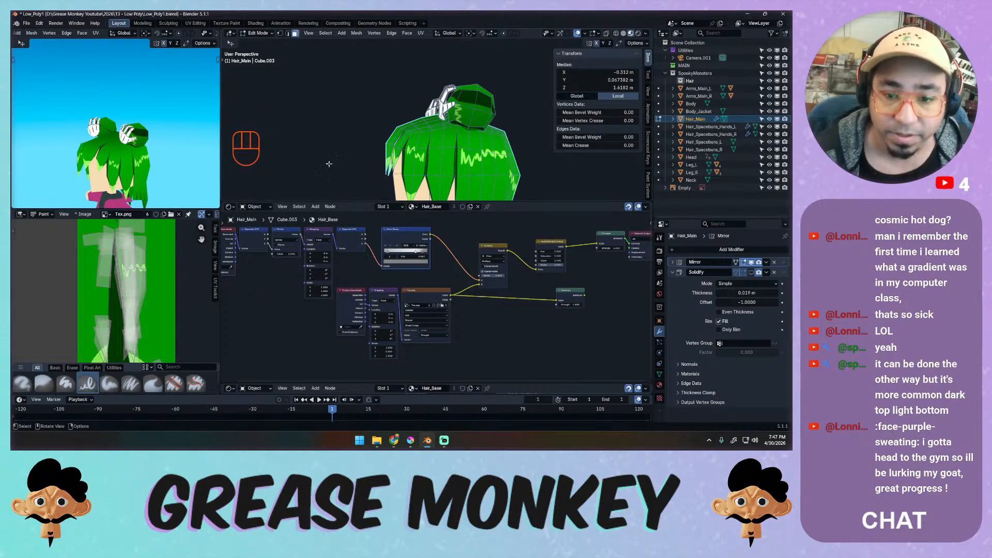
{"action": "middle_click_drag", "start_coordinate": [445, 155], "coordinate": [299, 197]}
{"action": "key", "text": "Tab"}
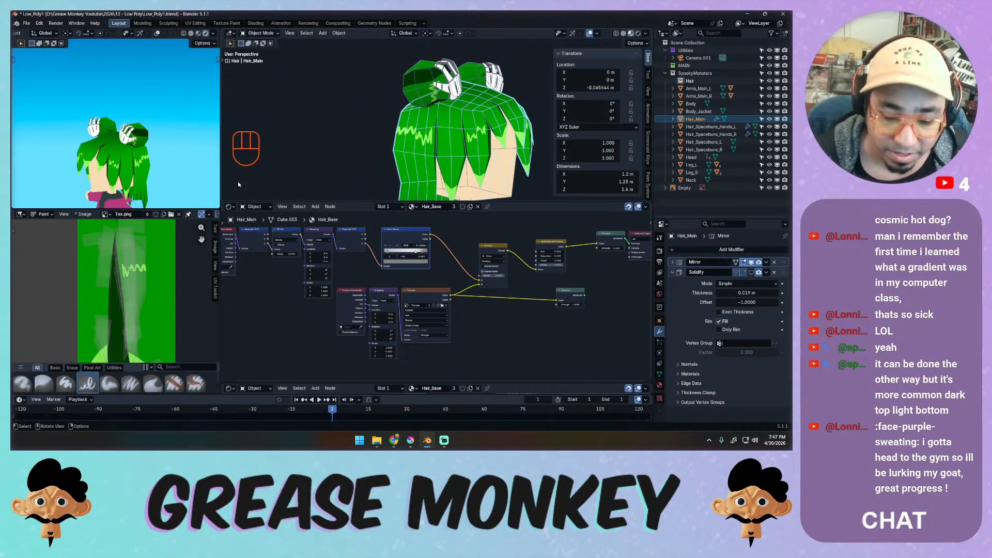
{"action": "key", "text": "ctrl+z"}
{"action": "key", "text": "ctrl+z"}
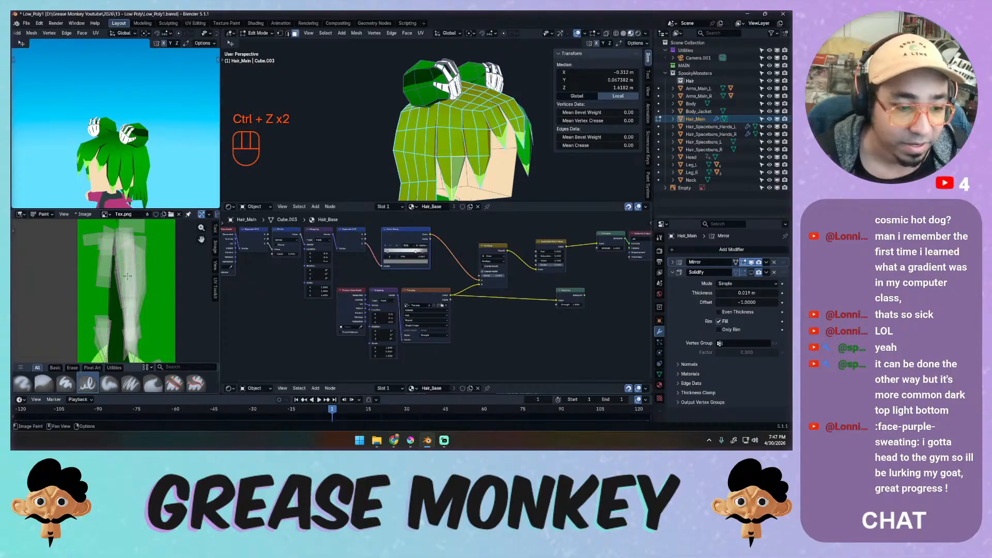
Paint a jagged light-green highlight band across the middle of the hair strip, undoing unsatisfactory strokes.
{"action": "left_click_drag", "start_coordinate": [124, 274], "coordinate": [150, 284]}
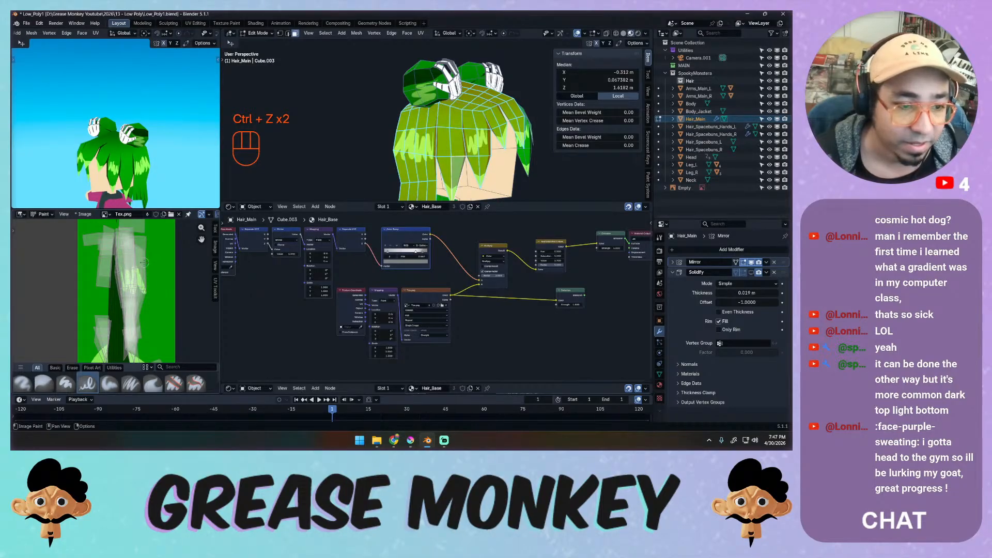
{"action": "key", "text": "ctrl+z"}
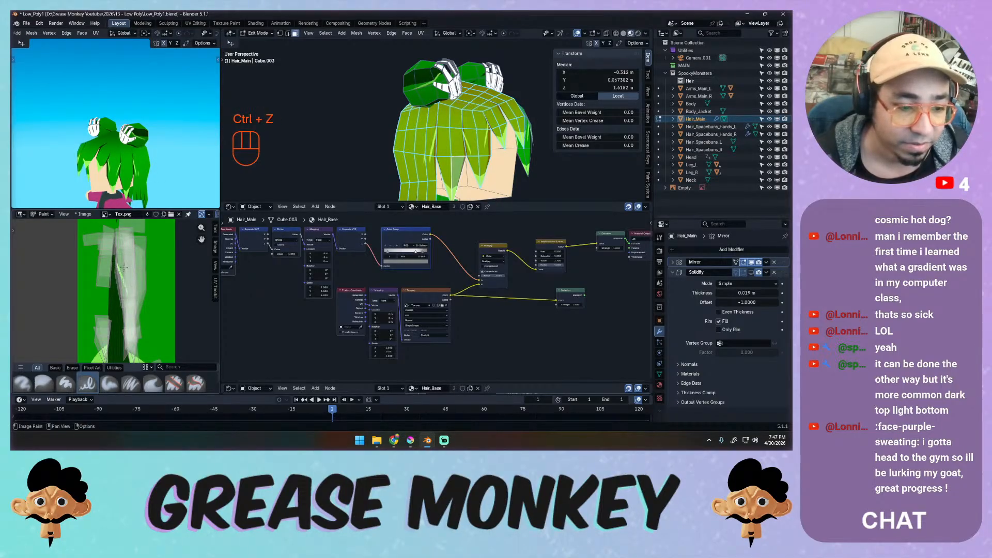
{"action": "key", "text": "ctrl+z"}
{"action": "key", "text": "ctrl+z"}
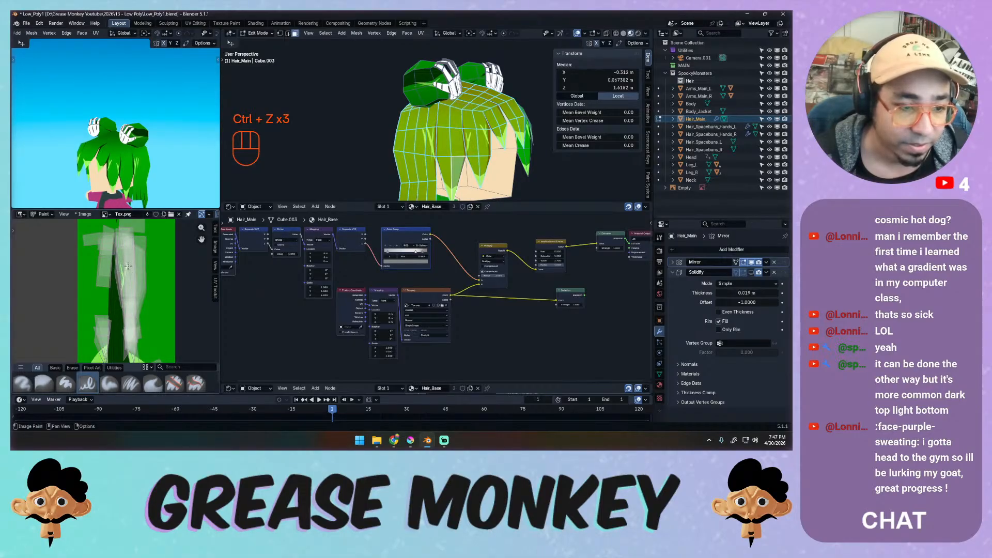
{"action": "key", "text": "ctrl+z"}
{"action": "key", "text": "ctrl+z"}
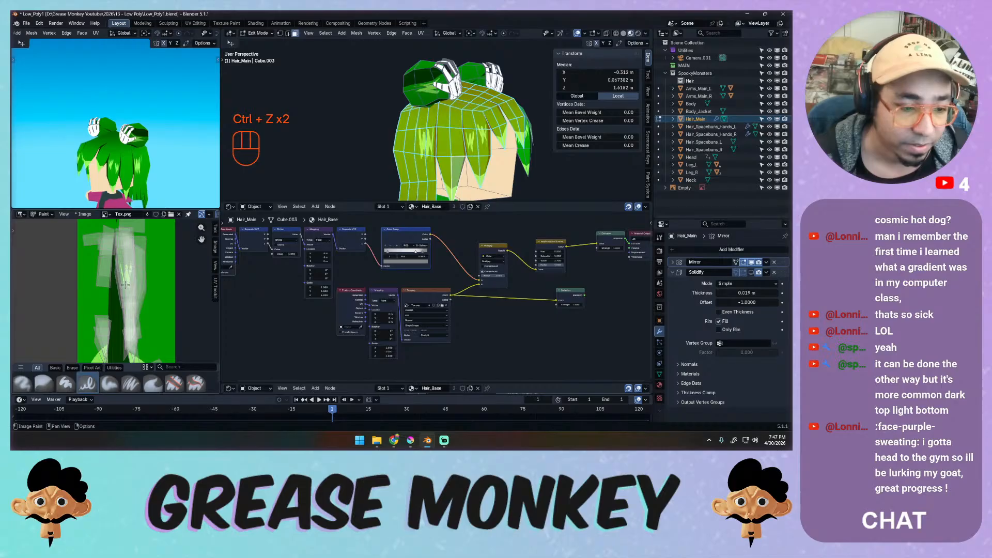
{"action": "left_click", "coordinate": [134, 267]}
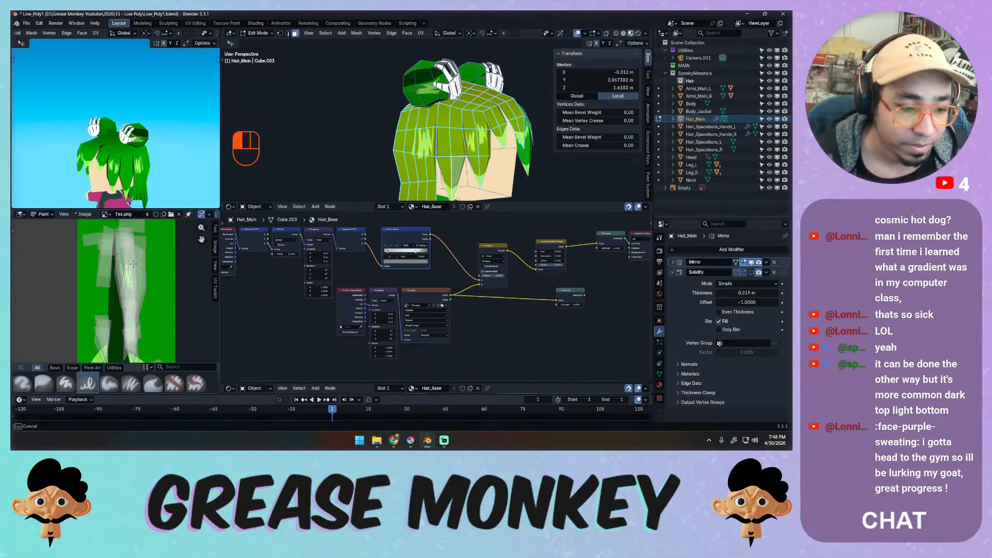
{"action": "left_click_drag", "start_coordinate": [136, 266], "coordinate": [134, 286]}
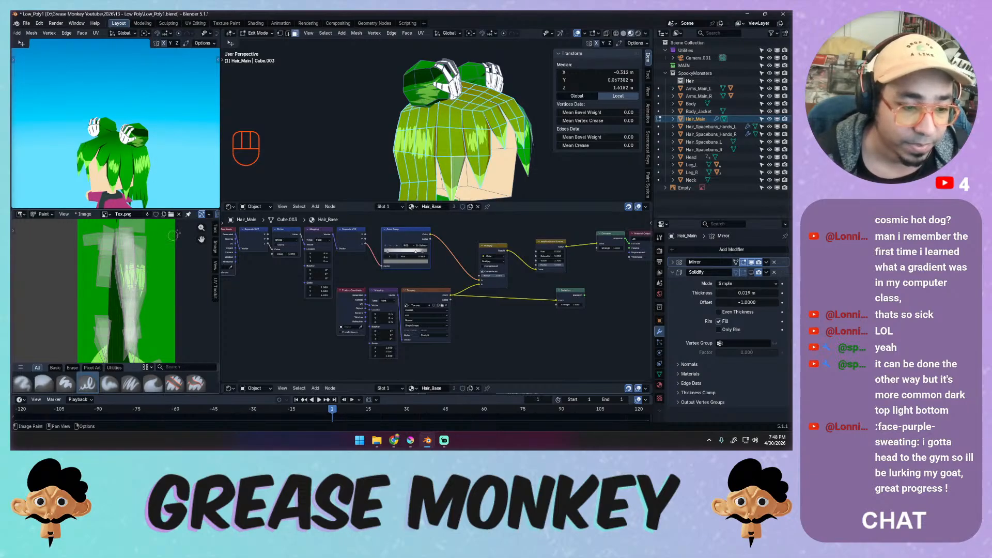
{"action": "middle_click_drag", "start_coordinate": [497, 145], "coordinate": [334, 154]}
{"action": "middle_click_drag", "start_coordinate": [418, 145], "coordinate": [483, 139]}
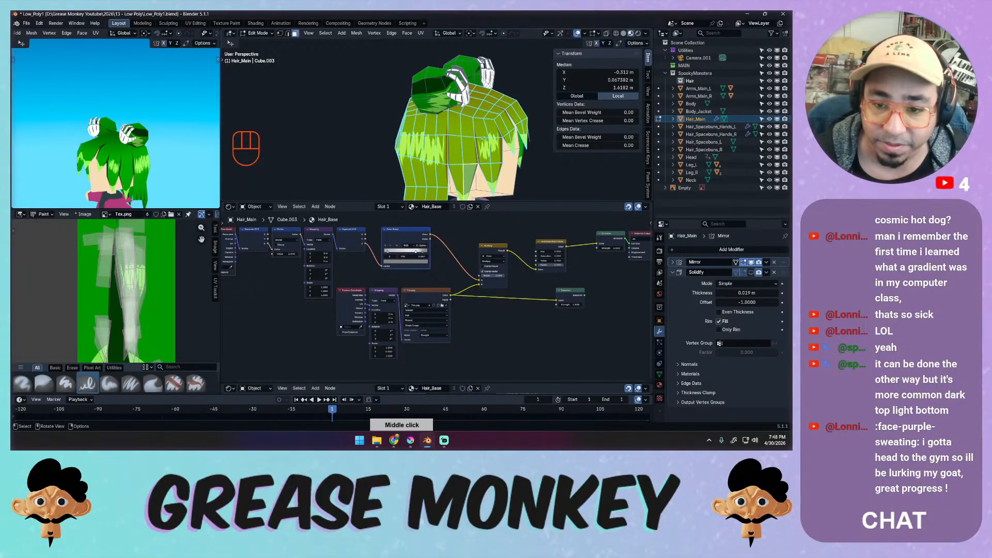
Select the two adjacent Hair_Main faces missing the highlight and display their UVs in the UV Editor.
{"action": "left_click", "coordinate": [454, 153]}
{"action": "left_click", "coordinate": [468, 151], "text": "shift"}
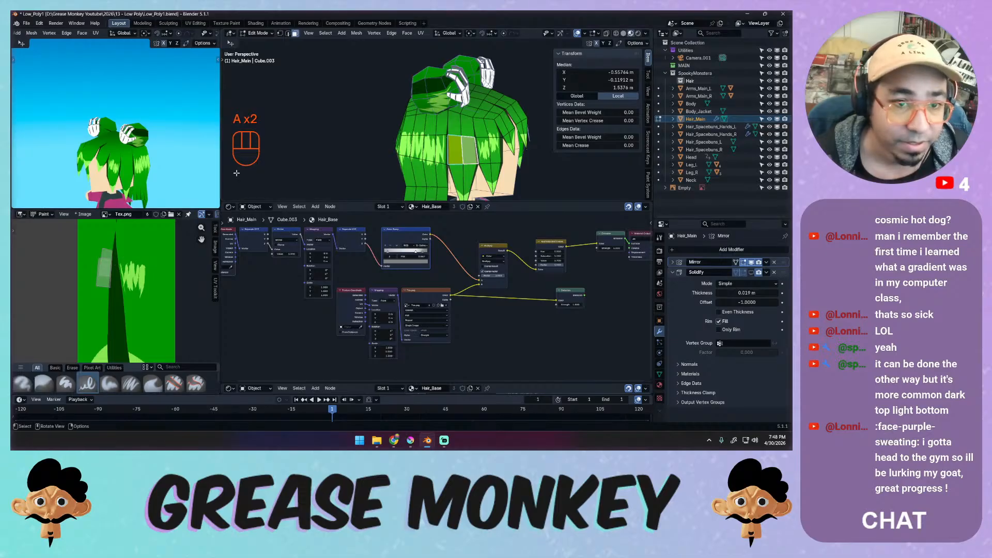
{"action": "key", "text": "Tab"}
{"action": "key", "text": "Tab"}
{"action": "key", "text": "a"}
{"action": "key", "text": "3"}
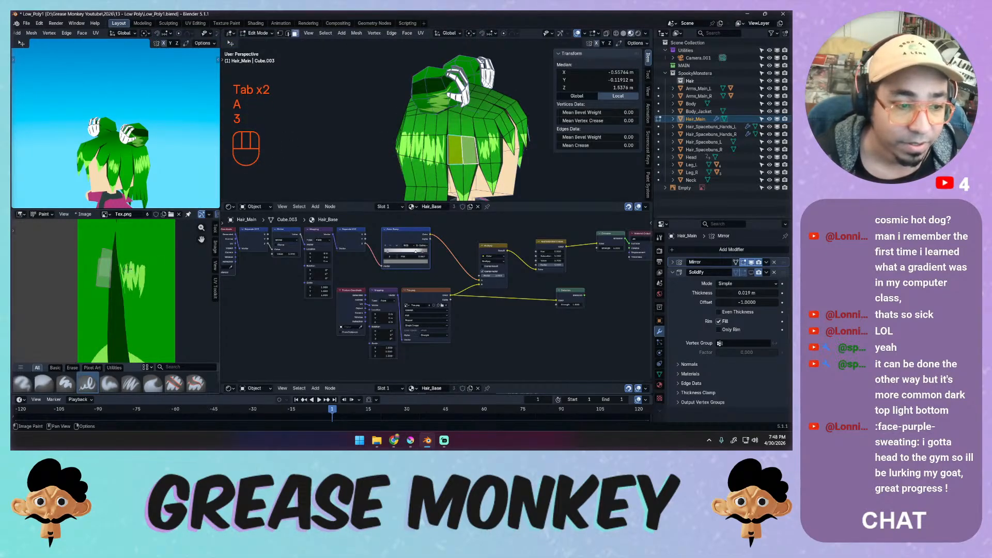
{"action": "left_click", "coordinate": [21, 214]}
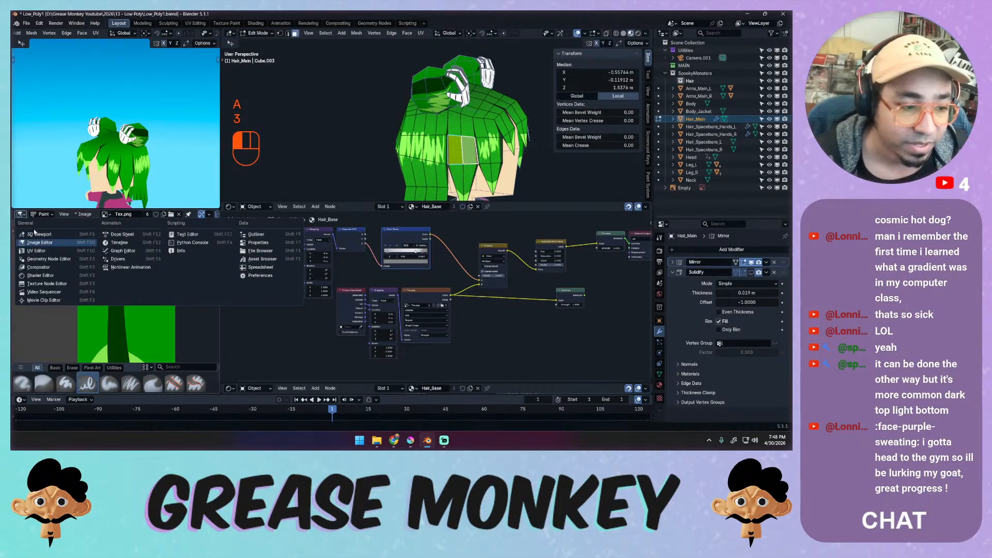
{"action": "left_click", "coordinate": [37, 251]}
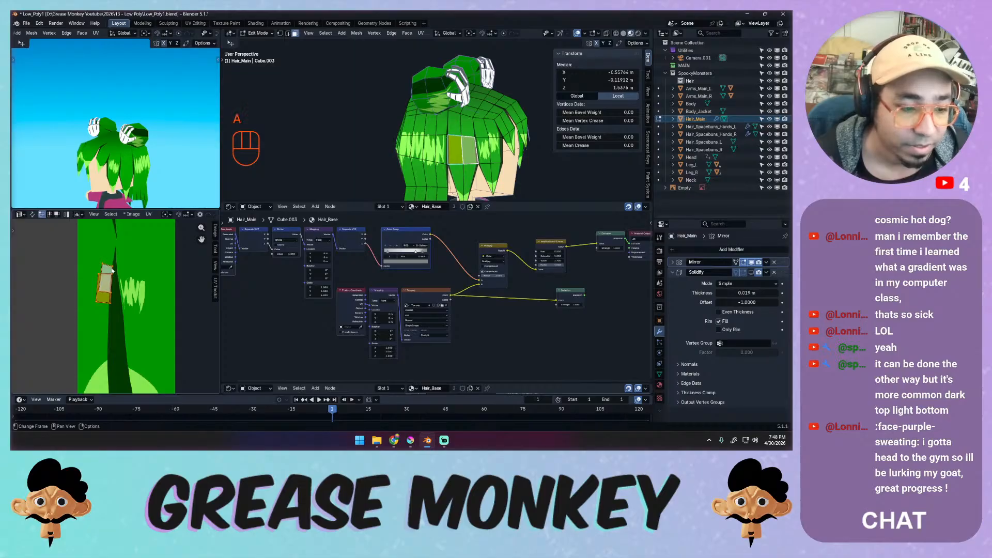
Move the two selected faces' UVs onto the painted light-green highlight and rotate them upside down.
{"action": "key", "text": "g"}
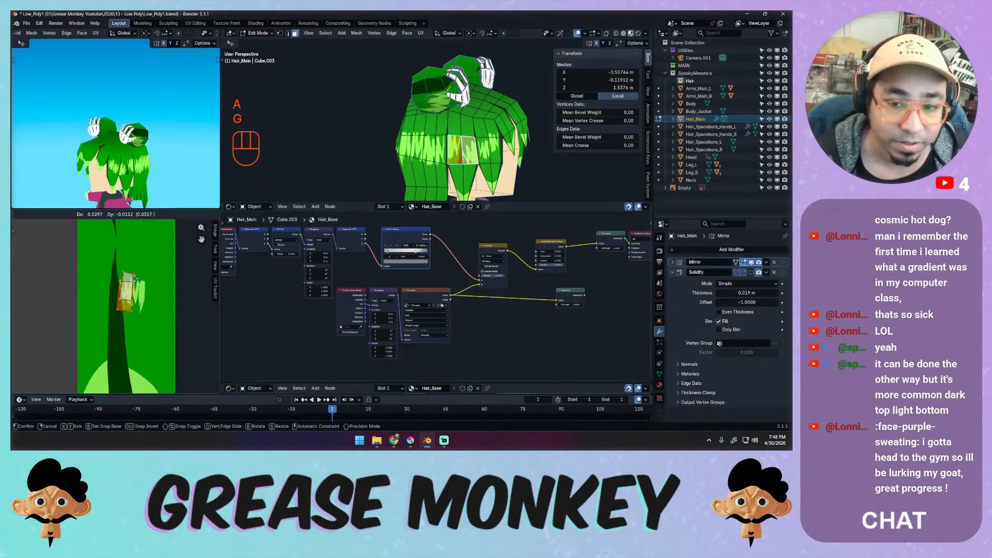
{"action": "left_click", "coordinate": [137, 282]}
{"action": "key", "text": "r"}
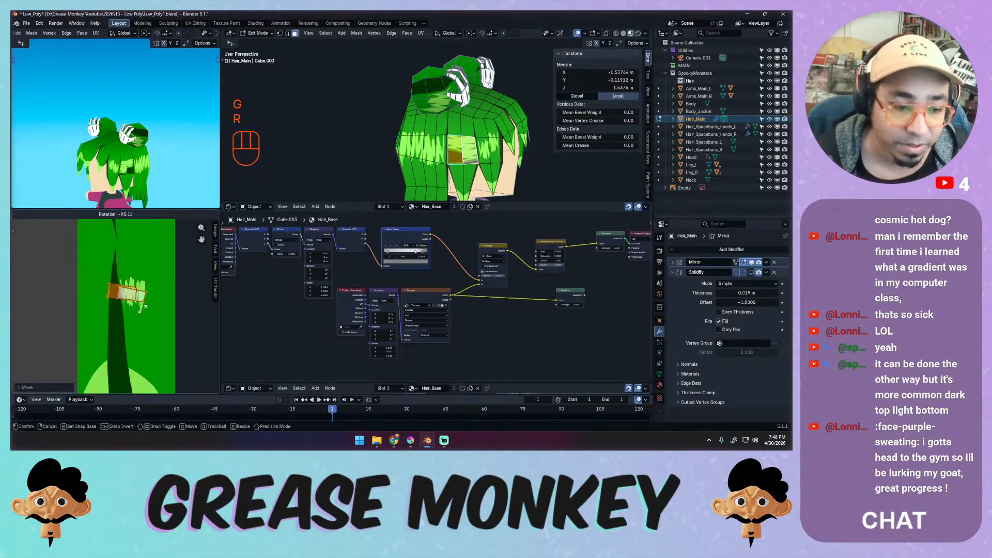
{"action": "left_click", "coordinate": [113, 315]}
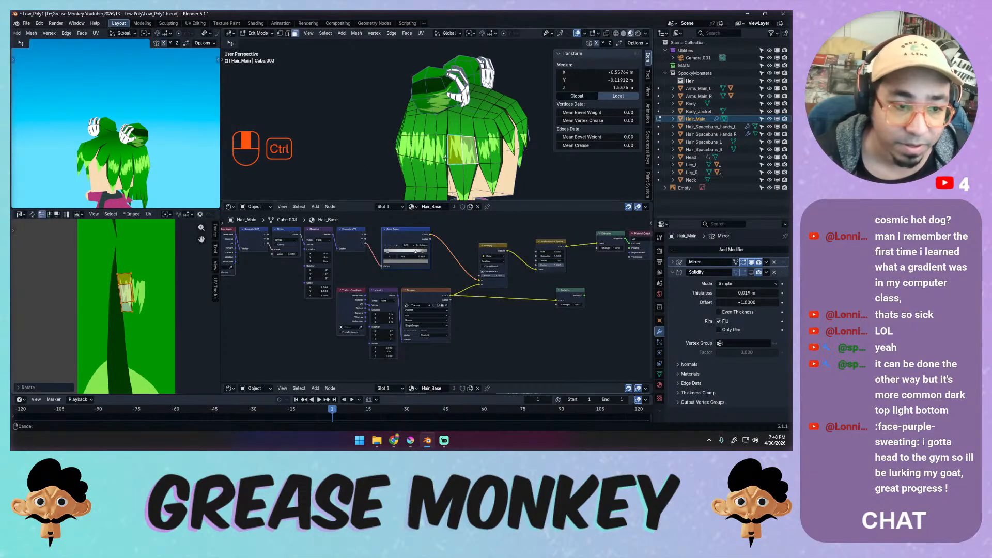
Scale up the two selected Hair_Main faces' UVs slightly over the painted light-green highlight.
{"action": "middle_click_drag", "start_coordinate": [480, 140], "coordinate": [464, 116], "text": "ctrl"}
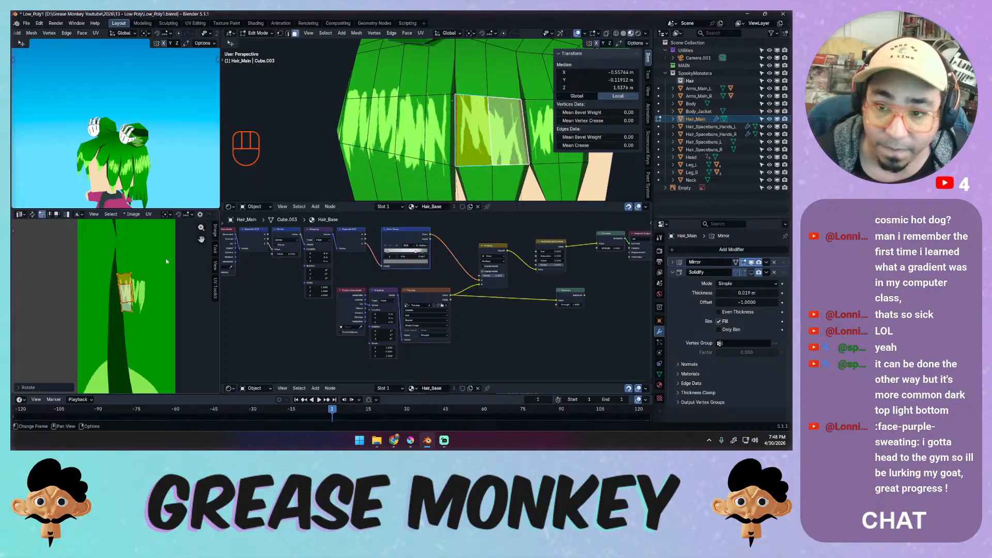
{"action": "key", "text": "r"}
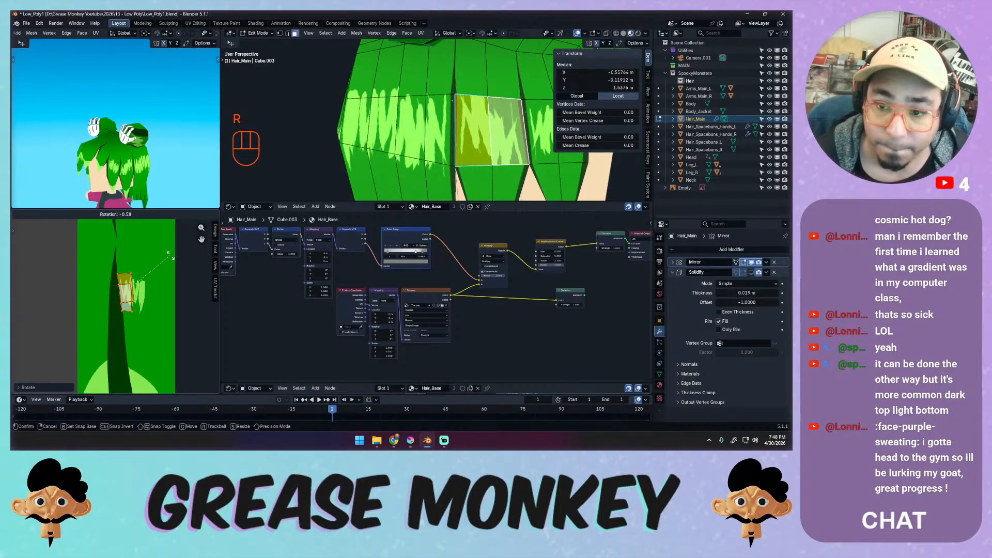
{"action": "key", "text": "s"}
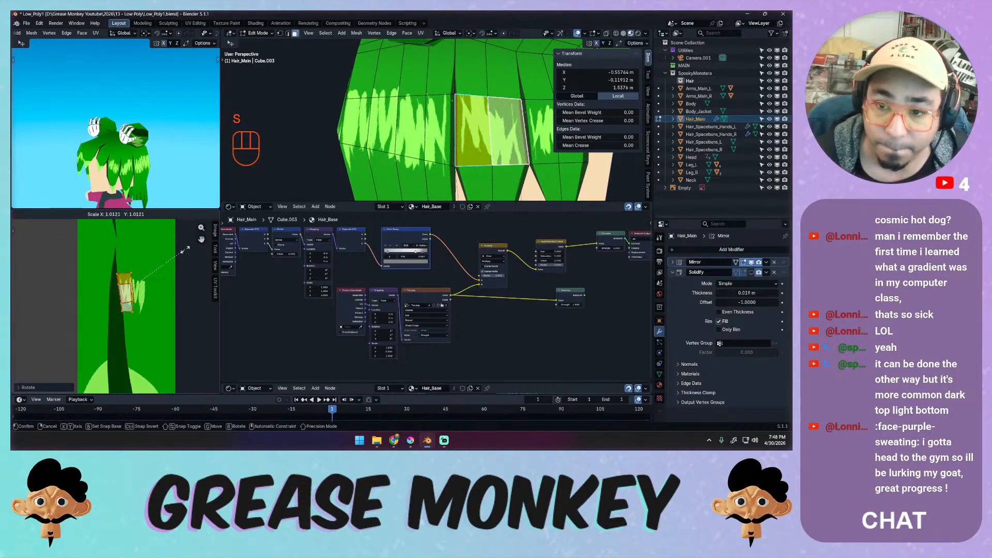
{"action": "left_click", "coordinate": [195, 248]}
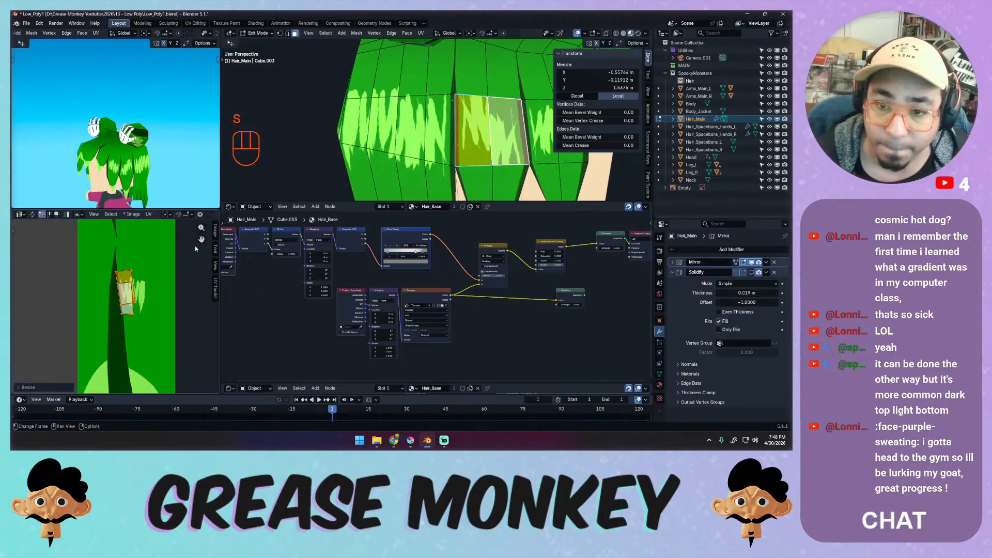
Move each of the two faces' UVs separately so that both overlap on the same part of the light-green highlight.
{"action": "middle_click_drag", "start_coordinate": [163, 267], "coordinate": [148, 253], "text": "ctrl"}
{"action": "key", "text": "3"}
{"action": "left_click", "coordinate": [137, 262]}
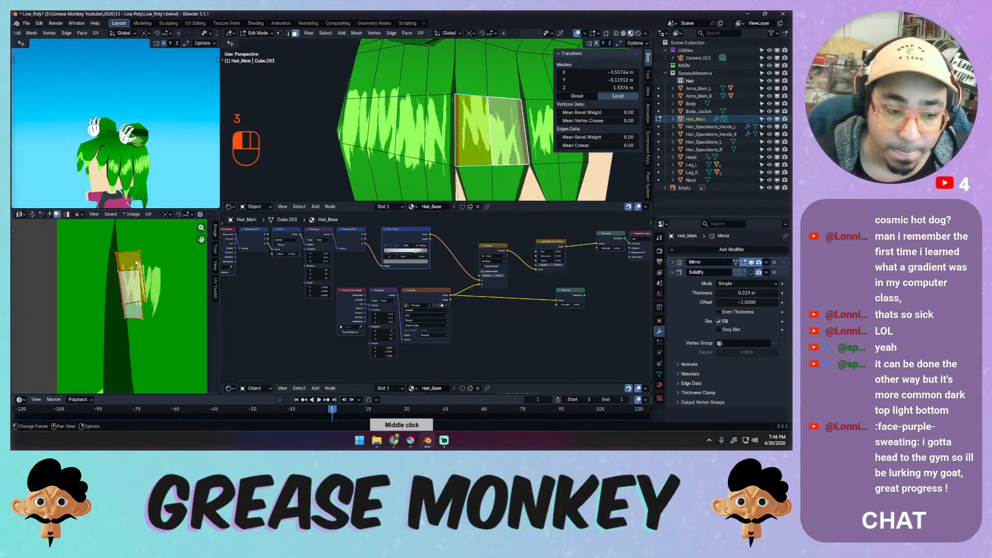
{"action": "key", "text": "g"}
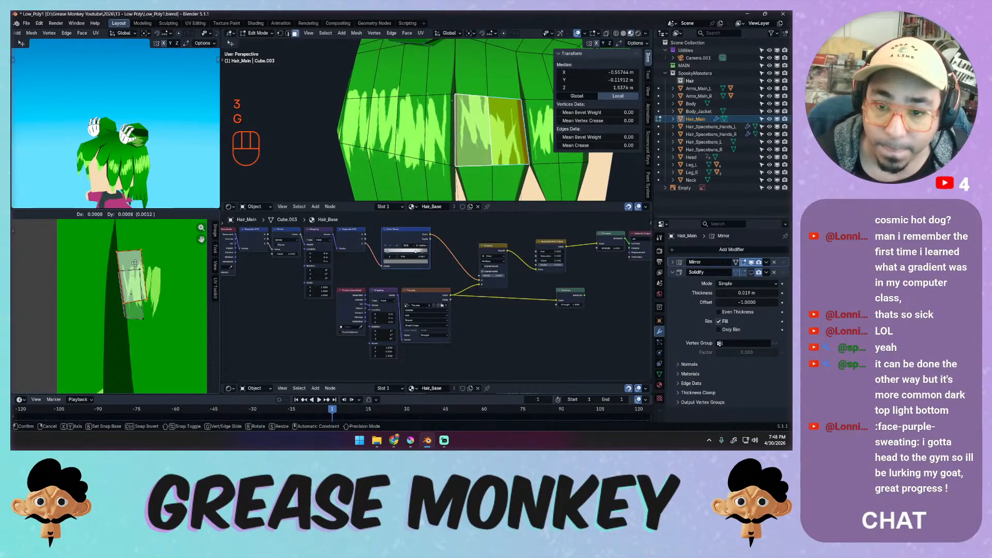
{"action": "left_click", "coordinate": [136, 265]}
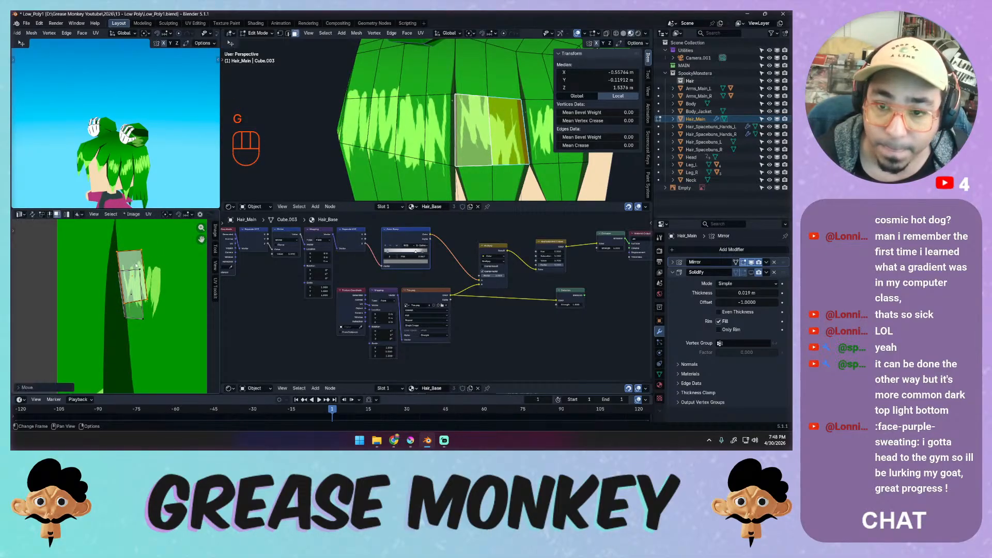
{"action": "left_click", "coordinate": [131, 308]}
{"action": "key", "text": "g"}
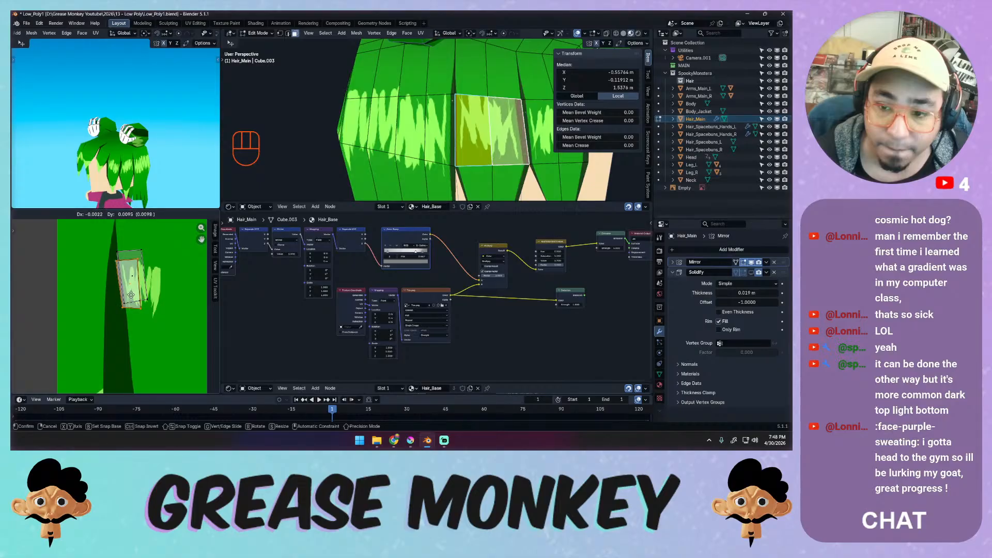
{"action": "left_click", "coordinate": [132, 295]}
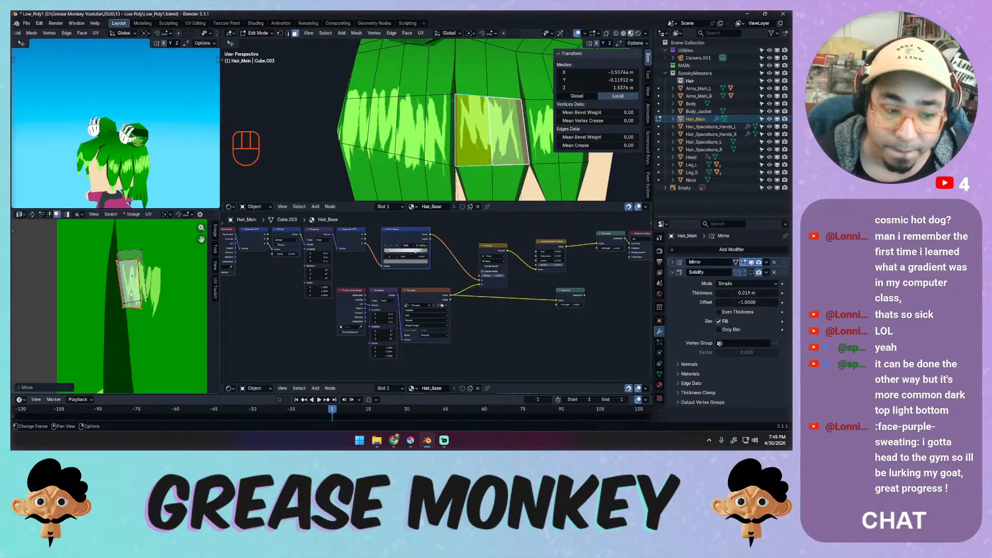
Nudge the lower-left UV corner of the overlapping faces to line up the highlight across them.
{"action": "left_click", "coordinate": [116, 264]}
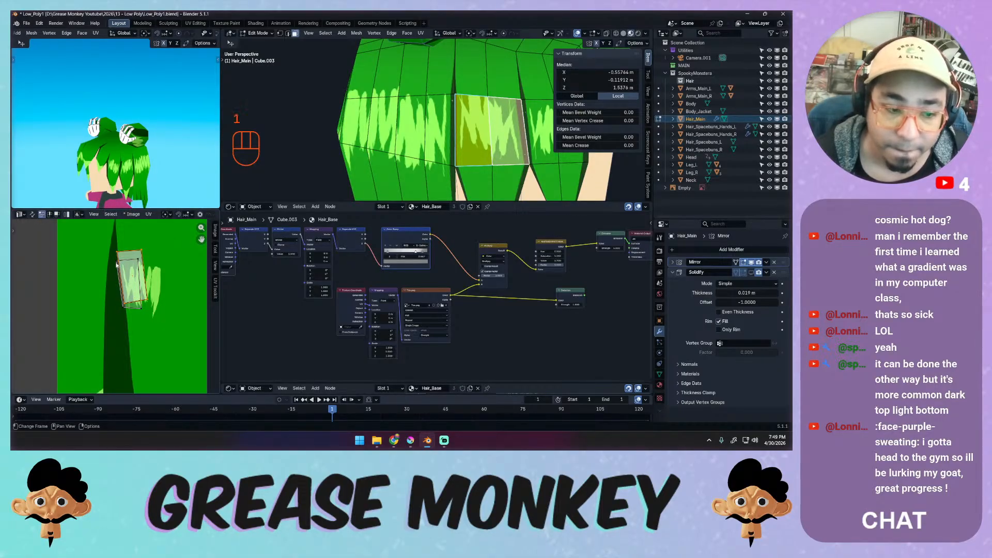
{"action": "key", "text": "g"}
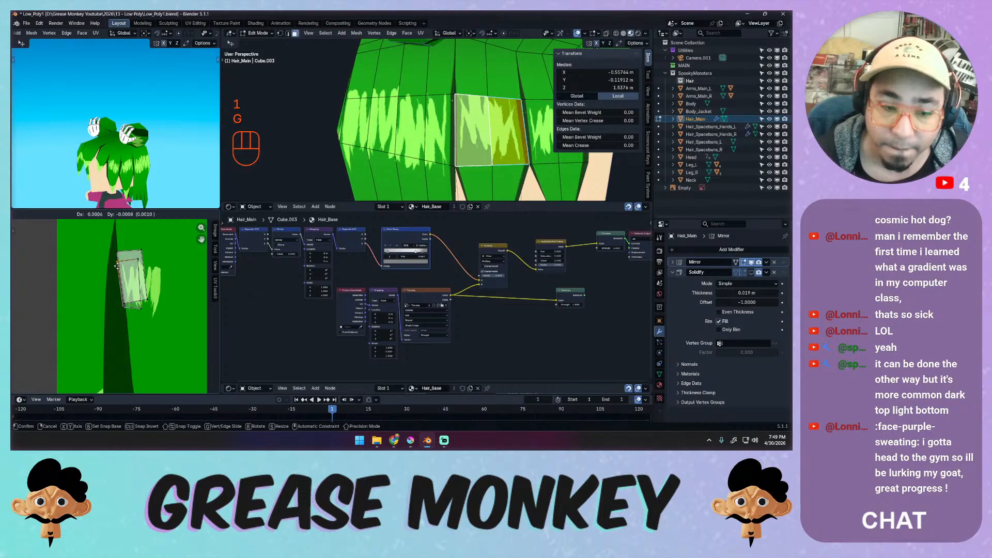
{"action": "key", "text": "Escape"}
{"action": "key", "text": "g"}
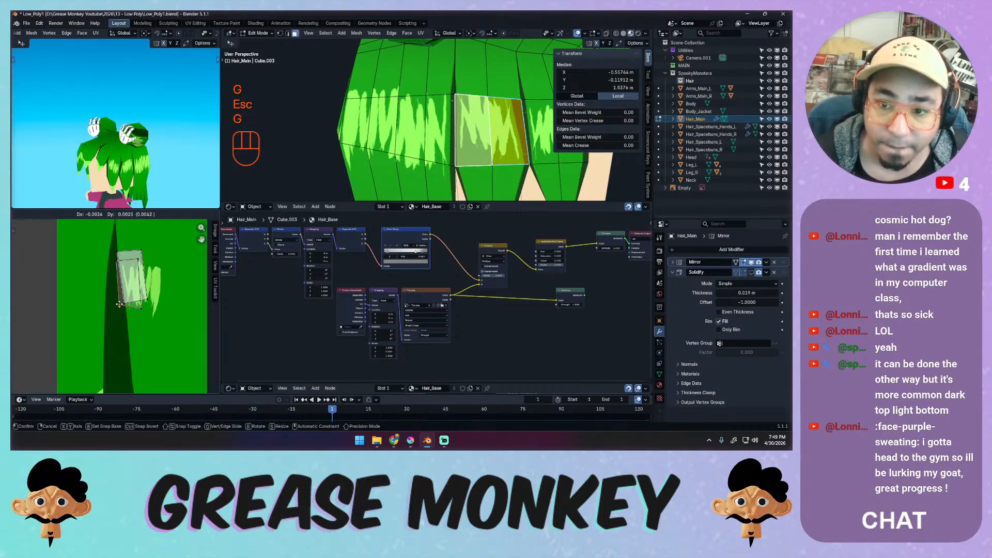
{"action": "left_click", "coordinate": [125, 301]}
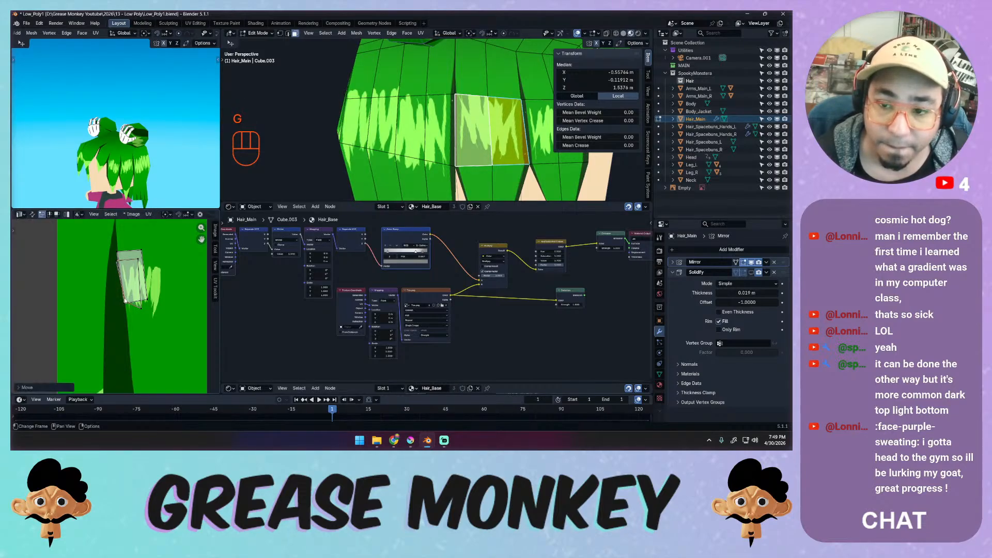
Examine how the highlight band continues from the sides across the back of the hair.
{"action": "key", "text": "Tab"}
{"action": "middle_click_drag", "start_coordinate": [433, 158], "coordinate": [338, 148]}
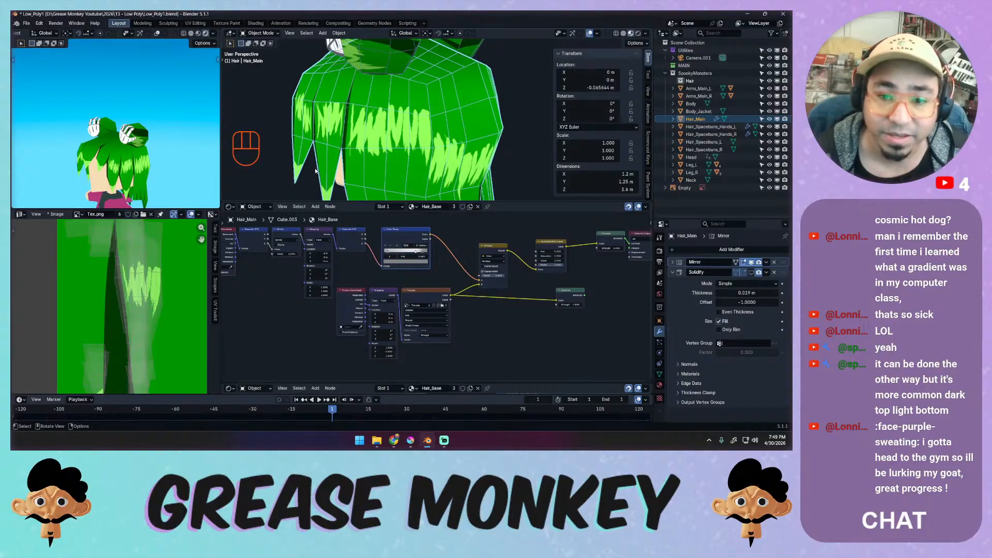
{"action": "middle_click_drag", "start_coordinate": [397, 138], "coordinate": [380, 125]}
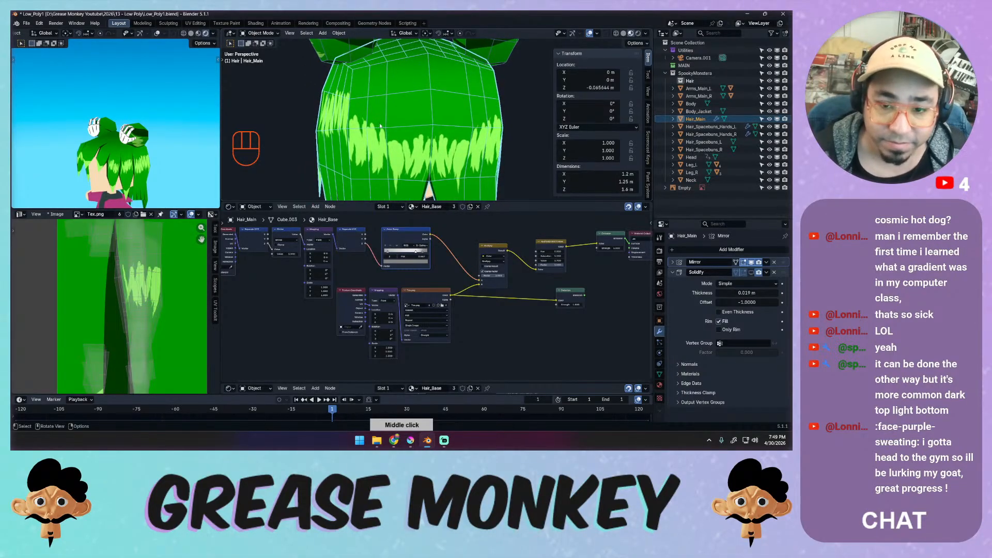
{"action": "left_click", "coordinate": [358, 155]}
{"action": "key", "text": "Tab"}
{"action": "key", "text": "Tab"}
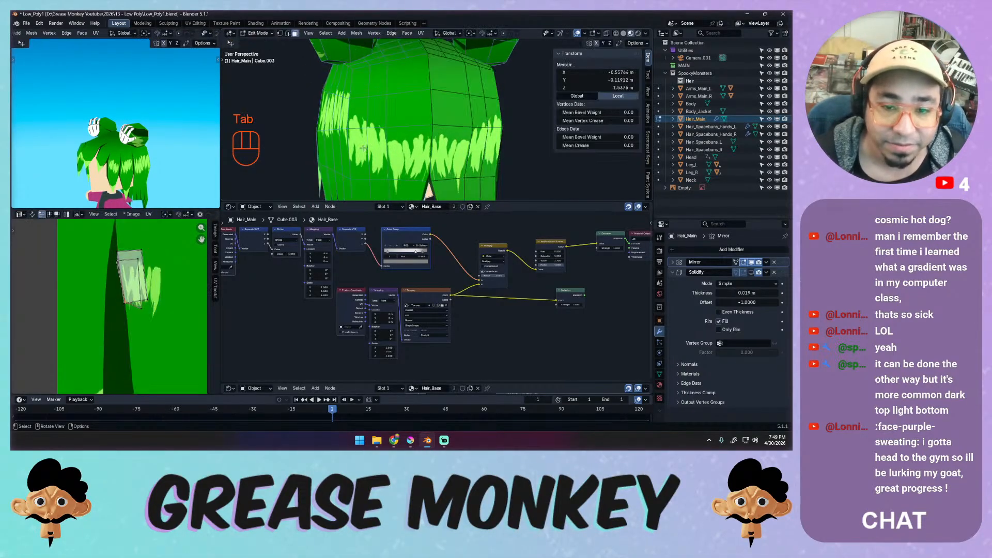
{"action": "middle_click_drag", "start_coordinate": [428, 142], "coordinate": [406, 142]}
{"action": "key", "text": "Tab"}
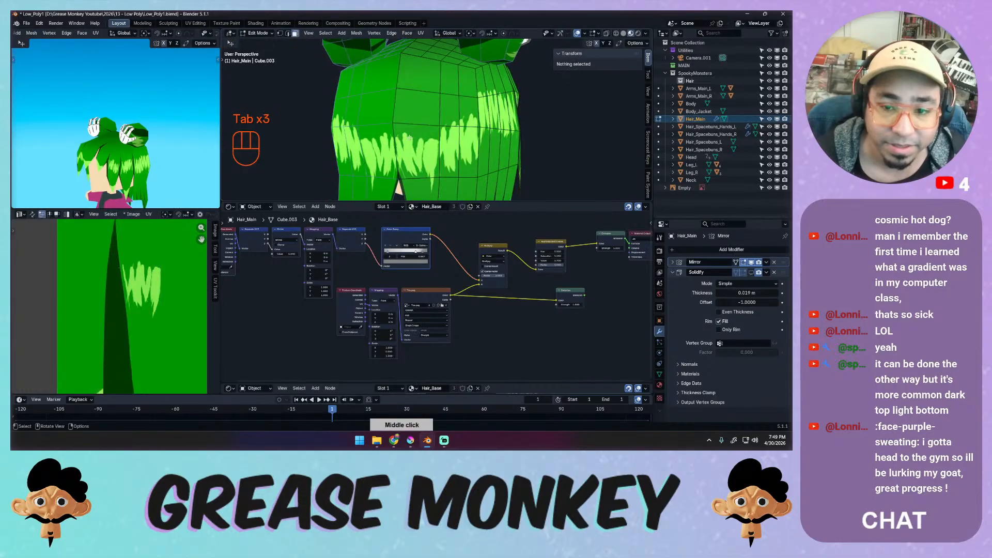
Select the six Hair_Main faces beside the back centre line and move their UVs down about 0.021 on the texture.
{"action": "left_click", "coordinate": [420, 148]}
{"action": "left_click", "coordinate": [449, 145], "text": "shift"}
{"action": "left_click", "coordinate": [469, 136], "text": "shift"}
{"action": "left_click", "coordinate": [449, 110], "text": "shift"}
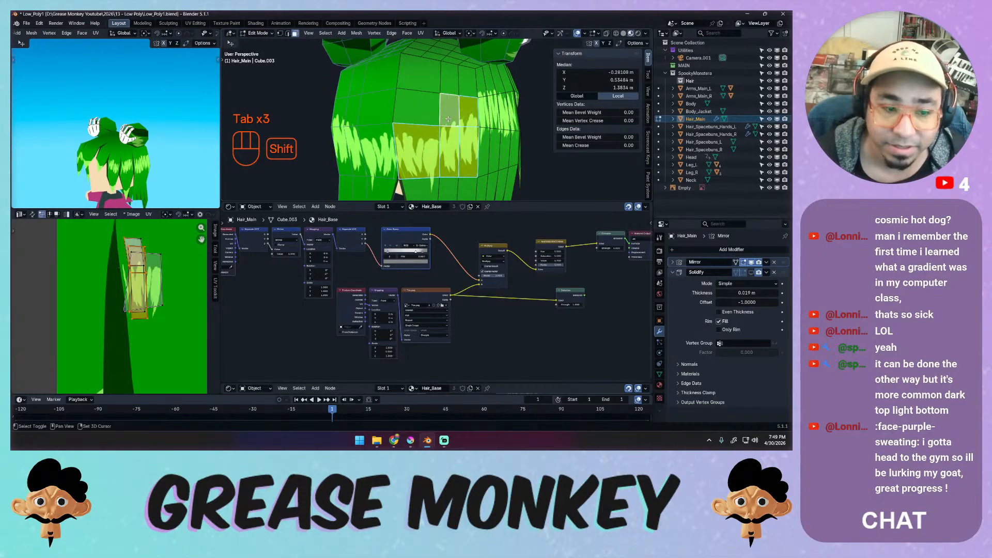
{"action": "left_click", "coordinate": [427, 117], "text": "shift"}
{"action": "left_click", "coordinate": [420, 117], "text": "shift"}
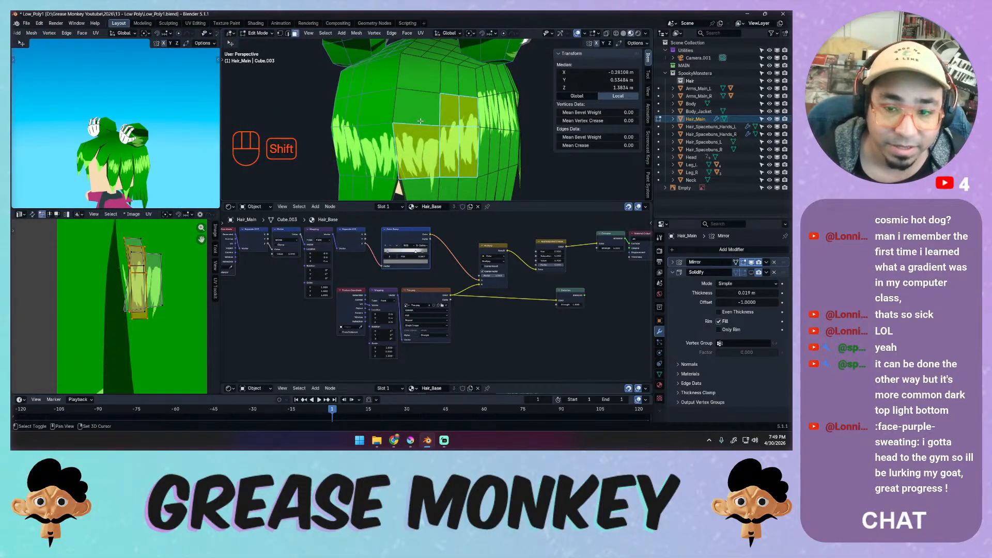
{"action": "left_click", "coordinate": [420, 122], "text": "shift"}
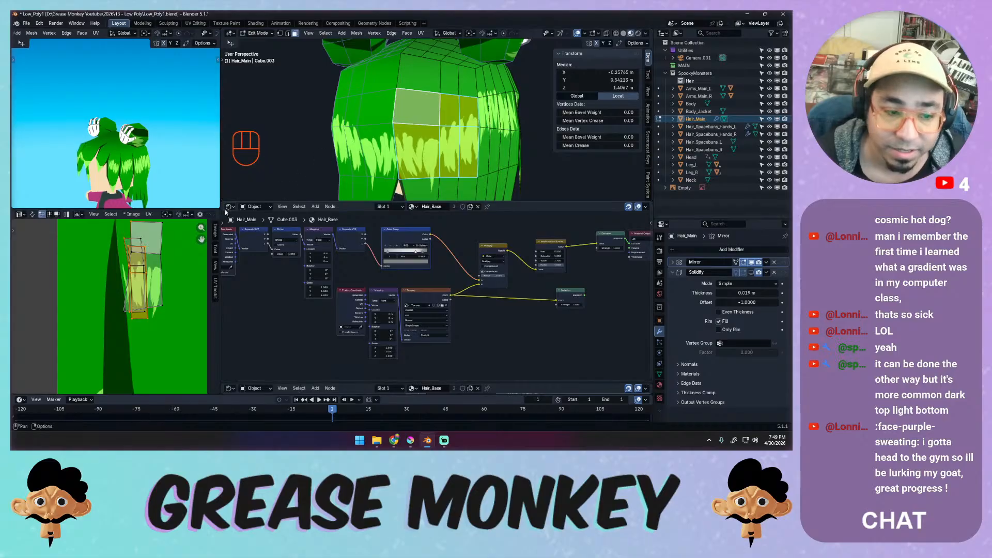
{"action": "key", "text": "a"}
{"action": "key", "text": "g"}
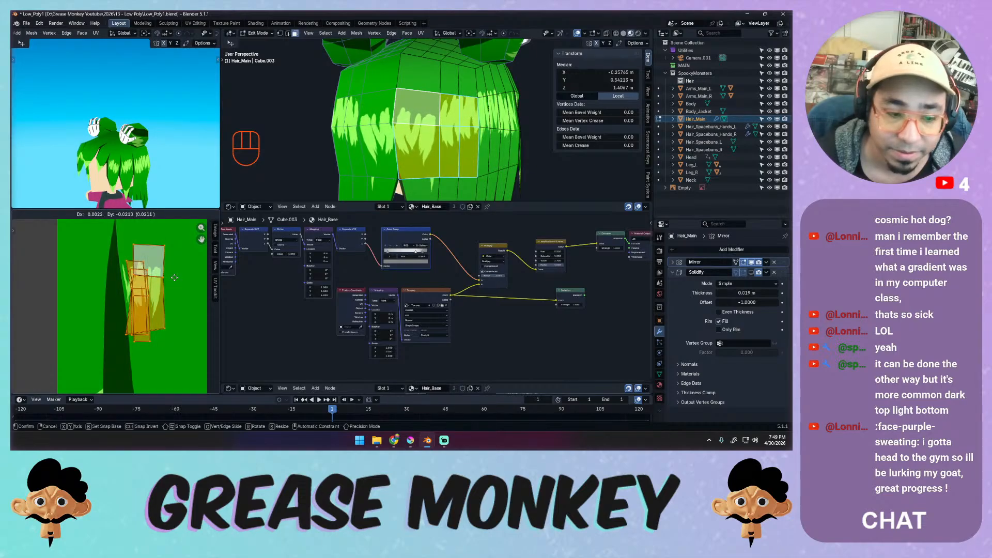
{"action": "left_click", "coordinate": [175, 279]}
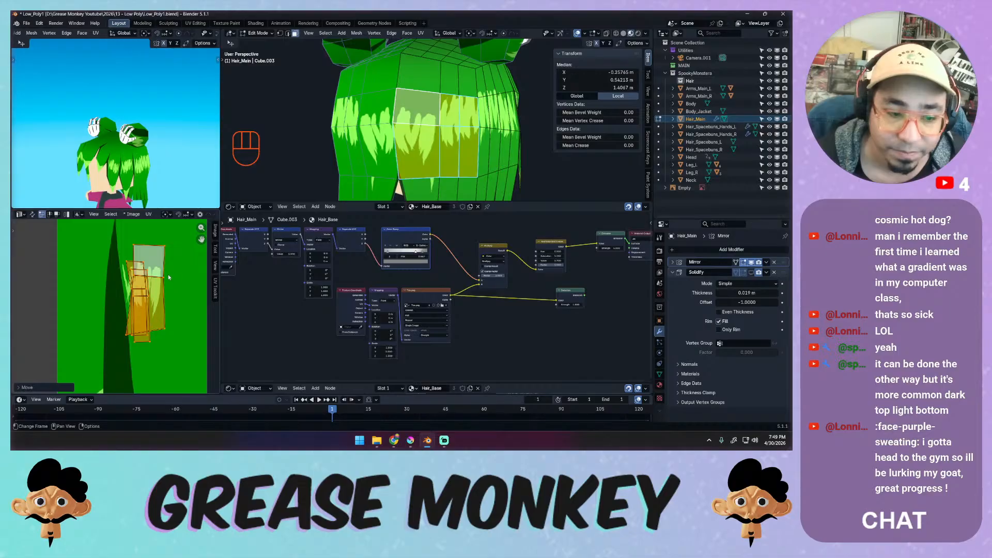
Select the two stacked faces next to the back centre line and move their left middle UV vertex outward.
{"action": "left_click", "coordinate": [417, 149]}
{"action": "left_click", "coordinate": [416, 110], "text": "shift"}
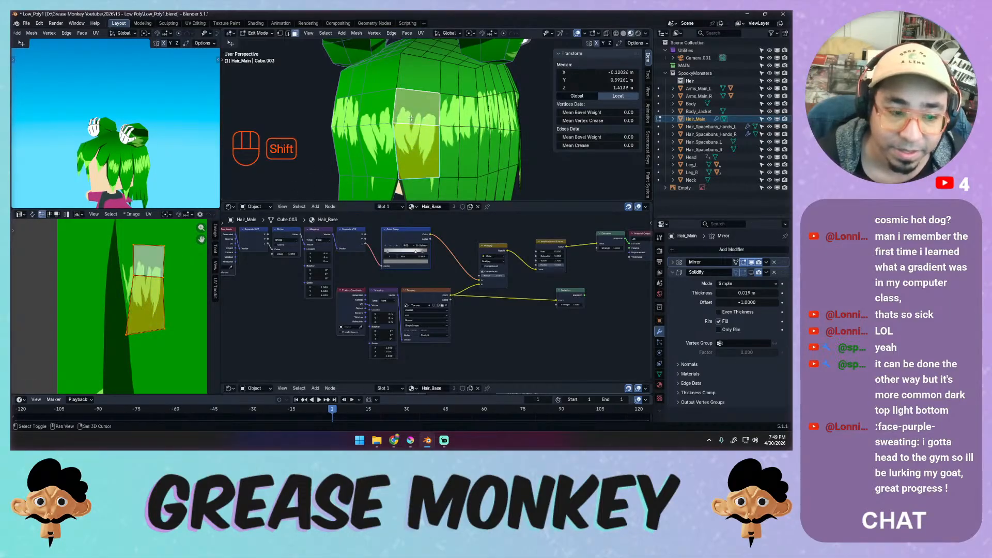
{"action": "key", "text": "r"}
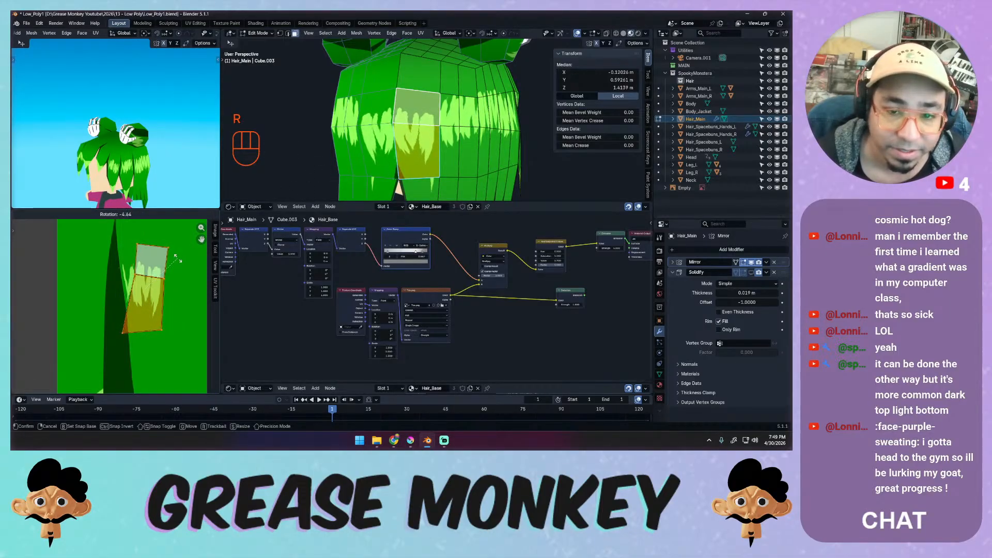
{"action": "key", "text": "Escape"}
{"action": "left_click", "coordinate": [132, 277]}
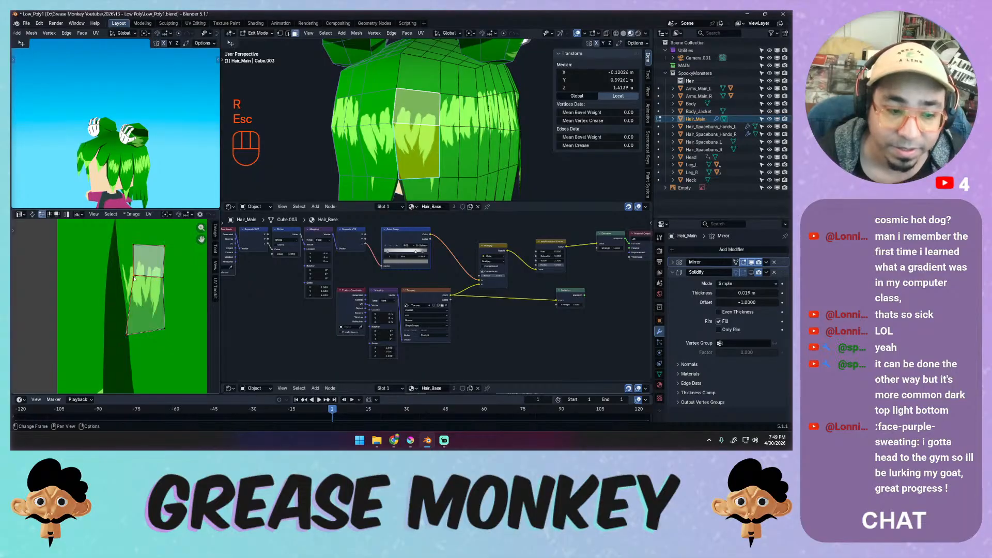
{"action": "key", "text": "g"}
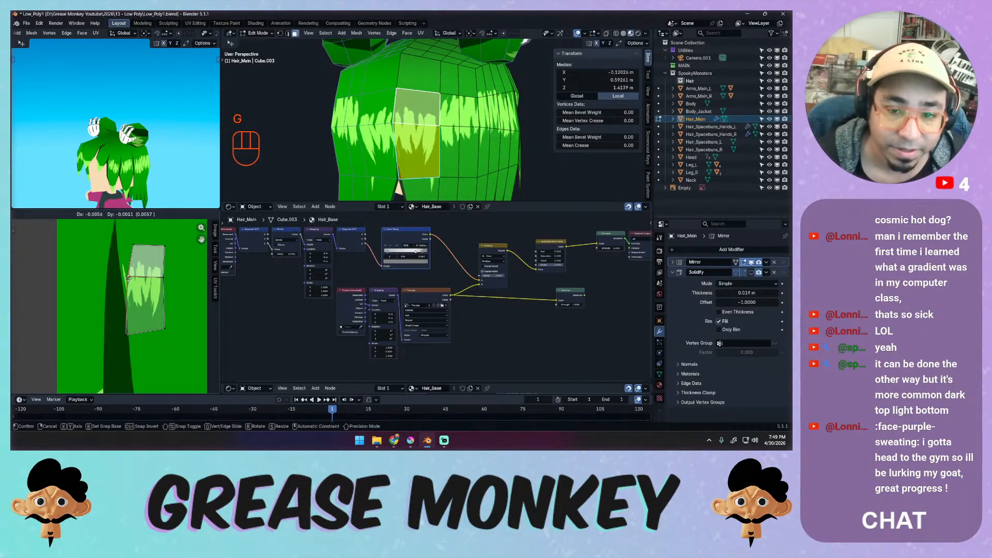
{"action": "left_click", "coordinate": [143, 274]}
Move the two top UV corners of the stacked faces down, widening the upper-left corner toward the strip's edge.
{"action": "left_click", "coordinate": [136, 255]}
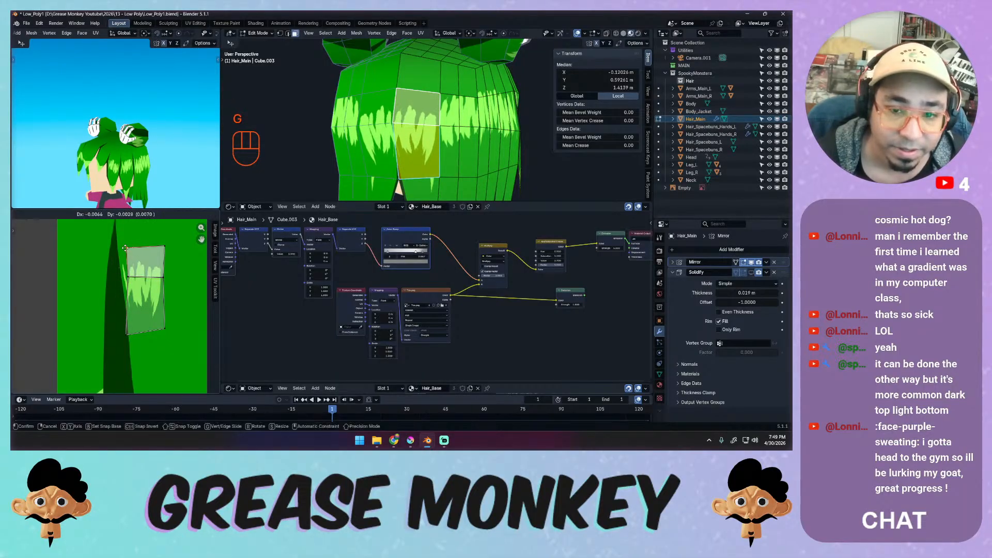
{"action": "key", "text": "g"}
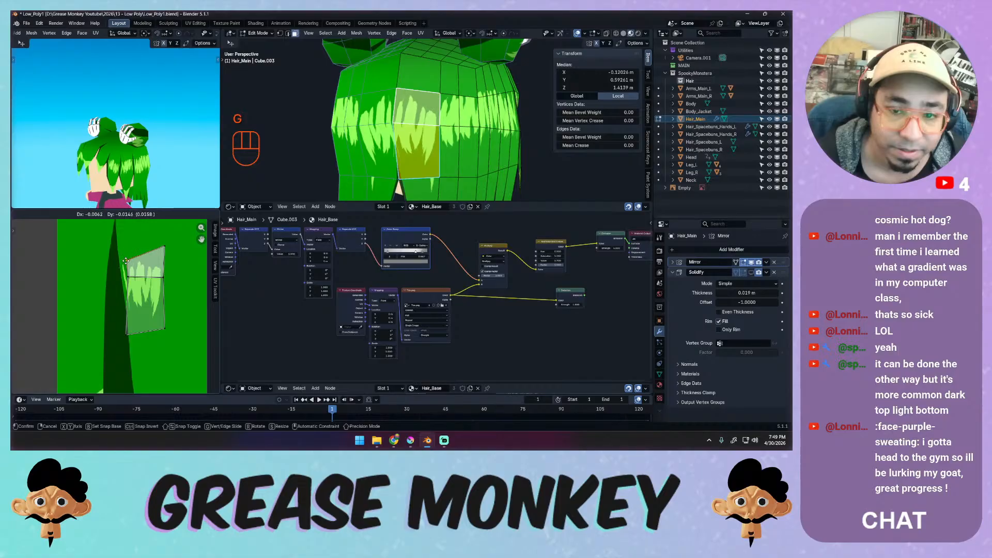
{"action": "left_click", "coordinate": [127, 262]}
{"action": "left_click", "coordinate": [163, 248]}
{"action": "key", "text": "g"}
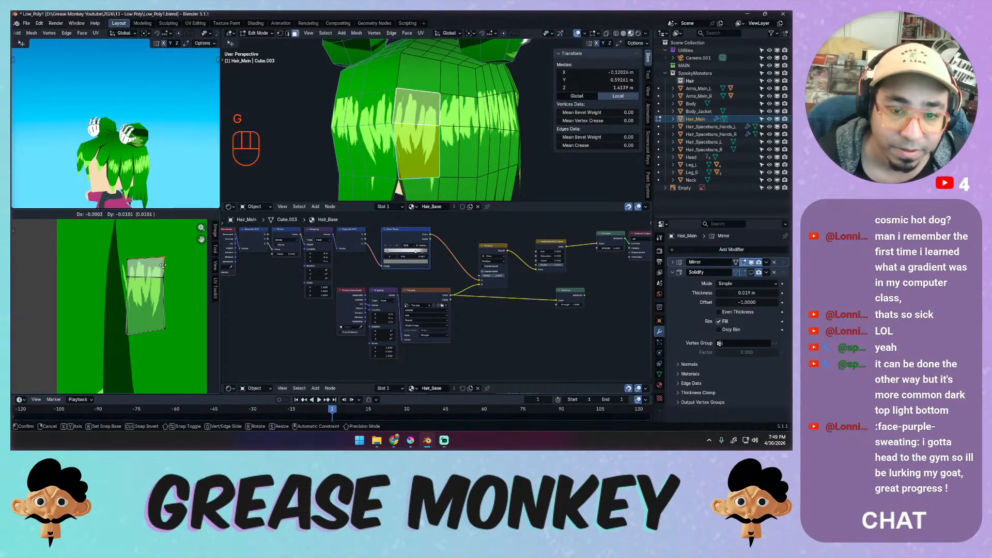
{"action": "left_click", "coordinate": [163, 264]}
Move the bottom UV vertices of the stacked faces down about 0.024 to extend the lower face below the highlight.
{"action": "left_click", "coordinate": [128, 334]}
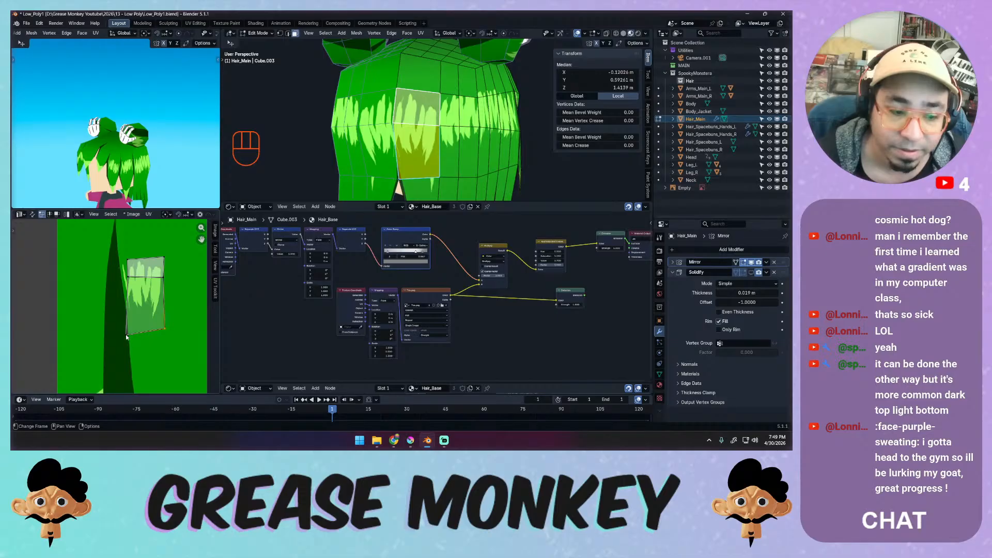
{"action": "key", "text": "g"}
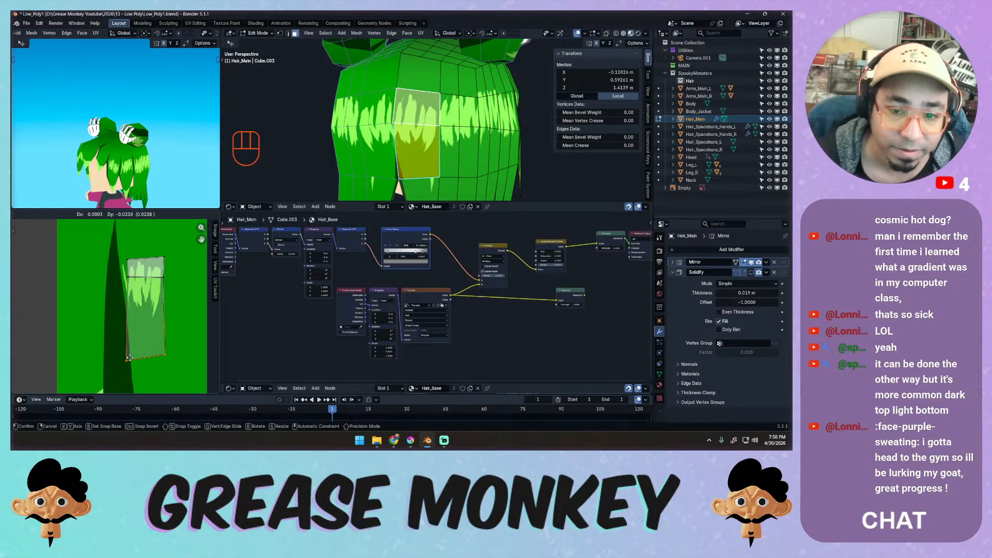
{"action": "left_click", "coordinate": [130, 357]}
View the character and hair from the front and switch the UV Editor area to the Image Editor showing Tex.png.
{"action": "middle_click_drag", "start_coordinate": [440, 129], "coordinate": [336, 167]}
{"action": "key", "text": "KP_1"}
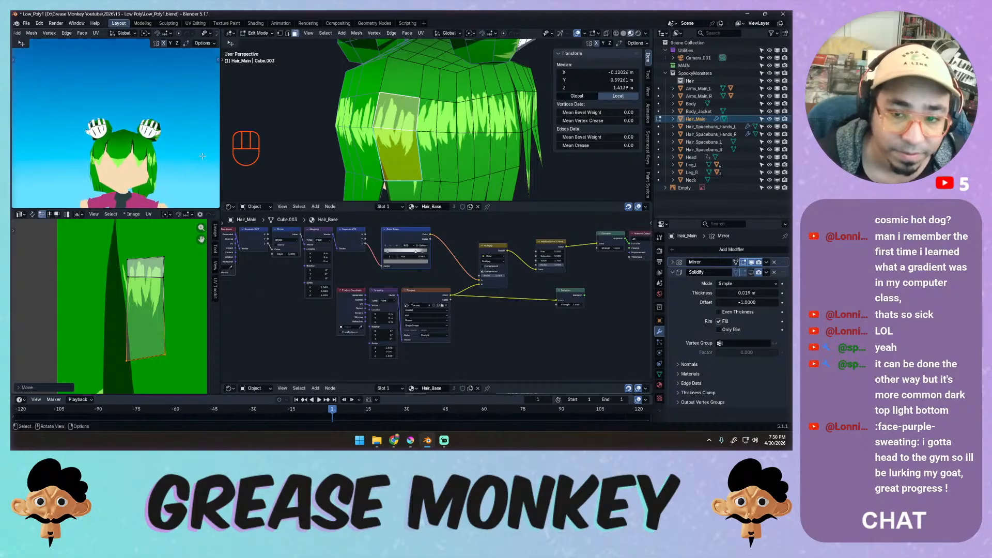
{"action": "middle_click_drag", "start_coordinate": [248, 135], "coordinate": [388, 143]}
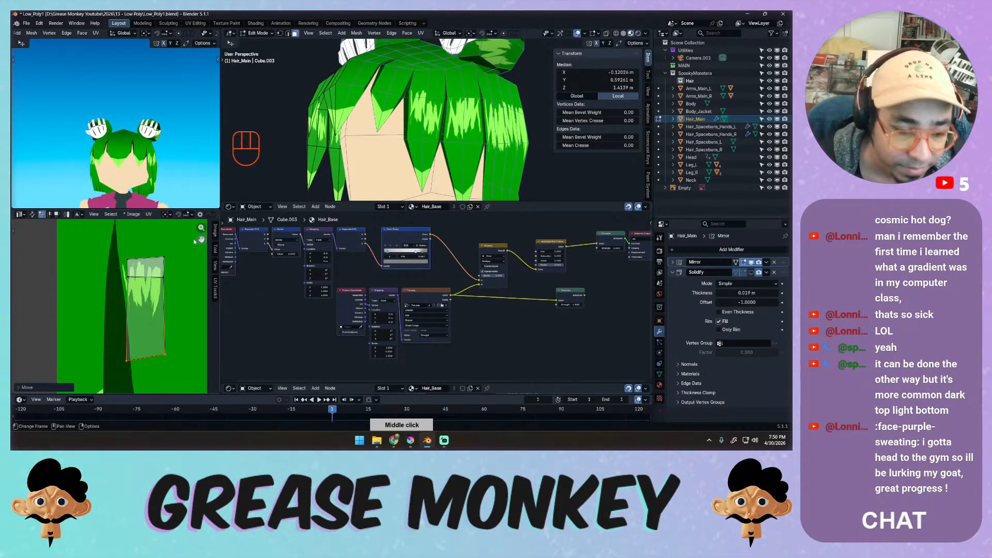
{"action": "left_click", "coordinate": [19, 214]}
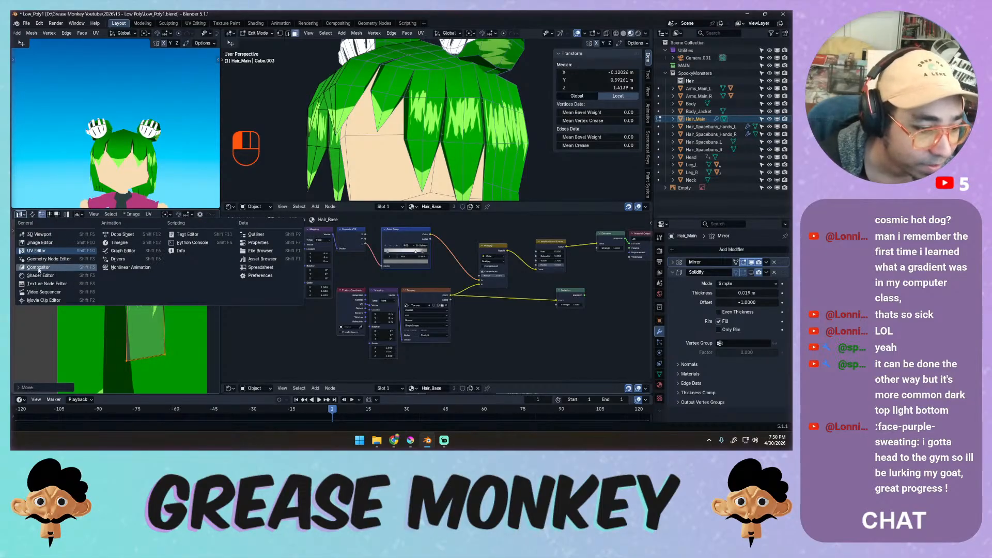
{"action": "left_click", "coordinate": [40, 243]}
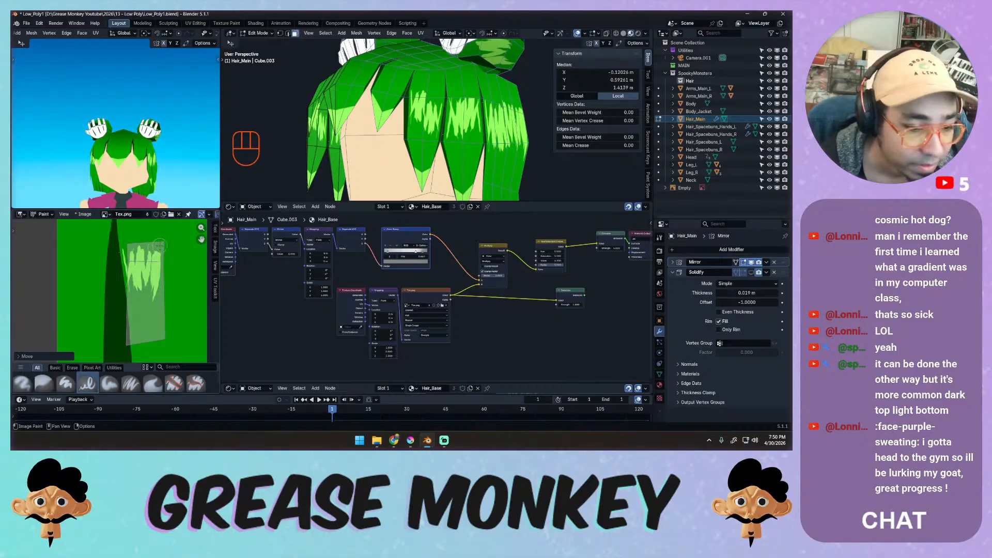
Sample the base green from Tex.png and paint over the light-green highlight inside the outlined hair strip.
{"action": "key", "text": "ctrl+shift+x"}
{"action": "mouse_move", "coordinate": [141, 270]}
{"action": "left_mouse_down"}
{"action": "mouse_move", "coordinate": [138, 245]}
{"action": "mouse_move", "coordinate": [124, 246]}
{"action": "left_mouse_up"}
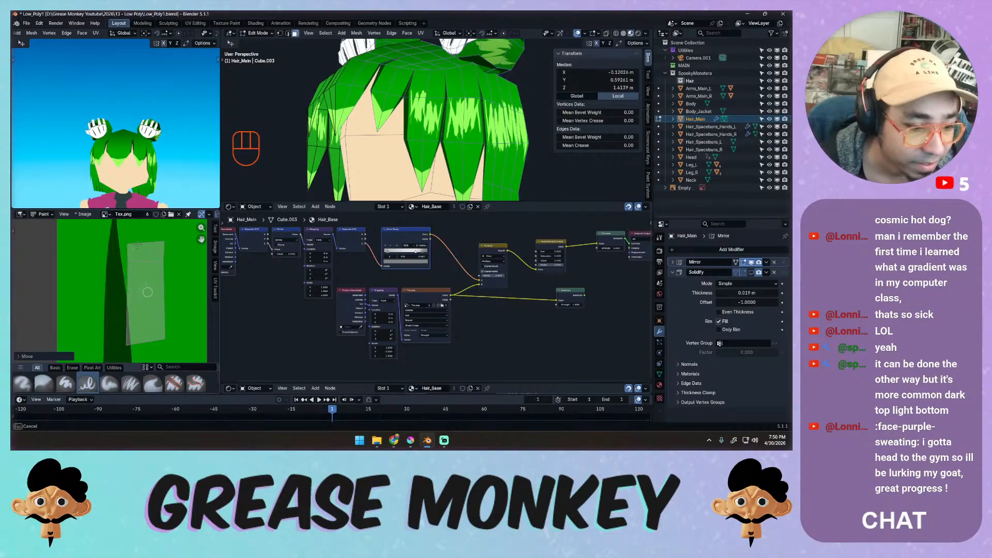
{"action": "left_click_drag", "start_coordinate": [136, 269], "coordinate": [144, 255]}
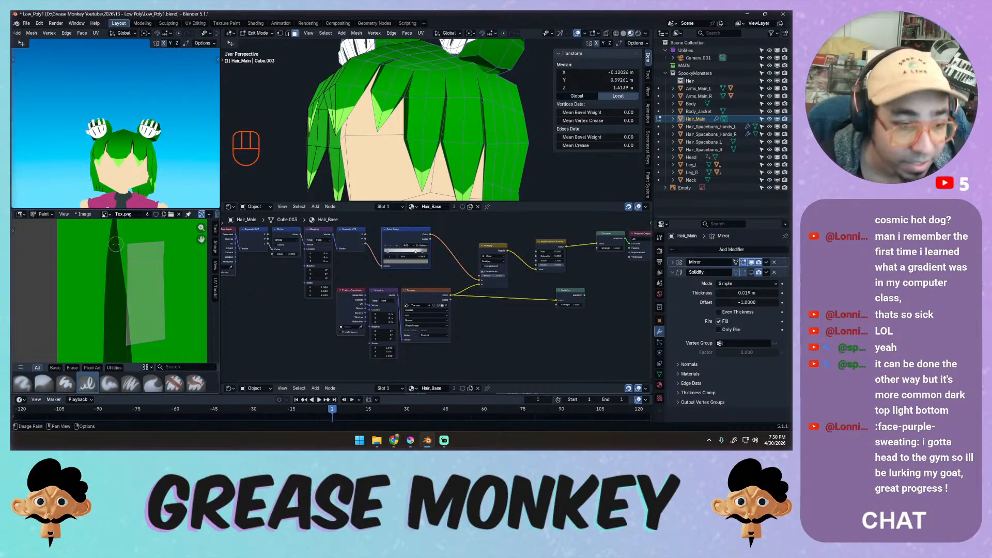
Sample the light green from the hair tips in Tex.png, try a thin slanted highlight streak down the hair strip, and undo it.
{"action": "middle_click_drag", "start_coordinate": [134, 263], "coordinate": [129, 238]}
{"action": "key", "text": "ctrl+shift+z"}
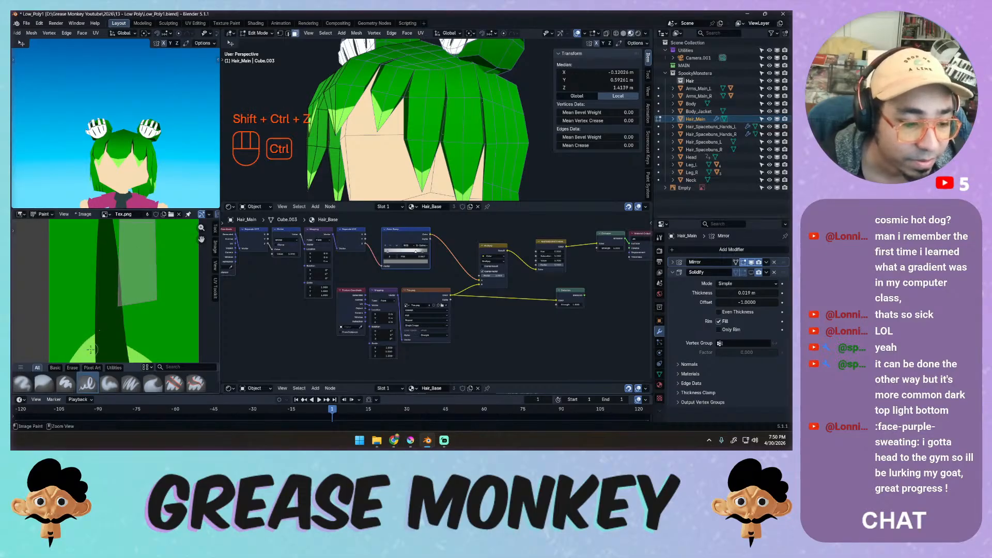
{"action": "key", "text": "ctrl+shift+x"}
{"action": "middle_click_drag", "start_coordinate": [129, 263], "coordinate": [136, 299]}
{"action": "left_click_drag", "start_coordinate": [126, 256], "coordinate": [138, 329]}
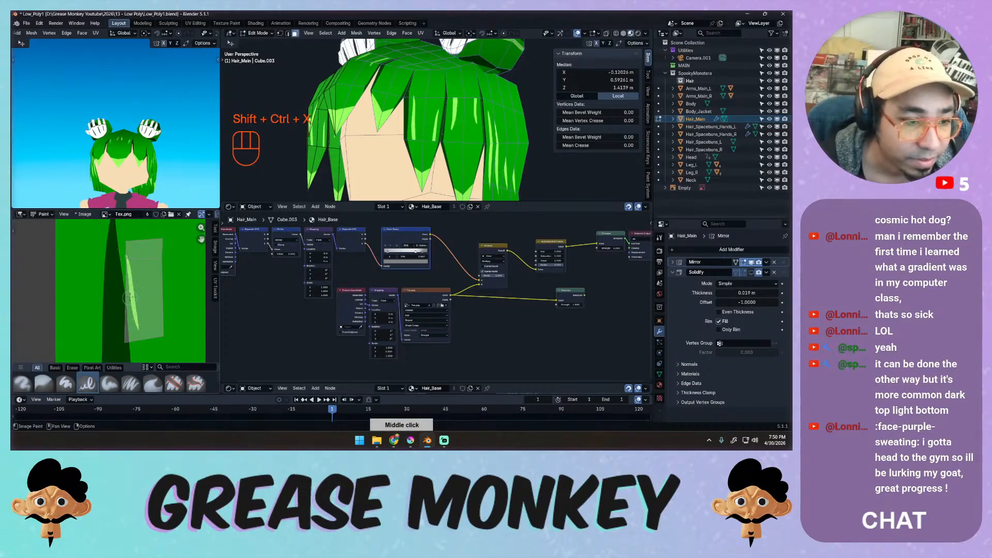
{"action": "key", "text": "ctrl+z"}
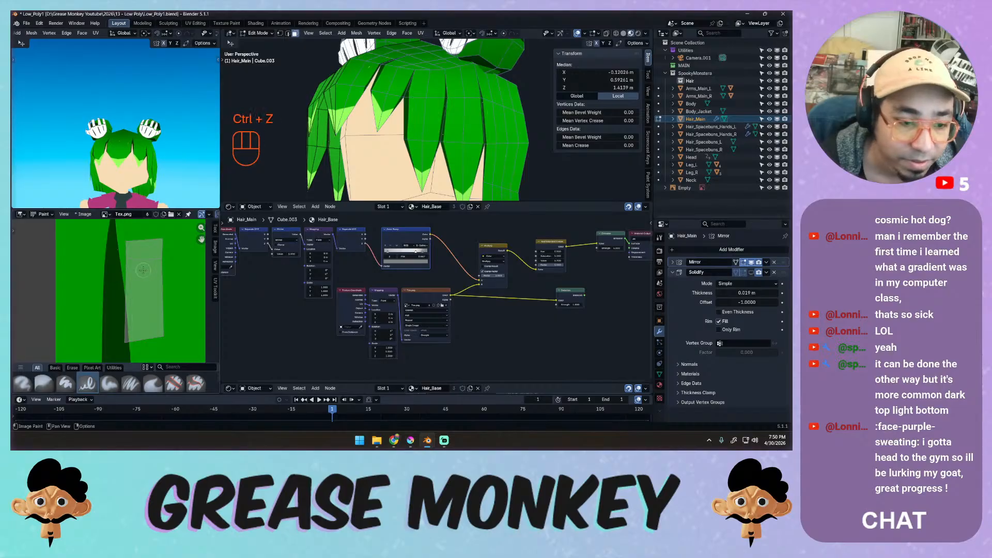
{"action": "key", "text": "ctrl+z"}
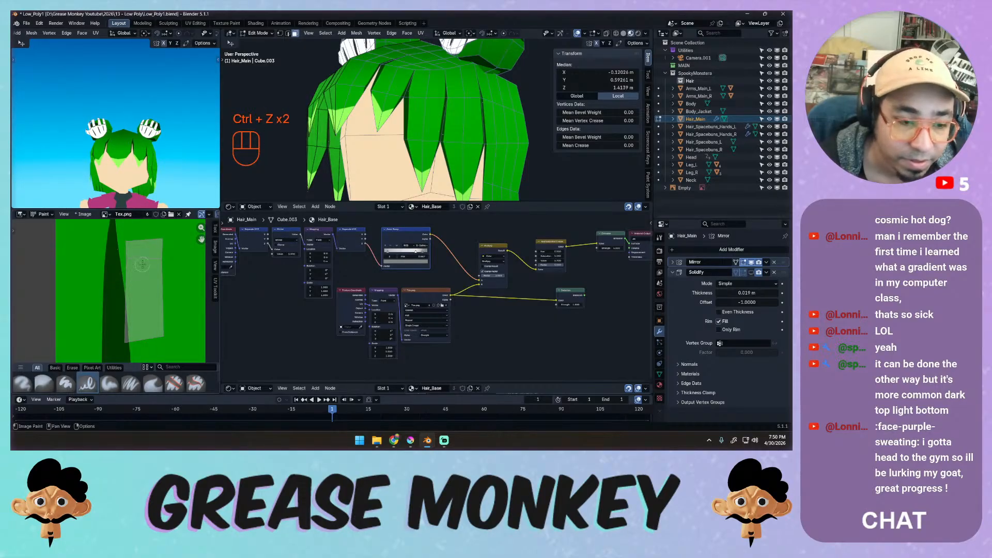
Try a light-green oval highlight near the upper middle of the hair strip and undo it.
{"action": "left_click_drag", "start_coordinate": [141, 262], "coordinate": [147, 259]}
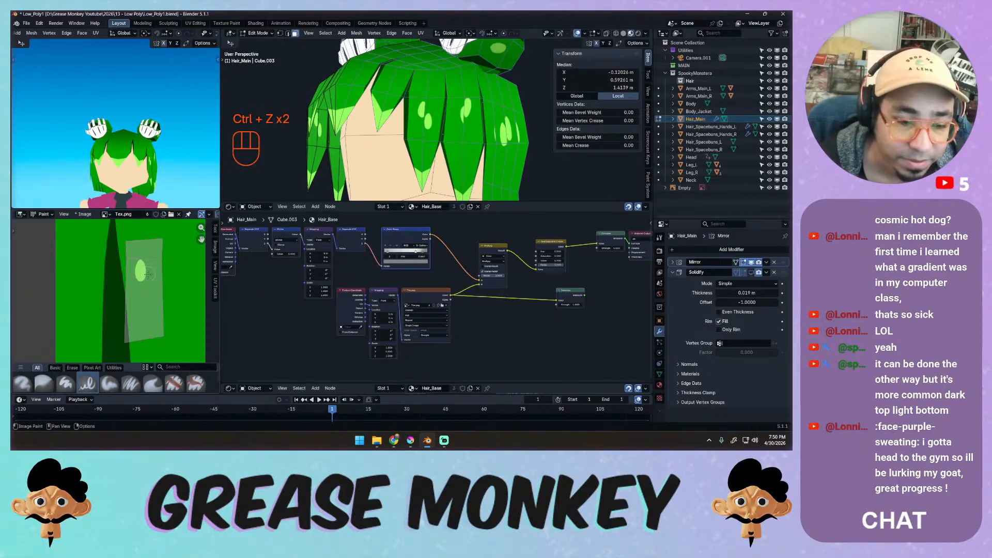
{"action": "key", "text": "ctrl+z"}
{"action": "key", "text": "ctrl+z"}
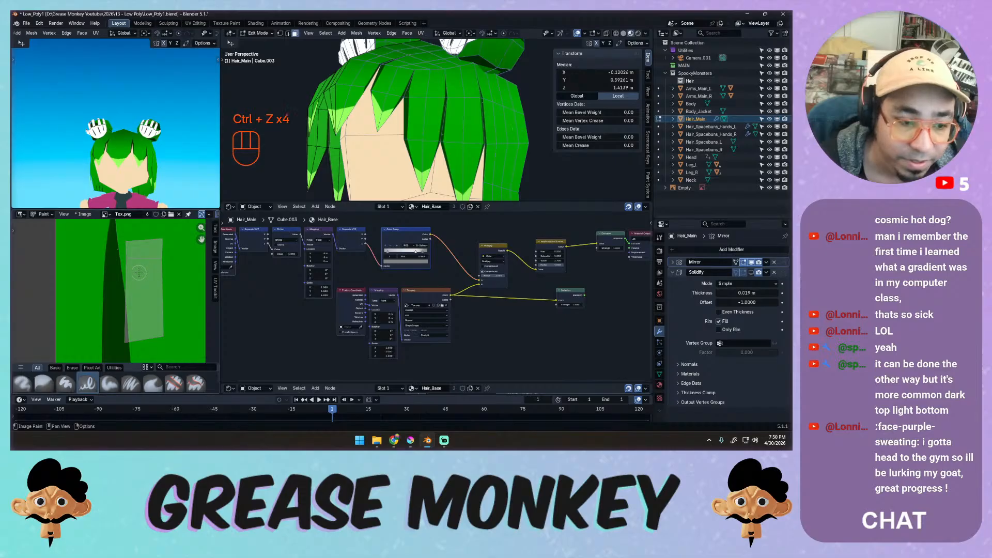
Try a row of three similar light-green oval dots across the hair strip, check them around the hair, and undo them.
{"action": "left_click_drag", "start_coordinate": [133, 278], "coordinate": [133, 279]}
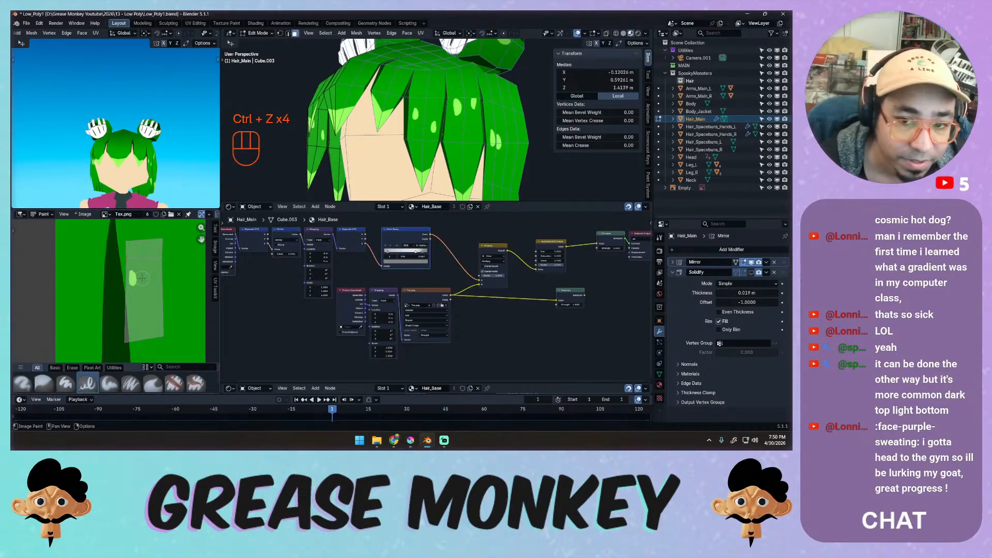
{"action": "left_click", "coordinate": [146, 274]}
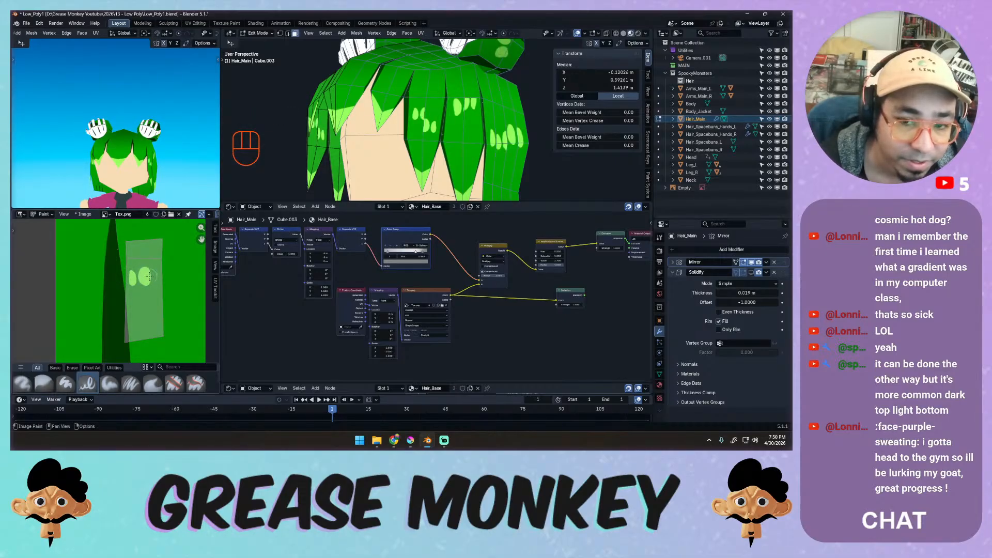
{"action": "middle_click_drag", "start_coordinate": [289, 129], "coordinate": [221, 150]}
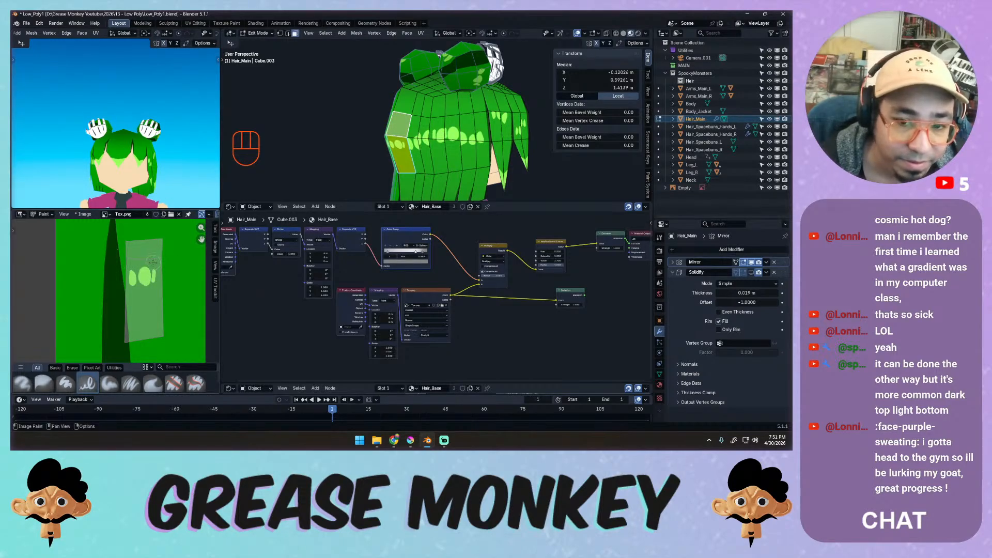
{"action": "key", "text": "ctrl+z"}
{"action": "key", "text": "ctrl+z"}
{"action": "key", "text": "ctrl+z"}
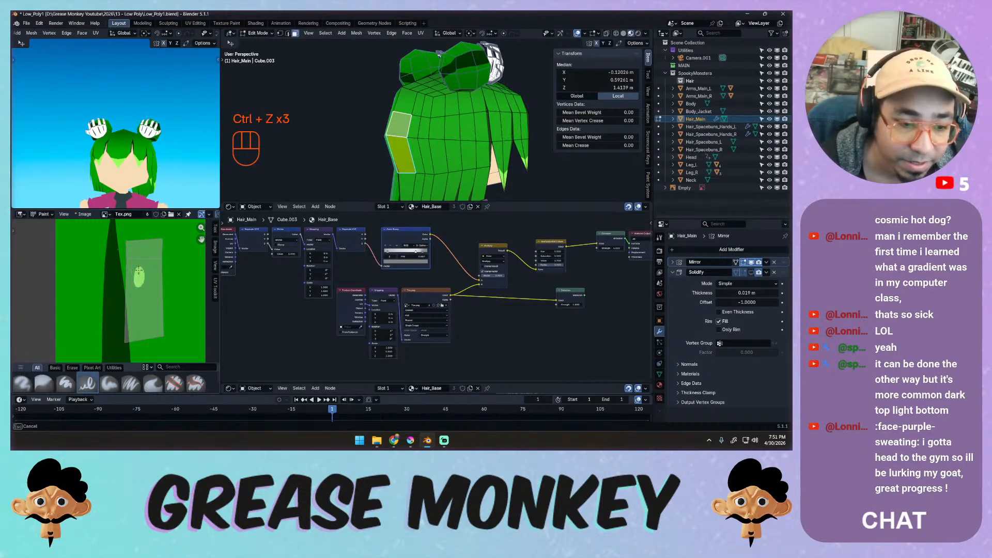
Try a large light-green dot flanked by smaller dots on the hair strip, check it from behind, and undo it.
{"action": "left_click", "coordinate": [130, 278]}
{"action": "left_click_drag", "start_coordinate": [148, 274], "coordinate": [152, 274]}
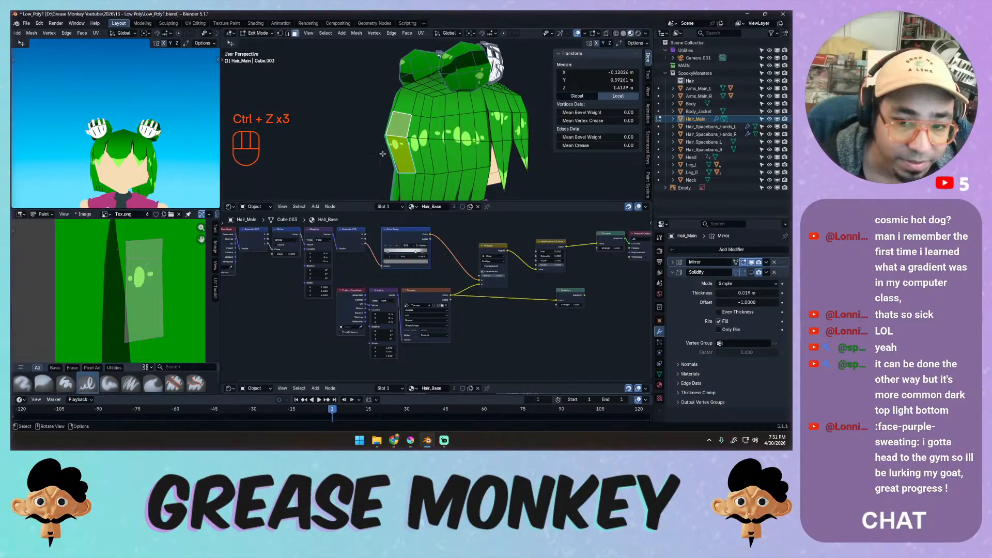
{"action": "middle_click_drag", "start_coordinate": [382, 153], "coordinate": [527, 142]}
{"action": "key", "text": "ctrl+z"}
{"action": "key", "text": "ctrl+z"}
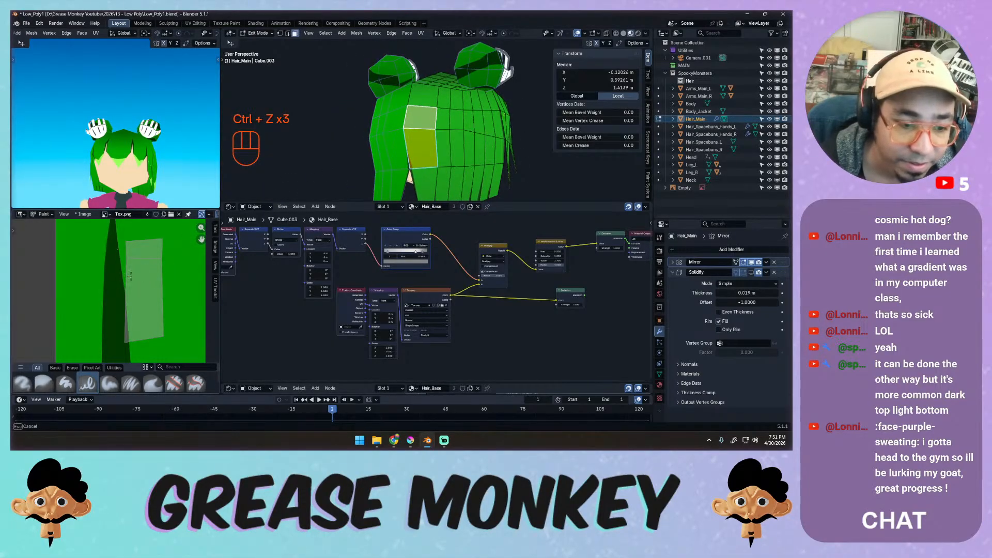
Try a staggered group of elongated light-green dots on the hair strip, check them on the hair, and undo them.
{"action": "left_click_drag", "start_coordinate": [140, 267], "coordinate": [147, 289]}
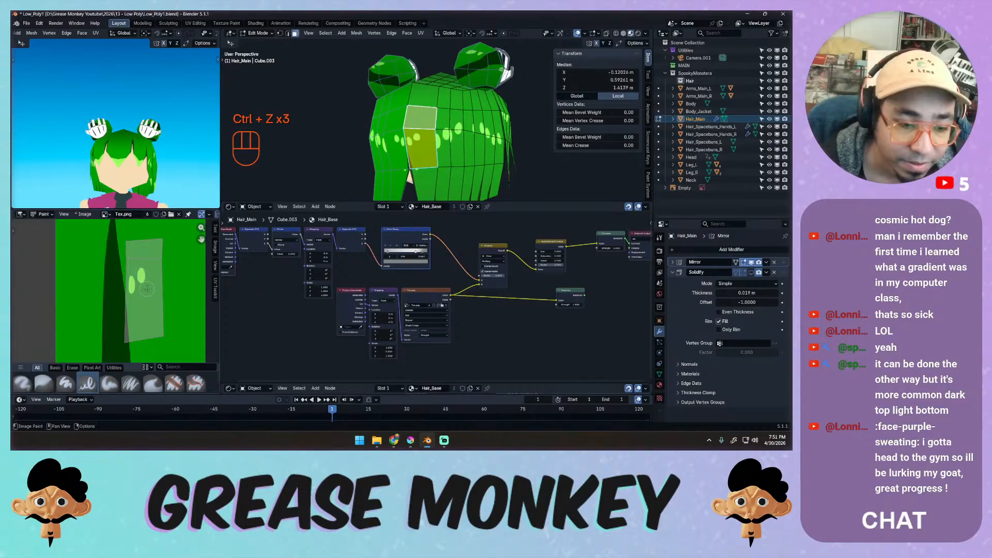
{"action": "middle_click_drag", "start_coordinate": [319, 170], "coordinate": [220, 186]}
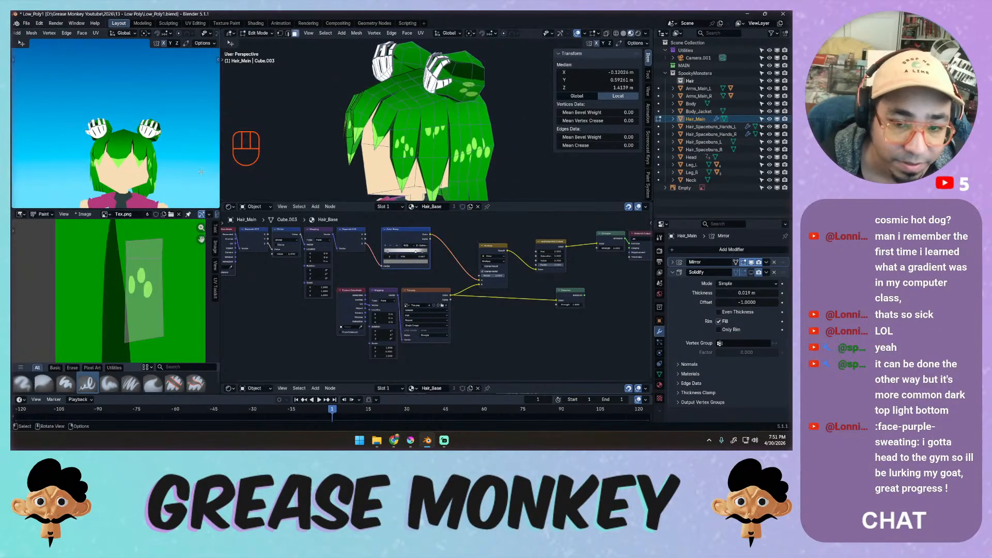
{"action": "key", "text": "ctrl+z"}
{"action": "key", "text": "ctrl+z"}
{"action": "key", "text": "ctrl+z"}
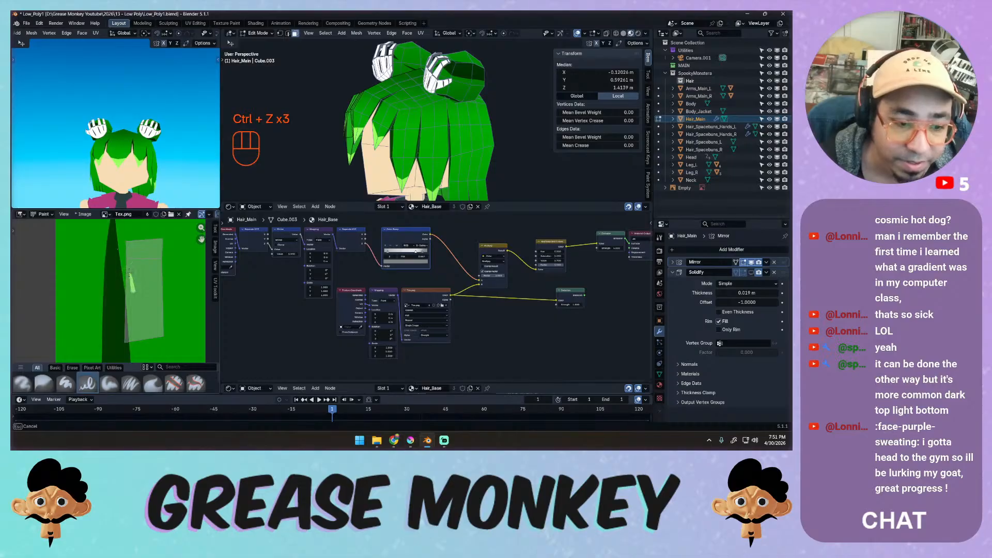
{"action": "key", "text": "ctrl+z"}
{"action": "key", "text": "ctrl+z"}
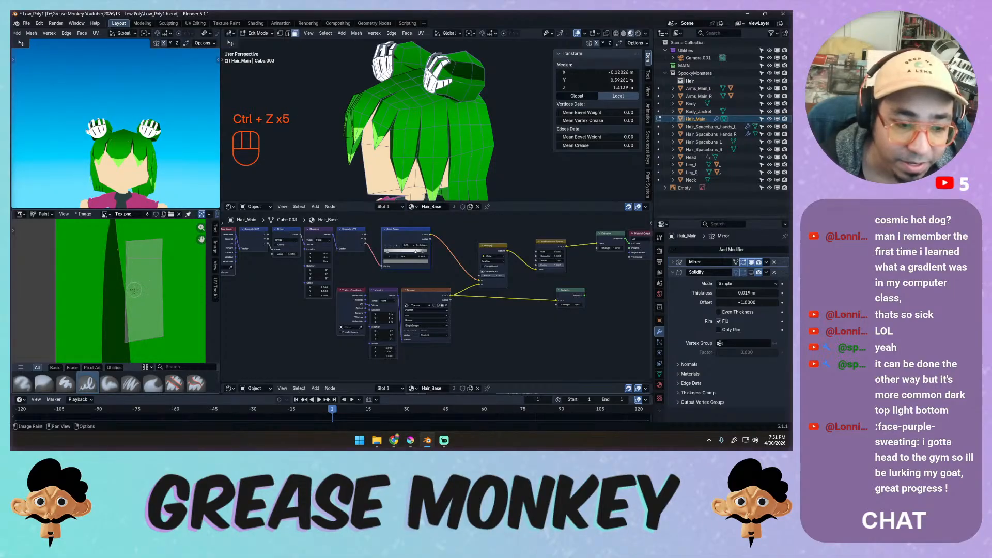
Try light-green strokes running down the lower half of the hair strip and undo them.
{"action": "mouse_move", "coordinate": [135, 290]}
{"action": "left_mouse_down"}
{"action": "mouse_move", "coordinate": [140, 270]}
{"action": "mouse_move", "coordinate": [158, 282]}
{"action": "mouse_move", "coordinate": [164, 272]}
{"action": "mouse_move", "coordinate": [140, 335]}
{"action": "left_mouse_up"}
{"action": "key", "text": "ctrl+z"}
{"action": "key", "text": "ctrl+z"}
{"action": "key", "text": "ctrl+z"}
{"action": "key", "text": "ctrl+z"}
{"action": "key", "text": "ctrl+z"}
Try one thick vertical light-green stripe along the full height of the hair strip, check the hair, and undo it.
{"action": "left_click_drag", "start_coordinate": [150, 230], "coordinate": [146, 352]}
{"action": "middle_click_drag", "start_coordinate": [144, 155], "coordinate": [240, 138]}
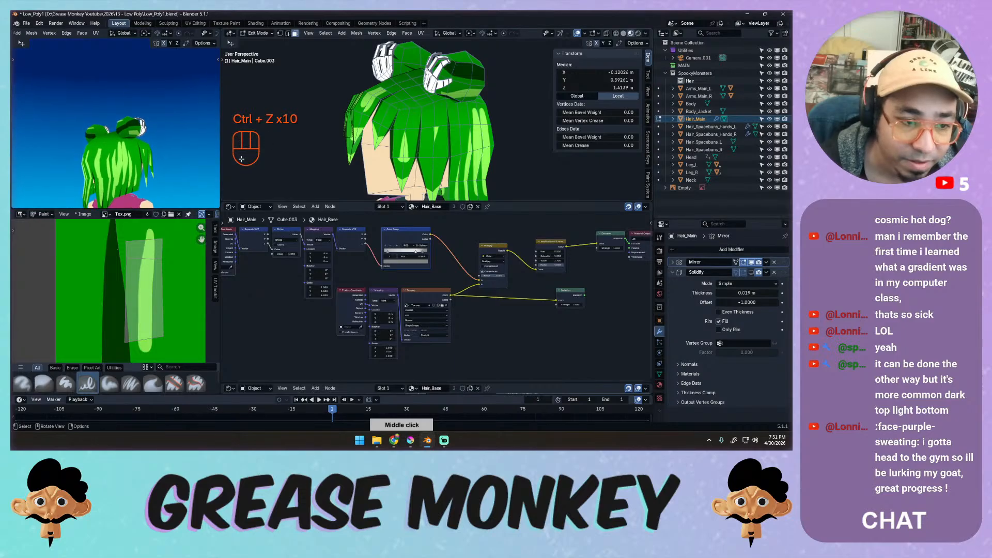
{"action": "key", "text": "ctrl+z"}
View the whole character from the front and save the file.
{"action": "mouse_move", "coordinate": [283, 166]}
{"action": "middle_mouse_down"}
{"action": "mouse_move", "coordinate": [439, 108]}
{"action": "mouse_move", "coordinate": [400, 128]}
{"action": "middle_mouse_up"}
{"action": "key", "text": "ctrl+s"}
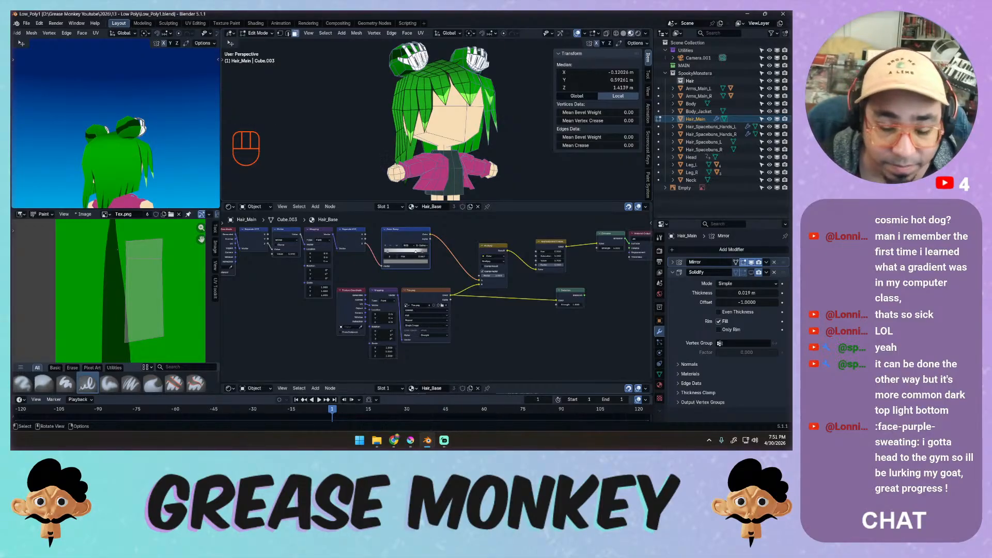
Return to Object Mode, select the character's right hand, and replace its Hands material with the existing Skin material.
{"action": "key", "text": "Tab"}
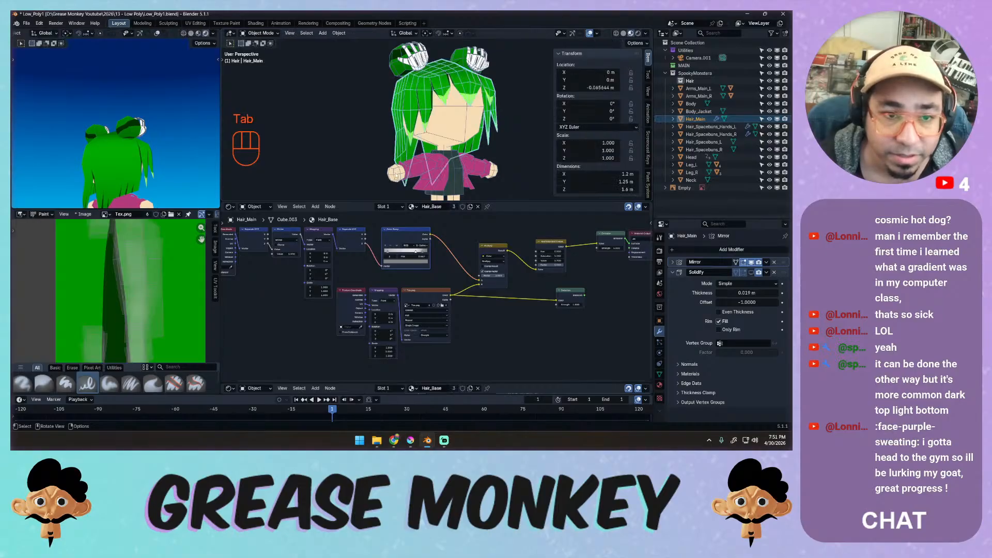
{"action": "left_click", "coordinate": [396, 172]}
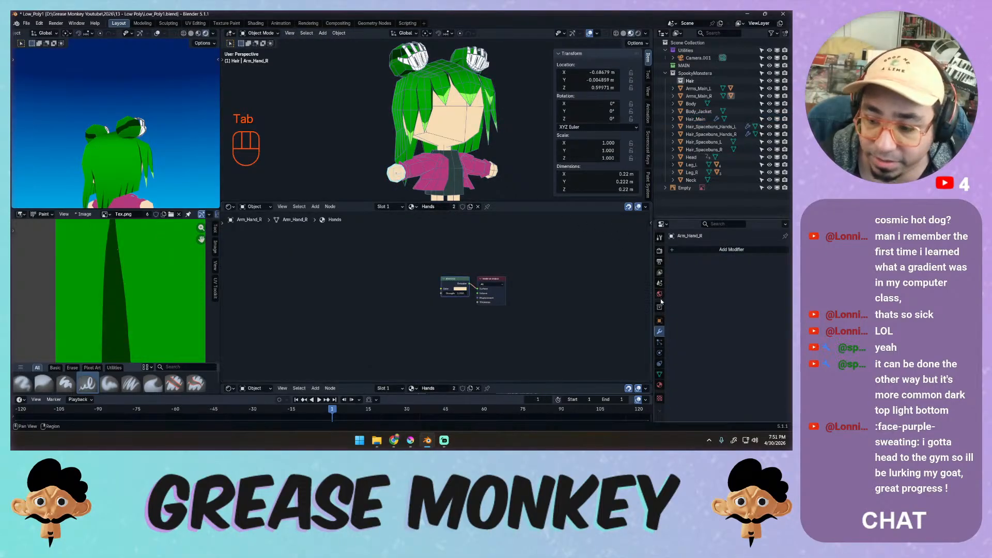
{"action": "left_click", "coordinate": [660, 385]}
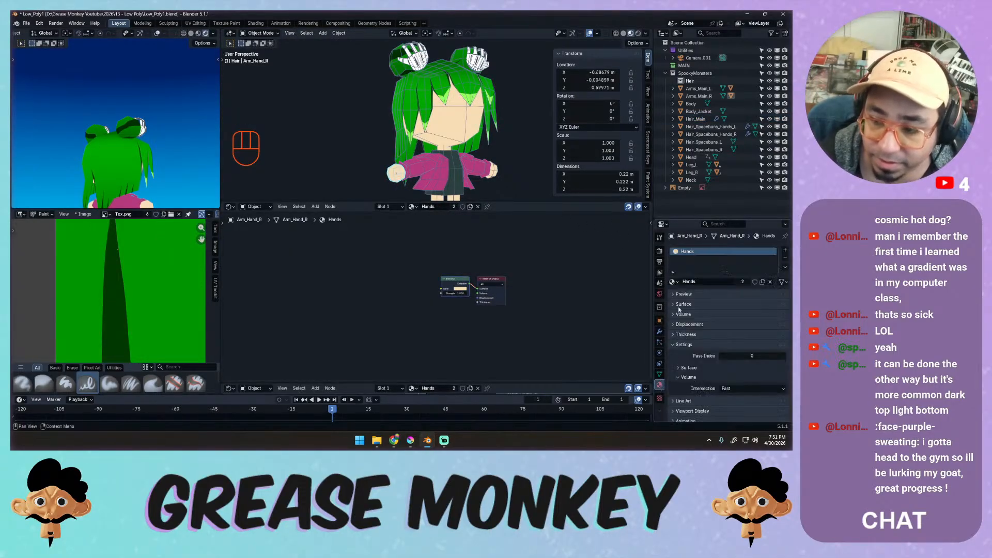
{"action": "left_click", "coordinate": [674, 282]}
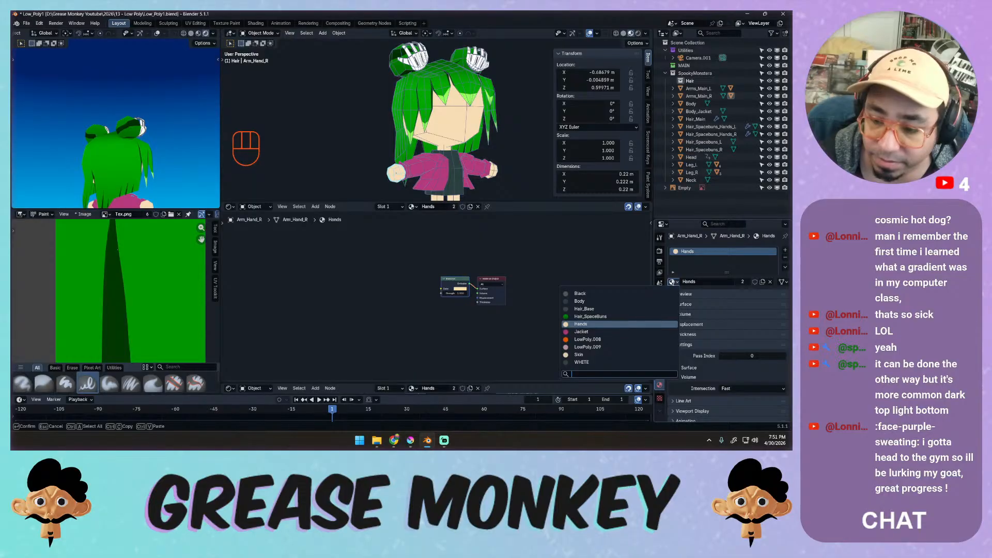
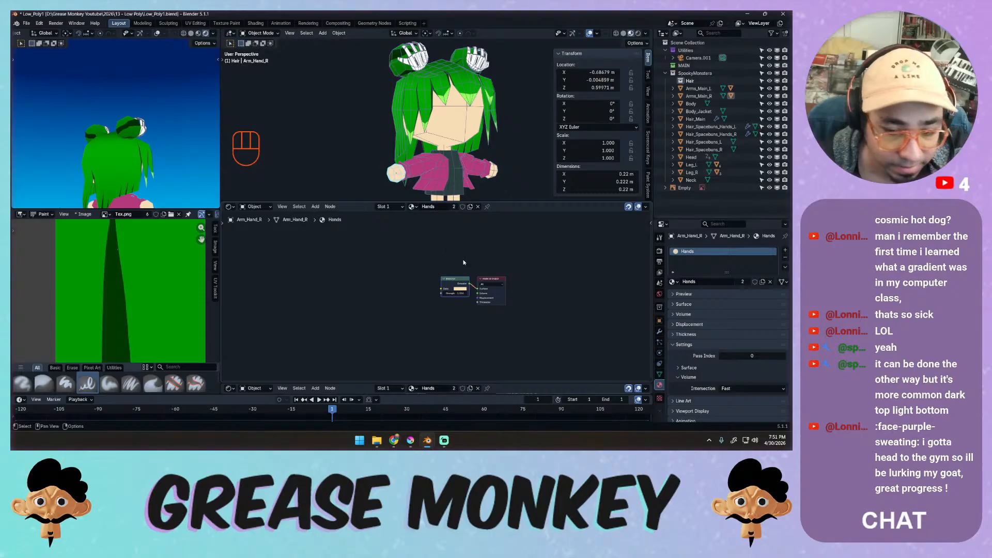
{"action": "left_click", "coordinate": [672, 282]}
{"action": "left_click", "coordinate": [611, 350]}
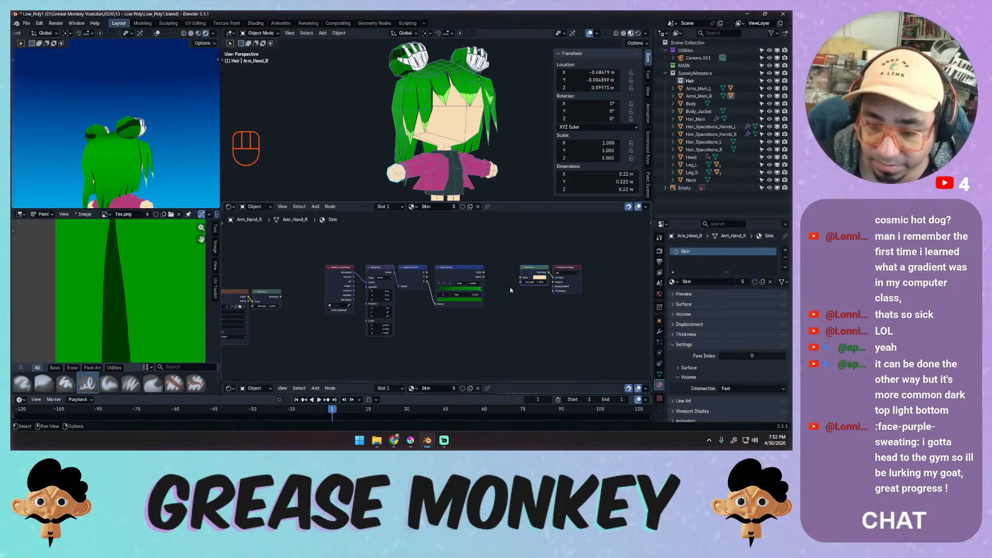
Move the Tex.png texture nodes of the Skin material below the main nodes and delete the unconnected green Color Ramp chain.
{"action": "middle_click_drag", "start_coordinate": [505, 269], "coordinate": [559, 260]}
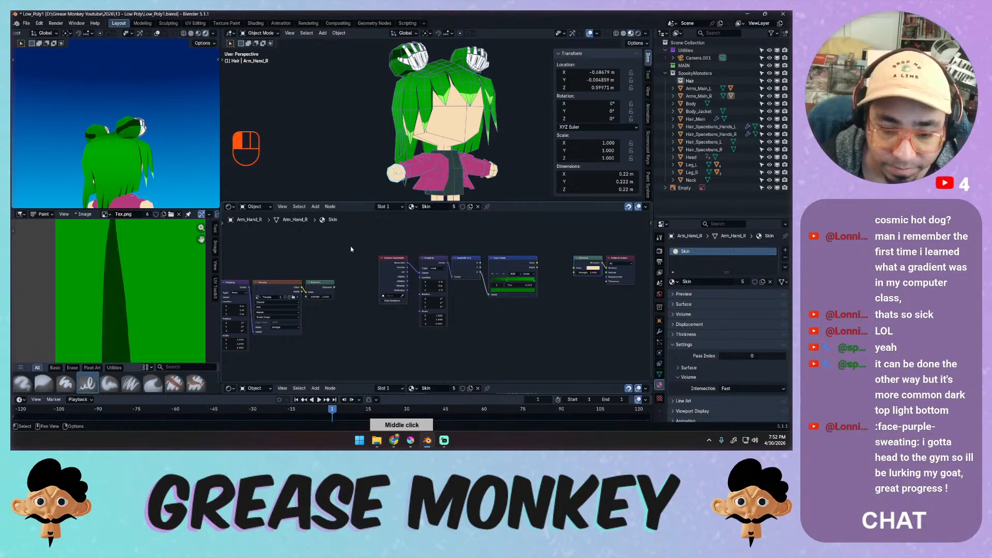
{"action": "middle_click_drag", "start_coordinate": [344, 261], "coordinate": [327, 281], "text": "ctrl"}
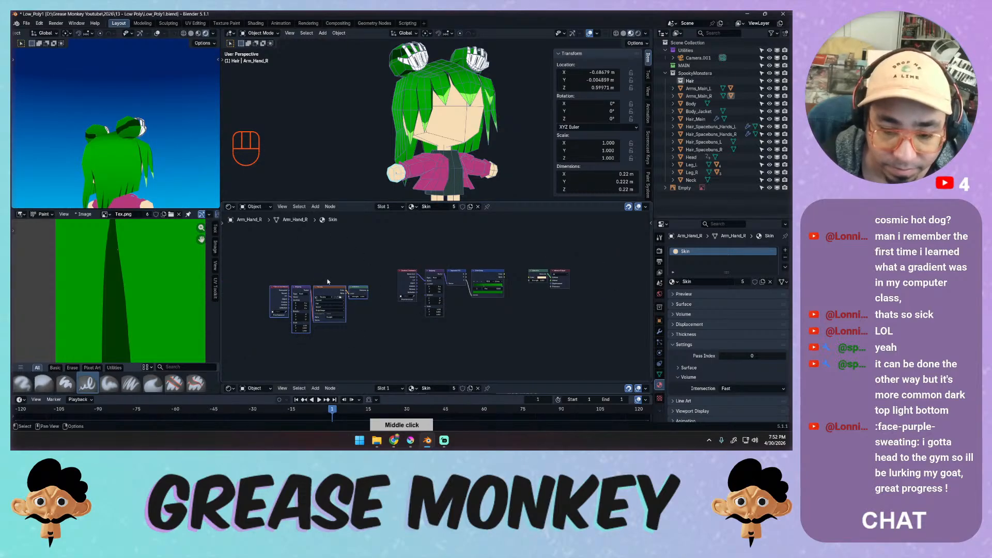
{"action": "key", "text": "g"}
{"action": "left_click", "coordinate": [512, 325]}
{"action": "left_click_drag", "start_coordinate": [521, 249], "coordinate": [415, 305]}
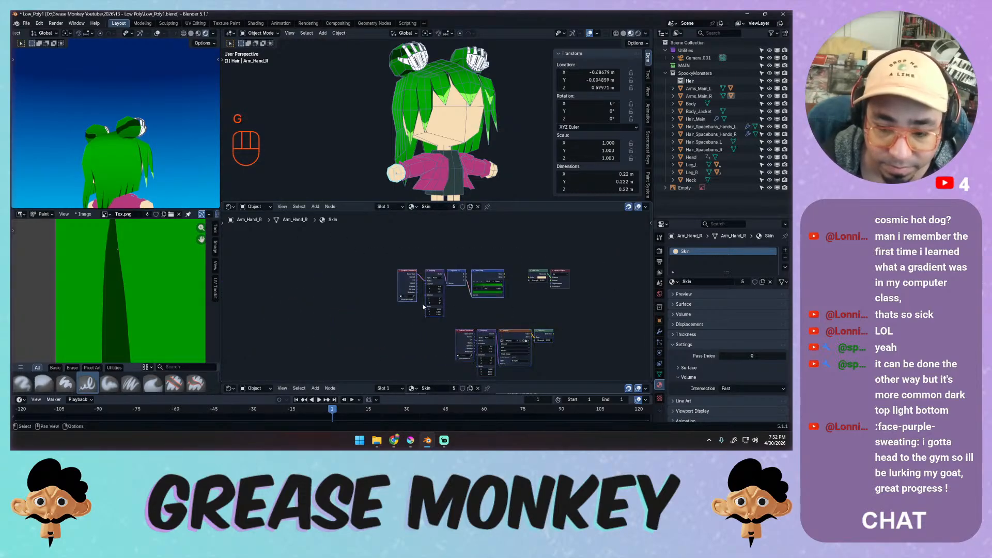
{"action": "key", "text": "x"}
Move the Tex.png texture nodes and their Emission node up beside the skin-coloured Emission node.
{"action": "left_click_drag", "start_coordinate": [575, 322], "coordinate": [466, 345]}
{"action": "key", "text": "g"}
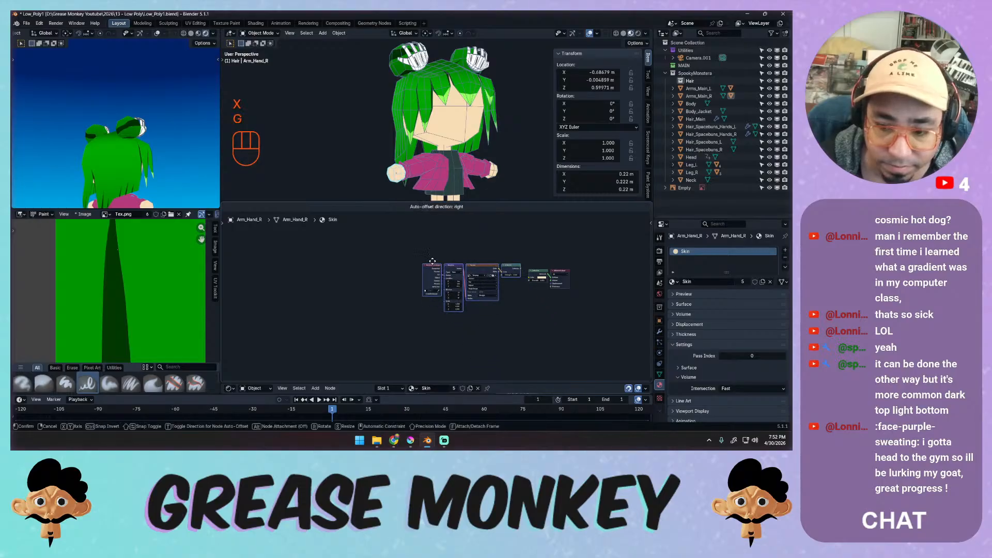
{"action": "left_click", "coordinate": [432, 261]}
{"action": "middle_click_drag", "start_coordinate": [433, 263], "coordinate": [359, 280], "text": "ctrl"}
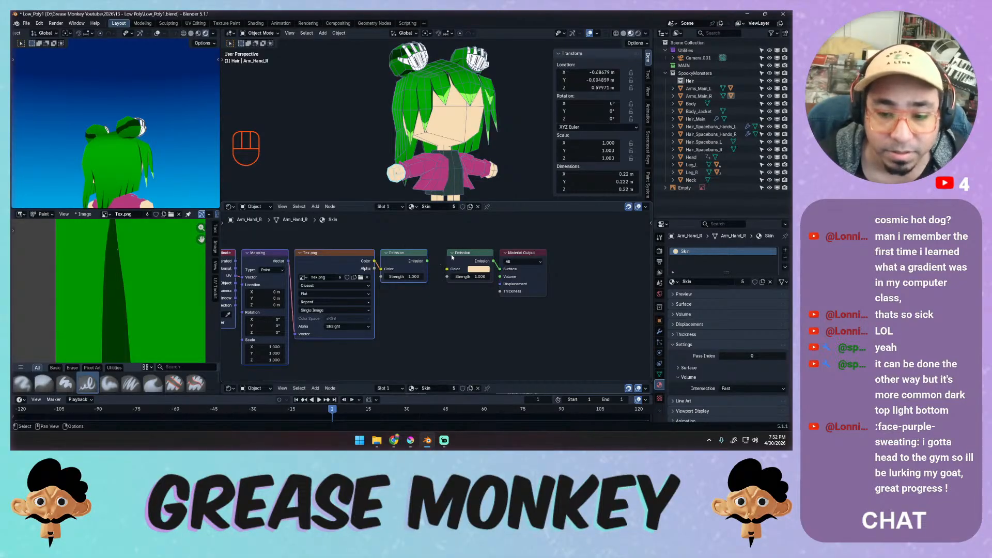
Connect the Tex.png Emission node to the Material Output's Surface and delete the skin-coloured Emission node.
{"action": "key", "text": "x"}
{"action": "key", "text": "ctrl+z"}
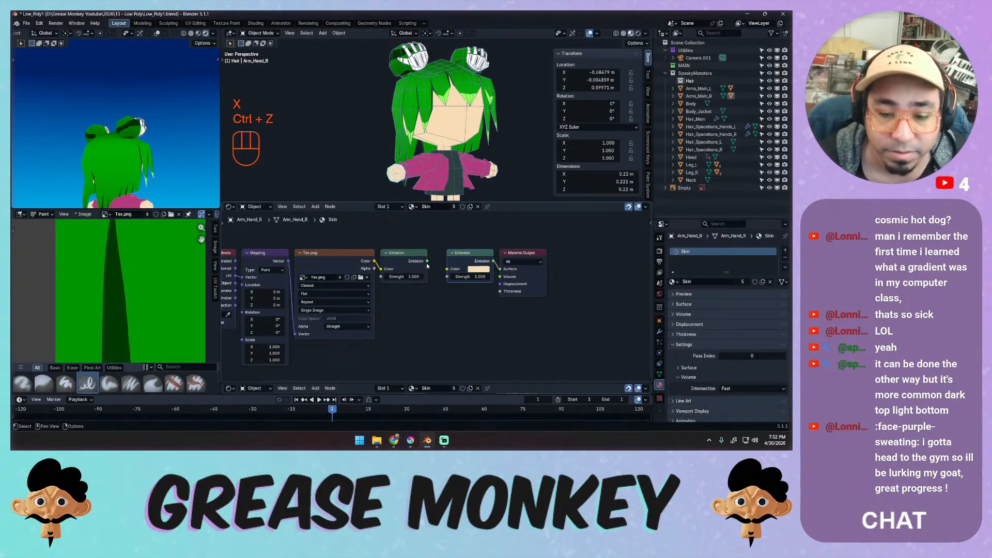
{"action": "left_click_drag", "start_coordinate": [427, 262], "coordinate": [495, 270]}
{"action": "left_click", "coordinate": [469, 258]}
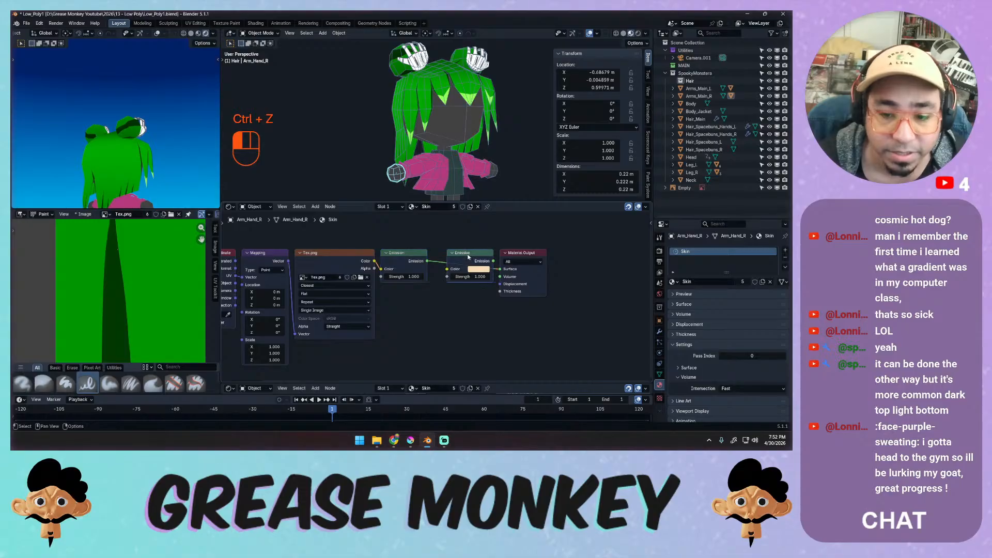
{"action": "key", "text": "x"}
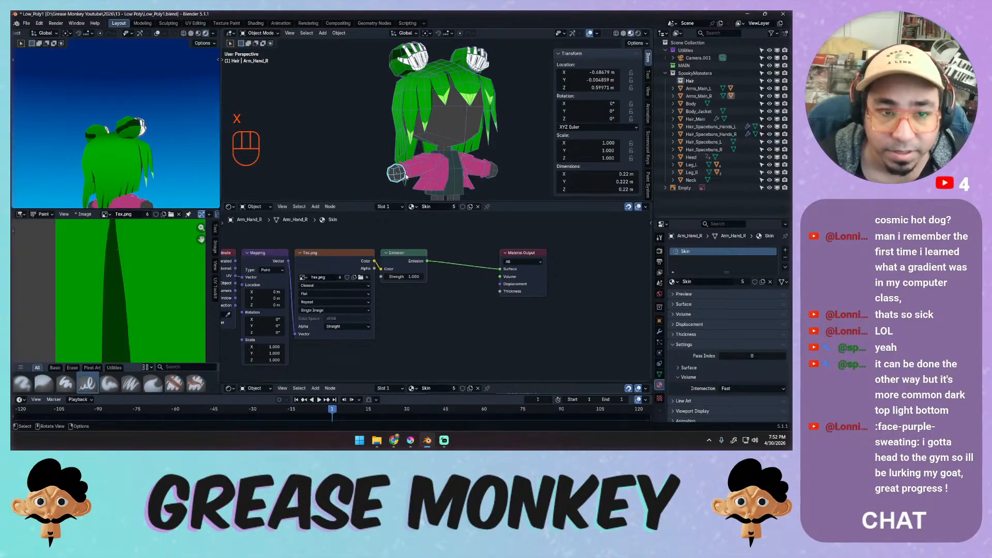
Select the right hand's whole mesh in Edit Mode so its UV island appears over Tex.png.
{"action": "key", "text": "Tab"}
{"action": "key", "text": "a"}
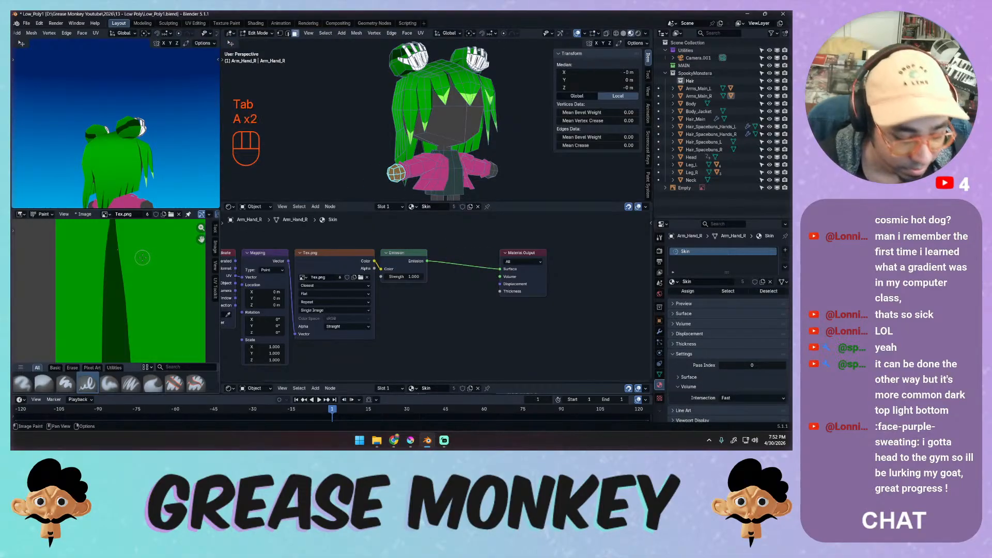
{"action": "middle_click_drag", "start_coordinate": [136, 245], "coordinate": [71, 345], "text": "ctrl"}
{"action": "mouse_move", "coordinate": [70, 276]}
{"action": "middle_mouse_down"}
{"action": "mouse_move", "coordinate": [165, 324]}
{"action": "mouse_move", "coordinate": [162, 341]}
{"action": "mouse_move", "coordinate": [159, 273]}
{"action": "mouse_move", "coordinate": [130, 282]}
{"action": "middle_mouse_up"}
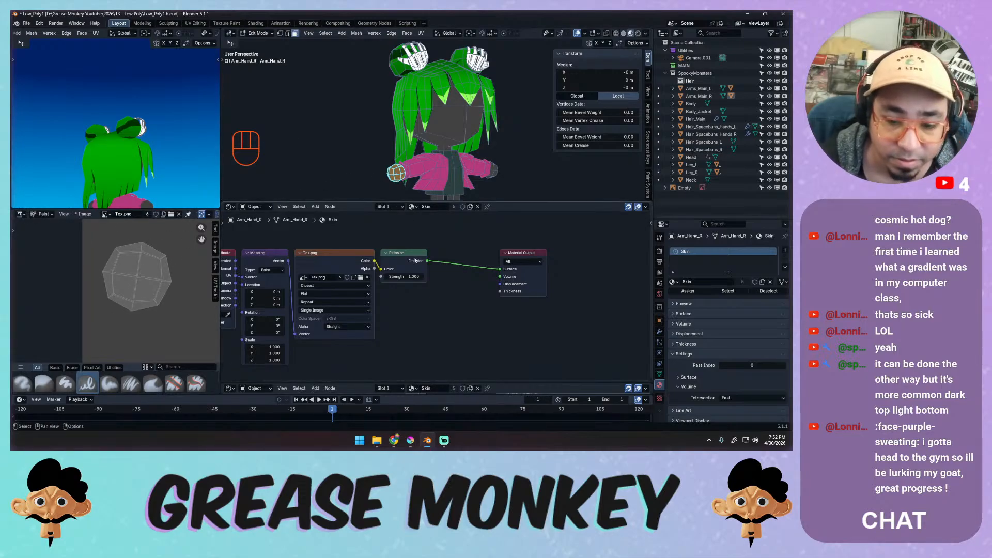
Restore the skin-coloured Emission node on the Material Output's Surface and try to sample its colour for the brush.
{"action": "left_click_drag", "start_coordinate": [381, 272], "coordinate": [396, 289]}
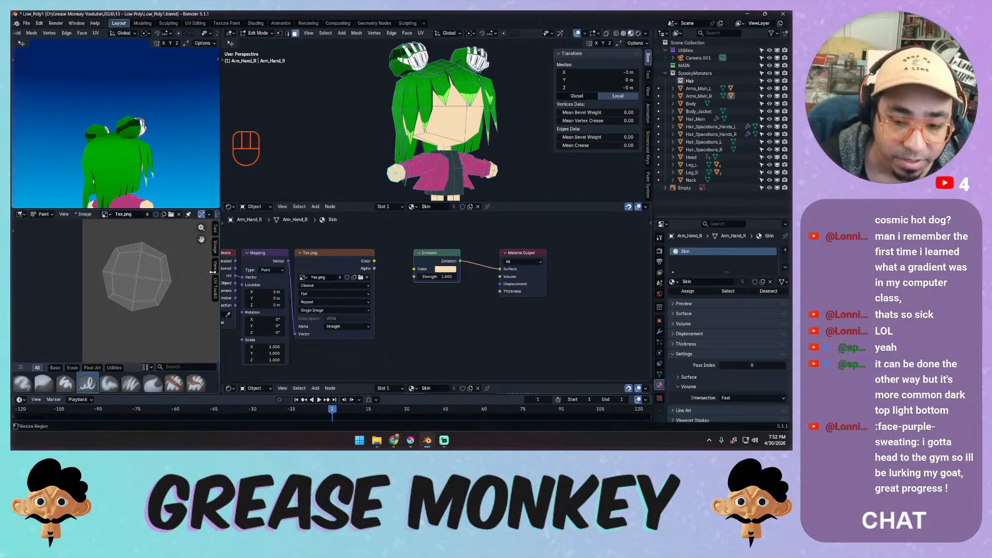
{"action": "key", "text": "ctrl+shift+x"}
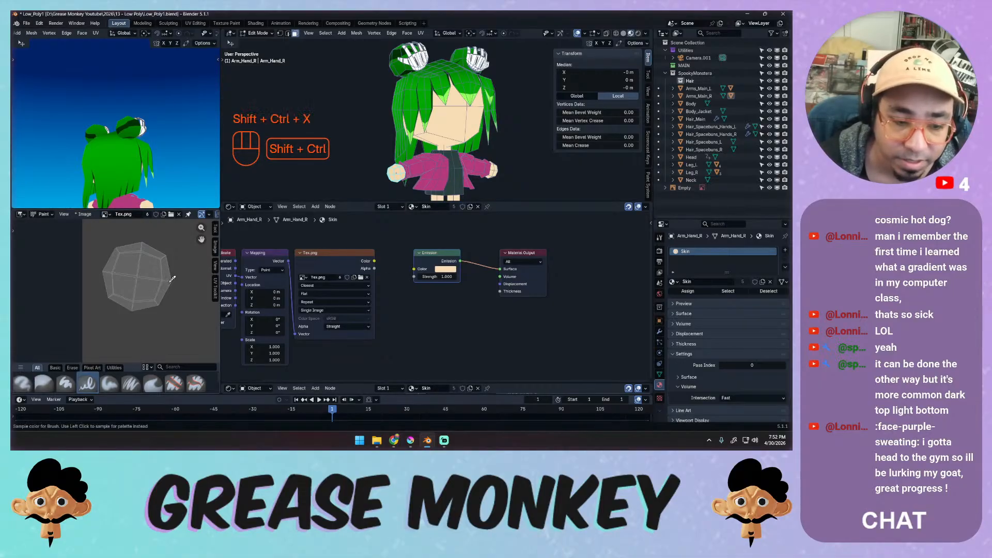
{"action": "key", "text": "ctrl+shift+x"}
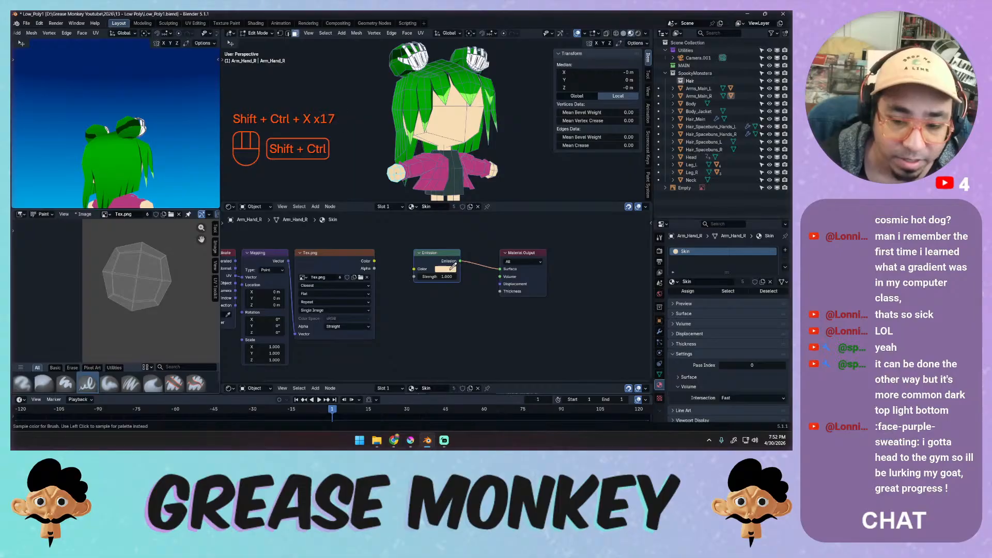
{"action": "key", "text": "ctrl+shift+x"}
{"action": "key", "text": "ctrl+shift+x"}
{"action": "key", "text": "ctrl+shift+x"}
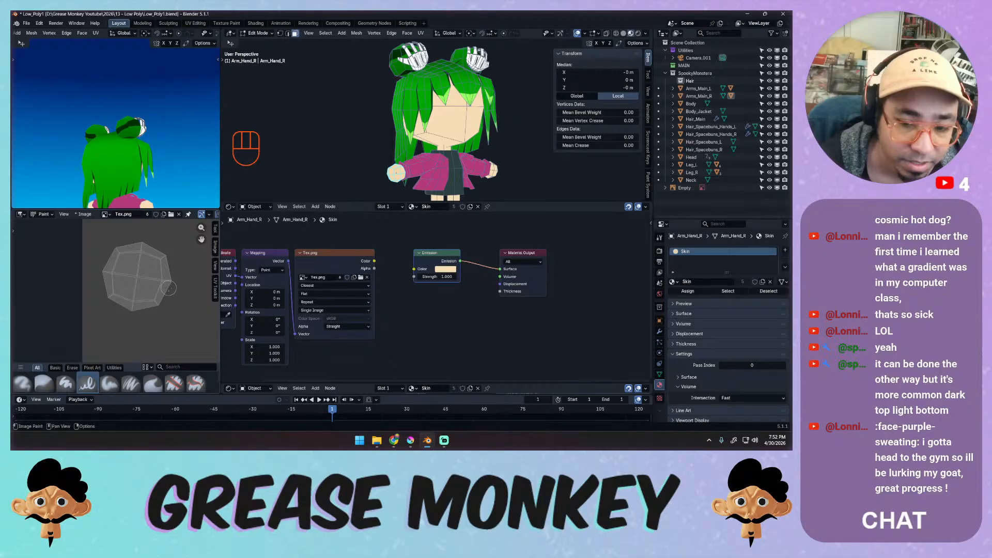
{"action": "right_click", "coordinate": [169, 286]}
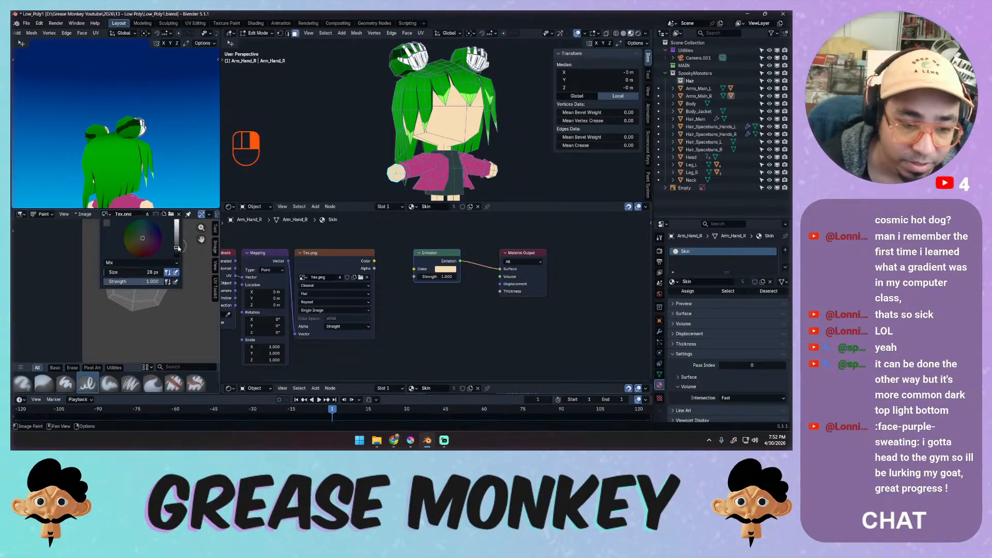
{"action": "left_click_drag", "start_coordinate": [174, 273], "coordinate": [191, 349]}
{"action": "key", "text": "ctrl+z"}
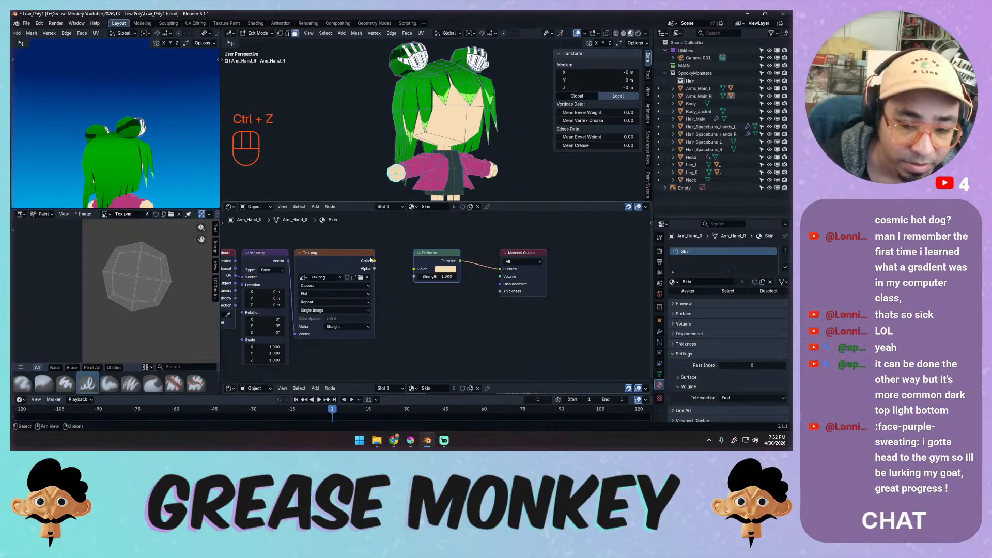
Open the Emission node's skin colour for its hex code and connect the Tex.png Color output to the Emission Color input.
{"action": "left_click_drag", "start_coordinate": [375, 262], "coordinate": [439, 269]}
{"action": "left_click", "coordinate": [440, 269]}
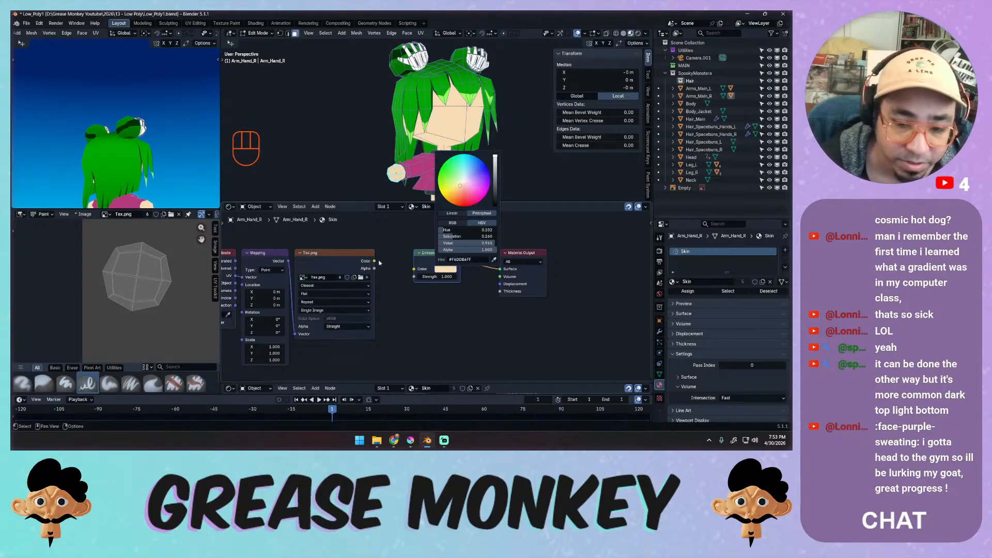
{"action": "left_click_drag", "start_coordinate": [376, 262], "coordinate": [414, 268]}
Set the image paint brush colour to hex #F6DDB6.
{"action": "right_click", "coordinate": [160, 264]}
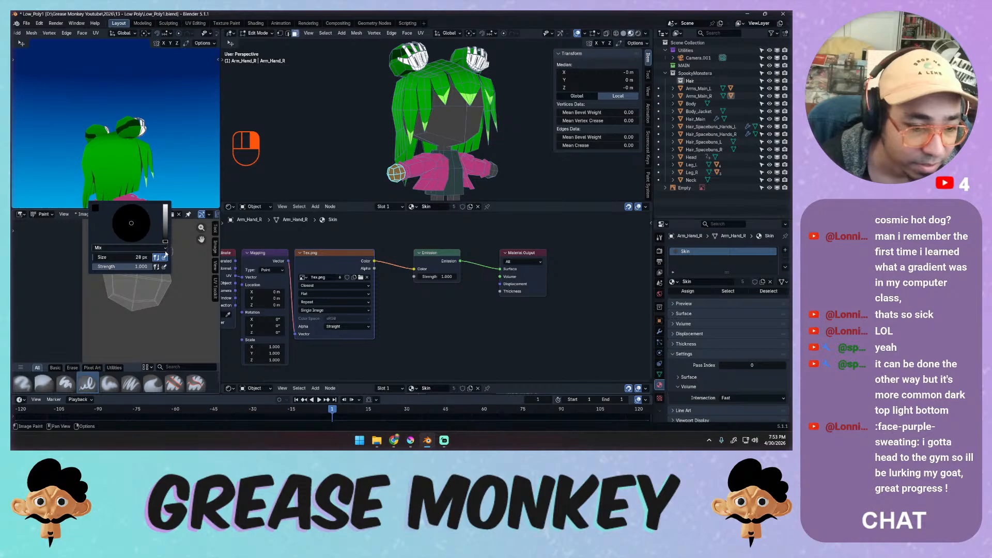
{"action": "left_click", "coordinate": [96, 208]}
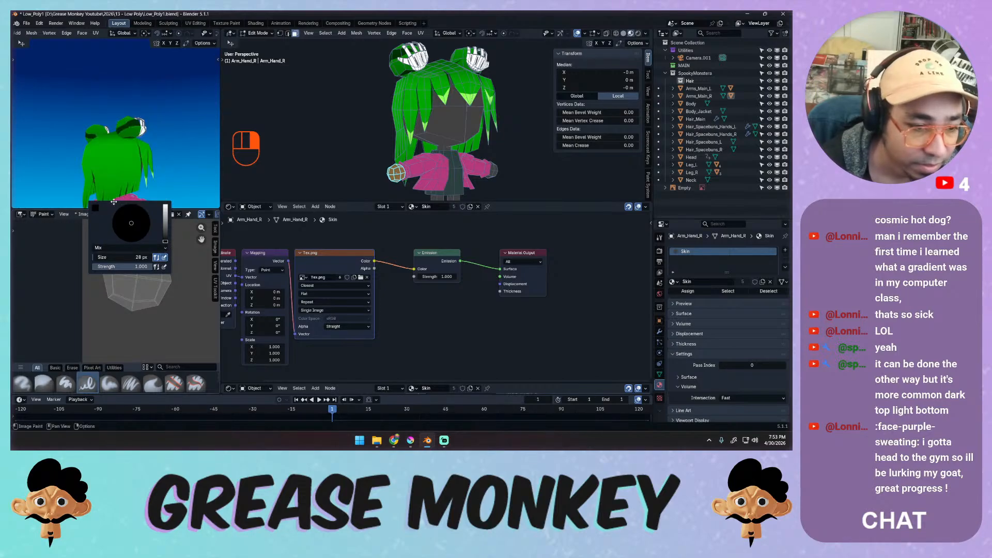
{"action": "left_click", "coordinate": [96, 209]}
{"action": "left_click", "coordinate": [124, 197]}
{"action": "type", "text": "#F6DDB6"}
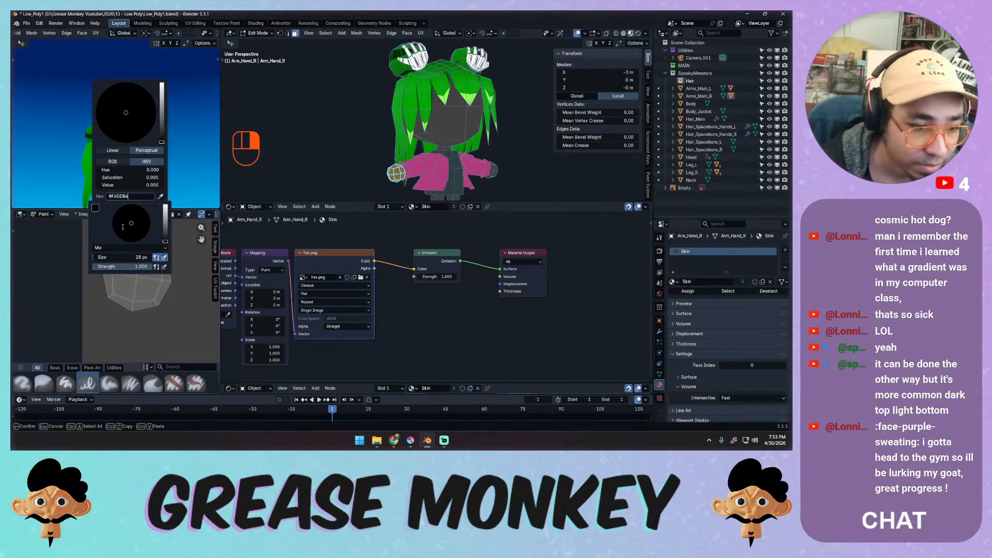
{"action": "key", "text": "Return"}
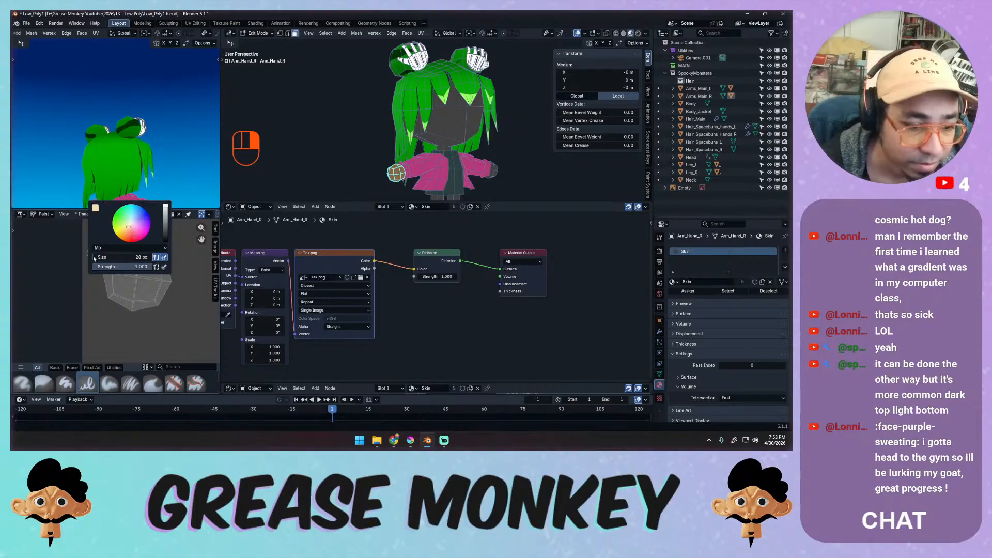
Paint the right hand's entire UV island on Tex.png with the skin colour and check it on the model.
{"action": "mouse_move", "coordinate": [111, 292]}
{"action": "left_mouse_down"}
{"action": "mouse_move", "coordinate": [120, 252]}
{"action": "mouse_move", "coordinate": [141, 265]}
{"action": "mouse_move", "coordinate": [117, 284]}
{"action": "mouse_move", "coordinate": [129, 266]}
{"action": "mouse_move", "coordinate": [121, 285]}
{"action": "mouse_move", "coordinate": [154, 266]}
{"action": "mouse_move", "coordinate": [110, 276]}
{"action": "left_mouse_up"}
{"action": "key", "text": "ctrl+z"}
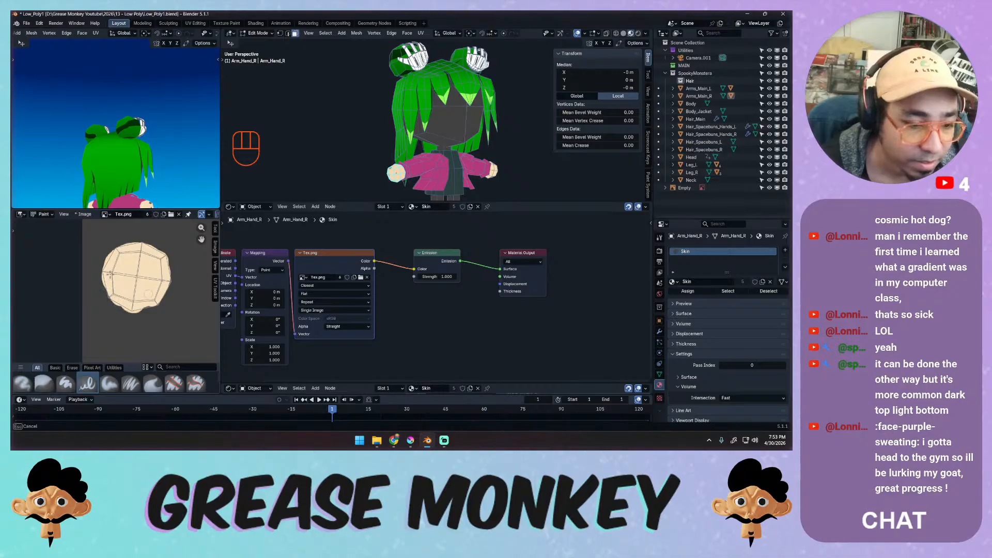
{"action": "left_click_drag", "start_coordinate": [110, 275], "coordinate": [110, 275]}
{"action": "mouse_move", "coordinate": [385, 155]}
{"action": "middle_mouse_down"}
{"action": "mouse_move", "coordinate": [418, 144]}
{"action": "mouse_move", "coordinate": [395, 139]}
{"action": "mouse_move", "coordinate": [418, 155]}
{"action": "middle_mouse_up"}
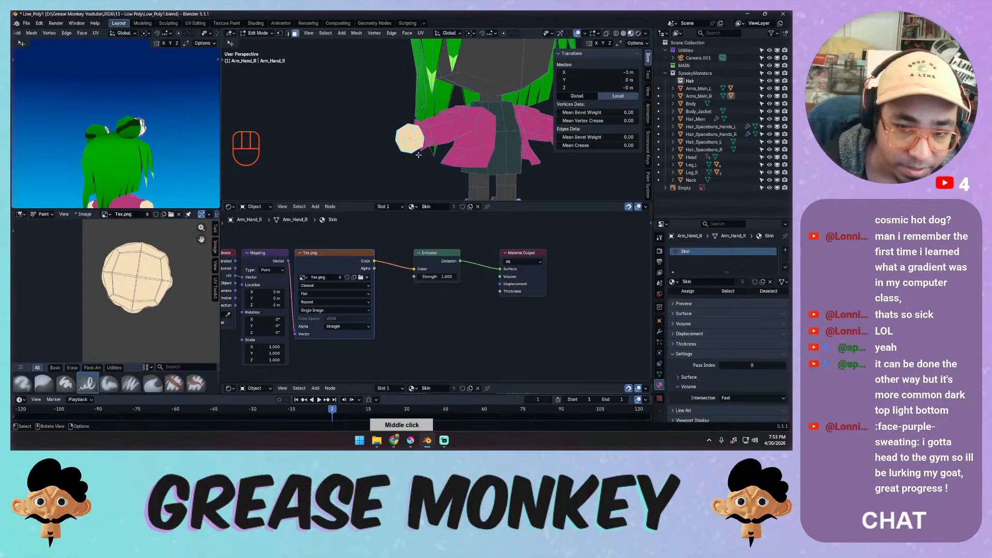
Set the paint brush's blending mode to Multiply.
{"action": "right_click", "coordinate": [129, 236]}
{"action": "left_click", "coordinate": [124, 232]}
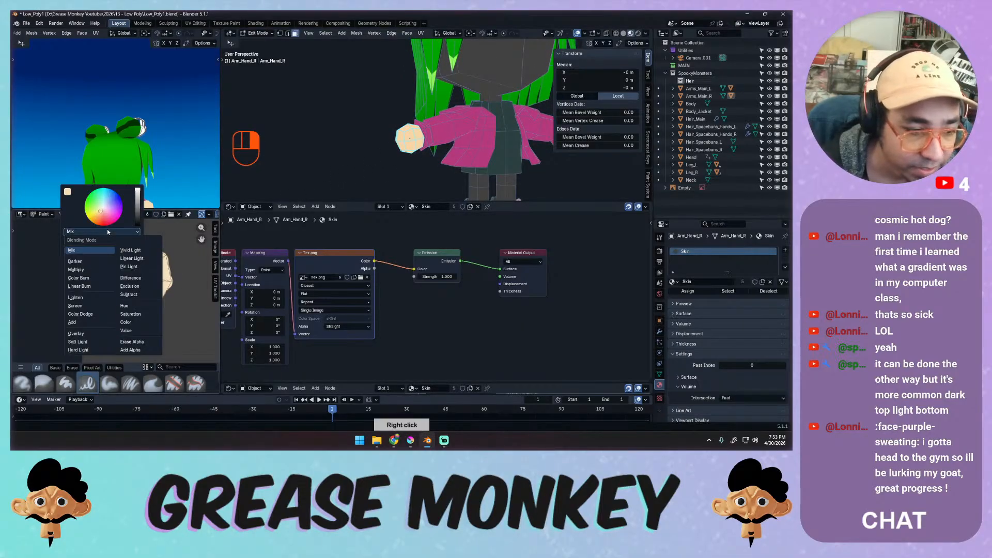
{"action": "left_click", "coordinate": [76, 270]}
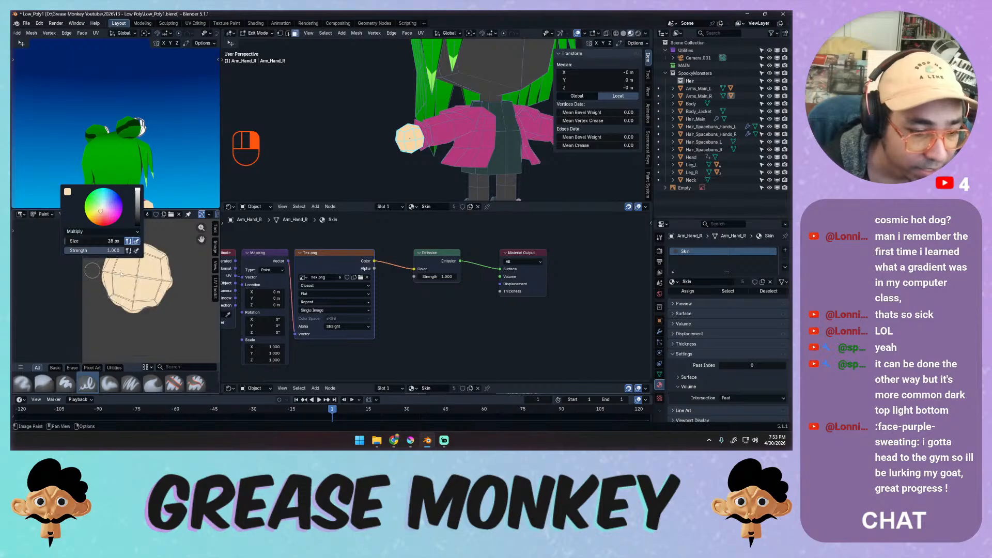
Try multiplied shading strokes along the lower edge of the hand's UV island and inspect them on the model.
{"action": "left_click_drag", "start_coordinate": [146, 303], "coordinate": [150, 294]}
{"action": "key", "text": "ctrl+z"}
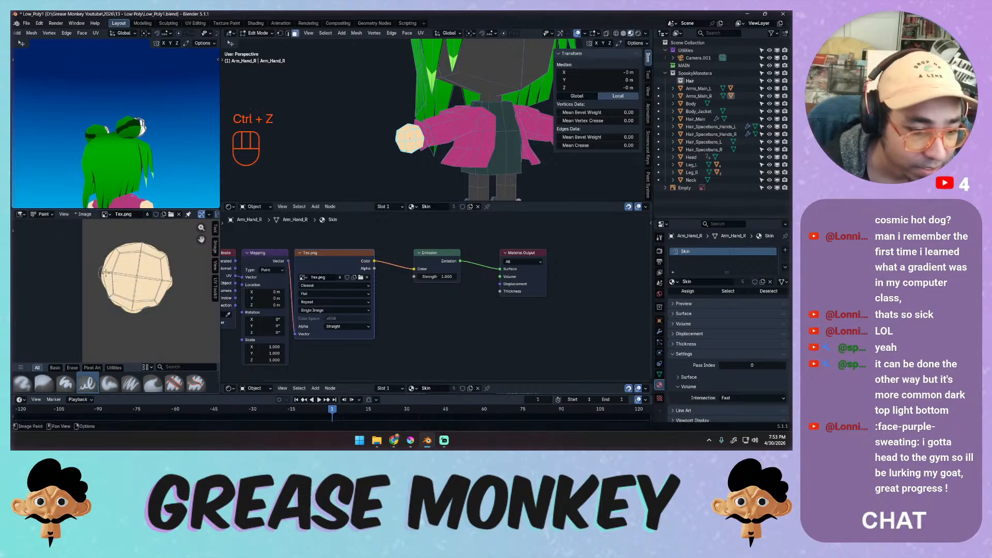
{"action": "mouse_move", "coordinate": [106, 271]}
{"action": "left_mouse_down"}
{"action": "mouse_move", "coordinate": [150, 303]}
{"action": "mouse_move", "coordinate": [171, 277]}
{"action": "left_mouse_up"}
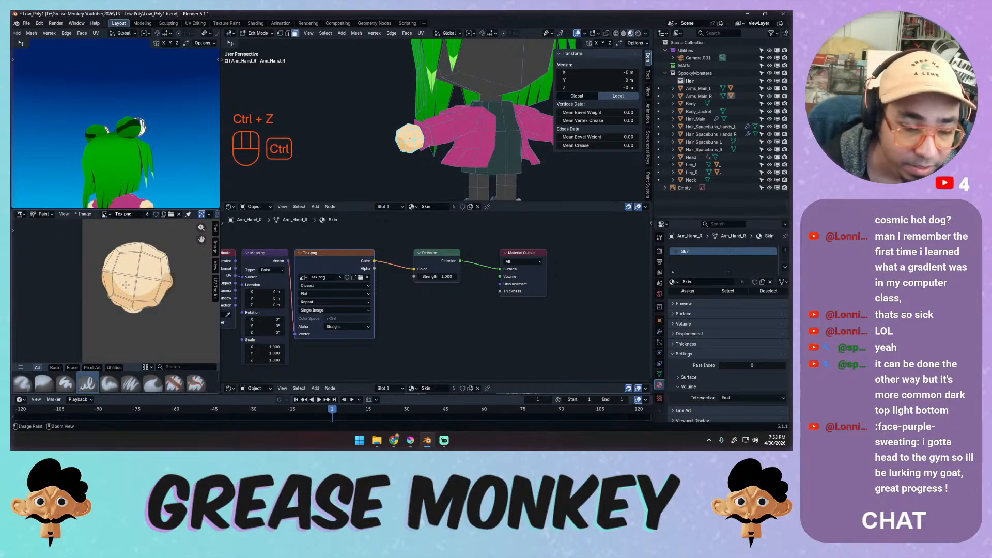
{"action": "key", "text": "ctrl+z"}
{"action": "mouse_move", "coordinate": [96, 274]}
{"action": "left_mouse_down"}
{"action": "mouse_move", "coordinate": [103, 292]}
{"action": "mouse_move", "coordinate": [155, 310]}
{"action": "mouse_move", "coordinate": [168, 268]}
{"action": "left_mouse_up"}
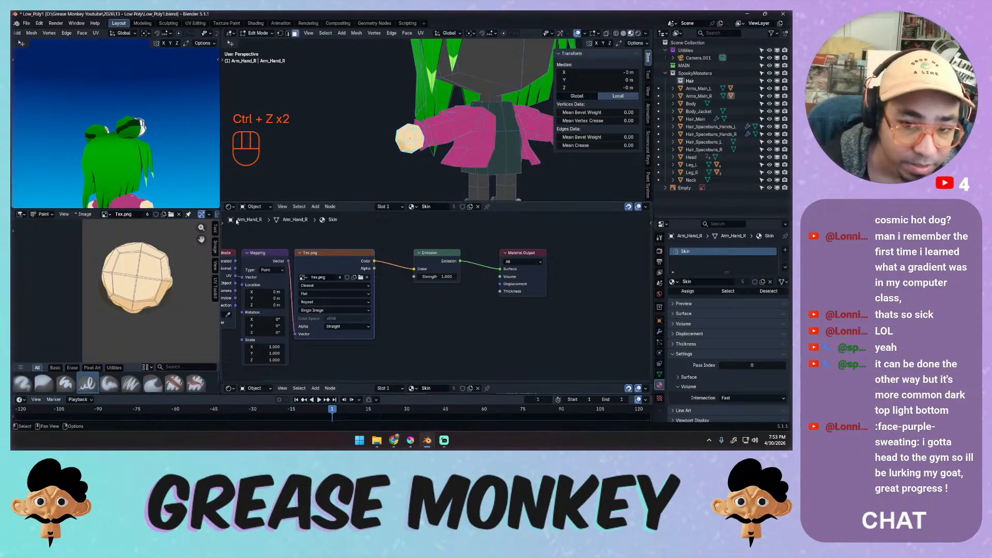
{"action": "middle_click_drag", "start_coordinate": [446, 146], "coordinate": [486, 141]}
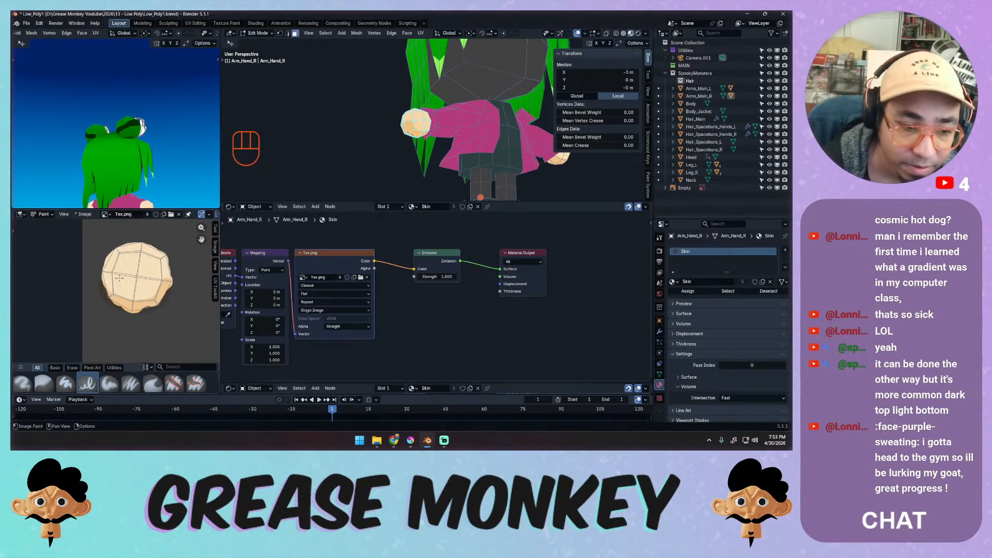
Try a broader multiplied shadow across the lower part of the hand's UV island.
{"action": "mouse_move", "coordinate": [113, 292]}
{"action": "left_mouse_down"}
{"action": "mouse_move", "coordinate": [161, 303]}
{"action": "mouse_move", "coordinate": [101, 298]}
{"action": "mouse_move", "coordinate": [157, 307]}
{"action": "mouse_move", "coordinate": [162, 299]}
{"action": "mouse_move", "coordinate": [129, 325]}
{"action": "mouse_move", "coordinate": [97, 310]}
{"action": "mouse_move", "coordinate": [137, 314]}
{"action": "mouse_move", "coordinate": [149, 302]}
{"action": "mouse_move", "coordinate": [109, 299]}
{"action": "left_mouse_up"}
{"action": "key", "text": "ctrl+z"}
{"action": "key", "text": "ctrl+z"}
{"action": "key", "text": "ctrl+z"}
{"action": "key", "text": "ctrl+z"}
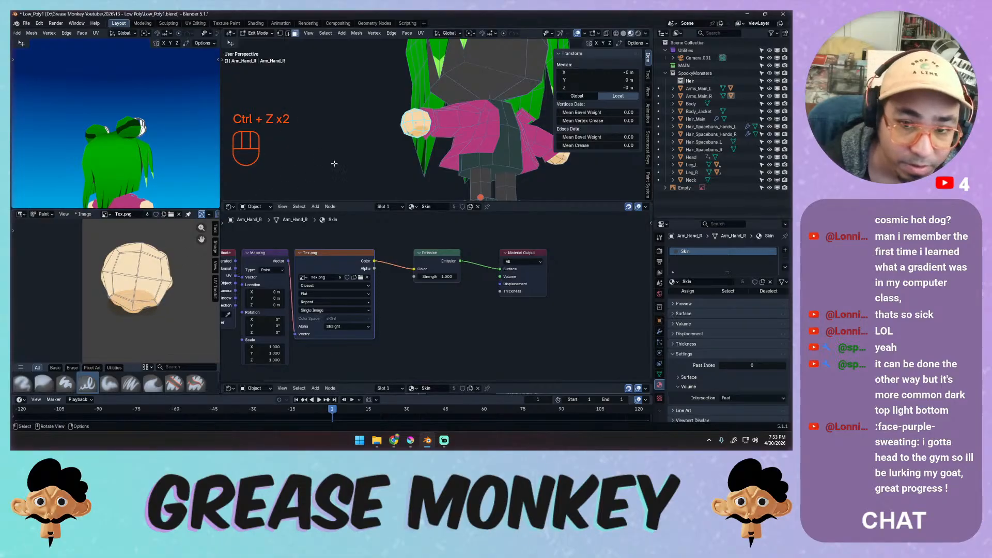
{"action": "mouse_move", "coordinate": [370, 146]}
{"action": "middle_mouse_down"}
{"action": "mouse_move", "coordinate": [339, 162]}
{"action": "mouse_move", "coordinate": [353, 162]}
{"action": "middle_mouse_up"}
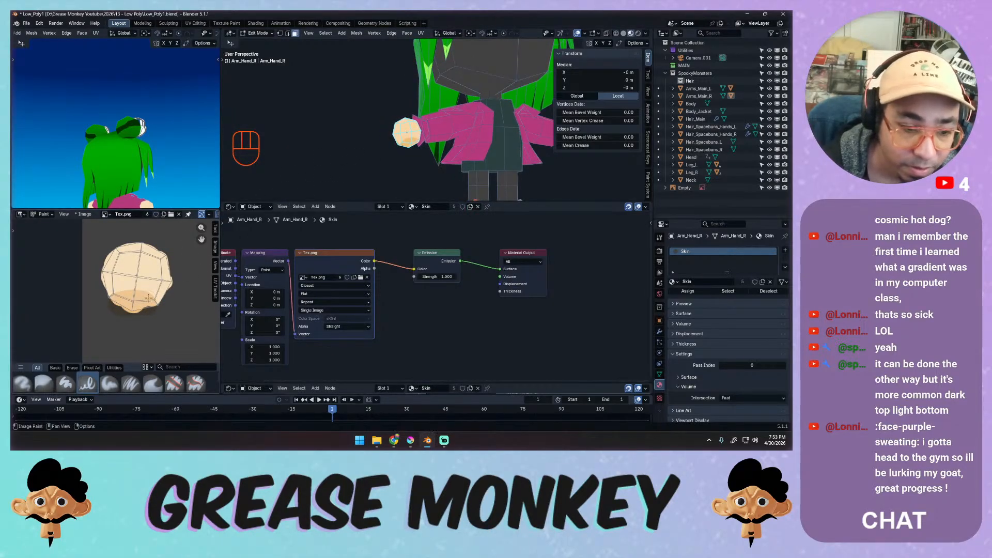
Try reworking the broad shadow on the hand's island, and undo the shading back to the flat skin colour.
{"action": "mouse_move", "coordinate": [148, 298]}
{"action": "left_mouse_down"}
{"action": "mouse_move", "coordinate": [160, 310]}
{"action": "mouse_move", "coordinate": [107, 301]}
{"action": "left_mouse_up"}
{"action": "key", "text": "ctrl+z"}
{"action": "key", "text": "ctrl+z"}
{"action": "mouse_move", "coordinate": [357, 159]}
{"action": "middle_mouse_down"}
{"action": "mouse_move", "coordinate": [455, 156]}
{"action": "mouse_move", "coordinate": [361, 157]}
{"action": "mouse_move", "coordinate": [388, 167]}
{"action": "middle_mouse_up"}
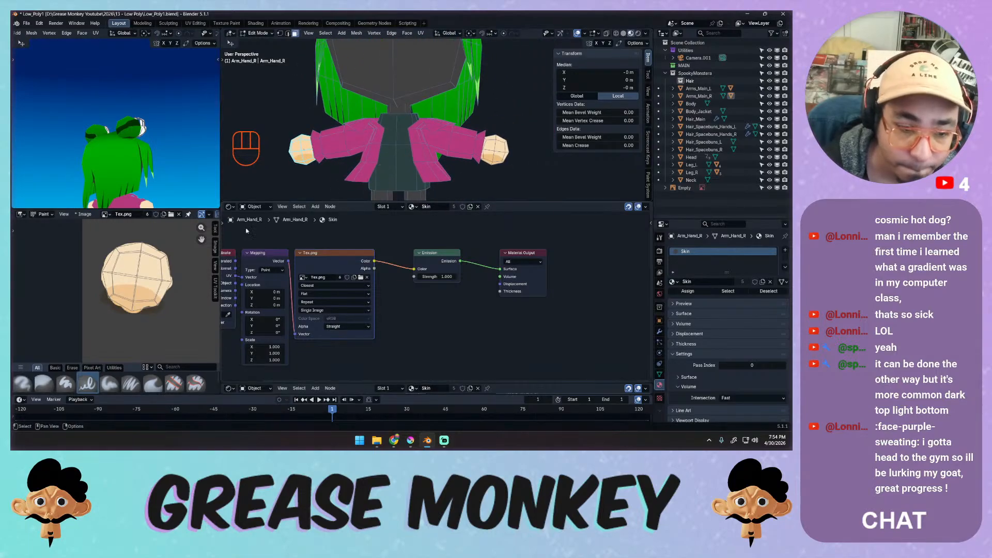
{"action": "key", "text": "ctrl+z"}
{"action": "left_click_drag", "start_coordinate": [109, 292], "coordinate": [161, 299]}
{"action": "key", "text": "ctrl+z"}
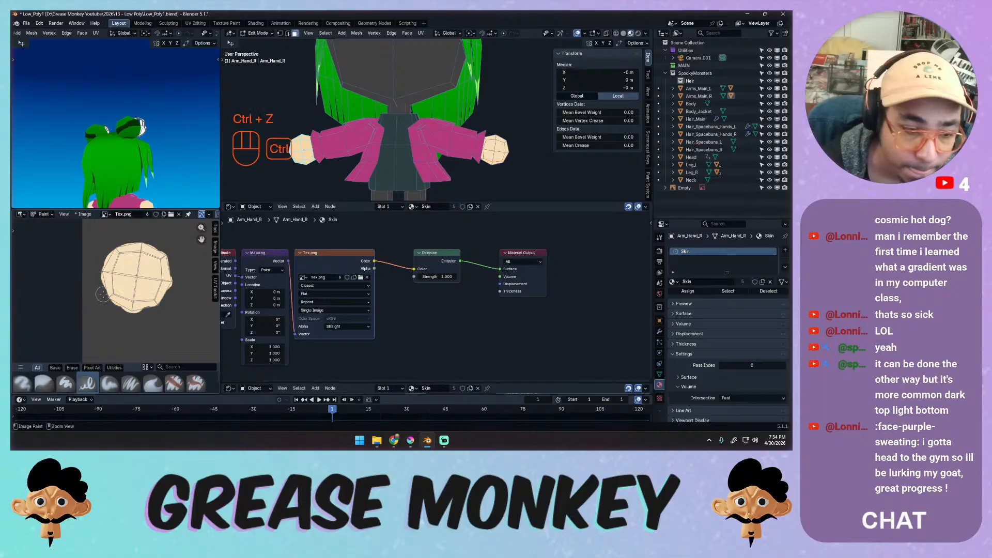
Try several curved shadow strokes around the lower rim of the hand's UV island, undoing each attempt.
{"action": "mouse_move", "coordinate": [102, 279]}
{"action": "left_mouse_down"}
{"action": "mouse_move", "coordinate": [111, 297]}
{"action": "mouse_move", "coordinate": [165, 310]}
{"action": "mouse_move", "coordinate": [155, 310]}
{"action": "mouse_move", "coordinate": [176, 282]}
{"action": "left_mouse_up"}
{"action": "key", "text": "ctrl+z"}
{"action": "mouse_move", "coordinate": [103, 278]}
{"action": "left_mouse_down"}
{"action": "mouse_move", "coordinate": [116, 298]}
{"action": "mouse_move", "coordinate": [168, 263]}
{"action": "left_mouse_up"}
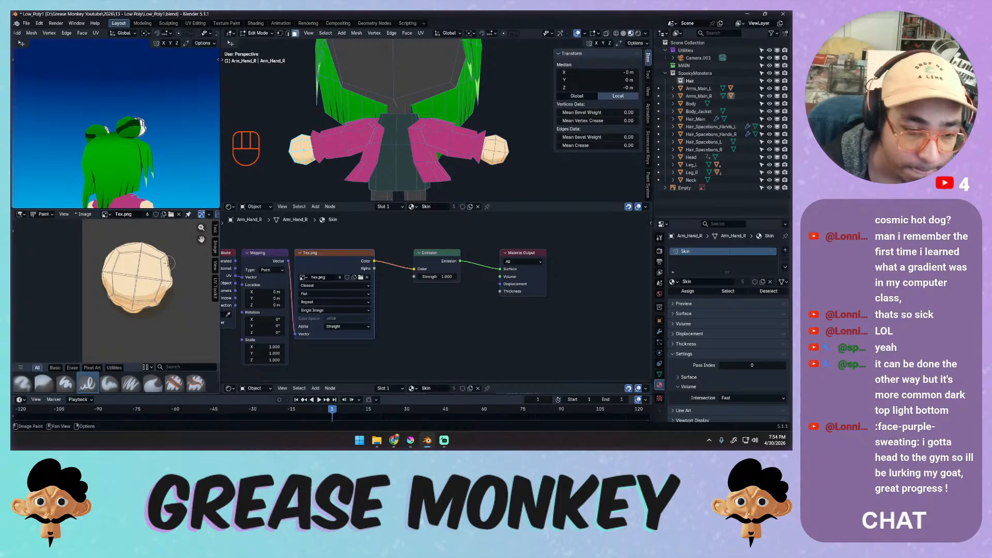
{"action": "key", "text": "ctrl+z"}
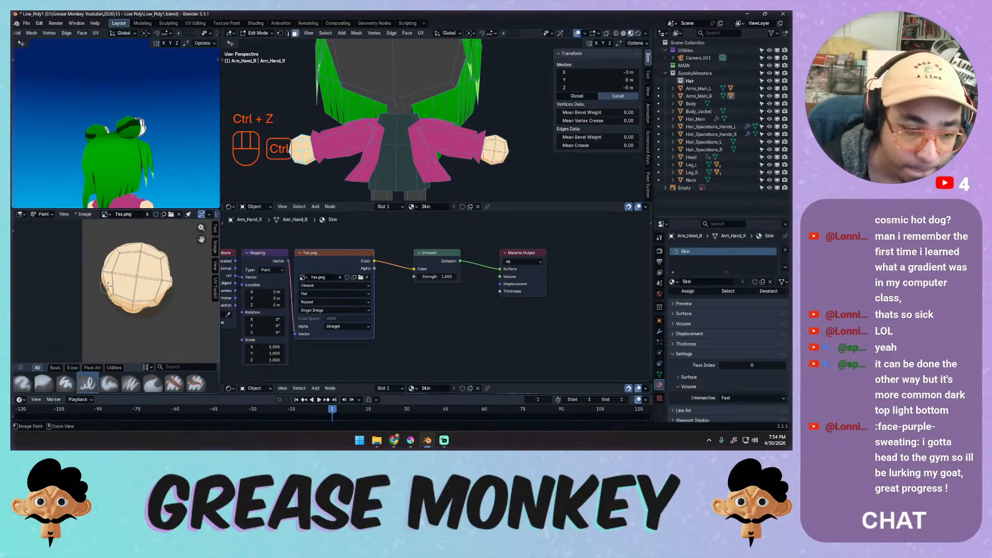
{"action": "key", "text": "ctrl+z"}
{"action": "mouse_move", "coordinate": [102, 275]}
{"action": "left_mouse_down"}
{"action": "mouse_move", "coordinate": [161, 296]}
{"action": "mouse_move", "coordinate": [172, 277]}
{"action": "left_mouse_up"}
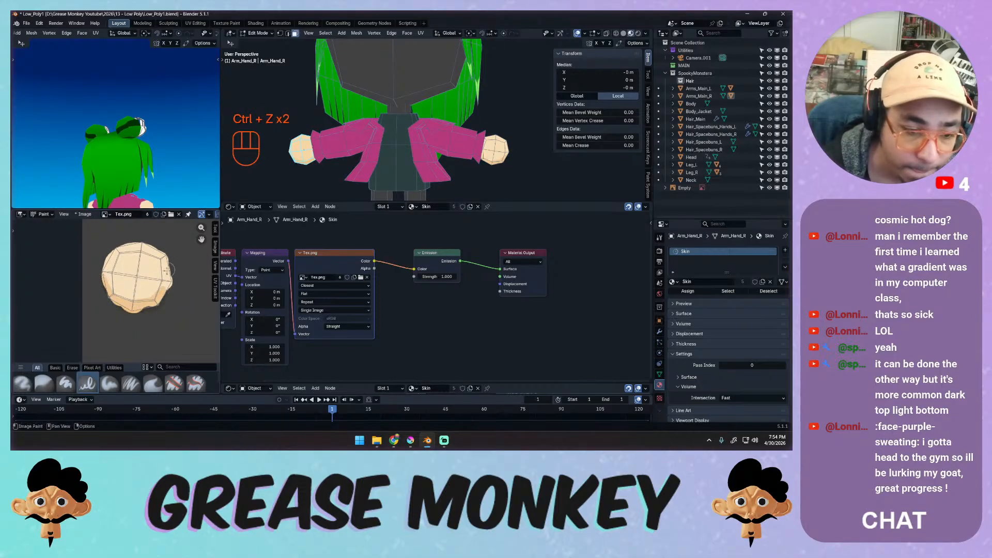
{"action": "key", "text": "ctrl+z"}
{"action": "mouse_move", "coordinate": [104, 274]}
{"action": "left_mouse_down"}
{"action": "mouse_move", "coordinate": [137, 310]}
{"action": "mouse_move", "coordinate": [172, 279]}
{"action": "left_mouse_up"}
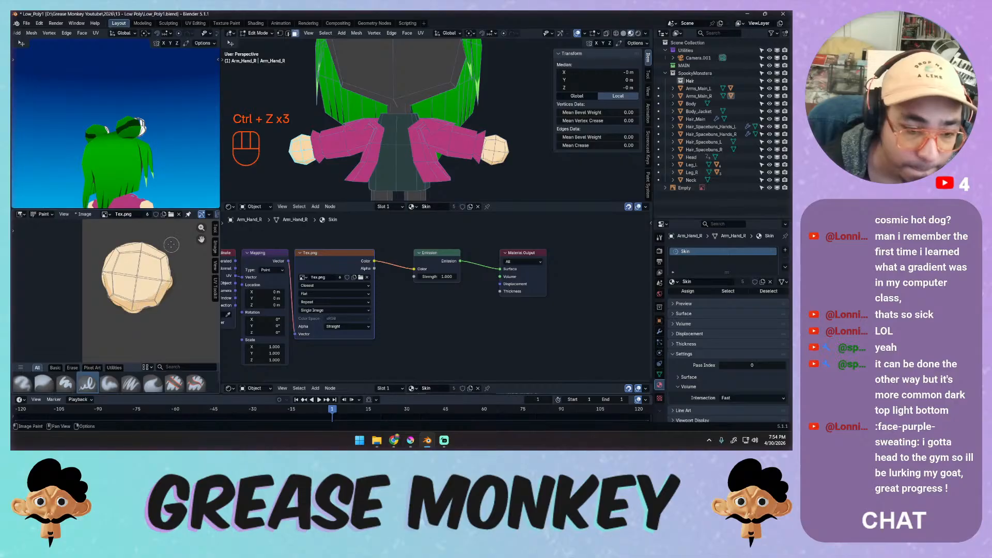
{"action": "key", "text": "ctrl+z"}
{"action": "left_click_drag", "start_coordinate": [99, 278], "coordinate": [100, 278]}
{"action": "left_click_drag", "start_coordinate": [124, 309], "coordinate": [172, 279]}
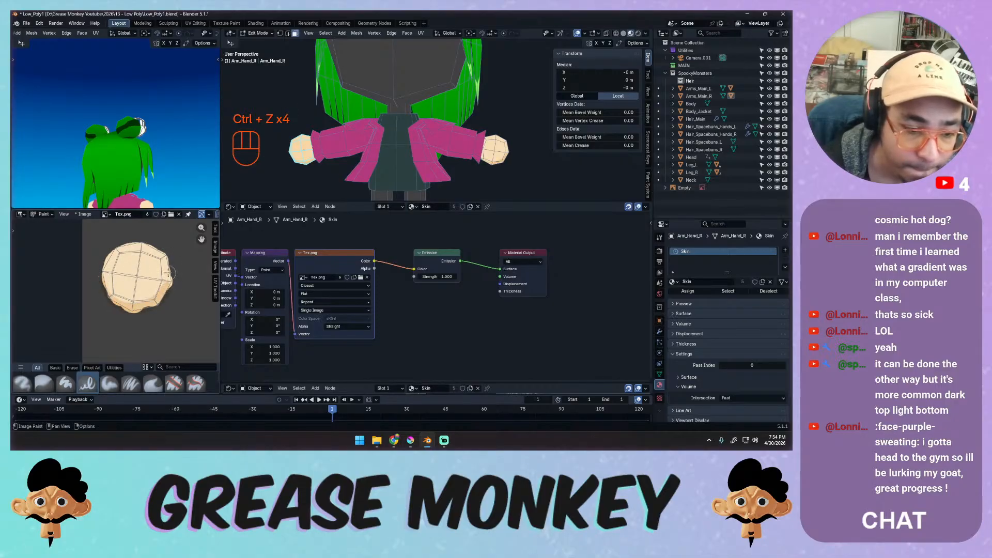
{"action": "key", "text": "ctrl+z"}
{"action": "mouse_move", "coordinate": [100, 274]}
{"action": "left_mouse_down"}
{"action": "mouse_move", "coordinate": [139, 312]}
{"action": "mouse_move", "coordinate": [173, 256]}
{"action": "left_mouse_up"}
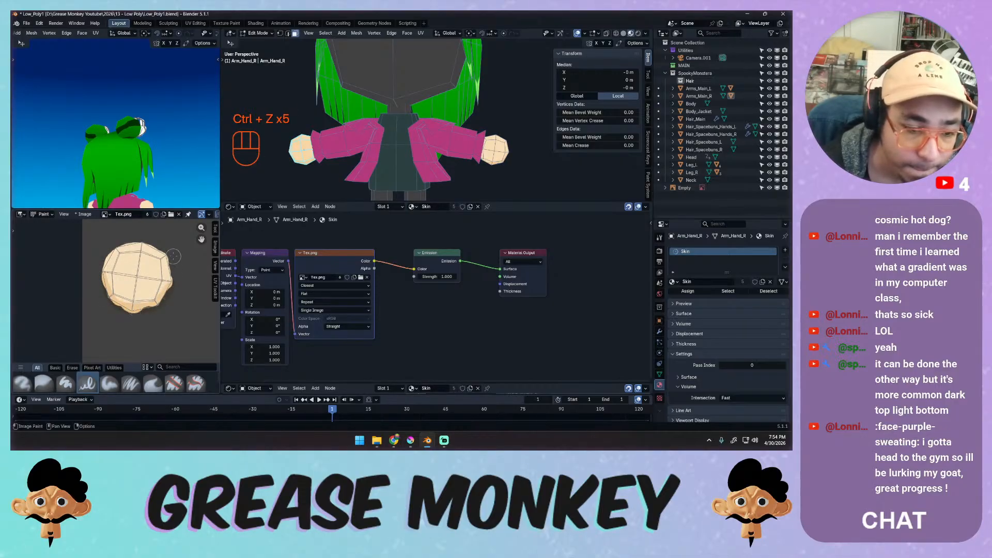
{"action": "key", "text": "ctrl+z"}
{"action": "mouse_move", "coordinate": [100, 277]}
{"action": "left_mouse_down"}
{"action": "mouse_move", "coordinate": [116, 302]}
{"action": "mouse_move", "coordinate": [149, 306]}
{"action": "mouse_move", "coordinate": [170, 242]}
{"action": "left_mouse_up"}
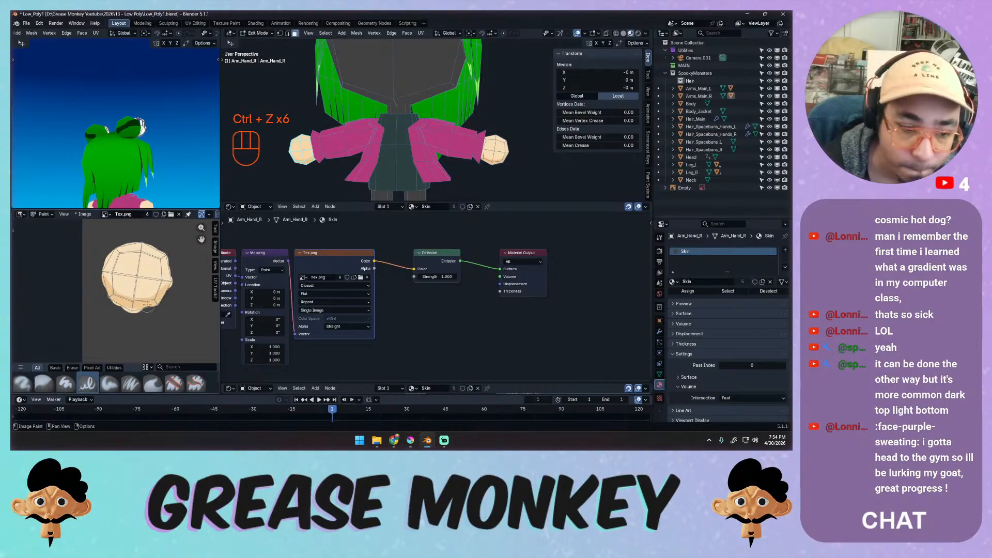
{"action": "mouse_move", "coordinate": [113, 301]}
{"action": "left_mouse_down"}
{"action": "mouse_move", "coordinate": [122, 309]}
{"action": "mouse_move", "coordinate": [164, 273]}
{"action": "left_mouse_up"}
{"action": "key", "text": "ctrl+z"}
Paint one curved Multiply shadow stroke along the lower rim of the hand's UV island and check both hands.
{"action": "left_click_drag", "start_coordinate": [136, 312], "coordinate": [133, 311]}
{"action": "key", "text": "ctrl+z"}
{"action": "mouse_move", "coordinate": [100, 276]}
{"action": "left_mouse_down"}
{"action": "mouse_move", "coordinate": [115, 303]}
{"action": "mouse_move", "coordinate": [144, 309]}
{"action": "mouse_move", "coordinate": [171, 284]}
{"action": "left_mouse_up"}
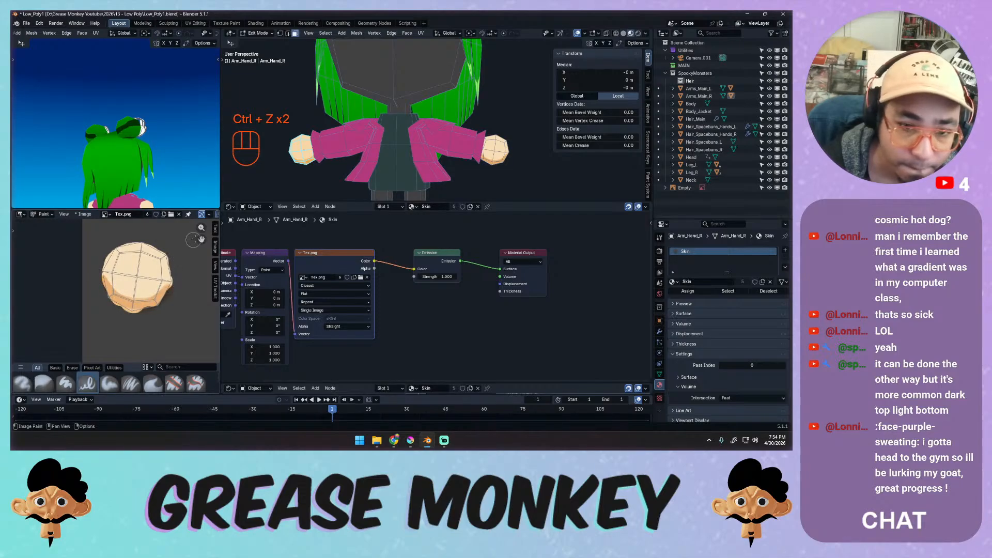
{"action": "middle_click_drag", "start_coordinate": [424, 155], "coordinate": [389, 173]}
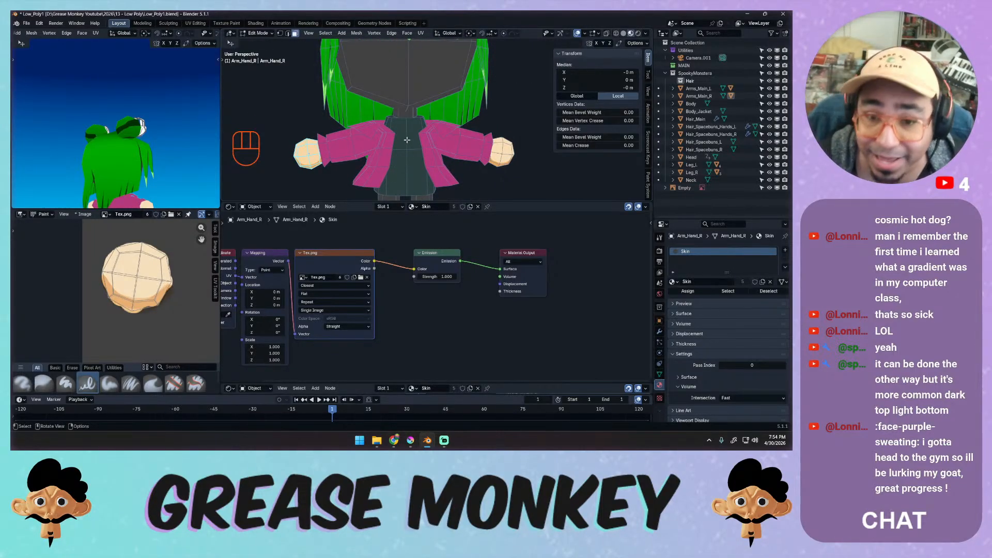
Switch from the right hand to the Neck object and select its whole mesh in Edit Mode.
{"action": "key", "text": "Tab"}
{"action": "left_click", "coordinate": [412, 121]}
{"action": "key", "text": "Tab"}
{"action": "key", "text": "a"}
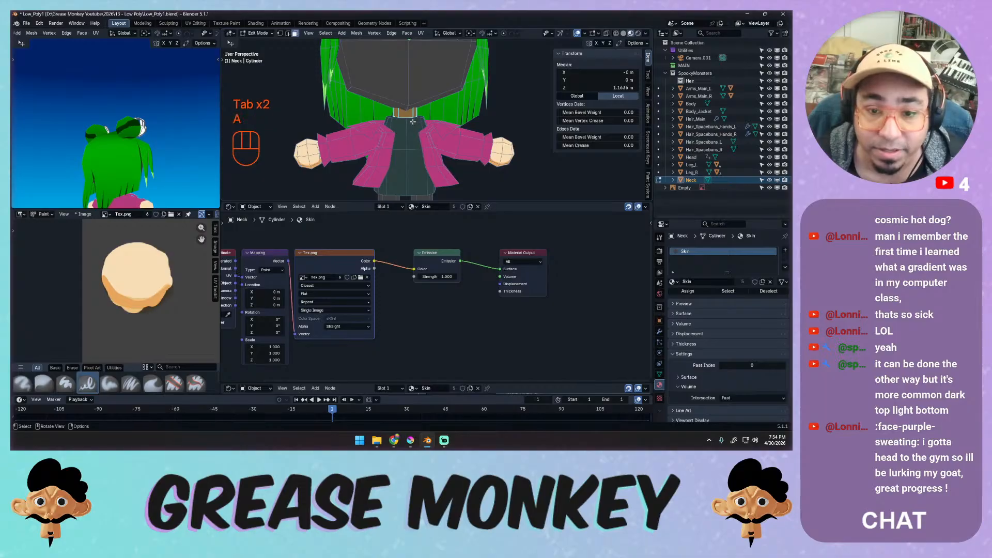
Try a Multiply stroke with the skin colour across the neck's UV island, and undo it.
{"action": "middle_click_drag", "start_coordinate": [115, 290], "coordinate": [12, 289], "text": "ctrl"}
{"action": "key", "text": "a"}
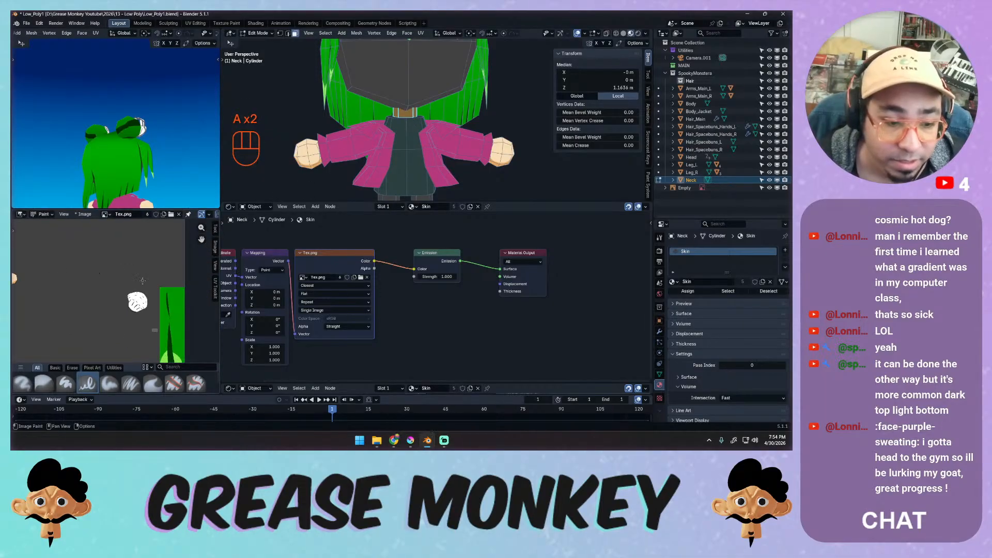
{"action": "middle_click_drag", "start_coordinate": [103, 300], "coordinate": [107, 253]}
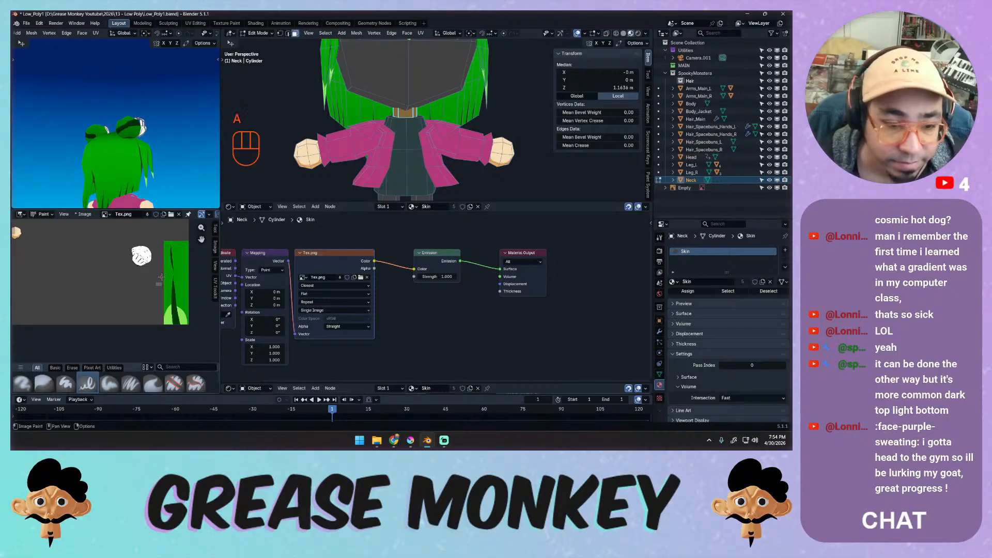
{"action": "mouse_move", "coordinate": [162, 278]}
{"action": "middle_mouse_down", "text": "ctrl"}
{"action": "mouse_move", "coordinate": [178, 244]}
{"action": "mouse_move", "coordinate": [178, 267]}
{"action": "mouse_move", "coordinate": [153, 268]}
{"action": "middle_mouse_up", "text": "ctrl"}
{"action": "key", "text": "a"}
{"action": "key", "text": "f"}
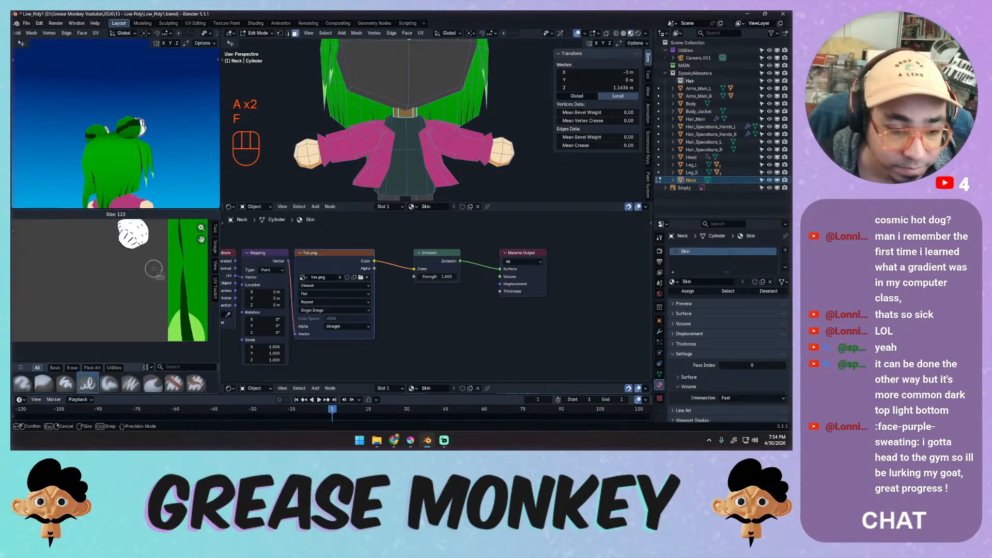
{"action": "key", "text": "Escape"}
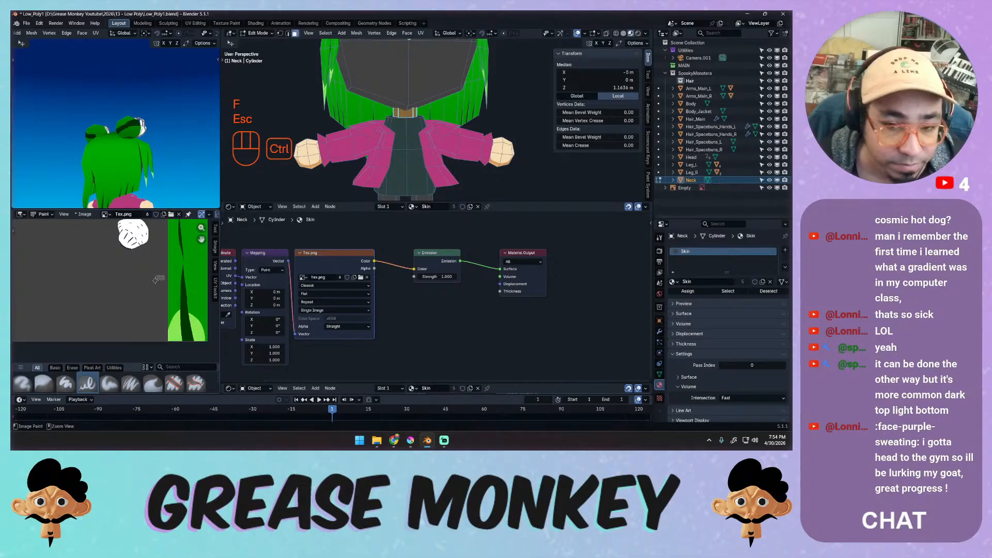
{"action": "middle_click_drag", "start_coordinate": [157, 271], "coordinate": [181, 249]}
{"action": "mouse_move", "coordinate": [113, 268]}
{"action": "middle_mouse_down", "text": "ctrl"}
{"action": "mouse_move", "coordinate": [119, 228]}
{"action": "mouse_move", "coordinate": [130, 232]}
{"action": "mouse_move", "coordinate": [100, 302]}
{"action": "mouse_move", "coordinate": [138, 233]}
{"action": "middle_mouse_up", "text": "ctrl"}
{"action": "mouse_move", "coordinate": [73, 266]}
{"action": "left_mouse_down"}
{"action": "mouse_move", "coordinate": [72, 248]}
{"action": "mouse_move", "coordinate": [154, 252]}
{"action": "left_mouse_up"}
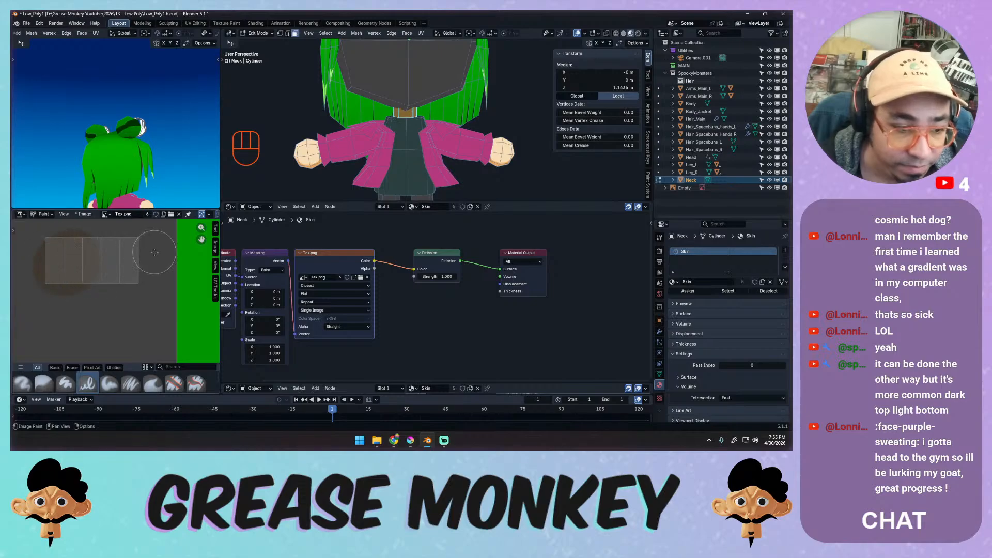
{"action": "key", "text": "ctrl+z"}
Cover the neck's whole UV island with the skin colour in Mix blending, and save the blend file and Tex.png.
{"action": "right_click", "coordinate": [94, 246]}
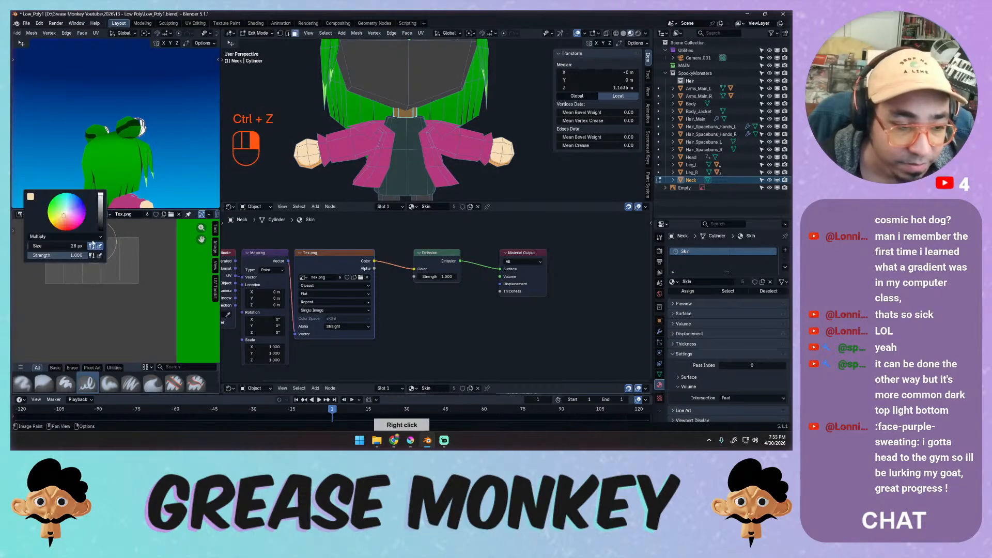
{"action": "left_click", "coordinate": [64, 237]}
{"action": "left_click", "coordinate": [64, 257]}
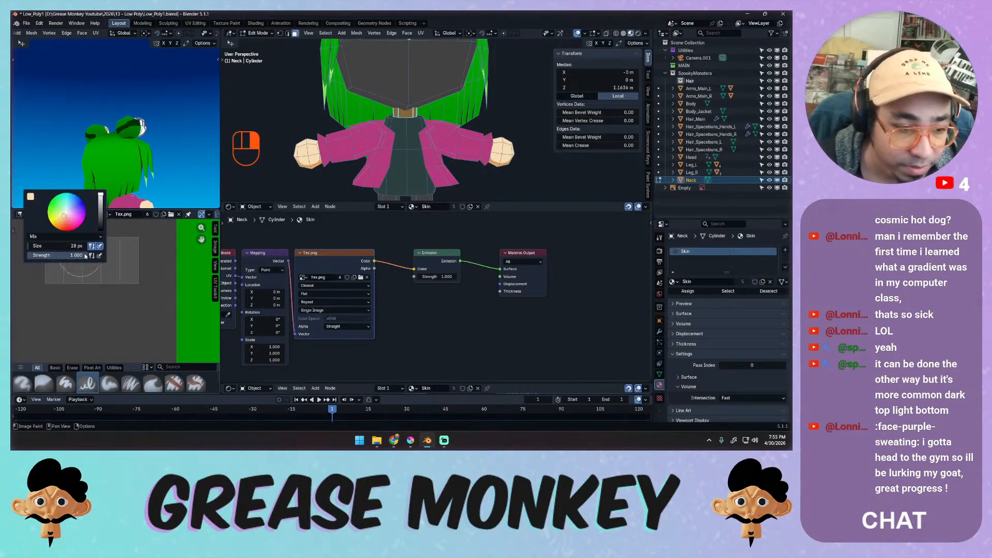
{"action": "mouse_move", "coordinate": [59, 253]}
{"action": "left_mouse_down"}
{"action": "mouse_move", "coordinate": [57, 263]}
{"action": "mouse_move", "coordinate": [83, 259]}
{"action": "mouse_move", "coordinate": [106, 243]}
{"action": "mouse_move", "coordinate": [89, 241]}
{"action": "mouse_move", "coordinate": [122, 268]}
{"action": "mouse_move", "coordinate": [130, 264]}
{"action": "mouse_move", "coordinate": [124, 248]}
{"action": "left_mouse_up"}
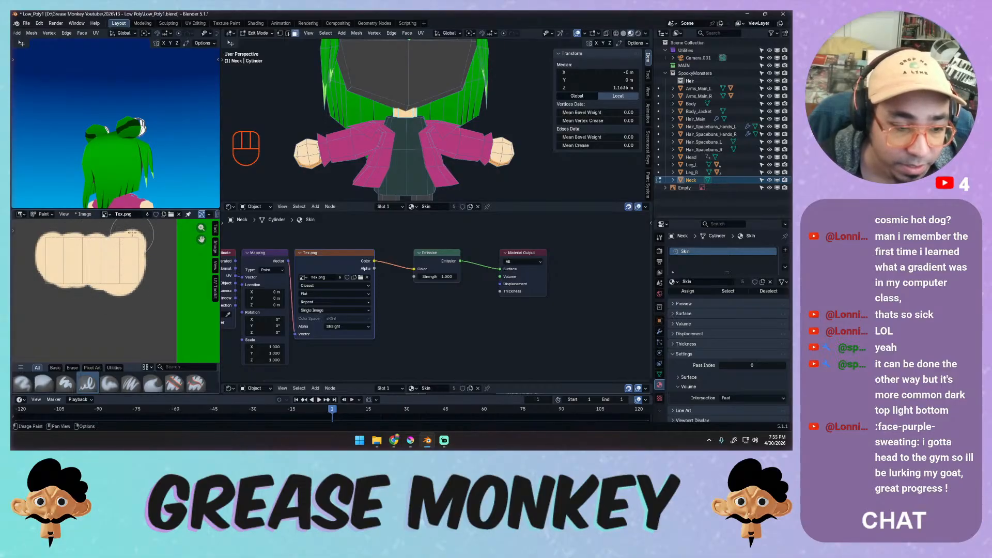
{"action": "key", "text": "ctrl+s"}
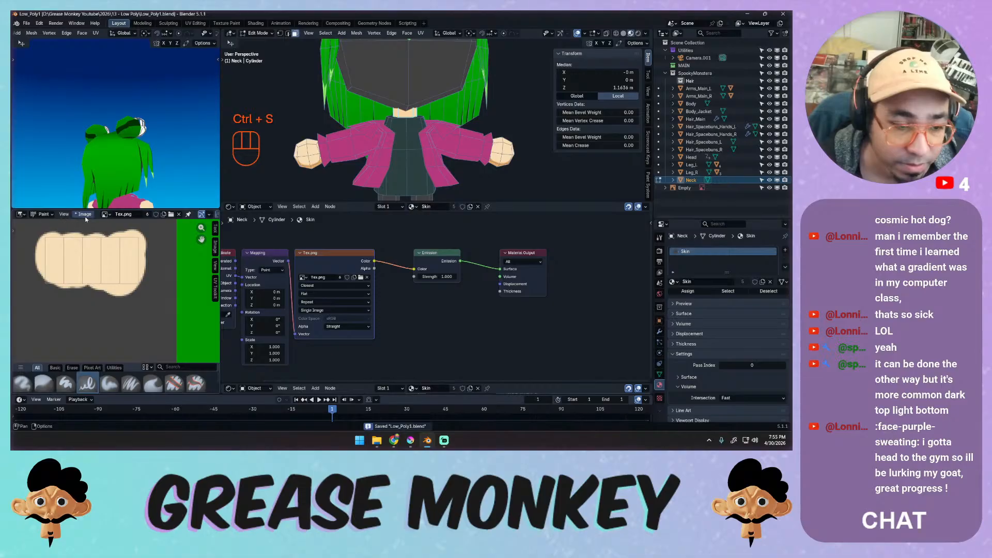
{"action": "left_click", "coordinate": [85, 215]}
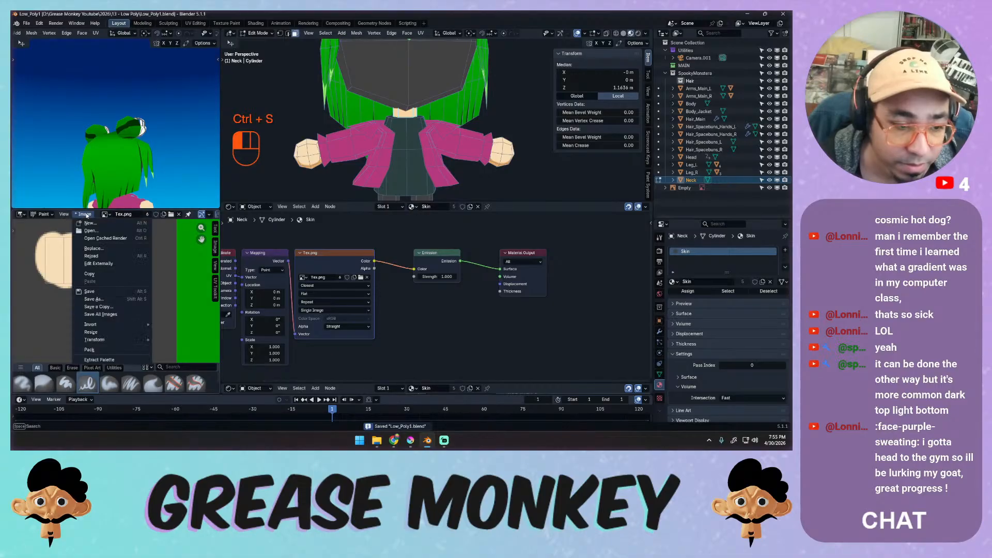
{"action": "left_click", "coordinate": [89, 291]}
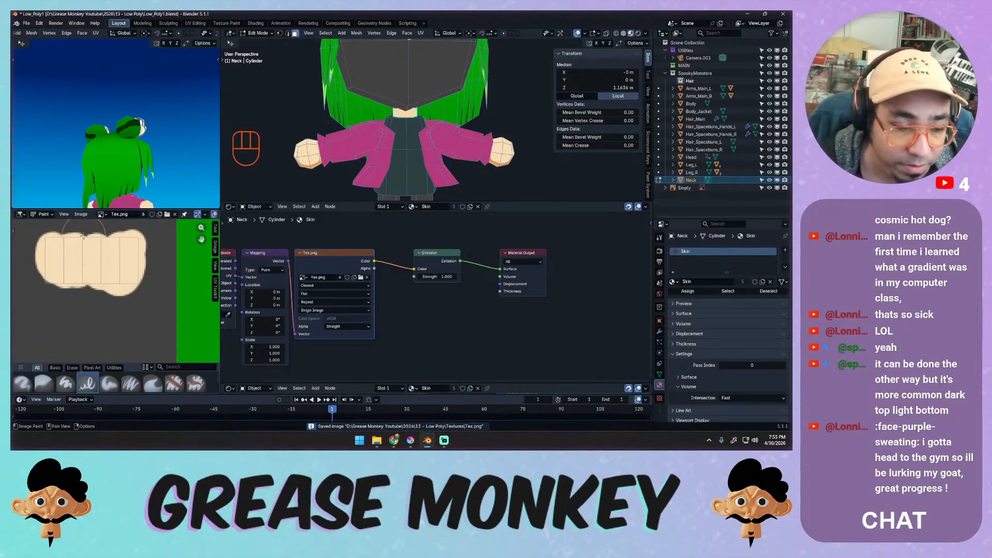
{"action": "left_click_drag", "start_coordinate": [42, 279], "coordinate": [67, 287]}
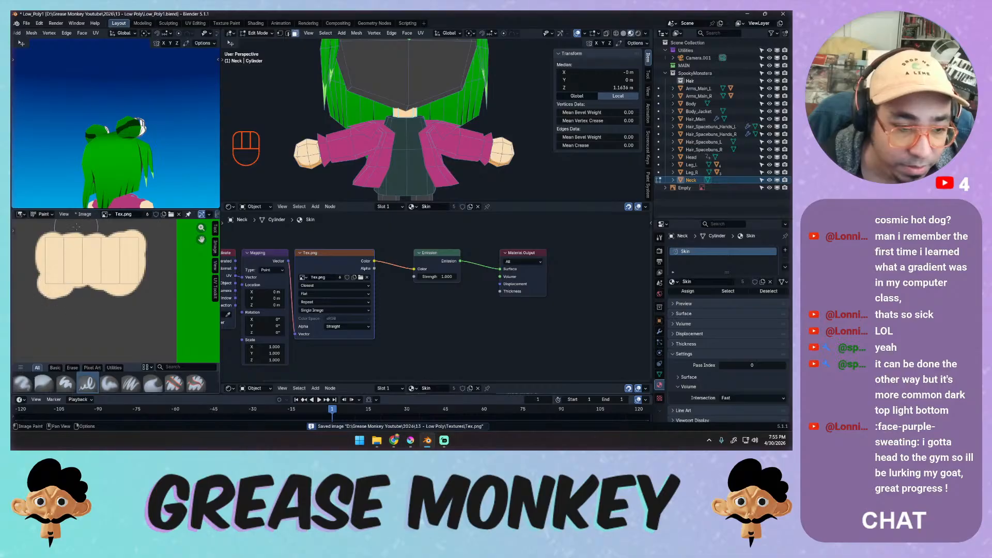
{"action": "key", "text": "ctrl+s"}
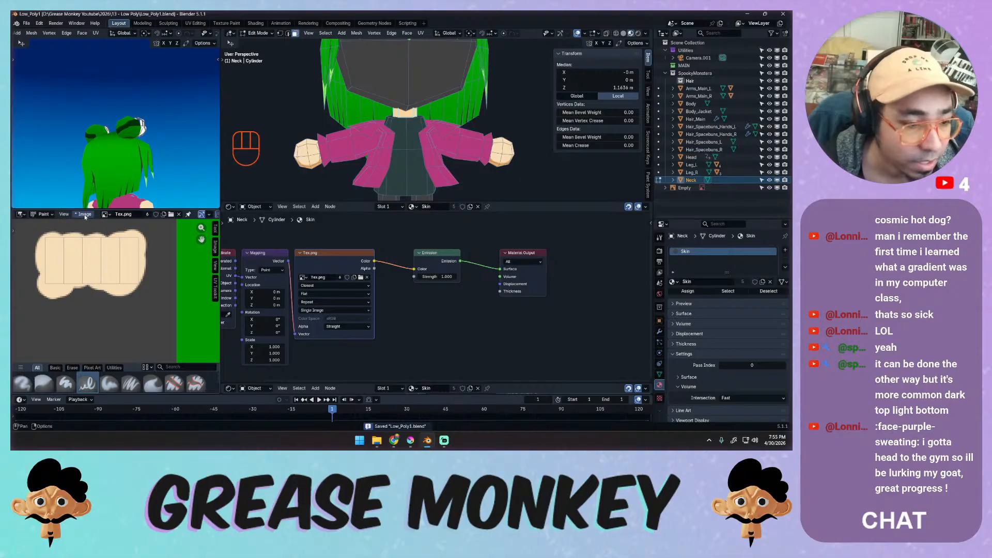
Switch the brush blending to Multiply for shading the neck.
{"action": "right_click", "coordinate": [84, 230]}
{"action": "left_click", "coordinate": [56, 220]}
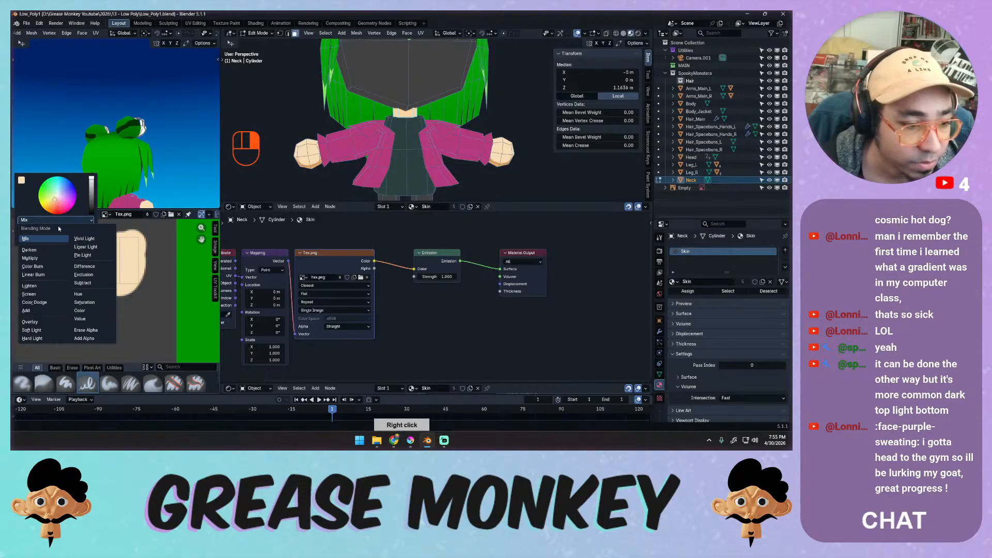
{"action": "left_click", "coordinate": [32, 258]}
Try several horizontal Multiply shadow strokes across the upper part of the neck's UV island, undoing each attempt.
{"action": "mouse_move", "coordinate": [35, 269]}
{"action": "left_mouse_down"}
{"action": "mouse_move", "coordinate": [78, 241]}
{"action": "mouse_move", "coordinate": [164, 238]}
{"action": "left_mouse_up"}
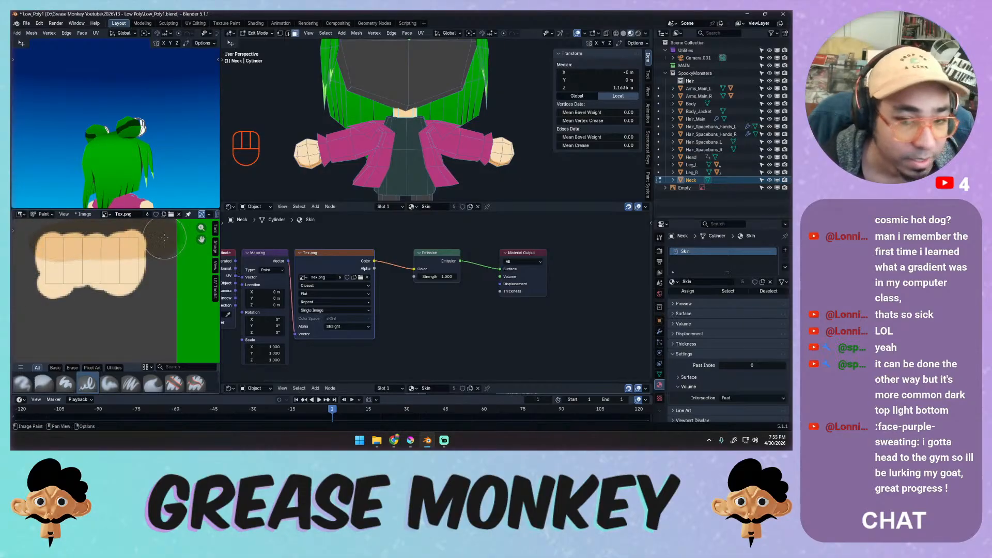
{"action": "key", "text": "ctrl+z"}
{"action": "left_click_drag", "start_coordinate": [33, 244], "coordinate": [149, 240]}
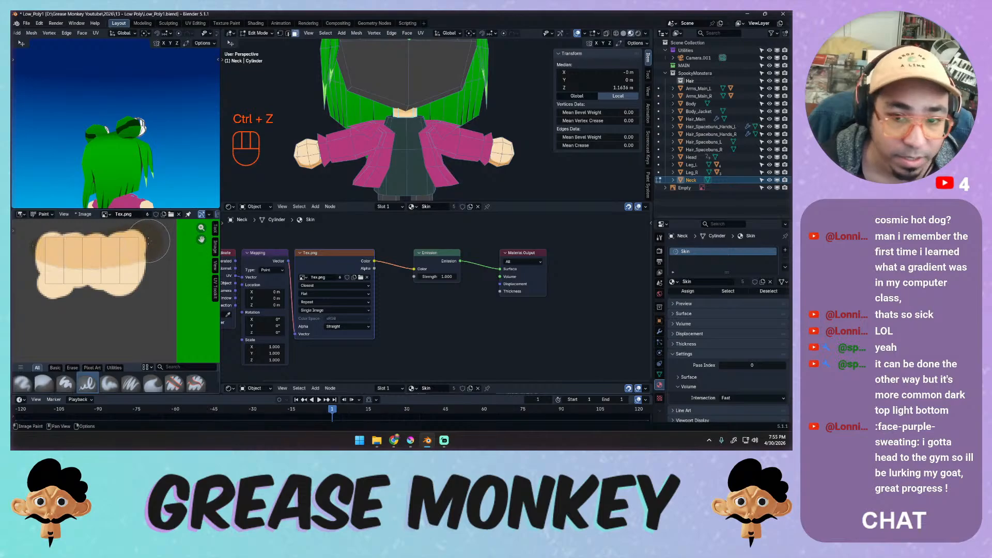
{"action": "key", "text": "ctrl+z"}
{"action": "left_click_drag", "start_coordinate": [32, 244], "coordinate": [155, 241]}
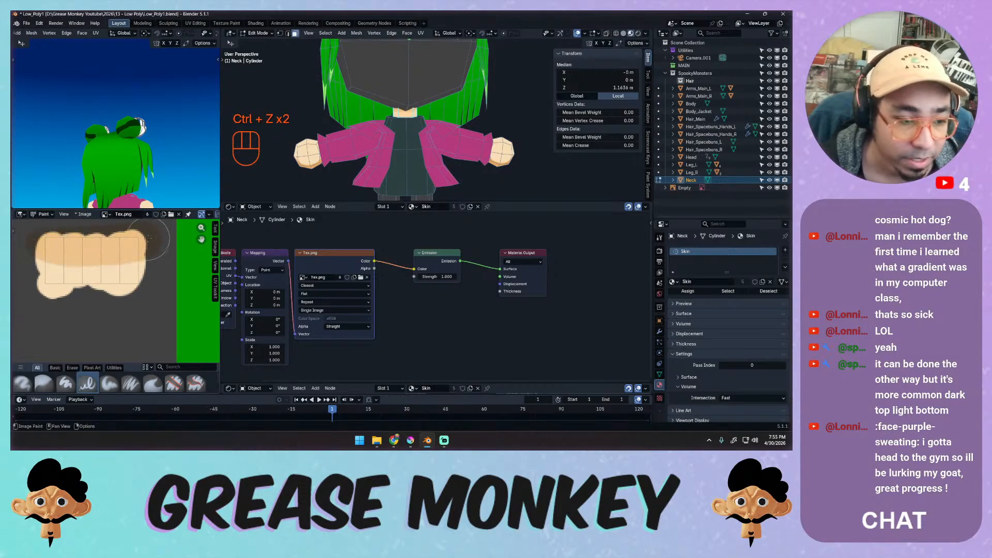
{"action": "key", "text": "ctrl+z"}
{"action": "left_click_drag", "start_coordinate": [28, 246], "coordinate": [150, 240]}
{"action": "key", "text": "ctrl+z"}
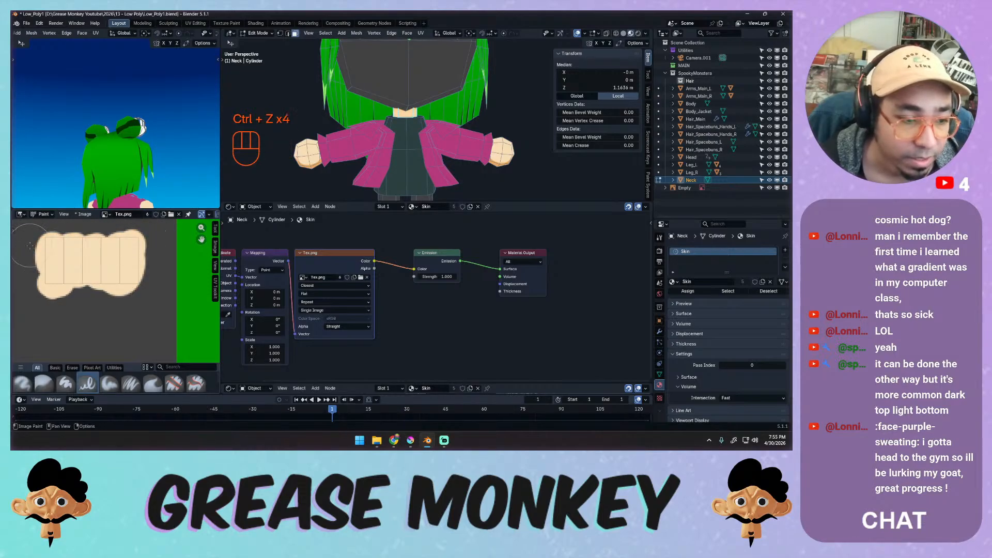
{"action": "left_click_drag", "start_coordinate": [28, 246], "coordinate": [154, 239]}
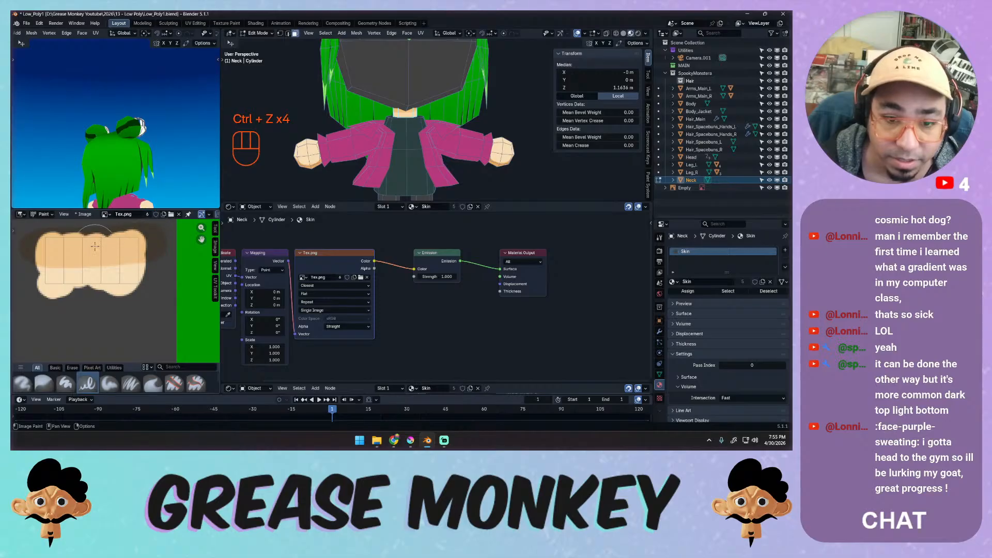
{"action": "key", "text": "ctrl+z"}
{"action": "left_click_drag", "start_coordinate": [28, 244], "coordinate": [155, 239]}
{"action": "key", "text": "ctrl+z"}
{"action": "key", "text": "ctrl+z"}
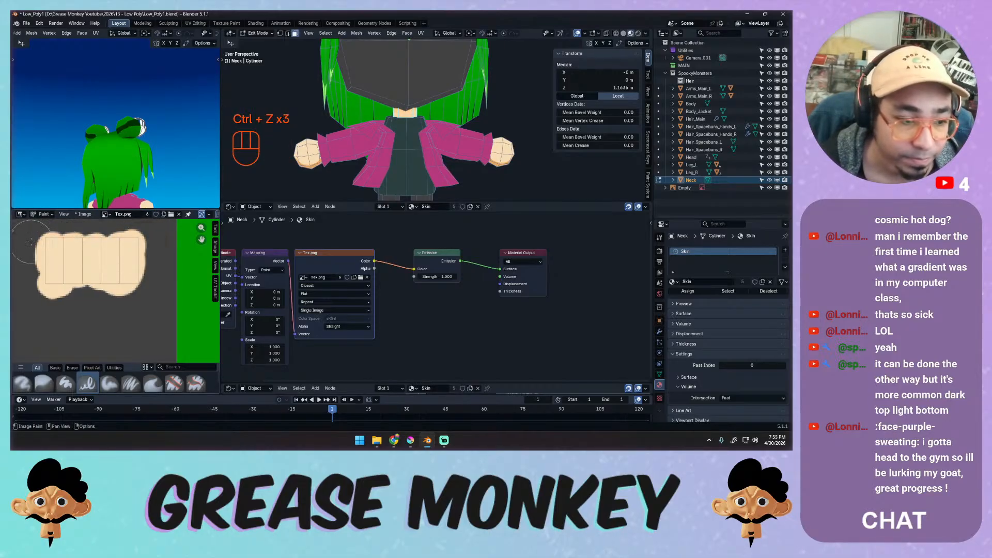
Paint one horizontal Multiply shadow stroke across the upper half of the neck's UV island and save the blend file.
{"action": "left_click_drag", "start_coordinate": [30, 243], "coordinate": [155, 241]}
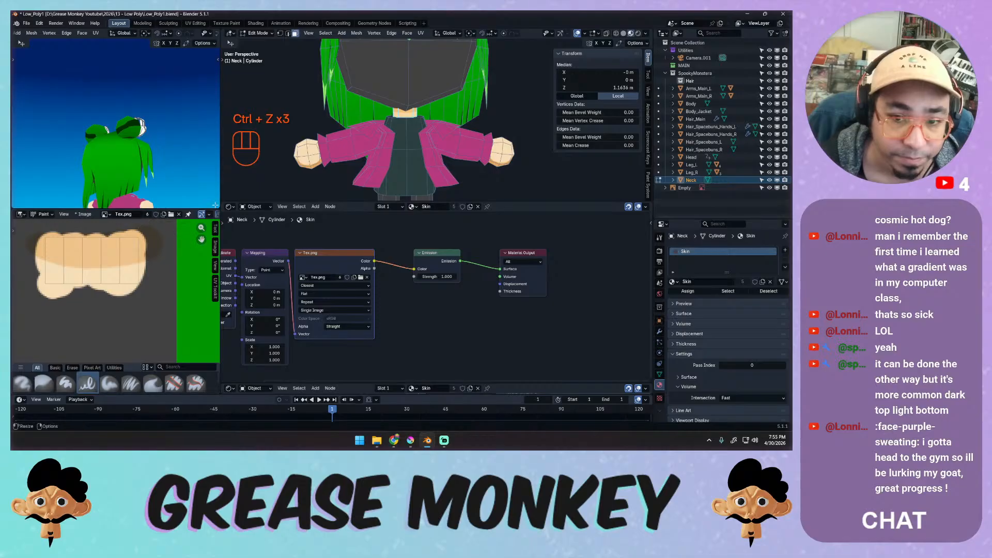
{"action": "middle_click_drag", "start_coordinate": [392, 124], "coordinate": [394, 144]}
{"action": "key", "text": "ctrl+s"}
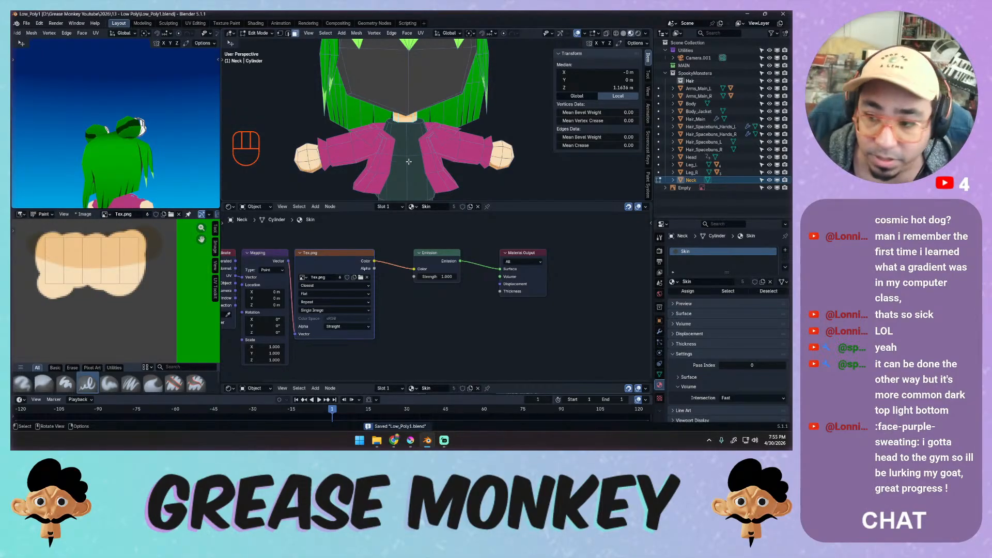
Switch from the Neck to the Head object and select its whole mesh in Edit Mode to show its UV island.
{"action": "key", "text": "Tab"}
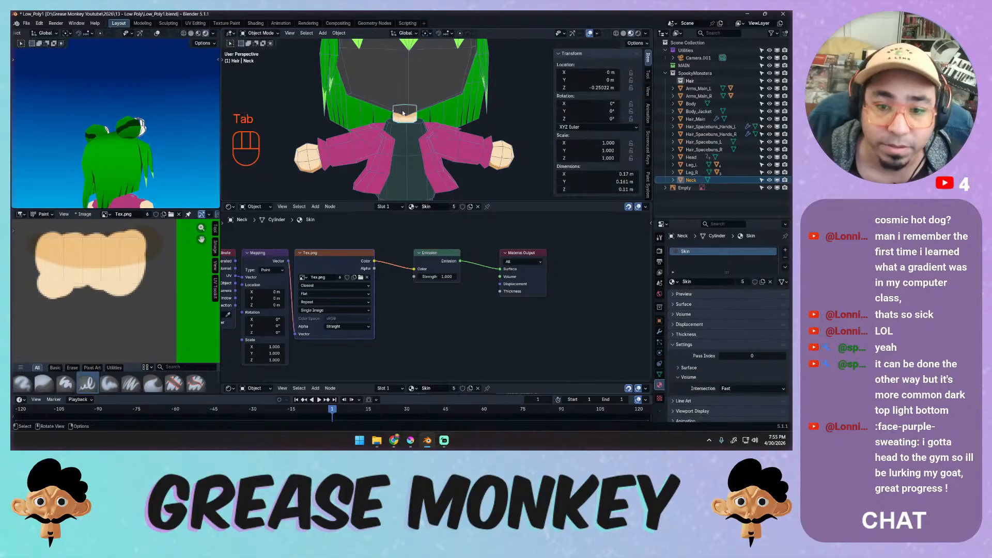
{"action": "left_click", "coordinate": [402, 114]}
{"action": "key", "text": "Tab"}
{"action": "key", "text": "a"}
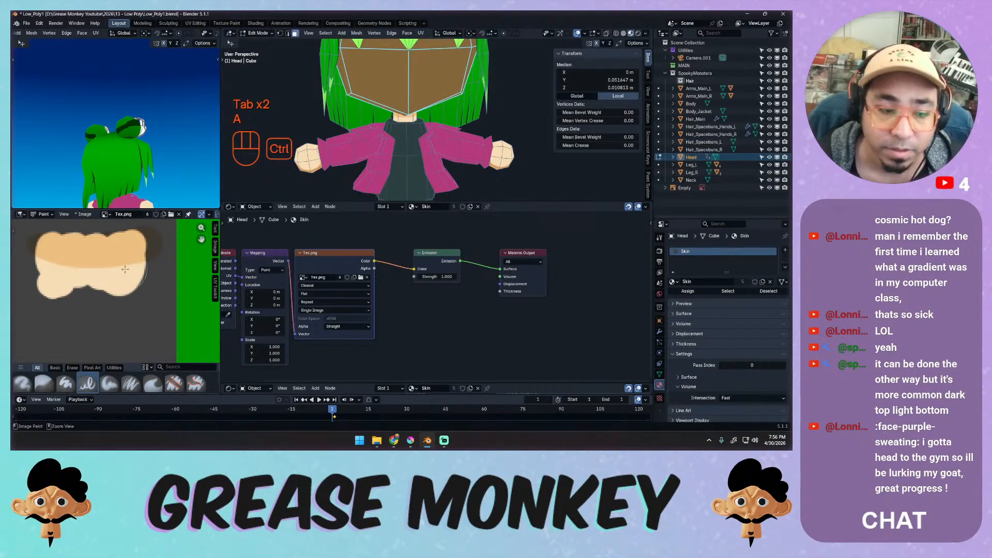
{"action": "middle_click_drag", "start_coordinate": [85, 248], "coordinate": [130, 276], "text": "ctrl"}
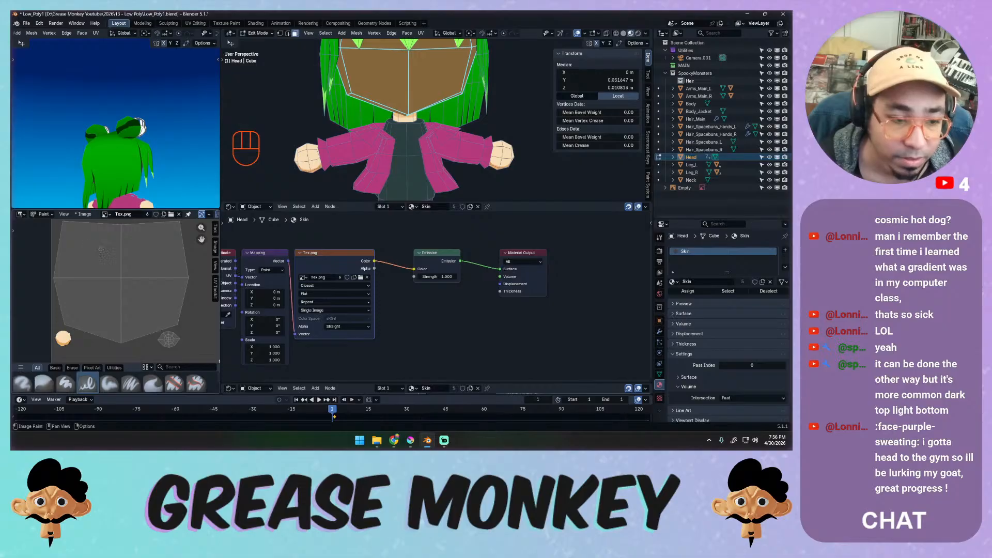
{"action": "scroll", "coordinate": [102, 250], "scroll_direction": "down", "scroll_amount": 2}
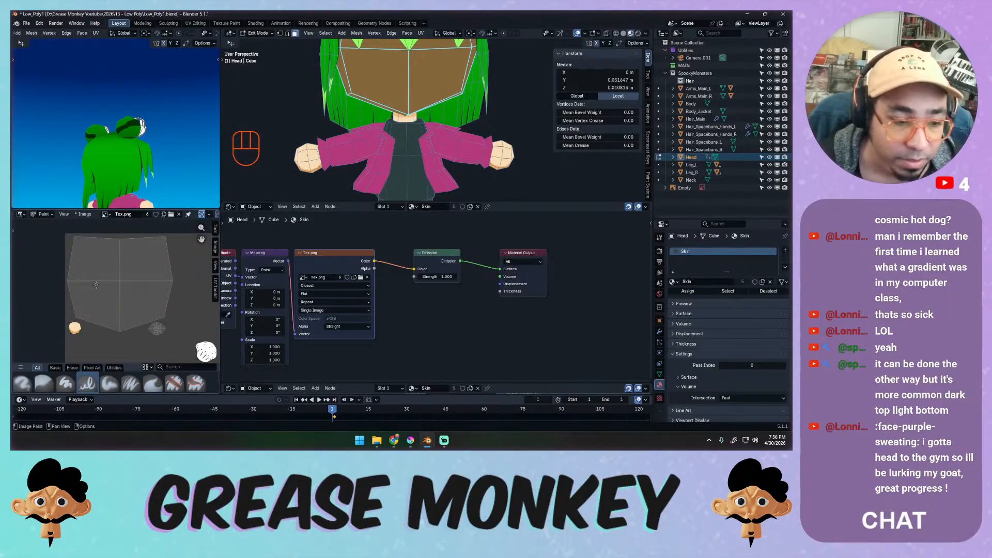
{"action": "scroll", "coordinate": [157, 302], "scroll_direction": "up", "scroll_amount": 3}
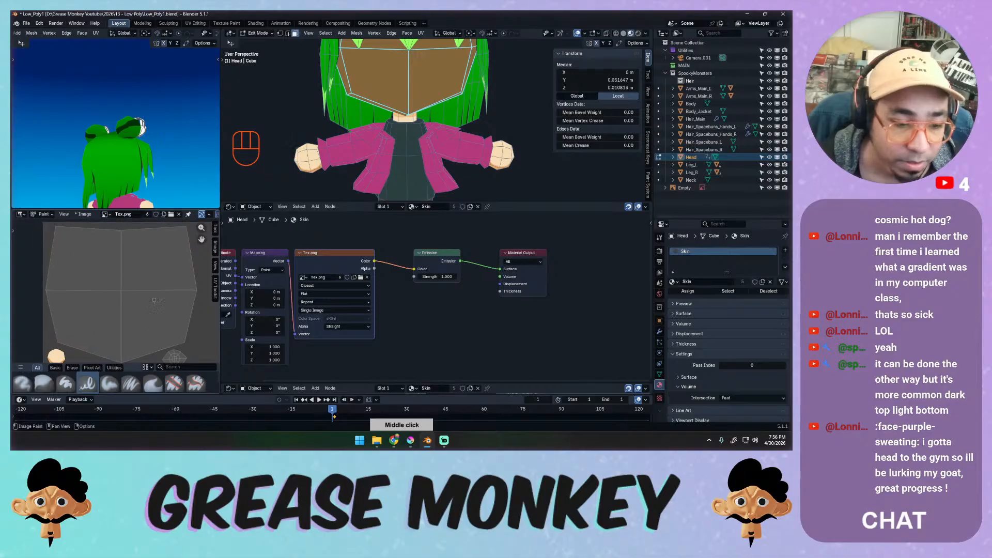
Set the brush size to about 233 px and its blending to Mix for the head, and save the blend file.
{"action": "key", "text": "f"}
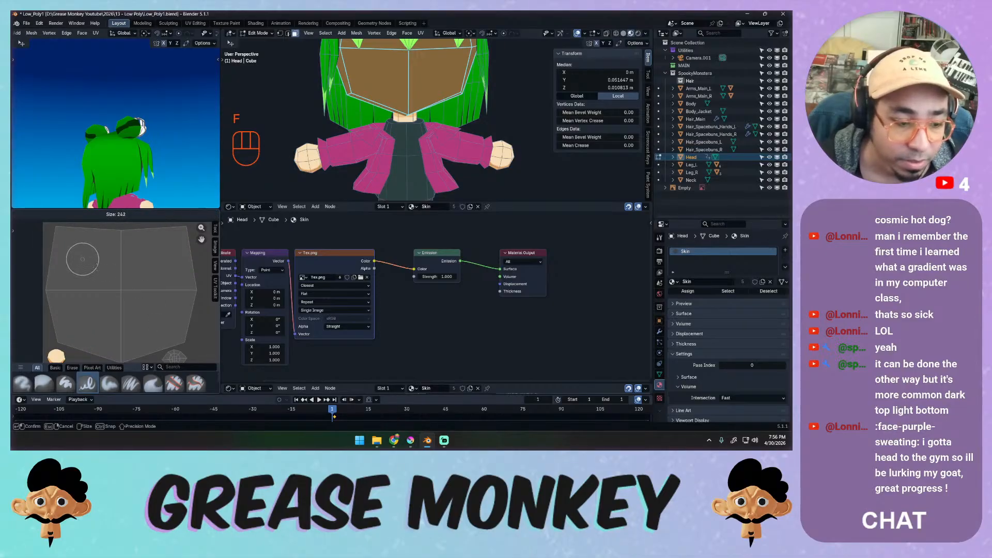
{"action": "left_click", "coordinate": [75, 260]}
{"action": "key", "text": "f"}
{"action": "left_click", "coordinate": [68, 249]}
{"action": "key", "text": "ctrl+z"}
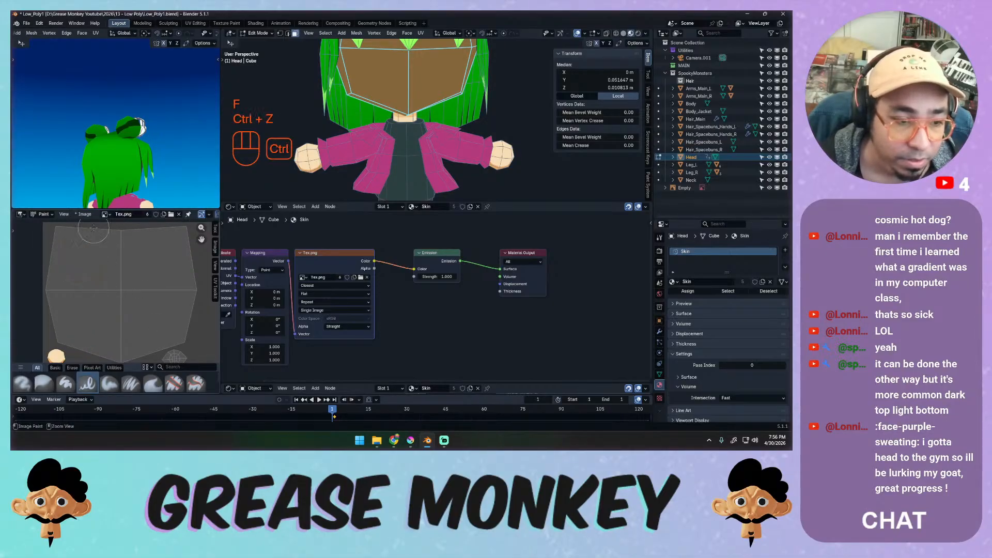
{"action": "right_click", "coordinate": [91, 239]}
{"action": "left_click", "coordinate": [67, 237]}
{"action": "left_click", "coordinate": [63, 257]}
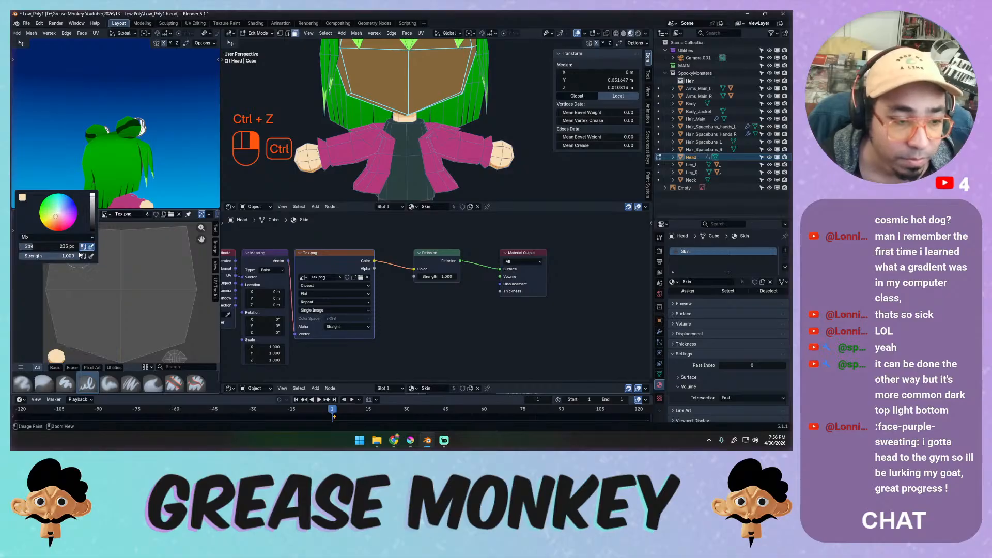
{"action": "key", "text": "ctrl+s"}
Try skin-coloured strokes at the upper-left corner of the head's UV island, and undo them.
{"action": "left_click_drag", "start_coordinate": [72, 265], "coordinate": [67, 248]}
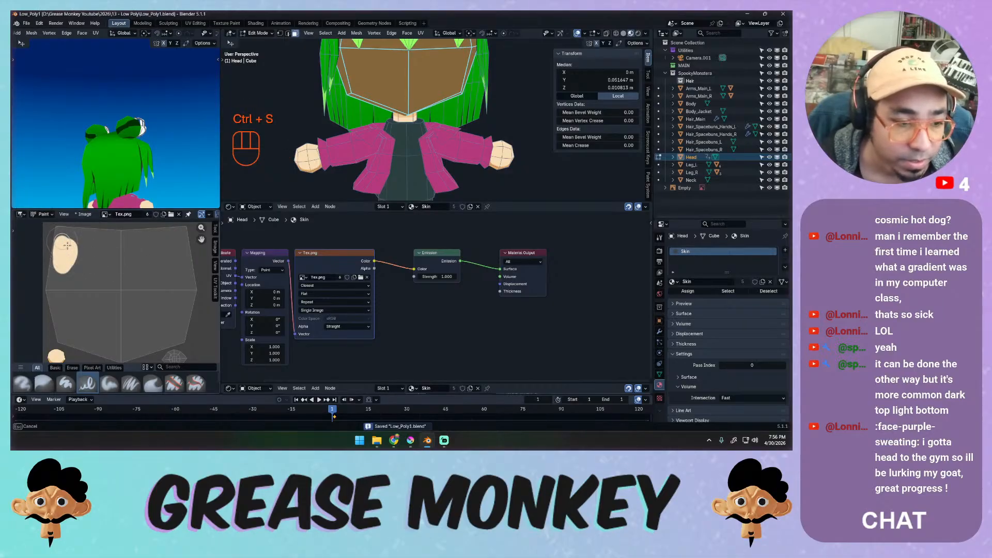
{"action": "key", "text": "ctrl+z"}
{"action": "key", "text": "ctrl+z"}
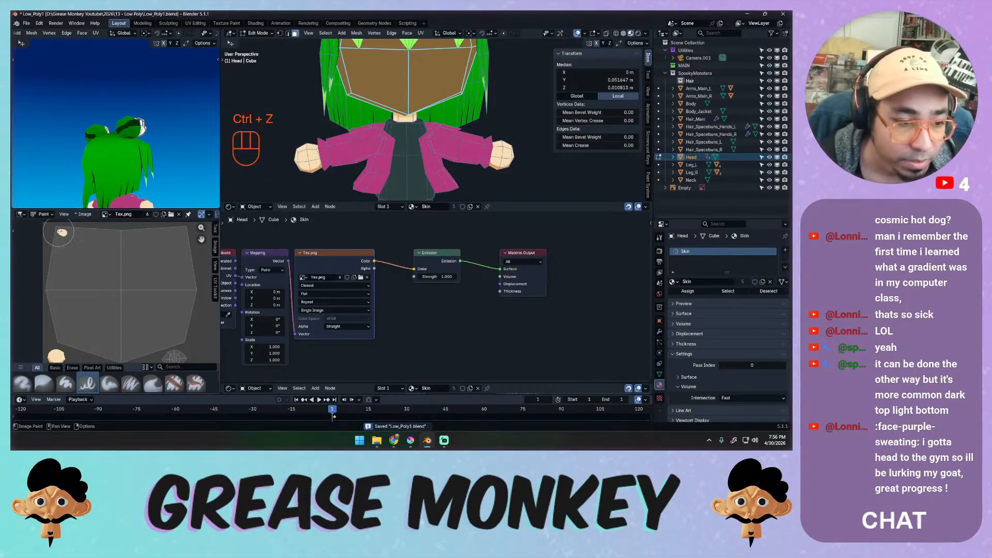
Outline the head's large UV island with skin-coloured strokes along its upper, side and lower edges.
{"action": "left_click_drag", "start_coordinate": [57, 229], "coordinate": [115, 233]}
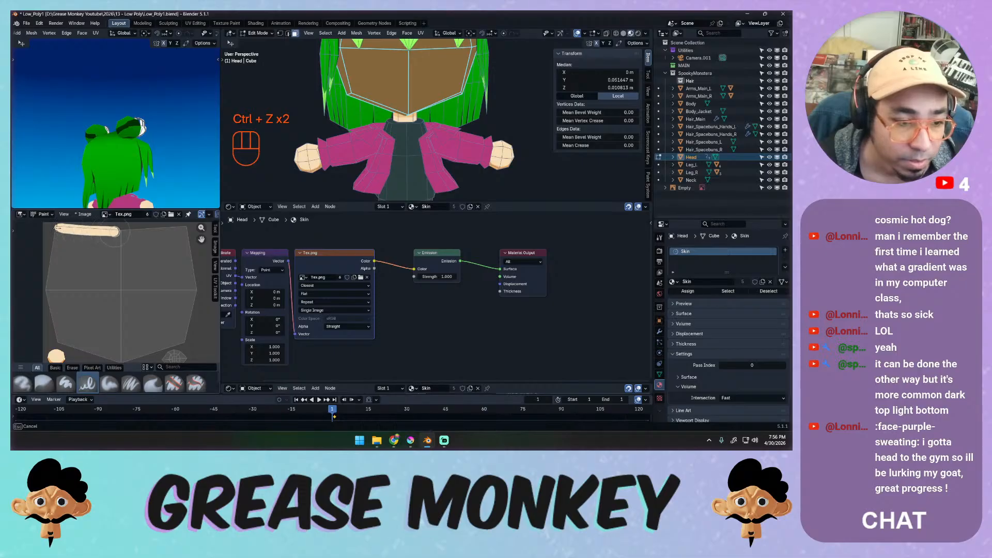
{"action": "left_click_drag", "start_coordinate": [177, 231], "coordinate": [185, 230]}
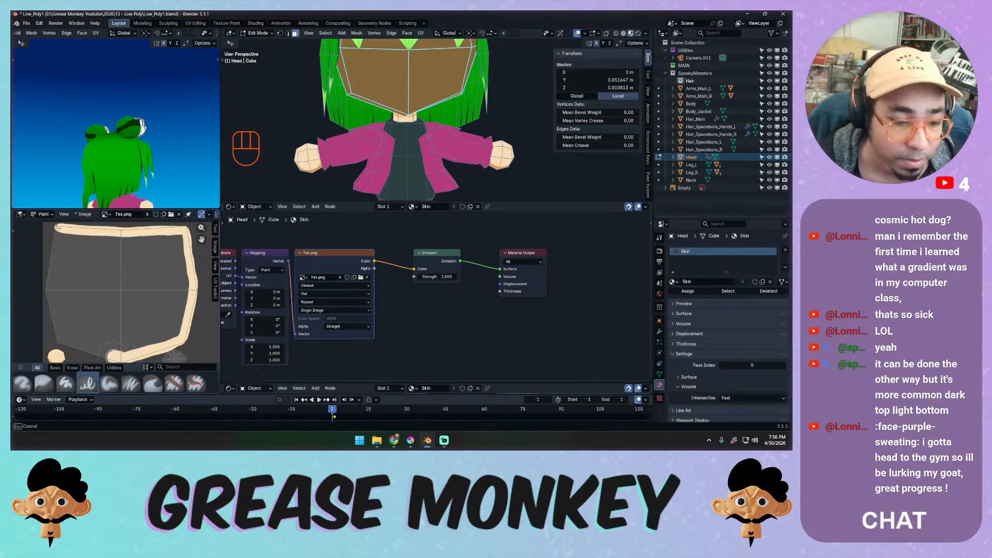
{"action": "left_click_drag", "start_coordinate": [114, 356], "coordinate": [96, 350]}
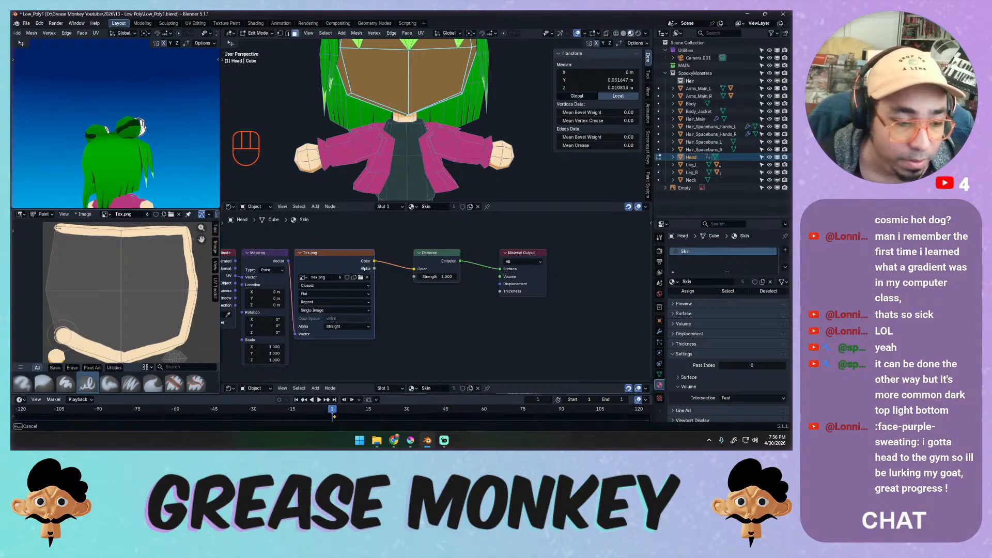
{"action": "left_click_drag", "start_coordinate": [62, 336], "coordinate": [55, 325]}
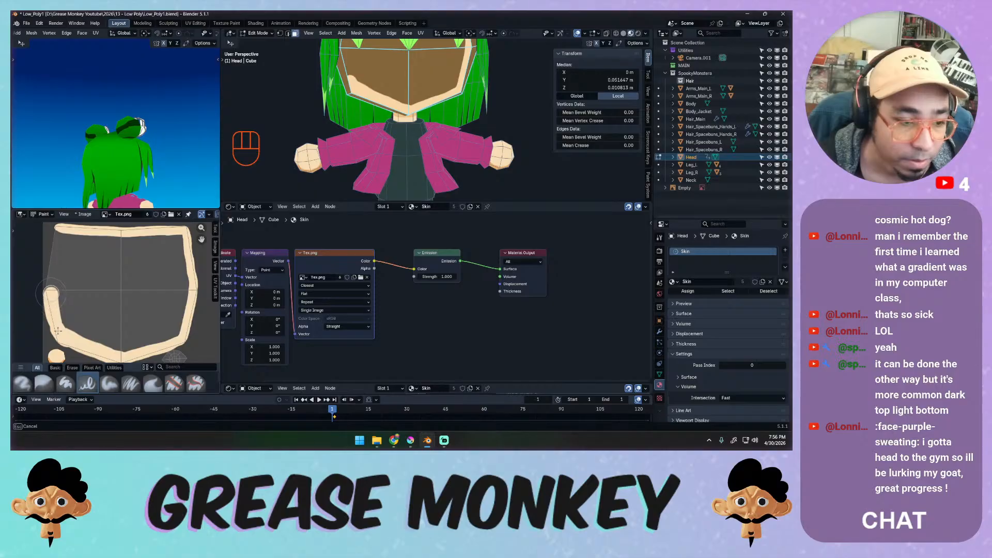
Fill the rest of the head's large UV island with the skin colour.
{"action": "mouse_move", "coordinate": [52, 281]}
{"action": "left_mouse_down"}
{"action": "mouse_move", "coordinate": [58, 244]}
{"action": "mouse_move", "coordinate": [174, 244]}
{"action": "mouse_move", "coordinate": [70, 253]}
{"action": "mouse_move", "coordinate": [166, 256]}
{"action": "mouse_move", "coordinate": [142, 268]}
{"action": "mouse_move", "coordinate": [75, 270]}
{"action": "mouse_move", "coordinate": [109, 269]}
{"action": "left_mouse_up"}
{"action": "mouse_move", "coordinate": [172, 261]}
{"action": "left_mouse_down"}
{"action": "mouse_move", "coordinate": [155, 278]}
{"action": "mouse_move", "coordinate": [88, 273]}
{"action": "mouse_move", "coordinate": [150, 281]}
{"action": "mouse_move", "coordinate": [103, 290]}
{"action": "mouse_move", "coordinate": [133, 298]}
{"action": "mouse_move", "coordinate": [68, 309]}
{"action": "mouse_move", "coordinate": [118, 340]}
{"action": "left_mouse_up"}
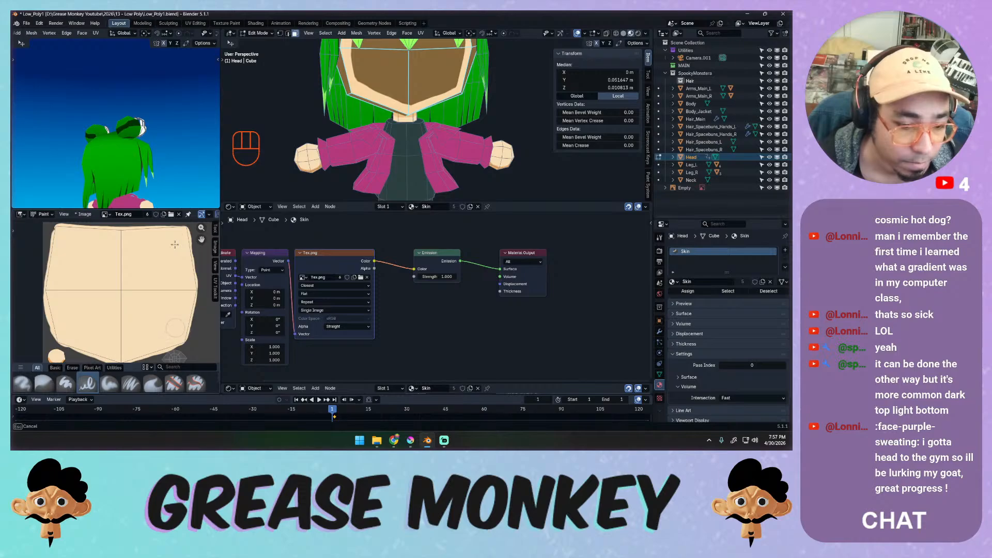
{"action": "left_click_drag", "start_coordinate": [175, 245], "coordinate": [163, 233]}
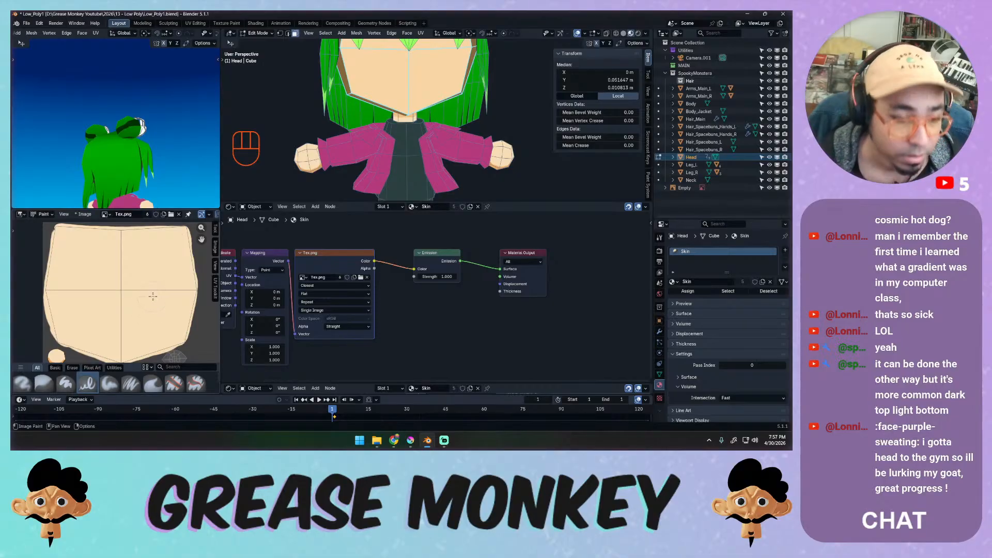
Cover the head's small round UV island with the skin colour and change the brush blending to Multiply.
{"action": "mouse_move", "coordinate": [153, 297]}
{"action": "middle_mouse_down"}
{"action": "mouse_move", "coordinate": [149, 305]}
{"action": "mouse_move", "coordinate": [138, 266]}
{"action": "middle_mouse_up"}
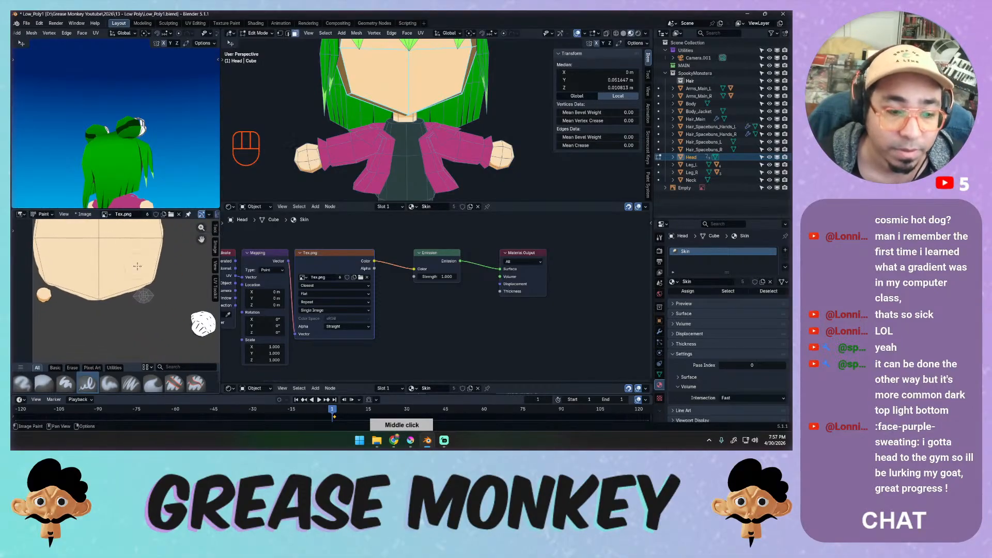
{"action": "scroll", "coordinate": [138, 266], "scroll_direction": "up", "scroll_amount": 2}
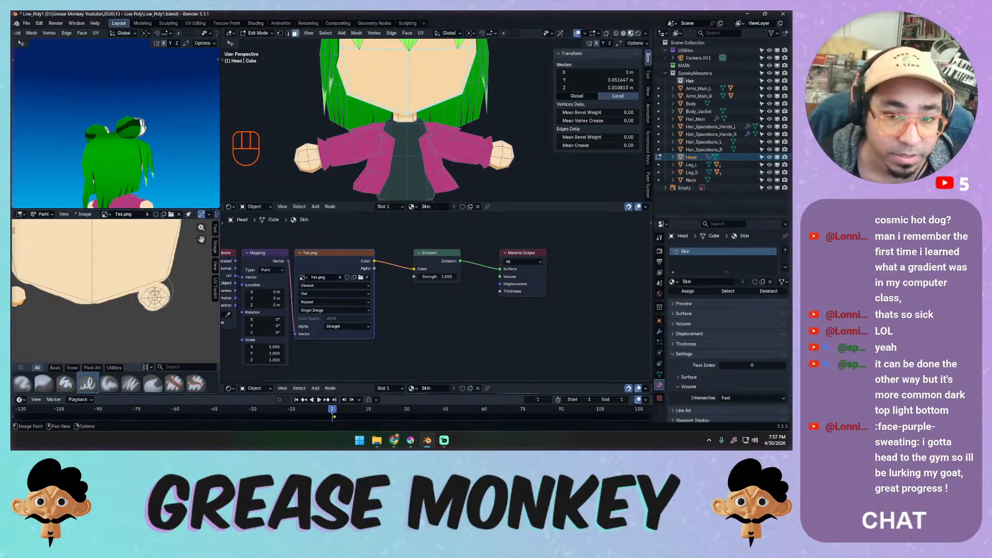
{"action": "right_click", "coordinate": [149, 276]}
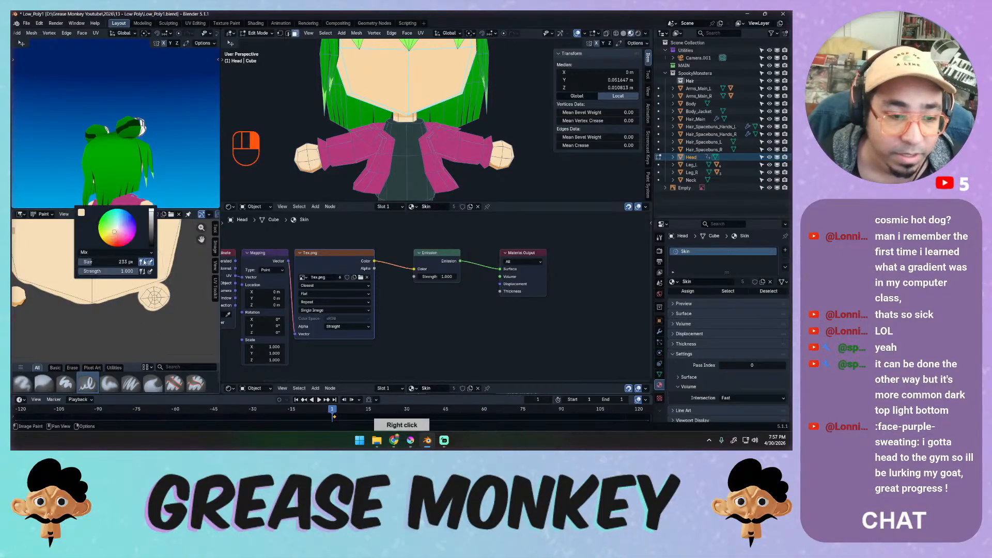
{"action": "left_click", "coordinate": [103, 252]}
{"action": "left_click", "coordinate": [103, 288]}
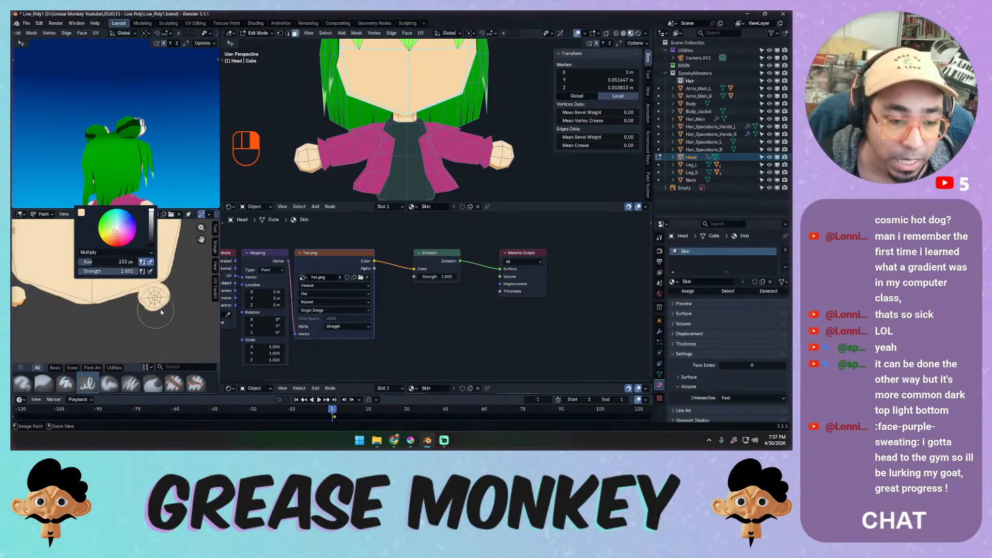
Resize the brush and paint a Multiply shadow over the head's small round UV island.
{"action": "mouse_move", "coordinate": [183, 337]}
{"action": "middle_mouse_down", "text": "ctrl"}
{"action": "mouse_move", "coordinate": [174, 312]}
{"action": "mouse_move", "coordinate": [189, 300]}
{"action": "mouse_move", "coordinate": [145, 298]}
{"action": "middle_mouse_up", "text": "ctrl"}
{"action": "key", "text": "f"}
{"action": "left_click", "coordinate": [129, 298]}
{"action": "left_click_drag", "start_coordinate": [111, 297], "coordinate": [103, 302]}
{"action": "mouse_move", "coordinate": [357, 129]}
{"action": "middle_mouse_down"}
{"action": "mouse_move", "coordinate": [328, 124]}
{"action": "mouse_move", "coordinate": [357, 131]}
{"action": "mouse_move", "coordinate": [396, 113]}
{"action": "mouse_move", "coordinate": [380, 111]}
{"action": "mouse_move", "coordinate": [377, 133]}
{"action": "mouse_move", "coordinate": [387, 131]}
{"action": "mouse_move", "coordinate": [328, 126]}
{"action": "mouse_move", "coordinate": [359, 135]}
{"action": "middle_mouse_up"}
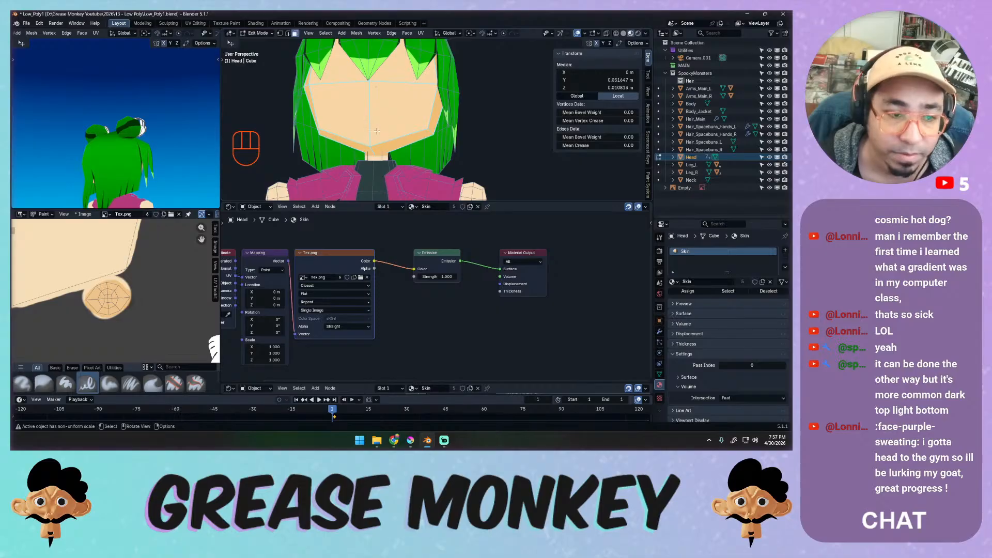
View the character from the front, save the blend file and leave Edit Mode on the Head.
{"action": "middle_click_drag", "start_coordinate": [171, 156], "coordinate": [133, 164]}
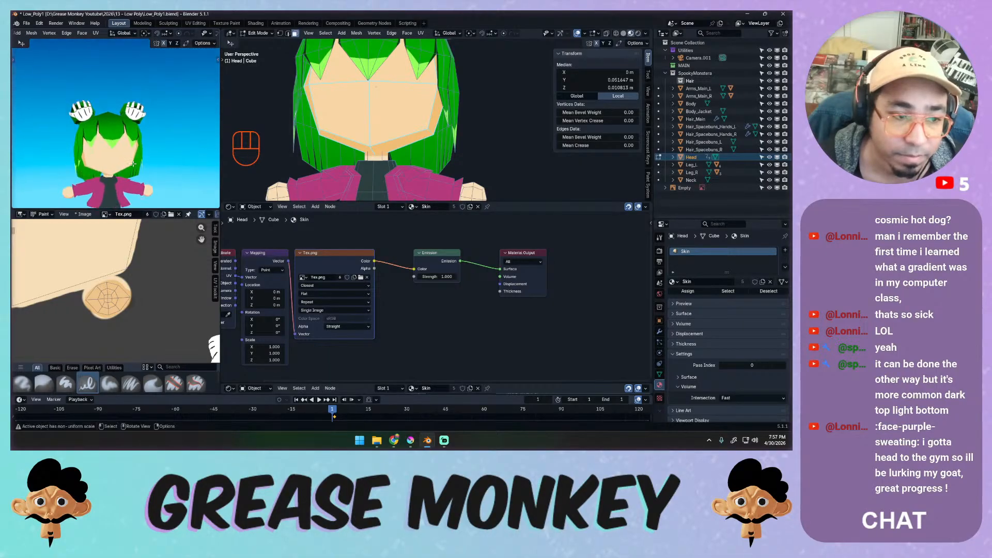
{"action": "key", "text": "Tab"}
{"action": "key", "text": "Tab"}
{"action": "key", "text": "ctrl+s"}
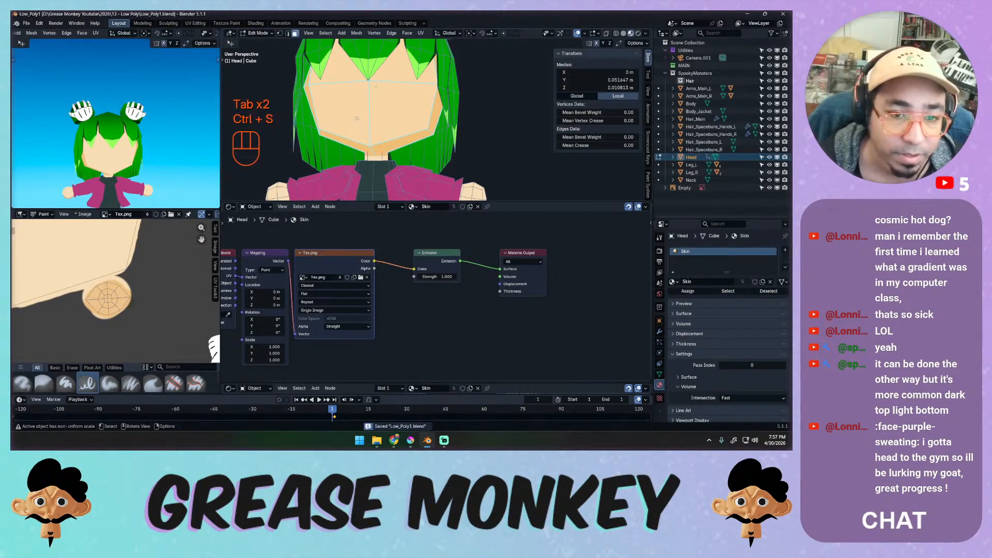
{"action": "key", "text": "Tab"}
{"action": "key", "text": "Tab"}
{"action": "key", "text": "Tab"}
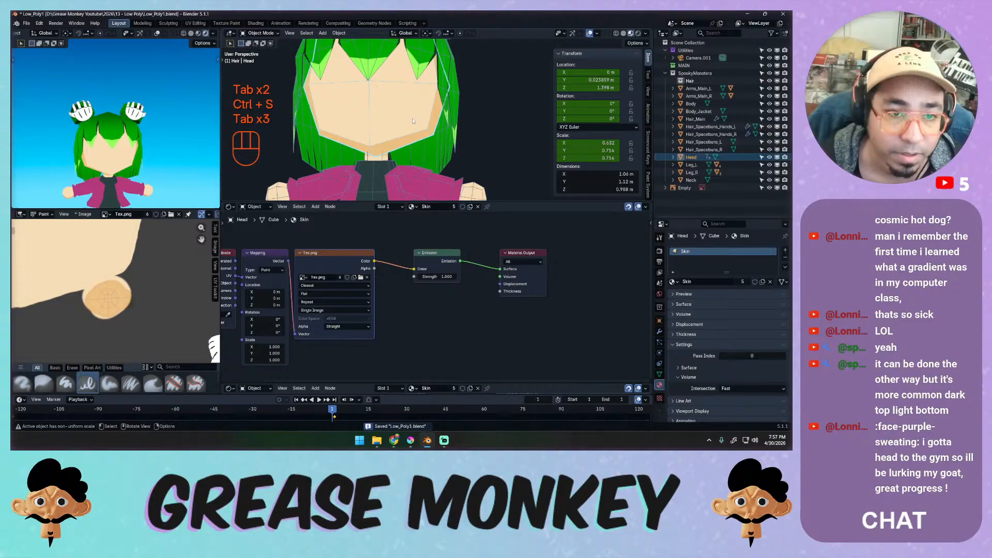
Set the Solidify modifier's thickness on the Hair_Main object to 0.039 m and save the blend file.
{"action": "left_click", "coordinate": [450, 124]}
{"action": "left_click", "coordinate": [660, 332]}
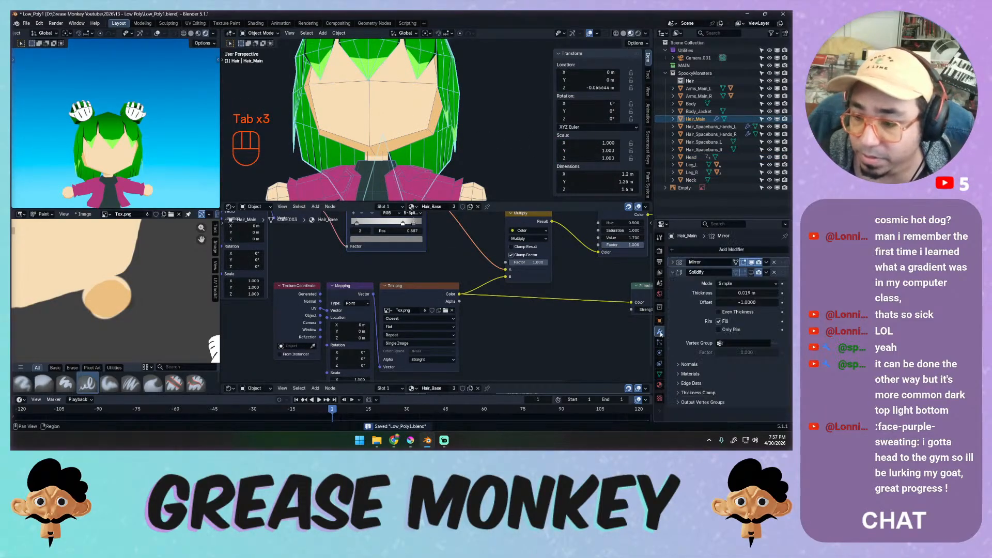
{"action": "left_click_drag", "start_coordinate": [721, 294], "coordinate": [737, 293]}
{"action": "key", "text": "ctrl+z"}
{"action": "middle_click_drag", "start_coordinate": [139, 164], "coordinate": [181, 174]}
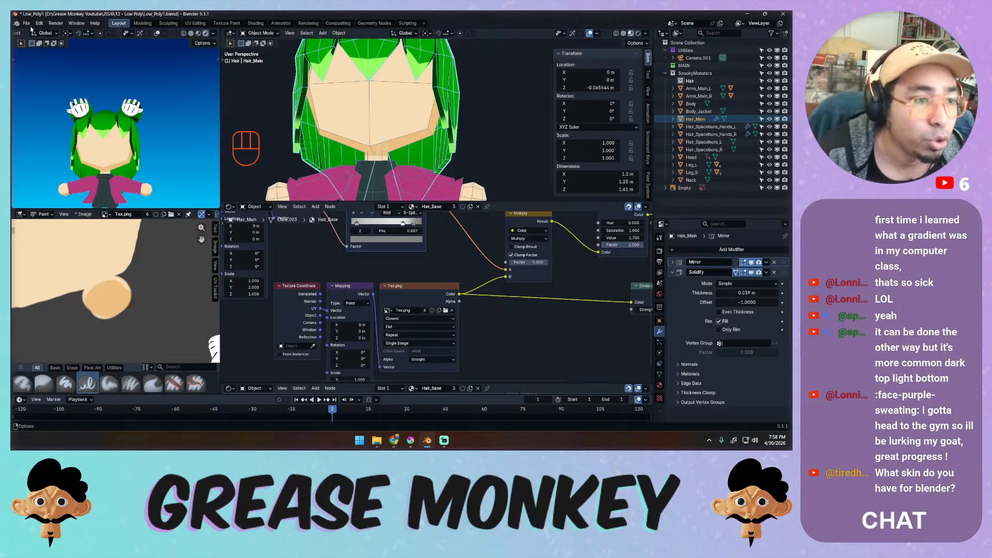
{"action": "key", "text": "ctrl+s"}
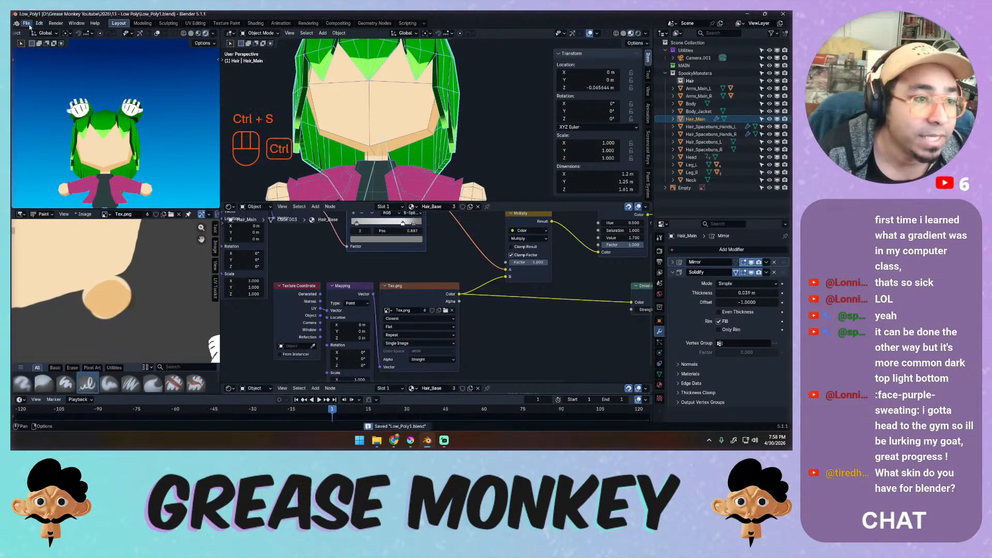
Open the theme preferences and look through the installed theme presets, keeping Midnight Blue.
{"action": "left_click", "coordinate": [35, 25]}
{"action": "left_click", "coordinate": [36, 25]}
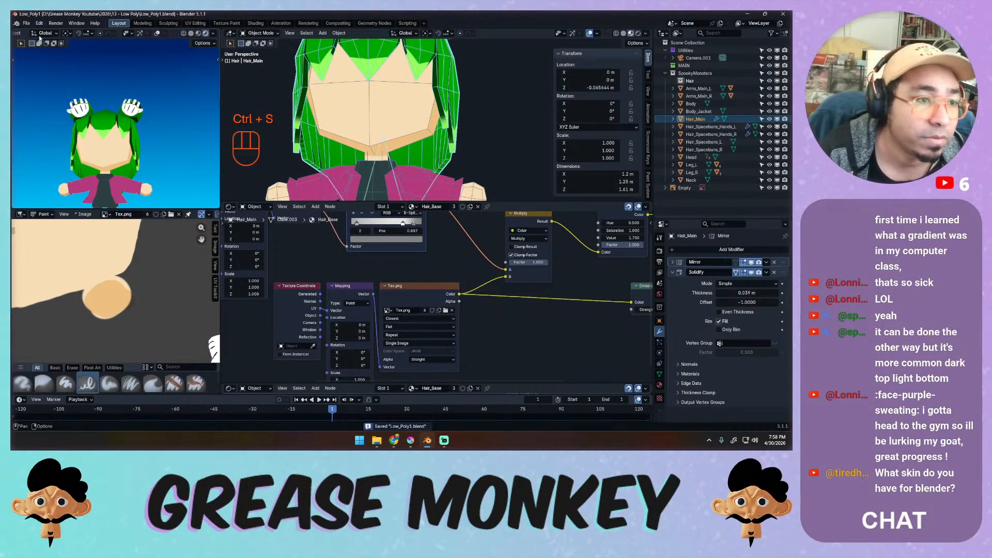
{"action": "left_click", "coordinate": [39, 24]}
{"action": "left_click", "coordinate": [55, 122]}
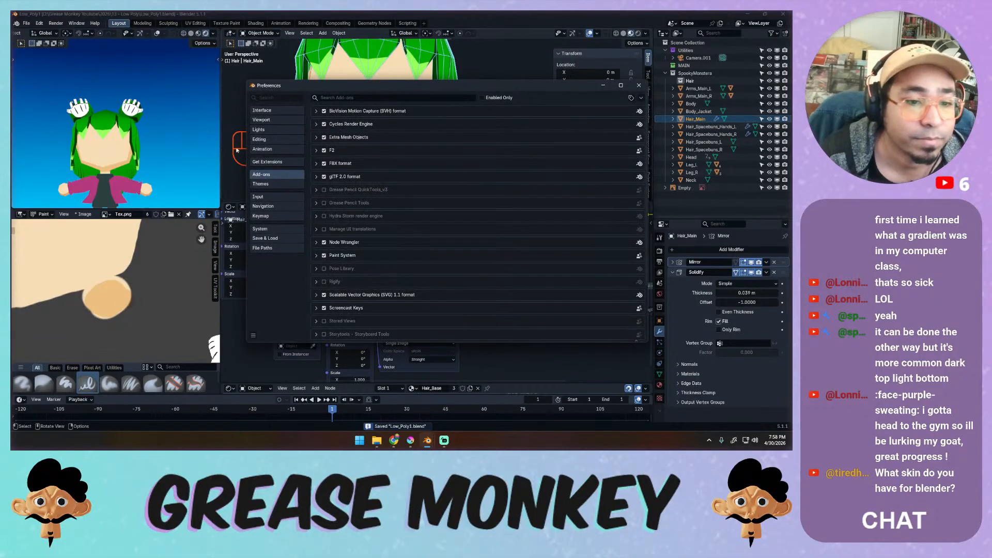
{"action": "left_click", "coordinate": [282, 182]}
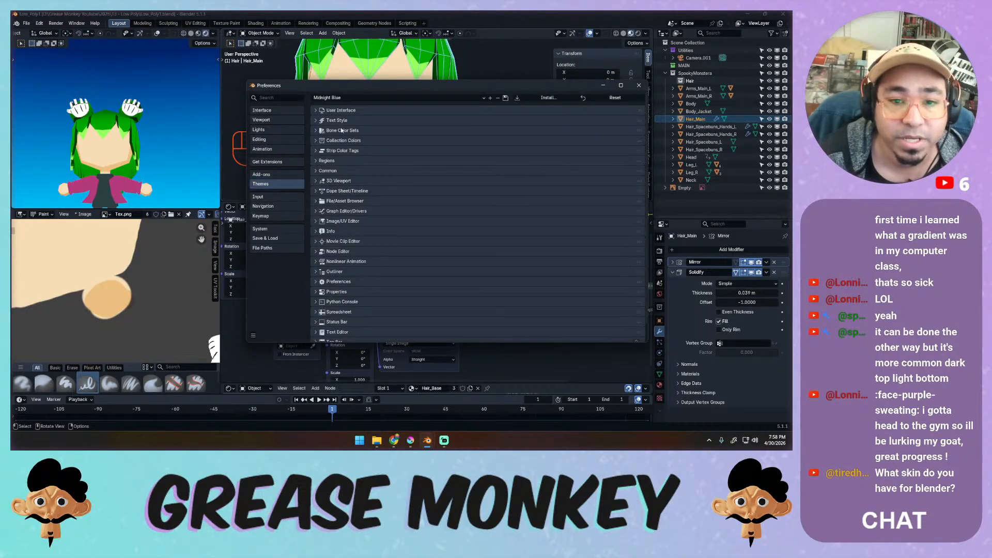
{"action": "left_click", "coordinate": [344, 98]}
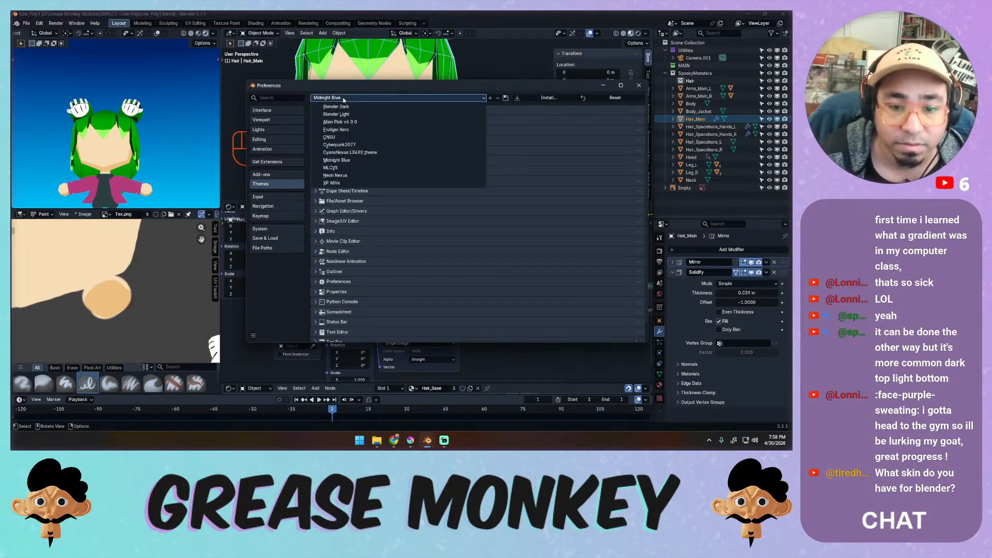
{"action": "left_click", "coordinate": [344, 98]}
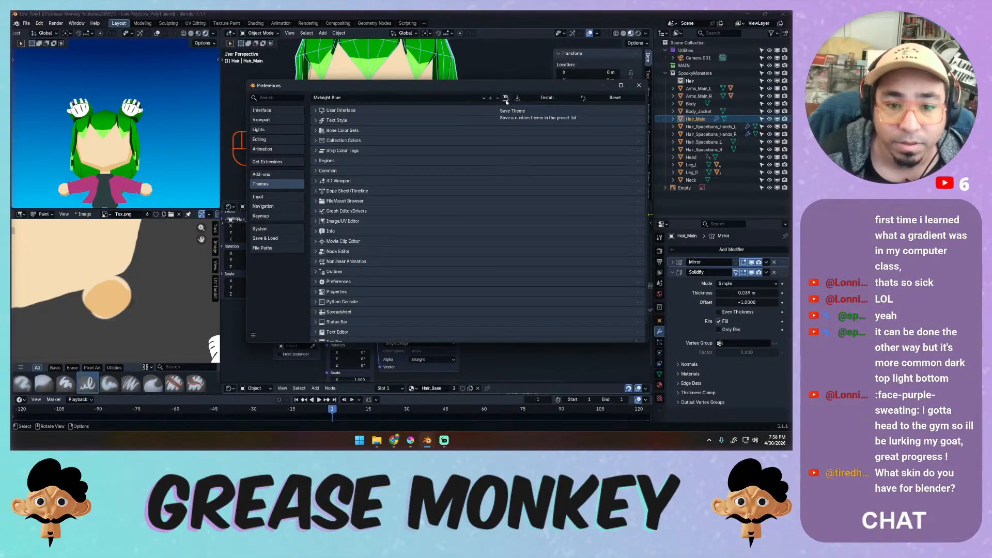
Look through the type filter, category tags and repositories of the available extensions.
{"action": "left_click", "coordinate": [289, 162]}
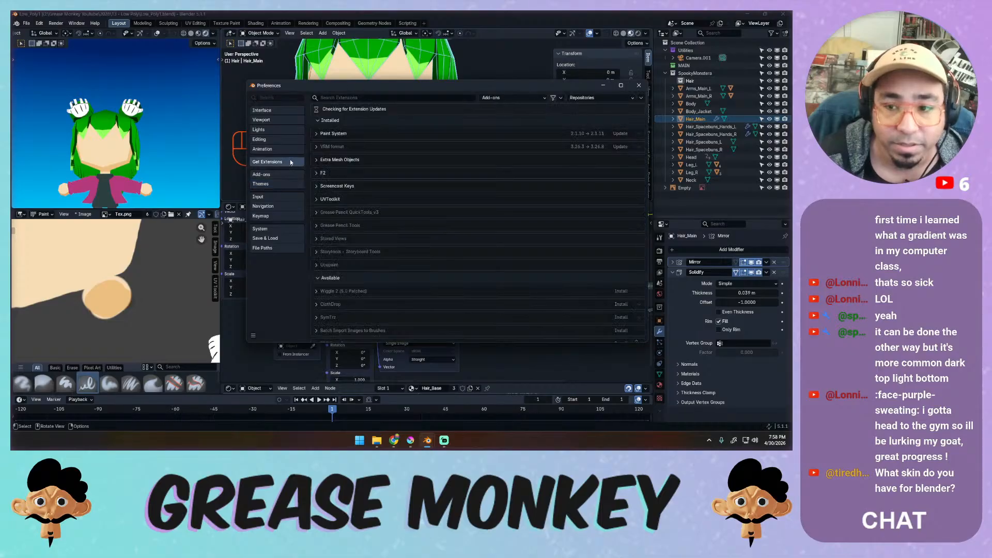
{"action": "left_click", "coordinate": [514, 98]}
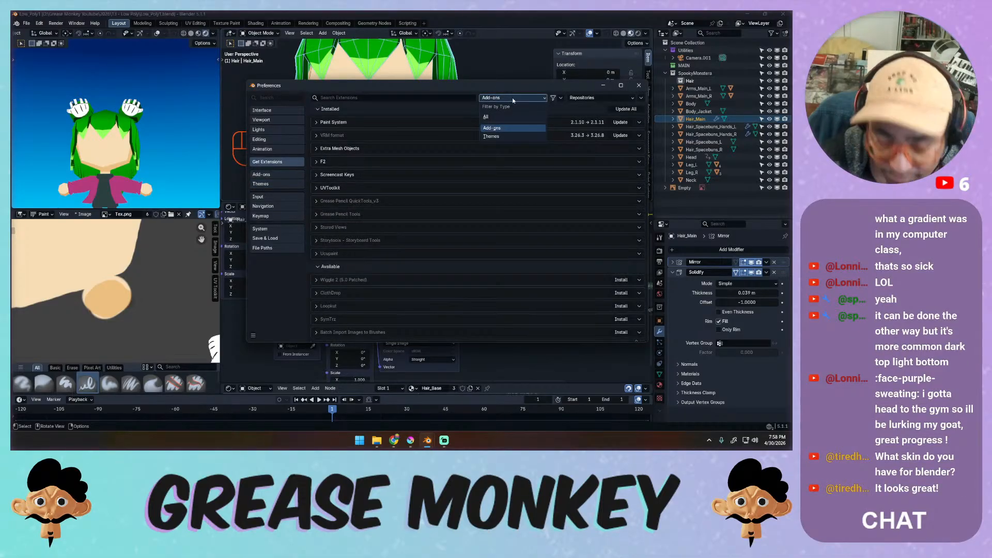
{"action": "left_click", "coordinate": [561, 100]}
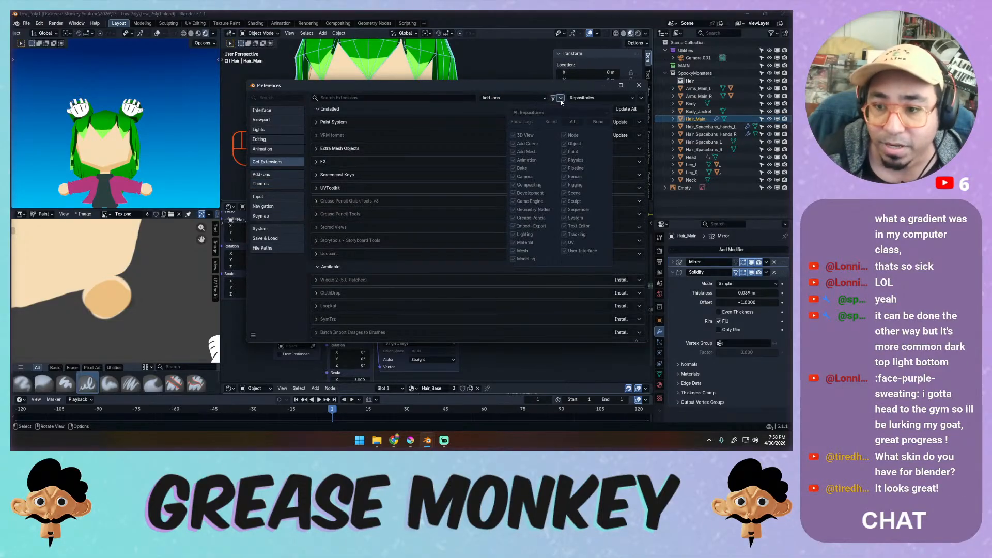
{"action": "left_click", "coordinate": [641, 98]}
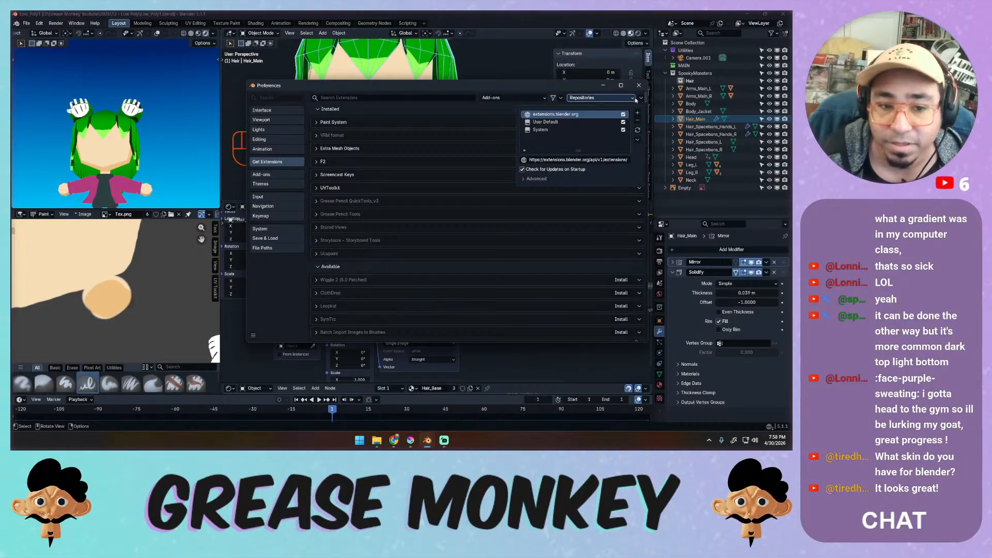
{"action": "left_click", "coordinate": [600, 117]}
Recheck the theme preferences and open the Extensions Platform website from the extensions preferences.
{"action": "left_click", "coordinate": [281, 184]}
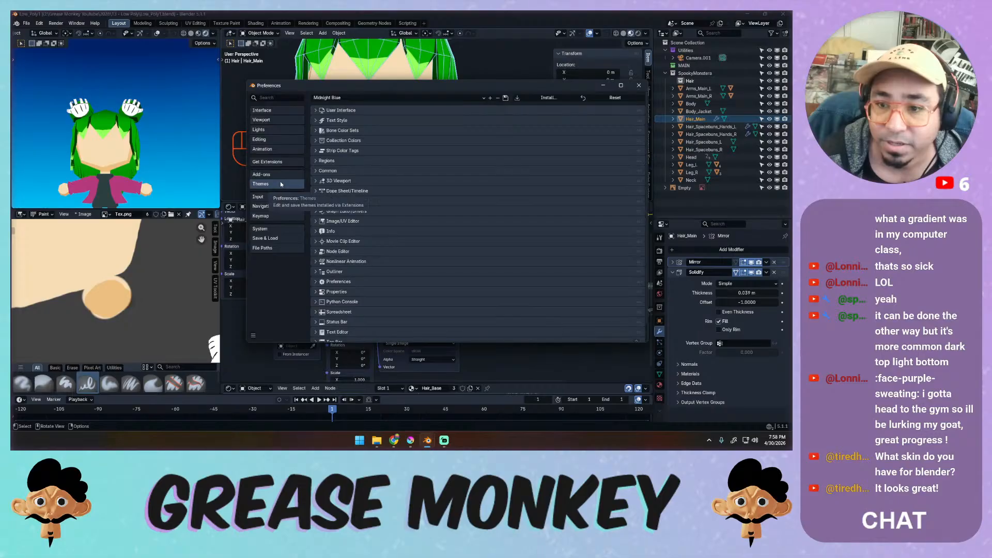
{"action": "left_click", "coordinate": [286, 163]}
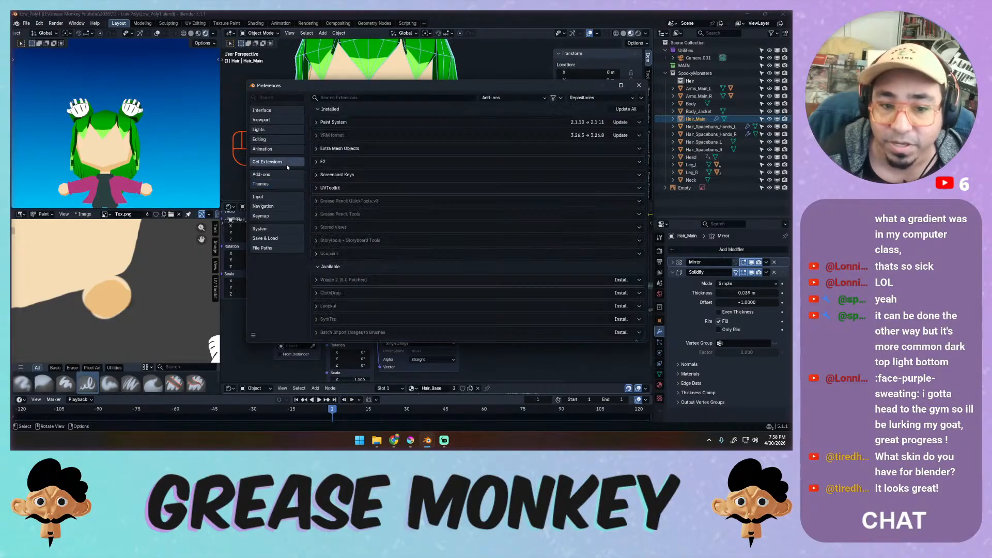
{"action": "left_click", "coordinate": [641, 98]}
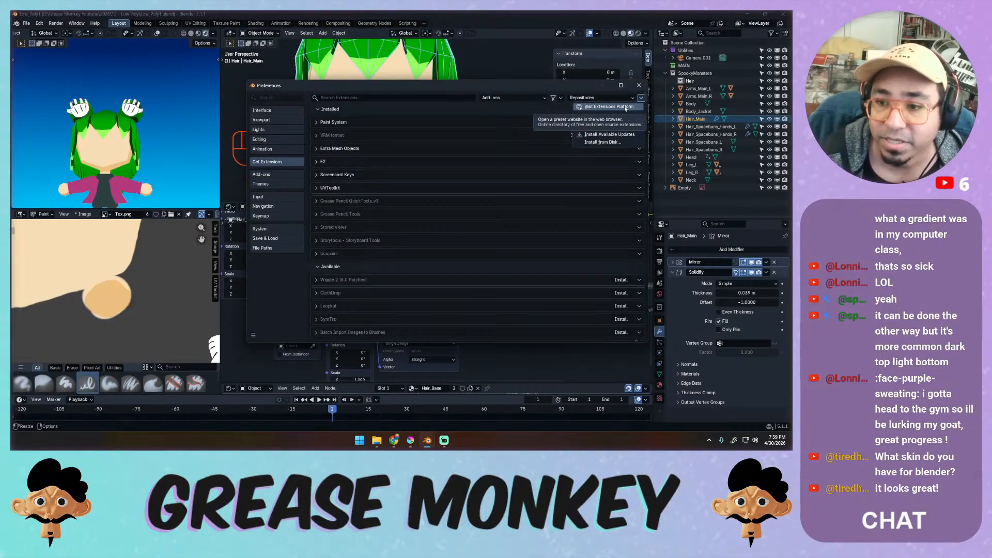
{"action": "left_click", "coordinate": [628, 107]}
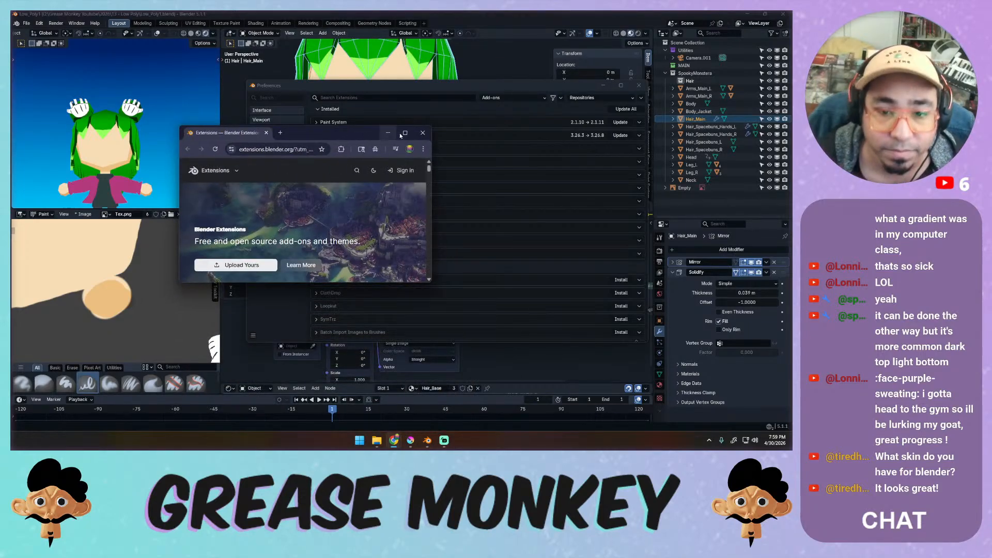
Open the full Themes catalogue on the Extensions website and browse its first page, including Midnight Blue.
{"action": "scroll", "coordinate": [364, 218], "scroll_direction": "down", "scroll_amount": 10}
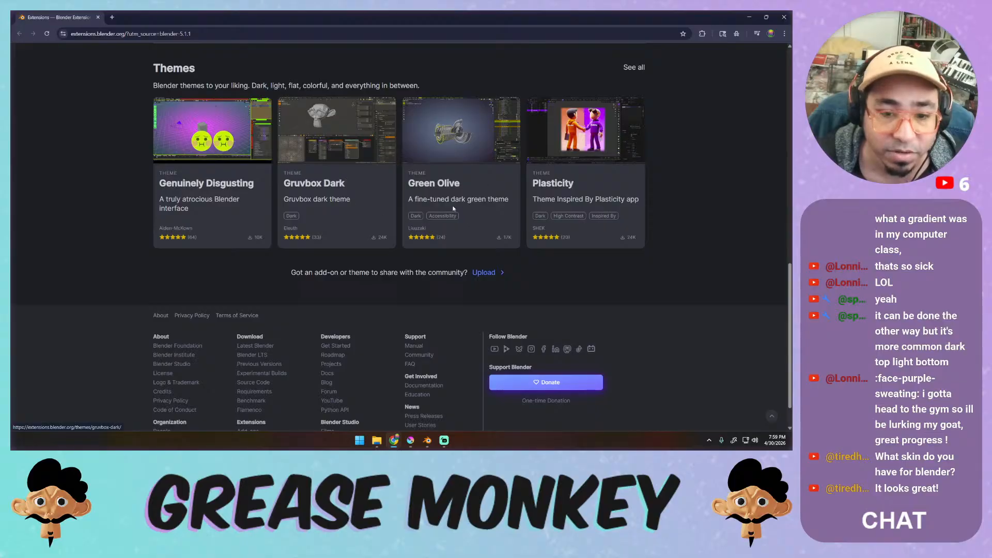
{"action": "scroll", "coordinate": [426, 208], "scroll_direction": "up", "scroll_amount": 2}
{"action": "left_click", "coordinate": [634, 144]}
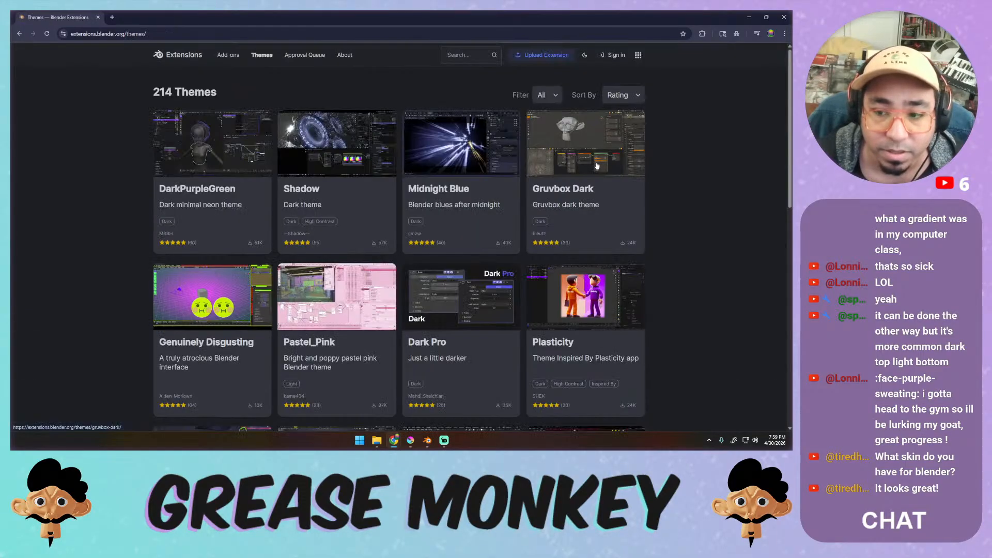
{"action": "scroll", "coordinate": [481, 155], "scroll_direction": "down", "scroll_amount": 1}
{"action": "scroll", "coordinate": [482, 155], "scroll_direction": "up", "scroll_amount": 1}
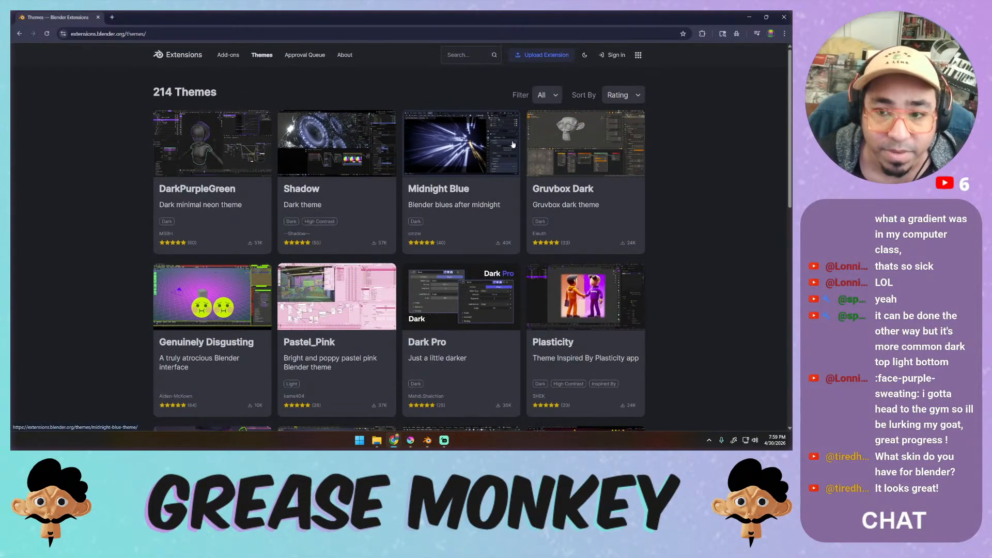
{"action": "scroll", "coordinate": [315, 106], "scroll_direction": "down", "scroll_amount": 6}
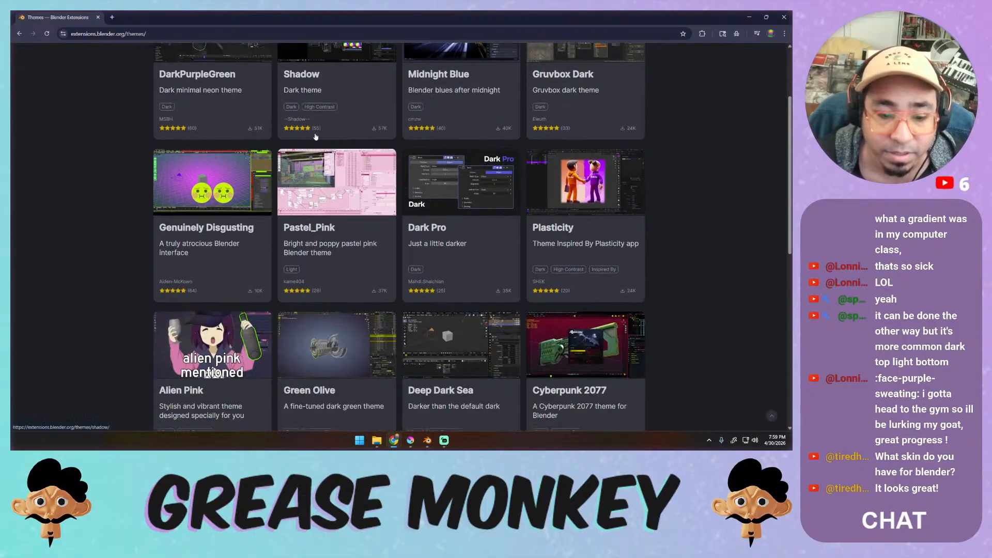
{"action": "scroll", "coordinate": [316, 137], "scroll_direction": "down", "scroll_amount": 3}
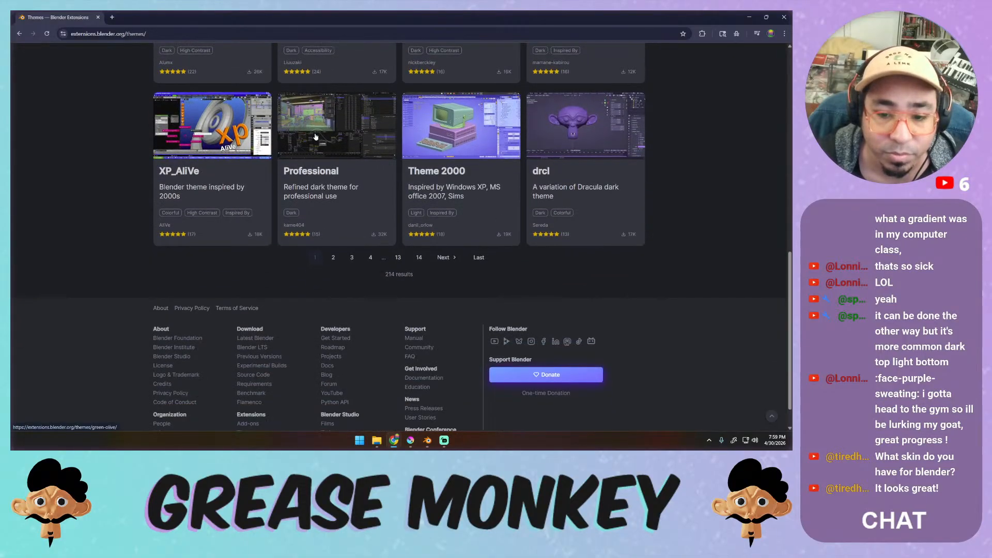
Close the Extensions website and try the Neon Nexus and Frutiger Aero presets in the theme preferences.
{"action": "scroll", "coordinate": [316, 137], "scroll_direction": "up", "scroll_amount": 4}
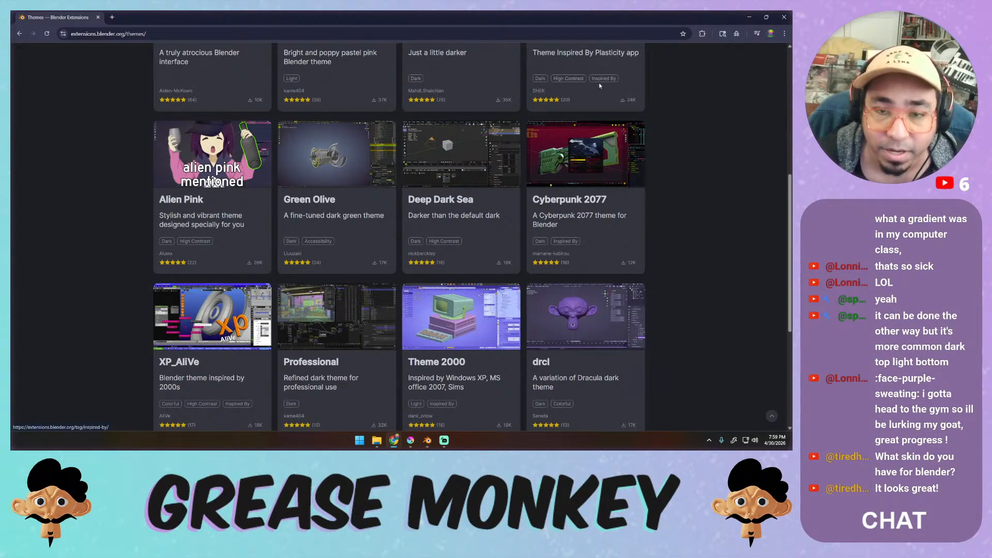
{"action": "left_click", "coordinate": [782, 20]}
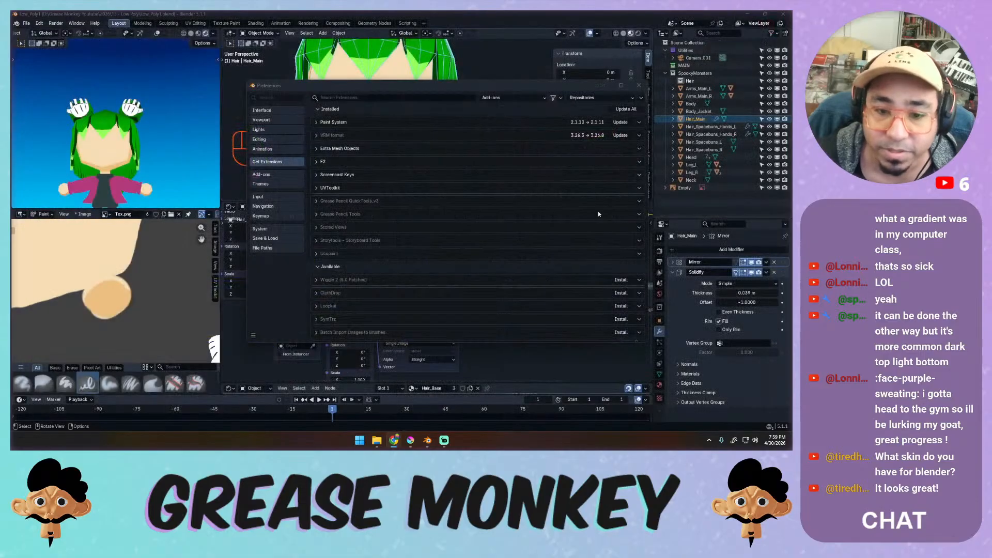
{"action": "left_click", "coordinate": [284, 182]}
{"action": "left_click", "coordinate": [383, 98]}
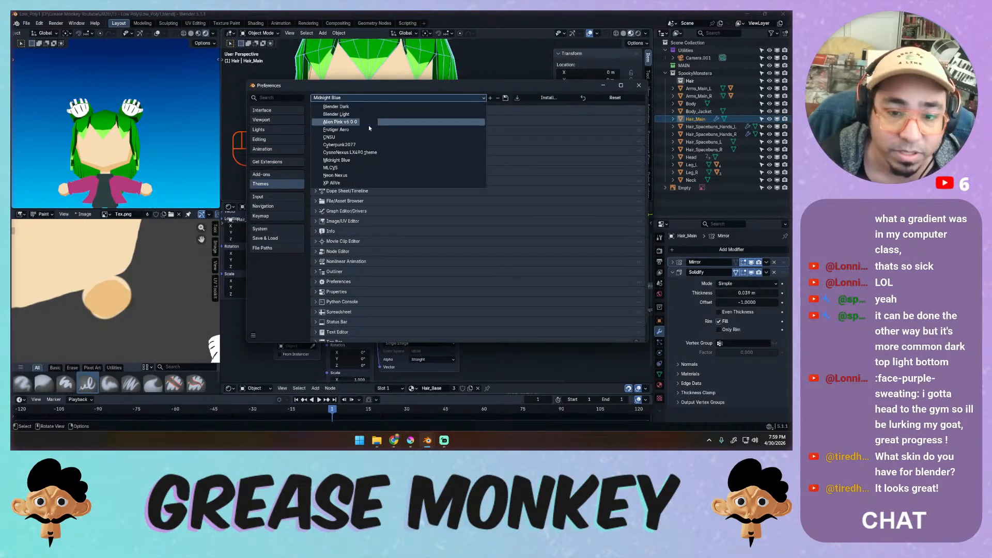
{"action": "left_click", "coordinate": [351, 176]}
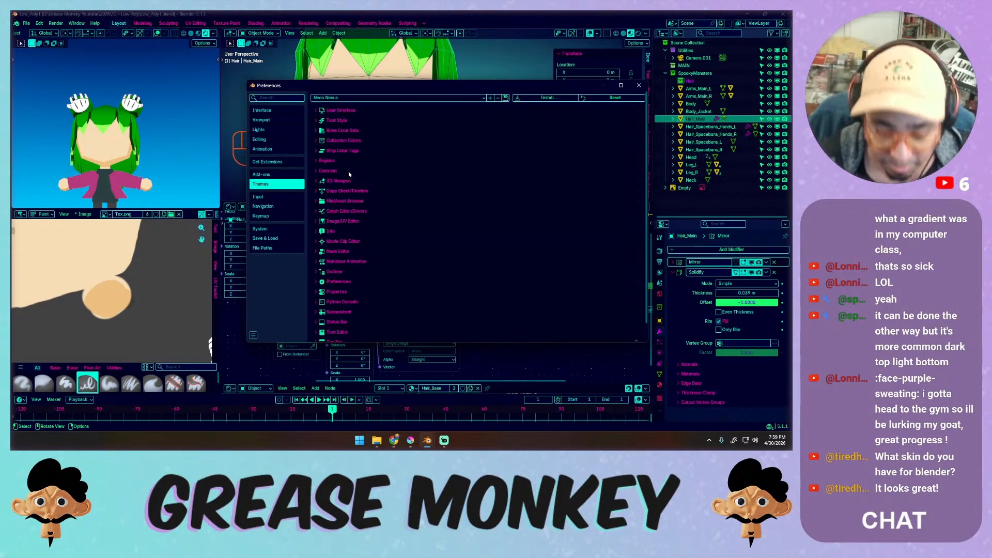
{"action": "left_click", "coordinate": [359, 98]}
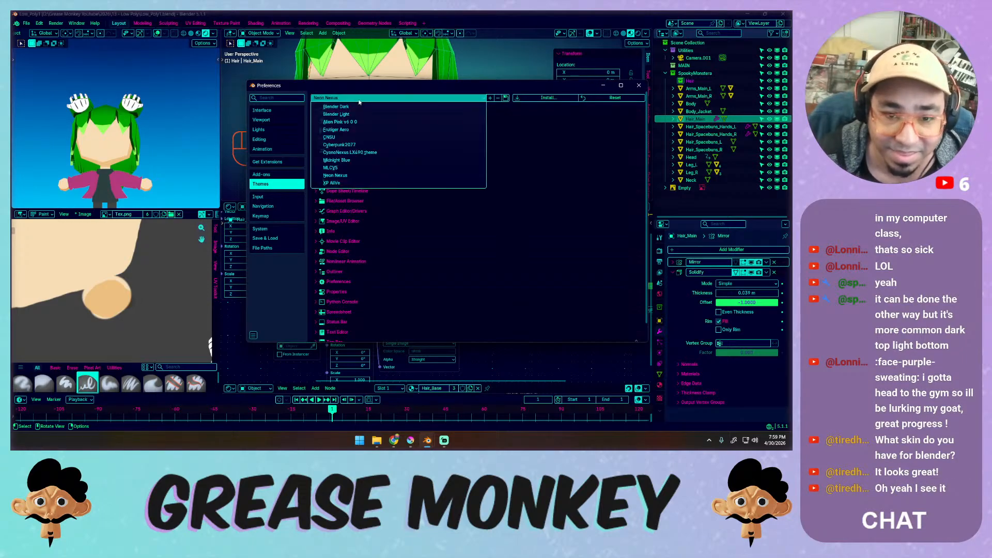
{"action": "left_click", "coordinate": [354, 129]}
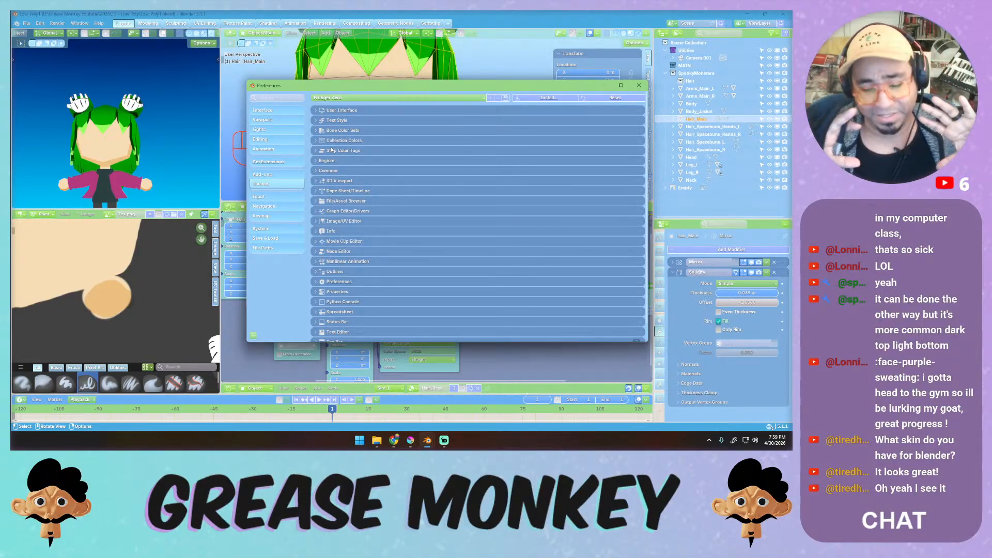
Try the CyanoNexus and Cyberpunk2077 themes, restore Midnight Blue and close the preferences.
{"action": "left_click", "coordinate": [362, 98]}
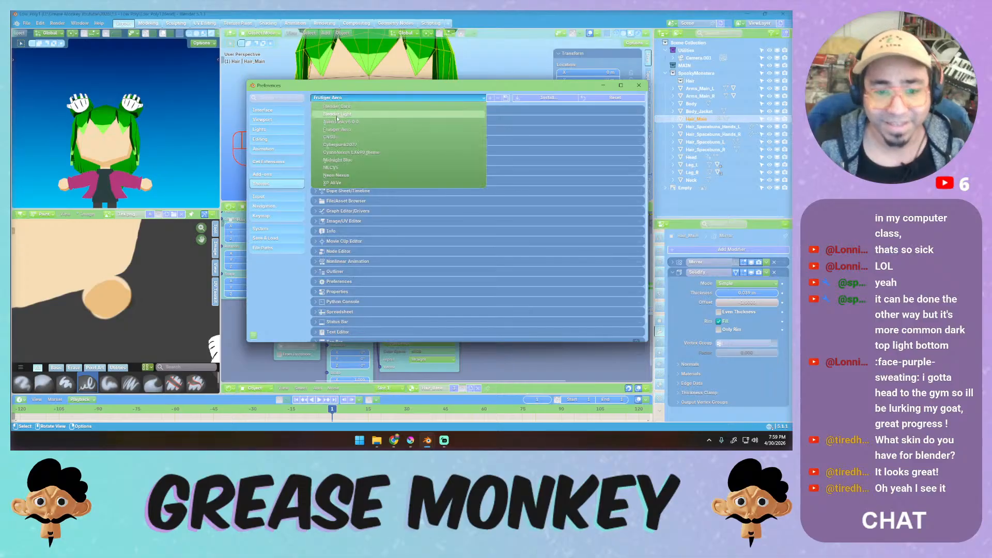
{"action": "left_click", "coordinate": [342, 152]}
{"action": "left_click", "coordinate": [347, 101]}
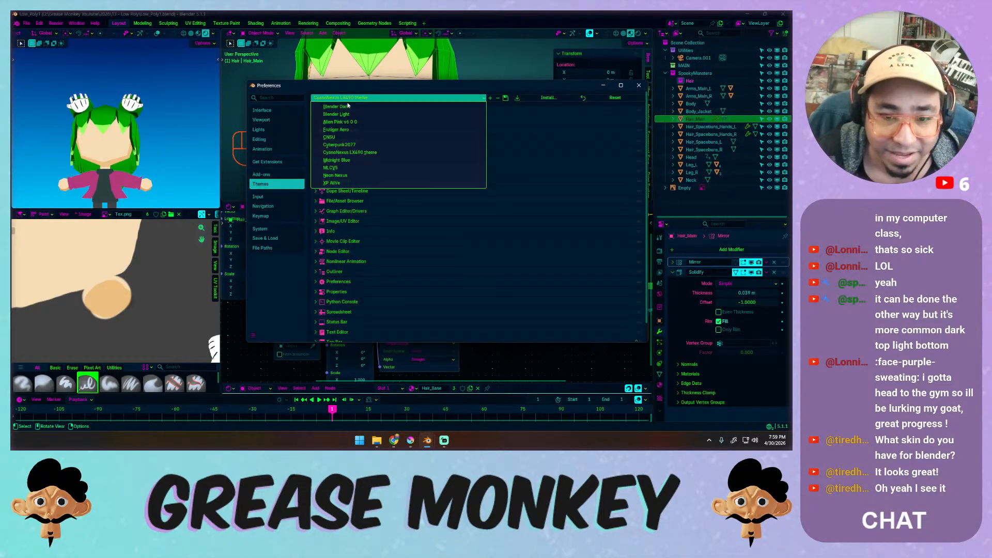
{"action": "left_click", "coordinate": [345, 149]}
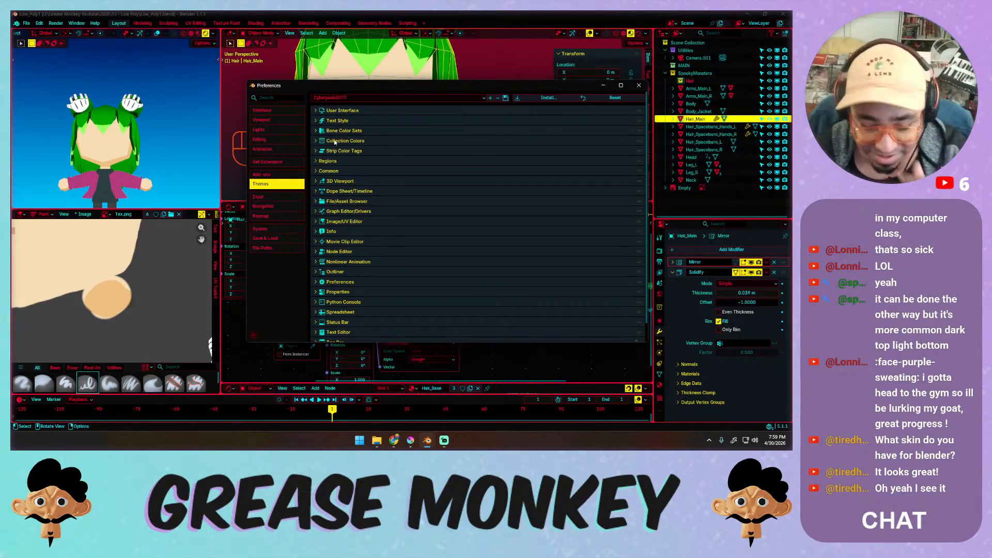
{"action": "left_click", "coordinate": [336, 98]}
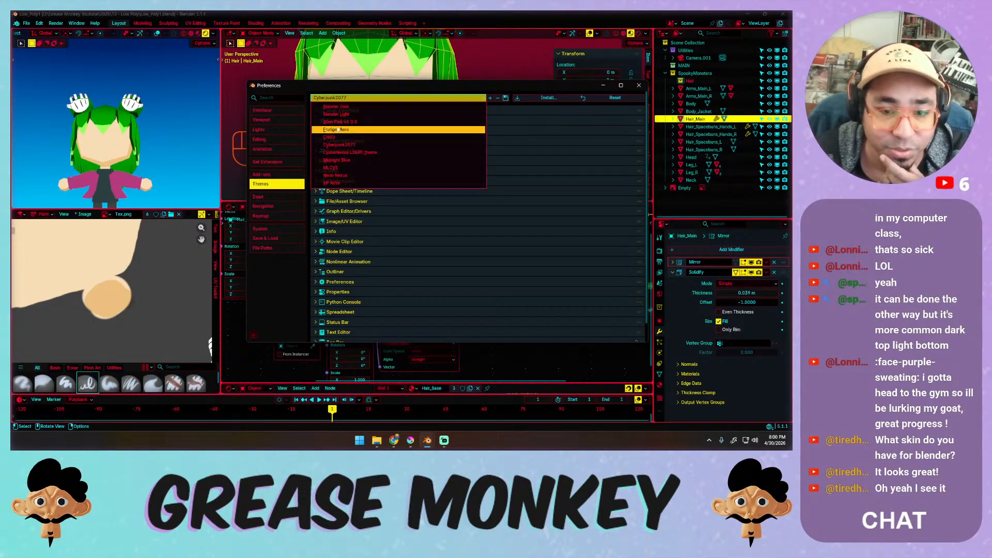
{"action": "left_click", "coordinate": [335, 158]}
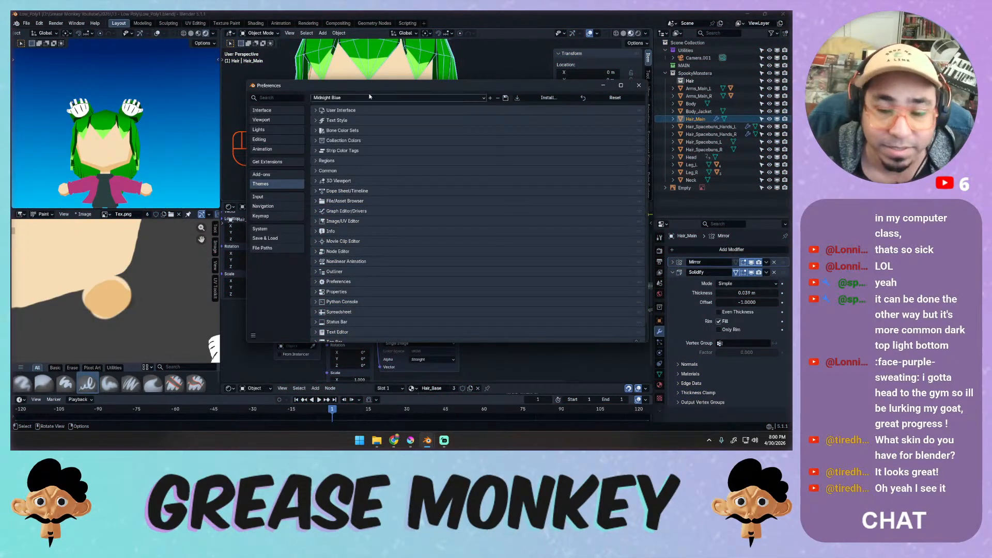
{"action": "left_click", "coordinate": [639, 85]}
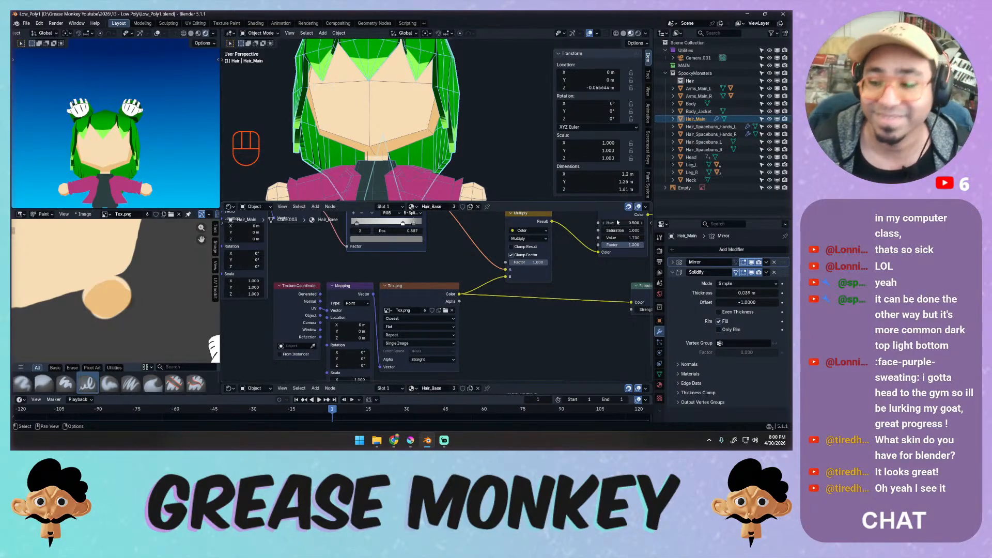
Add a second material slot with the Body material to Hair_Main and sample the hair's green as its Emission colour.
{"action": "left_click", "coordinate": [660, 386]}
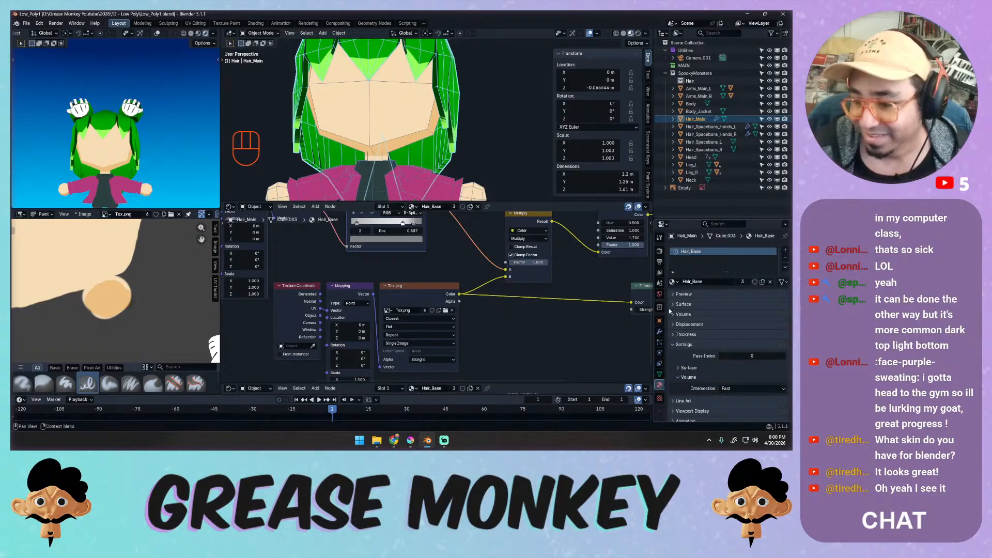
{"action": "left_click", "coordinate": [784, 251]}
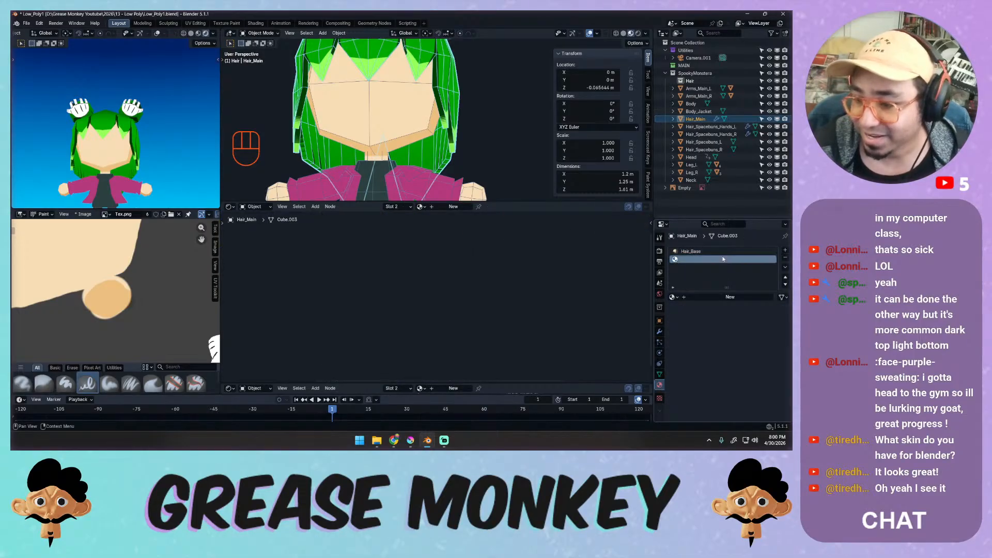
{"action": "left_click", "coordinate": [672, 297]}
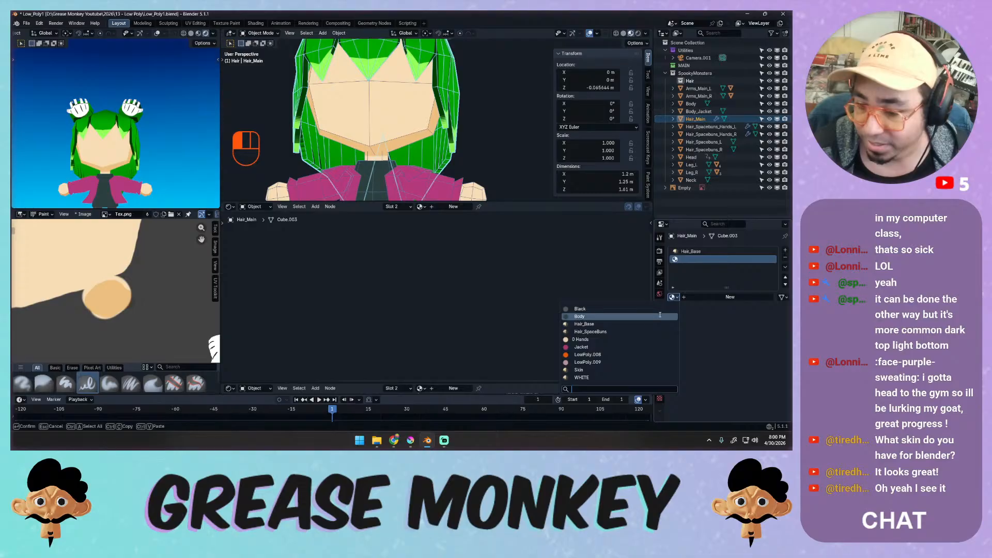
{"action": "left_click", "coordinate": [659, 316]}
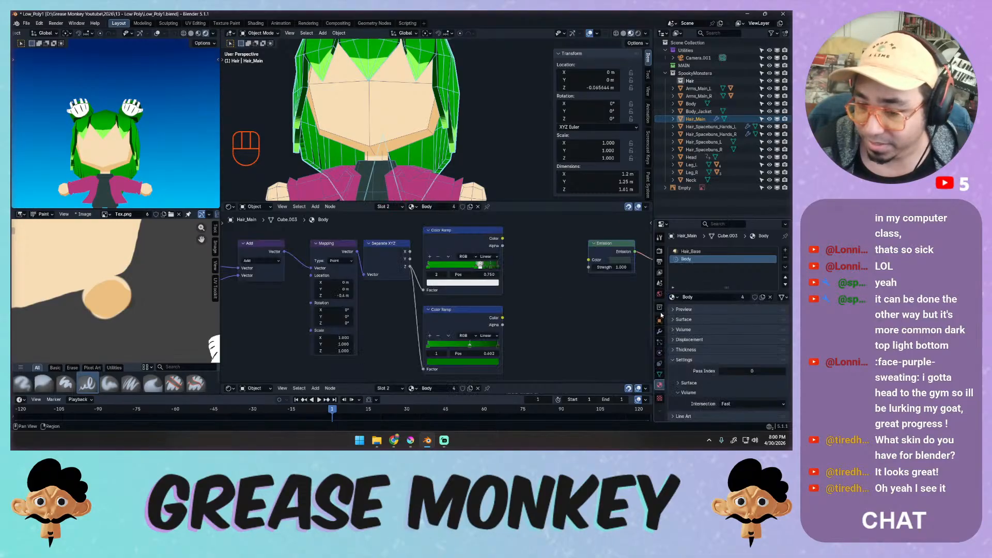
{"action": "left_click", "coordinate": [620, 260]}
{"action": "left_click", "coordinate": [667, 250]}
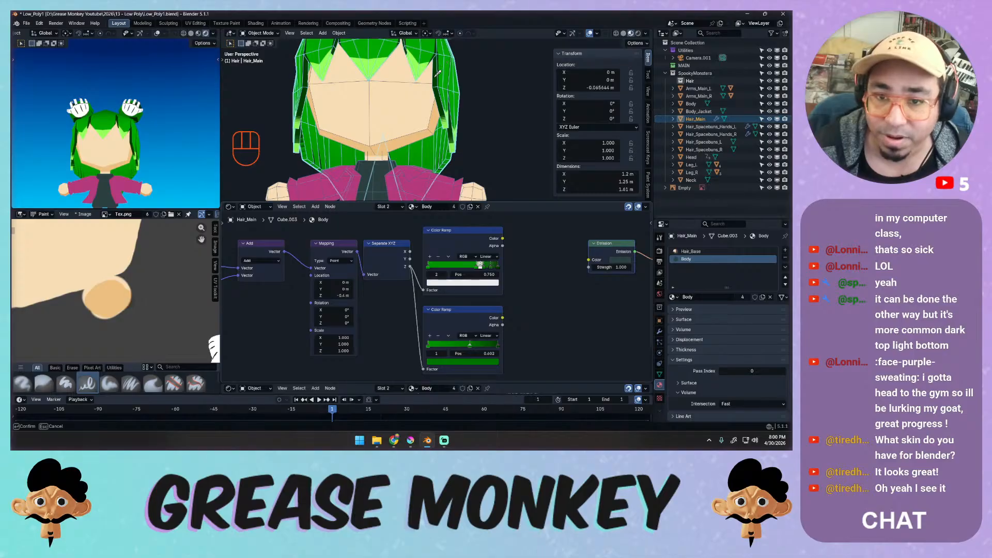
Rename the shared Body material as GREEN and undo the rename.
{"action": "double_click", "coordinate": [683, 260]}
{"action": "type", "text": "GREEN"}
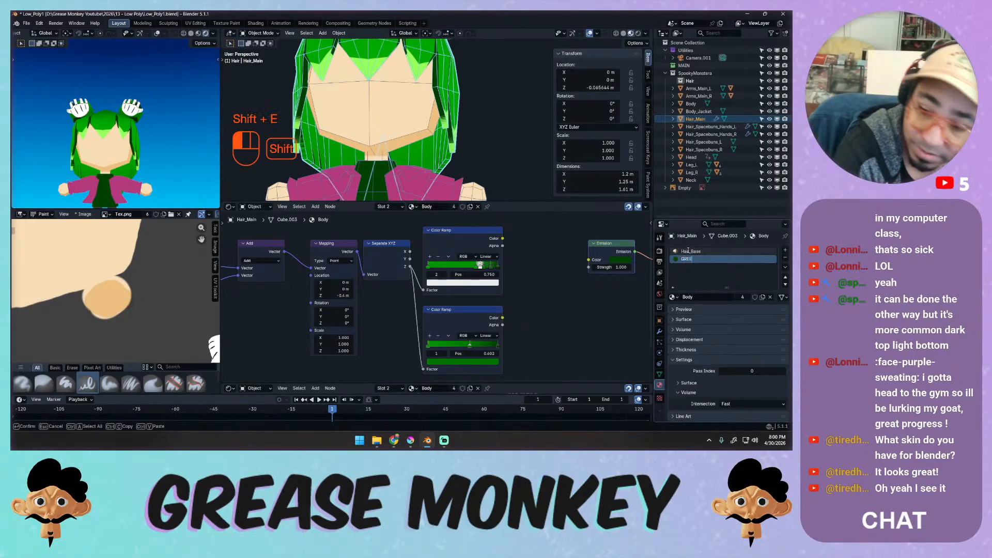
{"action": "key", "text": "Return"}
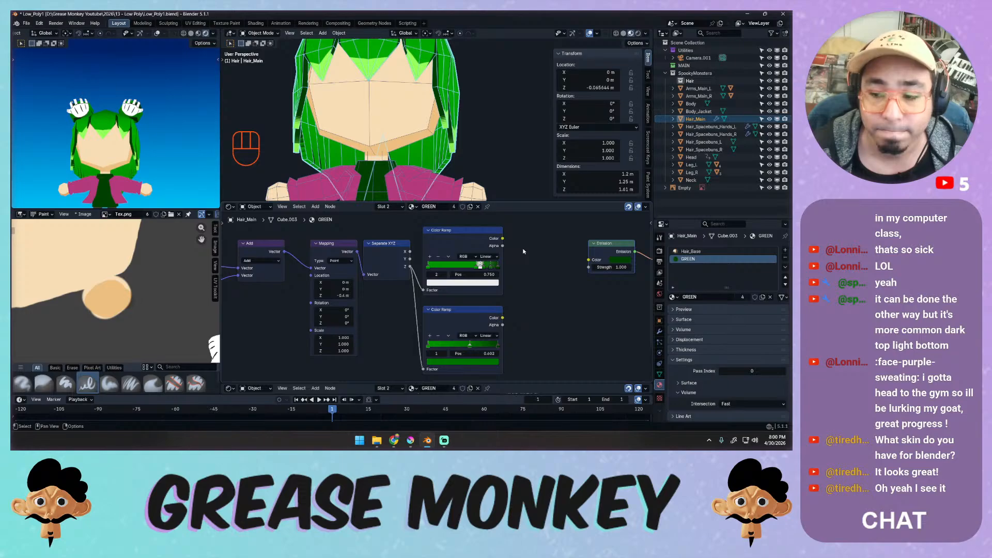
{"action": "key", "text": "ctrl+z"}
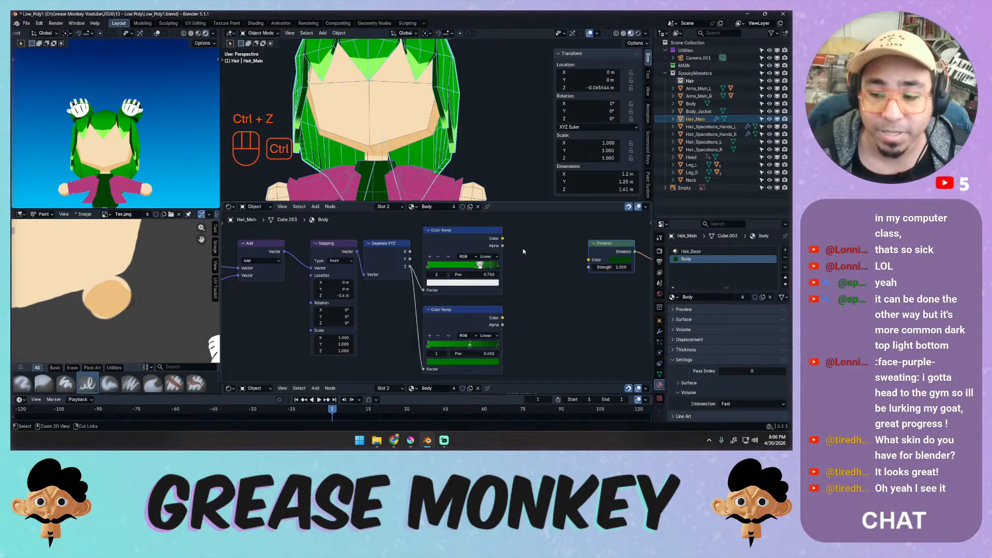
Make the Body material in Hair_Main's second slot a single-user copy and begin renaming it with GR.
{"action": "left_click", "coordinate": [763, 298]}
{"action": "double_click", "coordinate": [683, 259]}
{"action": "type", "text": "B"}
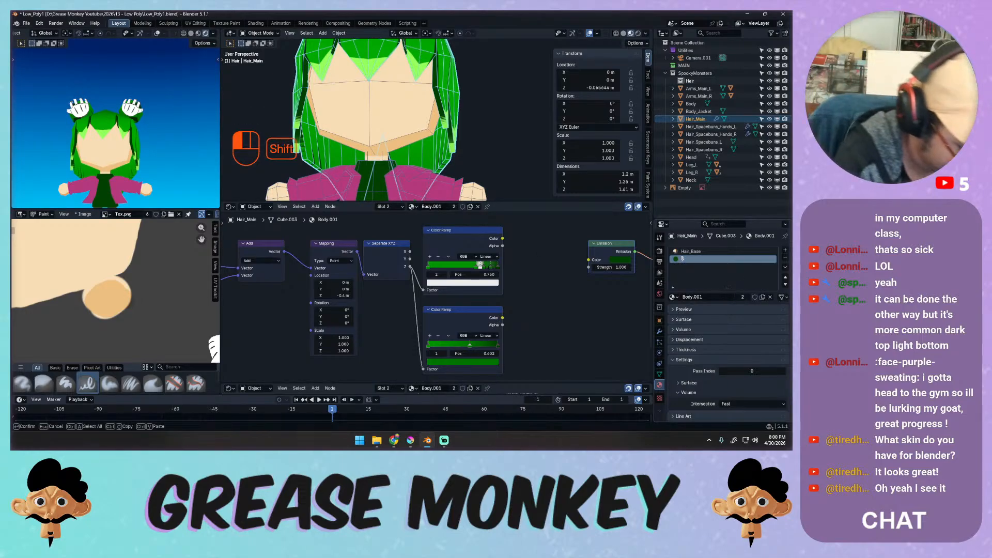
{"action": "key", "text": "BackSpace"}
{"action": "type", "text": "GR"}
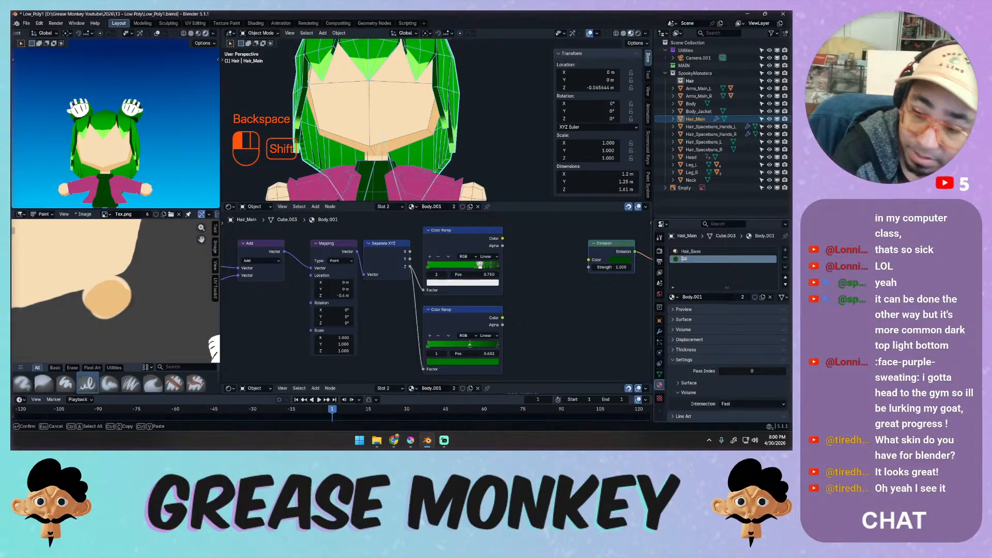
Rename the hair's second material to GREEN and expand the Materials settings of its Solidify modifier.
{"action": "type", "text": "EEN"}
{"action": "key", "text": "Return"}
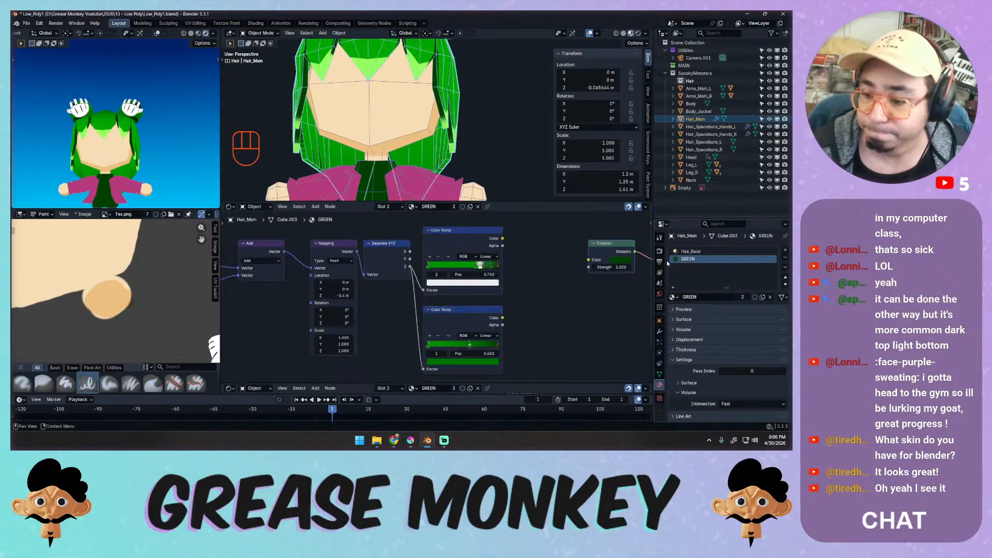
{"action": "left_click", "coordinate": [660, 332]}
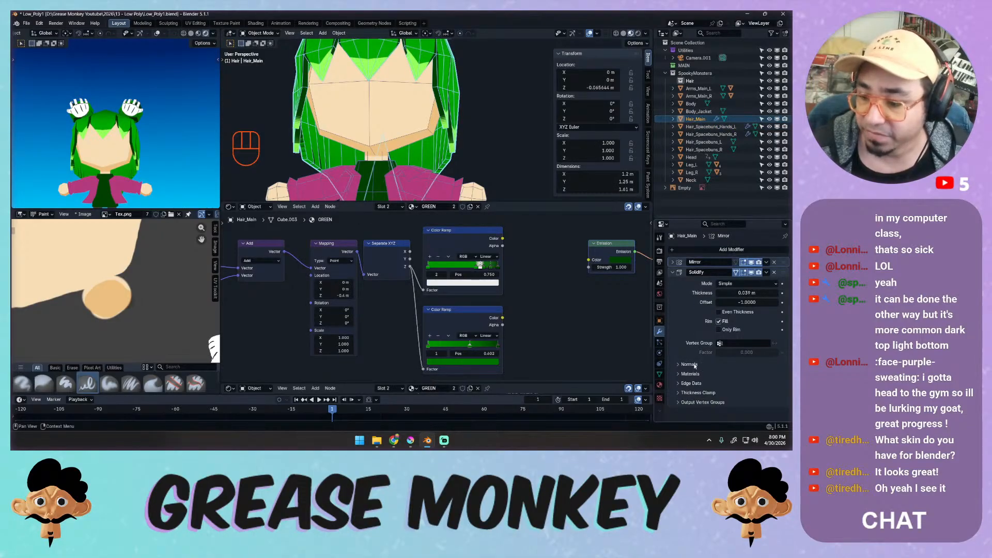
{"action": "left_click", "coordinate": [673, 272]}
{"action": "left_click", "coordinate": [678, 273]}
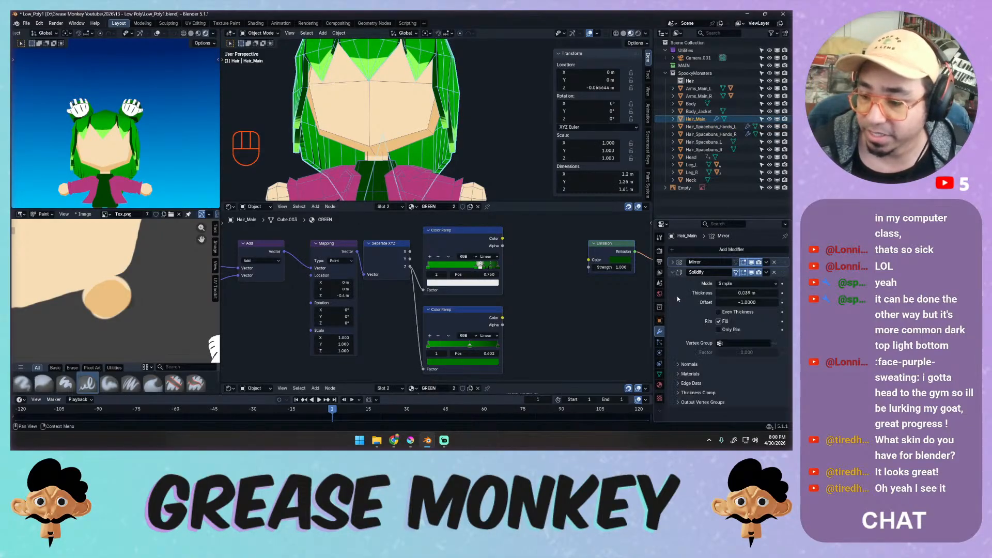
{"action": "left_click", "coordinate": [679, 376]}
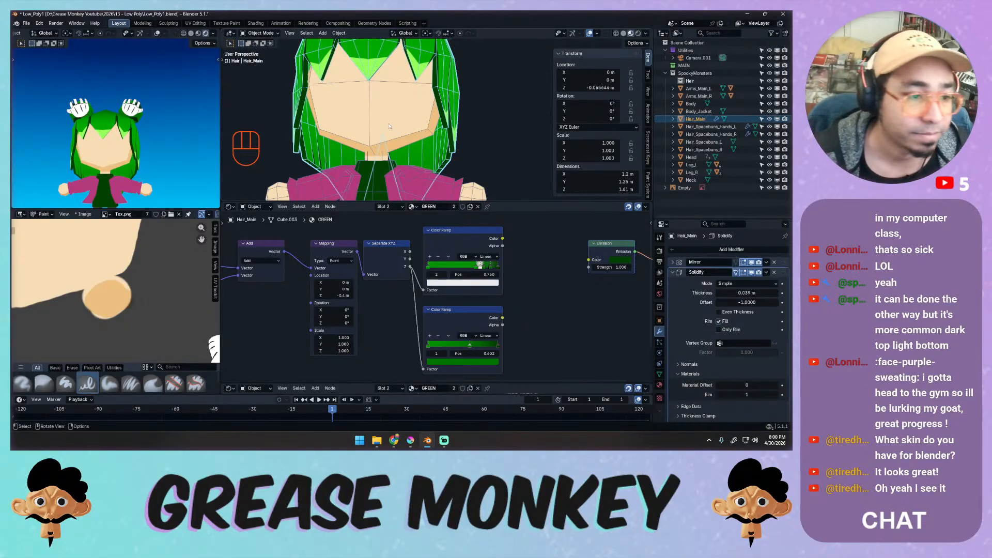
View the character from a slightly turned angle in both viewports and save the Blender file.
{"action": "mouse_move", "coordinate": [388, 128]}
{"action": "middle_mouse_down"}
{"action": "mouse_move", "coordinate": [462, 127]}
{"action": "mouse_move", "coordinate": [394, 143]}
{"action": "mouse_move", "coordinate": [376, 135]}
{"action": "middle_mouse_up"}
{"action": "middle_click_drag", "start_coordinate": [111, 145], "coordinate": [191, 149]}
{"action": "key", "text": "ctrl+s"}
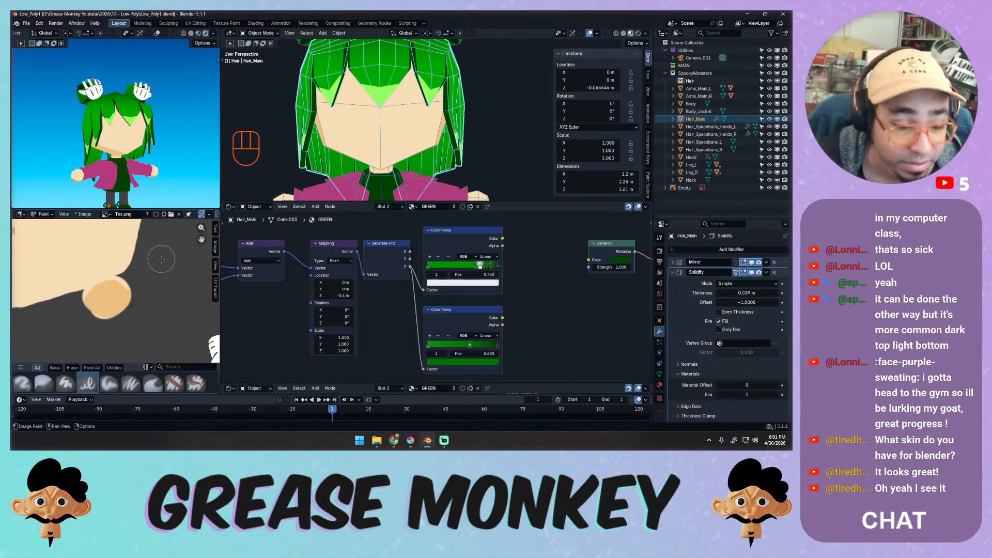
Put the Head mesh into Edit Mode and frame its face UVs over Tex.png in the image editor.
{"action": "middle_click_drag", "start_coordinate": [121, 271], "coordinate": [175, 325], "text": "shift"}
{"action": "mouse_move", "coordinate": [122, 248]}
{"action": "middle_mouse_down", "text": "ctrl"}
{"action": "mouse_move", "coordinate": [122, 287]}
{"action": "mouse_move", "coordinate": [122, 274]}
{"action": "middle_mouse_up", "text": "ctrl"}
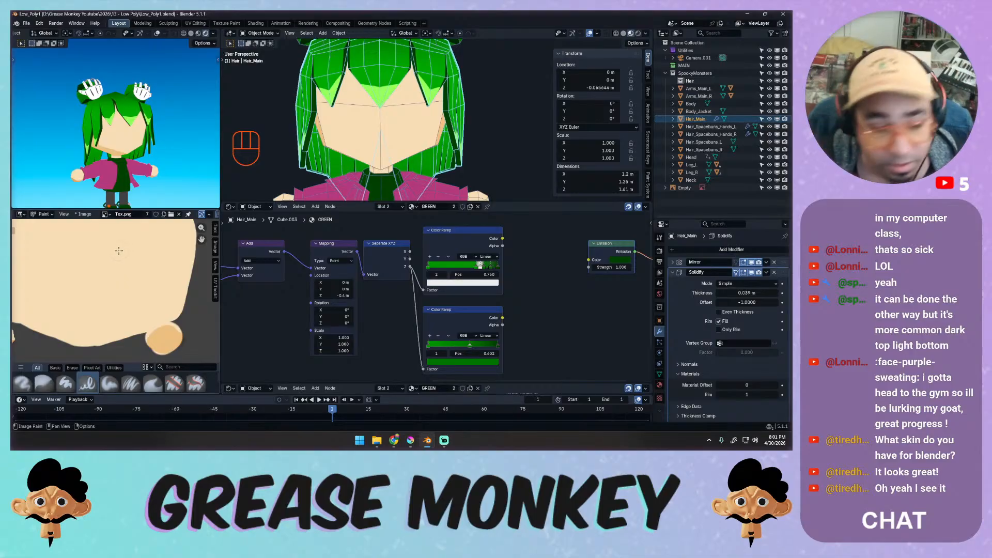
{"action": "middle_click_drag", "start_coordinate": [112, 252], "coordinate": [158, 288], "text": "shift"}
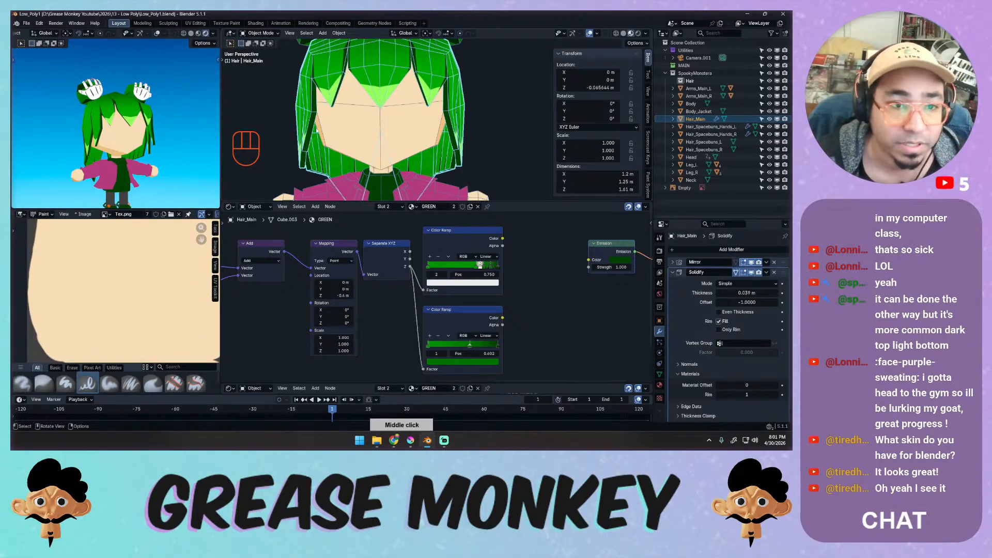
{"action": "key", "text": "Tab"}
{"action": "key", "text": "Tab"}
{"action": "left_click", "coordinate": [345, 139]}
{"action": "key", "text": "Tab"}
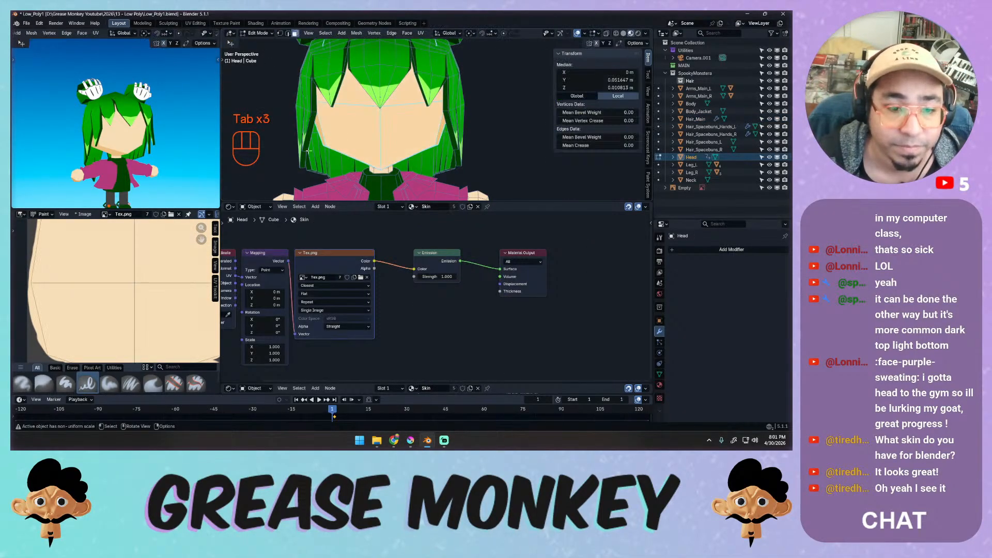
{"action": "middle_click_drag", "start_coordinate": [111, 256], "coordinate": [98, 304], "text": "ctrl"}
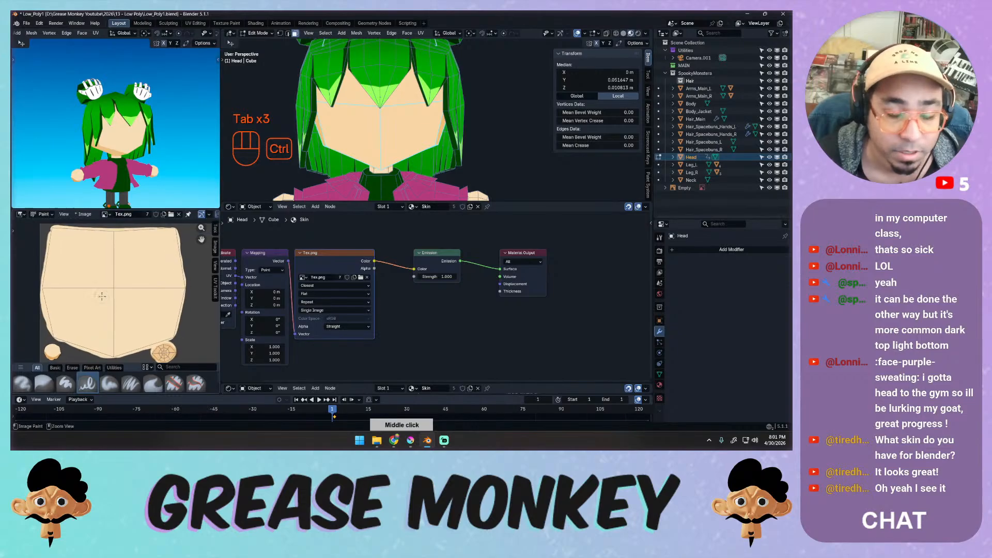
Set the brush colour to black and try painting two oval eyes on the face texture, undoing the strokes.
{"action": "right_click", "coordinate": [139, 268]}
{"action": "left_click_drag", "start_coordinate": [144, 242], "coordinate": [144, 254]}
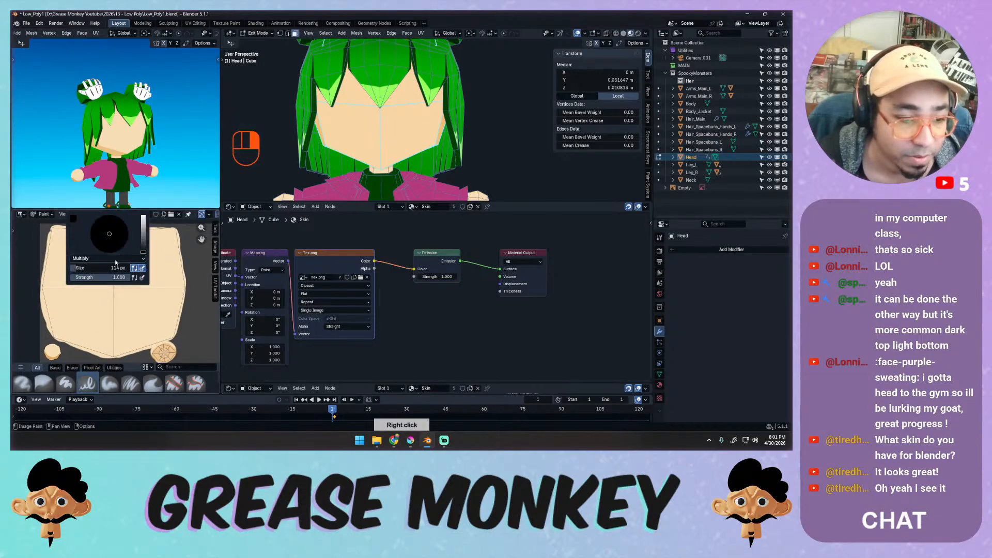
{"action": "mouse_move", "coordinate": [116, 275]}
{"action": "left_mouse_down"}
{"action": "mouse_move", "coordinate": [157, 266]}
{"action": "mouse_move", "coordinate": [147, 276]}
{"action": "mouse_move", "coordinate": [160, 264]}
{"action": "left_mouse_up"}
{"action": "key", "text": "ctrl+z"}
{"action": "key", "text": "ctrl+z"}
{"action": "mouse_move", "coordinate": [127, 302]}
{"action": "left_mouse_down"}
{"action": "mouse_move", "coordinate": [164, 293]}
{"action": "mouse_move", "coordinate": [159, 300]}
{"action": "left_mouse_up"}
{"action": "key", "text": "ctrl+z"}
{"action": "mouse_move", "coordinate": [66, 293]}
{"action": "left_mouse_down"}
{"action": "mouse_move", "coordinate": [104, 305]}
{"action": "mouse_move", "coordinate": [65, 305]}
{"action": "mouse_move", "coordinate": [132, 310]}
{"action": "mouse_move", "coordinate": [148, 295]}
{"action": "left_mouse_up"}
{"action": "key", "text": "ctrl+z"}
{"action": "key", "text": "ctrl+z"}
{"action": "key", "text": "ctrl+z"}
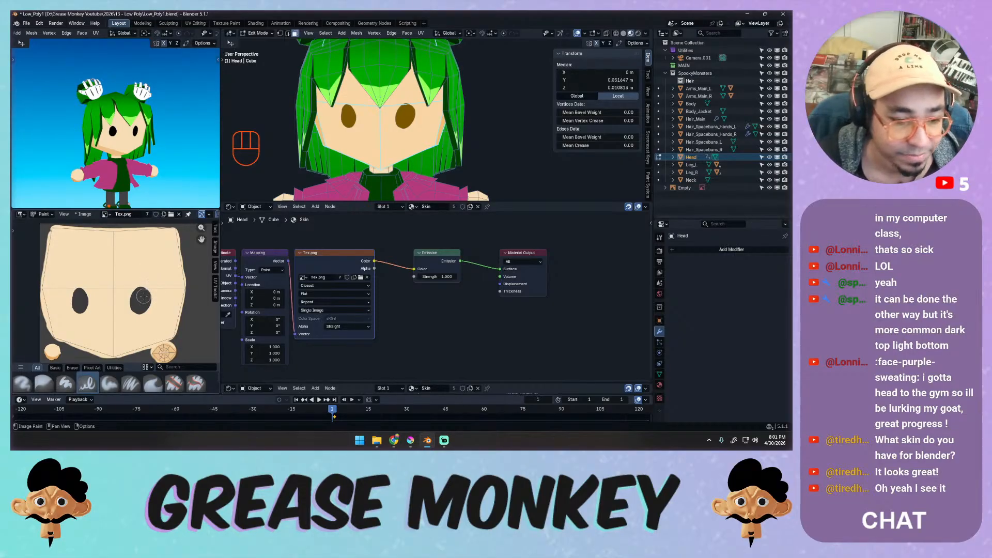
{"action": "key", "text": "ctrl+z"}
{"action": "key", "text": "ctrl+z"}
Try painting two rounder, solid black eyes on the face area of Tex.png, and undo them.
{"action": "left_click_drag", "start_coordinate": [140, 296], "coordinate": [145, 298]}
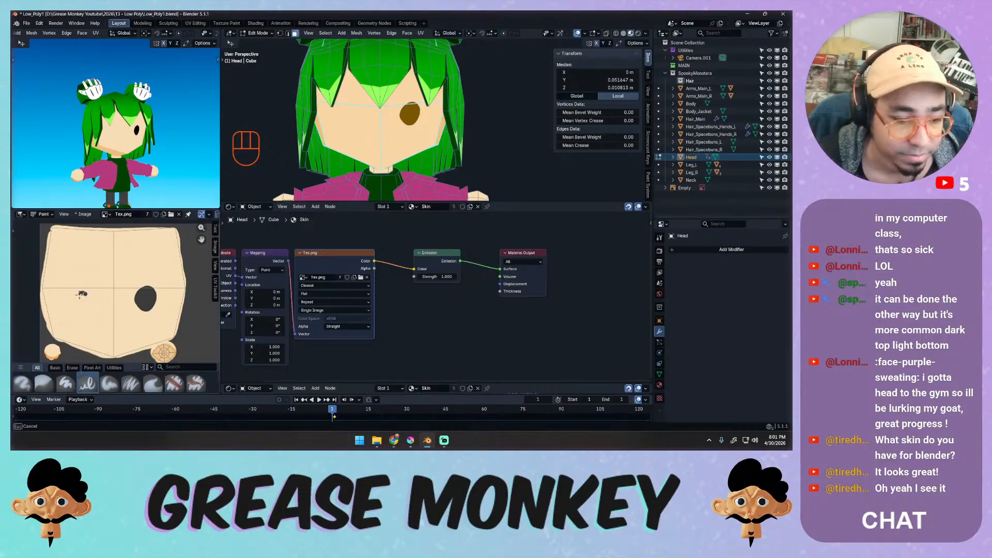
{"action": "mouse_move", "coordinate": [82, 294]}
{"action": "left_mouse_down"}
{"action": "mouse_move", "coordinate": [78, 302]}
{"action": "mouse_move", "coordinate": [90, 290]}
{"action": "left_mouse_up"}
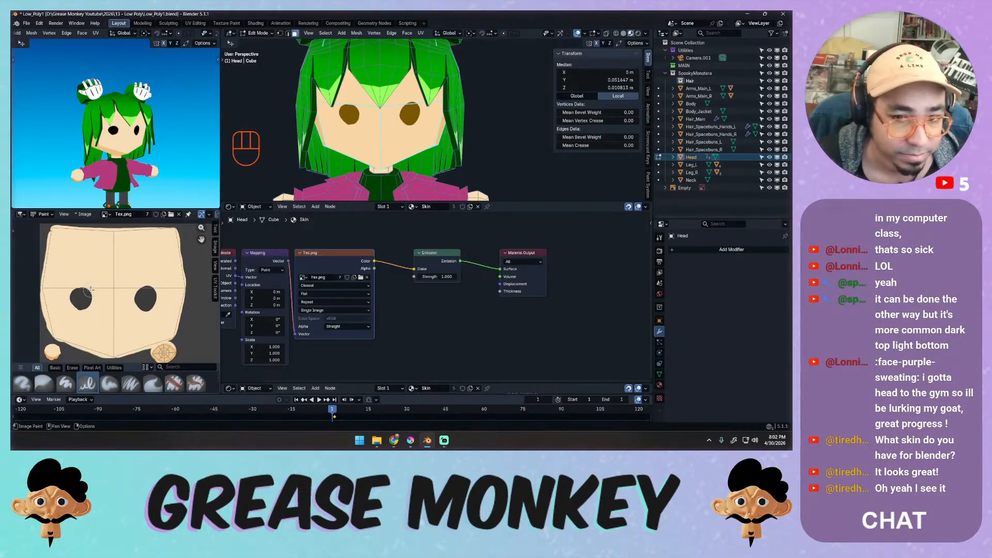
{"action": "key", "text": "ctrl+z"}
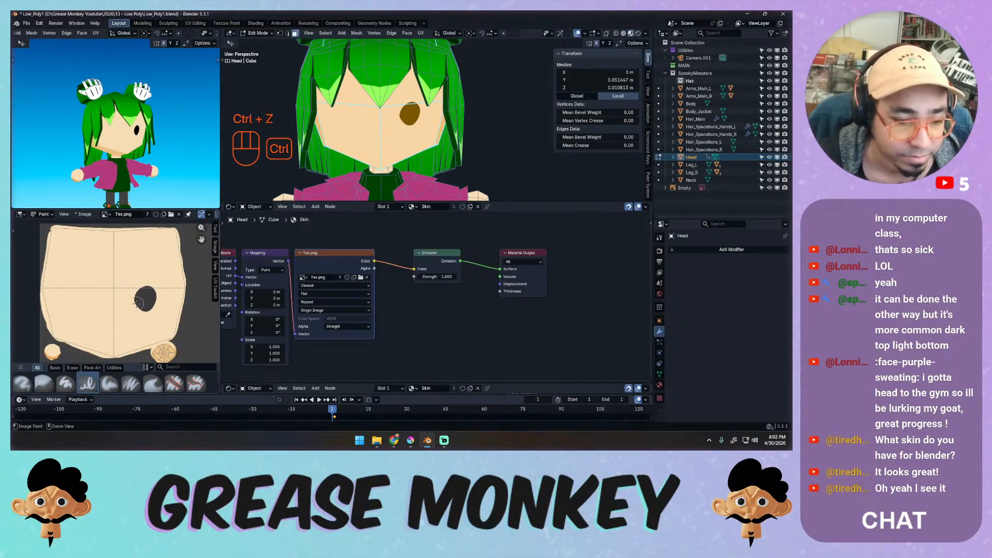
{"action": "key", "text": "ctrl+z"}
Try drawing larger eye outlines on the face texture and filling them in, and undo all the strokes.
{"action": "mouse_move", "coordinate": [132, 304]}
{"action": "left_mouse_down"}
{"action": "mouse_move", "coordinate": [161, 306]}
{"action": "mouse_move", "coordinate": [163, 278]}
{"action": "left_mouse_up"}
{"action": "key", "text": "ctrl+z"}
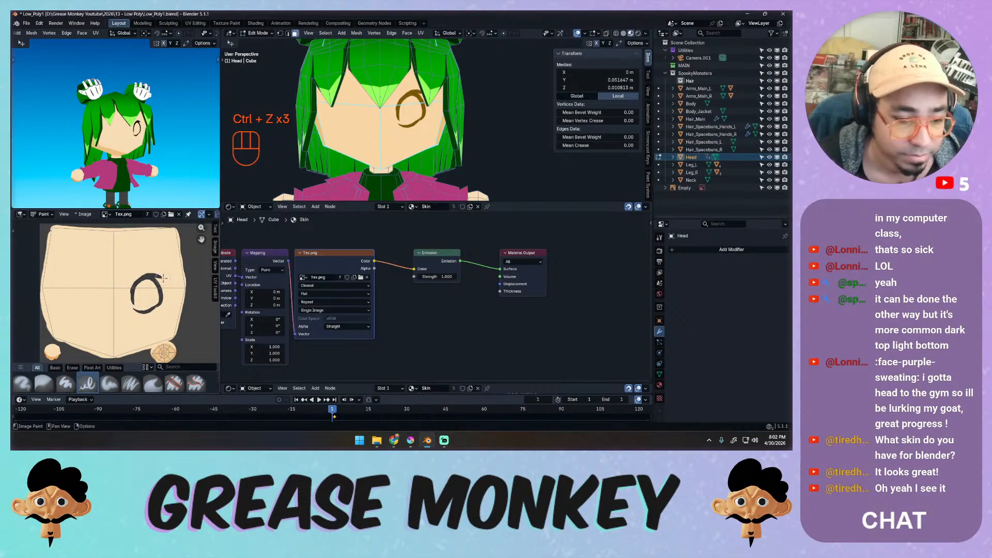
{"action": "mouse_move", "coordinate": [85, 285]}
{"action": "left_mouse_down"}
{"action": "mouse_move", "coordinate": [72, 291]}
{"action": "mouse_move", "coordinate": [88, 290]}
{"action": "mouse_move", "coordinate": [83, 306]}
{"action": "mouse_move", "coordinate": [73, 298]}
{"action": "mouse_move", "coordinate": [147, 296]}
{"action": "mouse_move", "coordinate": [146, 288]}
{"action": "mouse_move", "coordinate": [139, 305]}
{"action": "mouse_move", "coordinate": [160, 307]}
{"action": "left_mouse_up"}
{"action": "key", "text": "ctrl+z"}
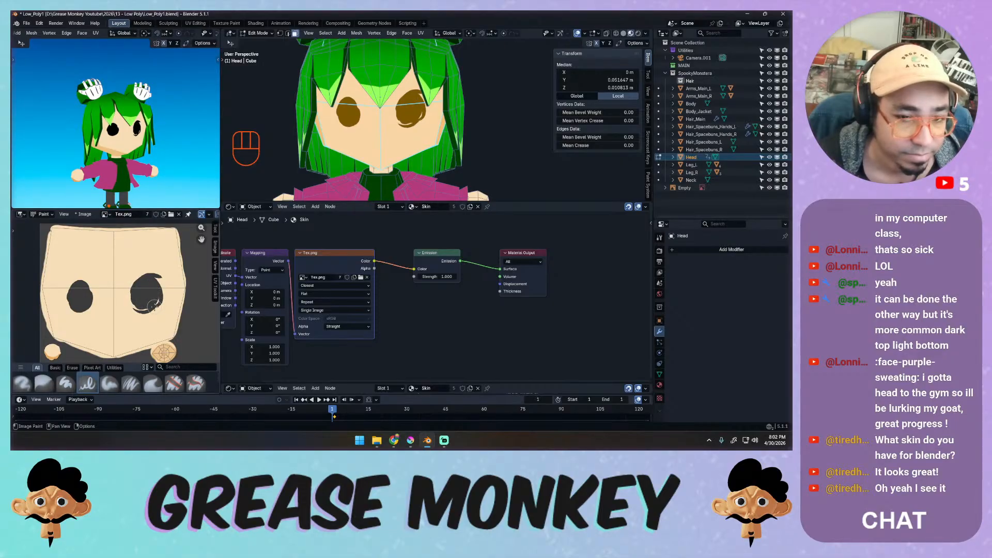
{"action": "key", "text": "ctrl+z"}
{"action": "key", "text": "ctrl+z"}
{"action": "key", "text": "ctrl+z"}
{"action": "key", "text": "ctrl+z"}
{"action": "key", "text": "ctrl+z"}
{"action": "key", "text": "ctrl+z"}
{"action": "key", "text": "ctrl+z"}
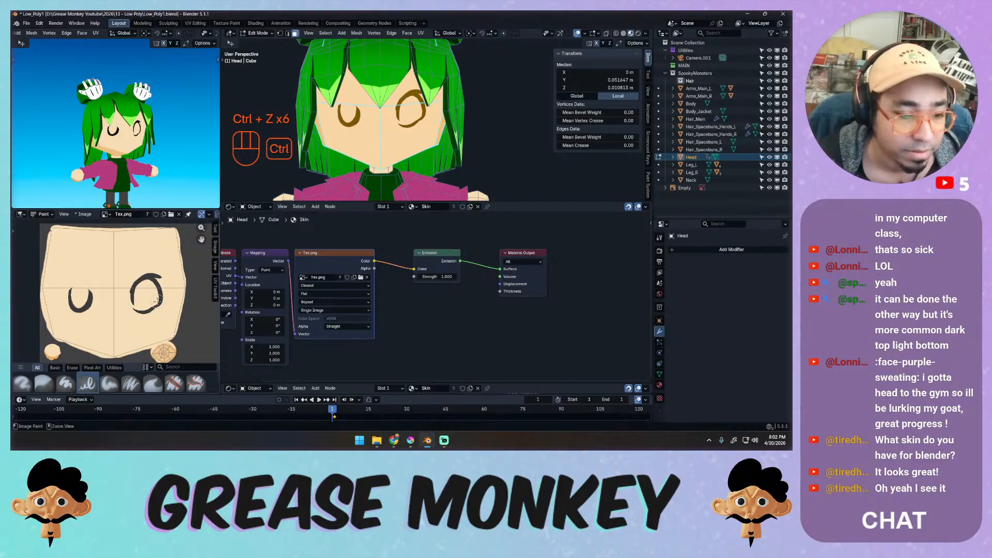
{"action": "key", "text": "ctrl+z"}
{"action": "key", "text": "ctrl+z"}
{"action": "key", "text": "ctrl+z"}
{"action": "key", "text": "ctrl+z"}
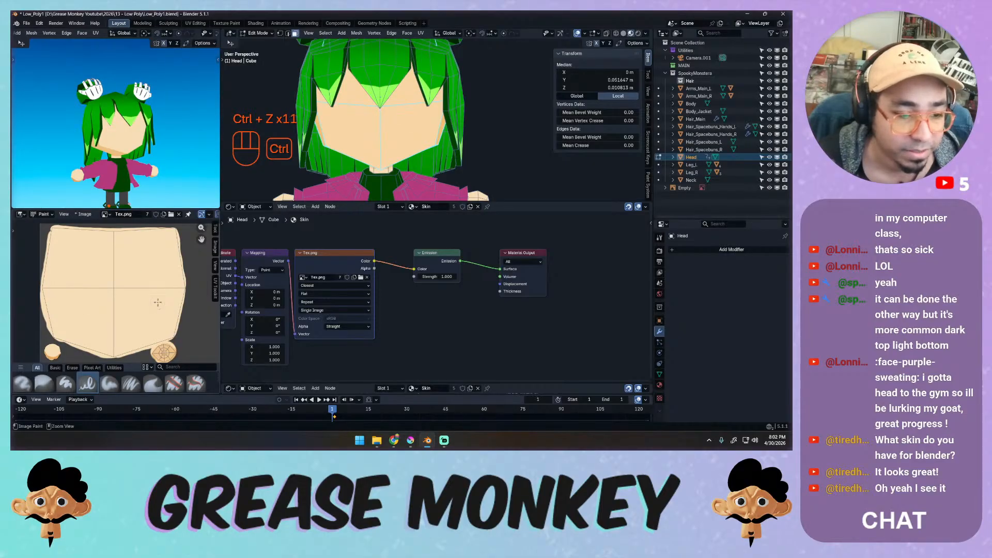
Save the Blender file and switch to the Tex_001.kra texture document in Krita.
{"action": "key", "text": "ctrl+s"}
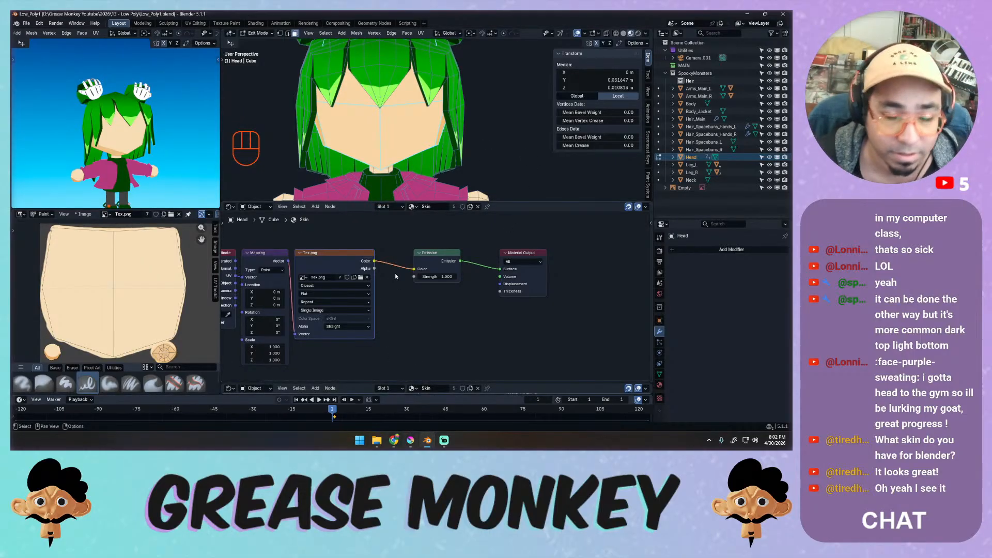
{"action": "left_click", "coordinate": [411, 440]}
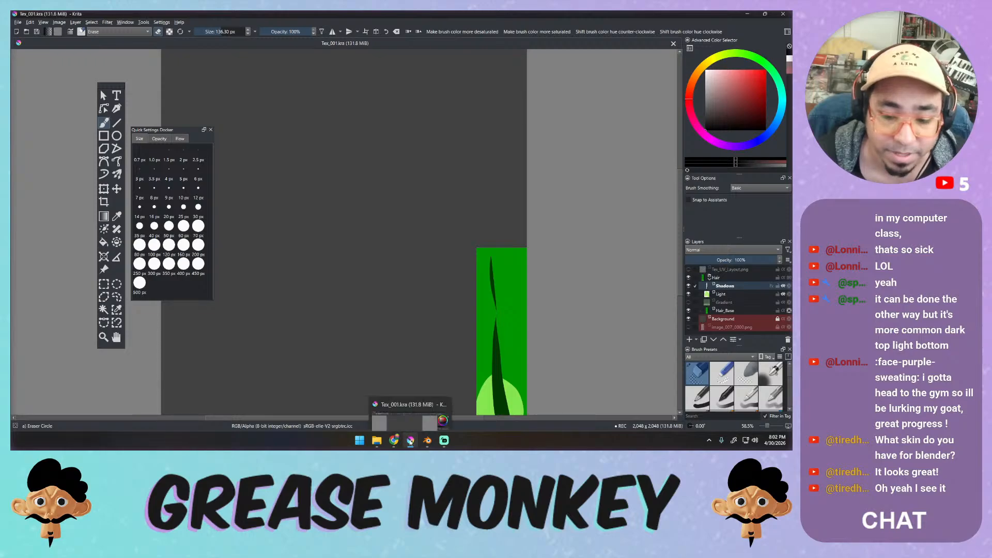
{"action": "left_click", "coordinate": [411, 440]}
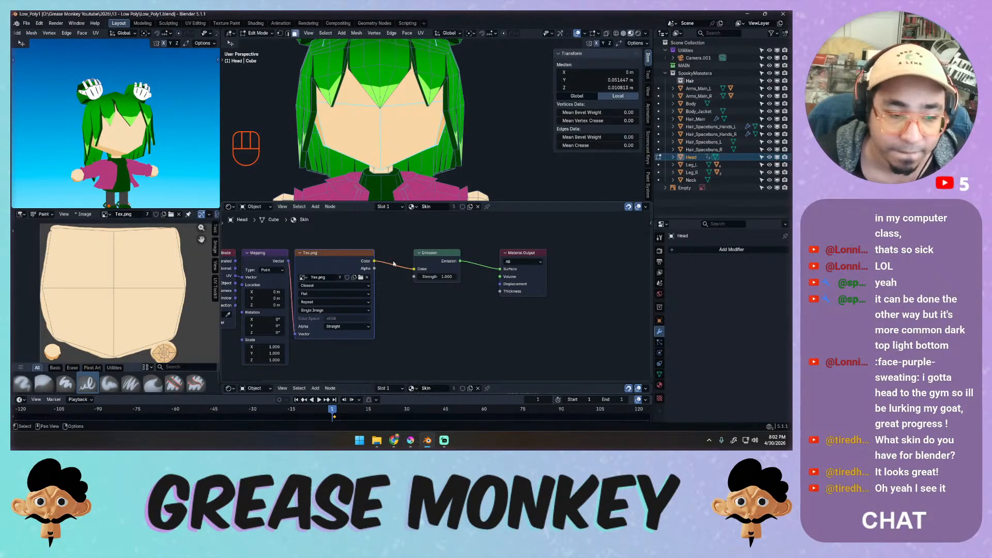
{"action": "mouse_move", "coordinate": [413, 433]}
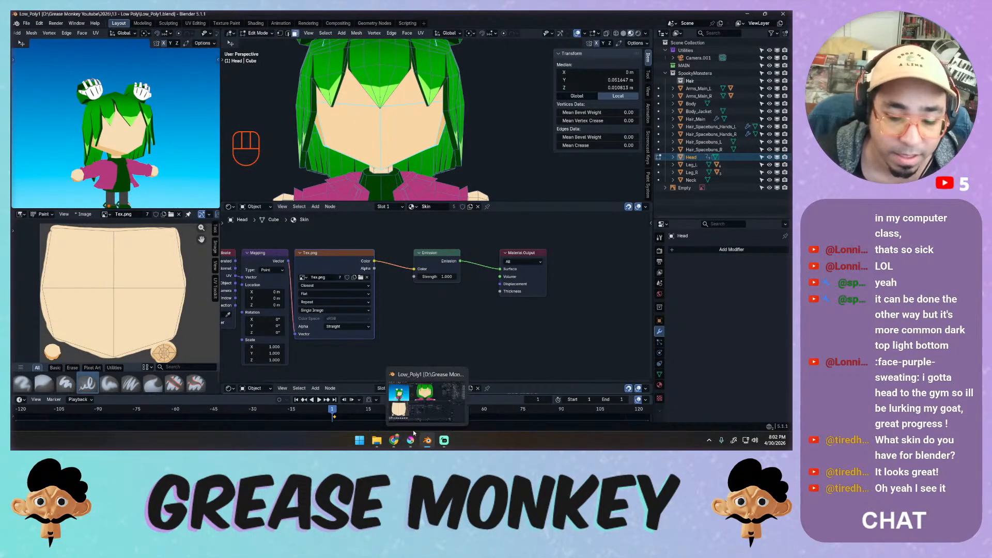
{"action": "left_click", "coordinate": [410, 440]}
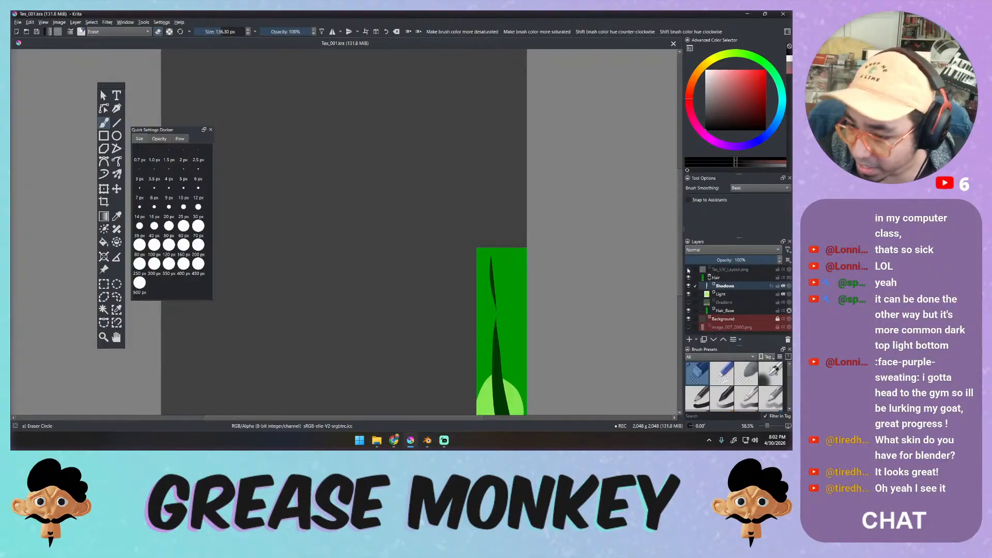
Show the Tex_UV_Layout.png layer and add a new paint layer named Face above the collapsed Hair group.
{"action": "left_click", "coordinate": [689, 270]}
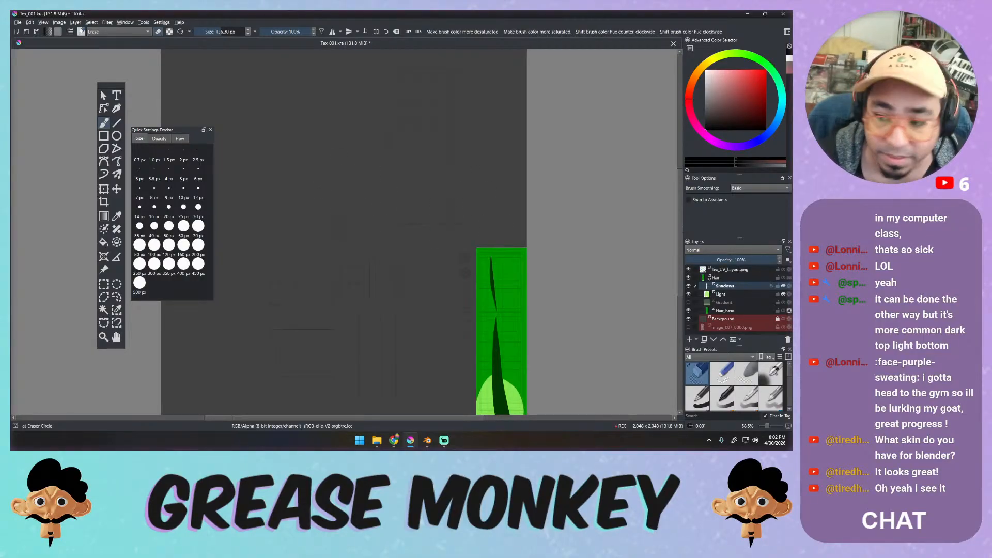
{"action": "left_click", "coordinate": [730, 271]}
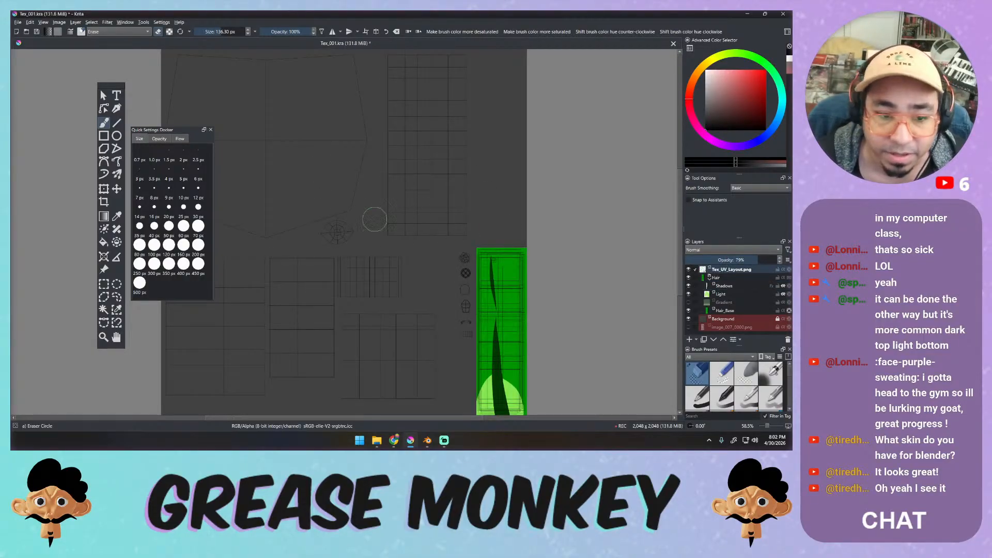
{"action": "left_click", "coordinate": [703, 278]}
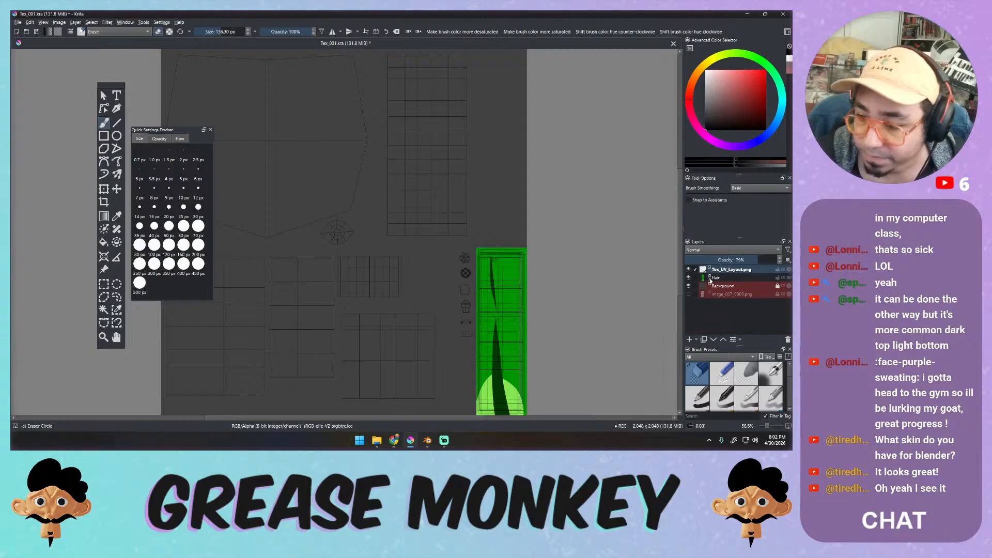
{"action": "left_click", "coordinate": [715, 278]}
{"action": "left_click", "coordinate": [689, 339]}
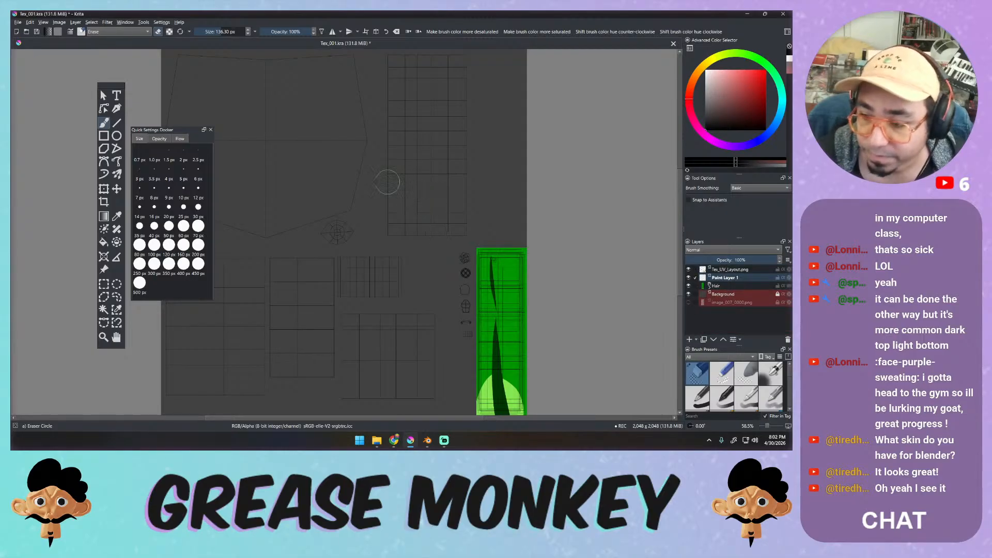
{"action": "double_click", "coordinate": [724, 279]}
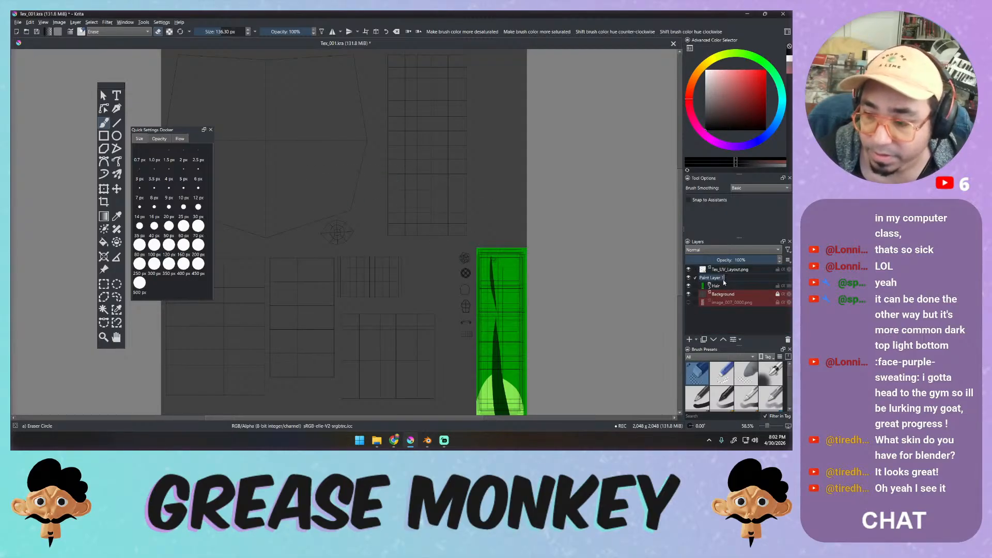
{"action": "type", "text": "Face"}
{"action": "key", "text": "Return"}
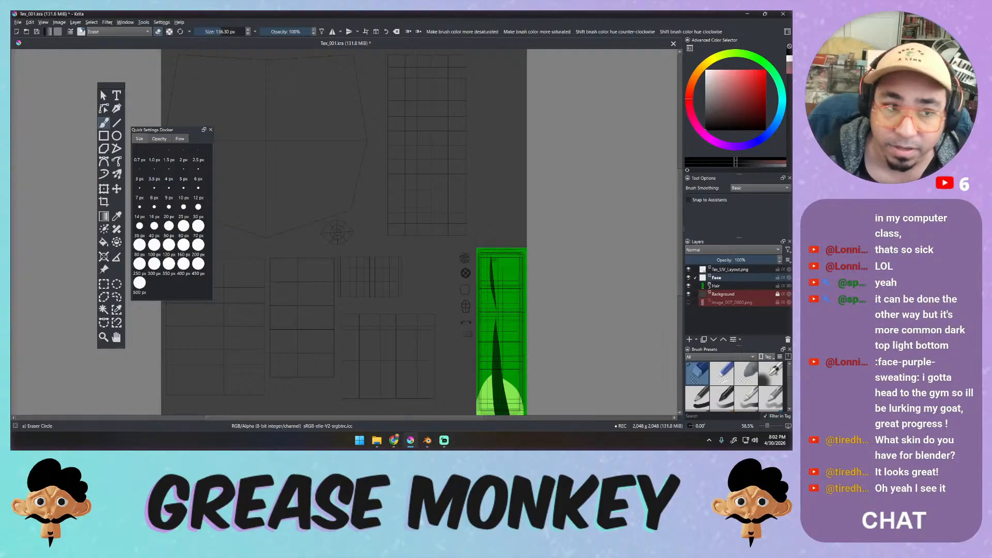
Show the Palette docker in the Krita workspace.
{"action": "right_click", "coordinate": [245, 93]}
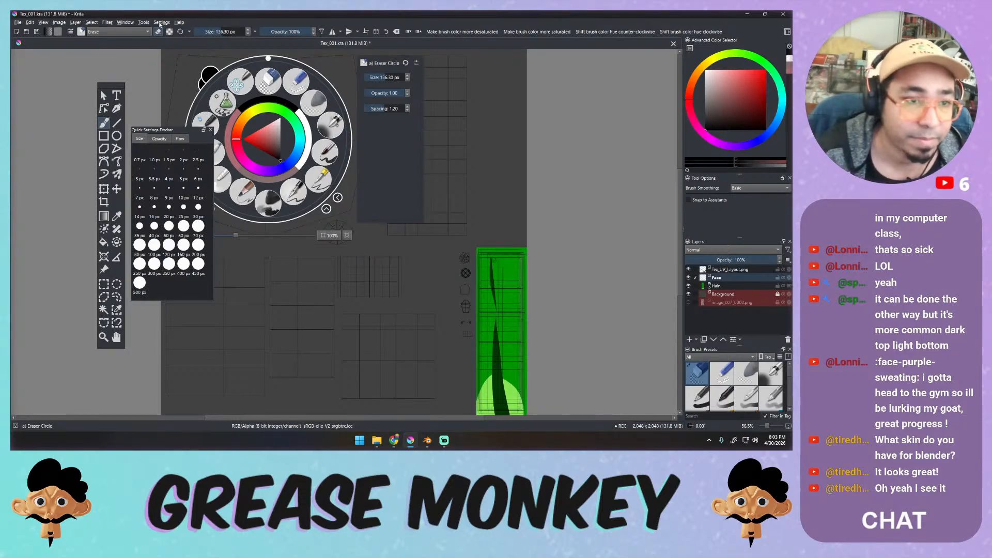
{"action": "left_click", "coordinate": [162, 22]}
{"action": "mouse_move", "coordinate": [145, 23]}
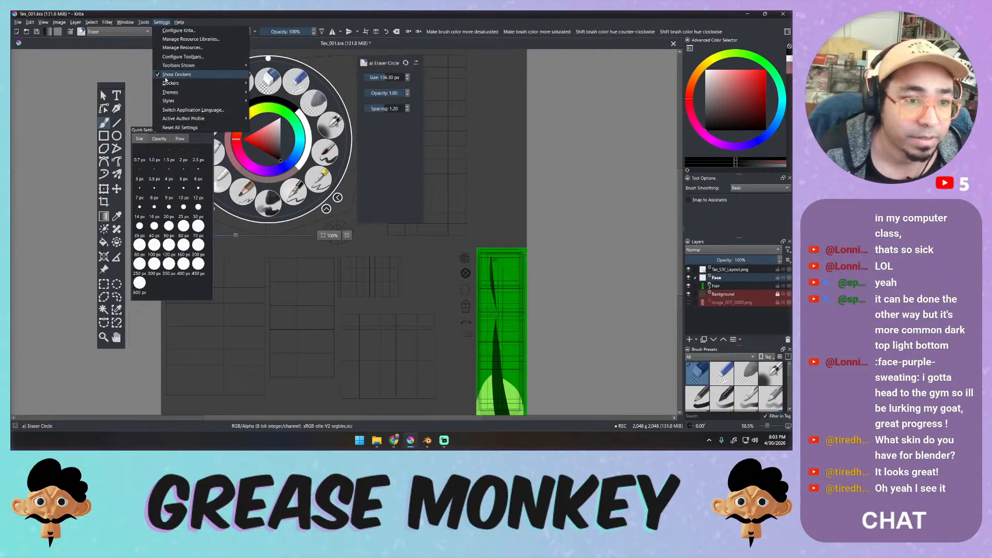
{"action": "mouse_move", "coordinate": [197, 83]}
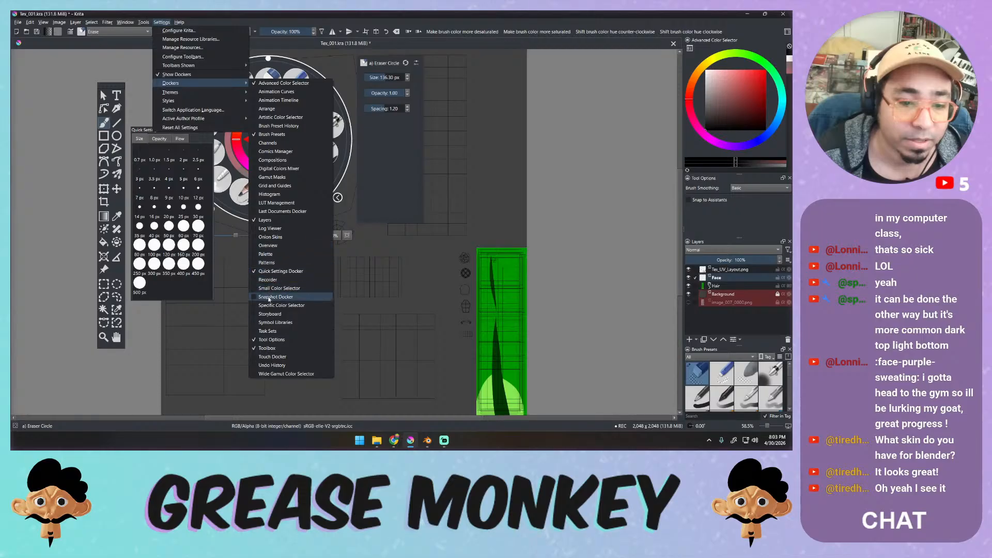
{"action": "left_click", "coordinate": [272, 258]}
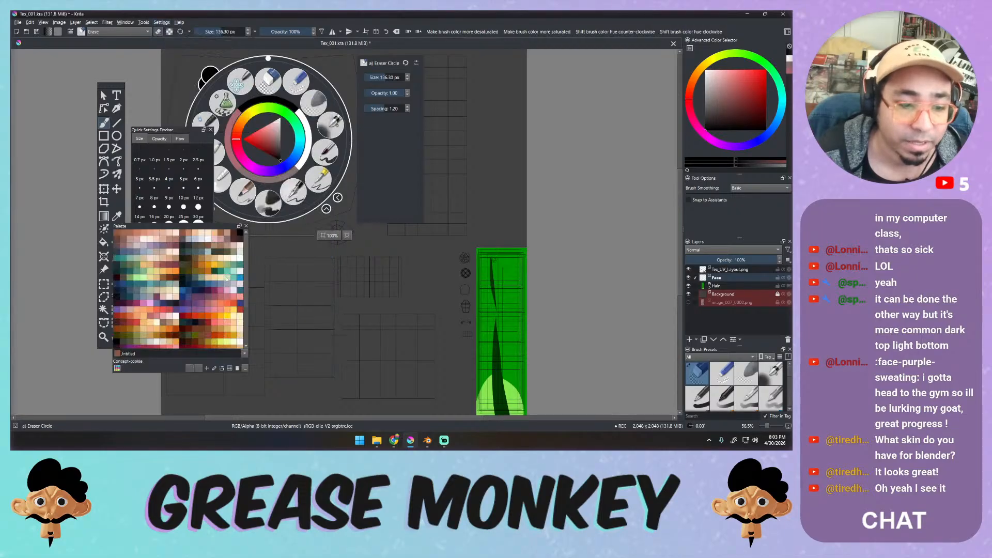
Load the Spooky palette and move its docker beneath the face UVs, closing the pop-up brush palette.
{"action": "left_click", "coordinate": [117, 368]}
{"action": "left_click_drag", "start_coordinate": [196, 353], "coordinate": [198, 374]}
{"action": "left_click", "coordinate": [173, 368]}
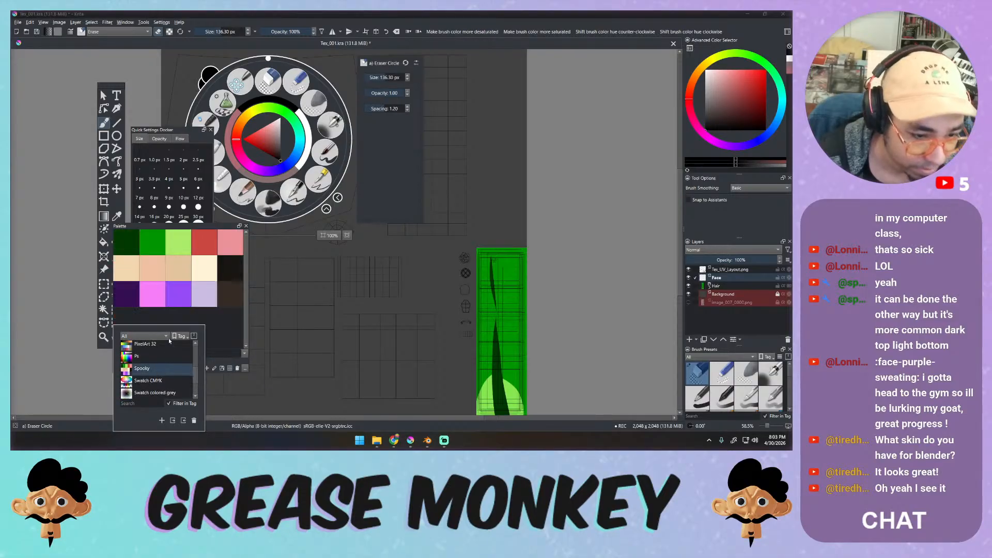
{"action": "left_click", "coordinate": [191, 229]}
{"action": "mouse_move", "coordinate": [191, 229]}
{"action": "left_mouse_down"}
{"action": "mouse_move", "coordinate": [294, 258]}
{"action": "mouse_move", "coordinate": [289, 266]}
{"action": "left_mouse_up"}
{"action": "right_click", "coordinate": [470, 150]}
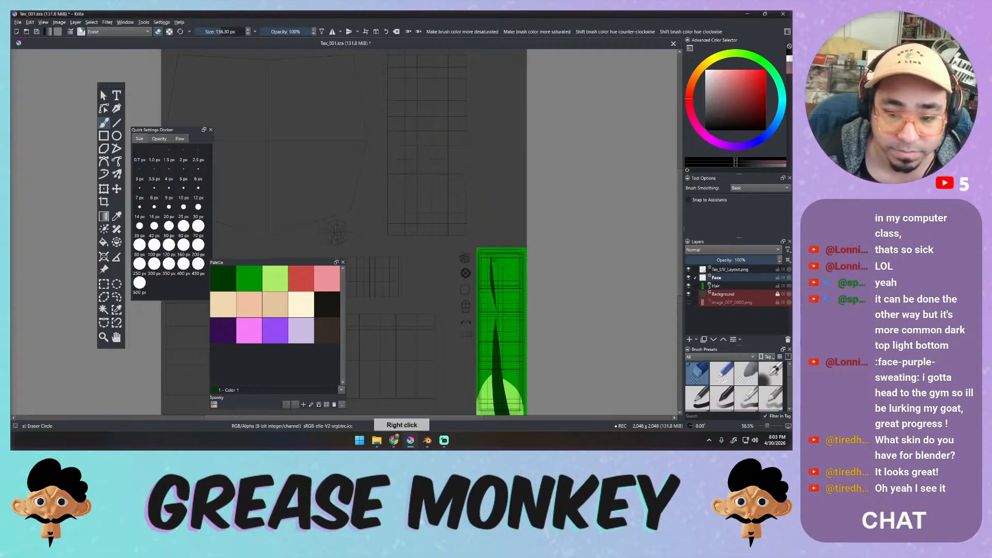
Select the beige Color 6 swatch and the Charcoal Pencil Medium brush for painting the face.
{"action": "right_click", "coordinate": [477, 145]}
{"action": "right_click", "coordinate": [396, 168]}
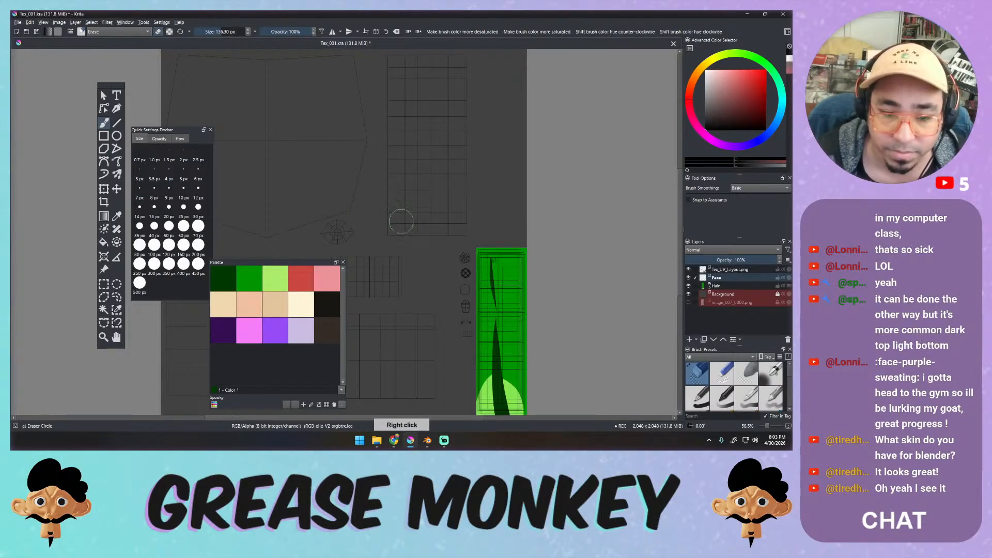
{"action": "middle_click_drag", "start_coordinate": [358, 194], "coordinate": [569, 239]}
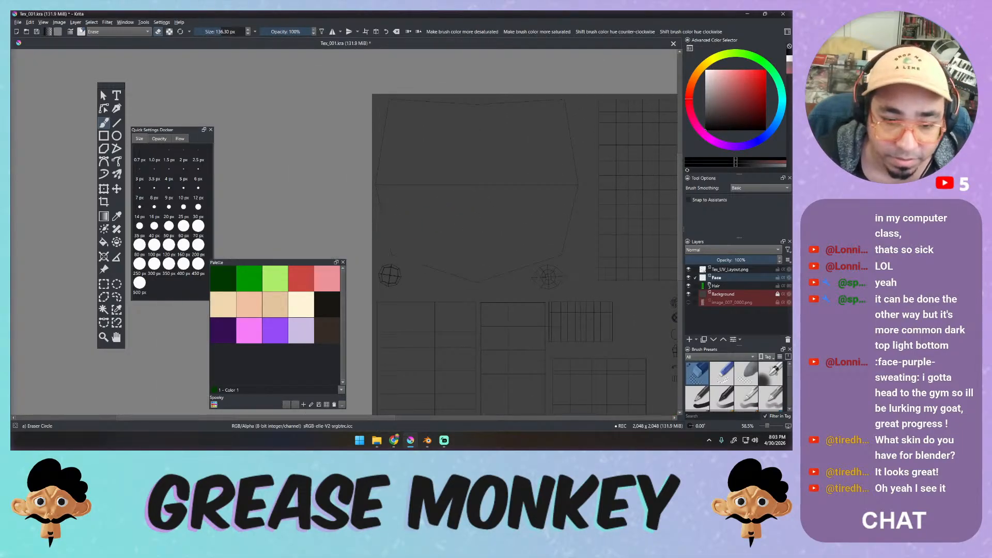
{"action": "left_click", "coordinate": [223, 304]}
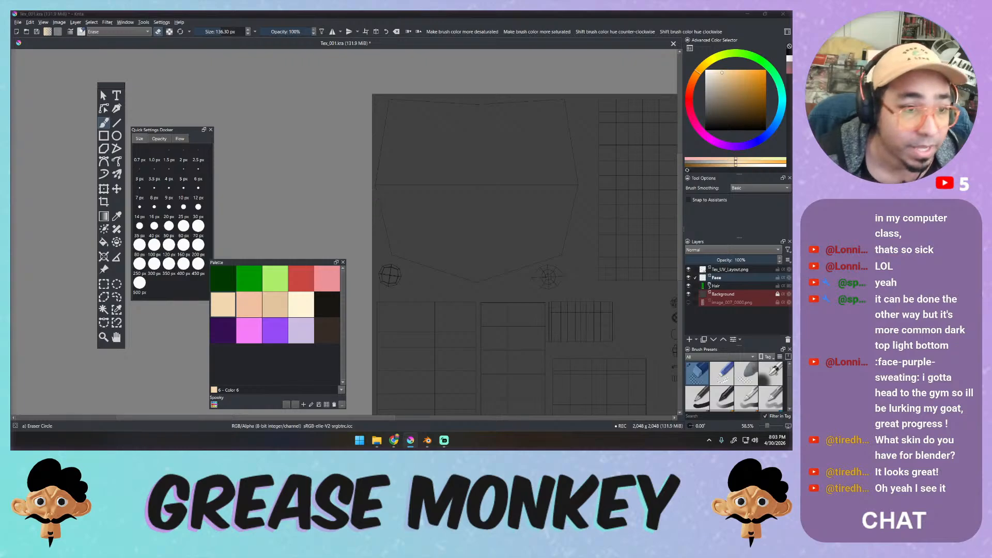
{"action": "right_click", "coordinate": [288, 127]}
{"action": "left_click", "coordinate": [408, 61]}
{"action": "key", "text": "slash"}
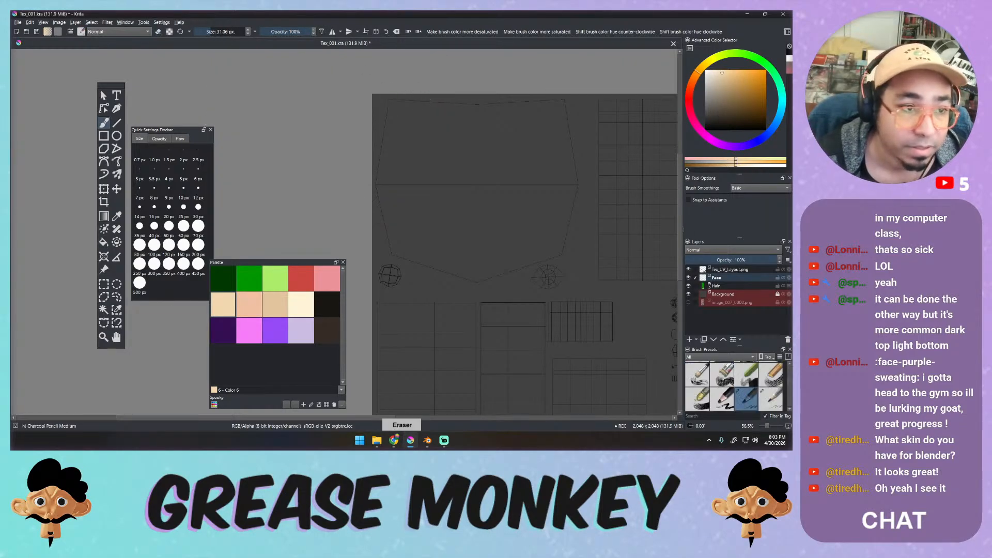
{"action": "right_click", "coordinate": [295, 110]}
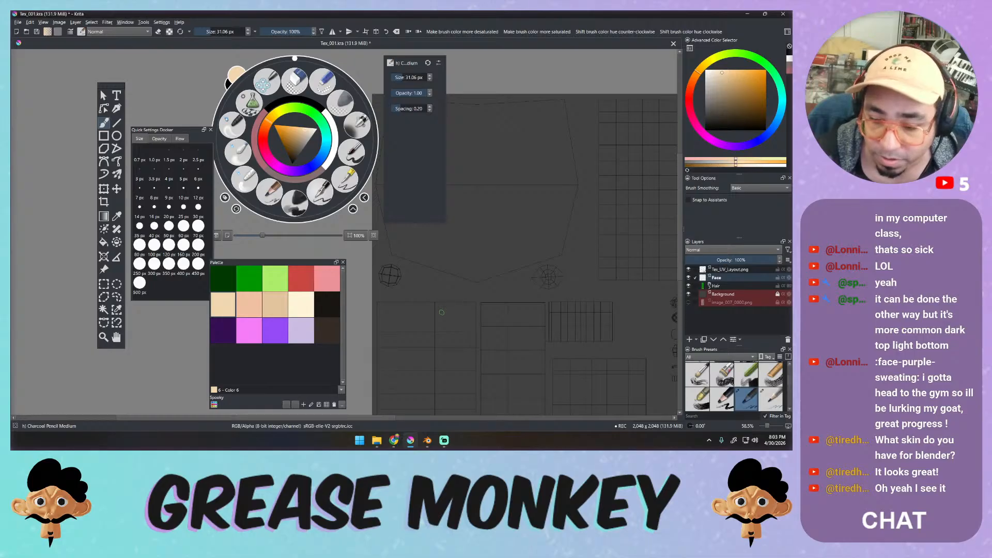
Switch to Blender, save the painted Tex.png image, and return to Krita.
{"action": "left_click", "coordinate": [427, 441]}
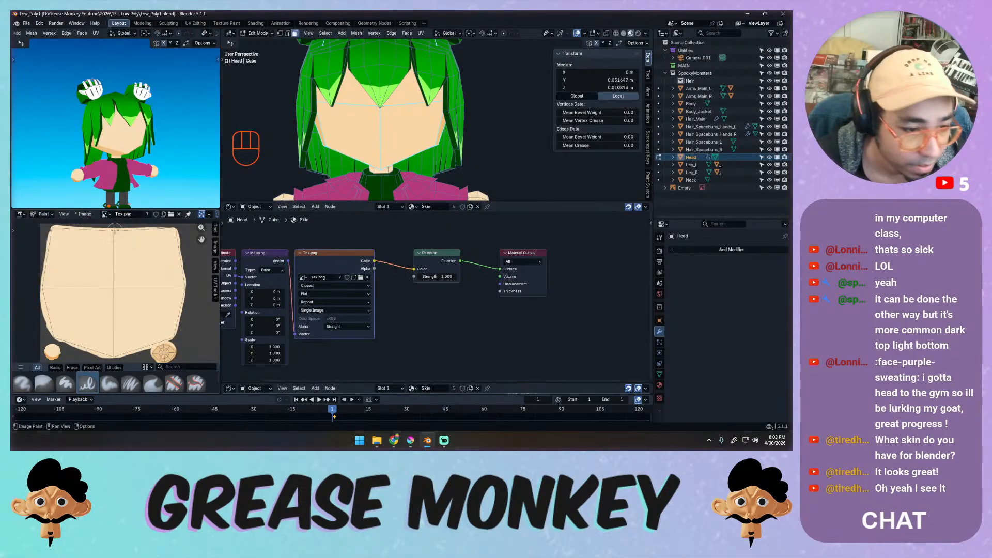
{"action": "left_click", "coordinate": [84, 214]}
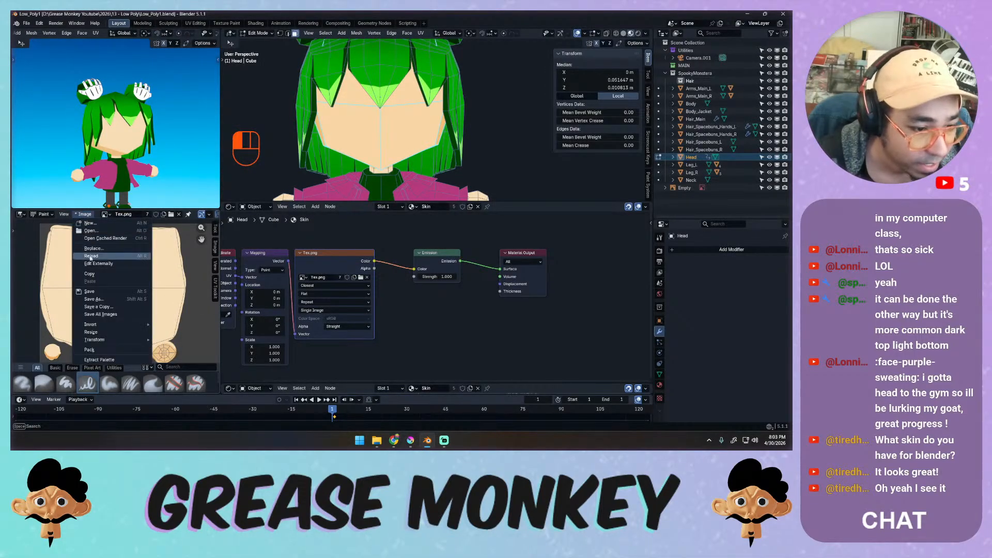
{"action": "left_click", "coordinate": [90, 291]}
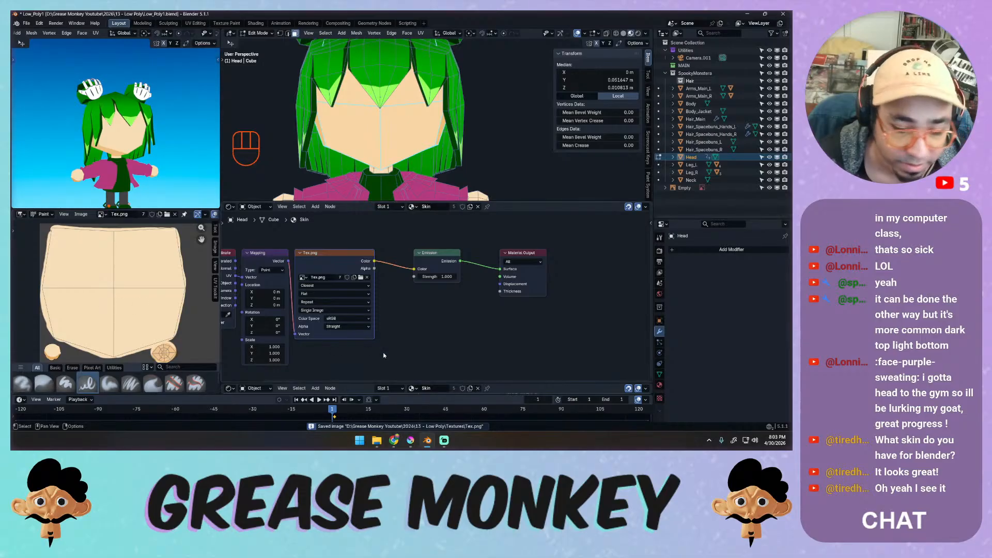
{"action": "left_click", "coordinate": [410, 440]}
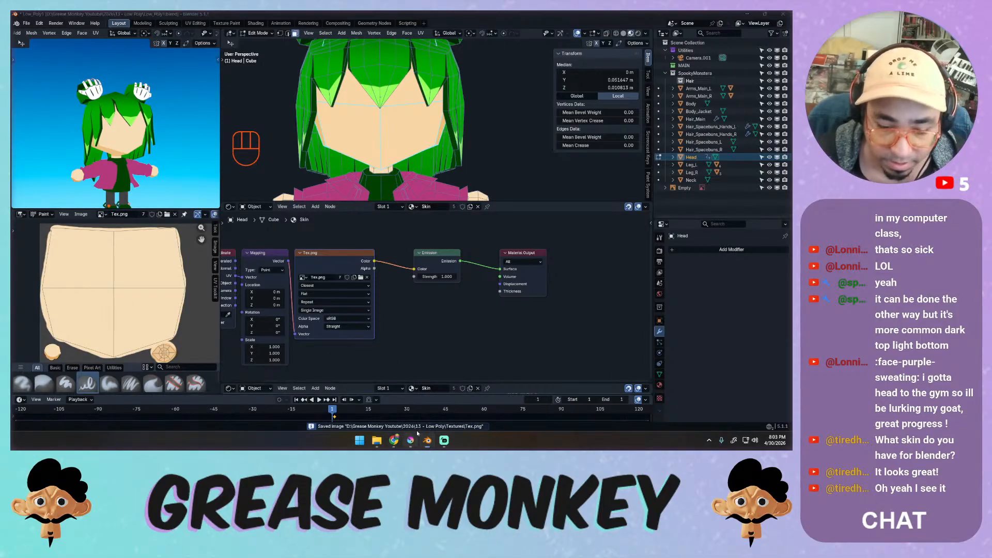
Close Tex_001.kra without saving its changes and open the recent image Tex.png.
{"action": "left_click", "coordinate": [674, 43]}
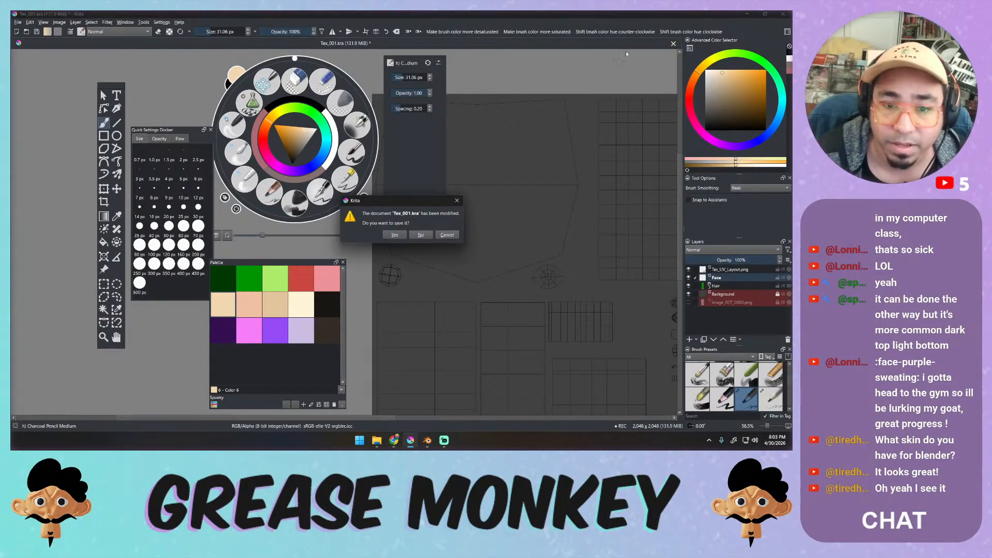
{"action": "left_click", "coordinate": [418, 240]}
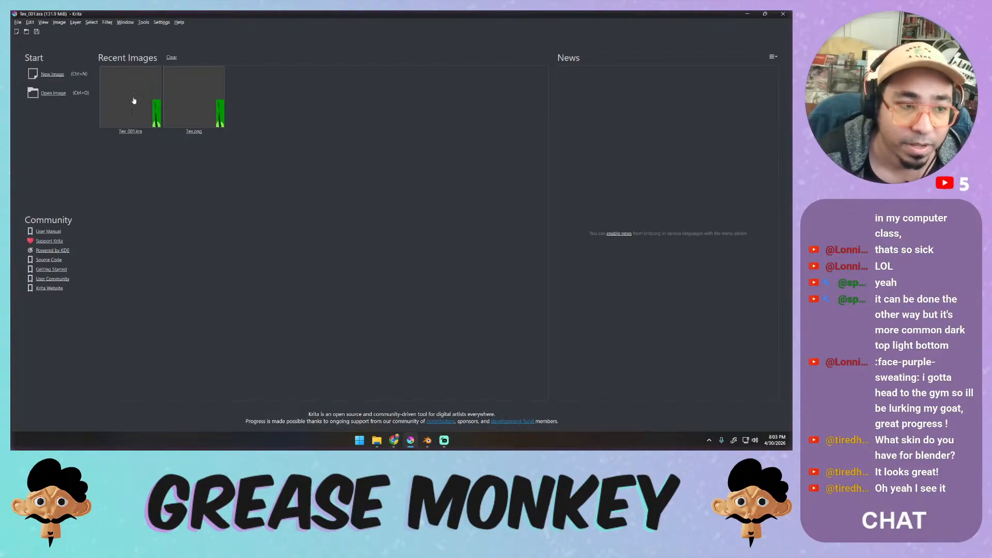
{"action": "left_click", "coordinate": [206, 98]}
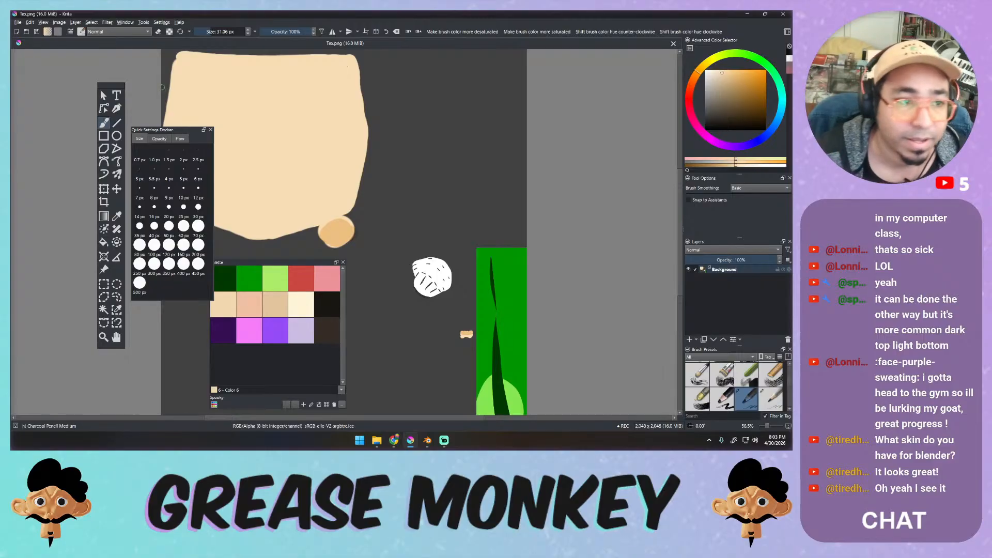
Check the layers of Tex_001.kra, close it, and reopen Tex.png.
{"action": "left_click", "coordinate": [18, 22]}
{"action": "left_click", "coordinate": [22, 41]}
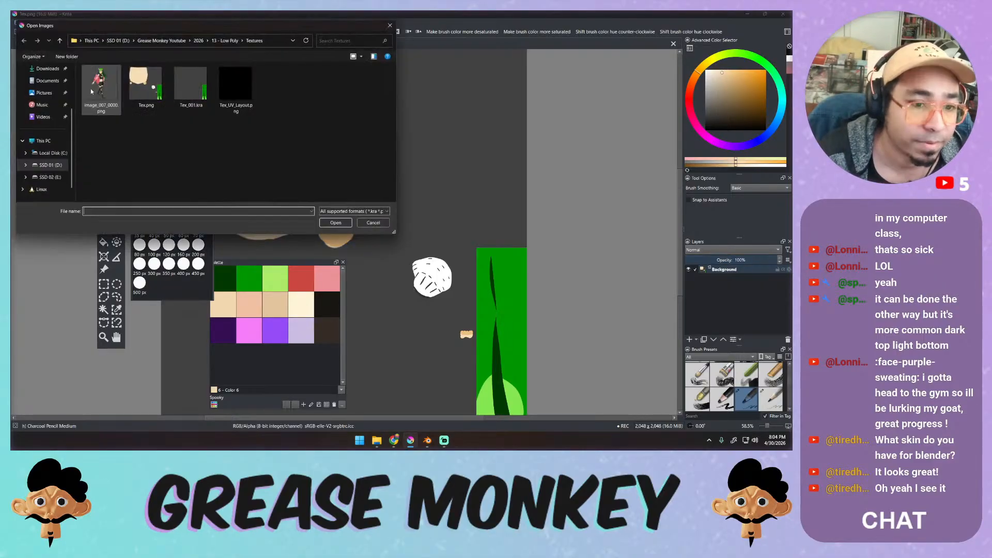
{"action": "left_click", "coordinate": [376, 224]}
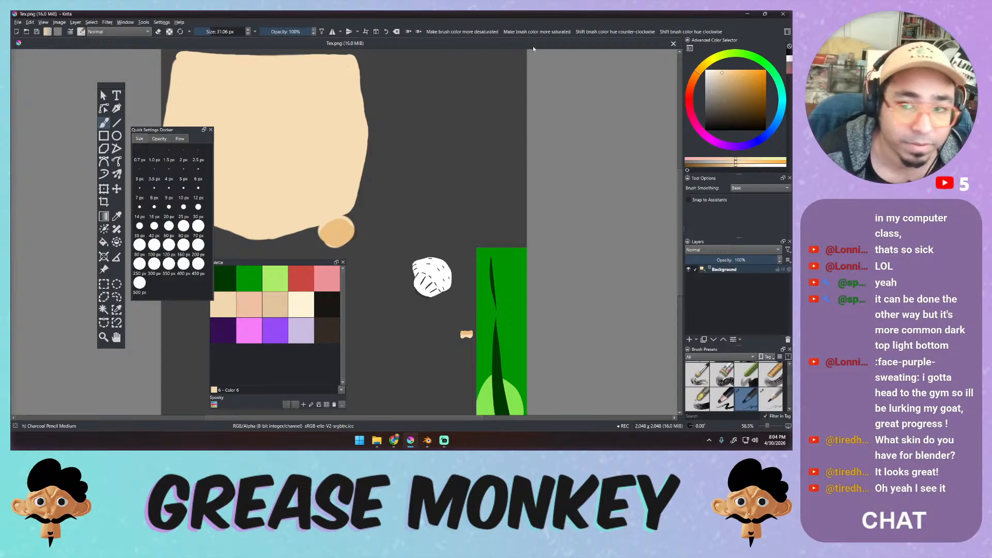
{"action": "left_click", "coordinate": [674, 43]}
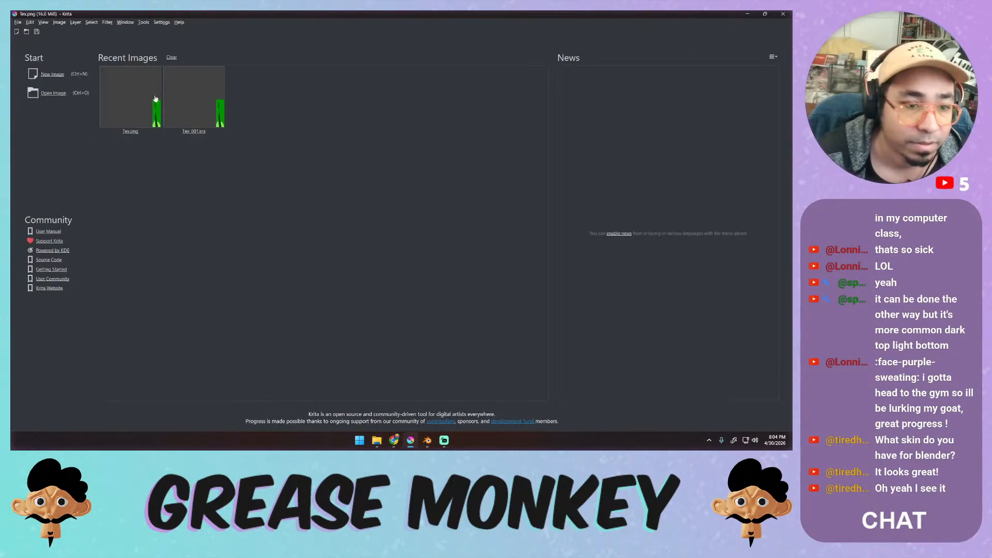
{"action": "left_click", "coordinate": [196, 99]}
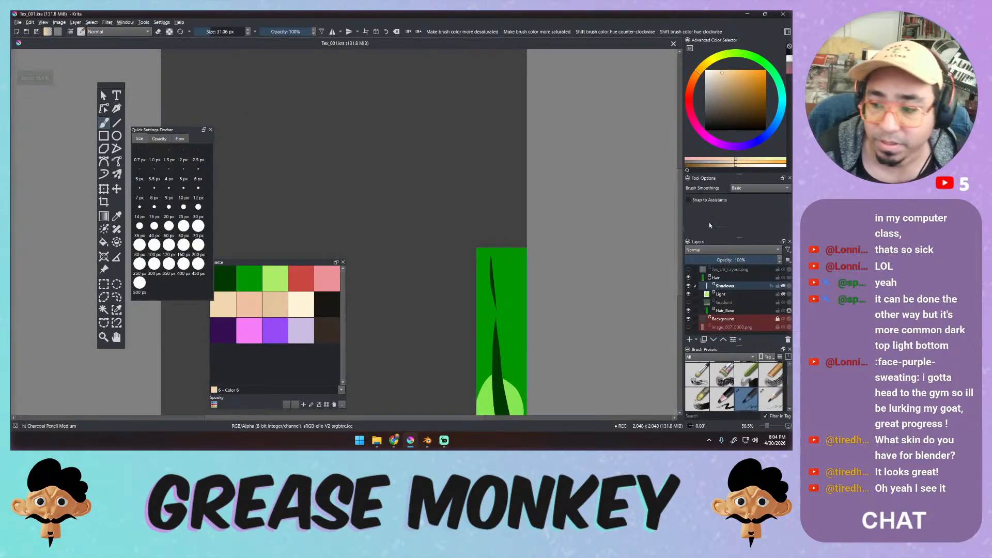
{"action": "left_click", "coordinate": [674, 43]}
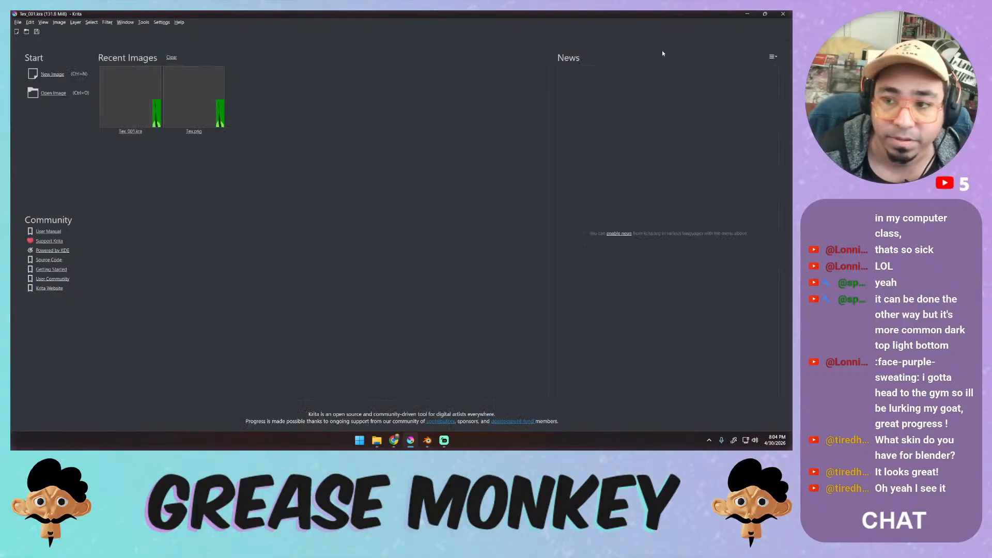
{"action": "left_click", "coordinate": [195, 100]}
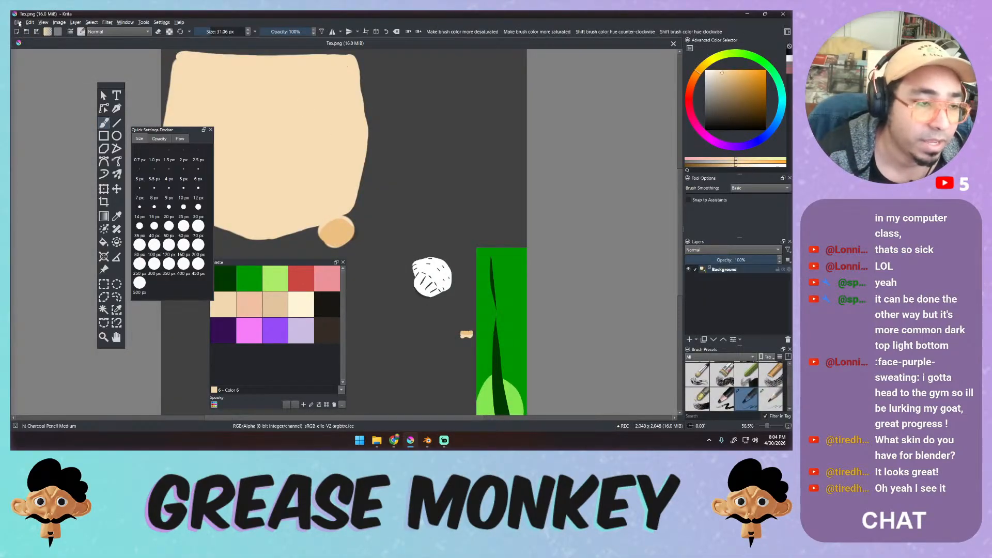
Insert Tex_UV_Layout.png as a layer in Tex.png and add a paint layer between it and Background.
{"action": "left_click", "coordinate": [18, 22]}
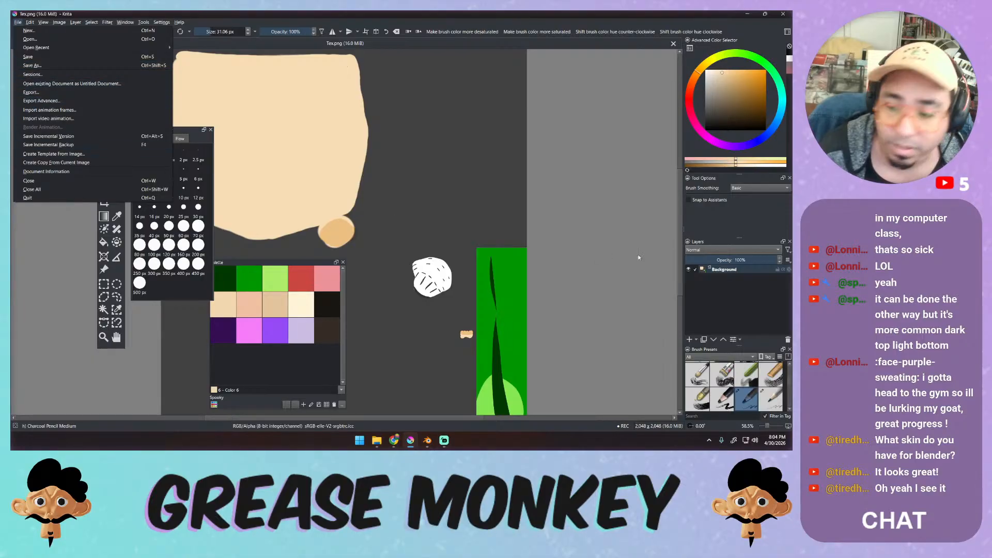
{"action": "left_click", "coordinate": [696, 339]}
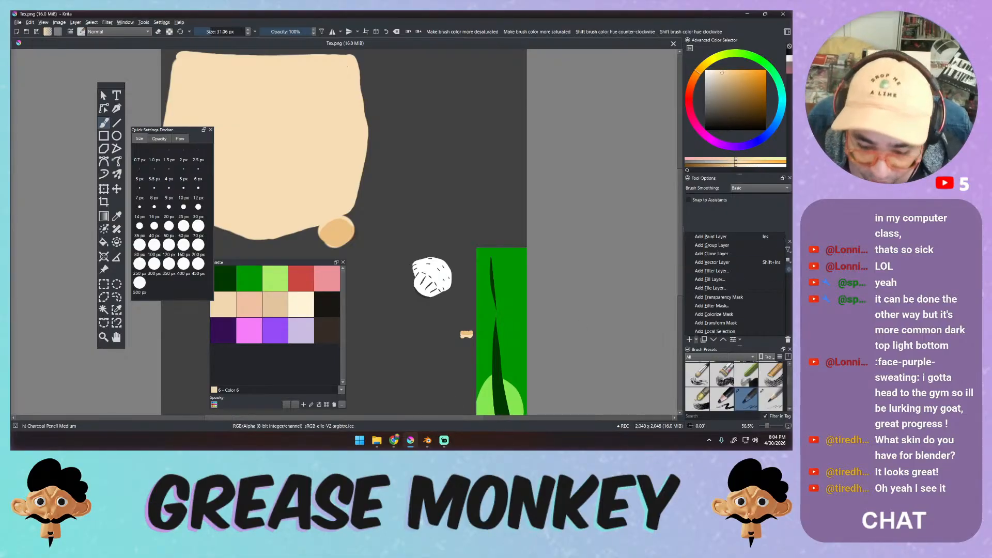
{"action": "key", "text": "alt+Tab"}
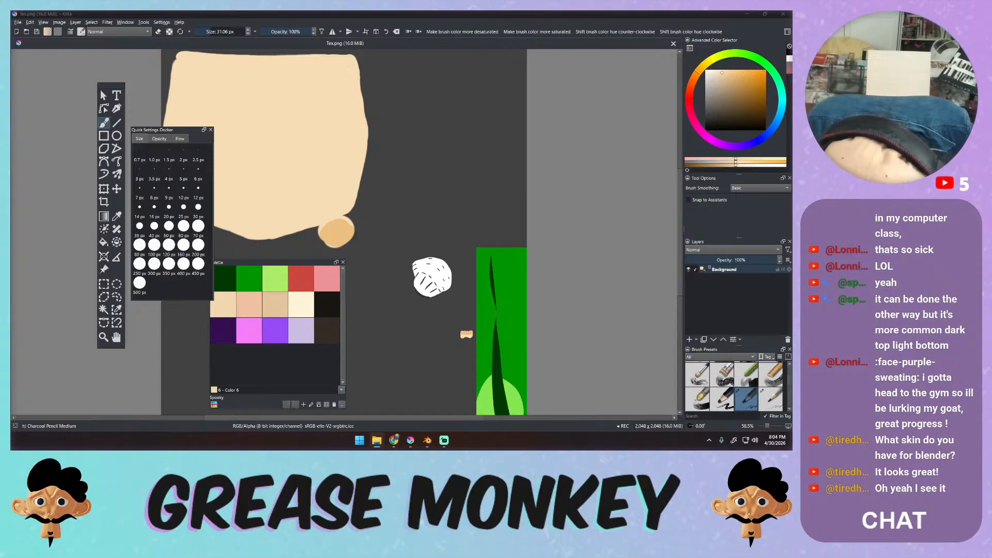
{"action": "left_click_drag", "start_coordinate": [492, 446], "coordinate": [393, 213]}
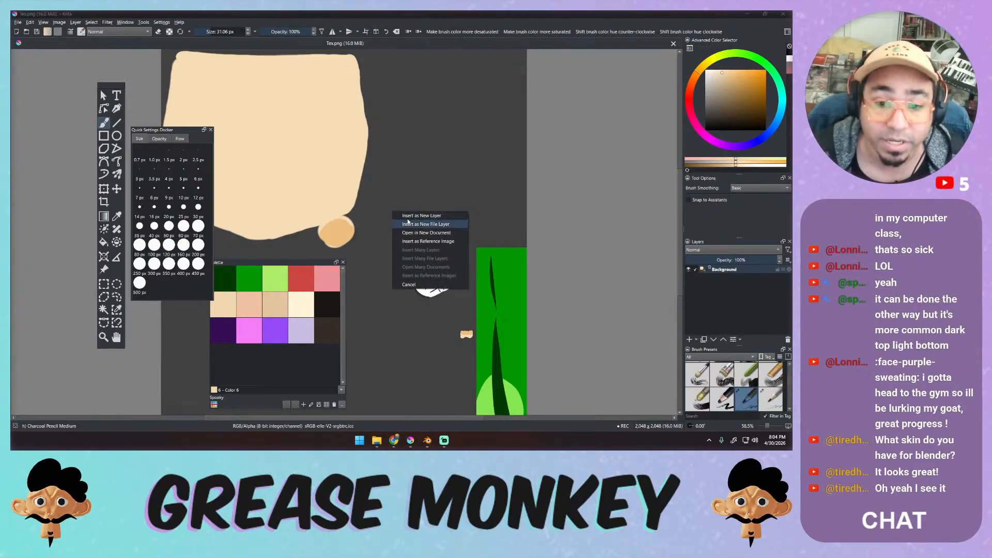
{"action": "left_click", "coordinate": [408, 218]}
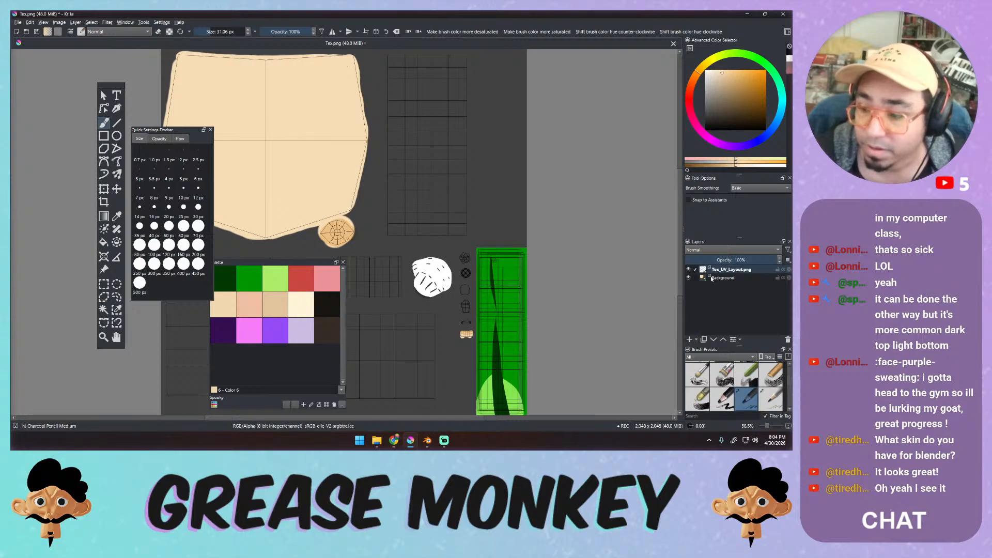
{"action": "left_click", "coordinate": [724, 278]}
{"action": "left_click", "coordinate": [689, 340]}
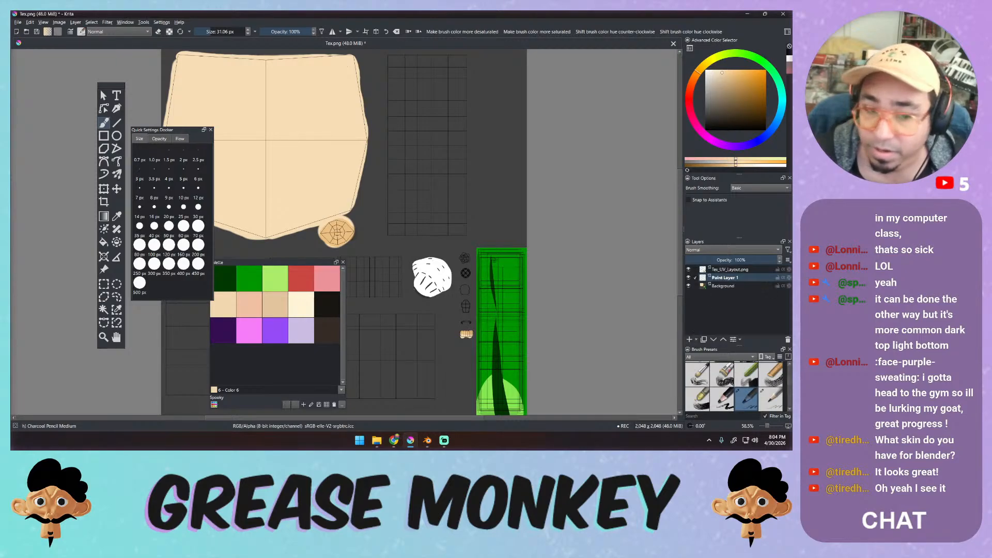
Move the toolbox, Quick Settings docker and Palette docker clear of the face UVs.
{"action": "left_click_drag", "start_coordinate": [108, 87], "coordinate": [55, 77]}
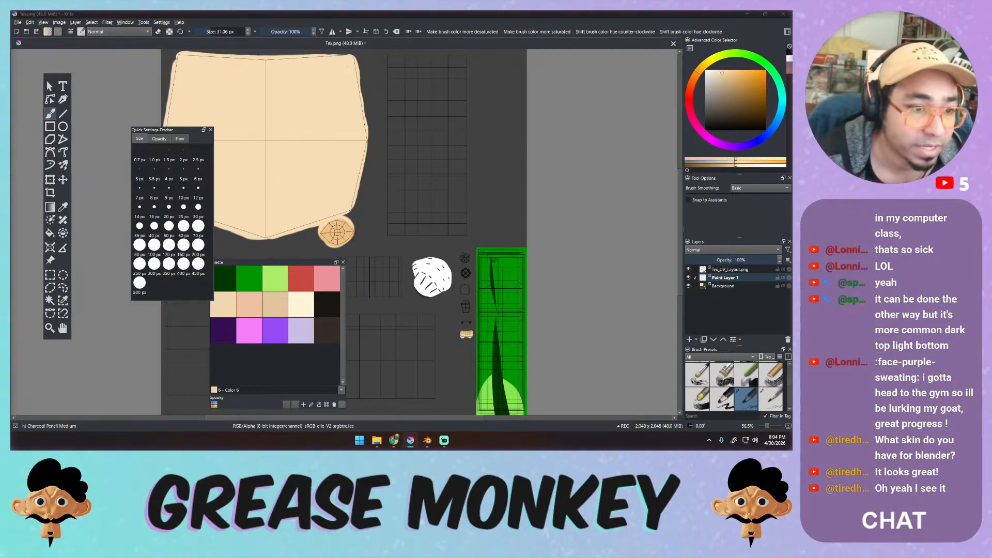
{"action": "left_click_drag", "start_coordinate": [148, 135], "coordinate": [100, 90]}
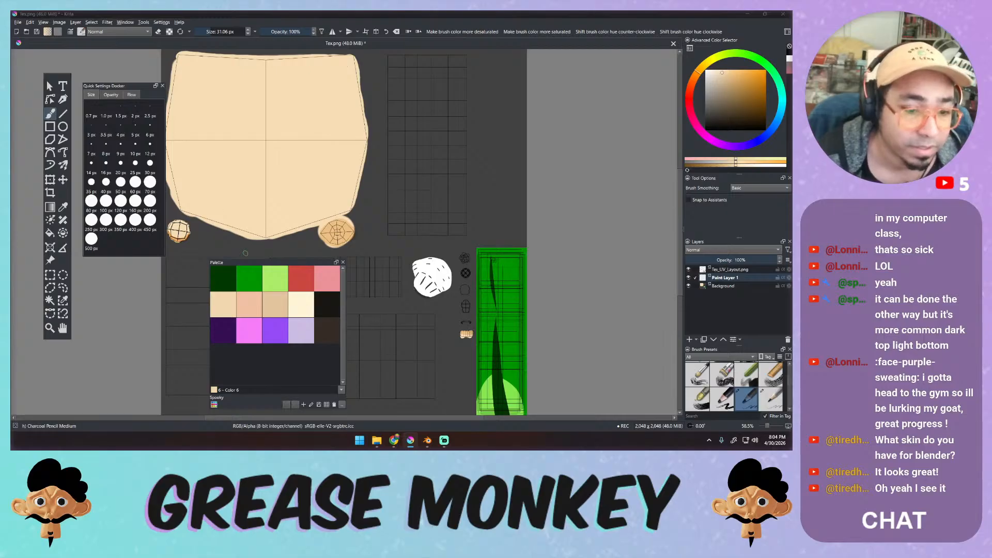
{"action": "left_click_drag", "start_coordinate": [249, 265], "coordinate": [137, 266]}
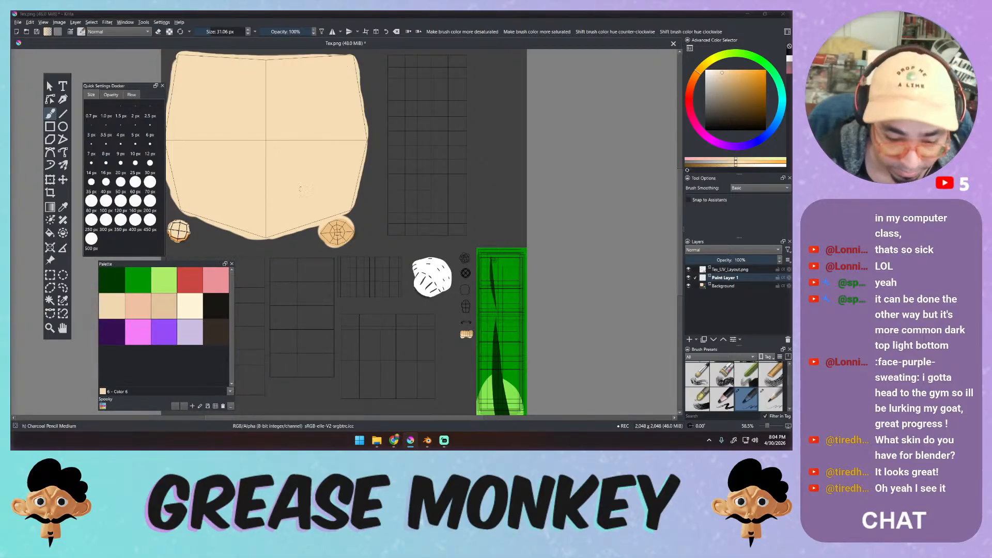
{"action": "middle_click_drag", "start_coordinate": [298, 207], "coordinate": [471, 218]}
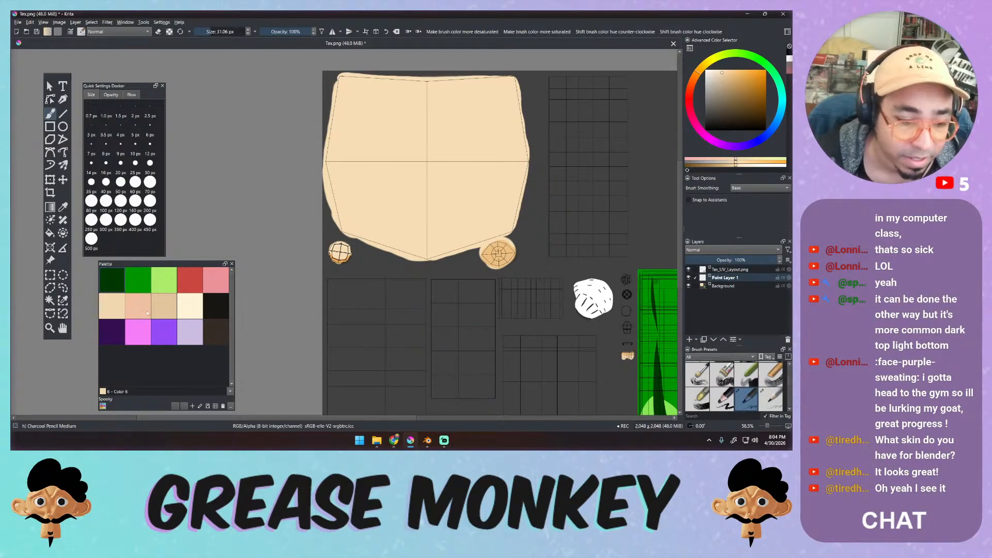
Choose the dark purple Color 9 swatch and the Basic-5 Size brush, undoing a test stroke on the face.
{"action": "left_click", "coordinate": [121, 336]}
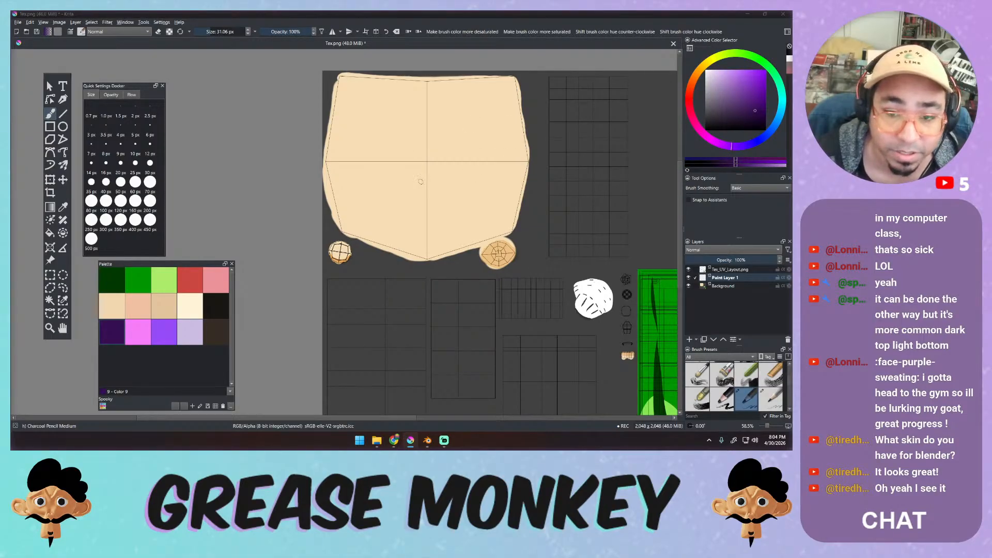
{"action": "right_click", "coordinate": [389, 164]}
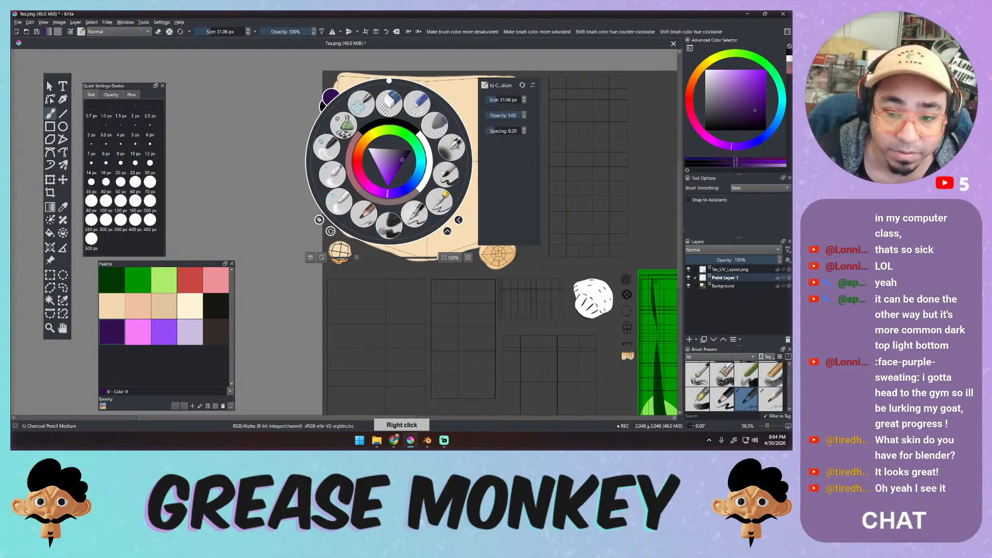
{"action": "left_click", "coordinate": [443, 172]}
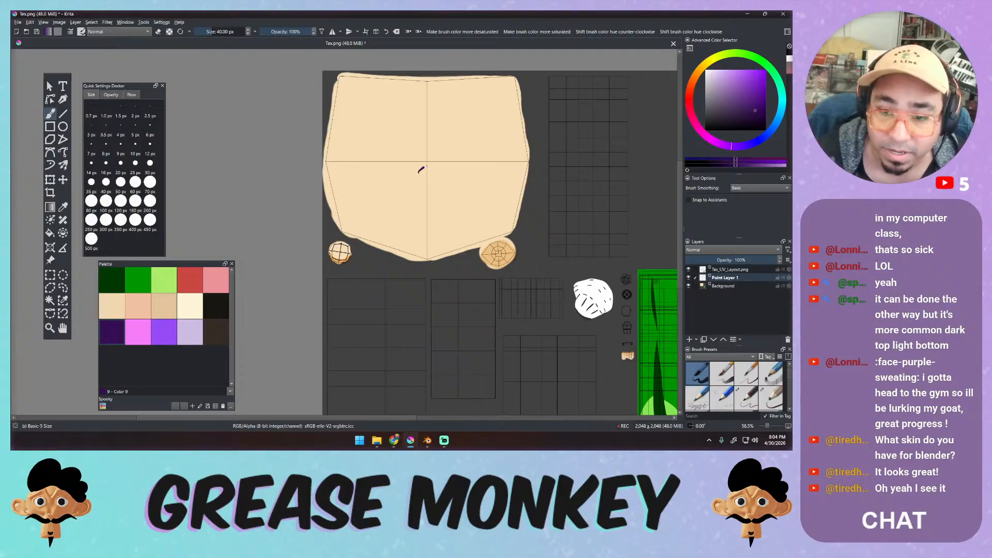
{"action": "left_click_drag", "start_coordinate": [423, 169], "coordinate": [468, 205]}
{"action": "key", "text": "ctrl+z"}
{"action": "key", "text": "ctrl+s"}
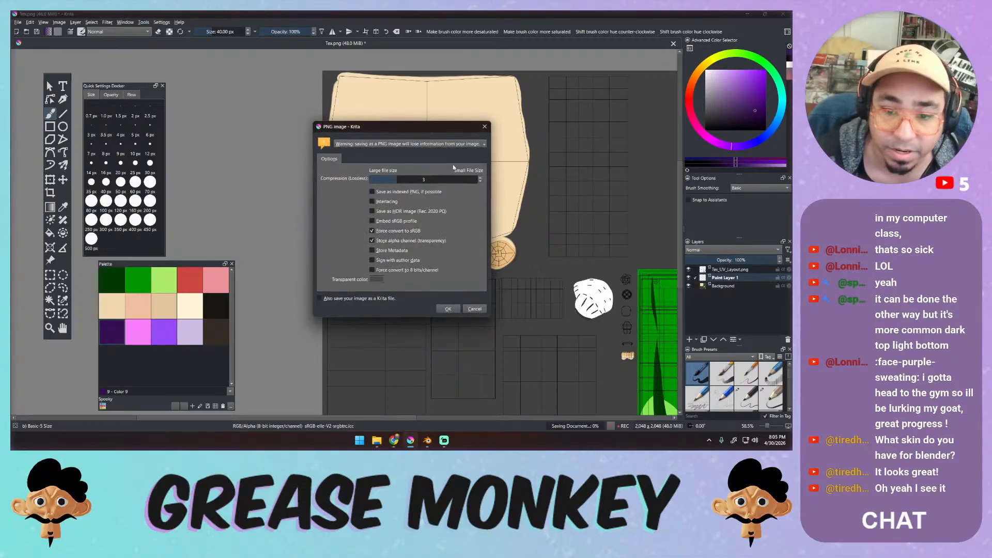
{"action": "left_click", "coordinate": [473, 309]}
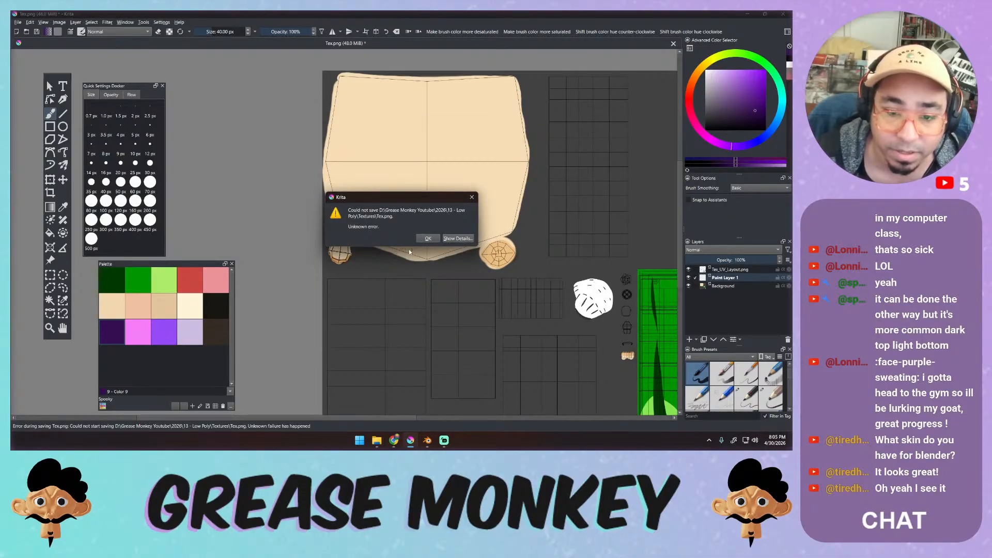
{"action": "left_click", "coordinate": [428, 238]}
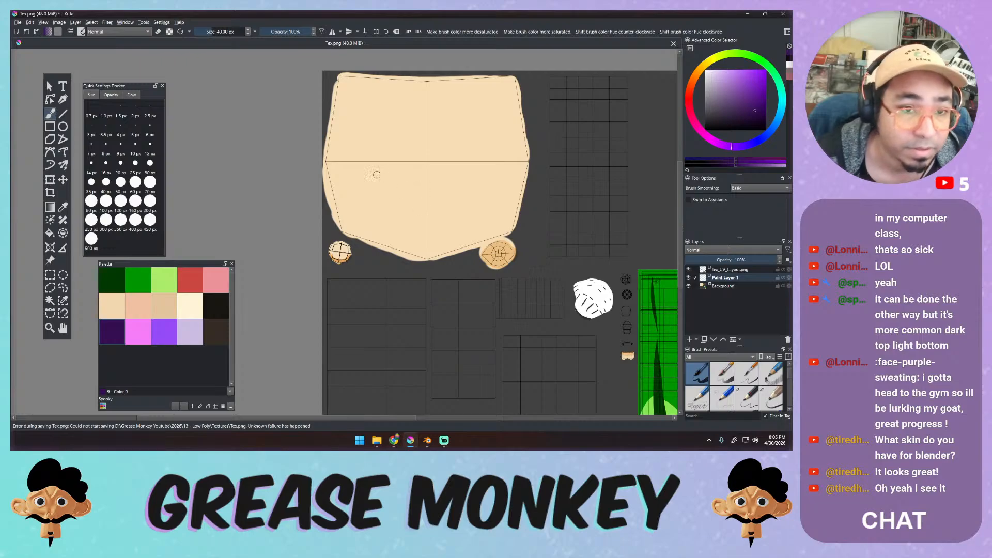
{"action": "key", "text": "ctrl+s"}
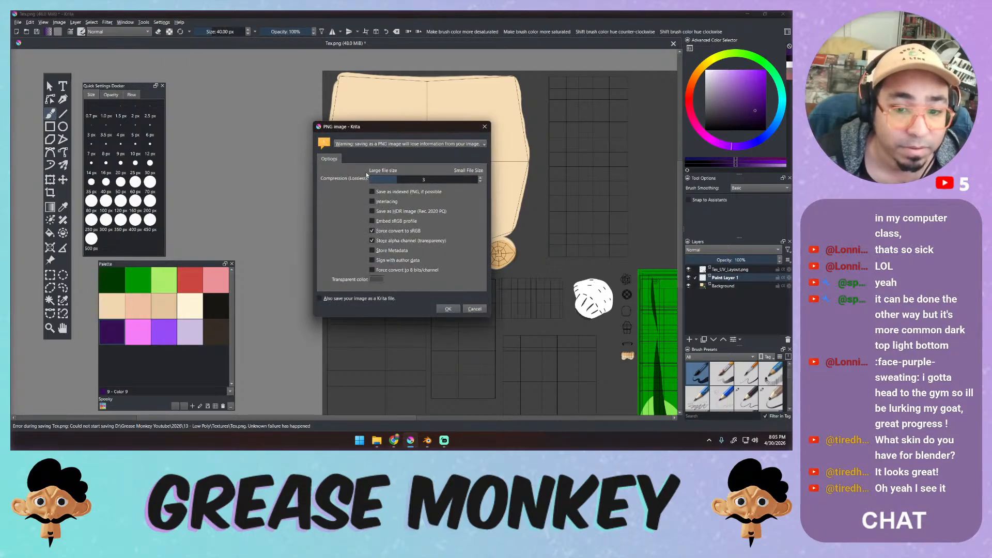
{"action": "left_click", "coordinate": [474, 309]}
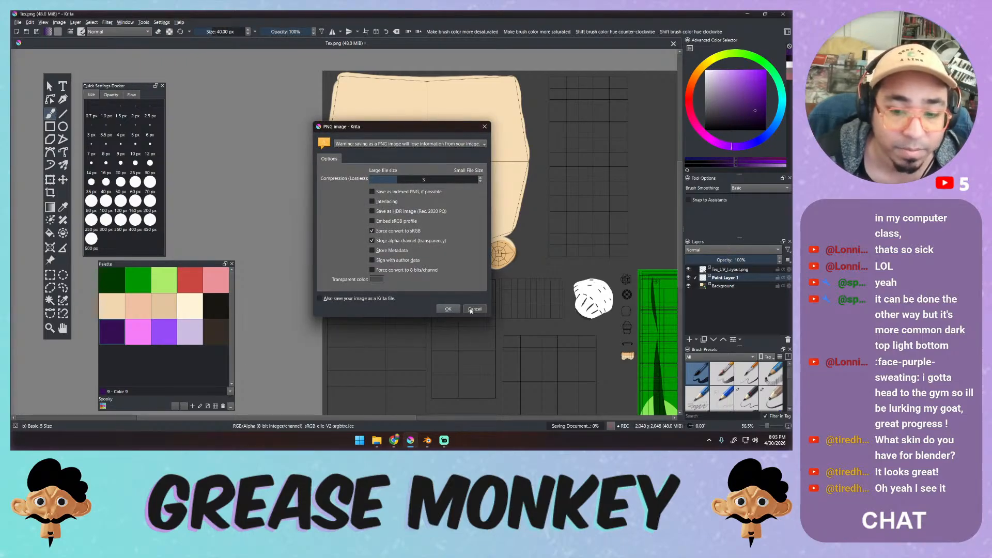
{"action": "left_click", "coordinate": [428, 238]}
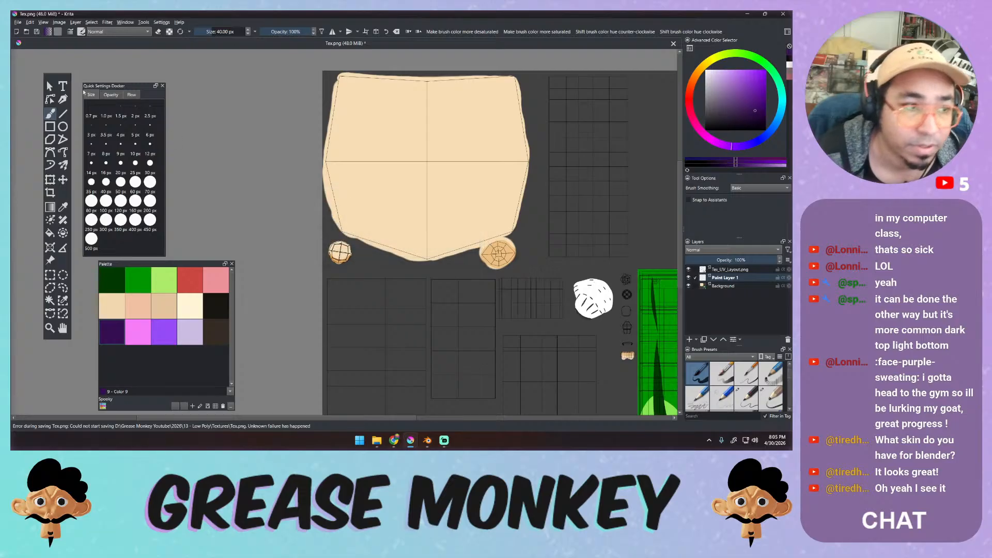
Save the layered texture as a Krita document, replacing the existing Tex_001.kra in the Textures folder.
{"action": "left_click", "coordinate": [17, 22]}
{"action": "left_click", "coordinate": [33, 65]}
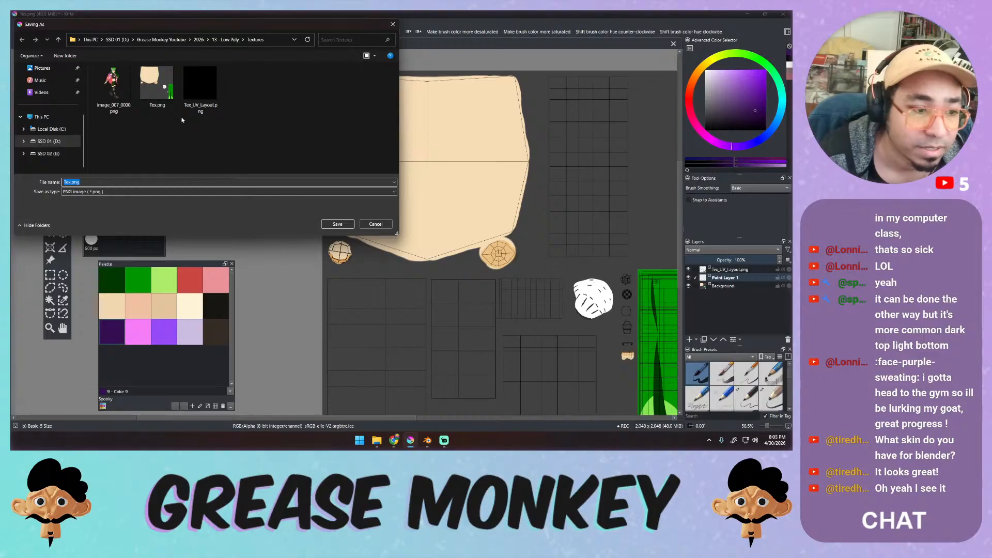
{"action": "left_click", "coordinate": [236, 191]}
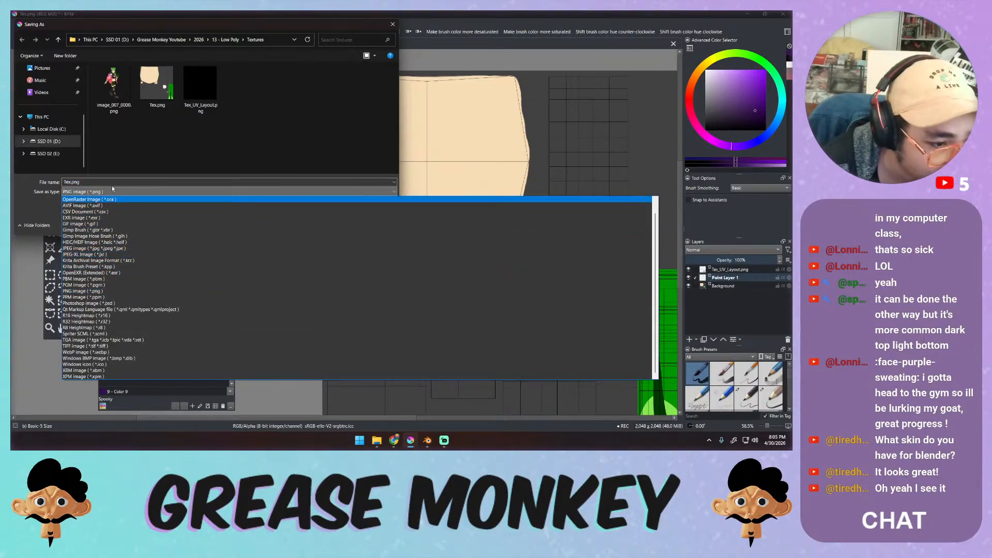
{"action": "scroll", "coordinate": [657, 220], "scroll_direction": "up", "scroll_amount": 1}
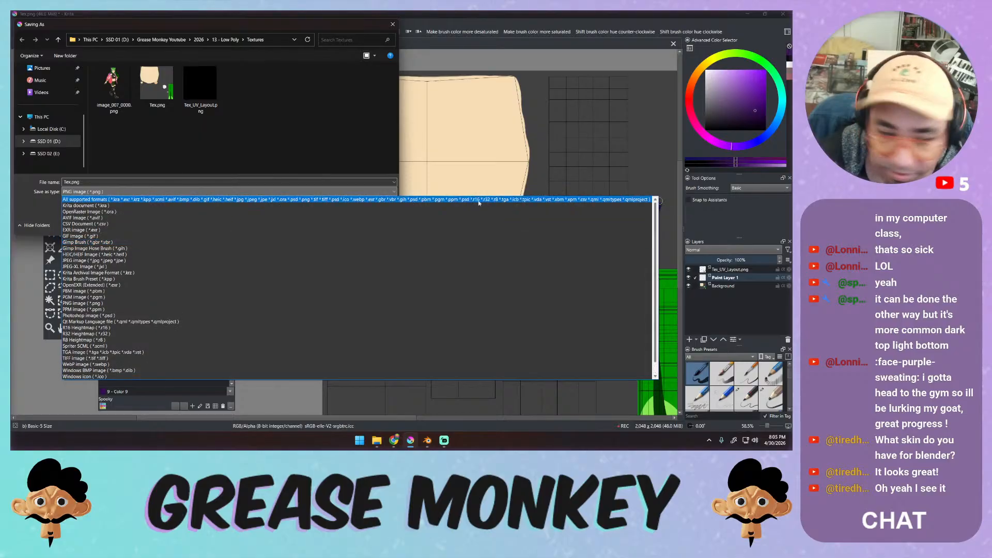
{"action": "left_click", "coordinate": [103, 201]}
{"action": "left_click", "coordinate": [125, 97]}
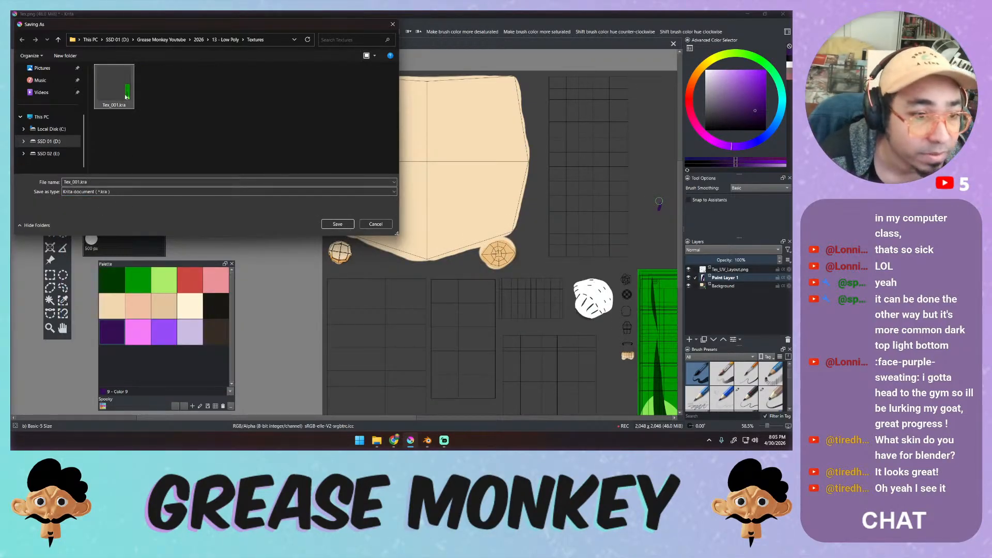
{"action": "left_click", "coordinate": [337, 224]}
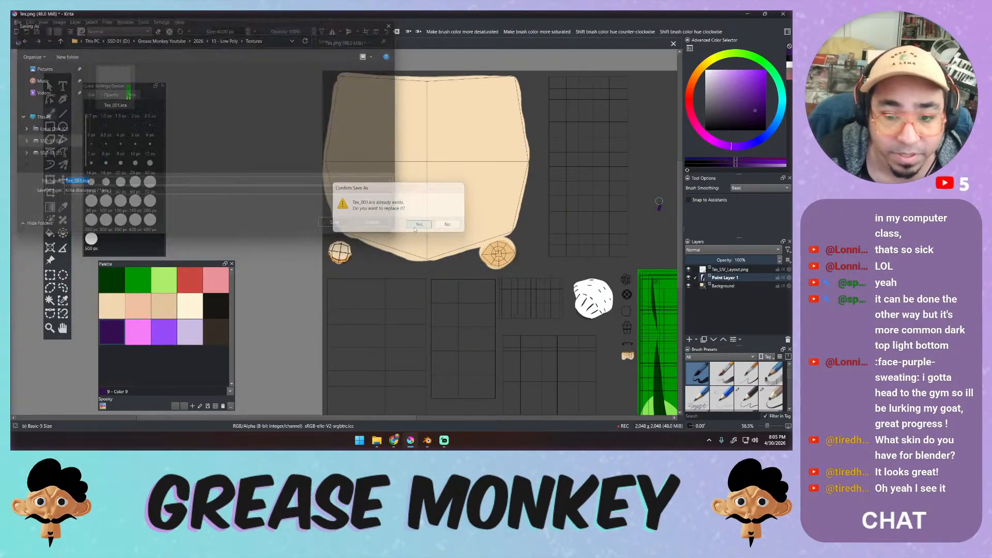
{"action": "left_click", "coordinate": [408, 226]}
Turn on horizontal mirror painting and move the mirror axis onto the vertical centre line of the face UVs.
{"action": "middle_click_drag", "start_coordinate": [403, 190], "coordinate": [328, 201]}
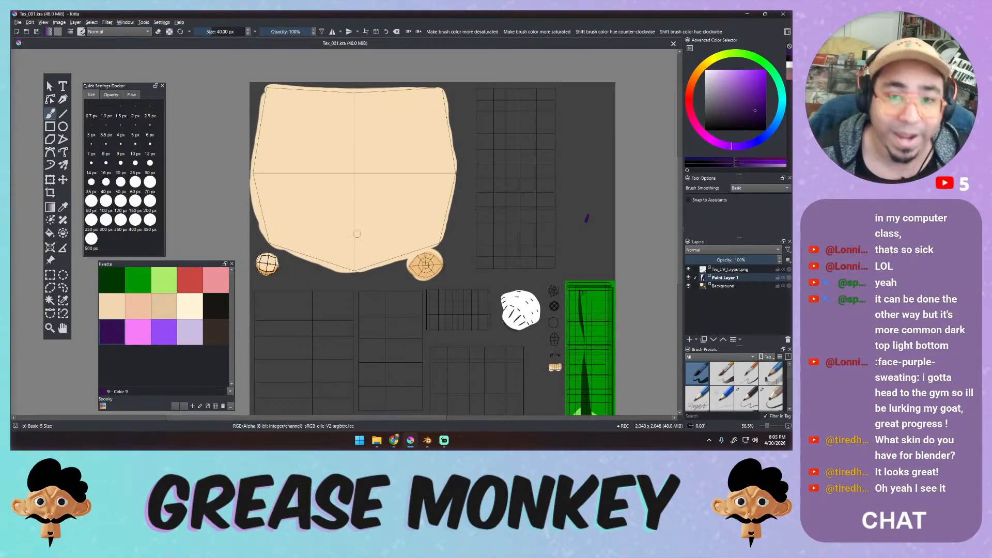
{"action": "left_click", "coordinate": [332, 31]}
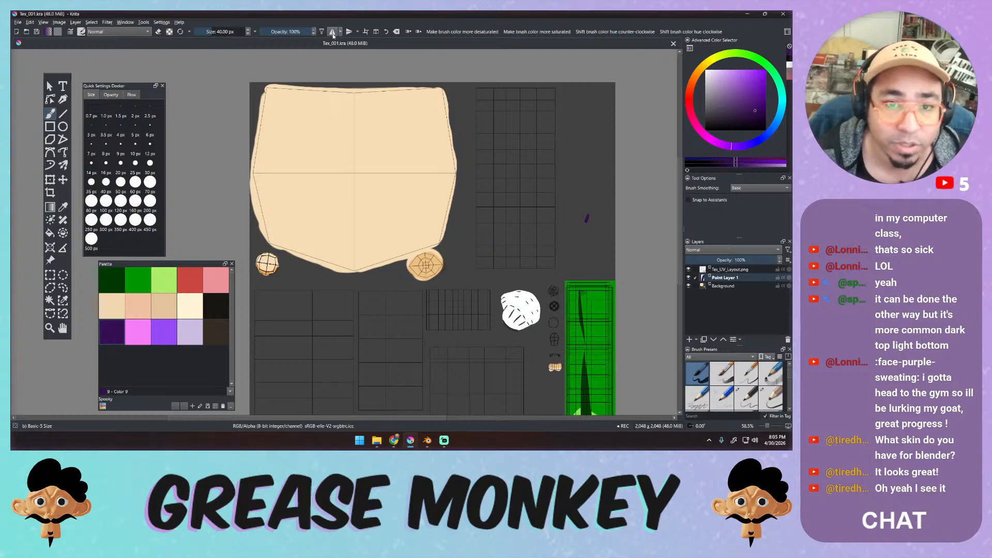
{"action": "left_click_drag", "start_coordinate": [250, 68], "coordinate": [354, 83]}
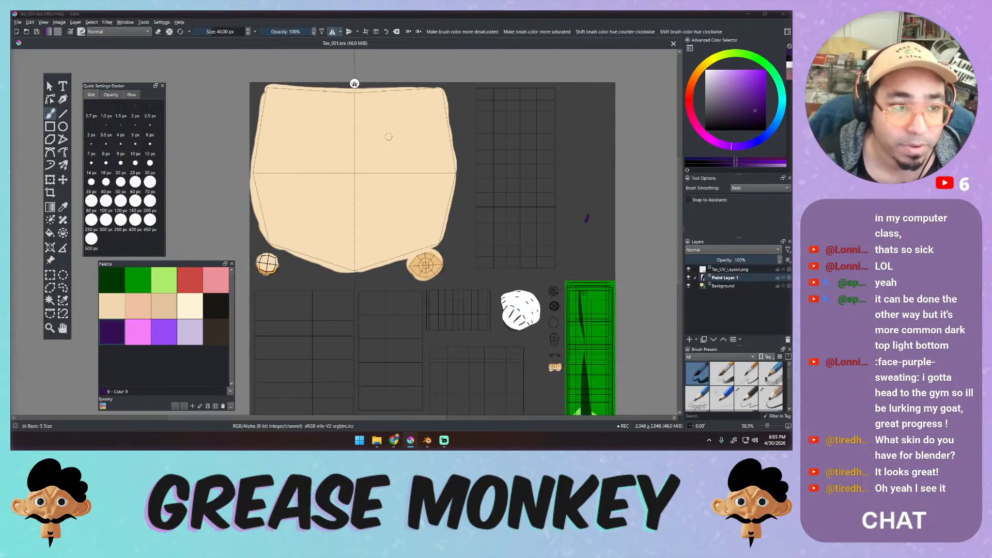
Paint a mirrored pair of dark purple round eye outlines on the face, open at the lower inner edge, redoing unsatisfactory strokes.
{"action": "left_click_drag", "start_coordinate": [384, 173], "coordinate": [426, 192]}
{"action": "key", "text": "ctrl+z"}
{"action": "middle_click_drag", "start_coordinate": [380, 183], "coordinate": [395, 164], "text": "ctrl"}
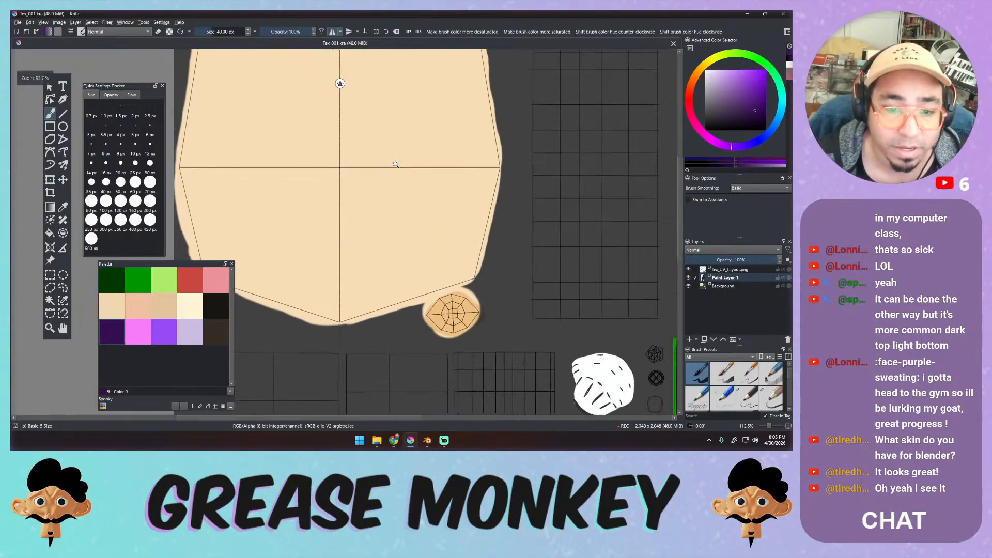
{"action": "mouse_move", "coordinate": [356, 191]}
{"action": "left_mouse_down"}
{"action": "mouse_move", "coordinate": [414, 170]}
{"action": "mouse_move", "coordinate": [409, 209]}
{"action": "mouse_move", "coordinate": [416, 154]}
{"action": "mouse_move", "coordinate": [409, 209]}
{"action": "mouse_move", "coordinate": [417, 155]}
{"action": "mouse_move", "coordinate": [407, 208]}
{"action": "mouse_move", "coordinate": [441, 173]}
{"action": "mouse_move", "coordinate": [415, 216]}
{"action": "left_mouse_up"}
{"action": "key", "text": "ctrl+z"}
{"action": "key", "text": "ctrl+z"}
{"action": "key", "text": "ctrl+z"}
{"action": "key", "text": "ctrl+z"}
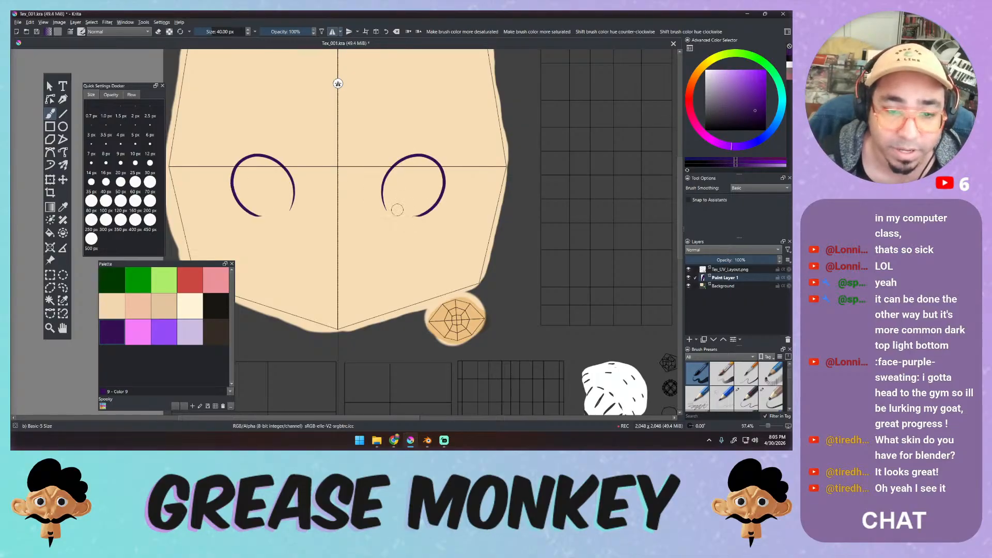
Try to paint a curved upper lid line over both eyes with the Freehand Brush tool.
{"action": "left_click_drag", "start_coordinate": [436, 149], "coordinate": [385, 162]}
{"action": "key", "text": "ctrl+z"}
{"action": "left_click_drag", "start_coordinate": [443, 153], "coordinate": [377, 172]}
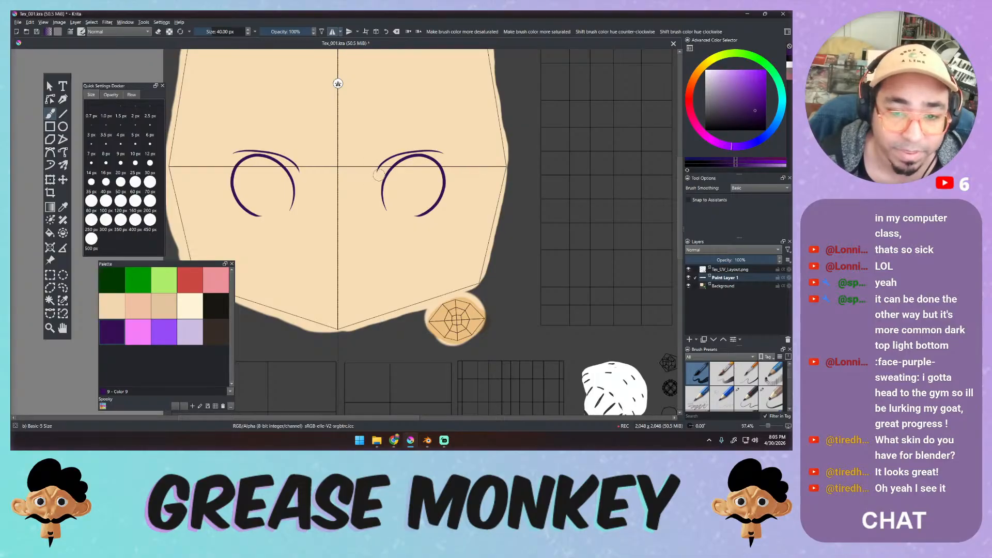
{"action": "key", "text": "ctrl+z"}
{"action": "left_click_drag", "start_coordinate": [438, 154], "coordinate": [366, 170]}
{"action": "key", "text": "ctrl+z"}
{"action": "key", "text": "ctrl+z"}
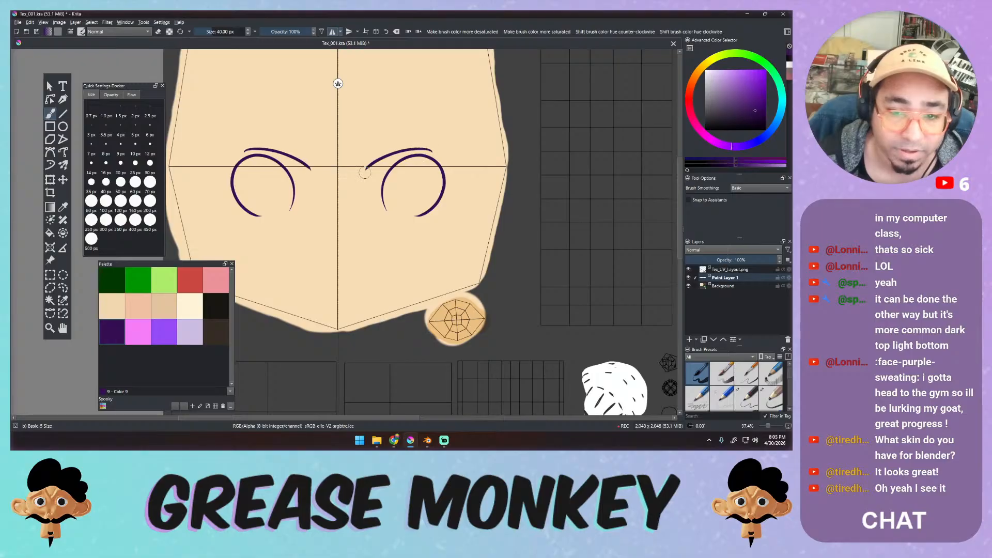
{"action": "key", "text": "ctrl+z"}
Switch to the Dynamic Brush tool and test short lid strokes above the eyes, undoing each one.
{"action": "middle_click_drag", "start_coordinate": [395, 158], "coordinate": [426, 169], "text": "ctrl"}
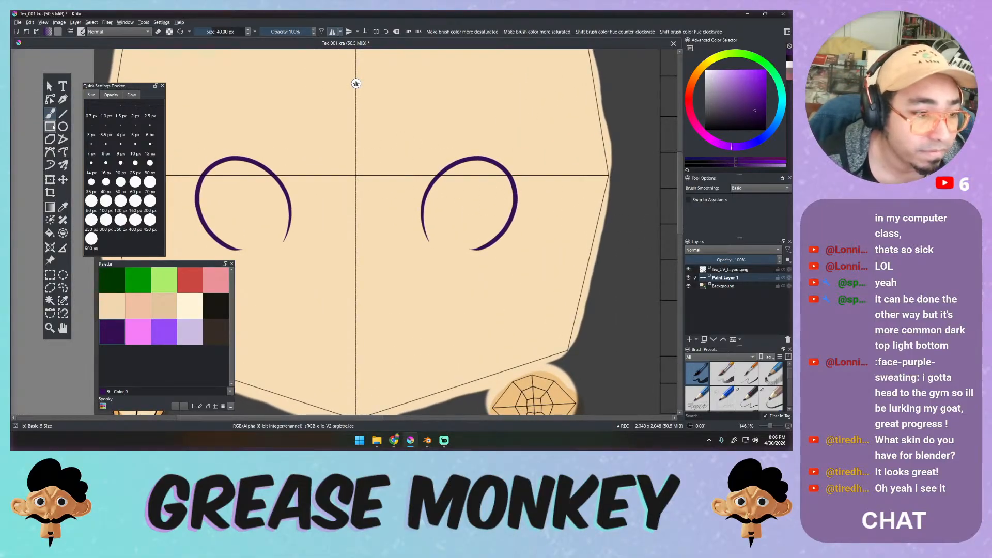
{"action": "left_click", "coordinate": [50, 165]}
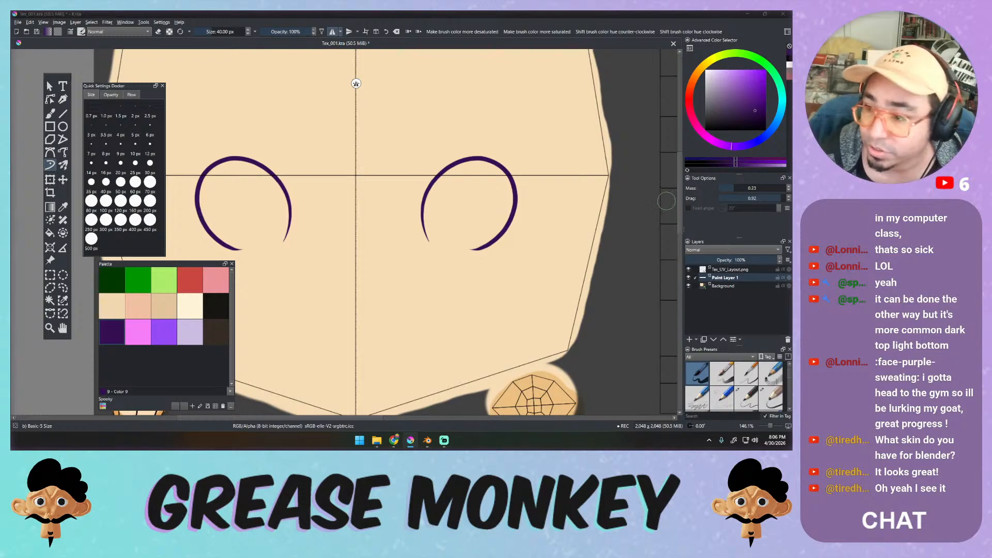
{"action": "mouse_move", "coordinate": [500, 145]}
{"action": "left_mouse_down"}
{"action": "mouse_move", "coordinate": [427, 141]}
{"action": "mouse_move", "coordinate": [406, 157]}
{"action": "mouse_move", "coordinate": [509, 145]}
{"action": "mouse_move", "coordinate": [478, 141]}
{"action": "left_mouse_up"}
{"action": "key", "text": "ctrl+z"}
{"action": "left_click_drag", "start_coordinate": [456, 145], "coordinate": [435, 156]}
{"action": "key", "text": "ctrl+z"}
{"action": "key", "text": "ctrl+z"}
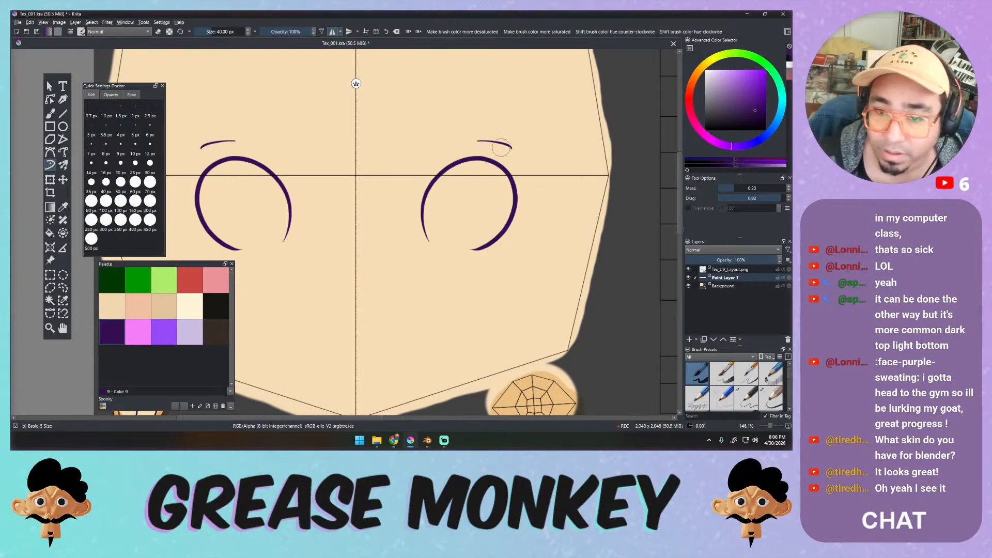
Paint a thick, tapered upper lid line arching over each eye with overlapping mirrored strokes.
{"action": "left_click_drag", "start_coordinate": [504, 144], "coordinate": [423, 164]}
{"action": "key", "text": "ctrl+z"}
{"action": "mouse_move", "coordinate": [521, 163]}
{"action": "left_mouse_down"}
{"action": "mouse_move", "coordinate": [481, 152]}
{"action": "mouse_move", "coordinate": [417, 168]}
{"action": "left_mouse_up"}
{"action": "mouse_move", "coordinate": [521, 163]}
{"action": "left_mouse_down"}
{"action": "mouse_move", "coordinate": [494, 153]}
{"action": "mouse_move", "coordinate": [417, 168]}
{"action": "left_mouse_up"}
{"action": "key", "text": "ctrl+z"}
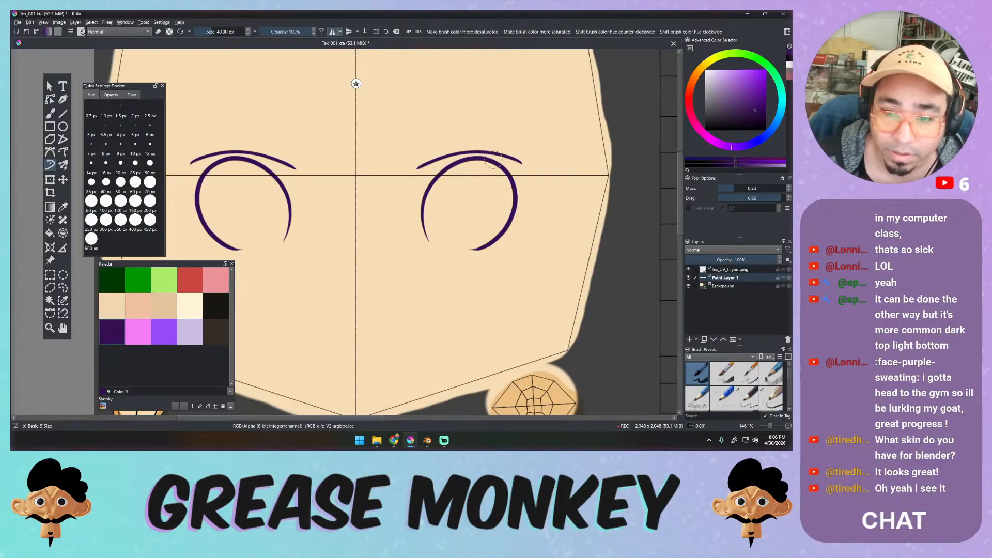
{"action": "mouse_move", "coordinate": [521, 163]}
{"action": "left_mouse_down"}
{"action": "mouse_move", "coordinate": [468, 153]}
{"action": "mouse_move", "coordinate": [417, 168]}
{"action": "left_mouse_up"}
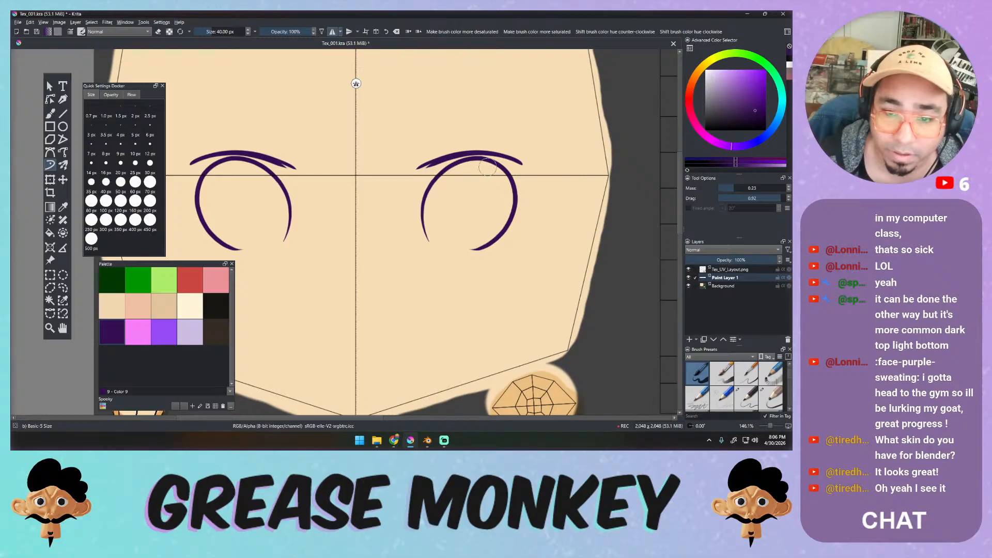
{"action": "mouse_move", "coordinate": [521, 164]}
{"action": "left_mouse_down"}
{"action": "mouse_move", "coordinate": [489, 153]}
{"action": "mouse_move", "coordinate": [418, 170]}
{"action": "left_mouse_up"}
{"action": "mouse_move", "coordinate": [504, 158]}
{"action": "left_mouse_down"}
{"action": "mouse_move", "coordinate": [449, 155]}
{"action": "mouse_move", "coordinate": [424, 170]}
{"action": "left_mouse_up"}
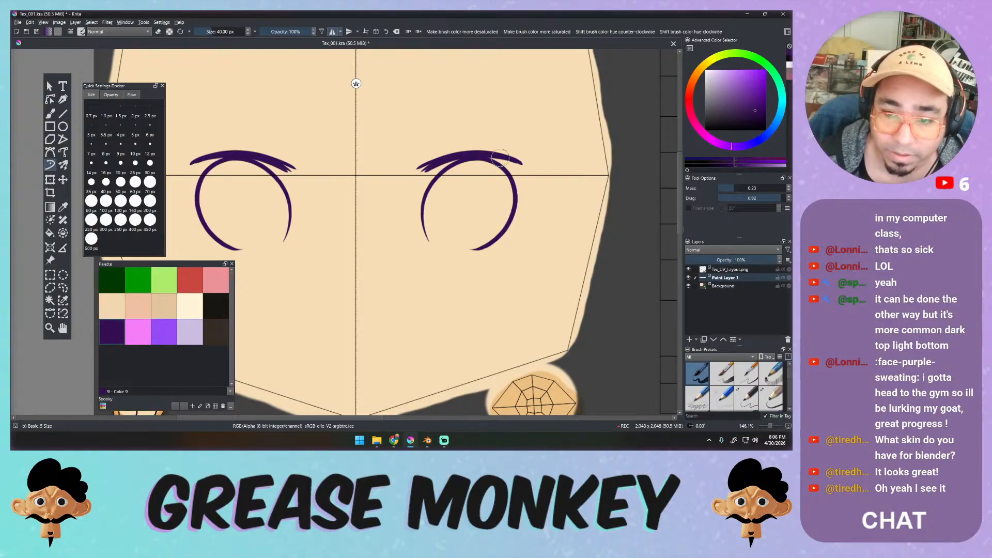
Outline a pointed triangular lash wedge at the outer corner of each eye, undoing unsuitable strokes.
{"action": "mouse_move", "coordinate": [498, 162]}
{"action": "left_mouse_down"}
{"action": "mouse_move", "coordinate": [526, 172]}
{"action": "mouse_move", "coordinate": [532, 191]}
{"action": "mouse_move", "coordinate": [517, 207]}
{"action": "left_mouse_up"}
{"action": "key", "text": "ctrl+z"}
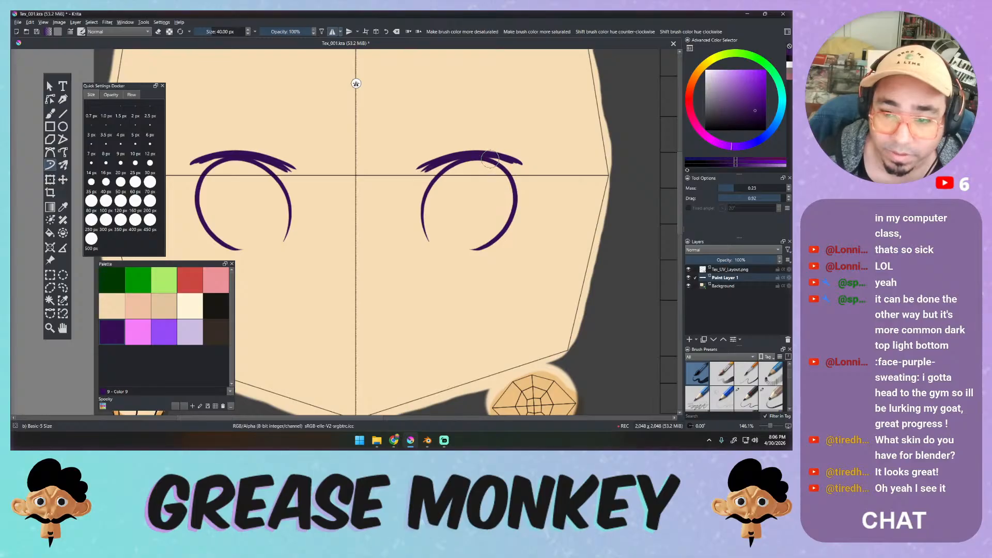
{"action": "mouse_move", "coordinate": [516, 172]}
{"action": "left_mouse_down"}
{"action": "mouse_move", "coordinate": [531, 198]}
{"action": "mouse_move", "coordinate": [500, 216]}
{"action": "left_mouse_up"}
{"action": "key", "text": "ctrl+z"}
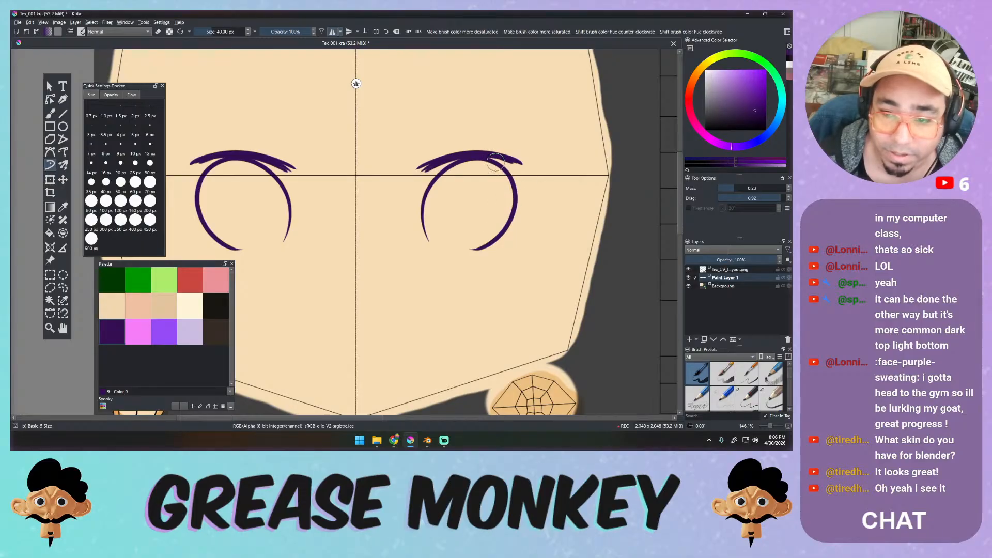
{"action": "left_click_drag", "start_coordinate": [519, 175], "coordinate": [510, 210]}
{"action": "key", "text": "ctrl+z"}
{"action": "mouse_move", "coordinate": [504, 166]}
{"action": "left_mouse_down"}
{"action": "mouse_move", "coordinate": [525, 174]}
{"action": "mouse_move", "coordinate": [527, 190]}
{"action": "left_mouse_up"}
{"action": "key", "text": "ctrl+z"}
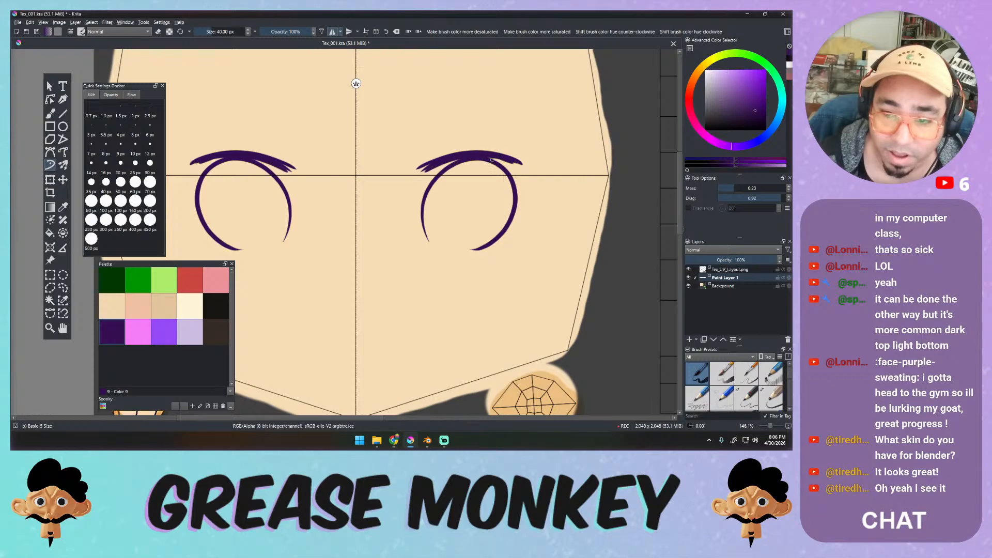
{"action": "mouse_move", "coordinate": [494, 161]}
{"action": "left_mouse_down"}
{"action": "mouse_move", "coordinate": [528, 170]}
{"action": "mouse_move", "coordinate": [511, 215]}
{"action": "left_mouse_up"}
{"action": "key", "text": "ctrl+z"}
Fill the lash wedges at both outer eye corners with dark purple and return to the brush.
{"action": "key", "text": "f"}
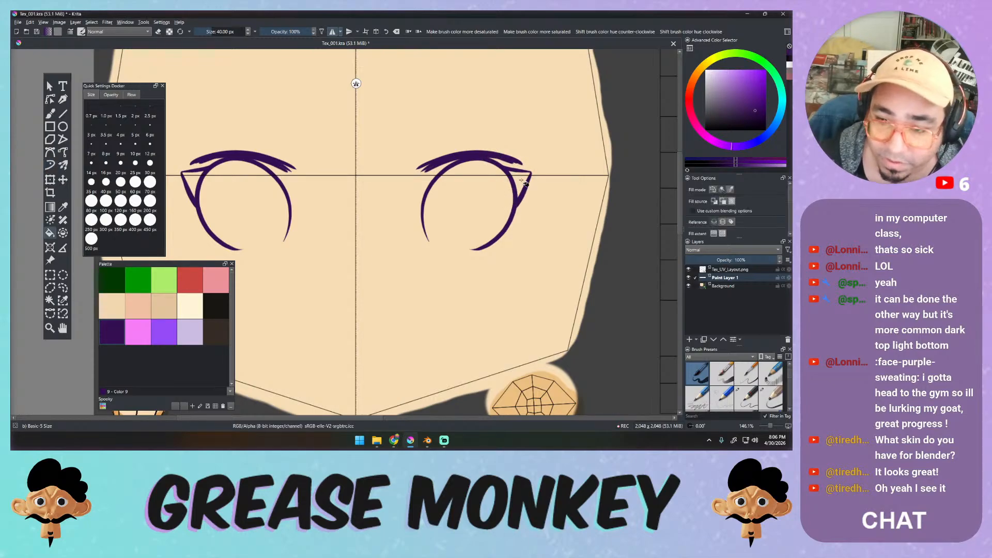
{"action": "left_click", "coordinate": [520, 182]}
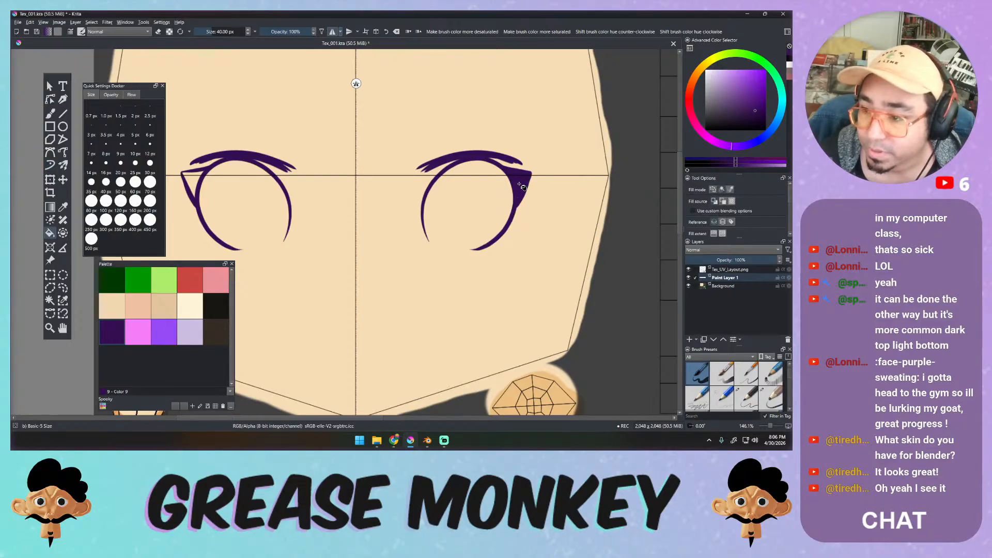
{"action": "left_click", "coordinate": [192, 192]}
{"action": "key", "text": "b"}
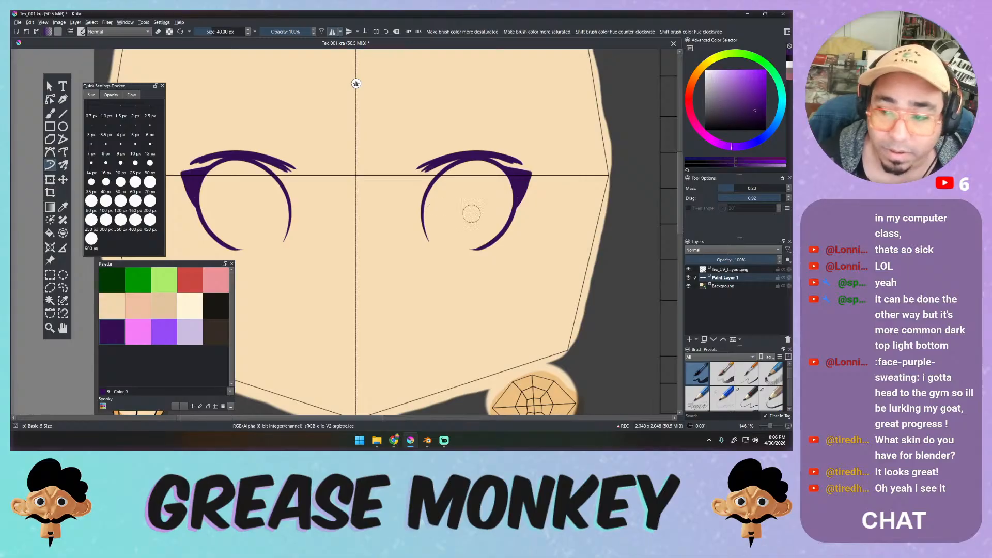
Add a paint layer between Paint Layer 1 and Background, and paint both eye whites near-white with the Shapes Fill brush.
{"action": "key", "text": "Insert"}
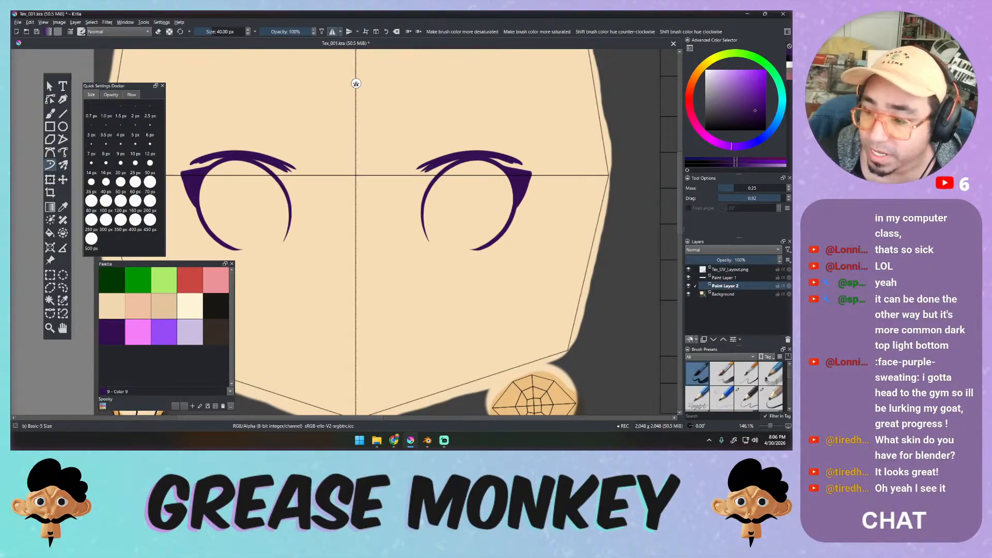
{"action": "right_click", "coordinate": [453, 200]}
{"action": "left_click", "coordinate": [412, 164]}
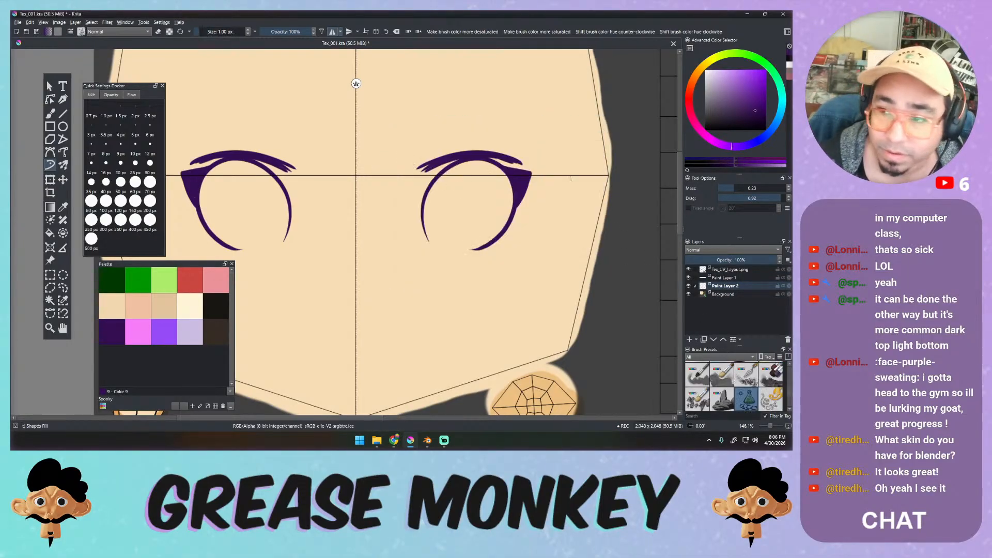
{"action": "left_click", "coordinate": [707, 73]}
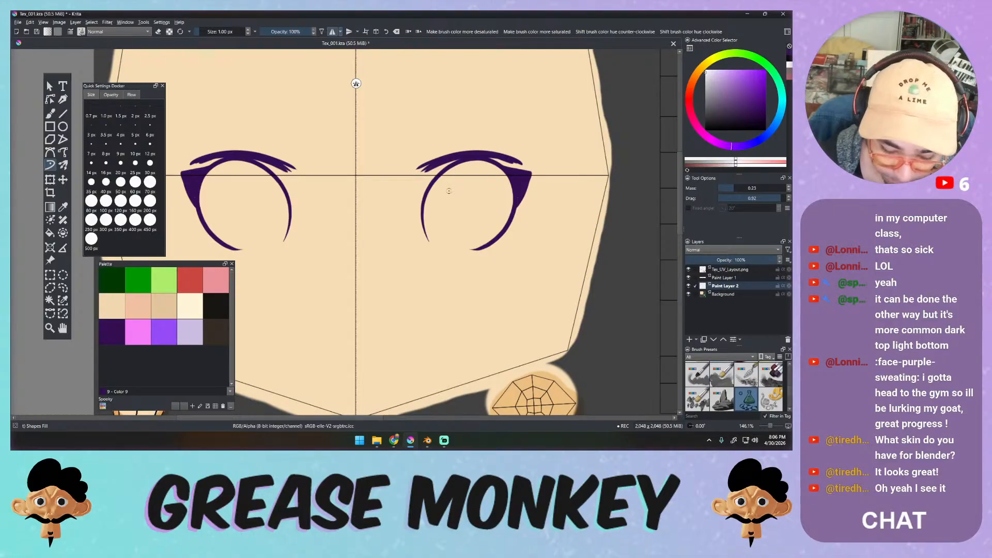
{"action": "mouse_move", "coordinate": [425, 230]}
{"action": "left_mouse_down"}
{"action": "mouse_move", "coordinate": [422, 212]}
{"action": "mouse_move", "coordinate": [452, 166]}
{"action": "mouse_move", "coordinate": [511, 173]}
{"action": "mouse_move", "coordinate": [502, 230]}
{"action": "mouse_move", "coordinate": [481, 247]}
{"action": "mouse_move", "coordinate": [443, 251]}
{"action": "left_mouse_up"}
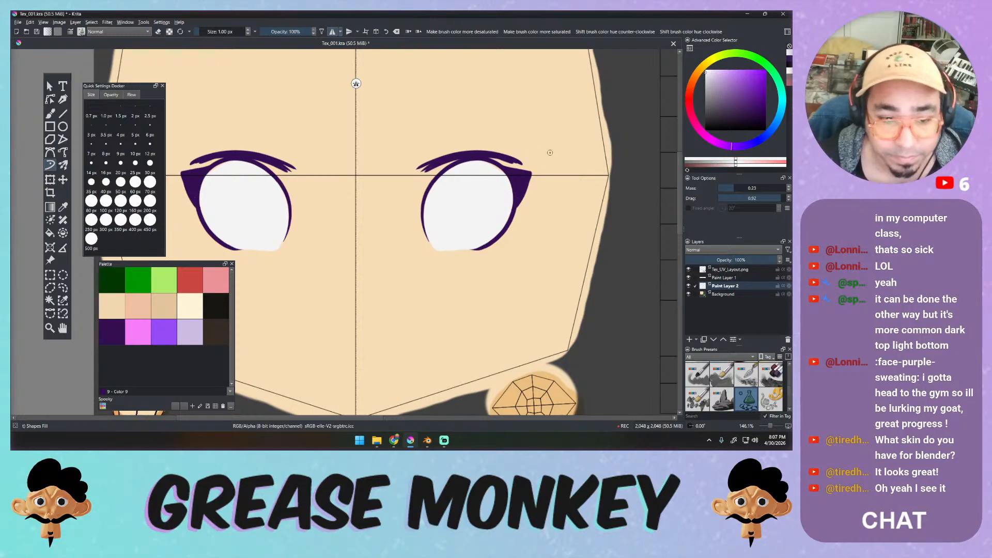
{"action": "left_click_drag", "start_coordinate": [514, 179], "coordinate": [438, 231]}
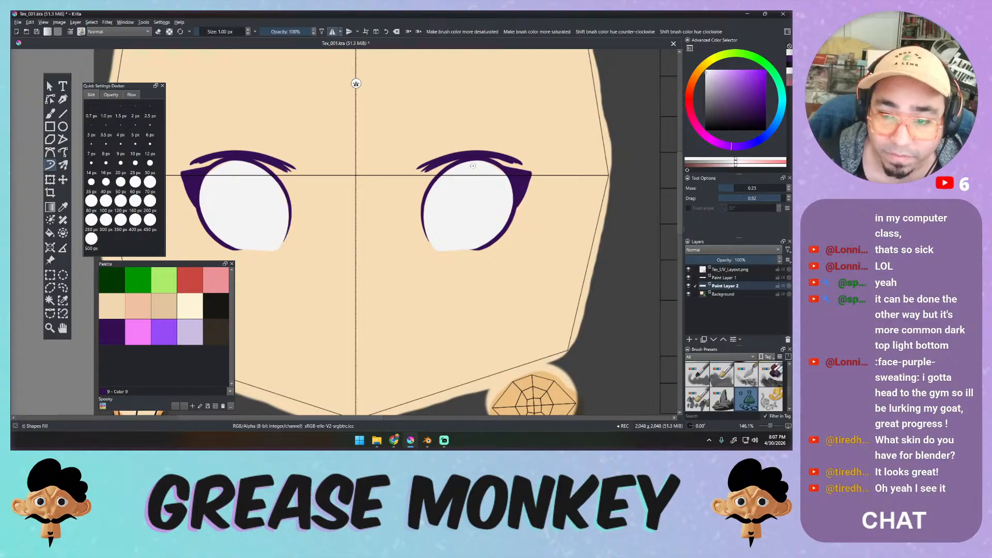
Check what Paint Layer 1 and Paint Layer 2 contain by toggling their visibility.
{"action": "right_click", "coordinate": [509, 191]}
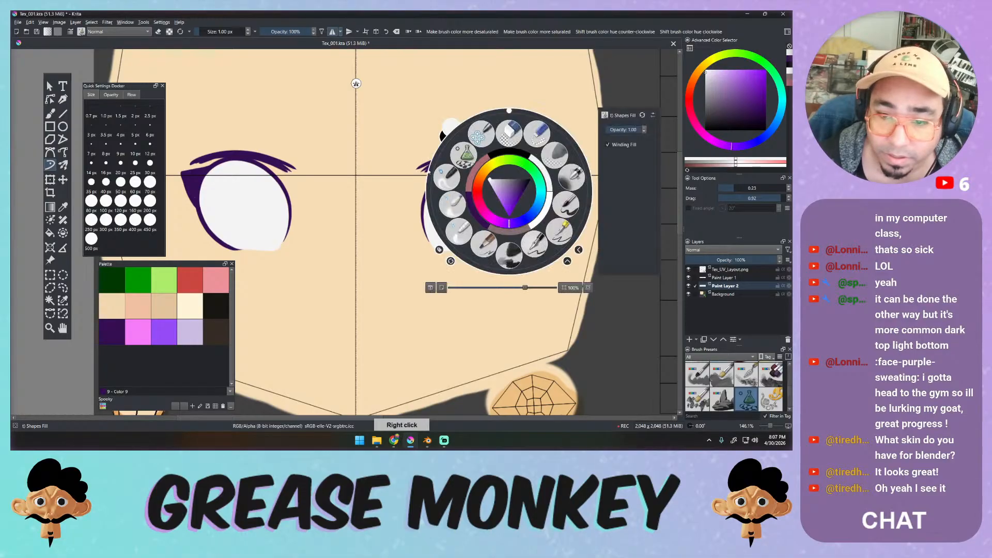
{"action": "right_click", "coordinate": [483, 160]}
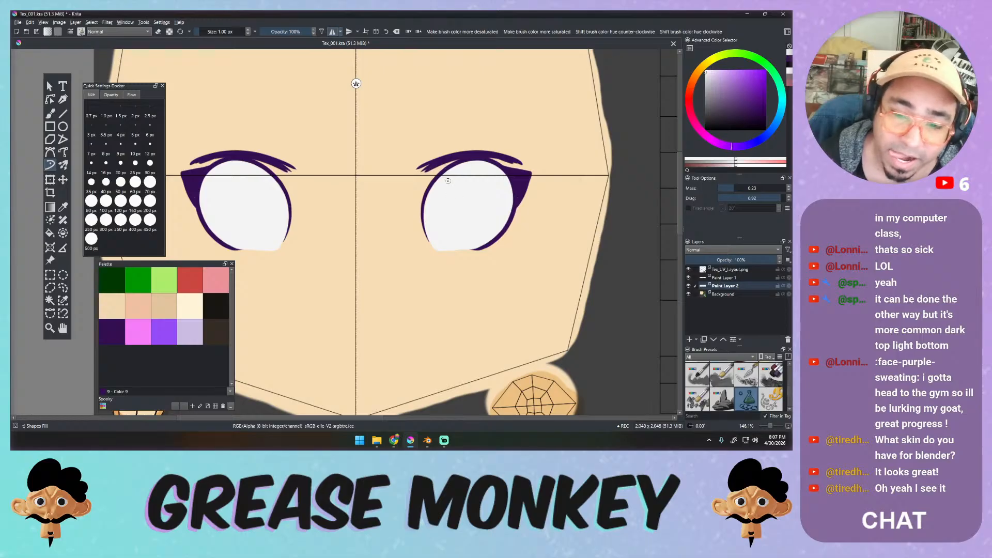
{"action": "left_click", "coordinate": [721, 278]}
{"action": "left_click", "coordinate": [689, 277]}
{"action": "left_click", "coordinate": [689, 278]}
{"action": "left_click", "coordinate": [689, 286]}
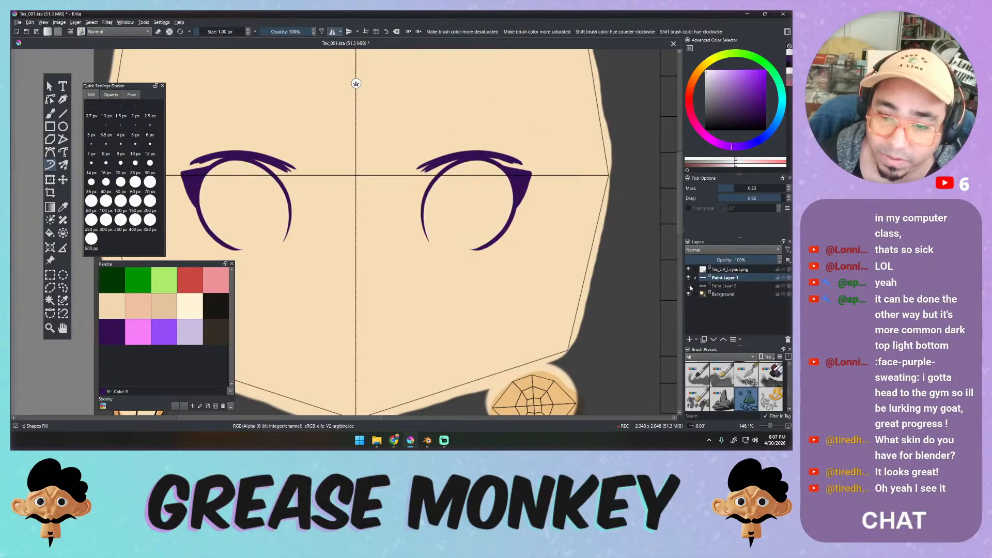
{"action": "left_click", "coordinate": [689, 287]}
Add a paint layer directly above Paint Layer 2 and fill a dark purple oval iris in each eye.
{"action": "left_click", "coordinate": [716, 287]}
{"action": "left_click", "coordinate": [690, 339]}
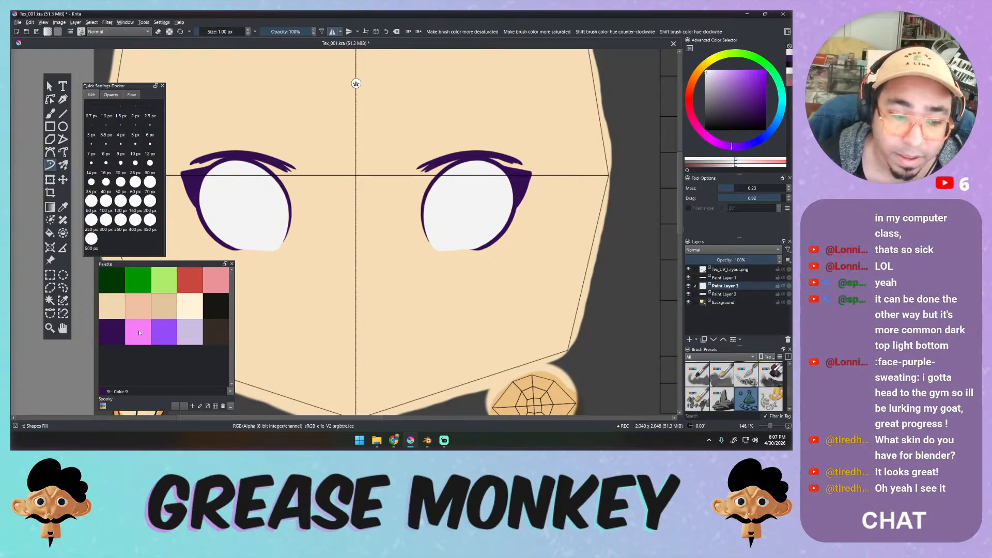
{"action": "left_click", "coordinate": [117, 334]}
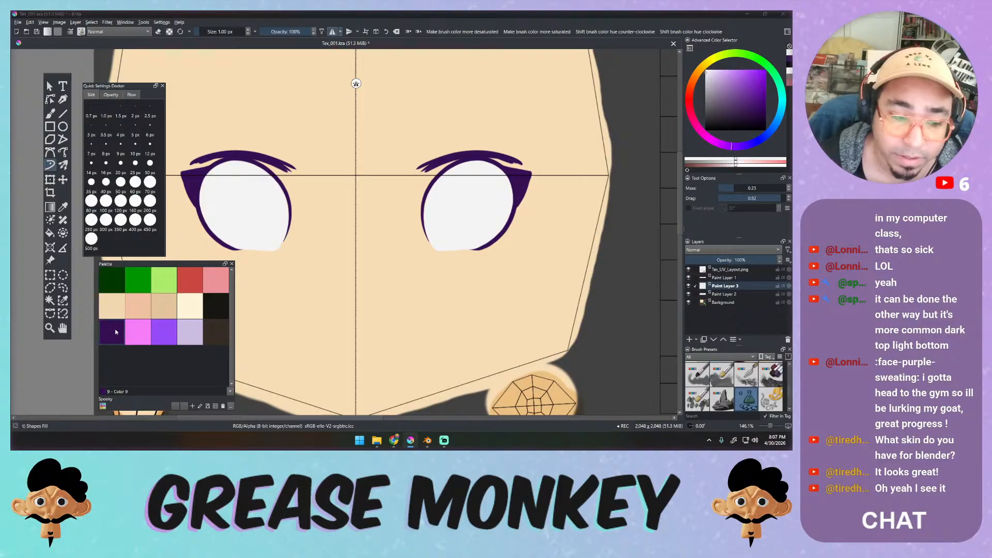
{"action": "mouse_move", "coordinate": [445, 174]}
{"action": "left_mouse_down"}
{"action": "mouse_move", "coordinate": [445, 230]}
{"action": "mouse_move", "coordinate": [495, 220]}
{"action": "mouse_move", "coordinate": [492, 176]}
{"action": "mouse_move", "coordinate": [473, 156]}
{"action": "mouse_move", "coordinate": [441, 173]}
{"action": "mouse_move", "coordinate": [434, 204]}
{"action": "mouse_move", "coordinate": [475, 238]}
{"action": "mouse_move", "coordinate": [504, 208]}
{"action": "mouse_move", "coordinate": [499, 171]}
{"action": "mouse_move", "coordinate": [473, 155]}
{"action": "mouse_move", "coordinate": [450, 166]}
{"action": "left_mouse_up"}
{"action": "key", "text": "ctrl+z"}
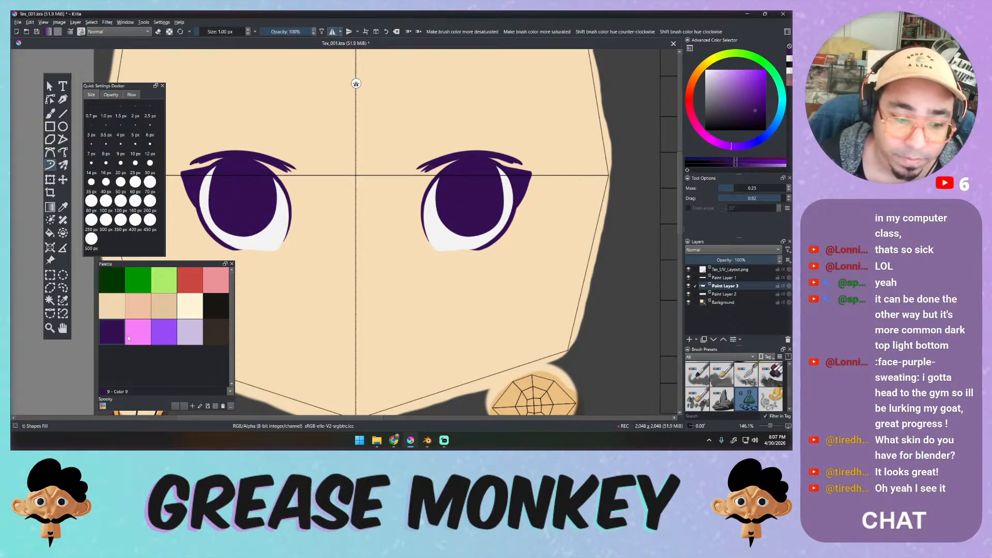
Fill both irises with violet, leaving a thin dark rim, and shade their upper edge dark purple under the lid.
{"action": "left_click", "coordinate": [158, 340]}
{"action": "mouse_move", "coordinate": [446, 172]}
{"action": "left_mouse_down"}
{"action": "mouse_move", "coordinate": [438, 192]}
{"action": "mouse_move", "coordinate": [456, 235]}
{"action": "mouse_move", "coordinate": [488, 235]}
{"action": "mouse_move", "coordinate": [501, 202]}
{"action": "mouse_move", "coordinate": [498, 168]}
{"action": "mouse_move", "coordinate": [480, 155]}
{"action": "mouse_move", "coordinate": [450, 172]}
{"action": "mouse_move", "coordinate": [439, 223]}
{"action": "mouse_move", "coordinate": [487, 234]}
{"action": "mouse_move", "coordinate": [460, 179]}
{"action": "mouse_move", "coordinate": [438, 223]}
{"action": "mouse_move", "coordinate": [477, 237]}
{"action": "mouse_move", "coordinate": [503, 220]}
{"action": "mouse_move", "coordinate": [500, 179]}
{"action": "mouse_move", "coordinate": [483, 162]}
{"action": "mouse_move", "coordinate": [462, 162]}
{"action": "left_mouse_up"}
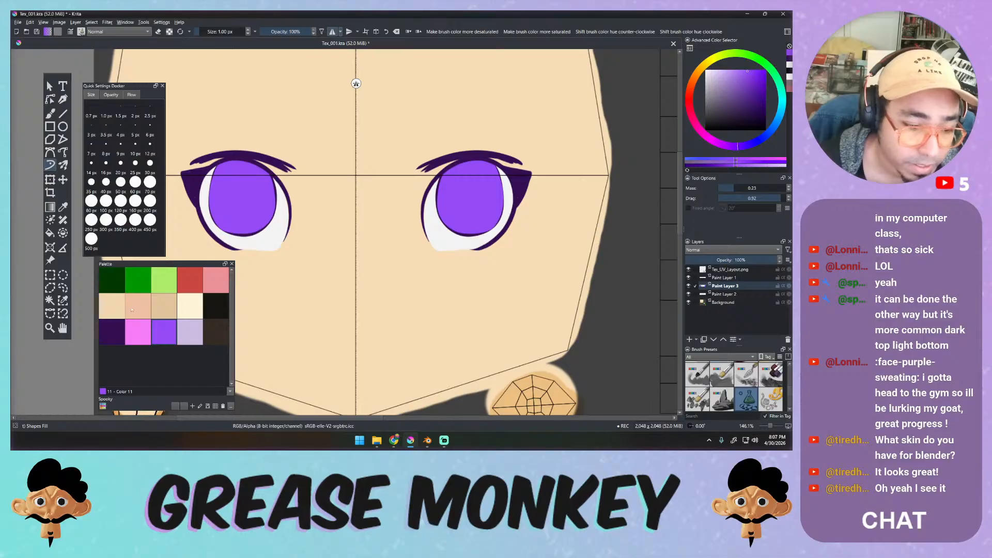
{"action": "left_click", "coordinate": [119, 330]}
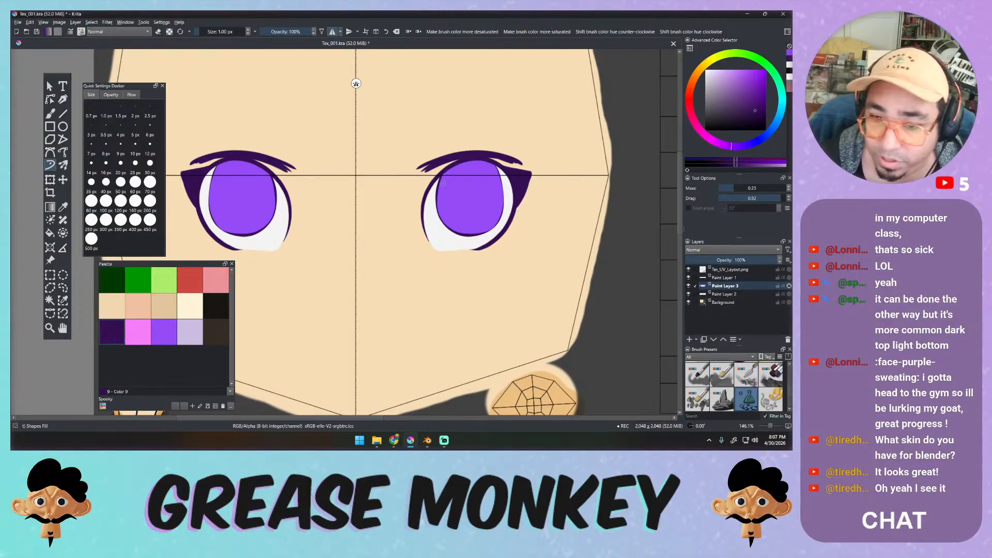
{"action": "mouse_move", "coordinate": [444, 182]}
{"action": "left_mouse_down"}
{"action": "mouse_move", "coordinate": [503, 184]}
{"action": "mouse_move", "coordinate": [504, 168]}
{"action": "mouse_move", "coordinate": [468, 159]}
{"action": "mouse_move", "coordinate": [432, 184]}
{"action": "mouse_move", "coordinate": [494, 172]}
{"action": "mouse_move", "coordinate": [492, 159]}
{"action": "mouse_move", "coordinate": [443, 173]}
{"action": "left_mouse_up"}
{"action": "key", "text": "ctrl+z"}
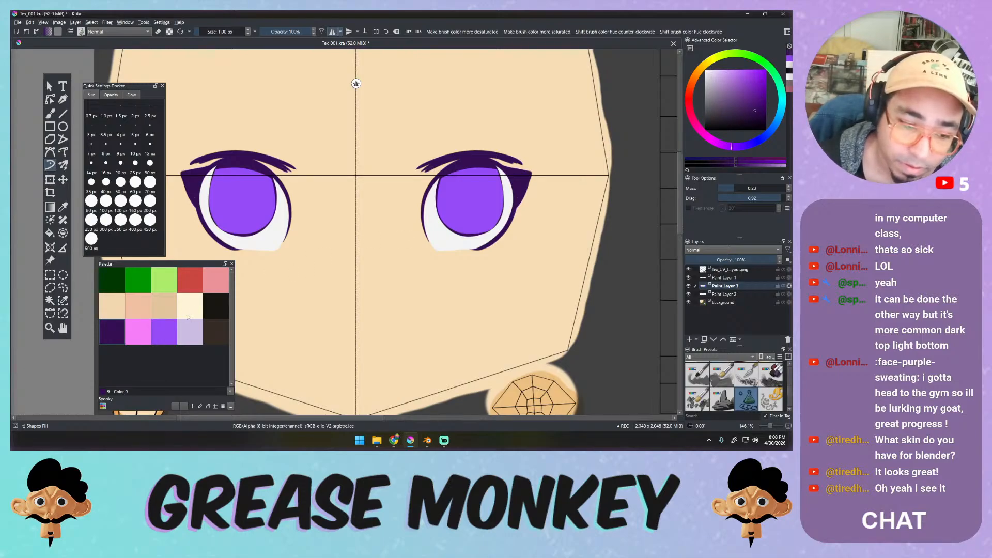
Paint a bright pink crescent across the lower part of each iris and a dark purple oval pupil at its centre.
{"action": "left_click", "coordinate": [138, 331]}
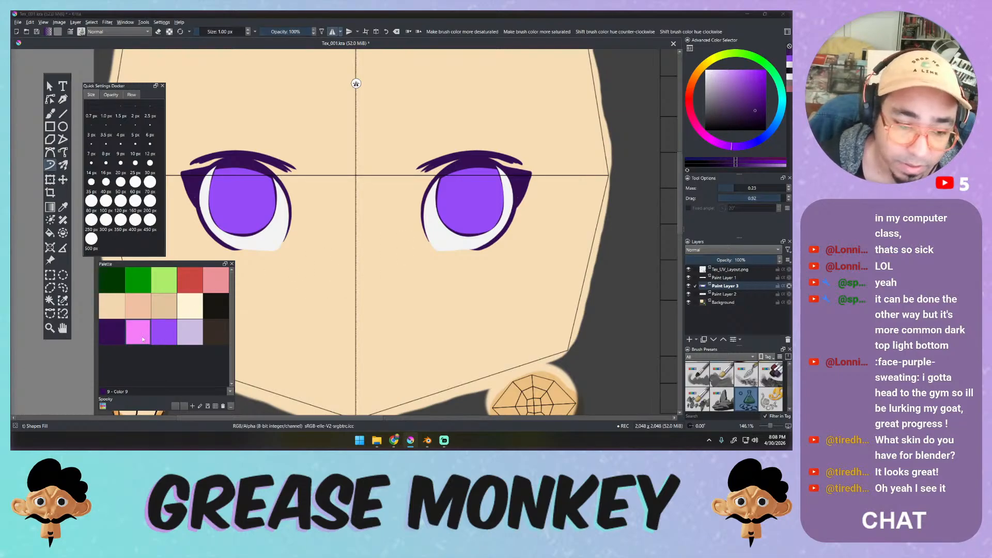
{"action": "mouse_move", "coordinate": [445, 228]}
{"action": "left_mouse_down"}
{"action": "mouse_move", "coordinate": [487, 220]}
{"action": "mouse_move", "coordinate": [484, 246]}
{"action": "left_mouse_up"}
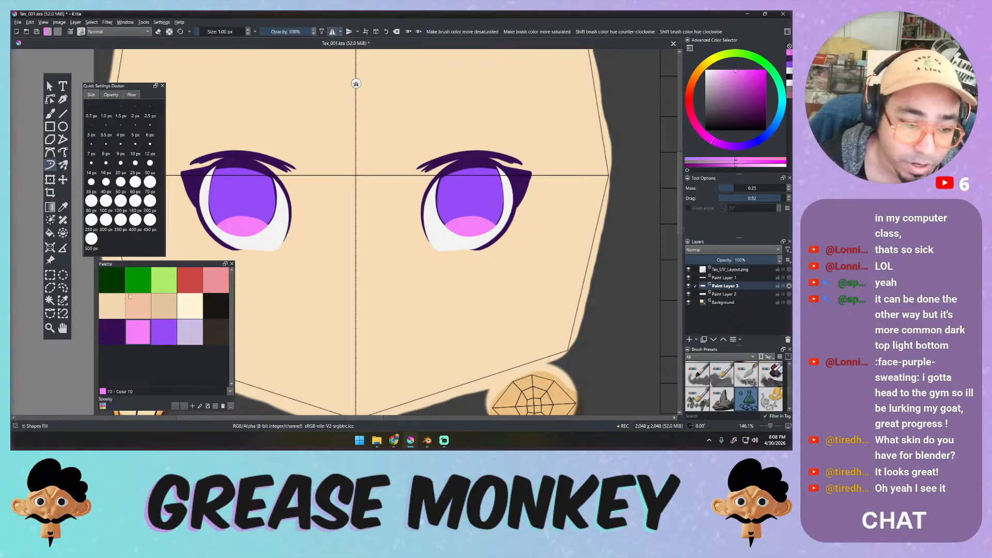
{"action": "left_click", "coordinate": [114, 323]}
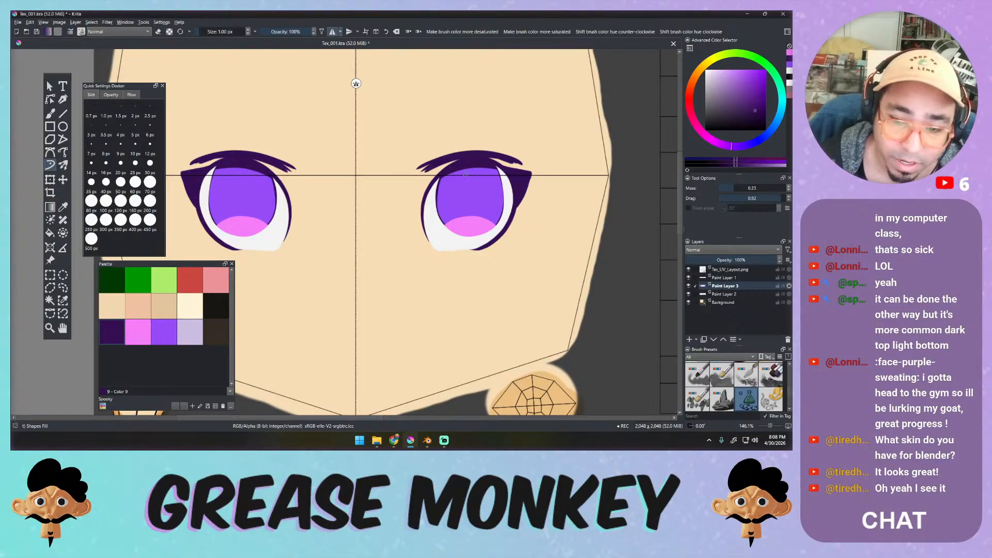
{"action": "mouse_move", "coordinate": [465, 176]}
{"action": "left_mouse_down"}
{"action": "mouse_move", "coordinate": [457, 205]}
{"action": "mouse_move", "coordinate": [479, 204]}
{"action": "mouse_move", "coordinate": [477, 180]}
{"action": "left_mouse_up"}
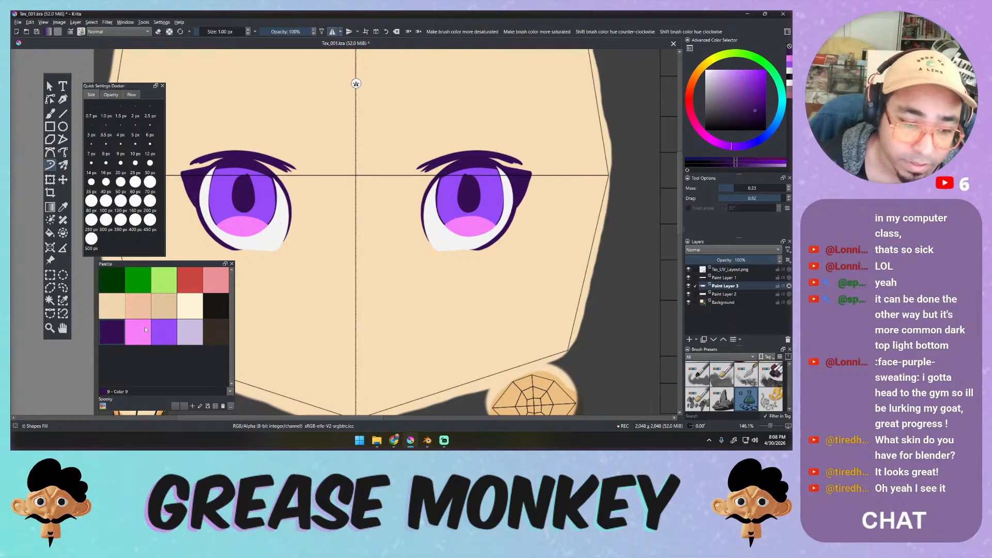
Paint a bright pink oval inside each pupil, undoing the first narrow shape.
{"action": "left_click", "coordinate": [145, 330]}
{"action": "mouse_move", "coordinate": [469, 180]}
{"action": "left_mouse_down"}
{"action": "mouse_move", "coordinate": [461, 208]}
{"action": "mouse_move", "coordinate": [474, 210]}
{"action": "left_mouse_up"}
{"action": "right_click", "coordinate": [477, 185]}
{"action": "right_click", "coordinate": [477, 183]}
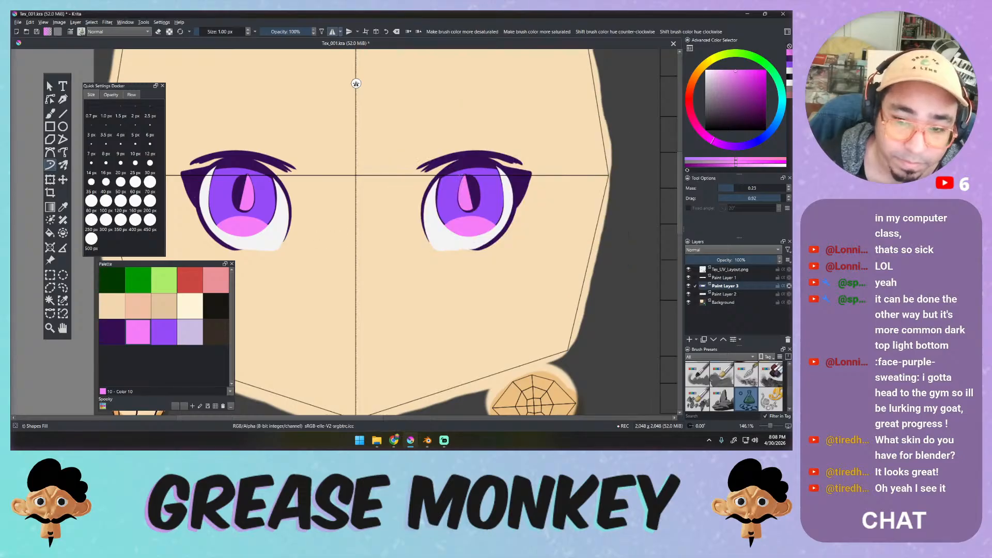
{"action": "key", "text": "ctrl+z"}
{"action": "mouse_move", "coordinate": [465, 175]}
{"action": "left_mouse_down"}
{"action": "mouse_move", "coordinate": [462, 208]}
{"action": "mouse_move", "coordinate": [478, 187]}
{"action": "mouse_move", "coordinate": [470, 174]}
{"action": "left_mouse_up"}
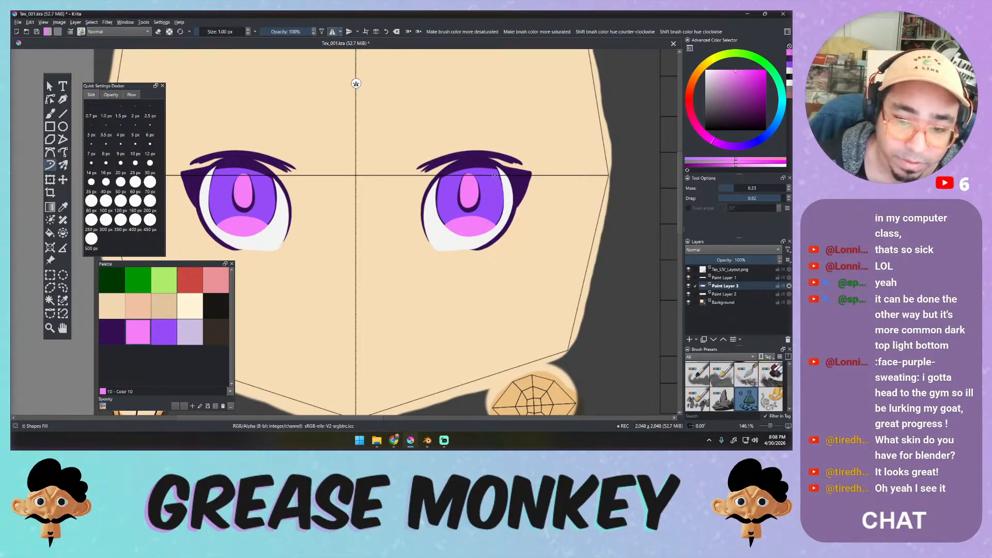
Paint cream highlights in each eye, a large oval over the pupil and a small round one toward the outer side.
{"action": "left_click", "coordinate": [182, 312]}
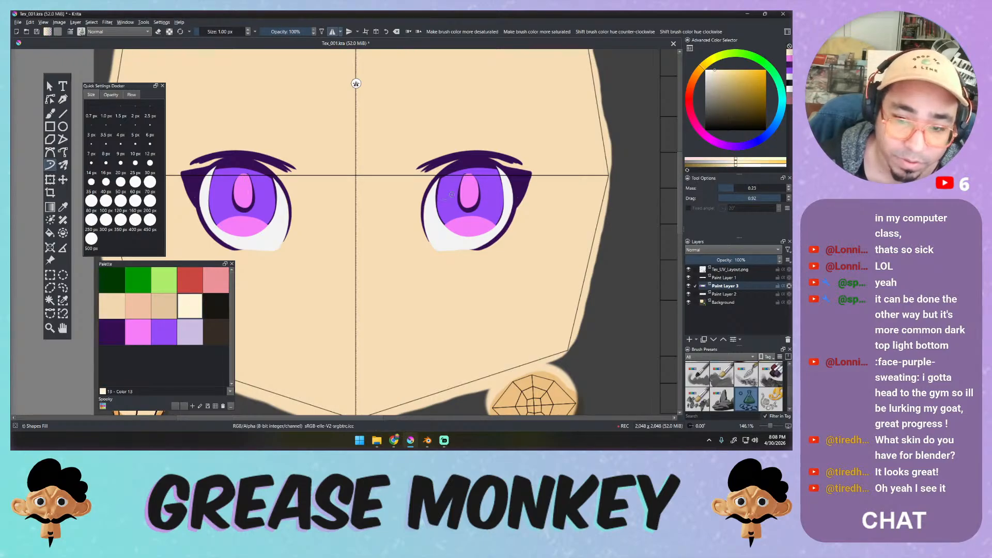
{"action": "mouse_move", "coordinate": [465, 174]}
{"action": "left_mouse_down"}
{"action": "mouse_move", "coordinate": [462, 196]}
{"action": "mouse_move", "coordinate": [473, 204]}
{"action": "mouse_move", "coordinate": [477, 174]}
{"action": "mouse_move", "coordinate": [467, 210]}
{"action": "mouse_move", "coordinate": [475, 172]}
{"action": "mouse_move", "coordinate": [467, 199]}
{"action": "mouse_move", "coordinate": [480, 171]}
{"action": "mouse_move", "coordinate": [488, 205]}
{"action": "mouse_move", "coordinate": [491, 188]}
{"action": "mouse_move", "coordinate": [484, 204]}
{"action": "mouse_move", "coordinate": [497, 195]}
{"action": "mouse_move", "coordinate": [490, 184]}
{"action": "left_mouse_up"}
{"action": "key", "text": "ctrl+z"}
{"action": "key", "text": "ctrl+z"}
{"action": "key", "text": "ctrl+z"}
{"action": "key", "text": "ctrl+z"}
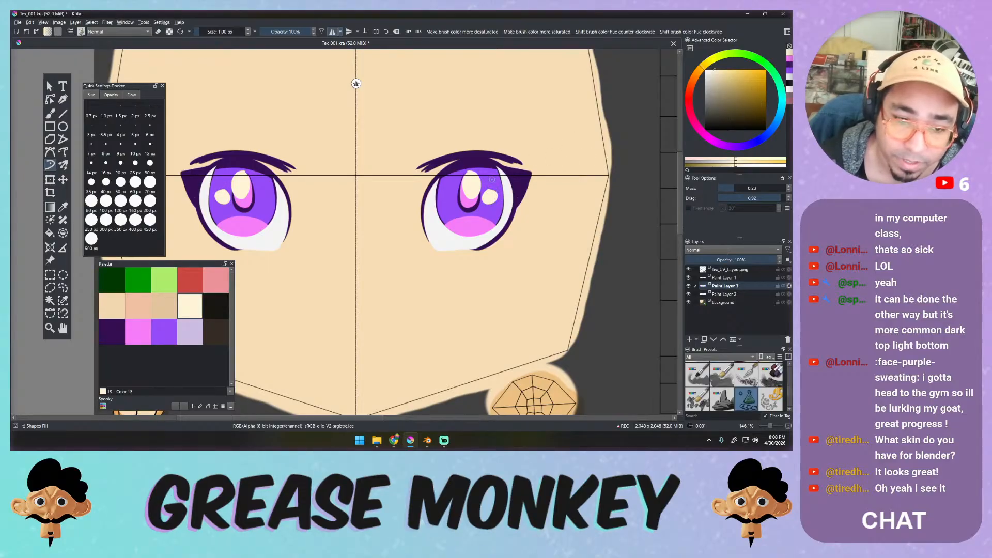
Compare the line art and the iris painting by toggling the visibility of Paint Layer 1 and Paint Layer 3.
{"action": "left_click", "coordinate": [689, 285]}
{"action": "left_click", "coordinate": [688, 286]}
{"action": "left_click", "coordinate": [688, 279]}
{"action": "left_click", "coordinate": [688, 279]}
{"action": "left_click", "coordinate": [689, 280]}
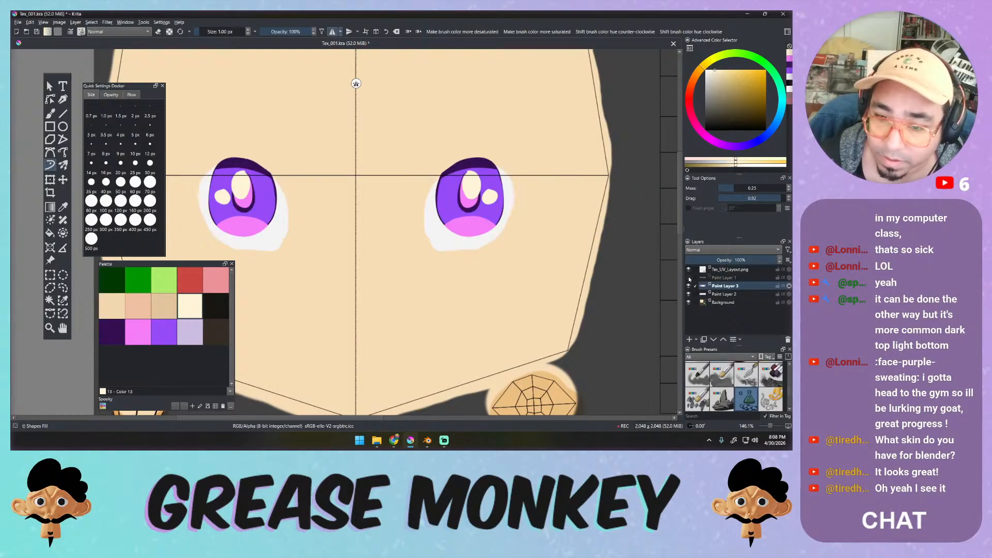
{"action": "left_click", "coordinate": [689, 279]}
{"action": "left_click", "coordinate": [688, 287]}
{"action": "left_click", "coordinate": [689, 287]}
{"action": "left_click", "coordinate": [688, 287]}
{"action": "left_click", "coordinate": [688, 286]}
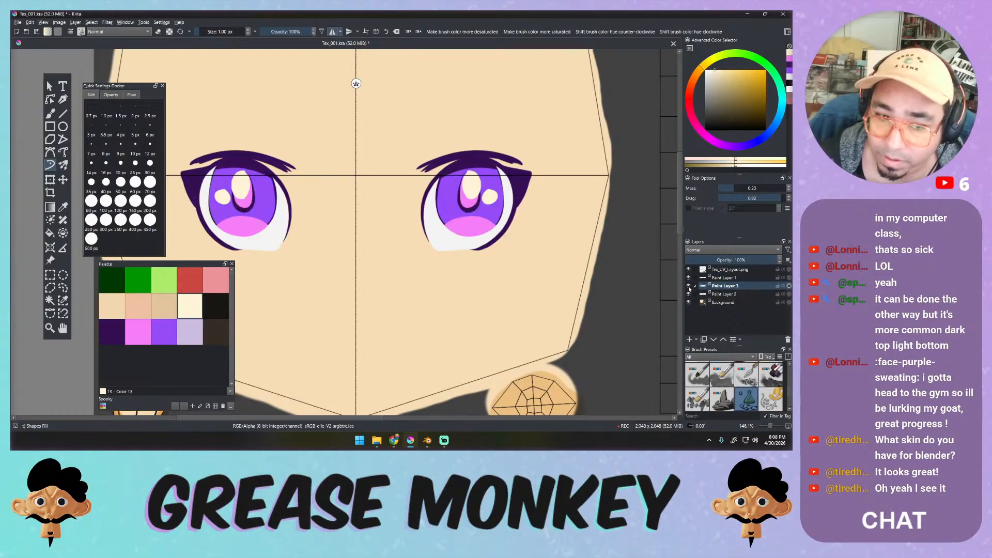
Try a cream stroke on the inner side of each iris with the Ink-4 Pen Rough brush, and undo it.
{"action": "right_click", "coordinate": [368, 200]}
{"action": "left_click", "coordinate": [394, 254]}
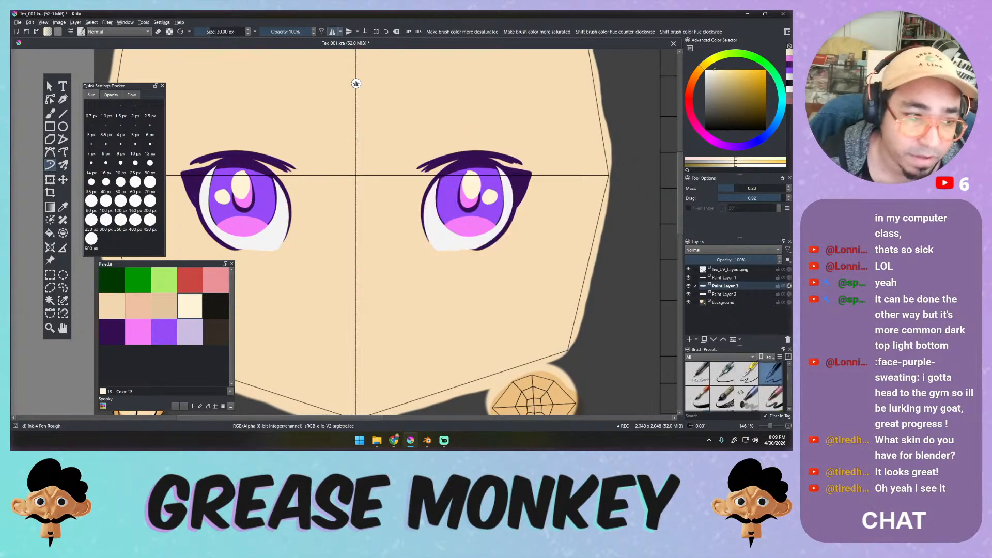
{"action": "key", "text": "b"}
{"action": "mouse_move", "coordinate": [443, 196]}
{"action": "left_mouse_down"}
{"action": "mouse_move", "coordinate": [455, 196]}
{"action": "mouse_move", "coordinate": [451, 215]}
{"action": "left_mouse_up"}
{"action": "key", "text": "ctrl+z"}
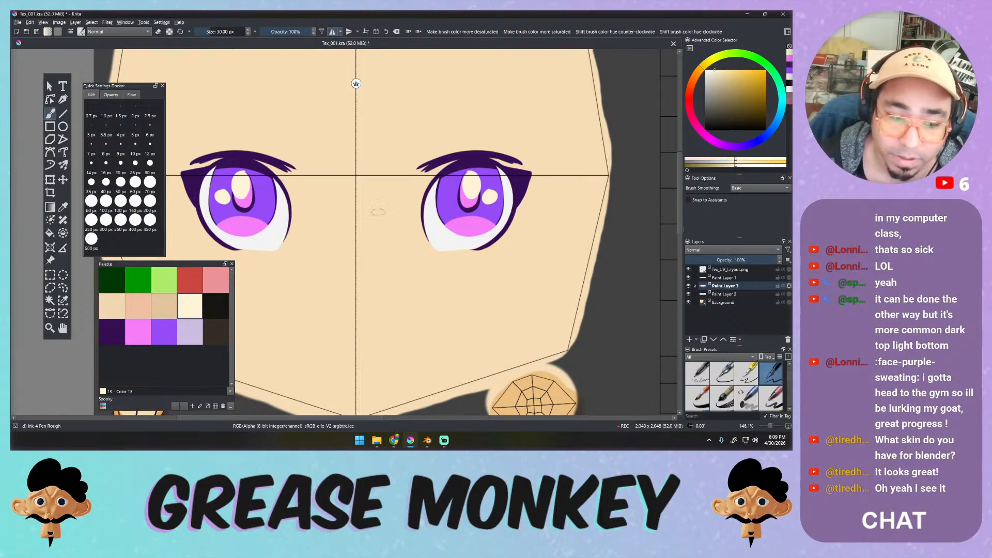
Try pink flecks on the inner side of each iris, enlarging the brush to about 19 px and undoing unsuitable strokes.
{"action": "left_click", "coordinate": [138, 331]}
{"action": "mouse_move", "coordinate": [444, 195]}
{"action": "left_mouse_down"}
{"action": "mouse_move", "coordinate": [455, 196]}
{"action": "mouse_move", "coordinate": [455, 210]}
{"action": "mouse_move", "coordinate": [436, 198]}
{"action": "mouse_move", "coordinate": [456, 196]}
{"action": "left_mouse_up"}
{"action": "key", "text": "ctrl+z"}
{"action": "key", "text": "ctrl+z"}
{"action": "key", "text": "ctrl+z"}
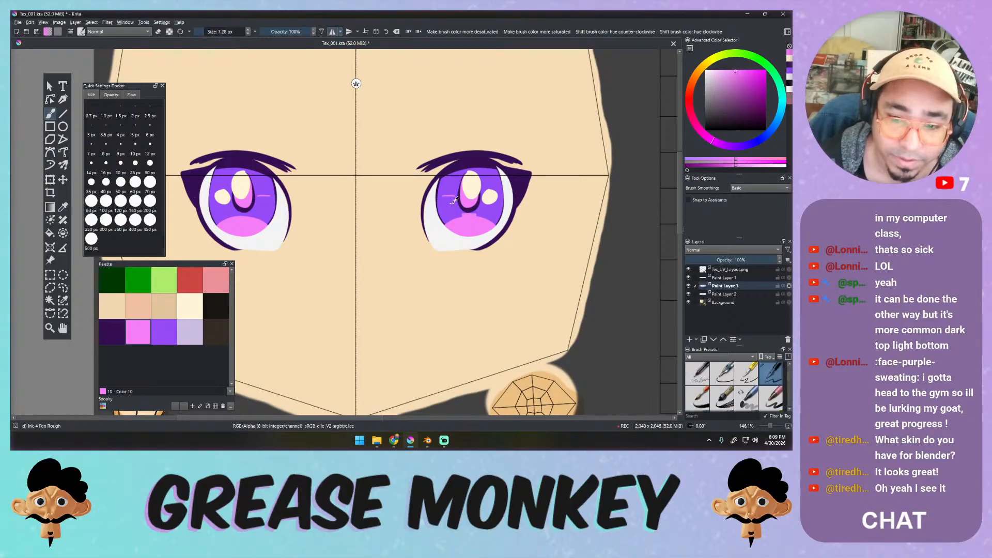
{"action": "key", "text": "ctrl+z"}
{"action": "mouse_move", "coordinate": [442, 198]}
{"action": "left_mouse_down", "text": "shift"}
{"action": "mouse_move", "coordinate": [459, 198]}
{"action": "mouse_move", "coordinate": [447, 200]}
{"action": "left_mouse_up", "text": "shift"}
{"action": "key", "text": "ctrl+z"}
{"action": "key", "text": "ctrl+z"}
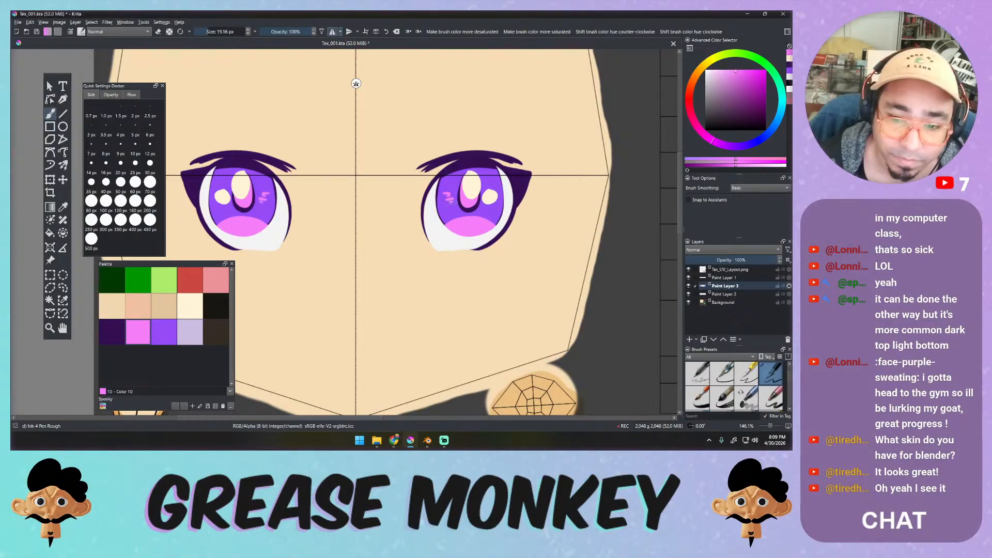
Try more small pink flecks around each pupil, along the lower iris and up both sides.
{"action": "left_click", "coordinate": [448, 205]}
{"action": "left_click", "coordinate": [451, 208]}
{"action": "left_click", "coordinate": [458, 210]}
{"action": "left_click_drag", "start_coordinate": [462, 213], "coordinate": [493, 211]}
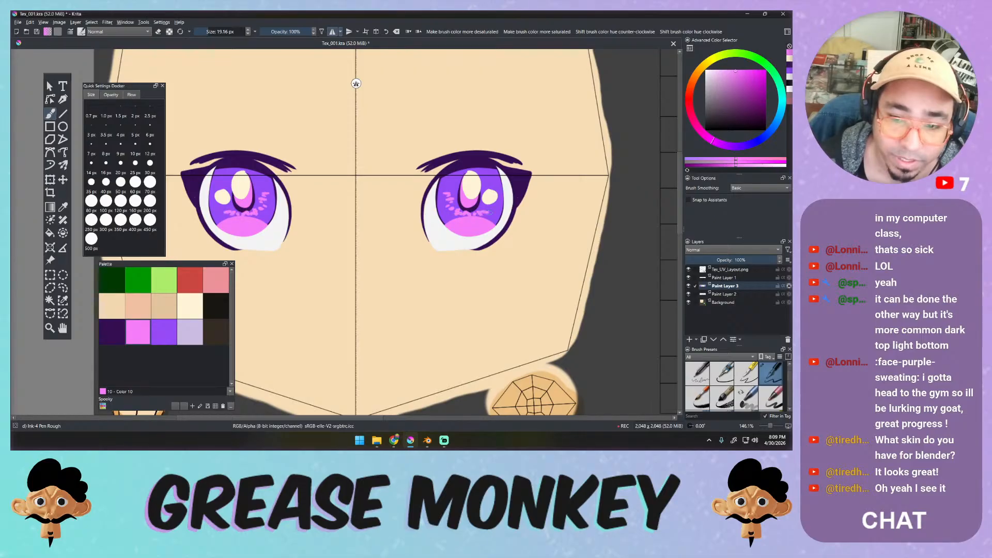
{"action": "left_click", "coordinate": [487, 209]}
{"action": "left_click", "coordinate": [488, 183]}
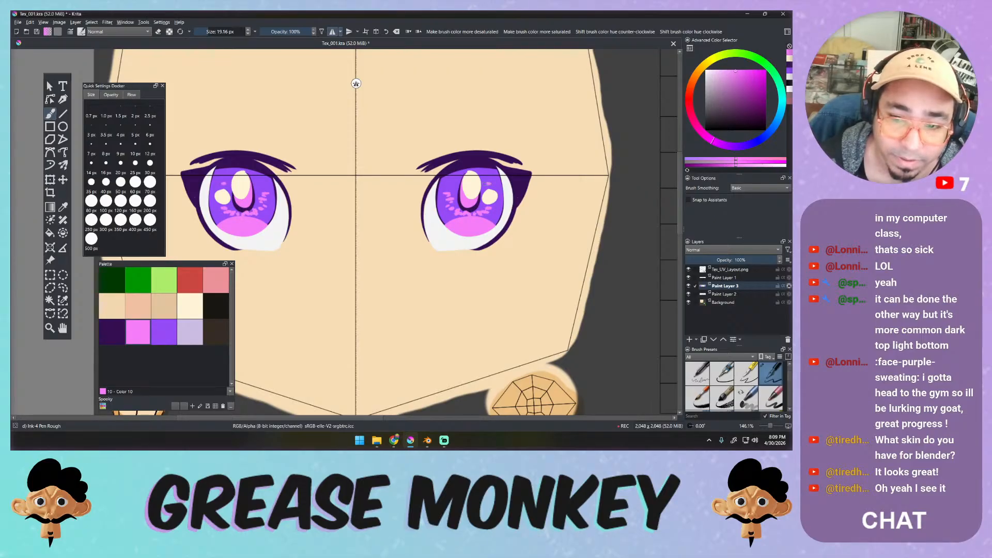
{"action": "left_click", "coordinate": [488, 182]}
{"action": "left_click", "coordinate": [489, 178]}
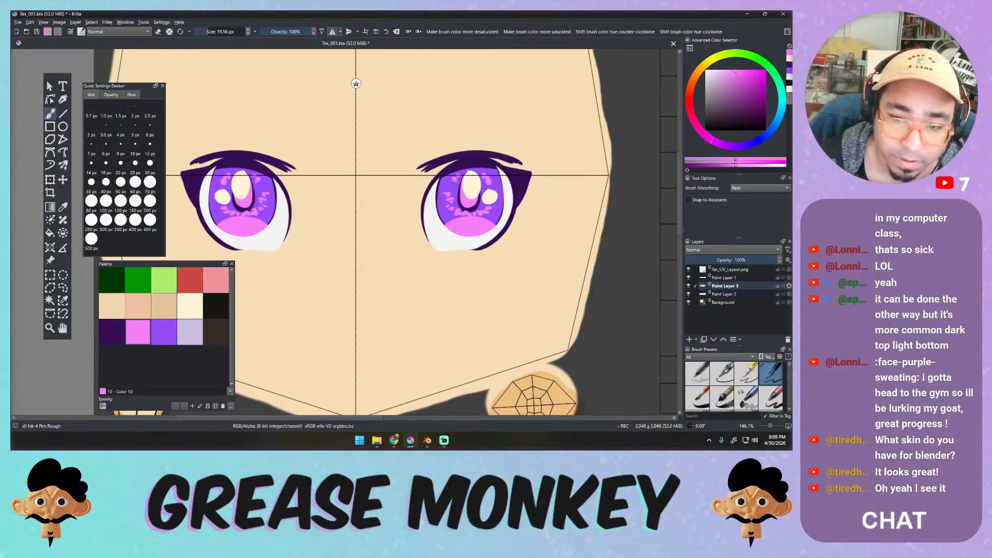
{"action": "left_click", "coordinate": [453, 184]}
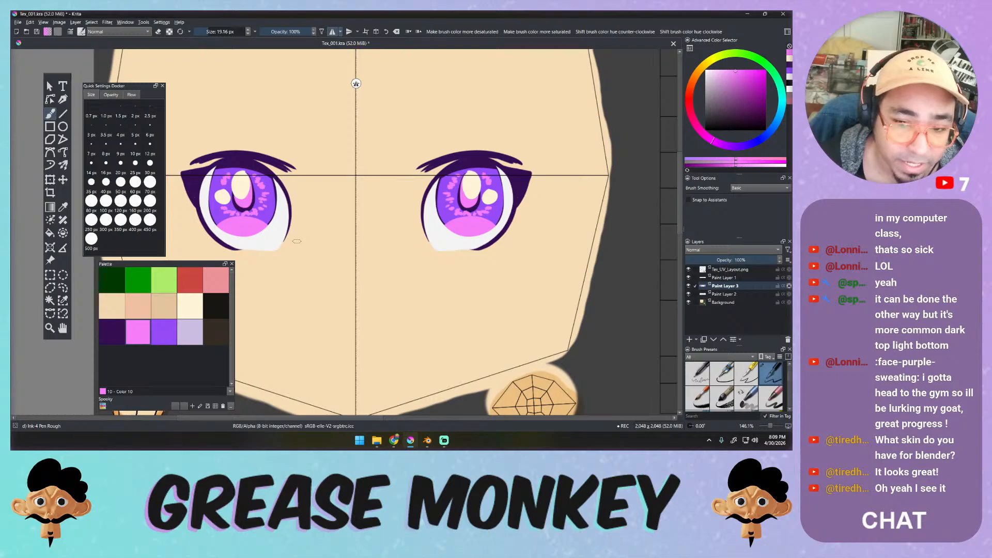
Undo all the pink flecks painted around both pupils.
{"action": "key", "text": "ctrl+z"}
{"action": "key", "text": "ctrl+z"}
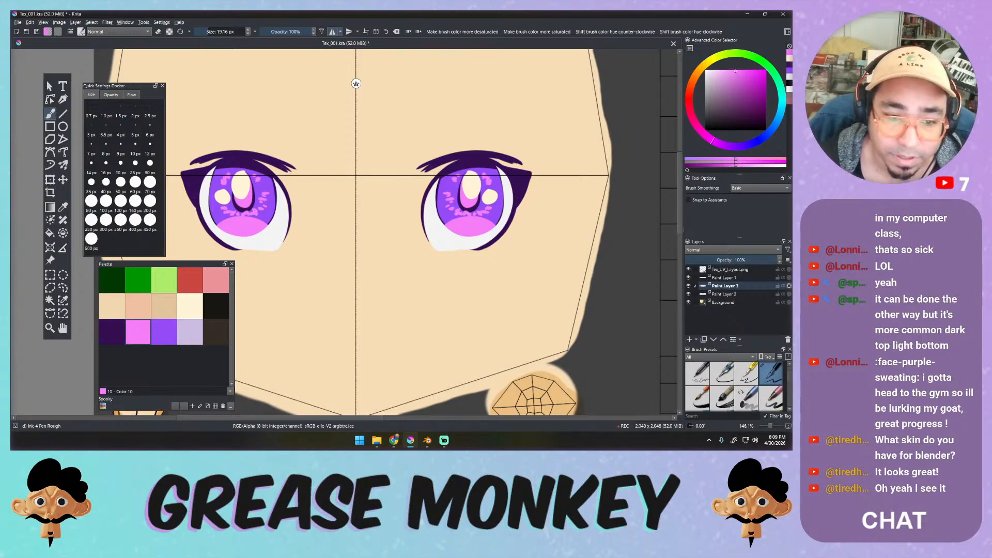
{"action": "key", "text": "ctrl+z"}
{"action": "key", "text": "ctrl+z"}
{"action": "key", "text": "ctrl+z"}
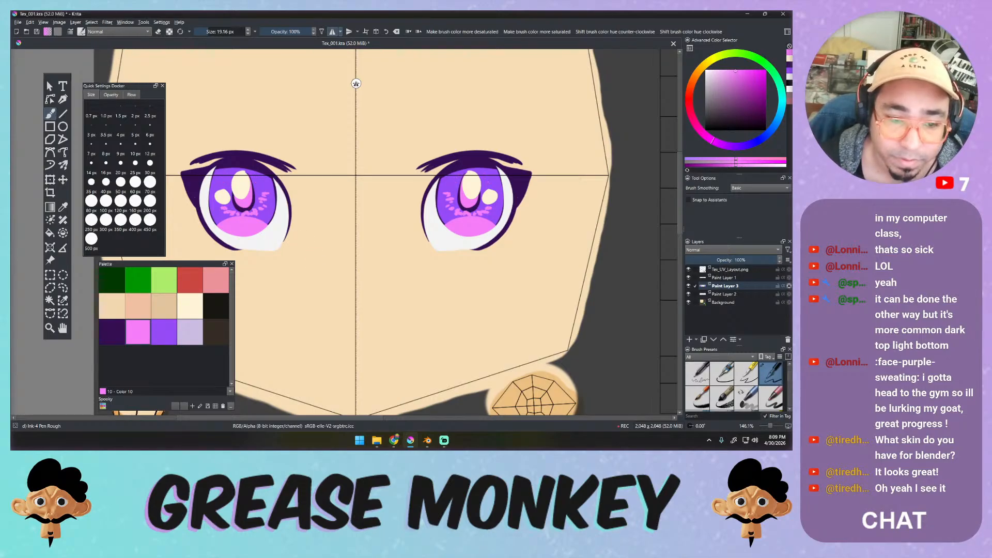
{"action": "key", "text": "ctrl+z"}
{"action": "key", "text": "ctrl+z"}
{"action": "key", "text": "ctrl+z"}
{"action": "key", "text": "ctrl+z"}
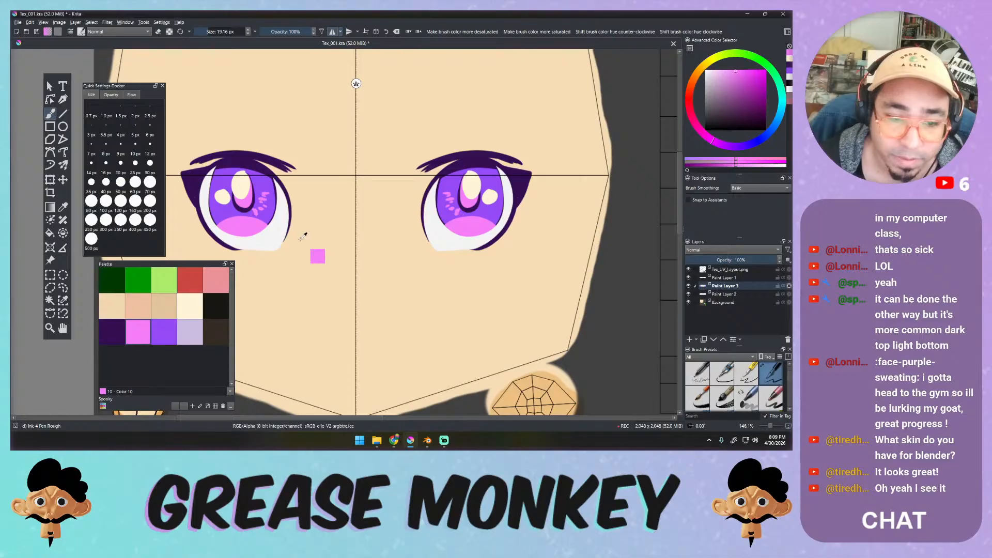
{"action": "key", "text": "ctrl+z"}
{"action": "key", "text": "ctrl+z"}
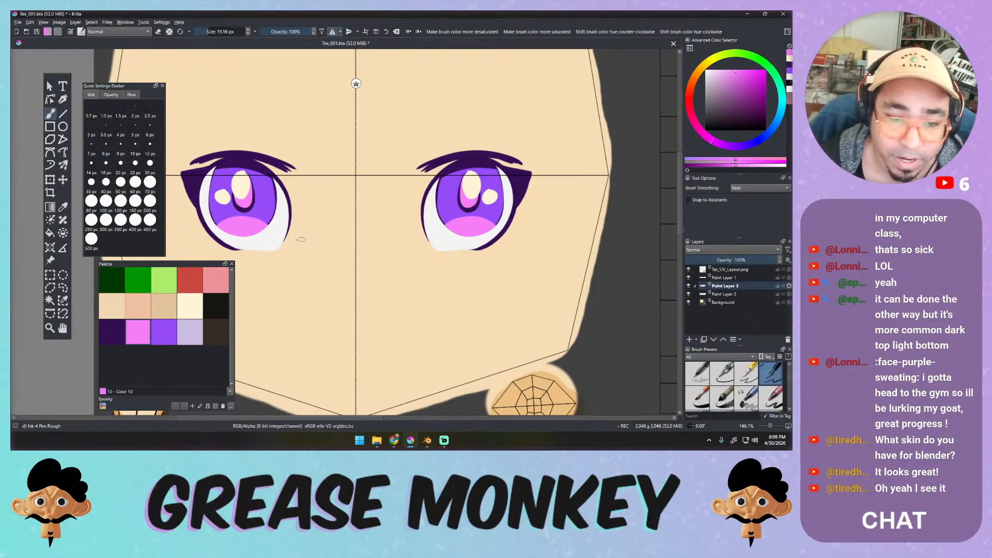
Save the texture document and choose the dark purple palette colour with the Basic-5 Size brush.
{"action": "key", "text": "ctrl+s"}
{"action": "left_click", "coordinate": [111, 332]}
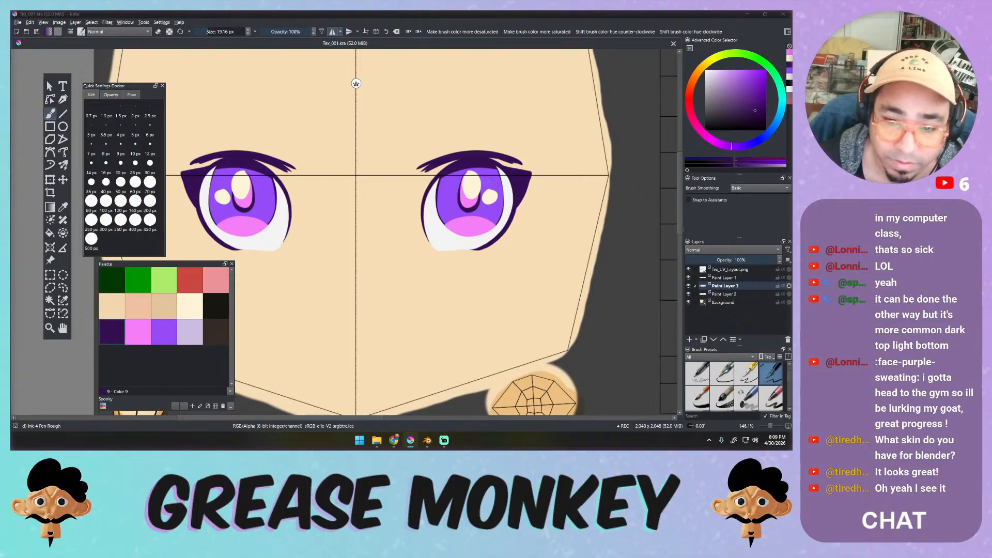
{"action": "right_click", "coordinate": [455, 181]}
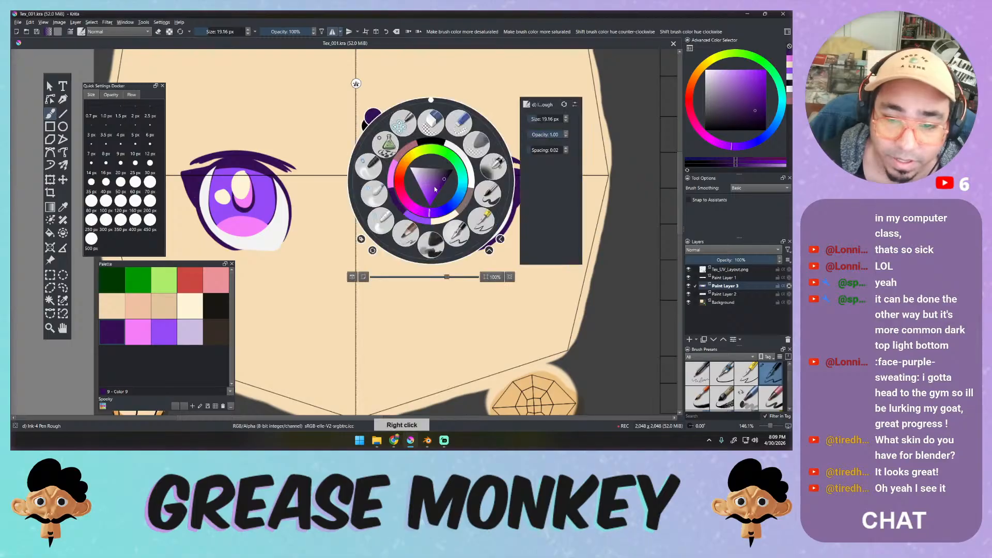
{"action": "left_click", "coordinate": [485, 199]}
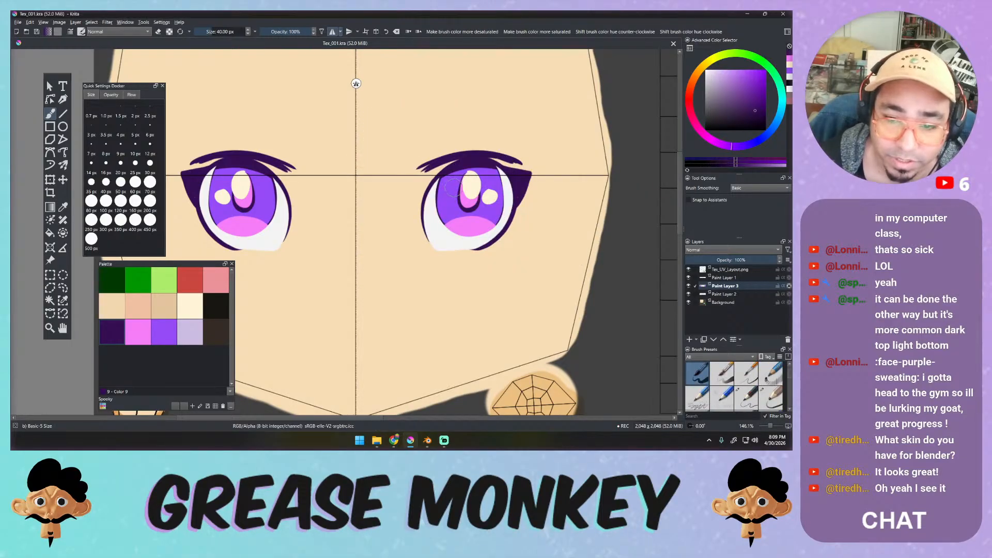
Try dark purple flecks on the inner side of each iris with the brush at about 12 px, and undo them.
{"action": "left_click_drag", "start_coordinate": [452, 187], "coordinate": [434, 188], "text": "shift"}
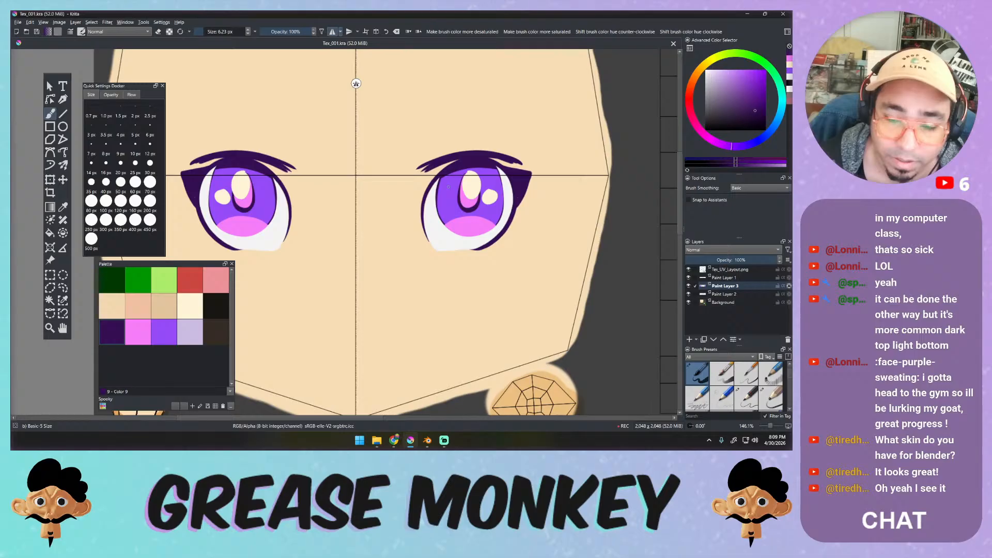
{"action": "mouse_move", "coordinate": [448, 188]}
{"action": "left_mouse_down", "text": "shift"}
{"action": "mouse_move", "coordinate": [458, 188]}
{"action": "mouse_move", "coordinate": [454, 203]}
{"action": "left_mouse_up", "text": "shift"}
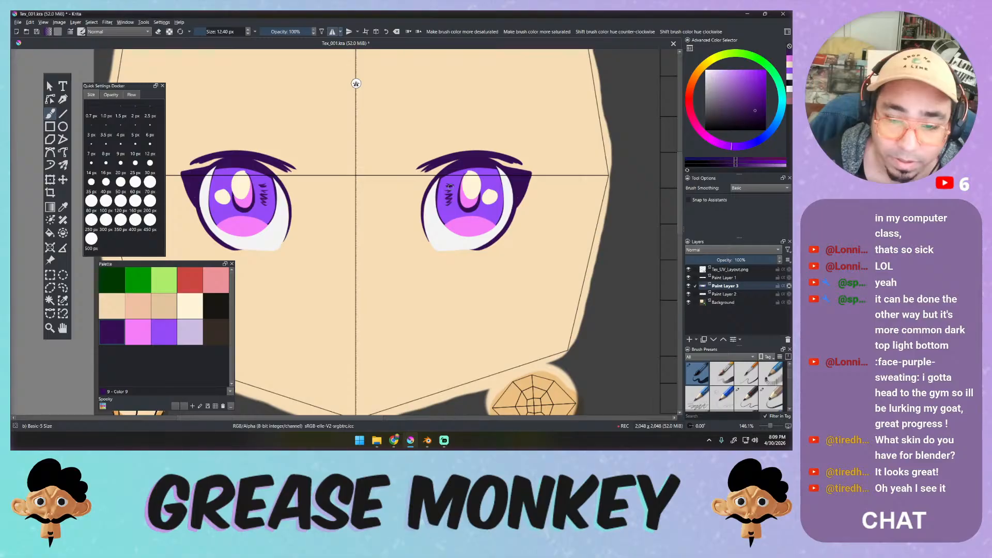
{"action": "key", "text": "ctrl+z"}
{"action": "key", "text": "ctrl+z"}
{"action": "key", "text": "ctrl+z"}
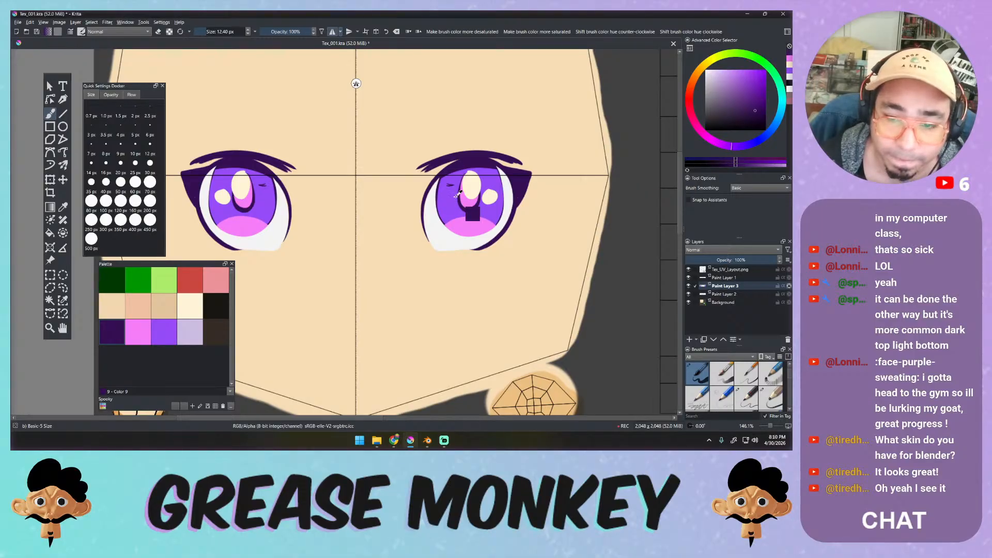
{"action": "key", "text": "ctrl+z"}
Examine the size pressure curves of the Basic-5 Size and Ink-4 Pen Rough brushes in the brush editor.
{"action": "left_click", "coordinate": [70, 32]}
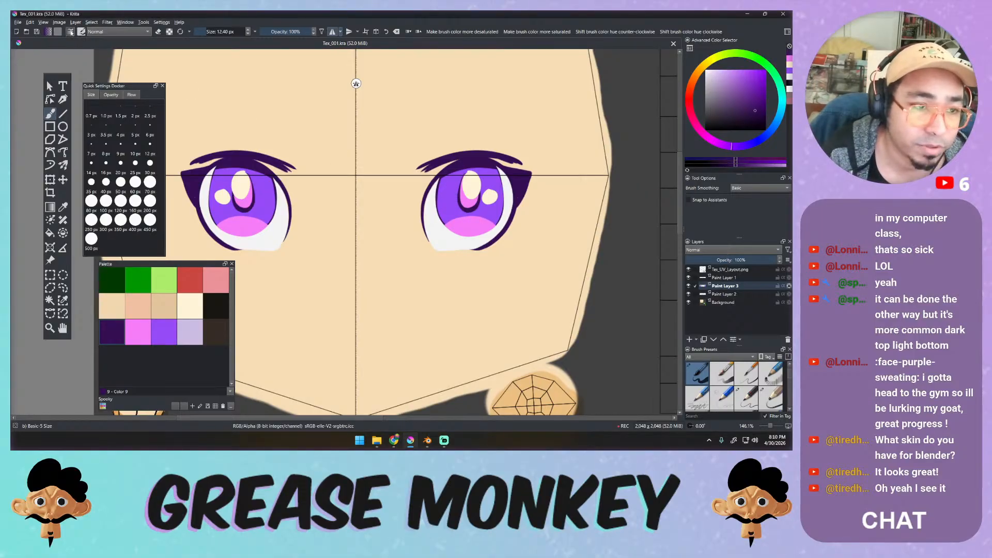
{"action": "left_click", "coordinate": [253, 251]}
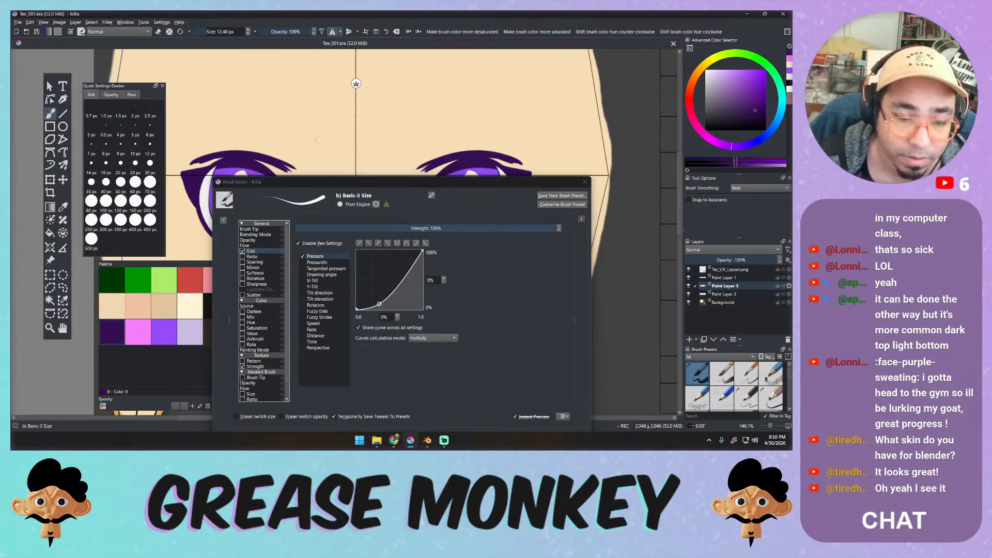
{"action": "right_click", "coordinate": [337, 140]}
{"action": "left_click", "coordinate": [282, 150]}
{"action": "right_click", "coordinate": [320, 130]}
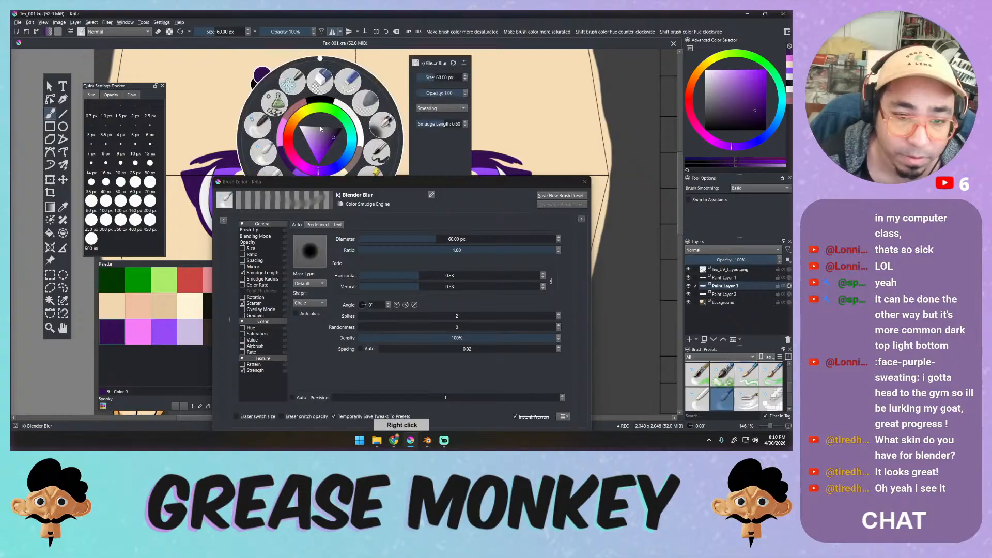
{"action": "right_click", "coordinate": [618, 107]}
{"action": "right_click", "coordinate": [620, 109]}
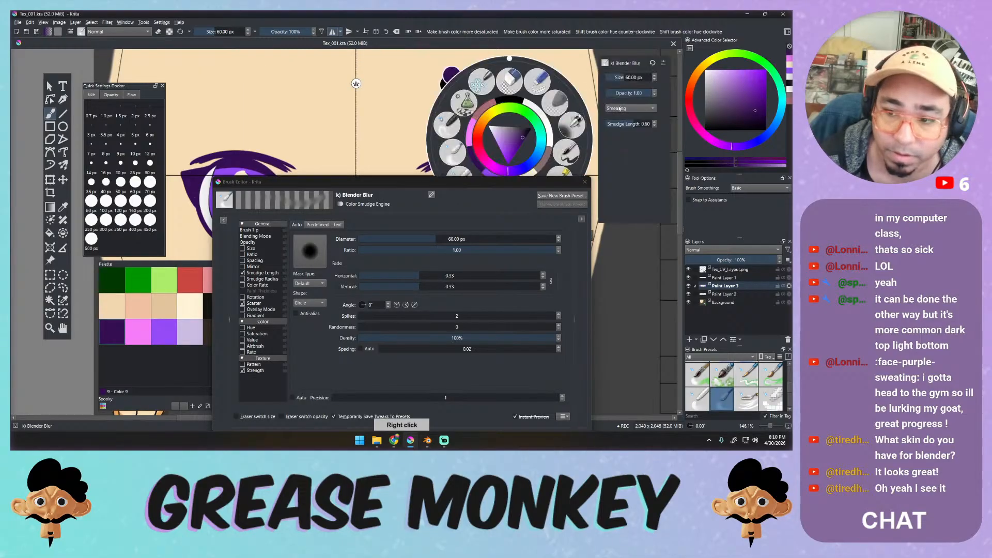
{"action": "right_click", "coordinate": [624, 190]}
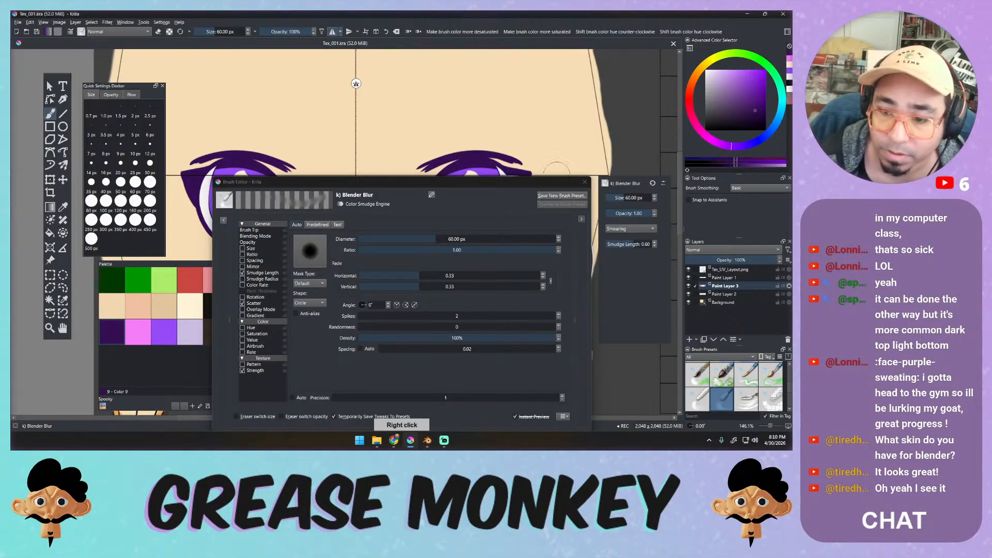
{"action": "right_click", "coordinate": [177, 171]}
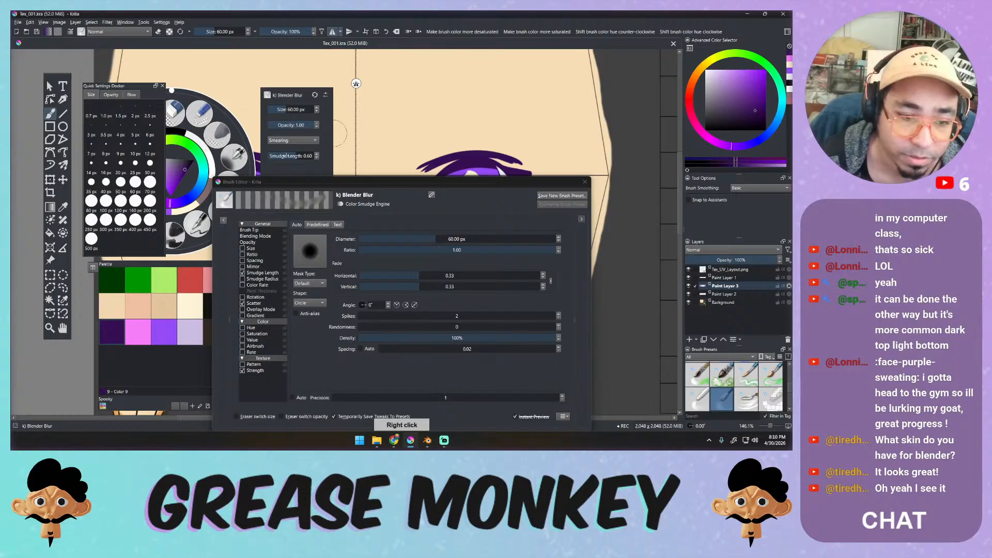
{"action": "left_click", "coordinate": [197, 224]}
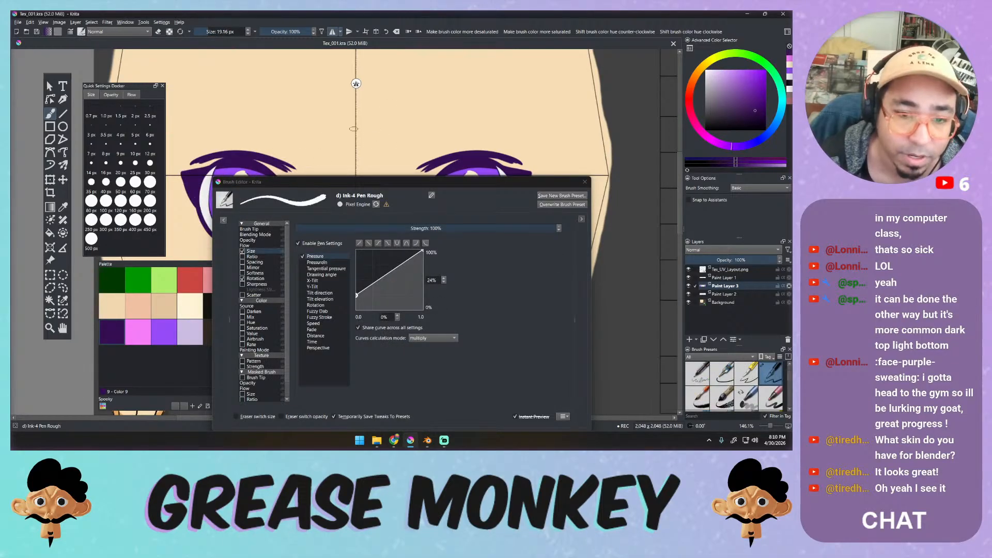
Give the Basic-5 Size brush a linear size pressure curve with a minimum of about 26%.
{"action": "right_click", "coordinate": [353, 129]}
{"action": "left_click", "coordinate": [411, 152]}
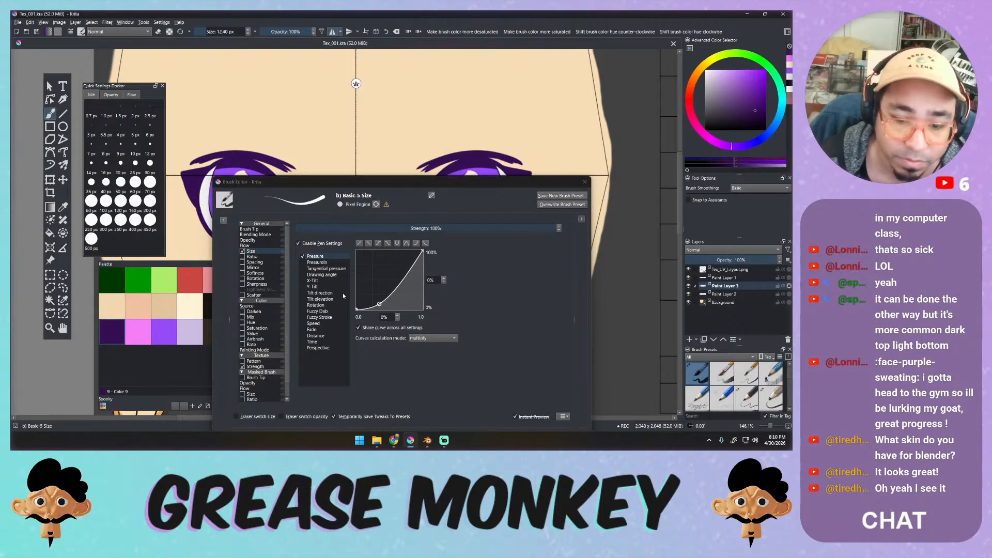
{"action": "left_click", "coordinate": [360, 243]}
{"action": "left_click_drag", "start_coordinate": [356, 309], "coordinate": [356, 292]}
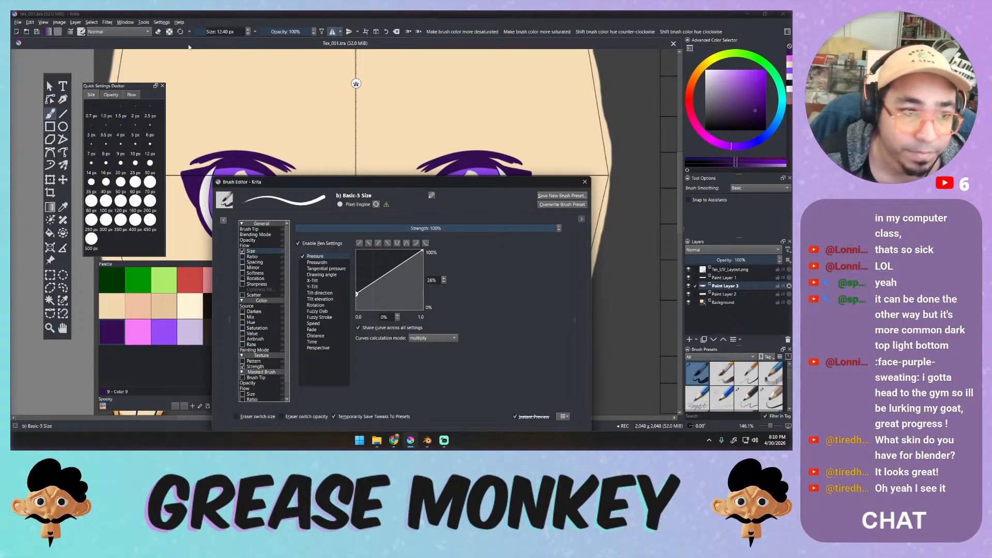
{"action": "left_click", "coordinate": [71, 32]}
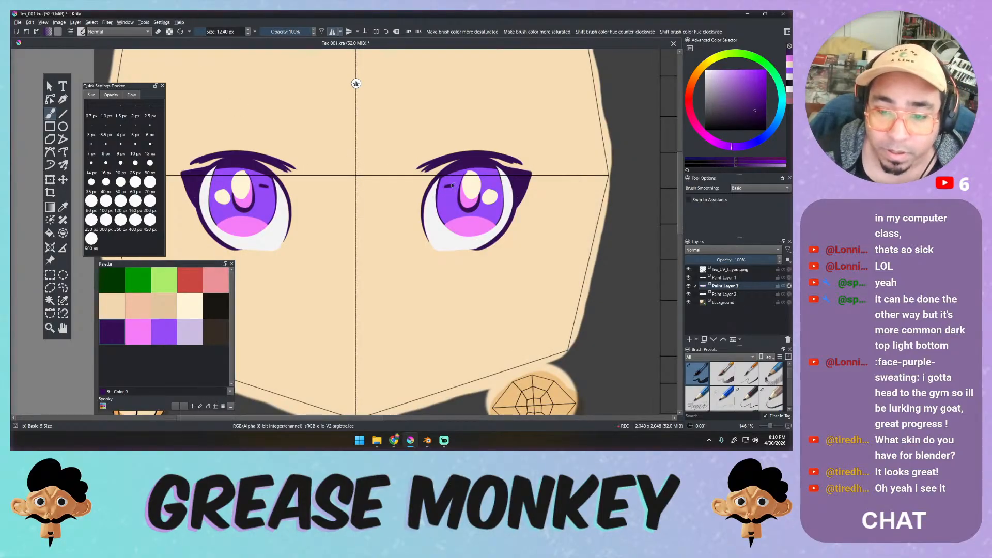
Paint small dark purple flecks around both pupils with the brush reduced to about 7.6 px.
{"action": "key", "text": "bracketleft"}
{"action": "key", "text": "bracketleft"}
{"action": "key", "text": "bracketleft"}
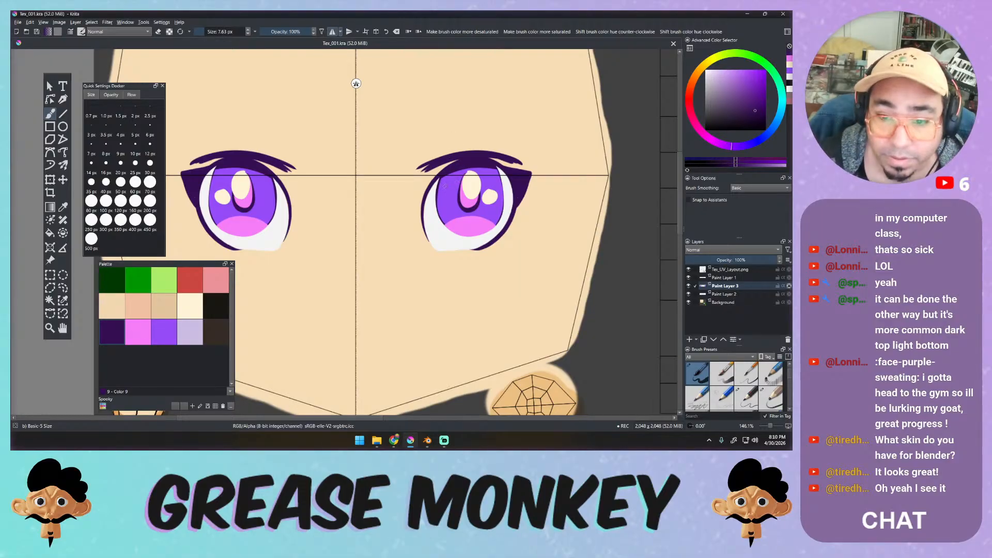
{"action": "left_click_drag", "start_coordinate": [445, 188], "coordinate": [455, 212]}
{"action": "key", "text": "ctrl+z"}
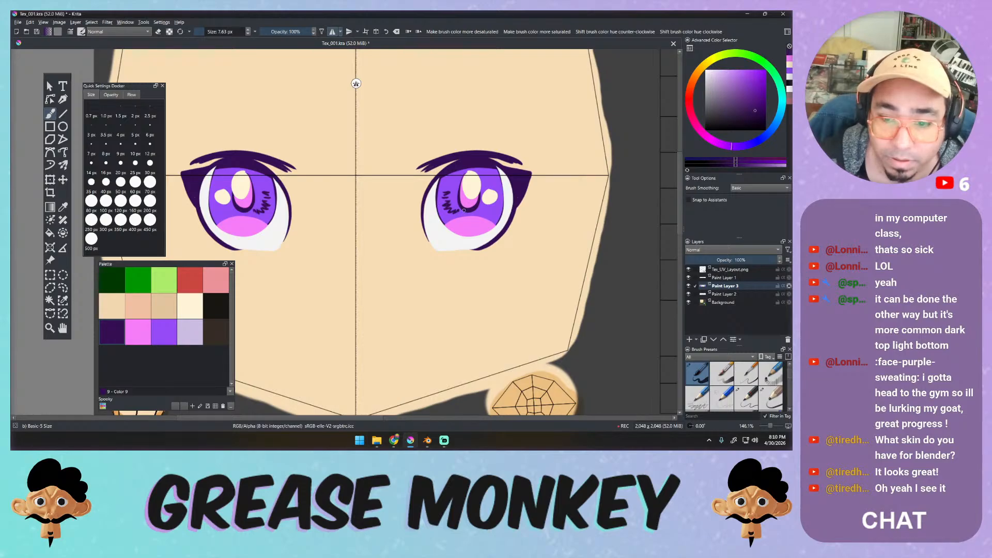
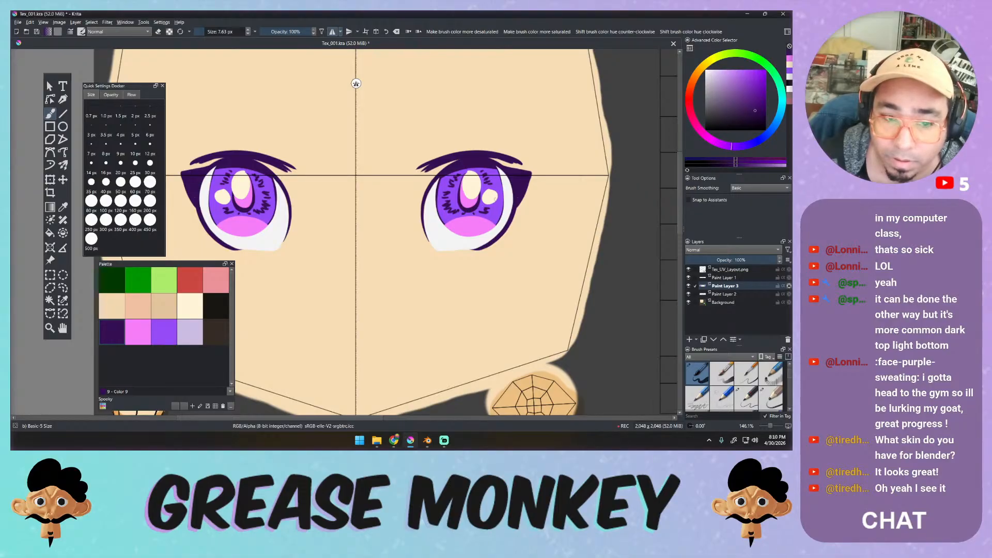
Try small pink flecks among the dark ones around each pupil, and undo them.
{"action": "left_click", "coordinate": [135, 326]}
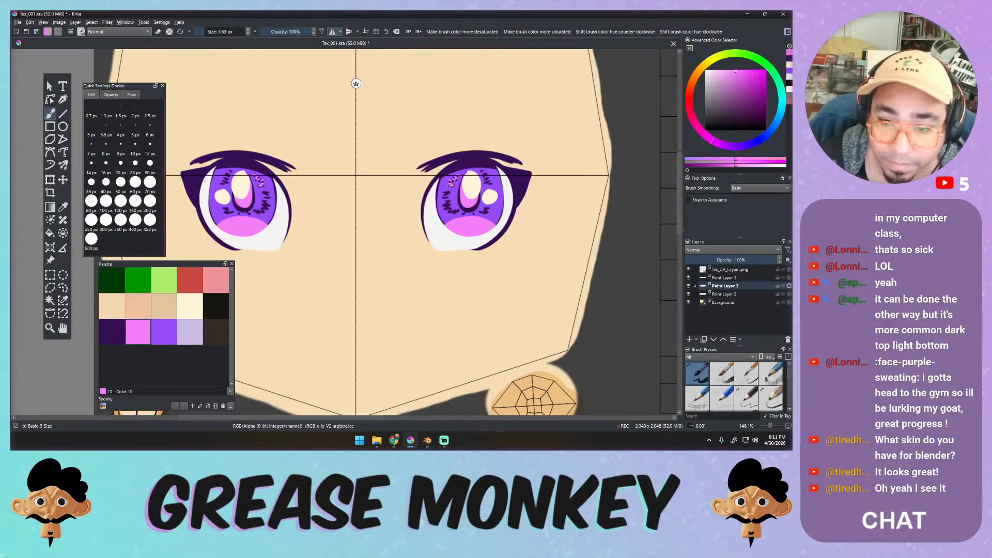
{"action": "left_click_drag", "start_coordinate": [444, 195], "coordinate": [462, 214]}
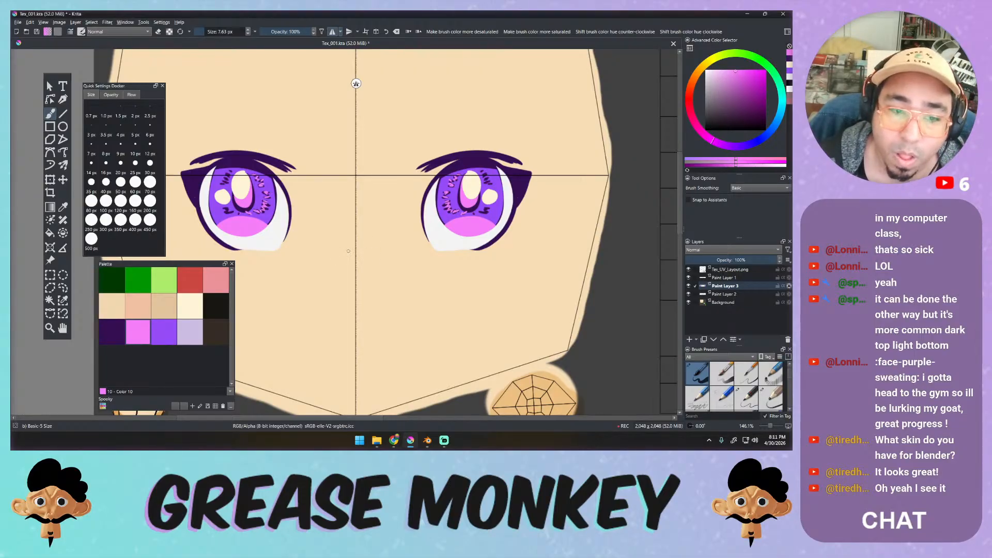
{"action": "key", "text": "ctrl+z"}
{"action": "key", "text": "ctrl+z"}
{"action": "key", "text": "ctrl+z"}
{"action": "key", "text": "ctrl+z"}
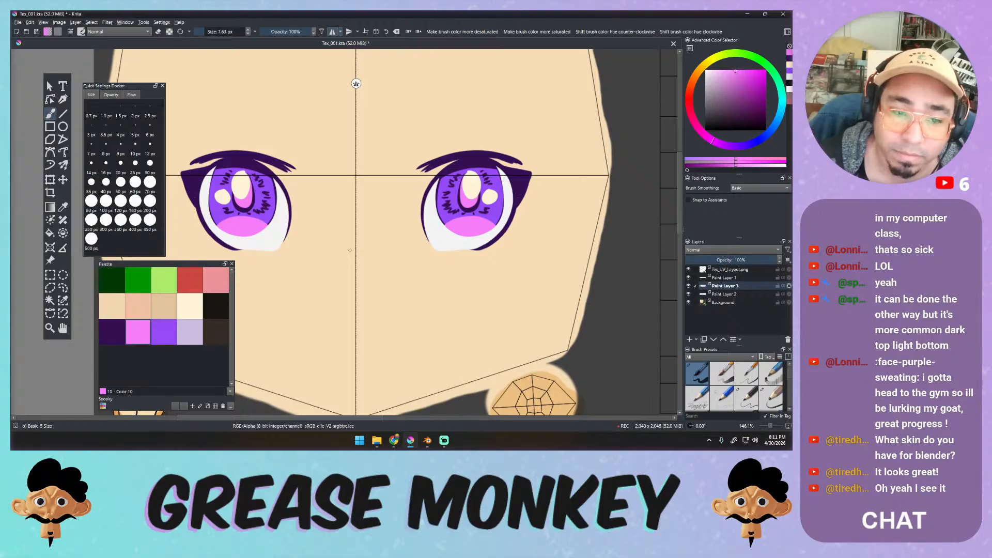
Try a purple dab and pale lavender flecks among the dark ones around each pupil, and undo them.
{"action": "left_click", "coordinate": [161, 328]}
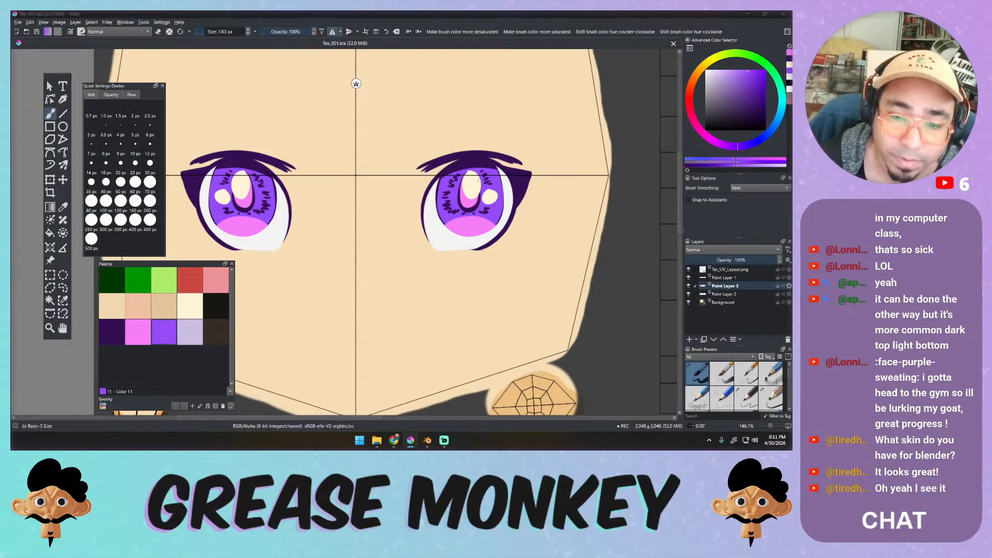
{"action": "left_click_drag", "start_coordinate": [457, 177], "coordinate": [457, 178]}
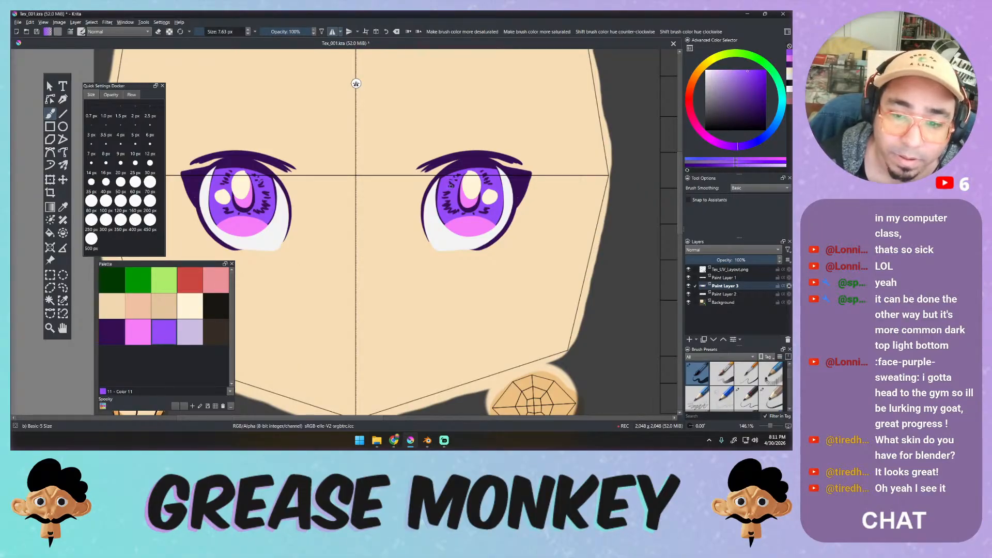
{"action": "left_click", "coordinate": [183, 329]}
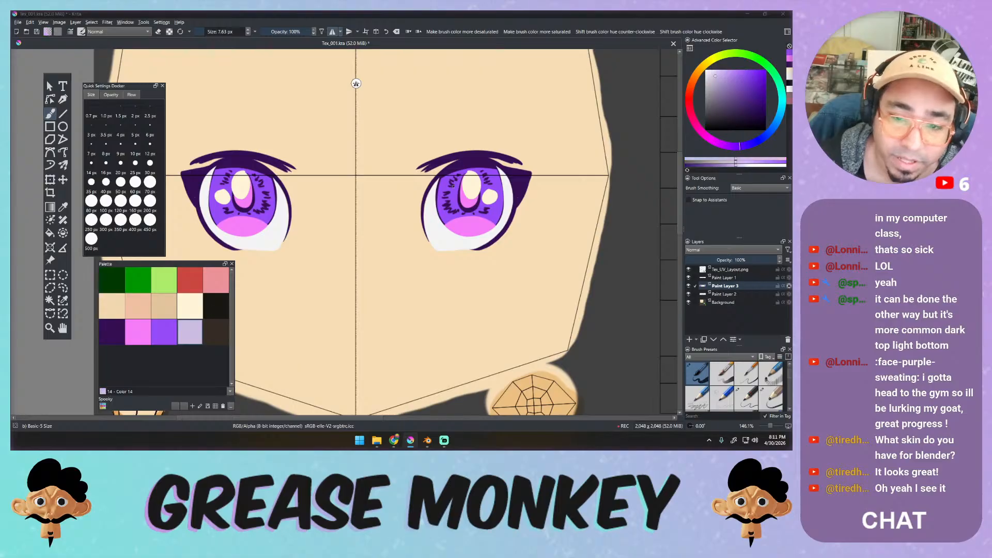
{"action": "left_click_drag", "start_coordinate": [453, 182], "coordinate": [446, 210]}
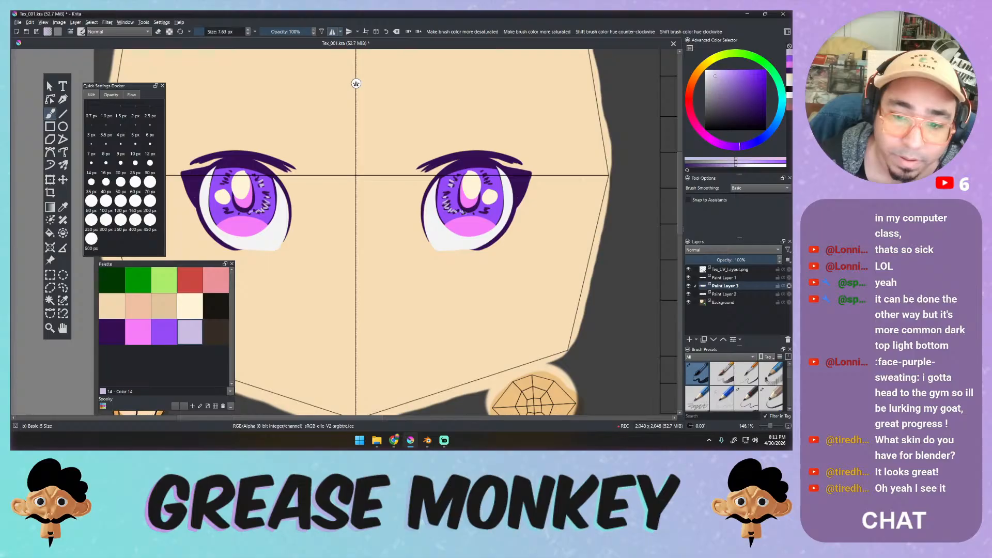
{"action": "left_click_drag", "start_coordinate": [465, 212], "coordinate": [472, 213]}
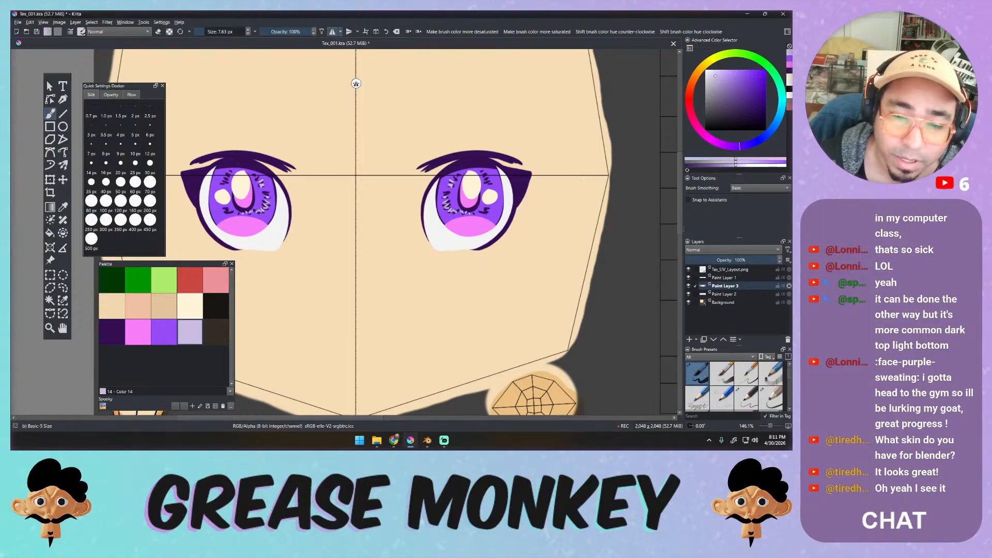
{"action": "key", "text": "ctrl+z"}
{"action": "key", "text": "ctrl+z"}
{"action": "key", "text": "ctrl+z"}
{"action": "key", "text": "ctrl+z"}
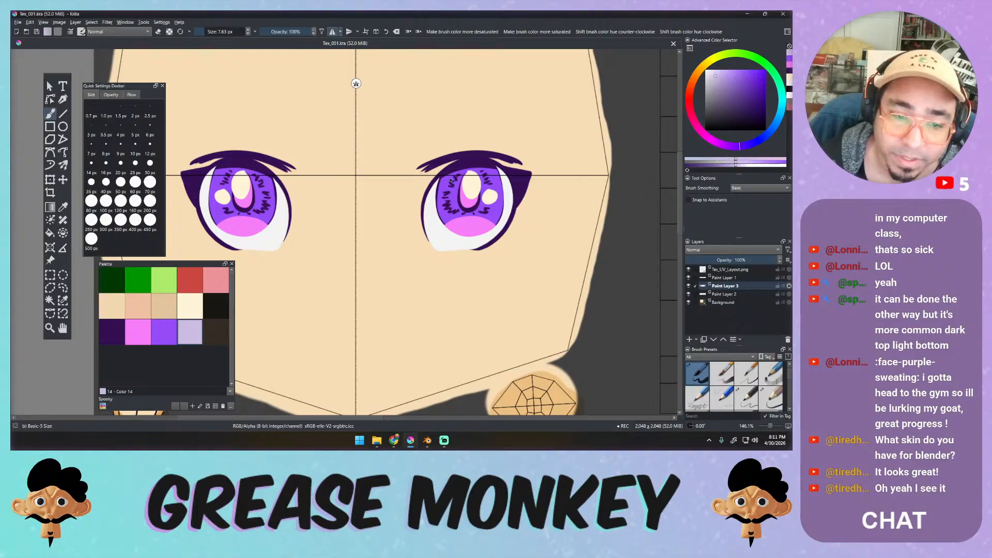
Export the texture as a PNG over the existing Tex.png in the Textures folder, keeping the default PNG options.
{"action": "middle_click_drag", "start_coordinate": [433, 191], "coordinate": [411, 231], "text": "ctrl"}
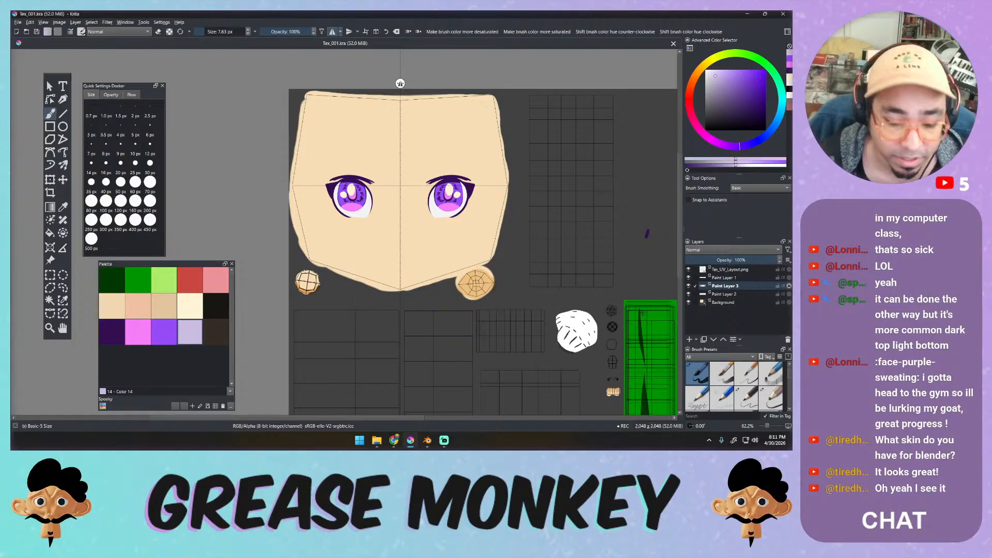
{"action": "left_click", "coordinate": [18, 22]}
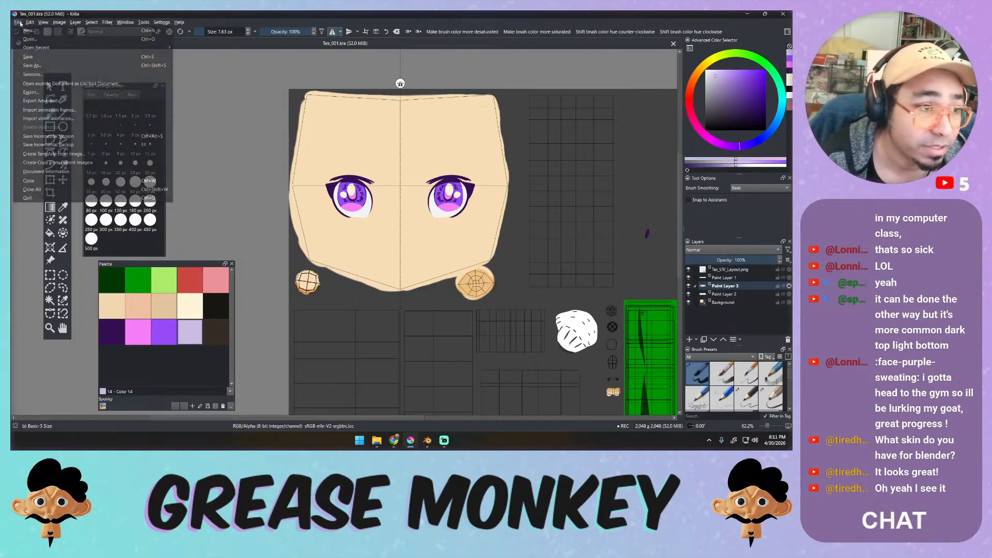
{"action": "left_click", "coordinate": [33, 91]}
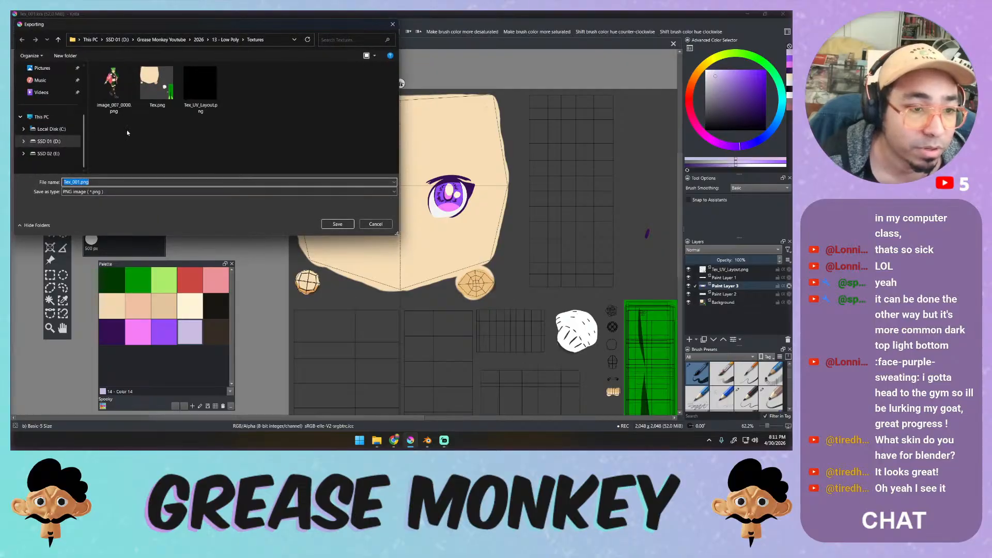
{"action": "left_click", "coordinate": [158, 85]}
{"action": "left_click", "coordinate": [338, 224]}
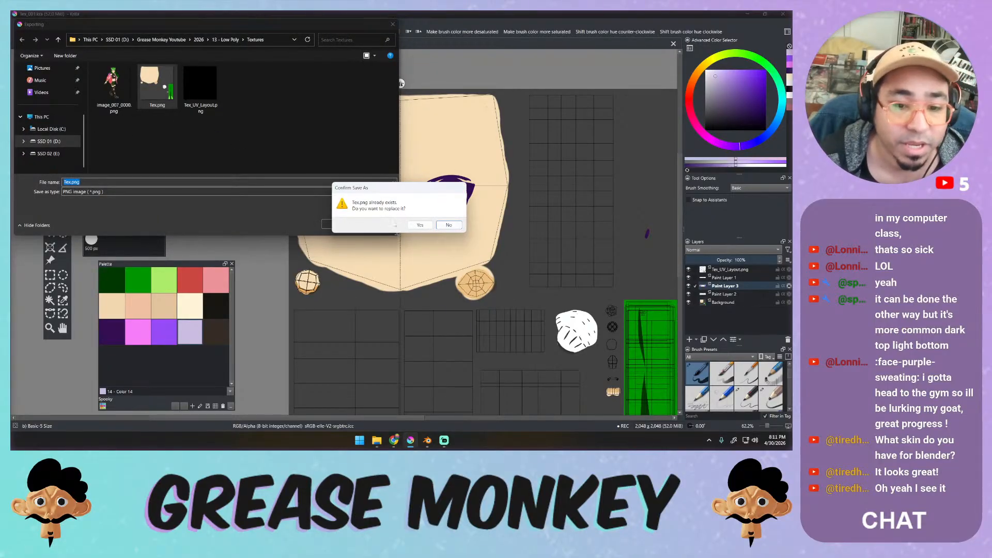
{"action": "left_click", "coordinate": [418, 225]}
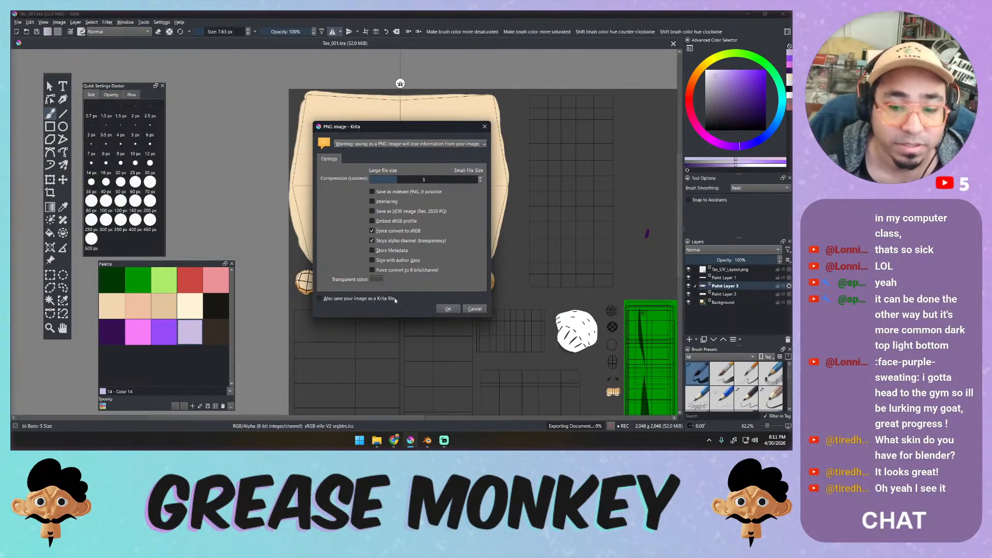
{"action": "left_click", "coordinate": [446, 309]}
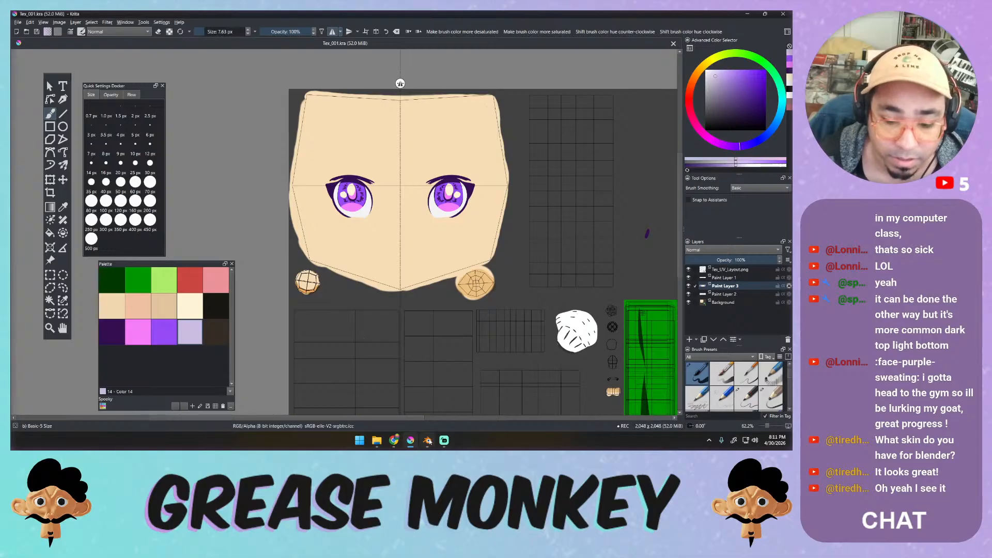
Switch to Blender and reload the Tex.png image to check the newly painted eyes on the character's face.
{"action": "mouse_move", "coordinate": [427, 440]}
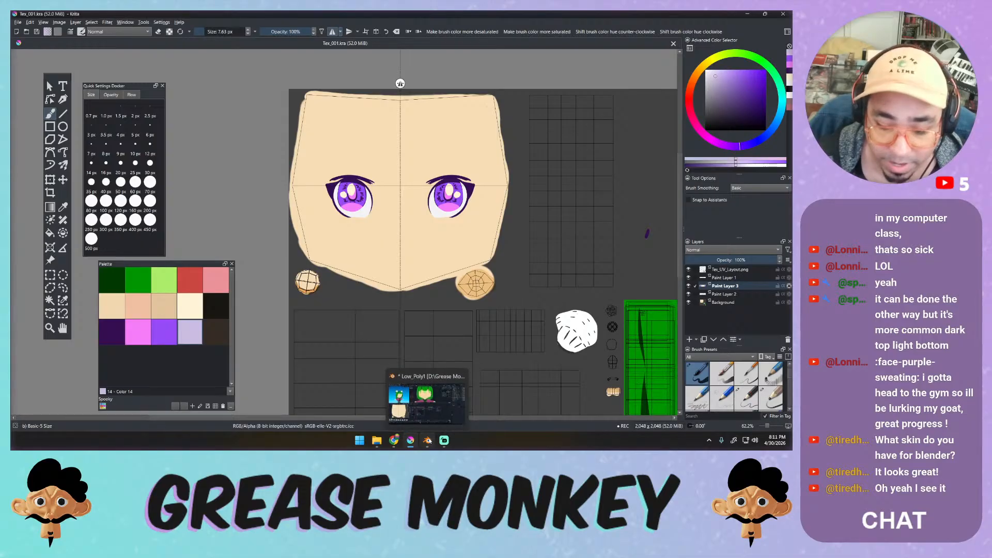
{"action": "left_click", "coordinate": [427, 441]}
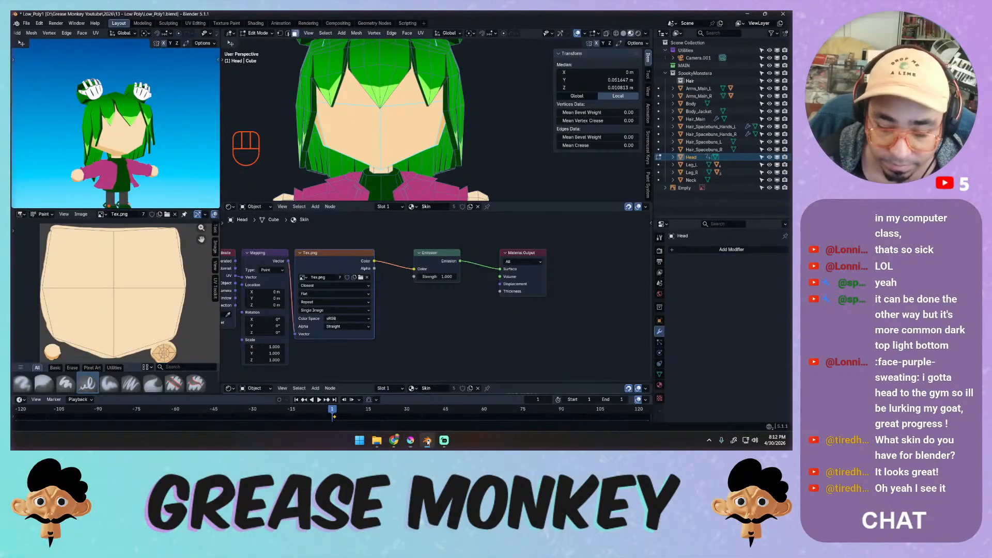
{"action": "left_click", "coordinate": [81, 214]}
{"action": "left_click", "coordinate": [93, 254]}
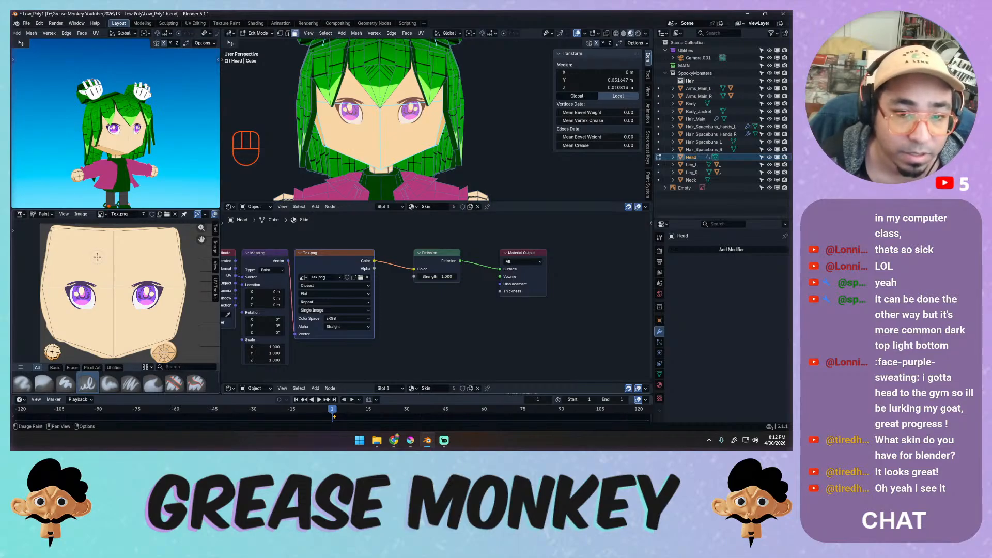
{"action": "middle_click_drag", "start_coordinate": [352, 136], "coordinate": [361, 101], "text": "ctrl"}
{"action": "middle_click_drag", "start_coordinate": [147, 139], "coordinate": [157, 144]}
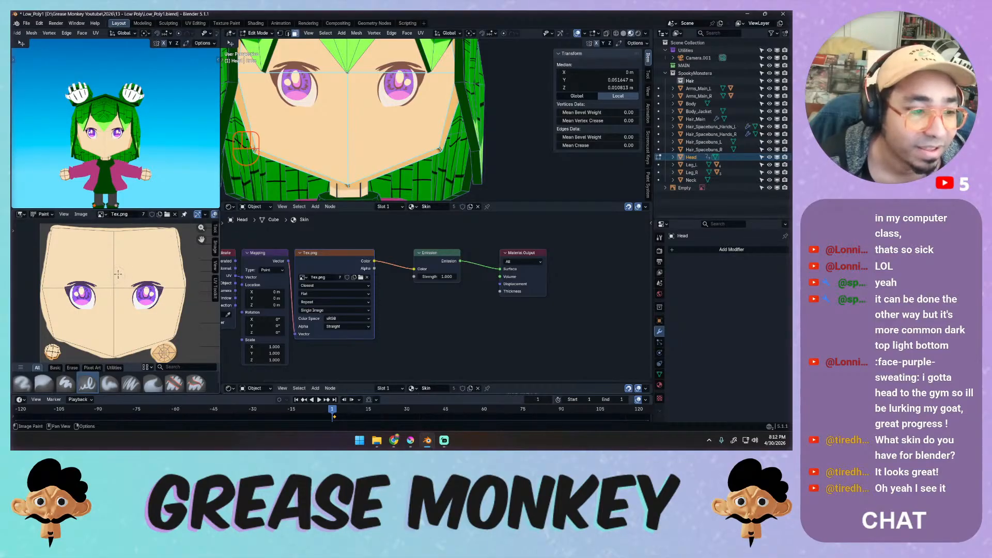
Show the face's UVs in the UV Editor and try moving and sliding its UV vertices to reposition the eyes.
{"action": "left_click", "coordinate": [21, 214]}
{"action": "left_click", "coordinate": [36, 250]}
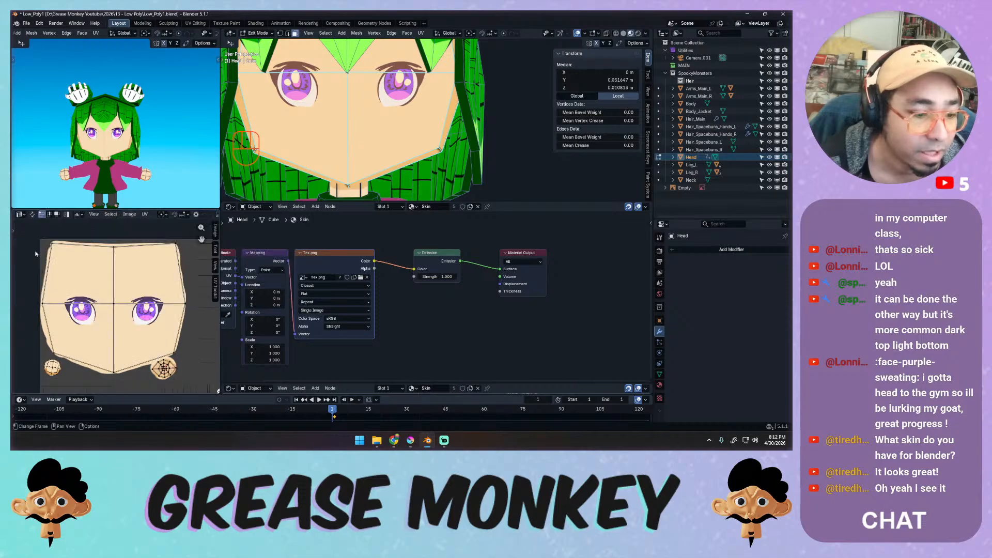
{"action": "key", "text": "g"}
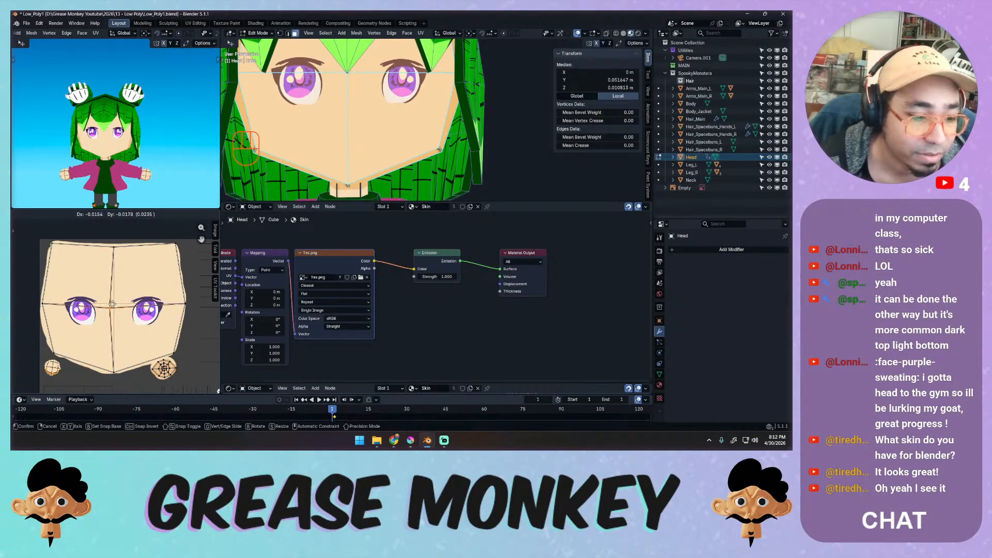
{"action": "key", "text": "Escape"}
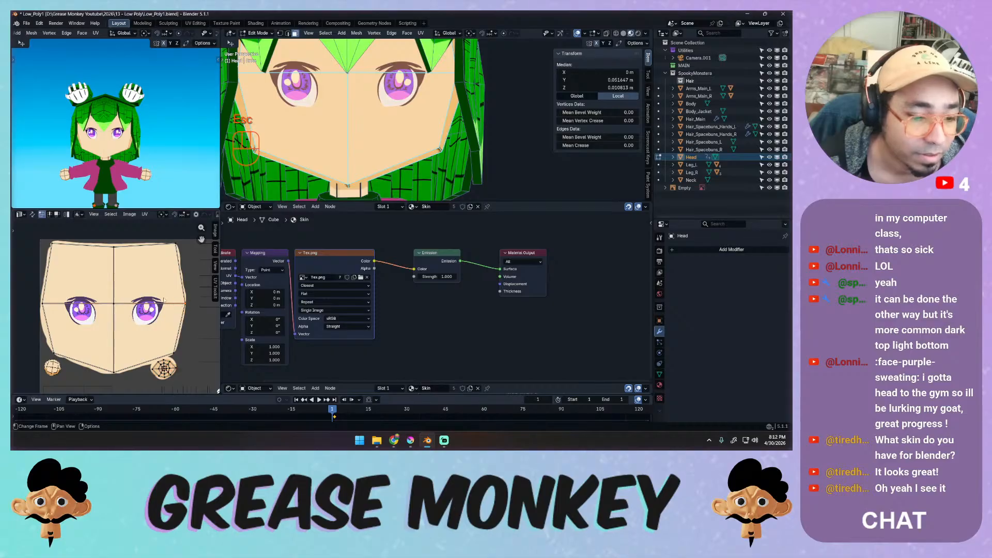
{"action": "key", "text": "g"}
{"action": "key", "text": "g"}
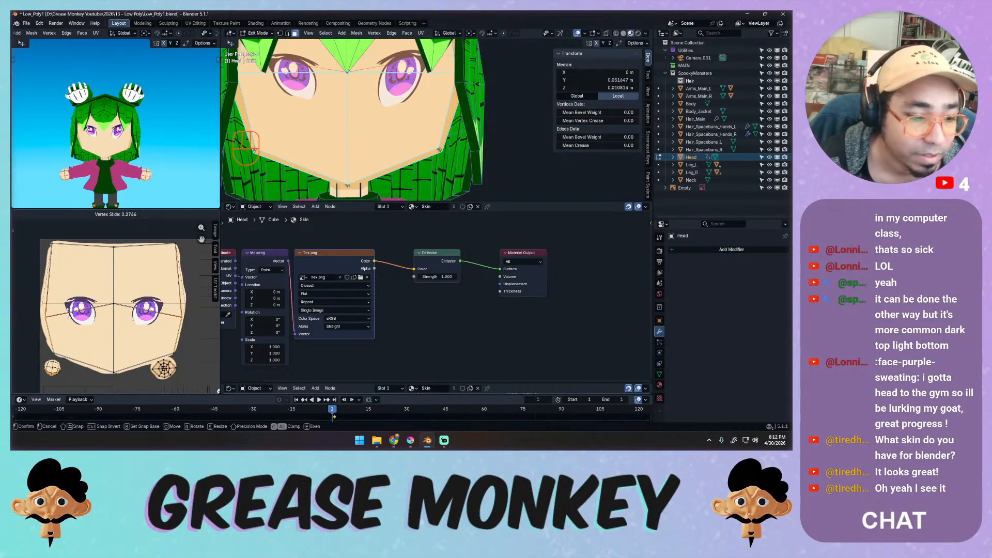
{"action": "key", "text": "Escape"}
{"action": "key", "text": "g"}
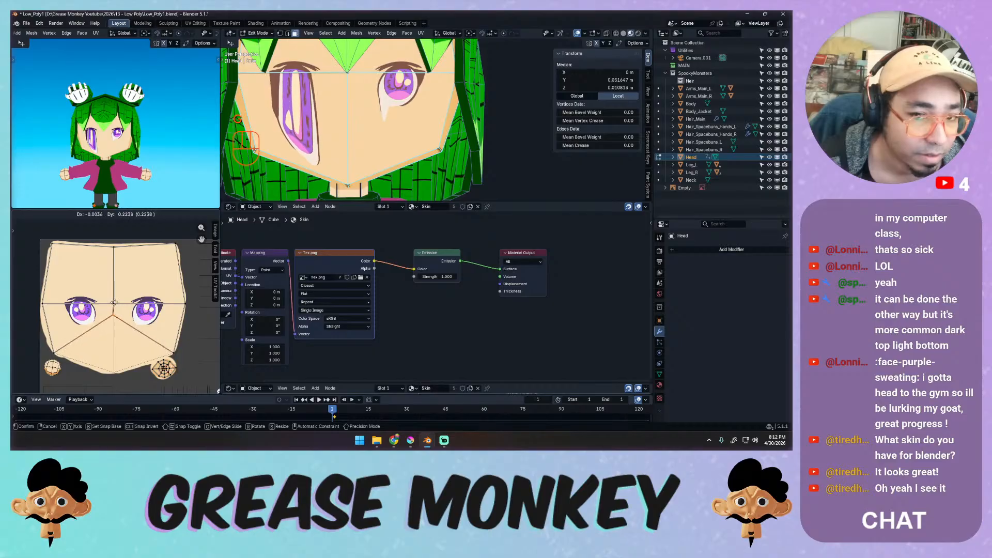
{"action": "key", "text": "Escape"}
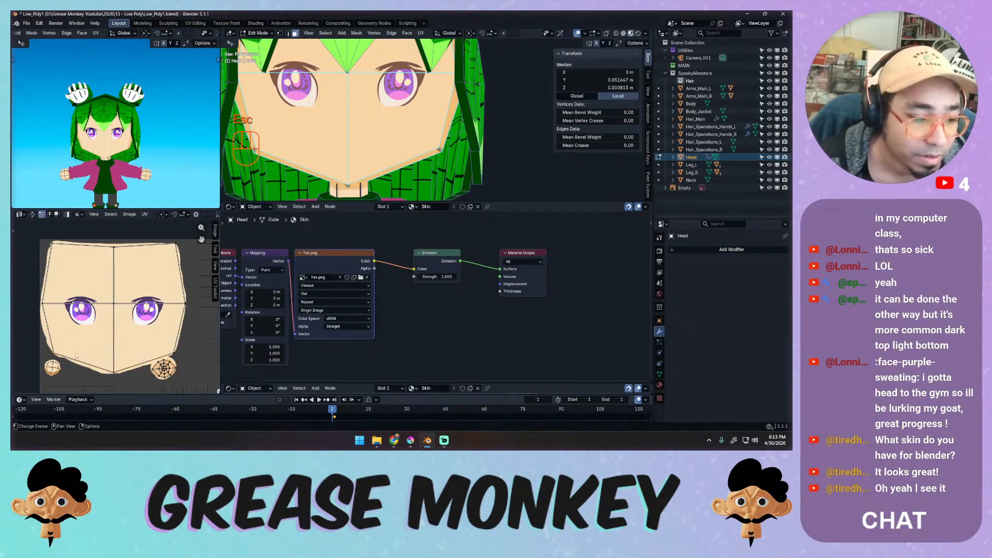
{"action": "key", "text": "shift"}
{"action": "key", "text": "g"}
{"action": "key", "text": "g"}
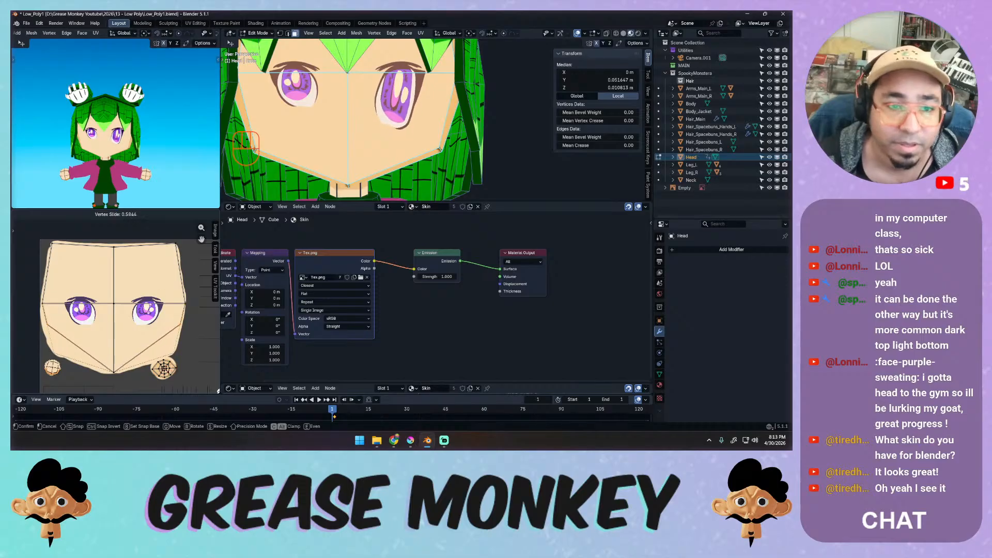
{"action": "key", "text": "Escape"}
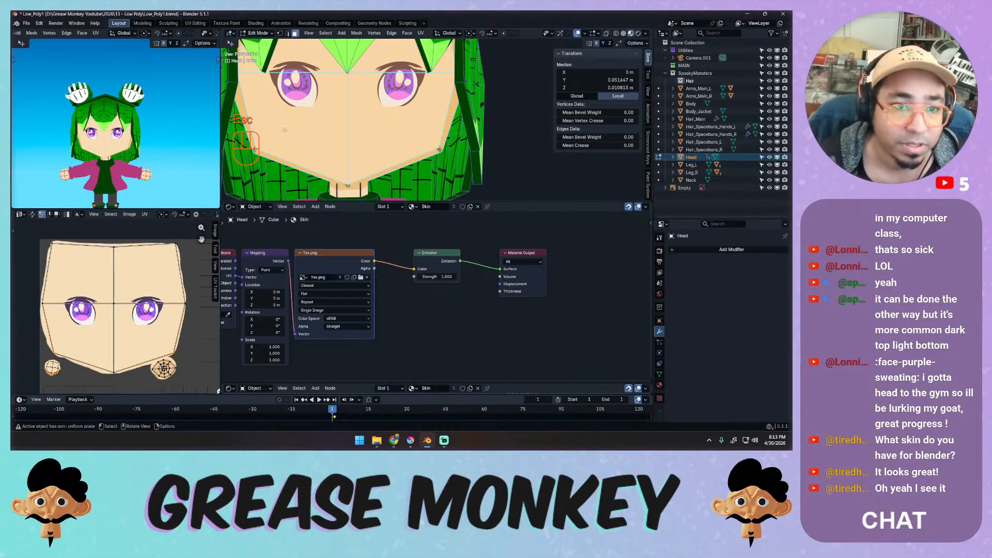
Select the two lower front faces of the head and try moving their UVs to shift the eyes on the face.
{"action": "left_click", "coordinate": [298, 126]}
{"action": "left_click", "coordinate": [368, 119]}
{"action": "left_click", "coordinate": [336, 120]}
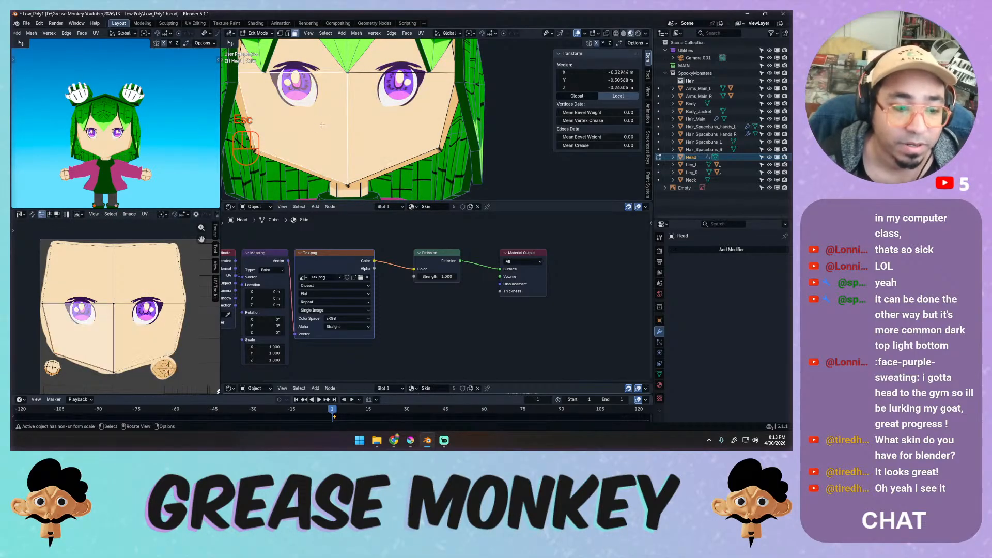
{"action": "left_click", "coordinate": [359, 120], "text": "shift"}
{"action": "key", "text": "g"}
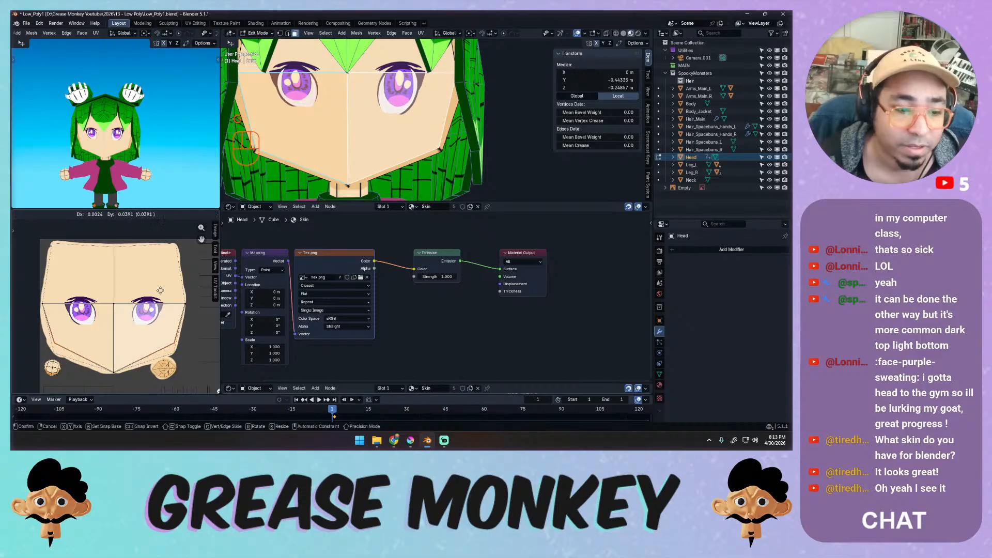
{"action": "key", "text": "Escape"}
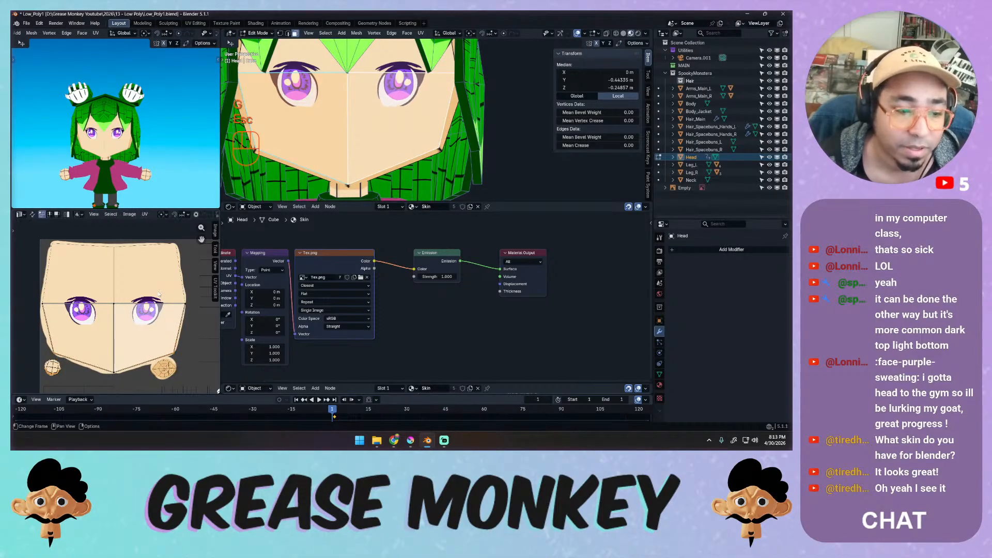
{"action": "key", "text": "g"}
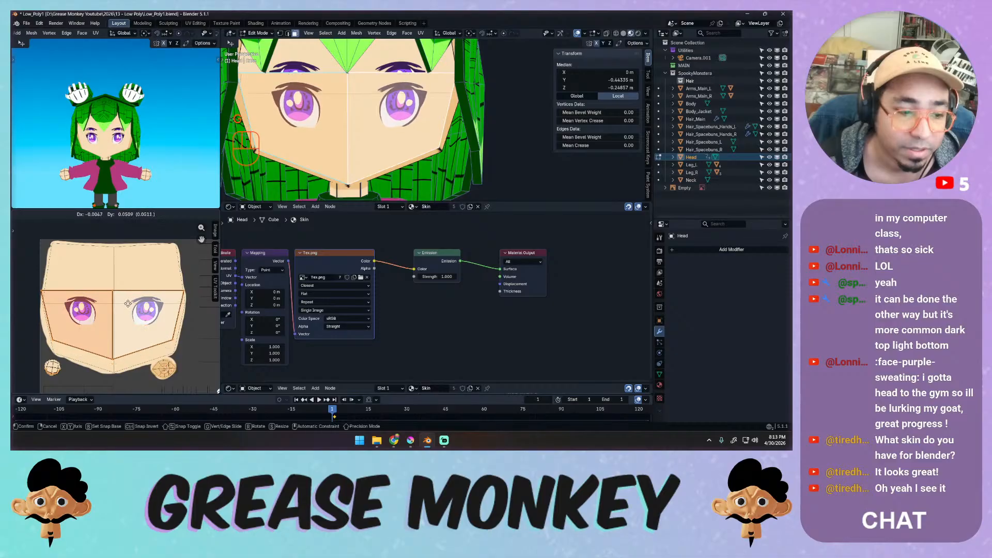
{"action": "key", "text": "Escape"}
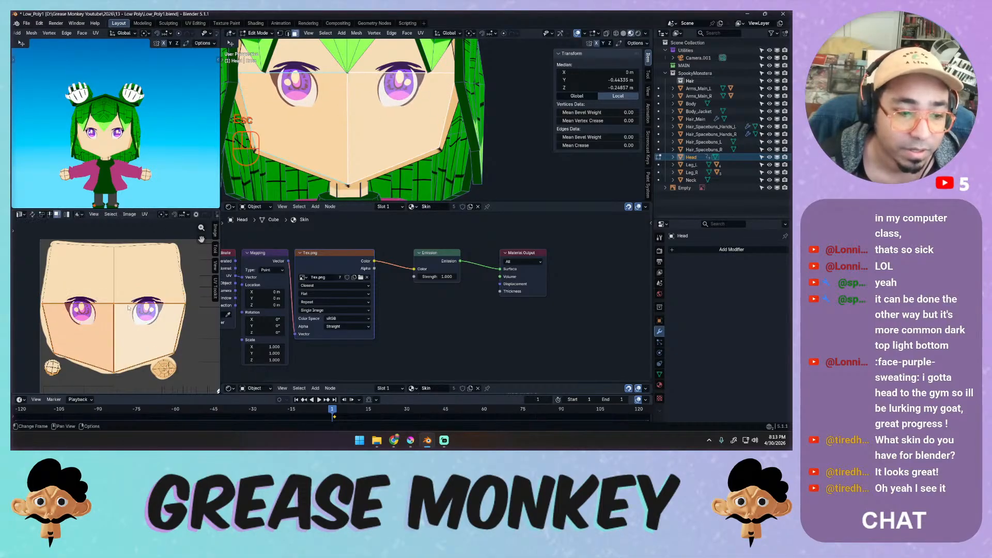
{"action": "left_click", "coordinate": [128, 302]}
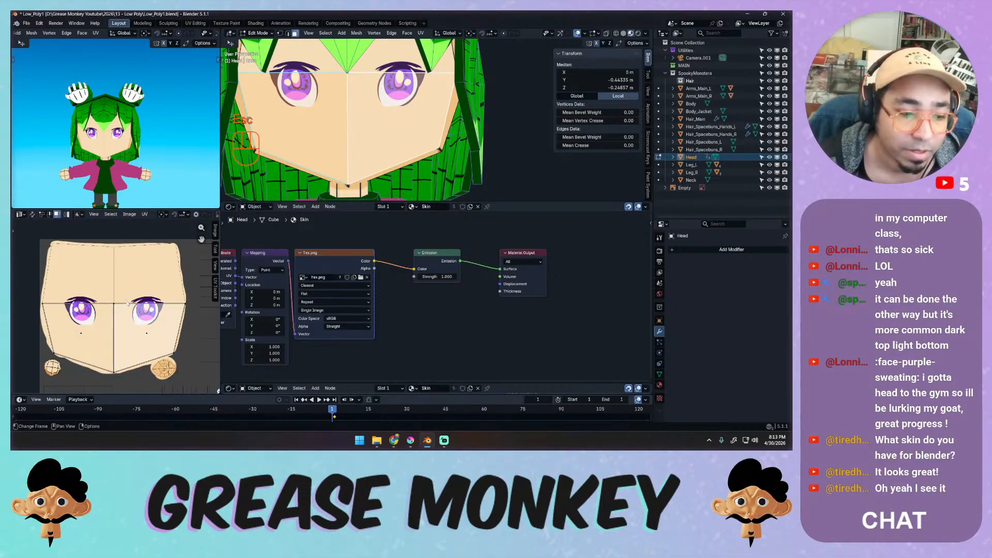
{"action": "key", "text": "a"}
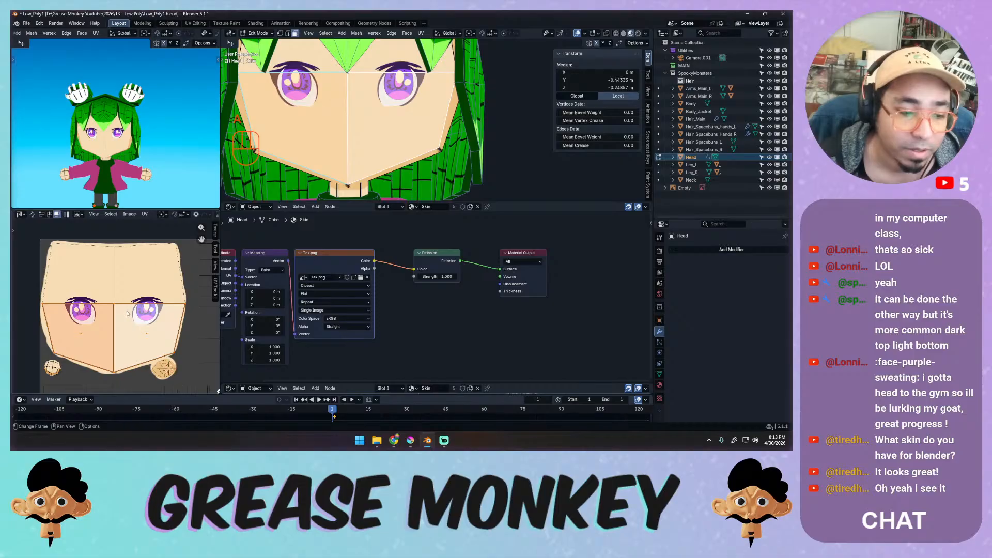
{"action": "key", "text": "g"}
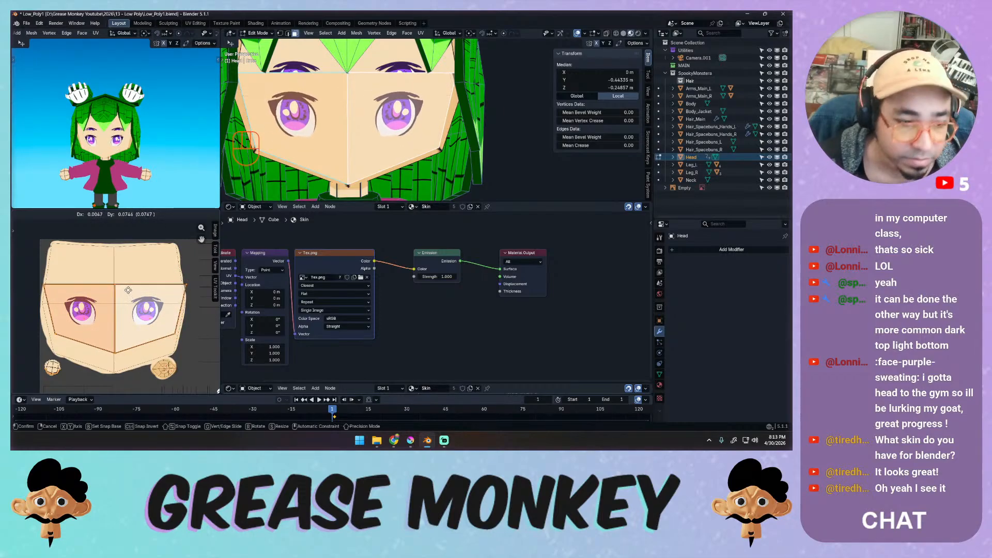
{"action": "key", "text": "Escape"}
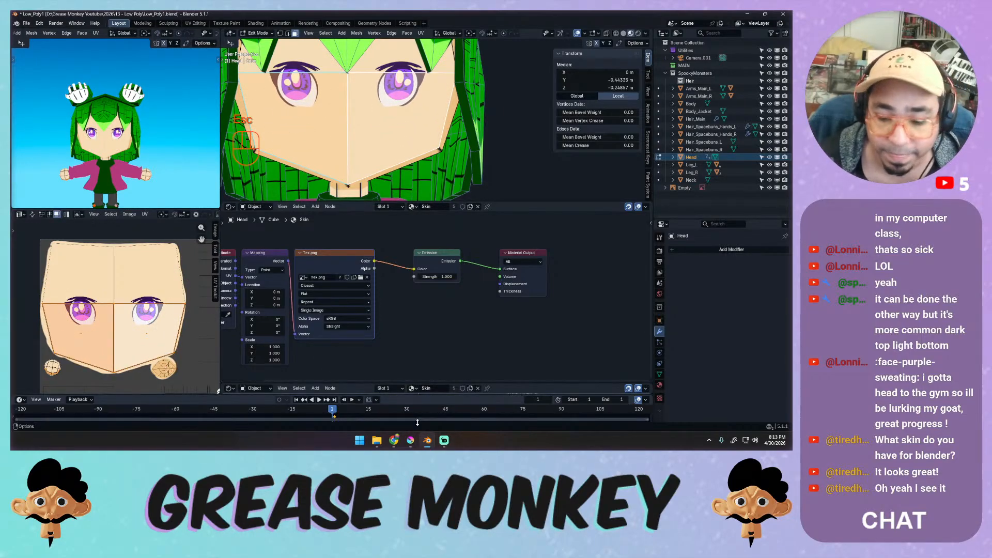
Switch to Krita, turn off horizontal mirroring, and select Paint Layers 1, 2 and 3 together.
{"action": "left_click", "coordinate": [412, 439]}
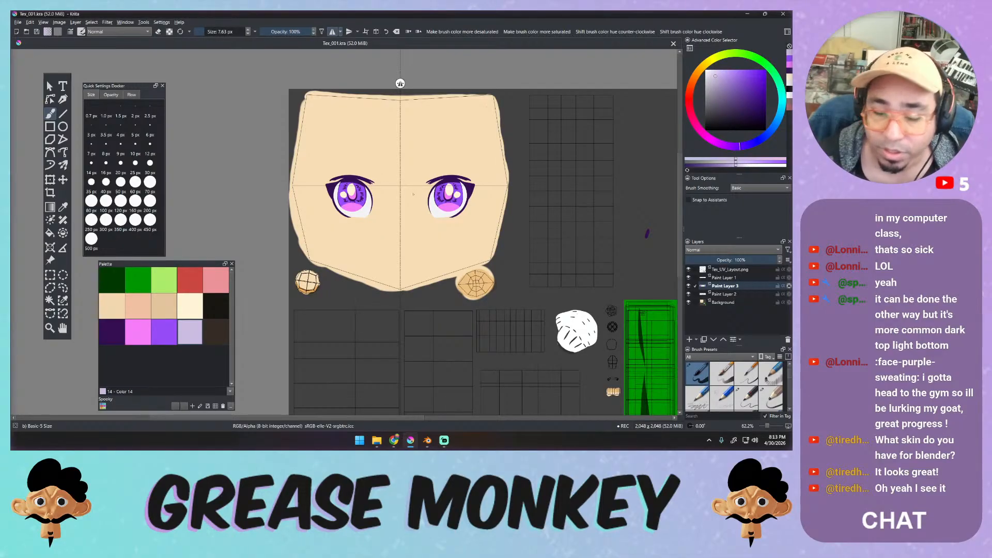
{"action": "key", "text": "ctrl+t"}
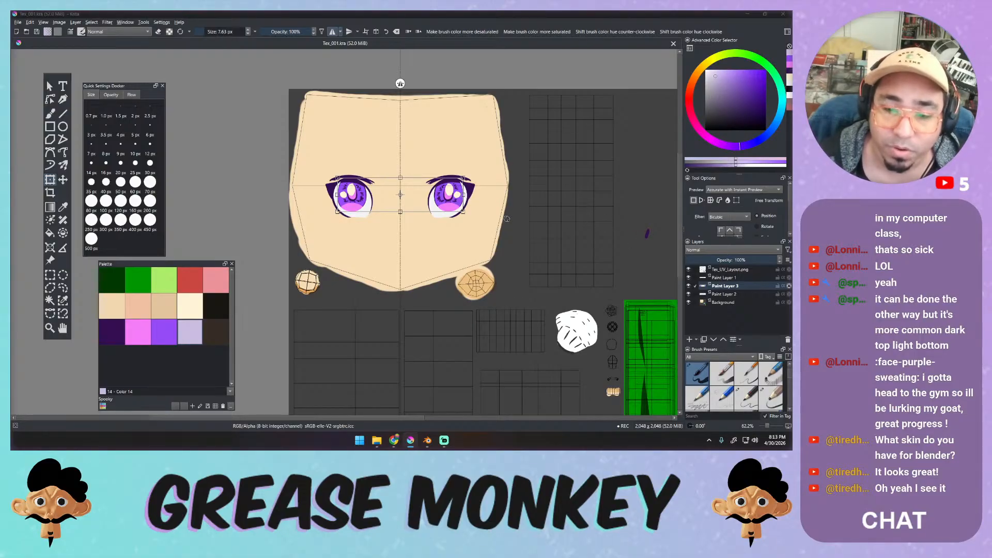
{"action": "left_click", "coordinate": [332, 32]}
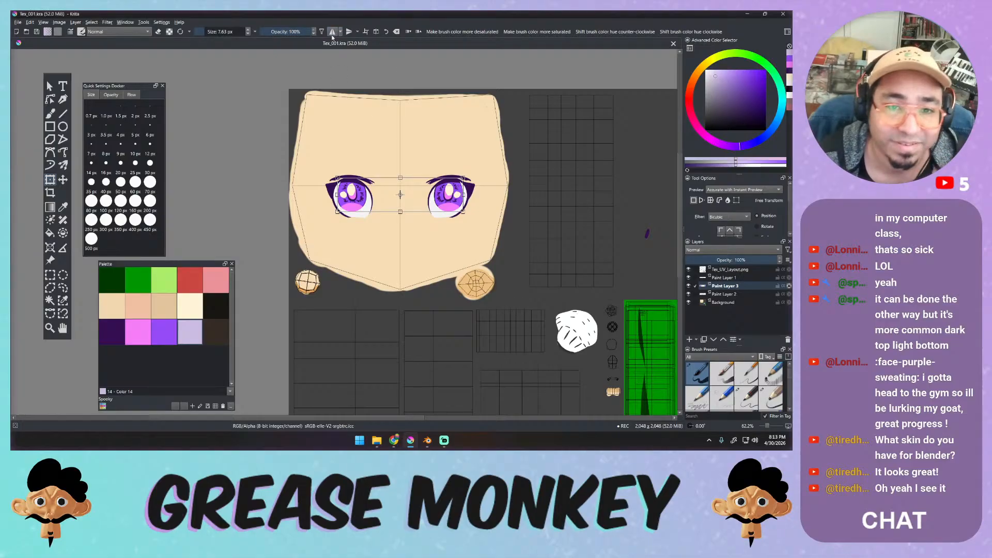
{"action": "left_click", "coordinate": [719, 278]}
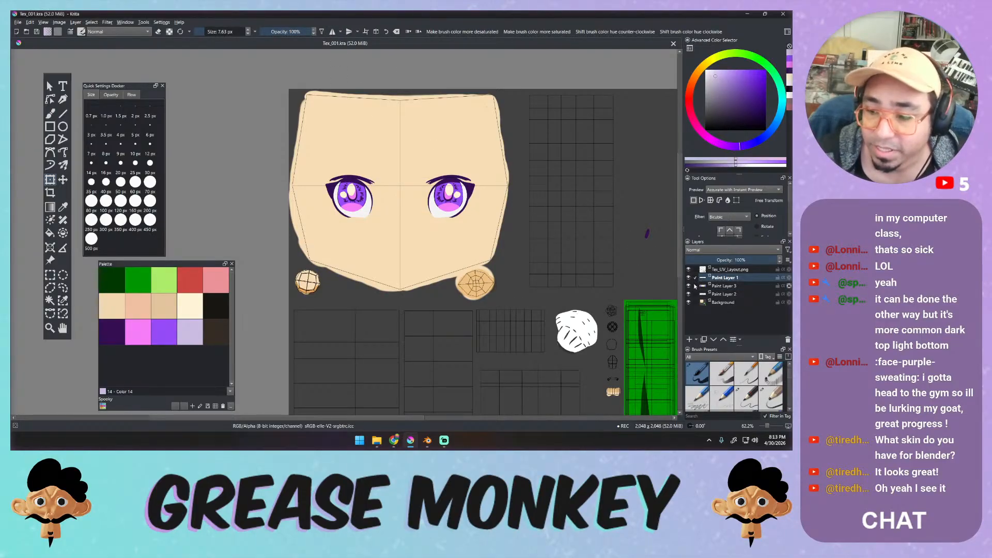
{"action": "left_click_drag", "start_coordinate": [695, 286], "coordinate": [696, 294]}
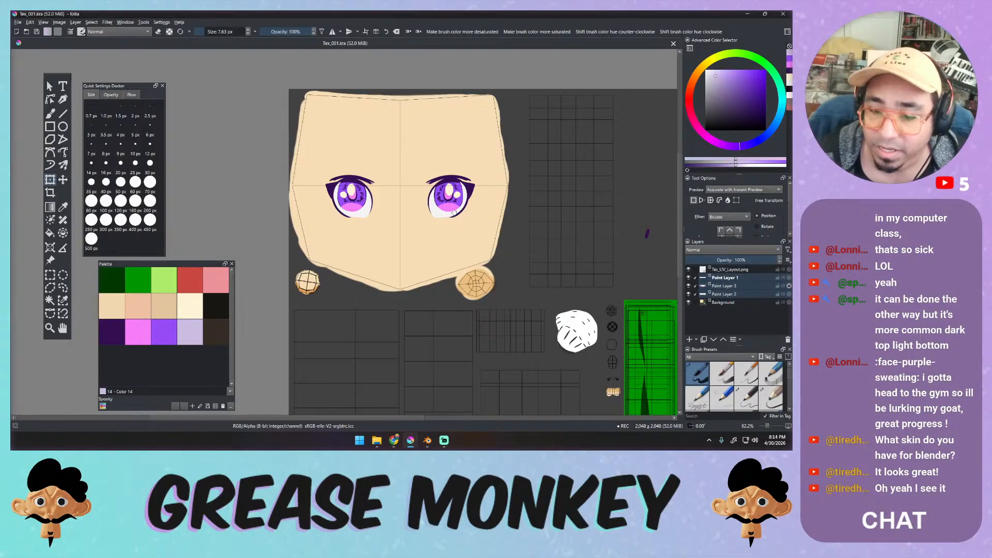
Lasso the eye on the left half of the face and delete it from the three selected paint layers.
{"action": "key", "text": "l"}
{"action": "mouse_move", "coordinate": [354, 162]}
{"action": "left_mouse_down"}
{"action": "mouse_move", "coordinate": [332, 164]}
{"action": "mouse_move", "coordinate": [379, 177]}
{"action": "mouse_move", "coordinate": [369, 168]}
{"action": "left_mouse_up"}
{"action": "key", "text": "ctrl+t"}
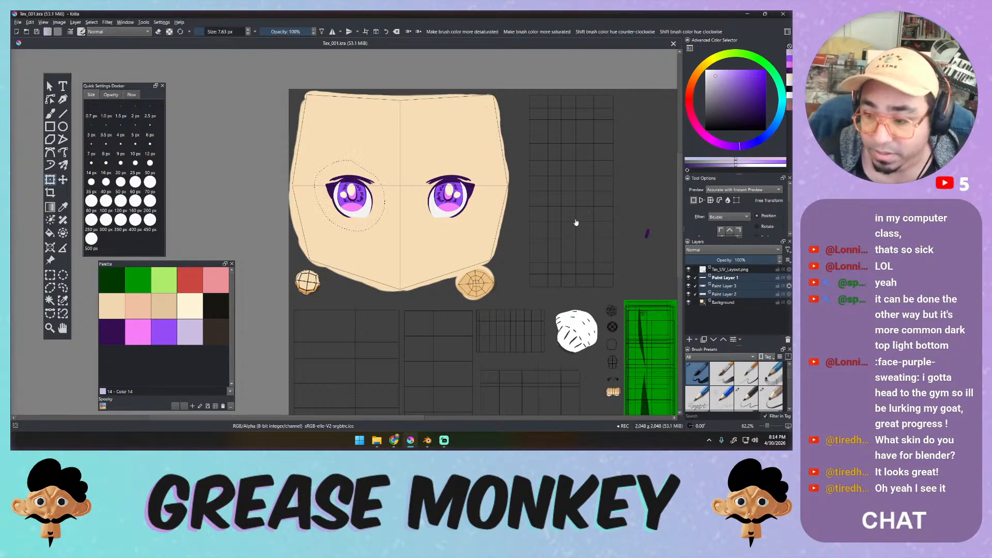
{"action": "left_click", "coordinate": [689, 294]}
{"action": "left_click", "coordinate": [689, 286]}
{"action": "left_click", "coordinate": [689, 277]}
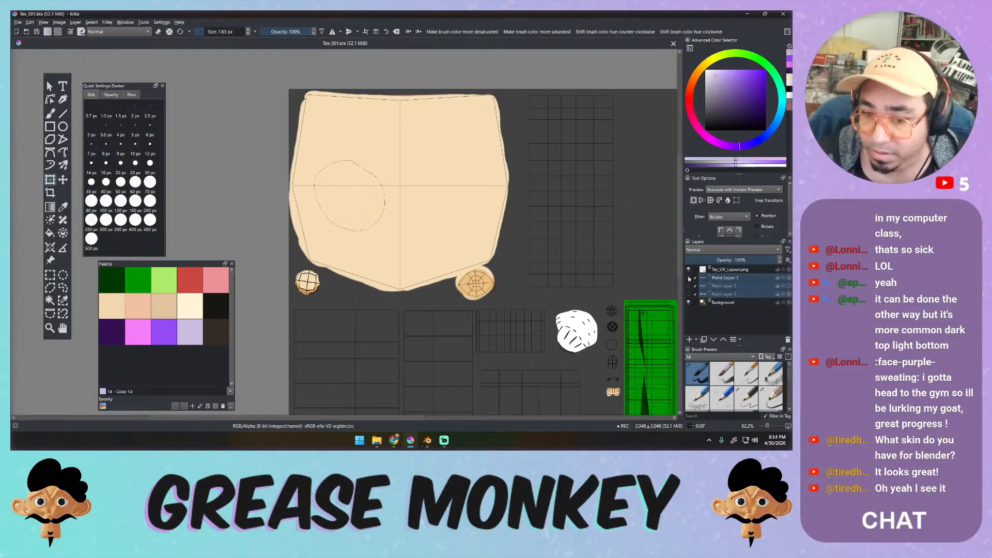
{"action": "left_click", "coordinate": [689, 277]}
{"action": "left_click", "coordinate": [689, 286]}
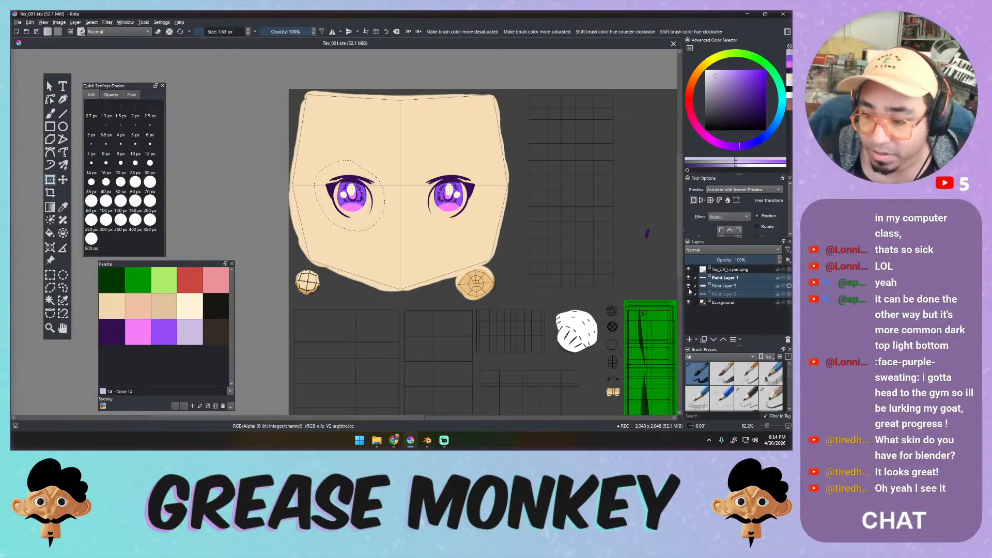
{"action": "left_click", "coordinate": [688, 294]}
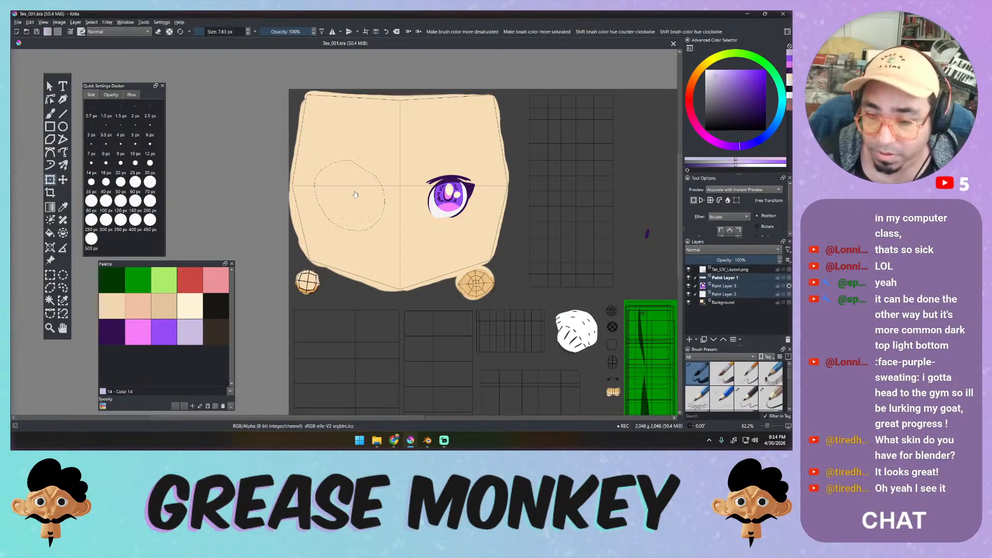
Lasso the remaining eye, tilt it clockwise and move it slightly down with a free transform, then clear the selection.
{"action": "key", "text": "l"}
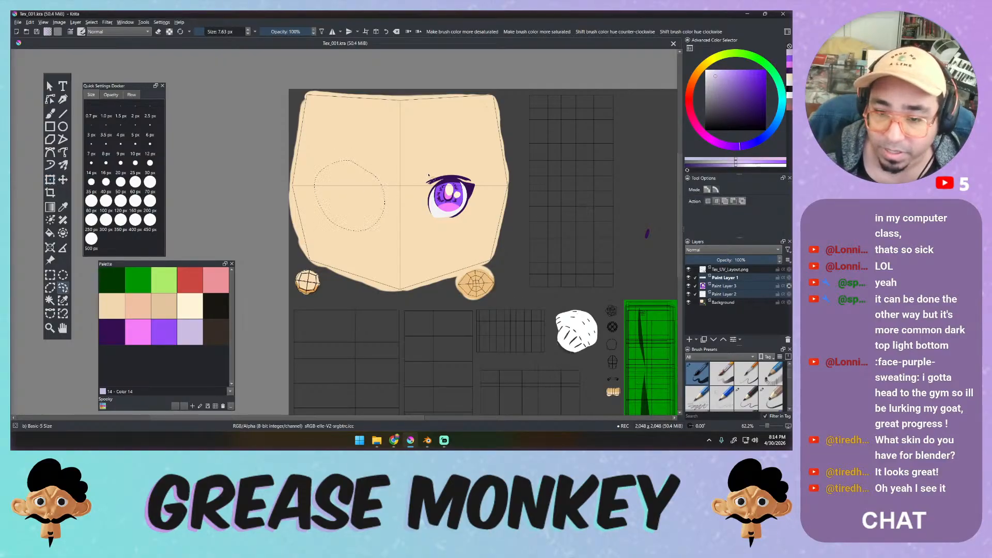
{"action": "mouse_move", "coordinate": [414, 192]}
{"action": "left_mouse_down"}
{"action": "mouse_move", "coordinate": [474, 209]}
{"action": "mouse_move", "coordinate": [456, 167]}
{"action": "mouse_move", "coordinate": [494, 176]}
{"action": "left_mouse_up"}
{"action": "key", "text": "ctrl+t"}
{"action": "key", "text": "ctrl+r"}
{"action": "key", "text": "ctrl+t"}
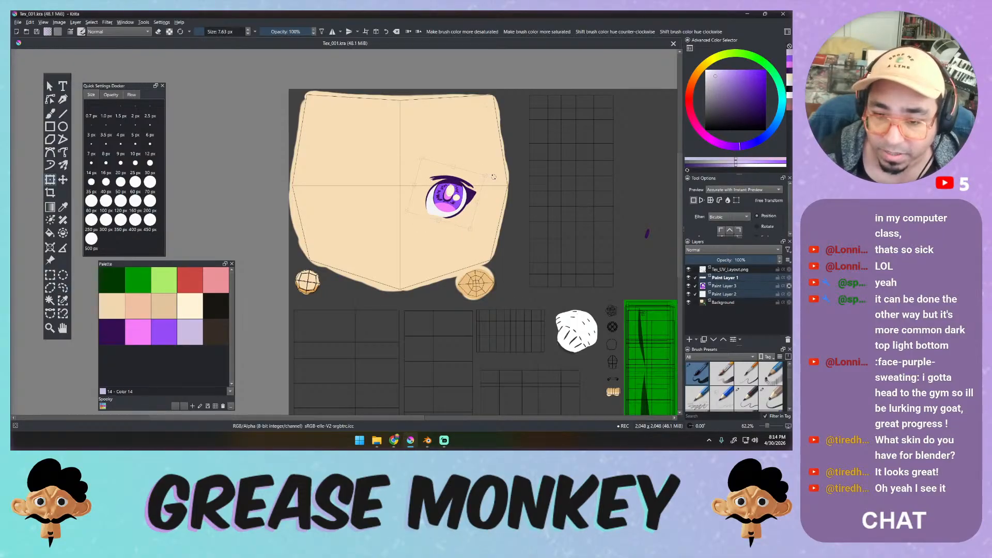
{"action": "left_click_drag", "start_coordinate": [447, 192], "coordinate": [455, 214]}
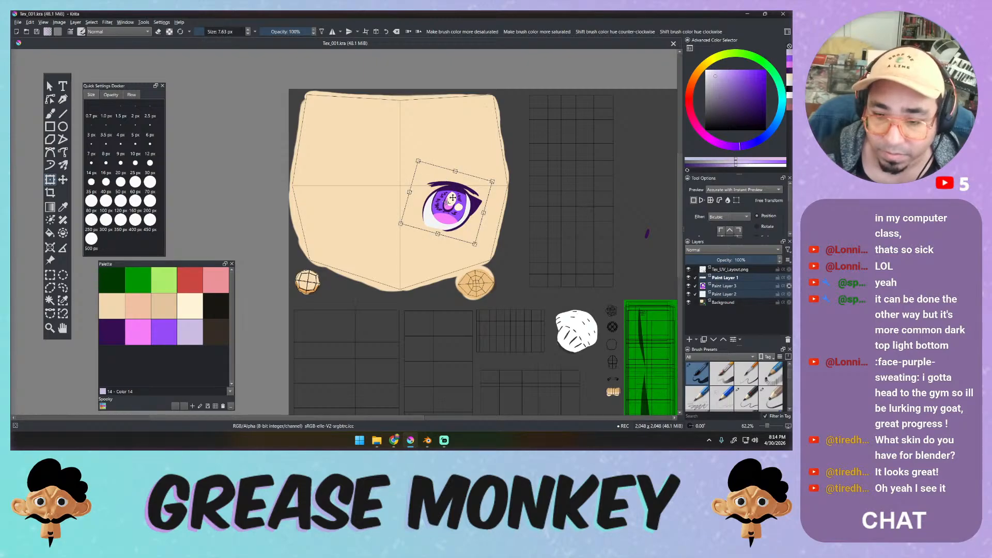
{"action": "right_click", "coordinate": [454, 198]}
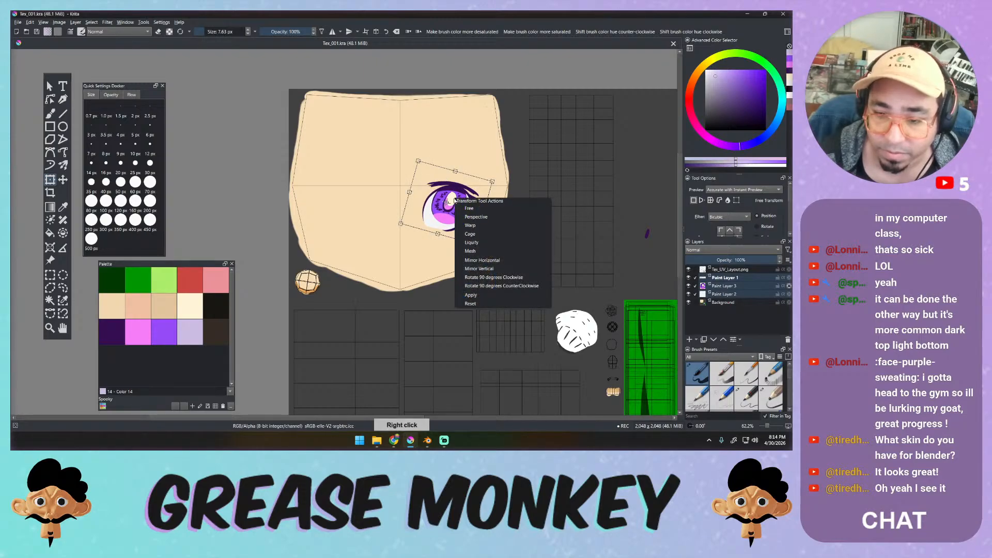
{"action": "left_click", "coordinate": [490, 296]}
{"action": "key", "text": "ctrl+shift+a"}
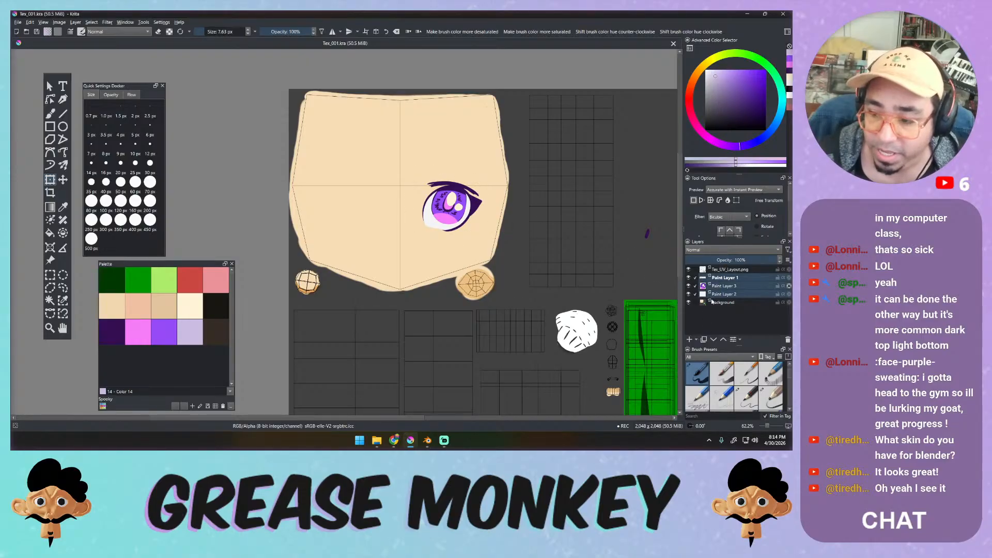
Try duplicating Paint Layer 1 and free-transforming the copy.
{"action": "left_click", "coordinate": [717, 278]}
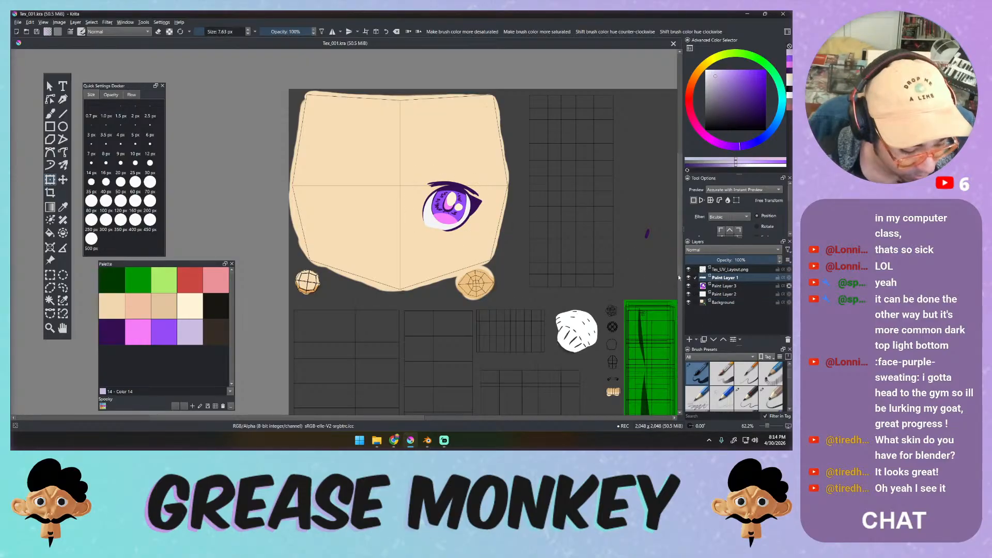
{"action": "key", "text": "ctrl+j"}
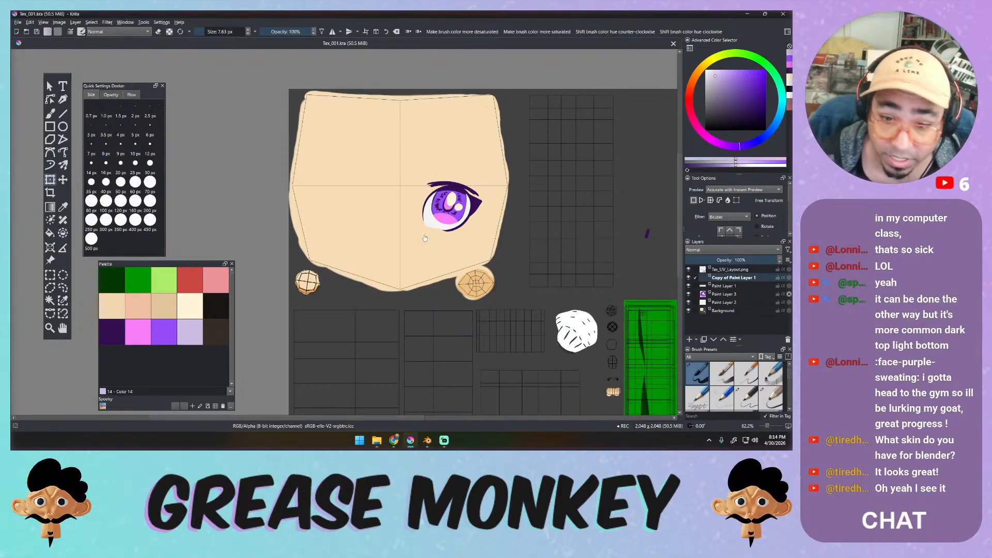
{"action": "key", "text": "ctrl+r"}
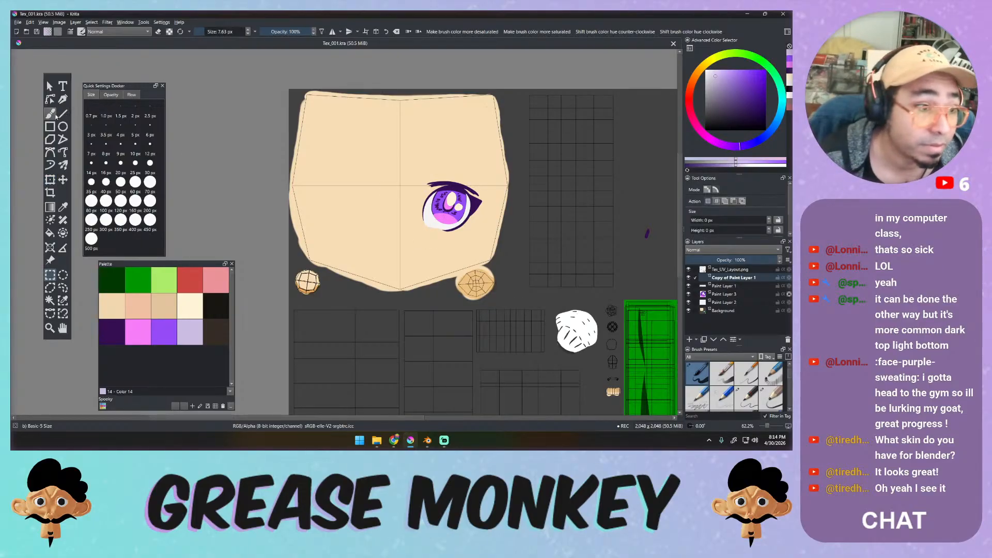
{"action": "left_click", "coordinate": [50, 179]}
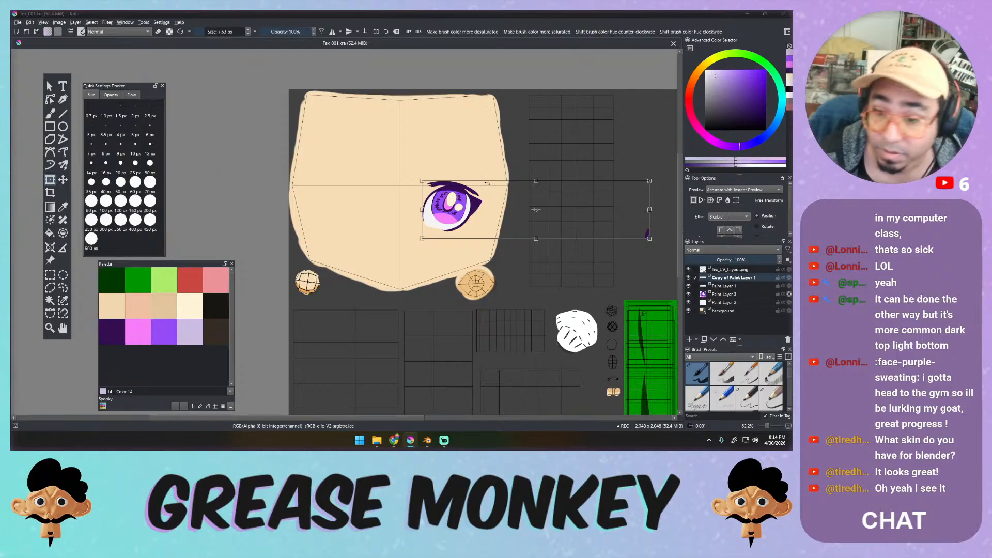
{"action": "key", "text": "ctrl+z"}
{"action": "key", "text": "ctrl+z"}
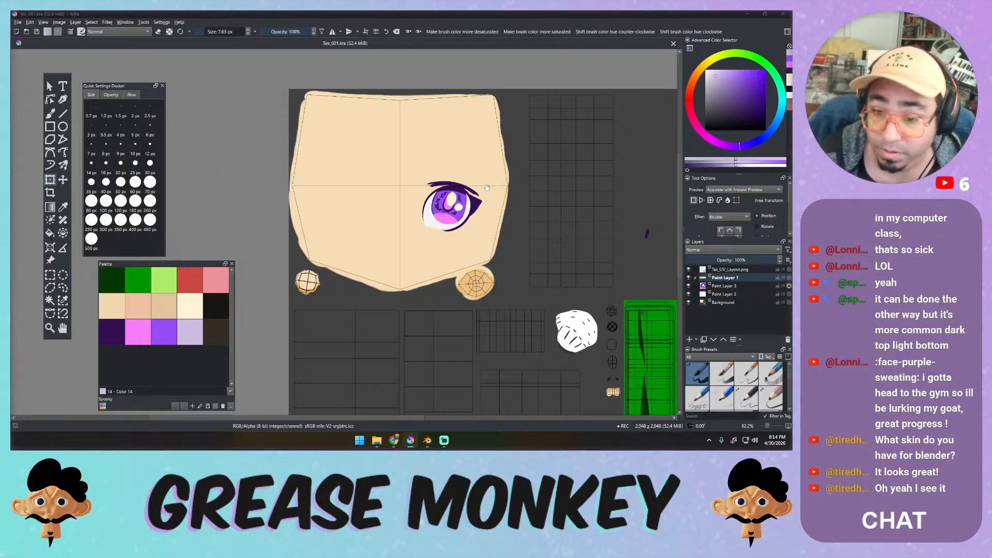
Undo the remaining eye's tilt and move as well as the deletion of the eye on the left half of the face.
{"action": "left_click", "coordinate": [689, 286]}
{"action": "left_click", "coordinate": [689, 286]}
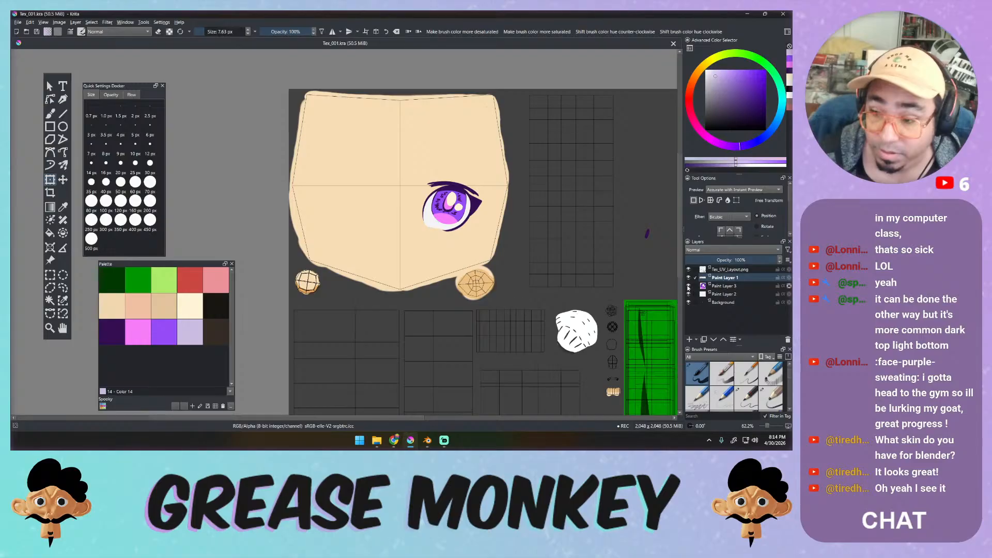
{"action": "left_click", "coordinate": [689, 279]}
{"action": "key", "text": "Return"}
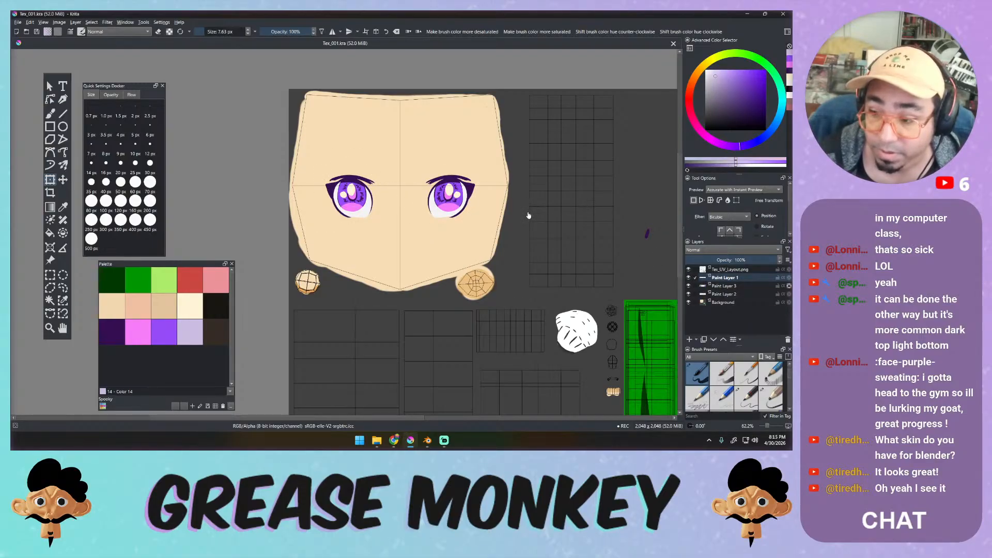
Select Paint Layers 1, 2 and 3 together, lasso the eye on the left half of the face and try to clear it.
{"action": "left_click", "coordinate": [780, 285]}
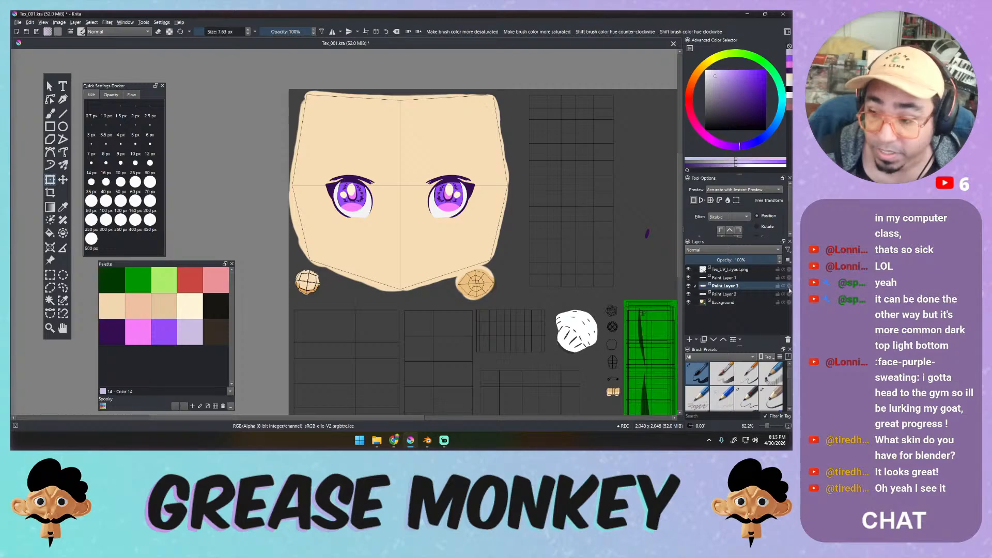
{"action": "left_click", "coordinate": [695, 277]}
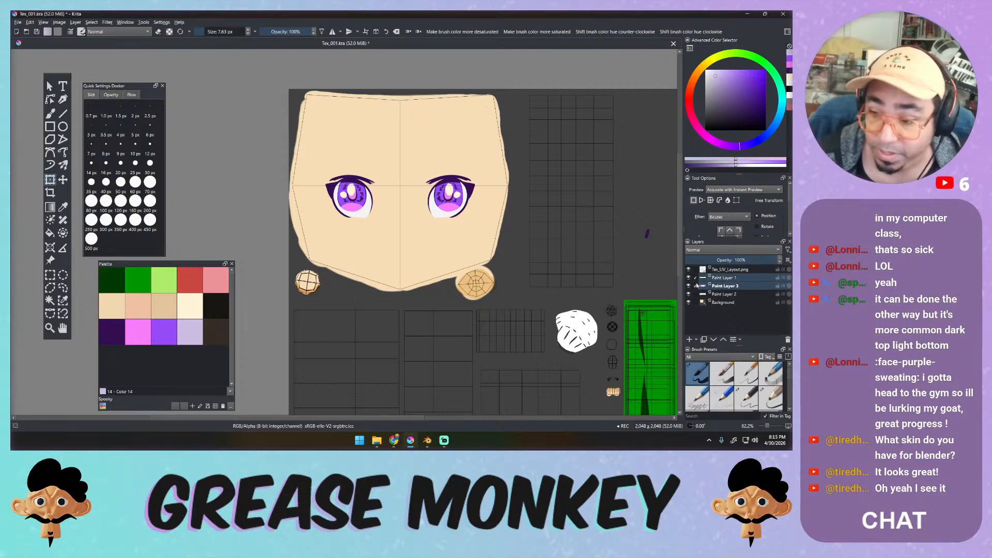
{"action": "left_click", "coordinate": [695, 294]}
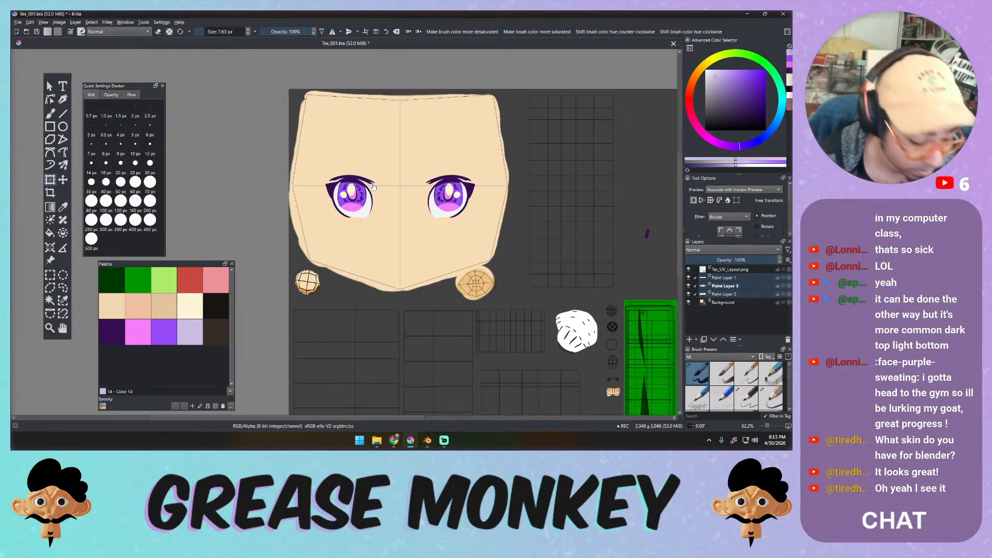
{"action": "key", "text": "l"}
{"action": "mouse_move", "coordinate": [369, 161]}
{"action": "left_mouse_down"}
{"action": "mouse_move", "coordinate": [321, 206]}
{"action": "mouse_move", "coordinate": [375, 165]}
{"action": "left_mouse_up"}
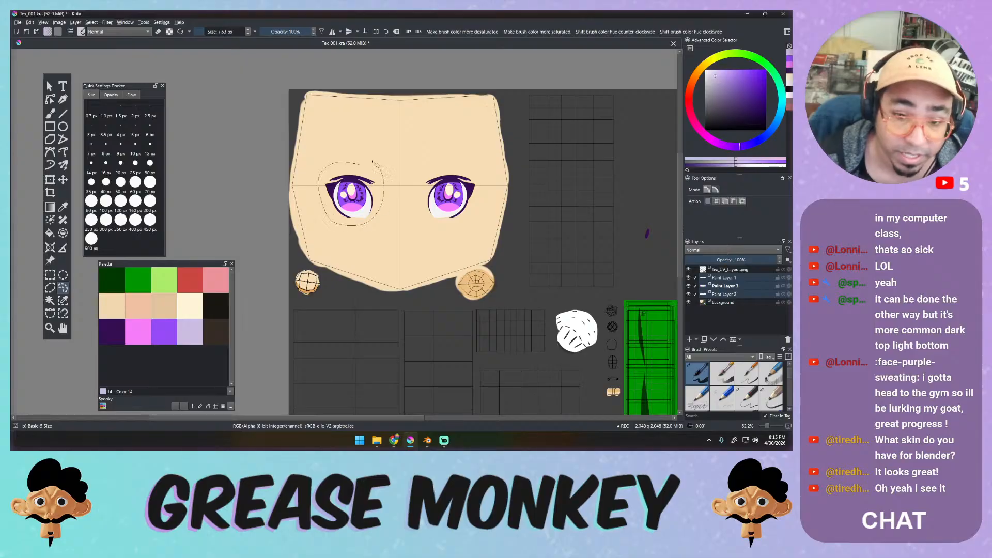
{"action": "key", "text": "ctrl+t"}
{"action": "key", "text": "BackSpace"}
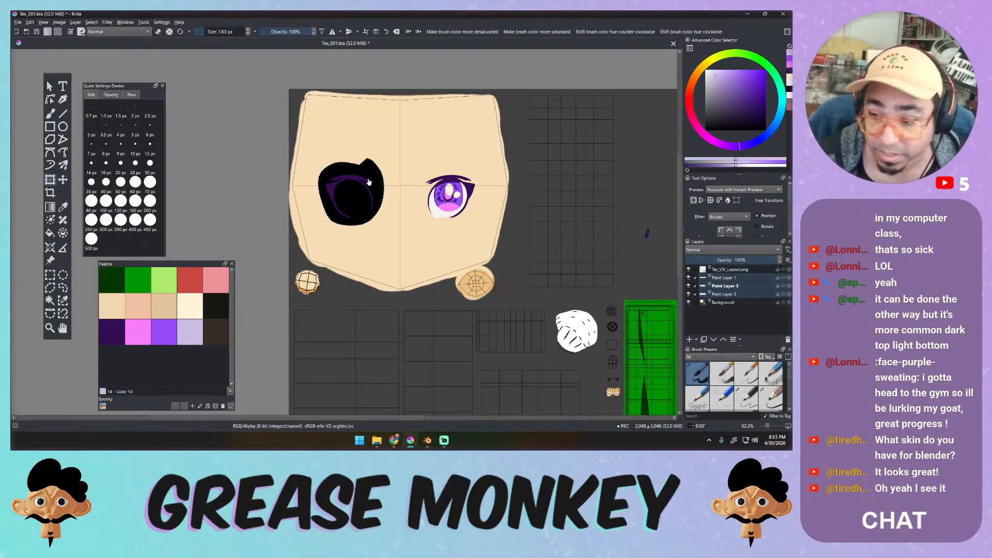
{"action": "key", "text": "ctrl+z"}
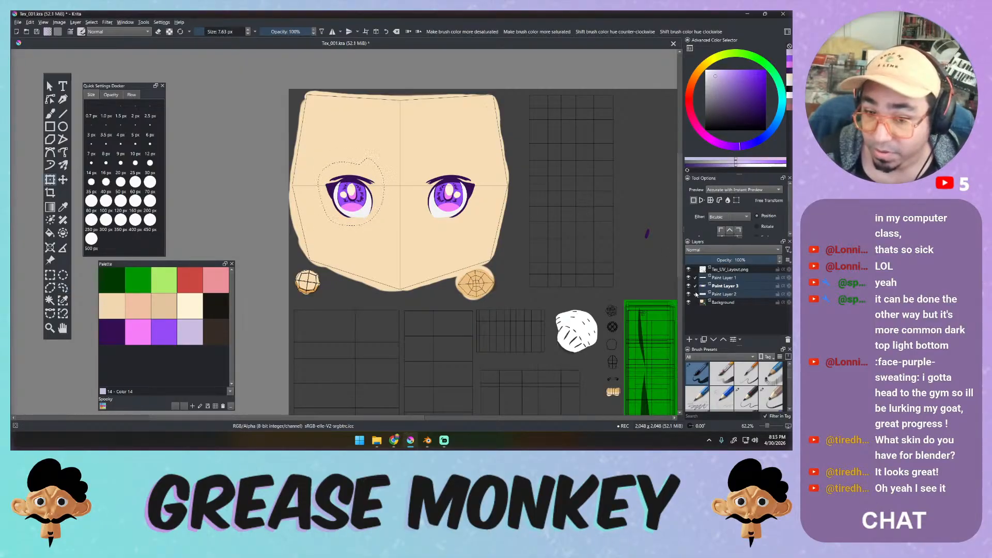
Remove Paint Layers 1 and 2 from the layer selection, add them back, and retry clearing the lassoed eye.
{"action": "left_click", "coordinate": [695, 294]}
{"action": "left_click", "coordinate": [694, 278]}
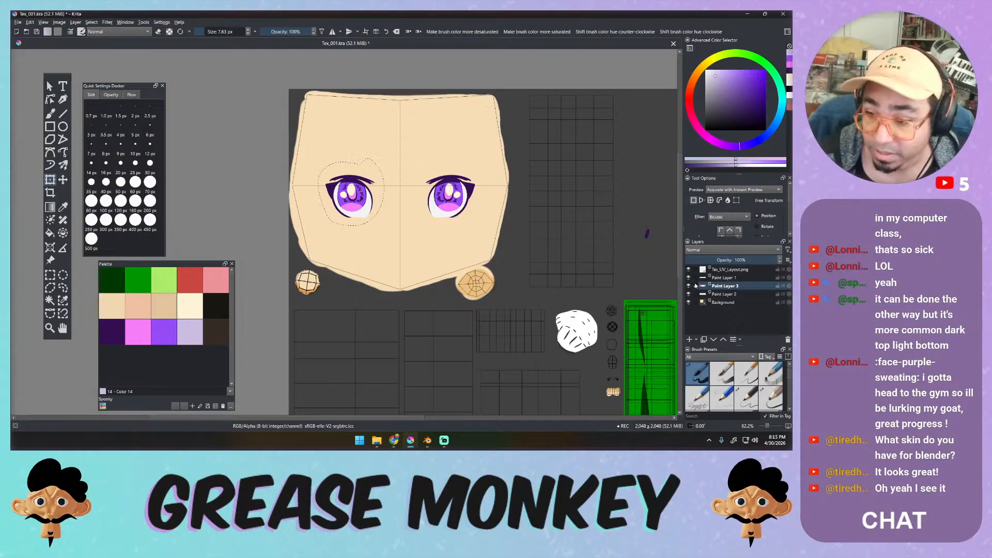
{"action": "left_click", "coordinate": [695, 278]}
{"action": "left_click", "coordinate": [695, 295]}
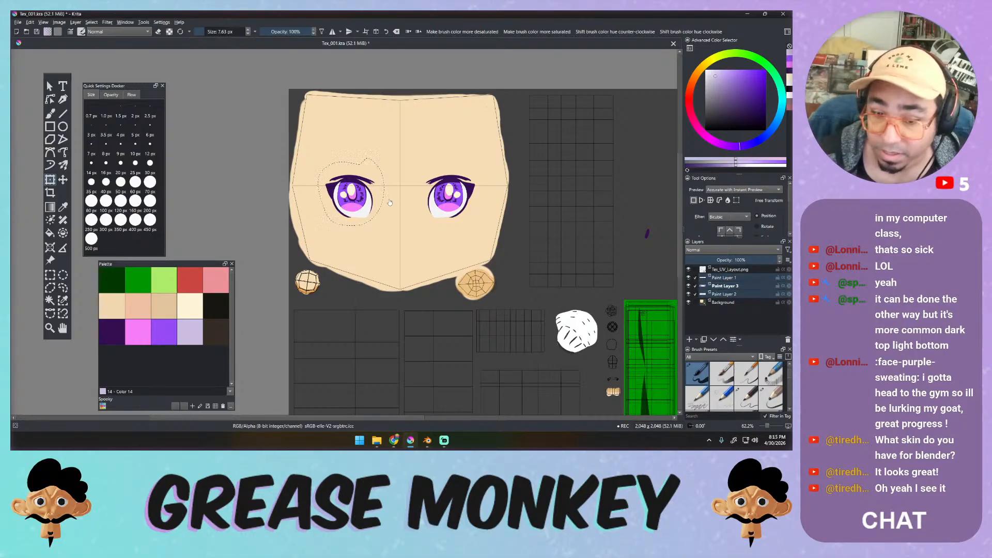
{"action": "key", "text": "BackSpace"}
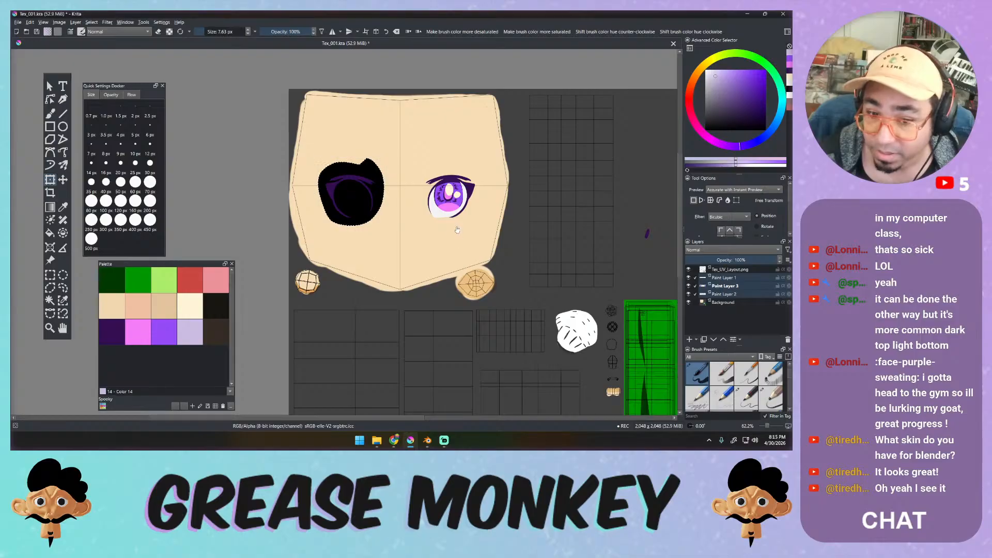
{"action": "key", "text": "ctrl+z"}
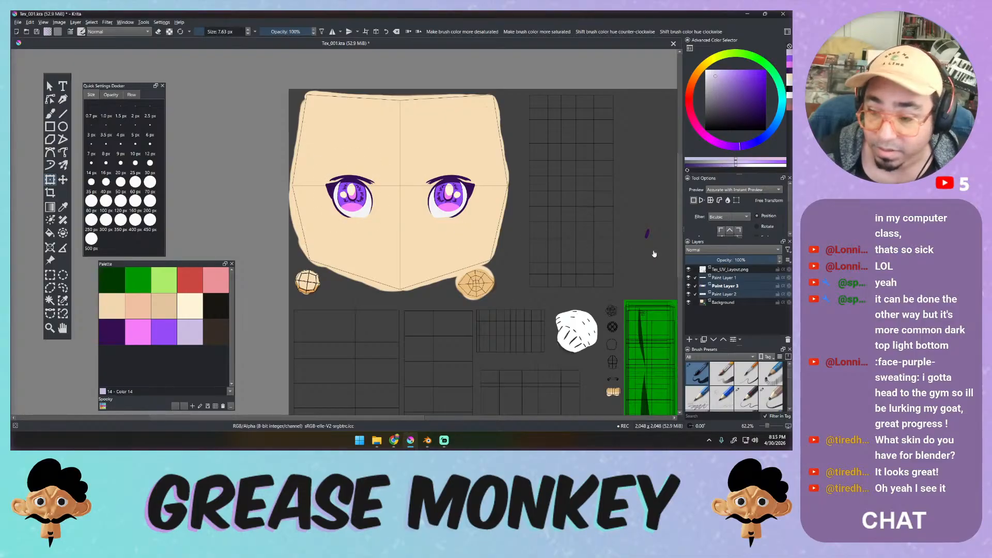
Check what the Background and Paint Layers 2, 3 and 1 contain by toggling their visibility, and save the document.
{"action": "left_click", "coordinate": [707, 293]}
{"action": "left_click", "coordinate": [689, 302]}
{"action": "left_click", "coordinate": [688, 303]}
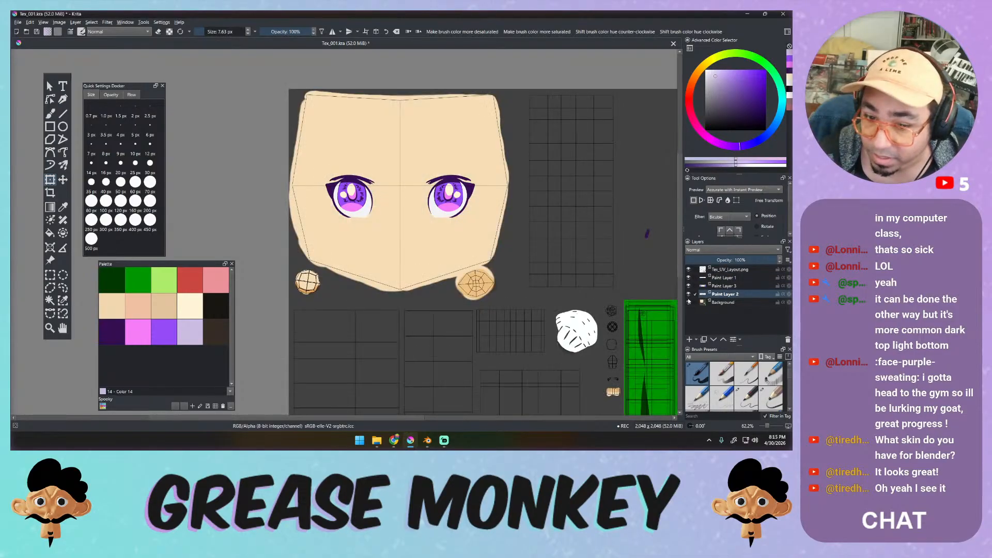
{"action": "left_click", "coordinate": [689, 294]}
{"action": "left_click", "coordinate": [689, 294]}
{"action": "left_click", "coordinate": [689, 286]}
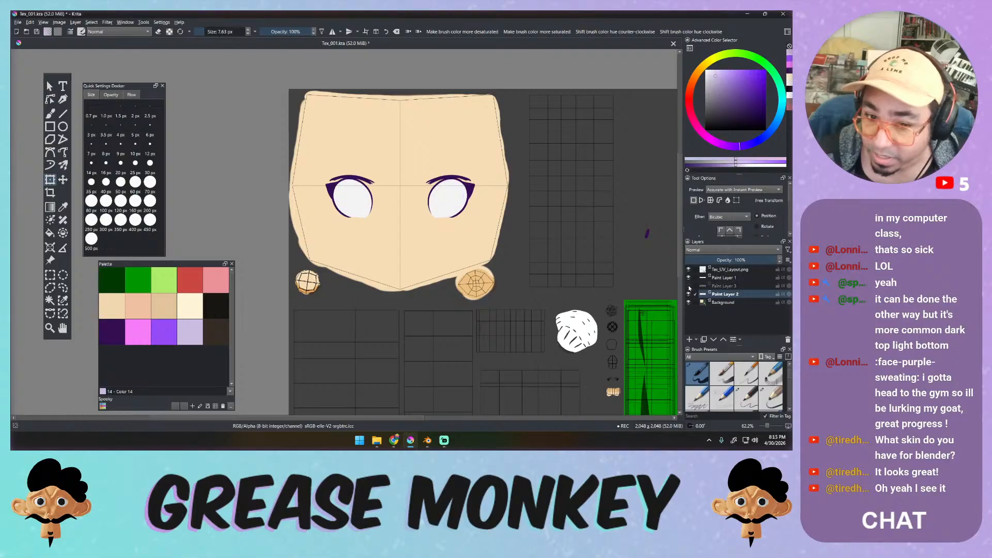
{"action": "left_click", "coordinate": [688, 286]}
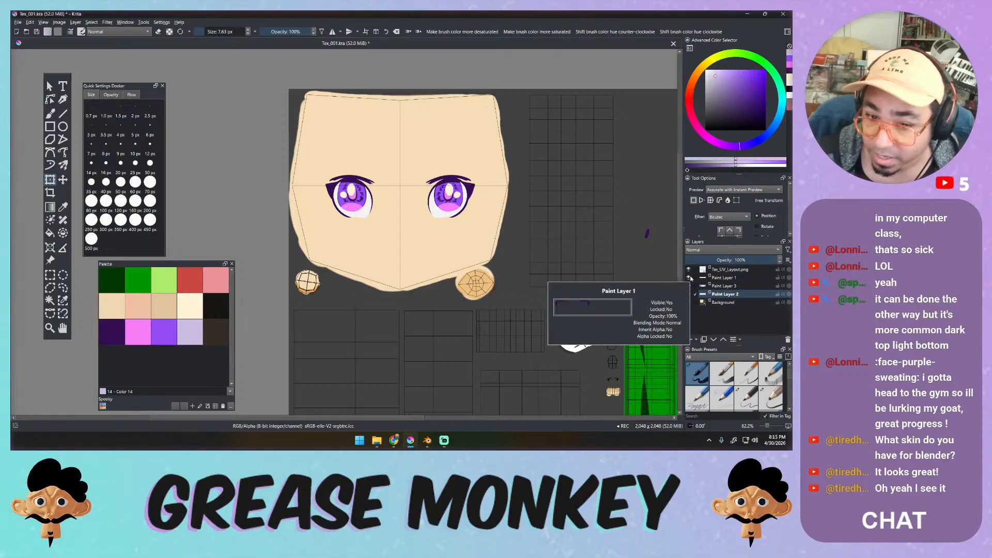
{"action": "left_click", "coordinate": [691, 279]}
{"action": "left_click", "coordinate": [690, 279]}
{"action": "key", "text": "ctrl+s"}
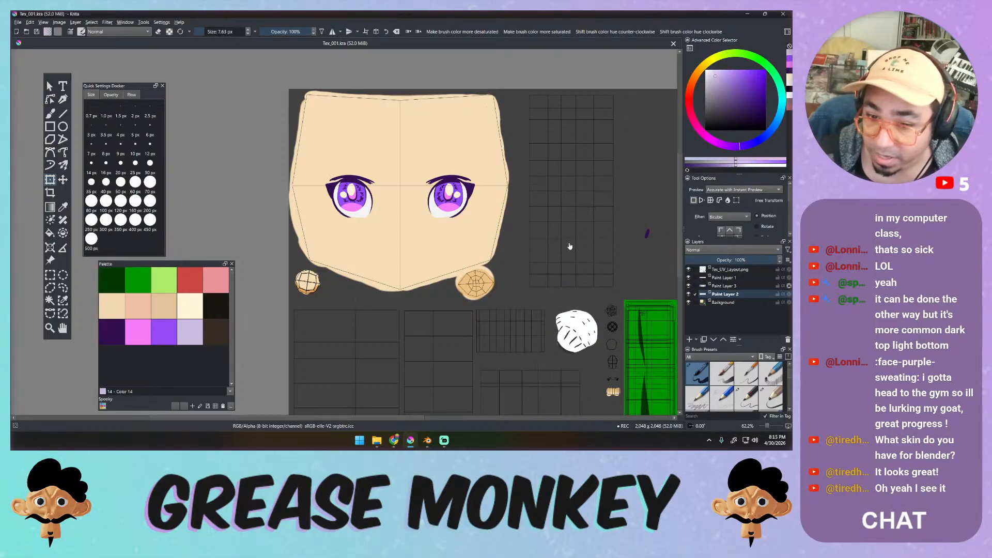
{"action": "left_click", "coordinate": [689, 278]}
{"action": "left_click", "coordinate": [689, 279]}
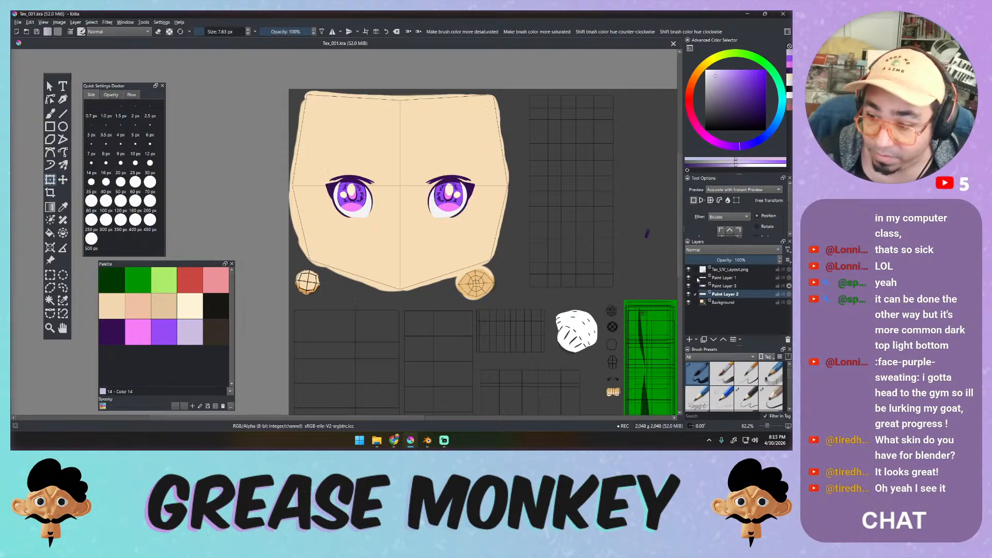
Select Paint Layers 1, 2 and 3, lasso the eye on the left half of the face and delete it from all three.
{"action": "left_click", "coordinate": [724, 278]}
{"action": "left_click", "coordinate": [722, 295], "text": "shift"}
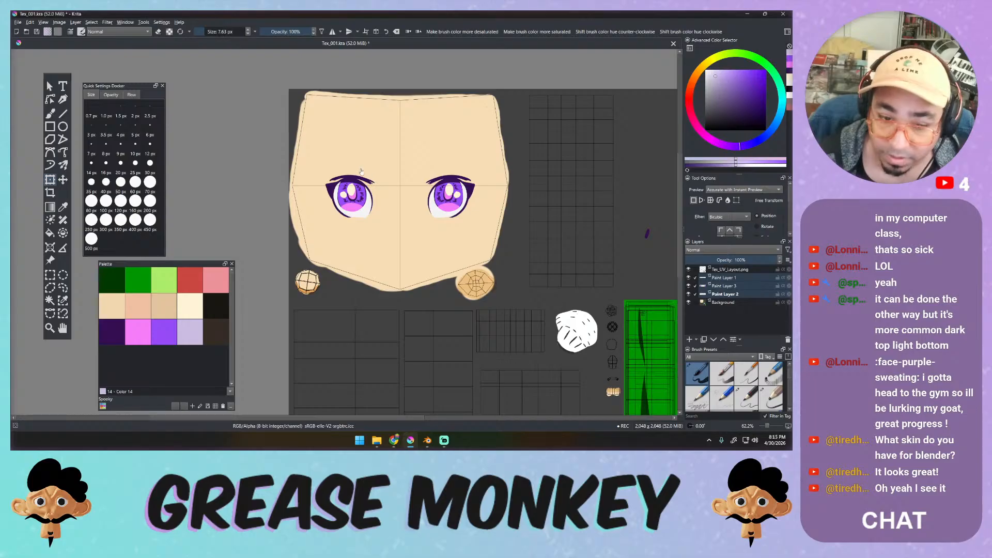
{"action": "key", "text": "l"}
{"action": "mouse_move", "coordinate": [325, 215]}
{"action": "left_mouse_down"}
{"action": "mouse_move", "coordinate": [381, 204]}
{"action": "mouse_move", "coordinate": [376, 168]}
{"action": "left_mouse_up"}
{"action": "key", "text": "ctrl+t"}
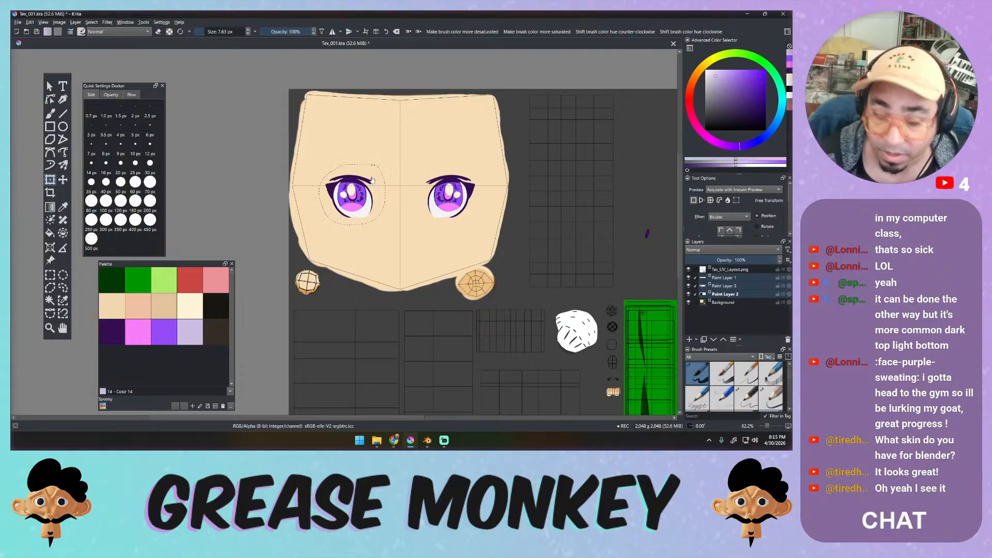
{"action": "key", "text": "shift+BackSpace"}
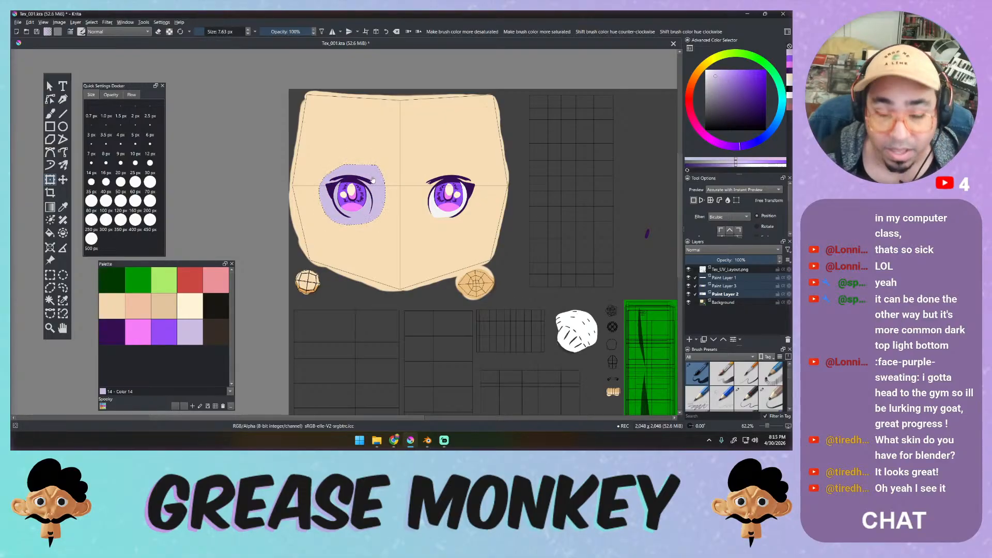
{"action": "key", "text": "ctrl+z"}
{"action": "key", "text": "Delete"}
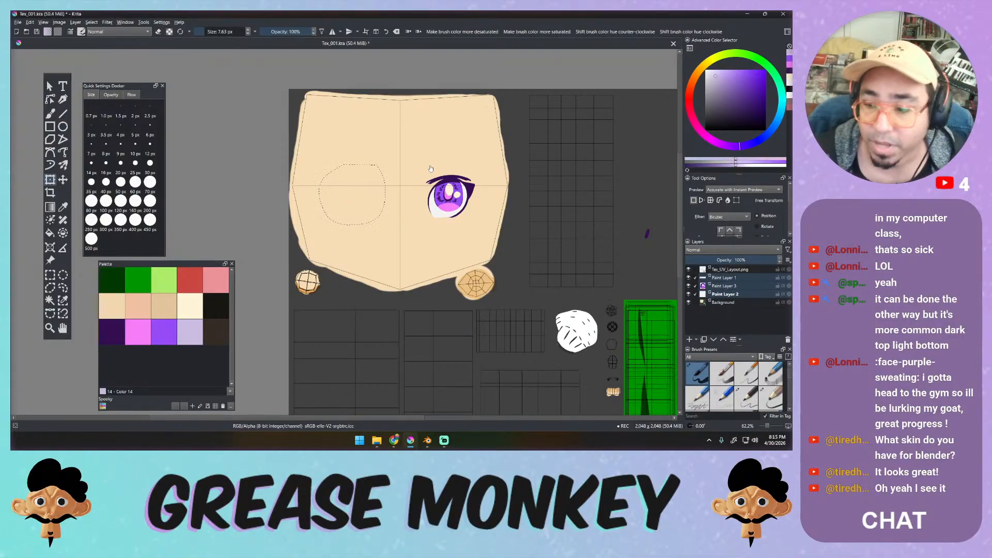
Lasso the remaining eye, then tilt it clockwise, enlarge it slightly and move it down with a free transform.
{"action": "key", "text": "l"}
{"action": "mouse_move", "coordinate": [429, 168]}
{"action": "left_mouse_down"}
{"action": "mouse_move", "coordinate": [421, 214]}
{"action": "mouse_move", "coordinate": [470, 224]}
{"action": "mouse_move", "coordinate": [483, 176]}
{"action": "mouse_move", "coordinate": [465, 166]}
{"action": "mouse_move", "coordinate": [506, 187]}
{"action": "left_mouse_up"}
{"action": "key", "text": "ctrl+t"}
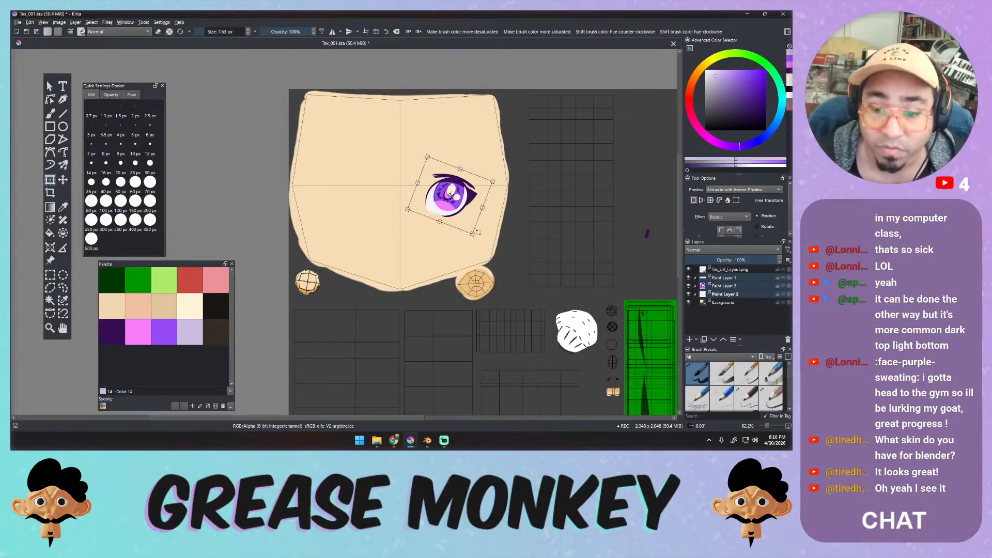
{"action": "left_click_drag", "start_coordinate": [473, 235], "coordinate": [483, 254]}
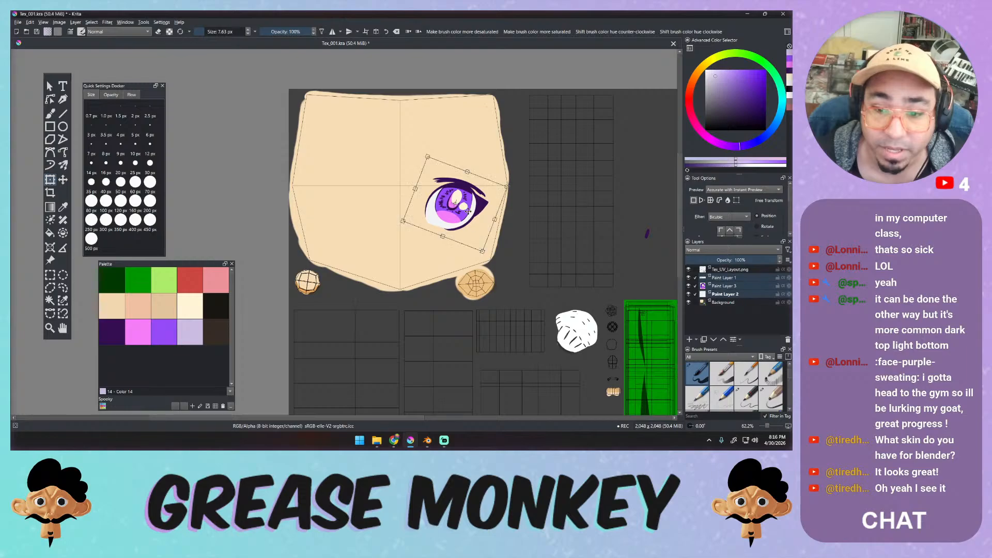
{"action": "mouse_move", "coordinate": [469, 216]}
{"action": "left_mouse_down"}
{"action": "mouse_move", "coordinate": [468, 225]}
{"action": "mouse_move", "coordinate": [515, 208]}
{"action": "mouse_move", "coordinate": [510, 198]}
{"action": "mouse_move", "coordinate": [464, 210]}
{"action": "left_mouse_up"}
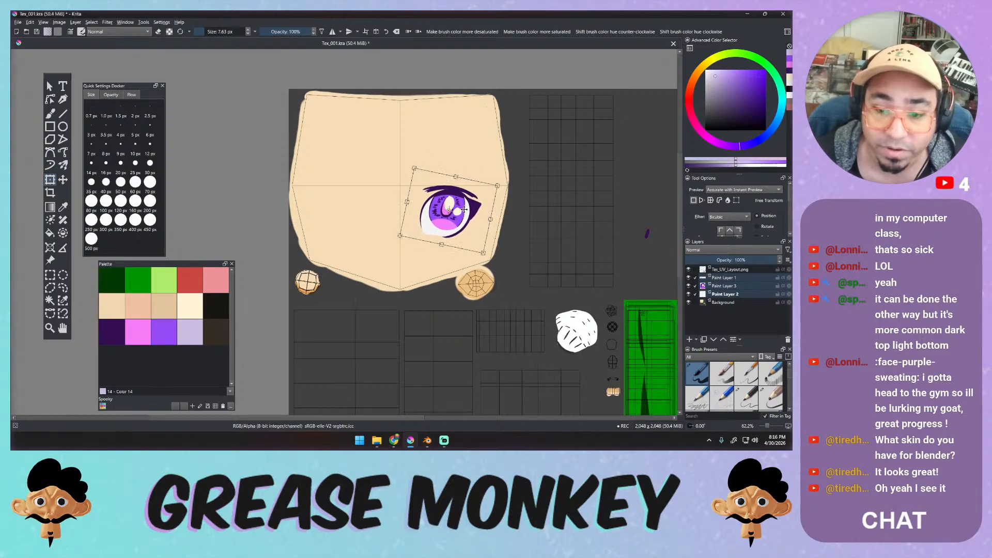
{"action": "left_click_drag", "start_coordinate": [484, 253], "coordinate": [489, 259]}
{"action": "left_click_drag", "start_coordinate": [461, 223], "coordinate": [464, 219]}
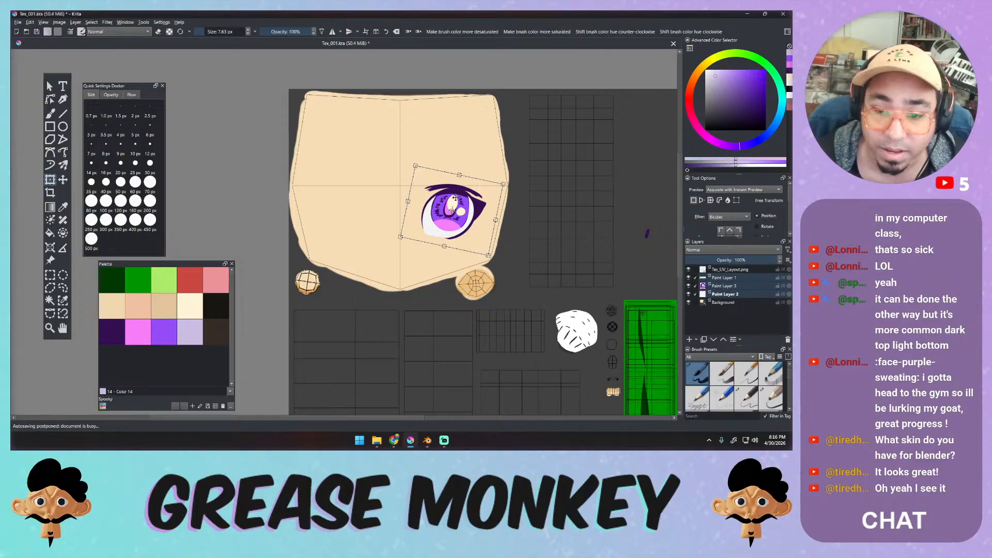
Apply the transform, group Paint Layers 1, 2 and 3, then collapse and select the new group.
{"action": "left_click", "coordinate": [718, 296]}
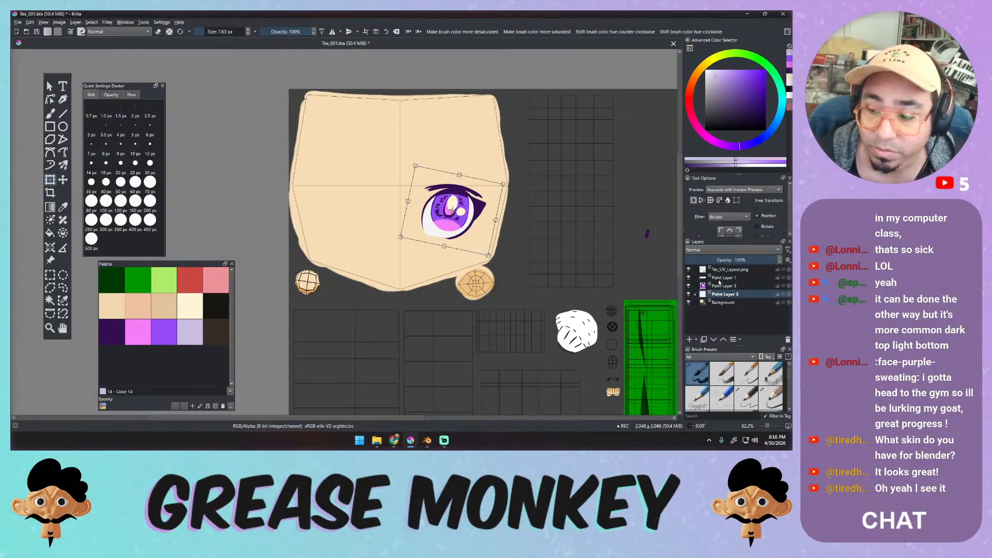
{"action": "left_click", "coordinate": [718, 281], "text": "shift"}
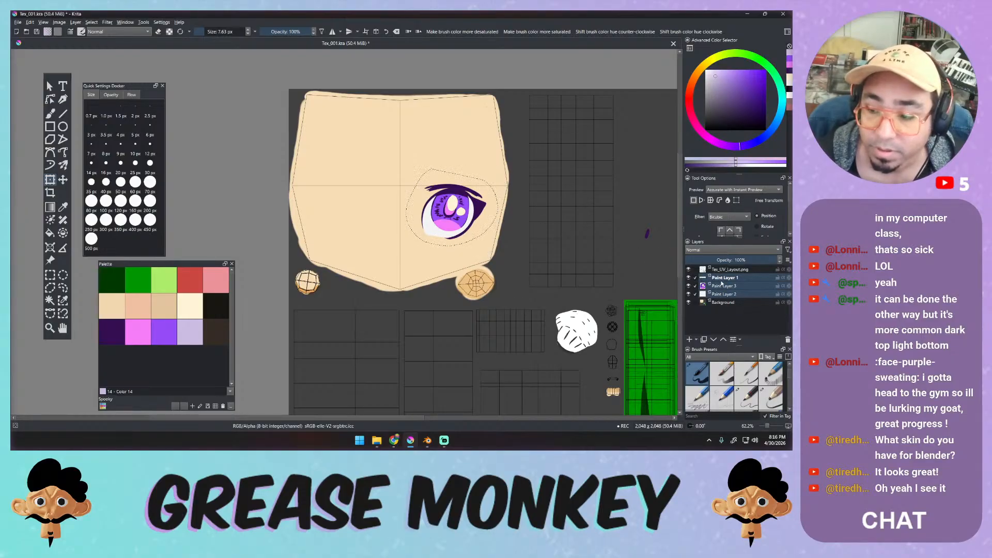
{"action": "right_click", "coordinate": [722, 283]}
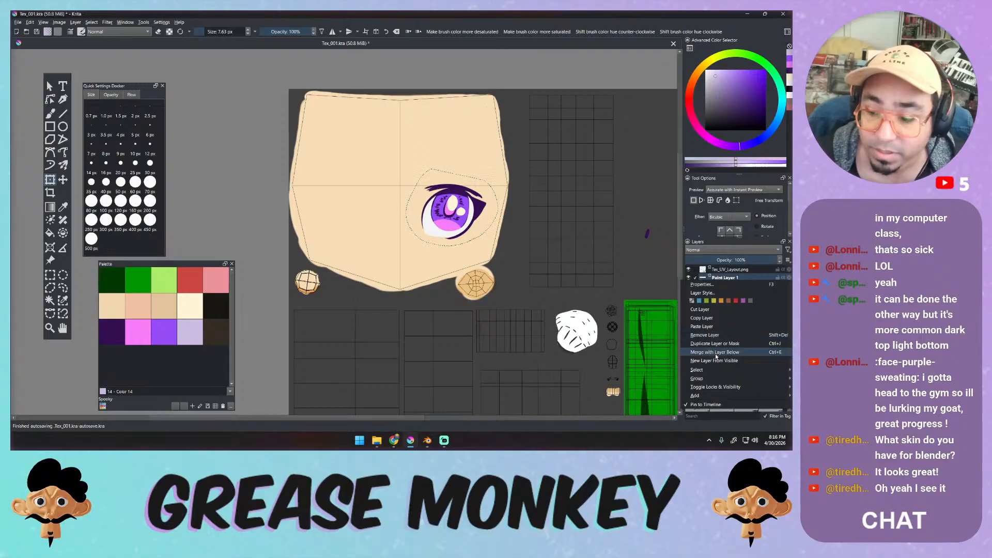
{"action": "mouse_move", "coordinate": [707, 377]}
{"action": "left_click", "coordinate": [659, 381]}
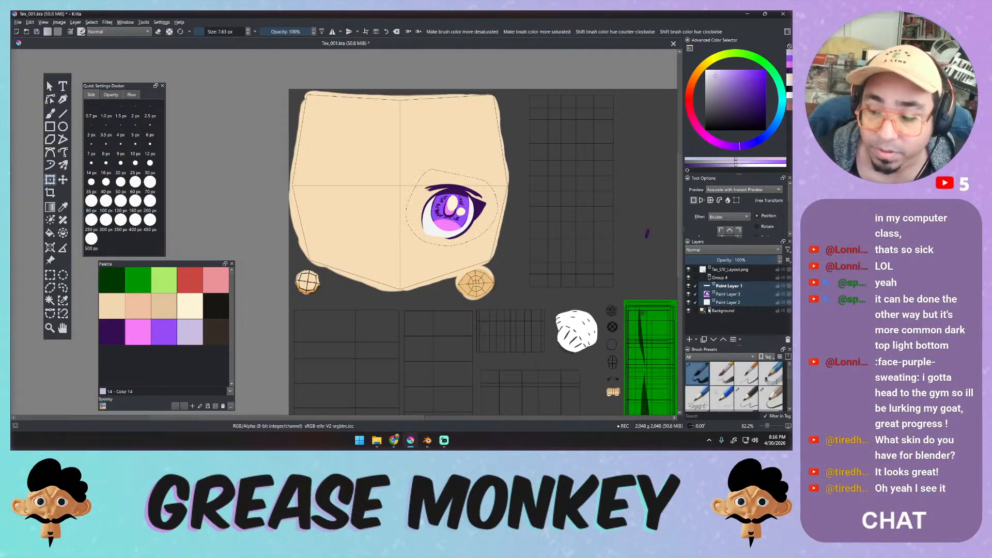
{"action": "left_click", "coordinate": [706, 279]}
{"action": "left_click", "coordinate": [710, 279]}
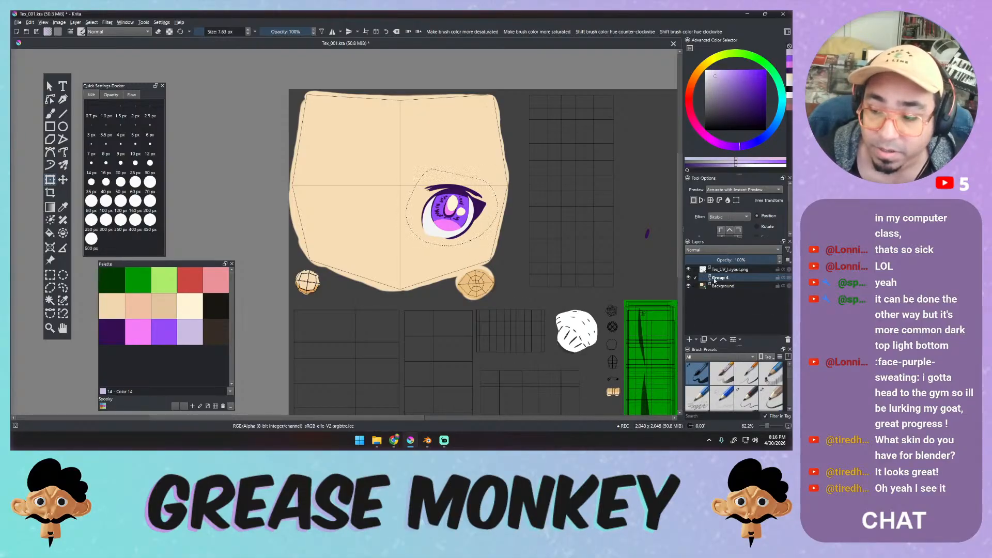
Duplicate Group 4, clear the lasso selection and start a free transform on the copy.
{"action": "right_click", "coordinate": [723, 280]}
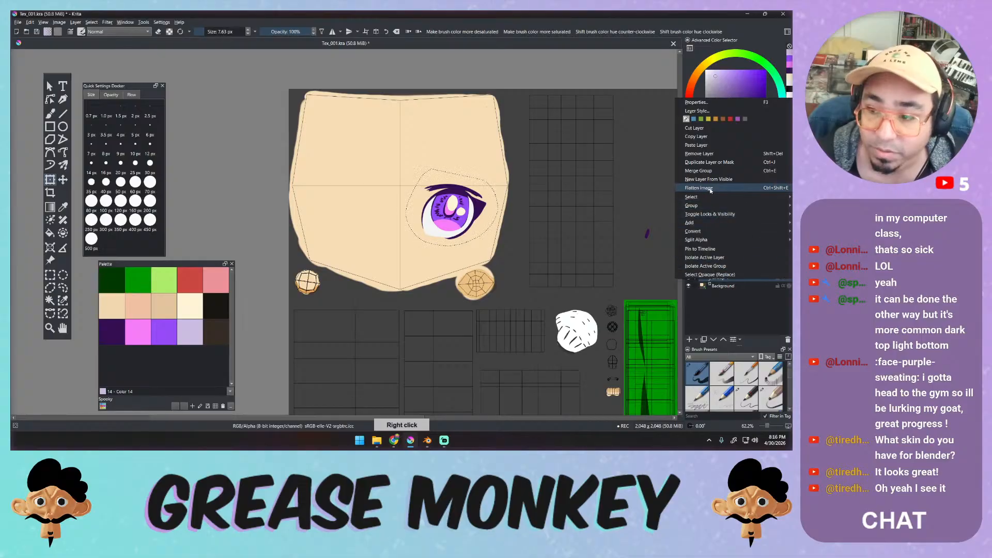
{"action": "left_click", "coordinate": [722, 162]}
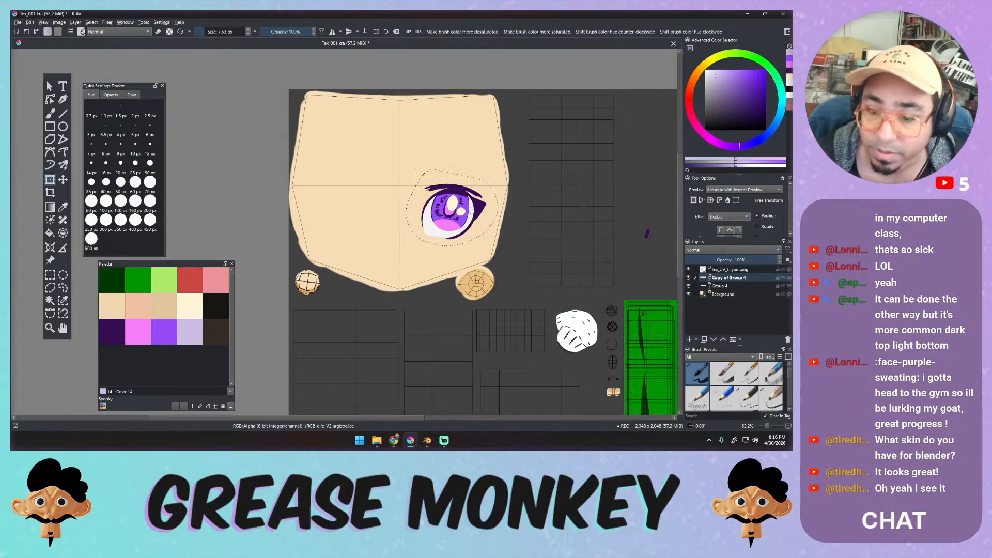
{"action": "key", "text": "Return"}
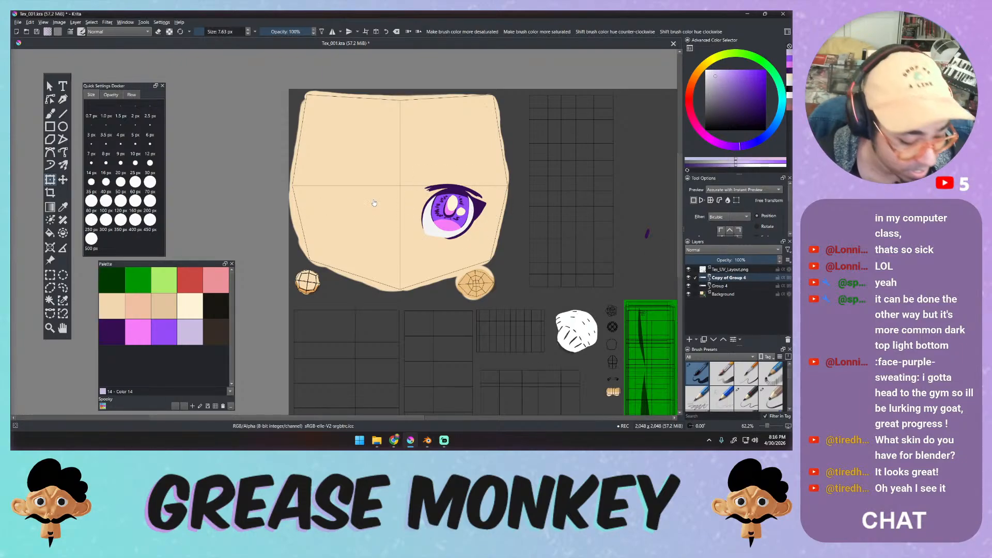
{"action": "key", "text": "ctrl+r"}
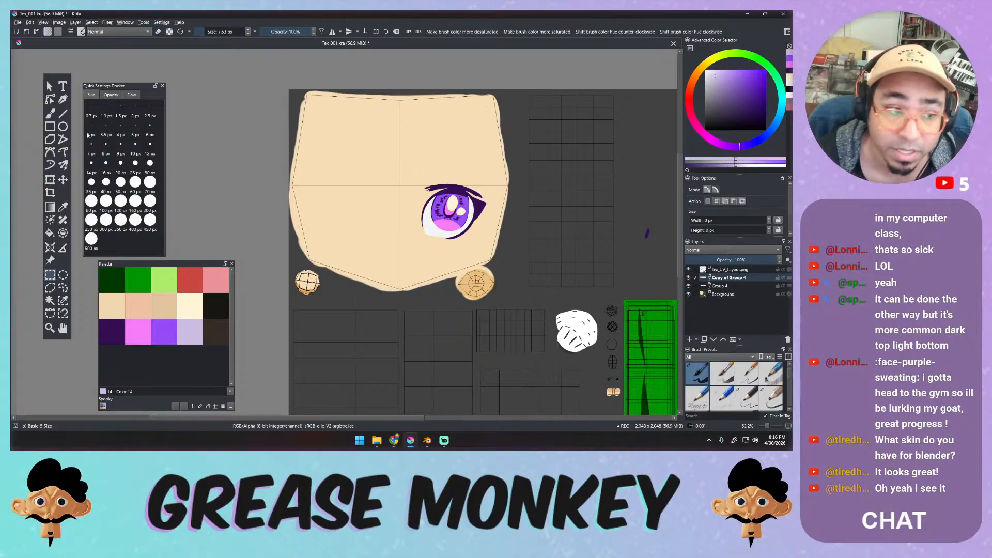
{"action": "left_click", "coordinate": [50, 179]}
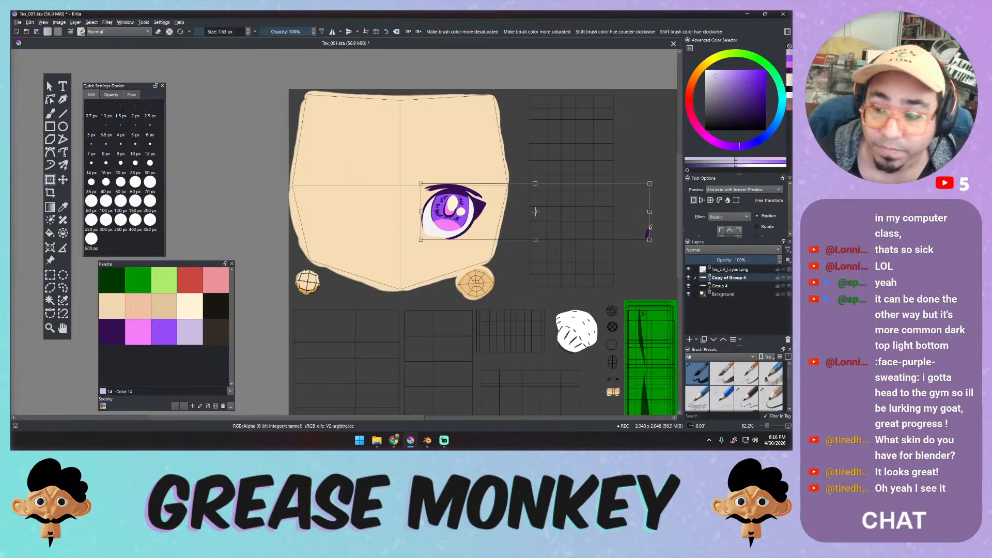
Hide Copy of Group 4, expand Group 4 and toggle both groups' visibility to find which holds the stray purple mark.
{"action": "left_click", "coordinate": [689, 278]}
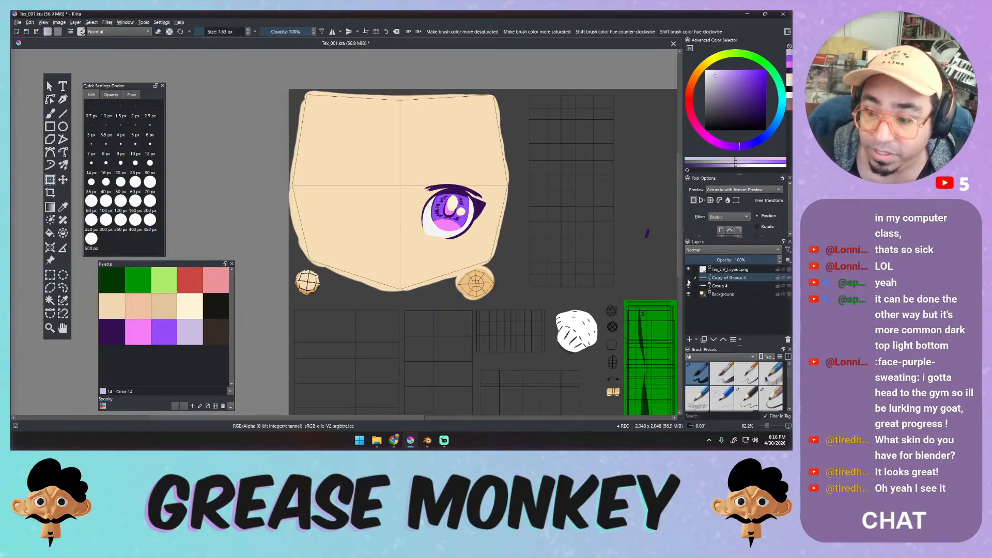
{"action": "left_click", "coordinate": [689, 286]}
{"action": "left_click", "coordinate": [688, 286]}
{"action": "left_click", "coordinate": [710, 286]}
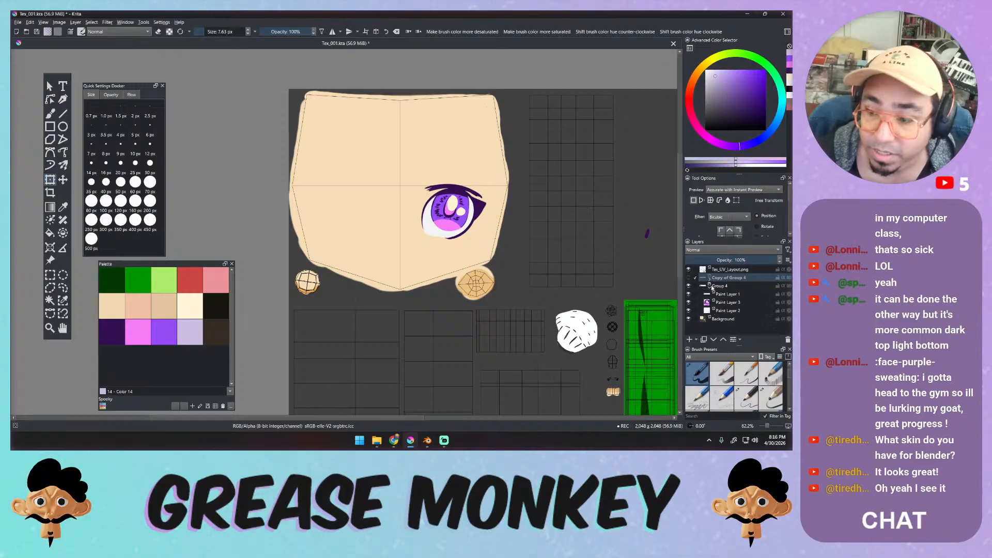
{"action": "left_click", "coordinate": [716, 288]}
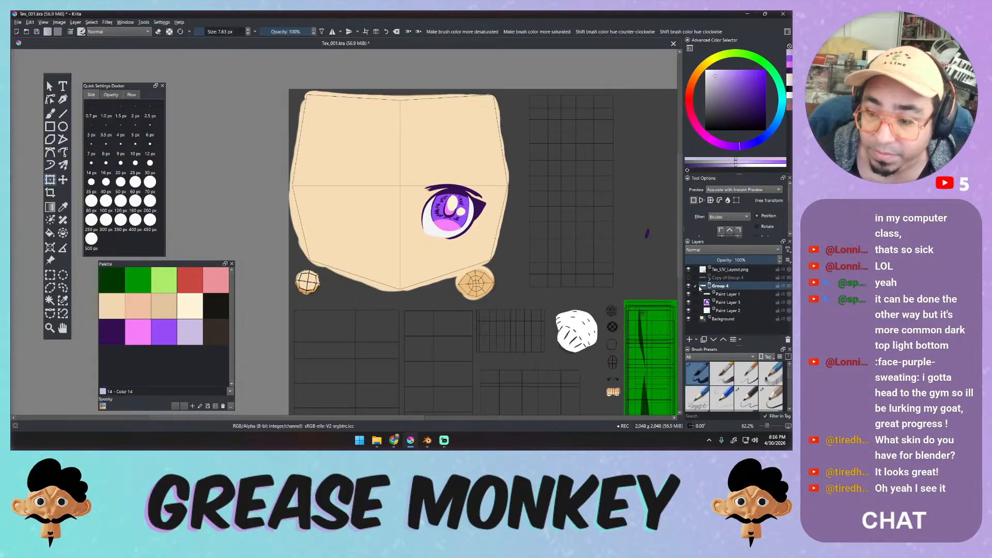
{"action": "left_click", "coordinate": [688, 278]}
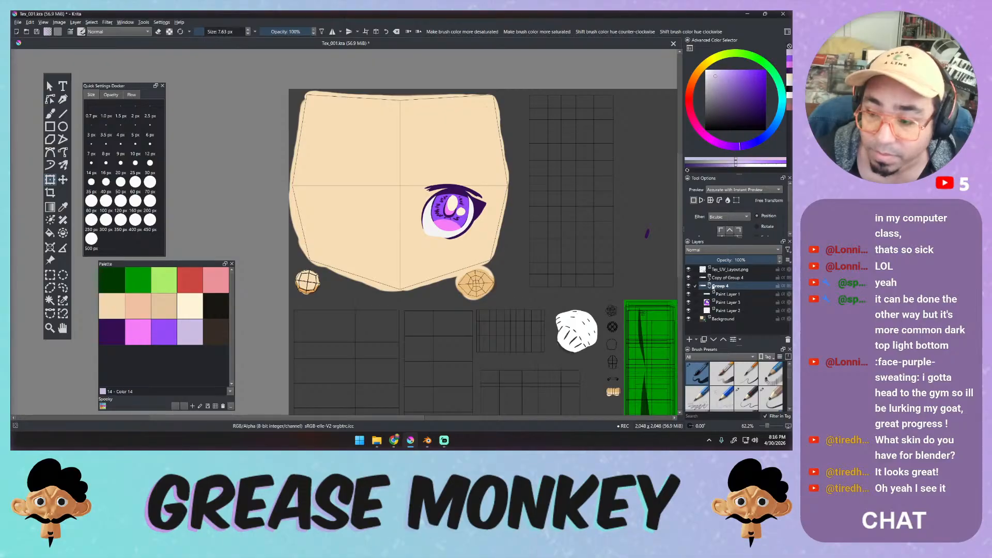
{"action": "left_click", "coordinate": [688, 278]}
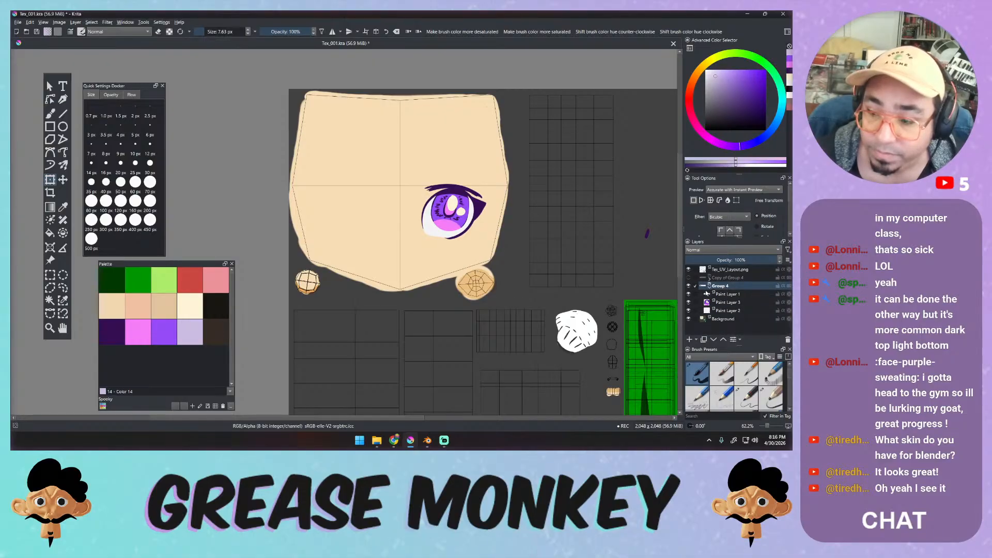
{"action": "left_click", "coordinate": [690, 286]}
{"action": "left_click", "coordinate": [690, 286]}
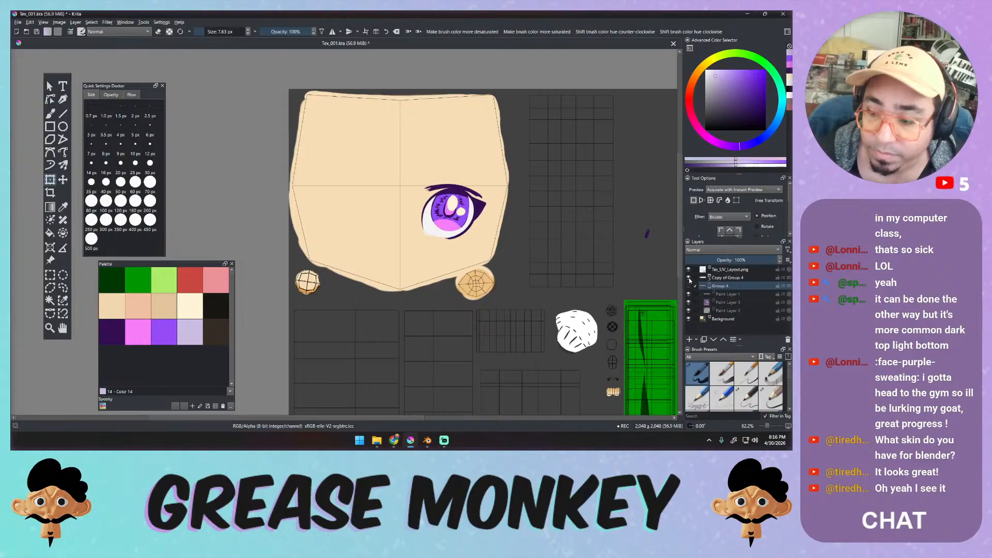
{"action": "left_click", "coordinate": [689, 286]}
{"action": "left_click", "coordinate": [690, 286]}
{"action": "left_click", "coordinate": [689, 286]}
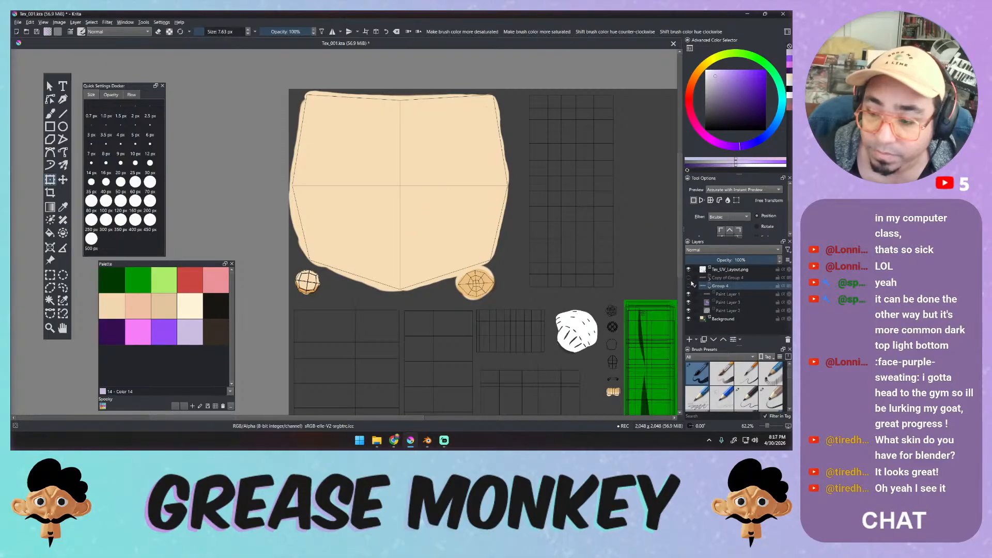
{"action": "left_click", "coordinate": [689, 286]}
Select Paint Layer 1 in Group 4, check its content by toggling visibility, and erase the stray purple mark beside the face.
{"action": "left_click", "coordinate": [721, 295]}
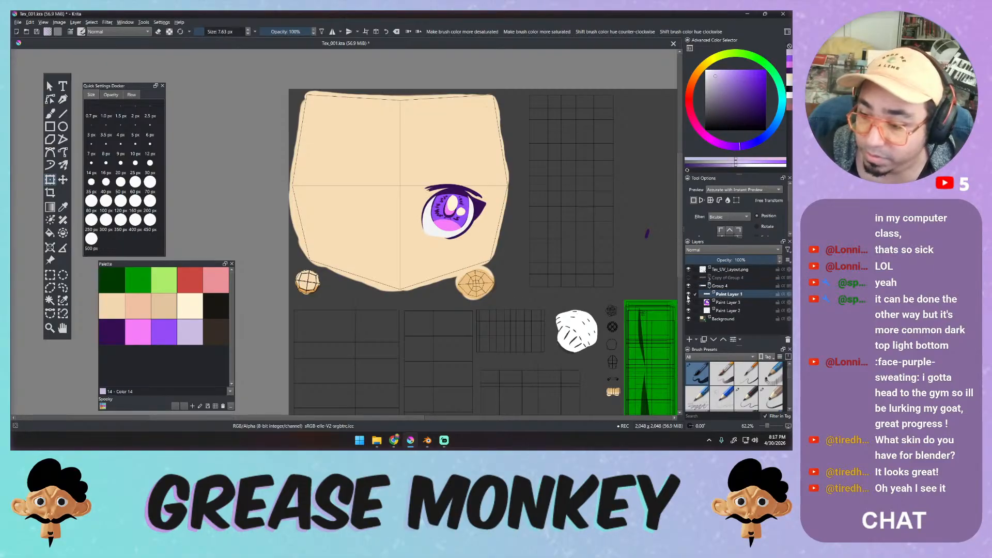
{"action": "left_click", "coordinate": [689, 294]}
{"action": "left_click", "coordinate": [689, 294]}
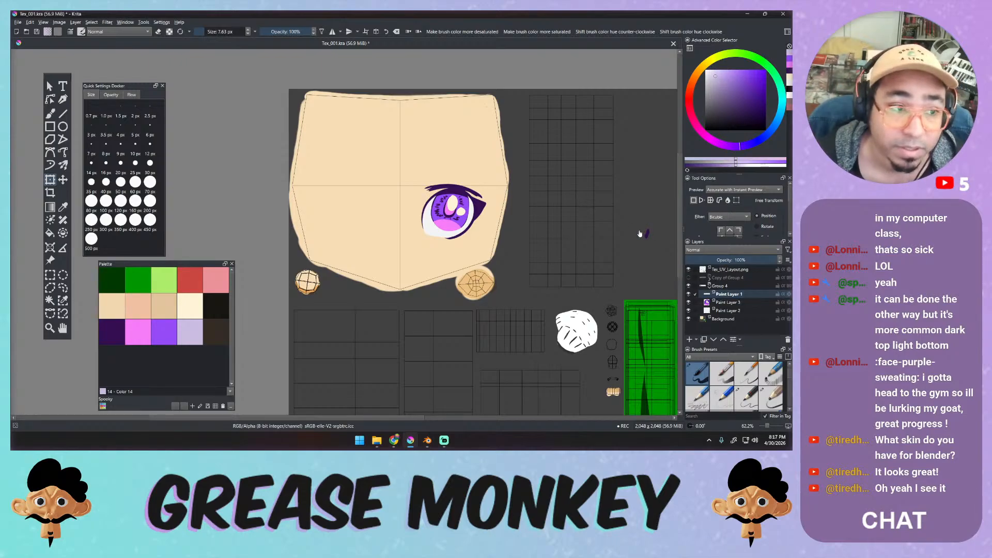
{"action": "key", "text": "b"}
{"action": "key", "text": "e"}
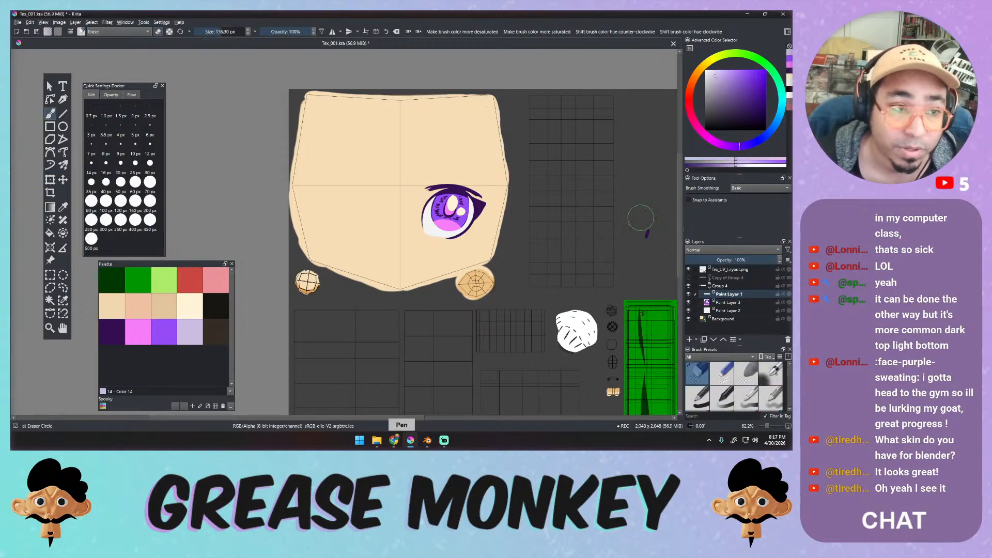
Collapse Group 4, delete its hidden old copy and duplicate the cleaned Group 4.
{"action": "left_click", "coordinate": [709, 285]}
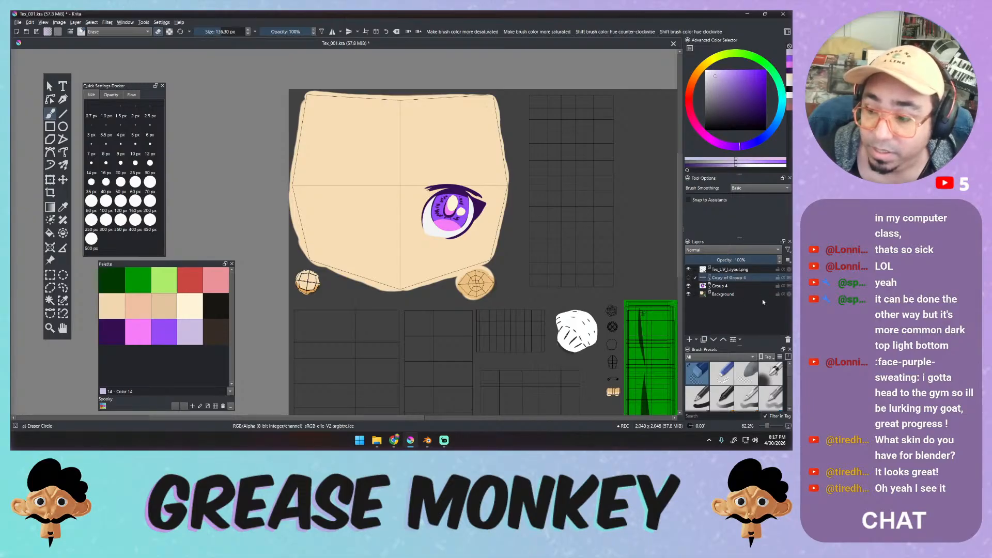
{"action": "right_click", "coordinate": [719, 279]}
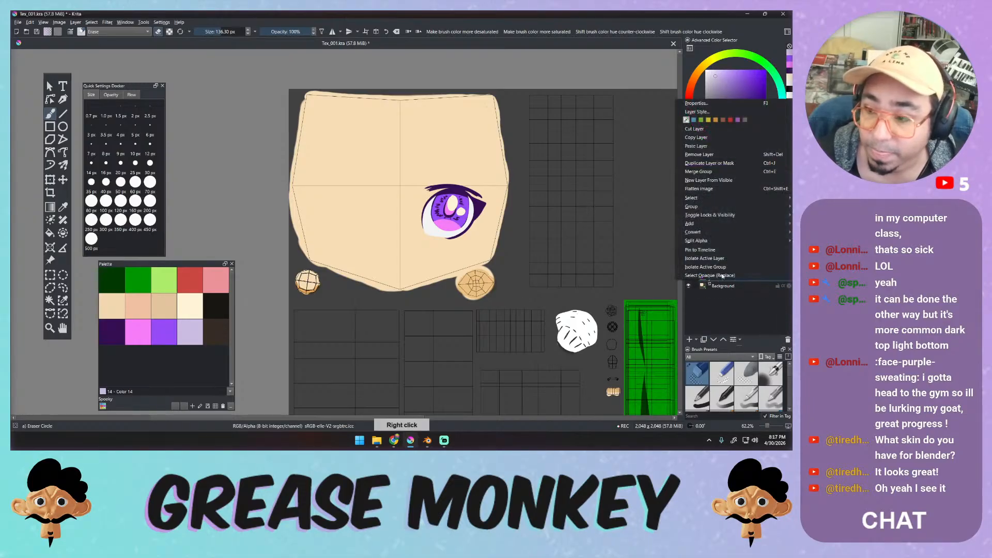
{"action": "left_click", "coordinate": [715, 163]}
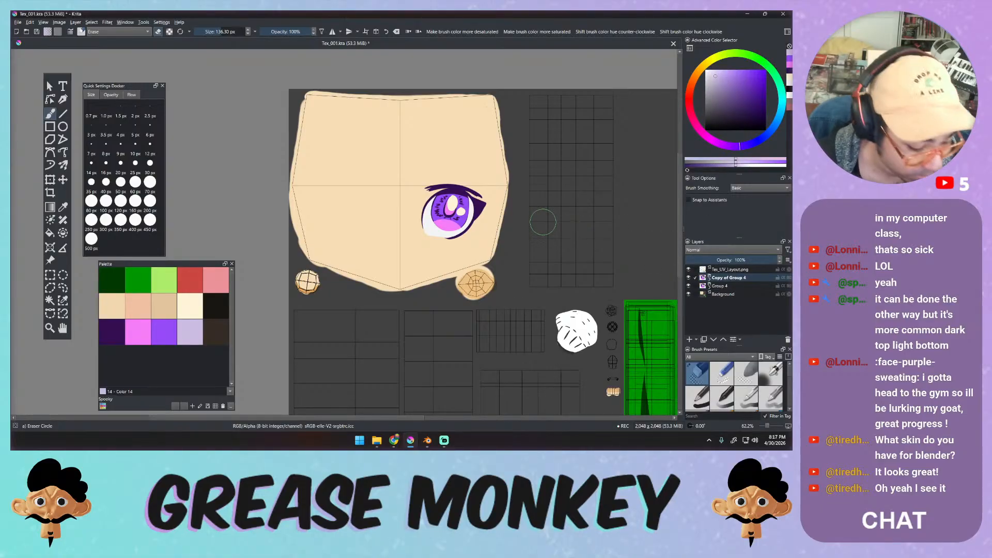
Move the copied eye to the left half of the face, mirror it horizontally, align it, apply the transform and save the document.
{"action": "key", "text": "ctrl+t"}
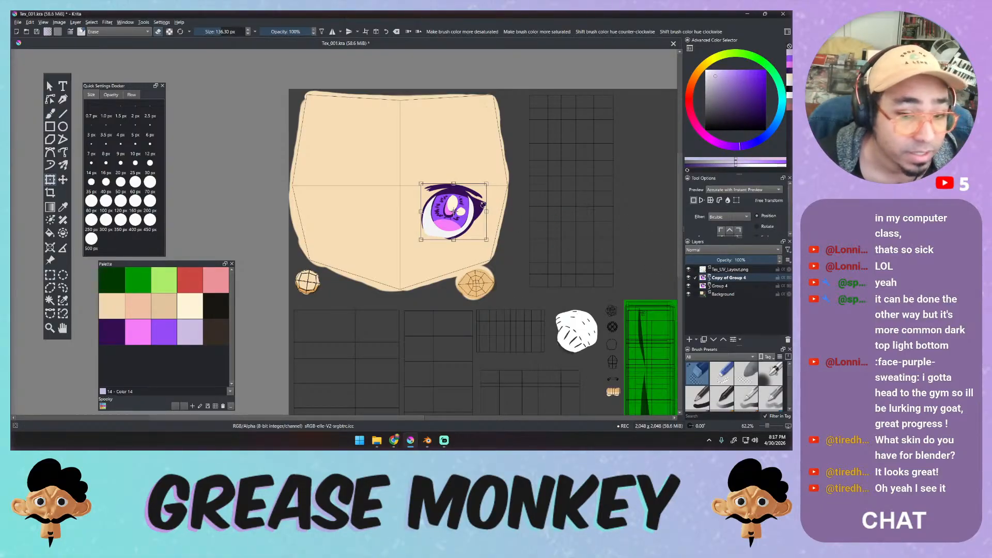
{"action": "left_click_drag", "start_coordinate": [468, 212], "coordinate": [376, 206]}
{"action": "right_click", "coordinate": [377, 205]}
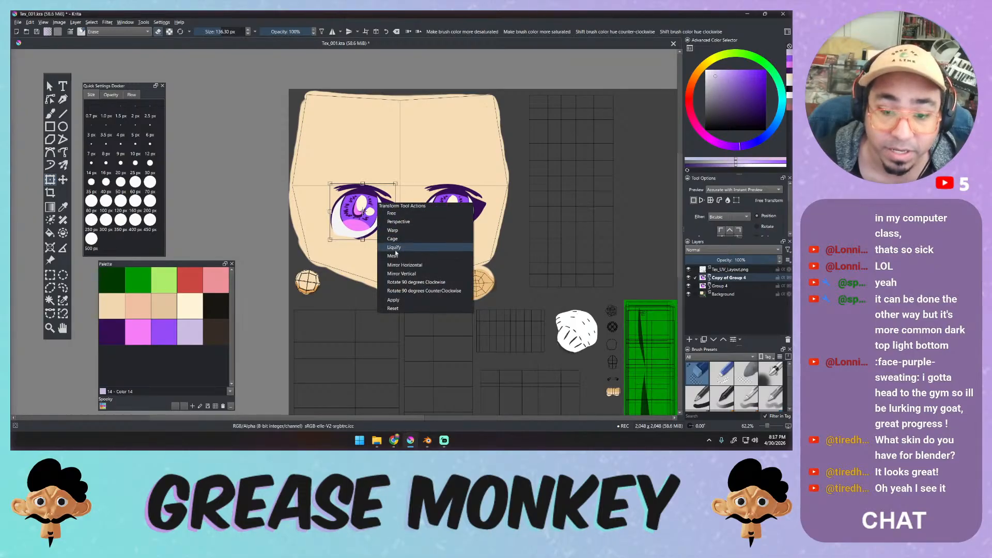
{"action": "left_click", "coordinate": [405, 264]}
{"action": "left_click_drag", "start_coordinate": [384, 222], "coordinate": [369, 220]}
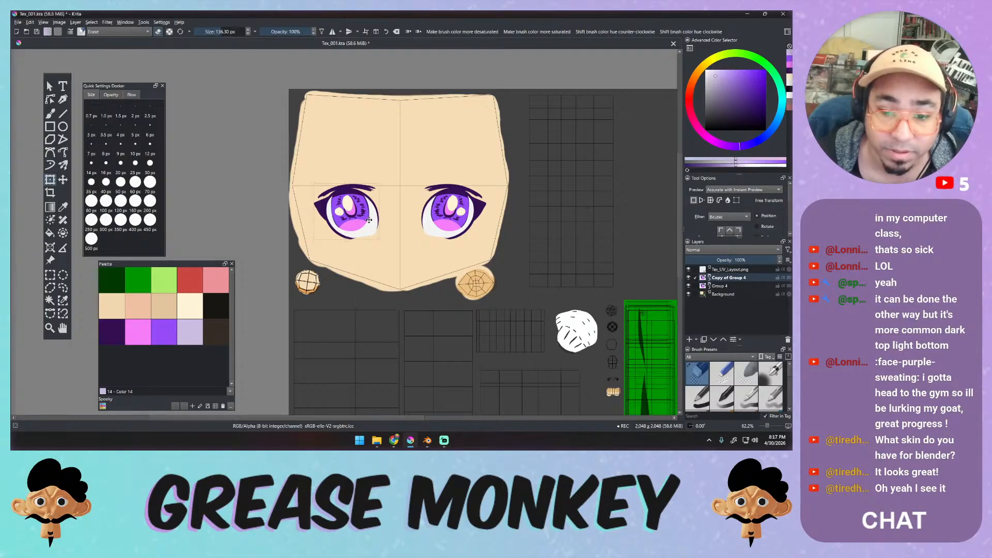
{"action": "mouse_move", "coordinate": [369, 220]}
{"action": "left_mouse_down"}
{"action": "mouse_move", "coordinate": [389, 220]}
{"action": "mouse_move", "coordinate": [366, 227]}
{"action": "left_mouse_up"}
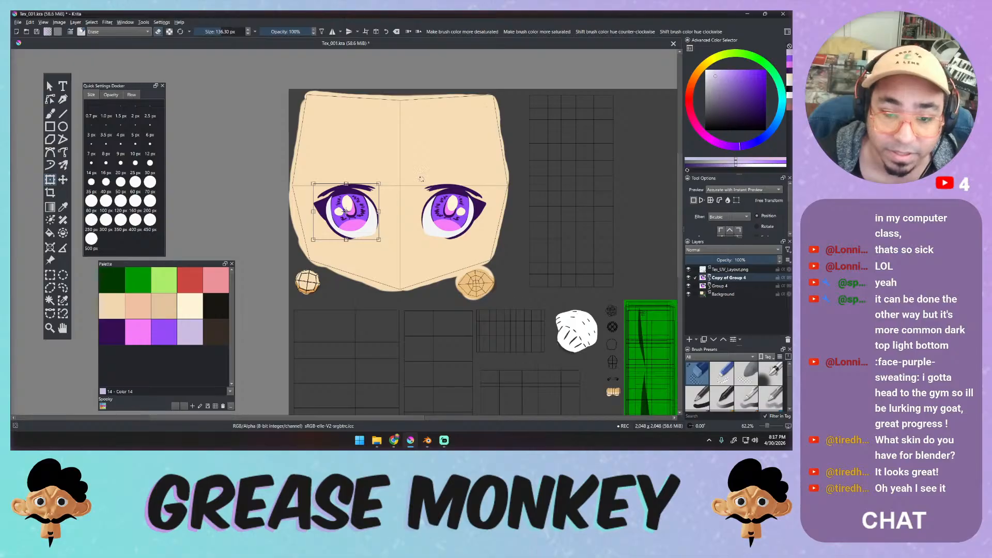
{"action": "key", "text": "Return"}
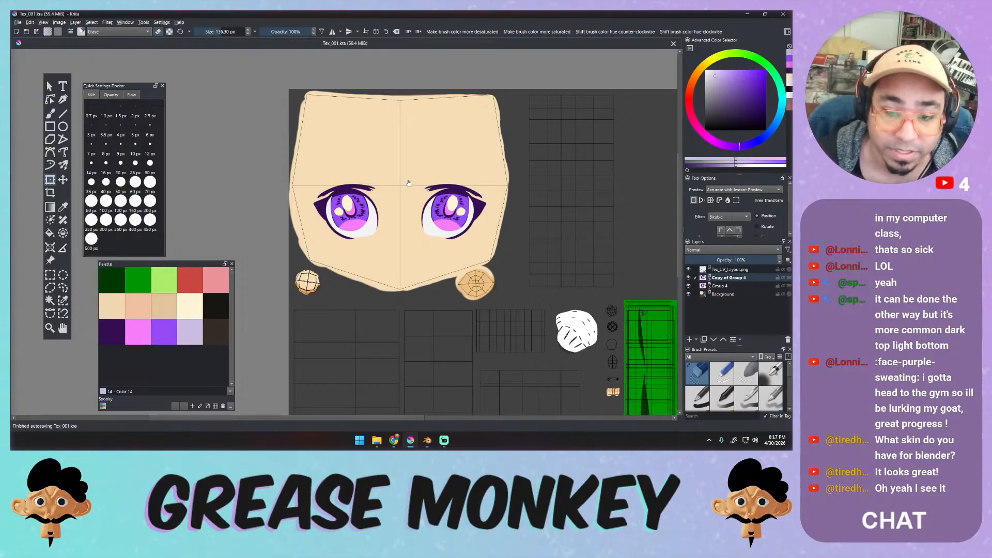
Export the texture as a PNG image, replacing the existing Tex.png in the Textures folder.
{"action": "left_click", "coordinate": [19, 22]}
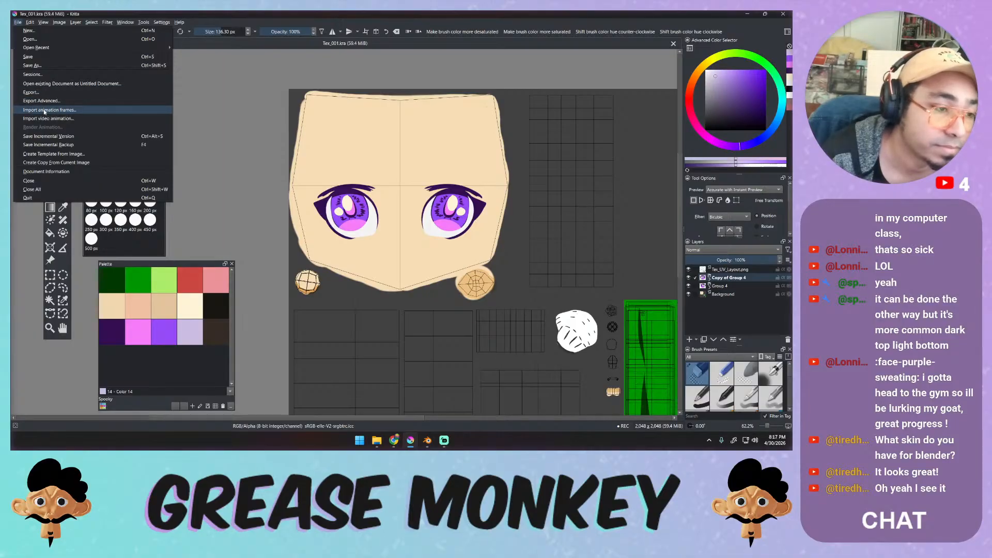
{"action": "left_click", "coordinate": [31, 92]}
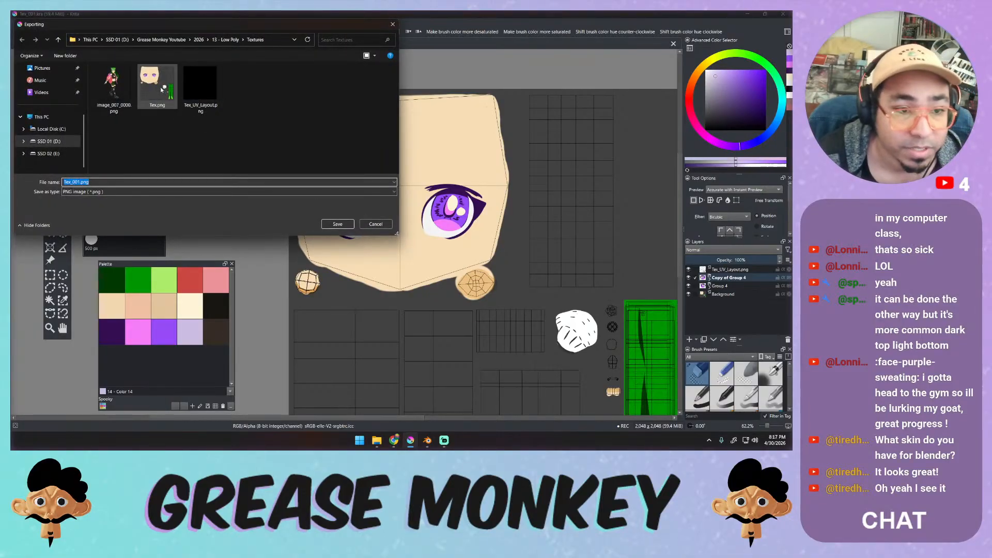
{"action": "left_click", "coordinate": [161, 90]}
{"action": "left_click", "coordinate": [338, 224]}
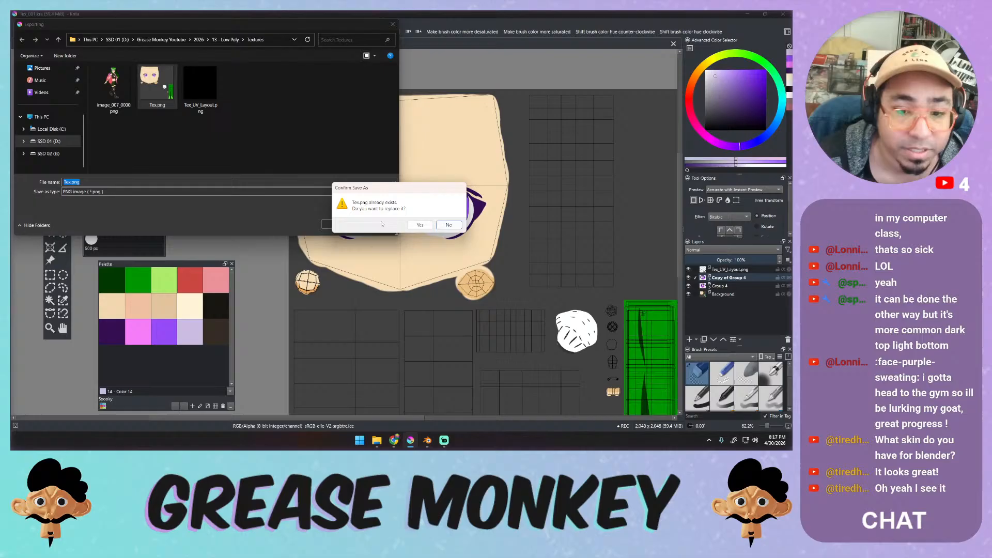
{"action": "left_click", "coordinate": [419, 225]}
{"action": "left_click", "coordinate": [447, 309]}
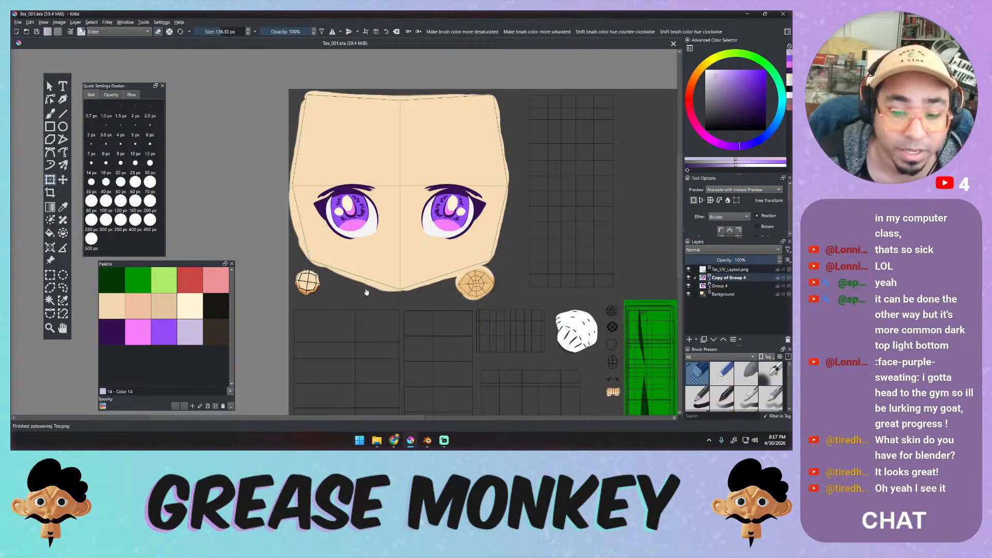
Switch to Blender, reload the texture image and inspect the character's eyes up close in the camera preview.
{"action": "left_click", "coordinate": [427, 440]}
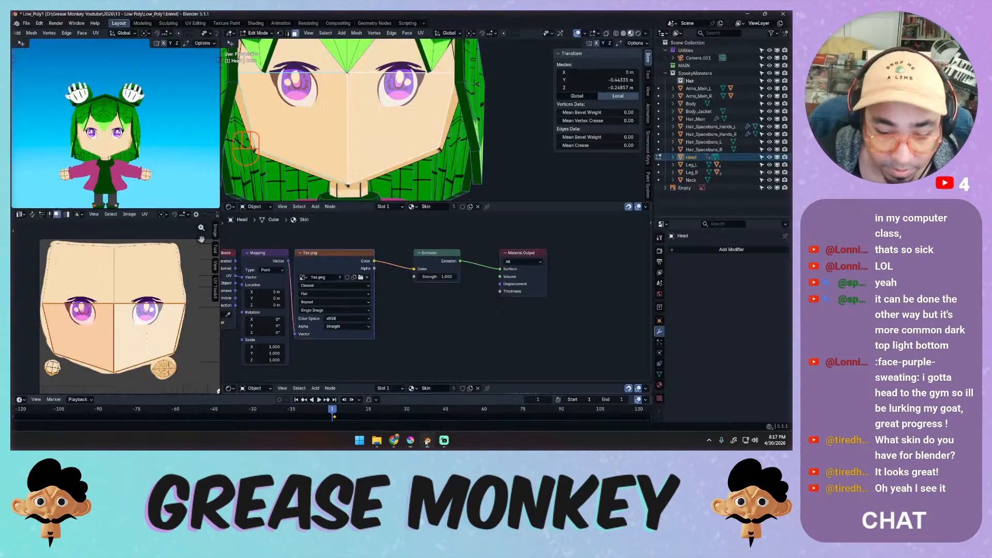
{"action": "left_click", "coordinate": [125, 215]}
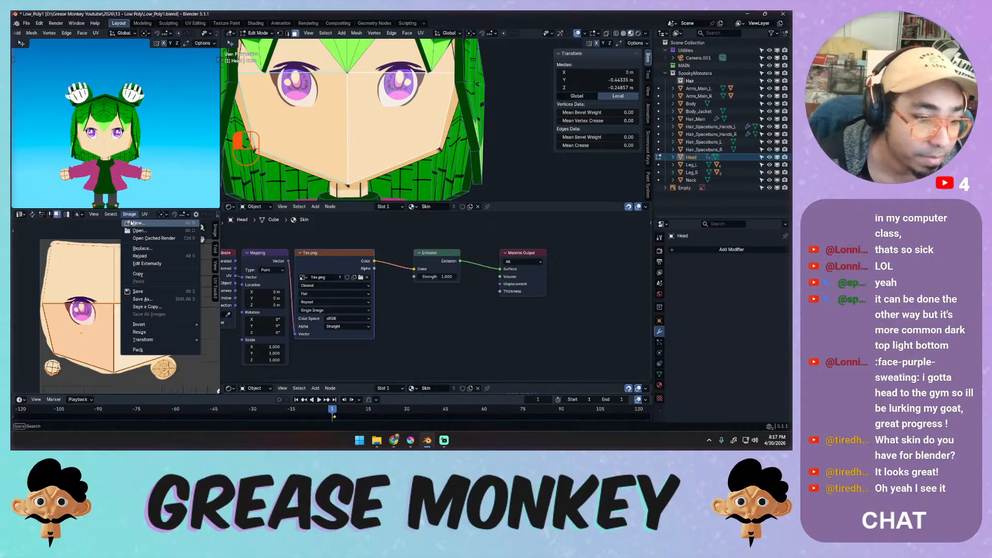
{"action": "left_click", "coordinate": [139, 252]}
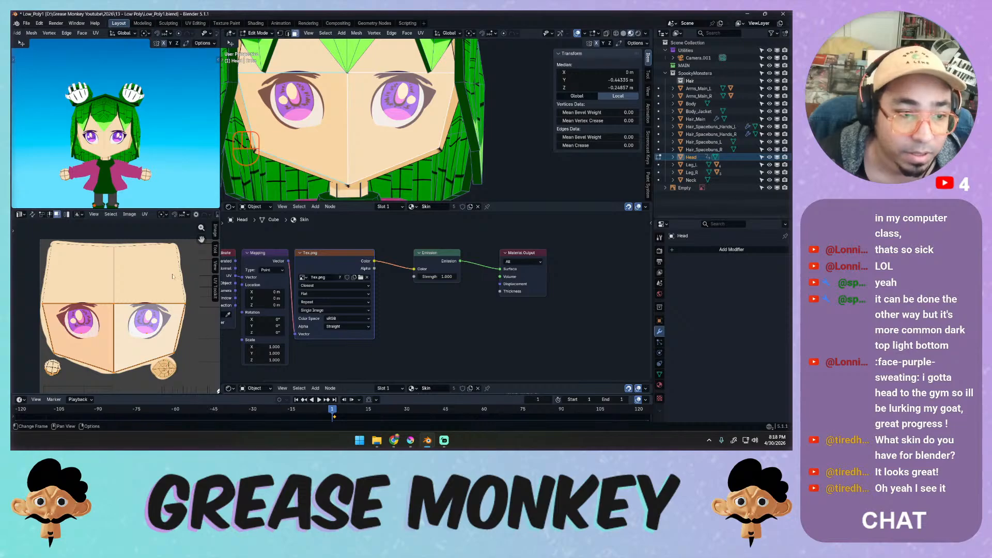
{"action": "middle_click_drag", "start_coordinate": [126, 158], "coordinate": [126, 121]}
{"action": "middle_click_drag", "start_coordinate": [126, 122], "coordinate": [130, 143]}
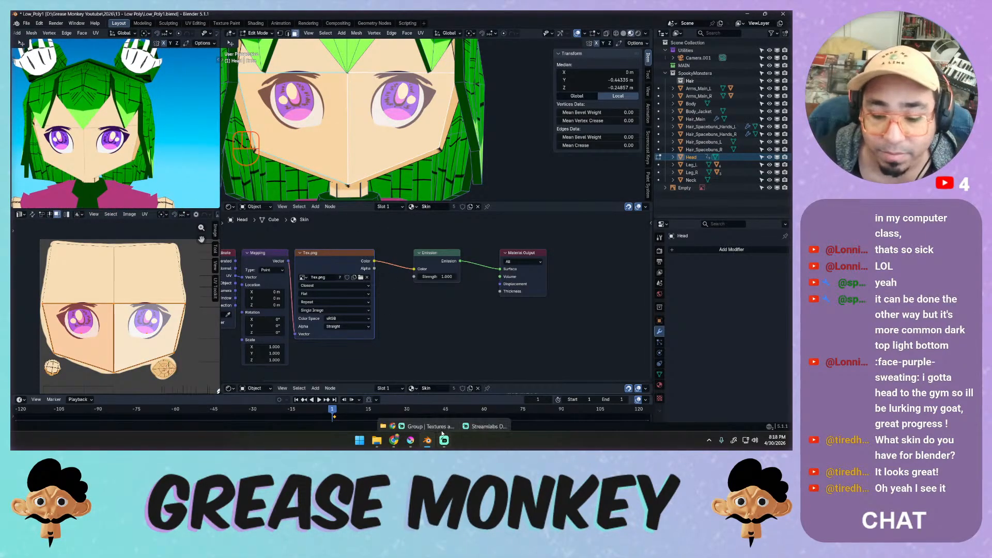
Switch to Krita, enable horizontal mirror painting, choose the Basic-5 Size brush and add a new paint layer above Copy of Group 4.
{"action": "mouse_move", "coordinate": [411, 440]}
{"action": "left_click", "coordinate": [410, 403]}
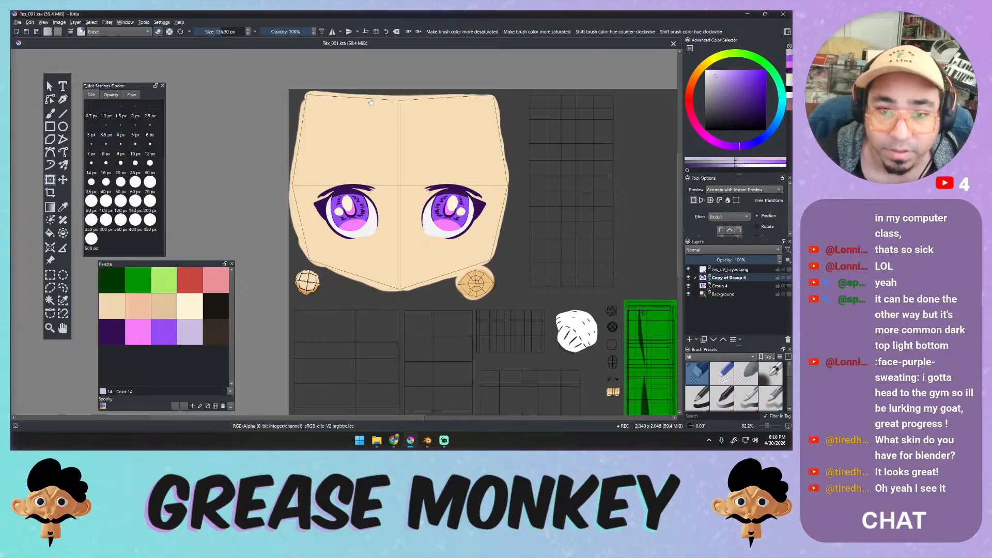
{"action": "left_click", "coordinate": [333, 32]}
{"action": "right_click", "coordinate": [423, 132]}
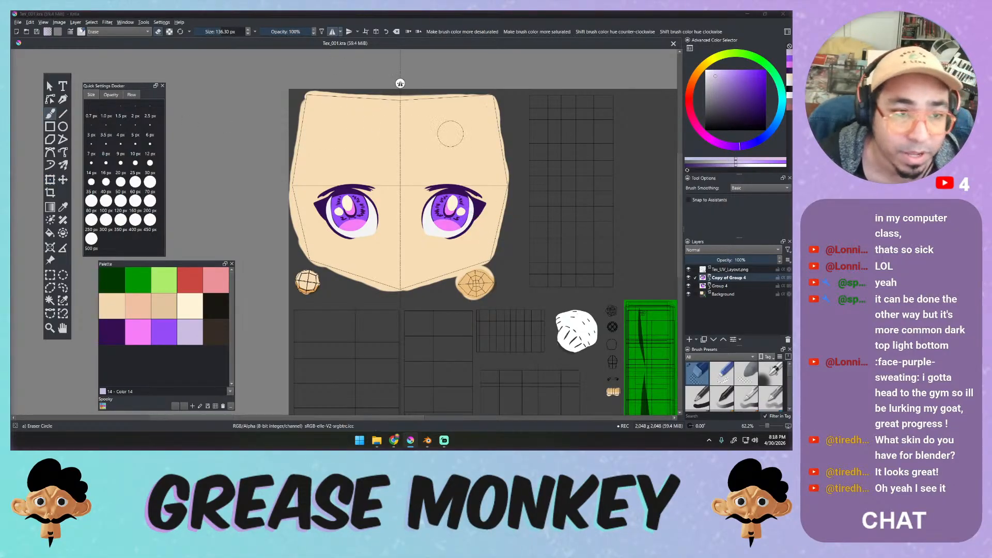
{"action": "right_click", "coordinate": [447, 126]}
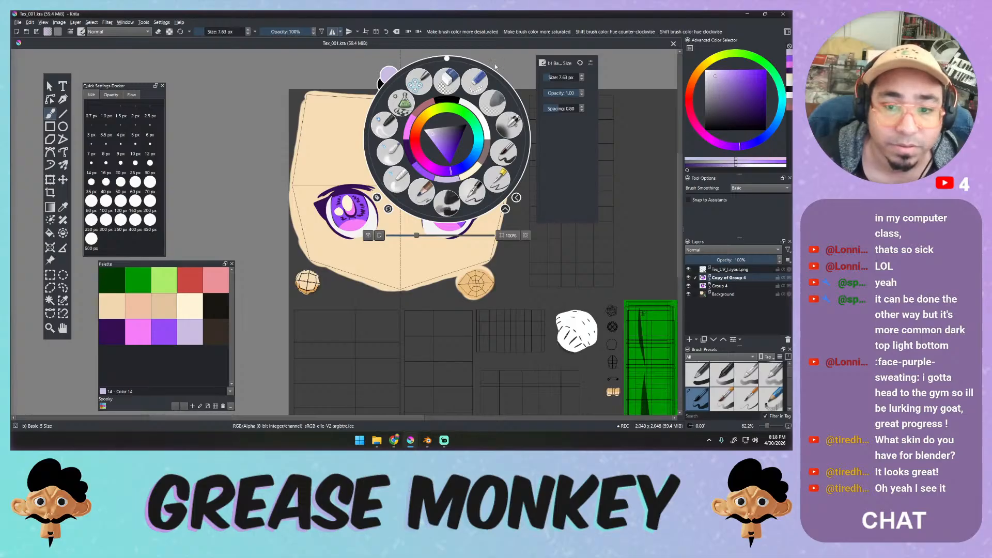
{"action": "right_click", "coordinate": [479, 74]}
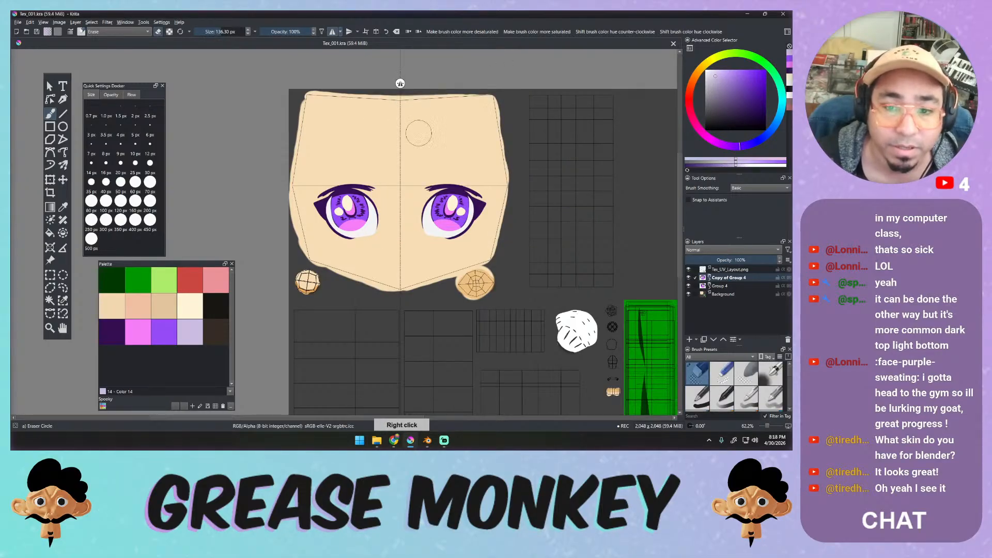
{"action": "key", "text": "e"}
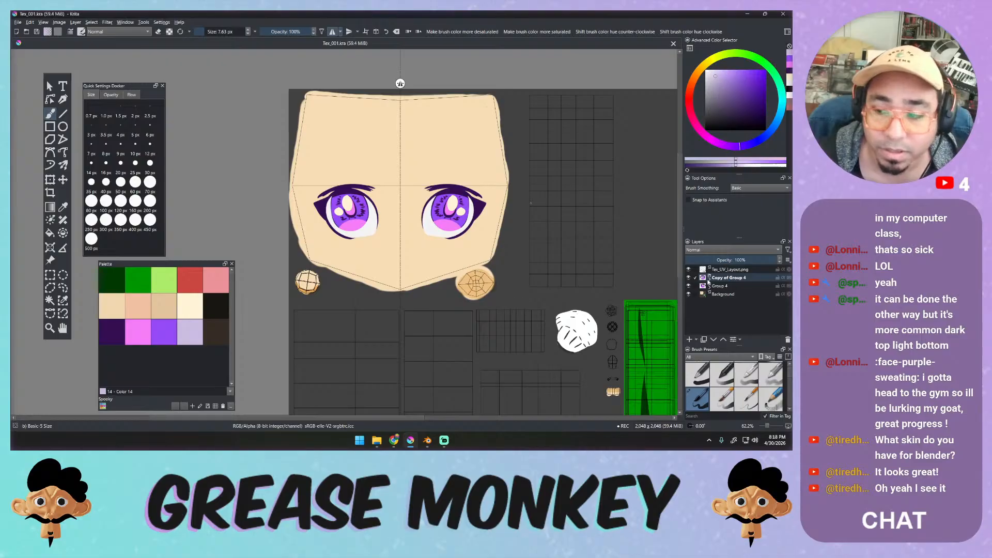
{"action": "left_click", "coordinate": [690, 339]}
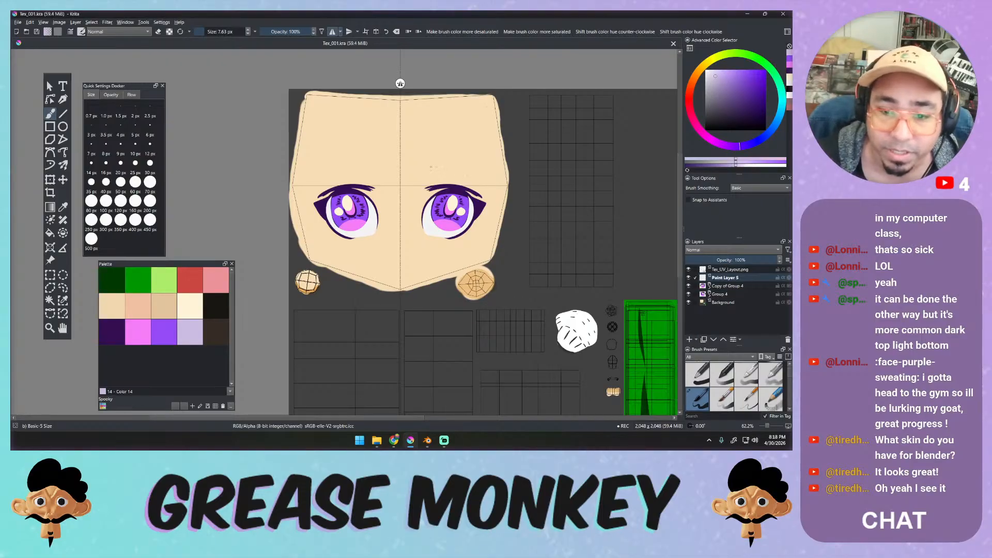
{"action": "left_click_drag", "start_coordinate": [434, 176], "coordinate": [431, 168]}
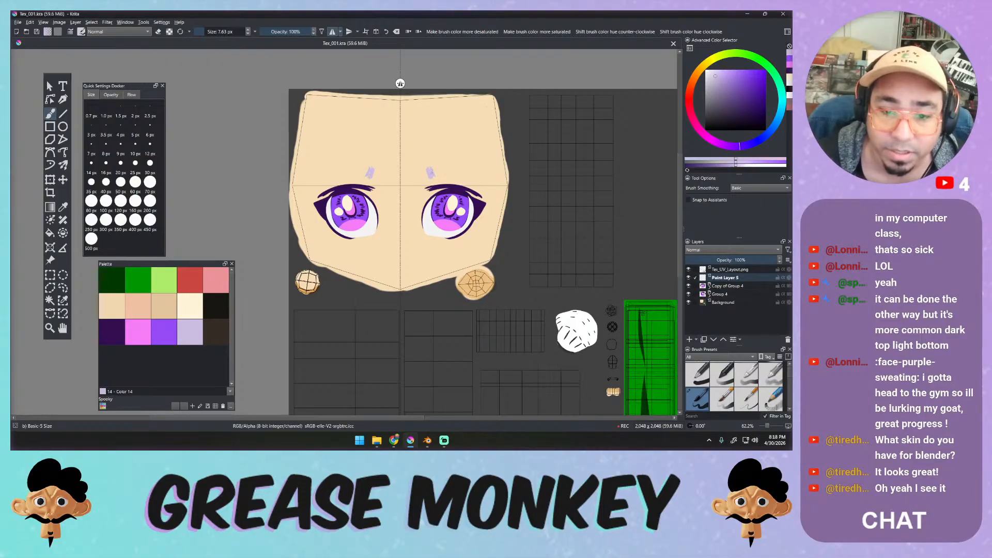
{"action": "key", "text": "ctrl+z"}
{"action": "key", "text": "ctrl+z"}
Outline mirrored angular eyebrows above the eyes in dark purple with a 22 px brush, and fill both outlines.
{"action": "left_click", "coordinate": [118, 327]}
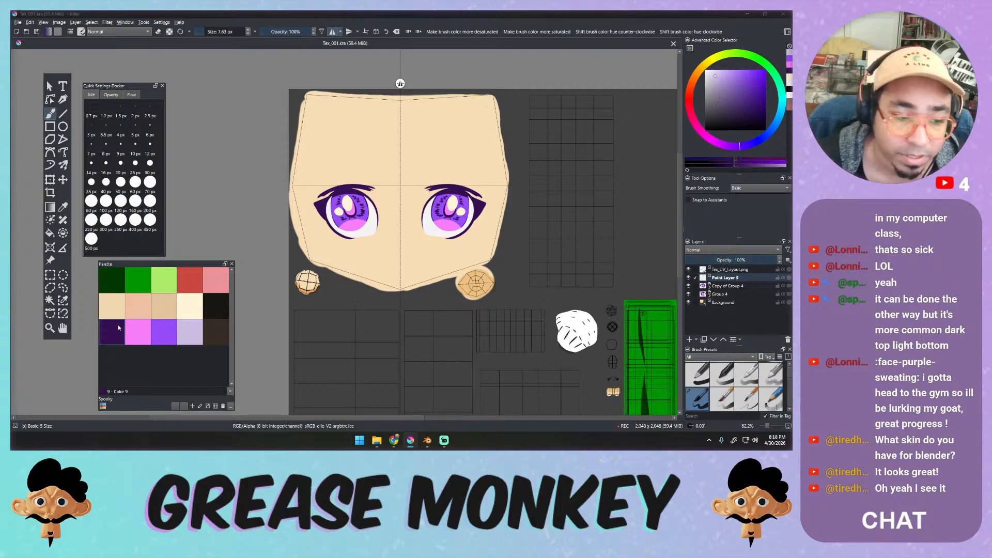
{"action": "mouse_move", "coordinate": [429, 181]}
{"action": "left_mouse_down", "text": "shift"}
{"action": "mouse_move", "coordinate": [427, 169]}
{"action": "mouse_move", "coordinate": [466, 165]}
{"action": "mouse_move", "coordinate": [483, 179]}
{"action": "mouse_move", "coordinate": [429, 180]}
{"action": "left_mouse_up", "text": "shift"}
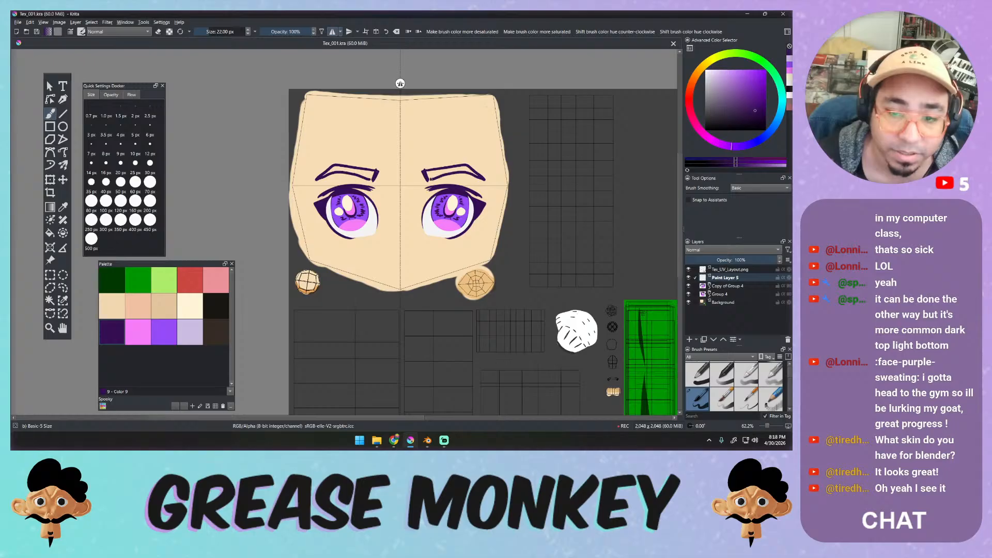
{"action": "key", "text": "f"}
{"action": "left_click", "coordinate": [434, 173]}
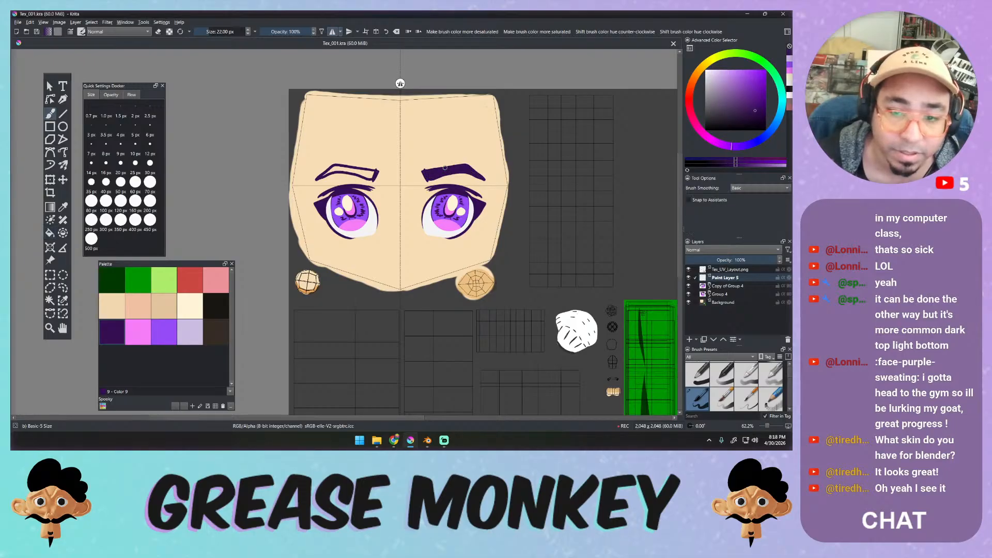
{"action": "left_click", "coordinate": [344, 171]}
{"action": "key", "text": "b"}
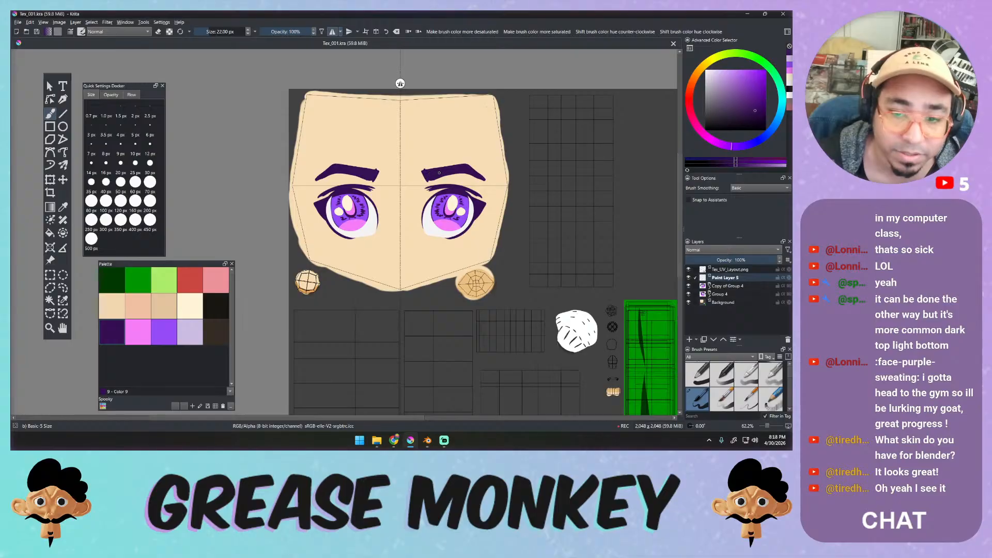
Trim the inner ends of both eyebrows straight with a smaller Eraser Circle brush, and undo the slit cut near those ends.
{"action": "key", "text": "e"}
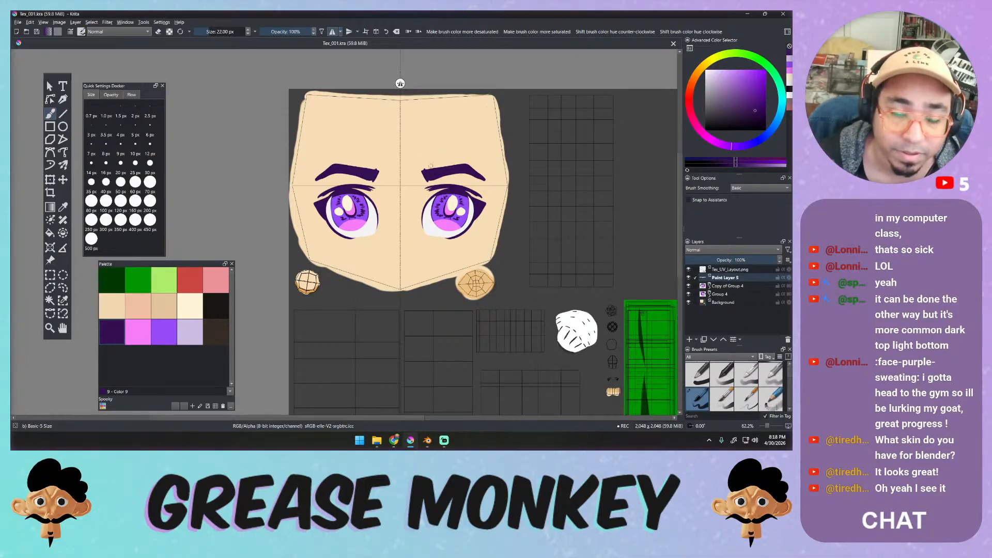
{"action": "scroll", "coordinate": [421, 172], "scroll_direction": "up", "scroll_amount": 4}
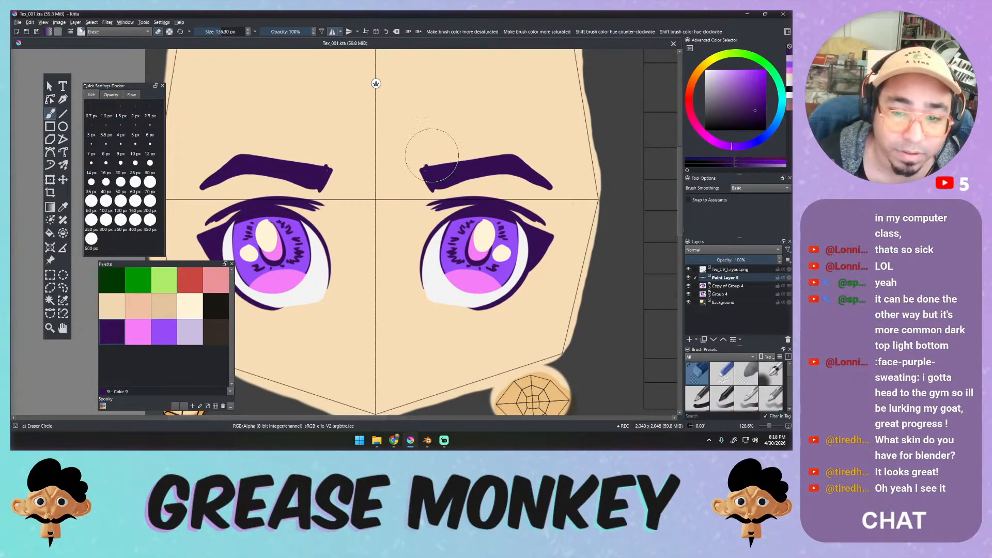
{"action": "left_click_drag", "start_coordinate": [432, 155], "coordinate": [435, 155], "text": "shift"}
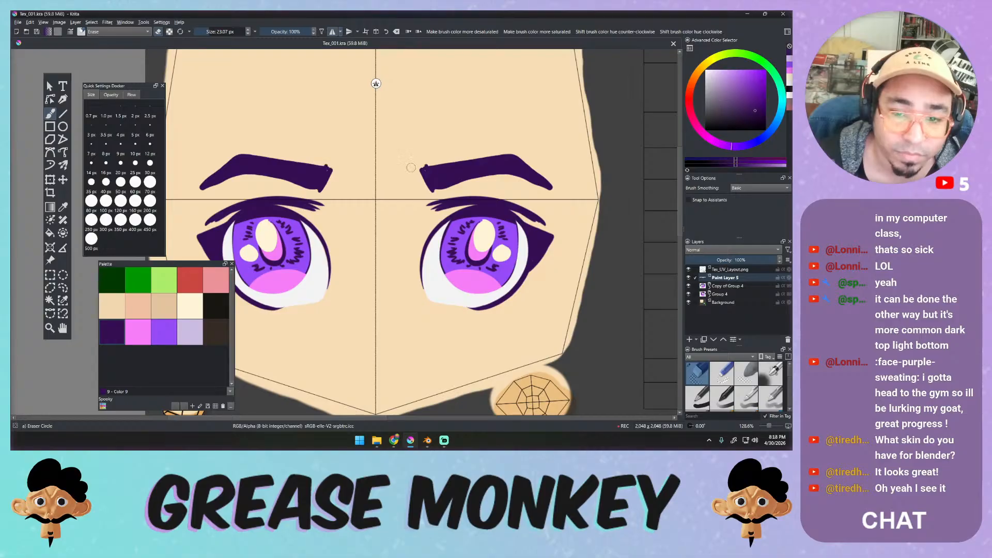
{"action": "mouse_move", "coordinate": [415, 164]}
{"action": "left_mouse_down", "text": "shift"}
{"action": "mouse_move", "coordinate": [435, 165]}
{"action": "mouse_move", "coordinate": [411, 167]}
{"action": "mouse_move", "coordinate": [454, 188]}
{"action": "mouse_move", "coordinate": [422, 187]}
{"action": "mouse_move", "coordinate": [416, 160]}
{"action": "mouse_move", "coordinate": [435, 198]}
{"action": "left_mouse_up", "text": "shift"}
{"action": "key", "text": "ctrl+z"}
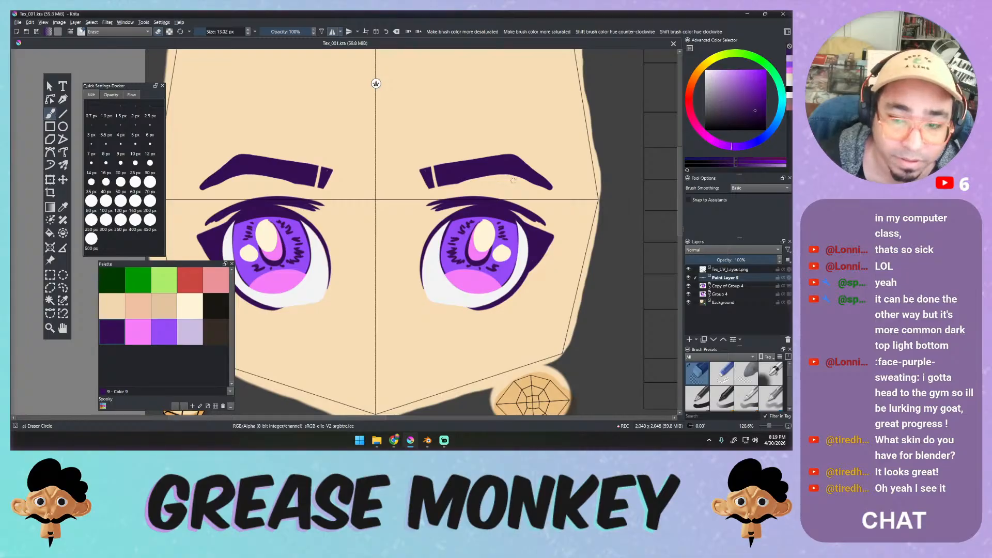
{"action": "key", "text": "ctrl+z"}
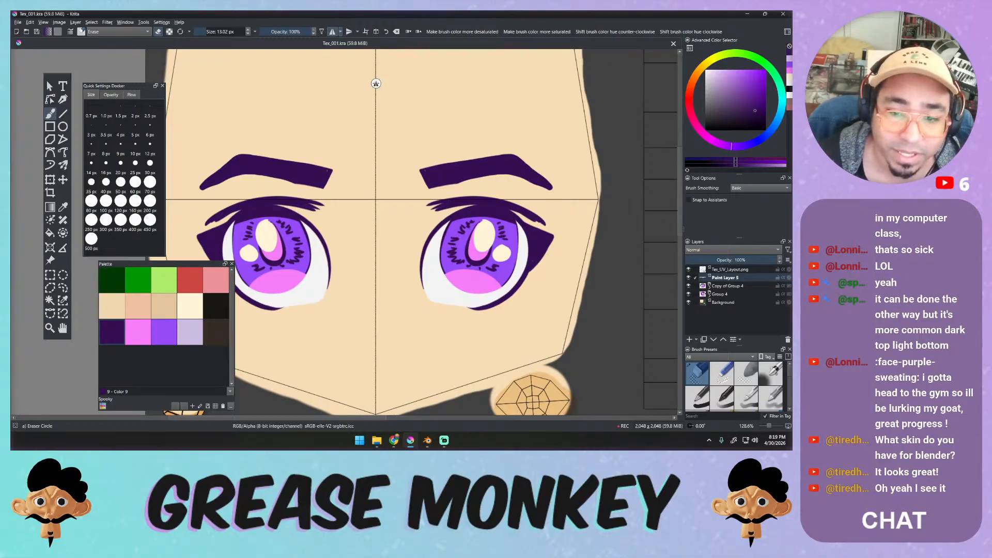
Try to erase a thin slit across the outer part of both eyebrows with a 9.91 px eraser.
{"action": "mouse_move", "coordinate": [535, 160]}
{"action": "left_mouse_down", "text": "shift"}
{"action": "mouse_move", "coordinate": [517, 161]}
{"action": "mouse_move", "coordinate": [546, 166]}
{"action": "mouse_move", "coordinate": [533, 182]}
{"action": "mouse_move", "coordinate": [544, 188]}
{"action": "mouse_move", "coordinate": [535, 184]}
{"action": "left_mouse_up", "text": "shift"}
{"action": "key", "text": "ctrl+z"}
{"action": "key", "text": "ctrl+z"}
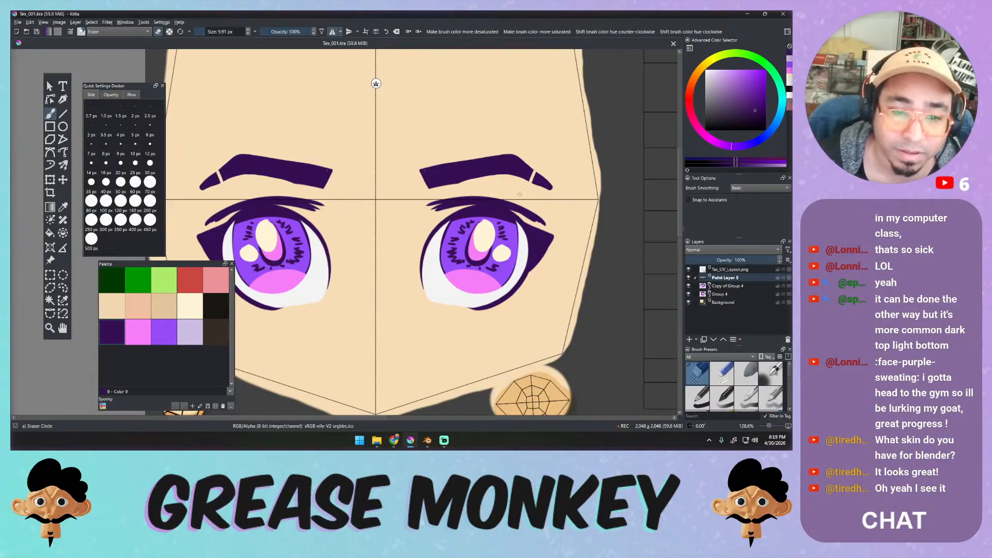
{"action": "key", "text": "ctrl+z"}
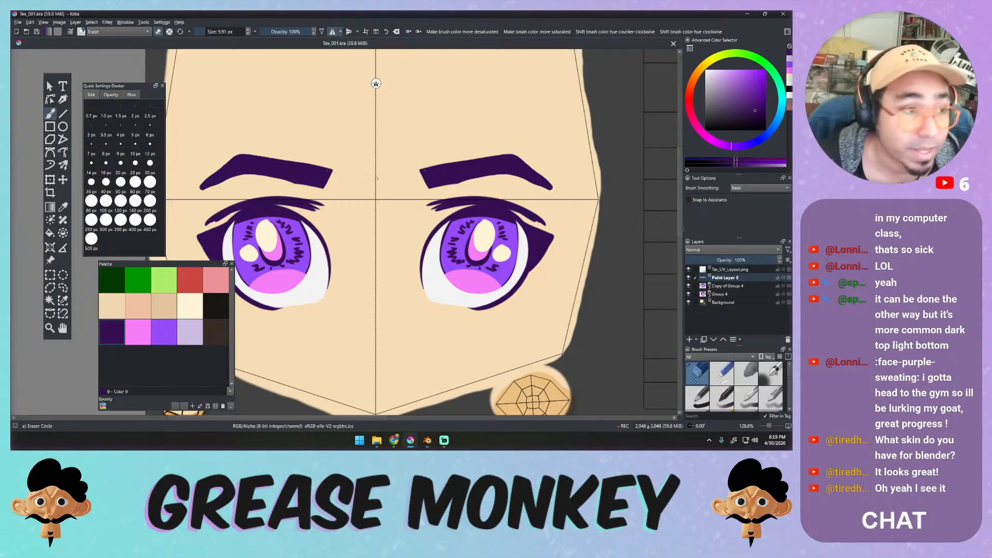
Export the texture with the new eyebrows as a PNG image, replacing the existing Tex.png in the Textures folder.
{"action": "left_click", "coordinate": [18, 22]}
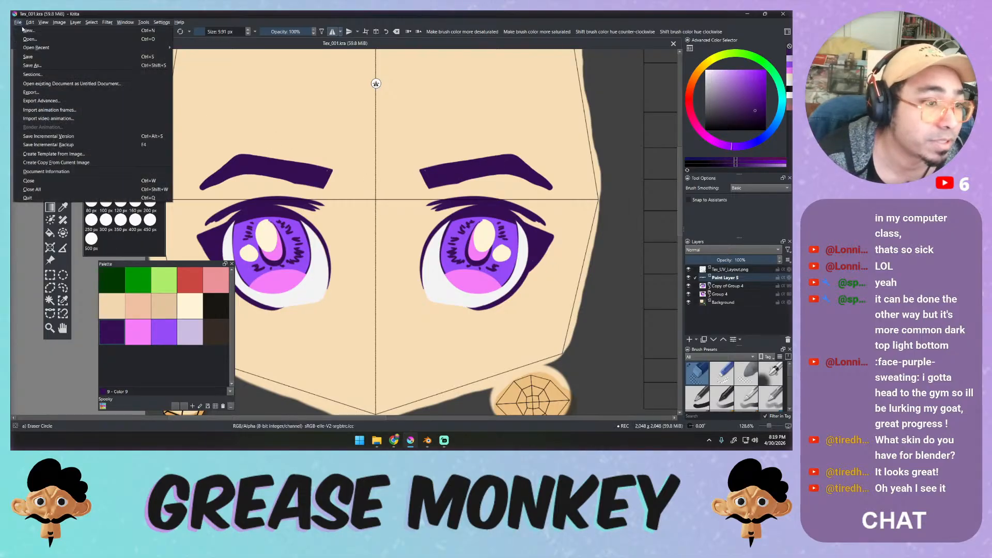
{"action": "left_click", "coordinate": [31, 92]}
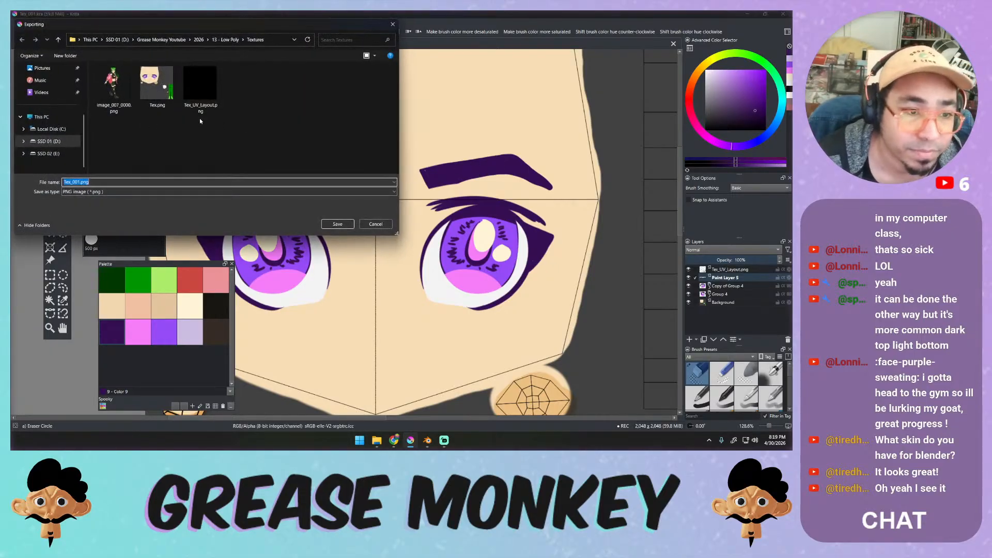
{"action": "left_click", "coordinate": [155, 96]}
{"action": "left_click", "coordinate": [338, 223]}
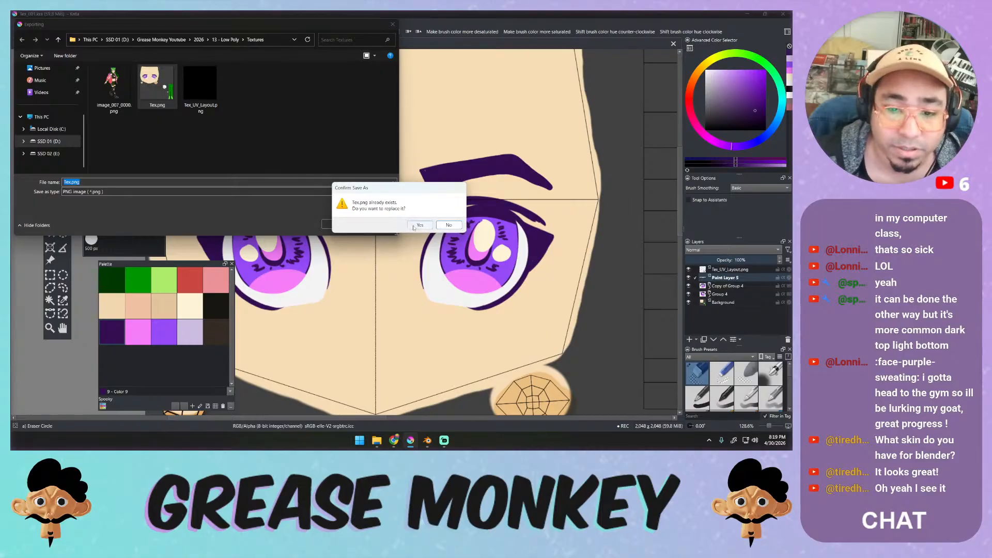
{"action": "left_click", "coordinate": [419, 226]}
{"action": "left_click", "coordinate": [447, 309]}
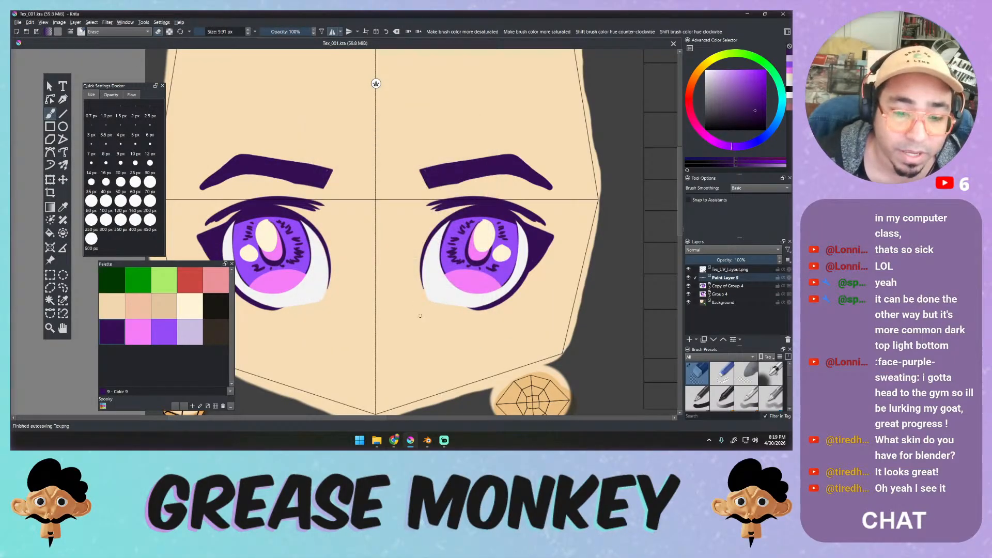
Switch to Blender and reload the Tex.png image in the UV editor.
{"action": "left_click", "coordinate": [426, 441]}
{"action": "left_click", "coordinate": [129, 214]}
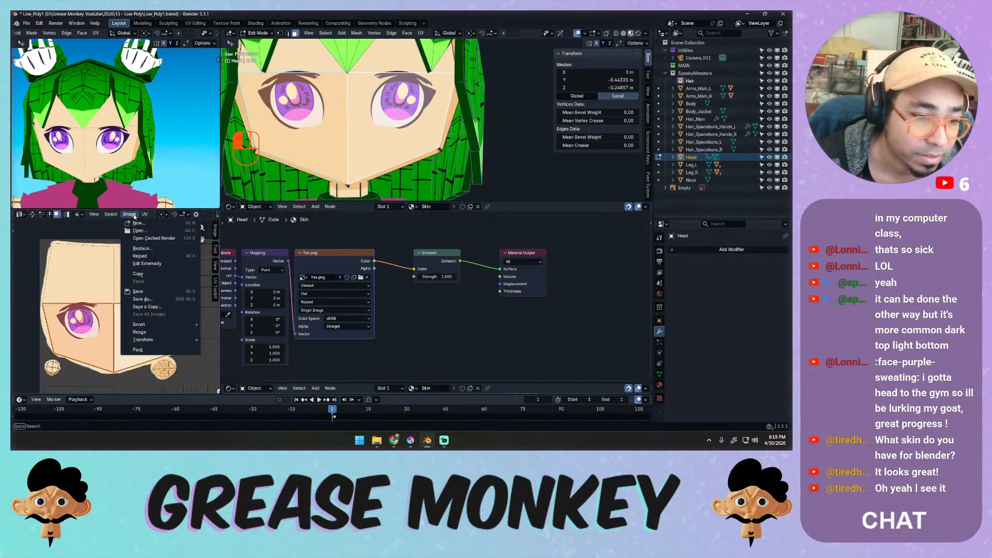
{"action": "left_click", "coordinate": [140, 256]}
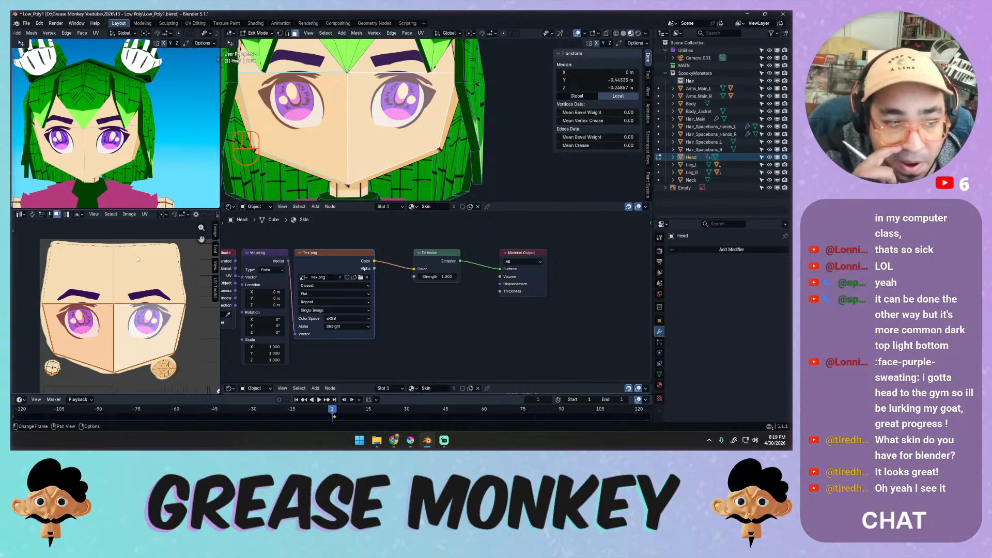
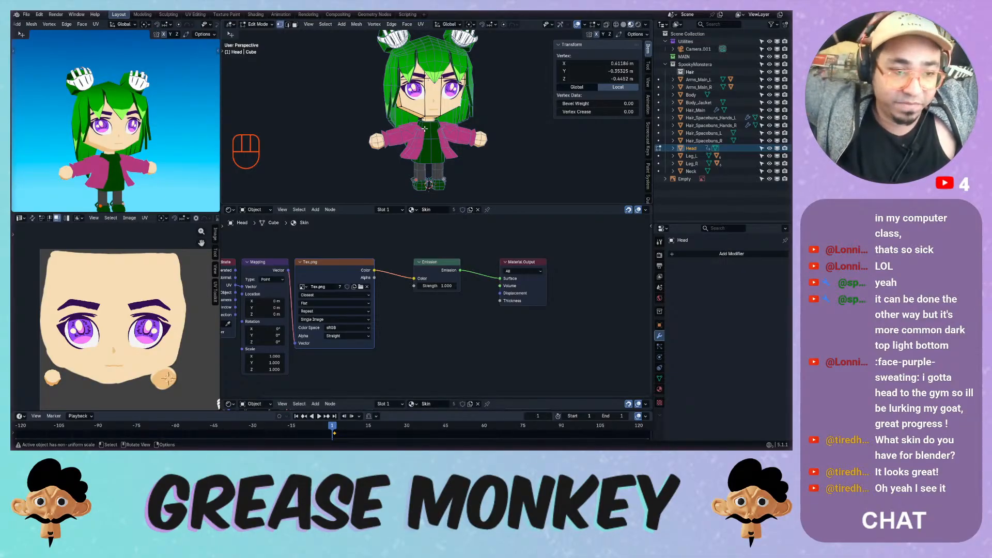
Leave Edit Mode, select both white hand pieces on the hair buns and lower them about 0.06 m along Z.
{"action": "middle_click_drag", "start_coordinate": [423, 128], "coordinate": [414, 135]}
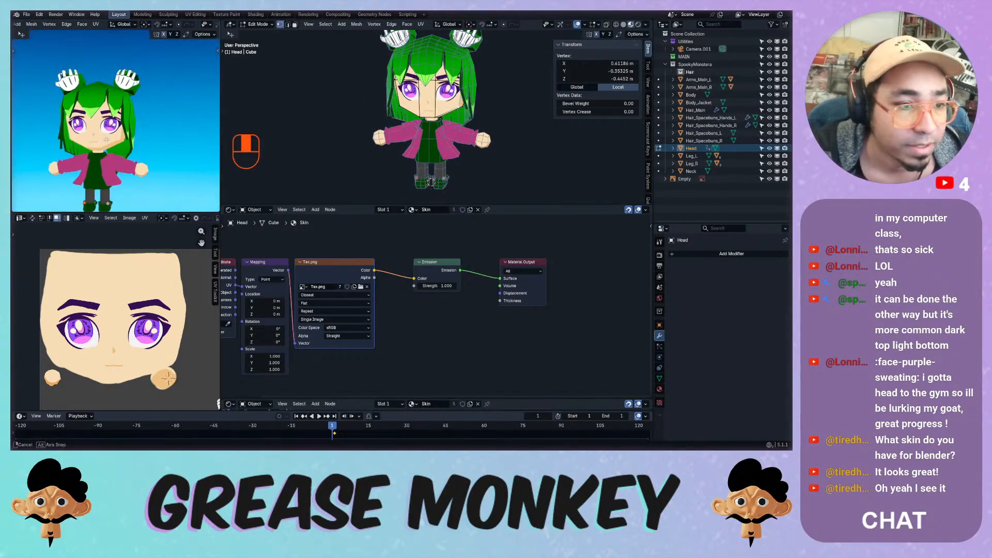
{"action": "key", "text": "KP_Decimal"}
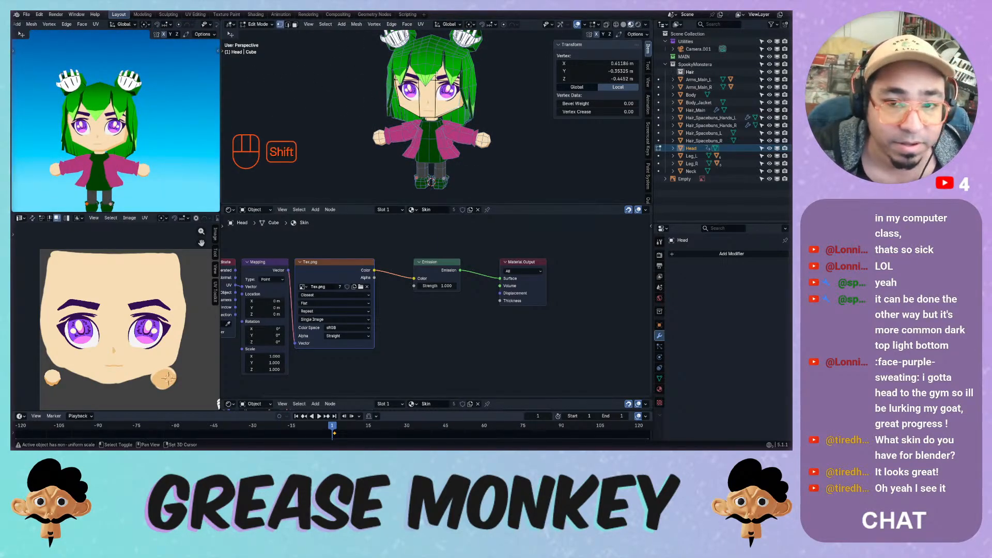
{"action": "key", "text": "Tab"}
{"action": "left_click", "coordinate": [457, 99]}
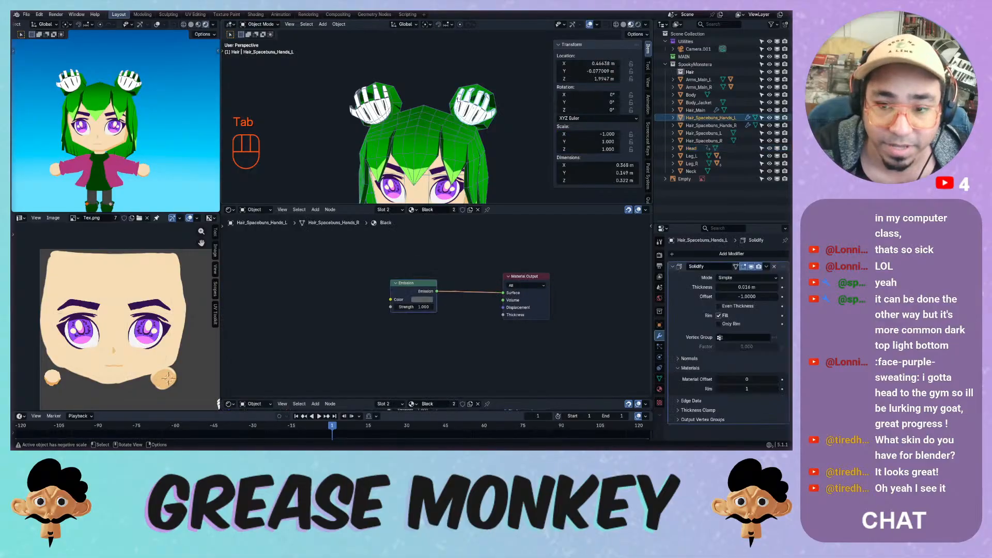
{"action": "left_click", "coordinate": [373, 99], "text": "shift"}
{"action": "key", "text": "g"}
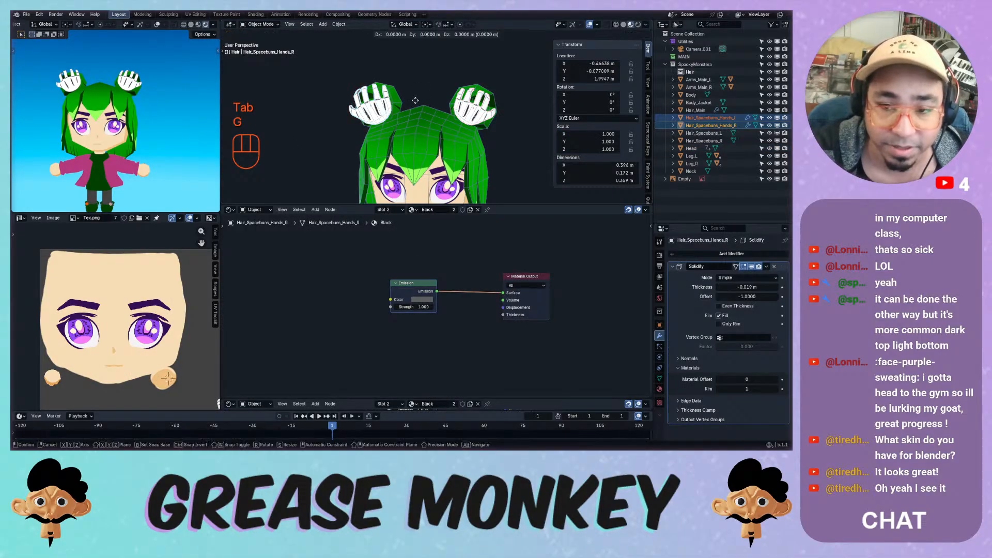
{"action": "key", "text": "z"}
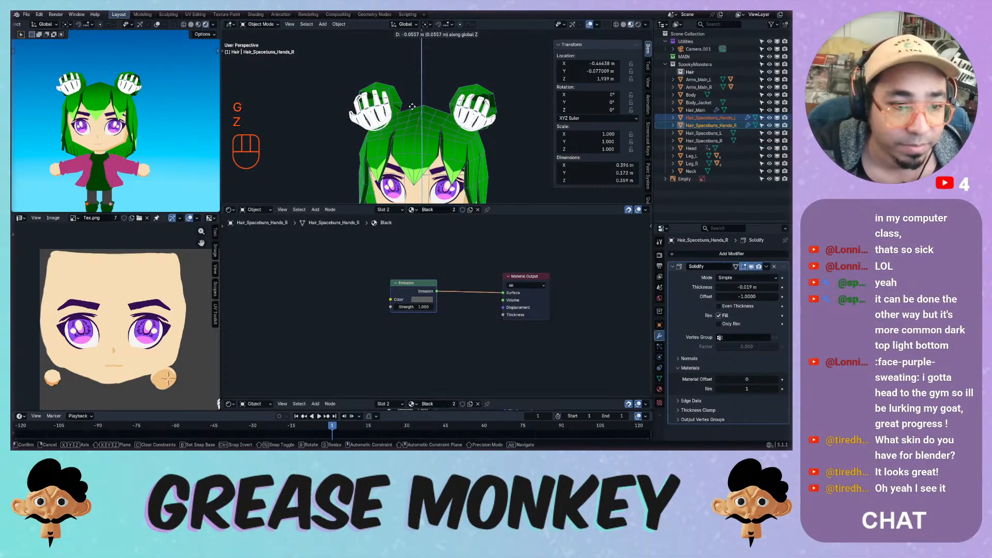
{"action": "left_click", "coordinate": [451, 110]}
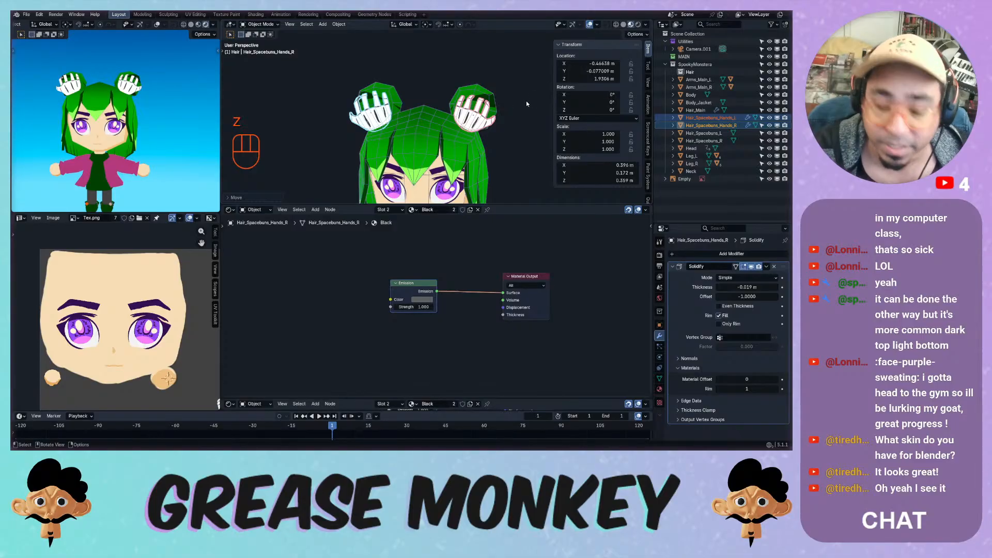
Set the transform pivot point to Individual Origins.
{"action": "key", "text": "period"}
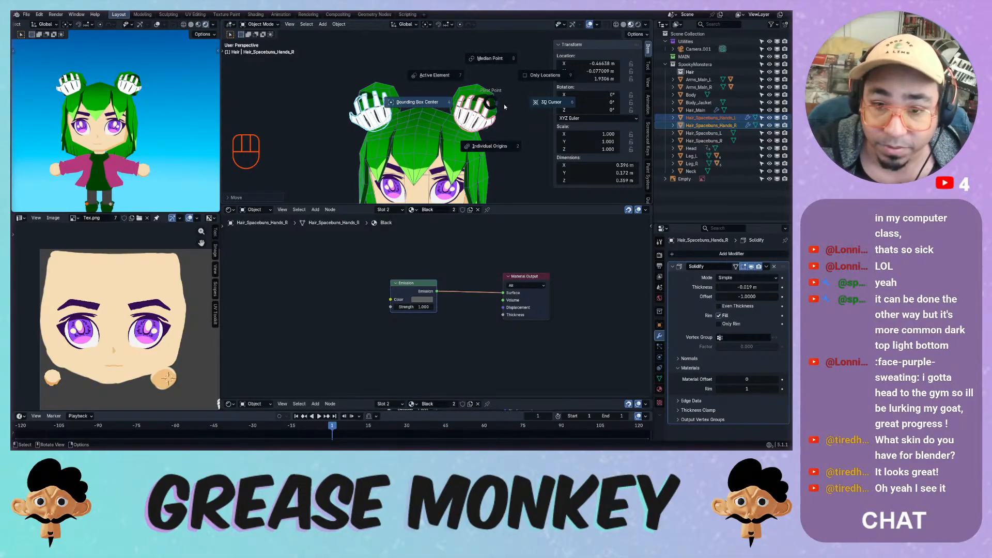
{"action": "left_click", "coordinate": [494, 139]}
{"action": "key", "text": "e"}
{"action": "key", "text": "e"}
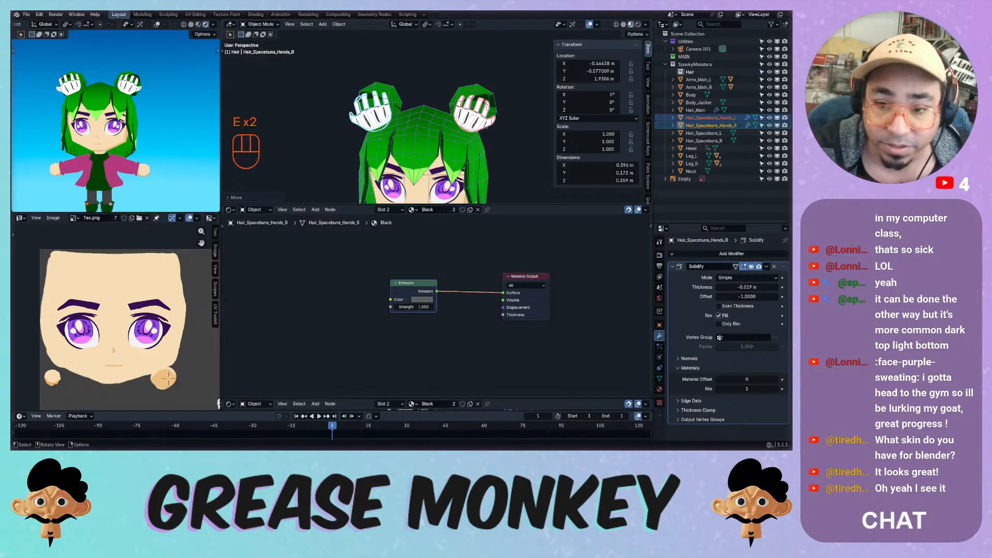
{"action": "key", "text": "r"}
{"action": "key", "text": "r"}
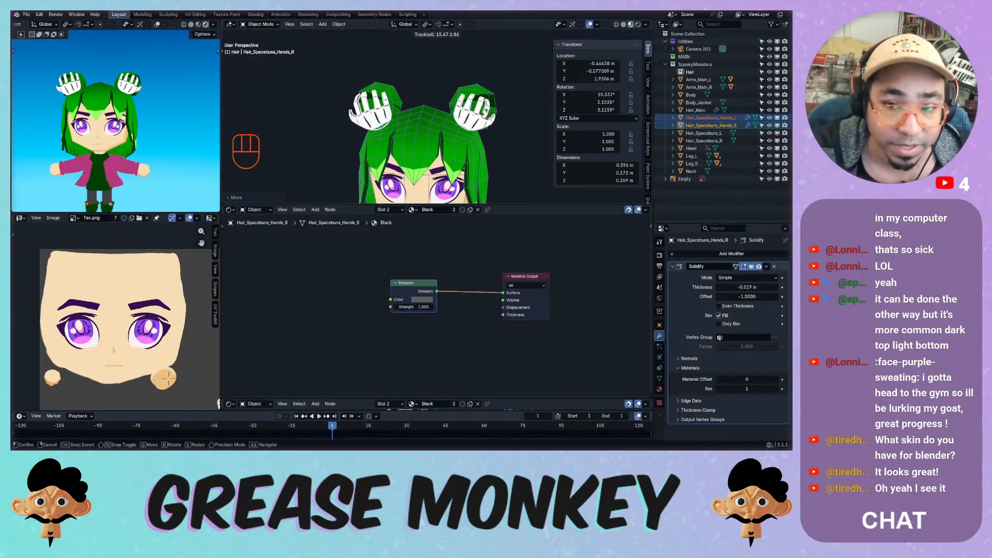
{"action": "key", "text": "Escape"}
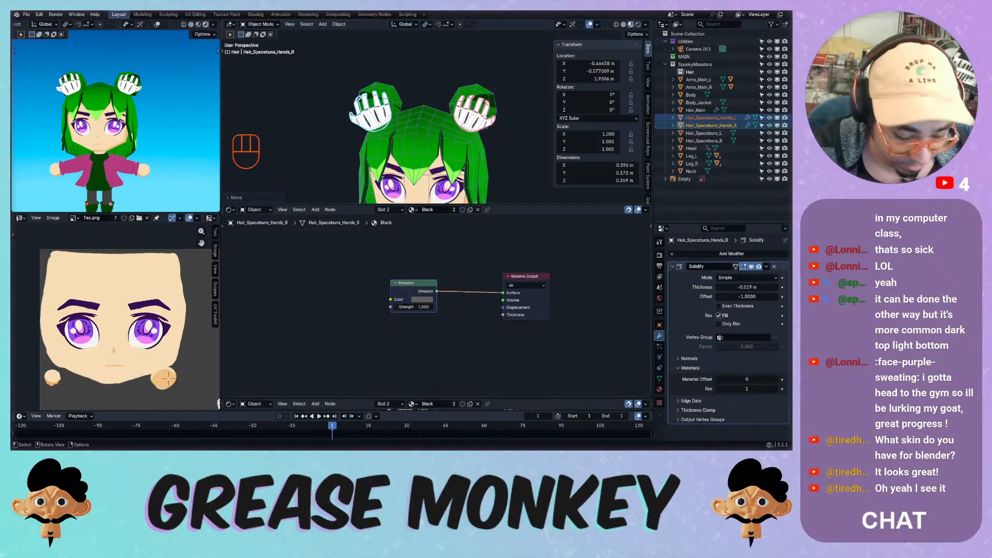
From the top view, trackball-rotate both hair-bun hands to about 13.2° on X, -1.1° on Y and -0.1° on Z.
{"action": "key", "text": "KP_7"}
{"action": "key", "text": "r"}
{"action": "key", "text": "r"}
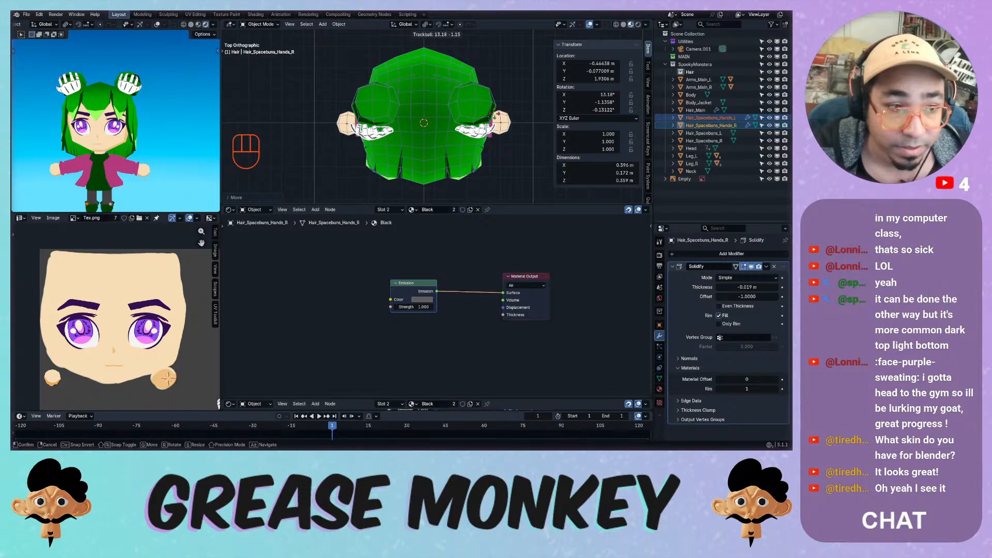
{"action": "left_click", "coordinate": [491, 115]}
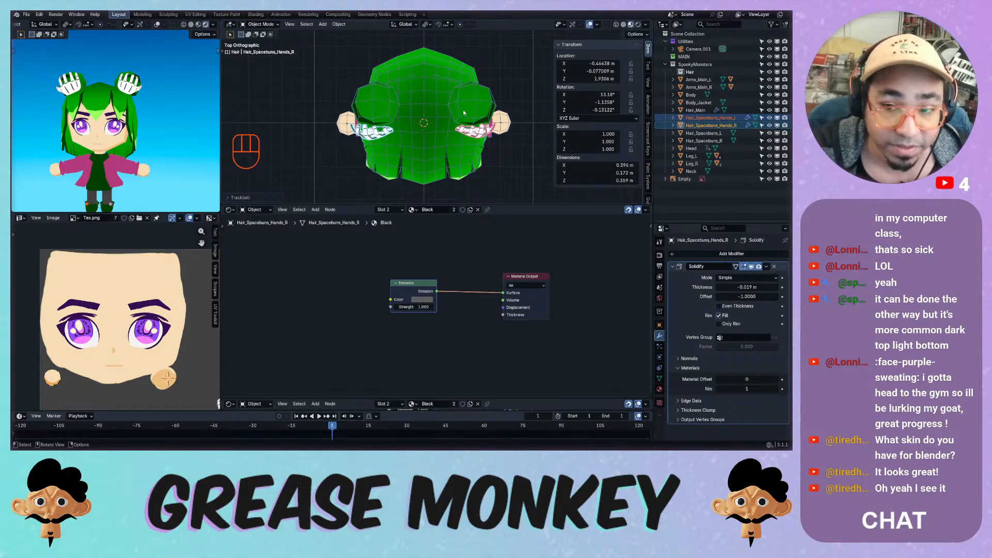
In the front view, select only the Hair_Spacebuns_Hands_L object.
{"action": "middle_click_drag", "start_coordinate": [463, 110], "coordinate": [459, 45]}
{"action": "key", "text": "KP_1"}
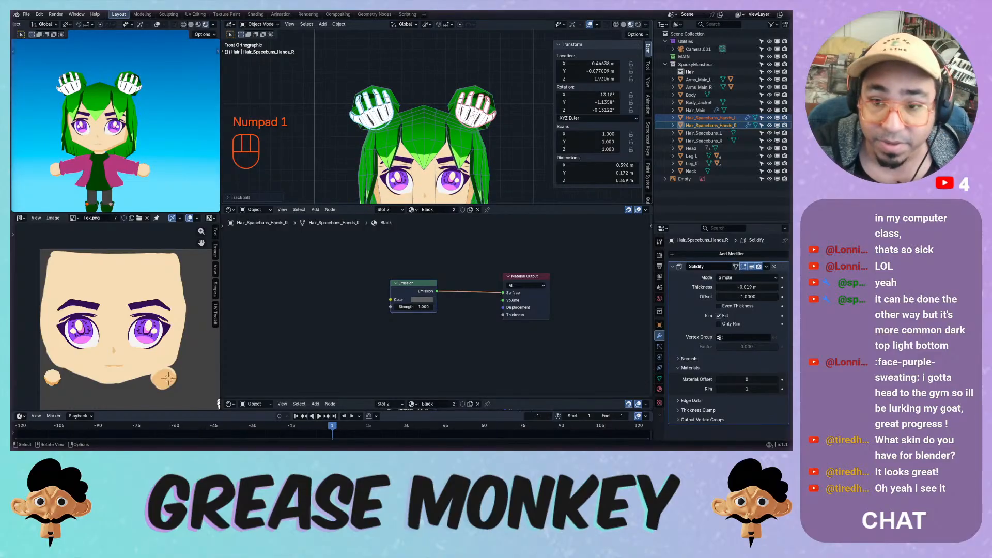
{"action": "left_click", "coordinate": [484, 78]}
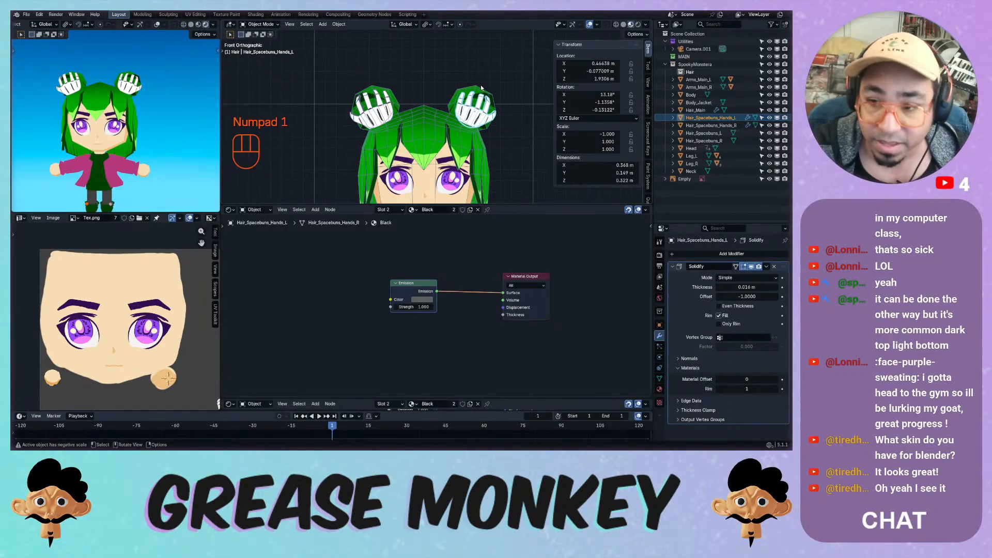
Try mirroring the selected hand interactively with different X and Y axis constraints.
{"action": "key", "text": "ctrl+m"}
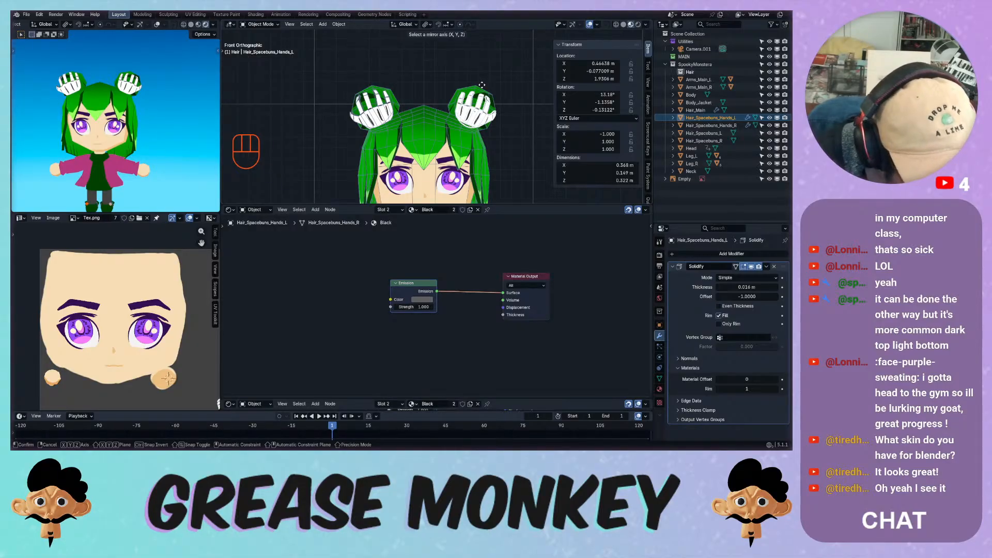
{"action": "key", "text": "shift+x"}
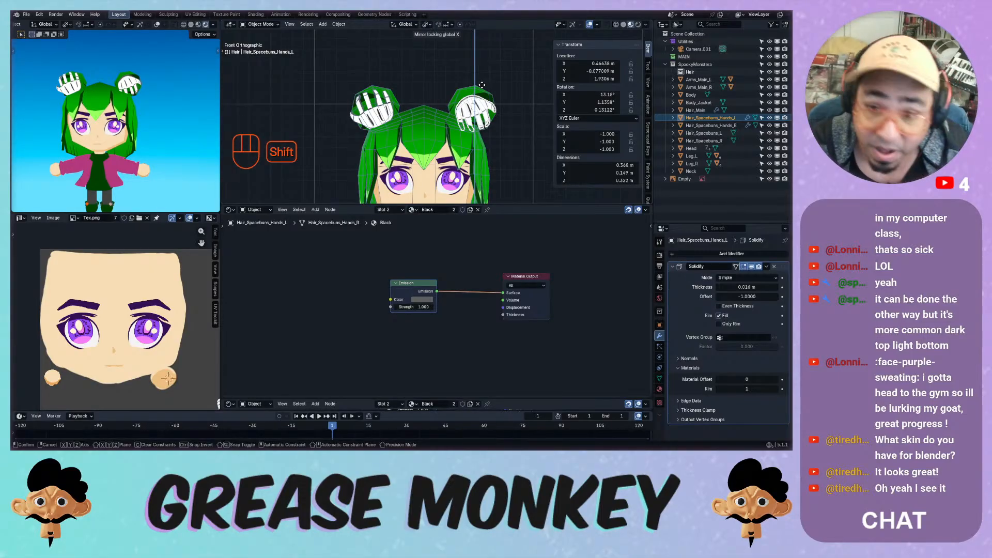
{"action": "key", "text": "shift+u"}
{"action": "key", "text": "shift+y"}
{"action": "key", "text": "shift+y"}
{"action": "key", "text": "shift+y"}
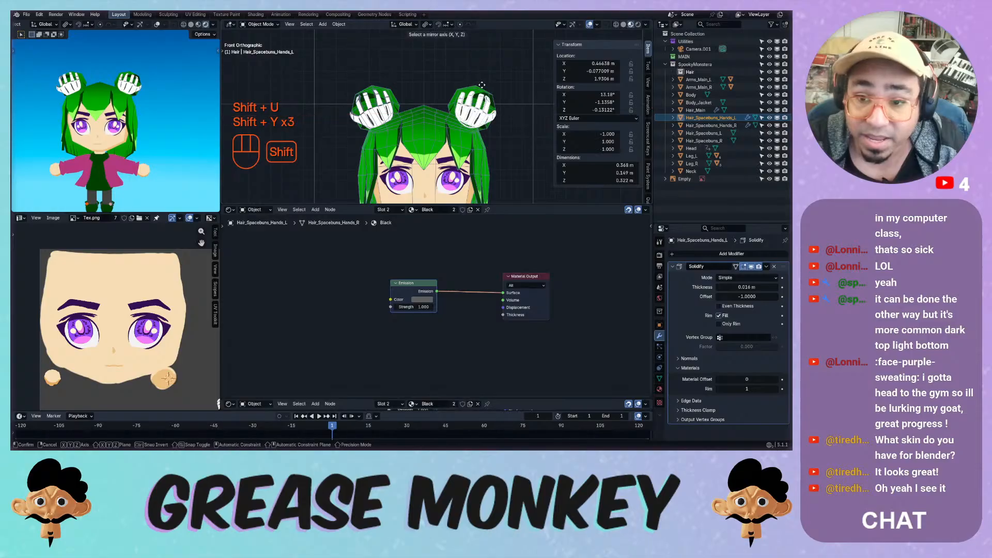
{"action": "key", "text": "shift+y"}
{"action": "key", "text": "shift+y"}
{"action": "key", "text": "shift+y"}
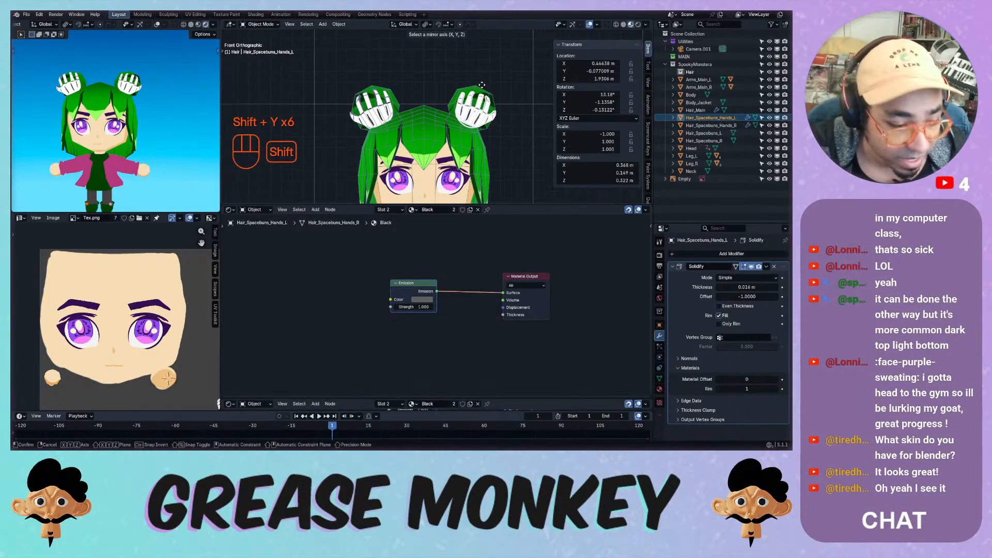
{"action": "key", "text": "y"}
{"action": "key", "text": "y"}
{"action": "key", "text": "Escape"}
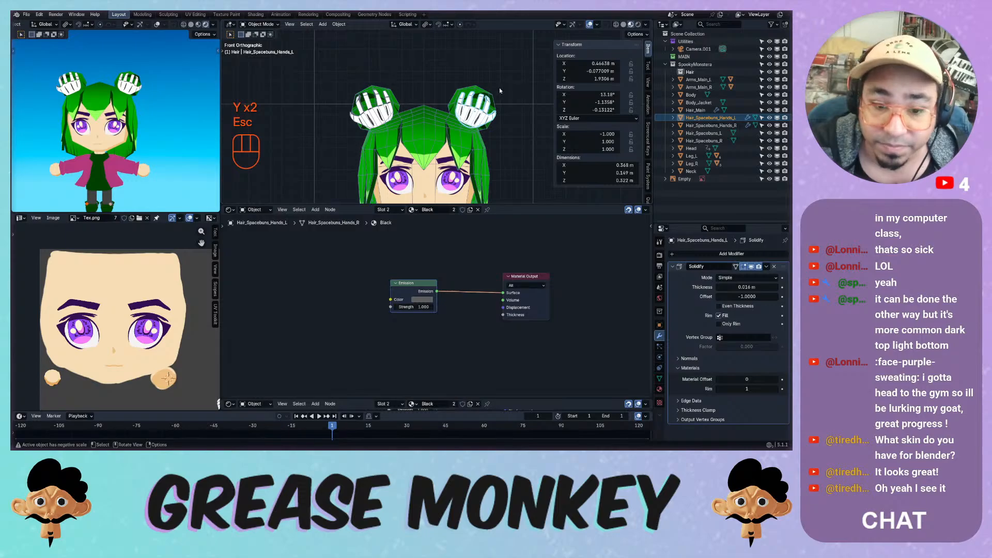
Find the mirror operations by search, try the X Global mirror on the selected hand and undo it.
{"action": "key", "text": "F3"}
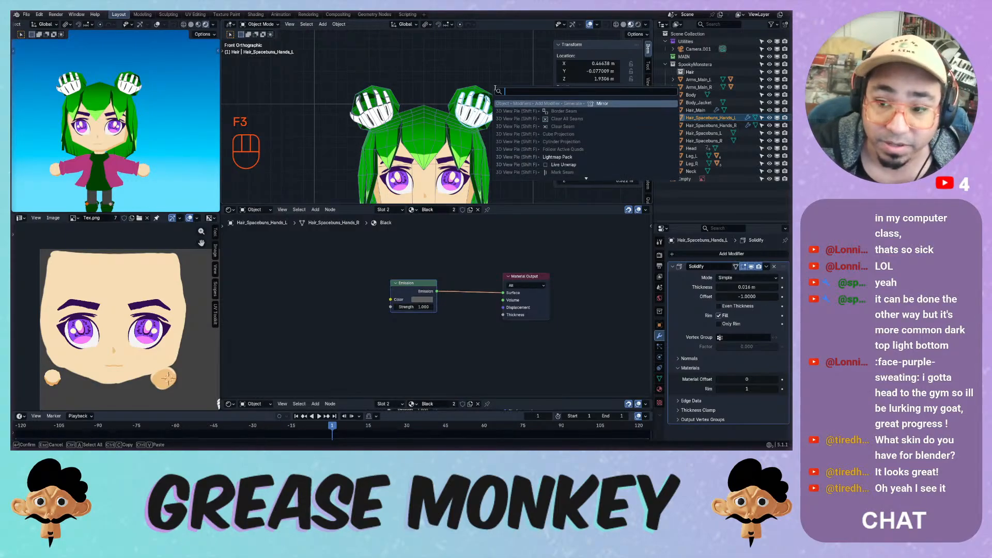
{"action": "type", "text": "mirror"}
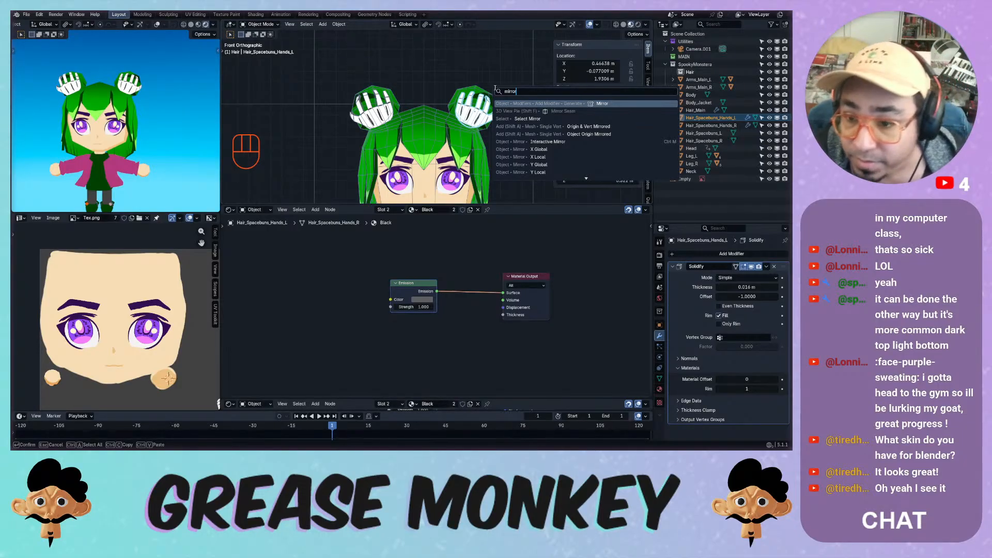
{"action": "left_click", "coordinate": [556, 149]}
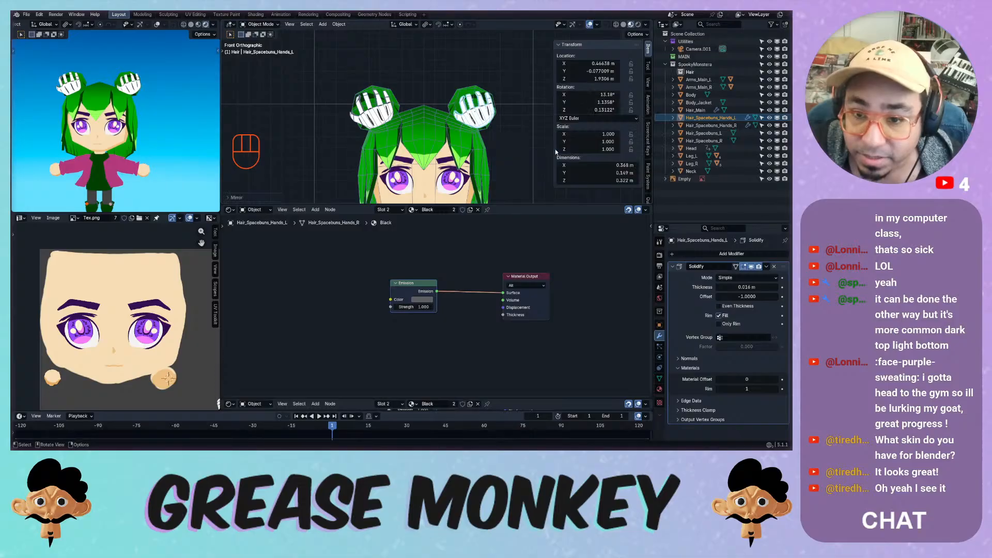
{"action": "key", "text": "ctrl+z"}
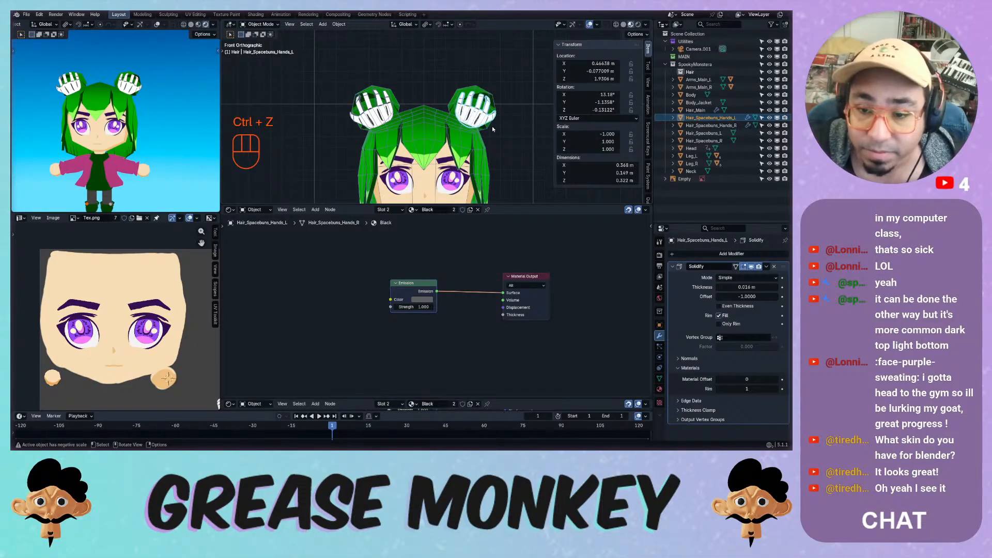
Reset the 3D cursor to the world origin, try setting the hand's origin to the 3D cursor and undo the origin change.
{"action": "scroll", "coordinate": [473, 112], "scroll_direction": "down", "scroll_amount": 2}
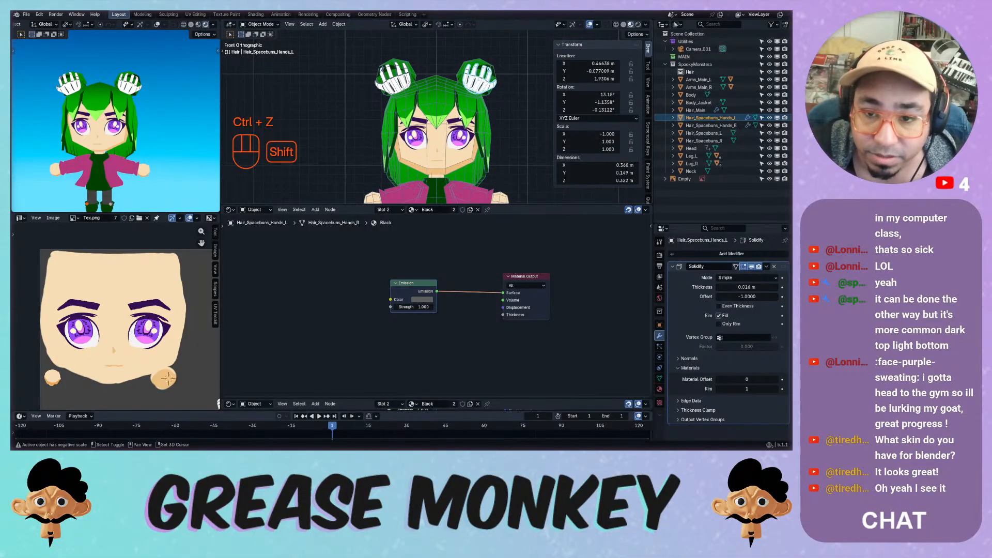
{"action": "key", "text": "shift+c"}
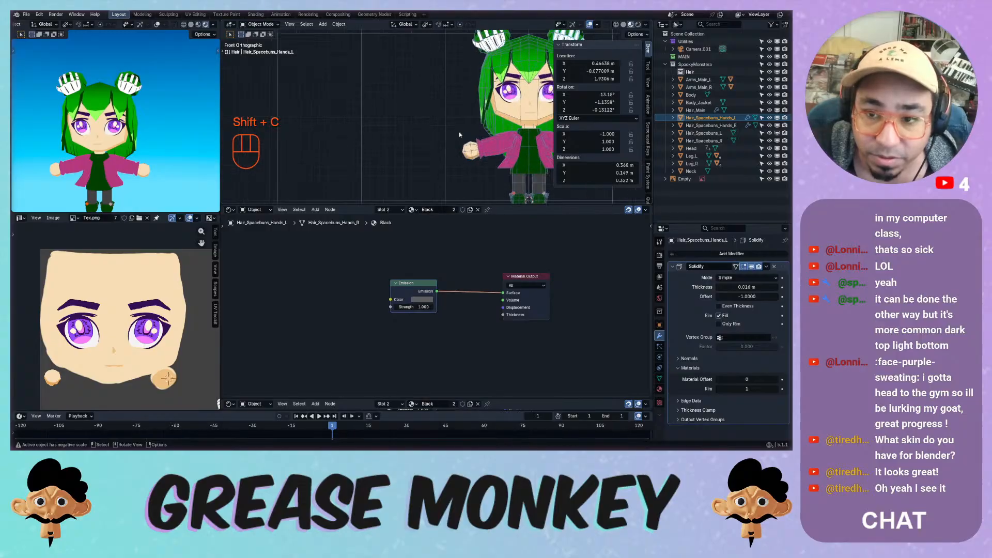
{"action": "middle_click_drag", "start_coordinate": [459, 131], "coordinate": [384, 131], "text": "shift"}
{"action": "right_click", "coordinate": [455, 61]}
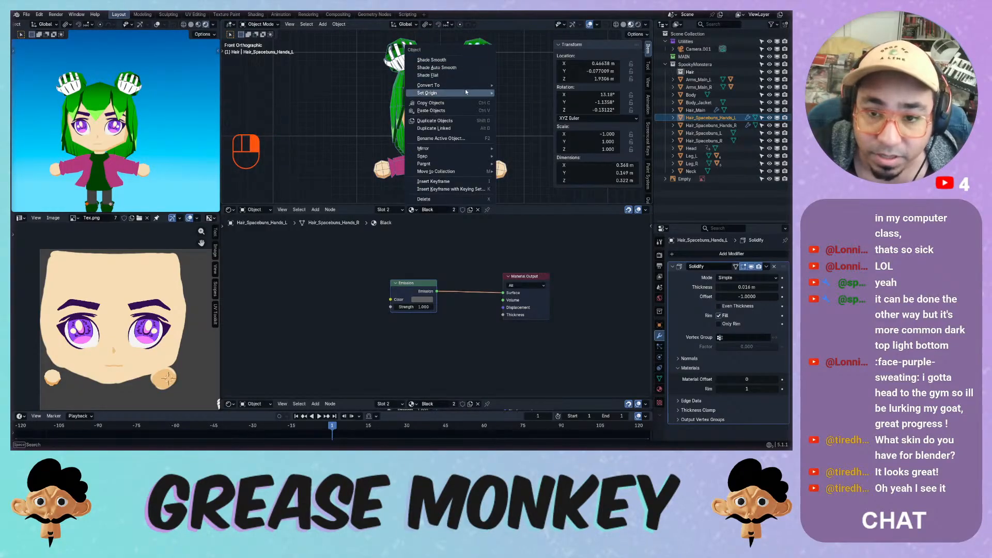
{"action": "mouse_move", "coordinate": [480, 92]}
{"action": "left_click", "coordinate": [527, 109]}
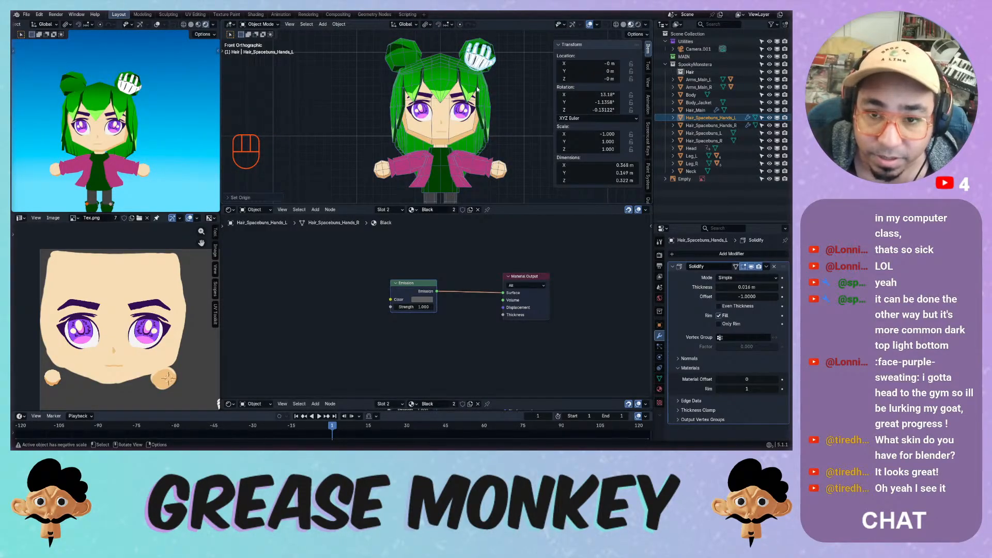
{"action": "key", "text": "ctrl+z"}
{"action": "key", "text": "shift"}
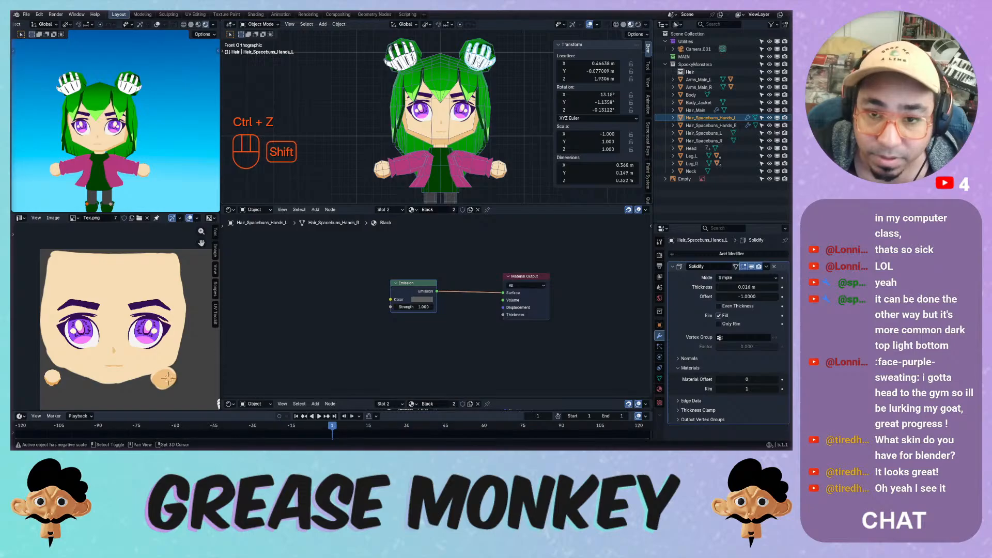
{"action": "key", "text": "shift+a"}
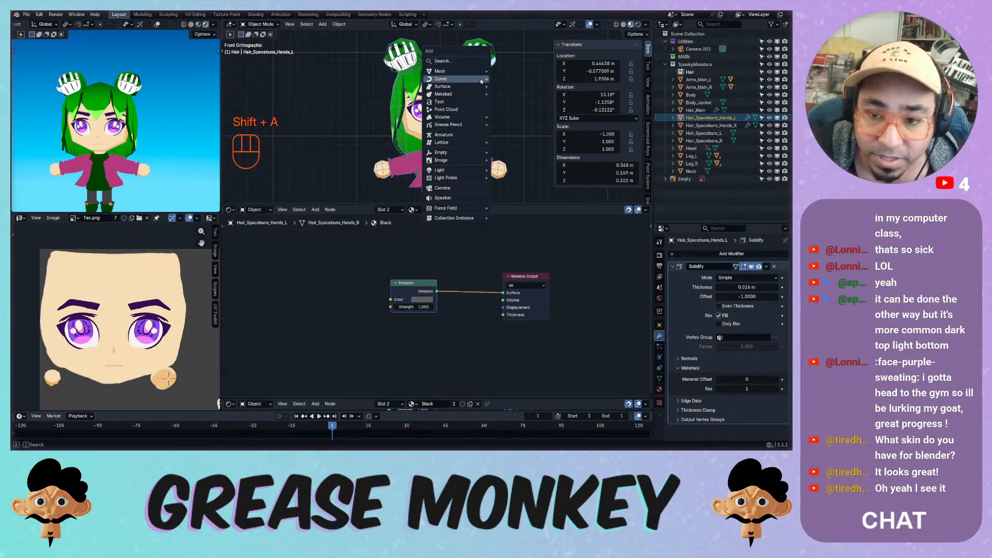
{"action": "mouse_move", "coordinate": [480, 93]}
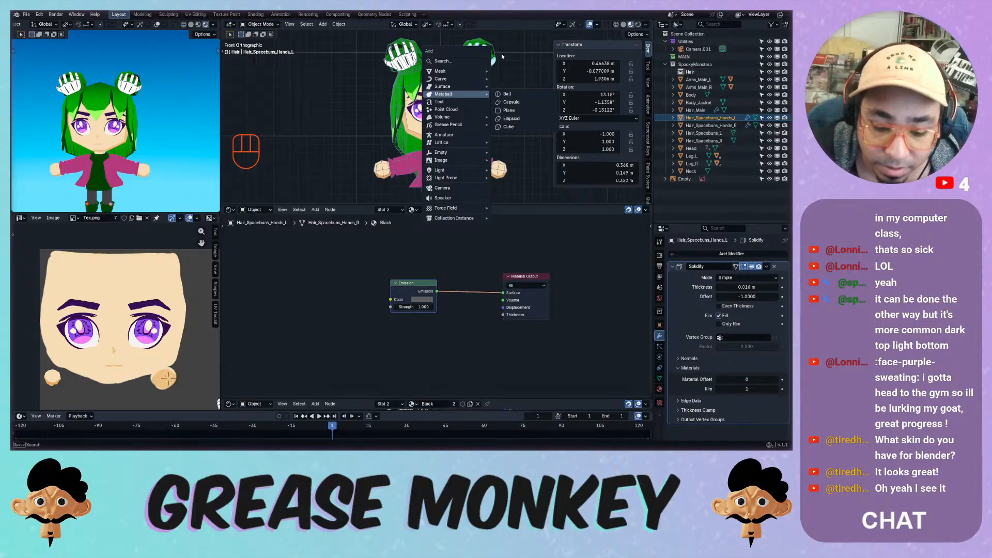
{"action": "middle_click_drag", "start_coordinate": [438, 134], "coordinate": [431, 164], "text": "shift"}
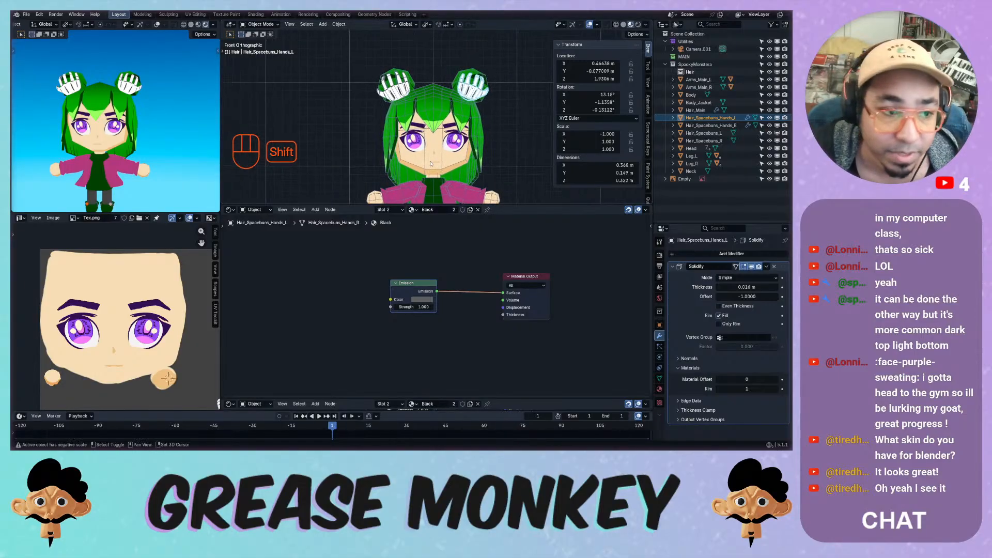
{"action": "scroll", "coordinate": [431, 163], "scroll_direction": "up", "scroll_amount": 2}
{"action": "key", "text": "KP_1"}
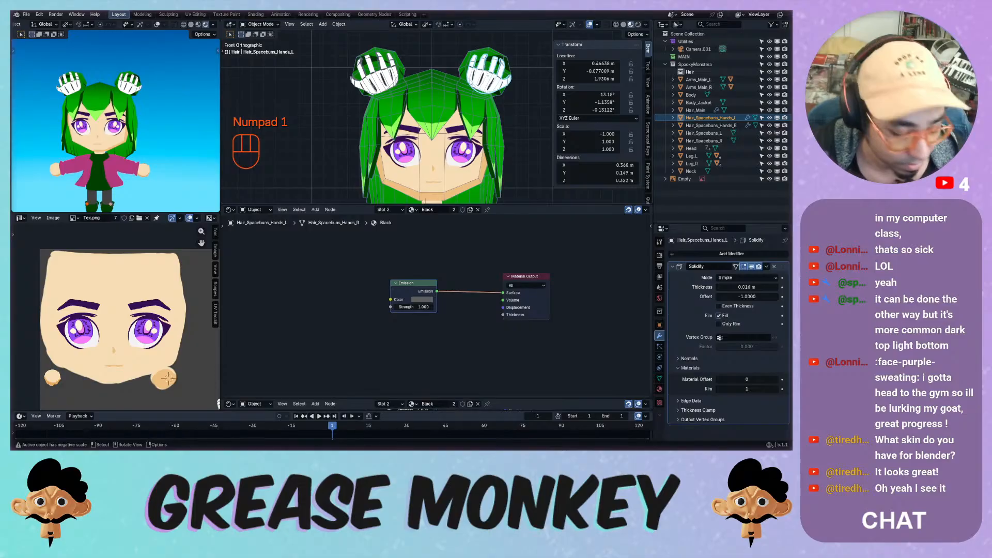
{"action": "middle_click_drag", "start_coordinate": [453, 91], "coordinate": [476, 122]}
{"action": "key", "text": "KP_1"}
{"action": "key", "text": "KP_1"}
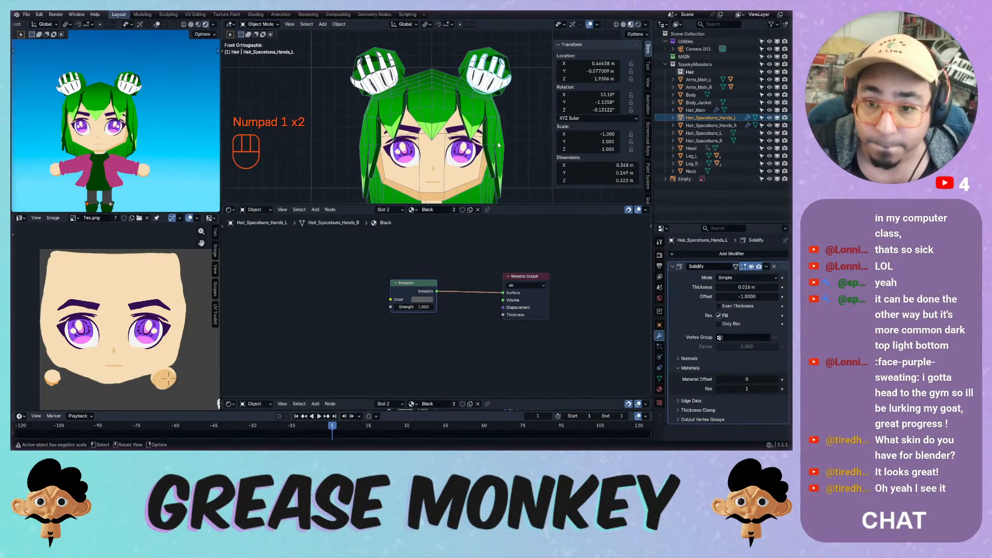
{"action": "middle_click_drag", "start_coordinate": [488, 79], "coordinate": [460, 94], "text": "shift"}
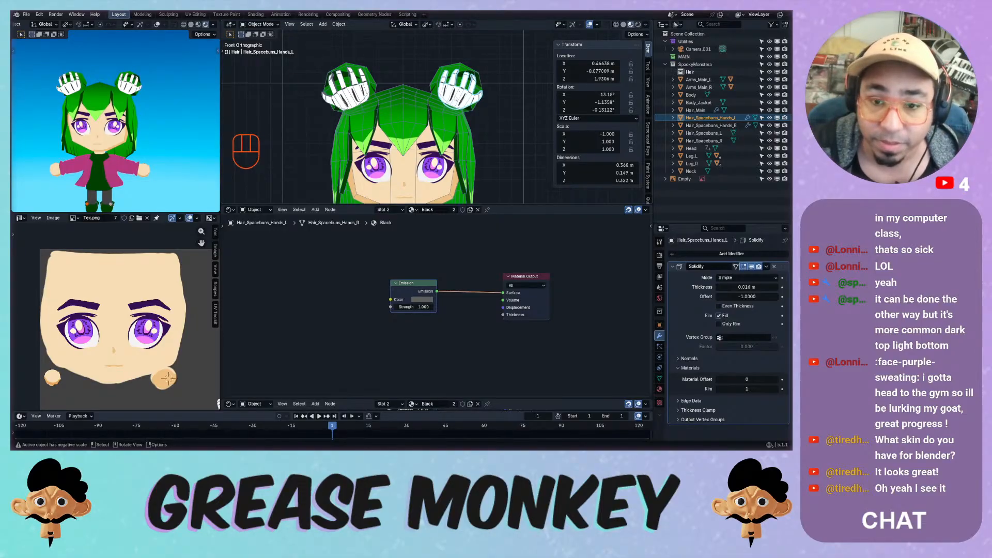
{"action": "key", "text": "g"}
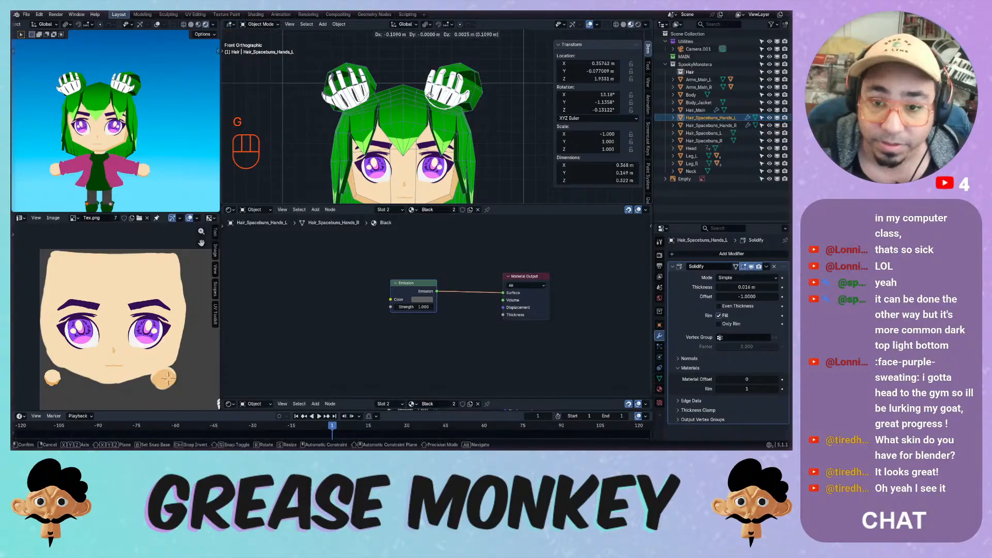
{"action": "key", "text": "x"}
{"action": "right_click", "coordinate": [391, 96]}
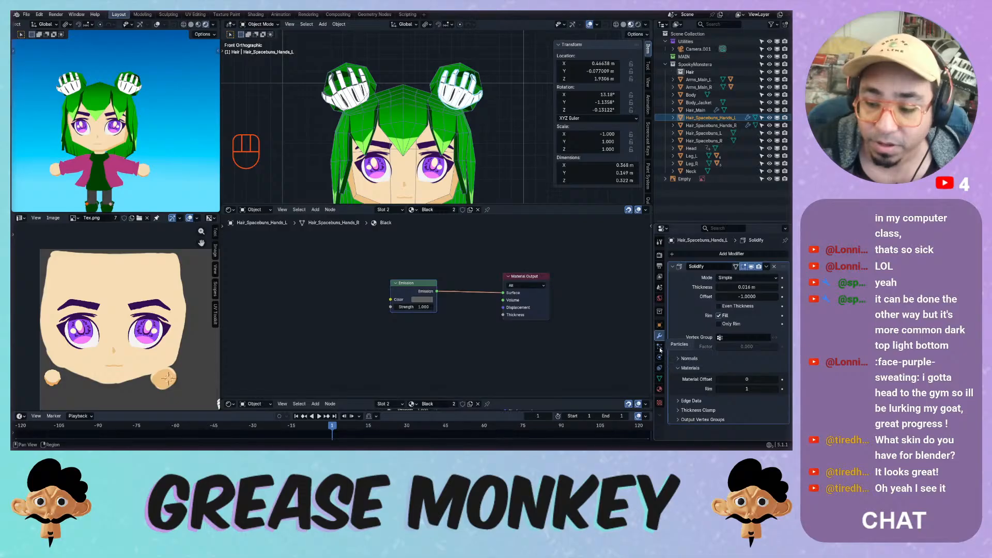
Add a Copy Rotation constraint to Hair_Spacebuns_Hands_L with the opposite hair-bun hand as its target.
{"action": "left_click", "coordinate": [661, 368]}
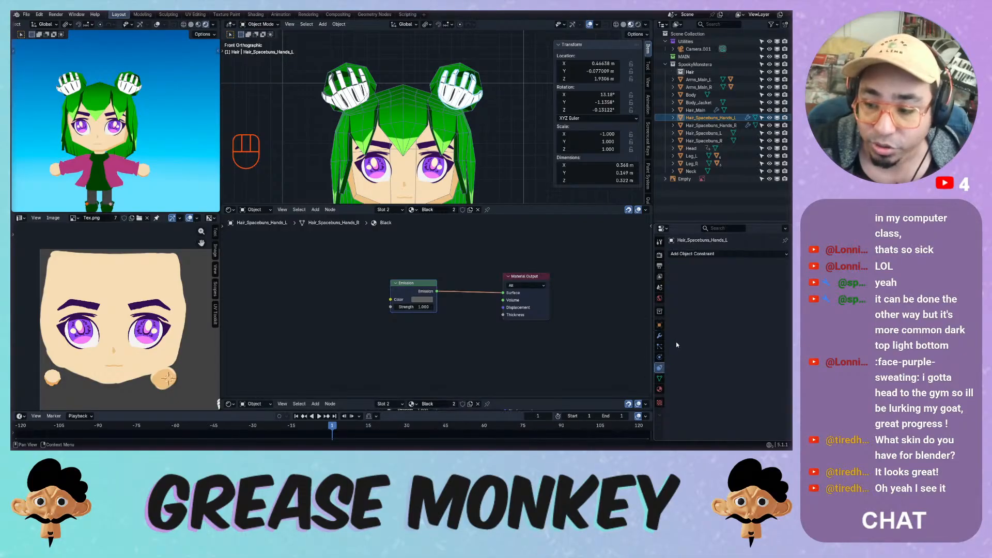
{"action": "left_click", "coordinate": [707, 254]}
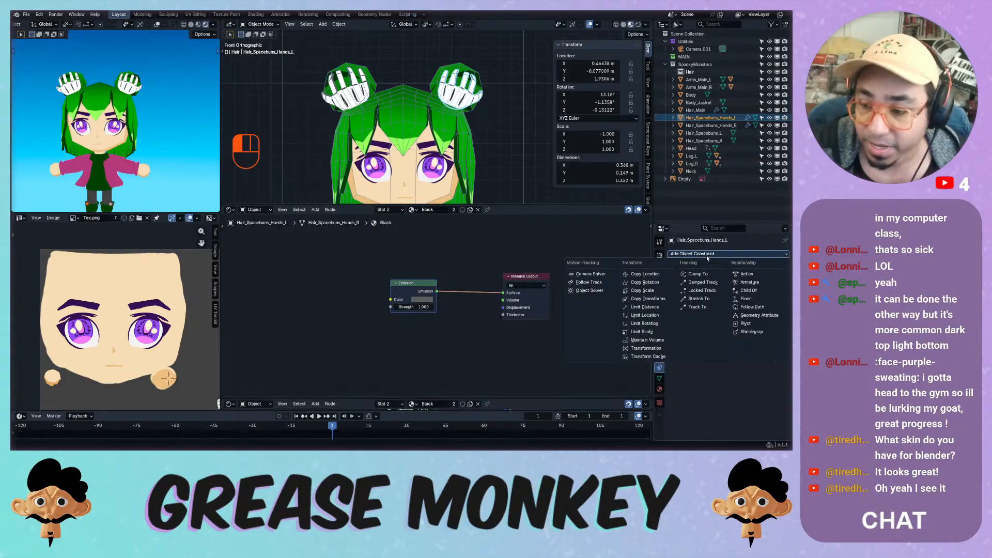
{"action": "left_click", "coordinate": [657, 283]}
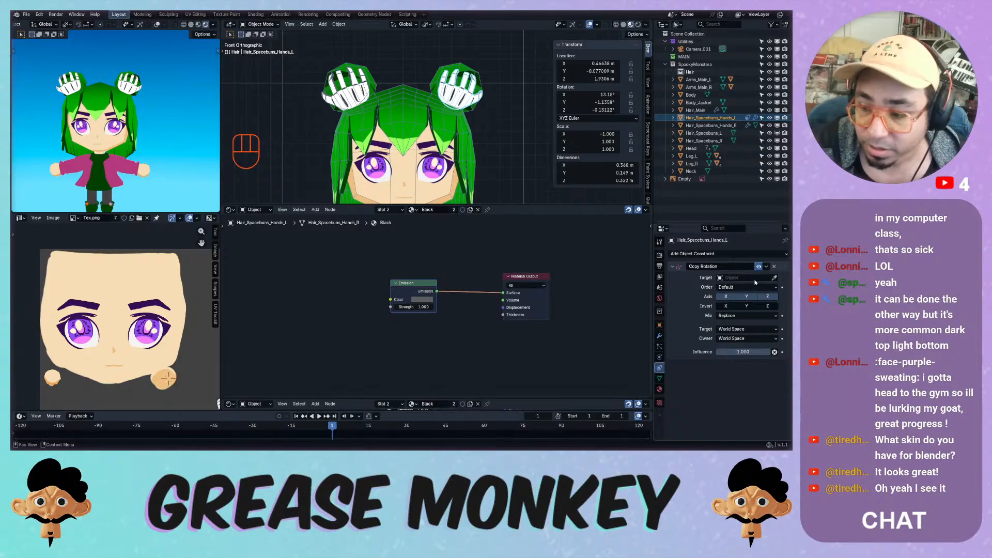
{"action": "left_click", "coordinate": [775, 277]}
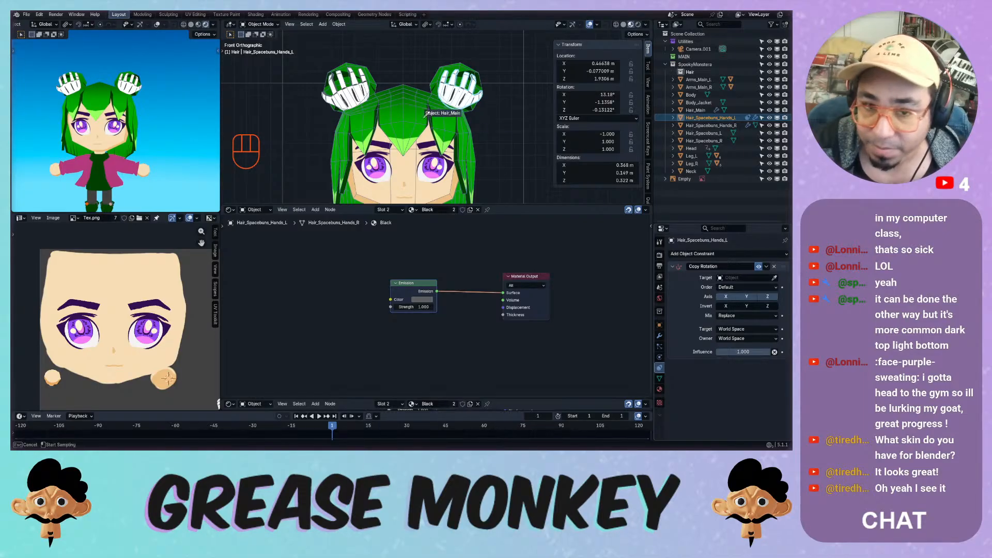
{"action": "left_click", "coordinate": [460, 90]}
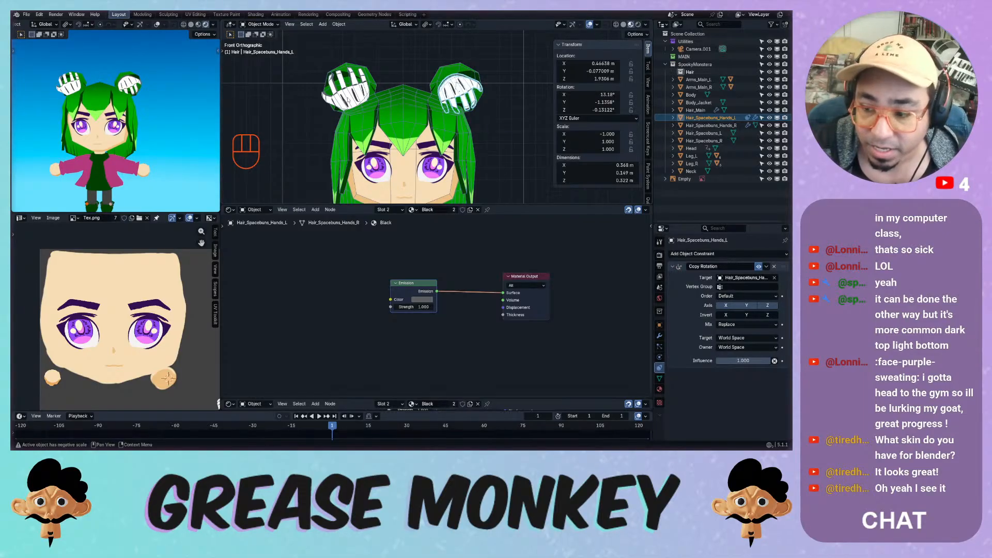
Try the Copy Rotation constraint's Invert X and Y options and toggle its X, Y and Z axes off and back on.
{"action": "left_click", "coordinate": [746, 315]}
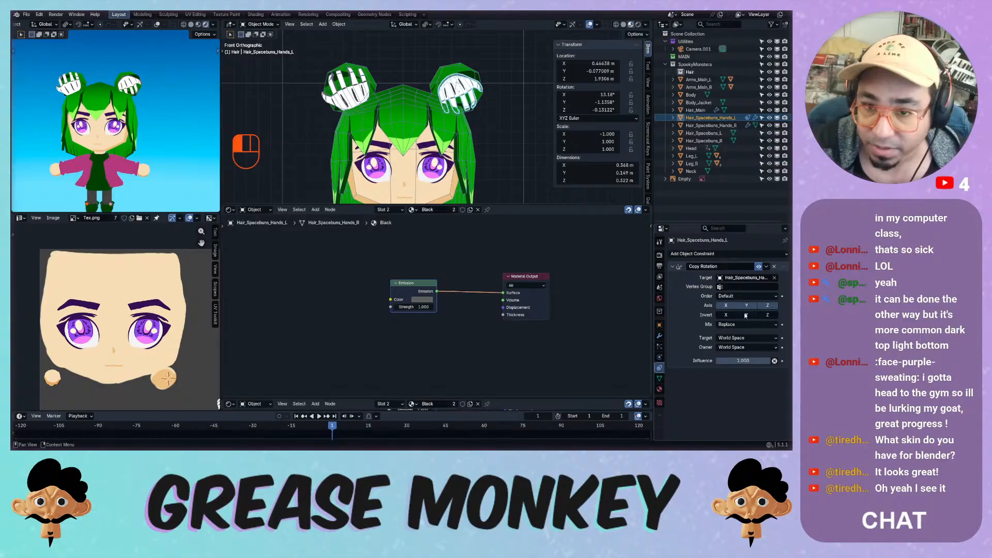
{"action": "mouse_move", "coordinate": [725, 315]}
{"action": "left_mouse_down"}
{"action": "mouse_move", "coordinate": [771, 316]}
{"action": "mouse_move", "coordinate": [724, 316]}
{"action": "left_mouse_up"}
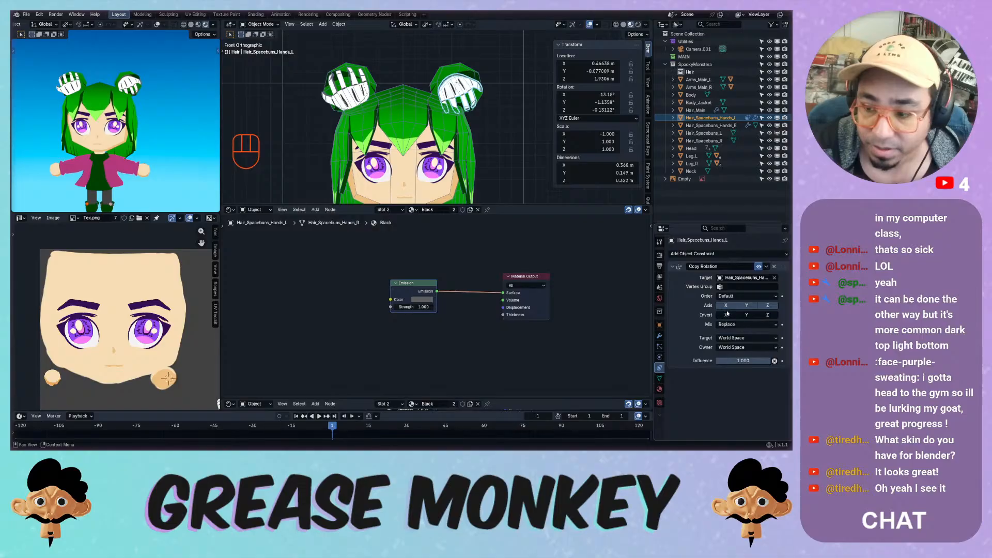
{"action": "left_click", "coordinate": [727, 306]}
{"action": "left_click", "coordinate": [727, 306]}
{"action": "left_click", "coordinate": [748, 306]}
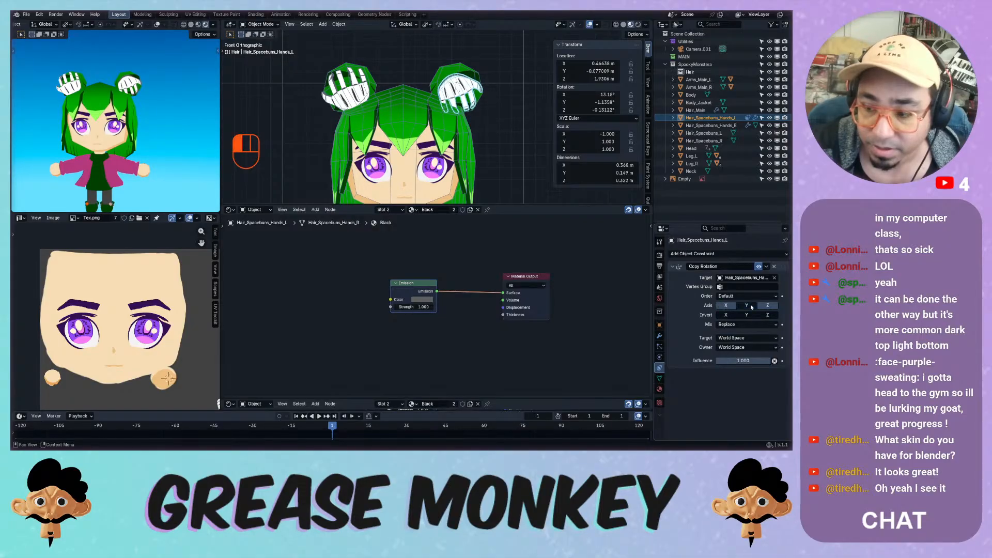
{"action": "left_click", "coordinate": [748, 306]}
{"action": "left_click", "coordinate": [770, 306]}
{"action": "left_click", "coordinate": [772, 306]}
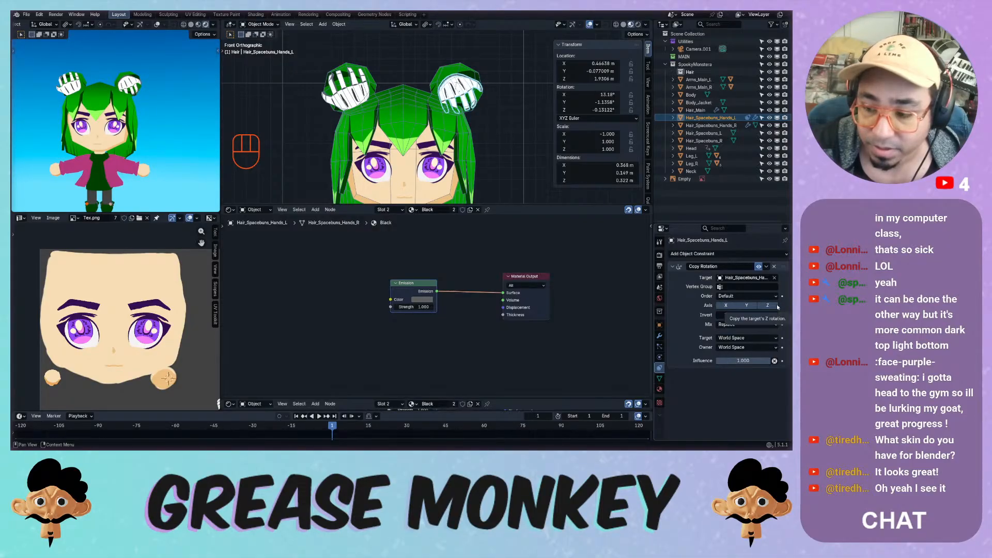
Try the Copy Rotation constraint's Invert Z option, and switch its Z, Y and X axes off and back on.
{"action": "left_click", "coordinate": [766, 317]}
{"action": "left_click", "coordinate": [766, 317]}
{"action": "left_click", "coordinate": [765, 308]}
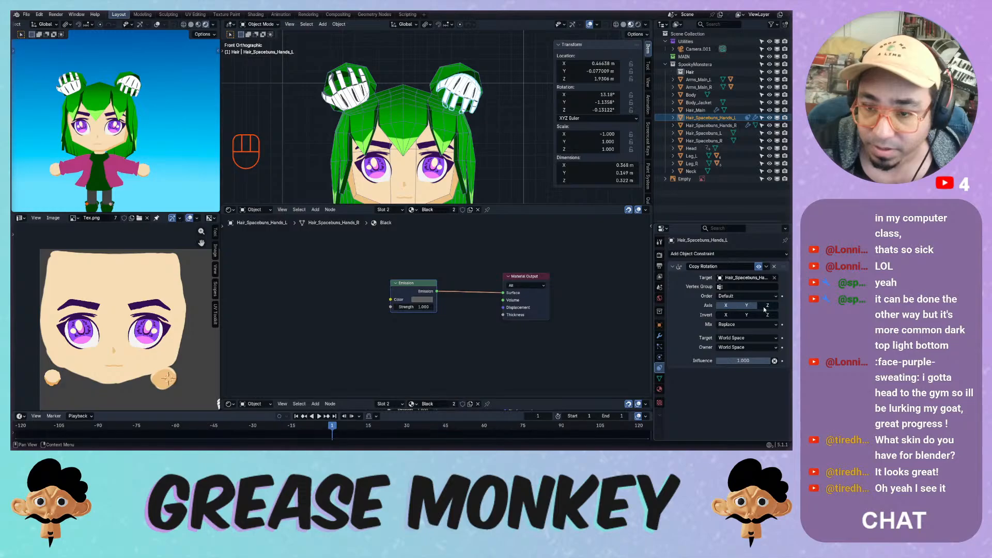
{"action": "left_click", "coordinate": [749, 306]}
{"action": "left_click", "coordinate": [730, 308]}
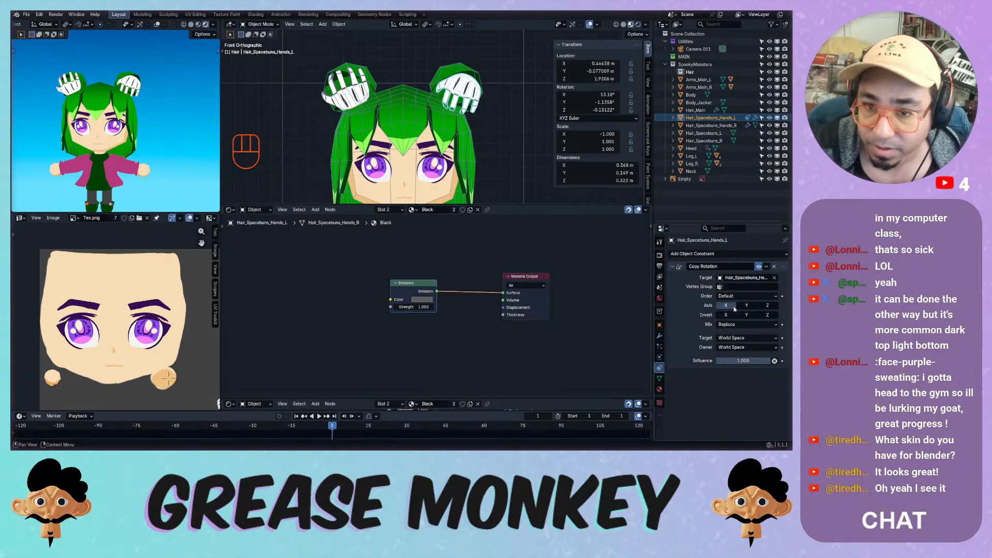
{"action": "left_click", "coordinate": [768, 305]}
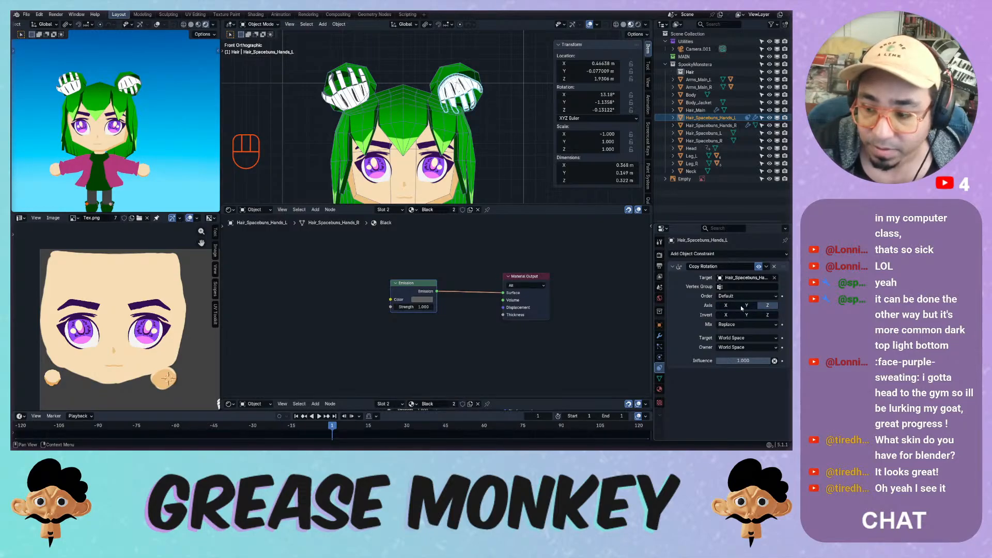
{"action": "left_click", "coordinate": [747, 305]}
{"action": "left_click", "coordinate": [726, 305]}
Clear the Copy Rotation constraint's target and reassign the opposite hair-bun hand as the target.
{"action": "left_click", "coordinate": [775, 278]}
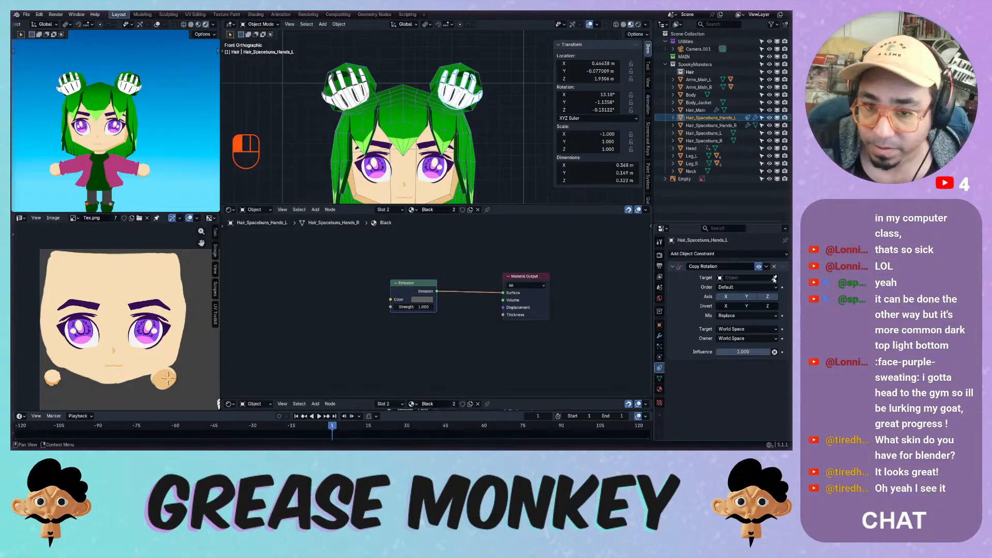
{"action": "left_click", "coordinate": [775, 278]}
{"action": "left_click", "coordinate": [350, 94]}
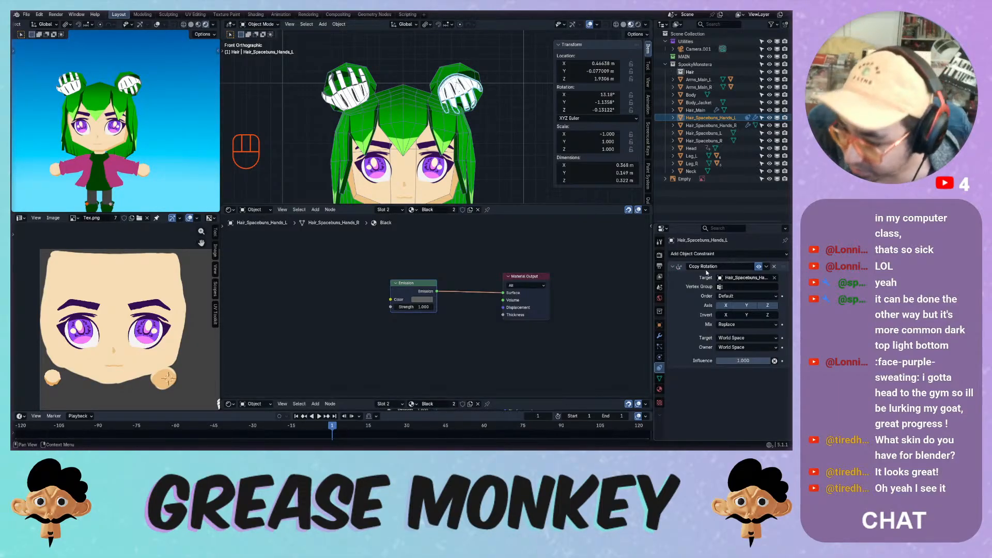
Try Local Space for the target and Local, World and Custom Space for the owner, and remove the Copy Rotation constraint.
{"action": "left_click", "coordinate": [742, 339]}
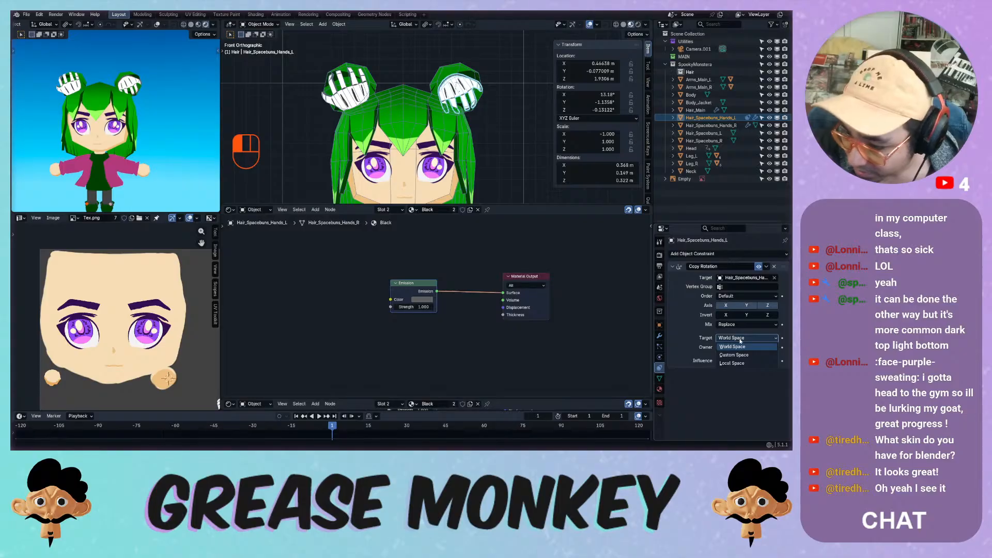
{"action": "left_click", "coordinate": [734, 365]}
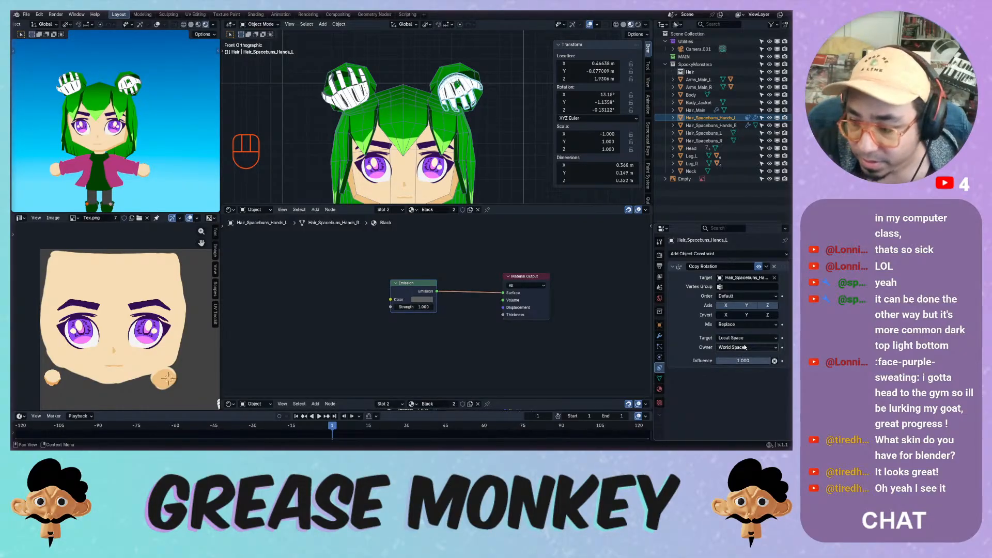
{"action": "left_click", "coordinate": [742, 347]}
{"action": "left_click", "coordinate": [740, 372]}
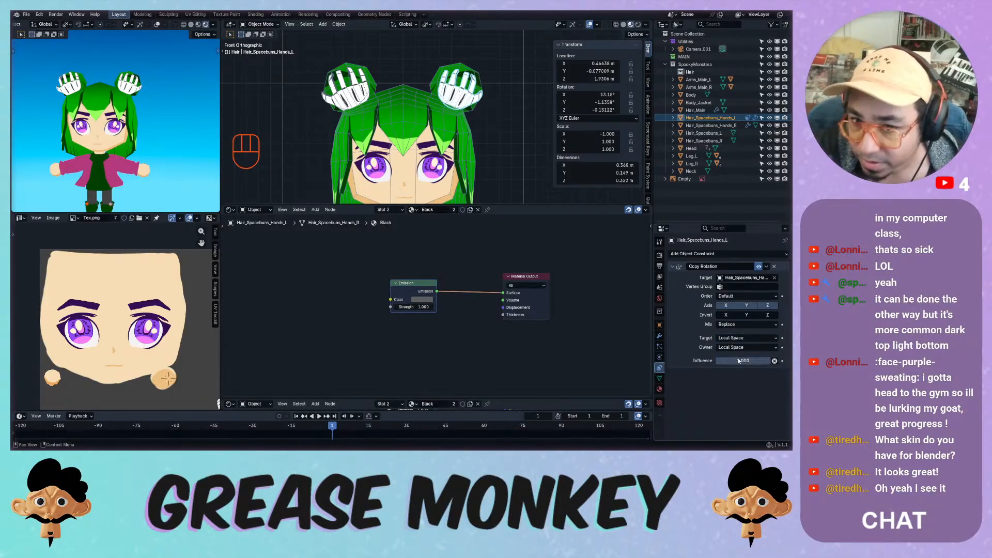
{"action": "left_click", "coordinate": [741, 338]}
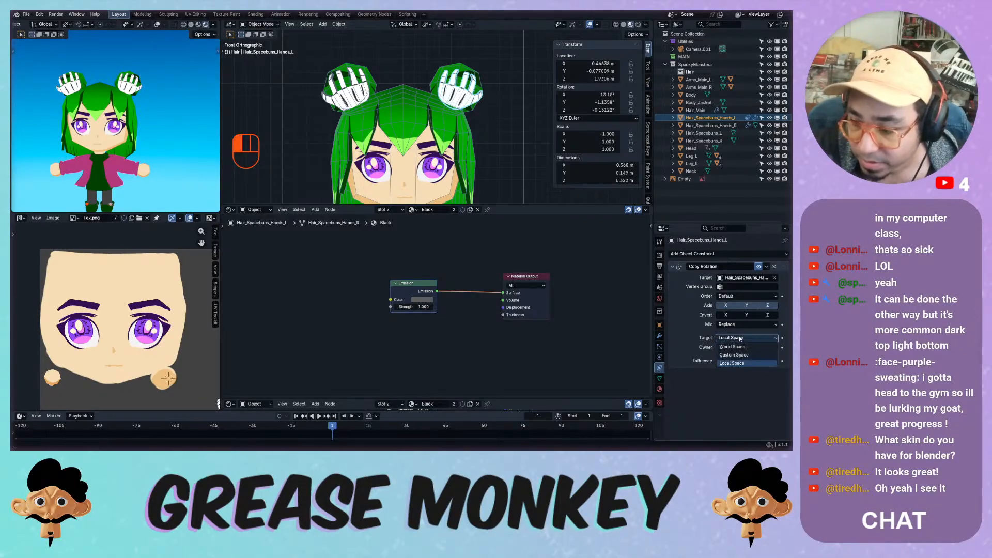
{"action": "left_click", "coordinate": [728, 362]}
{"action": "left_click", "coordinate": [734, 348]}
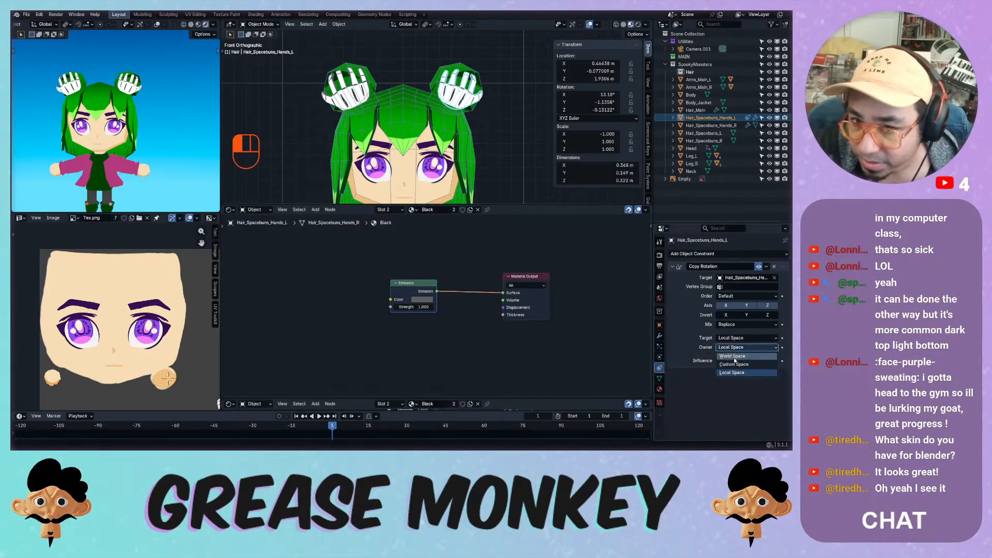
{"action": "left_click", "coordinate": [736, 354]}
{"action": "left_click", "coordinate": [737, 348]}
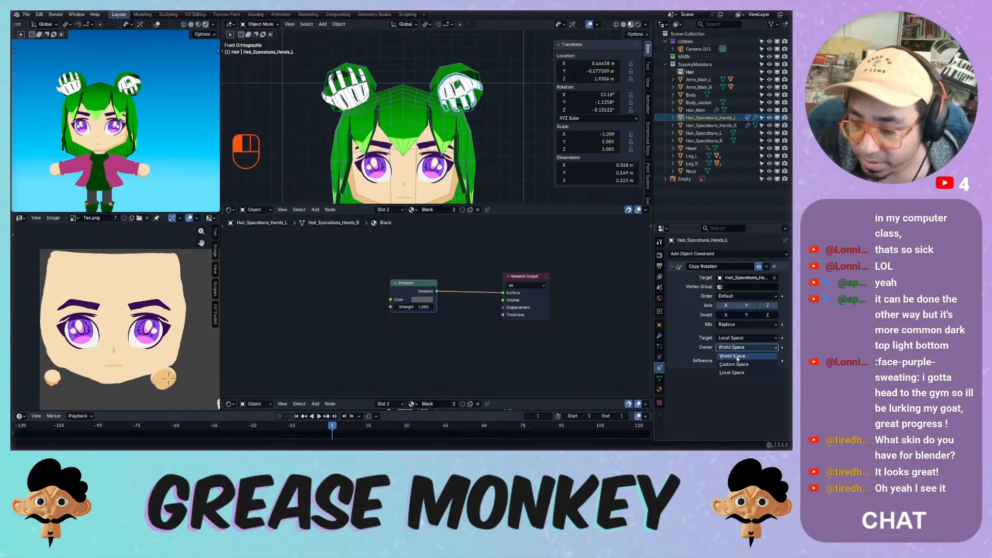
{"action": "left_click", "coordinate": [737, 364]}
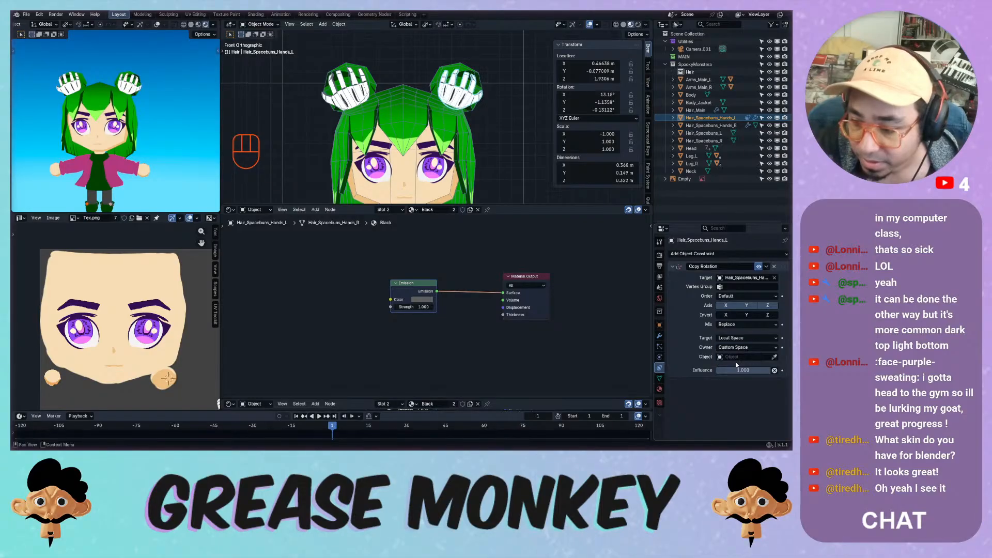
{"action": "left_click", "coordinate": [775, 267]}
Try a Copy Transforms constraint on Hair_Spacebuns_Hands_L targeting the opposite hair-bun hand, and remove the constraint.
{"action": "left_click", "coordinate": [699, 254]}
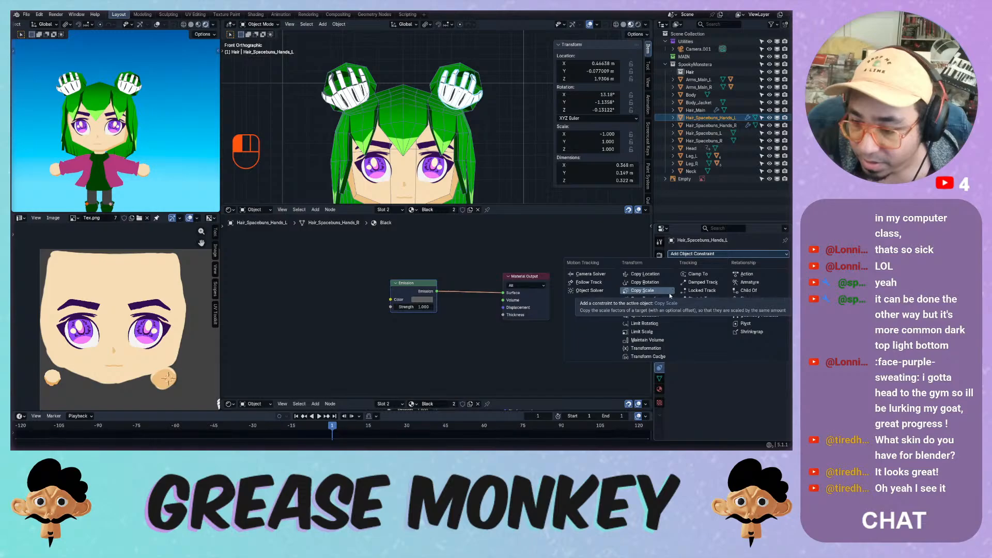
{"action": "left_click", "coordinate": [646, 299]}
{"action": "left_click", "coordinate": [774, 278]}
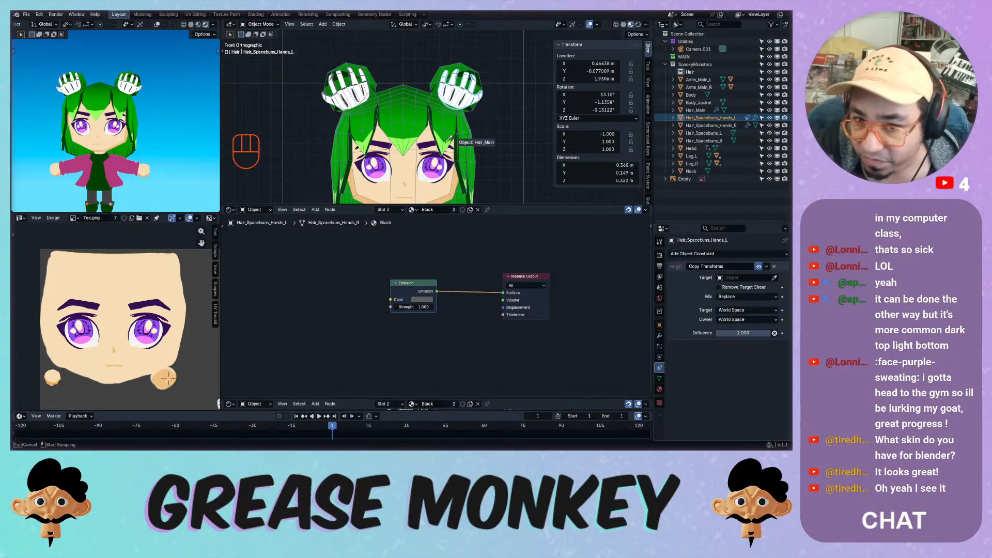
{"action": "left_click", "coordinate": [344, 92]}
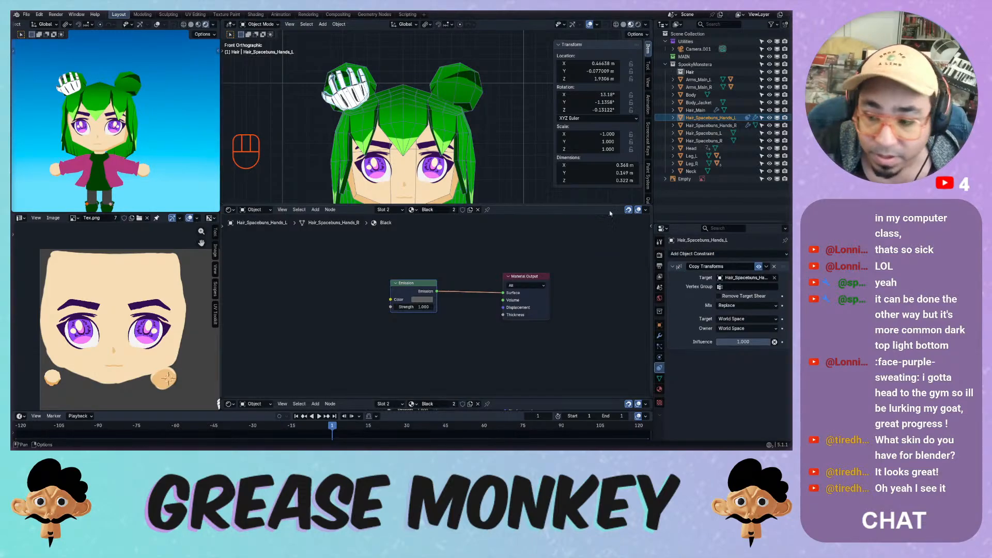
{"action": "left_click", "coordinate": [770, 118]}
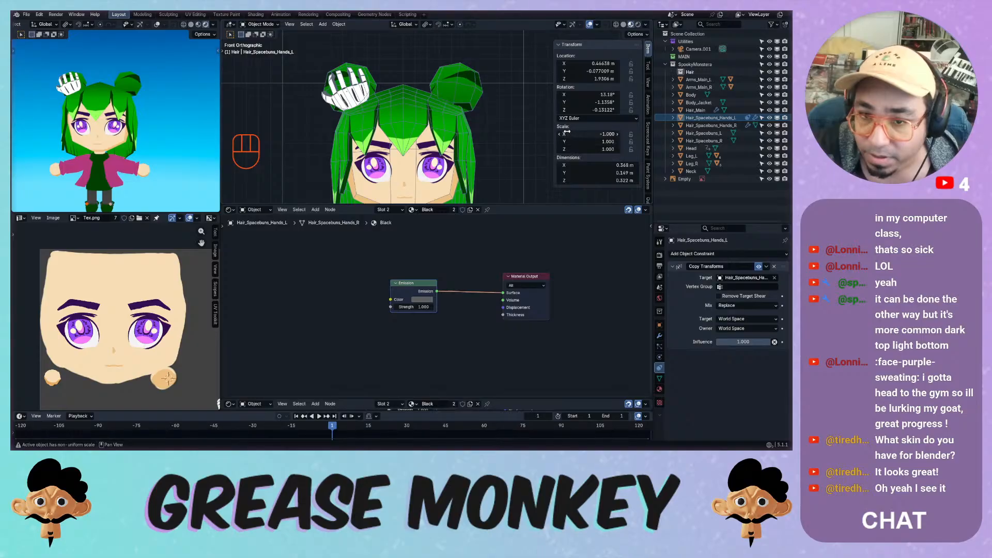
{"action": "left_click", "coordinate": [775, 266]}
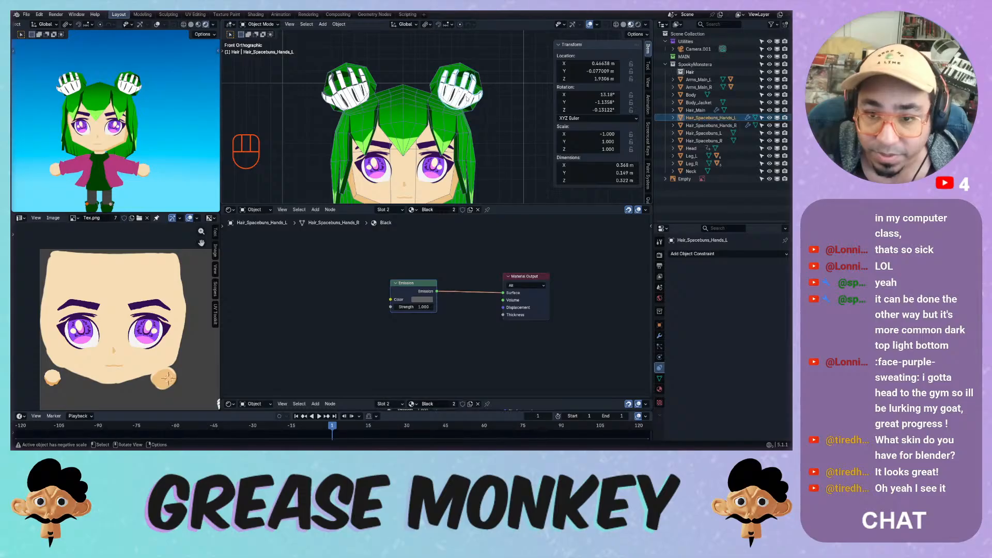
Duplicate Hair_Spacebuns_Hands_L, leaving the copy in the same place.
{"action": "key", "text": "shift+d"}
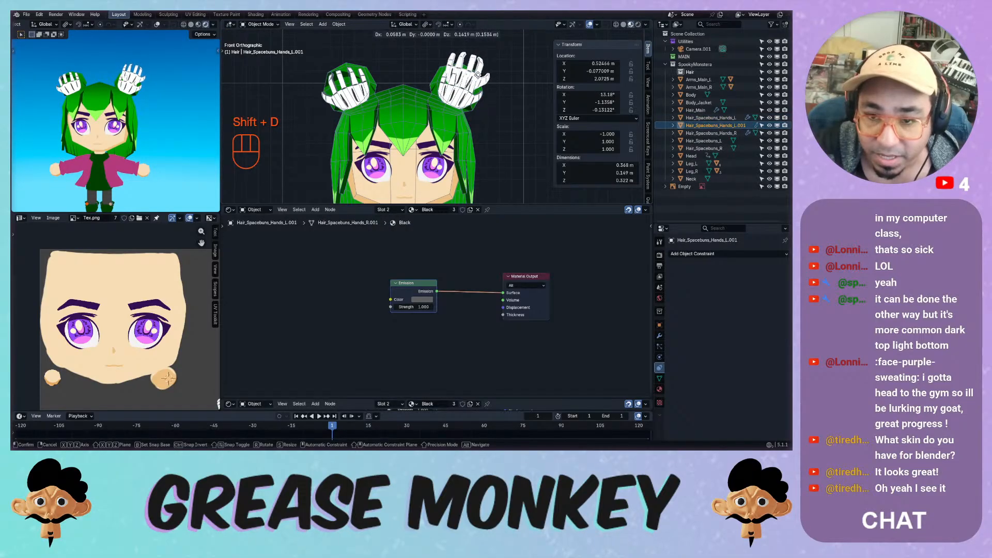
{"action": "right_click", "coordinate": [475, 80]}
Try a Copy Transforms constraint on the duplicated hand with the opposite hair-bun hand as target, and remove it.
{"action": "left_click", "coordinate": [718, 253]}
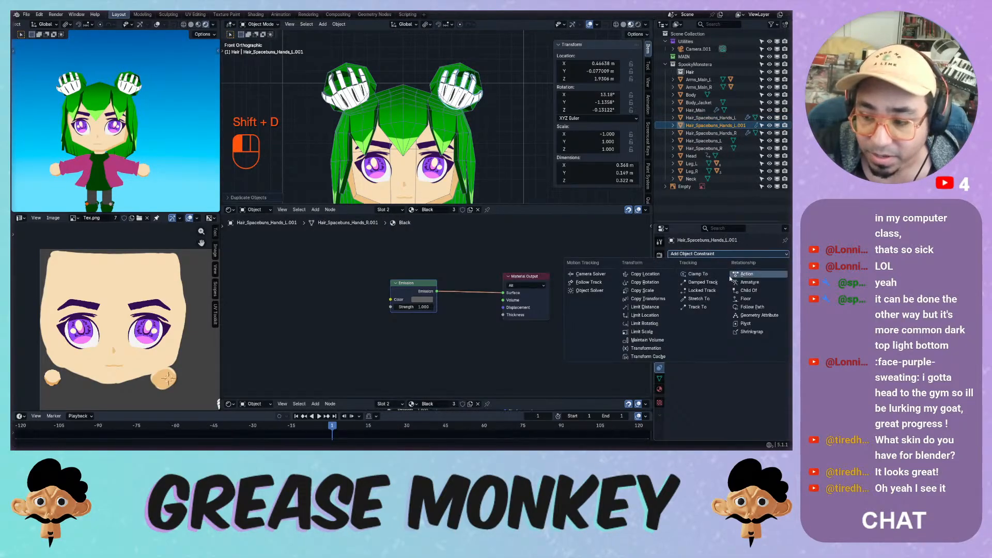
{"action": "left_click", "coordinate": [659, 299]}
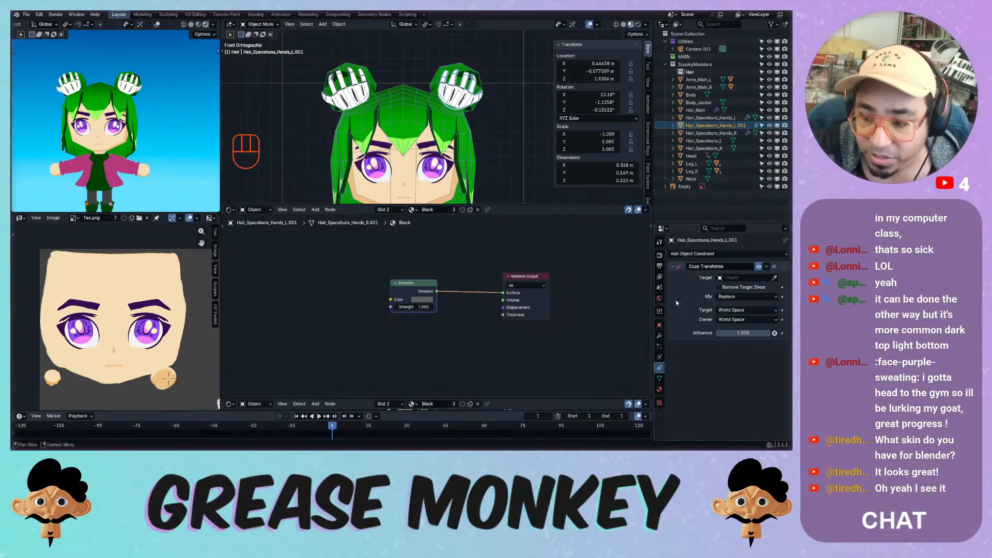
{"action": "left_click", "coordinate": [357, 89]}
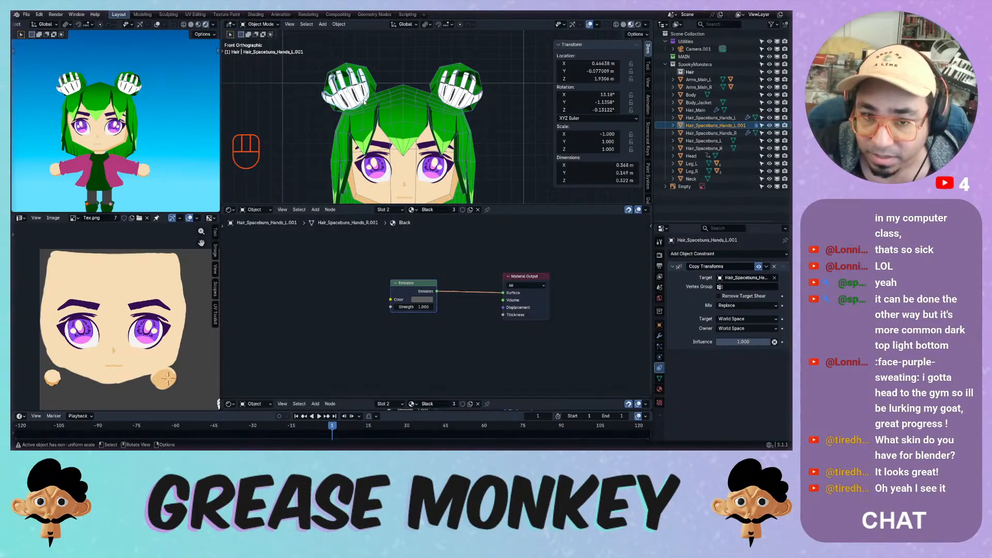
{"action": "left_click", "coordinate": [774, 267]}
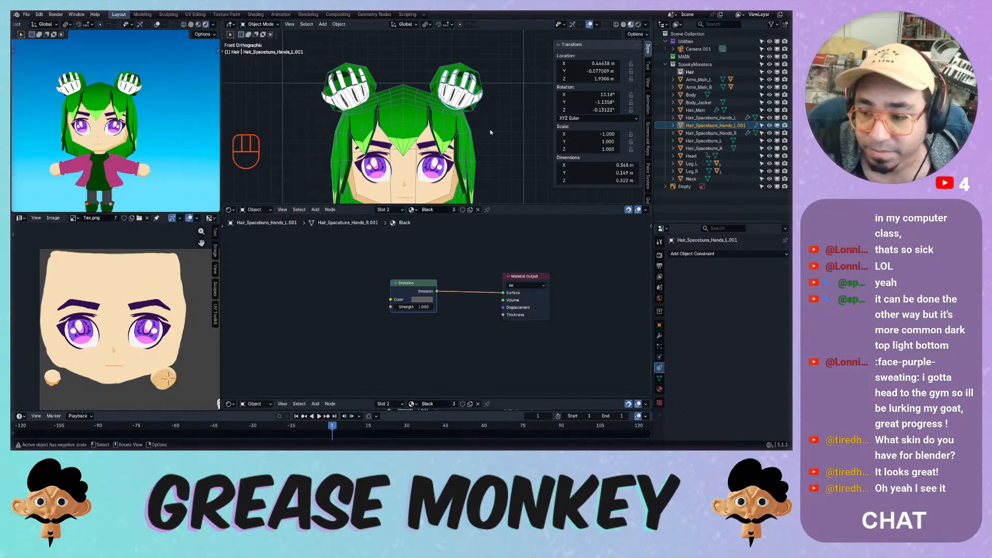
{"action": "left_click", "coordinate": [457, 97]}
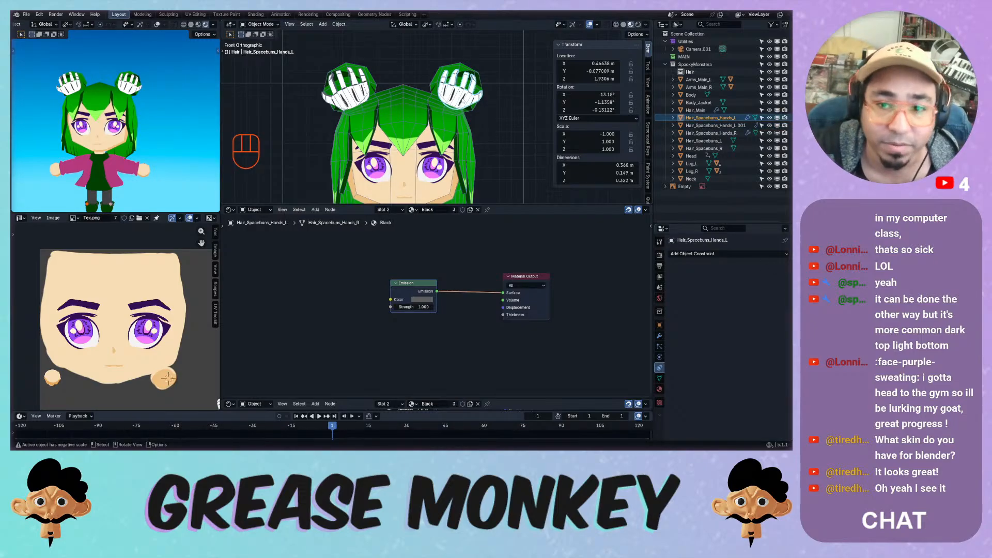
{"action": "key", "text": "g"}
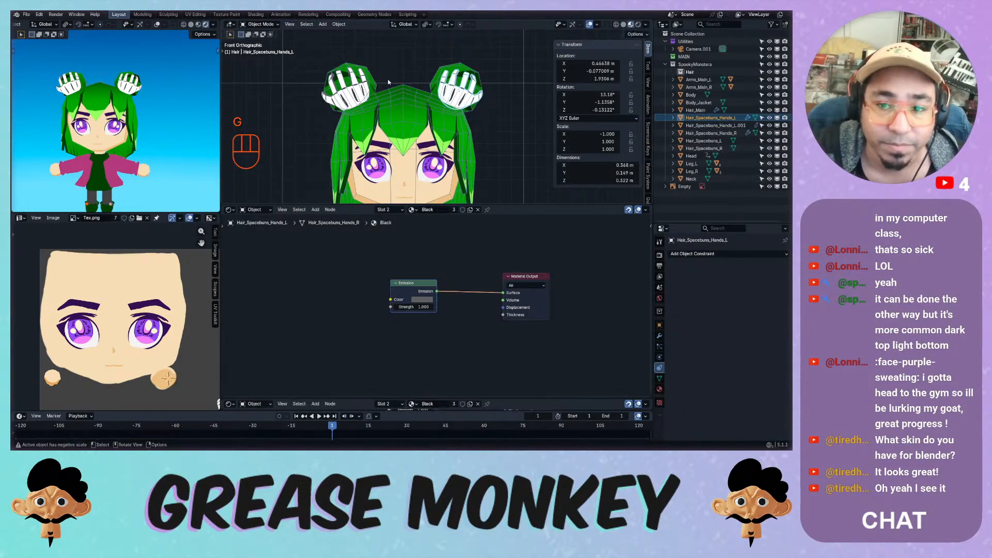
{"action": "key", "text": "x"}
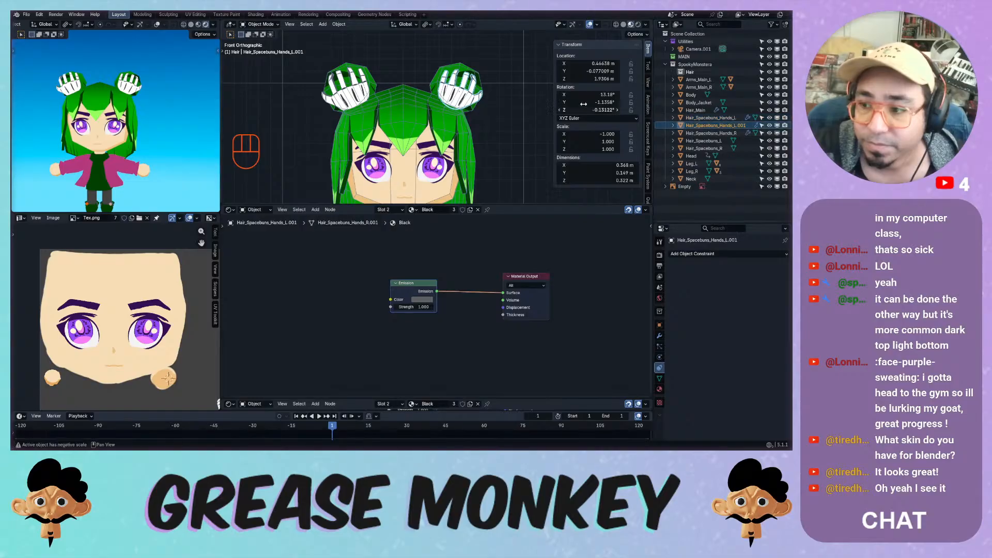
Save the file and move Hair_Spacebuns_Hands_L onto the opposite hair bun, rotated to about -54° on Y.
{"action": "key", "text": "ctrl+s"}
{"action": "left_click", "coordinate": [457, 88]}
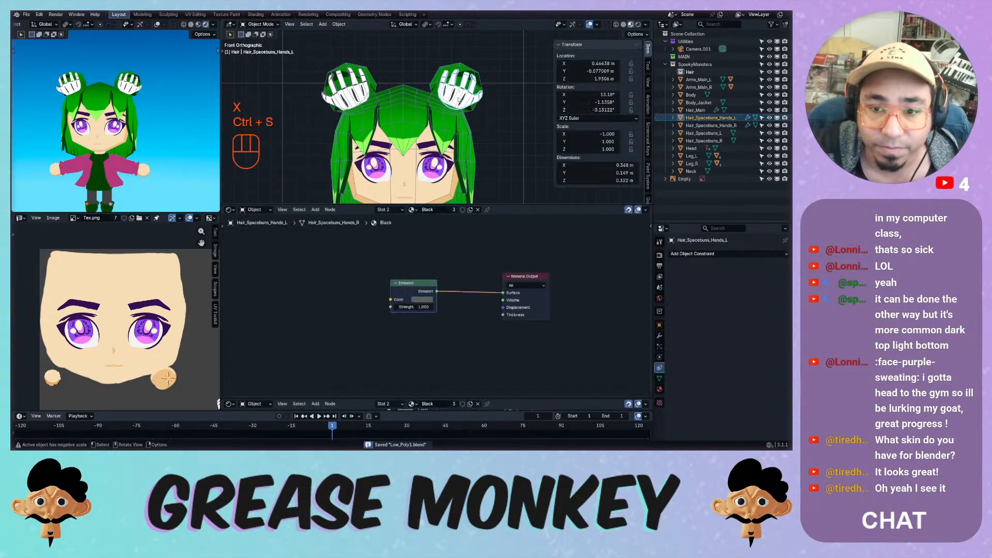
{"action": "key", "text": "g"}
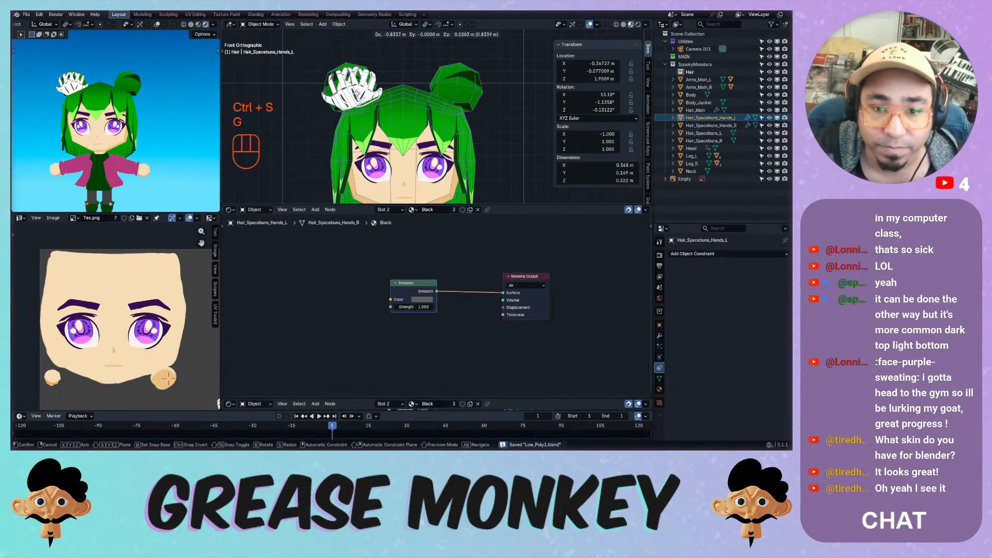
{"action": "left_click", "coordinate": [356, 93]}
{"action": "key", "text": "r"}
{"action": "left_click", "coordinate": [364, 63]}
{"action": "key", "text": "g"}
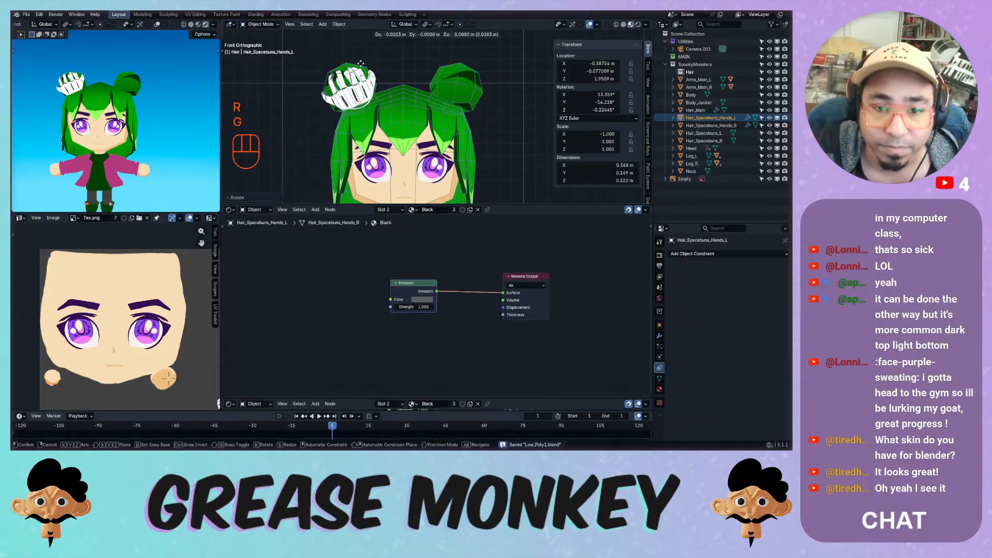
{"action": "left_click", "coordinate": [361, 63]}
Move Hair_Spacebuns_Hands_R onto the other hair bun and rotate it to about 59° on Y.
{"action": "left_click", "coordinate": [352, 83]}
{"action": "key", "text": "g"}
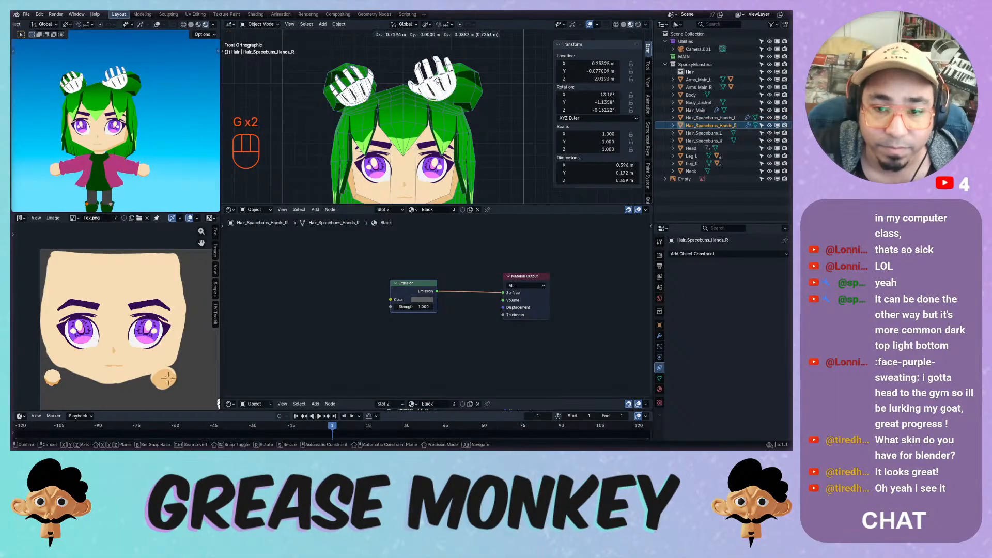
{"action": "left_click", "coordinate": [444, 78]}
{"action": "key", "text": "r"}
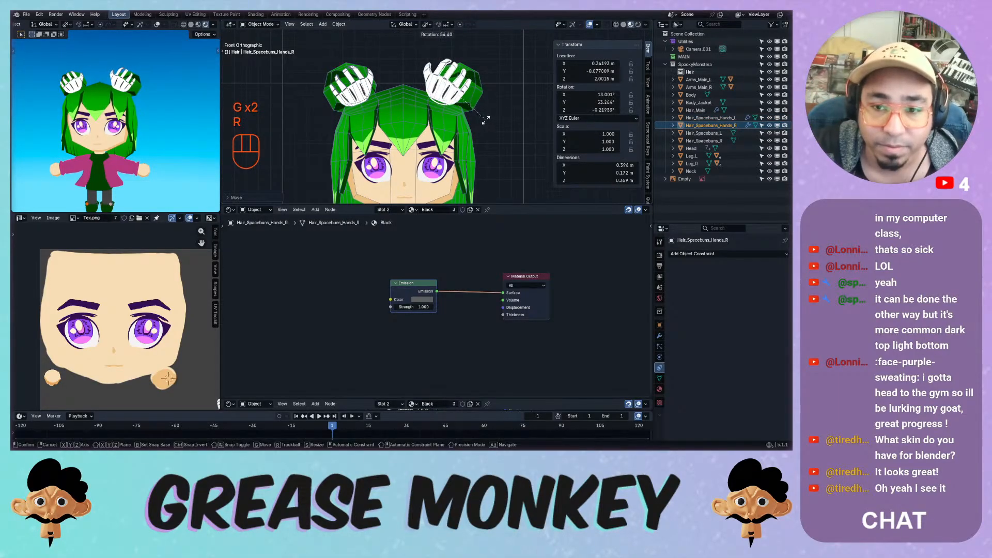
{"action": "left_click", "coordinate": [487, 122]}
{"action": "key", "text": "g"}
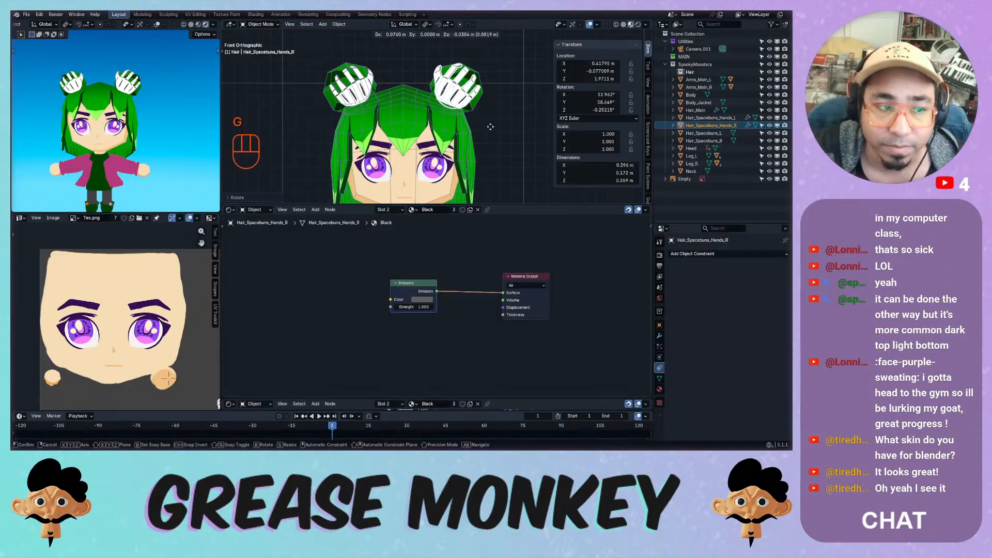
{"action": "left_click", "coordinate": [490, 126]}
Try to adjust the X location of Hair_Spacebuns_Hands_L in front view to match the hand on the other bun.
{"action": "middle_click_drag", "start_coordinate": [480, 117], "coordinate": [411, 130]}
{"action": "key", "text": "KP_Decimal"}
{"action": "key", "text": "KP_1"}
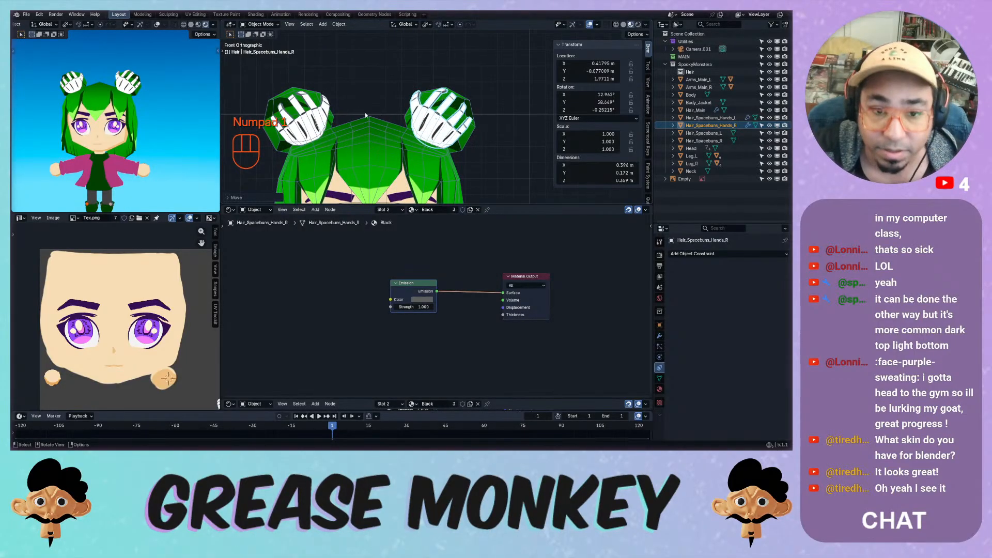
{"action": "left_click", "coordinate": [309, 118]}
{"action": "scroll", "coordinate": [507, 99], "scroll_direction": "down", "scroll_amount": 1}
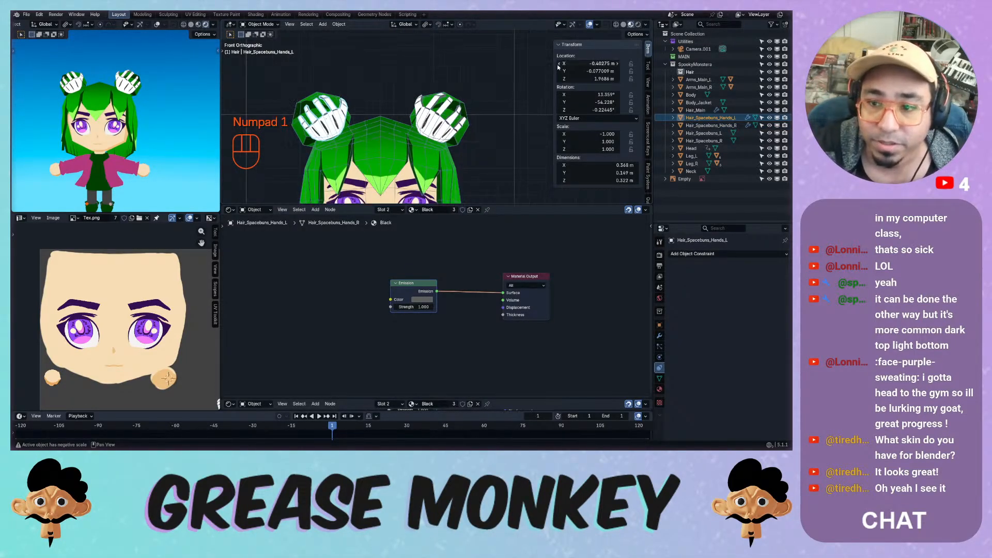
{"action": "mouse_move", "coordinate": [587, 64]}
{"action": "left_mouse_down"}
{"action": "mouse_move", "coordinate": [574, 64]}
{"action": "mouse_move", "coordinate": [600, 64]}
{"action": "mouse_move", "coordinate": [588, 63]}
{"action": "left_mouse_up"}
{"action": "key", "text": "ctrl+z"}
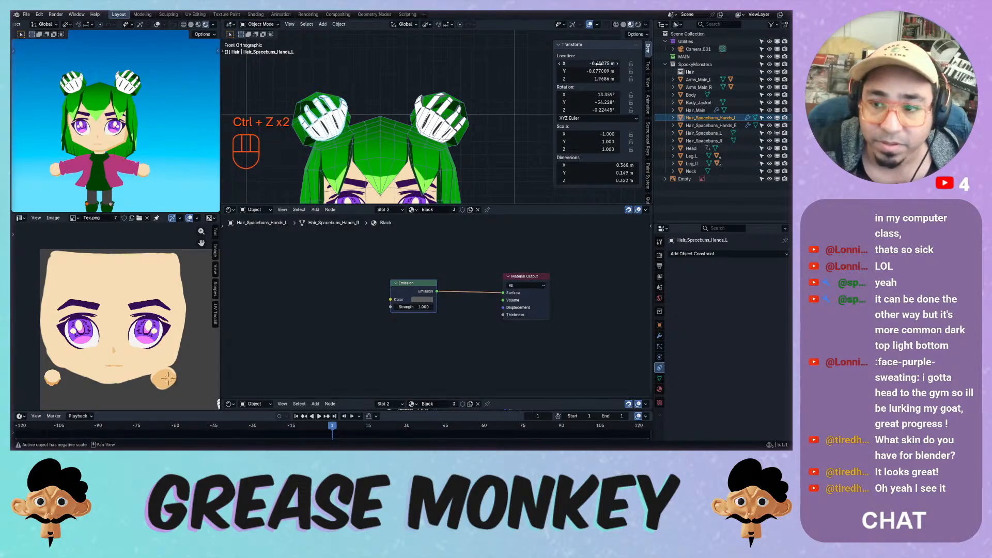
{"action": "key", "text": "ctrl+z"}
{"action": "left_click", "coordinate": [426, 127]}
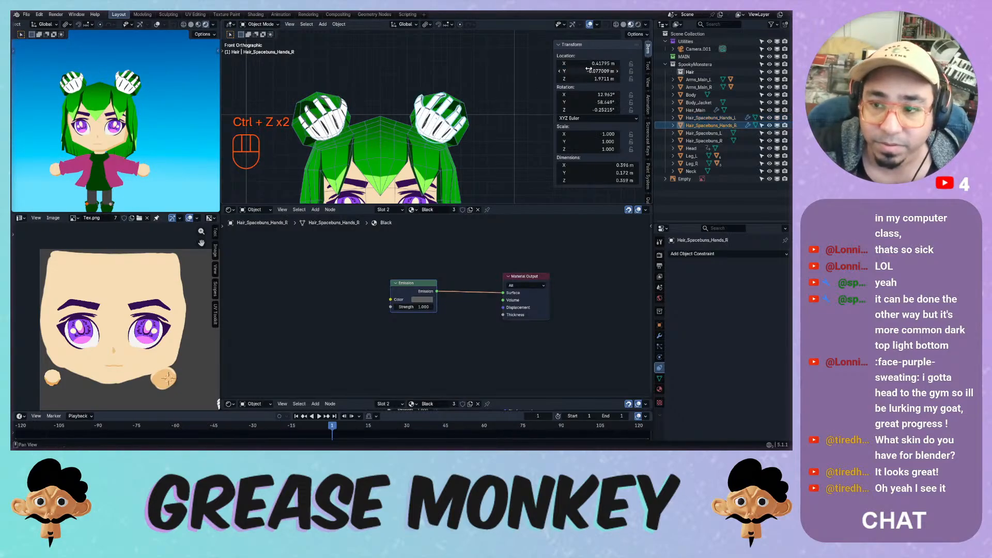
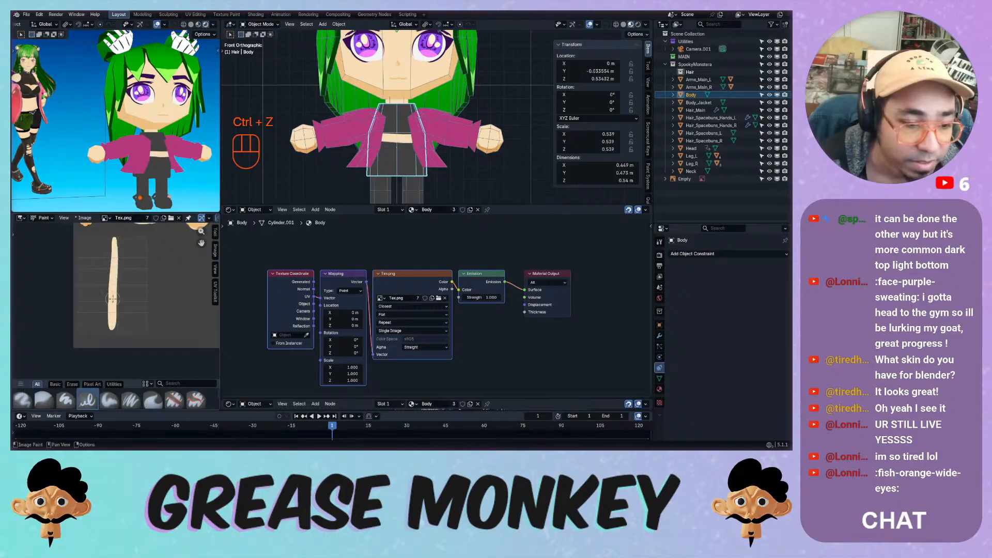
Try painting a long vertical skin-coloured strip down the middle of the body's UV area in Tex.png.
{"action": "key", "text": "ctrl+z"}
{"action": "left_click_drag", "start_coordinate": [114, 236], "coordinate": [114, 331]}
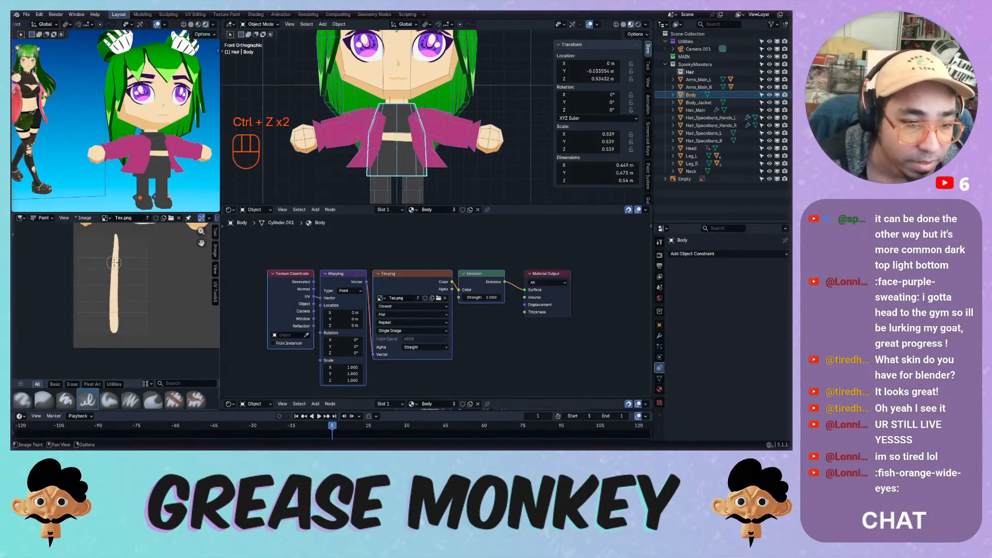
{"action": "key", "text": "ctrl+z"}
{"action": "left_click_drag", "start_coordinate": [114, 236], "coordinate": [113, 328]}
{"action": "key", "text": "ctrl+z"}
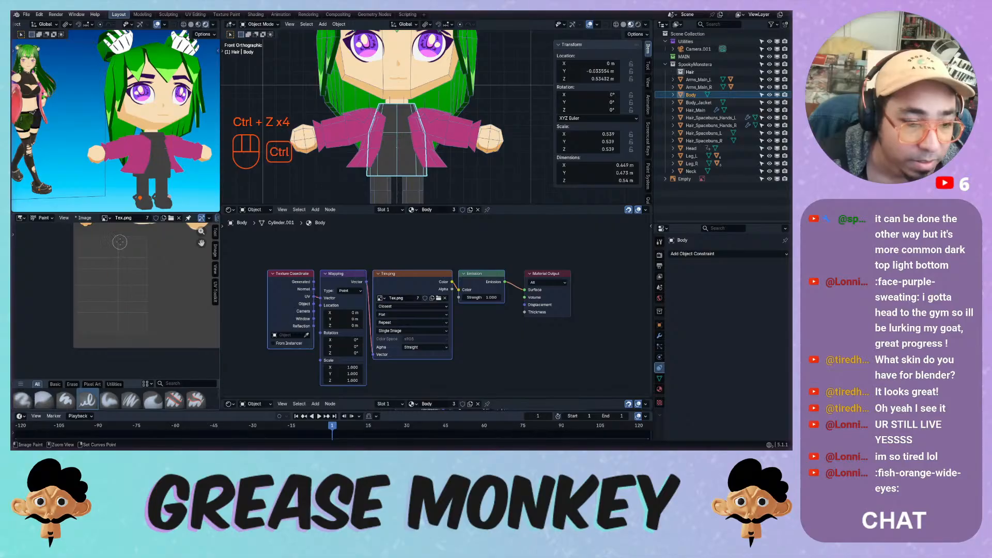
{"action": "left_click_drag", "start_coordinate": [117, 237], "coordinate": [117, 329]}
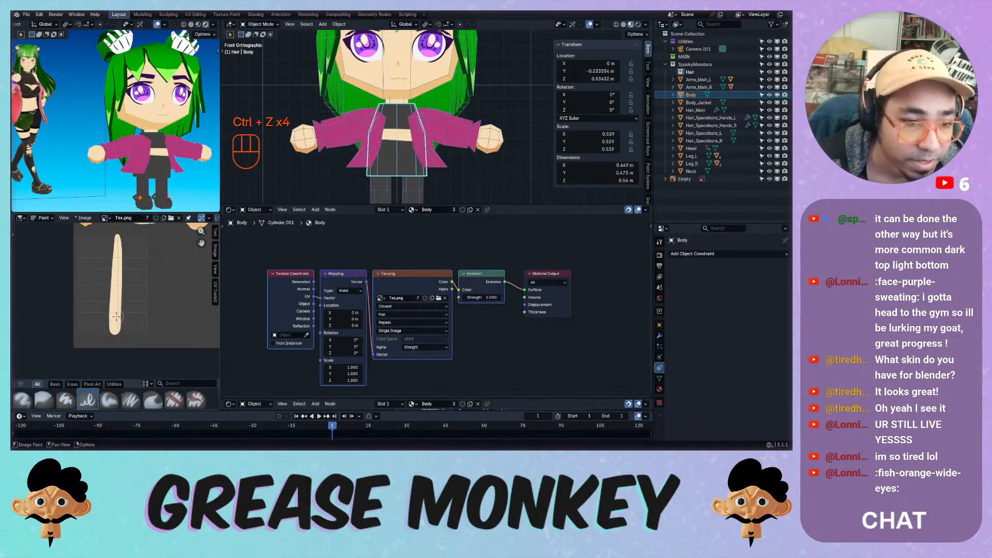
{"action": "key", "text": "ctrl+z"}
Try a skin-coloured strip along the hem edge of the body's UV area and another through its middle.
{"action": "left_click_drag", "start_coordinate": [80, 234], "coordinate": [81, 336]}
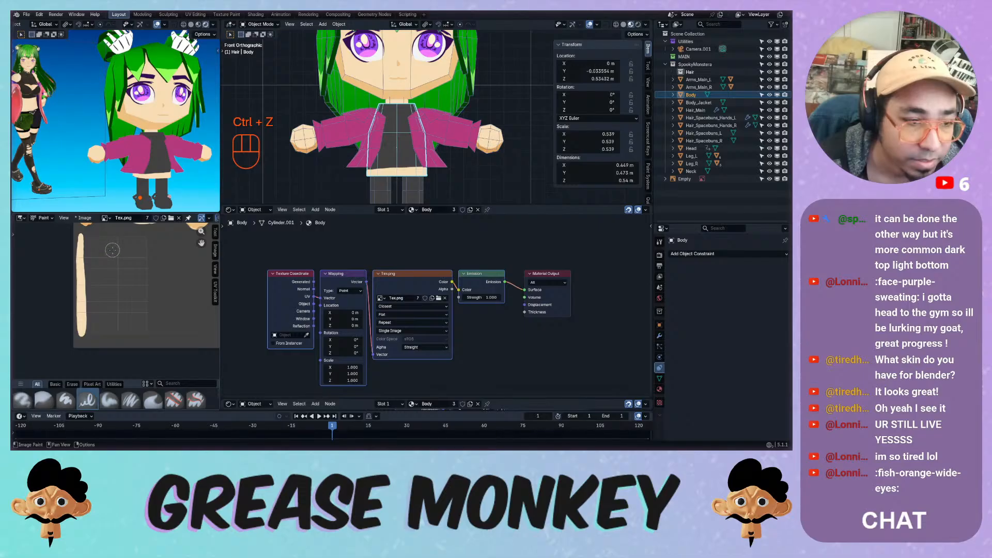
{"action": "key", "text": "ctrl+z"}
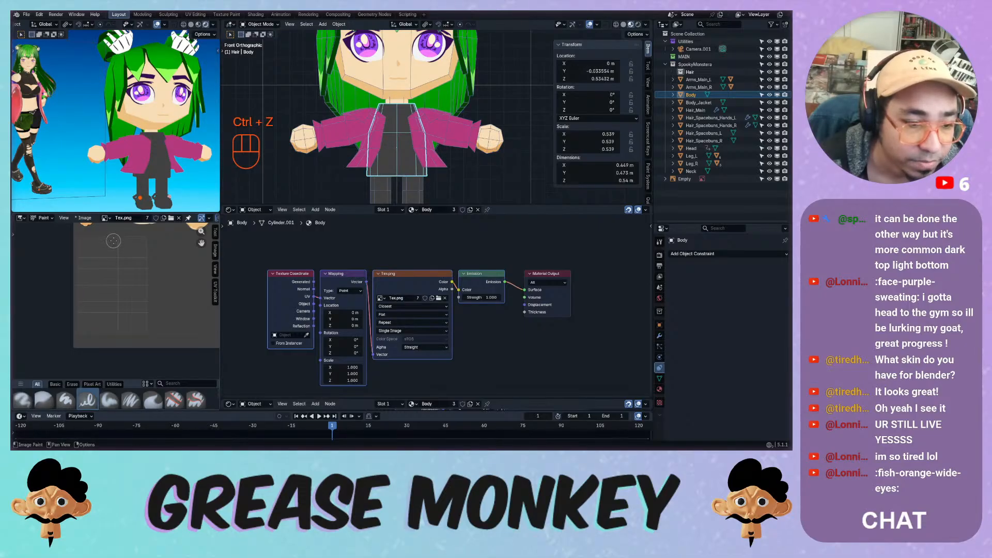
{"action": "left_click_drag", "start_coordinate": [114, 240], "coordinate": [109, 318]}
{"action": "key", "text": "ctrl+z"}
Try a short curved skin-coloured stroke on the chest part of the body texture for a shirt cutout.
{"action": "mouse_move", "coordinate": [127, 263]}
{"action": "left_mouse_down"}
{"action": "mouse_move", "coordinate": [135, 284]}
{"action": "mouse_move", "coordinate": [116, 299]}
{"action": "left_mouse_up"}
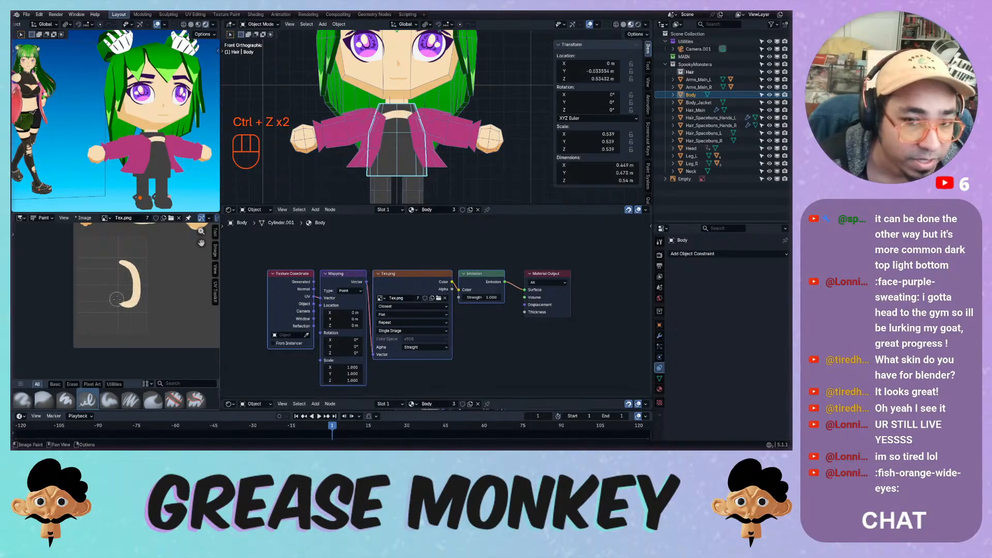
{"action": "key", "text": "ctrl+z"}
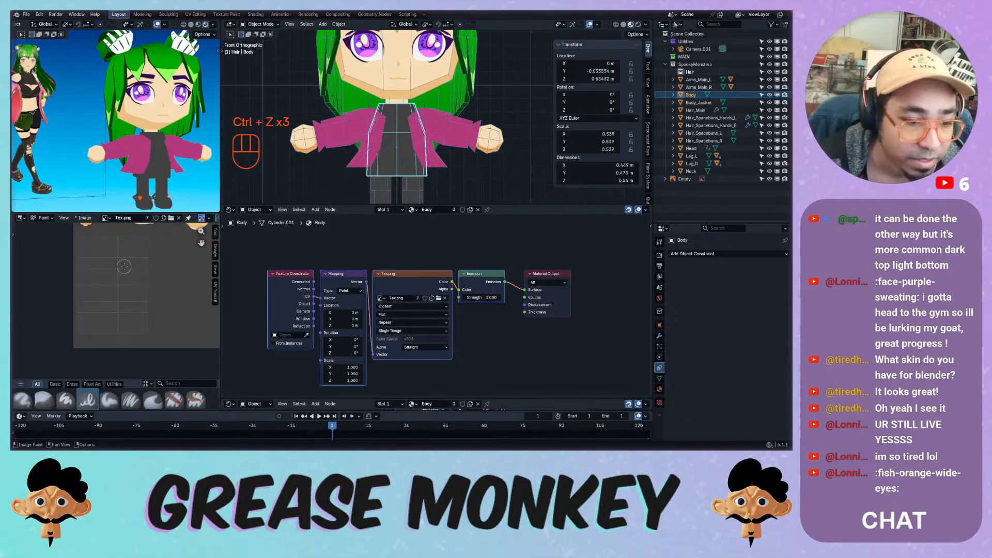
{"action": "left_click_drag", "start_coordinate": [124, 264], "coordinate": [116, 297]}
{"action": "key", "text": "ctrl+z"}
{"action": "mouse_move", "coordinate": [121, 262]}
{"action": "left_mouse_down"}
{"action": "mouse_move", "coordinate": [118, 288]}
{"action": "mouse_move", "coordinate": [133, 271]}
{"action": "mouse_move", "coordinate": [119, 297]}
{"action": "left_mouse_up"}
{"action": "key", "text": "ctrl+z"}
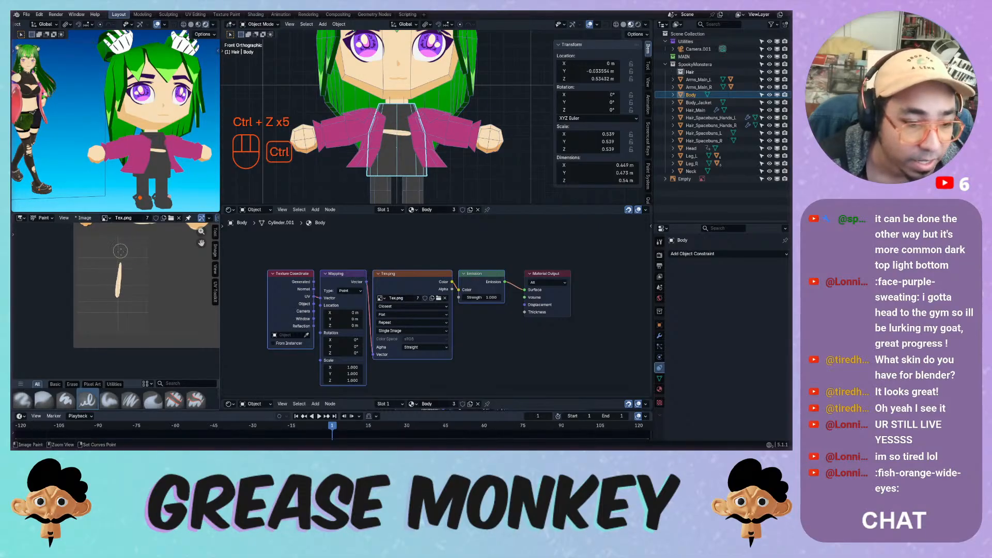
{"action": "key", "text": "ctrl+z"}
Try painting filled half-moon skin cutouts of different sizes on the chest part of the body texture.
{"action": "mouse_move", "coordinate": [118, 260]}
{"action": "left_mouse_down"}
{"action": "mouse_move", "coordinate": [134, 283]}
{"action": "mouse_move", "coordinate": [119, 293]}
{"action": "mouse_move", "coordinate": [130, 270]}
{"action": "left_mouse_up"}
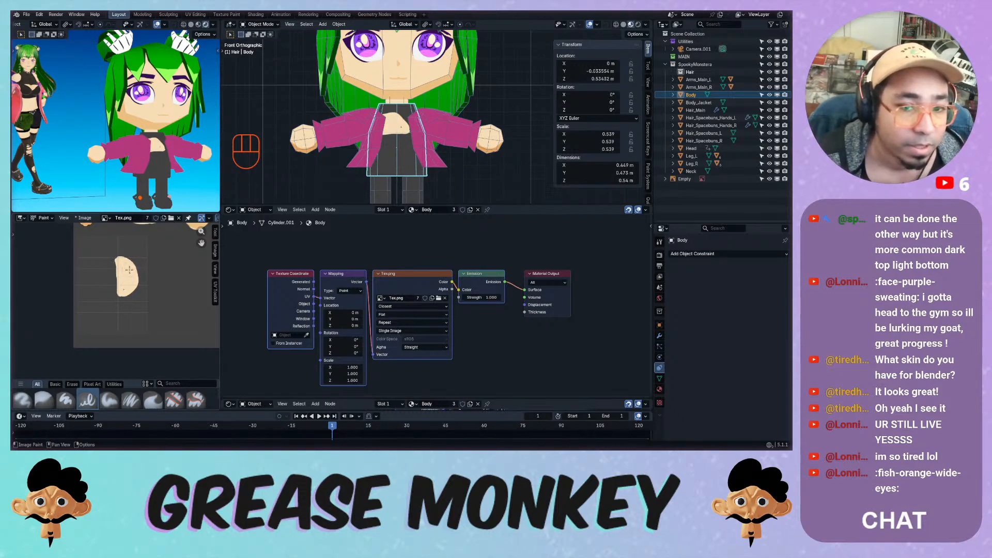
{"action": "key", "text": "ctrl+z"}
{"action": "key", "text": "ctrl+z"}
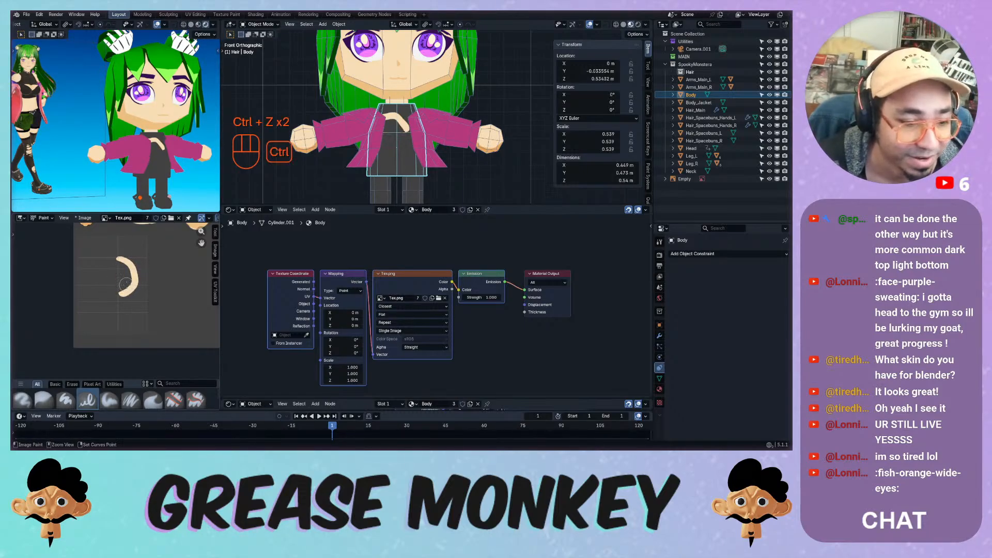
{"action": "key", "text": "ctrl+z"}
{"action": "left_click_drag", "start_coordinate": [119, 273], "coordinate": [122, 299]}
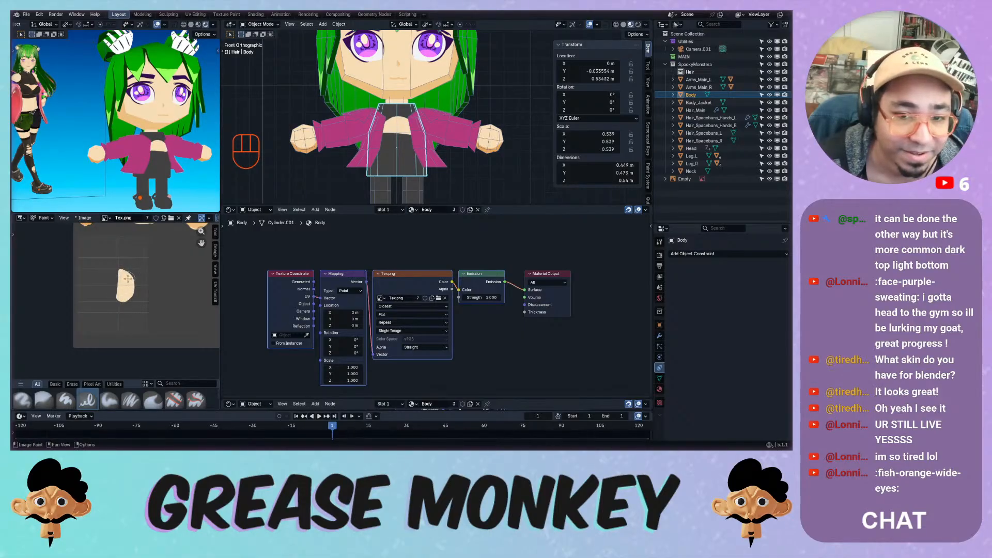
{"action": "key", "text": "ctrl+z"}
{"action": "key", "text": "ctrl+z"}
Paint a small half-moon skin cutout on the chest part of the body texture, undoing unsatisfactory strokes.
{"action": "left_click_drag", "start_coordinate": [128, 274], "coordinate": [125, 291]}
{"action": "key", "text": "ctrl+z"}
{"action": "key", "text": "ctrl+z"}
{"action": "key", "text": "ctrl+z"}
{"action": "key", "text": "ctrl+z"}
{"action": "key", "text": "ctrl+z"}
{"action": "key", "text": "ctrl+z"}
{"action": "key", "text": "ctrl+z"}
{"action": "key", "text": "ctrl+z"}
{"action": "key", "text": "ctrl+z"}
{"action": "key", "text": "ctrl+z"}
{"action": "key", "text": "ctrl+z"}
{"action": "key", "text": "ctrl+z"}
{"action": "left_click_drag", "start_coordinate": [130, 283], "coordinate": [127, 283]}
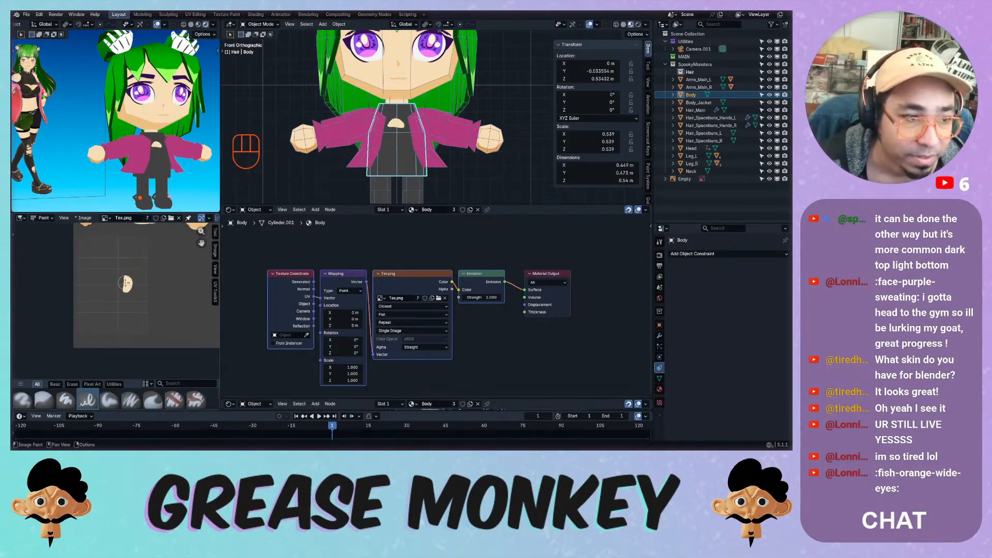
Try narrow skin-coloured strips beside the half-moon in Tex.png, forming a horizontal slit below the chest cutout.
{"action": "left_click_drag", "start_coordinate": [106, 271], "coordinate": [106, 303]}
{"action": "key", "text": "ctrl+z"}
{"action": "left_click_drag", "start_coordinate": [110, 267], "coordinate": [110, 310]}
{"action": "key", "text": "ctrl+z"}
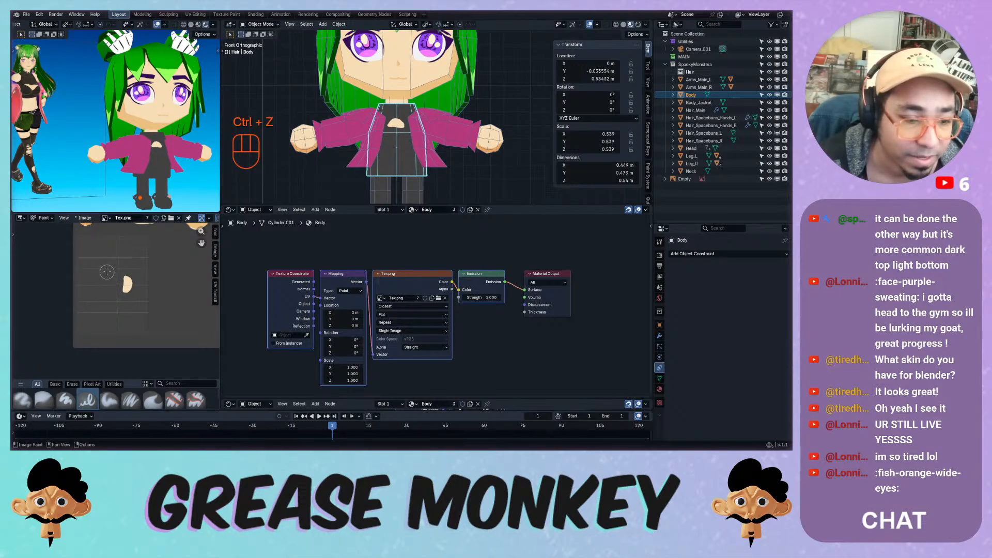
{"action": "left_click_drag", "start_coordinate": [107, 268], "coordinate": [106, 307]}
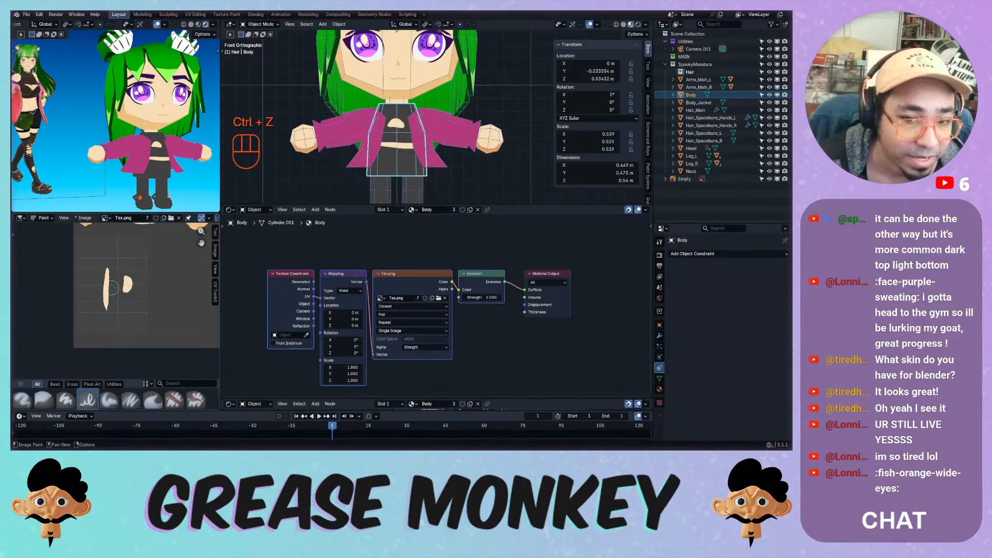
{"action": "key", "text": "ctrl+z"}
{"action": "left_click_drag", "start_coordinate": [110, 265], "coordinate": [110, 301]}
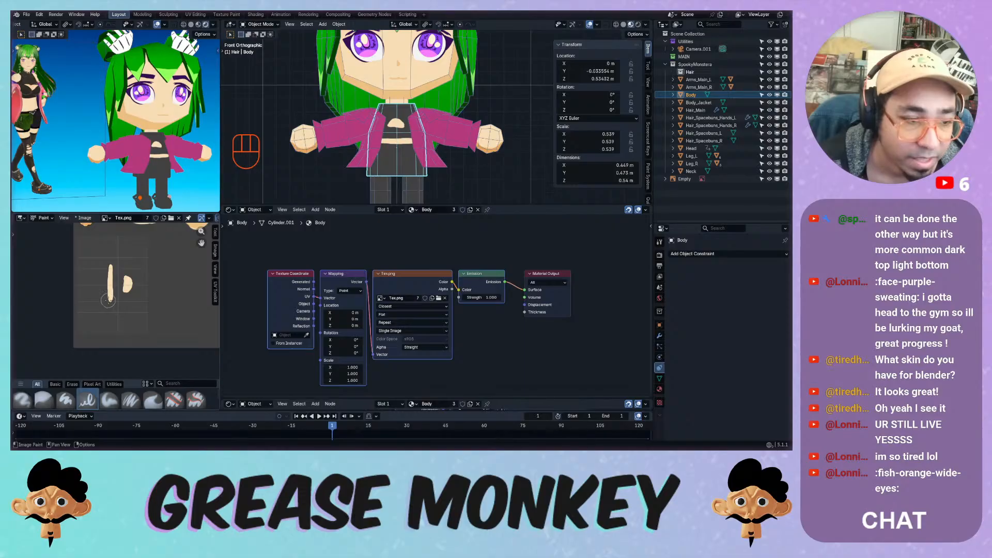
Try a skin-coloured dab and long strips along the hem edge of the body's UV area, undoing each.
{"action": "left_click", "coordinate": [80, 288]}
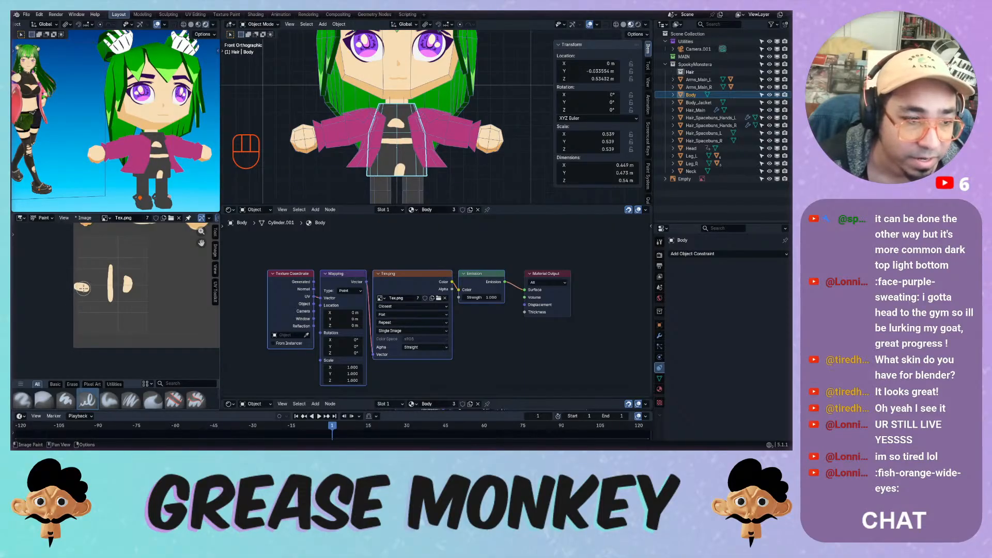
{"action": "key", "text": "ctrl+z"}
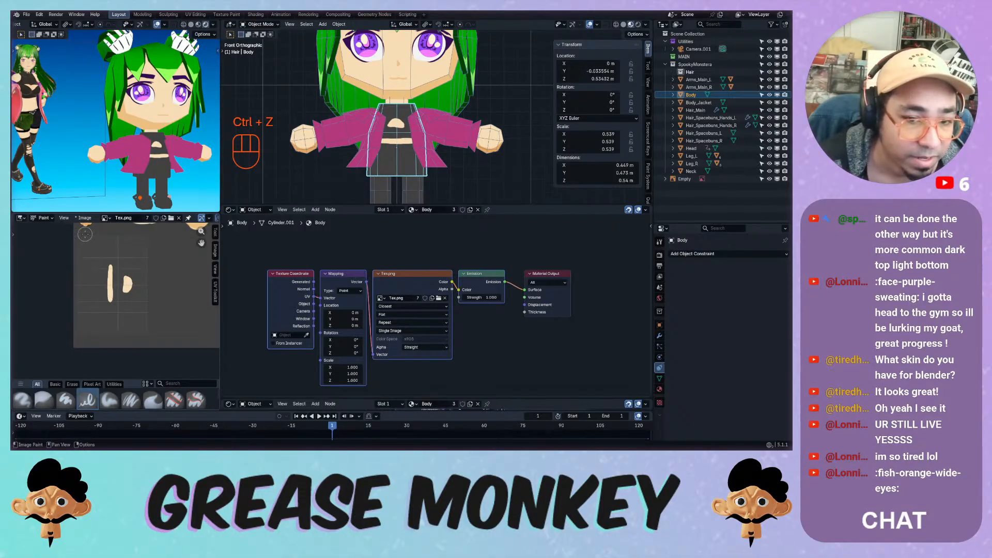
{"action": "left_click_drag", "start_coordinate": [84, 231], "coordinate": [85, 268]}
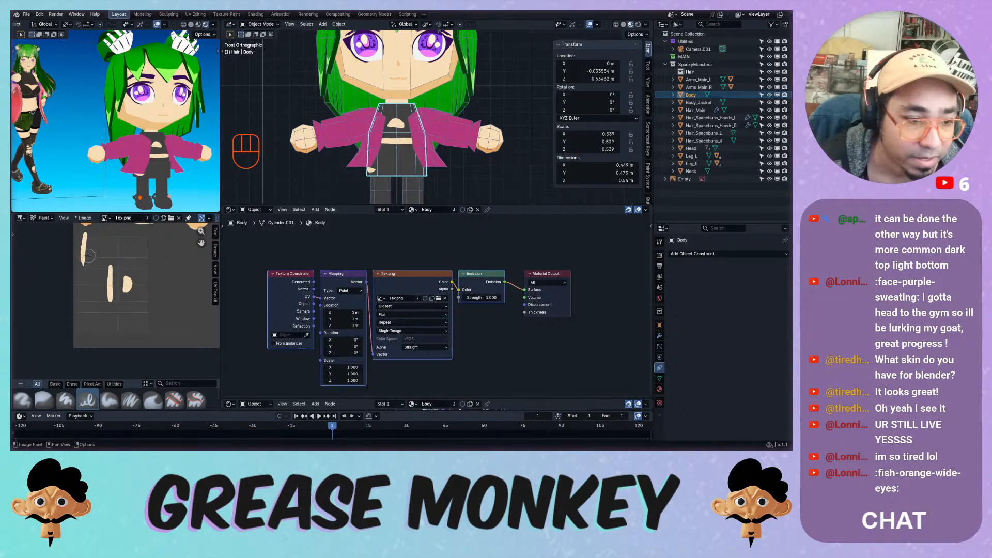
{"action": "key", "text": "ctrl+z"}
{"action": "mouse_move", "coordinate": [83, 234]}
{"action": "left_mouse_down"}
{"action": "mouse_move", "coordinate": [105, 232]}
{"action": "mouse_move", "coordinate": [77, 331]}
{"action": "left_mouse_up"}
{"action": "key", "text": "ctrl+z"}
{"action": "key", "text": "ctrl+z"}
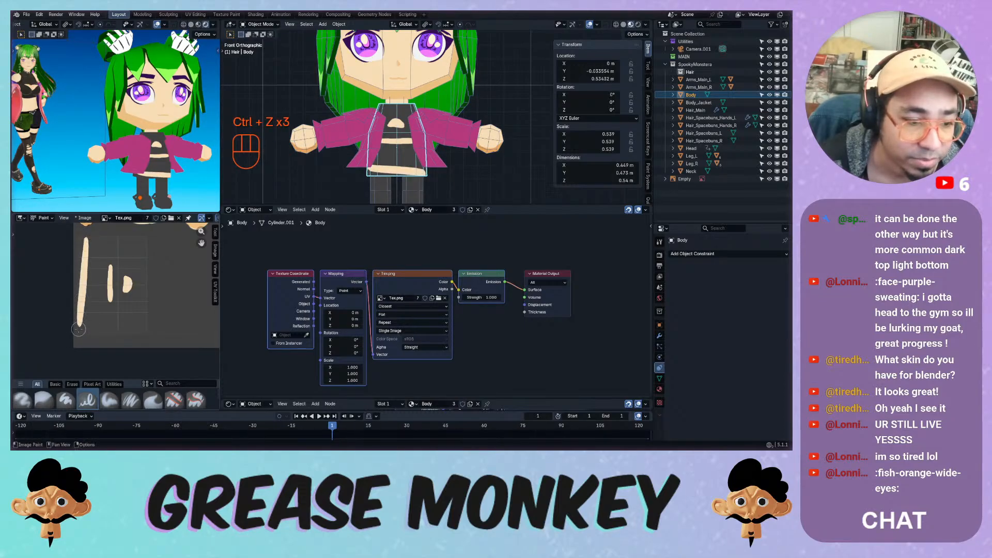
{"action": "key", "text": "ctrl+z"}
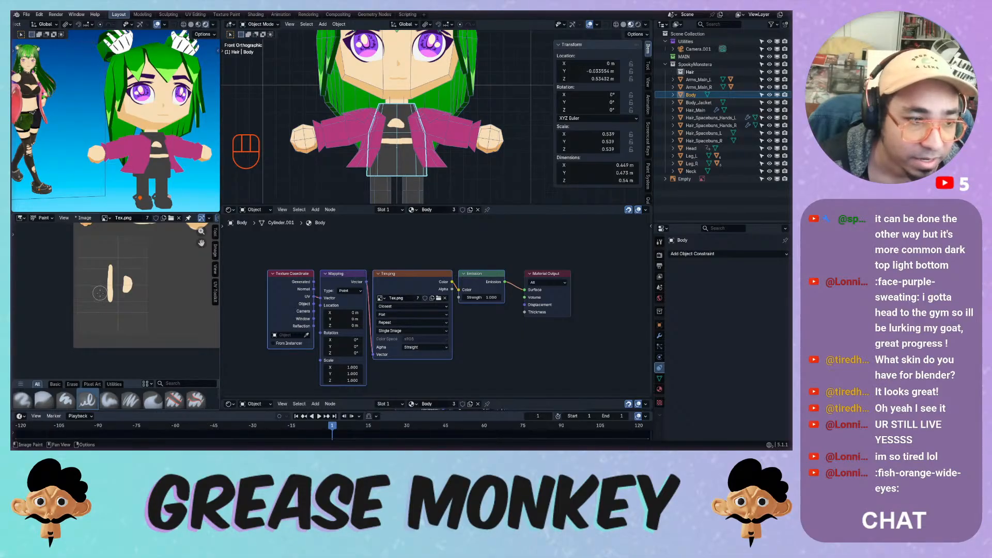
Try a short tapered stroke from the slit towards the hem and another at right angles beside it.
{"action": "mouse_move", "coordinate": [101, 287]}
{"action": "left_mouse_down"}
{"action": "mouse_move", "coordinate": [74, 291]}
{"action": "mouse_move", "coordinate": [95, 288]}
{"action": "mouse_move", "coordinate": [84, 288]}
{"action": "left_mouse_up"}
{"action": "key", "text": "ctrl+z"}
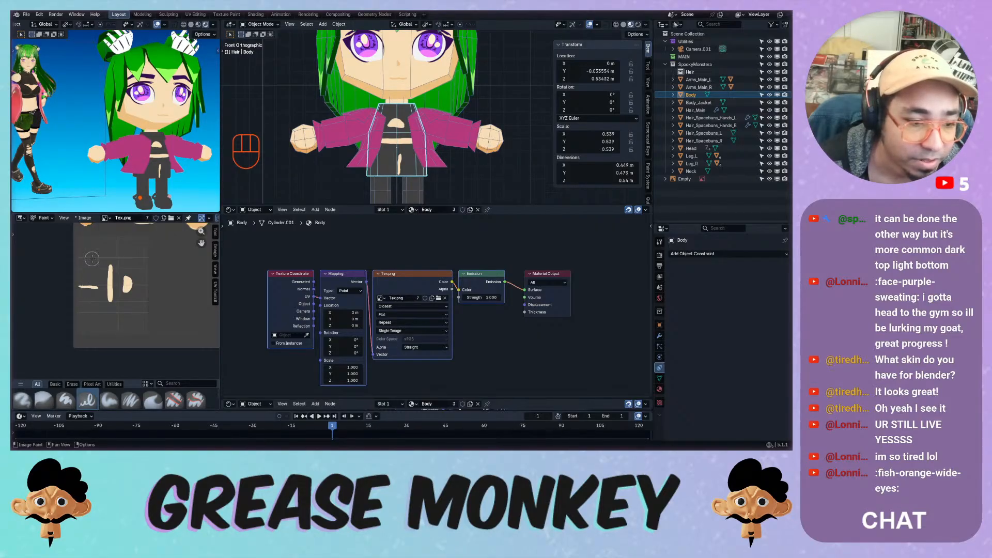
{"action": "left_click_drag", "start_coordinate": [91, 247], "coordinate": [88, 273]}
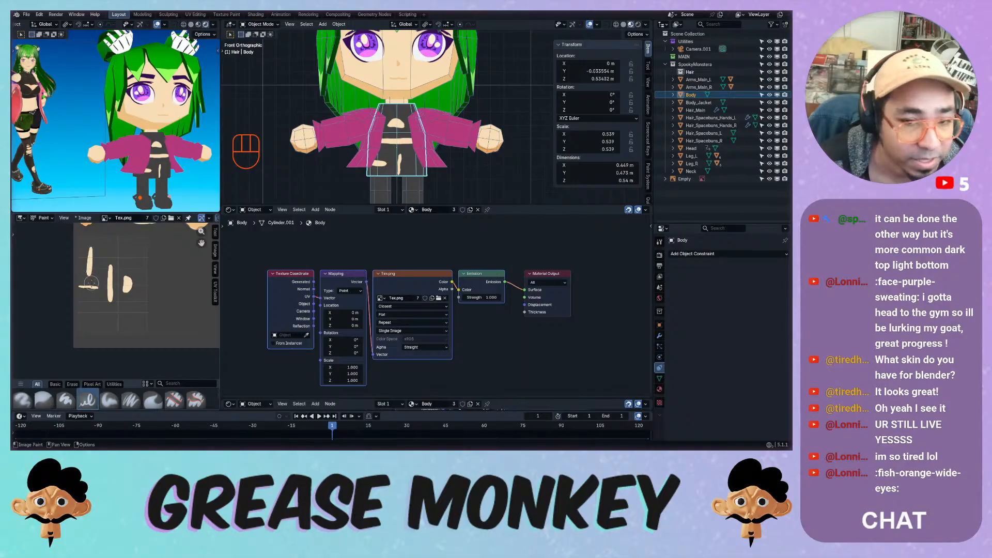
{"action": "key", "text": "ctrl+z"}
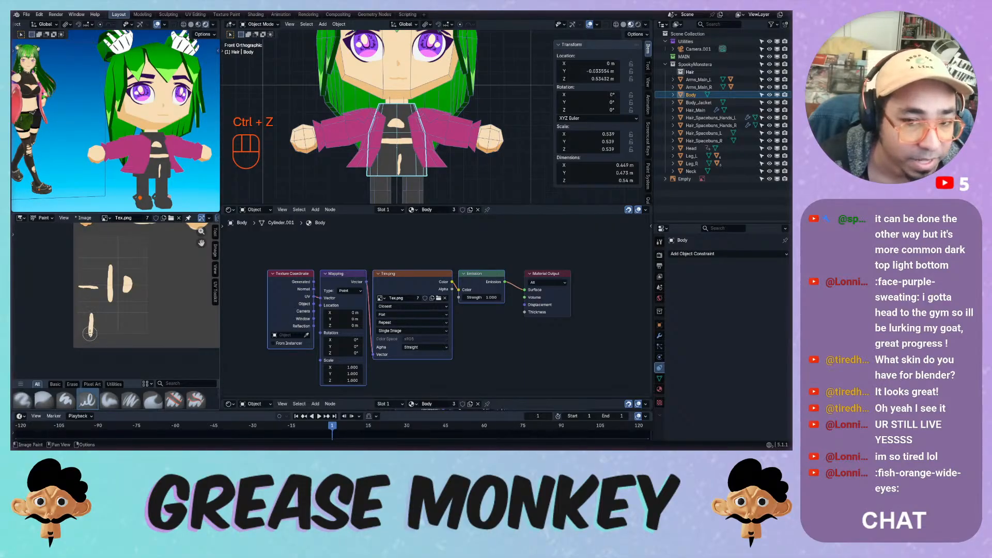
Undo the recent cutout strokes on the body texture back to the first thin chest stroke.
{"action": "key", "text": "ctrl+z"}
{"action": "key", "text": "ctrl+z"}
{"action": "key", "text": "ctrl+z"}
{"action": "key", "text": "ctrl+z"}
{"action": "key", "text": "ctrl+z"}
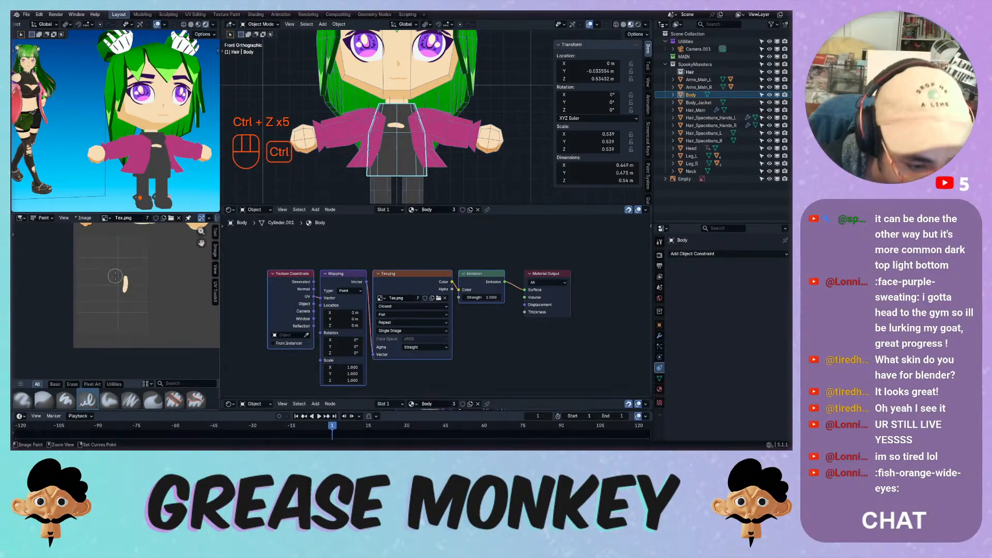
Save the Blender file and the painted Tex.png image.
{"action": "key", "text": "ctrl+s"}
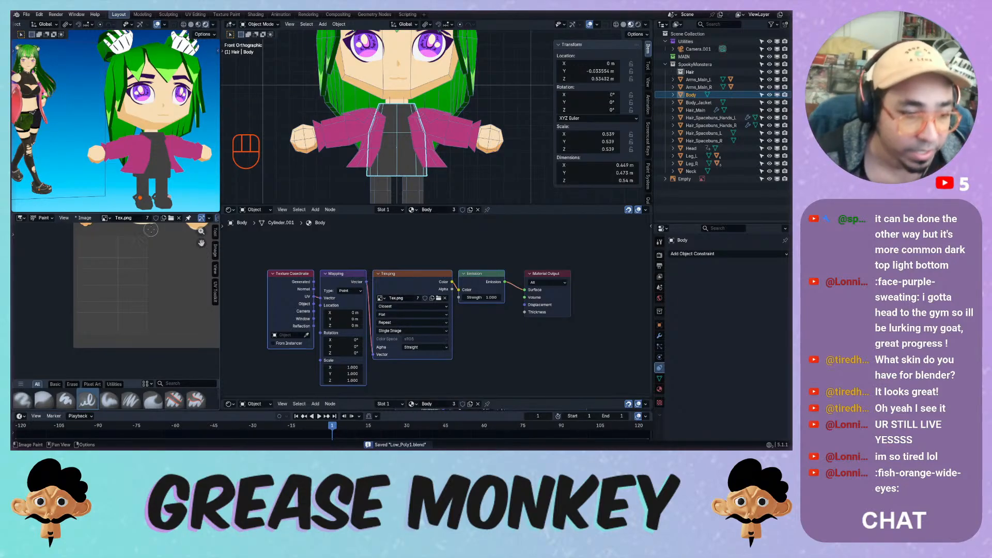
{"action": "left_click", "coordinate": [82, 218]}
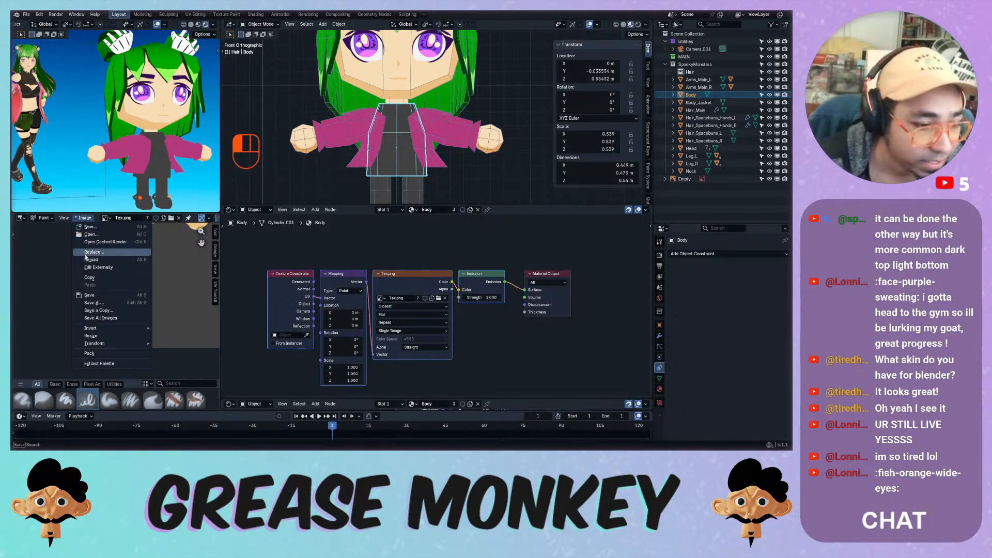
{"action": "left_click", "coordinate": [89, 295]}
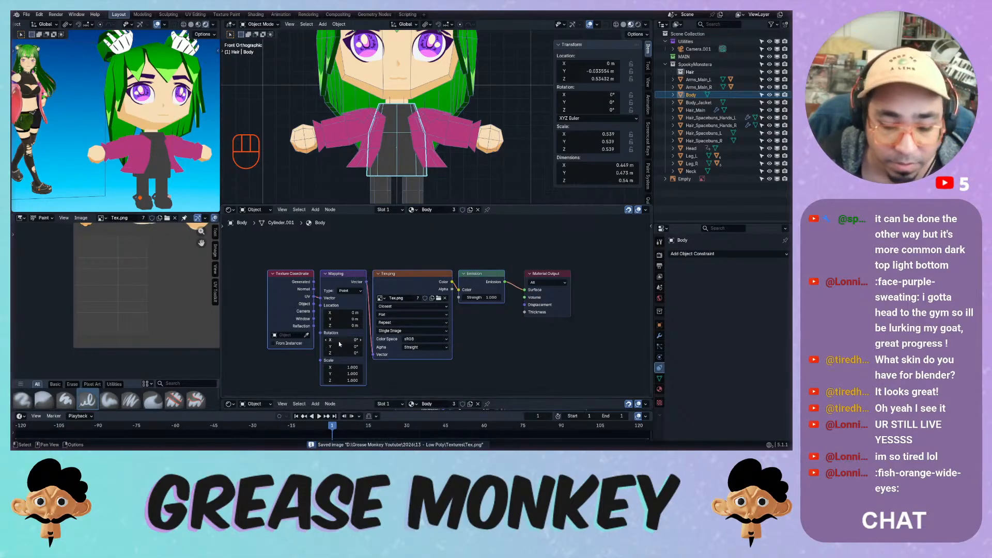
Switch to Krita, open Tex.png from the Textures folder and copy its Background layer into Tex_001.kra.
{"action": "key", "text": "alt+Tab"}
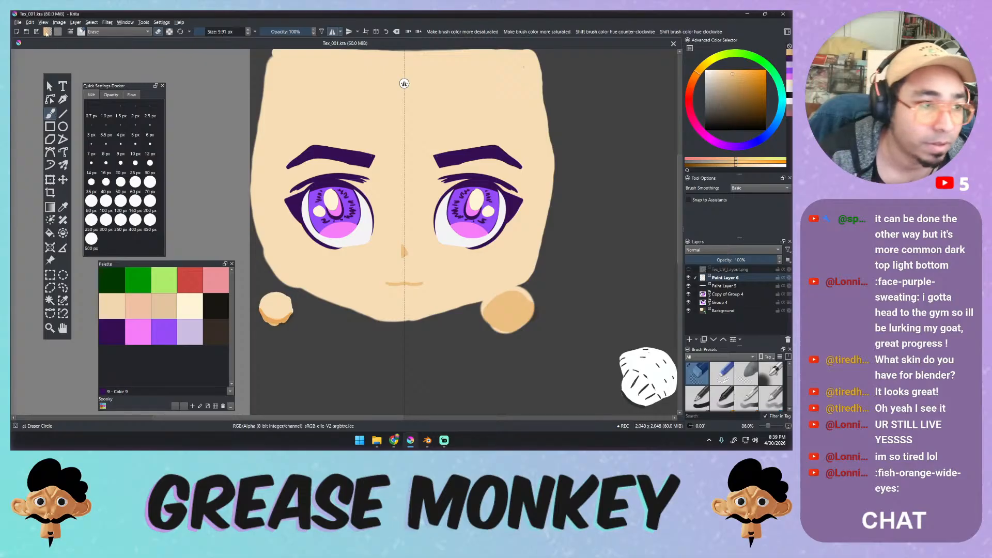
{"action": "left_click", "coordinate": [26, 32]}
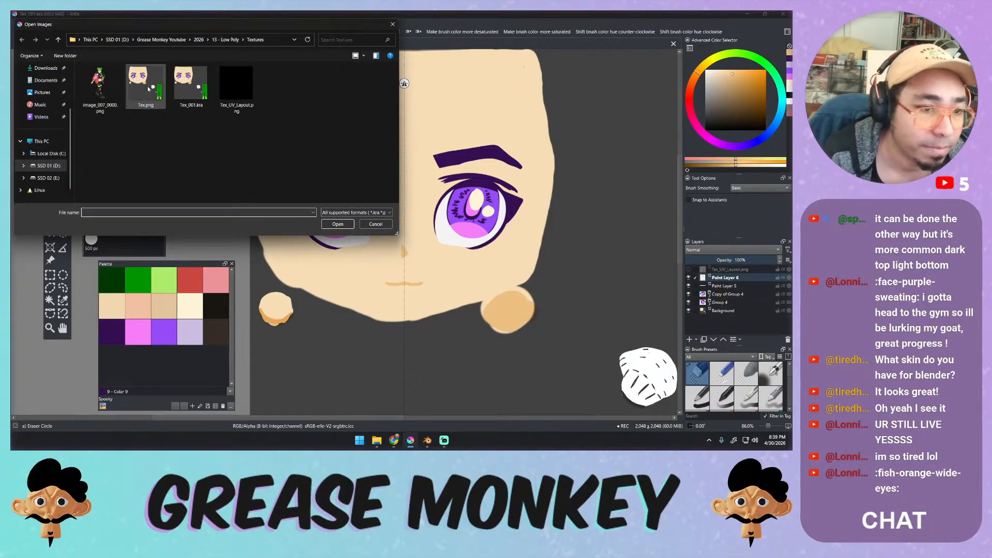
{"action": "double_click", "coordinate": [149, 89]}
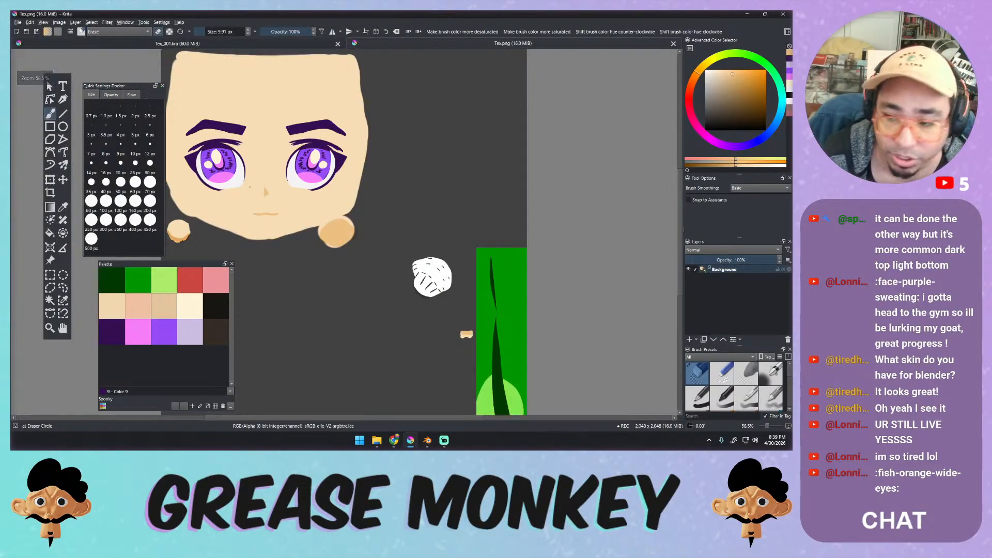
{"action": "left_click_drag", "start_coordinate": [727, 270], "coordinate": [404, 224]}
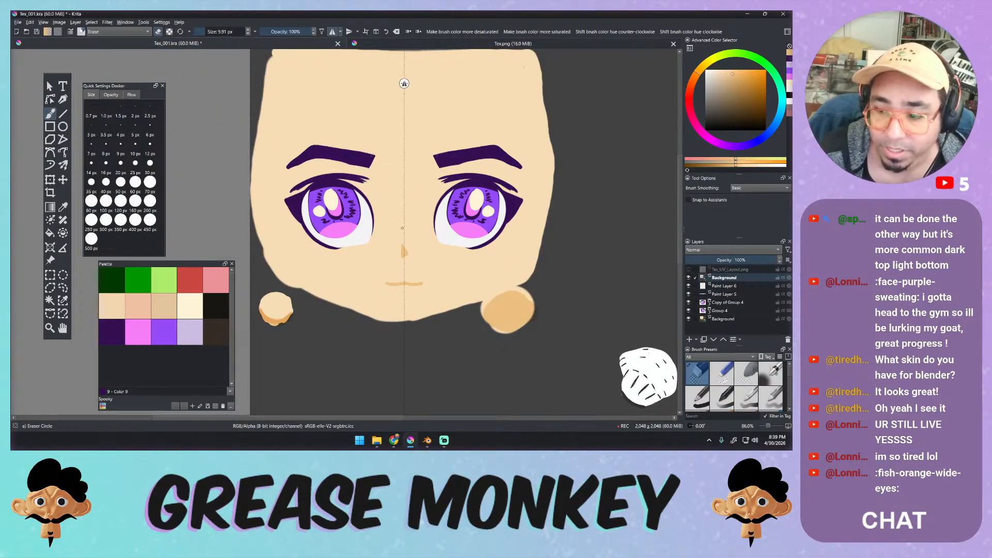
Place the copied Background layer beneath Group 4 and delete the old Background layer, checking the new one by toggling its visibility.
{"action": "scroll", "coordinate": [402, 224], "scroll_direction": "down", "scroll_amount": 5}
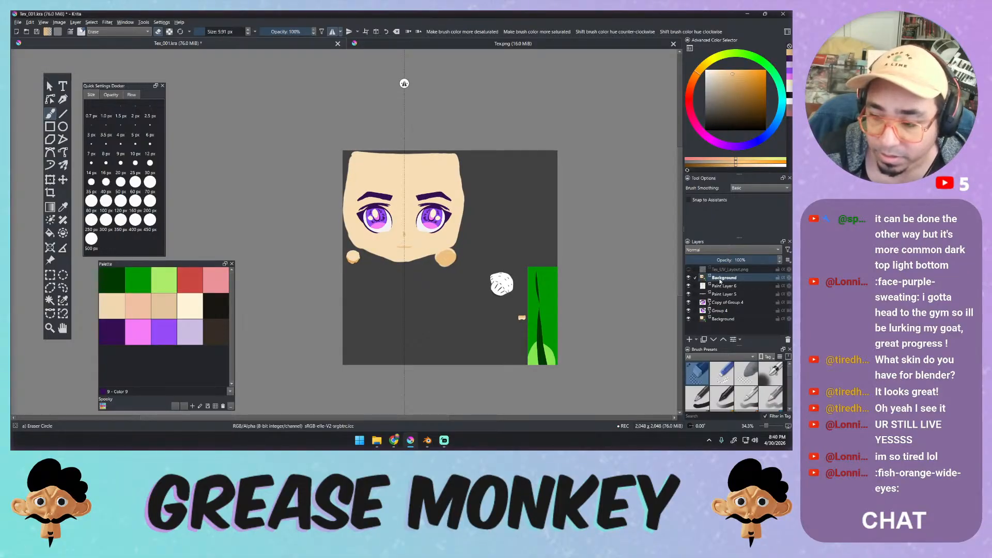
{"action": "left_click_drag", "start_coordinate": [720, 287], "coordinate": [723, 314]}
{"action": "left_click", "coordinate": [723, 319]}
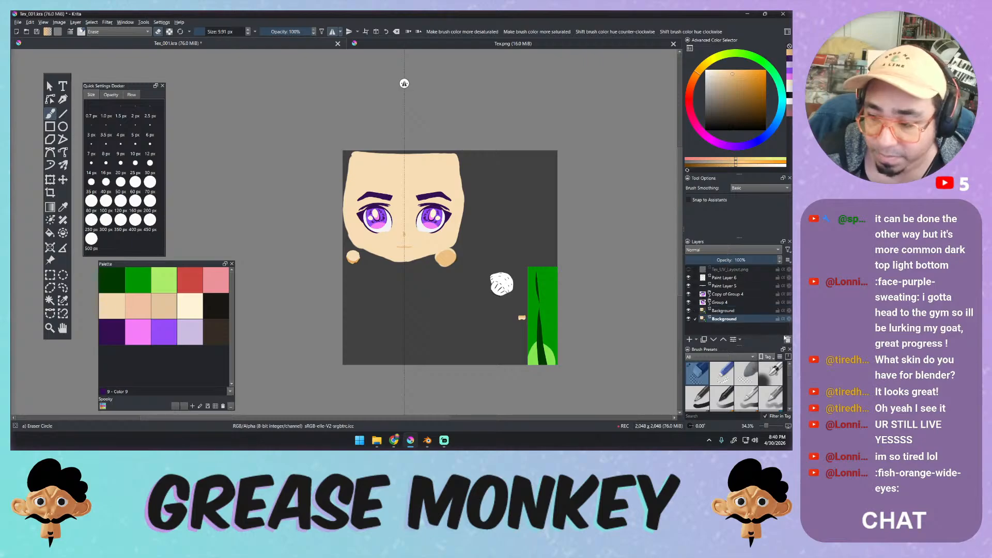
{"action": "left_click", "coordinate": [787, 339]}
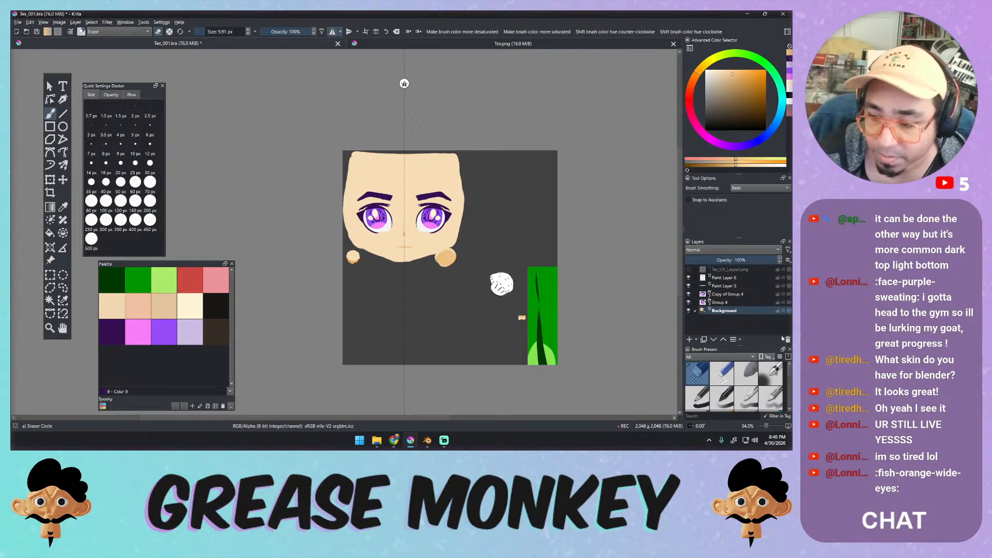
{"action": "left_click", "coordinate": [688, 311]}
{"action": "left_click", "coordinate": [689, 310]}
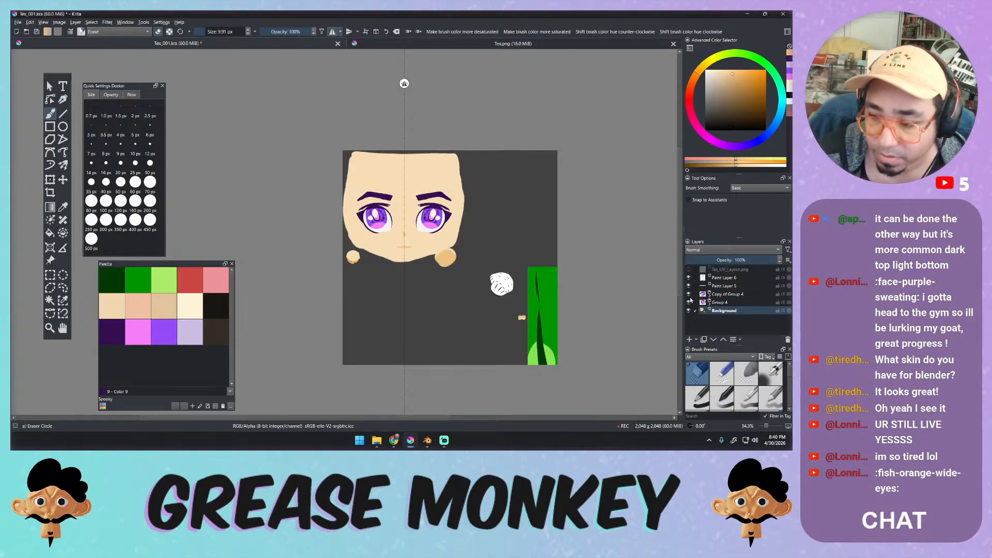
Show the Tex_UV_Layout.png layer and rotate the whole image 90° to the left.
{"action": "left_click", "coordinate": [689, 269]}
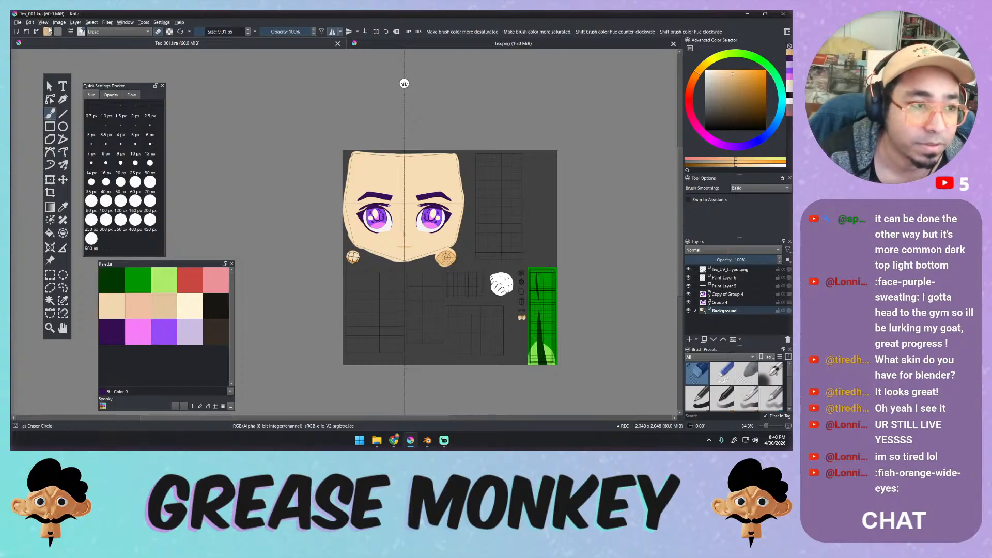
{"action": "left_click", "coordinate": [59, 22]}
{"action": "mouse_move", "coordinate": [91, 85]}
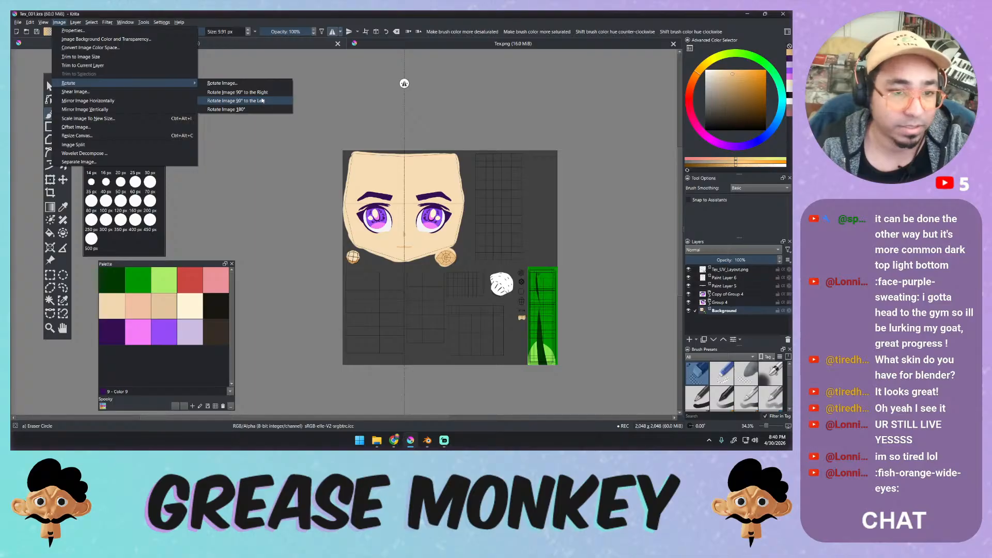
{"action": "left_click", "coordinate": [263, 101]}
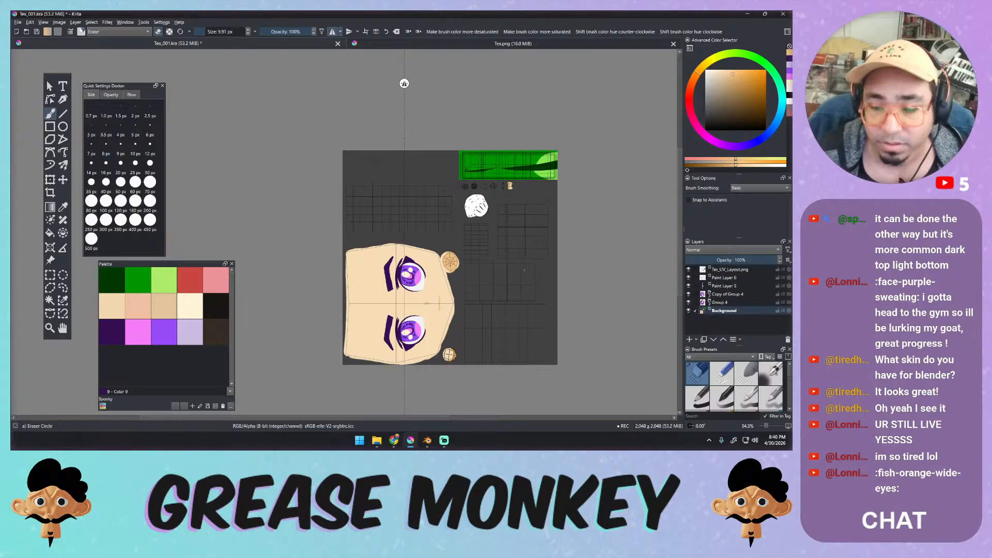
Move the vertical mirror axis onto the centre line of the body's UV area.
{"action": "scroll", "coordinate": [515, 286], "scroll_direction": "up", "scroll_amount": 5}
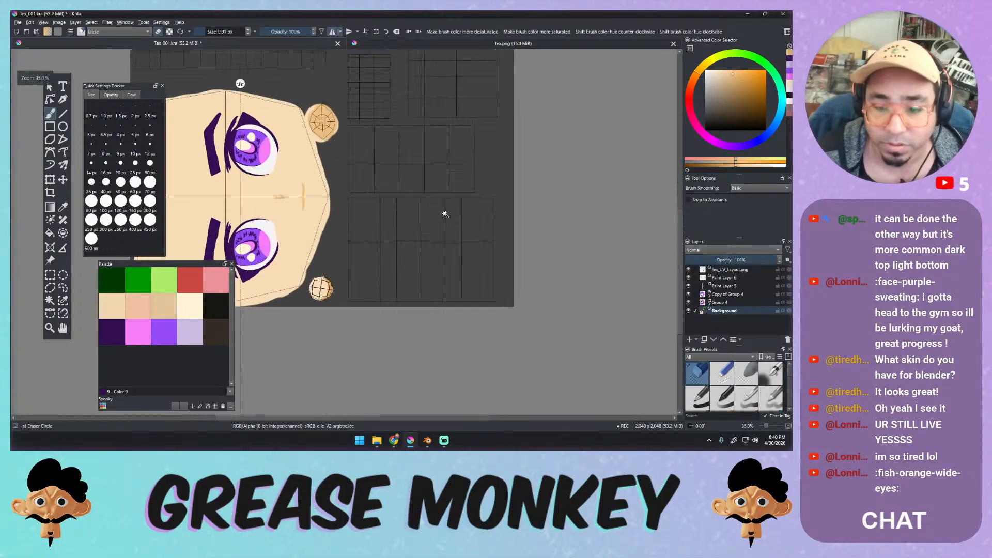
{"action": "scroll", "coordinate": [449, 200], "scroll_direction": "up", "scroll_amount": 1}
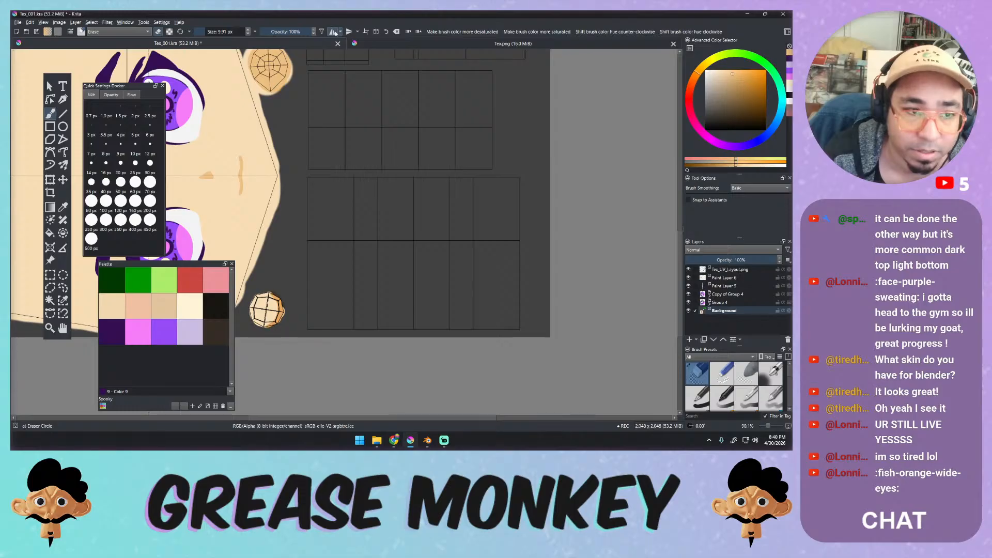
{"action": "left_click_drag", "start_coordinate": [149, 81], "coordinate": [414, 133]}
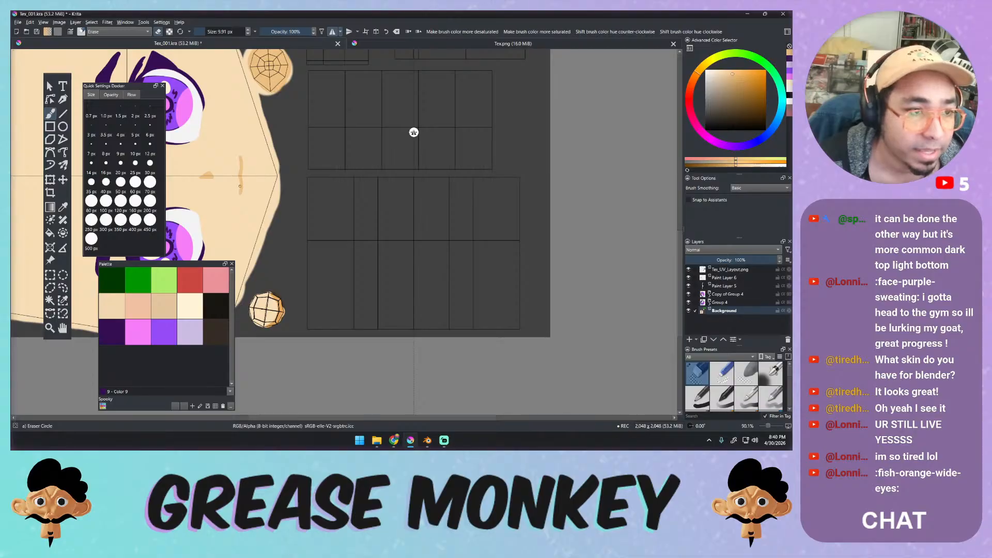
Switch from the eraser to the Basic-5 Size brush, sample the face's skin colour and choose the Dynamic Brush Tool, undoing the test stroke.
{"action": "key", "text": "e"}
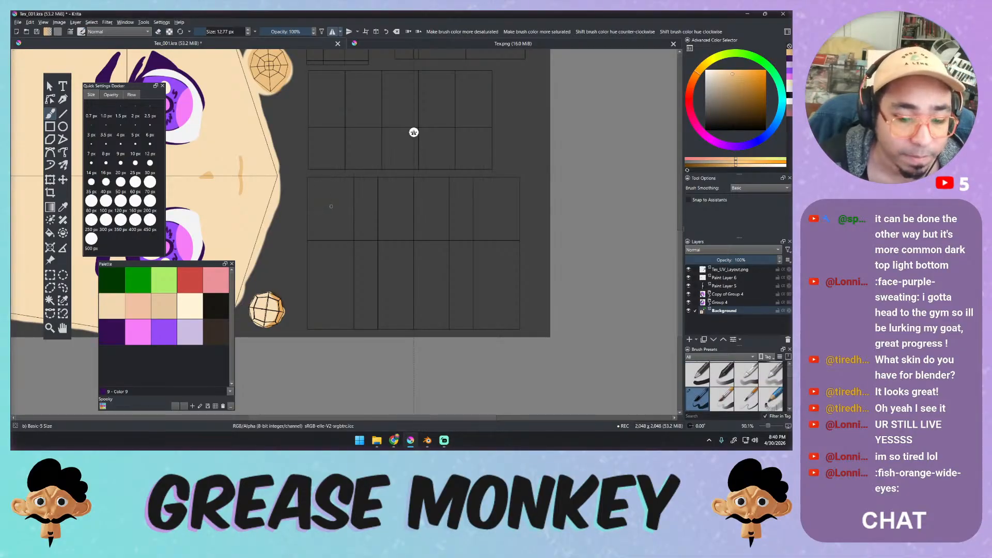
{"action": "left_click_drag", "start_coordinate": [331, 196], "coordinate": [356, 253]}
{"action": "key", "text": "ctrl+z"}
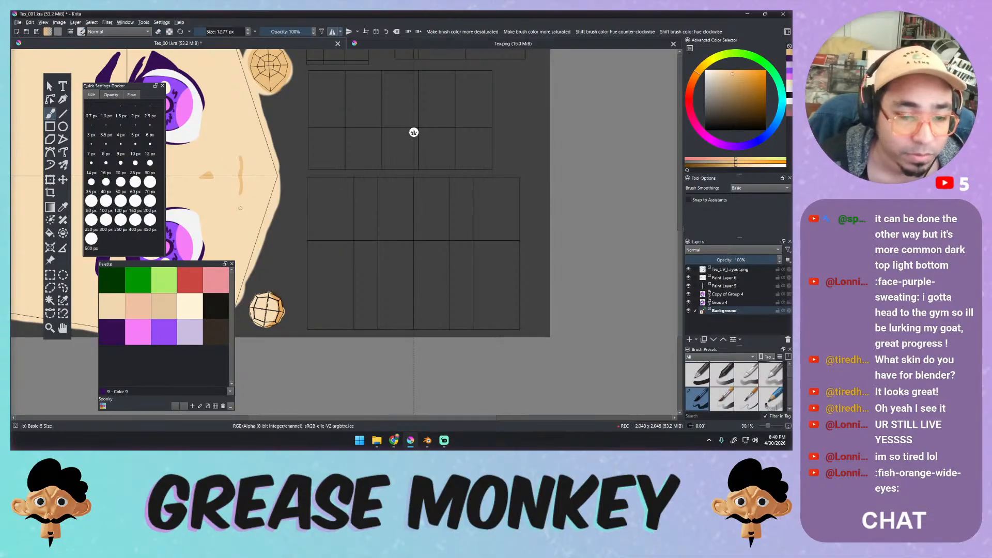
{"action": "left_click", "coordinate": [240, 208], "text": "ctrl"}
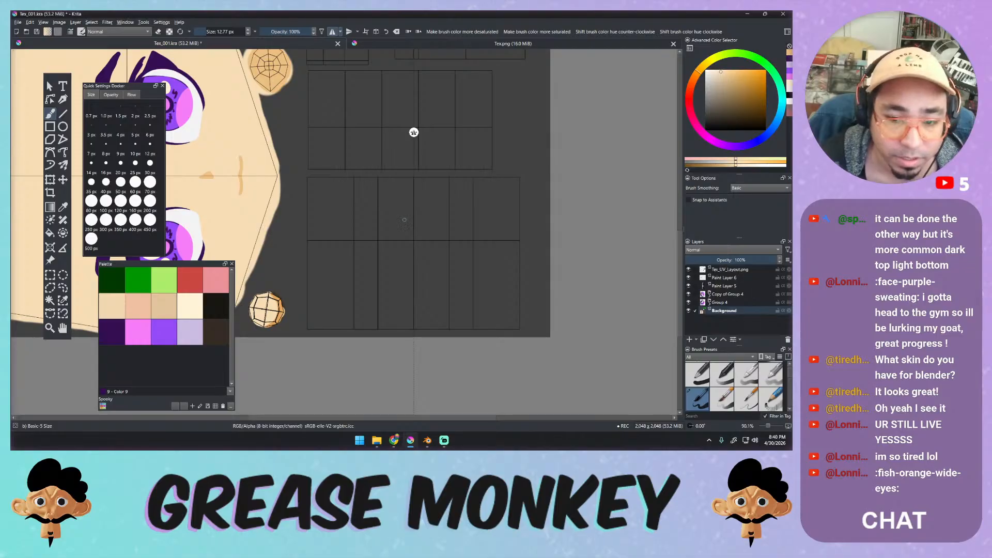
{"action": "left_click", "coordinate": [51, 166]}
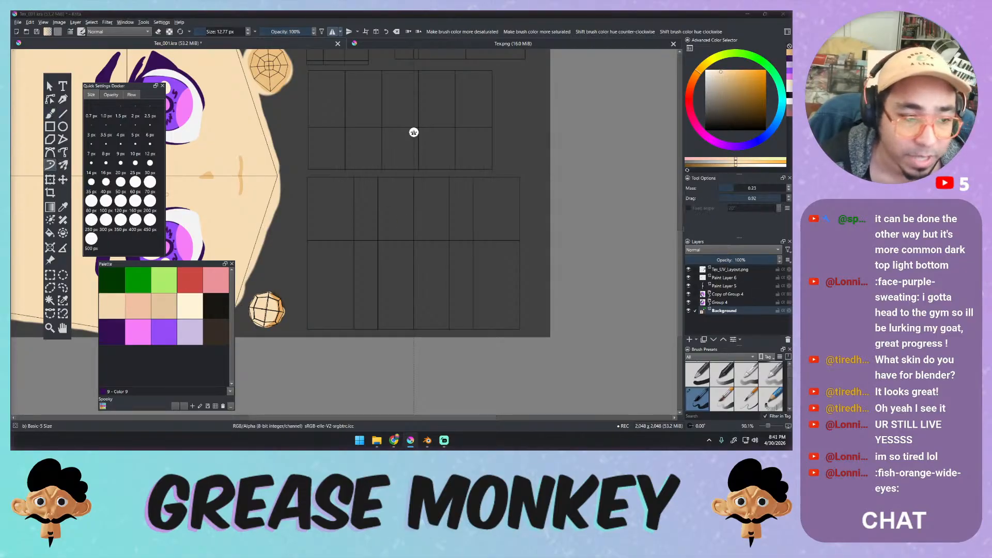
{"action": "left_click_drag", "start_coordinate": [427, 246], "coordinate": [439, 222], "text": "ctrl"}
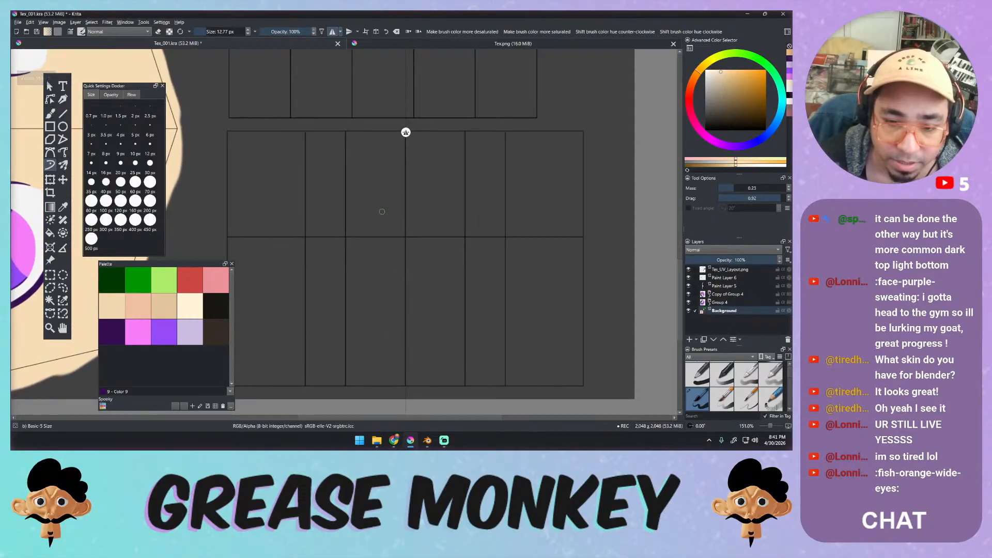
Paint a mirrored, filled skin-coloured half-moon with a flat lower edge on the chest centre line of the body's UV area.
{"action": "mouse_move", "coordinate": [382, 211]}
{"action": "left_mouse_down"}
{"action": "mouse_move", "coordinate": [413, 191]}
{"action": "mouse_move", "coordinate": [392, 207]}
{"action": "left_mouse_up"}
{"action": "key", "text": "ctrl+z"}
{"action": "key", "text": "ctrl+z"}
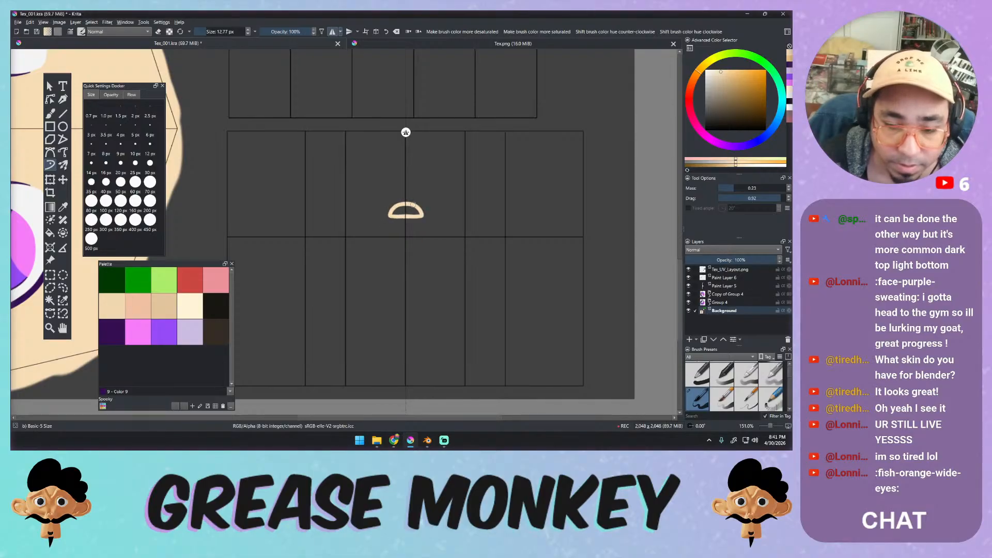
{"action": "left_click_drag", "start_coordinate": [393, 211], "coordinate": [406, 208]}
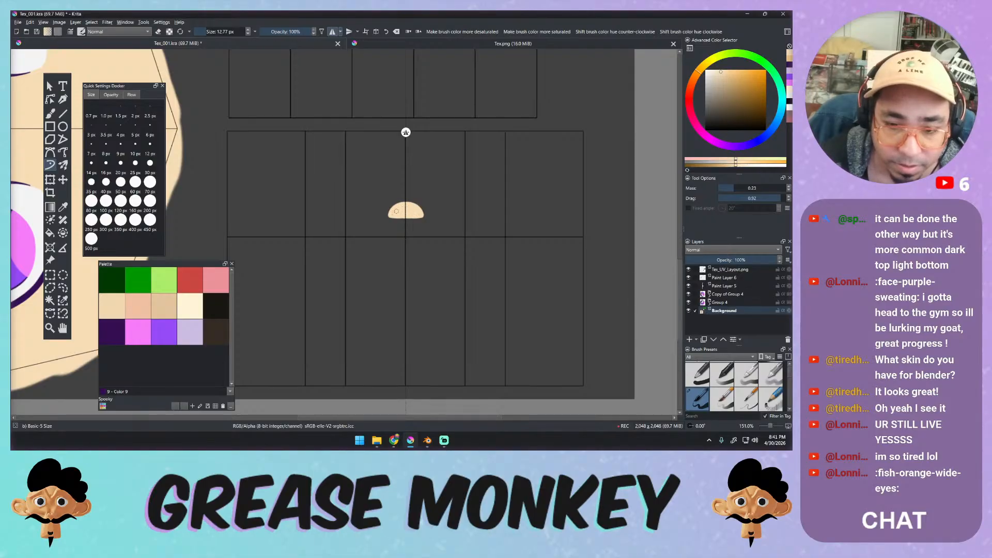
{"action": "key", "text": "ctrl+z"}
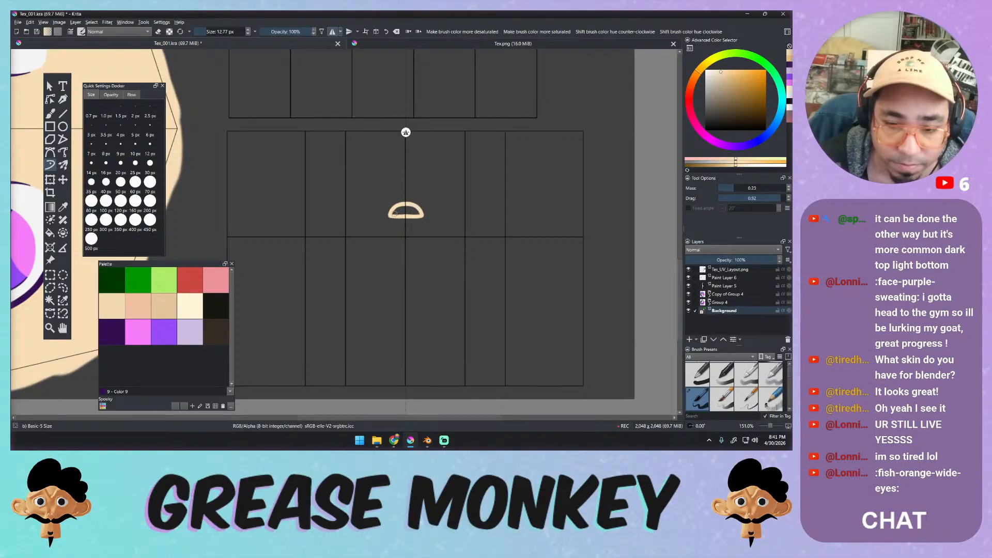
{"action": "left_click_drag", "start_coordinate": [416, 211], "coordinate": [400, 212]}
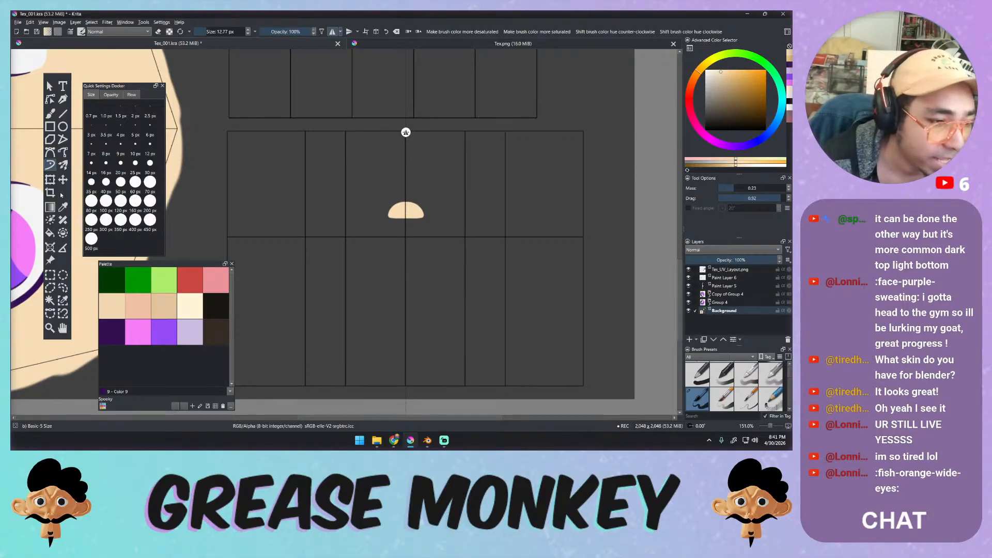
Add a horizontal Parallel Ruler assistant just below the half-moon, spanning the two central UV columns, and return to the Freehand Brush.
{"action": "left_click", "coordinate": [50, 247]}
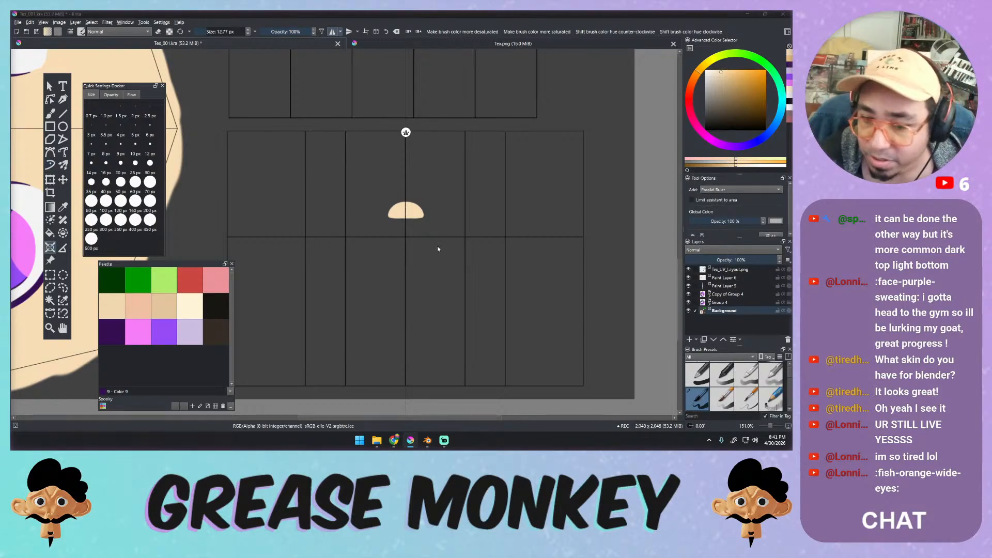
{"action": "left_click", "coordinate": [337, 253]}
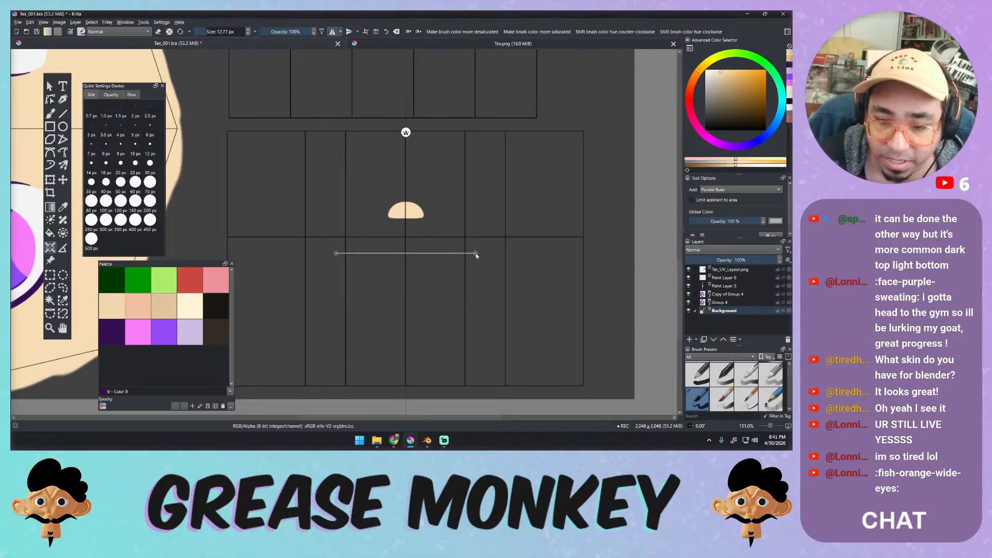
{"action": "left_click", "coordinate": [477, 250]}
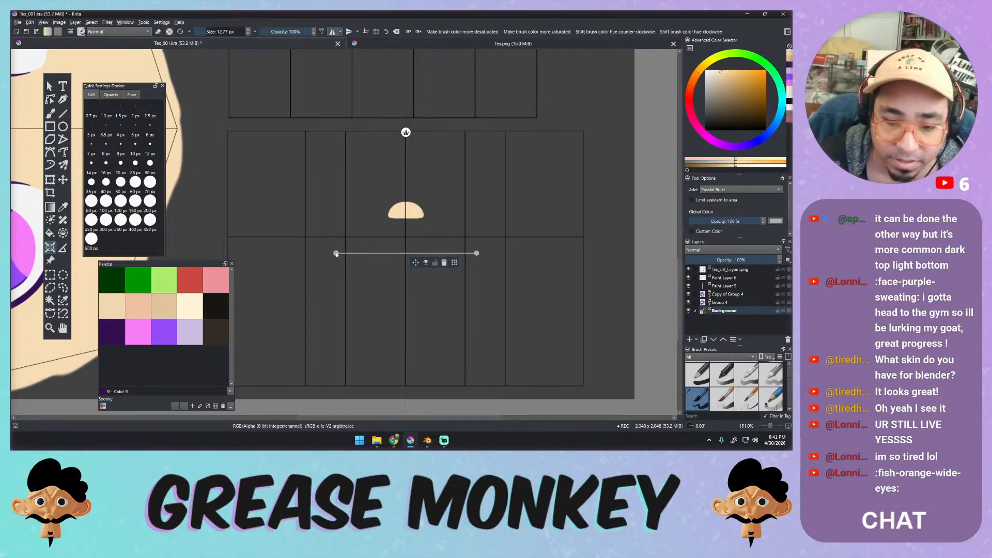
{"action": "left_click_drag", "start_coordinate": [455, 262], "coordinate": [434, 347]}
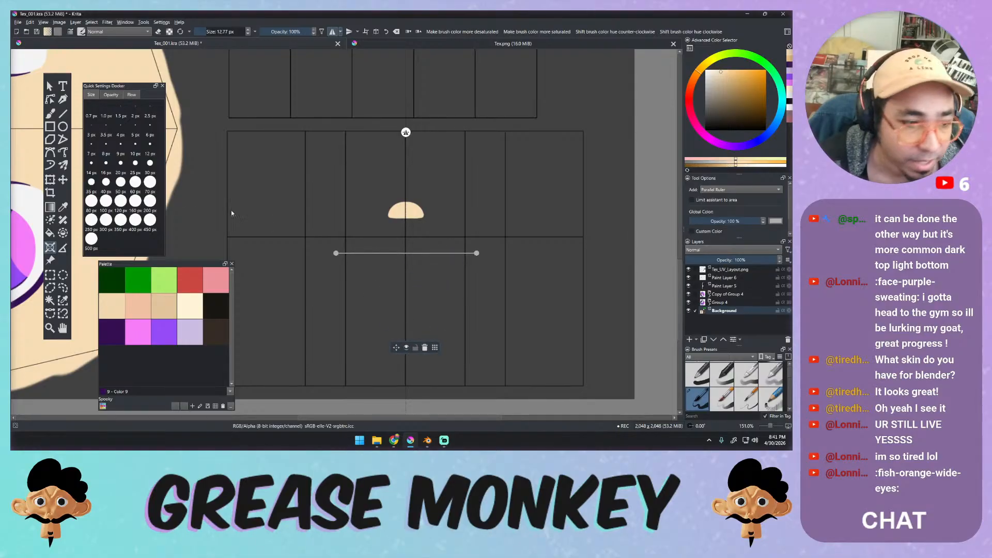
{"action": "left_click", "coordinate": [50, 114]}
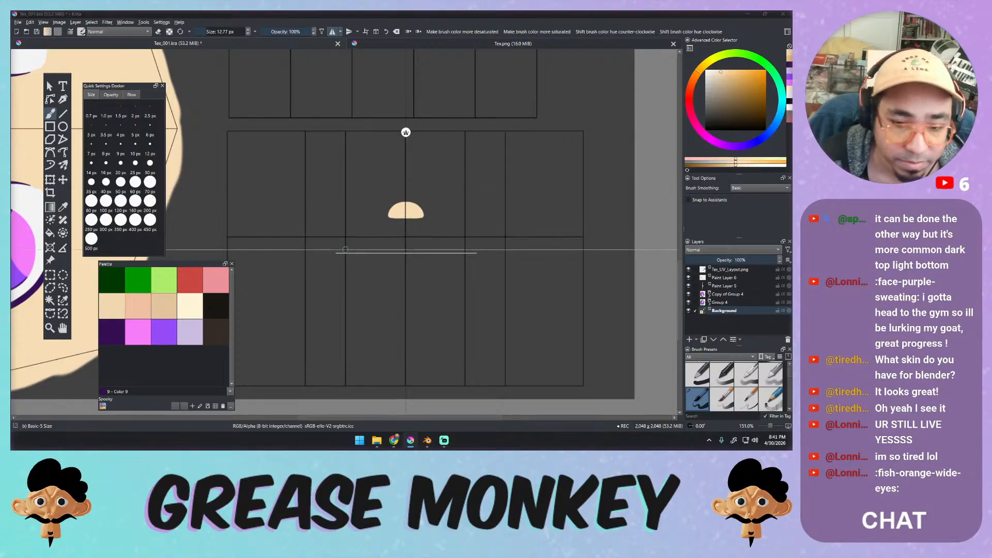
{"action": "left_click_drag", "start_coordinate": [356, 256], "coordinate": [420, 255]}
{"action": "key", "text": "ctrl+z"}
{"action": "key", "text": "ctrl+z"}
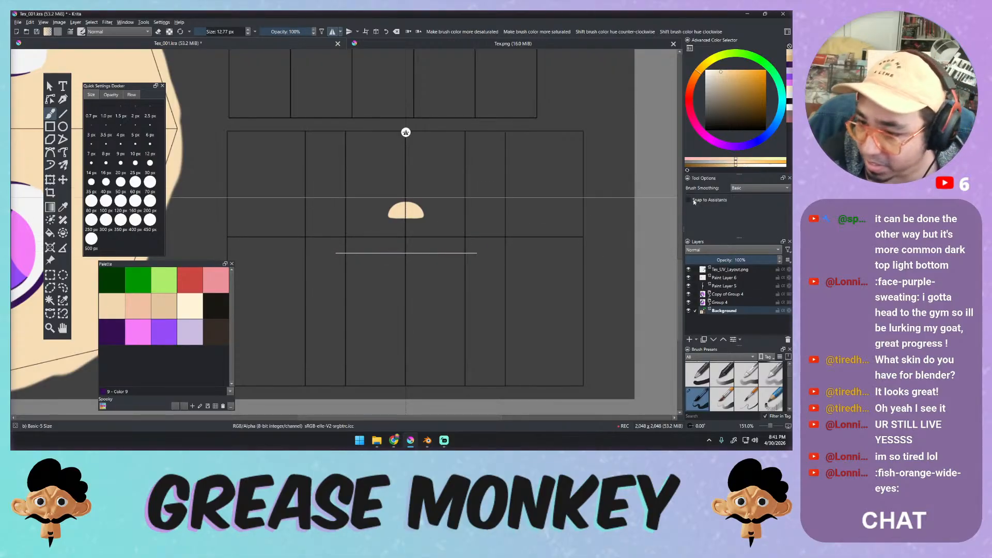
Enable Snap to Assistants and paint a thick horizontal skin-coloured slit across the two central UV columns below the half-moon.
{"action": "left_click", "coordinate": [694, 201]}
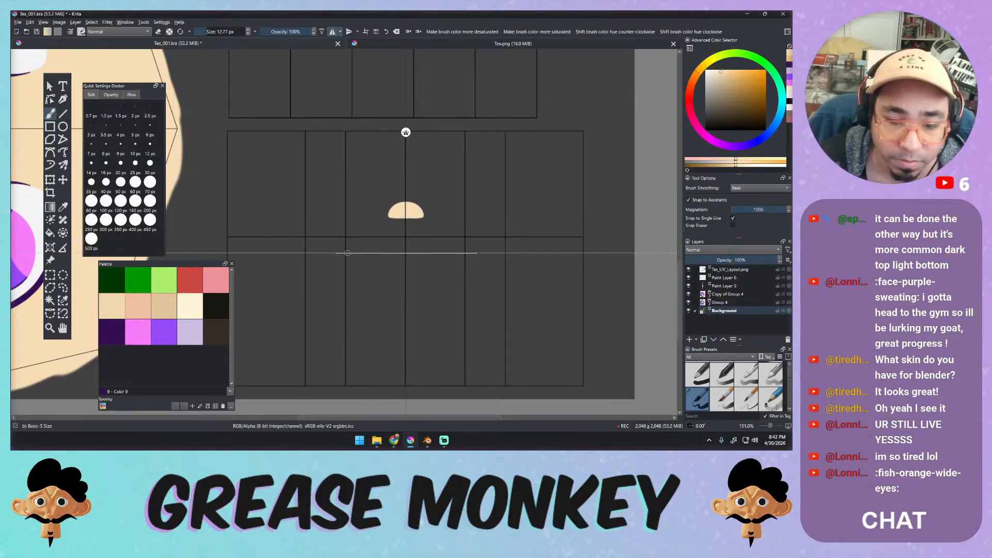
{"action": "left_click_drag", "start_coordinate": [347, 253], "coordinate": [406, 254]}
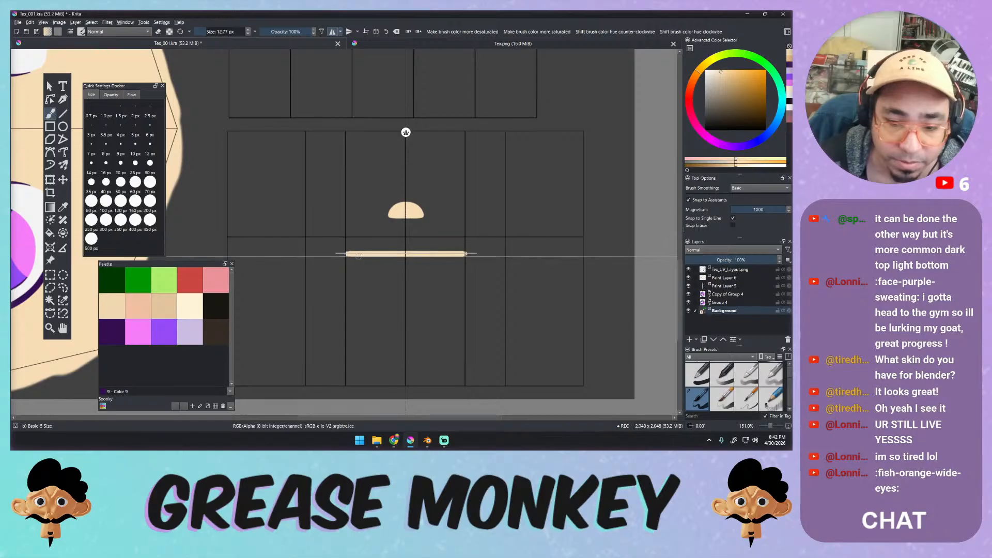
{"action": "mouse_move", "coordinate": [348, 255]}
{"action": "left_mouse_down"}
{"action": "mouse_move", "coordinate": [451, 259]}
{"action": "mouse_move", "coordinate": [407, 259]}
{"action": "left_mouse_up"}
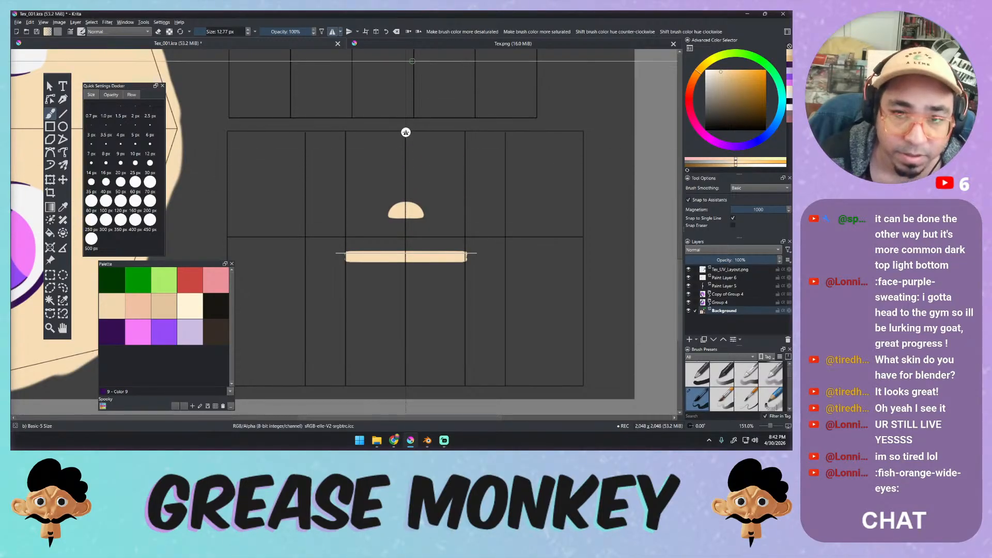
Turn off mirrored painting, replace the horizontal Parallel Ruler assistant with a vertical one in the column left of centre, and return to the Freehand Brush.
{"action": "left_click", "coordinate": [350, 32]}
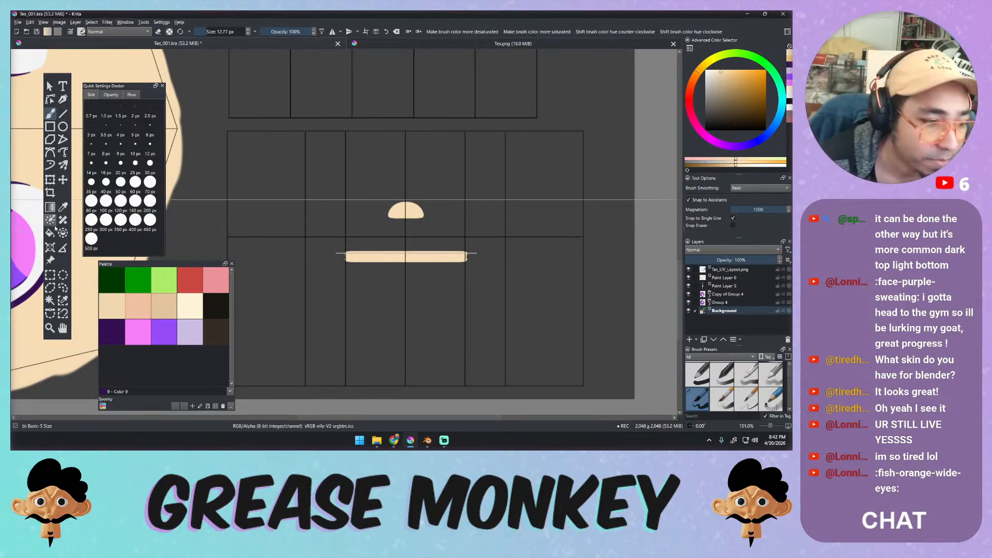
{"action": "left_click", "coordinate": [51, 248]}
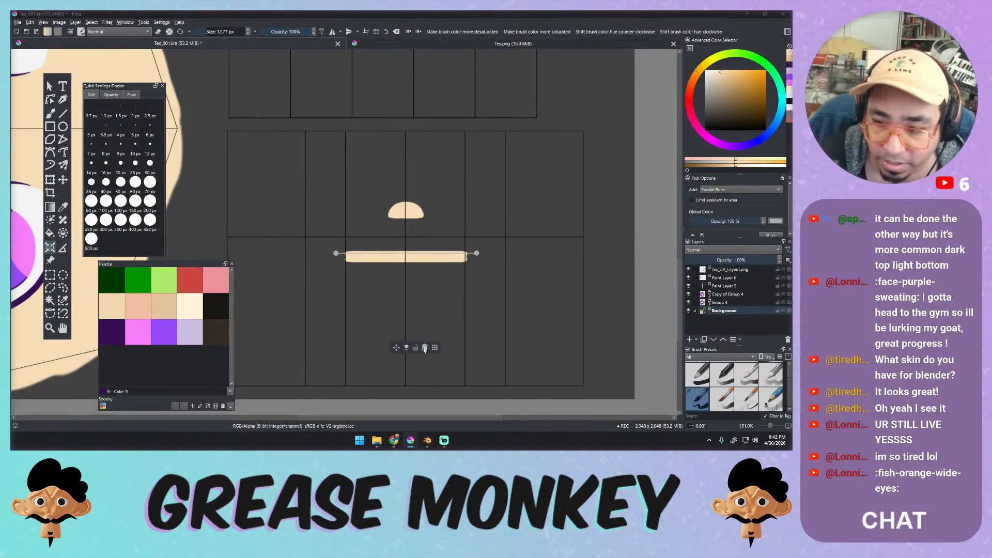
{"action": "left_click", "coordinate": [425, 348]}
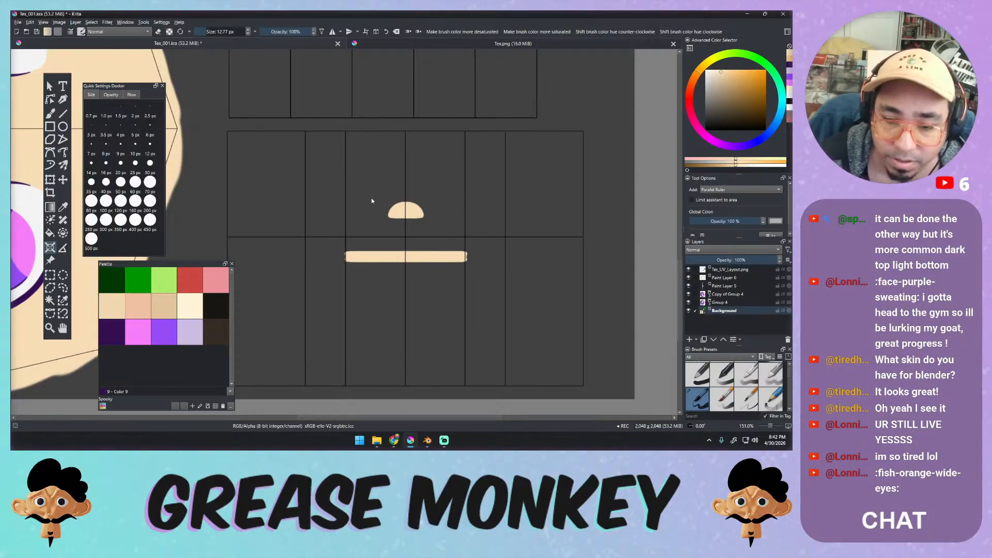
{"action": "left_click", "coordinate": [366, 345]}
{"action": "left_click_drag", "start_coordinate": [415, 278], "coordinate": [347, 390]}
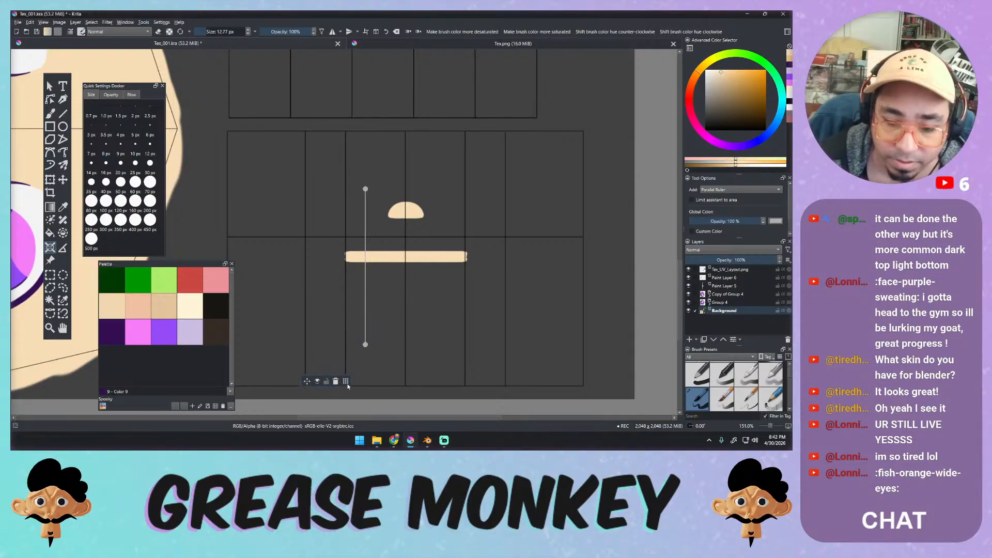
{"action": "left_click", "coordinate": [50, 114]}
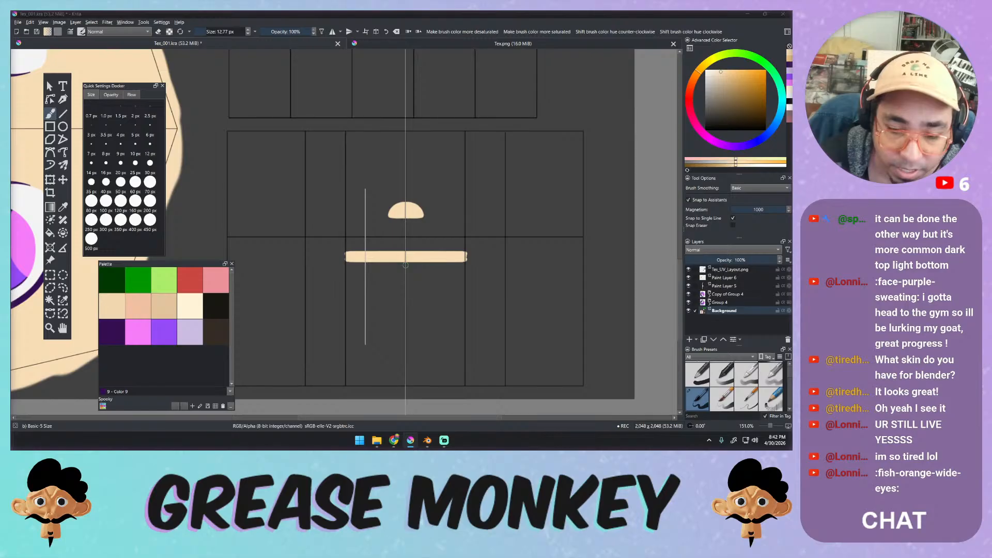
Paint a thin grey vertical line with a 6.72 px brush along the central UV edge, from the slit down past the UV area.
{"action": "left_click", "coordinate": [709, 97]}
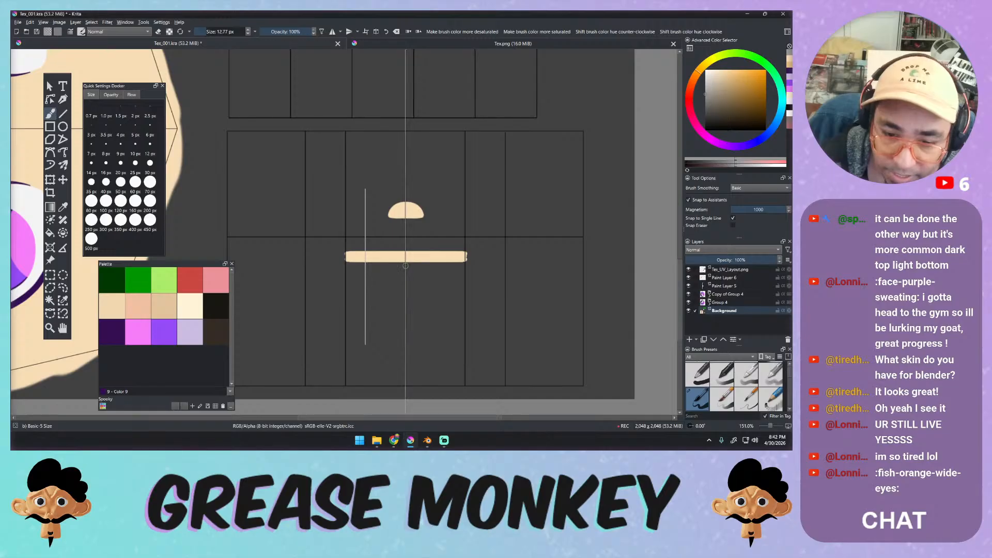
{"action": "left_click_drag", "start_coordinate": [406, 265], "coordinate": [401, 266], "text": "shift"}
{"action": "mouse_move", "coordinate": [402, 277]}
{"action": "middle_mouse_down", "text": "ctrl"}
{"action": "mouse_move", "coordinate": [423, 242]}
{"action": "mouse_move", "coordinate": [407, 228]}
{"action": "mouse_move", "coordinate": [403, 193]}
{"action": "middle_mouse_up", "text": "ctrl"}
{"action": "left_click_drag", "start_coordinate": [412, 144], "coordinate": [412, 445]}
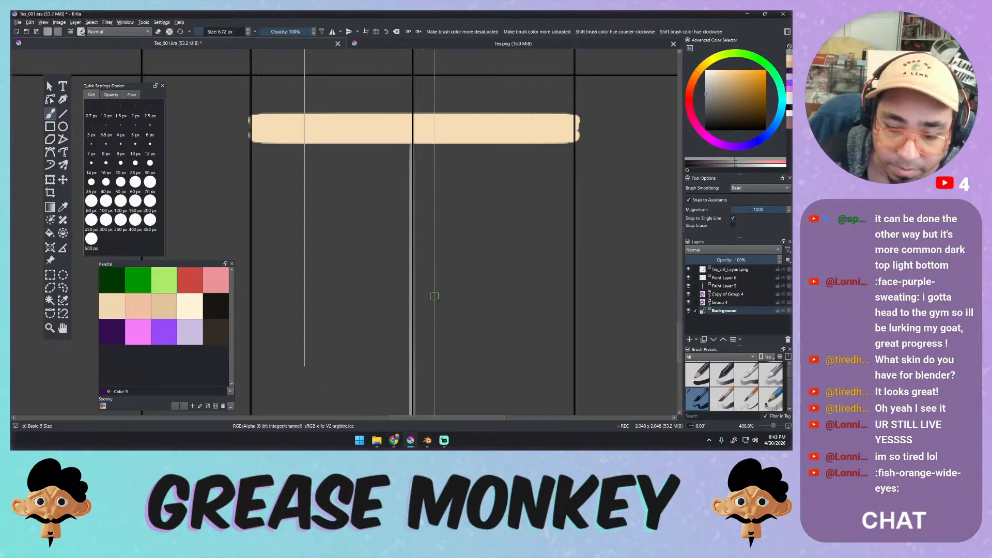
{"action": "mouse_move", "coordinate": [441, 287]}
{"action": "middle_mouse_down", "text": "ctrl"}
{"action": "mouse_move", "coordinate": [422, 337]}
{"action": "mouse_move", "coordinate": [427, 321]}
{"action": "middle_mouse_up", "text": "ctrl"}
{"action": "key", "text": "ctrl+z"}
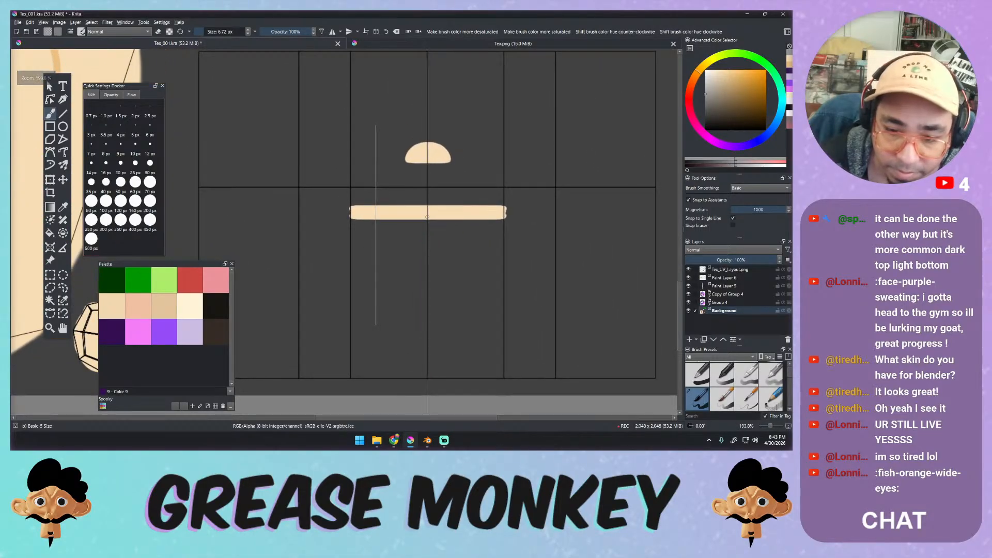
{"action": "left_click_drag", "start_coordinate": [427, 218], "coordinate": [427, 397]}
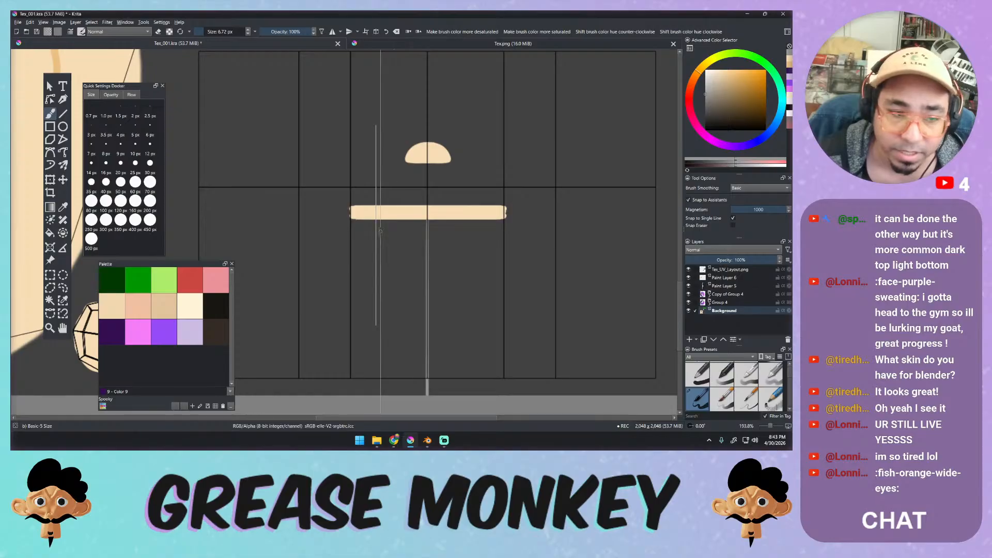
Sample a dark green from the hair texture and choose the Rectangle tool with Foreground Color fill and no outline.
{"action": "scroll", "coordinate": [333, 332], "scroll_direction": "down", "scroll_amount": 5}
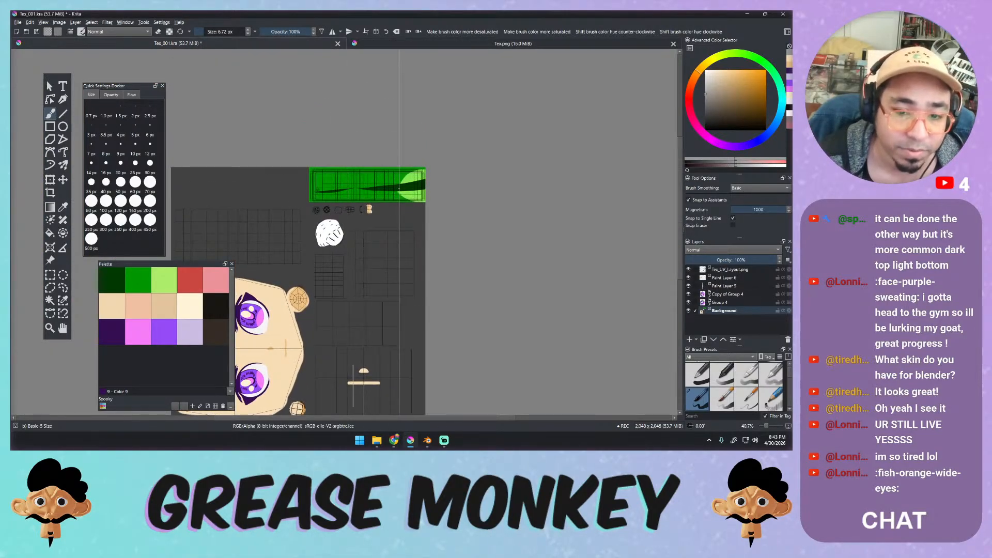
{"action": "left_click", "coordinate": [402, 192], "text": "ctrl"}
{"action": "scroll", "coordinate": [358, 344], "scroll_direction": "up", "scroll_amount": 5}
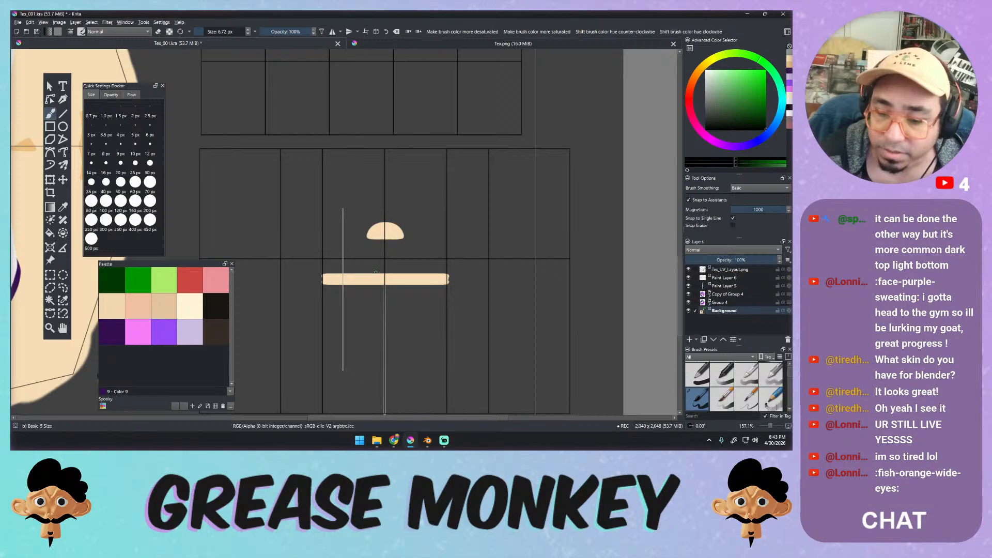
{"action": "middle_click_drag", "start_coordinate": [365, 303], "coordinate": [374, 237]}
{"action": "middle_click_drag", "start_coordinate": [365, 274], "coordinate": [369, 261], "text": "ctrl"}
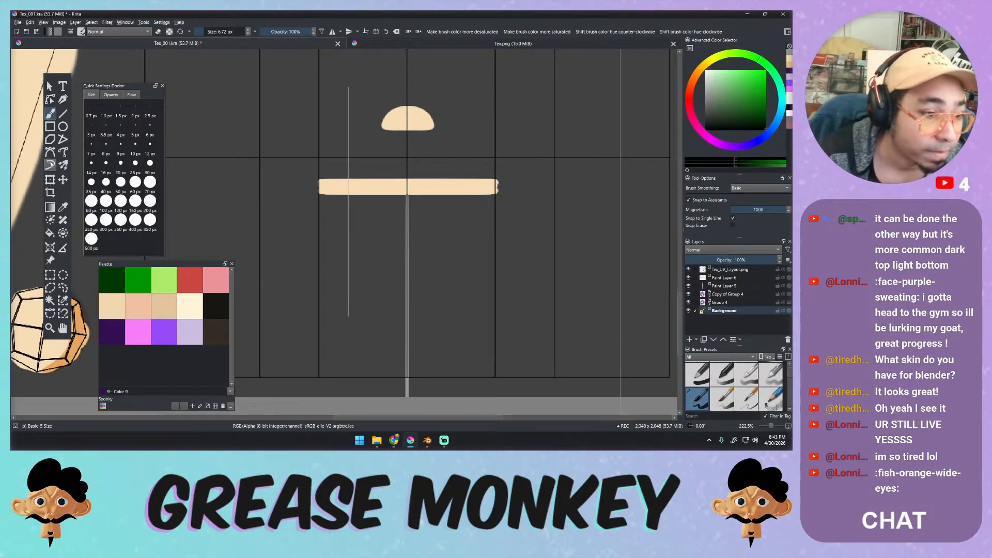
{"action": "left_click", "coordinate": [50, 127]}
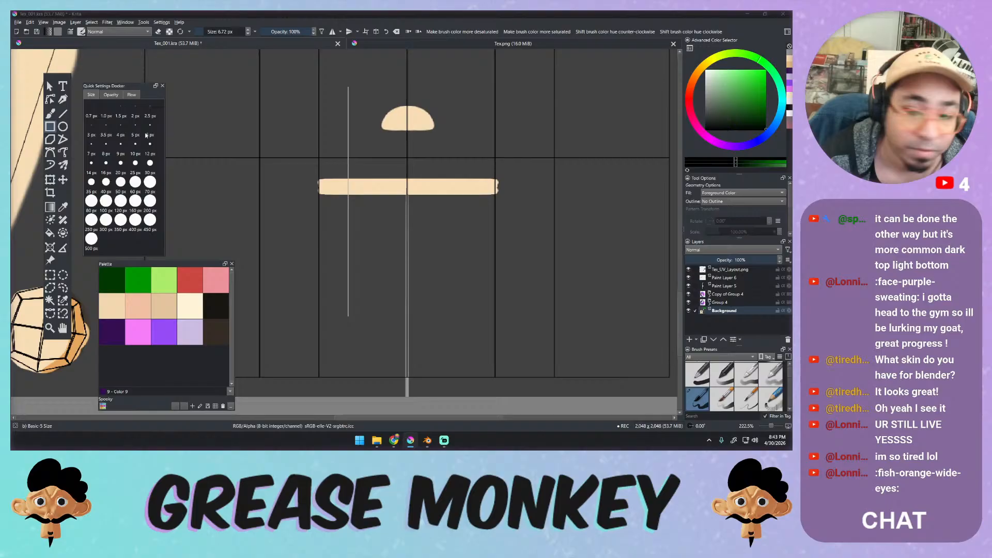
{"action": "left_click", "coordinate": [723, 194]}
{"action": "left_click", "coordinate": [723, 194]}
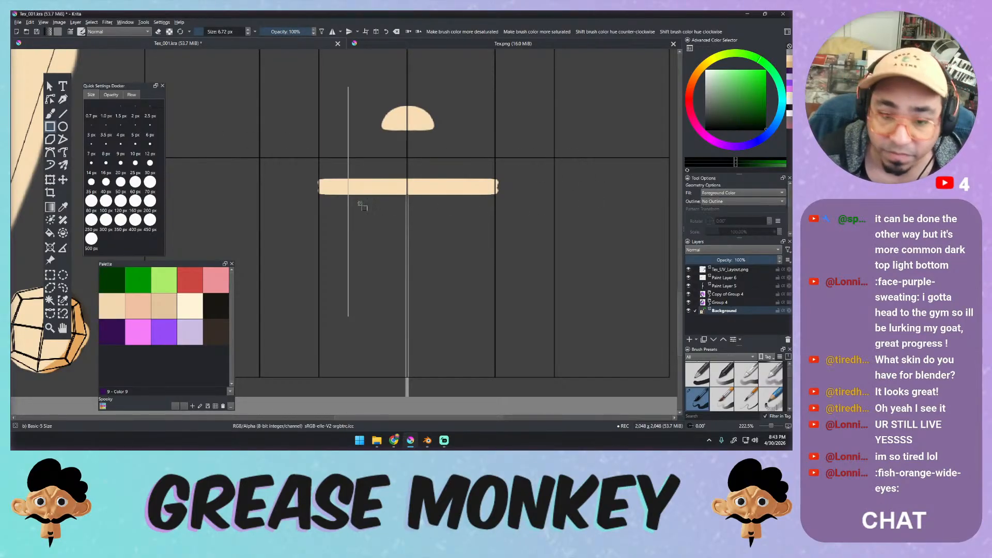
Try a filled rectangle in the sampled dark colour below the slit, check it without the UV layout, and undo it.
{"action": "left_click_drag", "start_coordinate": [319, 195], "coordinate": [407, 377]}
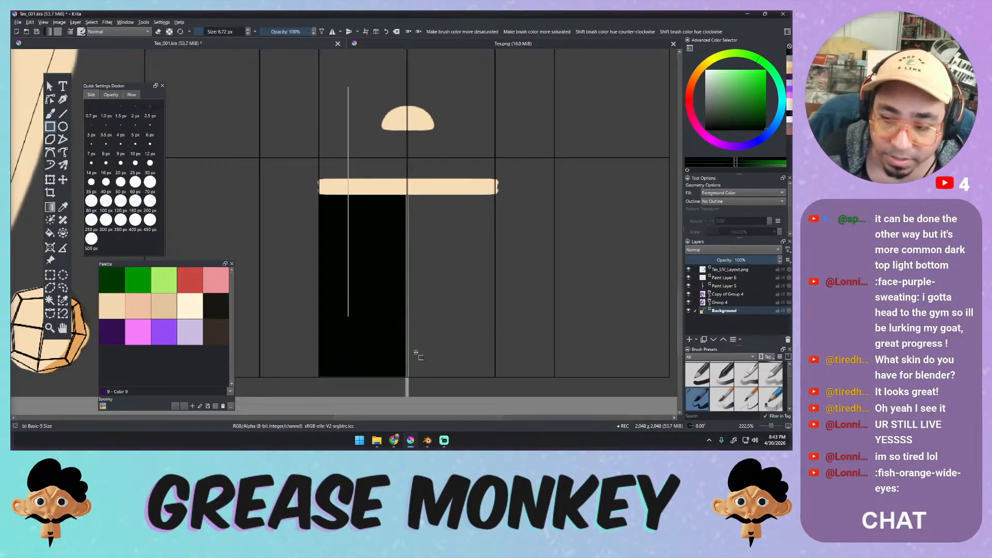
{"action": "left_click", "coordinate": [689, 269]}
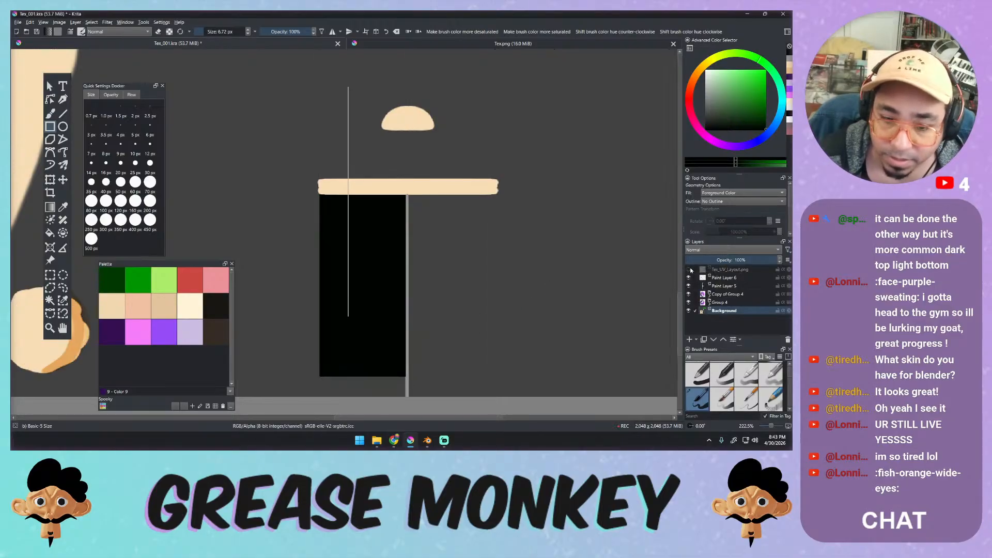
{"action": "left_click", "coordinate": [689, 270]}
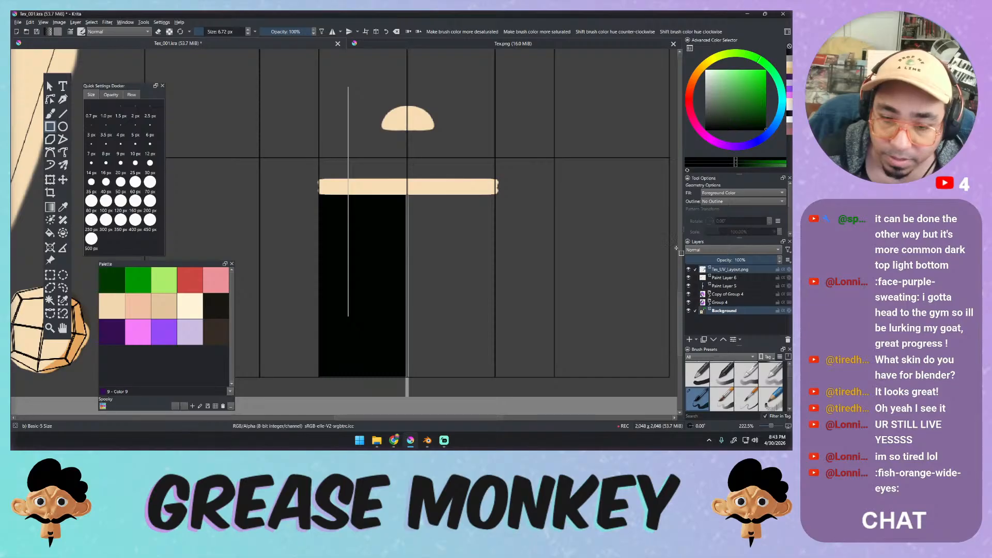
{"action": "key", "text": "ctrl+z"}
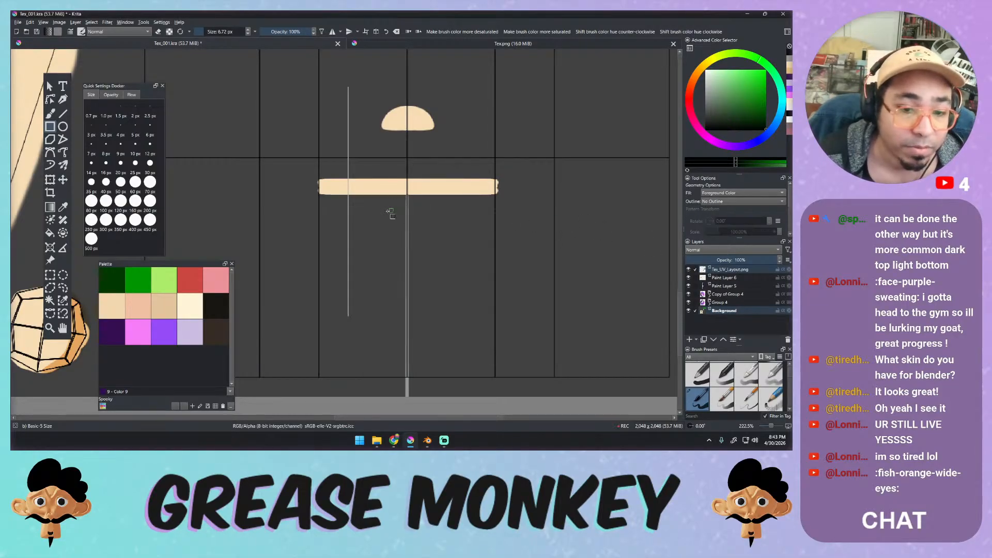
Fill the column below the slit, left of the grey line, with a dark green rectangle about 127 px wide, using the palette's first colour.
{"action": "left_click", "coordinate": [112, 280]}
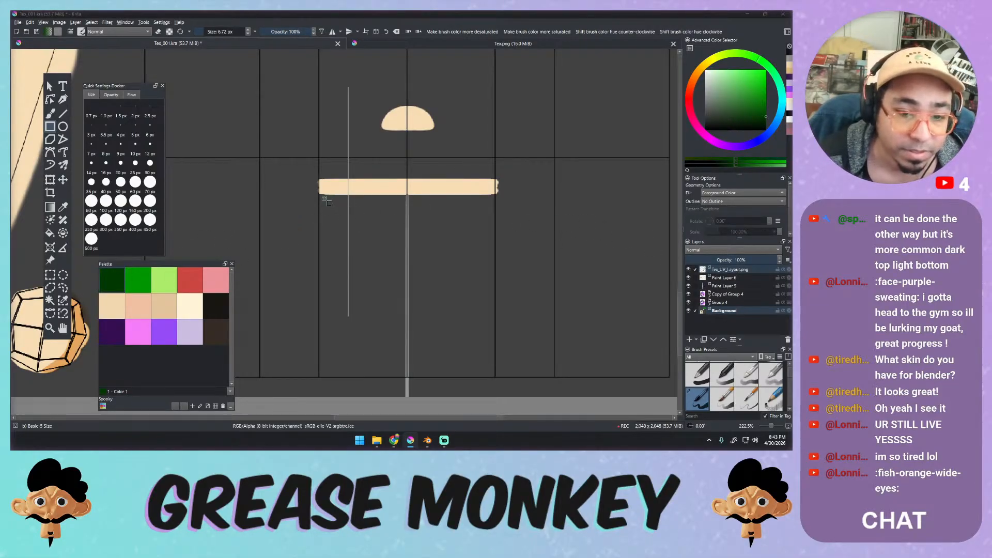
{"action": "left_click_drag", "start_coordinate": [322, 195], "coordinate": [404, 377]}
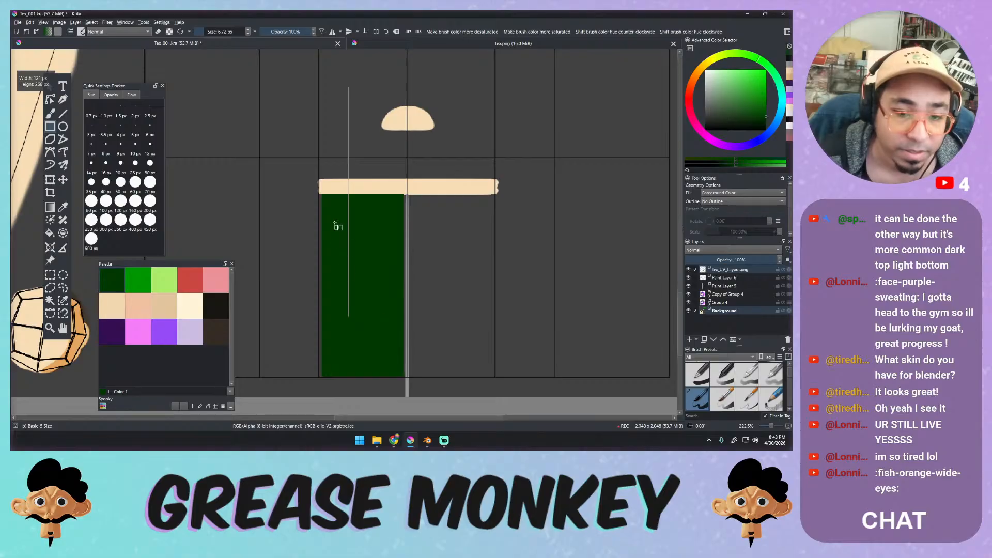
{"action": "key", "text": "ctrl+z"}
{"action": "left_click_drag", "start_coordinate": [319, 194], "coordinate": [413, 376]}
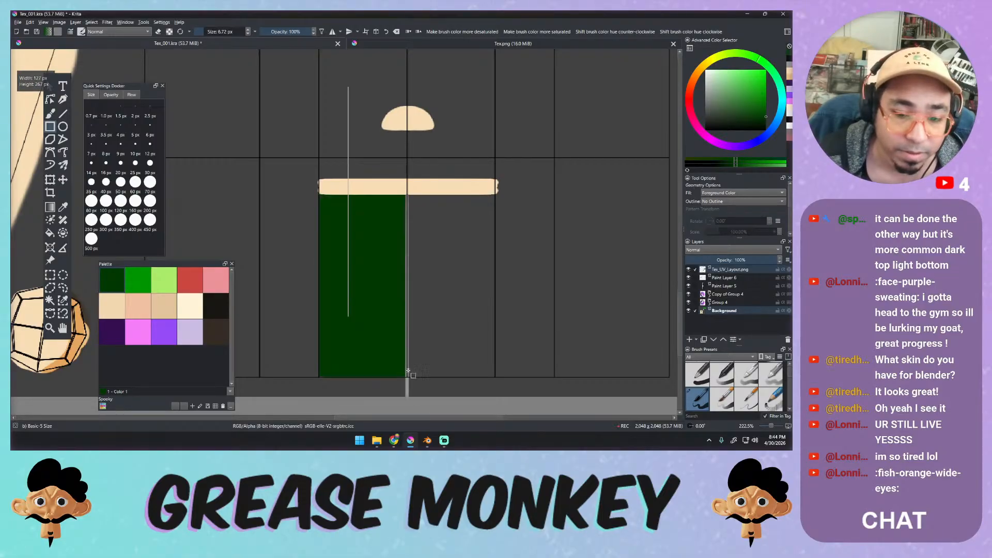
With the UV layout hidden and assistant snapping off, paint over the grey line's tip inside the slit using the sampled skin colour.
{"action": "left_click", "coordinate": [689, 269]}
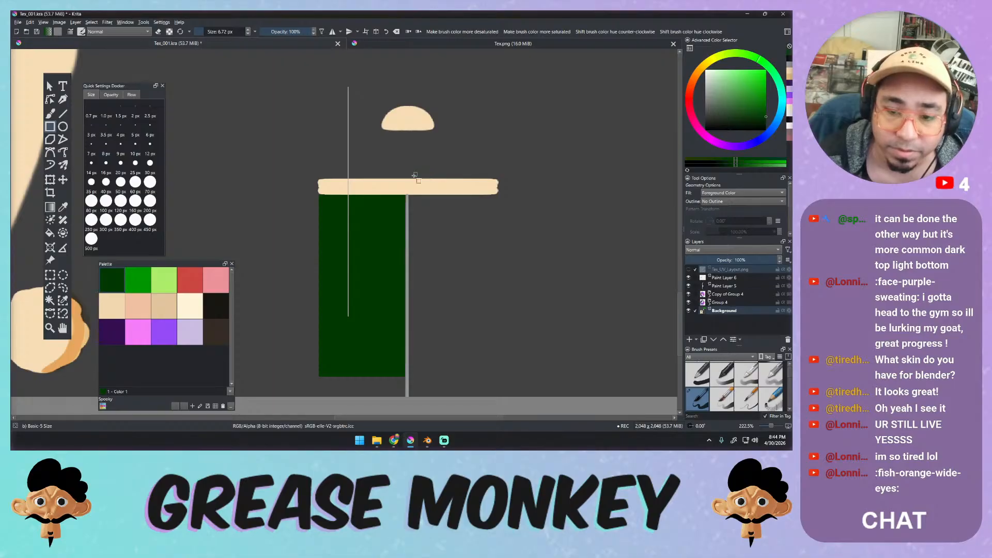
{"action": "middle_click_drag", "start_coordinate": [409, 185], "coordinate": [450, 127], "text": "ctrl"}
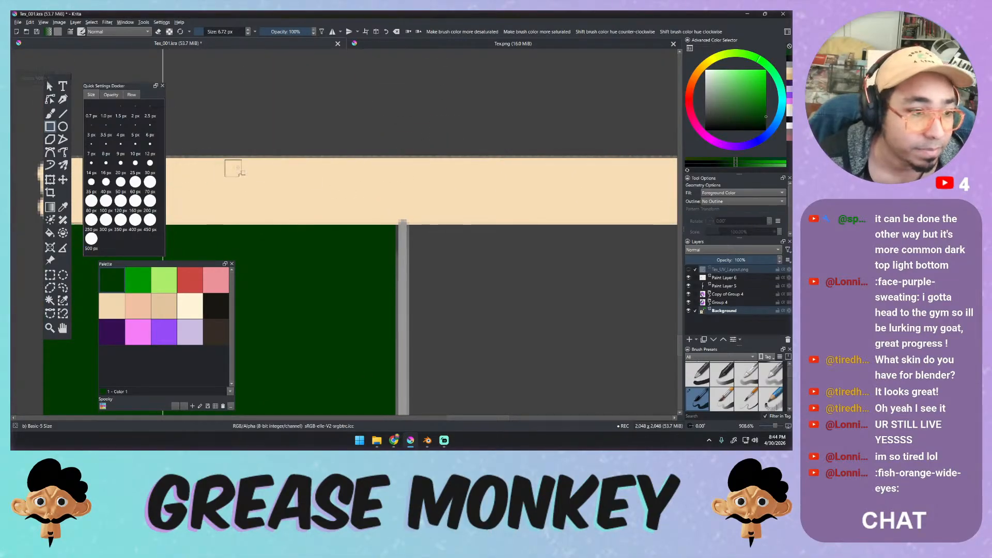
{"action": "key", "text": "b"}
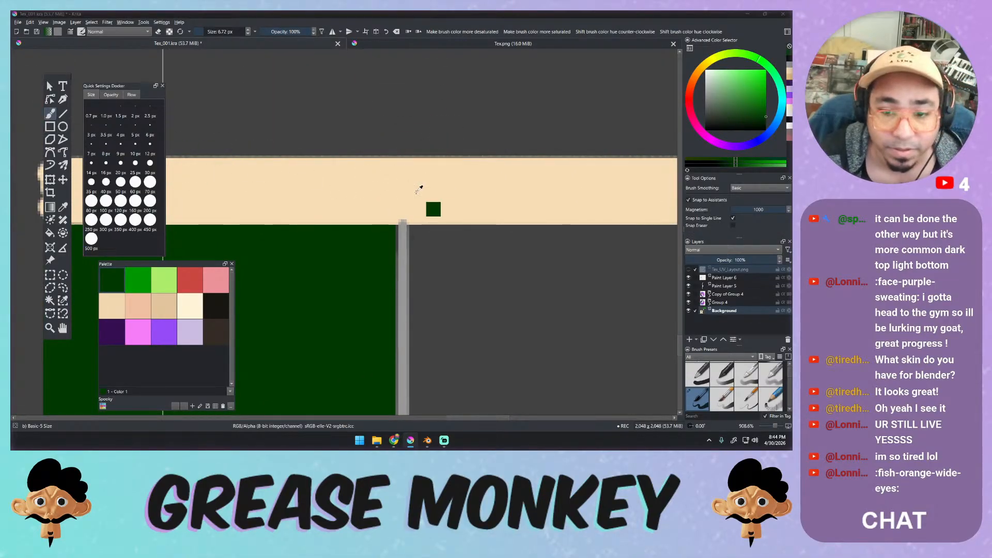
{"action": "left_click", "coordinate": [420, 189], "text": "ctrl"}
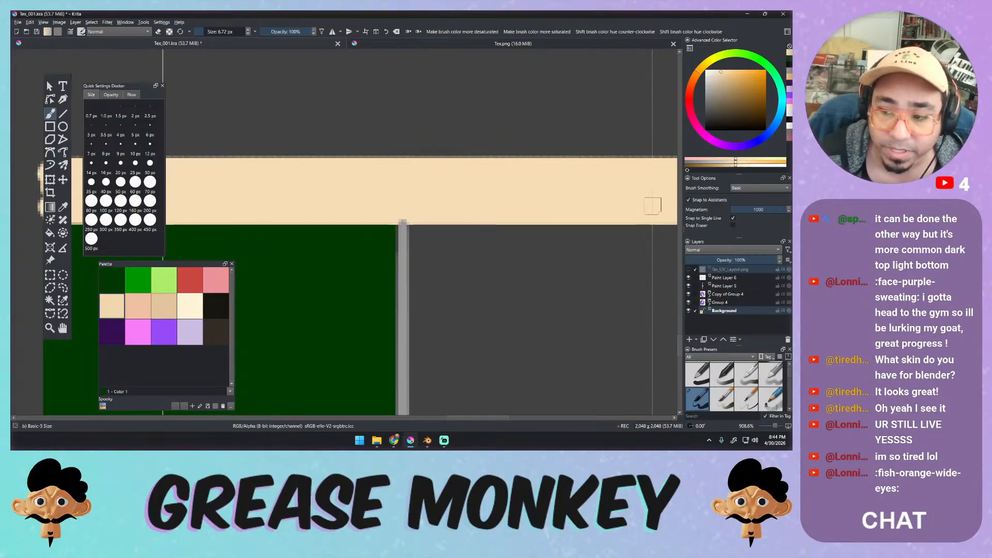
{"action": "key", "text": "ctrl+shift+l"}
{"action": "mouse_move", "coordinate": [396, 214]}
{"action": "left_mouse_down"}
{"action": "mouse_move", "coordinate": [416, 215]}
{"action": "mouse_move", "coordinate": [416, 206]}
{"action": "left_mouse_up"}
{"action": "middle_click_drag", "start_coordinate": [439, 203], "coordinate": [417, 264], "text": "ctrl"}
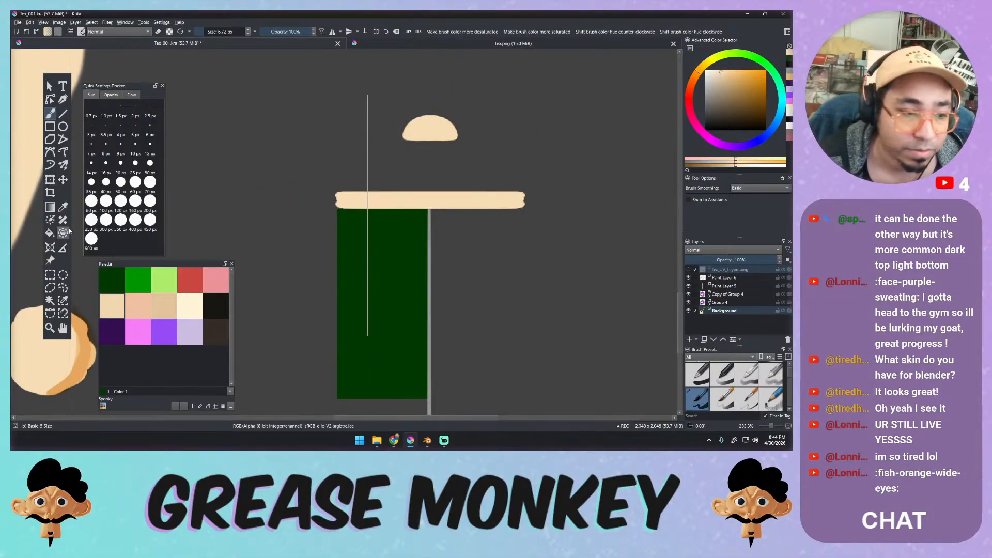
Delete the vertical Parallel Ruler assistant and save the Tex_001.kra document.
{"action": "left_click", "coordinate": [49, 247]}
{"action": "left_click", "coordinate": [304, 398]}
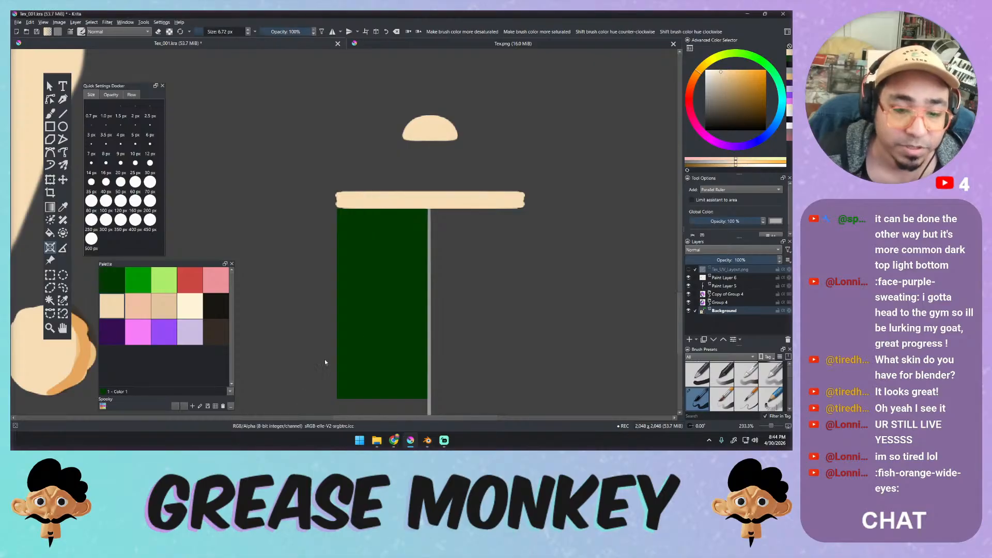
{"action": "middle_click_drag", "start_coordinate": [418, 229], "coordinate": [391, 319], "text": "ctrl"}
{"action": "middle_click_drag", "start_coordinate": [397, 194], "coordinate": [405, 291]}
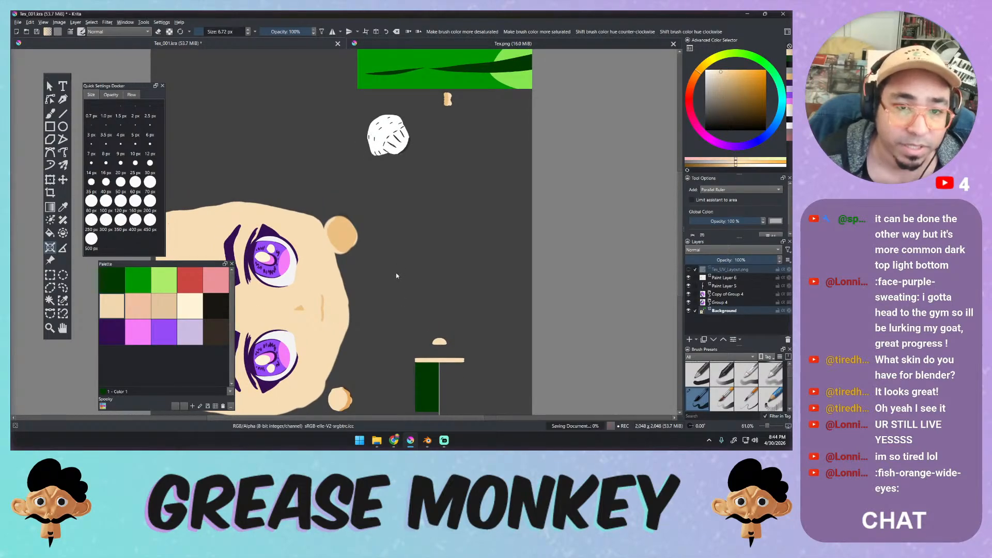
Close the separate Tex.png document and export the texture as a PNG, overwriting Tex.png in the Textures folder.
{"action": "left_click", "coordinate": [674, 43]}
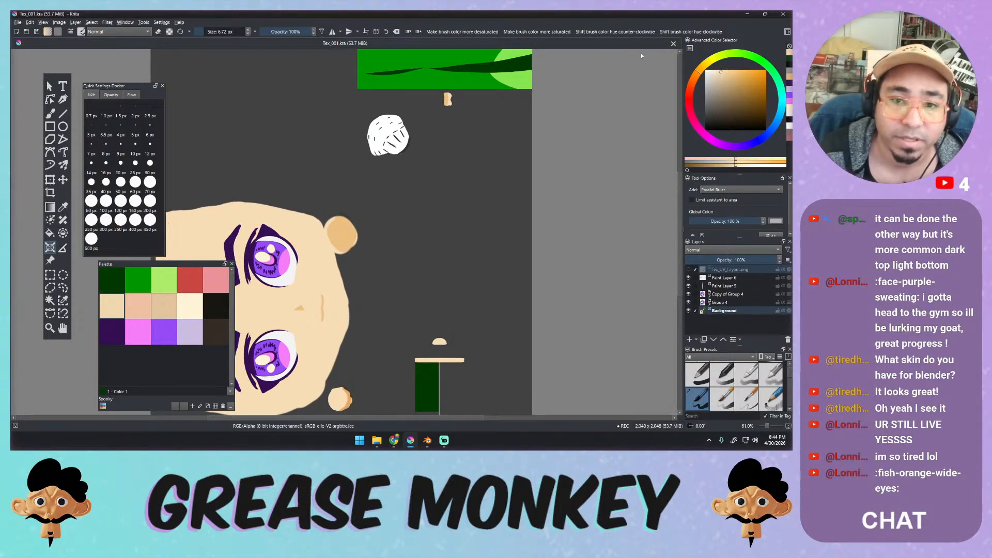
{"action": "left_click", "coordinate": [17, 22]}
{"action": "left_click", "coordinate": [31, 92]}
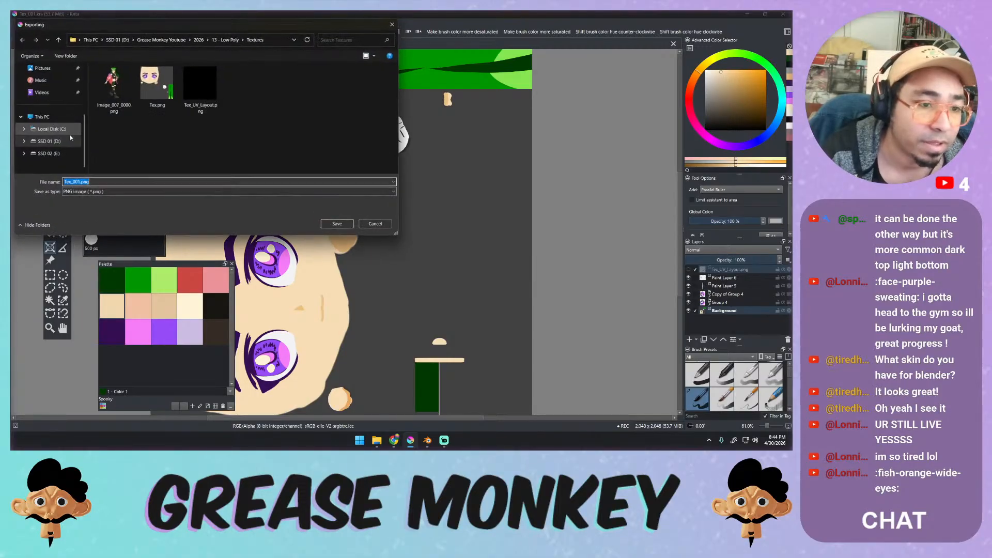
{"action": "left_click", "coordinate": [161, 97]}
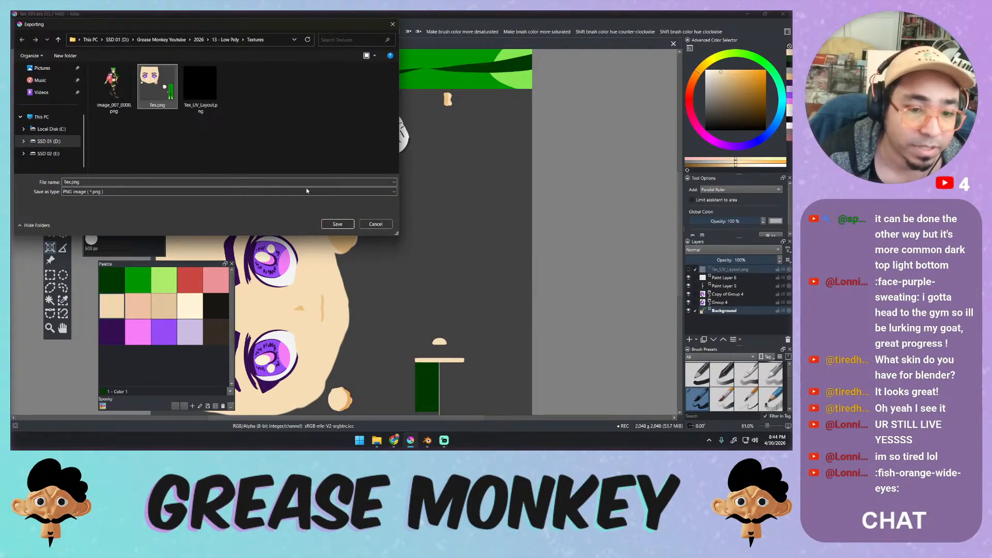
{"action": "left_click", "coordinate": [338, 224]}
{"action": "left_click", "coordinate": [419, 224]}
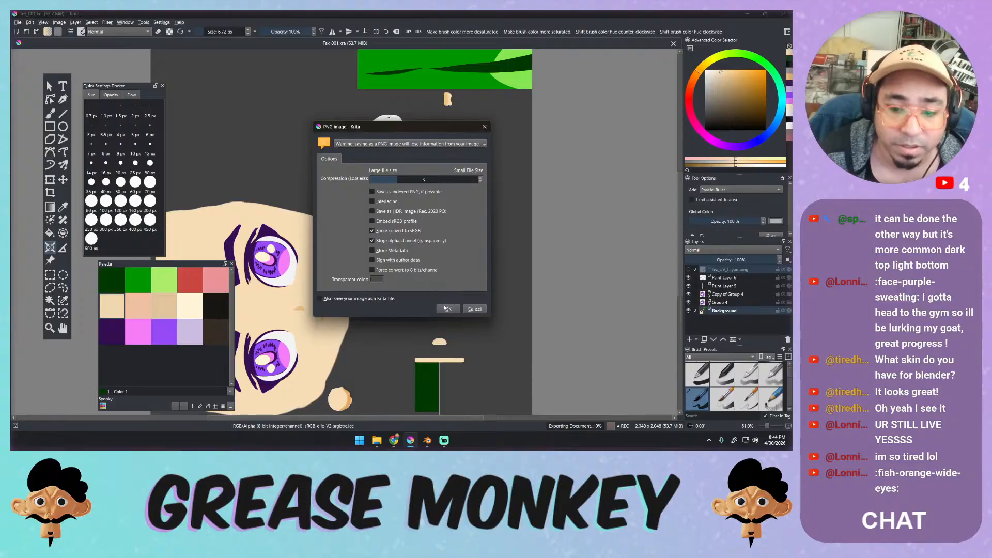
{"action": "left_click", "coordinate": [446, 308]}
Switch to Blender and reload the Tex.png image from disk.
{"action": "key", "text": "alt+Tab"}
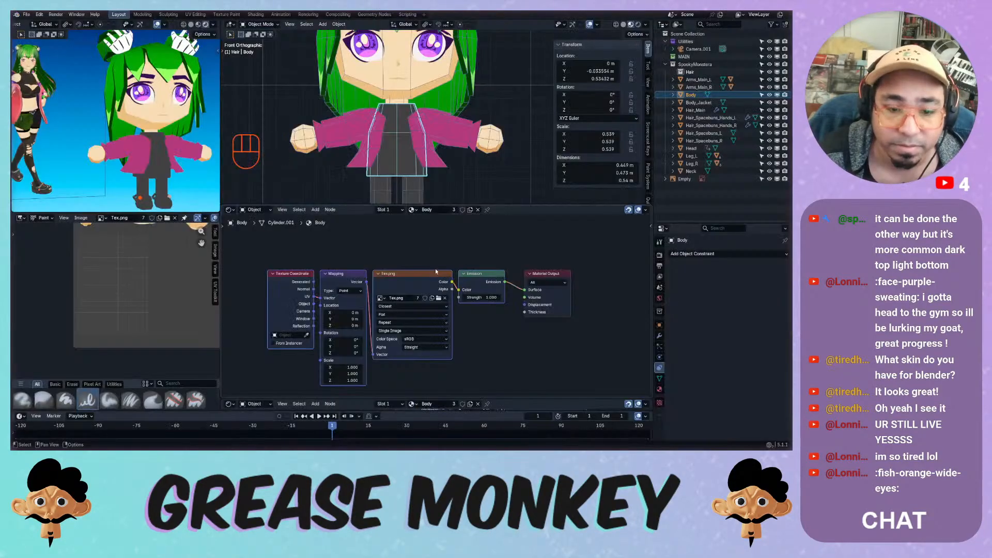
{"action": "left_click", "coordinate": [80, 218]}
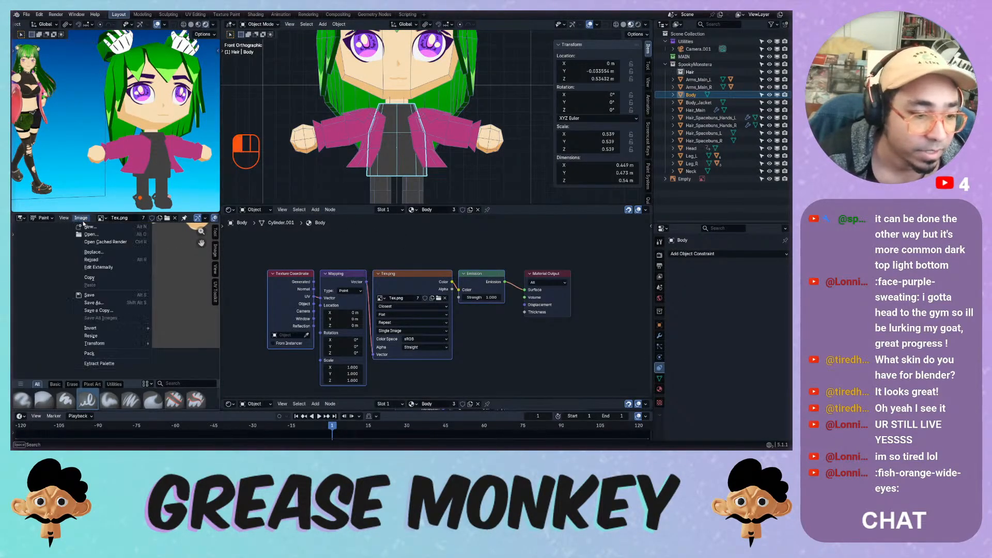
{"action": "left_click", "coordinate": [93, 260]}
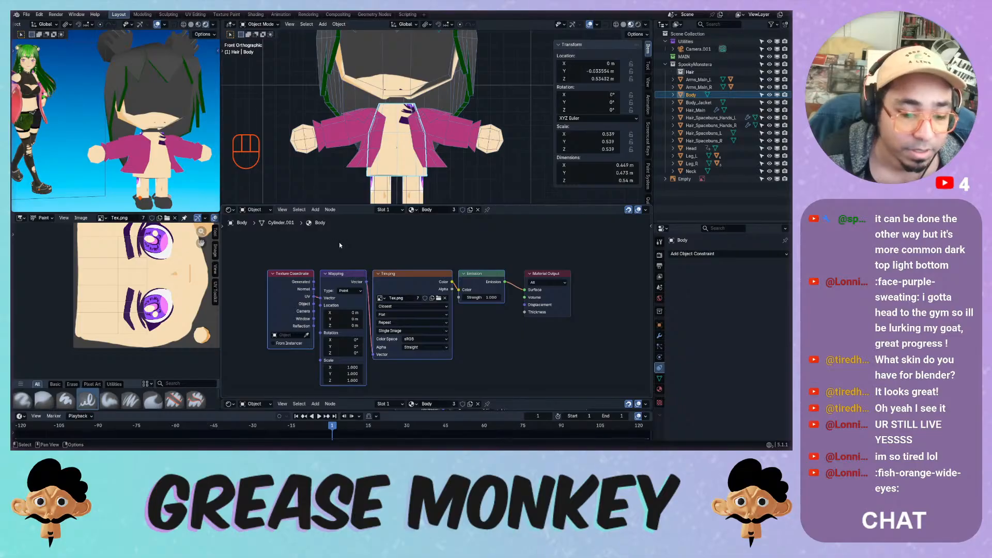
Switch to Krita and rotate the whole Tex_001.kra image 90° to the right.
{"action": "key", "text": "alt+Tab"}
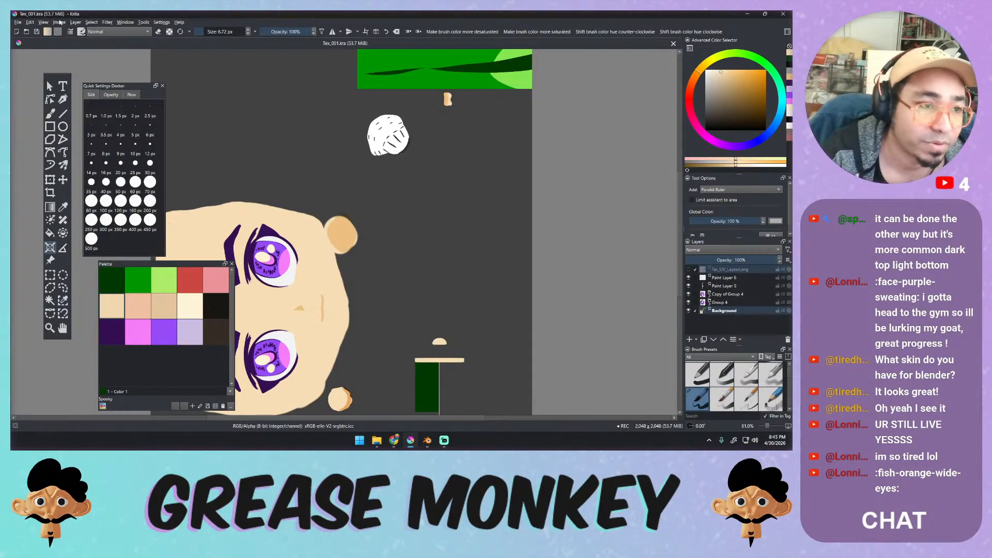
{"action": "left_click", "coordinate": [59, 22]}
{"action": "mouse_move", "coordinate": [124, 83]}
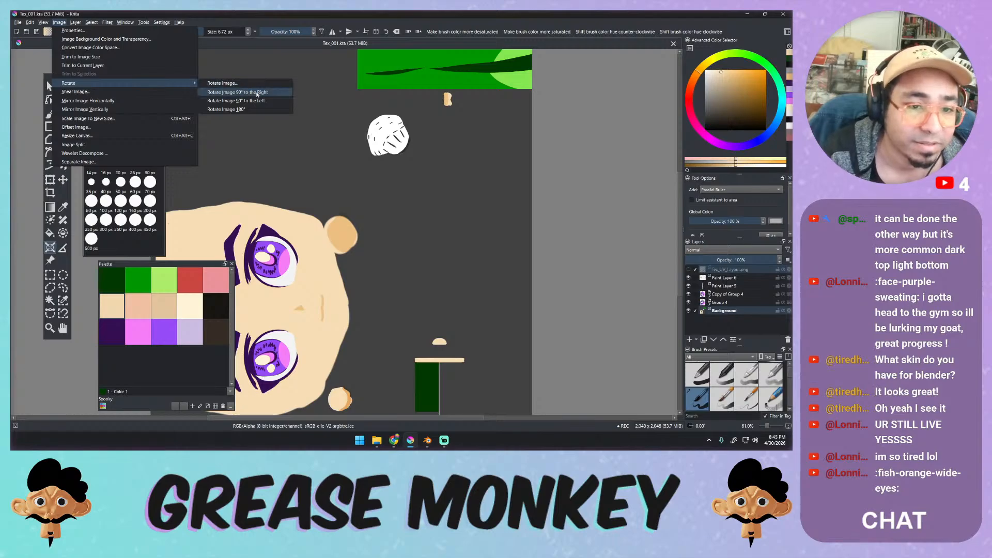
{"action": "left_click", "coordinate": [257, 93]}
Export the rotated texture as a PNG with the default options, overwriting Tex.png in the Textures folder.
{"action": "left_click", "coordinate": [17, 22]}
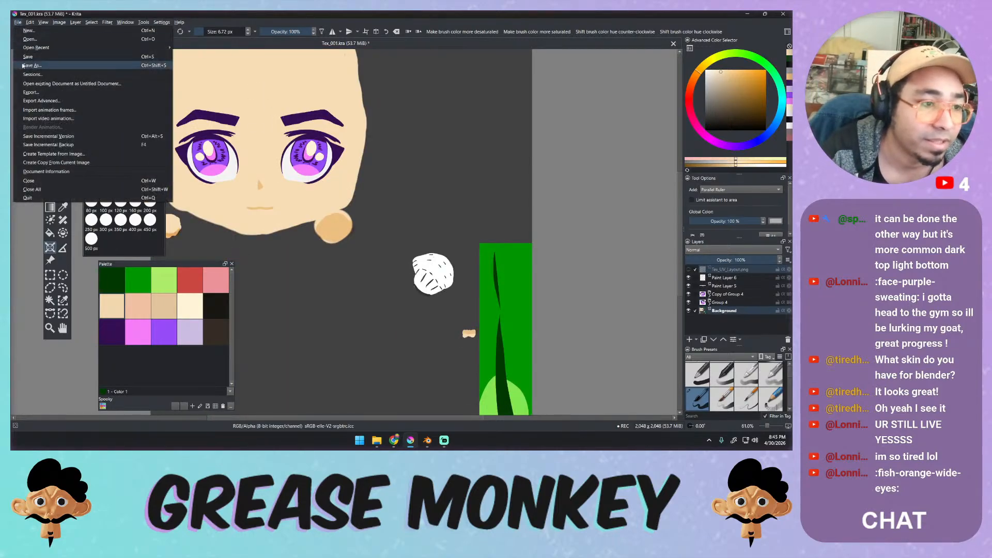
{"action": "left_click", "coordinate": [62, 91]}
{"action": "left_click", "coordinate": [158, 84]}
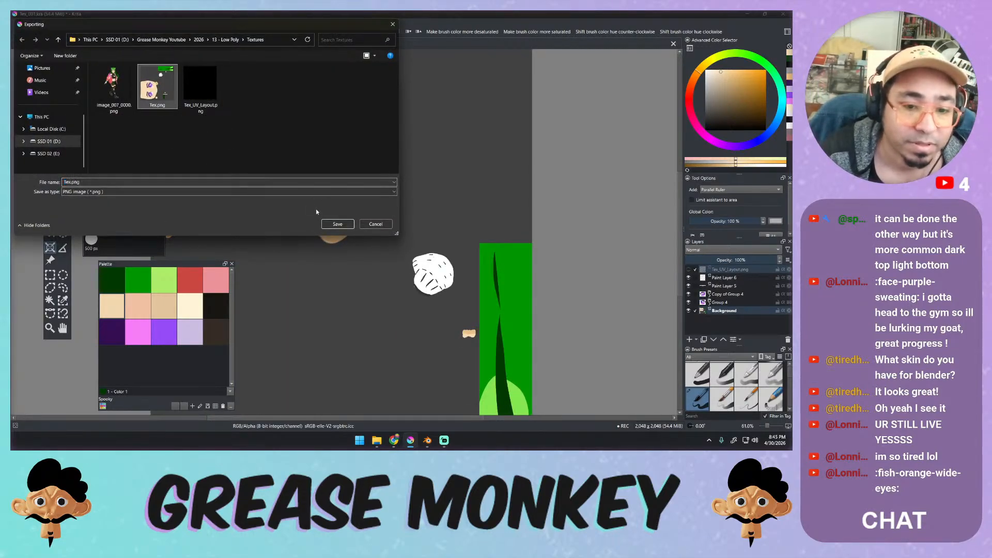
{"action": "left_click", "coordinate": [337, 224]}
{"action": "left_click", "coordinate": [420, 225]}
{"action": "key", "text": "Return"}
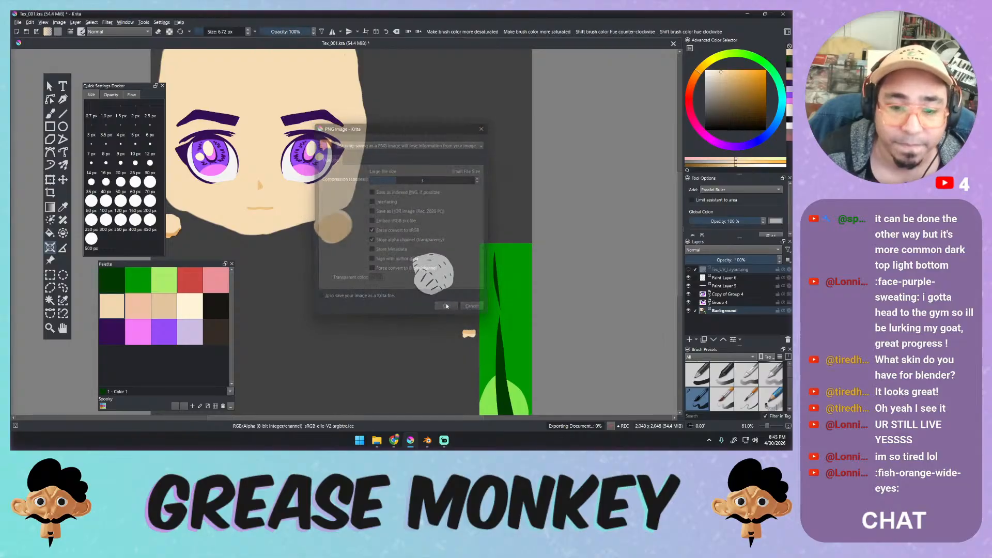
Switch to Blender, reload Tex.png from disk and inspect the textured character against the reference.
{"action": "key", "text": "alt+Tab"}
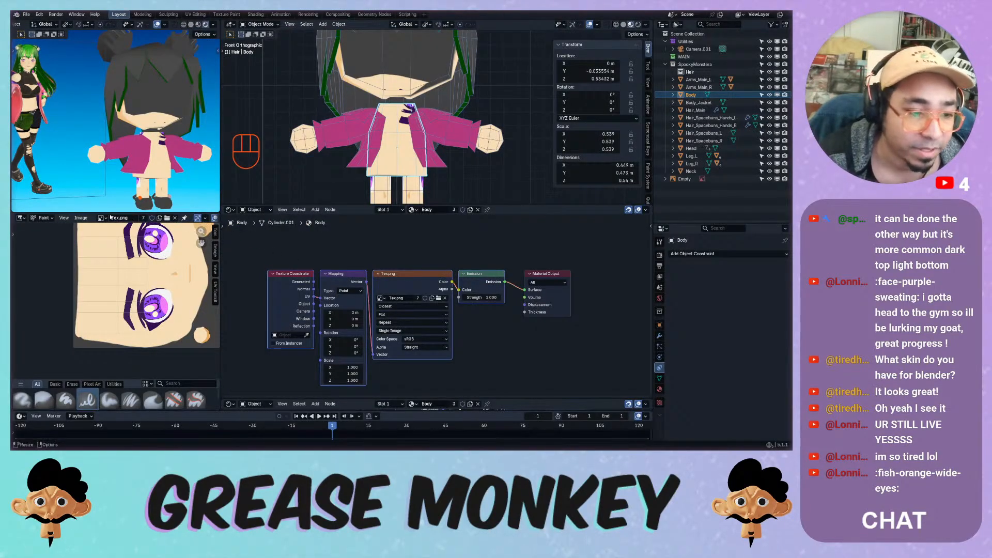
{"action": "left_click", "coordinate": [81, 217]}
{"action": "left_click", "coordinate": [91, 259]}
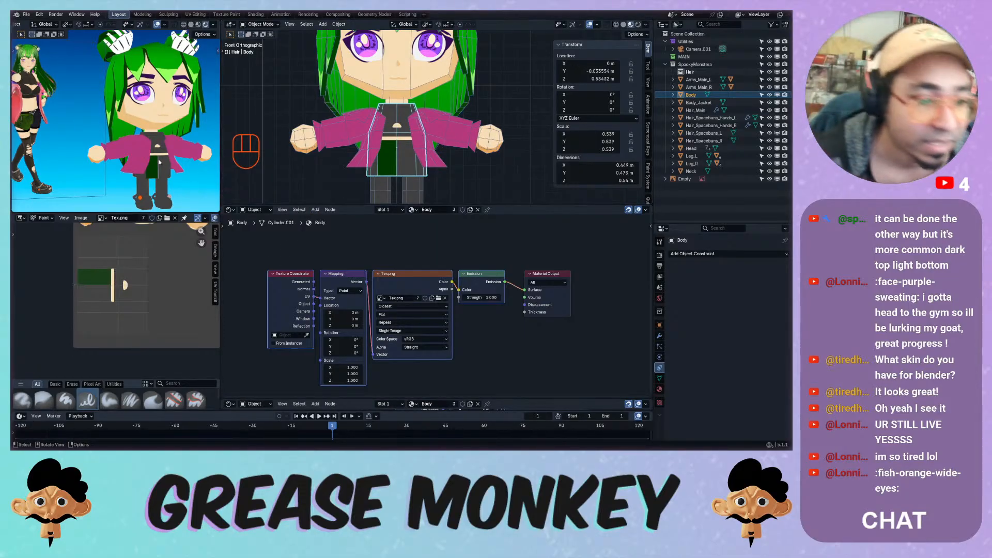
{"action": "mouse_move", "coordinate": [159, 162]}
{"action": "middle_mouse_down"}
{"action": "mouse_move", "coordinate": [117, 162]}
{"action": "mouse_move", "coordinate": [122, 150]}
{"action": "mouse_move", "coordinate": [151, 154]}
{"action": "mouse_move", "coordinate": [194, 134]}
{"action": "mouse_move", "coordinate": [135, 133]}
{"action": "mouse_move", "coordinate": [163, 145]}
{"action": "middle_mouse_up"}
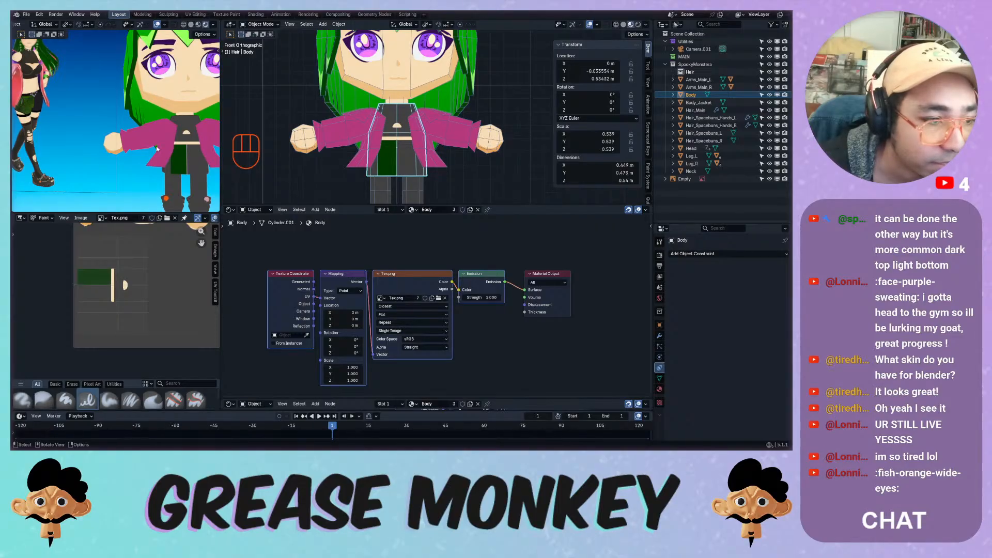
{"action": "middle_click_drag", "start_coordinate": [157, 147], "coordinate": [186, 158]}
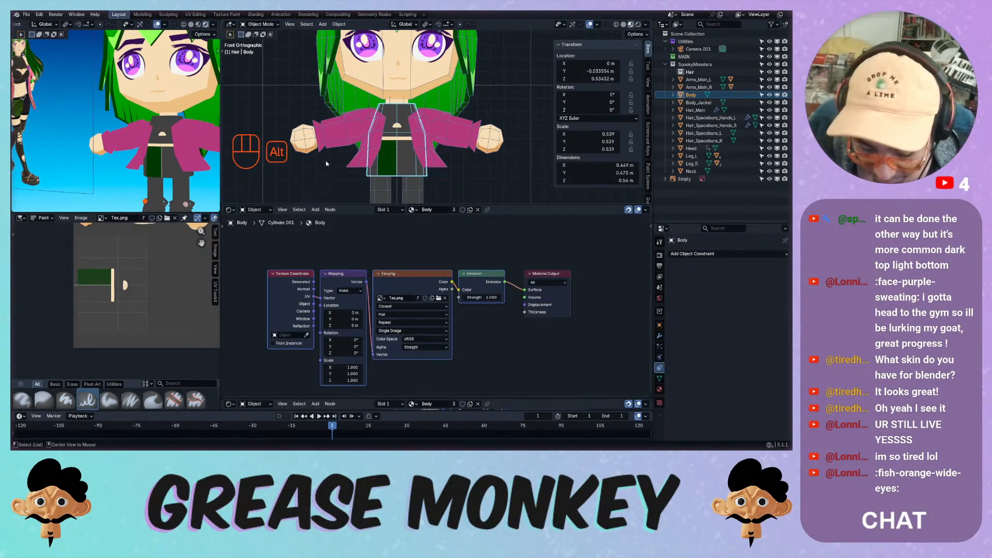
Switch to Krita, rotate the image 90° to the left and show the Tex_UV_Layout.png layer.
{"action": "key", "text": "alt+Tab"}
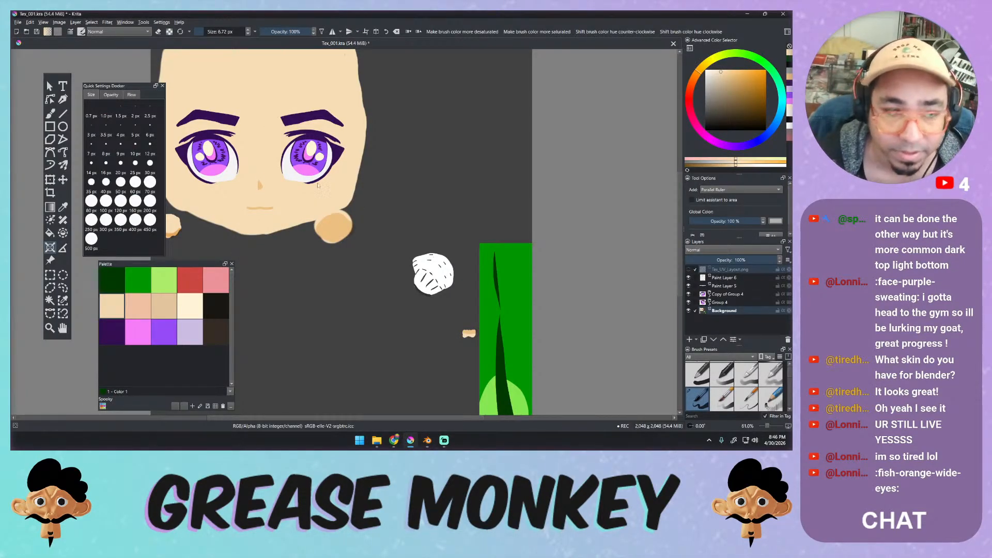
{"action": "left_click", "coordinate": [59, 22]}
{"action": "mouse_move", "coordinate": [194, 86]}
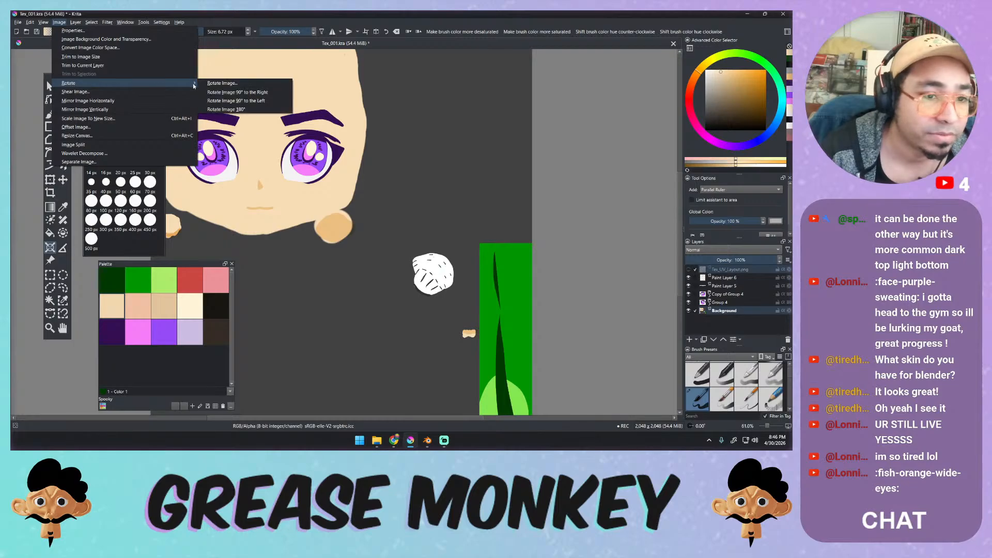
{"action": "left_click", "coordinate": [236, 101]}
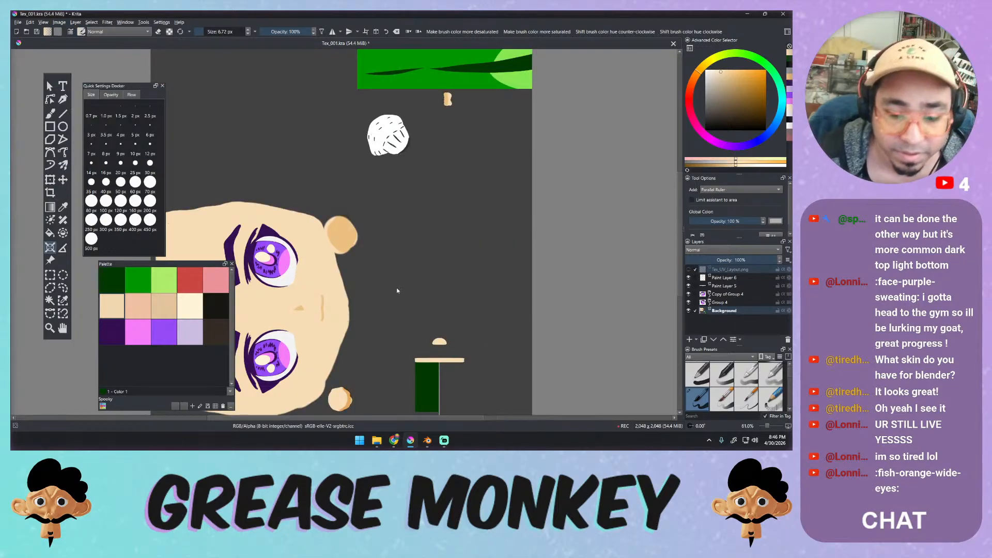
{"action": "left_click", "coordinate": [690, 269]}
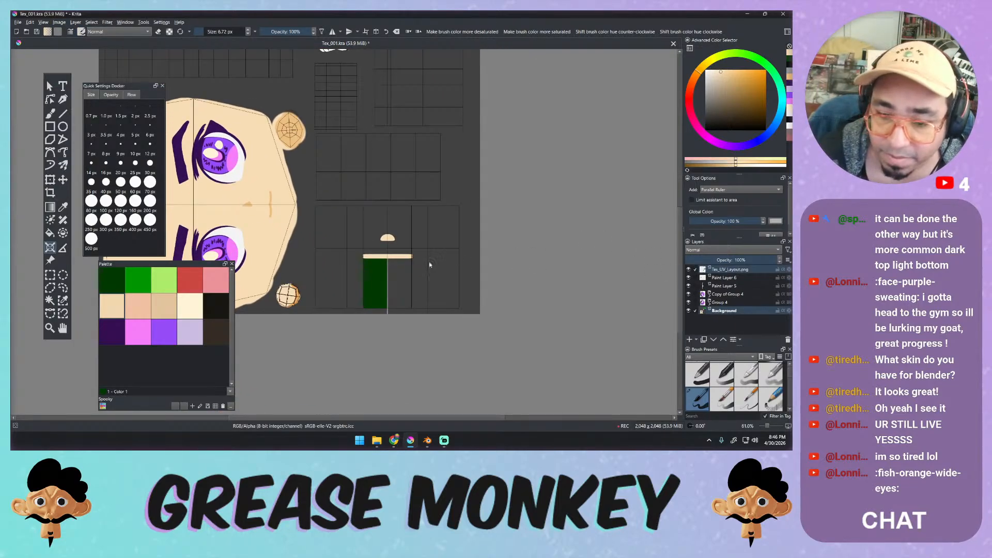
On the Background layer, select the skin strip's lower edge, about 272 by 50 px, and move it straight down to heighten the waist opening.
{"action": "middle_click_drag", "start_coordinate": [378, 257], "coordinate": [377, 234], "text": "ctrl"}
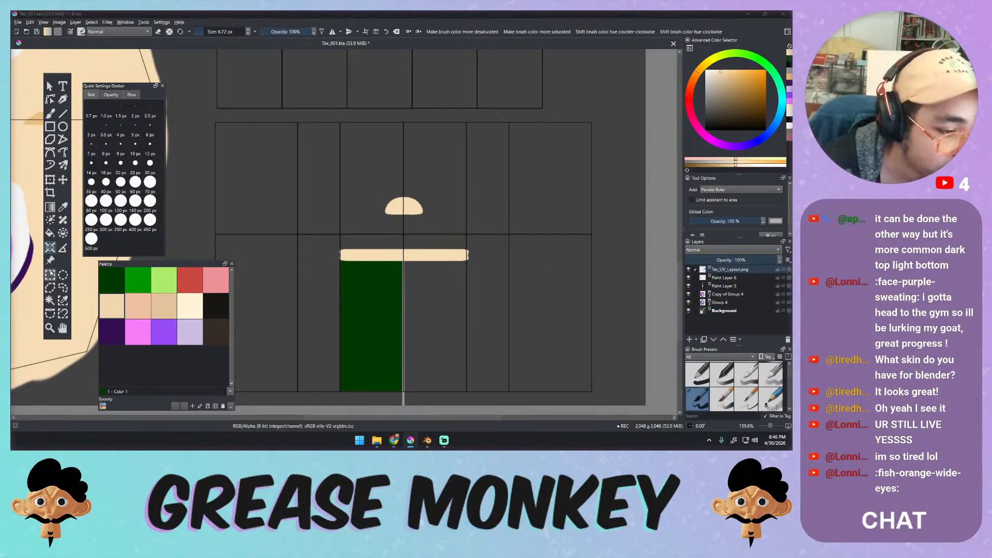
{"action": "left_click", "coordinate": [50, 274]}
{"action": "left_click", "coordinate": [723, 311]}
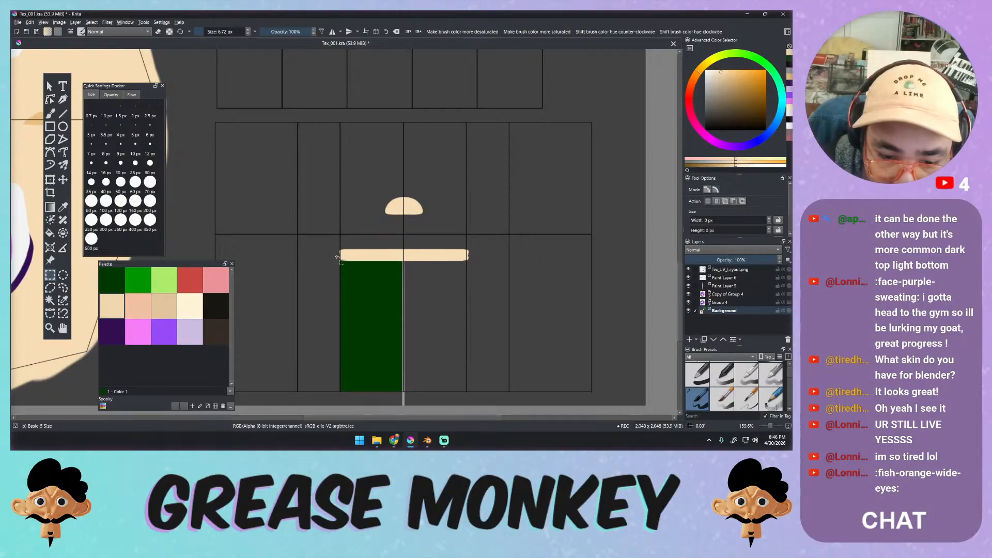
{"action": "left_click_drag", "start_coordinate": [336, 257], "coordinate": [469, 282]}
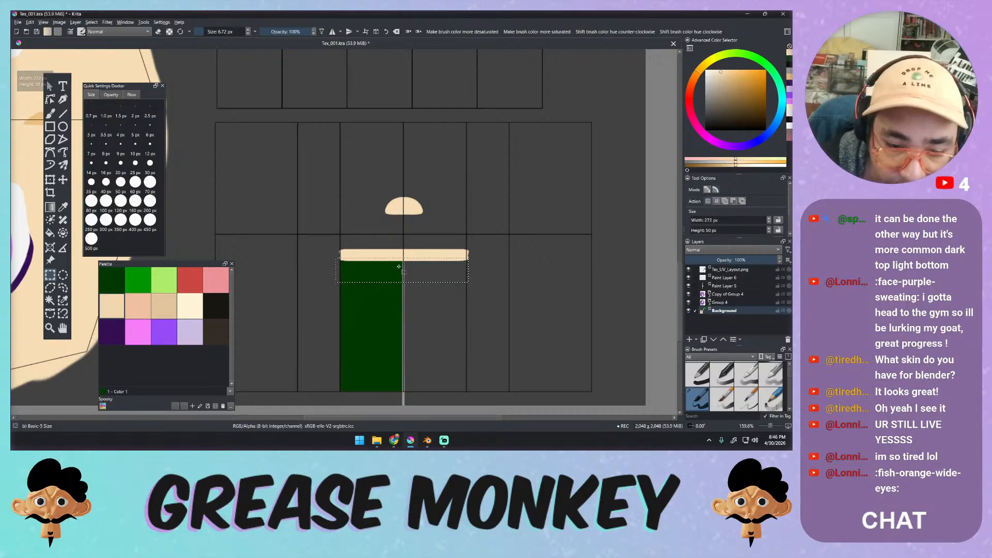
{"action": "key", "text": "ctrl+t"}
{"action": "left_click_drag", "start_coordinate": [420, 269], "coordinate": [420, 293]}
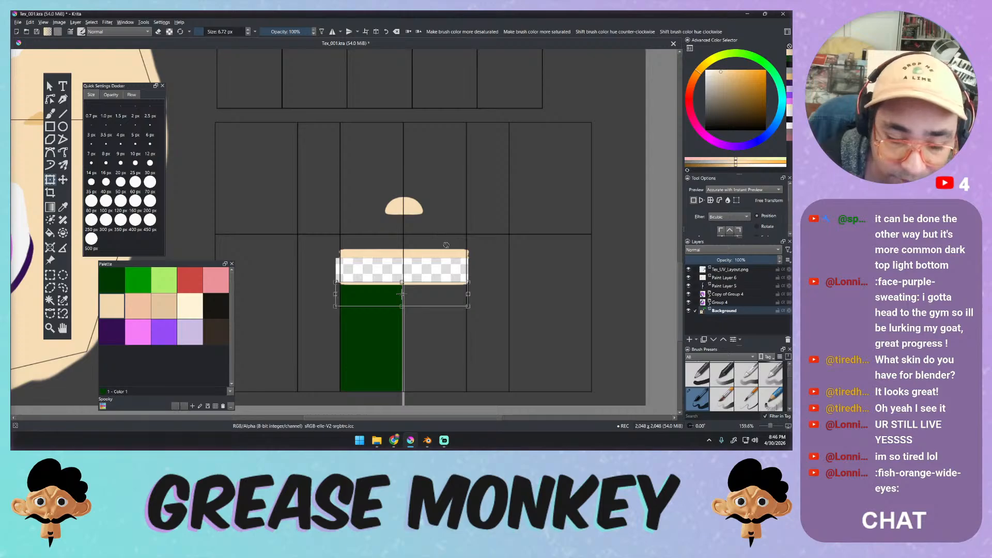
Paint over the transparent slivers beyond both ends of the waist strip using the shirt's sampled dark grey.
{"action": "key", "text": "b"}
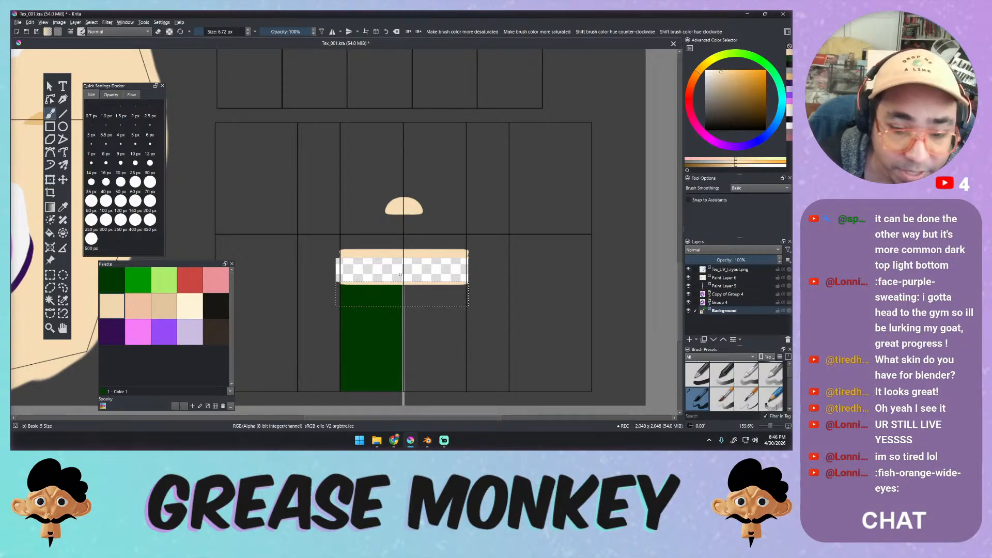
{"action": "scroll", "coordinate": [397, 284], "scroll_direction": "up", "scroll_amount": 3, "text": "ctrl"}
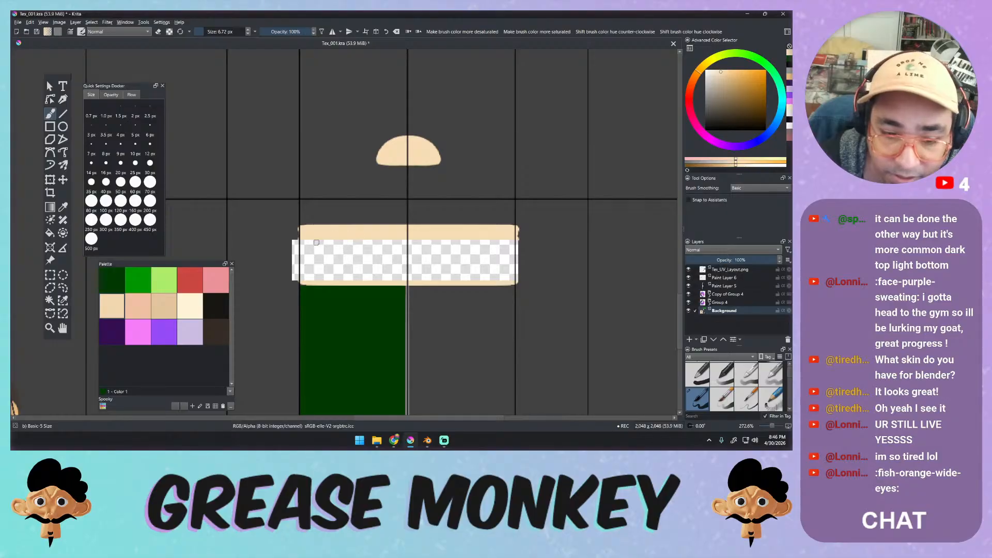
{"action": "left_click", "coordinate": [278, 236], "text": "ctrl"}
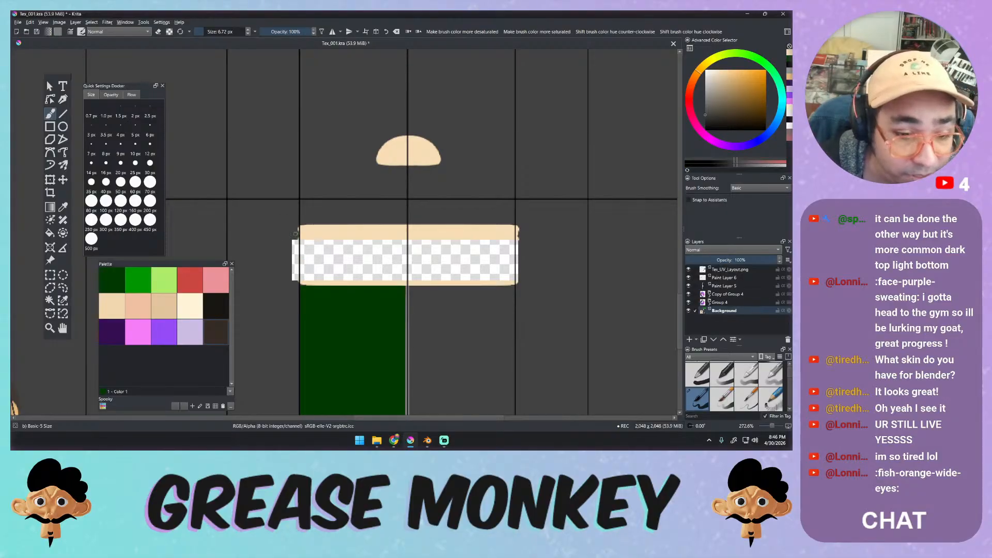
{"action": "mouse_move", "coordinate": [293, 276]}
{"action": "left_mouse_down"}
{"action": "mouse_move", "coordinate": [293, 231]}
{"action": "mouse_move", "coordinate": [296, 283]}
{"action": "left_mouse_up"}
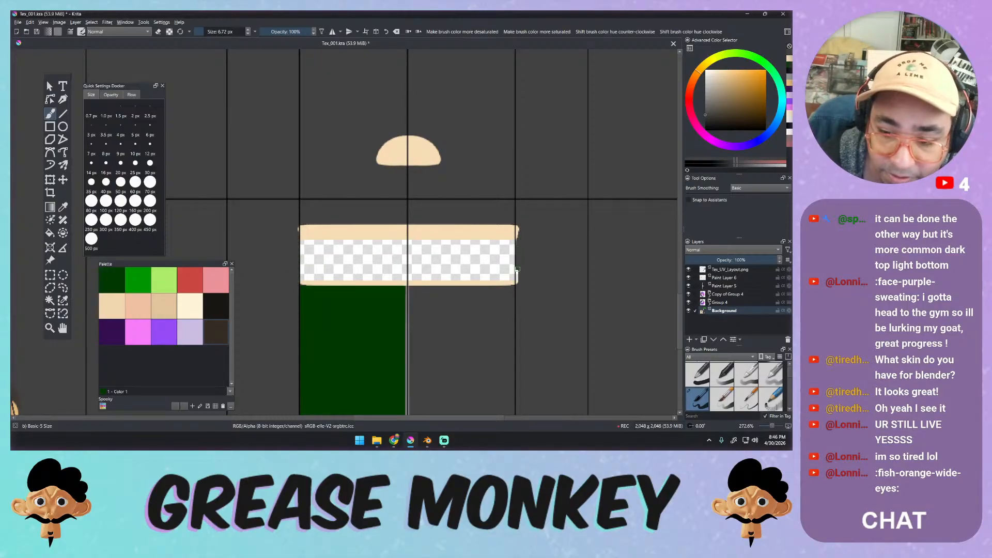
Fill the transparent gap inside the waist strip with the sampled skin colour.
{"action": "left_click", "coordinate": [449, 232], "text": "ctrl"}
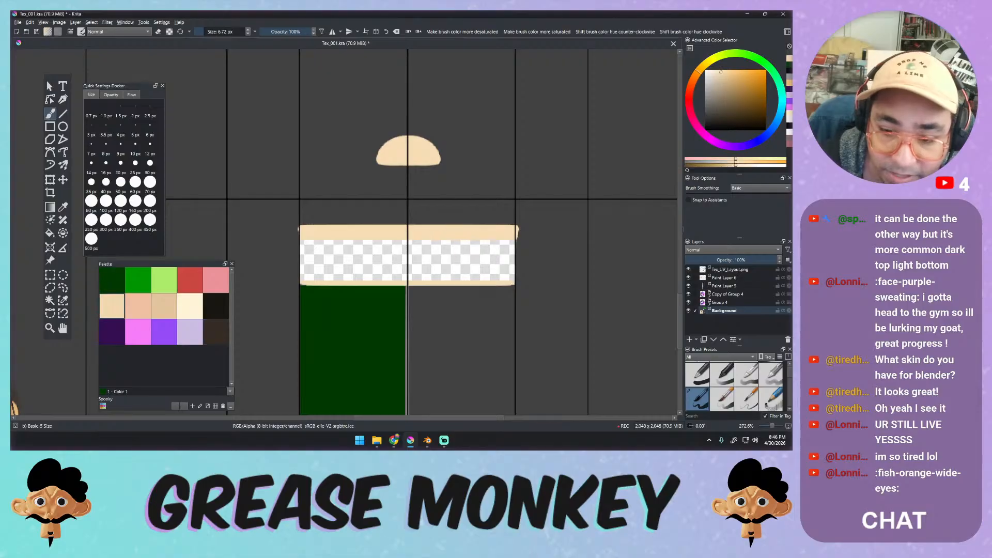
{"action": "key", "text": "f"}
{"action": "left_click", "coordinate": [439, 246]}
{"action": "key", "text": "b"}
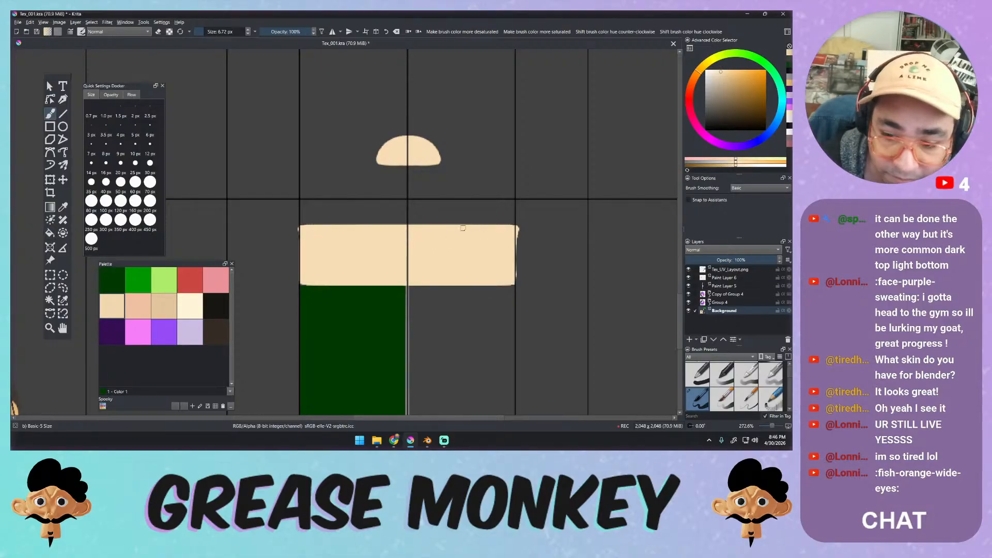
Select the skin-coloured half-circle chest cutout with a rectangular selection and move it straight up.
{"action": "middle_click_drag", "start_coordinate": [410, 185], "coordinate": [403, 252]}
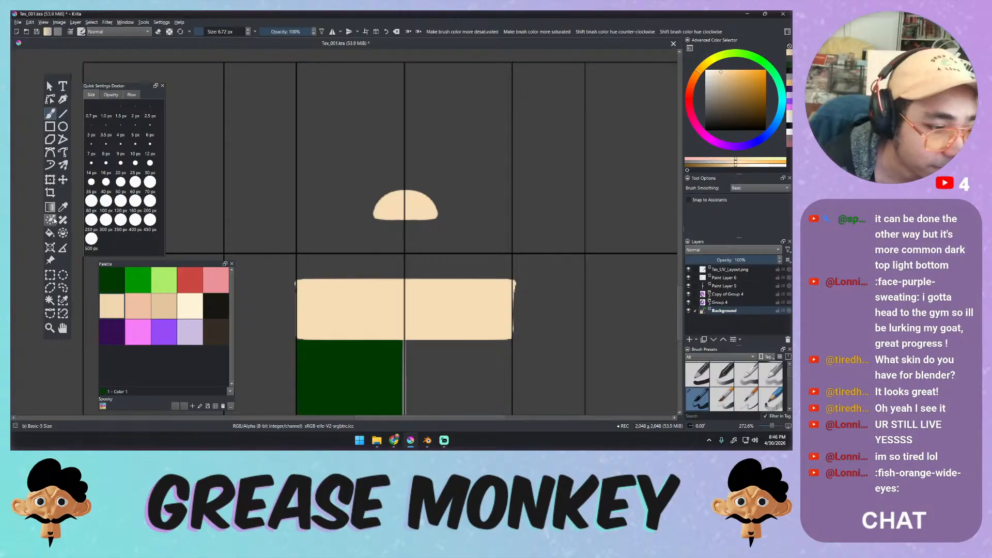
{"action": "left_click", "coordinate": [49, 274]}
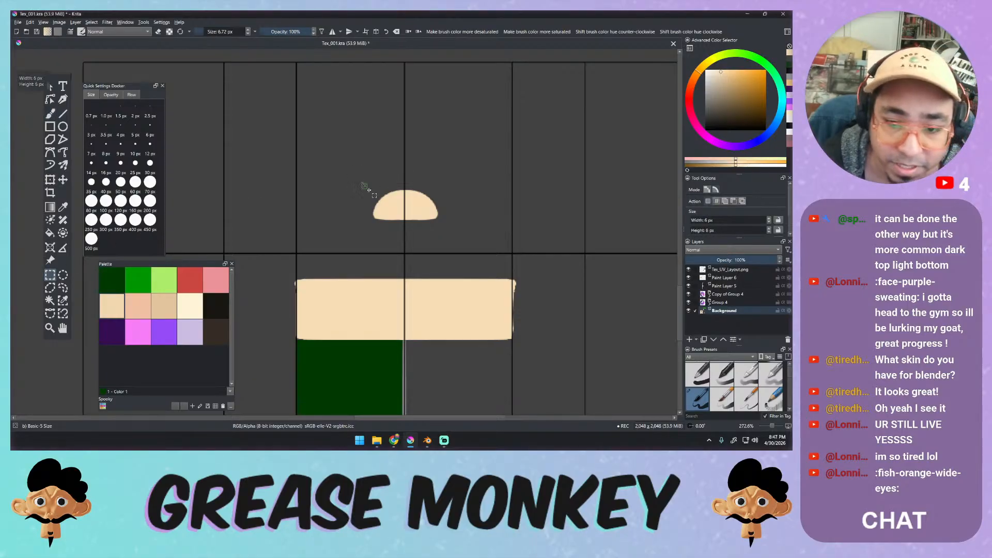
{"action": "left_click_drag", "start_coordinate": [363, 184], "coordinate": [421, 167]}
{"action": "key", "text": "ctrl+t"}
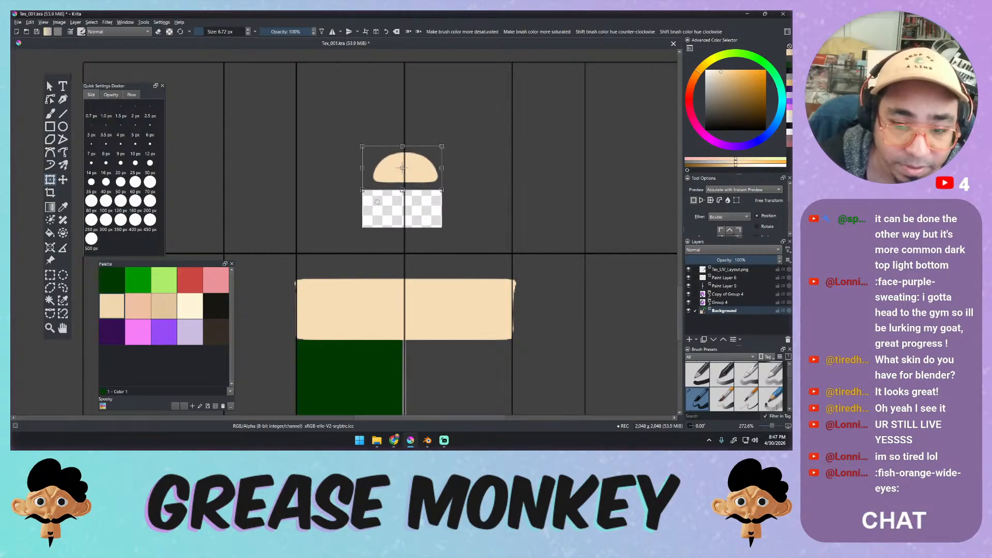
Fill the transparent gap beneath the half-circle cutout with the shirt's sampled dark grey.
{"action": "key", "text": "b"}
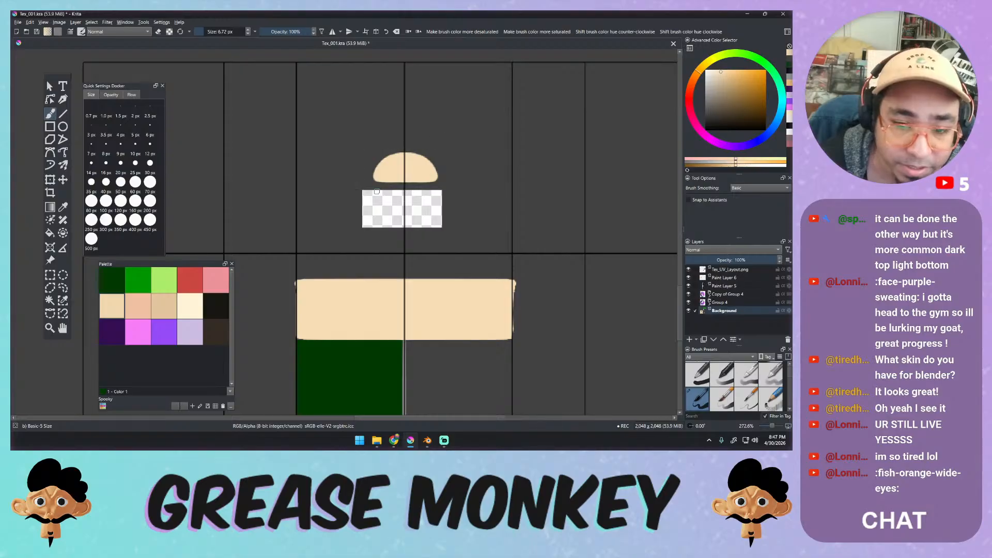
{"action": "left_click", "coordinate": [346, 196], "text": "ctrl"}
{"action": "key", "text": "f"}
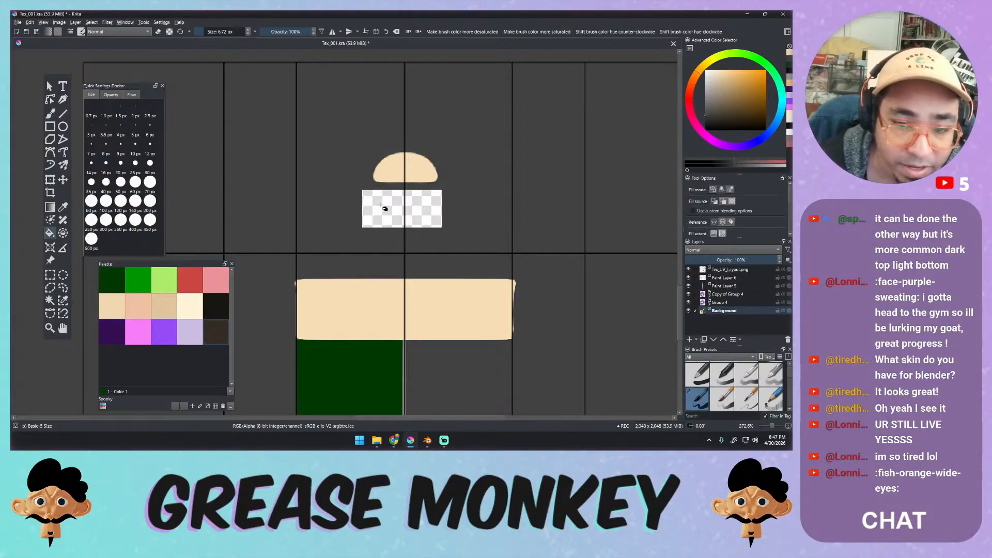
{"action": "left_click", "coordinate": [385, 208]}
{"action": "key", "text": "b"}
Draw a filled rectangle in the sampled dark green from the centre line below the waist strip to the UV island's lower-left corner.
{"action": "middle_click_drag", "start_coordinate": [378, 255], "coordinate": [411, 163]}
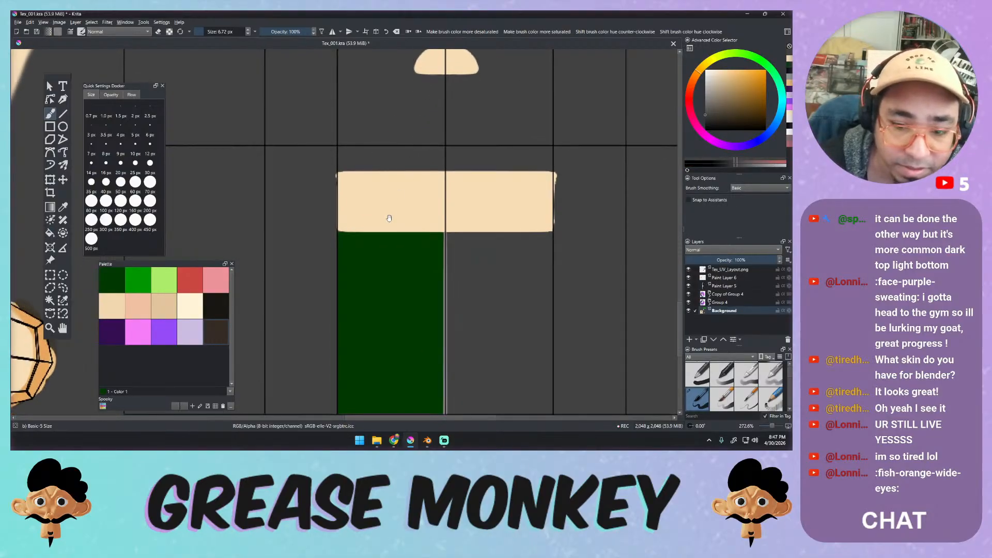
{"action": "mouse_move", "coordinate": [389, 218]}
{"action": "middle_mouse_down"}
{"action": "mouse_move", "coordinate": [440, 162]}
{"action": "mouse_move", "coordinate": [479, 169]}
{"action": "mouse_move", "coordinate": [453, 199]}
{"action": "middle_mouse_up"}
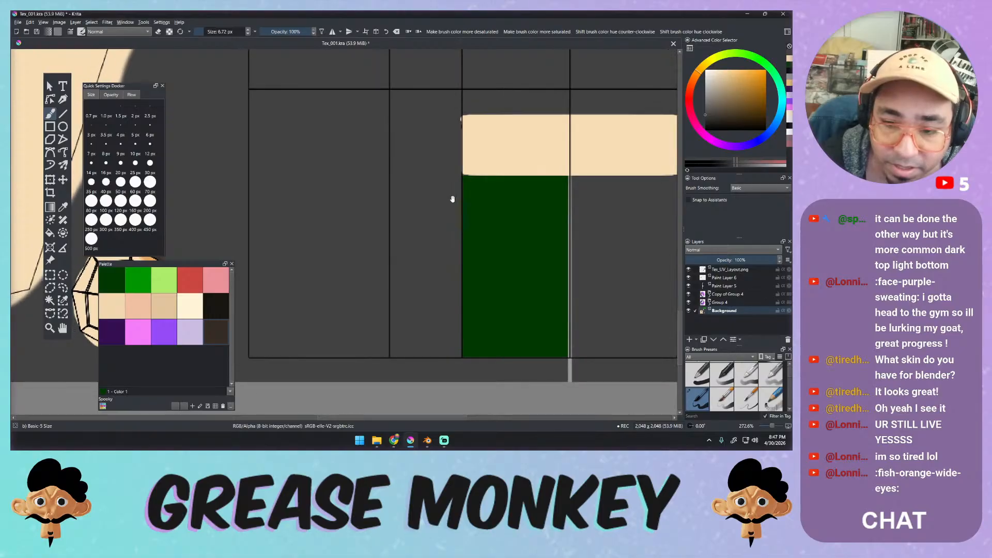
{"action": "left_click", "coordinate": [688, 269]}
{"action": "left_click", "coordinate": [688, 269]}
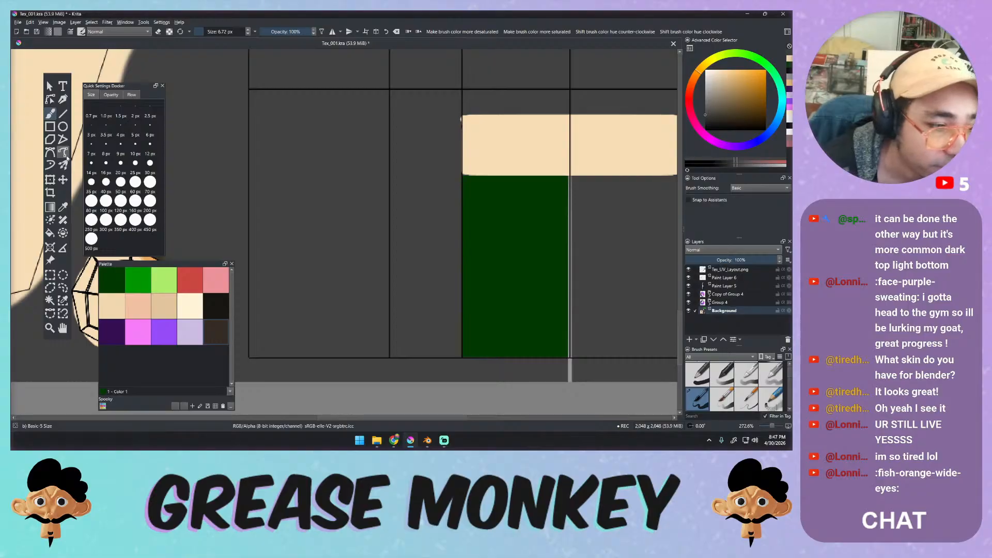
{"action": "left_click", "coordinate": [49, 126]}
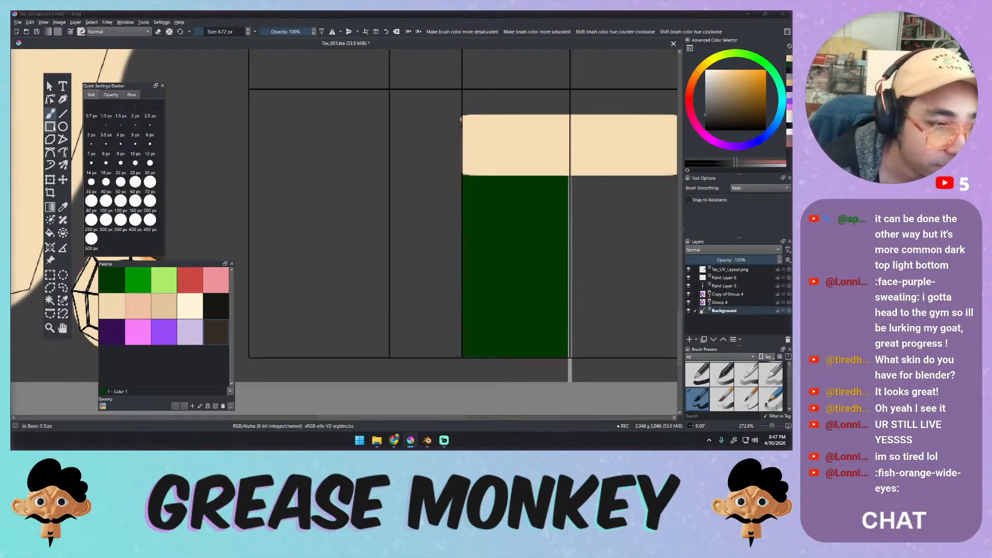
{"action": "key", "text": "ctrl"}
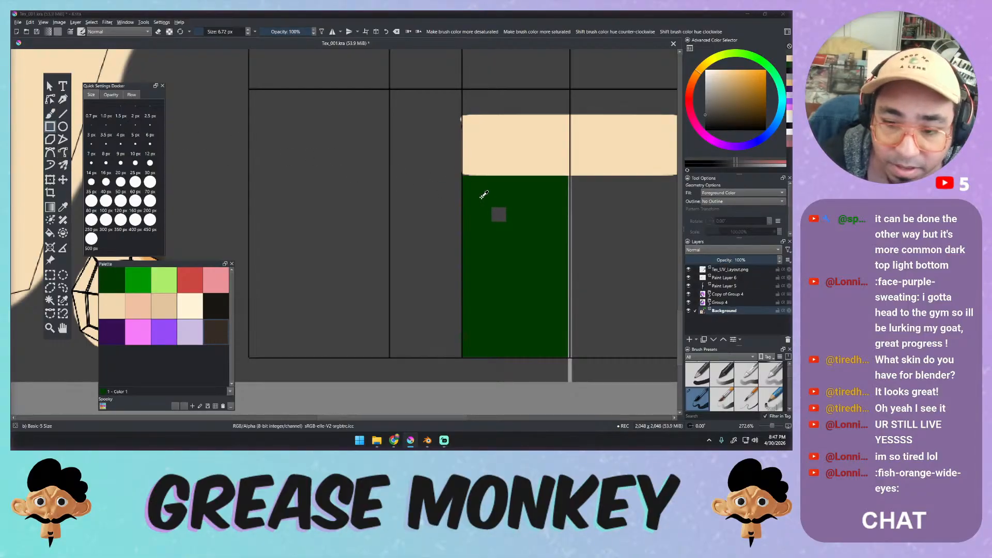
{"action": "left_click", "coordinate": [483, 195], "text": "ctrl"}
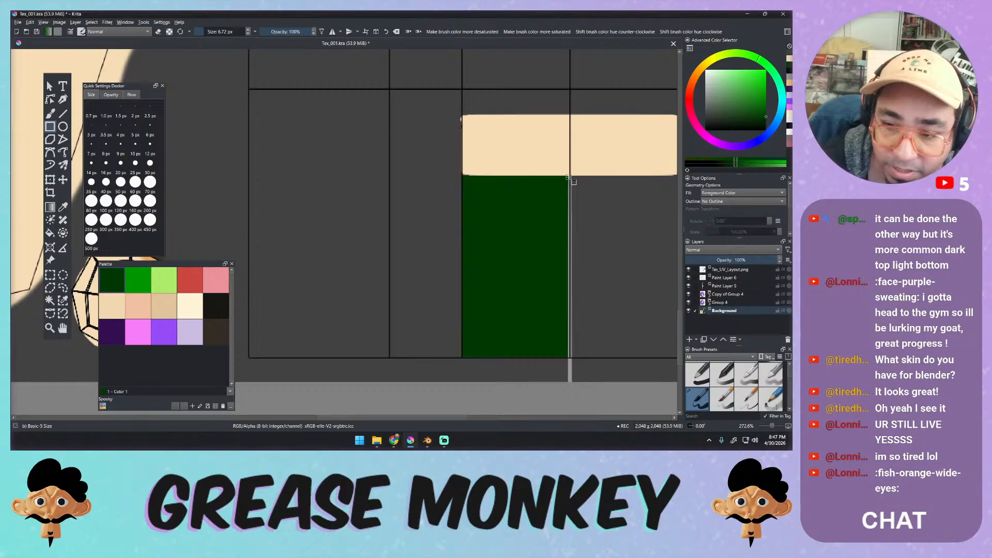
{"action": "left_click_drag", "start_coordinate": [569, 177], "coordinate": [249, 358]}
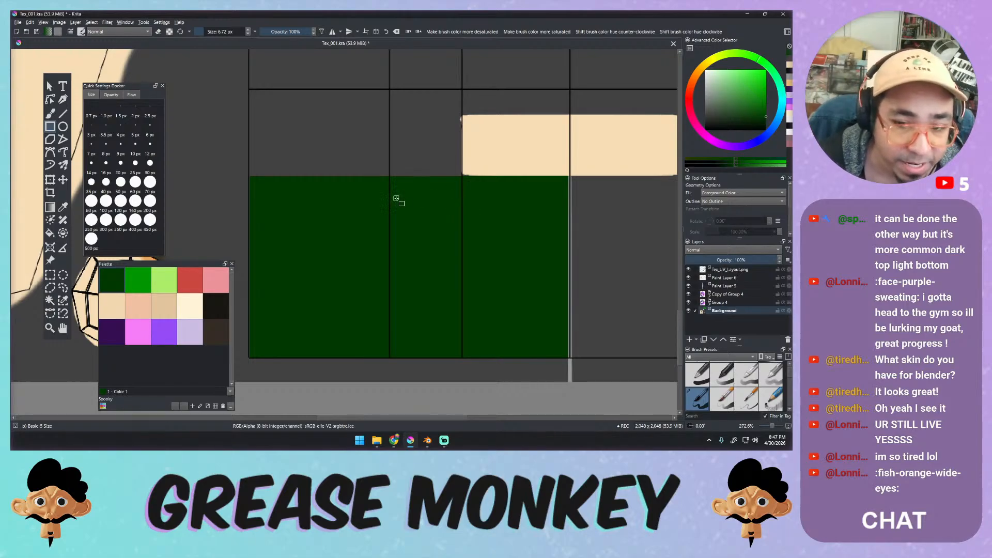
Draw a filled black strip as a belt directly below the waist strip, across the full width of the UV island.
{"action": "left_click_drag", "start_coordinate": [736, 114], "coordinate": [708, 130]}
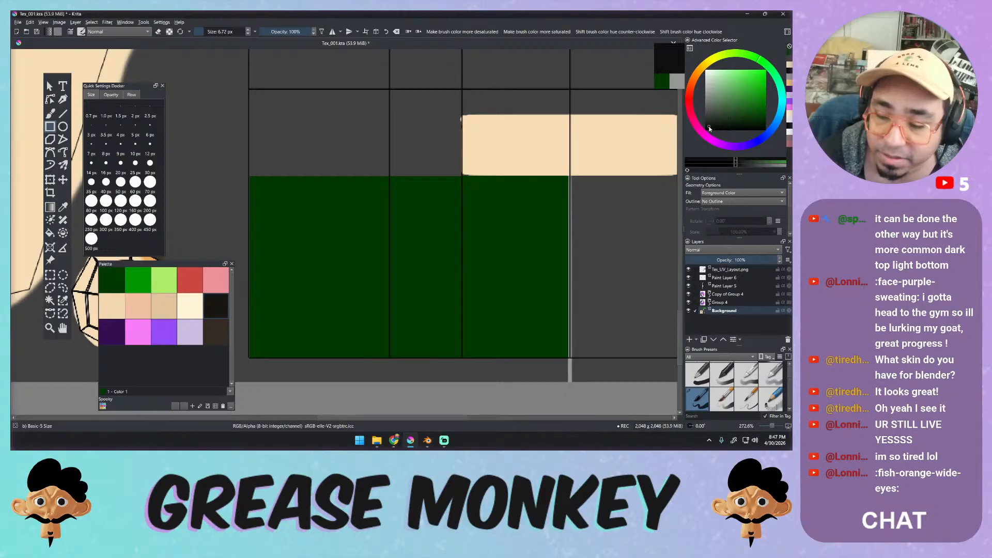
{"action": "left_click_drag", "start_coordinate": [709, 128], "coordinate": [702, 132]}
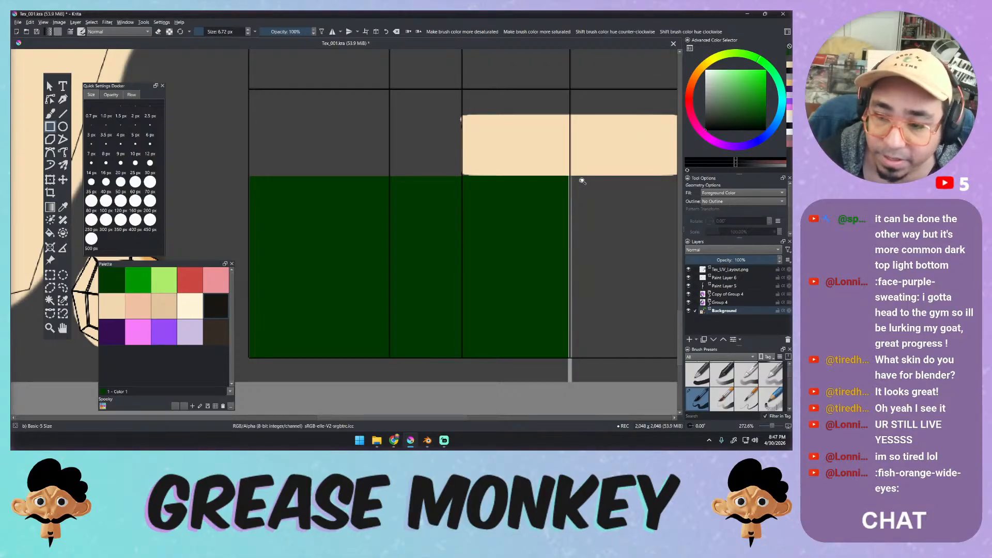
{"action": "scroll", "coordinate": [582, 181], "scroll_direction": "down", "scroll_amount": 3}
{"action": "middle_click_drag", "start_coordinate": [583, 181], "coordinate": [445, 215]}
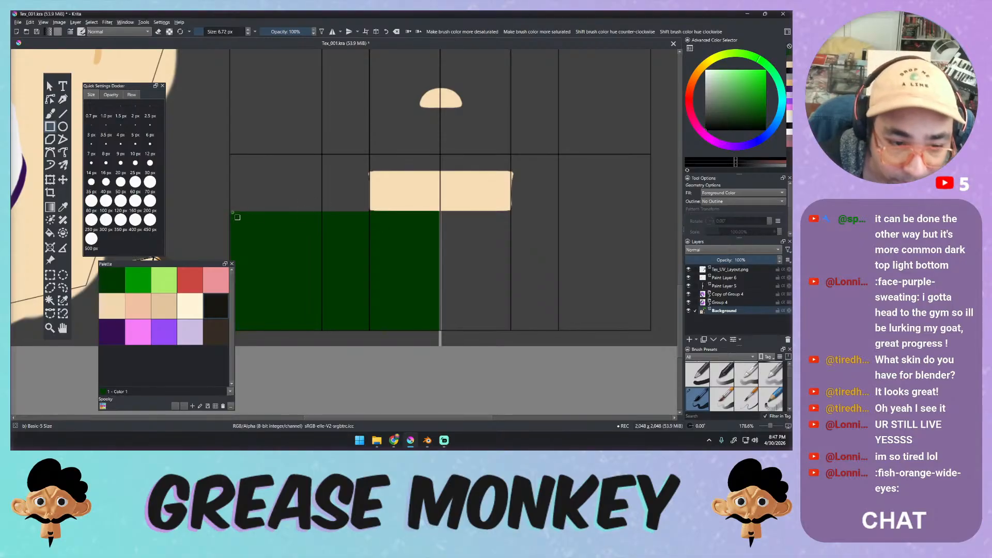
{"action": "left_click_drag", "start_coordinate": [229, 211], "coordinate": [651, 223]}
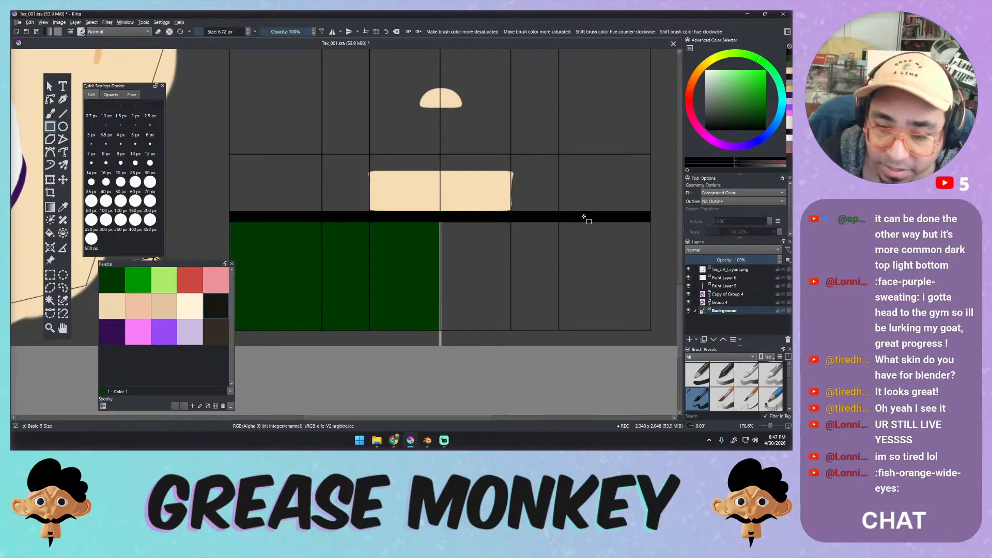
Draw a thin filled black strip along the skirt's bottom edge, across the full width of the UV island.
{"action": "middle_click_drag", "start_coordinate": [315, 299], "coordinate": [350, 297]}
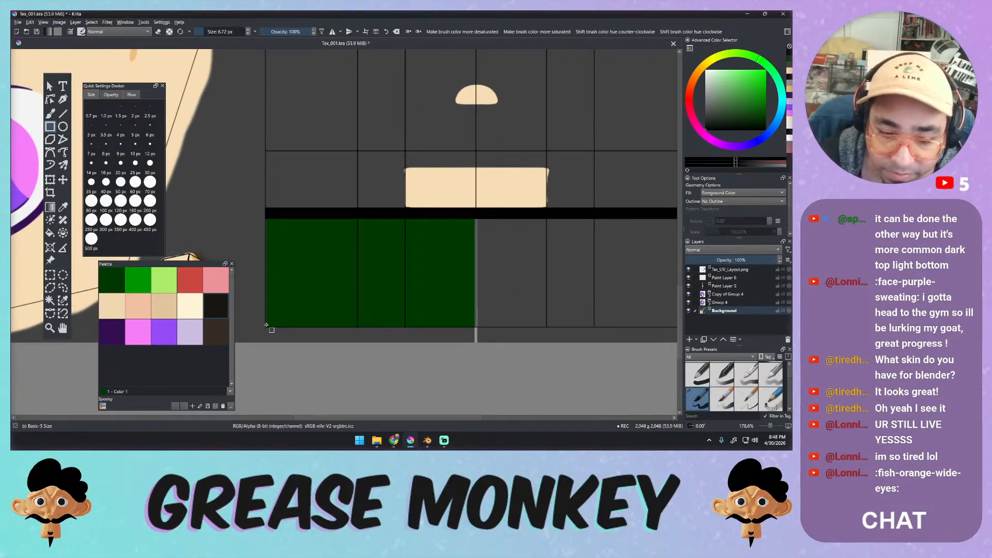
{"action": "left_click_drag", "start_coordinate": [266, 325], "coordinate": [665, 332]}
{"action": "scroll", "coordinate": [414, 302], "scroll_direction": "down", "scroll_amount": 2}
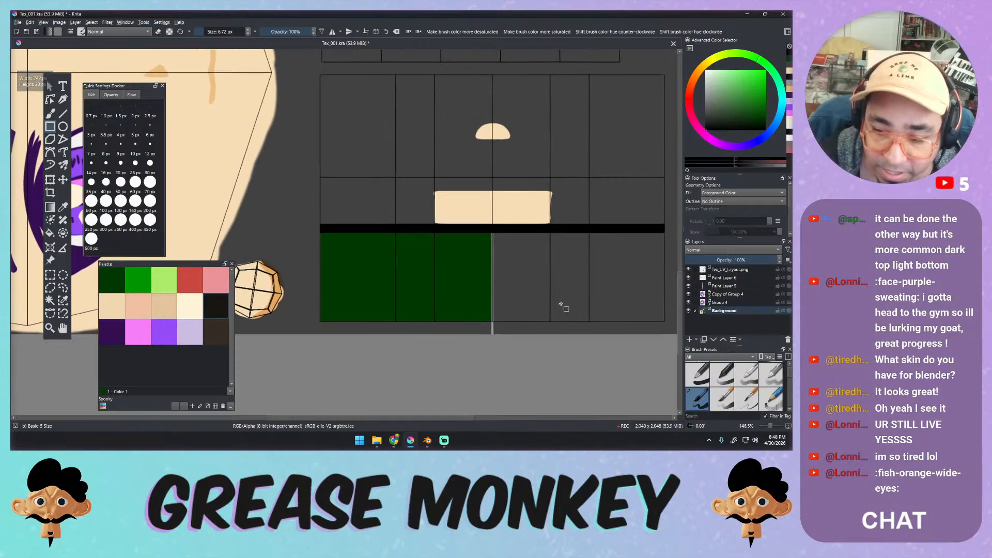
{"action": "left_click_drag", "start_coordinate": [294, 316], "coordinate": [641, 316]}
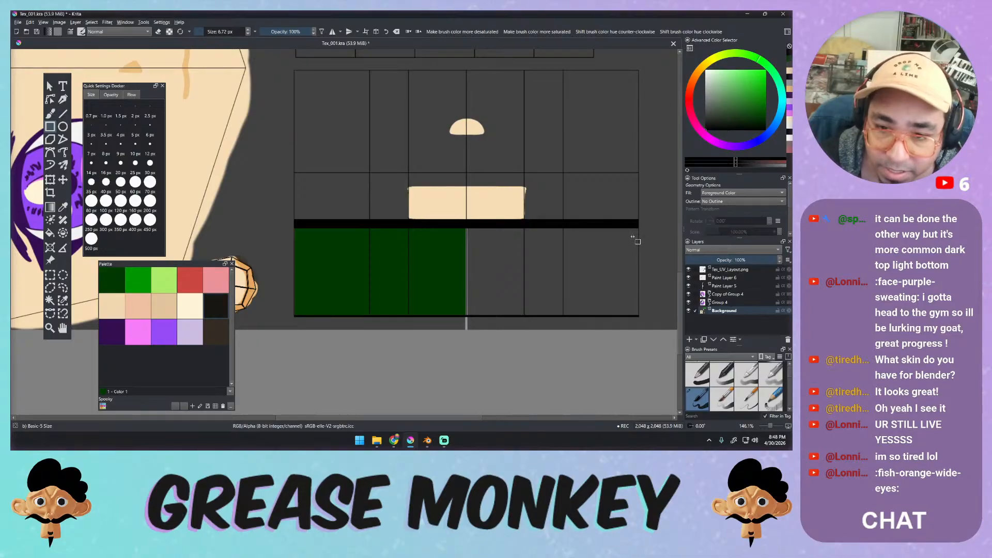
Select the skin-coloured half-circle chest cutout with a rectangular selection and scale it up slightly around its centre.
{"action": "scroll", "coordinate": [489, 138], "scroll_direction": "up", "scroll_amount": 4}
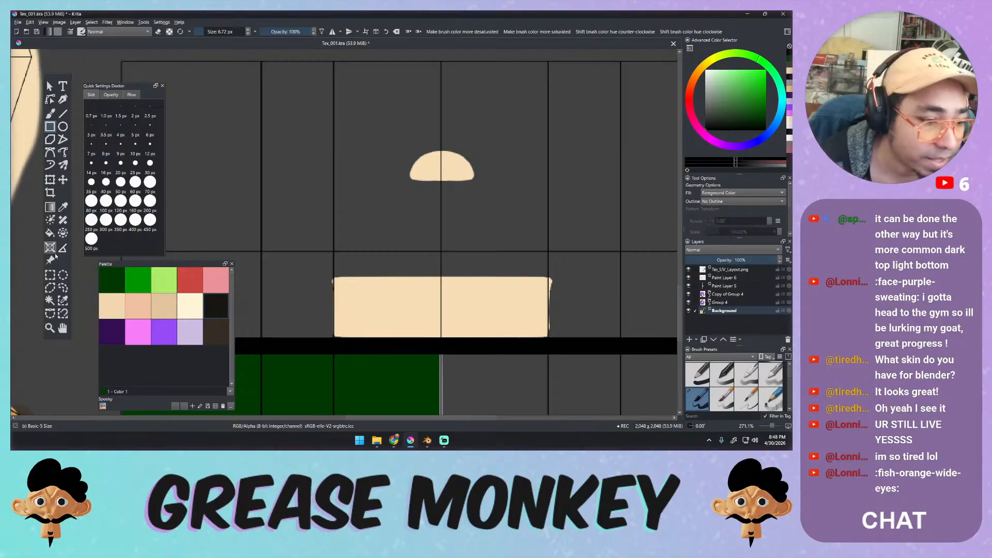
{"action": "left_click", "coordinate": [50, 275]}
{"action": "left_click_drag", "start_coordinate": [396, 137], "coordinate": [485, 192]}
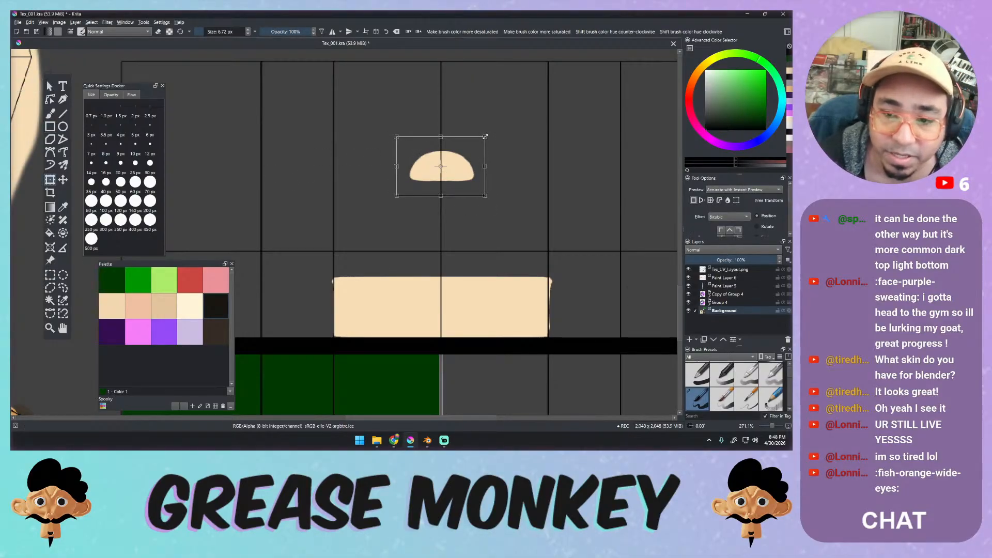
{"action": "key", "text": "ctrl+t"}
{"action": "key", "text": "Return"}
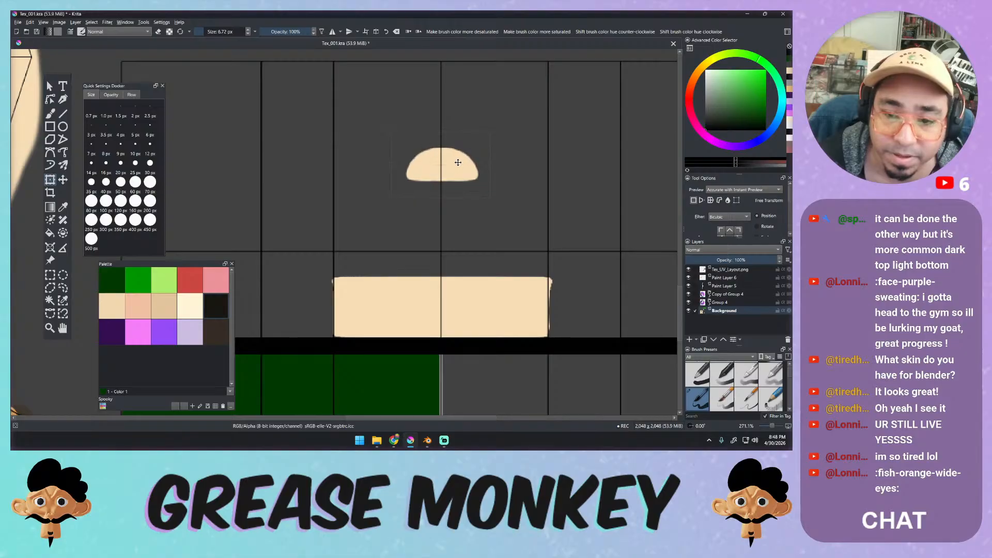
{"action": "left_click", "coordinate": [461, 159]}
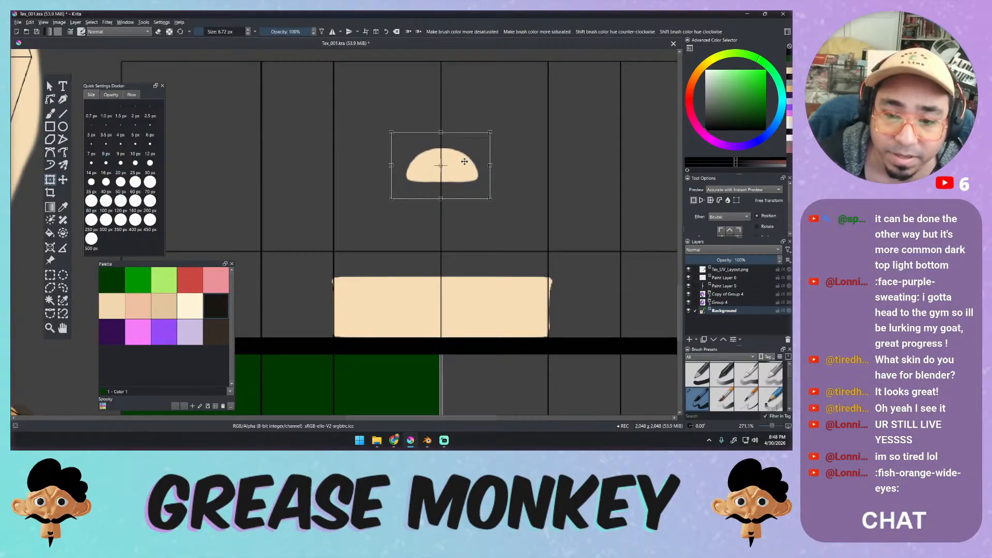
{"action": "key", "text": "Return"}
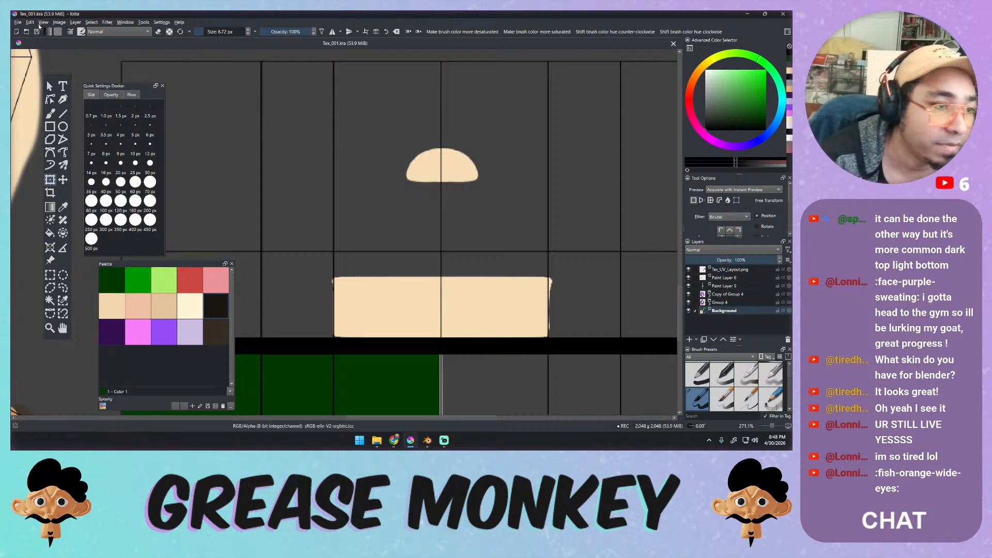
Rotate the whole image 90° to the right.
{"action": "left_click", "coordinate": [59, 22]}
{"action": "mouse_move", "coordinate": [74, 85]}
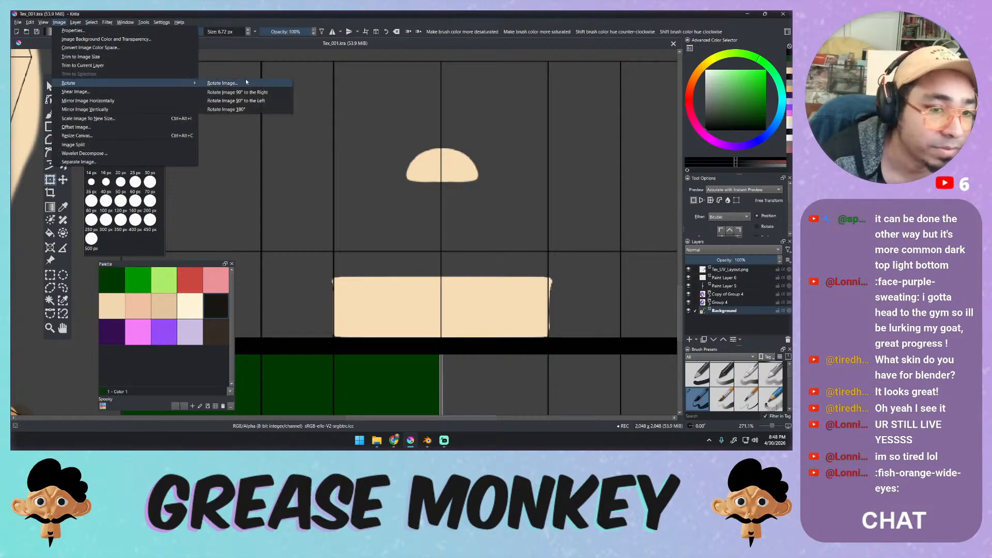
{"action": "left_click", "coordinate": [233, 95]}
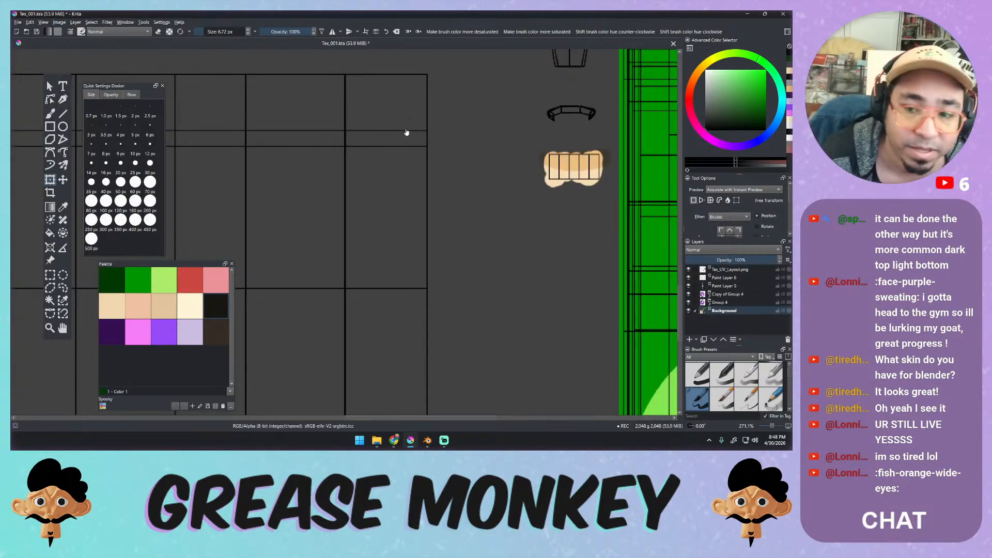
{"action": "scroll", "coordinate": [370, 203], "scroll_direction": "down", "scroll_amount": 8}
{"action": "middle_click_drag", "start_coordinate": [372, 215], "coordinate": [455, 317]}
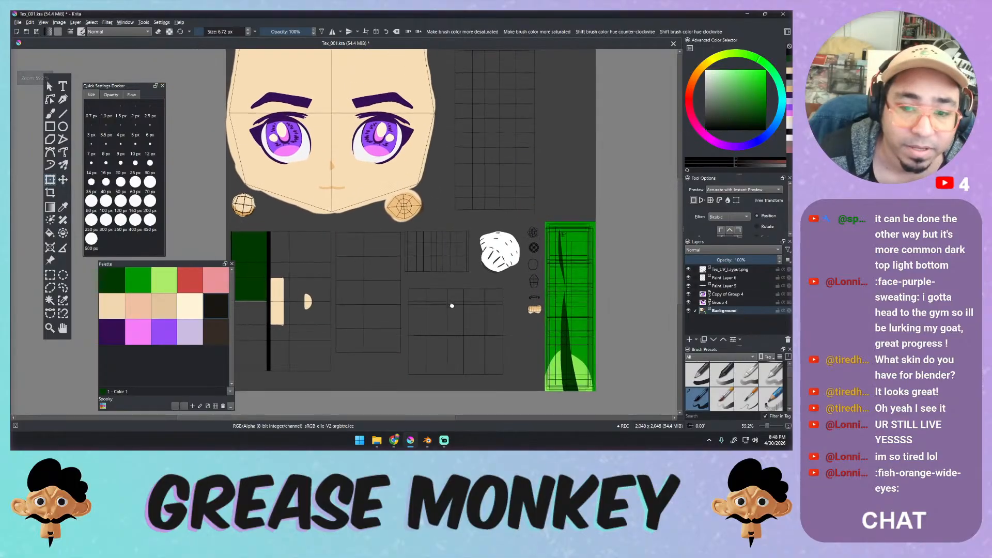
Hide the Tex_UV_Layout.png layer and export the texture as a PNG, overwriting Tex.png.
{"action": "left_click", "coordinate": [688, 270]}
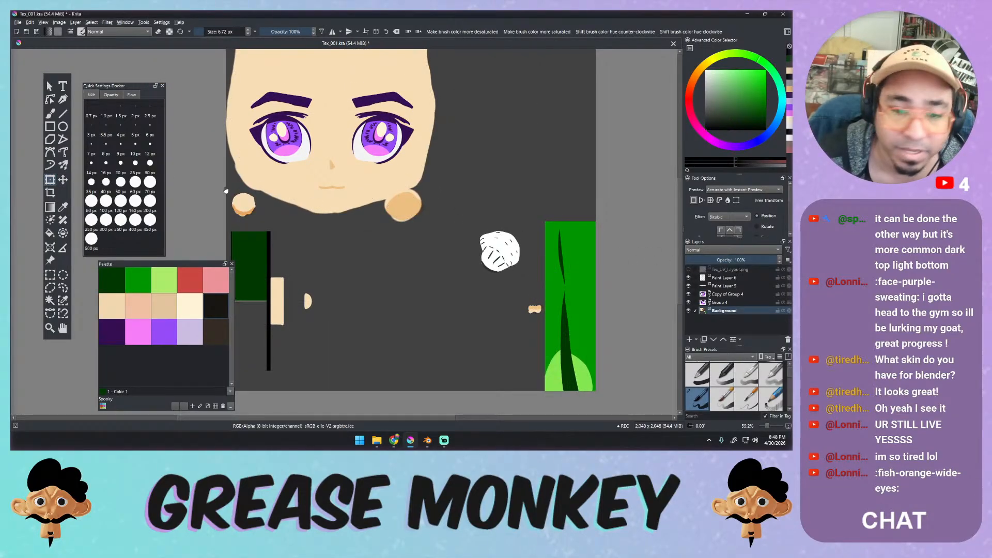
{"action": "left_click", "coordinate": [18, 23]}
{"action": "left_click", "coordinate": [36, 85]}
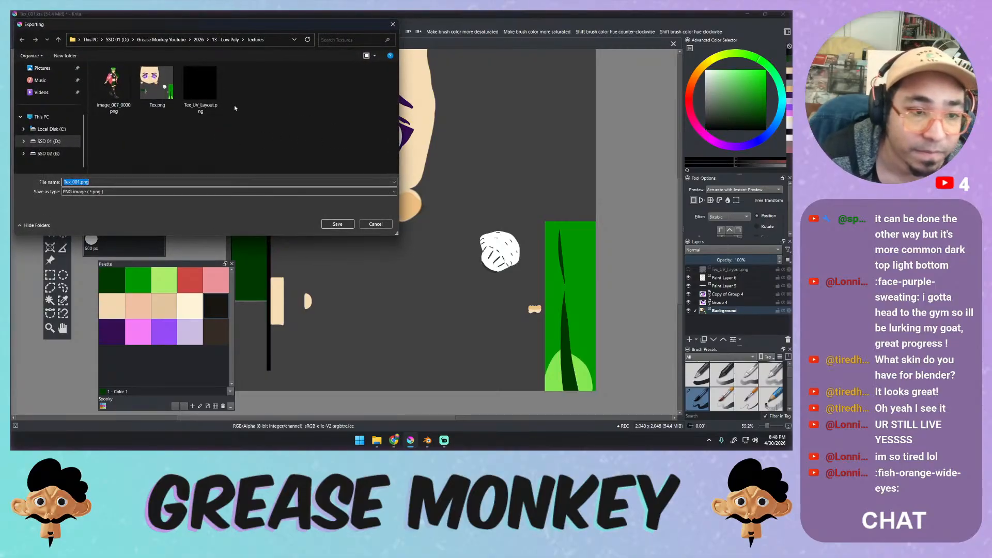
{"action": "left_click", "coordinate": [157, 85]}
{"action": "left_click", "coordinate": [332, 220]}
{"action": "left_click", "coordinate": [420, 225]}
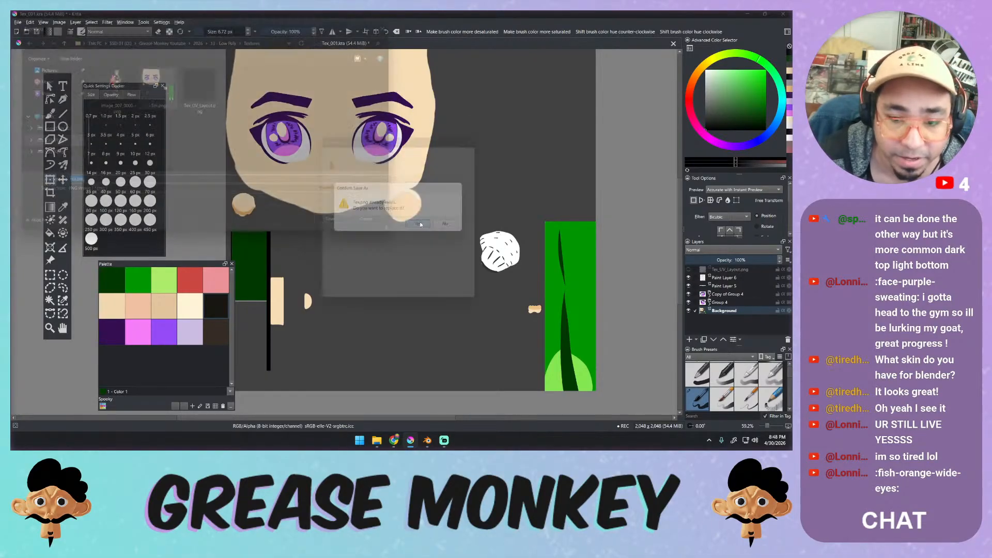
{"action": "left_click", "coordinate": [446, 304]}
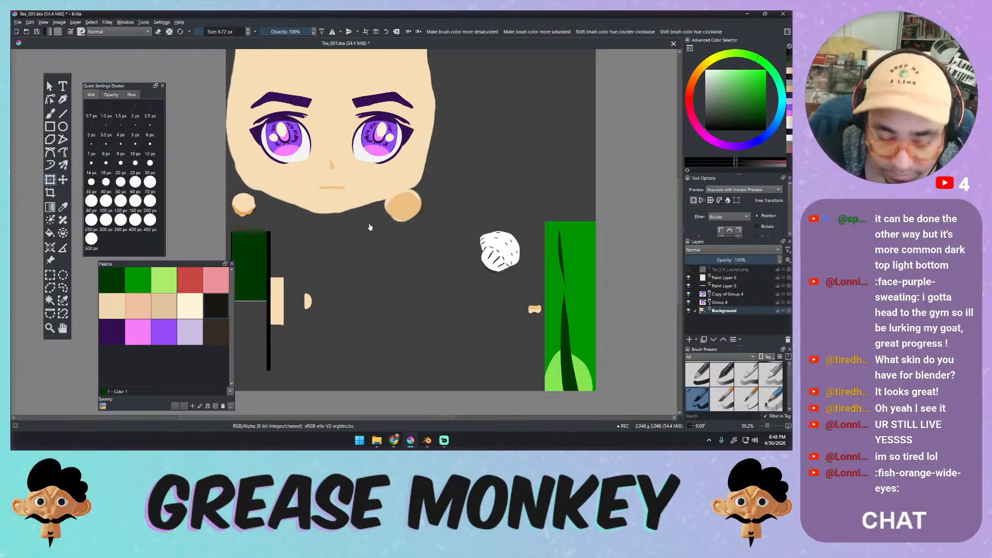
Switch to Blender and reload the Tex.png image.
{"action": "key", "text": "alt+Tab"}
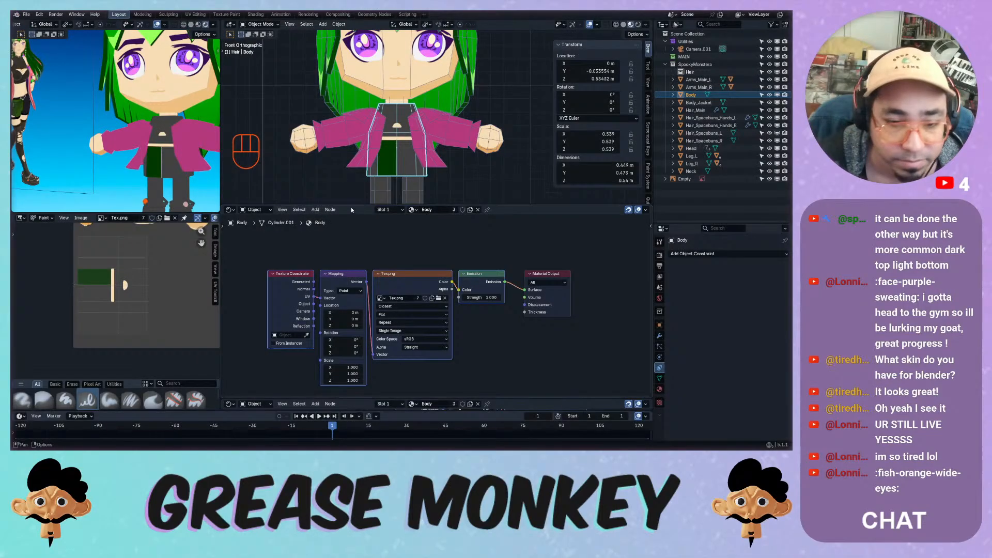
{"action": "left_click", "coordinate": [81, 219]}
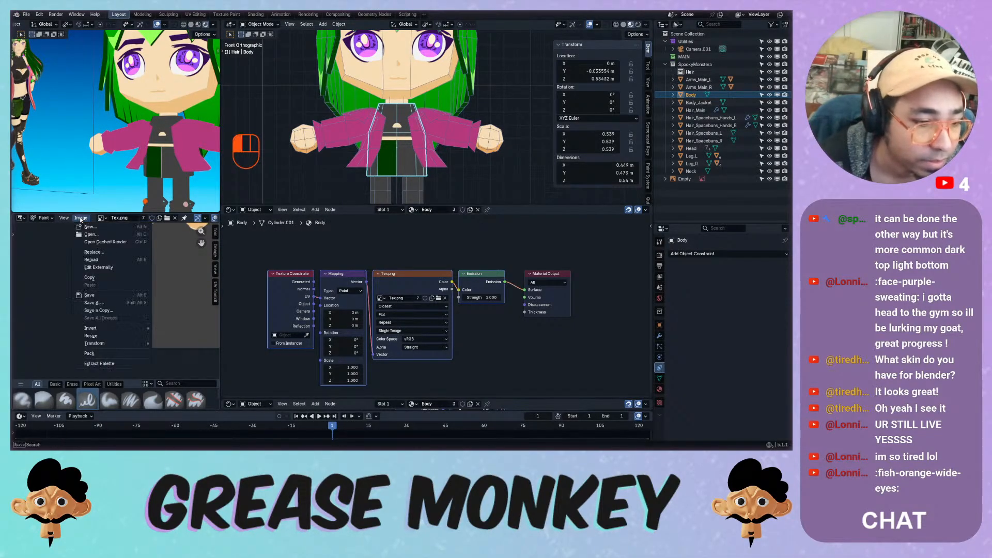
{"action": "left_click", "coordinate": [100, 262]}
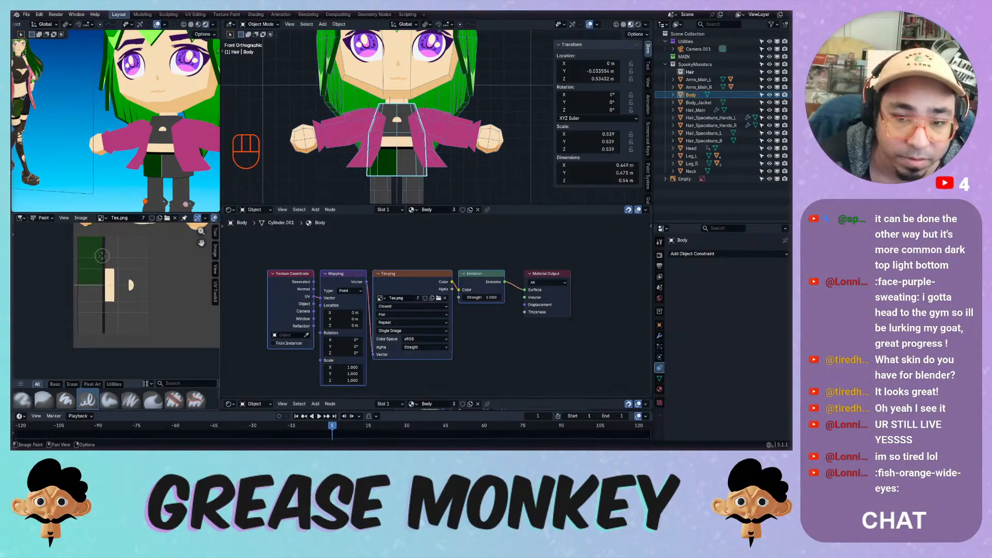
Enter Edit Mode on the Body in face selection and select two adjacent grey faces at the back of the skirt.
{"action": "middle_click_drag", "start_coordinate": [407, 145], "coordinate": [536, 133]}
{"action": "key", "text": "3"}
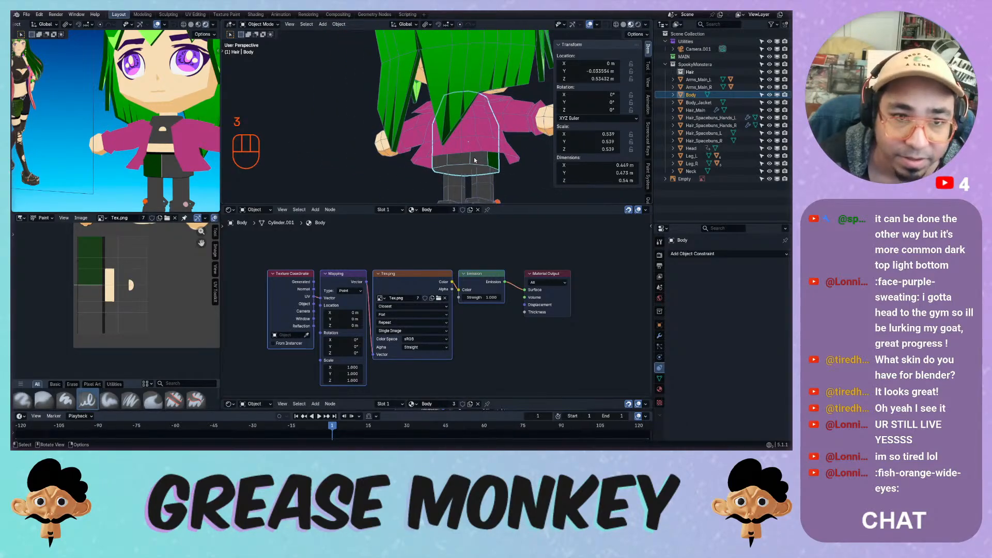
{"action": "key", "text": "Tab"}
{"action": "key", "text": "3"}
{"action": "left_click", "coordinate": [479, 159]}
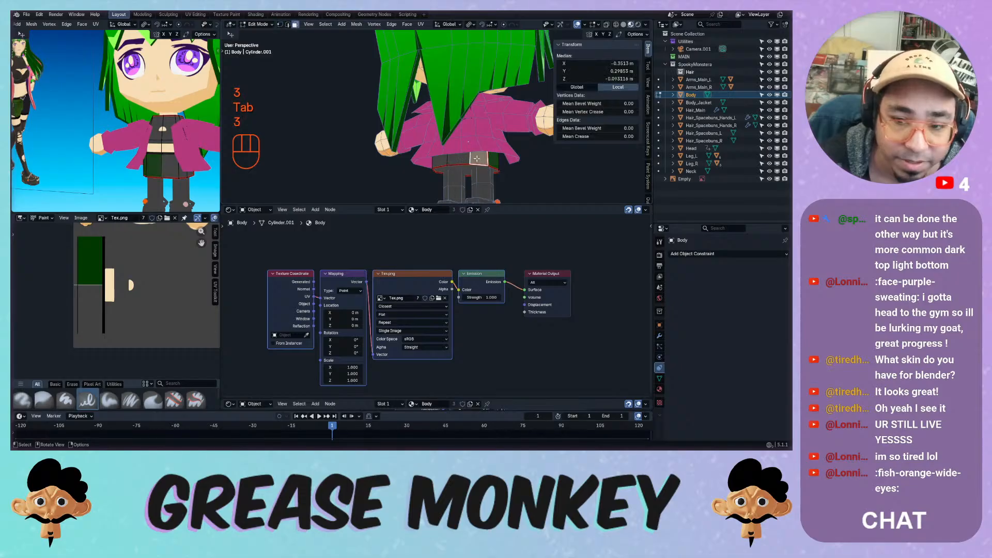
{"action": "left_click", "coordinate": [460, 159], "text": "shift"}
Change the image editor showing Tex.png into a UV Editor and frame the whole texture.
{"action": "mouse_move", "coordinate": [194, 238]}
{"action": "middle_mouse_down"}
{"action": "mouse_move", "coordinate": [214, 254]}
{"action": "mouse_move", "coordinate": [135, 302]}
{"action": "mouse_move", "coordinate": [101, 338]}
{"action": "middle_mouse_up"}
{"action": "mouse_move", "coordinate": [129, 287]}
{"action": "middle_mouse_down", "text": "ctrl"}
{"action": "mouse_move", "coordinate": [108, 318]}
{"action": "mouse_move", "coordinate": [151, 290]}
{"action": "mouse_move", "coordinate": [136, 290]}
{"action": "middle_mouse_up", "text": "ctrl"}
{"action": "left_click", "coordinate": [21, 217]}
{"action": "left_click", "coordinate": [38, 254]}
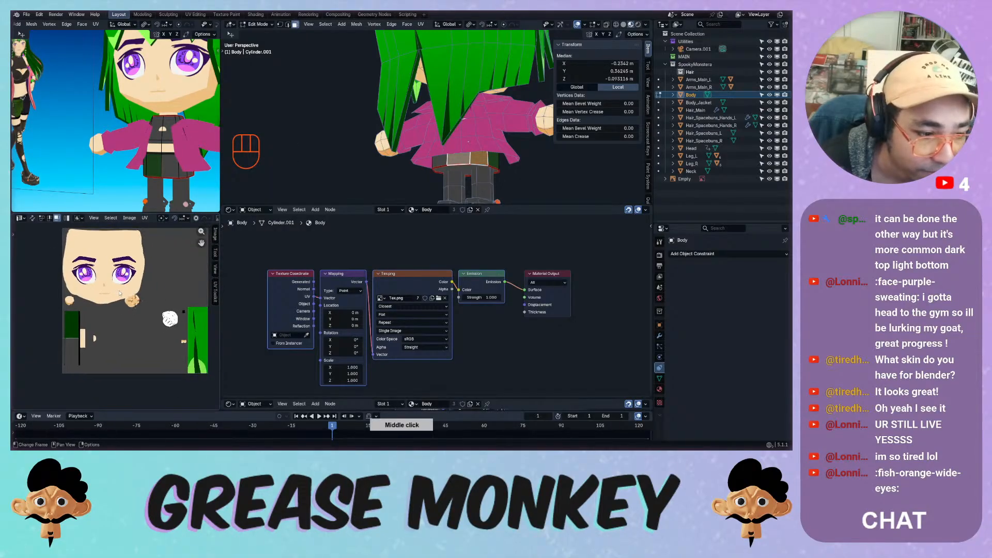
{"action": "middle_click_drag", "start_coordinate": [117, 331], "coordinate": [118, 292], "text": "ctrl"}
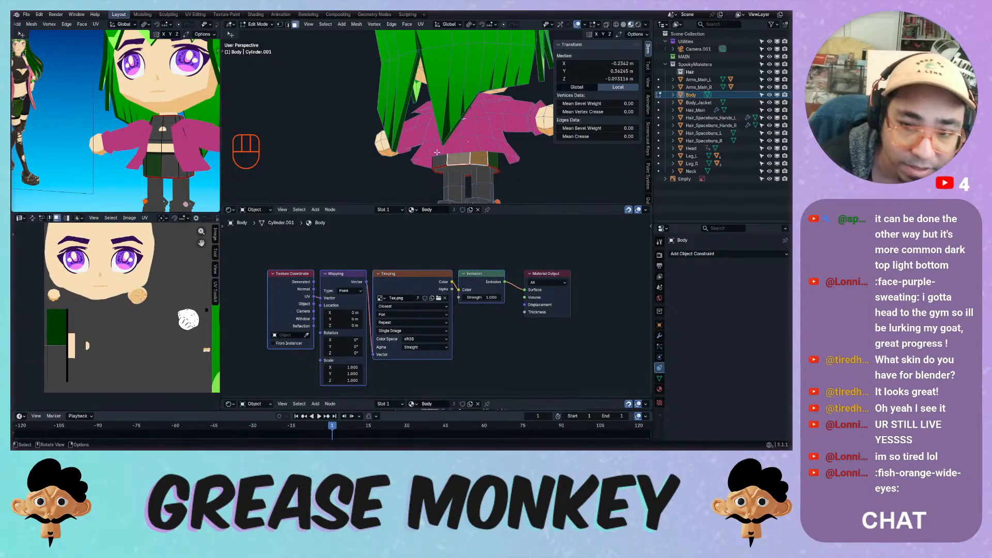
Reselect the two grey faces at the back of the skirt and move their UVs onto the dark green texture area.
{"action": "left_click", "coordinate": [491, 162]}
{"action": "left_click", "coordinate": [480, 159]}
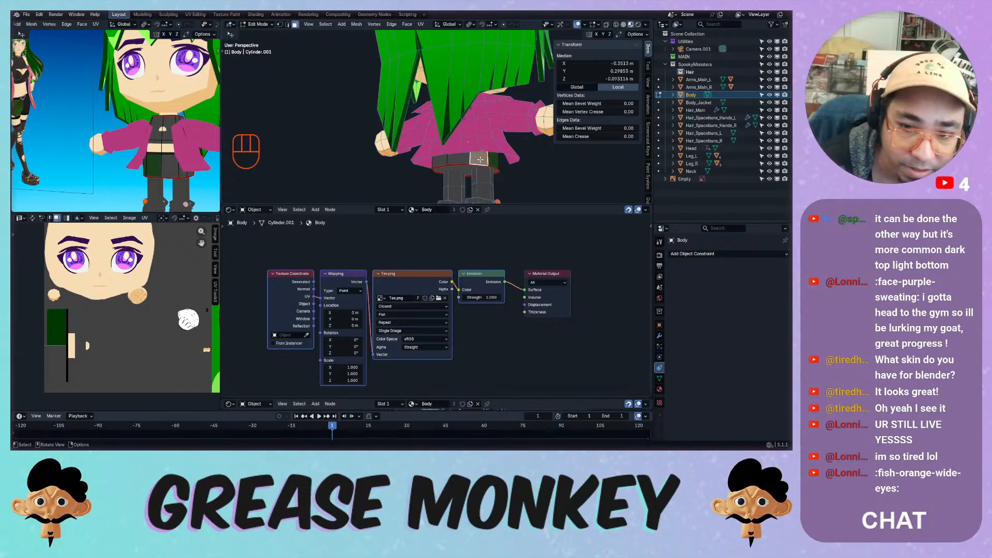
{"action": "left_click", "coordinate": [464, 157], "text": "shift"}
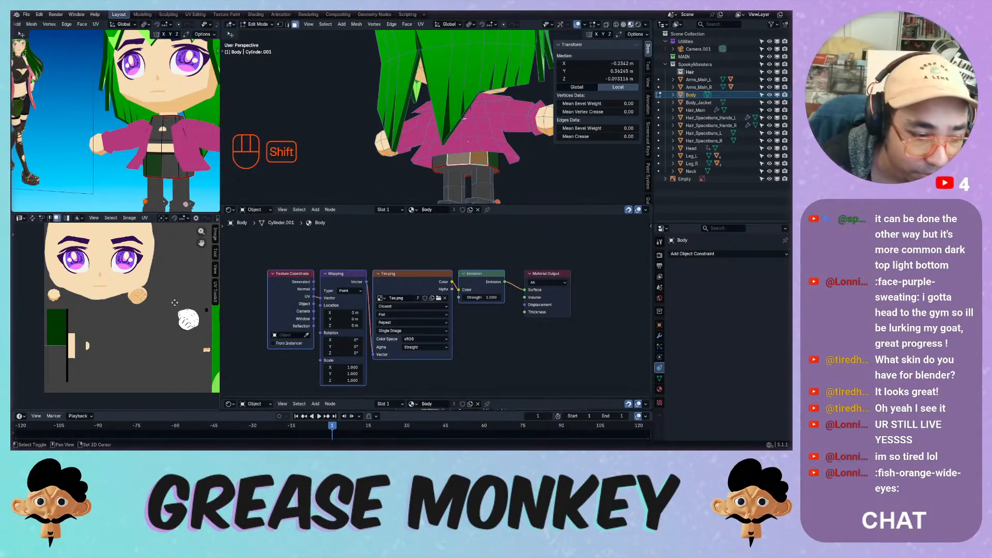
{"action": "middle_click_drag", "start_coordinate": [175, 303], "coordinate": [187, 287], "text": "shift"}
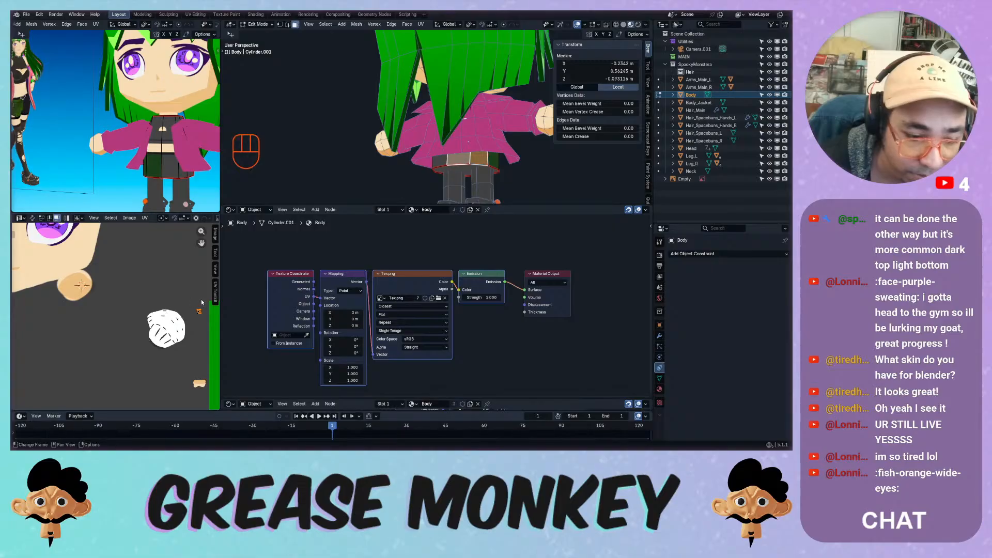
{"action": "middle_click_drag", "start_coordinate": [152, 298], "coordinate": [136, 317]}
{"action": "key", "text": "g"}
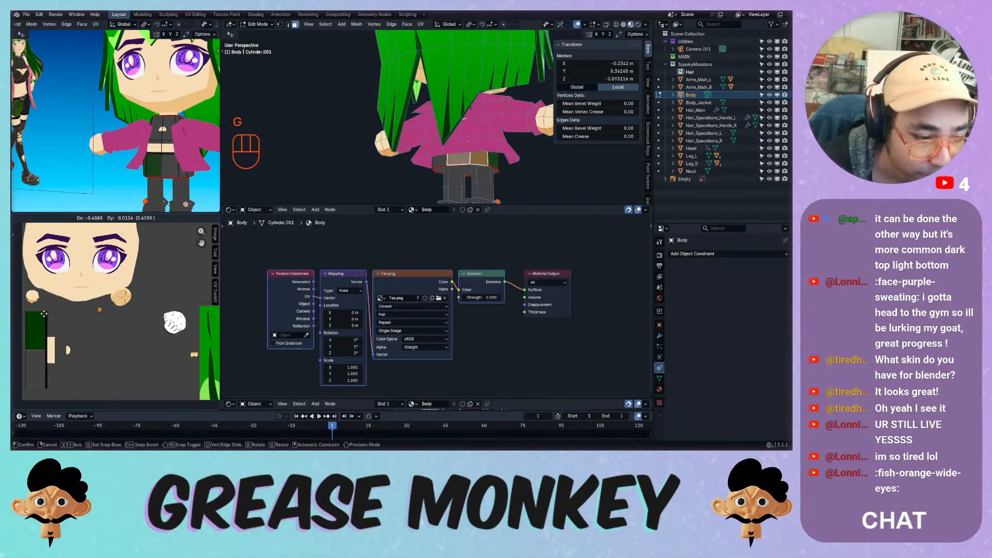
{"action": "left_click", "coordinate": [21, 324]}
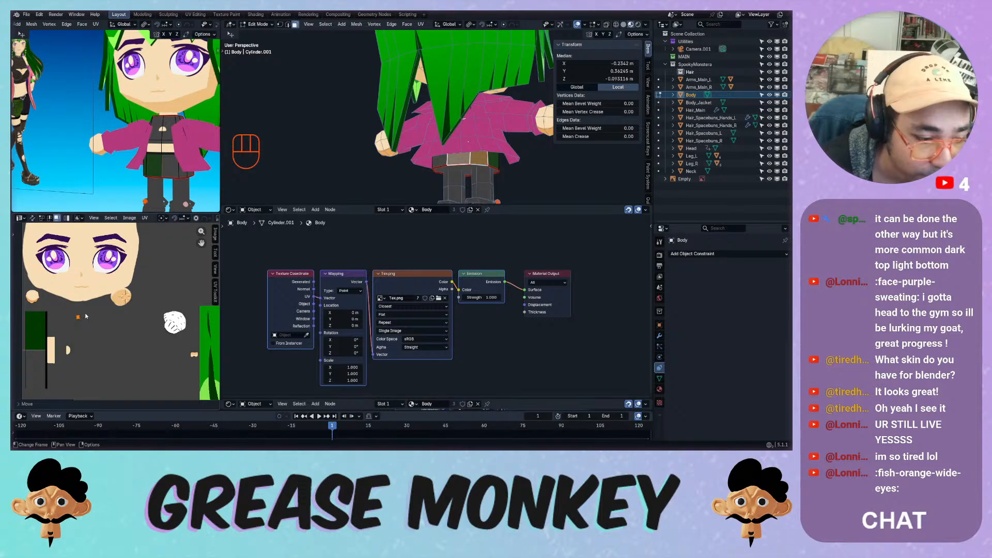
{"action": "key", "text": "g"}
{"action": "left_click", "coordinate": [25, 316]}
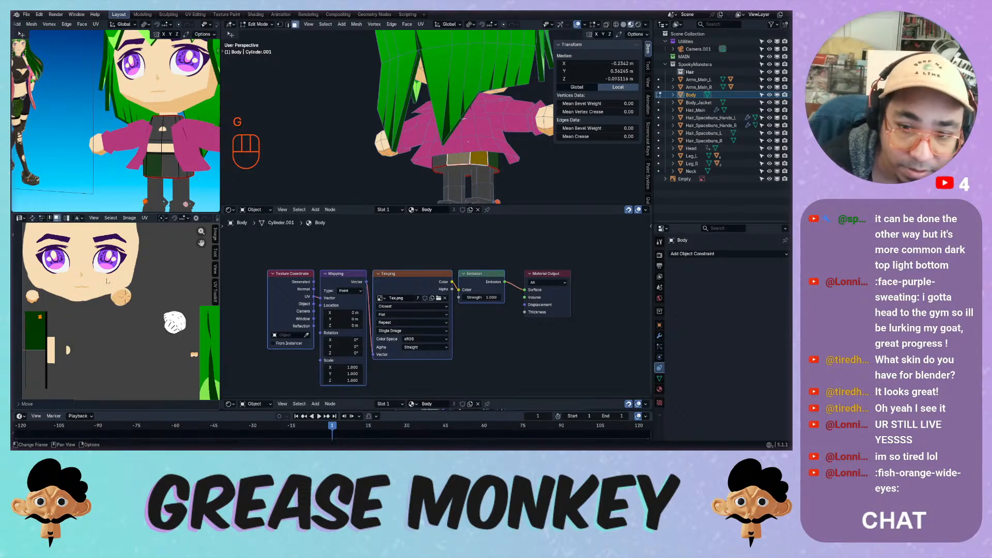
Leave Edit Mode and examine the updated shirt, belt and skirt colours from the front and side.
{"action": "key", "text": "Tab"}
{"action": "middle_click_drag", "start_coordinate": [269, 156], "coordinate": [313, 177]}
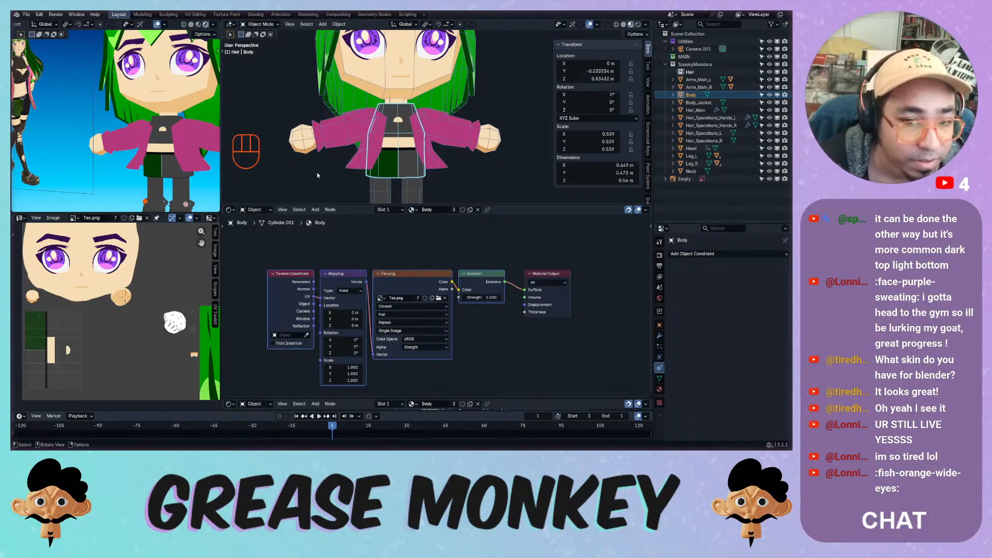
{"action": "mouse_move", "coordinate": [393, 161]}
{"action": "middle_mouse_down", "text": "ctrl"}
{"action": "mouse_move", "coordinate": [418, 131]}
{"action": "mouse_move", "coordinate": [421, 106]}
{"action": "mouse_move", "coordinate": [378, 158]}
{"action": "middle_mouse_up", "text": "ctrl"}
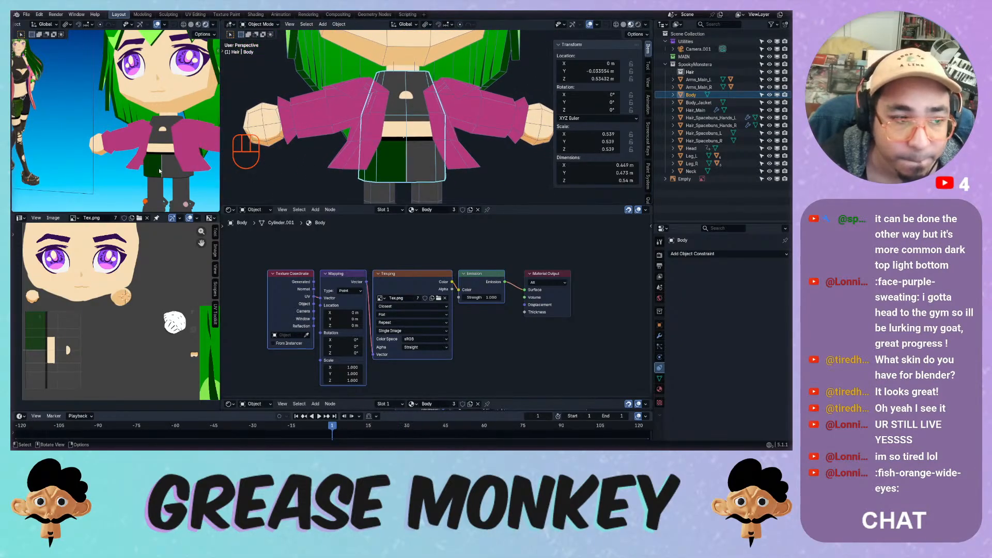
{"action": "middle_click_drag", "start_coordinate": [146, 149], "coordinate": [168, 172], "text": "ctrl"}
{"action": "middle_click_drag", "start_coordinate": [480, 67], "coordinate": [433, 84]}
{"action": "left_click", "coordinate": [433, 84]}
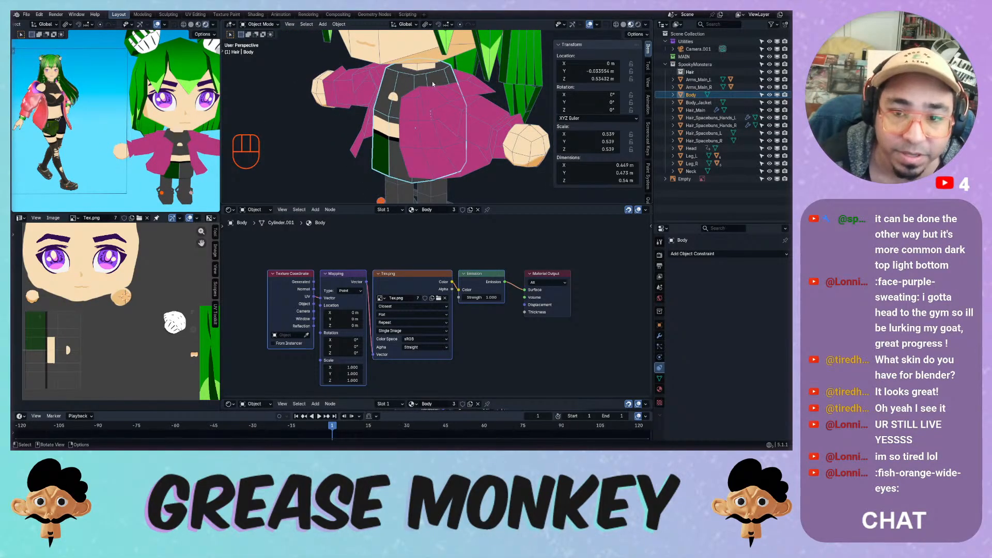
Enter Edit Mode on the Body and select the UVs of the grey face at the upper chest.
{"action": "left_click", "coordinate": [433, 84]}
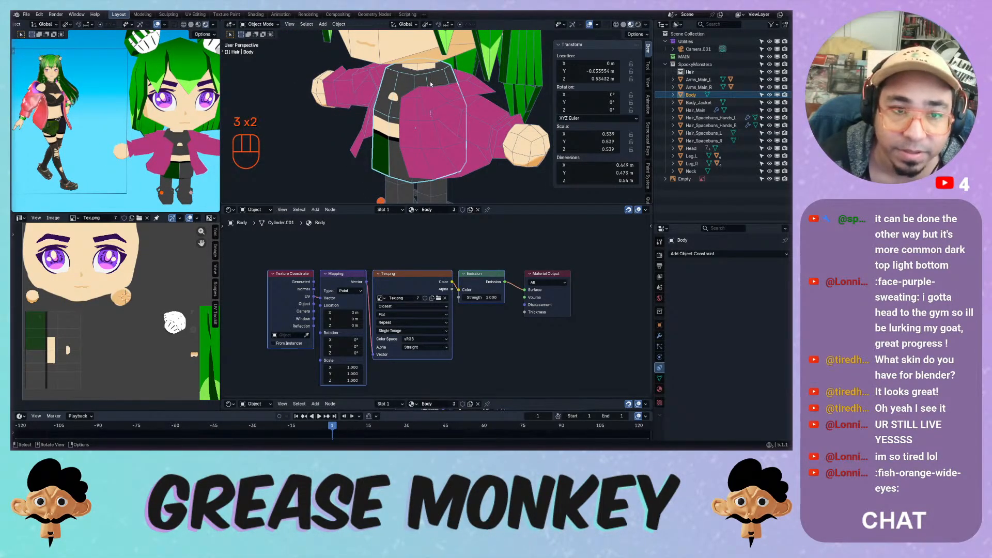
{"action": "key", "text": "Tab"}
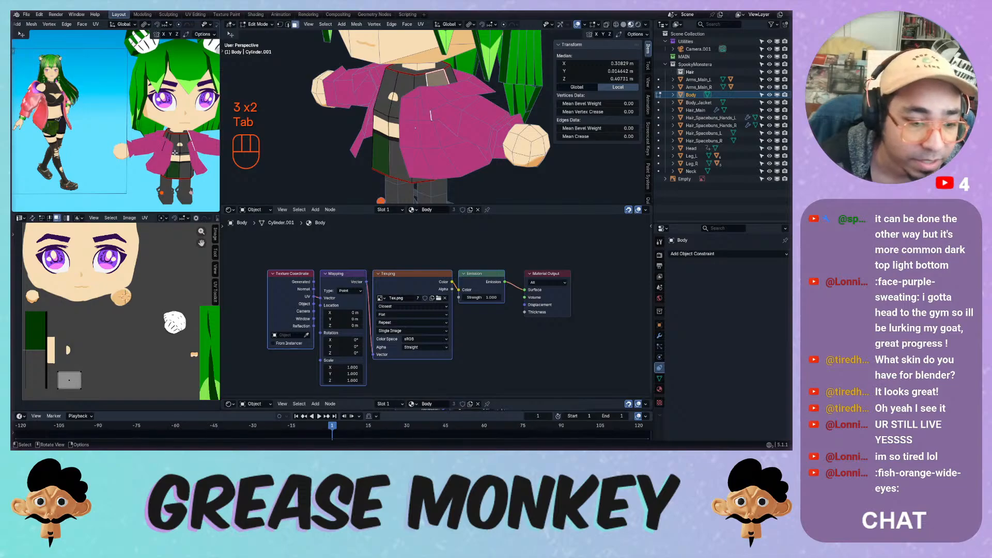
{"action": "middle_click_drag", "start_coordinate": [135, 295], "coordinate": [161, 284]}
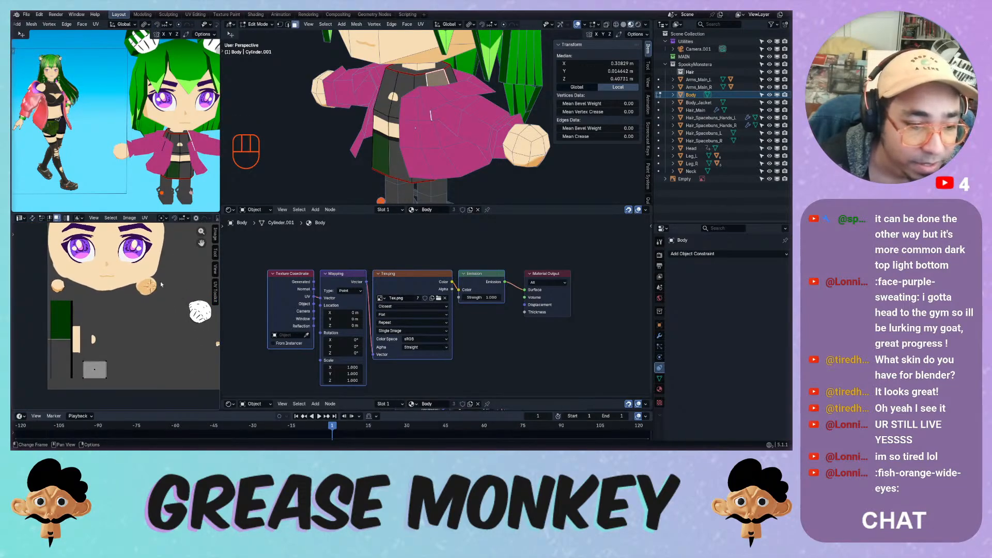
{"action": "key", "text": "a"}
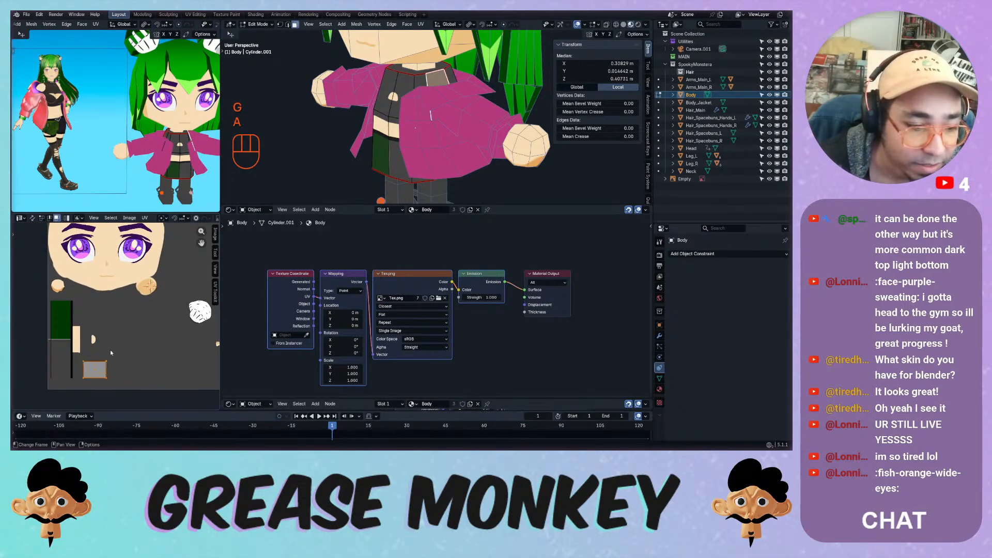
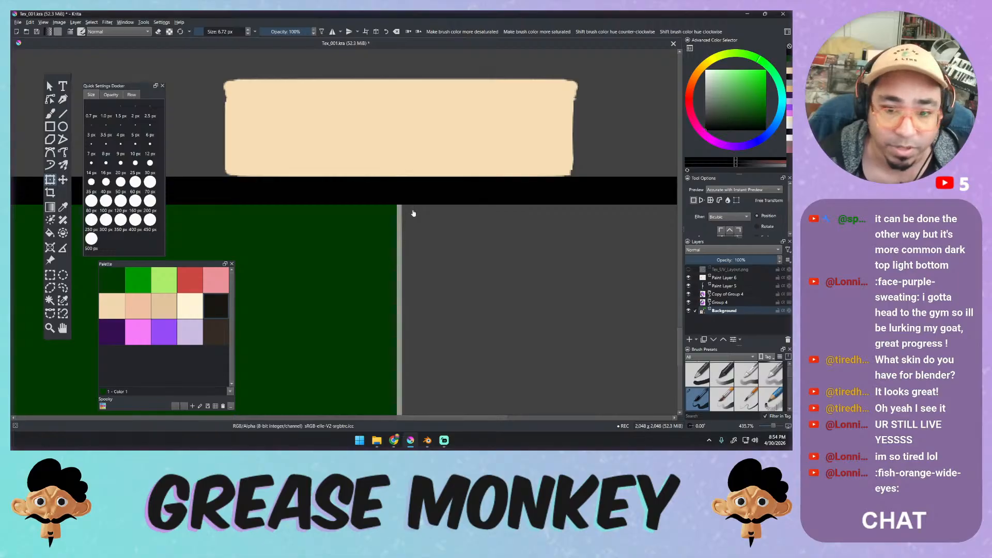
Switch to Krita's Tex_001.kra and try drawing an outlined circle about 52 px wide near the belt with the Ellipse tool at ratio 1.
{"action": "left_click", "coordinate": [62, 126]}
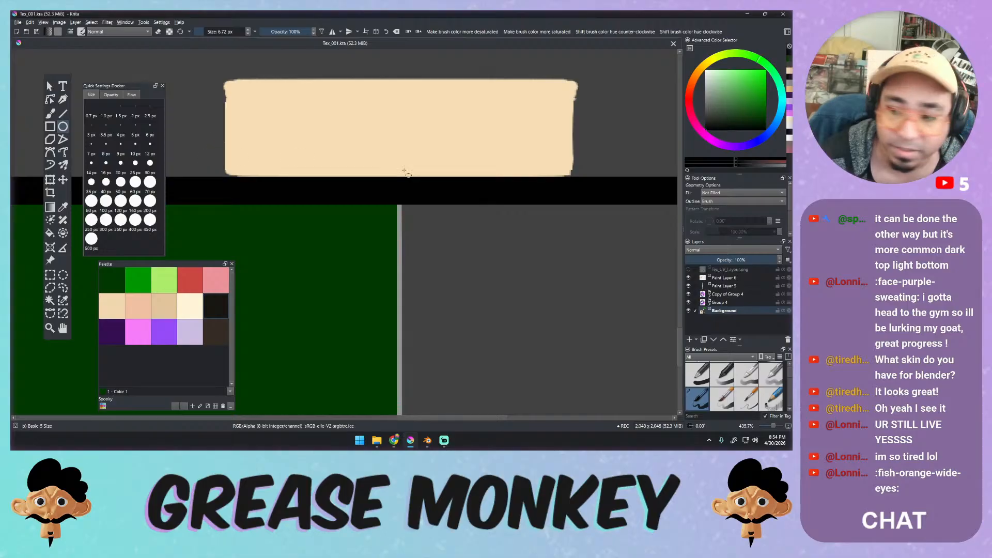
{"action": "scroll", "coordinate": [787, 214], "scroll_direction": "down", "scroll_amount": 2}
{"action": "scroll", "coordinate": [788, 217], "scroll_direction": "down", "scroll_amount": 2}
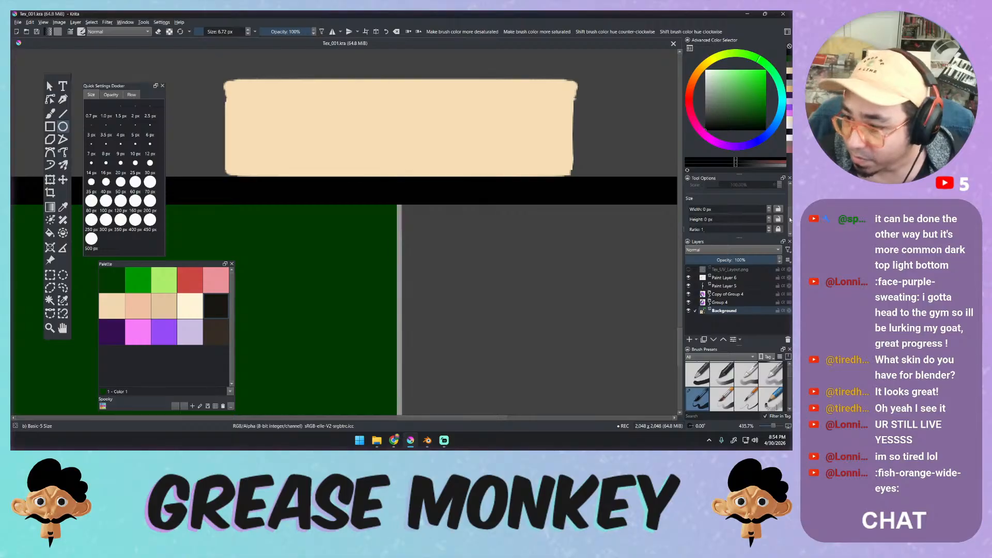
{"action": "mouse_move", "coordinate": [789, 219]}
{"action": "left_mouse_down"}
{"action": "mouse_move", "coordinate": [790, 211]}
{"action": "mouse_move", "coordinate": [789, 220]}
{"action": "left_mouse_up"}
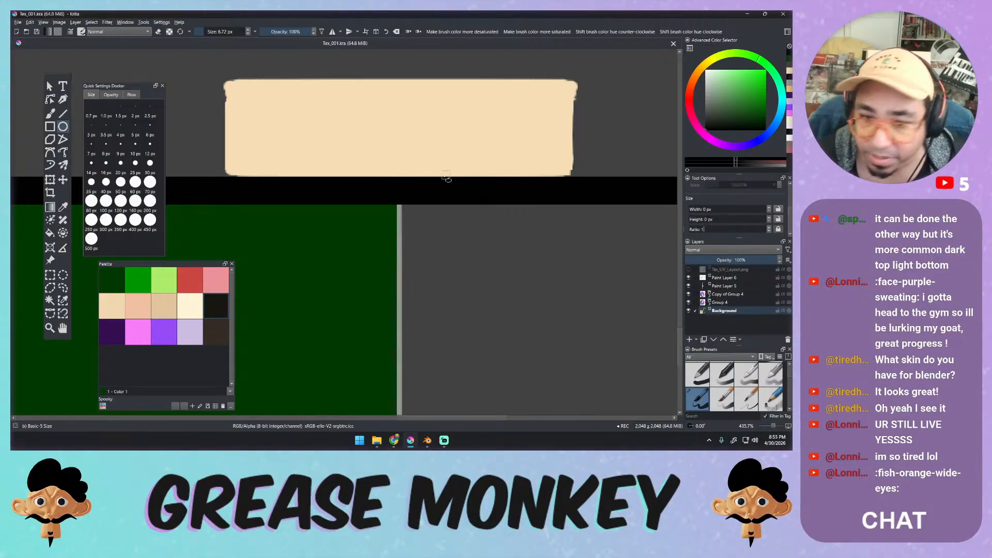
{"action": "left_click_drag", "start_coordinate": [399, 195], "coordinate": [452, 266]}
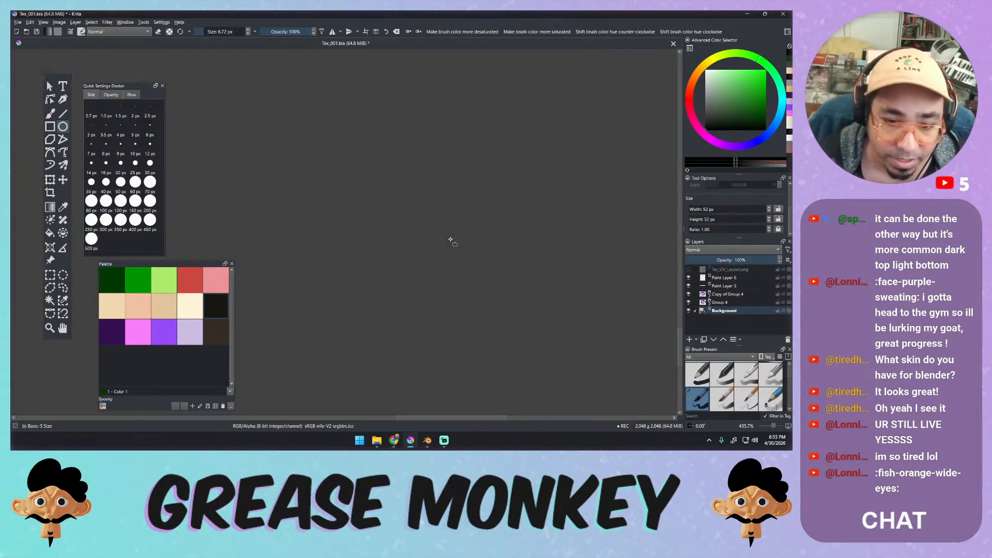
{"action": "scroll", "coordinate": [445, 240], "scroll_direction": "down", "scroll_amount": 6}
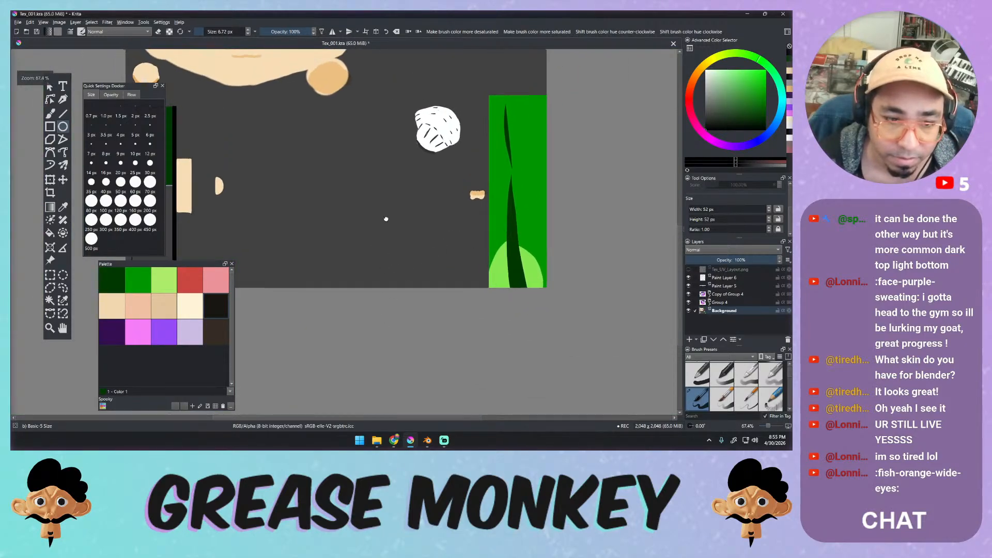
{"action": "key", "text": "ctrl+z"}
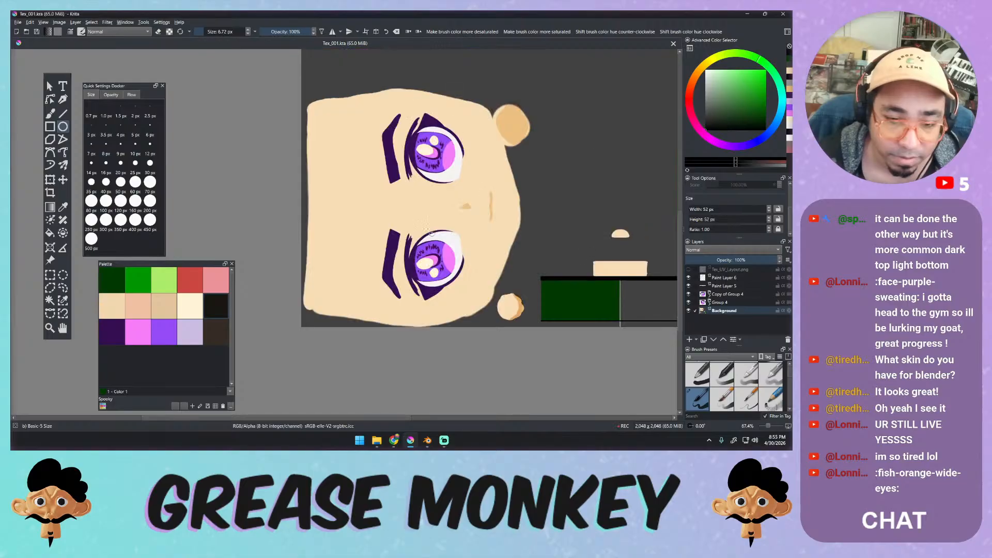
Try an outlined circle about 77 px wide over the belt beside the skirt's centre seam.
{"action": "middle_click_drag", "start_coordinate": [528, 256], "coordinate": [336, 222]}
{"action": "middle_click_drag", "start_coordinate": [407, 256], "coordinate": [414, 193], "text": "ctrl"}
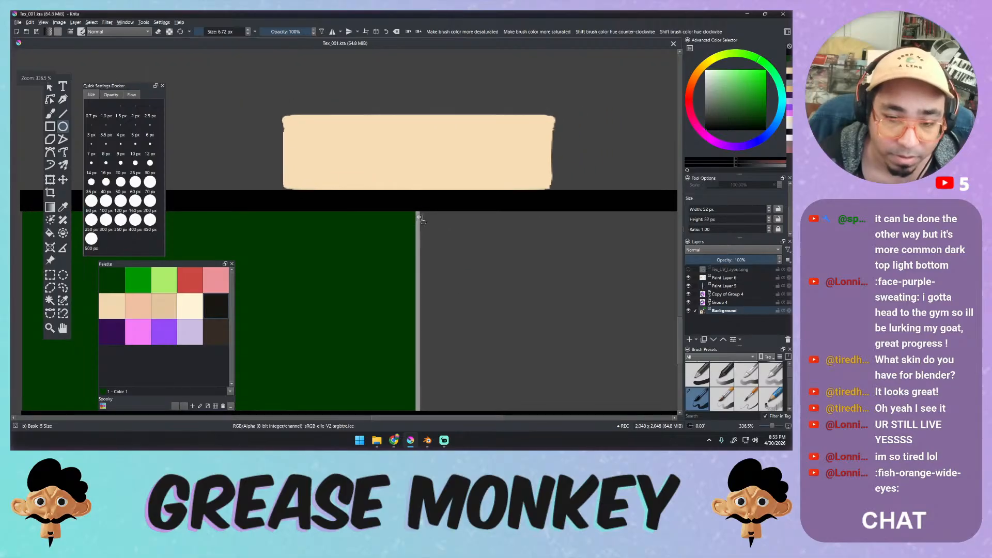
{"action": "mouse_move", "coordinate": [404, 191]}
{"action": "left_mouse_down"}
{"action": "mouse_move", "coordinate": [445, 242]}
{"action": "mouse_move", "coordinate": [463, 253]}
{"action": "mouse_move", "coordinate": [450, 231]}
{"action": "mouse_move", "coordinate": [488, 261]}
{"action": "mouse_move", "coordinate": [443, 227]}
{"action": "mouse_move", "coordinate": [463, 275]}
{"action": "mouse_move", "coordinate": [467, 269]}
{"action": "left_mouse_up"}
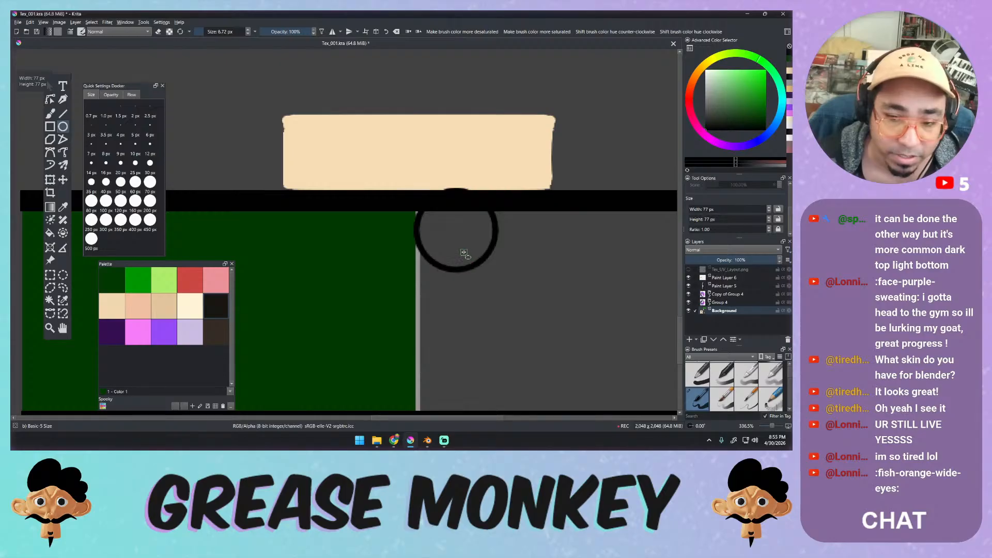
{"action": "key", "text": "ctrl+z"}
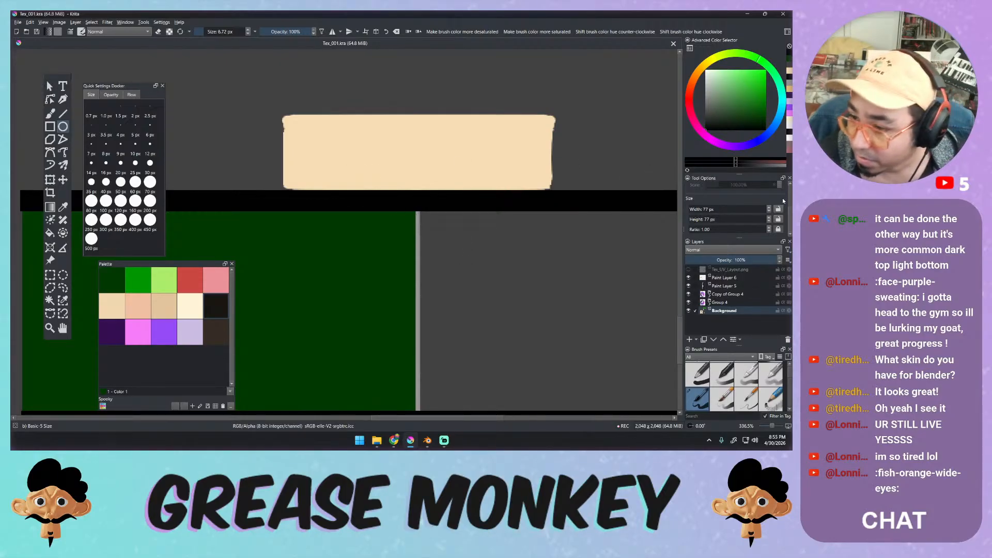
Set the ellipse fill to Foreground Color with No Outline and draw a solid black circle over the belt at the centre seam.
{"action": "scroll", "coordinate": [783, 201], "scroll_direction": "up", "scroll_amount": 3}
{"action": "left_click", "coordinate": [723, 192]}
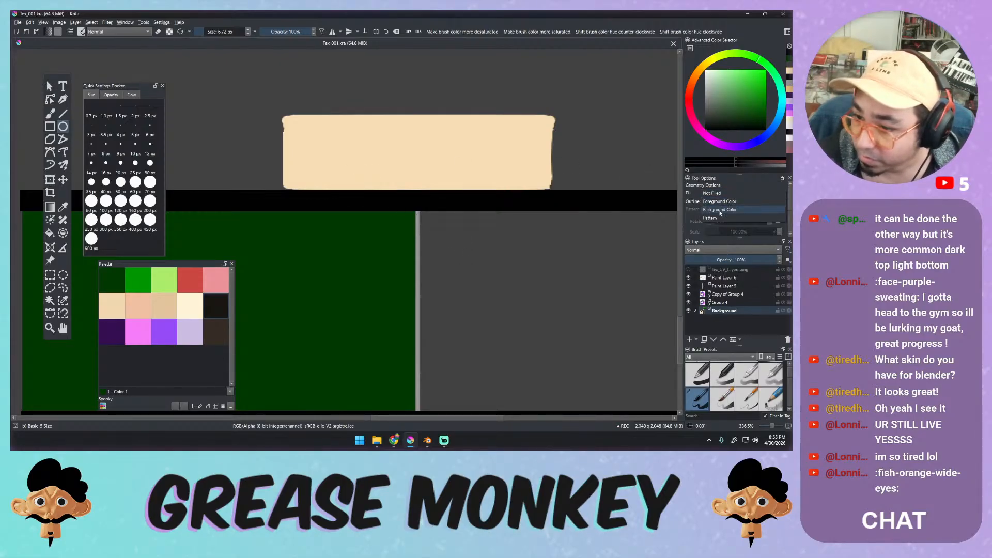
{"action": "left_click", "coordinate": [720, 201]}
{"action": "left_click", "coordinate": [723, 201]}
{"action": "left_click", "coordinate": [723, 192]}
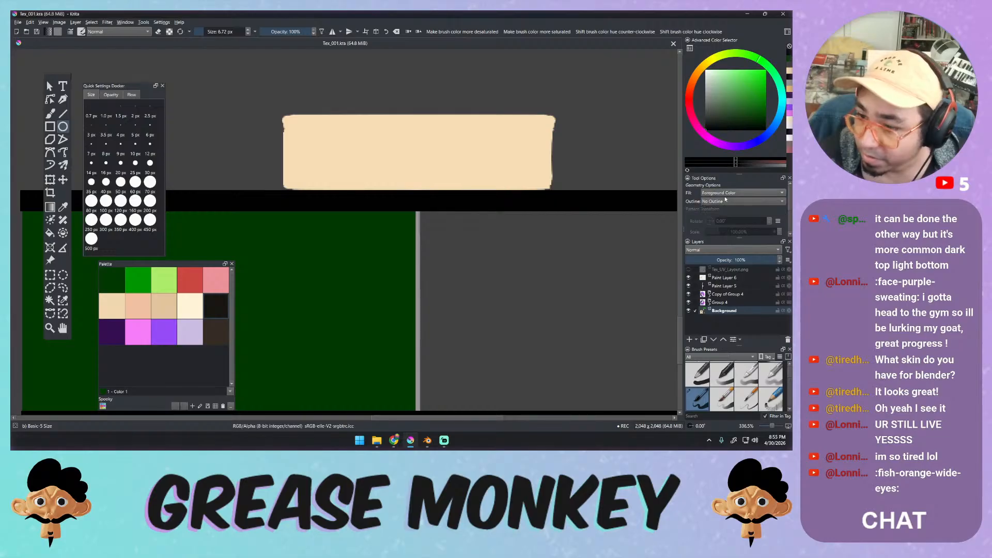
{"action": "left_click_drag", "start_coordinate": [418, 201], "coordinate": [455, 237]}
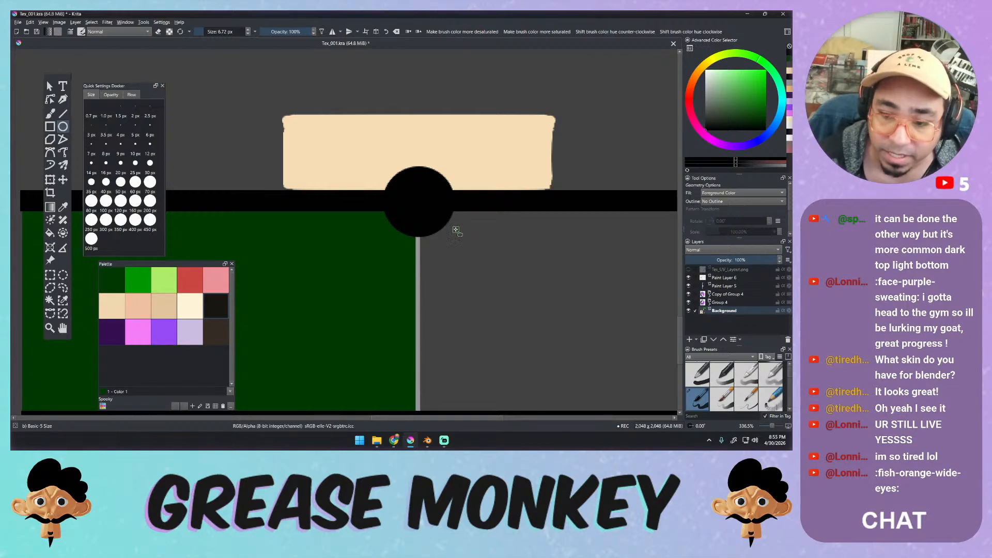
Switch to Blender to examine the belt area on the character reference, and return to the texture in Krita.
{"action": "key", "text": "alt+Tab"}
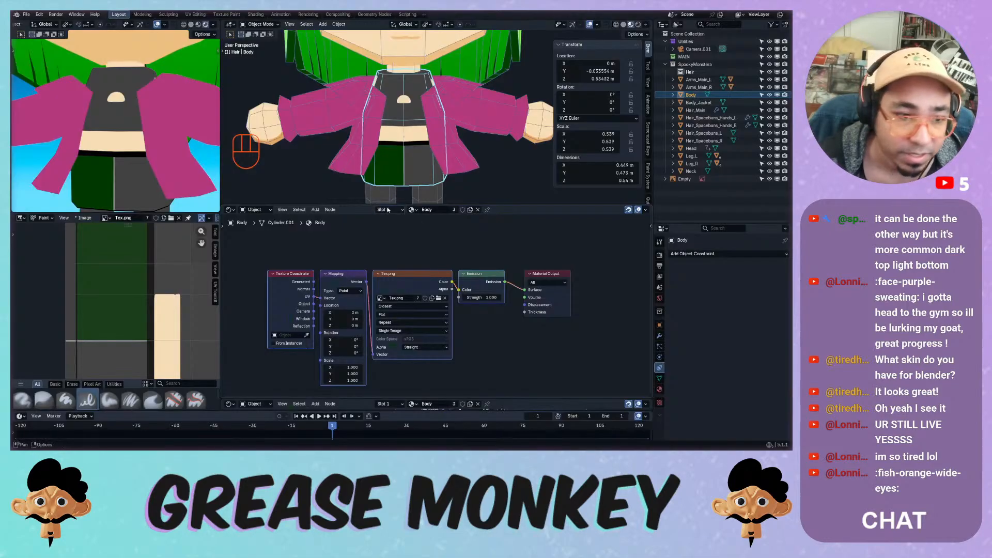
{"action": "middle_click_drag", "start_coordinate": [145, 162], "coordinate": [315, 204], "text": "shift"}
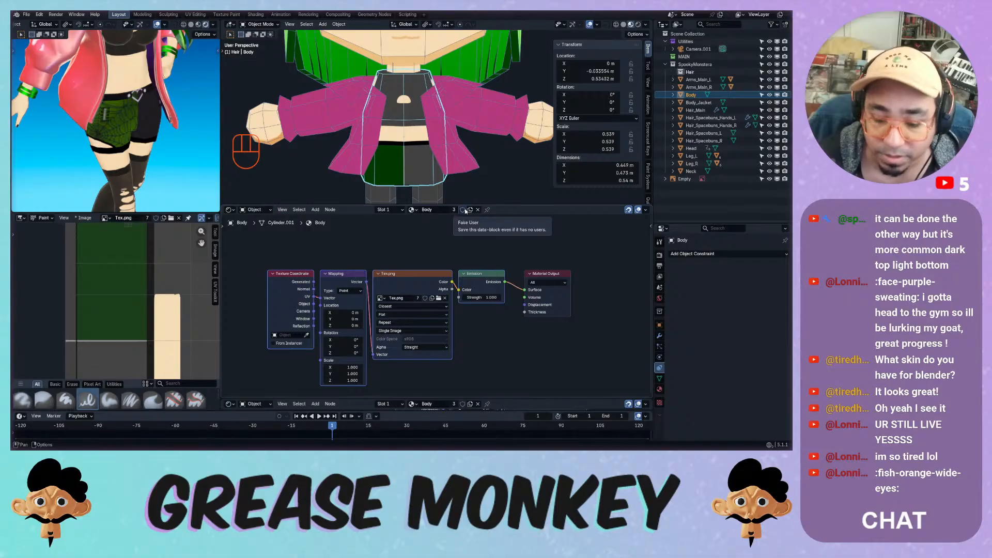
{"action": "key", "text": "alt+Tab"}
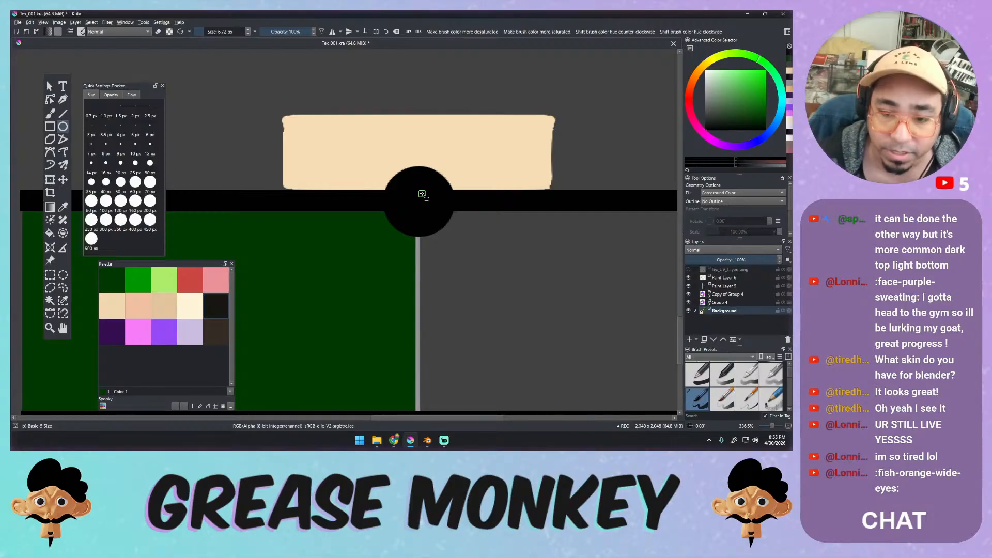
Undo the black circle and turn on horizontal mirror painting with its axis aligned to the skirt's centre seam.
{"action": "key", "text": "ctrl+z"}
{"action": "left_click", "coordinate": [332, 31]}
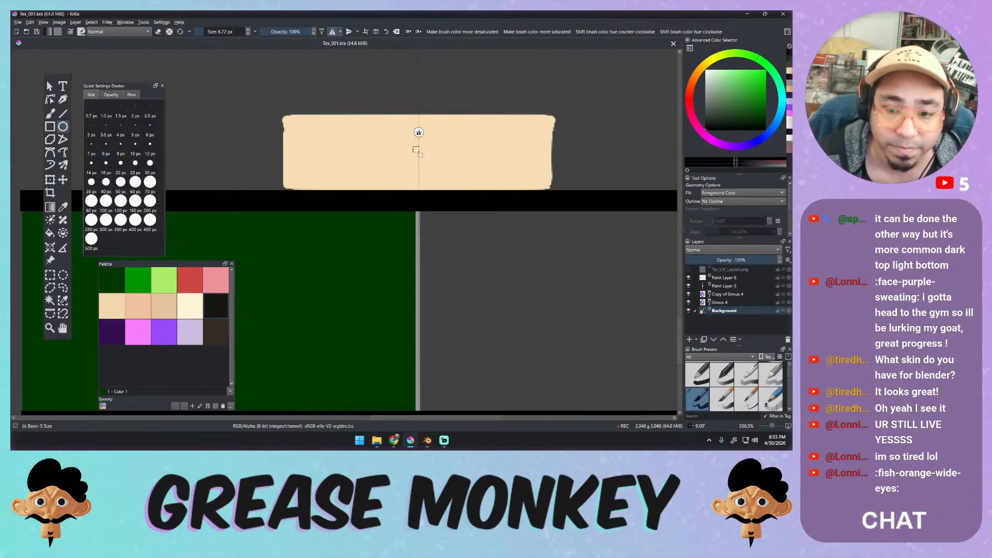
{"action": "left_click_drag", "start_coordinate": [419, 133], "coordinate": [417, 137]}
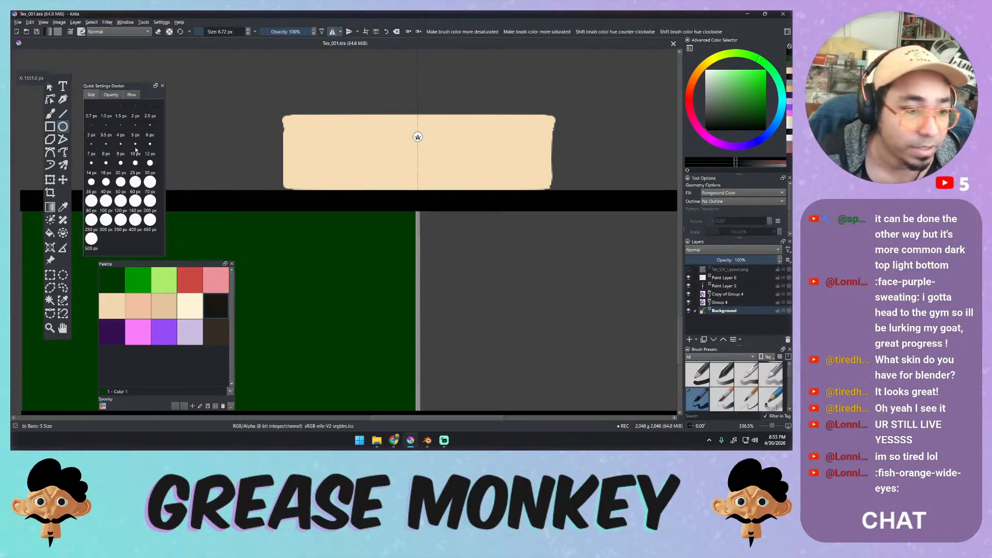
Choose the Dynamic Brush tool with the Shapes Fill brush preset.
{"action": "left_click", "coordinate": [50, 114]}
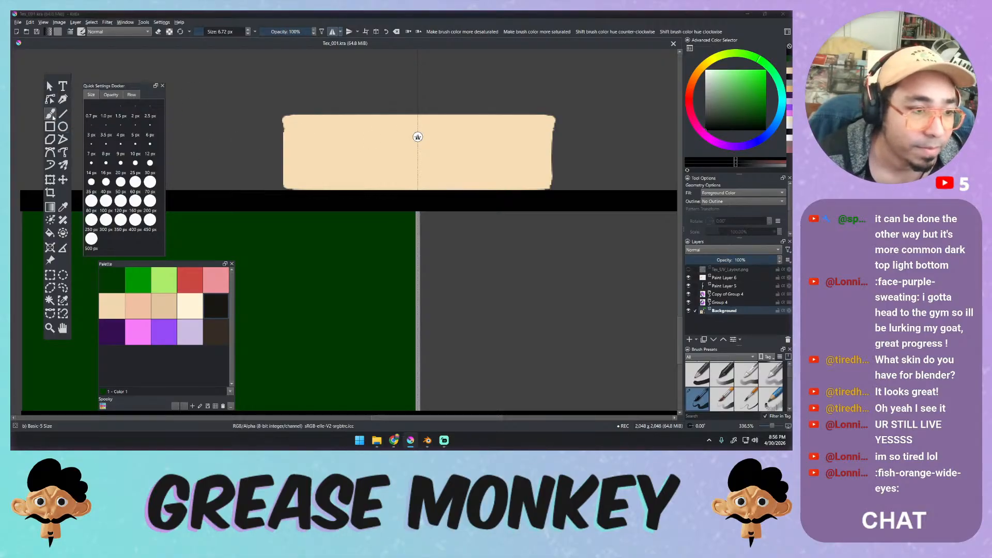
{"action": "left_click", "coordinate": [50, 164]}
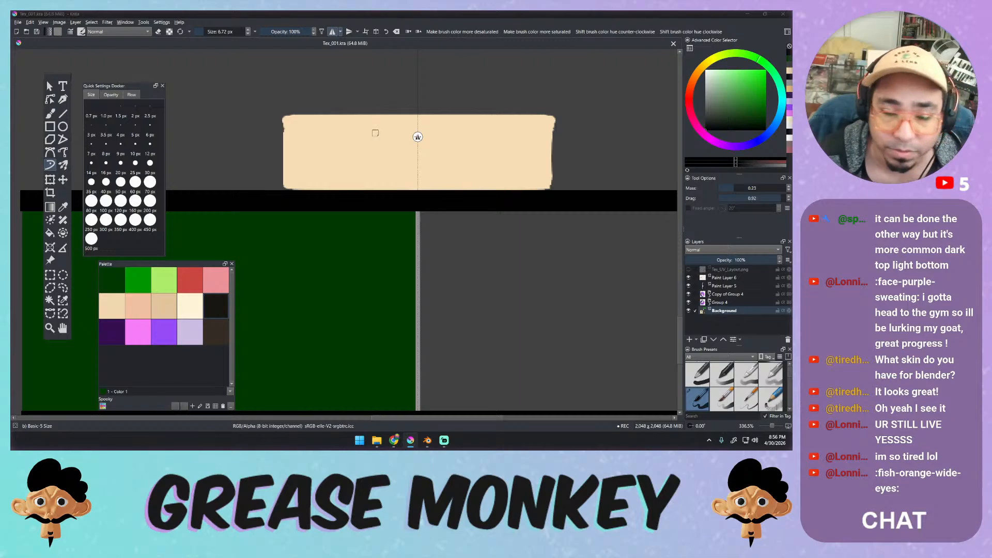
{"action": "right_click", "coordinate": [374, 135]}
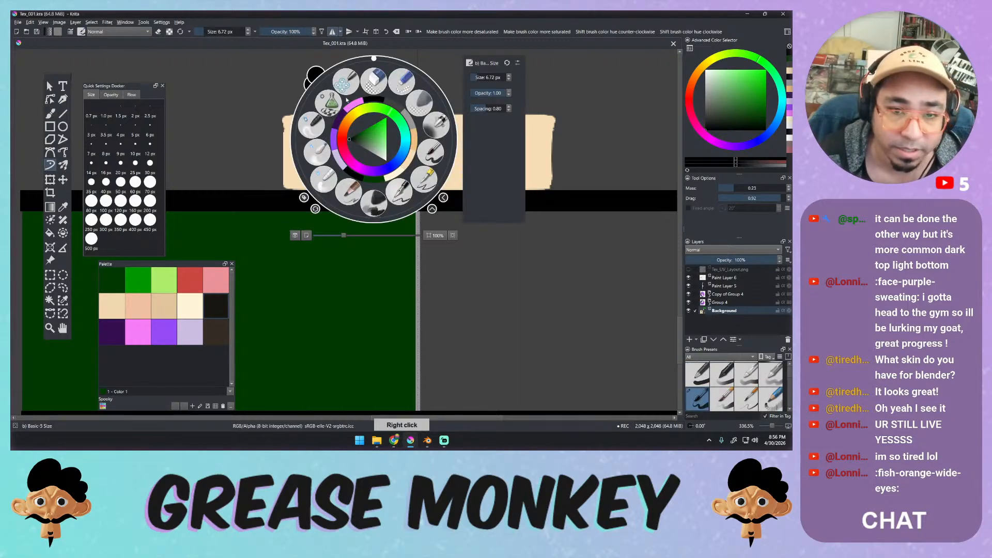
{"action": "left_click", "coordinate": [332, 103]}
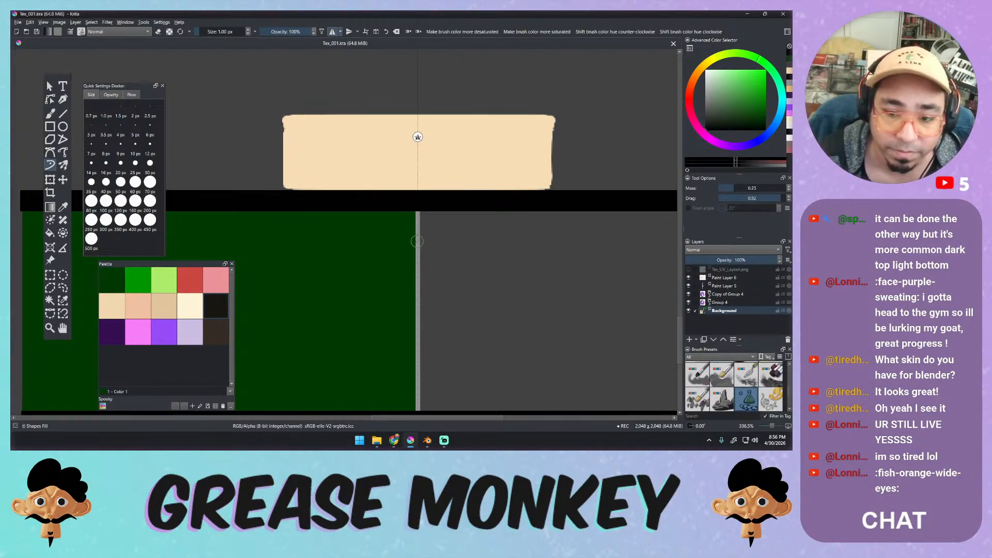
Try several mirrored strokes to form a solid black heart over the belt on the Background layer.
{"action": "mouse_move", "coordinate": [390, 230]}
{"action": "left_mouse_down"}
{"action": "mouse_move", "coordinate": [343, 160]}
{"action": "mouse_move", "coordinate": [399, 140]}
{"action": "mouse_move", "coordinate": [416, 158]}
{"action": "mouse_move", "coordinate": [434, 150]}
{"action": "left_mouse_up"}
{"action": "key", "text": "ctrl+z"}
{"action": "mouse_move", "coordinate": [418, 238]}
{"action": "left_mouse_down"}
{"action": "mouse_move", "coordinate": [359, 185]}
{"action": "mouse_move", "coordinate": [390, 132]}
{"action": "mouse_move", "coordinate": [417, 150]}
{"action": "left_mouse_up"}
{"action": "key", "text": "ctrl+z"}
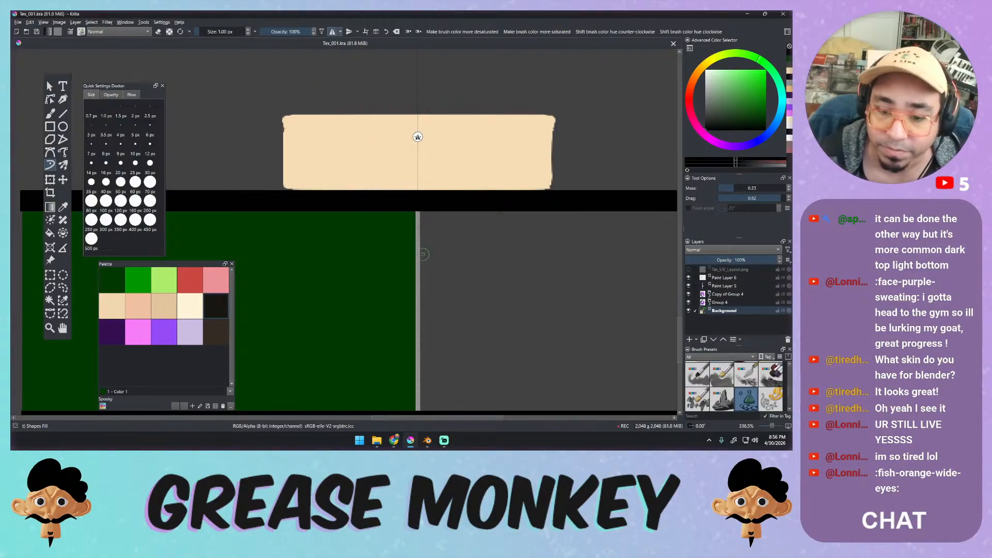
{"action": "mouse_move", "coordinate": [413, 261]}
{"action": "left_mouse_down"}
{"action": "mouse_move", "coordinate": [351, 190]}
{"action": "mouse_move", "coordinate": [398, 164]}
{"action": "mouse_move", "coordinate": [444, 180]}
{"action": "left_mouse_up"}
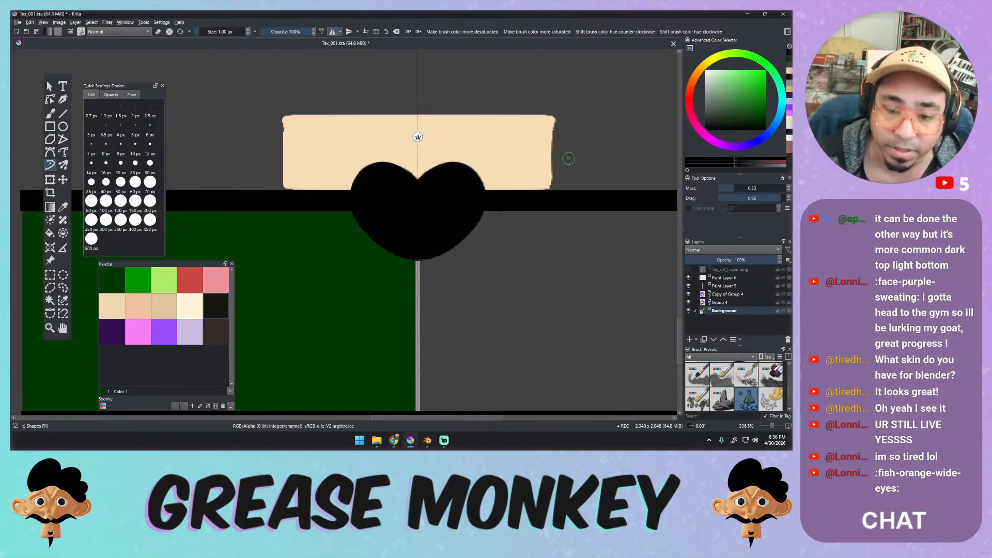
{"action": "key", "text": "ctrl+z"}
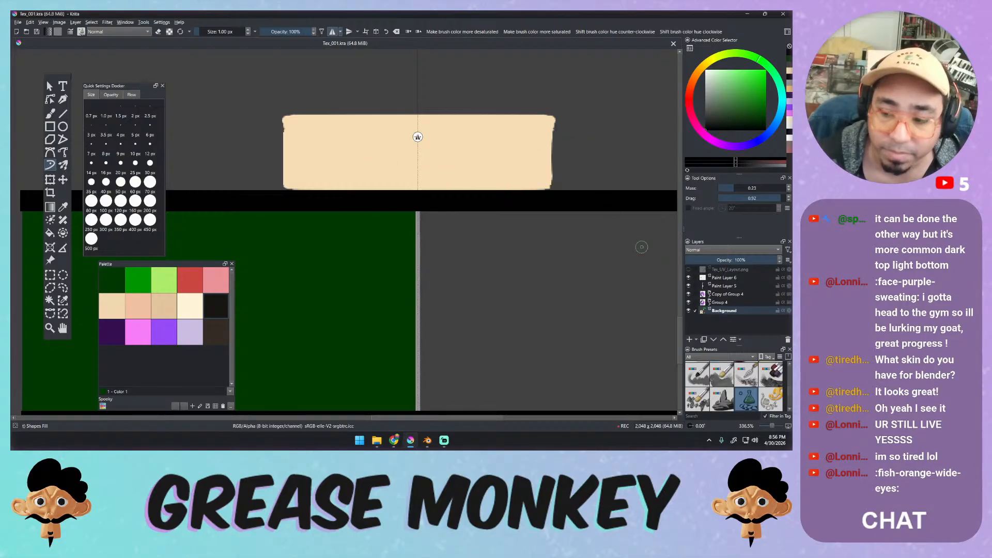
Add a paint layer above Background and draw a mirrored near-white heart buckle over the belt at the centre seam.
{"action": "left_click", "coordinate": [690, 340]}
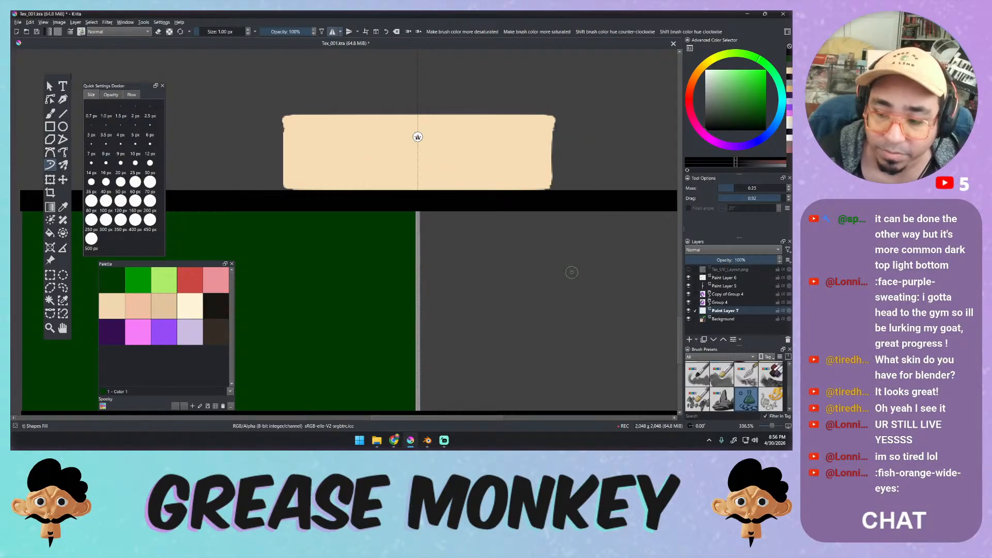
{"action": "left_click", "coordinate": [704, 75]}
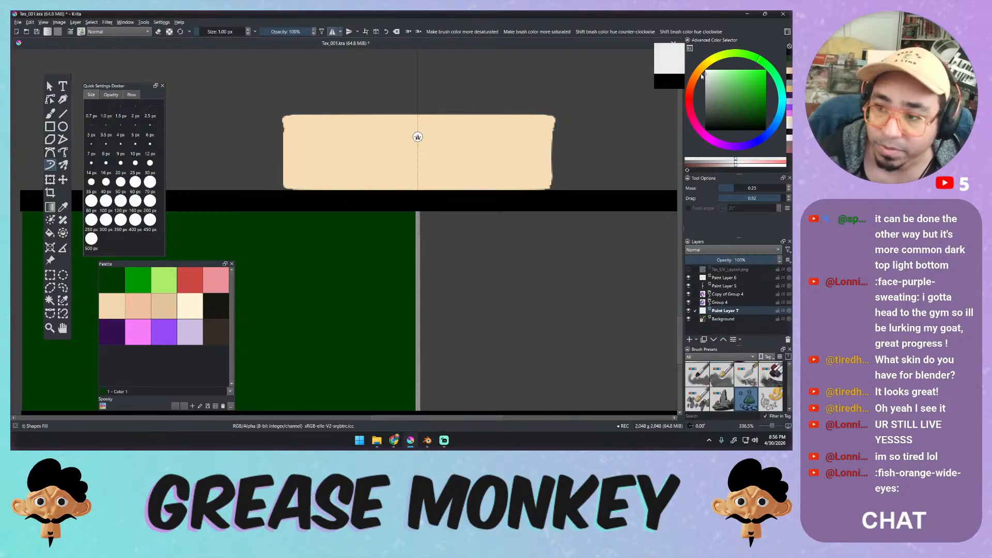
{"action": "mouse_move", "coordinate": [417, 251]}
{"action": "left_mouse_down"}
{"action": "mouse_move", "coordinate": [464, 242]}
{"action": "mouse_move", "coordinate": [489, 171]}
{"action": "mouse_move", "coordinate": [451, 154]}
{"action": "mouse_move", "coordinate": [432, 180]}
{"action": "left_mouse_up"}
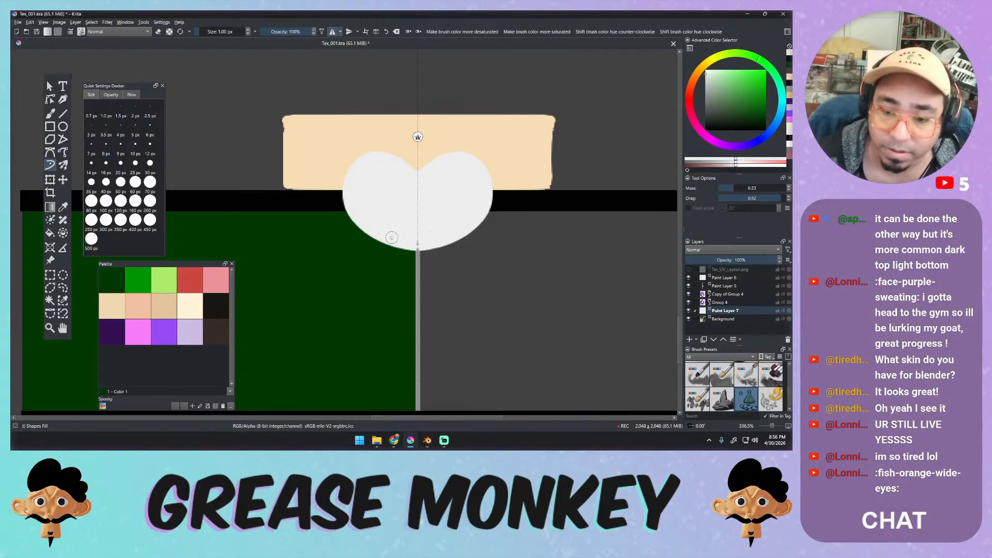
{"action": "key", "text": "ctrl+z"}
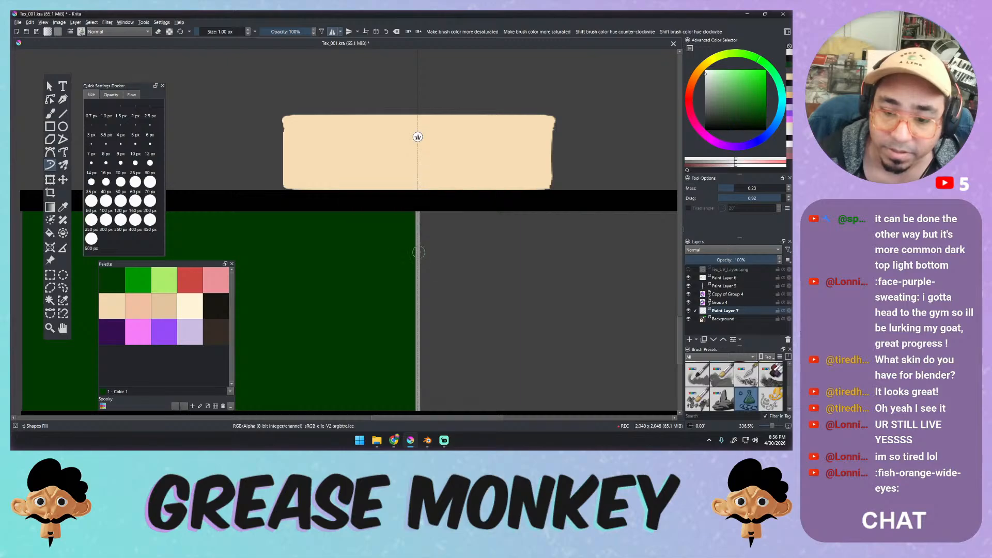
{"action": "mouse_move", "coordinate": [417, 252]}
{"action": "left_mouse_down"}
{"action": "mouse_move", "coordinate": [392, 234]}
{"action": "mouse_move", "coordinate": [358, 168]}
{"action": "mouse_move", "coordinate": [394, 148]}
{"action": "mouse_move", "coordinate": [421, 169]}
{"action": "left_mouse_up"}
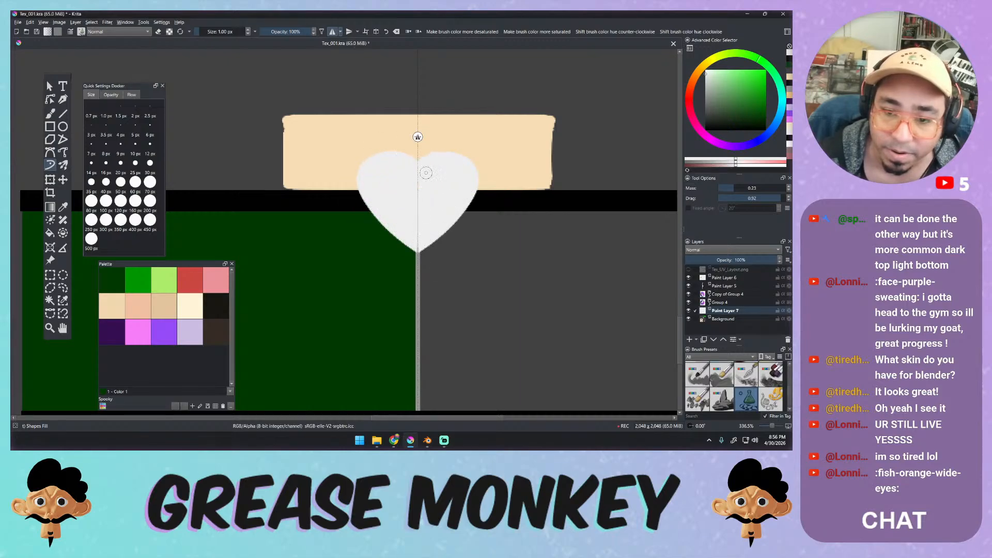
Choose a near-black colour and draw a mirrored dark heart inside the near-white buckle, leaving a light rim around it.
{"action": "left_click_drag", "start_coordinate": [715, 98], "coordinate": [705, 125]}
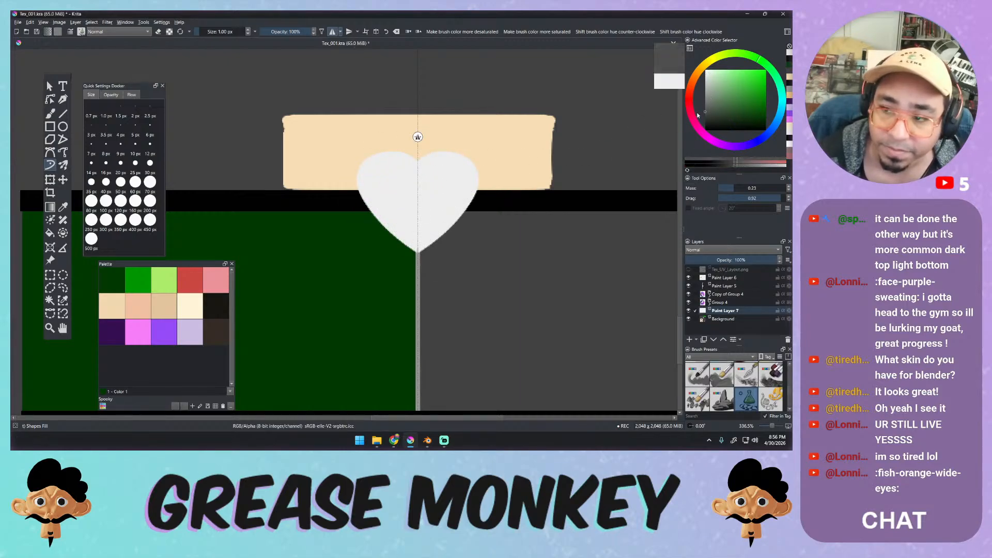
{"action": "mouse_move", "coordinate": [417, 244]}
{"action": "left_mouse_down"}
{"action": "mouse_move", "coordinate": [376, 211]}
{"action": "mouse_move", "coordinate": [399, 151]}
{"action": "mouse_move", "coordinate": [421, 165]}
{"action": "left_mouse_up"}
{"action": "key", "text": "ctrl+z"}
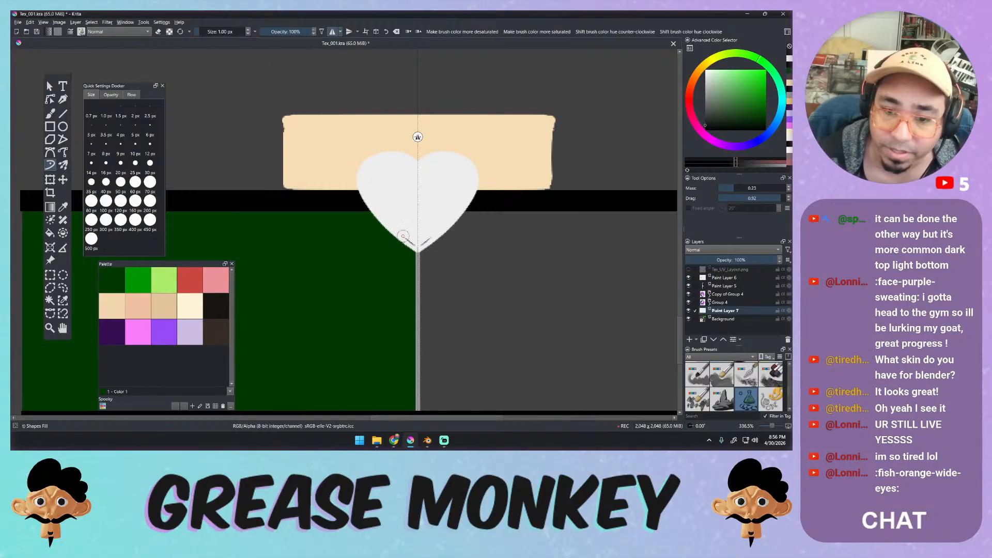
{"action": "mouse_move", "coordinate": [404, 237]}
{"action": "left_mouse_down"}
{"action": "mouse_move", "coordinate": [368, 173]}
{"action": "mouse_move", "coordinate": [408, 155]}
{"action": "mouse_move", "coordinate": [437, 159]}
{"action": "left_mouse_up"}
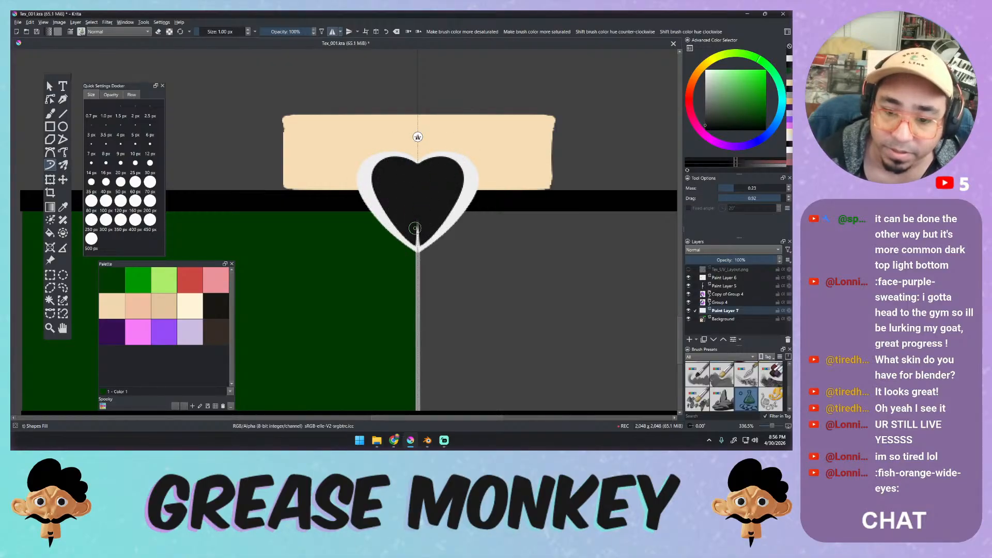
{"action": "key", "text": "ctrl+z"}
{"action": "left_click_drag", "start_coordinate": [409, 243], "coordinate": [368, 182]}
{"action": "key", "text": "ctrl+z"}
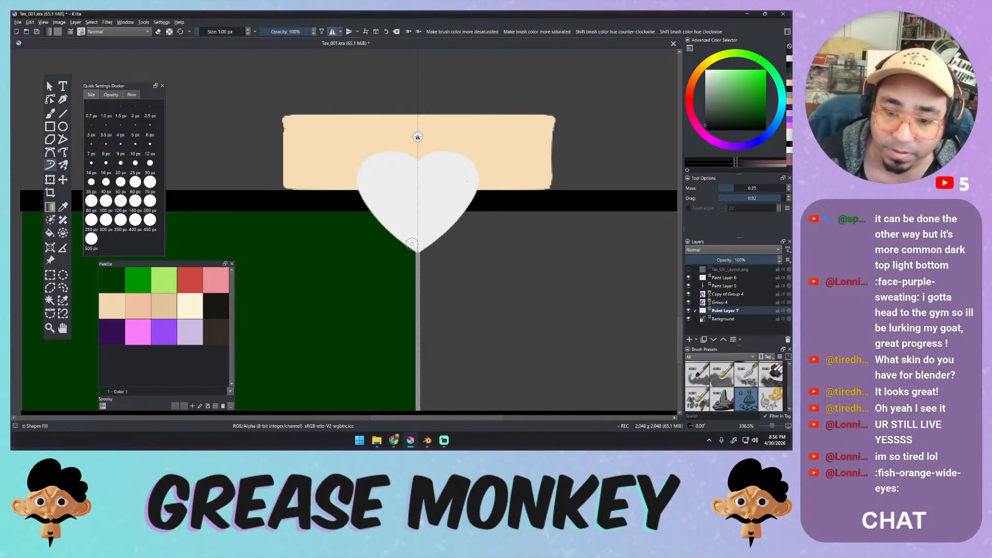
{"action": "mouse_move", "coordinate": [419, 247]}
{"action": "left_mouse_down"}
{"action": "mouse_move", "coordinate": [383, 214]}
{"action": "mouse_move", "coordinate": [365, 172]}
{"action": "mouse_move", "coordinate": [388, 154]}
{"action": "mouse_move", "coordinate": [420, 165]}
{"action": "left_mouse_up"}
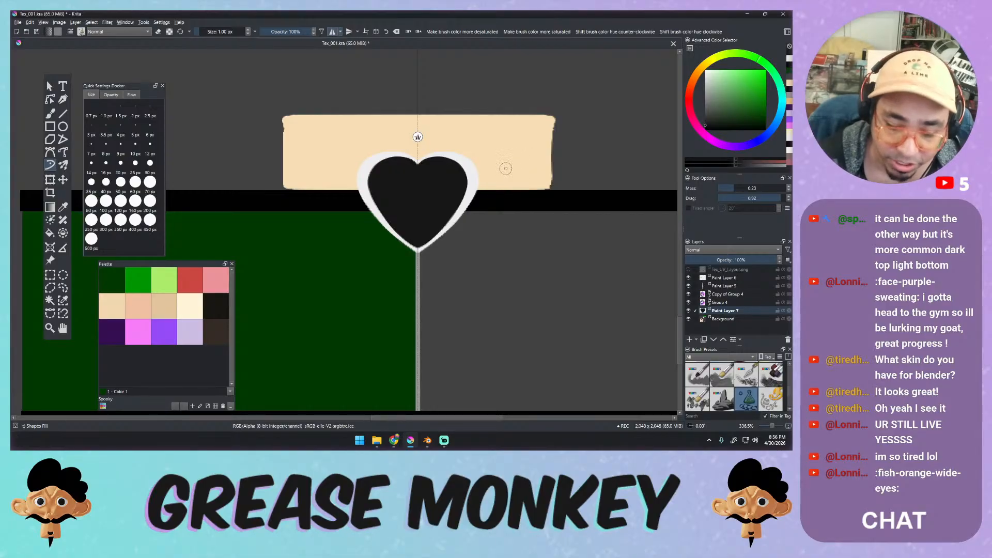
Turn off mirror painting and paint white shine marks: two round spots on the heart's right lobe and a curved glint on its left lobe.
{"action": "left_click", "coordinate": [332, 31]}
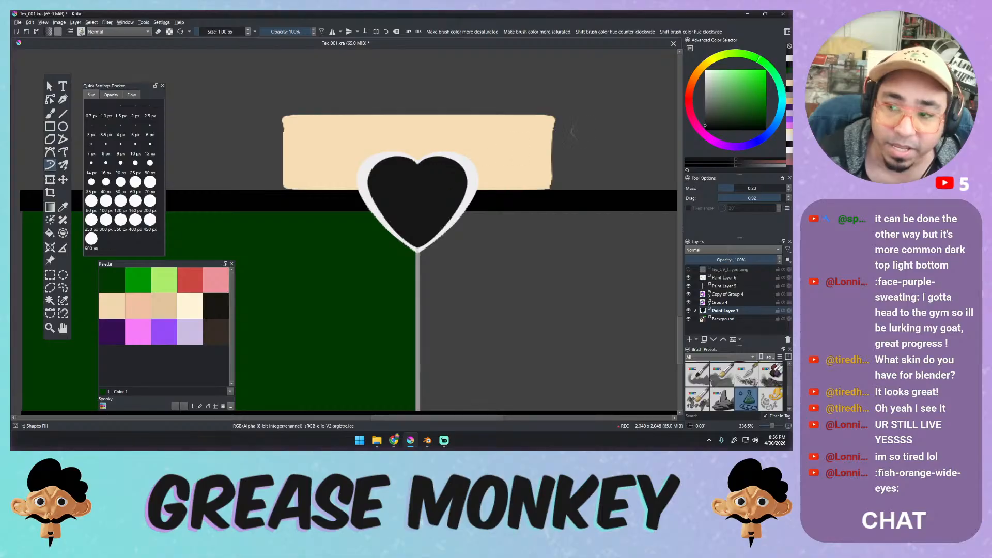
{"action": "left_click_drag", "start_coordinate": [729, 99], "coordinate": [706, 70]}
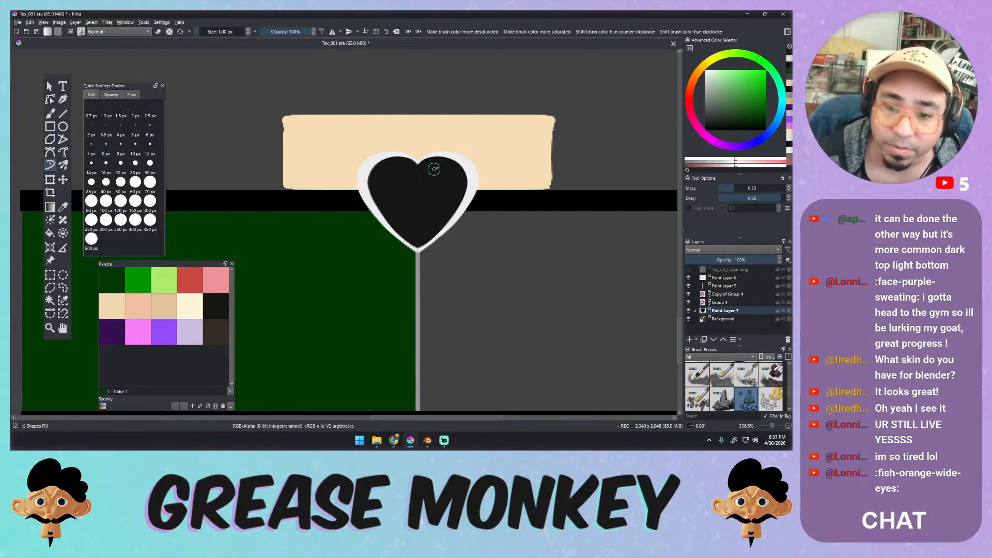
{"action": "mouse_move", "coordinate": [434, 168]}
{"action": "left_mouse_down"}
{"action": "mouse_move", "coordinate": [454, 180]}
{"action": "mouse_move", "coordinate": [448, 166]}
{"action": "mouse_move", "coordinate": [441, 194]}
{"action": "left_mouse_up"}
{"action": "key", "text": "ctrl+z"}
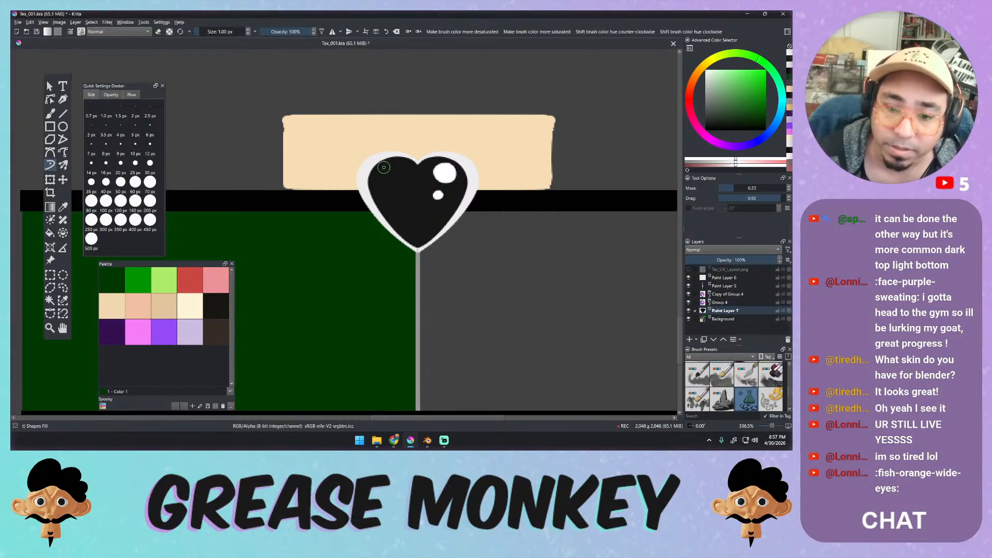
{"action": "mouse_move", "coordinate": [376, 169]}
{"action": "left_mouse_down"}
{"action": "mouse_move", "coordinate": [370, 182]}
{"action": "mouse_move", "coordinate": [385, 166]}
{"action": "left_mouse_up"}
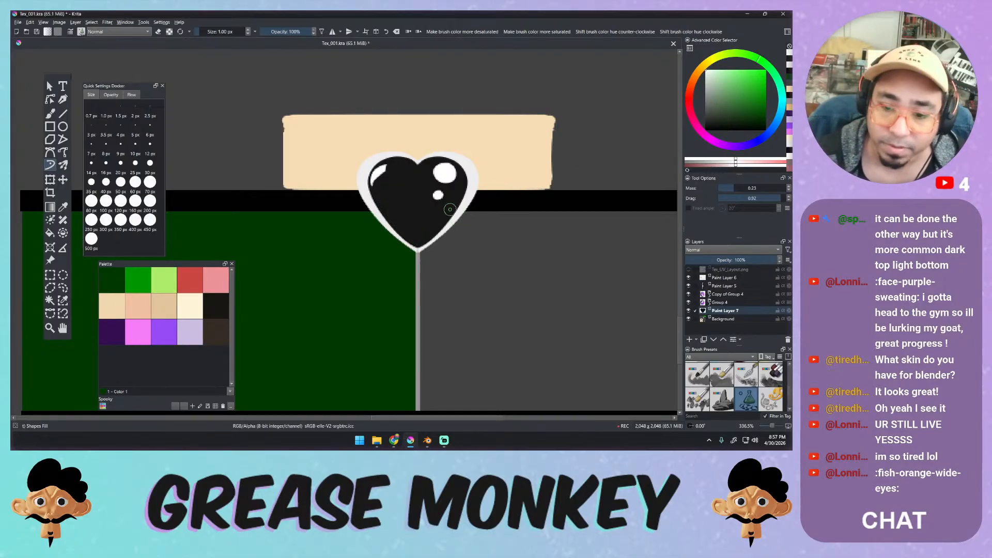
{"action": "left_click_drag", "start_coordinate": [450, 214], "coordinate": [429, 232]}
Choose the Basic-5 Size brush preset and check its pen pressure size settings in the Brush Editor.
{"action": "right_click", "coordinate": [427, 233]}
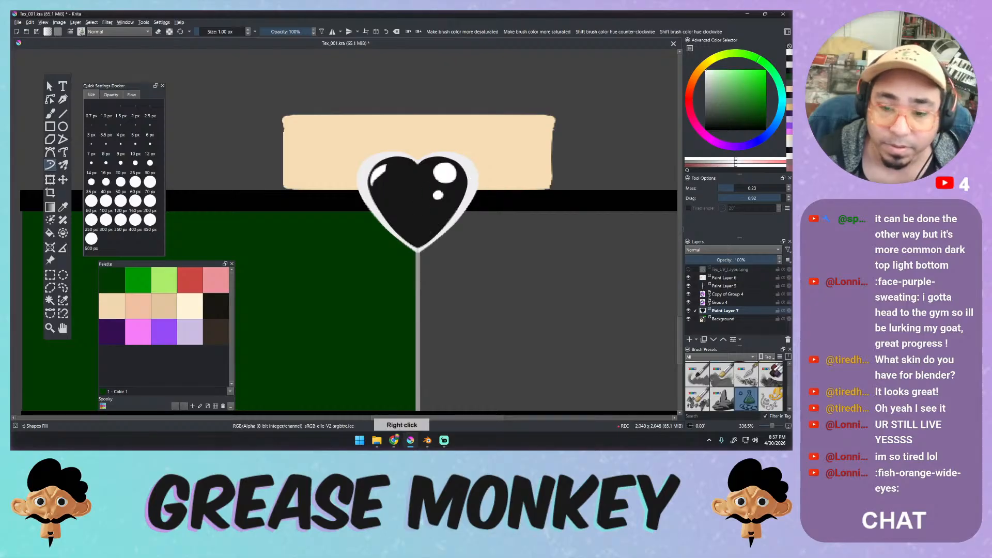
{"action": "left_click", "coordinate": [480, 207]}
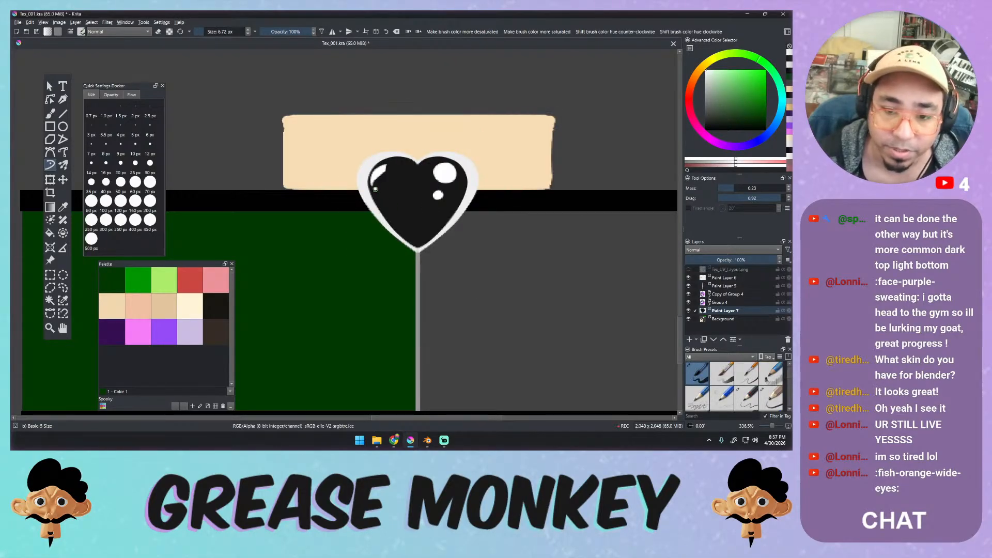
{"action": "left_click", "coordinate": [82, 32]}
{"action": "left_click_drag", "start_coordinate": [360, 296], "coordinate": [344, 324]}
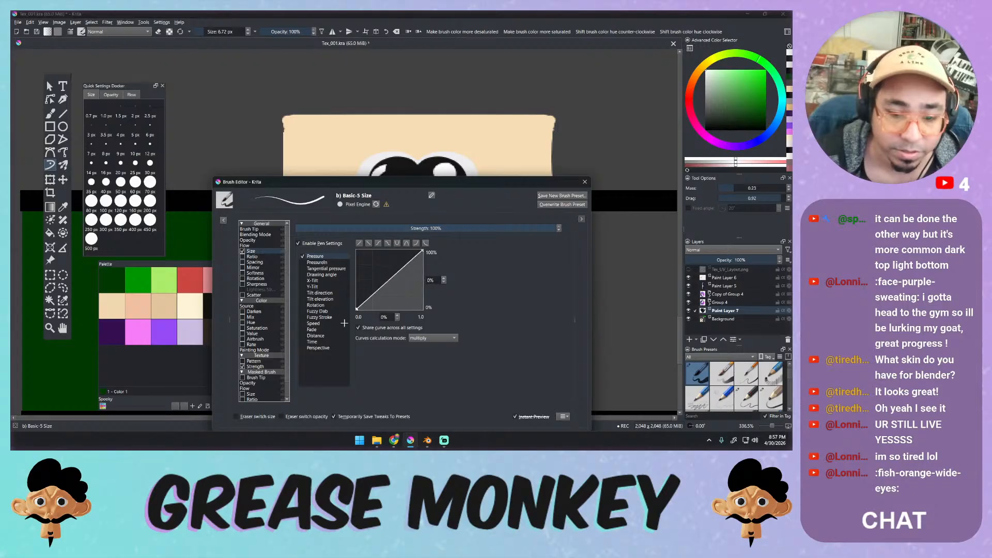
{"action": "left_click", "coordinate": [81, 32]}
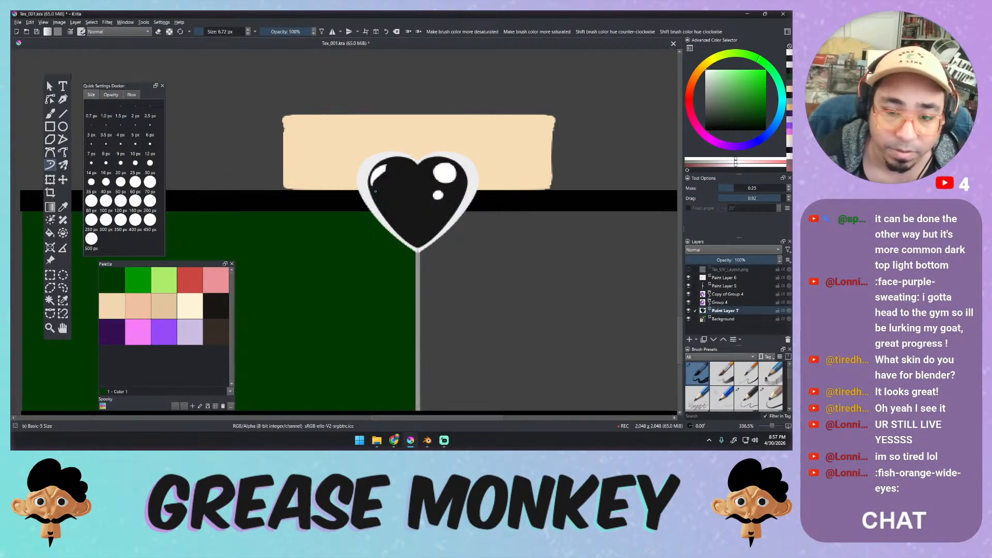
Try thin white highlights along the heart's lower-left edge, keeping only a small mark below the left glint, with brush size 8.93 px.
{"action": "left_click_drag", "start_coordinate": [394, 220], "coordinate": [433, 241]}
{"action": "key", "text": "ctrl+z"}
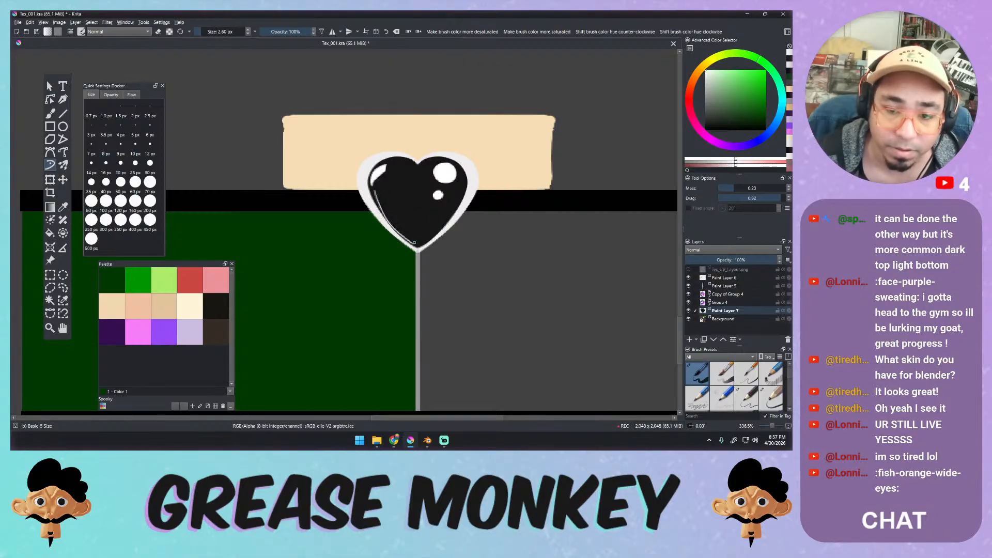
{"action": "key", "text": "ctrl+z"}
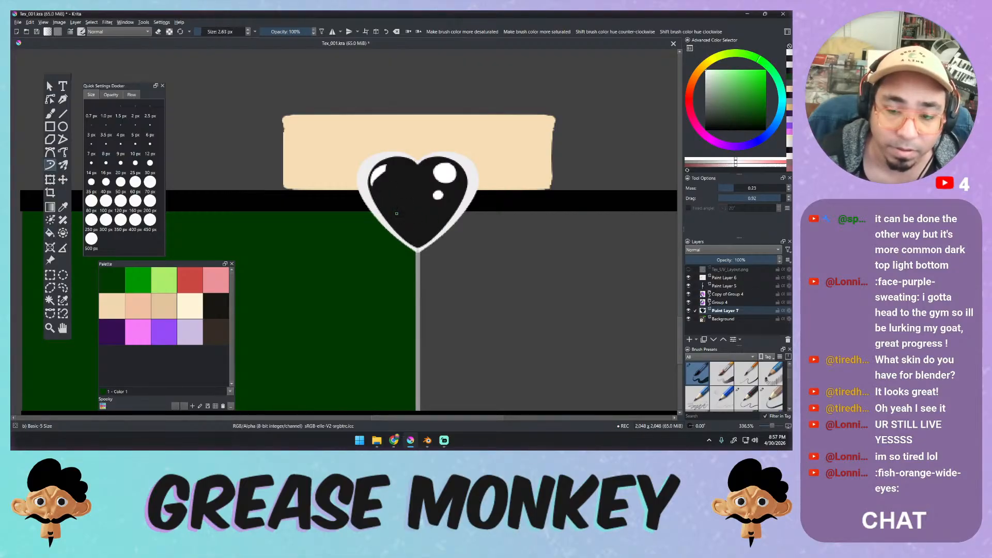
{"action": "left_click_drag", "start_coordinate": [377, 194], "coordinate": [432, 250]}
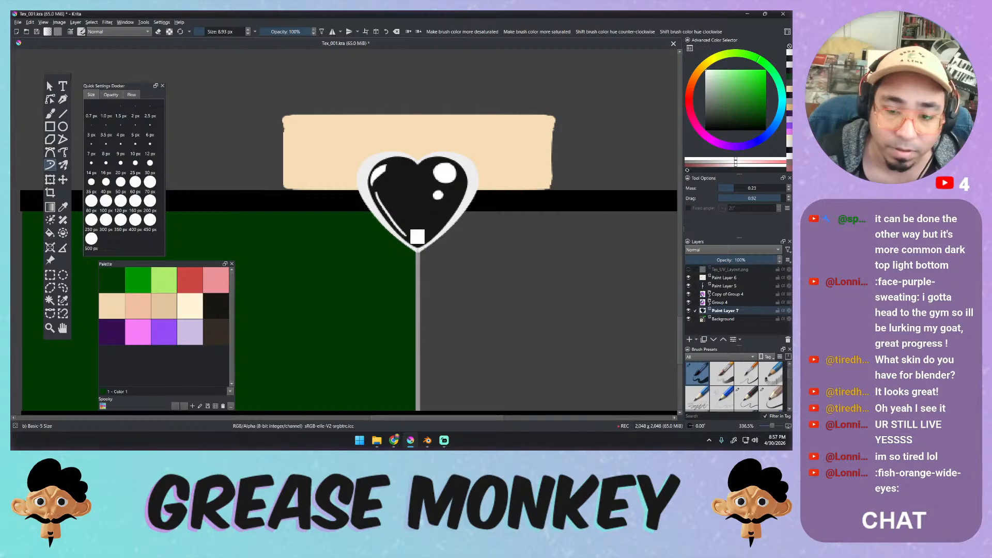
{"action": "key", "text": "ctrl+z"}
{"action": "left_click_drag", "start_coordinate": [377, 194], "coordinate": [400, 224]}
{"action": "key", "text": "ctrl+z"}
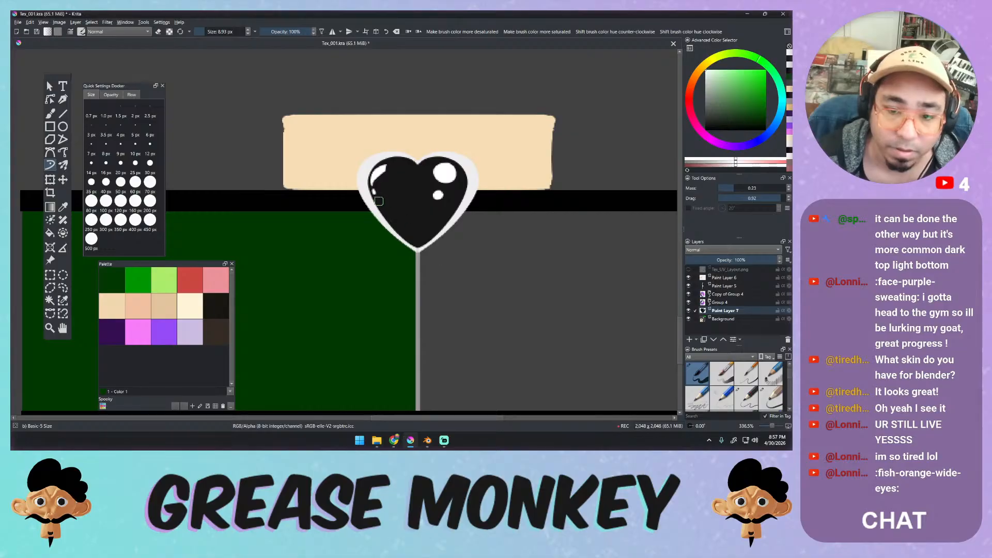
Show the Tex_UV_Layout.png layer and sample the belt's black as the brush colour.
{"action": "mouse_move", "coordinate": [432, 225]}
{"action": "middle_mouse_down", "text": "ctrl"}
{"action": "mouse_move", "coordinate": [405, 270]}
{"action": "mouse_move", "coordinate": [428, 235]}
{"action": "middle_mouse_up", "text": "ctrl"}
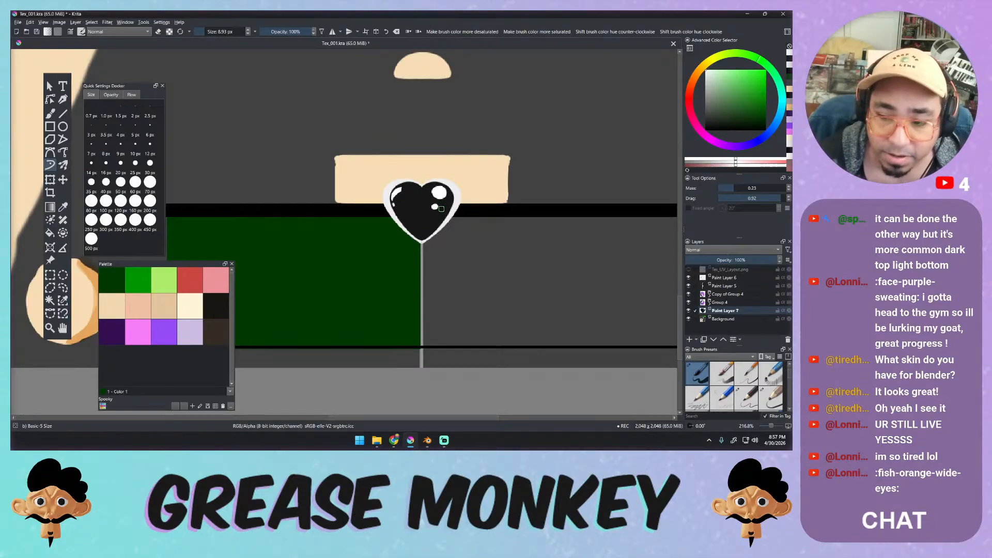
{"action": "left_click", "coordinate": [689, 270]}
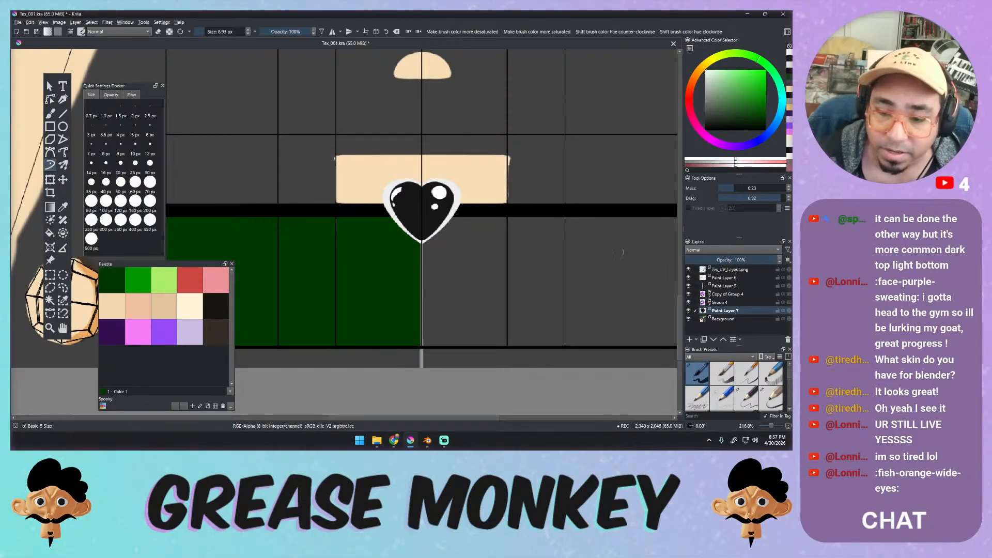
{"action": "mouse_move", "coordinate": [487, 214]}
{"action": "left_mouse_down"}
{"action": "mouse_move", "coordinate": [530, 243]}
{"action": "mouse_move", "coordinate": [460, 210]}
{"action": "left_mouse_up"}
{"action": "key", "text": "ctrl+z"}
{"action": "left_click", "coordinate": [497, 212], "text": "ctrl"}
Try a black arc hanging below the belt beside the heart on Paint Layer 7, with a black fill inside it.
{"action": "mouse_move", "coordinate": [440, 214]}
{"action": "left_mouse_down"}
{"action": "mouse_move", "coordinate": [486, 244]}
{"action": "mouse_move", "coordinate": [527, 212]}
{"action": "left_mouse_up"}
{"action": "key", "text": "ctrl+z"}
{"action": "mouse_move", "coordinate": [443, 206]}
{"action": "left_mouse_down"}
{"action": "mouse_move", "coordinate": [445, 221]}
{"action": "mouse_move", "coordinate": [499, 237]}
{"action": "mouse_move", "coordinate": [518, 211]}
{"action": "mouse_move", "coordinate": [442, 215]}
{"action": "mouse_move", "coordinate": [461, 236]}
{"action": "mouse_move", "coordinate": [512, 229]}
{"action": "mouse_move", "coordinate": [520, 212]}
{"action": "left_mouse_up"}
{"action": "key", "text": "ctrl+z"}
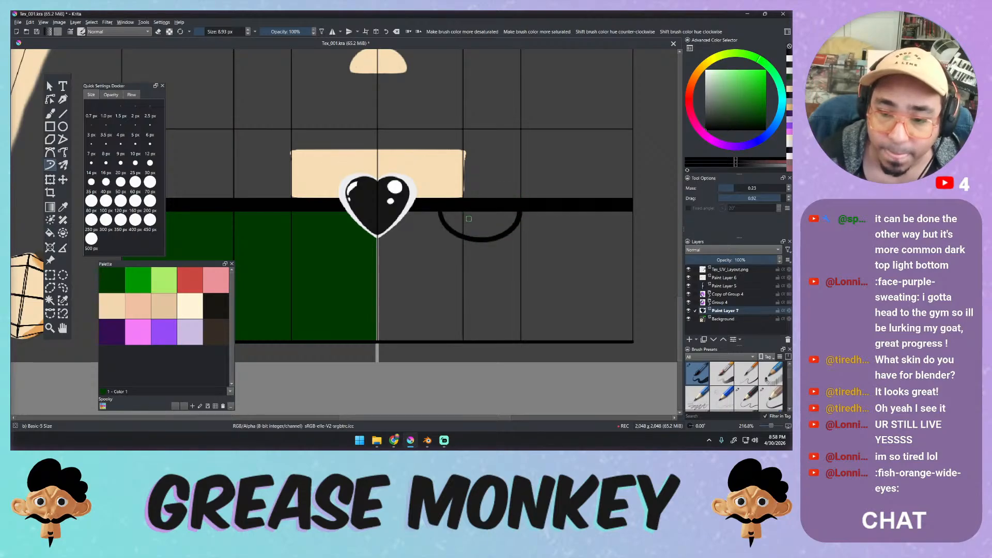
{"action": "key", "text": "f"}
{"action": "left_click", "coordinate": [471, 221]}
{"action": "key", "text": "ctrl+z"}
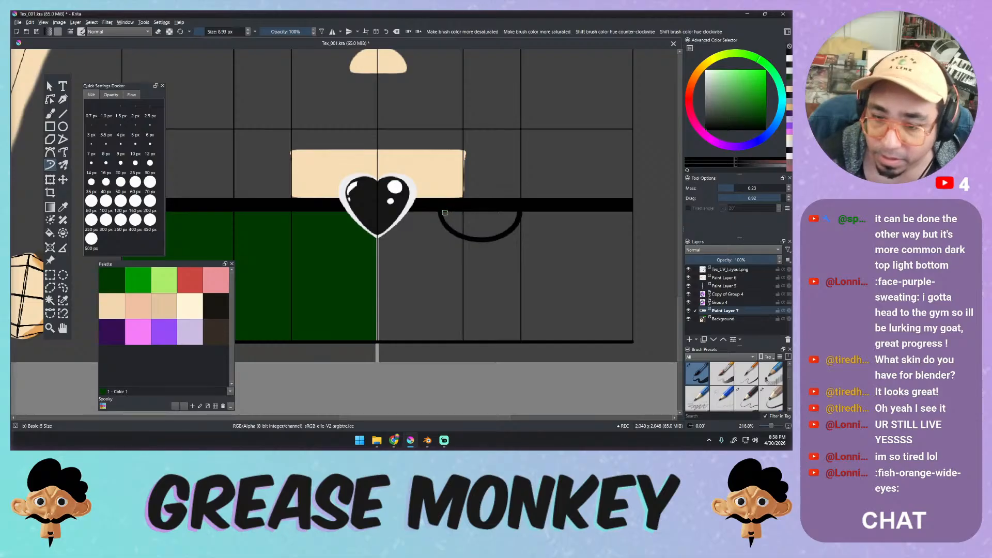
On the Background layer, try and undo a black fill, and paint a solid black semicircle below the belt with the Dynamic Brush tool.
{"action": "key", "text": "f"}
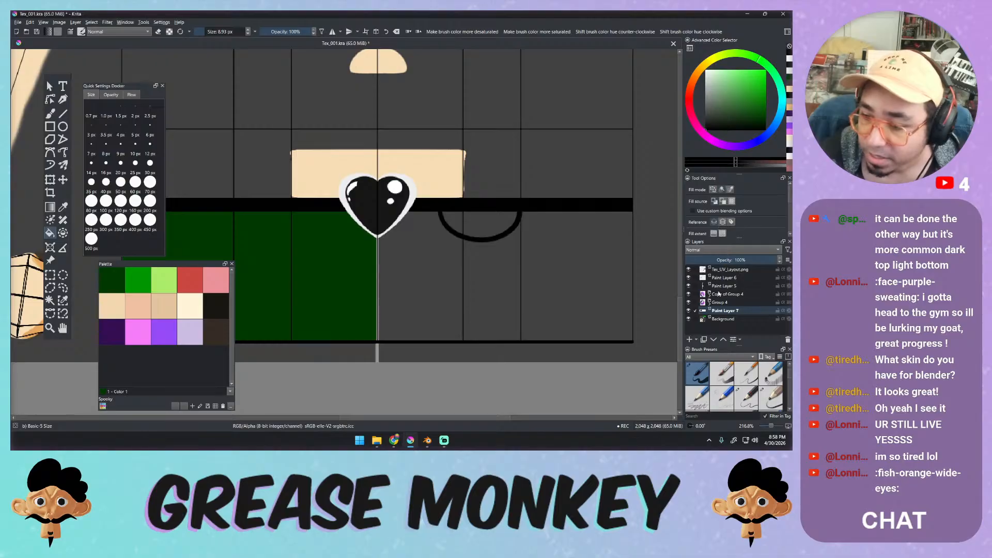
{"action": "left_click", "coordinate": [724, 319]}
{"action": "left_click", "coordinate": [493, 227]}
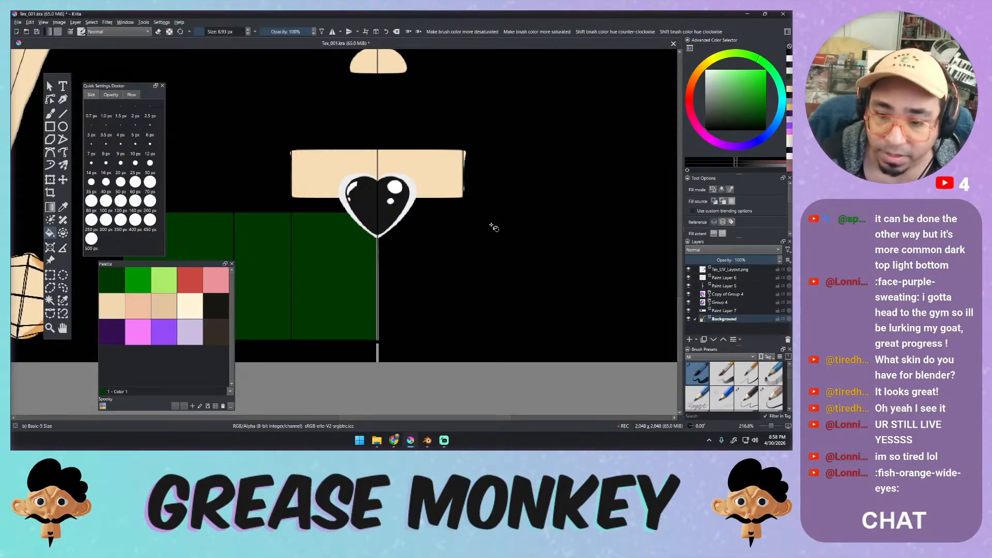
{"action": "key", "text": "ctrl+z"}
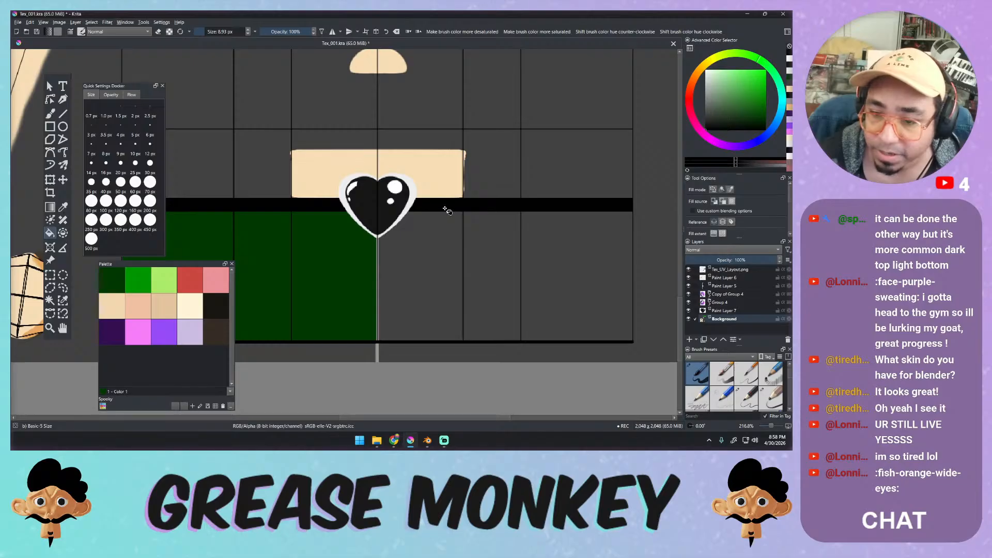
{"action": "left_click", "coordinate": [49, 164]}
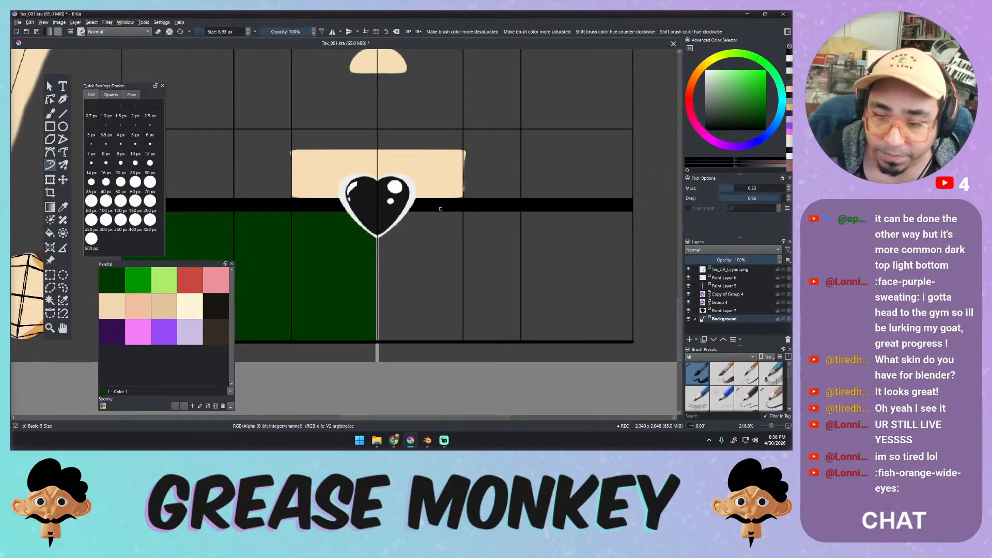
{"action": "mouse_move", "coordinate": [438, 209]}
{"action": "left_mouse_down"}
{"action": "mouse_move", "coordinate": [468, 237]}
{"action": "mouse_move", "coordinate": [512, 211]}
{"action": "left_mouse_up"}
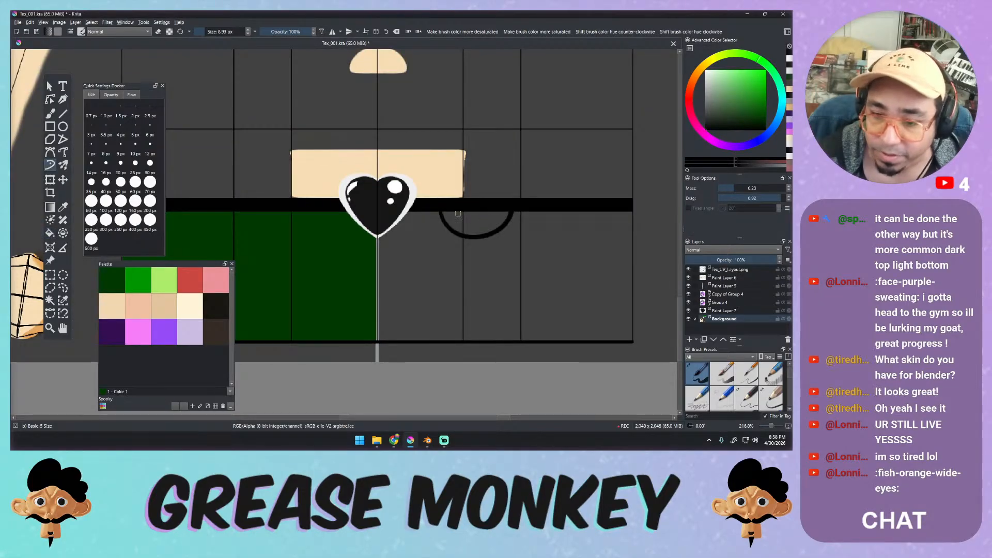
{"action": "mouse_move", "coordinate": [448, 211]}
{"action": "left_mouse_down"}
{"action": "mouse_move", "coordinate": [450, 226]}
{"action": "mouse_move", "coordinate": [471, 229]}
{"action": "mouse_move", "coordinate": [509, 213]}
{"action": "mouse_move", "coordinate": [443, 209]}
{"action": "mouse_move", "coordinate": [501, 214]}
{"action": "mouse_move", "coordinate": [455, 213]}
{"action": "mouse_move", "coordinate": [447, 224]}
{"action": "mouse_move", "coordinate": [479, 226]}
{"action": "mouse_move", "coordinate": [501, 215]}
{"action": "mouse_move", "coordinate": [450, 218]}
{"action": "mouse_move", "coordinate": [492, 216]}
{"action": "mouse_move", "coordinate": [458, 229]}
{"action": "mouse_move", "coordinate": [485, 229]}
{"action": "mouse_move", "coordinate": [507, 212]}
{"action": "mouse_move", "coordinate": [491, 230]}
{"action": "mouse_move", "coordinate": [465, 232]}
{"action": "mouse_move", "coordinate": [465, 224]}
{"action": "mouse_move", "coordinate": [504, 218]}
{"action": "mouse_move", "coordinate": [459, 229]}
{"action": "left_mouse_up"}
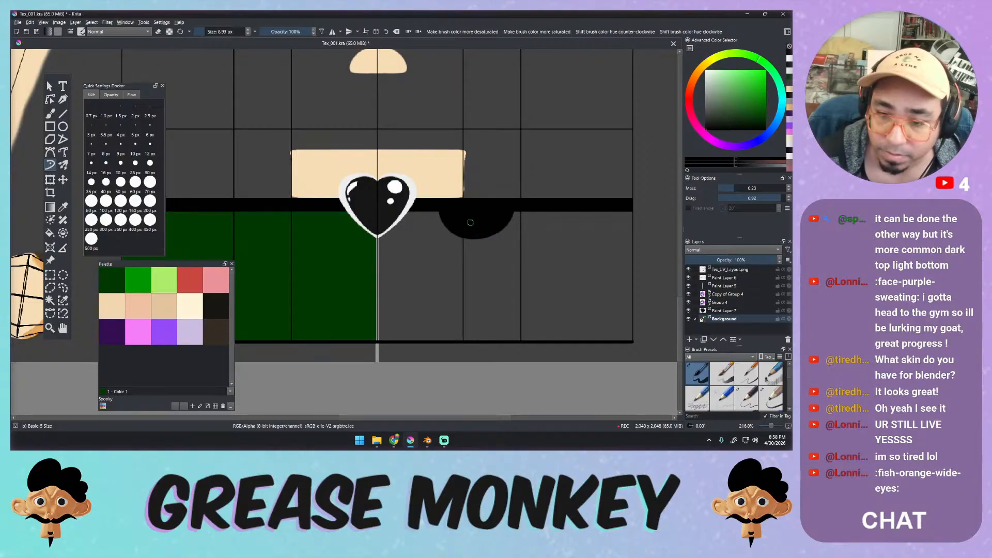
Sample dark grey as the brush colour and try a curved stroke inside the black semicircle.
{"action": "left_click", "coordinate": [431, 235], "text": "ctrl"}
{"action": "middle_click_drag", "start_coordinate": [454, 229], "coordinate": [443, 189], "text": "ctrl"}
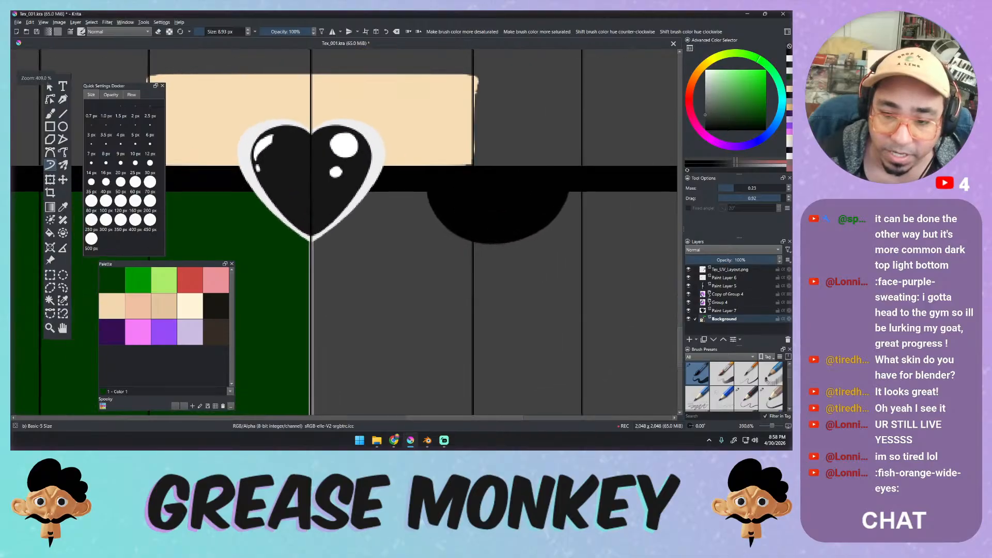
{"action": "mouse_move", "coordinate": [439, 193]}
{"action": "left_mouse_down"}
{"action": "mouse_move", "coordinate": [465, 228]}
{"action": "mouse_move", "coordinate": [500, 235]}
{"action": "left_mouse_up"}
{"action": "key", "text": "ctrl+z"}
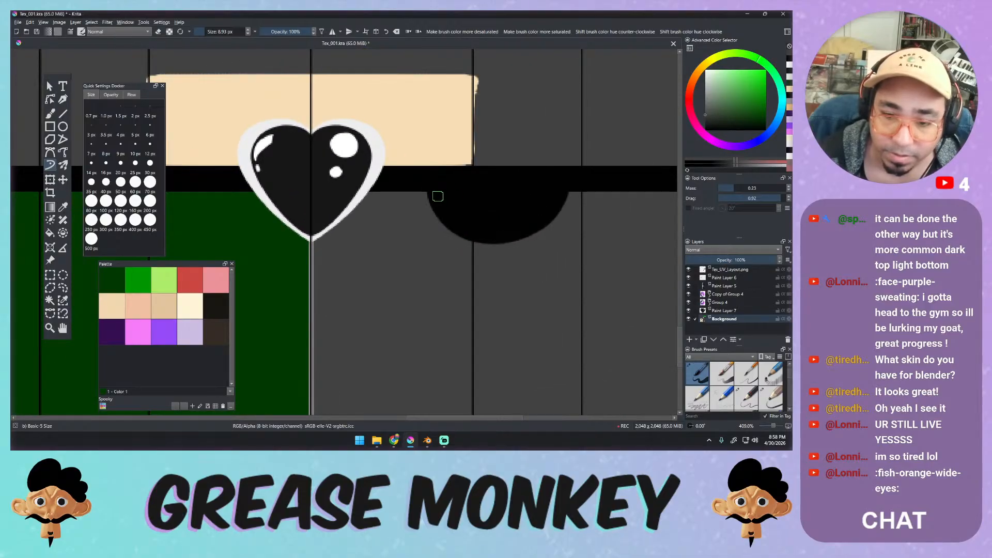
{"action": "left_click", "coordinate": [376, 168], "text": "ctrl"}
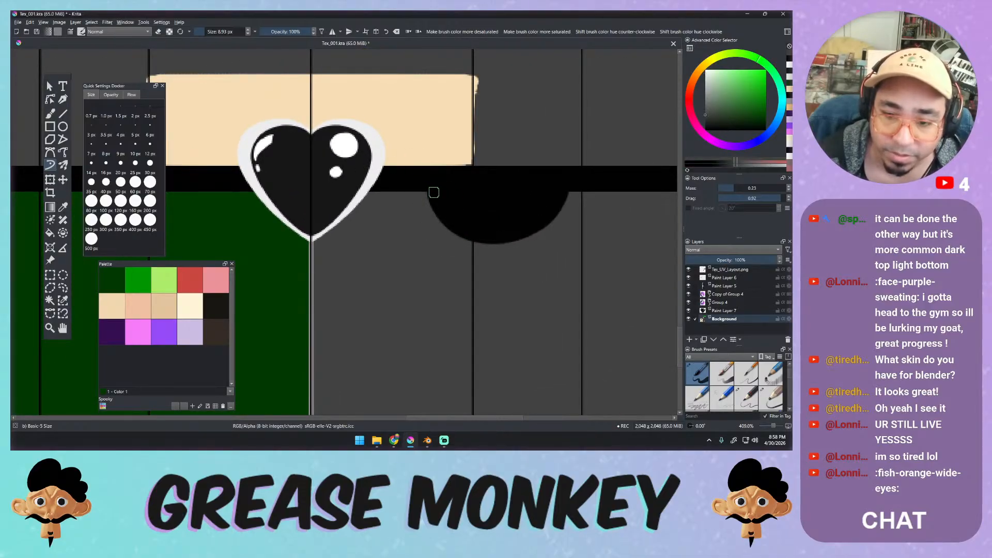
{"action": "mouse_move", "coordinate": [436, 191]}
{"action": "left_mouse_down"}
{"action": "mouse_move", "coordinate": [458, 226]}
{"action": "mouse_move", "coordinate": [528, 229]}
{"action": "left_mouse_up"}
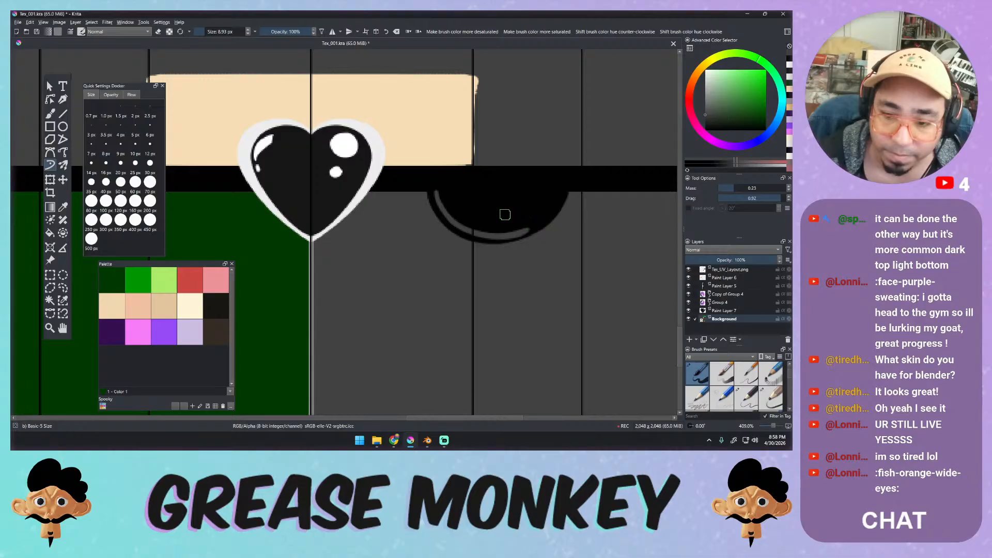
{"action": "key", "text": "ctrl+z"}
{"action": "mouse_move", "coordinate": [438, 192]}
{"action": "left_mouse_down"}
{"action": "mouse_move", "coordinate": [459, 223]}
{"action": "mouse_move", "coordinate": [529, 230]}
{"action": "left_mouse_up"}
{"action": "key", "text": "ctrl+z"}
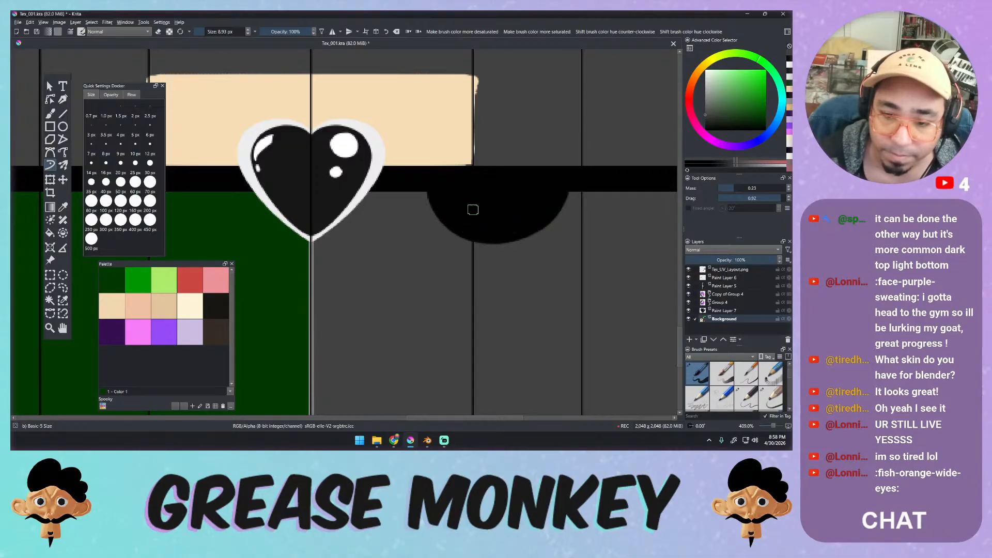
{"action": "mouse_move", "coordinate": [440, 193]}
{"action": "left_mouse_down"}
{"action": "mouse_move", "coordinate": [491, 237]}
{"action": "mouse_move", "coordinate": [528, 238]}
{"action": "left_mouse_up"}
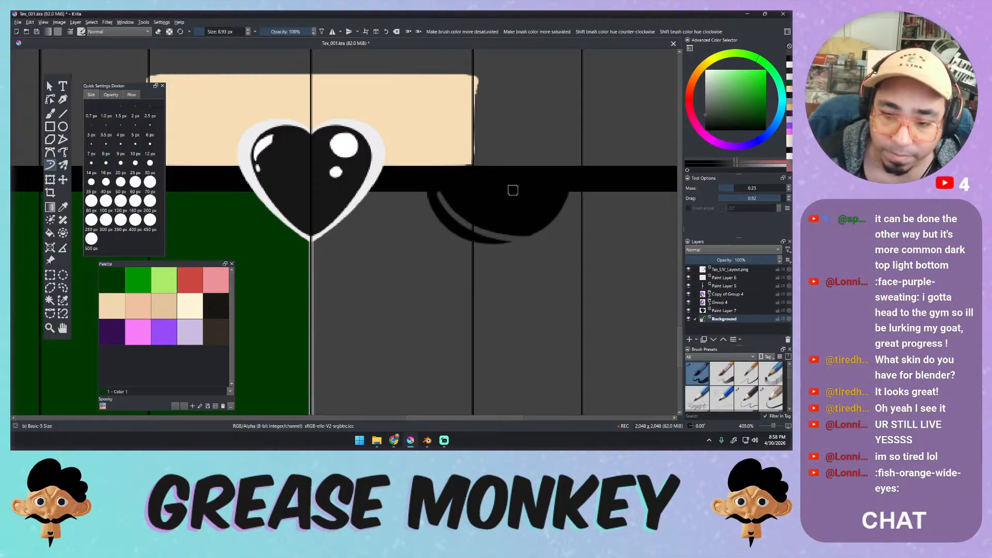
{"action": "key", "text": "ctrl+z"}
Paint a curved grey highlight inside the black semicircle below the belt and a dark arc just outside its lower edge.
{"action": "mouse_move", "coordinate": [437, 194]}
{"action": "left_mouse_down"}
{"action": "mouse_move", "coordinate": [475, 233]}
{"action": "mouse_move", "coordinate": [544, 223]}
{"action": "mouse_move", "coordinate": [440, 203]}
{"action": "mouse_move", "coordinate": [477, 230]}
{"action": "mouse_move", "coordinate": [528, 232]}
{"action": "mouse_move", "coordinate": [549, 209]}
{"action": "left_mouse_up"}
{"action": "key", "text": "ctrl+z"}
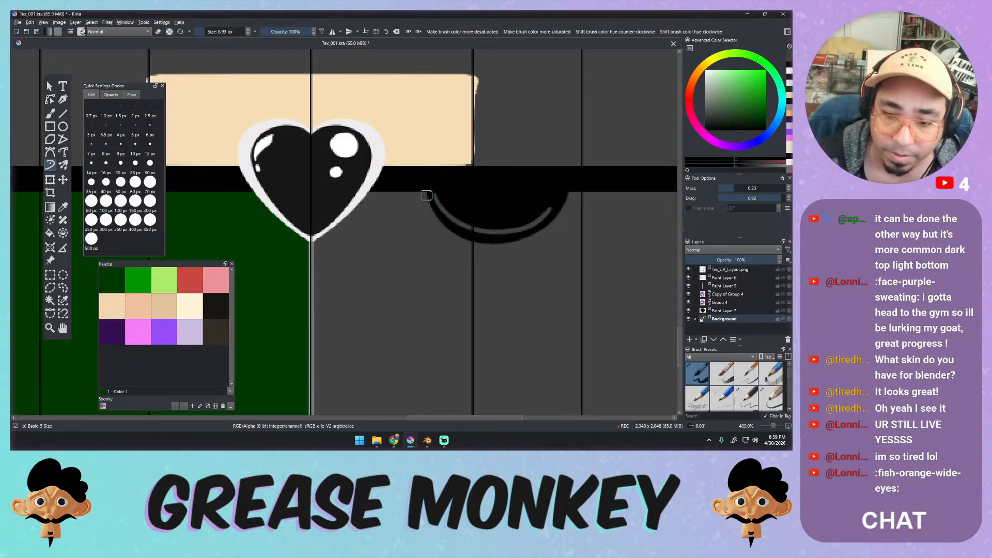
{"action": "mouse_move", "coordinate": [422, 201]}
{"action": "left_mouse_down"}
{"action": "mouse_move", "coordinate": [449, 238]}
{"action": "mouse_move", "coordinate": [494, 248]}
{"action": "mouse_move", "coordinate": [544, 221]}
{"action": "left_mouse_up"}
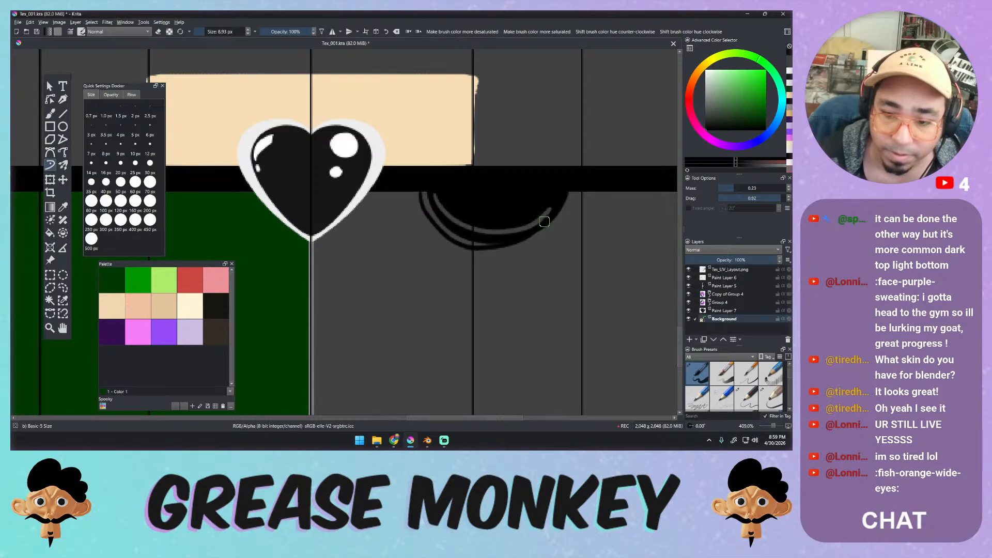
Draw a filled black rectangle as a thick band along the full width of the skirt's bottom edge.
{"action": "mouse_move", "coordinate": [506, 224]}
{"action": "middle_mouse_down", "text": "ctrl"}
{"action": "mouse_move", "coordinate": [460, 270]}
{"action": "mouse_move", "coordinate": [482, 238]}
{"action": "middle_mouse_up", "text": "ctrl"}
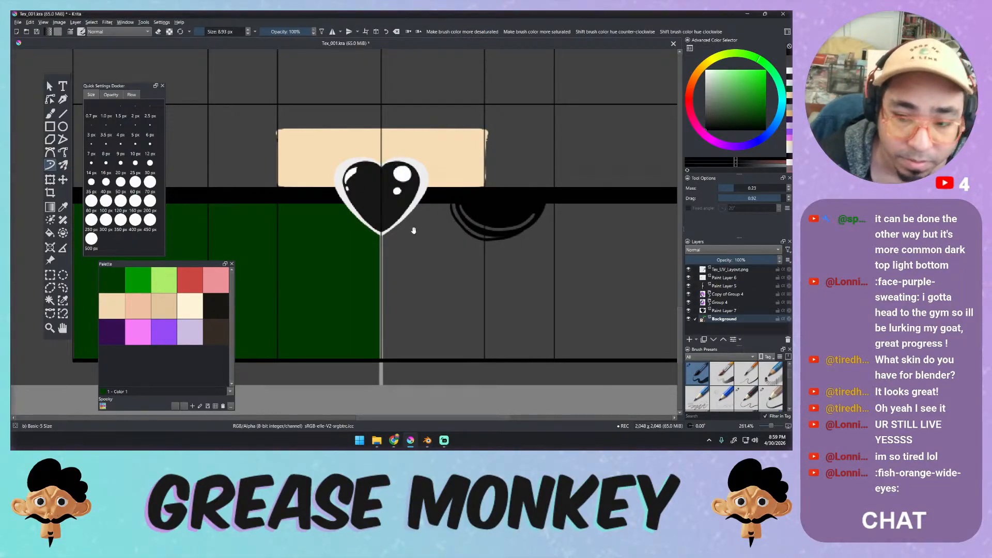
{"action": "middle_click_drag", "start_coordinate": [414, 230], "coordinate": [438, 237]}
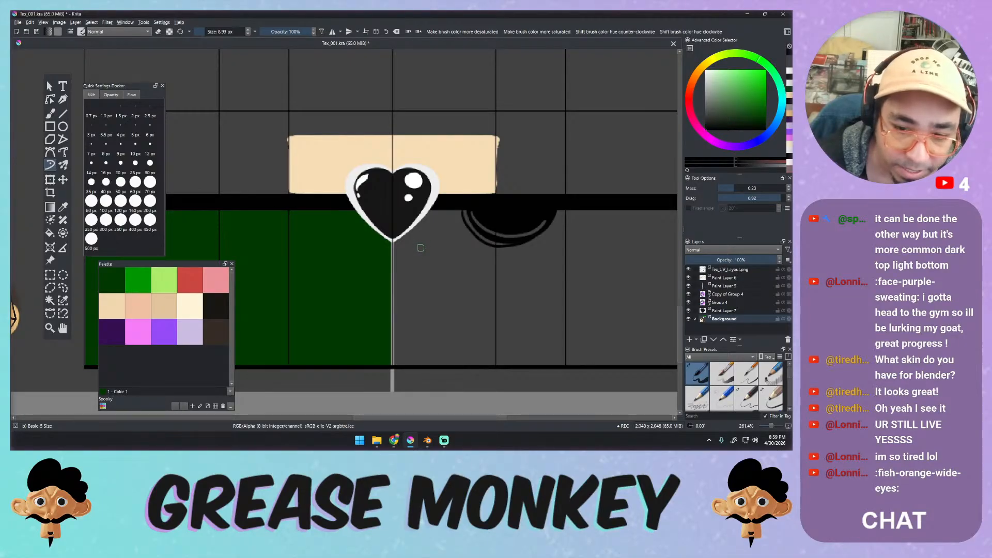
{"action": "scroll", "coordinate": [420, 249], "scroll_direction": "down", "scroll_amount": 4}
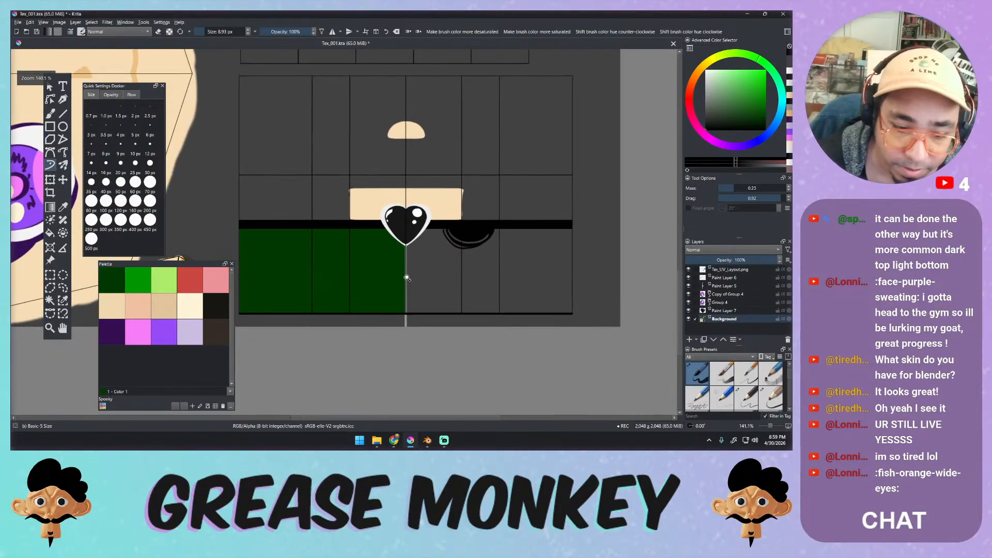
{"action": "left_click", "coordinate": [49, 126]}
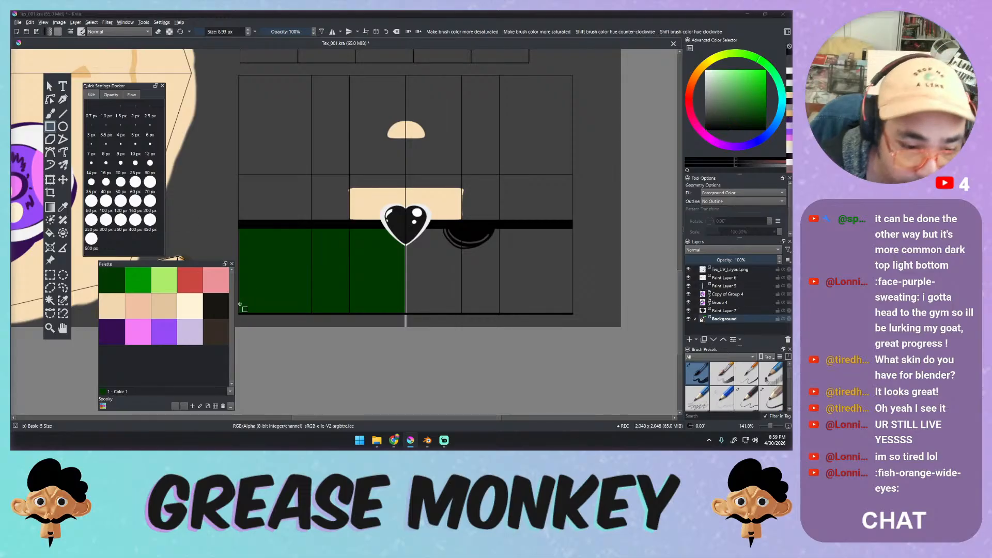
{"action": "left_click_drag", "start_coordinate": [239, 312], "coordinate": [566, 315]}
{"action": "left_click_drag", "start_coordinate": [237, 305], "coordinate": [575, 313]}
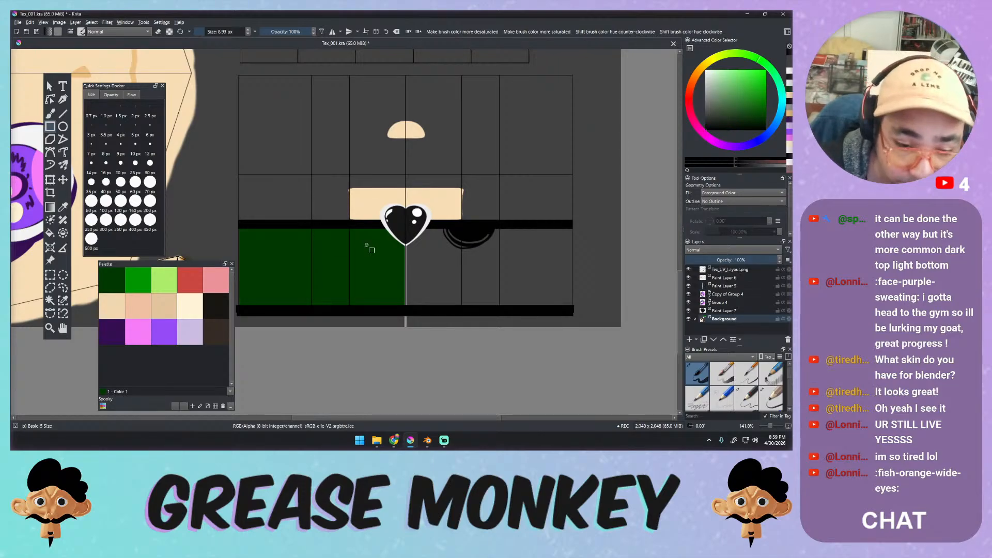
{"action": "scroll", "coordinate": [362, 248], "scroll_direction": "up", "scroll_amount": 2}
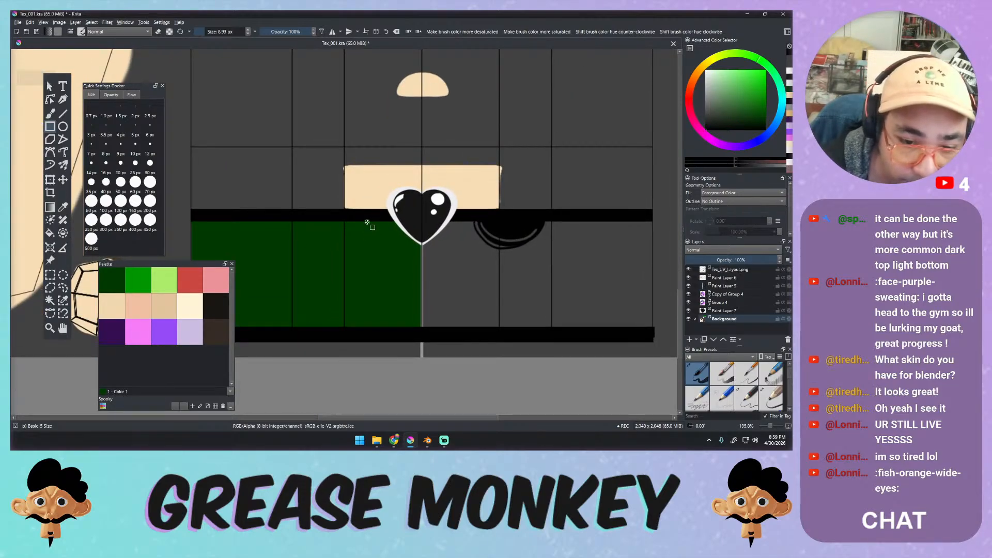
{"action": "mouse_move", "coordinate": [361, 216]}
{"action": "left_mouse_down"}
{"action": "mouse_move", "coordinate": [365, 241]}
{"action": "mouse_move", "coordinate": [339, 276]}
{"action": "left_mouse_up"}
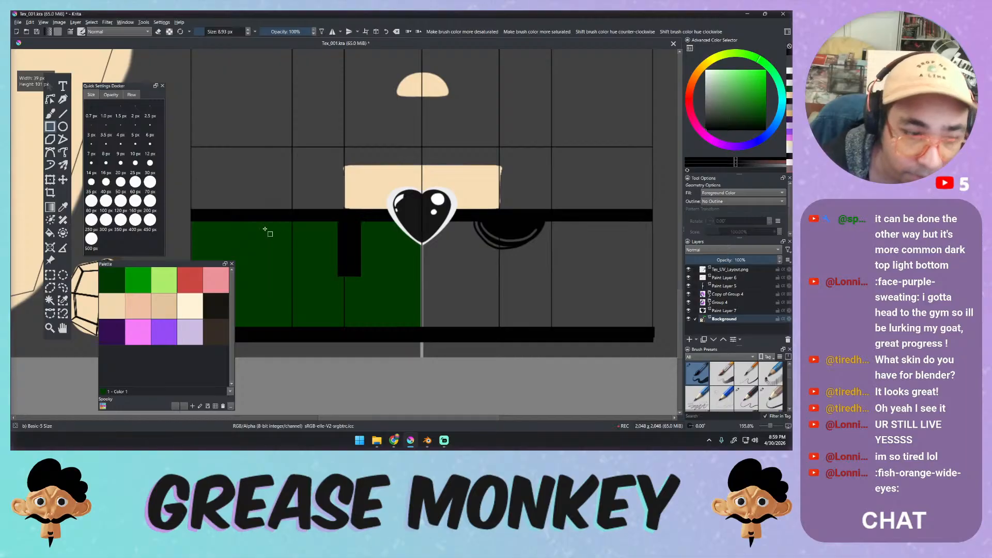
{"action": "key", "text": "ctrl+z"}
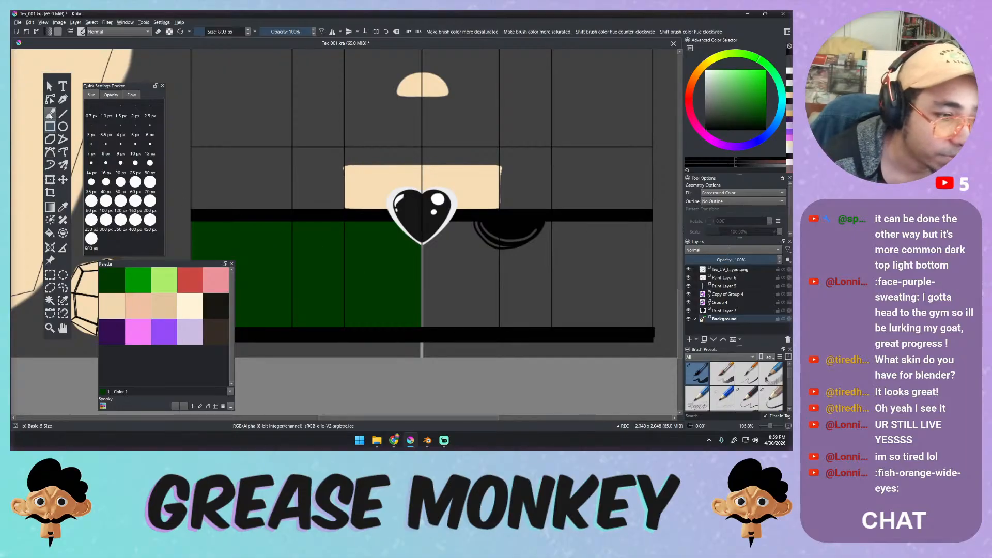
With the Dynamic Brush tool at 5.08 px, draw black scalloped lines from the belt down the green skirt beside the heart.
{"action": "left_click", "coordinate": [50, 164]}
{"action": "left_click_drag", "start_coordinate": [351, 222], "coordinate": [368, 254]}
{"action": "key", "text": "ctrl+z"}
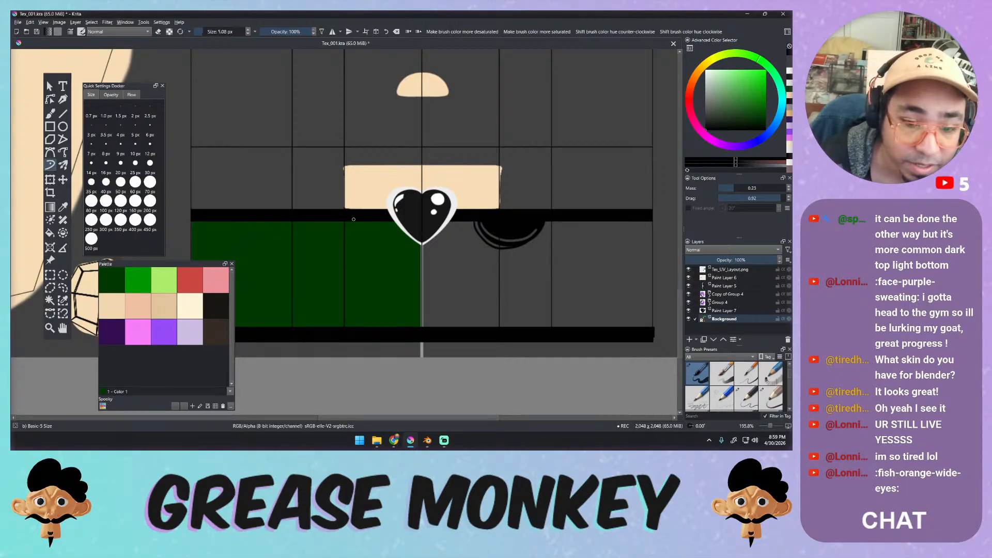
{"action": "key", "text": "ctrl+z"}
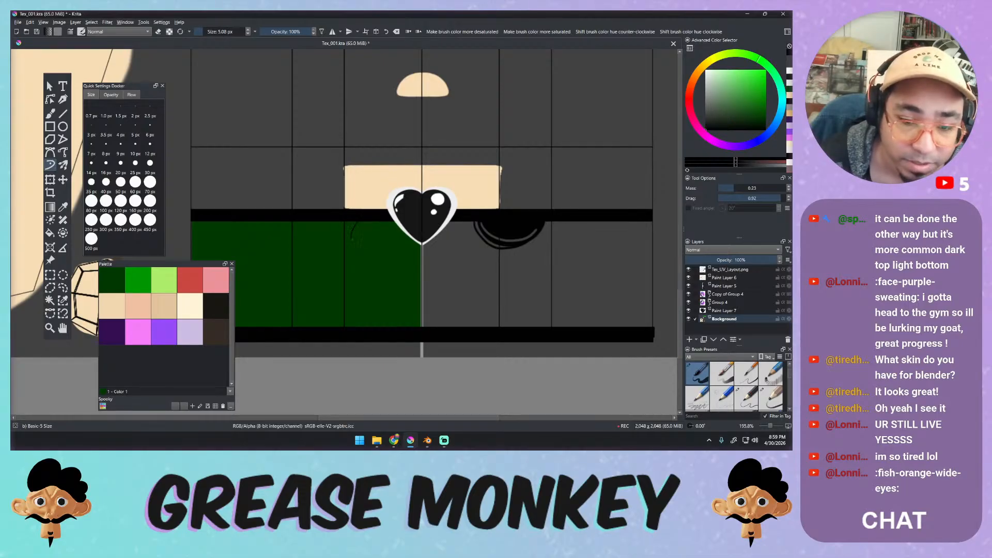
{"action": "mouse_move", "coordinate": [365, 245]}
{"action": "left_mouse_down"}
{"action": "mouse_move", "coordinate": [403, 259]}
{"action": "mouse_move", "coordinate": [405, 271]}
{"action": "left_mouse_up"}
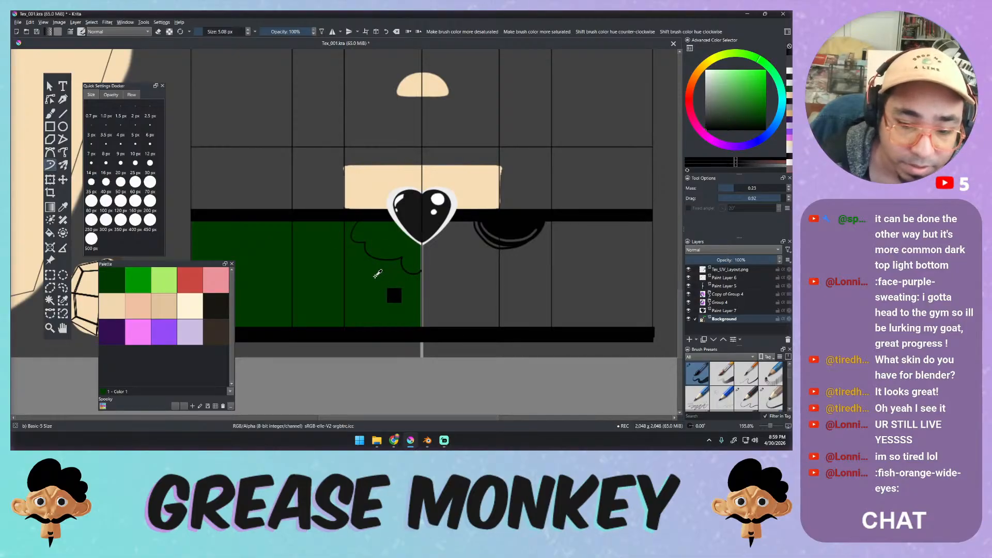
{"action": "key", "text": "ctrl+z"}
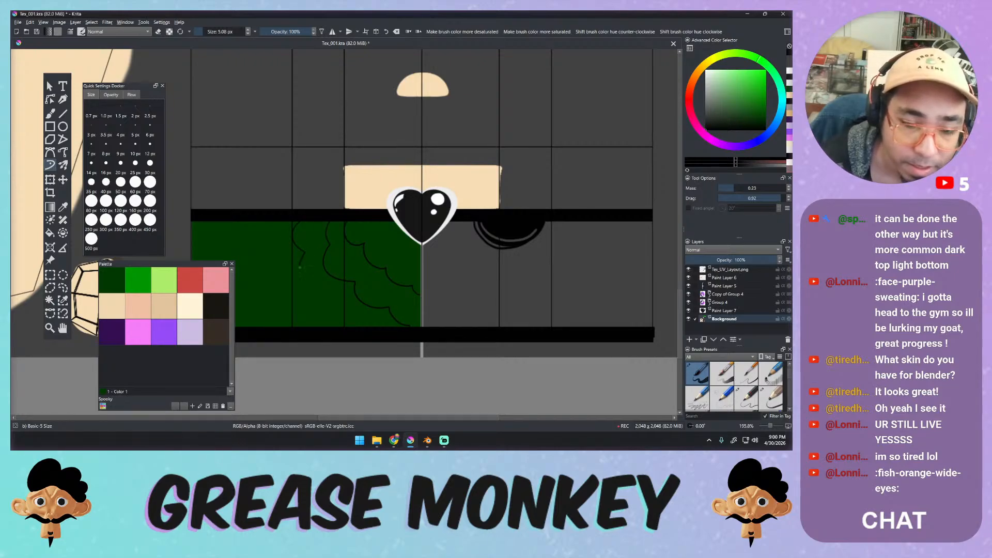
Continue the black scalloped lines diagonally down the rest of the green skirt, out to its far side edge.
{"action": "mouse_move", "coordinate": [300, 268]}
{"action": "left_mouse_down"}
{"action": "mouse_move", "coordinate": [326, 297]}
{"action": "mouse_move", "coordinate": [315, 312]}
{"action": "left_mouse_up"}
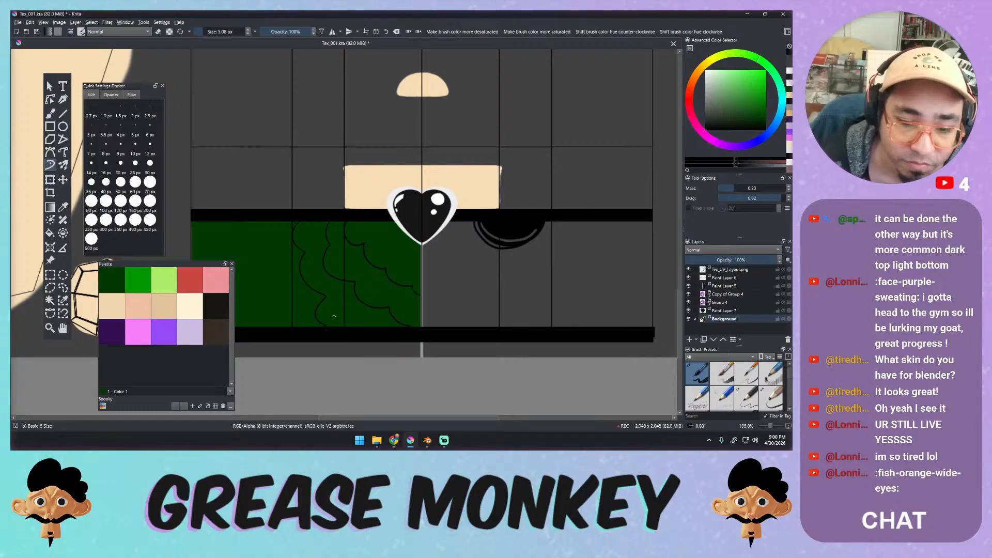
{"action": "key", "text": "ctrl+z"}
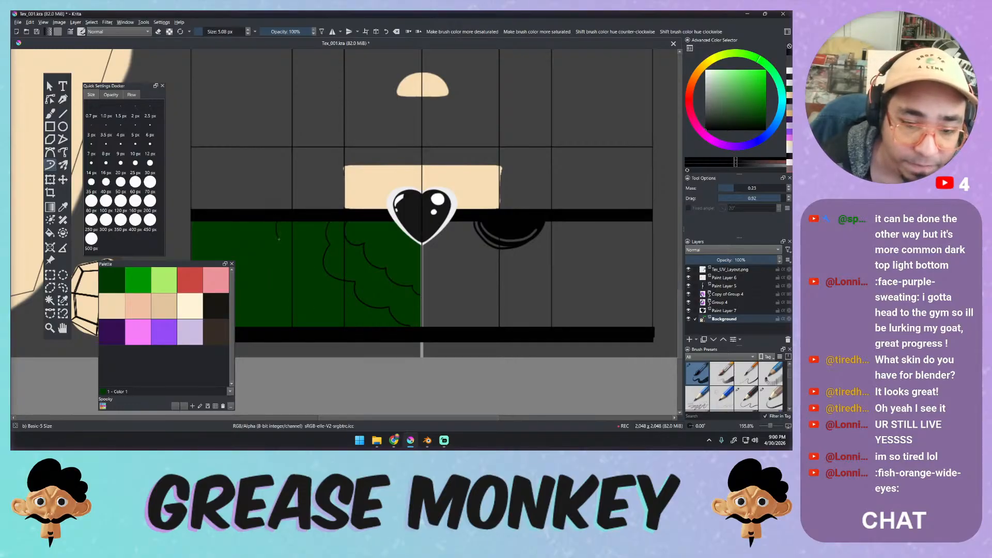
{"action": "left_click_drag", "start_coordinate": [294, 253], "coordinate": [337, 325]}
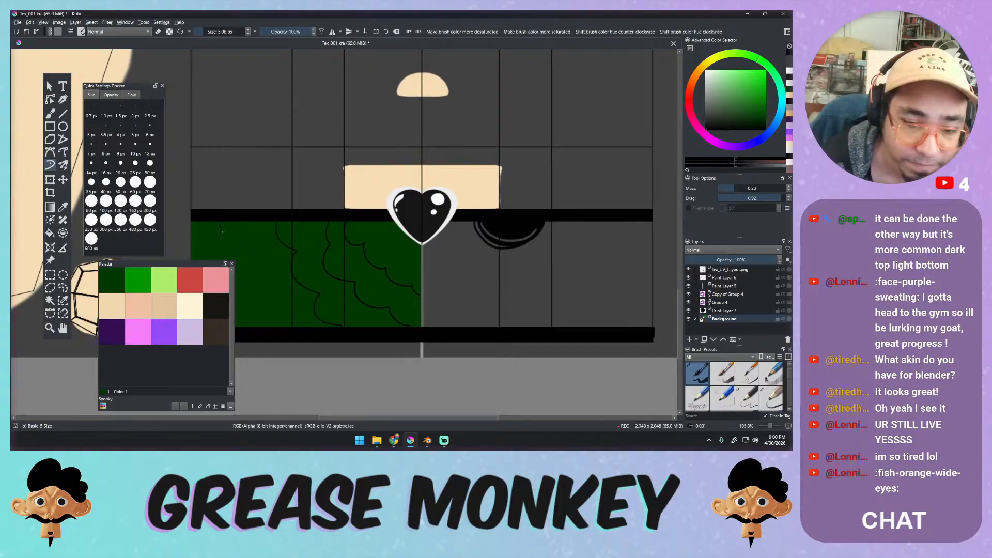
{"action": "left_click_drag", "start_coordinate": [265, 292], "coordinate": [287, 318]}
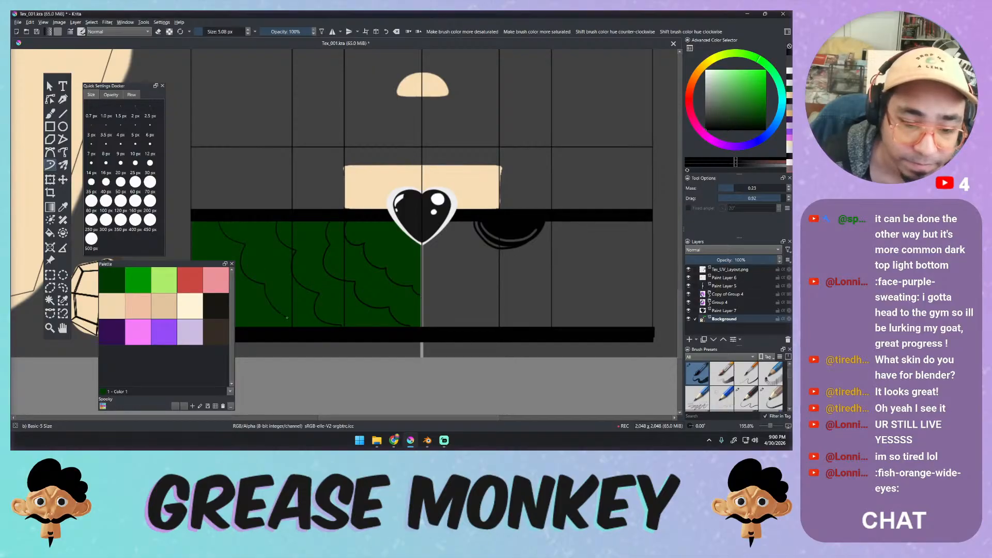
{"action": "middle_click_drag", "start_coordinate": [230, 236], "coordinate": [302, 240]}
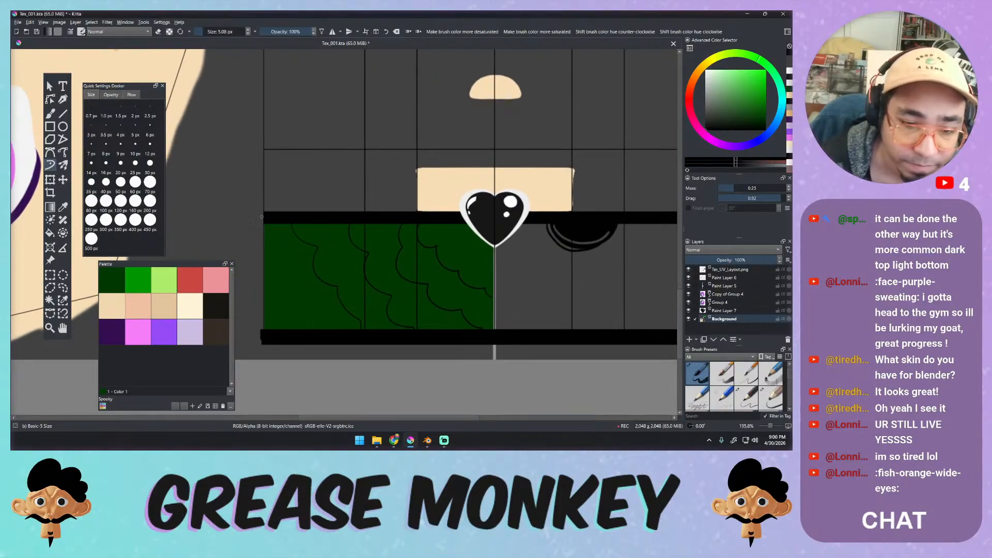
{"action": "mouse_move", "coordinate": [288, 255]}
{"action": "left_mouse_down"}
{"action": "mouse_move", "coordinate": [293, 291]}
{"action": "mouse_move", "coordinate": [316, 329]}
{"action": "left_mouse_up"}
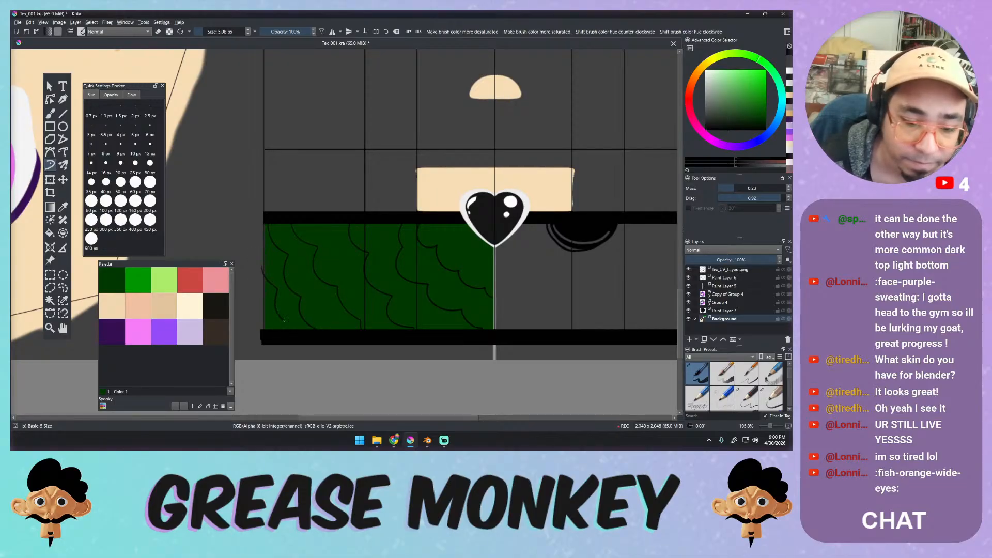
Draw crossing black curves between the scalloped lines to form overlapping scales across the green skirt.
{"action": "key", "text": "ctrl+z"}
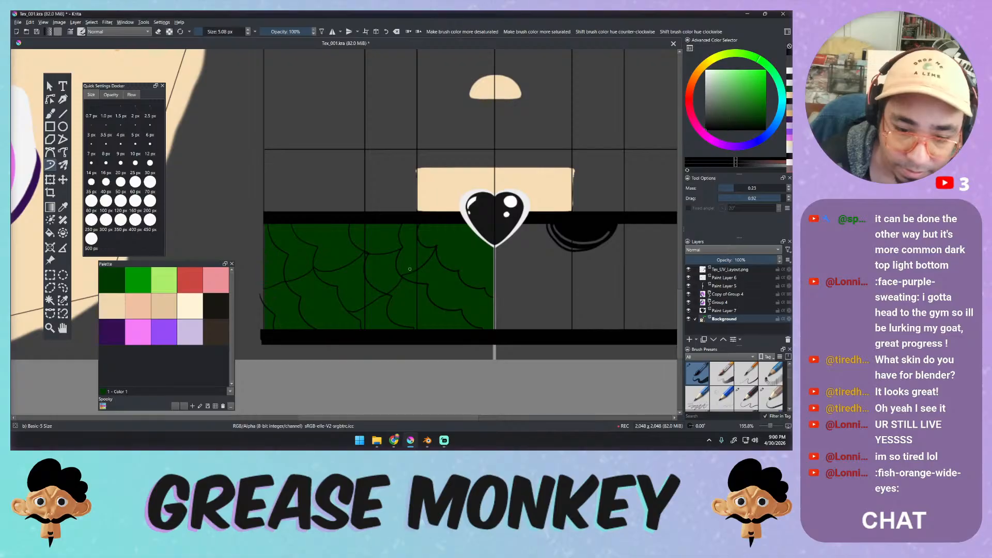
{"action": "key", "text": "ctrl+z"}
{"action": "key", "text": "ctrl+z"}
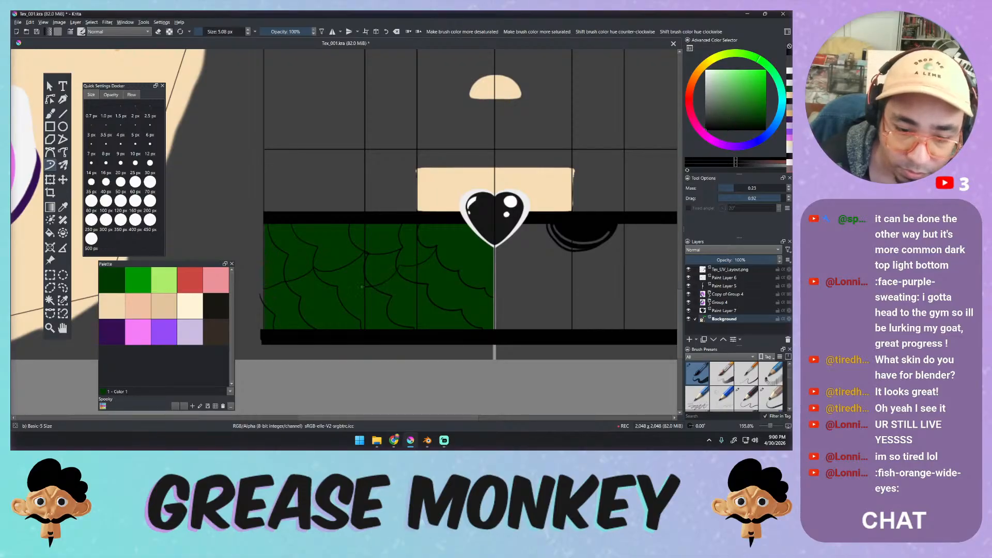
{"action": "key", "text": "ctrl+z"}
{"action": "left_click_drag", "start_coordinate": [438, 247], "coordinate": [414, 269]}
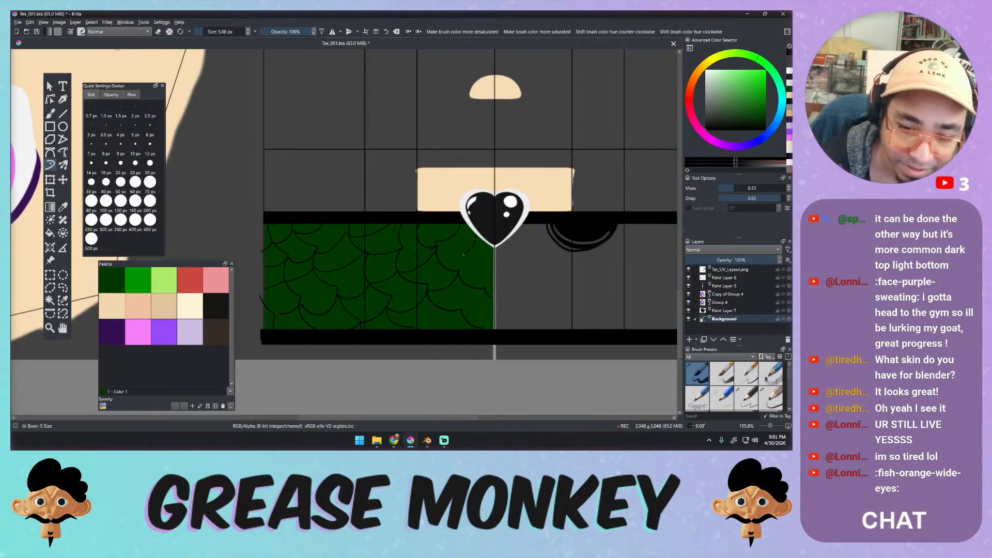
Add and refine the remaining black scale curves on the green skirt near the centre seam and below the belt.
{"action": "scroll", "coordinate": [483, 255], "scroll_direction": "up", "scroll_amount": 3, "text": "ctrl"}
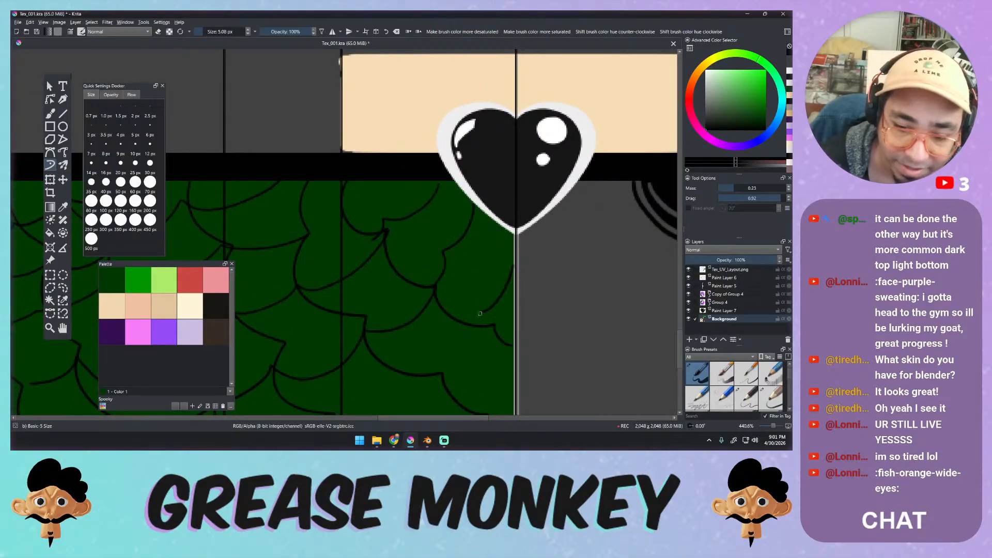
{"action": "mouse_move", "coordinate": [397, 298]}
{"action": "middle_mouse_down", "text": "ctrl"}
{"action": "mouse_move", "coordinate": [439, 261]}
{"action": "mouse_move", "coordinate": [401, 319]}
{"action": "mouse_move", "coordinate": [438, 286]}
{"action": "middle_mouse_up", "text": "ctrl"}
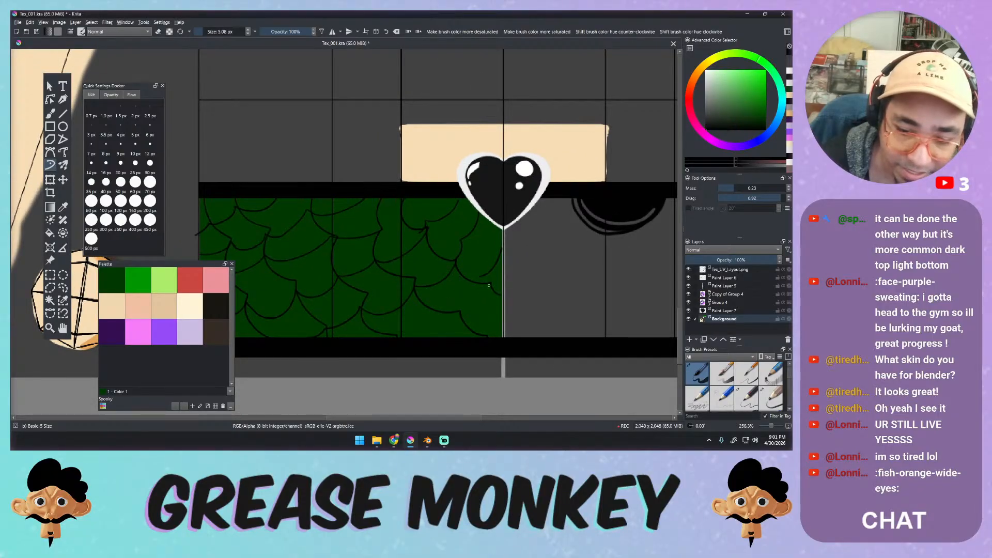
{"action": "left_click_drag", "start_coordinate": [489, 285], "coordinate": [465, 308]}
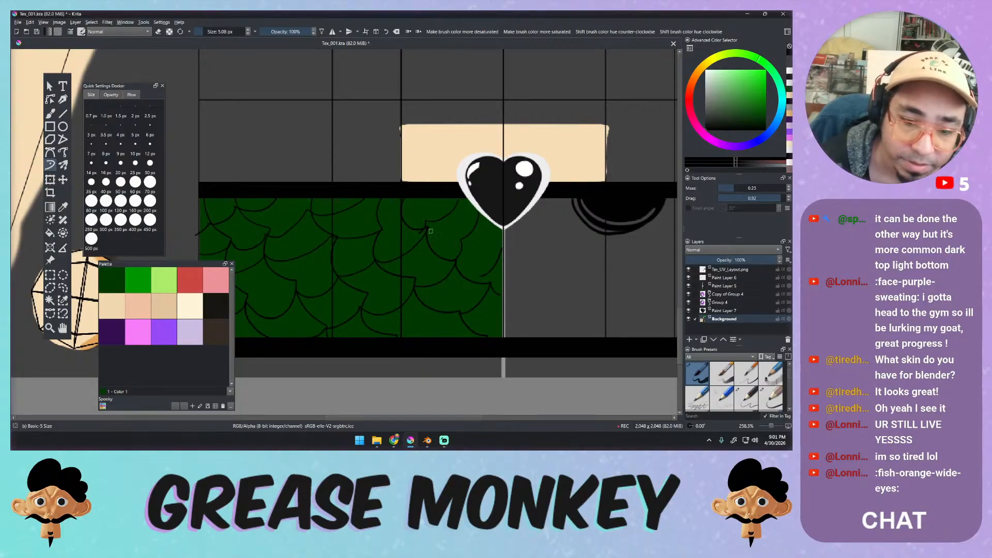
{"action": "mouse_move", "coordinate": [349, 244]}
{"action": "middle_mouse_down", "text": "ctrl"}
{"action": "mouse_move", "coordinate": [327, 274]}
{"action": "mouse_move", "coordinate": [354, 243]}
{"action": "middle_mouse_up", "text": "ctrl"}
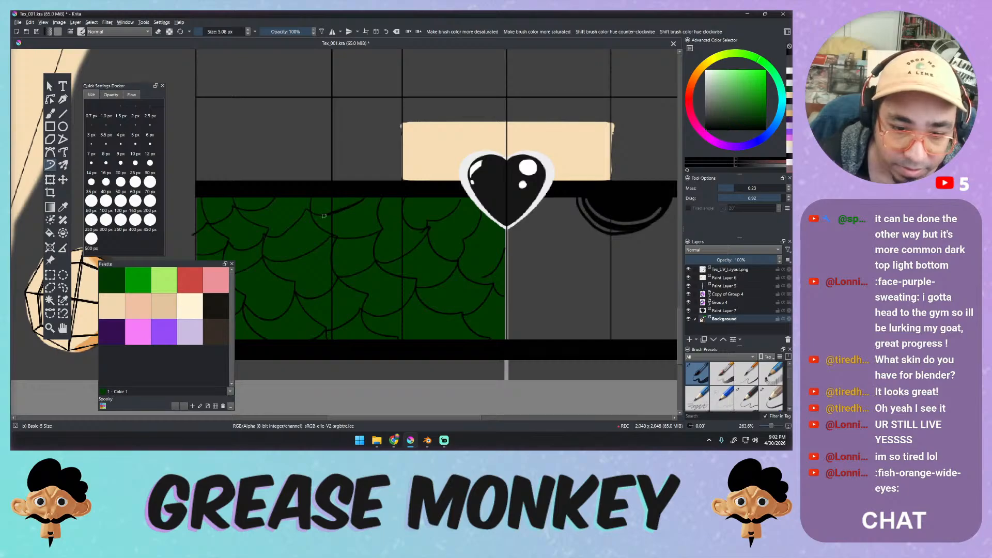
Choose the cream palette colour Color 13 and try a short highlight stroke on a scale just below the belt.
{"action": "left_click", "coordinate": [189, 306]}
{"action": "left_click_drag", "start_coordinate": [366, 197], "coordinate": [354, 205]}
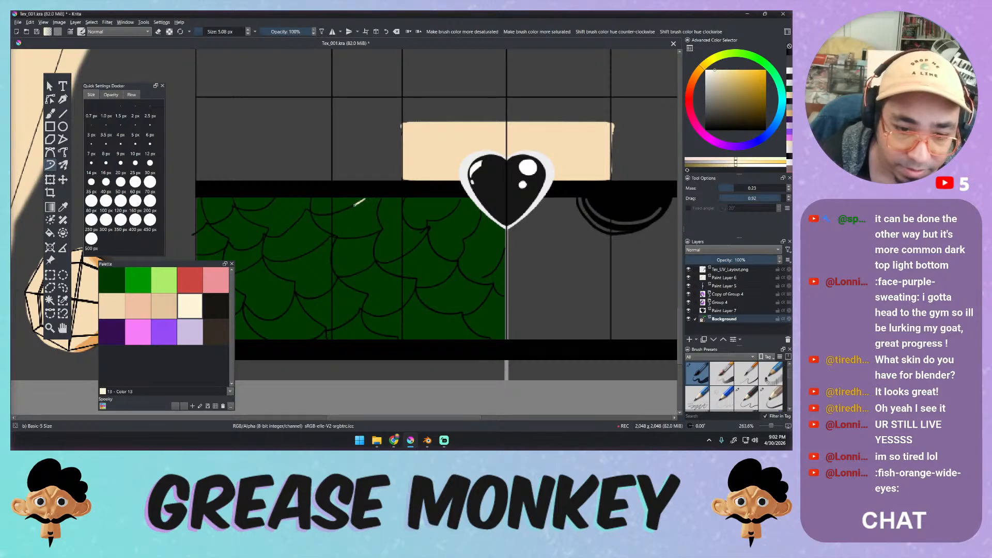
{"action": "key", "text": "ctrl+z"}
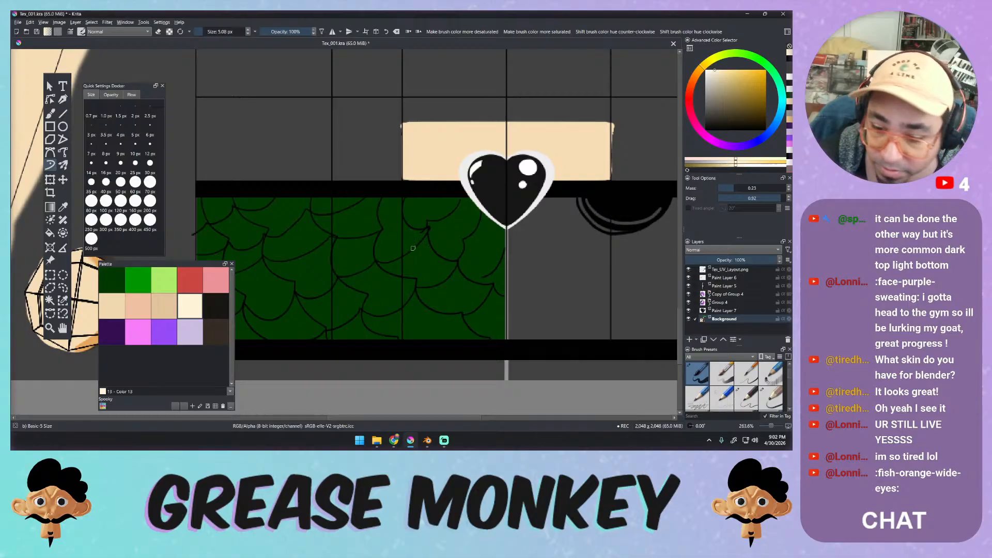
Choose the Airbrush Soft brush at about 95 px and add a new paint layer above Background with its blending mode set to Multiply.
{"action": "right_click", "coordinate": [299, 180]}
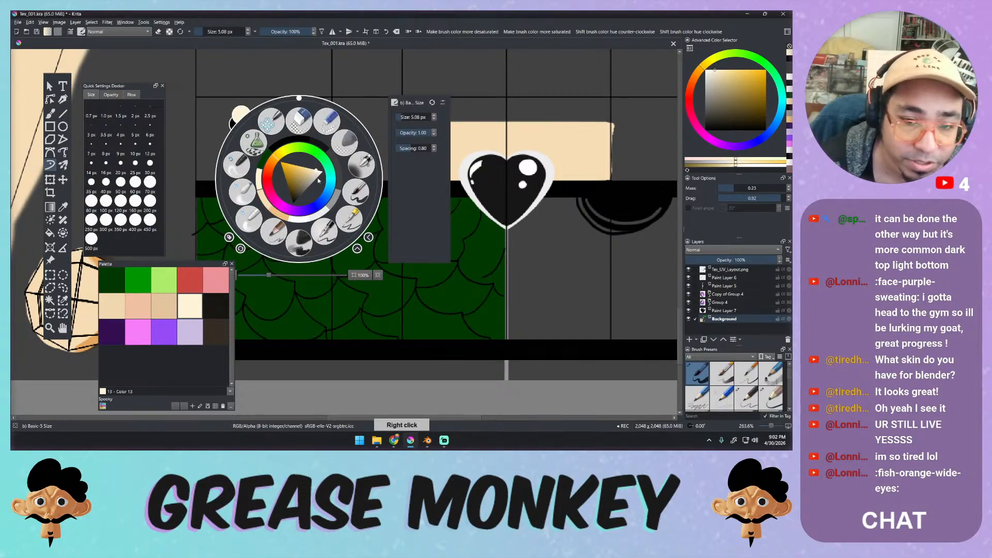
{"action": "left_click", "coordinate": [360, 164]}
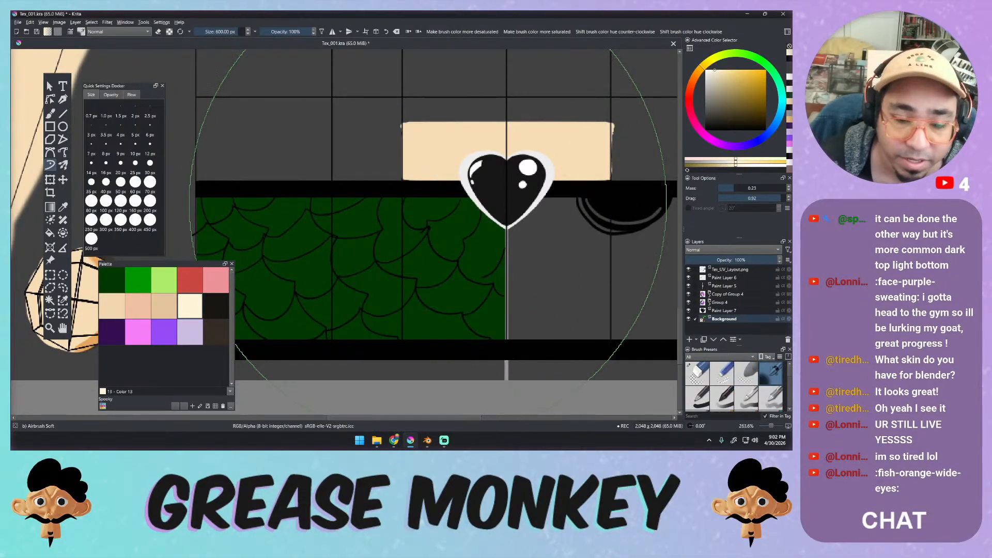
{"action": "left_click_drag", "start_coordinate": [469, 202], "coordinate": [98, 203], "text": "shift"}
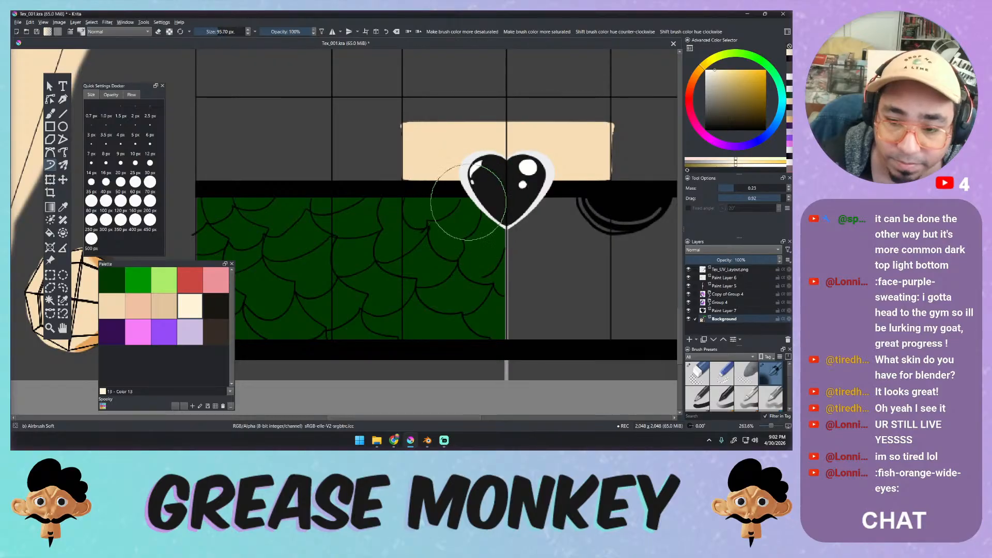
{"action": "left_click", "coordinate": [690, 337]}
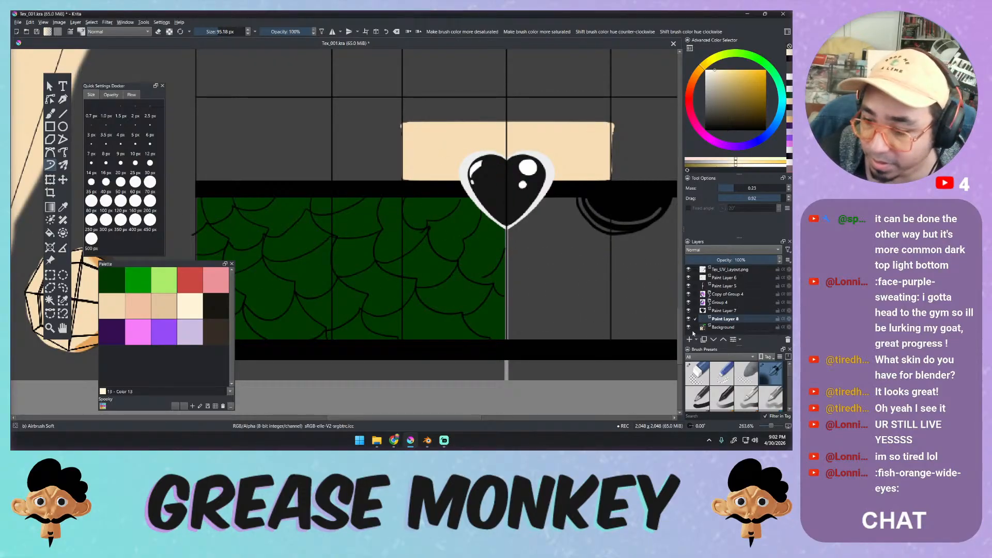
{"action": "left_click", "coordinate": [718, 251]}
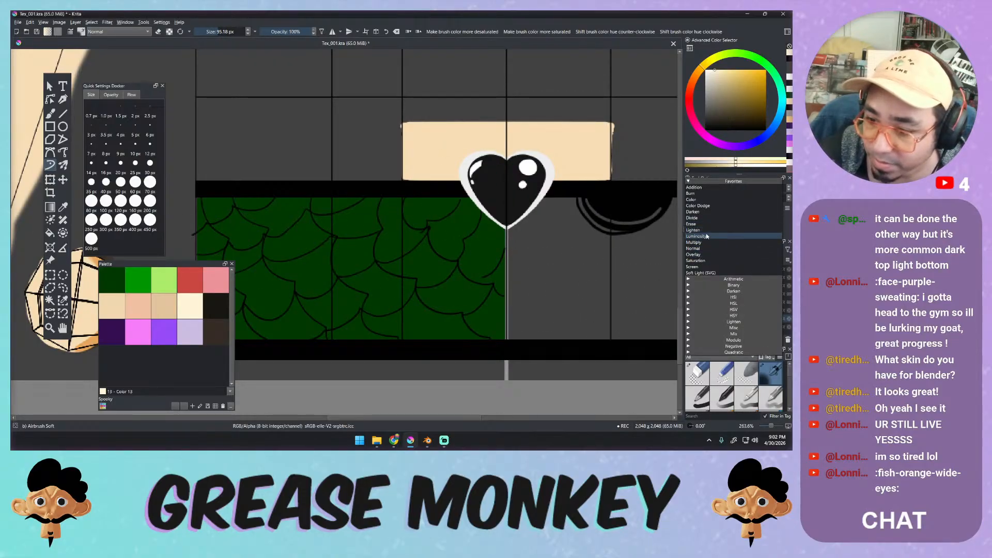
{"action": "left_click", "coordinate": [703, 242]}
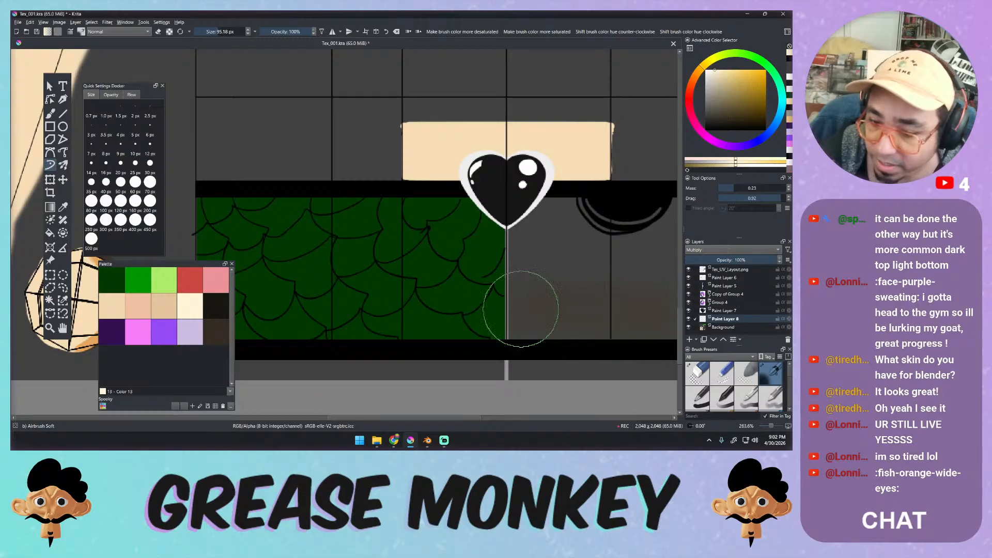
Try soft black airbrush shading along the lower edge of the skirt's unpainted half, undoing each stroke.
{"action": "key", "text": "ctrl+z"}
{"action": "middle_click_drag", "start_coordinate": [514, 295], "coordinate": [443, 278]}
{"action": "left_click_drag", "start_coordinate": [410, 317], "coordinate": [696, 309]}
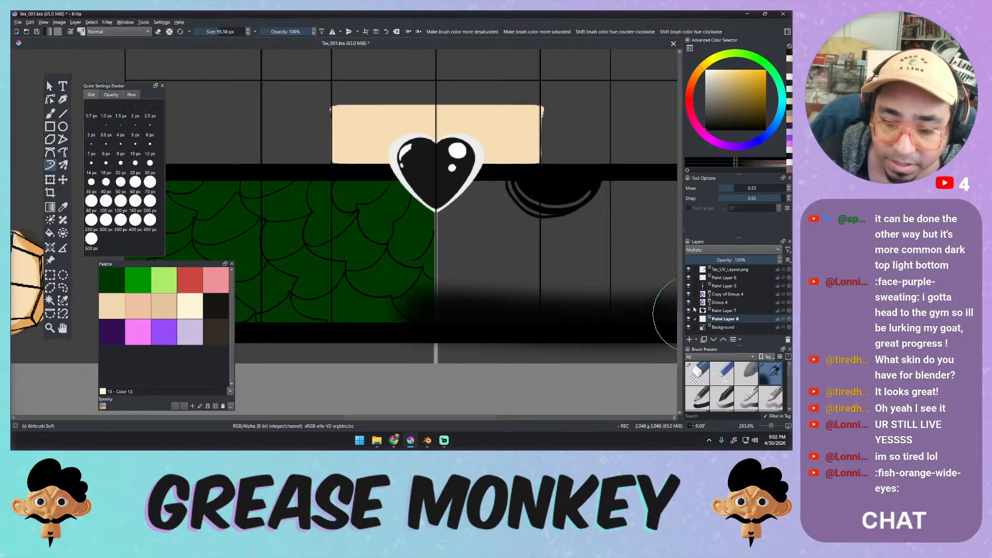
{"action": "key", "text": "ctrl+z"}
{"action": "middle_click_drag", "start_coordinate": [476, 297], "coordinate": [396, 287]}
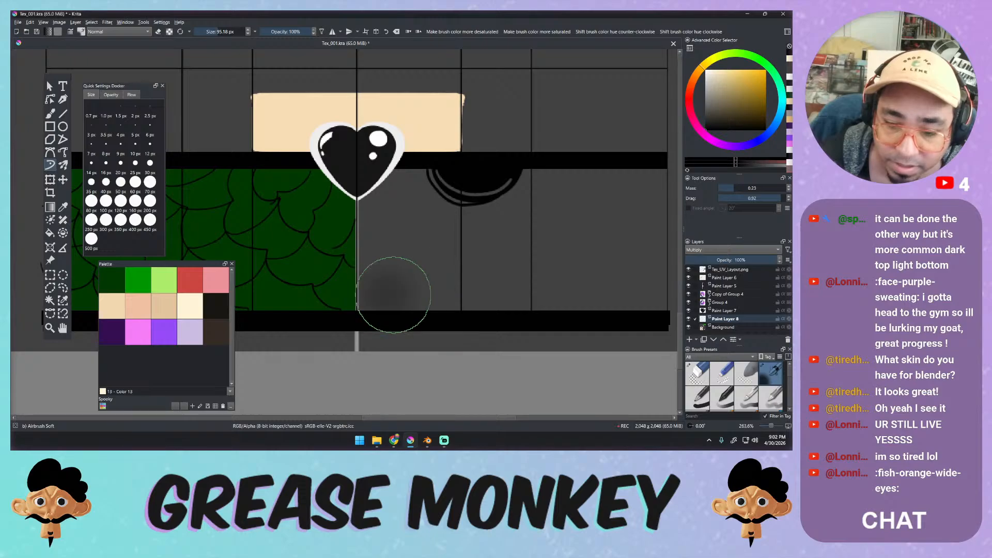
{"action": "left_click_drag", "start_coordinate": [394, 294], "coordinate": [672, 295]}
{"action": "key", "text": "ctrl+z"}
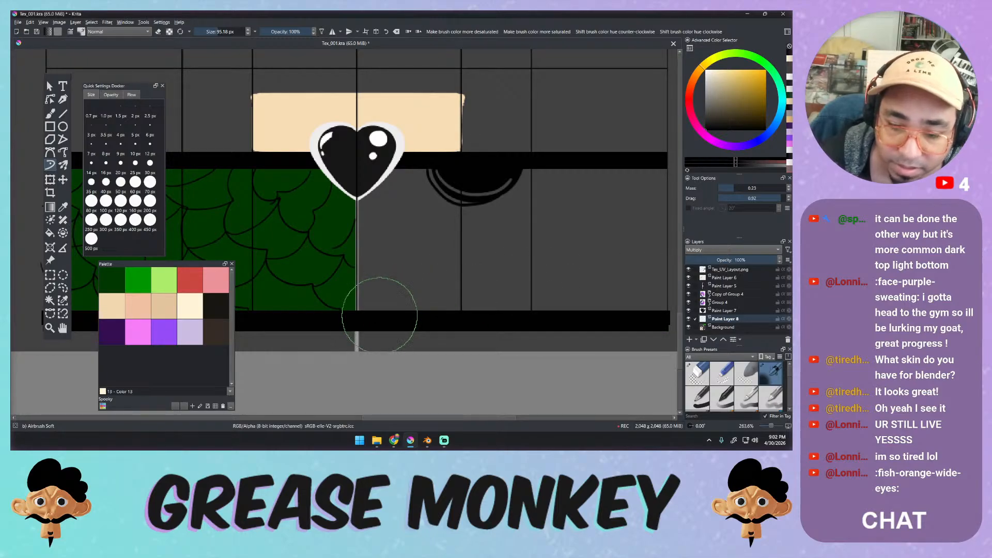
{"action": "mouse_move", "coordinate": [379, 314]}
{"action": "left_mouse_down"}
{"action": "mouse_move", "coordinate": [400, 292]}
{"action": "mouse_move", "coordinate": [664, 297]}
{"action": "left_mouse_up"}
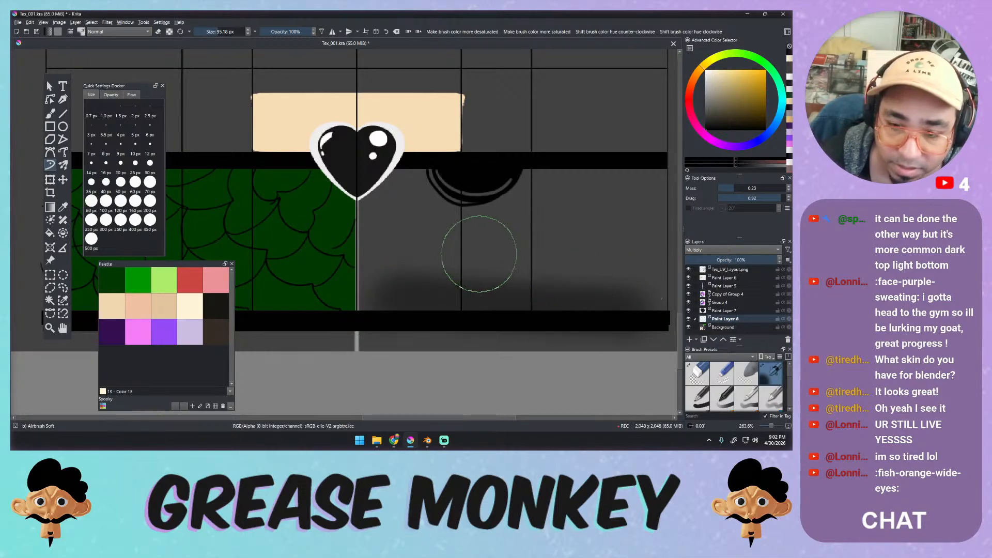
{"action": "key", "text": "ctrl+z"}
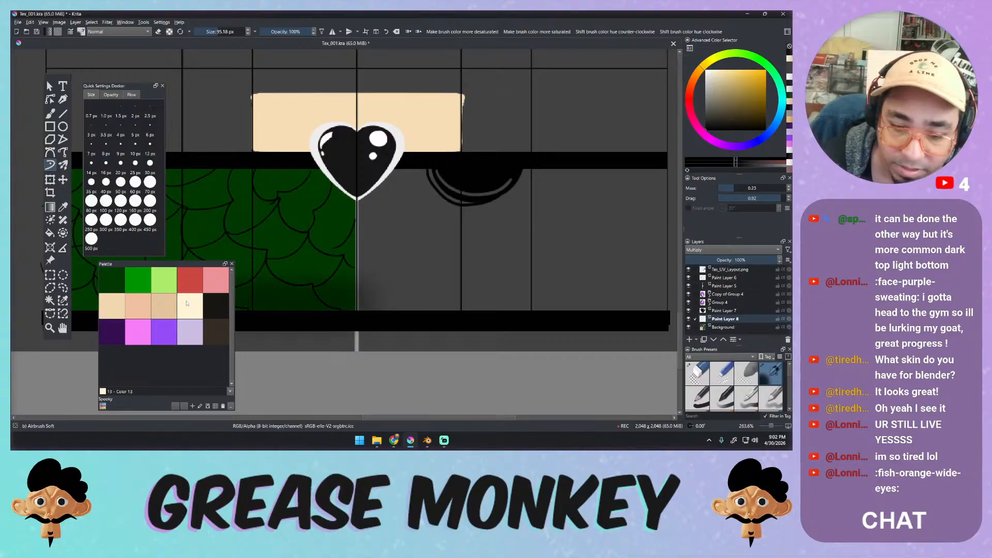
Try one long black shading stroke along the whole skirt hem and undo it.
{"action": "scroll", "coordinate": [406, 286], "scroll_direction": "down", "scroll_amount": 2}
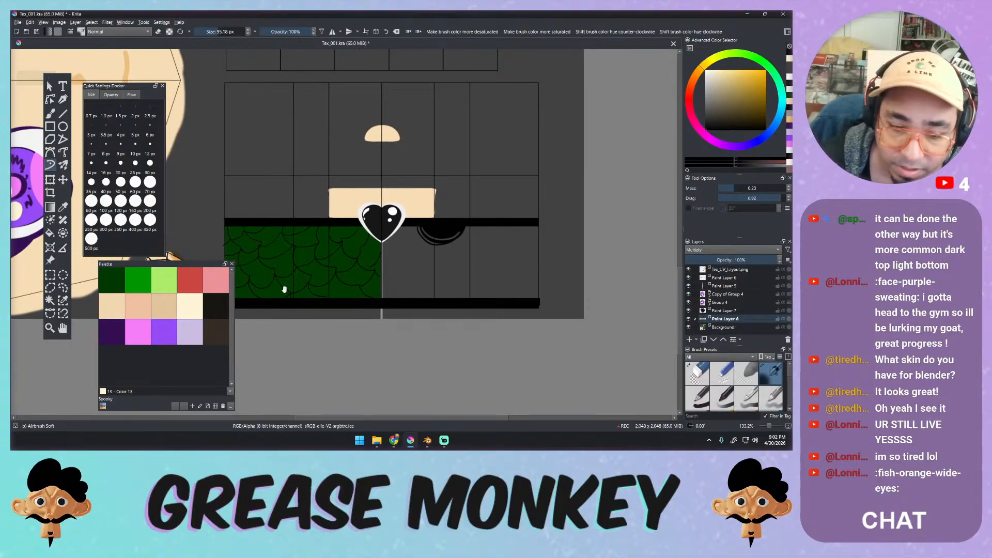
{"action": "scroll", "coordinate": [284, 288], "scroll_direction": "down", "scroll_amount": 1}
{"action": "left_click_drag", "start_coordinate": [271, 286], "coordinate": [575, 289]}
{"action": "key", "text": "ctrl+z"}
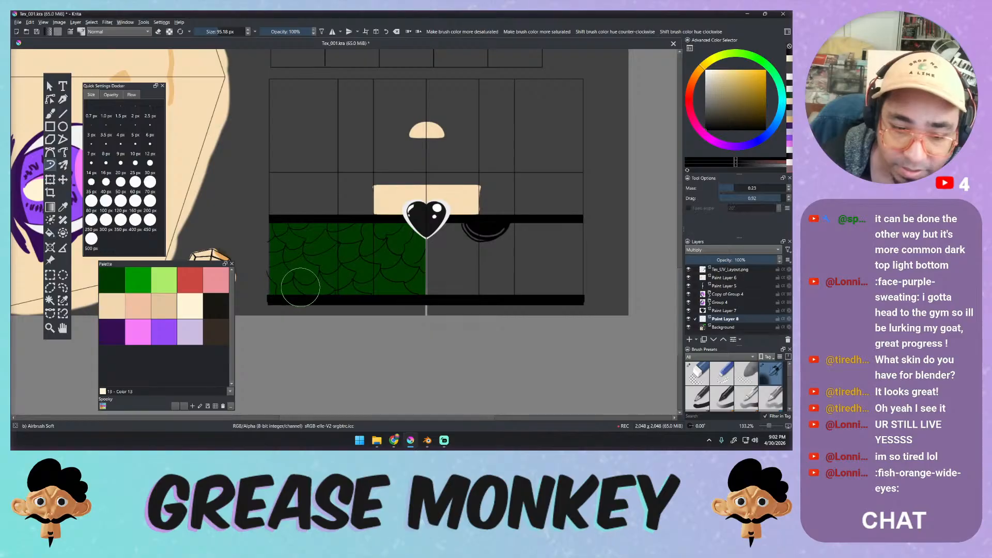
Airbrush soft black shading along the skirt's lower part at 42% opacity with a brush of about 107 px.
{"action": "left_click_drag", "start_coordinate": [296, 284], "coordinate": [331, 285], "text": "shift"}
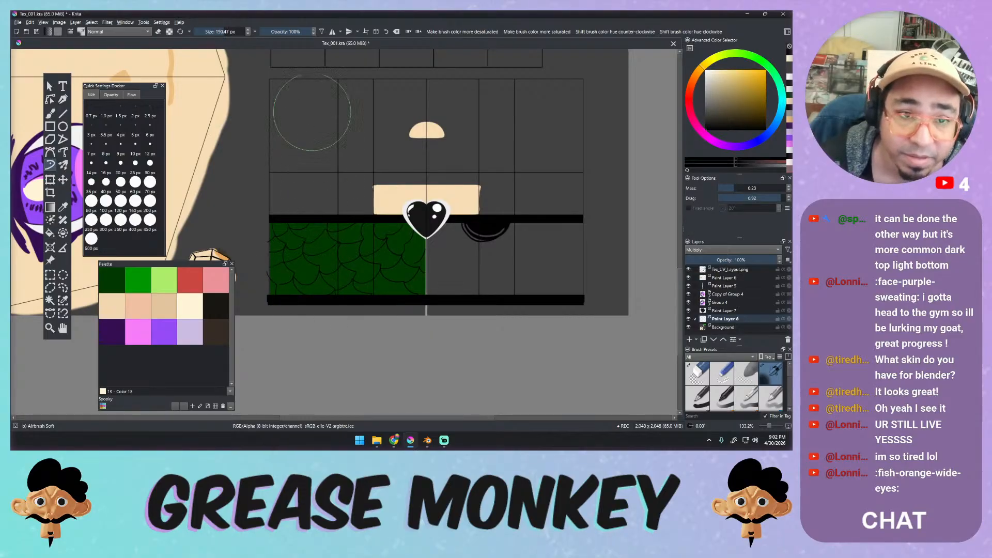
{"action": "left_click", "coordinate": [283, 32]}
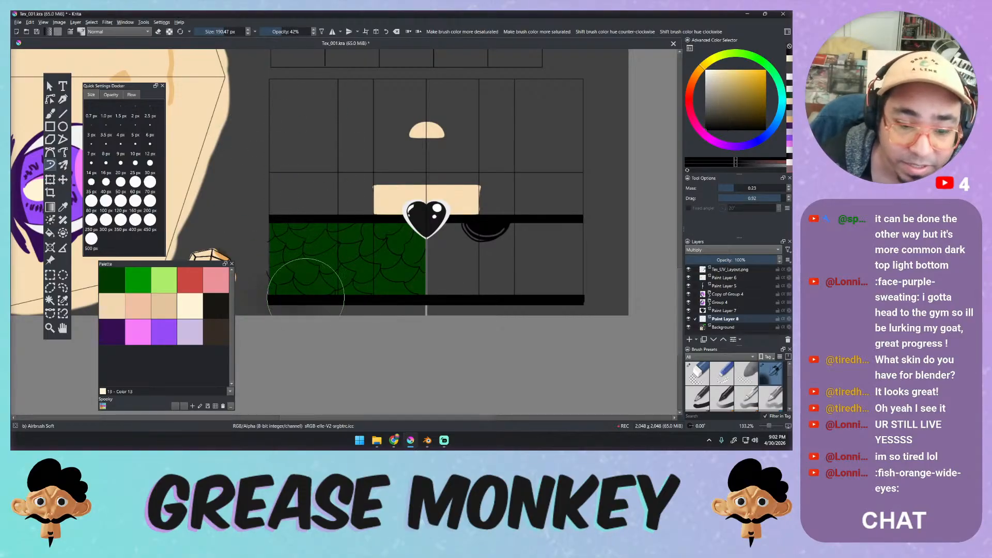
{"action": "key", "text": "ctrl+z"}
{"action": "mouse_move", "coordinate": [357, 284]}
{"action": "left_mouse_down", "text": "shift"}
{"action": "mouse_move", "coordinate": [325, 284]}
{"action": "mouse_move", "coordinate": [605, 285]}
{"action": "left_mouse_up", "text": "shift"}
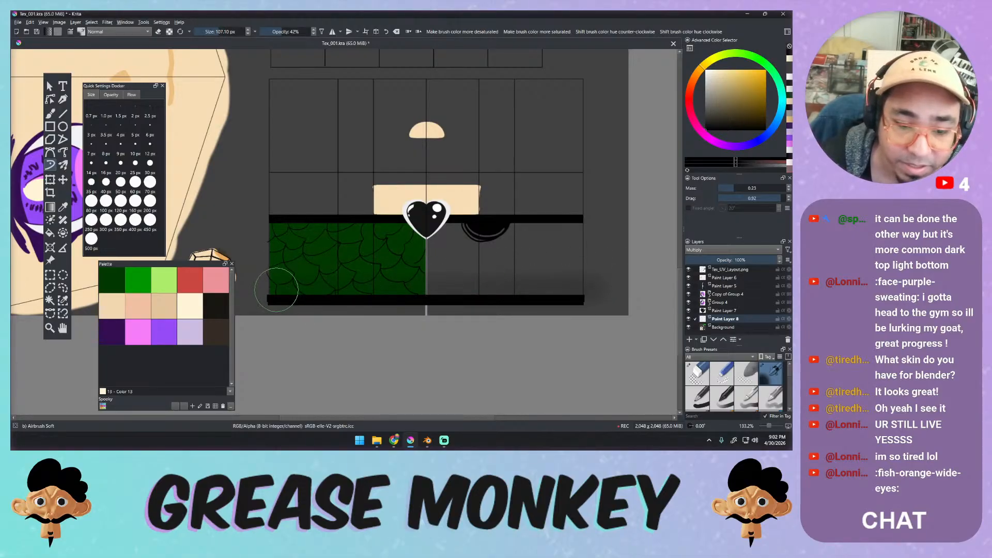
{"action": "left_click_drag", "start_coordinate": [395, 289], "coordinate": [592, 290]}
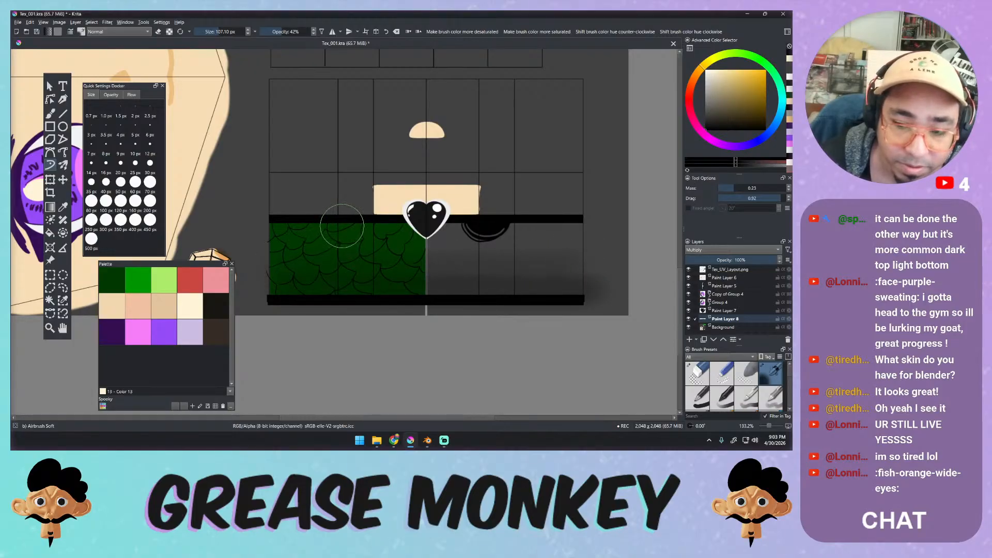
Soften the dark shading on the skirt with the Blender Blur brush at about 148 px.
{"action": "key", "text": "e"}
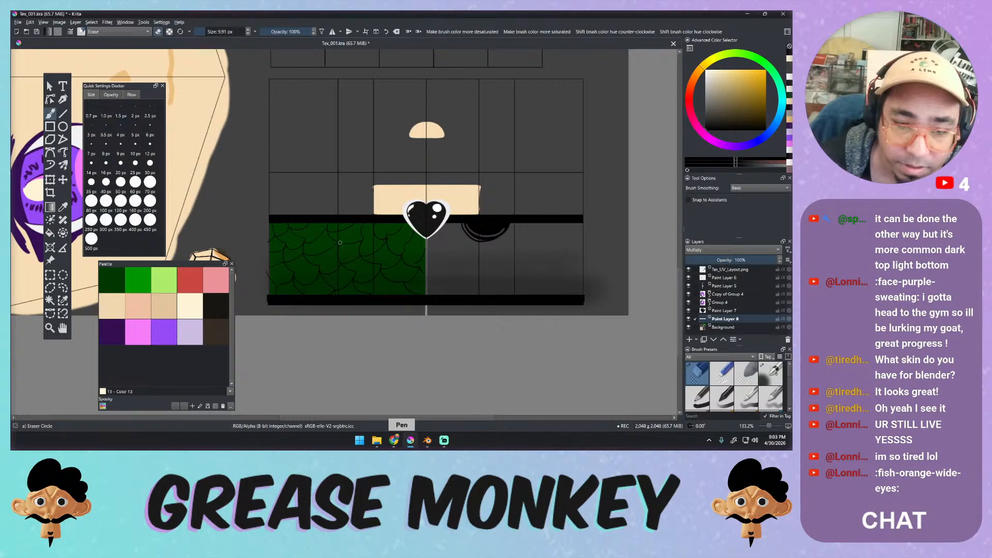
{"action": "right_click", "coordinate": [338, 236]}
{"action": "left_click", "coordinate": [285, 247]}
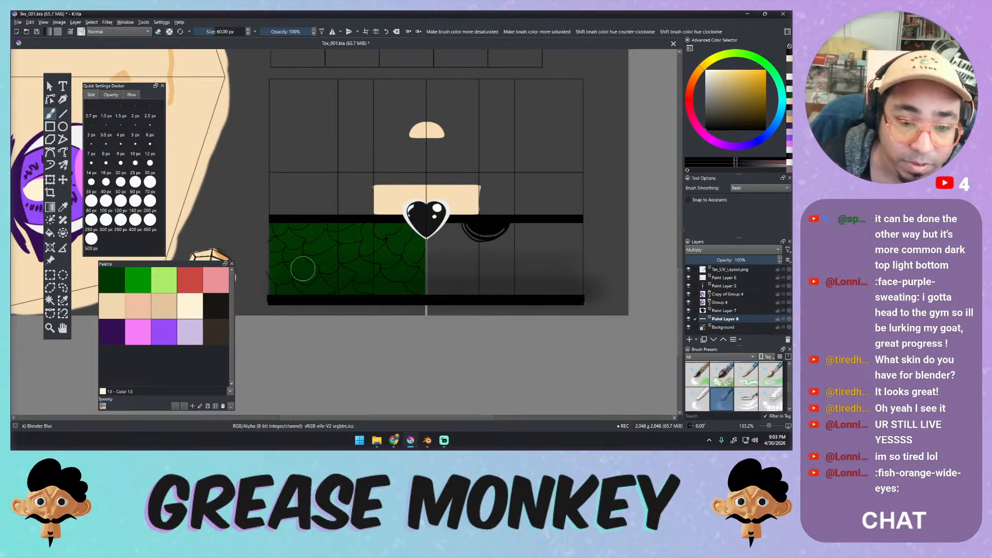
{"action": "left_click_drag", "start_coordinate": [316, 271], "coordinate": [310, 266], "text": "shift"}
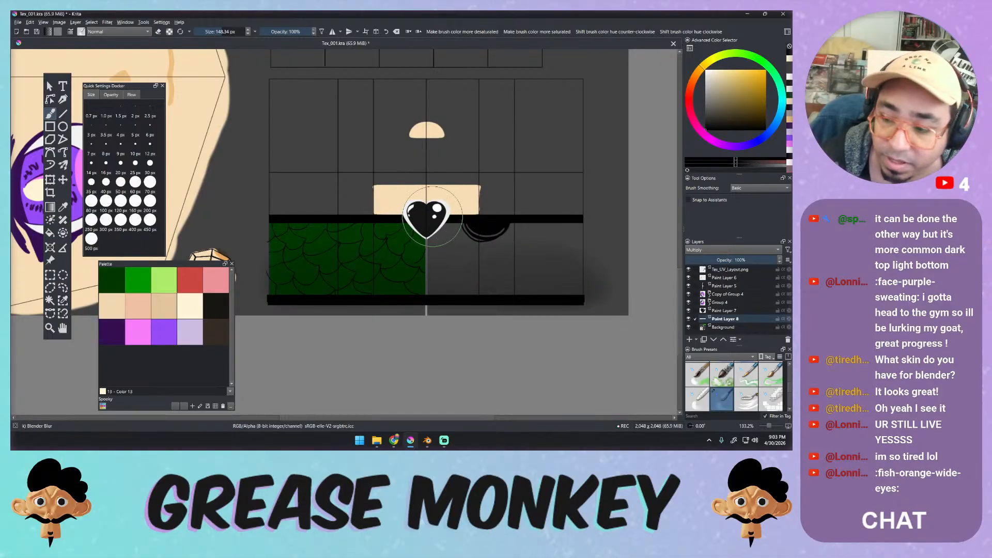
Add another paint layer set to Addition and ready the Airbrush Soft brush with a near-white colour at 100% opacity.
{"action": "left_click", "coordinate": [690, 340]}
{"action": "left_click", "coordinate": [716, 251]}
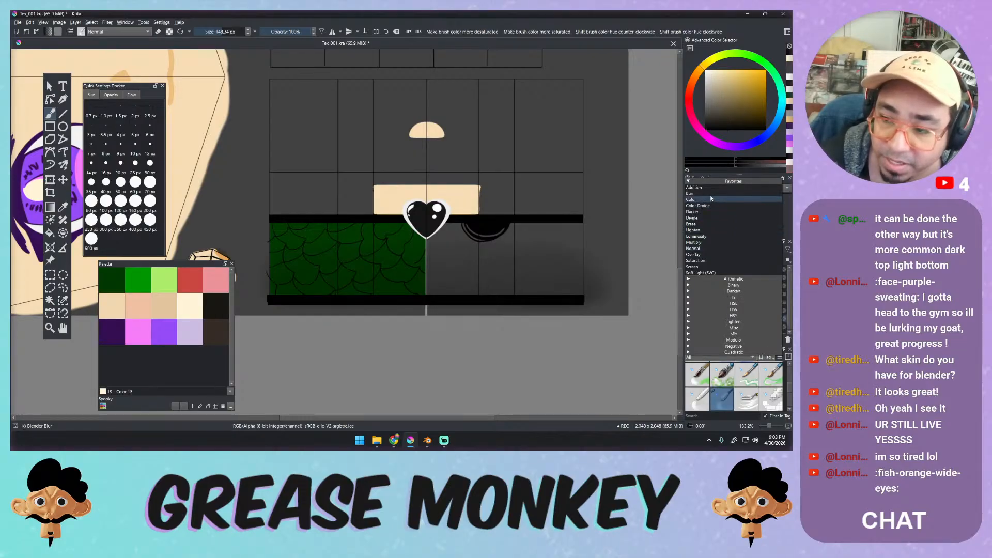
{"action": "left_click", "coordinate": [719, 199]}
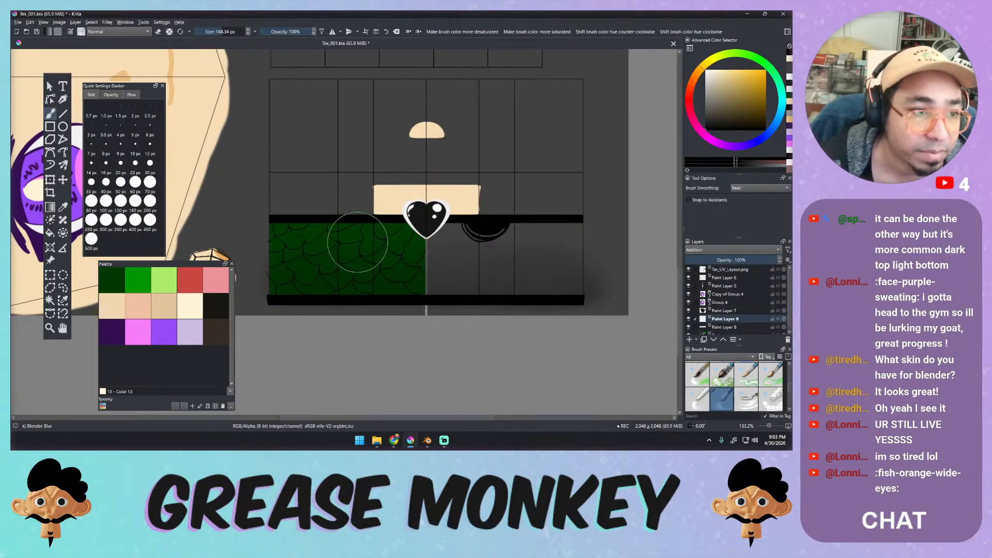
{"action": "key", "text": "e"}
{"action": "left_click", "coordinate": [706, 81]}
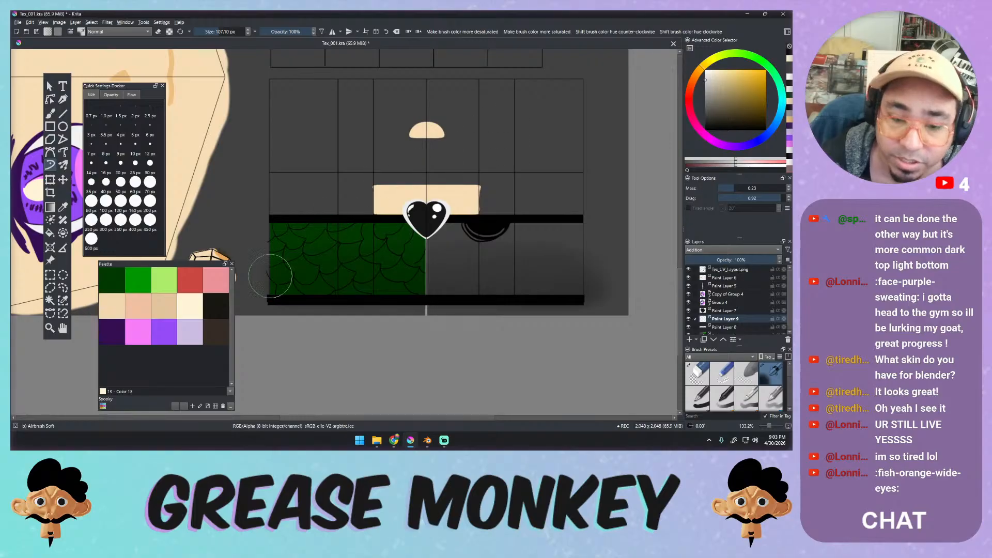
Try soft near-white highlight strokes across the top of the skirt below the belt, undoing each one.
{"action": "left_click_drag", "start_coordinate": [275, 222], "coordinate": [450, 223]}
{"action": "key", "text": "ctrl+z"}
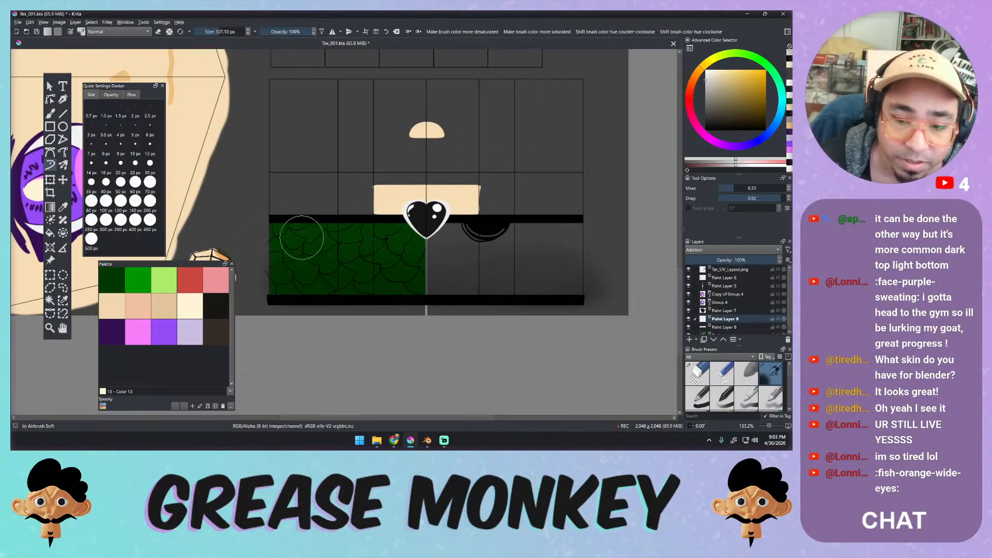
{"action": "left_click_drag", "start_coordinate": [281, 232], "coordinate": [437, 235]}
{"action": "key", "text": "ctrl+z"}
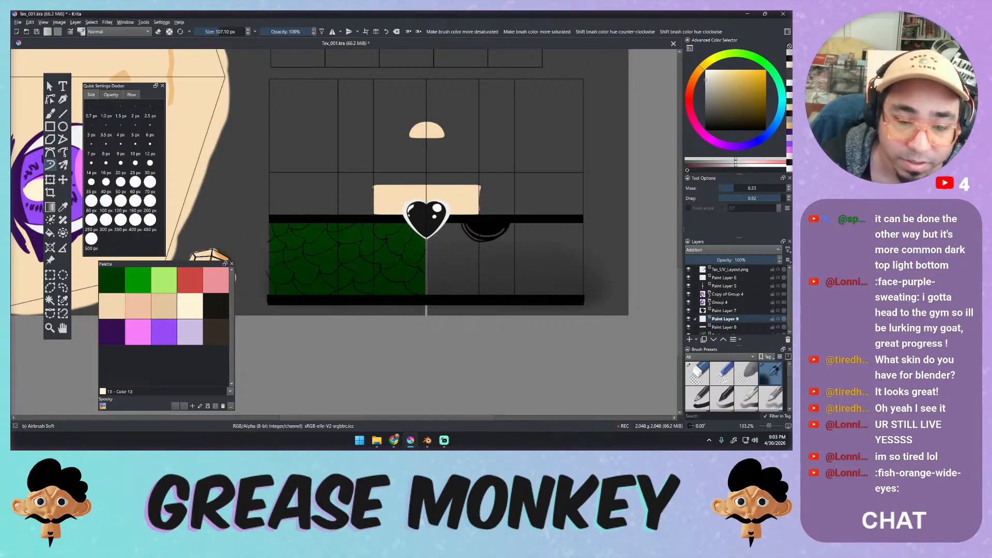
{"action": "left_click_drag", "start_coordinate": [274, 233], "coordinate": [567, 236]}
{"action": "key", "text": "ctrl+z"}
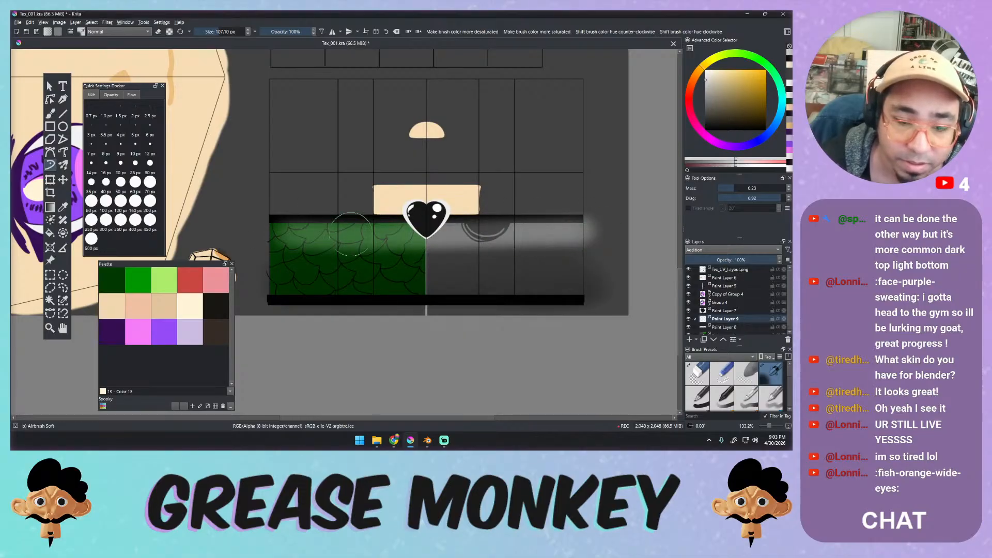
{"action": "key", "text": "ctrl+z"}
{"action": "left_click_drag", "start_coordinate": [279, 231], "coordinate": [413, 236]}
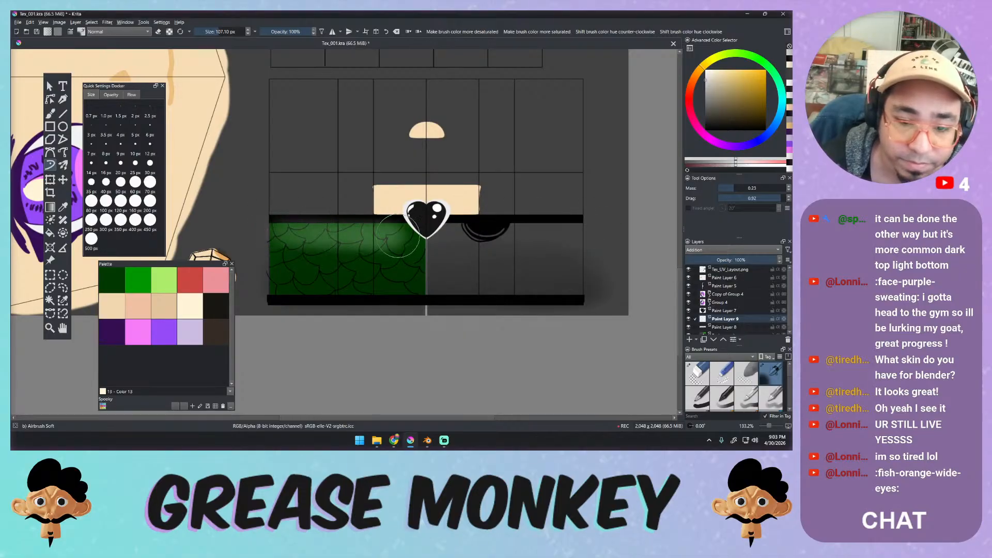
{"action": "key", "text": "ctrl+z"}
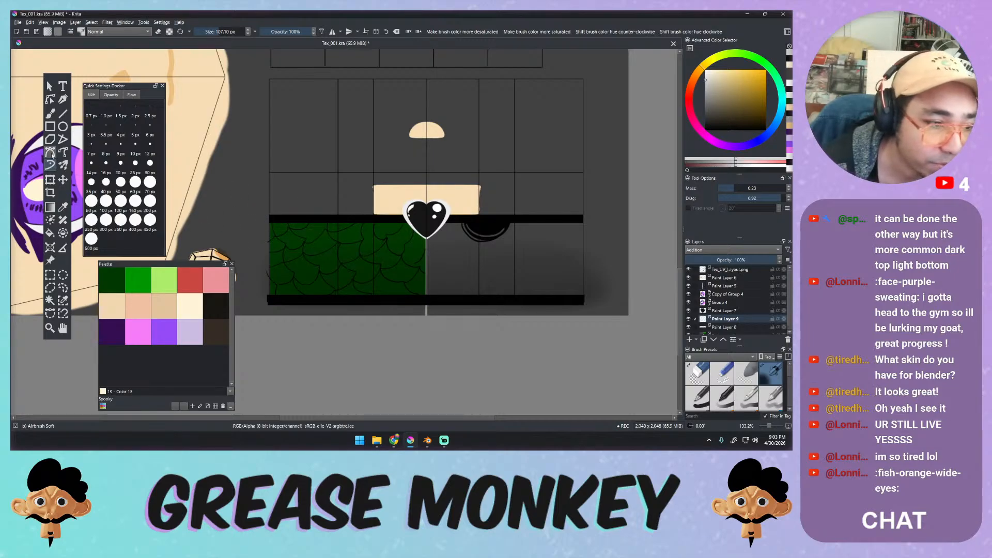
Select the connected black belt and scale outlines by contiguous colour and invert the selection so the linework stays protected.
{"action": "left_click", "coordinate": [50, 300]}
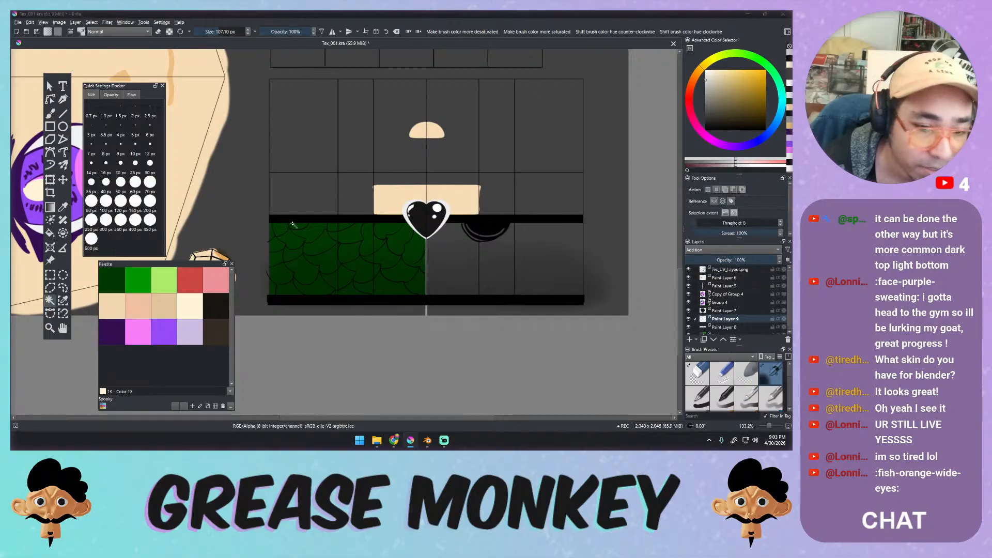
{"action": "left_click", "coordinate": [319, 220]}
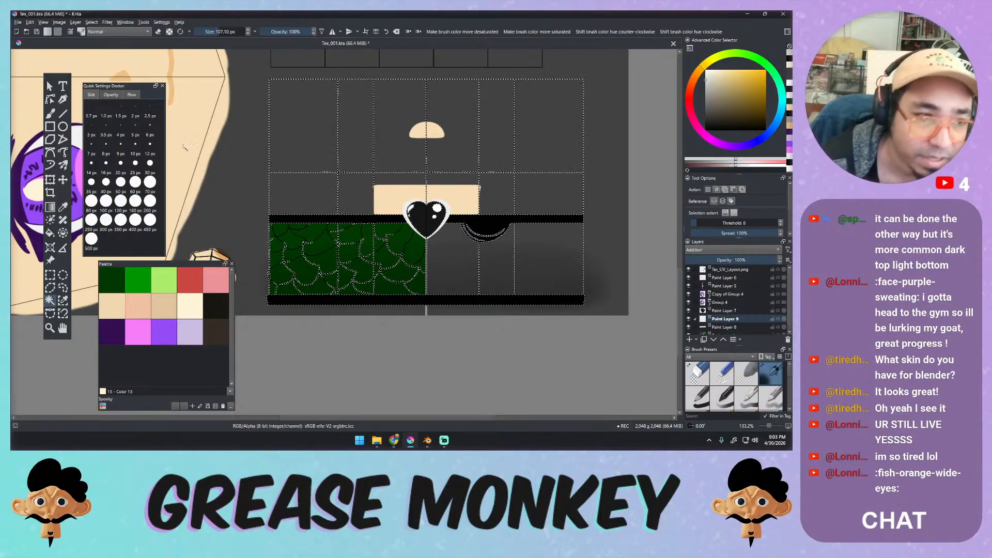
{"action": "left_click", "coordinate": [87, 24]}
{"action": "left_click", "coordinate": [104, 66]}
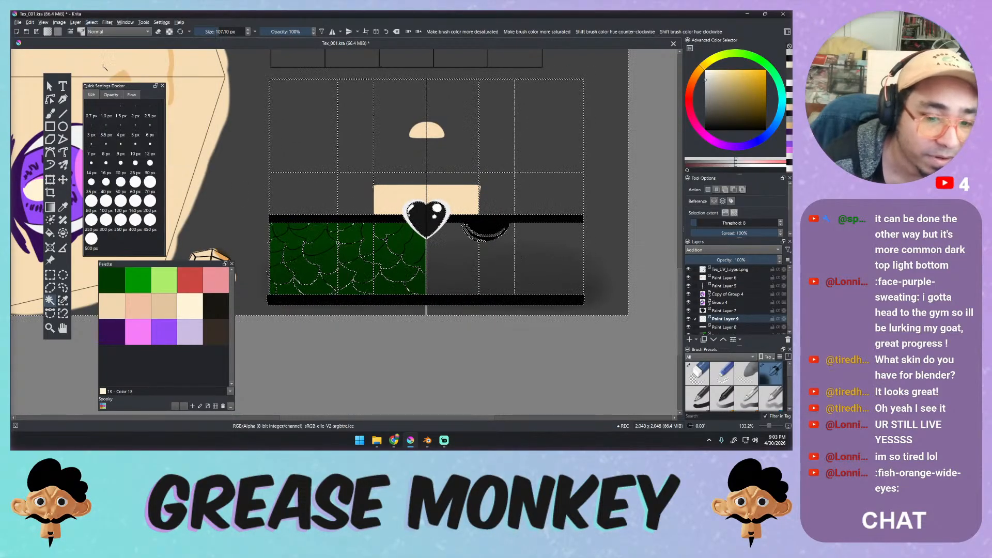
Test a highlight with the freehand brush inside the selection and change the highlight layer's blending mode to Color Dodge.
{"action": "left_click", "coordinate": [50, 114]}
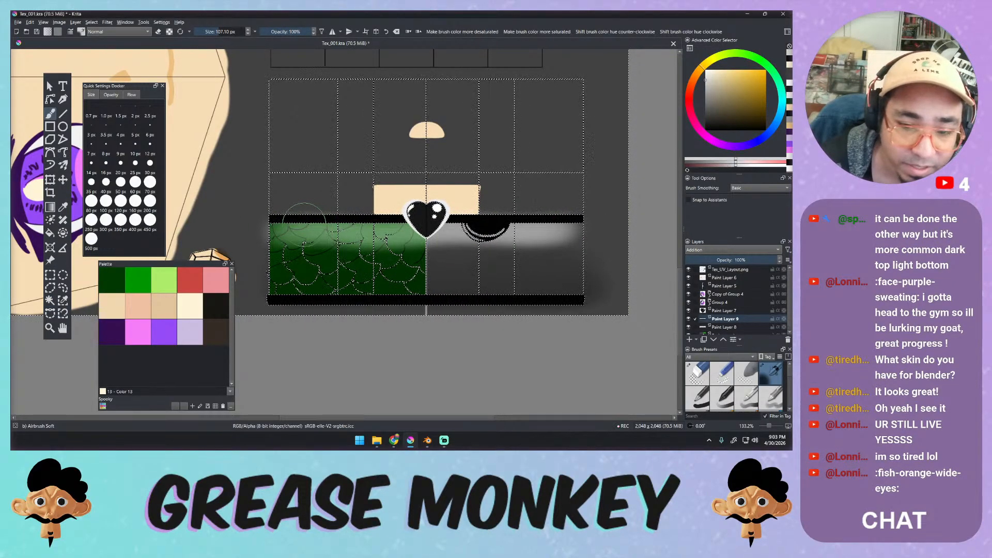
{"action": "left_click", "coordinate": [714, 252]}
{"action": "left_click", "coordinate": [709, 267]}
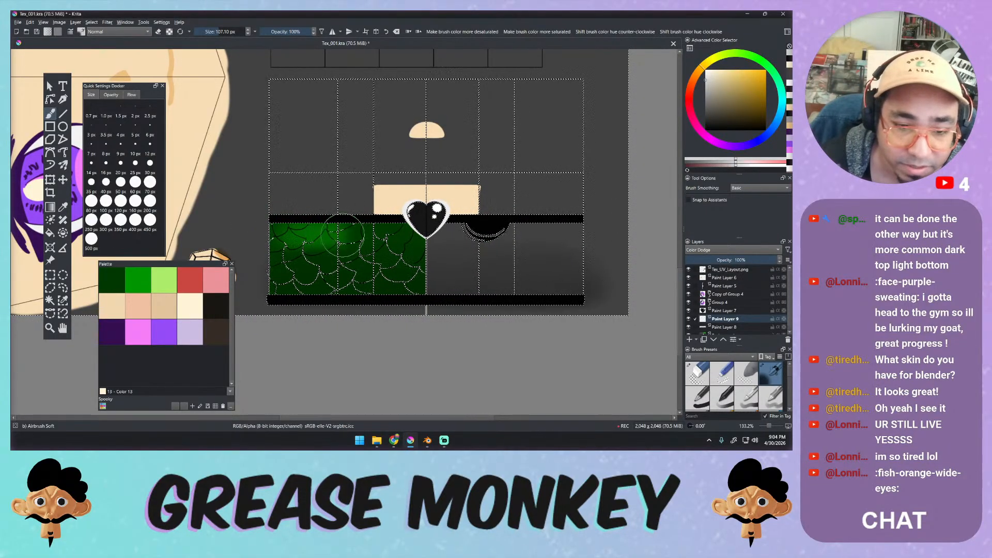
Undo the test highlight, try another full-opacity stroke along the top of the green scales and undo it.
{"action": "key", "text": "ctrl+z"}
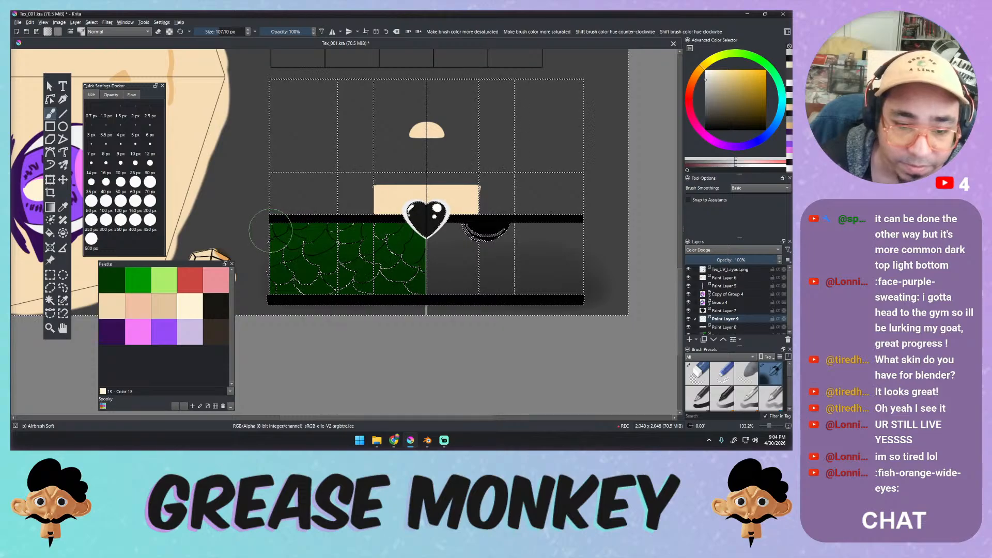
{"action": "left_click_drag", "start_coordinate": [291, 230], "coordinate": [388, 231]}
{"action": "key", "text": "ctrl+z"}
Set the airbrush opacity to 50% and paint soft horizontal highlight strokes across the upper part of the skirt.
{"action": "left_click", "coordinate": [286, 32]}
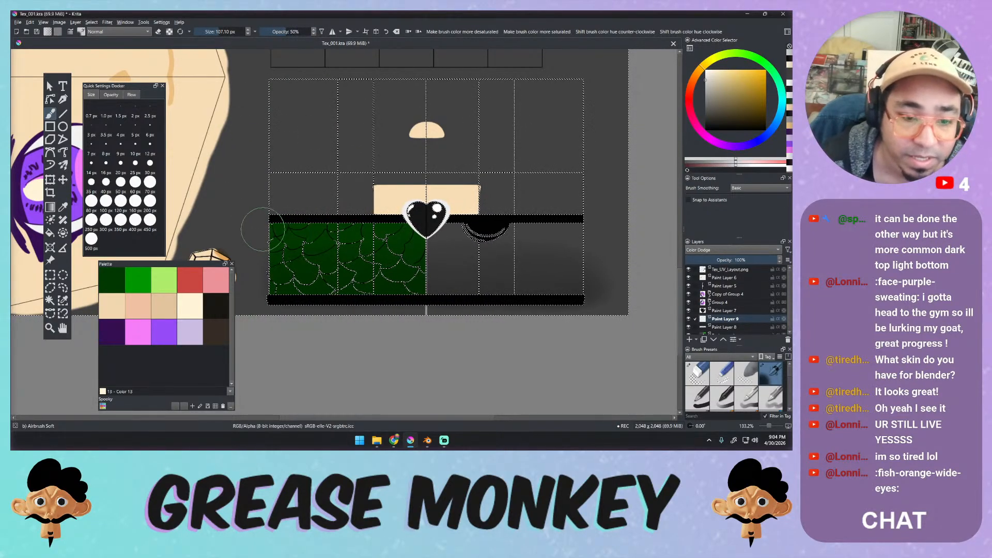
{"action": "left_click_drag", "start_coordinate": [266, 231], "coordinate": [536, 223]}
{"action": "key", "text": "ctrl+z"}
{"action": "left_click_drag", "start_coordinate": [284, 235], "coordinate": [589, 230]}
{"action": "left_click_drag", "start_coordinate": [279, 236], "coordinate": [584, 231]}
{"action": "left_click_drag", "start_coordinate": [270, 252], "coordinate": [593, 247]}
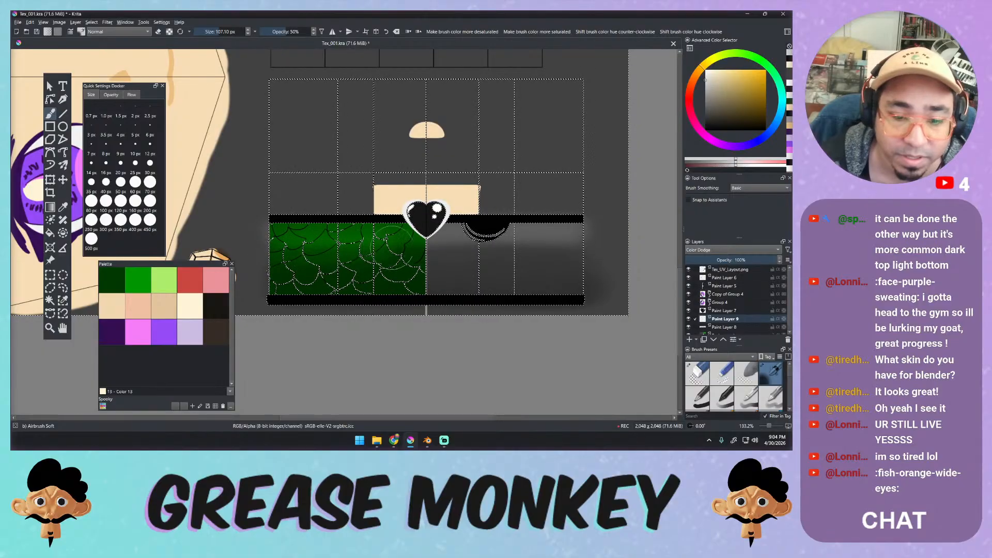
Soften the skirt highlight with the Blender Blur brush and clear the selection.
{"action": "right_click", "coordinate": [332, 234]}
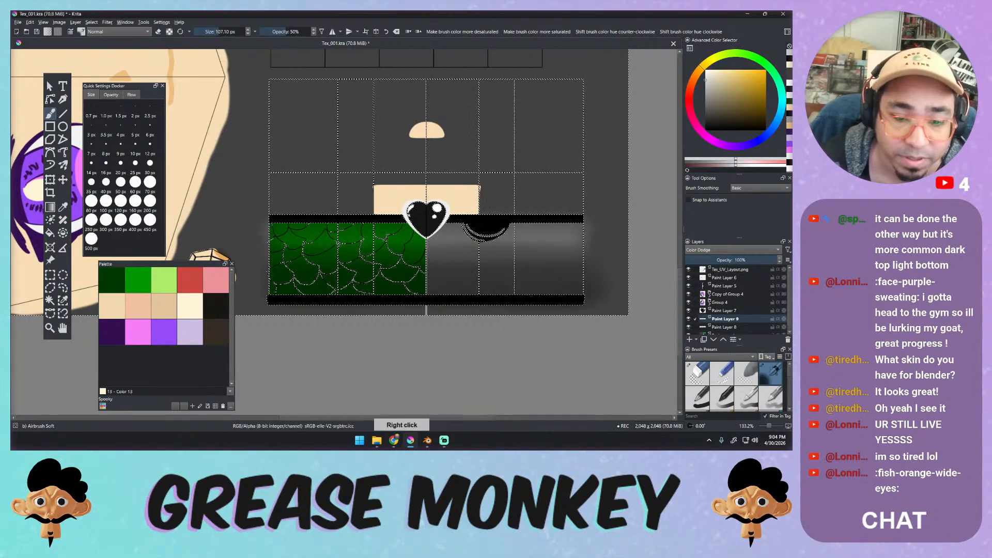
{"action": "left_click", "coordinate": [283, 248]}
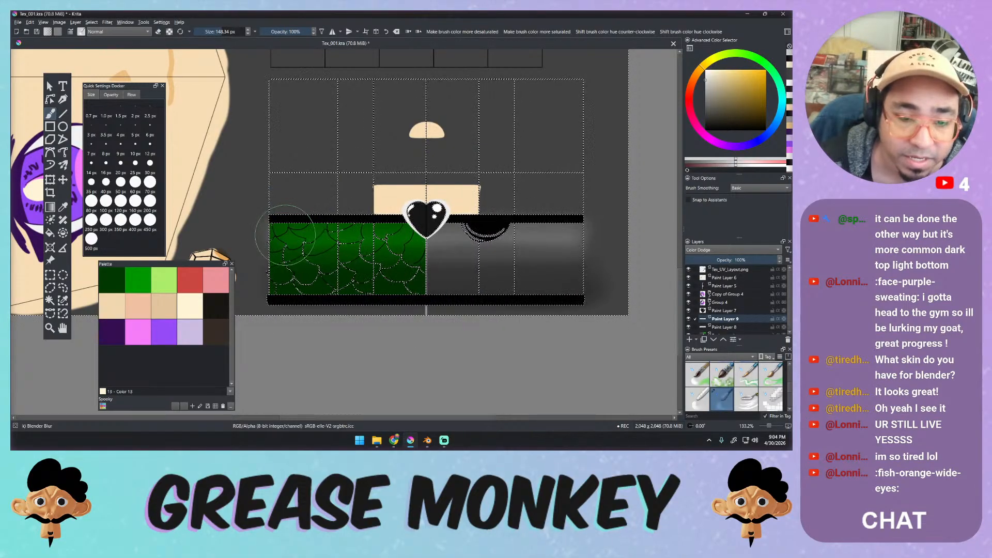
{"action": "mouse_move", "coordinate": [522, 234]}
{"action": "left_mouse_down"}
{"action": "mouse_move", "coordinate": [480, 235]}
{"action": "mouse_move", "coordinate": [581, 243]}
{"action": "left_mouse_up"}
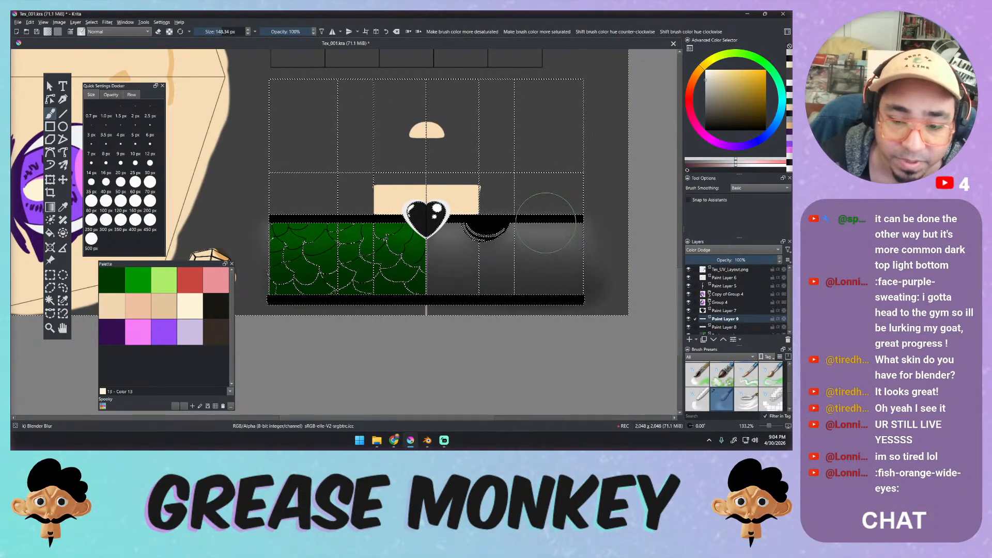
{"action": "key", "text": "ctrl+shift+a"}
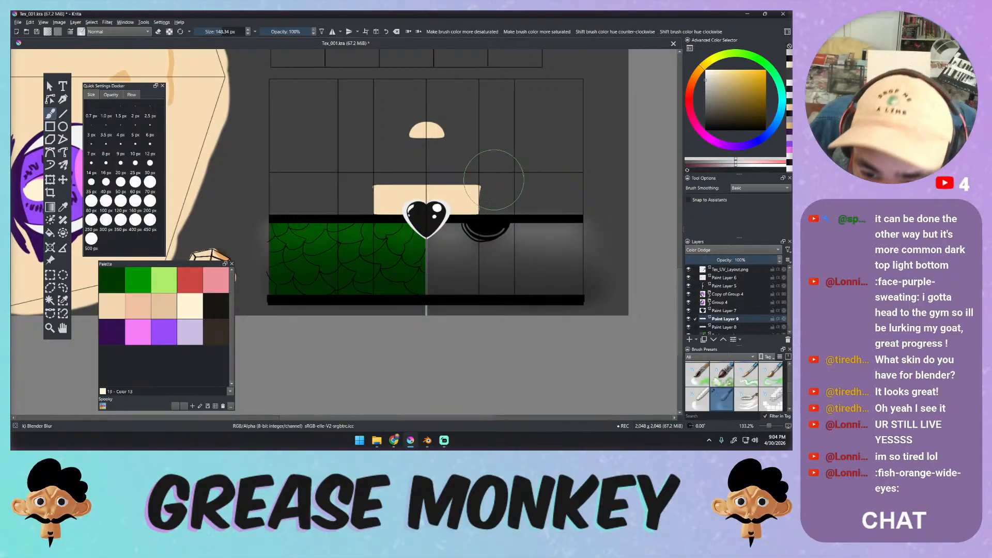
Hide the Tex_UV_Layout.png layer and save the document.
{"action": "mouse_move", "coordinate": [468, 228]}
{"action": "middle_mouse_down", "text": "ctrl"}
{"action": "mouse_move", "coordinate": [485, 197]}
{"action": "mouse_move", "coordinate": [475, 230]}
{"action": "middle_mouse_up", "text": "ctrl"}
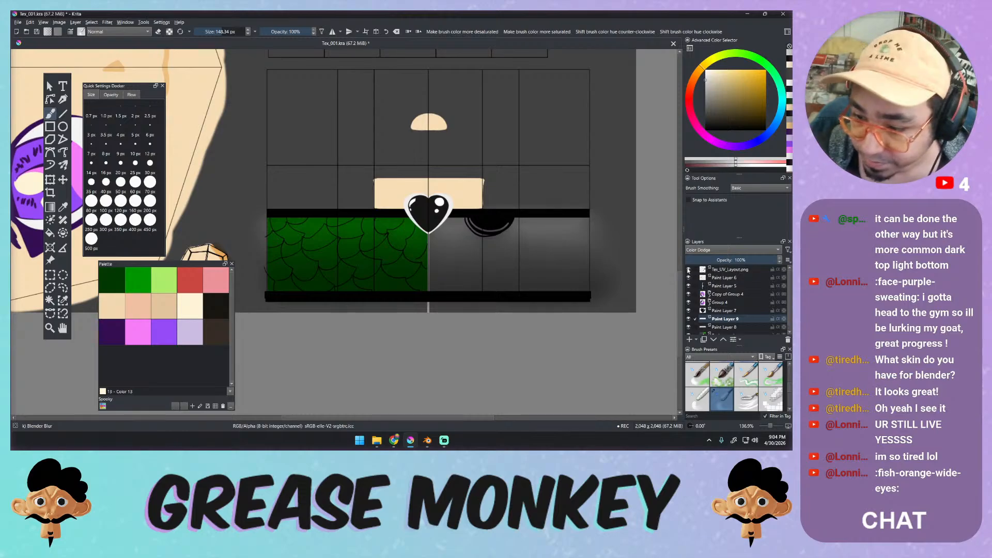
{"action": "left_click", "coordinate": [688, 270]}
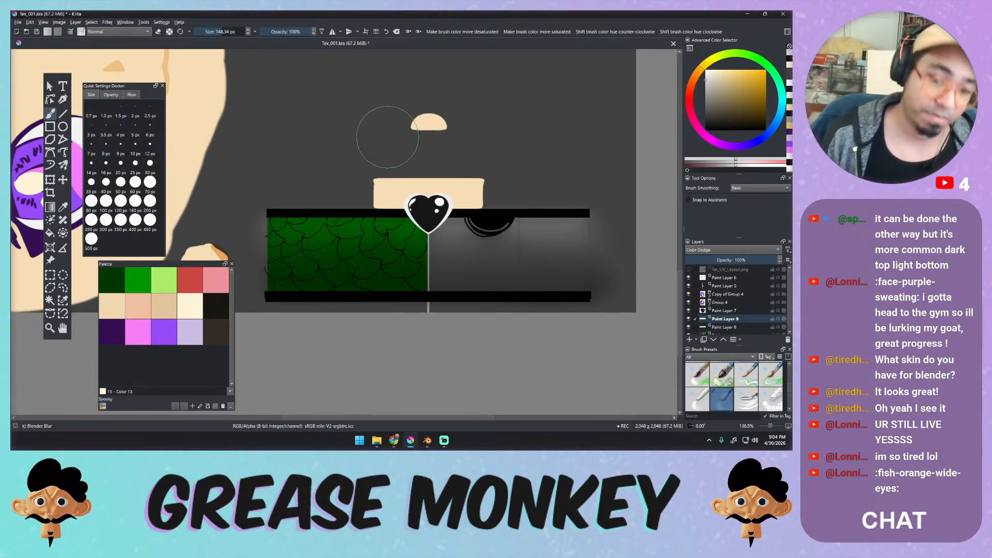
{"action": "key", "text": "ctrl+s"}
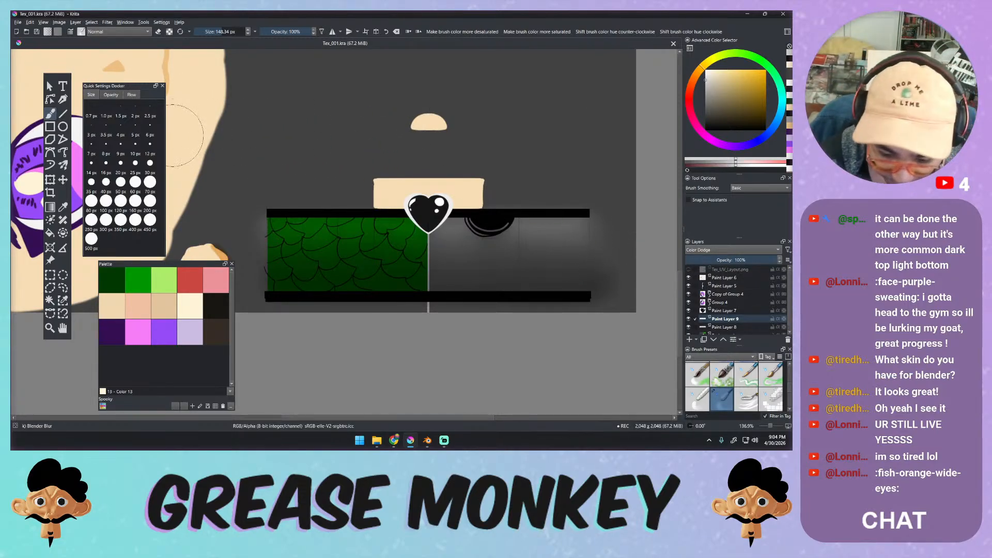
Rotate the whole image 90° to the right.
{"action": "left_click", "coordinate": [59, 22]}
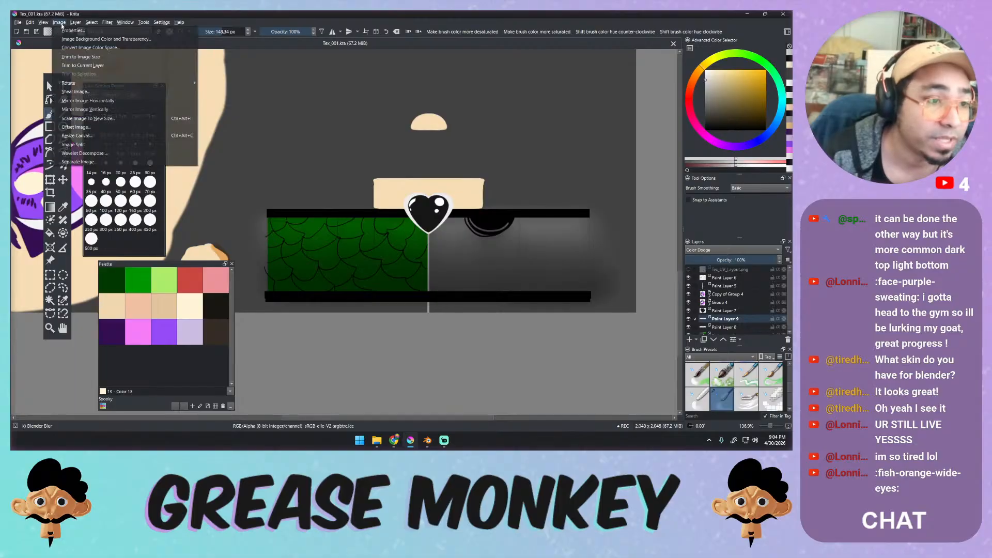
{"action": "mouse_move", "coordinate": [78, 83]}
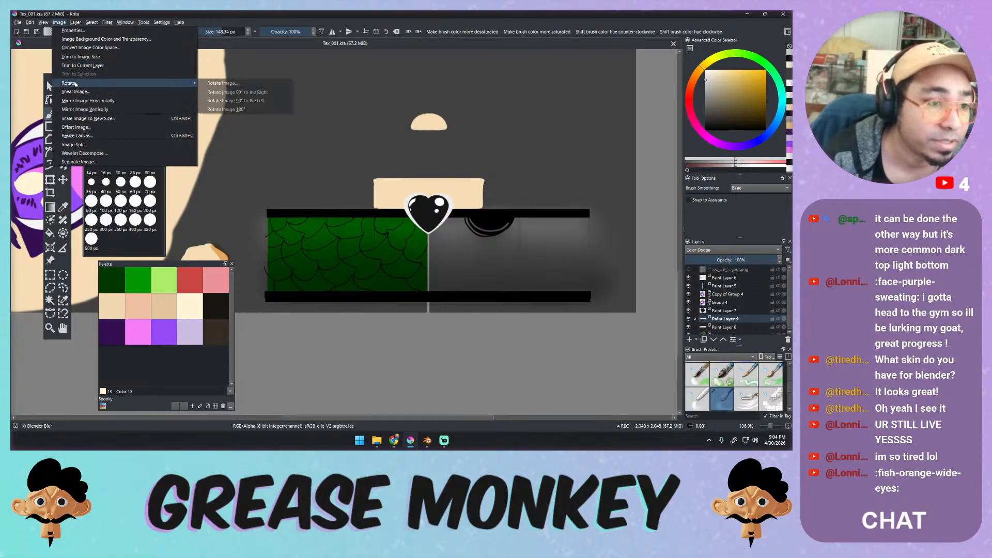
{"action": "left_click", "coordinate": [261, 95]}
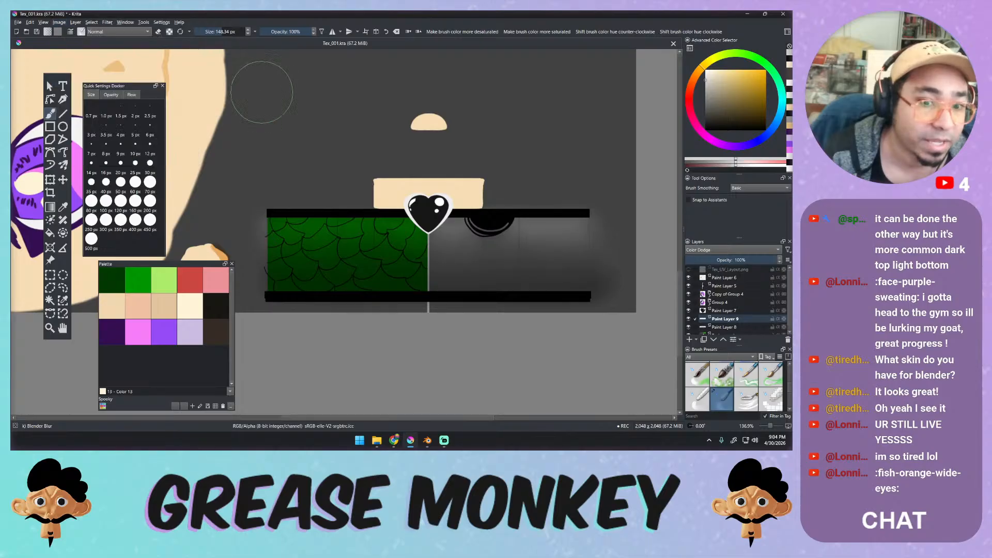
{"action": "scroll", "coordinate": [310, 108], "scroll_direction": "down", "scroll_amount": 6}
{"action": "mouse_move", "coordinate": [300, 102]}
{"action": "middle_mouse_down"}
{"action": "mouse_move", "coordinate": [364, 195]}
{"action": "mouse_move", "coordinate": [346, 156]}
{"action": "mouse_move", "coordinate": [353, 217]}
{"action": "middle_mouse_up"}
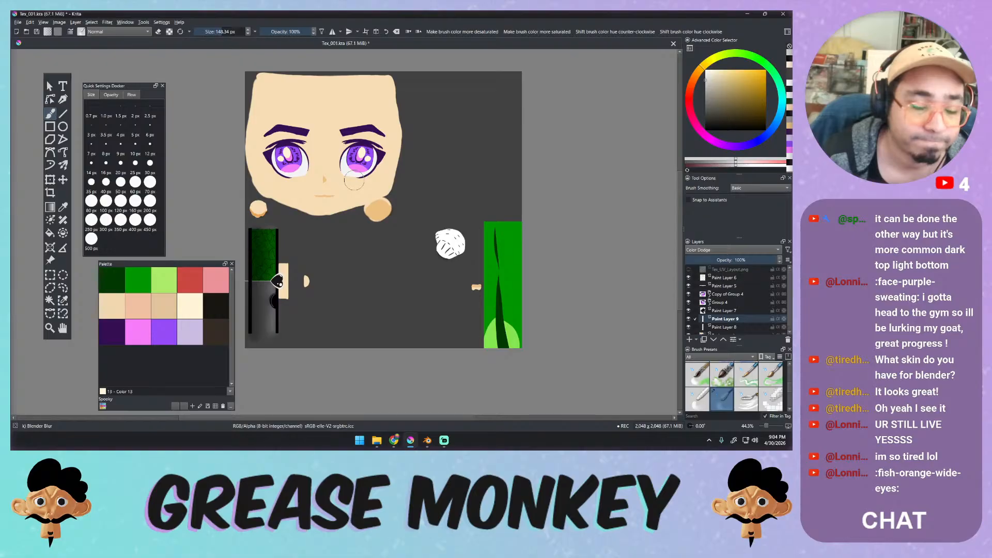
Export the texture as a PNG over the existing Tex.png in the Textures folder, keeping the default PNG options.
{"action": "left_click", "coordinate": [18, 22]}
{"action": "left_click", "coordinate": [32, 93]}
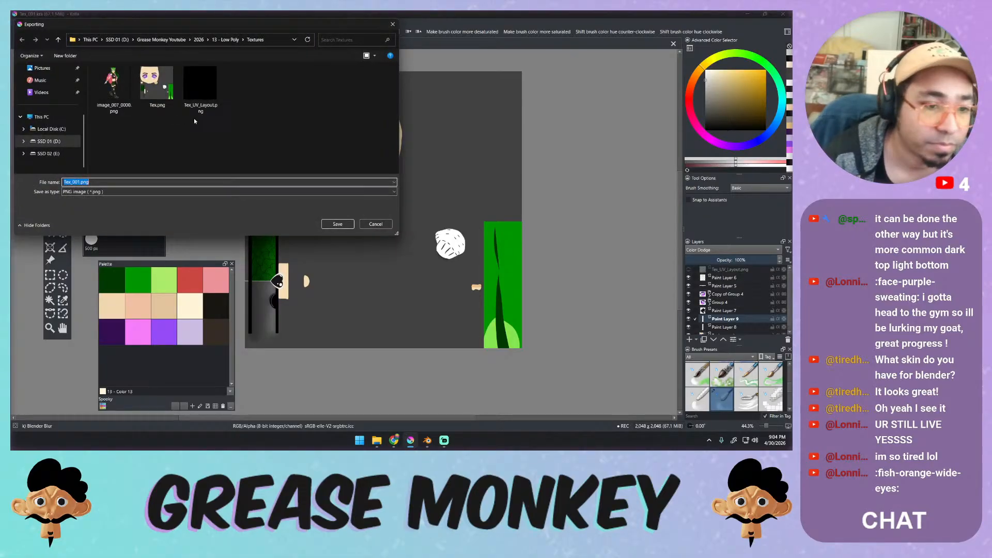
{"action": "left_click", "coordinate": [157, 86]}
{"action": "left_click", "coordinate": [339, 223]}
{"action": "left_click", "coordinate": [419, 223]}
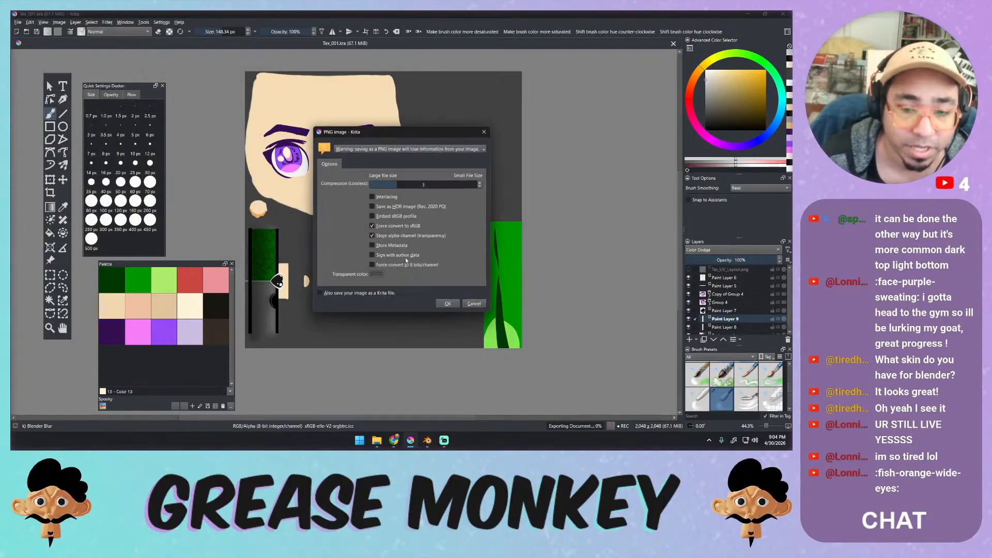
{"action": "left_click", "coordinate": [443, 302]}
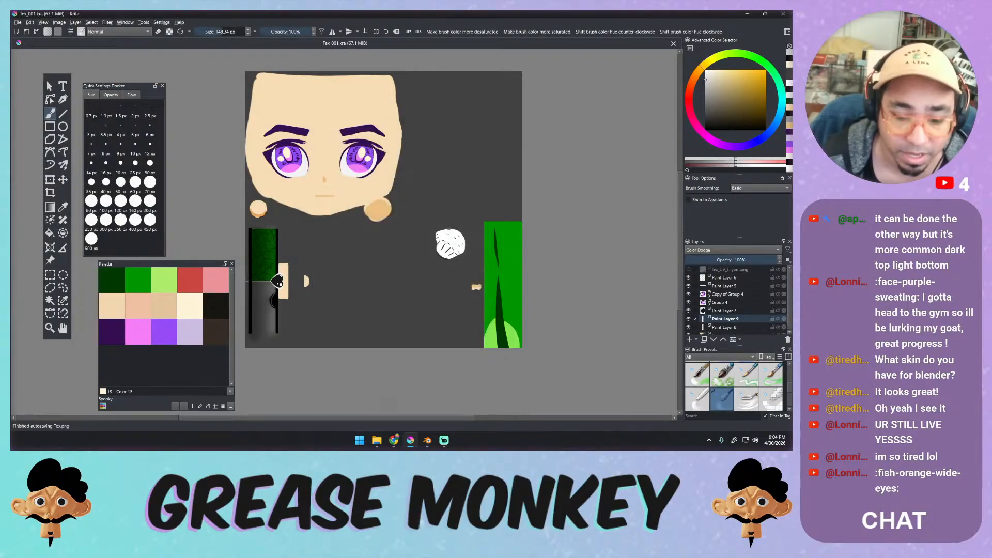
Switch to Blender, reload the Tex.png image and check the updated skirt and belt on the character.
{"action": "left_click", "coordinate": [427, 441]}
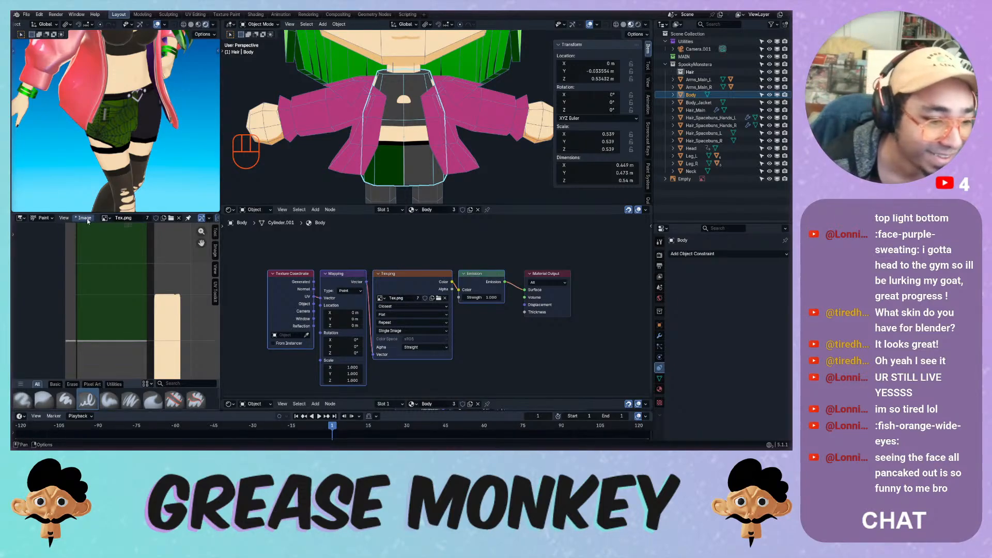
{"action": "left_click", "coordinate": [86, 218]}
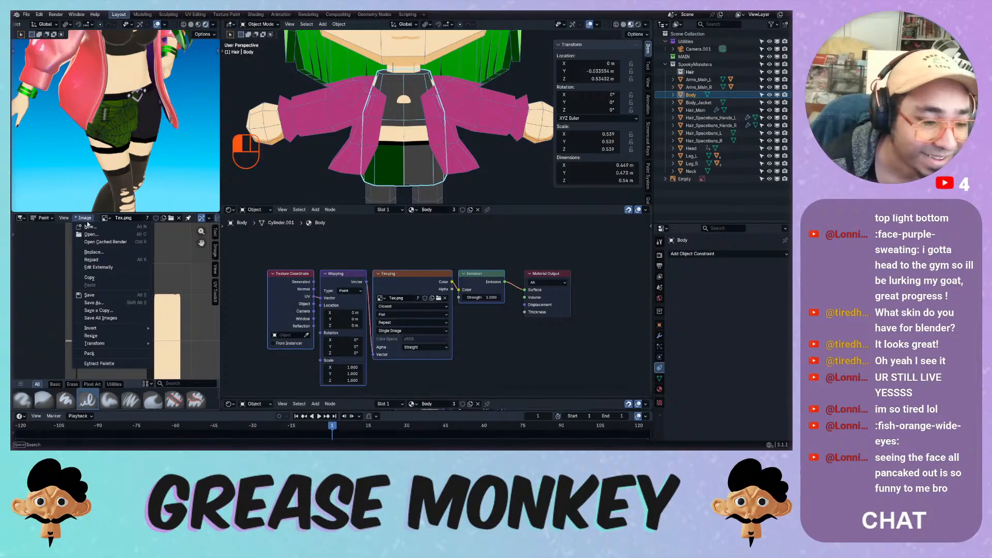
{"action": "left_click", "coordinate": [96, 260]}
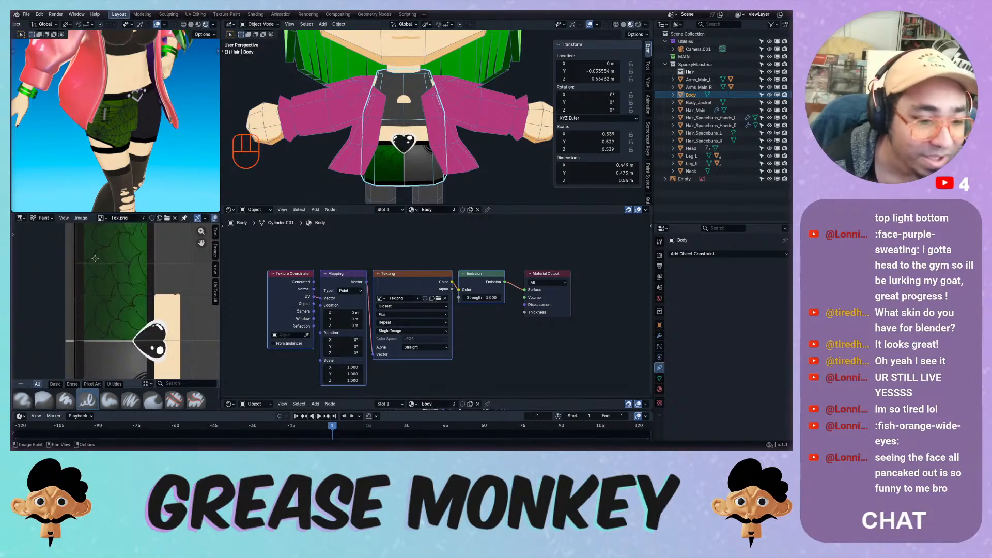
{"action": "middle_click_drag", "start_coordinate": [339, 152], "coordinate": [388, 148]}
{"action": "middle_click_drag", "start_coordinate": [163, 142], "coordinate": [21, 181], "text": "ctrl"}
{"action": "middle_click_drag", "start_coordinate": [120, 174], "coordinate": [123, 154], "text": "ctrl"}
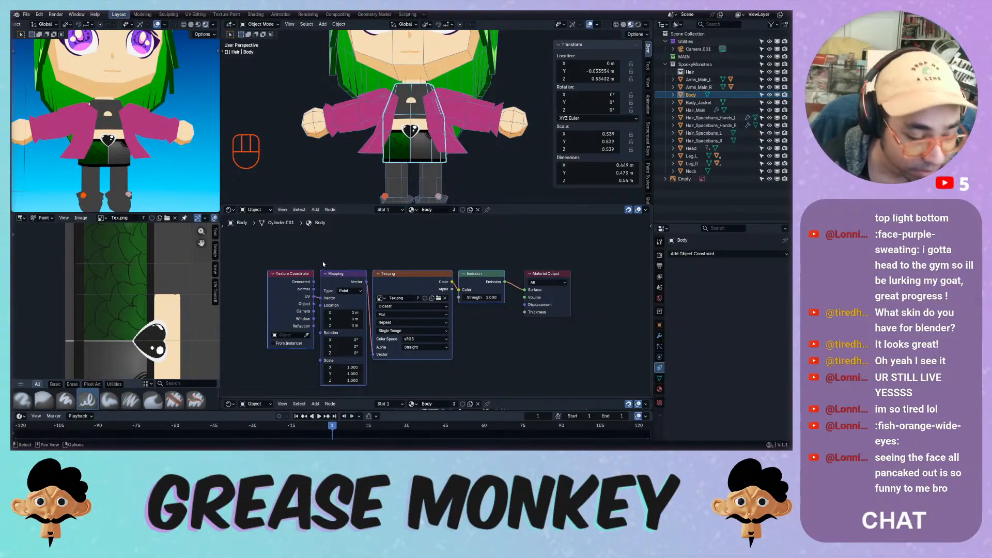
Switch back to Krita, rotate the image 90° to the left and show the Tex_UV_Layout.png layer.
{"action": "key", "text": "alt+Tab"}
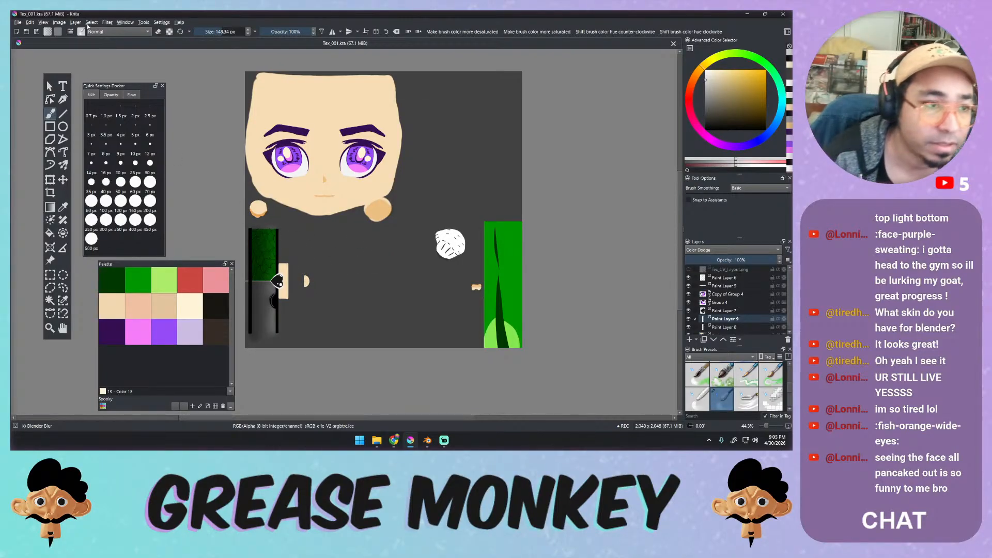
{"action": "left_click", "coordinate": [60, 22]}
{"action": "mouse_move", "coordinate": [170, 84]}
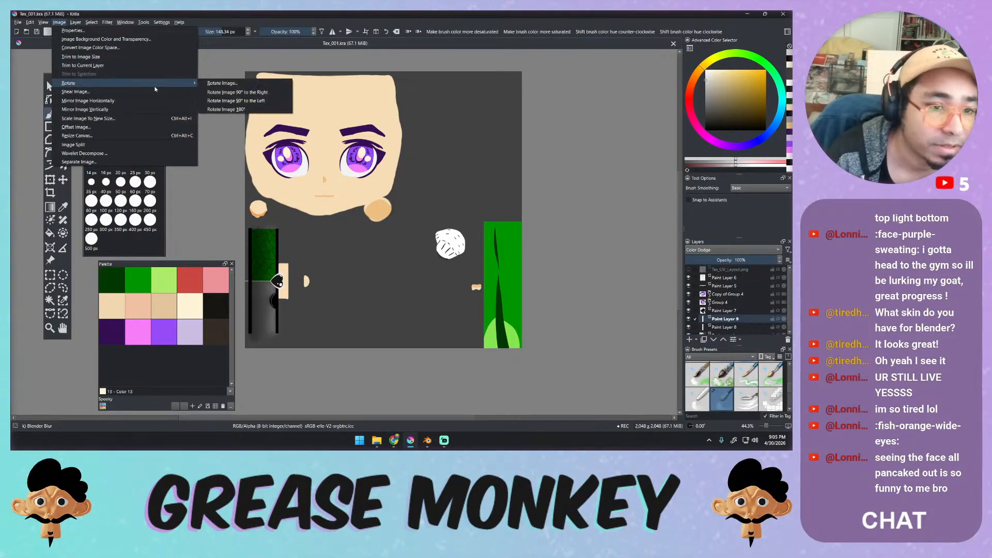
{"action": "left_click", "coordinate": [236, 100]}
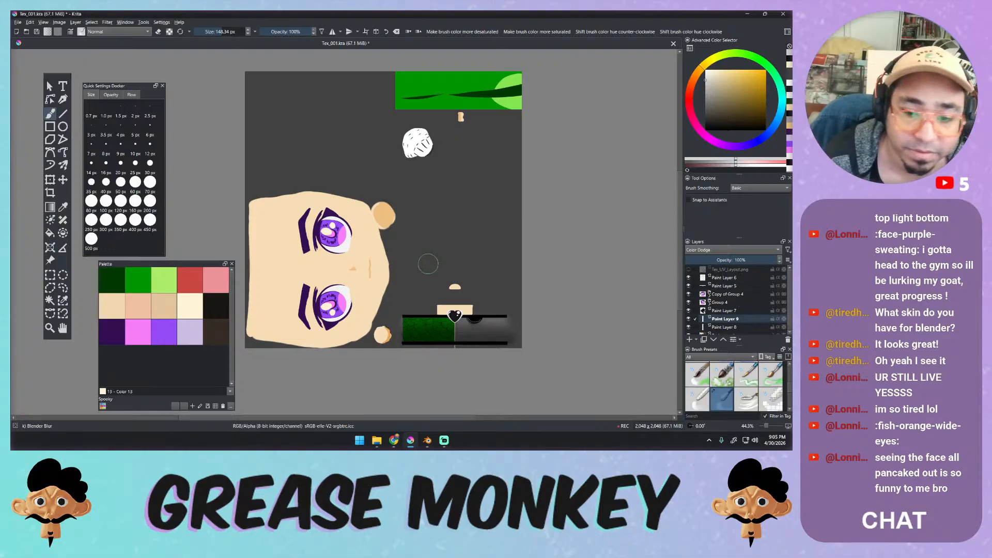
{"action": "middle_click_drag", "start_coordinate": [445, 291], "coordinate": [584, 246], "text": "ctrl"}
{"action": "left_click", "coordinate": [689, 269]}
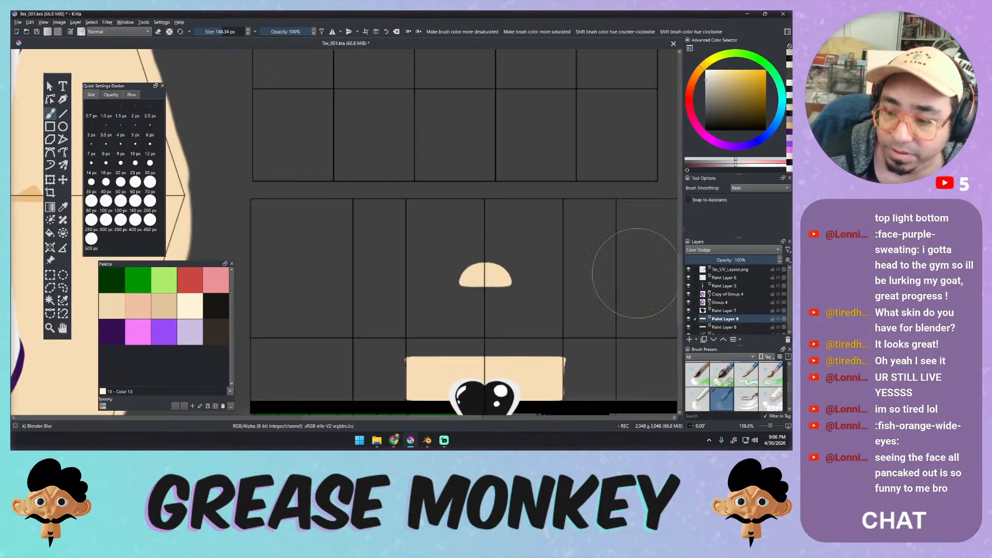
On the Background layer, select the skin-coloured half-circle on the shirt with a rectangle and enlarge it around its centre.
{"action": "middle_click_drag", "start_coordinate": [534, 280], "coordinate": [451, 244]}
{"action": "scroll", "coordinate": [749, 305], "scroll_direction": "down", "scroll_amount": 1}
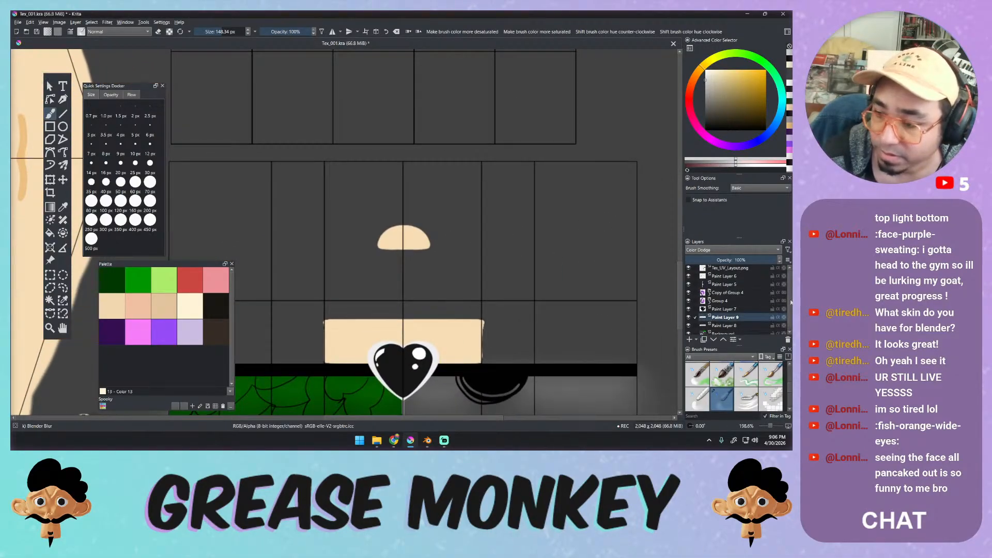
{"action": "left_click", "coordinate": [724, 331]}
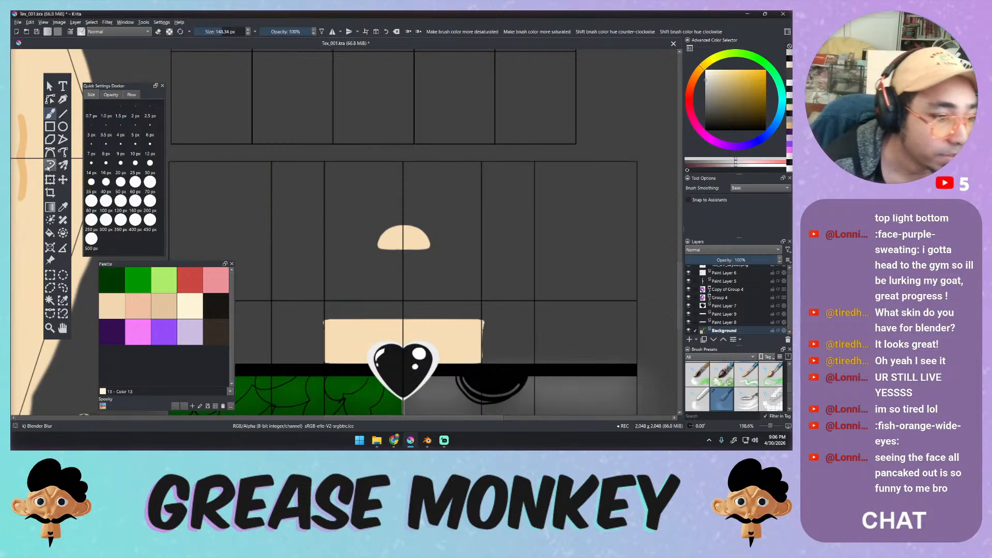
{"action": "left_click", "coordinate": [49, 274]}
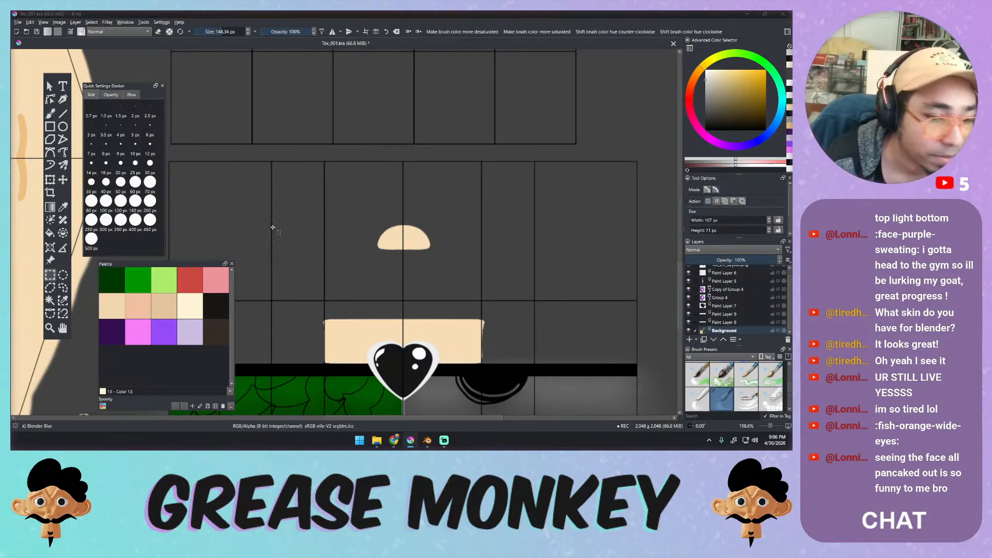
{"action": "left_click_drag", "start_coordinate": [367, 214], "coordinate": [429, 261]}
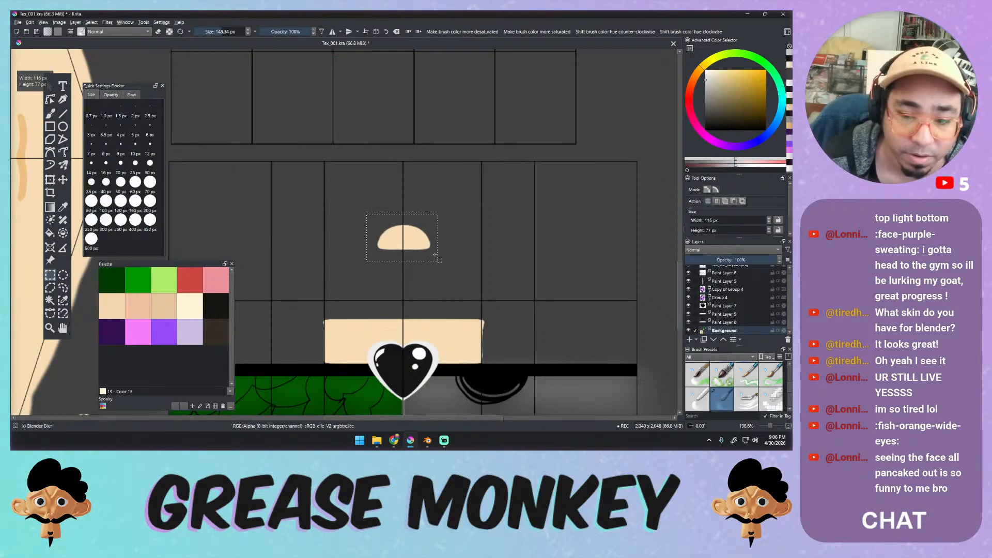
{"action": "key", "text": "ctrl+t"}
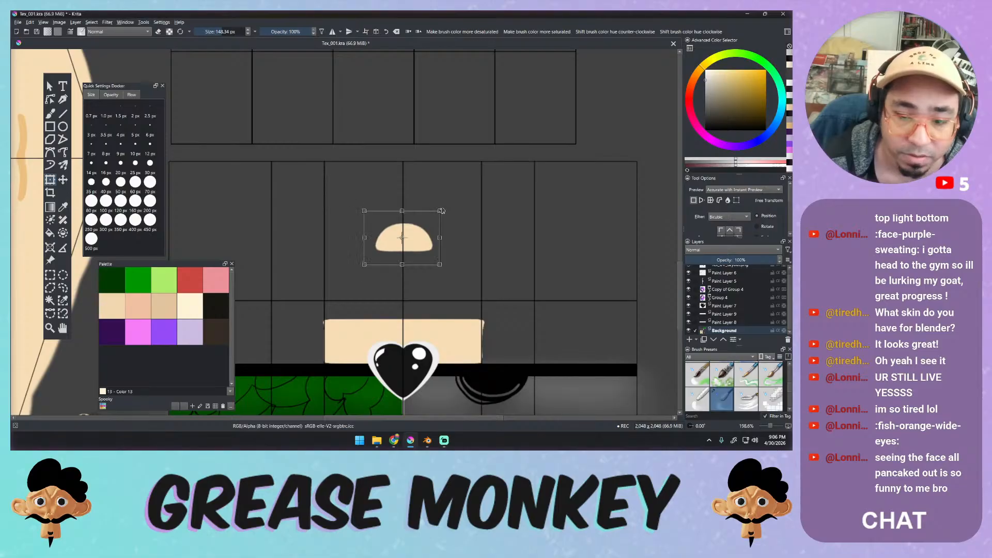
{"action": "left_click_drag", "start_coordinate": [446, 210], "coordinate": [454, 205]}
{"action": "key", "text": "Return"}
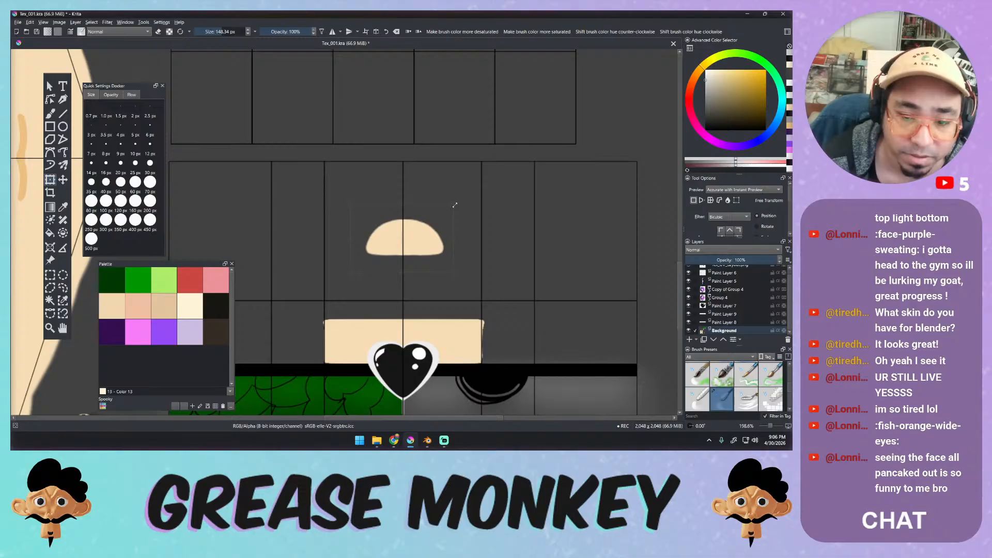
{"action": "left_click_drag", "start_coordinate": [456, 204], "coordinate": [456, 203]}
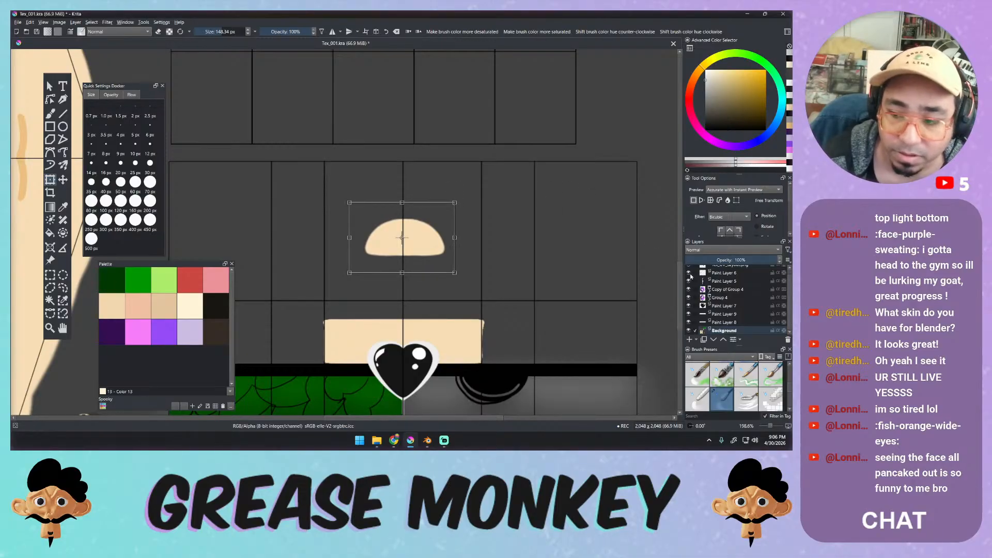
Apply the transform by selecting Paint Layer 6, hide the UV layout layer and save the document.
{"action": "left_click", "coordinate": [715, 274]}
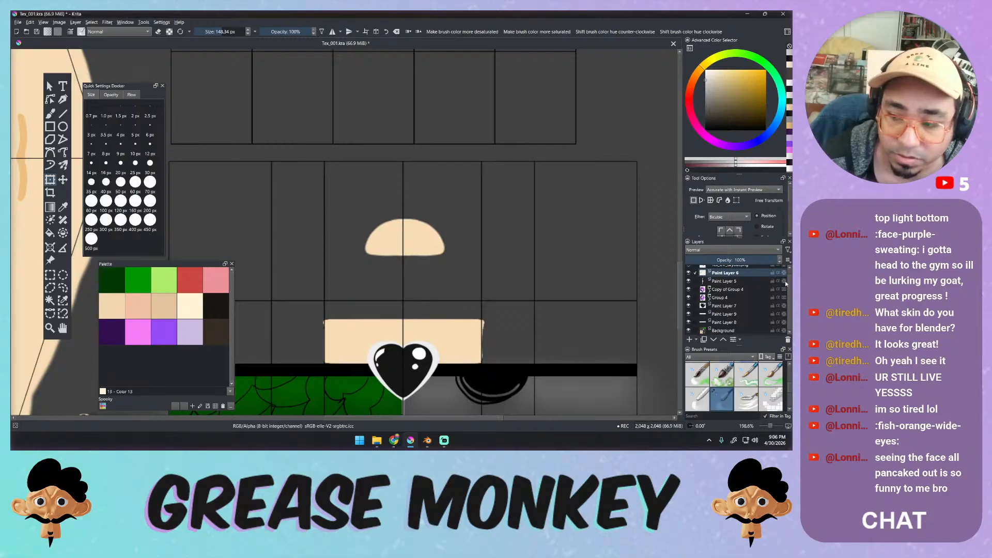
{"action": "scroll", "coordinate": [781, 281], "scroll_direction": "up", "scroll_amount": 1}
{"action": "left_click", "coordinate": [690, 270]}
{"action": "key", "text": "ctrl+s"}
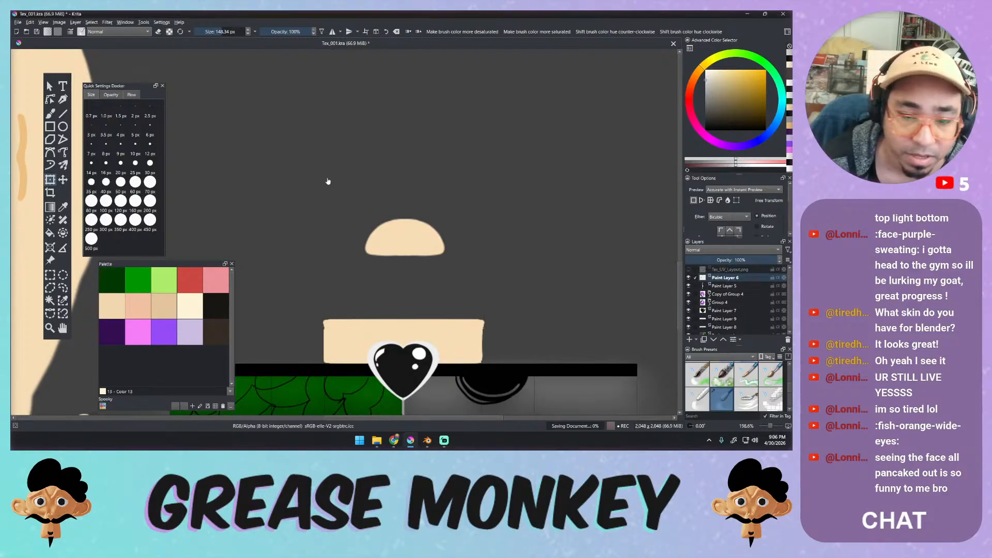
Export the texture over the existing Tex.png, switch to Blender and return to Krita.
{"action": "left_click", "coordinate": [19, 23]}
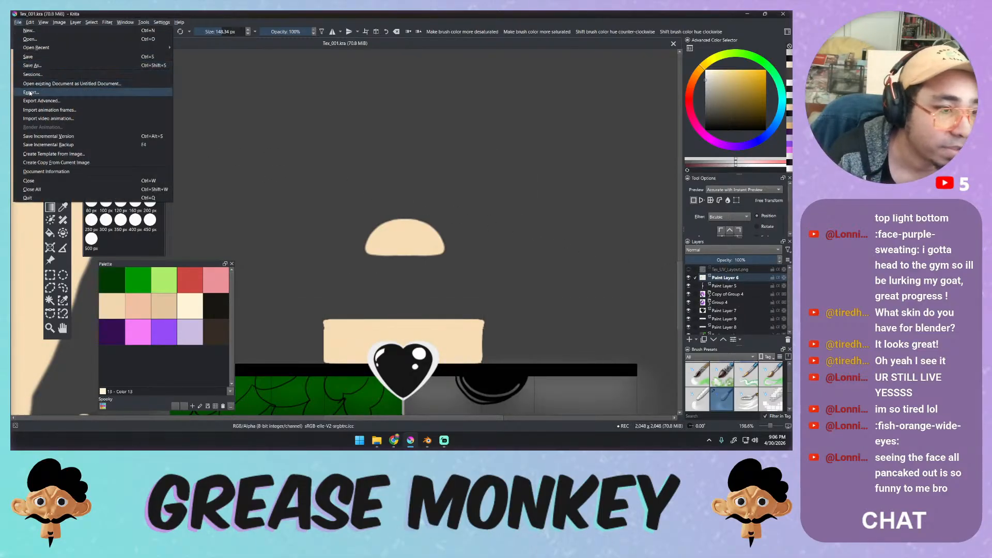
{"action": "left_click", "coordinate": [47, 87]}
{"action": "left_click", "coordinate": [169, 108]}
{"action": "left_click", "coordinate": [338, 224]}
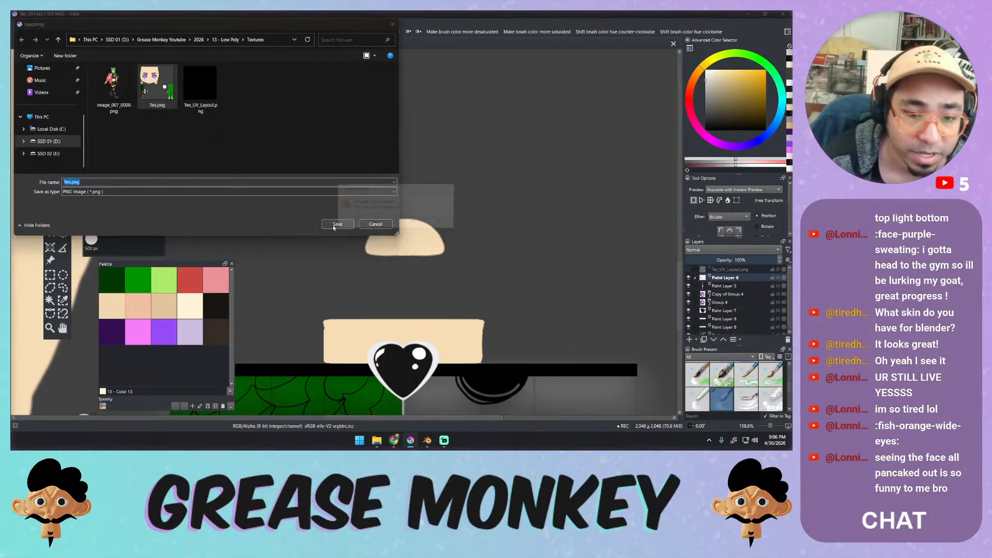
{"action": "left_click", "coordinate": [419, 227]}
{"action": "left_click", "coordinate": [446, 304]}
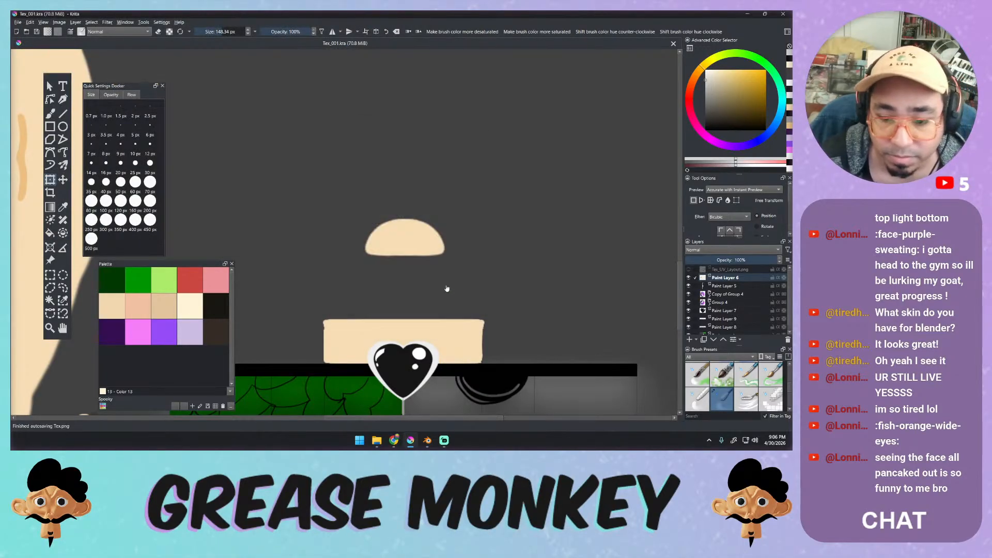
{"action": "key", "text": "alt+Tab"}
{"action": "left_click", "coordinate": [81, 217]}
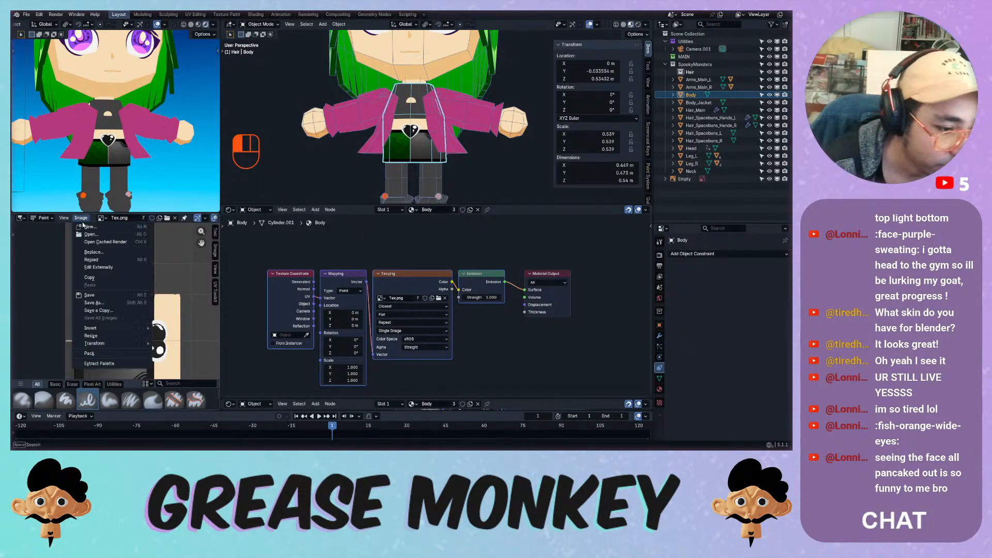
{"action": "key", "text": "alt+Tab"}
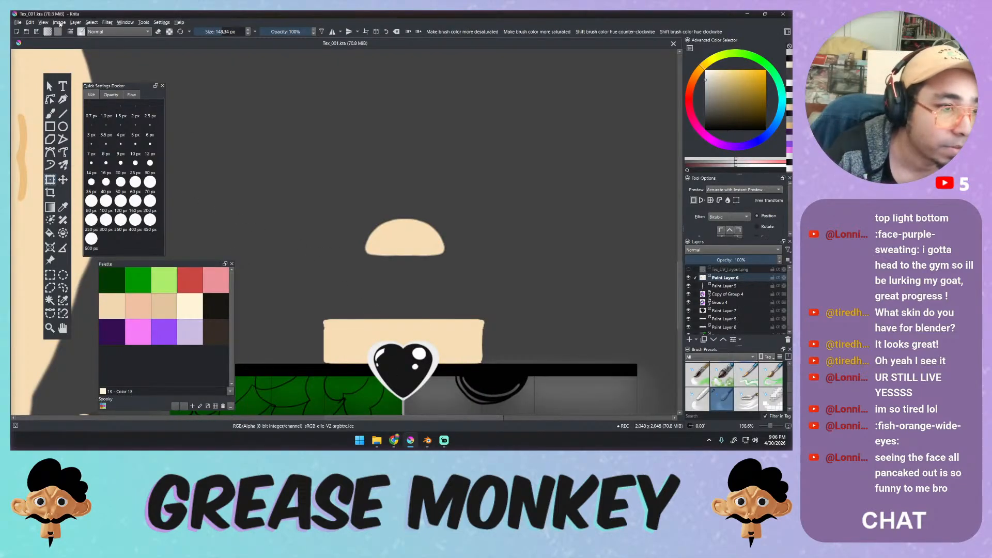
{"action": "left_click", "coordinate": [60, 23]}
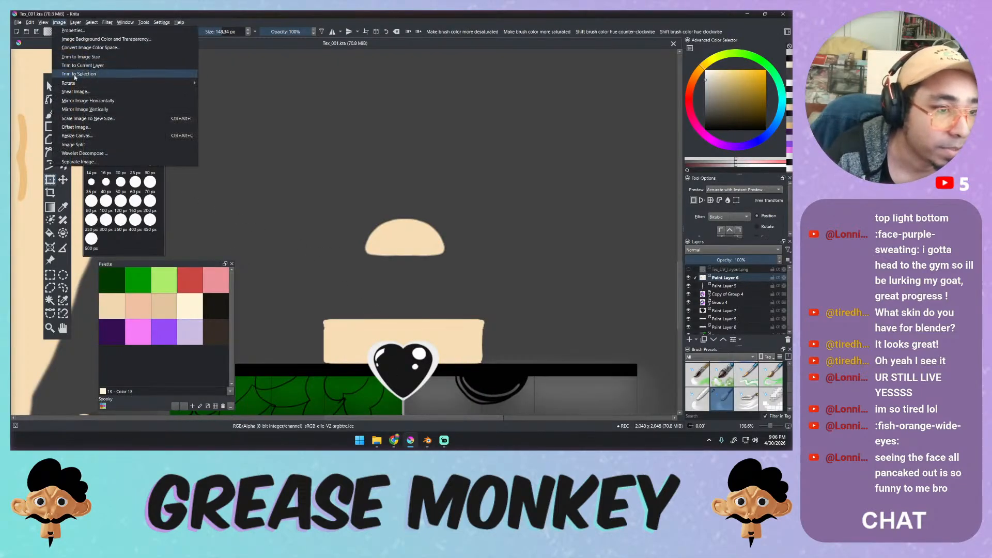
{"action": "mouse_move", "coordinate": [129, 83]}
{"action": "left_click", "coordinate": [251, 102]}
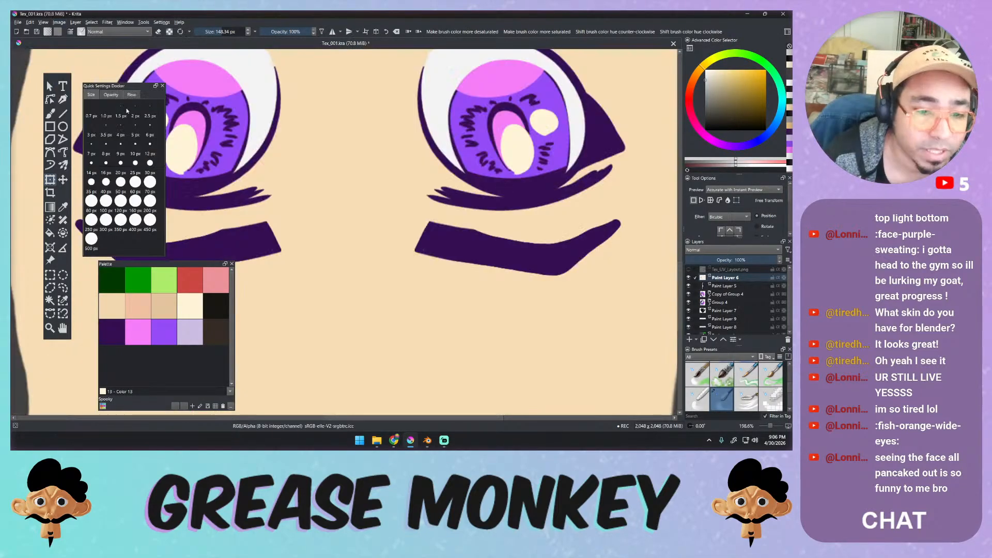
{"action": "key", "text": "ctrl+z"}
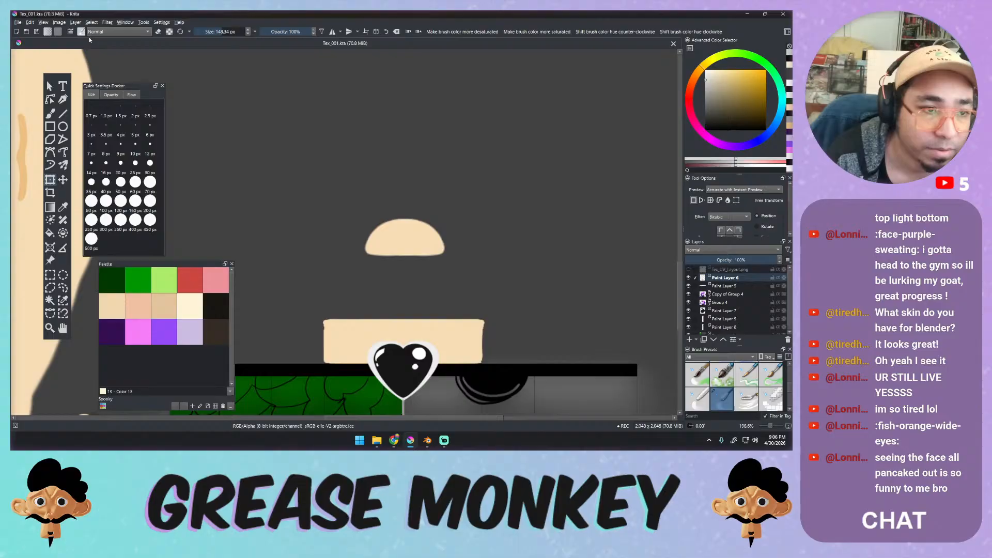
Rotate the image 90° to the right and export it as PNG over the existing Tex.png.
{"action": "left_click", "coordinate": [60, 23]}
{"action": "mouse_move", "coordinate": [129, 83]}
{"action": "left_click", "coordinate": [237, 94]}
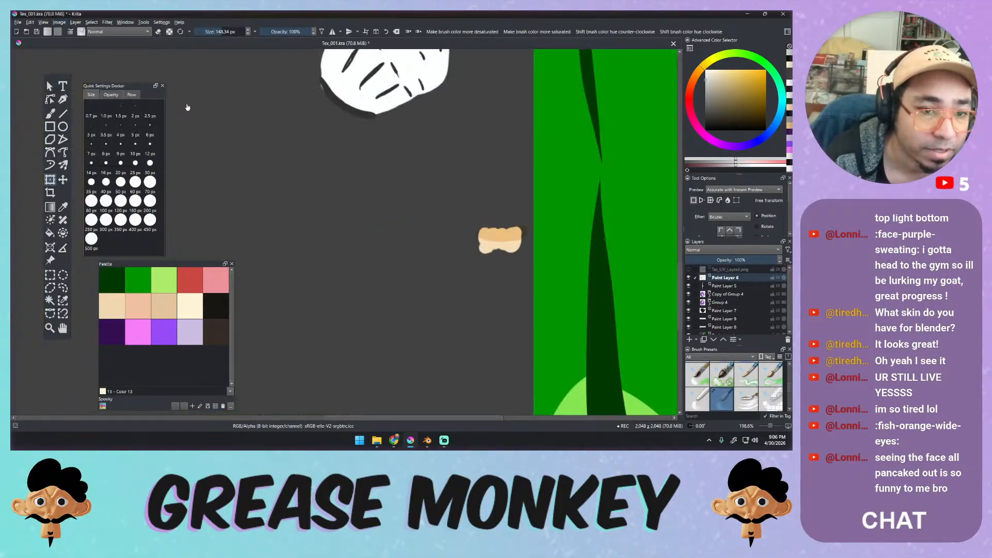
{"action": "left_click", "coordinate": [18, 22]}
{"action": "left_click", "coordinate": [57, 92]}
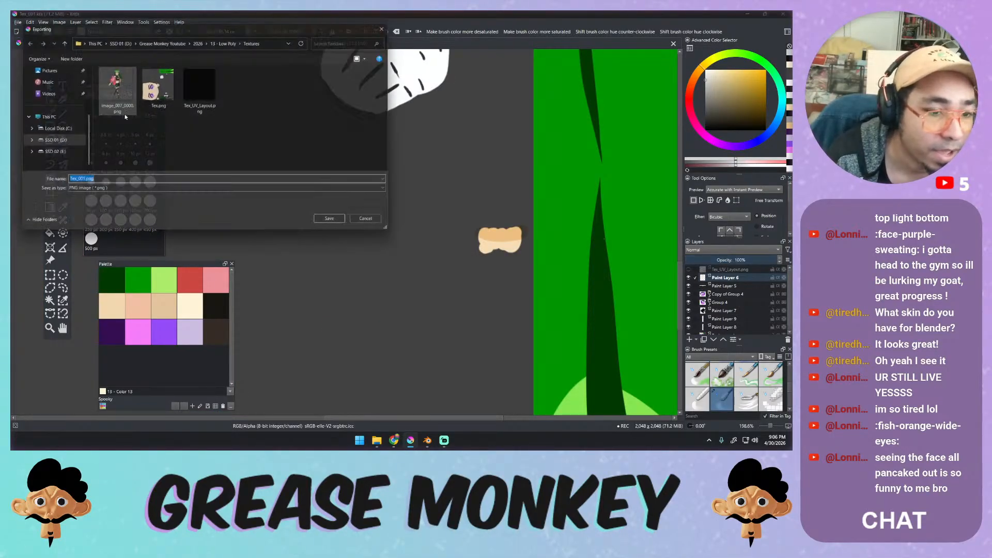
{"action": "left_click", "coordinate": [157, 85]}
{"action": "left_click", "coordinate": [329, 223]}
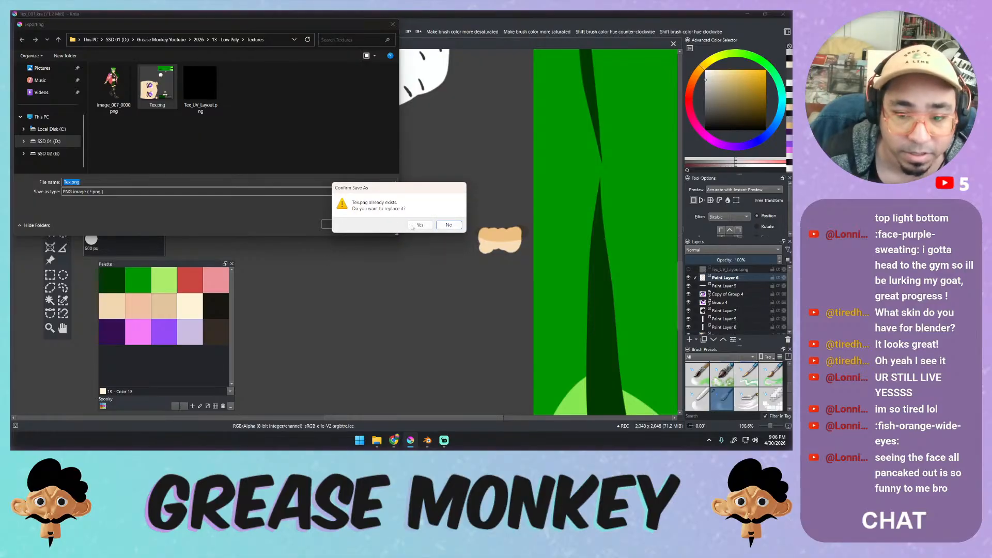
{"action": "left_click", "coordinate": [413, 226]}
{"action": "left_click", "coordinate": [455, 307]}
Switch to Blender, reload the Tex.png image, check the shirt cutout on the character and save the file.
{"action": "key", "text": "alt+Tab"}
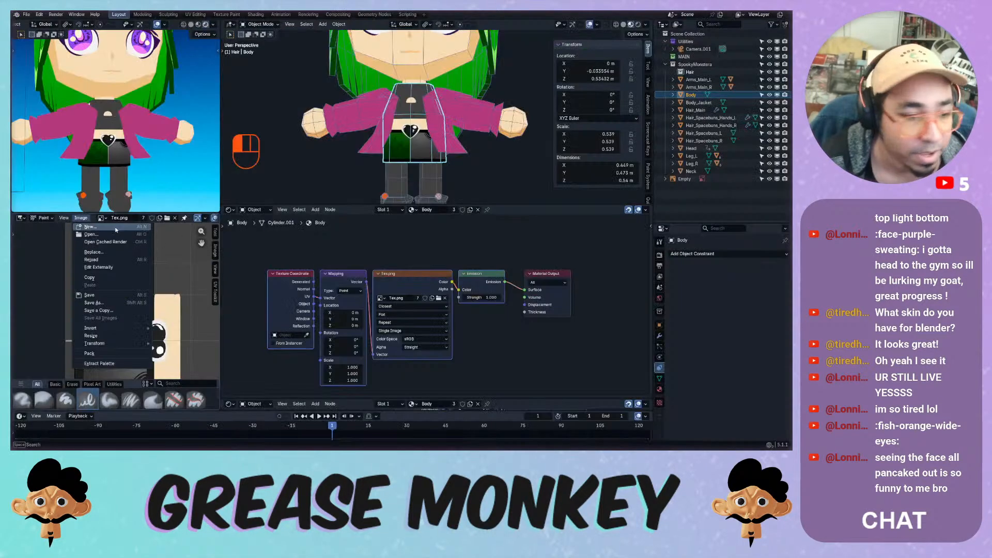
{"action": "left_click", "coordinate": [81, 218]}
{"action": "left_click", "coordinate": [91, 259]}
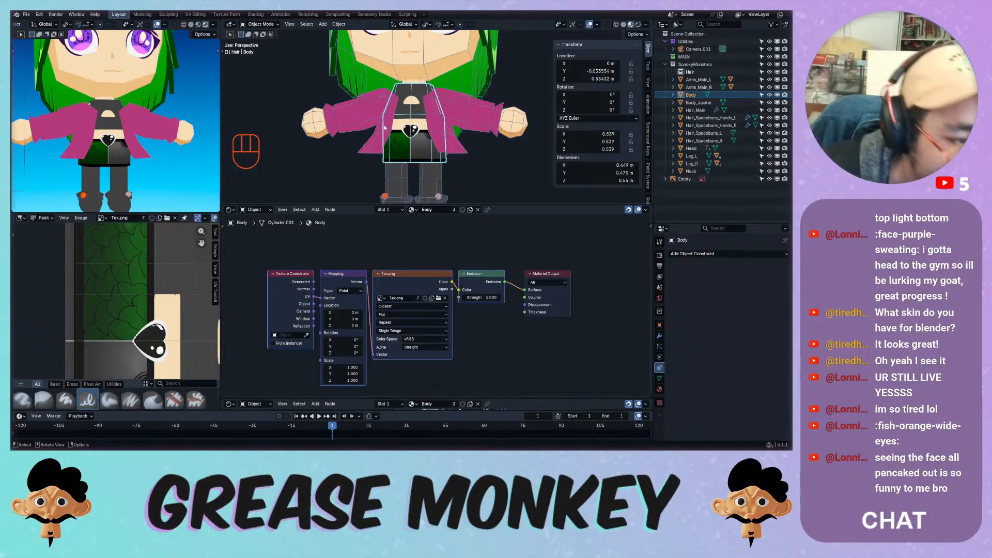
{"action": "middle_click_drag", "start_coordinate": [390, 107], "coordinate": [433, 178]}
{"action": "scroll", "coordinate": [369, 147], "scroll_direction": "down", "scroll_amount": 3}
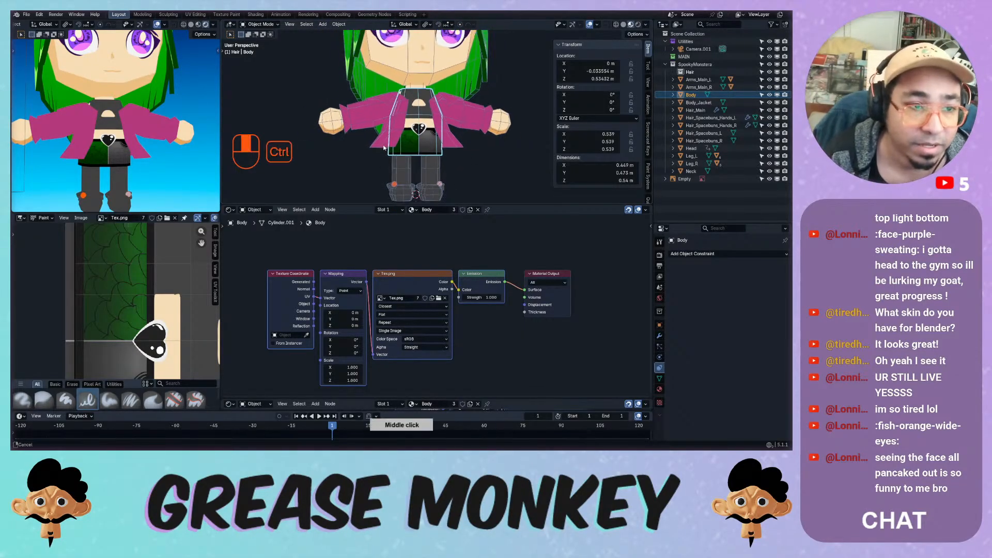
{"action": "mouse_move", "coordinate": [369, 147]}
{"action": "middle_mouse_down"}
{"action": "mouse_move", "coordinate": [369, 162]}
{"action": "mouse_move", "coordinate": [412, 140]}
{"action": "mouse_move", "coordinate": [379, 140]}
{"action": "middle_mouse_up"}
{"action": "scroll", "coordinate": [378, 140], "scroll_direction": "up", "scroll_amount": 2}
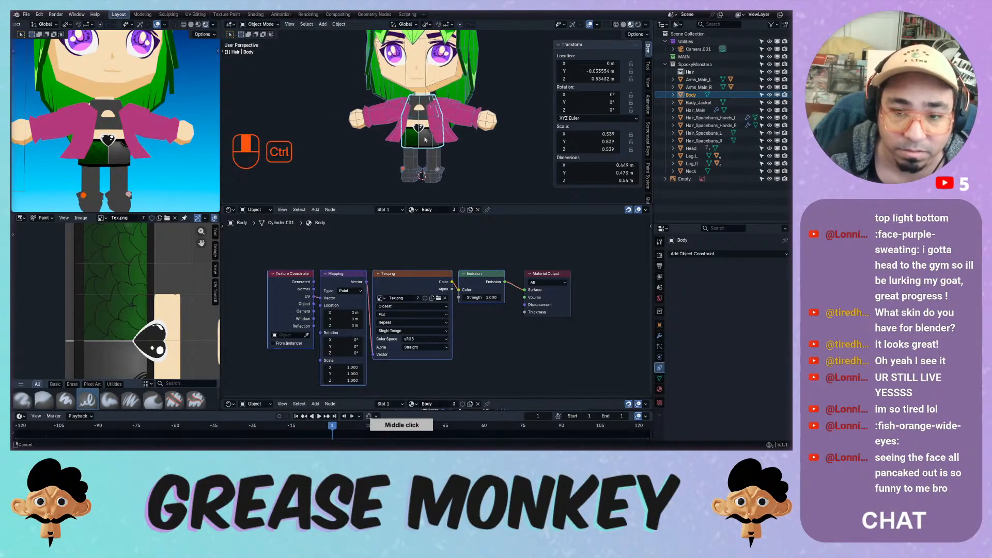
{"action": "key", "text": "ctrl+s"}
Select the Leg_L object, change the image editor to the UV Editor and show the leg's UVs in Edit Mode.
{"action": "left_click", "coordinate": [437, 171]}
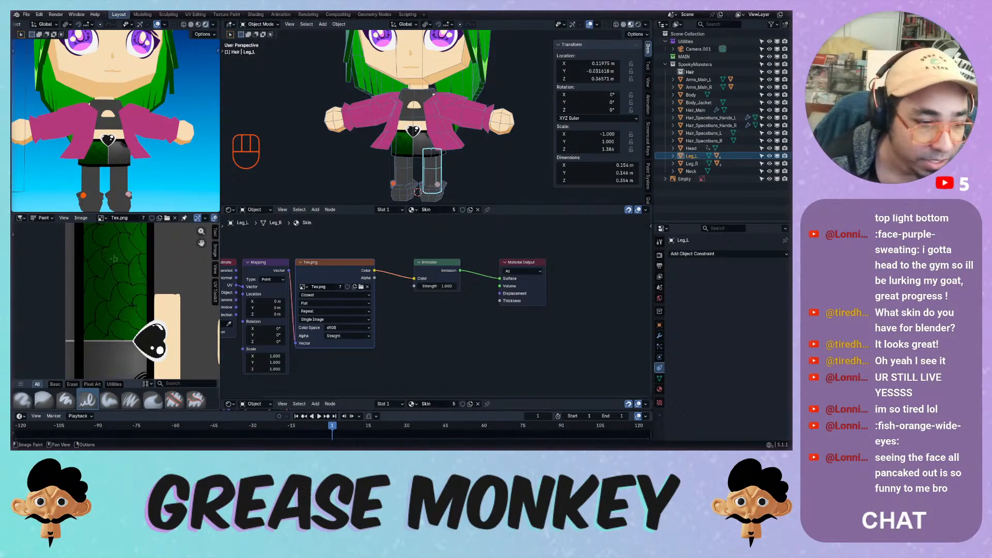
{"action": "left_click", "coordinate": [21, 218]}
{"action": "left_click", "coordinate": [36, 255]}
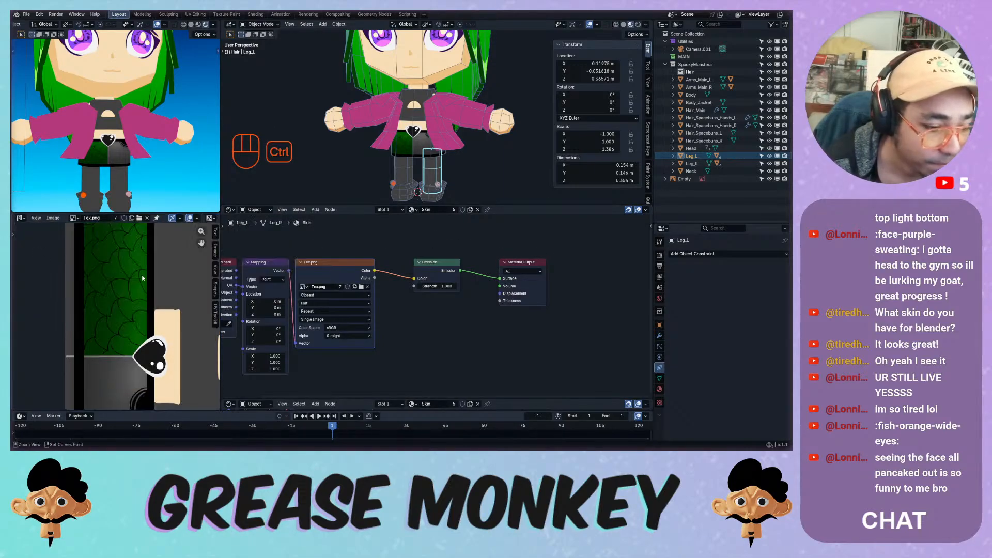
{"action": "key", "text": "Tab"}
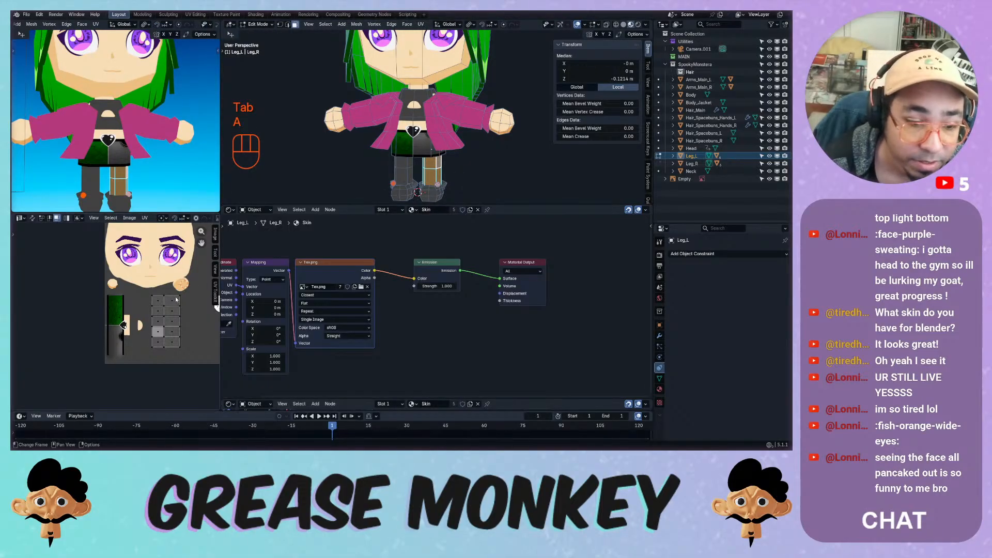
{"action": "scroll", "coordinate": [178, 299], "scroll_direction": "up", "scroll_amount": 3}
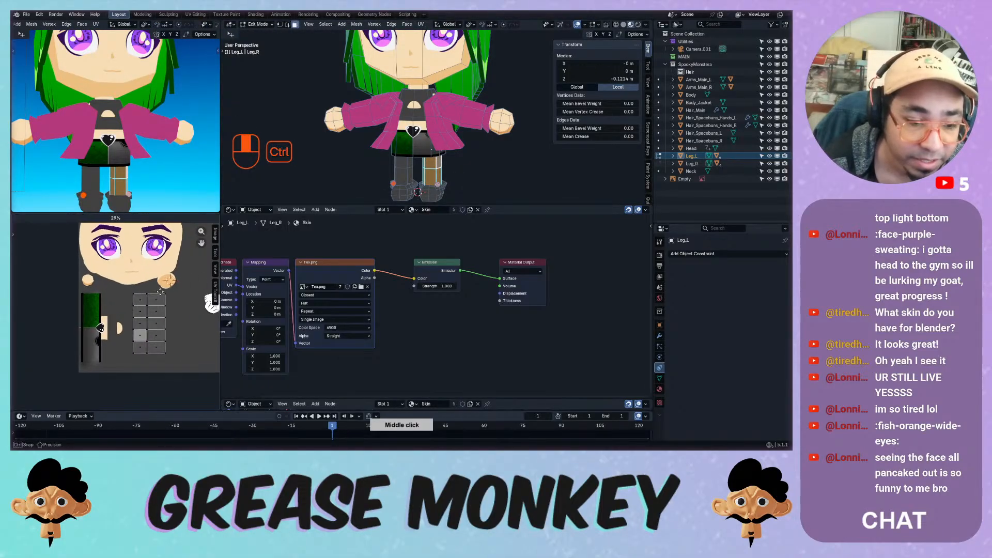
{"action": "middle_click_drag", "start_coordinate": [172, 285], "coordinate": [146, 303]}
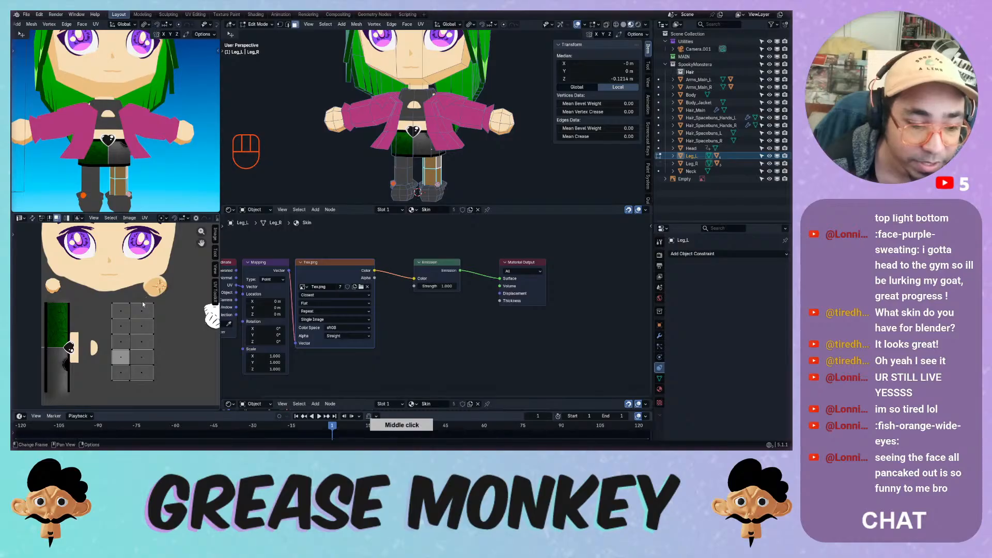
Select all of the leg's UVs, shift them slightly in the empty area below the face and rotate them 90°.
{"action": "key", "text": "a"}
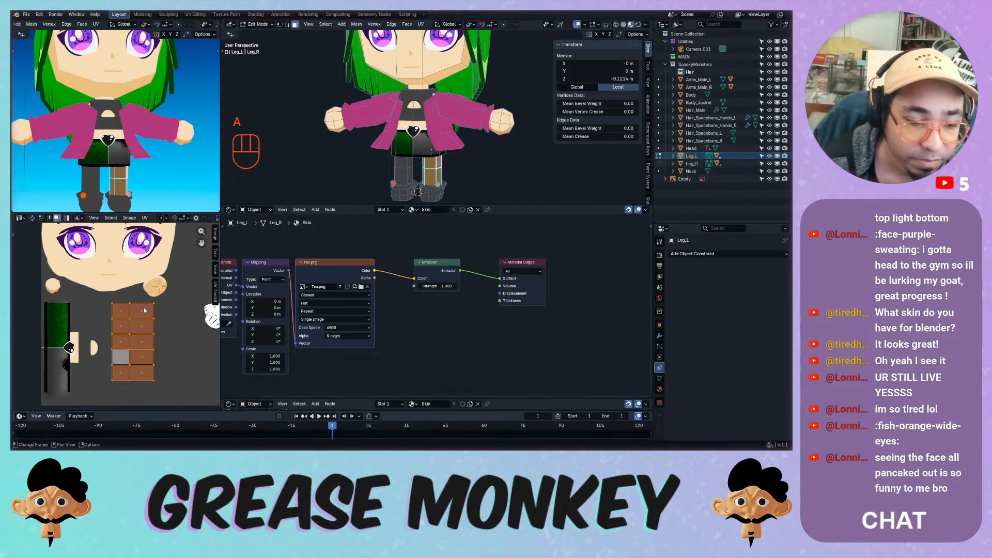
{"action": "key", "text": "g"}
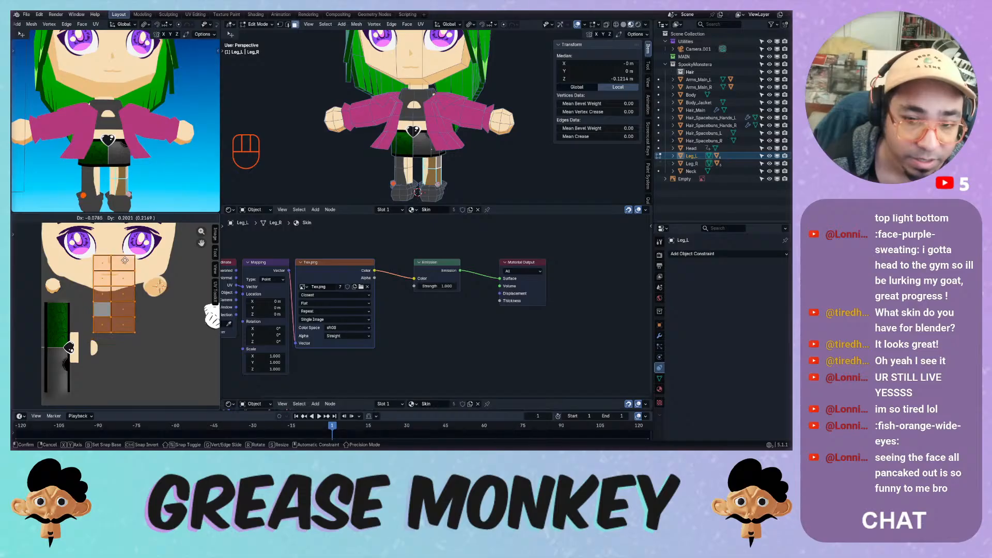
{"action": "left_click", "coordinate": [152, 311]}
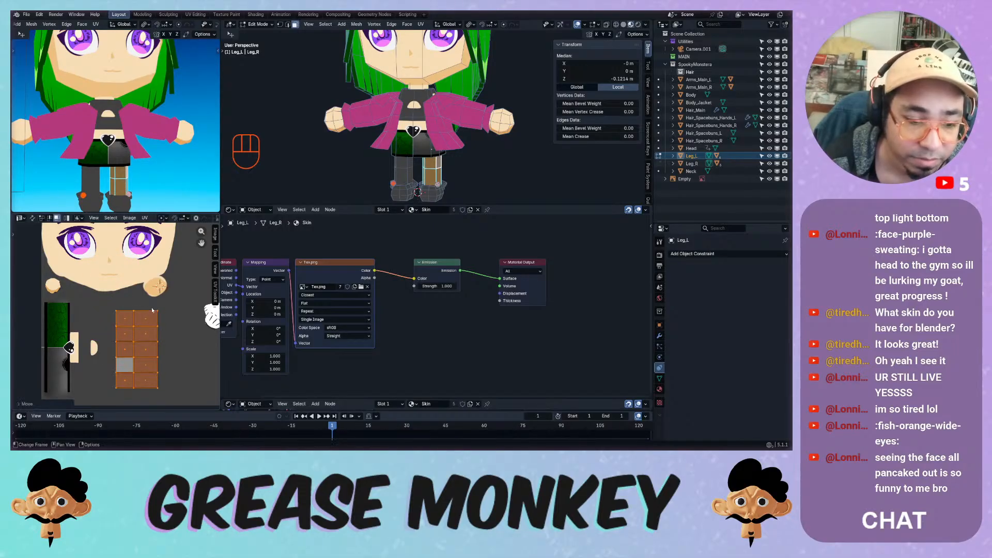
{"action": "key", "text": "r"}
{"action": "key", "text": "KP_9"}
{"action": "key", "text": "KP_0"}
{"action": "key", "text": "KP_Enter"}
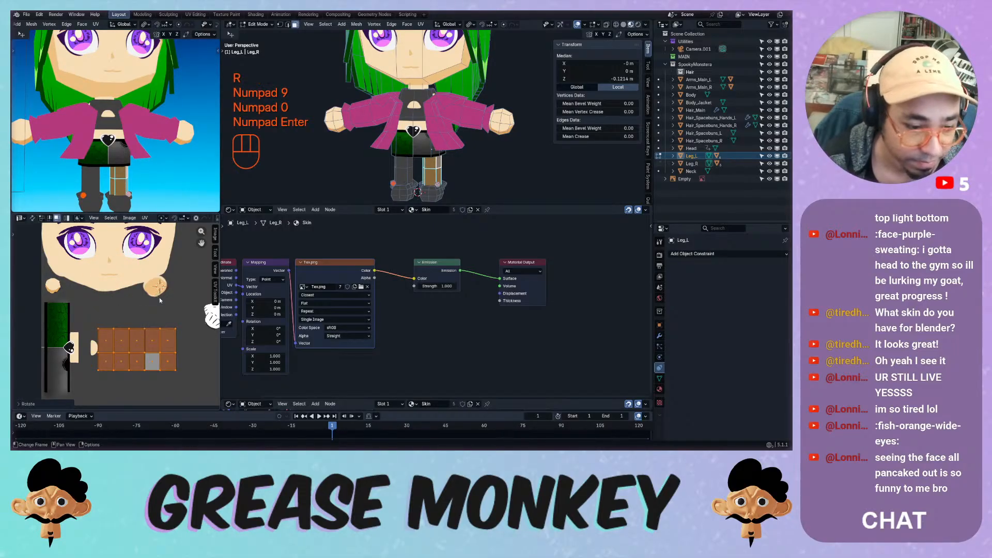
Nudge the left leg's UV island over the texture and rotate it 180 degrees.
{"action": "key", "text": "g"}
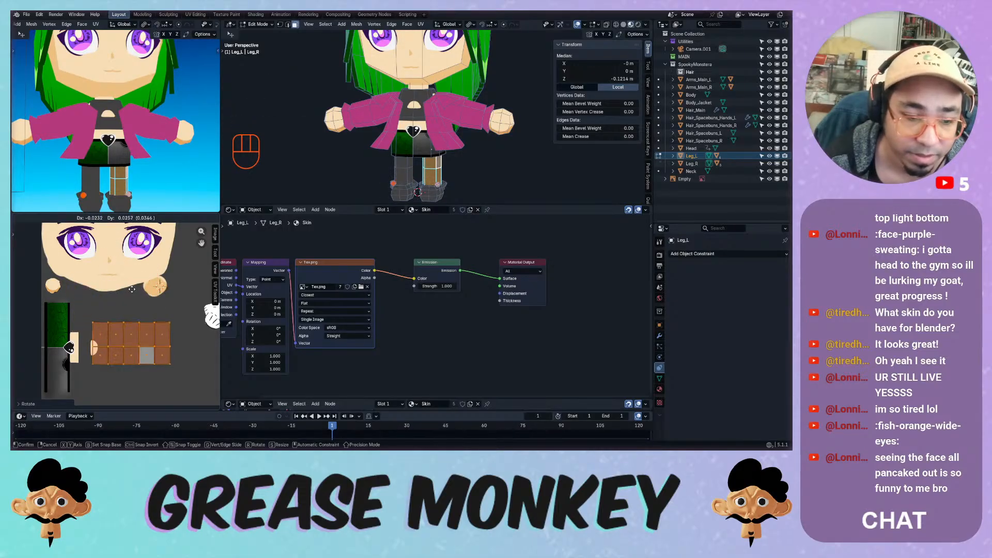
{"action": "left_click", "coordinate": [139, 284]}
{"action": "key", "text": "r"}
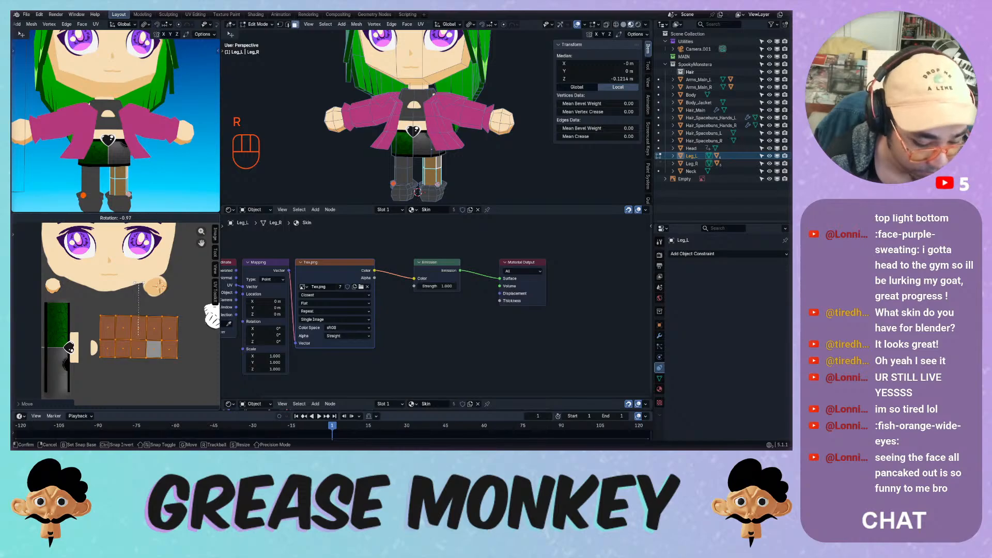
{"action": "key", "text": "KP_1"}
{"action": "key", "text": "KP_8"}
{"action": "key", "text": "KP_0"}
{"action": "key", "text": "KP_Enter"}
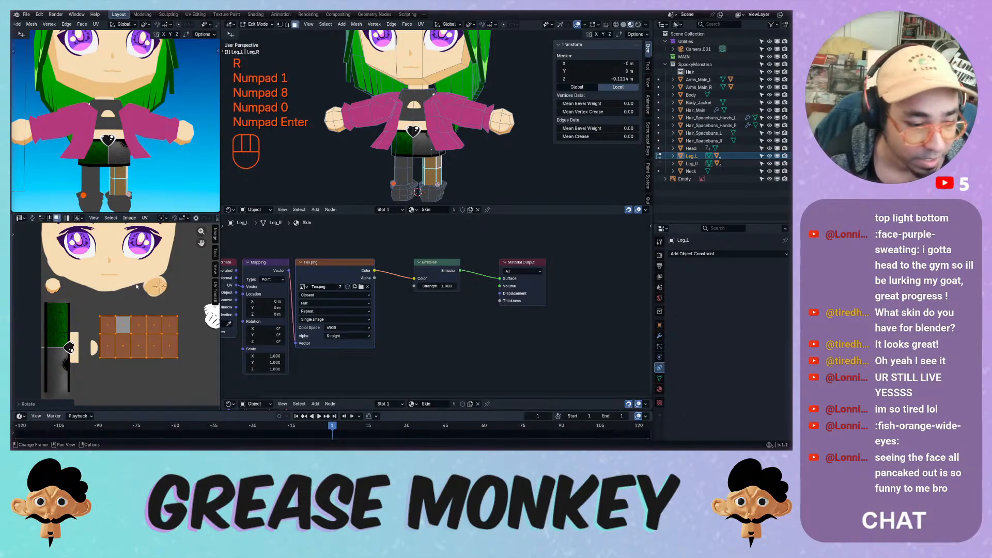
Move the leg's UV island down next to the skin-coloured strip and scale it down to about 0.33.
{"action": "key", "text": "g"}
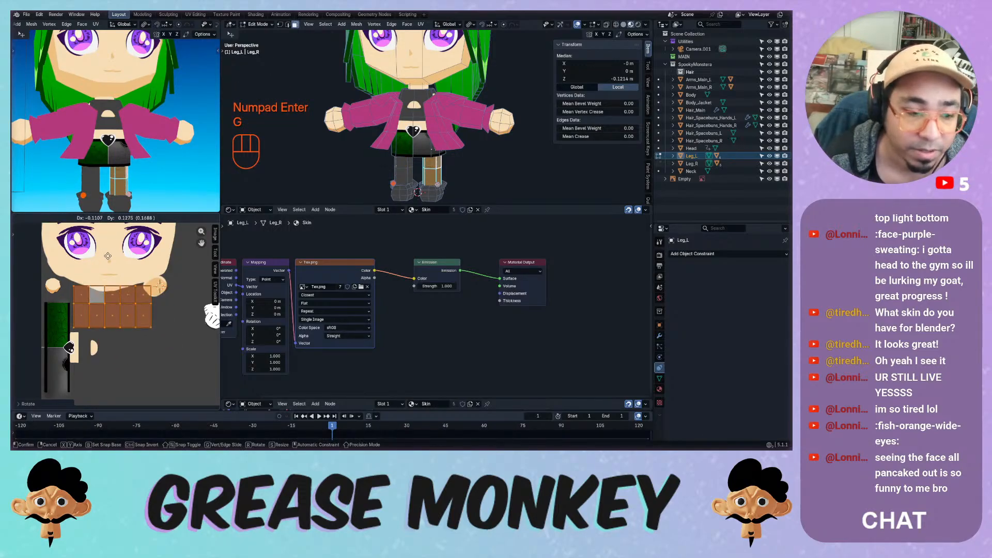
{"action": "left_click", "coordinate": [117, 300]}
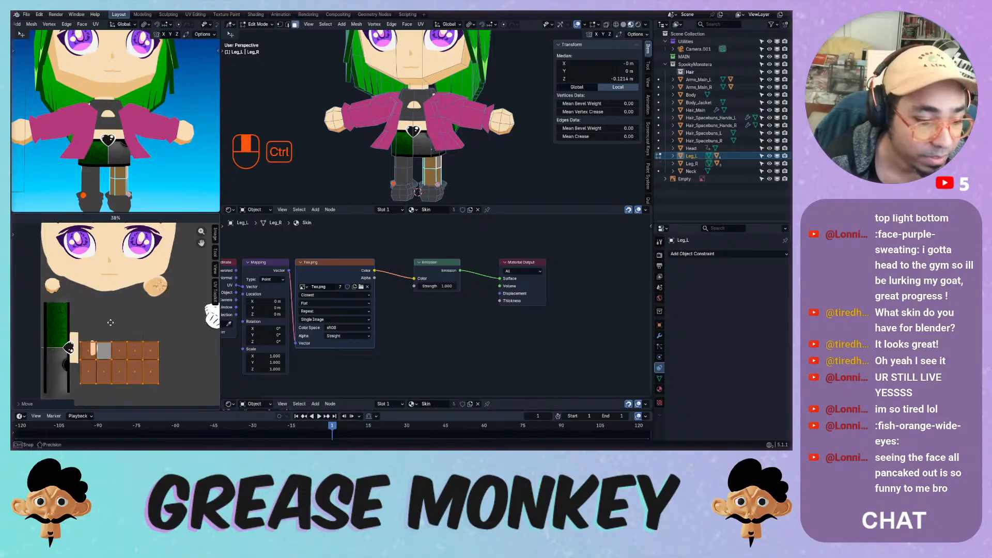
{"action": "middle_click_drag", "start_coordinate": [117, 300], "coordinate": [139, 260], "text": "ctrl"}
{"action": "middle_click_drag", "start_coordinate": [97, 342], "coordinate": [151, 254], "text": "shift"}
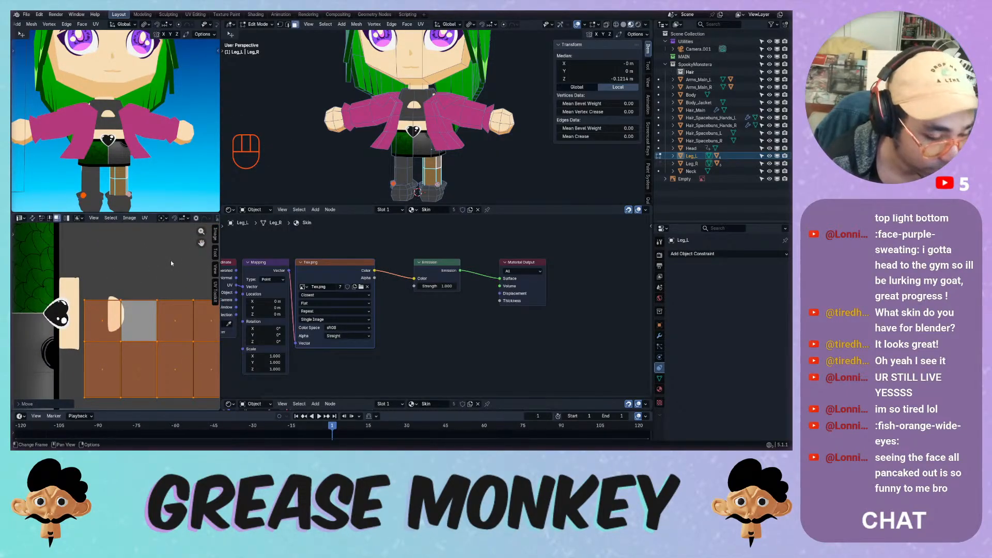
{"action": "key", "text": "s"}
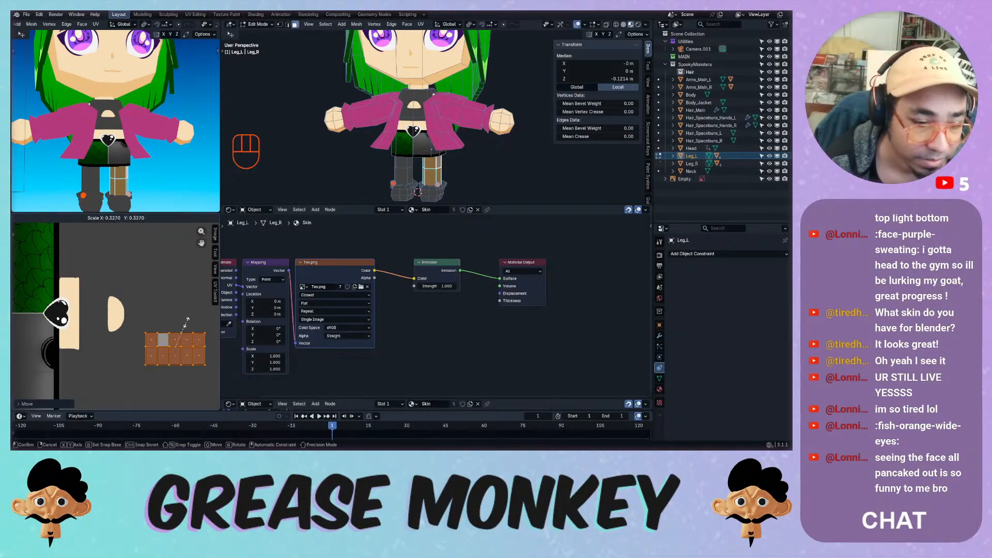
{"action": "left_click", "coordinate": [184, 321]}
Place the leg's UV island between the skin strip and the half-round skin patch and rotate it by -90 degrees.
{"action": "key", "text": "g"}
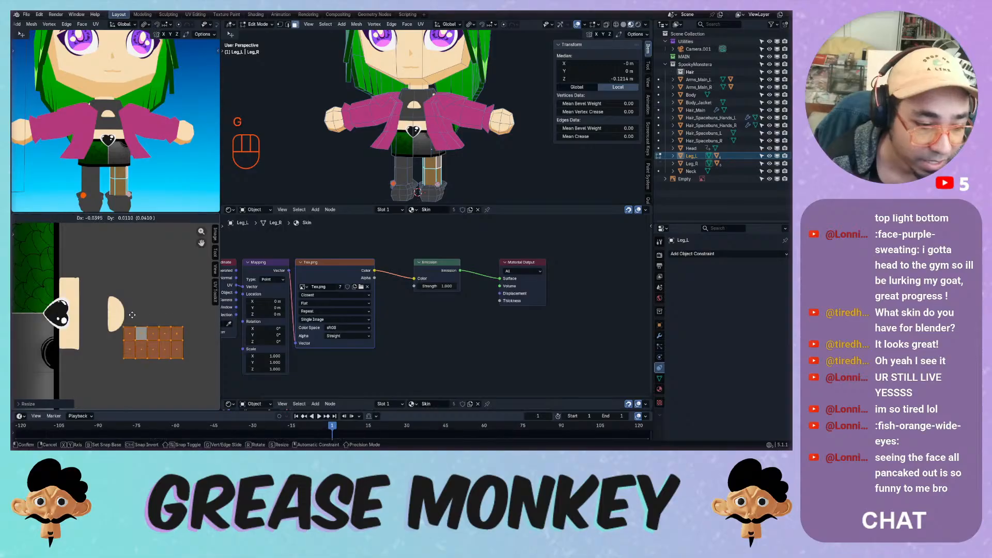
{"action": "left_click", "coordinate": [73, 285]}
{"action": "key", "text": "r"}
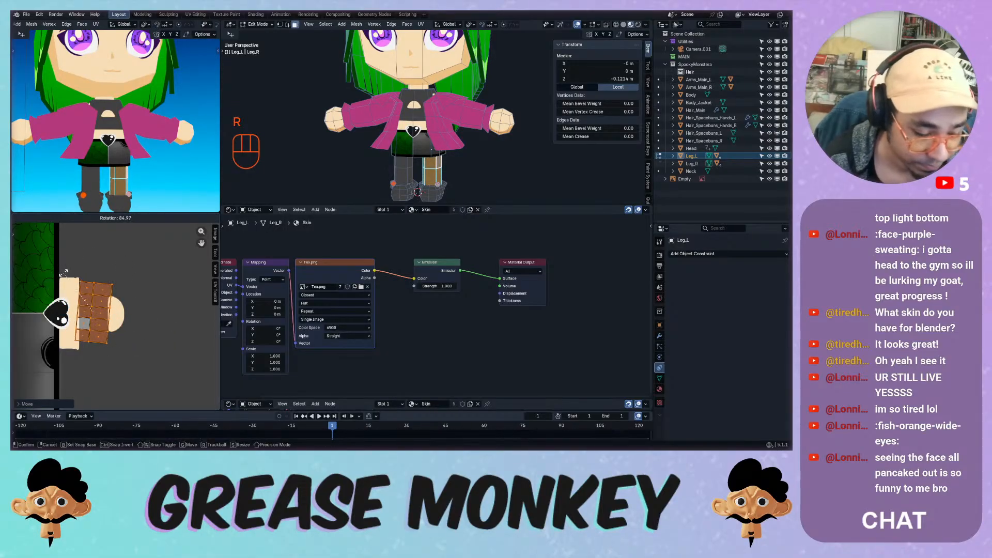
{"action": "type", "text": "90"}
{"action": "key", "text": "KP_Subtract"}
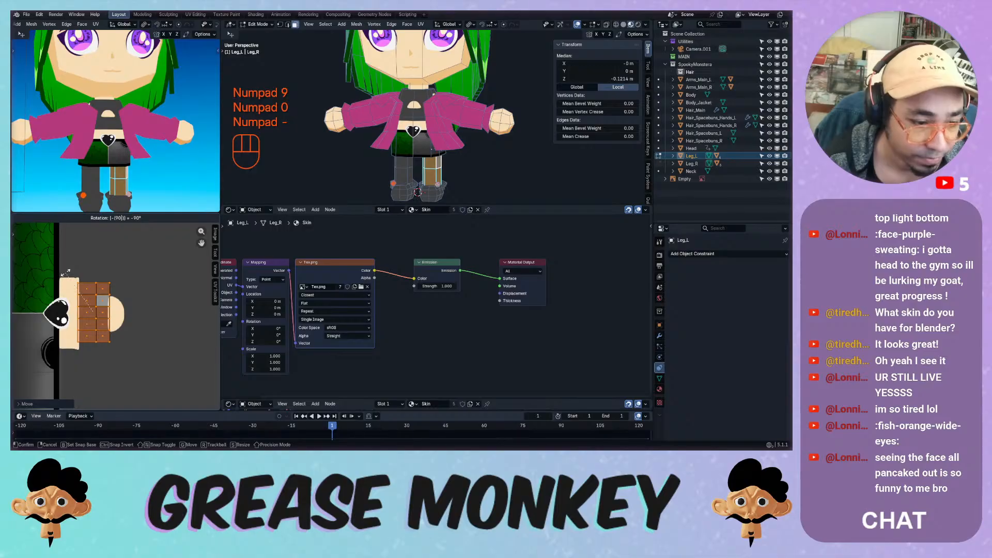
{"action": "key", "text": "Return"}
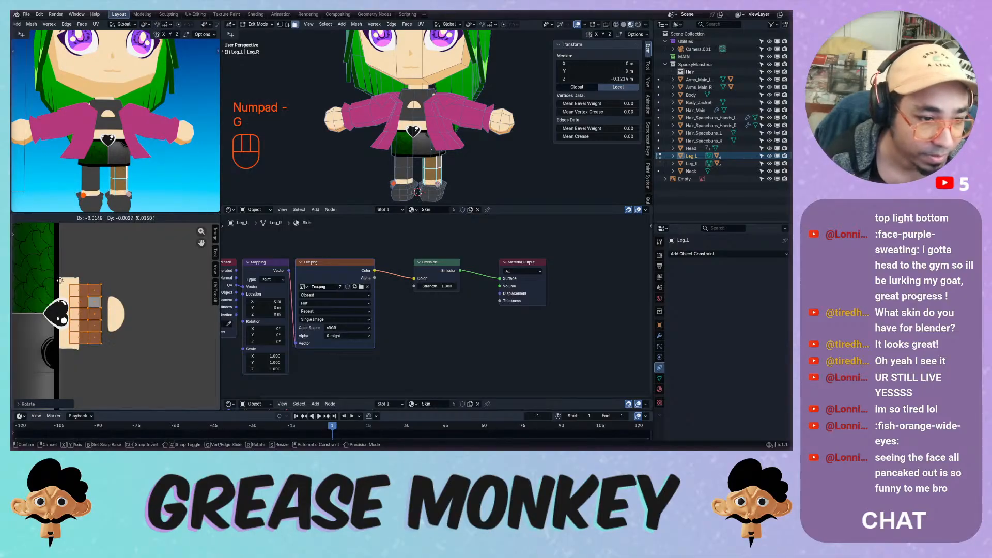
{"action": "key", "text": "Escape"}
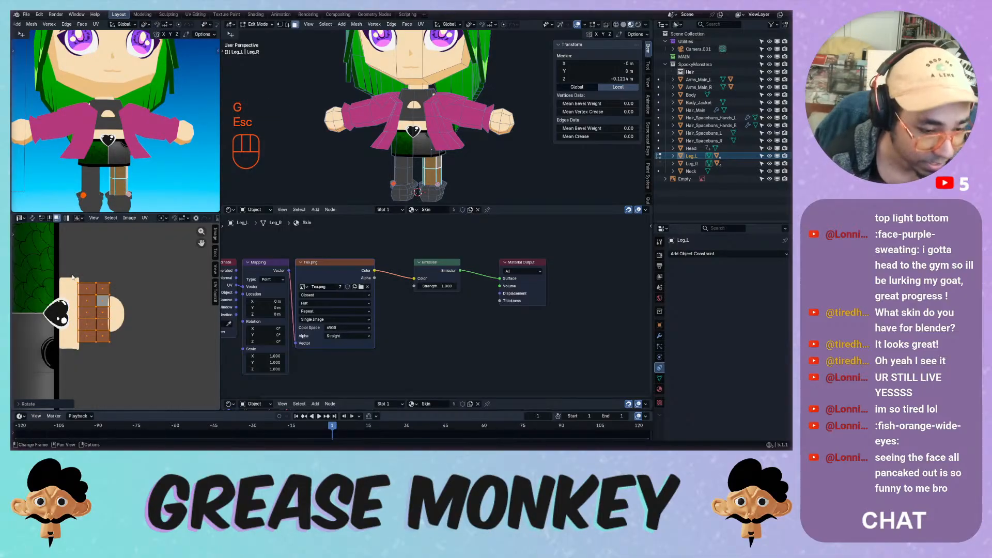
Rotate the leg's UV island 180 degrees, then shift it partly onto the skin-coloured strip and return to Object Mode.
{"action": "key", "text": "r"}
{"action": "key", "text": "KP_1"}
{"action": "key", "text": "KP_8"}
{"action": "key", "text": "KP_0"}
{"action": "key", "text": "KP_Enter"}
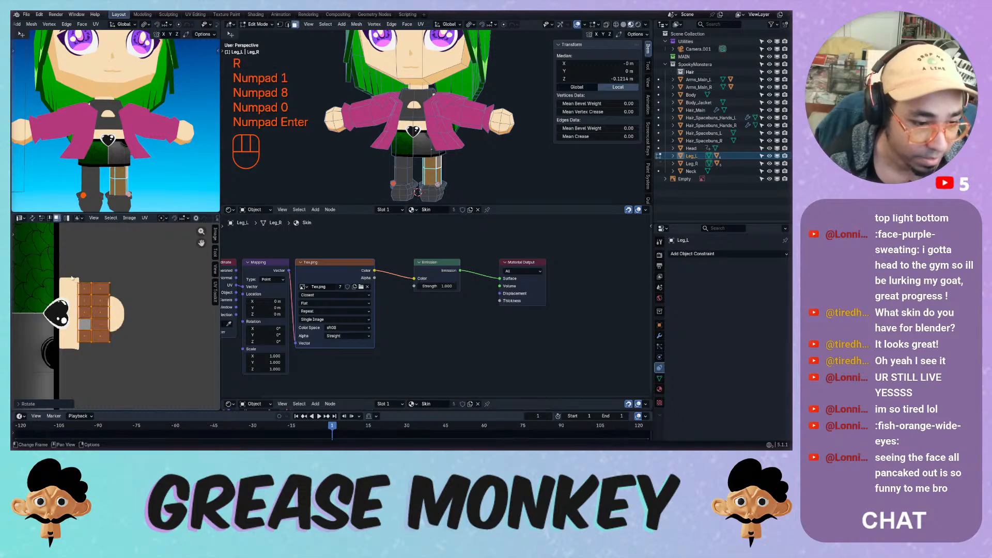
{"action": "left_click", "coordinate": [75, 280]}
{"action": "key", "text": "a"}
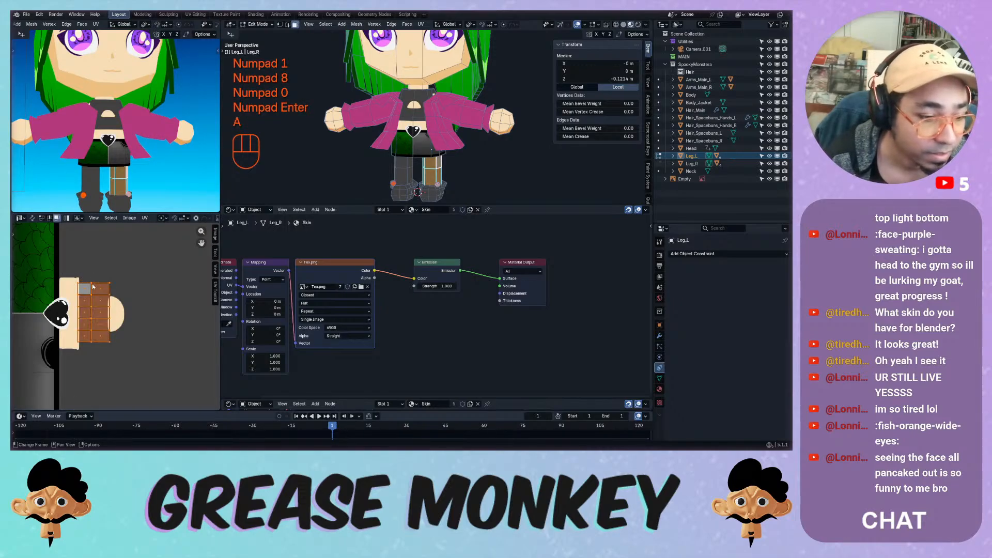
{"action": "key", "text": "g"}
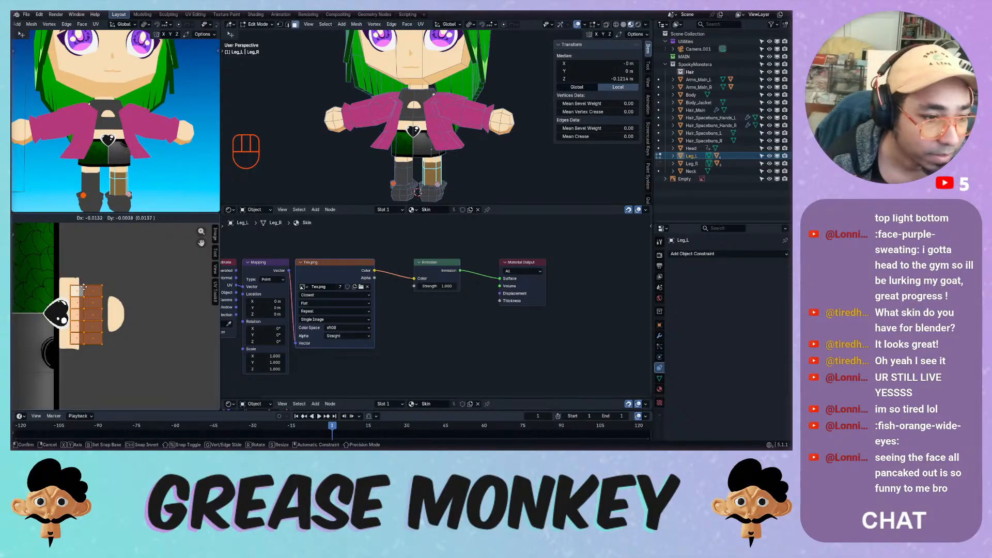
{"action": "left_click", "coordinate": [83, 287]}
{"action": "key", "text": "Tab"}
{"action": "middle_click_drag", "start_coordinate": [468, 155], "coordinate": [397, 162]}
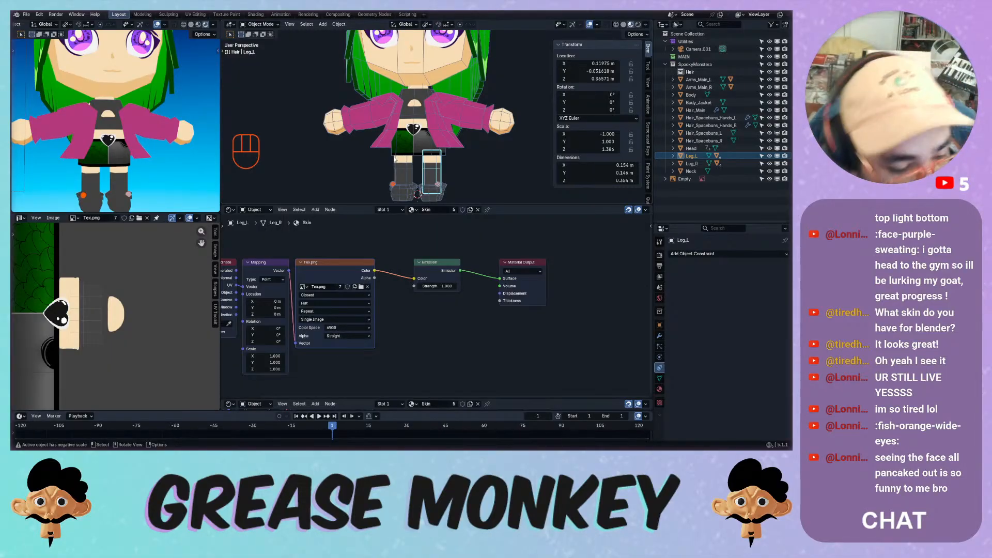
Put the left shoe in Edit Mode and change the UV Editor to the Image Editor with its UV layout in view.
{"action": "left_click", "coordinate": [432, 194]}
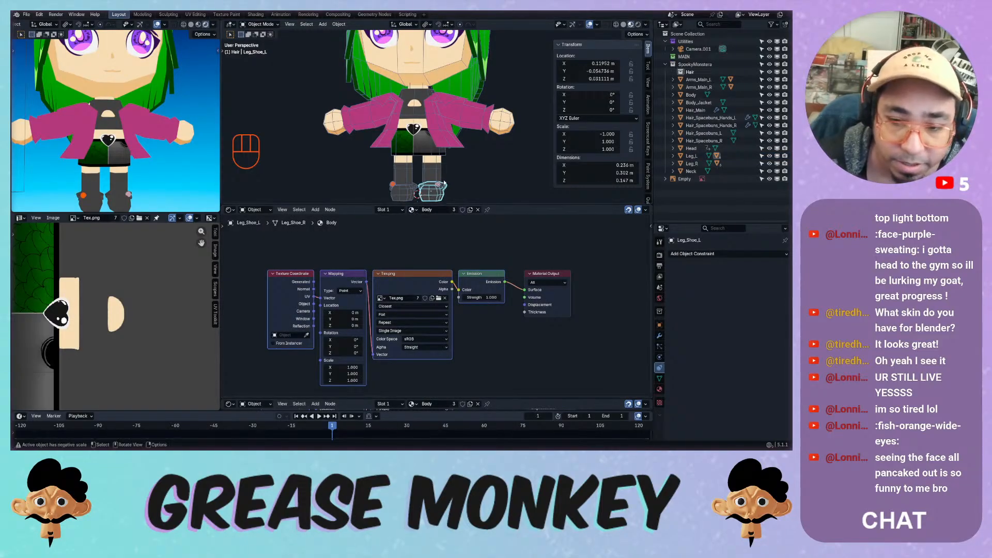
{"action": "key", "text": "Tab"}
{"action": "middle_click_drag", "start_coordinate": [206, 276], "coordinate": [115, 310], "text": "ctrl"}
{"action": "middle_click_drag", "start_coordinate": [188, 299], "coordinate": [149, 244], "text": "shift"}
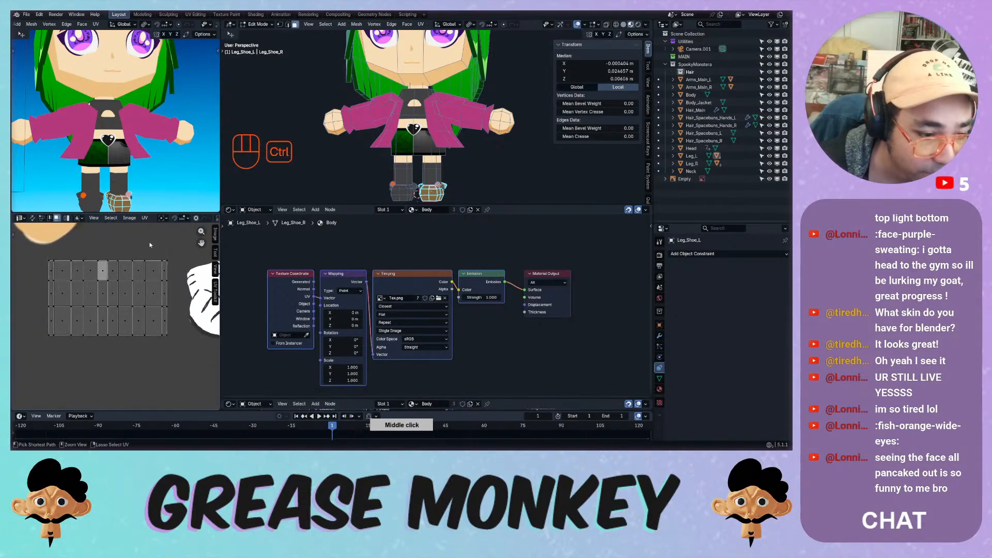
{"action": "scroll", "coordinate": [91, 285], "scroll_direction": "up", "scroll_amount": 2}
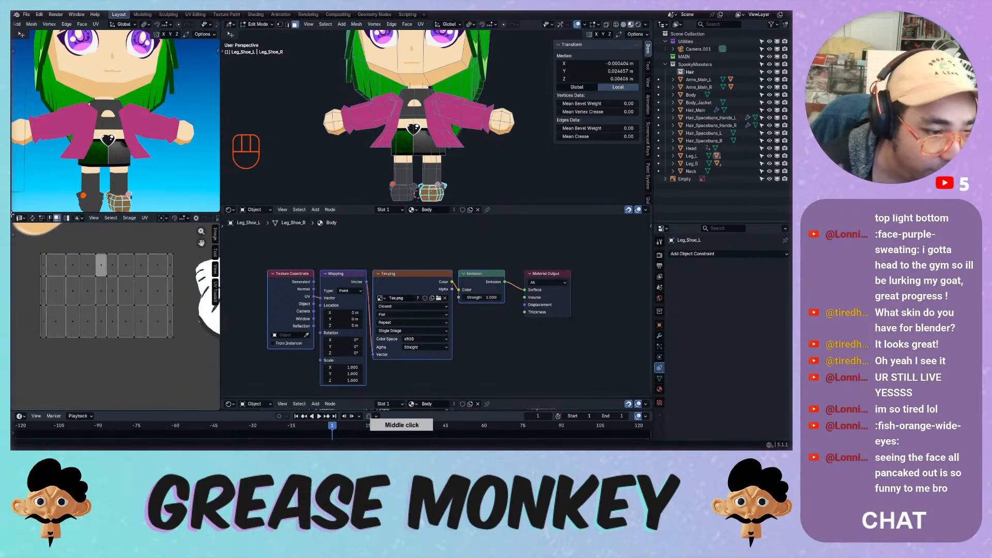
{"action": "left_click", "coordinate": [20, 218]}
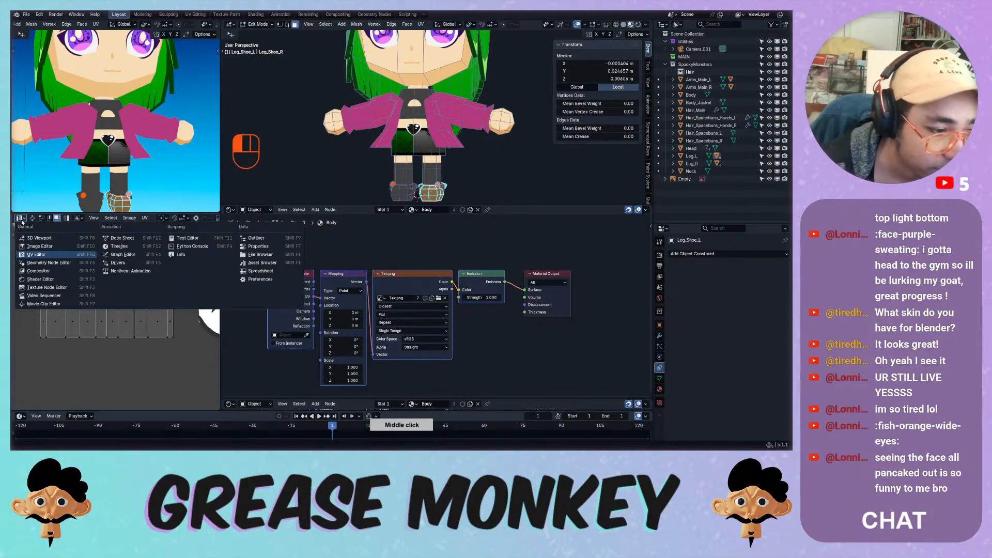
{"action": "left_click", "coordinate": [38, 247]}
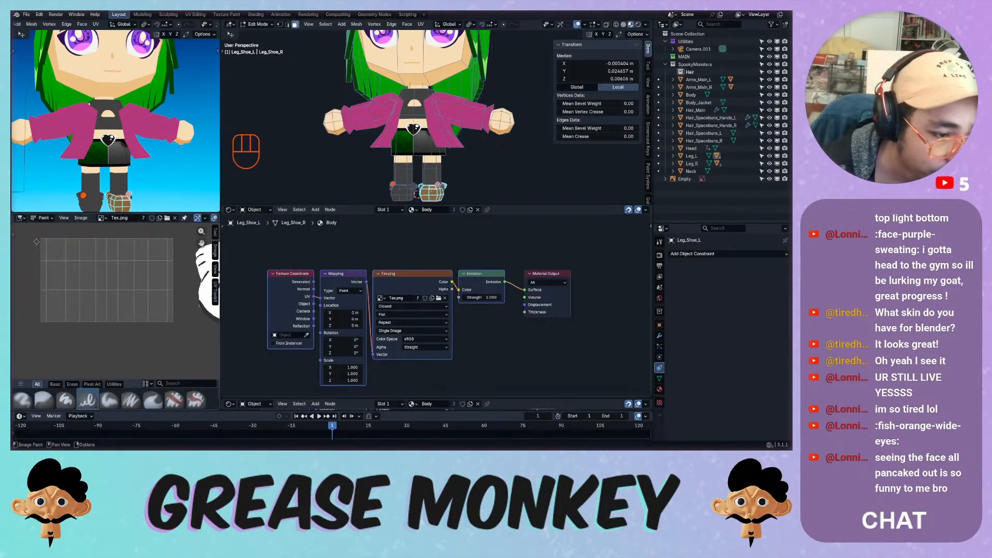
{"action": "right_click", "coordinate": [69, 251]}
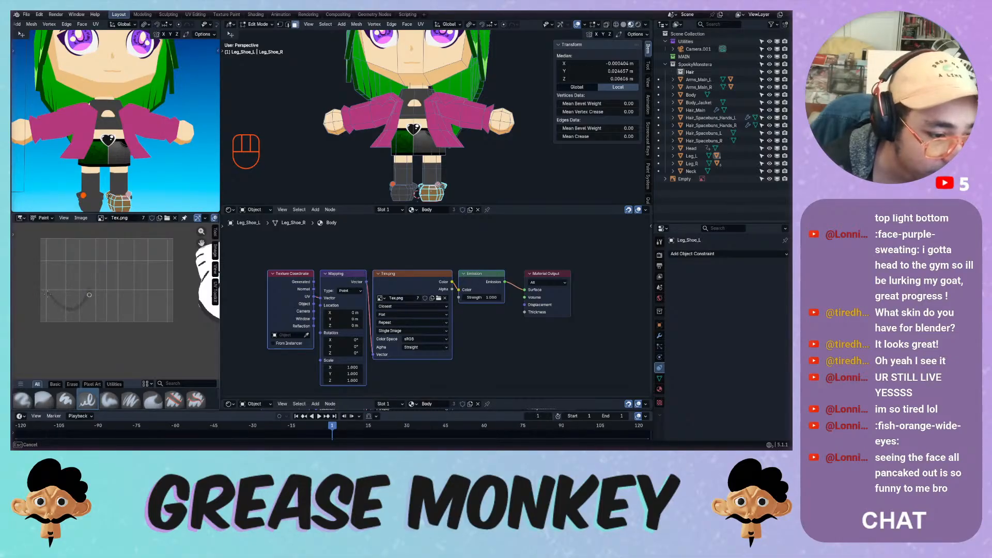
{"action": "key", "text": "ctrl+z"}
{"action": "key", "text": "alt+Tab"}
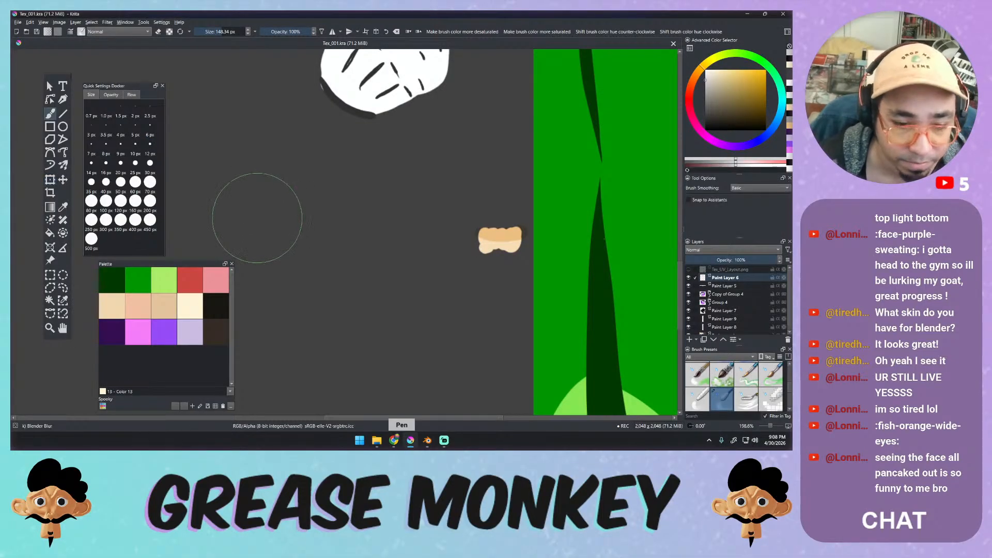
{"action": "key", "text": "alt+Tab"}
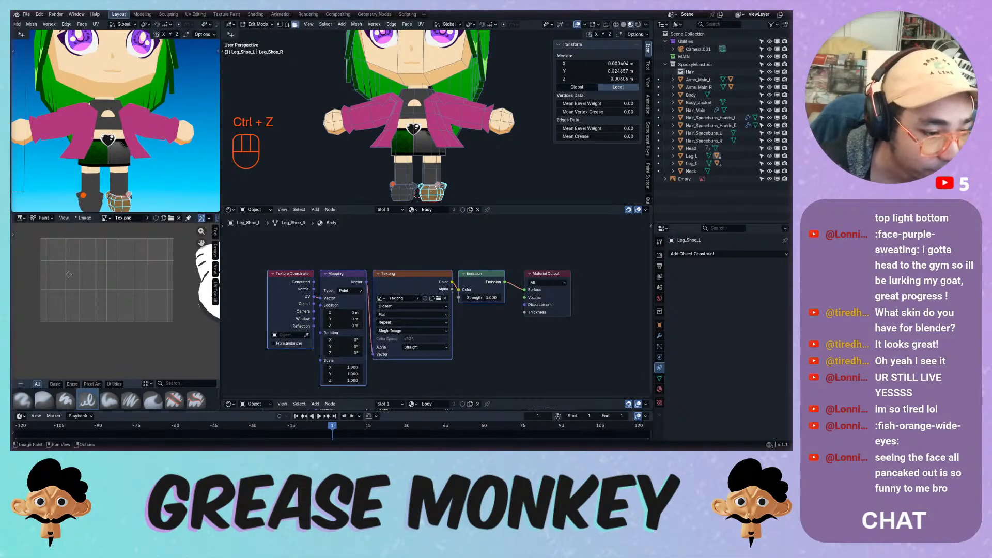
Enlarge the brush and paint the whole rectangular UV area of the shoe black on Tex.png.
{"action": "key", "text": "f"}
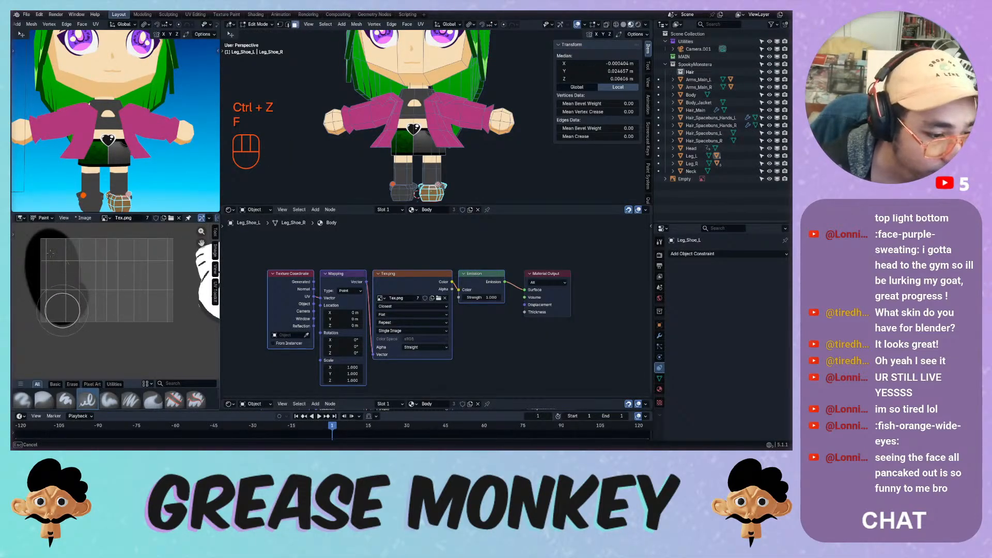
{"action": "left_click_drag", "start_coordinate": [62, 310], "coordinate": [61, 304]}
{"action": "key", "text": "ctrl+z"}
{"action": "mouse_move", "coordinate": [46, 253]}
{"action": "left_mouse_down"}
{"action": "mouse_move", "coordinate": [159, 248]}
{"action": "mouse_move", "coordinate": [168, 316]}
{"action": "mouse_move", "coordinate": [42, 319]}
{"action": "mouse_move", "coordinate": [44, 264]}
{"action": "mouse_move", "coordinate": [155, 274]}
{"action": "mouse_move", "coordinate": [54, 289]}
{"action": "mouse_move", "coordinate": [131, 269]}
{"action": "left_mouse_up"}
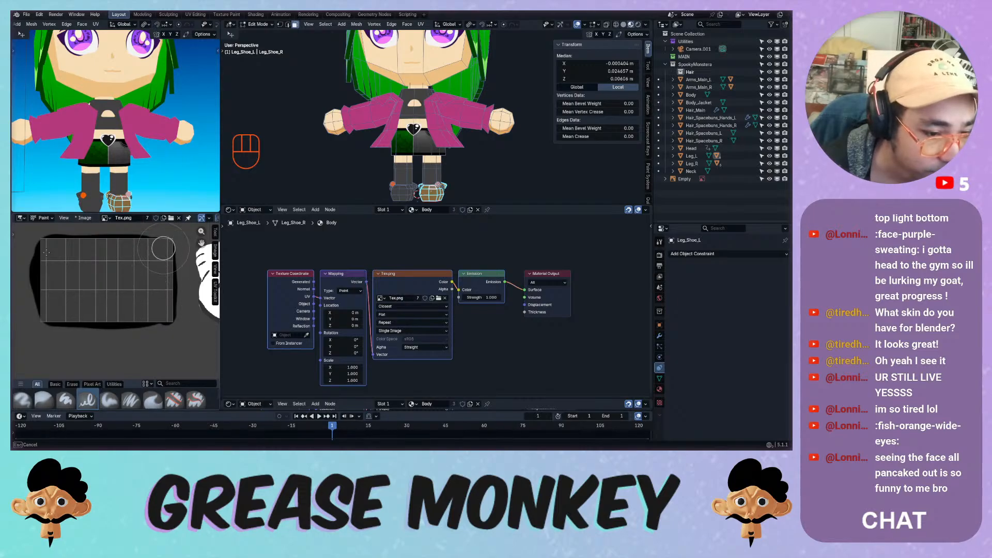
{"action": "left_click_drag", "start_coordinate": [165, 246], "coordinate": [143, 271]}
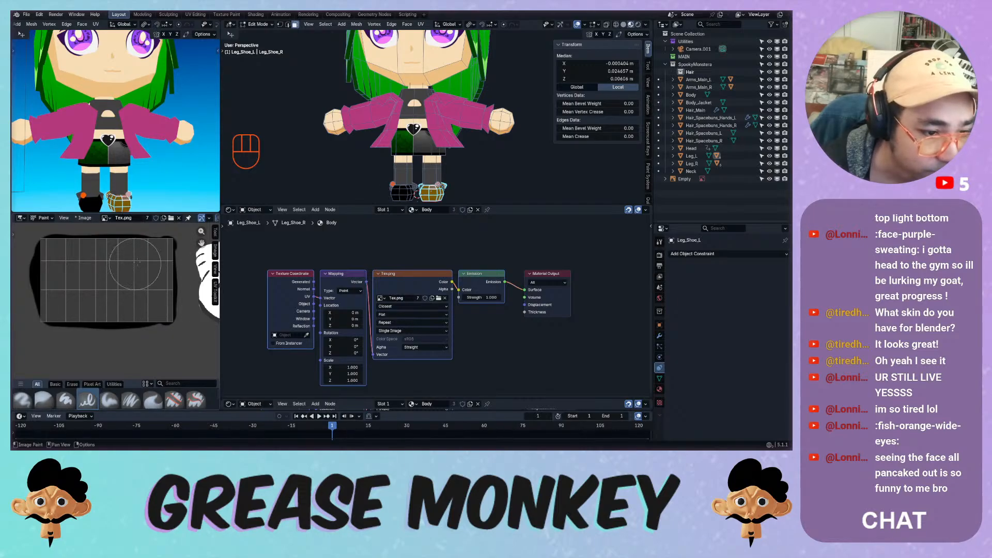
Return to Object Mode, shrink the brush and paint the small curved UV piece above the hand texture black.
{"action": "key", "text": "Tab"}
{"action": "middle_click_drag", "start_coordinate": [376, 172], "coordinate": [305, 171]}
{"action": "middle_click_drag", "start_coordinate": [129, 290], "coordinate": [69, 266], "text": "ctrl"}
{"action": "middle_click_drag", "start_coordinate": [69, 266], "coordinate": [96, 346], "text": "shift"}
{"action": "middle_click_drag", "start_coordinate": [96, 345], "coordinate": [83, 296], "text": "ctrl"}
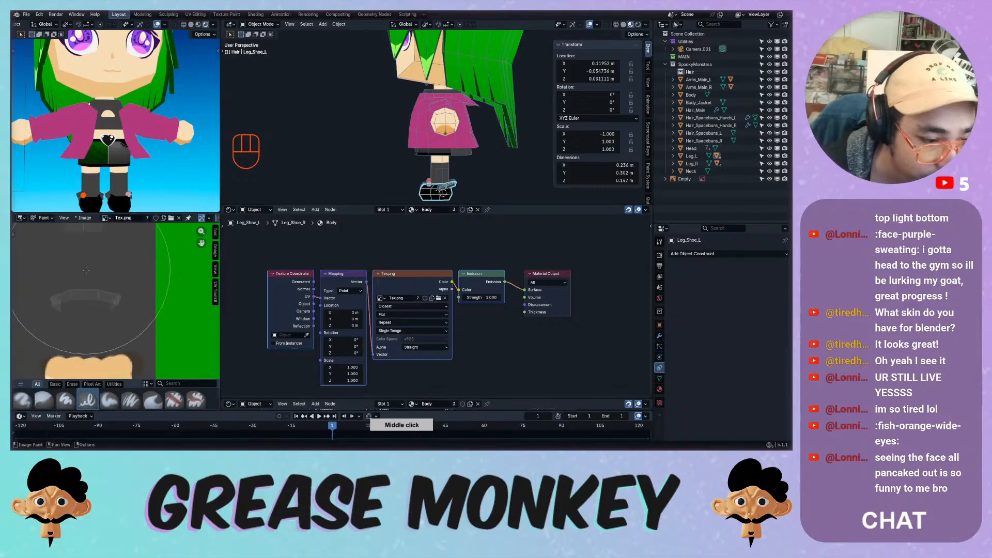
{"action": "key", "text": "f"}
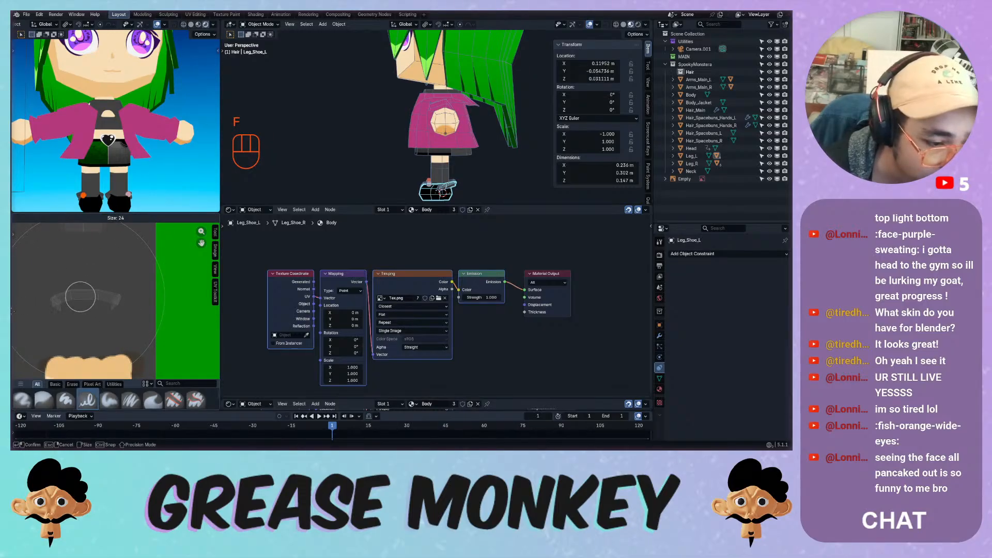
{"action": "key", "text": "f"}
{"action": "left_click", "coordinate": [59, 298]}
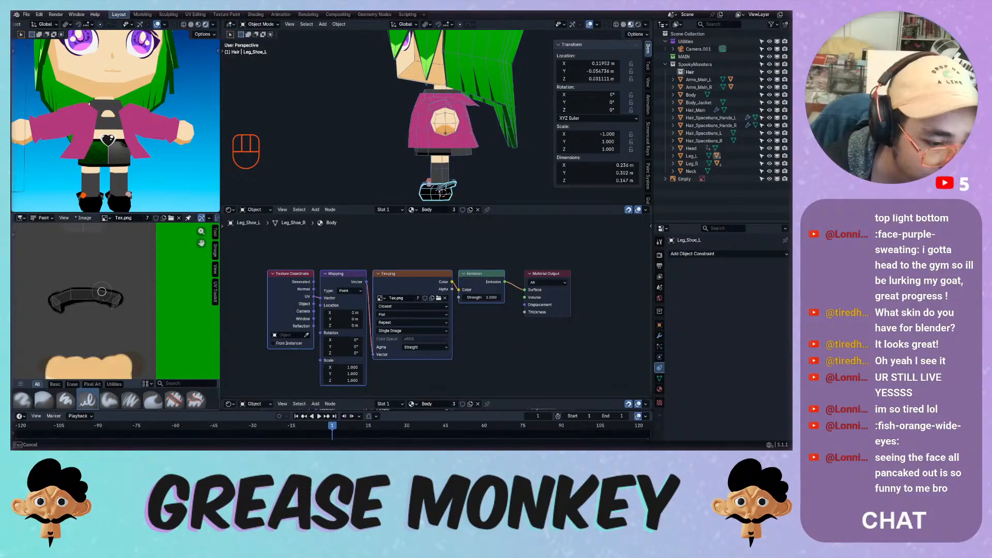
{"action": "key", "text": "ctrl+space"}
{"action": "key", "text": "ctrl+space"}
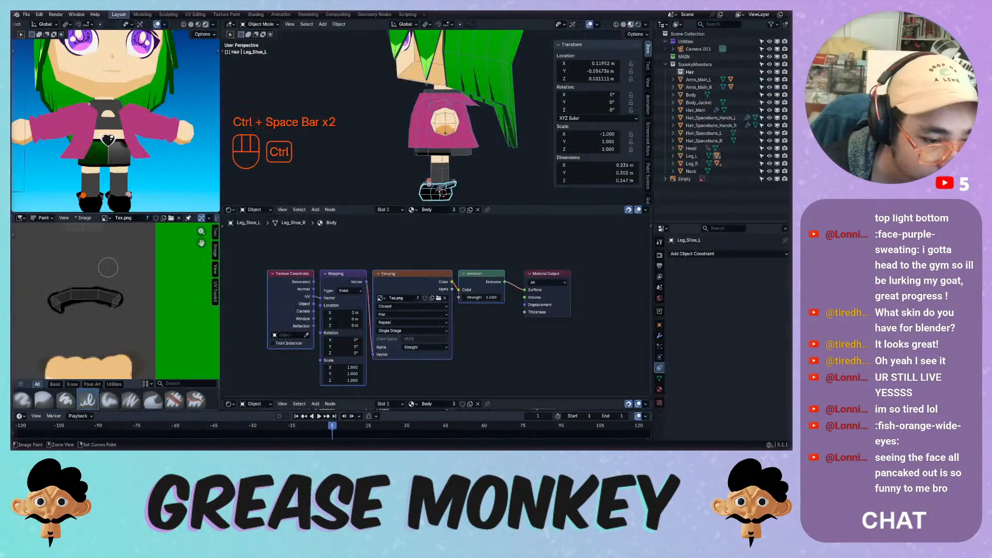
Test the Paint Soft brush below the shoe's black UV area, undo the test strokes and switch to the airbrush.
{"action": "middle_click_drag", "start_coordinate": [398, 160], "coordinate": [543, 170]}
{"action": "middle_click_drag", "start_coordinate": [140, 188], "coordinate": [191, 190]}
{"action": "middle_click_drag", "start_coordinate": [105, 254], "coordinate": [219, 201], "text": "shift"}
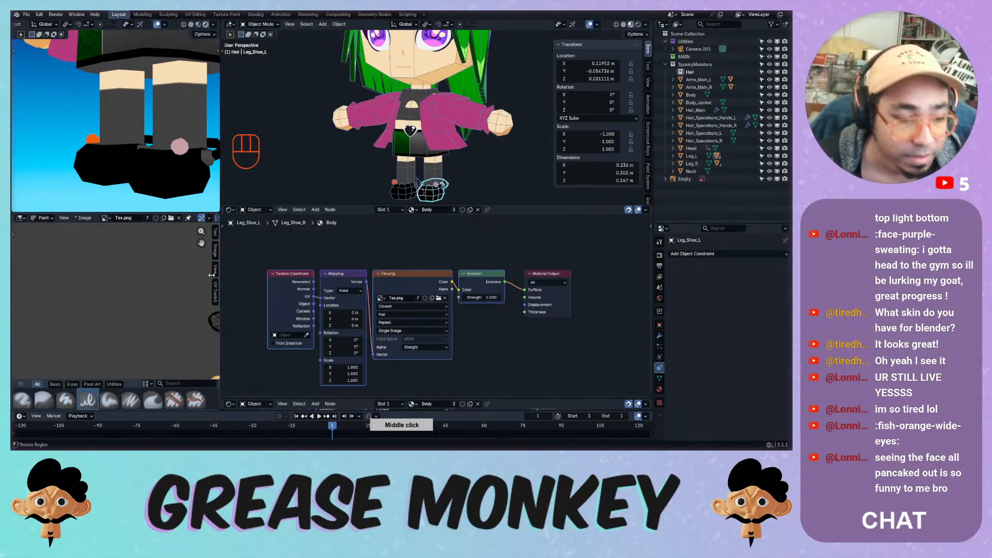
{"action": "middle_click_drag", "start_coordinate": [120, 313], "coordinate": [113, 354], "text": "ctrl"}
{"action": "middle_click_drag", "start_coordinate": [130, 290], "coordinate": [147, 253], "text": "ctrl"}
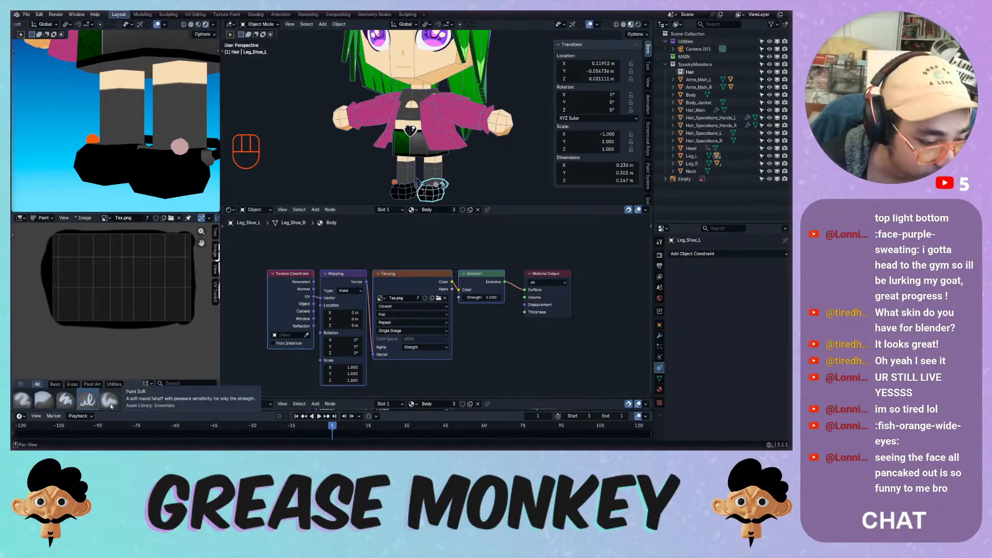
{"action": "left_click", "coordinate": [21, 401]}
{"action": "key", "text": "ctrl+z"}
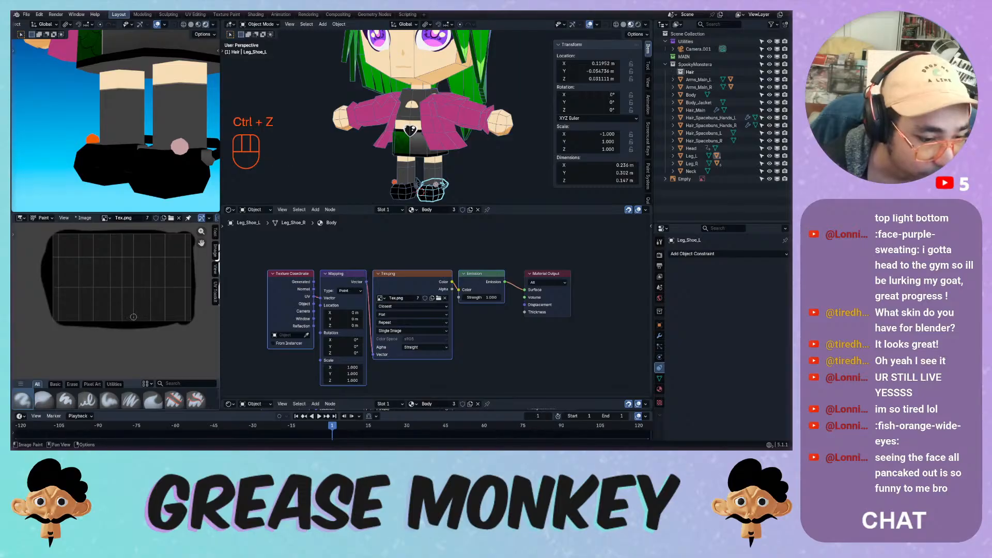
{"action": "left_click", "coordinate": [109, 401]}
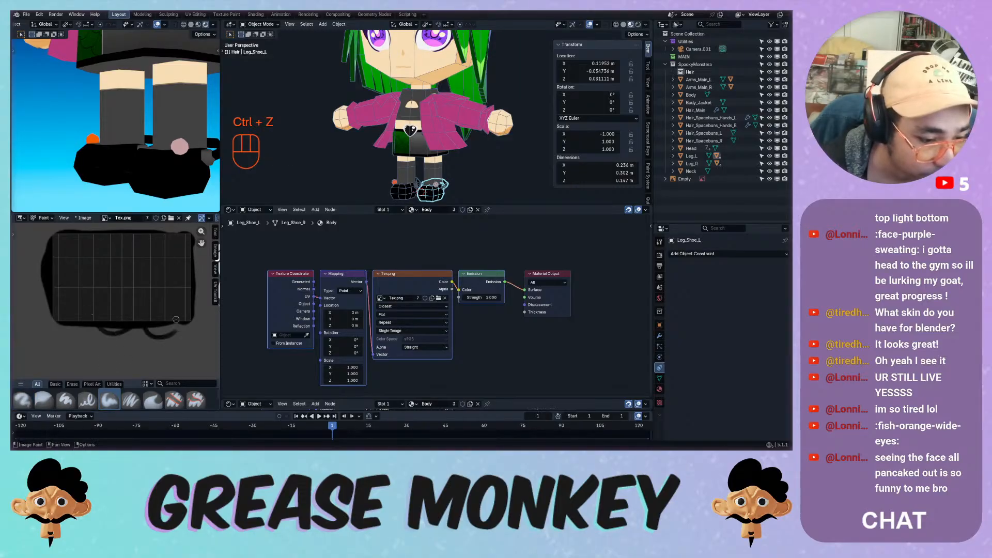
{"action": "key", "text": "ctrl+z"}
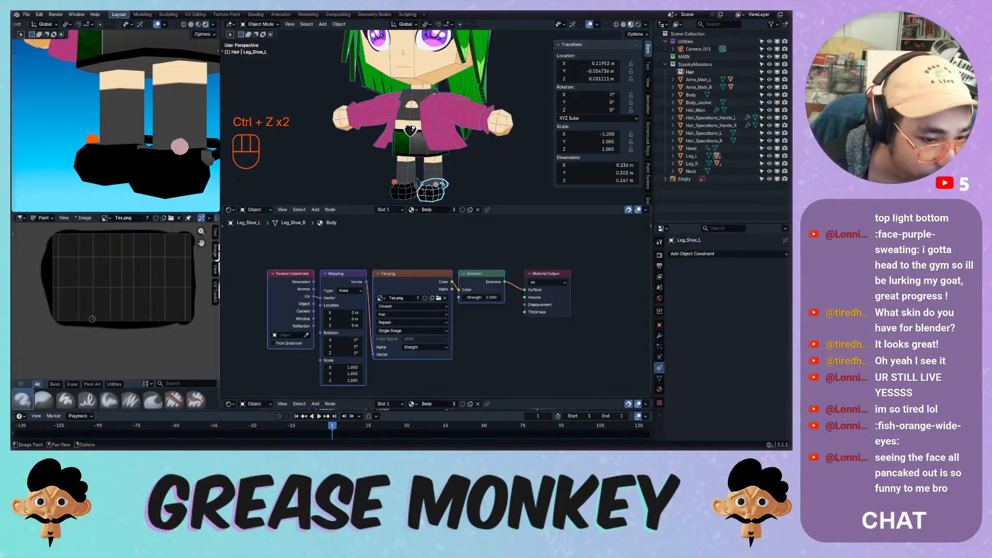
Enlarge the airbrush and set its colour to white.
{"action": "key", "text": "f"}
{"action": "left_click", "coordinate": [101, 287]}
{"action": "right_click", "coordinate": [106, 274]}
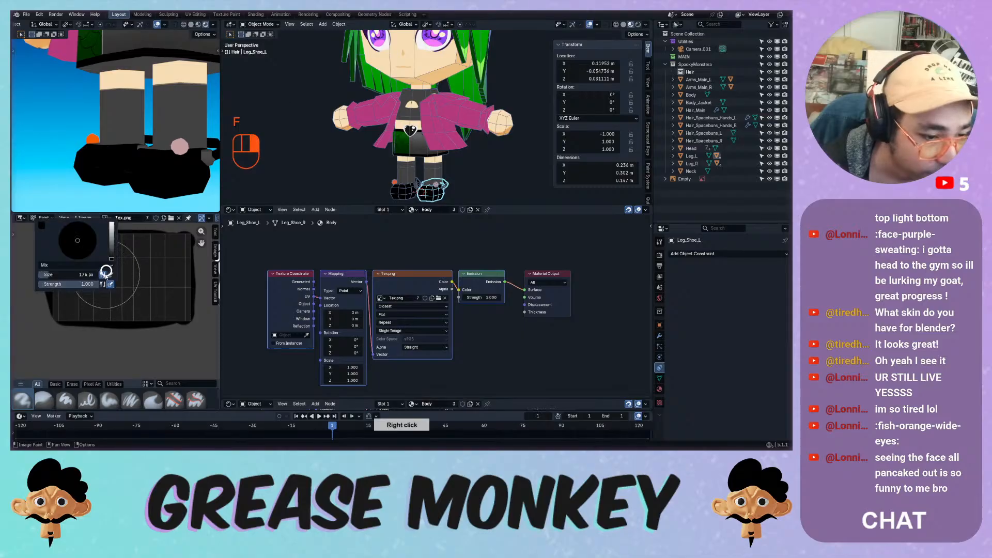
{"action": "left_click_drag", "start_coordinate": [109, 228], "coordinate": [110, 222]}
Try soft white bands along the lower and upper parts of the shoe's UV area, undoing each stroke.
{"action": "left_click_drag", "start_coordinate": [62, 310], "coordinate": [176, 301]}
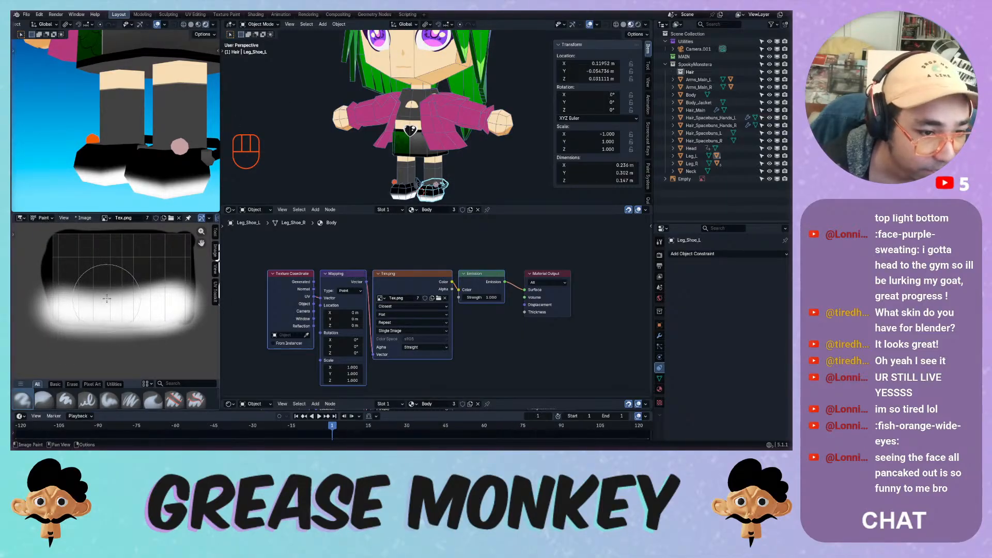
{"action": "key", "text": "ctrl+z"}
{"action": "left_click_drag", "start_coordinate": [38, 241], "coordinate": [178, 253]}
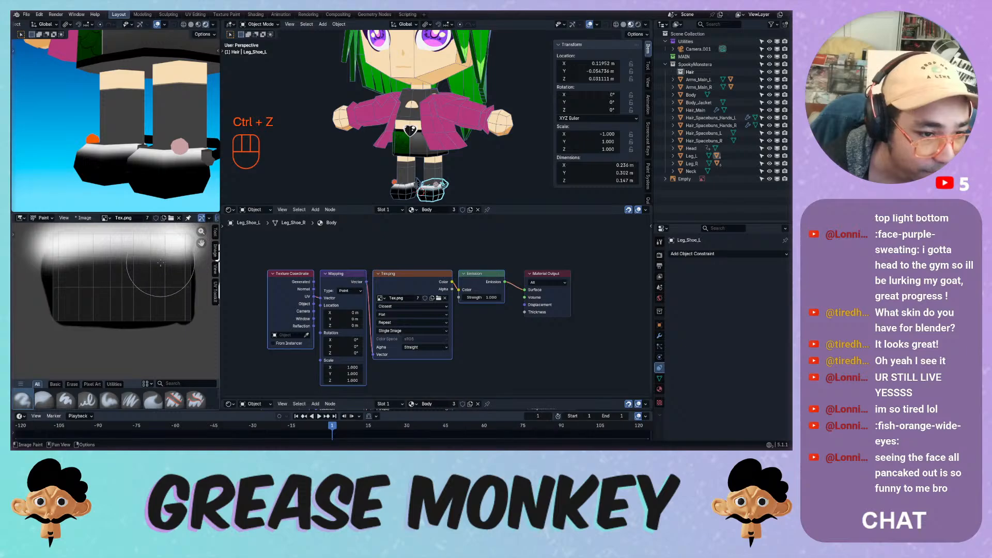
{"action": "key", "text": "ctrl+z"}
{"action": "left_click_drag", "start_coordinate": [41, 241], "coordinate": [186, 244]}
{"action": "key", "text": "ctrl+z"}
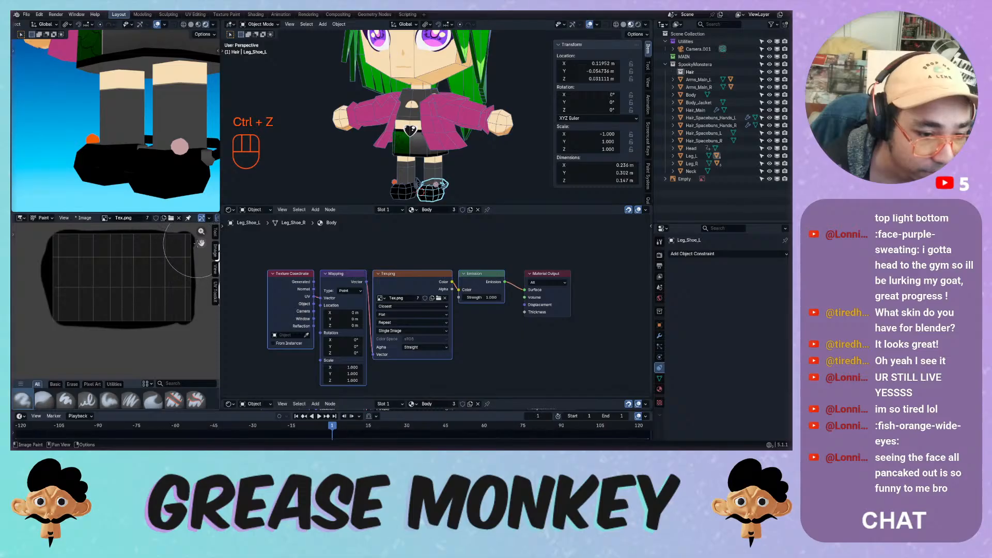
Lower the brush strength, try a faint white highlight along the upper edge of the shoe's UV area and undo it.
{"action": "key", "text": "shift+f"}
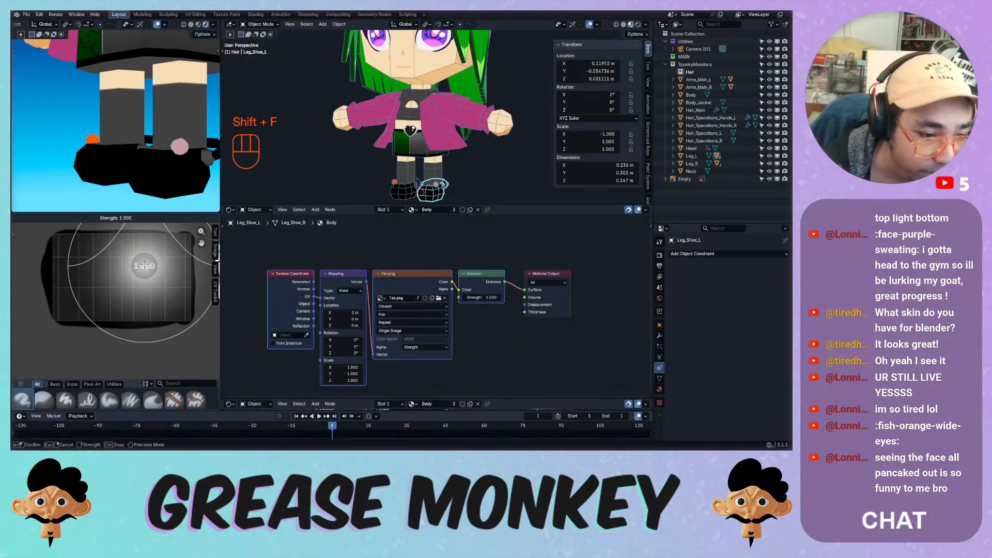
{"action": "left_click", "coordinate": [87, 272]}
{"action": "right_click", "coordinate": [110, 264]}
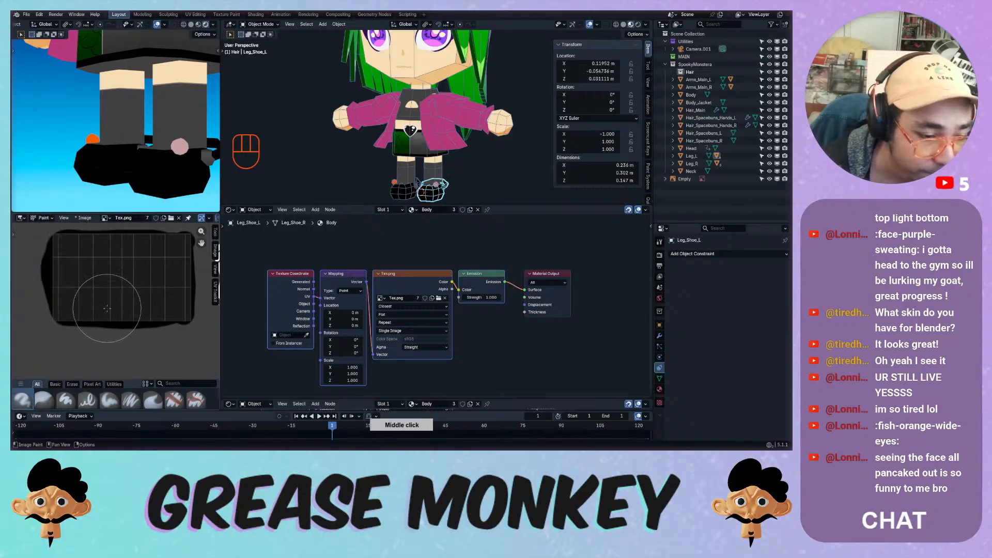
{"action": "middle_click_drag", "start_coordinate": [107, 302], "coordinate": [99, 325]}
{"action": "left_click_drag", "start_coordinate": [43, 264], "coordinate": [173, 267]}
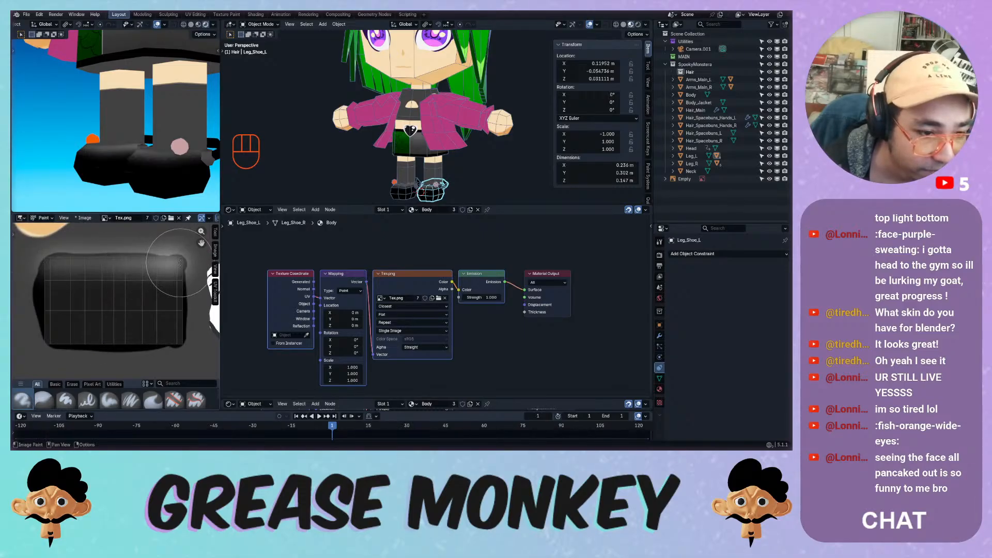
{"action": "key", "text": "ctrl+z"}
Try fainter highlight strokes with a smaller brush along the upper edge of the shoe's UV area, undoing them.
{"action": "key", "text": "f"}
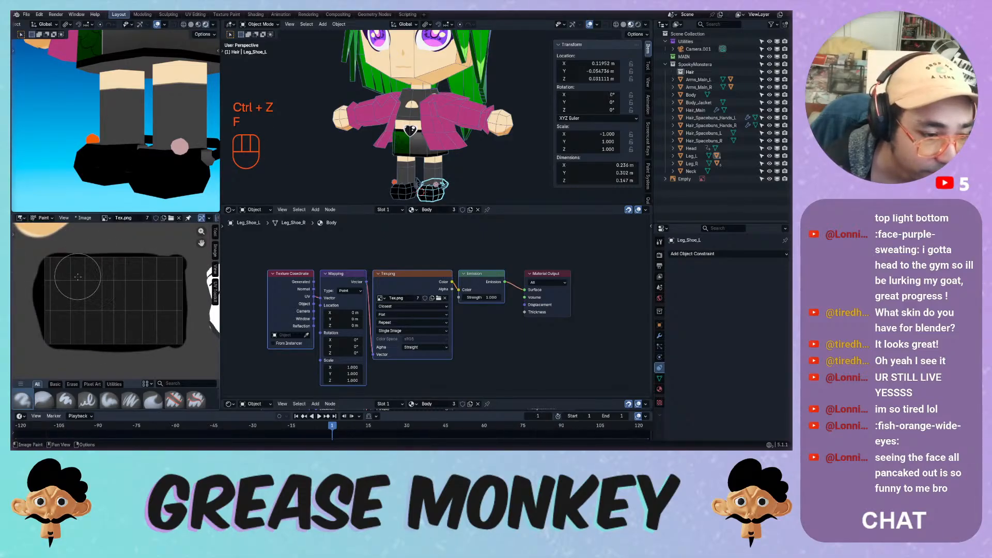
{"action": "left_click", "coordinate": [70, 274]}
{"action": "key", "text": "ctrl+z"}
{"action": "left_click_drag", "start_coordinate": [94, 267], "coordinate": [171, 262]}
{"action": "key", "text": "ctrl+z"}
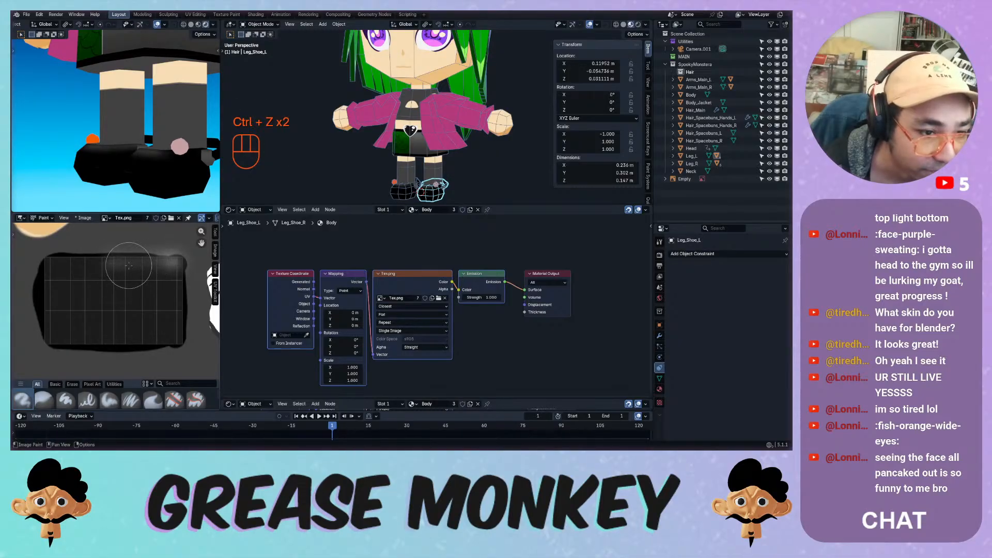
{"action": "mouse_move", "coordinate": [143, 178]}
{"action": "middle_mouse_down"}
{"action": "mouse_move", "coordinate": [144, 197]}
{"action": "mouse_move", "coordinate": [142, 154]}
{"action": "mouse_move", "coordinate": [148, 193]}
{"action": "middle_mouse_up"}
{"action": "key", "text": "ctrl+z"}
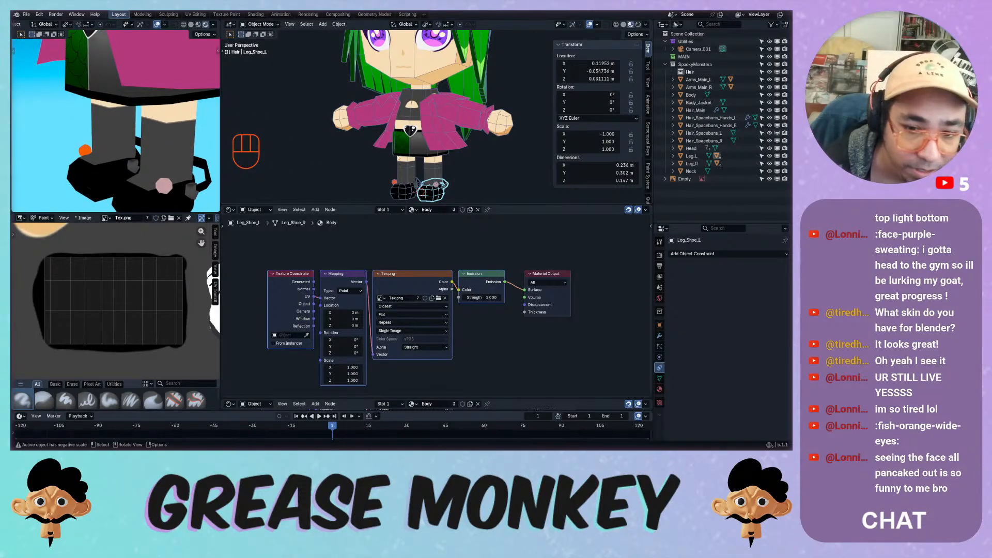
{"action": "middle_click_drag", "start_coordinate": [431, 146], "coordinate": [362, 166], "text": "shift"}
{"action": "scroll", "coordinate": [377, 150], "scroll_direction": "up", "scroll_amount": 8}
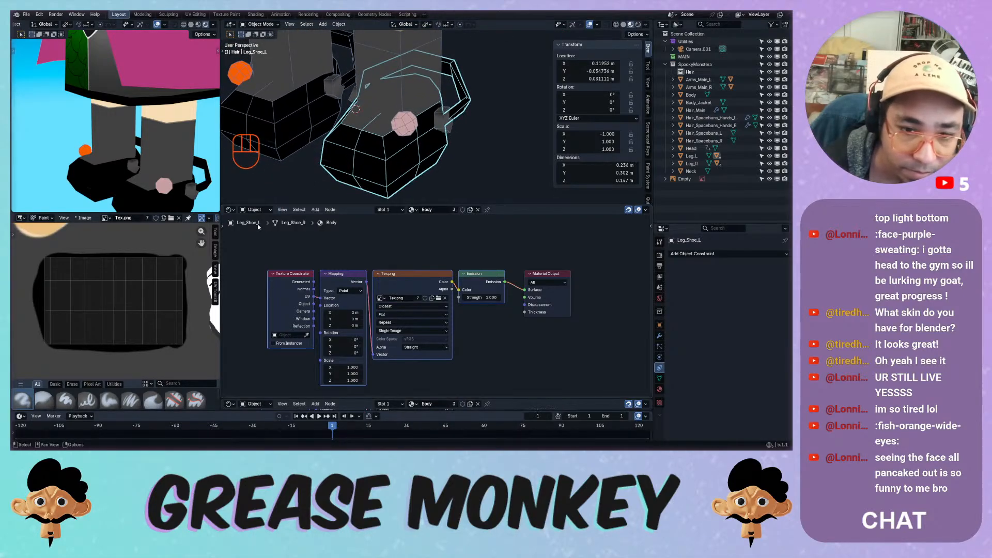
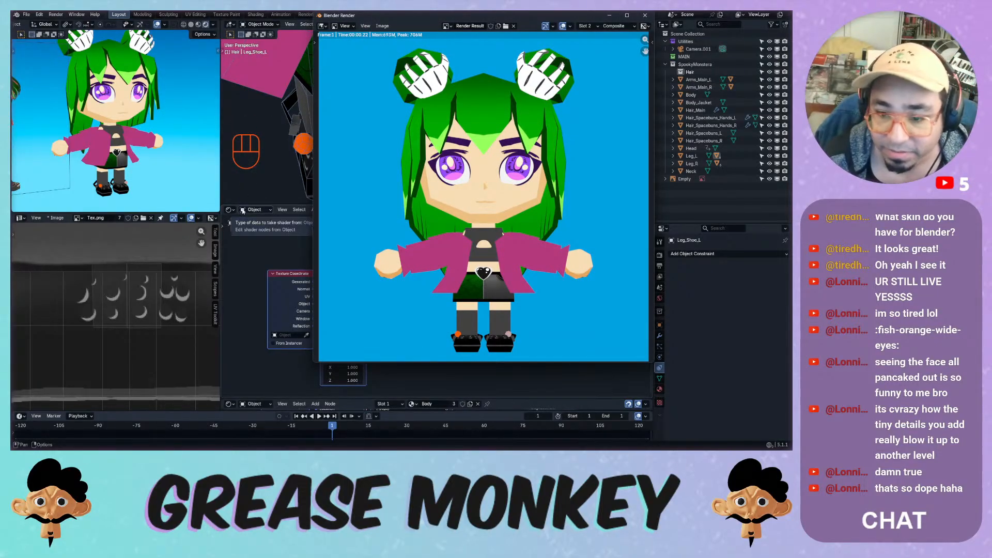
Put the Head in Edit Mode in front view and select the two front vertices of the chin.
{"action": "left_click", "coordinate": [152, 176]}
{"action": "key", "text": "KP_1"}
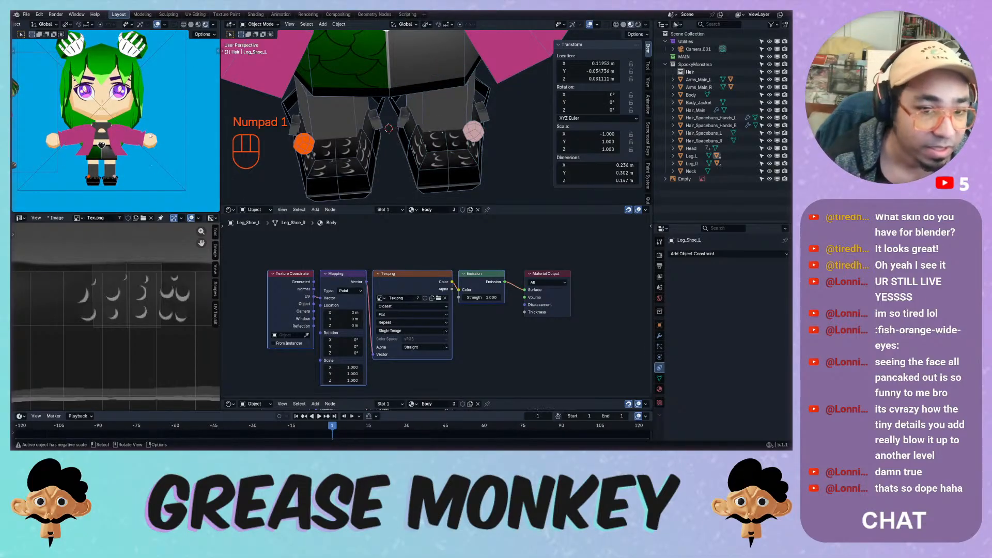
{"action": "key", "text": "KP_1"}
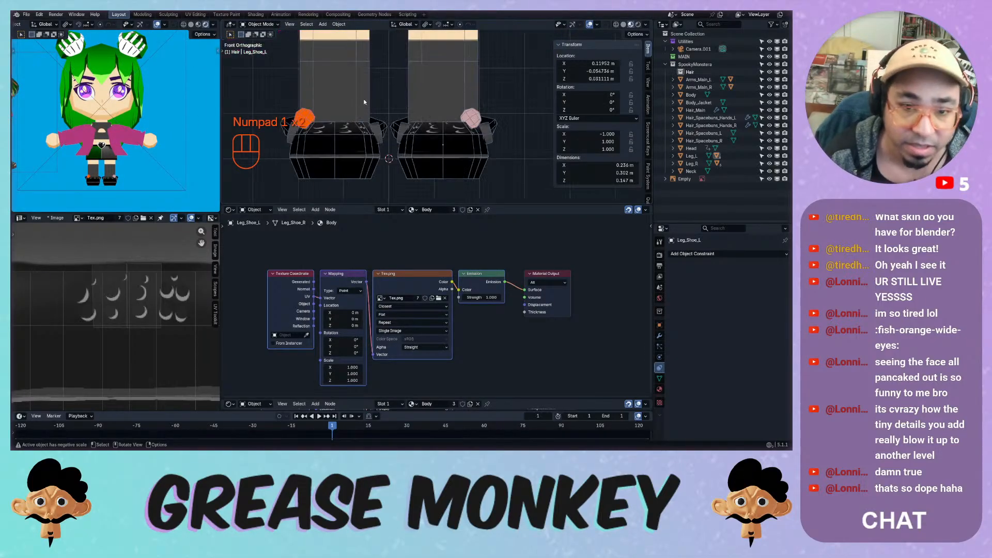
{"action": "middle_click_drag", "start_coordinate": [352, 117], "coordinate": [362, 176], "text": "shift"}
{"action": "left_click", "coordinate": [345, 119]}
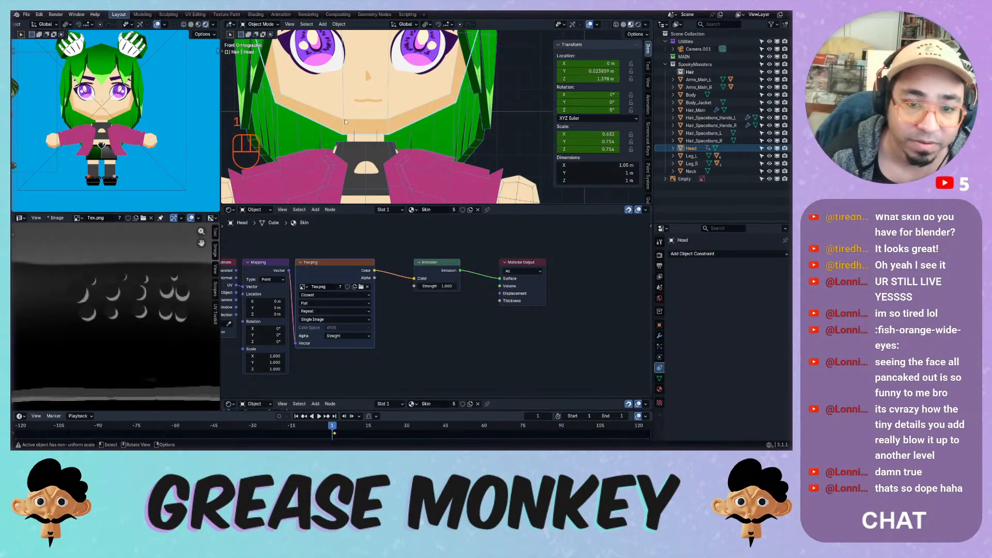
{"action": "left_click", "coordinate": [344, 122]}
{"action": "key", "text": "Tab"}
{"action": "key", "text": "1"}
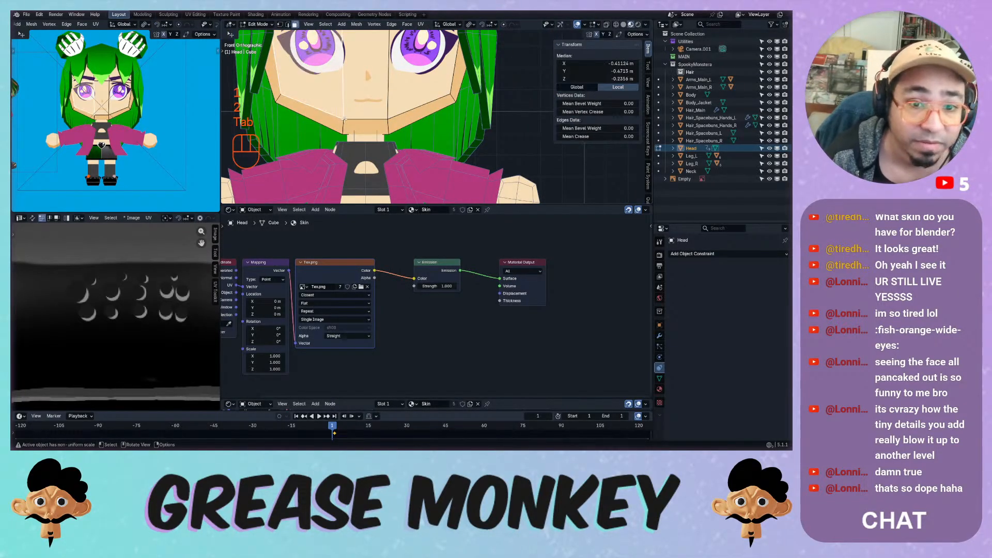
{"action": "left_click", "coordinate": [344, 120], "text": "shift"}
{"action": "left_click", "coordinate": [388, 120], "text": "shift"}
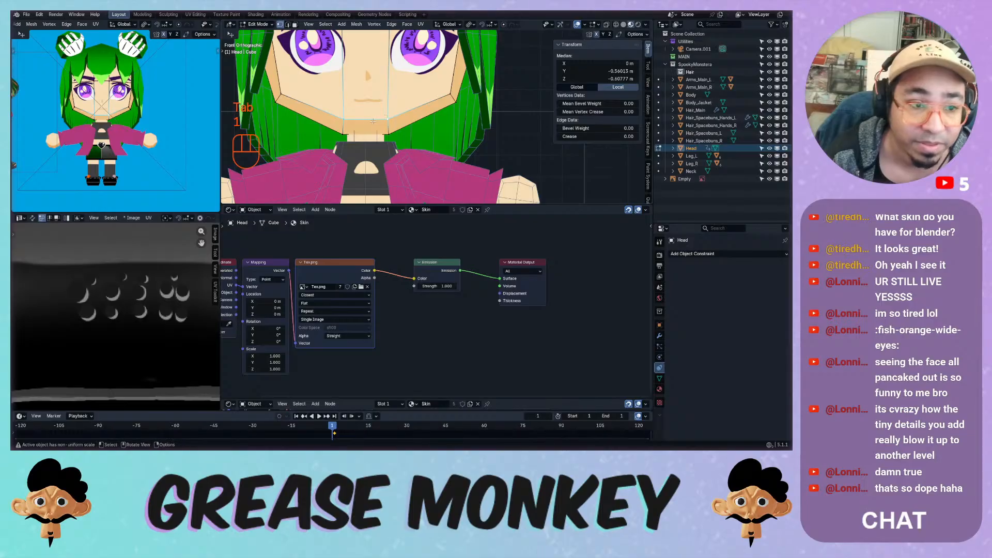
{"action": "key", "text": "g"}
{"action": "key", "text": "g"}
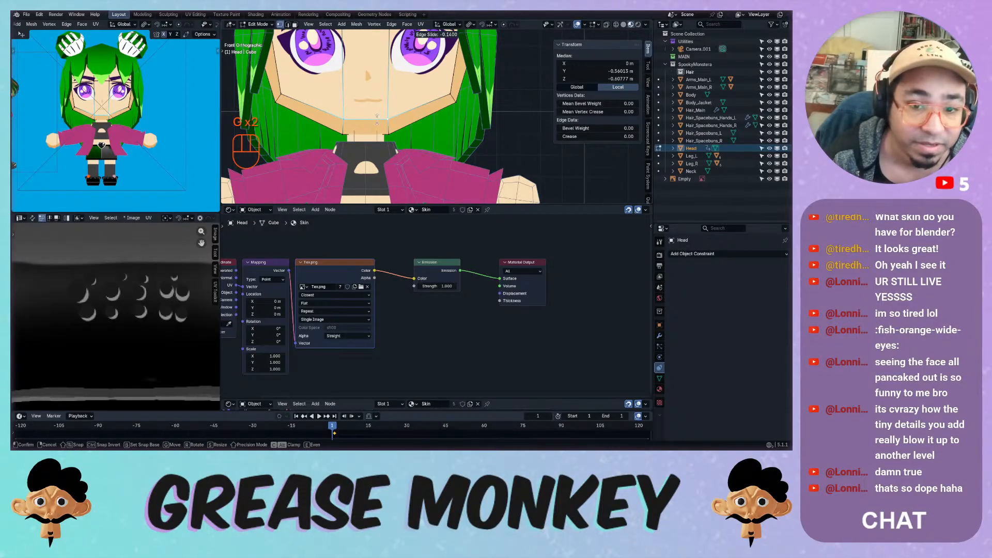
{"action": "key", "text": "Escape"}
{"action": "key", "text": "ctrl+z"}
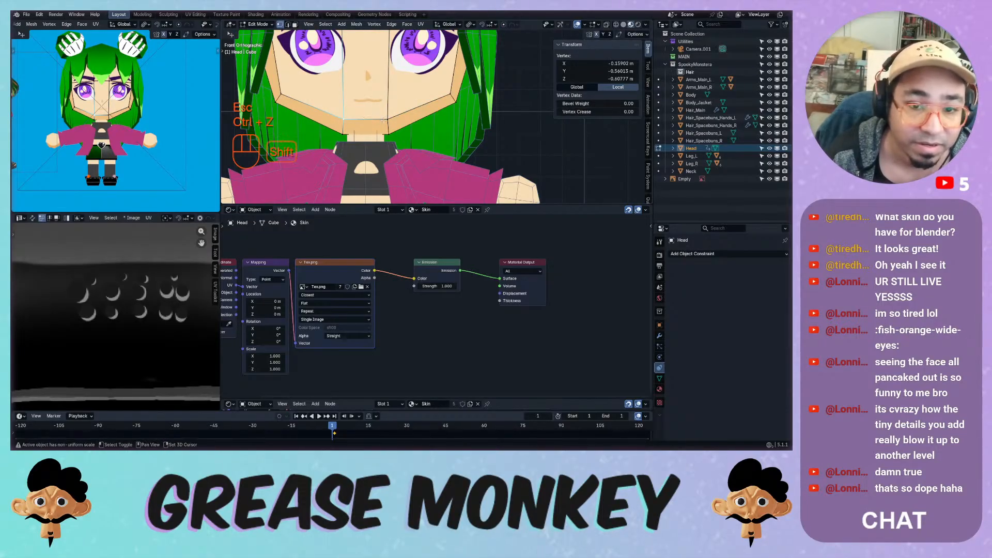
{"action": "left_click", "coordinate": [386, 119], "text": "shift"}
{"action": "key", "text": "g"}
{"action": "key", "text": "g"}
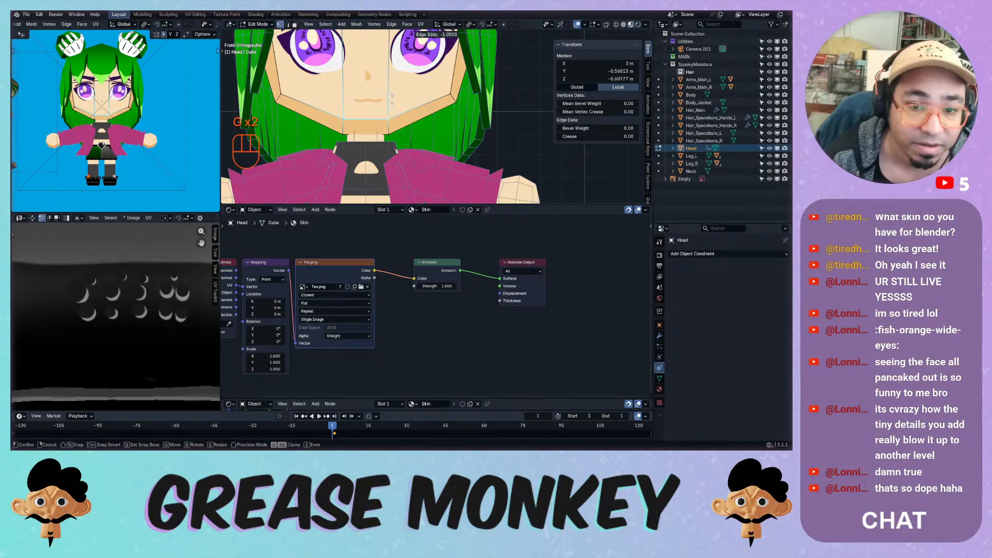
{"action": "key", "text": "Escape"}
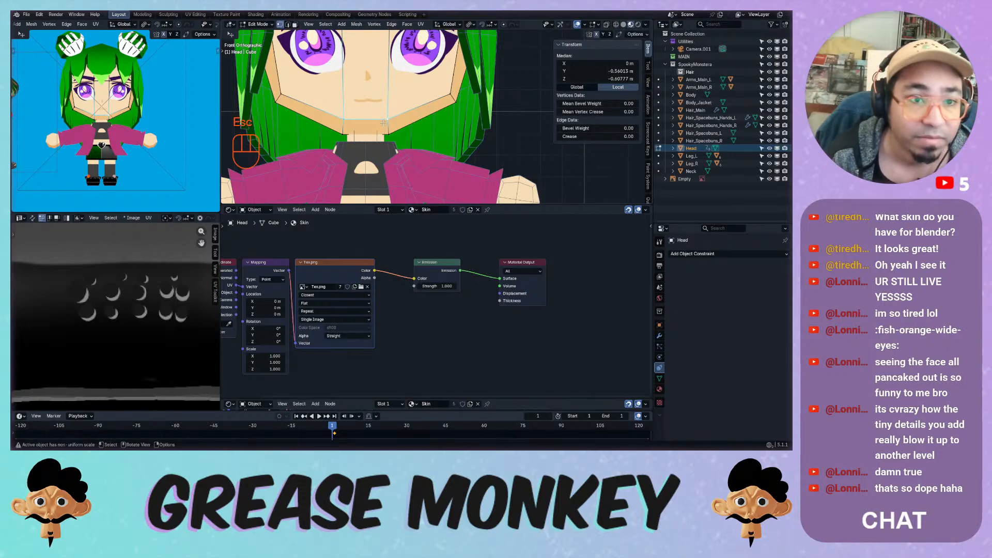
In edge selection, move the head's front chin edge down about 0.029 m along Z and return to Object Mode.
{"action": "key", "text": "2"}
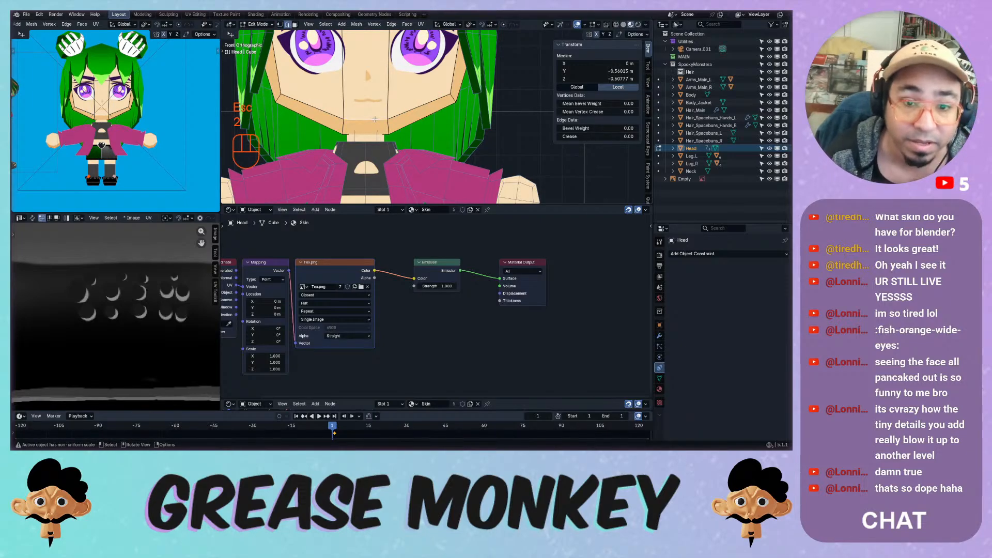
{"action": "key", "text": "g"}
{"action": "key", "text": "g"}
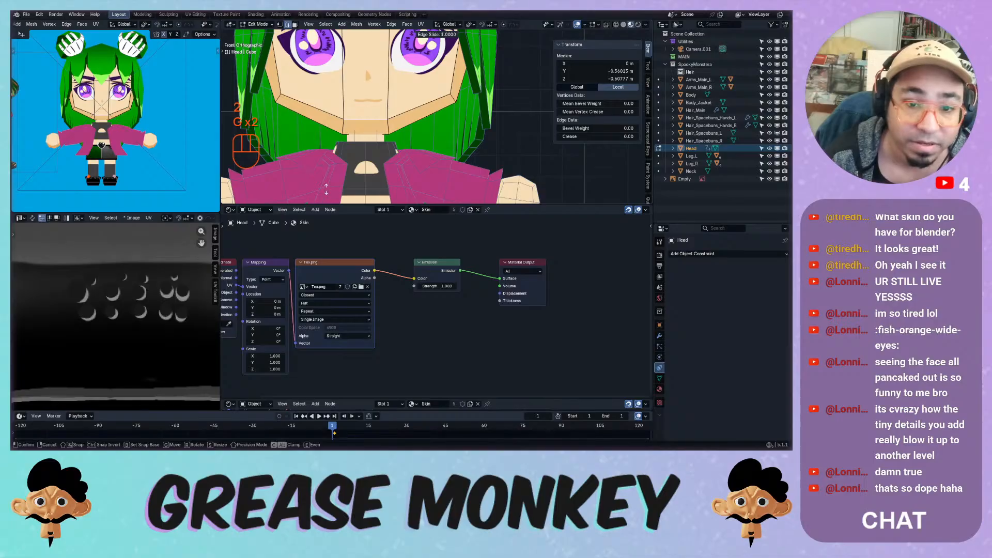
{"action": "left_click", "coordinate": [373, 126]}
{"action": "key", "text": "g"}
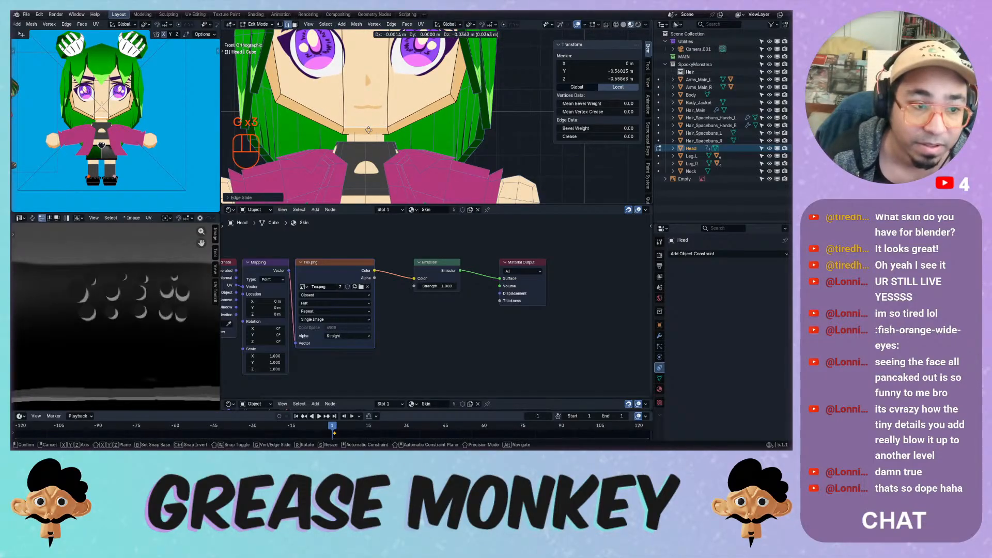
{"action": "key", "text": "z"}
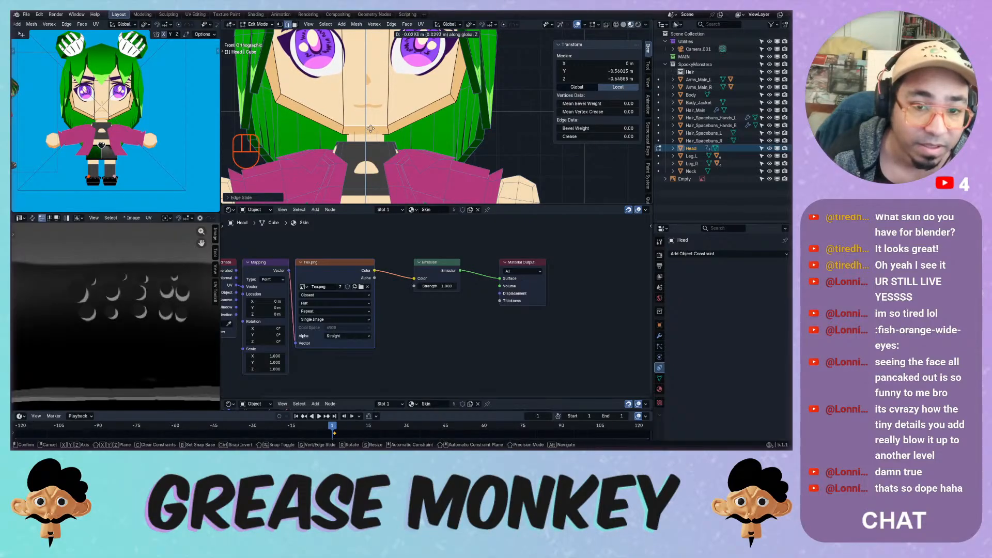
{"action": "left_click", "coordinate": [371, 128]}
{"action": "key", "text": "Tab"}
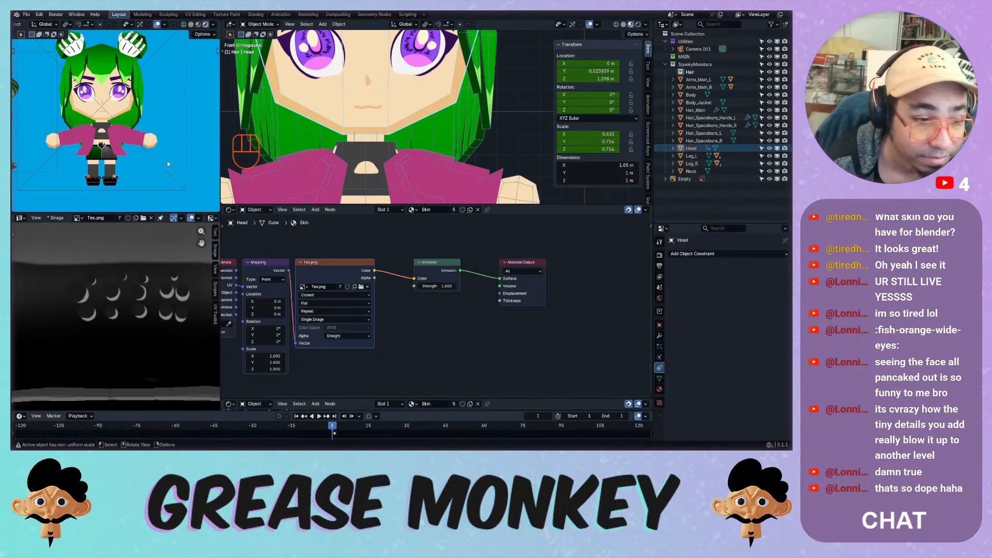
Change the Shader Editor to the Compositor and connect the Add node's Result to the reroute feeding Group Output and Viewer.
{"action": "middle_click_drag", "start_coordinate": [168, 155], "coordinate": [135, 155], "text": "ctrl"}
{"action": "scroll", "coordinate": [176, 147], "scroll_direction": "down", "scroll_amount": 3}
{"action": "left_click", "coordinate": [230, 211]}
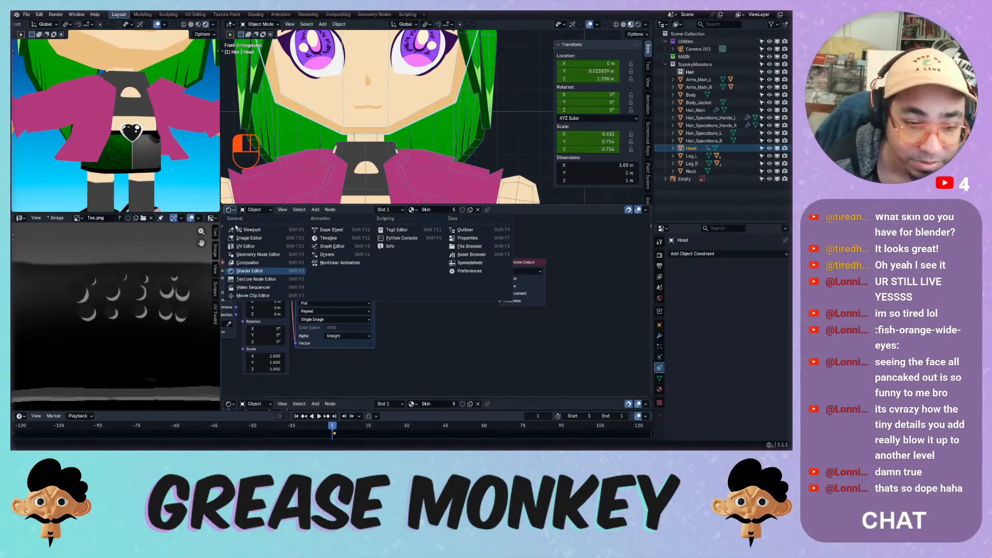
{"action": "left_click", "coordinate": [243, 263]}
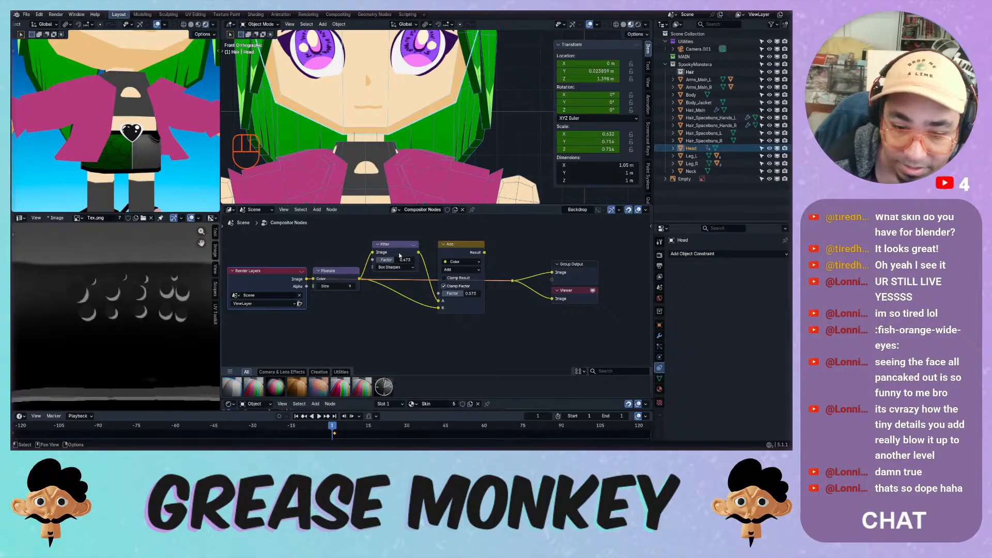
{"action": "left_click", "coordinate": [399, 255]}
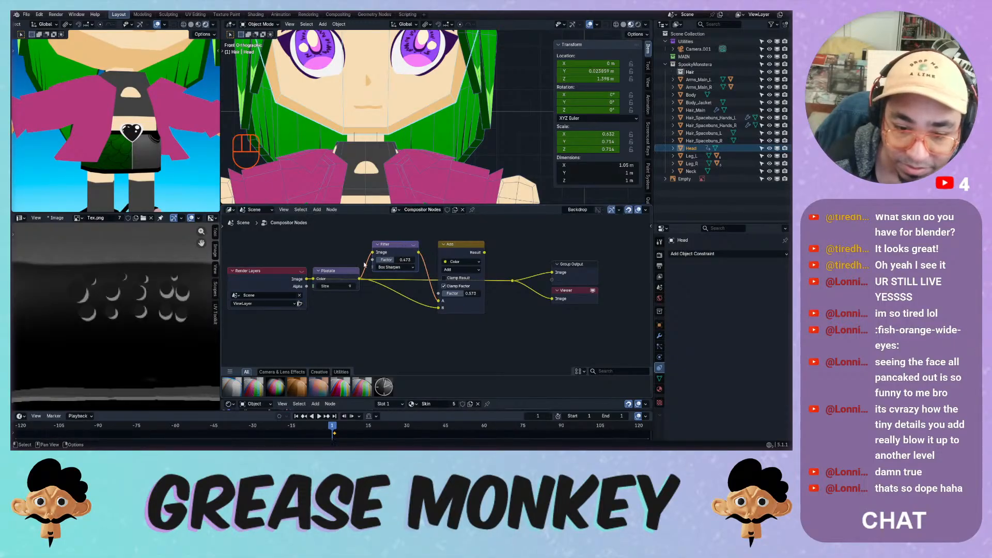
{"action": "left_click_drag", "start_coordinate": [485, 252], "coordinate": [512, 281]}
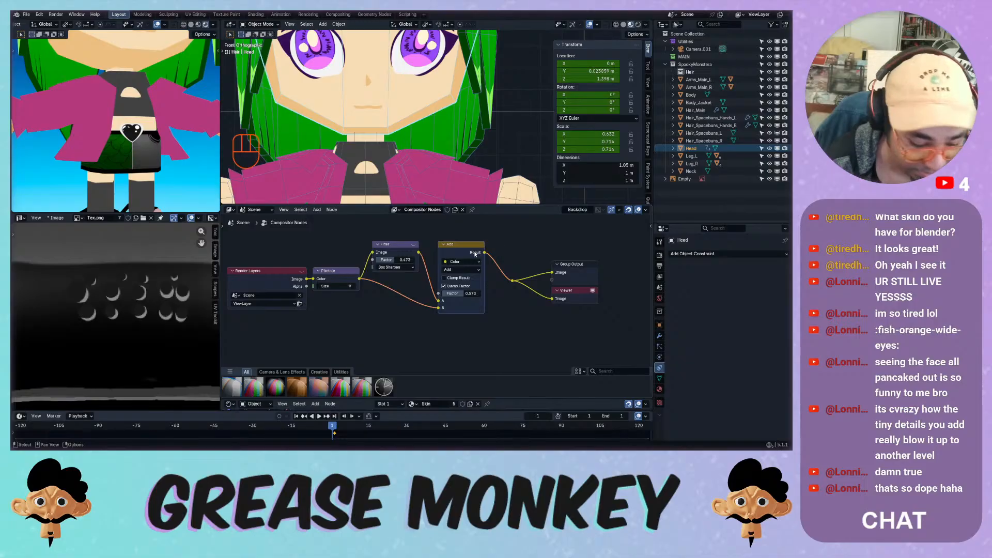
Test-render the frame, then delete the Filter and Add nodes and connect the Pixelate node's Color output directly to the reroute.
{"action": "key", "text": "F12"}
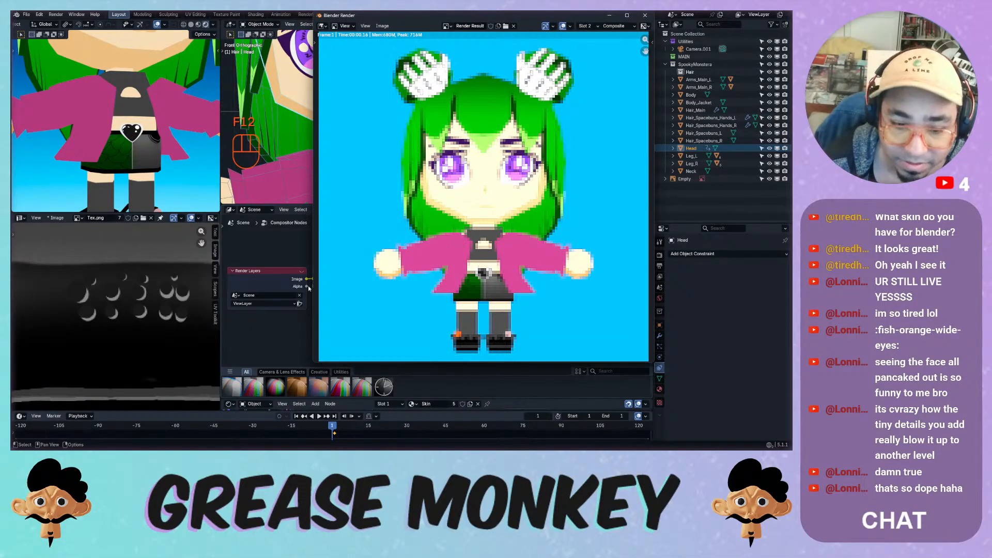
{"action": "key", "text": "Escape"}
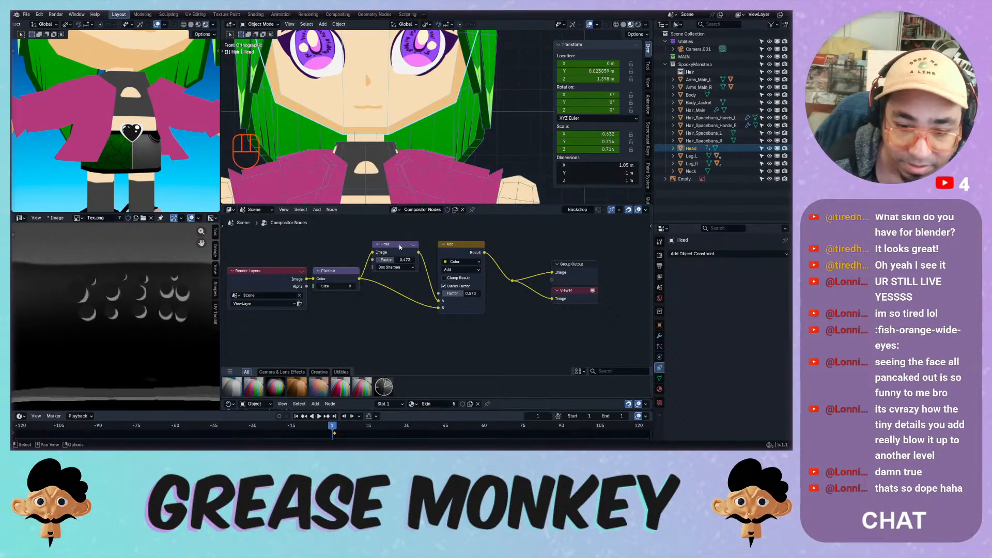
{"action": "left_click", "coordinate": [400, 247]}
{"action": "key", "text": "x"}
{"action": "left_click", "coordinate": [451, 248]}
{"action": "key", "text": "x"}
{"action": "mouse_move", "coordinate": [360, 278]}
{"action": "left_mouse_down"}
{"action": "mouse_move", "coordinate": [506, 283]}
{"action": "mouse_move", "coordinate": [360, 279]}
{"action": "left_mouse_up"}
Lower the Pixelate node's Size for finer pixelation, test-rendering after each change and raising it slightly at the end.
{"action": "key", "text": "F12"}
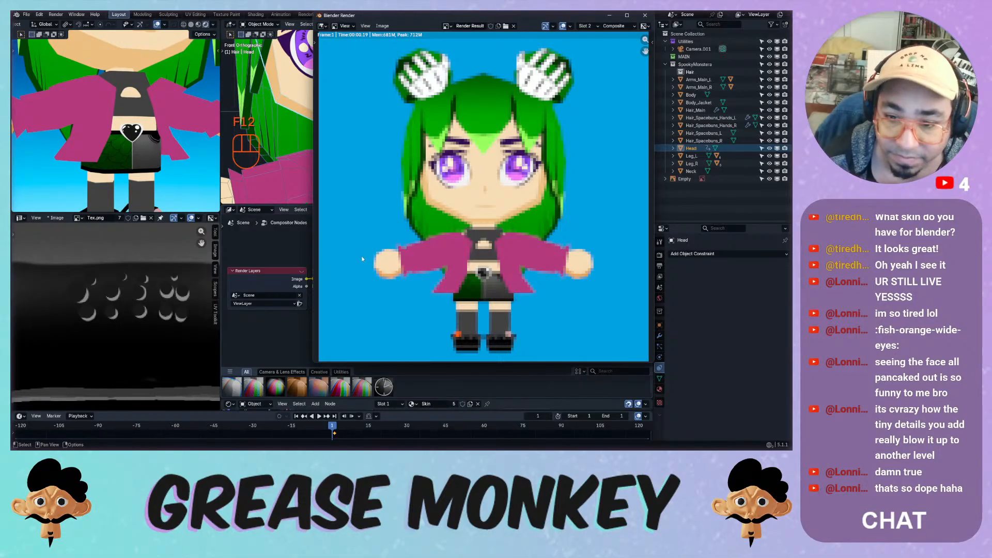
{"action": "left_click", "coordinate": [294, 280]}
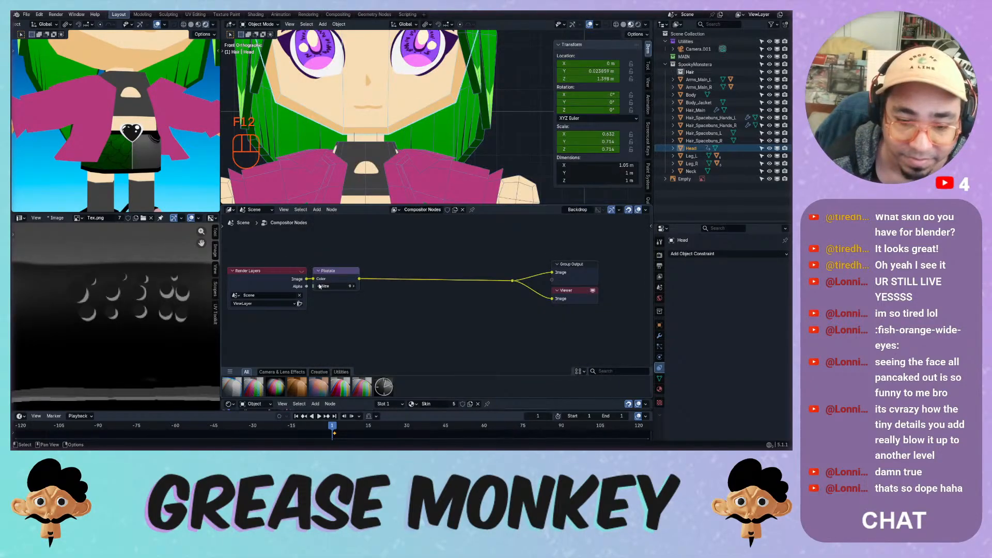
{"action": "key", "text": "F12"}
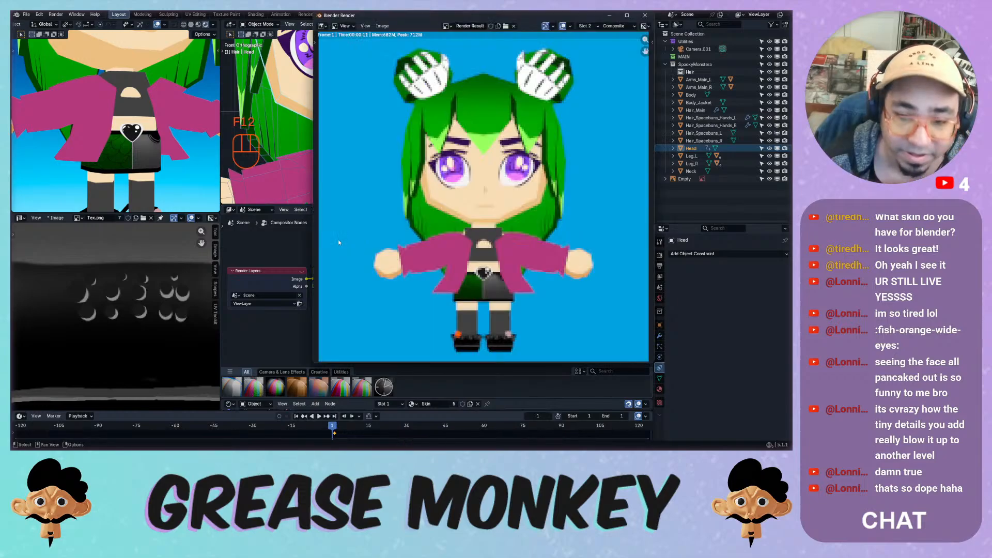
{"action": "left_click", "coordinate": [300, 265]}
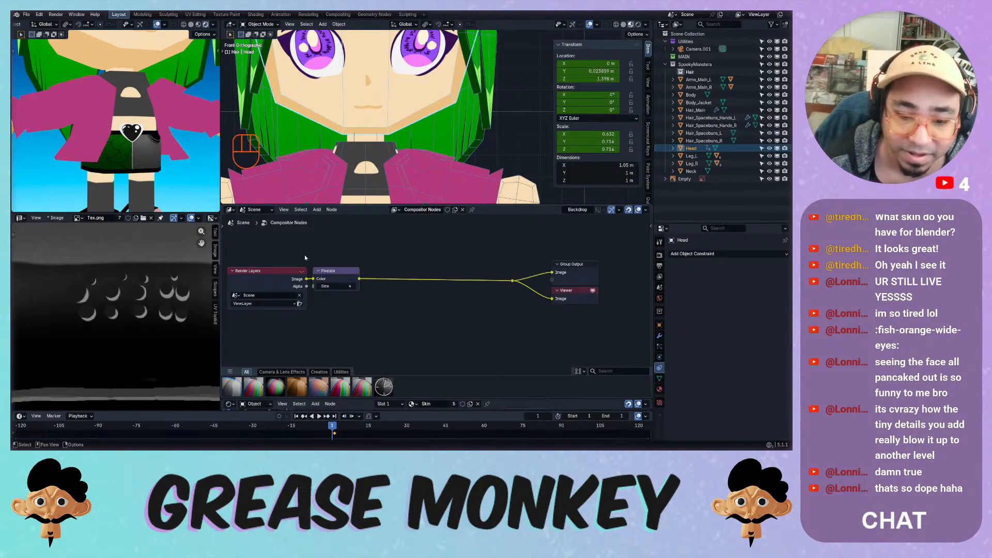
{"action": "key", "text": "F12"}
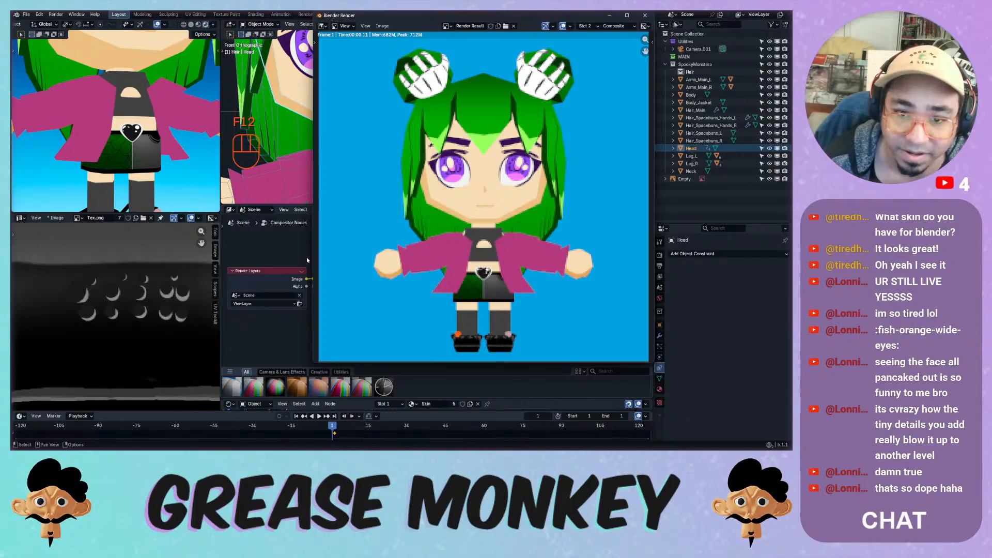
{"action": "left_click", "coordinate": [306, 257]}
{"action": "left_click", "coordinate": [355, 288]}
{"action": "key", "text": "F12"}
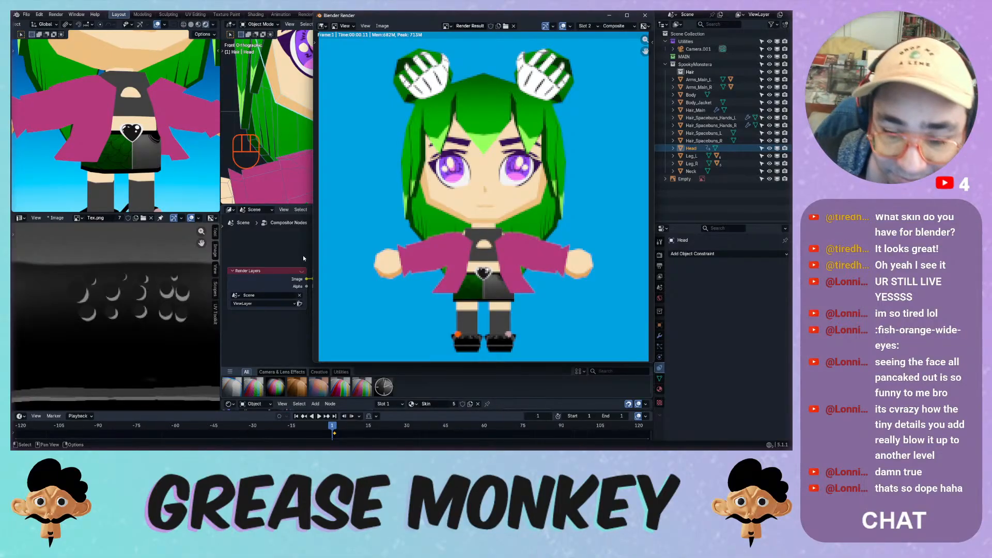
{"action": "key", "text": "Escape"}
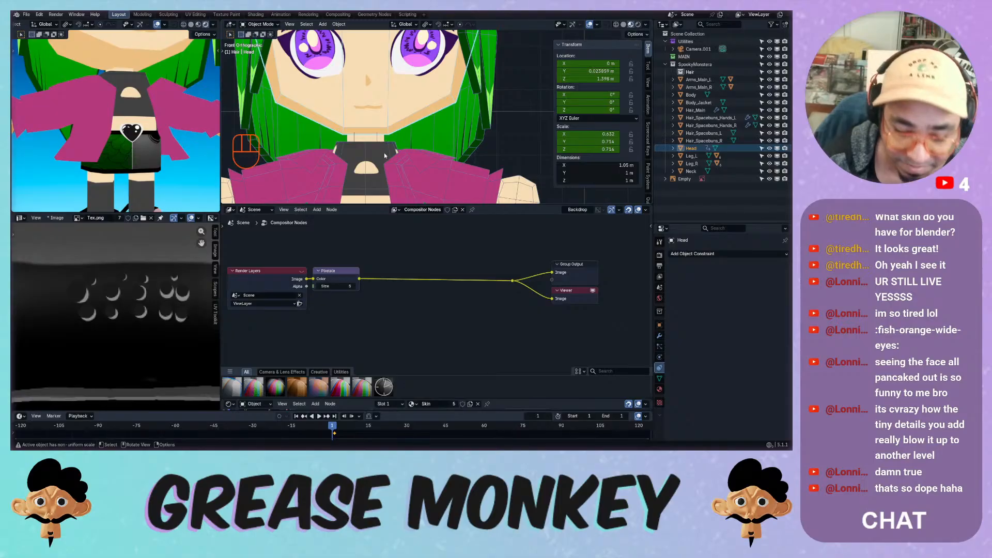
Select Camera.001 and enable the Extras overlay in the 3D viewport.
{"action": "middle_click_drag", "start_coordinate": [377, 145], "coordinate": [398, 165], "text": "ctrl"}
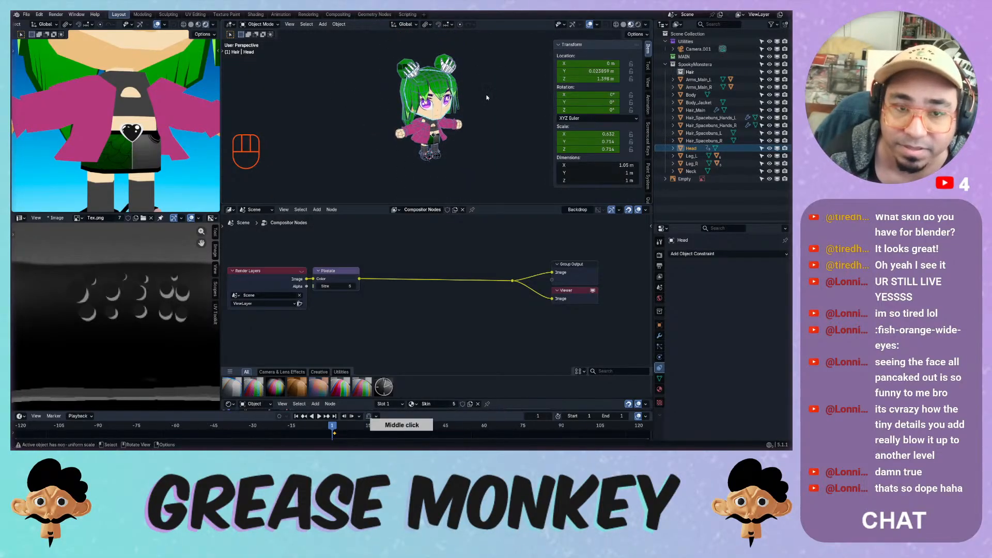
{"action": "left_click", "coordinate": [673, 48]}
{"action": "left_click", "coordinate": [688, 50]}
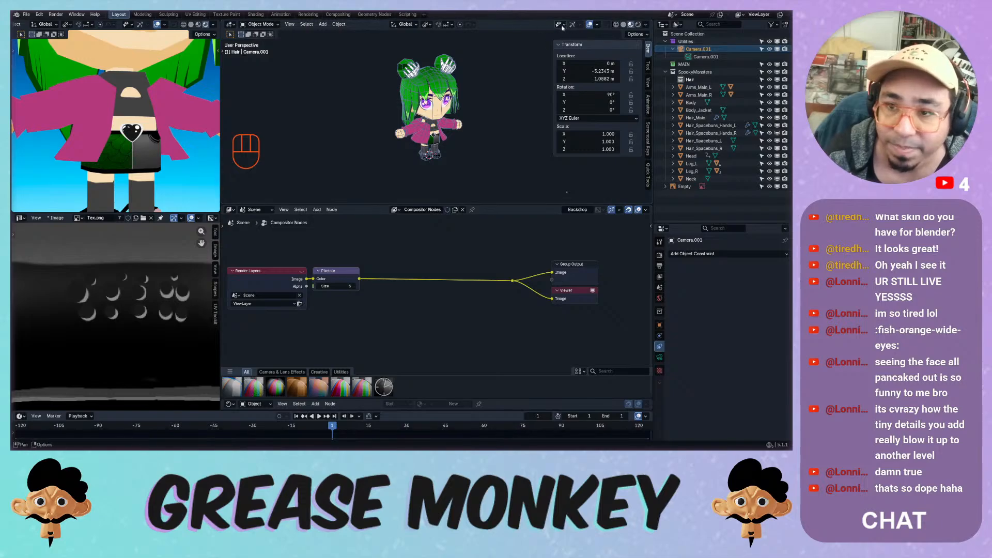
{"action": "left_click", "coordinate": [597, 24]}
{"action": "left_click", "coordinate": [549, 133]}
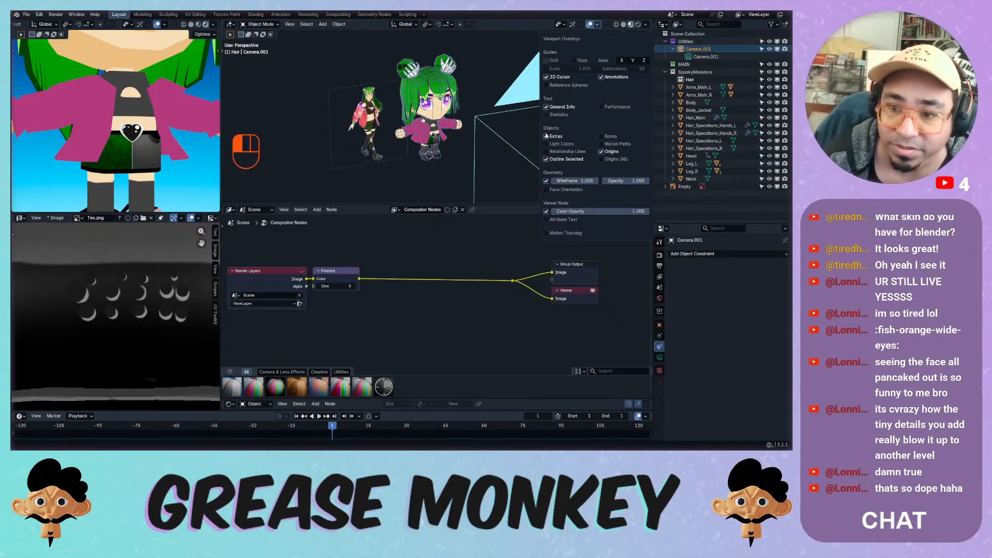
Reset the 3D cursor to the world origin and add a Plain Axes empty there.
{"action": "mouse_move", "coordinate": [445, 112]}
{"action": "middle_mouse_down"}
{"action": "mouse_move", "coordinate": [467, 131]}
{"action": "mouse_move", "coordinate": [450, 111]}
{"action": "mouse_move", "coordinate": [429, 136]}
{"action": "mouse_move", "coordinate": [432, 117]}
{"action": "middle_mouse_up"}
{"action": "key", "text": "shift+c"}
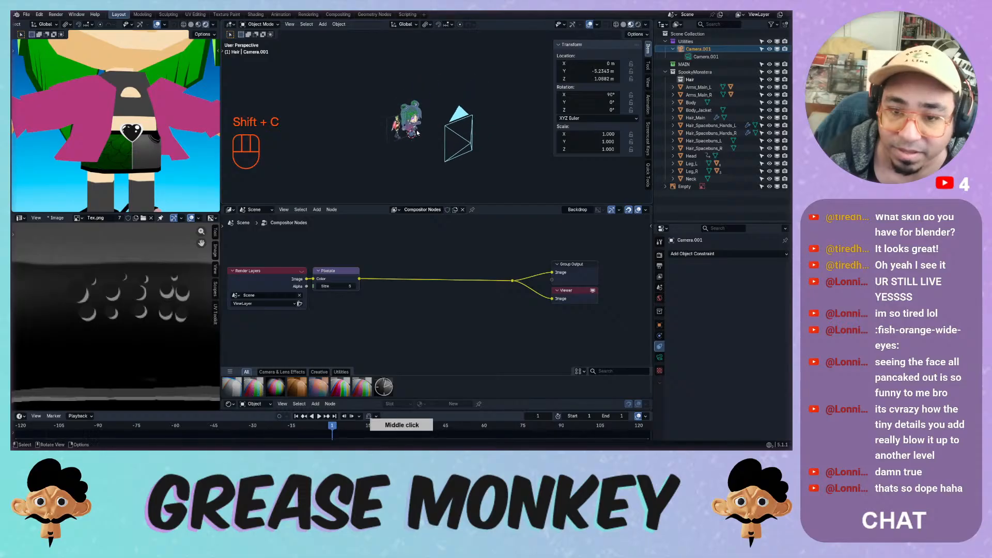
{"action": "key", "text": "shift+a"}
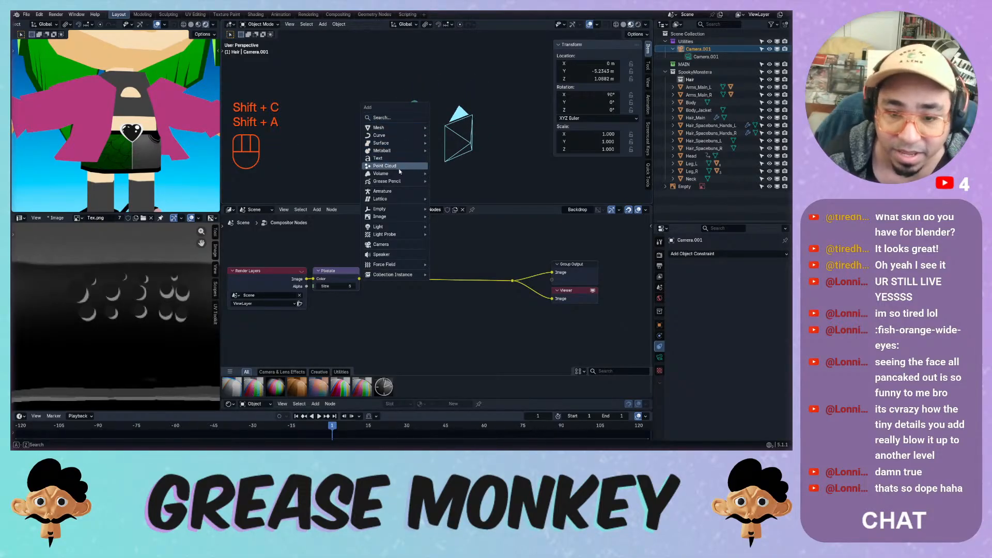
{"action": "mouse_move", "coordinate": [400, 183]}
{"action": "mouse_move", "coordinate": [397, 209]}
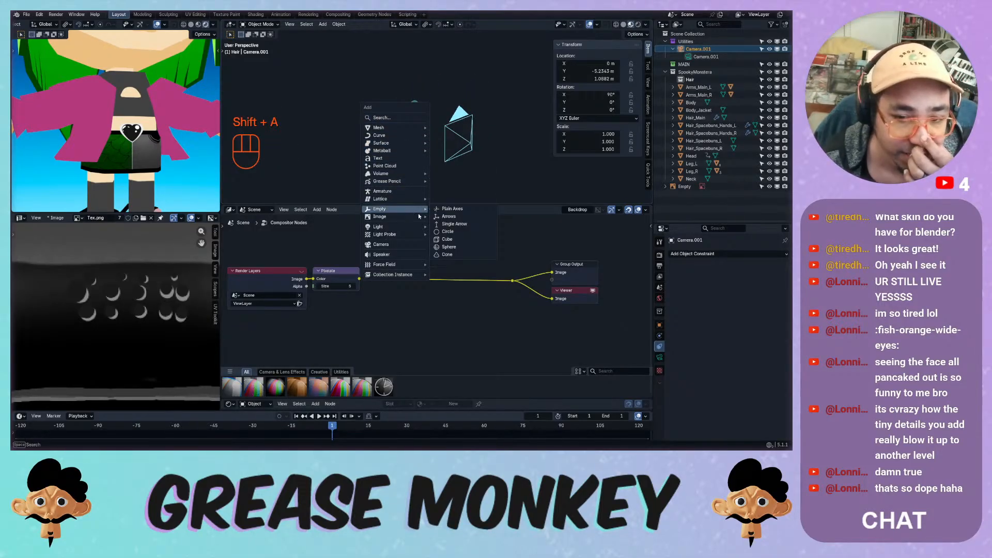
{"action": "left_click", "coordinate": [450, 209]}
Move the new empty into the Utilities collection and rename it CamControl.
{"action": "left_click_drag", "start_coordinate": [694, 88], "coordinate": [693, 64]}
{"action": "double_click", "coordinate": [692, 65]}
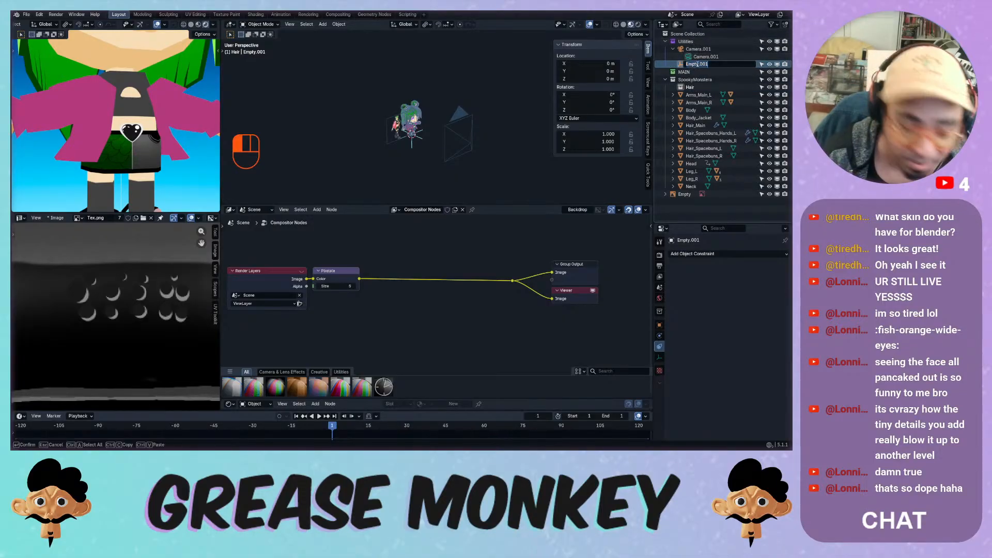
{"action": "type", "text": "CamPoint"}
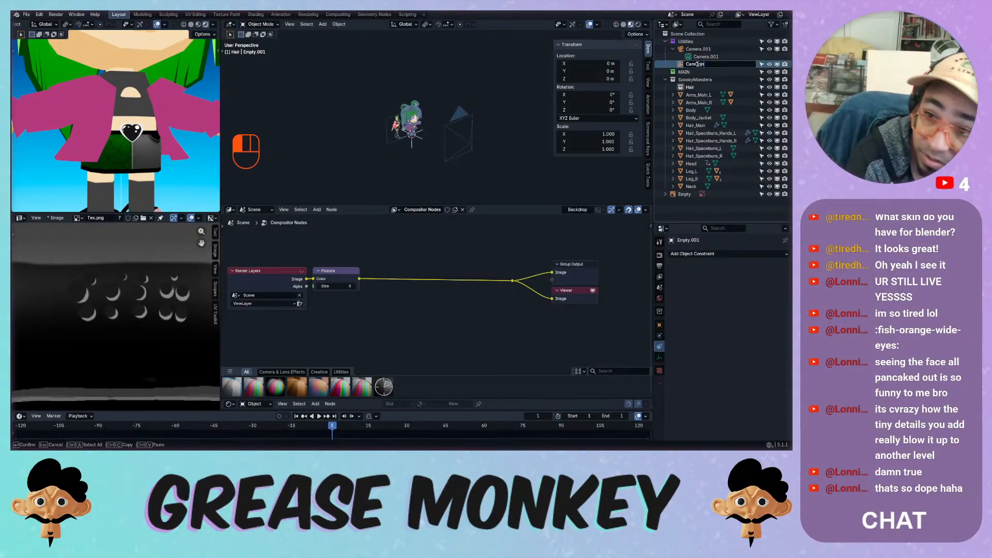
{"action": "key", "text": "BackSpace"}
{"action": "key", "text": "BackSpace"}
{"action": "key", "text": "BackSpace"}
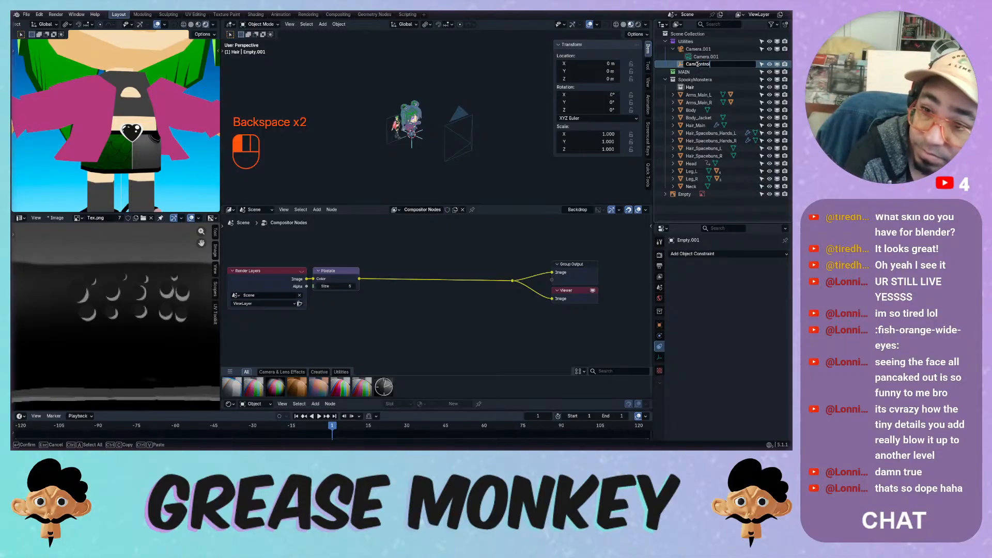
{"action": "left_click", "coordinate": [698, 64]}
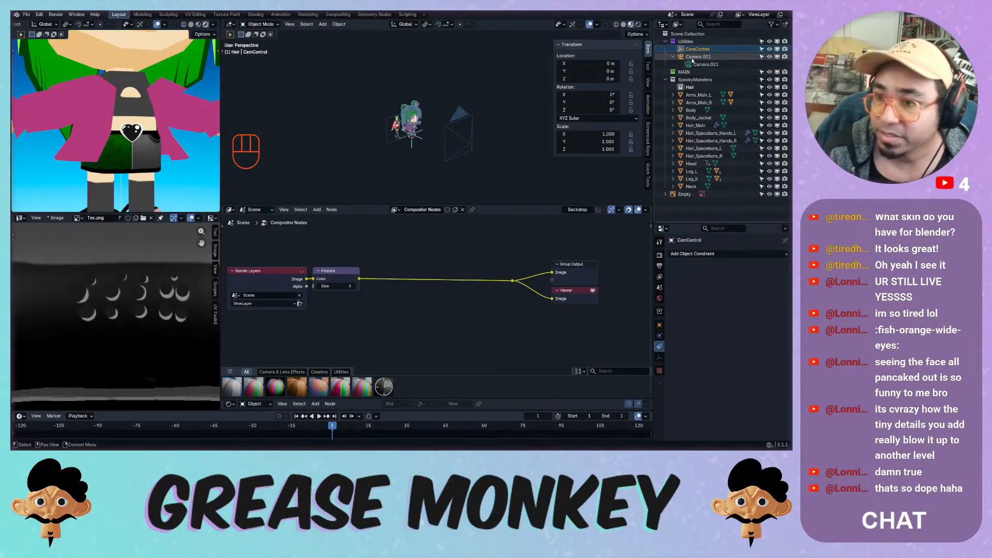
Try to parent CamControl to Camera.001 with the Object option, then undo the parenting.
{"action": "left_click", "coordinate": [695, 57]}
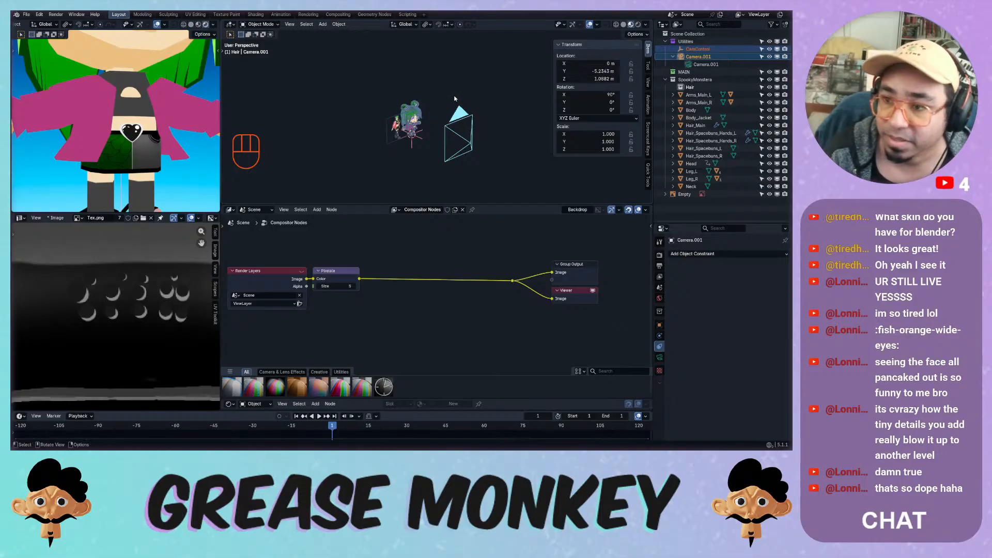
{"action": "key", "text": "ctrl+p"}
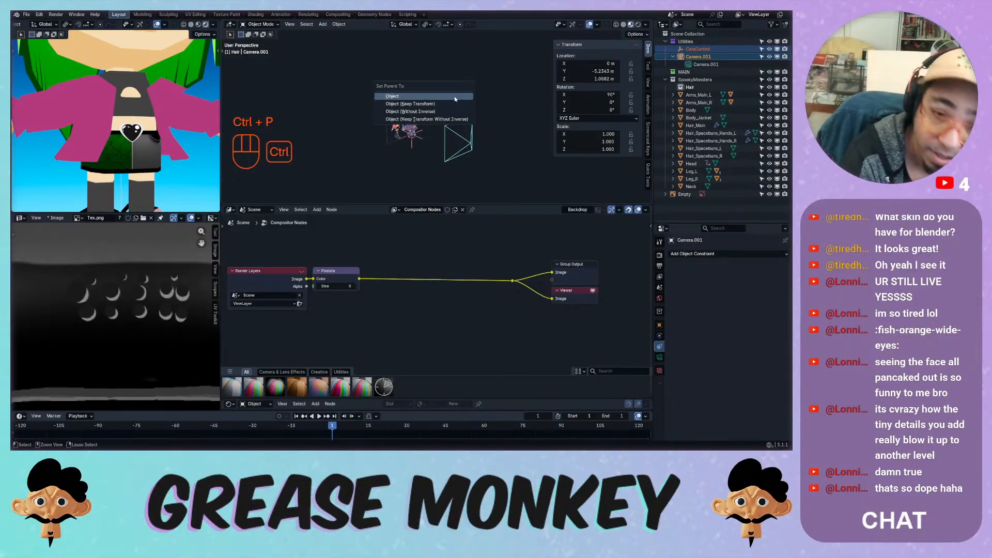
{"action": "left_click", "coordinate": [415, 97]}
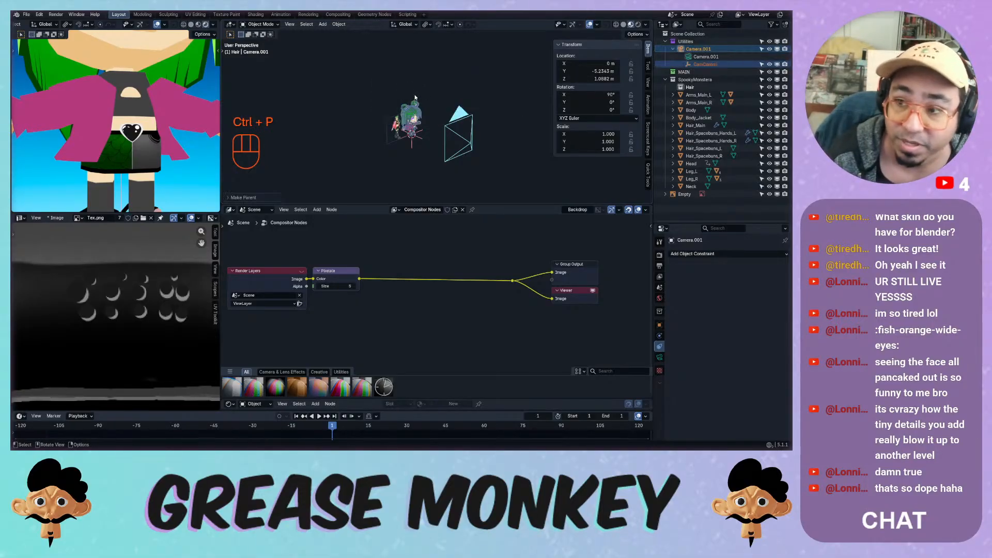
{"action": "key", "text": "ctrl+z"}
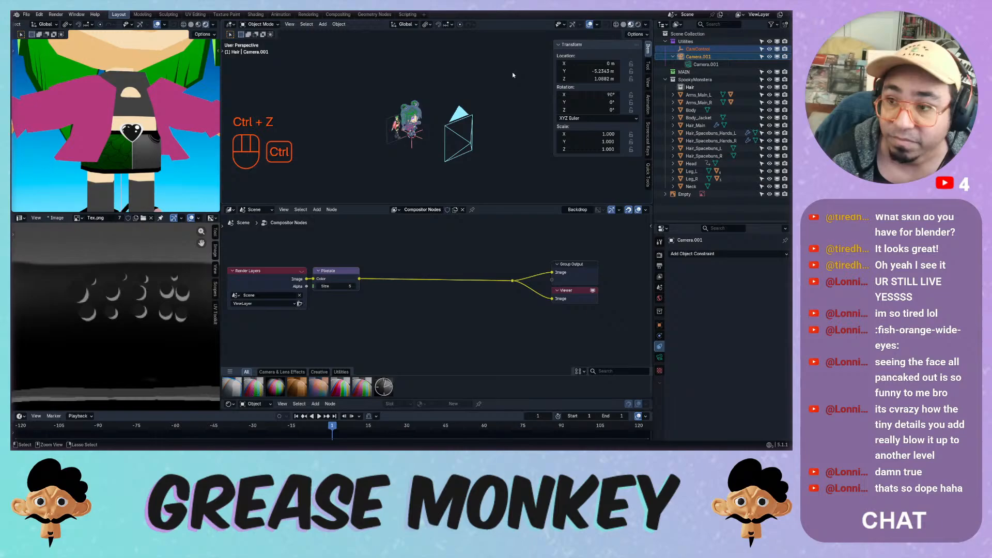
Parent Camera.001 to CamControl with the Object option and expand CamControl's hierarchy in the Outliner.
{"action": "left_click", "coordinate": [691, 51]}
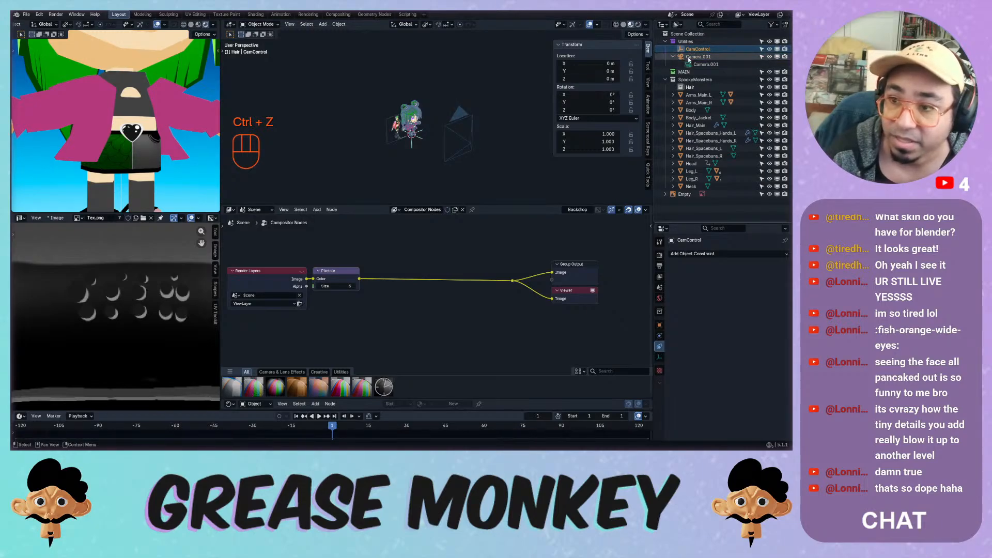
{"action": "left_click", "coordinate": [693, 57], "text": "ctrl"}
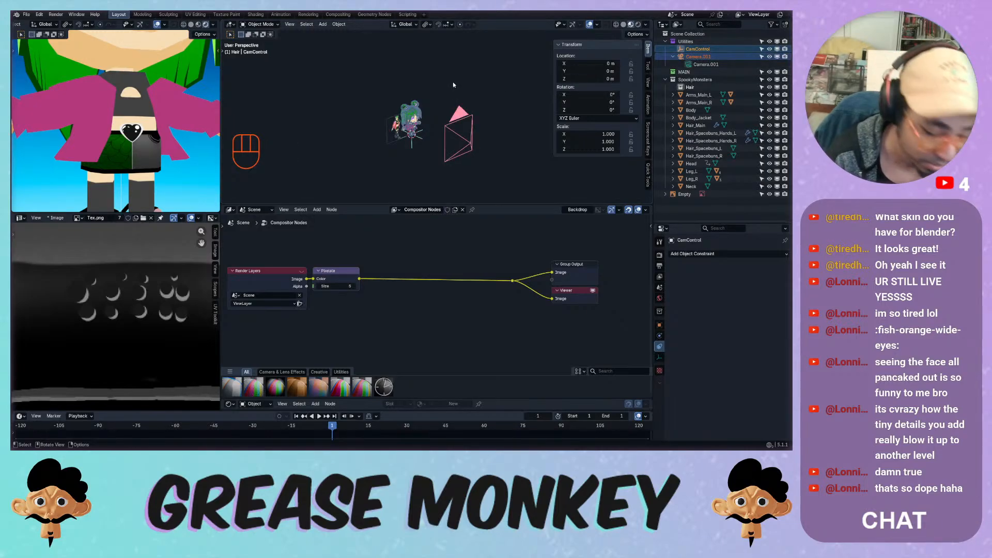
{"action": "key", "text": "ctrl+p"}
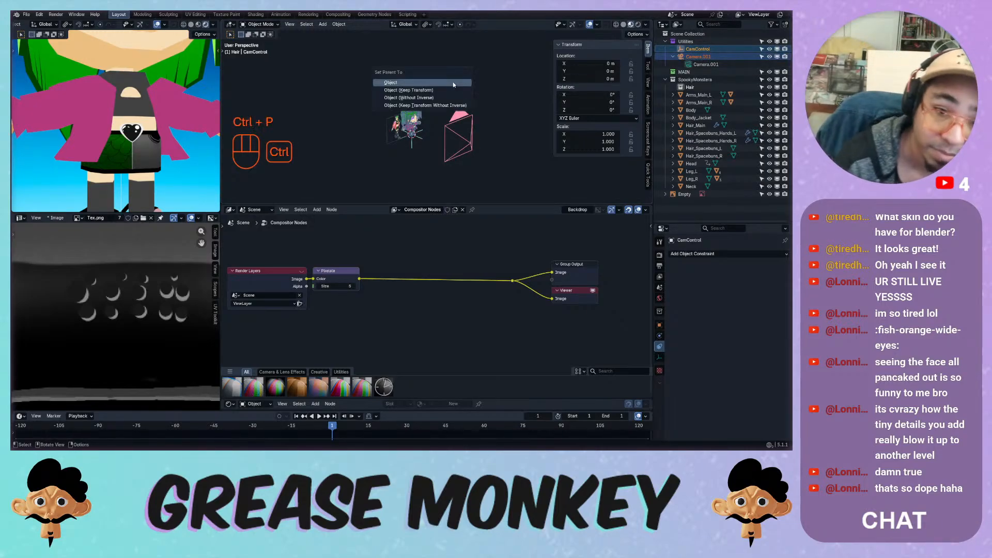
{"action": "left_click", "coordinate": [411, 83]}
{"action": "left_click", "coordinate": [673, 50]}
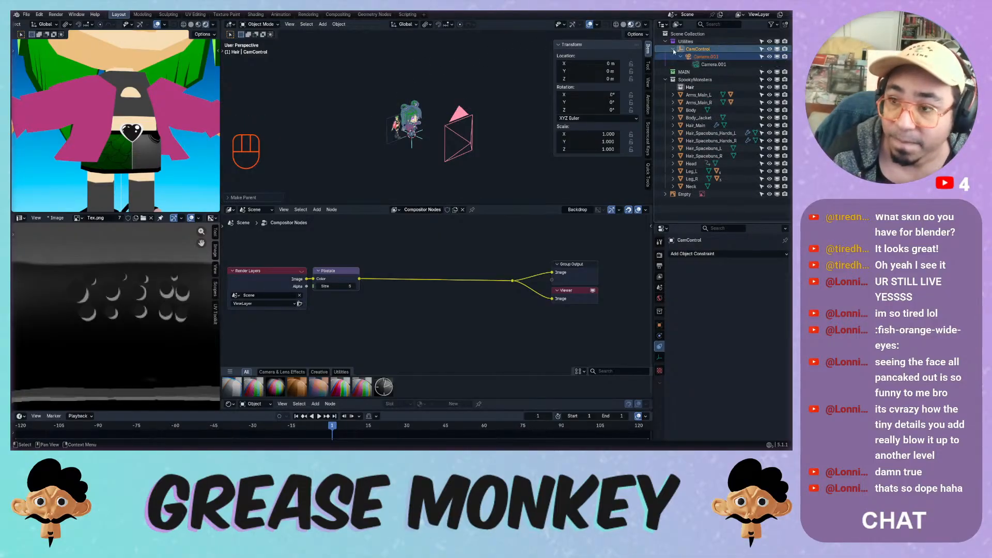
{"action": "left_click", "coordinate": [673, 58]}
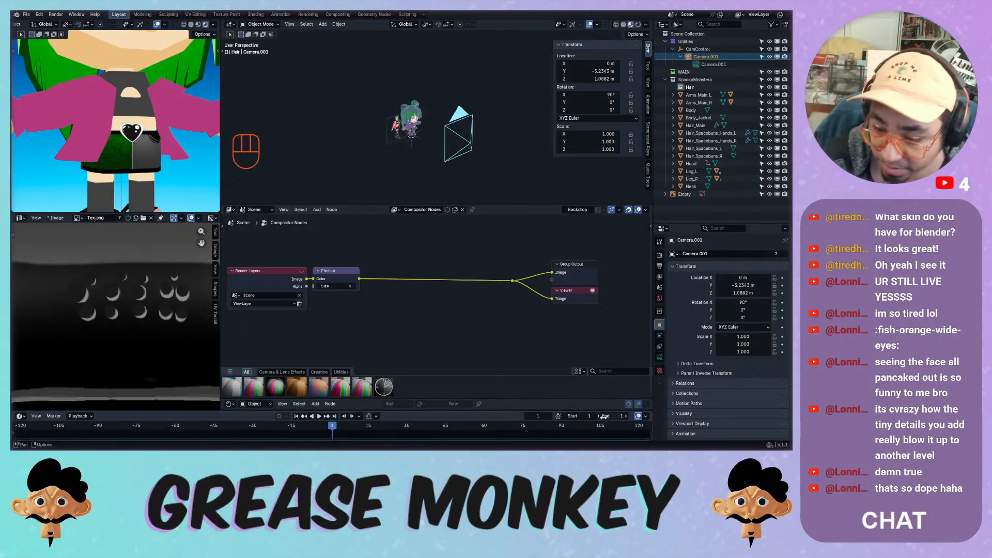
Set the scene's output frame rate to 30 fps.
{"action": "left_click", "coordinate": [659, 265]}
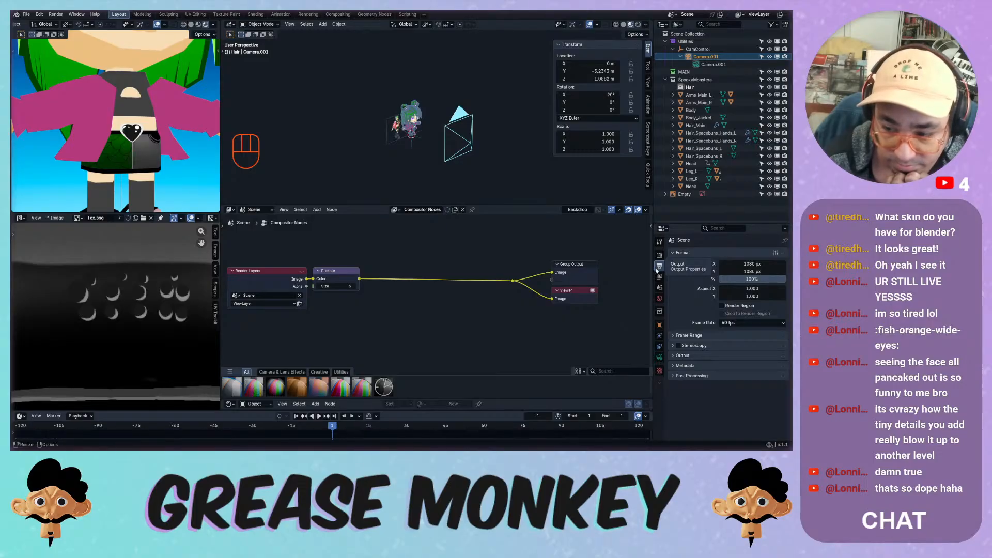
{"action": "left_click", "coordinate": [745, 323]}
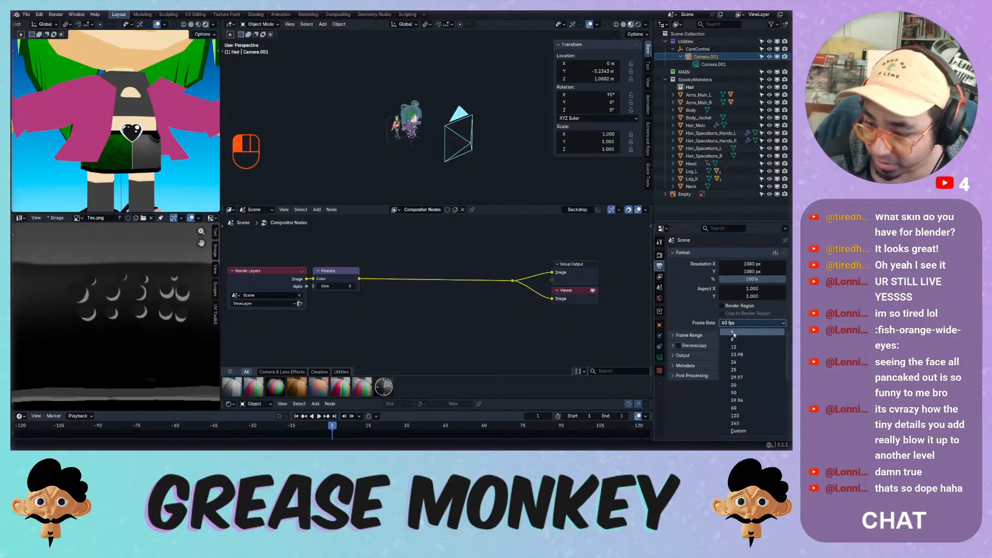
{"action": "left_click", "coordinate": [735, 385]}
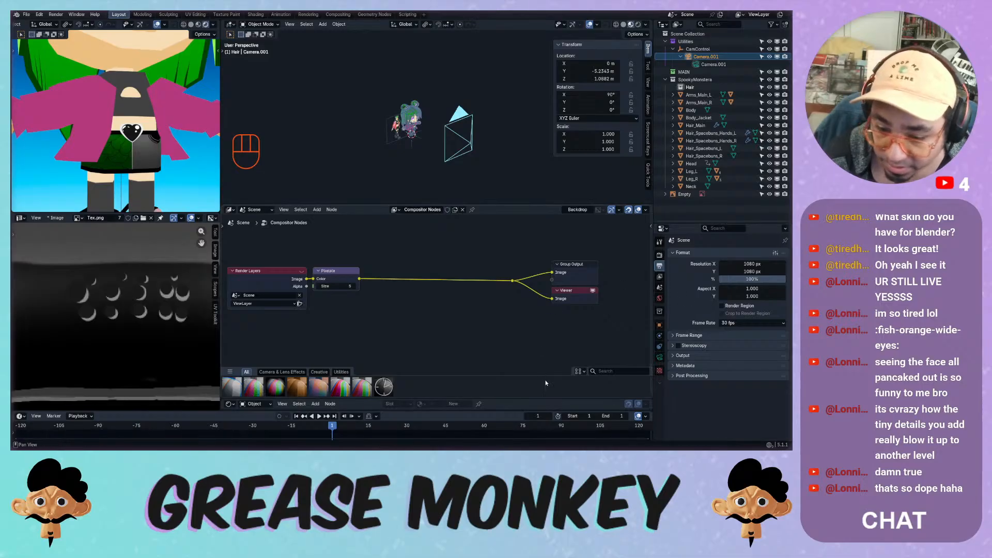
Set the animation's end frame to 120, fit the frame range in the timeline and save the file.
{"action": "left_click", "coordinate": [613, 414]}
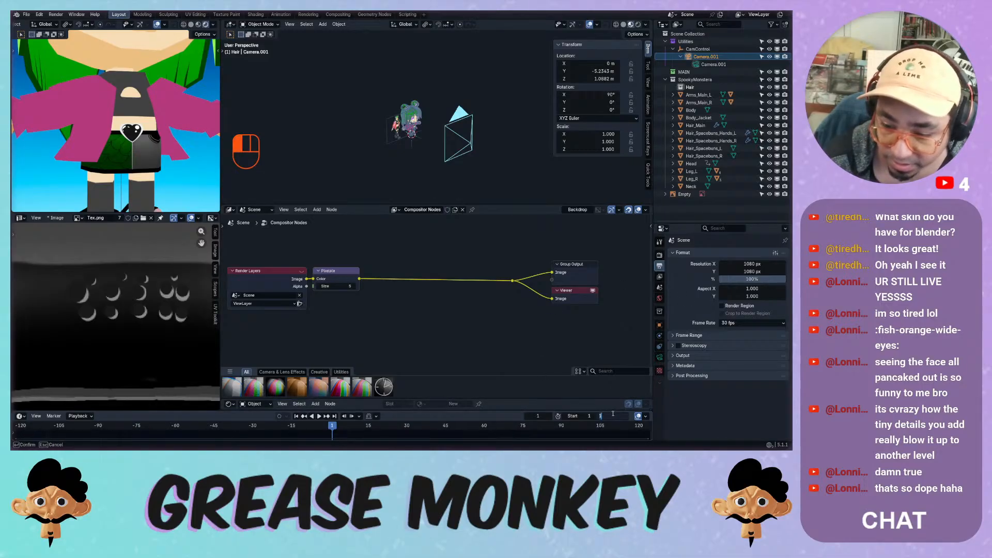
{"action": "type", "text": "120"}
{"action": "key", "text": "Return"}
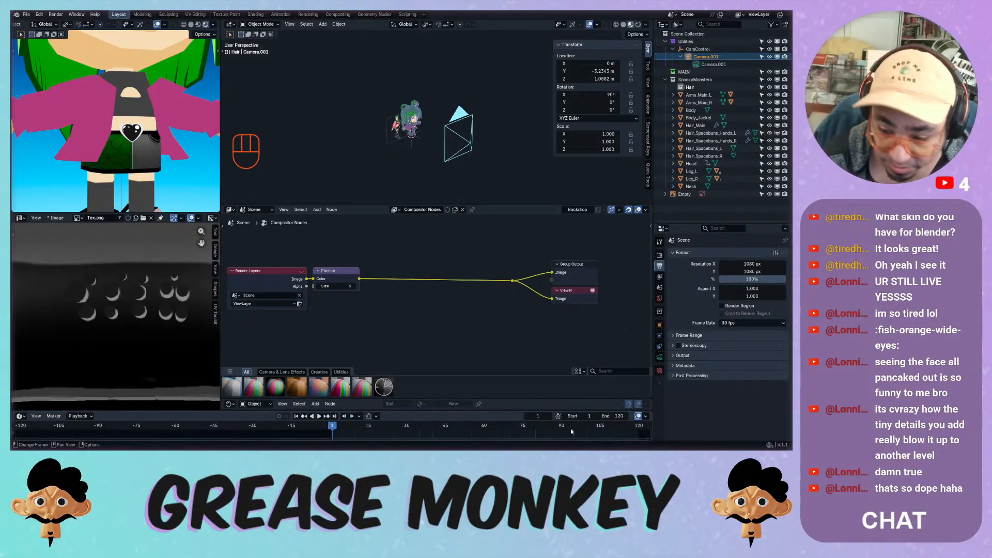
{"action": "key", "text": "Home"}
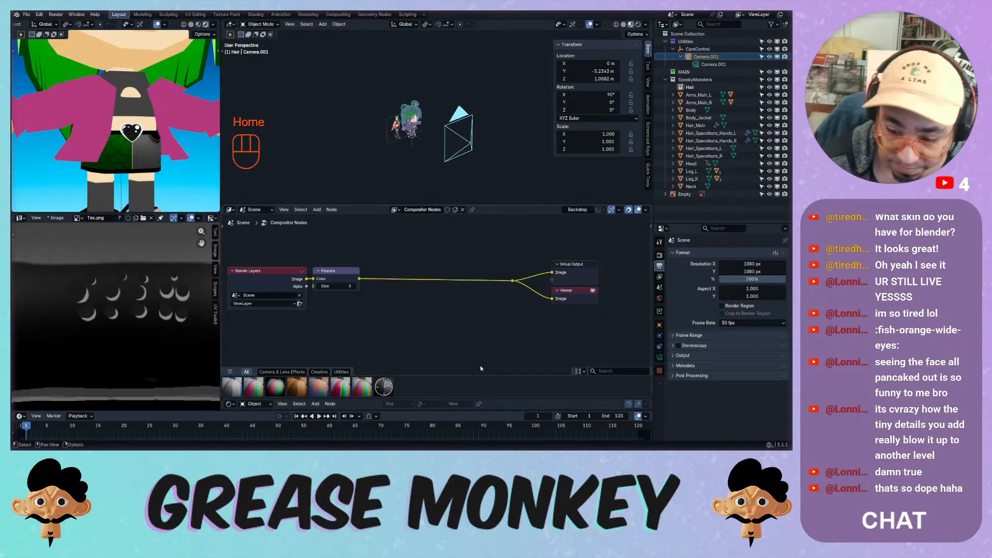
{"action": "key", "text": "ctrl+s"}
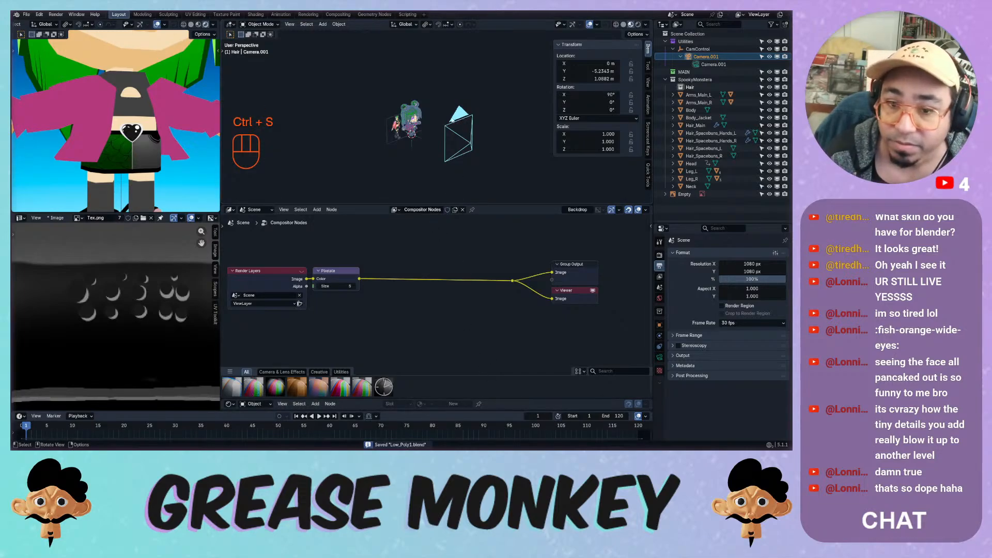
Try rotating CamControl around Z while looking through the camera, then undo the rotation.
{"action": "left_click", "coordinate": [698, 49]}
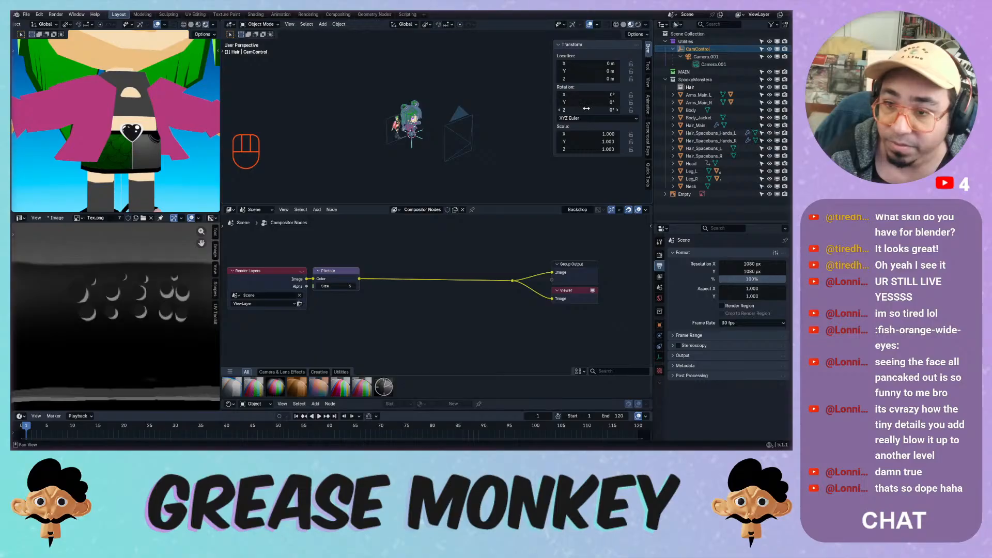
{"action": "right_click", "coordinate": [587, 107]}
{"action": "left_click_drag", "start_coordinate": [587, 107], "coordinate": [588, 108]}
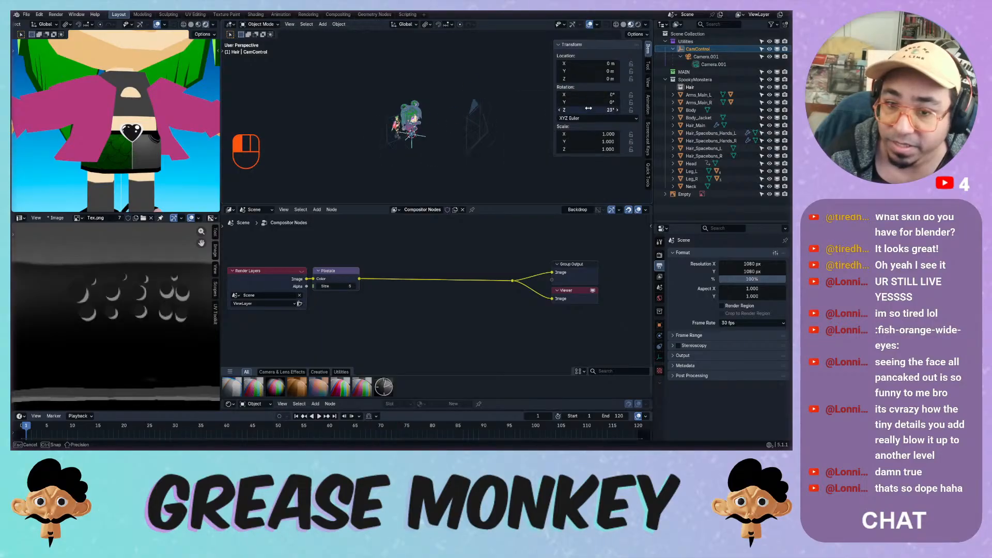
{"action": "key", "text": "ctrl+z"}
{"action": "key", "text": "KP_0"}
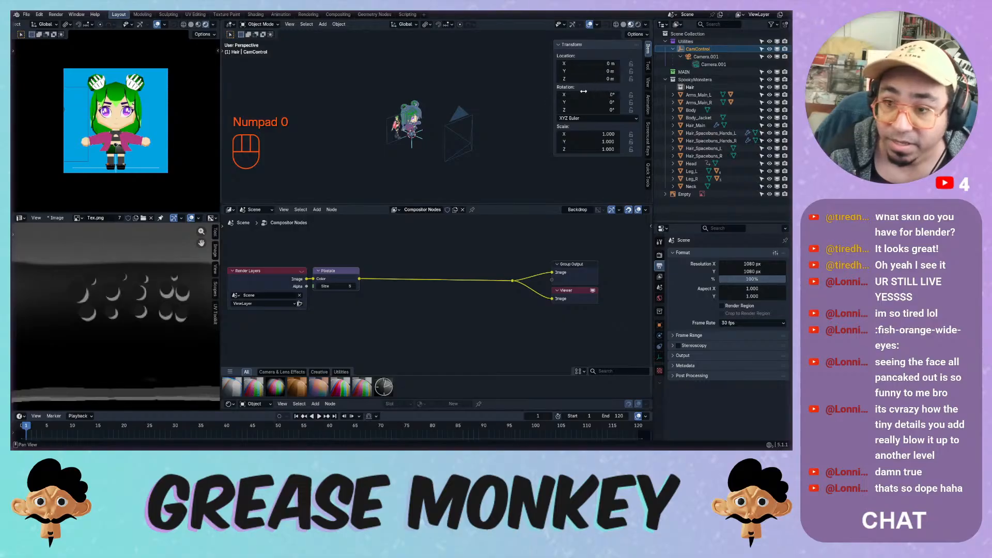
{"action": "left_click_drag", "start_coordinate": [578, 109], "coordinate": [579, 110]}
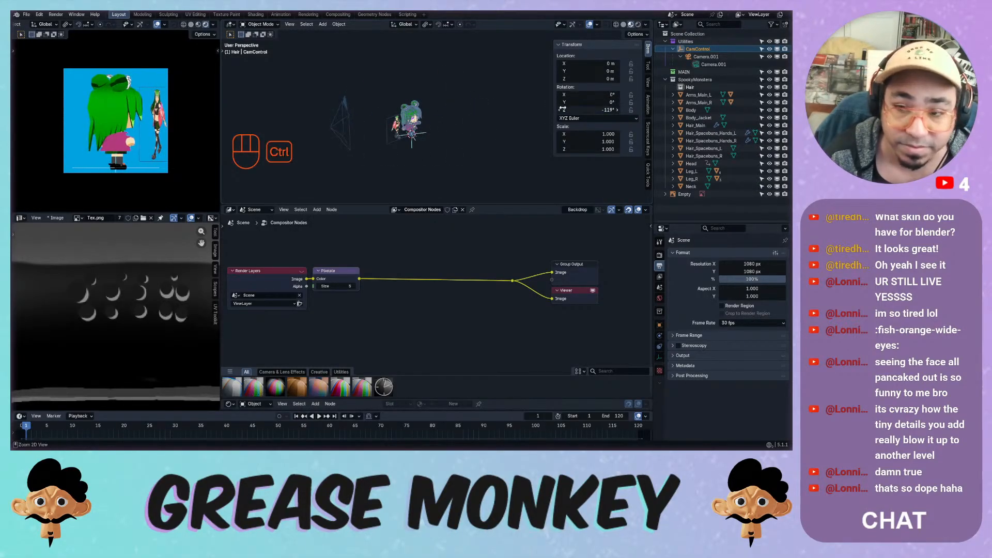
{"action": "key", "text": "ctrl+z"}
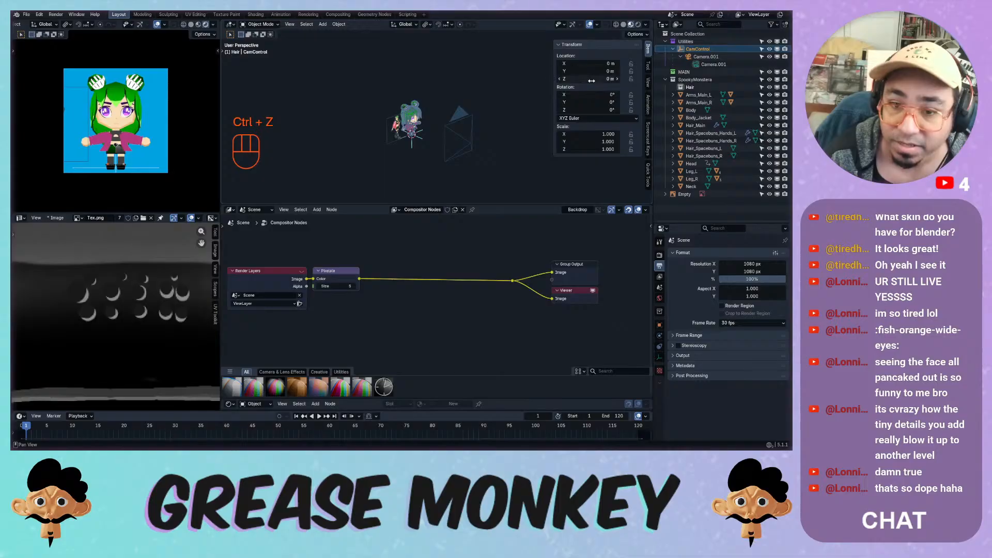
Try raising Camera.001 to about 1.8282 m on Z and tilting it to about 82° on X.
{"action": "left_click", "coordinate": [706, 57]}
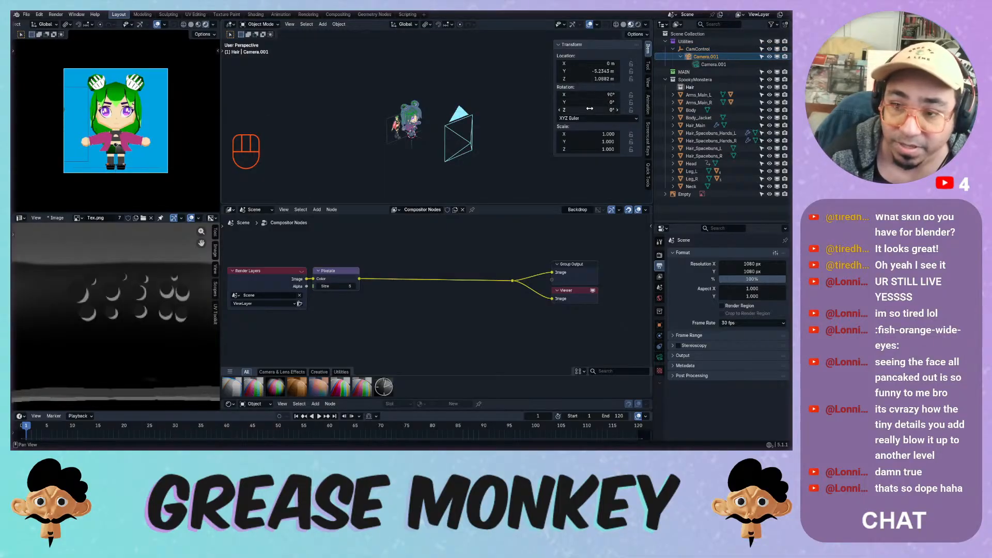
{"action": "left_click_drag", "start_coordinate": [587, 102], "coordinate": [601, 79]}
{"action": "key", "text": "ctrl+z"}
{"action": "key", "text": "ctrl+z"}
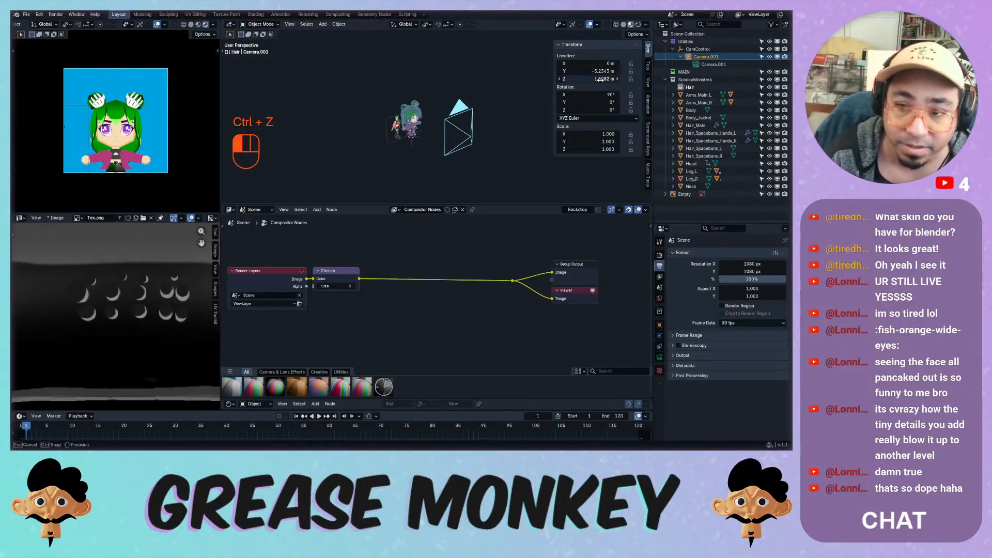
{"action": "left_click_drag", "start_coordinate": [600, 79], "coordinate": [587, 93]}
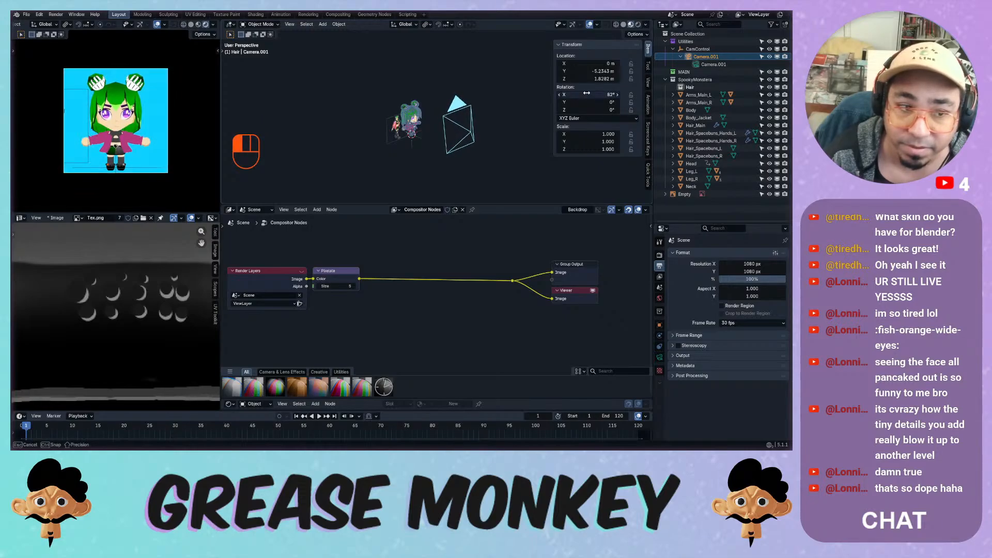
Set Camera.001's X rotation to 90° and lower its Z location to about 1.0482 m, undoing a trial Z rotation.
{"action": "left_click", "coordinate": [684, 73]}
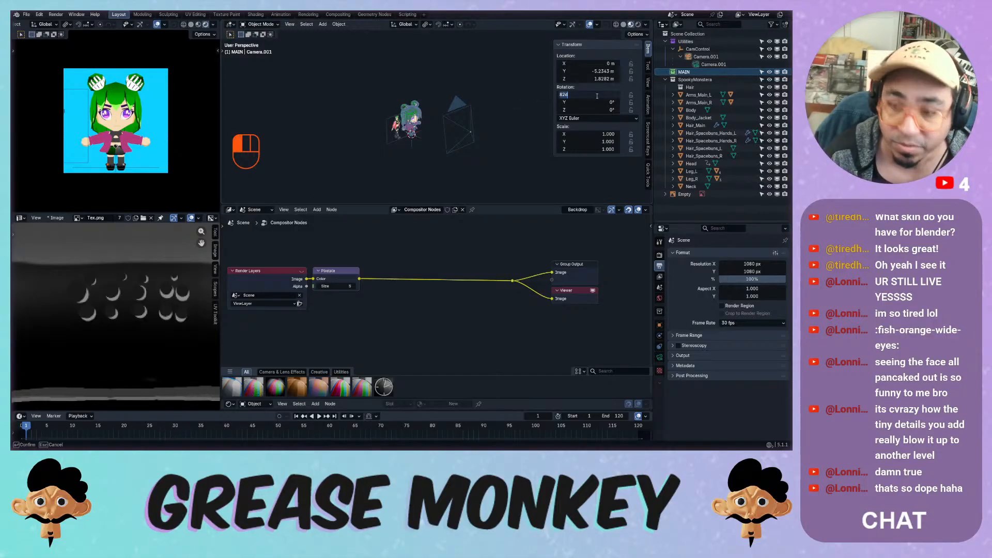
{"action": "key", "text": "Return"}
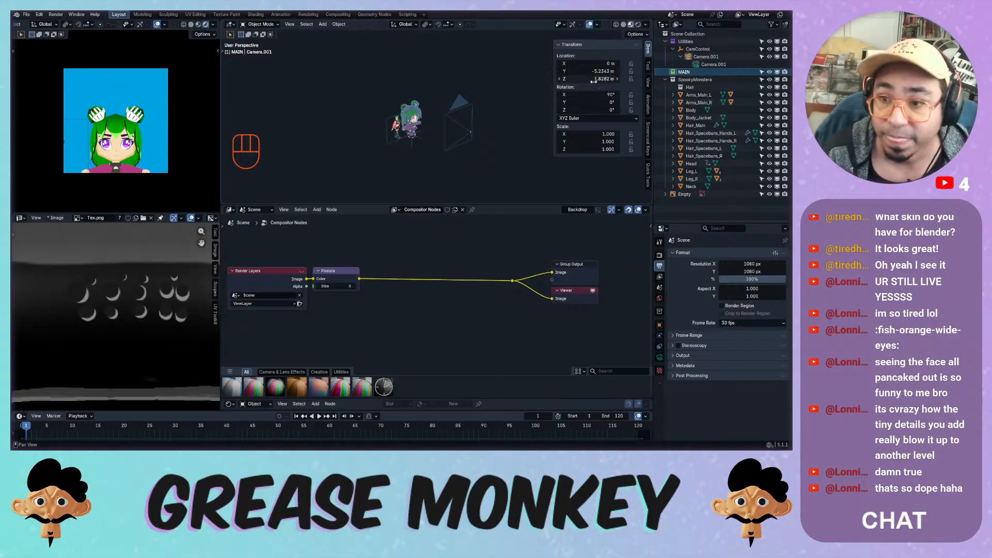
{"action": "left_click_drag", "start_coordinate": [589, 78], "coordinate": [588, 79]}
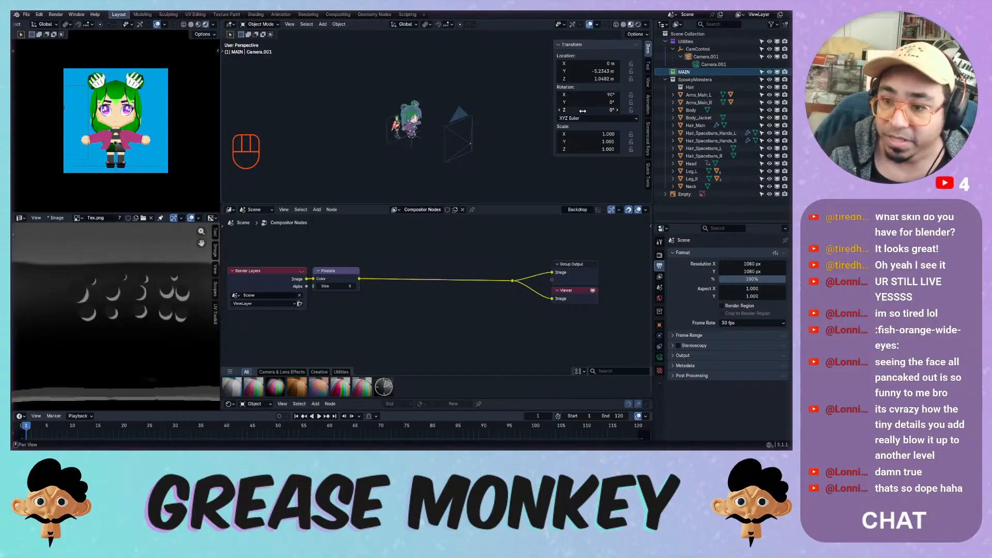
{"action": "mouse_move", "coordinate": [583, 111]}
{"action": "left_mouse_down"}
{"action": "mouse_move", "coordinate": [600, 110]}
{"action": "mouse_move", "coordinate": [575, 111]}
{"action": "left_mouse_up"}
{"action": "key", "text": "ctrl+z"}
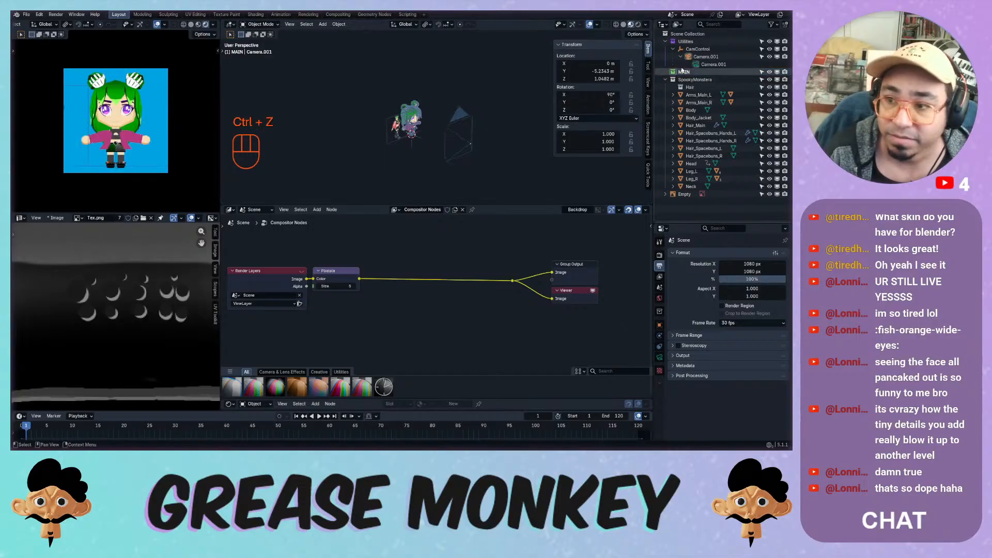
Insert a single keyframe on CamControl's Z rotation at 0° on frame 1.
{"action": "left_click", "coordinate": [684, 50]}
{"action": "right_click", "coordinate": [584, 110]}
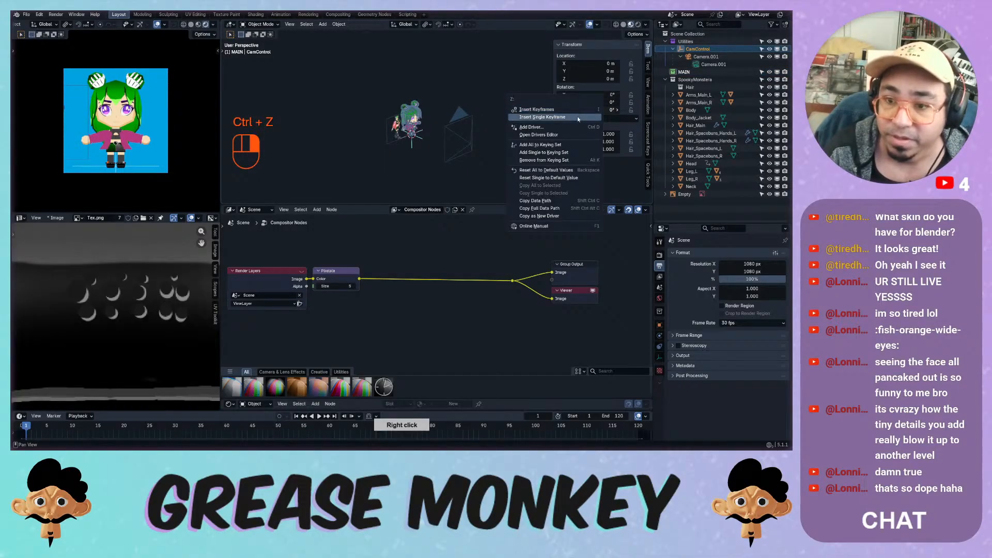
{"action": "left_click", "coordinate": [584, 109]}
{"action": "key", "text": "ctrl+z"}
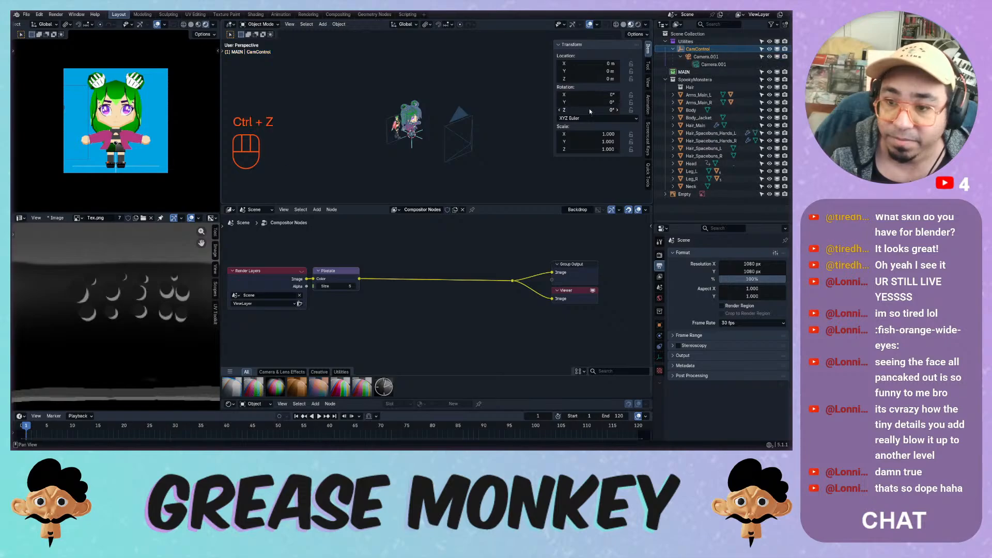
{"action": "right_click", "coordinate": [585, 112]}
{"action": "left_click", "coordinate": [583, 114]}
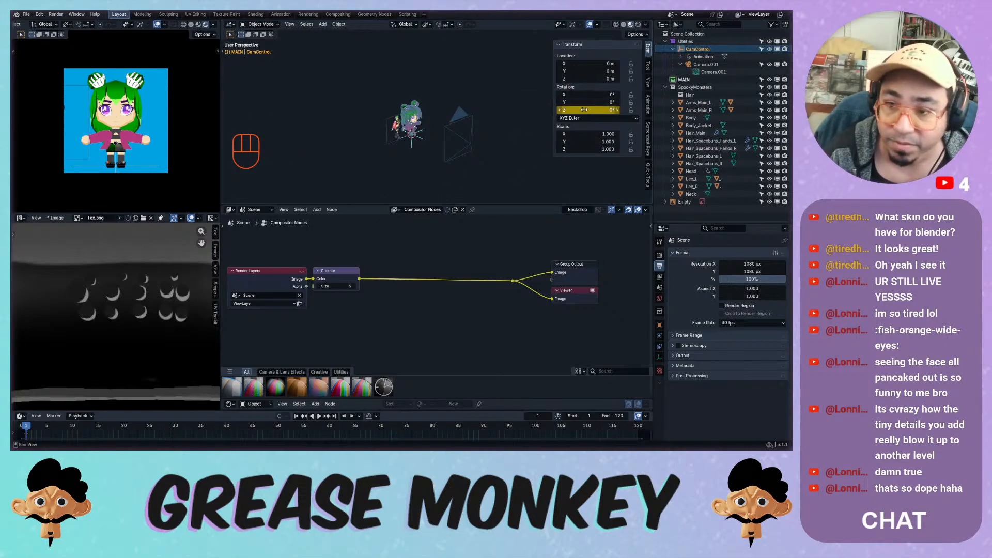
Set CamControl's Z rotation to 360° at frame 120, clear its existing keyframes and insert a single keyframe there.
{"action": "left_click", "coordinate": [334, 416]}
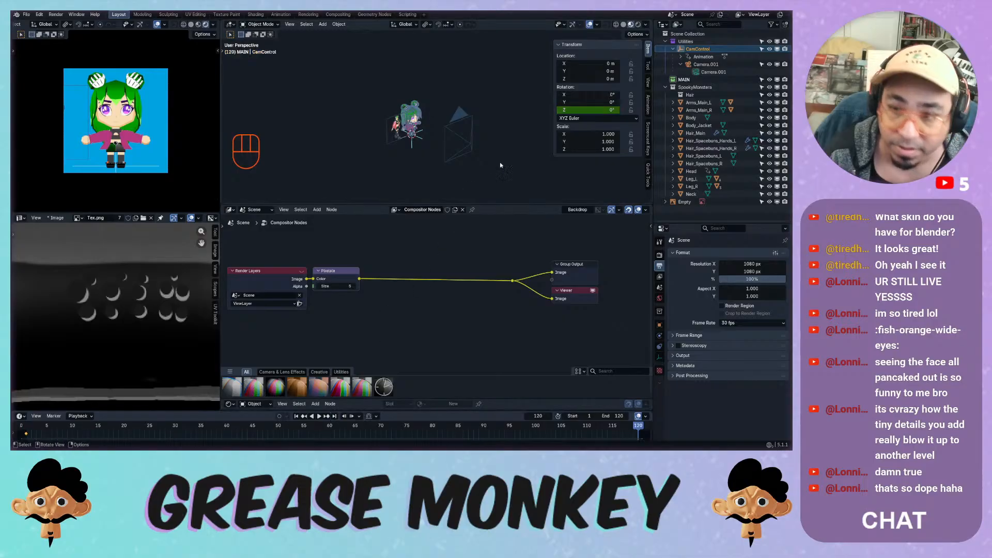
{"action": "right_click", "coordinate": [577, 109]}
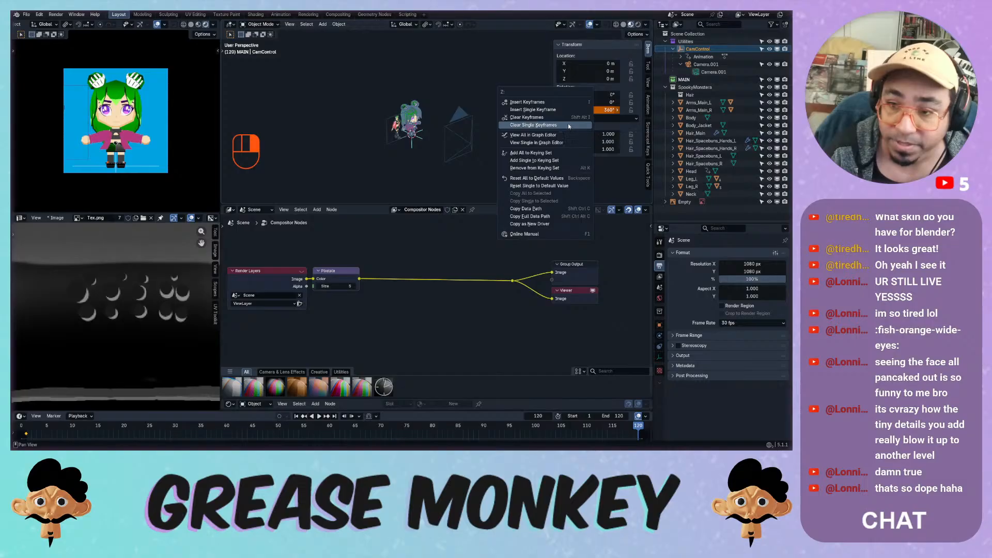
{"action": "left_click", "coordinate": [569, 127]}
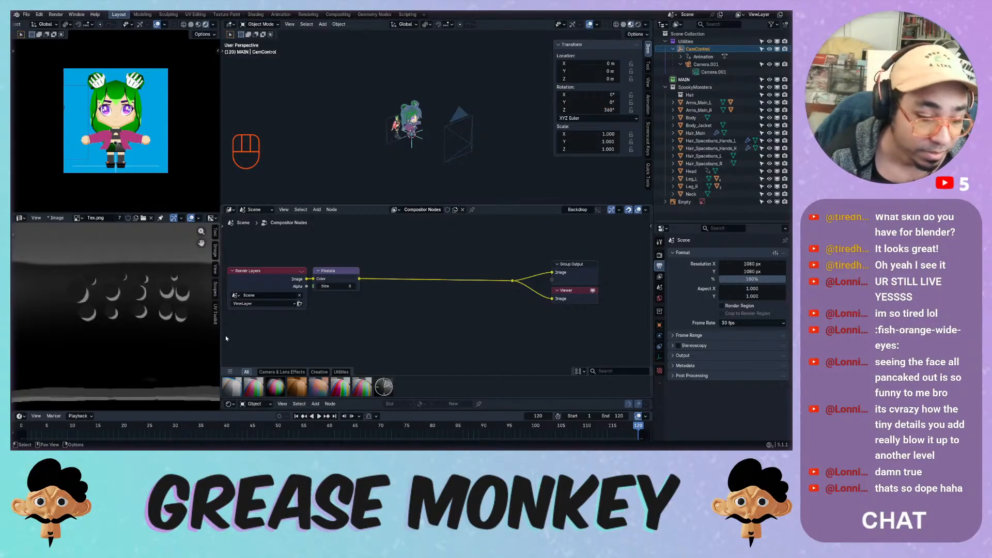
{"action": "right_click", "coordinate": [594, 108]}
{"action": "left_click", "coordinate": [591, 117]}
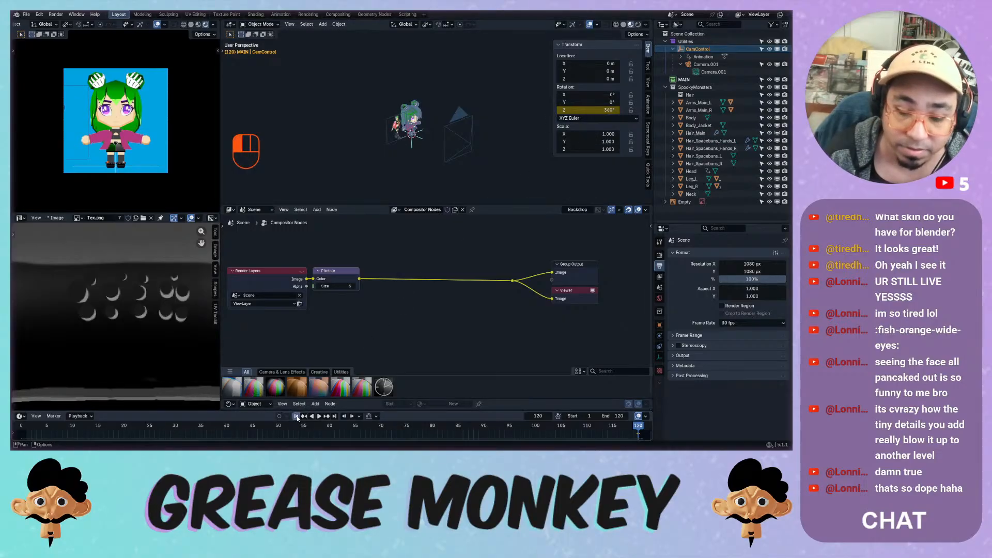
Return to frame 1, set CamControl's Z rotation to 0° and insert a single keyframe.
{"action": "left_click", "coordinate": [297, 417]}
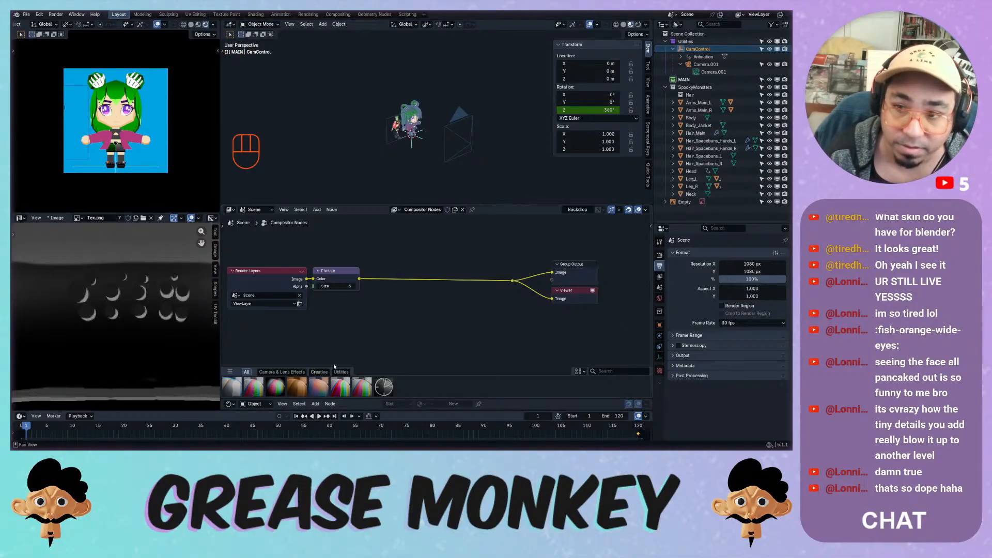
{"action": "right_click", "coordinate": [583, 112]}
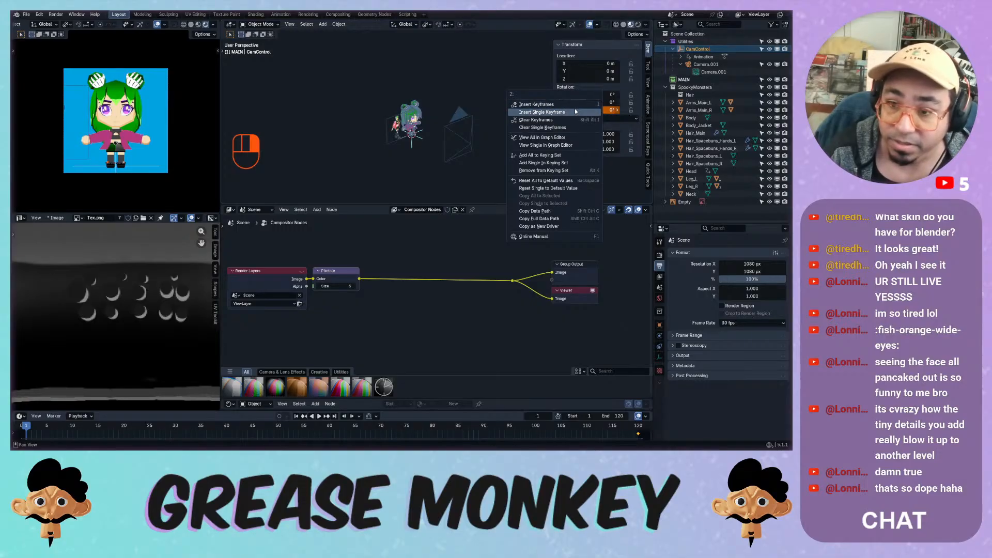
{"action": "left_click", "coordinate": [575, 112]}
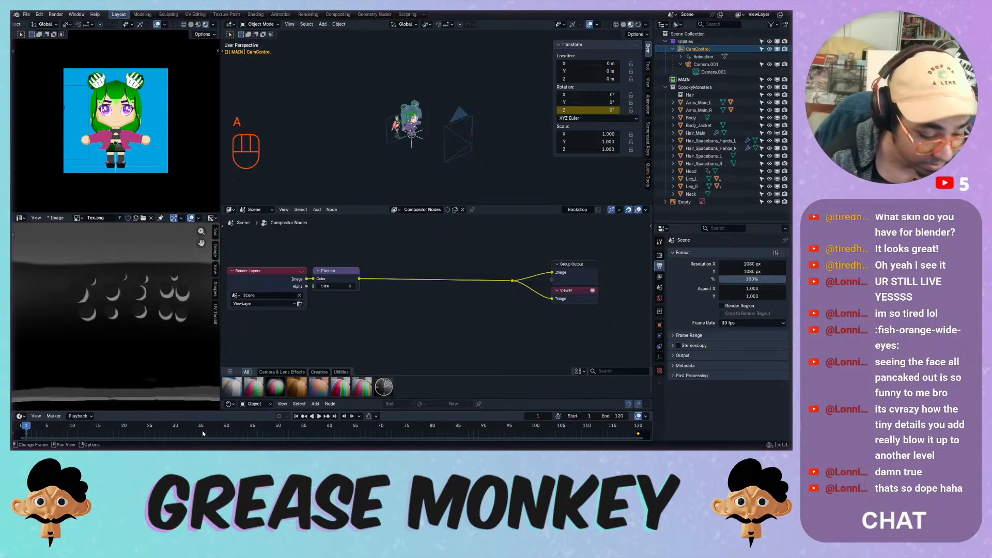
Set CamControl's keyframe interpolation to Linear and play the turntable animation.
{"action": "key", "text": "t"}
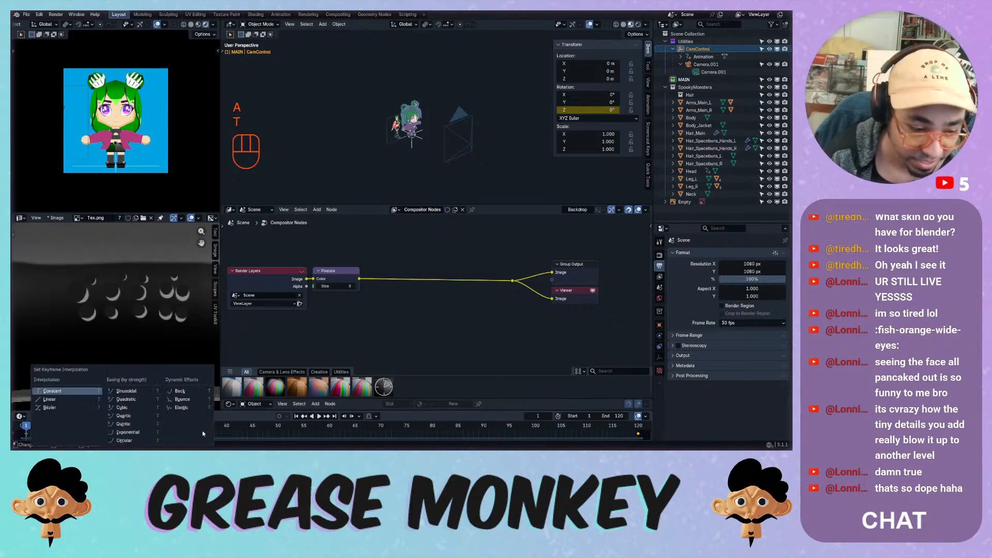
{"action": "left_click", "coordinate": [74, 404]}
{"action": "key", "text": "space"}
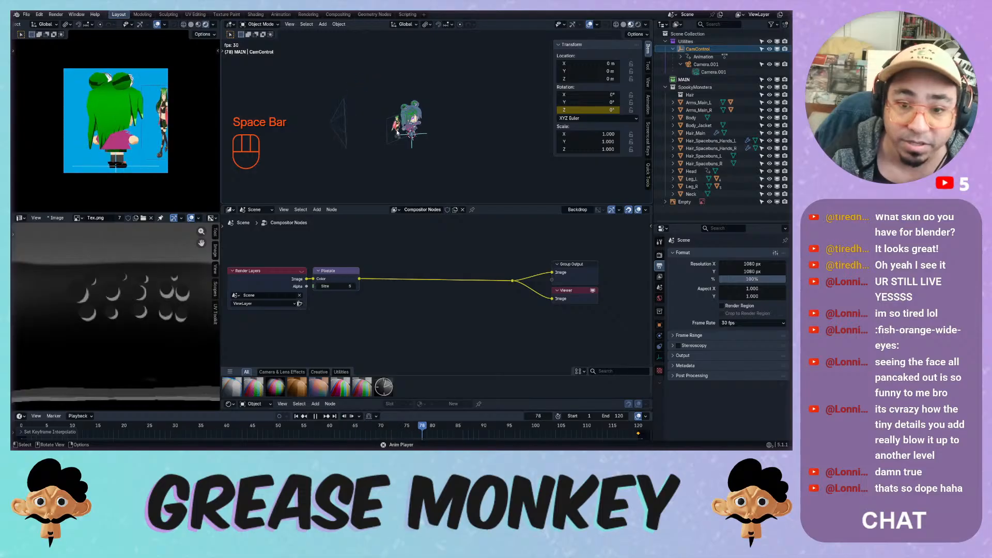
Disable the Empty reference and CamControl in the viewports, then stop playback and save the file.
{"action": "left_click", "coordinate": [767, 202]}
{"action": "left_click", "coordinate": [776, 202]}
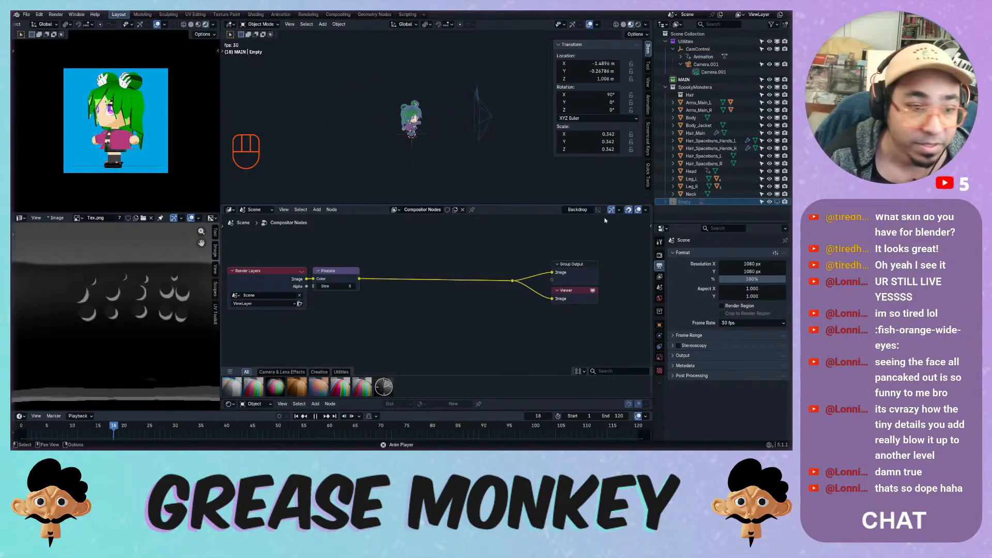
{"action": "left_click", "coordinate": [777, 49]}
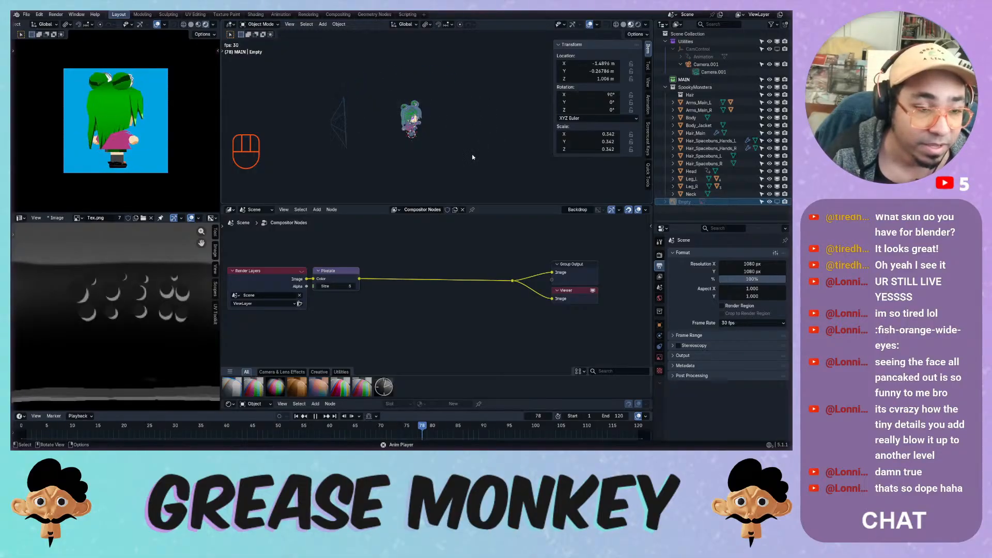
{"action": "key", "text": "space"}
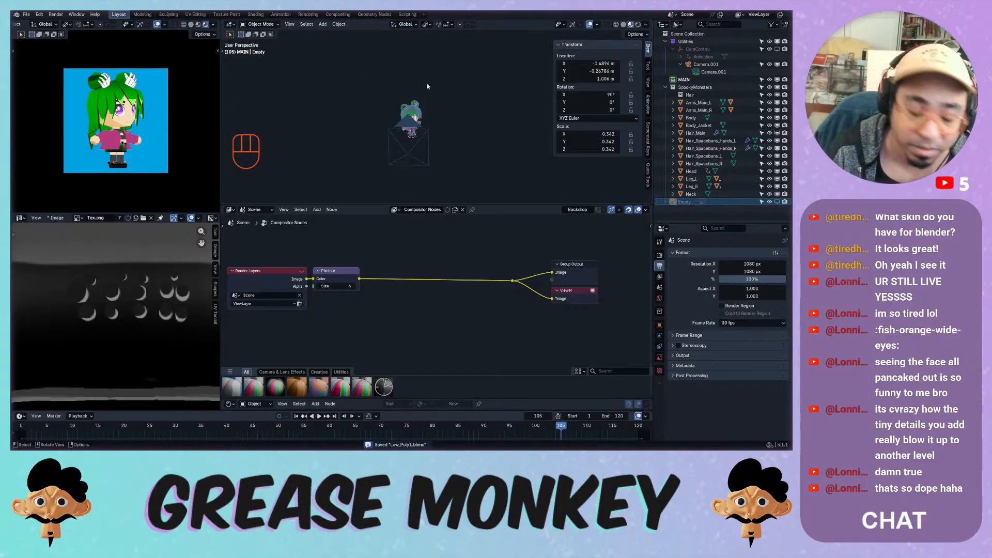
Render the full animation and play the rendered result in the animation player.
{"action": "key", "text": "ctrl+F12"}
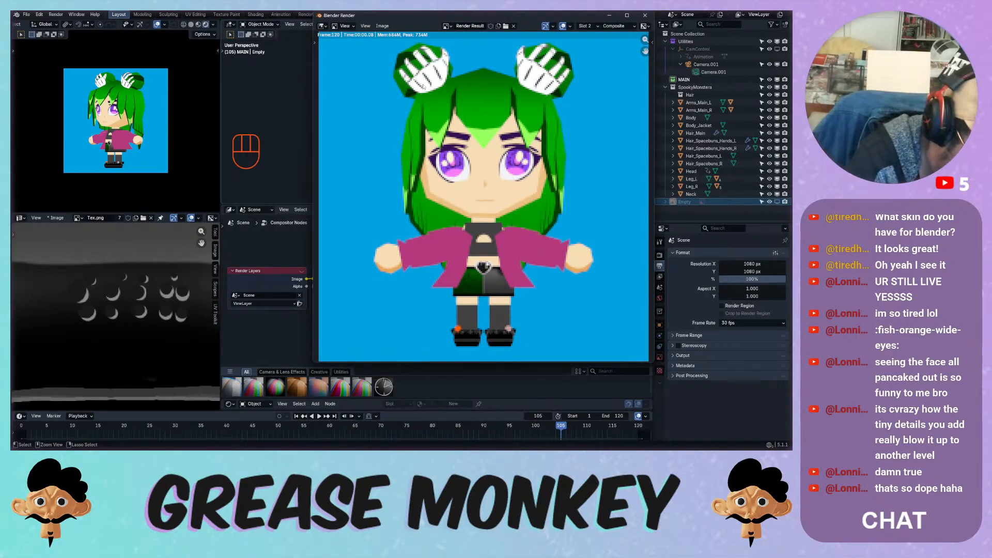
{"action": "key", "text": "Escape"}
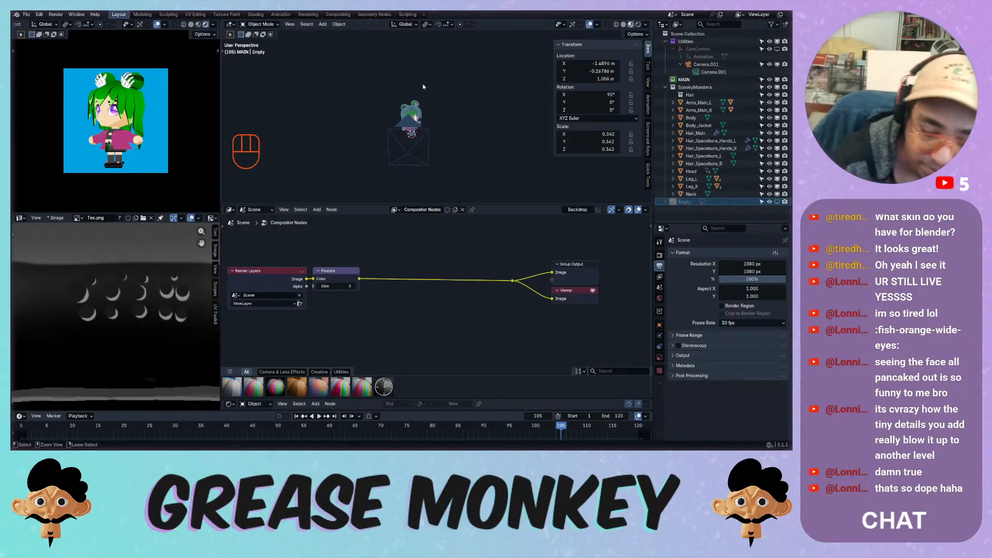
{"action": "left_click", "coordinate": [76, 15]}
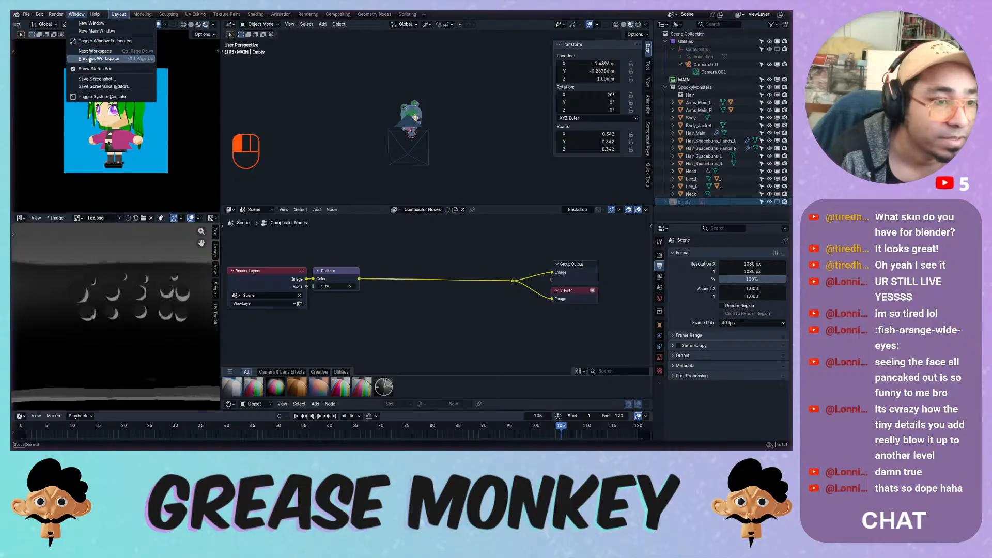
{"action": "left_click", "coordinate": [62, 15]}
{"action": "left_click", "coordinate": [58, 15]}
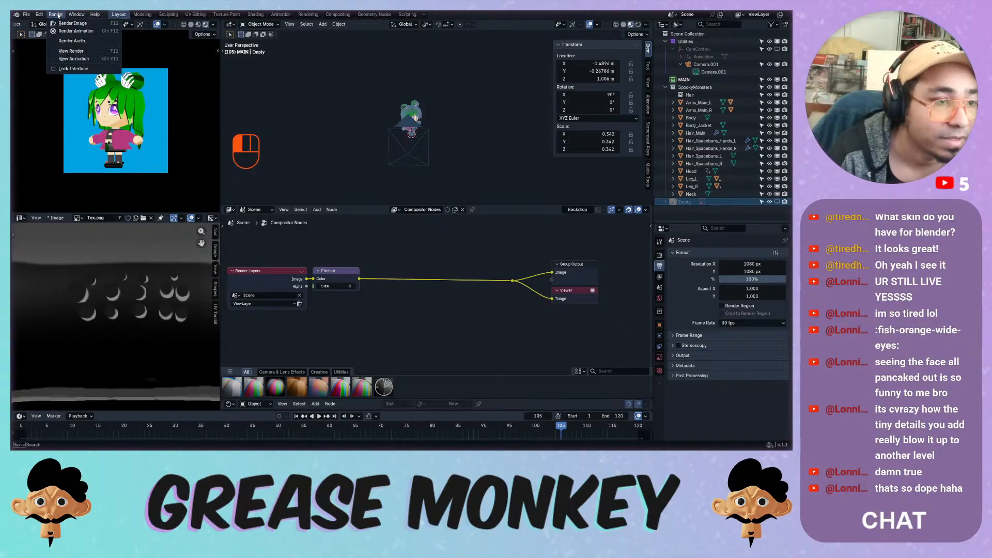
{"action": "left_click", "coordinate": [74, 59]}
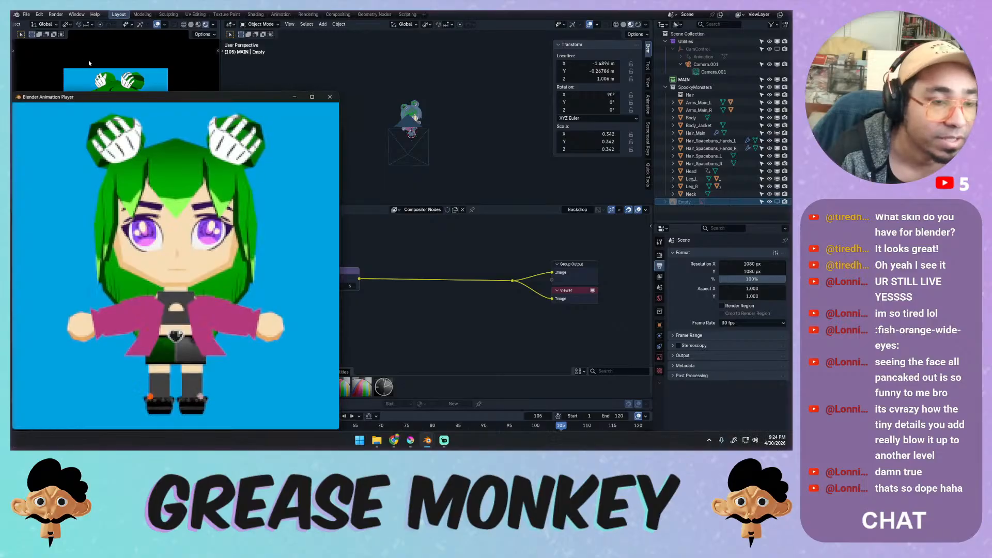
{"action": "left_click_drag", "start_coordinate": [201, 99], "coordinate": [361, 65]}
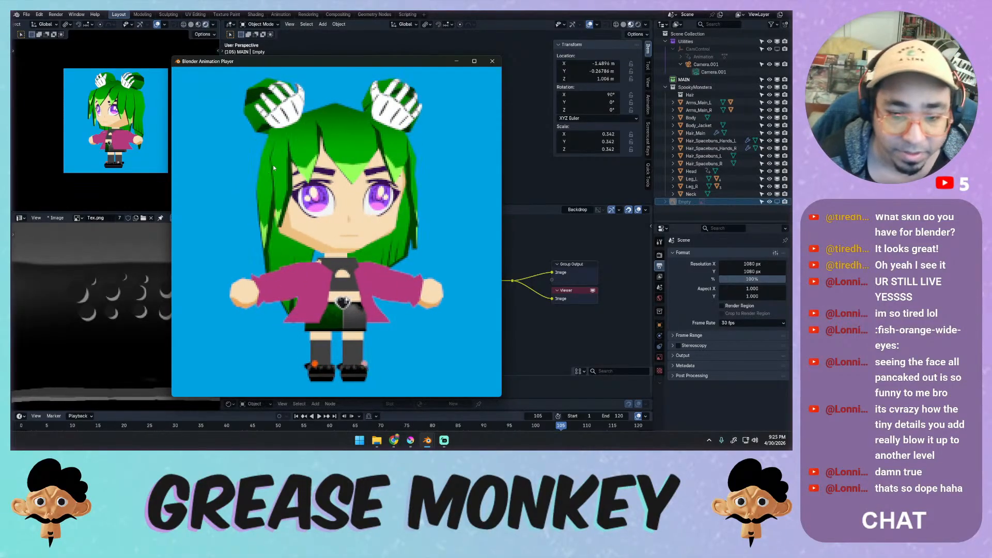
Set the animation's end frame to 119 and play back the re-rendered animation.
{"action": "left_click", "coordinate": [492, 62]}
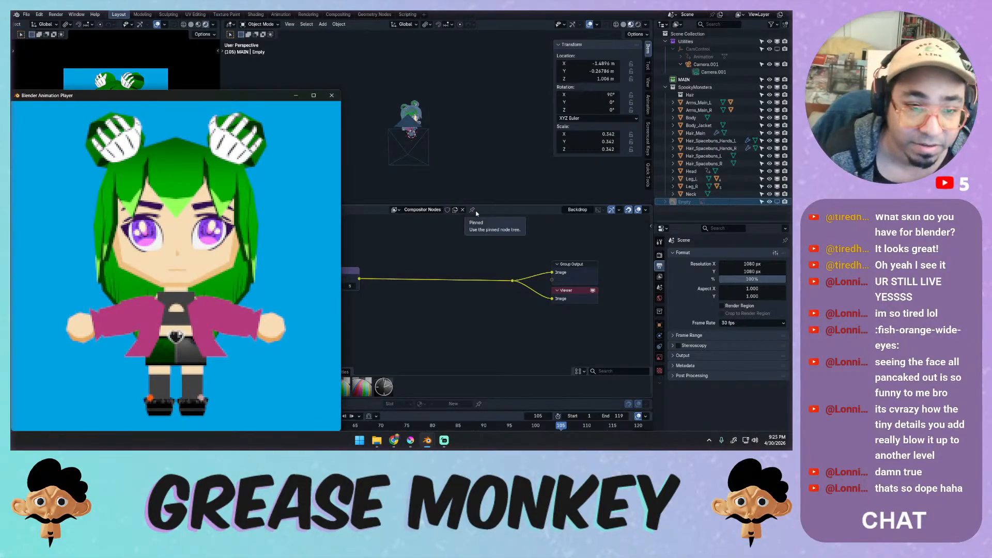
{"action": "left_click_drag", "start_coordinate": [205, 96], "coordinate": [387, 60]}
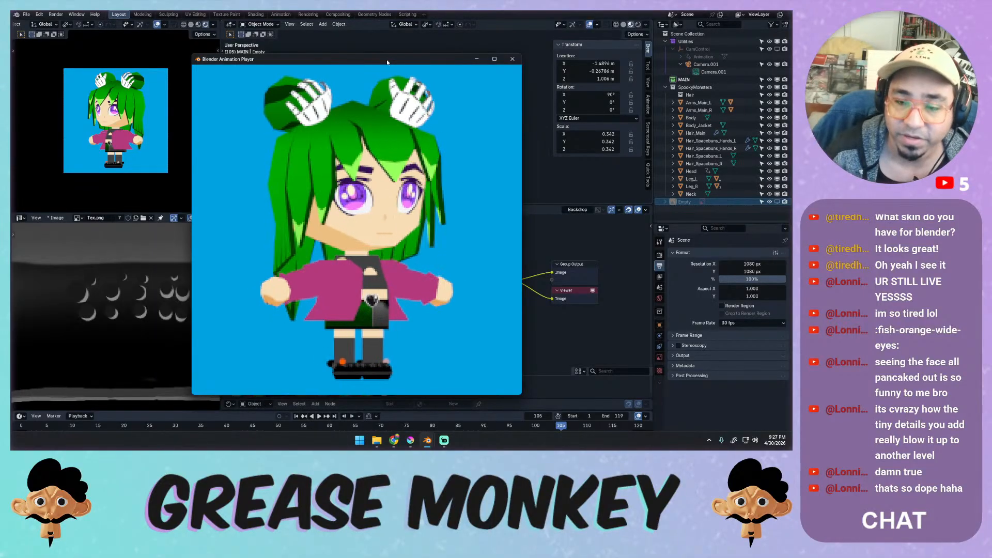
Close the rendered animation playback and isolate the Body mesh in local view.
{"action": "left_click", "coordinate": [512, 58]}
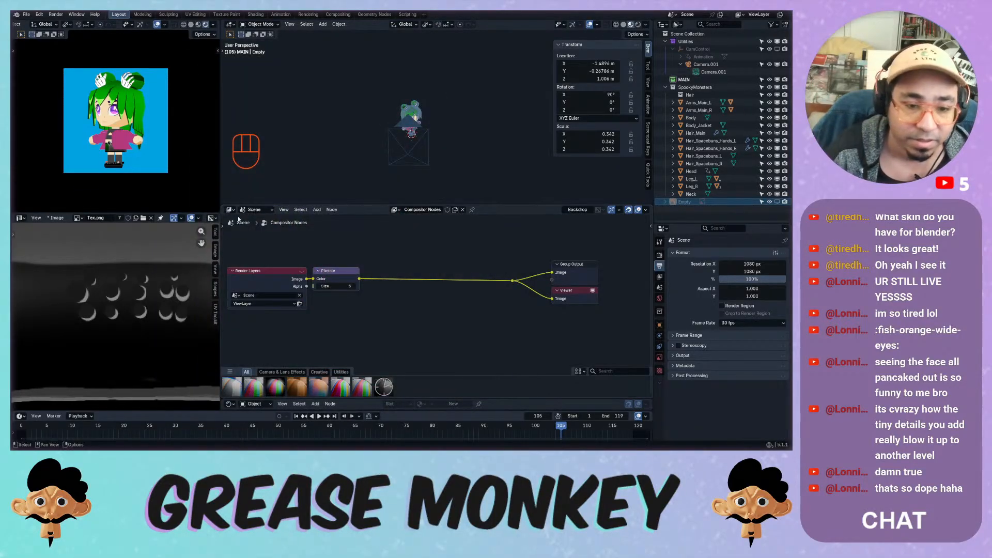
{"action": "left_click", "coordinate": [230, 210]}
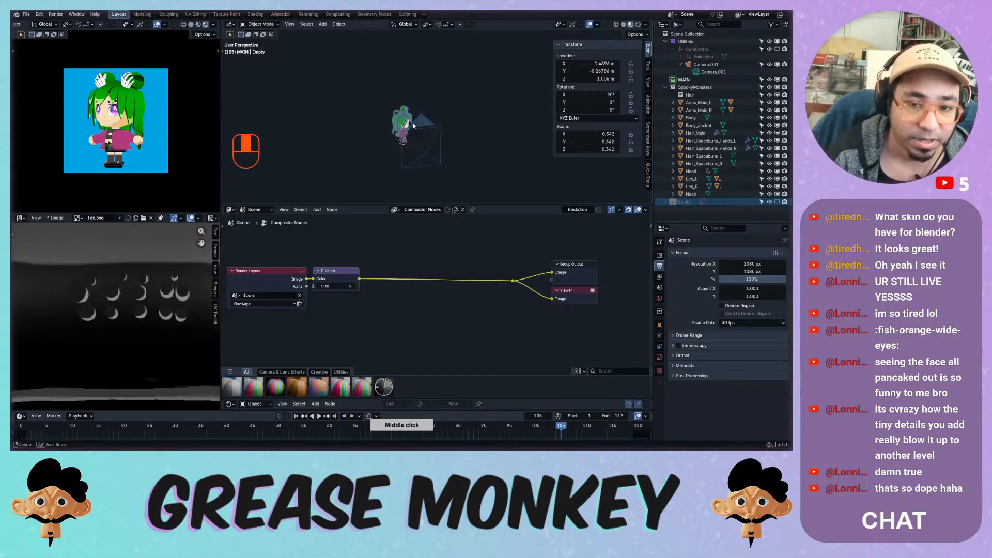
{"action": "middle_click_drag", "start_coordinate": [413, 126], "coordinate": [368, 155]}
{"action": "left_click", "coordinate": [371, 162]}
{"action": "key", "text": "KP_Divide"}
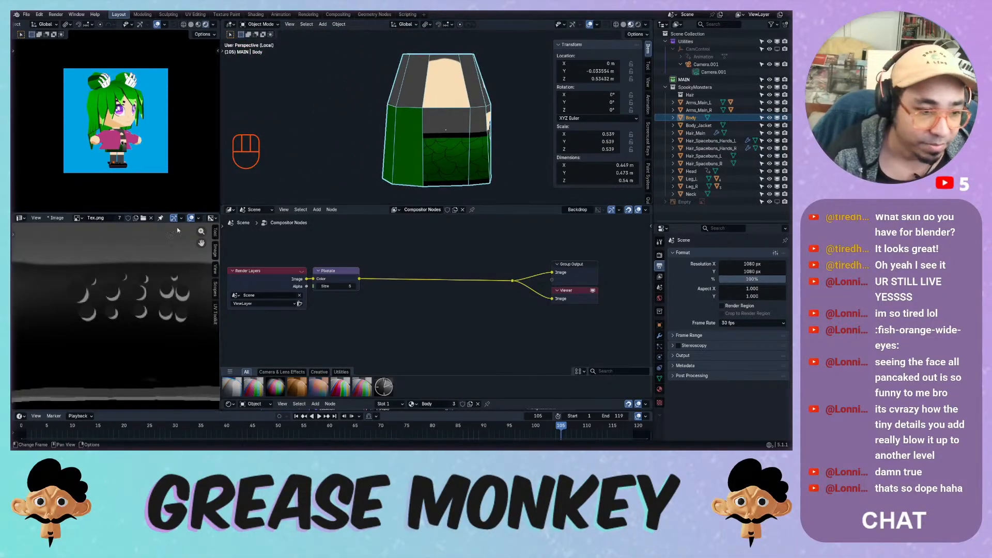
Save the painted texture image Tex.png.
{"action": "scroll", "coordinate": [111, 250], "scroll_direction": "down", "scroll_amount": 4}
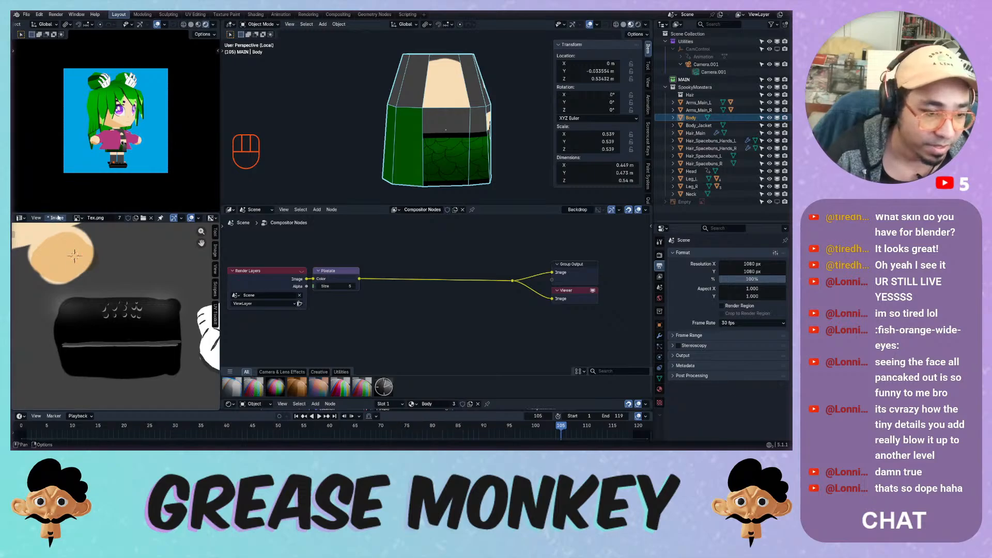
{"action": "left_click", "coordinate": [57, 217]}
{"action": "left_click", "coordinate": [63, 294]}
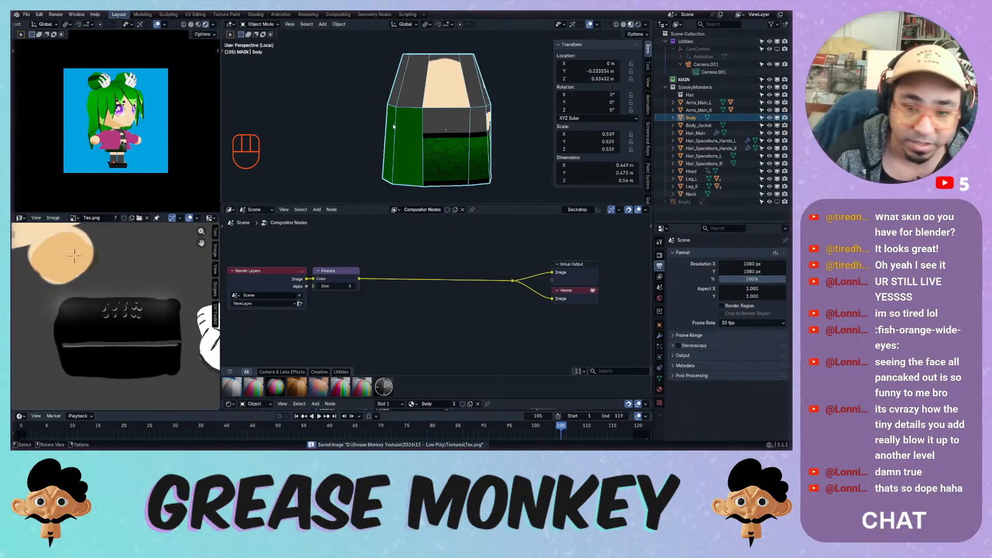
Select the two plain green side faces of the Body's skirt and show their UVs in the UV Editor.
{"action": "key", "text": "Tab"}
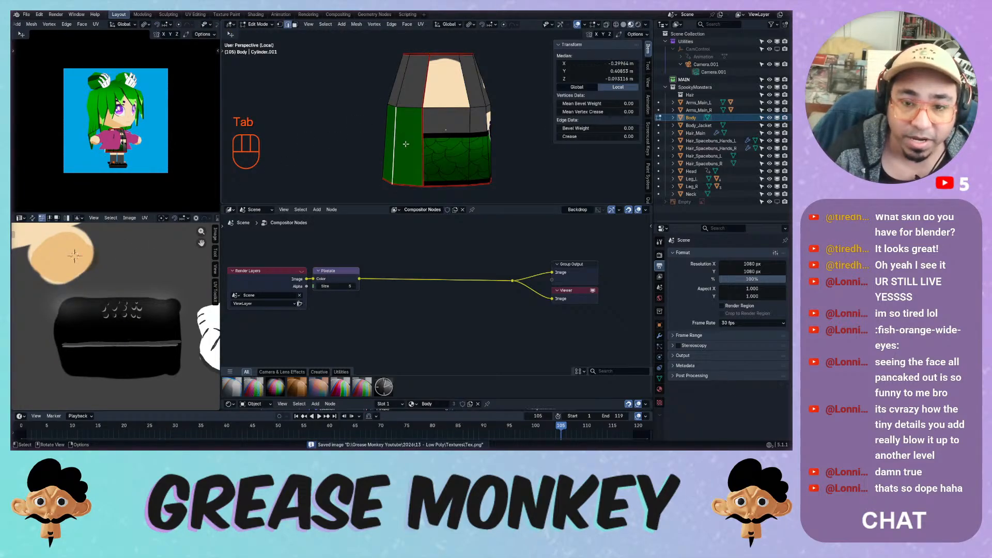
{"action": "key", "text": "3"}
{"action": "left_click", "coordinate": [405, 145]}
{"action": "left_click", "coordinate": [390, 148], "text": "shift"}
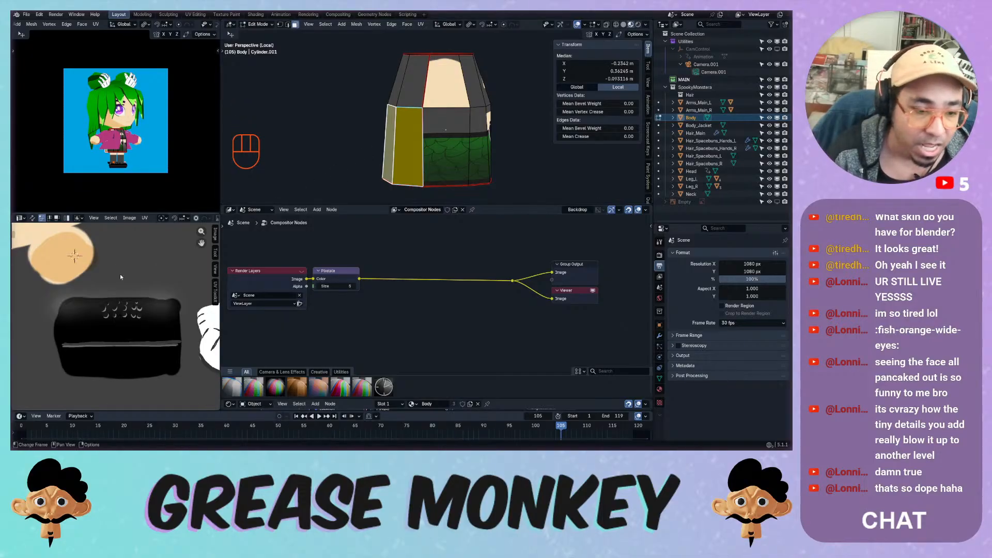
{"action": "middle_click_drag", "start_coordinate": [120, 274], "coordinate": [69, 344], "text": "ctrl"}
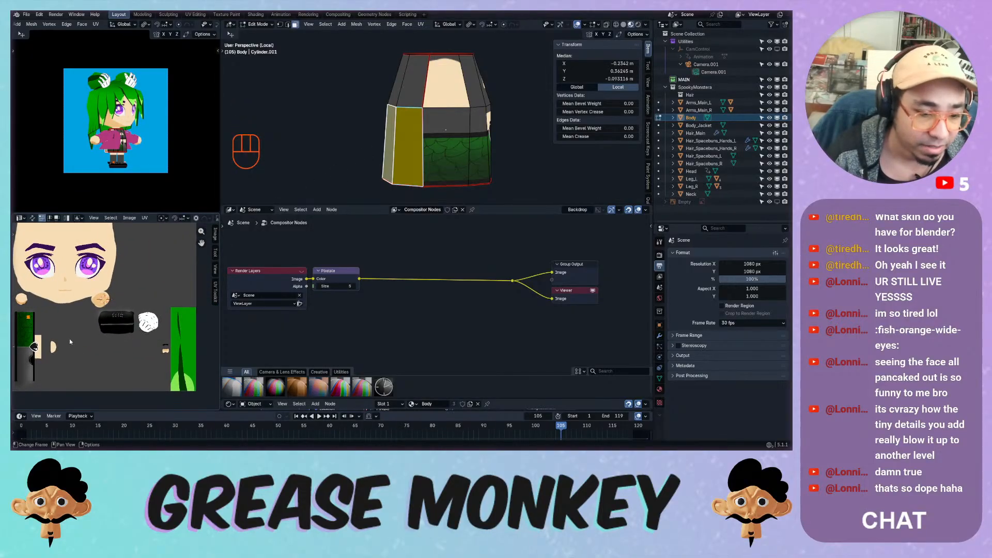
{"action": "left_click", "coordinate": [21, 218]}
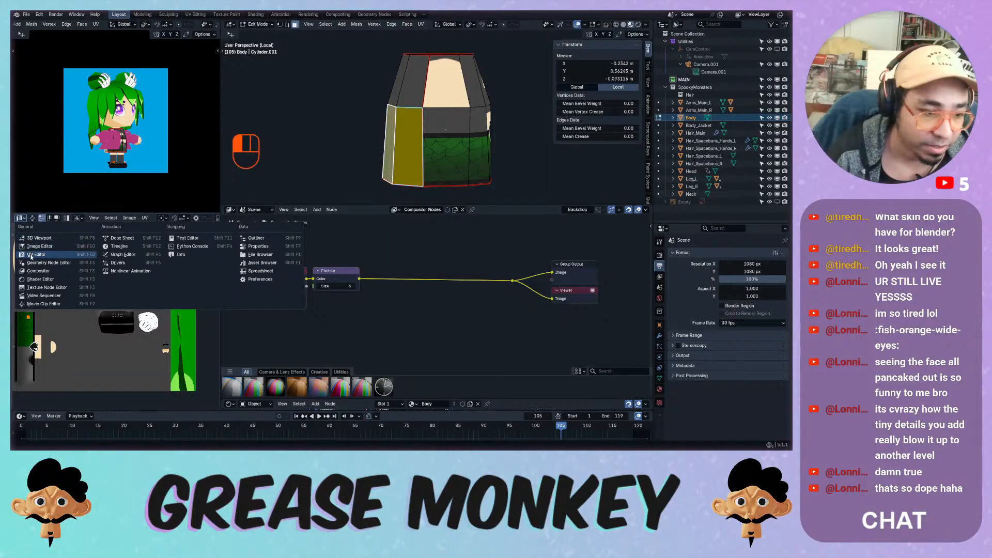
{"action": "left_click", "coordinate": [35, 255]}
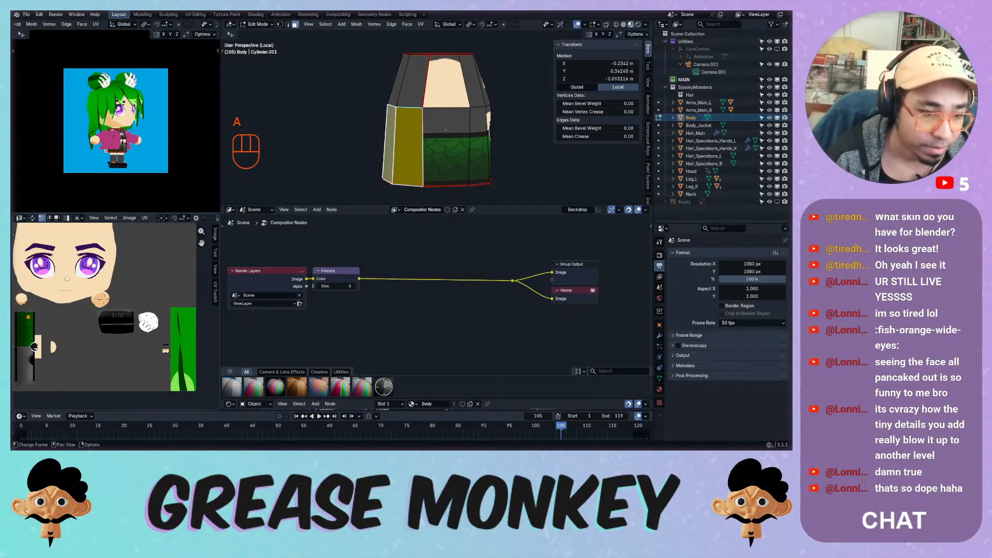
Enlarge, rotate and move the two skirt faces' UVs over the upper part of the green scale texture.
{"action": "middle_click_drag", "start_coordinate": [36, 333], "coordinate": [156, 315], "text": "ctrl"}
{"action": "middle_click_drag", "start_coordinate": [147, 354], "coordinate": [162, 282], "text": "ctrl"}
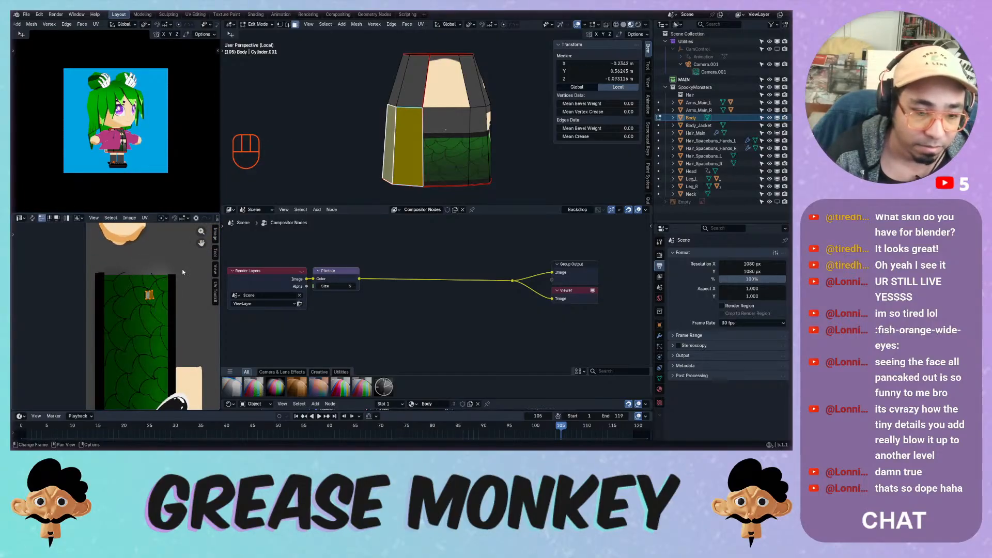
{"action": "key", "text": "r"}
{"action": "key", "text": "s"}
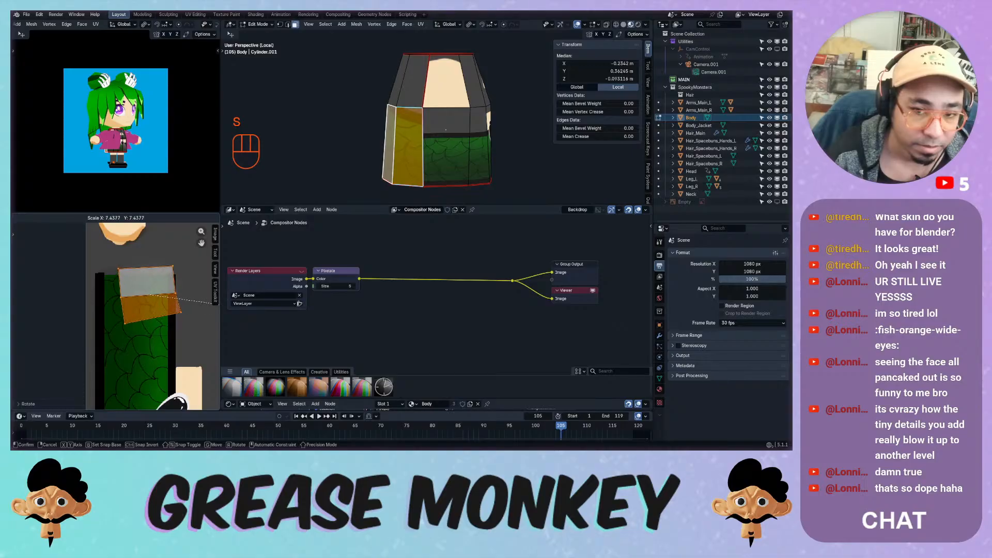
{"action": "left_click", "coordinate": [339, 320]}
{"action": "key", "text": "r"}
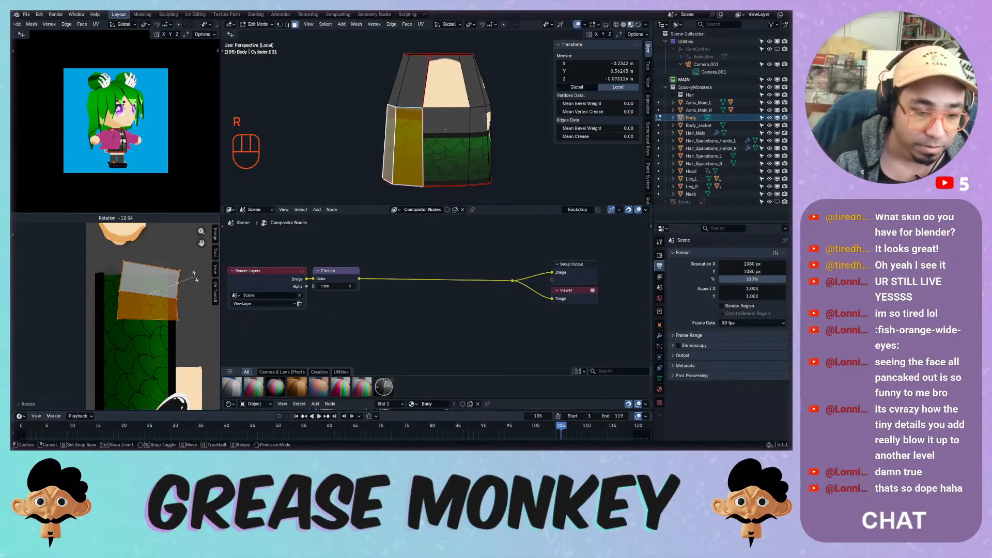
{"action": "left_click", "coordinate": [194, 274]}
{"action": "key", "text": "g"}
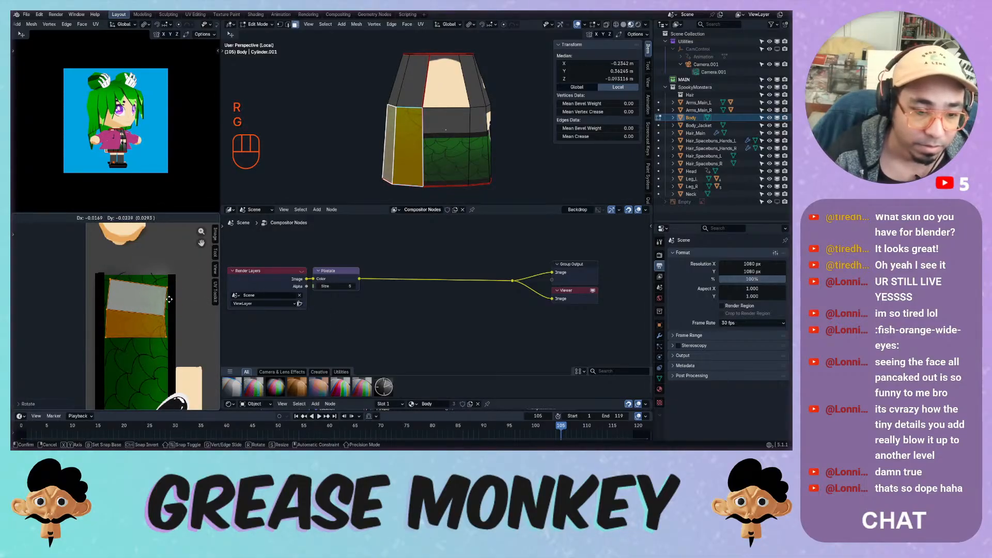
{"action": "left_click", "coordinate": [170, 298]}
{"action": "key", "text": "s"}
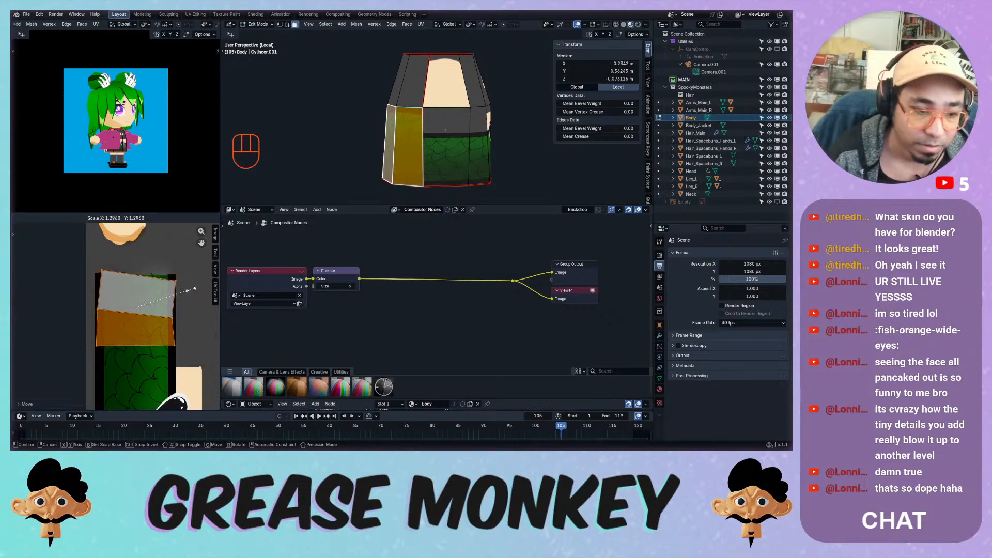
{"action": "left_click", "coordinate": [191, 293]}
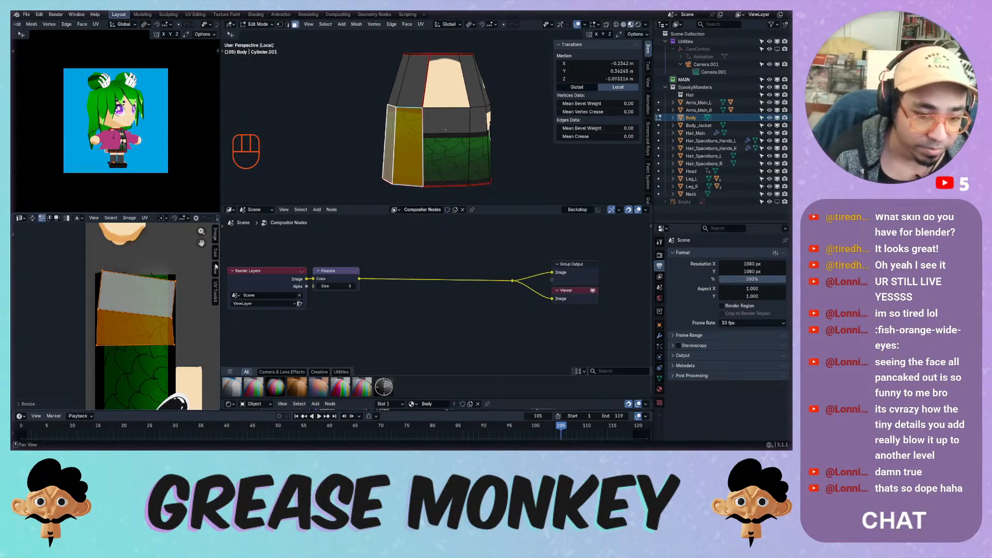
Straighten the two skirt faces' UVs into a rectangular grid with UV Toolkit's Straighten UVs.
{"action": "left_click", "coordinate": [217, 286]}
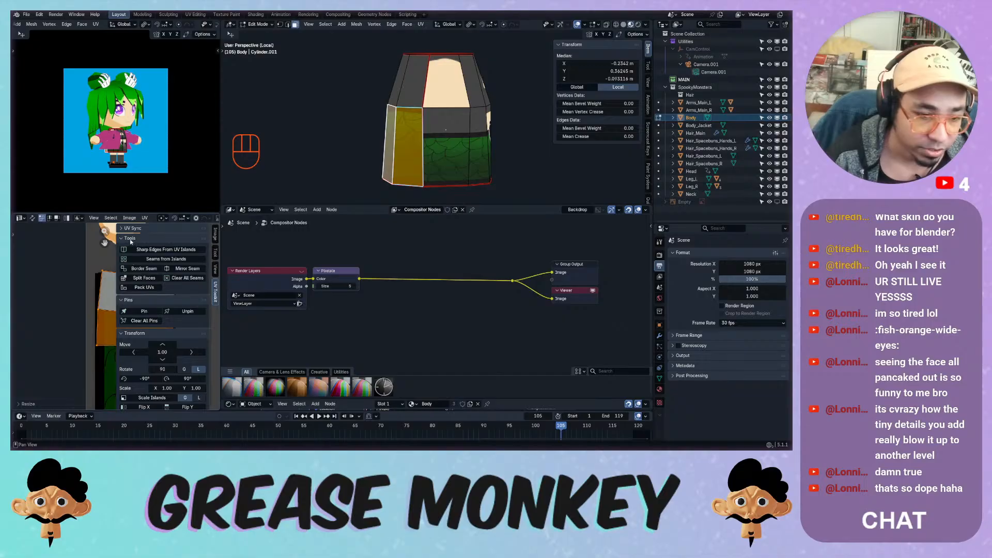
{"action": "left_click", "coordinate": [130, 238]}
{"action": "left_click", "coordinate": [138, 249]}
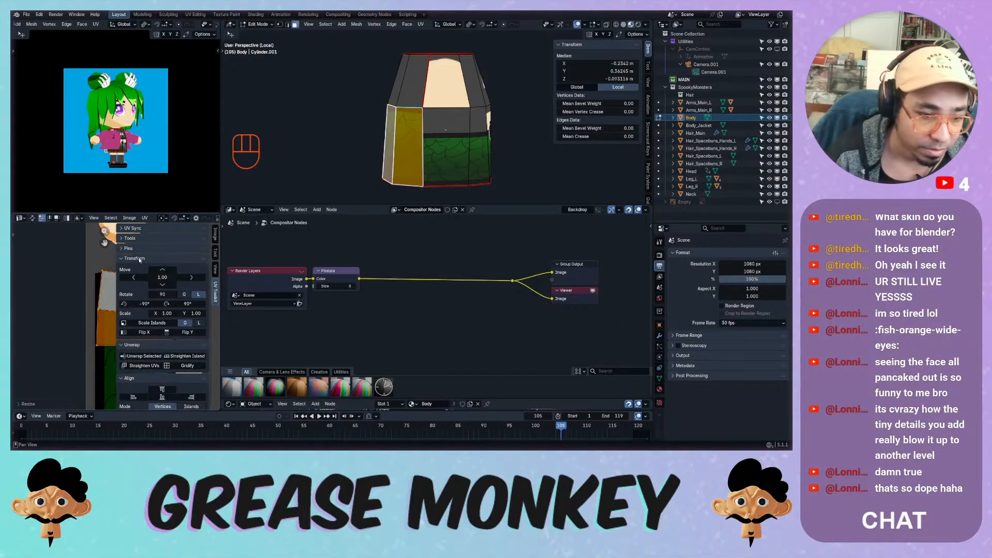
{"action": "left_click", "coordinate": [139, 258]}
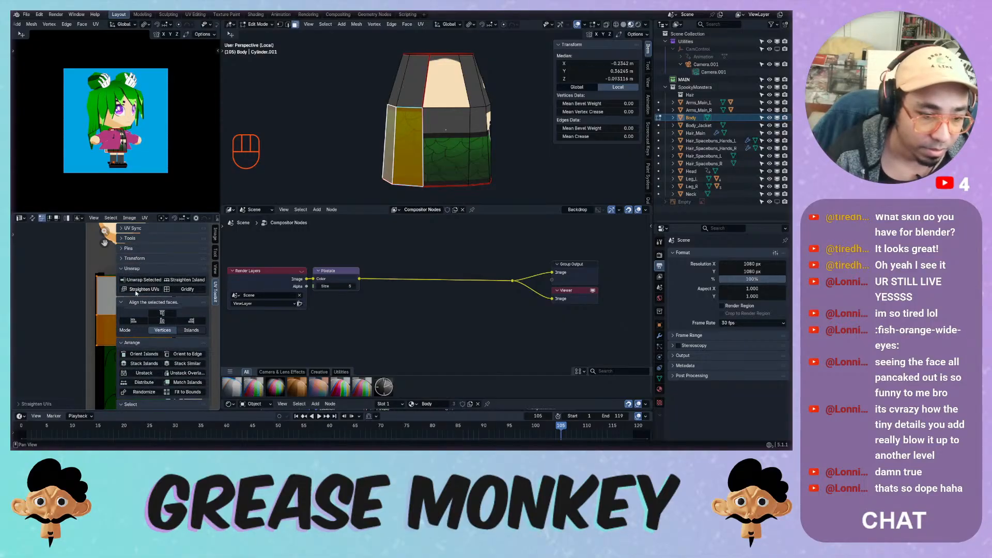
{"action": "left_click", "coordinate": [104, 262]}
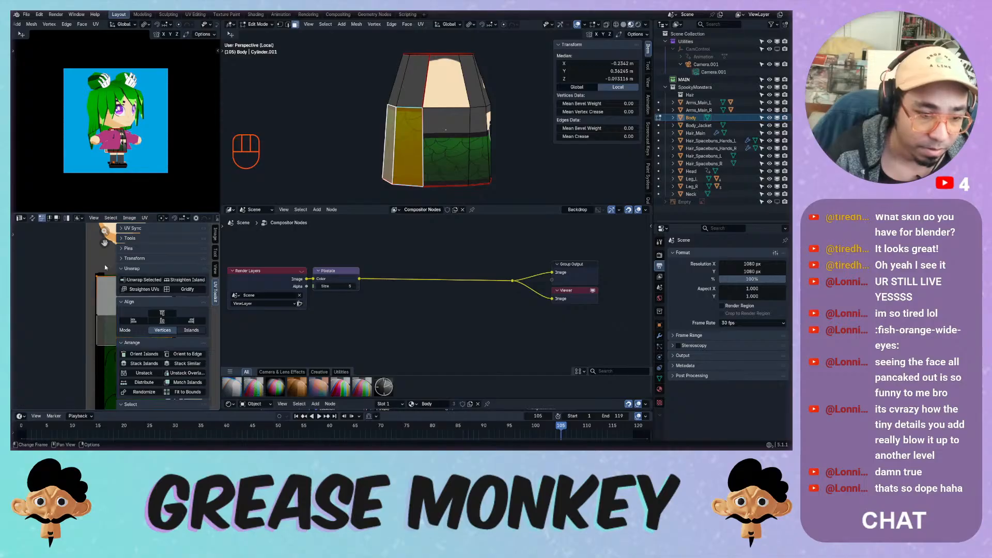
{"action": "left_click", "coordinate": [116, 259]}
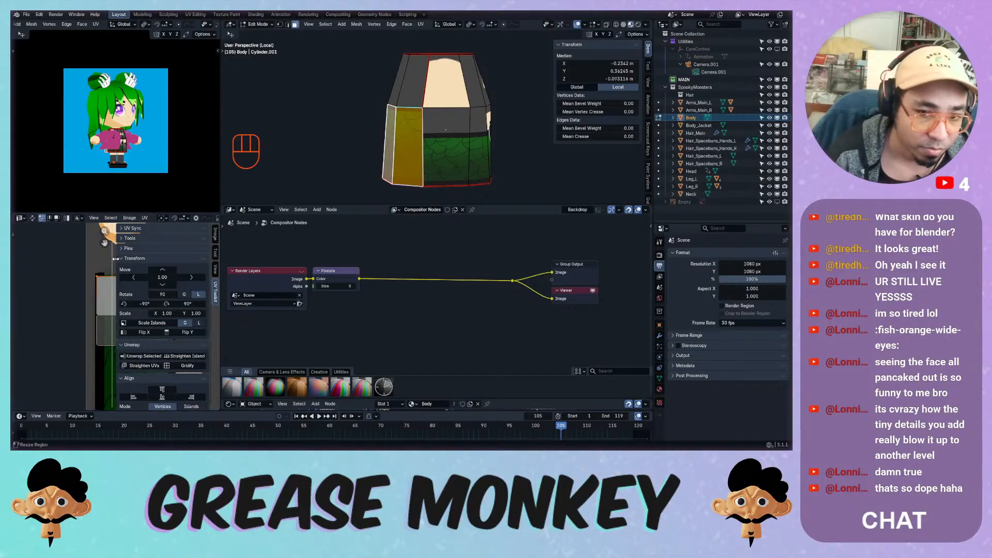
{"action": "key", "text": "n"}
Scale the straightened UVs up slightly and move them to match the width of the scale texture strip.
{"action": "key", "text": "a"}
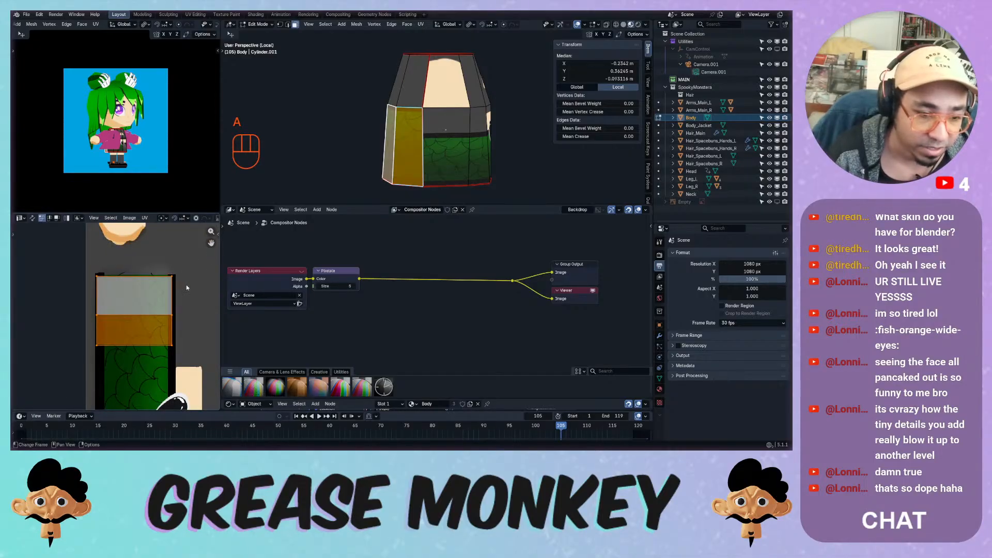
{"action": "key", "text": "s"}
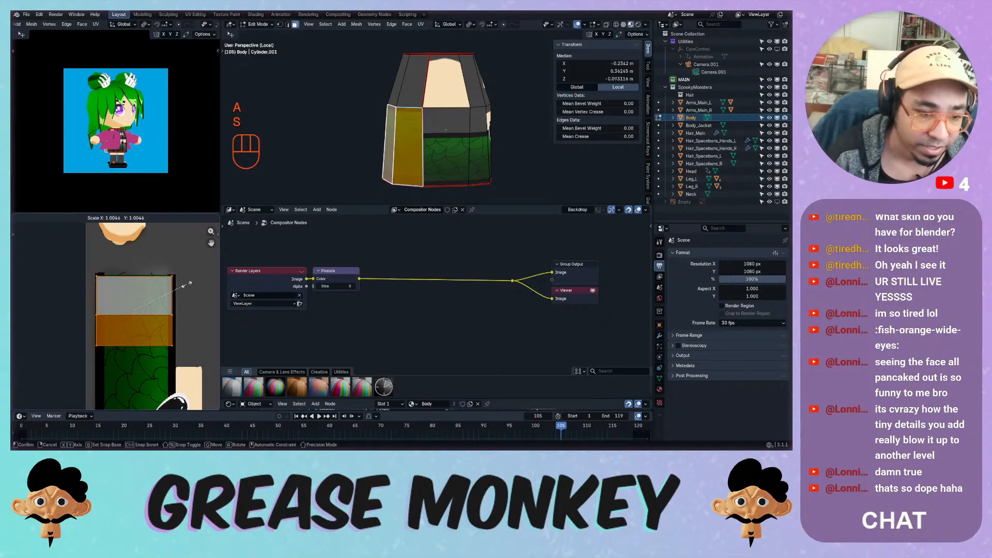
{"action": "left_click", "coordinate": [188, 287]}
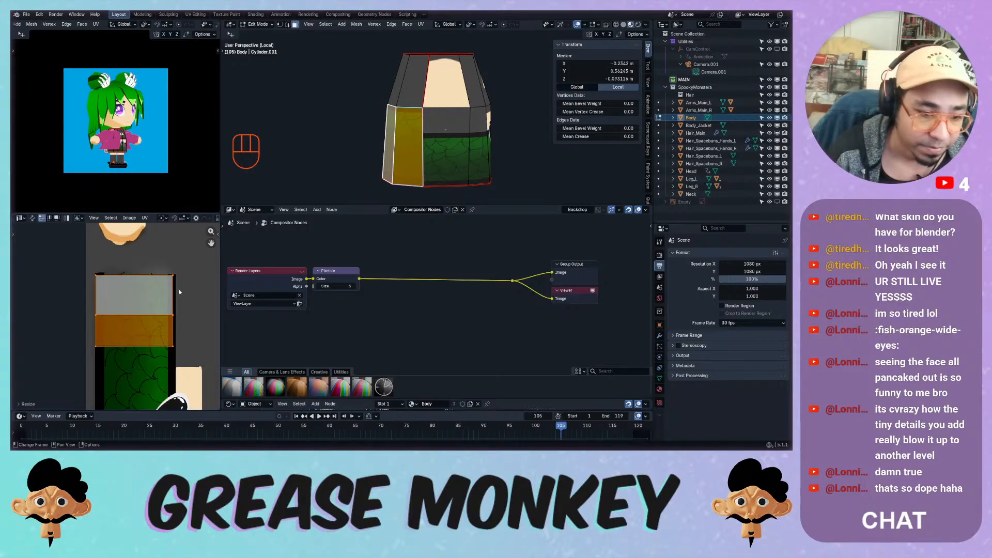
{"action": "key", "text": "g"}
{"action": "left_click", "coordinate": [181, 290]}
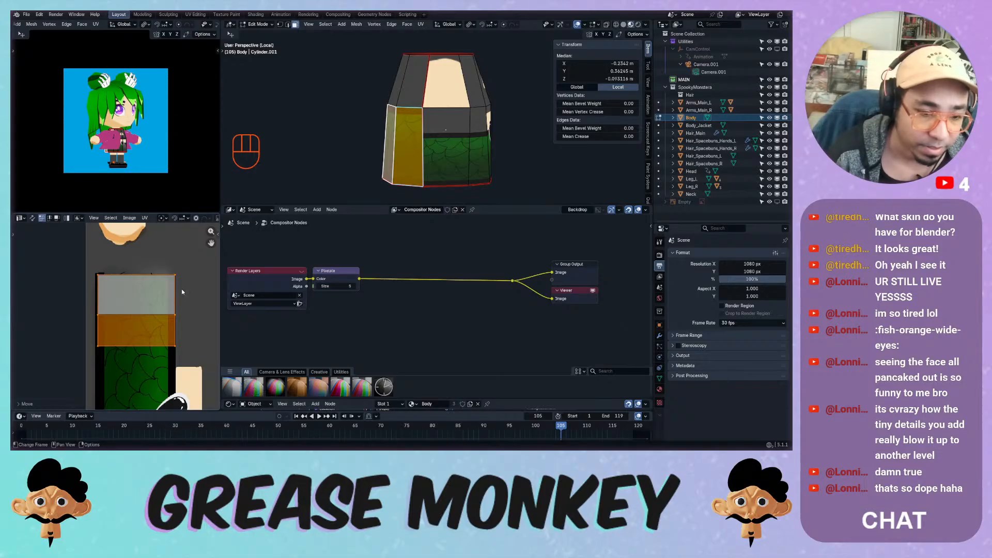
Shift the skirt UVs sideways, stretch them along X by about 1.37, and reposition them on the scale texture.
{"action": "key", "text": "g"}
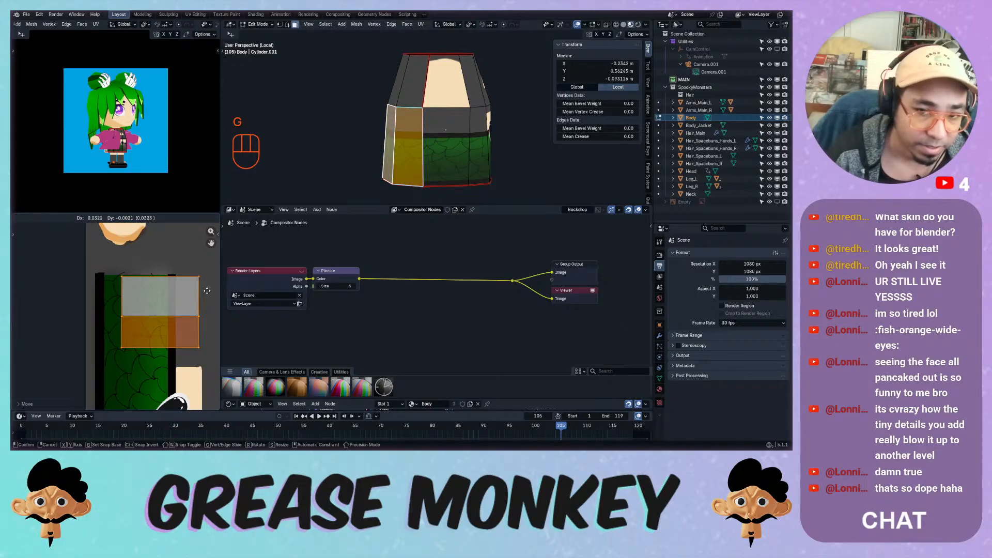
{"action": "left_click", "coordinate": [208, 290]}
{"action": "key", "text": "s"}
{"action": "key", "text": "x"}
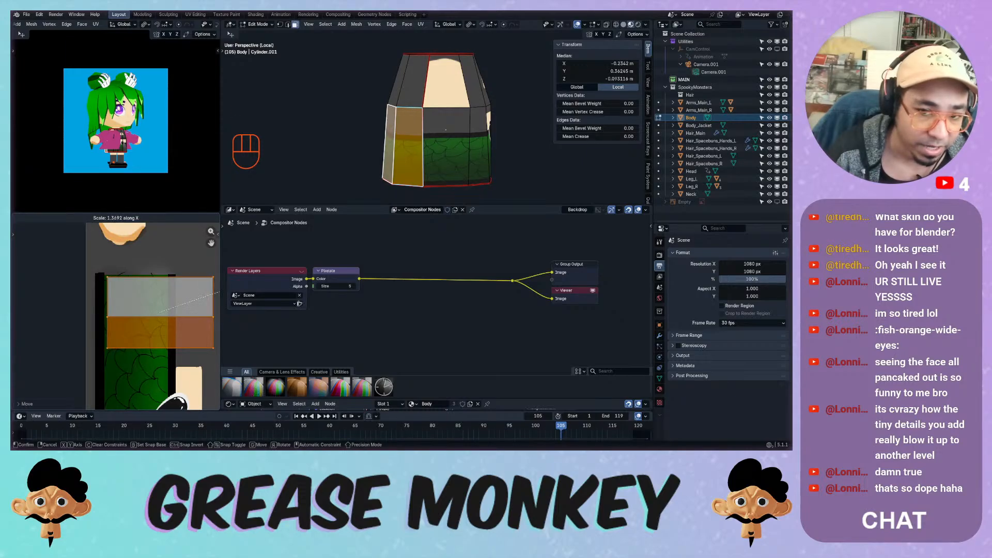
{"action": "left_click", "coordinate": [218, 292]}
{"action": "key", "text": "g"}
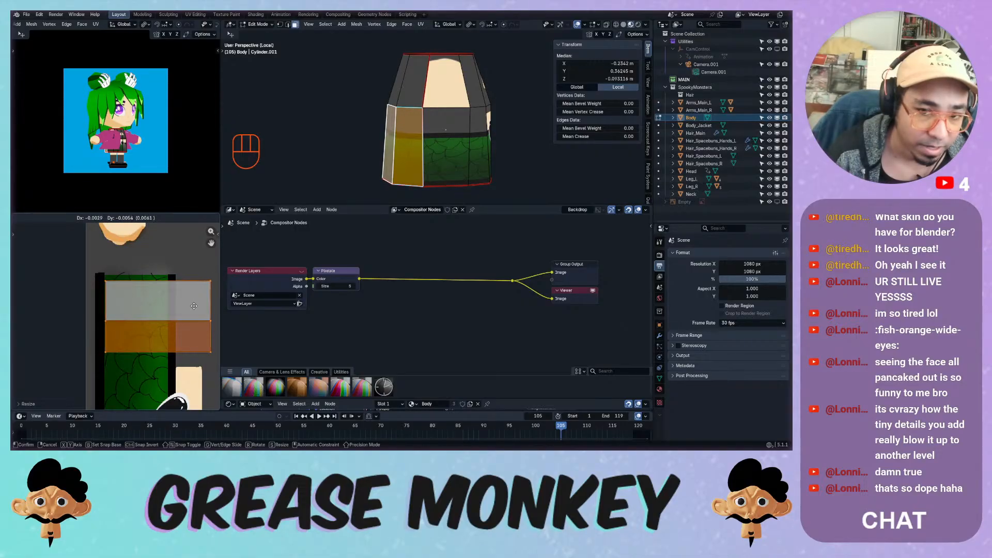
{"action": "left_click", "coordinate": [193, 307]}
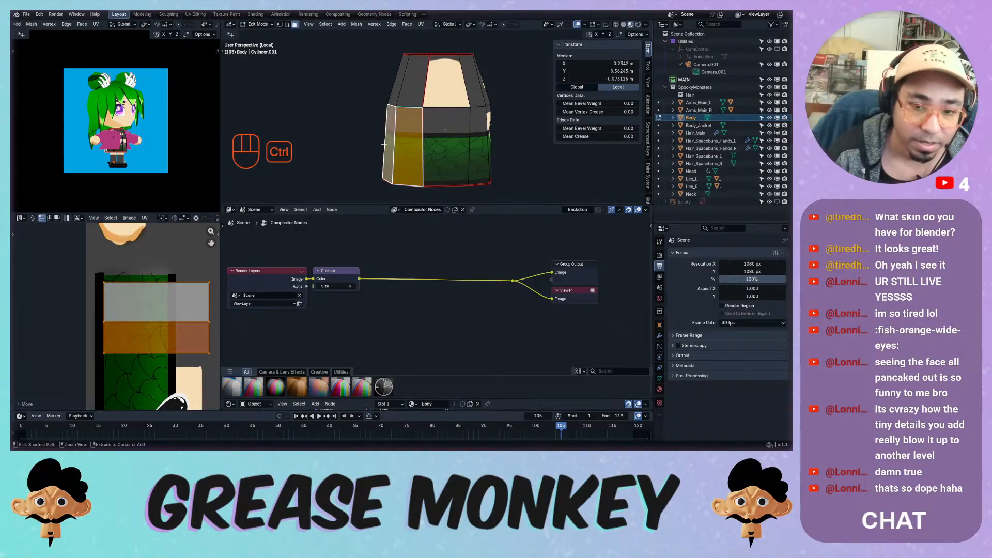
Widen the skirt UVs along X and nudge them so the dark waistband and scales line up with the neighbouring face.
{"action": "middle_click_drag", "start_coordinate": [429, 170], "coordinate": [430, 110], "text": "ctrl"}
{"action": "middle_click_drag", "start_coordinate": [384, 155], "coordinate": [404, 101], "text": "shift"}
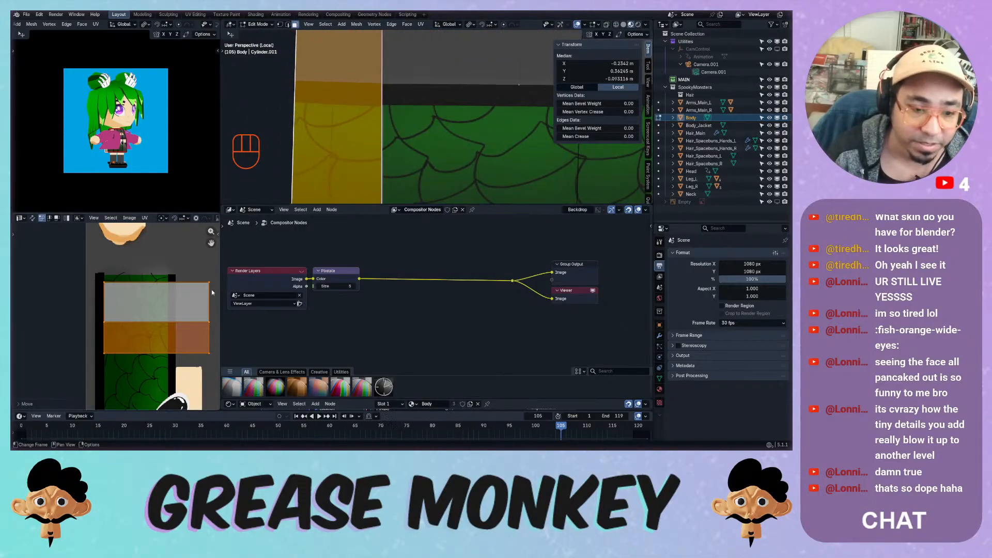
{"action": "key", "text": "s"}
{"action": "key", "text": "x"}
{"action": "left_click", "coordinate": [214, 304]}
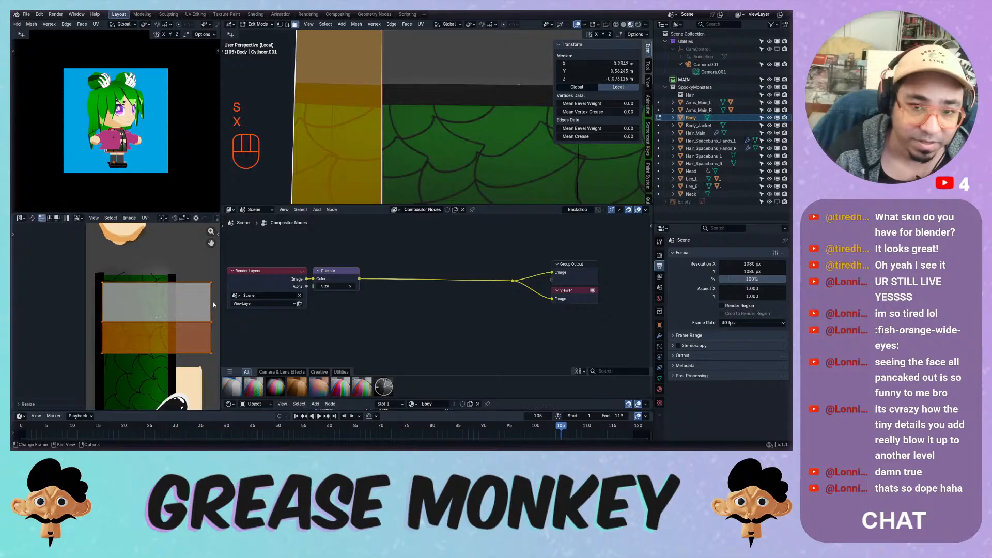
{"action": "key", "text": "g"}
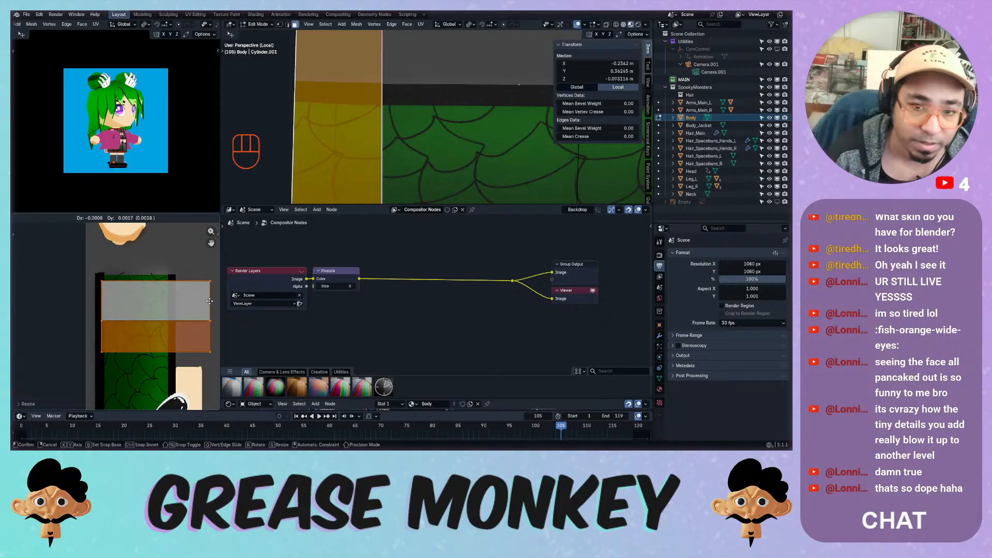
{"action": "key", "text": "s"}
{"action": "key", "text": "x"}
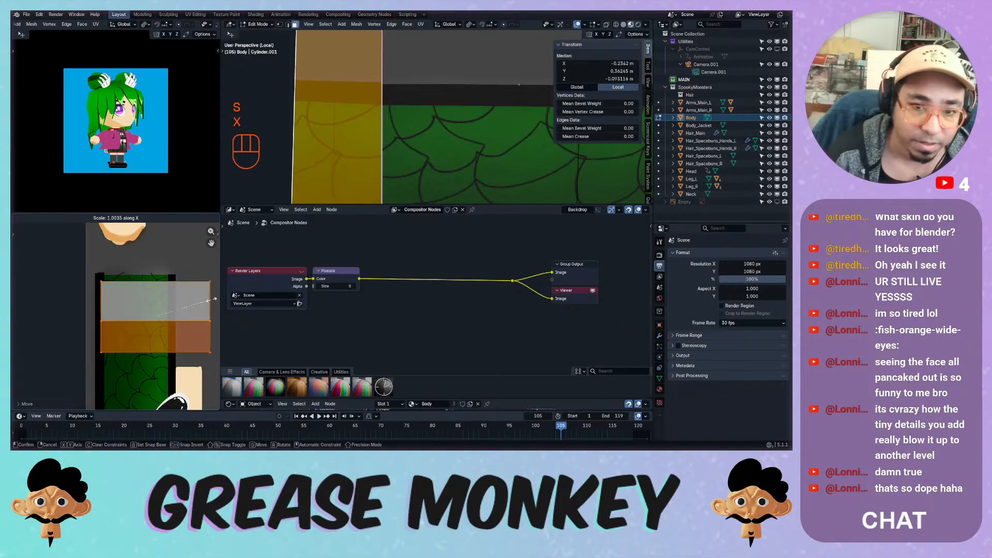
{"action": "left_click", "coordinate": [216, 298]}
{"action": "key", "text": "g"}
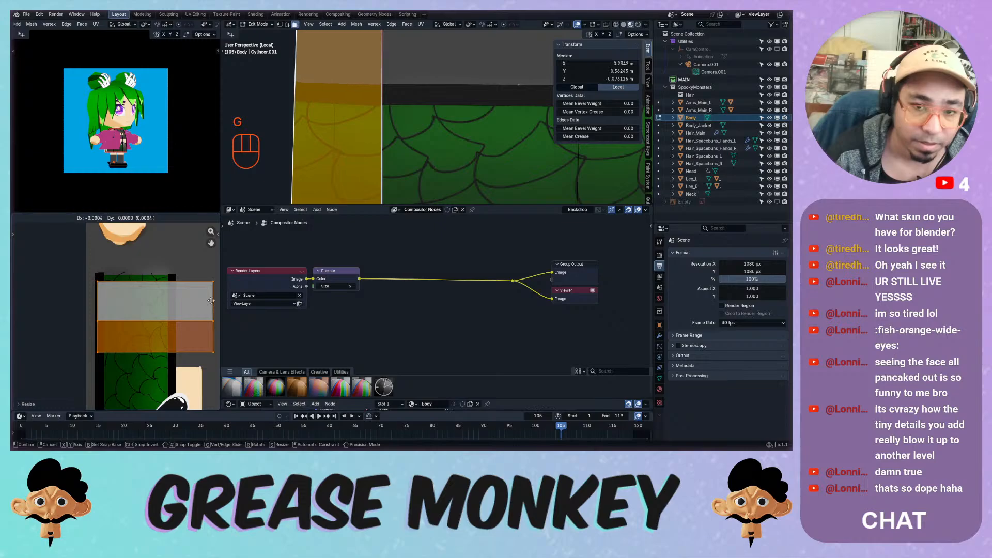
{"action": "left_click", "coordinate": [211, 300]}
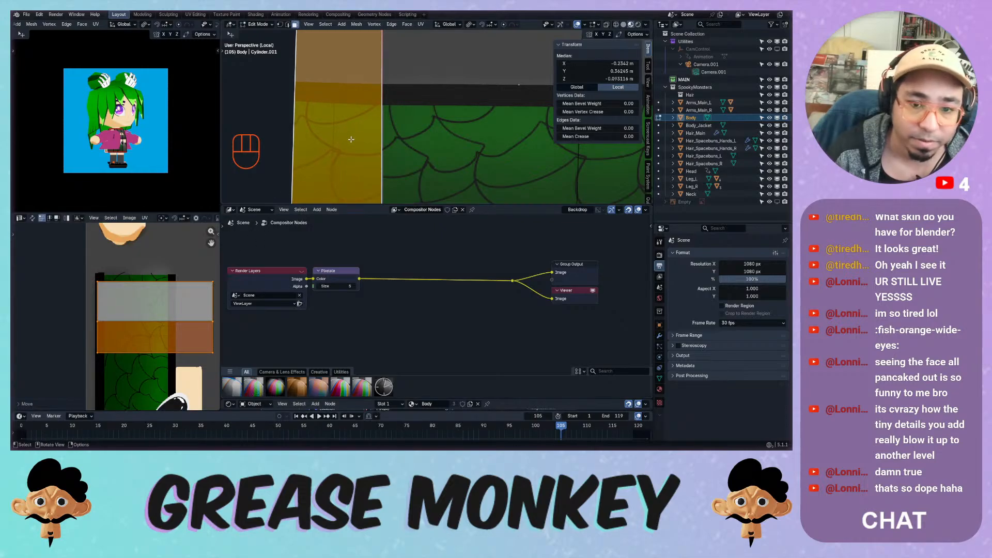
Move the two skirt faces' UVs down along Y by about 0.04 on the scale texture.
{"action": "middle_click_drag", "start_coordinate": [351, 140], "coordinate": [361, 117]}
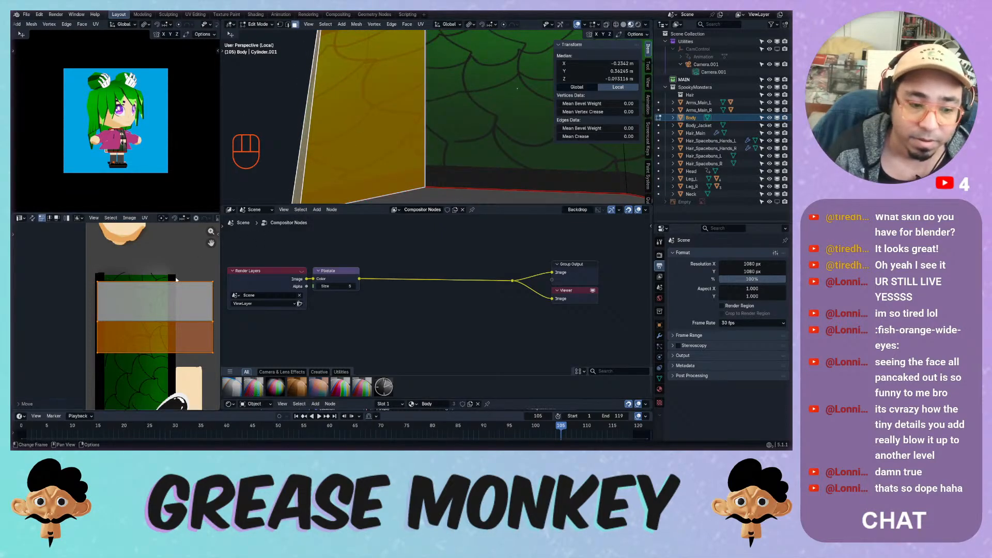
{"action": "key", "text": "f"}
{"action": "key", "text": "g"}
{"action": "key", "text": "y"}
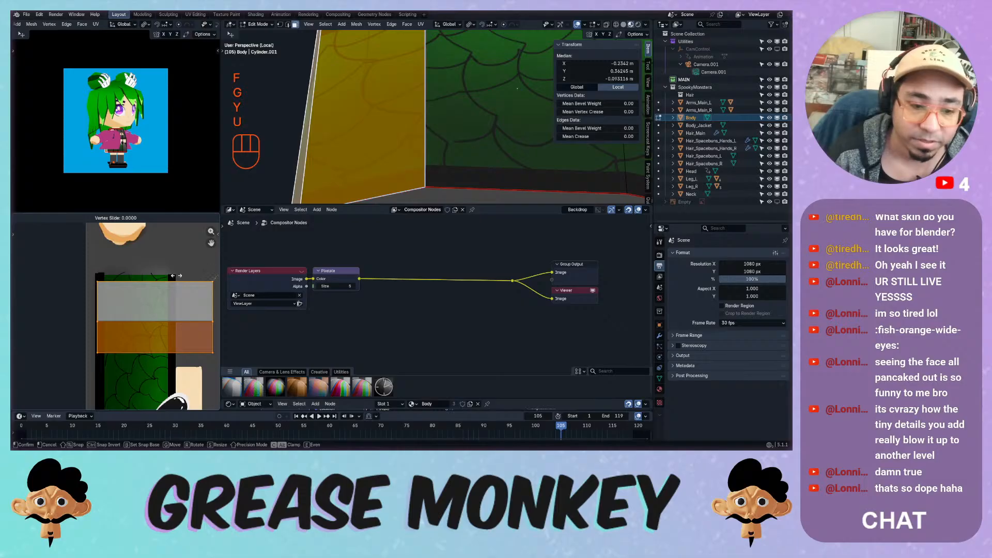
{"action": "key", "text": "ctrl+z"}
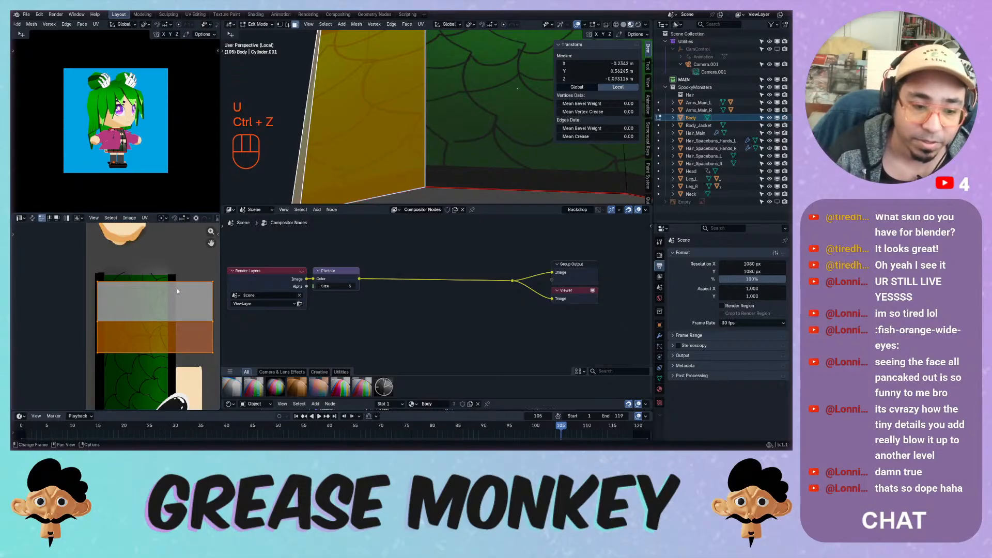
{"action": "key", "text": "g"}
{"action": "key", "text": "y"}
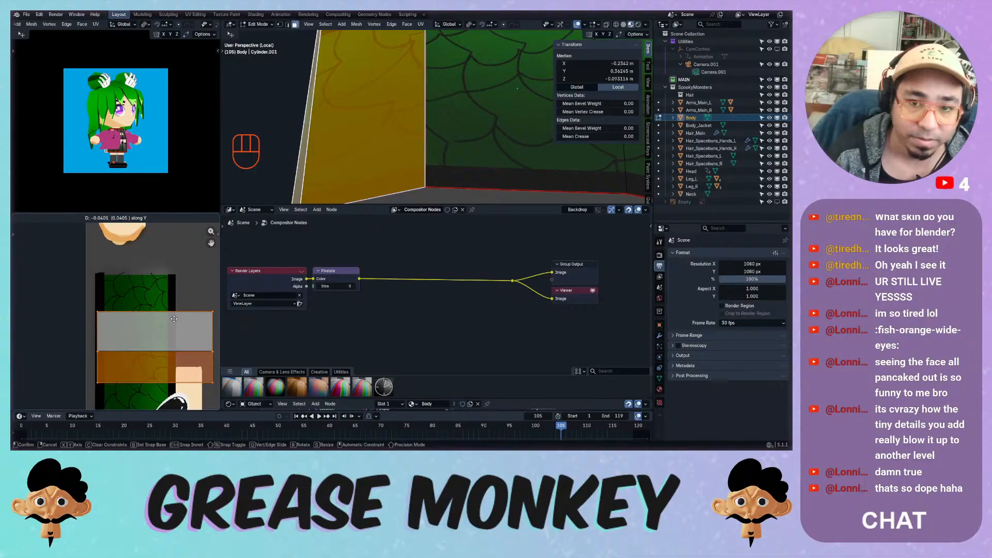
{"action": "left_click", "coordinate": [174, 319]}
Leave edit mode and local view to check the retextured skirt on the whole character.
{"action": "middle_click_drag", "start_coordinate": [390, 121], "coordinate": [261, 149]}
{"action": "key", "text": "Tab"}
{"action": "key", "text": "KP_Divide"}
{"action": "middle_click_drag", "start_coordinate": [356, 116], "coordinate": [373, 91]}
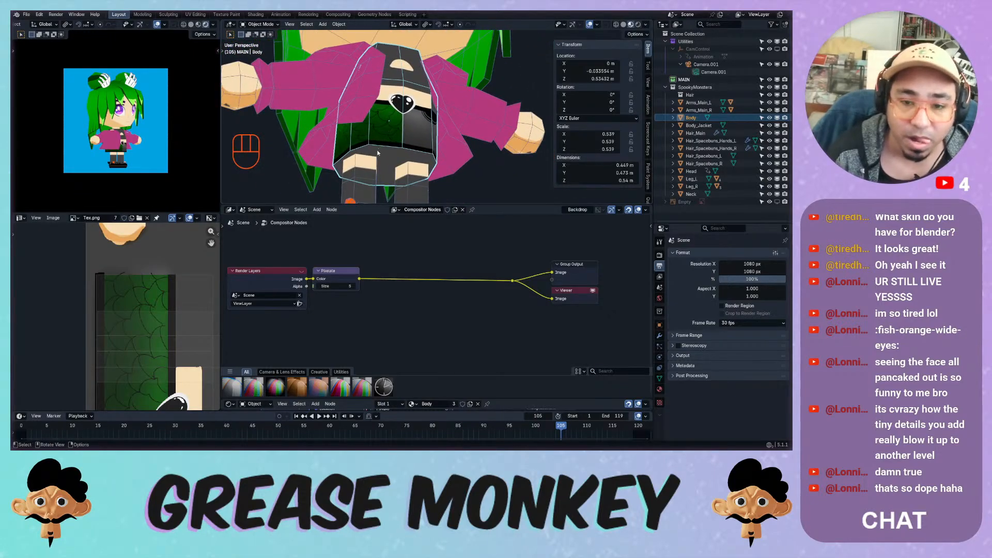
Move the UVs of the Body's underside faces onto the black patch of the texture and return to object mode.
{"action": "key", "text": "Tab"}
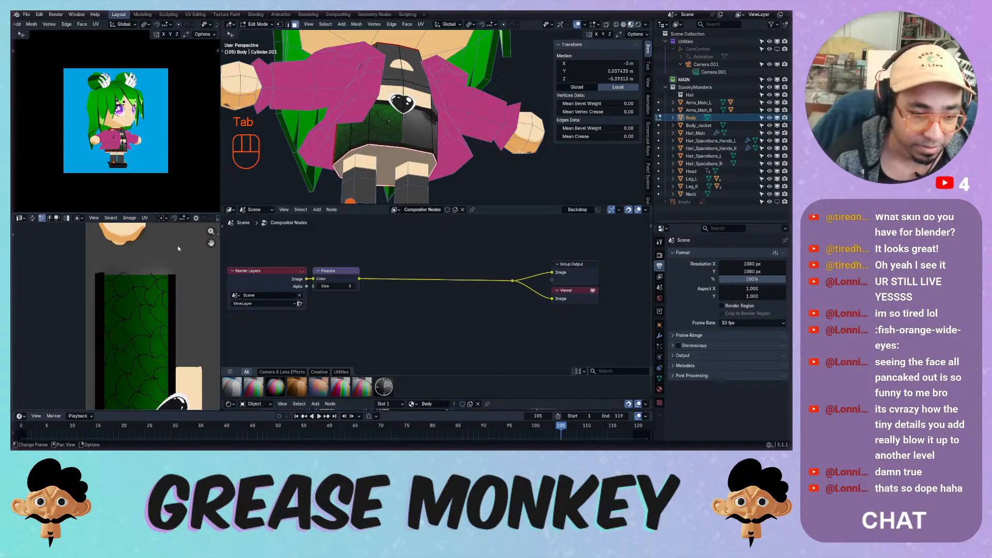
{"action": "key", "text": "KP_0"}
{"action": "key", "text": "KP_0"}
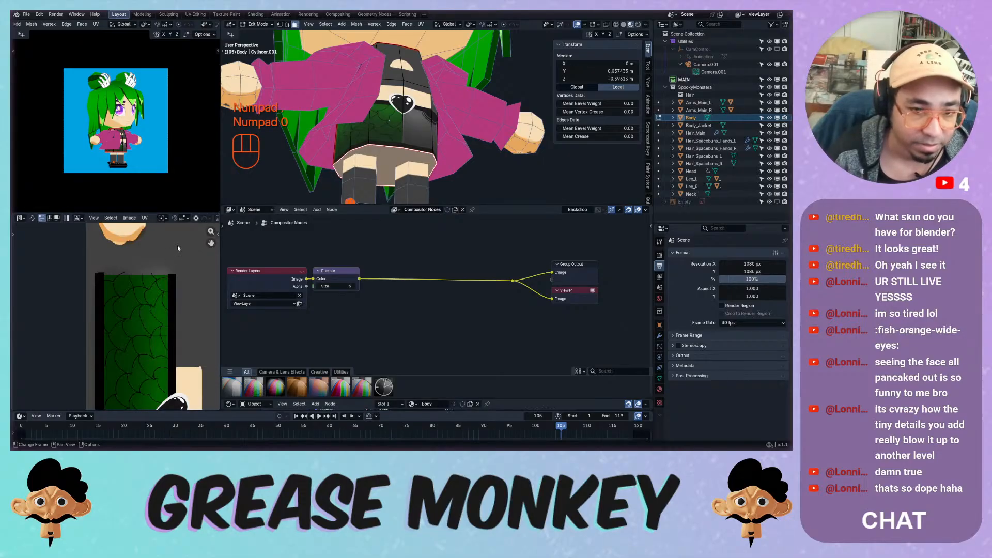
{"action": "key", "text": "KP_Decimal"}
{"action": "key", "text": "KP_Decimal"}
{"action": "middle_click_drag", "start_coordinate": [175, 247], "coordinate": [167, 287], "text": "ctrl"}
{"action": "key", "text": "a"}
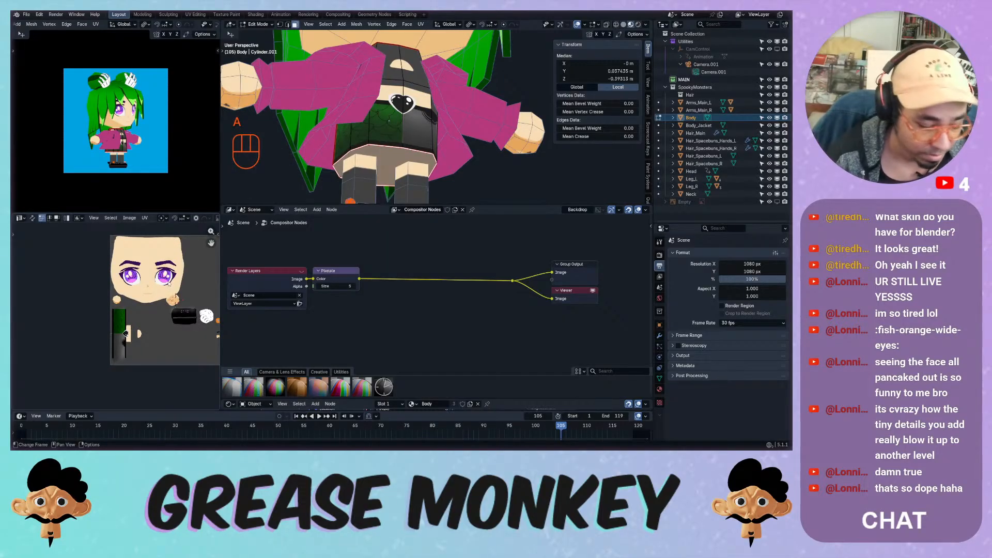
{"action": "key", "text": "g"}
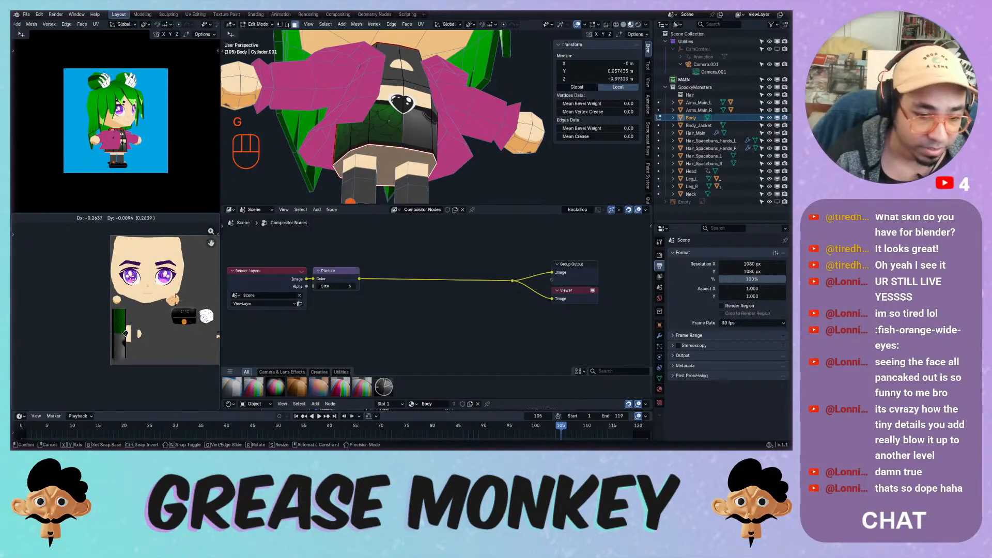
{"action": "left_click", "coordinate": [134, 278]}
{"action": "key", "text": "Tab"}
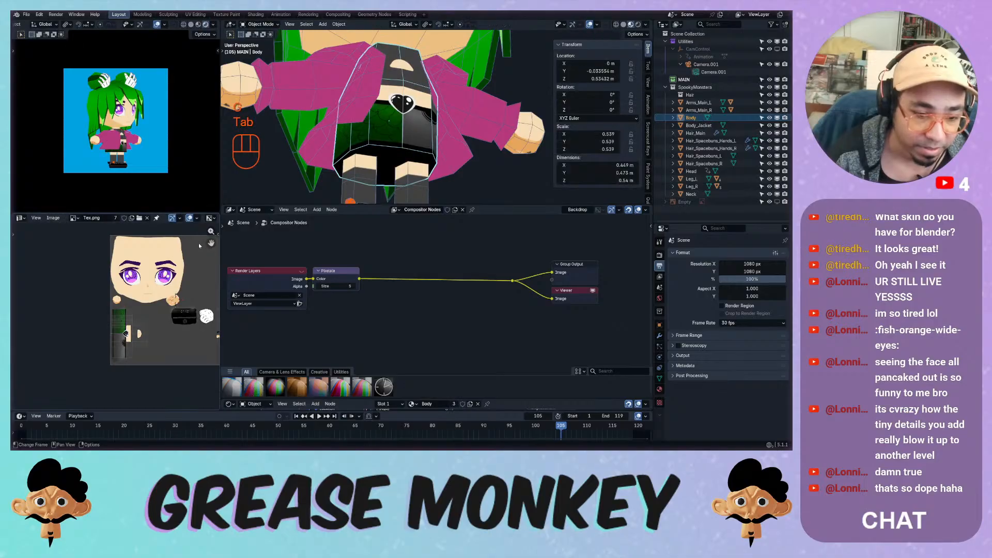
Scale the hand's UVs down slightly, nudge them inside the painted skin circle, and save the file.
{"action": "middle_click_drag", "start_coordinate": [322, 139], "coordinate": [347, 118]}
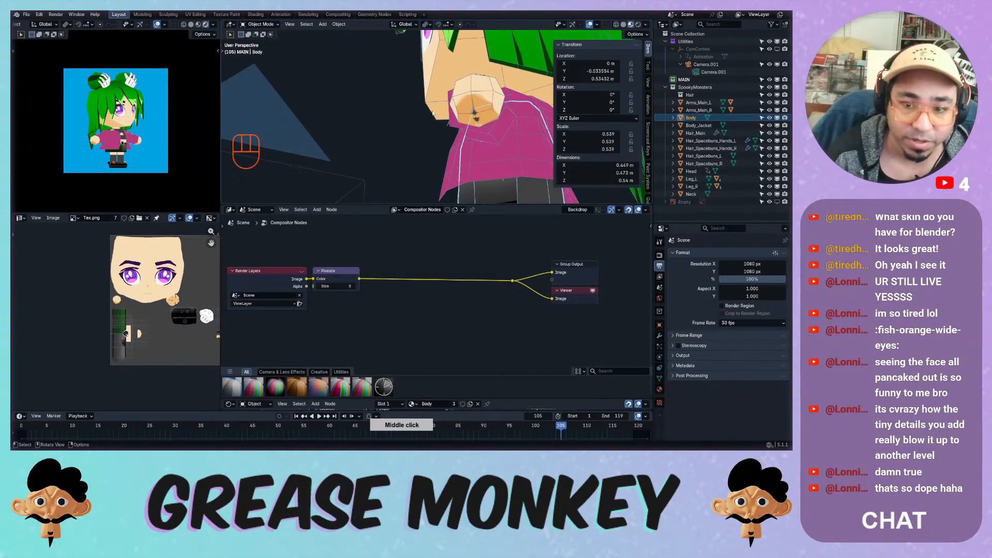
{"action": "left_click", "coordinate": [474, 118]}
{"action": "key", "text": "Tab"}
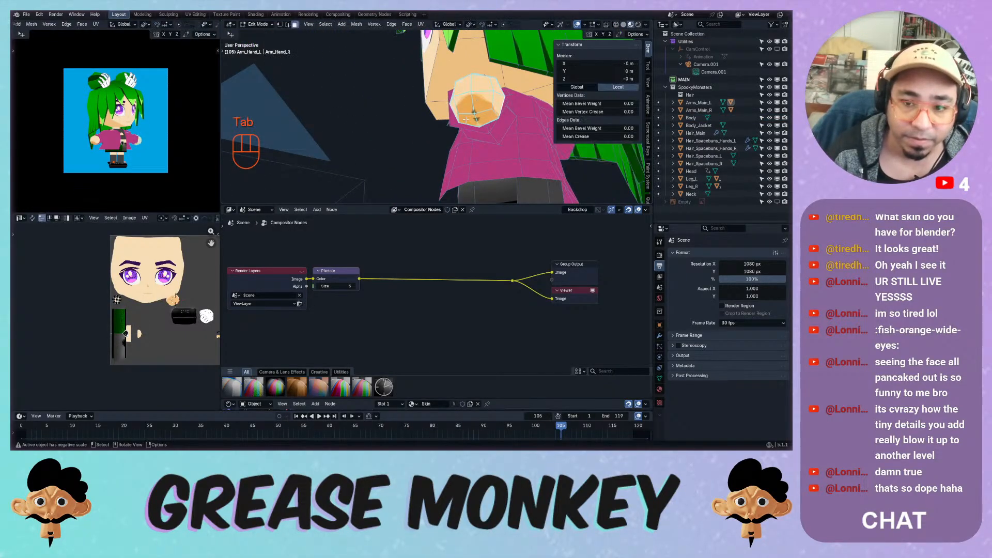
{"action": "middle_click_drag", "start_coordinate": [173, 299], "coordinate": [206, 227], "text": "ctrl"}
{"action": "key", "text": "a"}
{"action": "middle_click_drag", "start_coordinate": [206, 228], "coordinate": [156, 295], "text": "shift"}
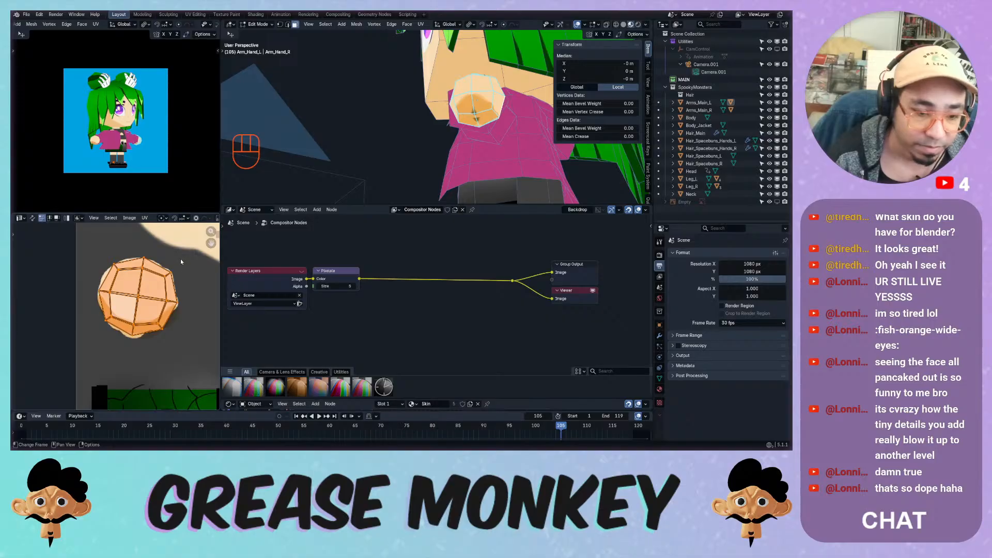
{"action": "key", "text": "s"}
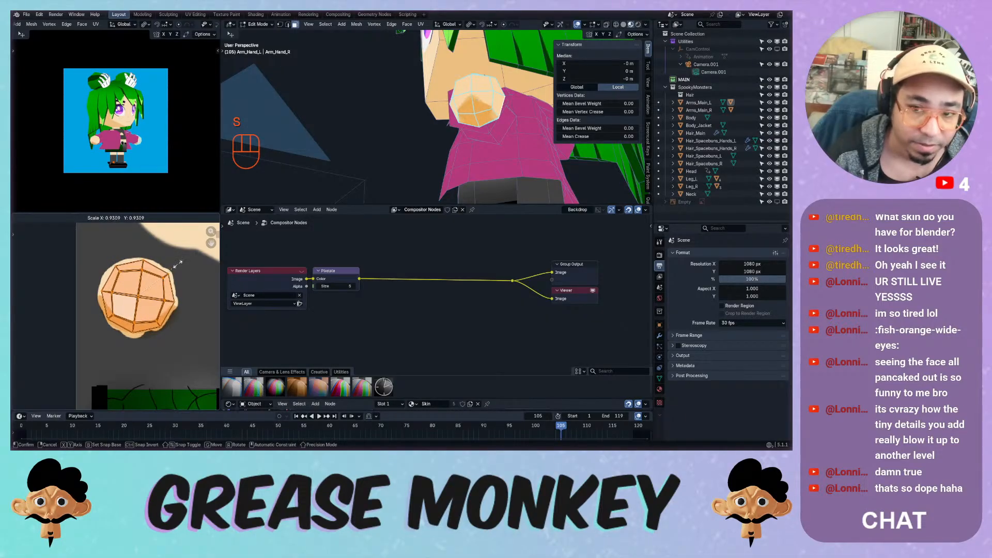
{"action": "left_click", "coordinate": [173, 271]}
{"action": "key", "text": "g"}
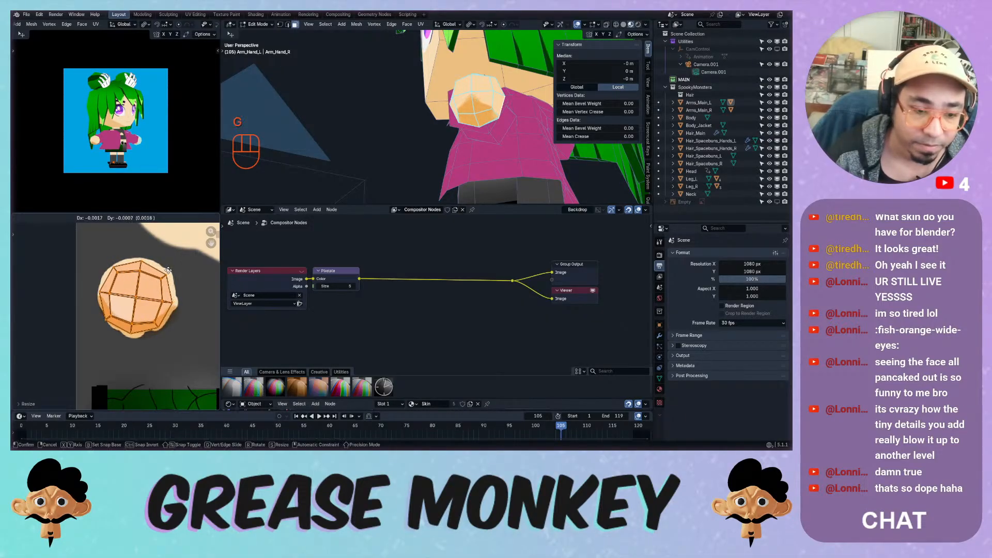
{"action": "left_click", "coordinate": [169, 270]}
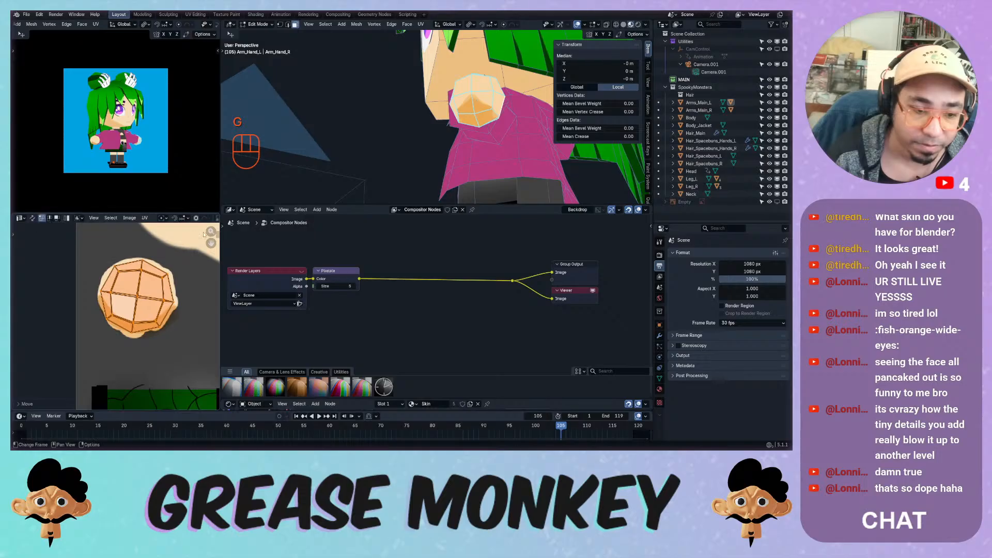
{"action": "middle_click_drag", "start_coordinate": [439, 124], "coordinate": [398, 129]}
{"action": "key", "text": "ctrl+s"}
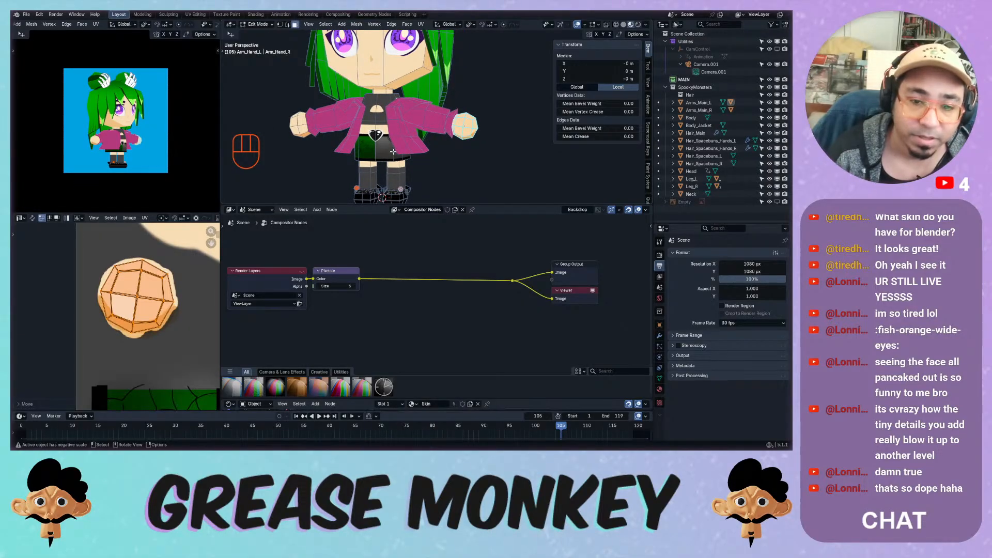
Inspect where Leg_L's UVs lie on the texture near the skin-coloured patches.
{"action": "middle_click_drag", "start_coordinate": [189, 335], "coordinate": [133, 222], "text": "shift"}
{"action": "middle_click_drag", "start_coordinate": [179, 249], "coordinate": [177, 265], "text": "shift"}
{"action": "key", "text": "Tab"}
{"action": "left_click", "coordinate": [383, 171]}
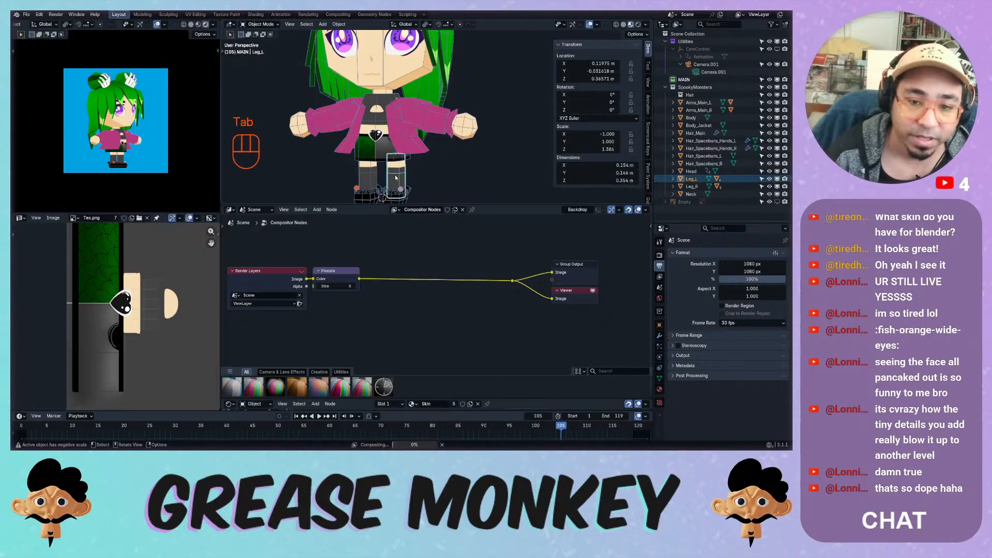
{"action": "key", "text": "Tab"}
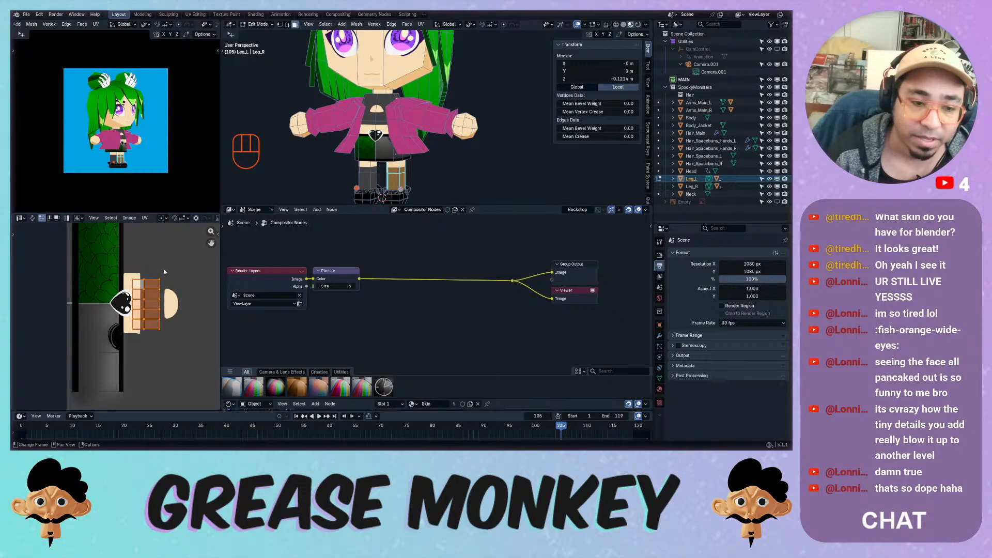
{"action": "key", "text": "Tab"}
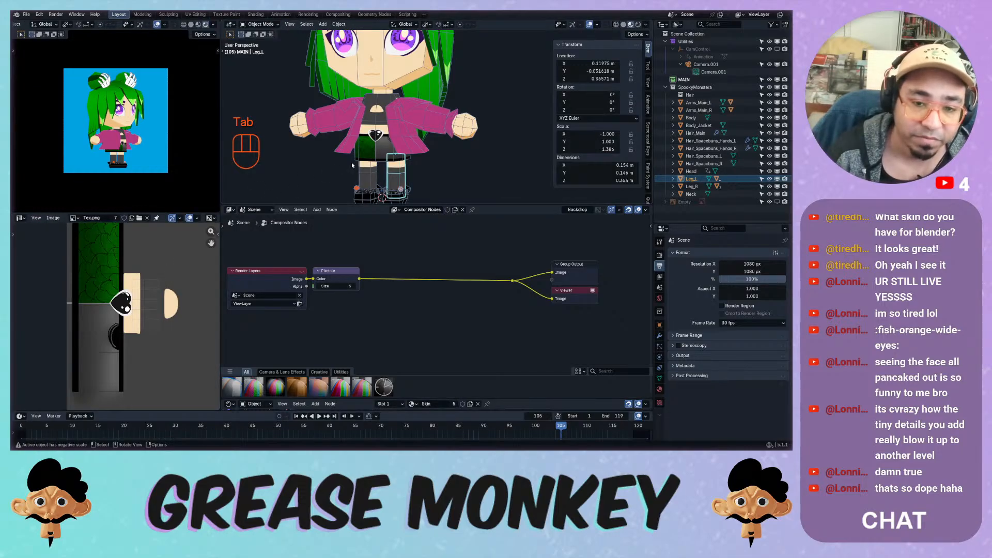
Bring all the character's meshes into edit mode together, select everything, and turn on UV sync selection.
{"action": "key", "text": "Tab"}
{"action": "key", "text": "Tab"}
{"action": "key", "text": "a"}
{"action": "key", "text": "Tab"}
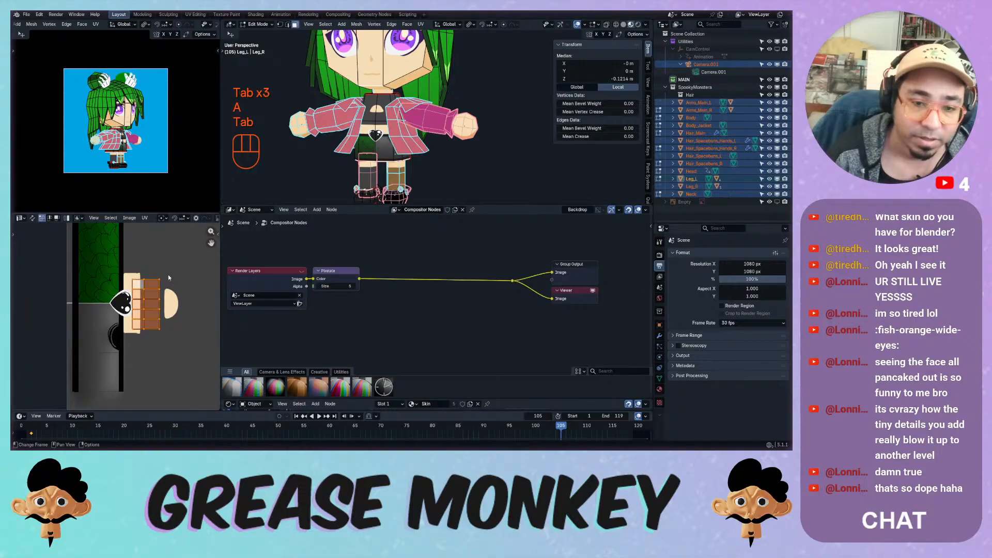
{"action": "middle_click_drag", "start_coordinate": [170, 273], "coordinate": [193, 244], "text": "ctrl"}
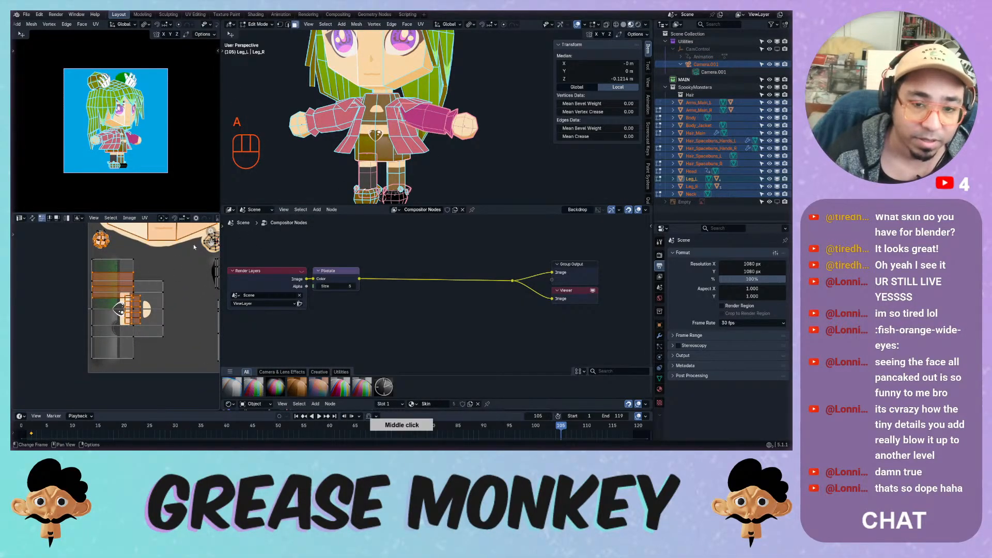
{"action": "left_click", "coordinate": [305, 187]}
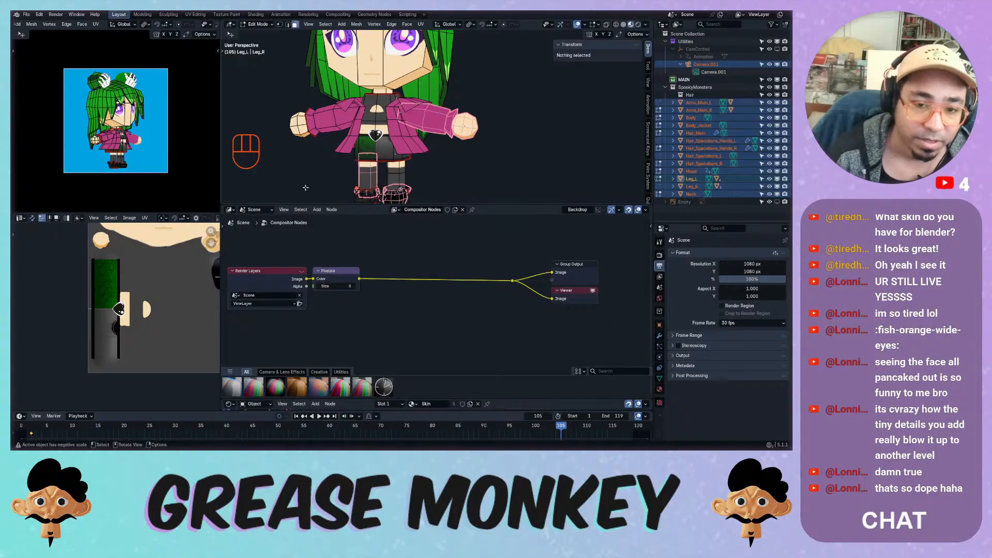
{"action": "key", "text": "a"}
{"action": "left_click", "coordinate": [32, 218]}
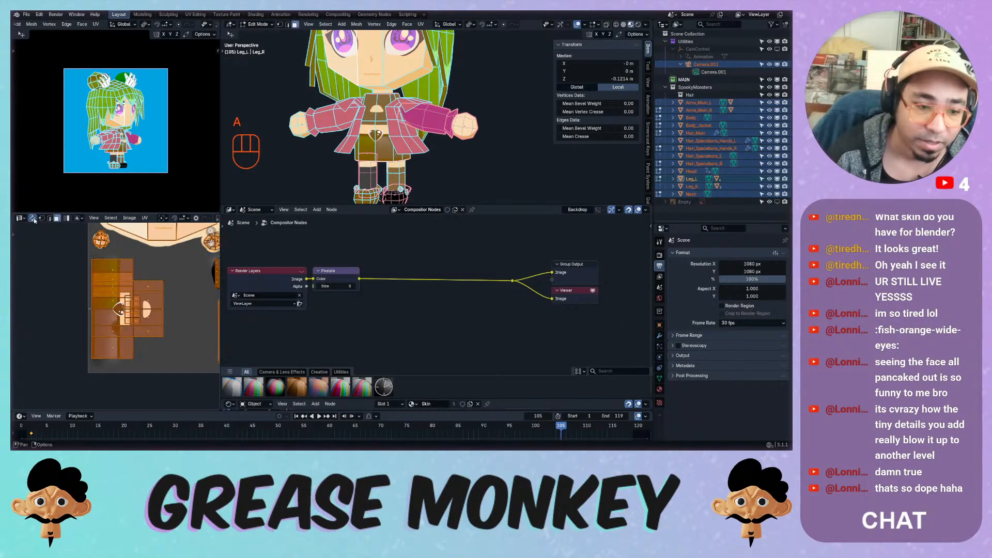
Select the leg's linked UV island and move it about 0.17 along X into an empty area of the texture.
{"action": "left_click", "coordinate": [137, 308]}
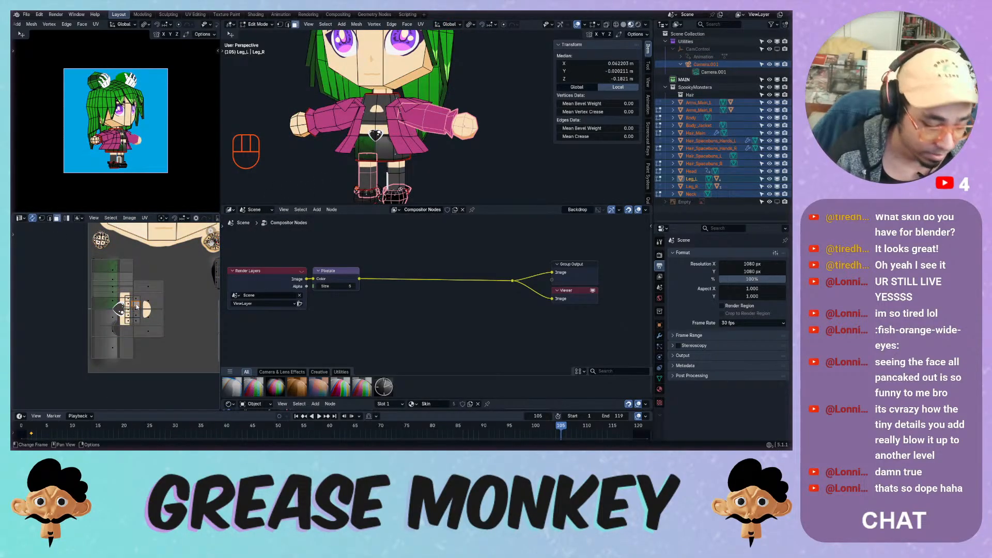
{"action": "key", "text": "l"}
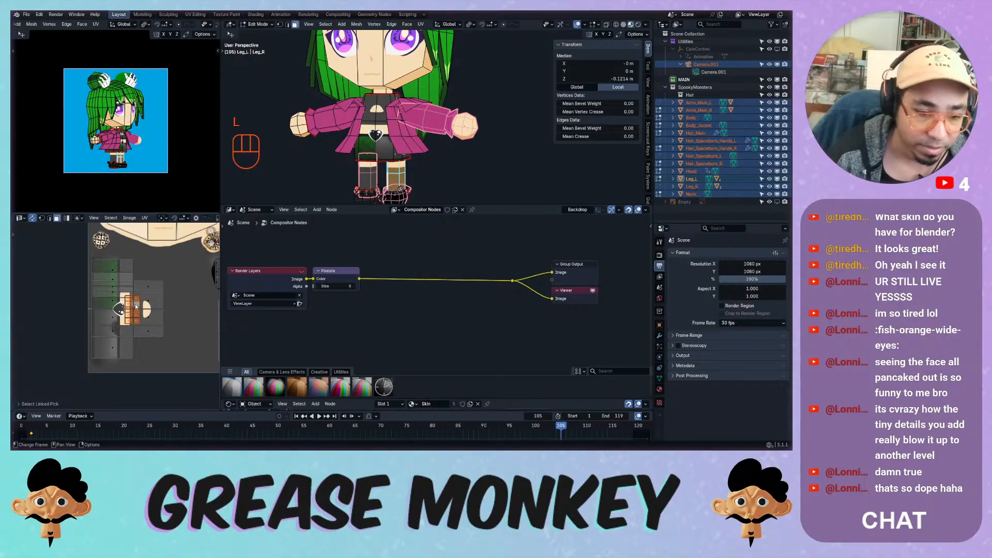
{"action": "key", "text": "g"}
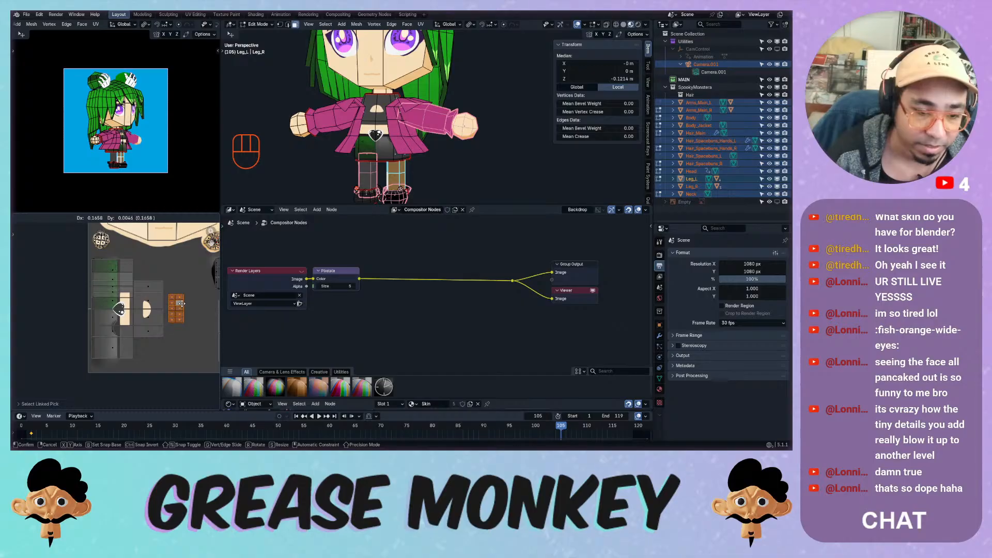
{"action": "left_click", "coordinate": [180, 305]}
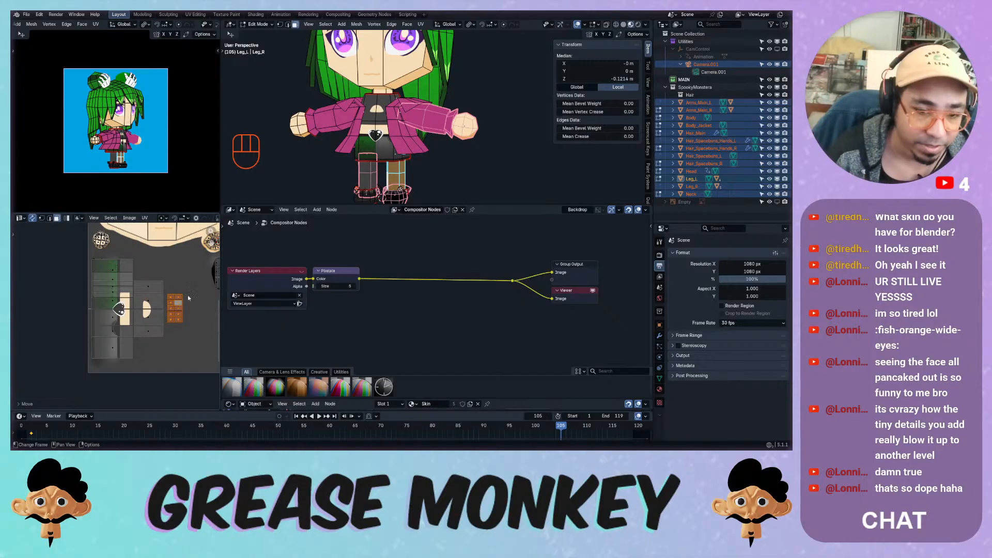
{"action": "middle_click_drag", "start_coordinate": [187, 303], "coordinate": [158, 297]}
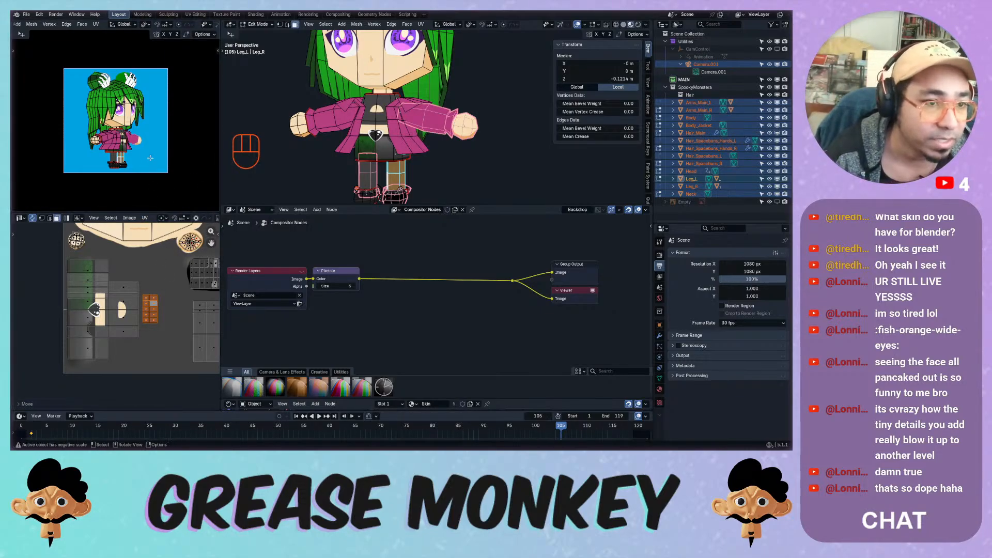
Hide the overlays in the camera viewport so the character shows clean while in edit mode.
{"action": "middle_click_drag", "start_coordinate": [131, 24], "coordinate": [182, 36]}
{"action": "key", "text": "Tab"}
{"action": "key", "text": "Tab"}
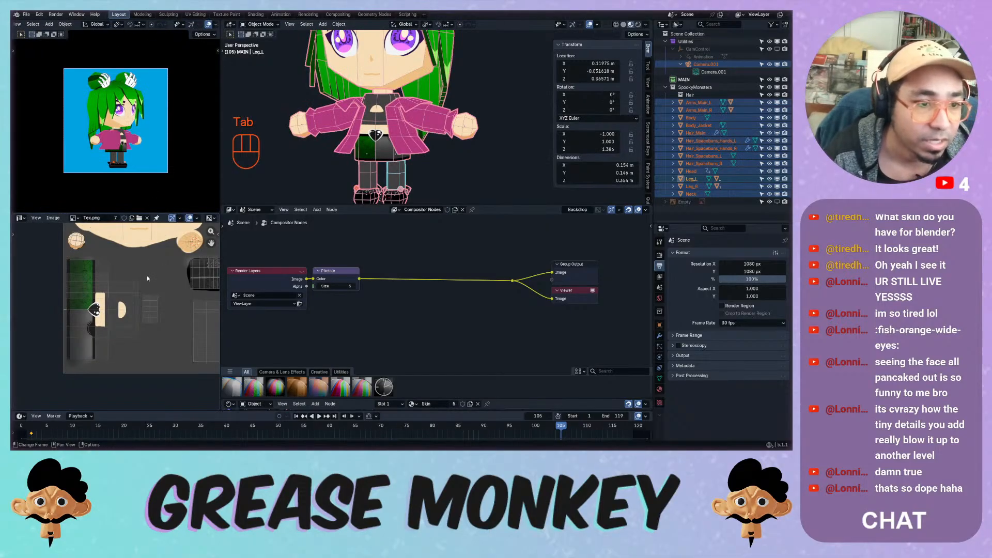
{"action": "middle_click_drag", "start_coordinate": [160, 26], "coordinate": [32, 24]}
{"action": "left_click", "coordinate": [159, 25]}
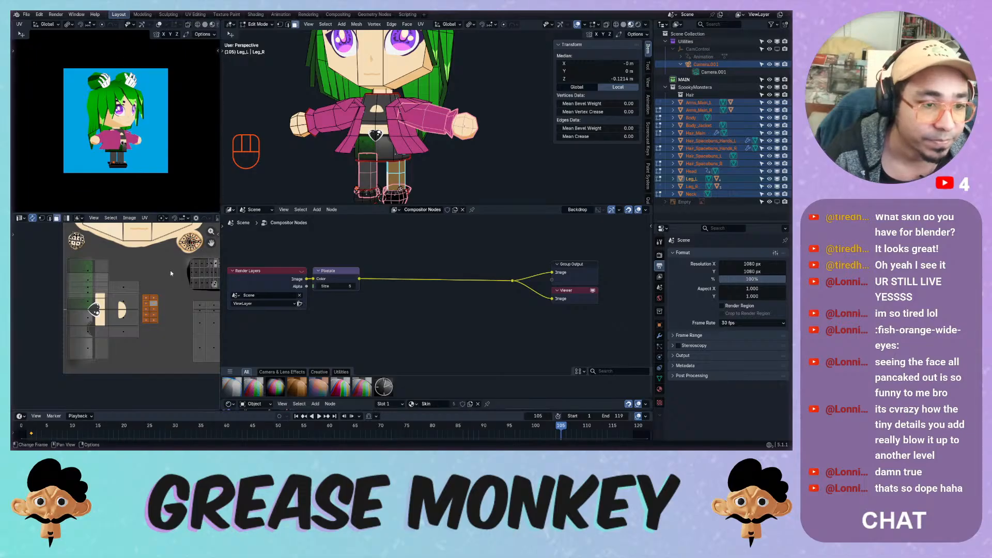
Switch the UV editor to the Image Editor showing Tex.png for painting and sample the brush colour from the half-round skin patch.
{"action": "middle_click_drag", "start_coordinate": [115, 315], "coordinate": [60, 303], "text": "ctrl"}
{"action": "left_click", "coordinate": [20, 217]}
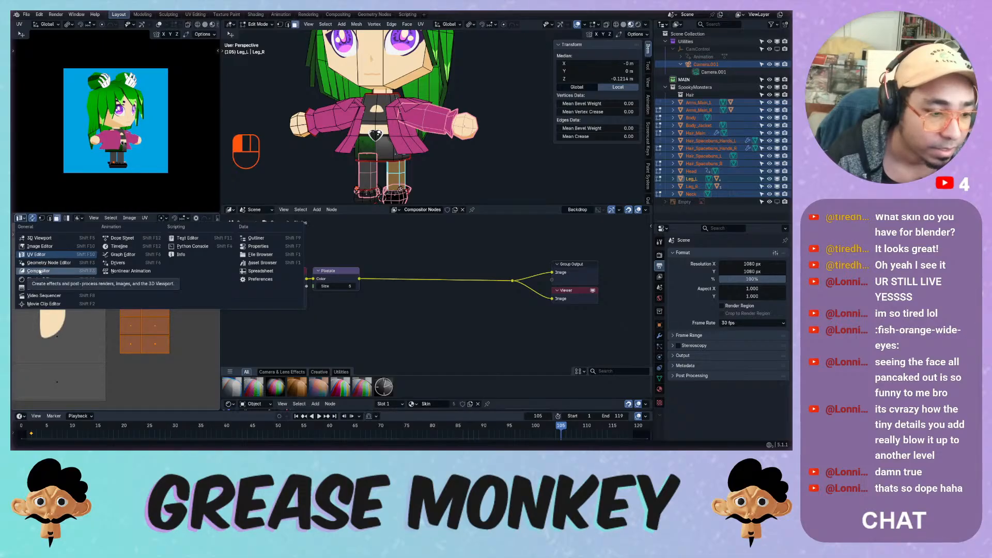
{"action": "left_click", "coordinate": [40, 247]}
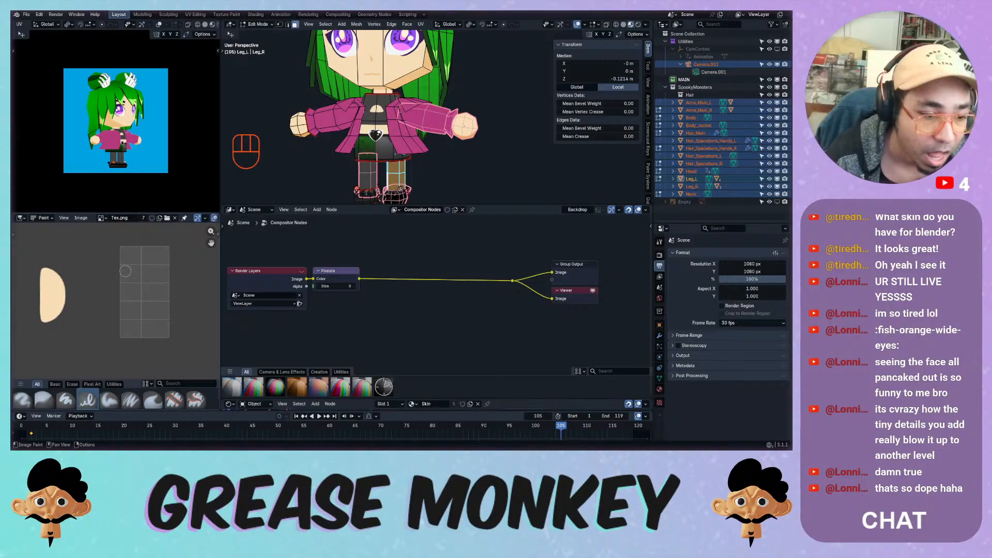
{"action": "key", "text": "ctrl+shift+x"}
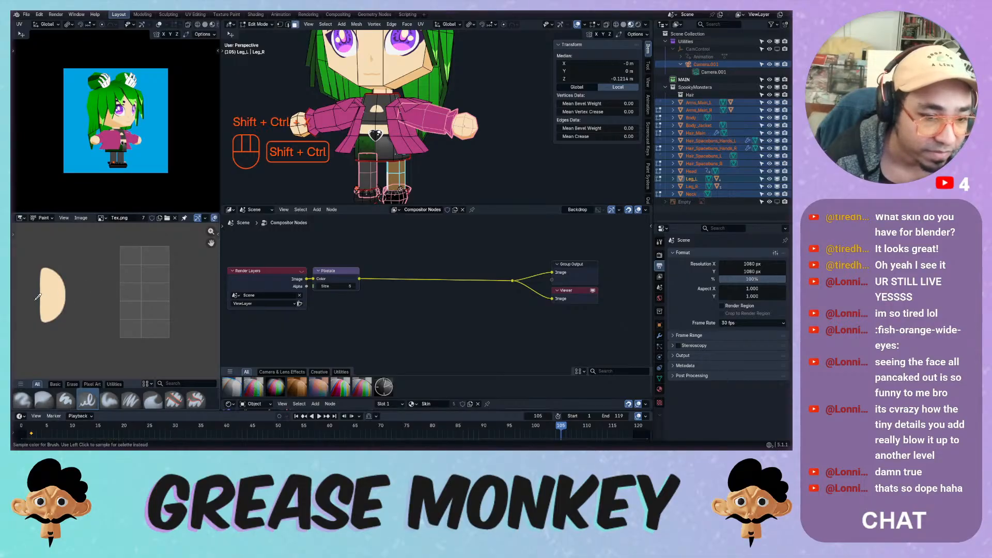
{"action": "key", "text": "ctrl+shift+x"}
Try painting straight vertical skin-coloured strokes down the leg's rectangular UV island, undoing each one.
{"action": "left_click_drag", "start_coordinate": [122, 247], "coordinate": [122, 340]}
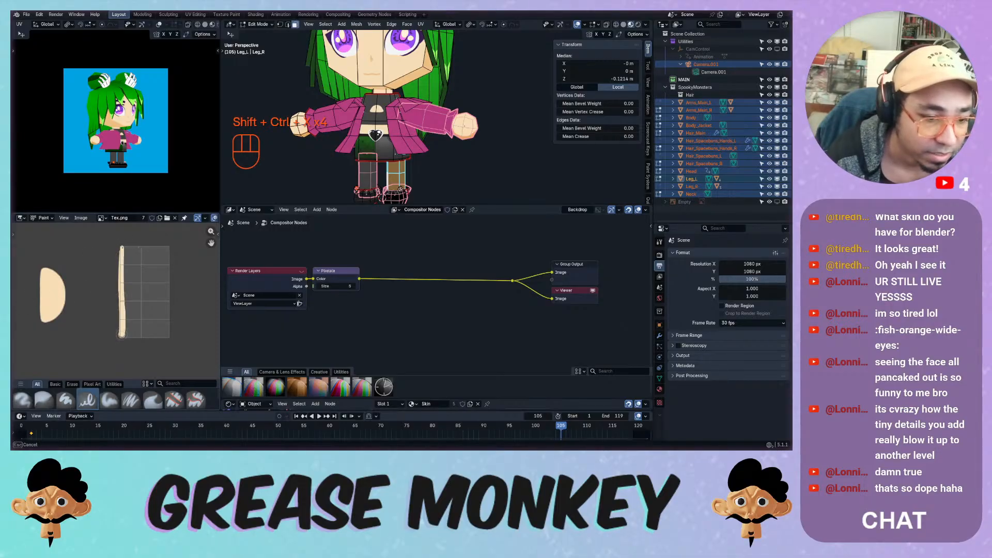
{"action": "key", "text": "ctrl+z"}
{"action": "left_click_drag", "start_coordinate": [148, 239], "coordinate": [148, 337]}
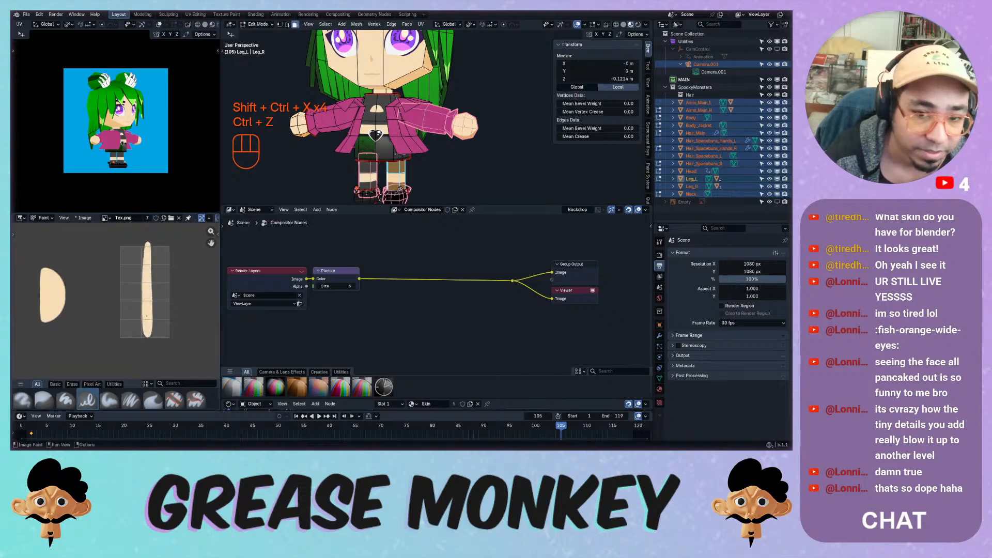
{"action": "key", "text": "ctrl+z"}
{"action": "left_click_drag", "start_coordinate": [154, 240], "coordinate": [147, 355]}
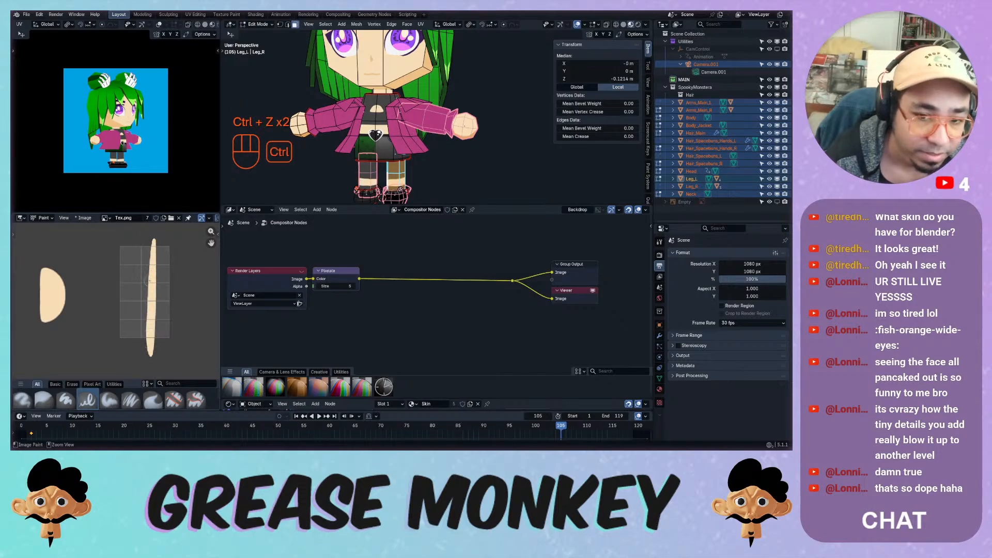
{"action": "key", "text": "ctrl+z"}
{"action": "left_click_drag", "start_coordinate": [162, 239], "coordinate": [158, 338]}
{"action": "key", "text": "ctrl+z"}
{"action": "left_click_drag", "start_coordinate": [122, 239], "coordinate": [120, 355]}
{"action": "key", "text": "ctrl+z"}
{"action": "left_click_drag", "start_coordinate": [132, 239], "coordinate": [128, 339]}
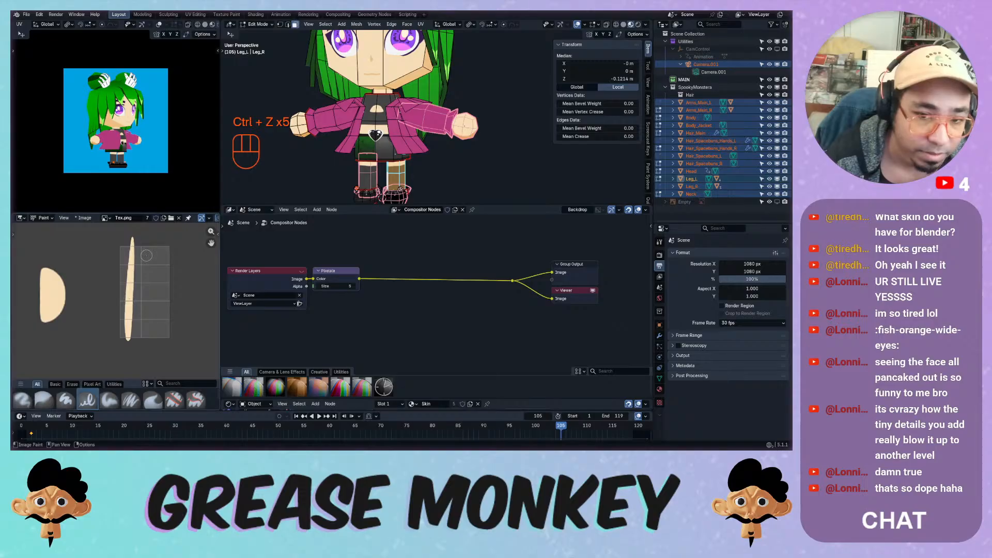
{"action": "key", "text": "ctrl+z"}
{"action": "left_click_drag", "start_coordinate": [132, 240], "coordinate": [130, 346]}
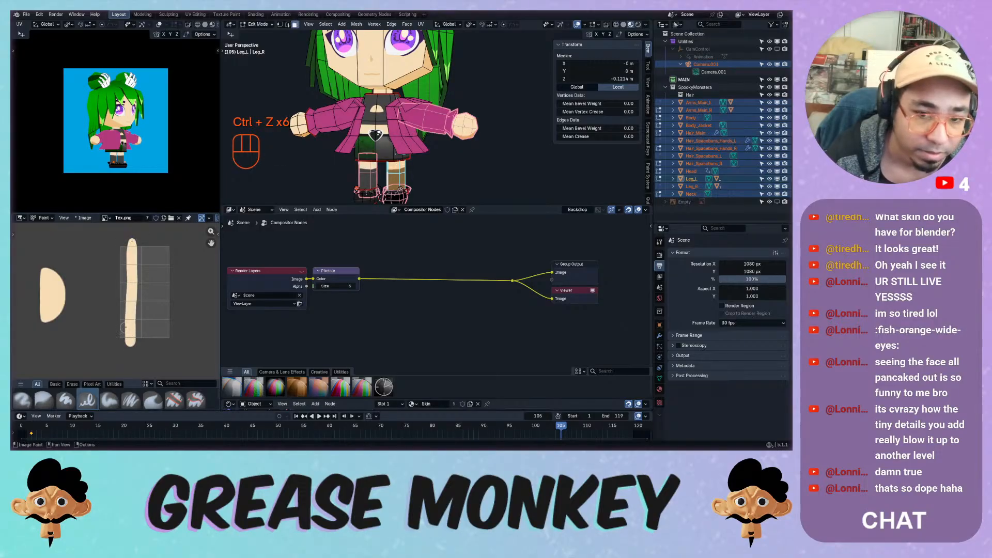
{"action": "key", "text": "ctrl+z"}
{"action": "left_click_drag", "start_coordinate": [133, 239], "coordinate": [132, 349]}
{"action": "key", "text": "ctrl+z"}
{"action": "left_click_drag", "start_coordinate": [132, 238], "coordinate": [133, 348]}
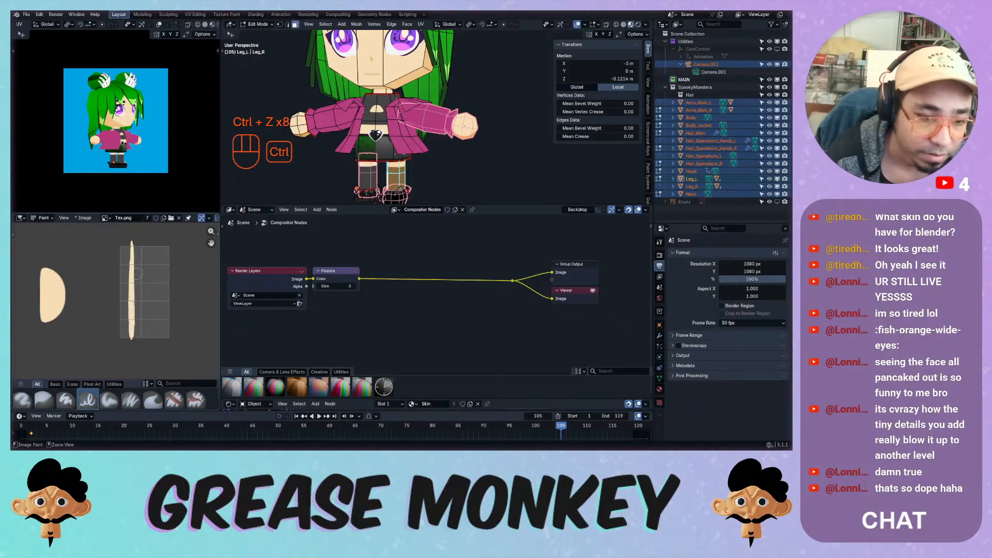
{"action": "key", "text": "ctrl+z"}
{"action": "middle_click_drag", "start_coordinate": [205, 217], "coordinate": [176, 218]}
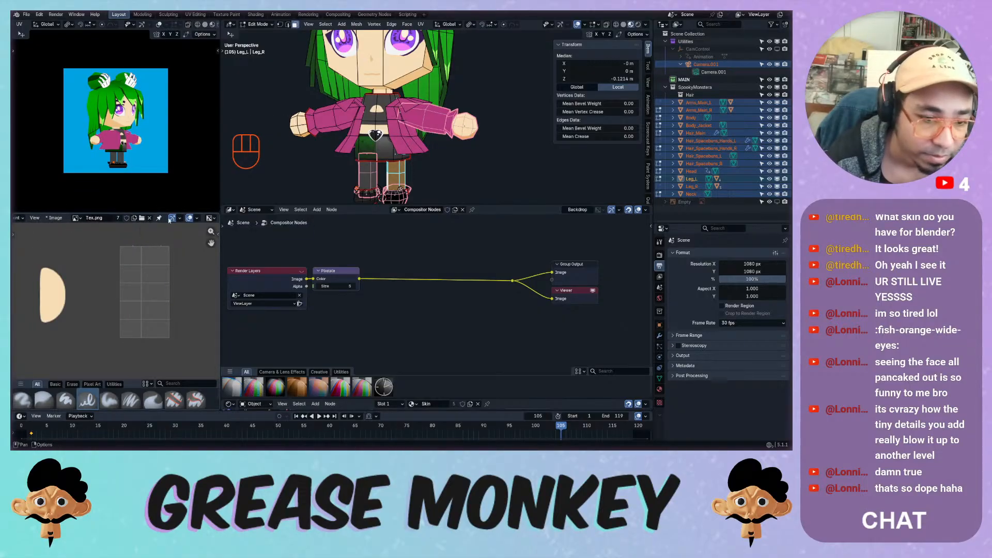
{"action": "middle_click_drag", "start_coordinate": [155, 221], "coordinate": [184, 219]}
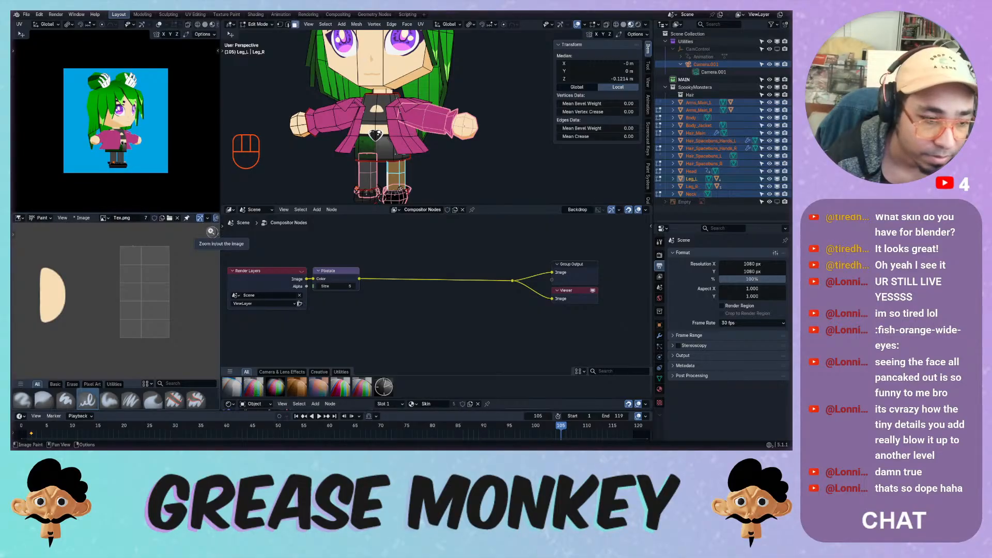
{"action": "middle_click_drag", "start_coordinate": [154, 218], "coordinate": [186, 219]}
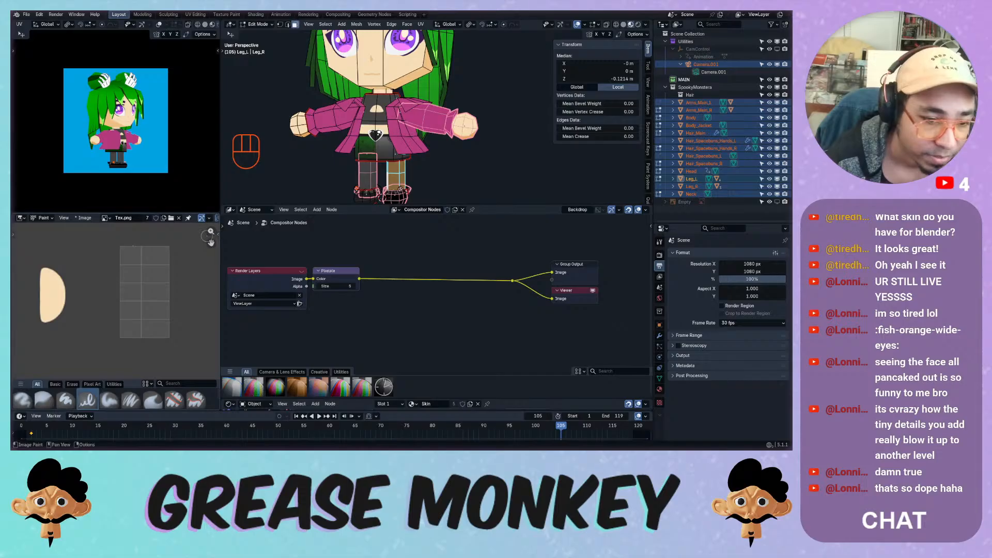
Try a hooked stroke and further vertical skin-coloured strokes over the leg's UV island, undoing them all.
{"action": "mouse_move", "coordinate": [131, 240]}
{"action": "left_mouse_down"}
{"action": "mouse_move", "coordinate": [135, 331]}
{"action": "mouse_move", "coordinate": [157, 292]}
{"action": "left_mouse_up"}
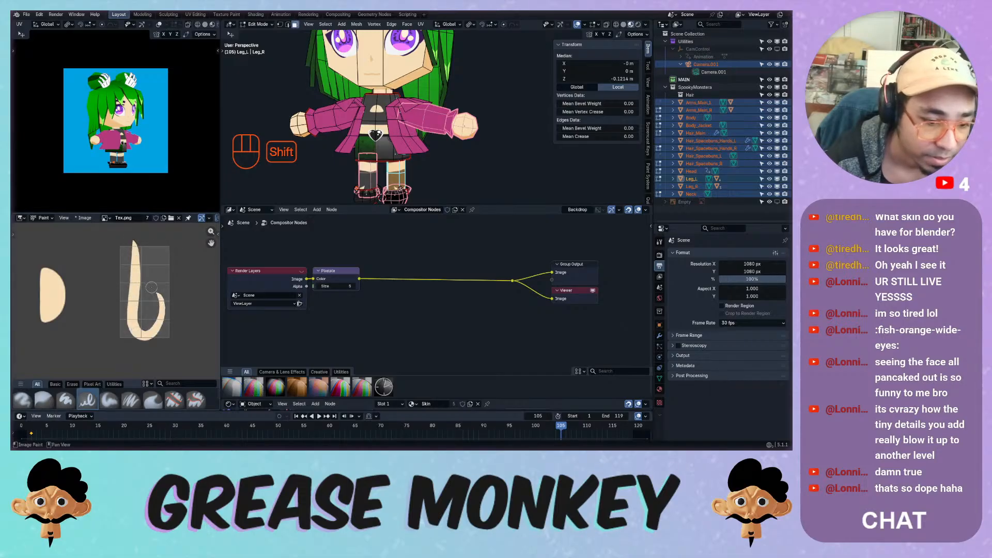
{"action": "key", "text": "ctrl+z"}
{"action": "left_click_drag", "start_coordinate": [130, 241], "coordinate": [153, 344]}
{"action": "key", "text": "ctrl+z"}
{"action": "key", "text": "ctrl+z"}
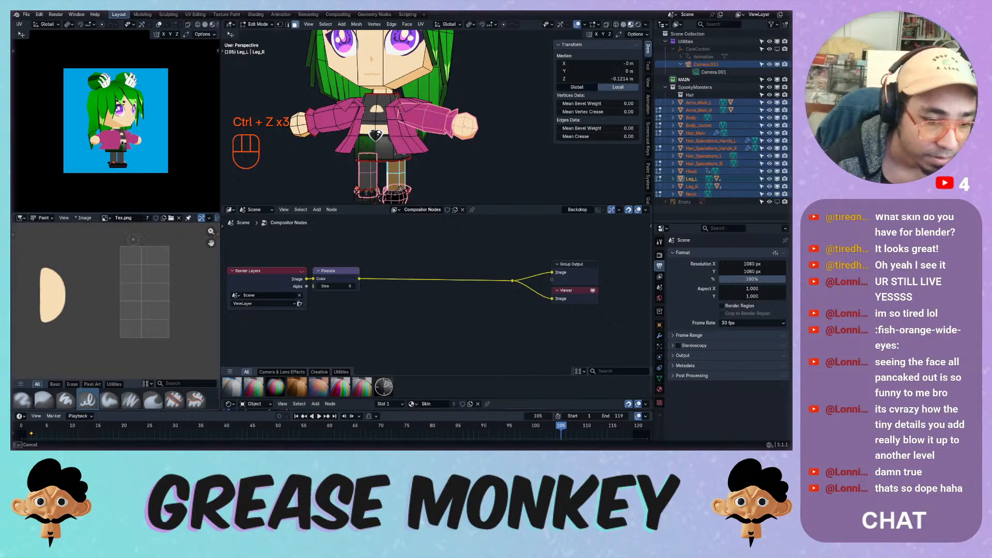
{"action": "left_click_drag", "start_coordinate": [133, 240], "coordinate": [133, 349]}
{"action": "key", "text": "ctrl+z"}
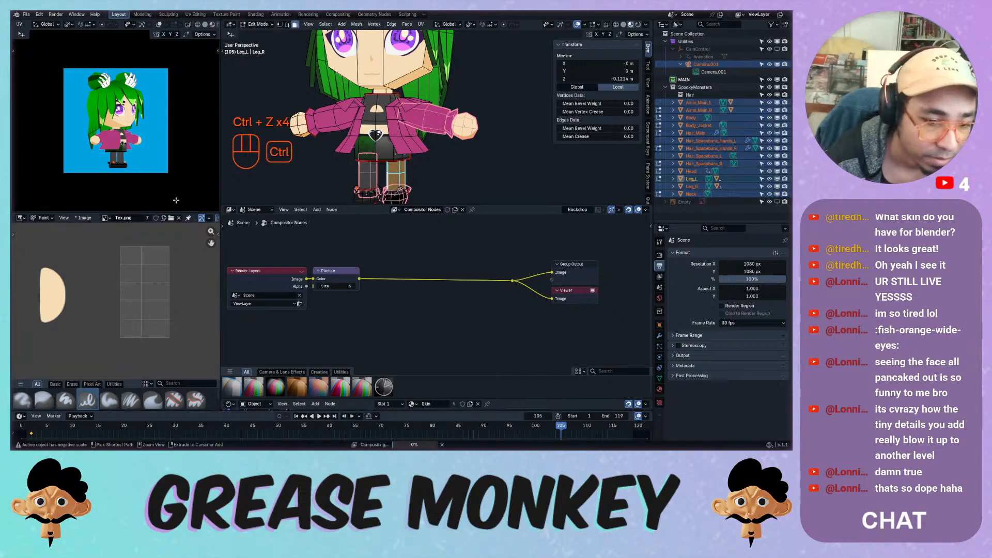
{"action": "left_click", "coordinate": [13, 235]}
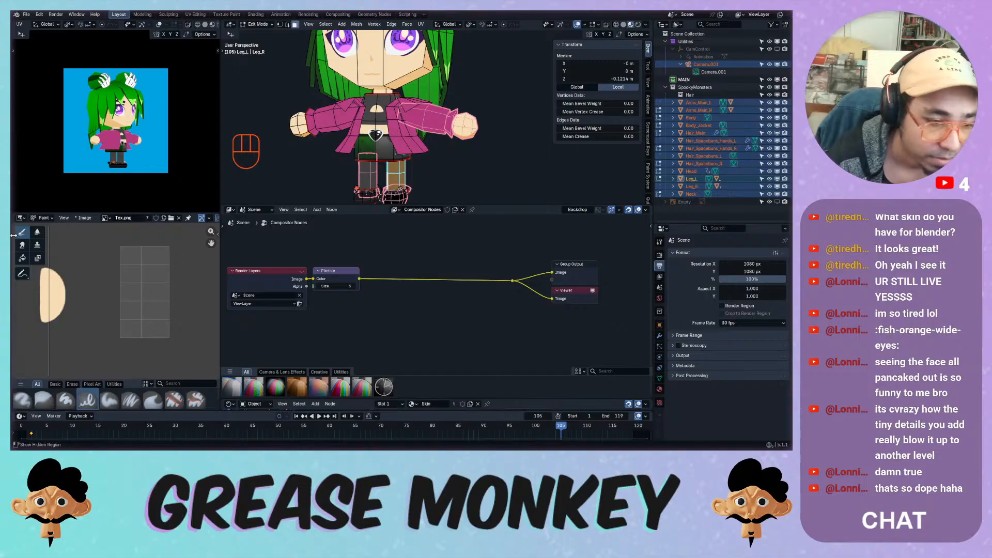
{"action": "left_click_drag", "start_coordinate": [13, 236], "coordinate": [33, 236]}
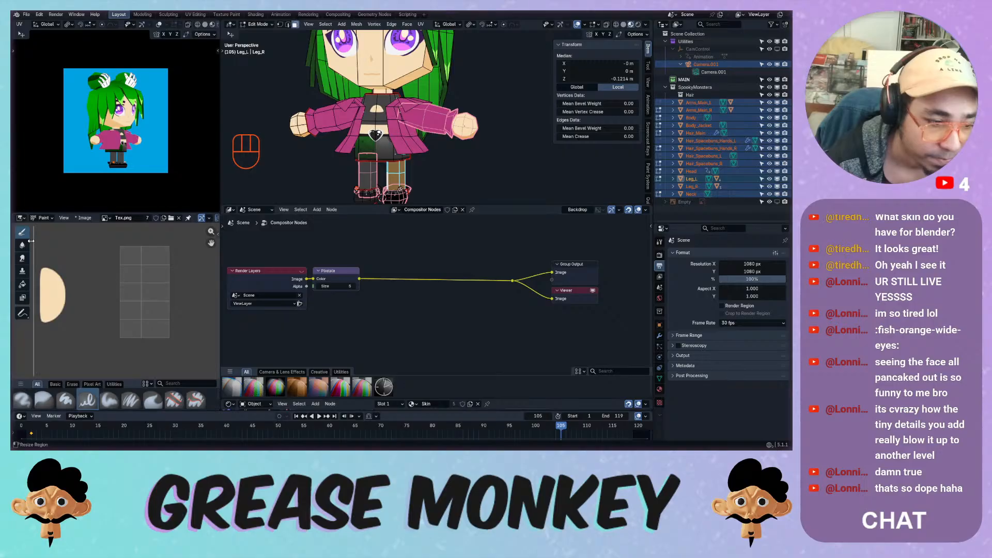
{"action": "left_click_drag", "start_coordinate": [31, 241], "coordinate": [17, 241]}
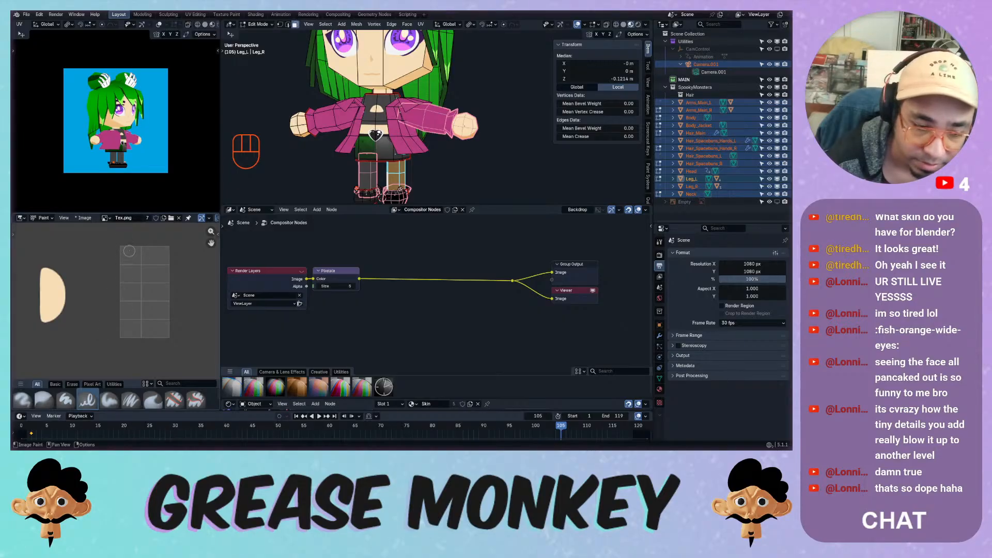
{"action": "left_click_drag", "start_coordinate": [130, 247], "coordinate": [124, 354]}
{"action": "key", "text": "ctrl+z"}
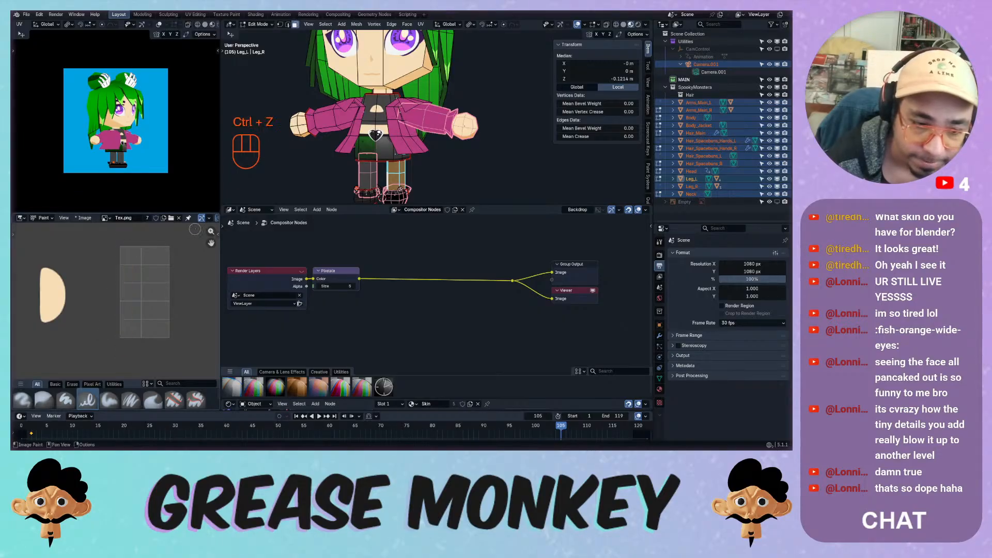
Enable Stabilize Stroke in the stroke settings of the Paint Hard Pressure brush.
{"action": "left_click", "coordinate": [218, 235]}
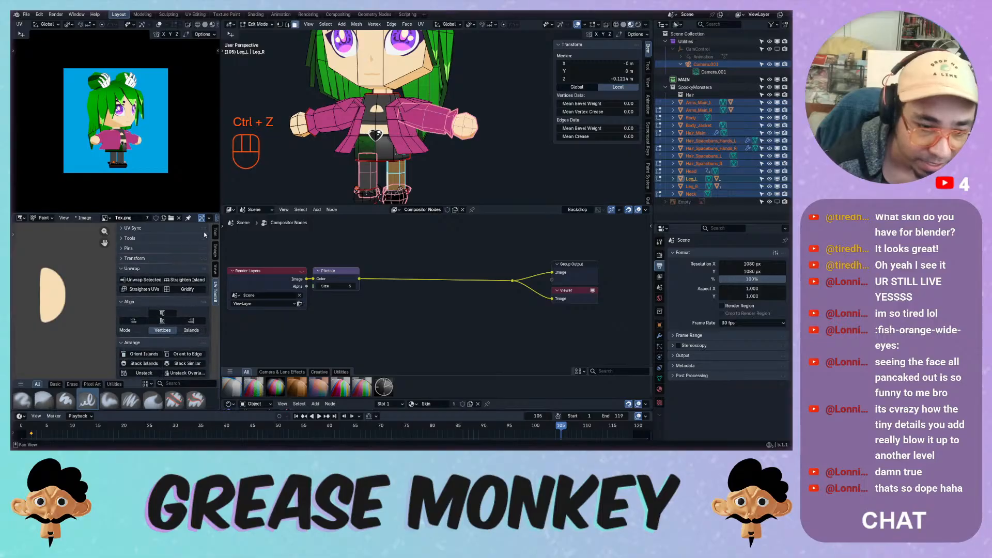
{"action": "left_click", "coordinate": [214, 233]}
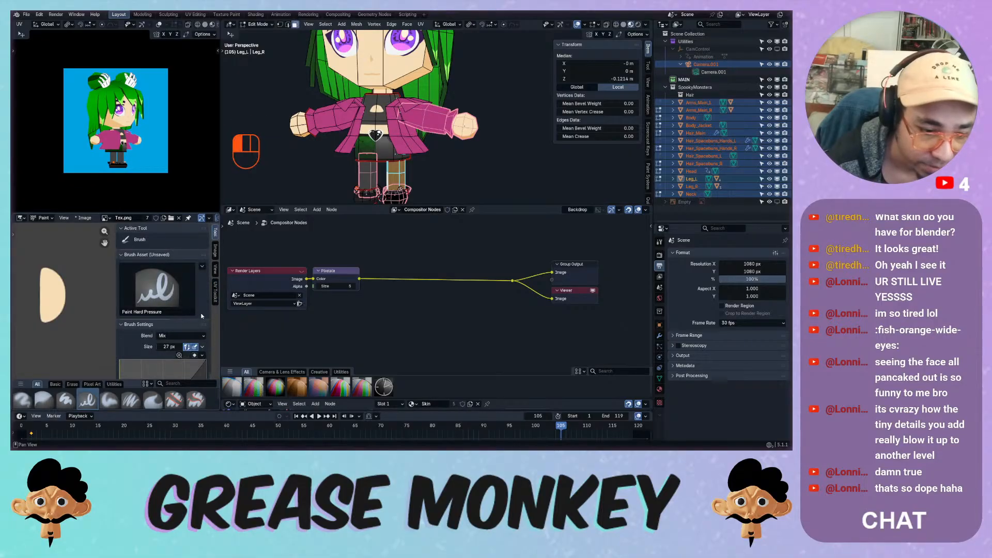
{"action": "middle_click_drag", "start_coordinate": [198, 300], "coordinate": [195, 254]}
{"action": "mouse_move", "coordinate": [192, 356]}
{"action": "middle_mouse_down"}
{"action": "mouse_move", "coordinate": [184, 280]}
{"action": "mouse_move", "coordinate": [178, 339]}
{"action": "mouse_move", "coordinate": [149, 333]}
{"action": "middle_mouse_up"}
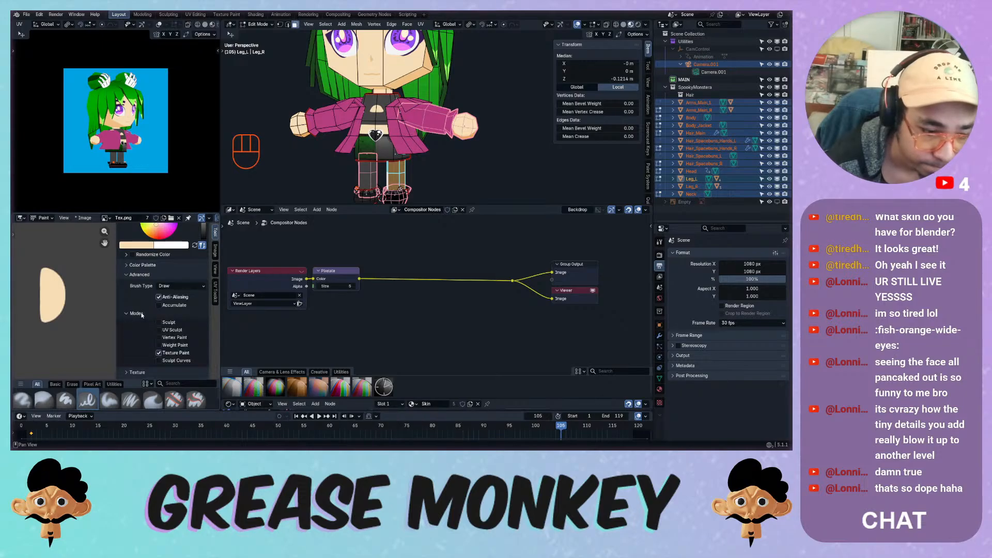
{"action": "left_click", "coordinate": [150, 277]}
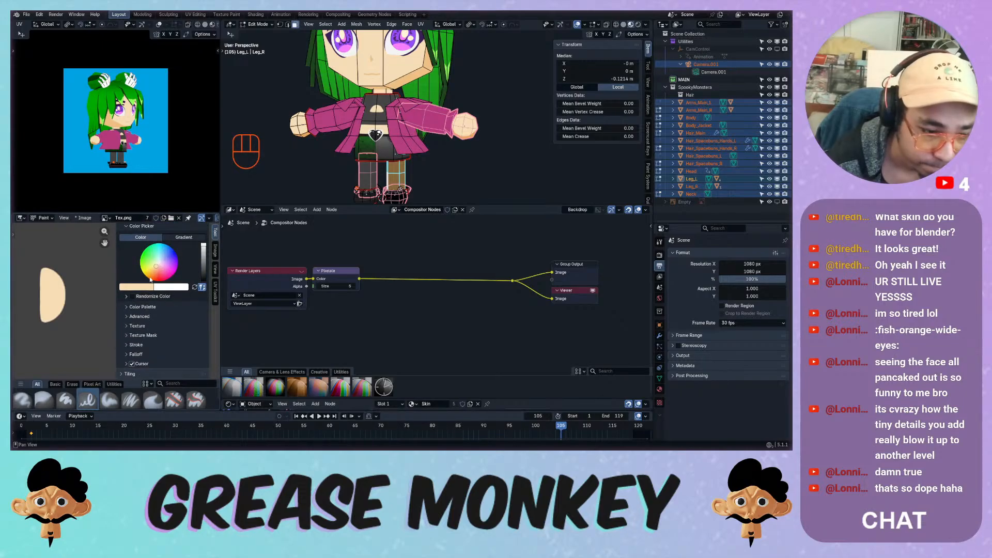
{"action": "left_click", "coordinate": [136, 354]}
{"action": "scroll", "coordinate": [143, 310], "scroll_direction": "down", "scroll_amount": 5}
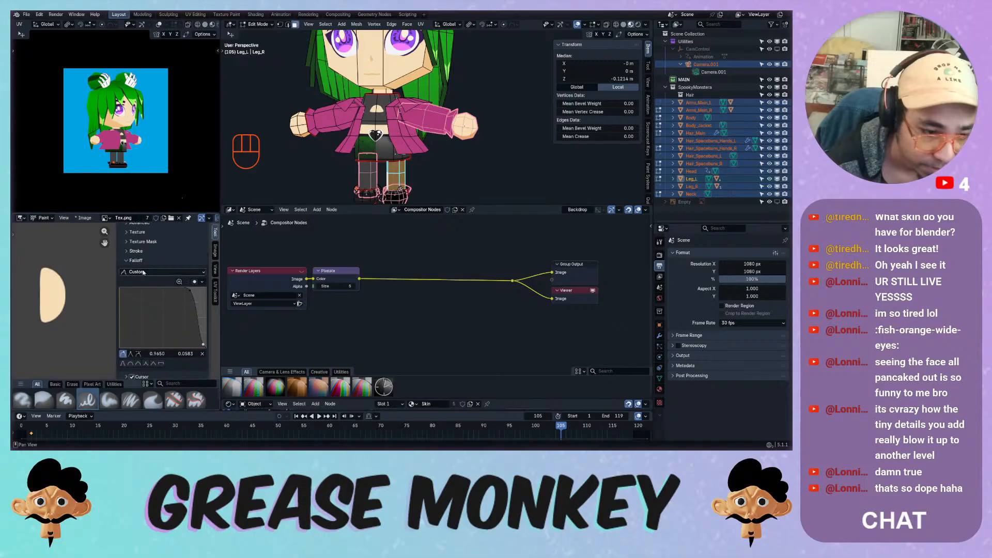
{"action": "left_click", "coordinate": [140, 261]}
{"action": "left_click", "coordinate": [136, 345]}
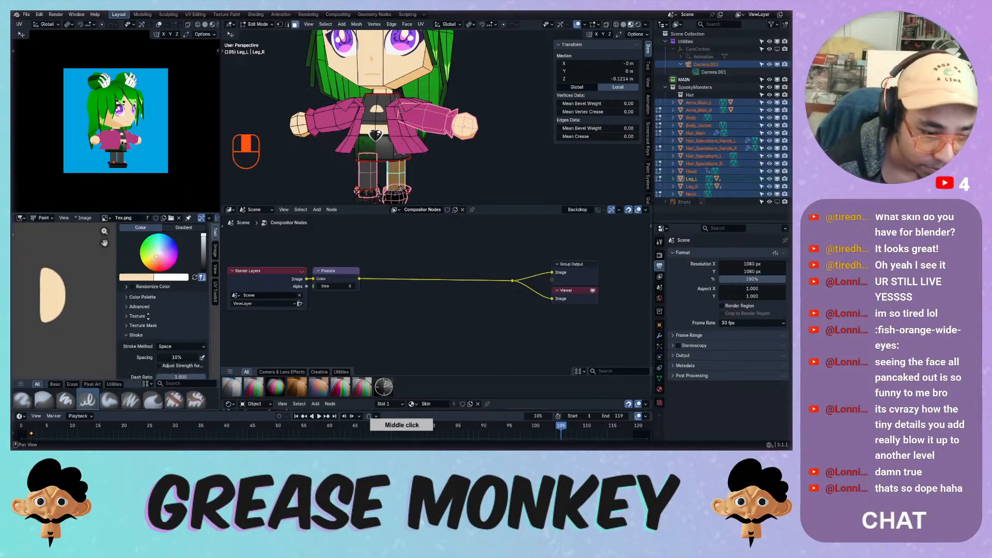
{"action": "scroll", "coordinate": [133, 347], "scroll_direction": "down", "scroll_amount": 5}
{"action": "left_click", "coordinate": [132, 347]}
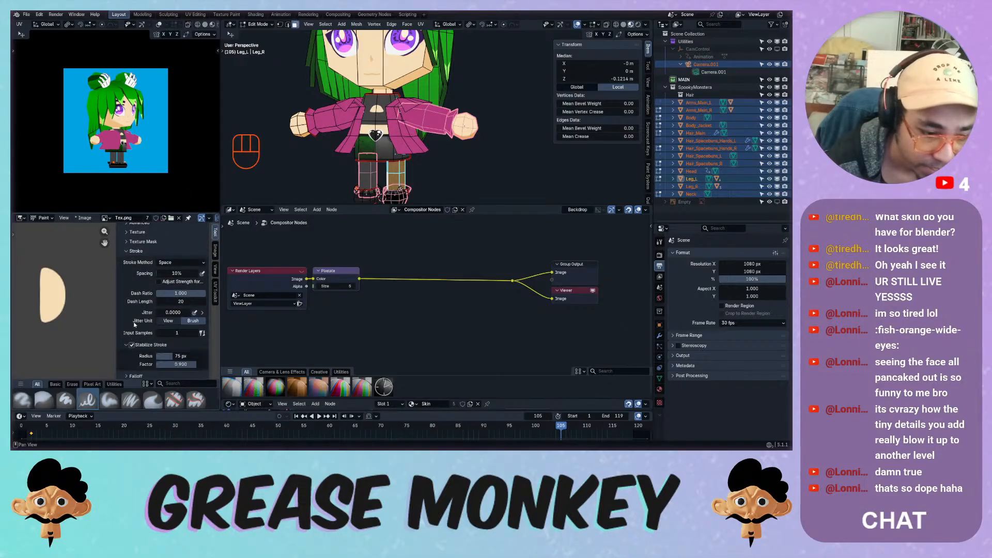
{"action": "middle_click_drag", "start_coordinate": [151, 286], "coordinate": [151, 264]}
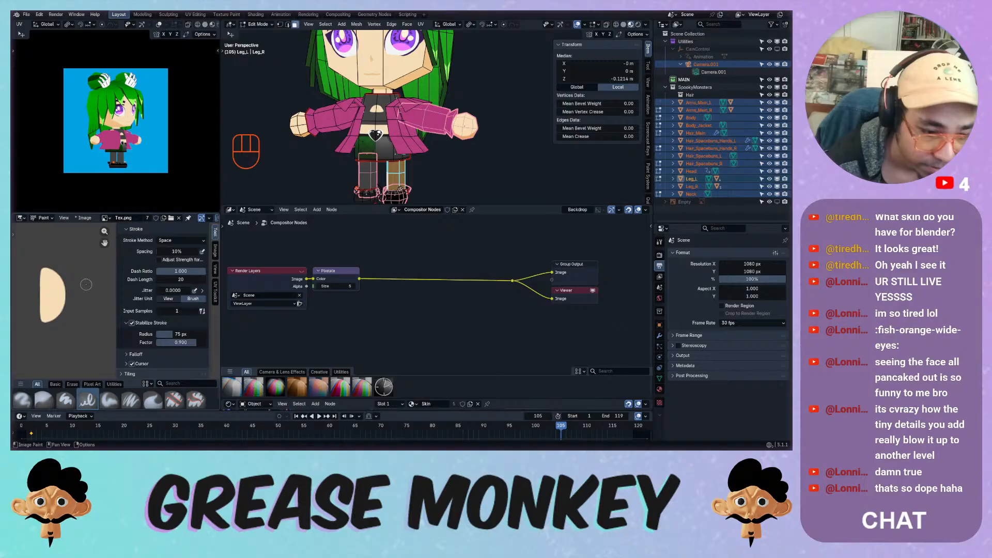
{"action": "key", "text": "n"}
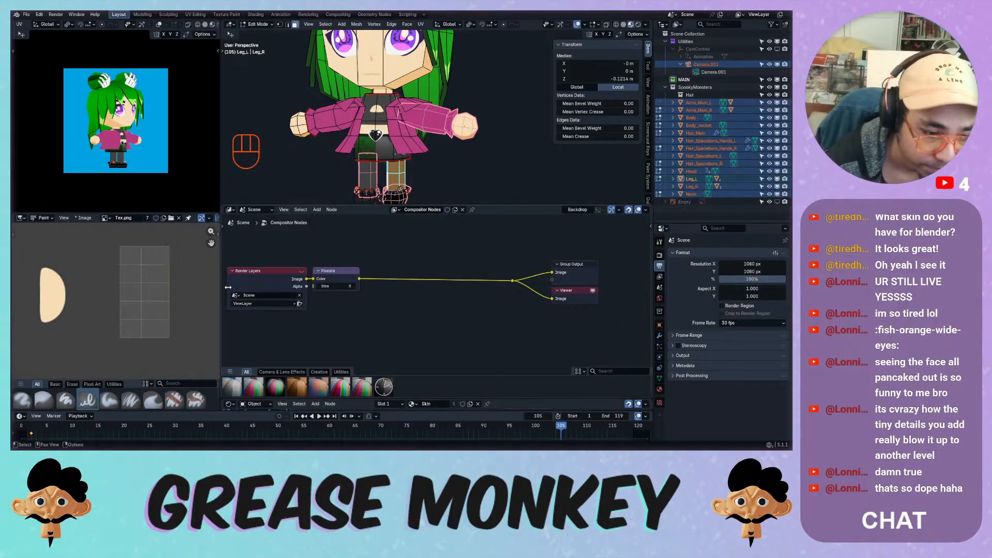
Try the stabilized brush with vertical strokes down the leg's UV island, undoing each one.
{"action": "left_click_drag", "start_coordinate": [135, 249], "coordinate": [132, 352]}
{"action": "key", "text": "ctrl+z"}
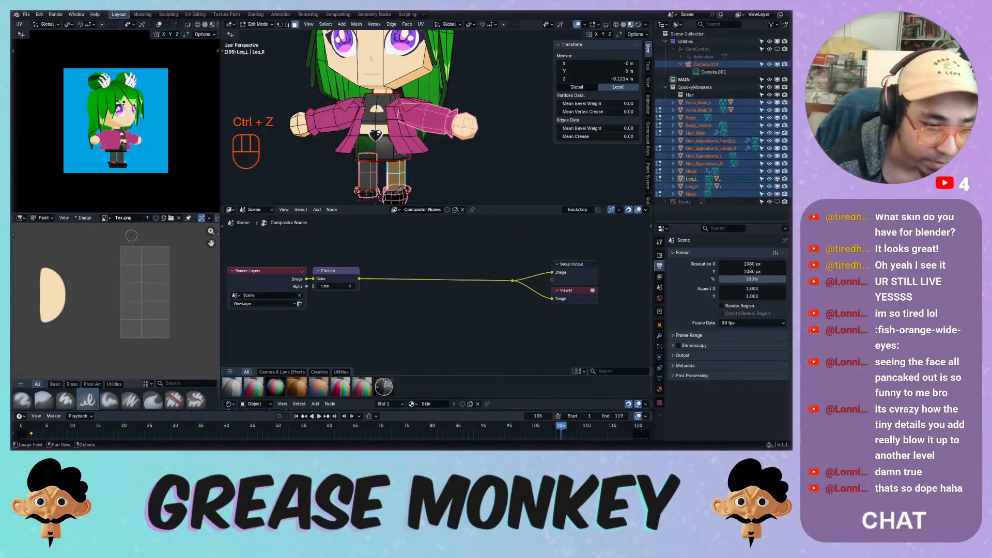
{"action": "left_click_drag", "start_coordinate": [130, 235], "coordinate": [126, 356]}
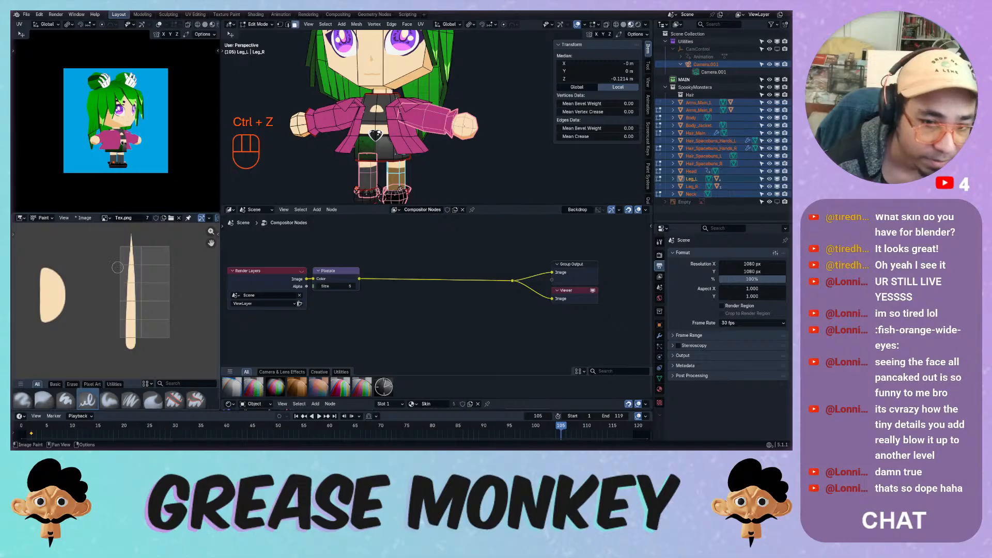
{"action": "key", "text": "ctrl+z"}
Switch to the brush just before Paint Hard Pressure, undo a test stroke made with it, and enable its Stabilize Stroke option.
{"action": "left_click", "coordinate": [67, 399]}
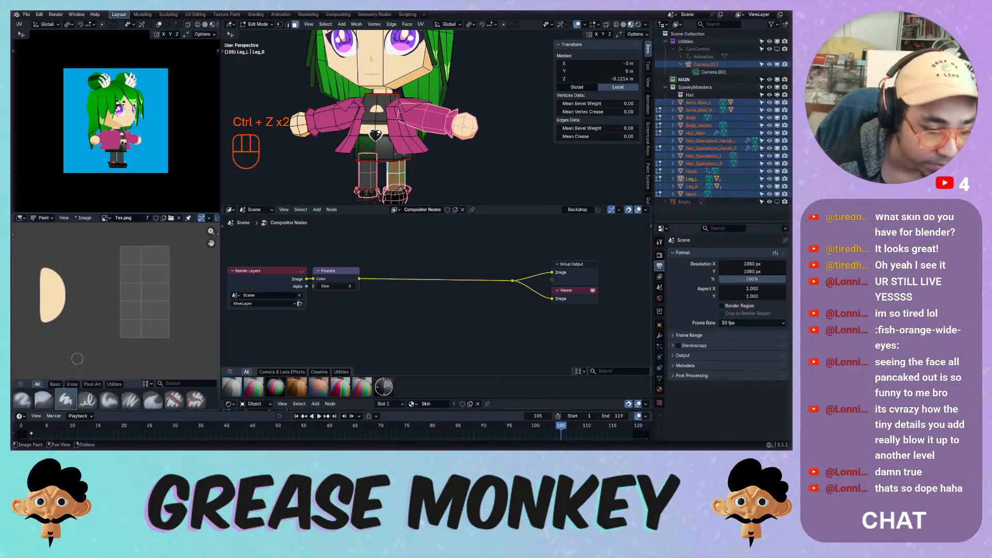
{"action": "left_click_drag", "start_coordinate": [133, 232], "coordinate": [133, 346]}
{"action": "key", "text": "ctrl+z"}
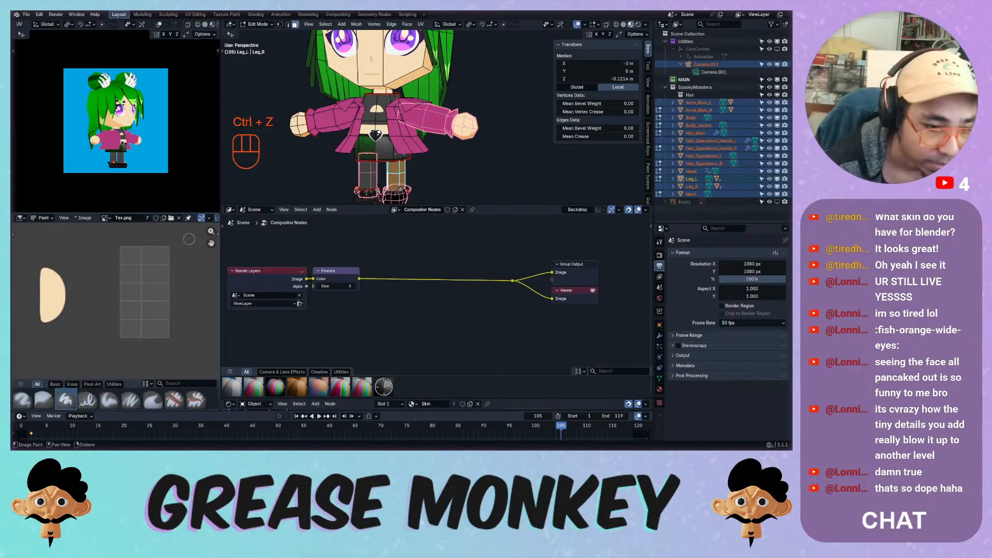
{"action": "left_click", "coordinate": [214, 235]}
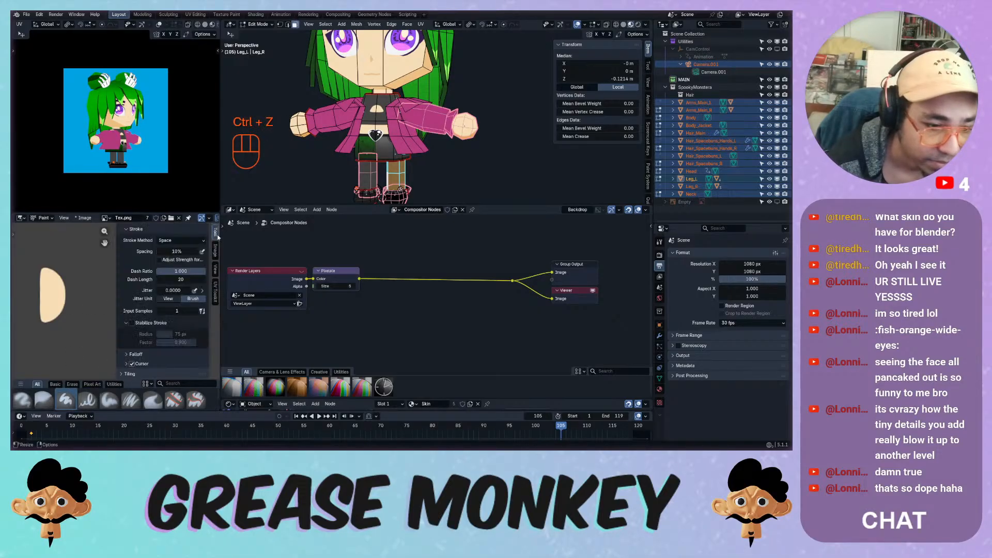
{"action": "left_click", "coordinate": [145, 323]}
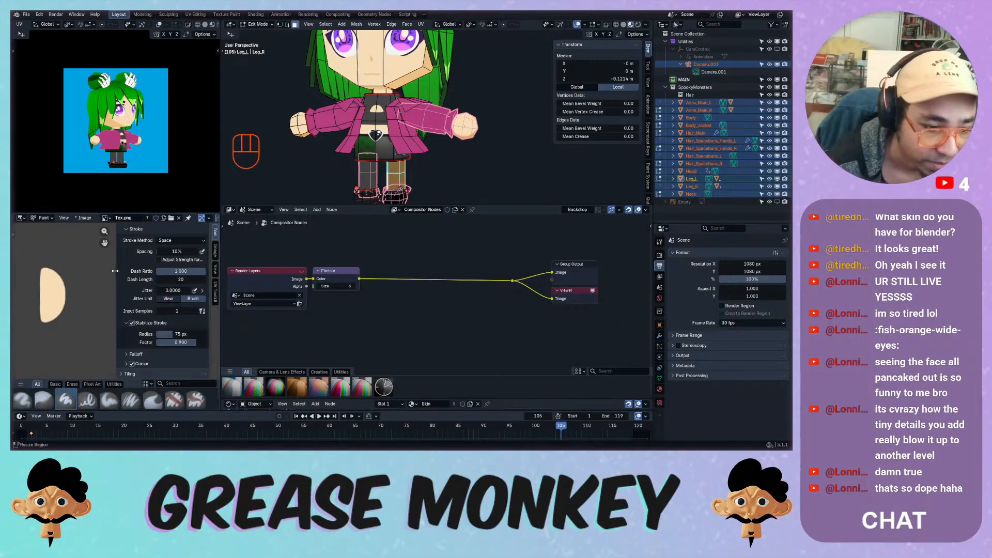
{"action": "left_click_drag", "start_coordinate": [114, 271], "coordinate": [193, 270]}
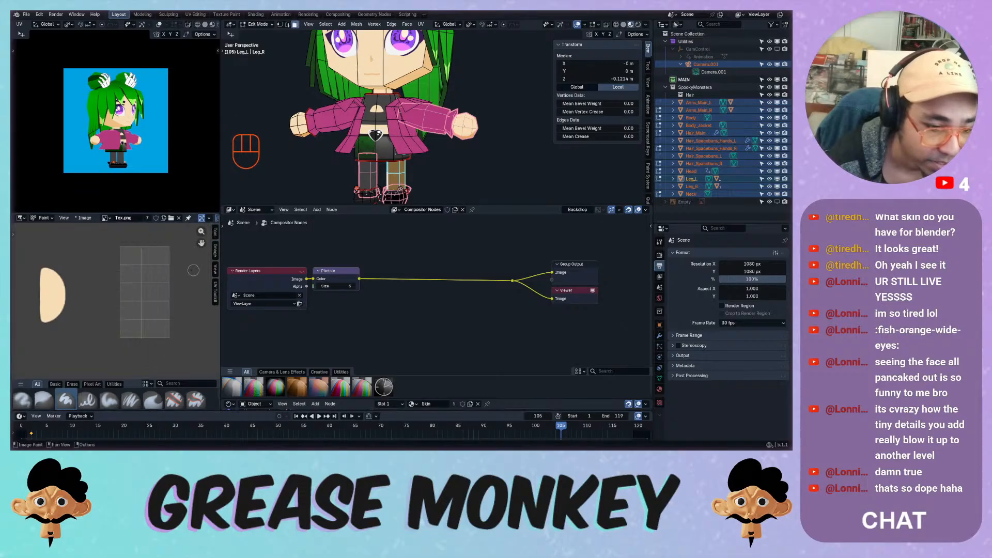
Try several vertical skin-coloured strokes down the leg's UV island, undoing each one.
{"action": "left_click_drag", "start_coordinate": [132, 240], "coordinate": [131, 344]}
{"action": "key", "text": "ctrl+z"}
{"action": "key", "text": "ctrl+z"}
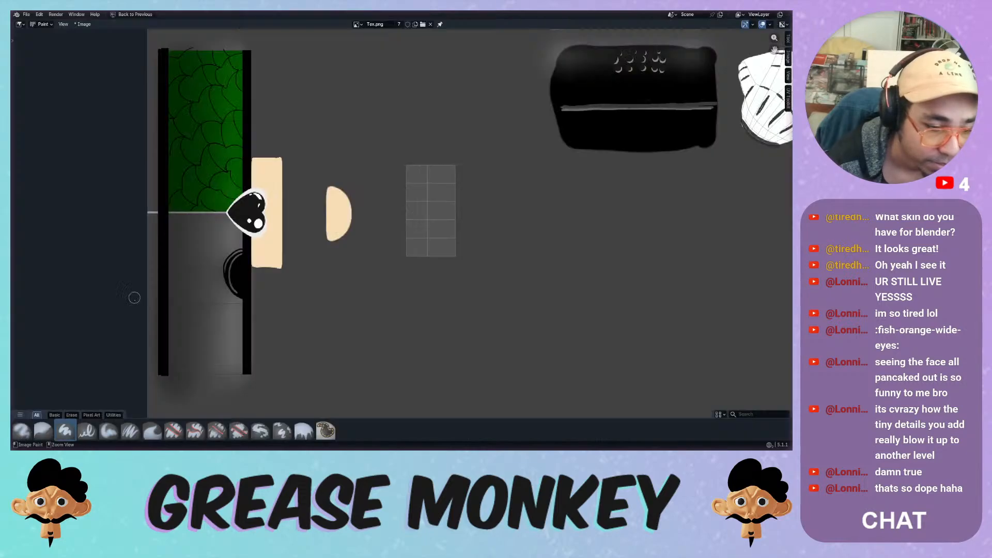
{"action": "key", "text": "ctrl+space"}
{"action": "key", "text": "ctrl+space"}
{"action": "left_click_drag", "start_coordinate": [132, 233], "coordinate": [126, 357]}
{"action": "key", "text": "ctrl+z"}
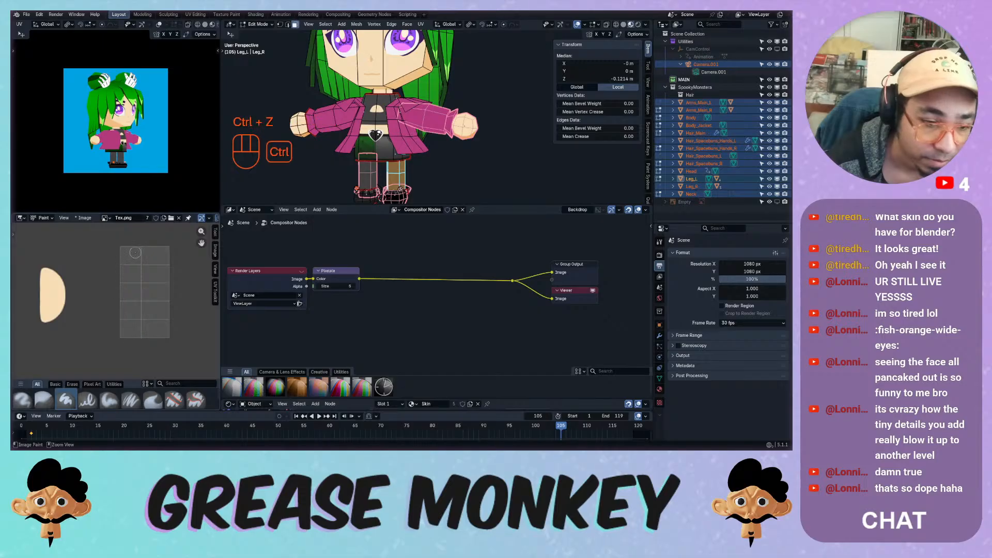
{"action": "mouse_move", "coordinate": [139, 233]}
{"action": "left_mouse_down"}
{"action": "mouse_move", "coordinate": [134, 354]}
{"action": "mouse_move", "coordinate": [129, 345]}
{"action": "left_mouse_up"}
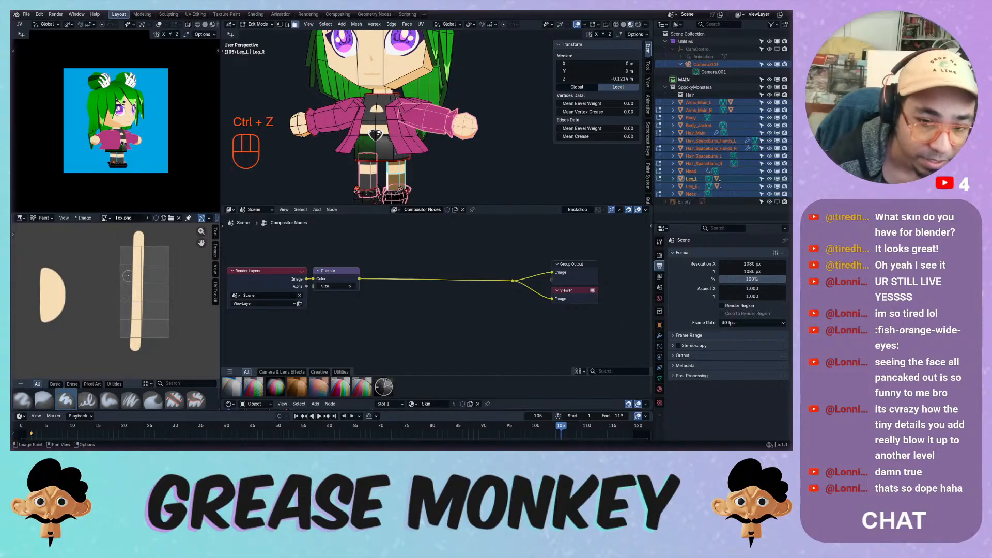
{"action": "key", "text": "ctrl+z"}
{"action": "left_click_drag", "start_coordinate": [127, 233], "coordinate": [126, 352]}
{"action": "key", "text": "ctrl+z"}
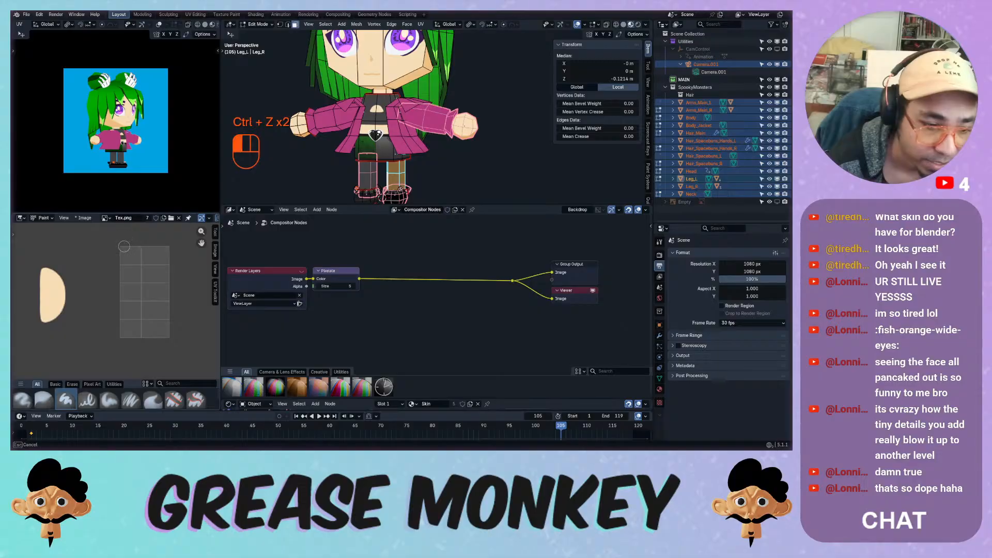
{"action": "left_click_drag", "start_coordinate": [124, 234], "coordinate": [124, 353]}
{"action": "key", "text": "ctrl+z"}
Paint overlapping vertical skin-coloured strokes down the outer column of the leg's UV island, undoing the surplus final stroke.
{"action": "left_click_drag", "start_coordinate": [121, 243], "coordinate": [120, 362]}
{"action": "left_click_drag", "start_coordinate": [126, 243], "coordinate": [127, 367]}
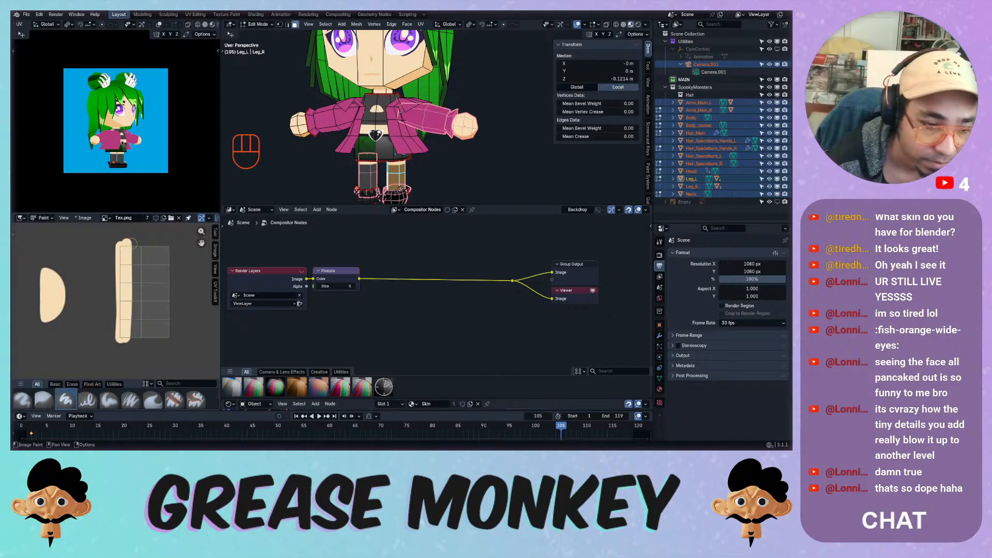
{"action": "left_click_drag", "start_coordinate": [130, 242], "coordinate": [128, 370]}
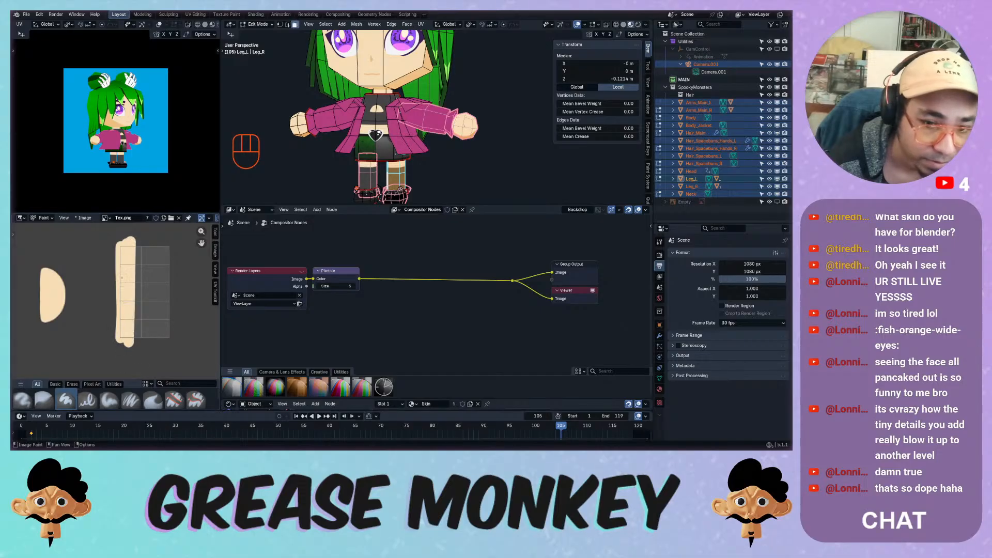
{"action": "left_click_drag", "start_coordinate": [133, 240], "coordinate": [133, 317]}
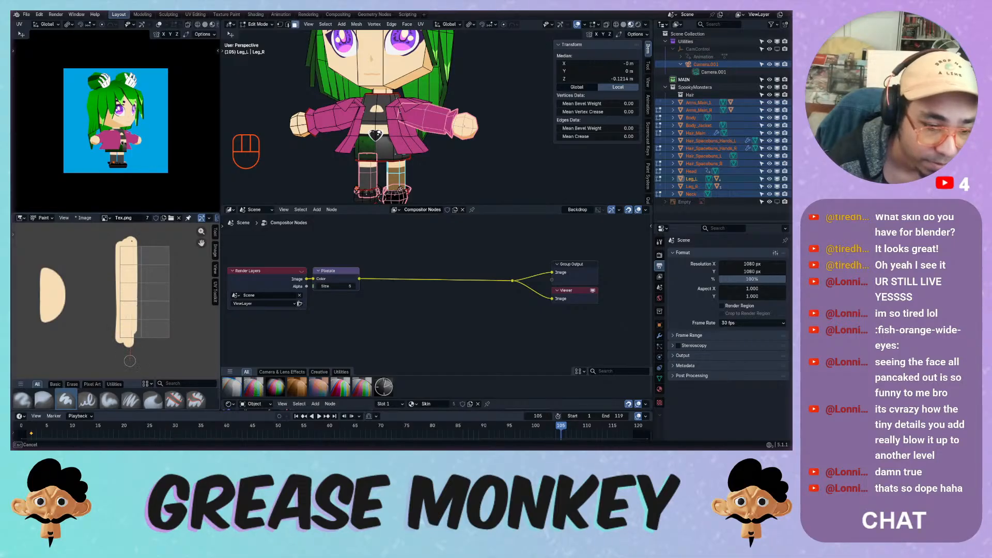
{"action": "left_click_drag", "start_coordinate": [130, 361], "coordinate": [130, 362]}
{"action": "key", "text": "ctrl+z"}
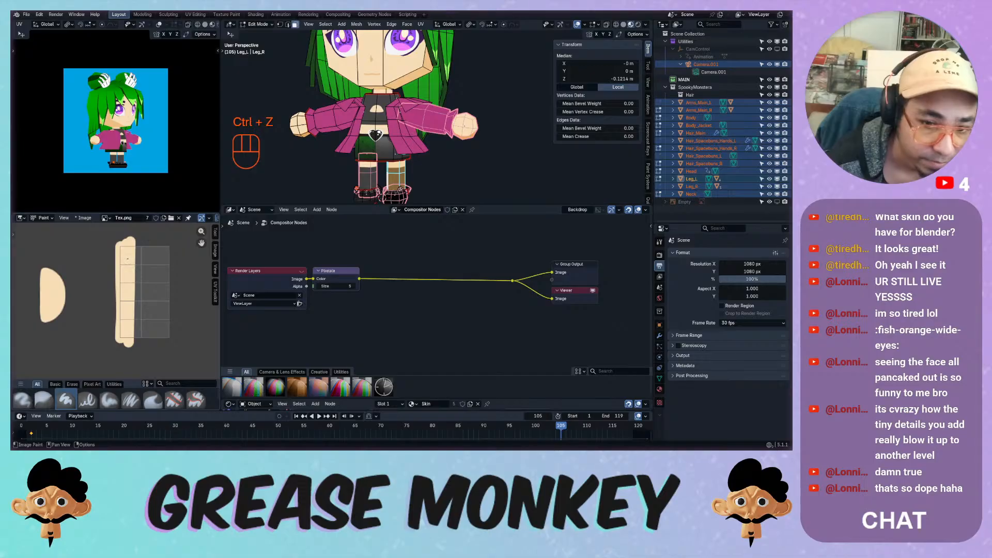
Frame the character's legs in the preview viewport and set the brush colour to black.
{"action": "middle_click_drag", "start_coordinate": [129, 171], "coordinate": [123, 166]}
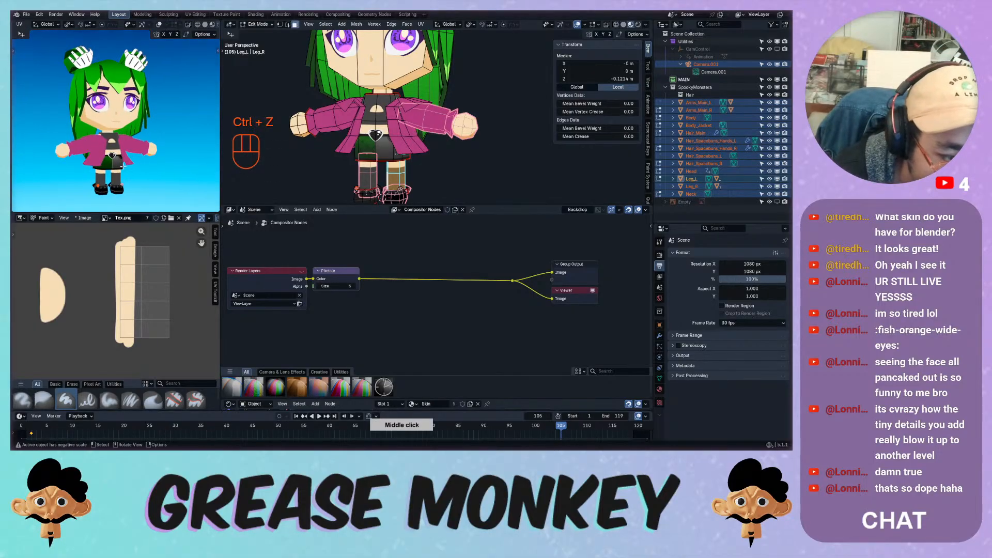
{"action": "scroll", "coordinate": [123, 166], "scroll_direction": "up", "scroll_amount": 6}
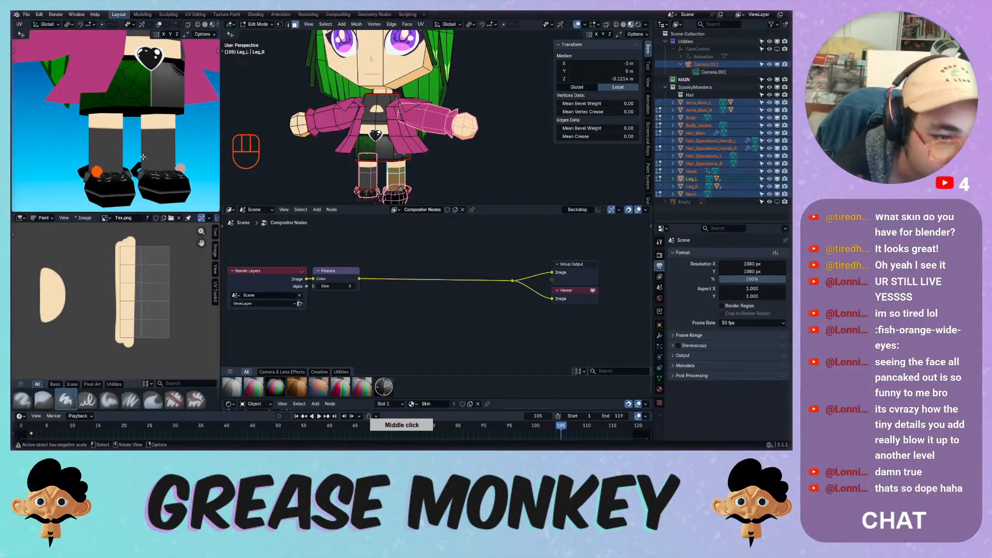
{"action": "scroll", "coordinate": [125, 268], "scroll_direction": "up", "scroll_amount": 3}
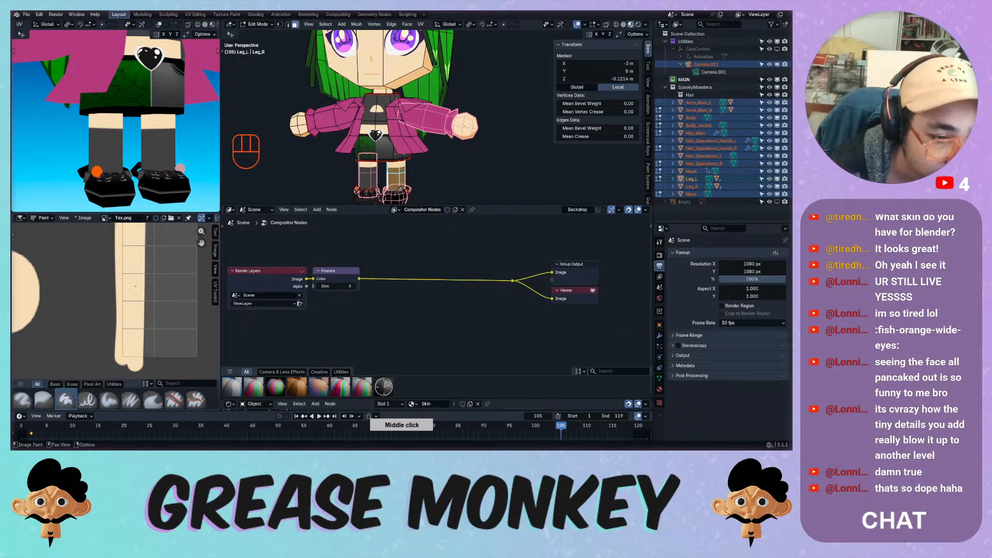
{"action": "middle_click_drag", "start_coordinate": [135, 286], "coordinate": [121, 289]}
{"action": "right_click", "coordinate": [127, 270]}
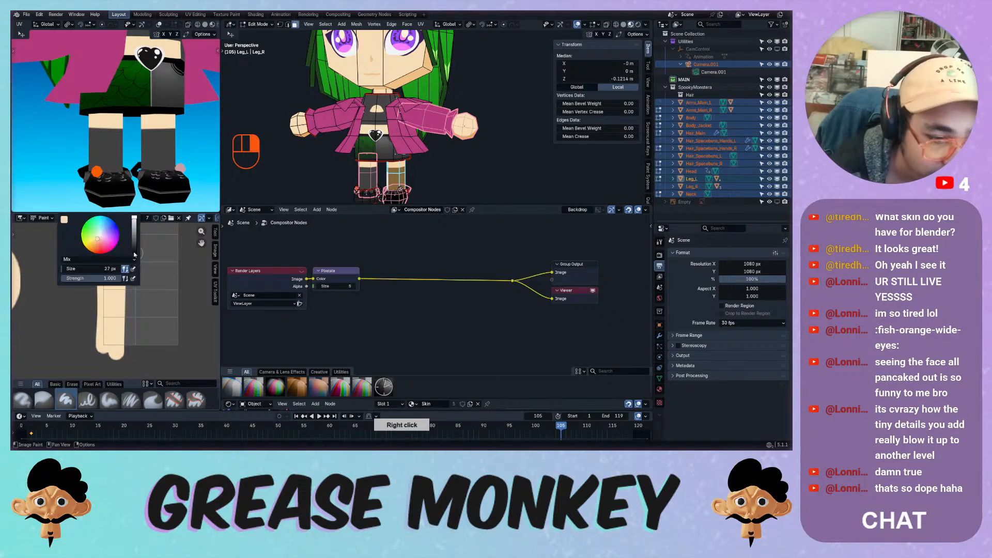
{"action": "left_click", "coordinate": [134, 253]}
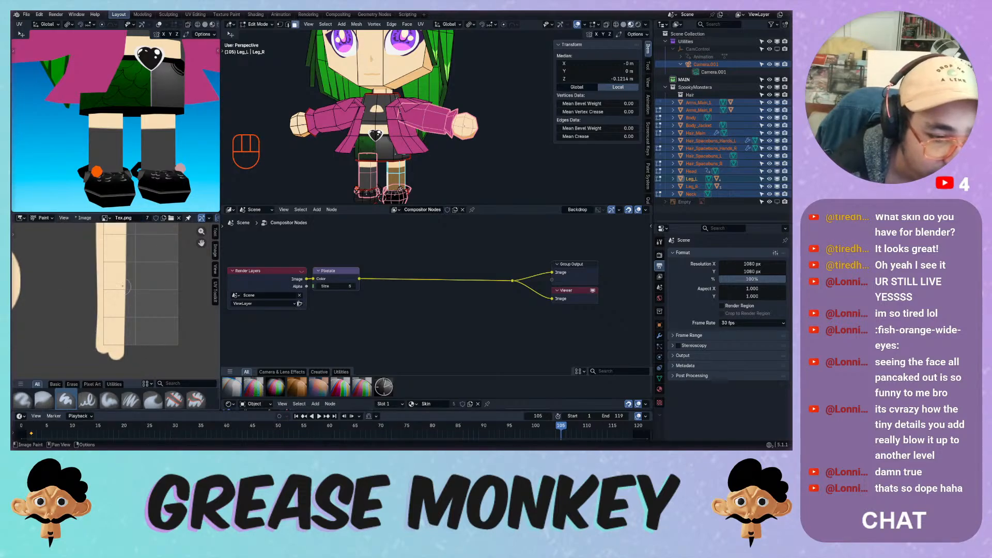
Shrink the brush and paint a thin black vertical line along the inner edge of the skin-coloured strip, undoing misplaced attempts.
{"action": "middle_click_drag", "start_coordinate": [123, 286], "coordinate": [114, 301], "text": "ctrl"}
{"action": "middle_click_drag", "start_coordinate": [124, 254], "coordinate": [118, 272]}
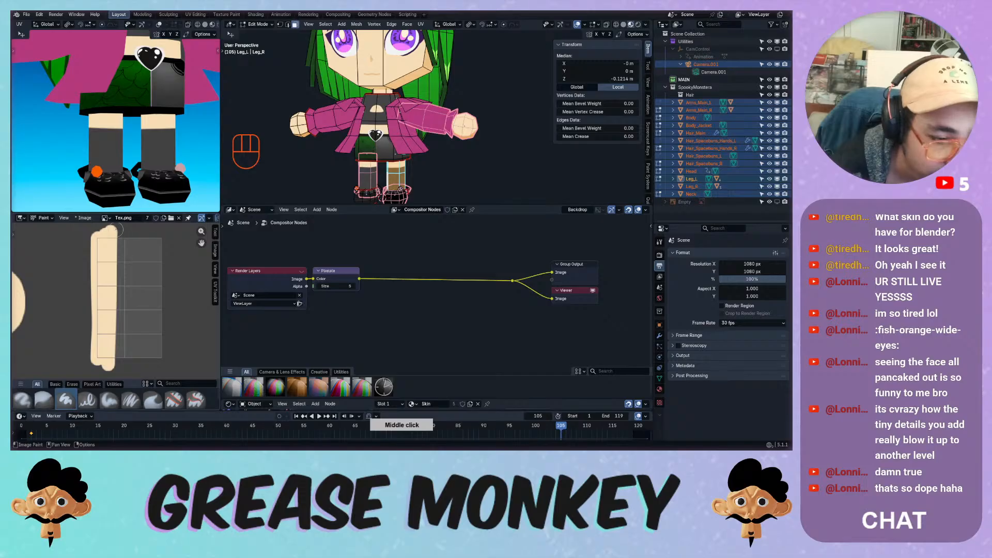
{"action": "left_click_drag", "start_coordinate": [119, 228], "coordinate": [97, 364]}
{"action": "key", "text": "ctrl+z"}
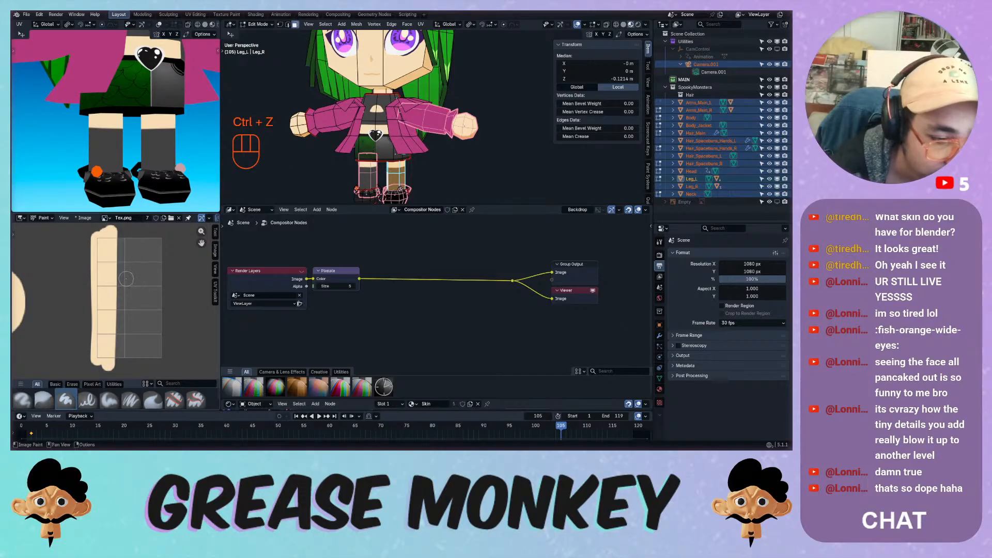
{"action": "key", "text": "f"}
{"action": "left_click", "coordinate": [126, 279]}
{"action": "left_click_drag", "start_coordinate": [117, 230], "coordinate": [113, 365]}
{"action": "key", "text": "ctrl+z"}
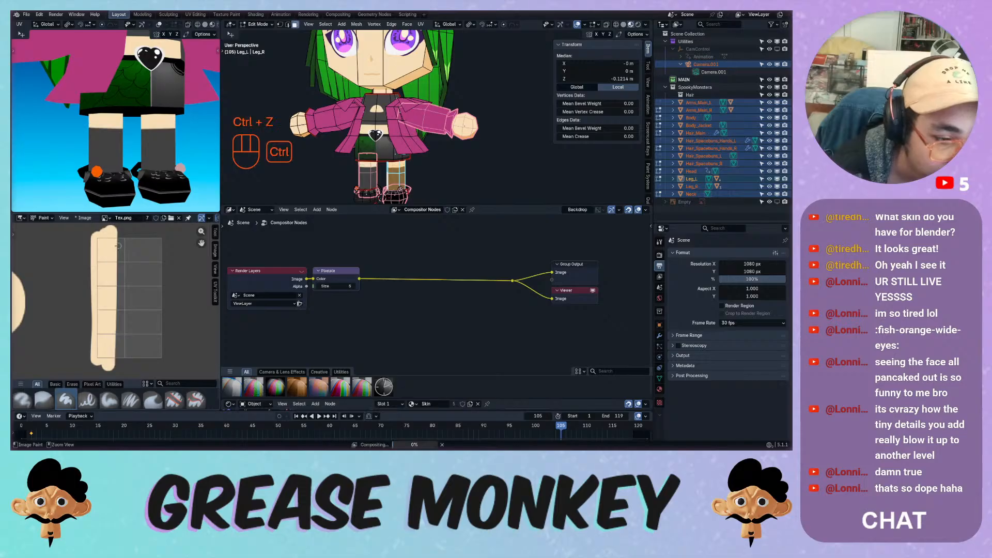
{"action": "left_click_drag", "start_coordinate": [116, 230], "coordinate": [115, 304]}
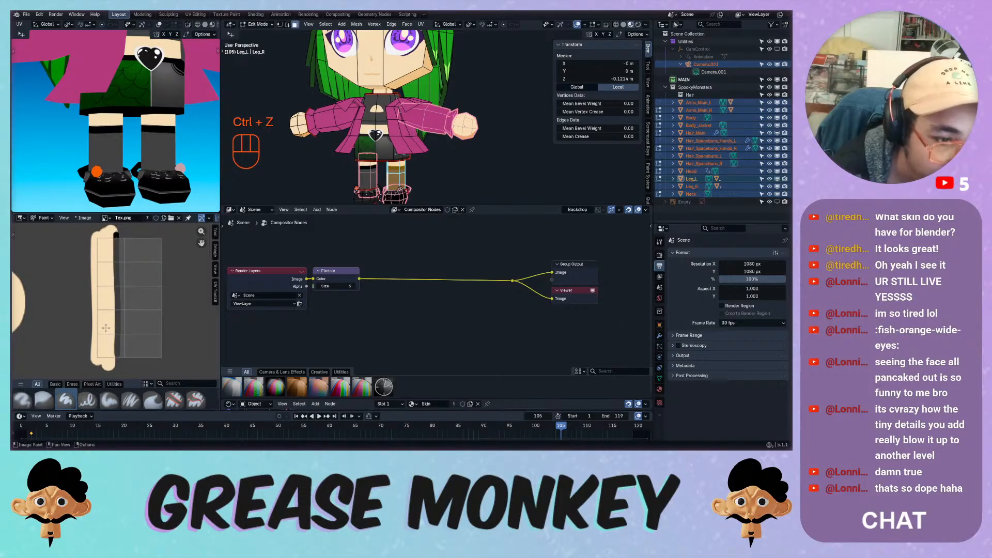
{"action": "key", "text": "ctrl+z"}
{"action": "left_click_drag", "start_coordinate": [117, 230], "coordinate": [115, 359]}
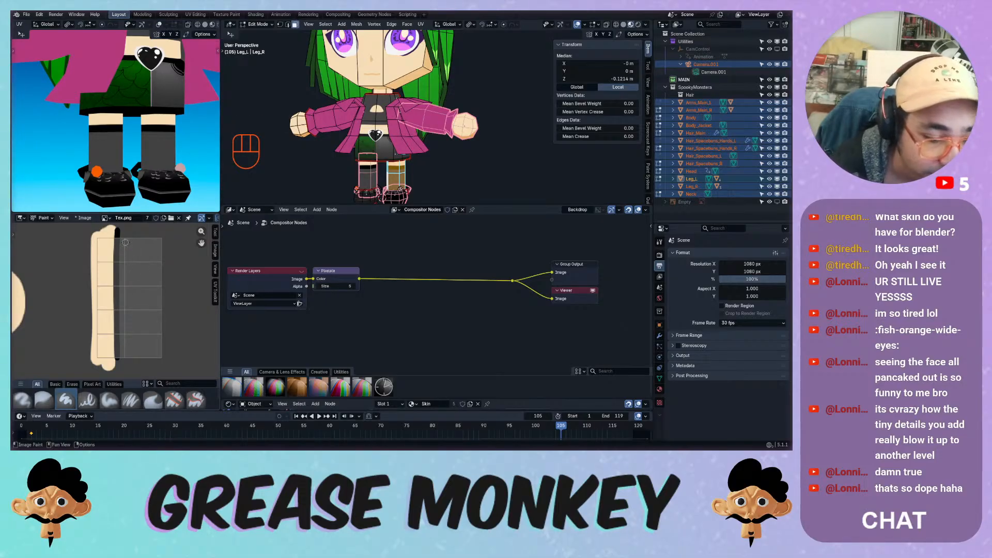
Switch to the Paint Hard Pressure brush, try a stroke on the leg's UV island and undo it.
{"action": "left_click", "coordinate": [87, 400]}
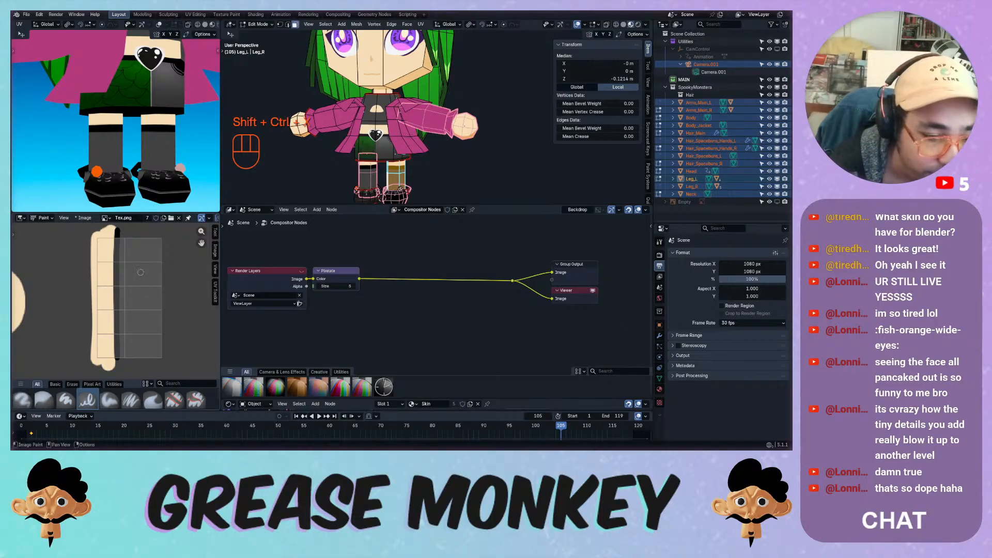
{"action": "key", "text": "shift+ctrl+x"}
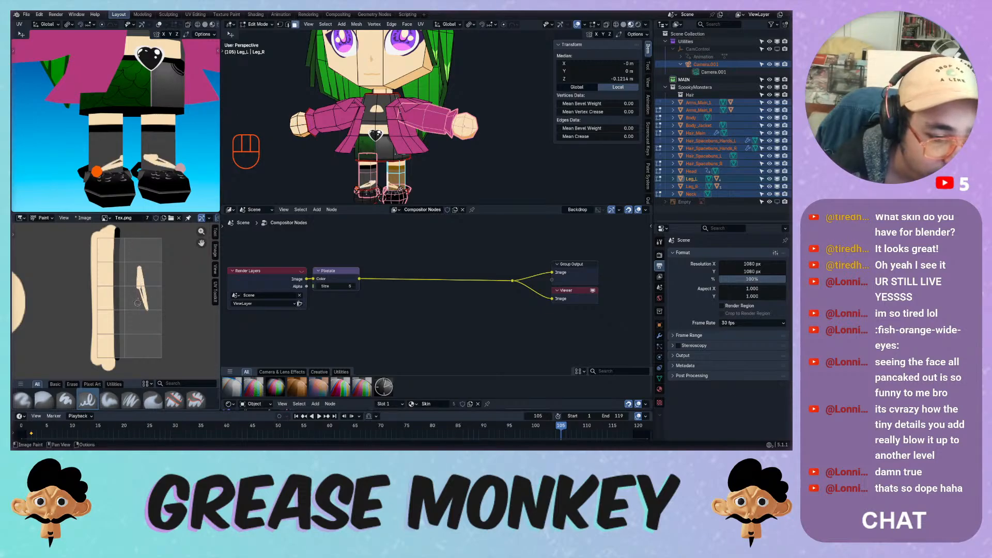
{"action": "key", "text": "ctrl+z"}
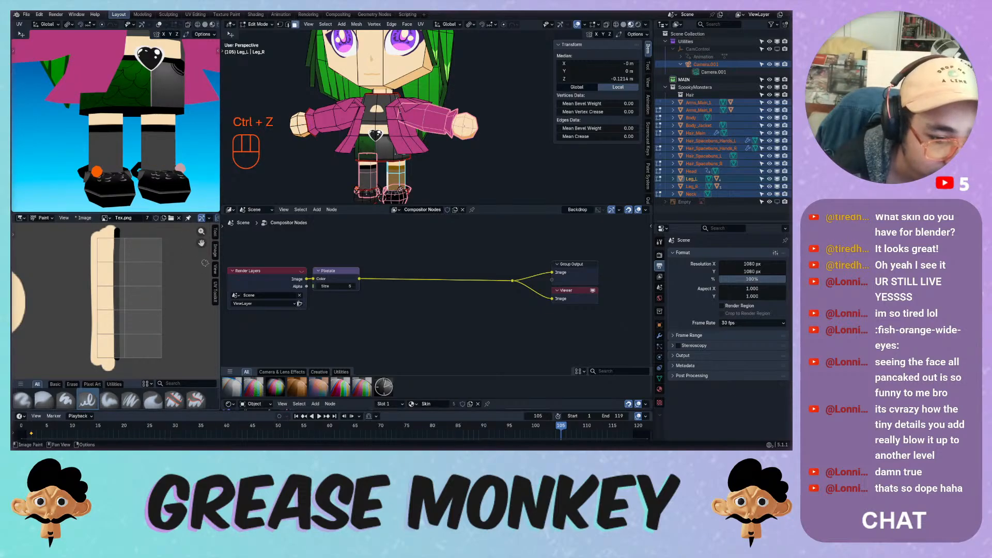
Disable Stabilize Stroke in the stroke settings of the Paint Hard Pressure brush.
{"action": "left_click", "coordinate": [215, 232]}
{"action": "middle_click_drag", "start_coordinate": [153, 330], "coordinate": [157, 176]}
{"action": "middle_click_drag", "start_coordinate": [145, 350], "coordinate": [144, 254]}
{"action": "left_click", "coordinate": [131, 336]}
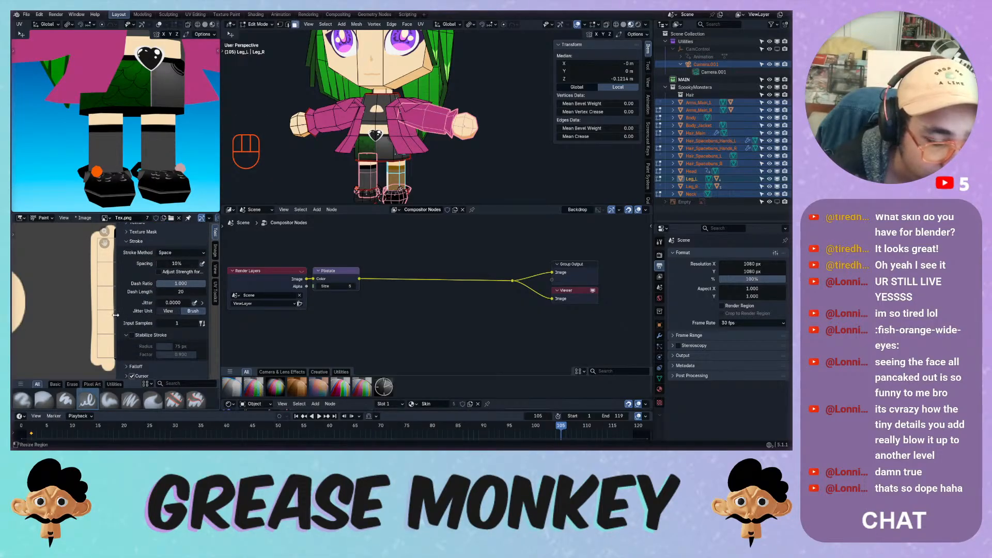
{"action": "mouse_move", "coordinate": [116, 315]}
{"action": "left_mouse_down"}
{"action": "mouse_move", "coordinate": [179, 313]}
{"action": "mouse_move", "coordinate": [191, 297]}
{"action": "left_mouse_up"}
Test unstabilized strokes in the middle of the leg's UV island and undo them all.
{"action": "mouse_move", "coordinate": [132, 285]}
{"action": "left_mouse_down"}
{"action": "mouse_move", "coordinate": [135, 310]}
{"action": "mouse_move", "coordinate": [140, 270]}
{"action": "mouse_move", "coordinate": [125, 304]}
{"action": "mouse_move", "coordinate": [127, 274]}
{"action": "mouse_move", "coordinate": [126, 319]}
{"action": "left_mouse_up"}
{"action": "key", "text": "ctrl+z"}
{"action": "key", "text": "ctrl+z"}
{"action": "key", "text": "ctrl+z"}
{"action": "key", "text": "ctrl+z"}
{"action": "key", "text": "ctrl+z"}
{"action": "key", "text": "ctrl+z"}
{"action": "key", "text": "ctrl+z"}
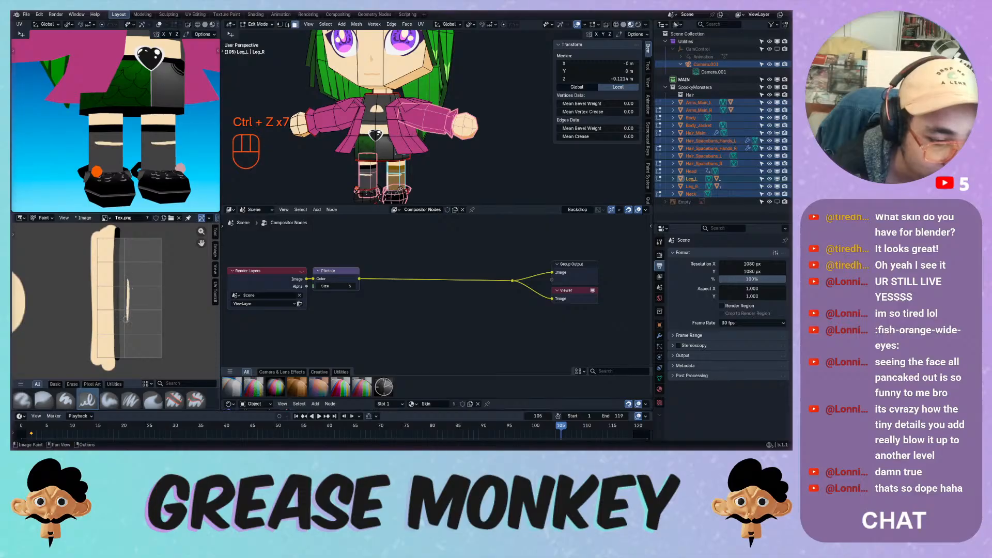
{"action": "key", "text": "ctrl+z"}
{"action": "key", "text": "ctrl+z"}
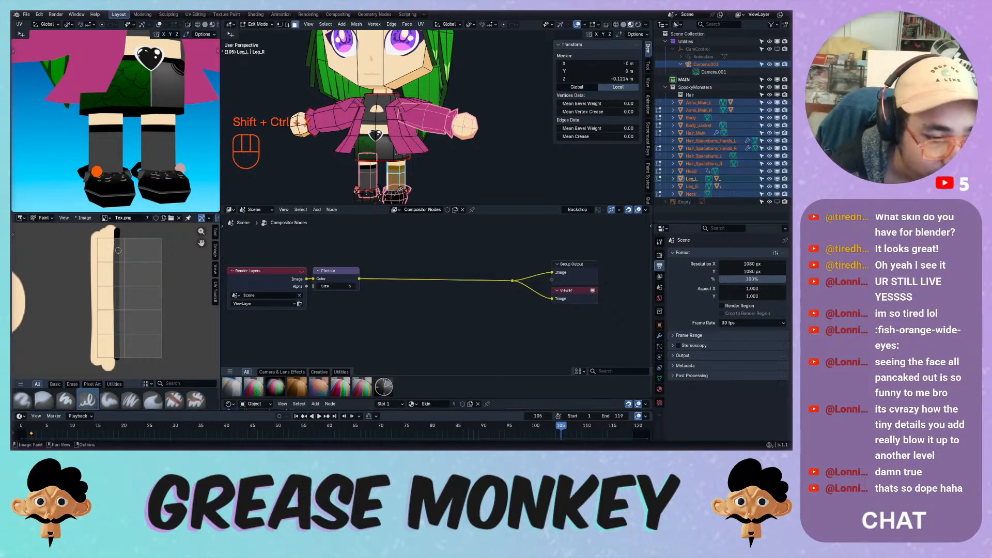
Try thin grey vertical strokes along the border between the skin-coloured strip and the black line, undoing each one.
{"action": "right_click", "coordinate": [121, 250]}
{"action": "left_click_drag", "start_coordinate": [127, 224], "coordinate": [110, 364]}
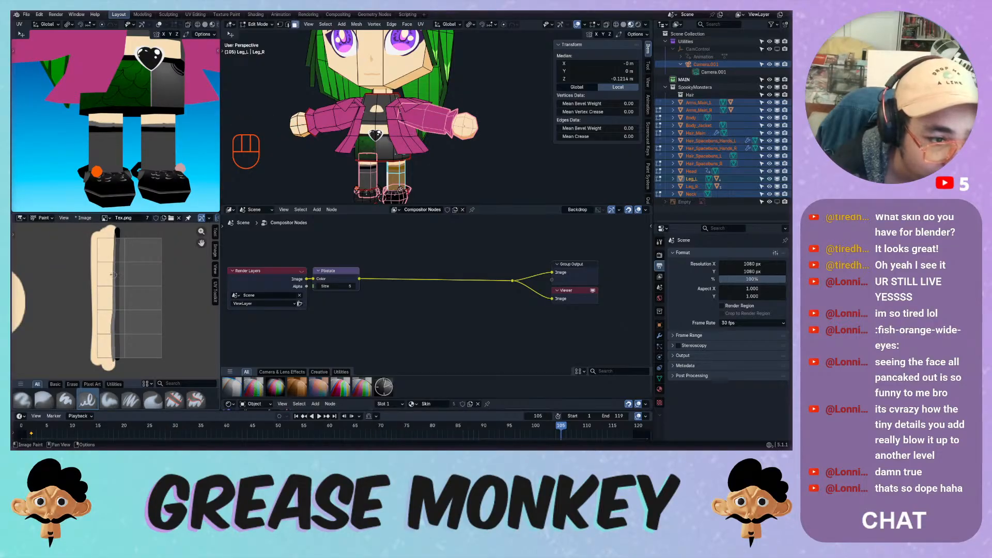
{"action": "key", "text": "ctrl+z"}
{"action": "left_click_drag", "start_coordinate": [118, 245], "coordinate": [114, 359]}
{"action": "key", "text": "ctrl+z"}
{"action": "left_click_drag", "start_coordinate": [116, 257], "coordinate": [115, 352]}
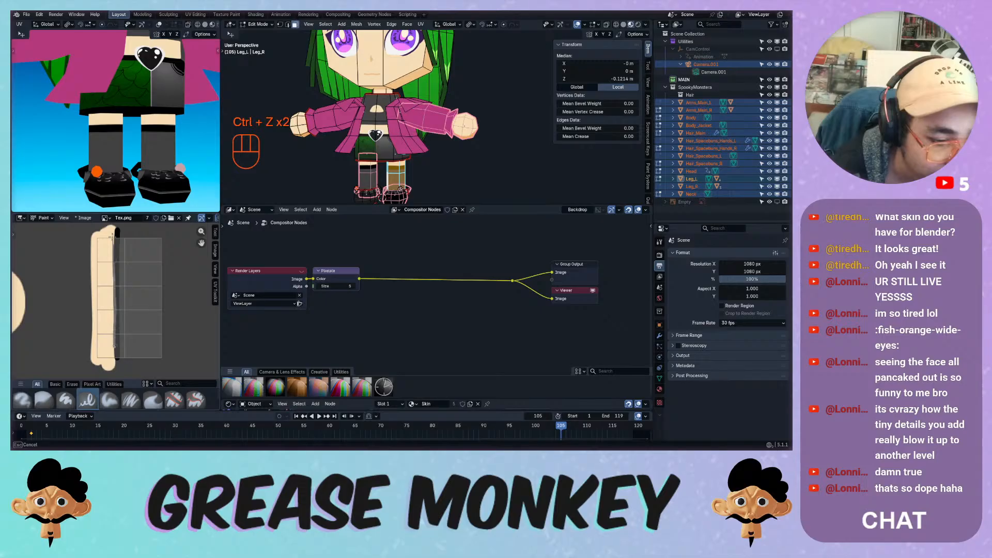
{"action": "key", "text": "ctrl+z"}
Adjust the grey brush colour's brightness and retry vertical strokes along the black line's edge, undoing them all.
{"action": "right_click", "coordinate": [128, 267]}
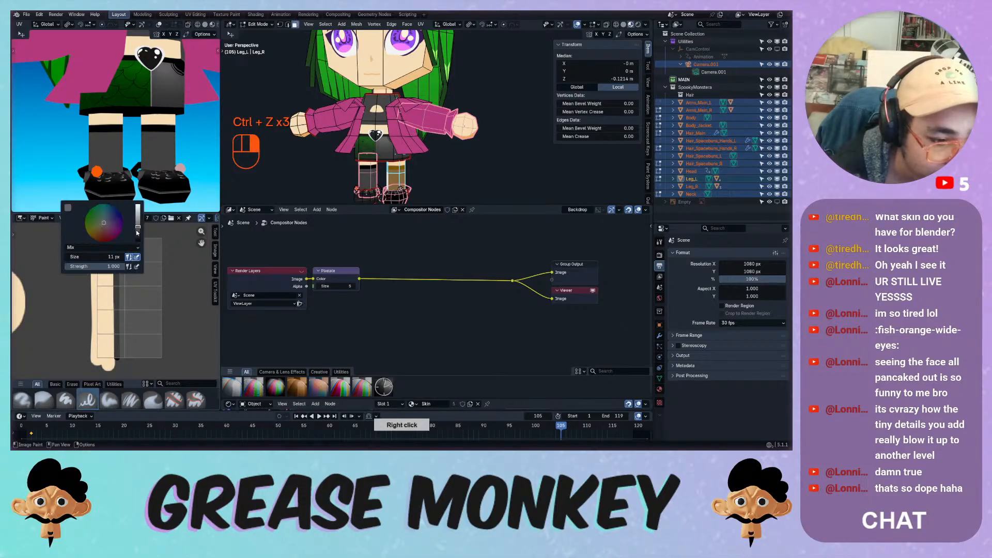
{"action": "left_click", "coordinate": [129, 227]}
{"action": "left_click_drag", "start_coordinate": [116, 234], "coordinate": [113, 357]}
{"action": "key", "text": "ctrl+z"}
{"action": "left_click_drag", "start_coordinate": [114, 234], "coordinate": [115, 297]}
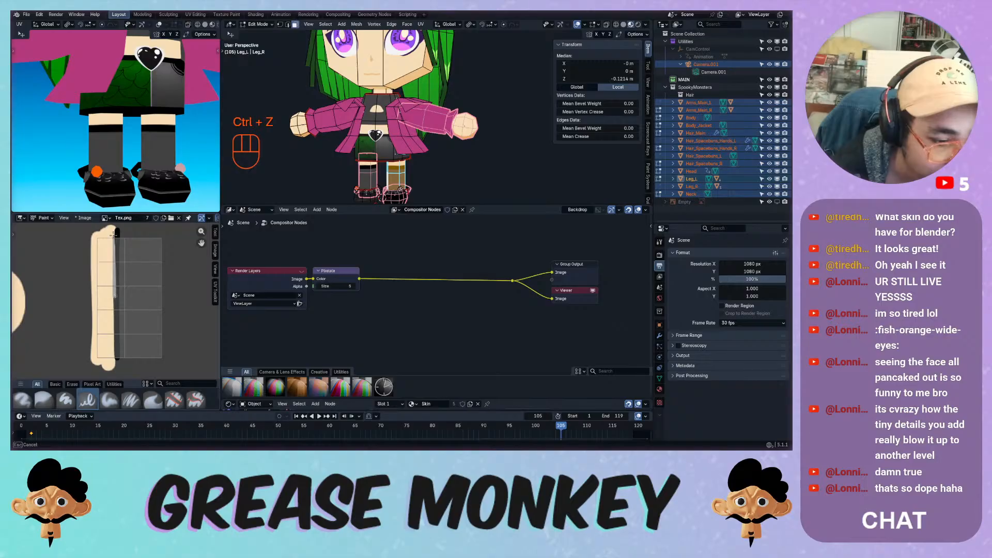
{"action": "left_click_drag", "start_coordinate": [112, 234], "coordinate": [114, 353]}
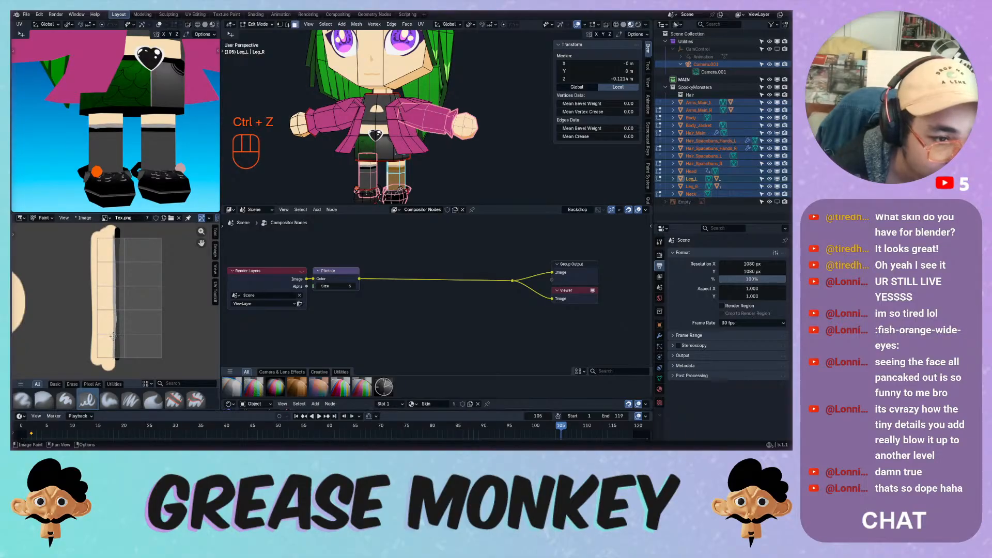
{"action": "key", "text": "ctrl+z"}
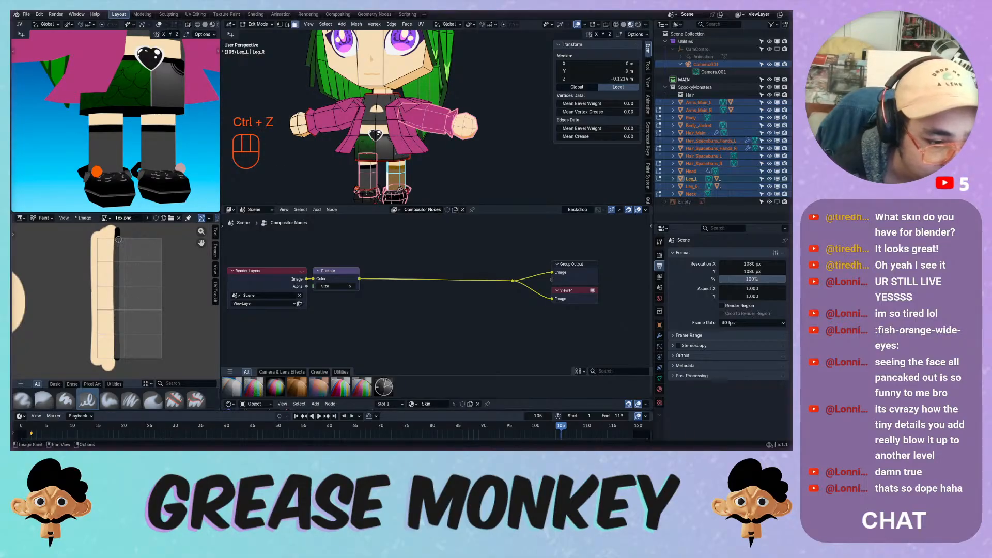
{"action": "key", "text": "ctrl+z"}
{"action": "key", "text": "ctrl+z"}
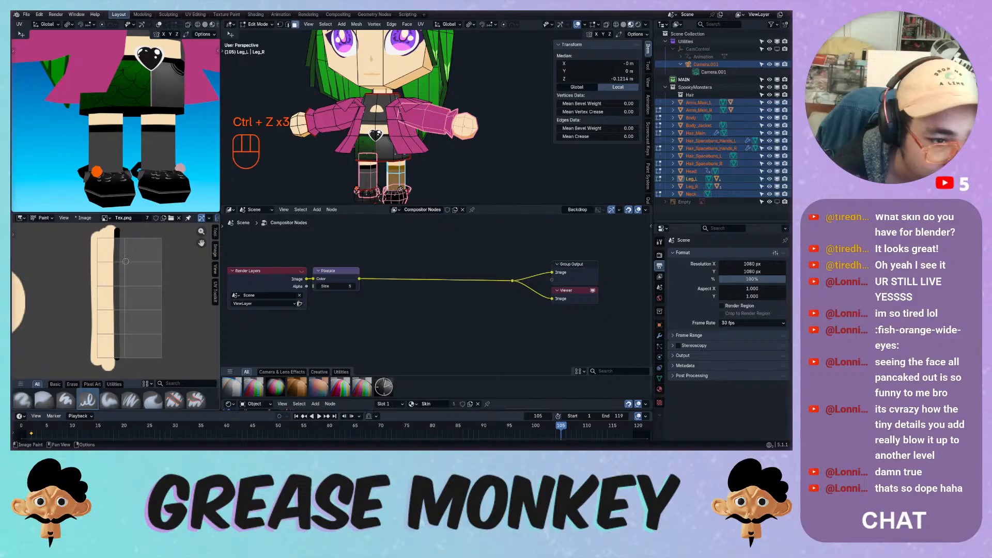
Try short grey strokes on the dark area beside the black line and undo them.
{"action": "left_click_drag", "start_coordinate": [132, 254], "coordinate": [136, 301]}
{"action": "left_click_drag", "start_coordinate": [146, 279], "coordinate": [139, 304]}
{"action": "key", "text": "ctrl+z"}
{"action": "key", "text": "ctrl+z"}
{"action": "key", "text": "ctrl+z"}
{"action": "key", "text": "ctrl+z"}
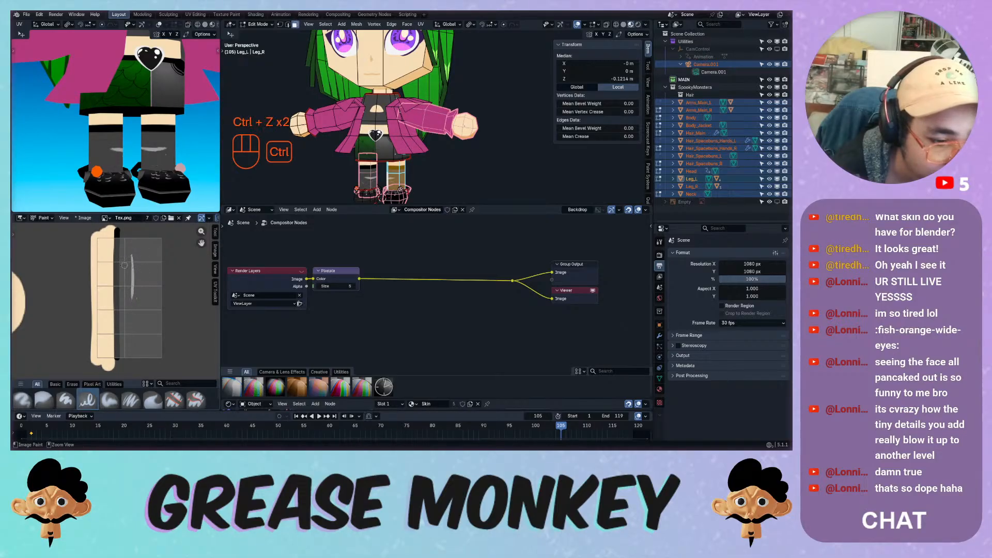
Readjust the grey brush colour's brightness and retry strokes on the stocking area of the leg's UV island, undoing them.
{"action": "right_click", "coordinate": [123, 256]}
{"action": "left_click", "coordinate": [132, 223]}
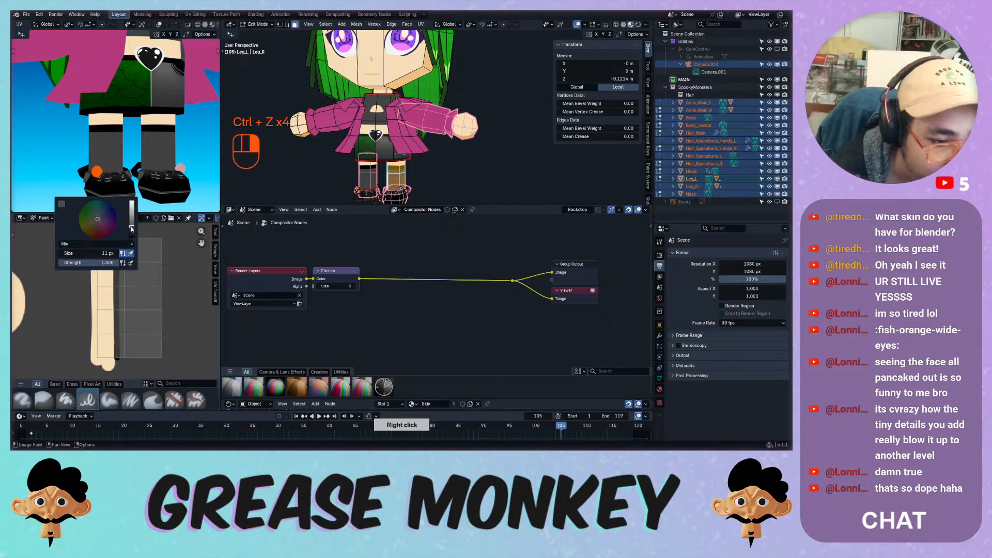
{"action": "key", "text": "ctrl+z"}
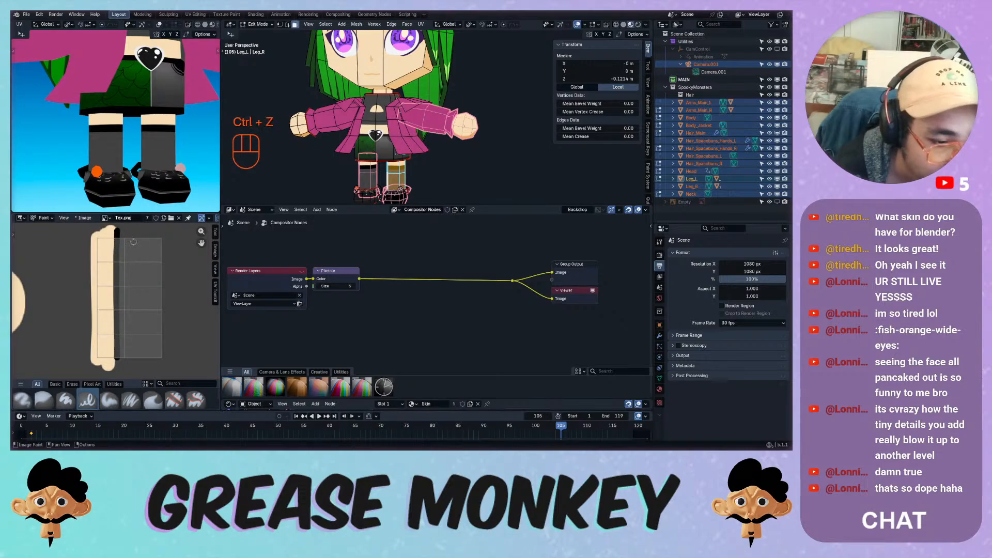
{"action": "right_click", "coordinate": [132, 233]}
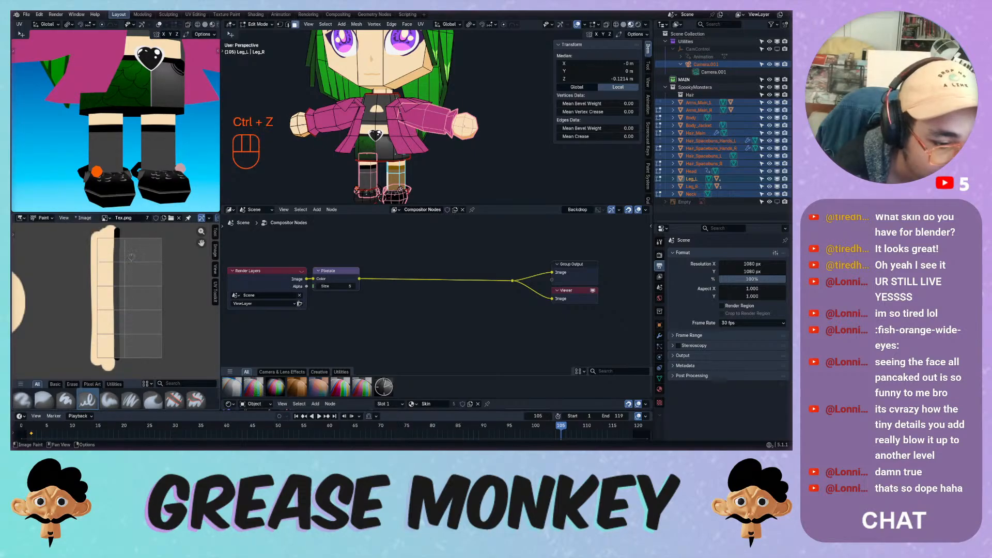
{"action": "mouse_move", "coordinate": [91, 289]}
{"action": "left_mouse_down"}
{"action": "mouse_move", "coordinate": [92, 356]}
{"action": "mouse_move", "coordinate": [131, 262]}
{"action": "mouse_move", "coordinate": [125, 336]}
{"action": "left_mouse_up"}
{"action": "right_click", "coordinate": [128, 272]}
{"action": "key", "text": "ctrl+z"}
{"action": "key", "text": "ctrl+z"}
{"action": "key", "text": "ctrl+z"}
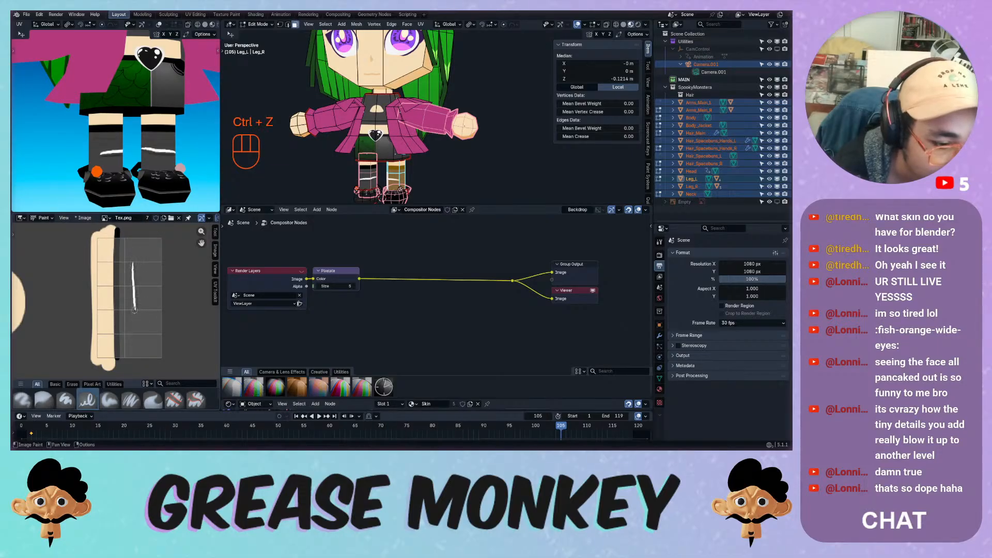
Try curved vertical fold strokes down the stocking area, check them on the model's legs, and undo them all.
{"action": "left_click_drag", "start_coordinate": [129, 261], "coordinate": [128, 310]}
{"action": "left_click_drag", "start_coordinate": [130, 274], "coordinate": [130, 328]}
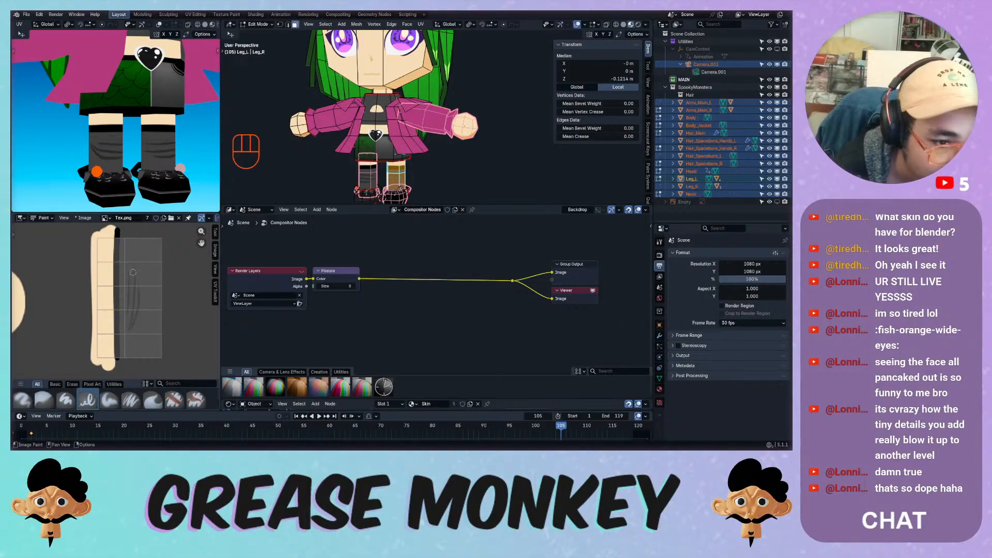
{"action": "right_click", "coordinate": [122, 177]}
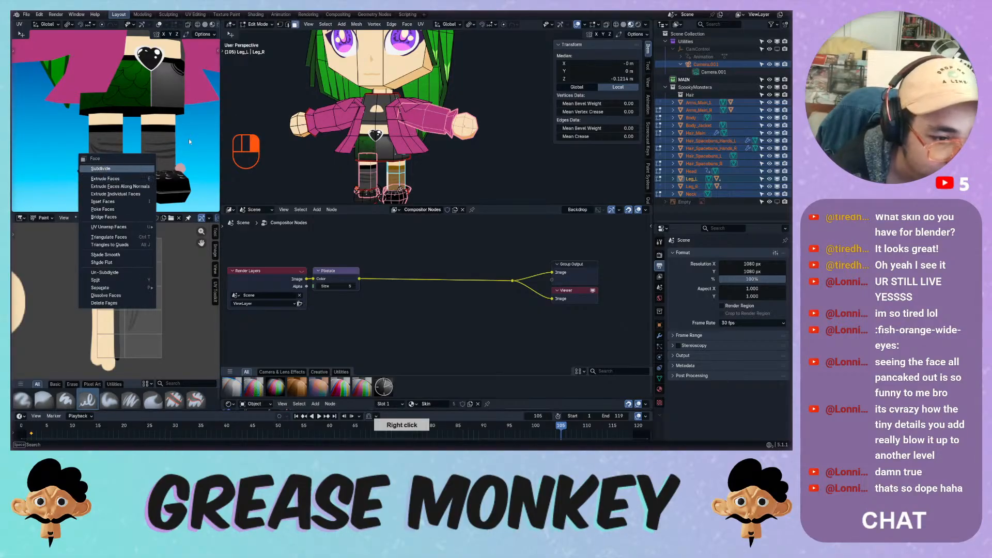
{"action": "middle_click_drag", "start_coordinate": [188, 145], "coordinate": [126, 148]}
{"action": "key", "text": "ctrl+z"}
{"action": "key", "text": "ctrl+z"}
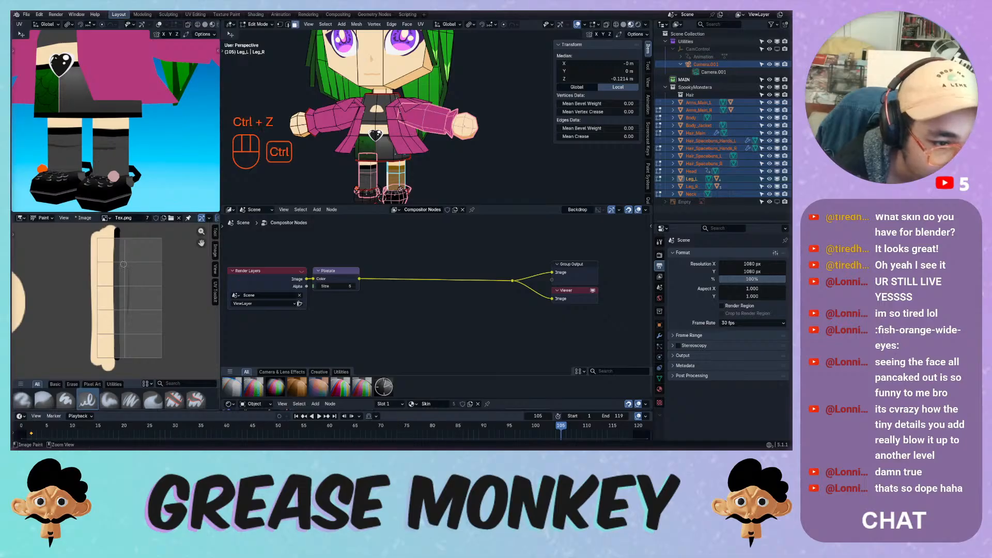
{"action": "key", "text": "ctrl+z"}
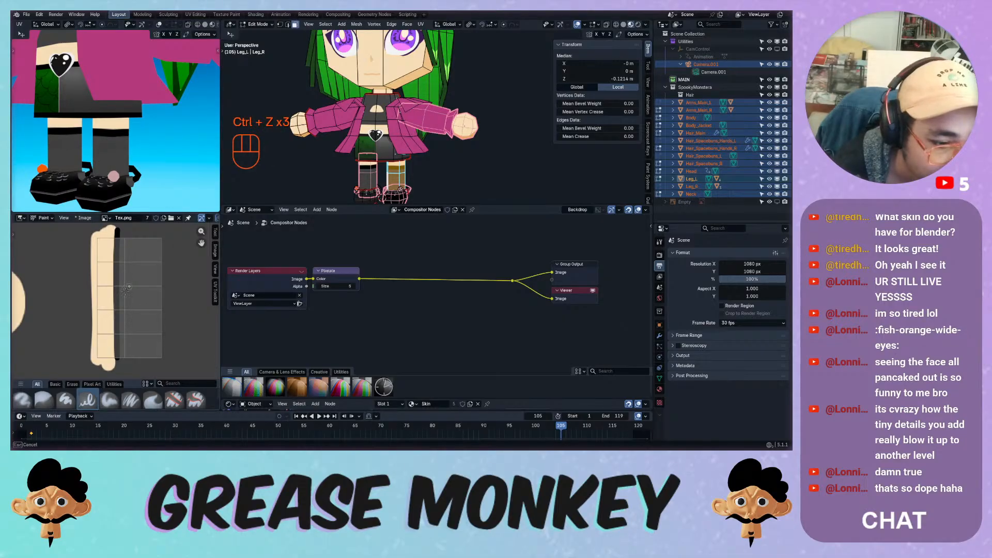
{"action": "key", "text": "ctrl+z"}
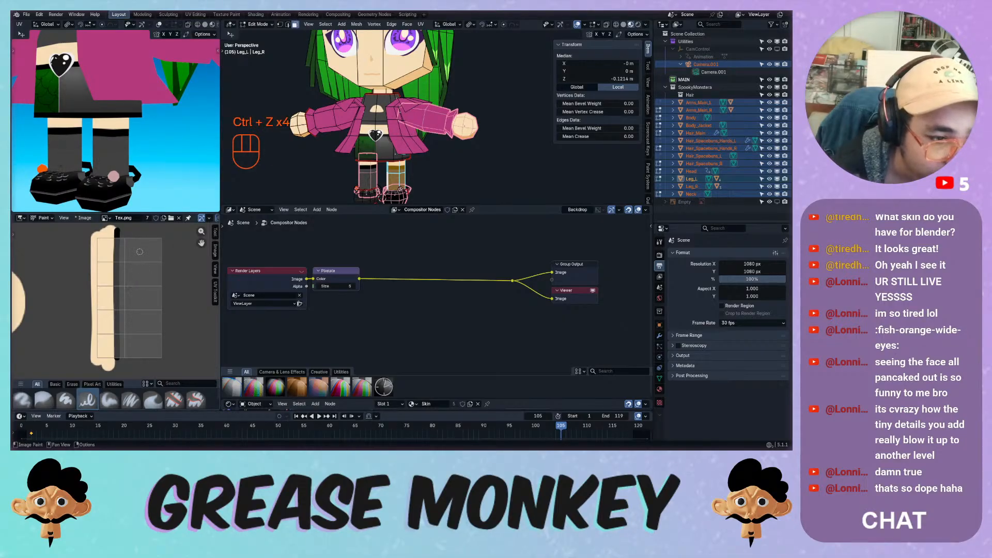
Adjust the brush colour again and try a short zigzag scribble on the stocking area, undoing it.
{"action": "middle_click_drag", "start_coordinate": [138, 171], "coordinate": [154, 171]}
{"action": "right_click", "coordinate": [131, 248]}
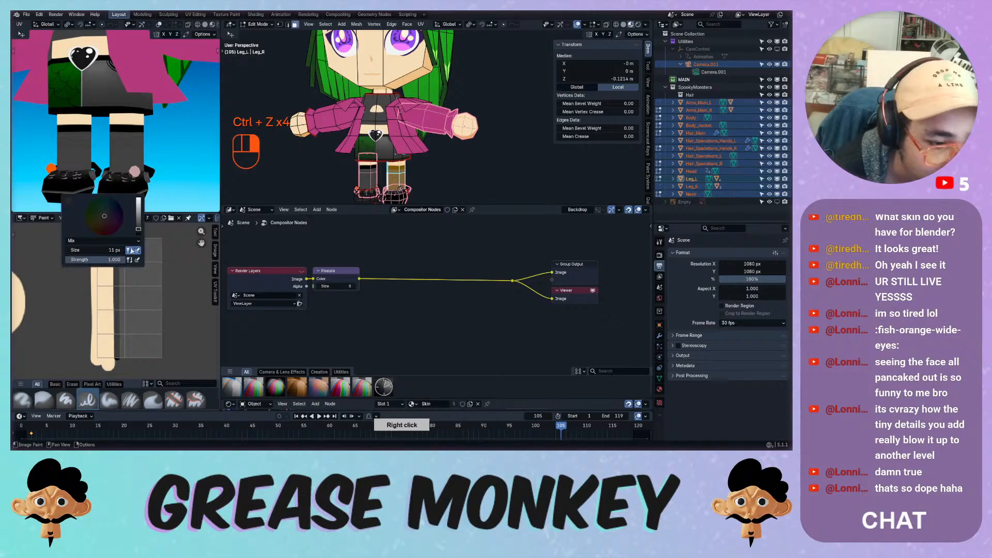
{"action": "mouse_move", "coordinate": [124, 285]}
{"action": "left_mouse_down"}
{"action": "mouse_move", "coordinate": [143, 290]}
{"action": "mouse_move", "coordinate": [134, 268]}
{"action": "mouse_move", "coordinate": [160, 266]}
{"action": "left_mouse_up"}
{"action": "key", "text": "ctrl+z"}
{"action": "key", "text": "ctrl+z"}
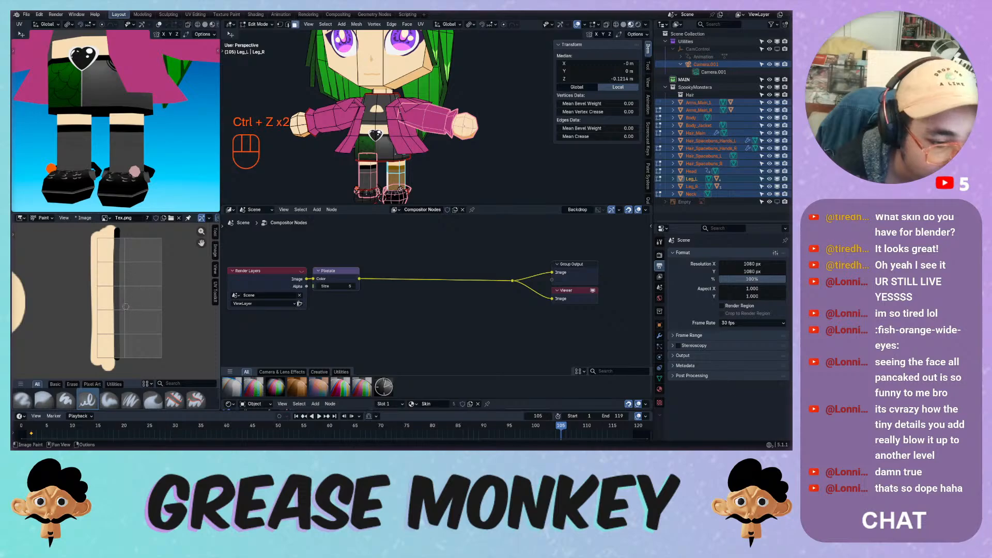
{"action": "left_click_drag", "start_coordinate": [126, 308], "coordinate": [143, 299]}
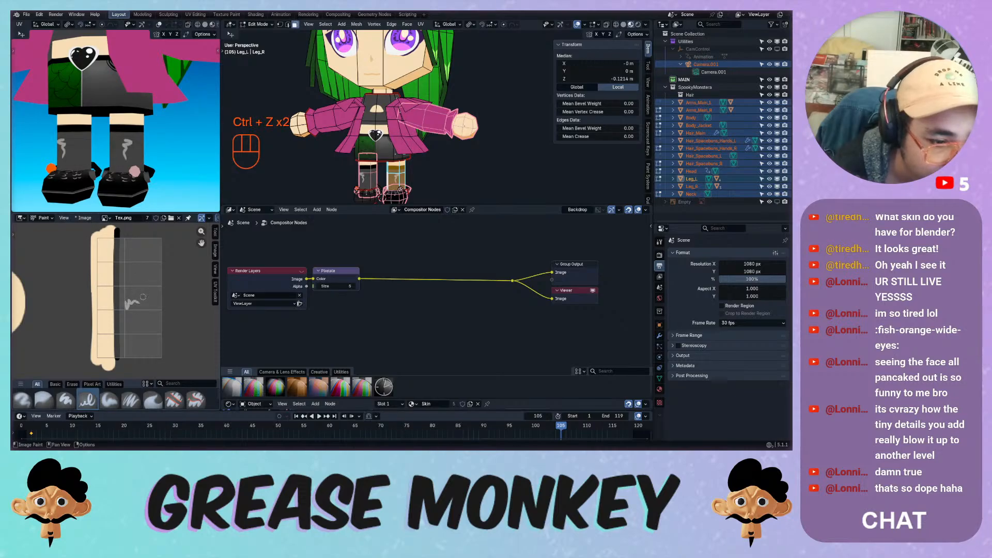
{"action": "key", "text": "ctrl+z"}
{"action": "middle_click_drag", "start_coordinate": [368, 139], "coordinate": [371, 161]}
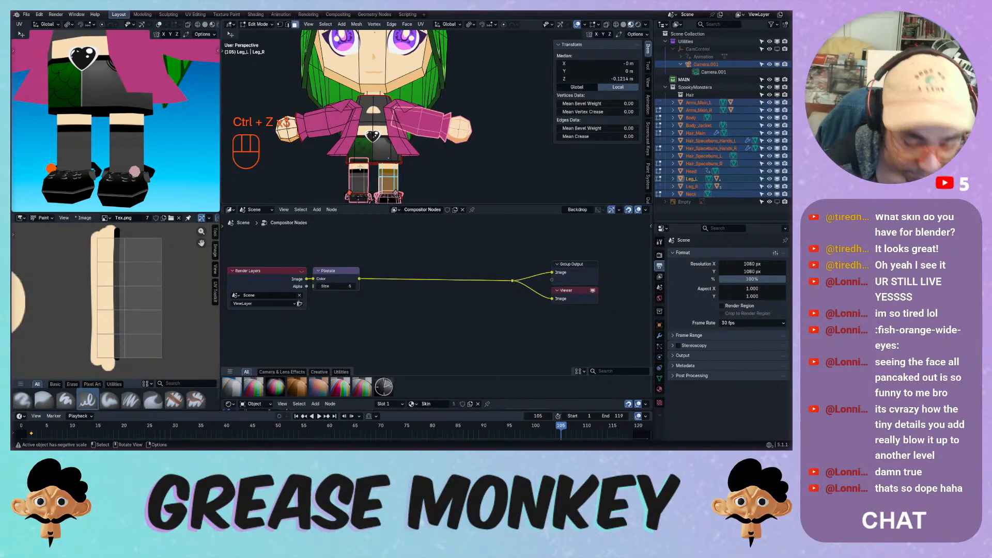
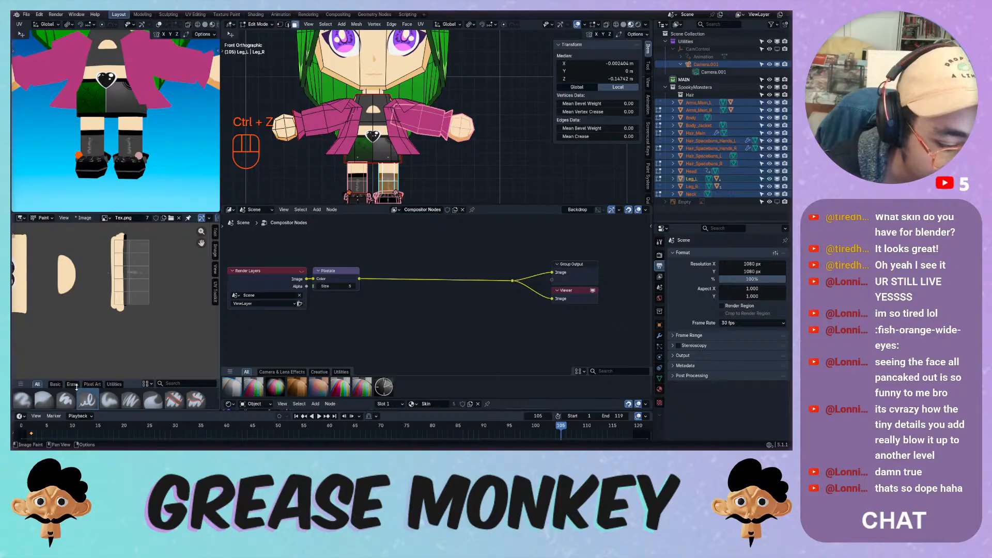
Switch to another paint brush, enlarge it to about 36 px, and paint down the outer edge of the leg's skin strip.
{"action": "left_click", "coordinate": [65, 399]}
{"action": "key", "text": "f"}
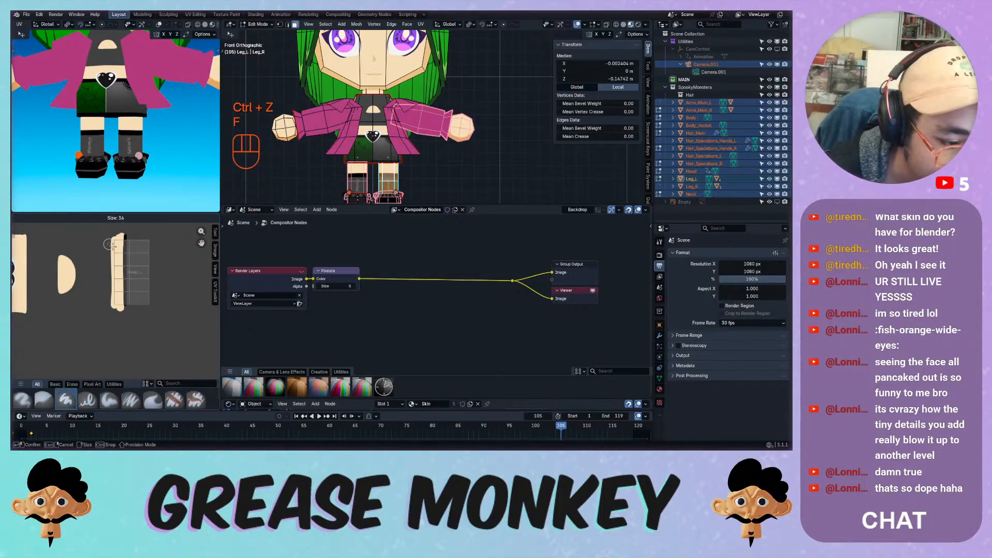
{"action": "left_click", "coordinate": [110, 244]}
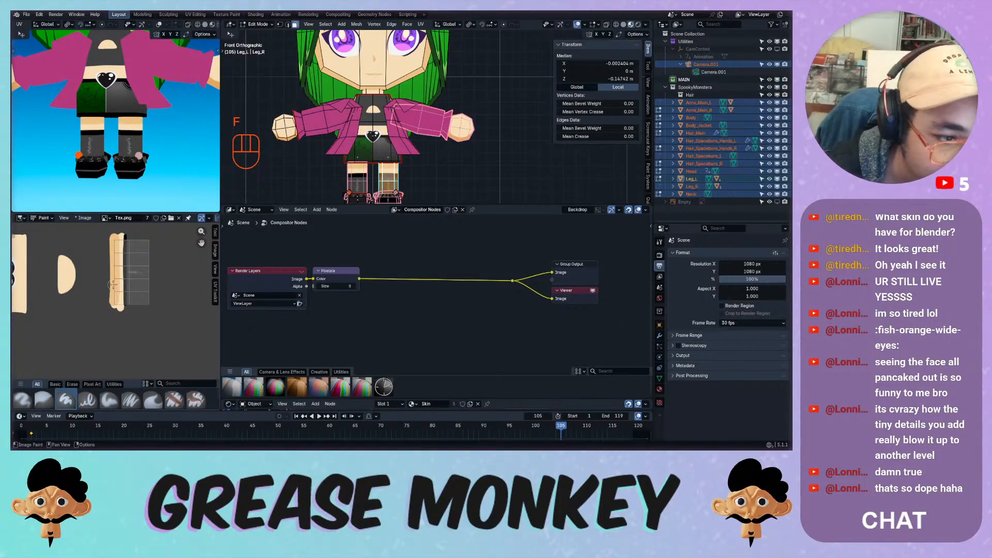
{"action": "key", "text": "ctrl+z"}
{"action": "left_click_drag", "start_coordinate": [113, 234], "coordinate": [110, 320]}
{"action": "mouse_move", "coordinate": [118, 164]}
{"action": "middle_mouse_down"}
{"action": "mouse_move", "coordinate": [77, 165]}
{"action": "mouse_move", "coordinate": [119, 169]}
{"action": "mouse_move", "coordinate": [155, 149]}
{"action": "mouse_move", "coordinate": [132, 155]}
{"action": "mouse_move", "coordinate": [145, 155]}
{"action": "middle_mouse_up"}
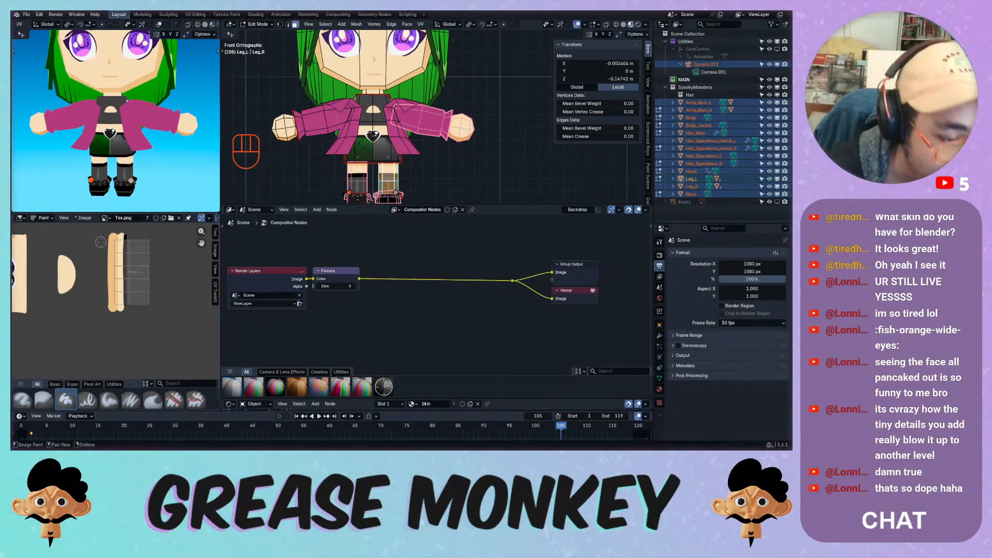
Try vertical strokes along the straight edge of the half-round skin island with two different brushes, undoing each one.
{"action": "mouse_move", "coordinate": [90, 237]}
{"action": "middle_mouse_down", "text": "shift"}
{"action": "mouse_move", "coordinate": [134, 251]}
{"action": "mouse_move", "coordinate": [161, 311]}
{"action": "mouse_move", "coordinate": [176, 252]}
{"action": "middle_mouse_up", "text": "shift"}
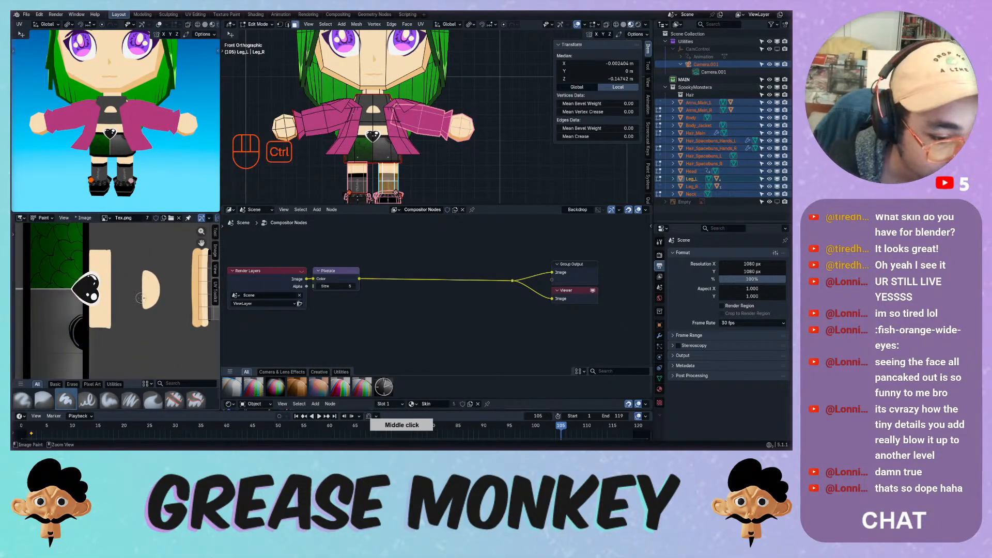
{"action": "middle_click_drag", "start_coordinate": [138, 296], "coordinate": [134, 243], "text": "ctrl"}
{"action": "left_click_drag", "start_coordinate": [134, 242], "coordinate": [136, 309]}
{"action": "key", "text": "ctrl+z"}
{"action": "left_click", "coordinate": [87, 400]}
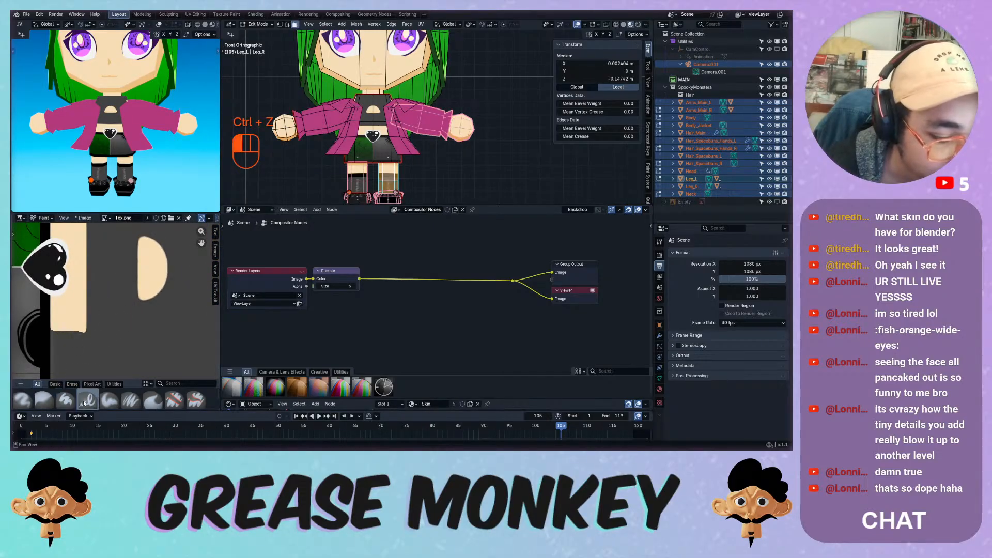
{"action": "left_click_drag", "start_coordinate": [137, 256], "coordinate": [135, 317]}
{"action": "key", "text": "ctrl+z"}
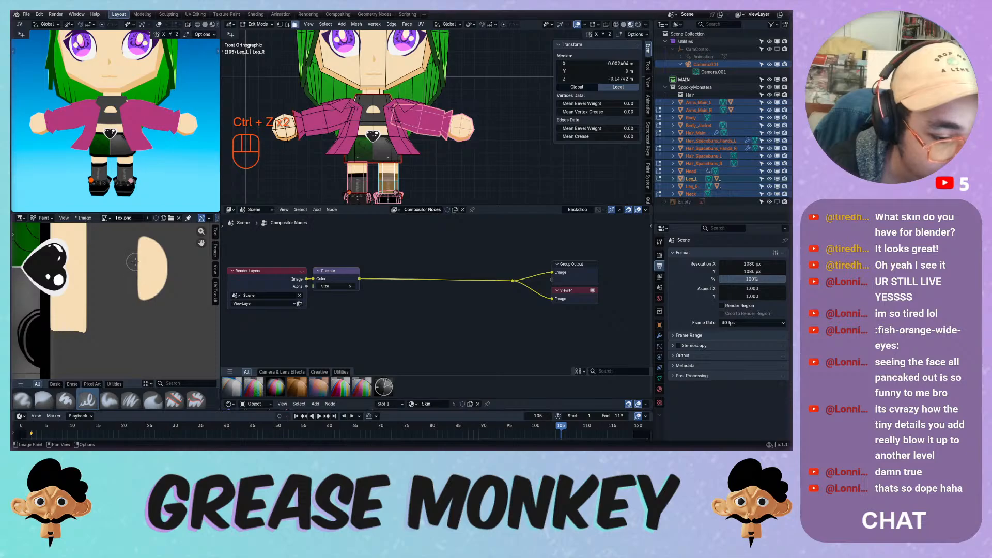
Reduce the brush size and try a thin stroke down the half-round island's straight edge, undoing it.
{"action": "key", "text": "shift+f"}
{"action": "left_click", "coordinate": [173, 284]}
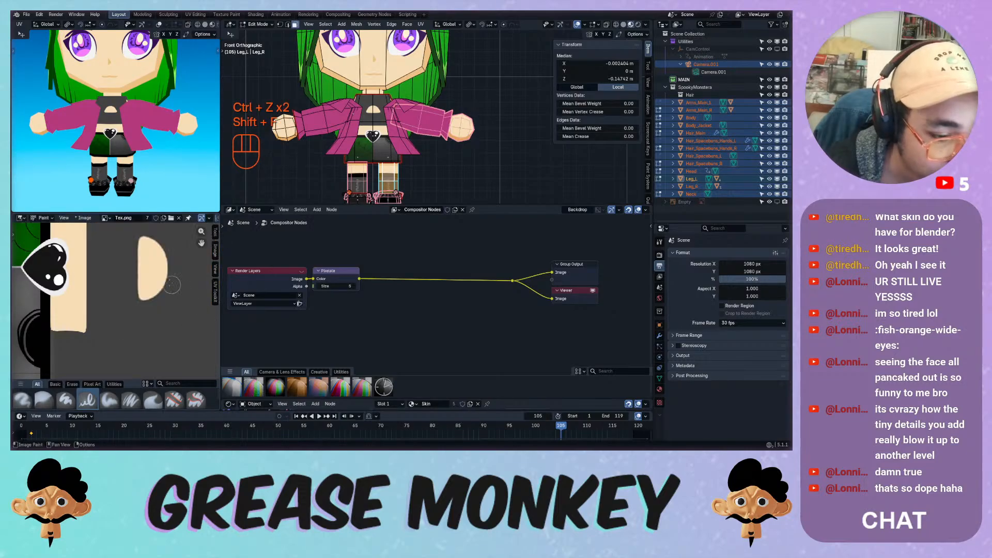
{"action": "key", "text": "f"}
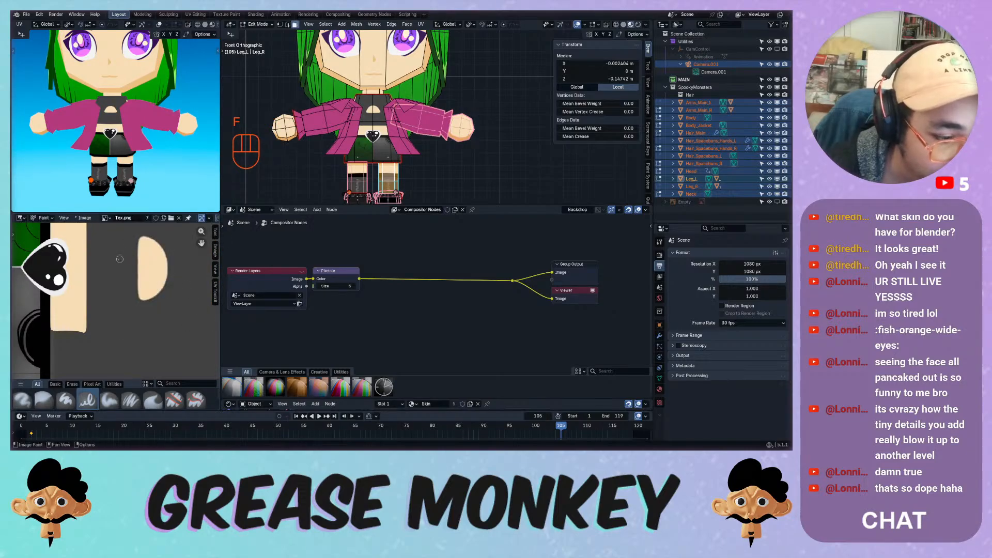
{"action": "left_click", "coordinate": [137, 258], "text": "ctrl"}
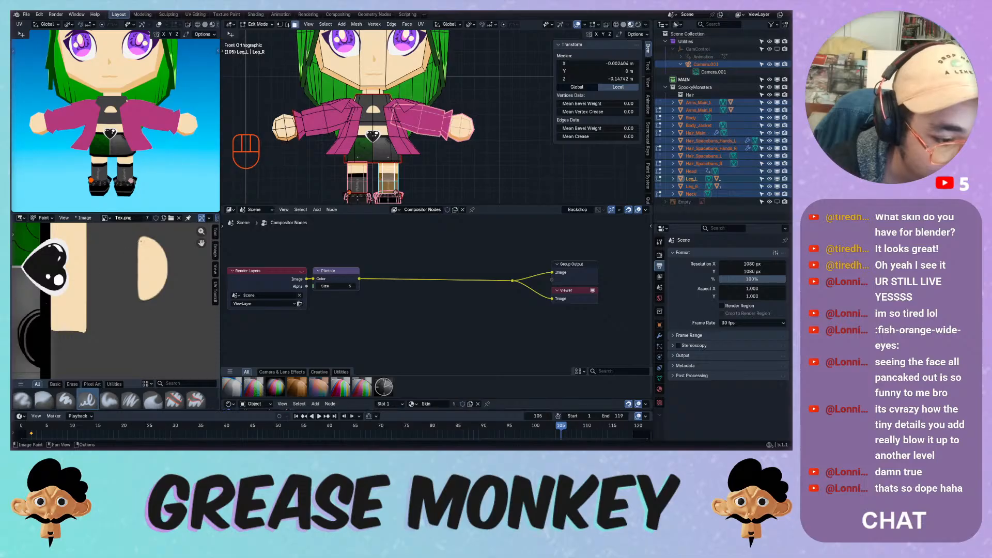
{"action": "left_click_drag", "start_coordinate": [138, 248], "coordinate": [136, 301]}
{"action": "key", "text": "ctrl+z"}
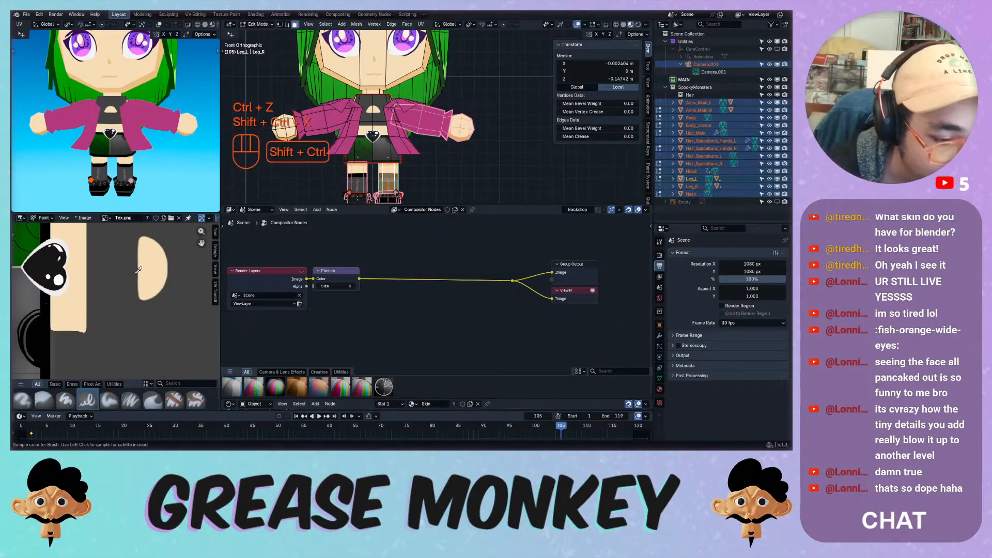
Sample black from the neighbouring artwork and try black strokes down the half-round island's straight edge, undoing each one.
{"action": "key", "text": "shift+ctrl+x"}
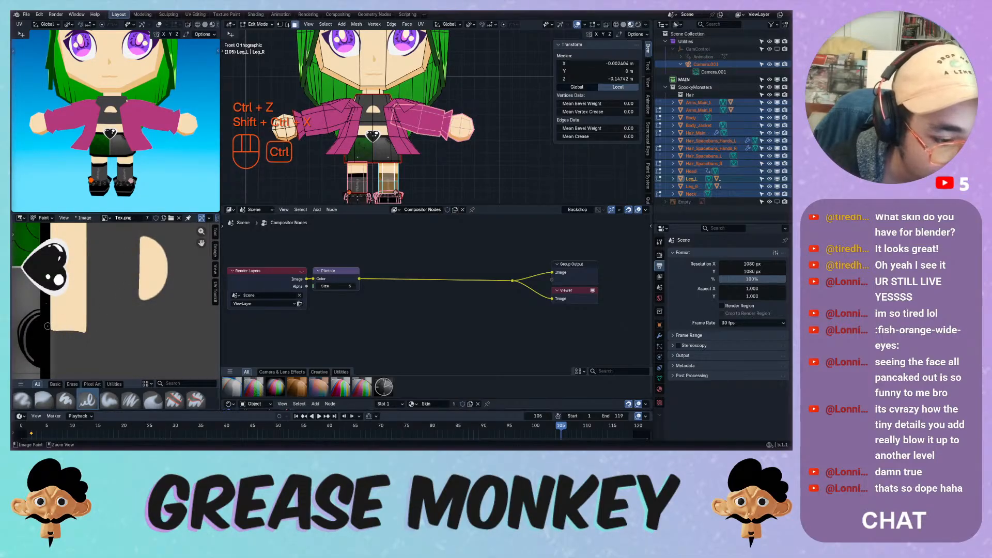
{"action": "key", "text": "ctrl+x"}
{"action": "key", "text": "ctrl+z"}
{"action": "key", "text": "shift+ctrl+x"}
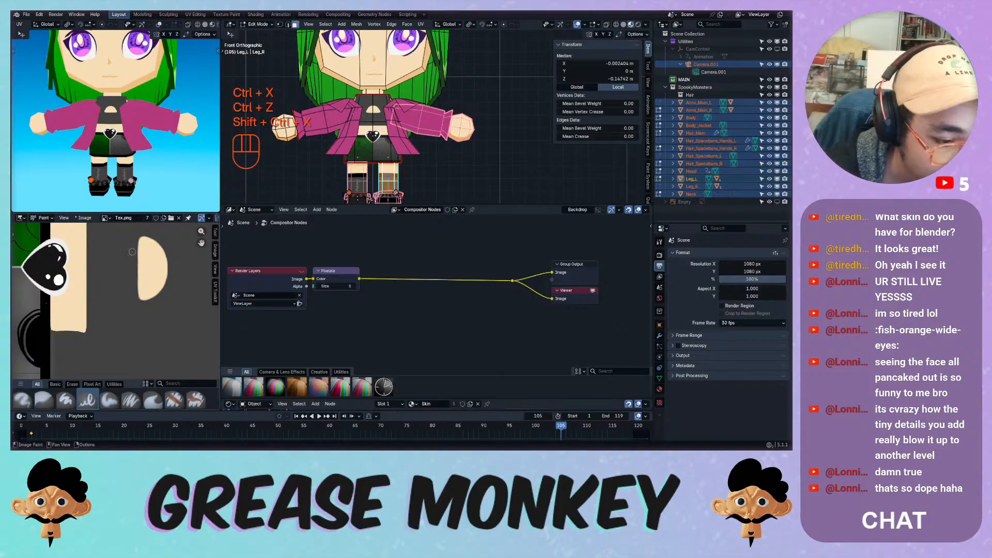
{"action": "left_click_drag", "start_coordinate": [139, 238], "coordinate": [136, 302]}
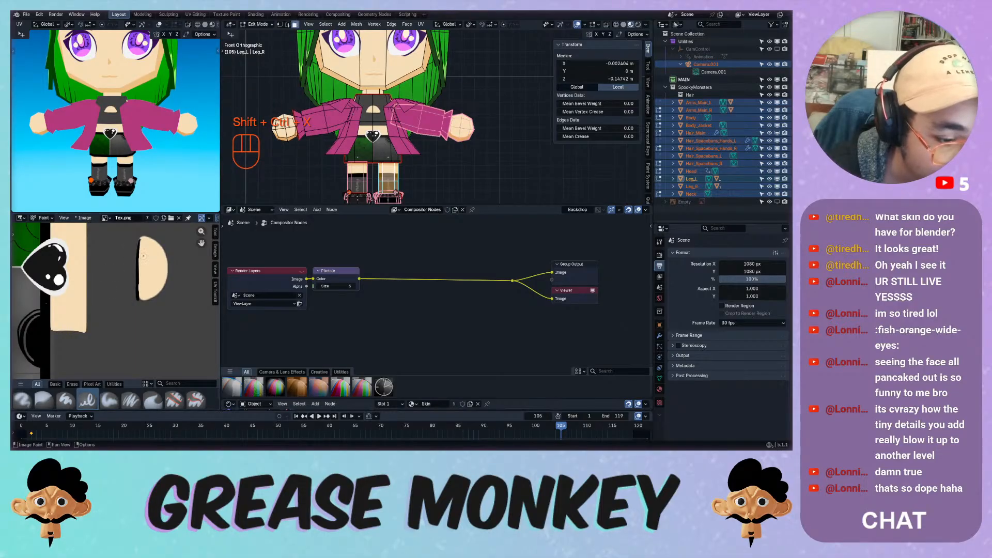
{"action": "key", "text": "ctrl+z"}
{"action": "mouse_move", "coordinate": [138, 237]}
{"action": "left_mouse_down"}
{"action": "mouse_move", "coordinate": [137, 298]}
{"action": "mouse_move", "coordinate": [140, 240]}
{"action": "mouse_move", "coordinate": [149, 239]}
{"action": "mouse_move", "coordinate": [140, 247]}
{"action": "mouse_move", "coordinate": [138, 303]}
{"action": "left_mouse_up"}
{"action": "key", "text": "ctrl+z"}
{"action": "key", "text": "ctrl+z"}
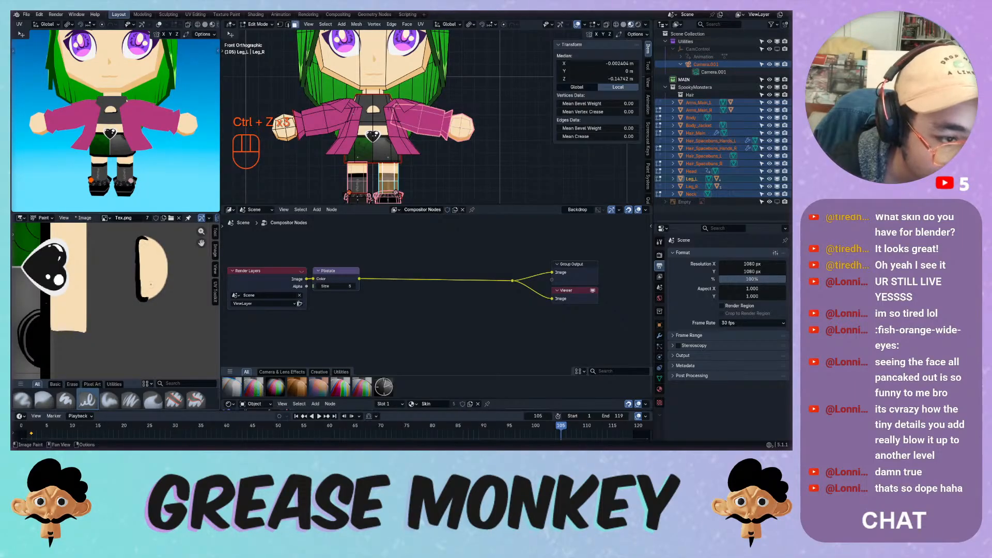
{"action": "key", "text": "ctrl+z"}
{"action": "mouse_move", "coordinate": [139, 239]}
{"action": "left_mouse_down"}
{"action": "mouse_move", "coordinate": [155, 238]}
{"action": "mouse_move", "coordinate": [153, 293]}
{"action": "left_mouse_up"}
{"action": "key", "text": "ctrl+z"}
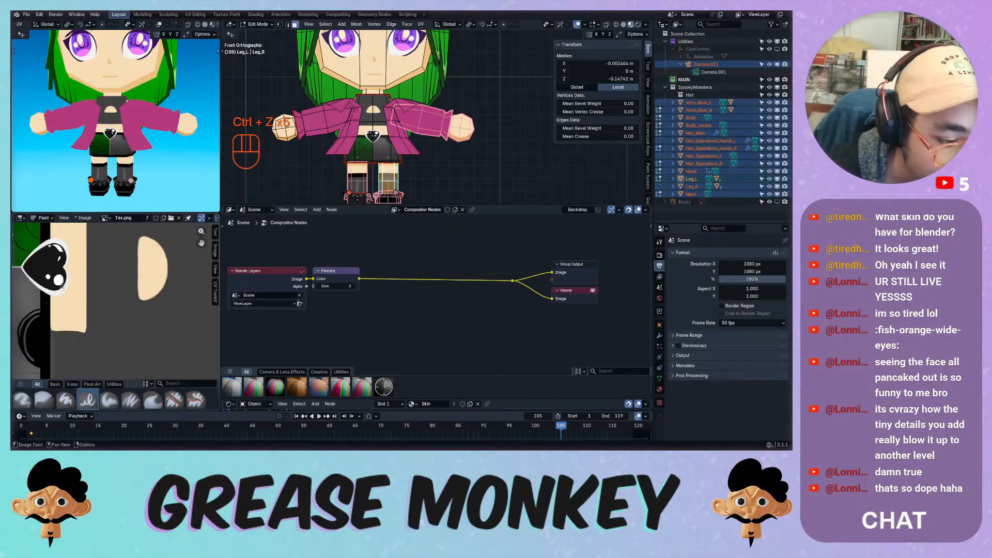
Resample the brush colour and retry a stroke along the half-round island's straight edge, undoing it.
{"action": "key", "text": "ctrl+shift+x"}
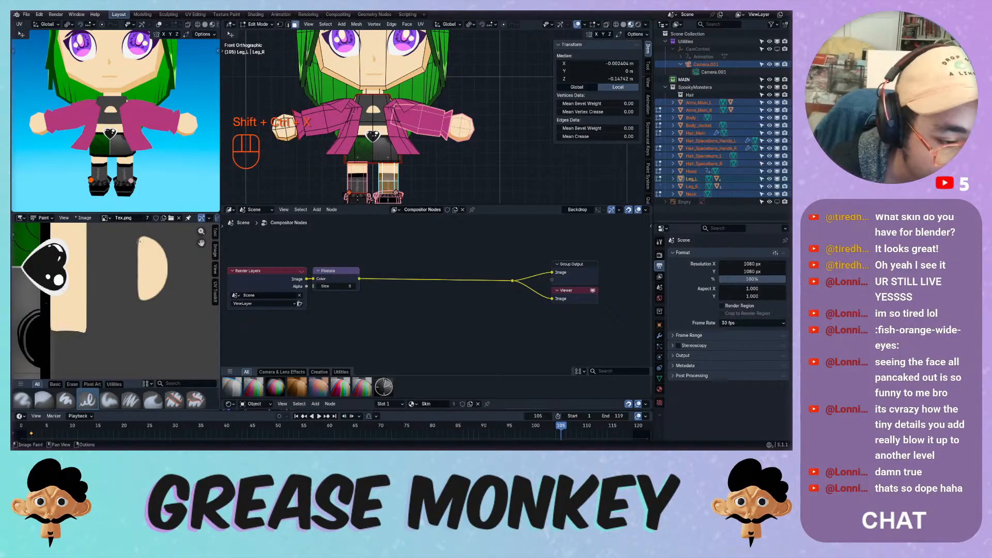
{"action": "left_click_drag", "start_coordinate": [140, 239], "coordinate": [139, 296]}
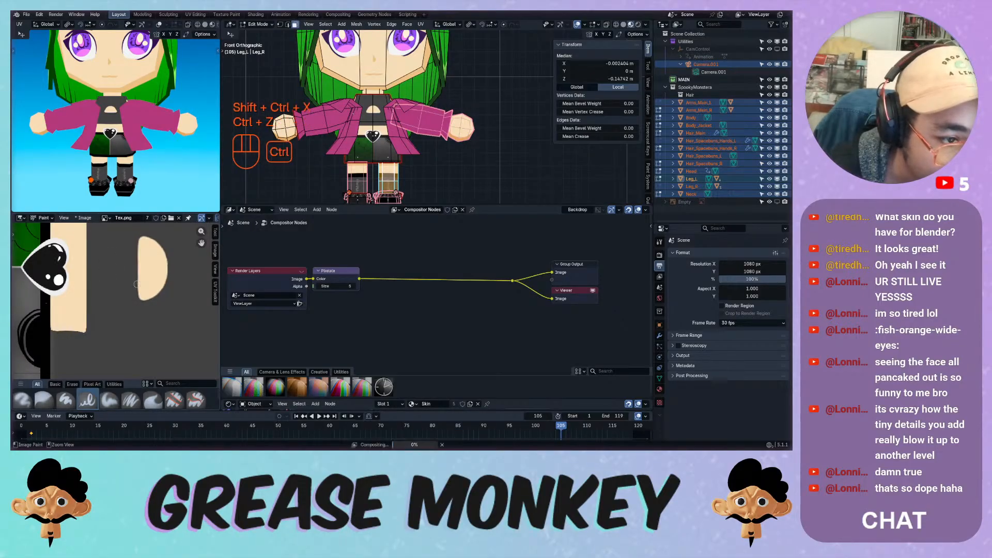
{"action": "key", "text": "ctrl+z"}
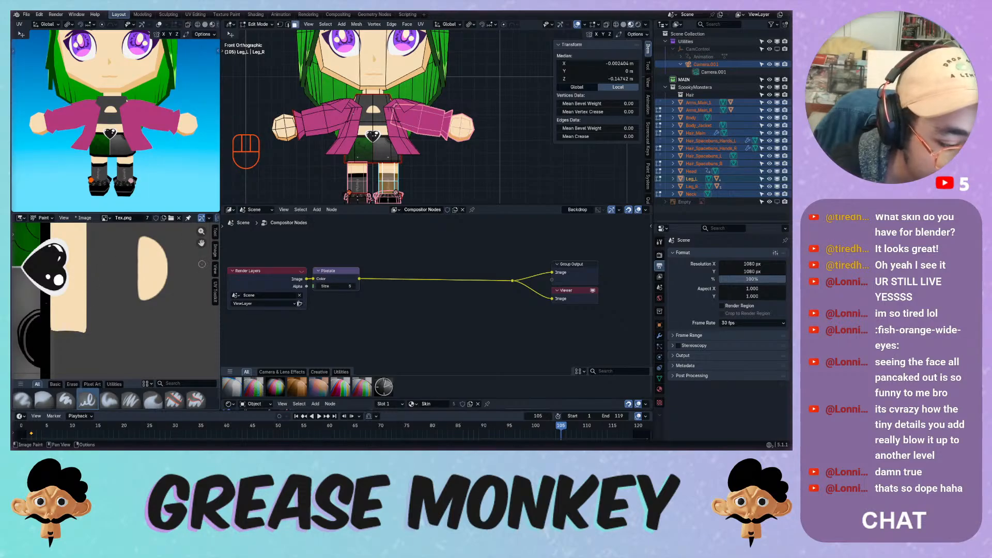
Sample black and paint a vertical black line down the outer edge of the skin strip beside the heart.
{"action": "middle_click_drag", "start_coordinate": [86, 276], "coordinate": [129, 268]}
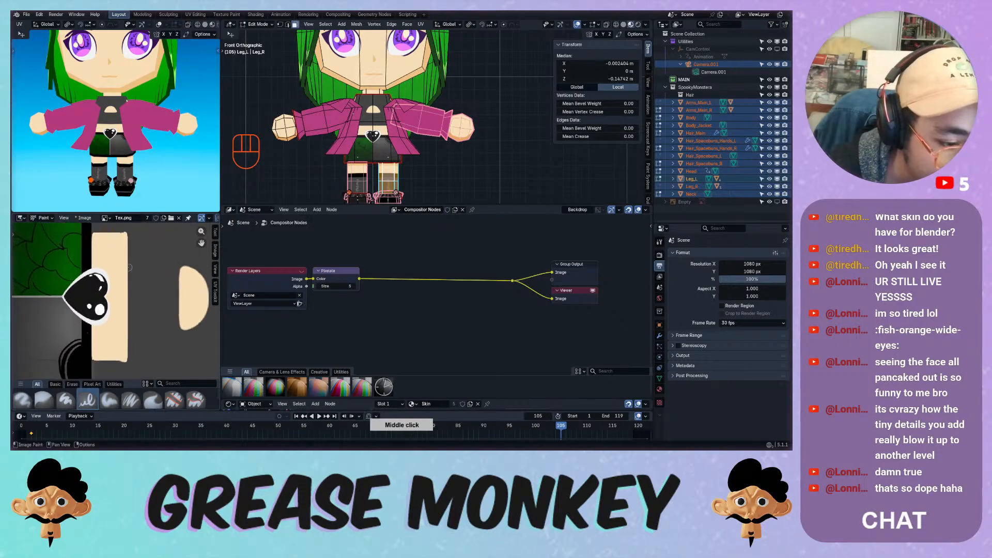
{"action": "key", "text": "ctrl+shift+x"}
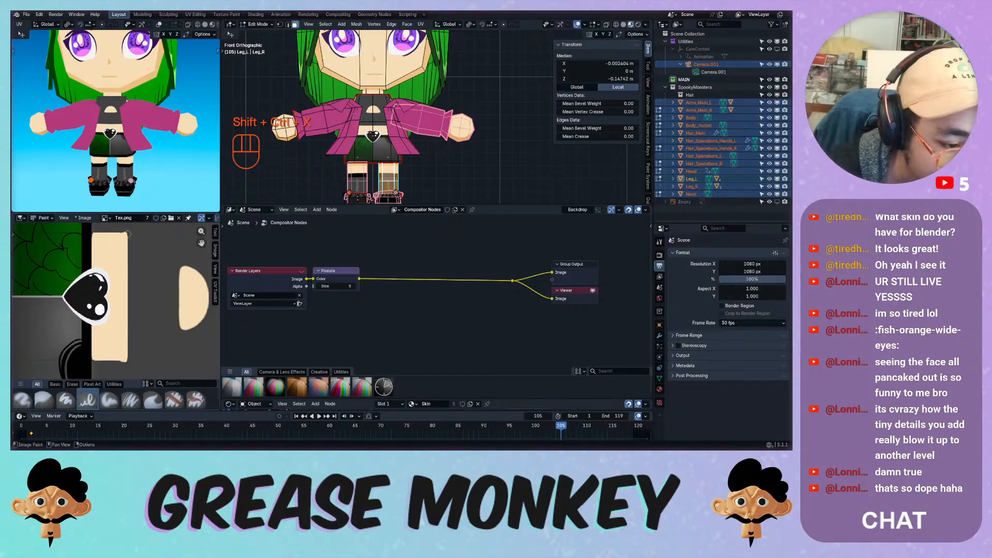
{"action": "left_click_drag", "start_coordinate": [127, 234], "coordinate": [127, 327]}
{"action": "left_click_drag", "start_coordinate": [126, 365], "coordinate": [127, 365]}
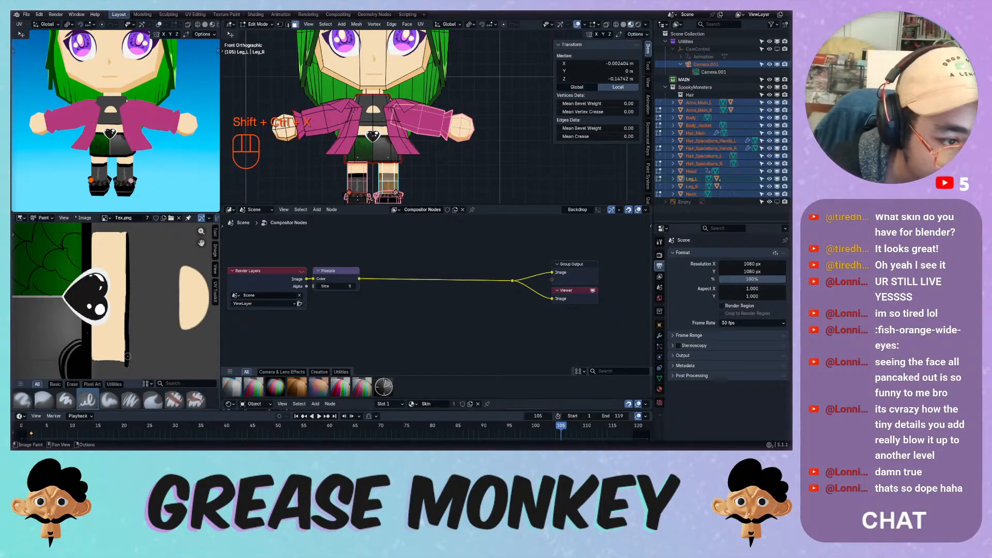
Undo the black edge line on the skin strip and turn on Stabilize Stroke for the brush.
{"action": "key", "text": "ctrl+z"}
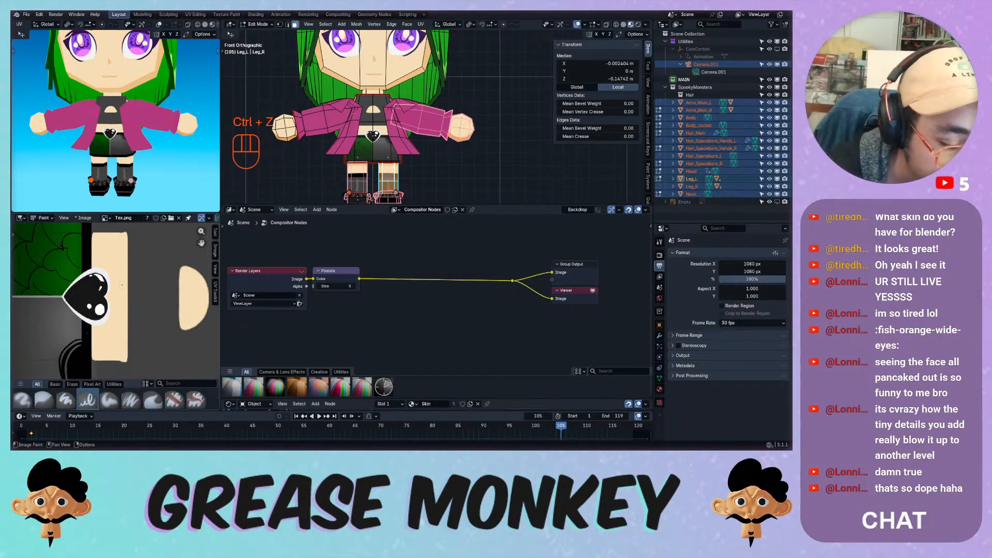
{"action": "right_click", "coordinate": [145, 283]}
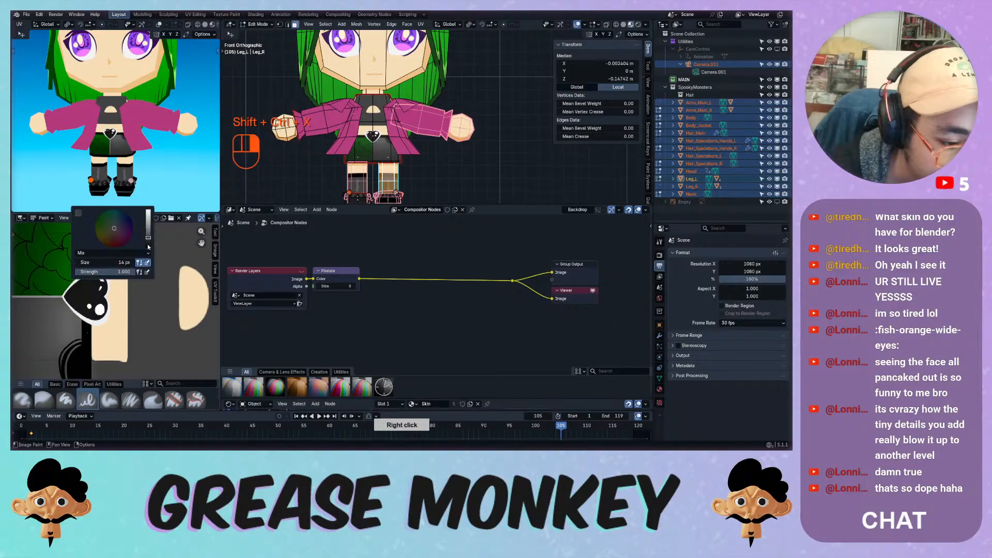
{"action": "left_click", "coordinate": [215, 232]}
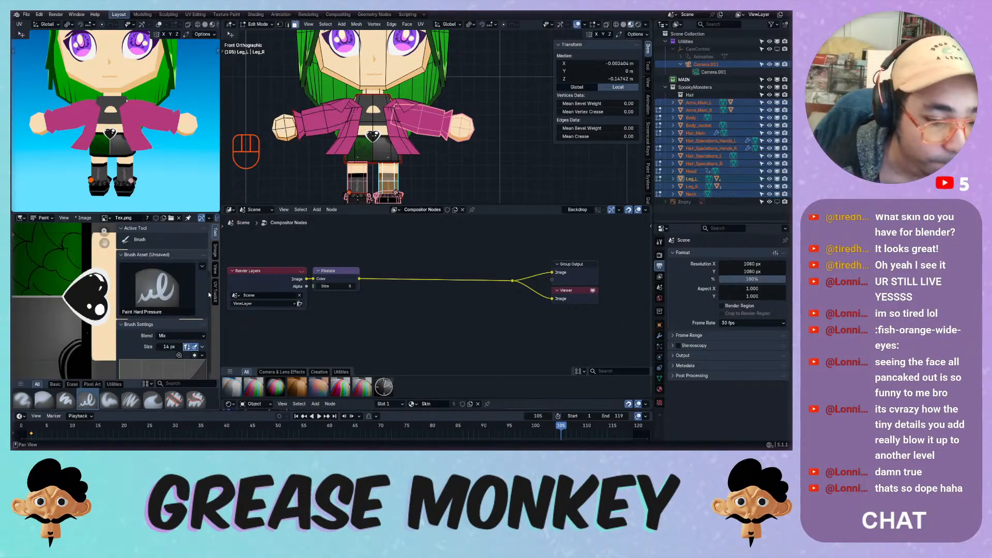
{"action": "scroll", "coordinate": [209, 266], "scroll_direction": "down", "scroll_amount": 10}
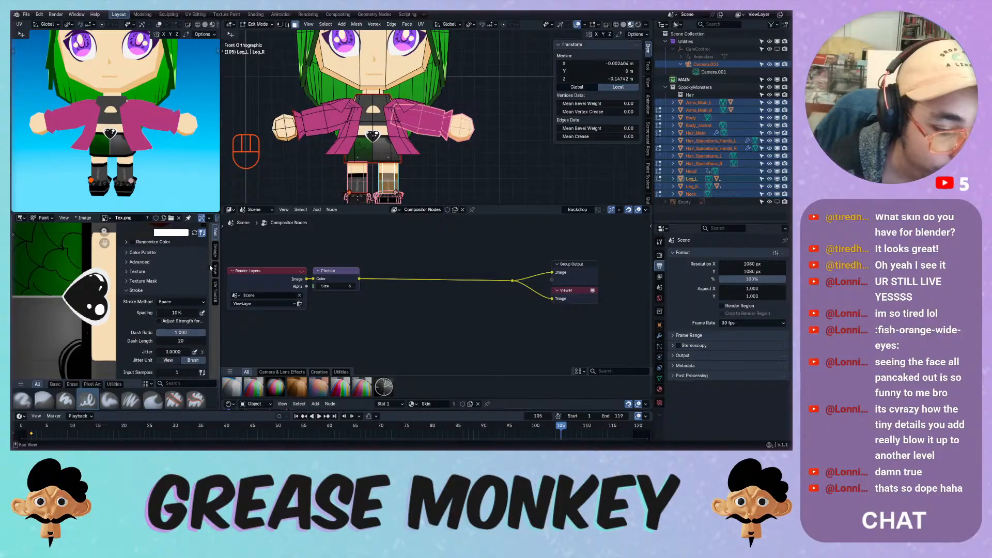
{"action": "left_click", "coordinate": [133, 348]}
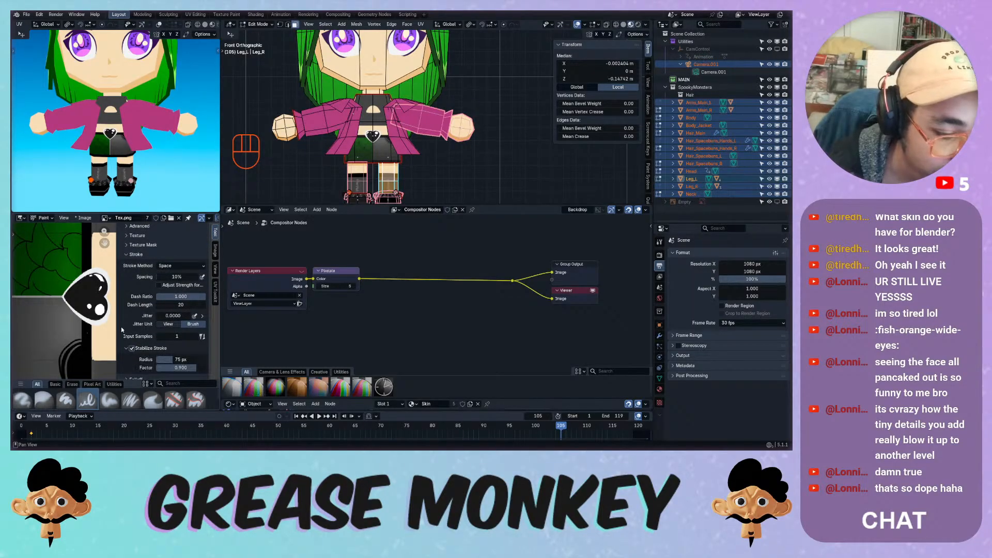
{"action": "left_click_drag", "start_coordinate": [115, 312], "coordinate": [199, 305]}
Paint a stabilized black line down the outer edge of the skin strip beside the heart, undoing the first attempt.
{"action": "left_click_drag", "start_coordinate": [127, 232], "coordinate": [128, 358]}
{"action": "key", "text": "ctrl+z"}
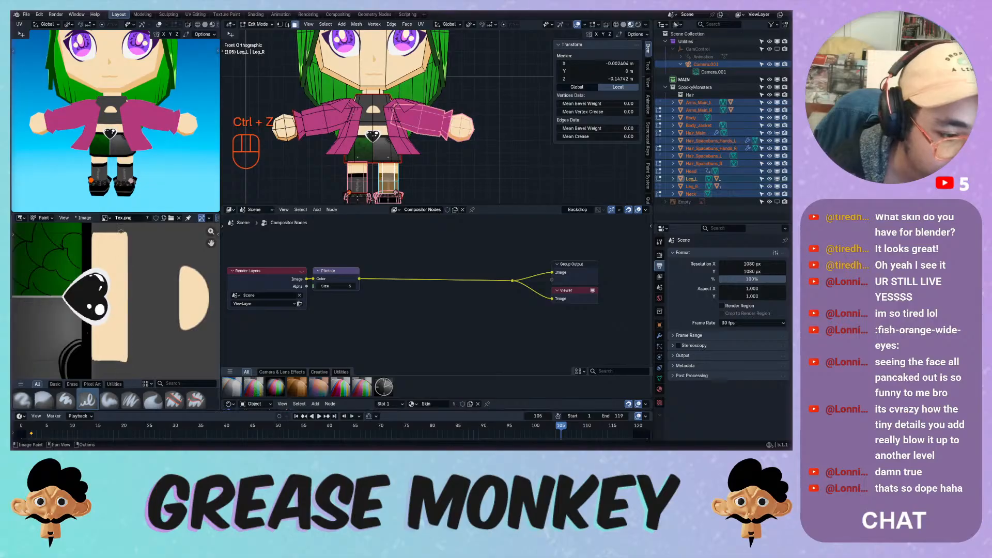
{"action": "left_click_drag", "start_coordinate": [129, 312], "coordinate": [131, 397]}
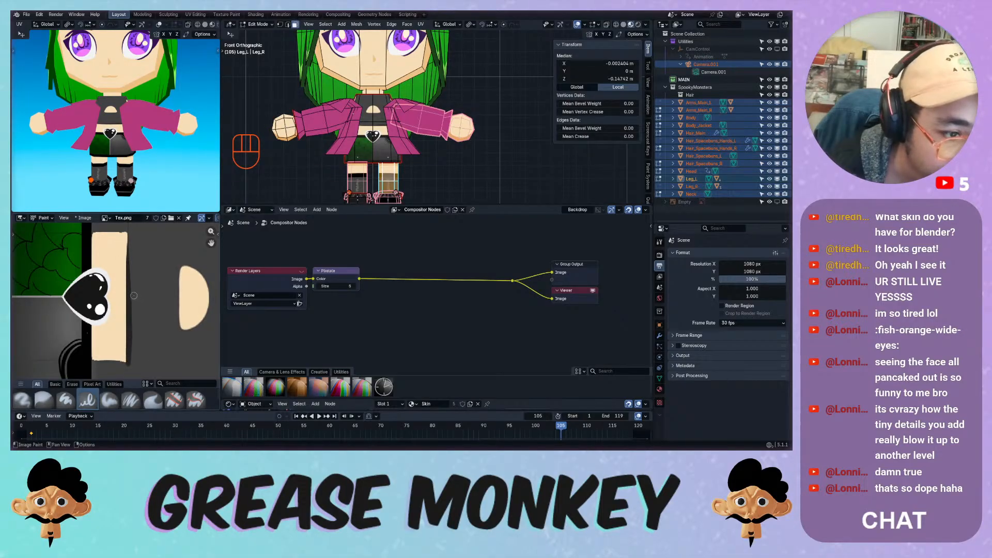
{"action": "left_click_drag", "start_coordinate": [128, 298], "coordinate": [126, 233]}
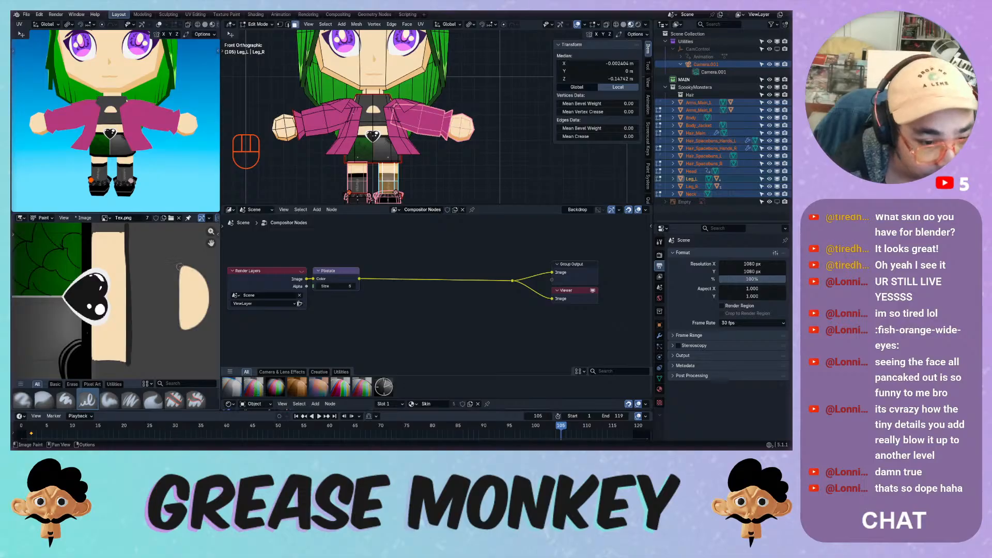
Try stabilized black strokes around the half-round island's curved edge, undoing each one.
{"action": "left_click_drag", "start_coordinate": [179, 267], "coordinate": [189, 267]}
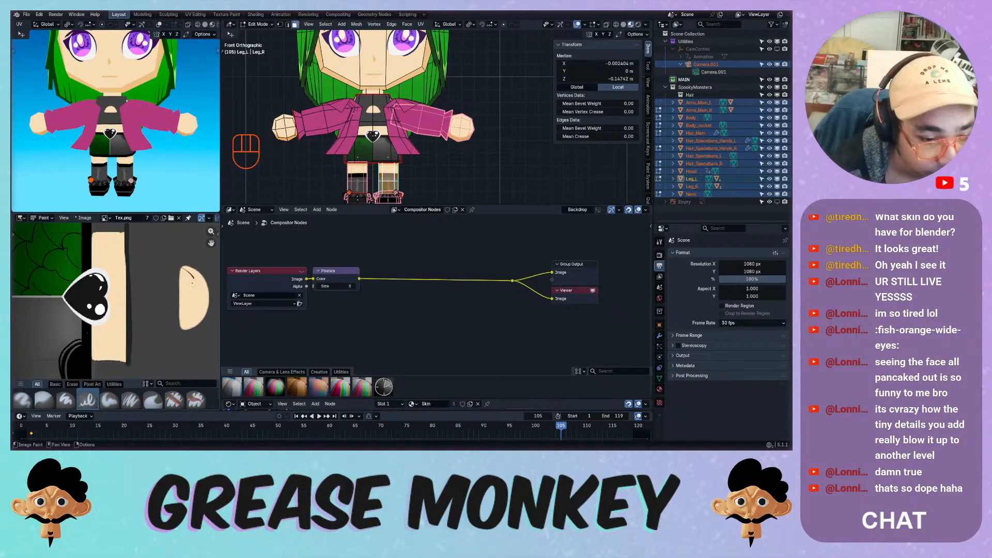
{"action": "key", "text": "space"}
{"action": "key", "text": "space"}
{"action": "key", "text": "space"}
{"action": "key", "text": "ctrl+z"}
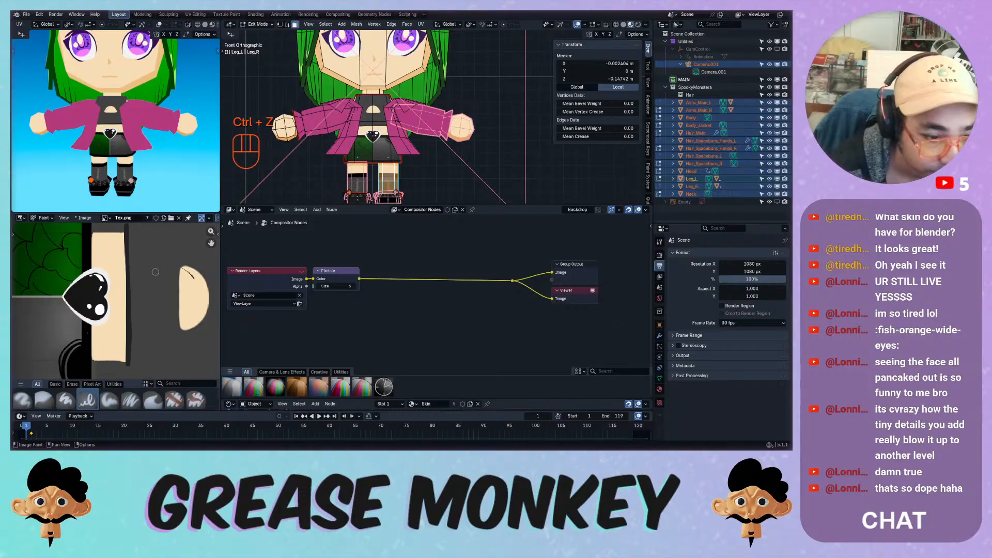
{"action": "middle_click_drag", "start_coordinate": [161, 275], "coordinate": [107, 280]}
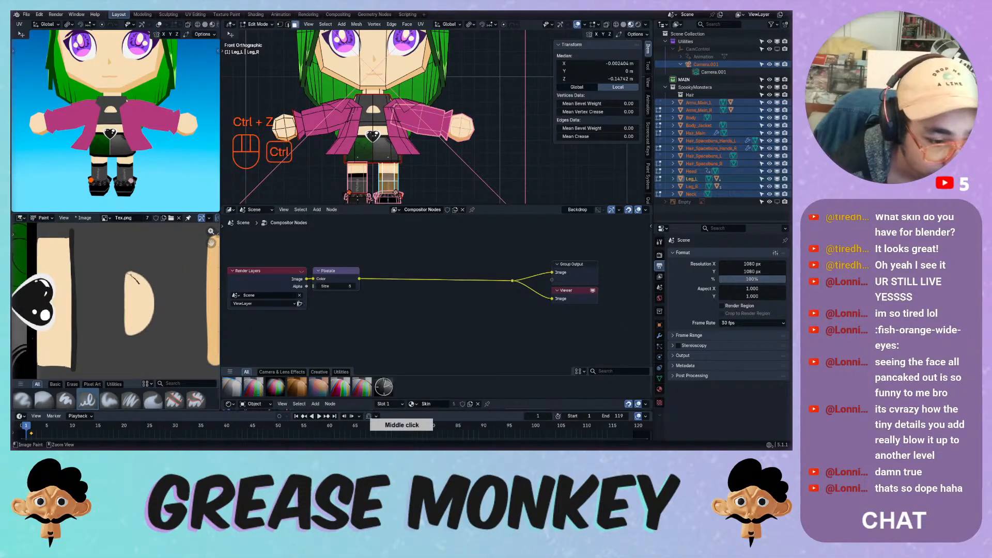
{"action": "key", "text": "ctrl+z"}
{"action": "mouse_move", "coordinate": [126, 274]}
{"action": "left_mouse_down"}
{"action": "mouse_move", "coordinate": [180, 309]}
{"action": "mouse_move", "coordinate": [164, 331]}
{"action": "left_mouse_up"}
{"action": "key", "text": "ctrl+z"}
{"action": "mouse_move", "coordinate": [125, 274]}
{"action": "left_mouse_down"}
{"action": "mouse_move", "coordinate": [132, 263]}
{"action": "mouse_move", "coordinate": [164, 262]}
{"action": "mouse_move", "coordinate": [155, 341]}
{"action": "mouse_move", "coordinate": [124, 346]}
{"action": "left_mouse_up"}
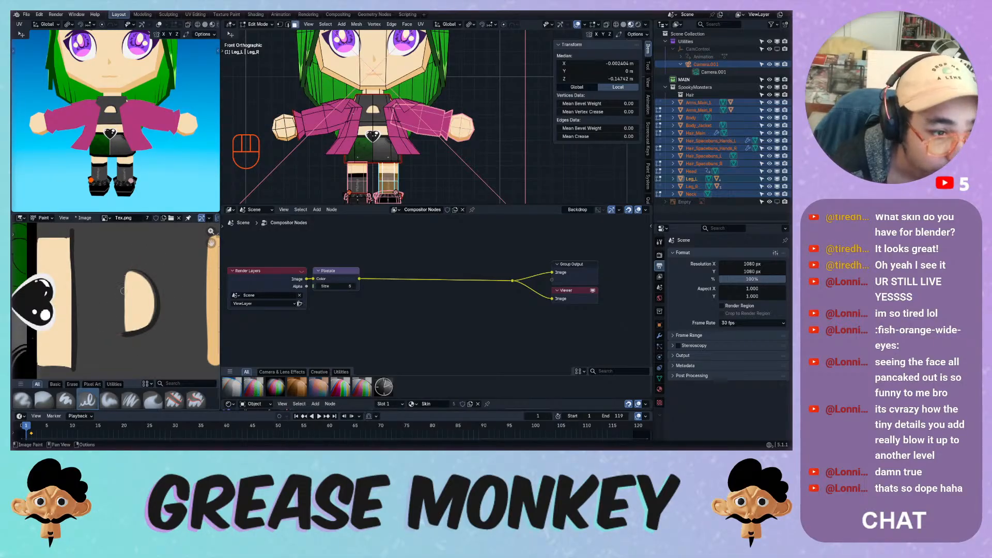
{"action": "key", "text": "ctrl+z"}
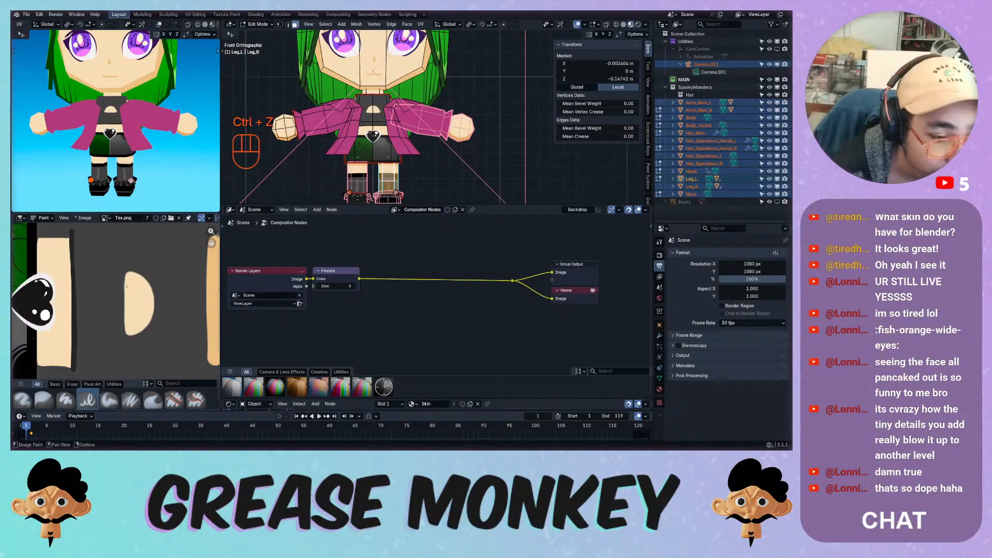
Set the stroke stabilizer radius to 31 px and test it on the half-round island's curved edge, undoing the stroke.
{"action": "left_click", "coordinate": [217, 234]}
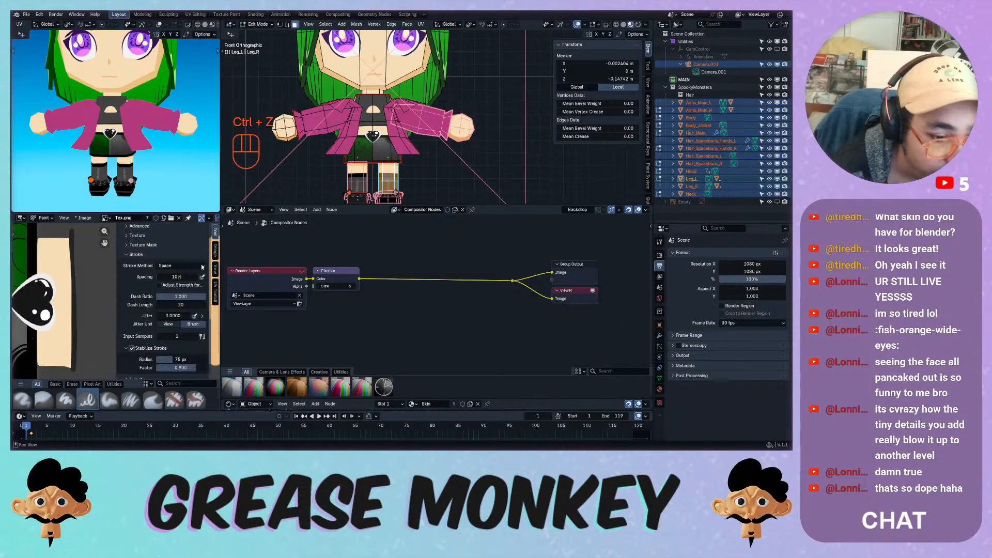
{"action": "left_click_drag", "start_coordinate": [172, 362], "coordinate": [171, 362]}
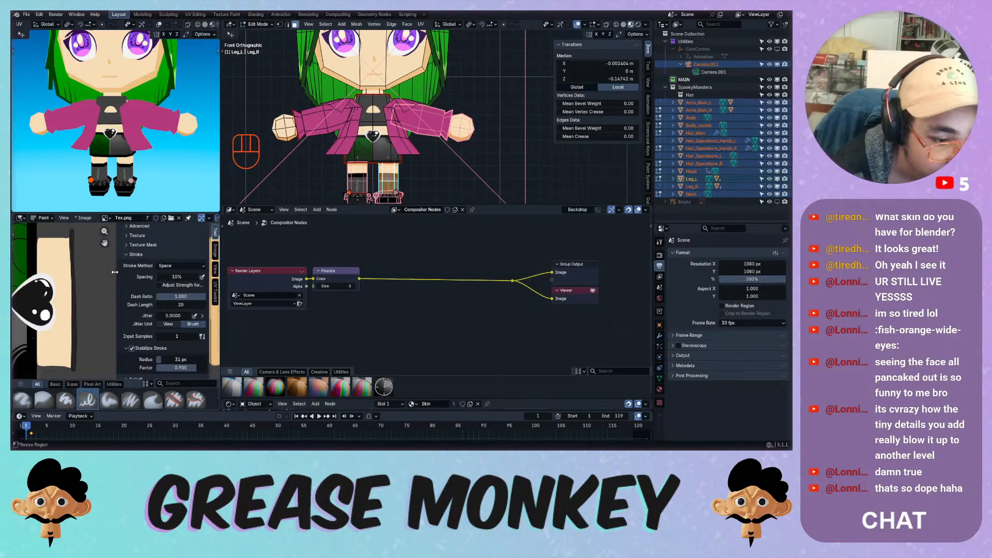
{"action": "mouse_move", "coordinate": [114, 272]}
{"action": "left_mouse_down"}
{"action": "mouse_move", "coordinate": [207, 272]}
{"action": "mouse_move", "coordinate": [127, 273]}
{"action": "mouse_move", "coordinate": [154, 287]}
{"action": "mouse_move", "coordinate": [148, 325]}
{"action": "left_mouse_up"}
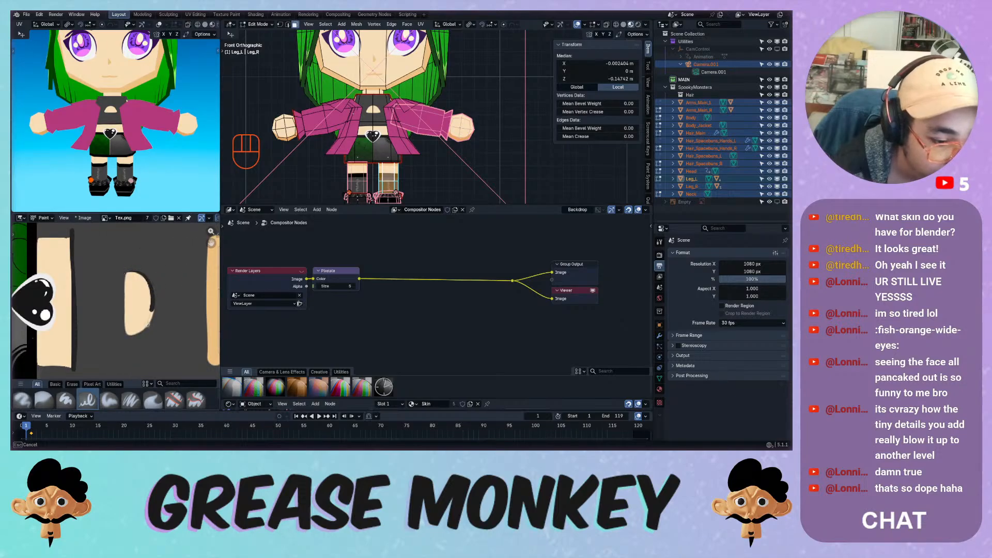
{"action": "key", "text": "ctrl+z"}
{"action": "key", "text": "ctrl+z"}
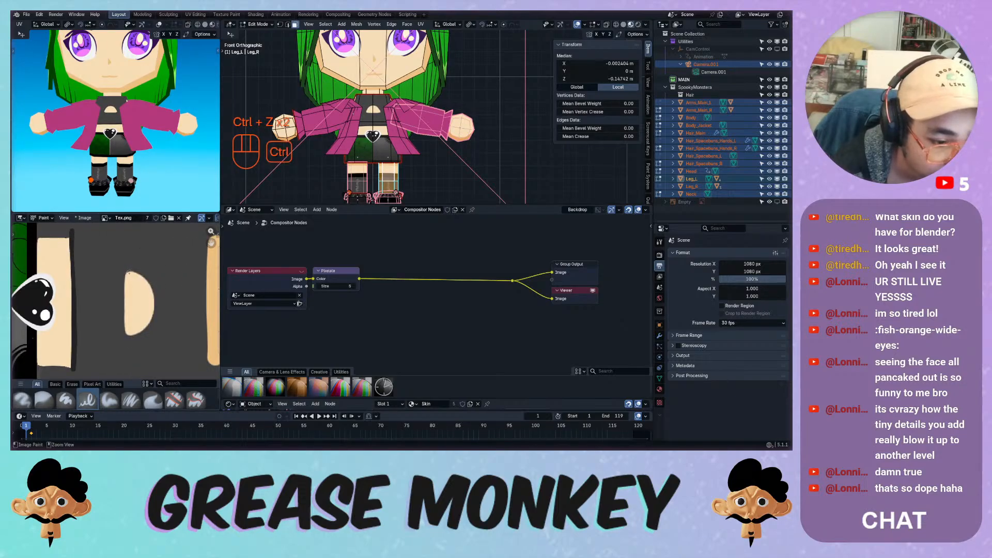
Retry the black outline on the half-round island, working from a closer view, and undo the strokes.
{"action": "mouse_move", "coordinate": [129, 274]}
{"action": "left_mouse_down"}
{"action": "mouse_move", "coordinate": [153, 318]}
{"action": "mouse_move", "coordinate": [128, 336]}
{"action": "left_mouse_up"}
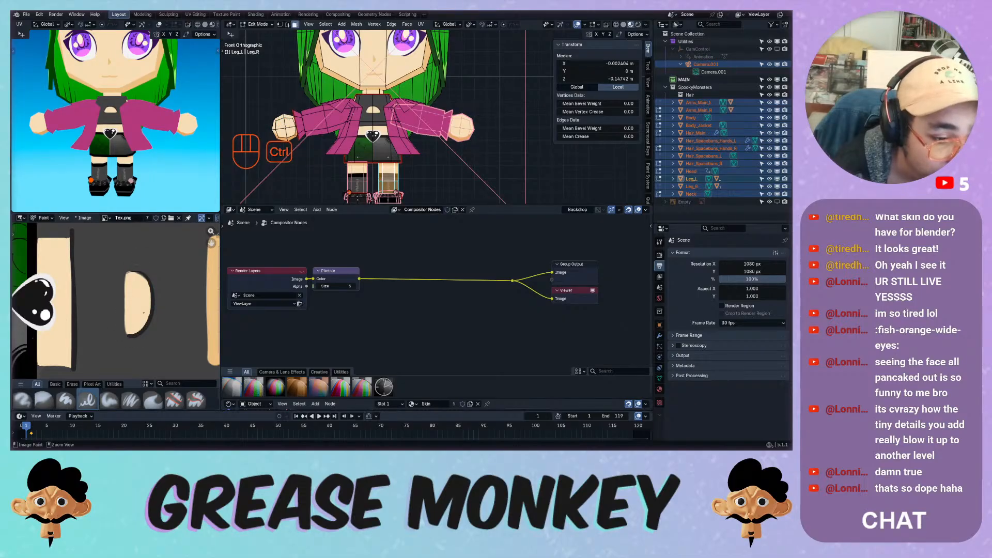
{"action": "key", "text": "ctrl+space"}
{"action": "key", "text": "ctrl+space"}
{"action": "middle_click_drag", "start_coordinate": [141, 311], "coordinate": [143, 296], "text": "shift"}
{"action": "middle_click_drag", "start_coordinate": [143, 295], "coordinate": [143, 240], "text": "ctrl"}
{"action": "key", "text": "ctrl+z"}
{"action": "key", "text": "ctrl+z"}
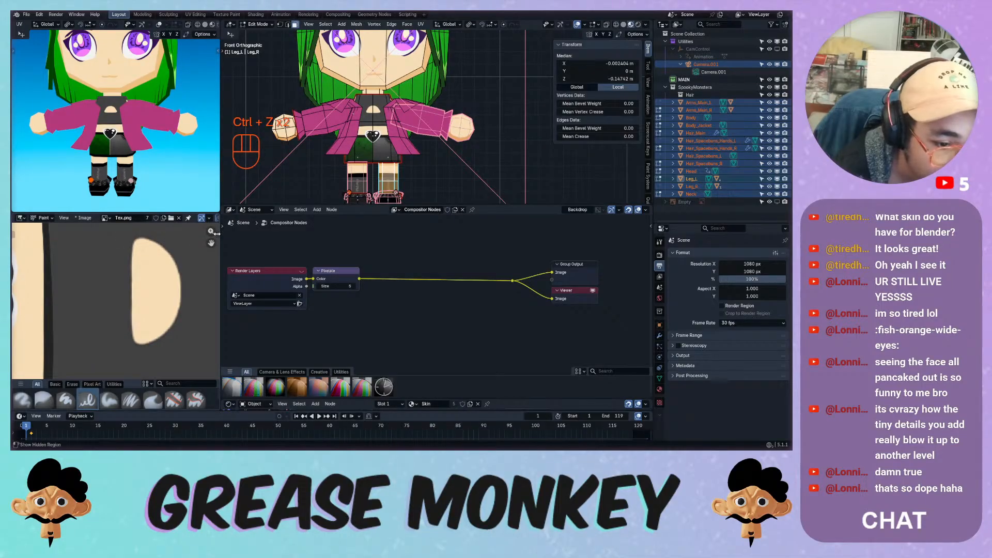
{"action": "left_click_drag", "start_coordinate": [136, 238], "coordinate": [140, 232]}
{"action": "key", "text": "ctrl+z"}
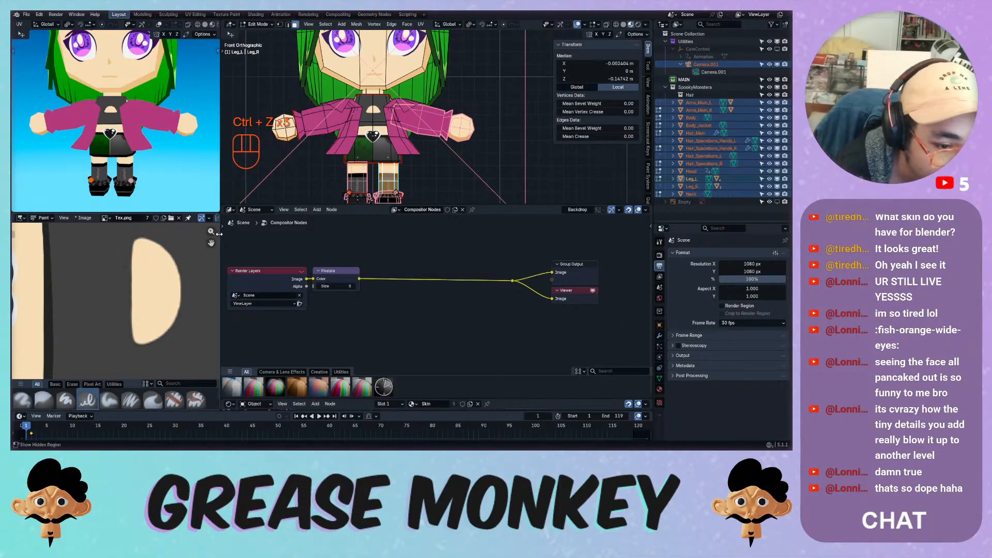
Set the stroke stabilizer to a 10 px radius and 0.918 factor, undoing a test stroke on the half-round island.
{"action": "key", "text": "n"}
{"action": "left_click_drag", "start_coordinate": [174, 370], "coordinate": [160, 370]}
{"action": "left_click_drag", "start_coordinate": [115, 279], "coordinate": [206, 279]}
{"action": "mouse_move", "coordinate": [134, 241]}
{"action": "left_mouse_down"}
{"action": "mouse_move", "coordinate": [190, 254]}
{"action": "mouse_move", "coordinate": [156, 345]}
{"action": "mouse_move", "coordinate": [170, 369]}
{"action": "mouse_move", "coordinate": [178, 359]}
{"action": "mouse_move", "coordinate": [171, 369]}
{"action": "left_mouse_up"}
{"action": "key", "text": "ctrl+z"}
{"action": "key", "text": "n"}
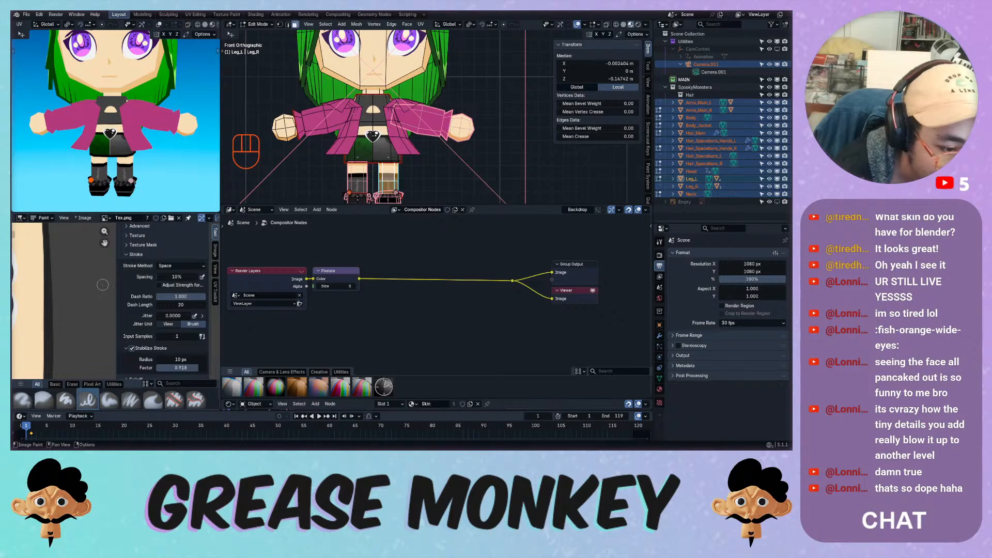
{"action": "left_click_drag", "start_coordinate": [116, 290], "coordinate": [218, 290]}
Paint a black outline around the half-round island's curved edge, undoing the first attempt.
{"action": "mouse_move", "coordinate": [136, 243]}
{"action": "left_mouse_down"}
{"action": "mouse_move", "coordinate": [151, 231]}
{"action": "mouse_move", "coordinate": [167, 239]}
{"action": "left_mouse_up"}
{"action": "key", "text": "ctrl+z"}
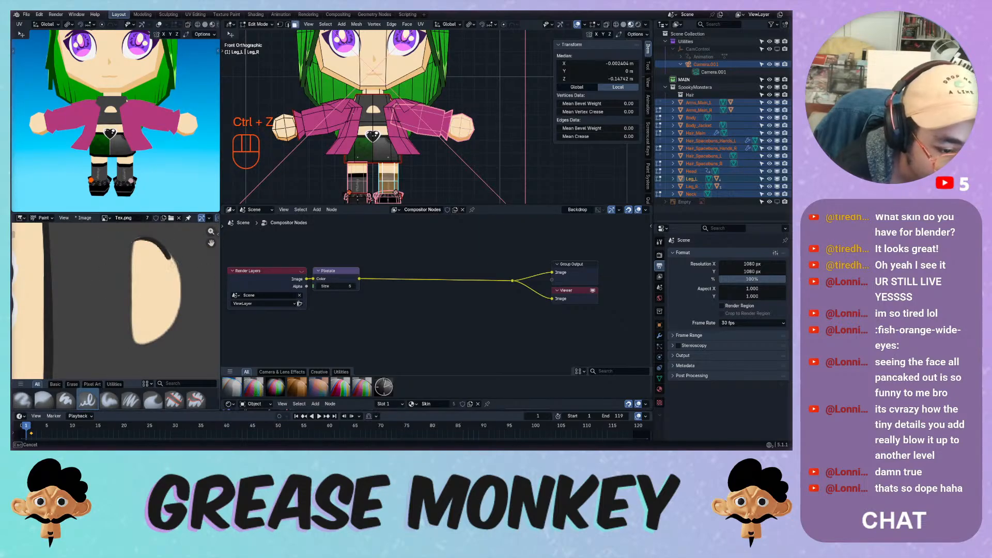
{"action": "key", "text": "ctrl+z"}
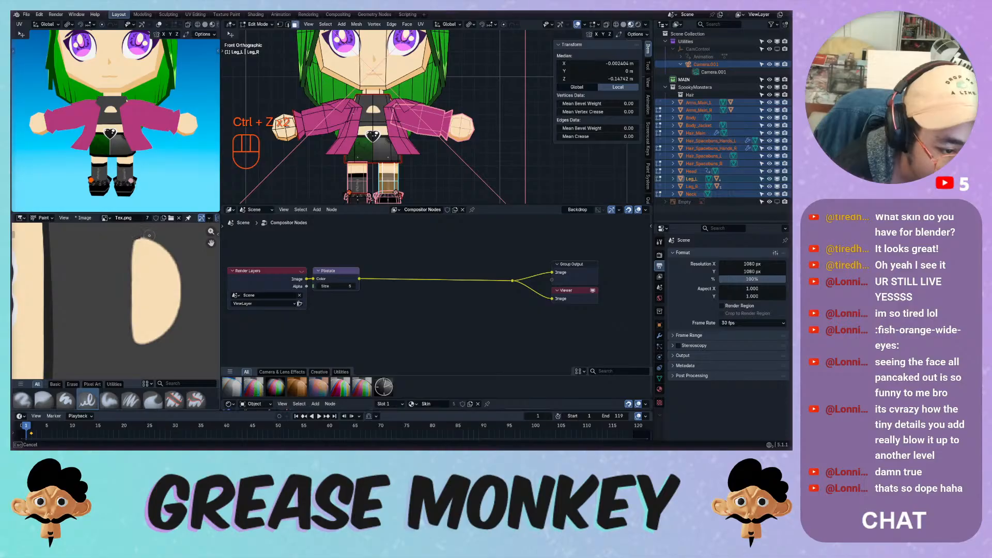
{"action": "mouse_move", "coordinate": [179, 273]}
{"action": "left_mouse_down"}
{"action": "mouse_move", "coordinate": [173, 326]}
{"action": "mouse_move", "coordinate": [132, 339]}
{"action": "left_mouse_up"}
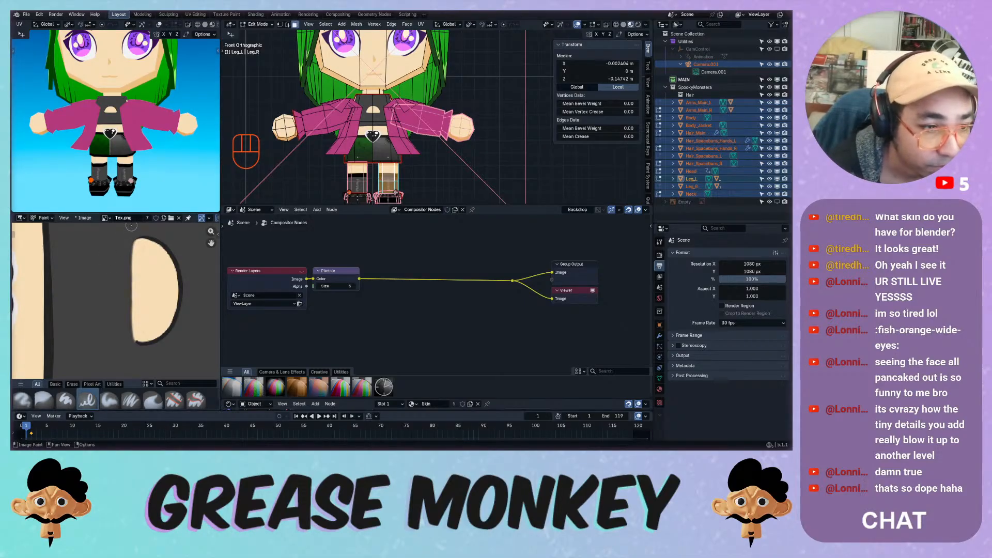
Select a dark torso face on the body and try a curved black stroke across its area in the texture, undoing it.
{"action": "middle_click_drag", "start_coordinate": [122, 252], "coordinate": [105, 318], "text": "ctrl"}
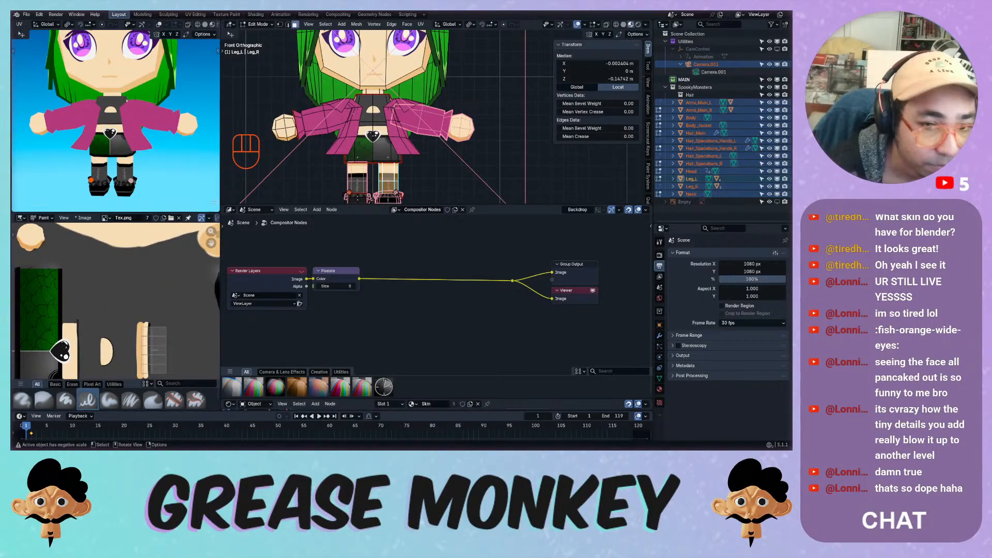
{"action": "middle_click_drag", "start_coordinate": [357, 106], "coordinate": [371, 103]}
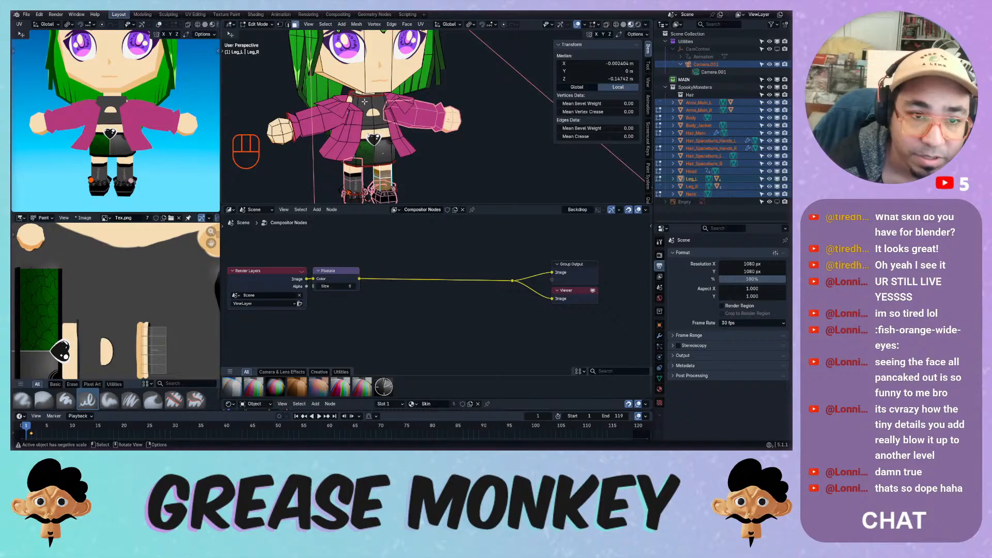
{"action": "left_click", "coordinate": [364, 102]}
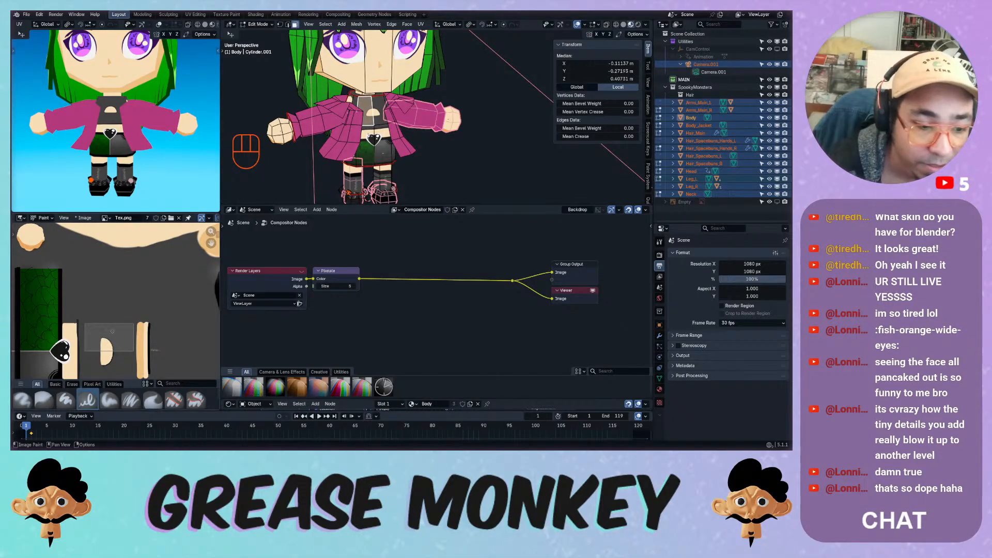
{"action": "middle_click_drag", "start_coordinate": [112, 330], "coordinate": [111, 285], "text": "ctrl"}
{"action": "left_click_drag", "start_coordinate": [91, 303], "coordinate": [161, 289]}
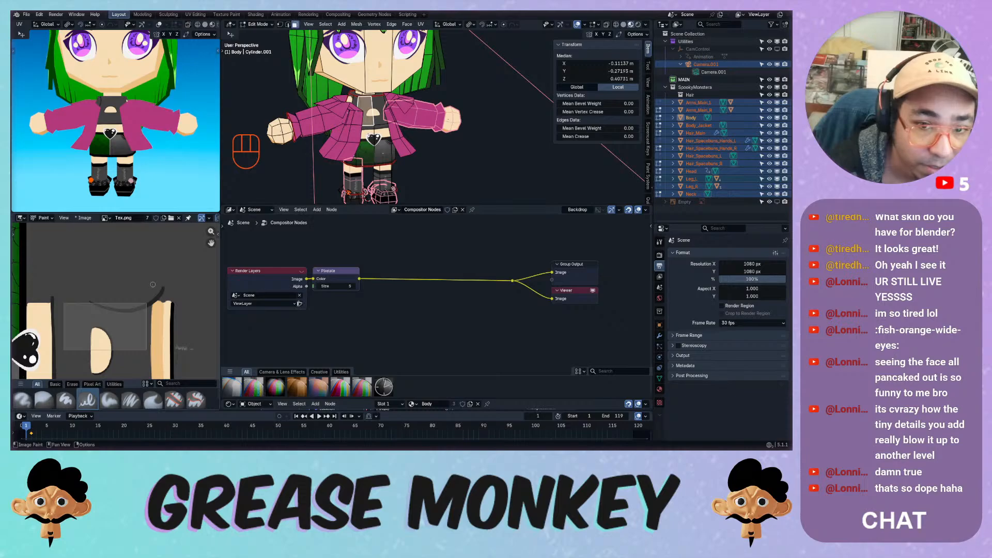
{"action": "key", "text": "ctrl"}
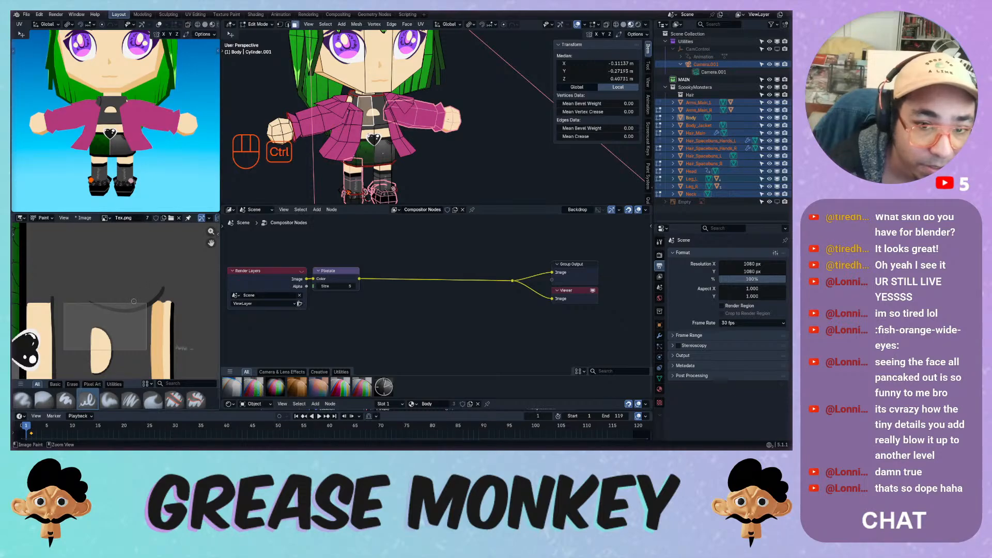
{"action": "key", "text": "ctrl+z"}
{"action": "key", "text": "ctrl+z"}
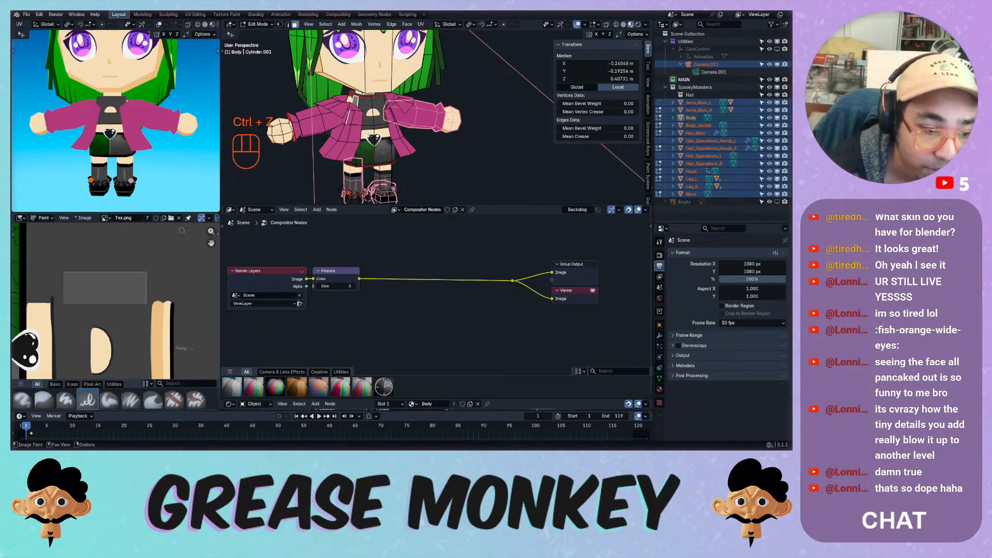
Try dark strokes along the upper edge of the selected shirt face's texture area, checking it on the torso and undoing each one.
{"action": "left_click_drag", "start_coordinate": [62, 271], "coordinate": [160, 258]}
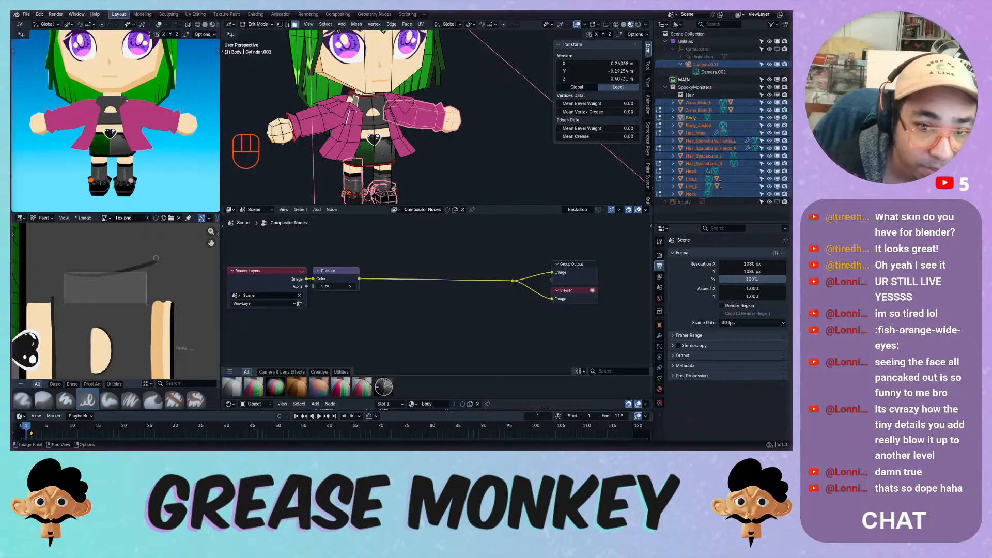
{"action": "middle_click_drag", "start_coordinate": [305, 124], "coordinate": [371, 115]}
{"action": "mouse_move", "coordinate": [371, 115]}
{"action": "middle_mouse_down", "text": "ctrl"}
{"action": "mouse_move", "coordinate": [371, 62]}
{"action": "mouse_move", "coordinate": [371, 103]}
{"action": "middle_mouse_up", "text": "ctrl"}
{"action": "middle_click_drag", "start_coordinate": [243, 150], "coordinate": [554, 165], "text": "shift"}
{"action": "key", "text": "ctrl+z"}
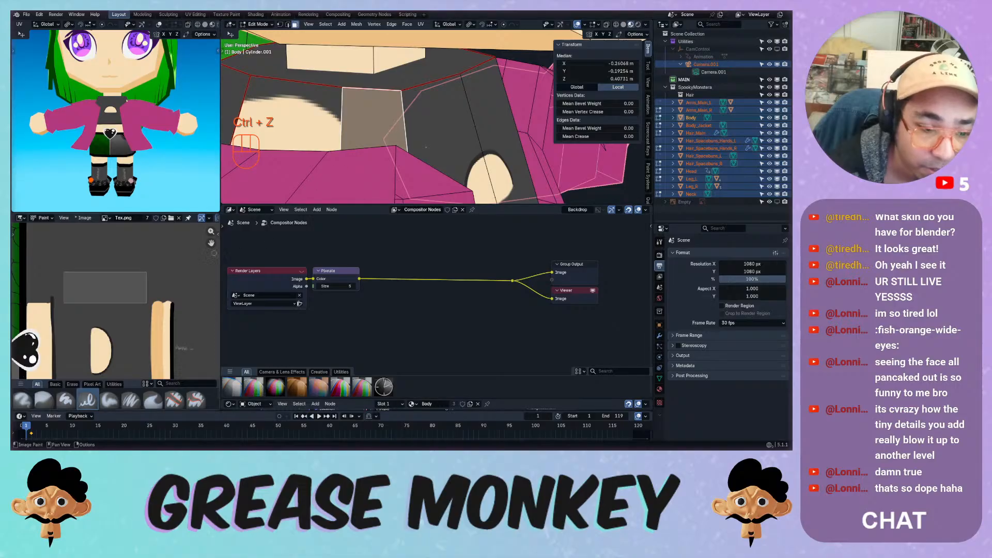
{"action": "left_click_drag", "start_coordinate": [110, 277], "coordinate": [142, 266]}
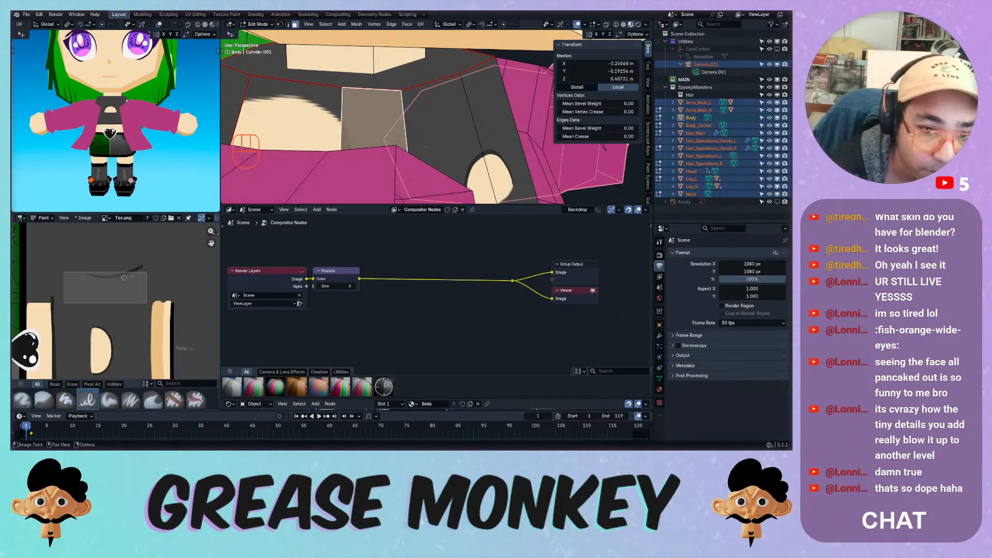
{"action": "key", "text": "ctrl+z"}
{"action": "key", "text": "ctrl+z"}
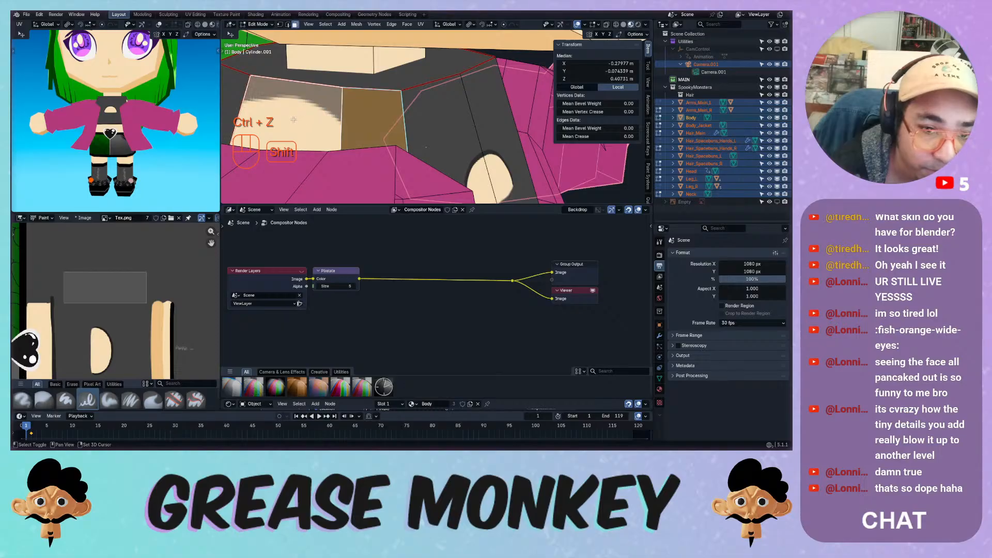
{"action": "middle_click_drag", "start_coordinate": [134, 280], "coordinate": [75, 351], "text": "ctrl"}
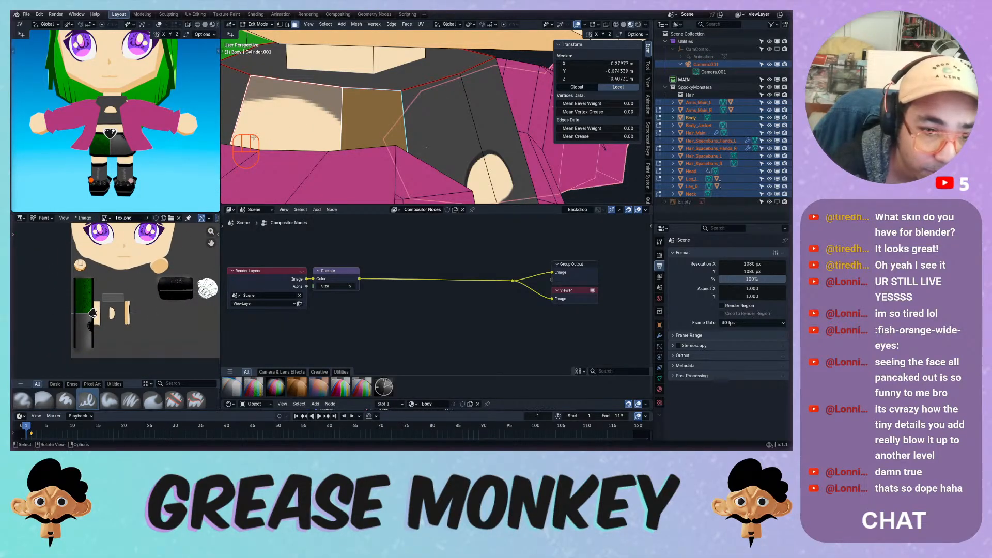
Leave face editing on the body, set the main viewport to front view and the preview to camera view, and save the file.
{"action": "left_click", "coordinate": [239, 104], "text": "shift"}
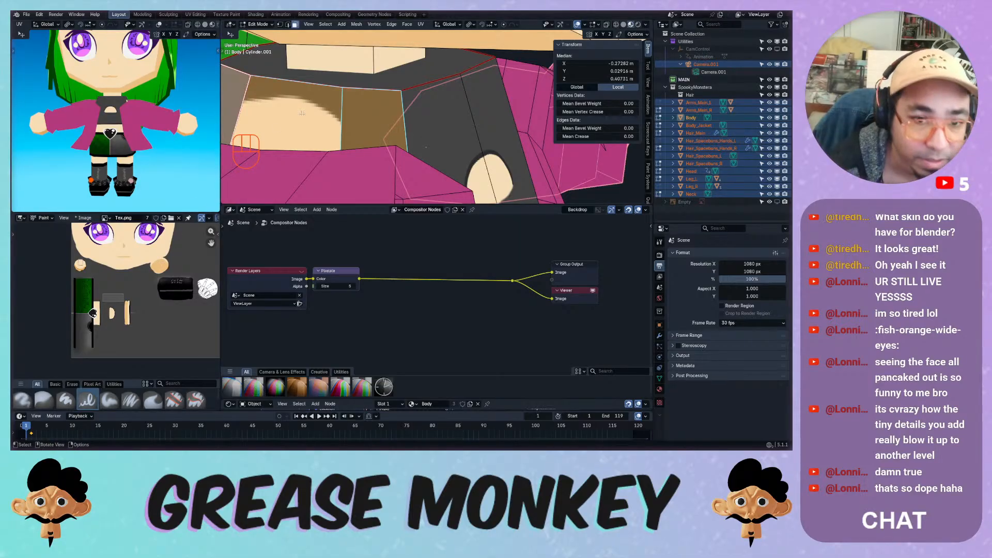
{"action": "middle_click_drag", "start_coordinate": [318, 112], "coordinate": [402, 128], "text": "ctrl"}
{"action": "key", "text": "KP_1"}
{"action": "key", "text": "Tab"}
{"action": "key", "text": "ctrl+s"}
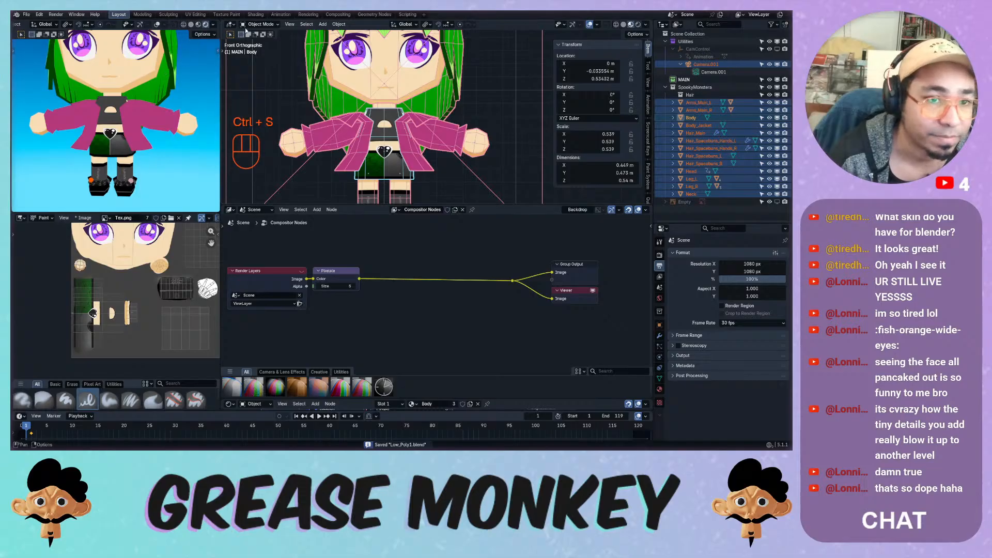
{"action": "key", "text": "shift"}
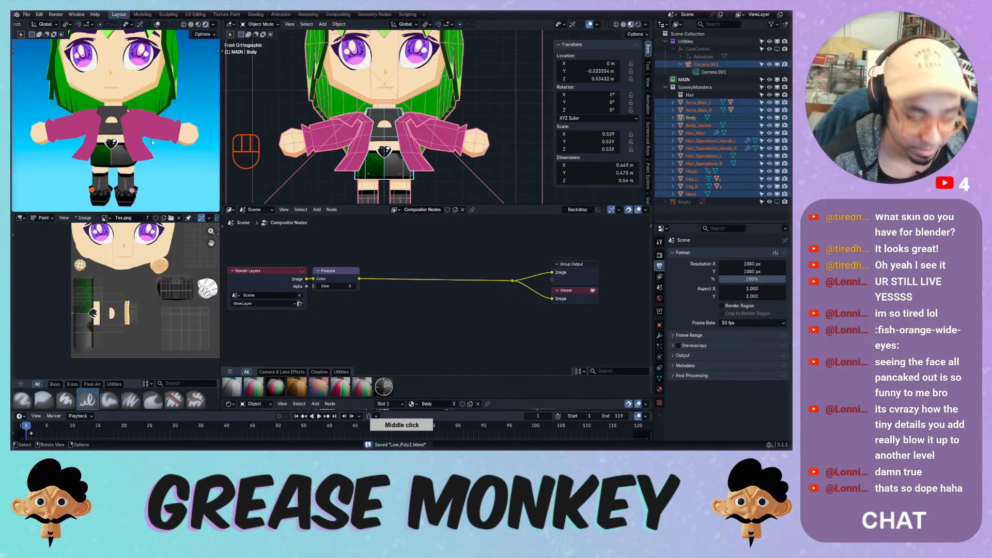
{"action": "key", "text": "KP_0"}
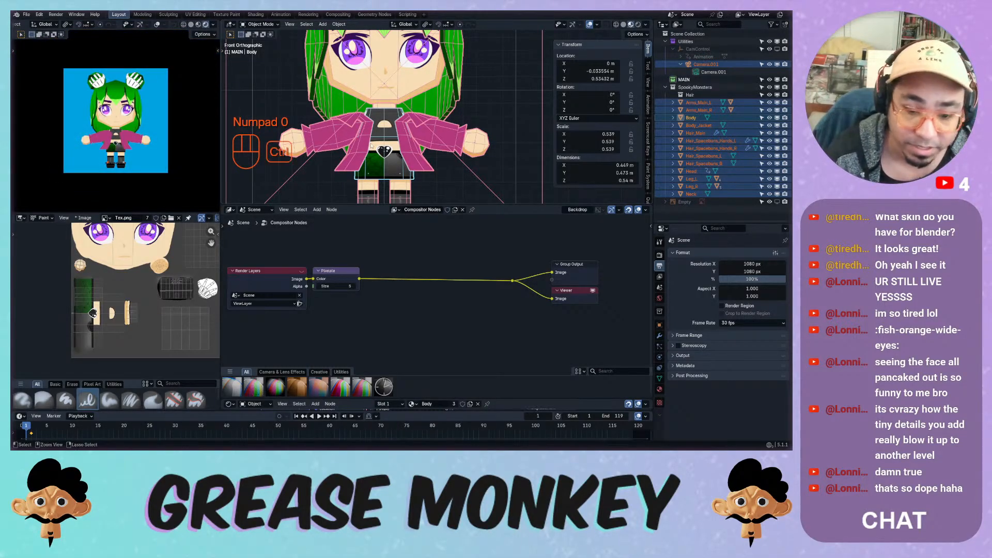
{"action": "key", "text": "ctrl+s"}
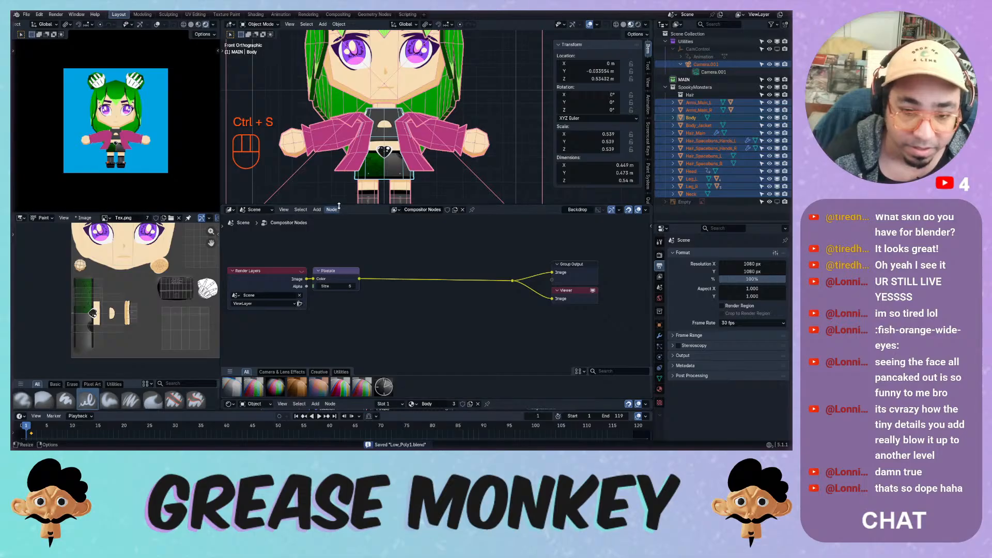
Enlarge the main viewport over the compositor and show it in rendered shading with Extras and all overlays turned off.
{"action": "left_click_drag", "start_coordinate": [341, 206], "coordinate": [341, 331]}
{"action": "middle_click_drag", "start_coordinate": [387, 279], "coordinate": [414, 288], "text": "ctrl"}
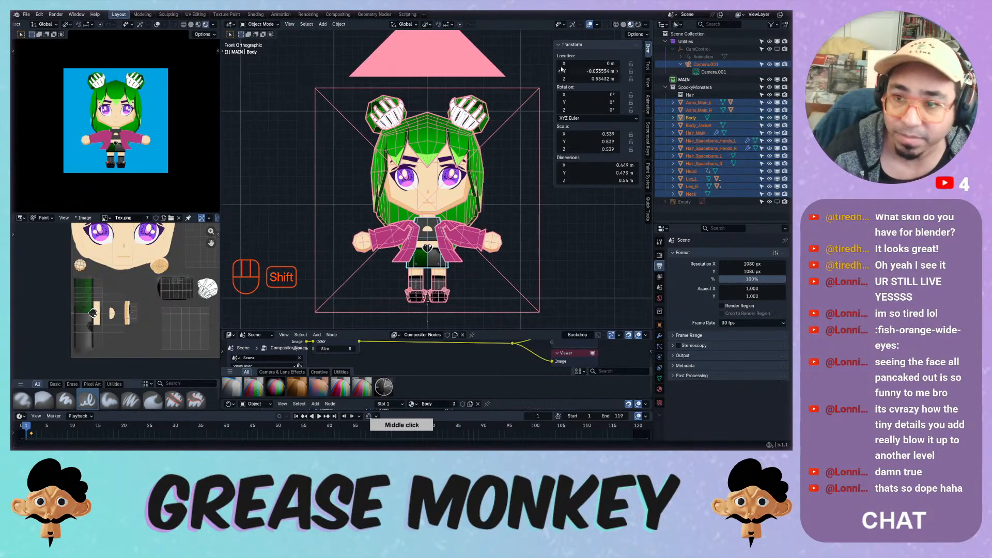
{"action": "left_click", "coordinate": [597, 24]}
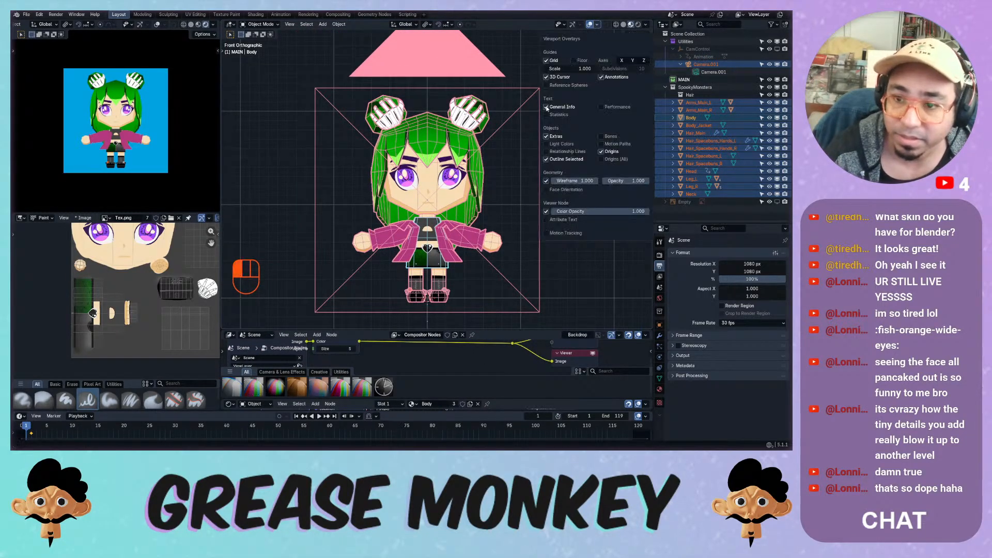
{"action": "left_click", "coordinate": [547, 136]}
{"action": "middle_click", "coordinate": [631, 26]}
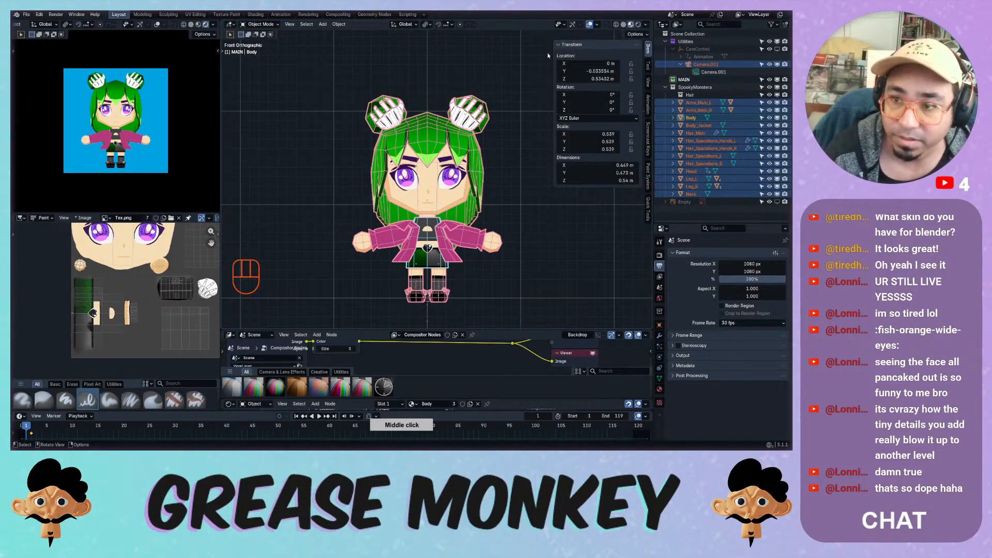
{"action": "left_click", "coordinate": [632, 25]}
{"action": "left_click", "coordinate": [591, 25]}
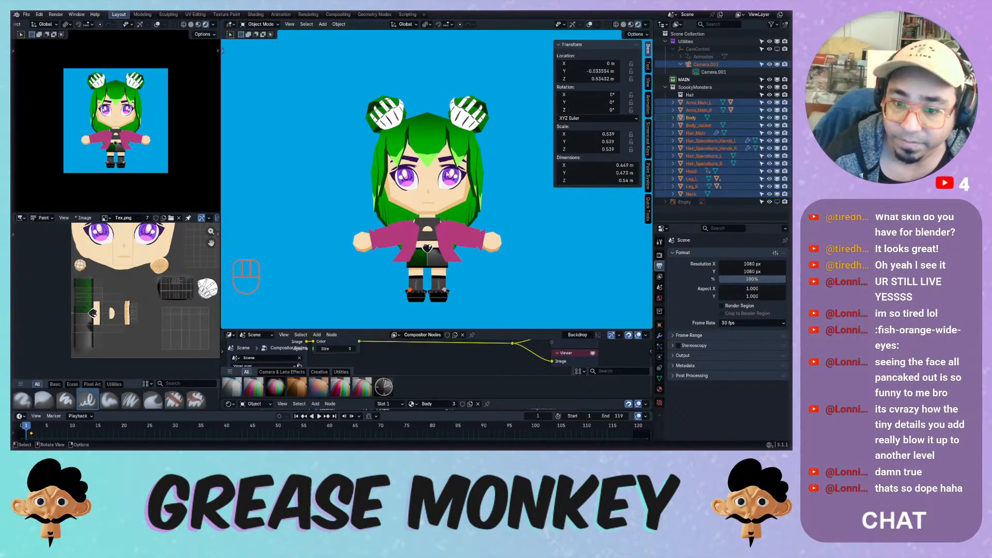
Hide the transform sidebar in the main viewport and view the character from a three-quarter angle.
{"action": "middle_click_drag", "start_coordinate": [448, 171], "coordinate": [505, 147]}
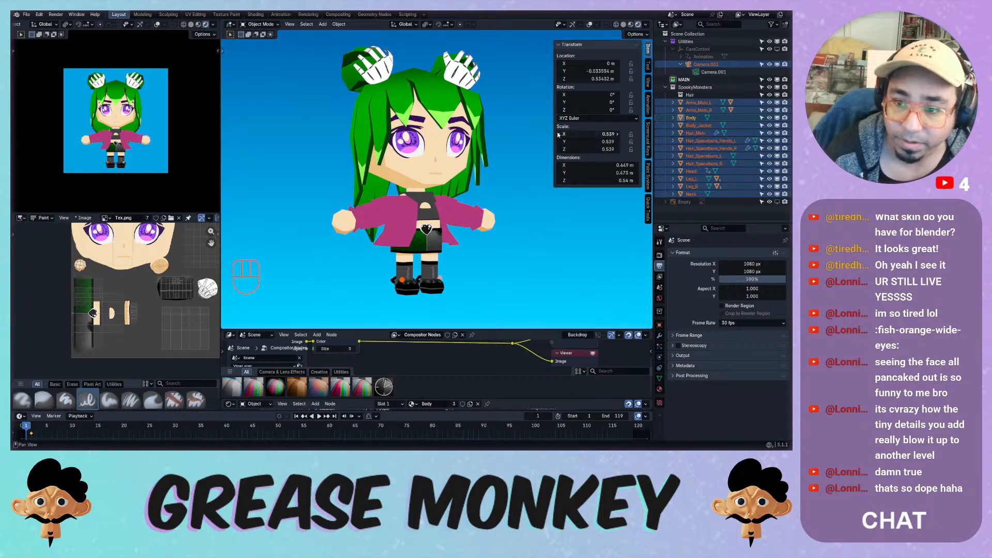
{"action": "left_click_drag", "start_coordinate": [553, 134], "coordinate": [638, 138]}
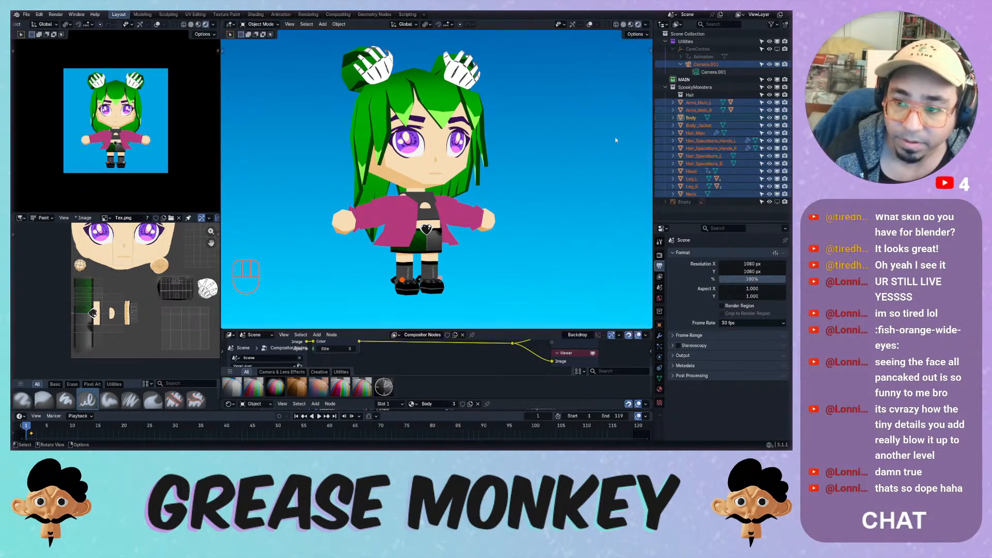
{"action": "middle_click_drag", "start_coordinate": [485, 156], "coordinate": [514, 152], "text": "shift"}
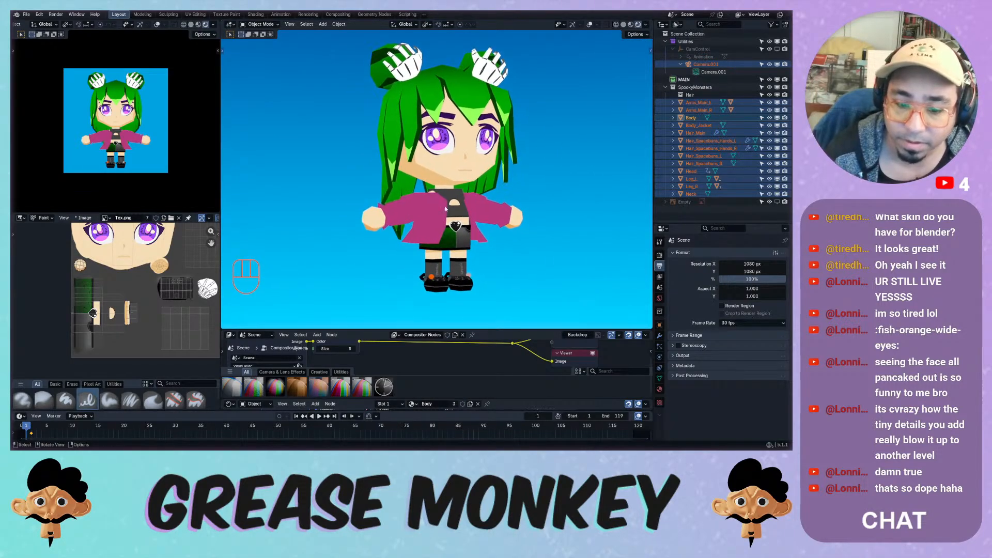
Change the compositor area to a taller Shader Editor, fit the whole texture in the image editor, and save the file.
{"action": "left_click_drag", "start_coordinate": [385, 326], "coordinate": [384, 293]}
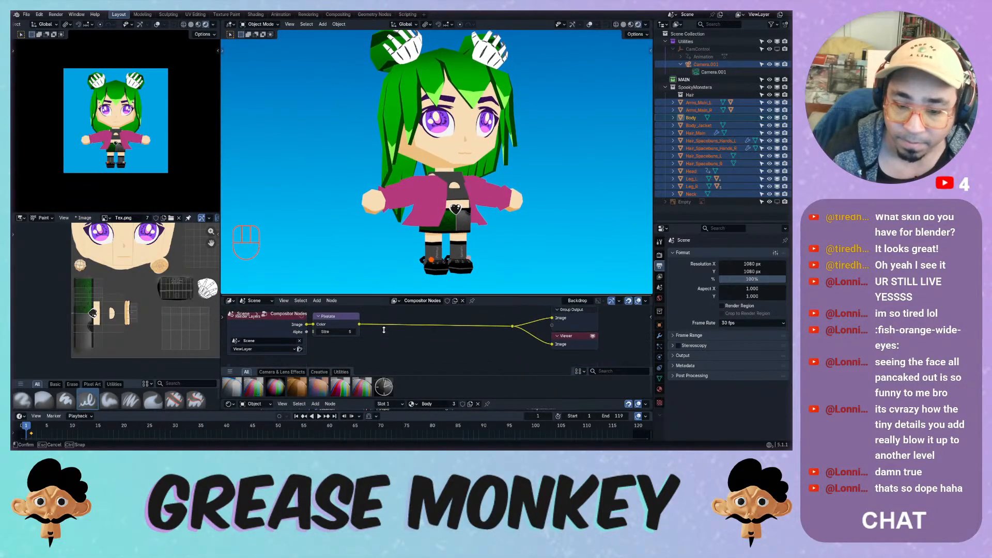
{"action": "left_click", "coordinate": [229, 298]}
{"action": "left_click", "coordinate": [249, 359]}
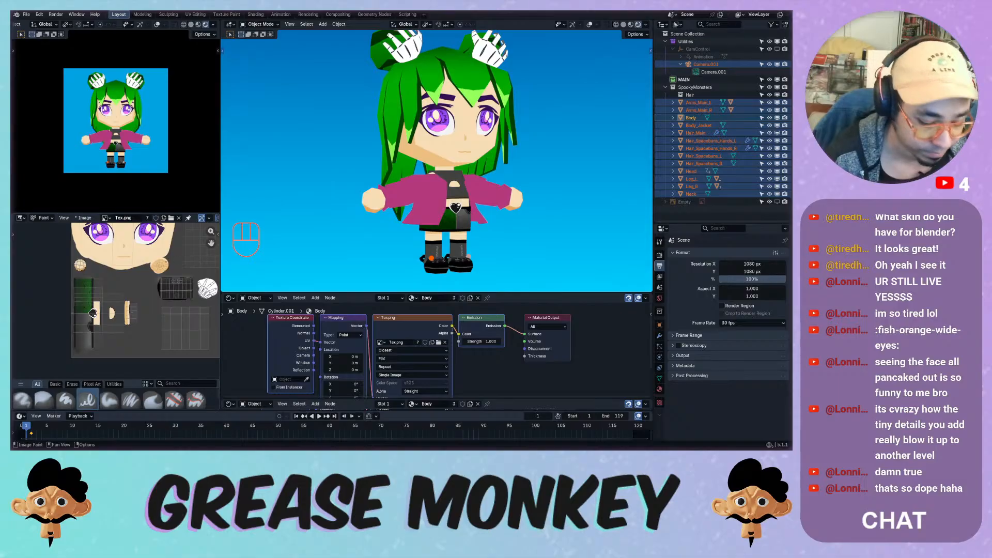
{"action": "key", "text": "Home"}
{"action": "key", "text": "ctrl+s"}
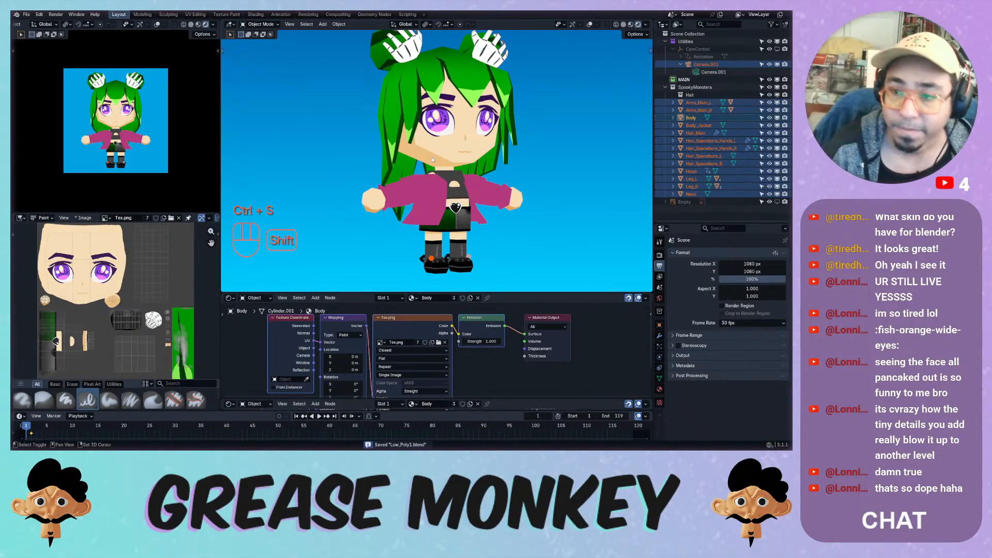
Select Hair_Main and collapse the Utilities collection, then enlarge the properties area below the outliner and save the file.
{"action": "middle_click_drag", "start_coordinate": [422, 149], "coordinate": [455, 155]}
{"action": "left_click", "coordinate": [675, 133]}
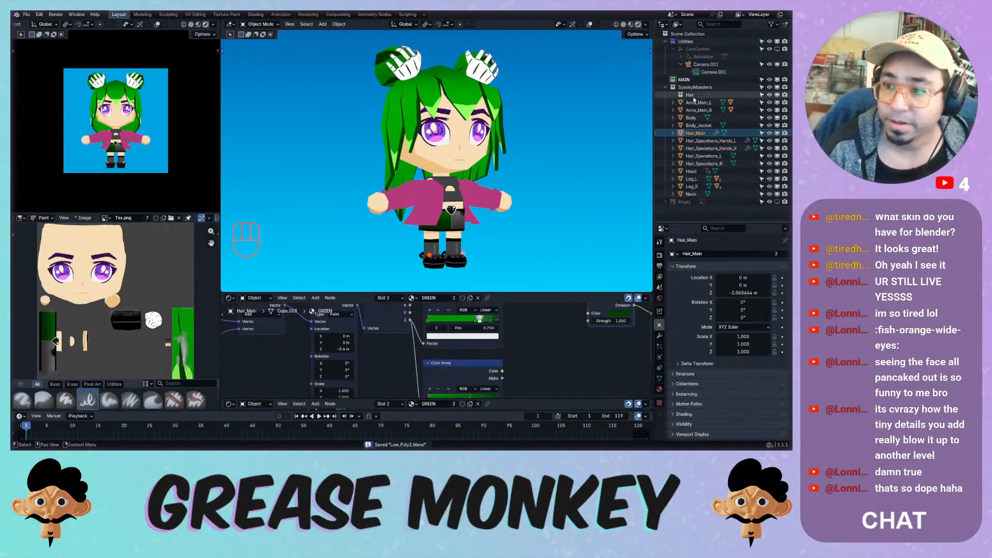
{"action": "left_click", "coordinate": [666, 41]}
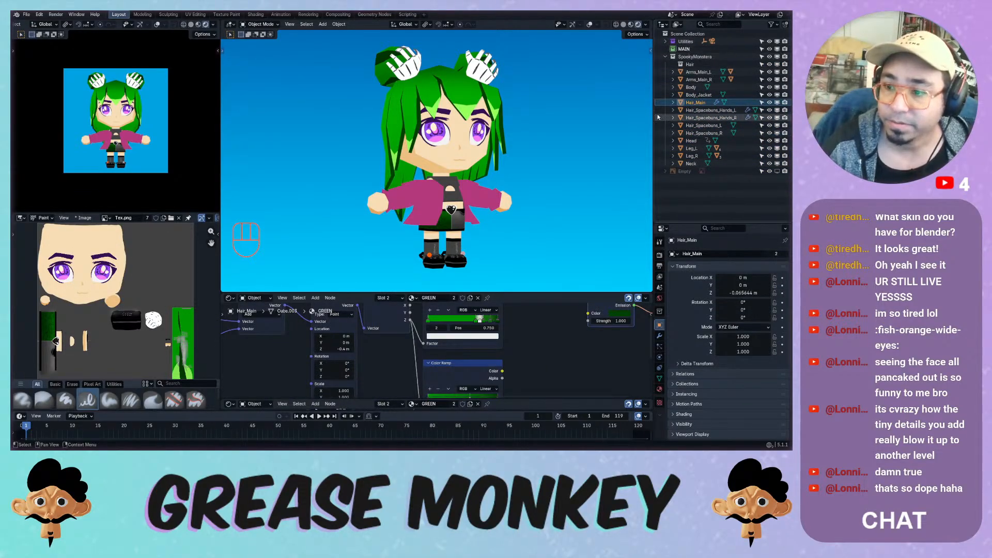
{"action": "key", "text": "ctrl+s"}
{"action": "left_click_drag", "start_coordinate": [683, 223], "coordinate": [683, 179]}
{"action": "key", "text": "ctrl+s"}
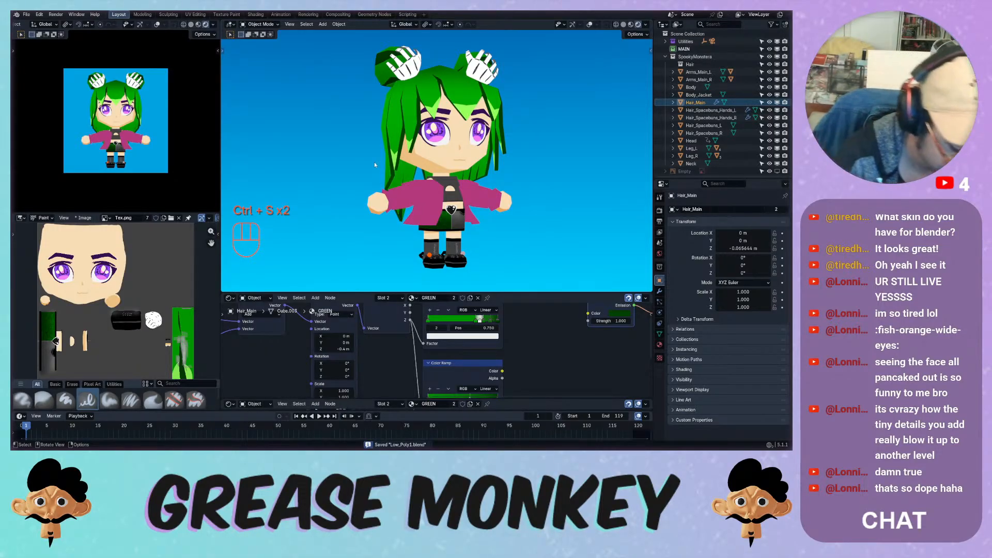
Render the current frame and the full turntable animation, and play back the rendered result in the animation player.
{"action": "key", "text": "F12"}
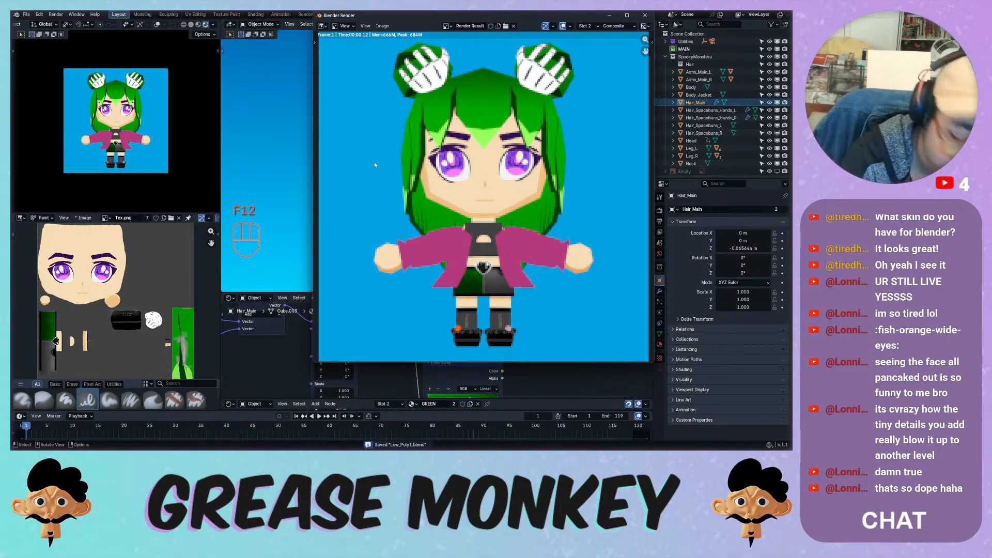
{"action": "key", "text": "ctrl+F12"}
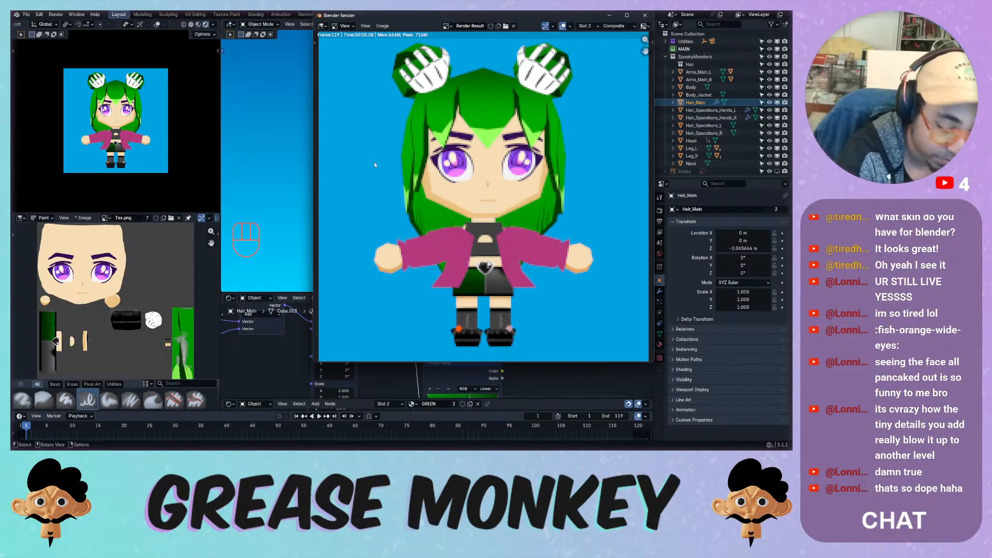
{"action": "key", "text": "ctrl+F11"}
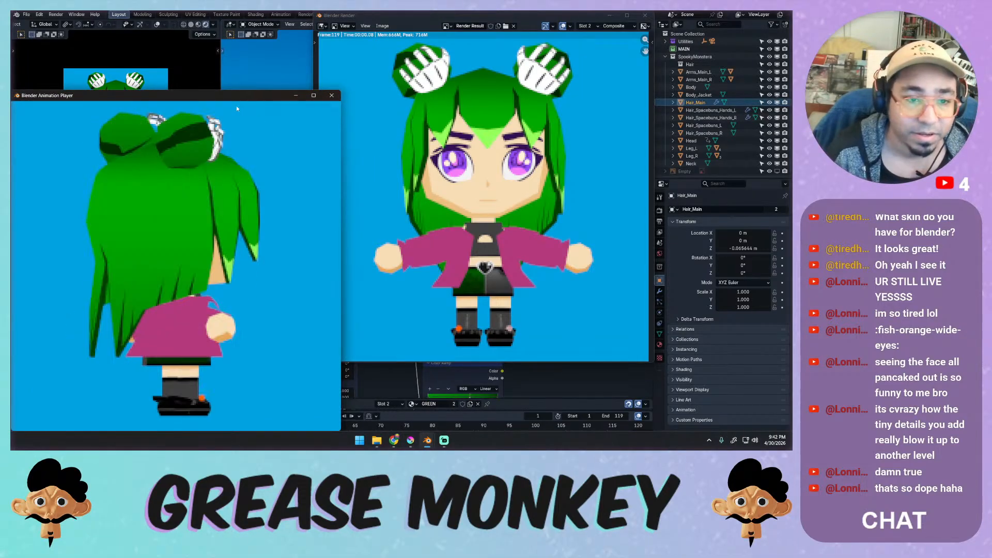
{"action": "left_click_drag", "start_coordinate": [245, 97], "coordinate": [342, 77]}
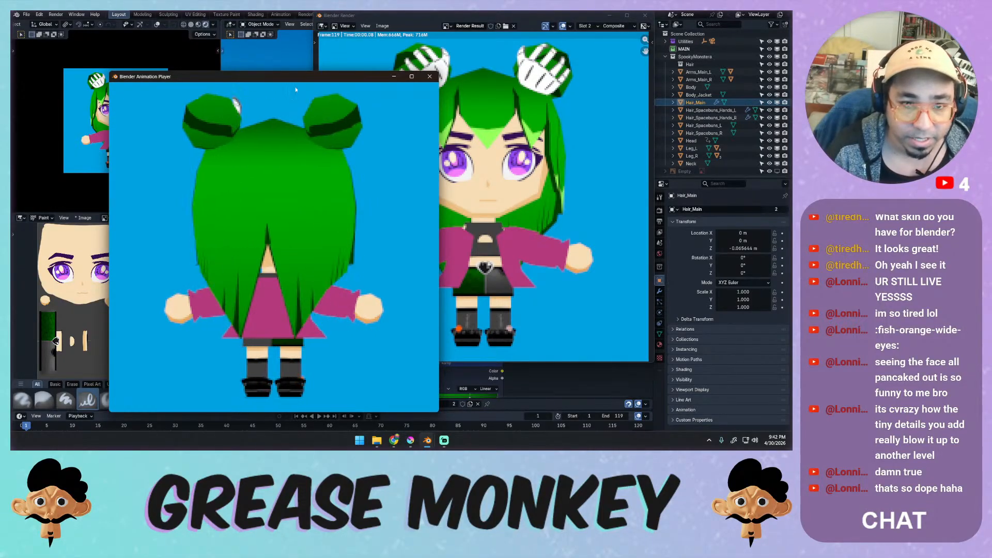
{"action": "left_click_drag", "start_coordinate": [302, 83], "coordinate": [392, 52]}
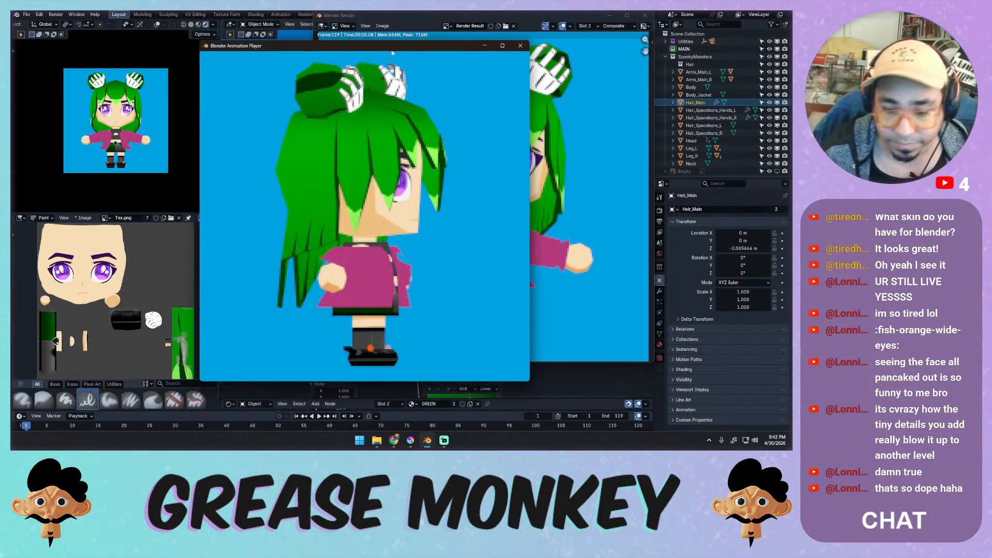